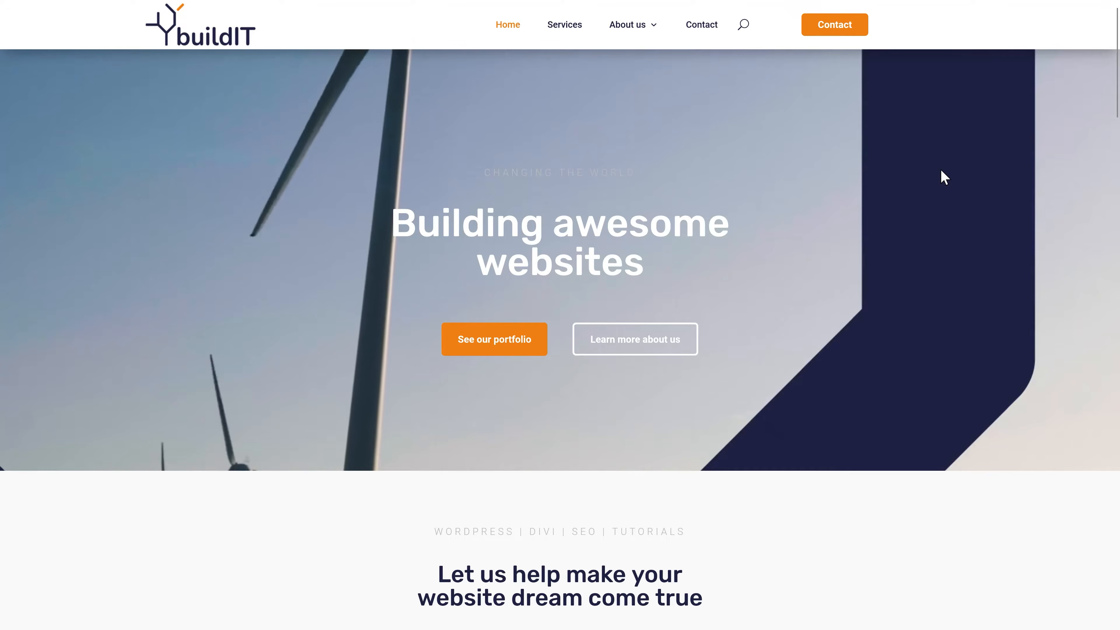
# Step: Scroll through the buildIT Home, Services, About us and Contact pages, ending back on About us
pyautogui.scroll(-4, 940, 172)
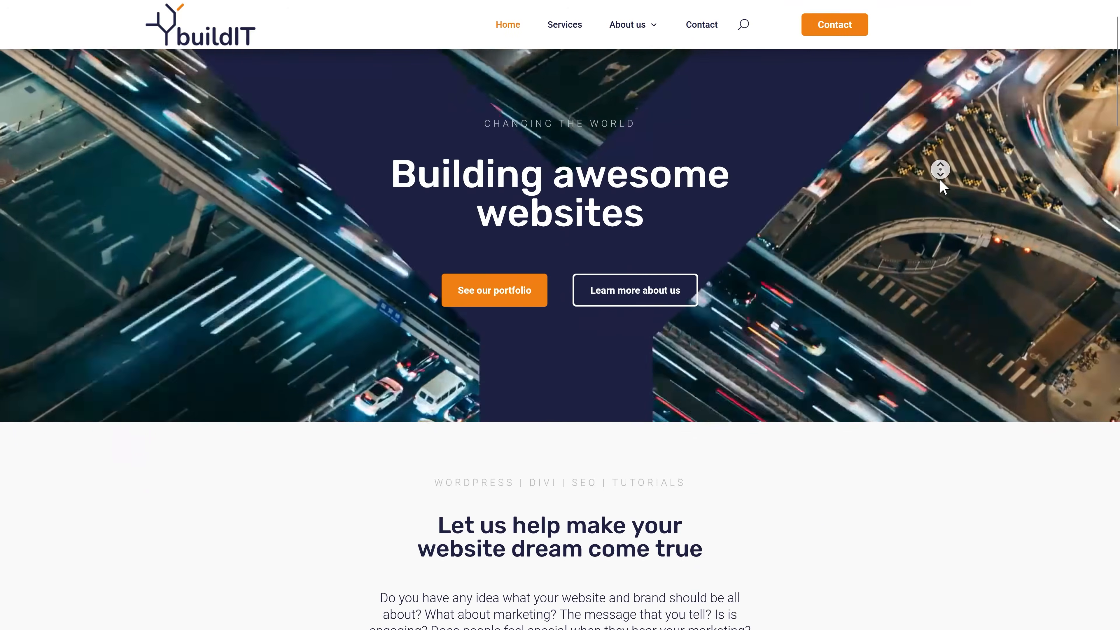
pyautogui.scroll(-5, 940, 172)
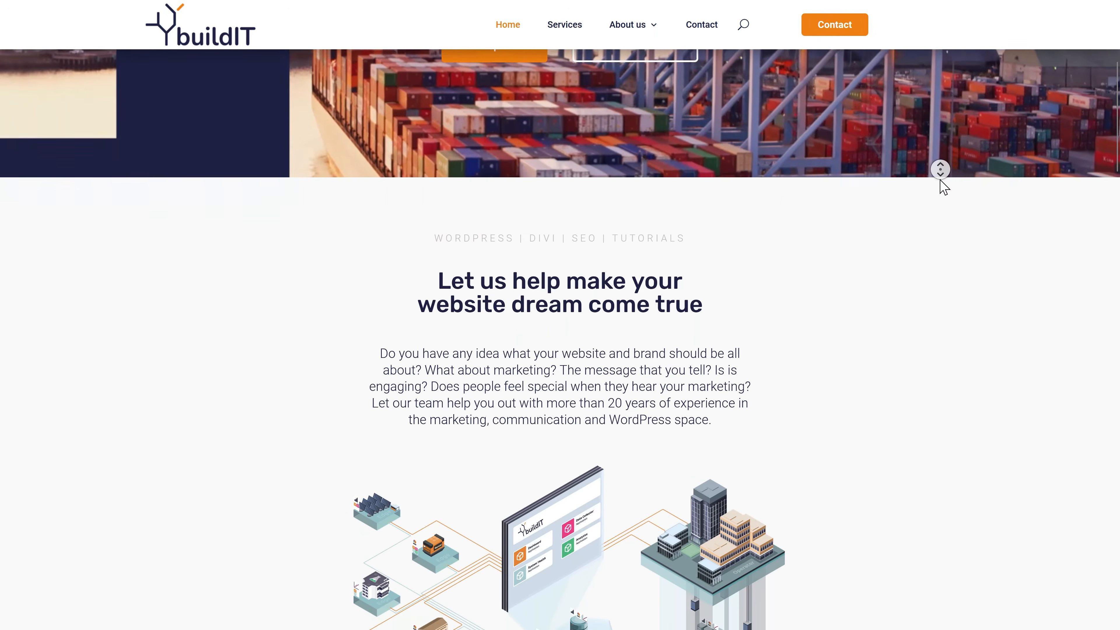
pyautogui.scroll(-5, 940, 172)
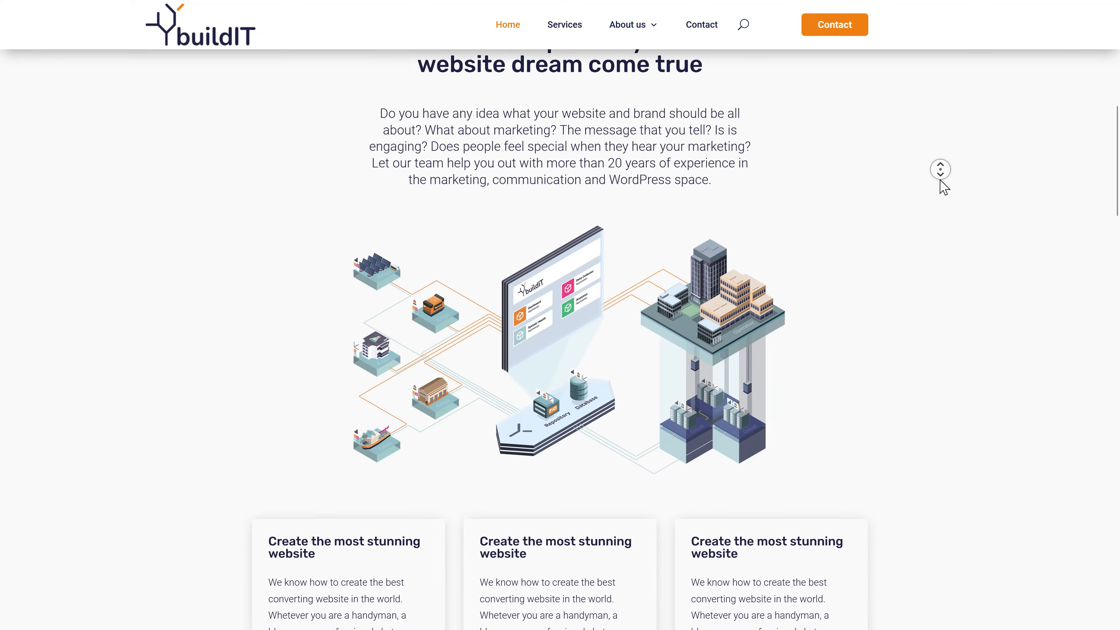
pyautogui.scroll(-2, 940, 172)
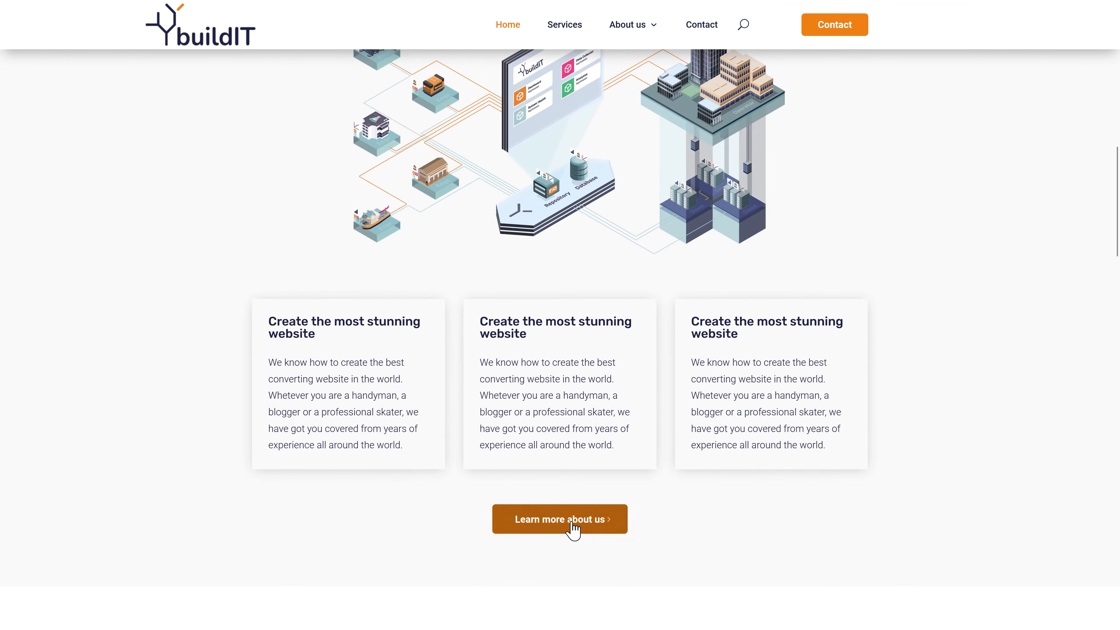
pyautogui.scroll(-12, 1026, 294)
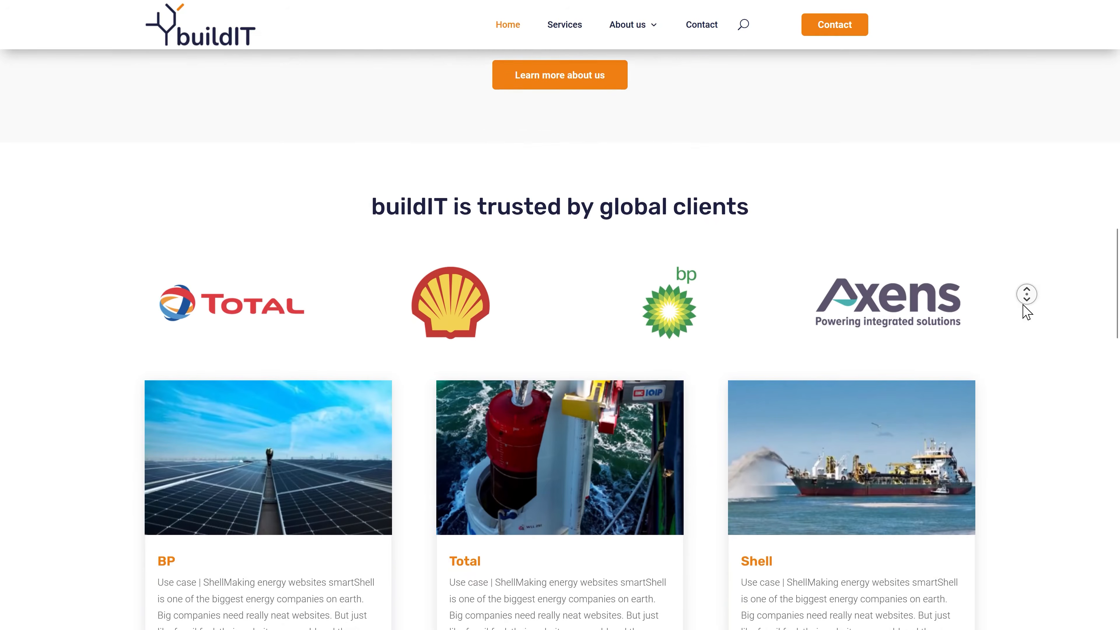
pyautogui.scroll(-8, 1026, 295)
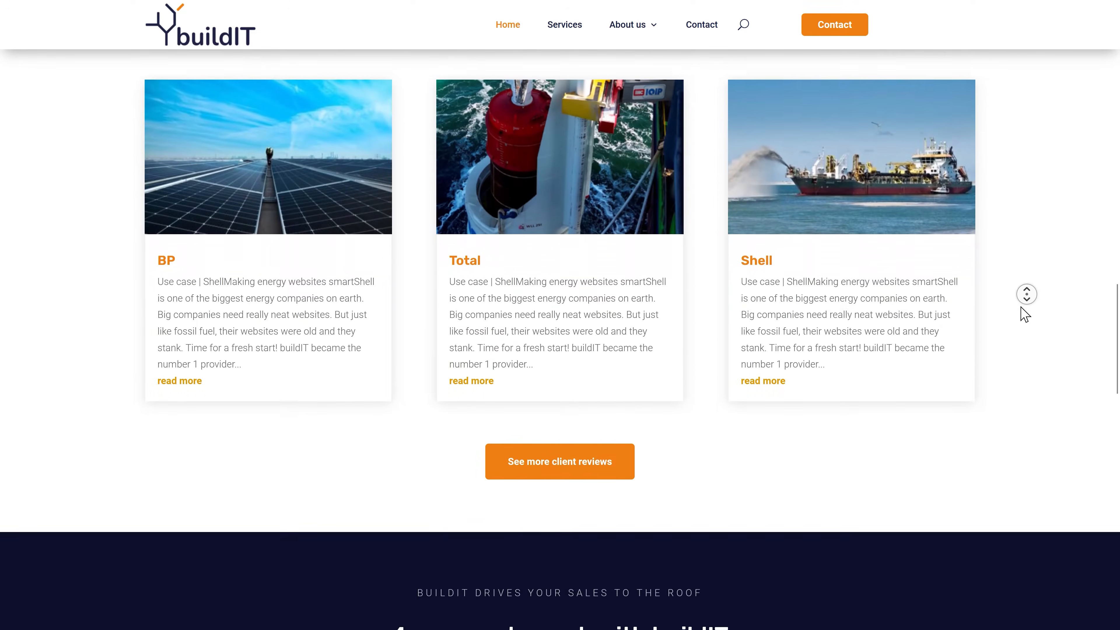
pyautogui.scroll(-8, 1027, 294)
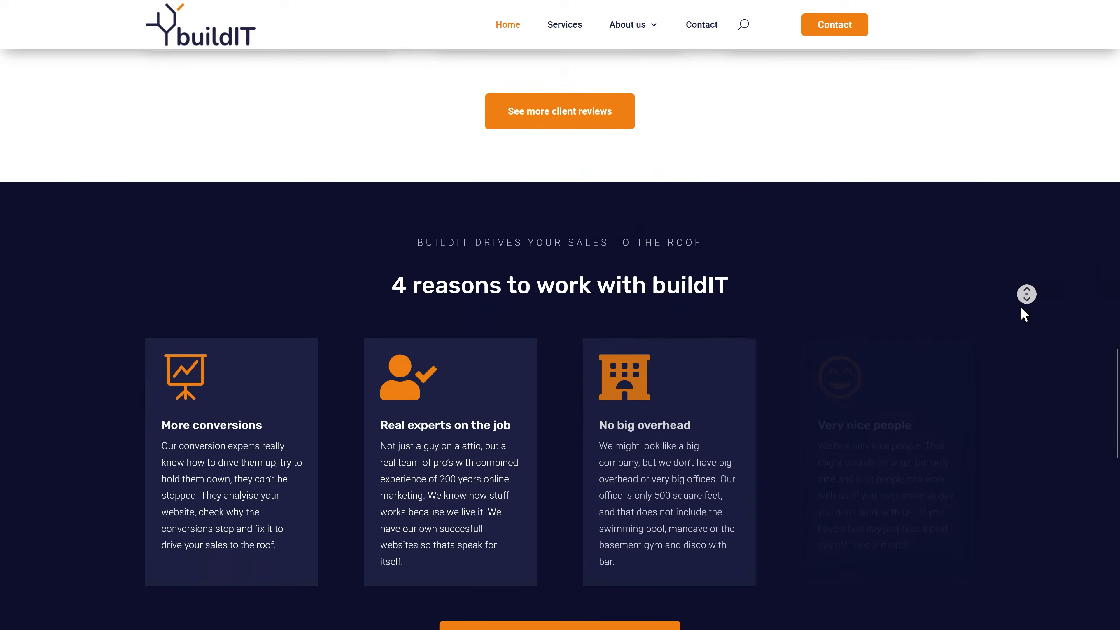
pyautogui.scroll(-8, 1026, 294)
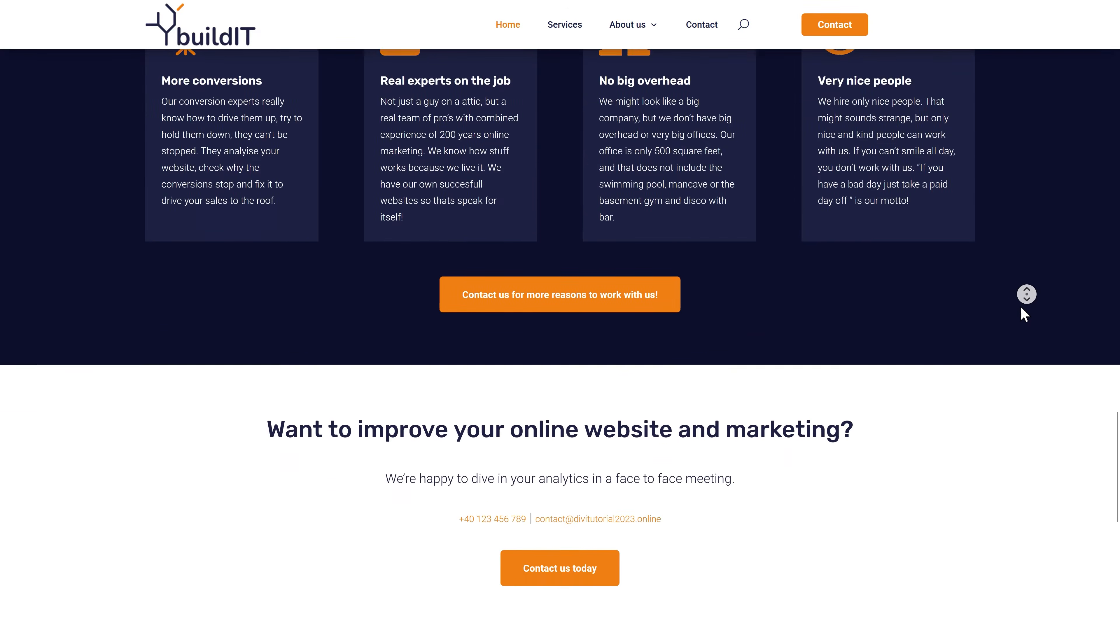
pyautogui.scroll(-6, 1026, 295)
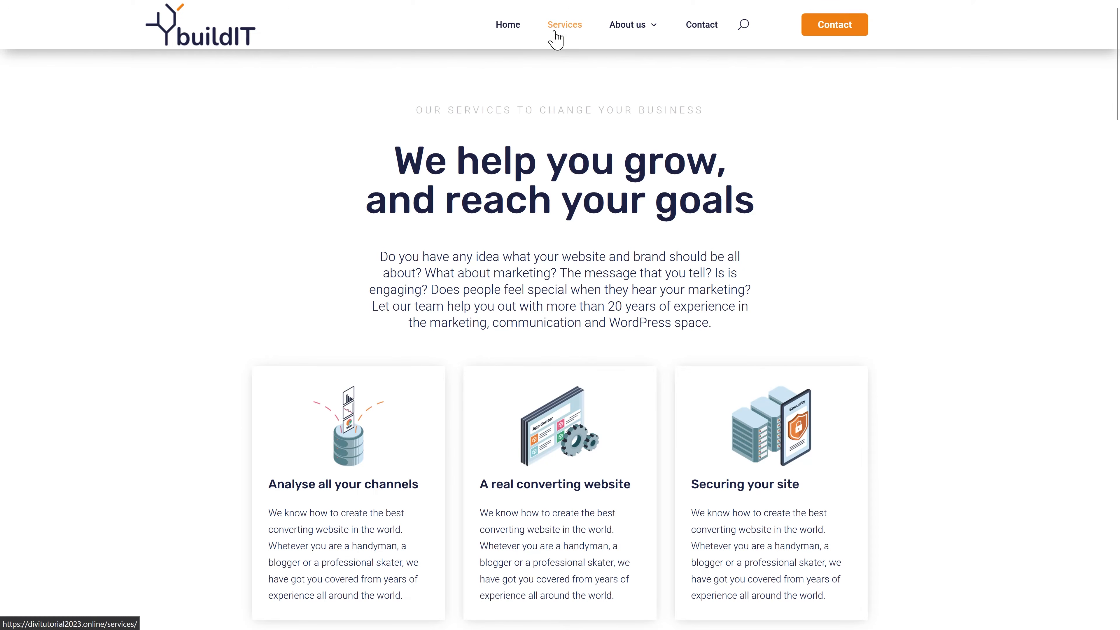
pyautogui.scroll(-1, 853, 138)
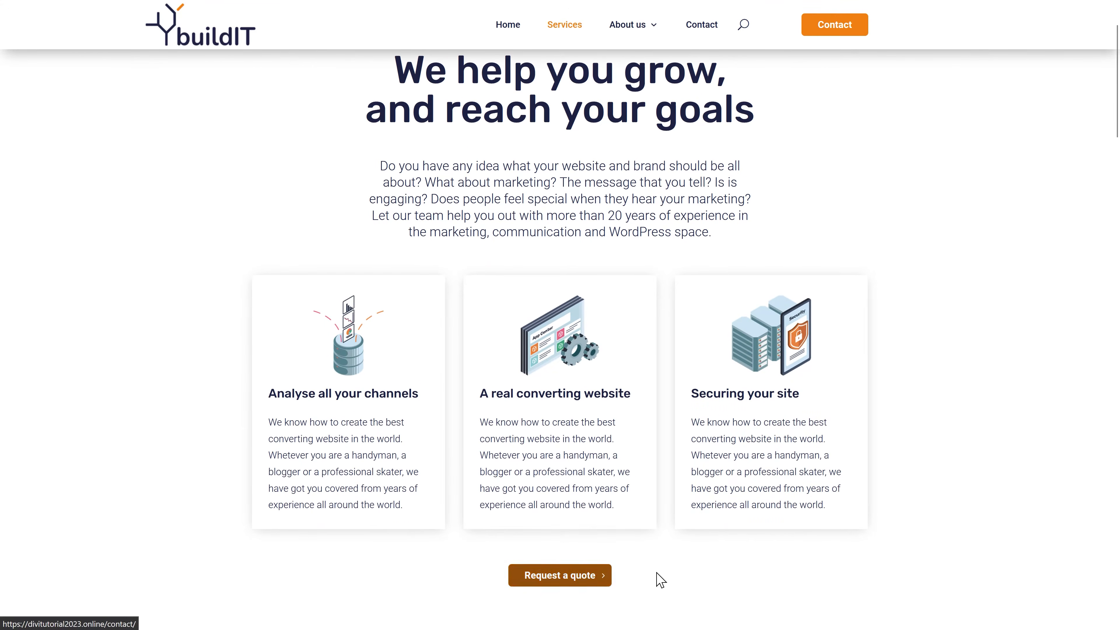
pyautogui.scroll(-8, 974, 369)
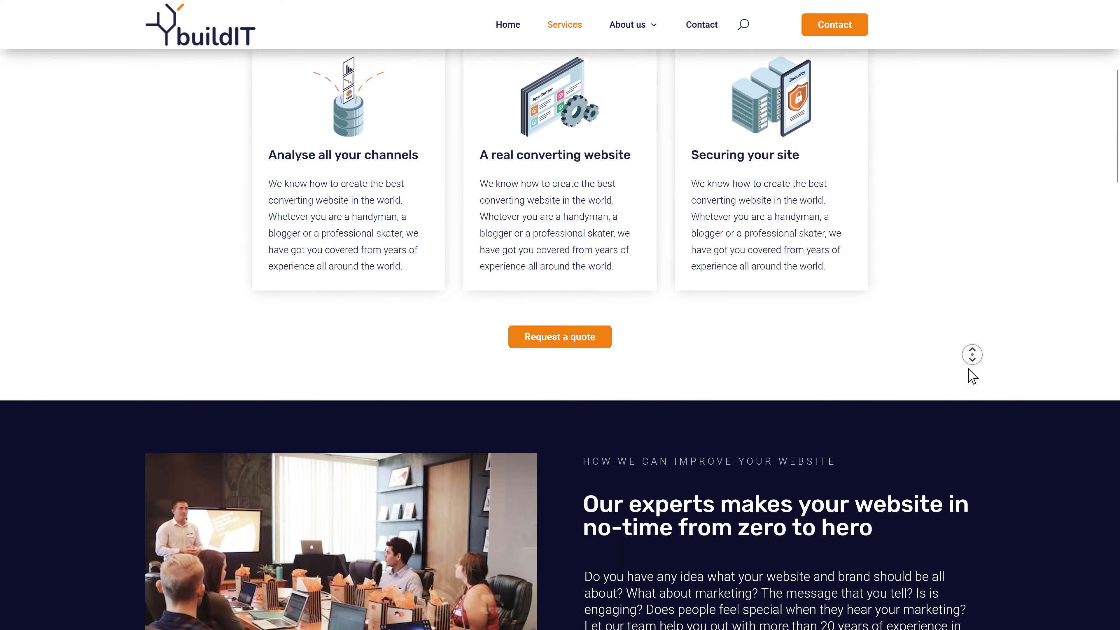
pyautogui.scroll(-10, 969, 371)
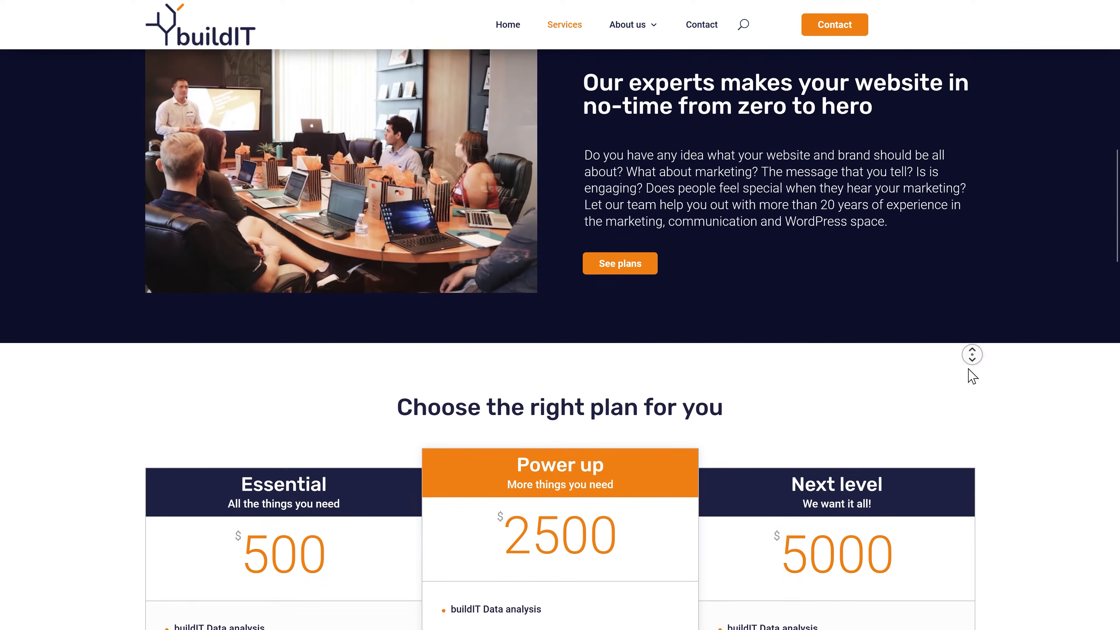
pyautogui.scroll(-10, 972, 376)
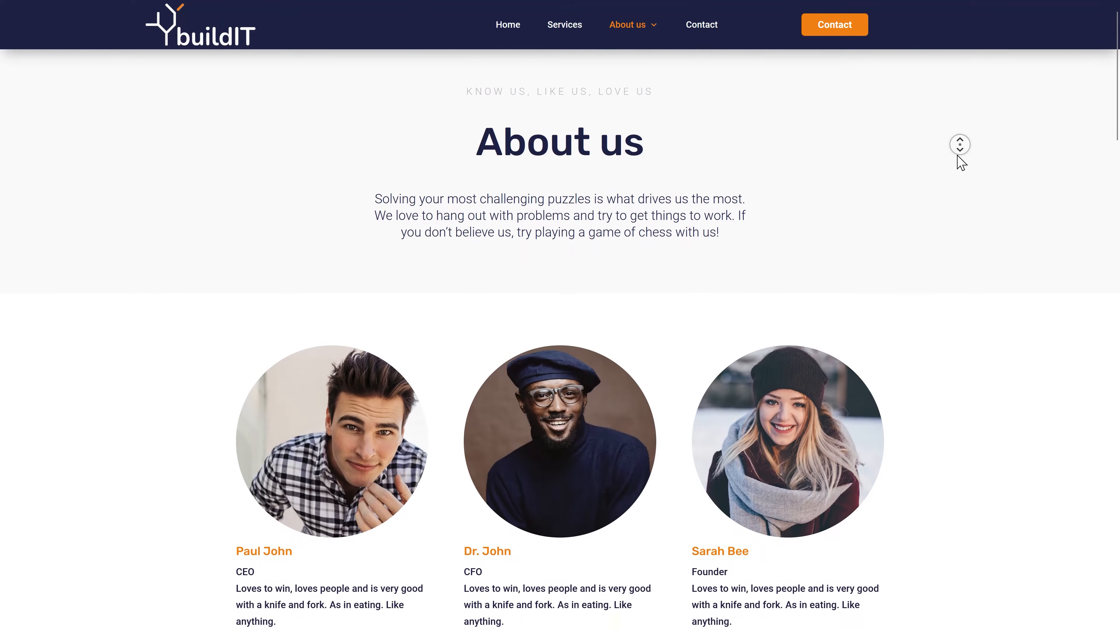
pyautogui.scroll(-5, 959, 161)
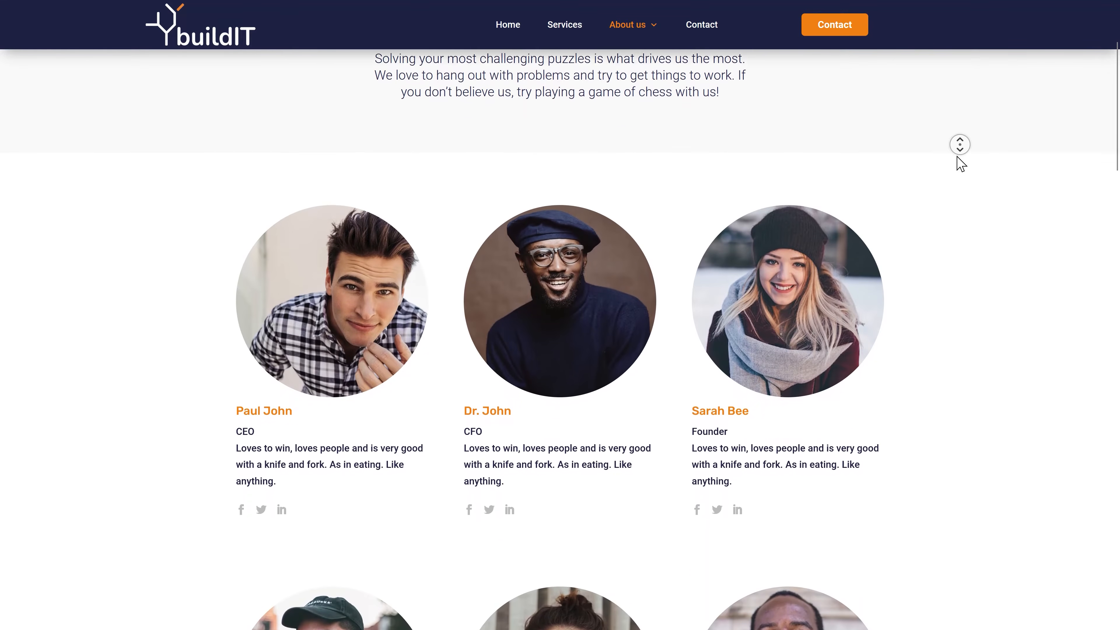
pyautogui.scroll(-7, 961, 164)
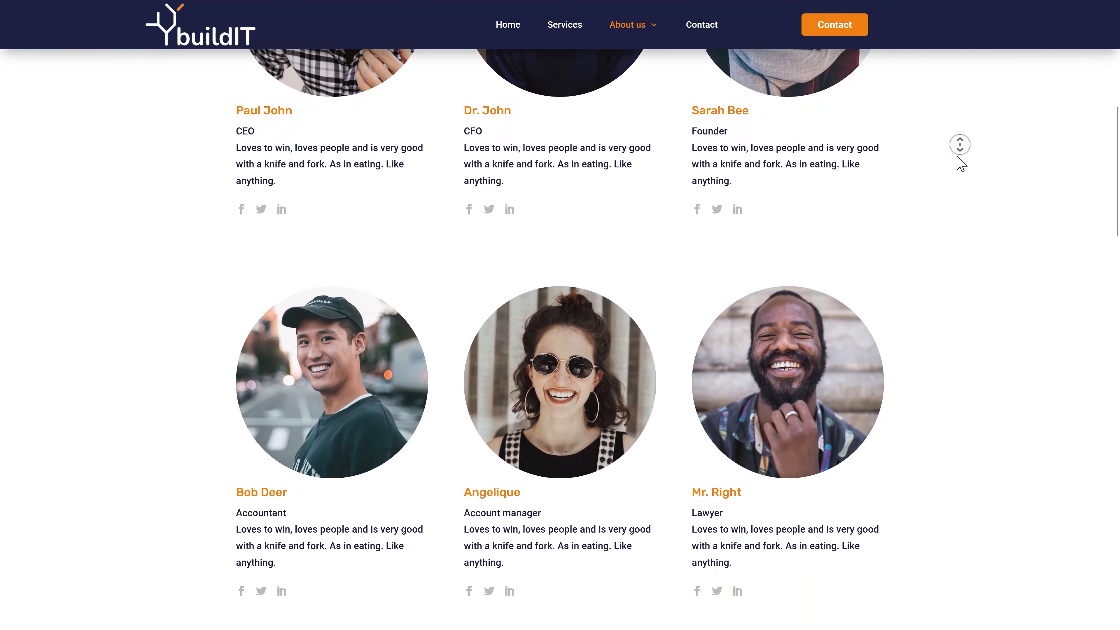
pyautogui.scroll(-9, 959, 165)
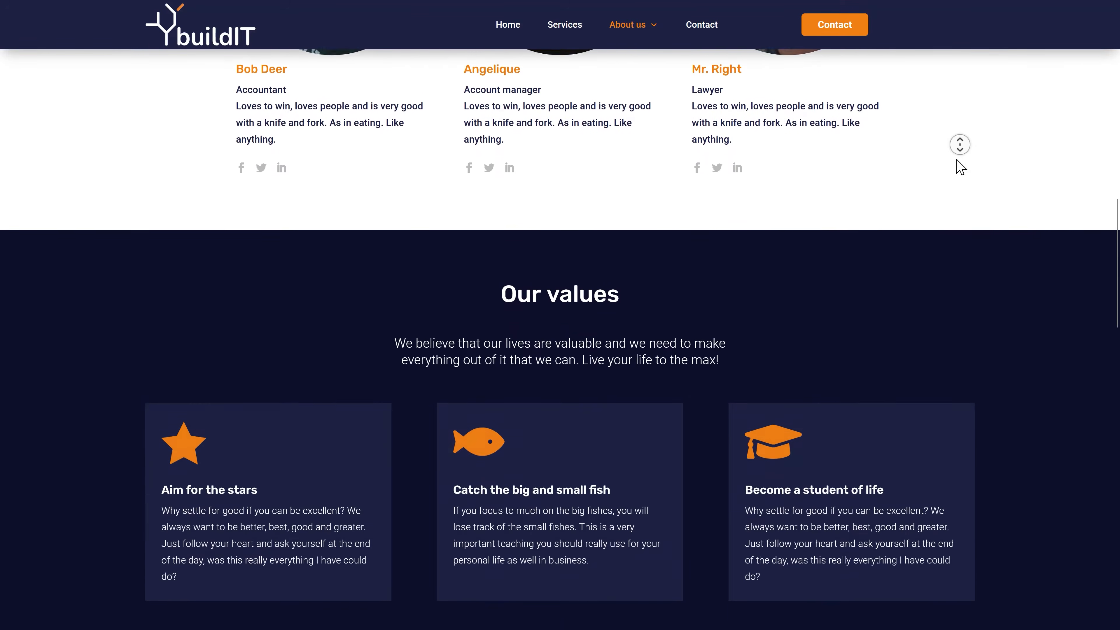
pyautogui.scroll(-8, 959, 168)
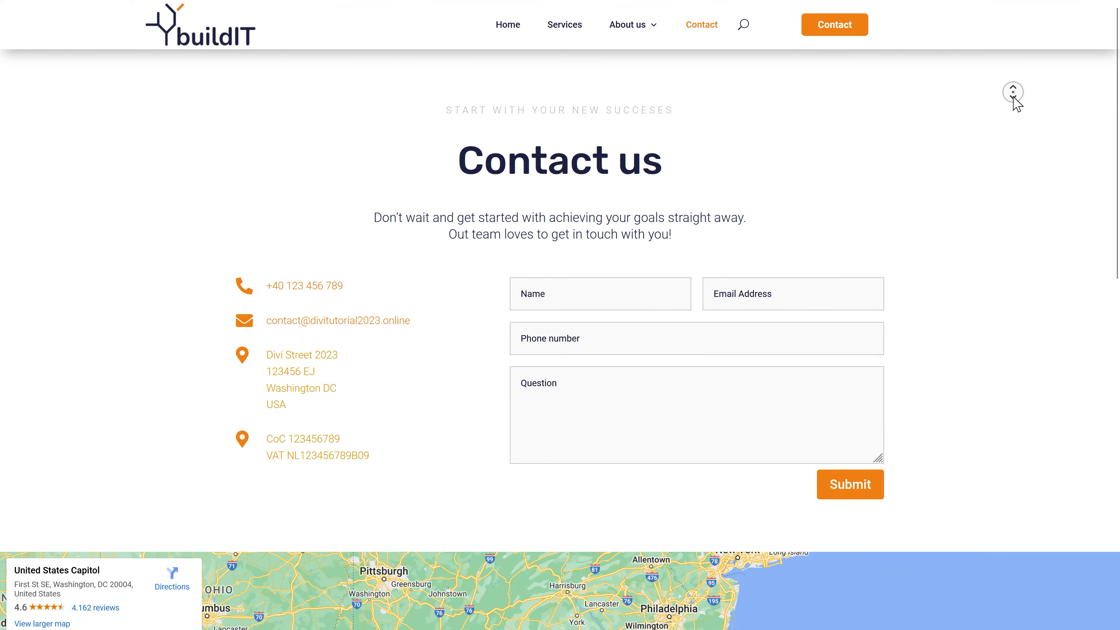
pyautogui.scroll(-5, 1016, 108)
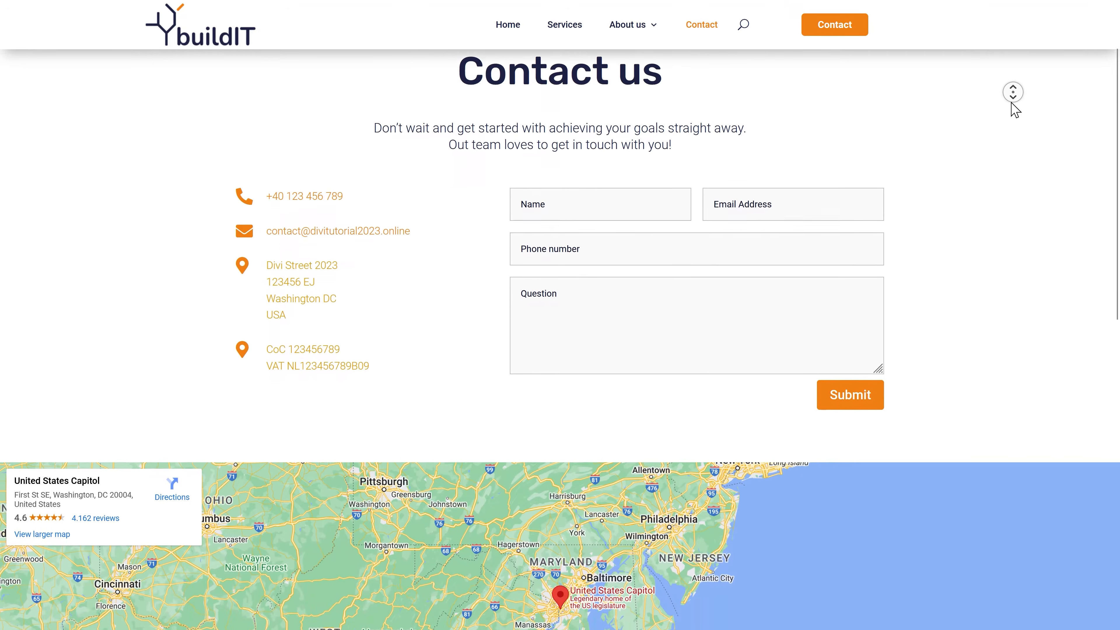
pyautogui.scroll(-6, 1015, 116)
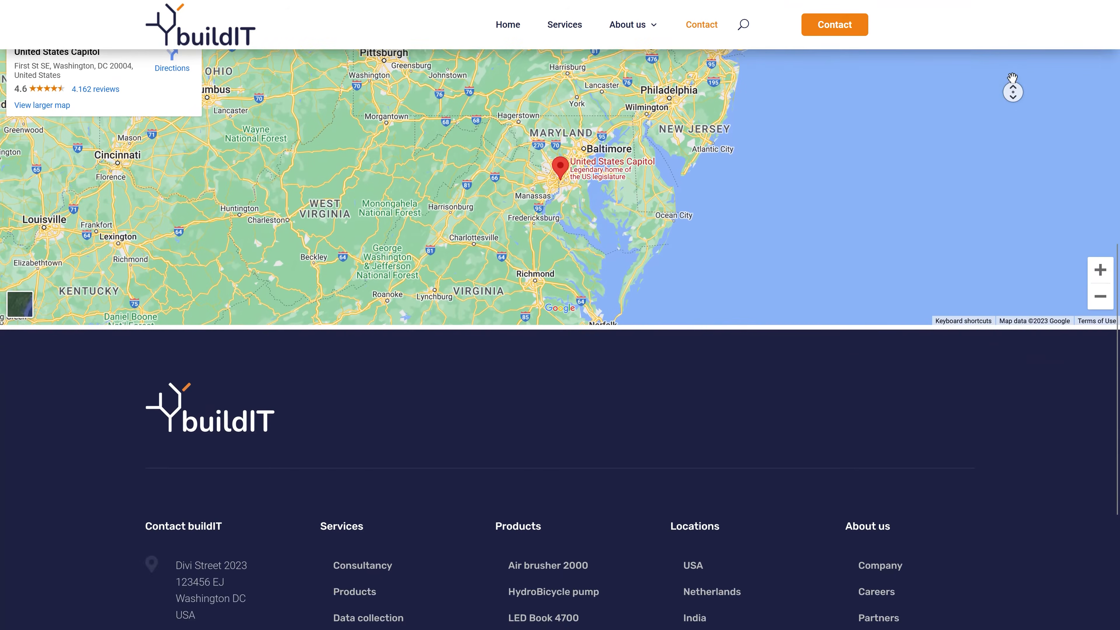
pyautogui.scroll(12, 1014, 59)
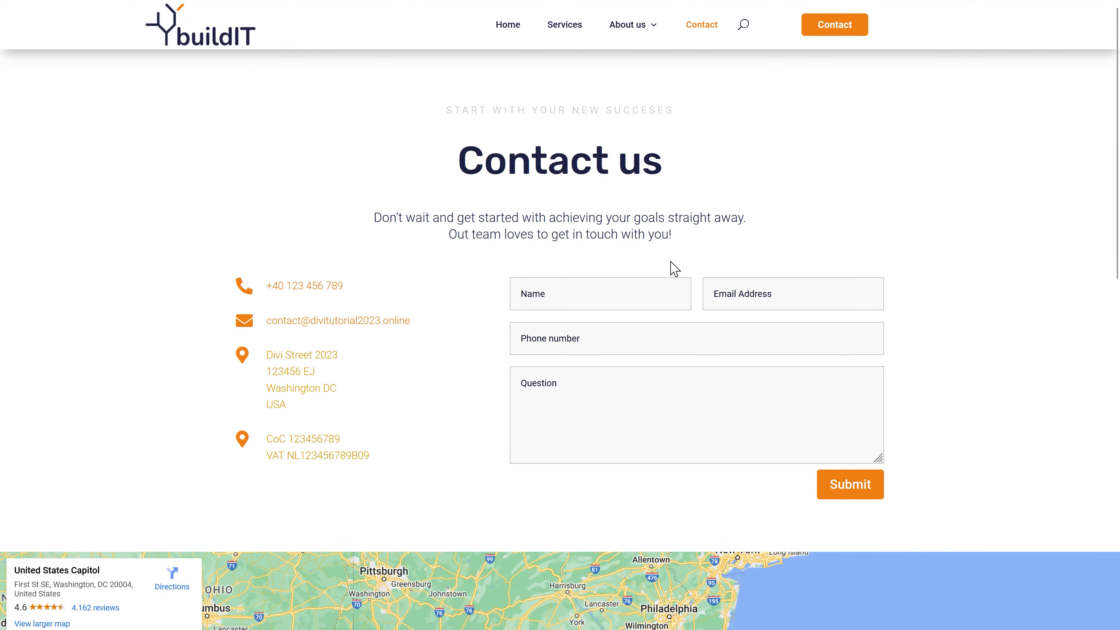
pyautogui.click(637, 28)
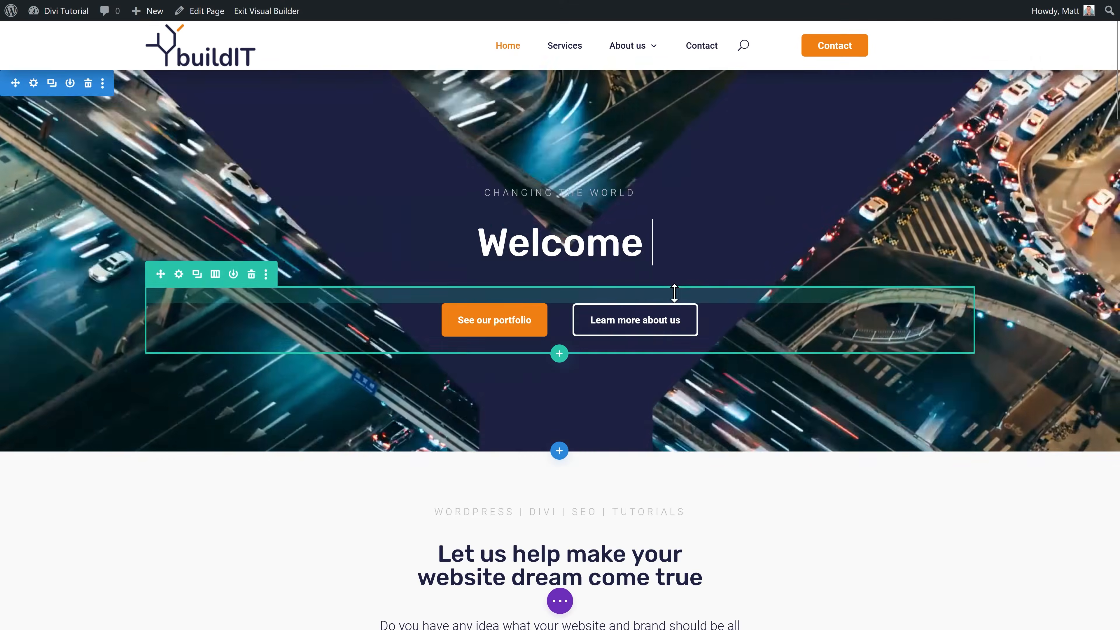
# Step: Finish the 'to this tutorial!' text, delete the empty button module and clean up the duplicated heading
pyautogui.write('to this tutorial!')
pyautogui.scroll(-8, 684, 291)
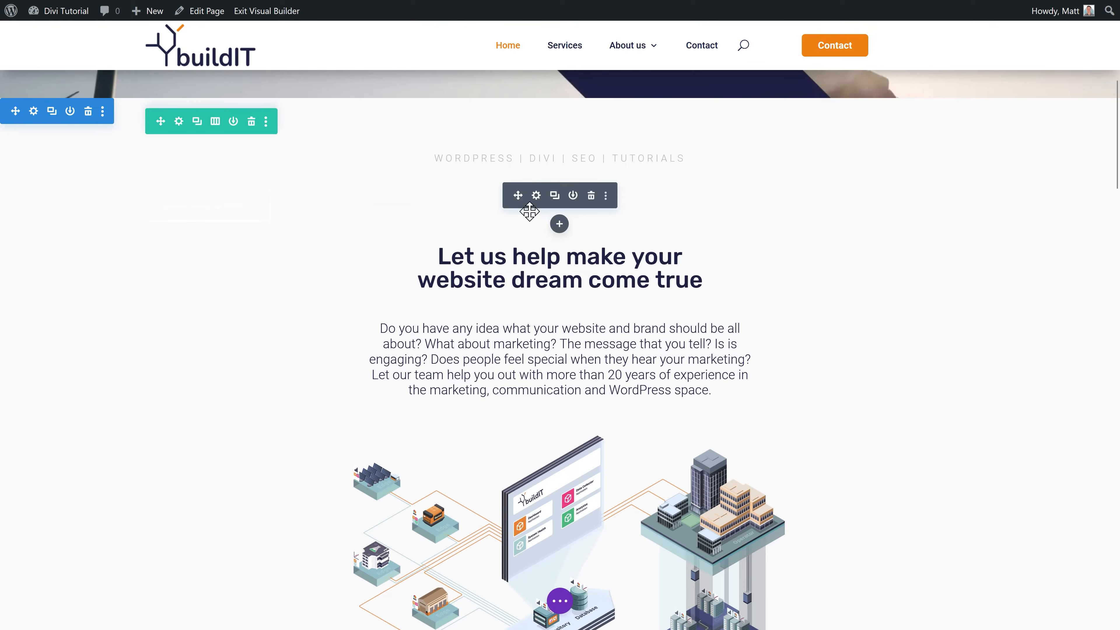
pyautogui.click(592, 197)
pyautogui.click(555, 196)
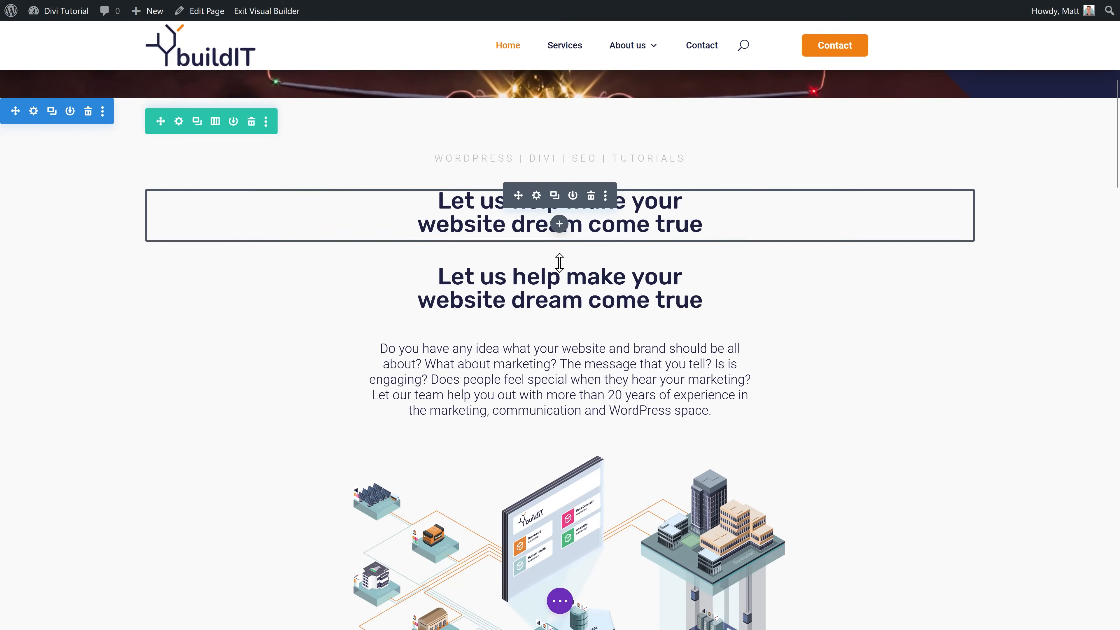
pyautogui.moveTo(506, 358); pyautogui.dragTo(547, 363)
pyautogui.scroll(-3, 617, 353)
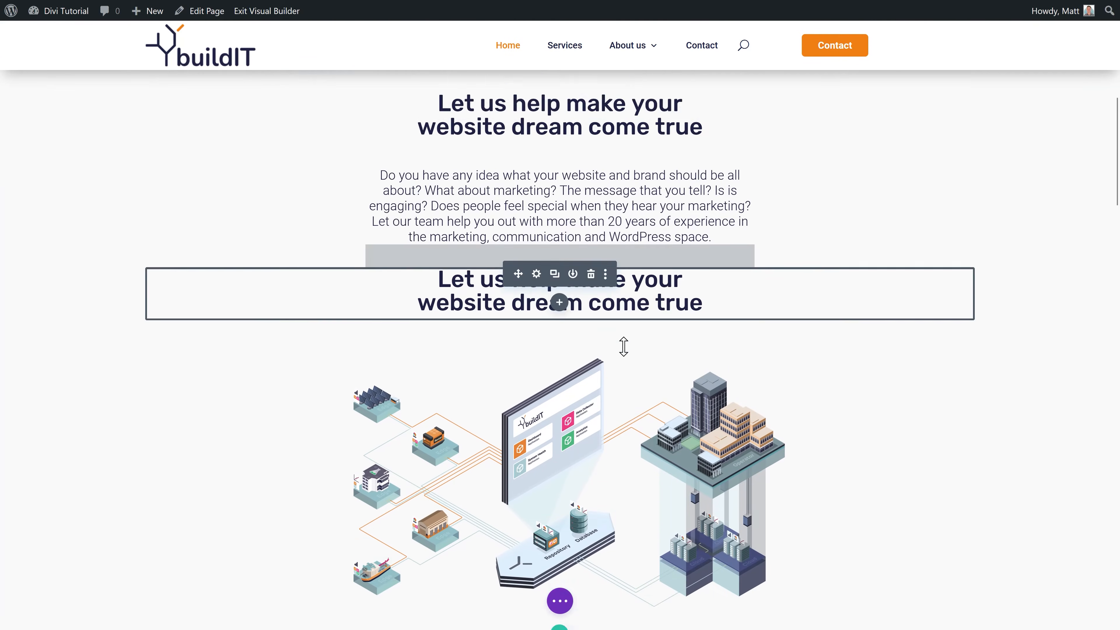
pyautogui.click(591, 232)
# Step: Start building a new theme template from the template choices
pyautogui.scroll(-1, 872, 265)
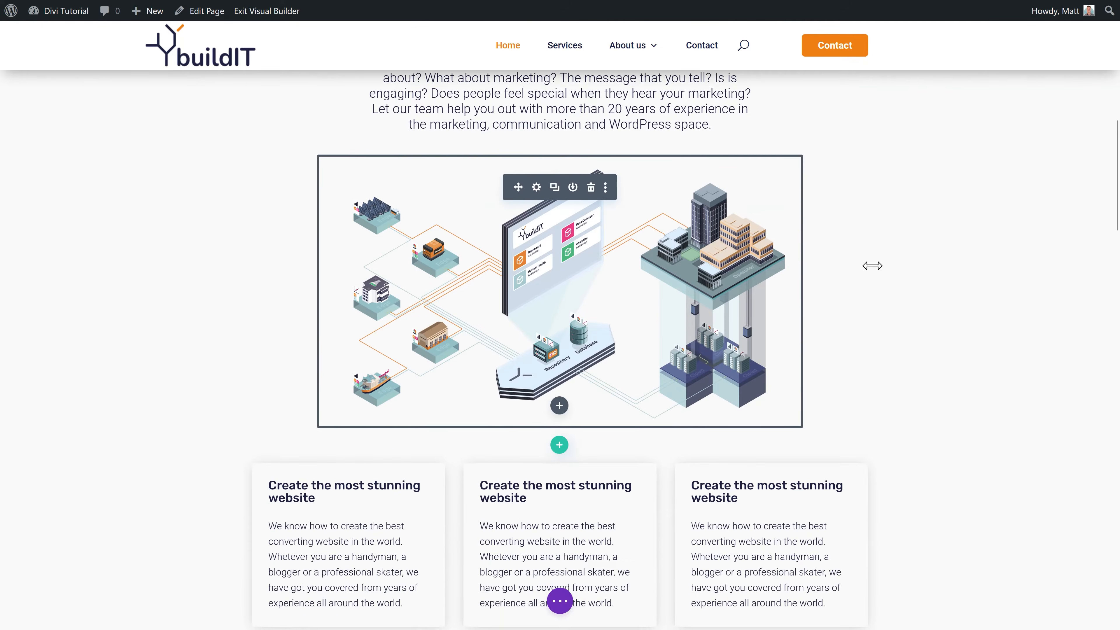
pyautogui.scroll(-1, 871, 274)
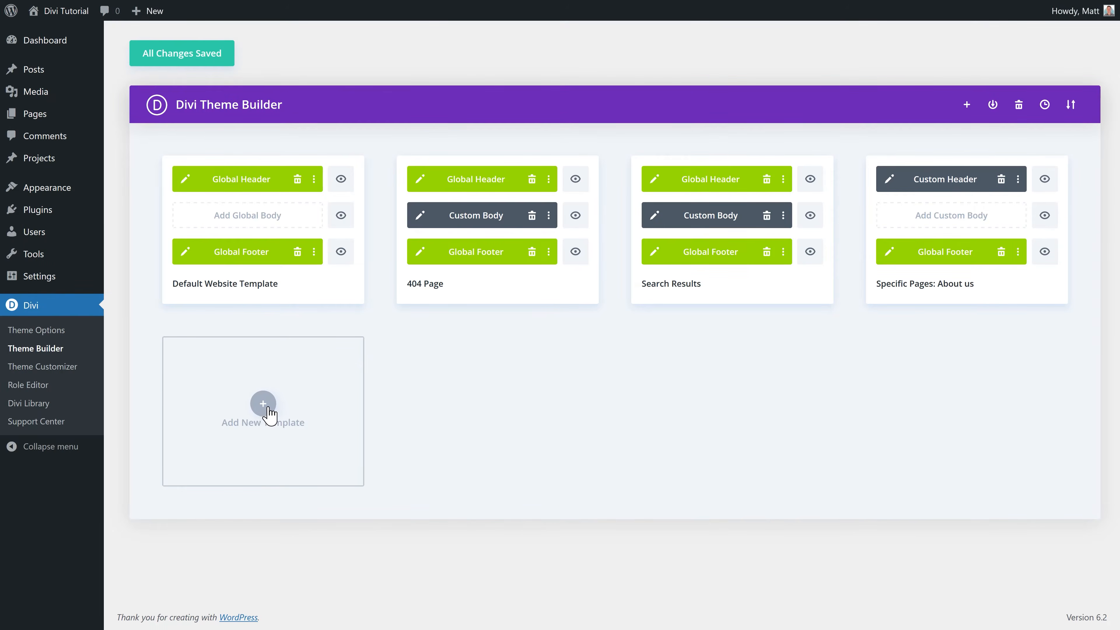
pyautogui.click(270, 418)
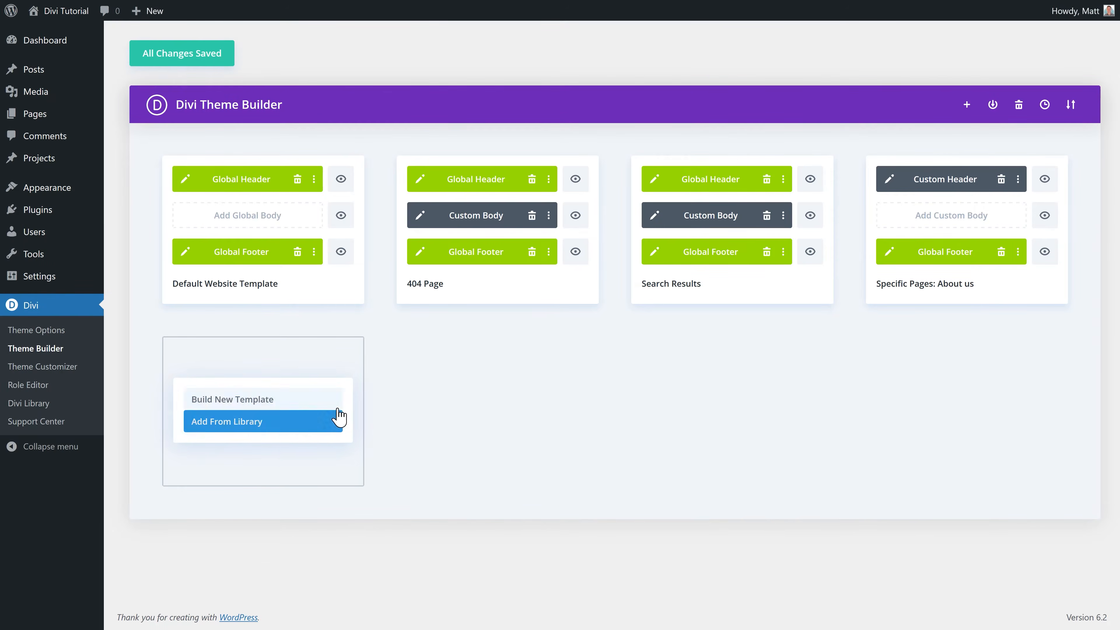
pyautogui.click(270, 468)
# Step: Enter the domain name 'divitutorial' and finish the website setup
pyautogui.moveTo(210, 187)
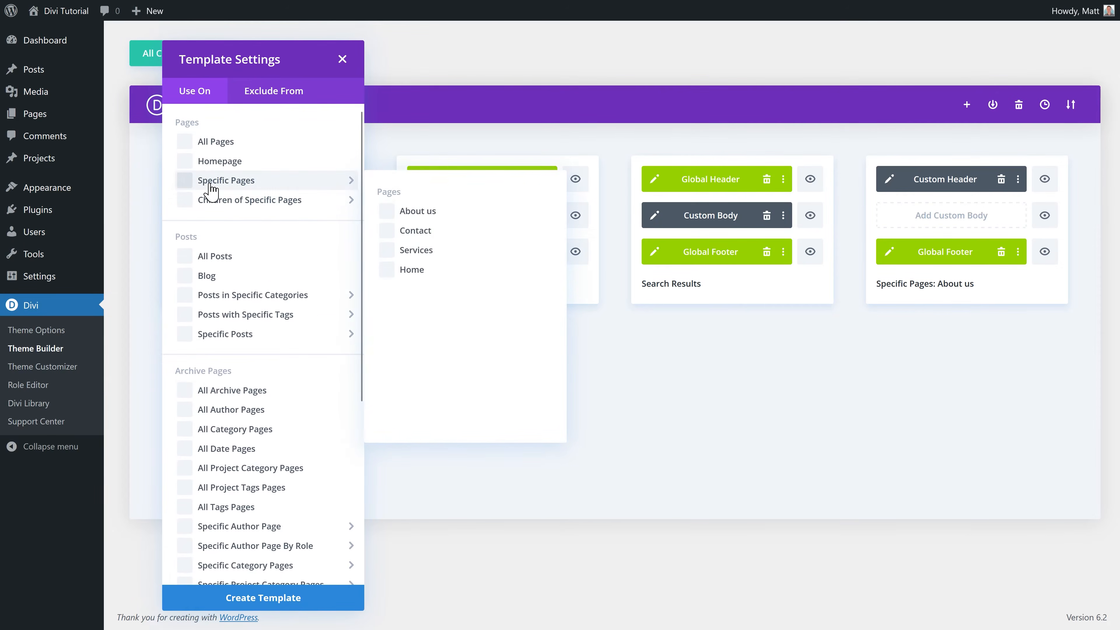
pyautogui.middleClick(1031, 137)
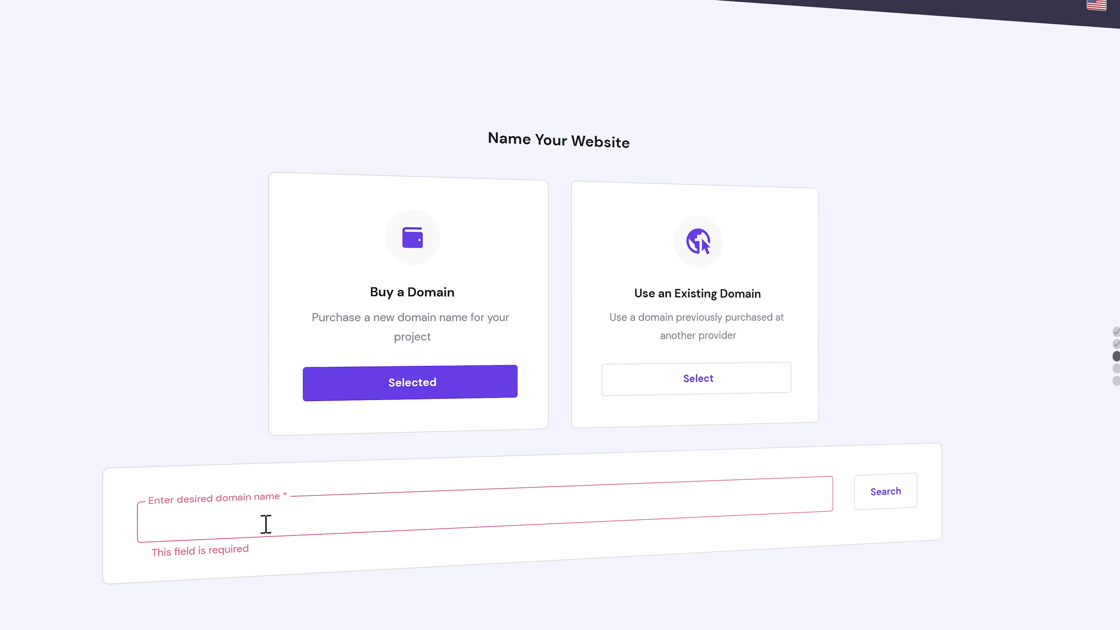
pyautogui.write('divitutorial')
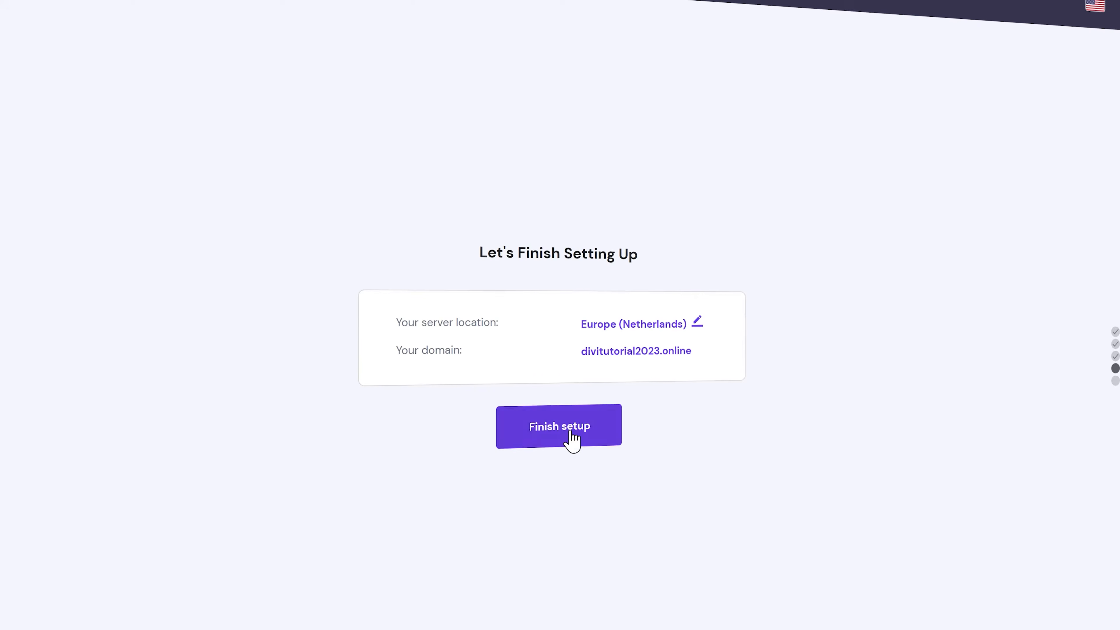
pyautogui.click(571, 439)
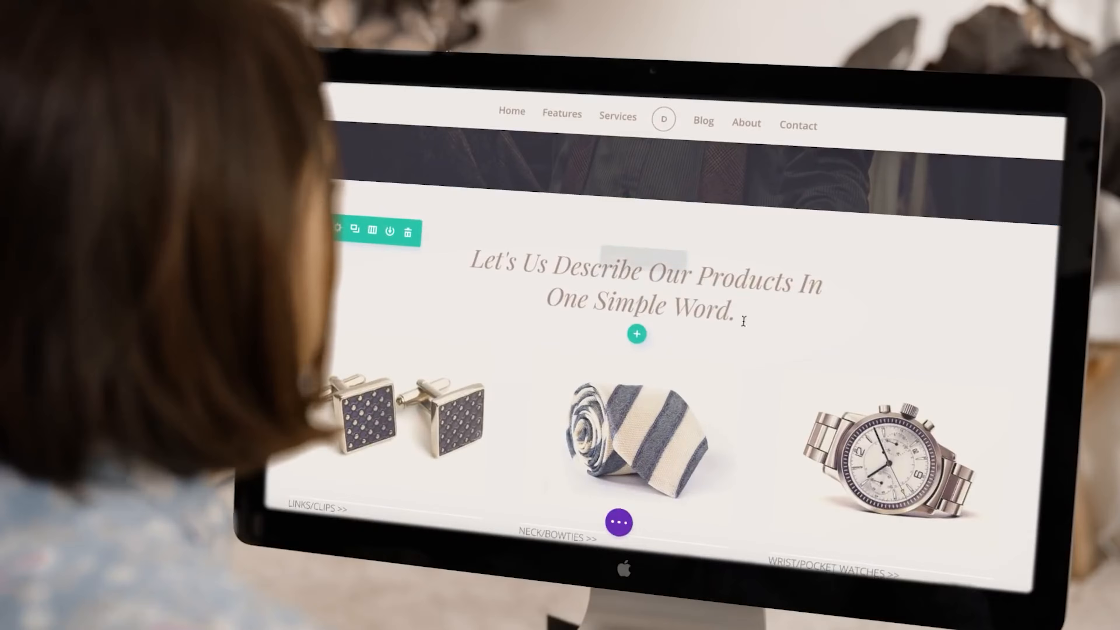
# Step: Add 'Magic' in italics to the heading, widen the row to 65px and enlarge its padding
pyautogui.write('Magic')
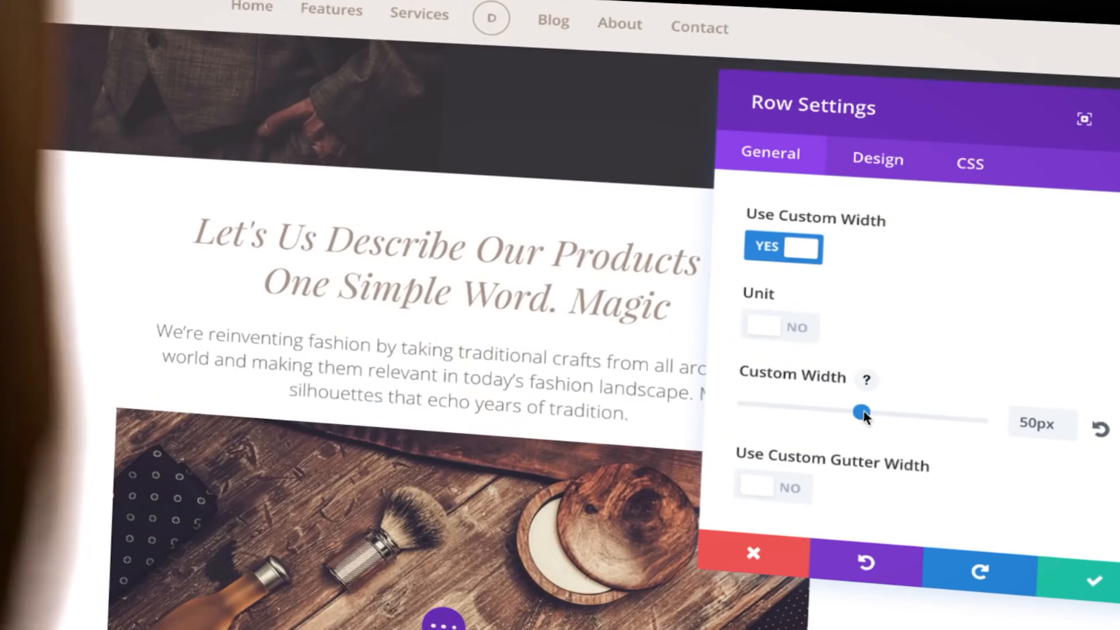
pyautogui.moveTo(862, 412); pyautogui.dragTo(895, 418)
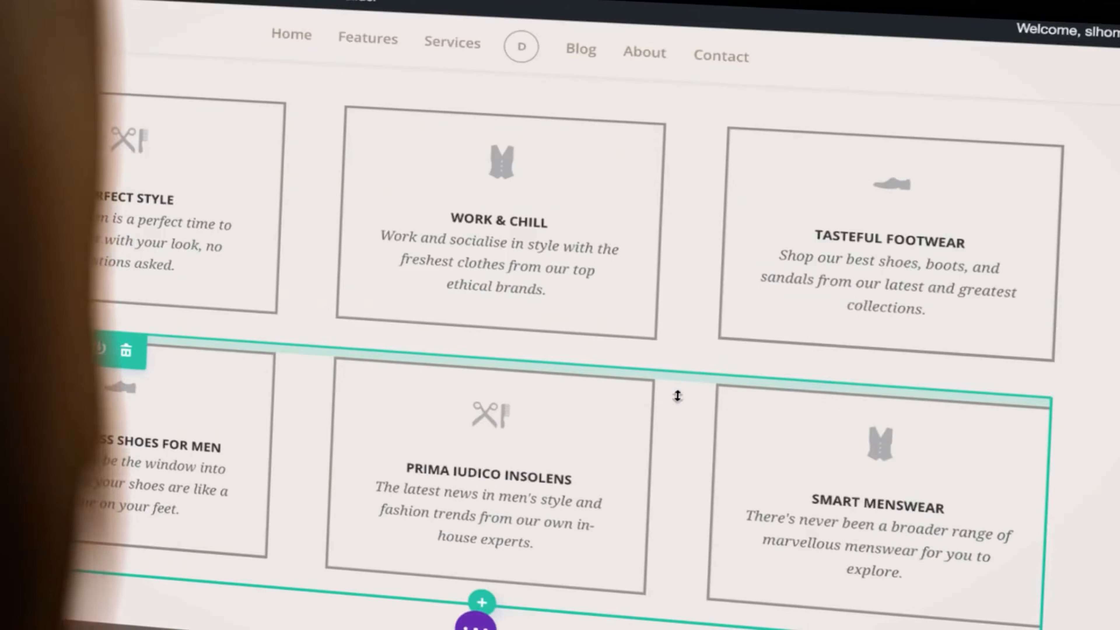
pyautogui.moveTo(675, 392)
pyautogui.mouseDown()
pyautogui.moveTo(670, 420)
pyautogui.moveTo(672, 411)
pyautogui.mouseUp()
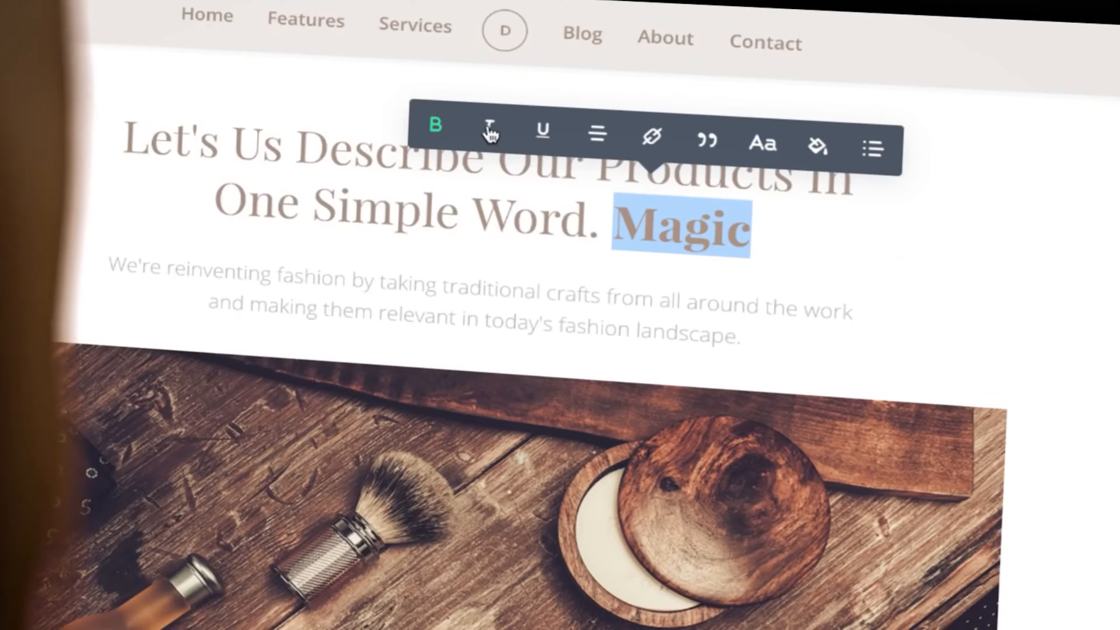
pyautogui.click(491, 129)
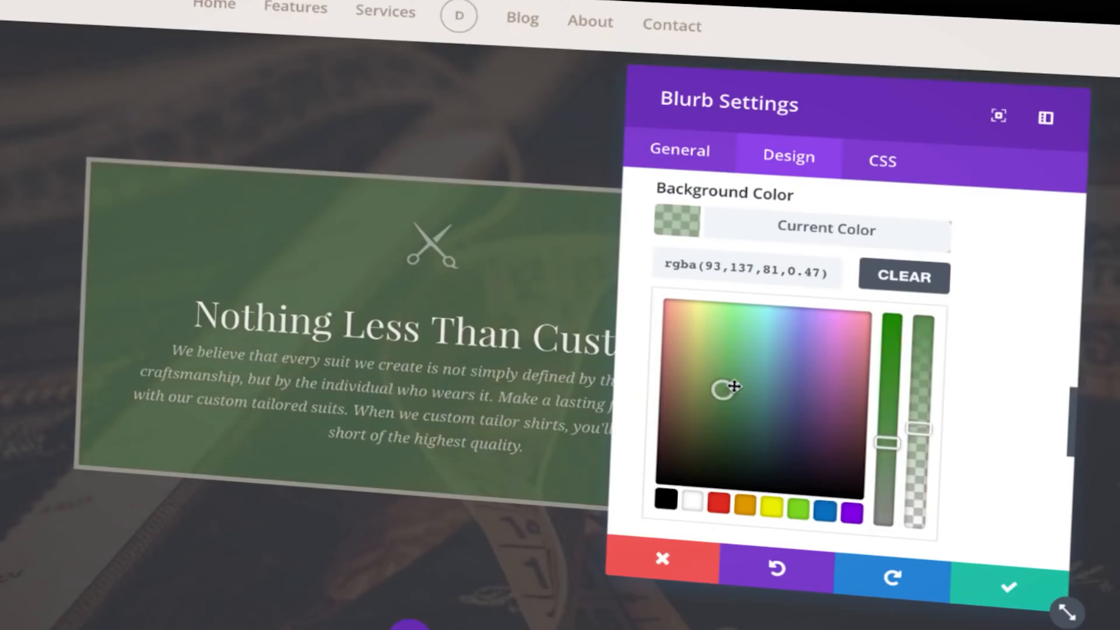
# Step: Change the blurb background to teal and browse the modules available to insert
pyautogui.moveTo(722, 390); pyautogui.dragTo(777, 365)
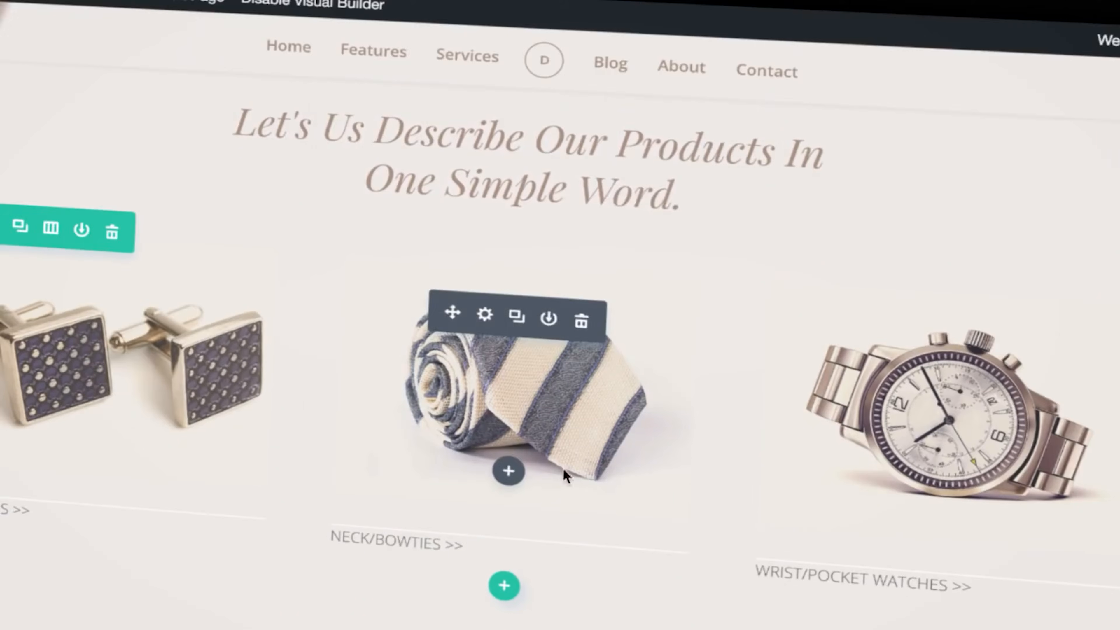
pyautogui.click(508, 469)
pyautogui.scroll(-5, 503, 405)
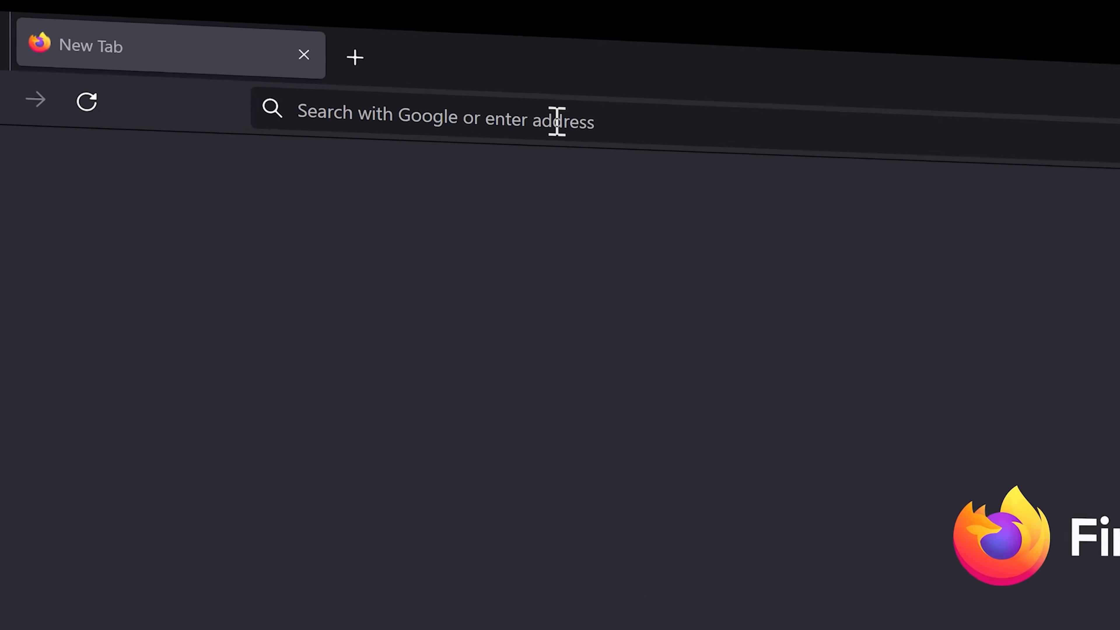
# Step: Go to wpressdoctor.com/buildit and highlight the listed free asset names
pyautogui.click(546, 118)
pyautogui.write('wpressdoctor.com/')
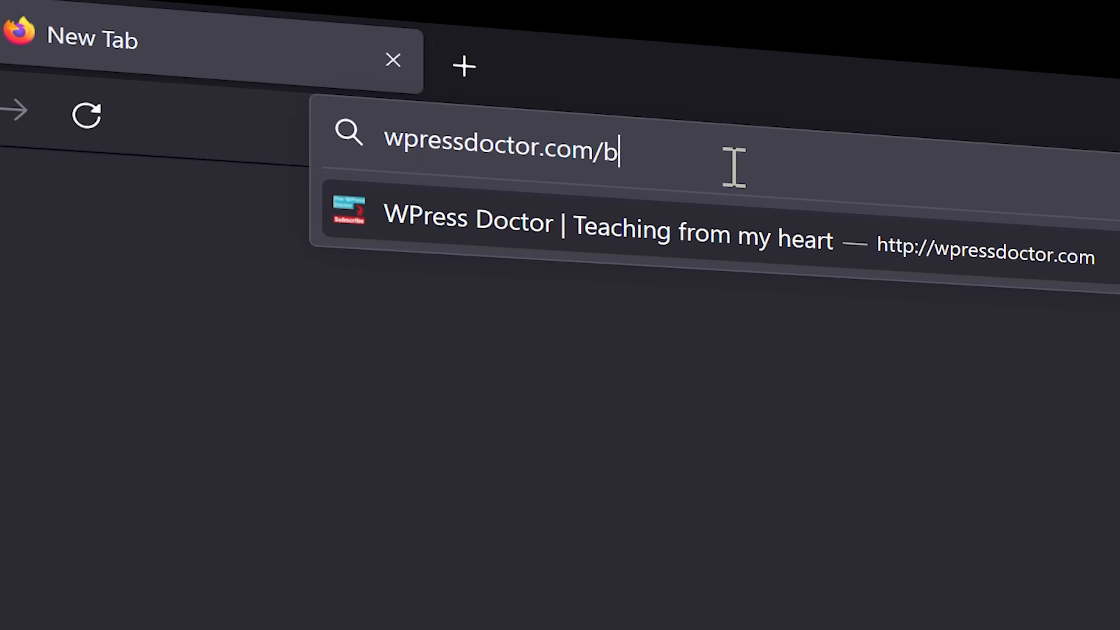
pyautogui.write('buildit')
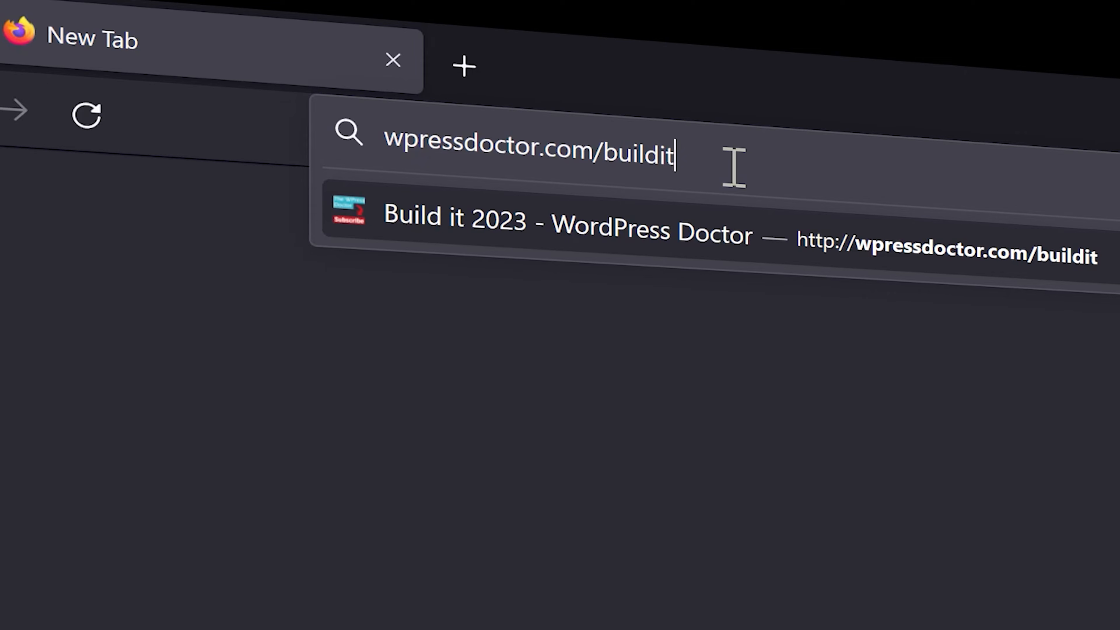
pyautogui.press('Return')
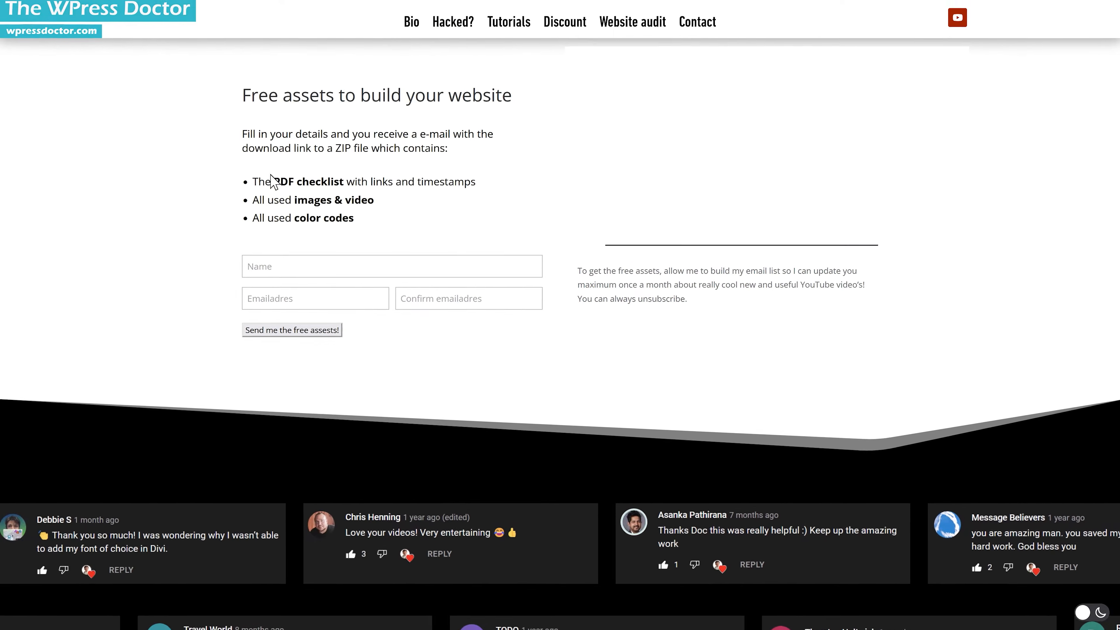
pyautogui.moveTo(256, 173); pyautogui.dragTo(279, 212)
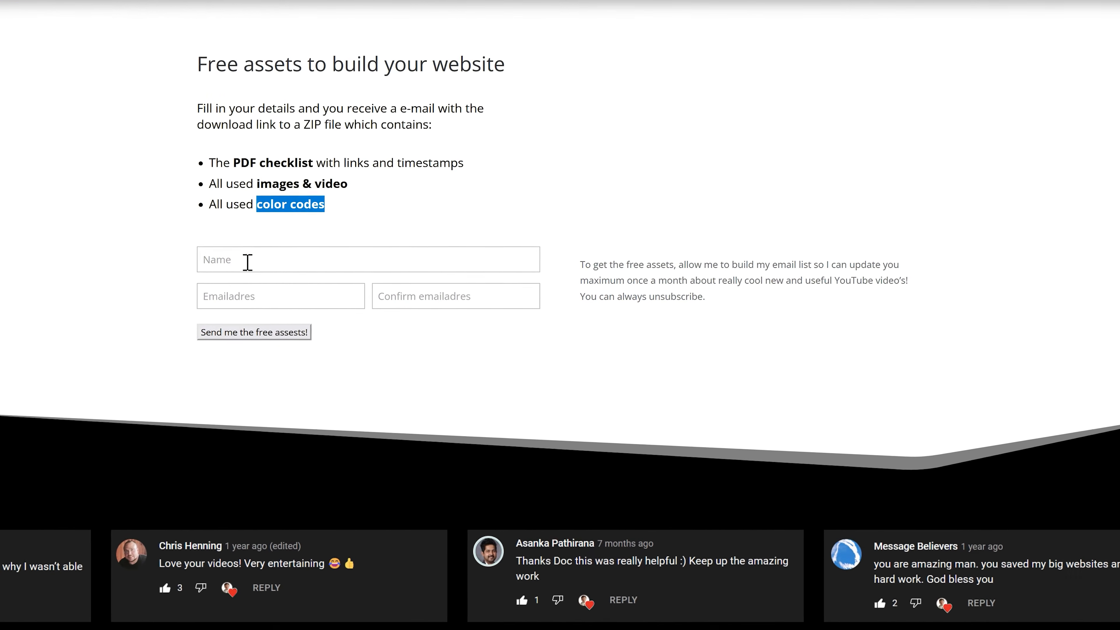
# Step: Enter the name, autofill both e-mail fields from a saved suggestion, and request the free assets
pyautogui.click(254, 251)
pyautogui.write('Matt')
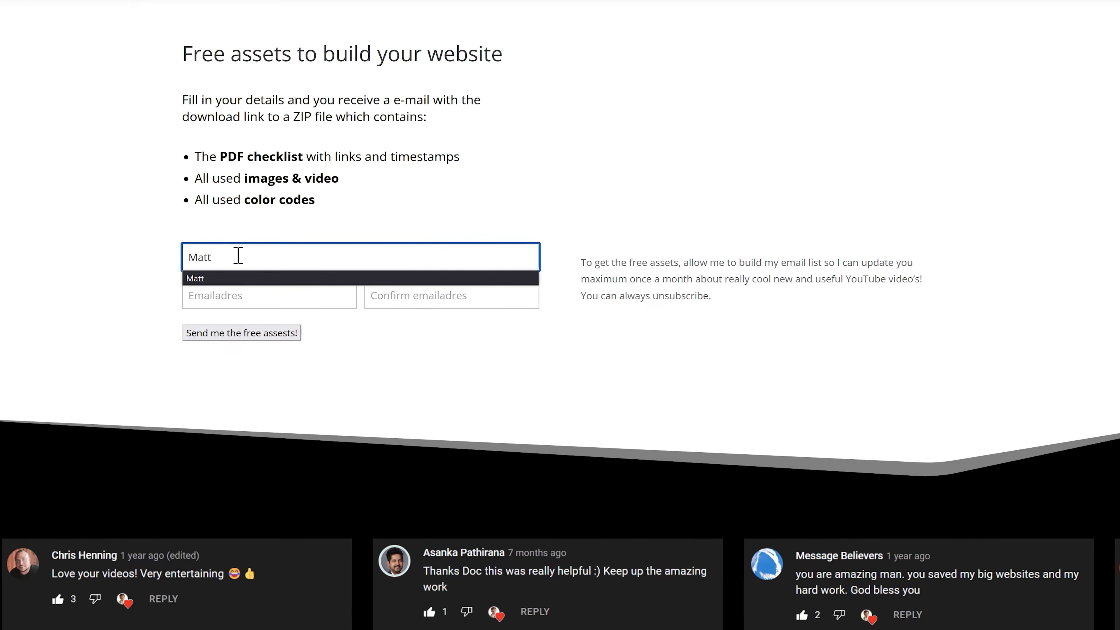
pyautogui.click(264, 278)
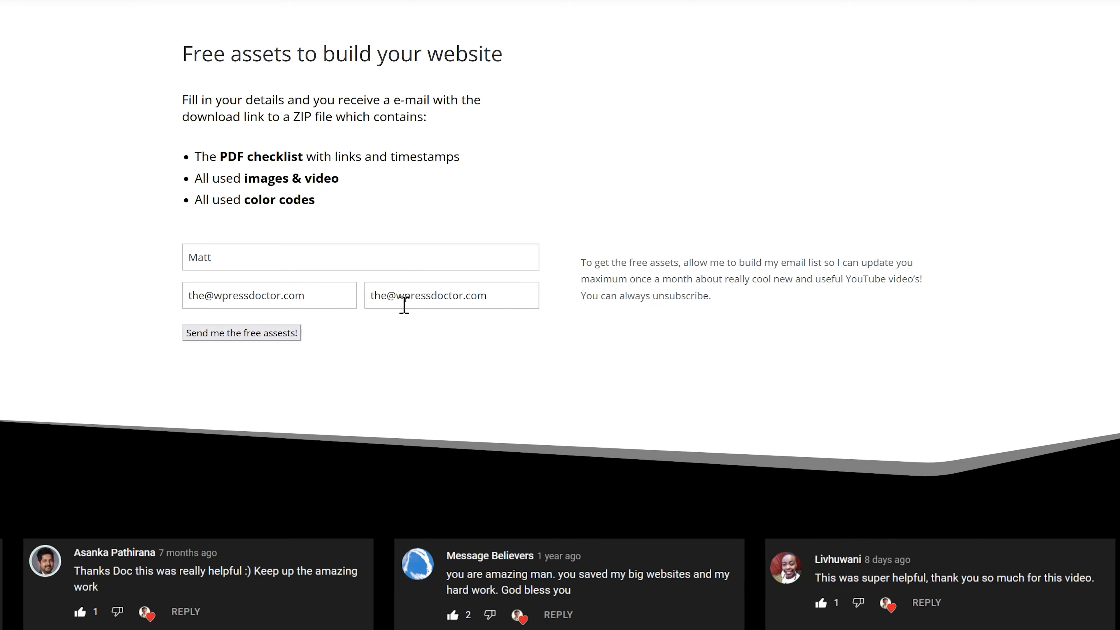
pyautogui.click(250, 335)
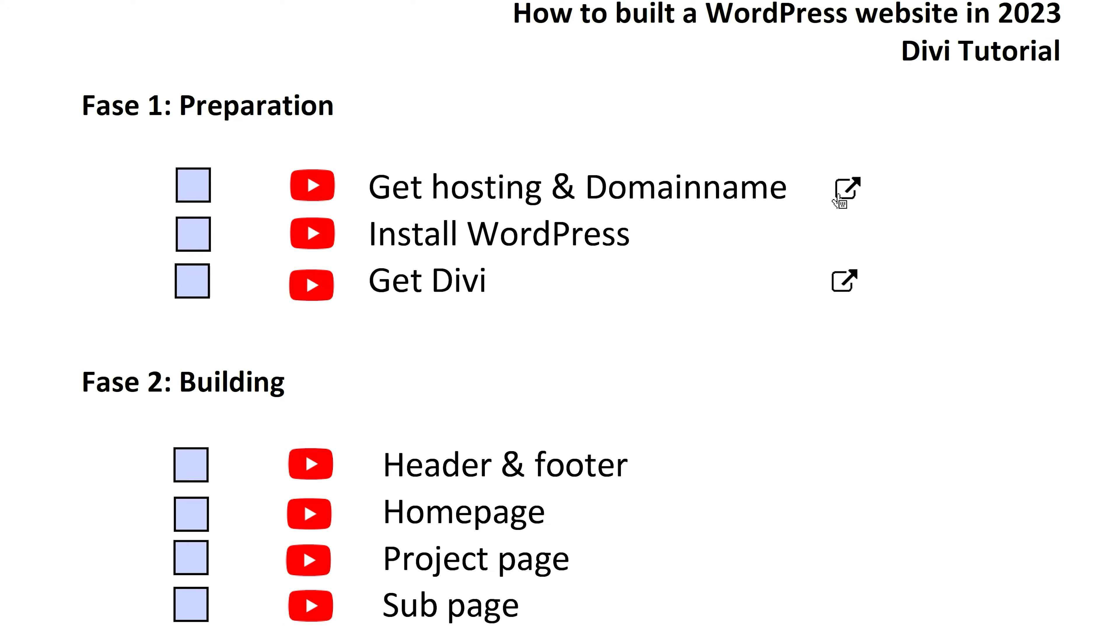
# Step: Follow the hosting and domain link down to Hostinger's four WordPress hosting plans
pyautogui.click(849, 188)
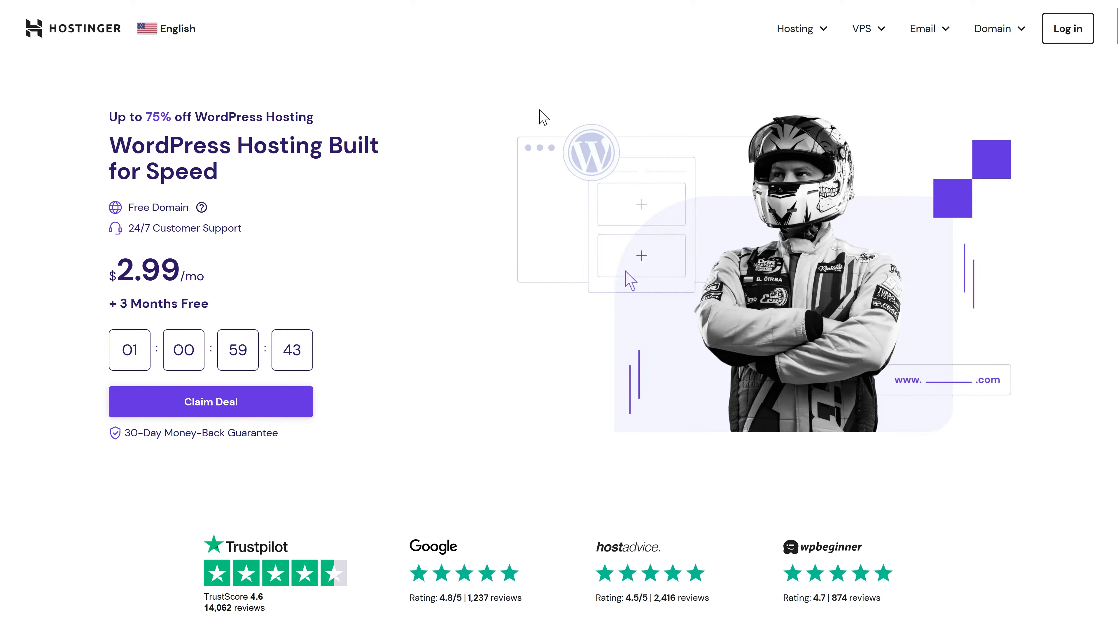
pyautogui.scroll(-5, 662, 92)
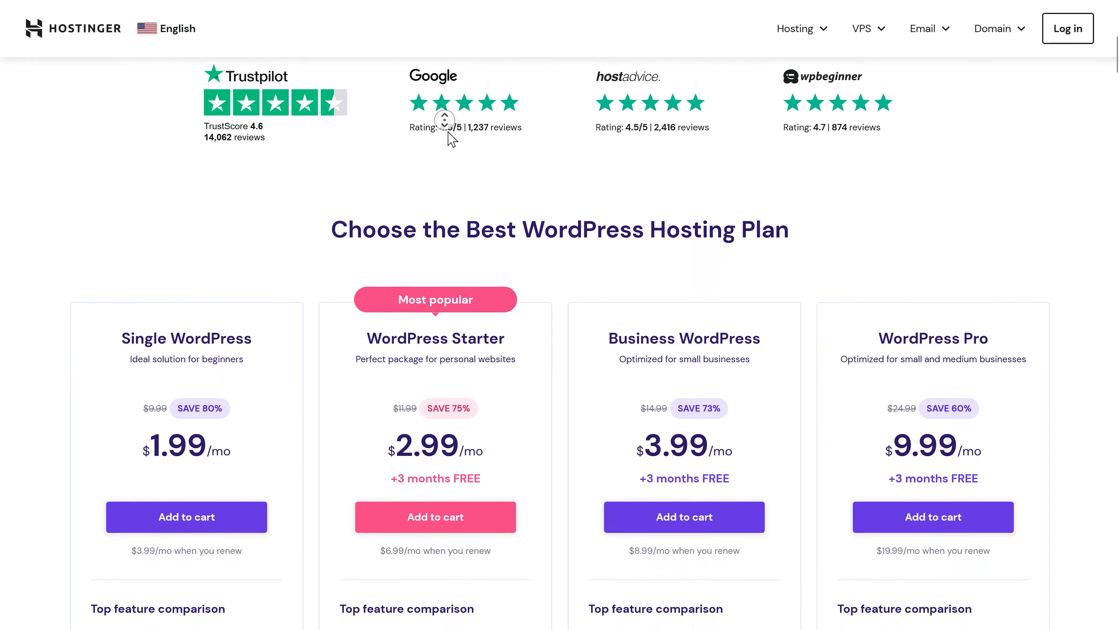
pyautogui.scroll(-3, 449, 135)
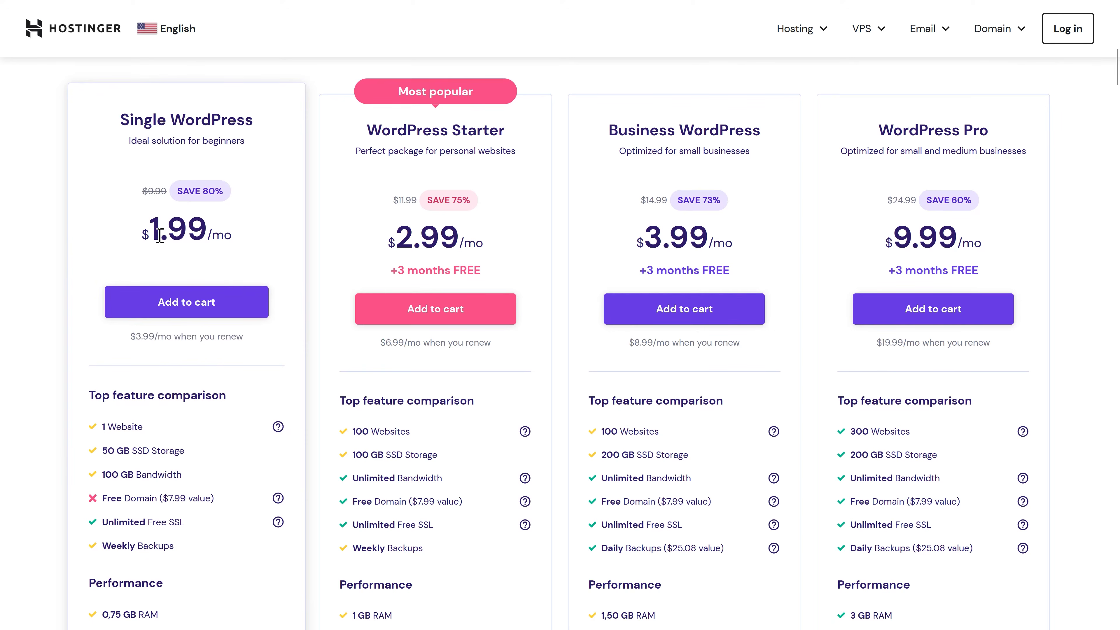
# Step: Add the Single WordPress plan to the cart with a 48-month billing period
pyautogui.click(184, 302)
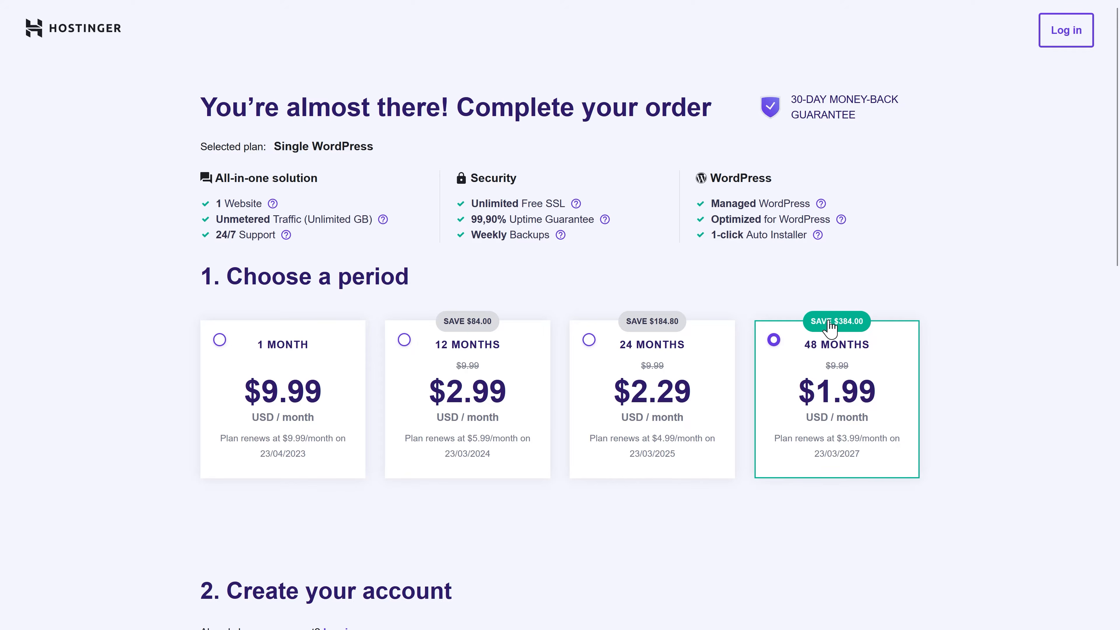
pyautogui.scroll(-10, 967, 344)
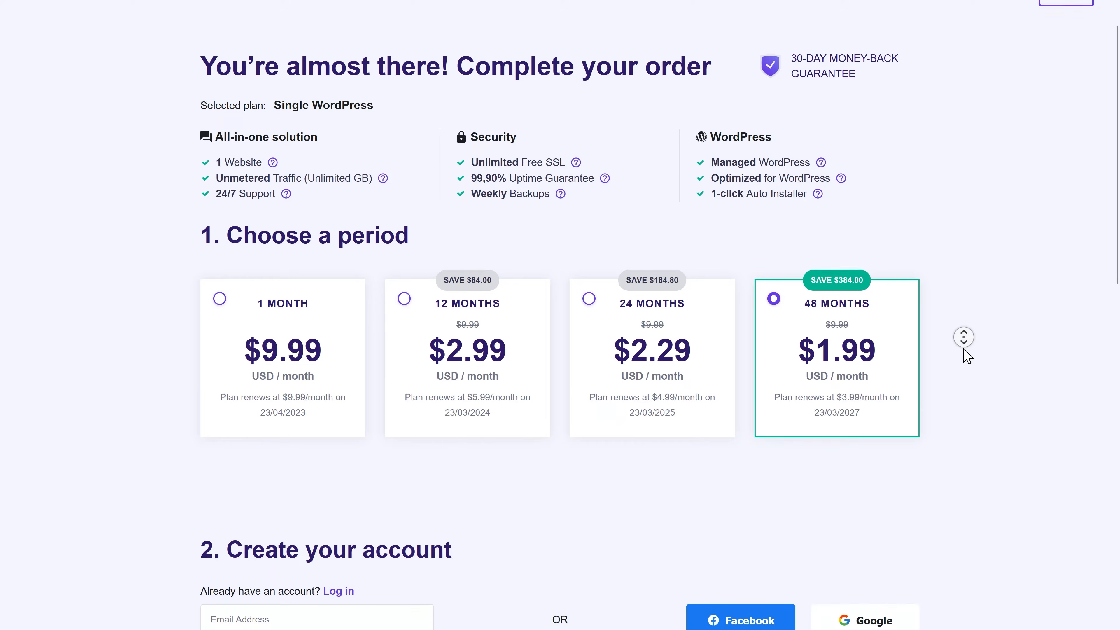
pyautogui.scroll(-5, 967, 364)
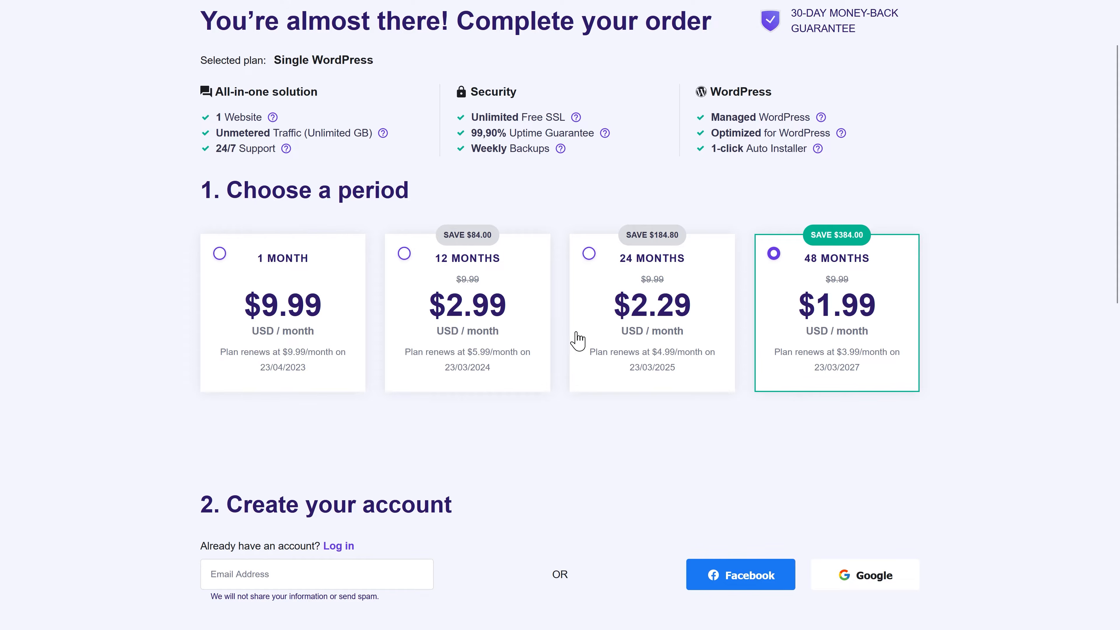
pyautogui.click(405, 255)
pyautogui.click(787, 262)
pyautogui.scroll(2, 987, 259)
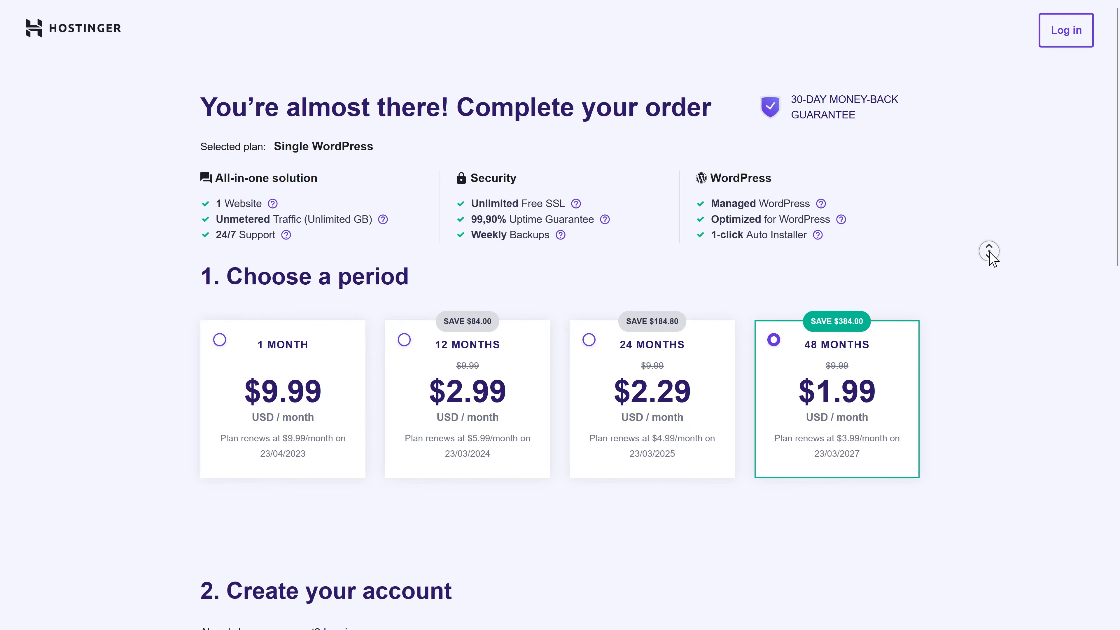
pyautogui.scroll(-10, 992, 260)
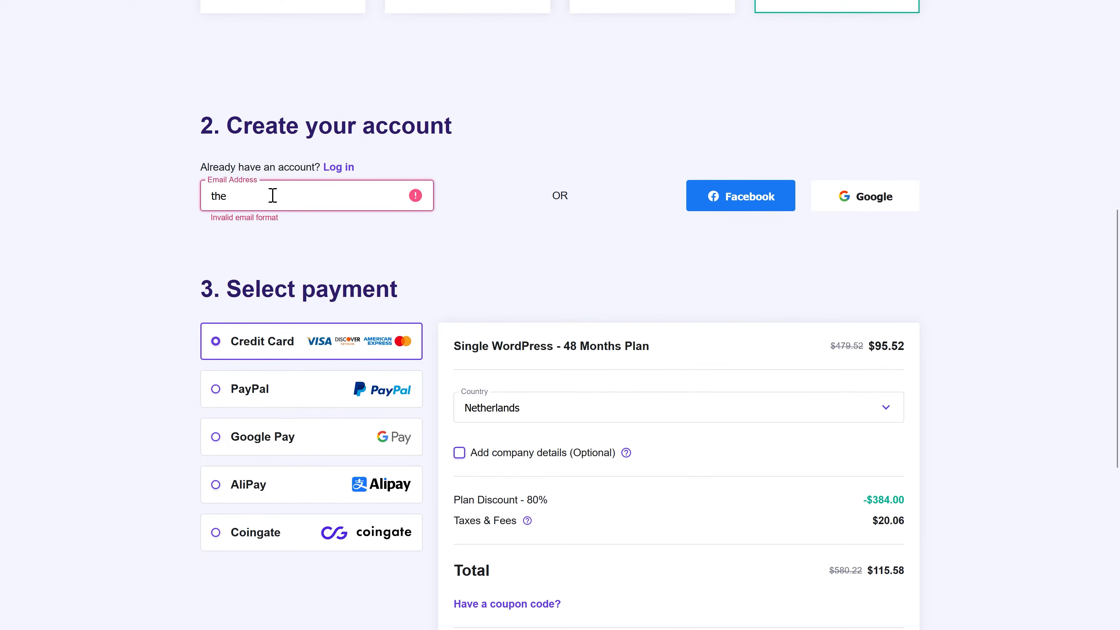
# Step: Finish entering the account e-mail and choose credit card as the payment method
pyautogui.write('or.com')
pyautogui.scroll(-5, 273, 195)
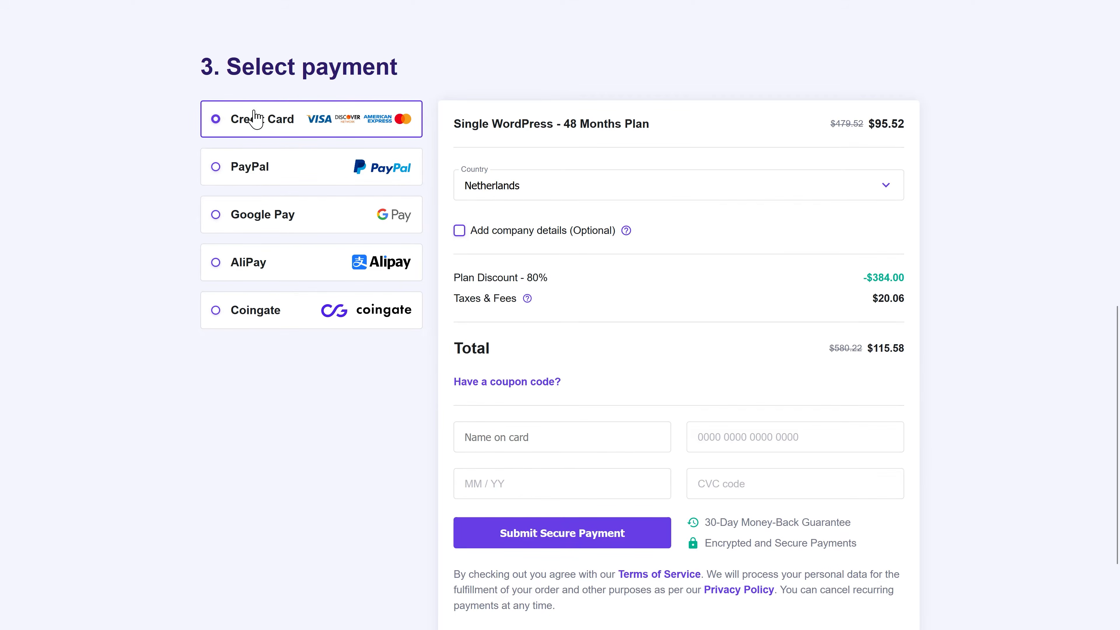
pyautogui.click(252, 168)
pyautogui.click(260, 179)
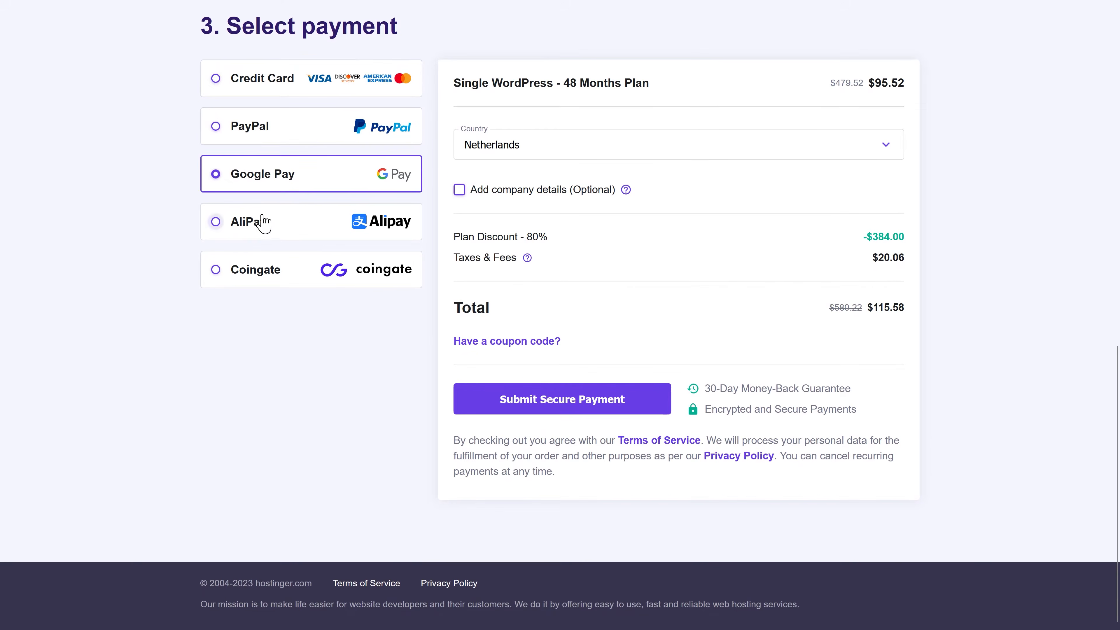
pyautogui.click(264, 86)
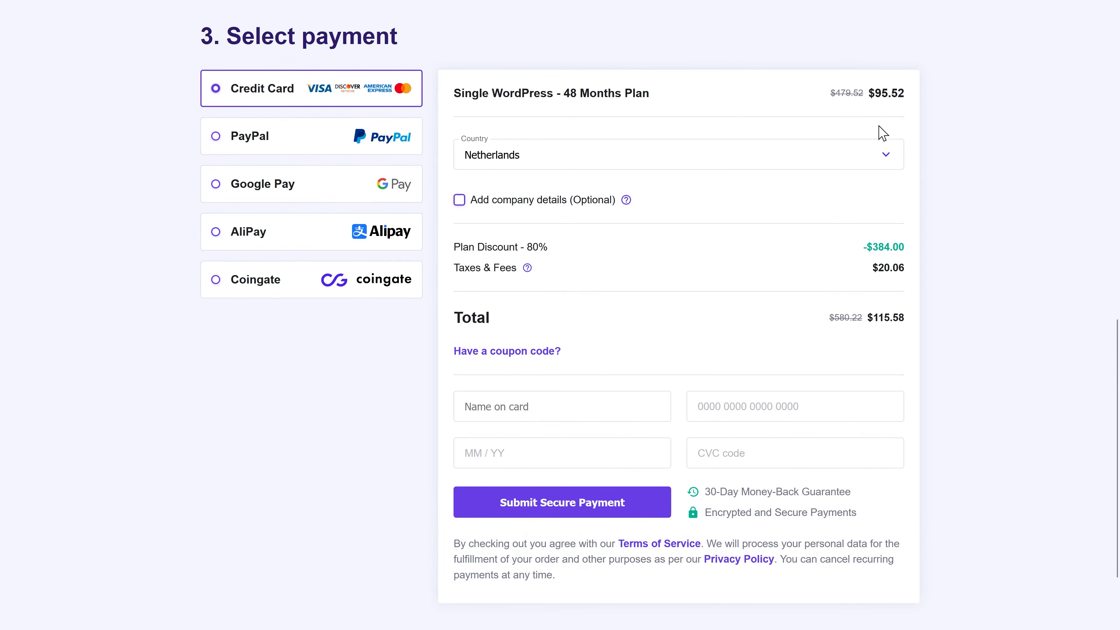
# Step: Keep Netherlands as billing country, enter the cardholder's name, and submit the secure payment
pyautogui.click(882, 158)
pyautogui.click(572, 164)
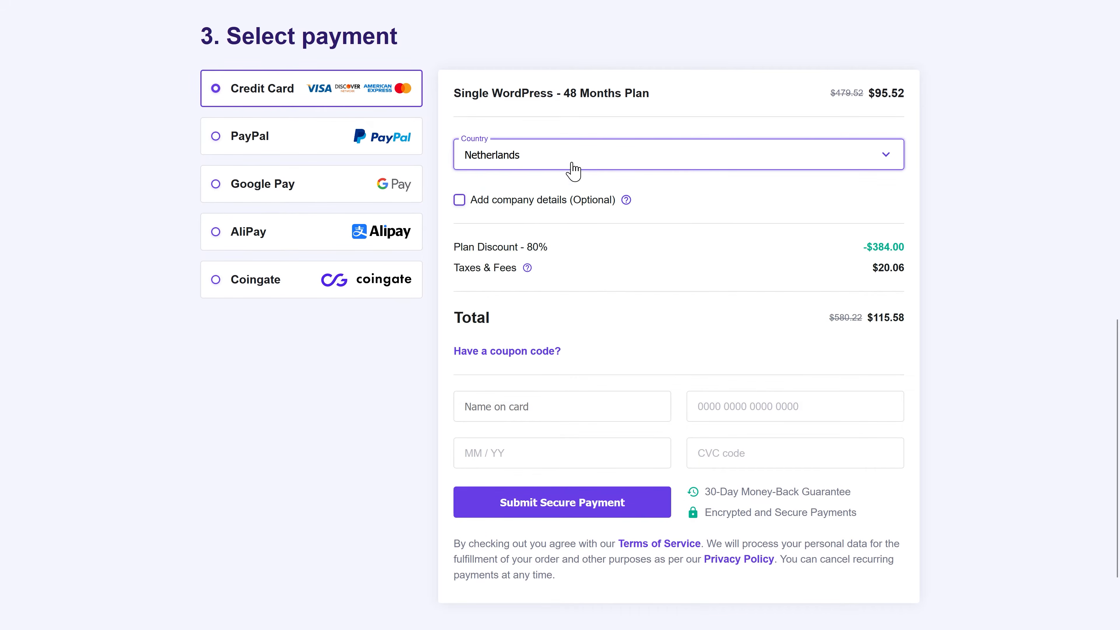
pyautogui.click(557, 406)
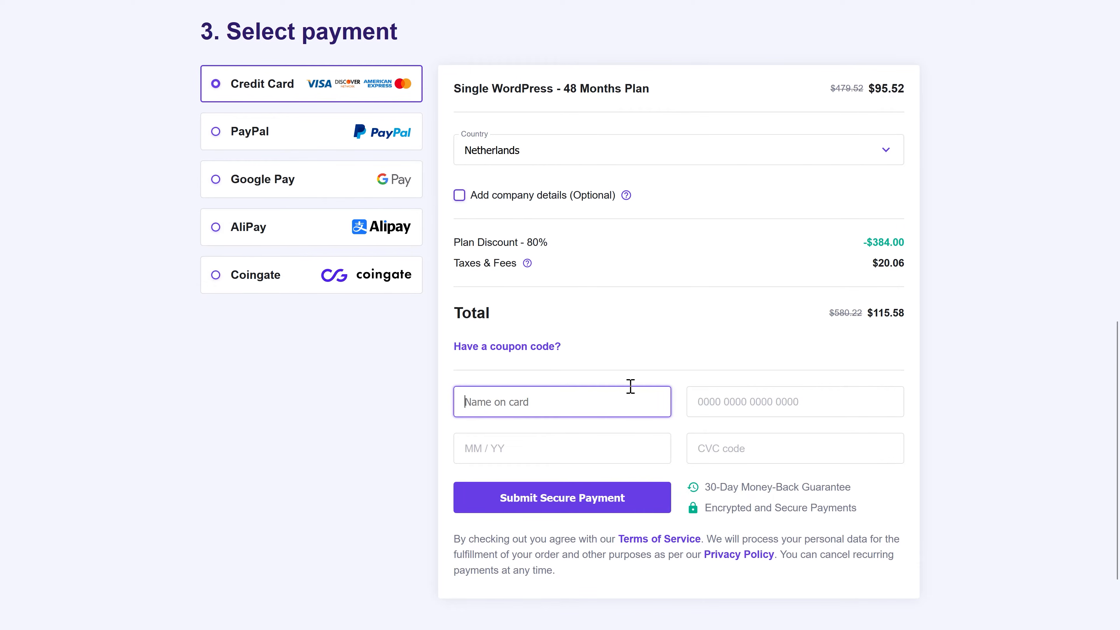
pyautogui.click(568, 497)
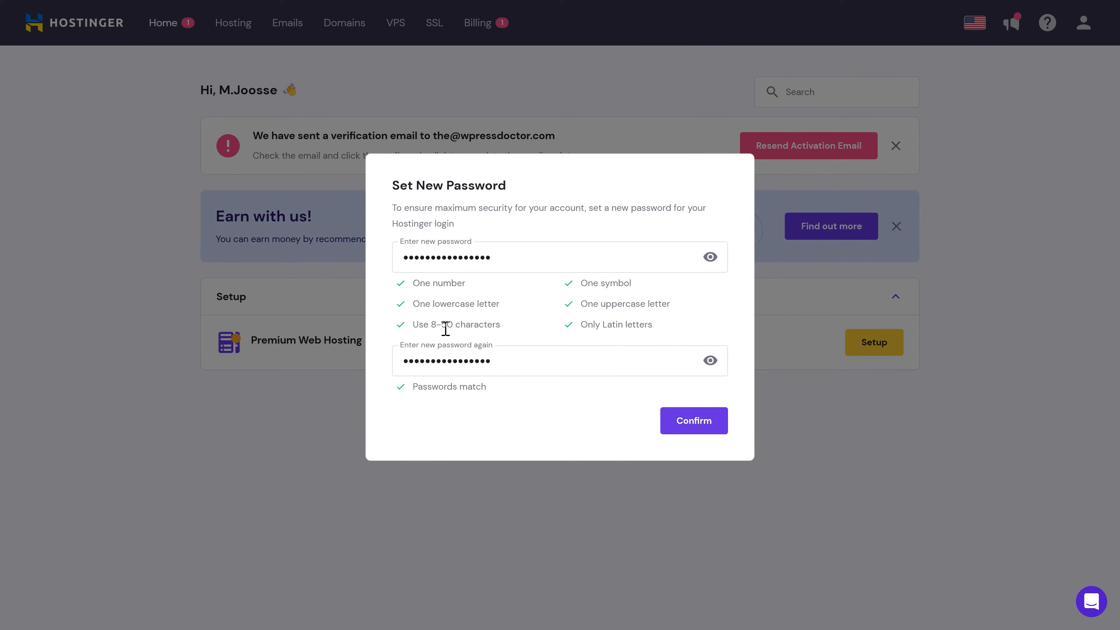
# Step: Confirm the new account password and begin the guided website setup
pyautogui.click(691, 421)
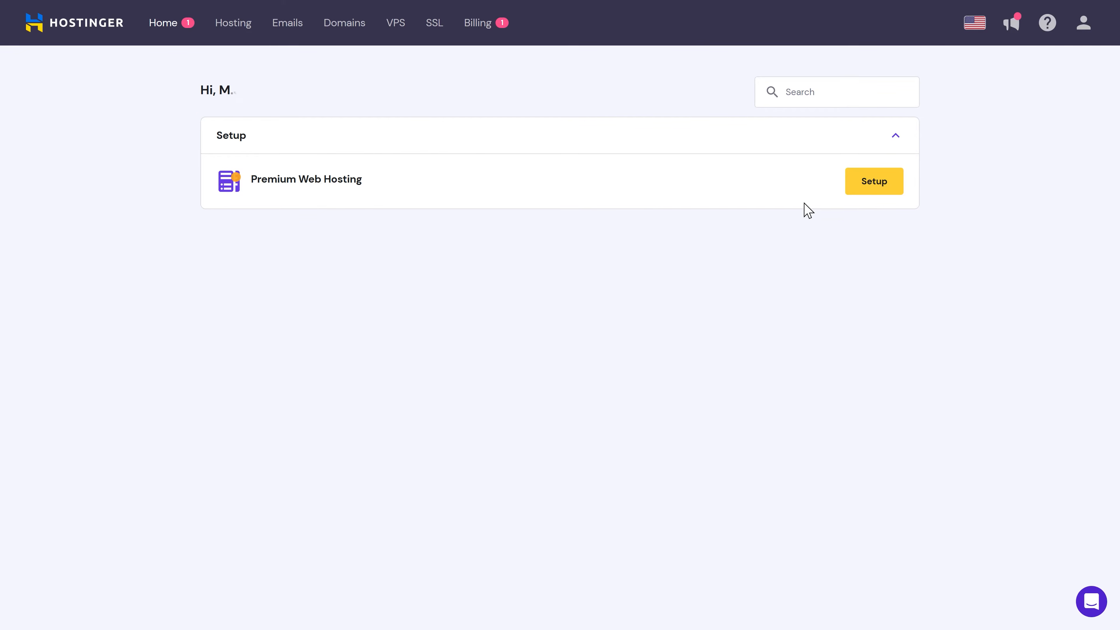
pyautogui.click(885, 192)
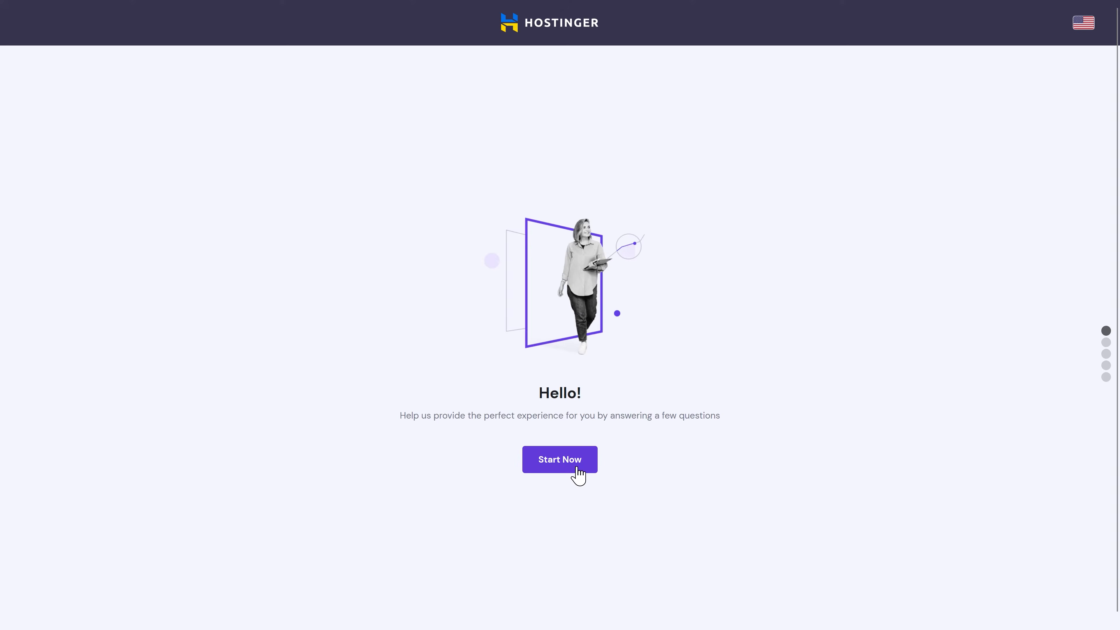
pyautogui.click(573, 465)
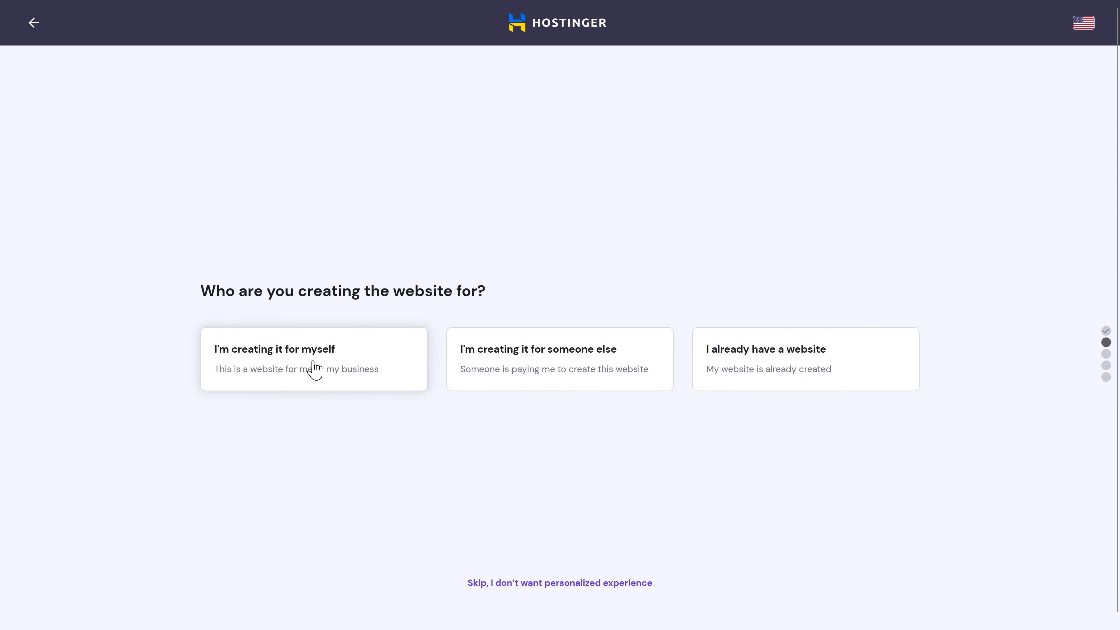
# Step: Answer for myself, building it myself, Business type, and decline building help
pyautogui.click(318, 359)
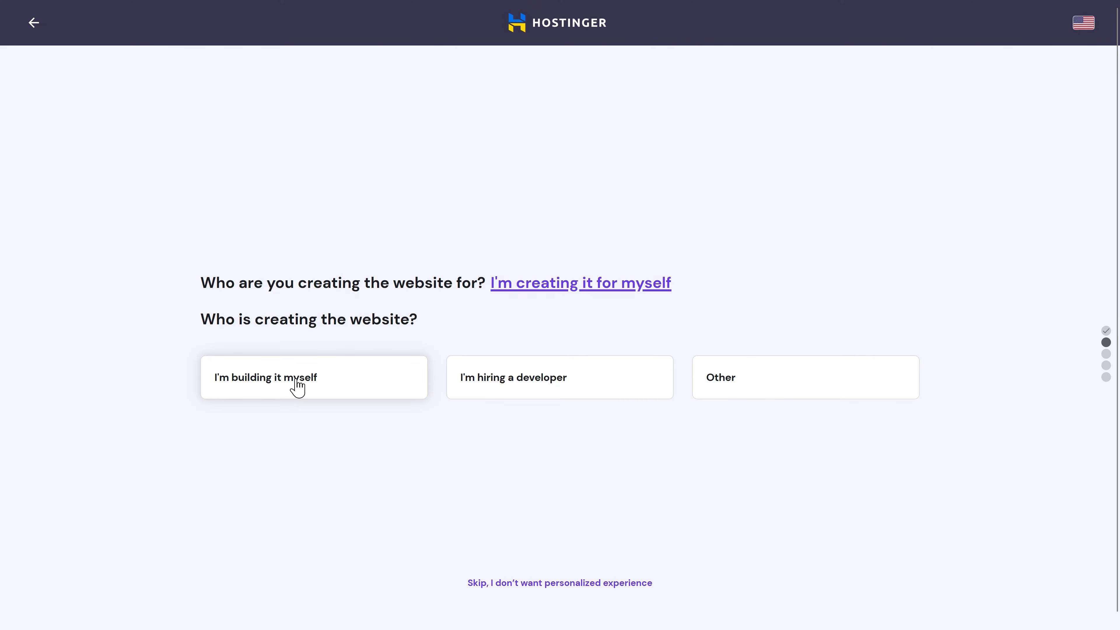
pyautogui.click(296, 385)
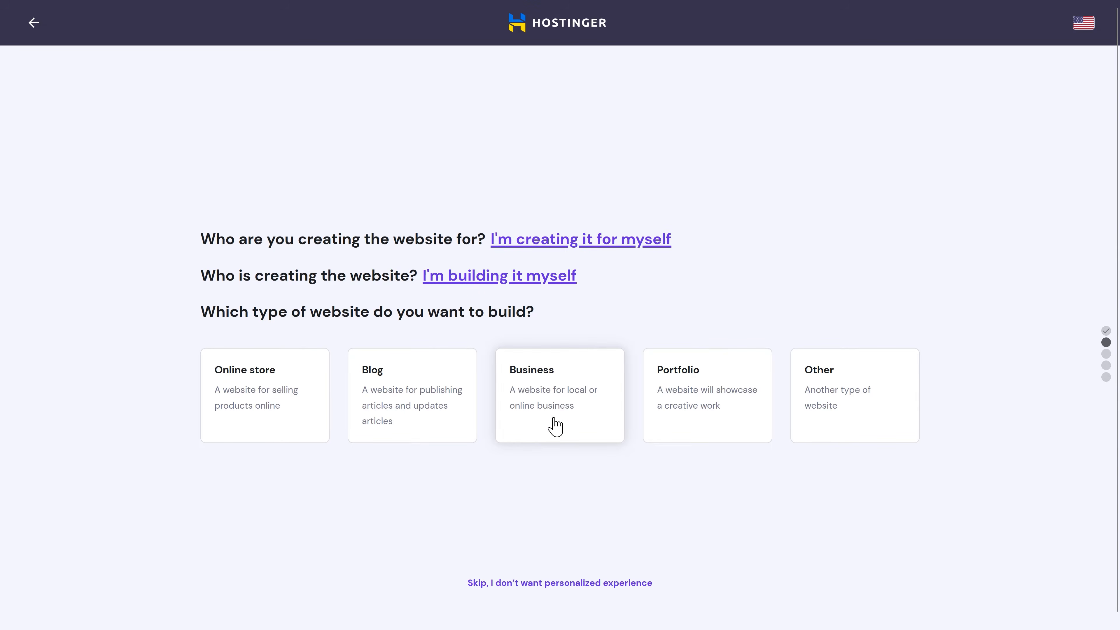
pyautogui.click(553, 414)
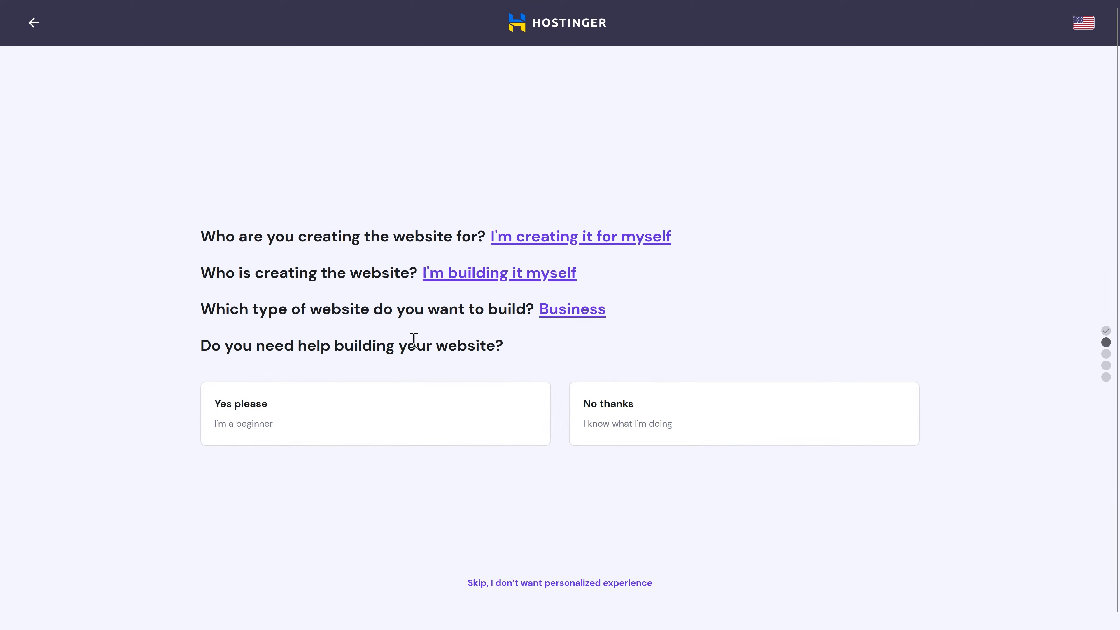
pyautogui.click(622, 436)
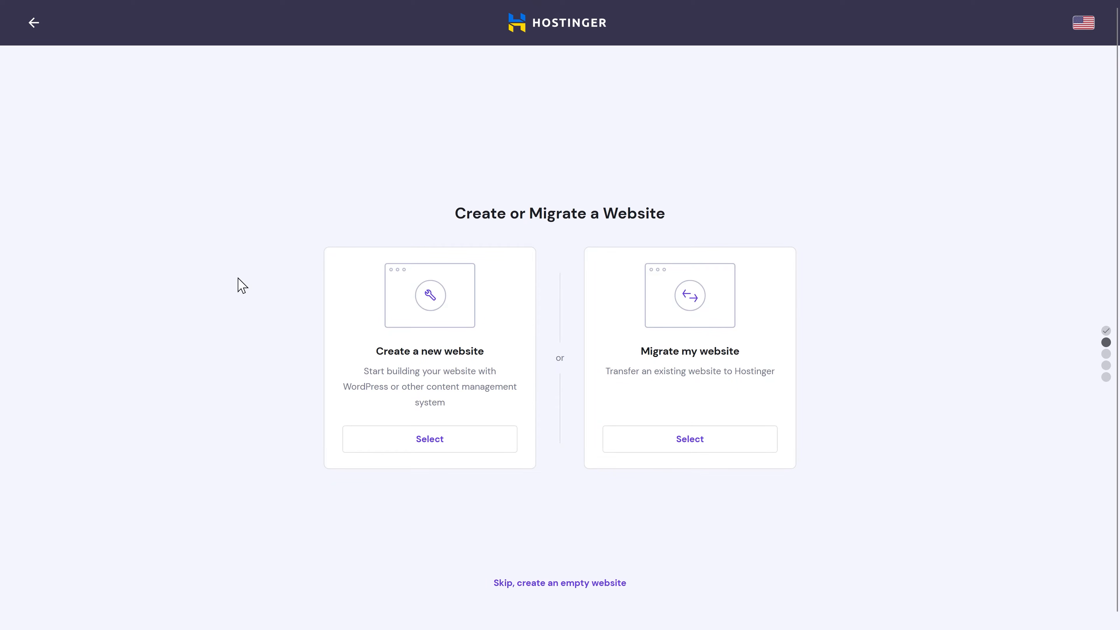
# Step: Create an empty website and search for the domain divitutorial2023.com to buy
pyautogui.click(572, 583)
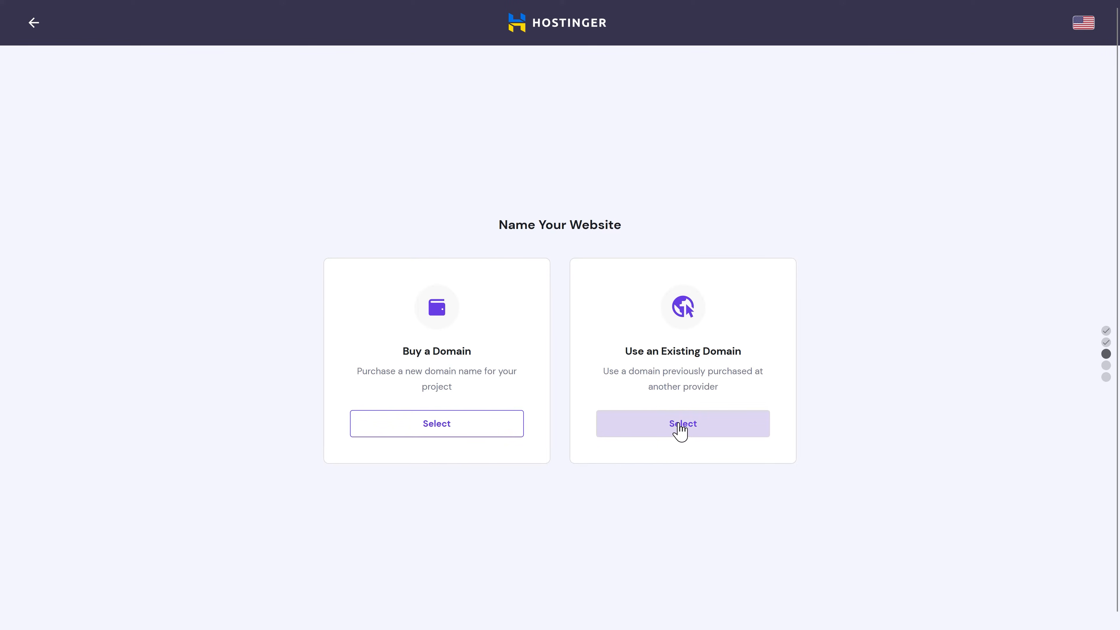
pyautogui.click(437, 425)
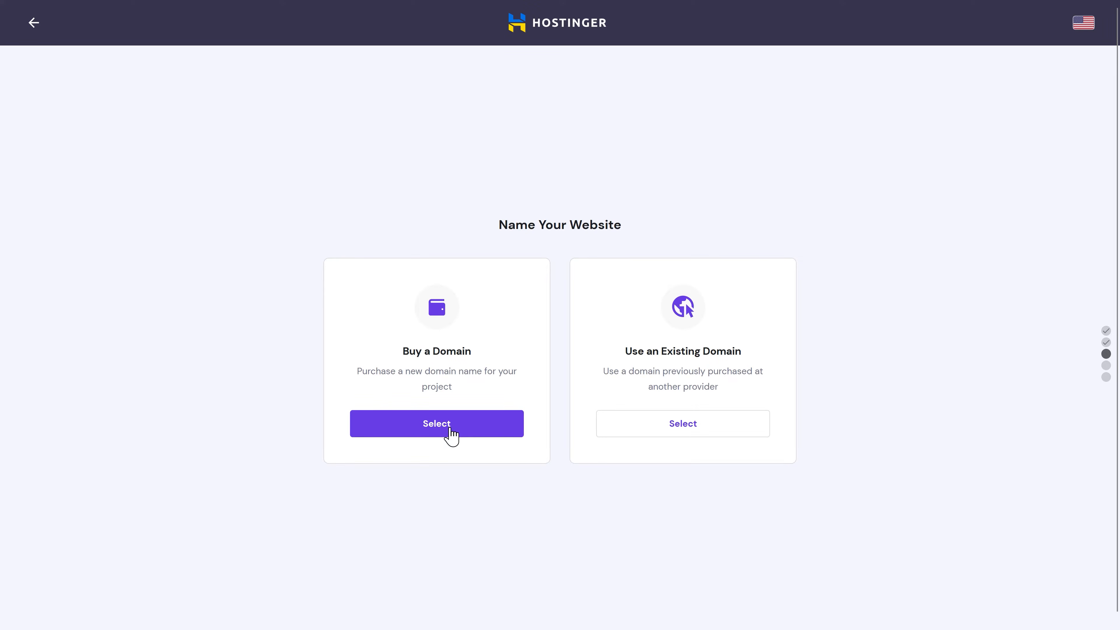
pyautogui.click(450, 428)
pyautogui.click(321, 478)
pyautogui.write('divitutorial')
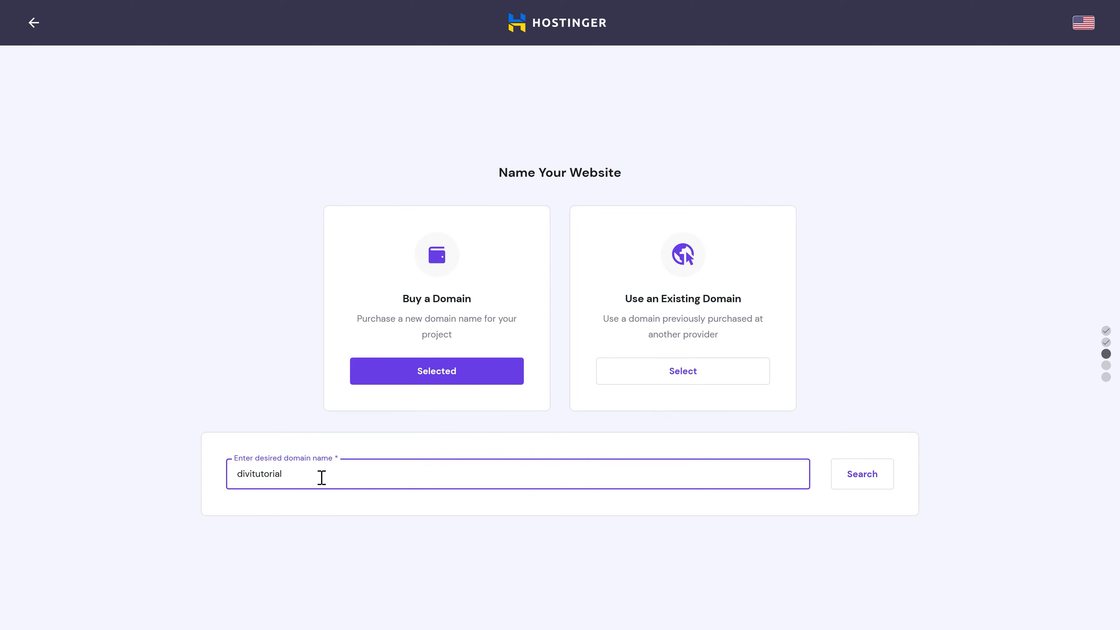
pyautogui.write('2023.com')
pyautogui.press('Return')
# Step: Buy divitutorial2023.online for a 3-year period and complete the payment
pyautogui.middleClick(930, 367)
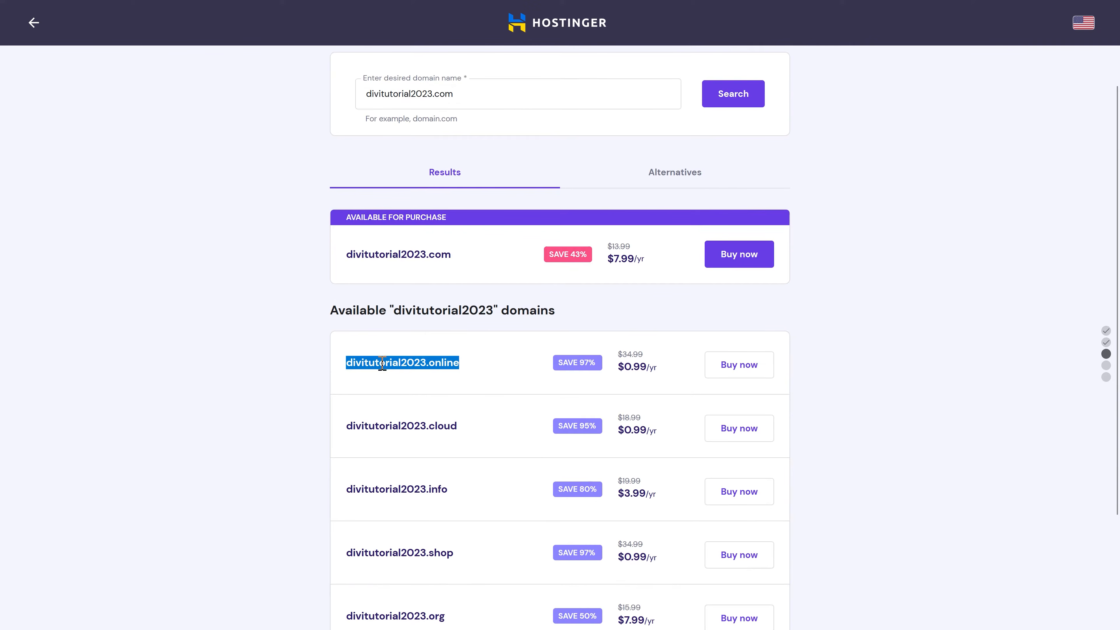
pyautogui.click(429, 365)
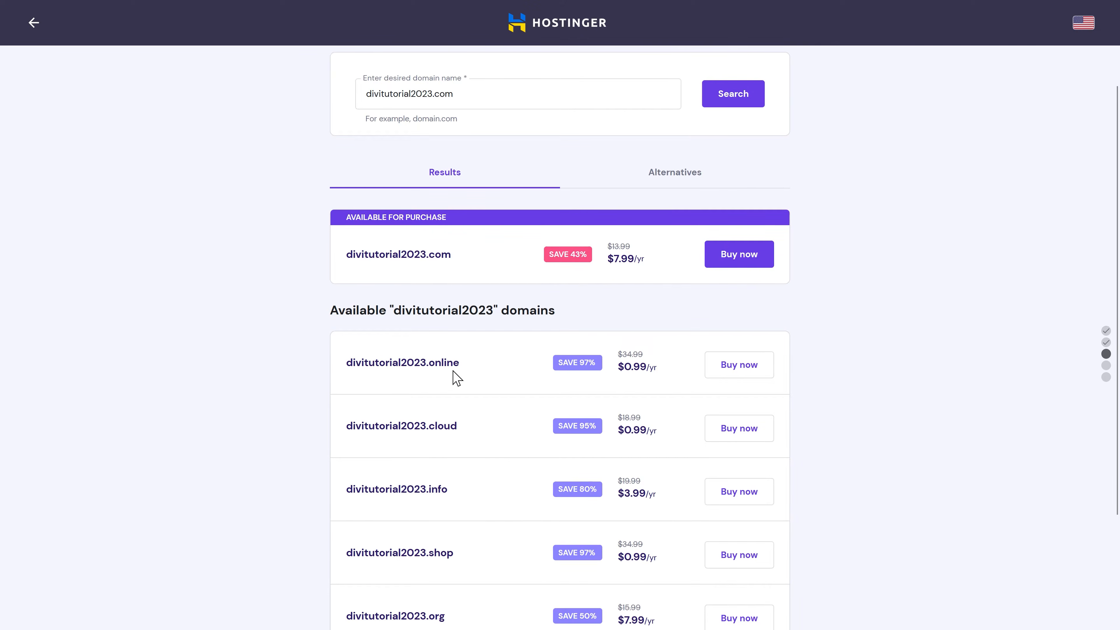
pyautogui.click(739, 373)
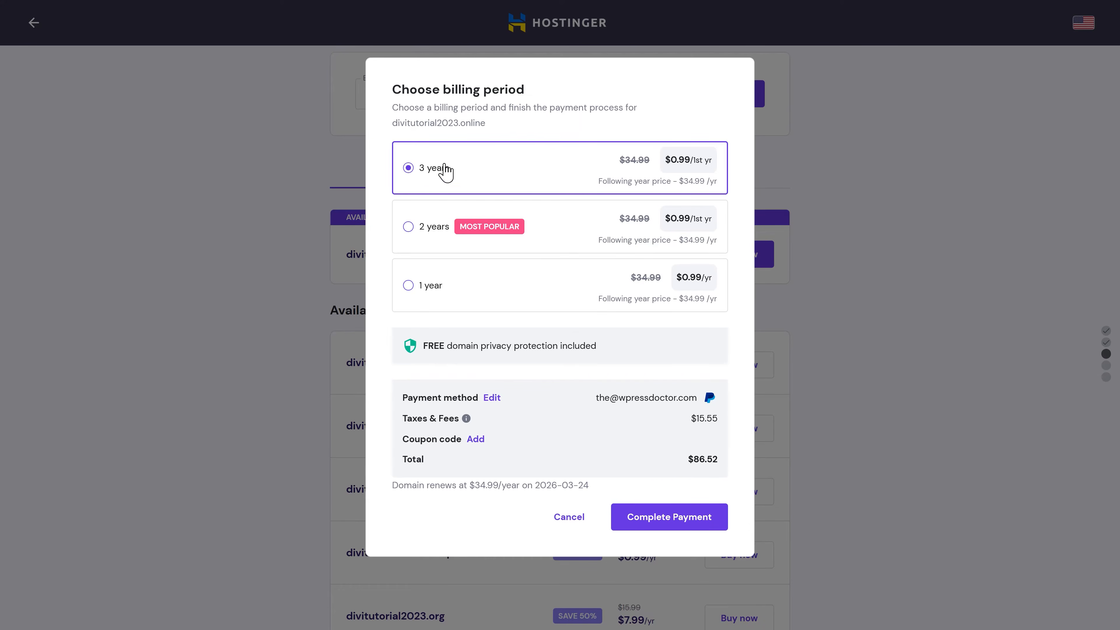
pyautogui.click(675, 524)
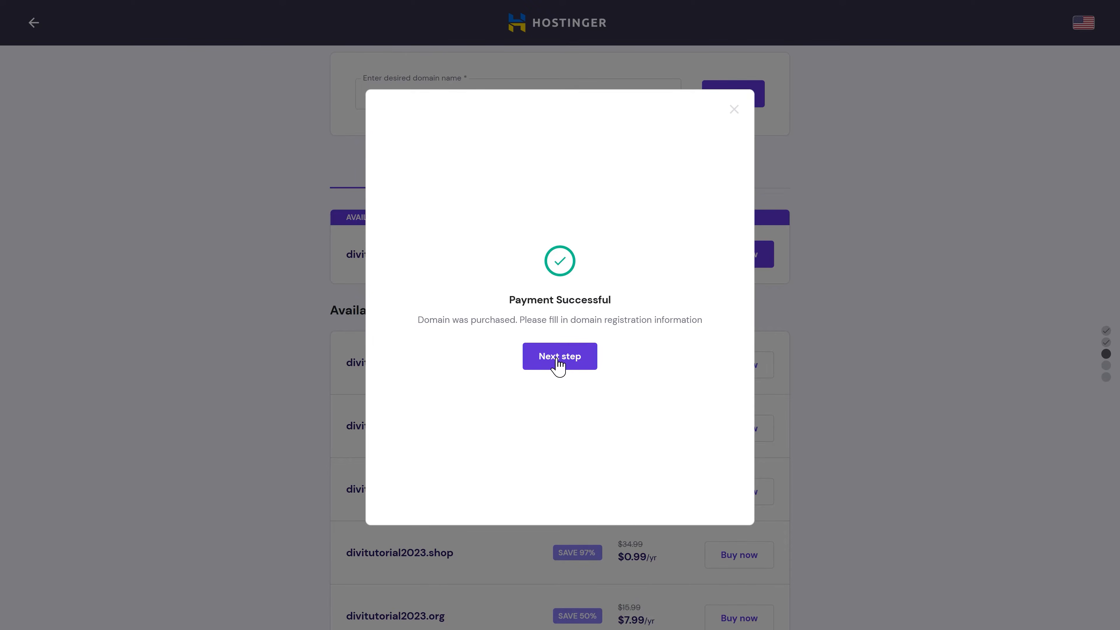
# Step: Register divitutorial2023.online with Netherlands as the owner's country and submit the contact details
pyautogui.click(558, 364)
pyautogui.click(705, 229)
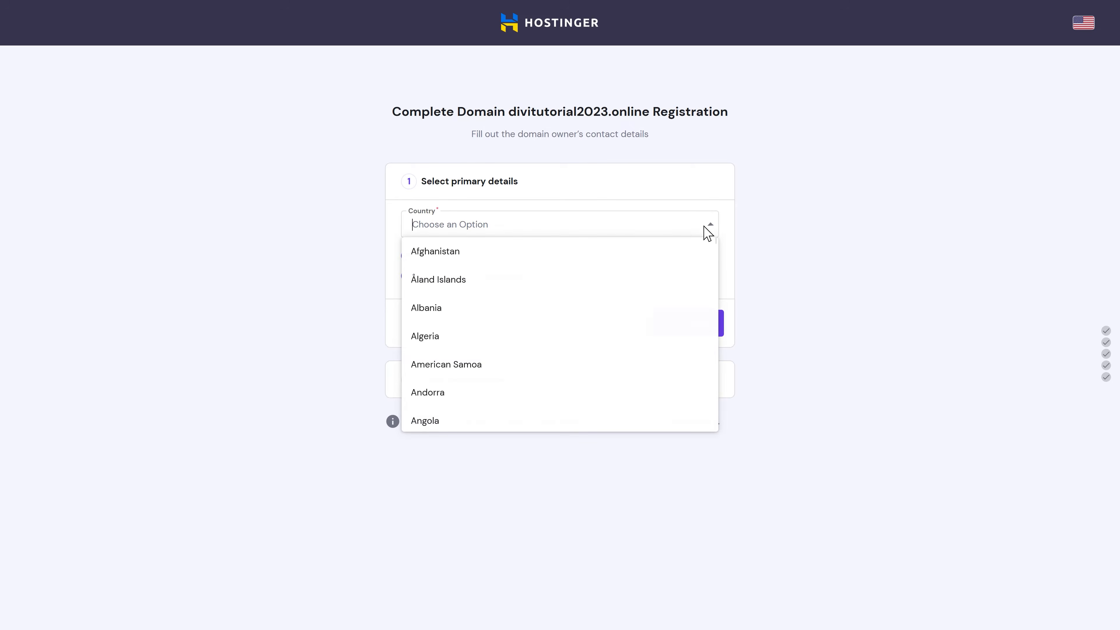
pyautogui.click(507, 229)
pyautogui.click(507, 230)
pyautogui.write('nether')
pyautogui.click(502, 253)
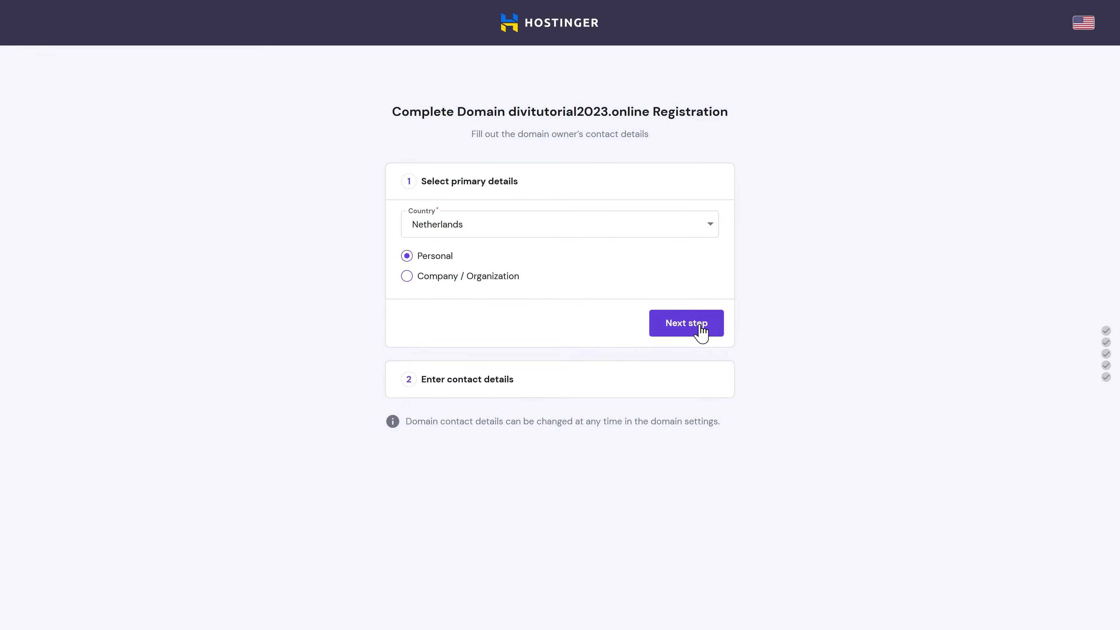
pyautogui.click(681, 332)
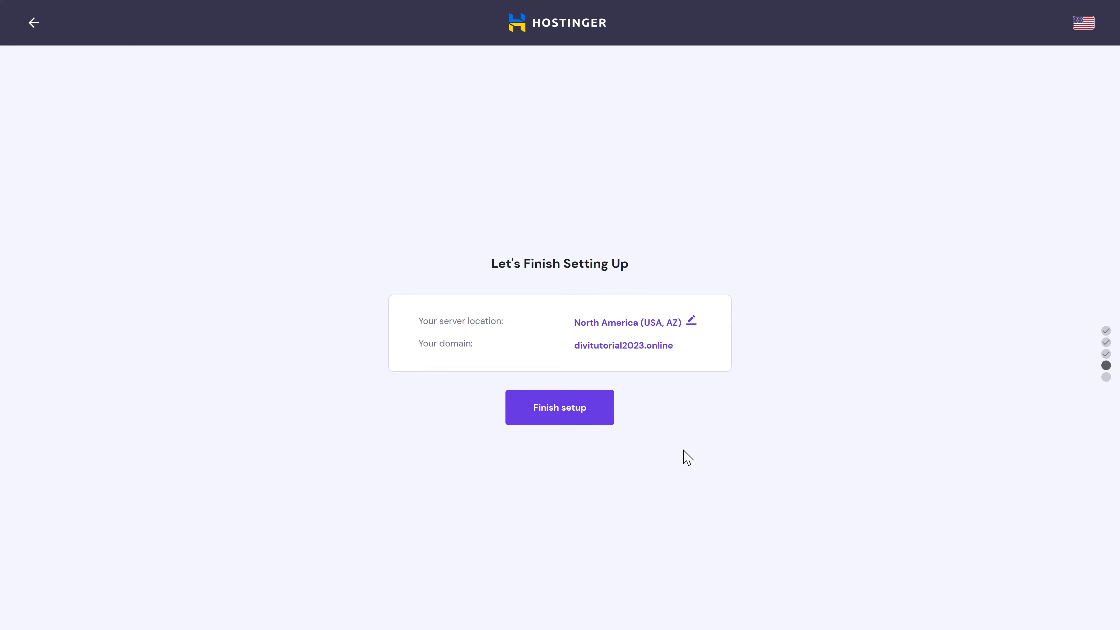
# Step: Change the server location from North America (USA, AZ) to Europe (Netherlands) and finish setup
pyautogui.click(691, 323)
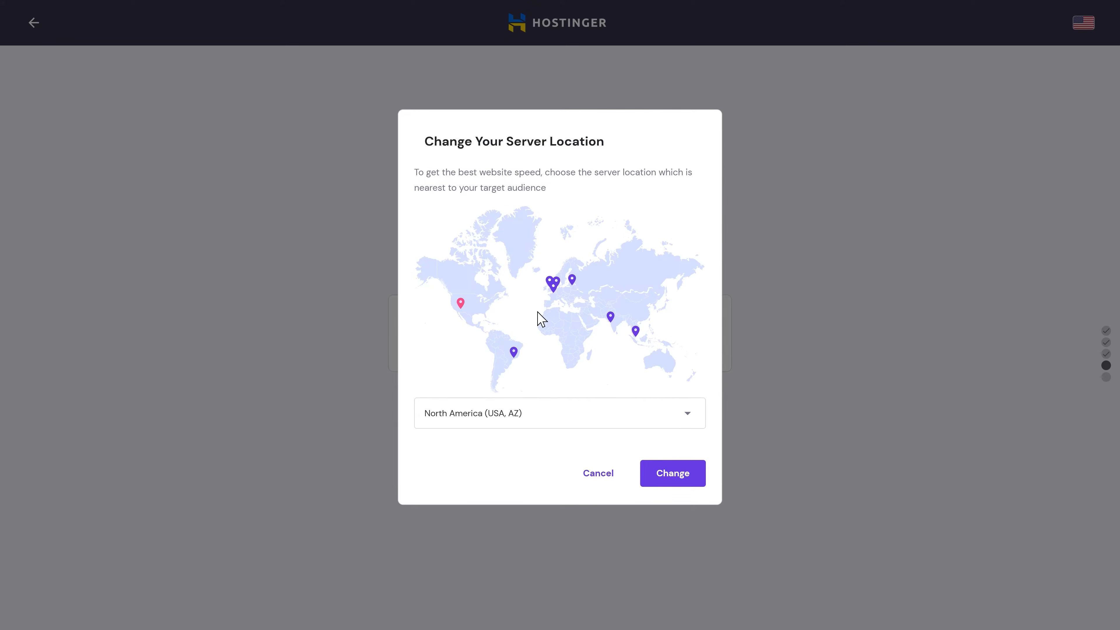
pyautogui.click(638, 332)
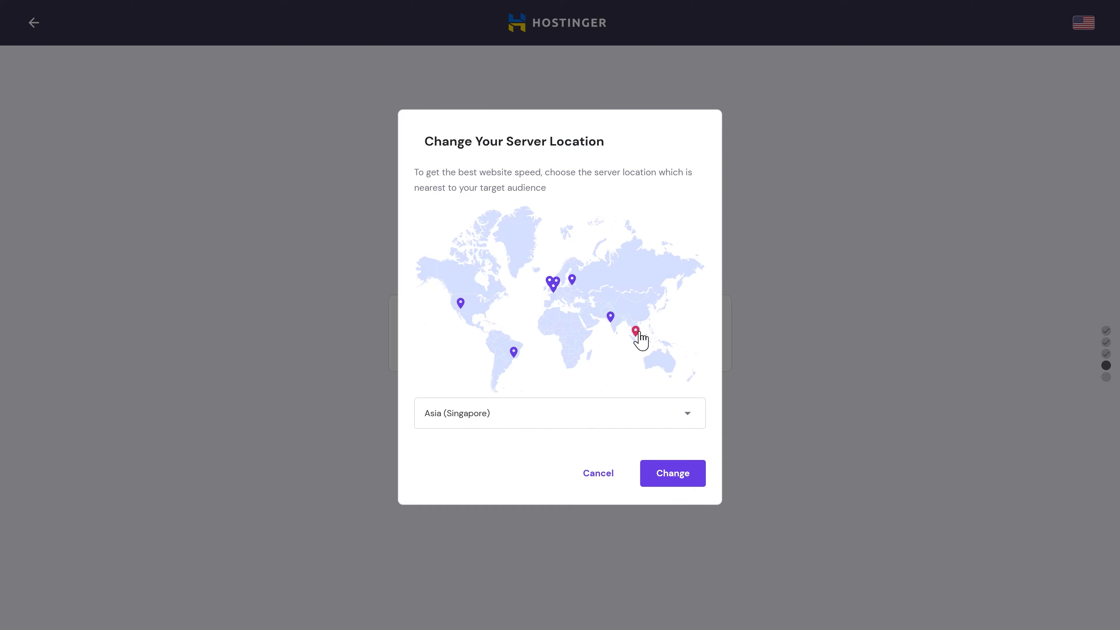
pyautogui.click(558, 288)
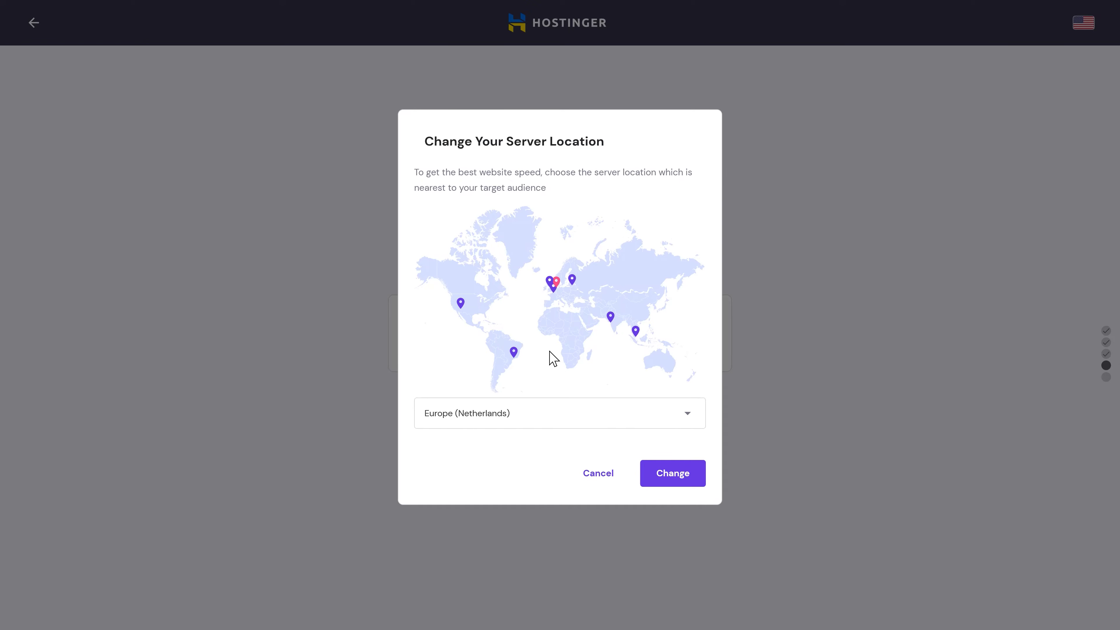
pyautogui.click(663, 474)
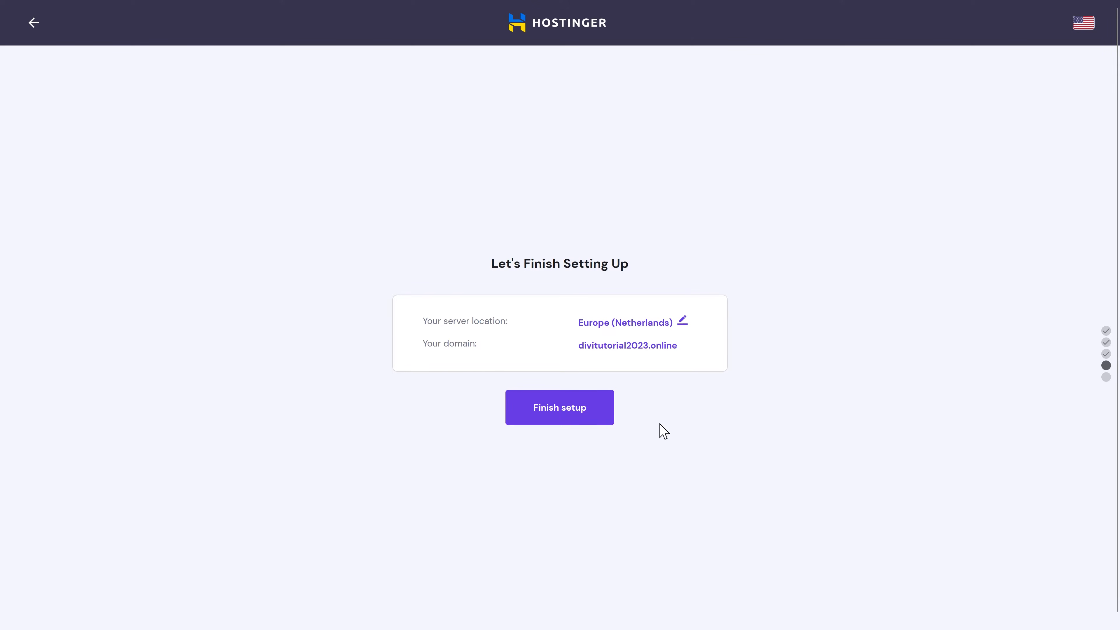
pyautogui.click(571, 414)
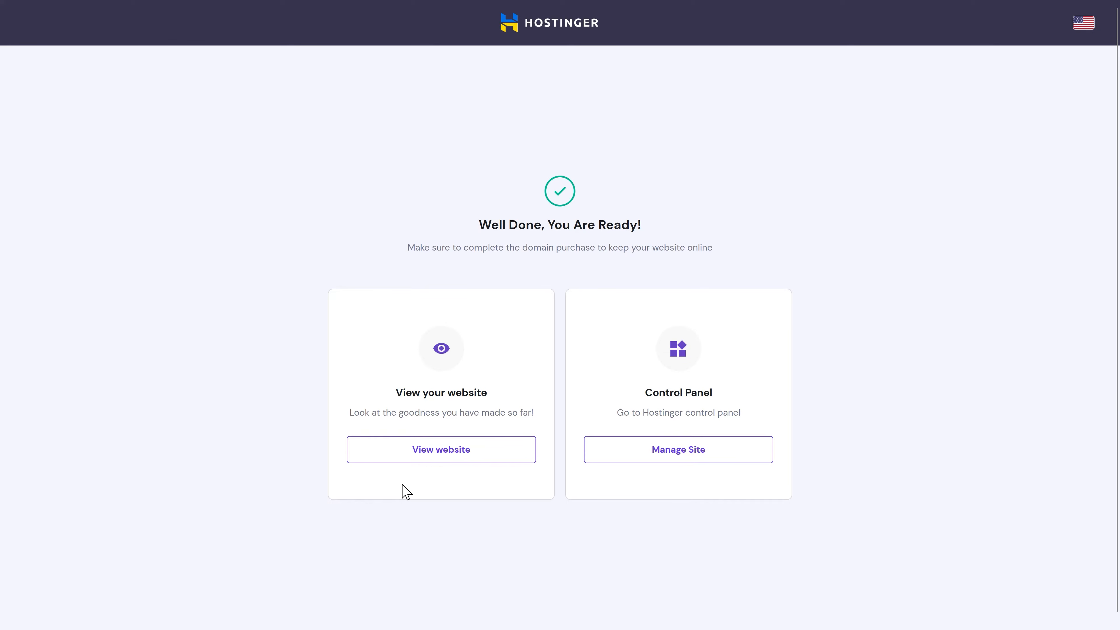
# Step: Select the Free Email plan for divitutorial2023.online from the site's control panel
pyautogui.click(691, 450)
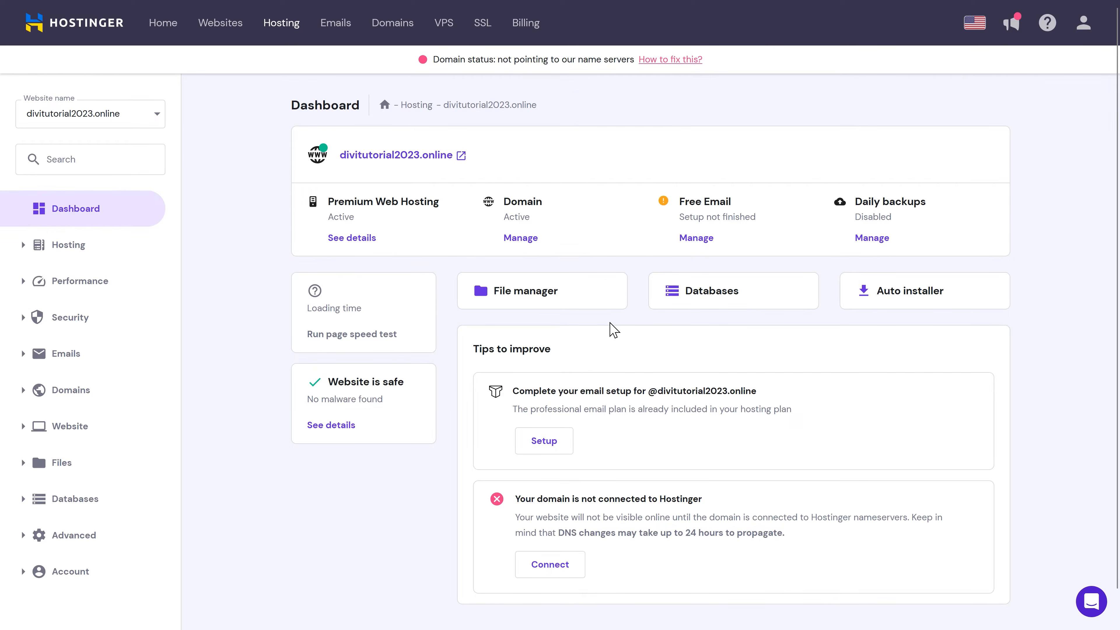
pyautogui.click(695, 243)
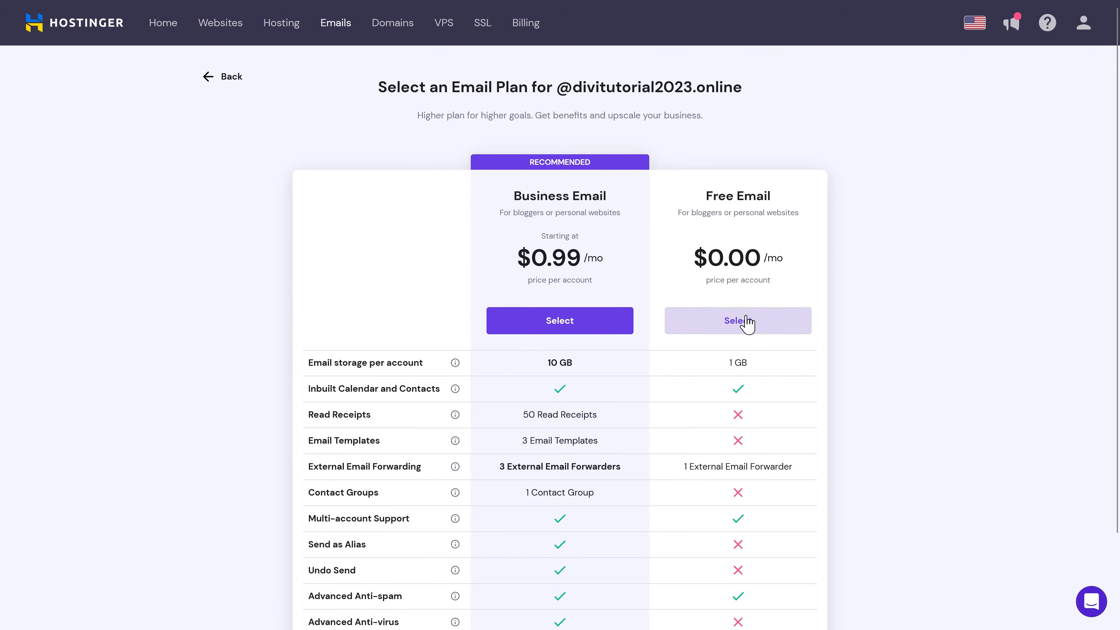
pyautogui.click(747, 321)
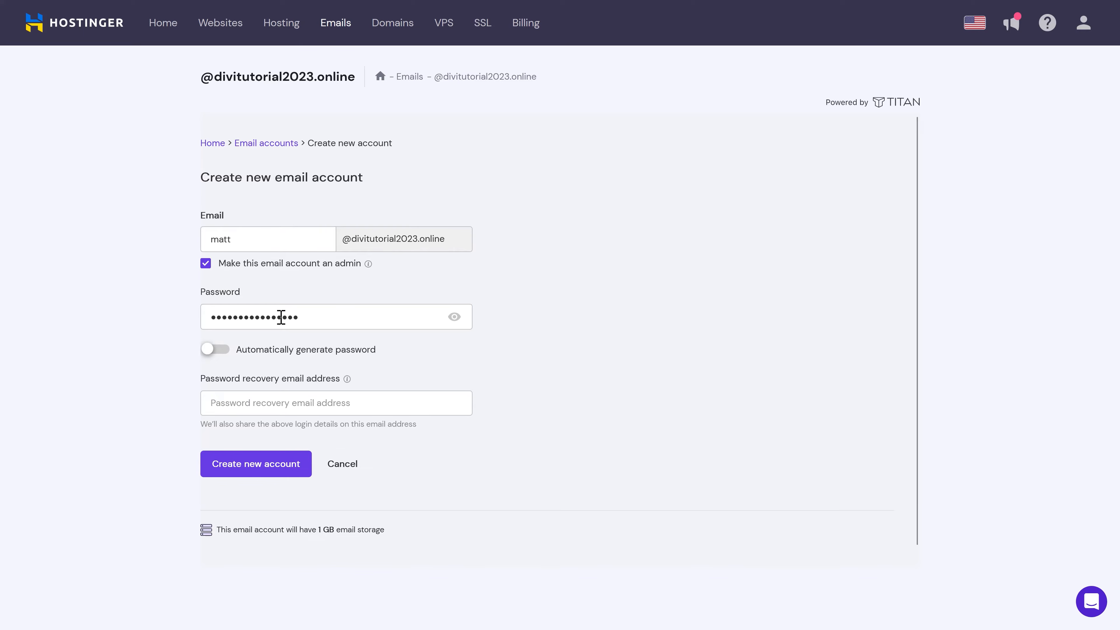
# Step: Enter the password-recovery e-mail address and create the new admin mailbox
pyautogui.click(243, 406)
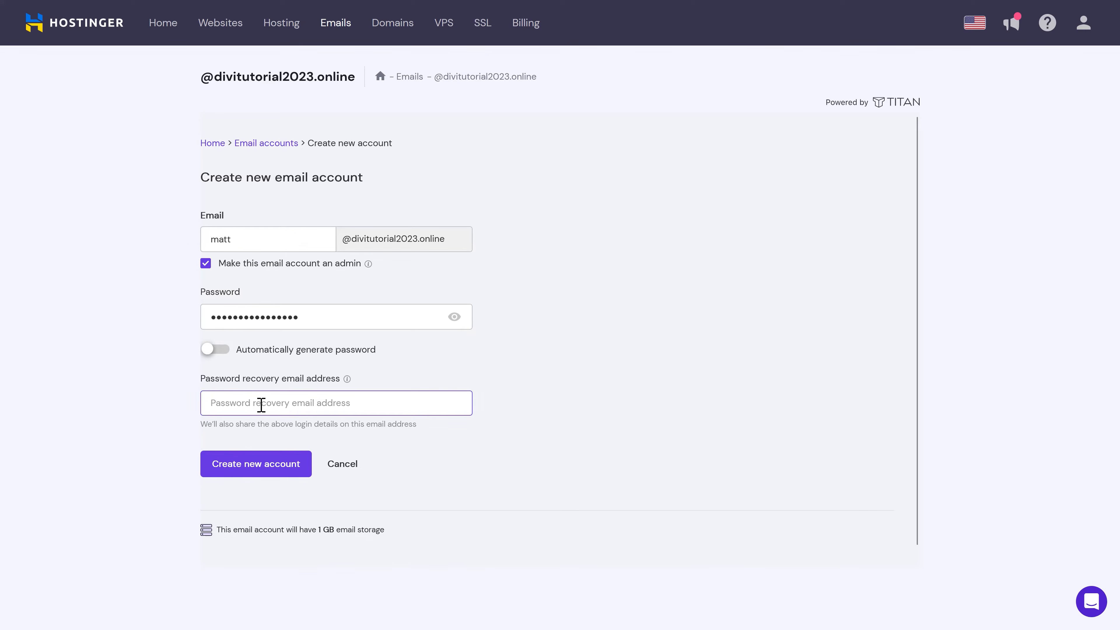
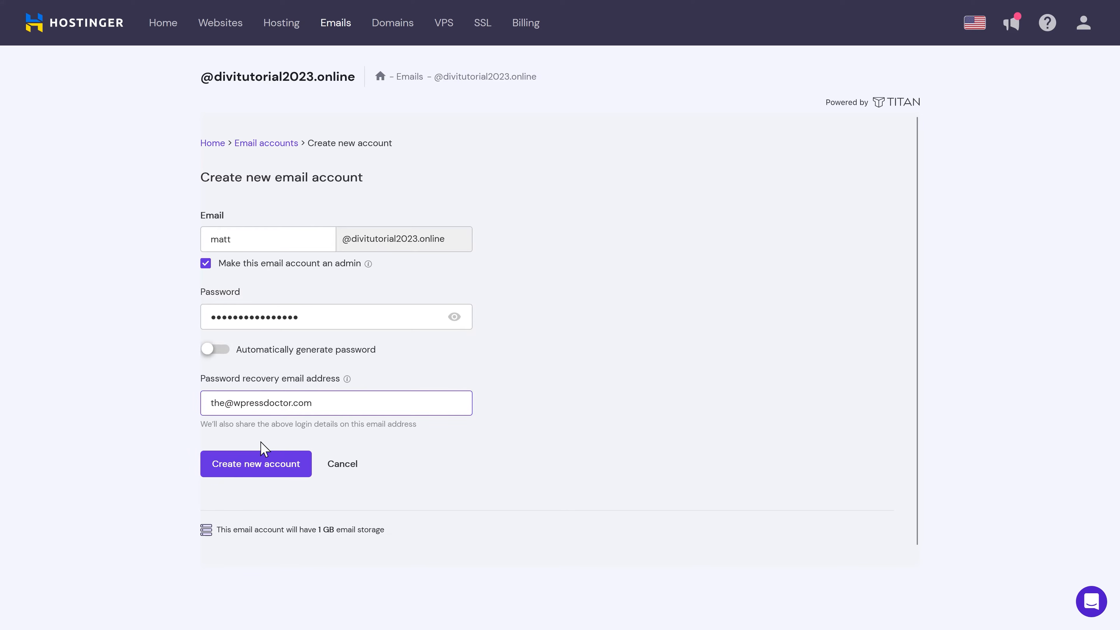
pyautogui.click(244, 468)
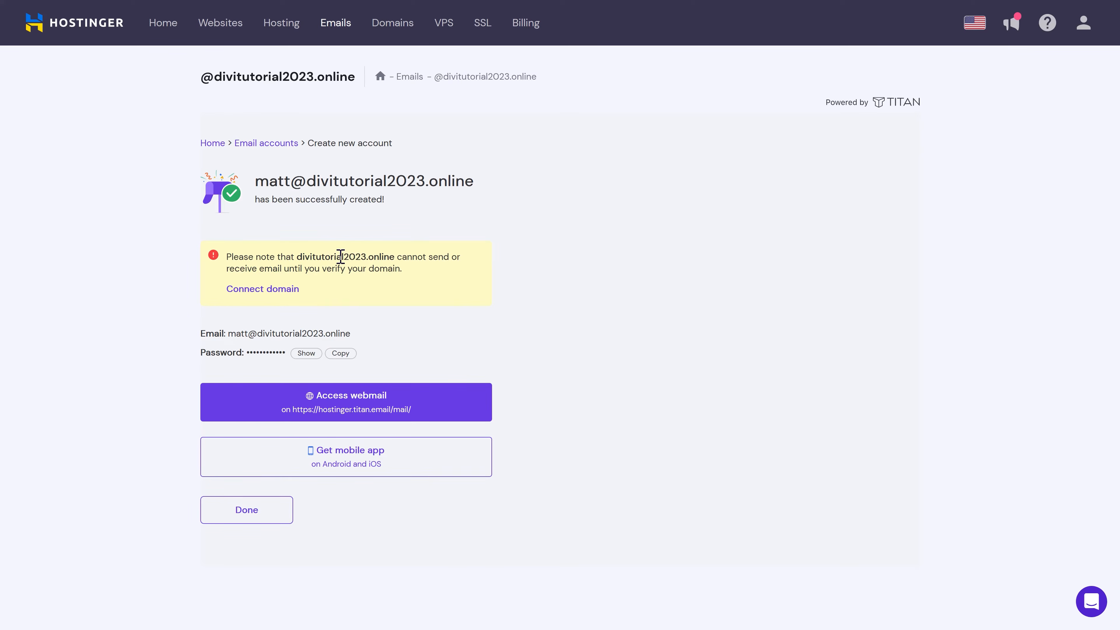
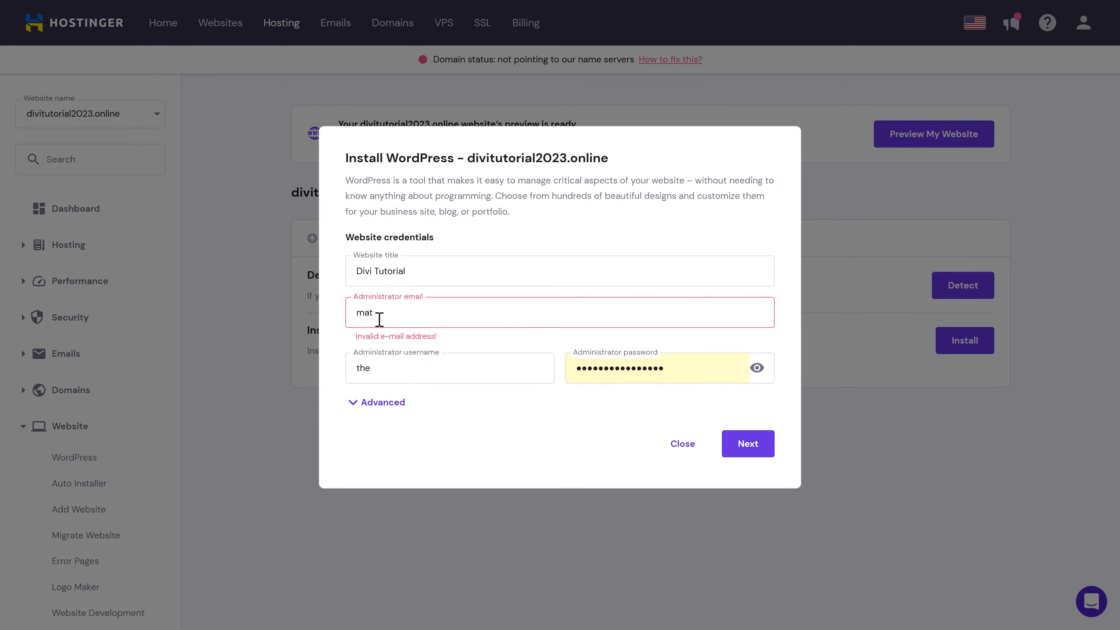
# Step: Complete the admin e-mail with the site's domain, keep WordPress 6.1.1 English, and always auto-update to latest
pyautogui.write('divitutorial2023.online')
pyautogui.click(461, 383)
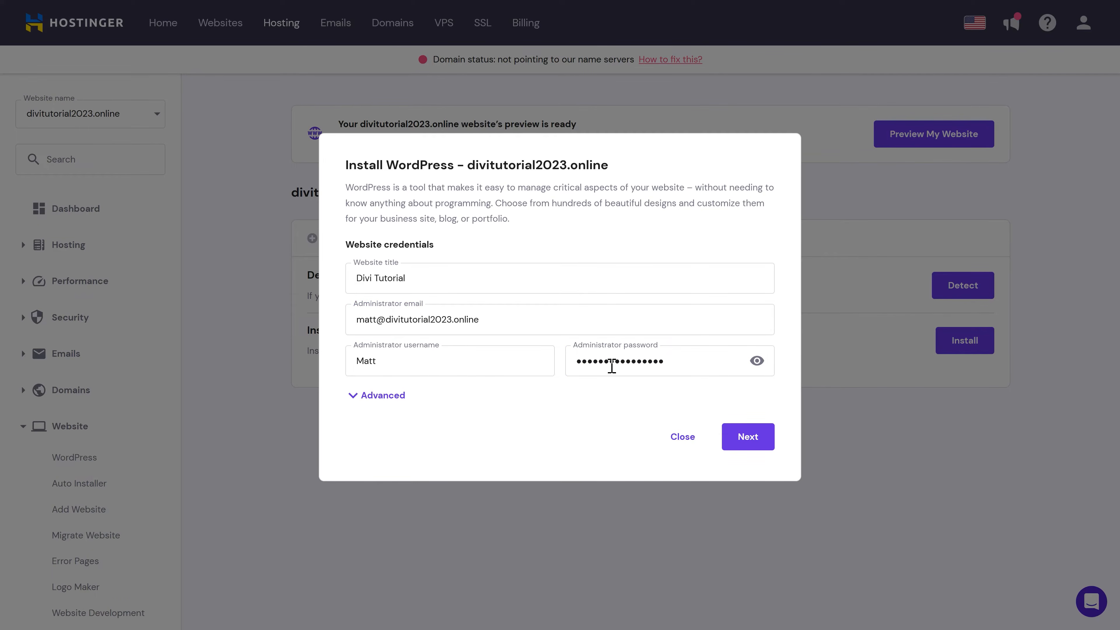
pyautogui.click(748, 437)
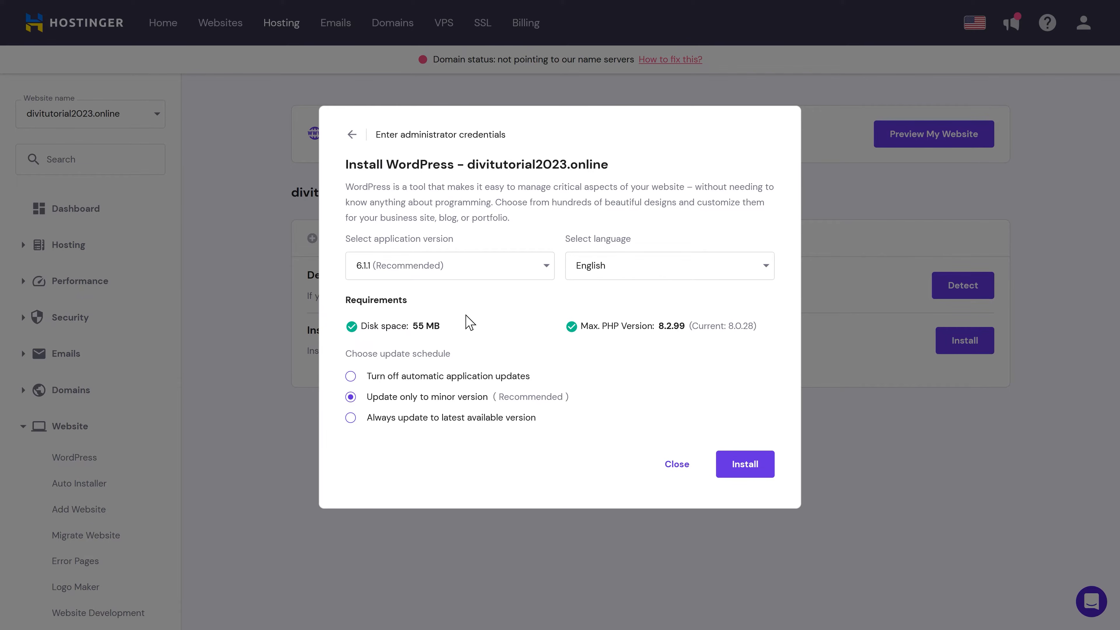
pyautogui.click(380, 422)
# Step: Install WordPress and tick Install WordPress on the hosting dashboard checklist
pyautogui.click(749, 474)
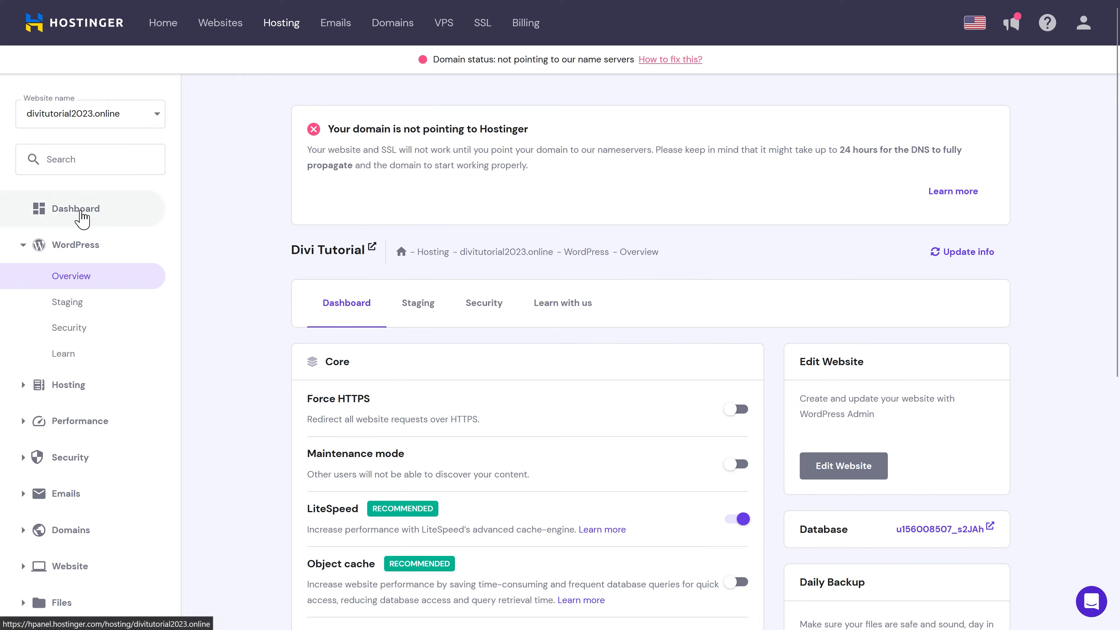
pyautogui.click(82, 218)
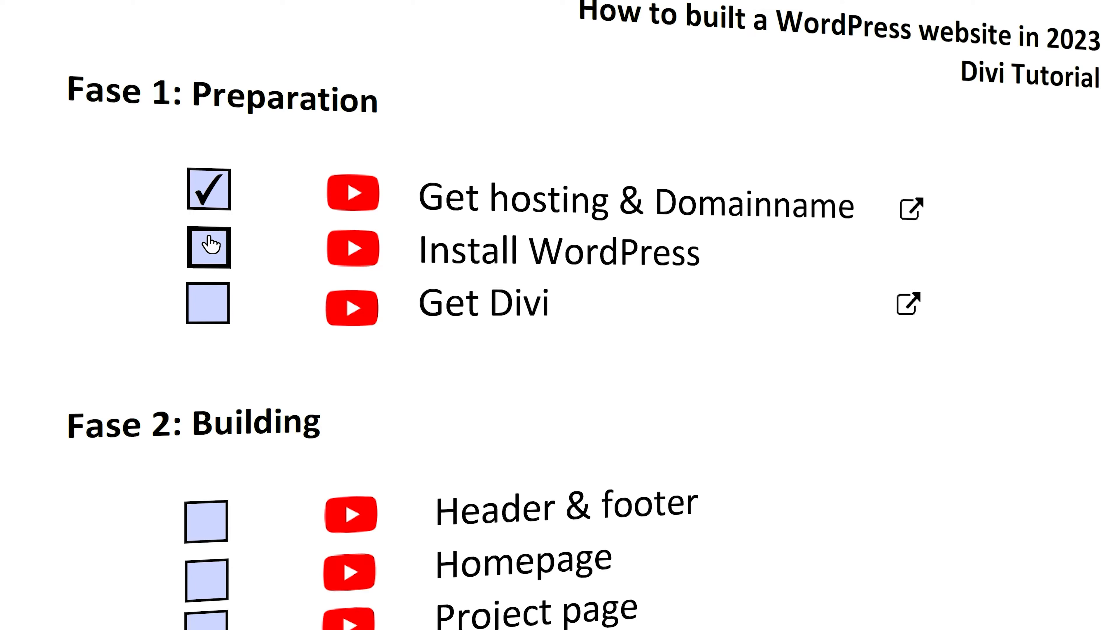
pyautogui.click(210, 243)
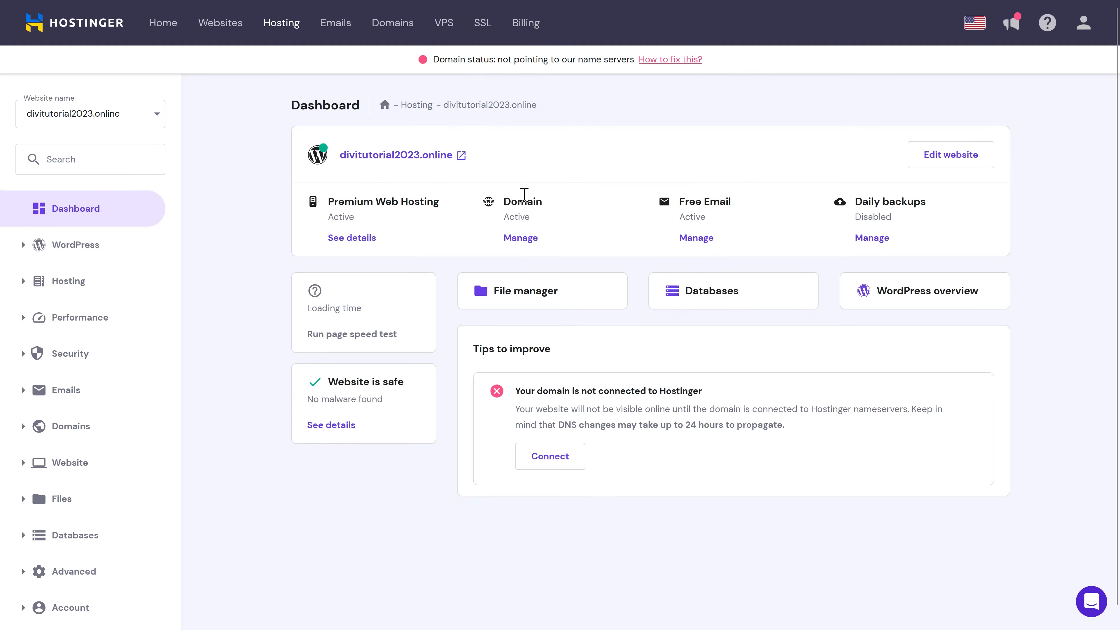
# Step: Open the new Divi Tutorial site and view its default Sample Page
pyautogui.click(386, 159)
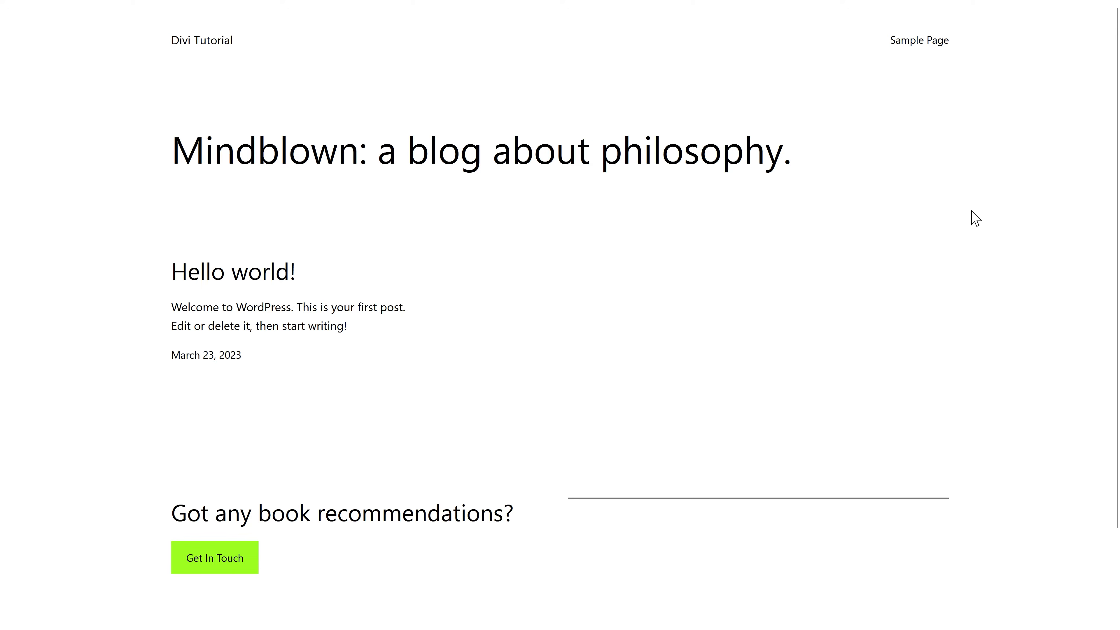
pyautogui.click(919, 48)
pyautogui.middleClick(812, 179)
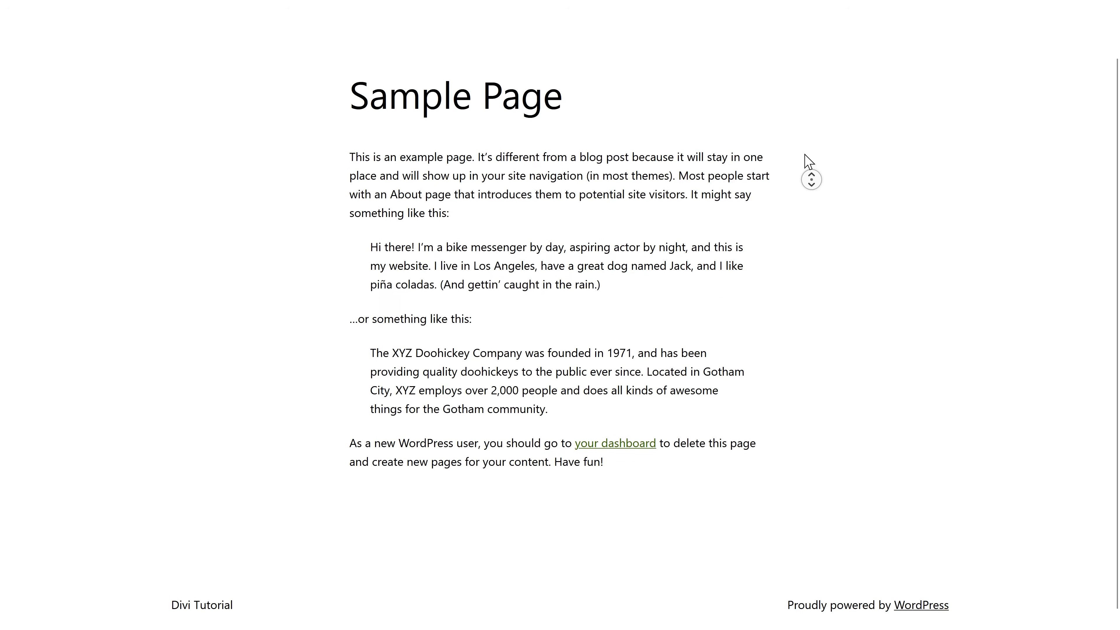
pyautogui.scroll(2, 805, 154)
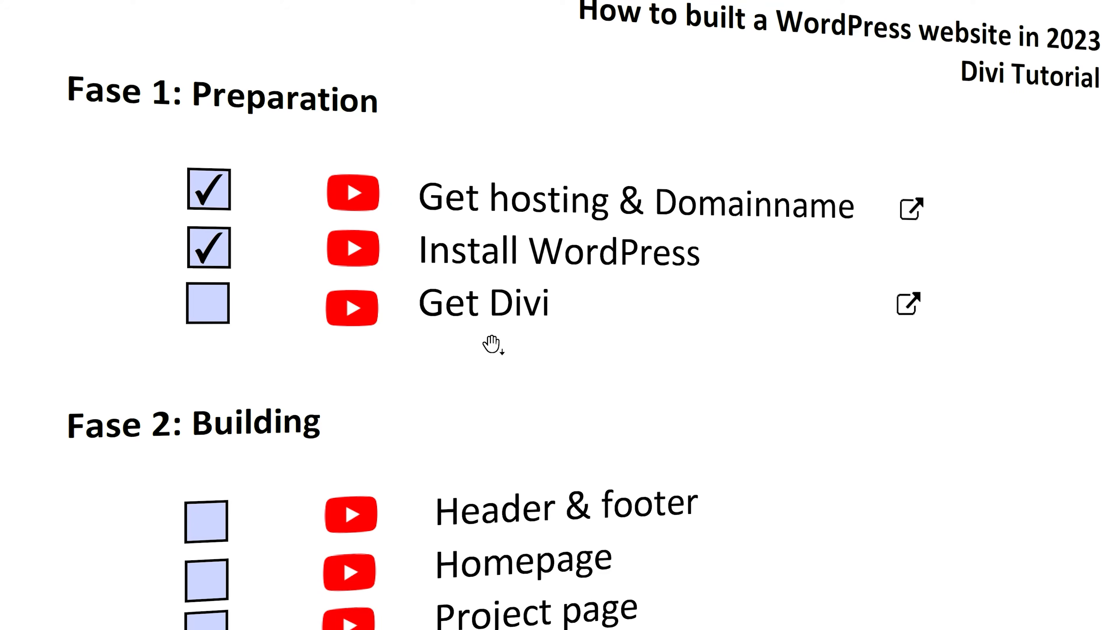
# Step: On the Divi sale page, compare Yearly and Lifetime Access, then sign up for Lifetime Access
pyautogui.click(910, 309)
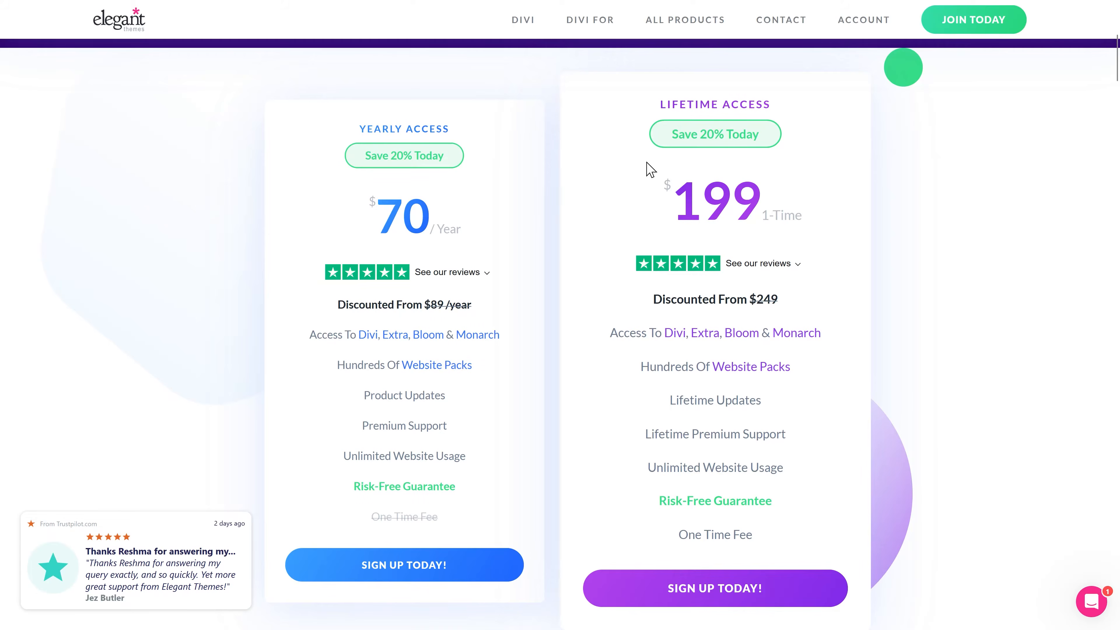
pyautogui.moveTo(358, 129); pyautogui.dragTo(459, 134)
pyautogui.click(458, 135)
pyautogui.moveTo(660, 110); pyautogui.dragTo(777, 114)
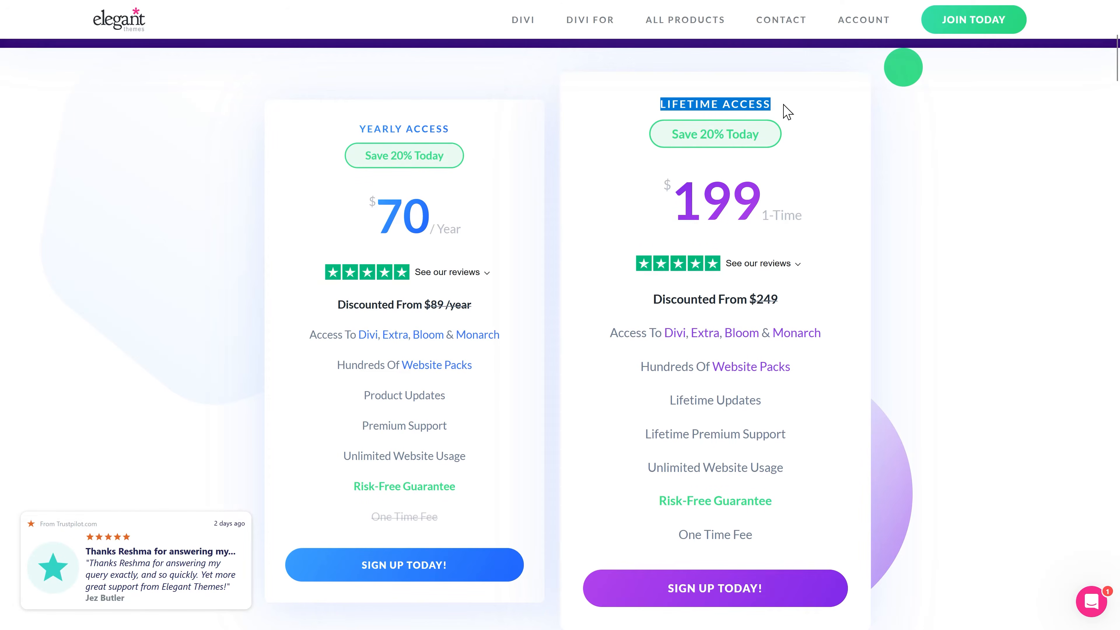
pyautogui.click(784, 124)
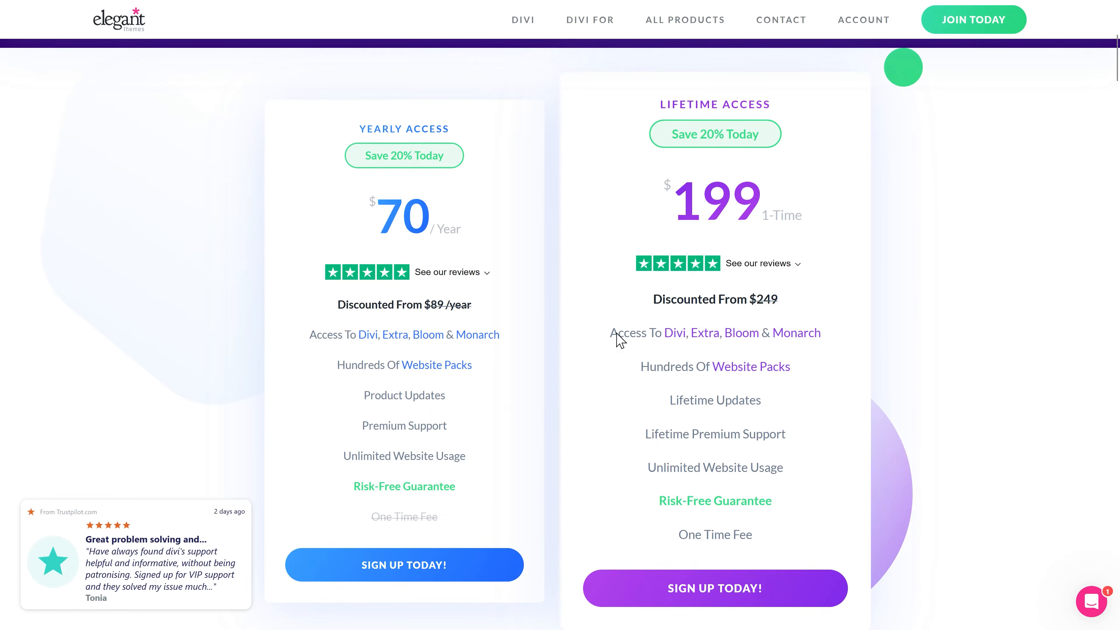
pyautogui.click(713, 591)
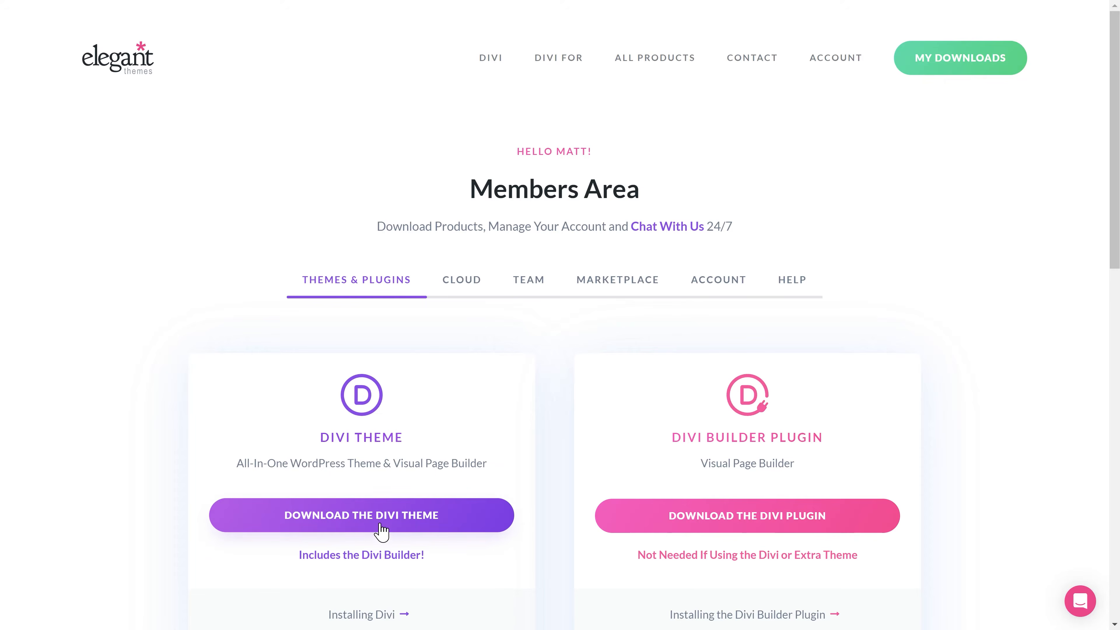
# Step: Download the Divi theme zip and go to the account's Username & API Key page
pyautogui.click(357, 525)
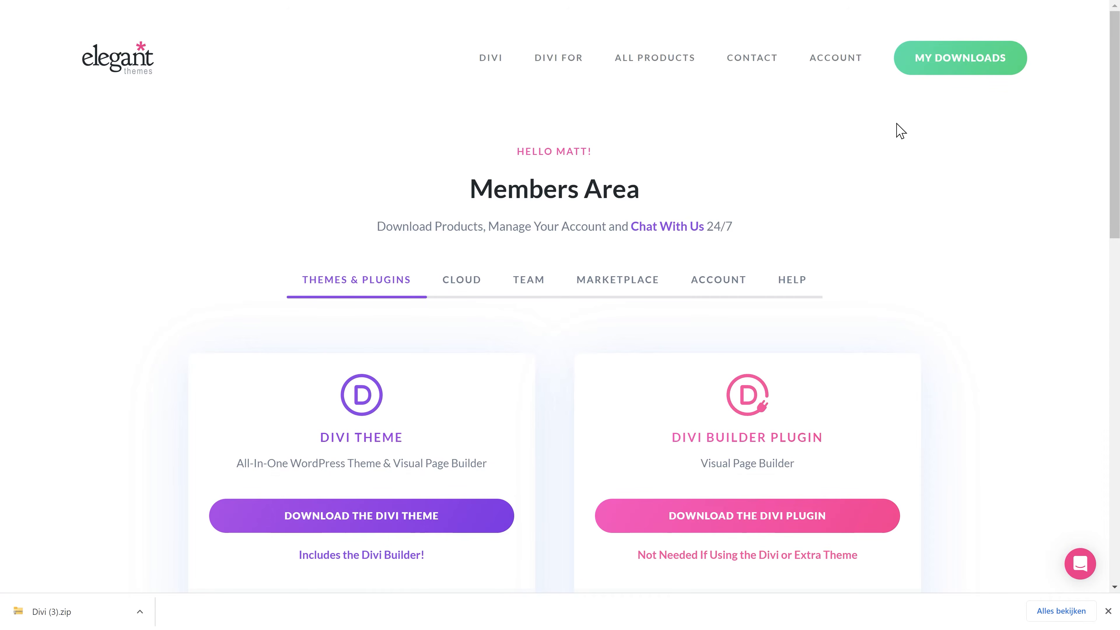
pyautogui.moveTo(846, 67)
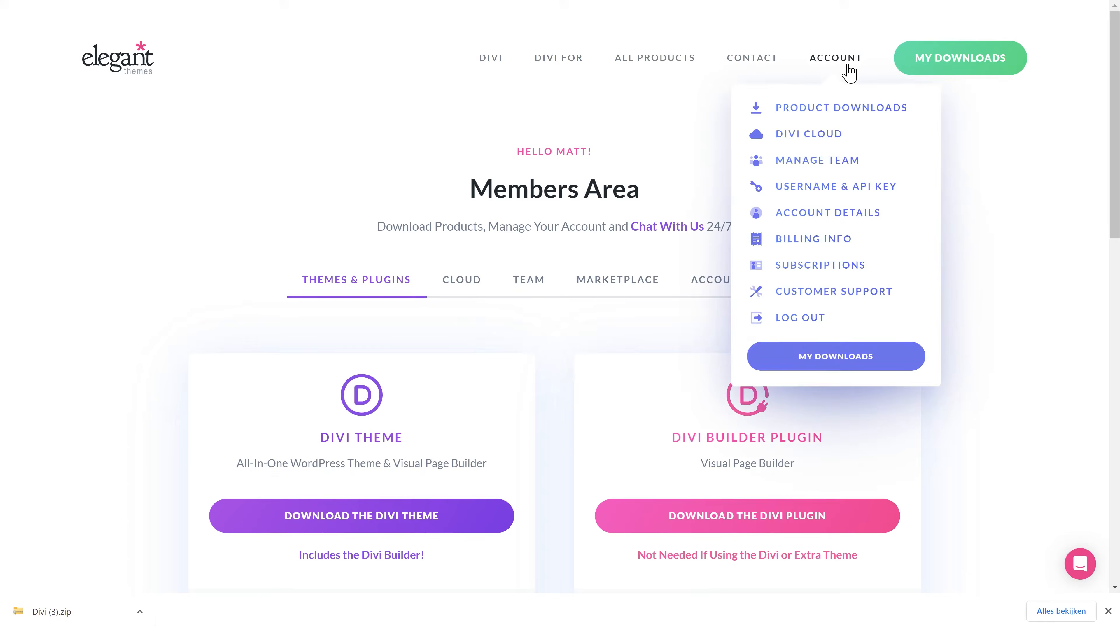
pyautogui.click(829, 189)
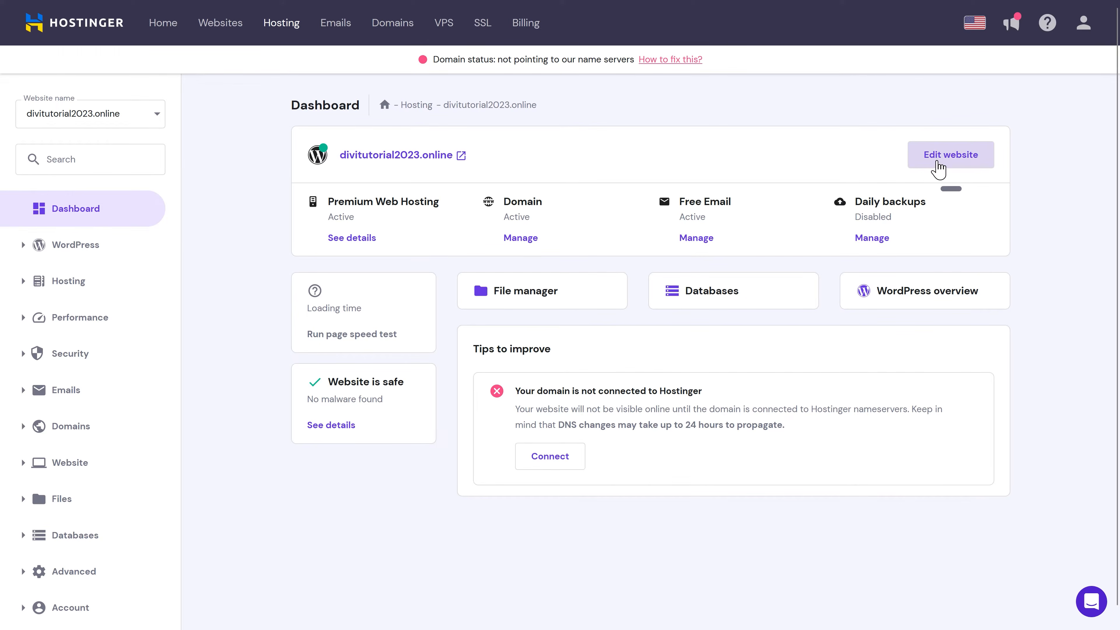
# Step: In WordPress admin, upload Divi (3).zip as a new theme, install it, and activate Divi
pyautogui.click(943, 163)
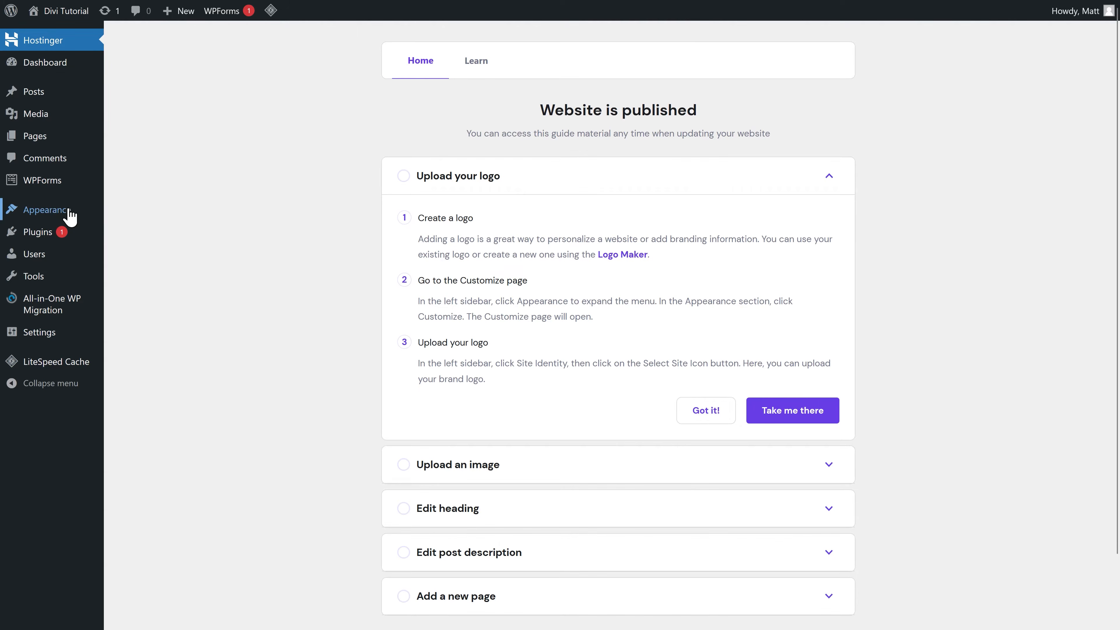
pyautogui.moveTo(66, 213)
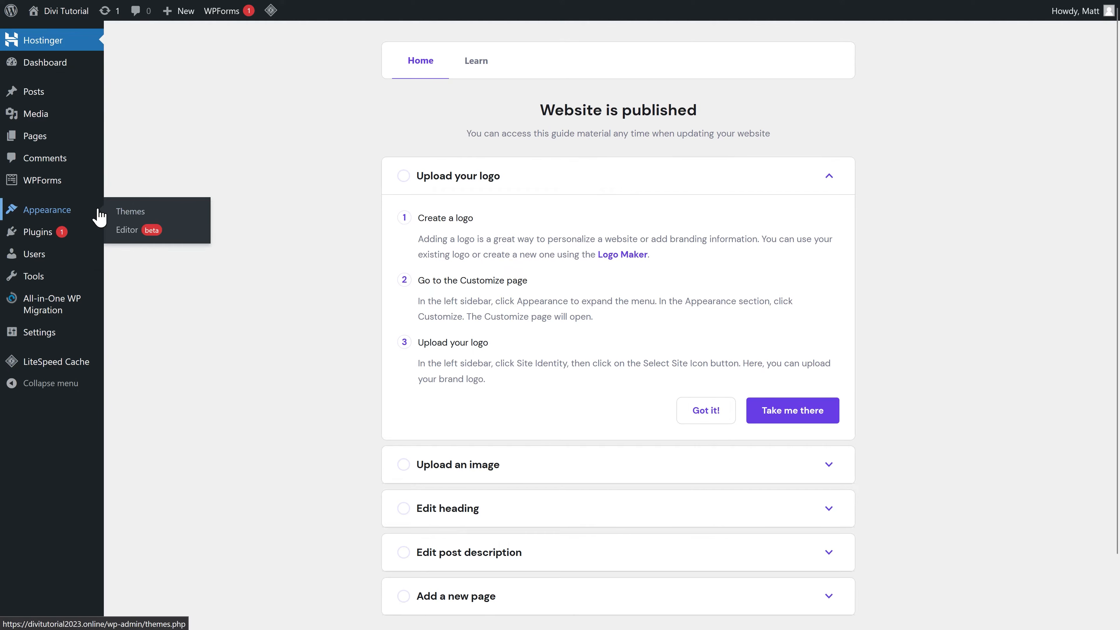
pyautogui.click(138, 216)
pyautogui.click(241, 46)
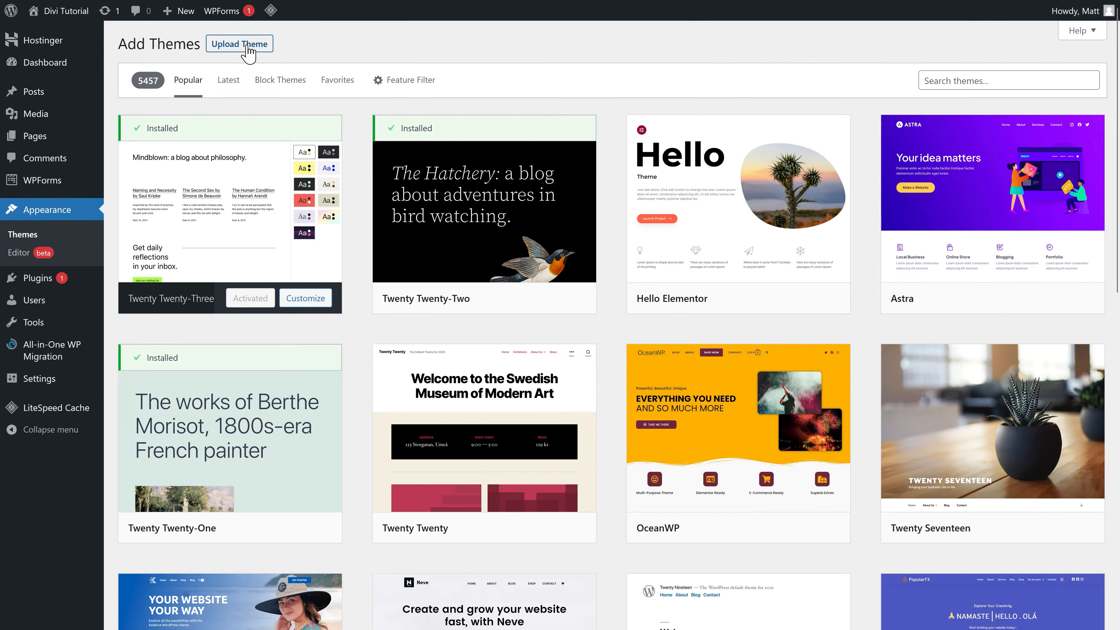
pyautogui.click(245, 45)
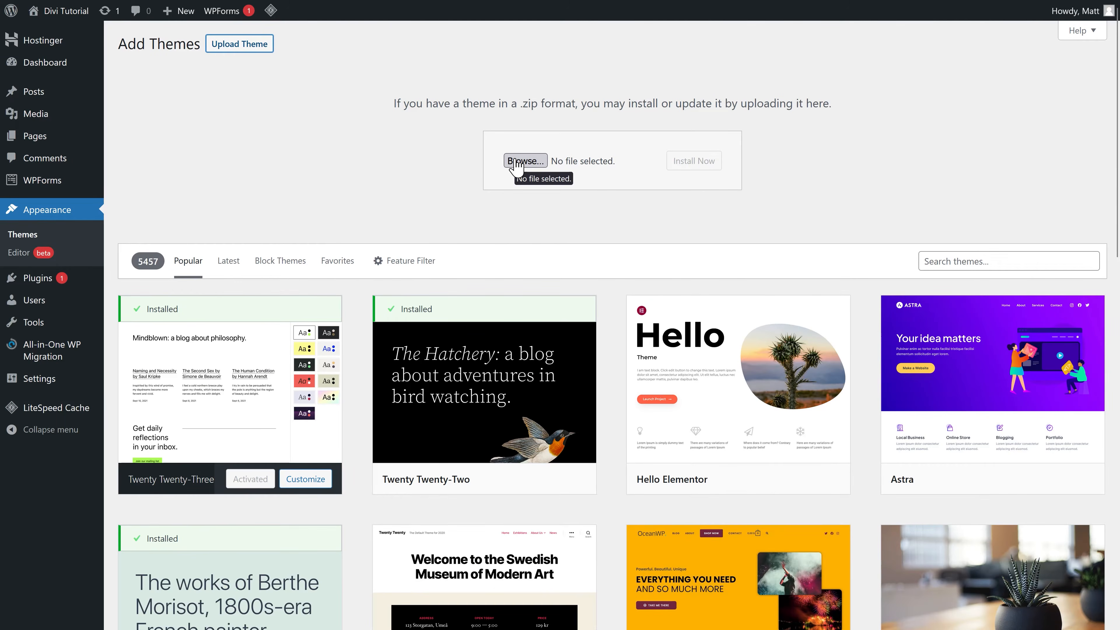
pyautogui.click(525, 161)
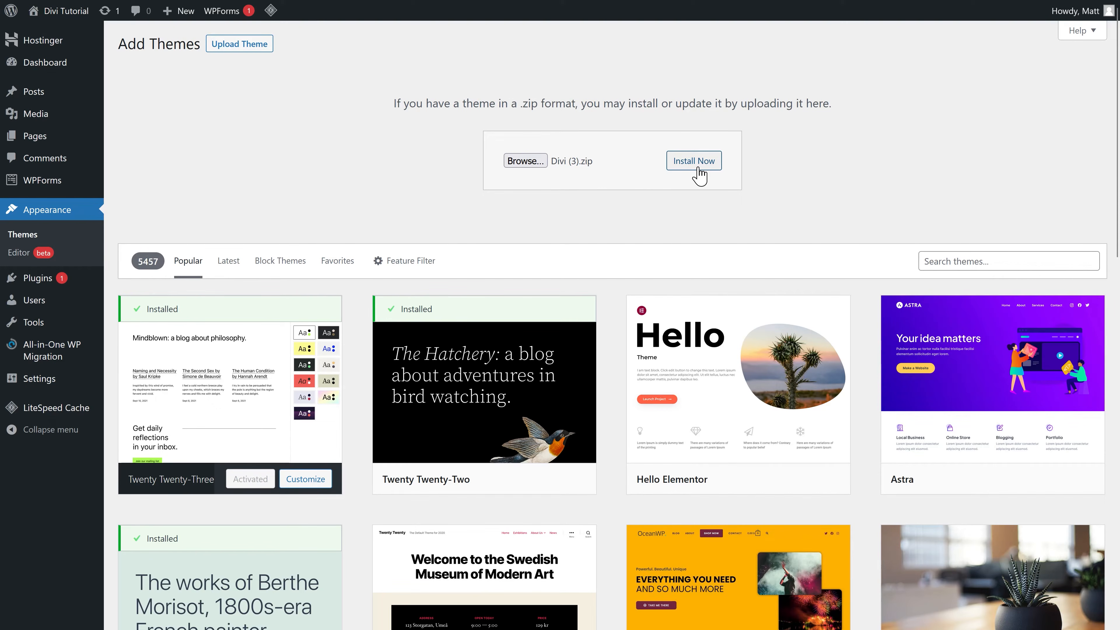
pyautogui.click(694, 162)
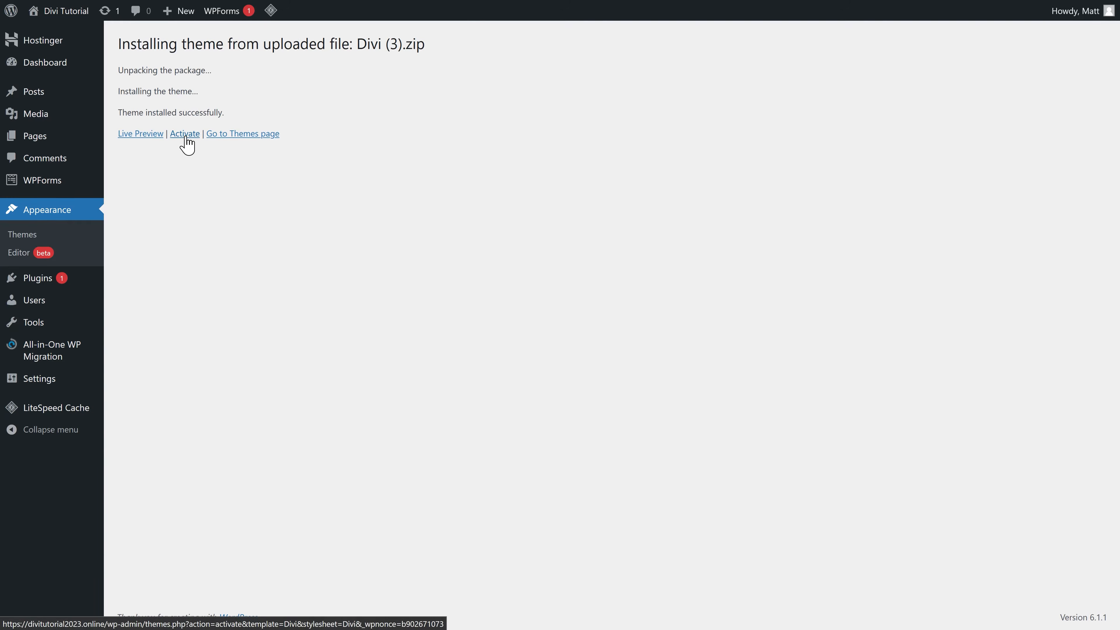
pyautogui.click(185, 138)
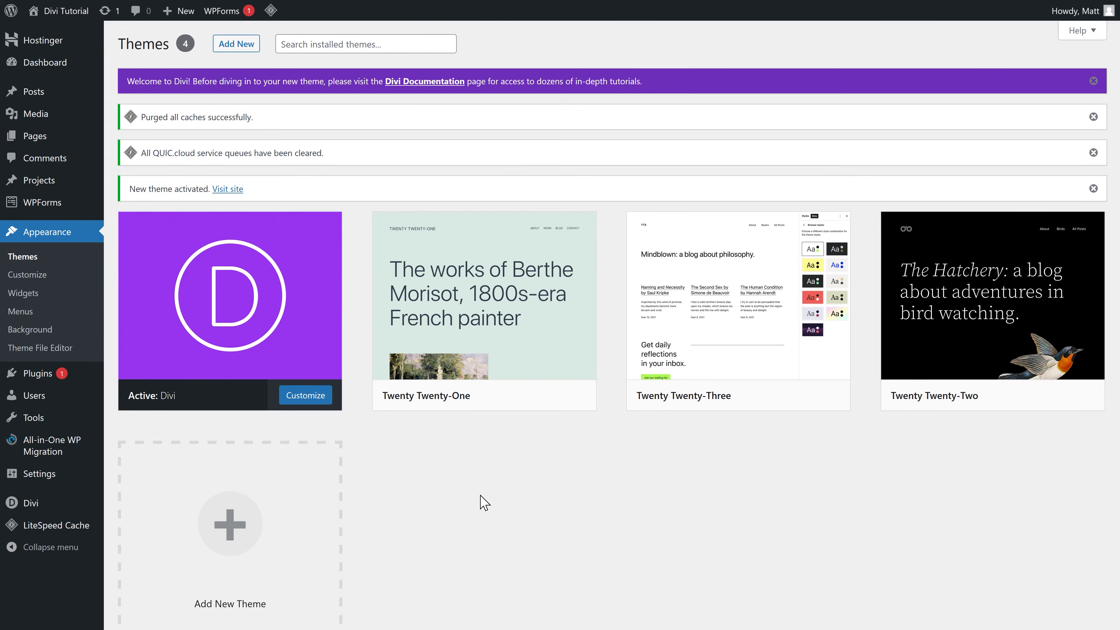
# Step: Delete the Twenty Twenty-Three and Twenty Twenty-Two themes, confirming each deletion
pyautogui.moveTo(536, 317)
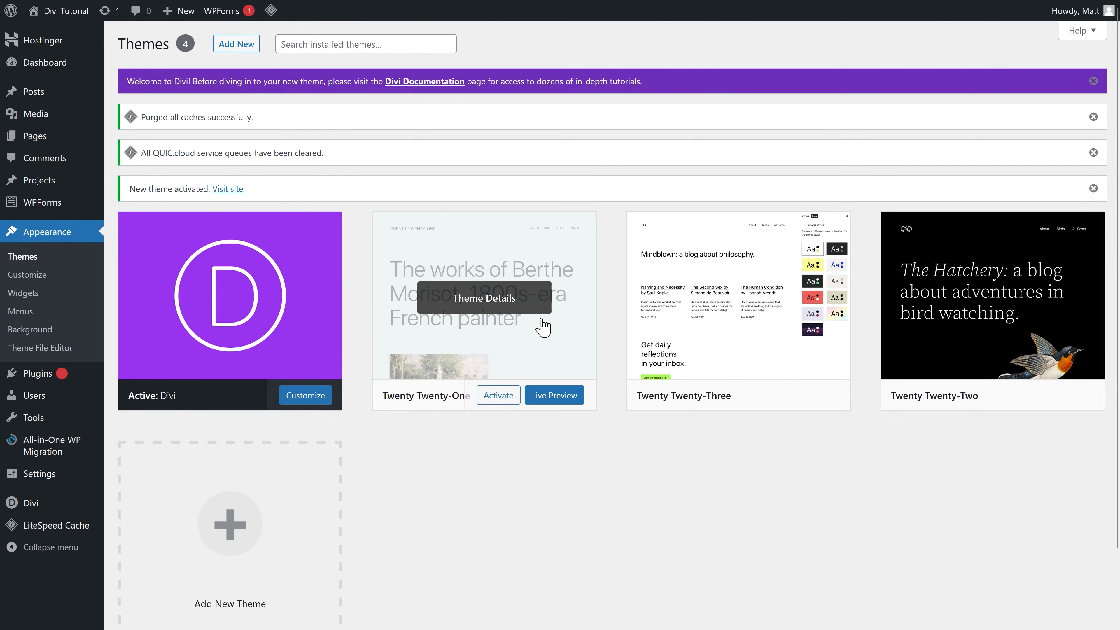
pyautogui.click(484, 300)
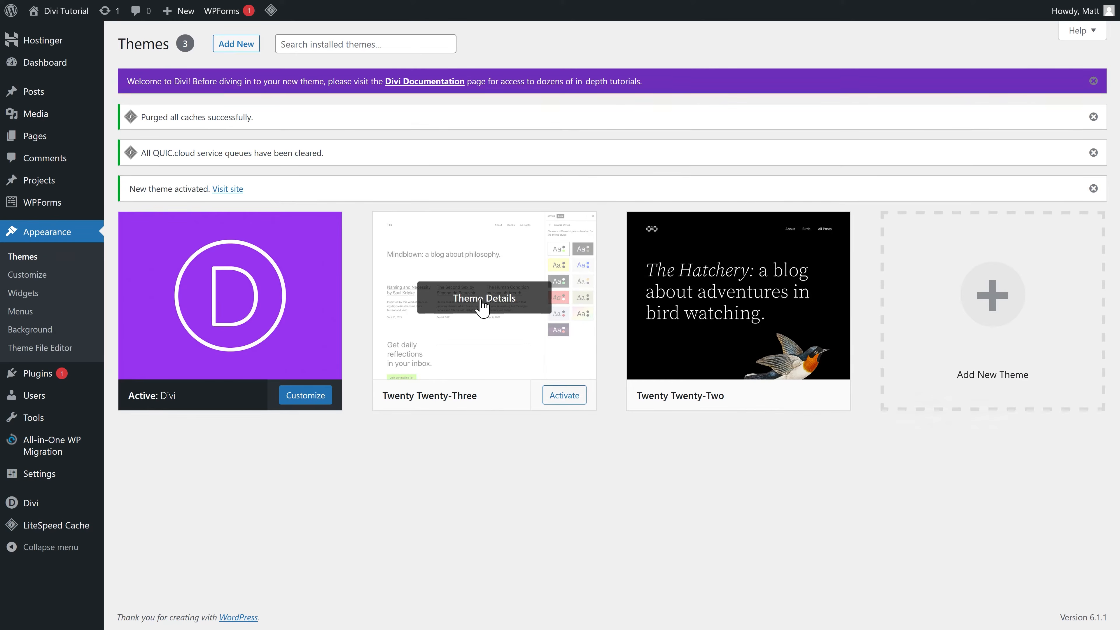
pyautogui.click(470, 298)
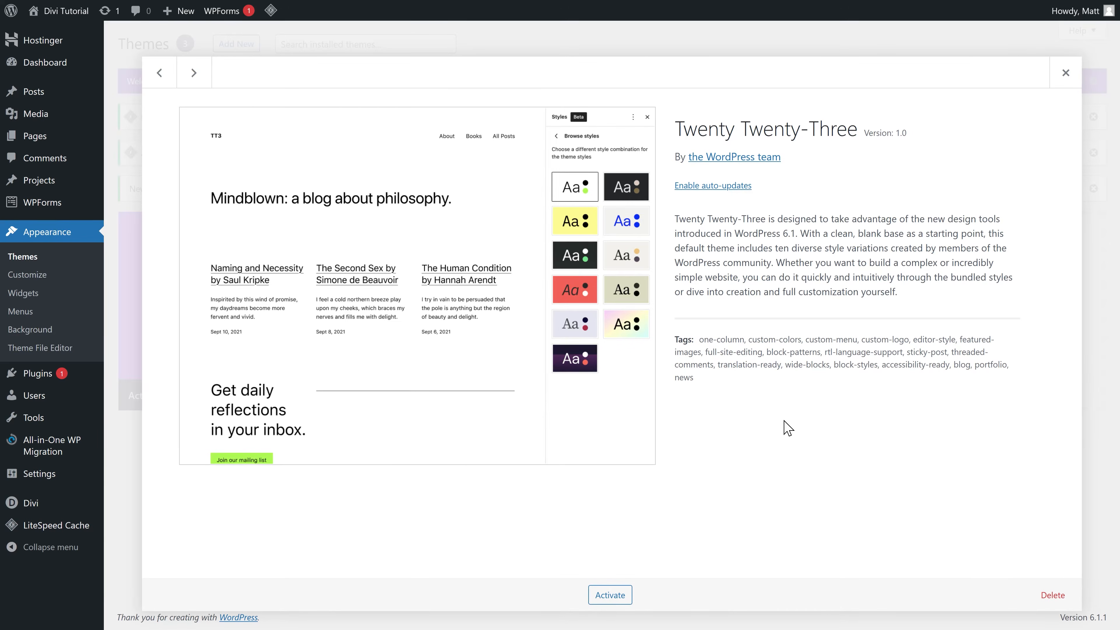
pyautogui.click(1053, 595)
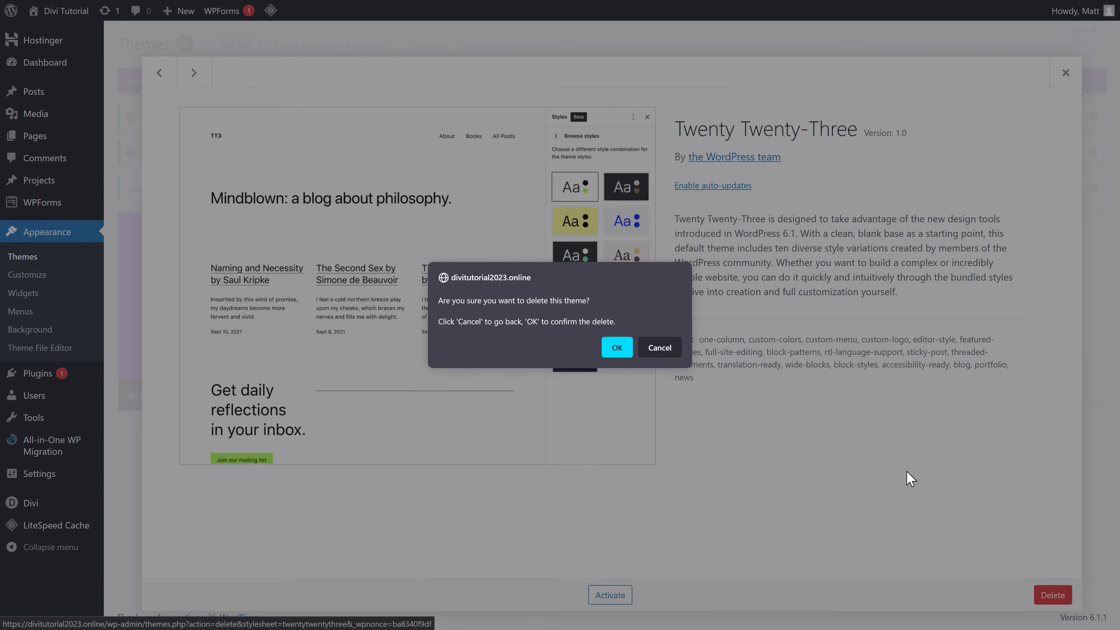
pyautogui.click(615, 352)
pyautogui.click(502, 304)
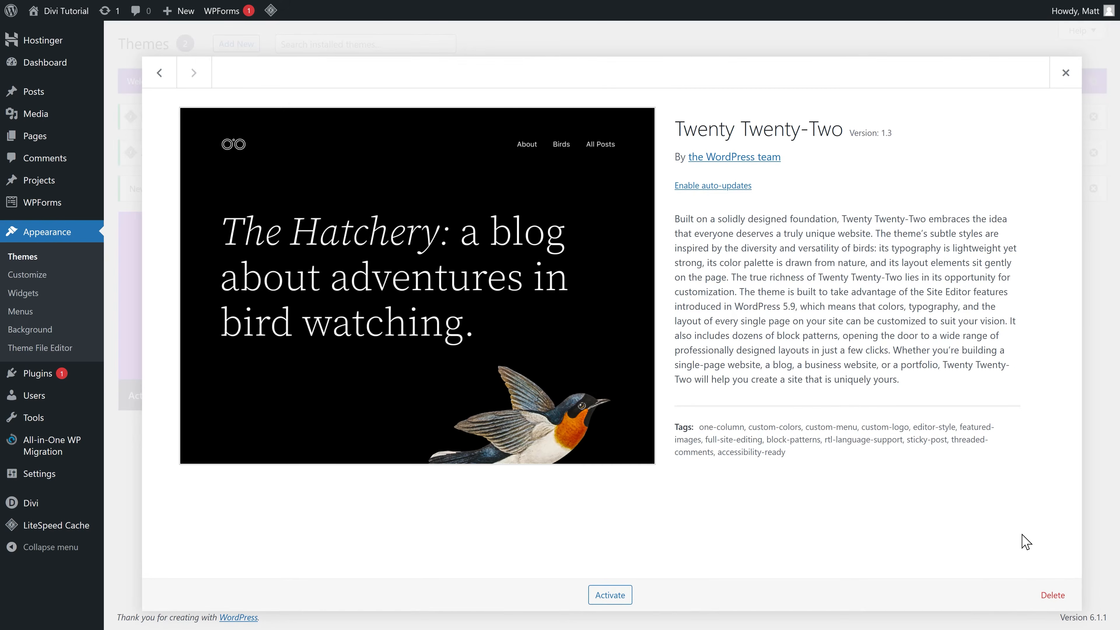
pyautogui.click(1053, 595)
pyautogui.click(616, 360)
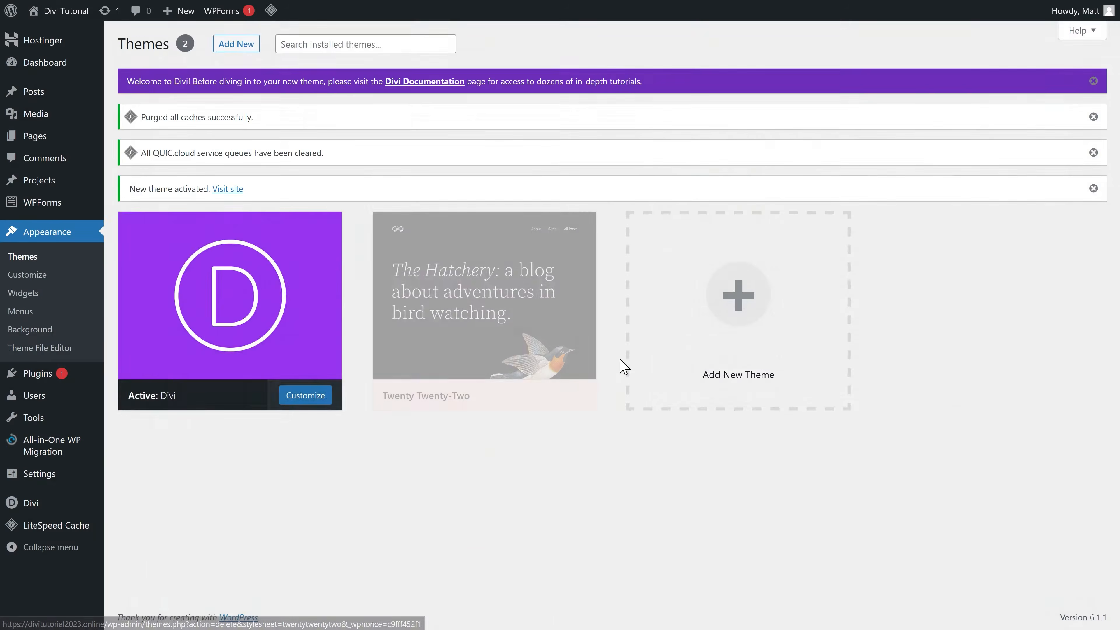
# Step: Dismiss the theme-activated, QUIC.cloud, purged-caches and Divi welcome notices
pyautogui.click(1093, 173)
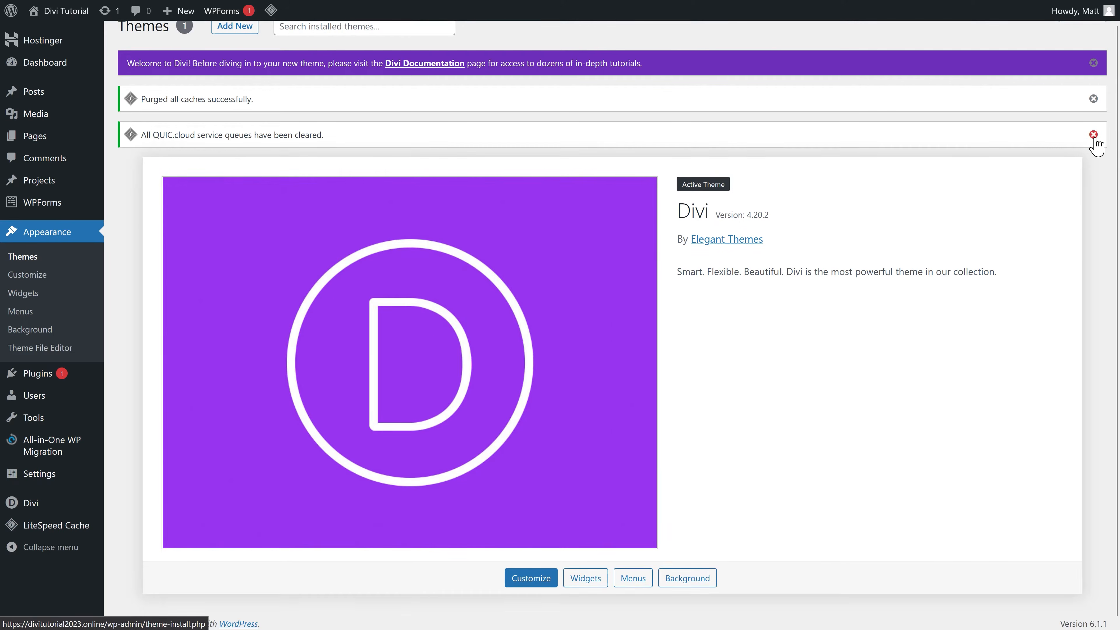
pyautogui.click(1093, 134)
pyautogui.click(1093, 114)
pyautogui.click(1093, 84)
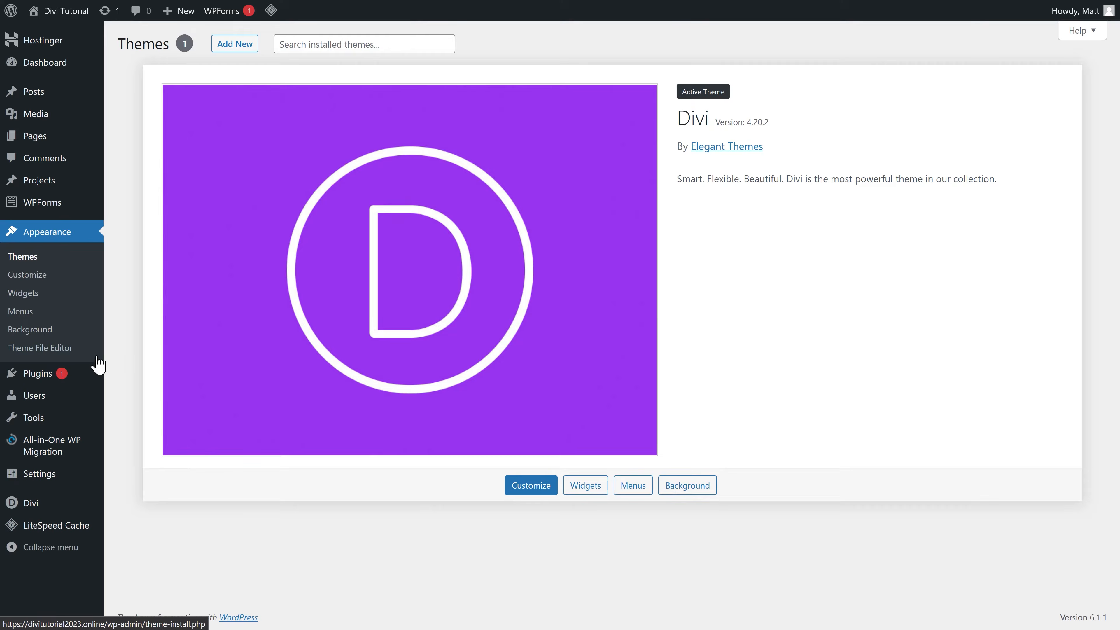
pyautogui.moveTo(66, 375)
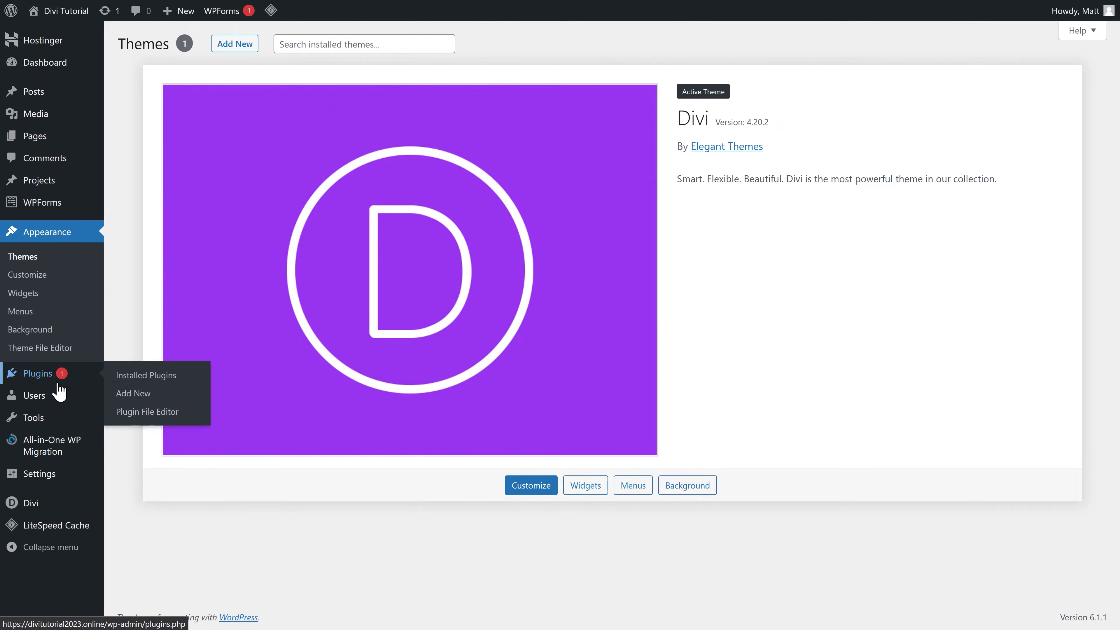
# Step: Select all installed plugins and bulk-deactivate them
pyautogui.click(137, 376)
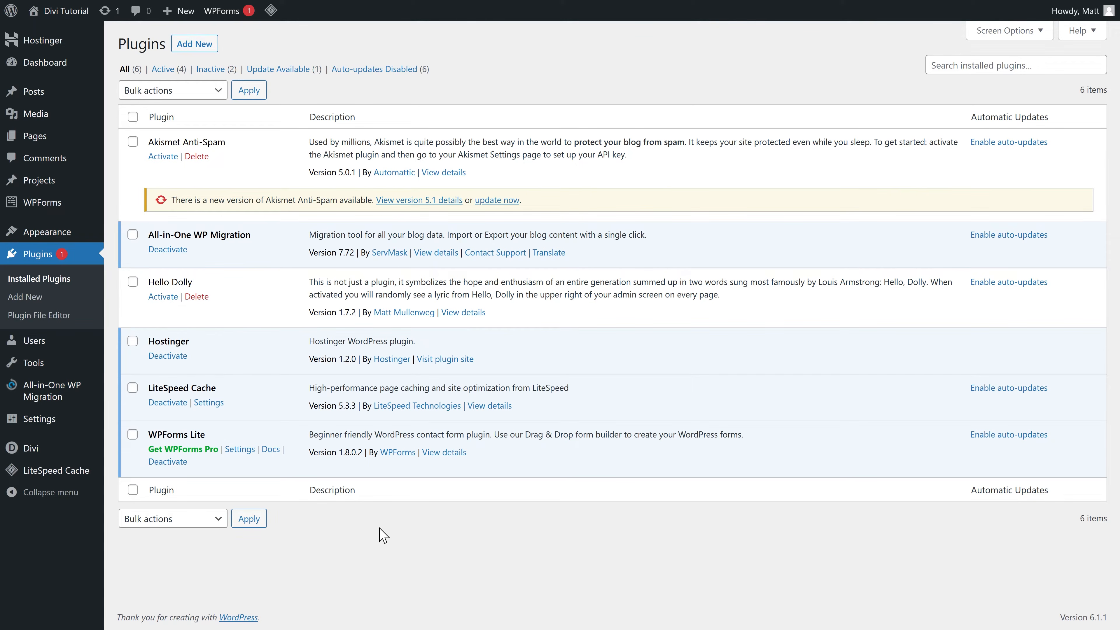
pyautogui.click(133, 117)
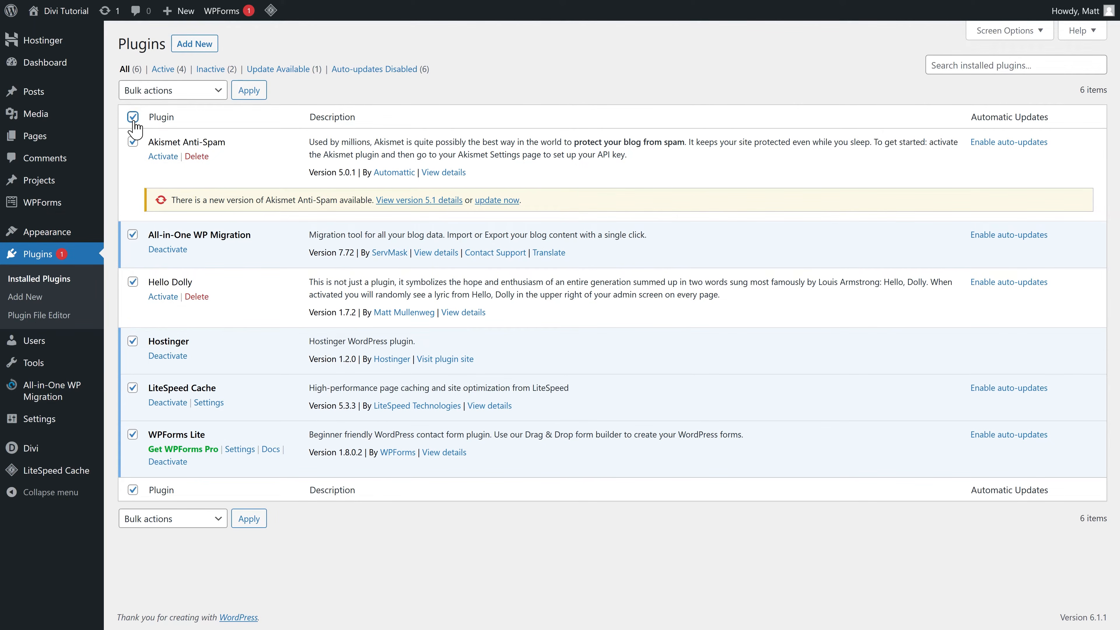
pyautogui.click(175, 93)
pyautogui.click(149, 149)
pyautogui.click(251, 93)
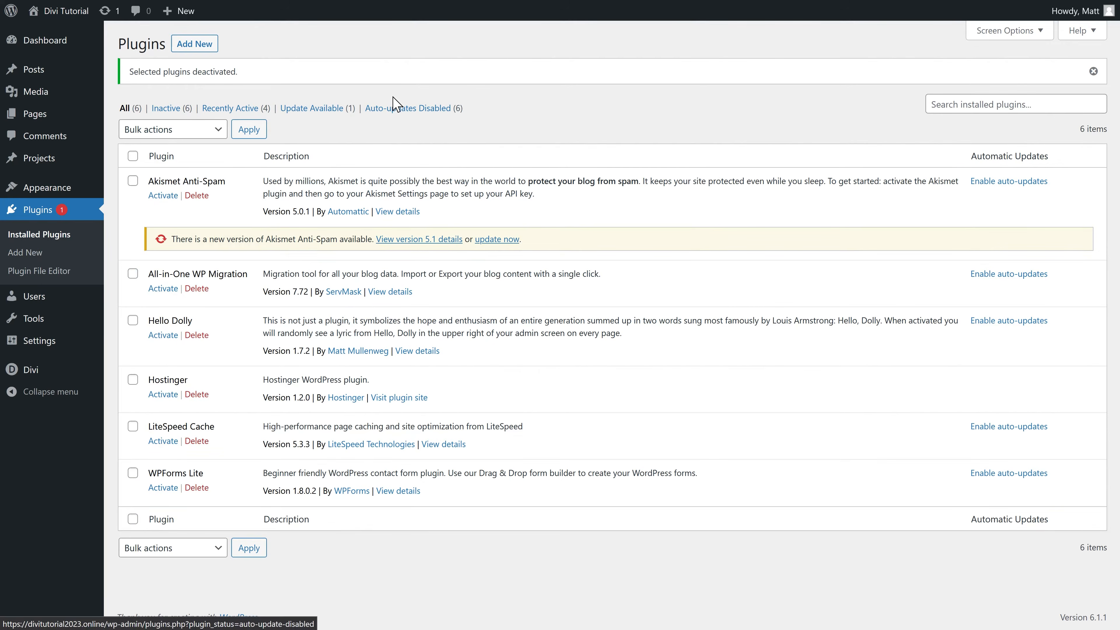
# Step: Select all six plugins again and bulk-delete them, confirming the deletion
pyautogui.click(133, 156)
pyautogui.click(174, 130)
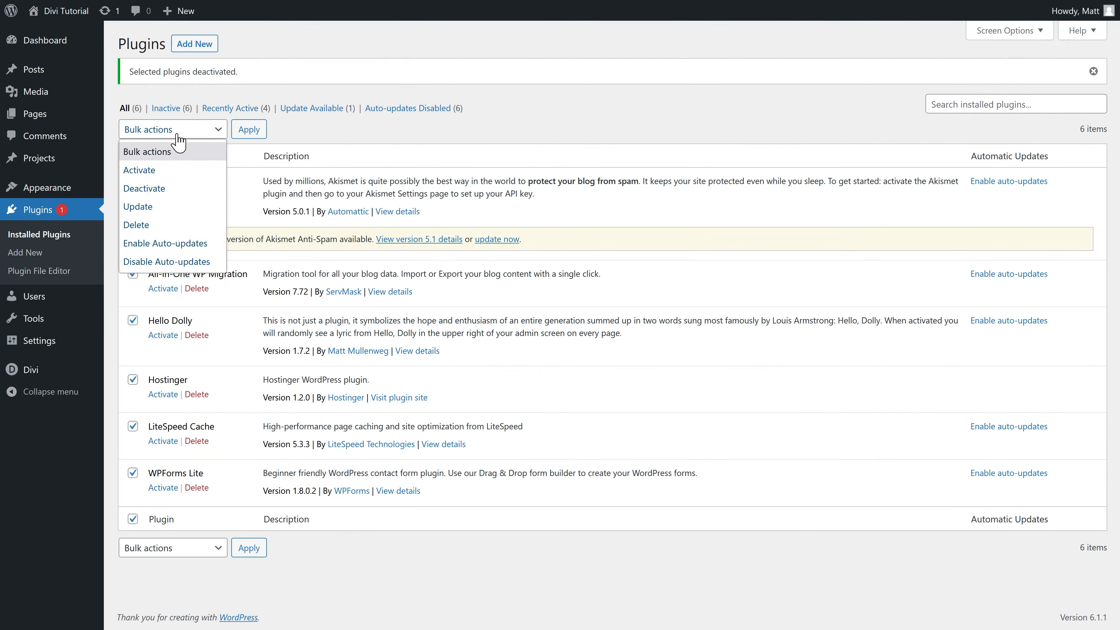
pyautogui.click(163, 225)
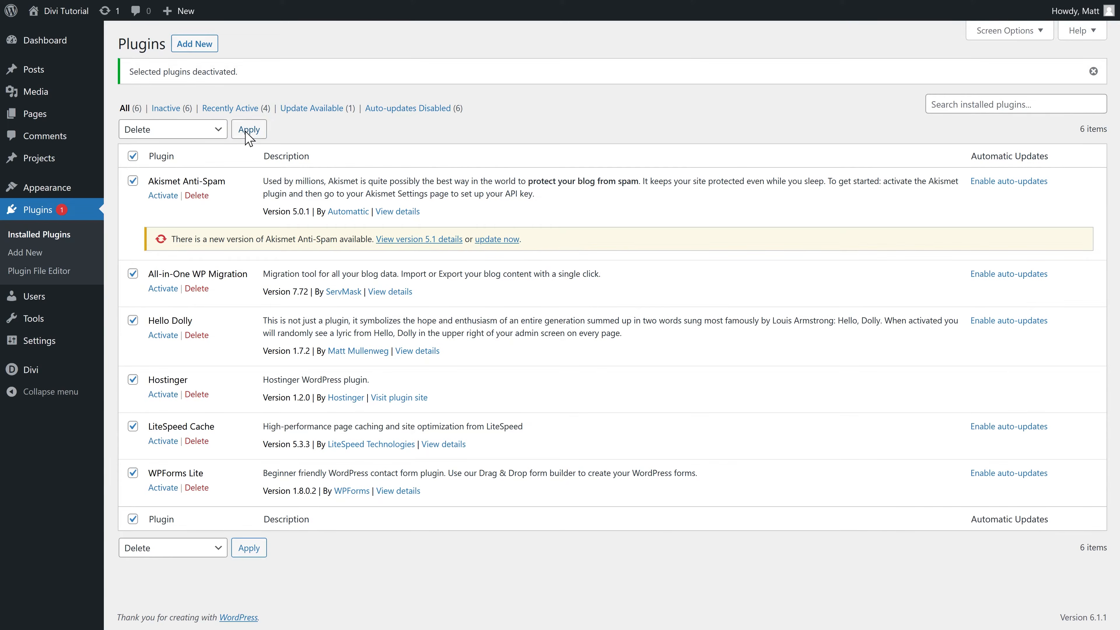
pyautogui.click(249, 129)
pyautogui.click(617, 348)
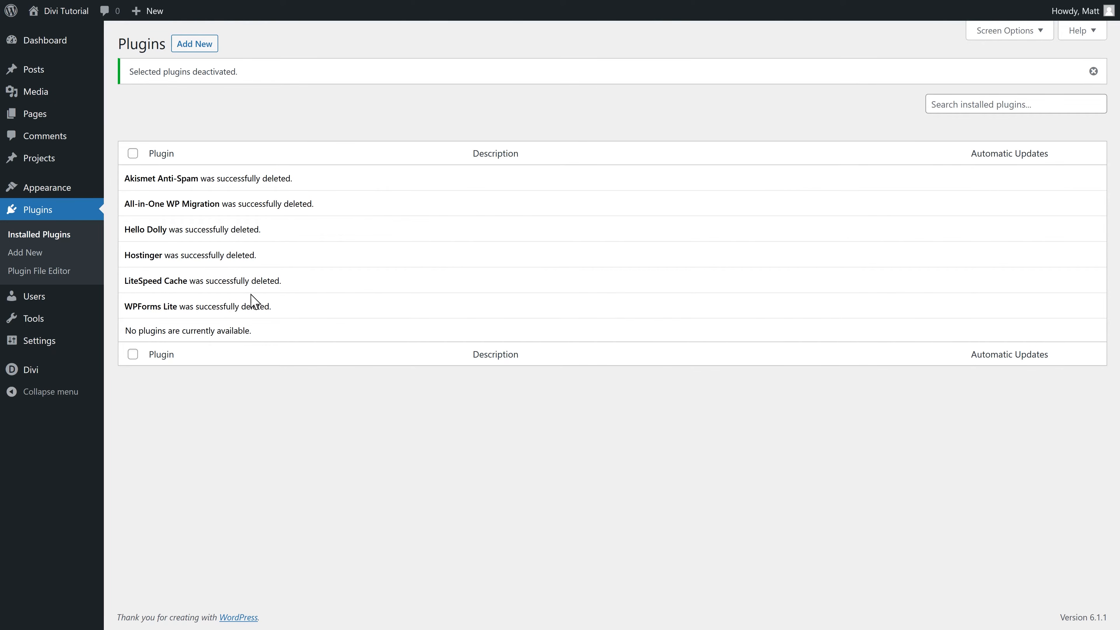
# Step: Open Divi Theme Options on the Updates tab for the username and API key
pyautogui.moveTo(31, 380)
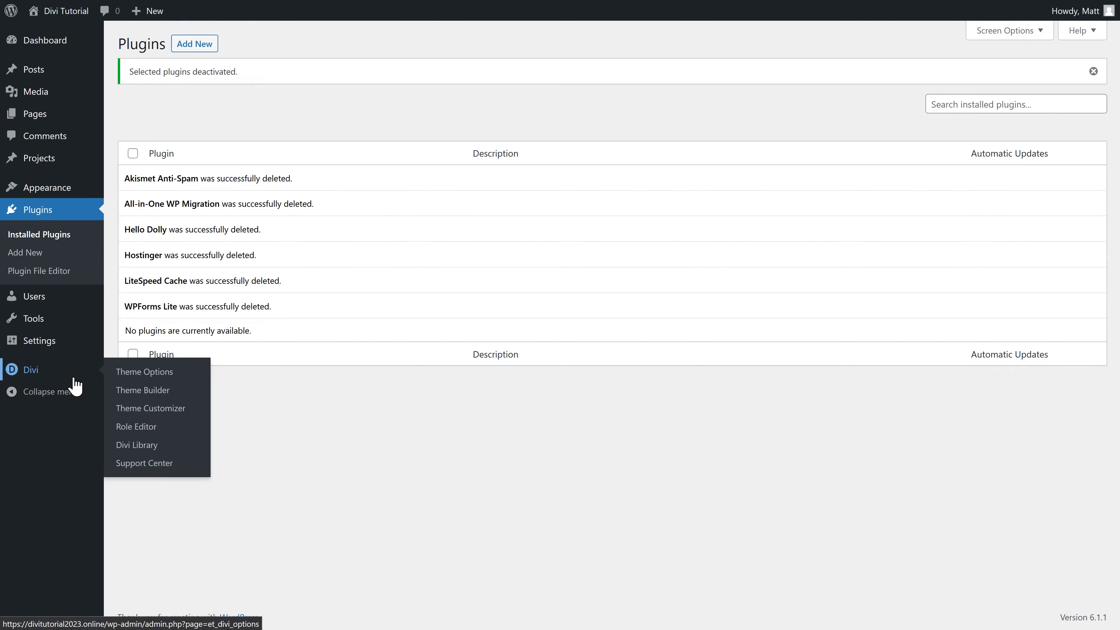
pyautogui.click(143, 373)
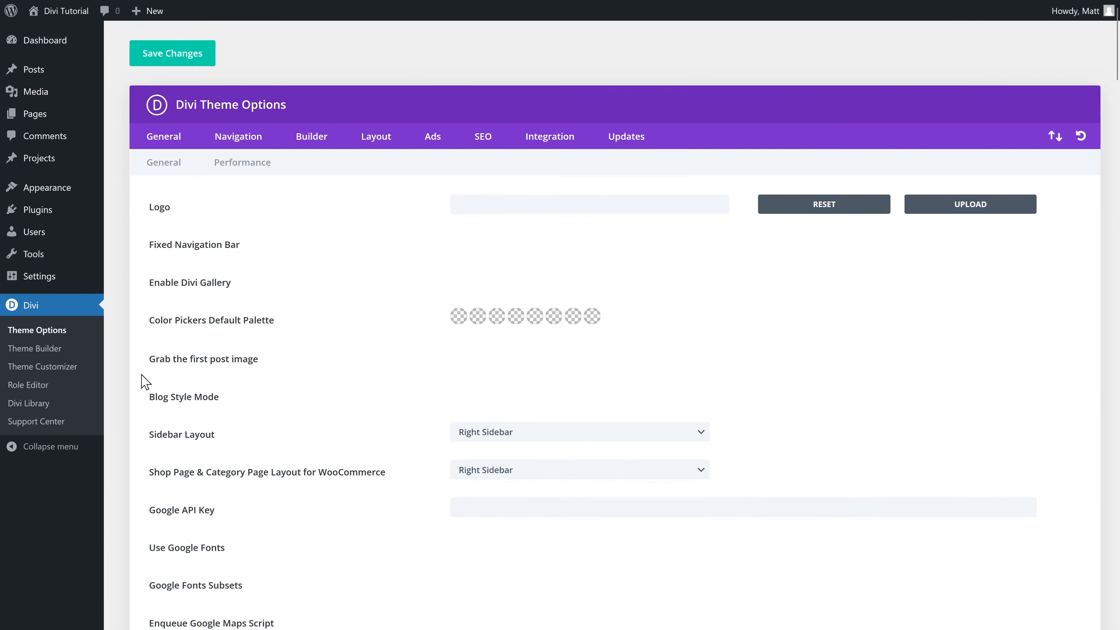
pyautogui.click(635, 145)
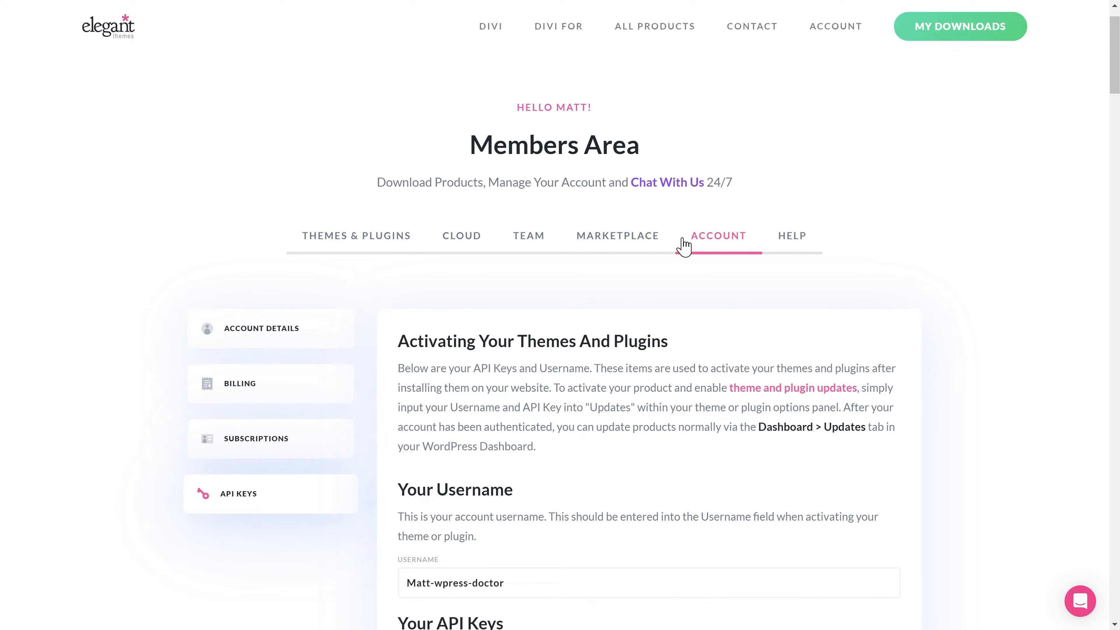
# Step: Copy the Elegant Themes account username and paste it into Divi's Username field
pyautogui.click(533, 584)
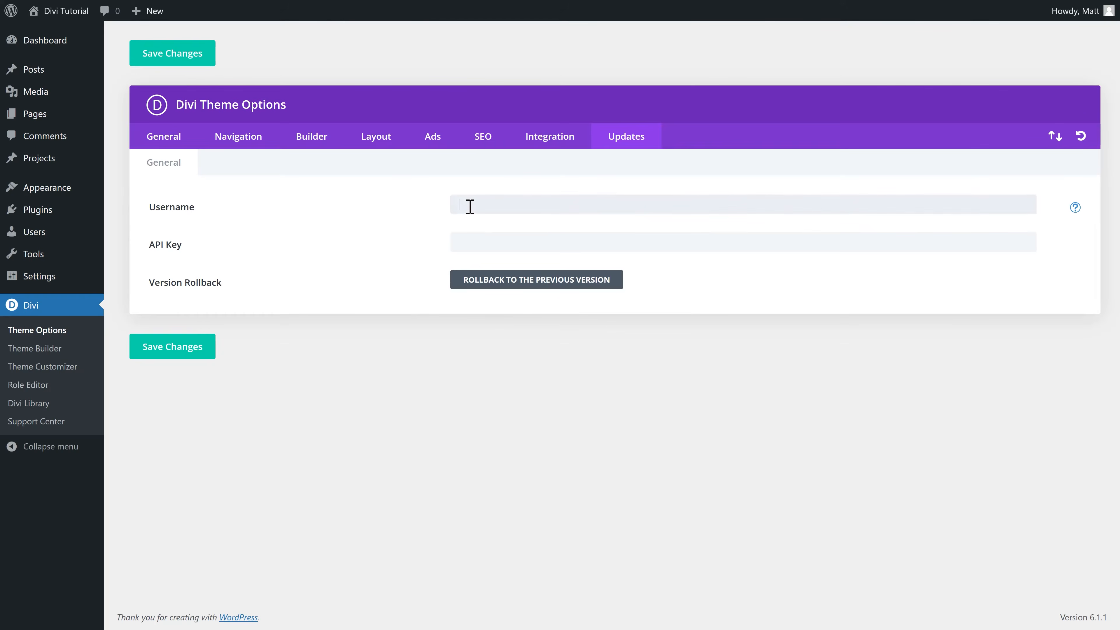
pyautogui.rightClick(470, 206)
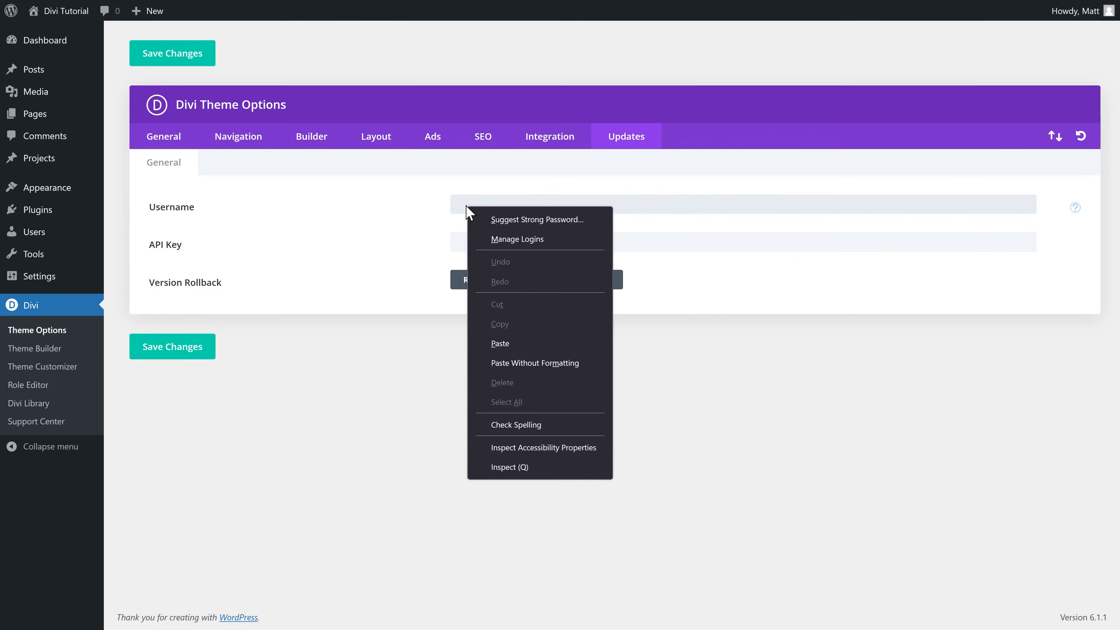
pyautogui.click(511, 332)
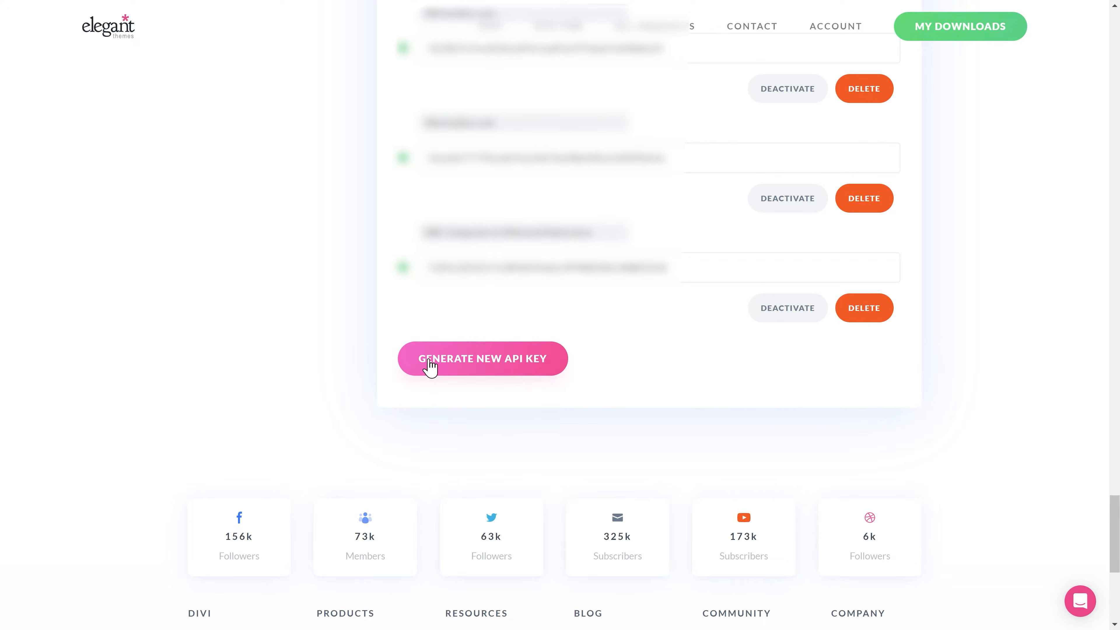
# Step: Generate a new API key labelled DiviTutorial.online and copy it for the API Key field
pyautogui.click(462, 360)
pyautogui.click(545, 343)
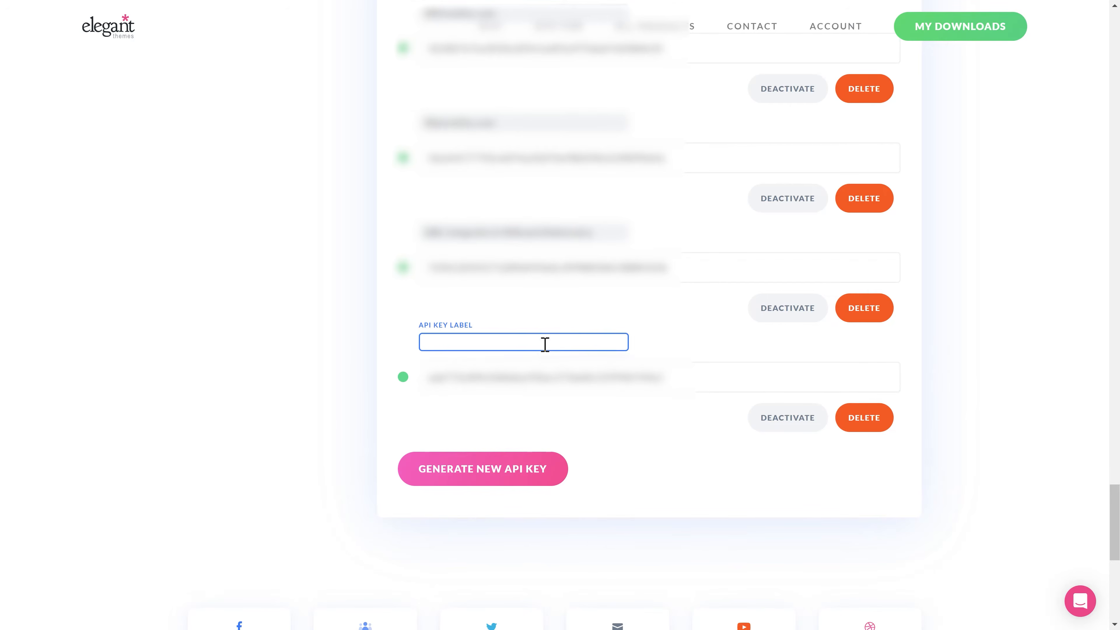
pyautogui.hotkey('ctrl', 'v')
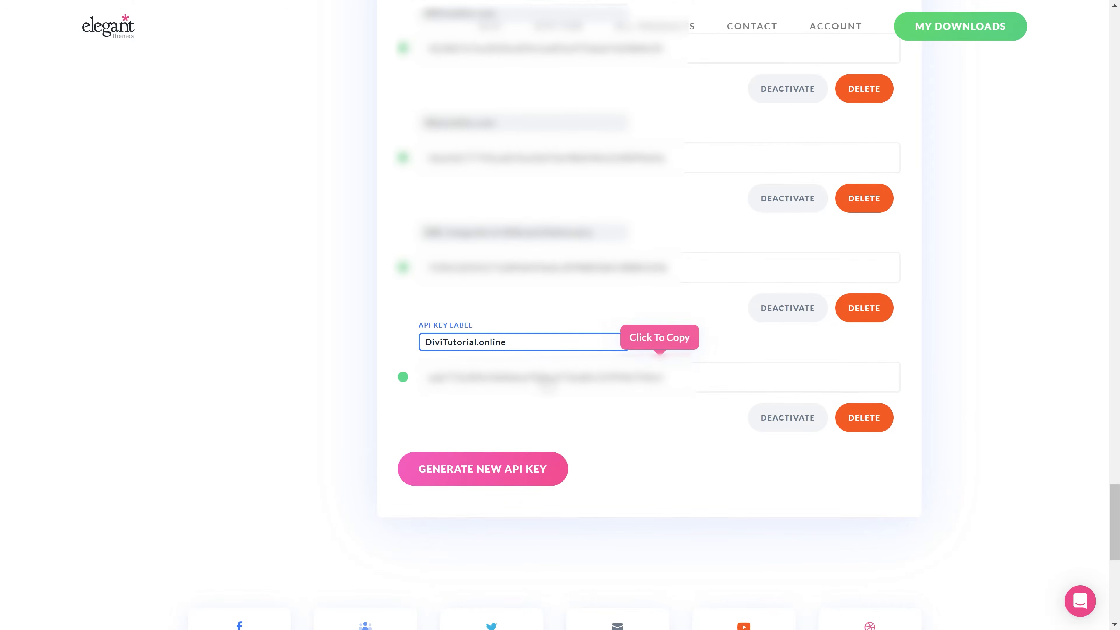
pyautogui.click(547, 384)
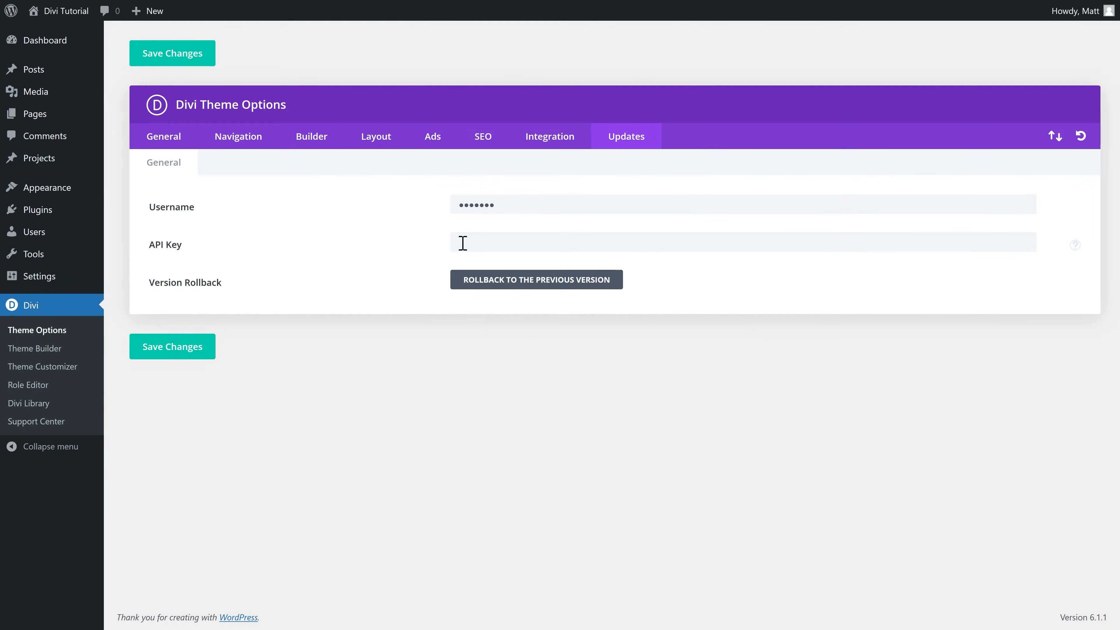
pyautogui.rightClick(482, 242)
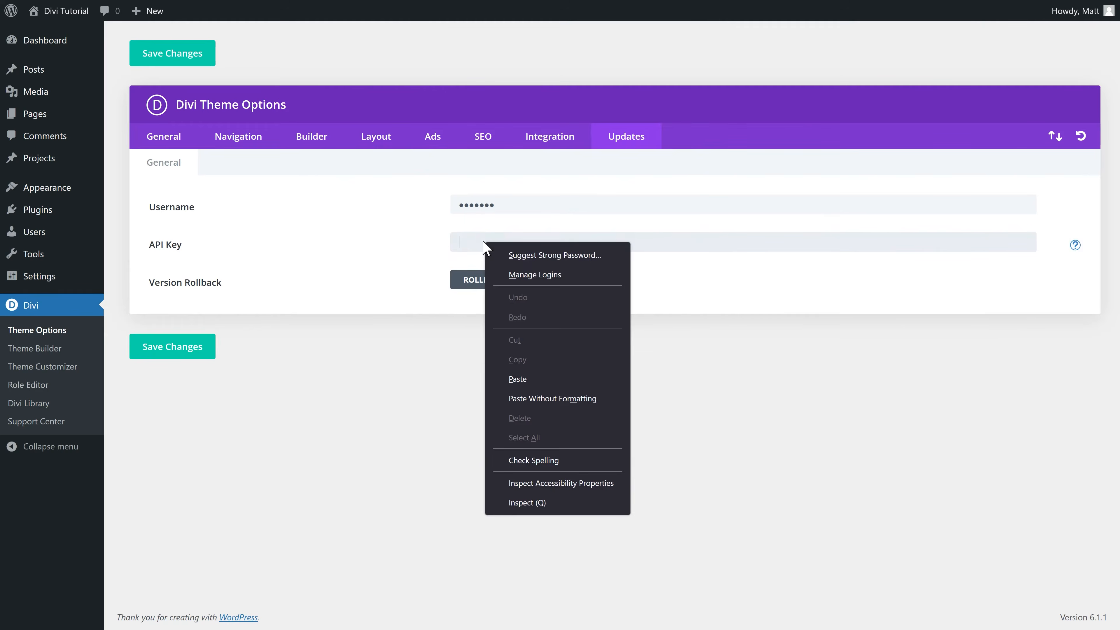
# Step: Paste the copied API key into Divi's Updates API Key field
pyautogui.click(533, 382)
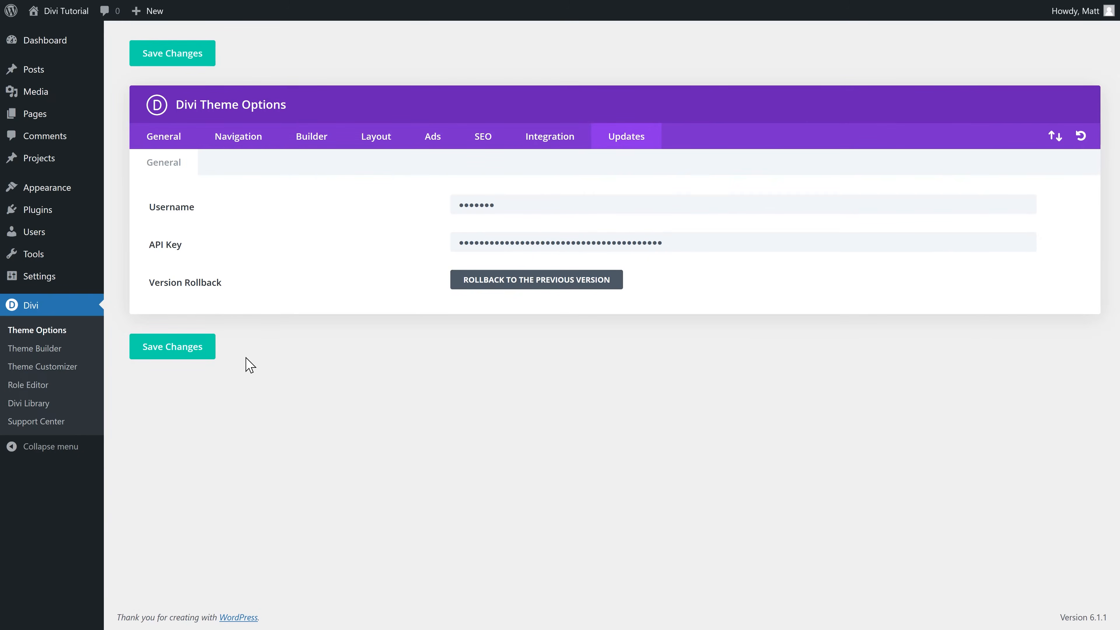
pyautogui.moveTo(91, 289)
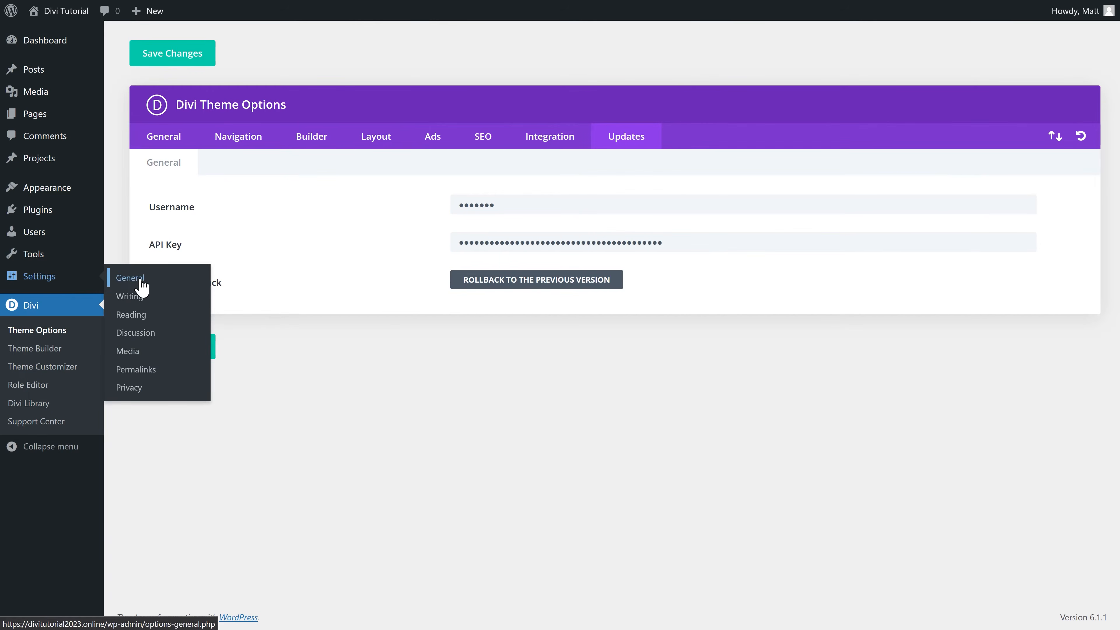
# Step: Set permalinks to Post name and save, then tick Get Divi on the checklist
pyautogui.click(137, 371)
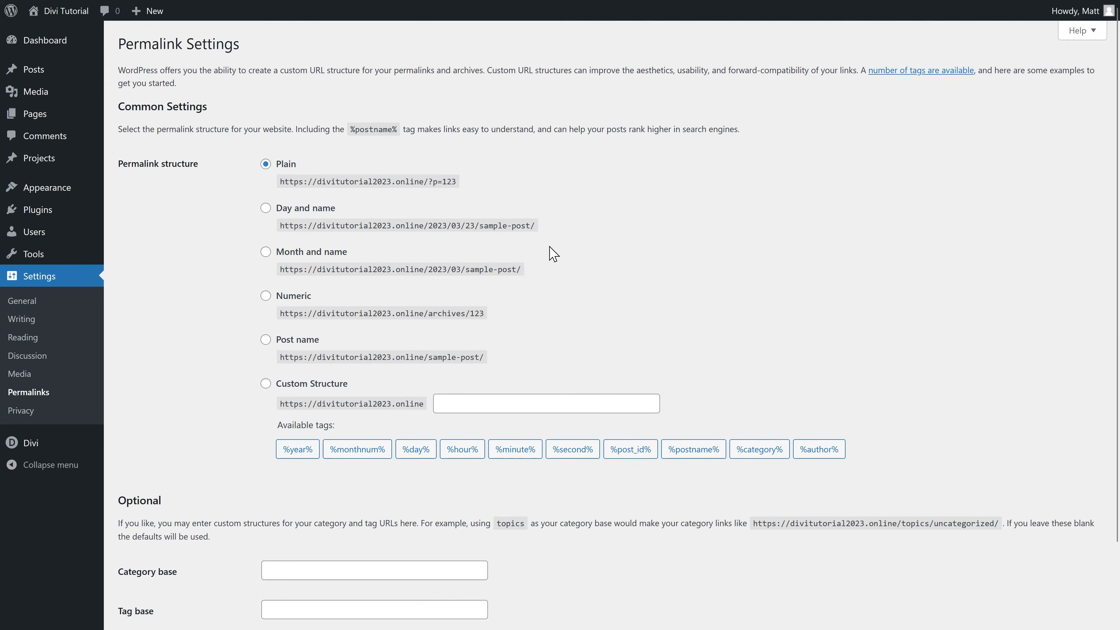
pyautogui.click(266, 340)
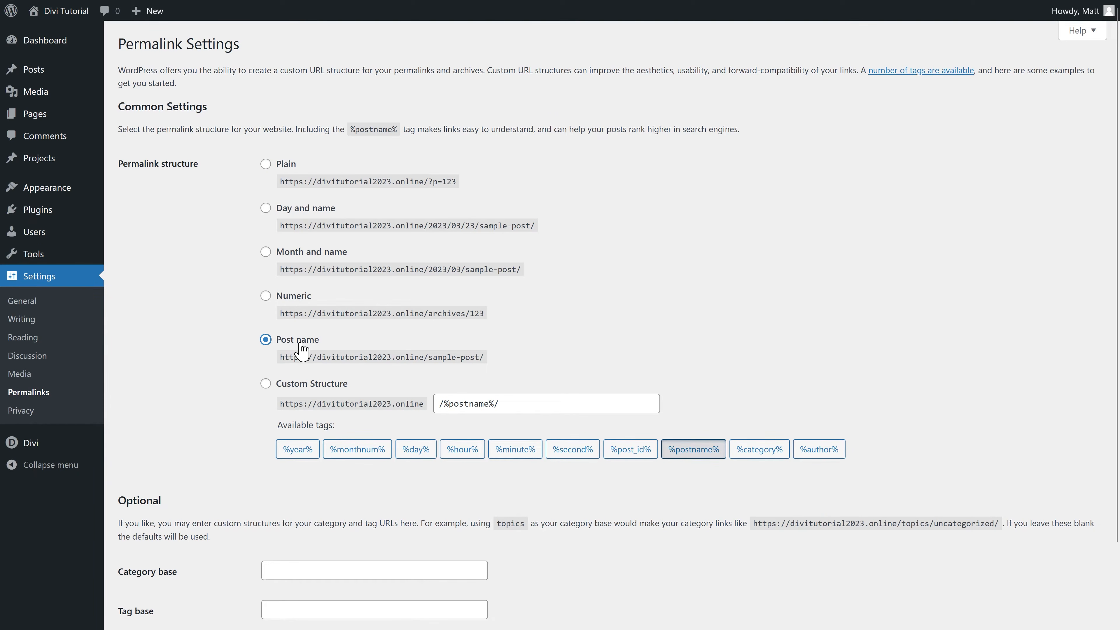
pyautogui.scroll(-2, 238, 349)
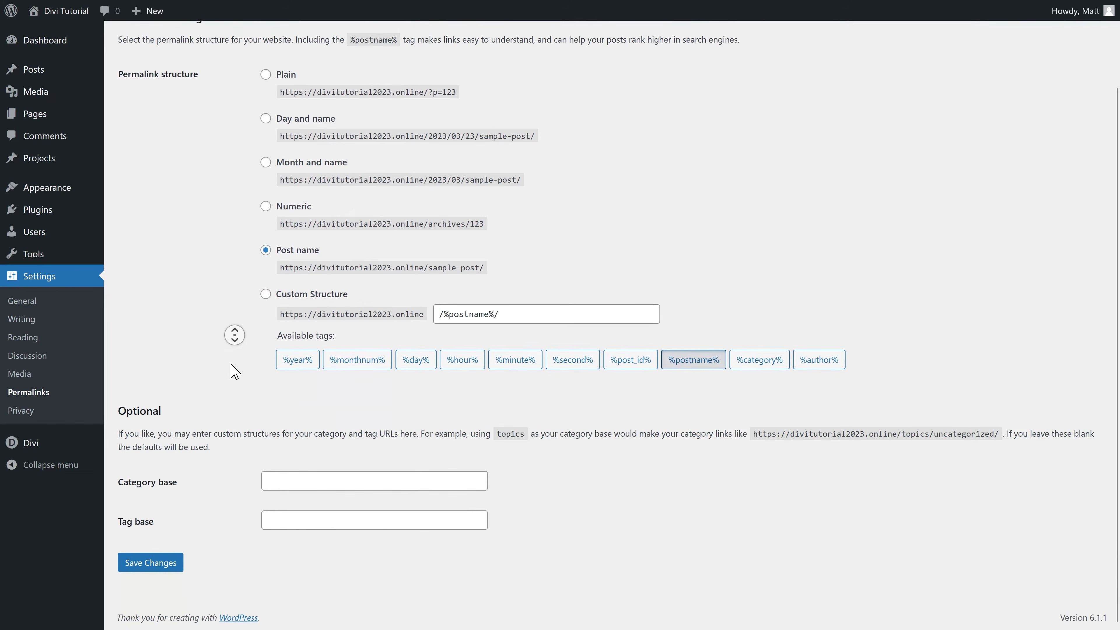
pyautogui.click(150, 563)
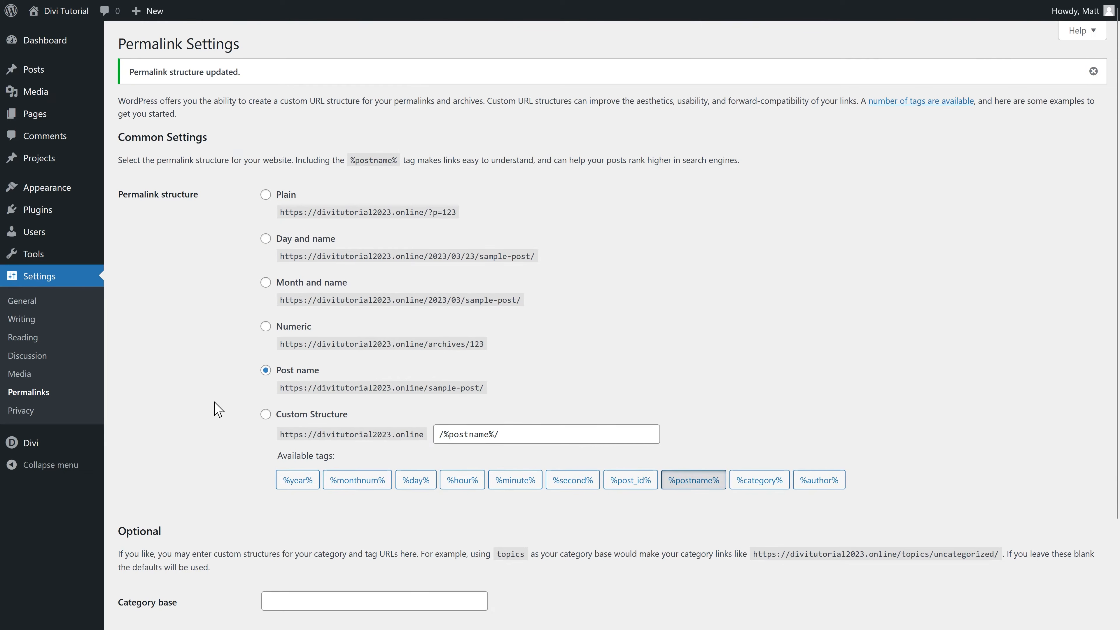
pyautogui.scroll(-3, 219, 407)
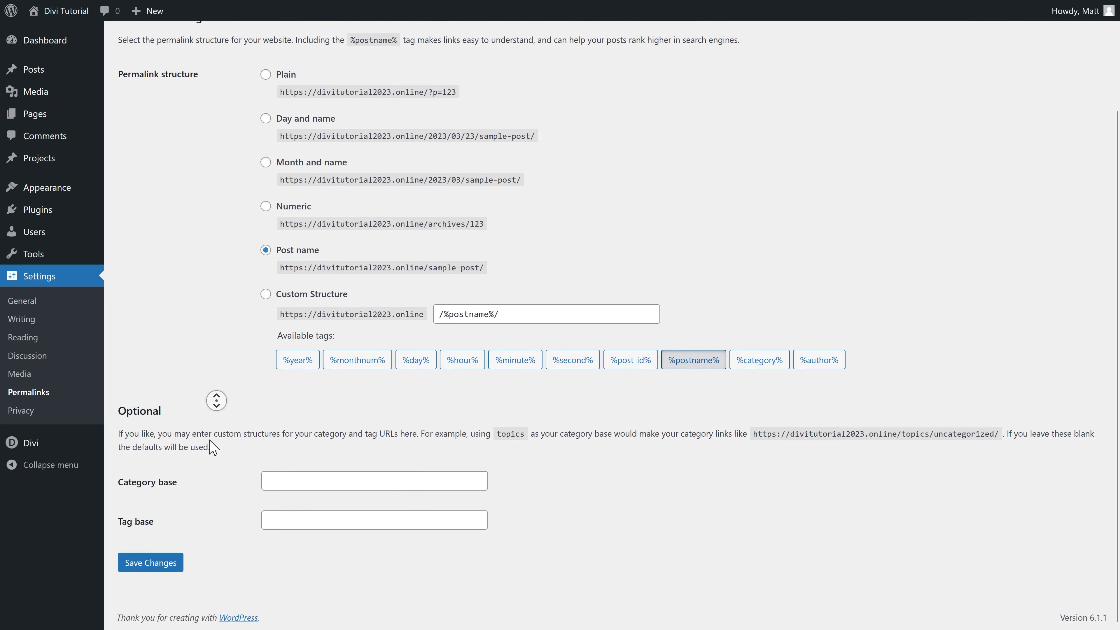
pyautogui.click(152, 565)
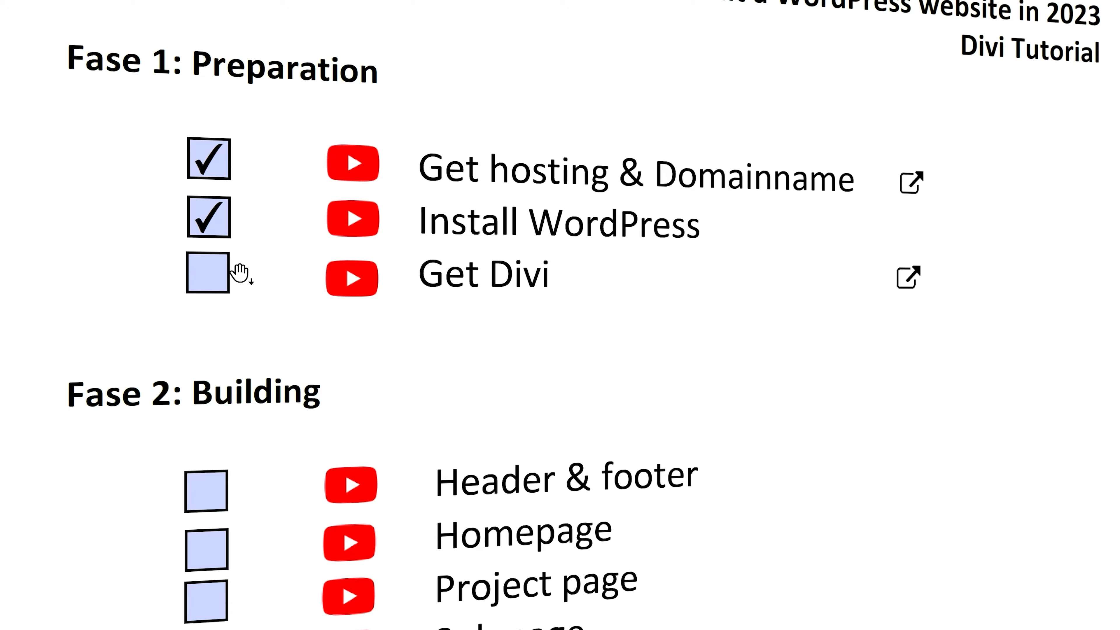
pyautogui.click(202, 270)
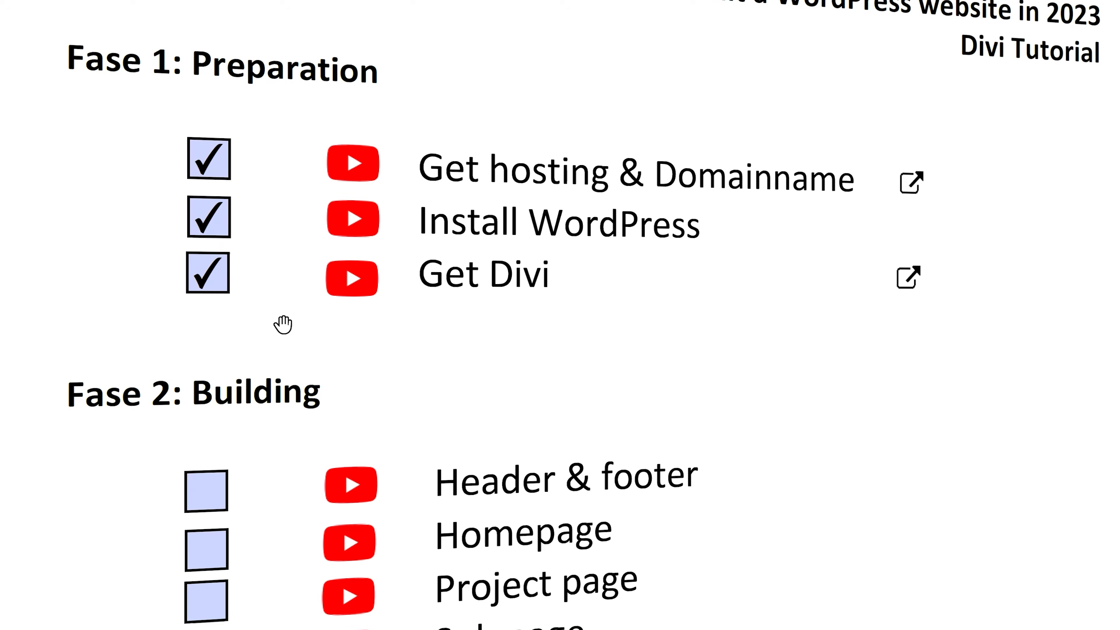
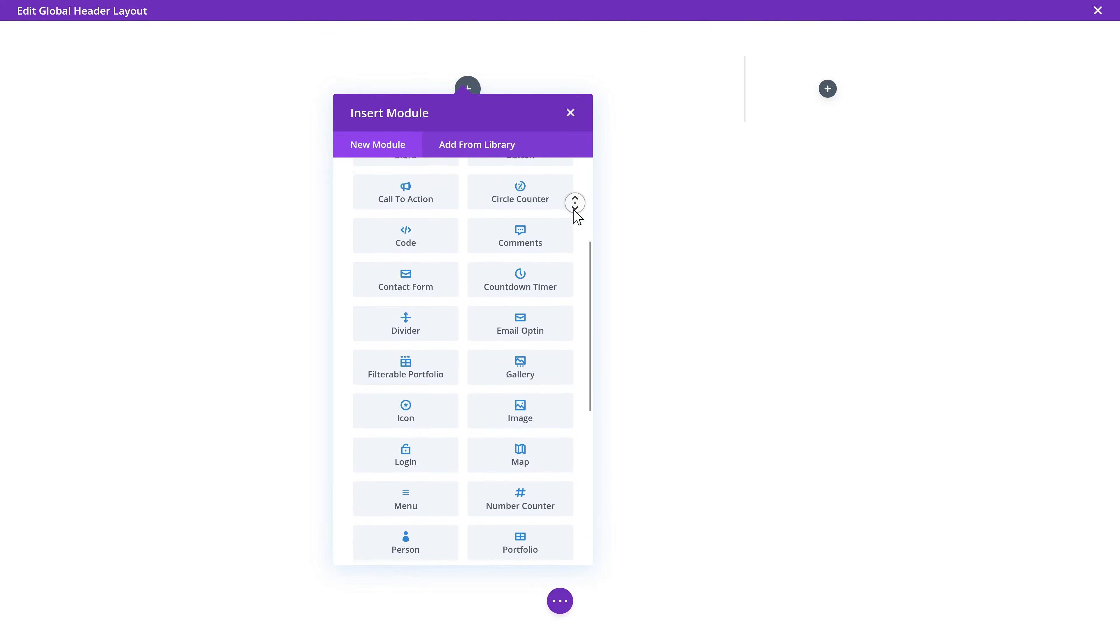
# Step: Search 'menu' in the module list and insert a Menu module into the global header
pyautogui.middleClick(574, 210)
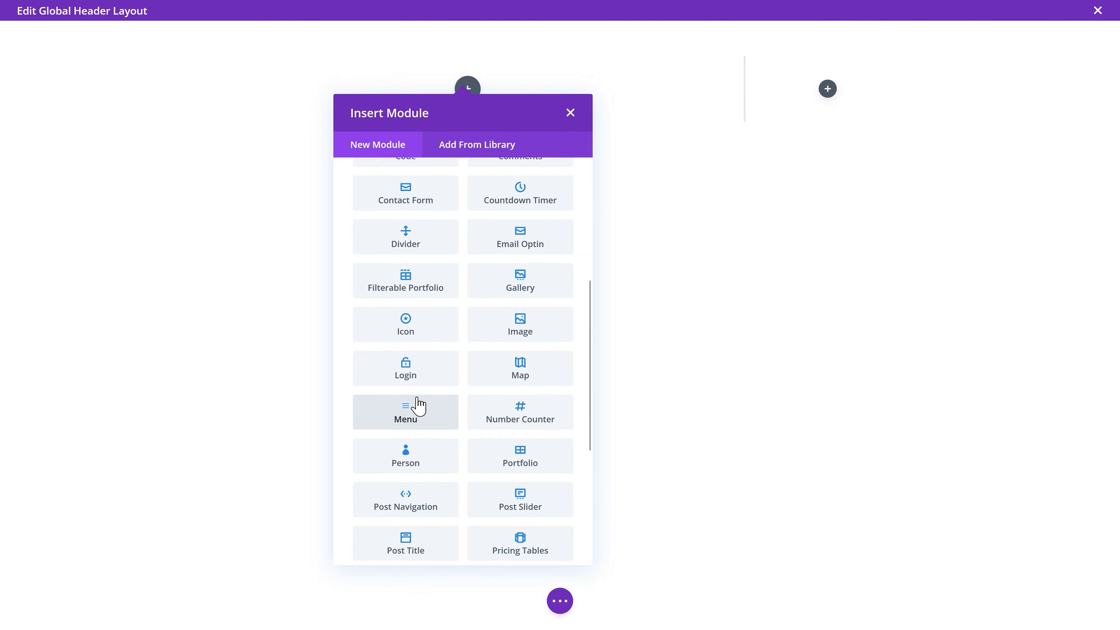
pyautogui.scroll(6, 445, 281)
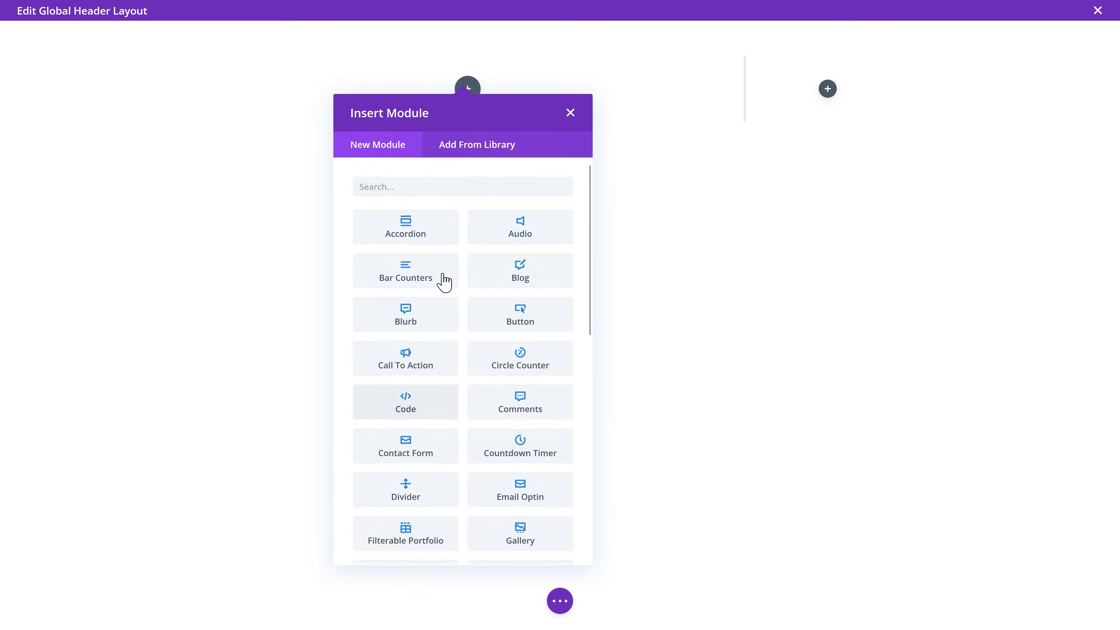
pyautogui.click(408, 182)
pyautogui.write('menu')
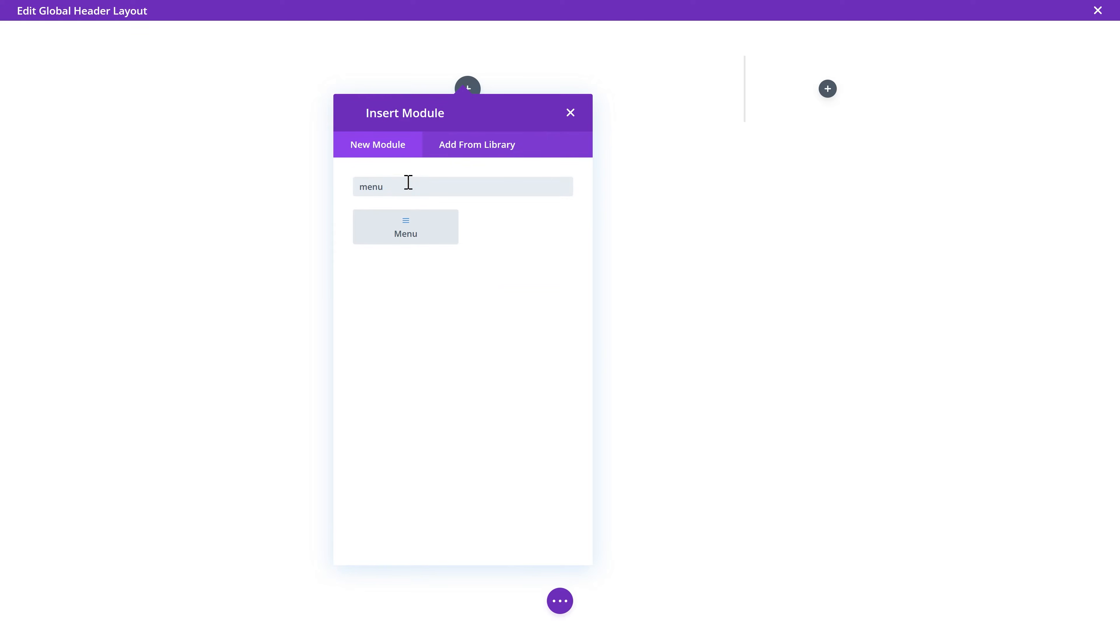
pyautogui.click(409, 240)
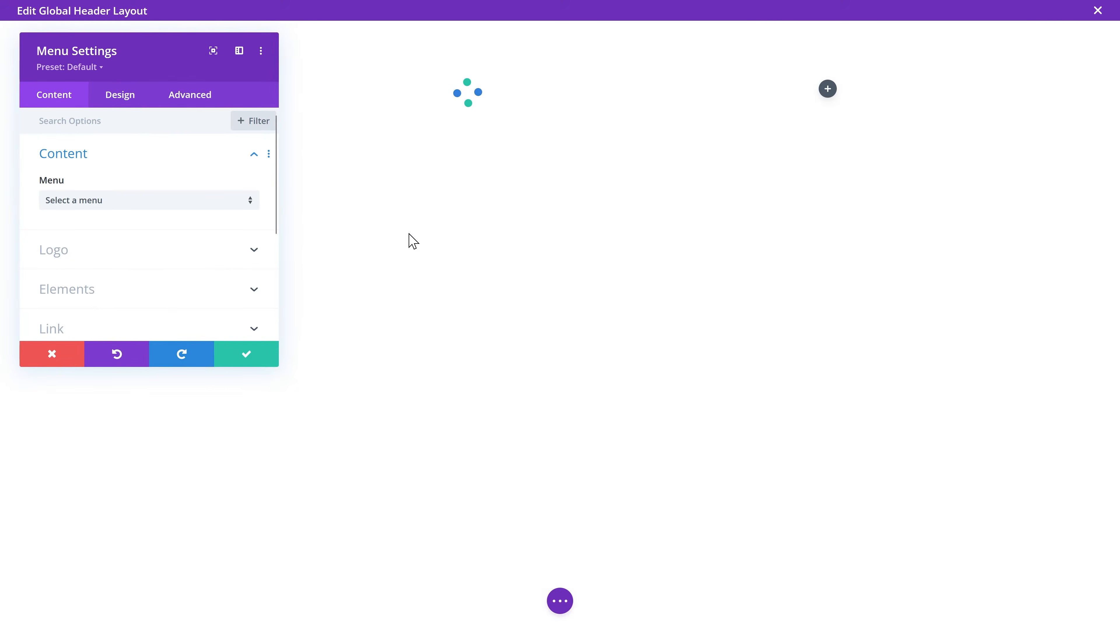
# Step: Dock the Menu Settings panel as a full-height left sidebar
pyautogui.moveTo(166, 99); pyautogui.dragTo(207, 66)
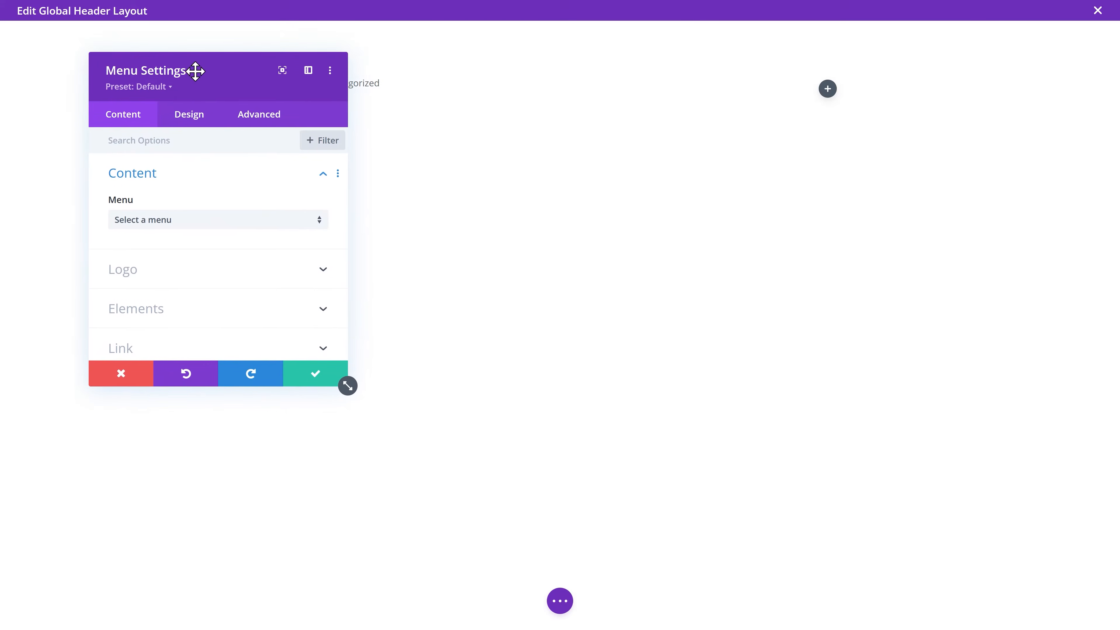
pyautogui.click(309, 71)
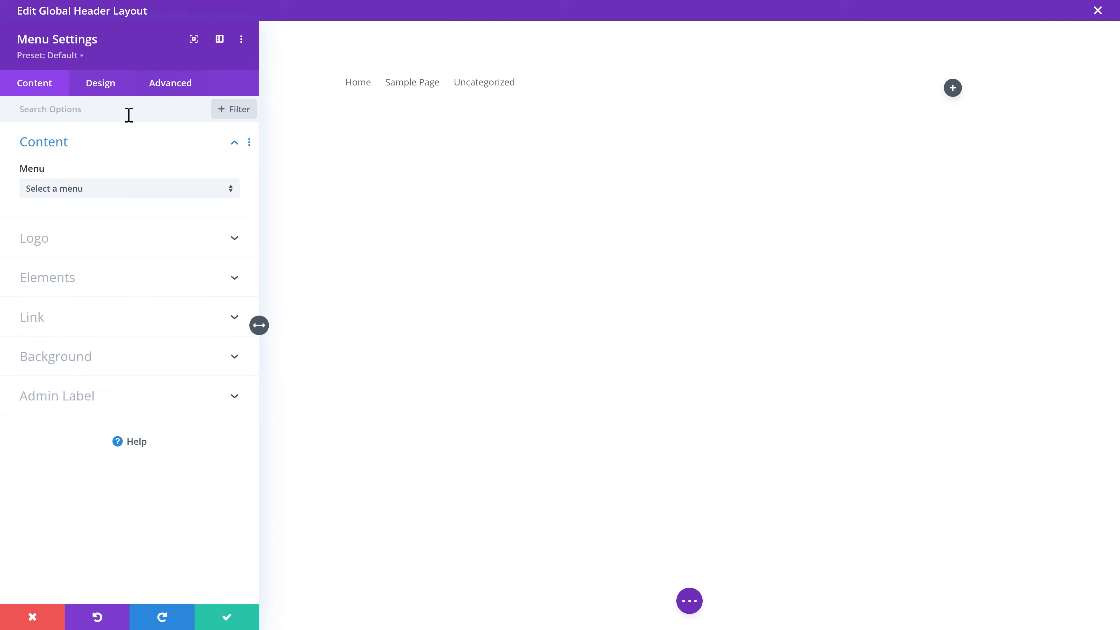
pyautogui.click(43, 242)
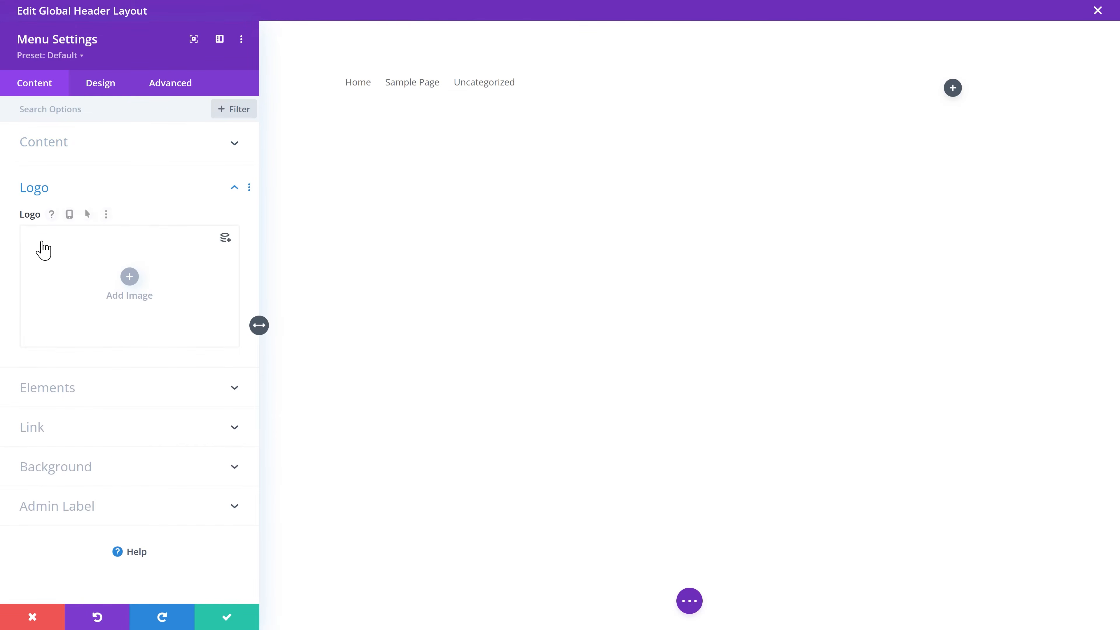
# Step: Upload the Logo buildIT image from the Images folder as the menu logo
pyautogui.click(130, 279)
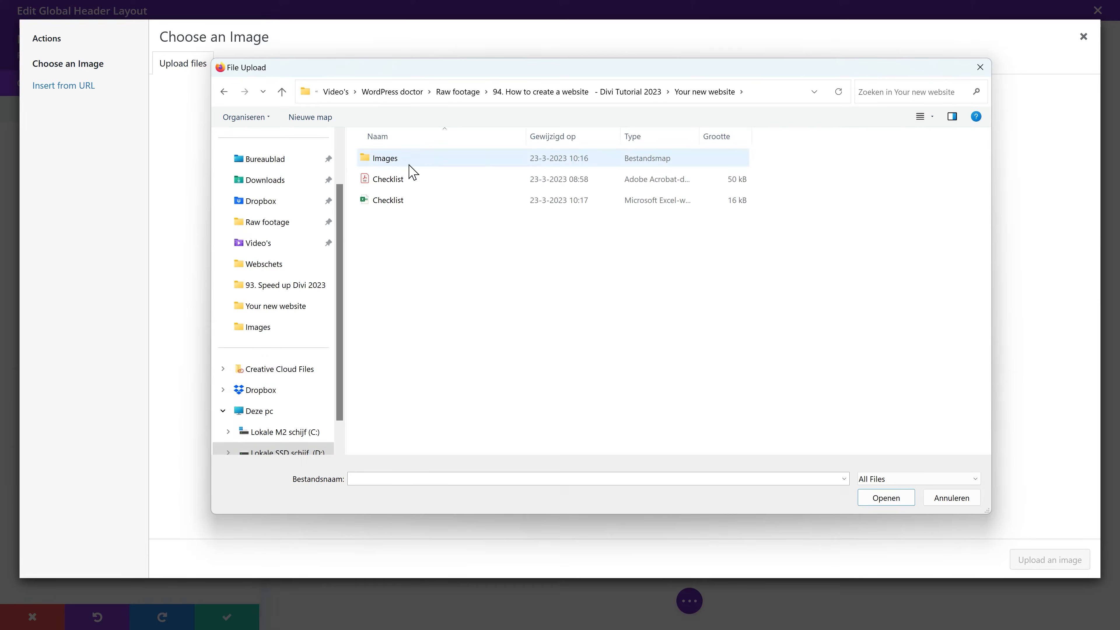
pyautogui.doubleClick(402, 160)
pyautogui.click(396, 192)
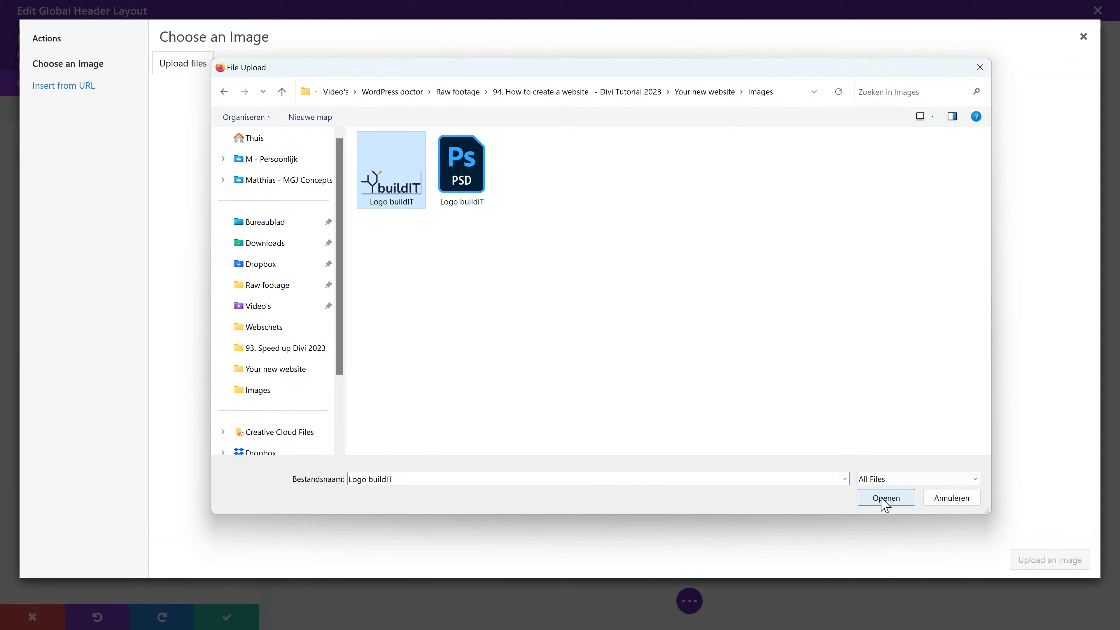
pyautogui.click(881, 501)
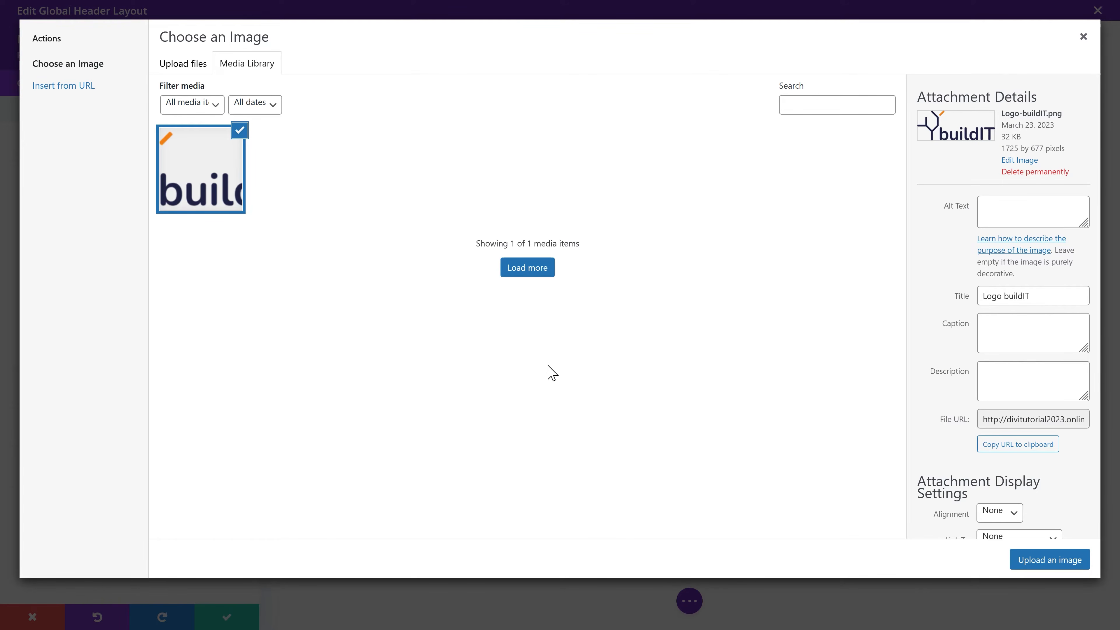
# Step: Clear the logo title, set alt text 'Logo BuildIT', insert it at Medium 300 × 118, and save
pyautogui.moveTo(1007, 295); pyautogui.dragTo(978, 306)
pyautogui.press('BackSpace')
pyautogui.click(990, 264)
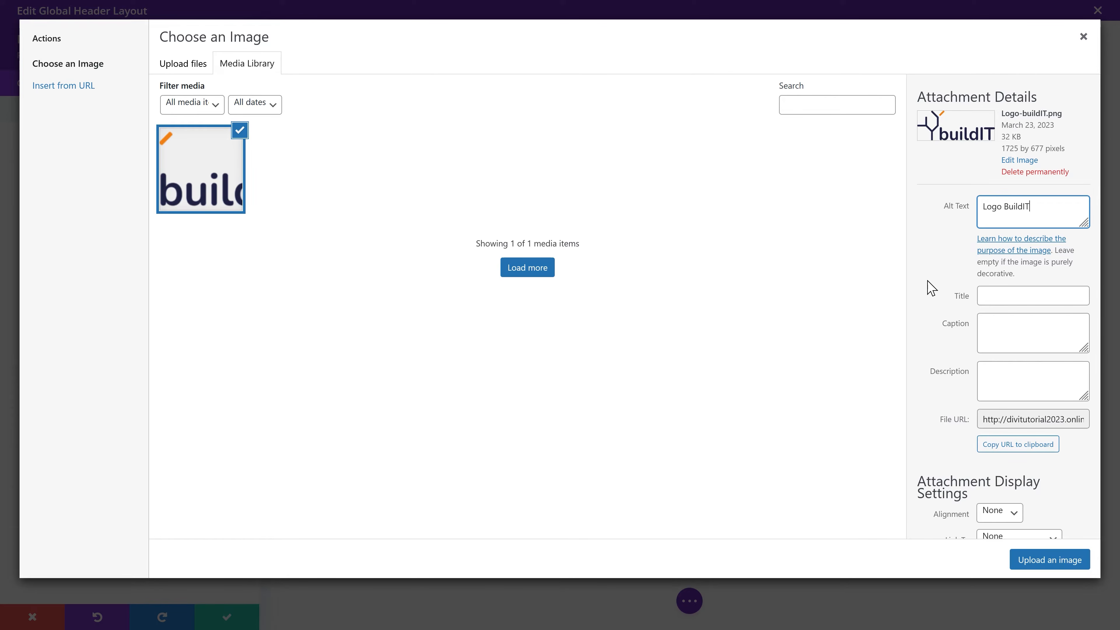
pyautogui.click(1039, 560)
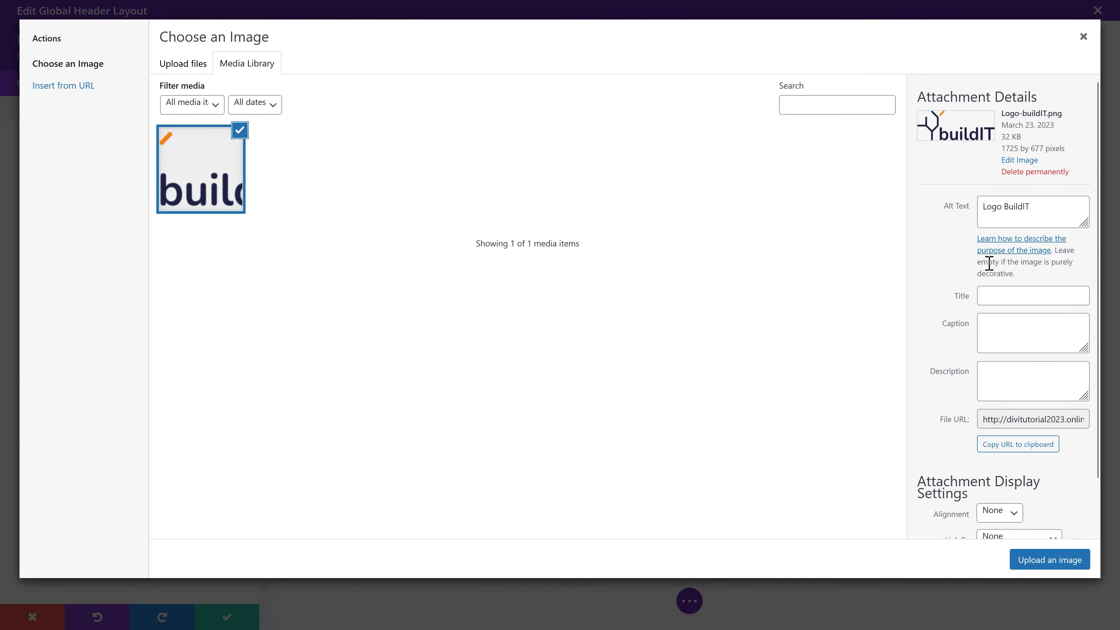
pyautogui.scroll(-3, 959, 284)
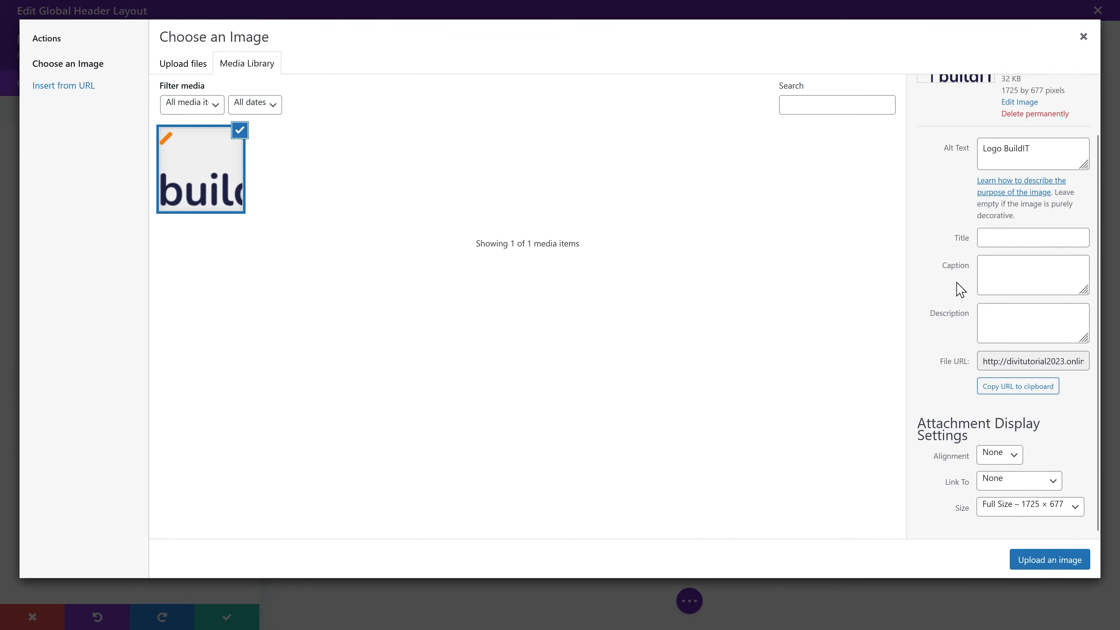
pyautogui.click(1009, 507)
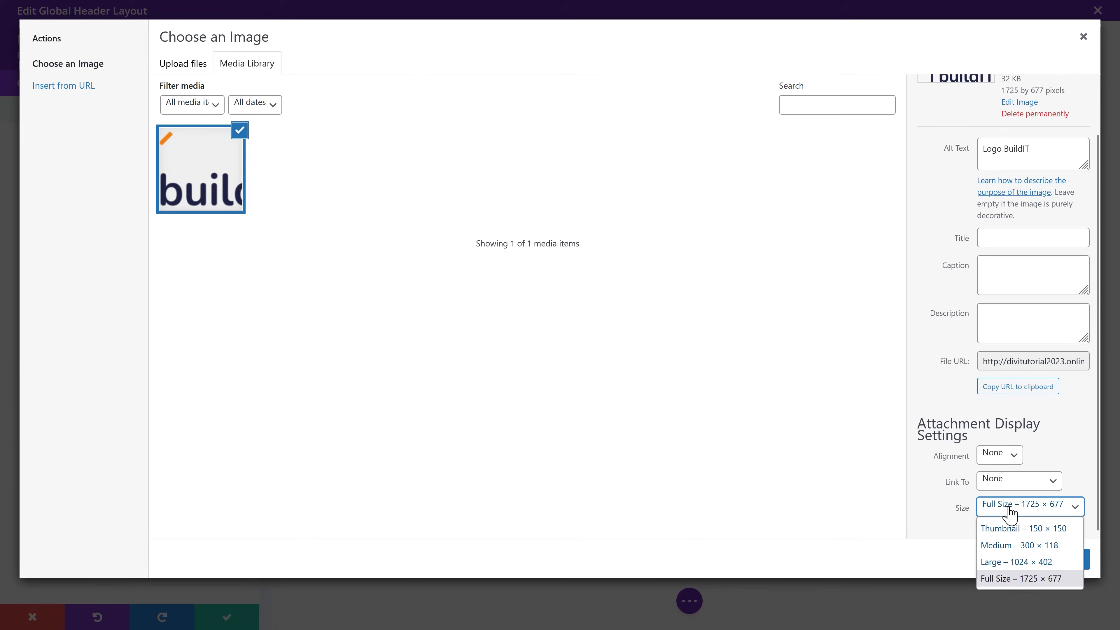
pyautogui.click(1009, 547)
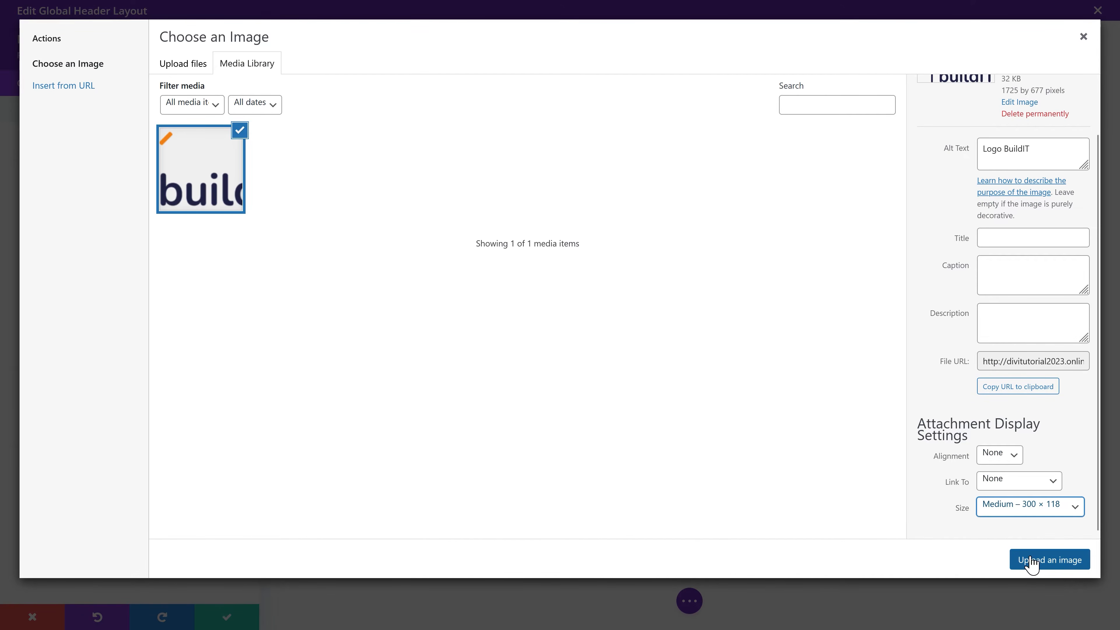
pyautogui.click(1032, 561)
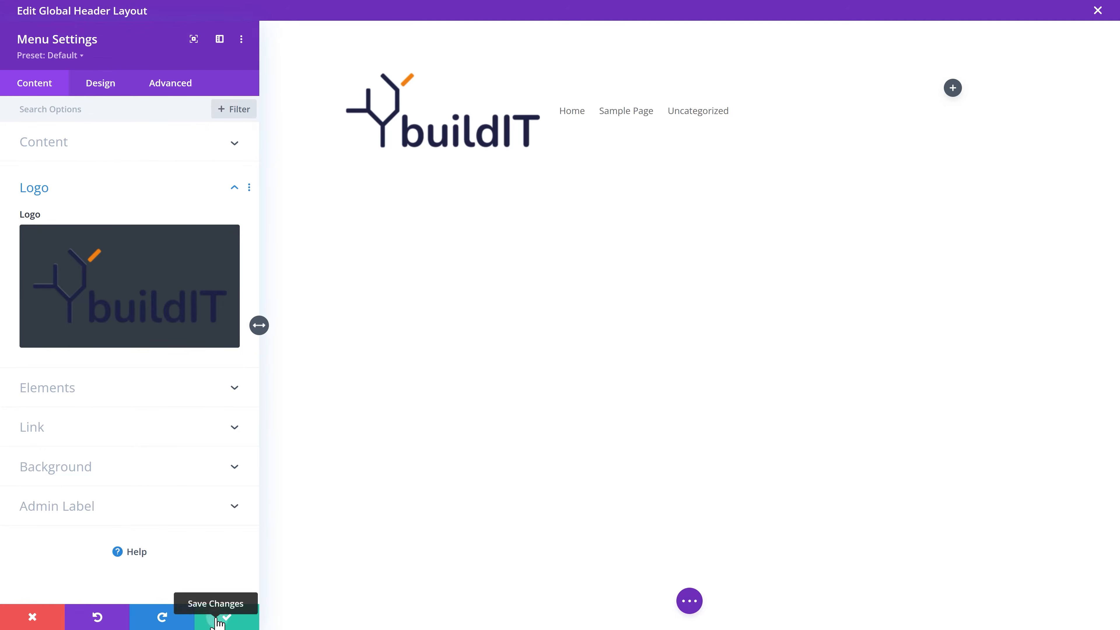
pyautogui.click(226, 616)
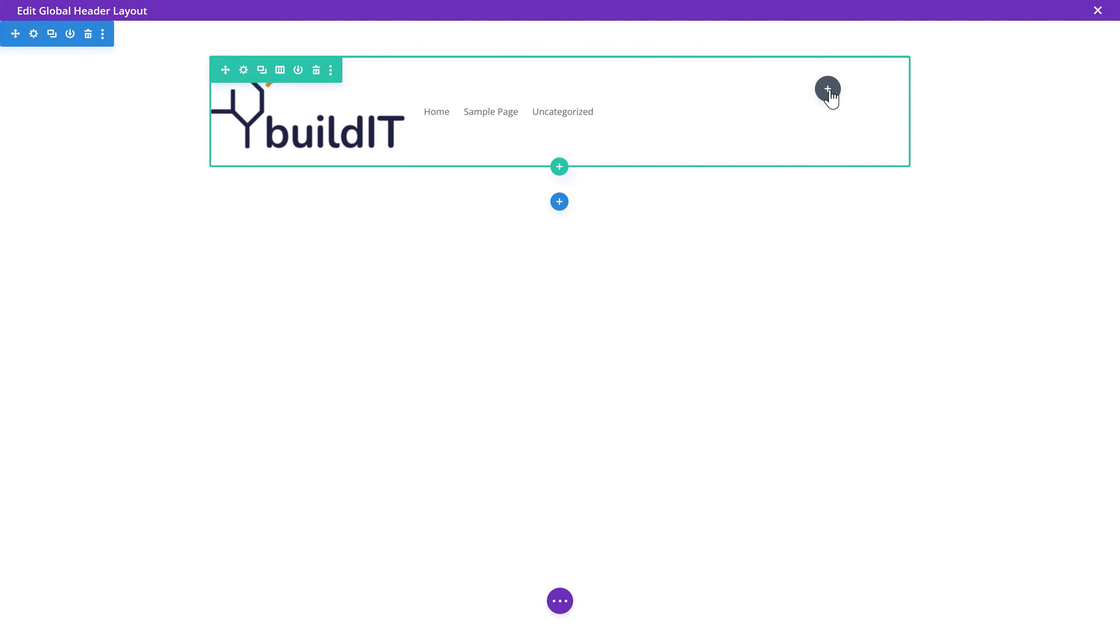
# Step: Add a Button module in the header's right column labelled Contact, linking to /contact/
pyautogui.click(828, 90)
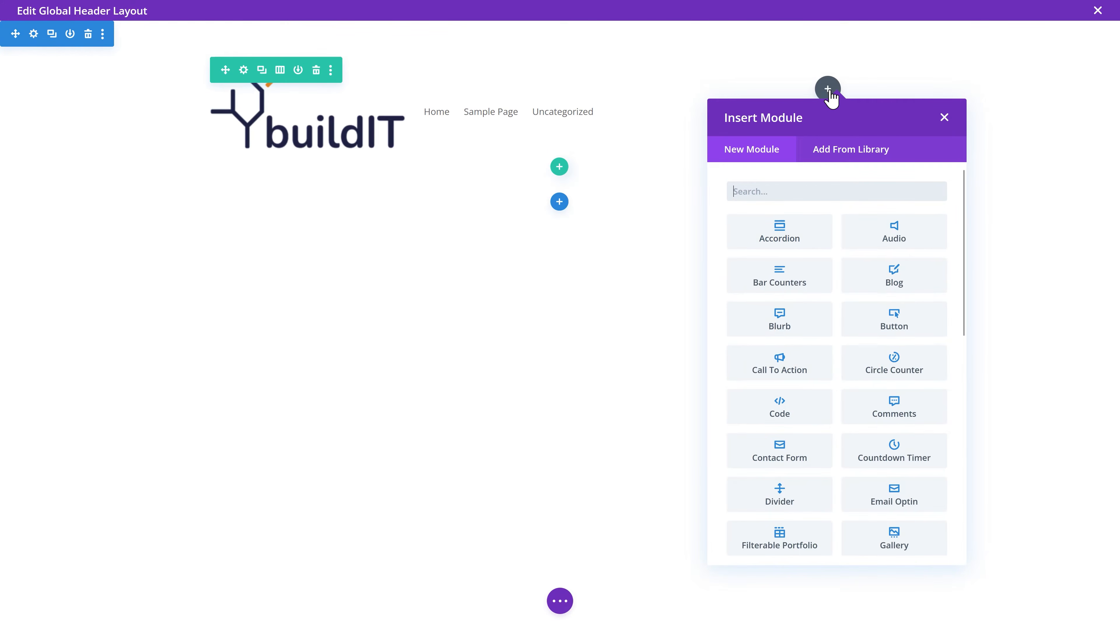
pyautogui.write('button')
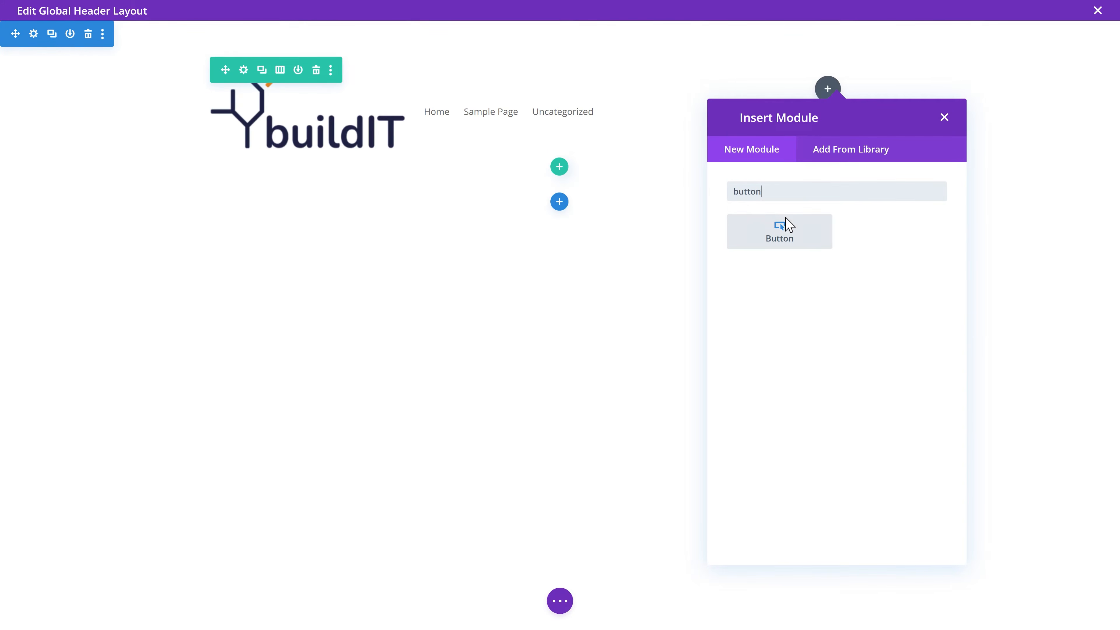
pyautogui.click(780, 234)
pyautogui.moveTo(228, 189); pyautogui.dragTo(5, 191)
pyautogui.write('Contact')
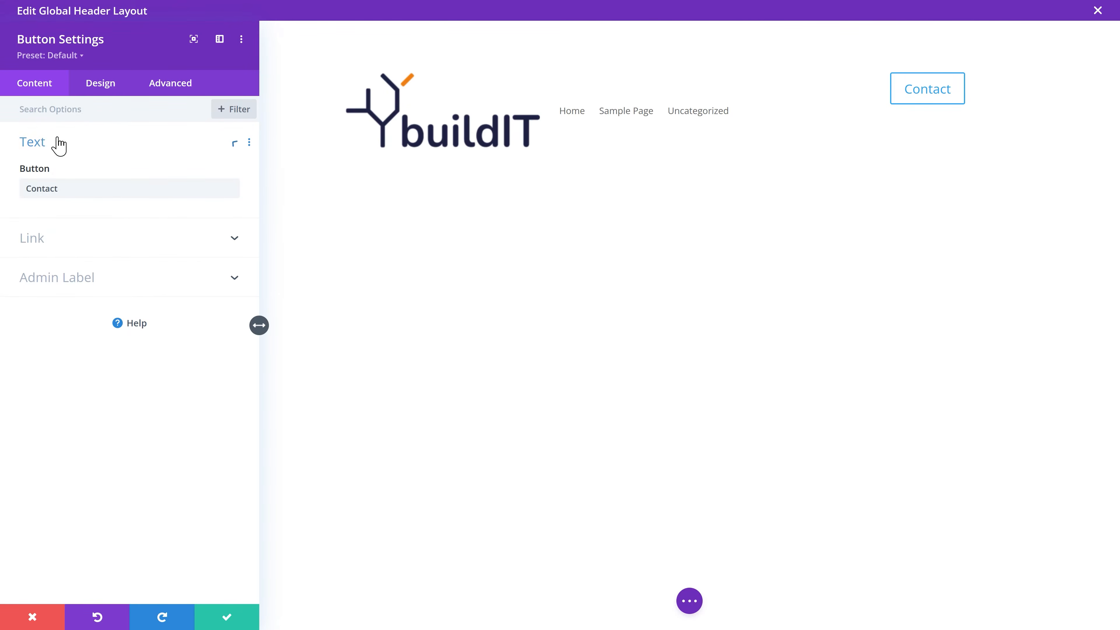
pyautogui.click(49, 247)
pyautogui.write('/contact/')
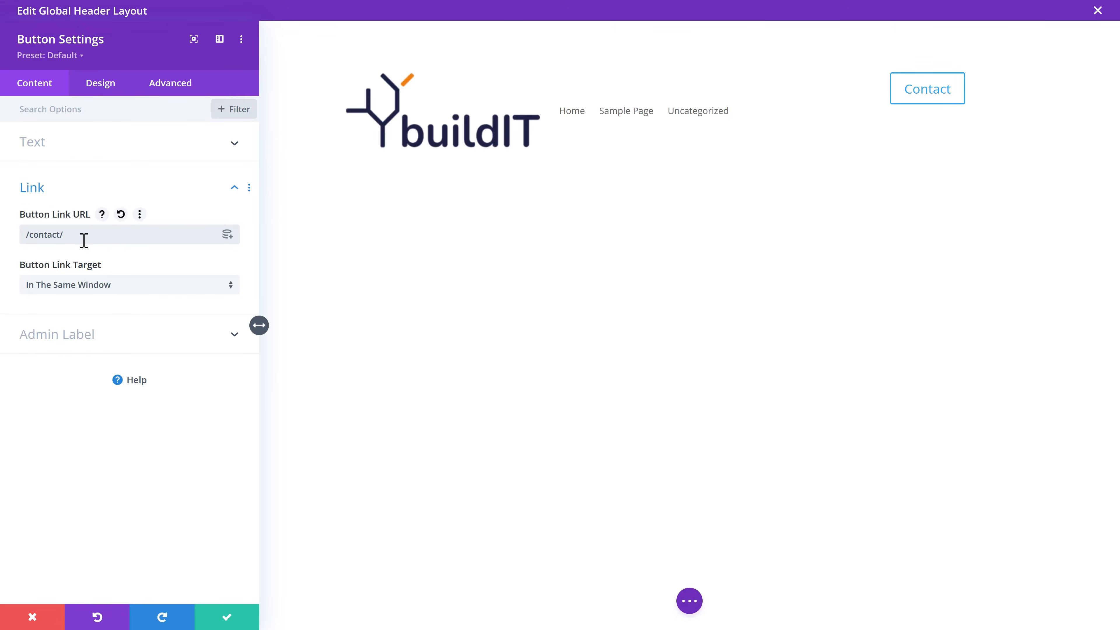
pyautogui.click(101, 84)
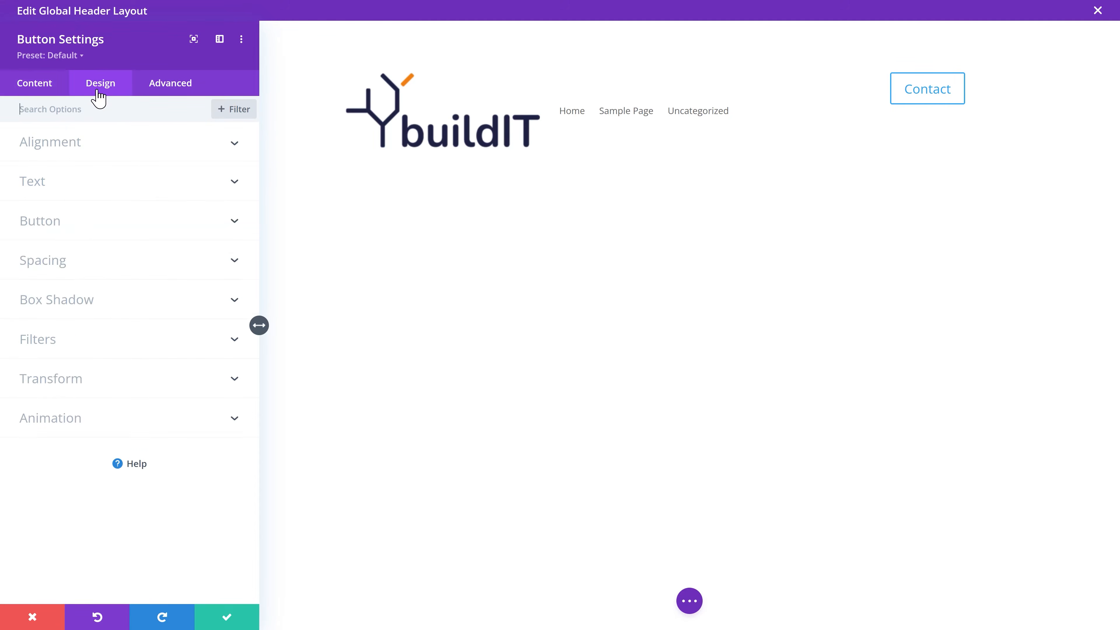
# Step: Enable custom button styles with 15px white text
pyautogui.click(55, 220)
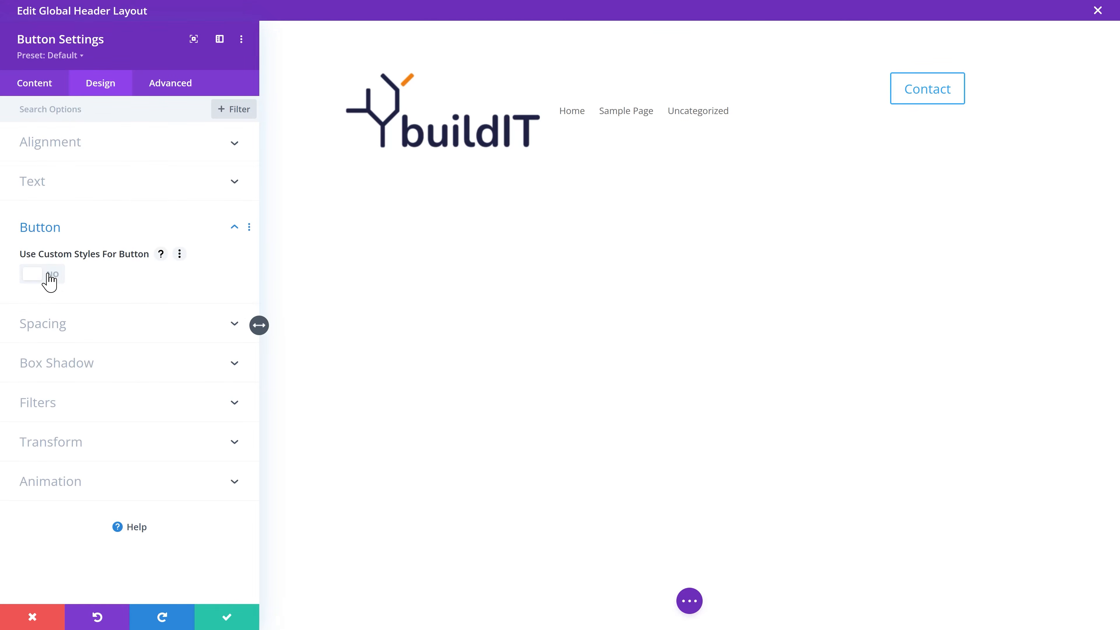
pyautogui.click(50, 276)
pyautogui.click(218, 325)
pyautogui.write('15px')
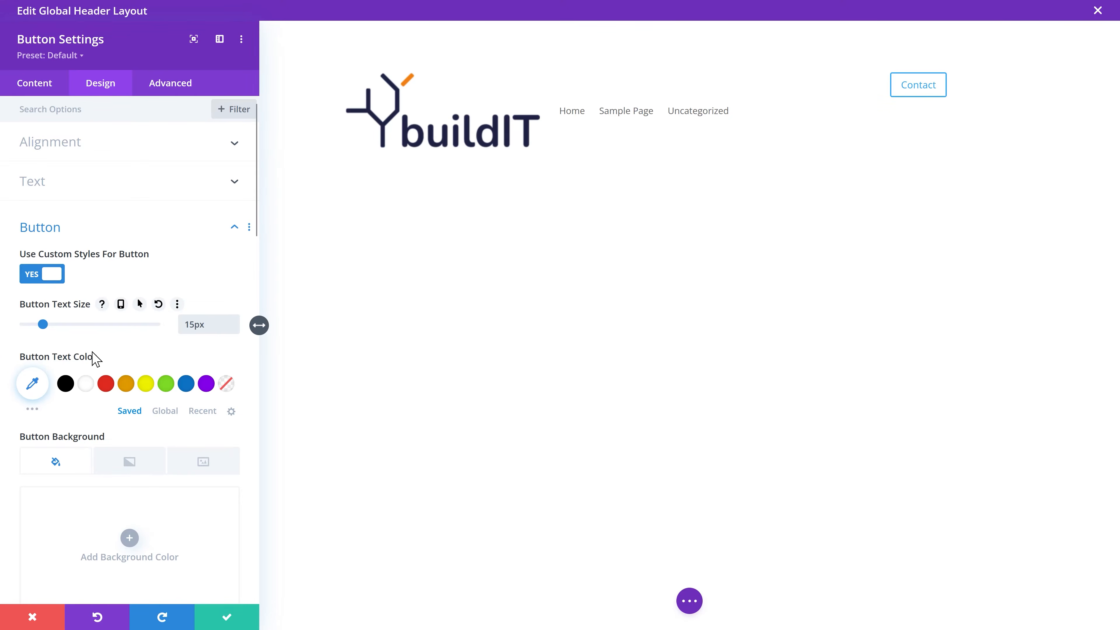
pyautogui.click(87, 386)
# Step: Set the button background to blue #004da5, then copy orange #f07f12 from the style guide
pyautogui.scroll(-4, 88, 388)
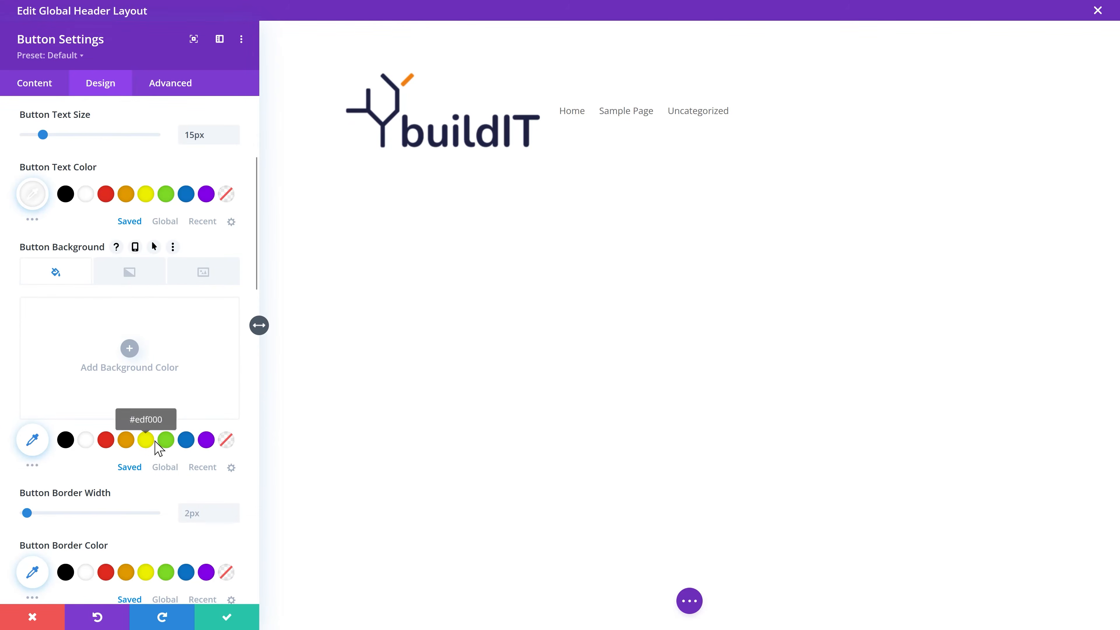
pyautogui.click(35, 465)
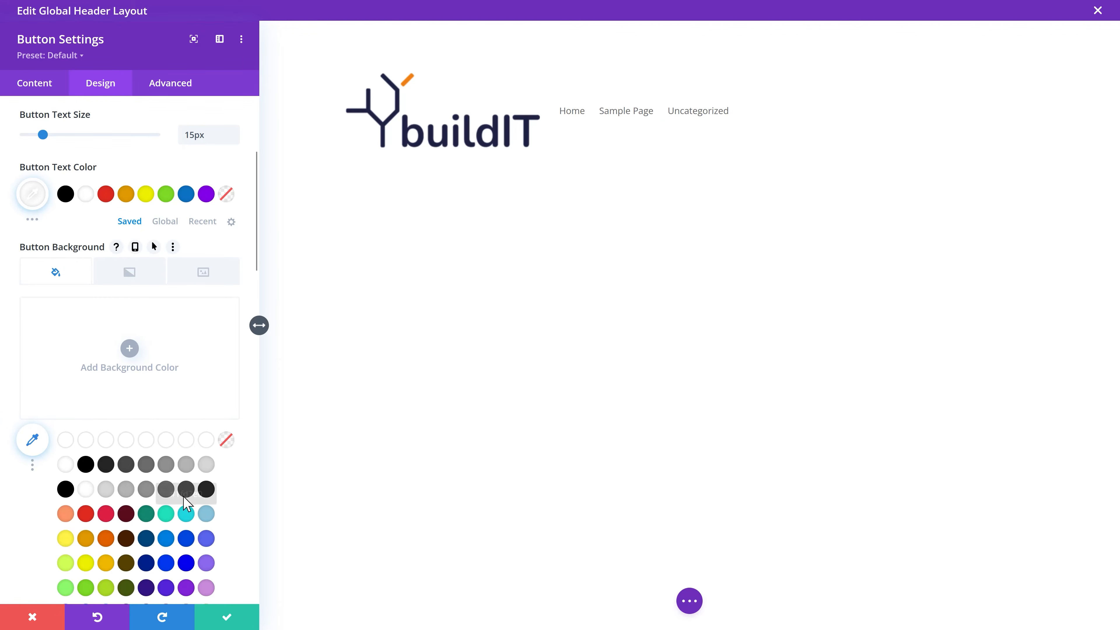
pyautogui.click(34, 465)
pyautogui.click(33, 449)
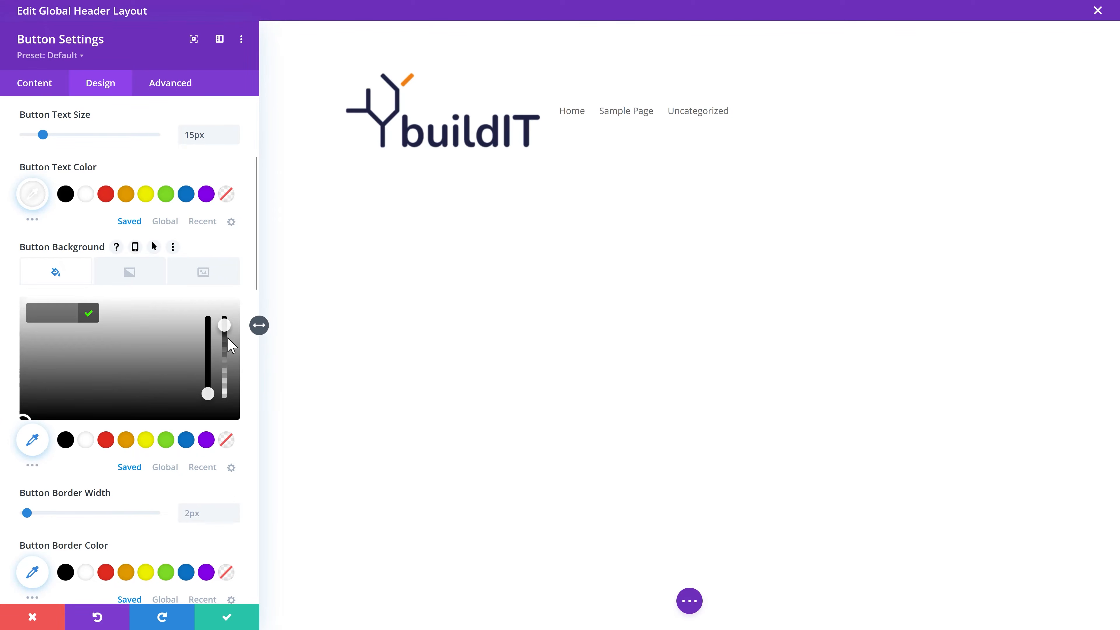
pyautogui.moveTo(207, 391); pyautogui.dragTo(210, 358)
pyautogui.click(152, 343)
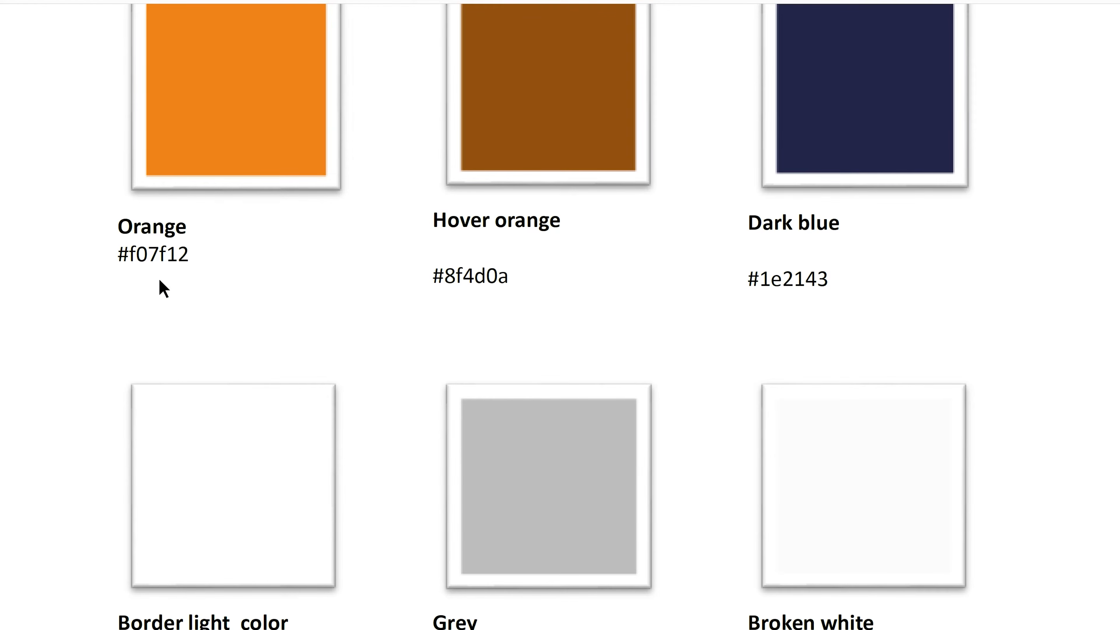
pyautogui.moveTo(122, 259); pyautogui.dragTo(150, 257)
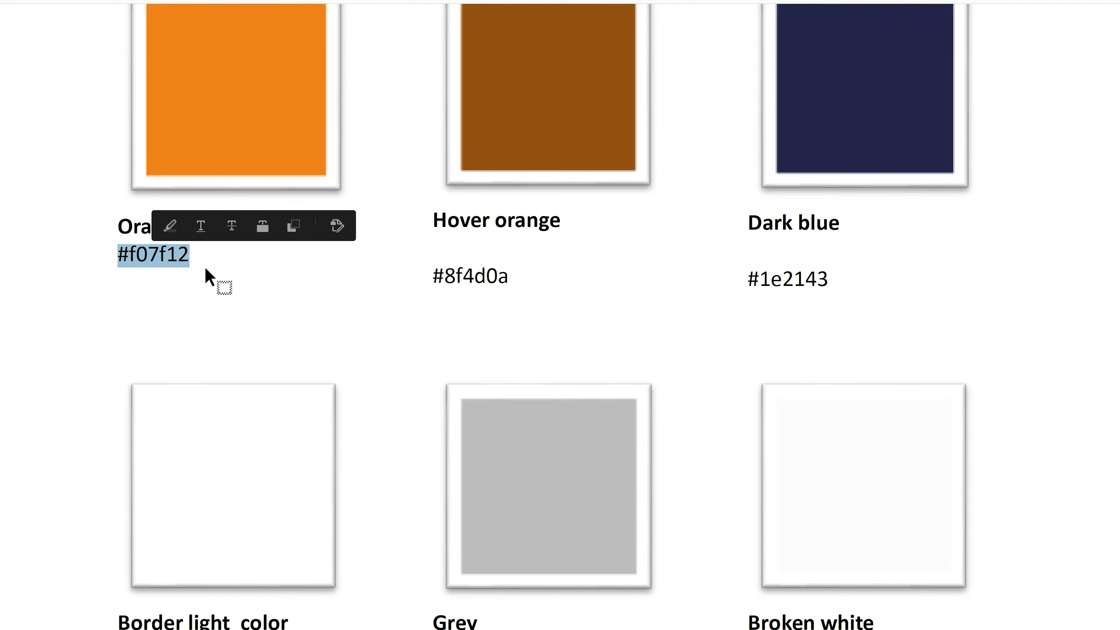
pyautogui.hotkey('alt', 'Tab')
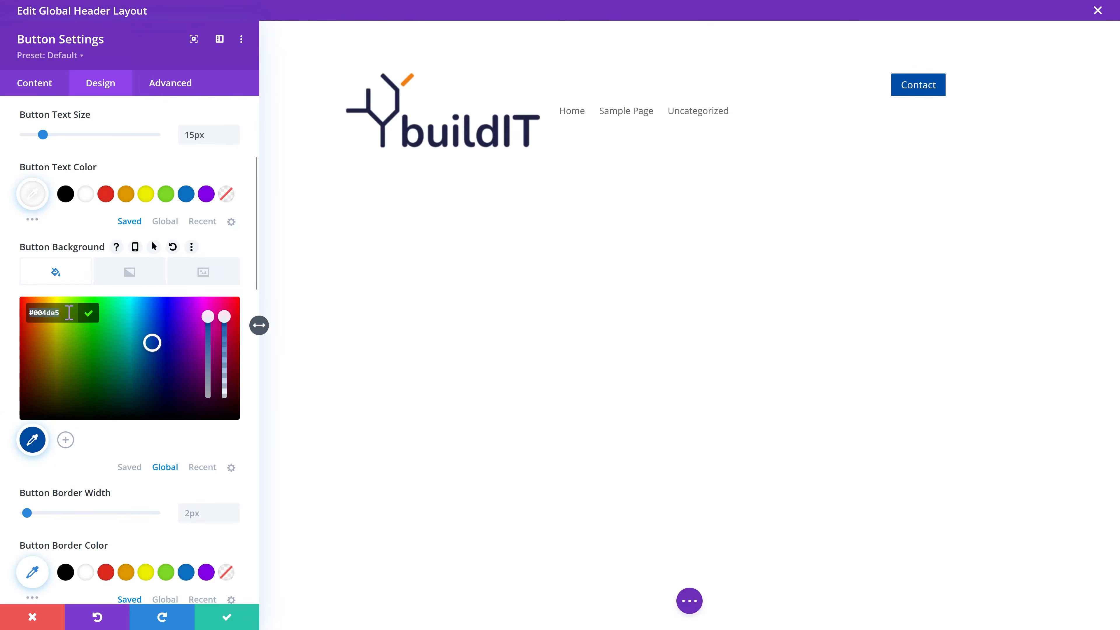
# Step: Apply orange #f07f12 to the button background and save it as a global colour
pyautogui.click(89, 317)
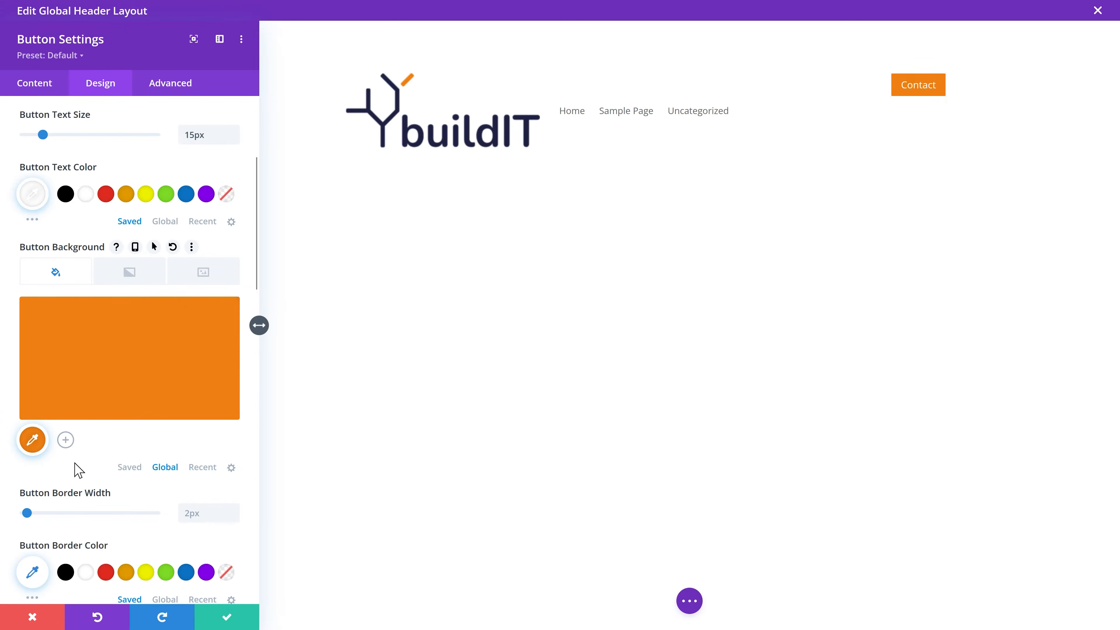
pyautogui.click(65, 441)
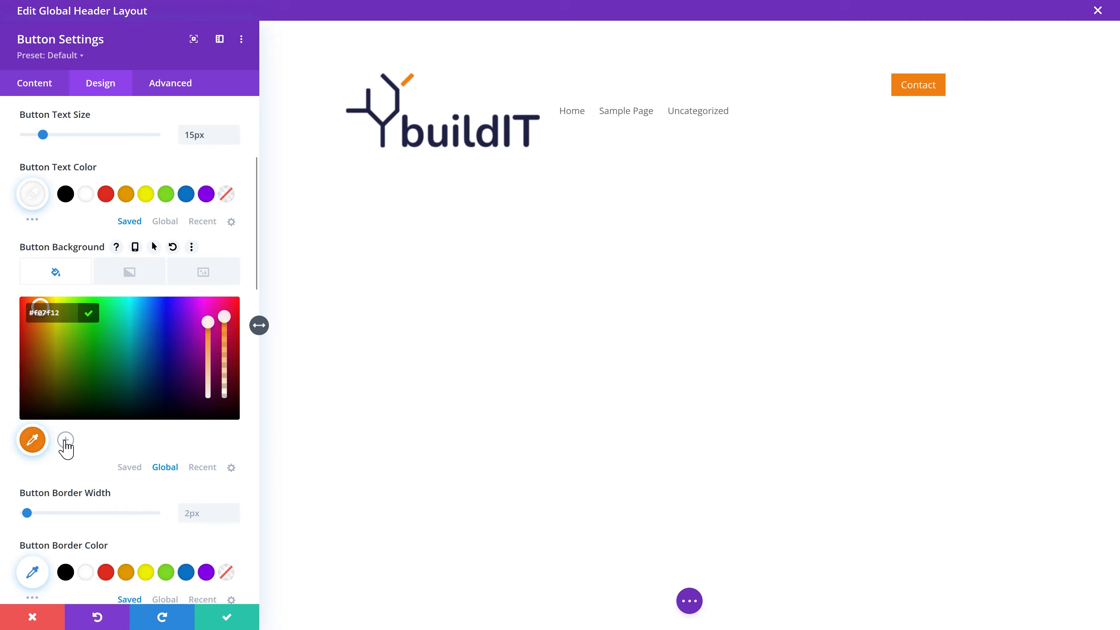
pyautogui.click(67, 441)
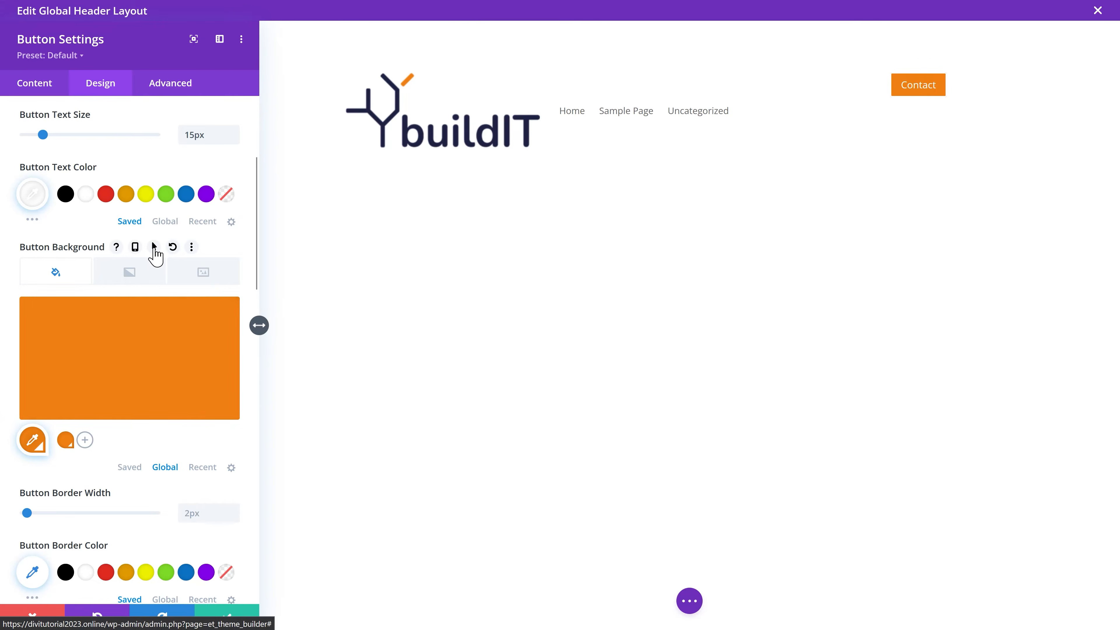
# Step: Give the button a dark brown hover background and save that brown as a global colour
pyautogui.click(154, 247)
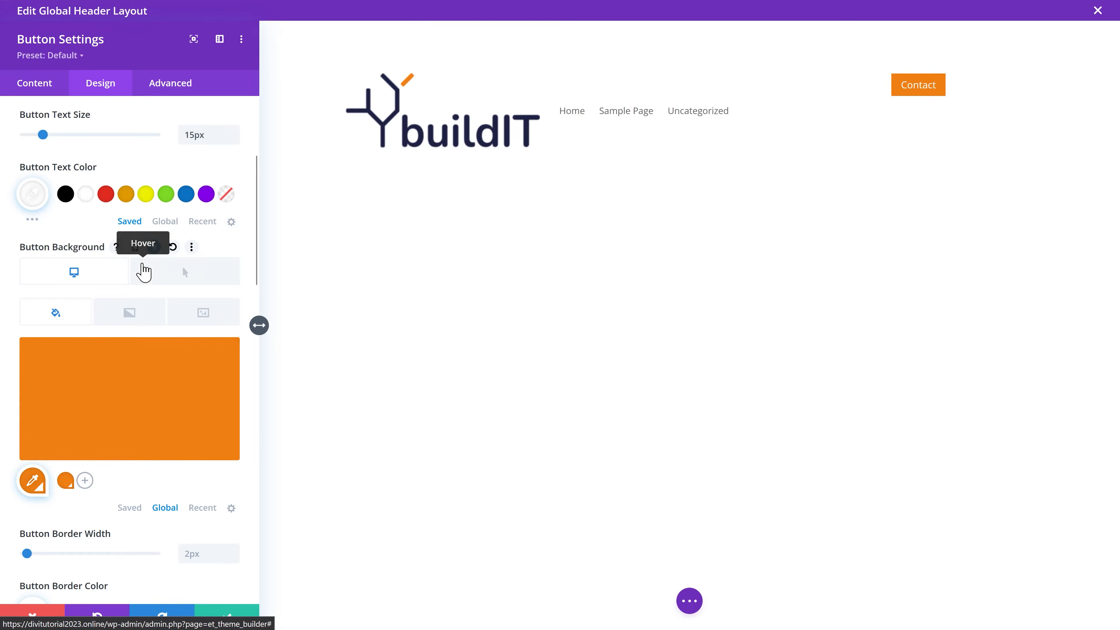
pyautogui.click(190, 279)
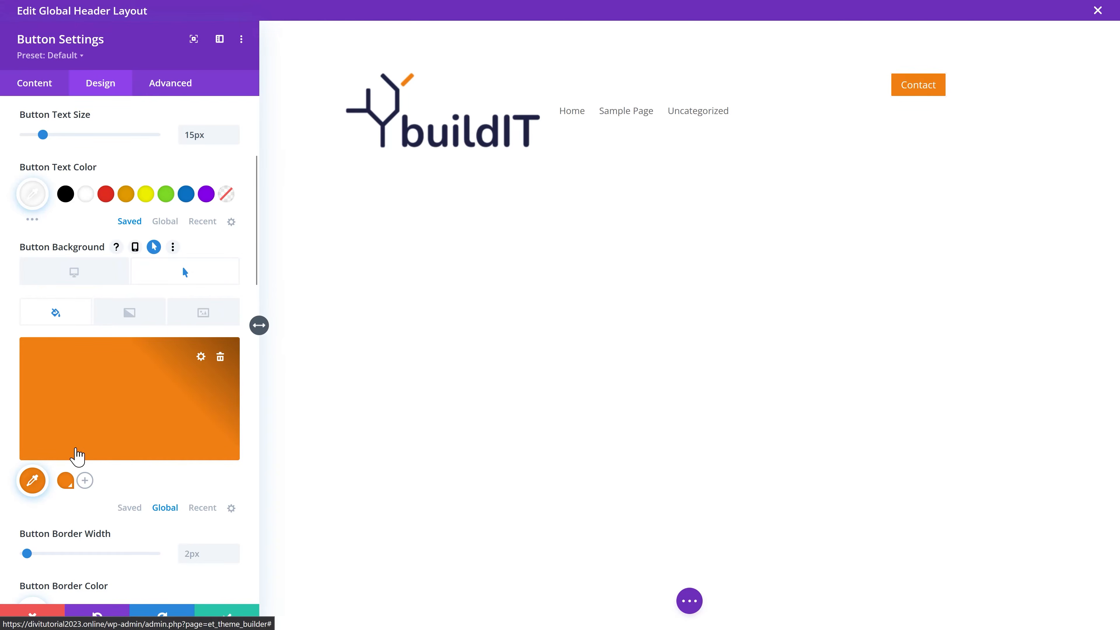
pyautogui.click(33, 482)
pyautogui.doubleClick(59, 354)
pyautogui.hotkey('ctrl', 'v')
pyautogui.click(90, 357)
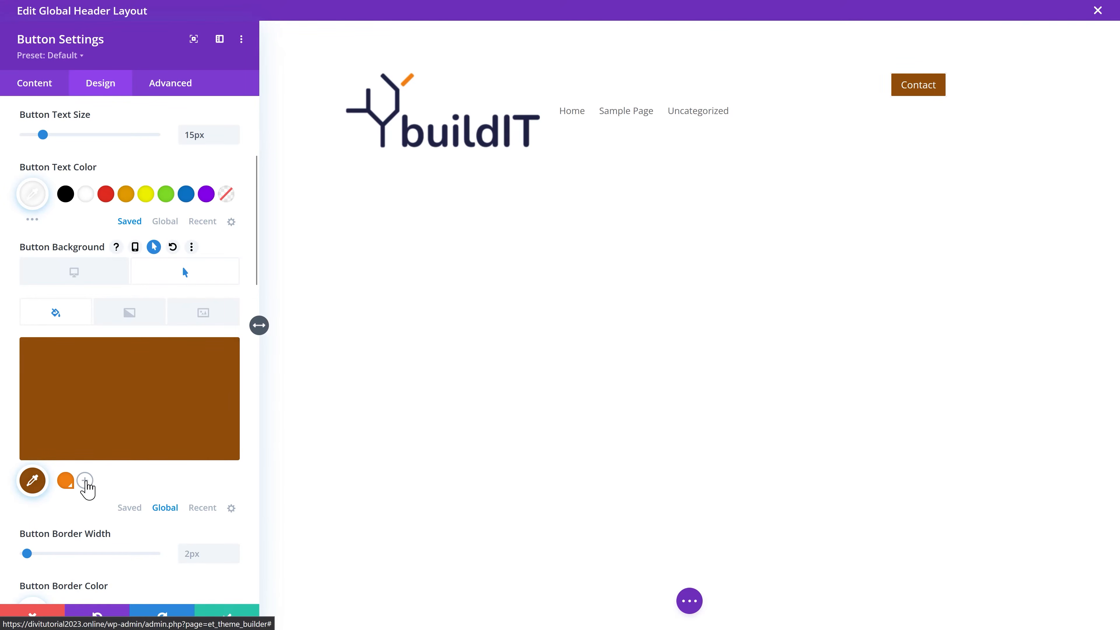
pyautogui.click(85, 481)
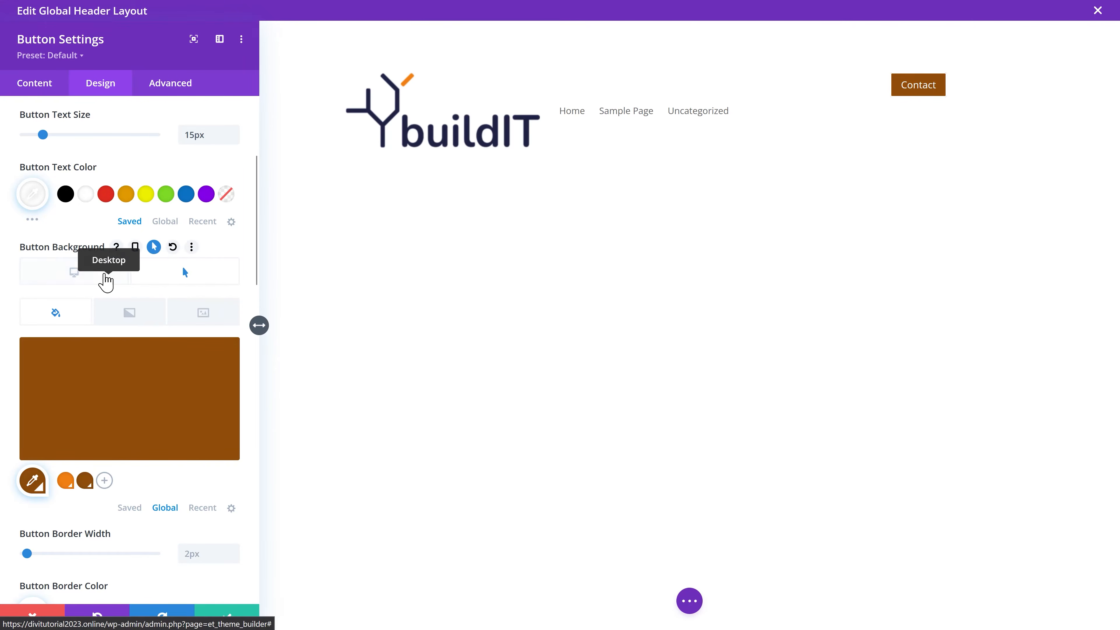
# Step: Give the Contact button 5px rounded corners, no border and the Roboto font
pyautogui.click(103, 281)
pyautogui.scroll(-5, 220, 251)
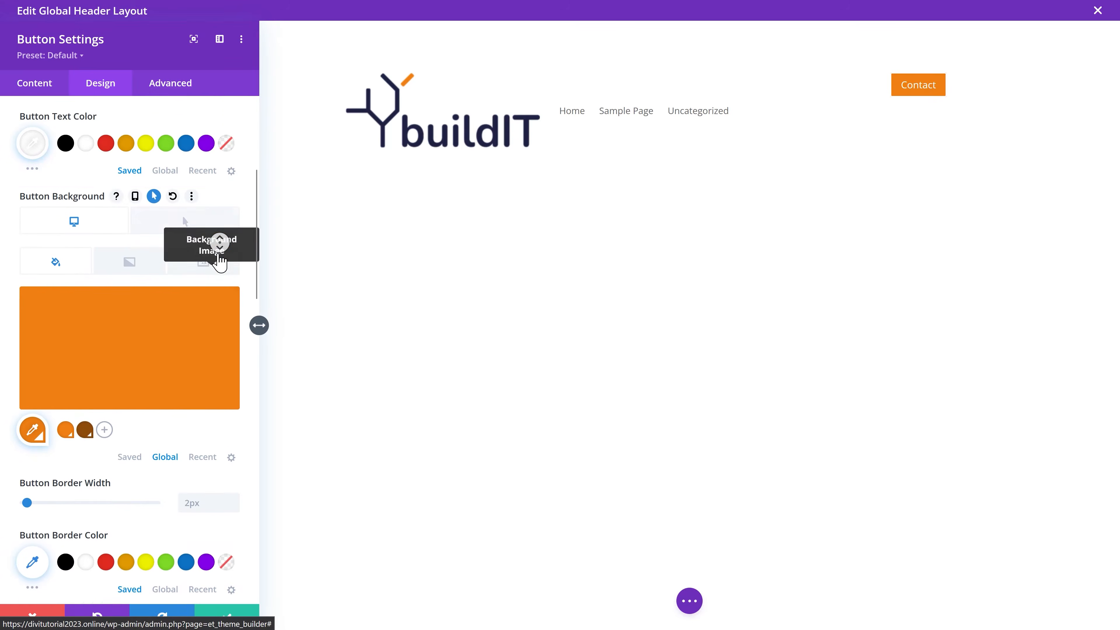
pyautogui.scroll(-1, 207, 274)
pyautogui.click(190, 442)
pyautogui.write('5')
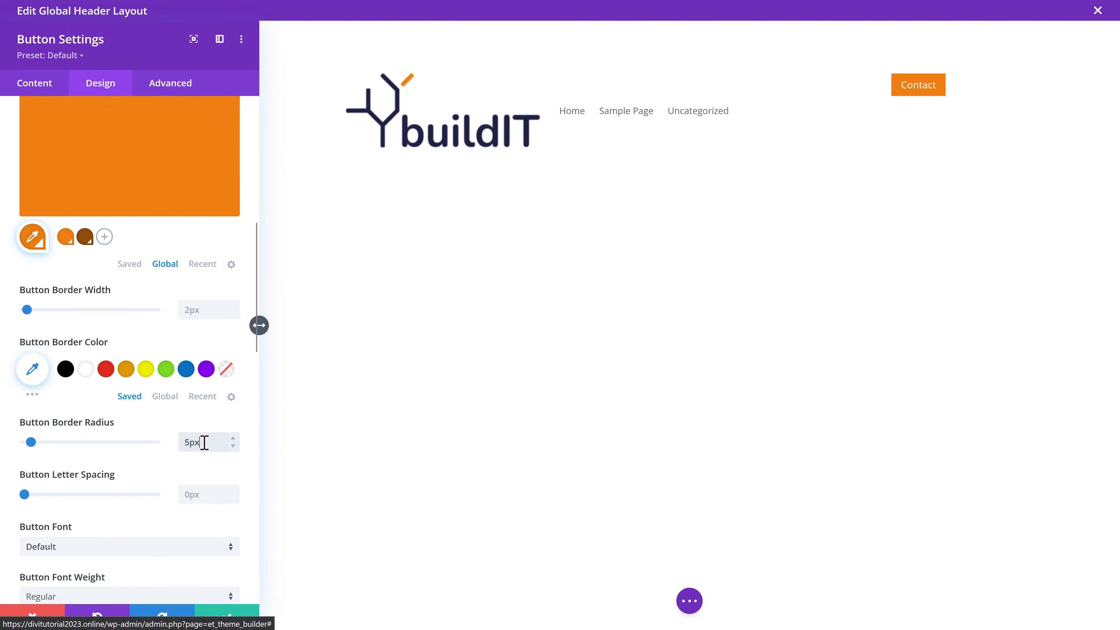
pyautogui.click(232, 314)
pyautogui.click(232, 314)
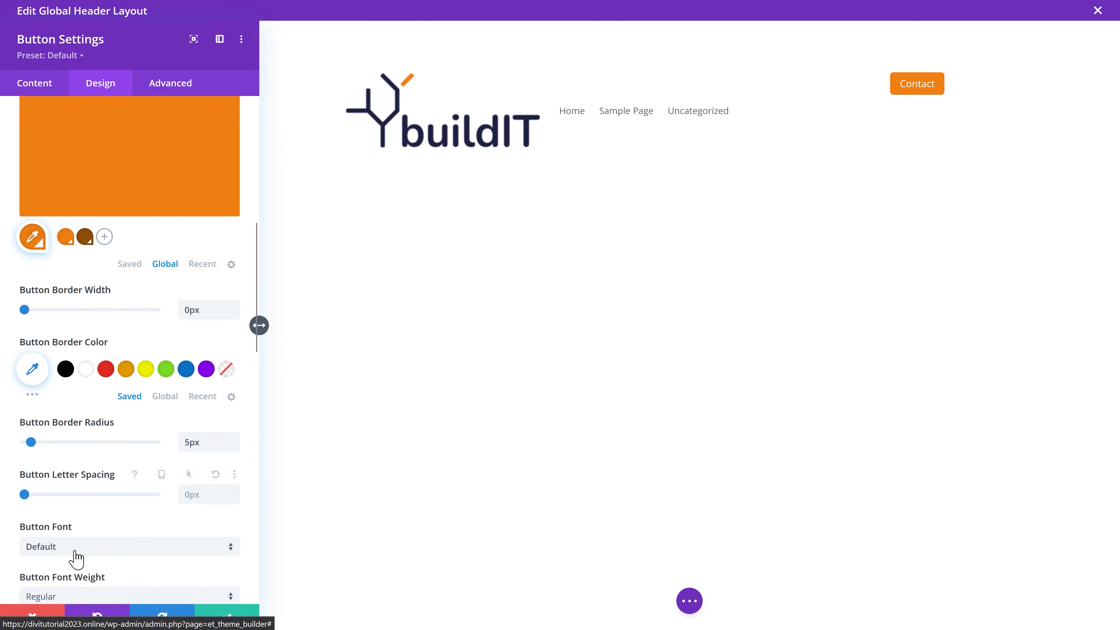
pyautogui.click(86, 555)
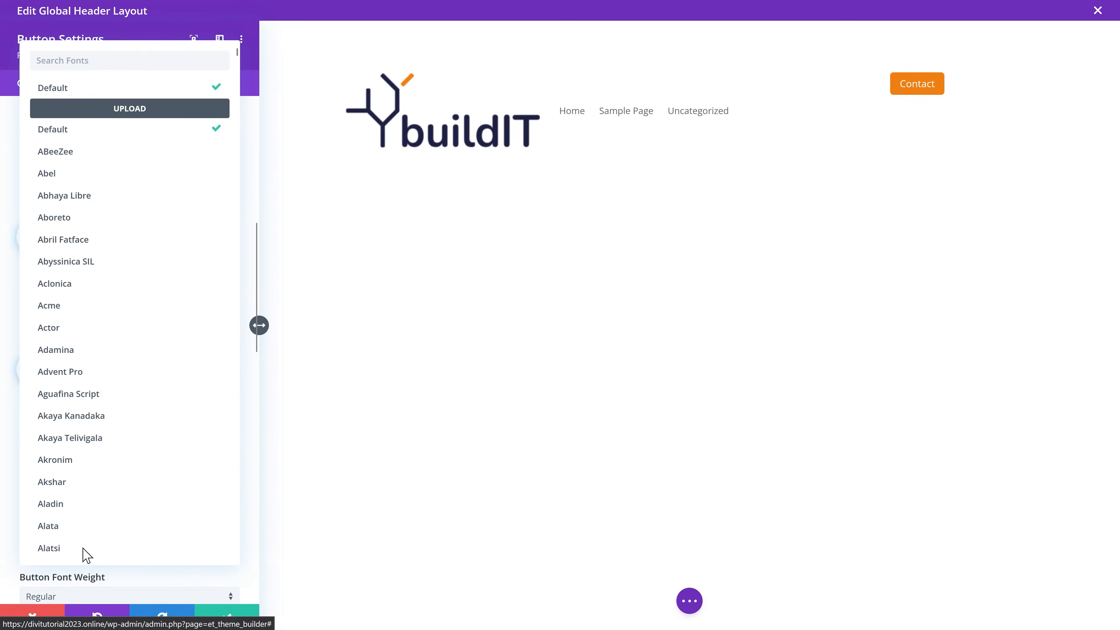
pyautogui.write('roboto')
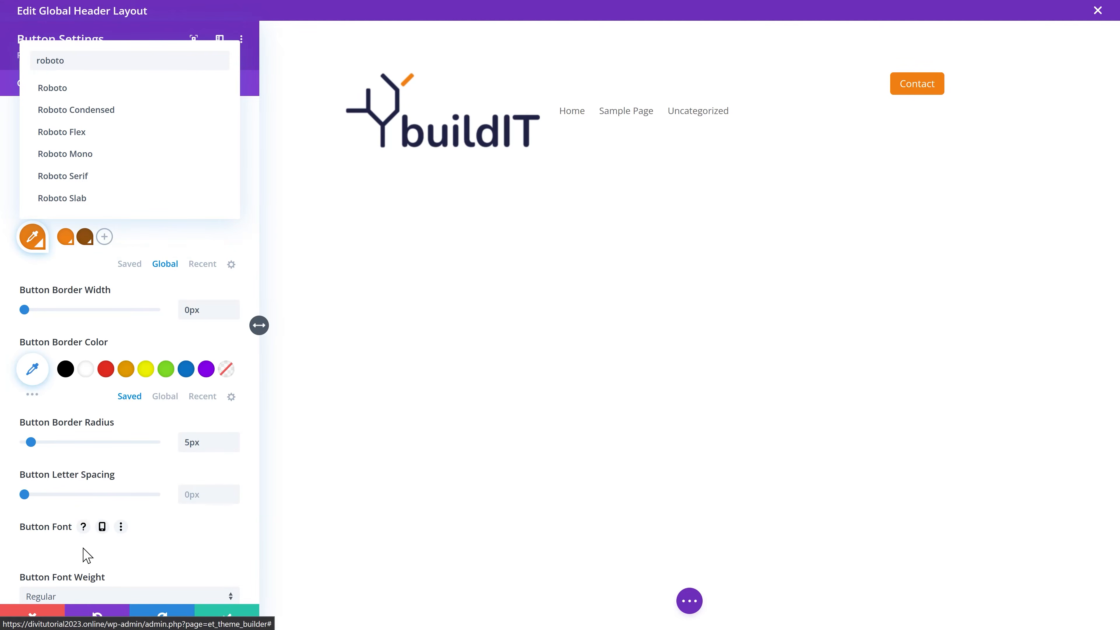
pyautogui.click(52, 90)
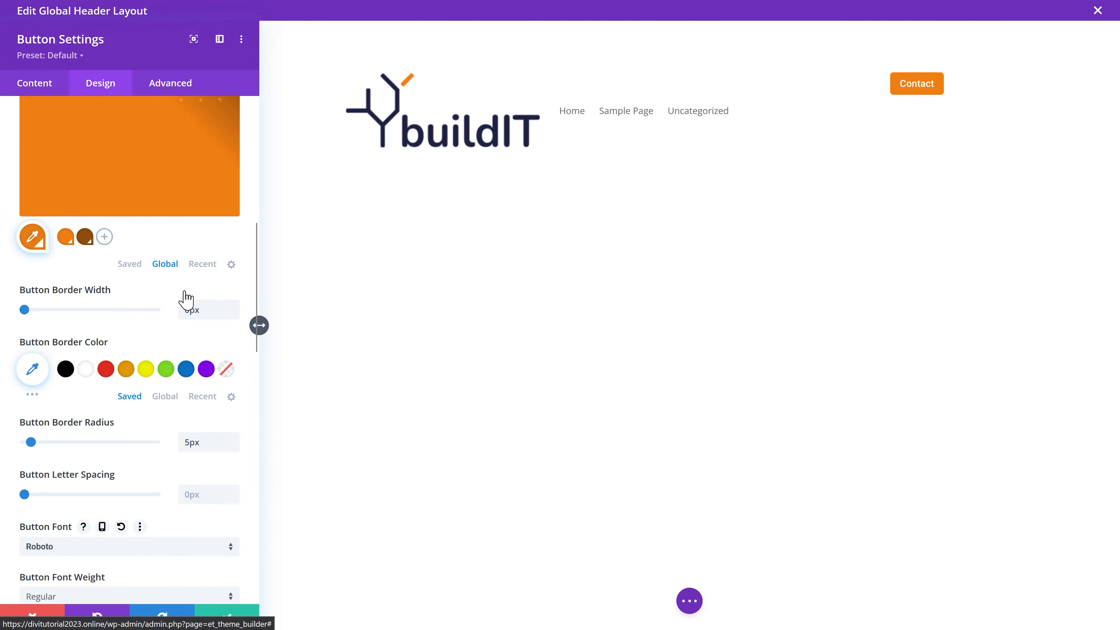
# Step: Add an envelope 'mail' icon to the Contact button
pyautogui.scroll(-4, 180, 444)
pyautogui.scroll(-6, 161, 463)
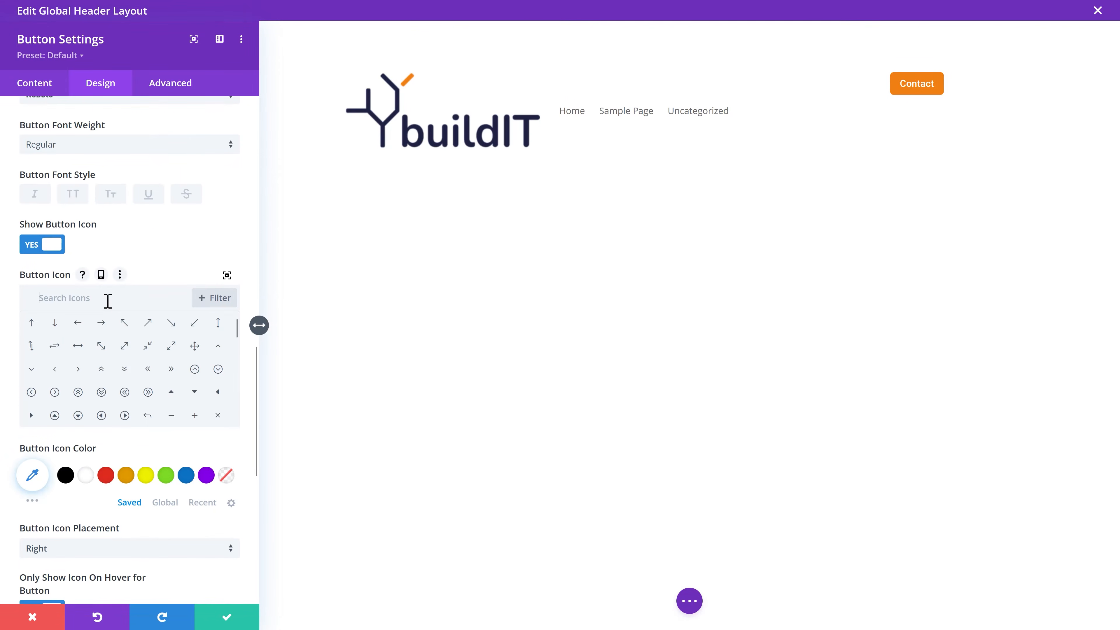
pyautogui.click(107, 301)
pyautogui.write('mail')
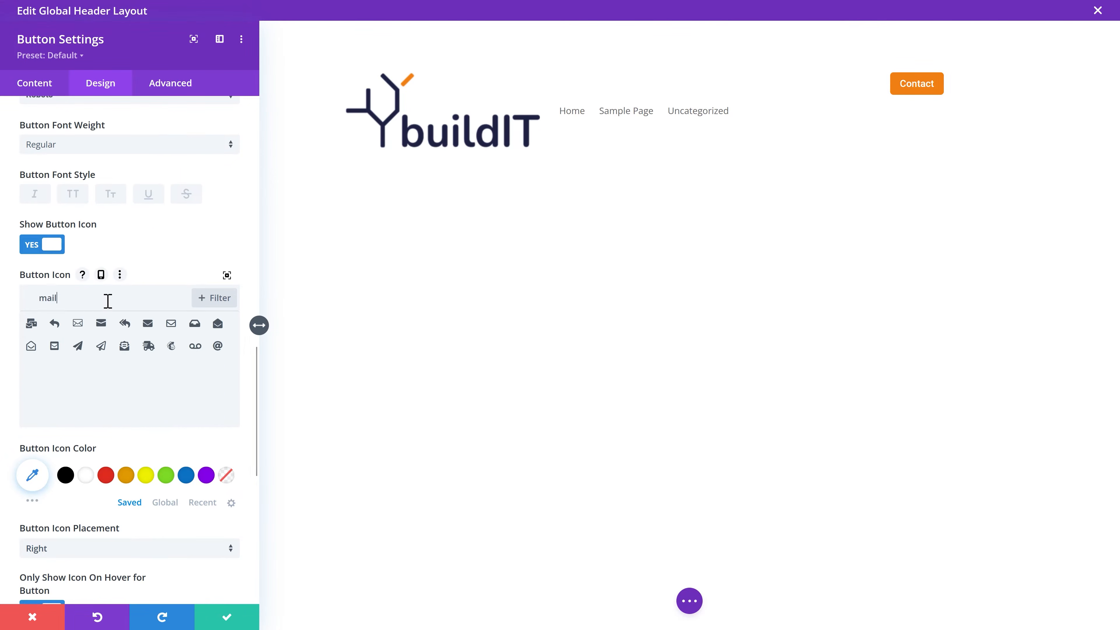
pyautogui.click(75, 325)
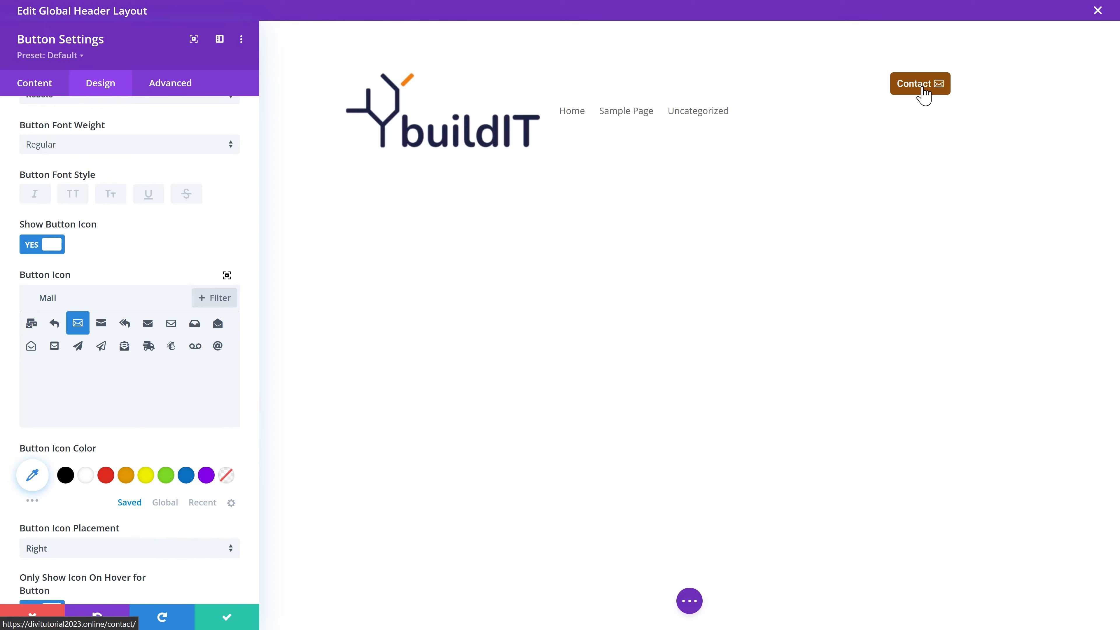
# Step: Set the button's side padding to 25px and save the settings
pyautogui.scroll(-8, 142, 458)
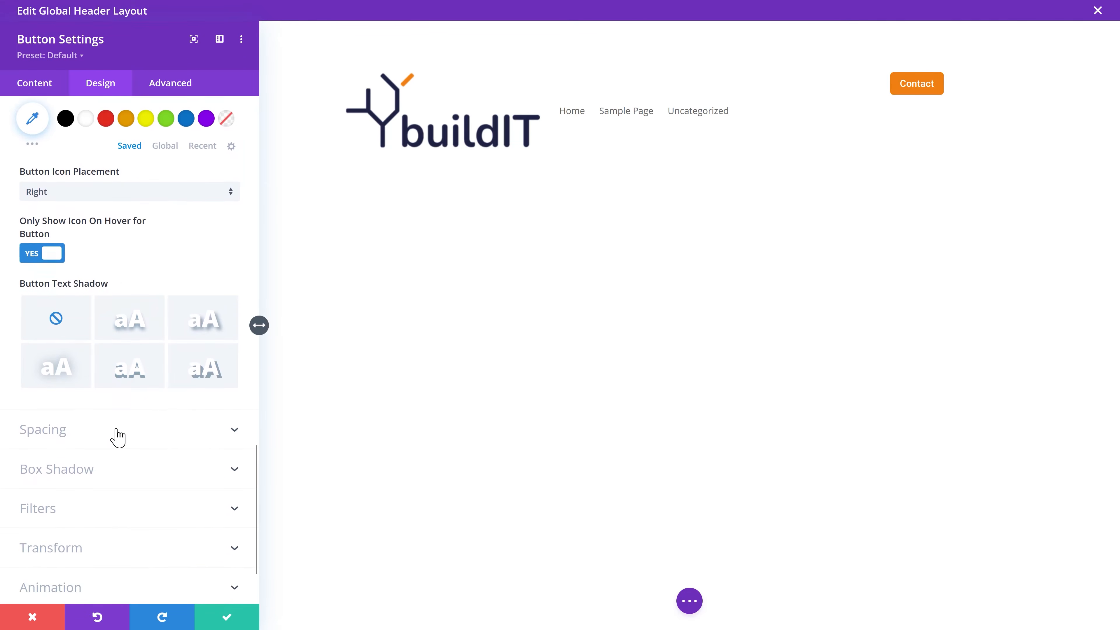
pyautogui.click(118, 438)
pyautogui.click(159, 326)
pyautogui.write('25px')
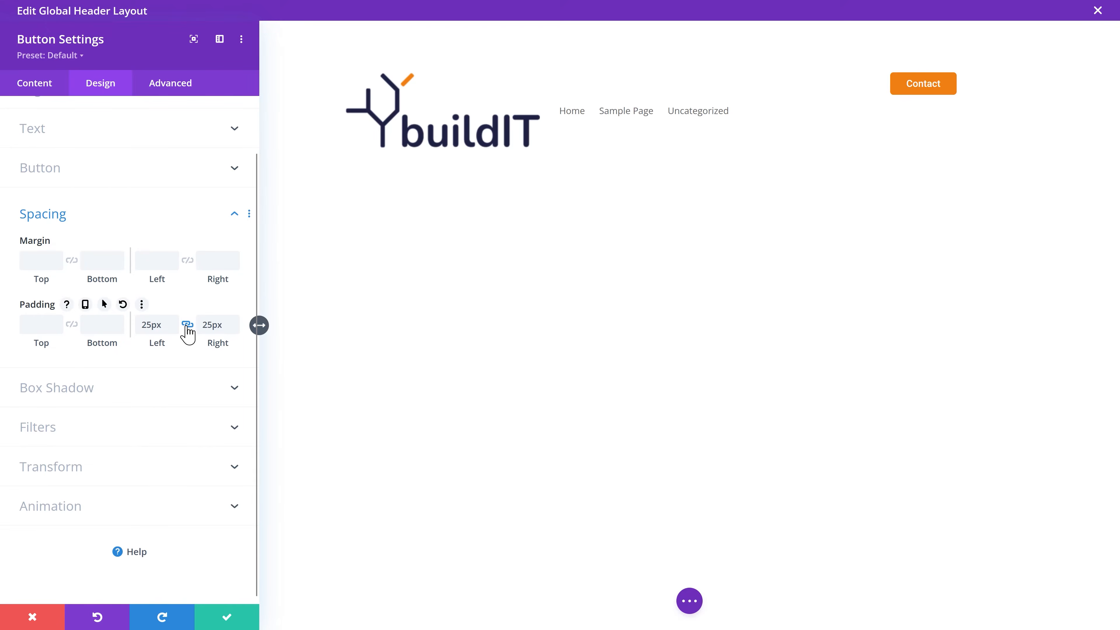
pyautogui.click(226, 618)
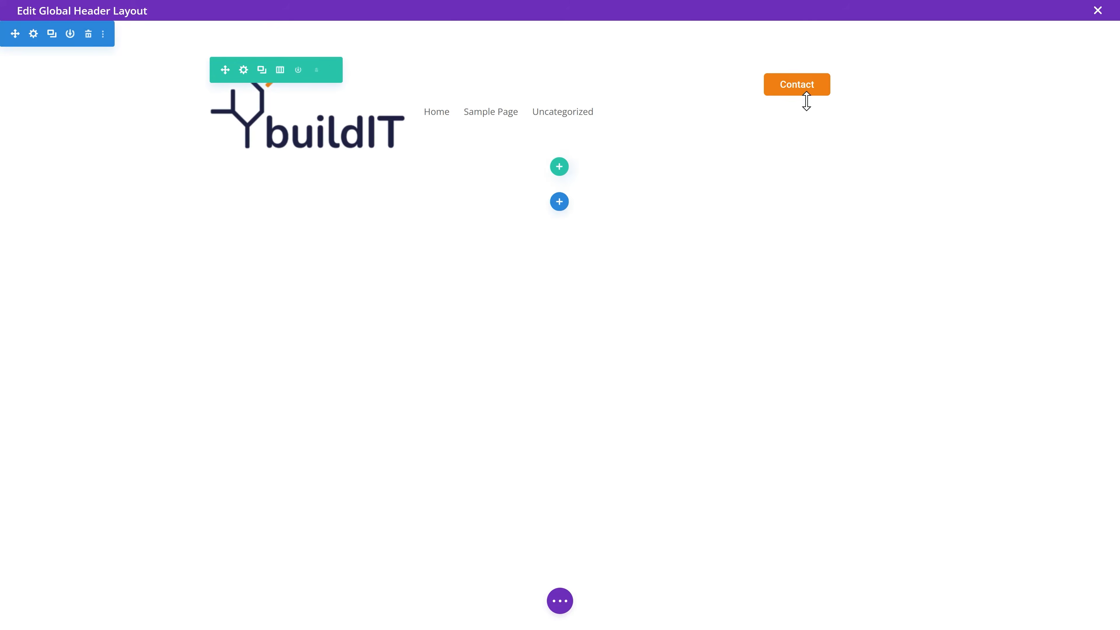
# Step: Make the Contact button text Bold and save
pyautogui.click(802, 83)
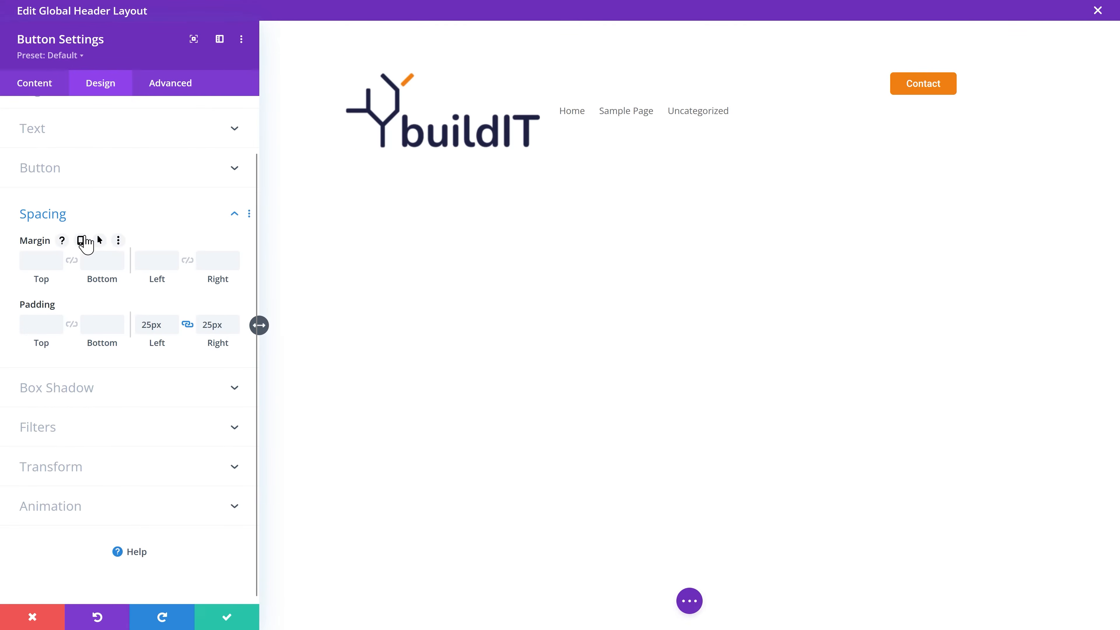
pyautogui.click(63, 174)
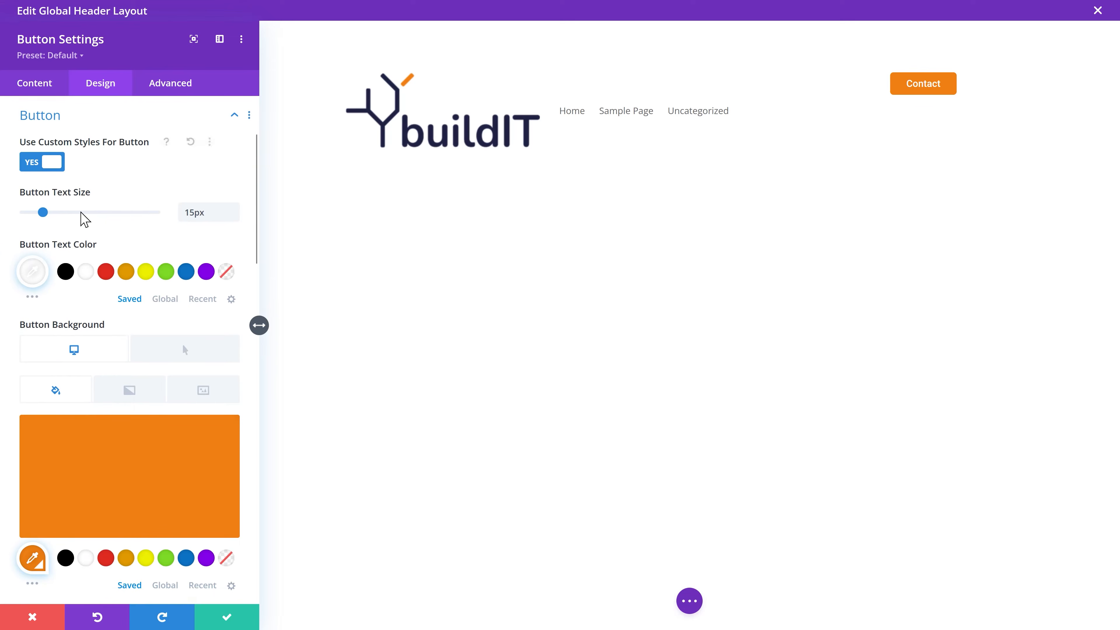
pyautogui.scroll(-15, 151, 240)
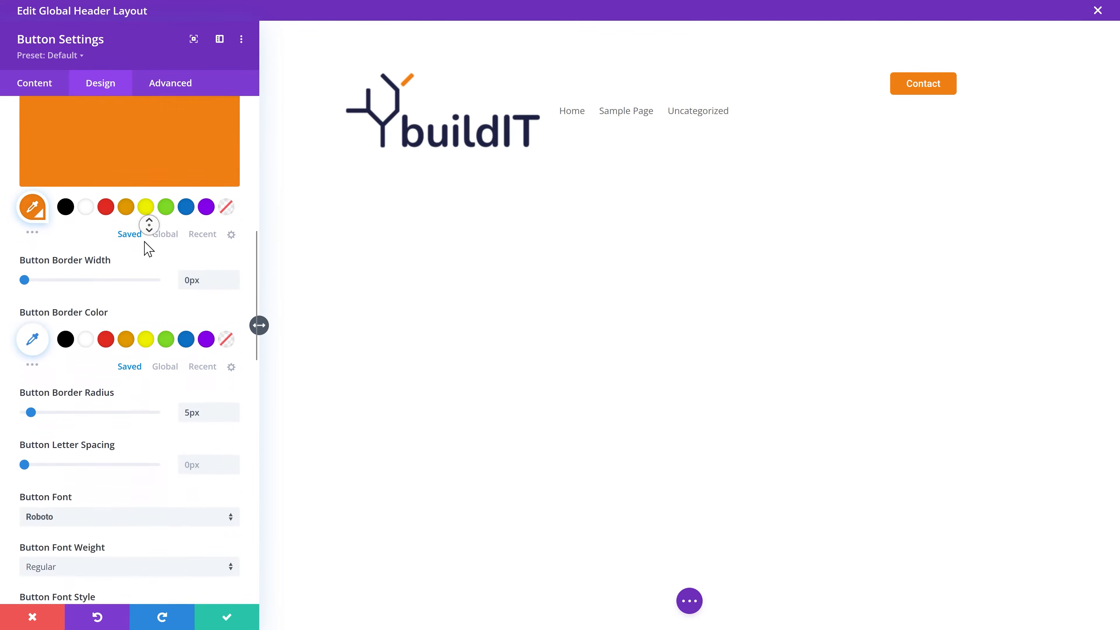
pyautogui.scroll(-1, 148, 249)
pyautogui.click(132, 226)
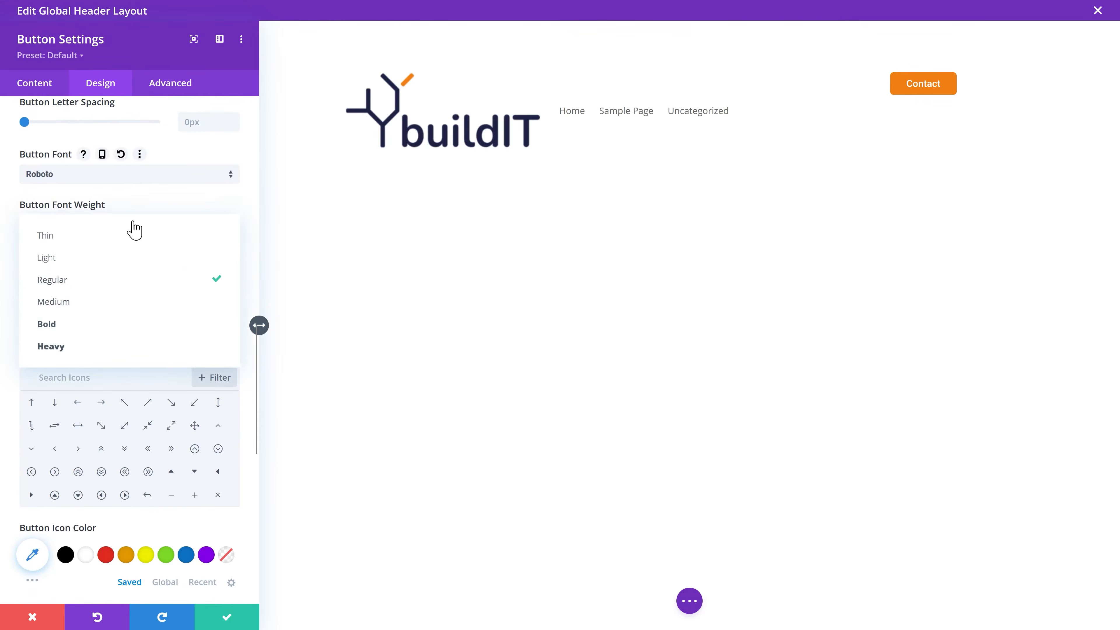
pyautogui.click(117, 324)
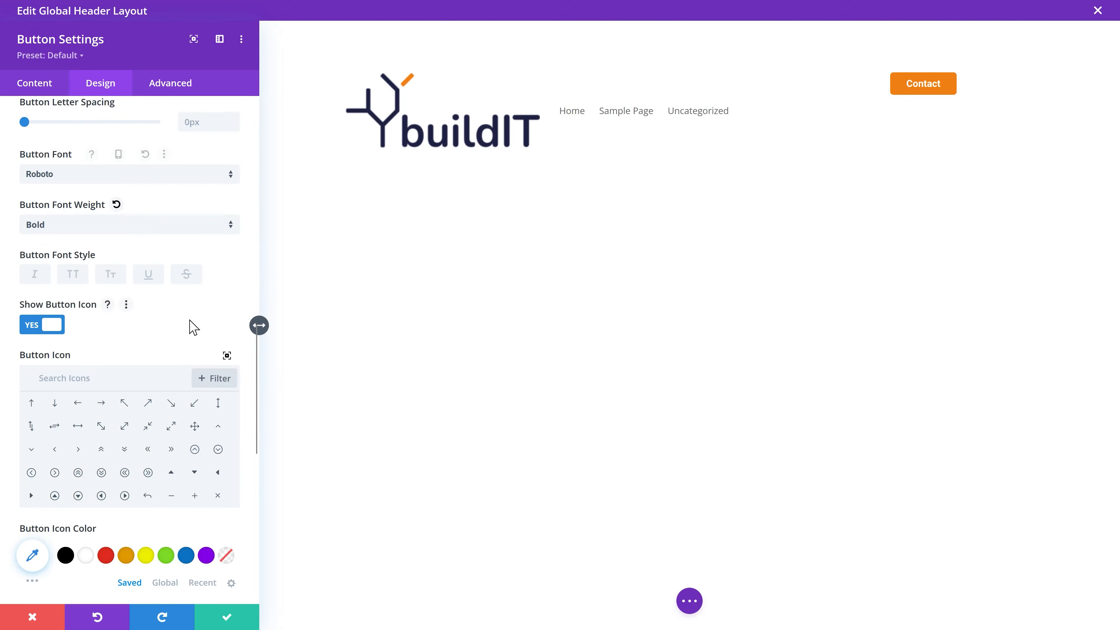
pyautogui.click(229, 617)
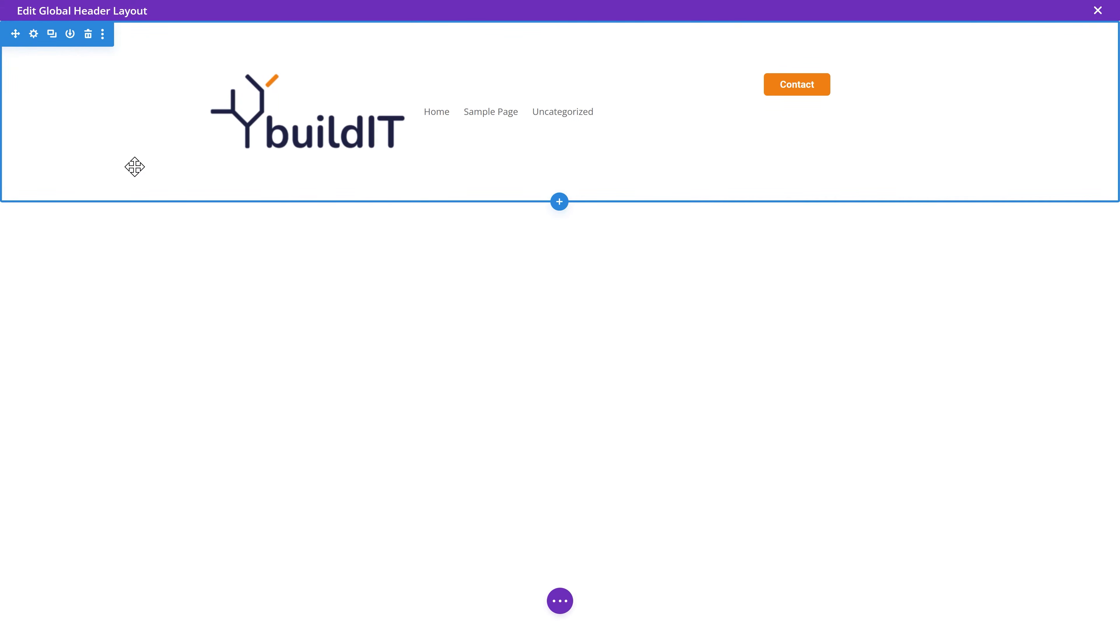
# Step: Give the header section a drop shadow and 0px top and bottom padding, then save
pyautogui.click(34, 34)
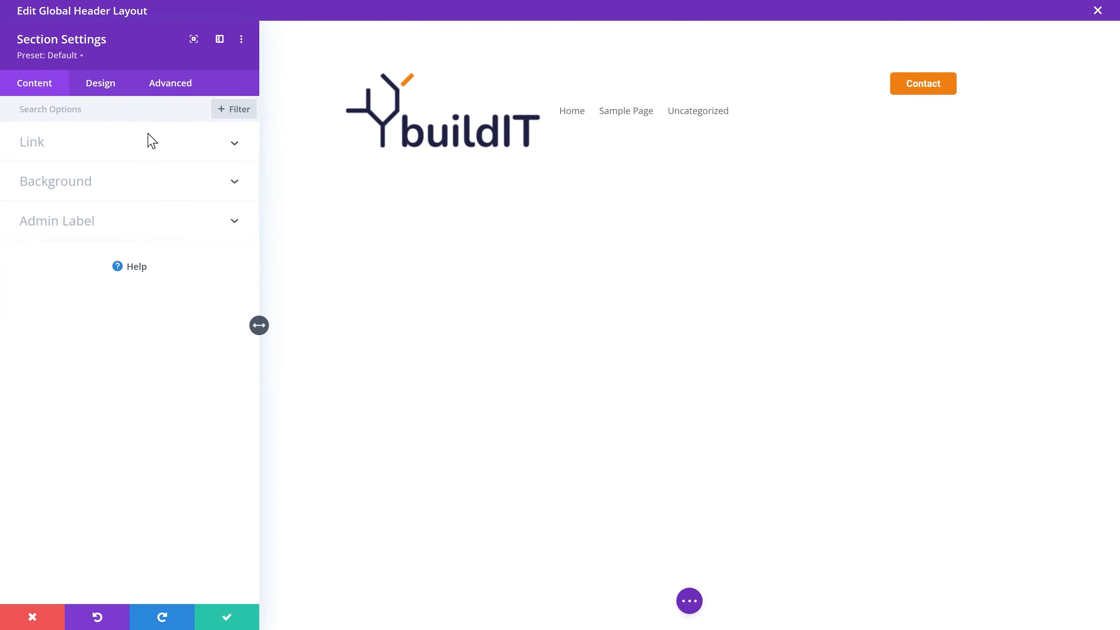
pyautogui.click(100, 83)
pyautogui.click(105, 349)
pyautogui.scroll(-2, 88, 362)
pyautogui.click(214, 321)
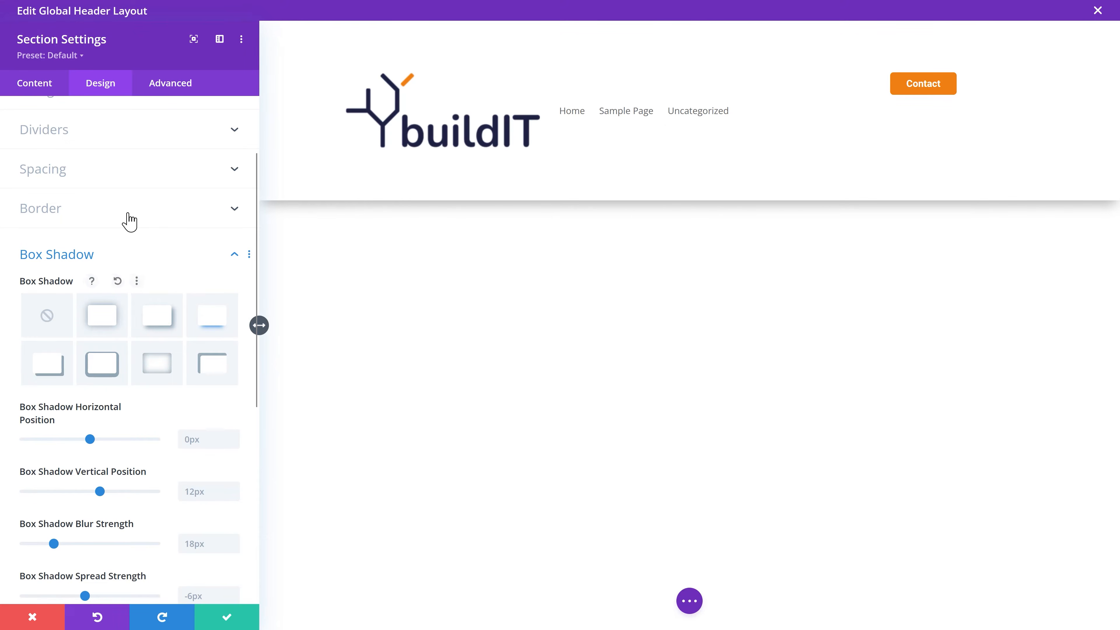
pyautogui.click(50, 173)
pyautogui.click(106, 285)
pyautogui.write('0')
pyautogui.click(54, 291)
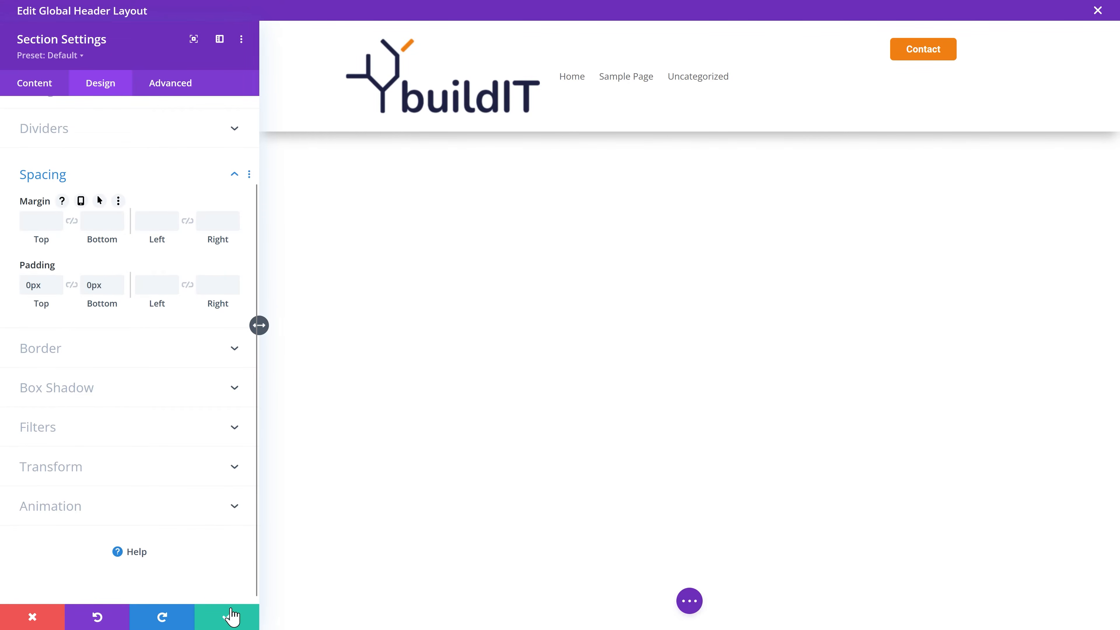
pyautogui.click(233, 620)
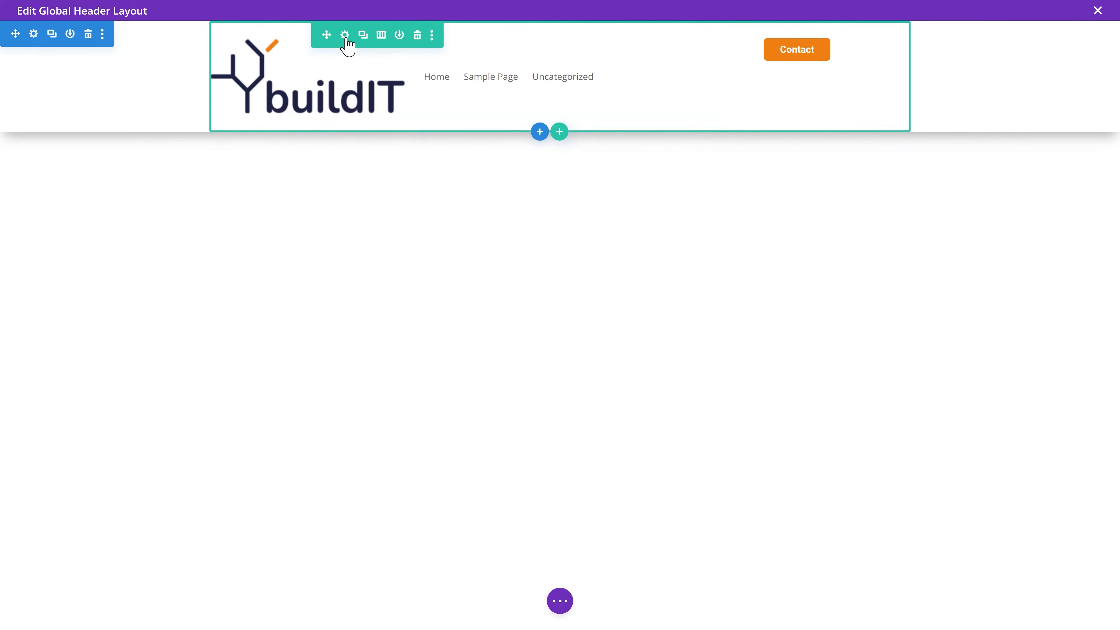
# Step: Set the header row's top and bottom padding to 0px and save
pyautogui.click(345, 37)
pyautogui.click(105, 100)
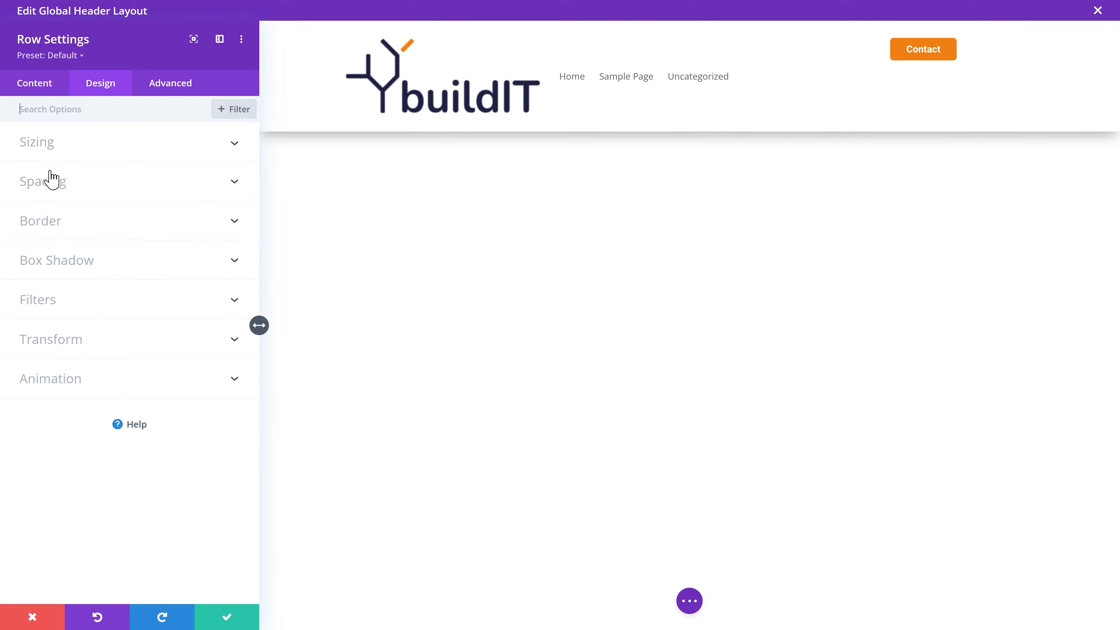
pyautogui.click(58, 185)
pyautogui.click(100, 286)
pyautogui.write('0')
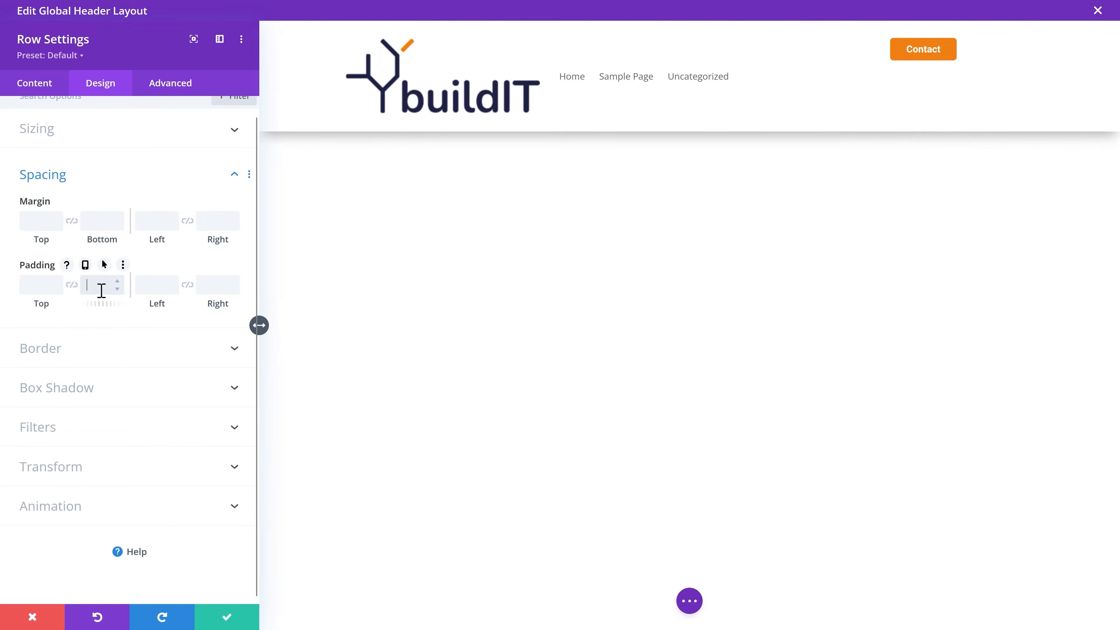
pyautogui.click(48, 291)
pyautogui.write('0')
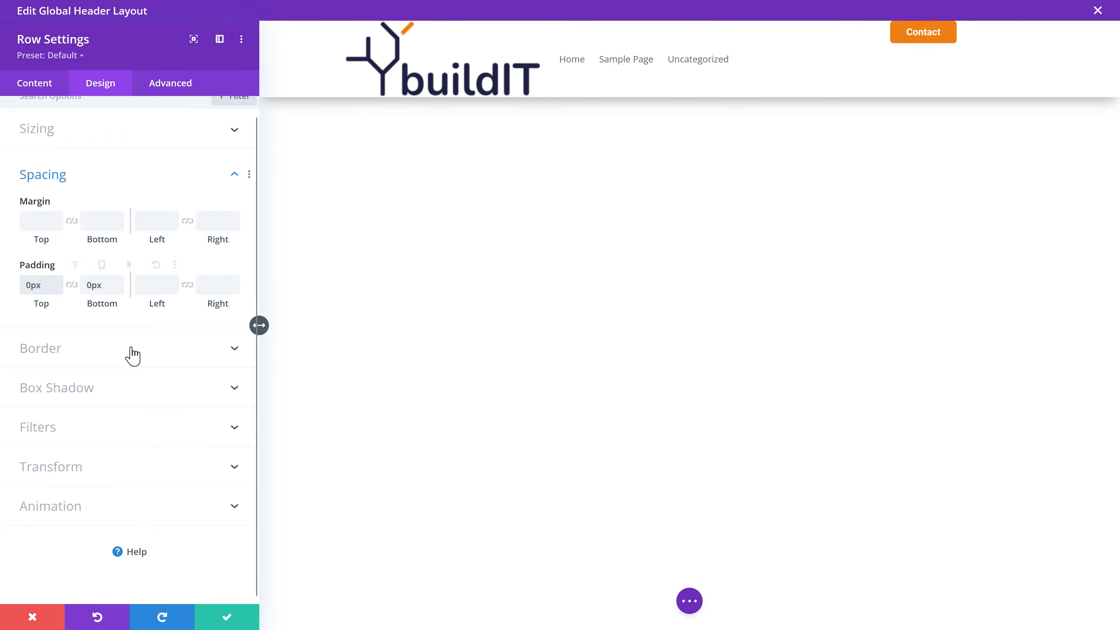
pyautogui.click(211, 623)
# Step: Set the menu logo width to 200px on desktop, with 175px on phone view
pyautogui.moveTo(480, 78)
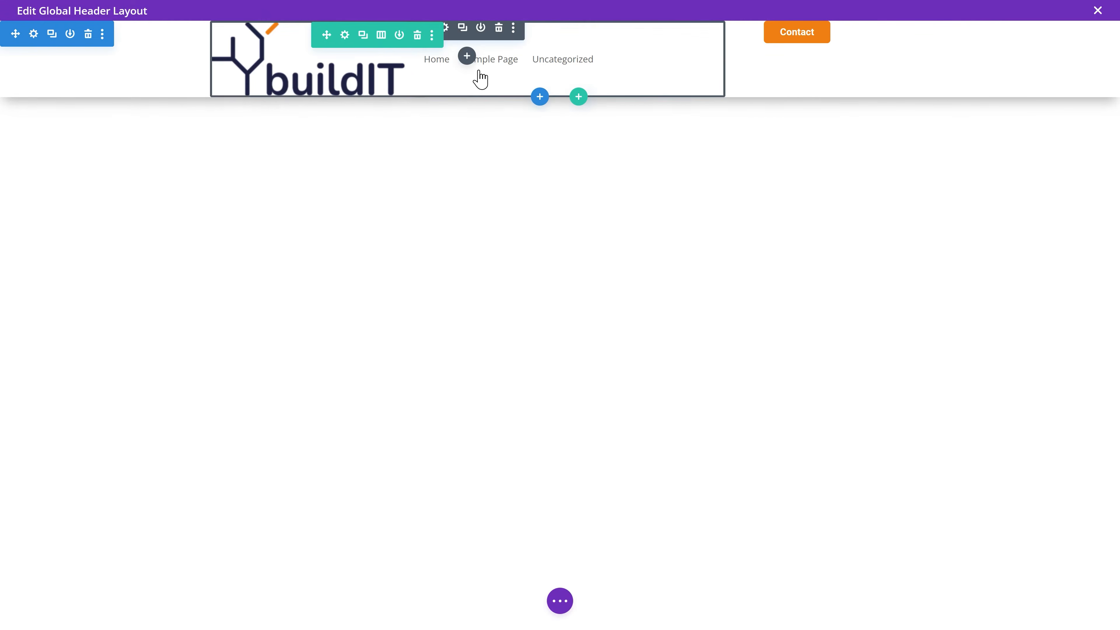
pyautogui.click(446, 28)
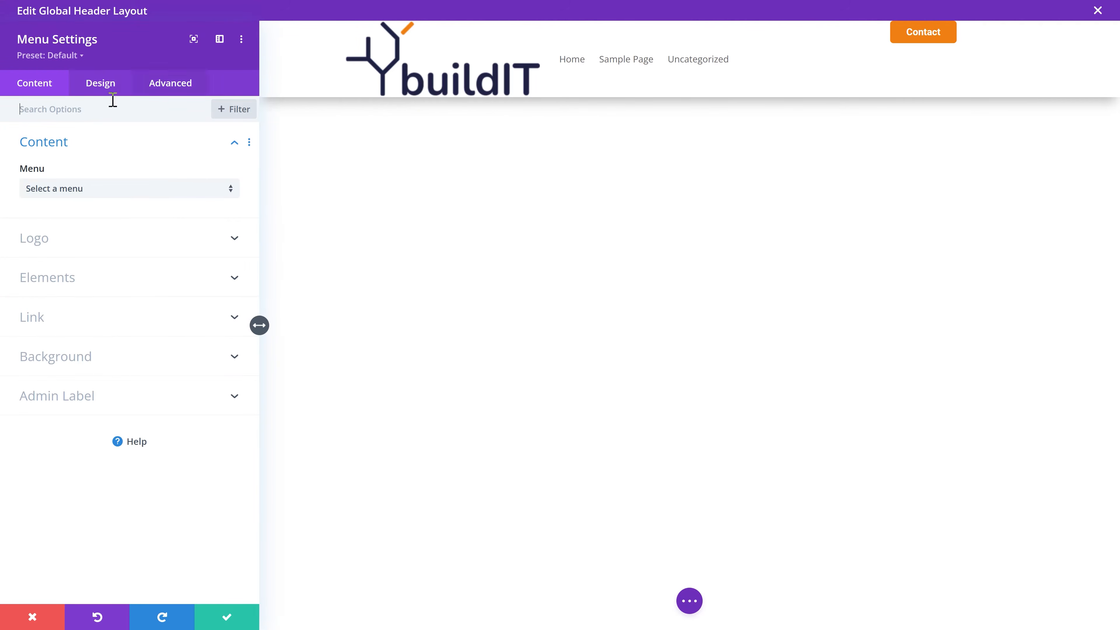
pyautogui.click(99, 83)
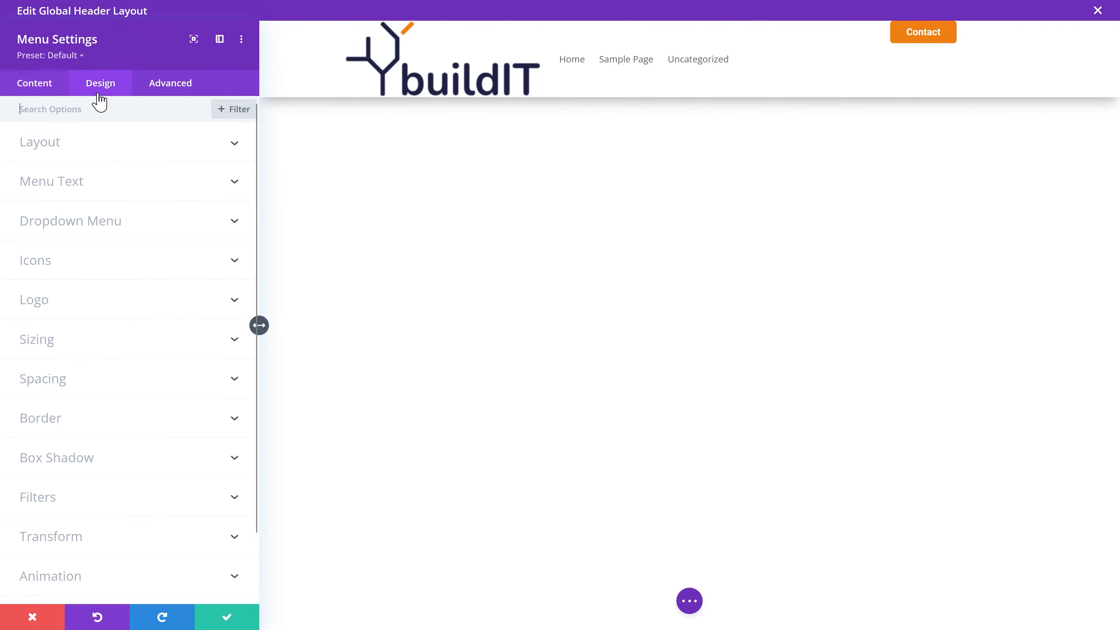
pyautogui.click(82, 352)
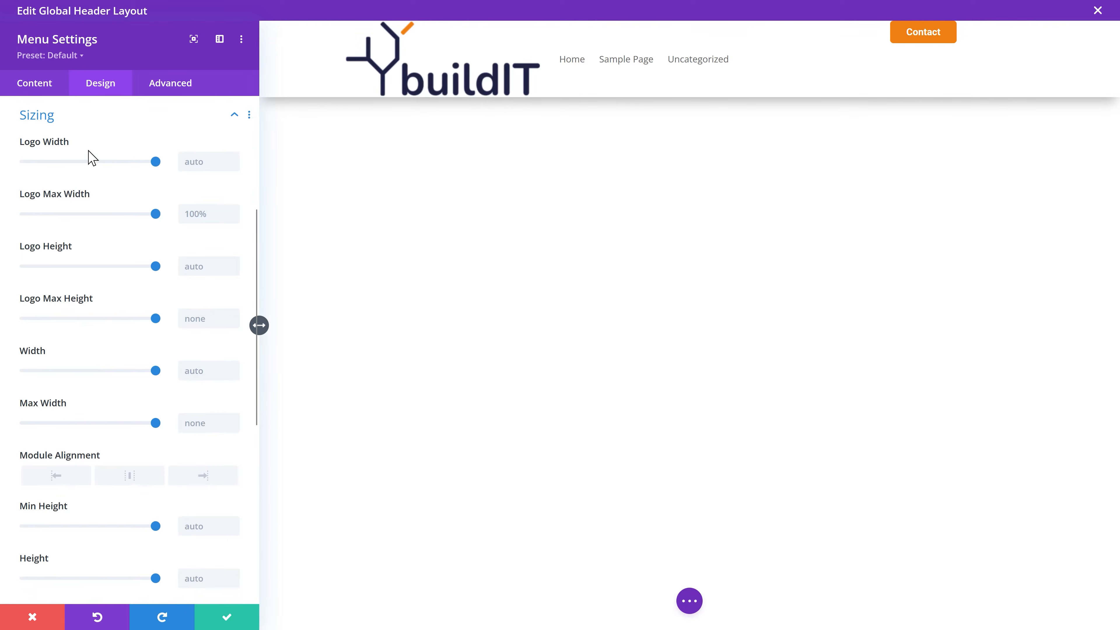
pyautogui.click(215, 162)
pyautogui.write('200px')
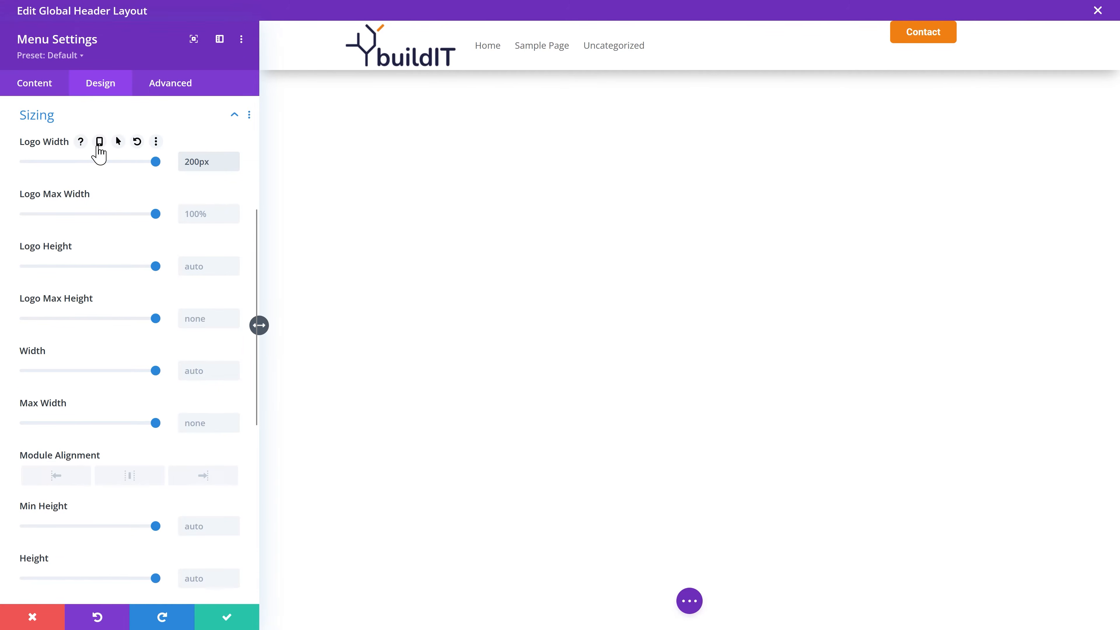
pyautogui.click(99, 146)
pyautogui.click(213, 174)
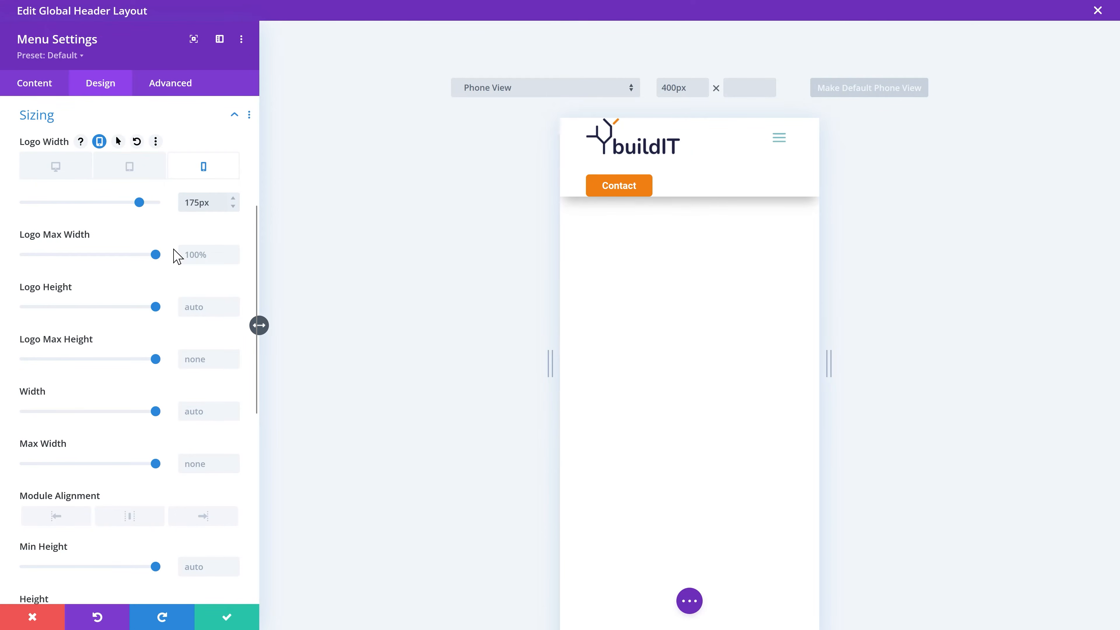
pyautogui.click(65, 170)
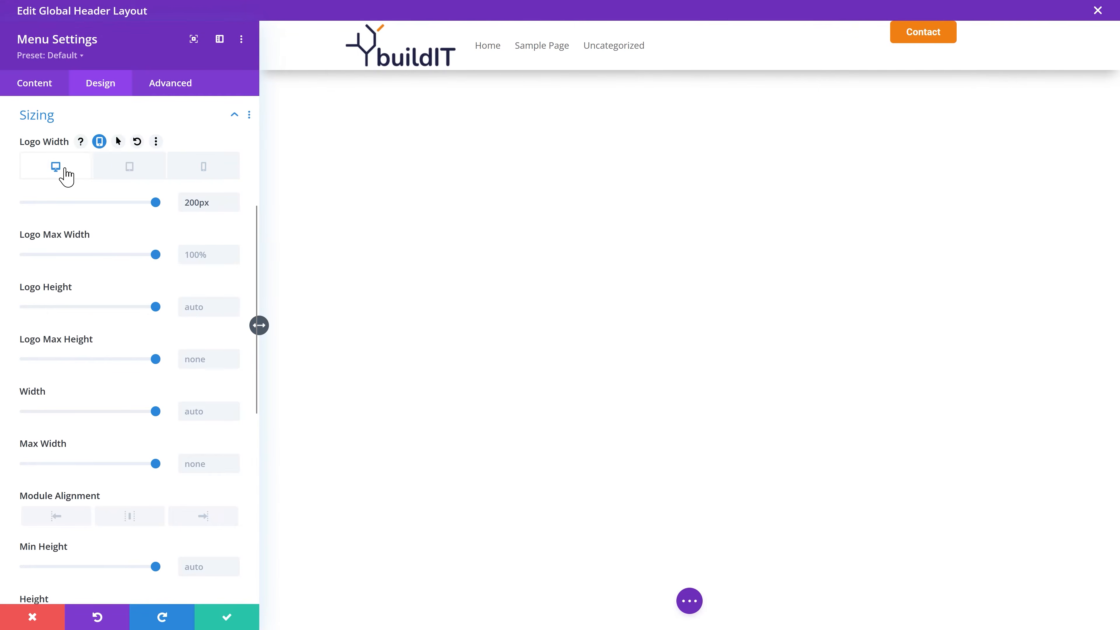
pyautogui.click(39, 117)
pyautogui.click(67, 118)
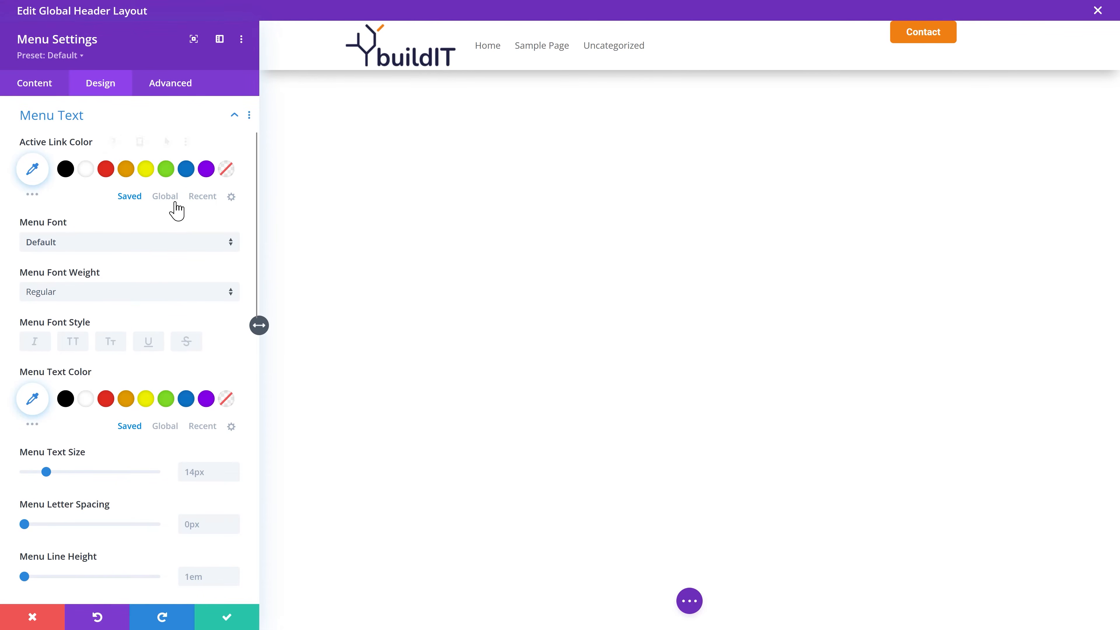
# Step: Make active menu links the orange global colour and set the menu font to Roboto
pyautogui.click(167, 197)
pyautogui.click(66, 169)
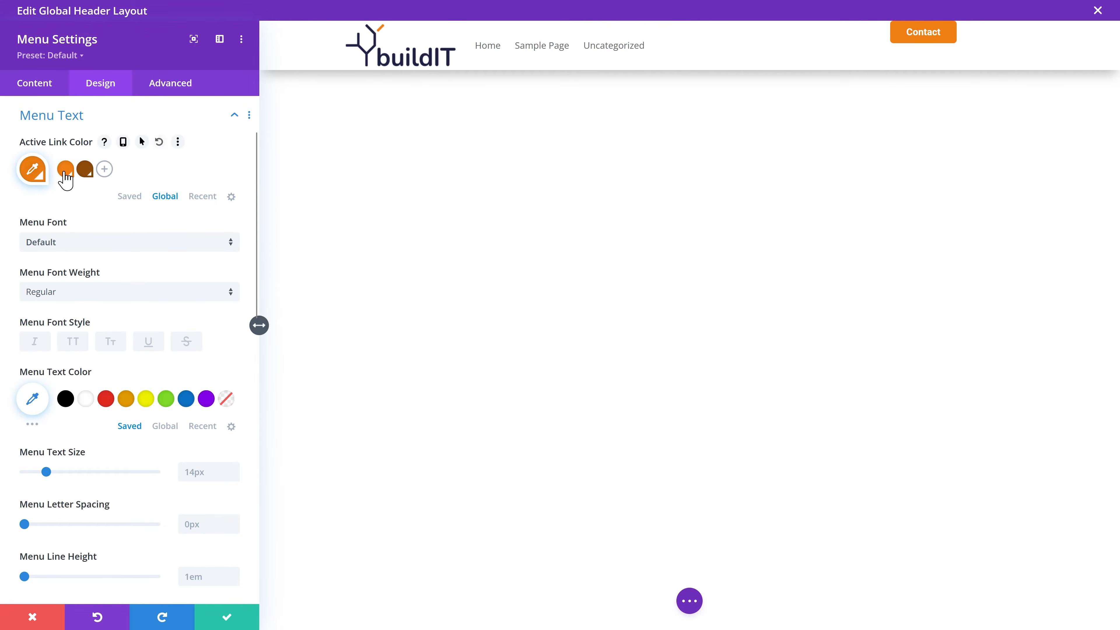
pyautogui.scroll(-3, 233, 154)
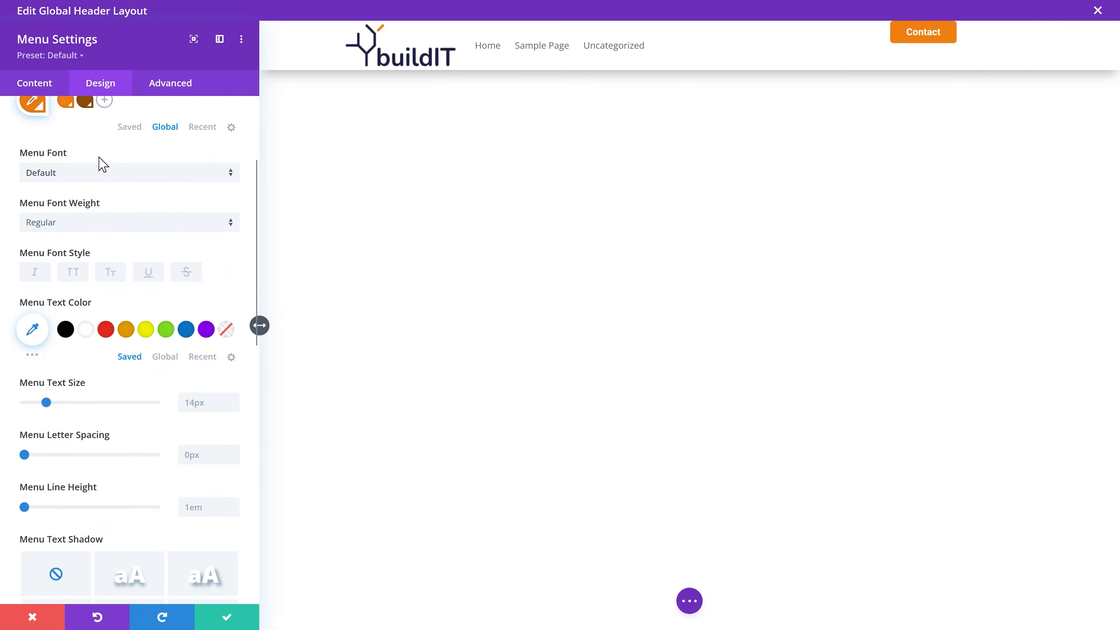
pyautogui.click(72, 173)
pyautogui.click(75, 137)
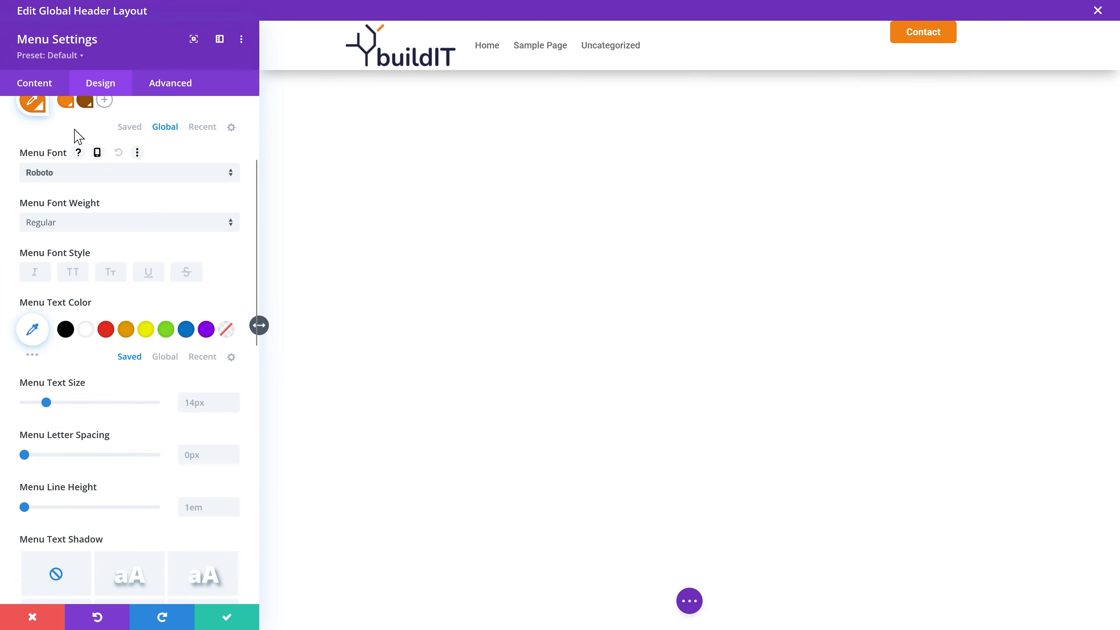
pyautogui.middleClick(249, 186)
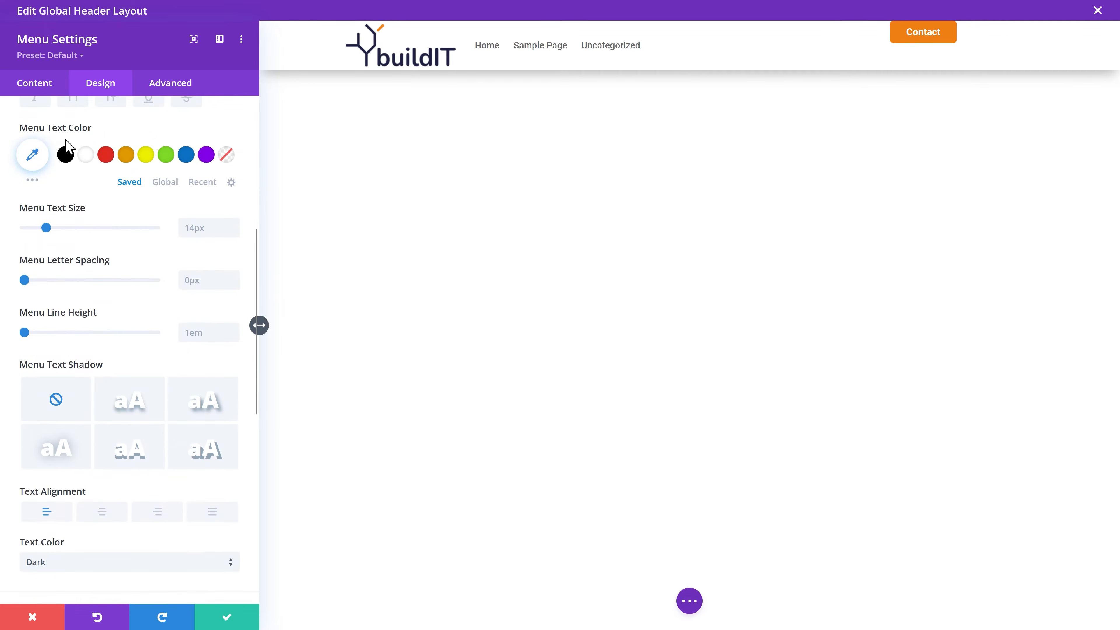
# Step: Set the menu text colour to navy #1e2143
pyautogui.click(35, 158)
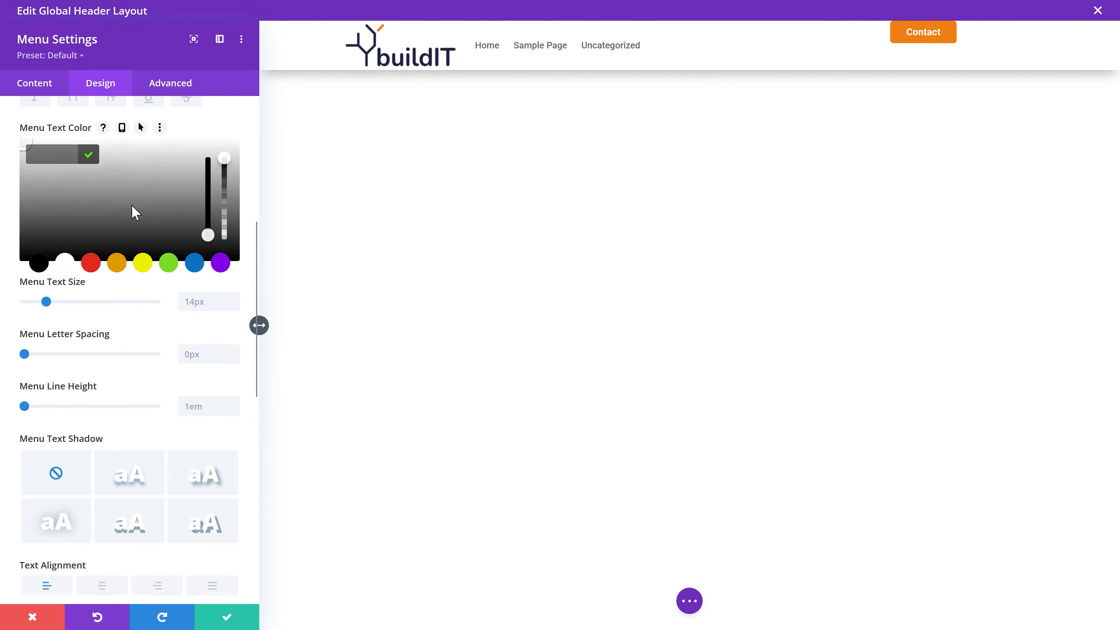
pyautogui.click(168, 256)
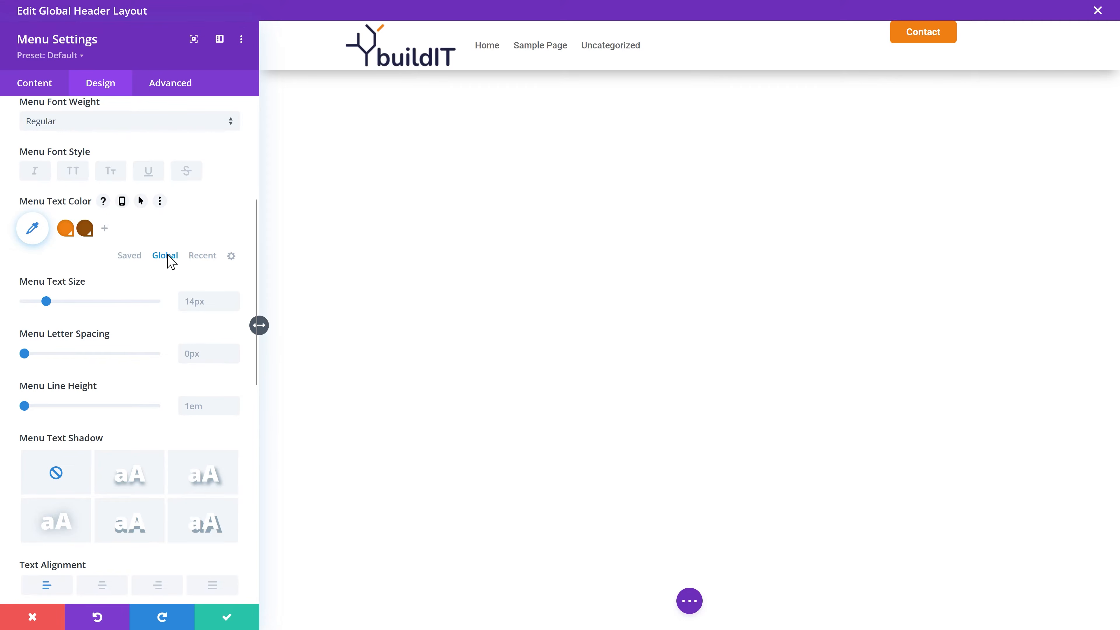
pyautogui.click(32, 229)
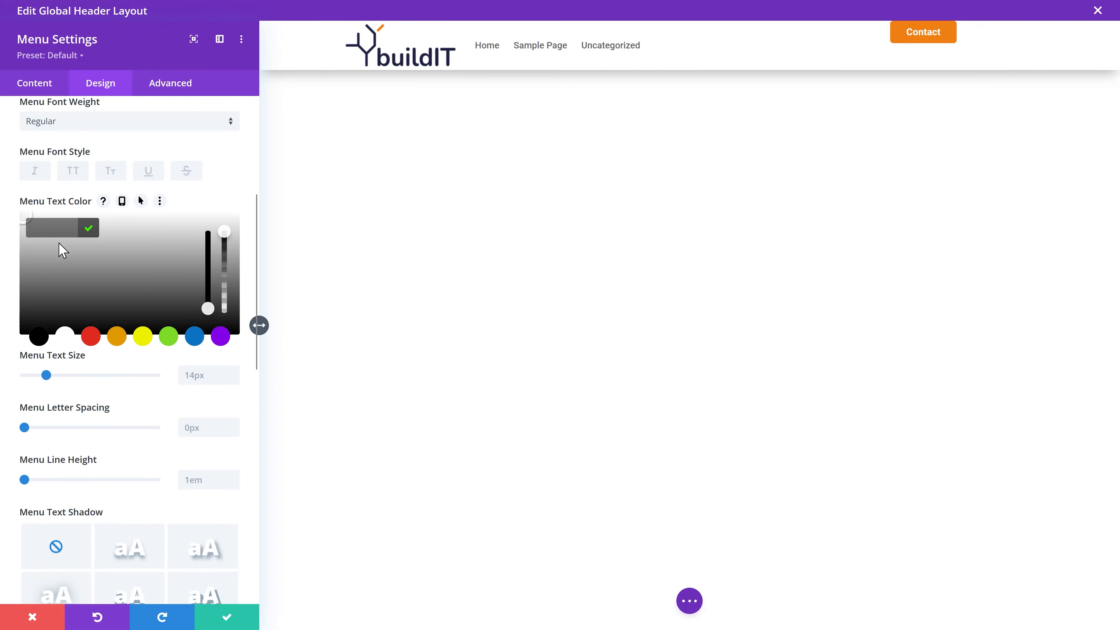
pyautogui.click(89, 229)
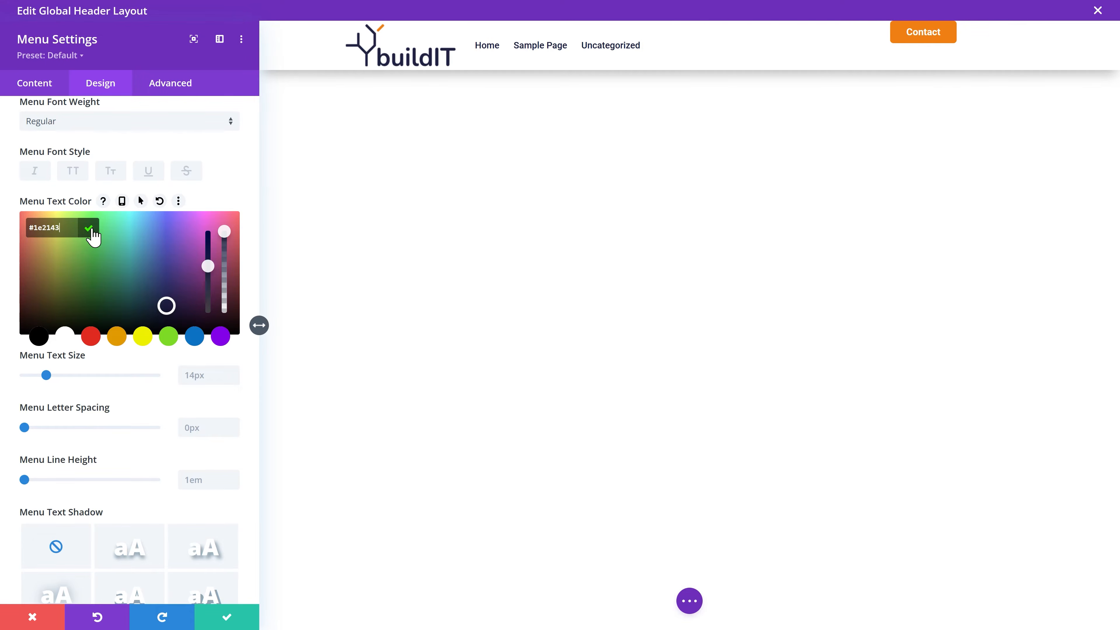
pyautogui.click(91, 230)
pyautogui.click(105, 228)
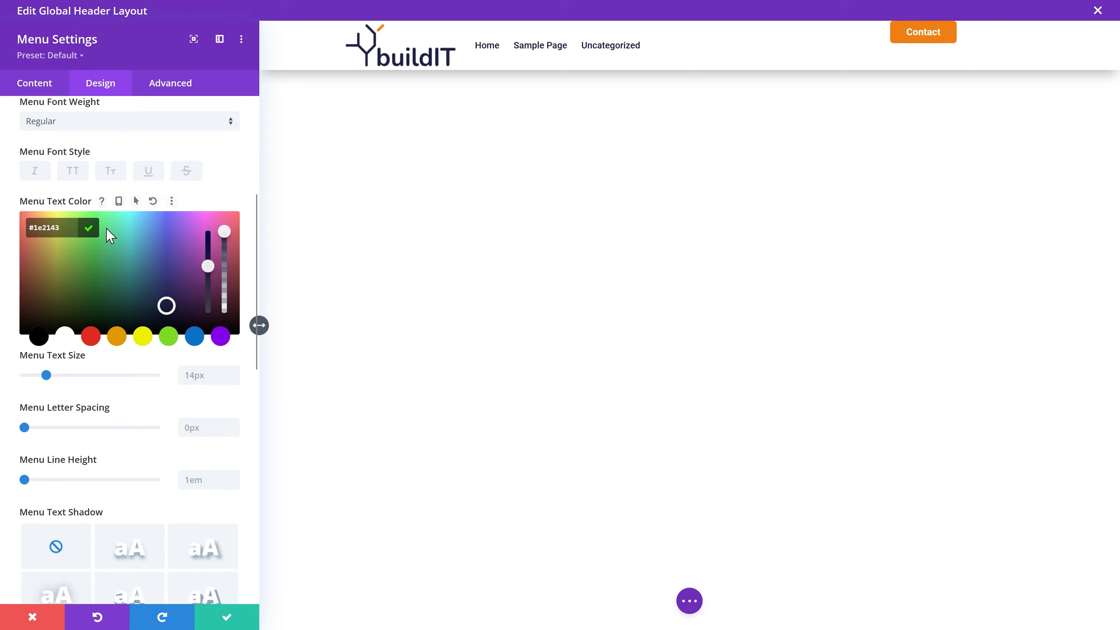
pyautogui.click(89, 230)
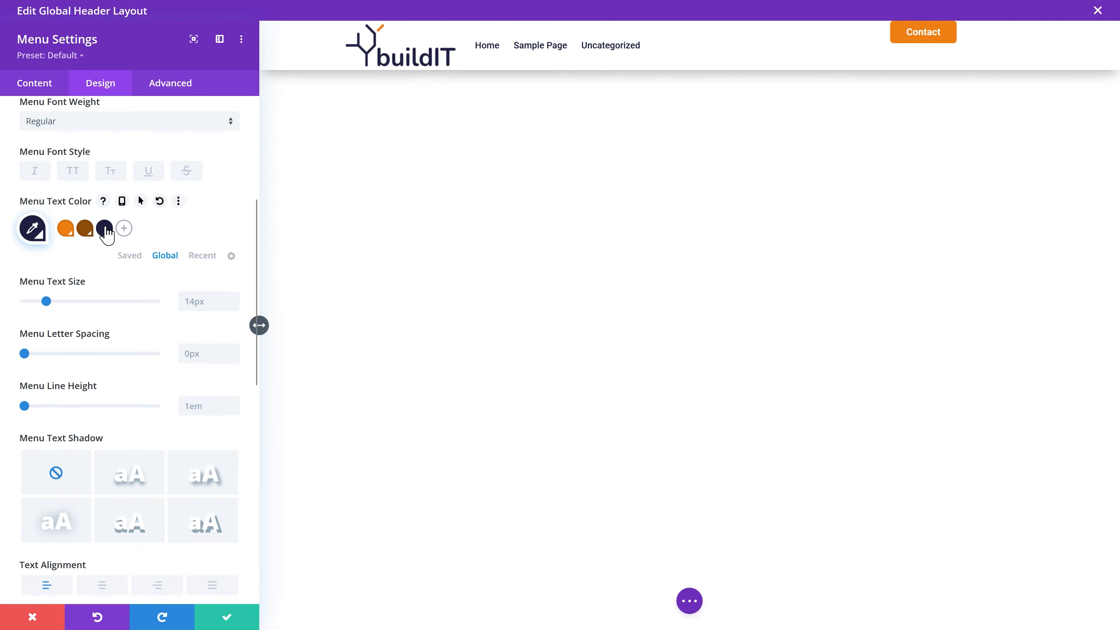
# Step: Right-align the header menu items
pyautogui.scroll(-4, 200, 208)
pyautogui.scroll(-2, 198, 216)
pyautogui.click(183, 214)
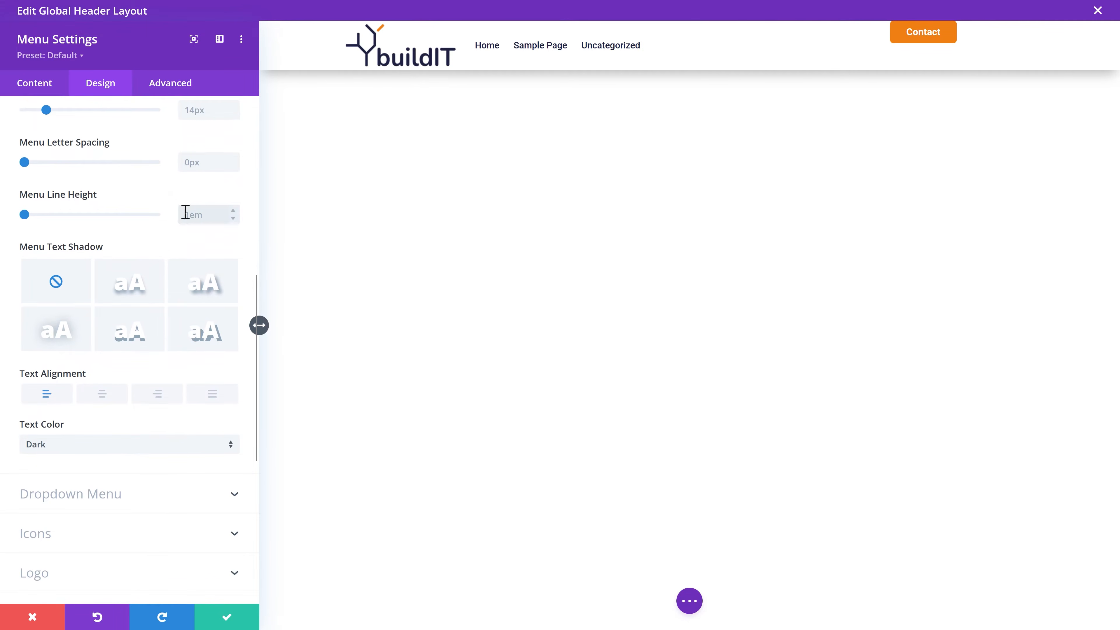
pyautogui.click(157, 399)
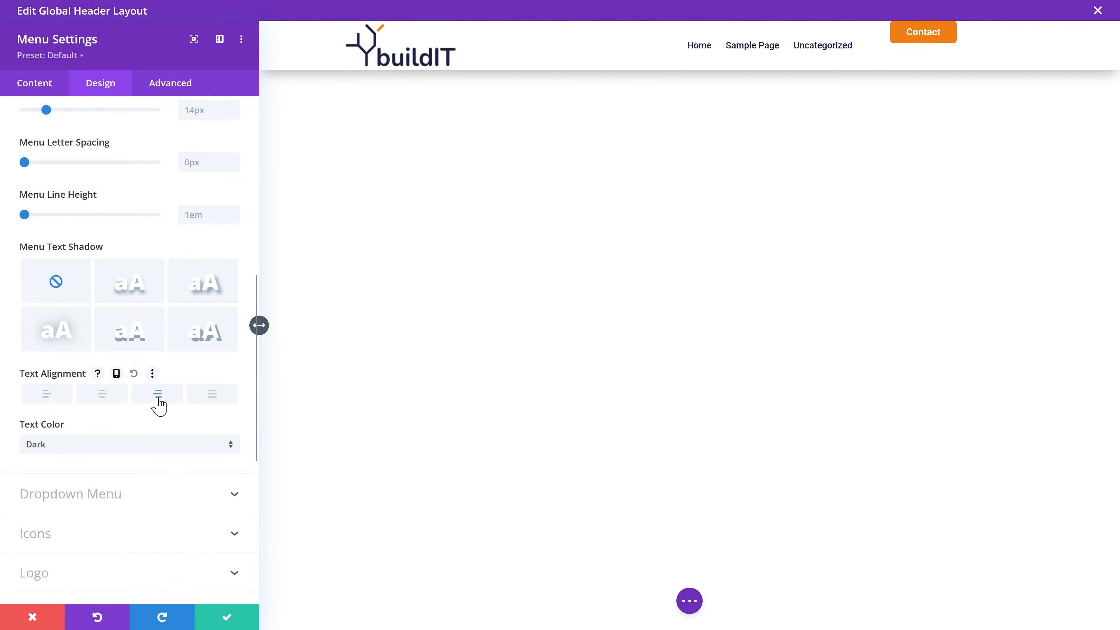
# Step: Style the dropdown menu: white background, navy lines, navy text and orange active links
pyautogui.click(94, 495)
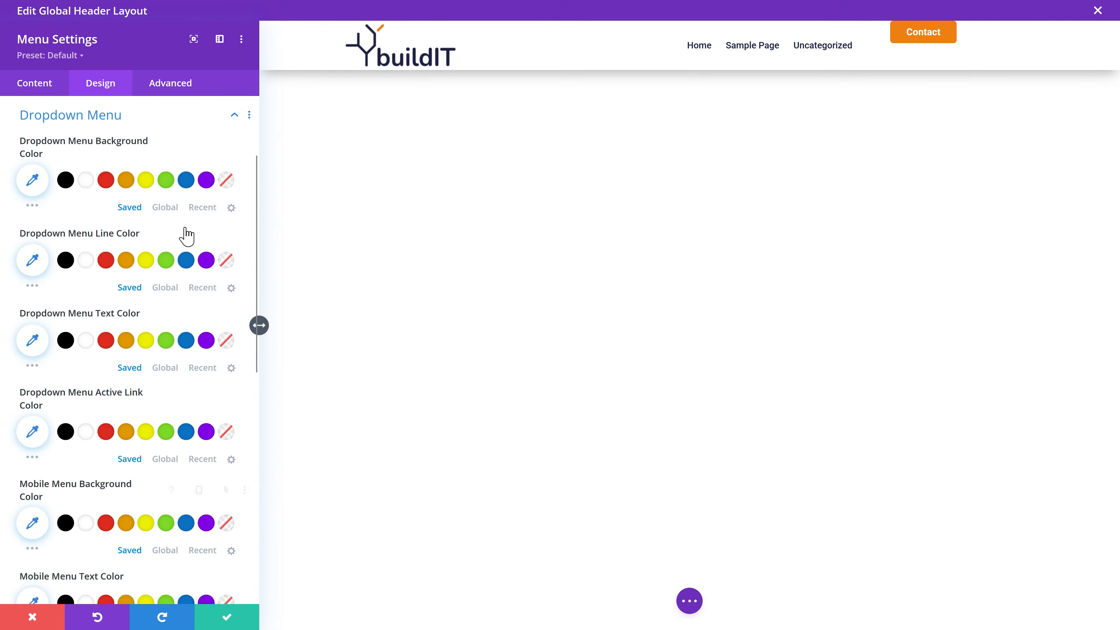
pyautogui.click(87, 187)
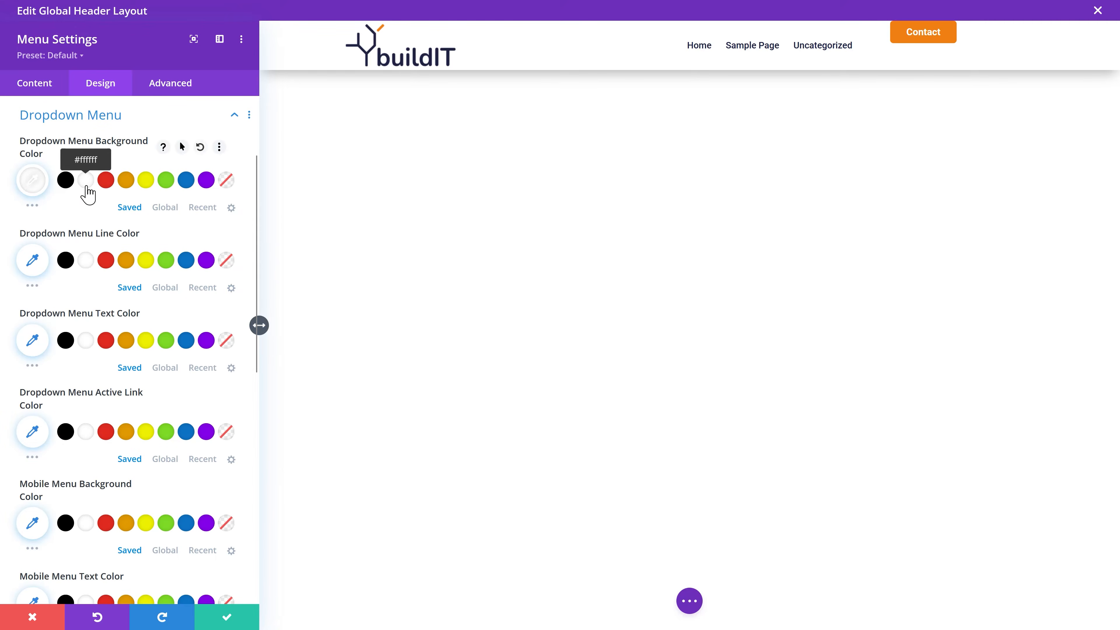
pyautogui.click(160, 291)
pyautogui.click(104, 261)
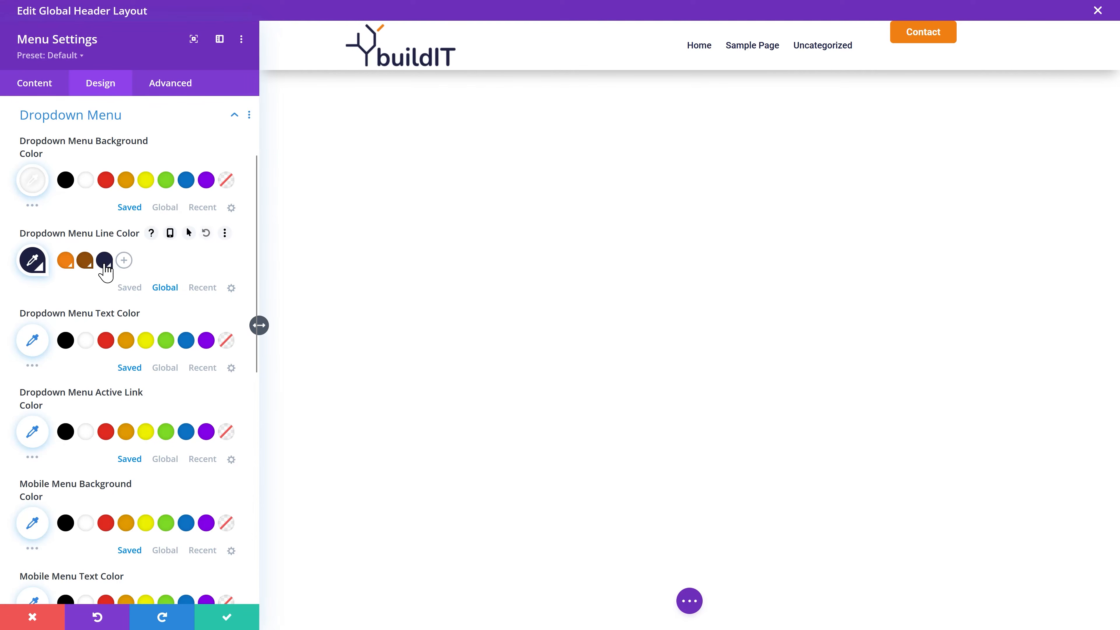
pyautogui.middleClick(171, 285)
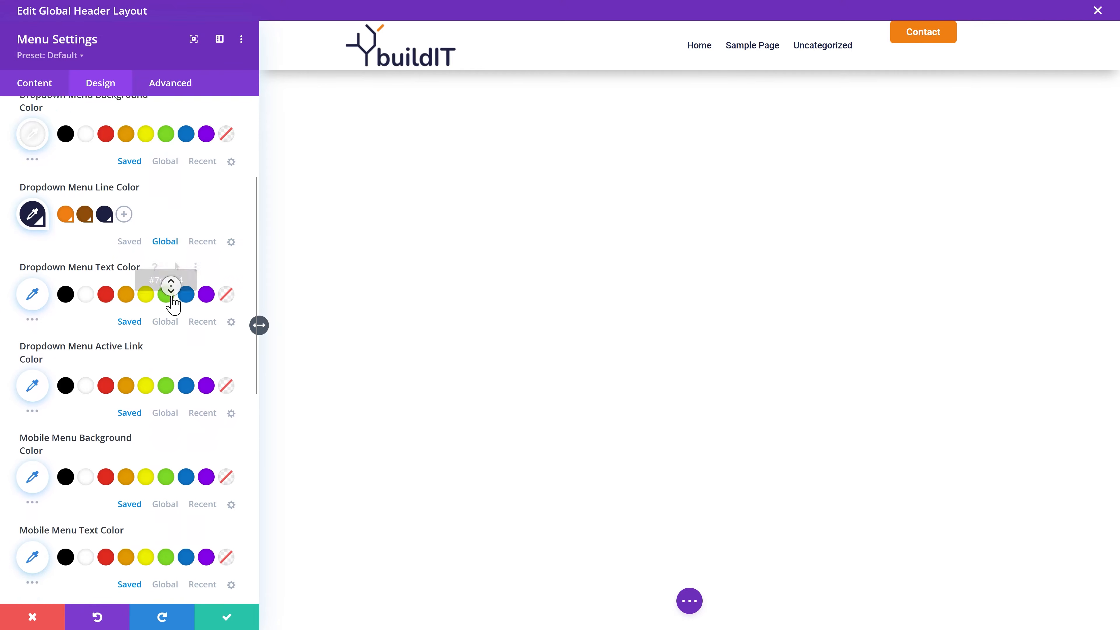
pyautogui.middleClick(170, 293)
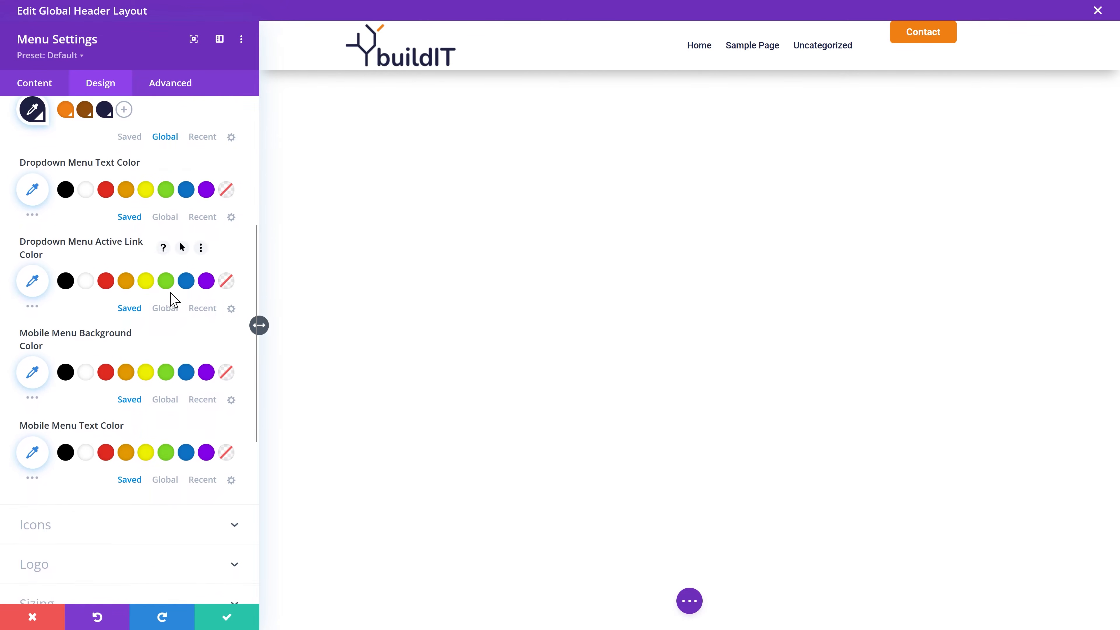
pyautogui.click(161, 215)
pyautogui.click(105, 190)
pyautogui.middleClick(170, 200)
pyautogui.middleClick(171, 214)
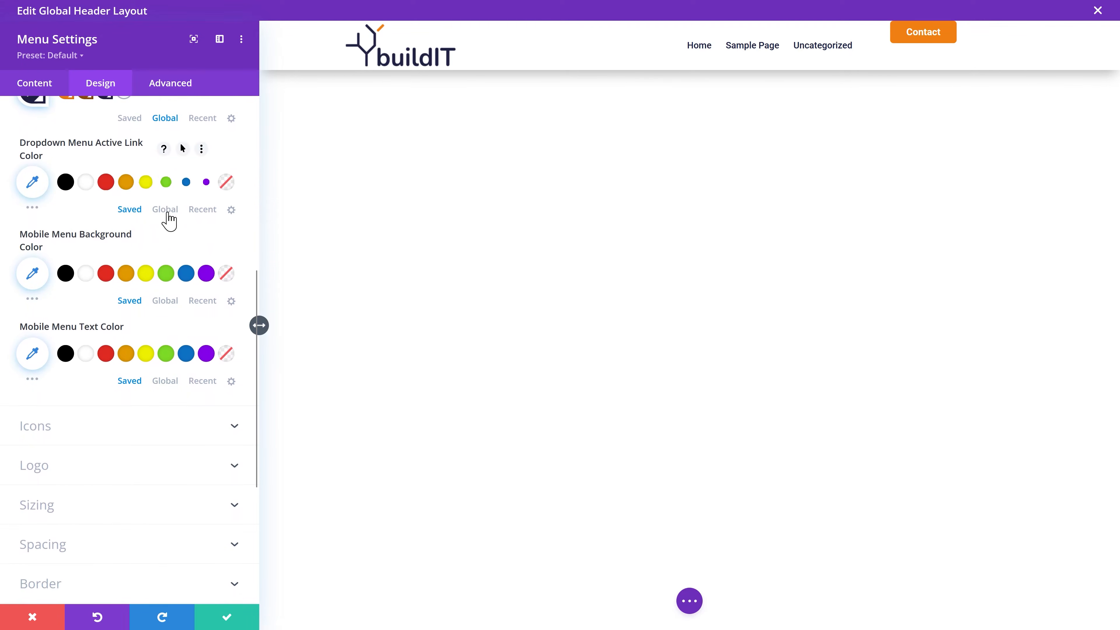
pyautogui.click(168, 210)
pyautogui.click(66, 187)
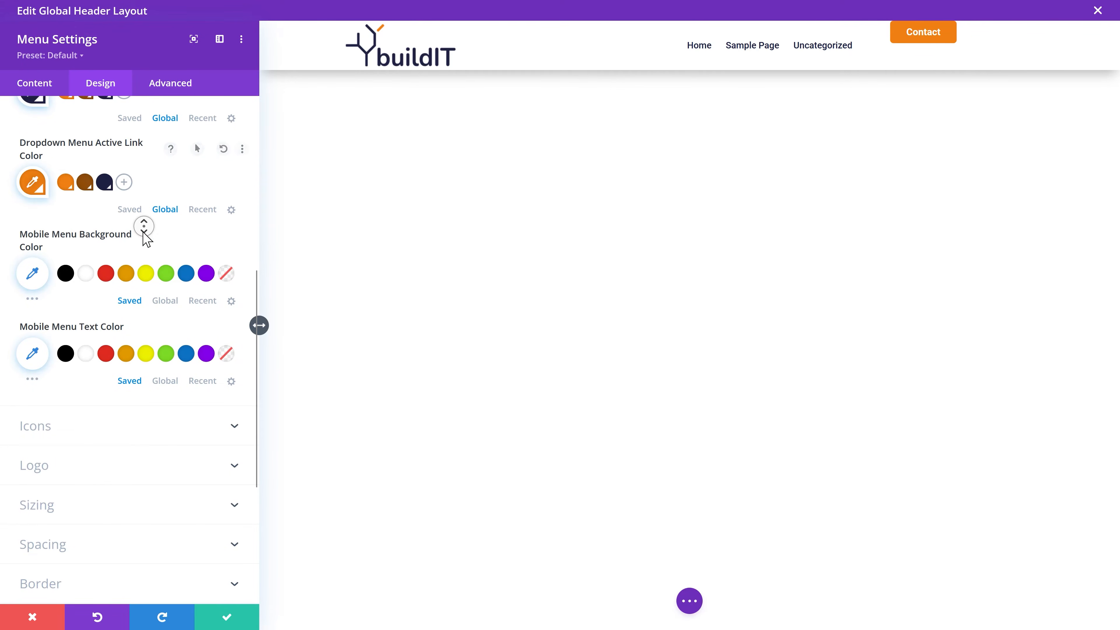
pyautogui.middleClick(142, 236)
# Step: Give the mobile menu a white background and navy text
pyautogui.click(85, 202)
pyautogui.middleClick(148, 226)
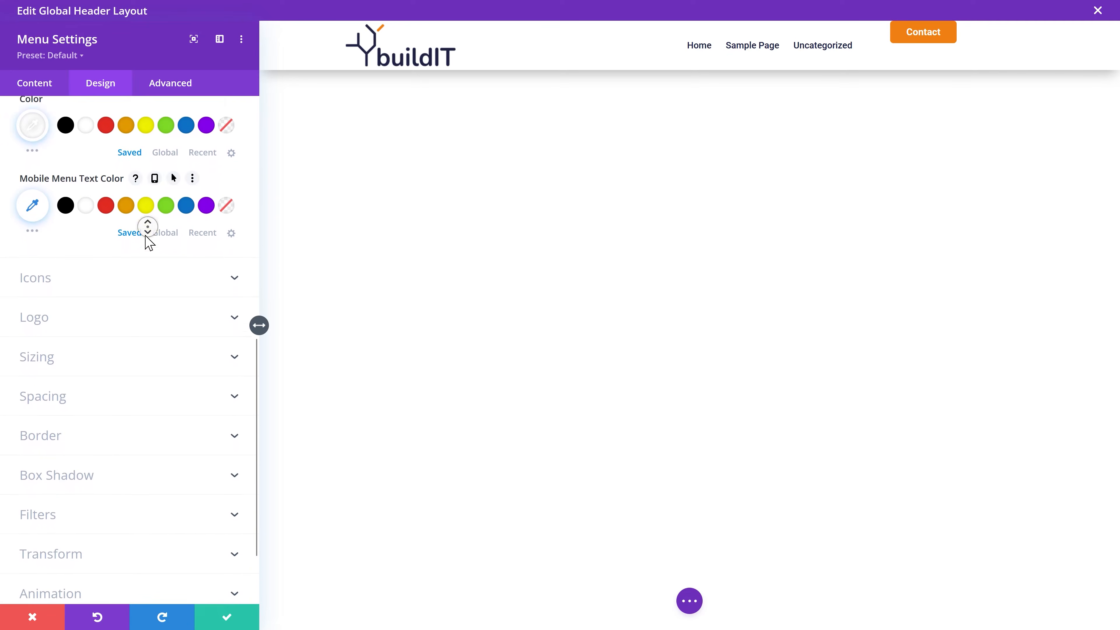
pyautogui.middleClick(145, 236)
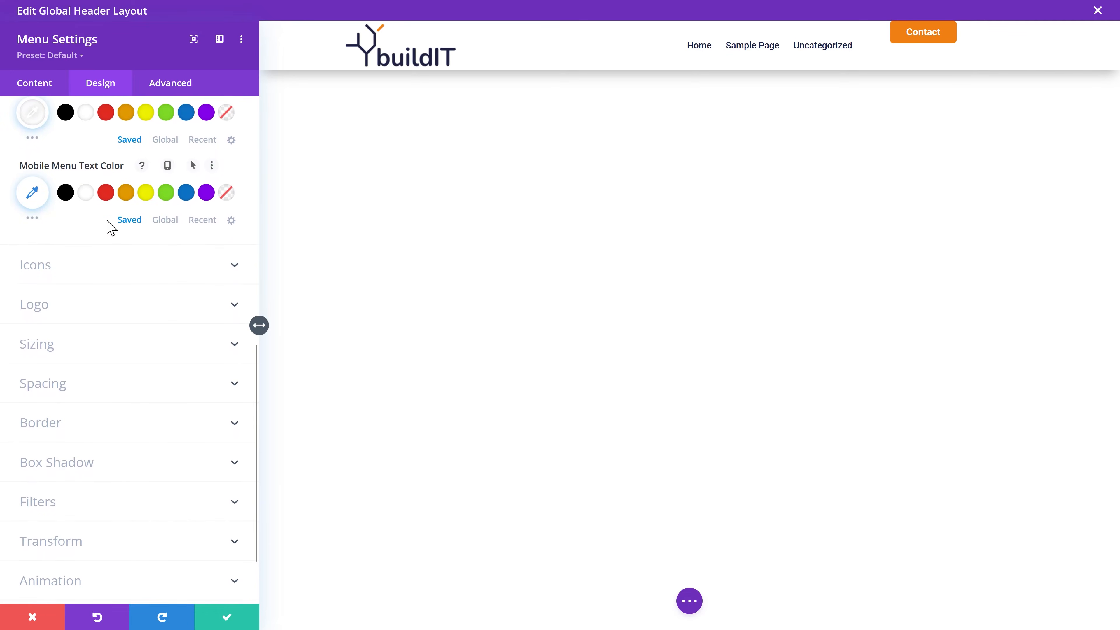
pyautogui.click(165, 220)
pyautogui.click(104, 194)
pyautogui.middleClick(191, 202)
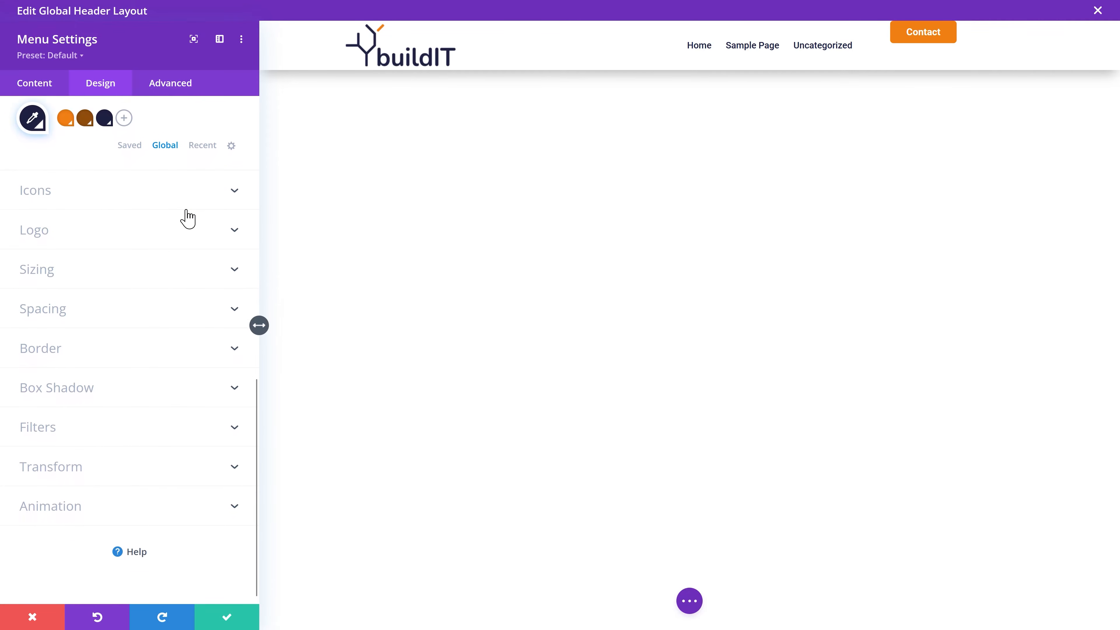
# Step: Set the shopping cart, search and hamburger icon colours to the navy global colour
pyautogui.click(185, 203)
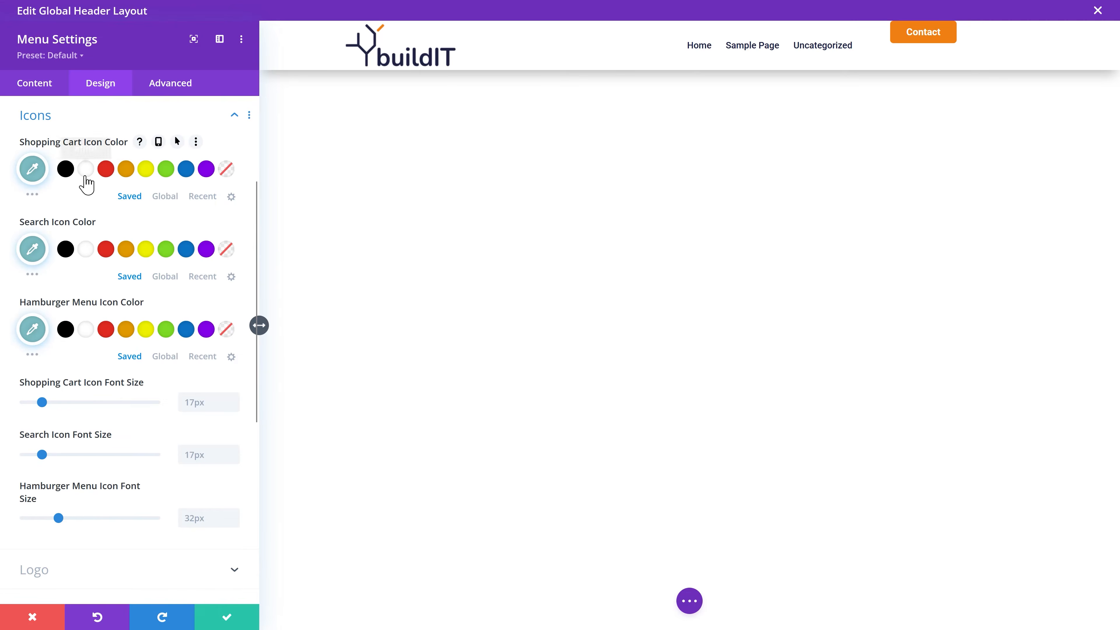
pyautogui.click(166, 197)
pyautogui.click(105, 171)
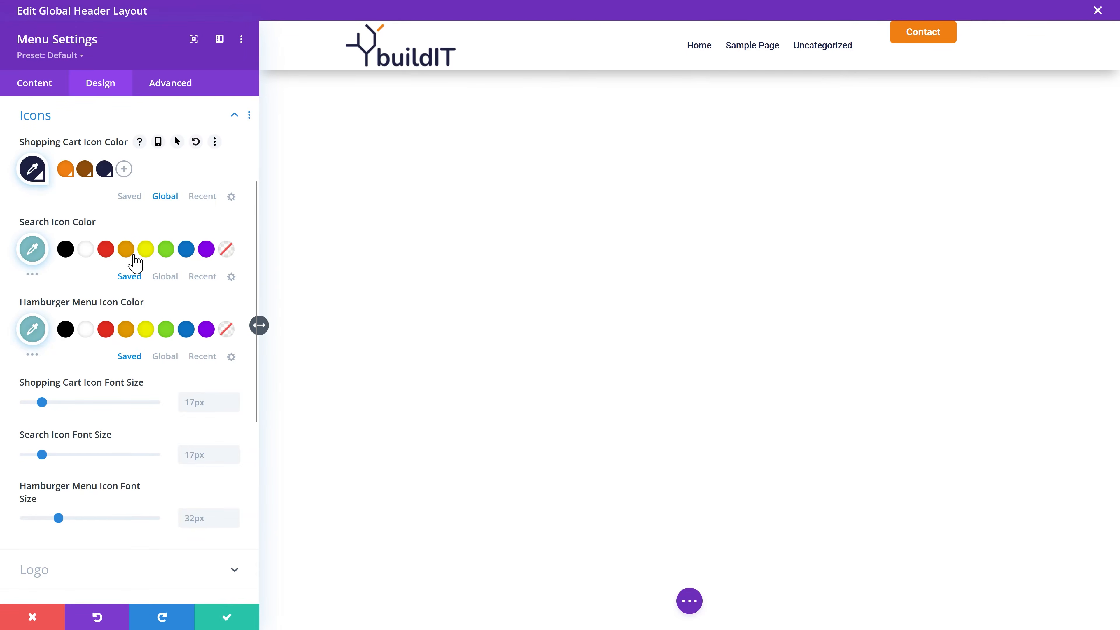
pyautogui.click(165, 277)
pyautogui.click(104, 248)
pyautogui.middleClick(157, 267)
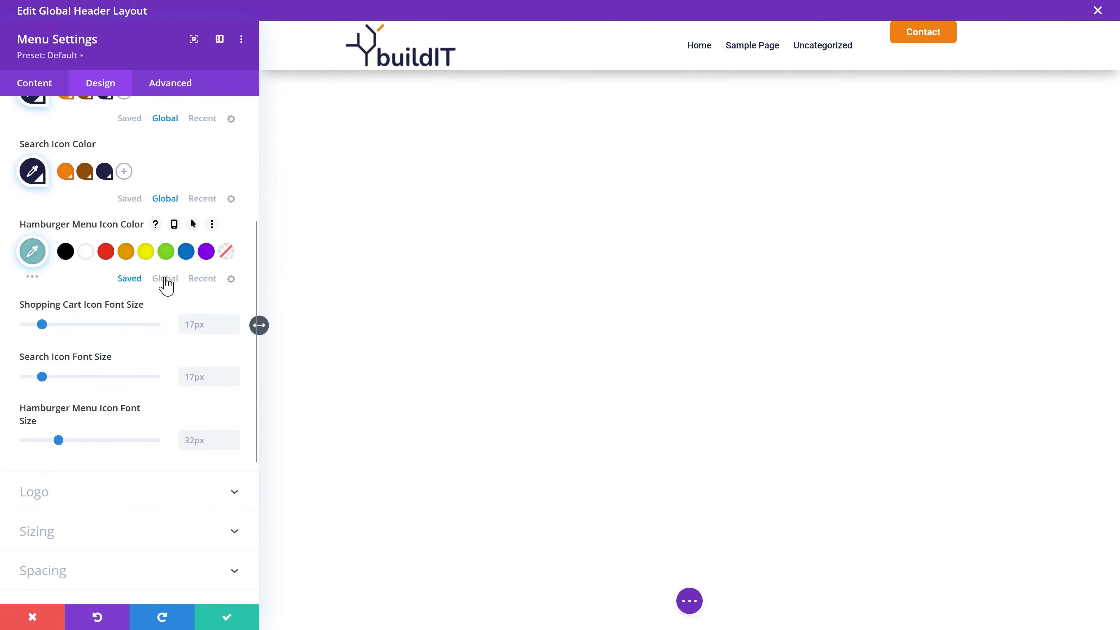
pyautogui.click(161, 282)
pyautogui.click(104, 254)
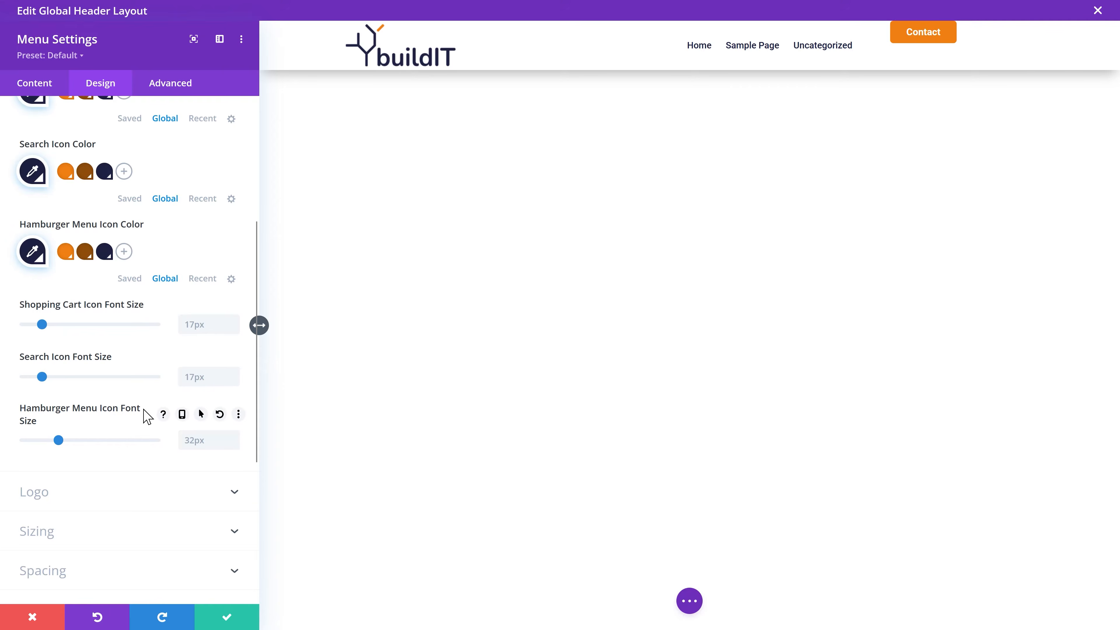
# Step: Enter margin-right: 20px in the menu's Menu Link custom CSS box and save the menu
pyautogui.click(180, 85)
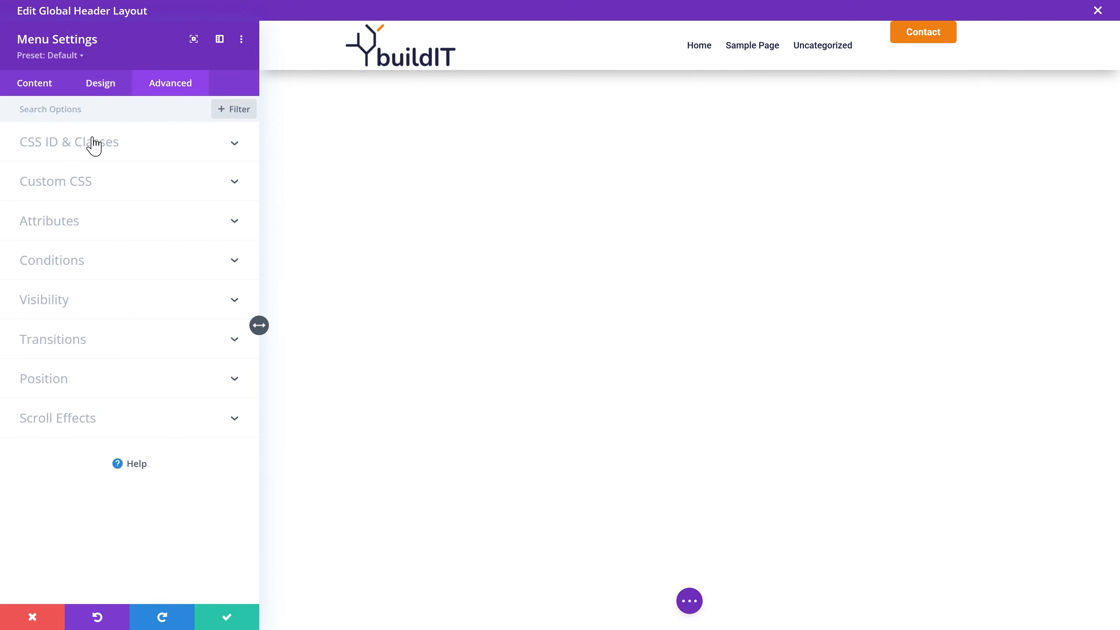
pyautogui.click(91, 180)
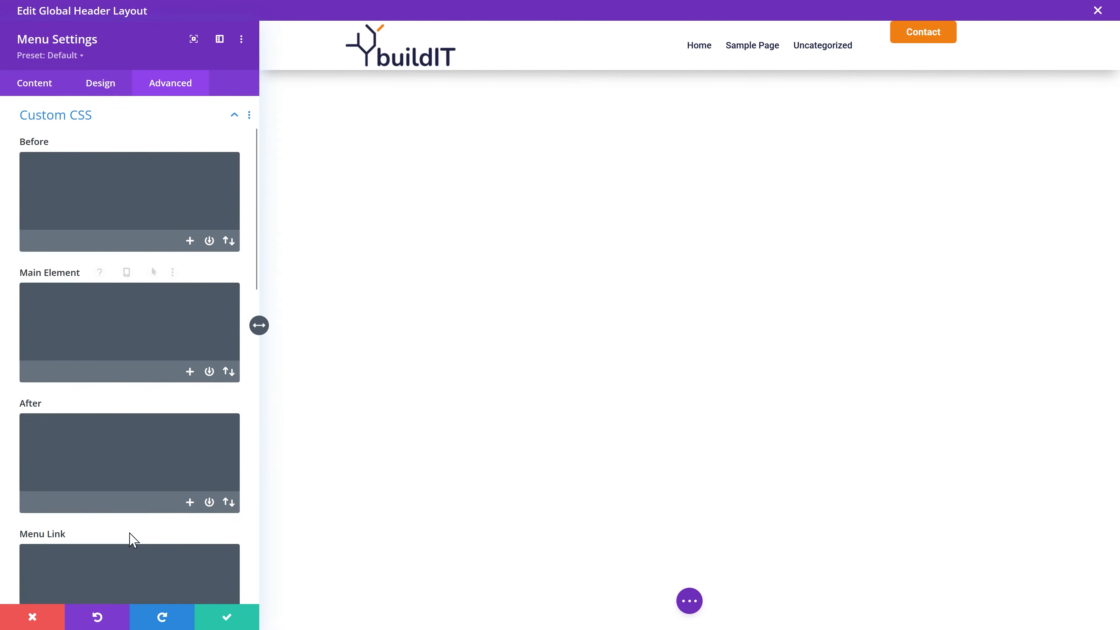
pyautogui.scroll(-3, 119, 525)
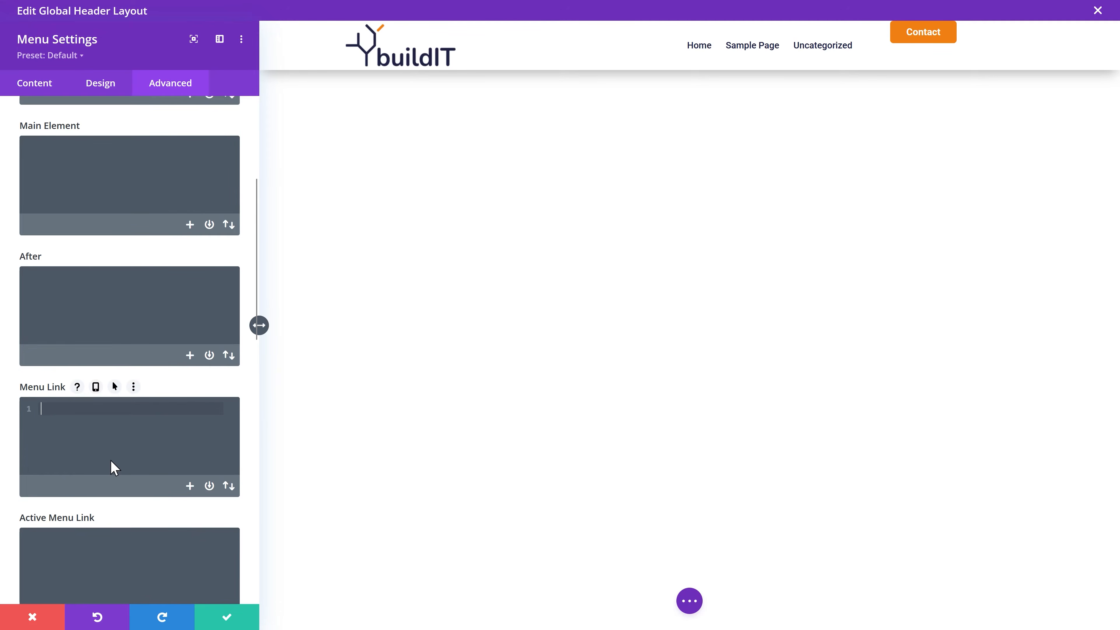
pyautogui.write('rgin-')
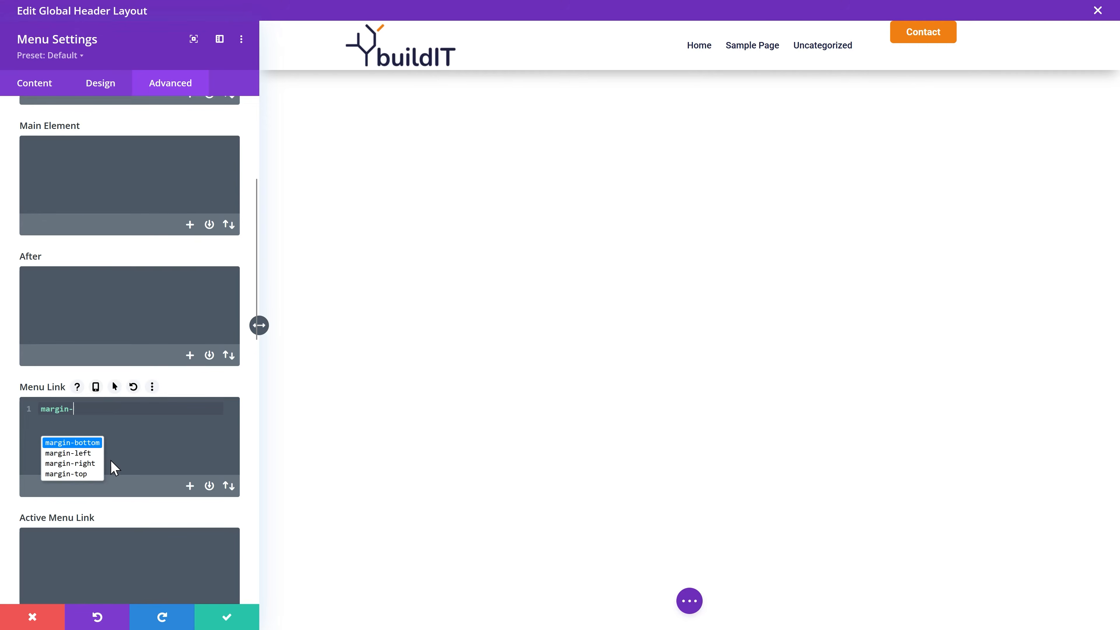
pyautogui.write('right: 20px;')
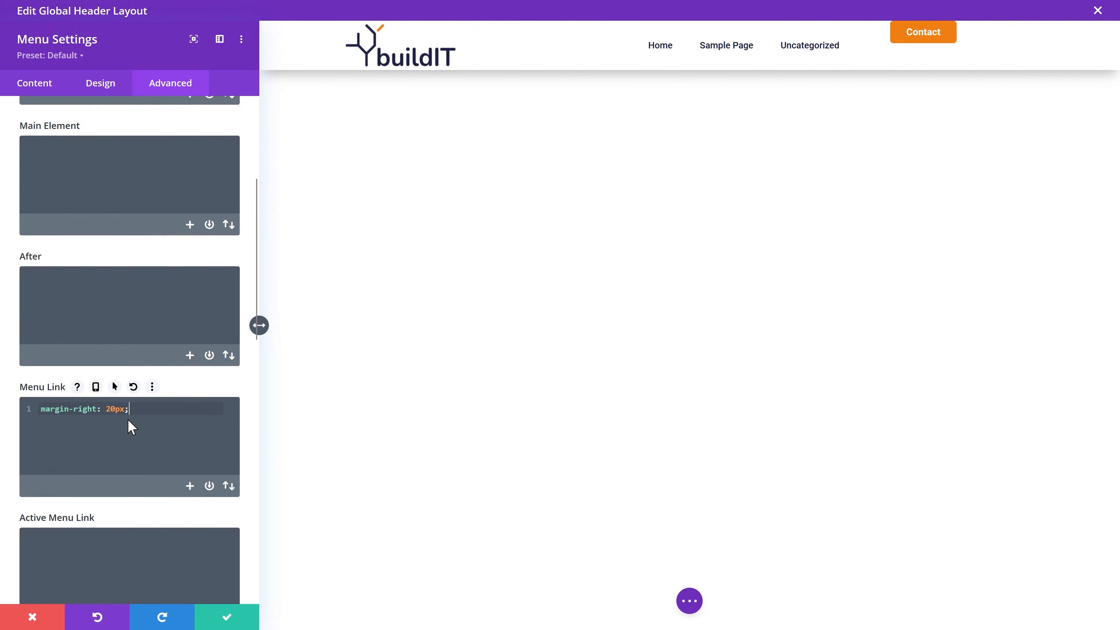
pyautogui.click(222, 619)
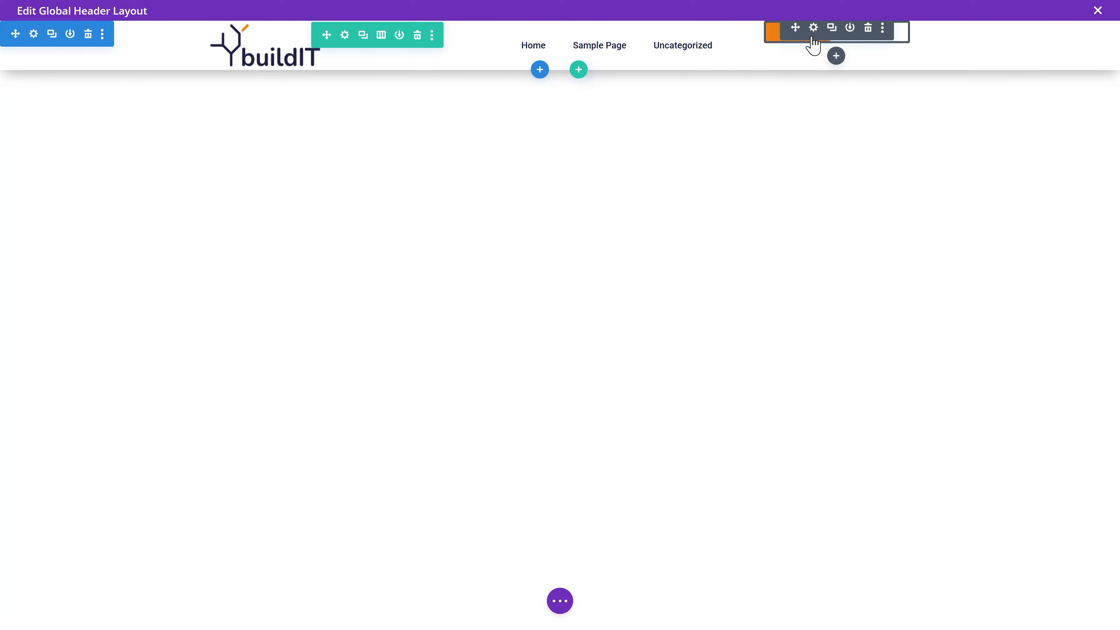
# Step: Turn on Equalize Column Heights in the header row's sizing settings
pyautogui.click(345, 35)
pyautogui.click(101, 92)
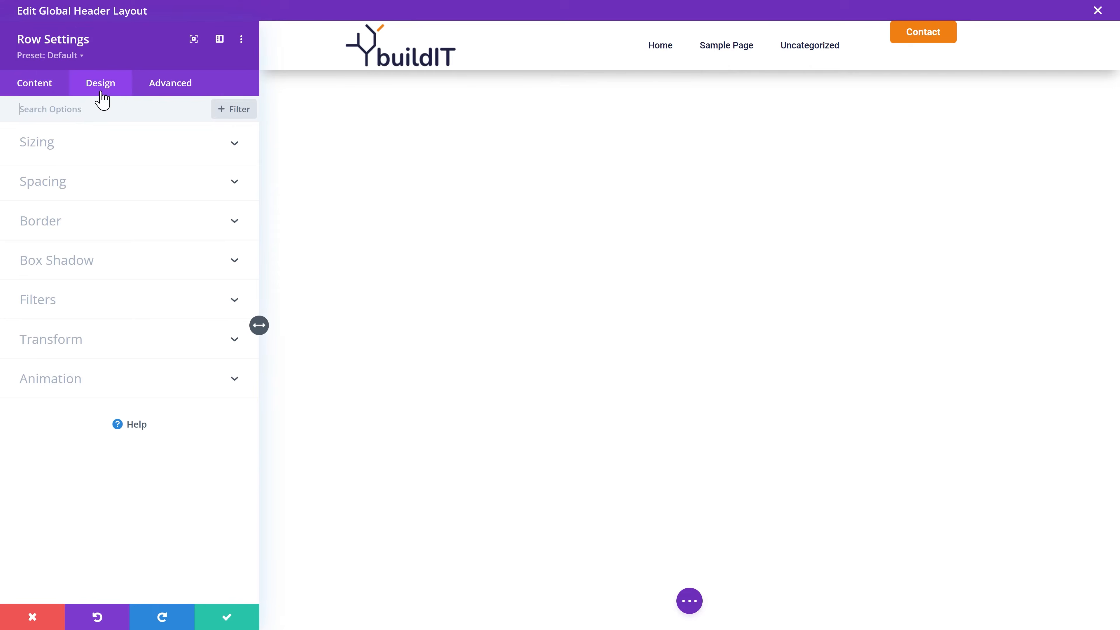
pyautogui.click(52, 152)
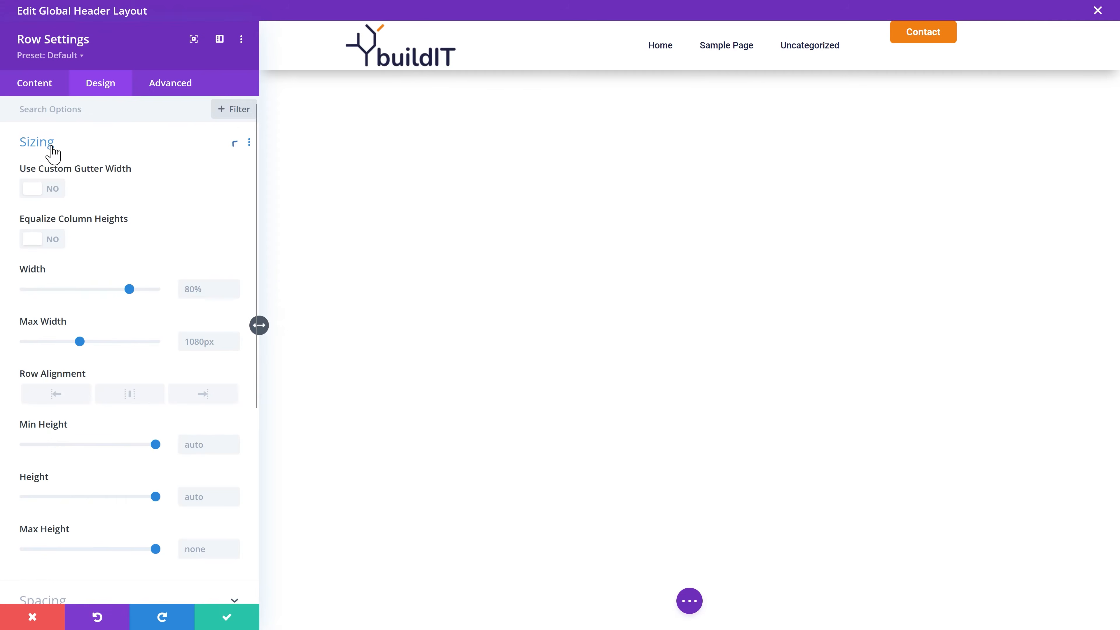
pyautogui.click(49, 241)
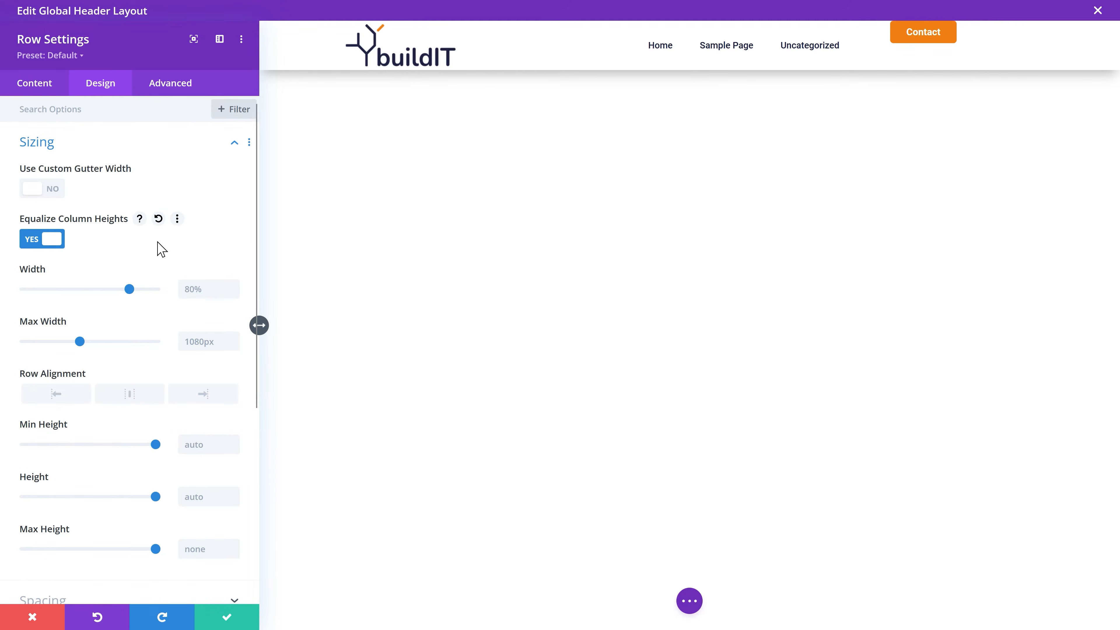
pyautogui.click(47, 92)
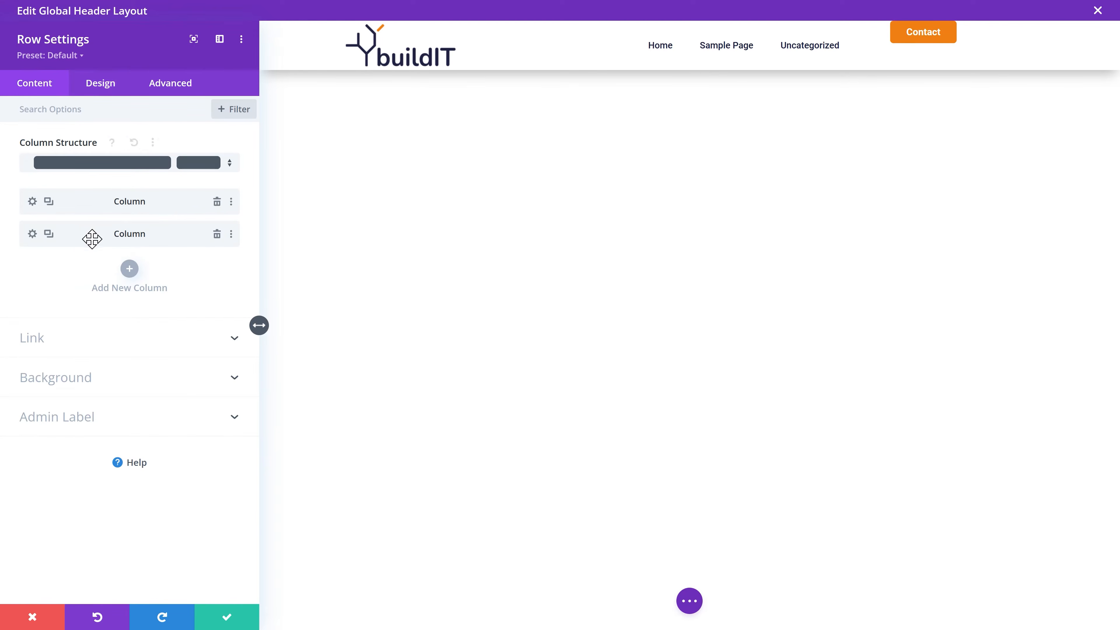
# Step: Add align-self: center to the Contact button column's main element CSS and save both
pyautogui.click(32, 233)
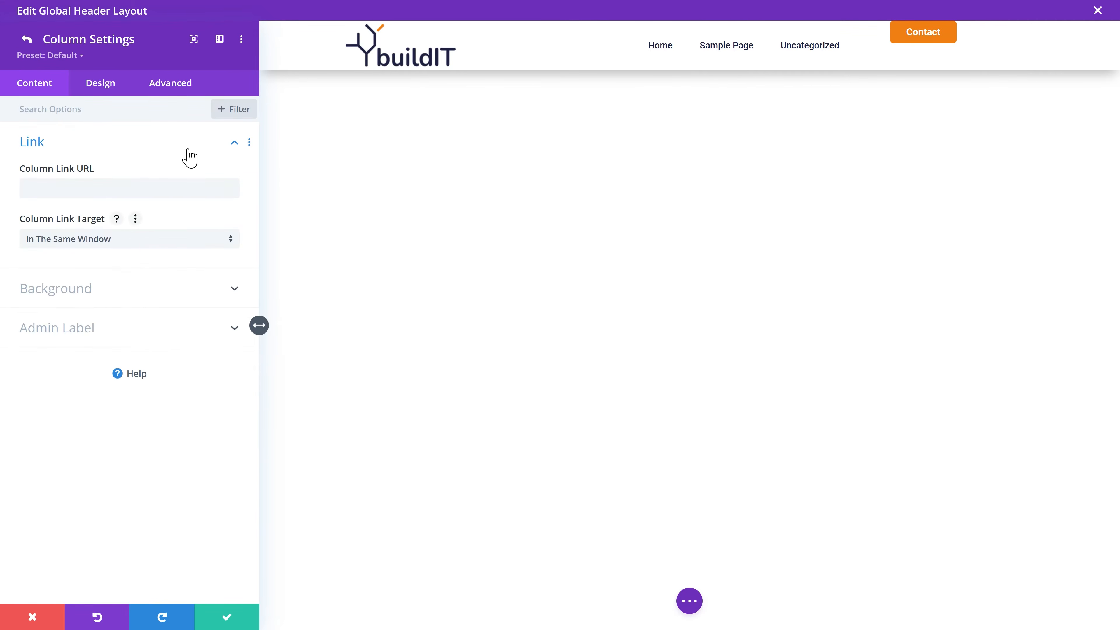
pyautogui.click(174, 93)
pyautogui.click(85, 188)
pyautogui.click(145, 305)
pyautogui.write('align-self: center;')
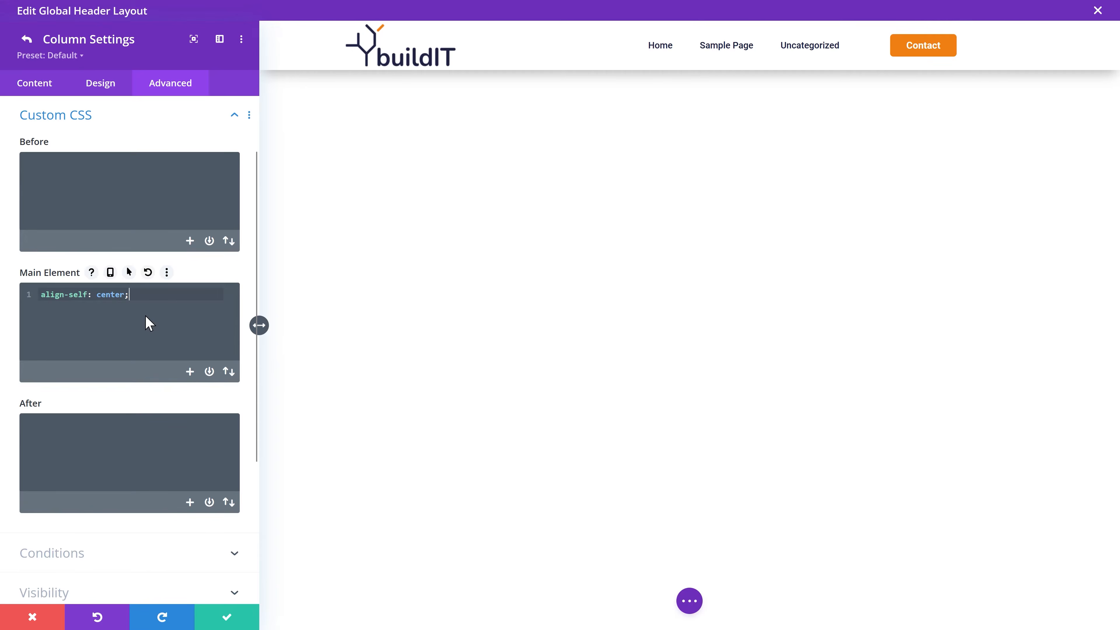
pyautogui.click(228, 618)
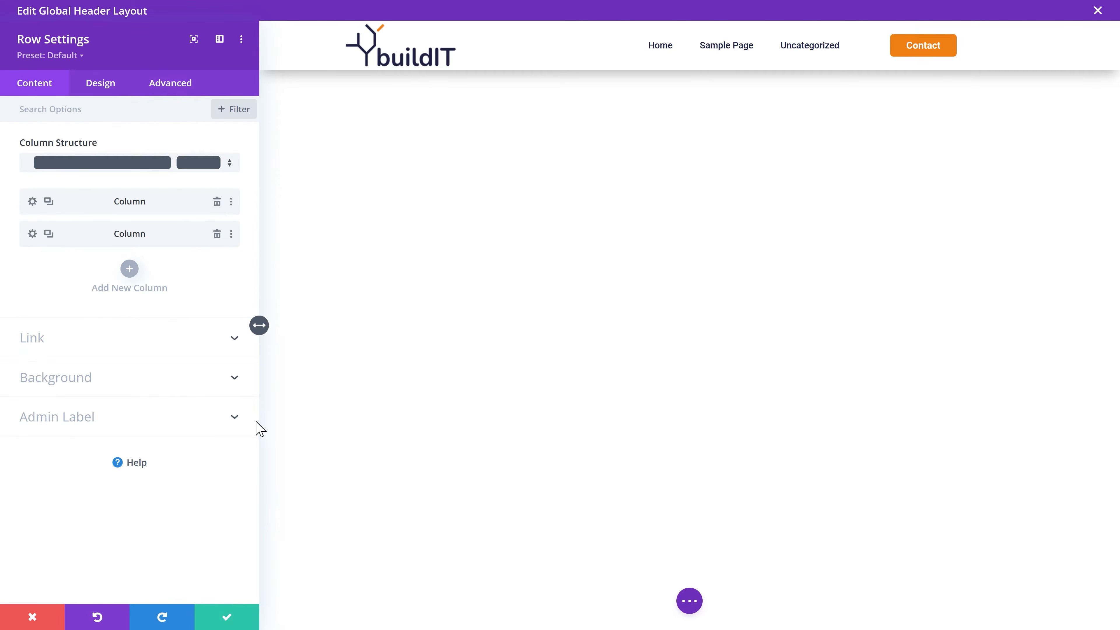
pyautogui.click(225, 617)
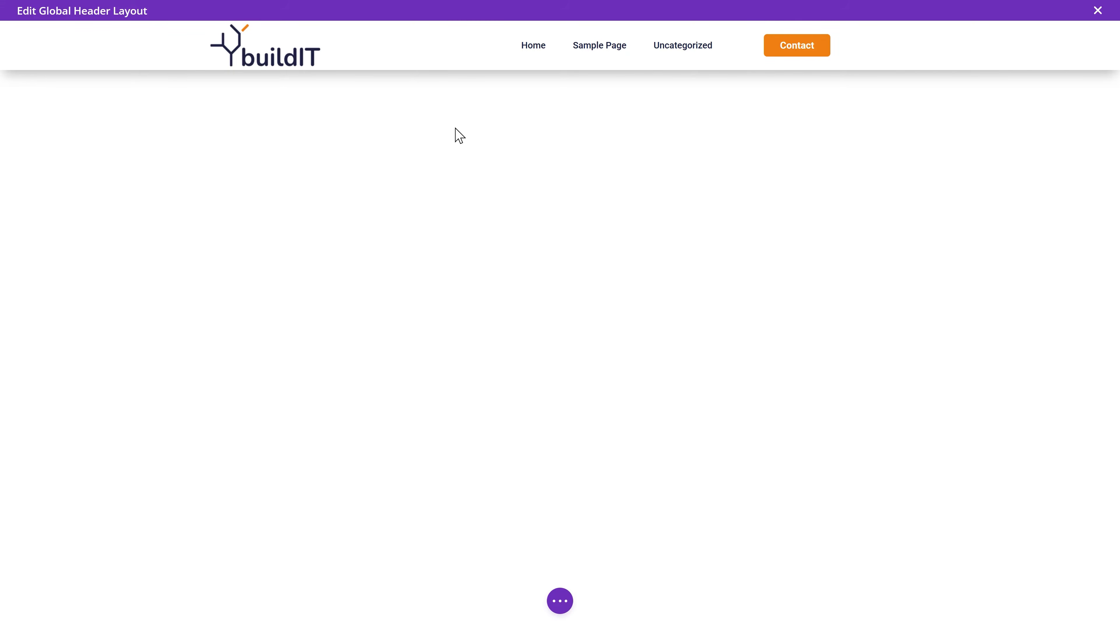
# Step: Switch Show Search Icon to YES in the menu's Elements options and save
pyautogui.click(461, 27)
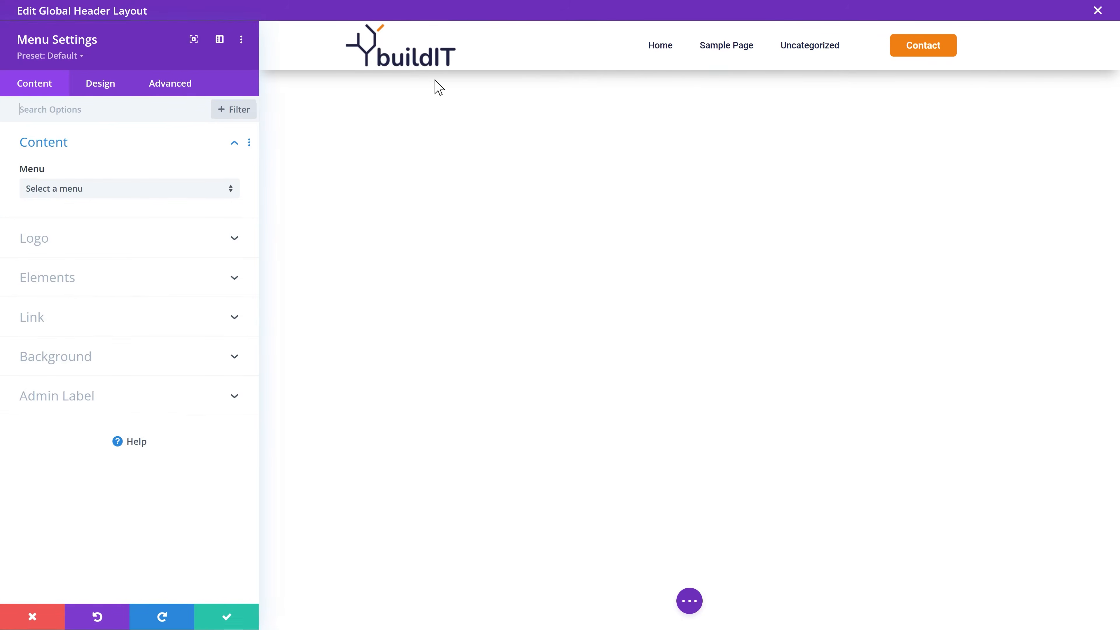
pyautogui.click(148, 171)
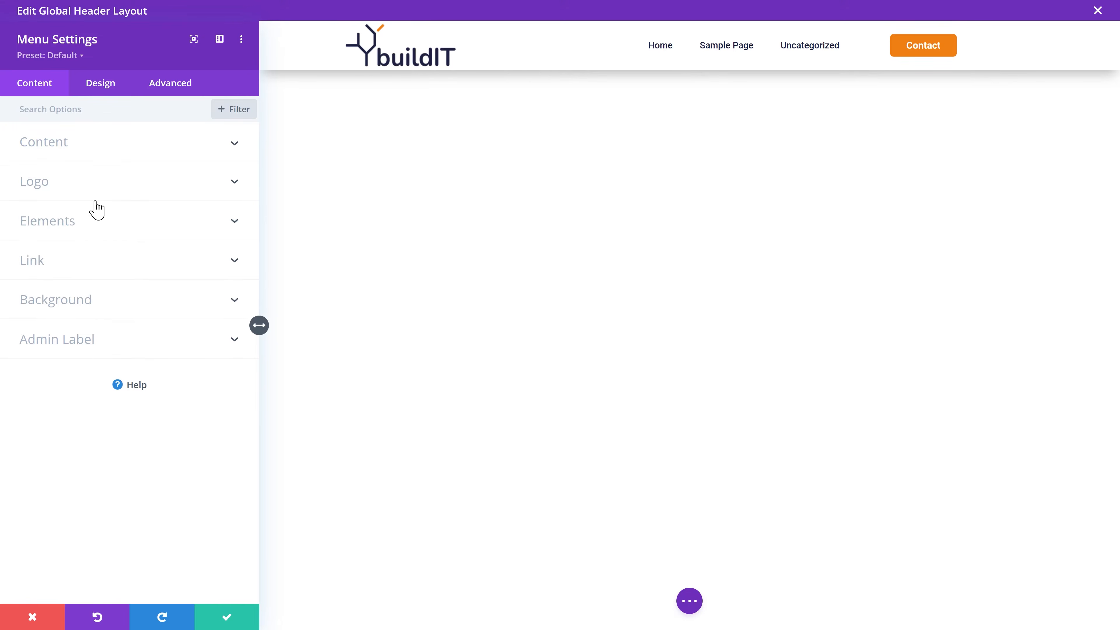
pyautogui.click(84, 225)
pyautogui.click(44, 325)
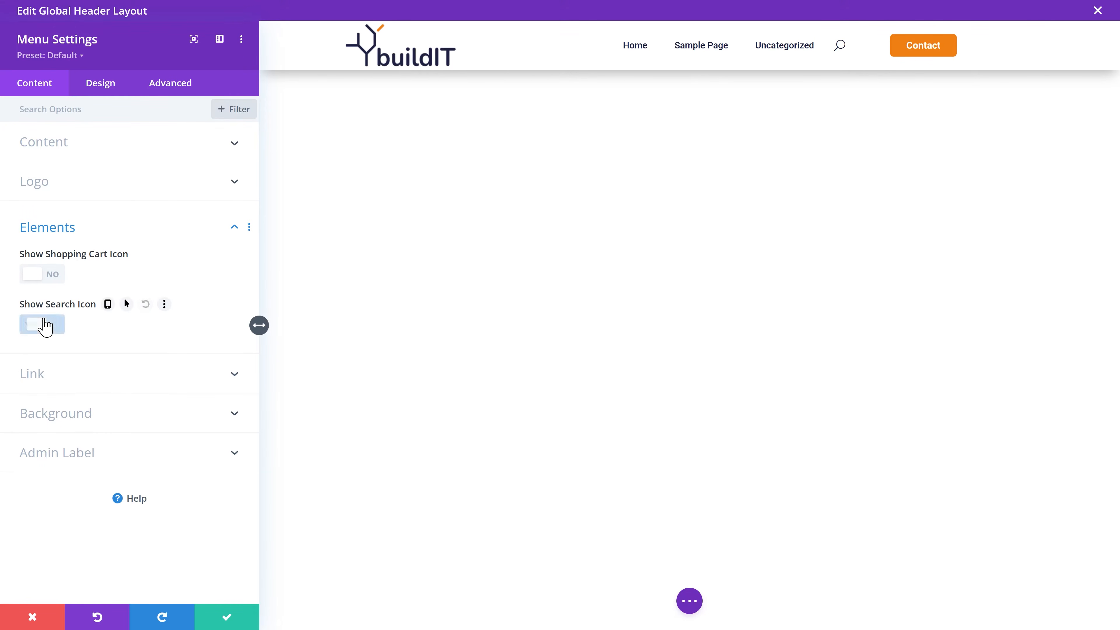
pyautogui.click(233, 617)
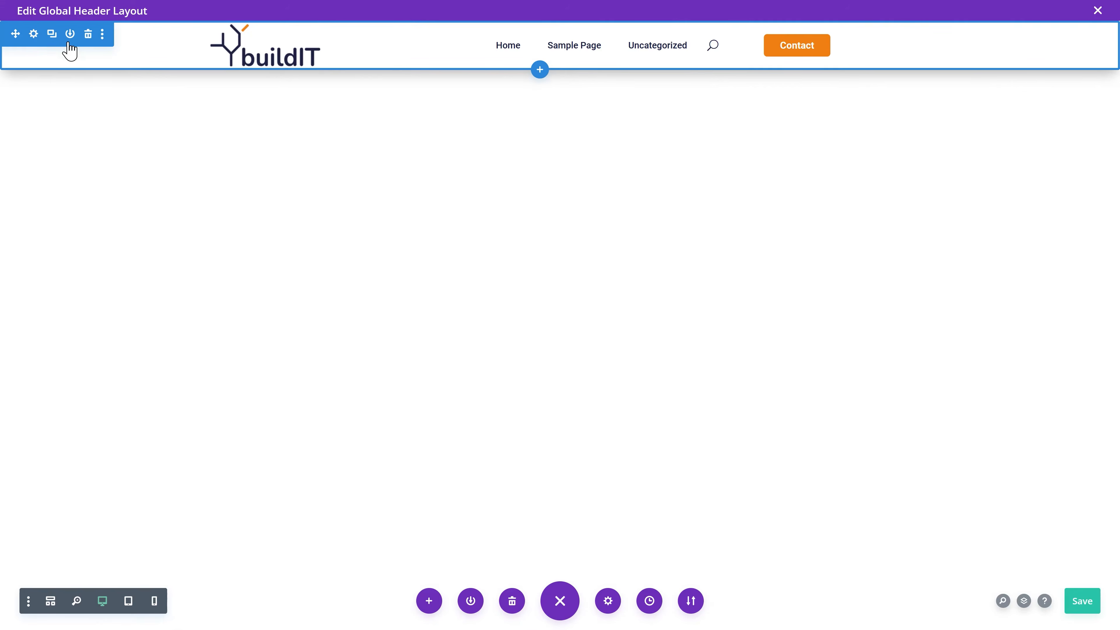
# Step: Set the header section's Sticky Position to Stick to Top and save the header layout
pyautogui.click(33, 35)
pyautogui.click(166, 90)
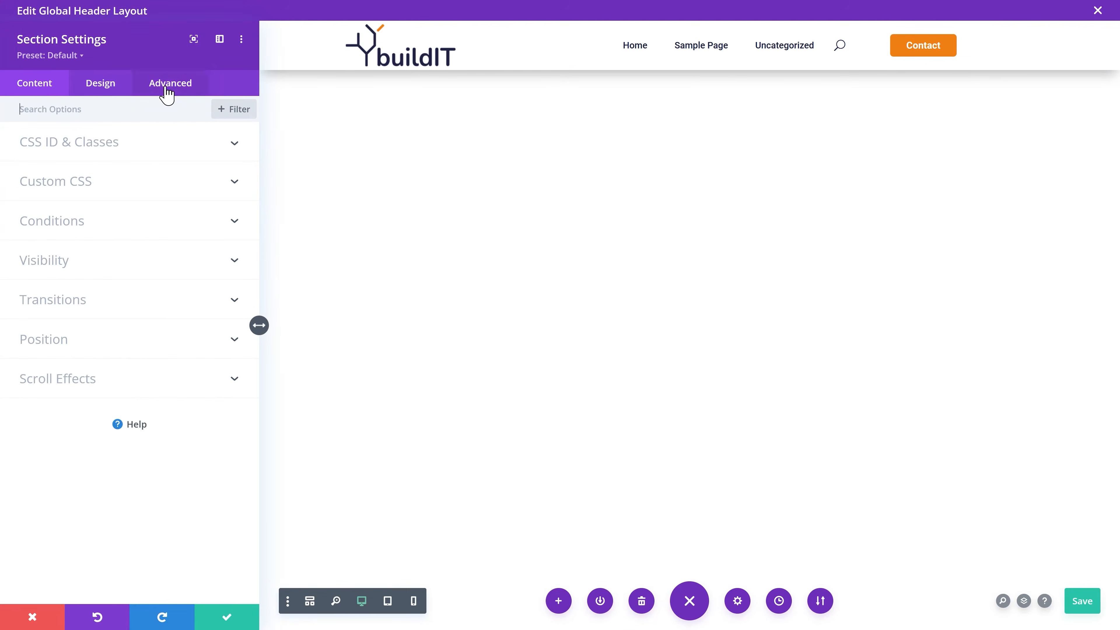
pyautogui.click(92, 383)
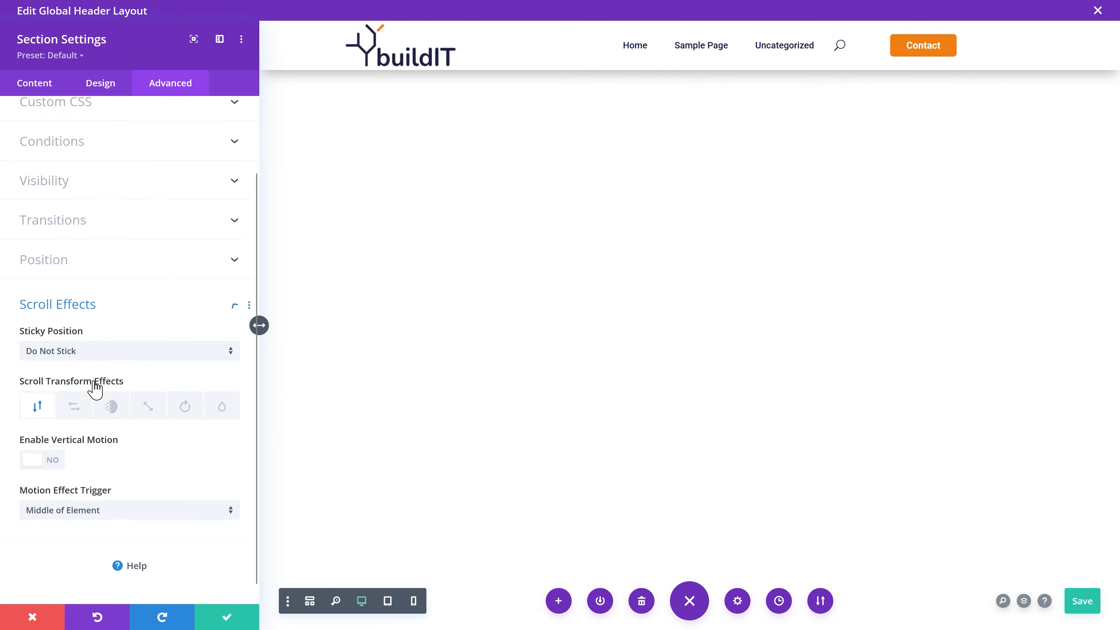
pyautogui.click(176, 344)
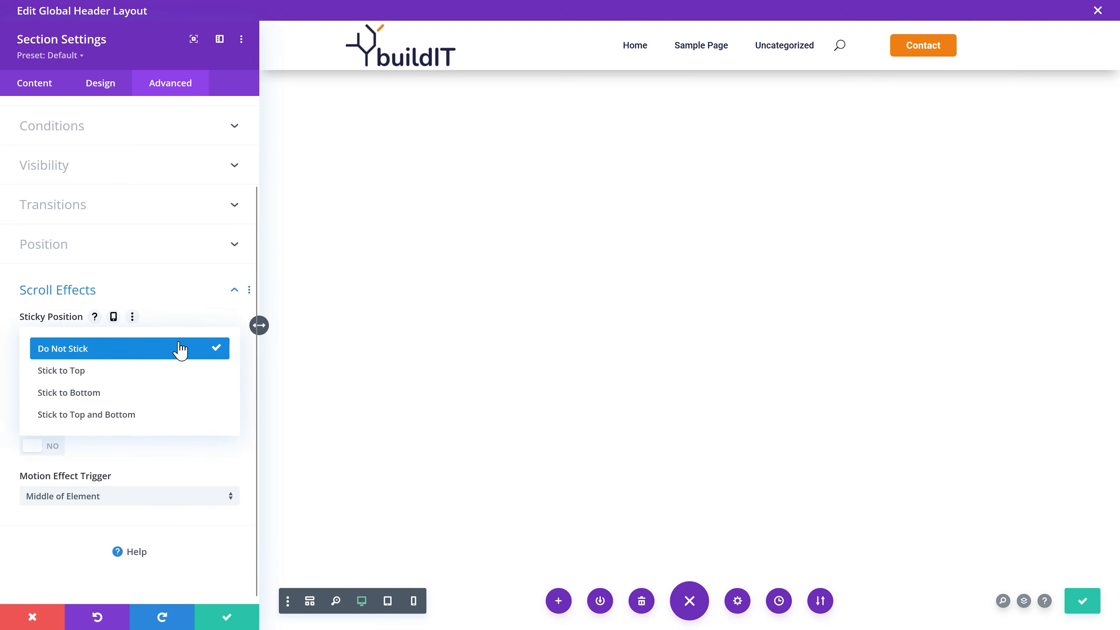
pyautogui.click(92, 372)
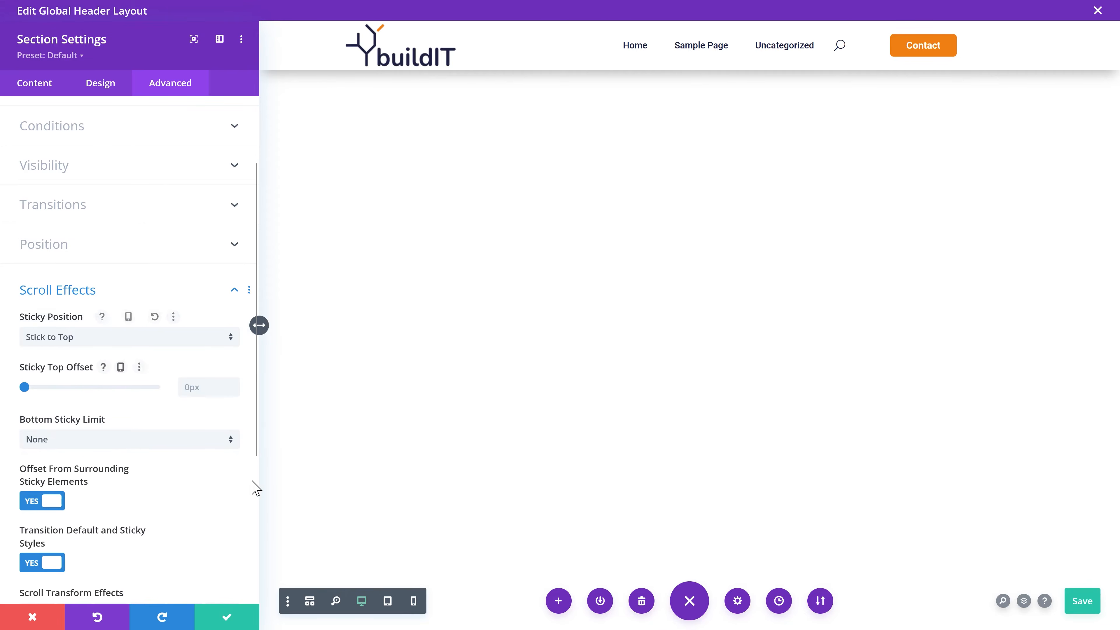
pyautogui.click(226, 620)
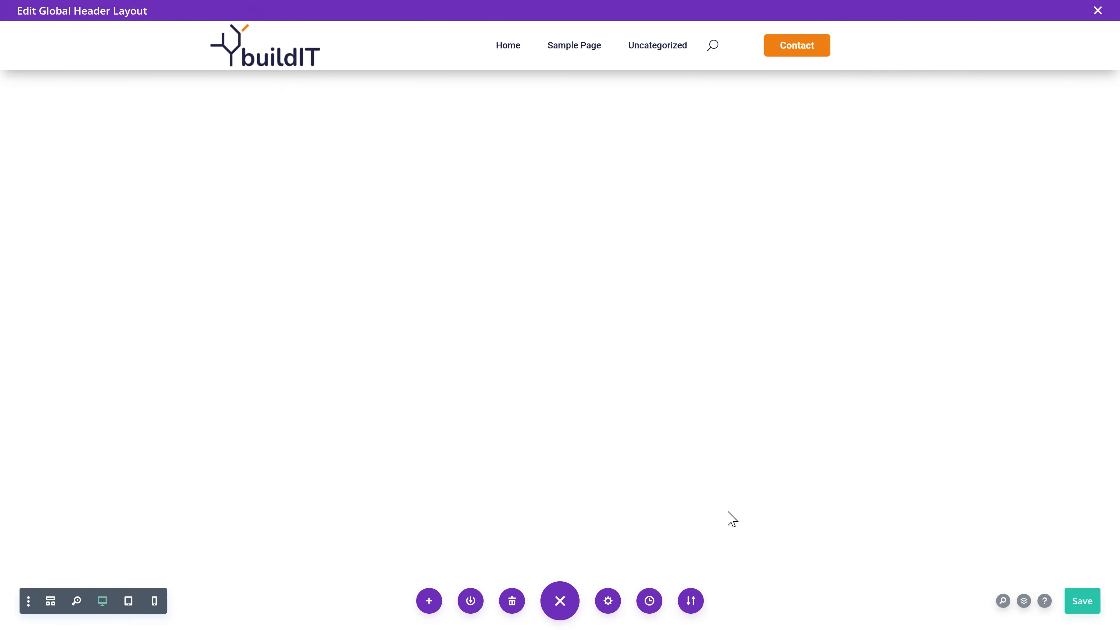
pyautogui.click(1087, 603)
# Step: Close the header editor, save Theme Builder changes, and build a new Global Footer
pyautogui.click(1097, 10)
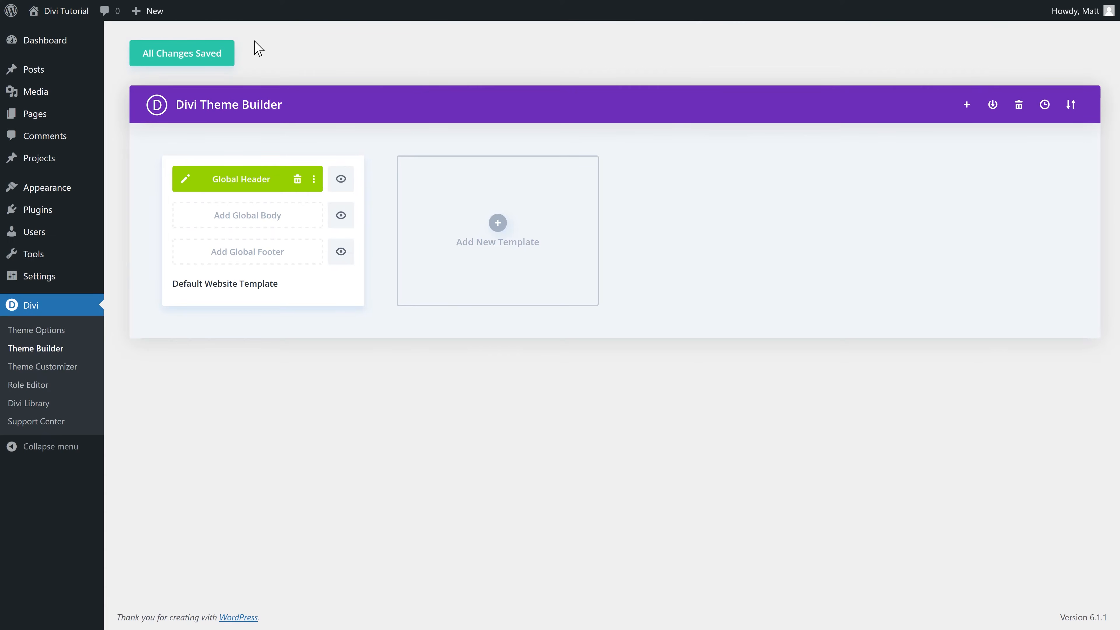
pyautogui.click(190, 54)
pyautogui.click(251, 256)
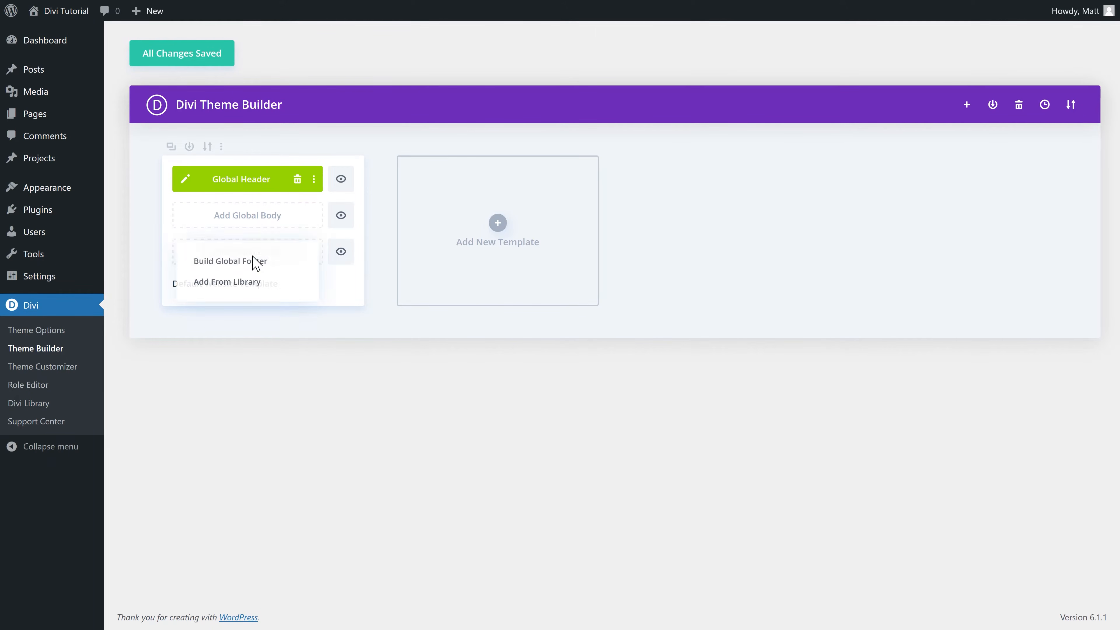
pyautogui.click(233, 265)
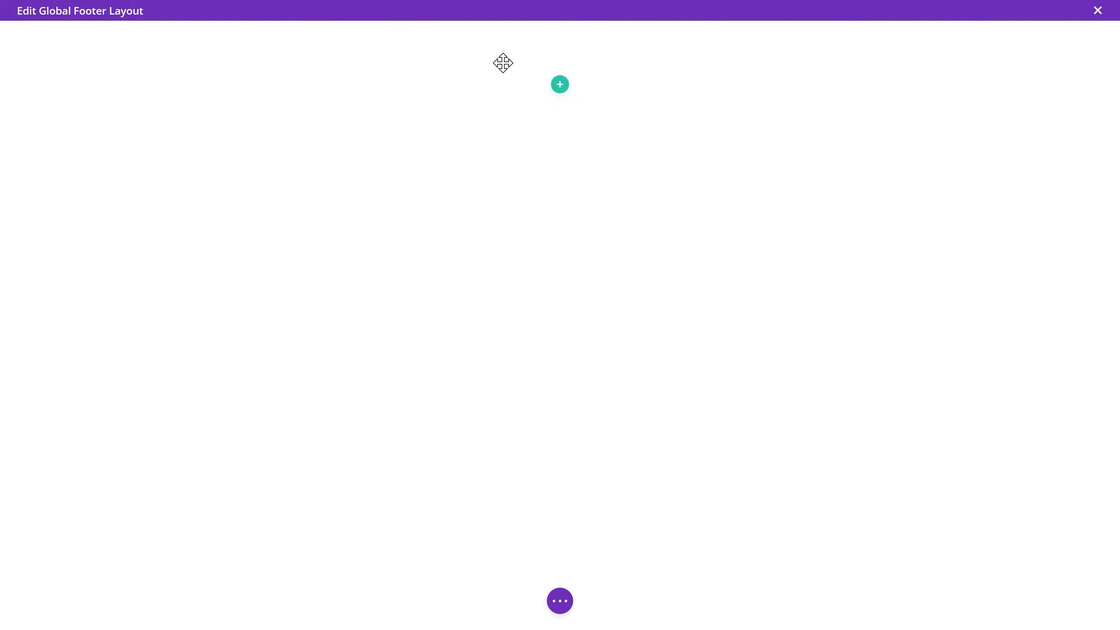
# Step: Add a five-column row with an Image module showing the uploaded white buildIT logo, with alt text
pyautogui.click(560, 93)
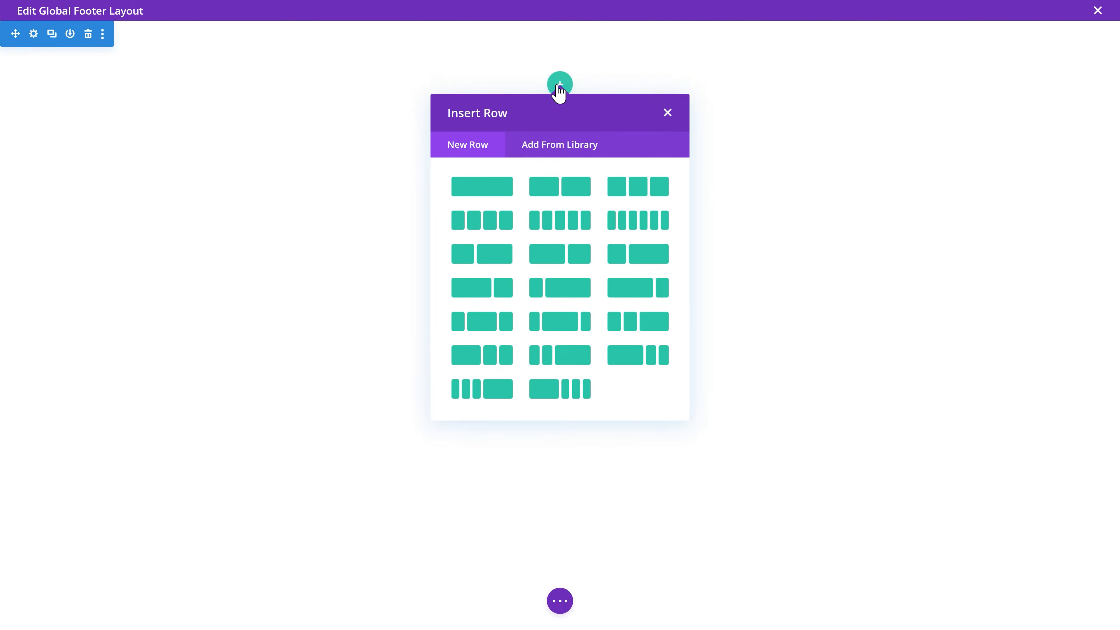
pyautogui.click(550, 227)
pyautogui.write('image')
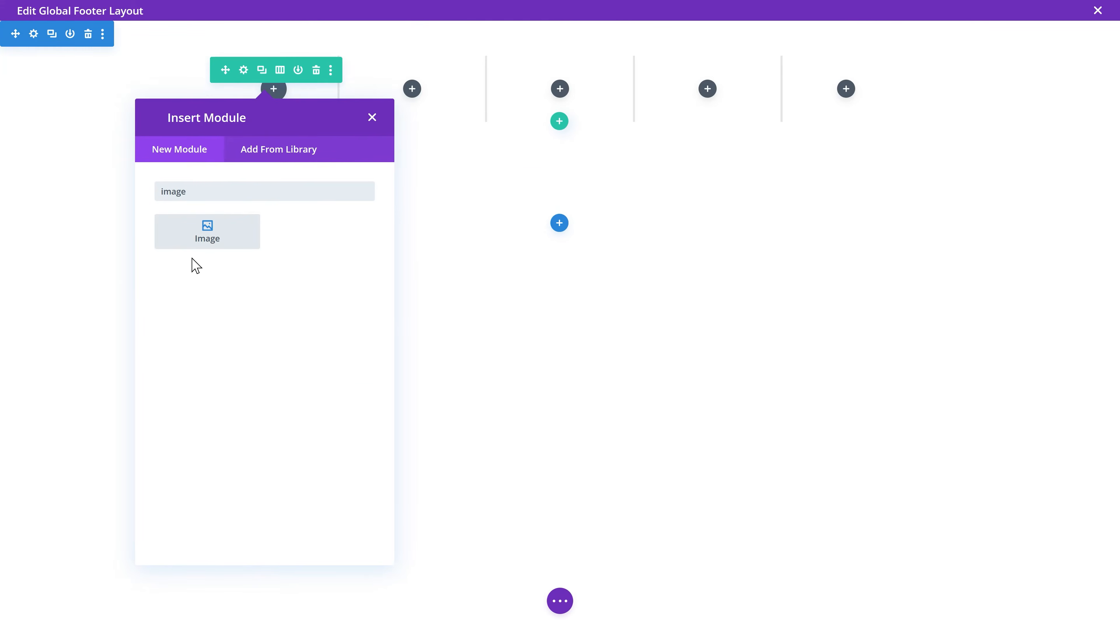
pyautogui.click(204, 240)
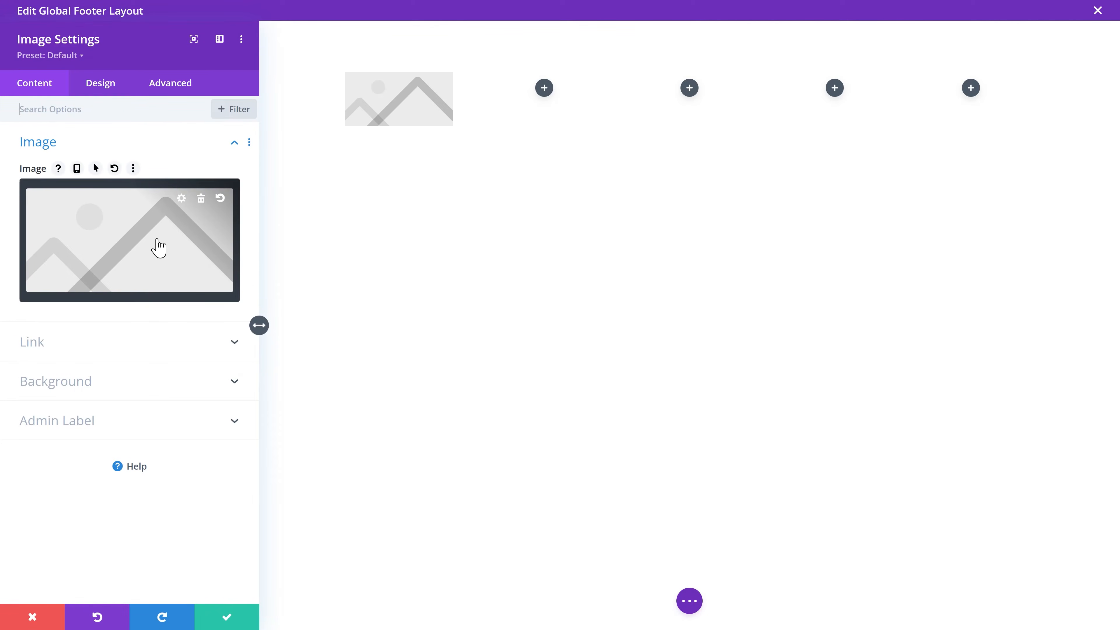
pyautogui.click(158, 247)
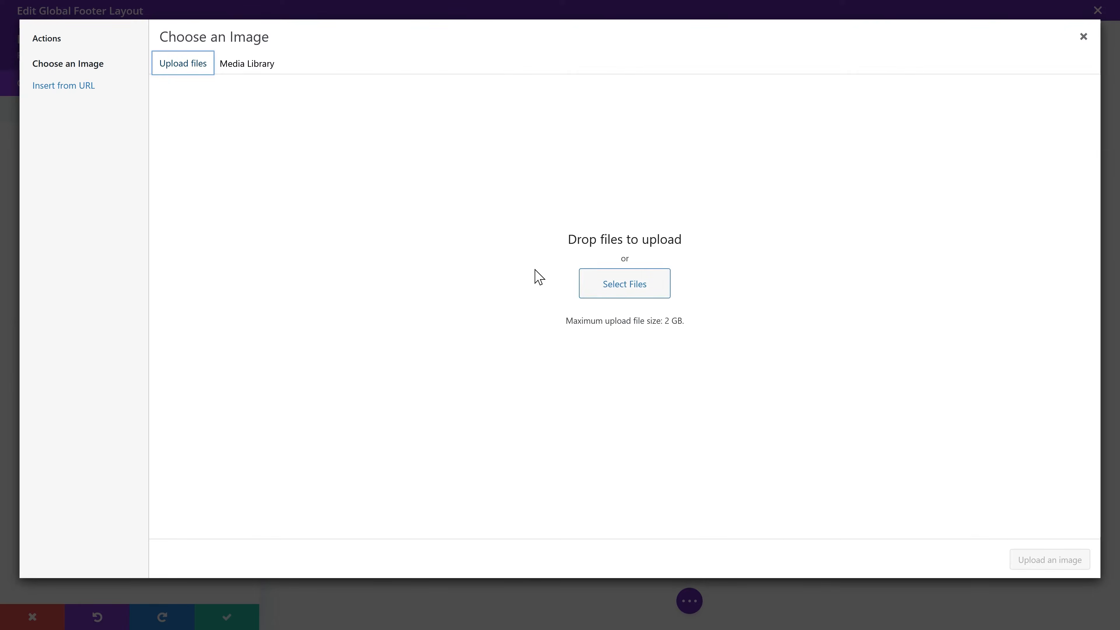
pyautogui.click(617, 292)
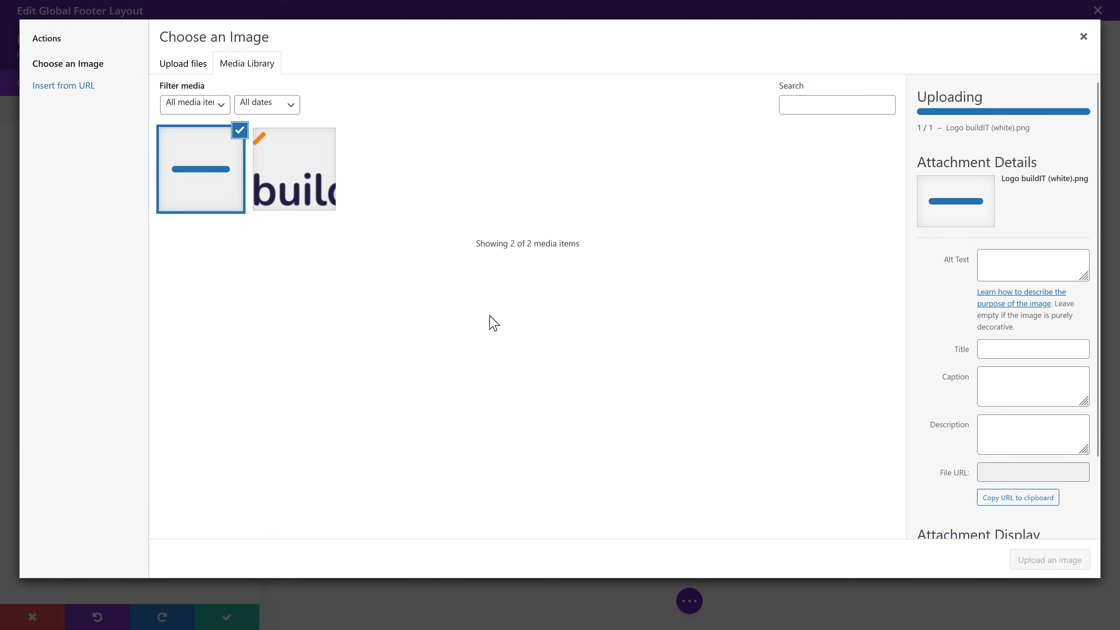
pyautogui.tripleClick(1014, 296)
pyautogui.hotkey('ctrl', 'x')
pyautogui.click(1024, 214)
pyautogui.hotkey('ctrl', 'v')
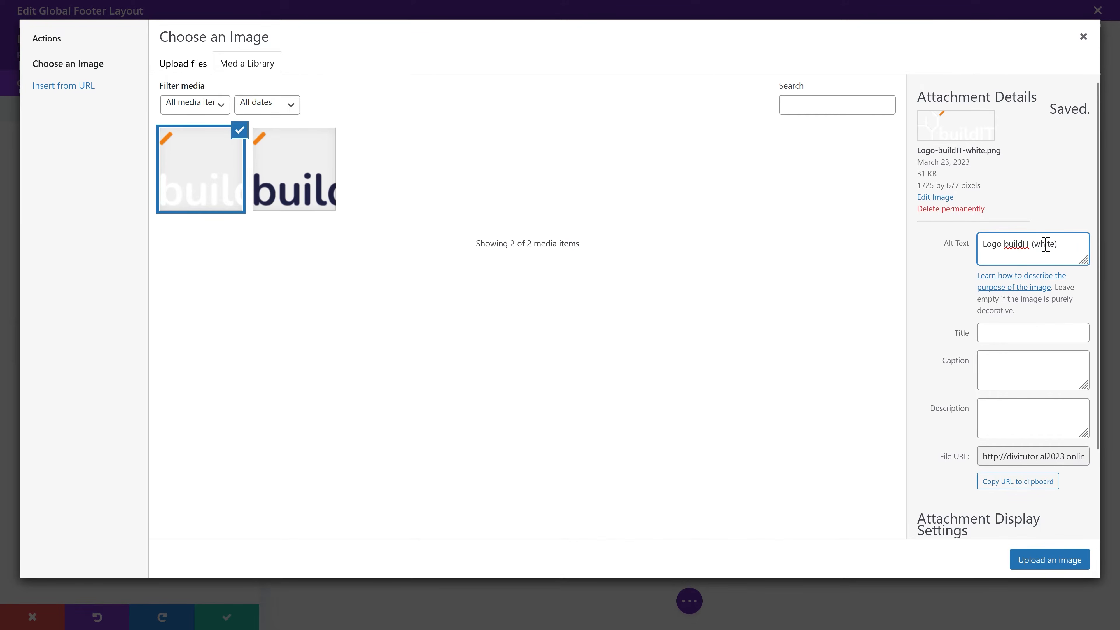
pyautogui.click(1049, 559)
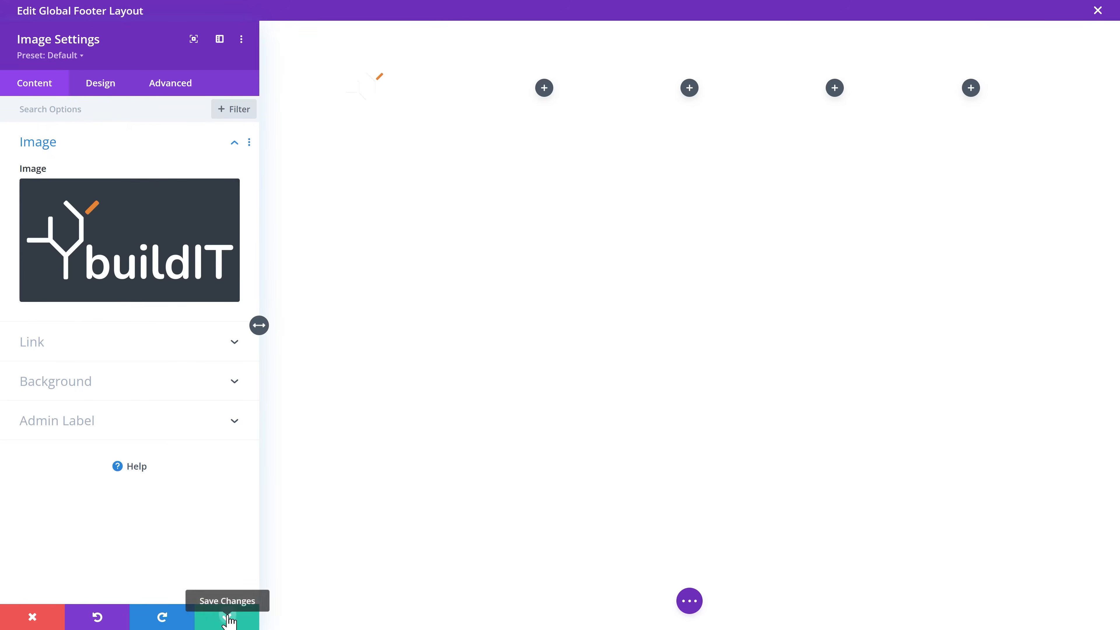
pyautogui.click(229, 620)
# Step: Set the footer section background to the dark navy global colour
pyautogui.click(33, 34)
pyautogui.click(83, 190)
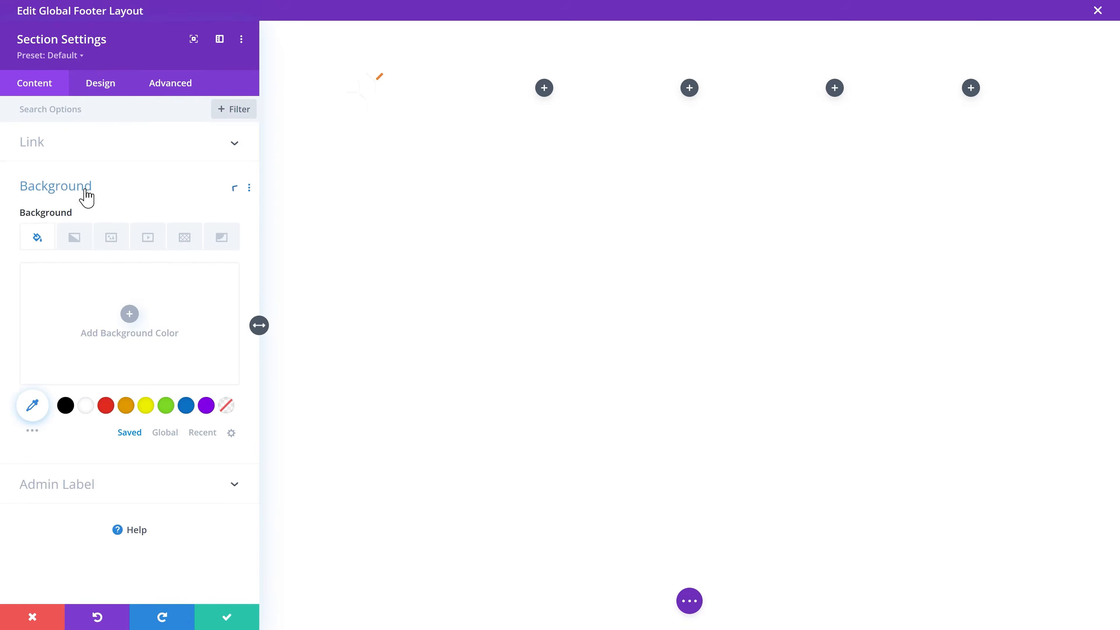
pyautogui.click(164, 435)
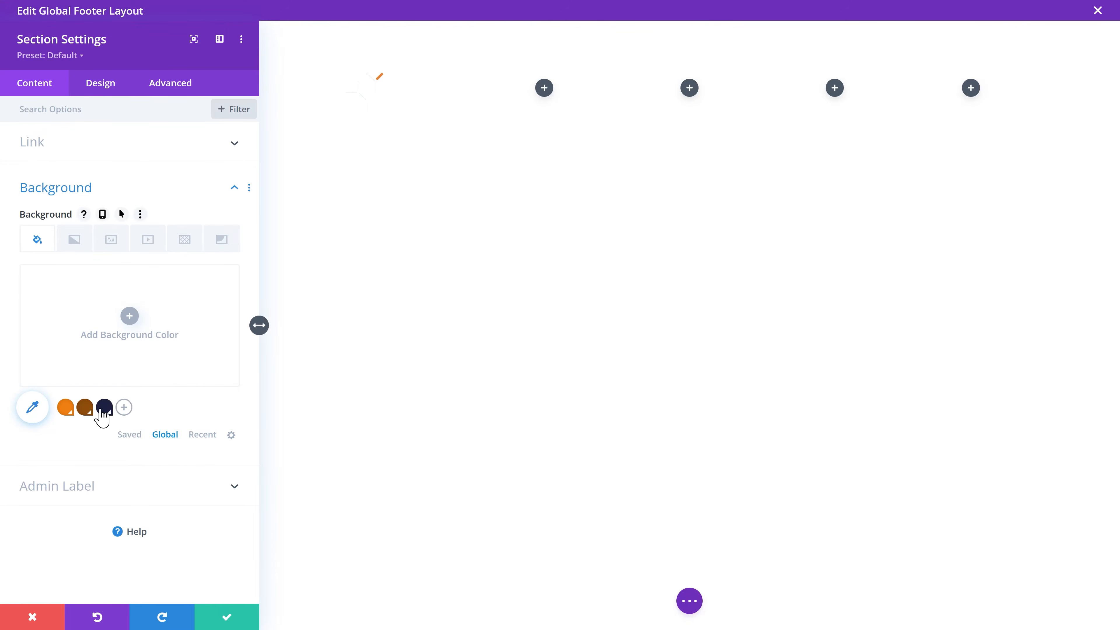
pyautogui.click(104, 407)
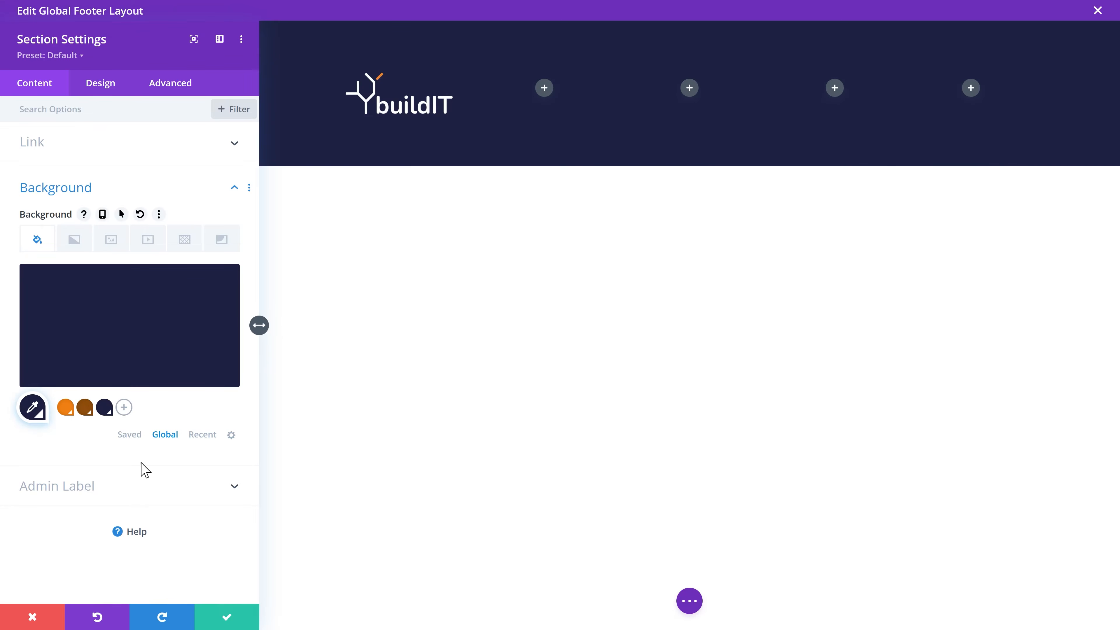
pyautogui.click(229, 618)
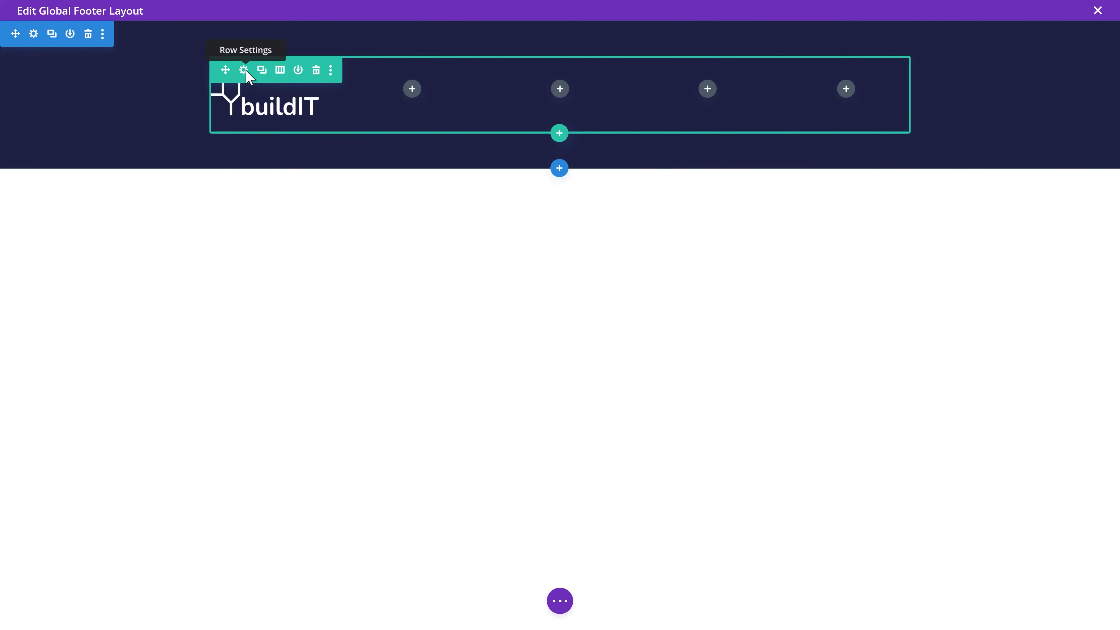
# Step: Set the five-column logo row's Max Width to 1280px
pyautogui.click(244, 70)
pyautogui.click(111, 92)
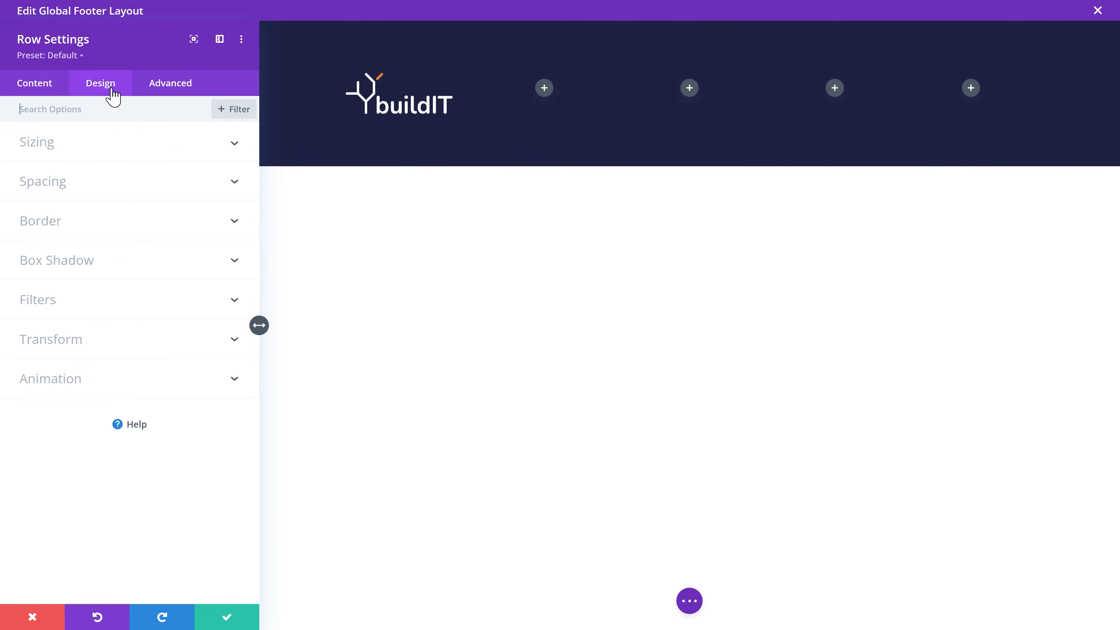
pyautogui.click(52, 148)
pyautogui.click(214, 344)
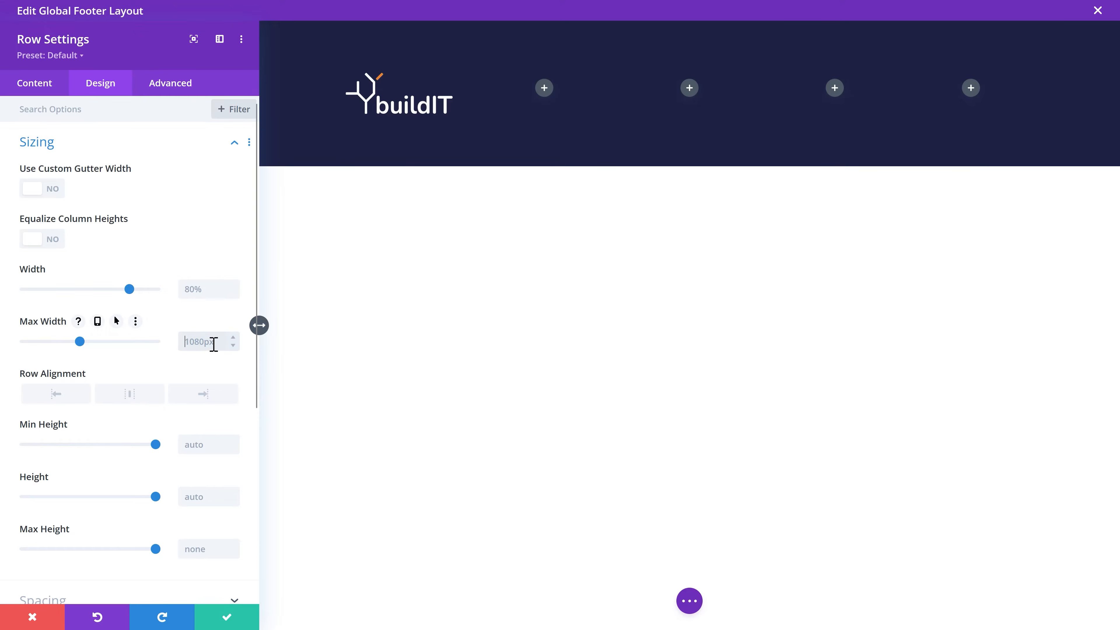
pyautogui.write('1280px')
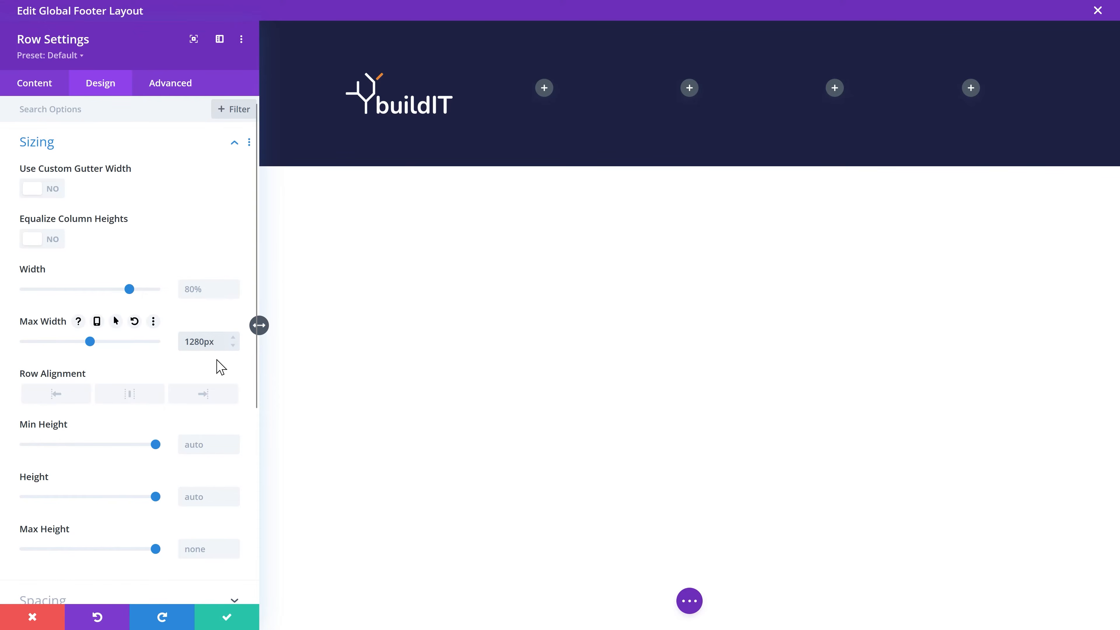
pyautogui.click(226, 617)
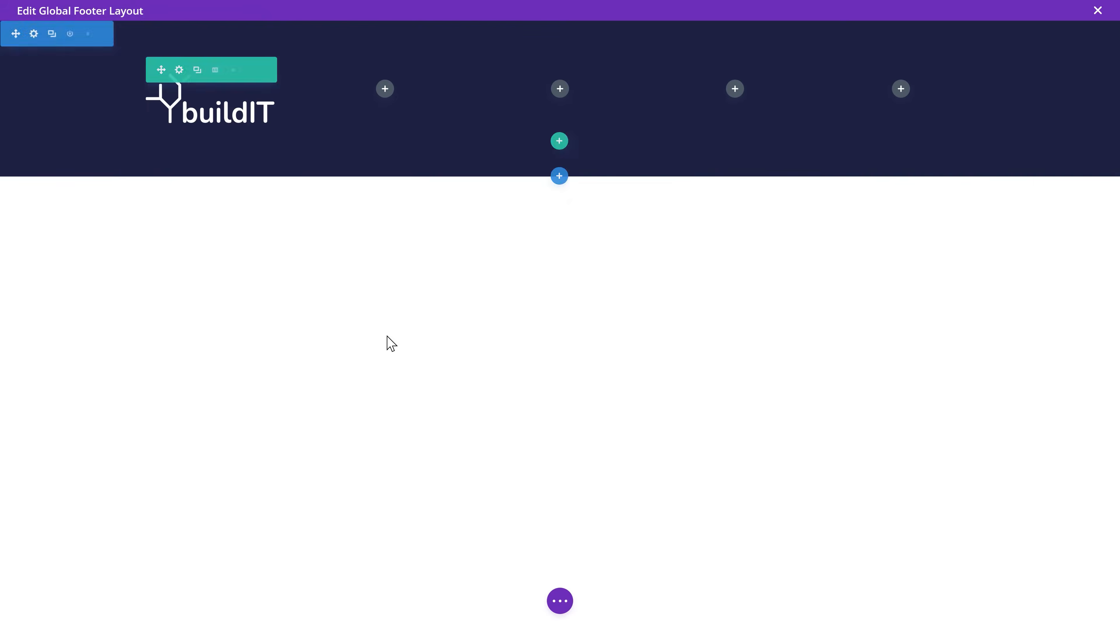
pyautogui.click(559, 142)
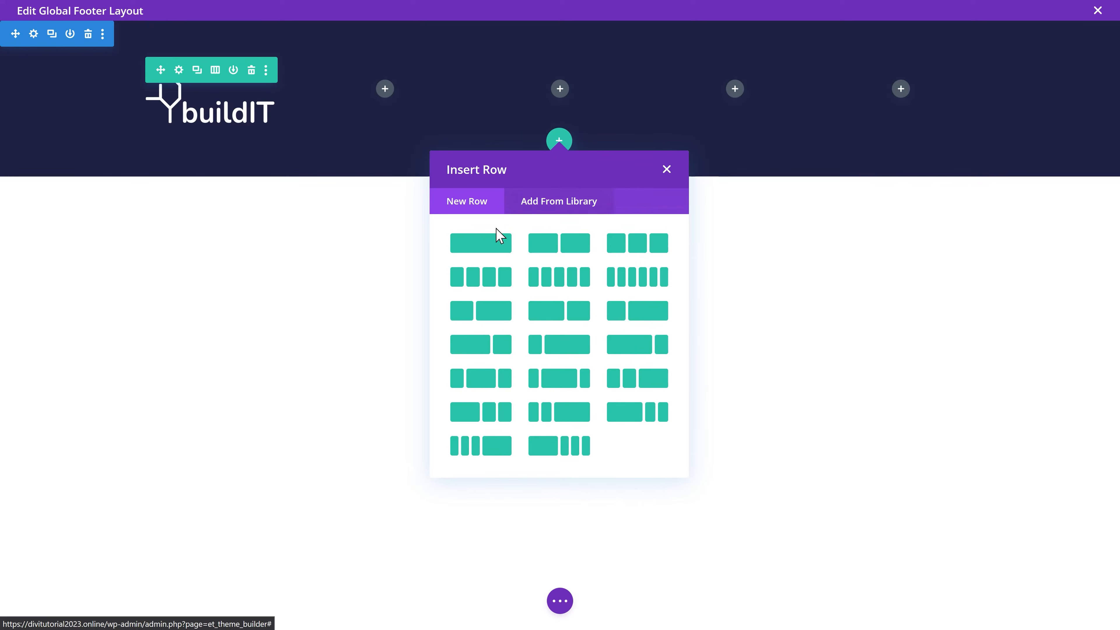
# Step: Add a one-column row with a Divider whose line colour is white at 10% opacity
pyautogui.click(485, 247)
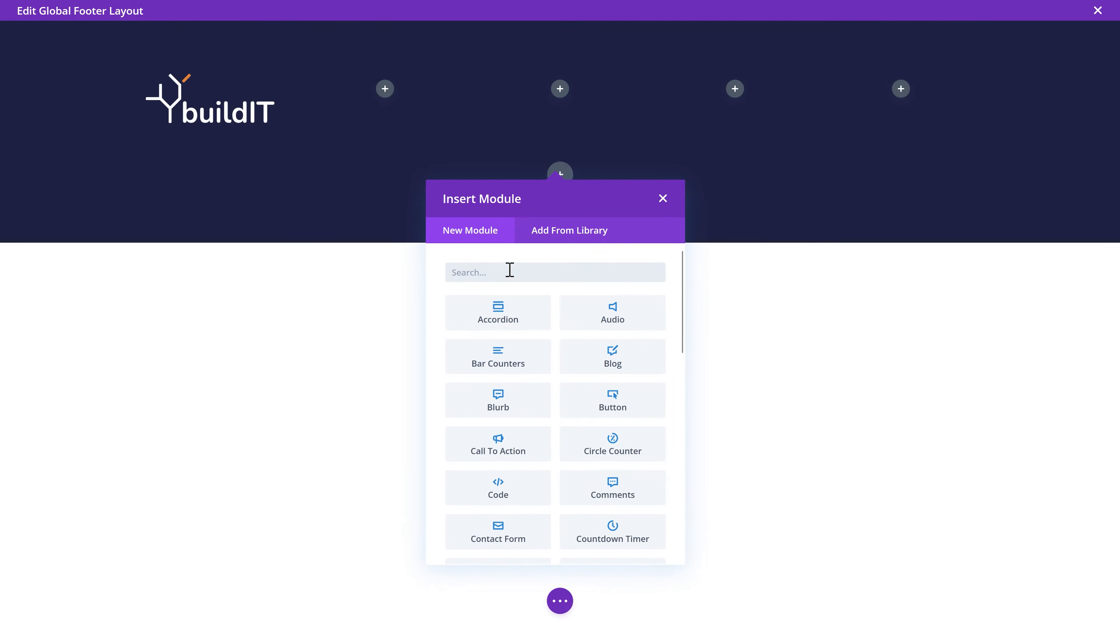
pyautogui.write('divider')
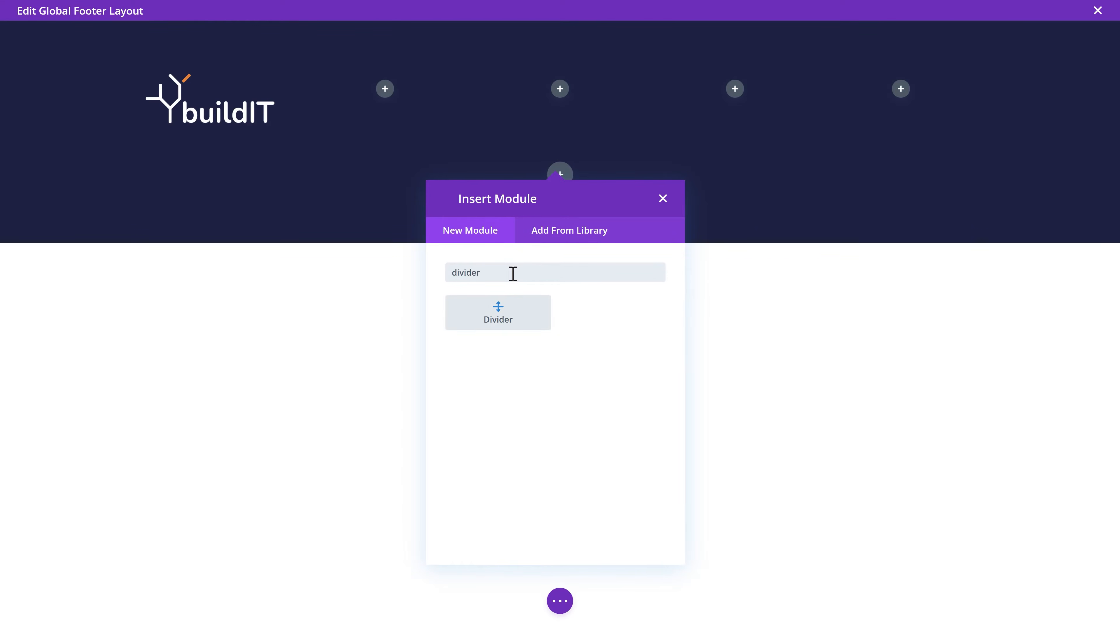
pyautogui.click(500, 319)
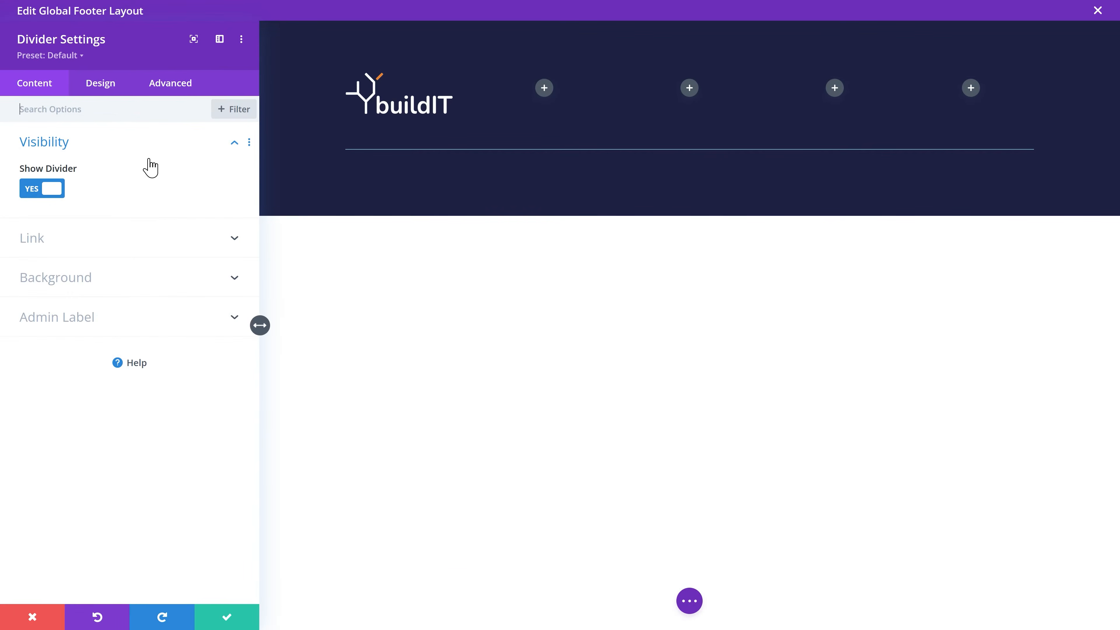
pyautogui.click(100, 91)
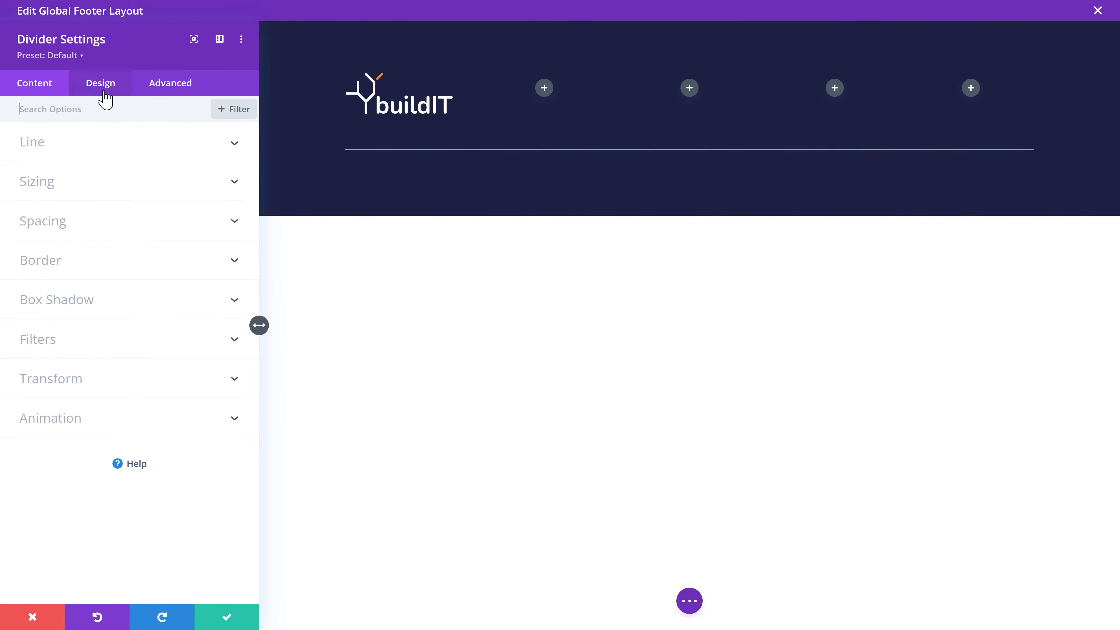
pyautogui.click(53, 150)
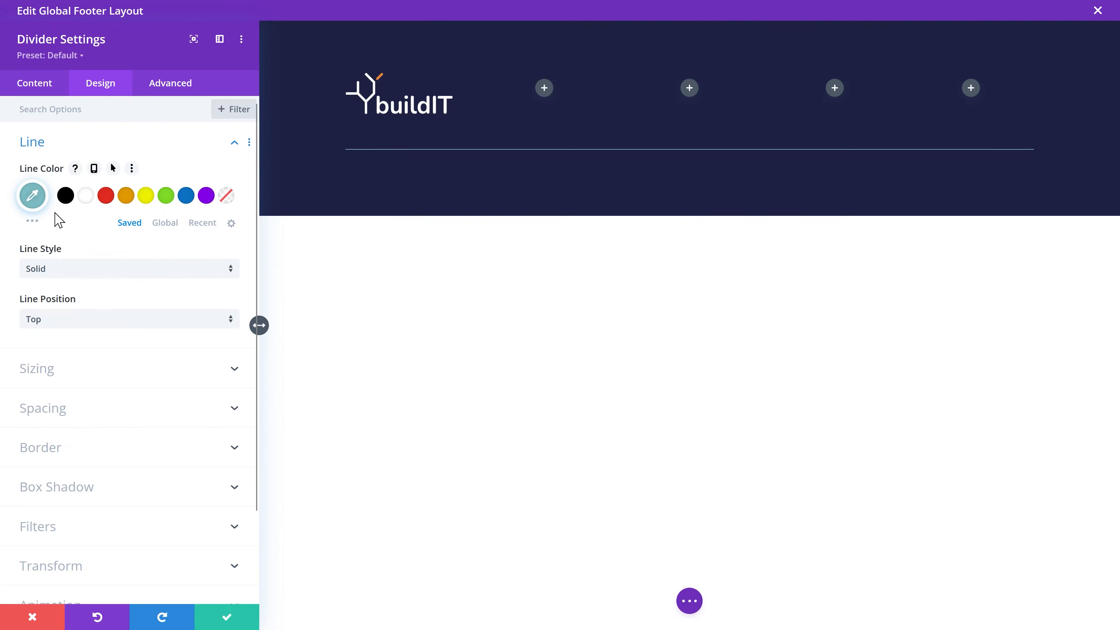
pyautogui.click(32, 195)
pyautogui.hotkey('ctrl', 'v')
pyautogui.click(87, 199)
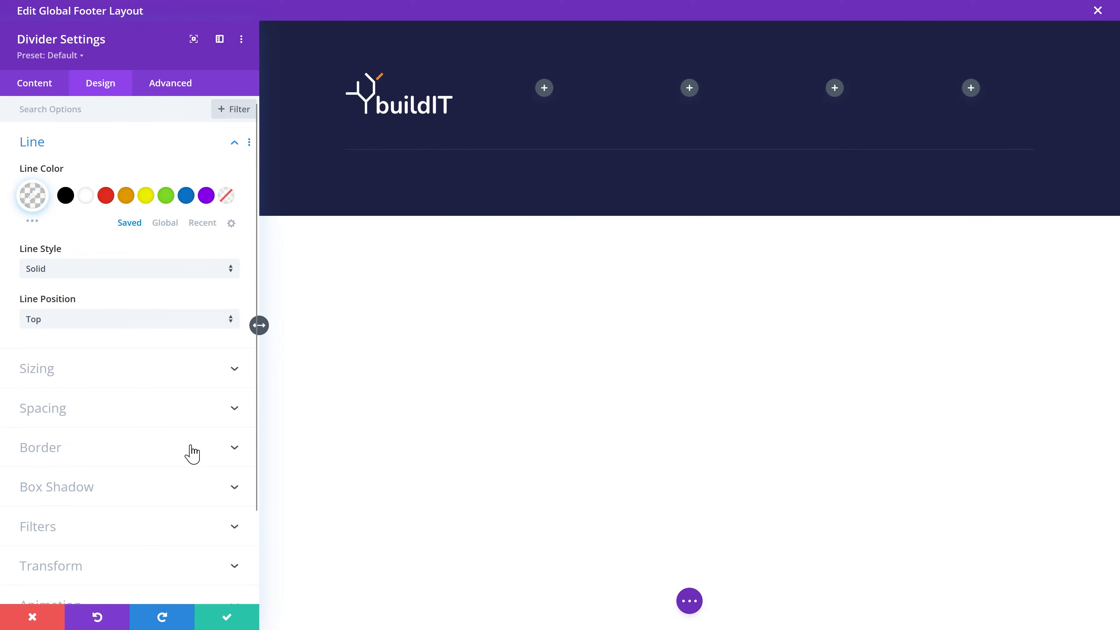
pyautogui.click(227, 617)
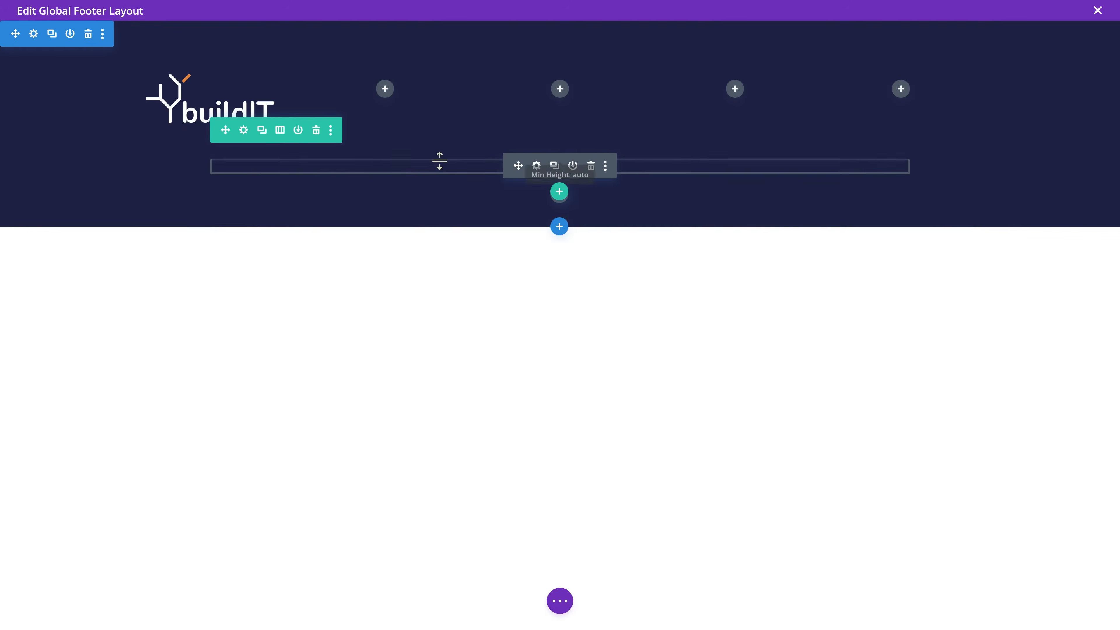
# Step: Give the divider row a 1280px max width and update the Row Default Preset with it
pyautogui.click(244, 131)
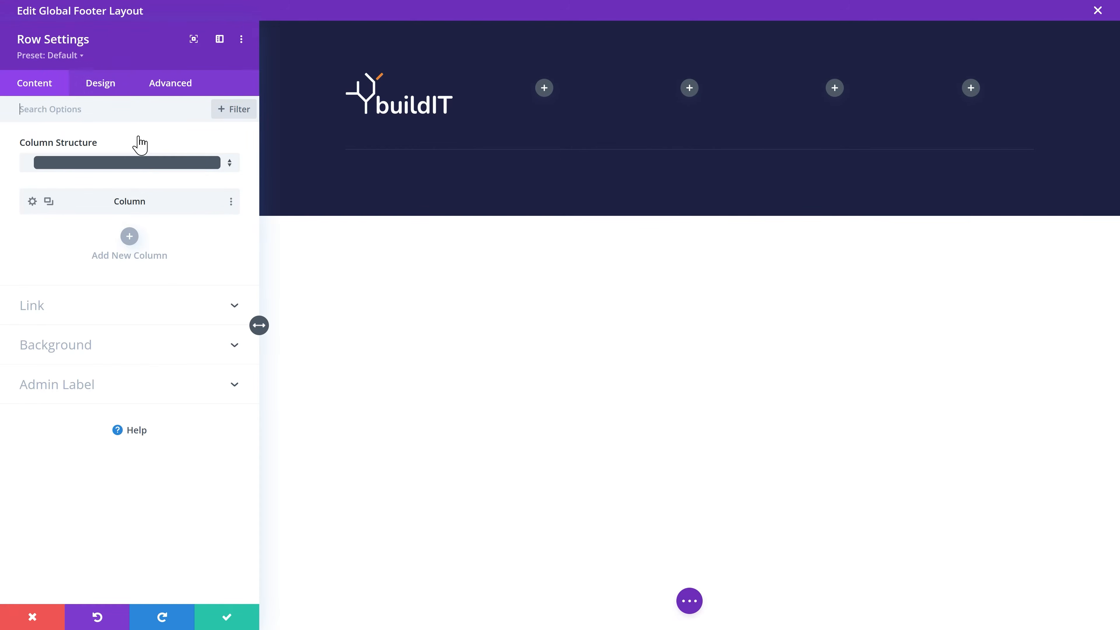
pyautogui.click(100, 88)
pyautogui.click(53, 146)
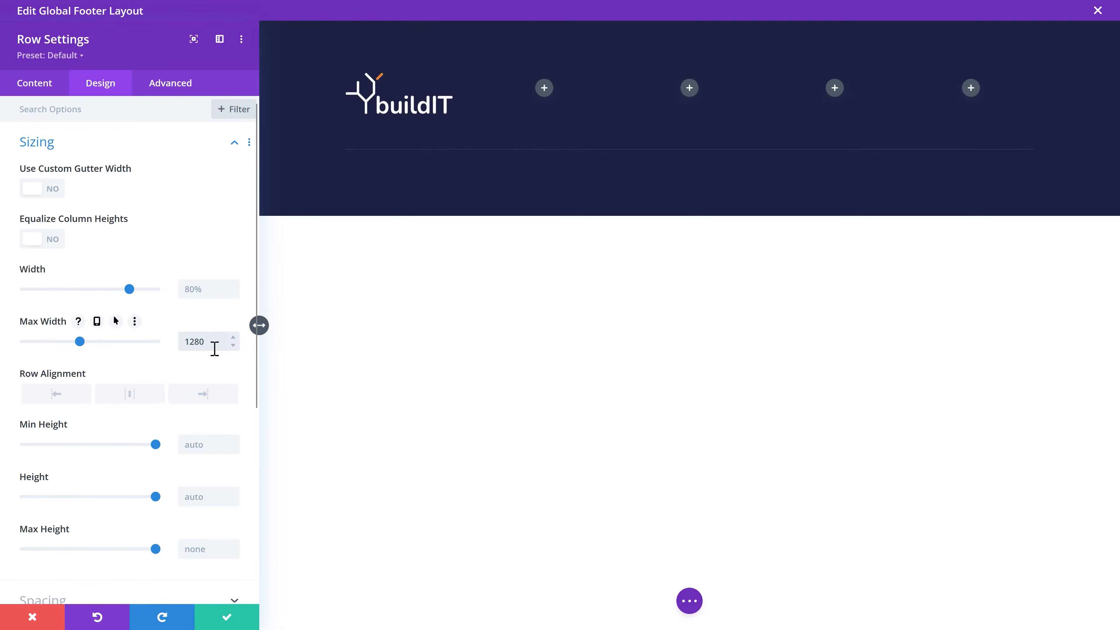
pyautogui.write('px')
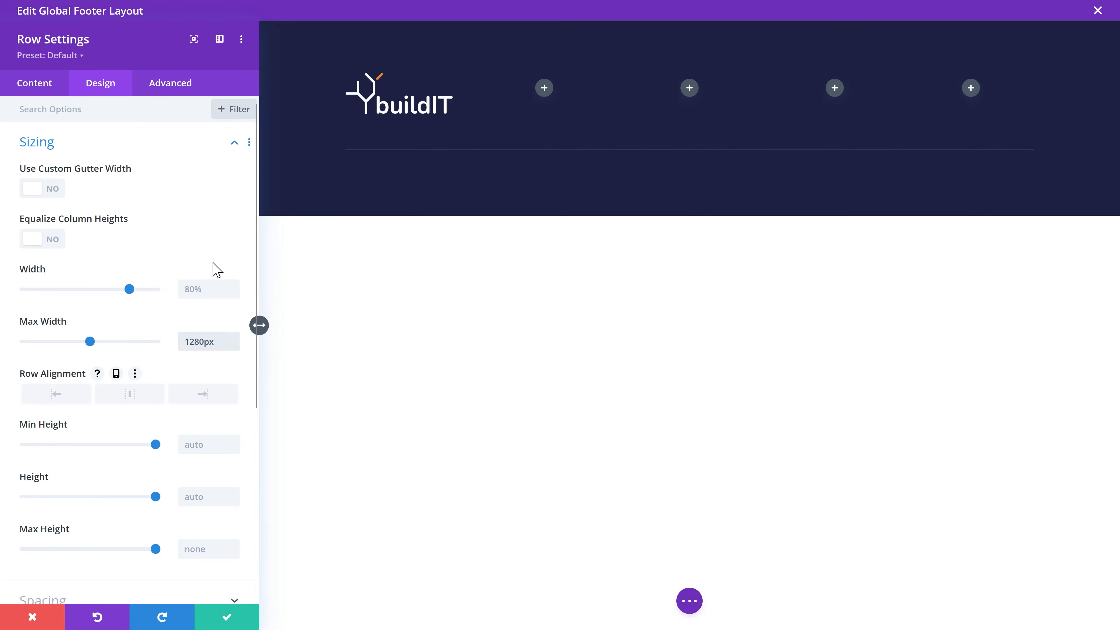
pyautogui.click(81, 56)
pyautogui.moveTo(68, 88)
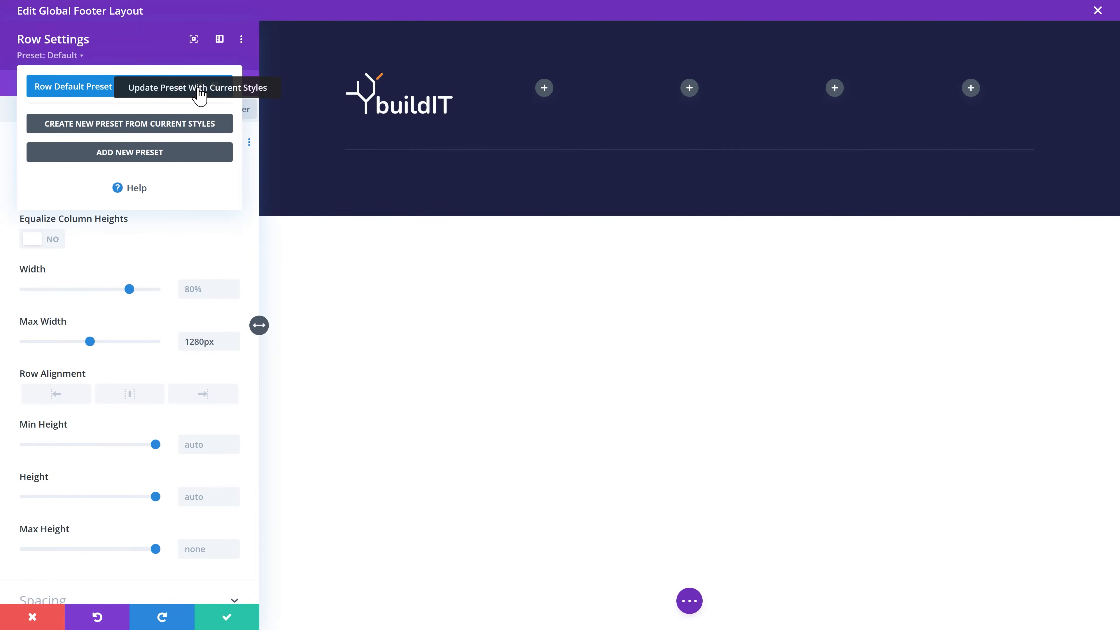
pyautogui.click(200, 93)
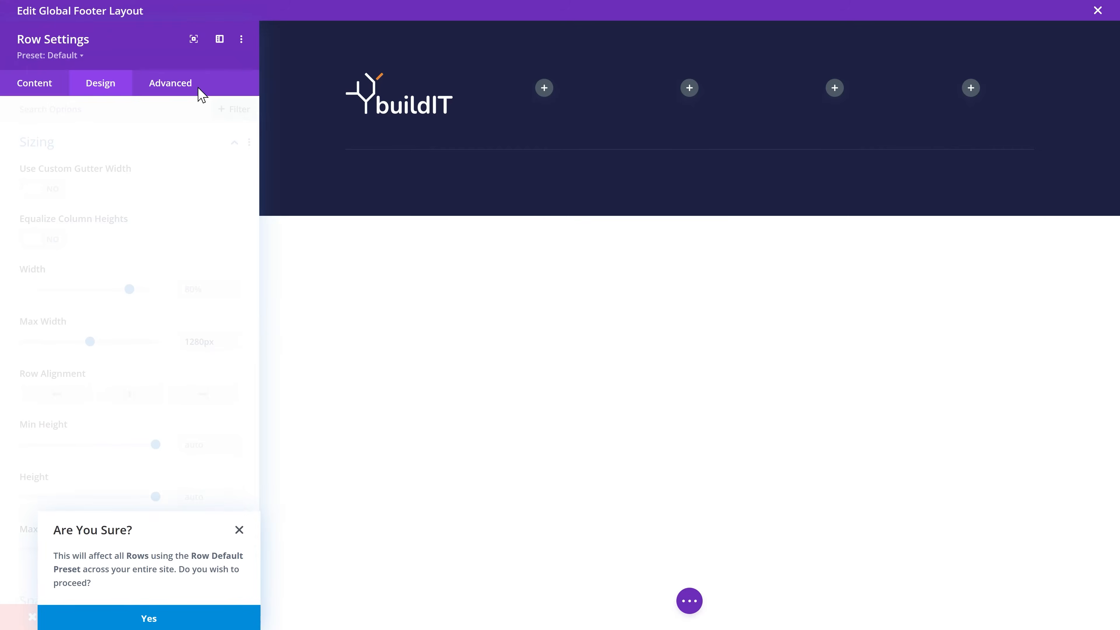
pyautogui.click(159, 617)
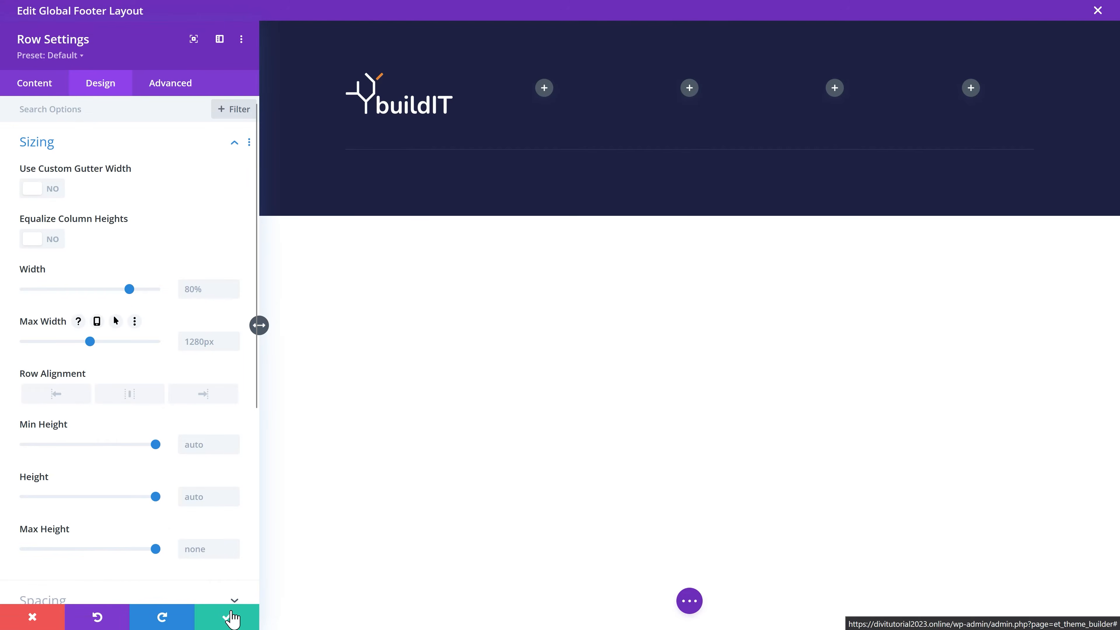
pyautogui.click(228, 617)
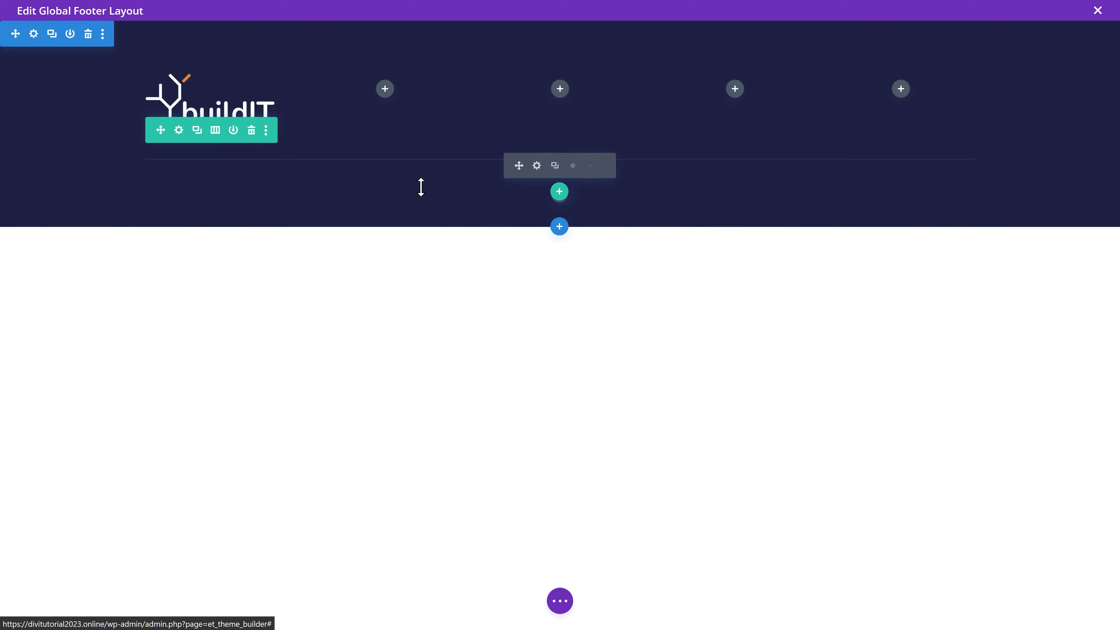
# Step: Add a five-column row with a text module reading 'Contact buildIT' in the first column
pyautogui.click(558, 191)
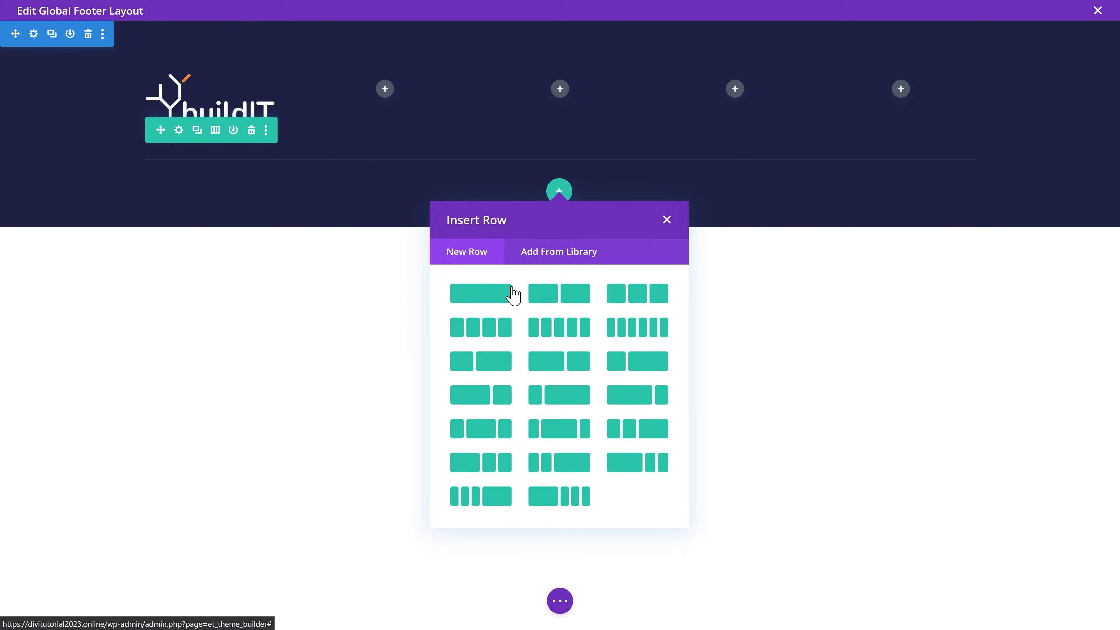
pyautogui.click(555, 329)
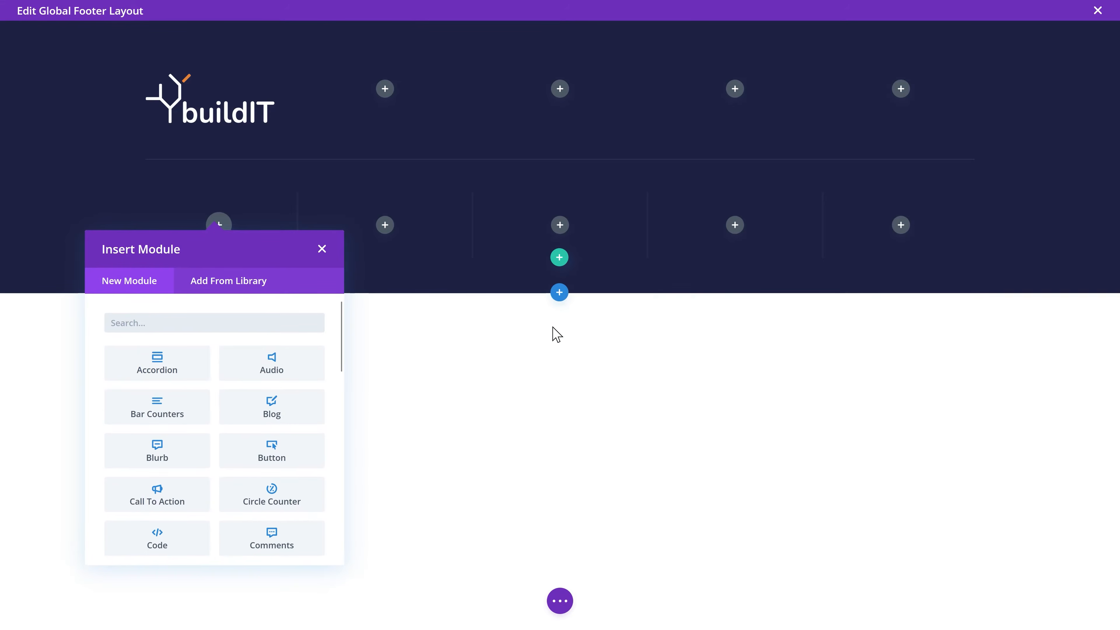
pyautogui.click(174, 324)
pyautogui.write('text')
pyautogui.click(167, 374)
pyautogui.click(210, 325)
pyautogui.hotkey('ctrl', 'a')
pyautogui.write('Contac')
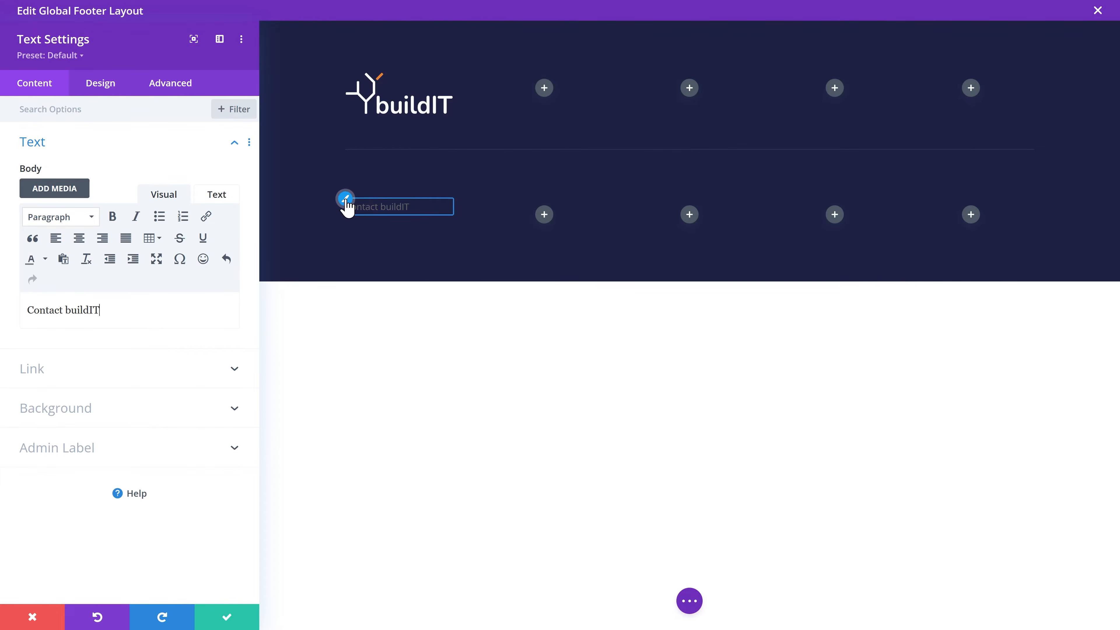
# Step: Make the heading text white Rubik at 16px
pyautogui.click(346, 204)
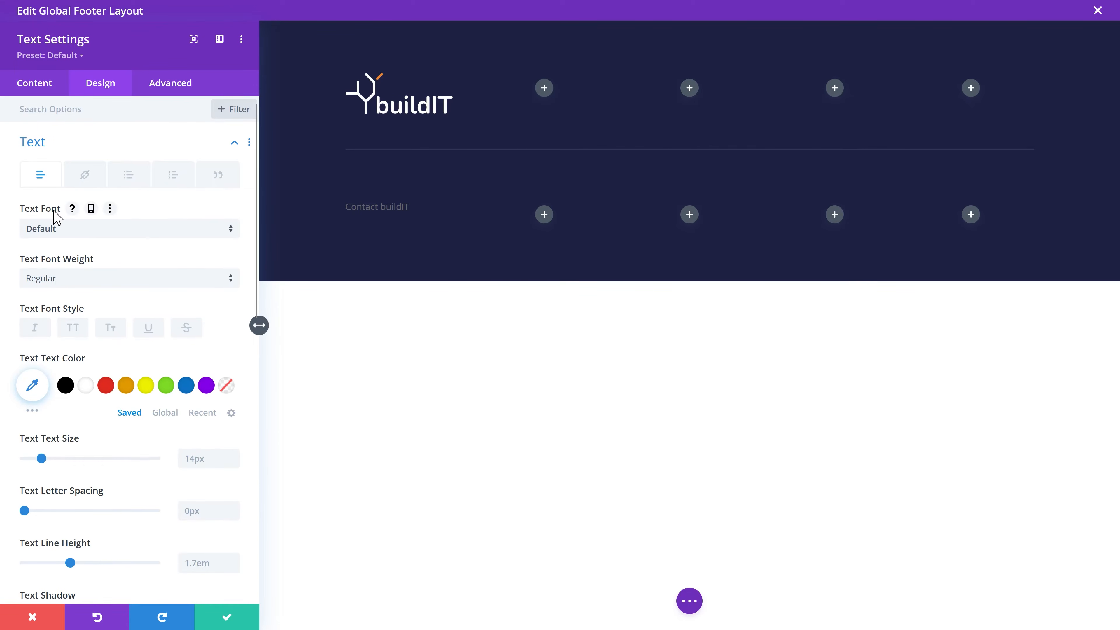
pyautogui.click(228, 234)
pyautogui.write('rubik')
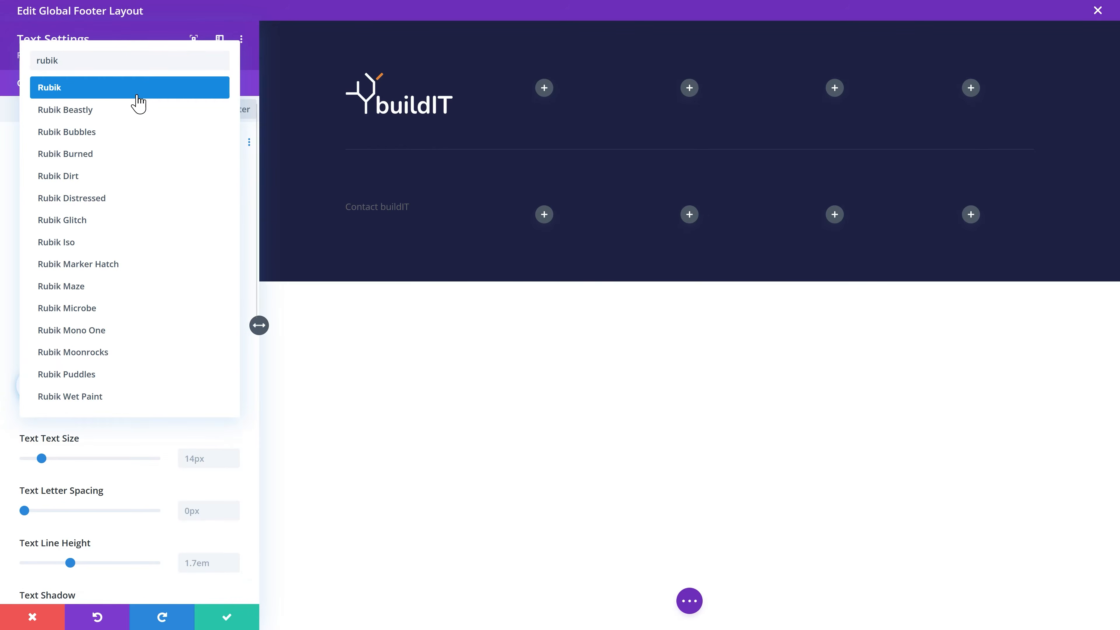
pyautogui.click(67, 91)
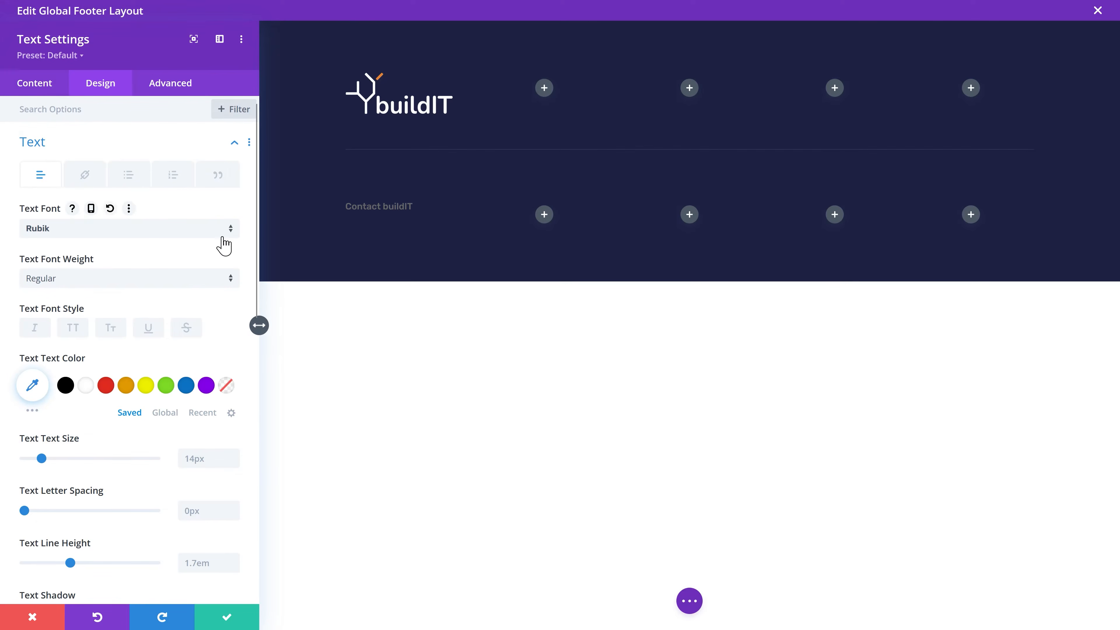
pyautogui.click(90, 387)
pyautogui.click(230, 456)
pyautogui.click(232, 456)
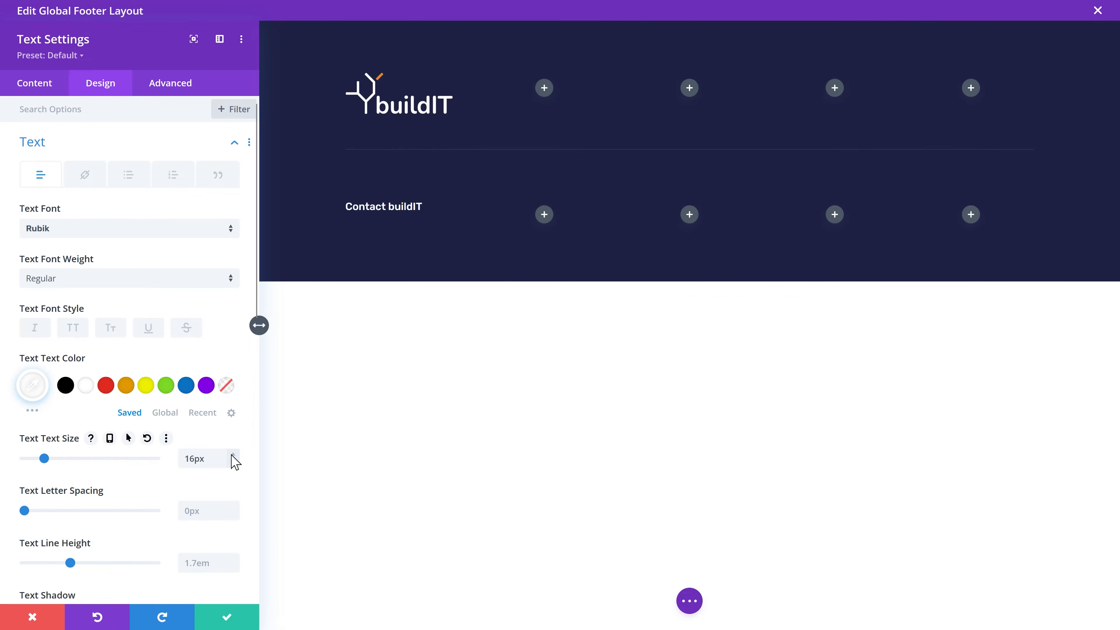
pyautogui.click(227, 616)
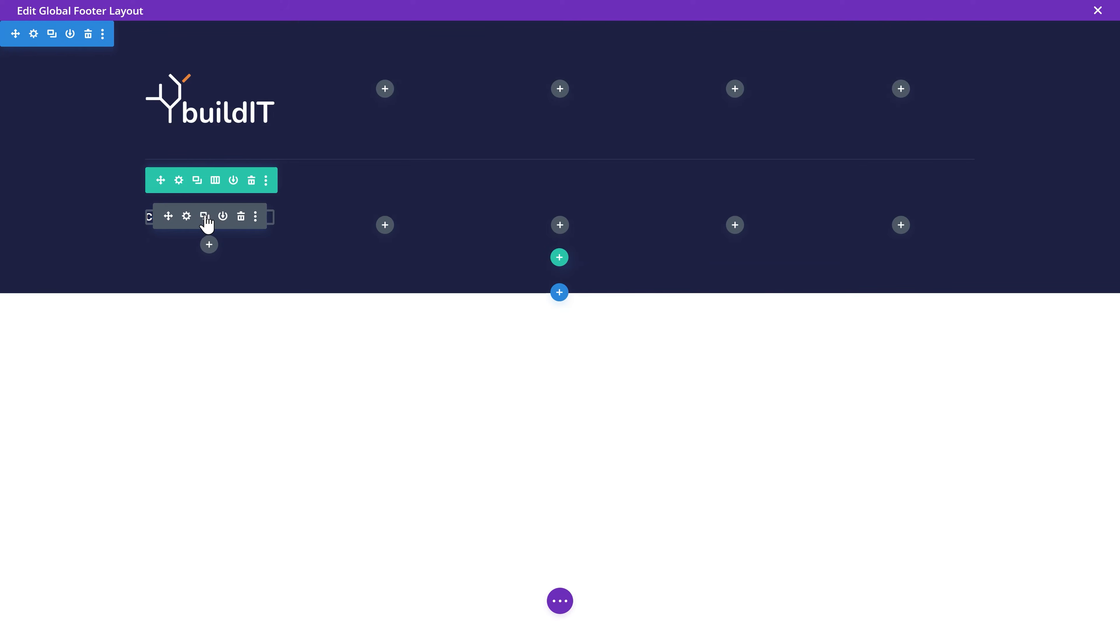
# Step: Copy the Contact buildIT heading to column two, then rebuild the row as five heading columns
pyautogui.click(205, 218)
pyautogui.moveTo(168, 216); pyautogui.dragTo(383, 225)
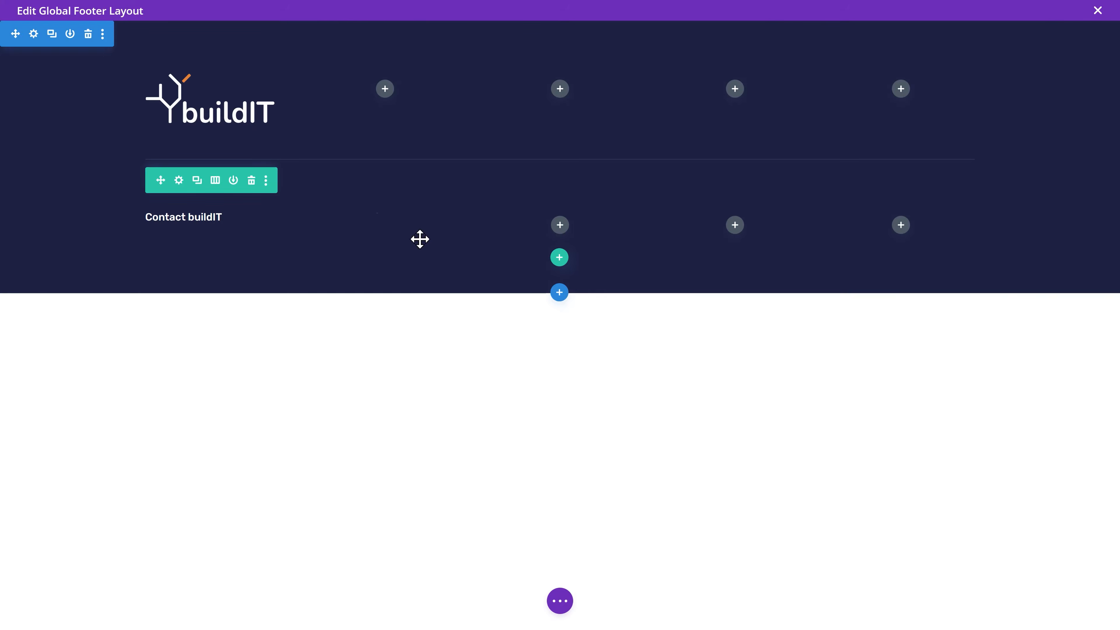
pyautogui.moveTo(190, 228)
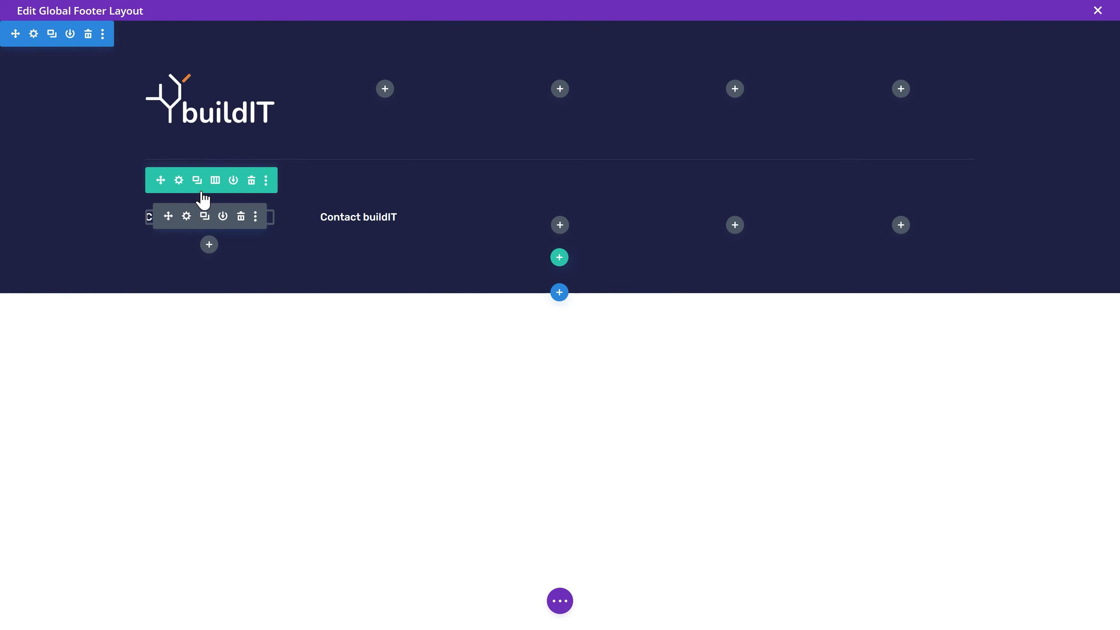
pyautogui.click(178, 180)
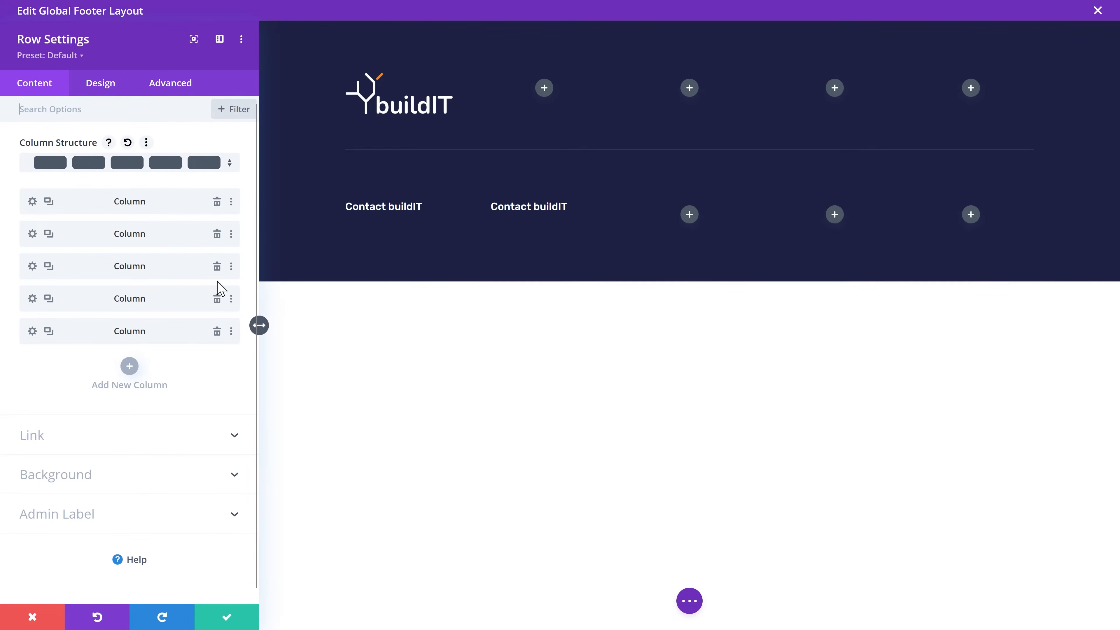
pyautogui.click(217, 270)
pyautogui.click(217, 270)
pyautogui.click(217, 270)
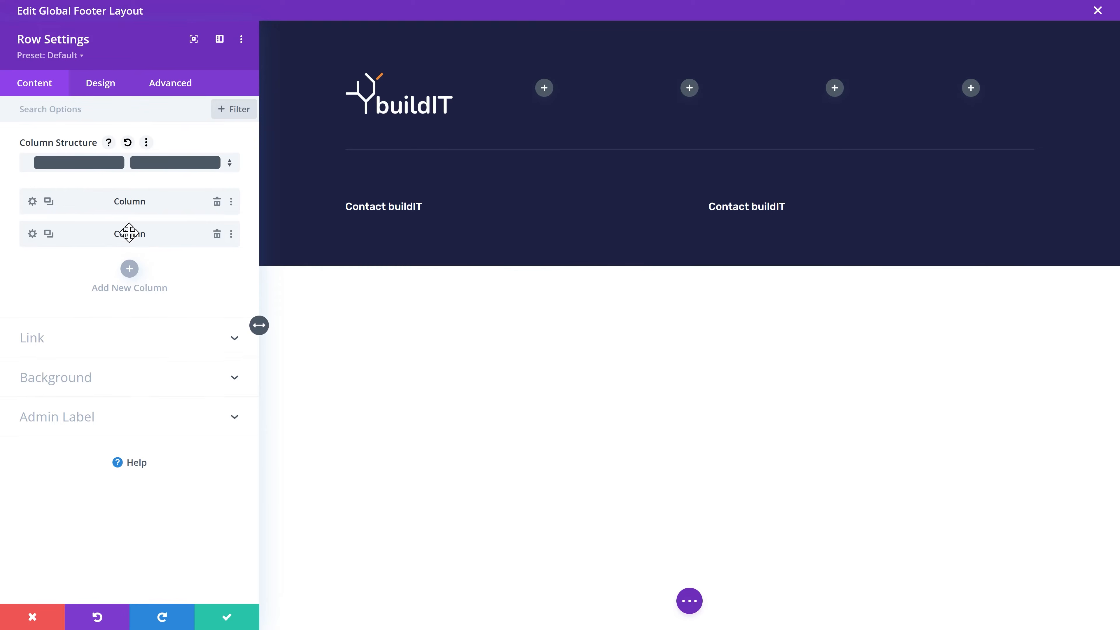
pyautogui.click(49, 234)
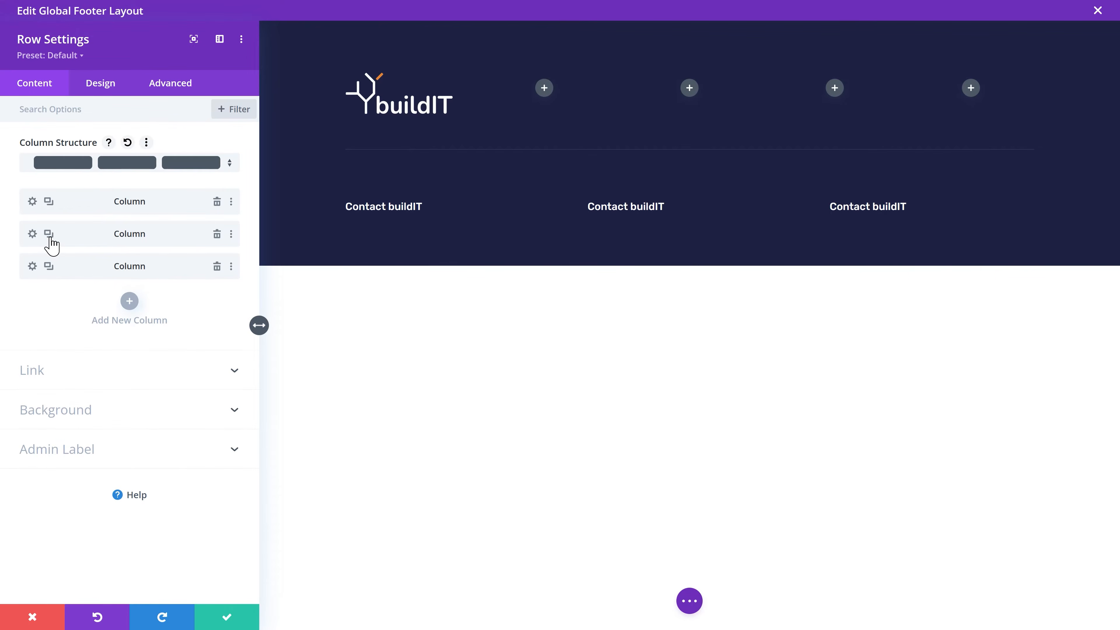
pyautogui.click(49, 237)
pyautogui.click(49, 237)
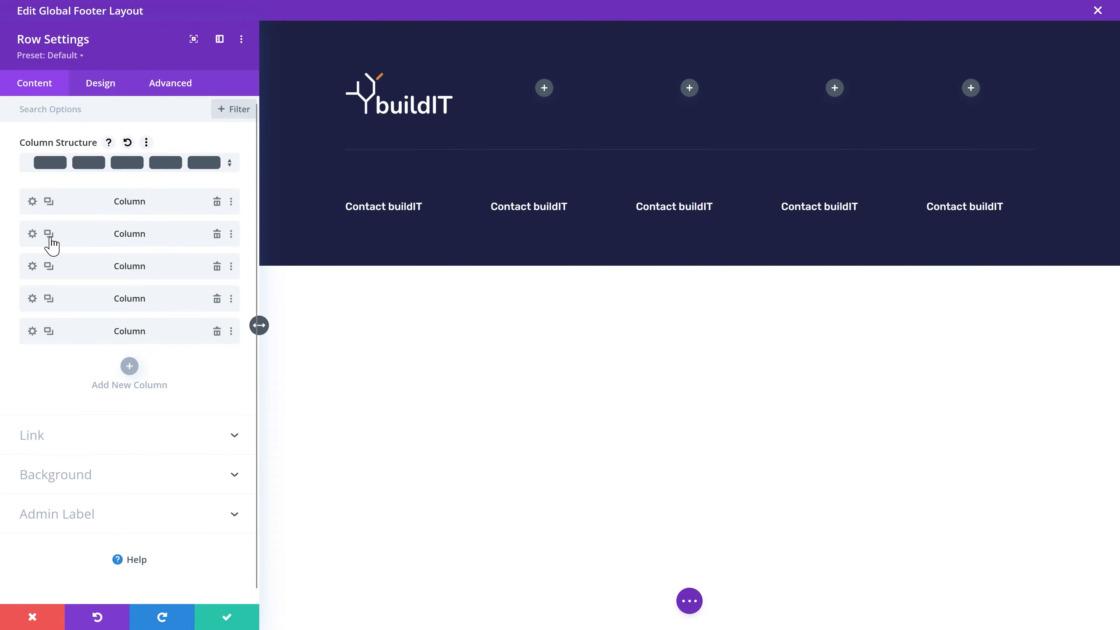
pyautogui.click(238, 622)
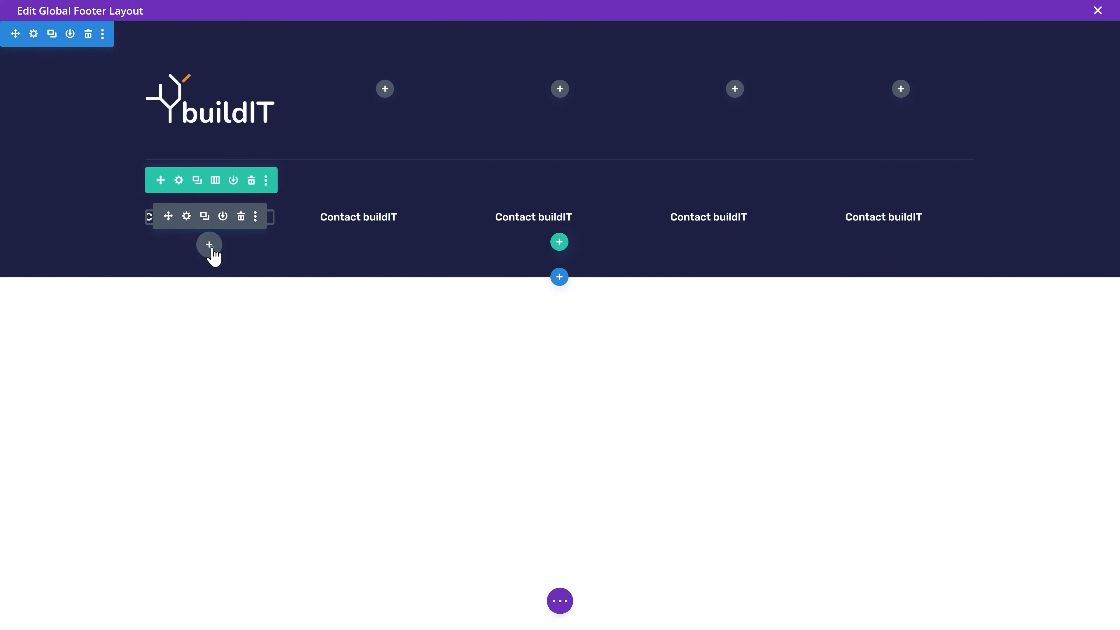
# Step: Insert a Blurb module under the first Contact buildIT heading and clear its title
pyautogui.click(210, 246)
pyautogui.write('blurb')
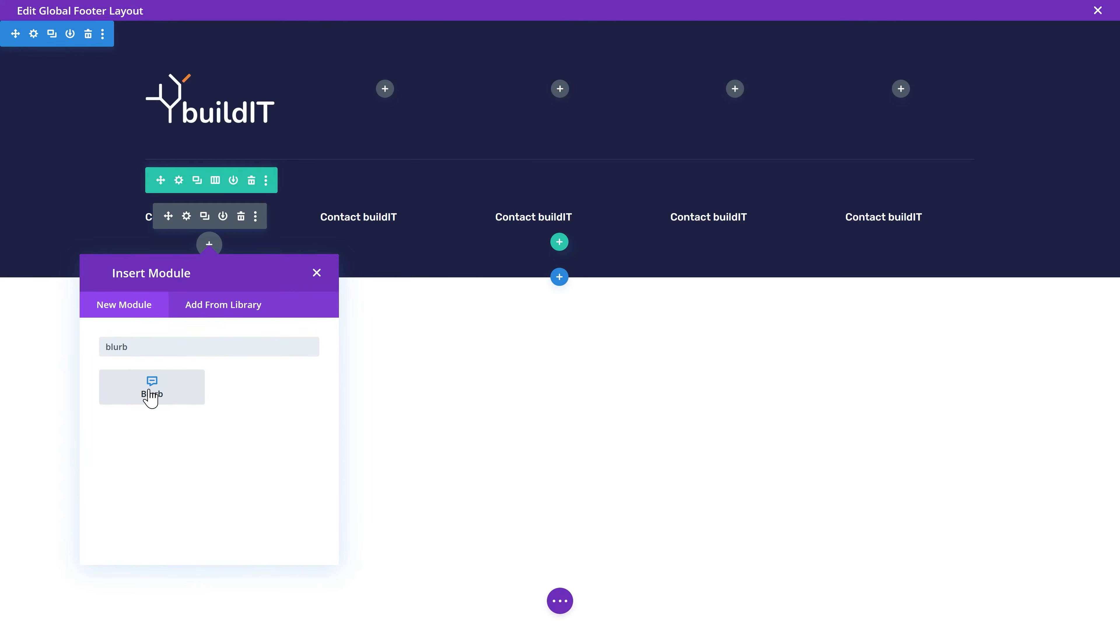
pyautogui.click(152, 397)
pyautogui.moveTo(111, 188); pyautogui.dragTo(32, 196)
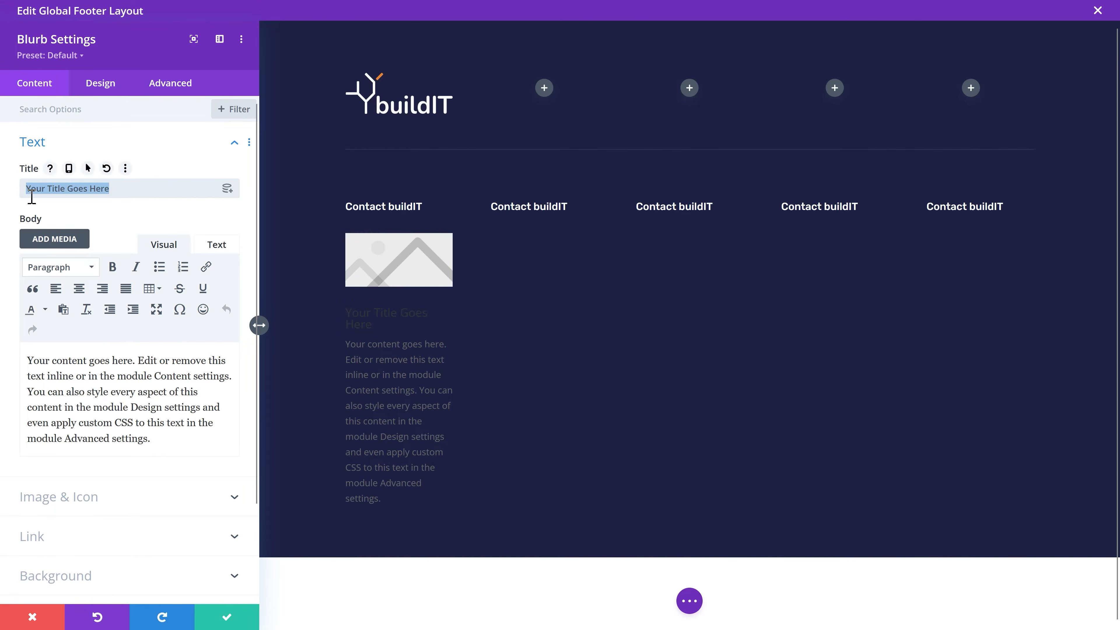
pyautogui.press('BackSpace')
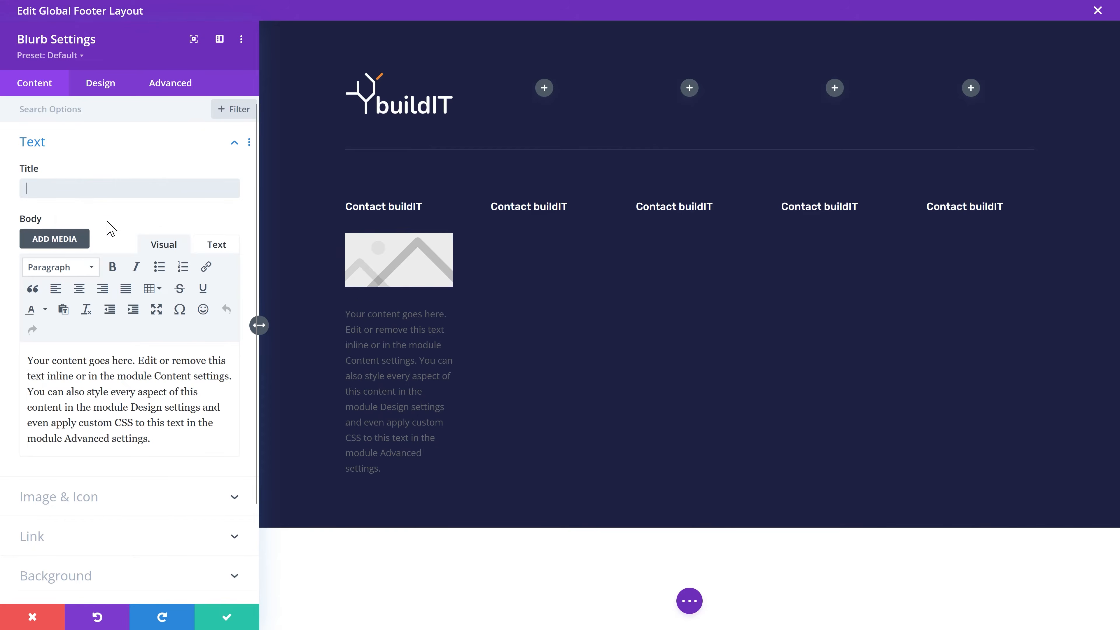
# Step: Paste the company address into the blurb body, with each address line on its own line
pyautogui.tripleClick(123, 375)
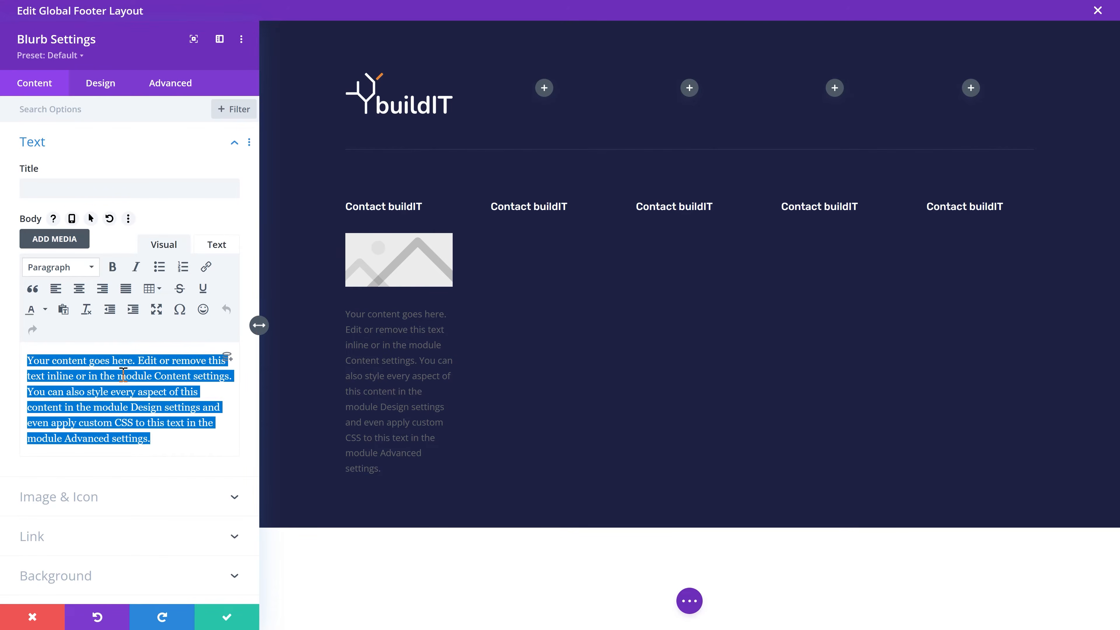
pyautogui.moveTo(163, 438); pyautogui.dragTo(27, 359)
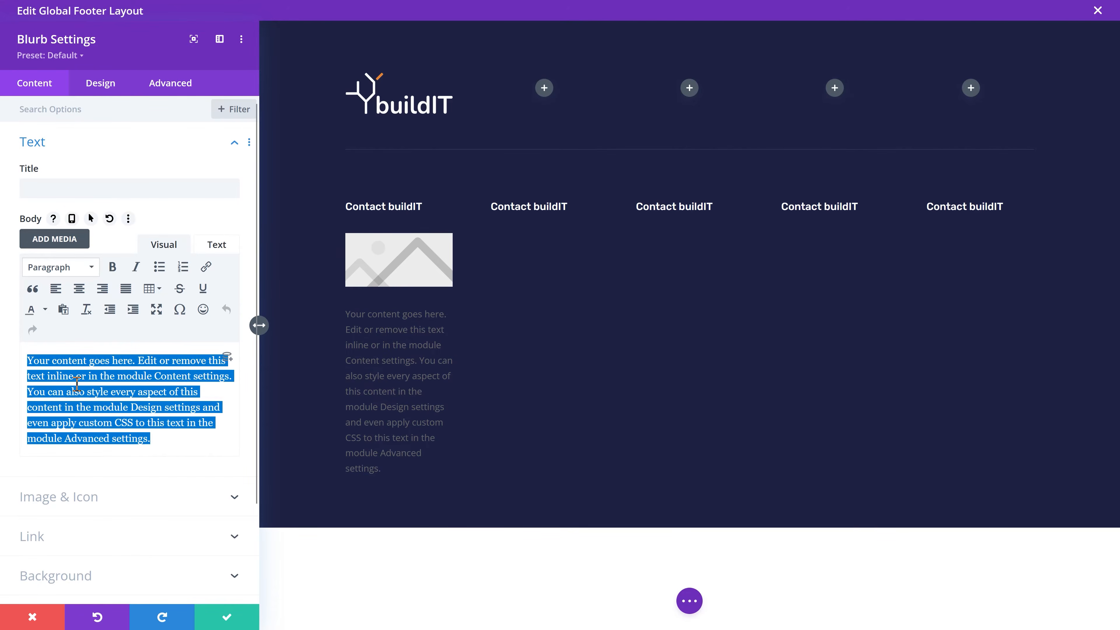
pyautogui.hotkey('ctrl', 'v')
pyautogui.click(156, 360)
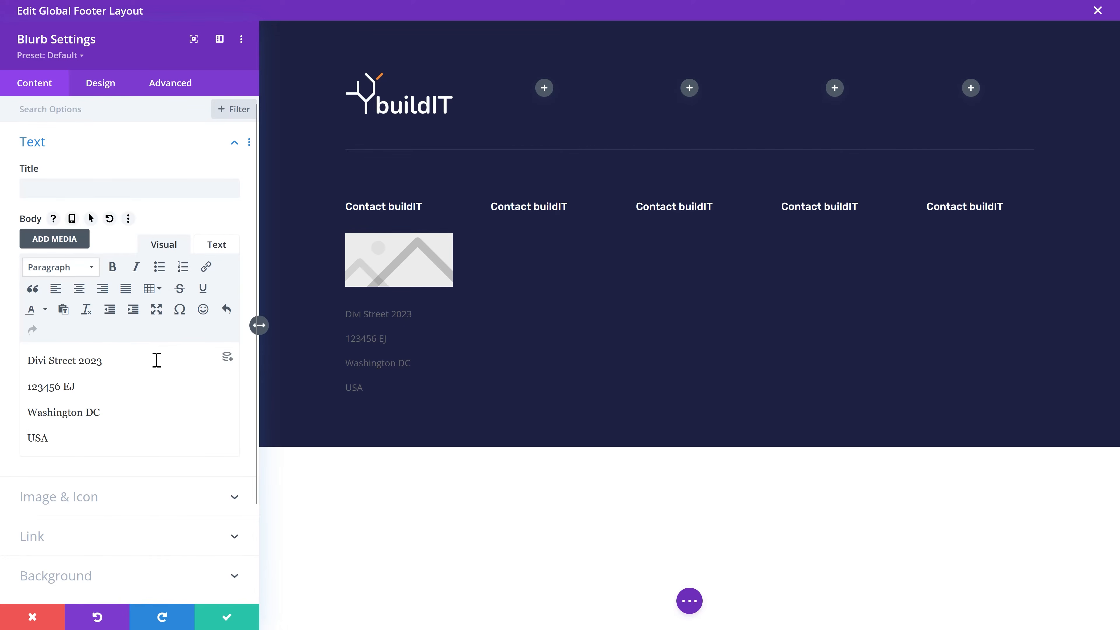
pyautogui.press('Delete')
pyautogui.hotkey('shift', 'Return')
pyautogui.press('End')
pyautogui.press('Delete')
pyautogui.hotkey('shift', 'Return')
pyautogui.press('End')
pyautogui.press('Delete')
pyautogui.hotkey('shift', 'Return')
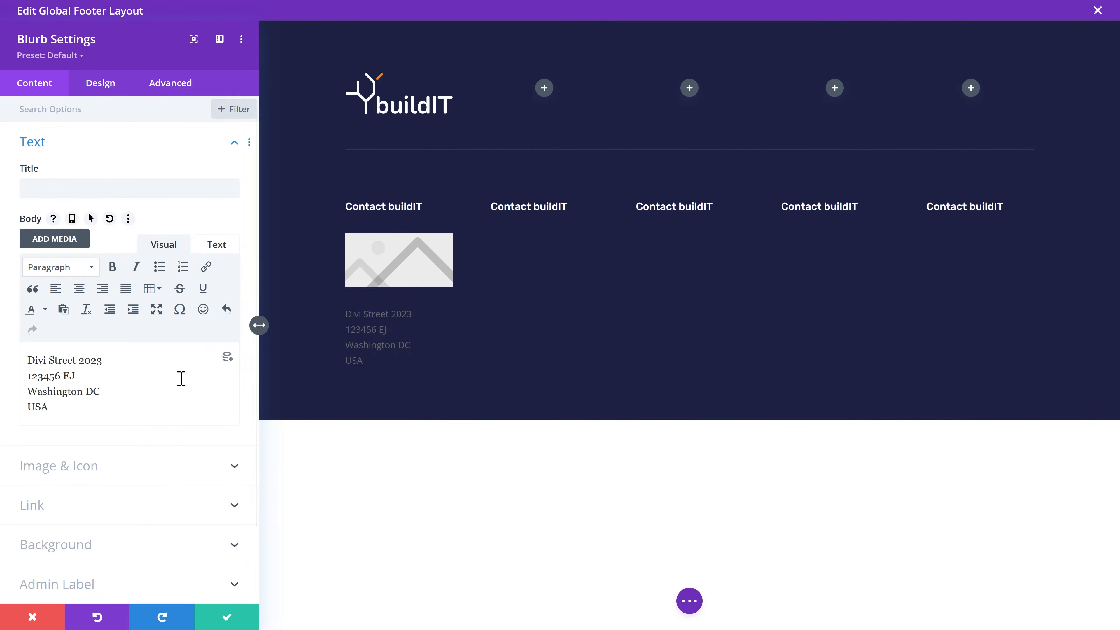
# Step: Style the address text as Roboto, 16px, Light weight, in grey #bababa
pyautogui.click(346, 307)
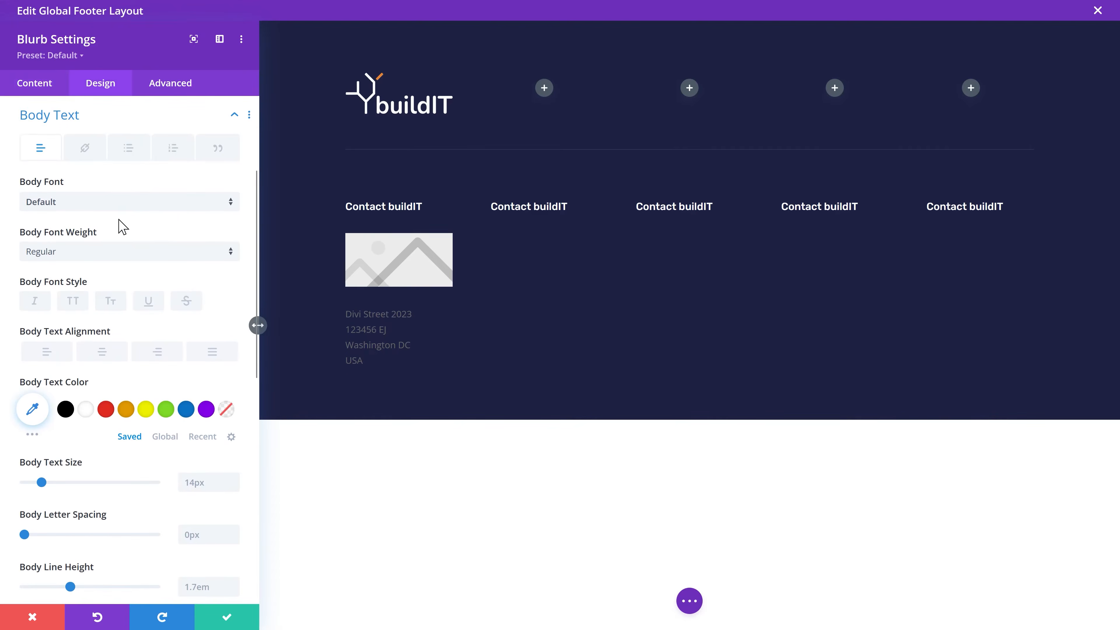
pyautogui.click(66, 202)
pyautogui.click(71, 149)
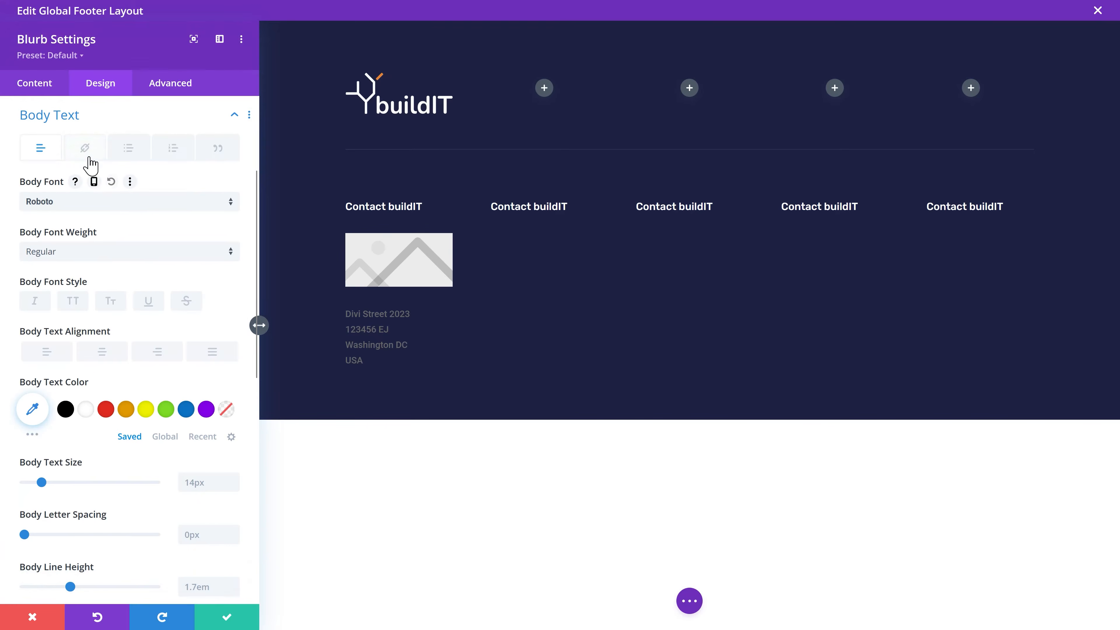
pyautogui.click(234, 478)
pyautogui.click(234, 477)
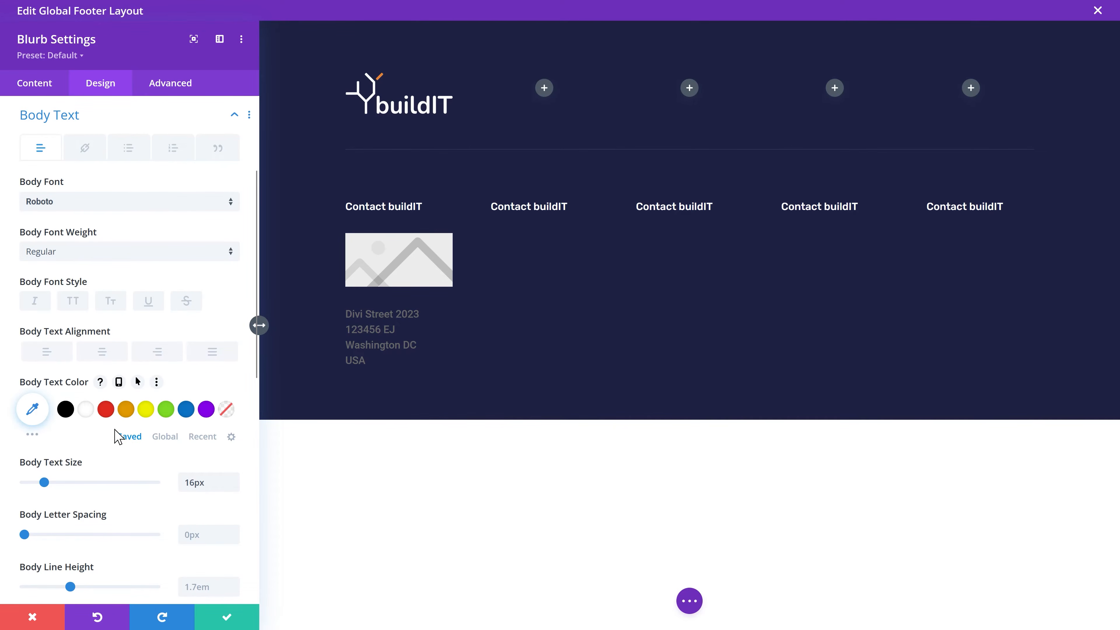
pyautogui.click(86, 410)
pyautogui.click(33, 409)
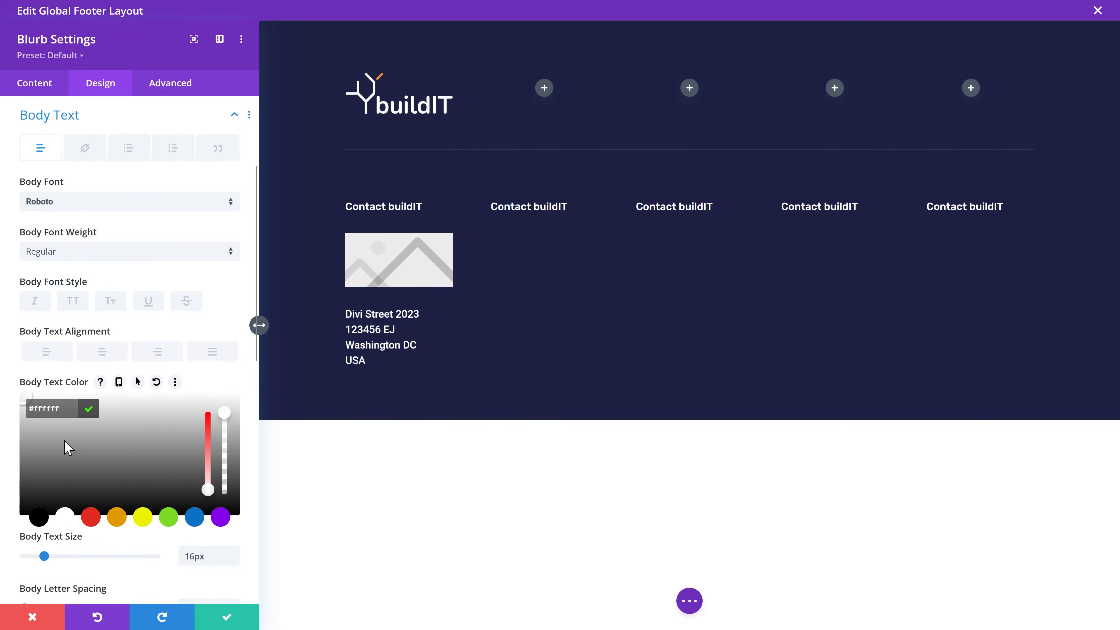
pyautogui.click(128, 425)
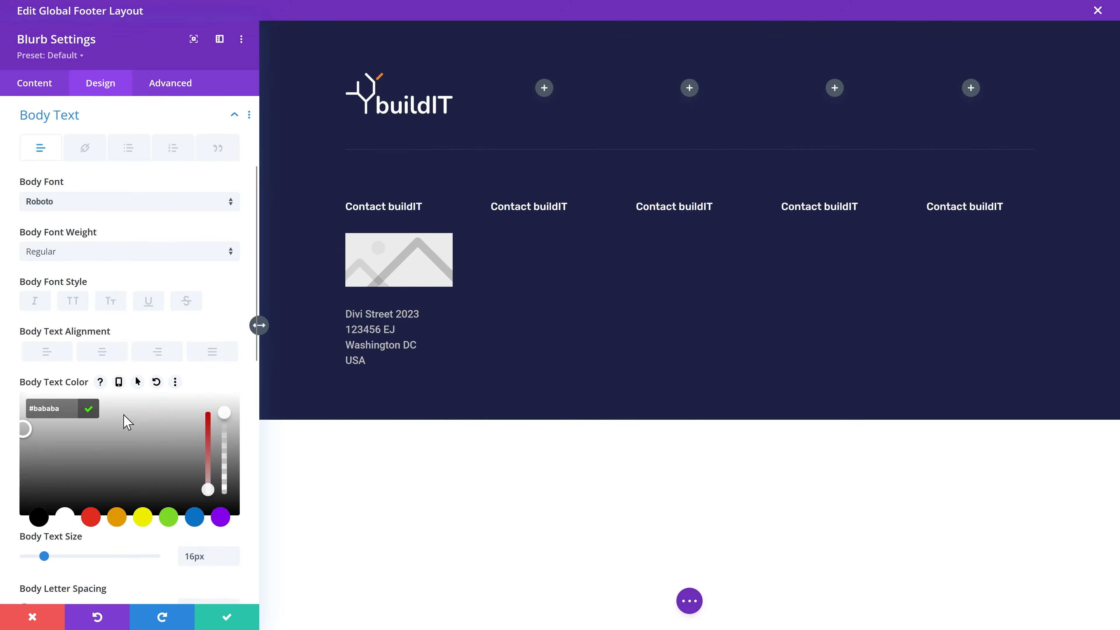
pyautogui.click(86, 410)
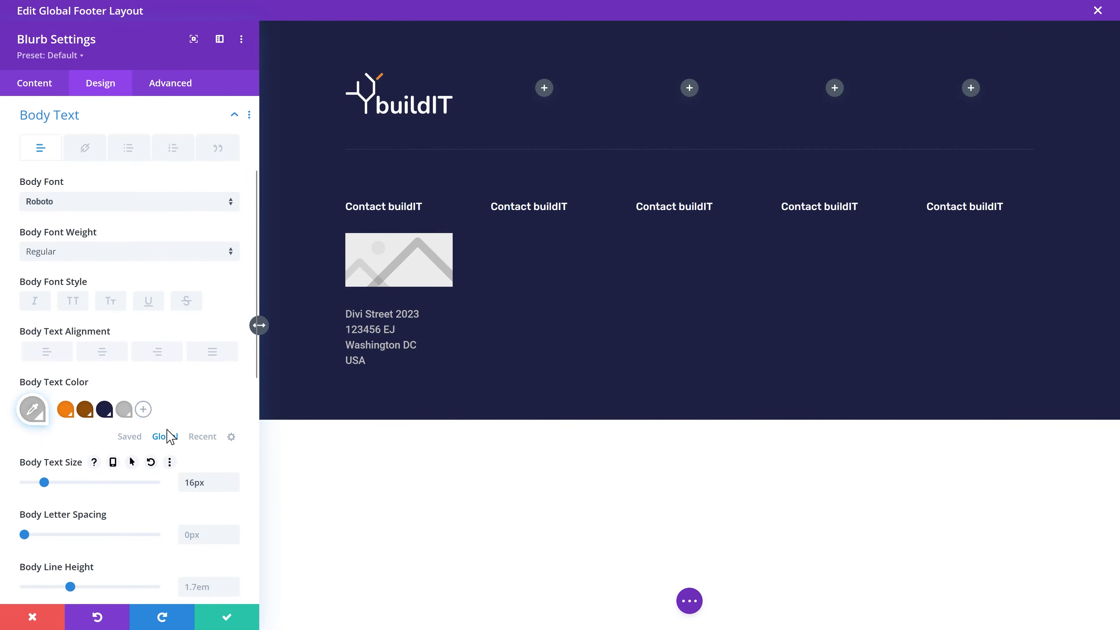
pyautogui.click(133, 257)
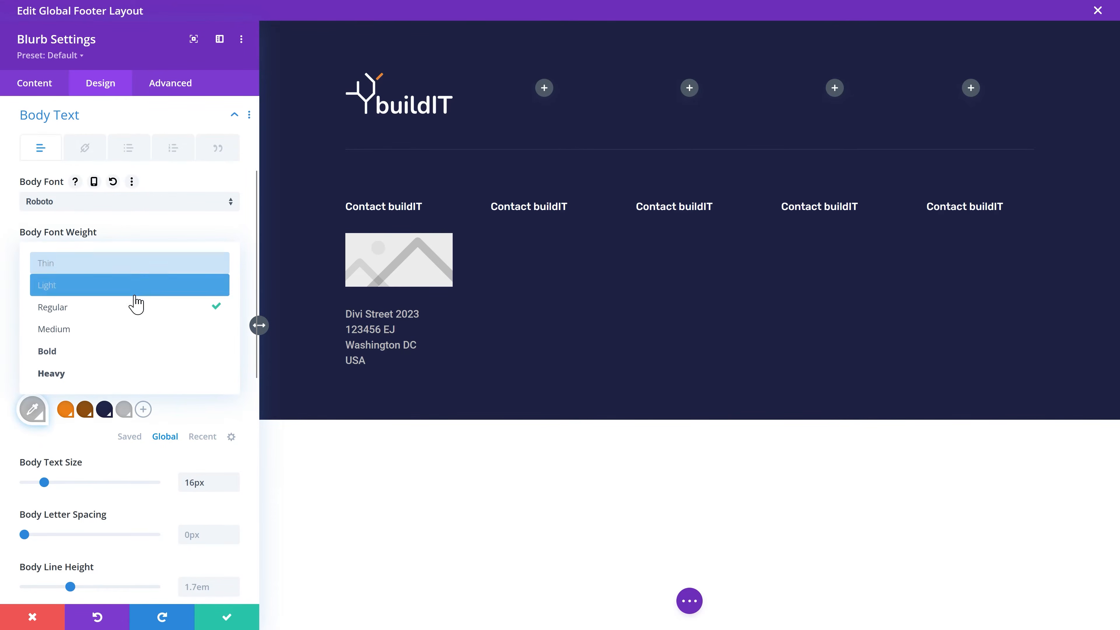
pyautogui.click(139, 287)
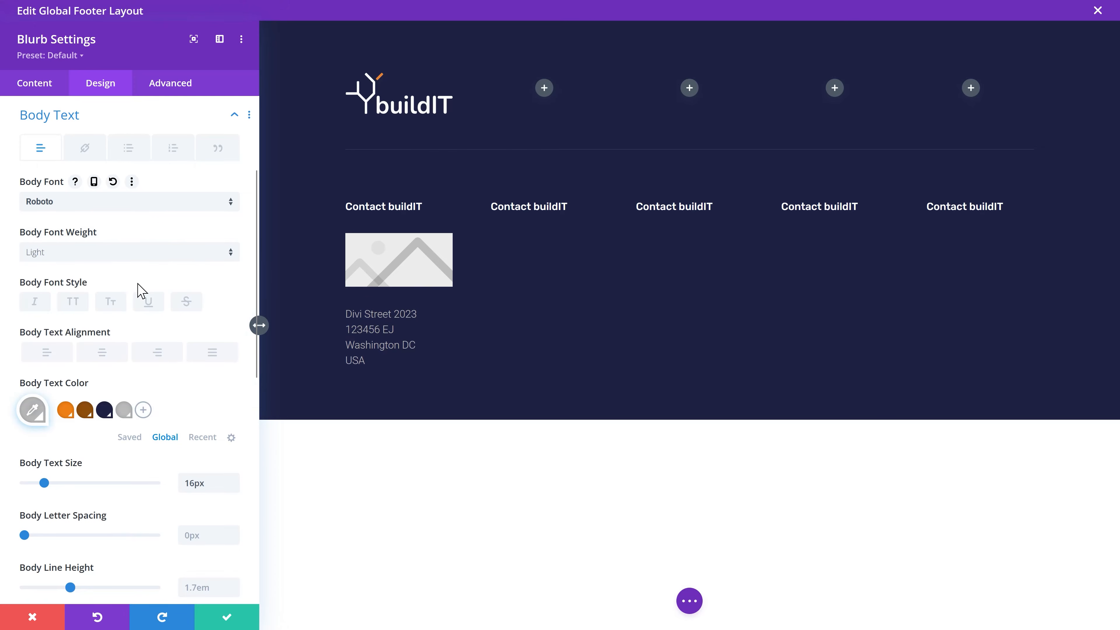
pyautogui.click(36, 85)
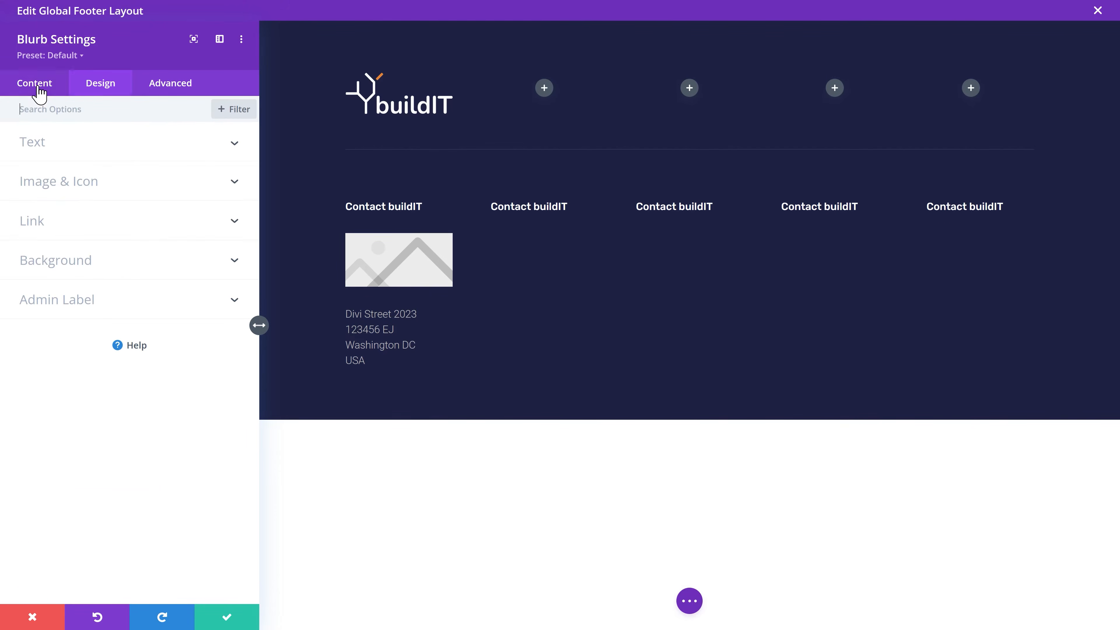
# Step: Use a map-pin icon, found by searching 'location', for the address blurb
pyautogui.click(96, 189)
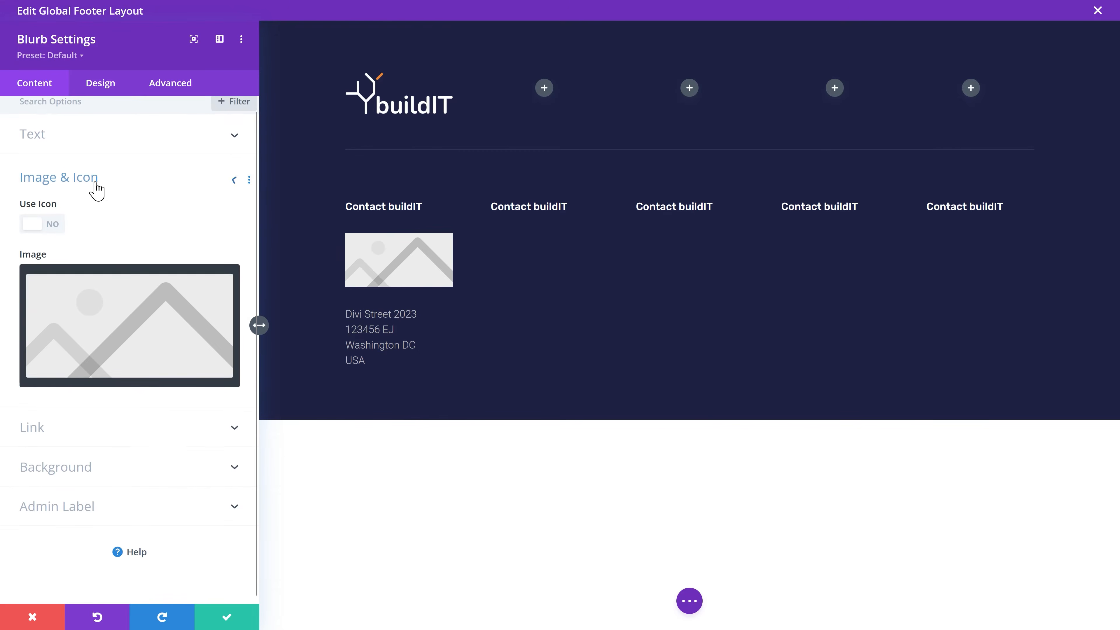
pyautogui.click(59, 224)
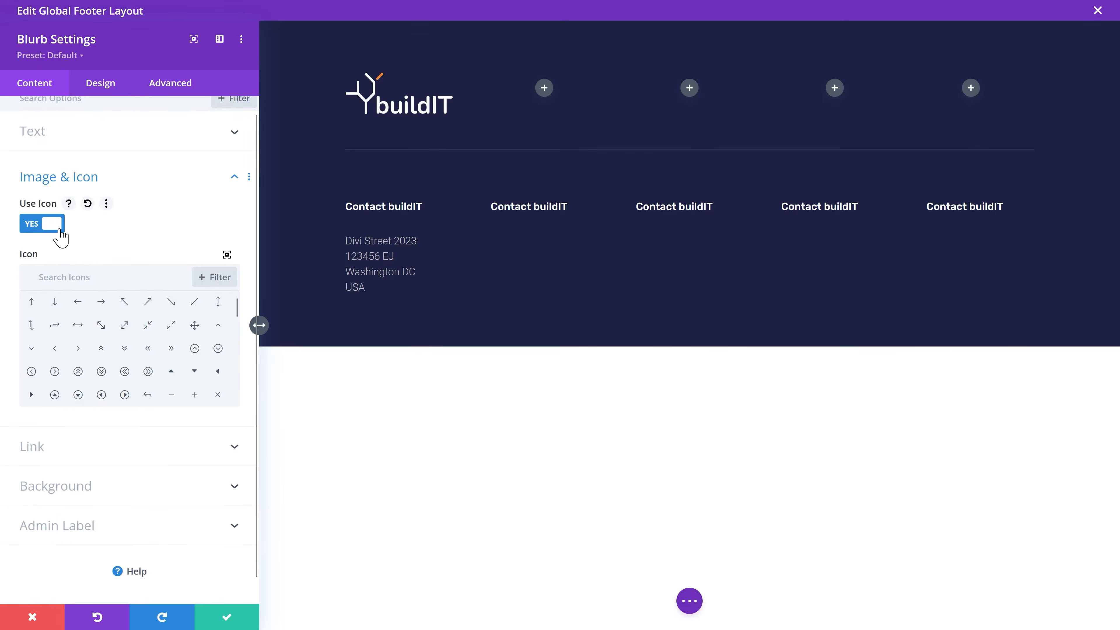
pyautogui.click(141, 276)
pyautogui.write('location')
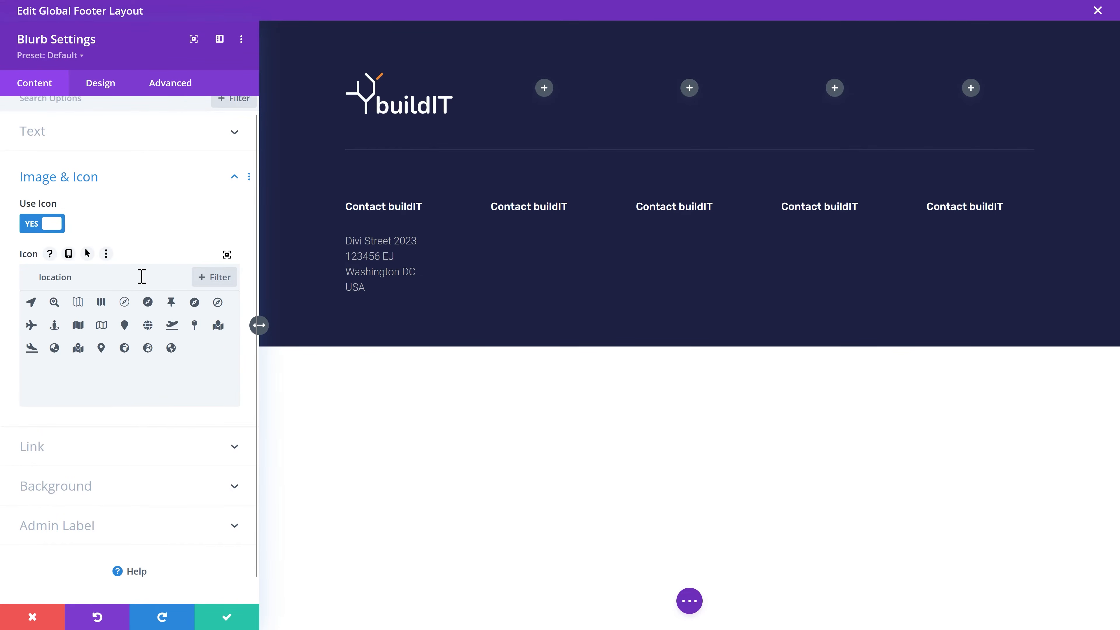
pyautogui.scroll(-1, 89, 357)
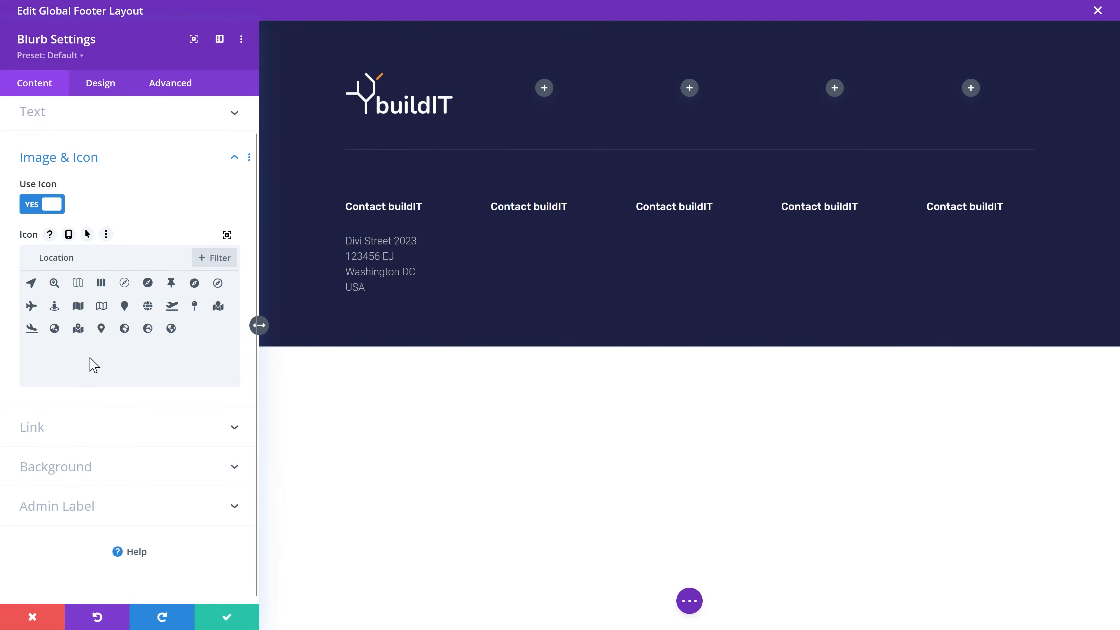
pyautogui.click(101, 328)
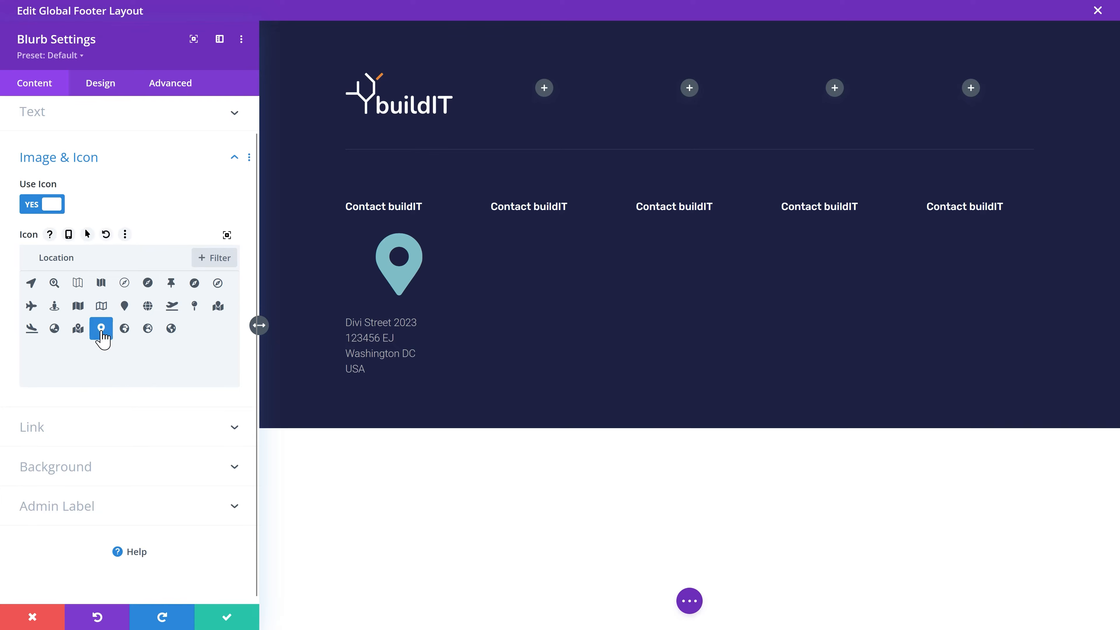
# Step: Place the pin icon left of the address, colour it global grey and size it about 26px
pyautogui.click(110, 92)
pyautogui.click(79, 150)
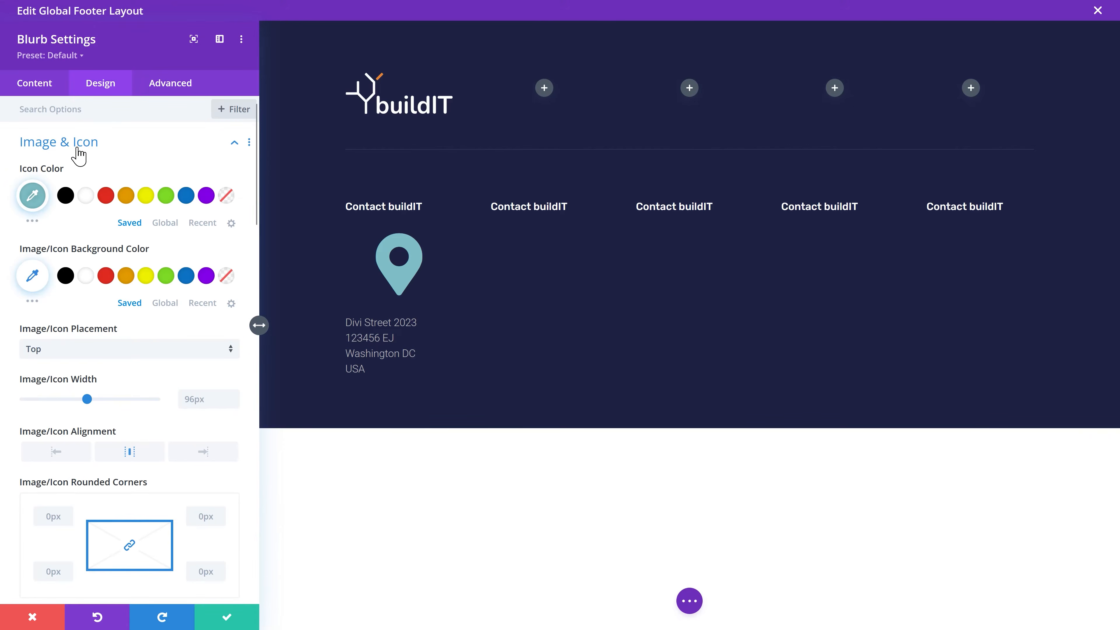
pyautogui.click(134, 349)
pyautogui.click(108, 386)
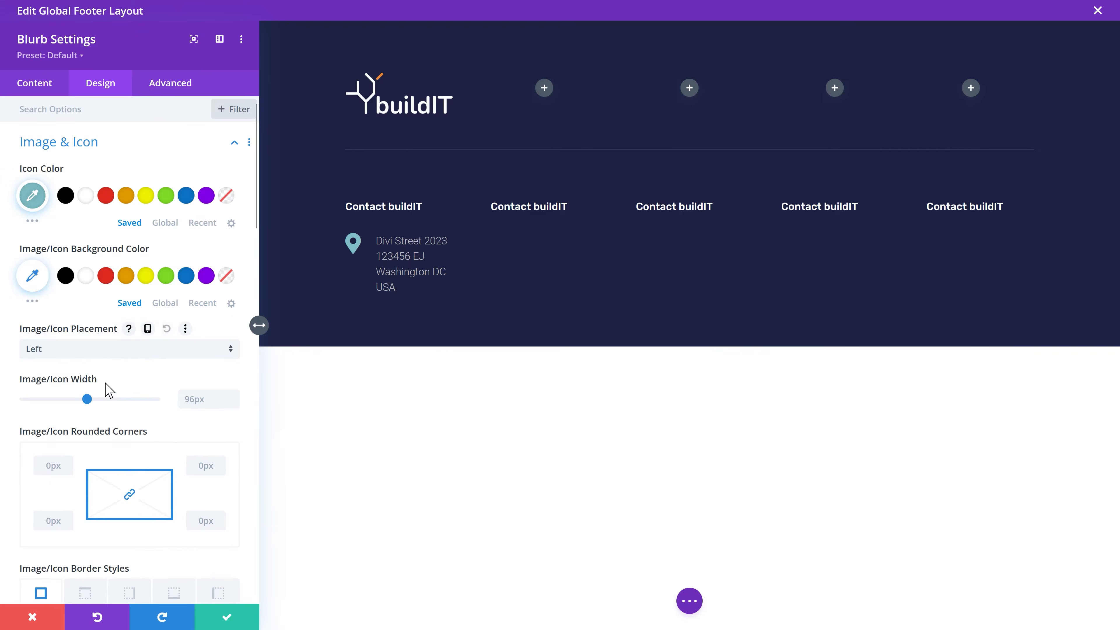
pyautogui.click(165, 222)
pyautogui.click(124, 195)
pyautogui.moveTo(87, 399); pyautogui.dragTo(39, 399)
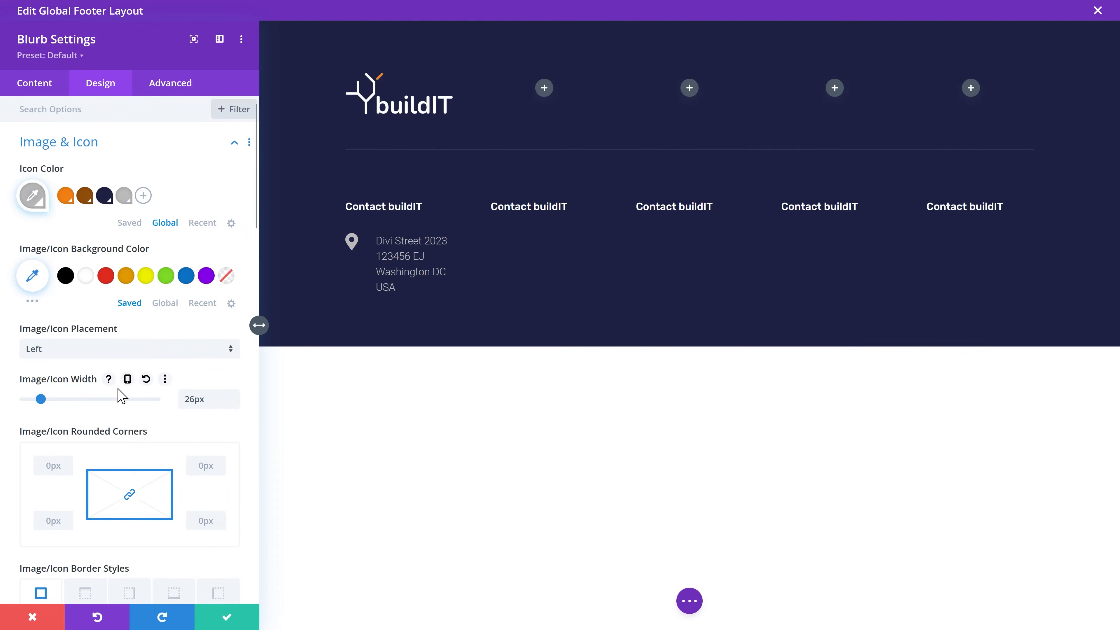
pyautogui.click(204, 621)
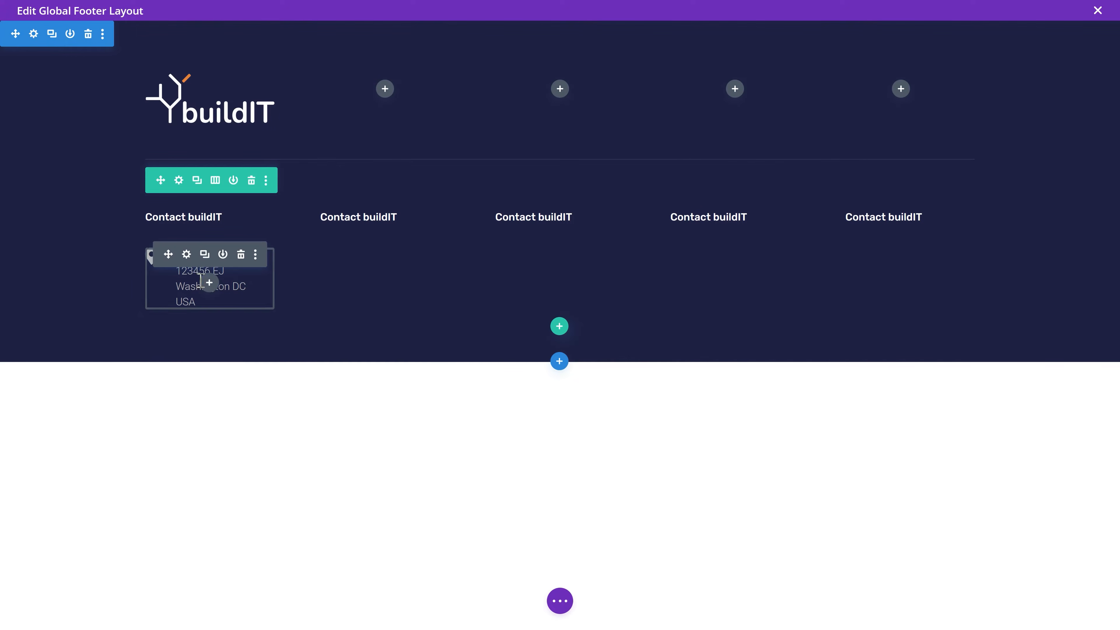
# Step: Duplicate the address blurb and replace its body with the phone number
pyautogui.click(204, 255)
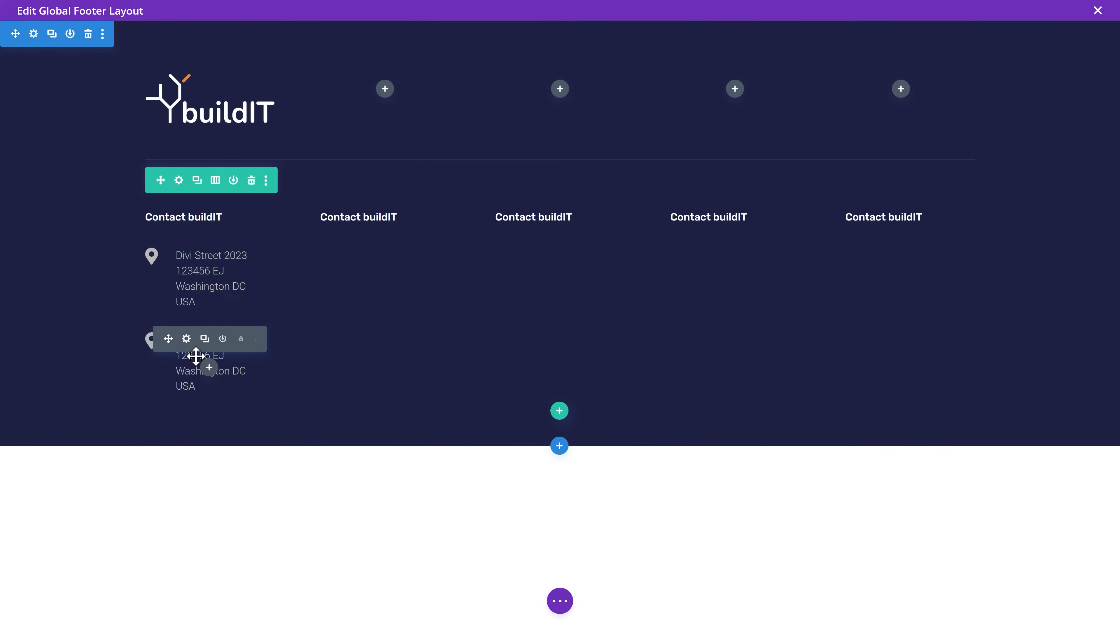
pyautogui.click(186, 338)
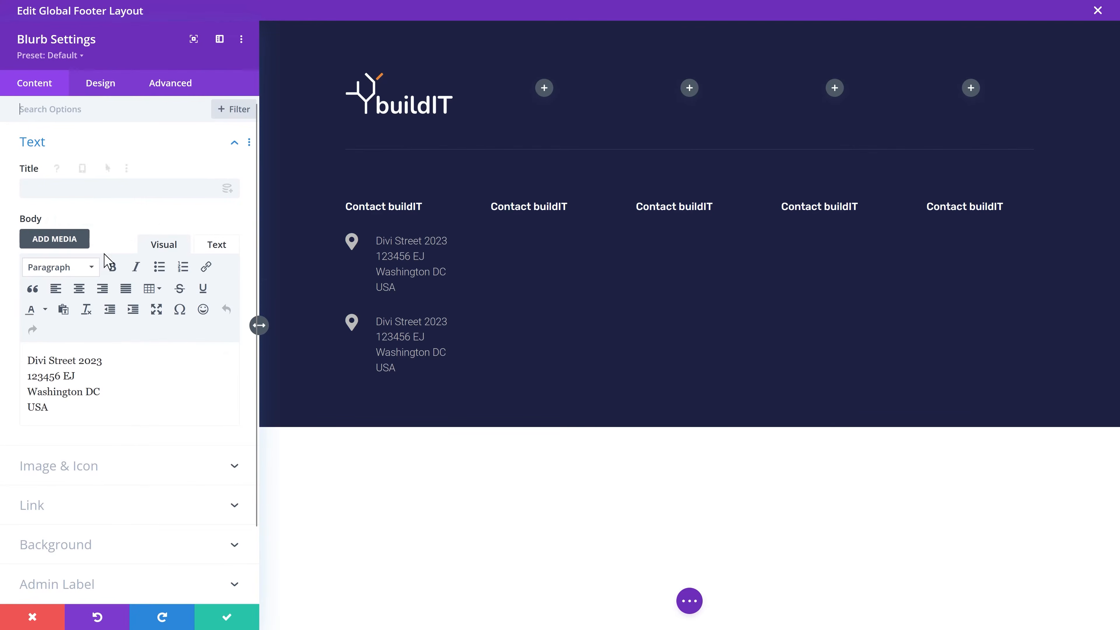
pyautogui.moveTo(101, 391); pyautogui.dragTo(115, 365)
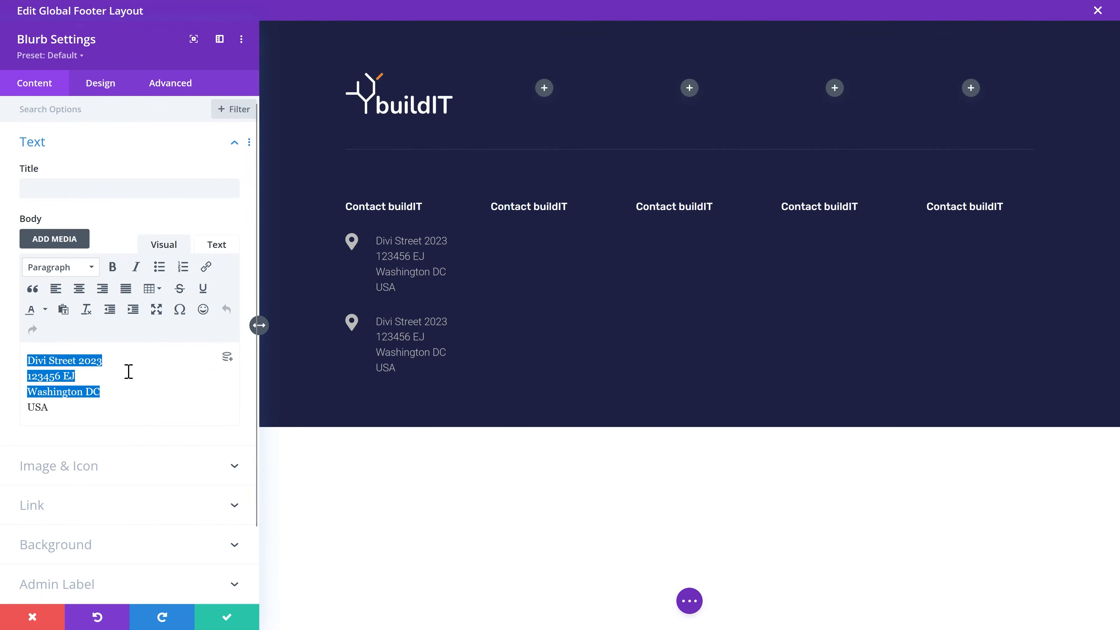
pyautogui.hotkey('ctrl', 'v')
# Step: Give the phone blurb a handset icon from a 'tel' search and a tel: title link
pyautogui.click(84, 413)
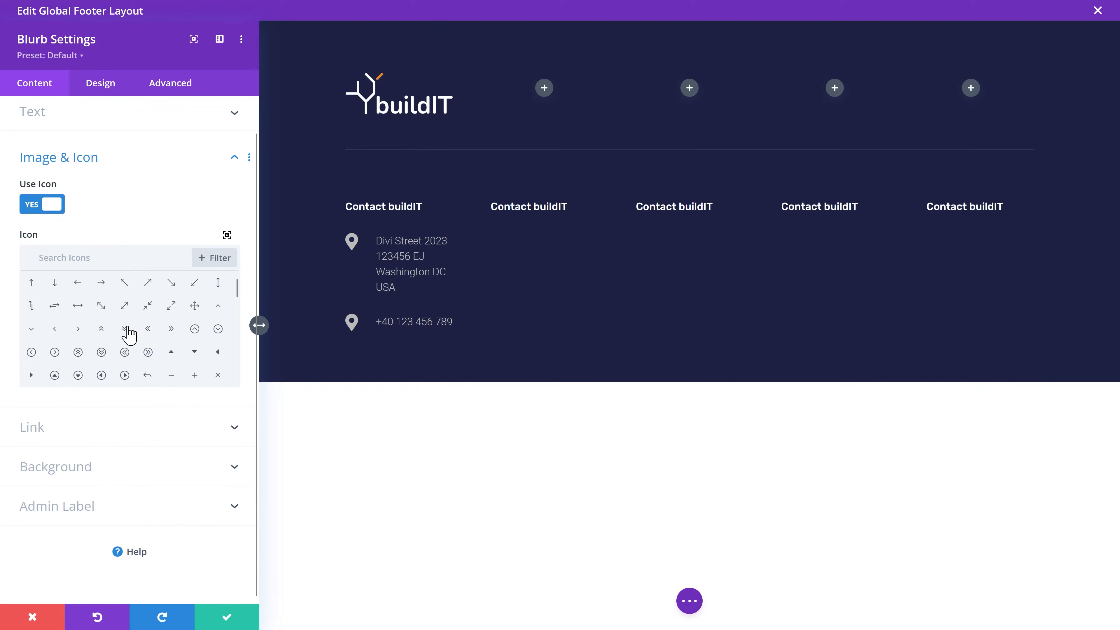
pyautogui.write('tel')
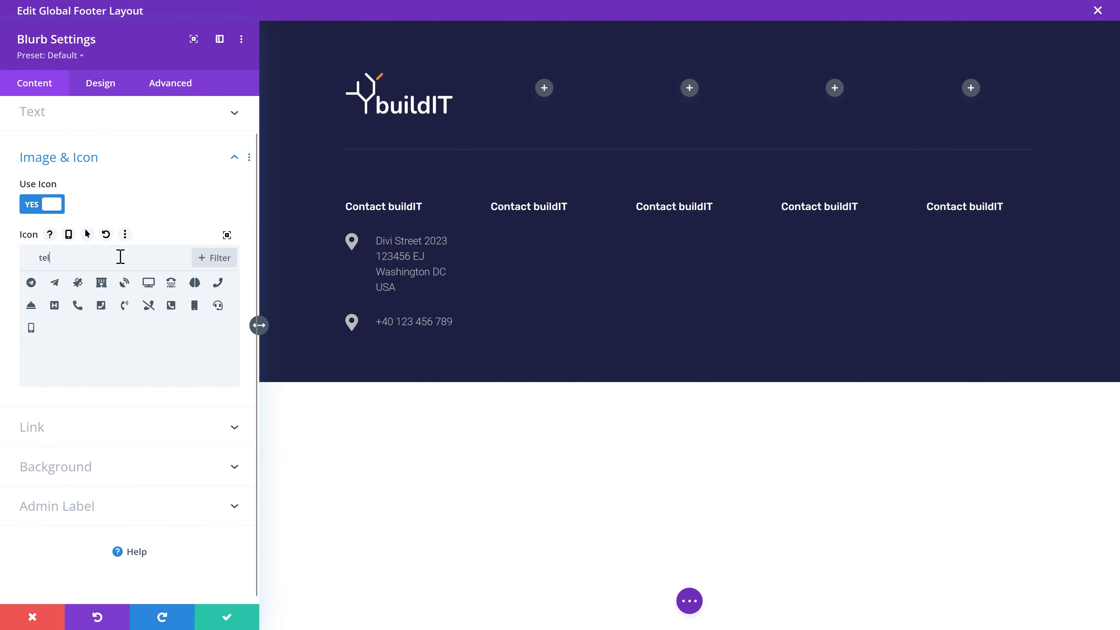
pyautogui.click(218, 282)
pyautogui.click(78, 306)
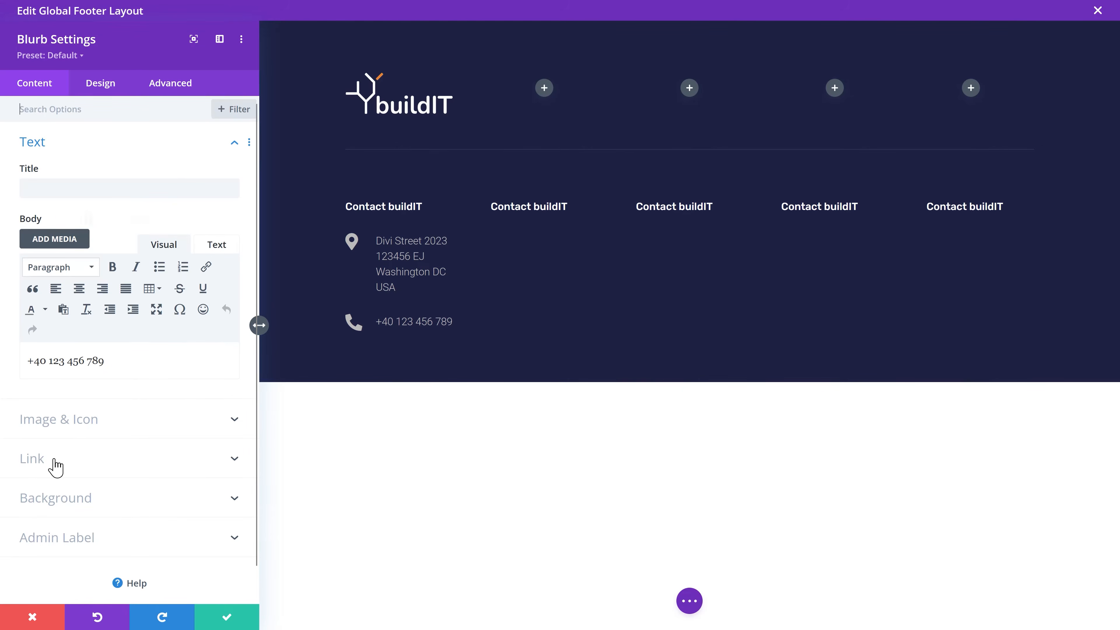
pyautogui.click(56, 466)
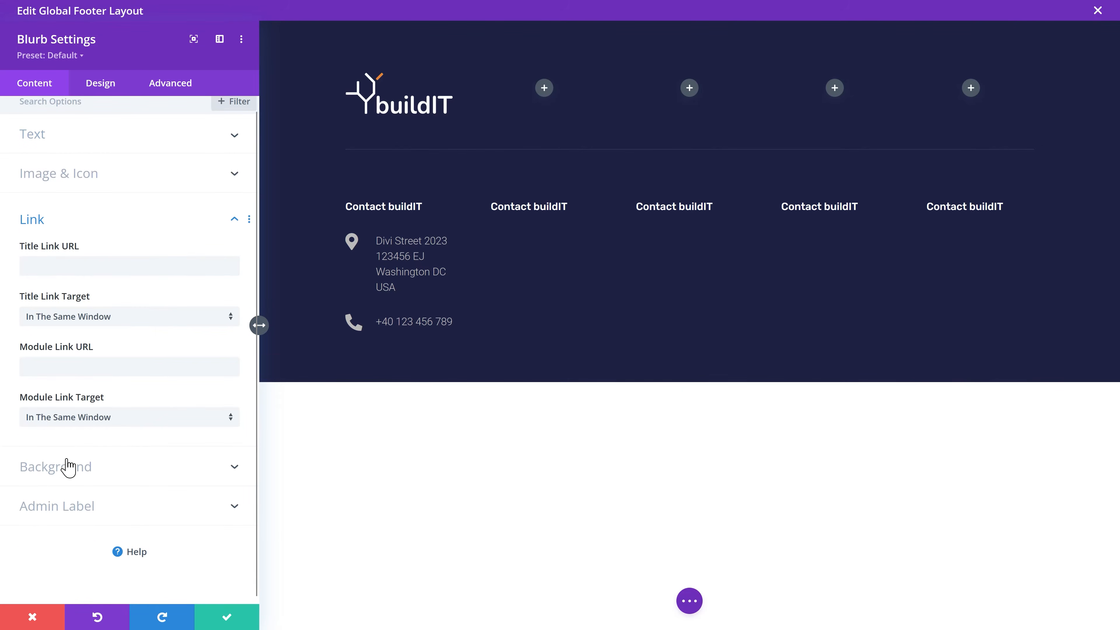
pyautogui.click(160, 268)
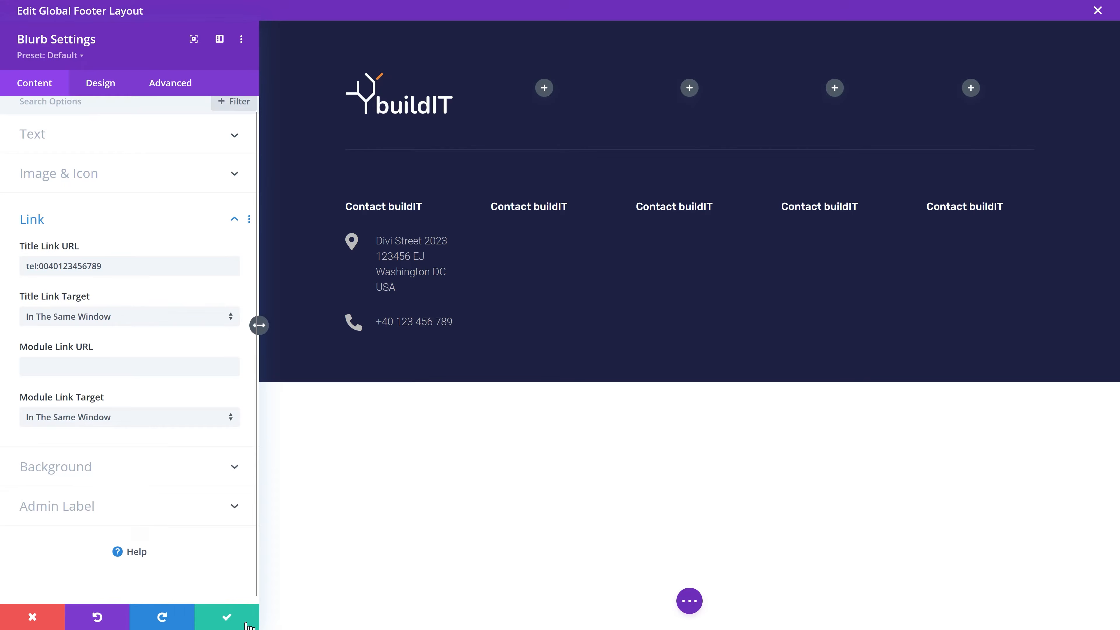
pyautogui.click(227, 618)
# Step: Duplicate the phone blurb and change its title link to a mailto: link with the contact e-mail address
pyautogui.moveTo(218, 346)
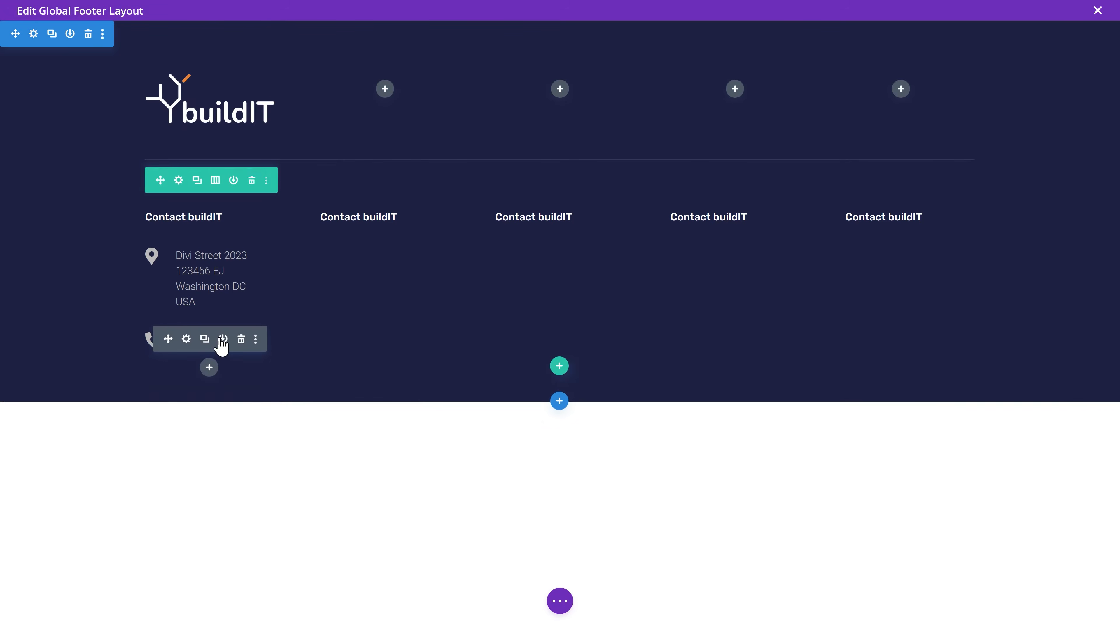
pyautogui.click(205, 339)
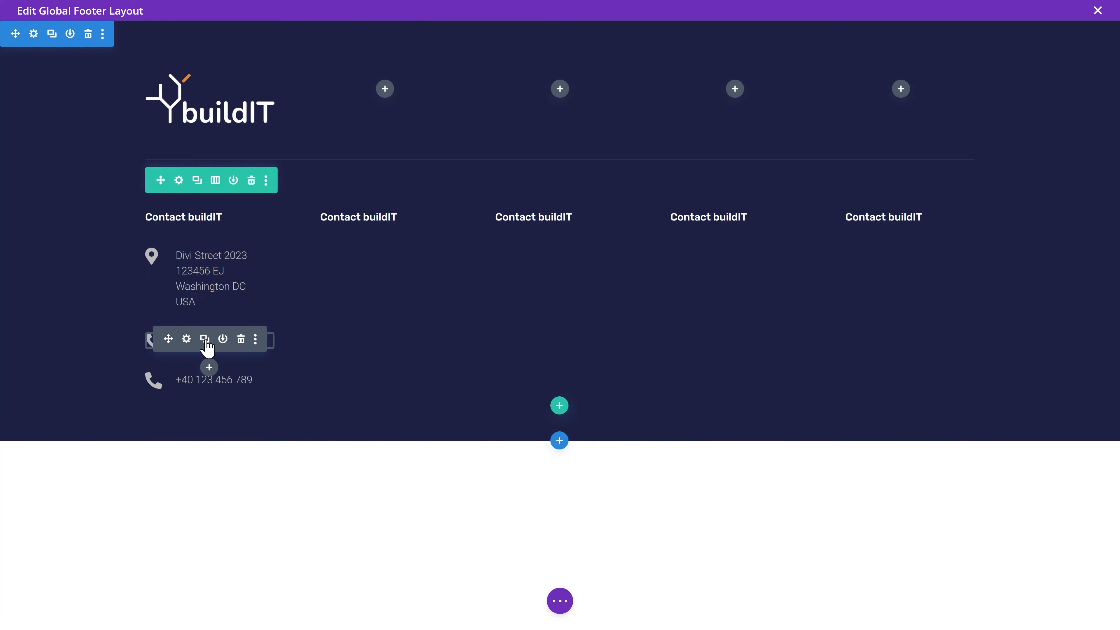
pyautogui.click(186, 379)
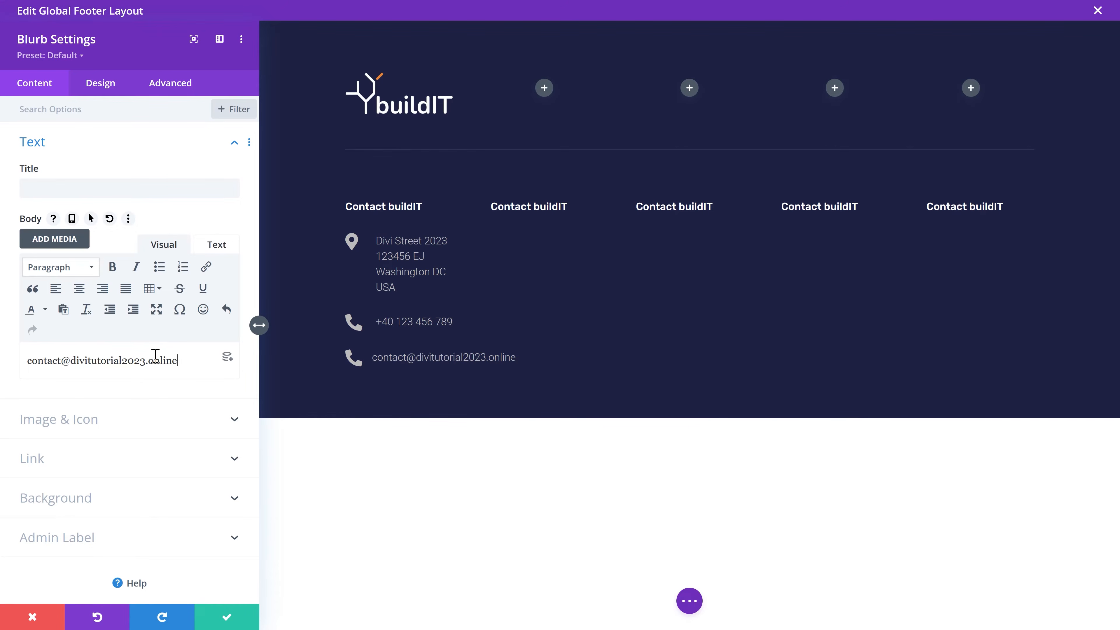
pyautogui.click(139, 458)
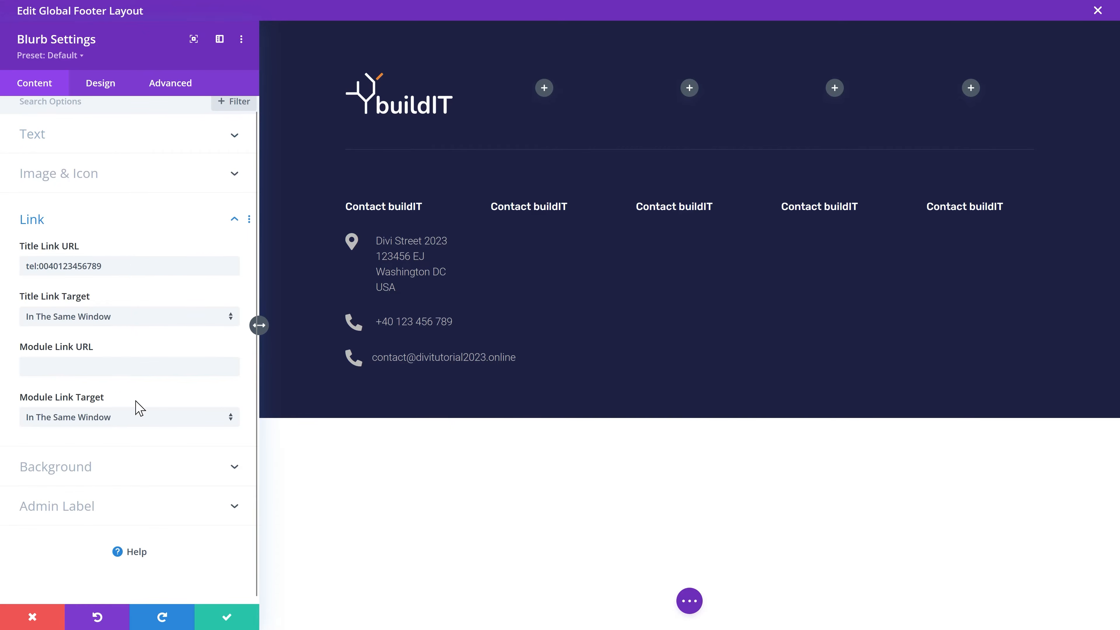
pyautogui.moveTo(132, 261); pyautogui.dragTo(25, 265)
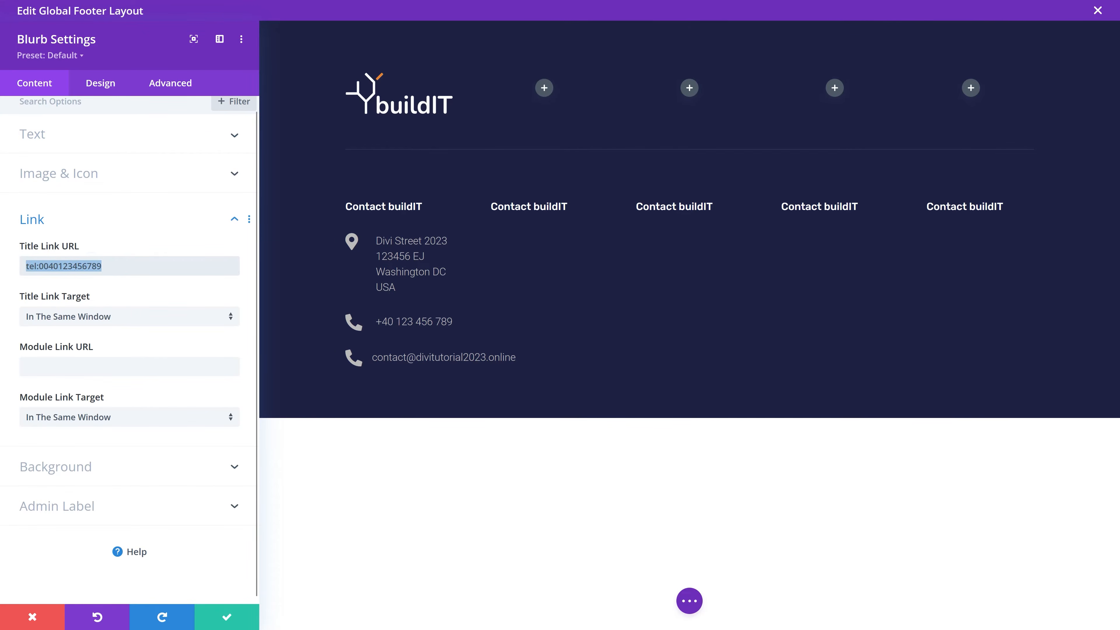
pyautogui.write('mailto')
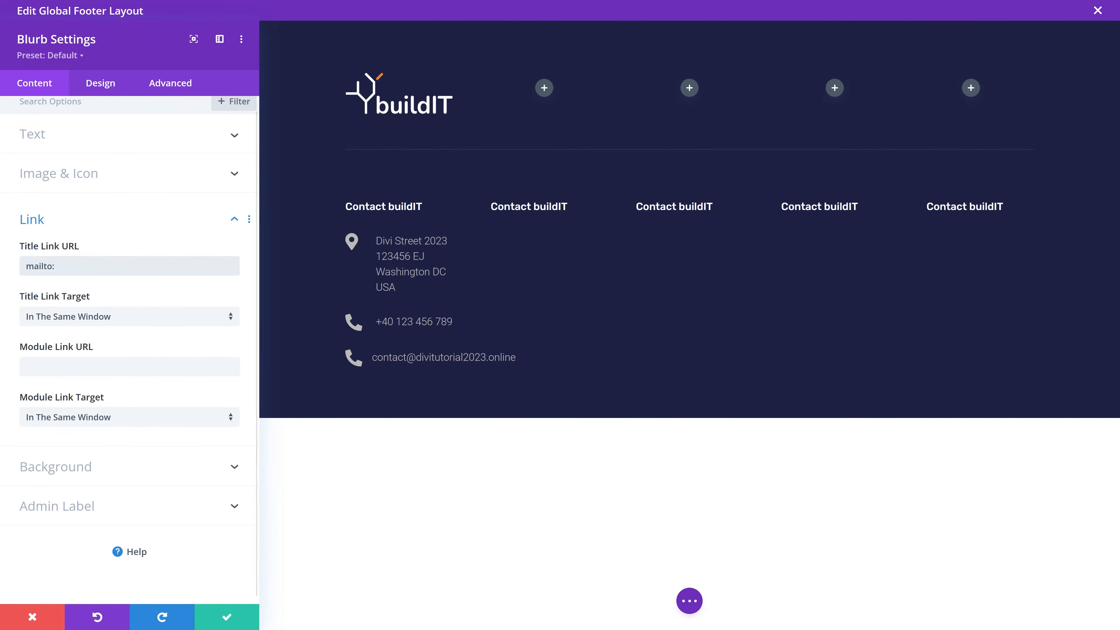
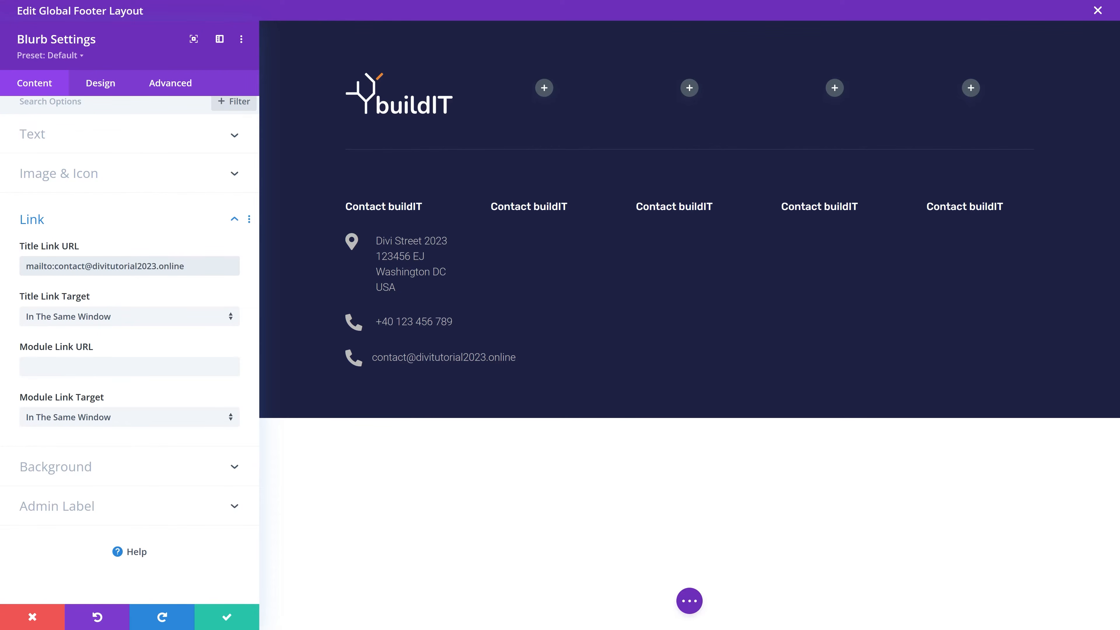
# Step: Give the e-mail blurb a solid envelope icon from a 'mail' icon search
pyautogui.click(85, 176)
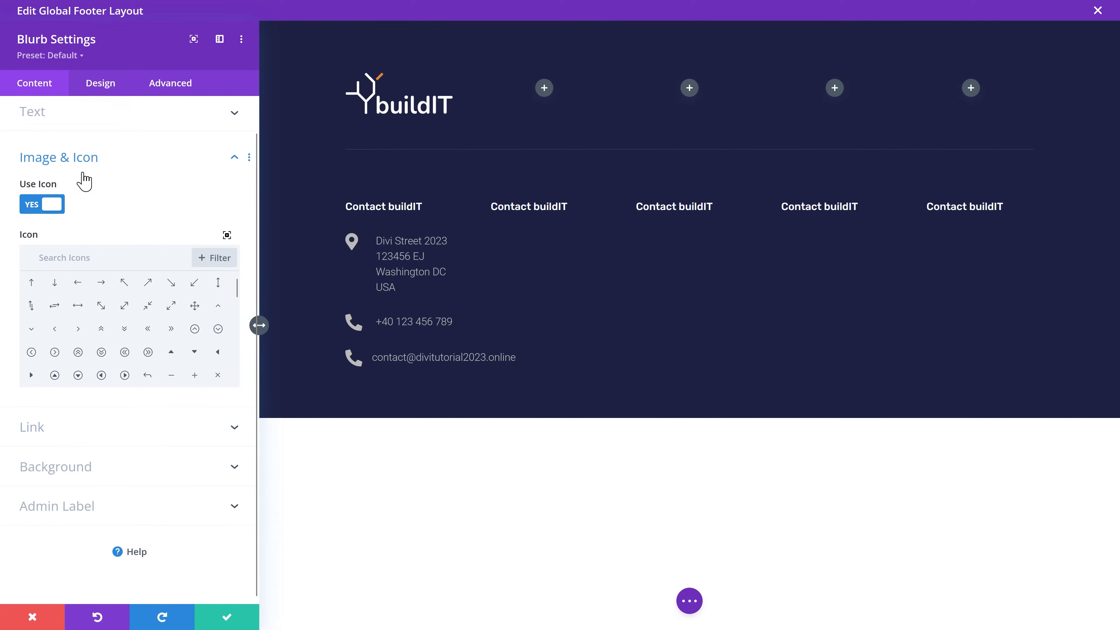
pyautogui.click(131, 259)
pyautogui.write('mail')
pyautogui.click(172, 285)
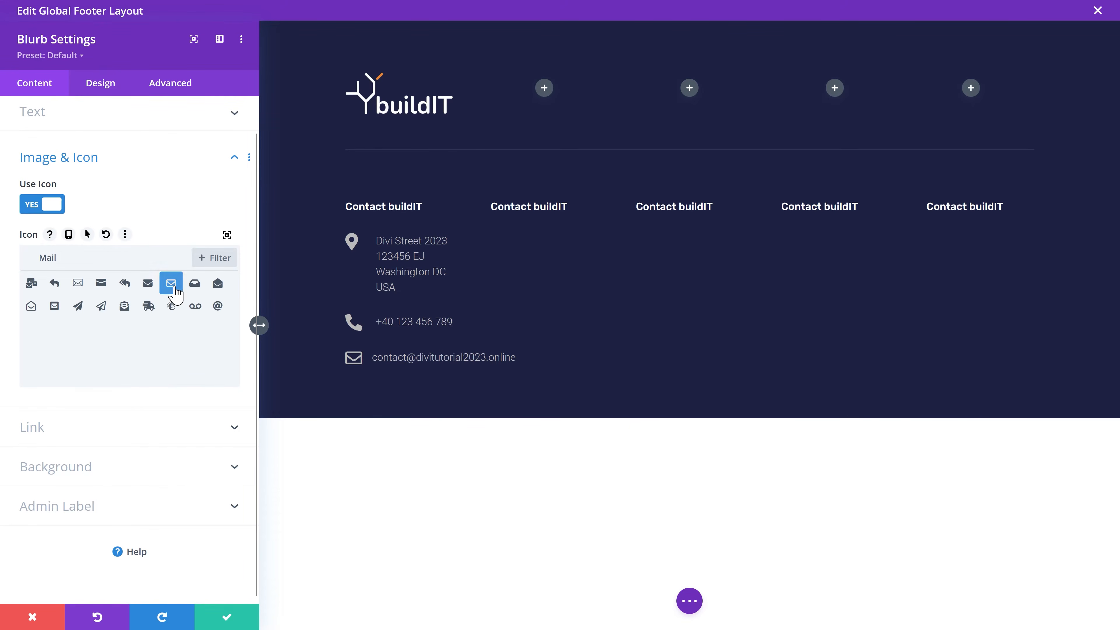
pyautogui.click(156, 286)
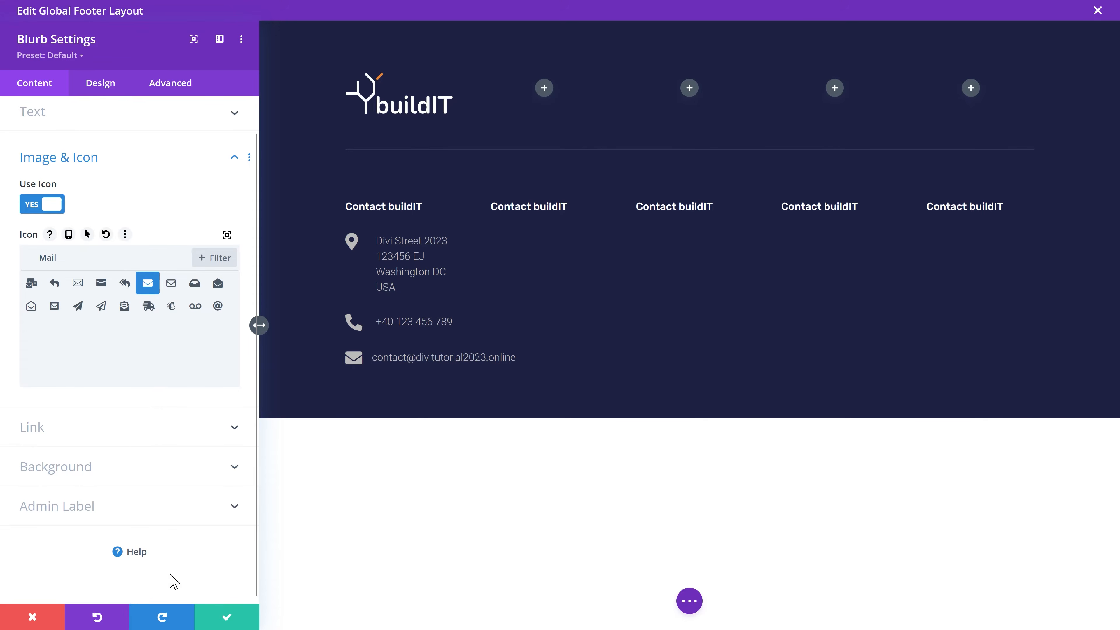
pyautogui.click(220, 616)
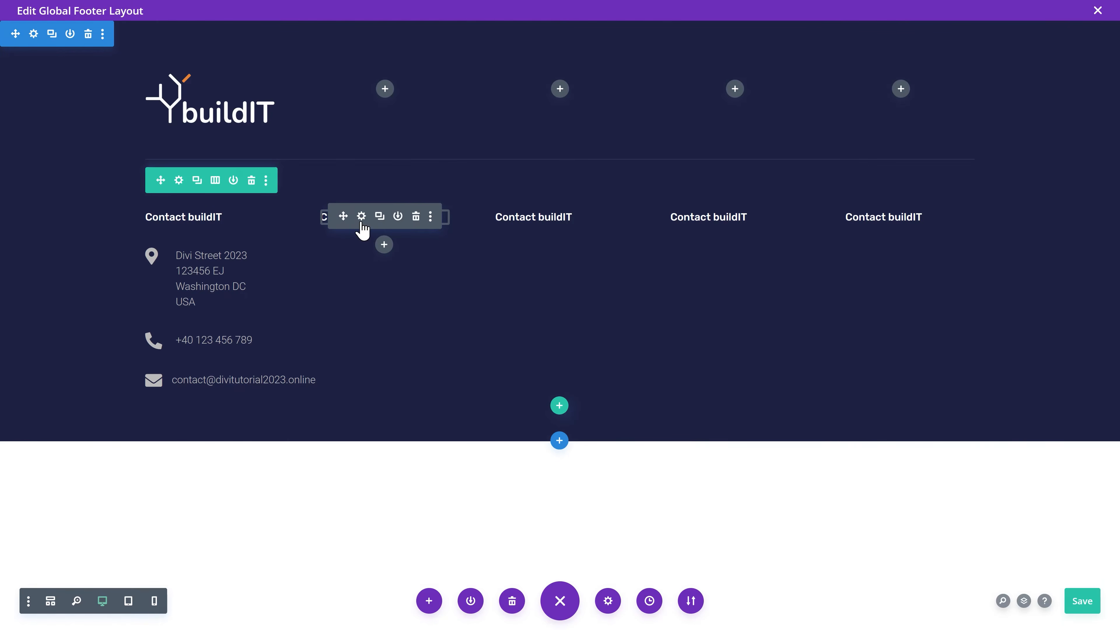
# Step: Rename the second column heading to Services
pyautogui.click(361, 216)
pyautogui.tripleClick(142, 304)
pyautogui.write('Services')
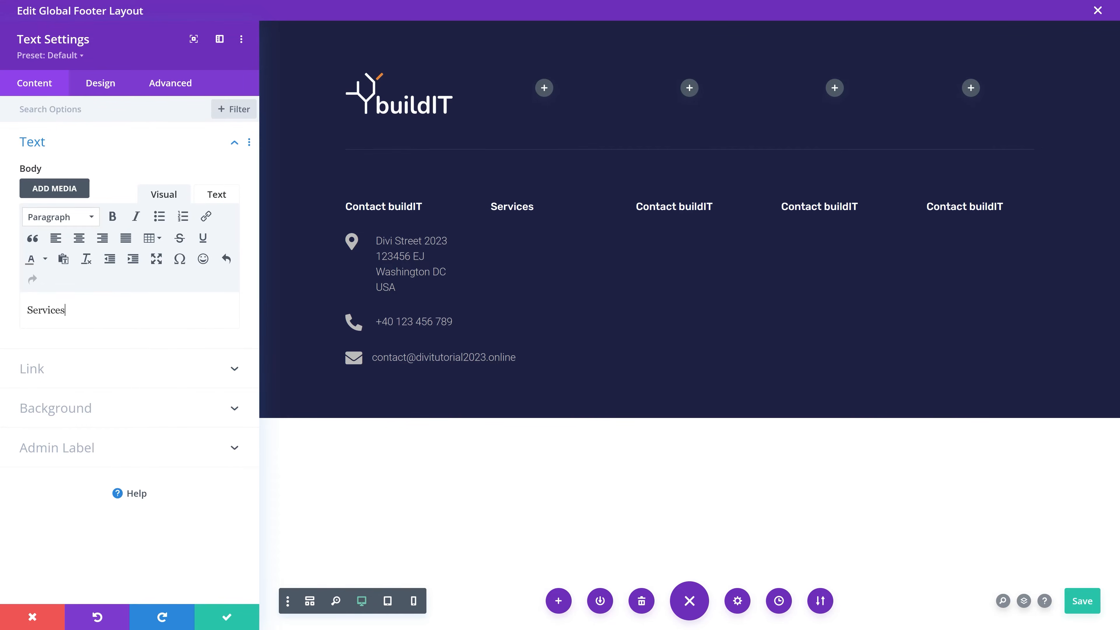
pyautogui.click(240, 623)
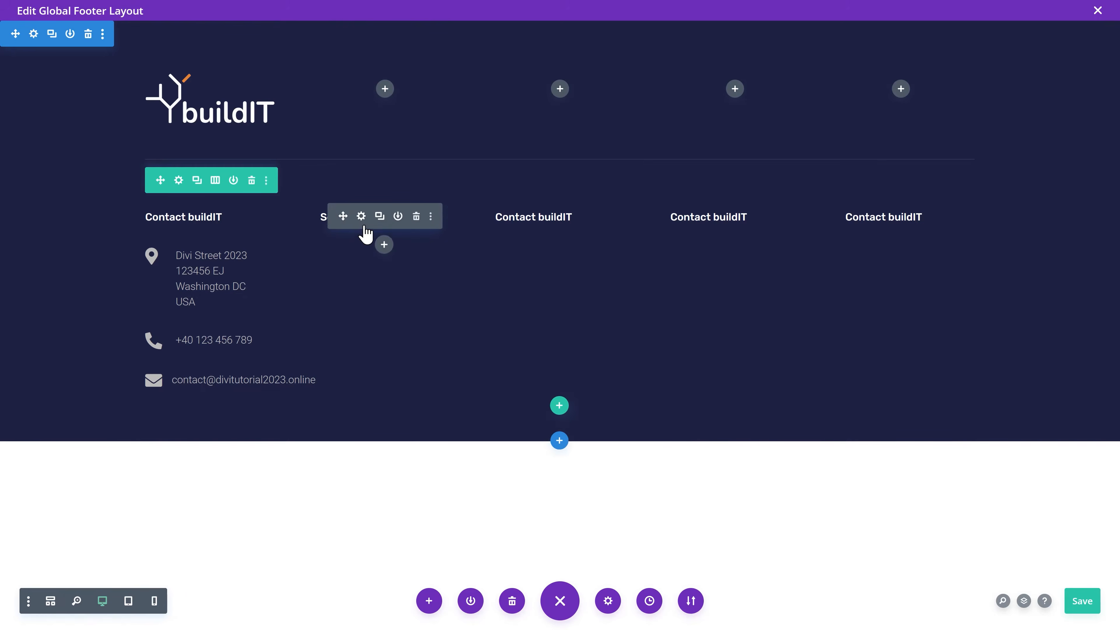
# Step: Add a text module under Services containing the pasted list of services
pyautogui.click(384, 244)
pyautogui.write('text')
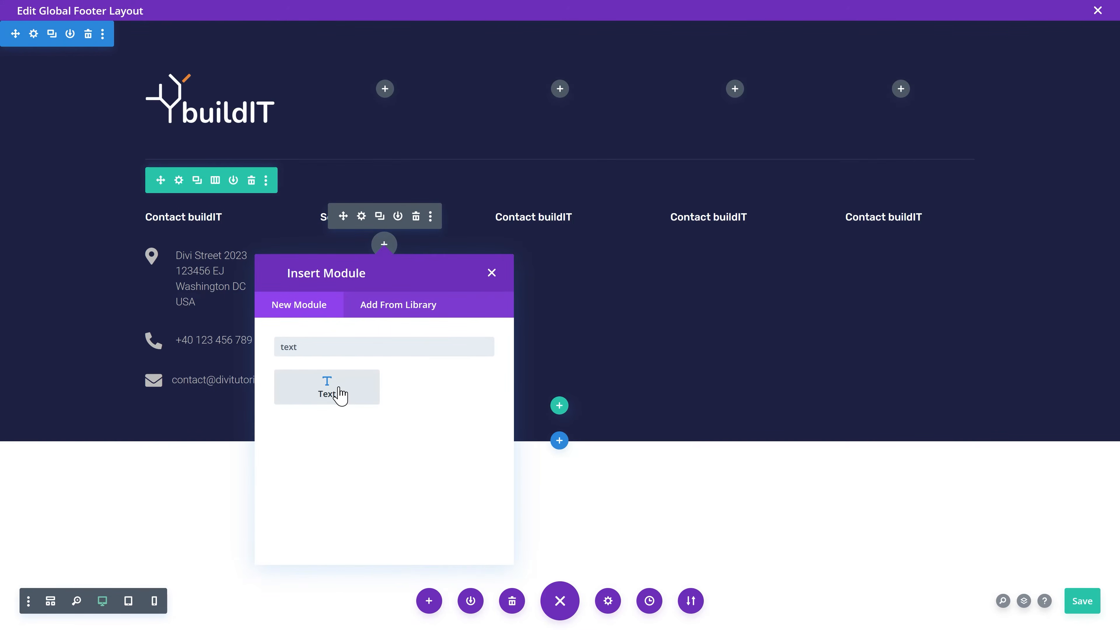
pyautogui.click(338, 388)
pyautogui.tripleClick(201, 373)
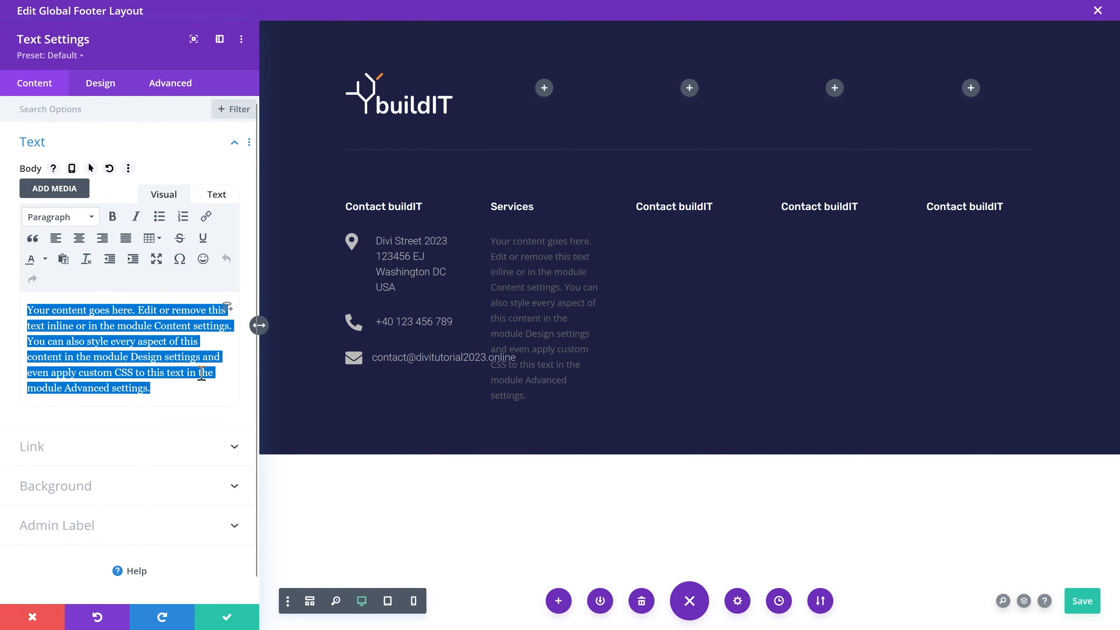
pyautogui.write('Consultancy Products Data collection Mining')
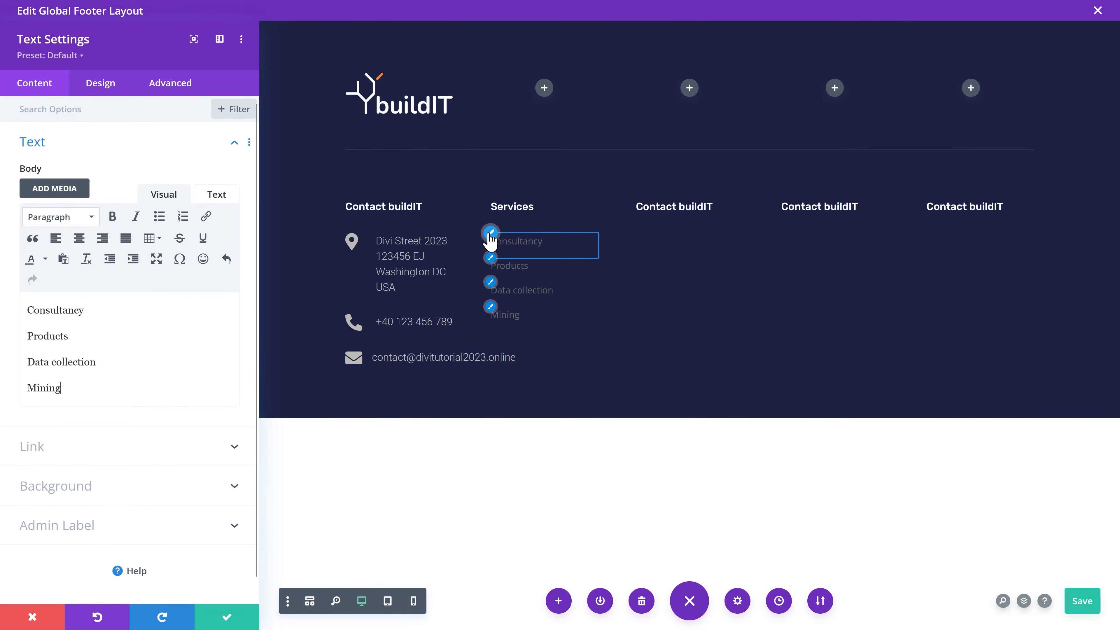
# Step: Style the services list in Rubik with the grey global colour and a 20 left margin
pyautogui.click(490, 234)
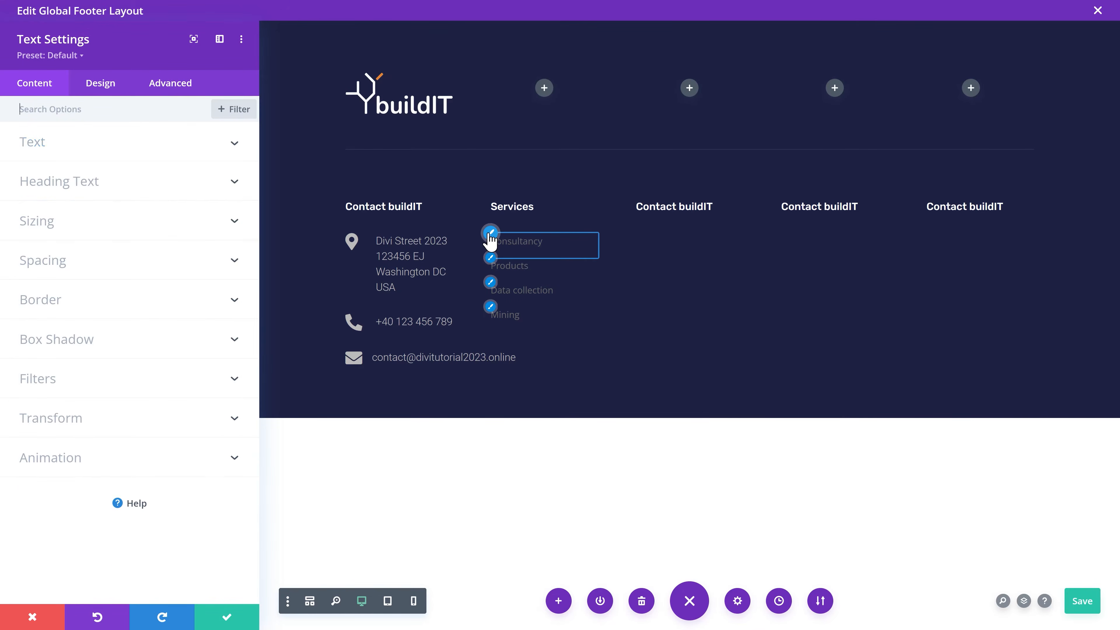
pyautogui.click(176, 229)
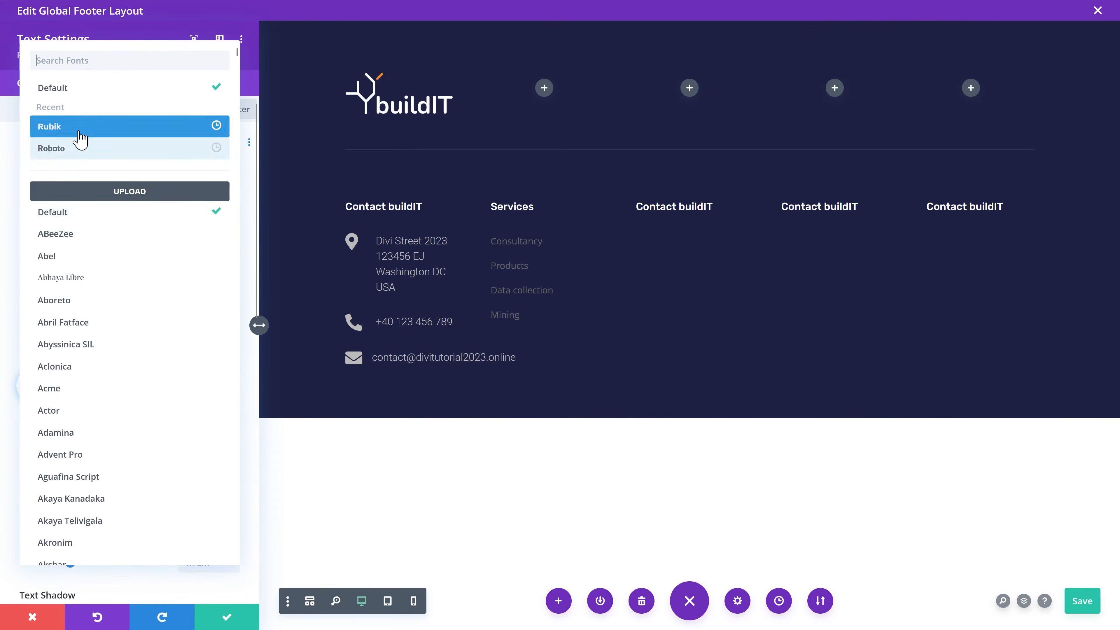
pyautogui.click(79, 128)
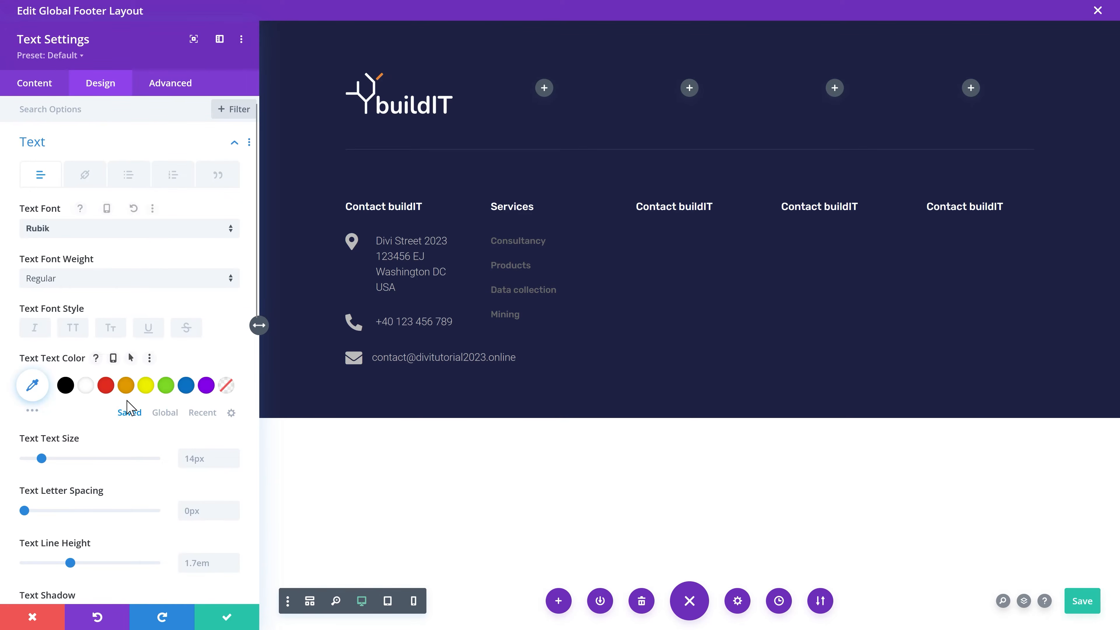
pyautogui.click(163, 413)
pyautogui.click(124, 386)
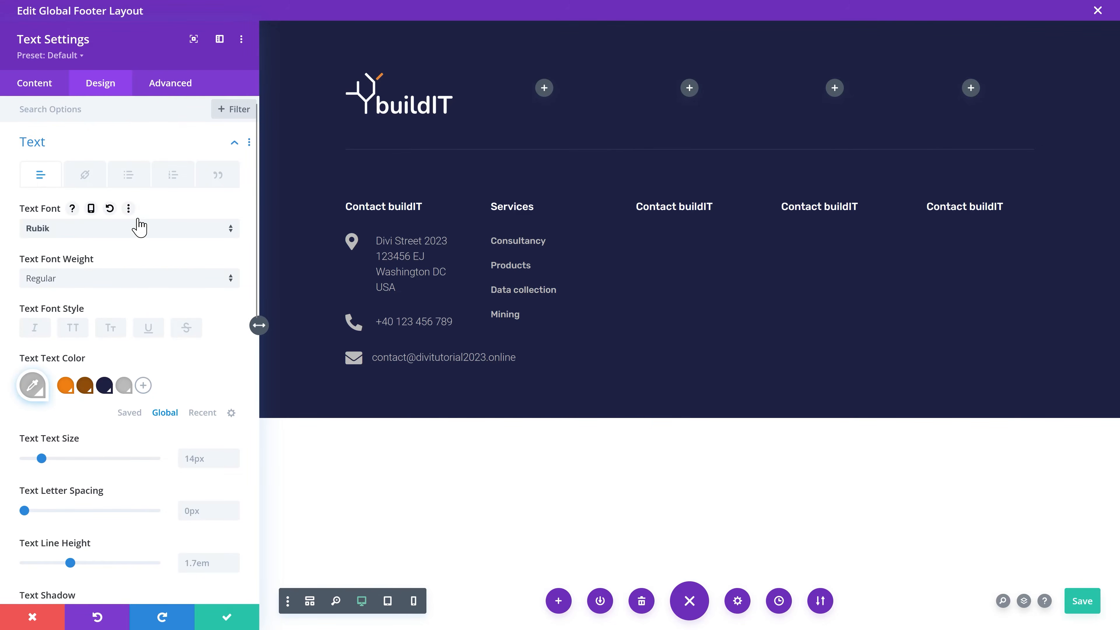
pyautogui.click(90, 253)
pyautogui.scroll(-2, 117, 271)
pyautogui.click(156, 224)
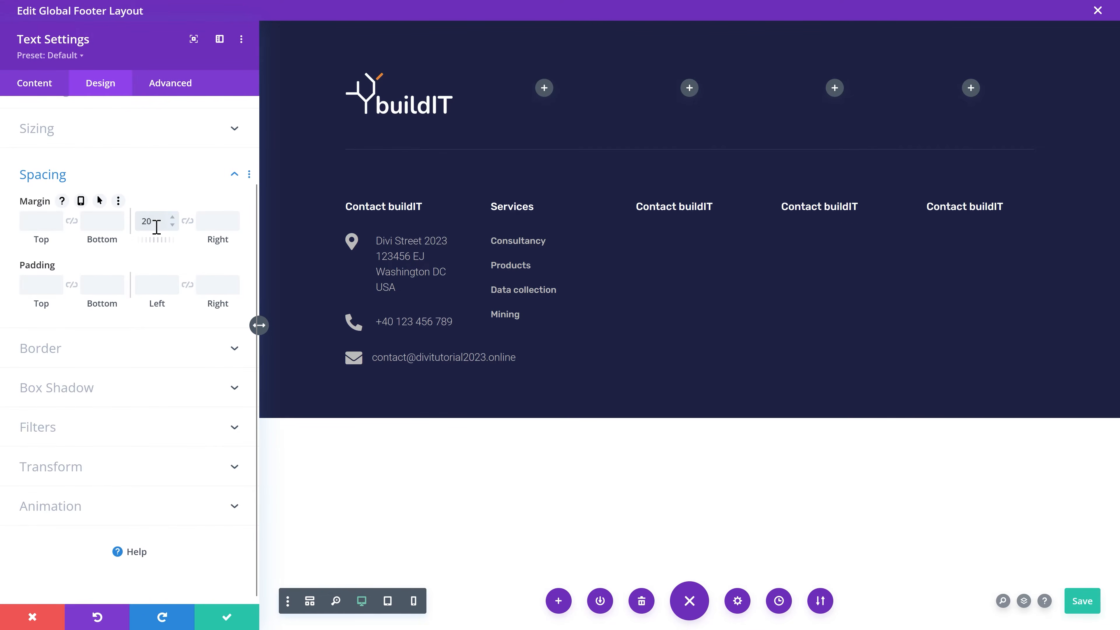
pyautogui.click(227, 617)
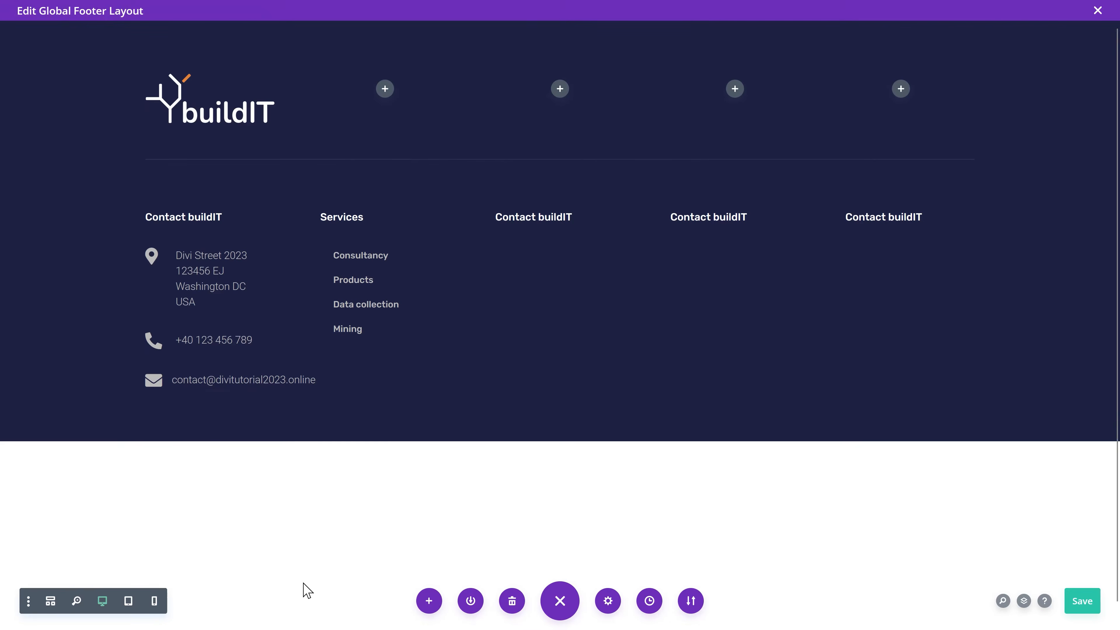
# Step: Copy the Services list into column three and turn it into a Products heading and product list
pyautogui.click(387, 283)
pyautogui.moveTo(350, 280); pyautogui.dragTo(572, 282)
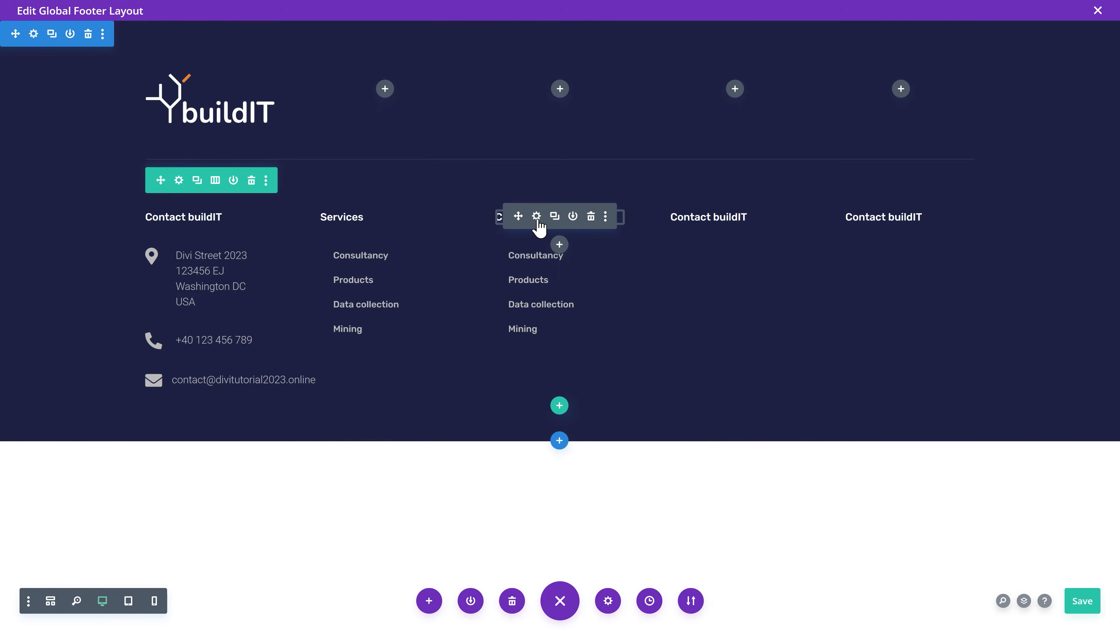
pyautogui.click(536, 217)
pyautogui.tripleClick(63, 311)
pyautogui.write('Products')
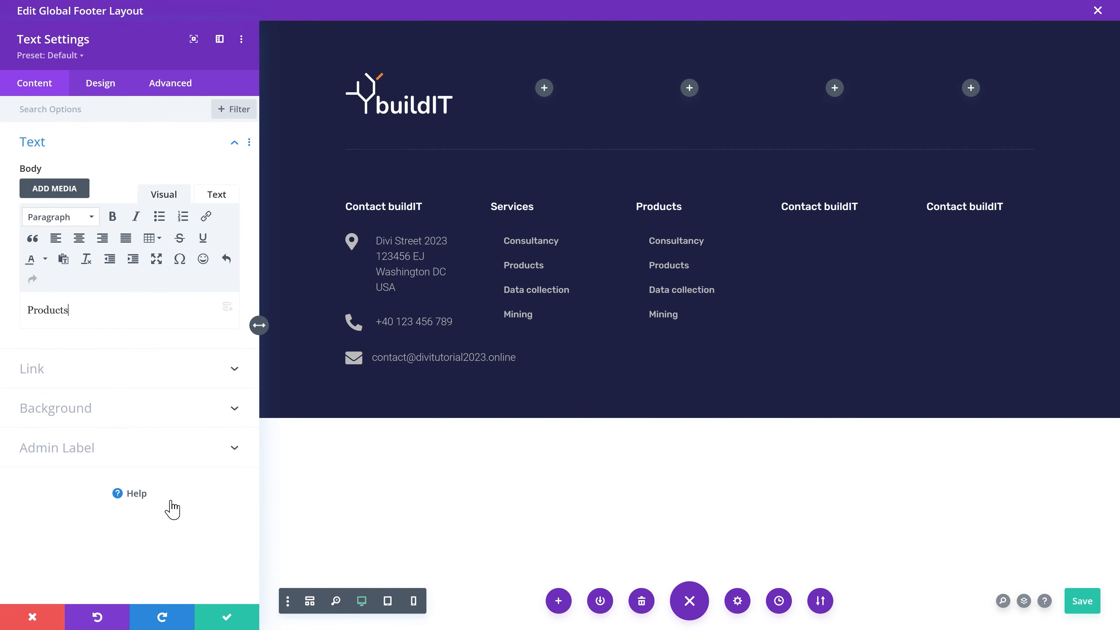
pyautogui.click(227, 617)
pyautogui.click(540, 282)
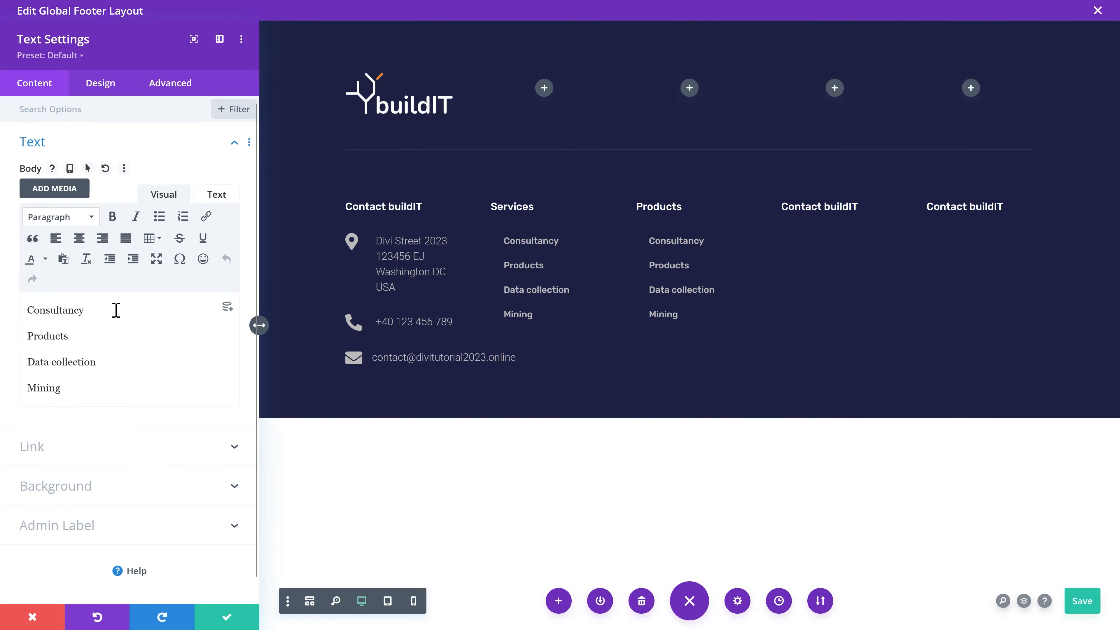
pyautogui.moveTo(115, 310); pyautogui.dragTo(4, 304)
pyautogui.moveTo(125, 395); pyautogui.dragTo(14, 315)
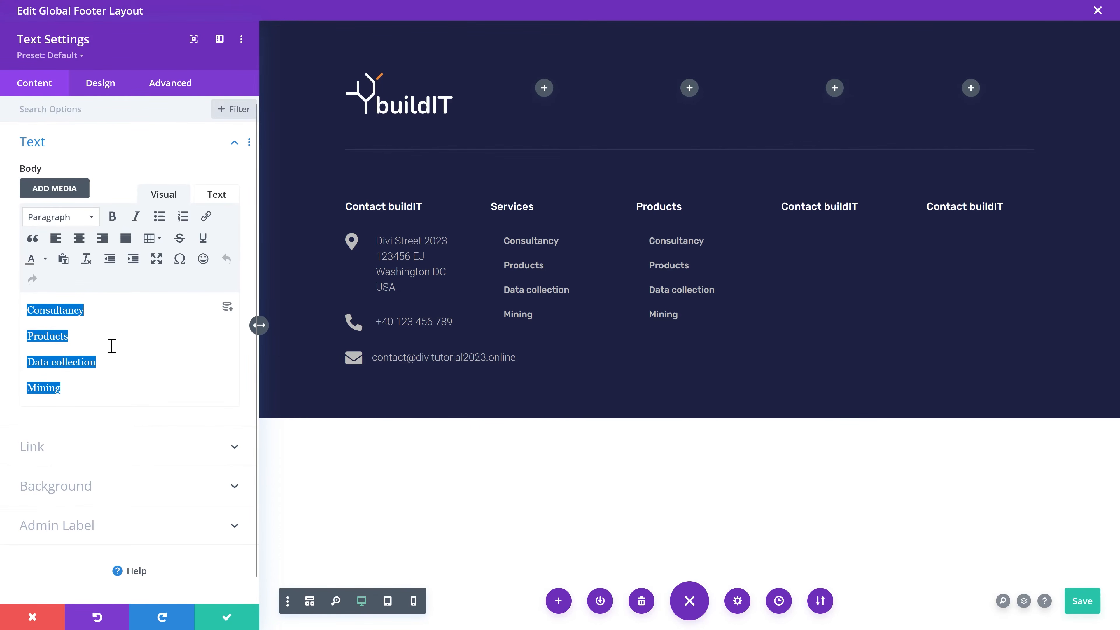
pyautogui.write('Air brusher 2000 HydroBicycle pump LED Book 4700 HoverLight 6k')
pyautogui.click(228, 618)
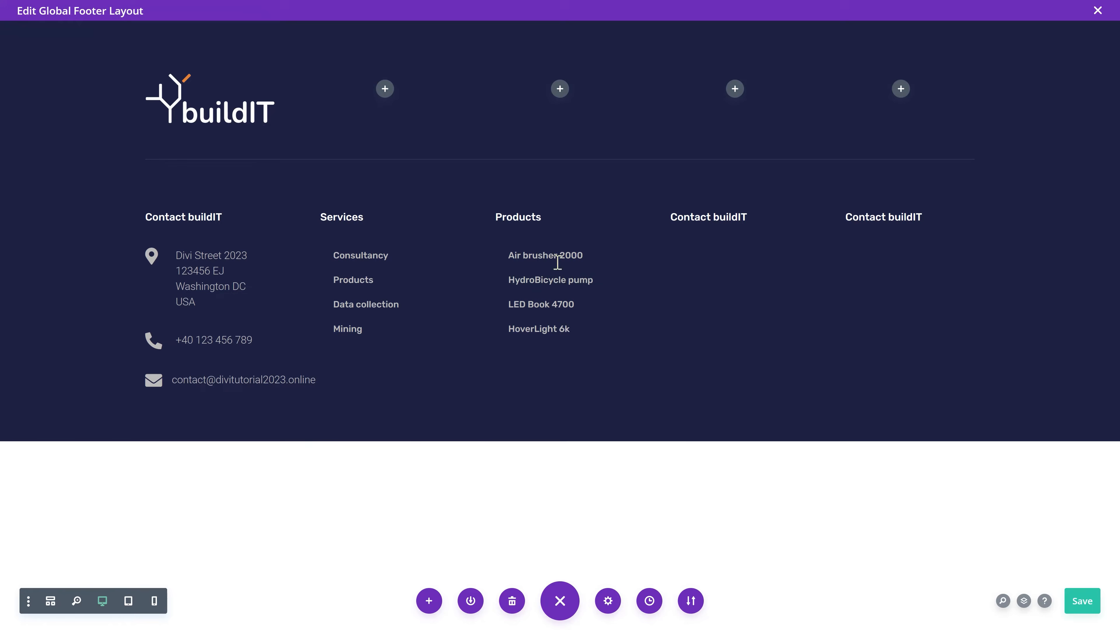
# Step: Move the divider row below the link columns
pyautogui.moveTo(568, 283)
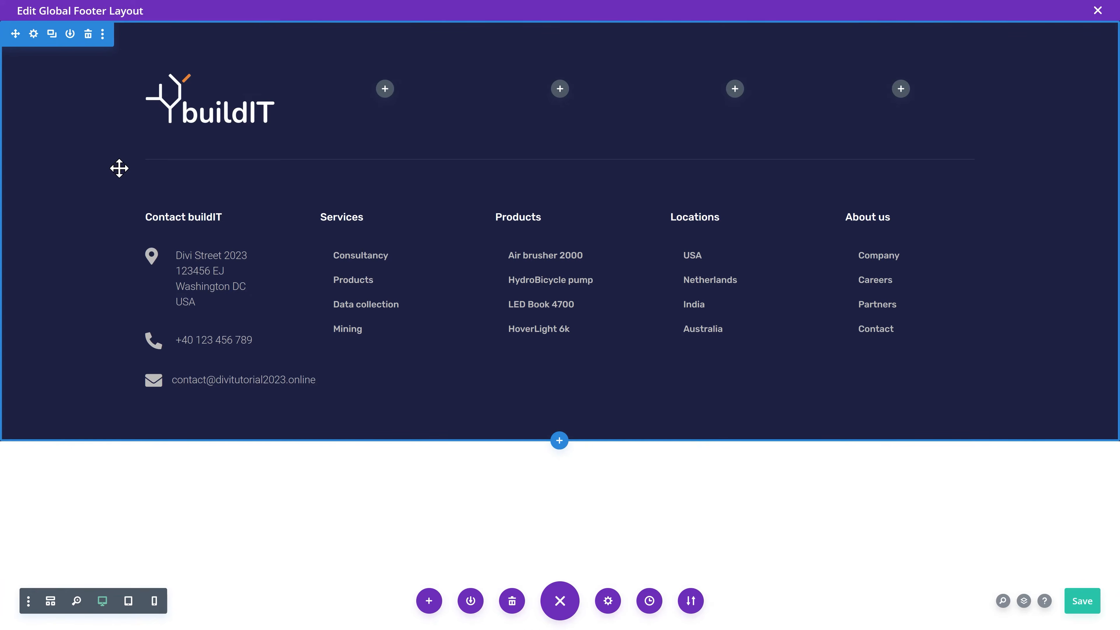
pyautogui.moveTo(144, 167)
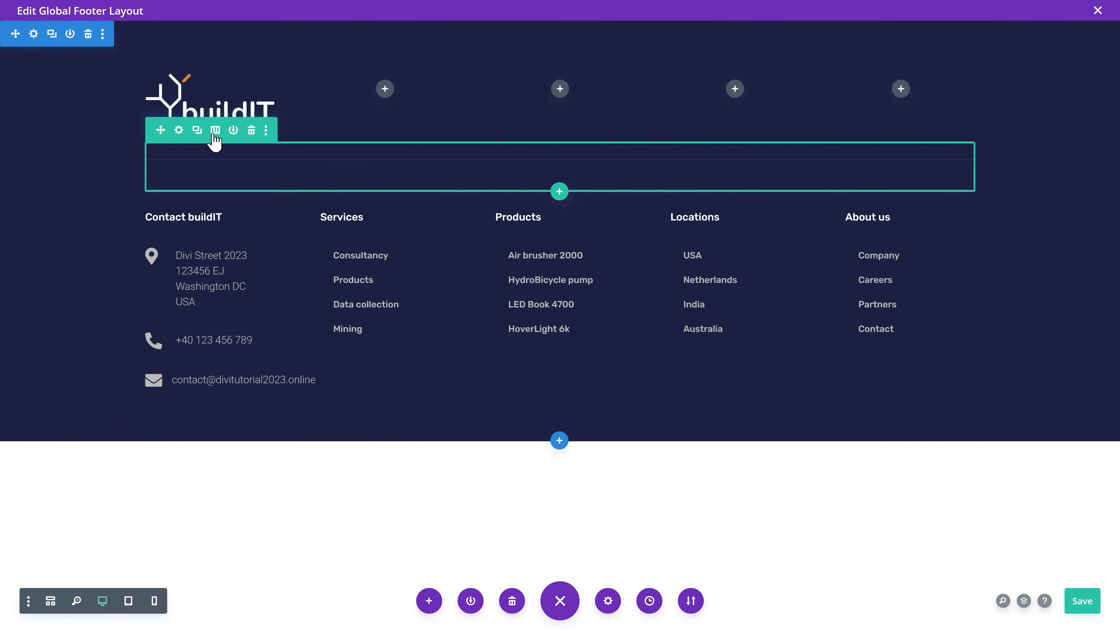
pyautogui.moveTo(160, 130); pyautogui.dragTo(199, 389)
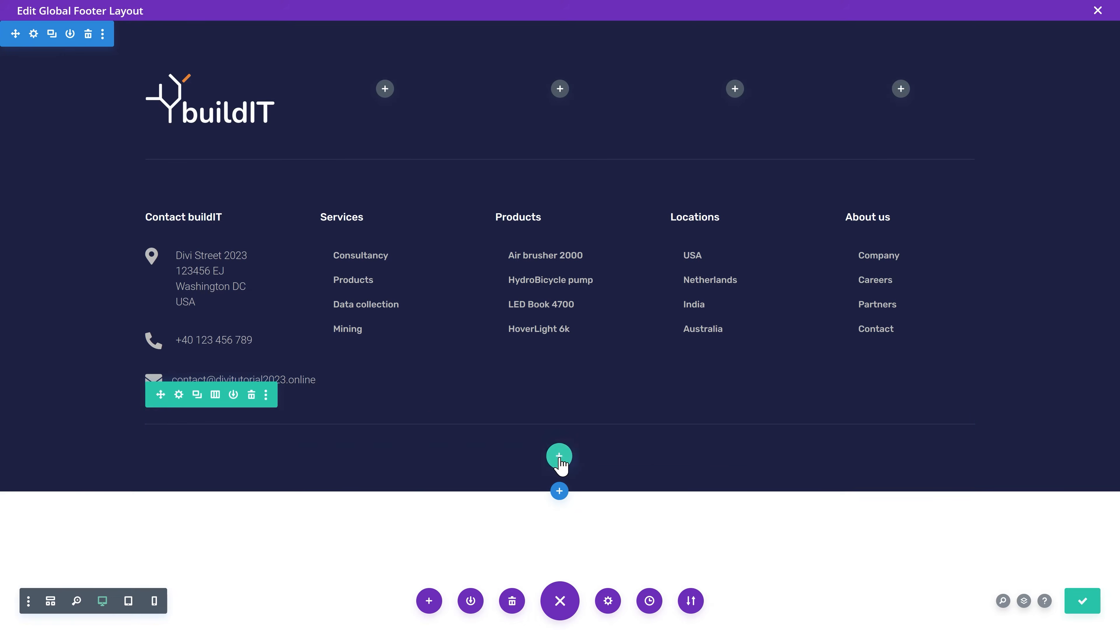
# Step: Add a five-column row below the link columns and copy the Services text module into its first column
pyautogui.click(559, 456)
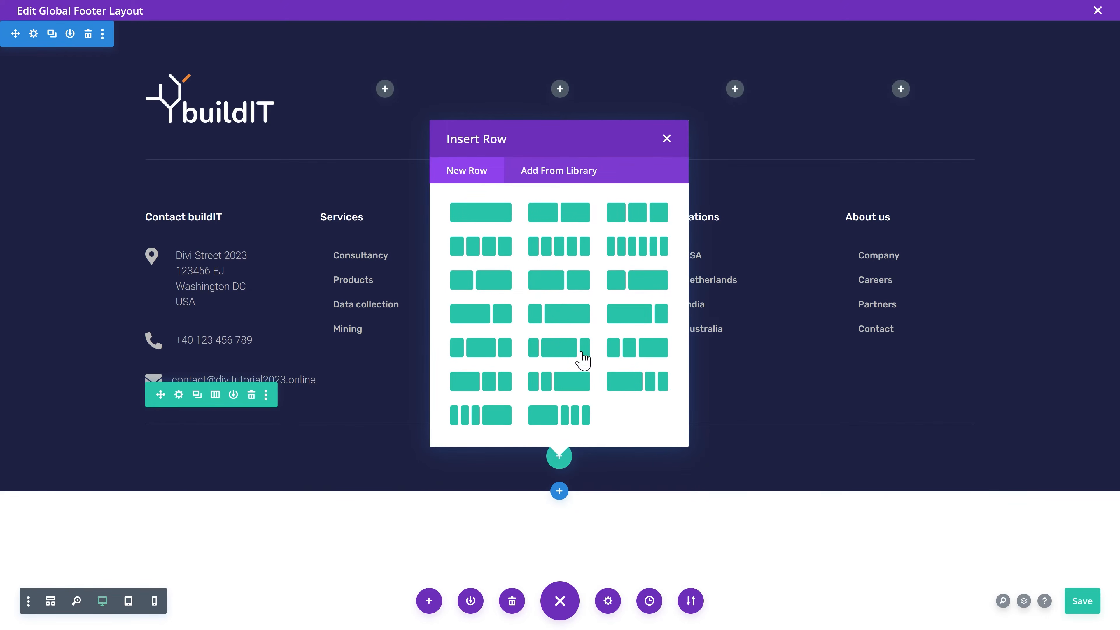
pyautogui.click(570, 254)
pyautogui.scroll(-10, 264, 446)
pyautogui.click(268, 451)
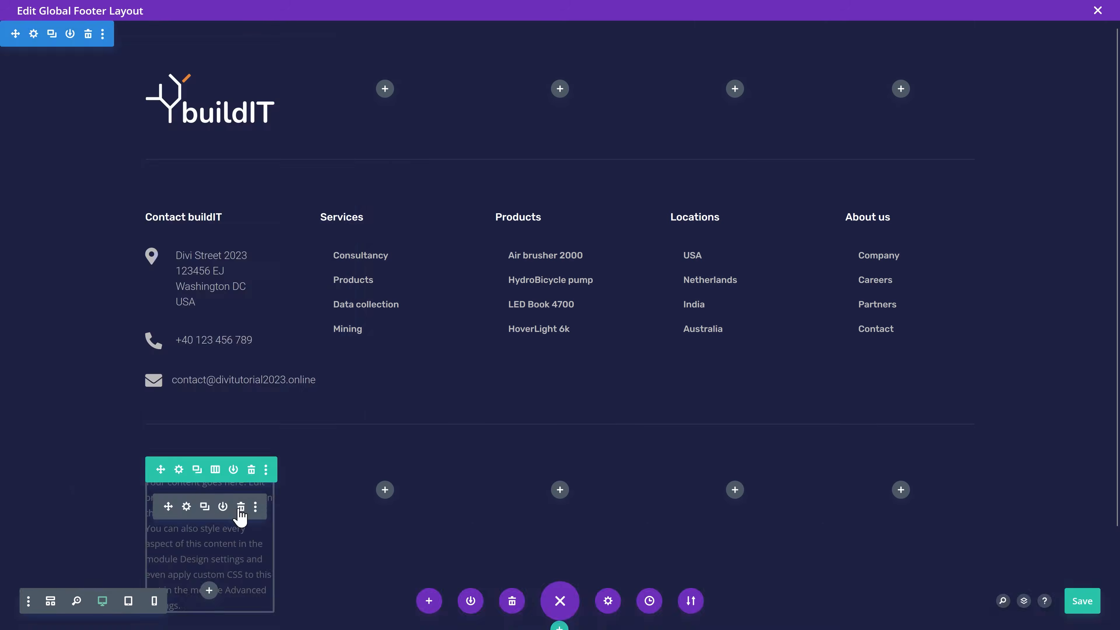
pyautogui.click(240, 507)
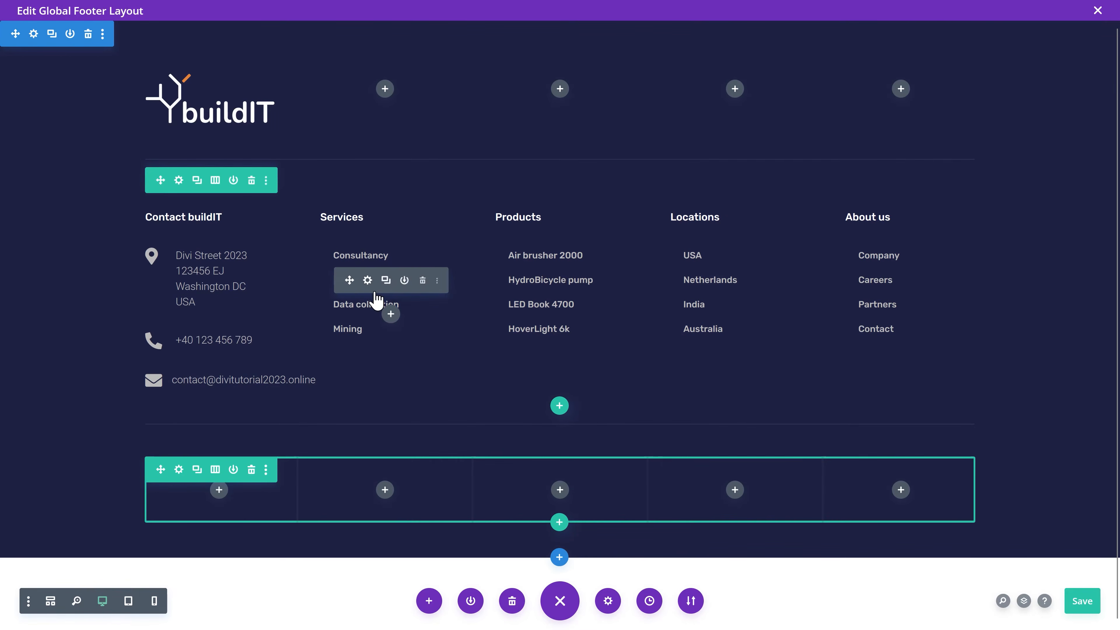
pyautogui.click(386, 290)
pyautogui.moveTo(350, 279); pyautogui.dragTo(211, 496)
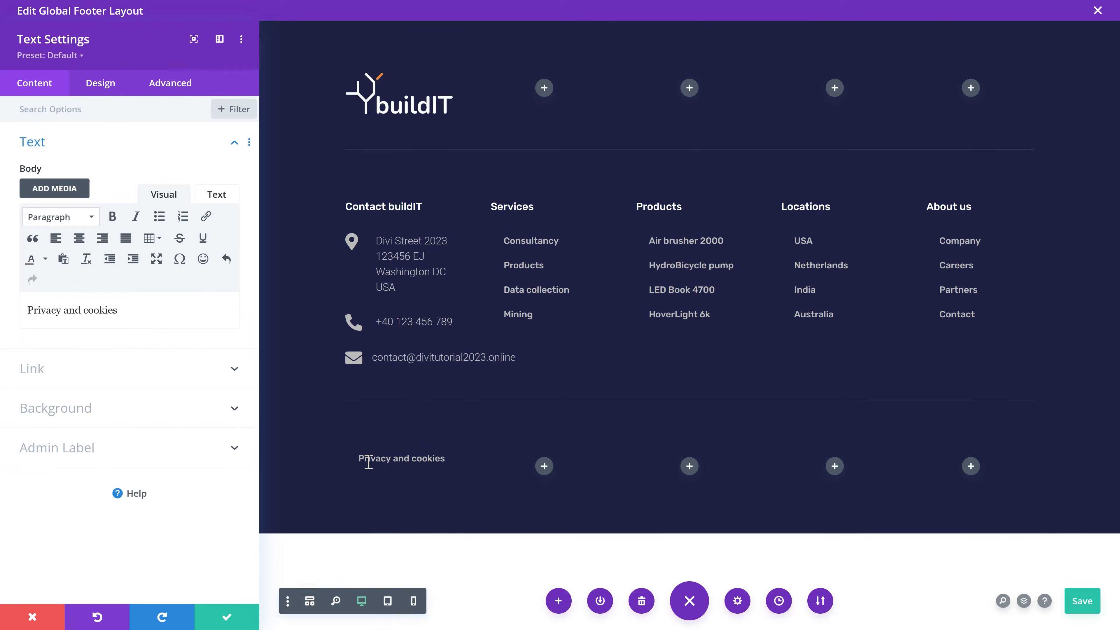
# Step: Make the Privacy and cookies text Light weight and underlined
pyautogui.click(364, 459)
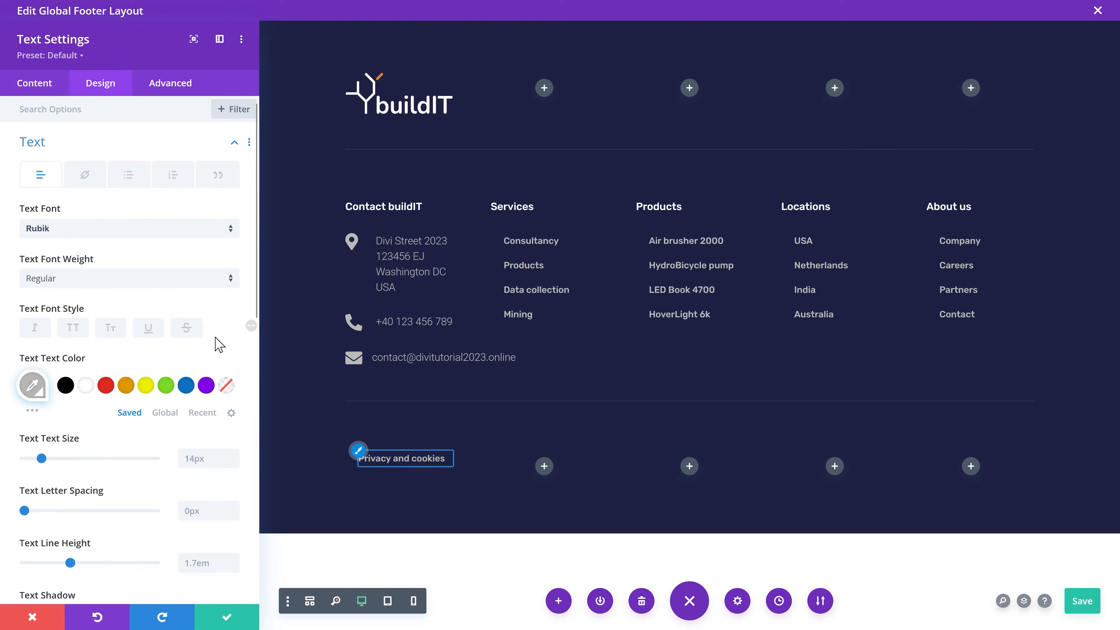
pyautogui.click(122, 279)
pyautogui.click(130, 291)
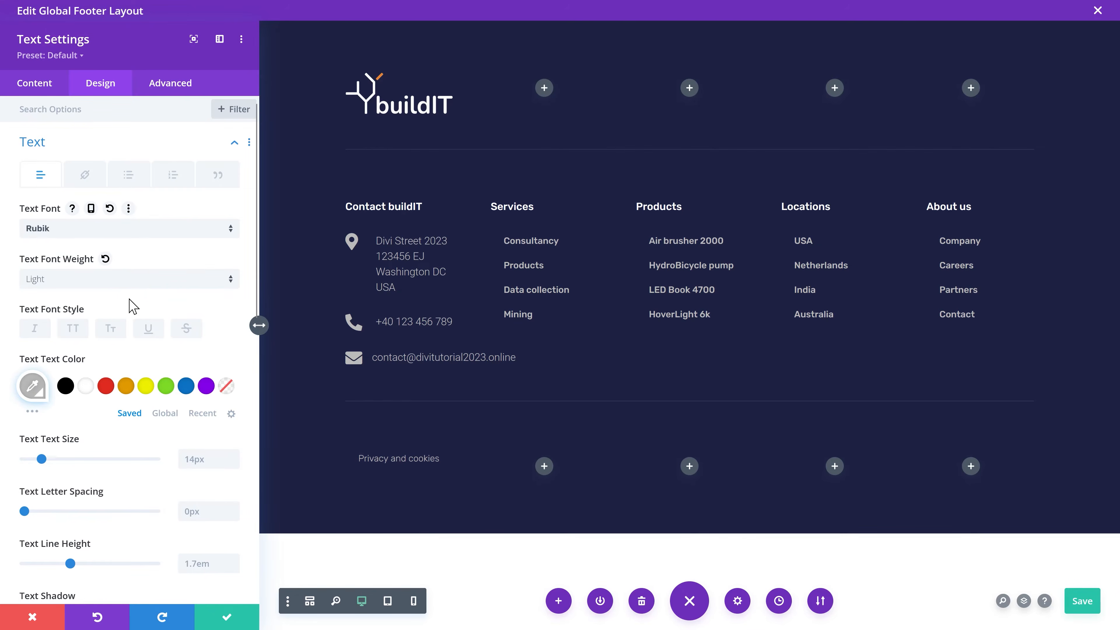
pyautogui.scroll(-2, 167, 405)
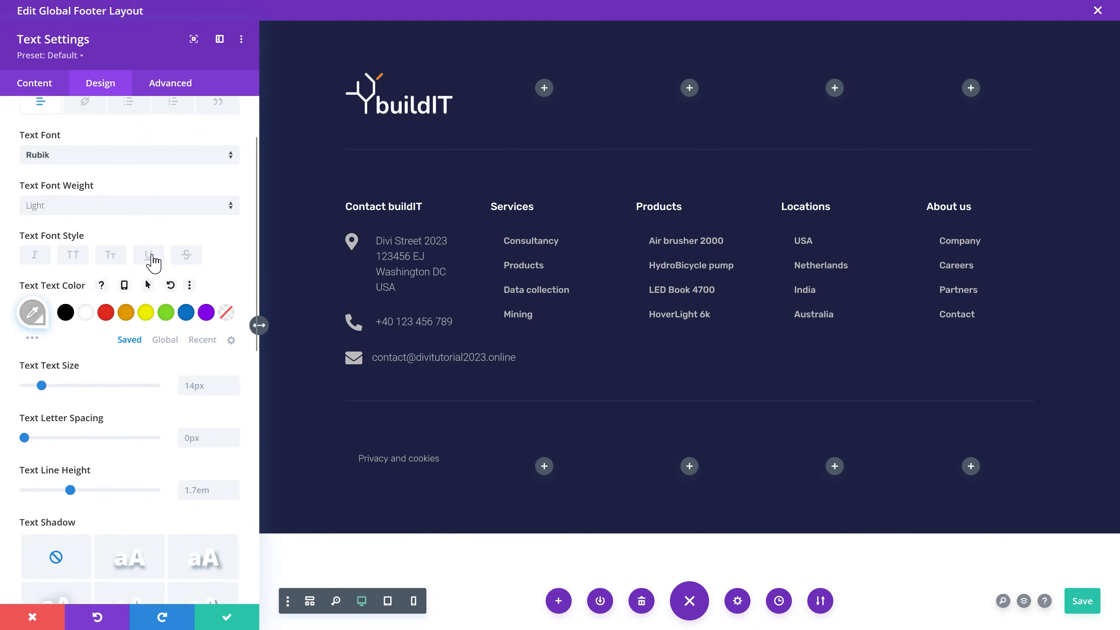
pyautogui.click(148, 255)
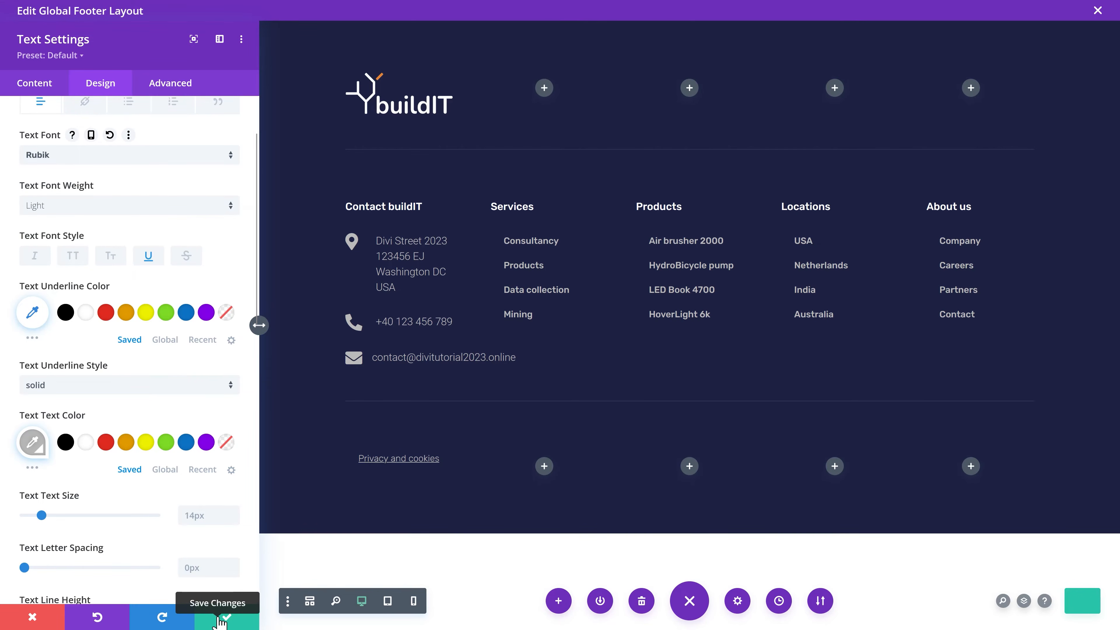
pyautogui.click(219, 620)
pyautogui.moveTo(214, 489)
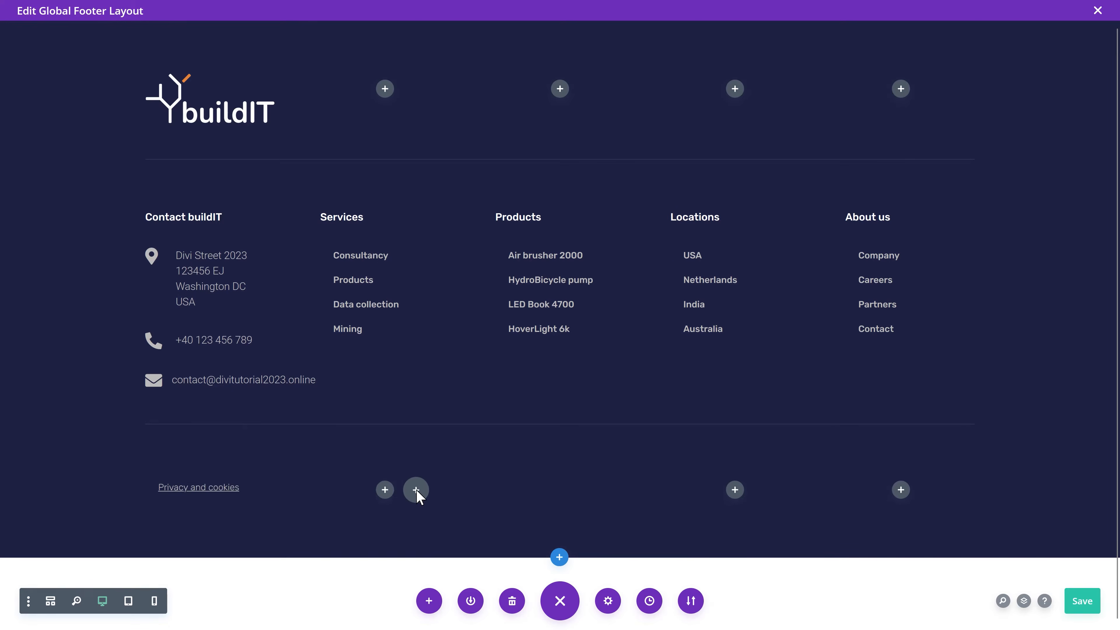
# Step: Paste the link into column two and change its text to 'Terms & Conditions'
pyautogui.hotkey('ctrl', 'v')
pyautogui.doubleClick(380, 482)
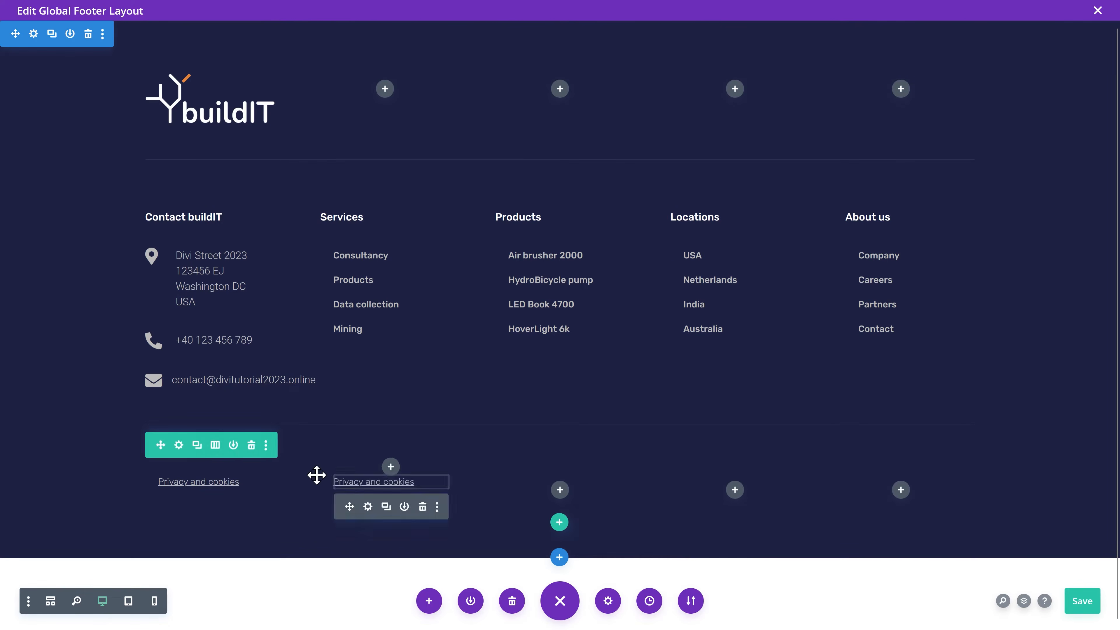
pyautogui.tripleClick(179, 307)
pyautogui.write('Terms & Conditio')
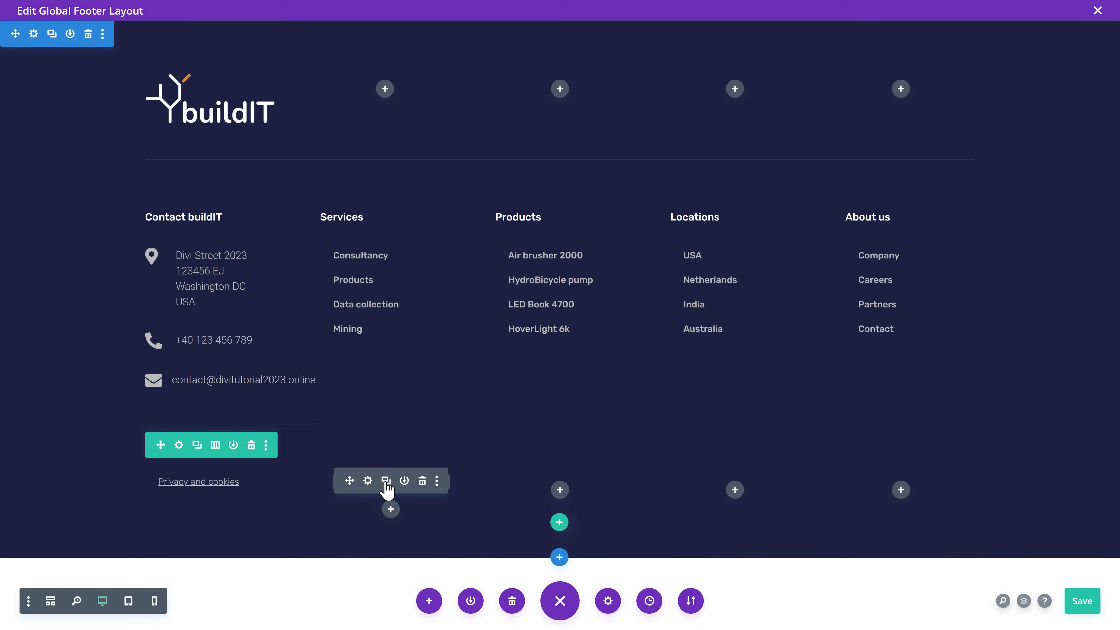
# Step: Copy the link into column four as a right-aligned 'Connect with us:' label
pyautogui.click(386, 482)
pyautogui.moveTo(440, 473); pyautogui.dragTo(732, 494)
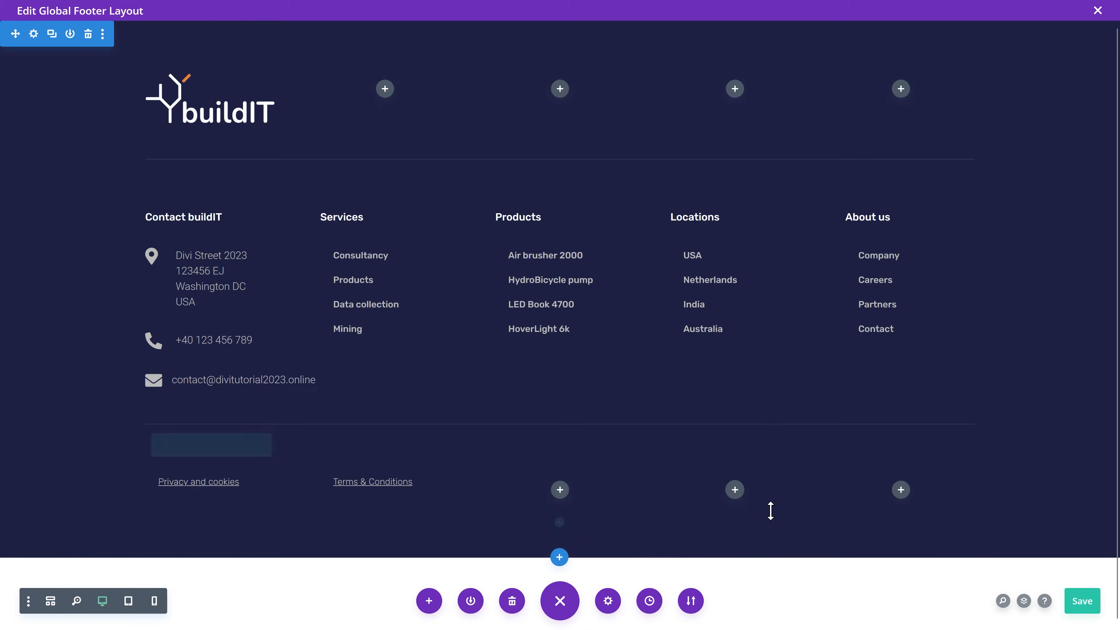
pyautogui.click(718, 481)
pyautogui.moveTo(133, 310); pyautogui.dragTo(24, 310)
pyautogui.write('Connect with us:')
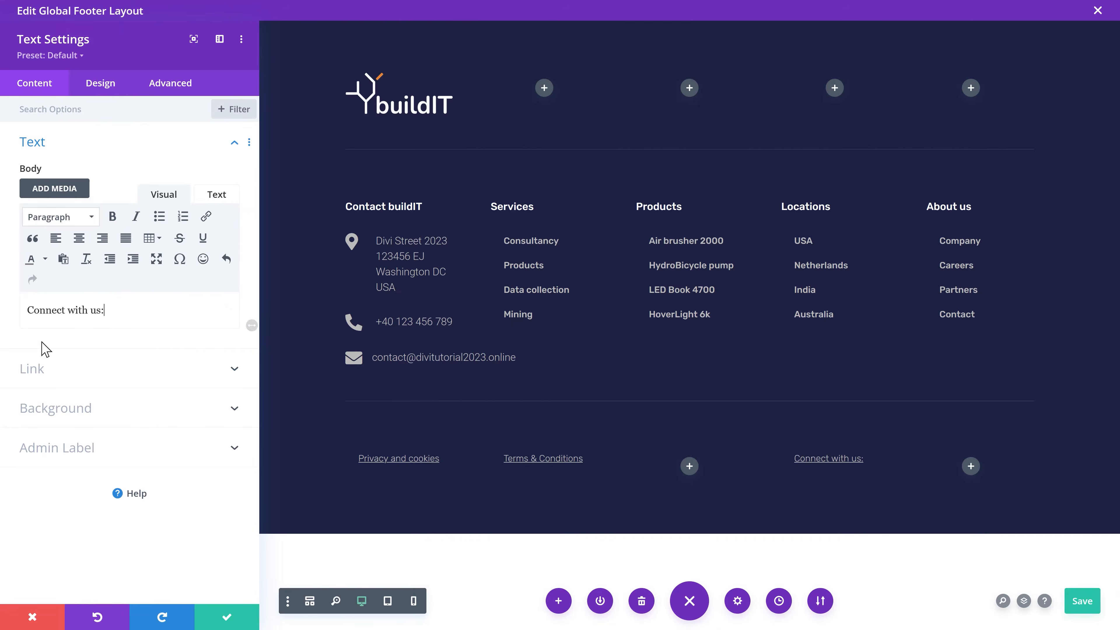
pyautogui.click(793, 450)
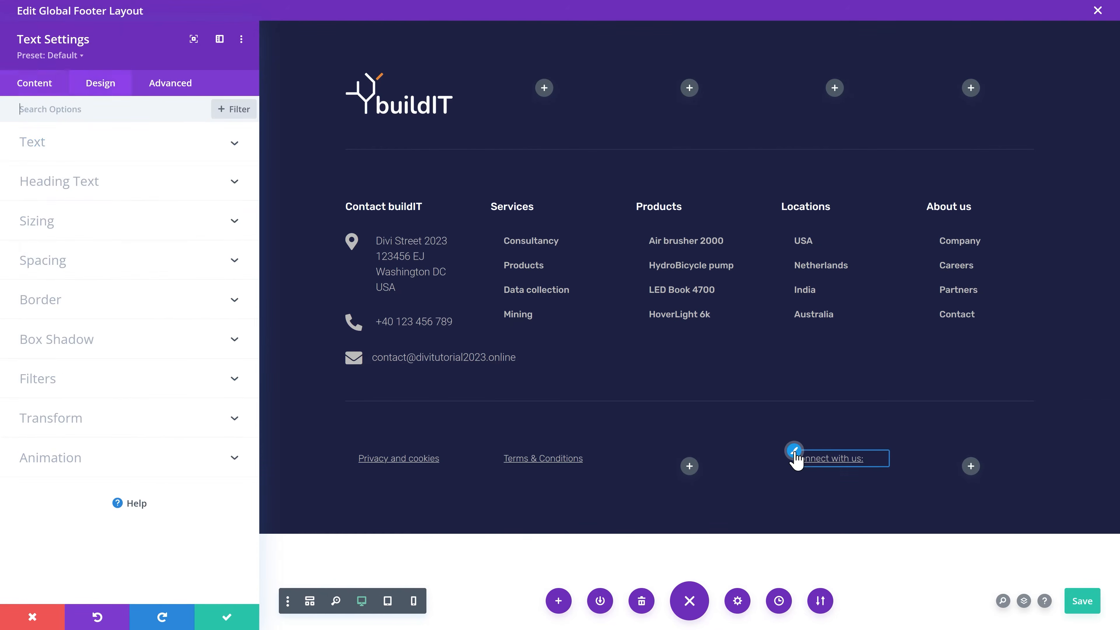
pyautogui.scroll(-2, 165, 256)
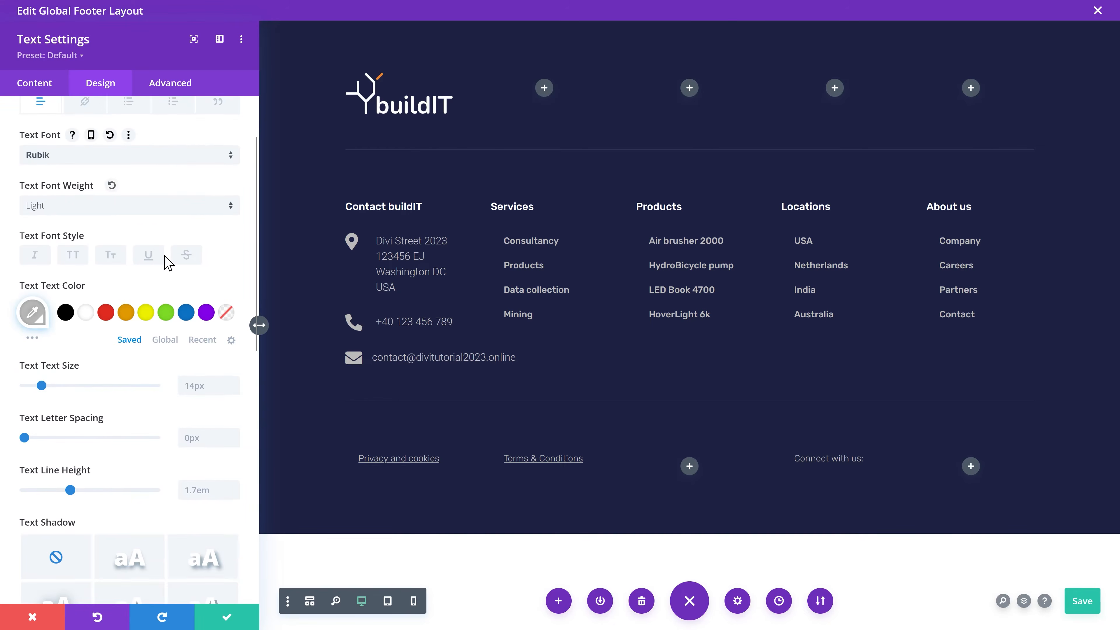
pyautogui.scroll(-5, 164, 256)
pyautogui.click(168, 458)
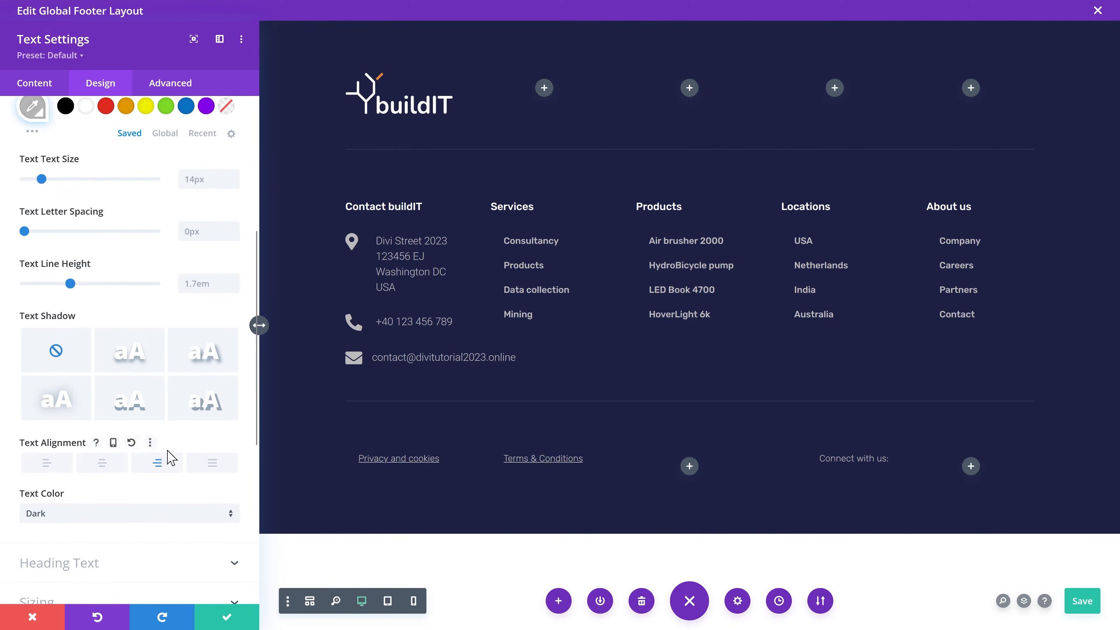
pyautogui.click(236, 626)
pyautogui.click(900, 489)
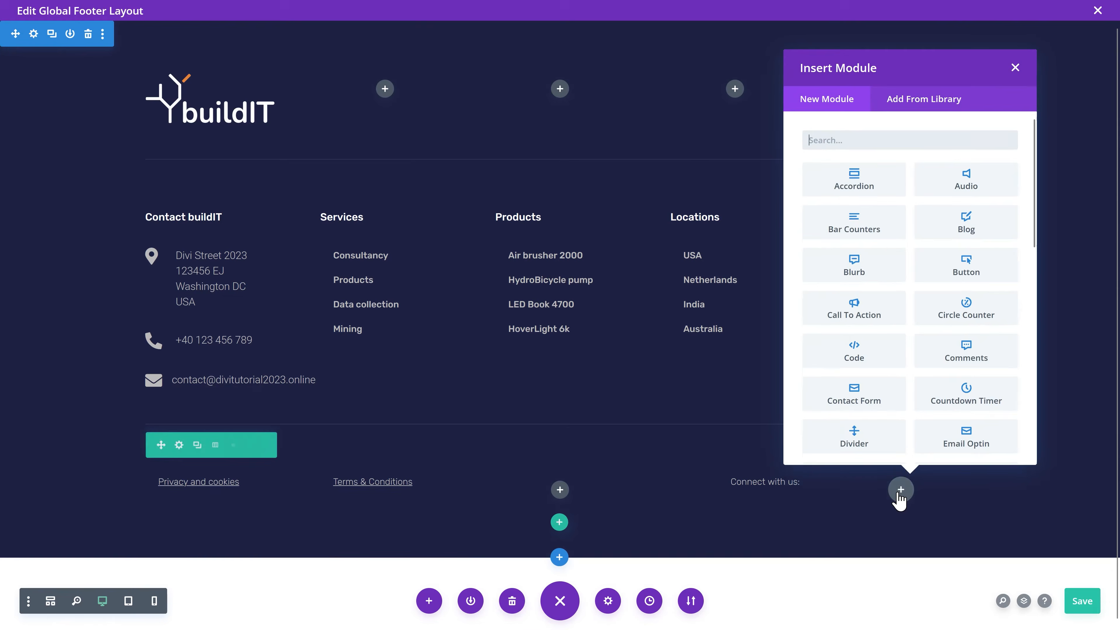
# Step: Insert a Social Media Follow module and add a LinkedIn icon linked to the pasted profile URL
pyautogui.write('social')
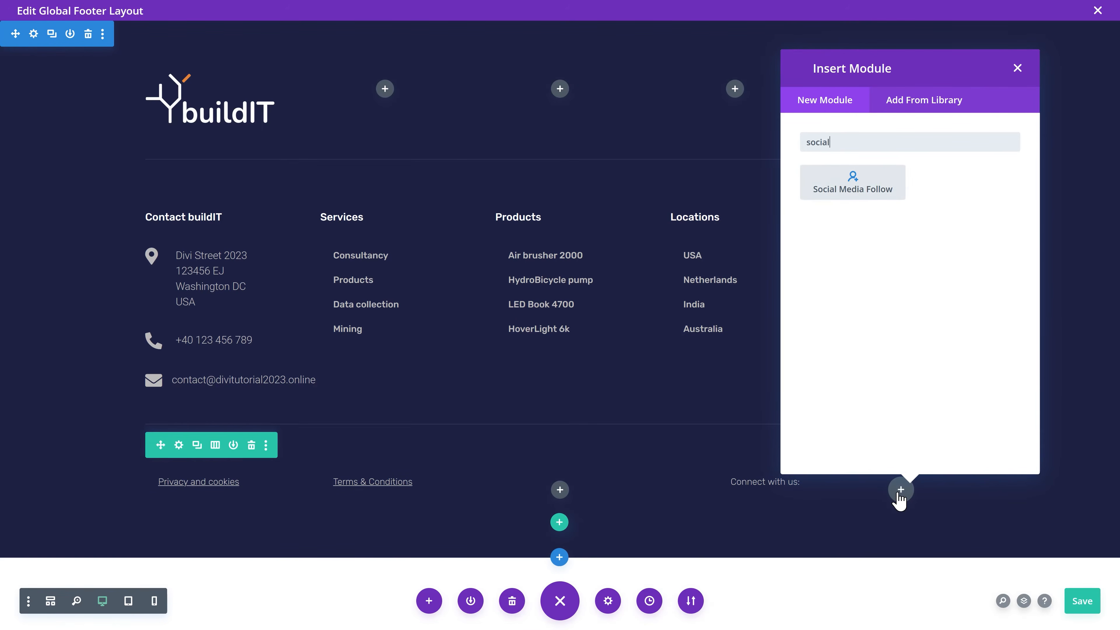
pyautogui.click(881, 192)
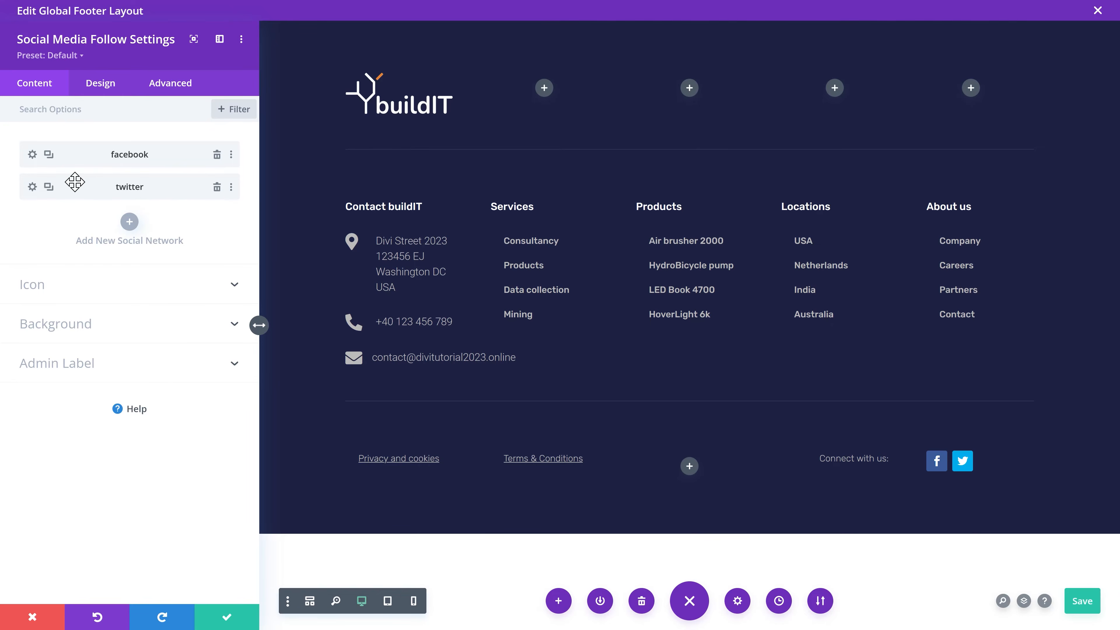
pyautogui.click(130, 222)
pyautogui.click(117, 196)
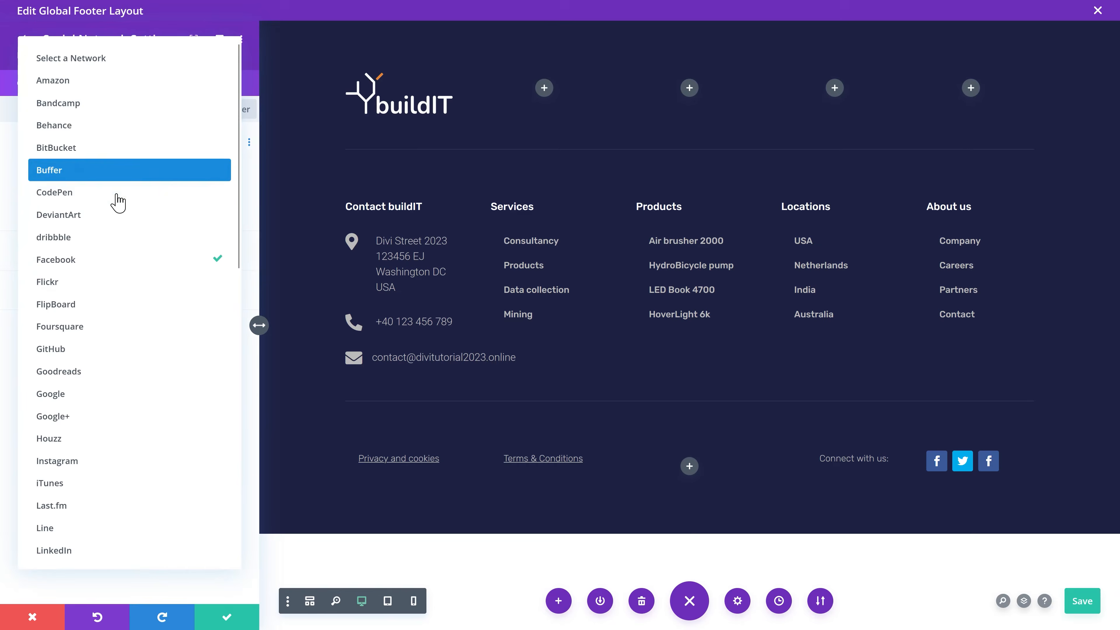
pyautogui.click(71, 551)
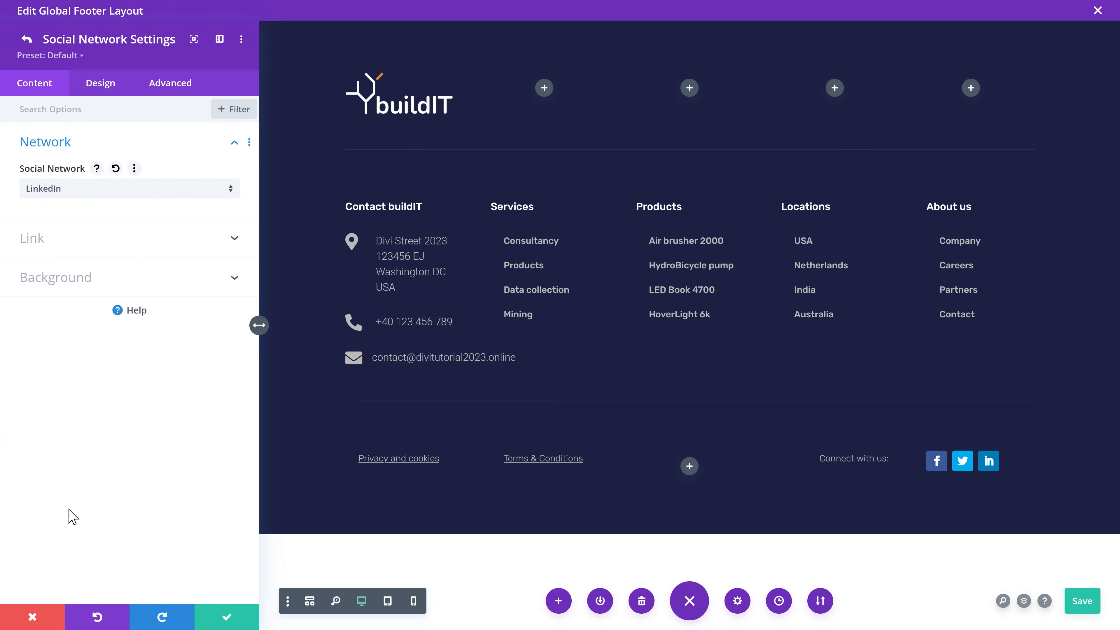
pyautogui.click(155, 247)
pyautogui.click(132, 235)
pyautogui.write('https://linkedin.com/buildIT')
pyautogui.click(219, 613)
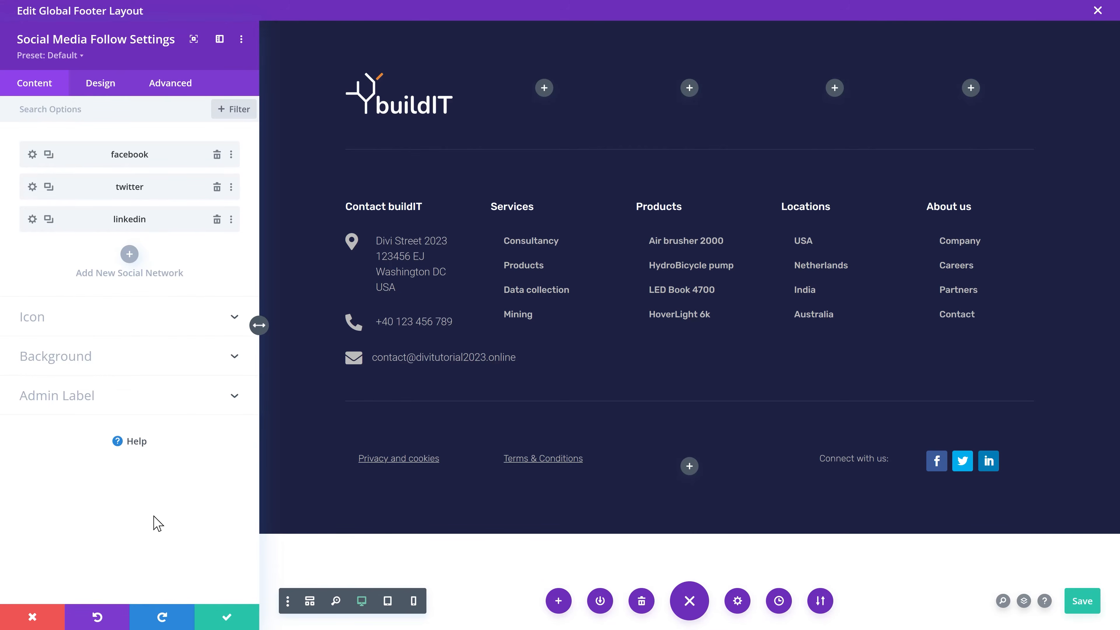
pyautogui.click(219, 618)
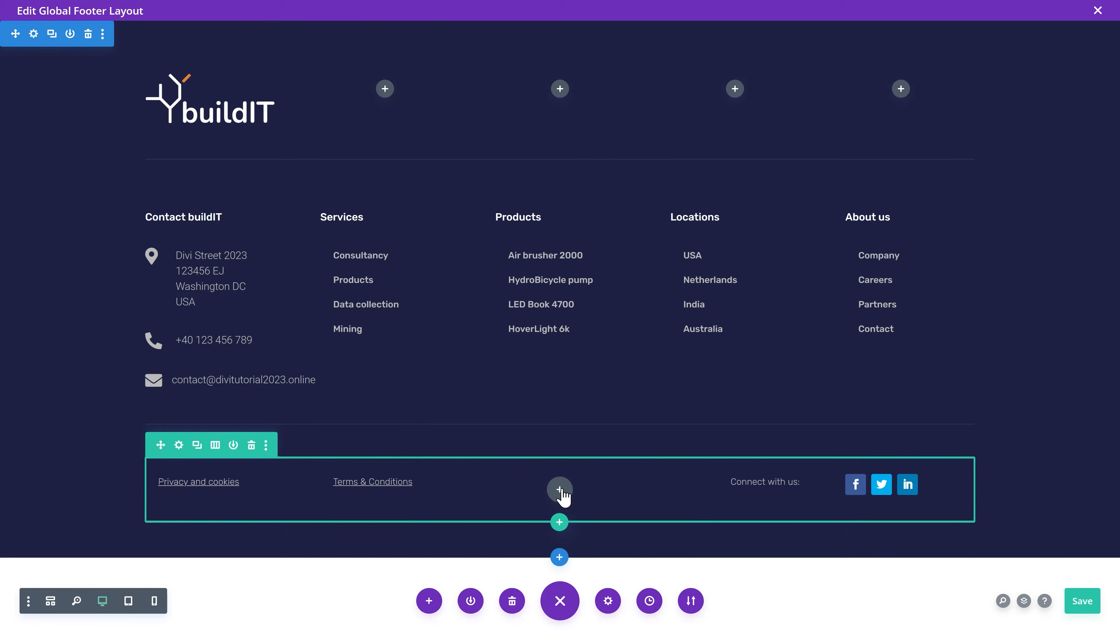
# Step: Duplicate the Terms & Conditions text into the third column and make it the current date in custom format Y
pyautogui.click(386, 480)
pyautogui.moveTo(349, 478); pyautogui.dragTo(587, 520)
pyautogui.click(543, 479)
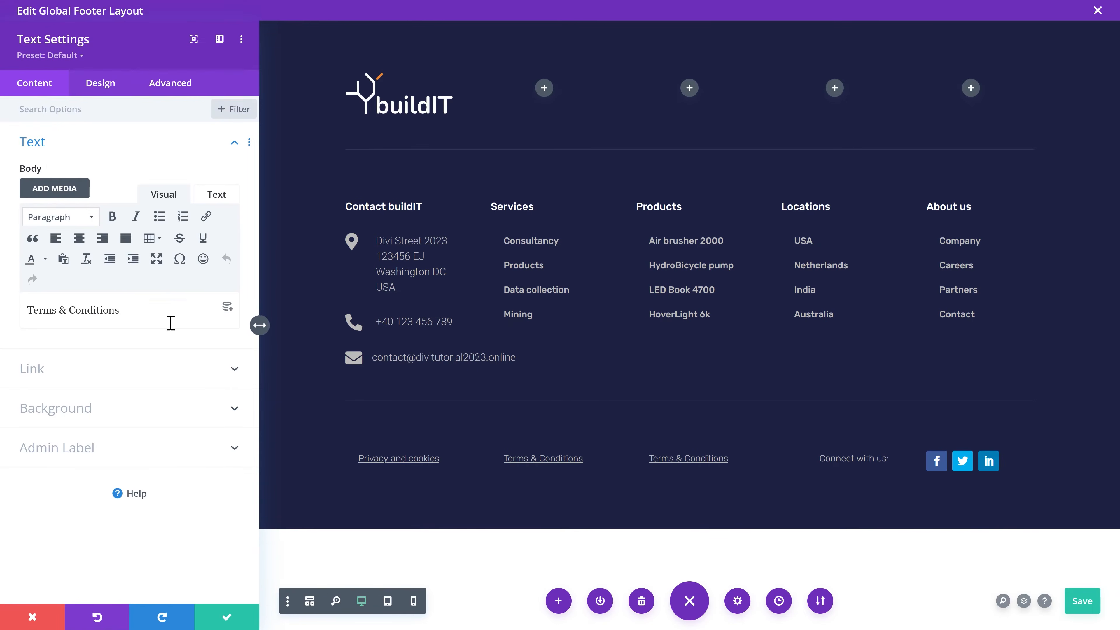
pyautogui.click(226, 308)
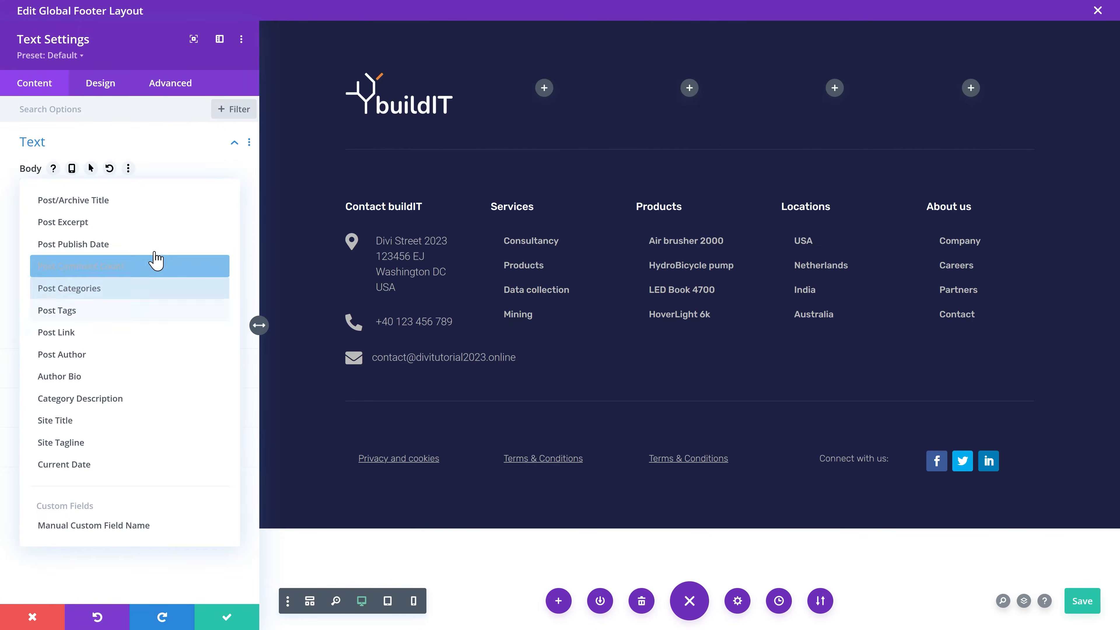
pyautogui.click(79, 467)
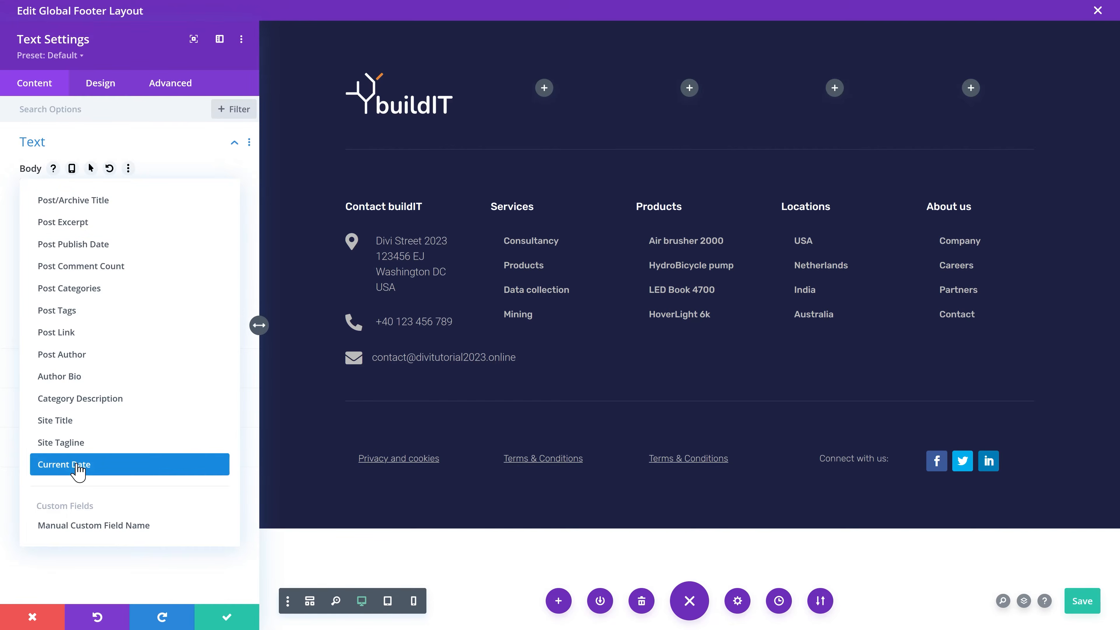
pyautogui.click(77, 464)
pyautogui.click(107, 363)
pyautogui.click(93, 525)
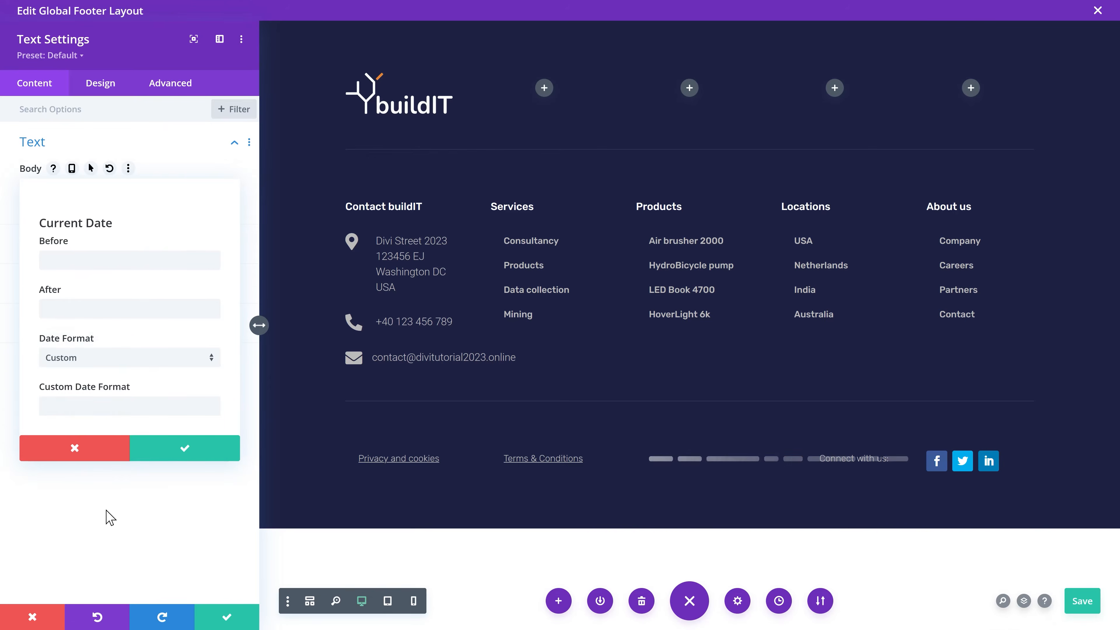
pyautogui.click(120, 403)
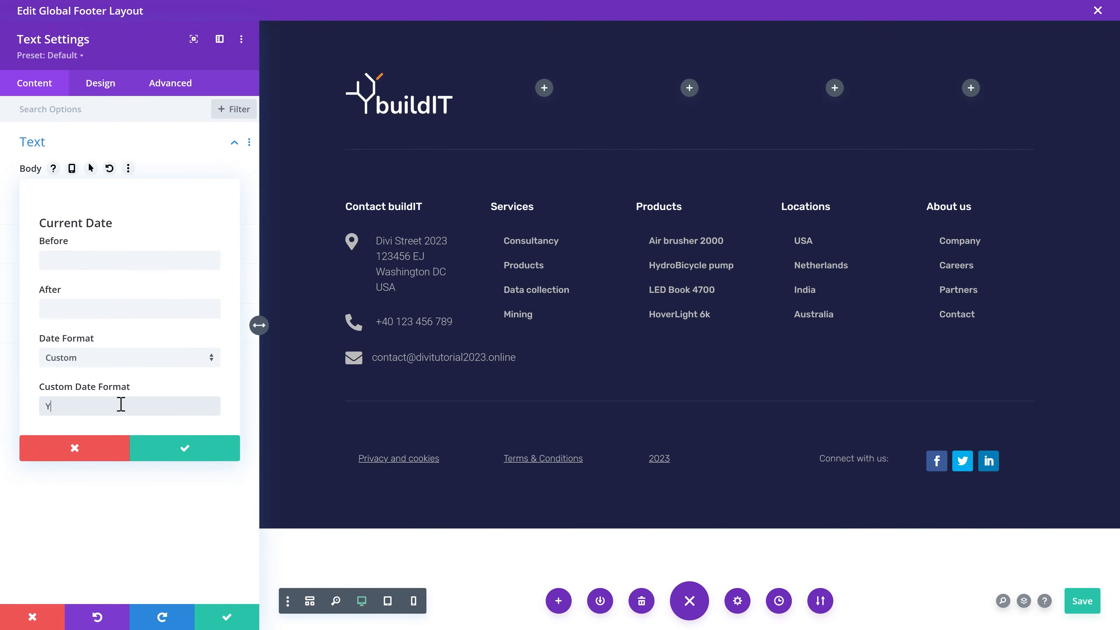
# Step: Prefix the date with '© builtIT', remove the text's underline, and close the footer editor
pyautogui.click(105, 259)
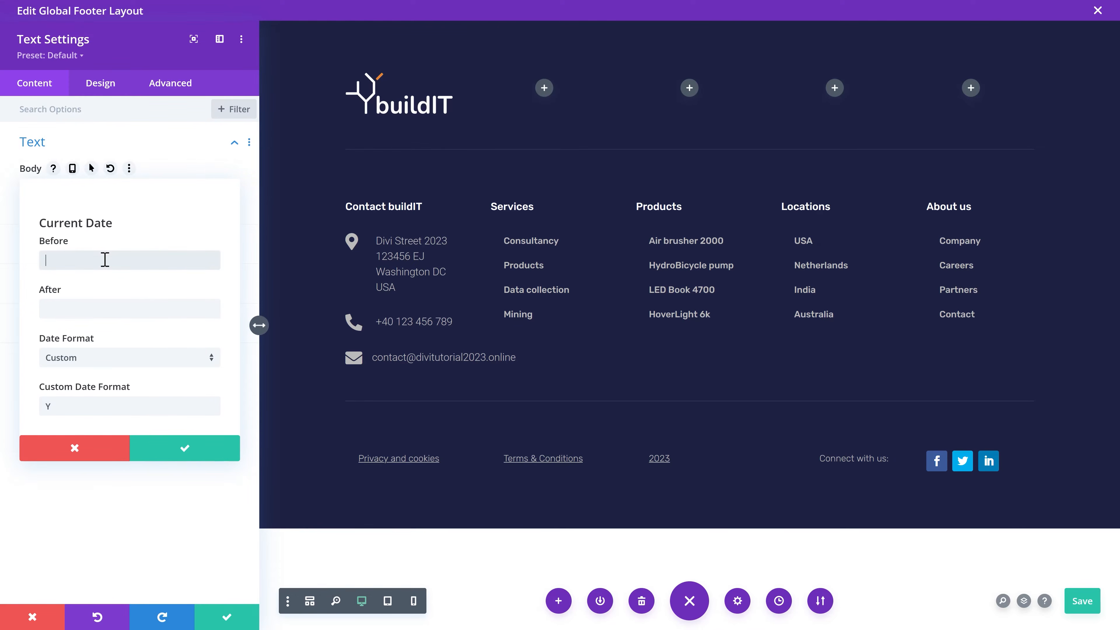
pyautogui.write('©')
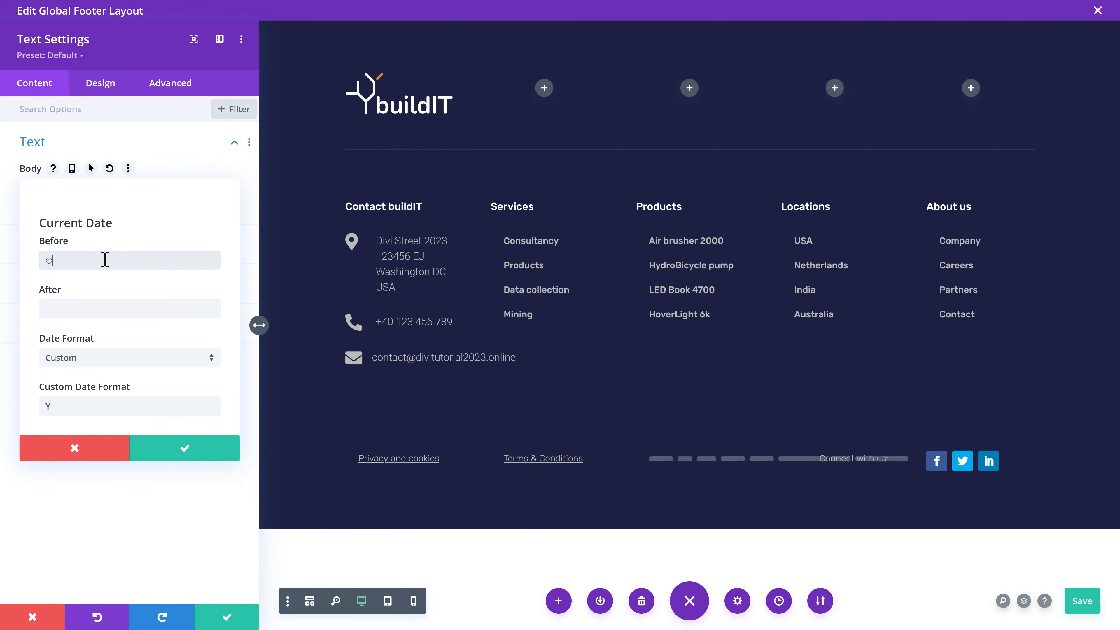
pyautogui.write(' builtIT')
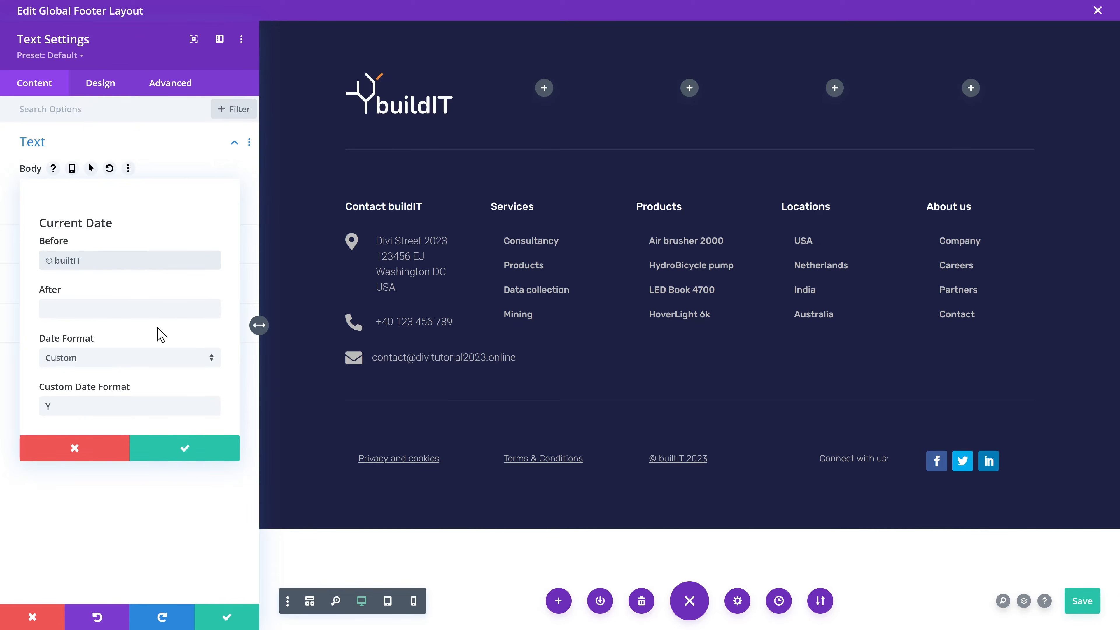
pyautogui.click(185, 449)
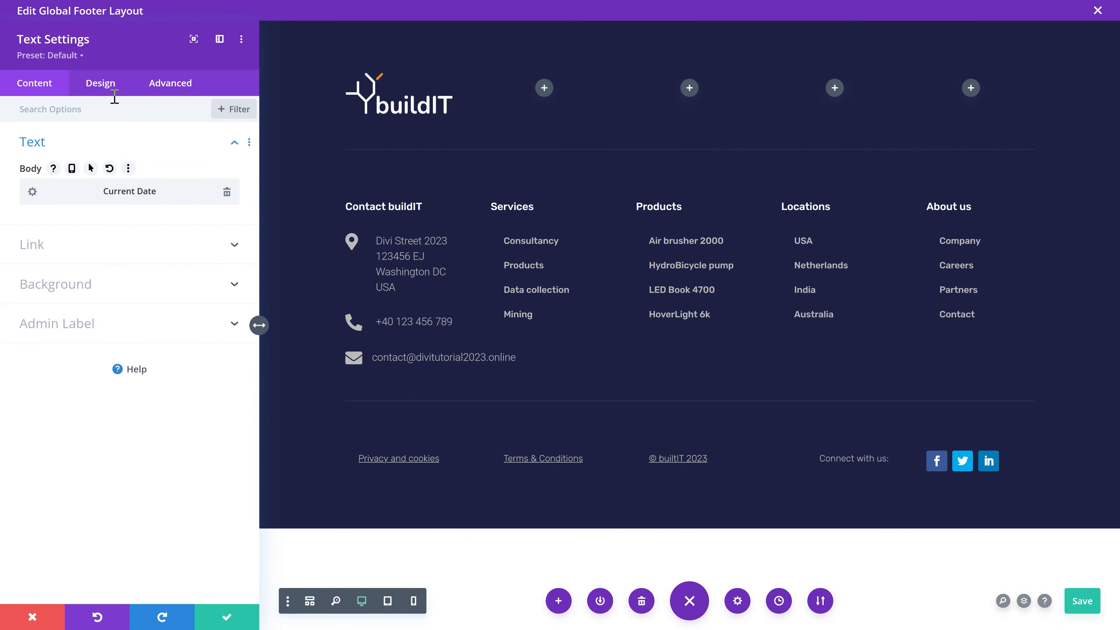
pyautogui.click(101, 89)
pyautogui.click(56, 148)
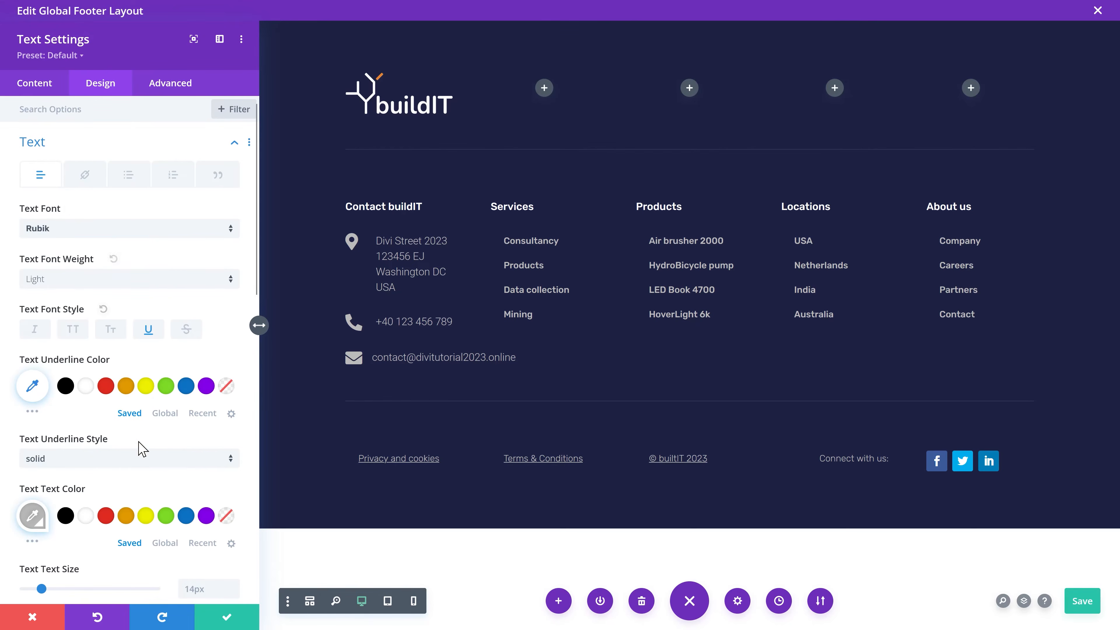
pyautogui.click(149, 329)
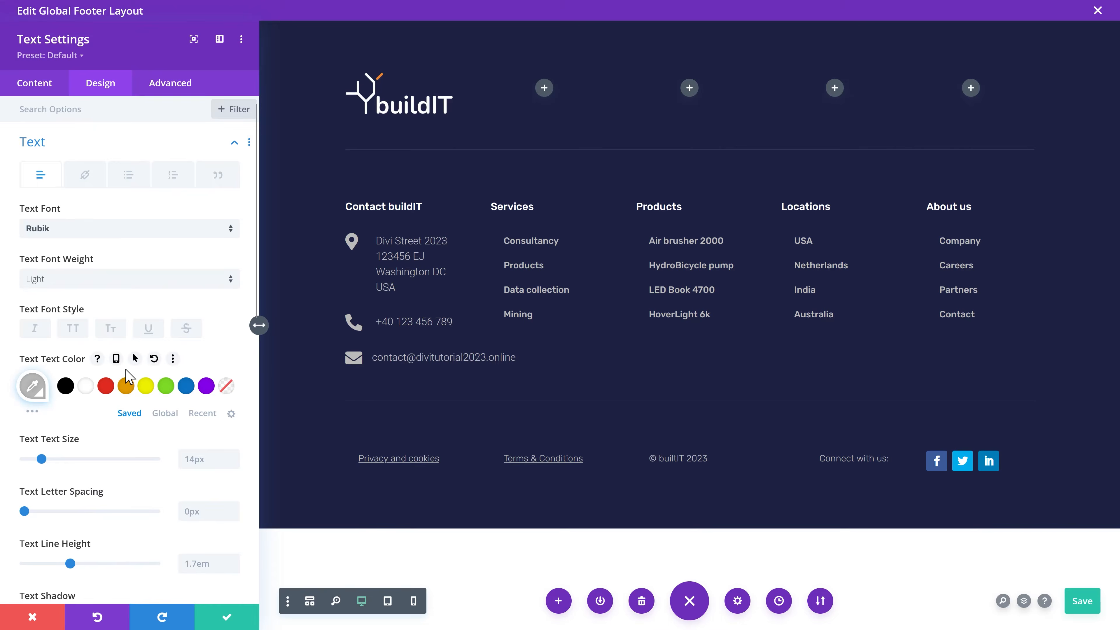
pyautogui.click(226, 617)
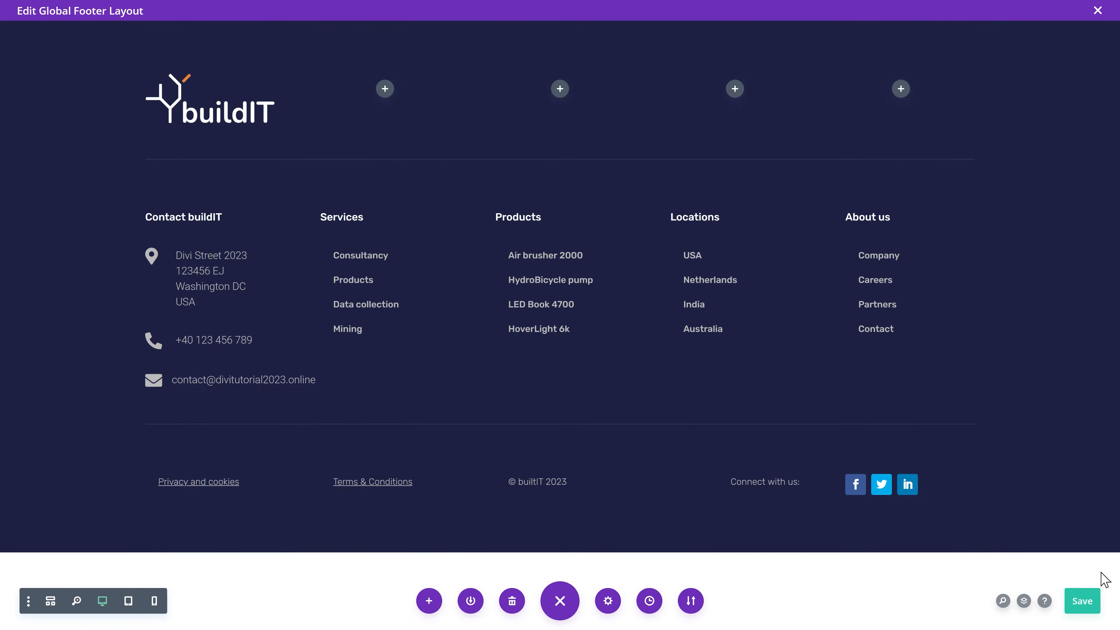
pyautogui.click(1099, 12)
# Step: Save the Theme Builder changes so Global Header and Footer stay in the Default Website Template
pyautogui.click(221, 60)
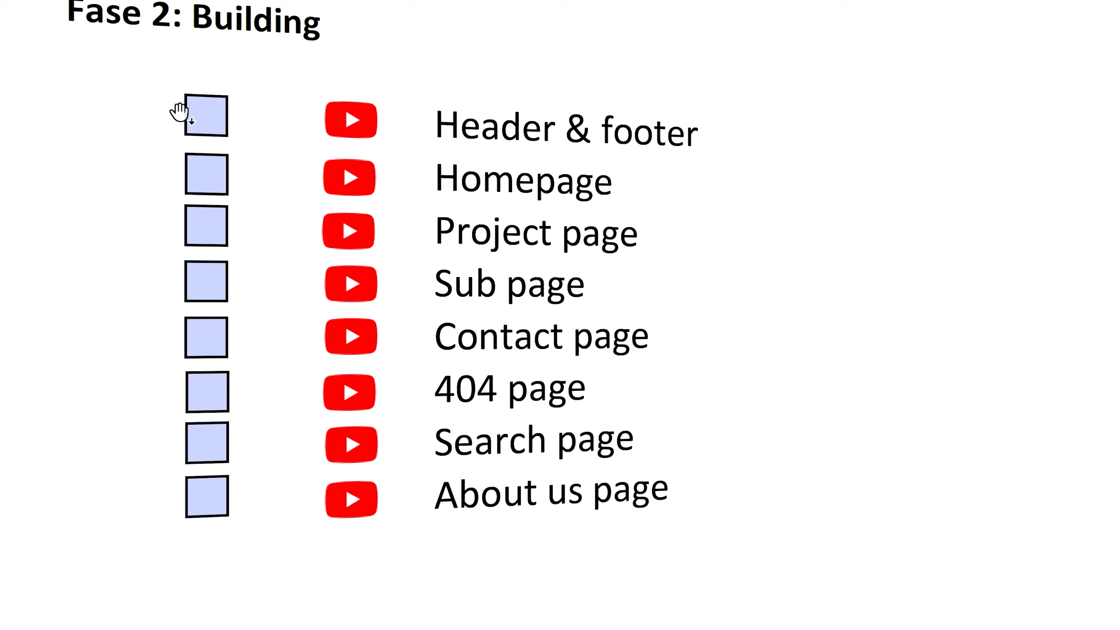
pyautogui.click(219, 124)
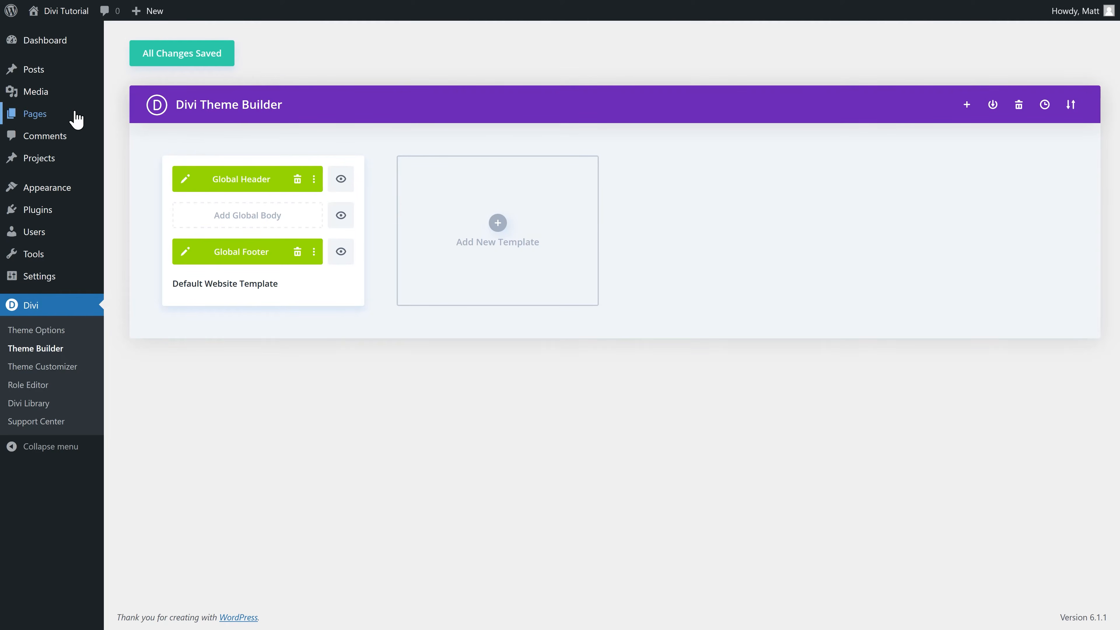
# Step: Move both existing WordPress pages to the trash with the Bulk actions menu
pyautogui.moveTo(40, 115)
pyautogui.click(119, 114)
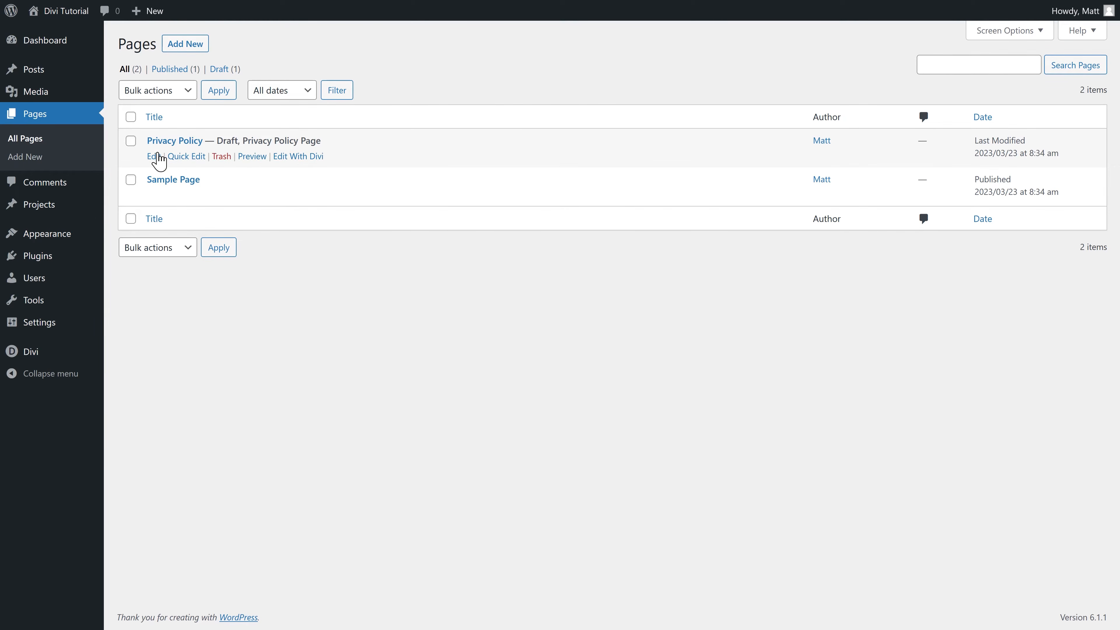
pyautogui.click(158, 94)
pyautogui.click(152, 149)
pyautogui.click(219, 91)
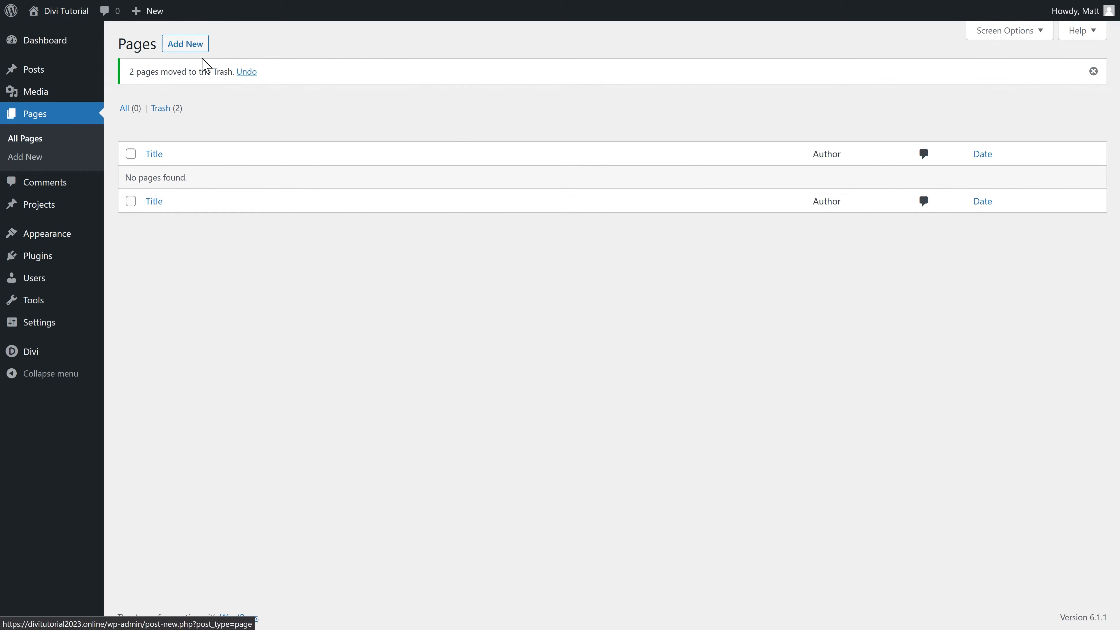
# Step: Publish a new page titled Home and start building it from scratch in Divi
pyautogui.click(193, 51)
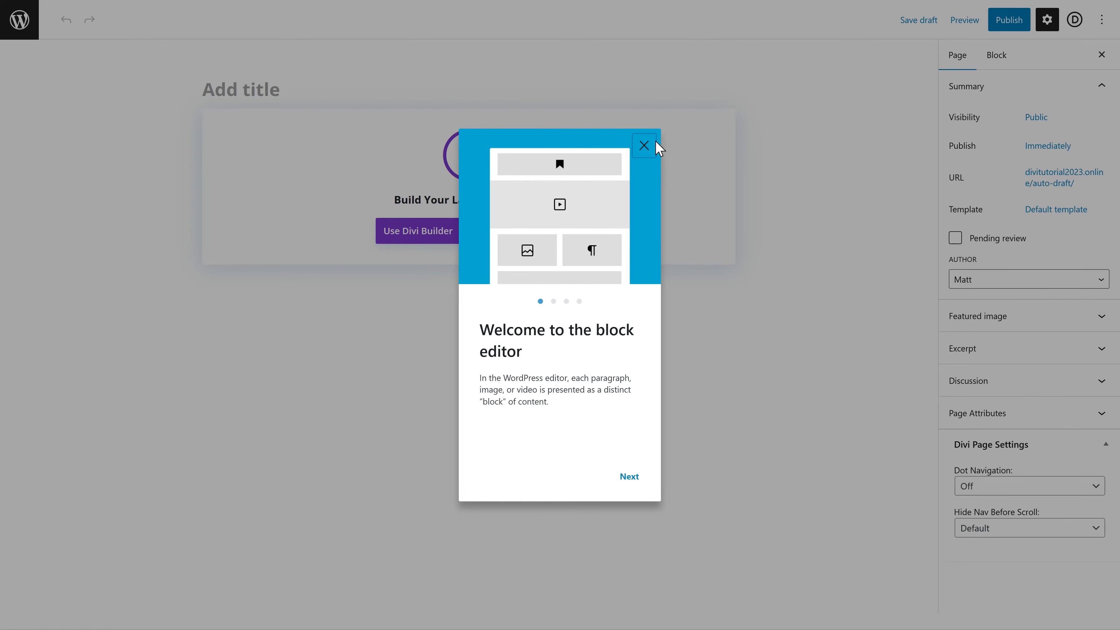
pyautogui.click(643, 146)
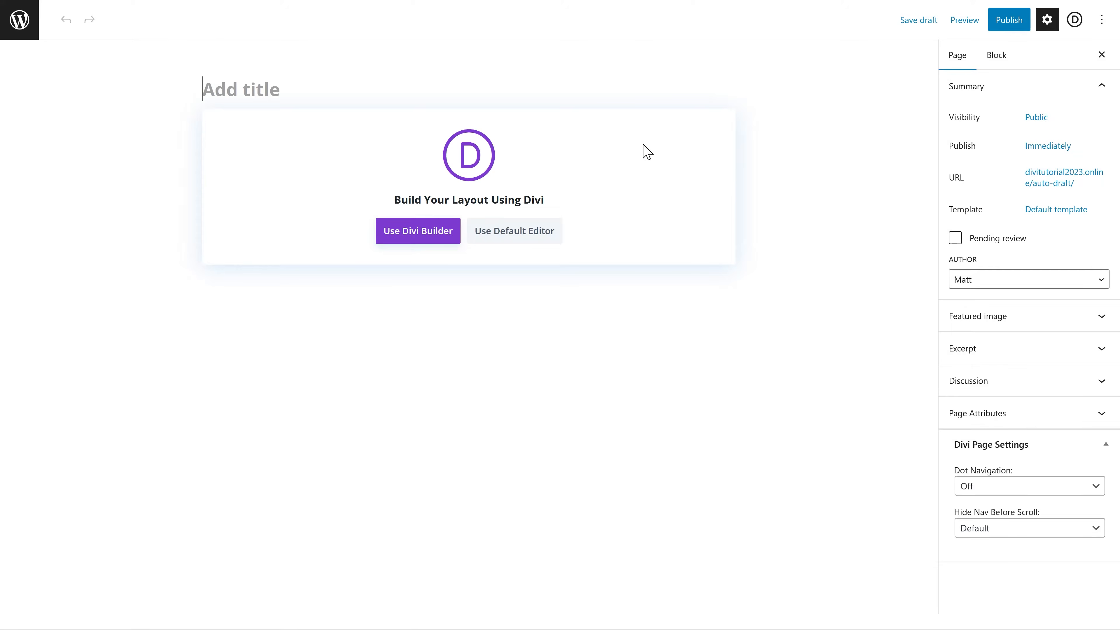
pyautogui.click(263, 90)
pyautogui.write('H')
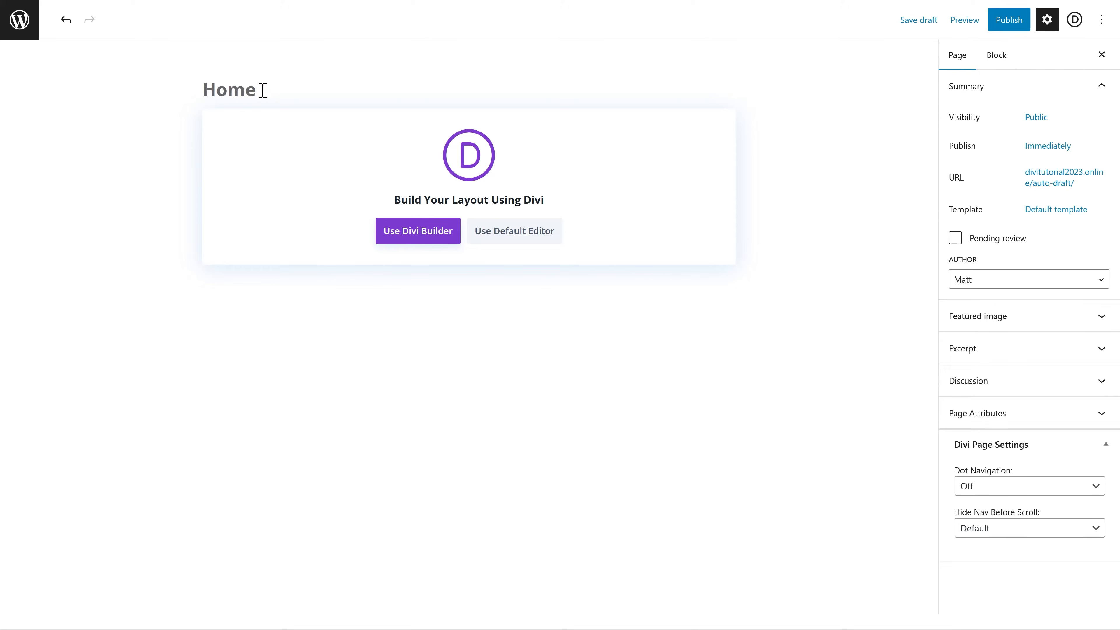
pyautogui.click(1008, 20)
pyautogui.click(1009, 21)
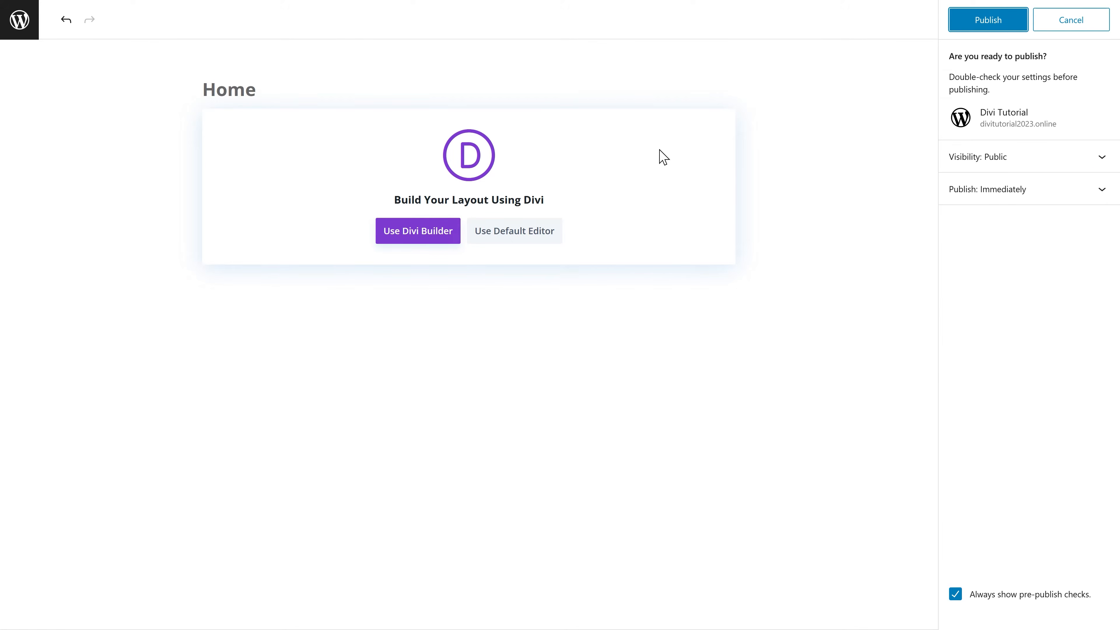
pyautogui.click(415, 234)
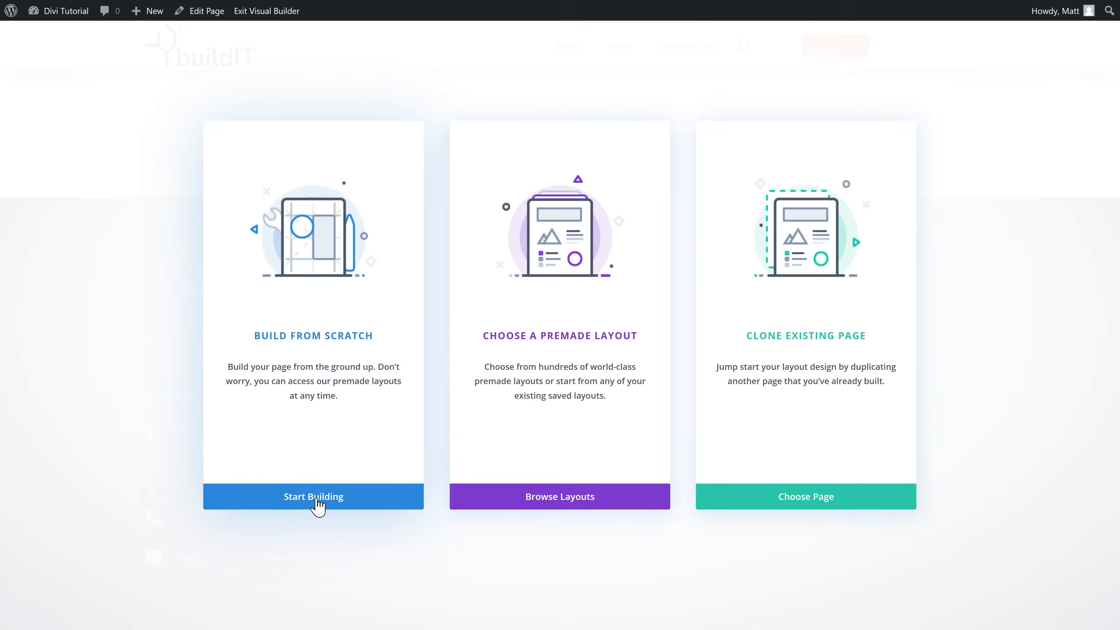
pyautogui.click(319, 503)
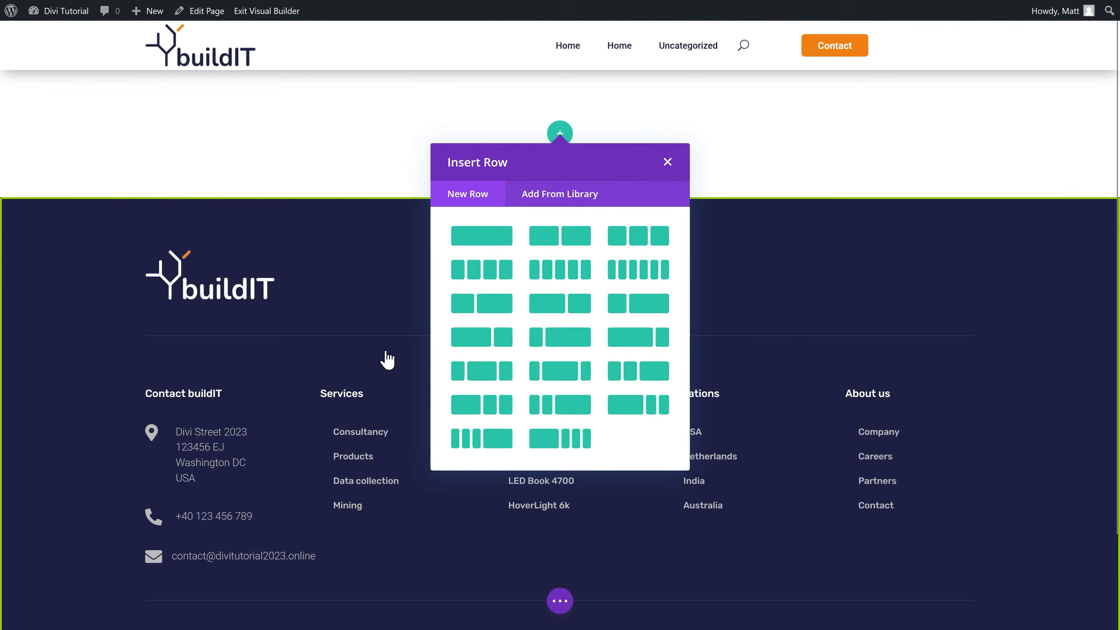
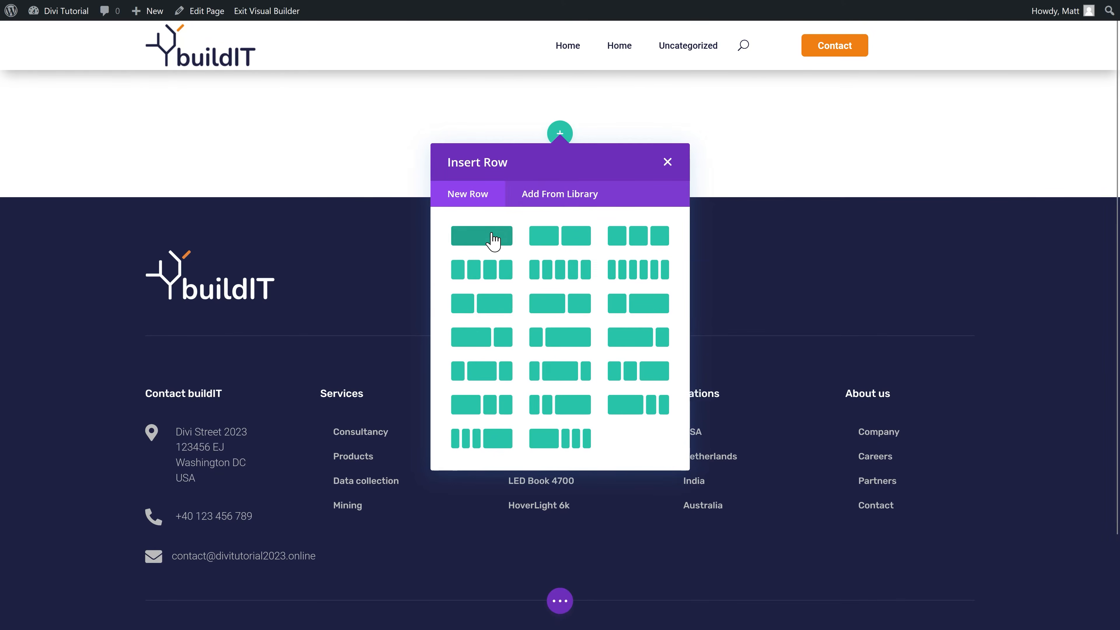
# Step: Add a one-column row with a Text module reading 'changing the world' above the buildIT footer
pyautogui.click(493, 241)
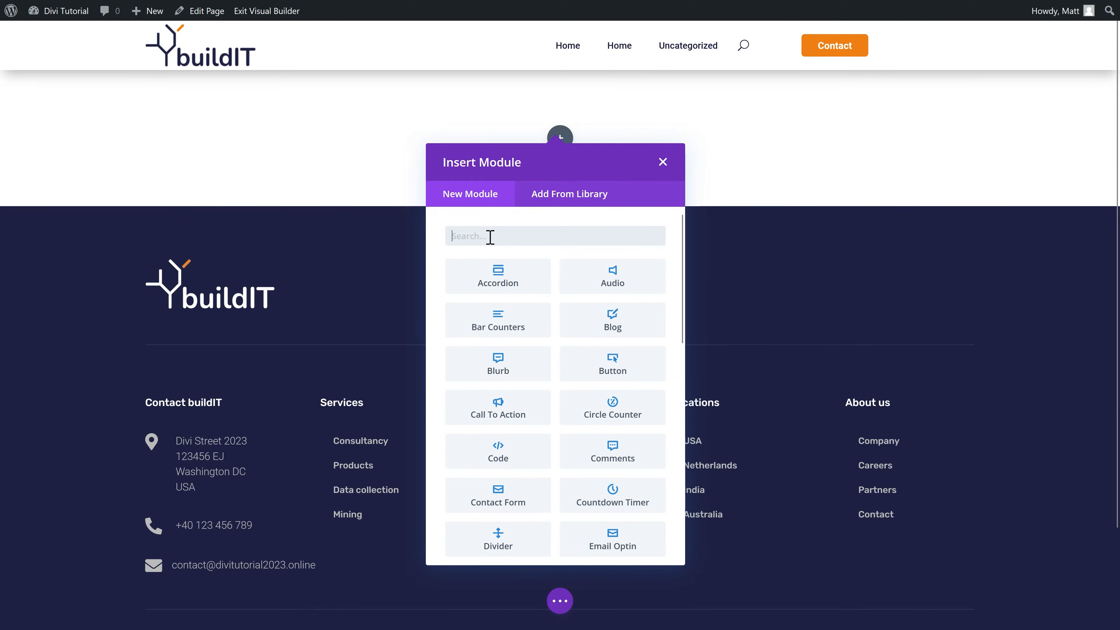
pyautogui.write('text')
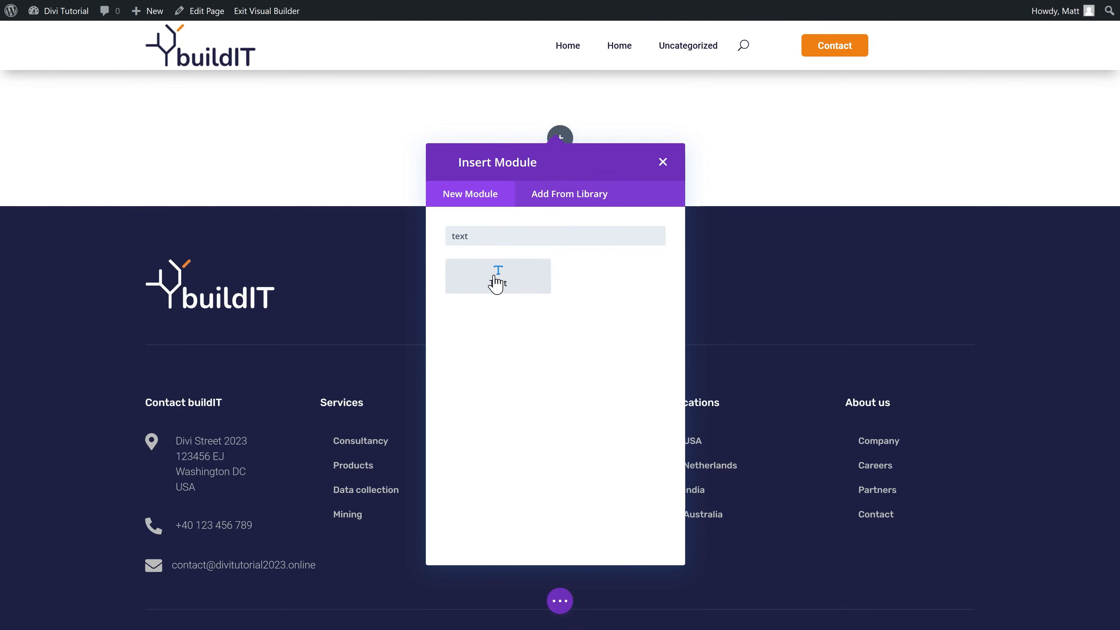
pyautogui.click(495, 280)
pyautogui.moveTo(168, 62); pyautogui.dragTo(333, 214)
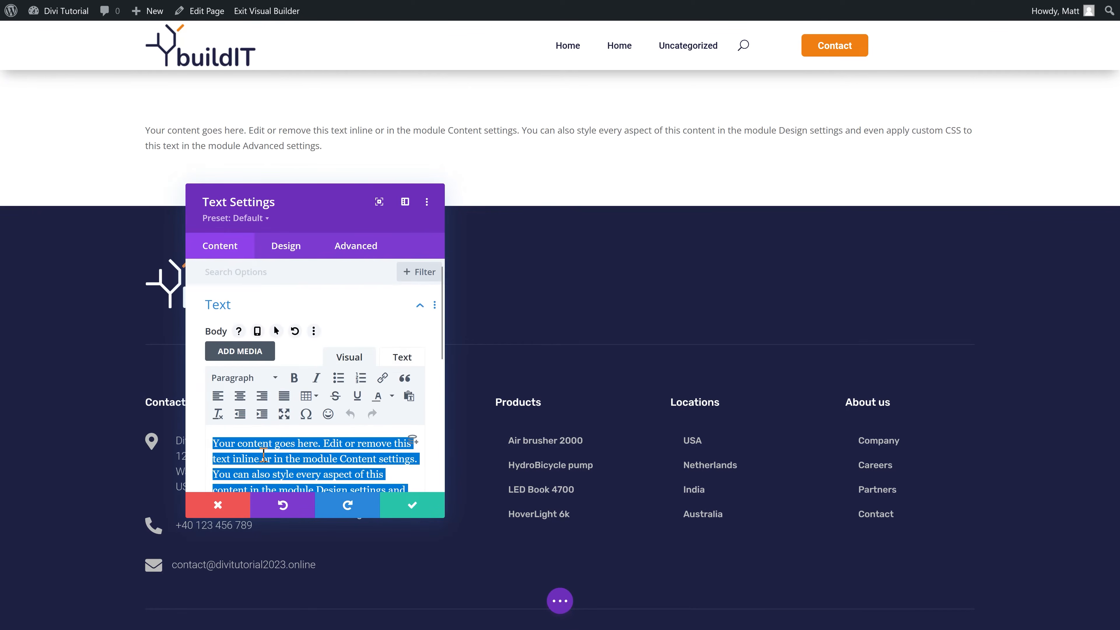
pyautogui.write('changing the world')
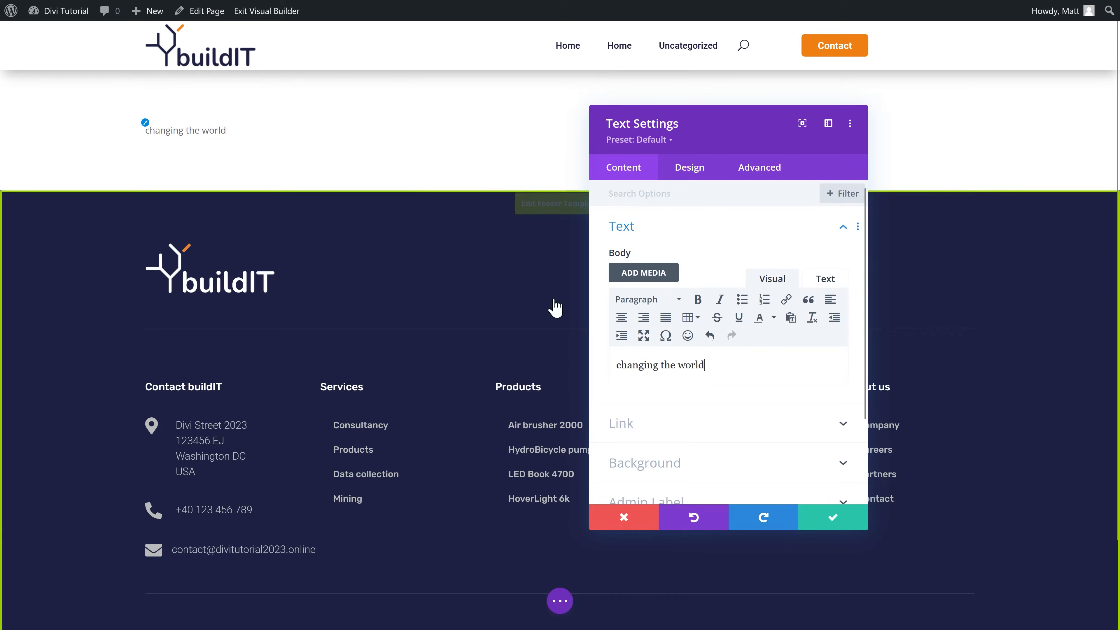
pyautogui.click(856, 517)
pyautogui.click(557, 607)
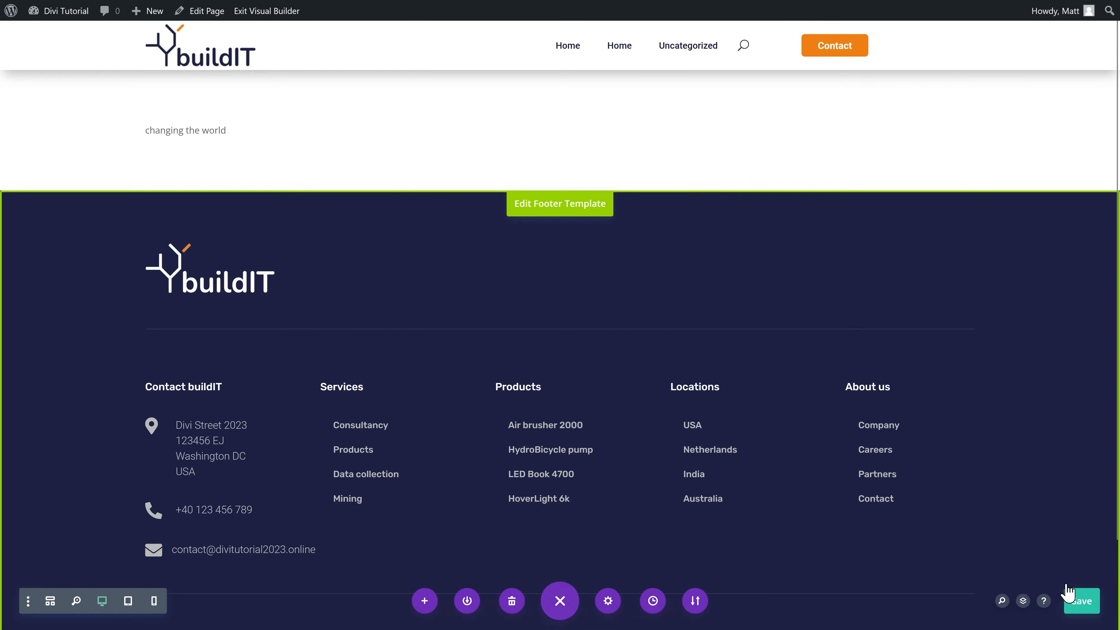
pyautogui.moveTo(91, 47)
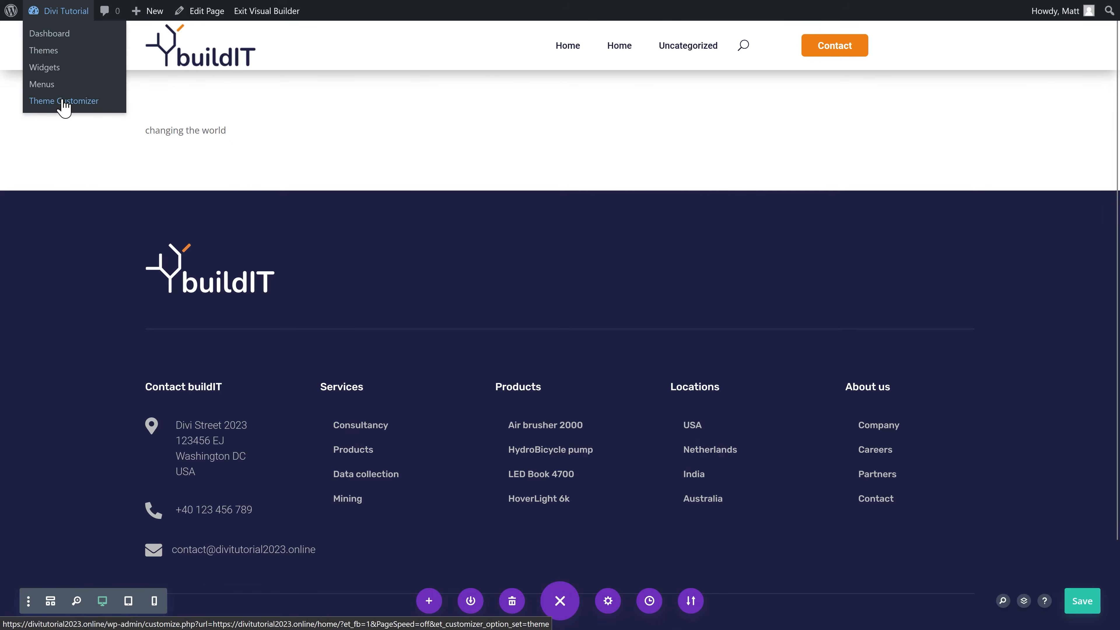
# Step: In the Customizer's Typography settings, set body text size to 15 and header text size to 36
pyautogui.click(59, 104)
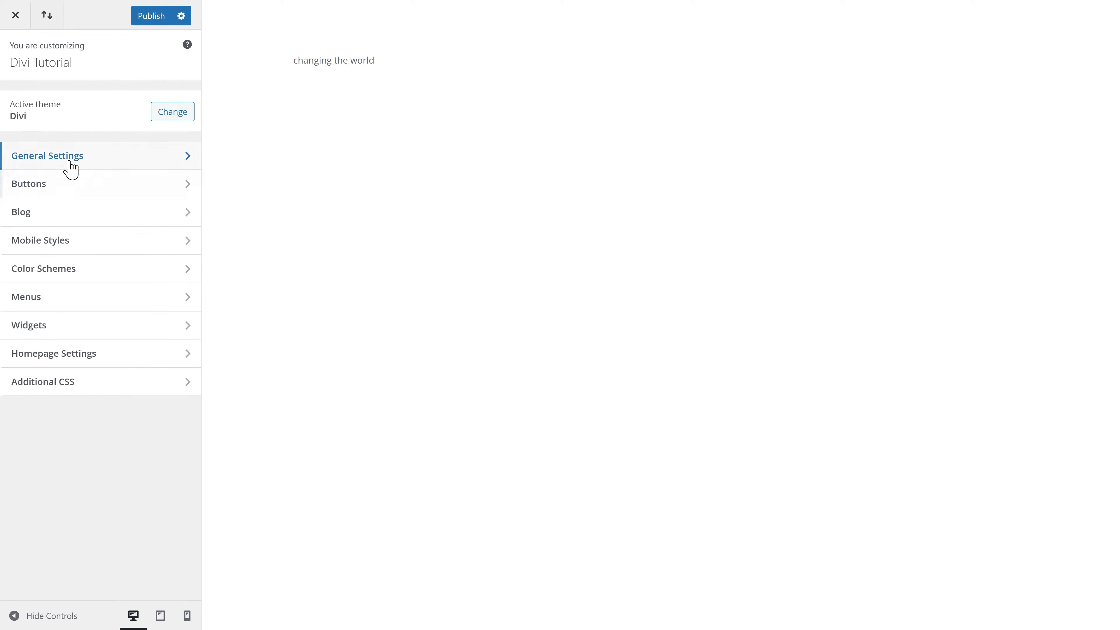
pyautogui.click(71, 164)
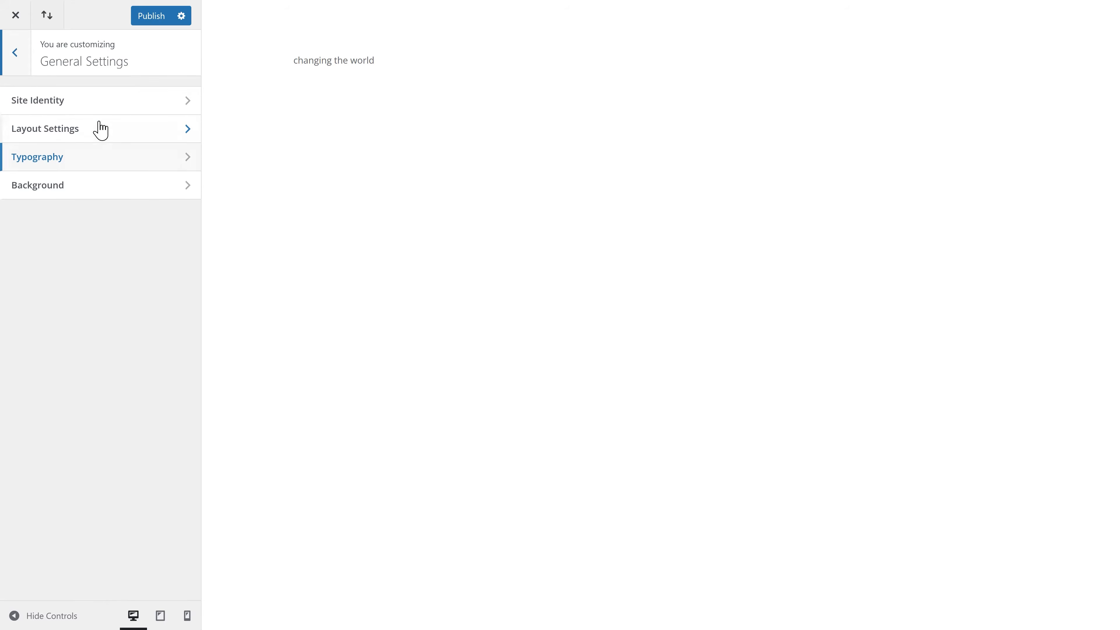
pyautogui.click(49, 163)
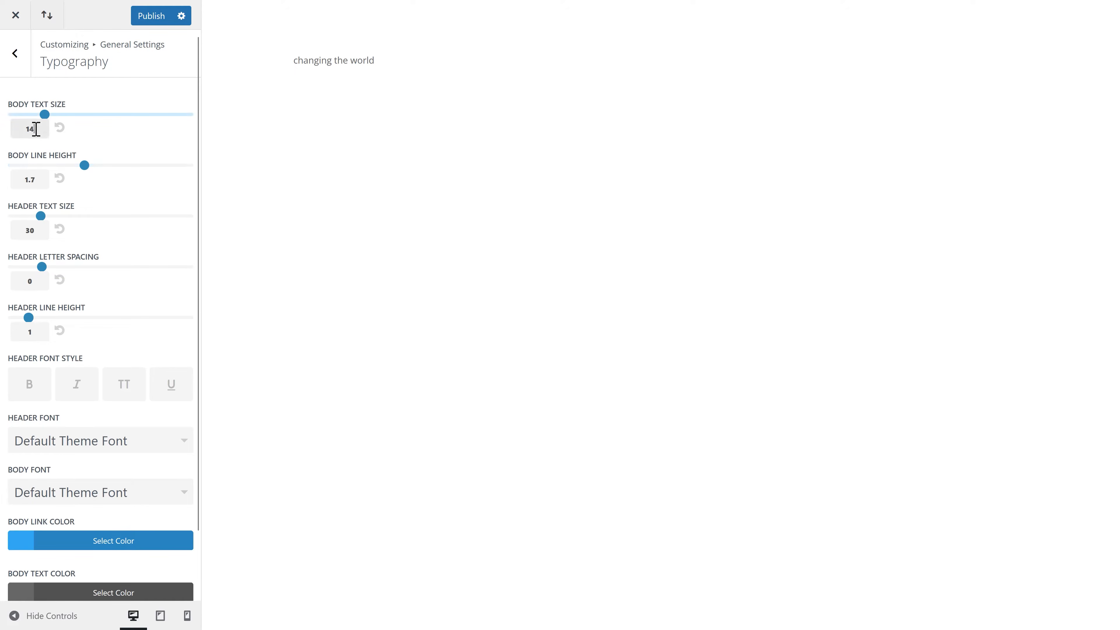
pyautogui.write('15')
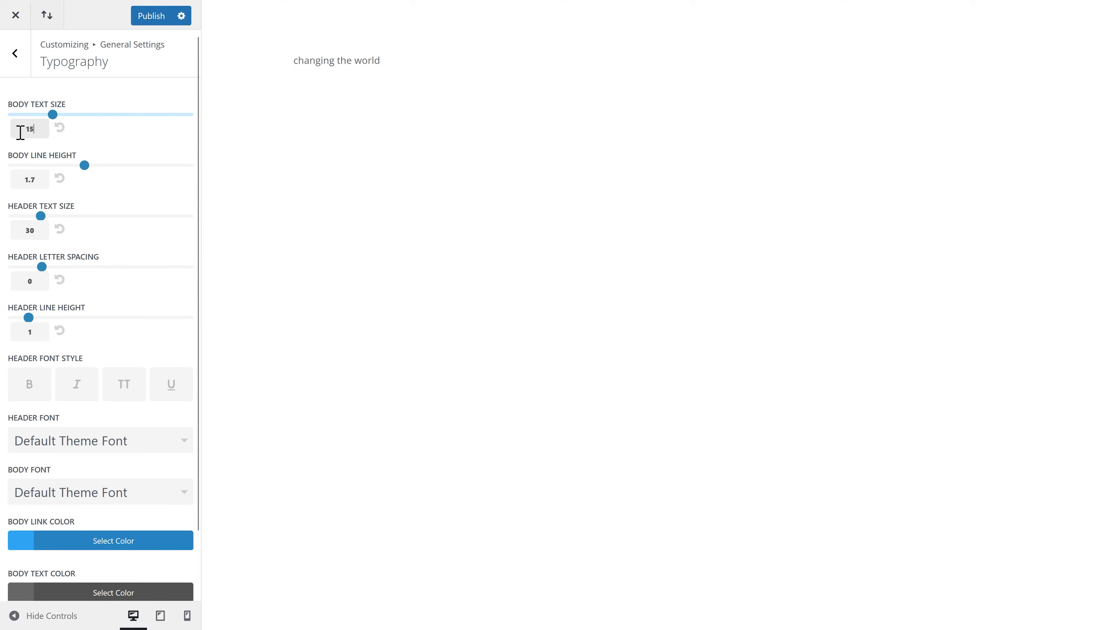
pyautogui.scroll(-2, 146, 189)
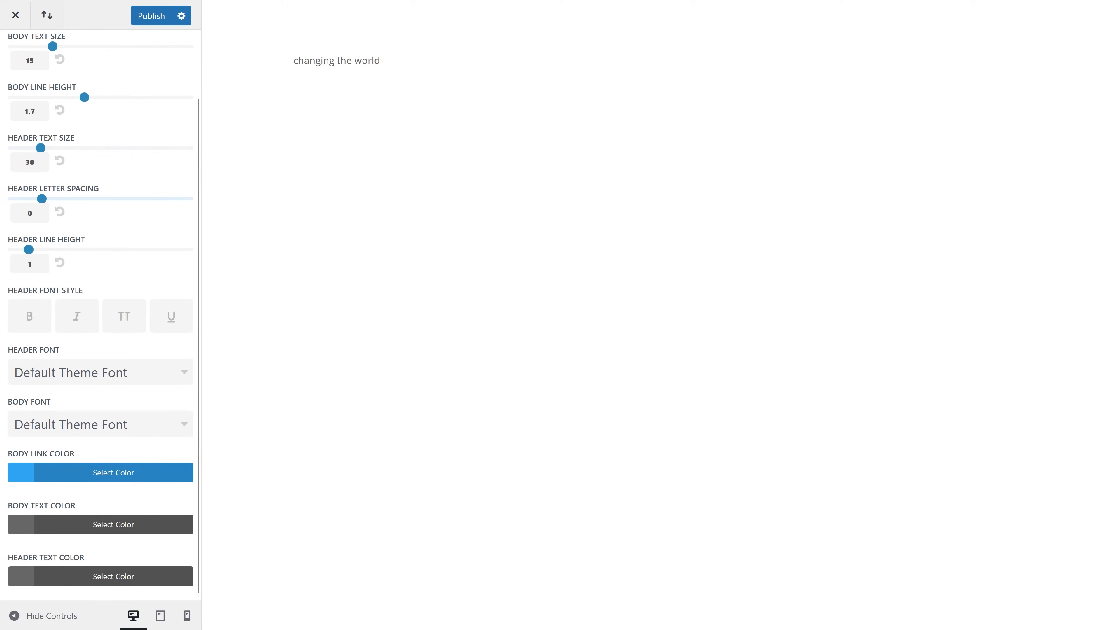
pyautogui.click(37, 161)
pyautogui.scroll(2, 57, 408)
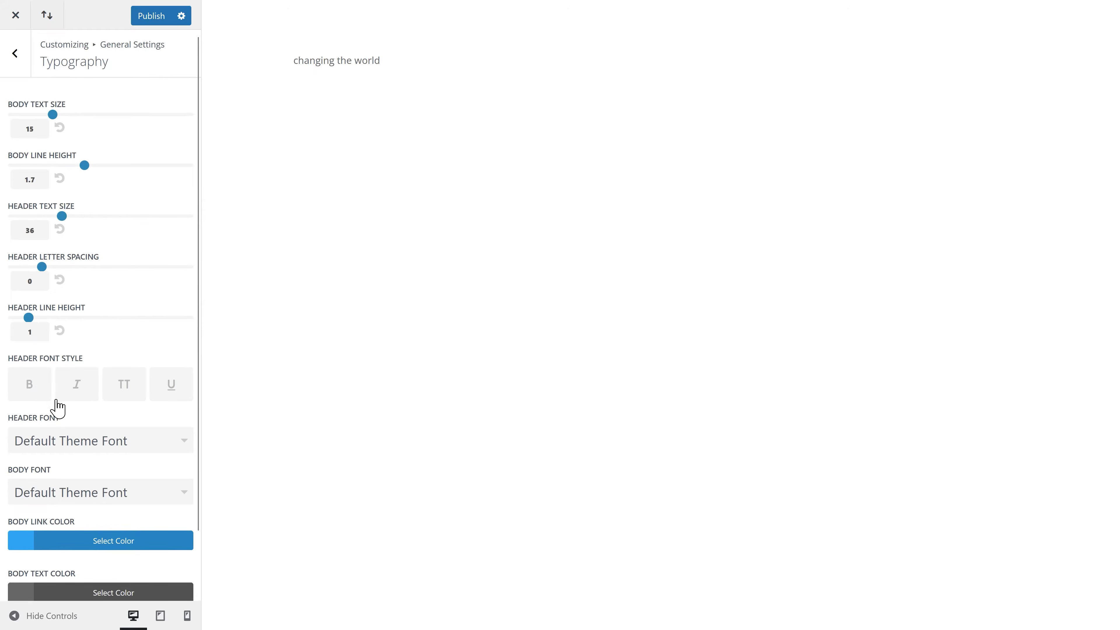
# Step: Choose Rubik as the header font and Roboto as the body font
pyautogui.click(118, 450)
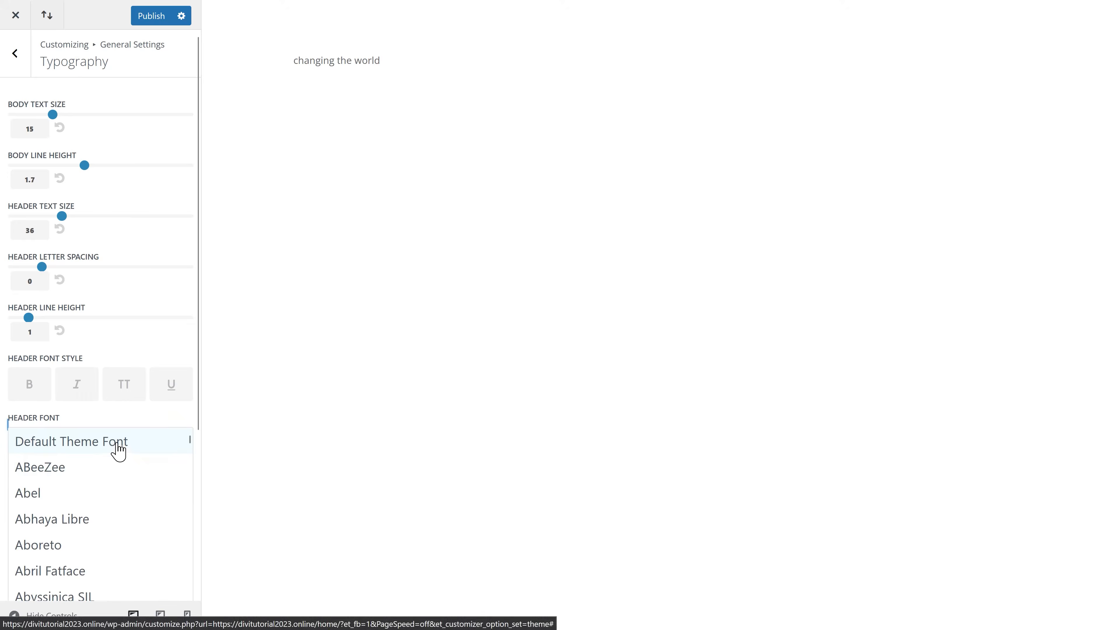
pyautogui.scroll(-8, 73, 481)
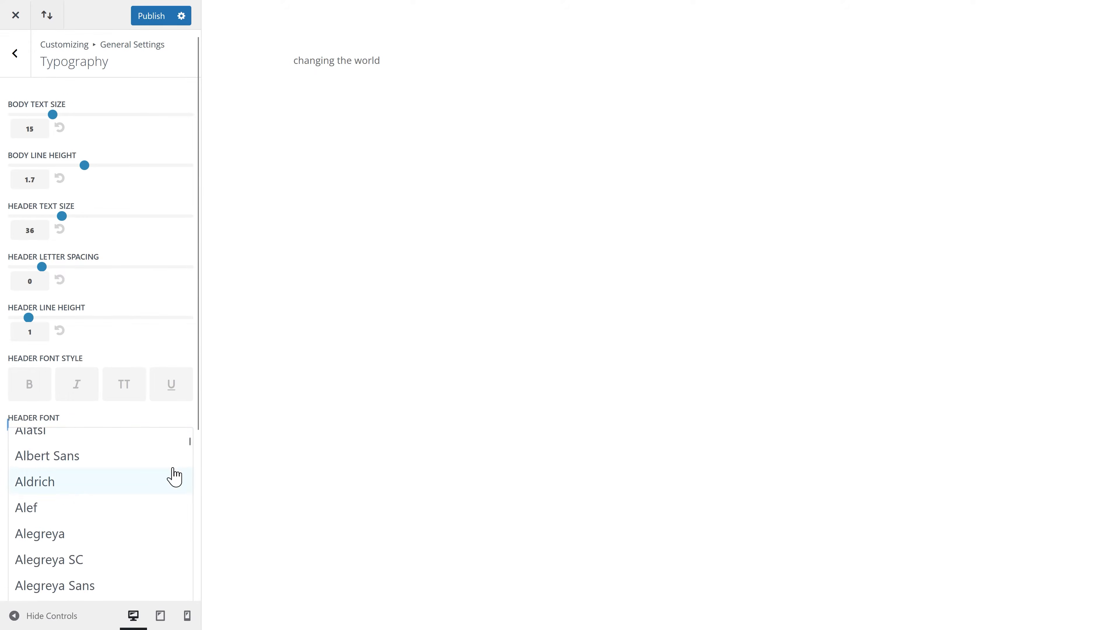
pyautogui.moveTo(188, 446); pyautogui.dragTo(180, 575)
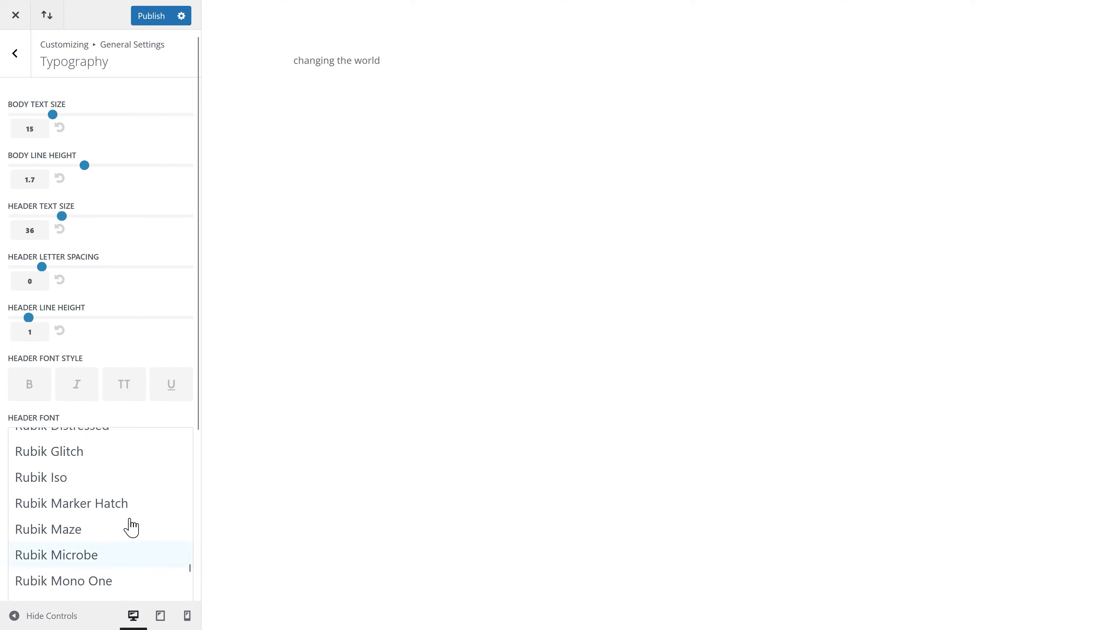
pyautogui.scroll(5, 83, 489)
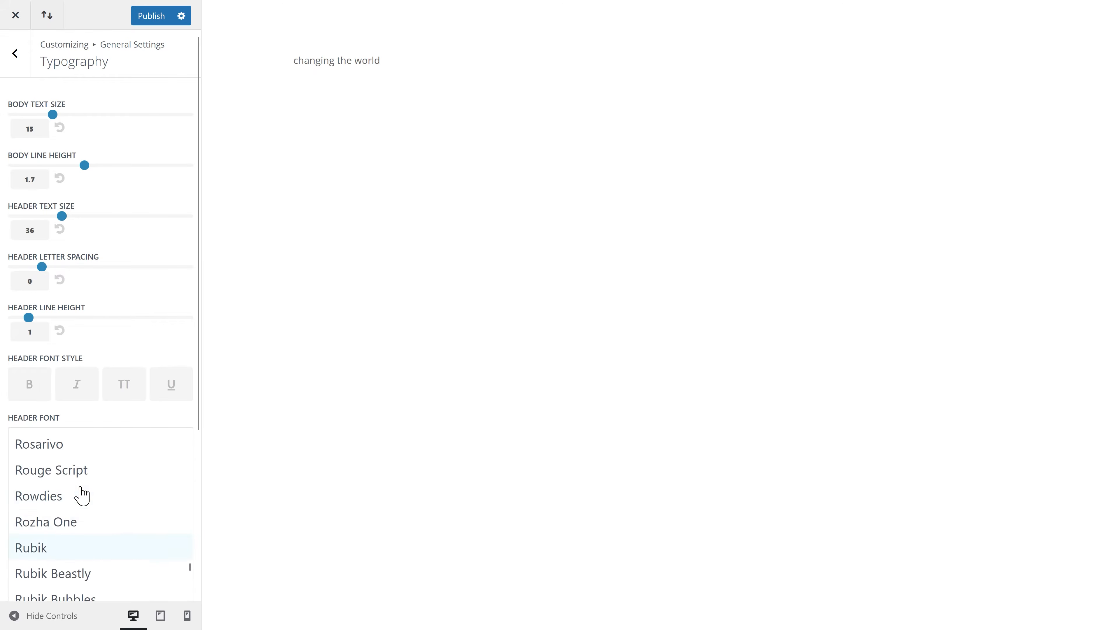
pyautogui.click(47, 552)
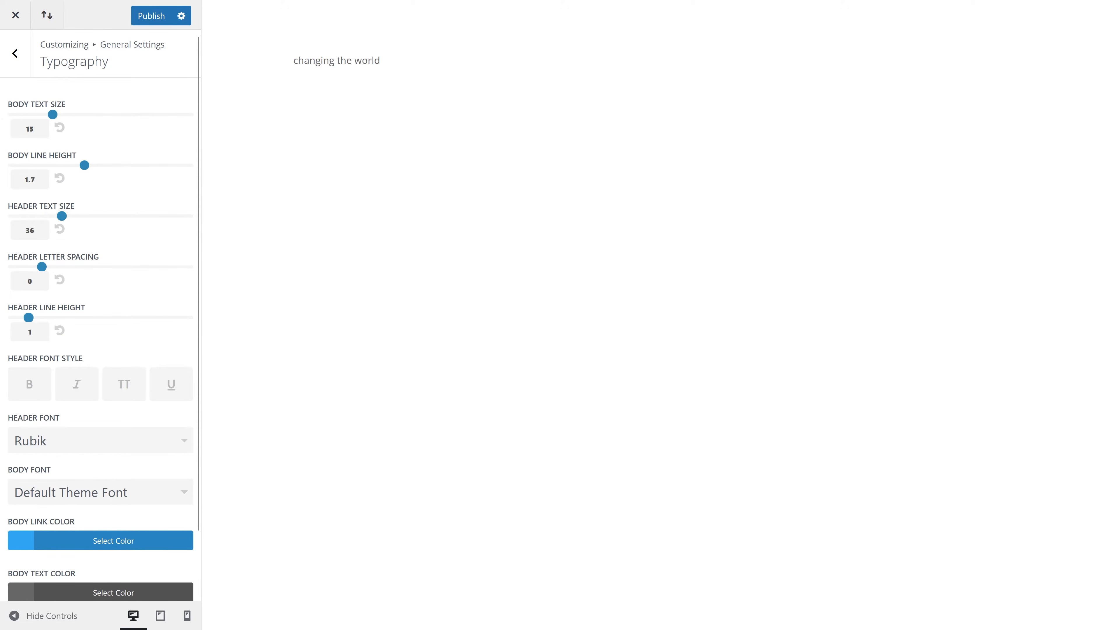
pyautogui.click(101, 492)
pyautogui.click(60, 536)
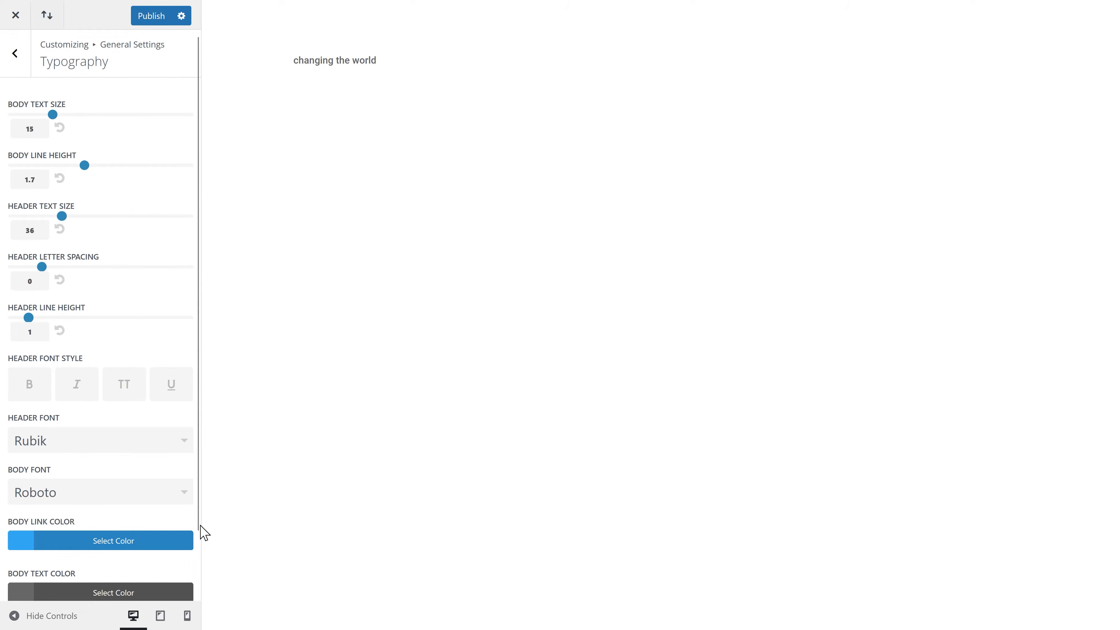
# Step: Set both body and header text colour to #1e2143
pyautogui.scroll(-2, 192, 542)
pyautogui.click(117, 526)
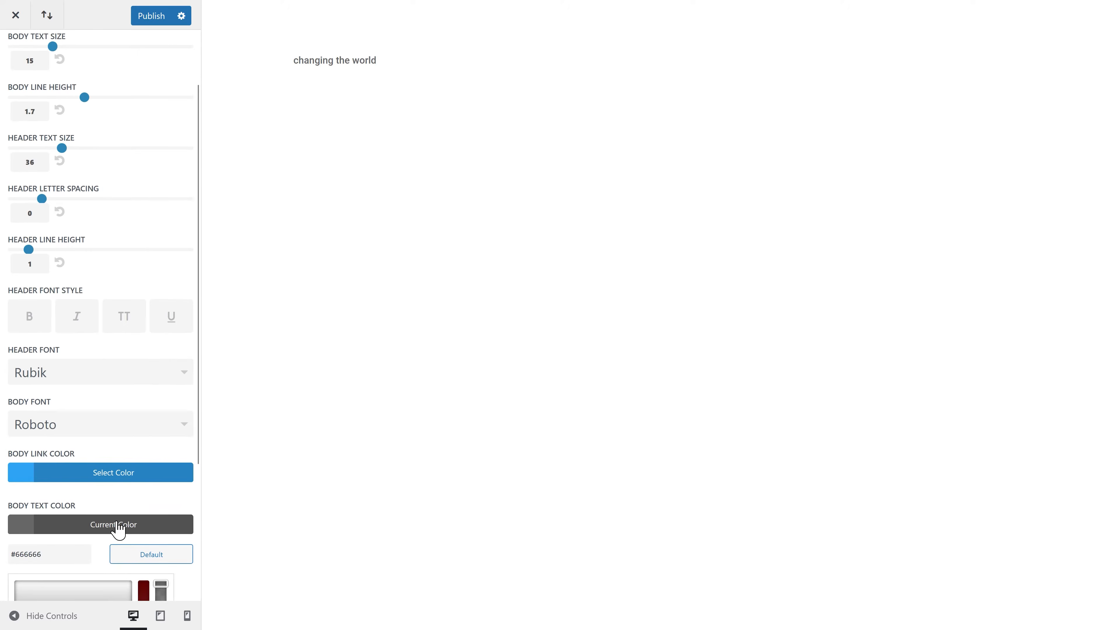
pyautogui.tripleClick(59, 549)
pyautogui.write('#1e2143')
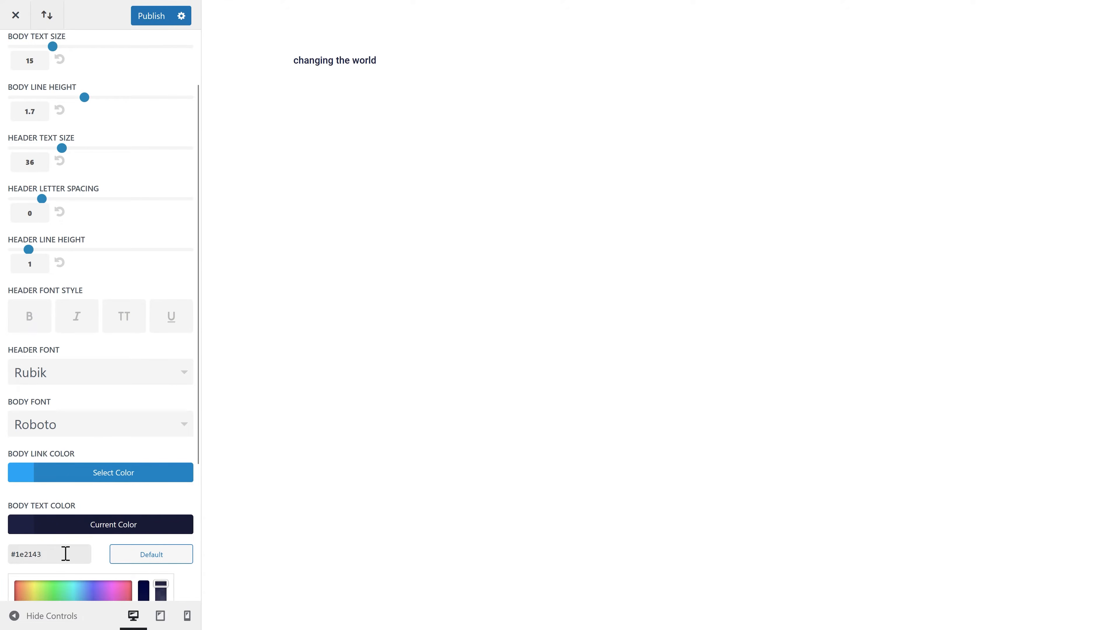
pyautogui.scroll(-5, 89, 546)
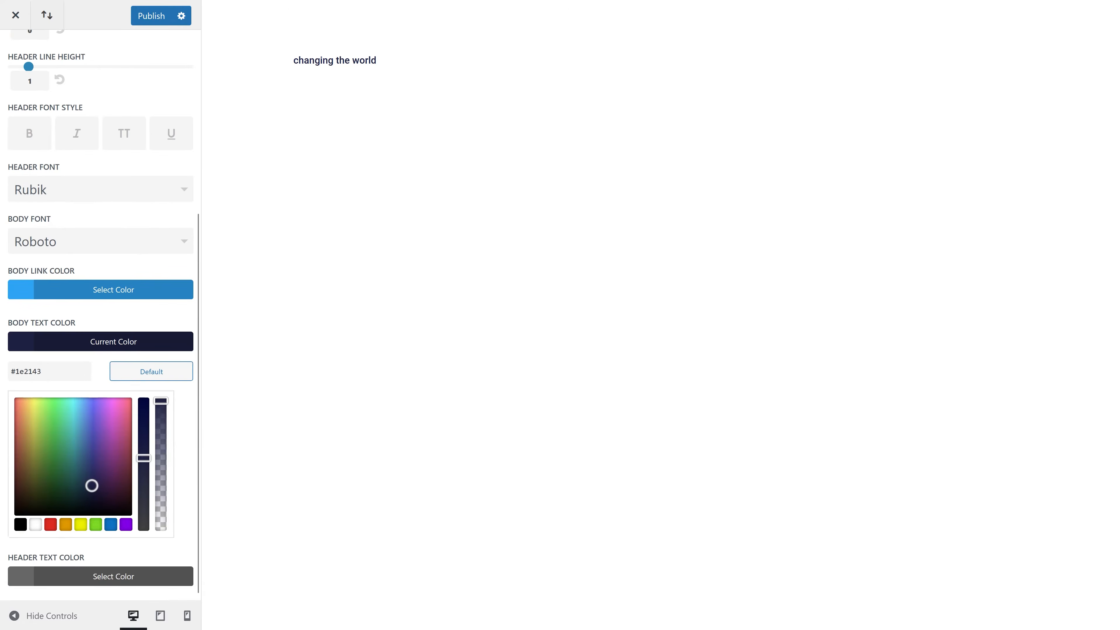
pyautogui.click(49, 573)
pyautogui.write('#1e2143')
# Step: Publish the Customizer changes and close the Customizer
pyautogui.click(114, 311)
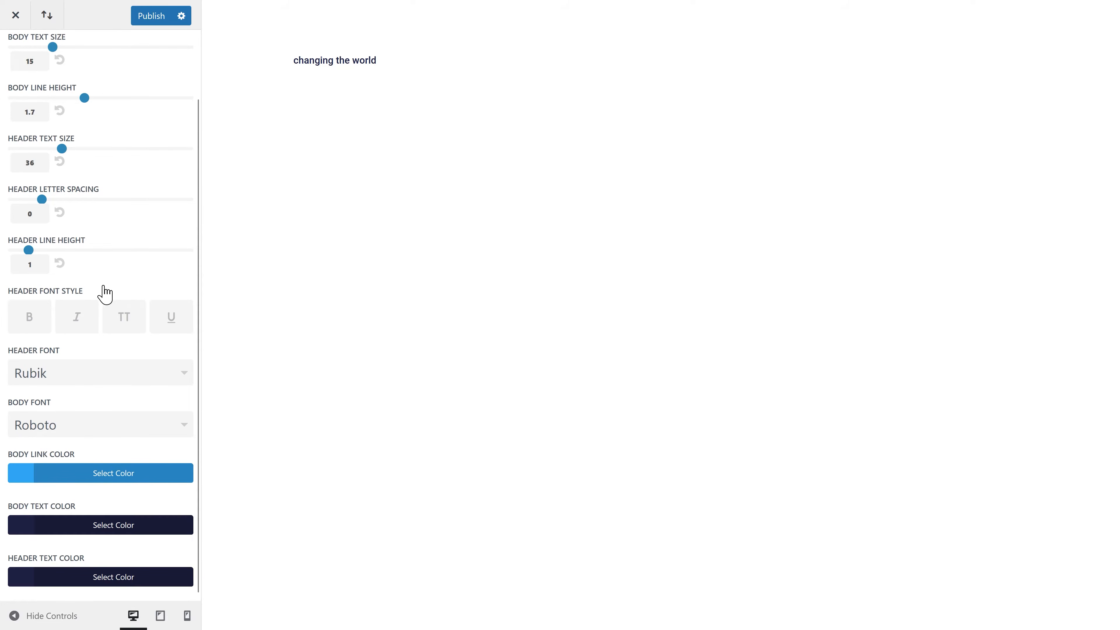
pyautogui.click(150, 17)
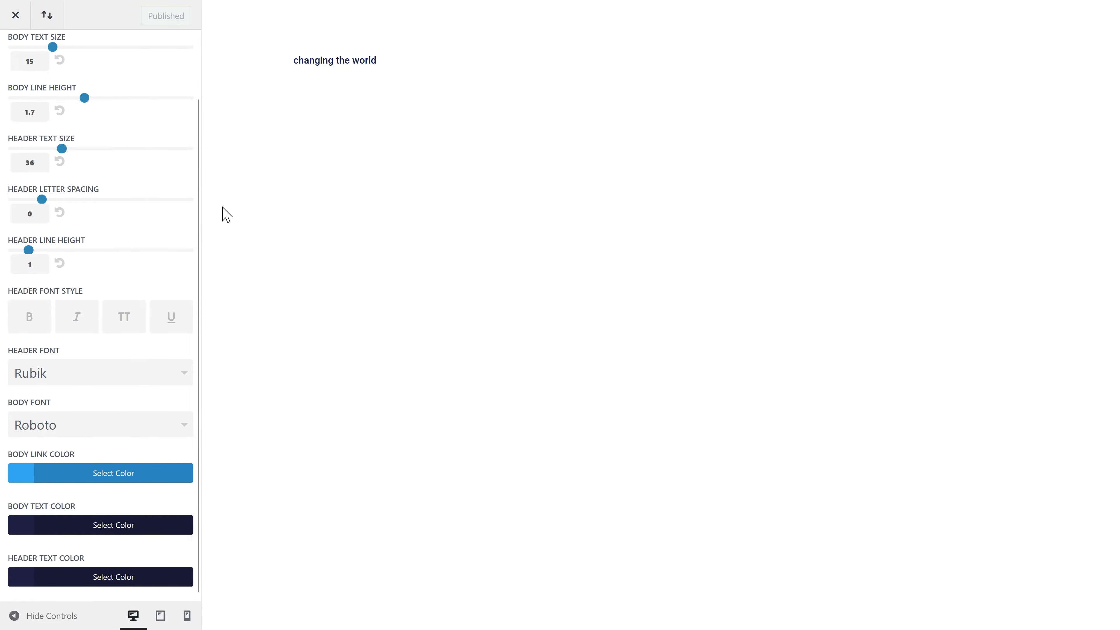
pyautogui.click(15, 16)
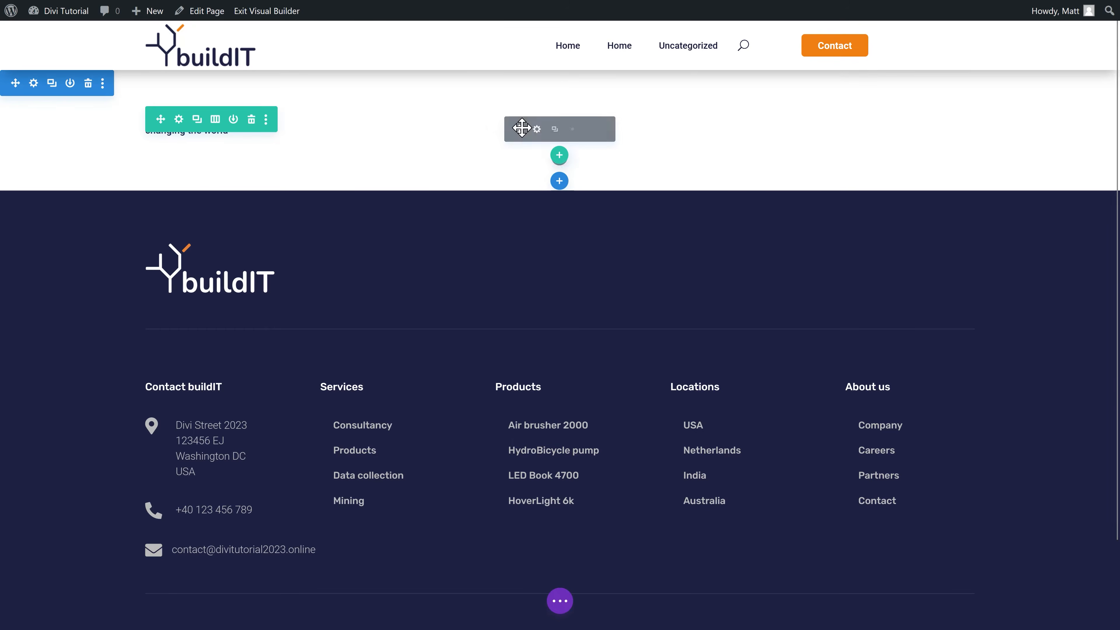
# Step: Center the 'changing the world' text and give it the global grey colour
pyautogui.click(536, 129)
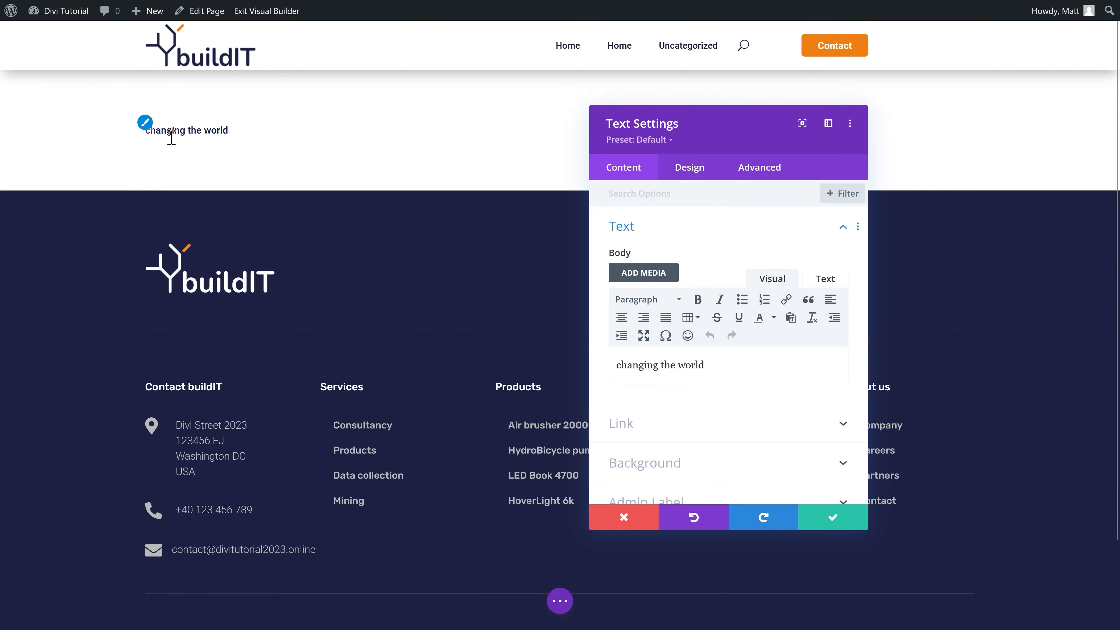
pyautogui.click(690, 166)
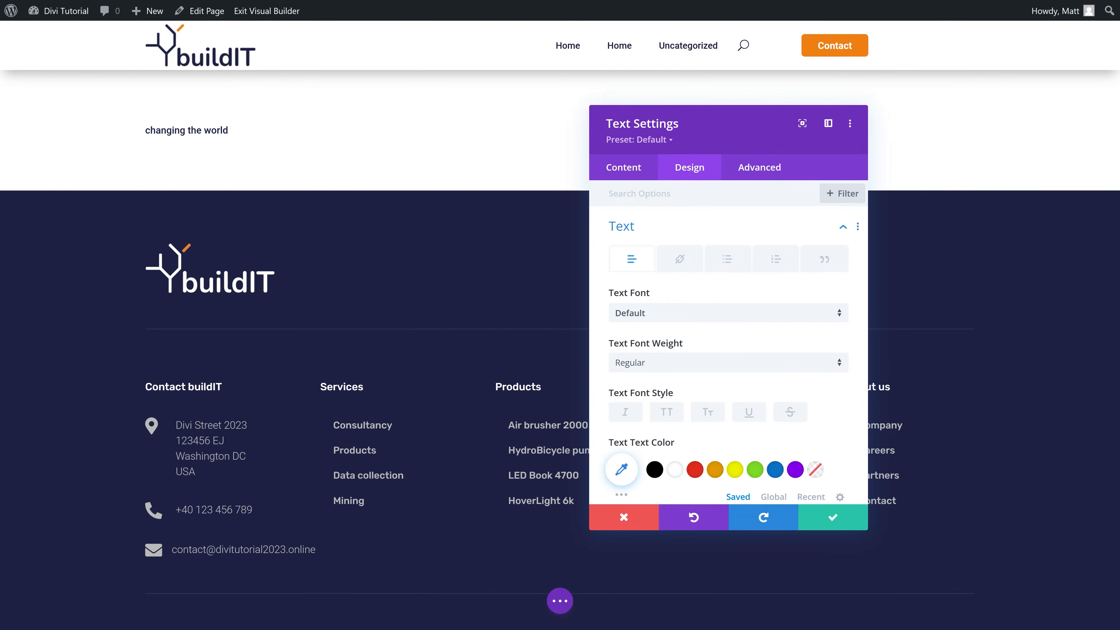
pyautogui.scroll(-6, 757, 339)
pyautogui.scroll(-4, 754, 335)
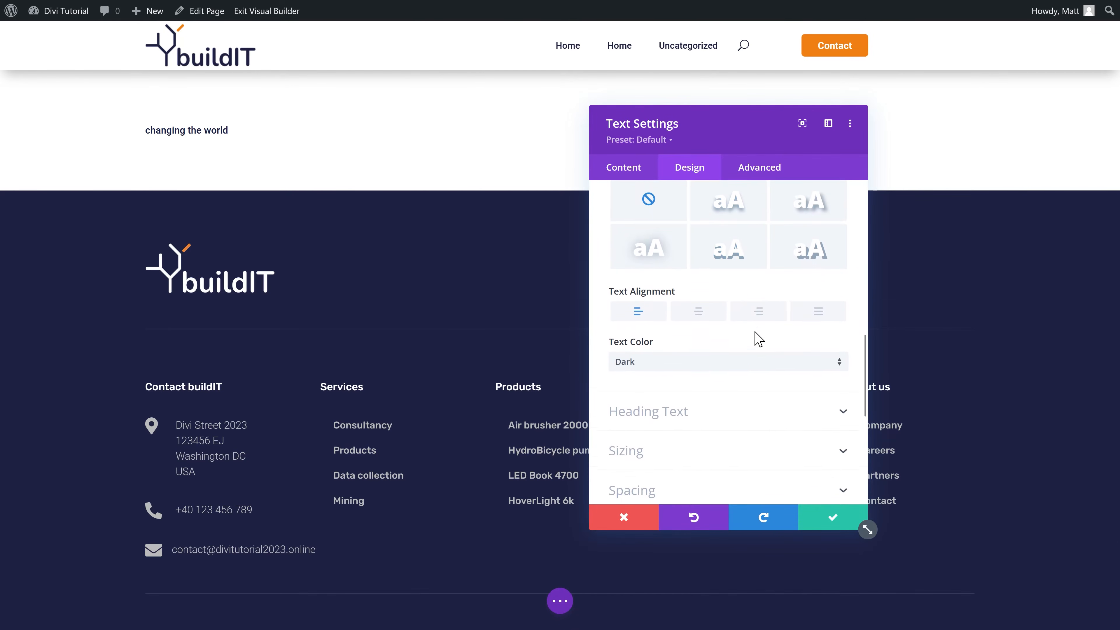
pyautogui.click(707, 307)
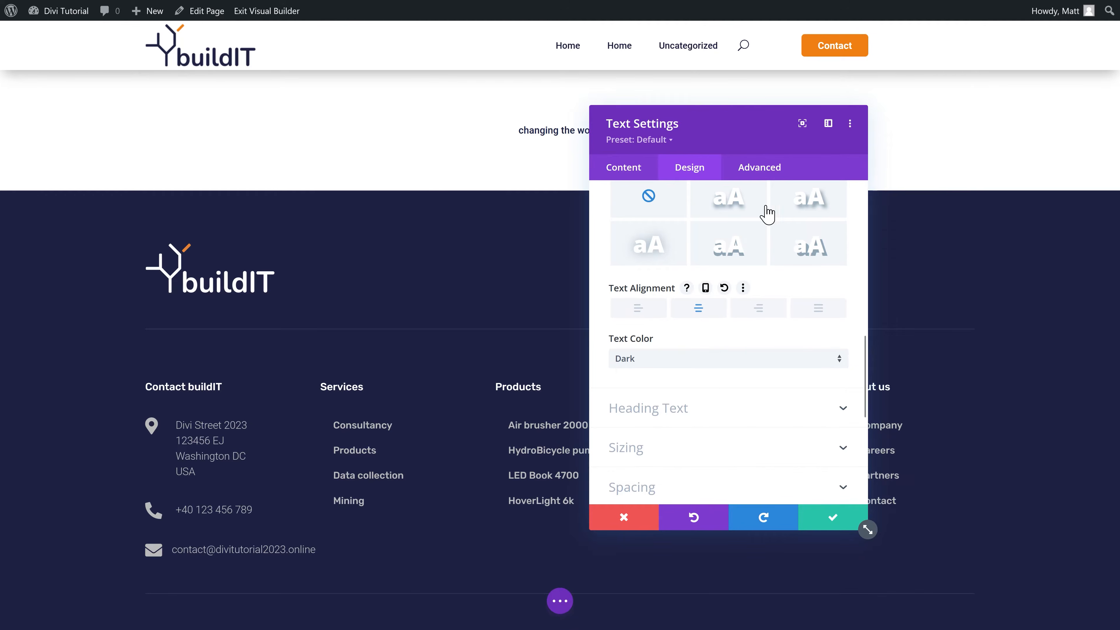
pyautogui.moveTo(719, 118); pyautogui.dragTo(777, 153)
pyautogui.scroll(5, 816, 309)
pyautogui.click(832, 307)
pyautogui.click(772, 281)
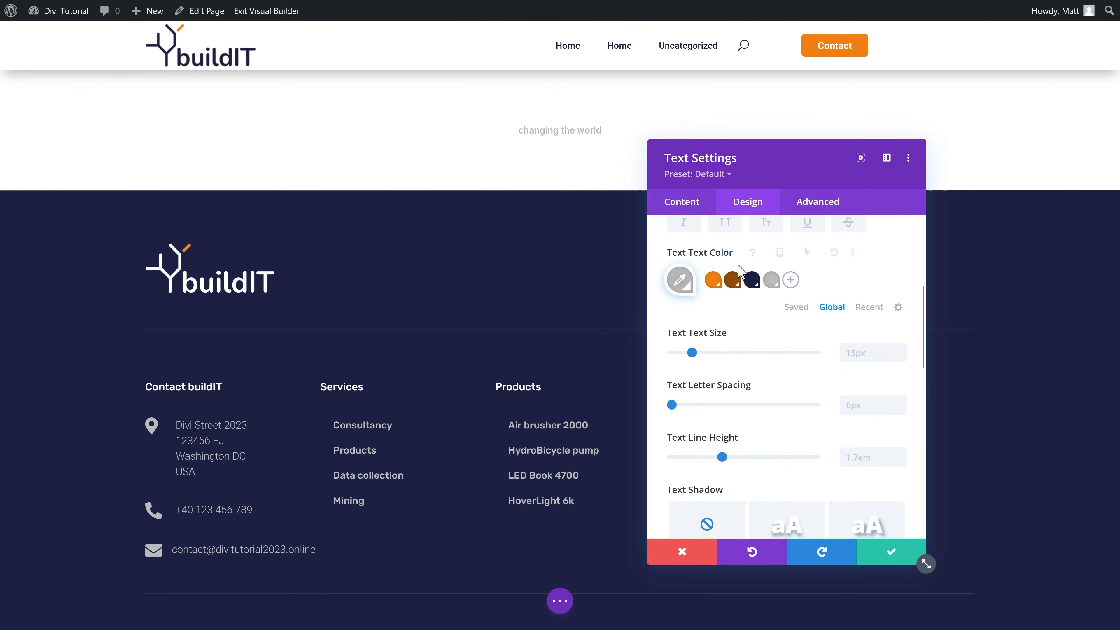
# Step: Make the tagline uppercase, Light weight, with 4px letter spacing, and save it
pyautogui.click(726, 223)
pyautogui.scroll(3, 771, 347)
pyautogui.click(770, 319)
pyautogui.click(707, 330)
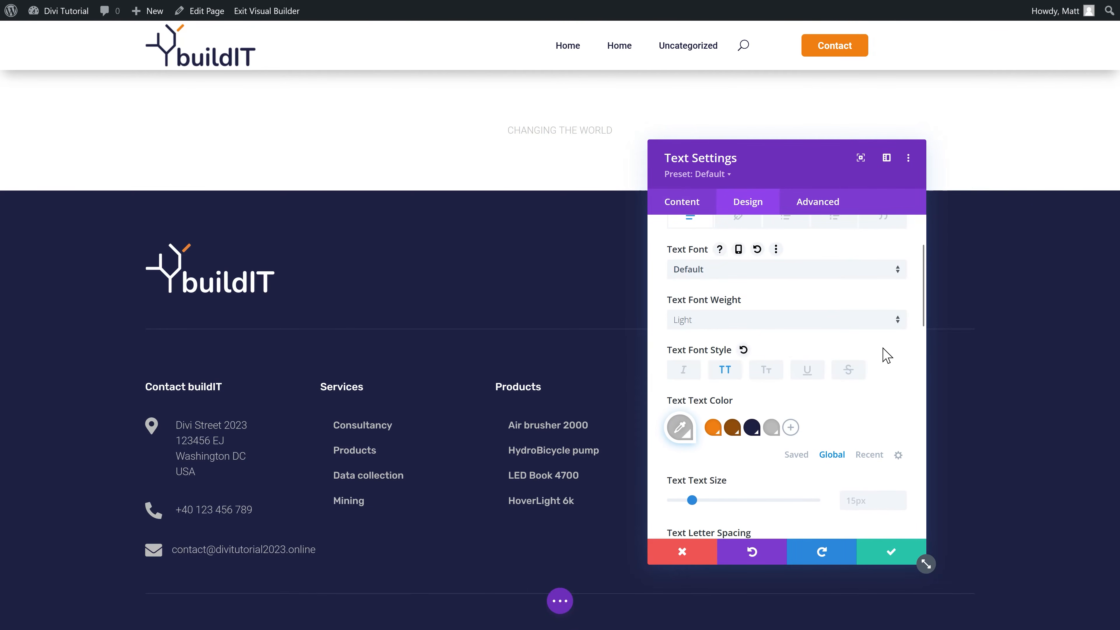
pyautogui.scroll(-4, 886, 360)
pyautogui.click(901, 373)
pyautogui.click(901, 373)
pyautogui.click(900, 373)
pyautogui.click(901, 373)
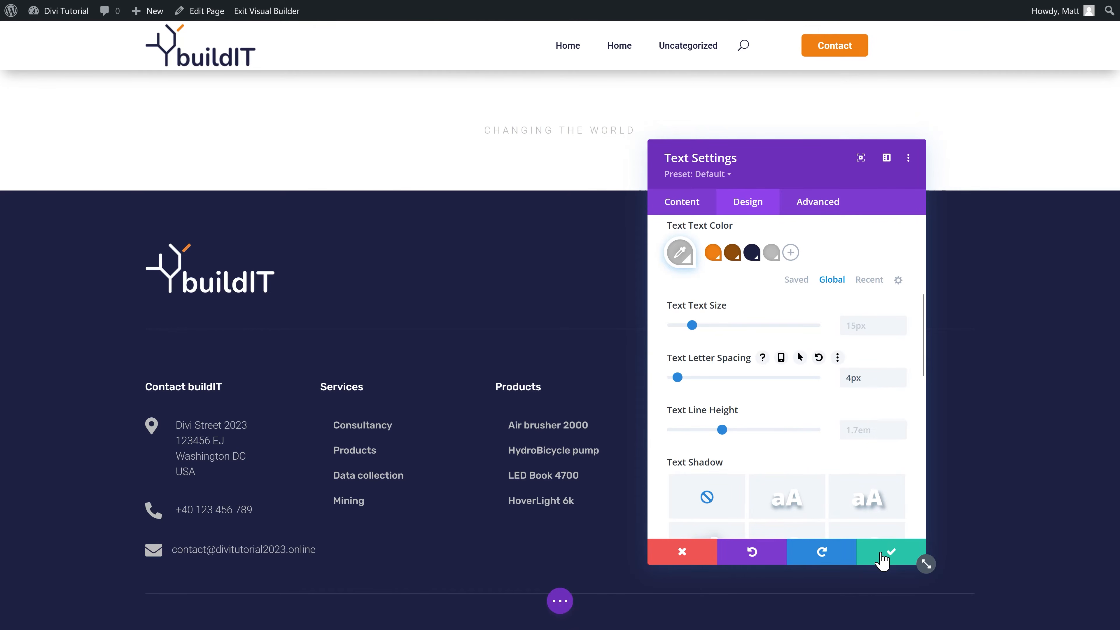
pyautogui.click(883, 561)
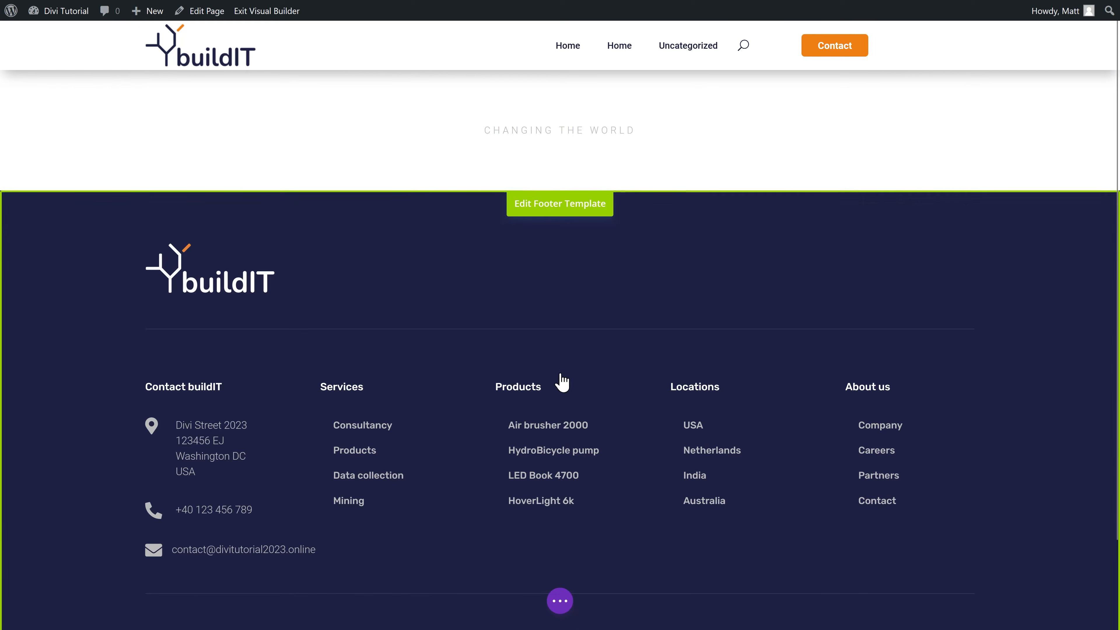
# Step: In Wireframe view, insert a new Text module below the tagline, then return to desktop view
pyautogui.click(560, 600)
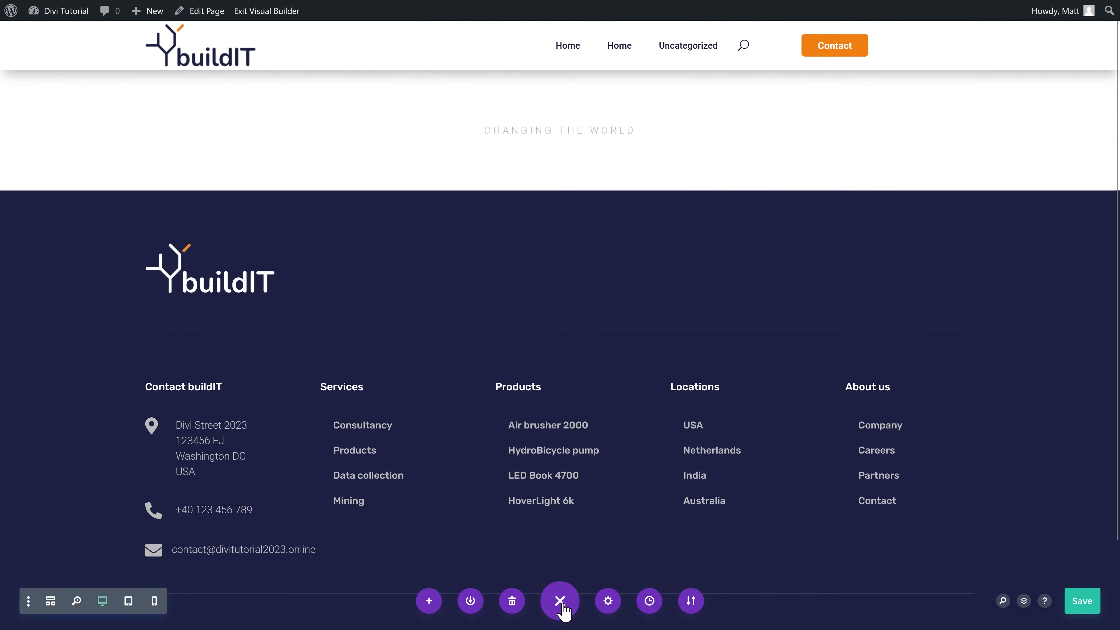
pyautogui.click(51, 603)
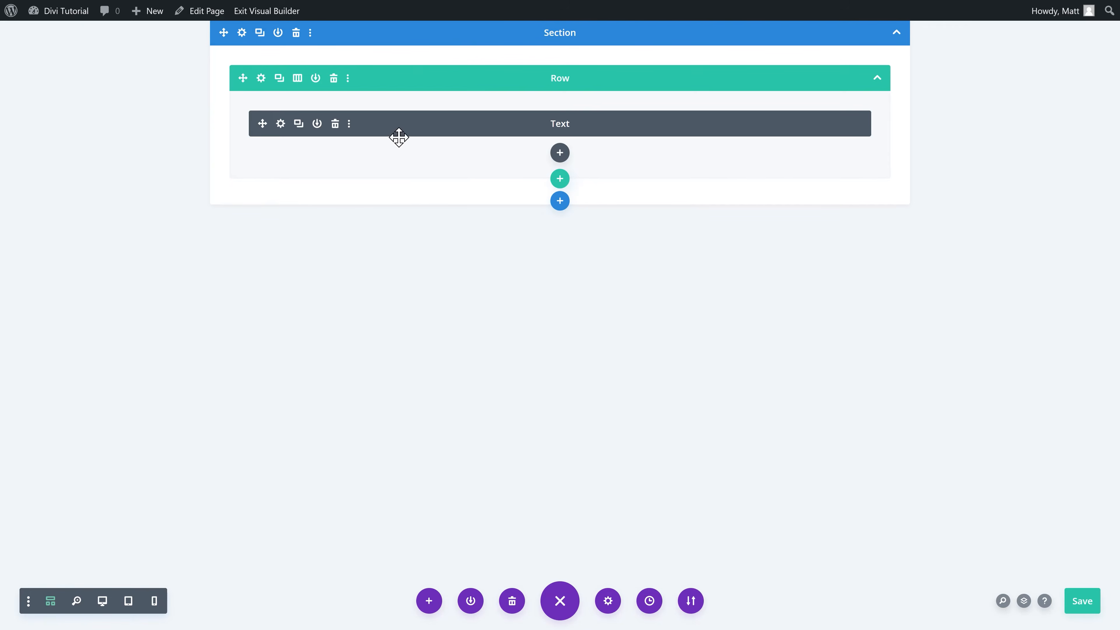
pyautogui.click(561, 153)
pyautogui.write('text')
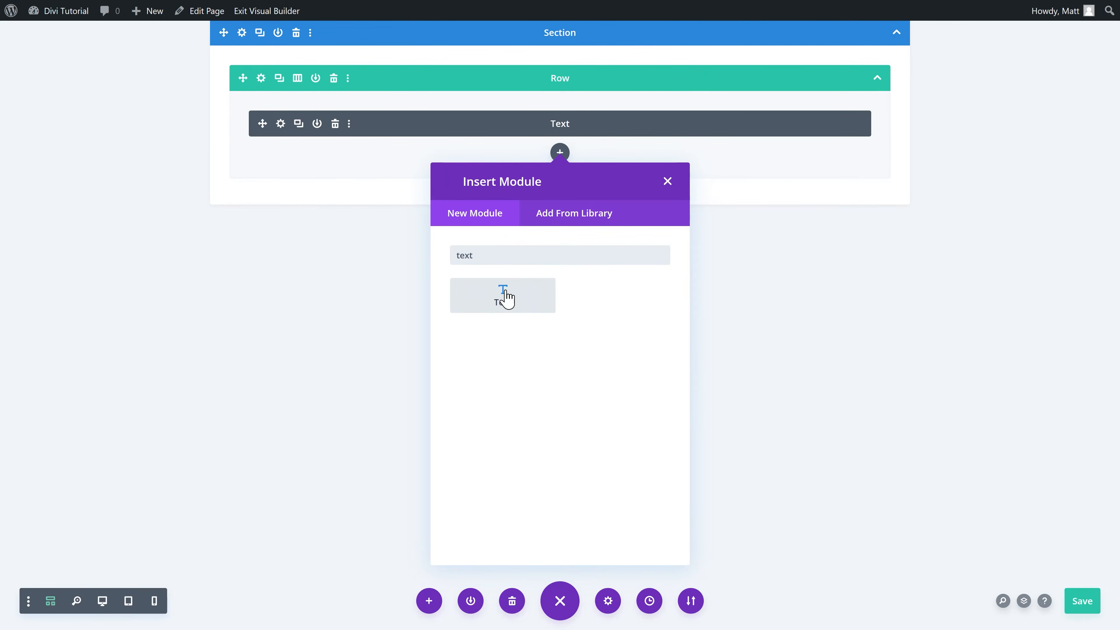
pyautogui.click(504, 295)
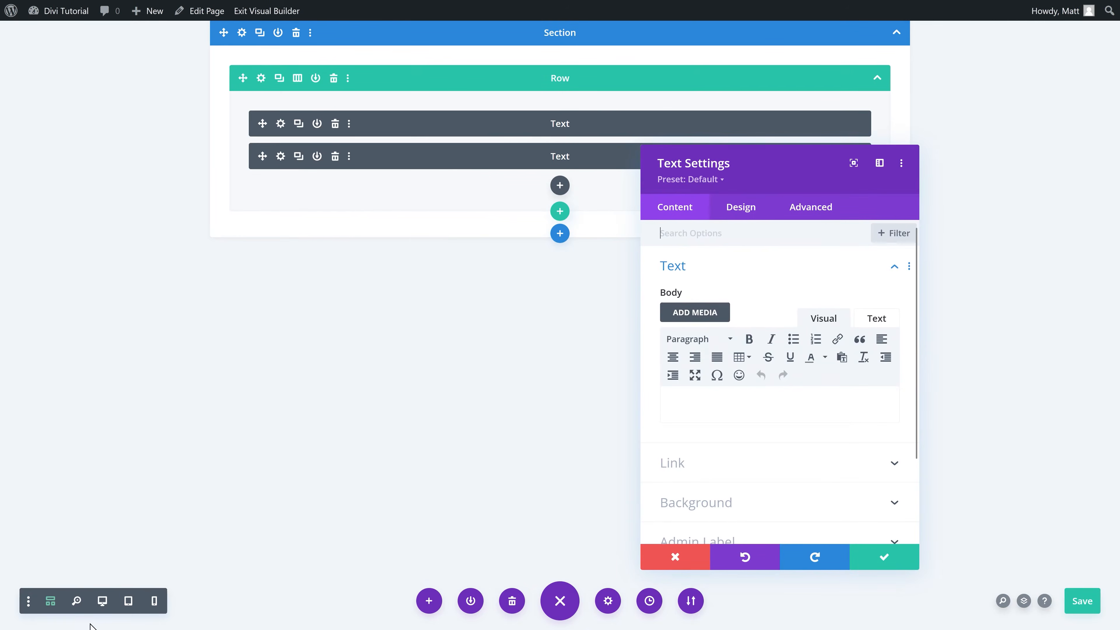
pyautogui.click(102, 604)
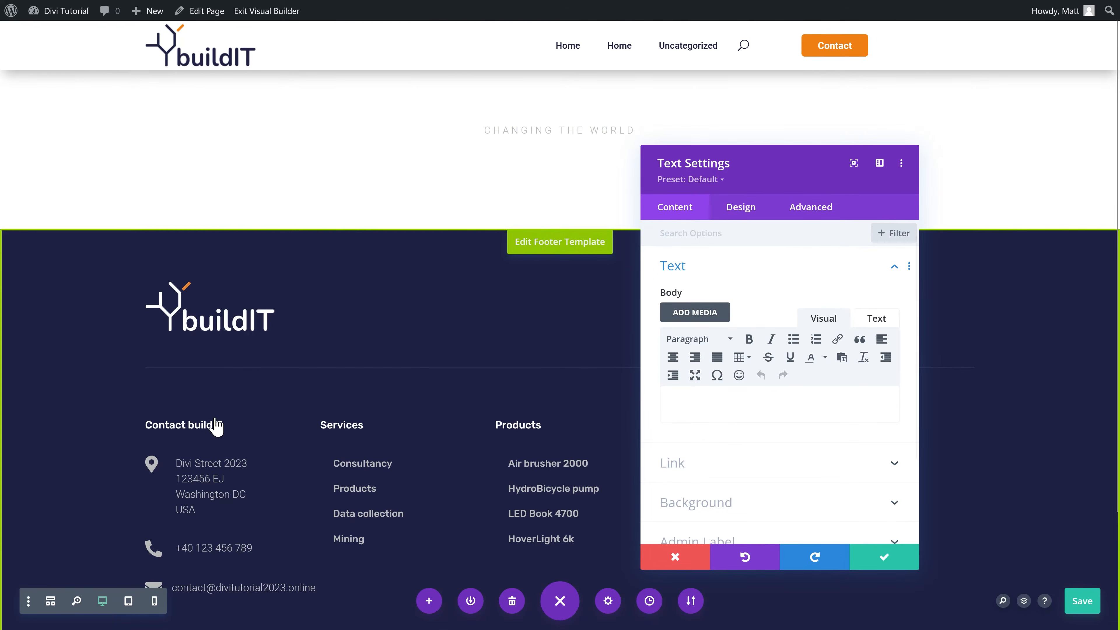
# Step: Paste 'Building awesome websites' into the new module and format it as Heading 1
pyautogui.click(705, 405)
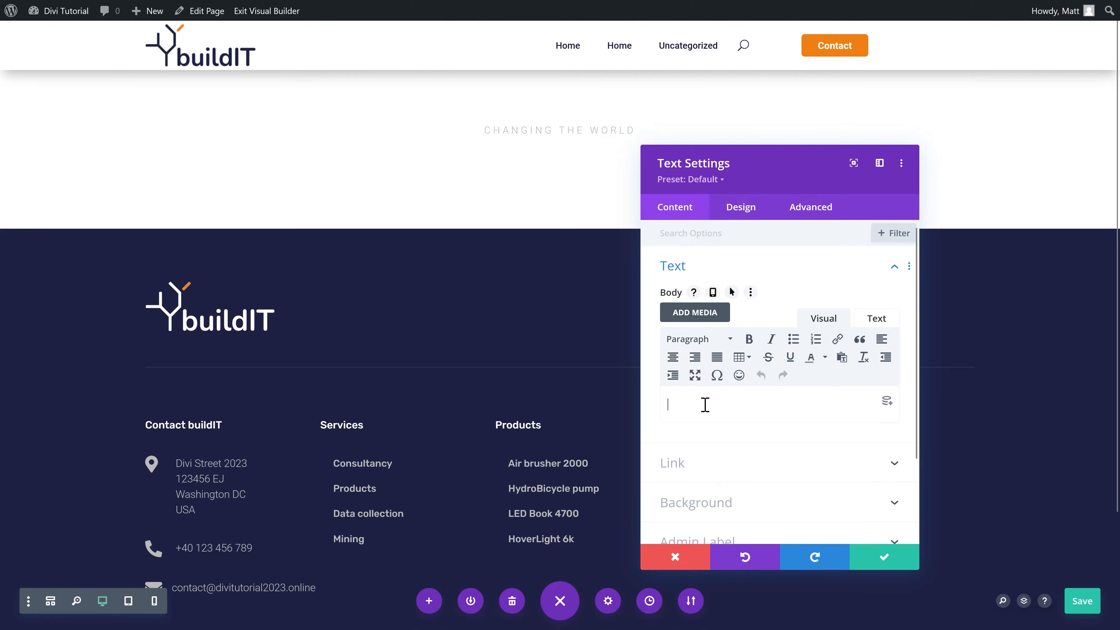
pyautogui.write('Building awesome websites')
pyautogui.moveTo(775, 411); pyautogui.dragTo(645, 400)
pyautogui.click(751, 426)
pyautogui.hotkey('ctrl', 'a')
pyautogui.click(718, 339)
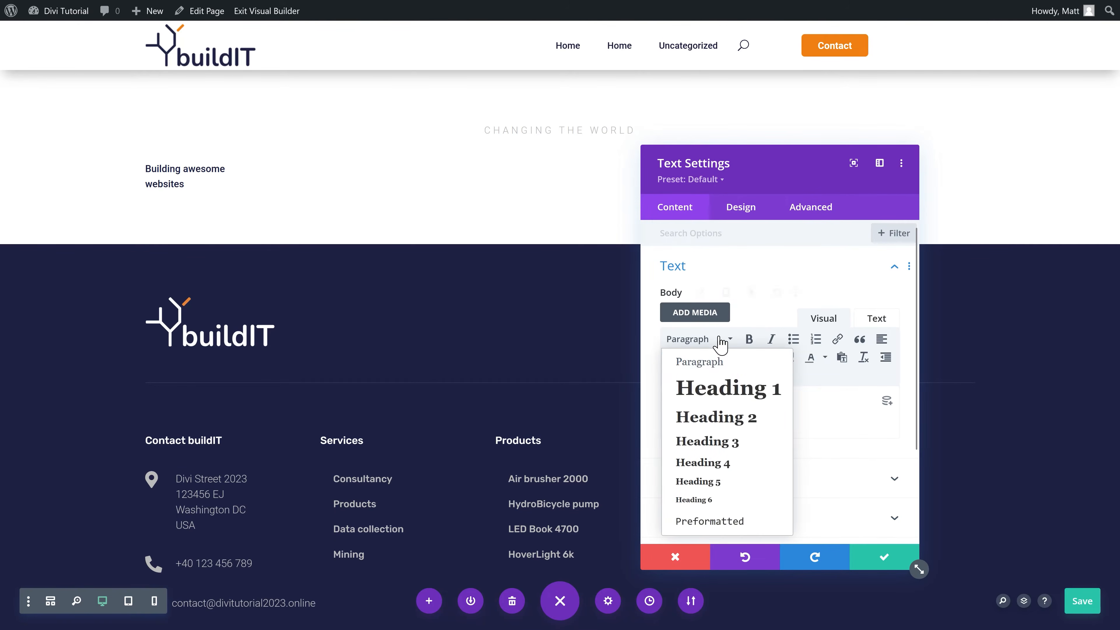
pyautogui.click(715, 397)
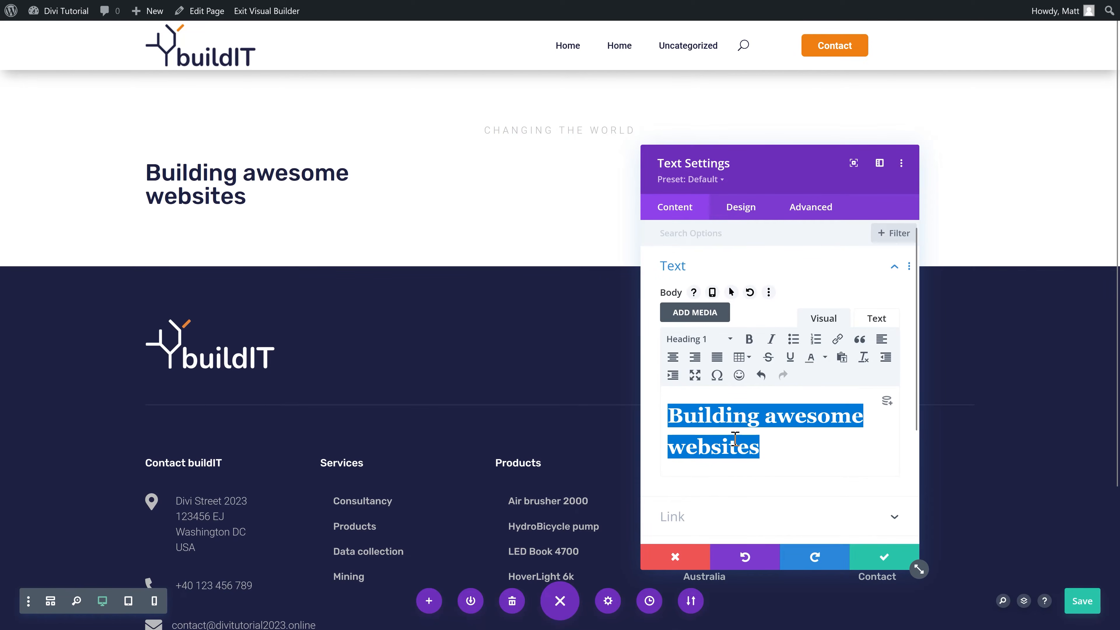
pyautogui.click(778, 453)
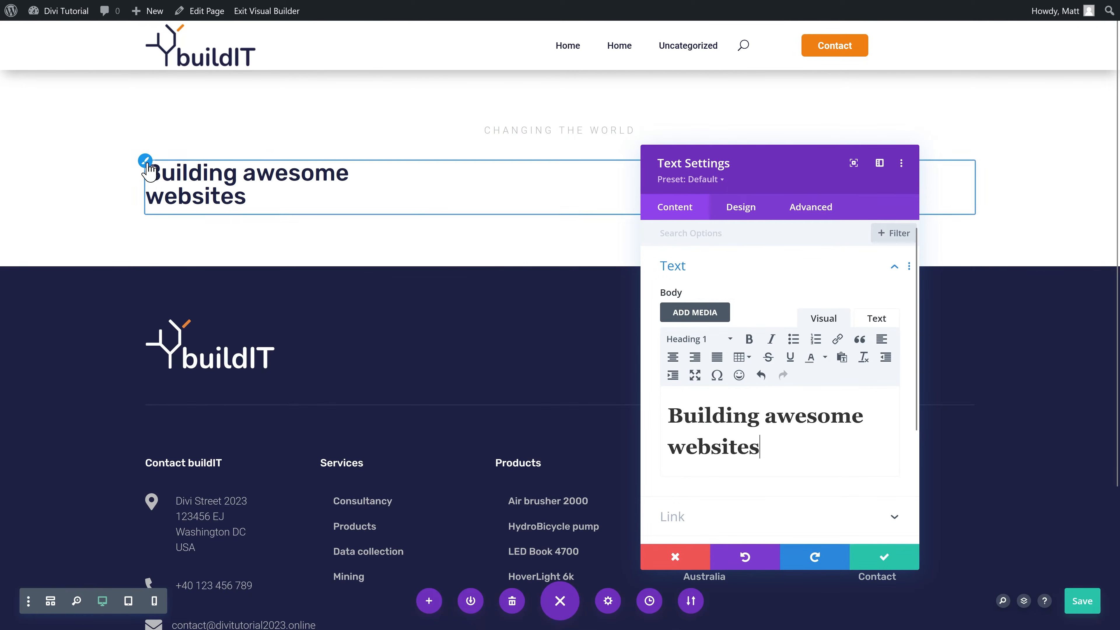
pyautogui.click(148, 166)
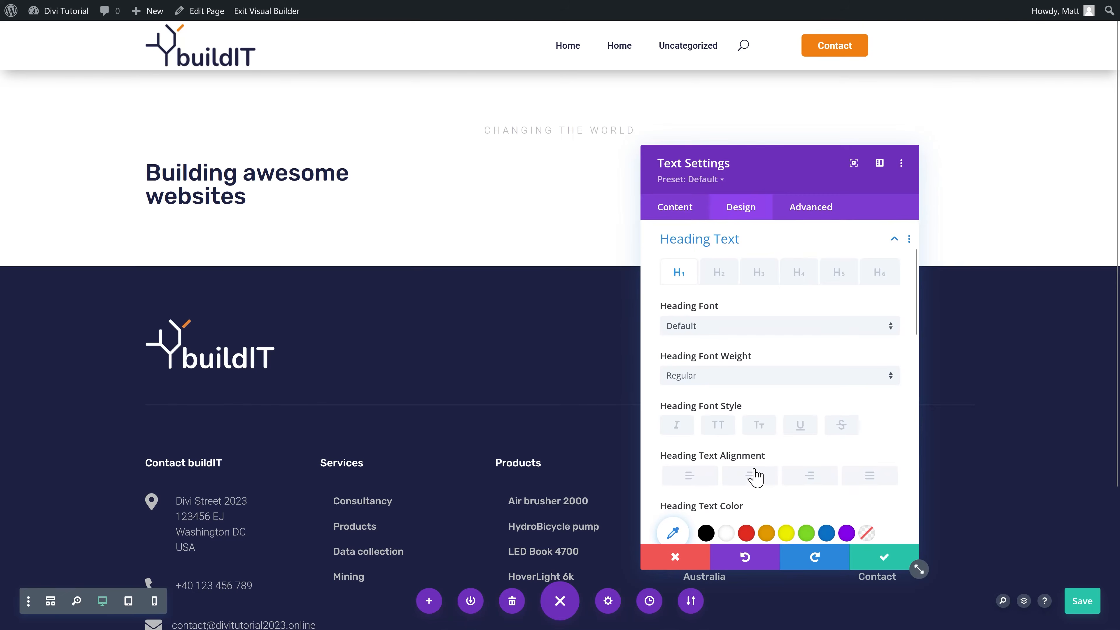
# Step: Center the heading, set its size to 60px (50px on phones), and make it white
pyautogui.click(754, 478)
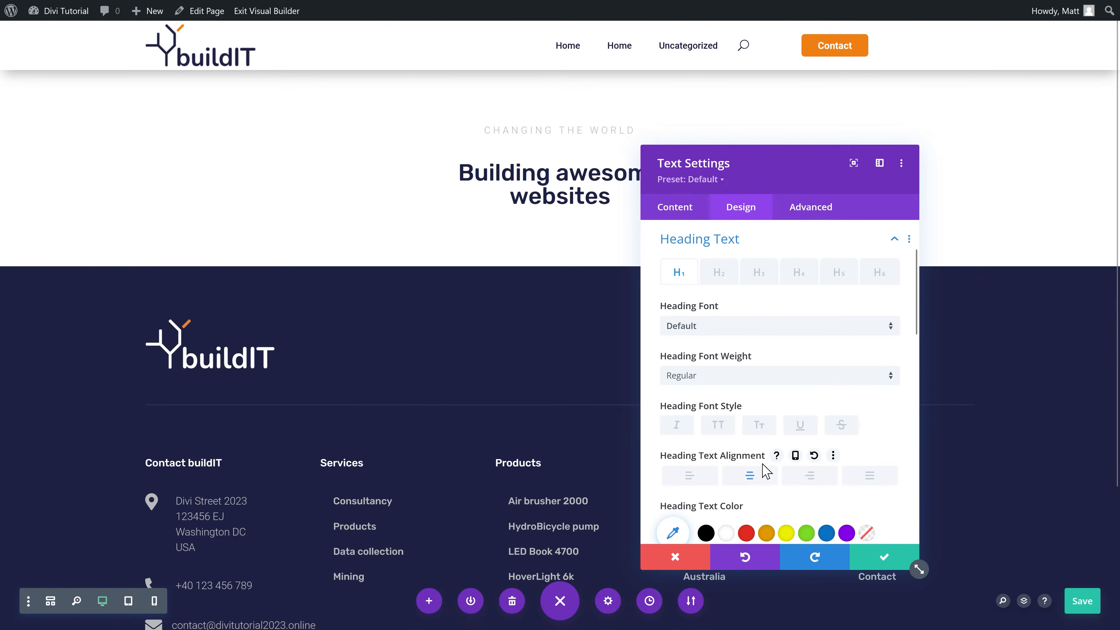
pyautogui.scroll(-5, 857, 343)
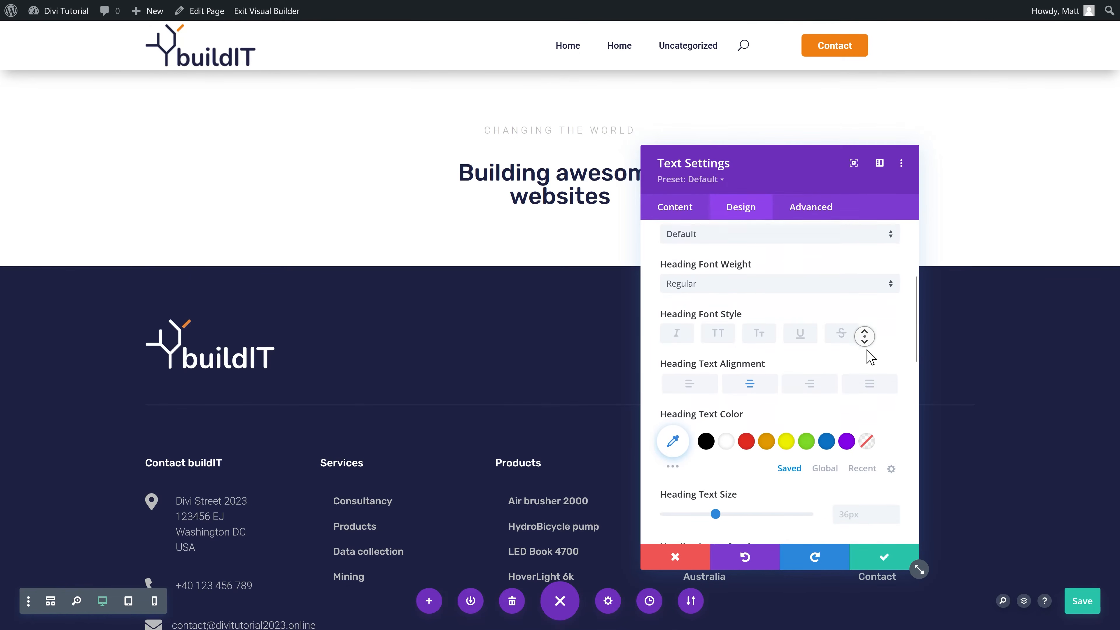
pyautogui.click(856, 387)
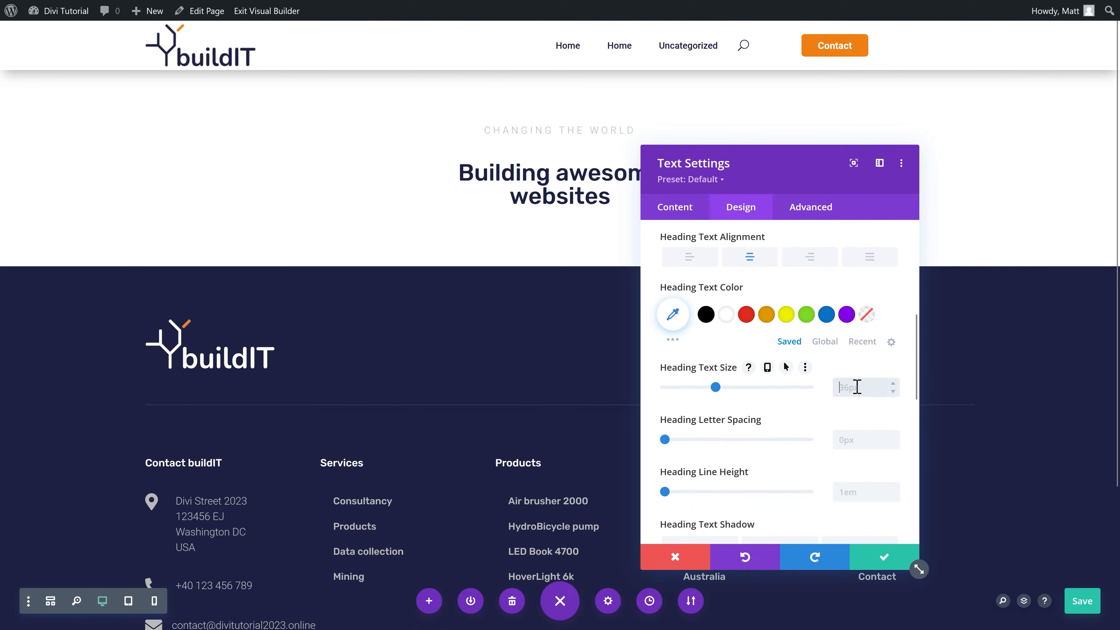
pyautogui.write('60px')
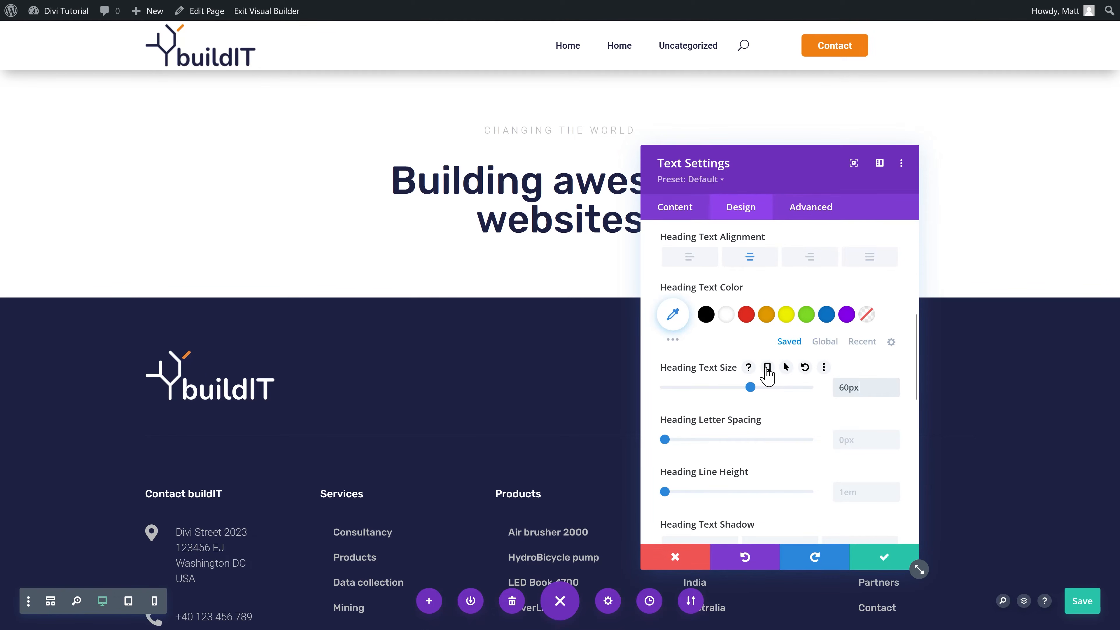
pyautogui.click(767, 368)
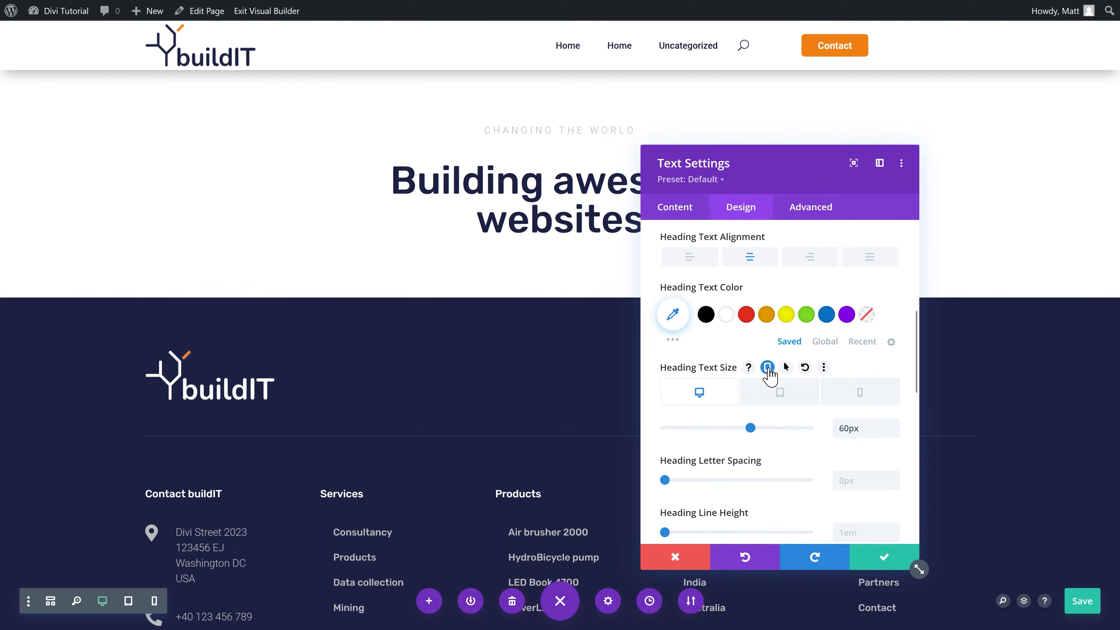
pyautogui.click(860, 397)
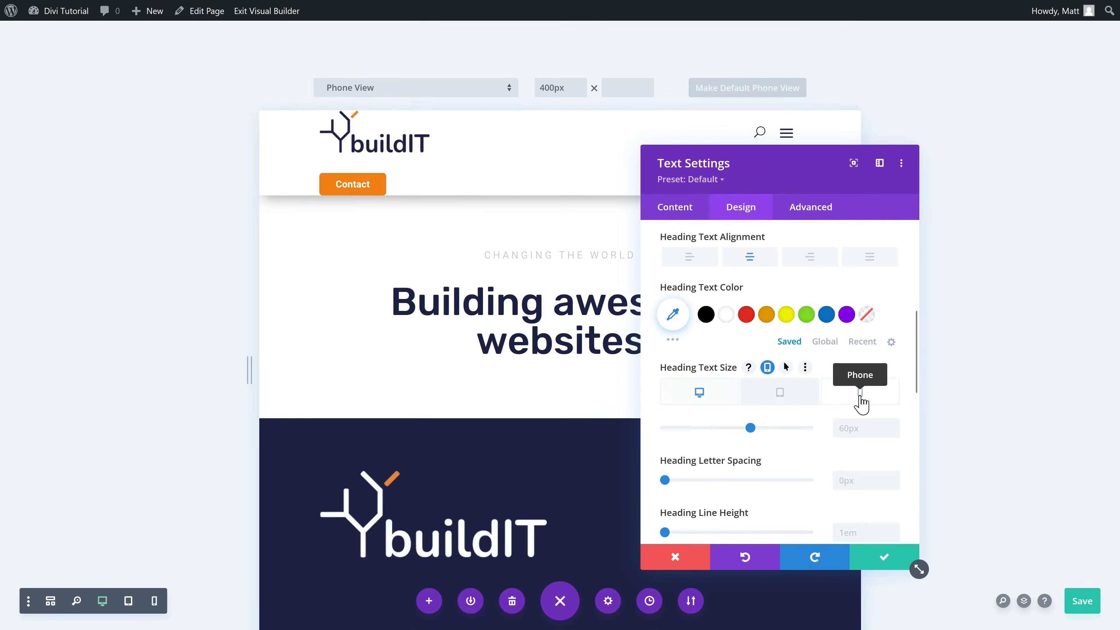
pyautogui.scroll(5, 545, 306)
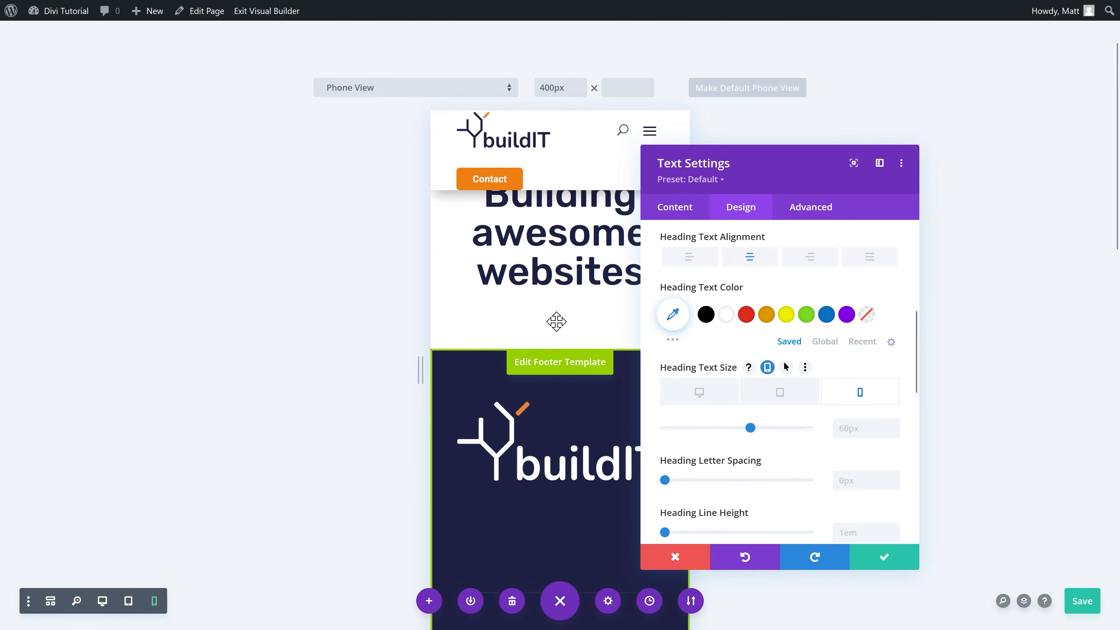
pyautogui.moveTo(725, 180); pyautogui.dragTo(875, 167)
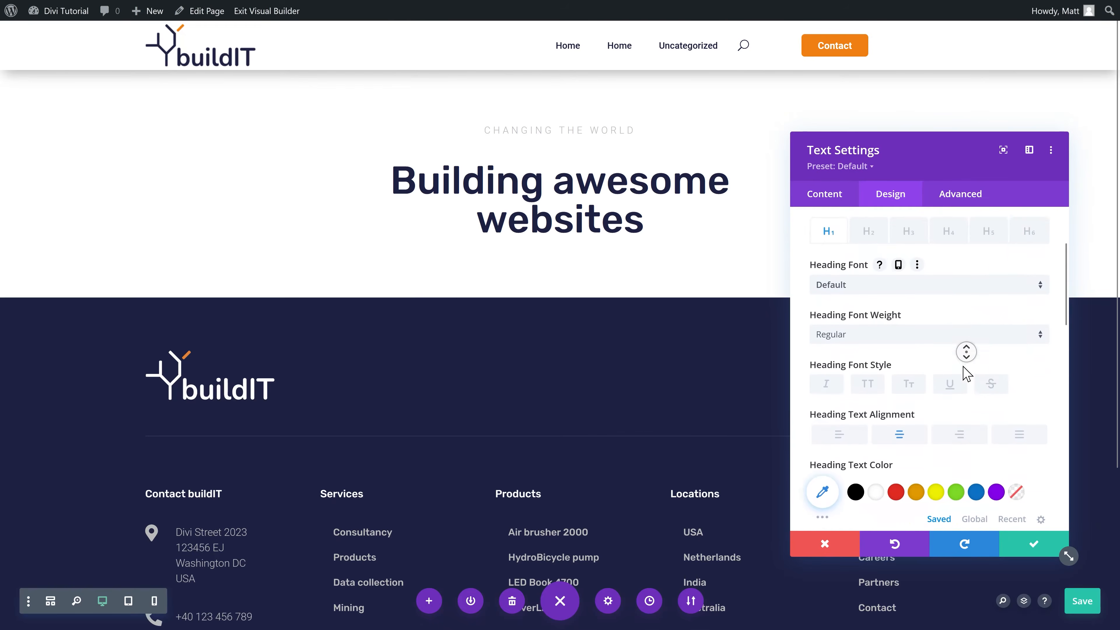
pyautogui.scroll(-2, 948, 361)
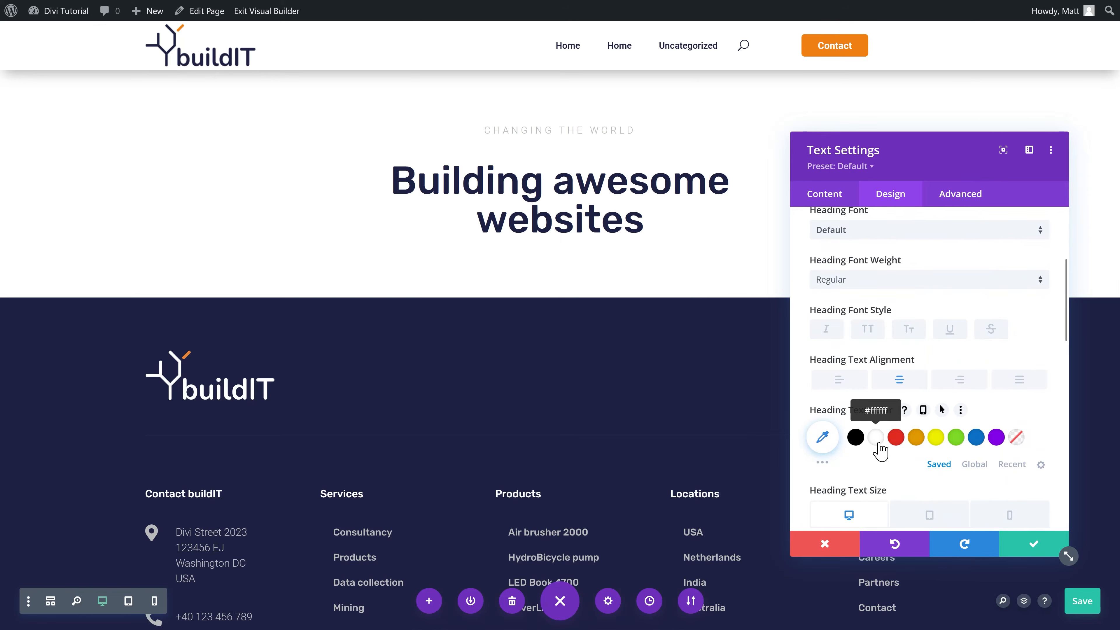
pyautogui.click(878, 442)
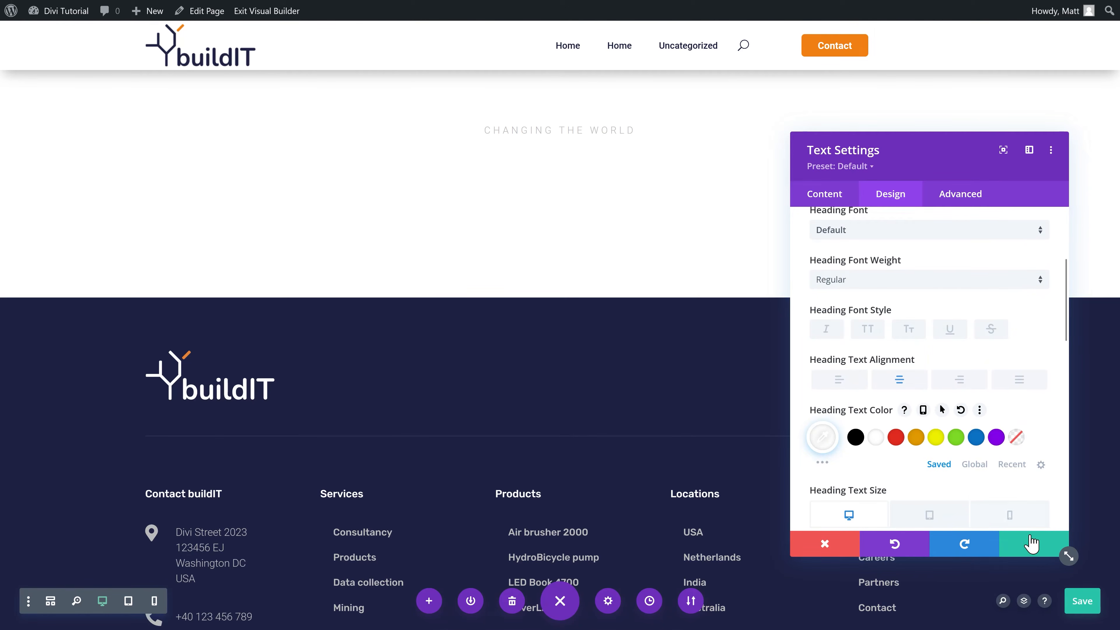
pyautogui.click(1042, 549)
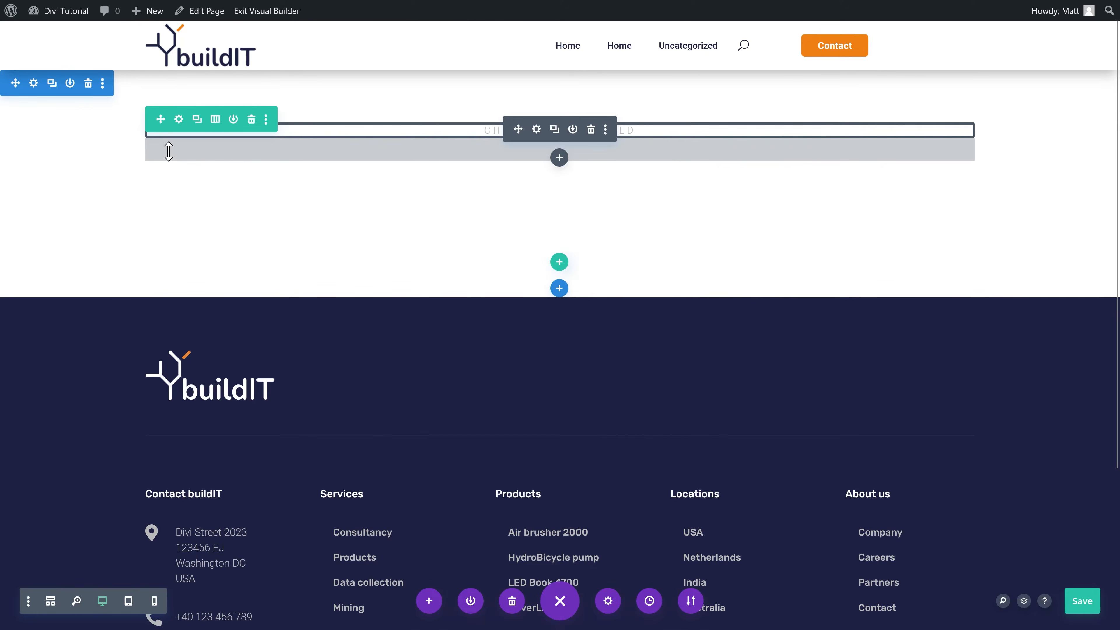
# Step: Set the hero section background to the video buildIT-background-hero-home.mp4
pyautogui.click(33, 83)
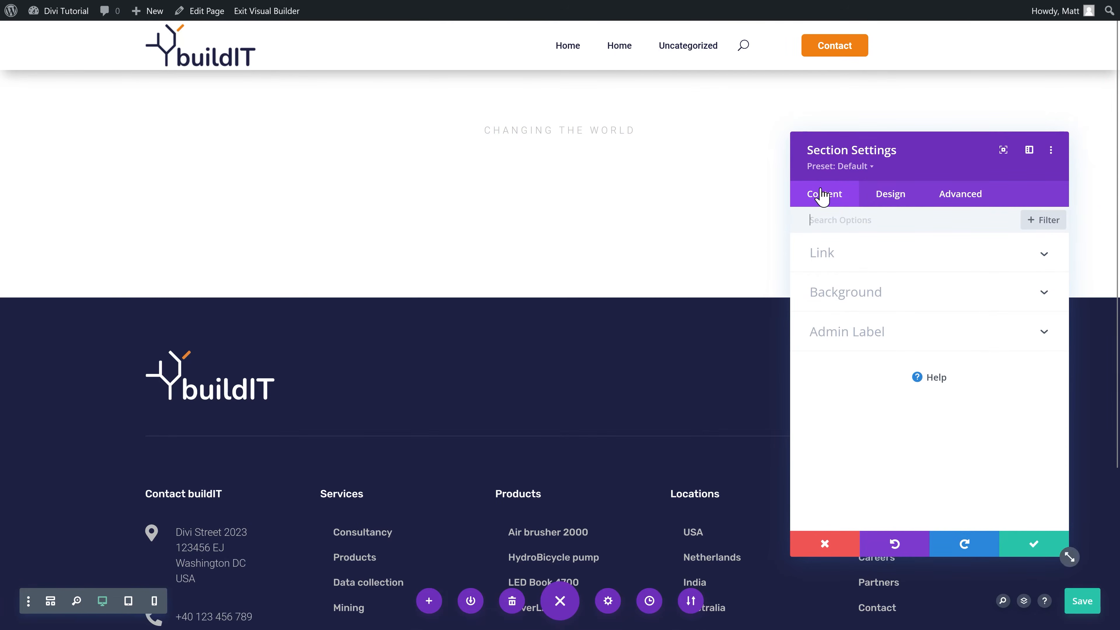
pyautogui.click(853, 295)
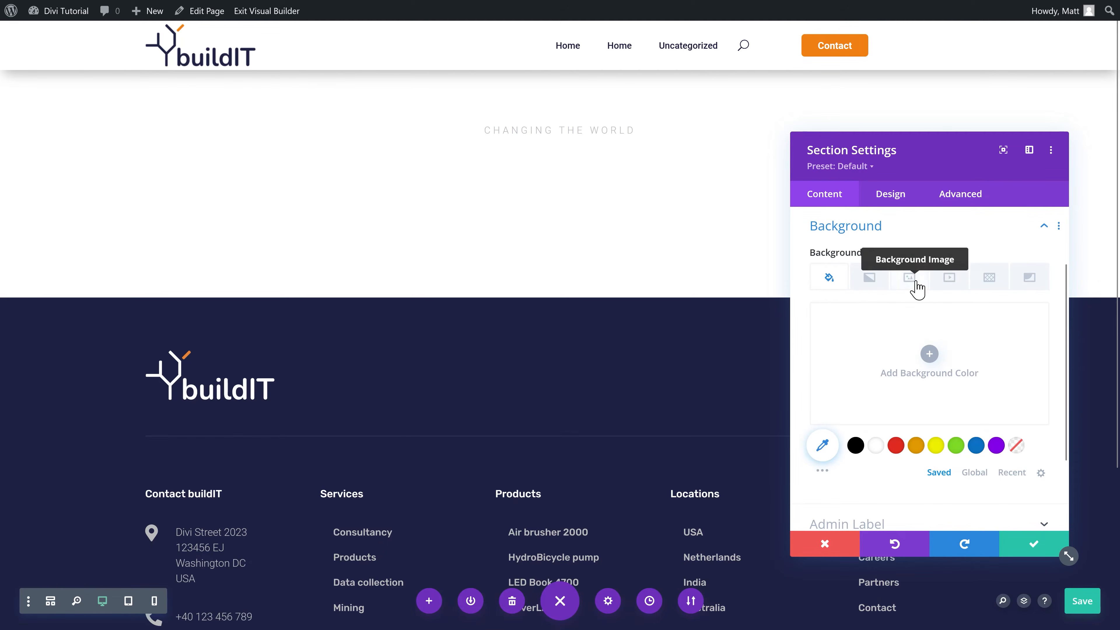
pyautogui.click(950, 282)
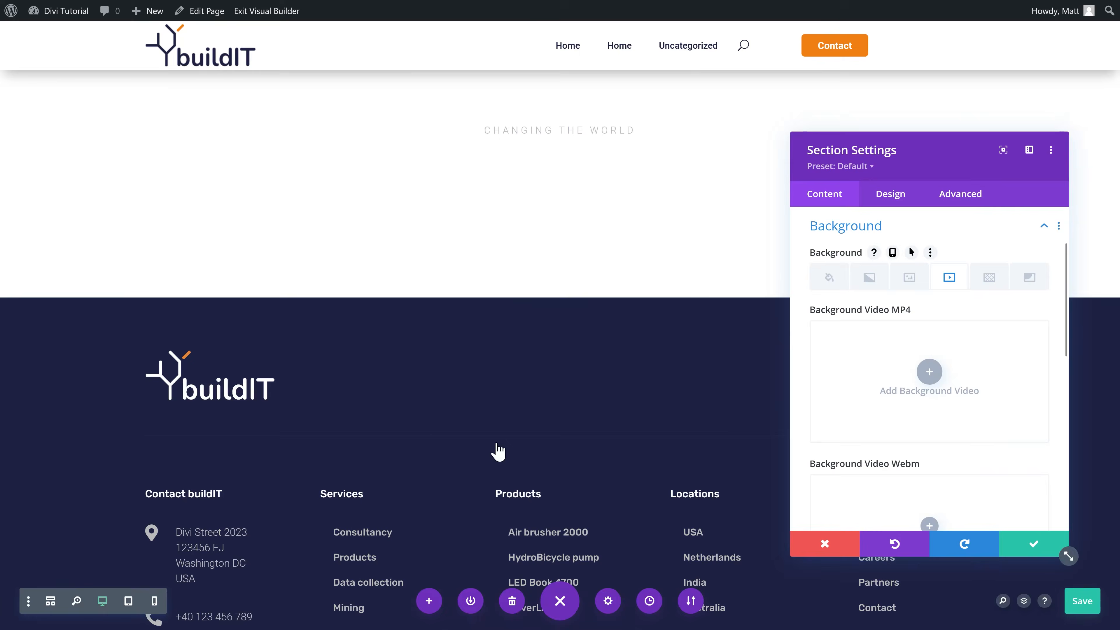
pyautogui.click(929, 372)
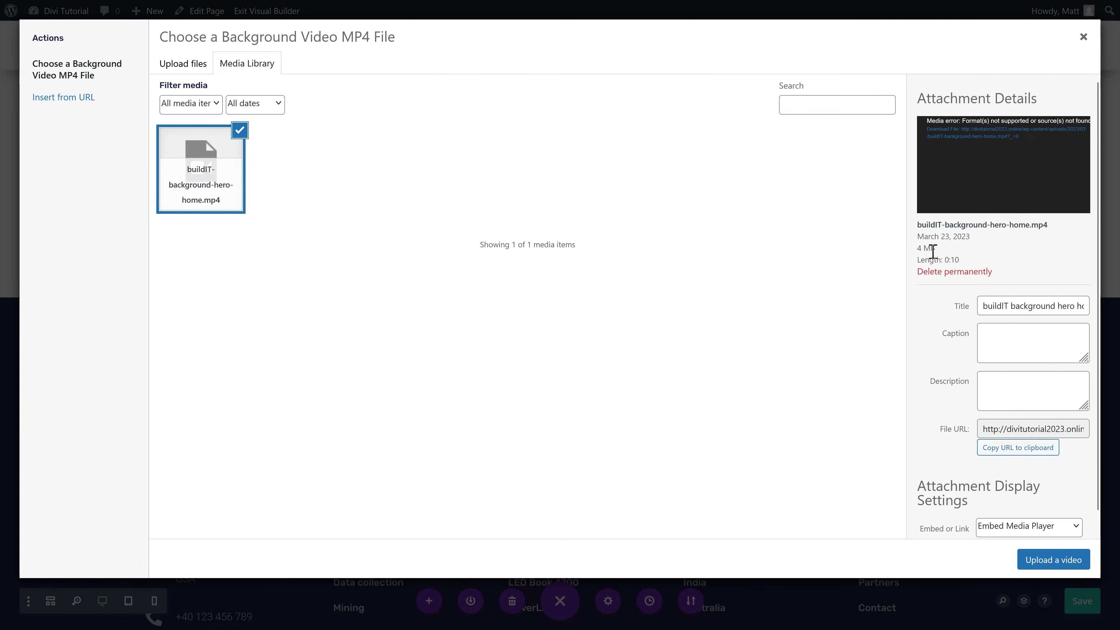
pyautogui.click(1049, 556)
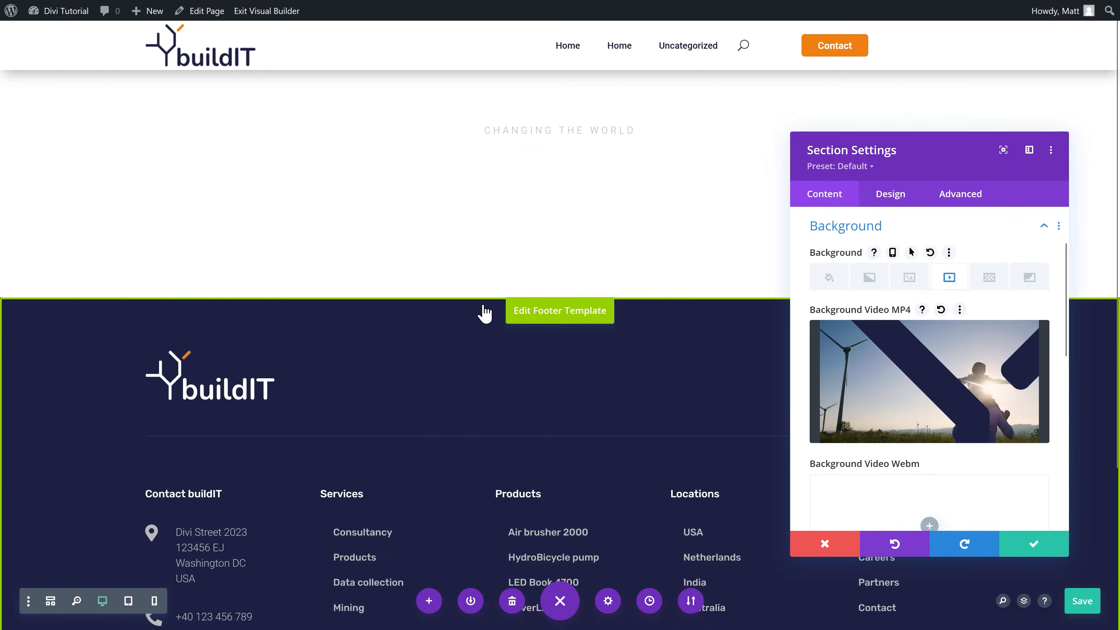
# Step: Set the background video width to 1920 and height to 1080, and save the section
pyautogui.scroll(-2, 888, 321)
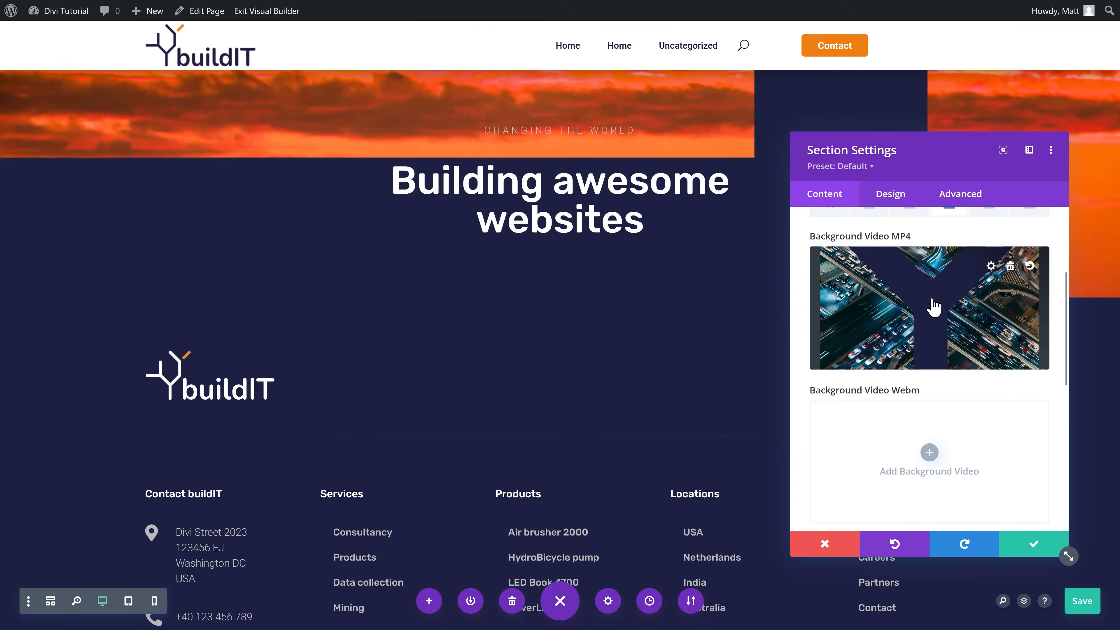
pyautogui.scroll(-1, 941, 311)
pyautogui.scroll(-4, 941, 310)
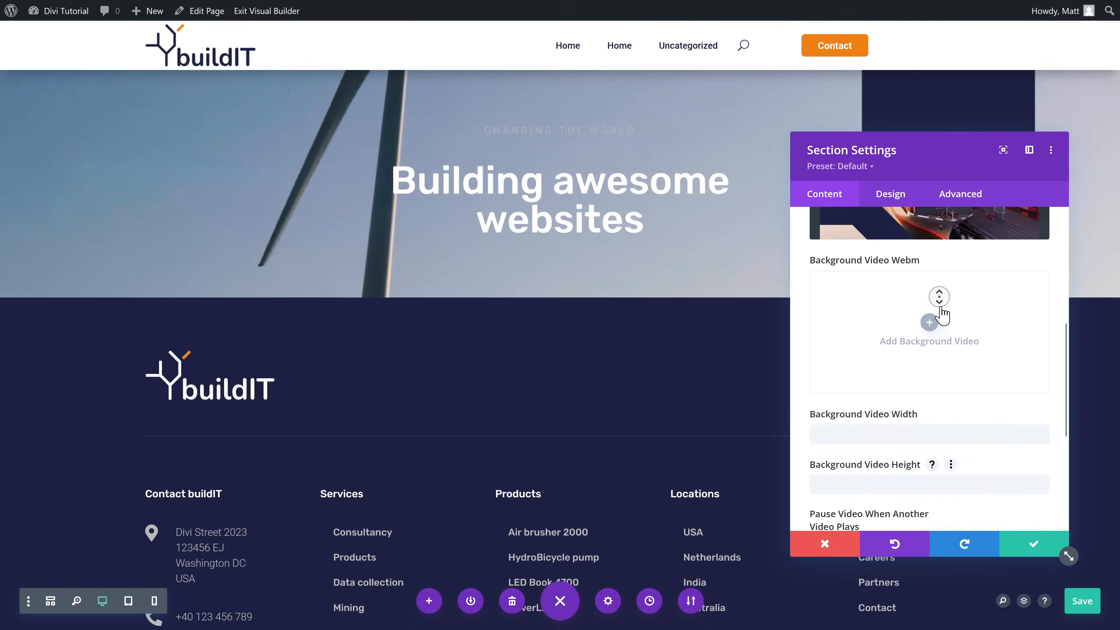
pyautogui.click(881, 361)
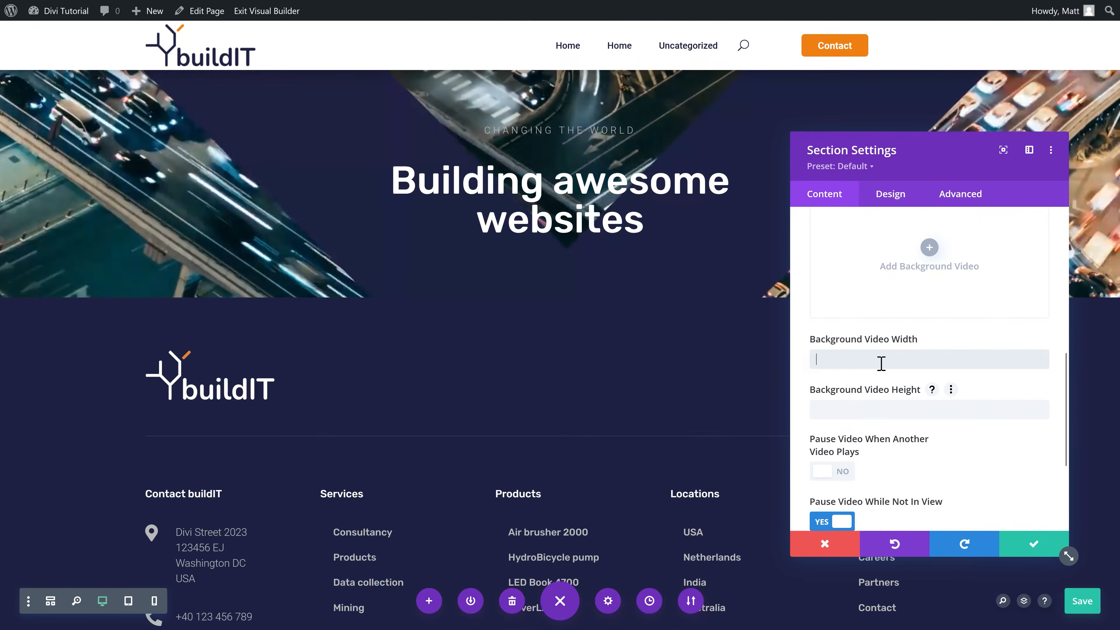
pyautogui.write('1920')
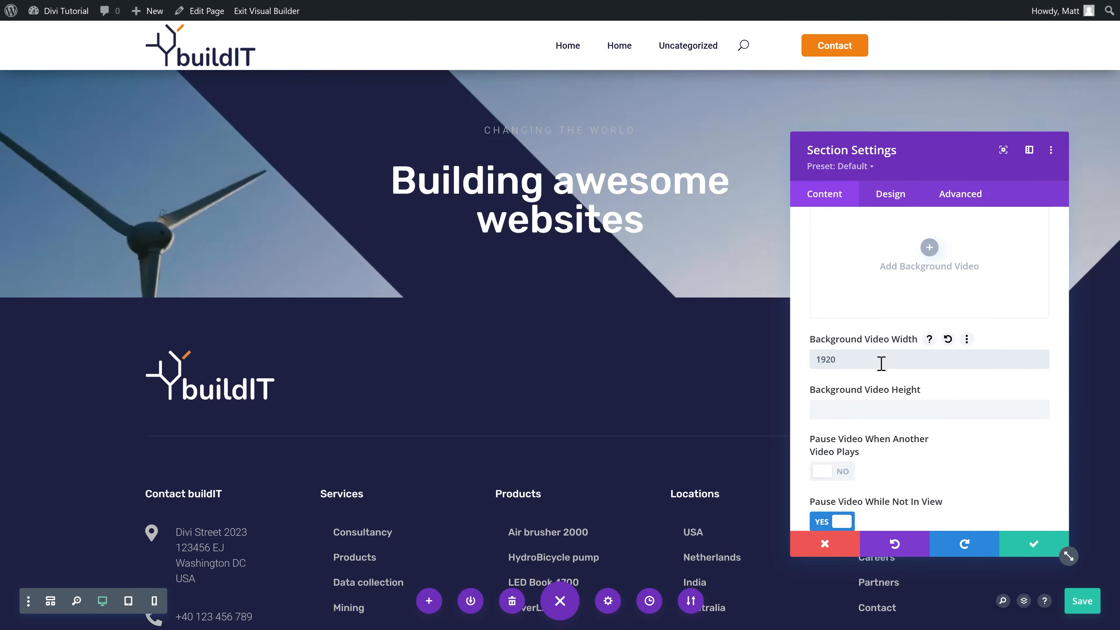
pyautogui.click(872, 418)
pyautogui.write('1080')
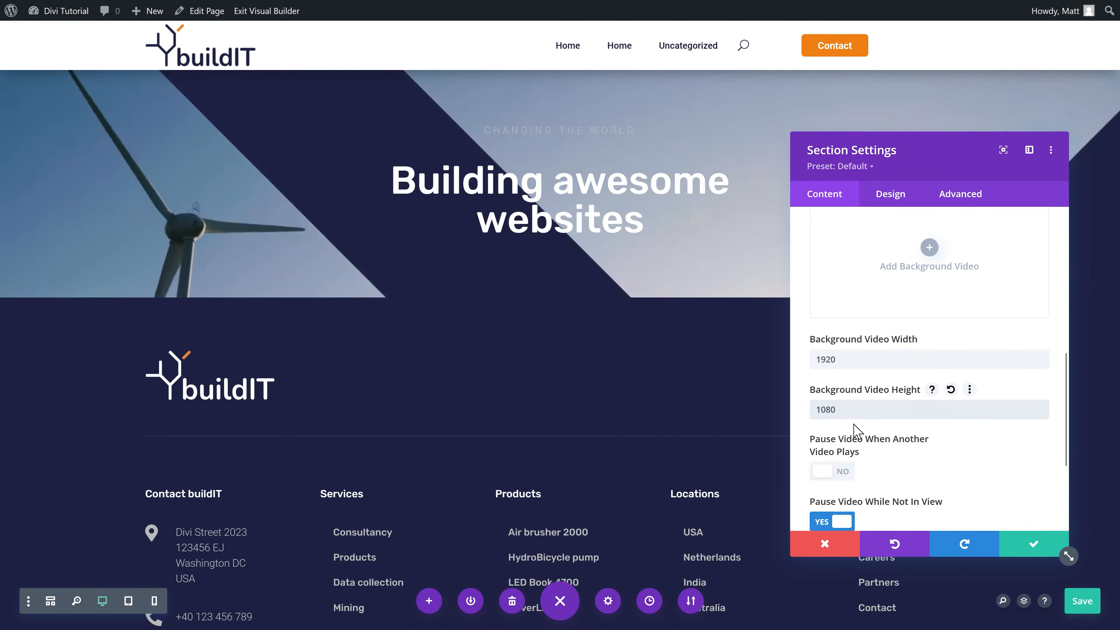
pyautogui.click(1032, 543)
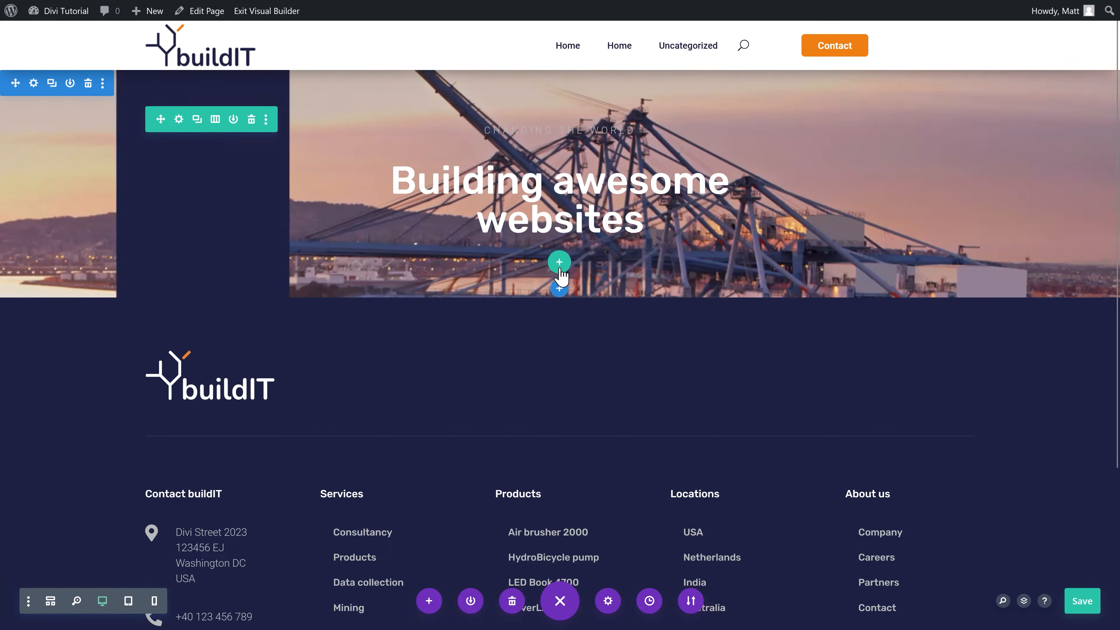
# Step: Insert a two-column row into the hero without adding a module
pyautogui.click(559, 261)
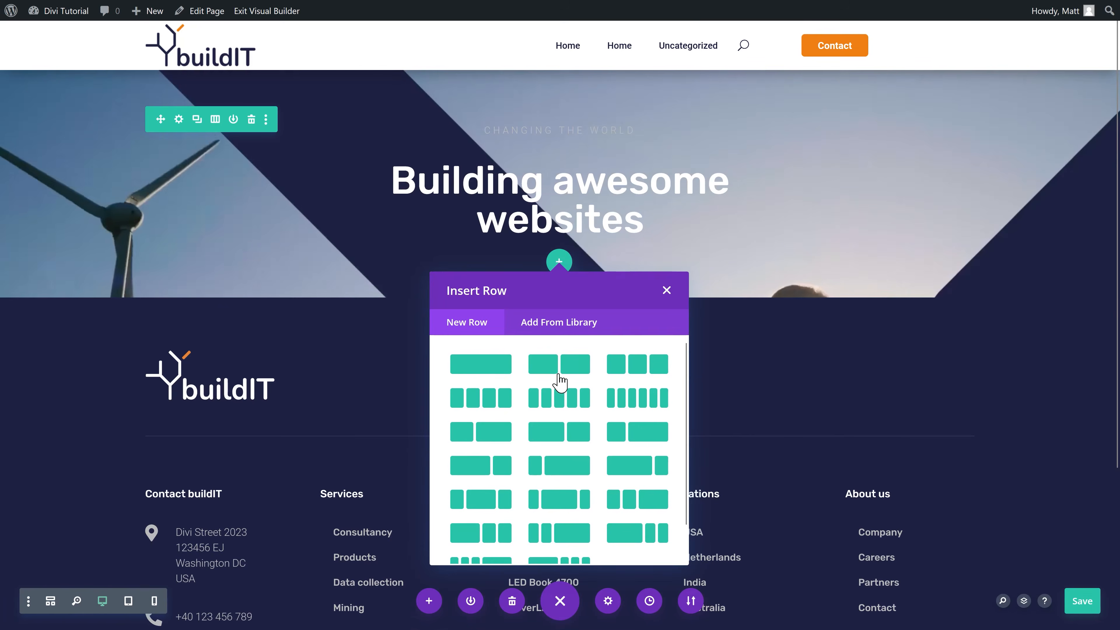
pyautogui.click(558, 373)
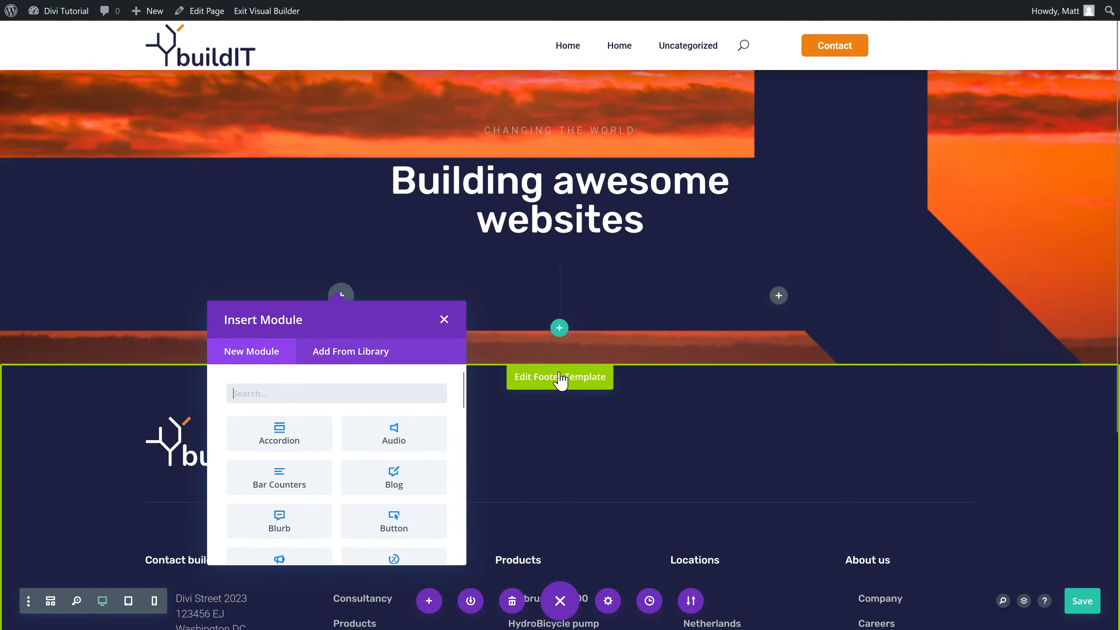
pyautogui.click(447, 318)
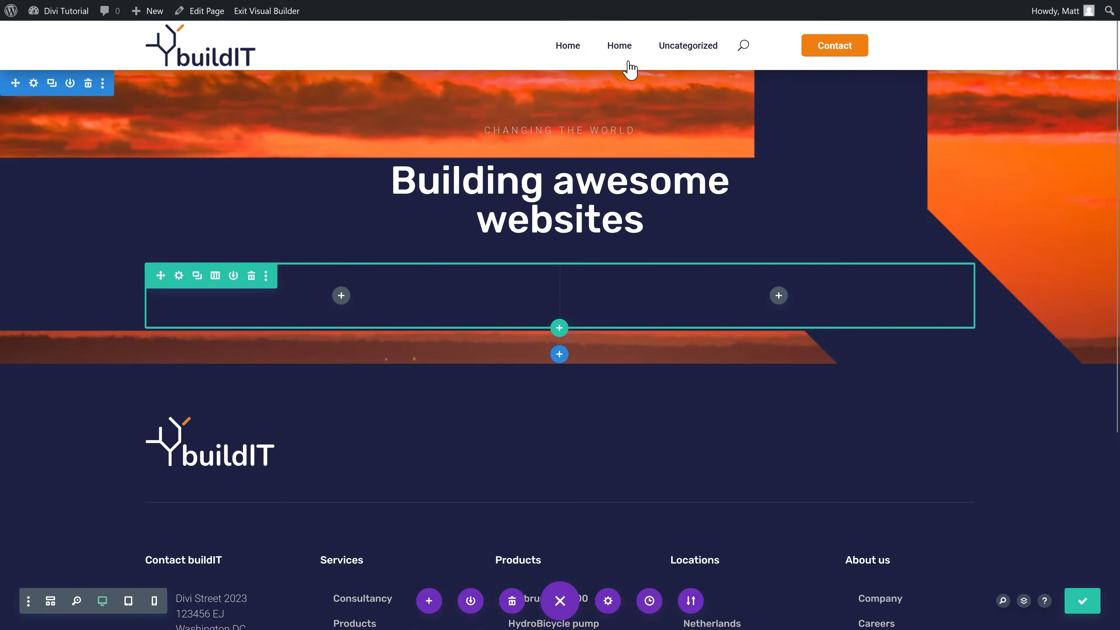
# Step: Copy the header's Contact button into the hero row's left column, then delete the pasted copy
pyautogui.click(576, 36)
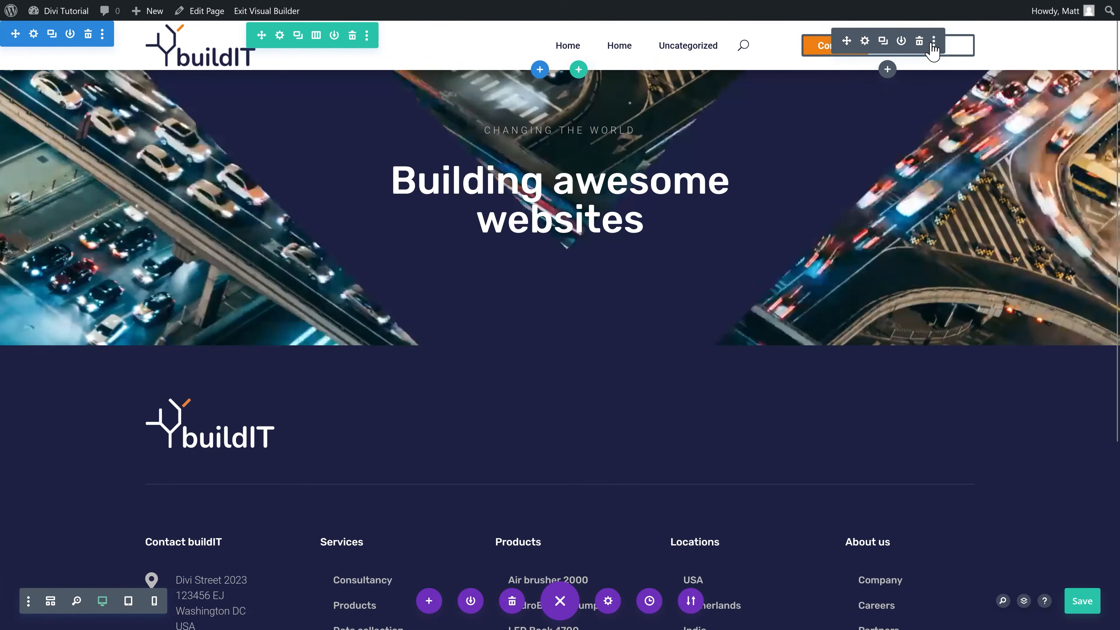
pyautogui.click(934, 40)
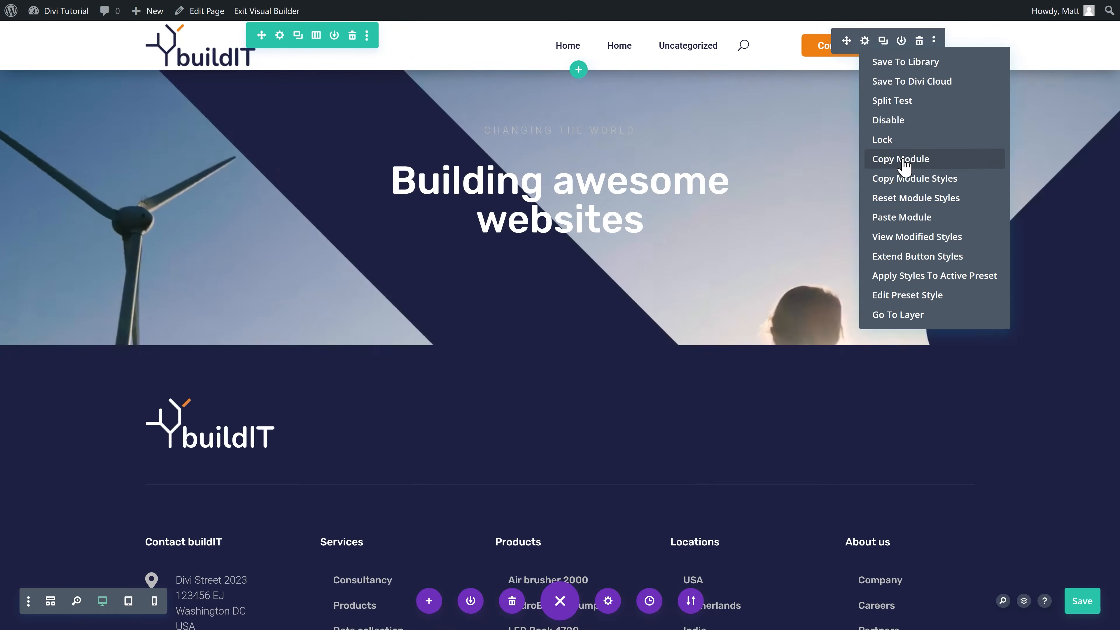
pyautogui.click(903, 162)
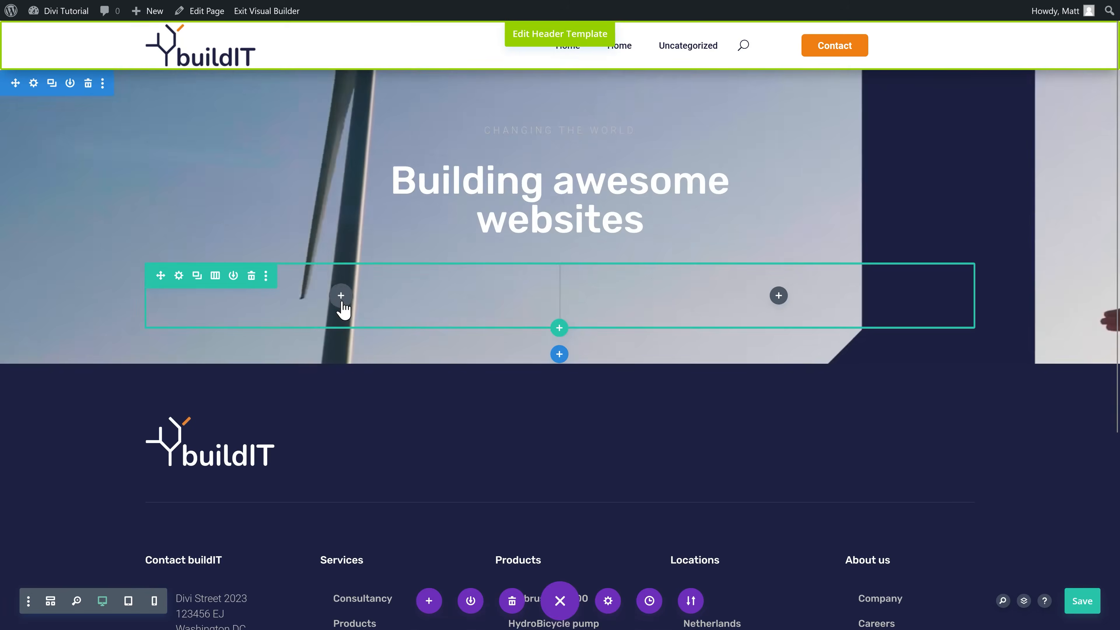
pyautogui.rightClick(342, 307)
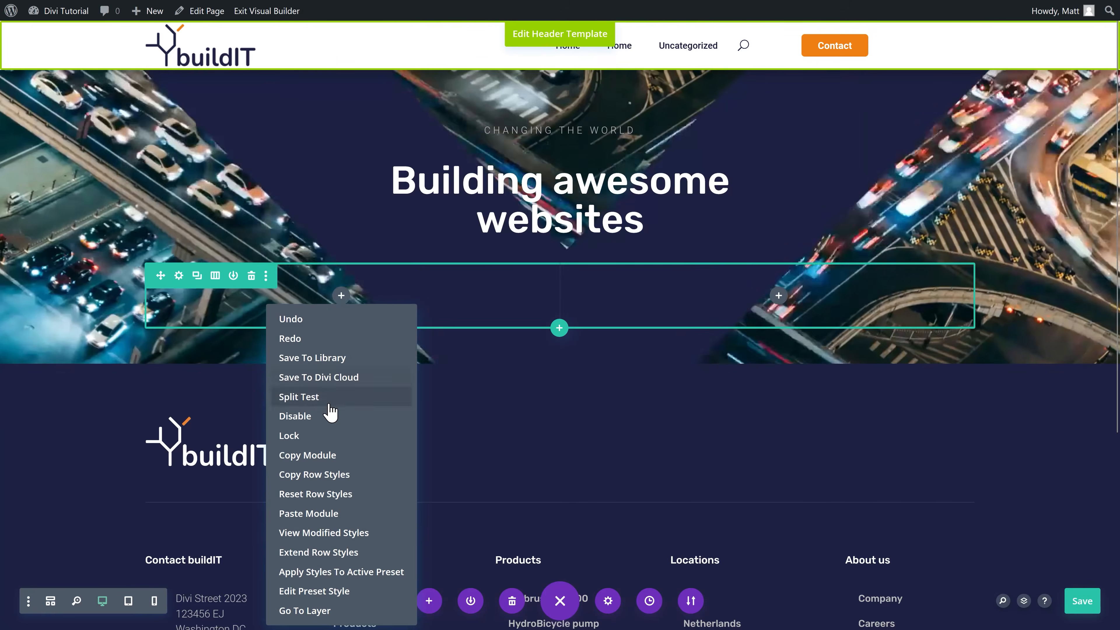
pyautogui.click(326, 513)
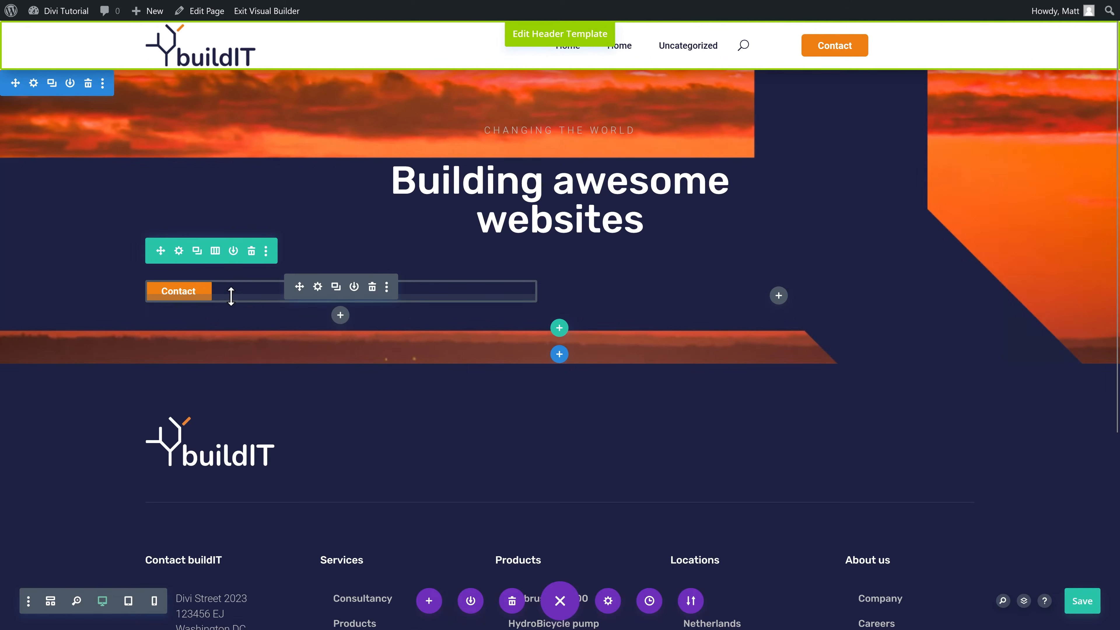
pyautogui.click(372, 288)
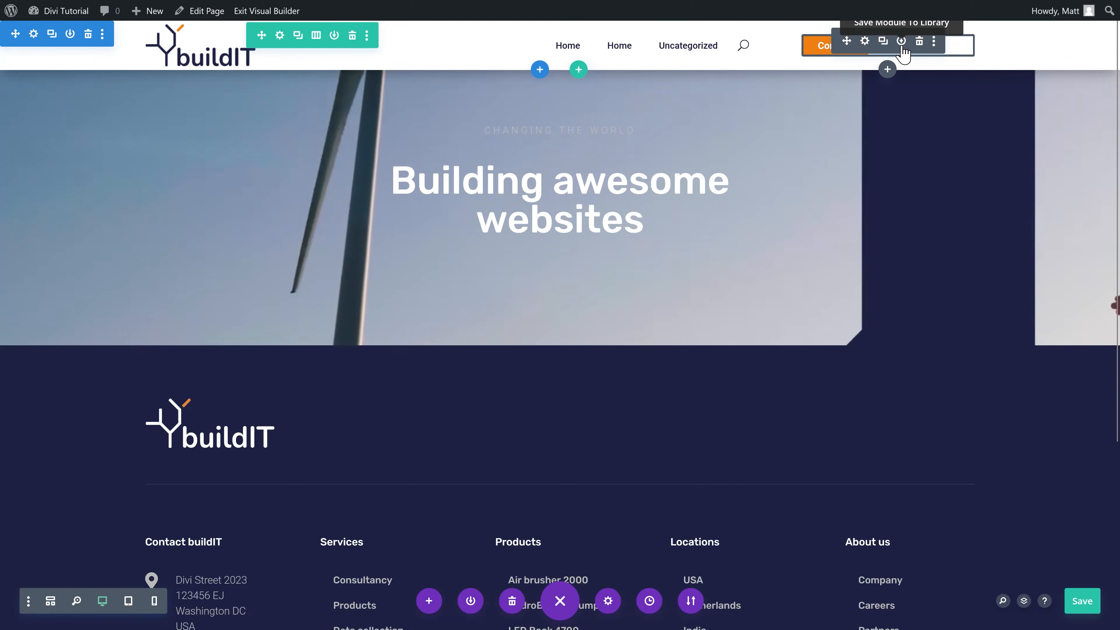
# Step: Save the header's Contact button to the Divi library as 'Orange button'
pyautogui.click(901, 41)
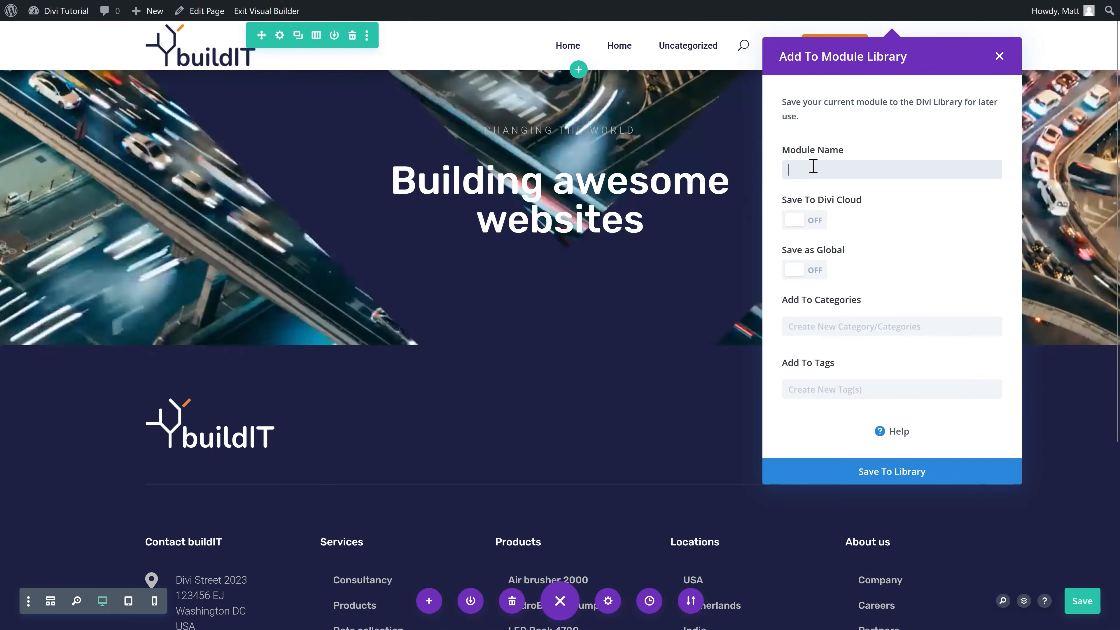
pyautogui.write('Orange button')
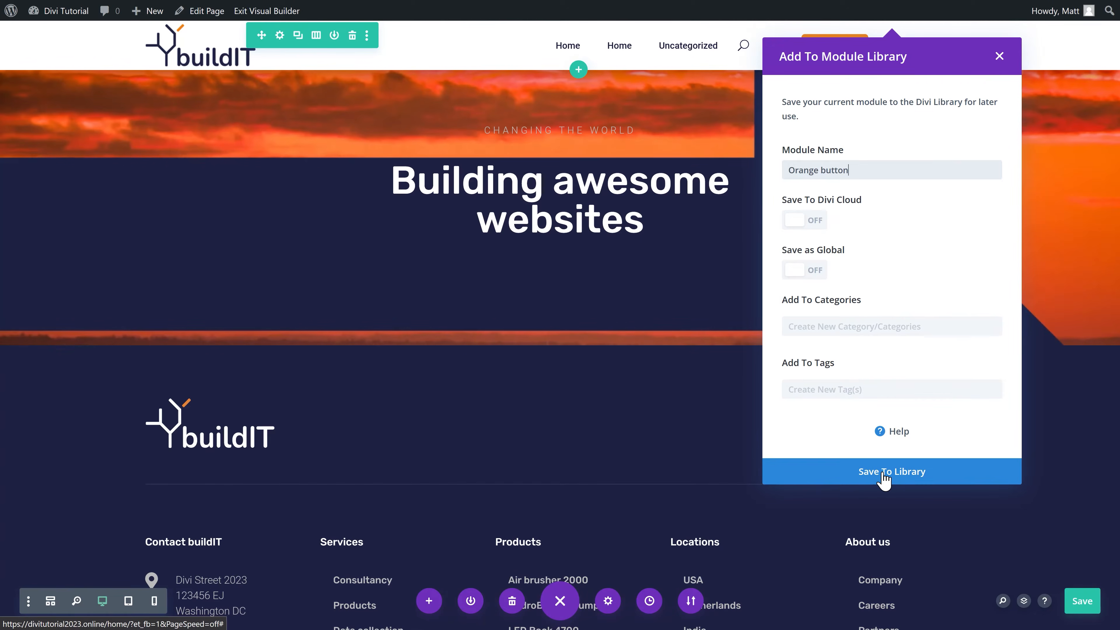
pyautogui.click(886, 477)
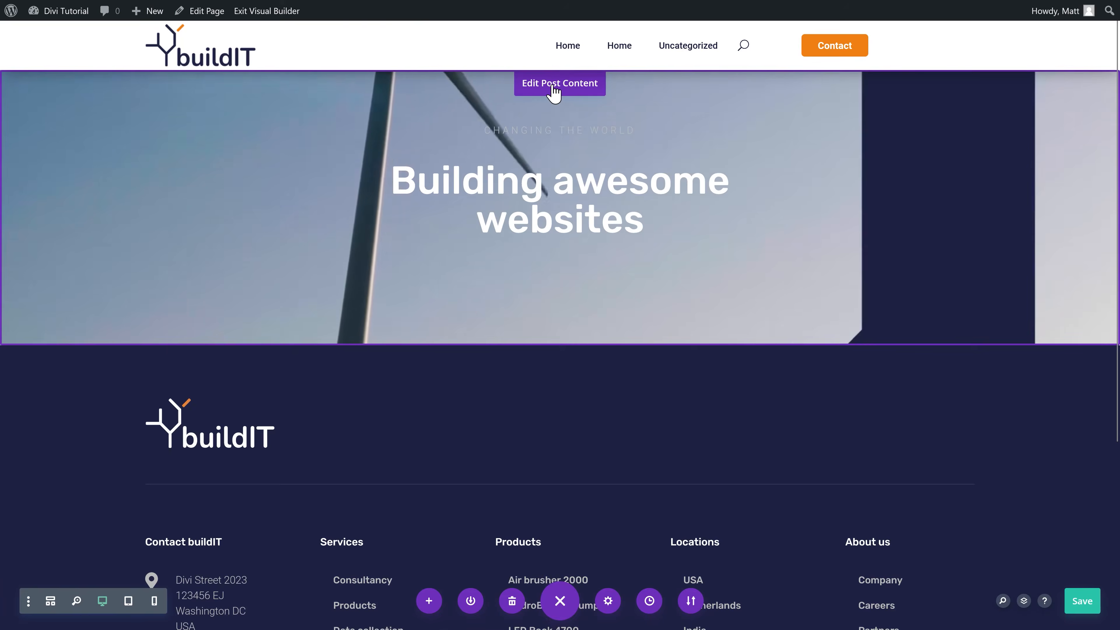
# Step: Insert the saved 'Orange button' from the library into the hero's left column
pyautogui.click(554, 86)
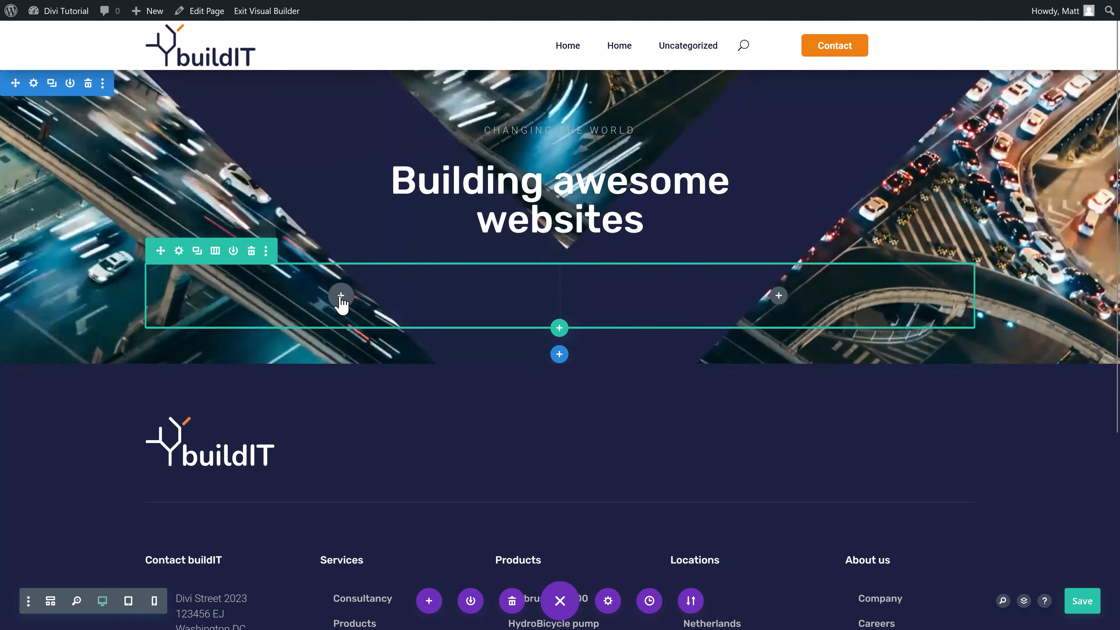
pyautogui.click(341, 296)
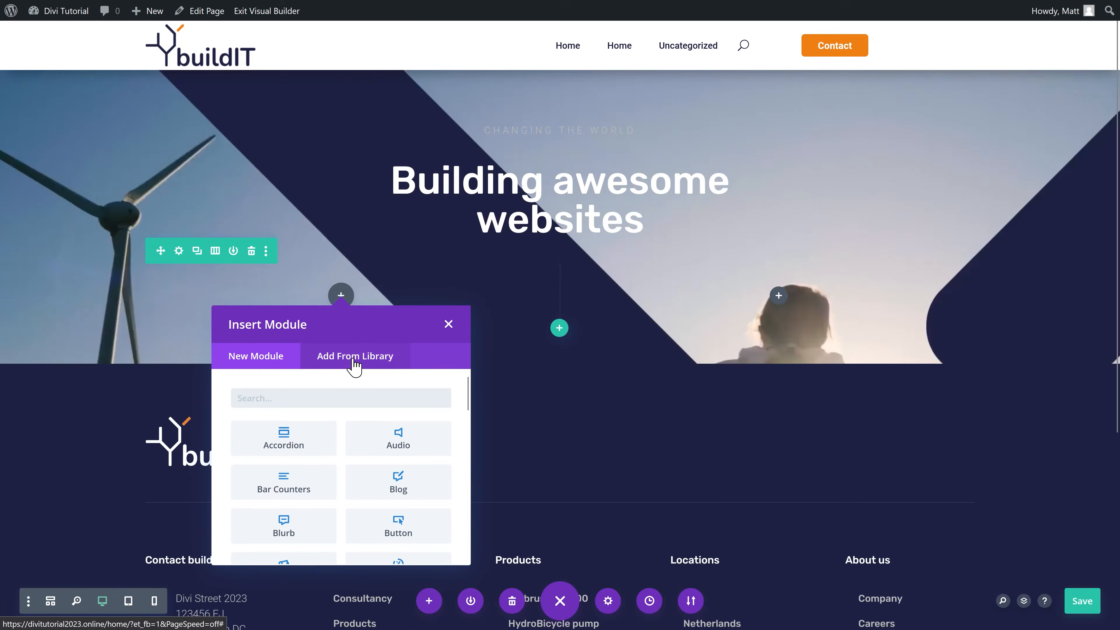
pyautogui.click(354, 360)
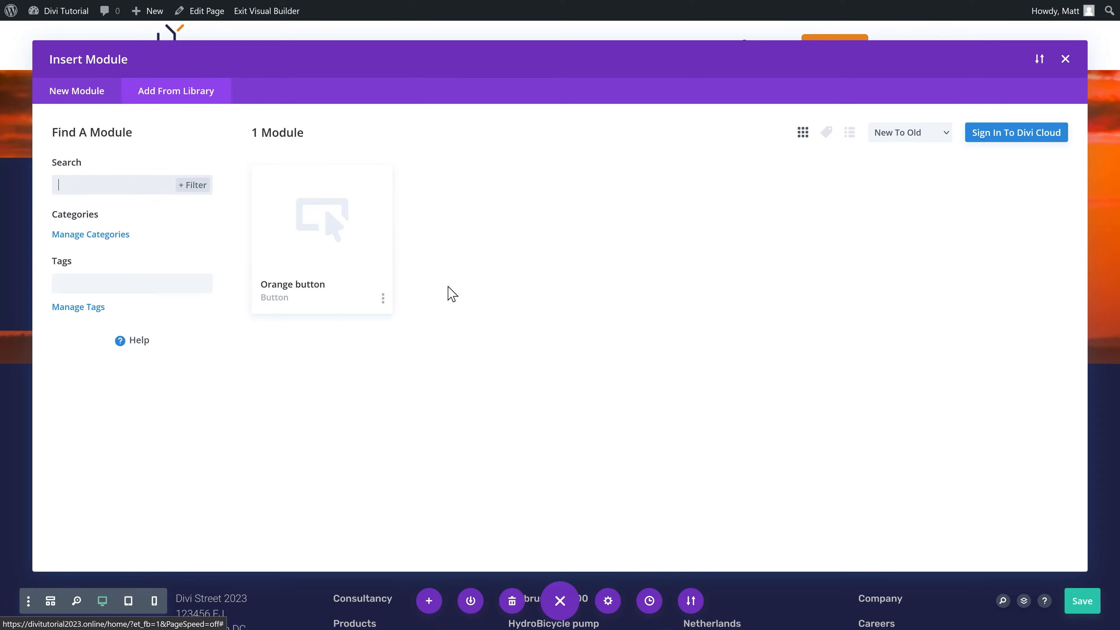
pyautogui.click(296, 291)
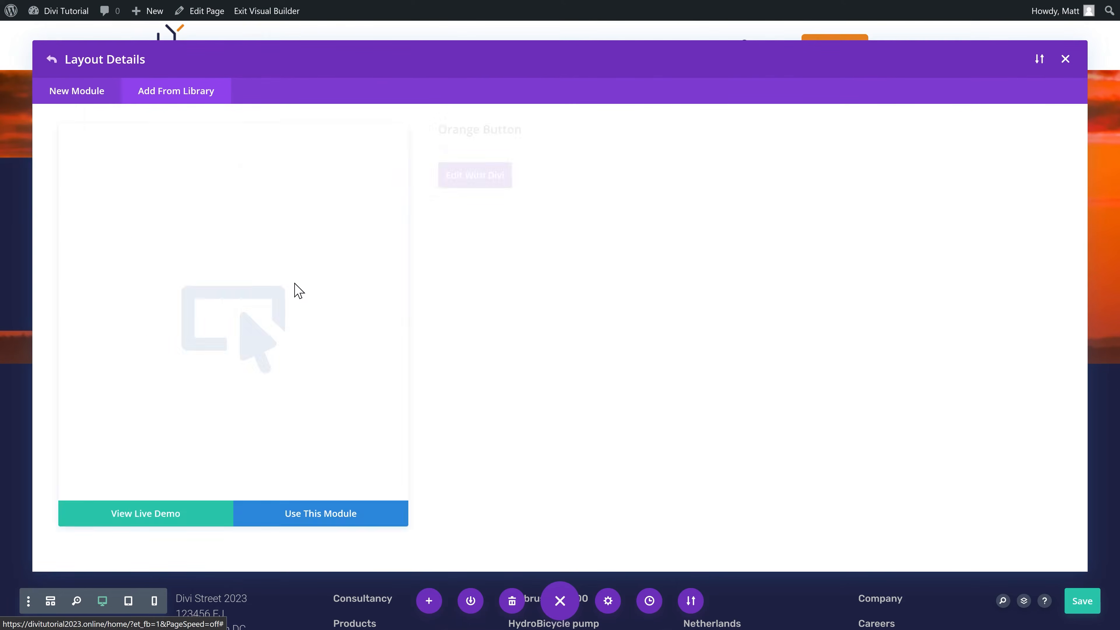
pyautogui.click(339, 523)
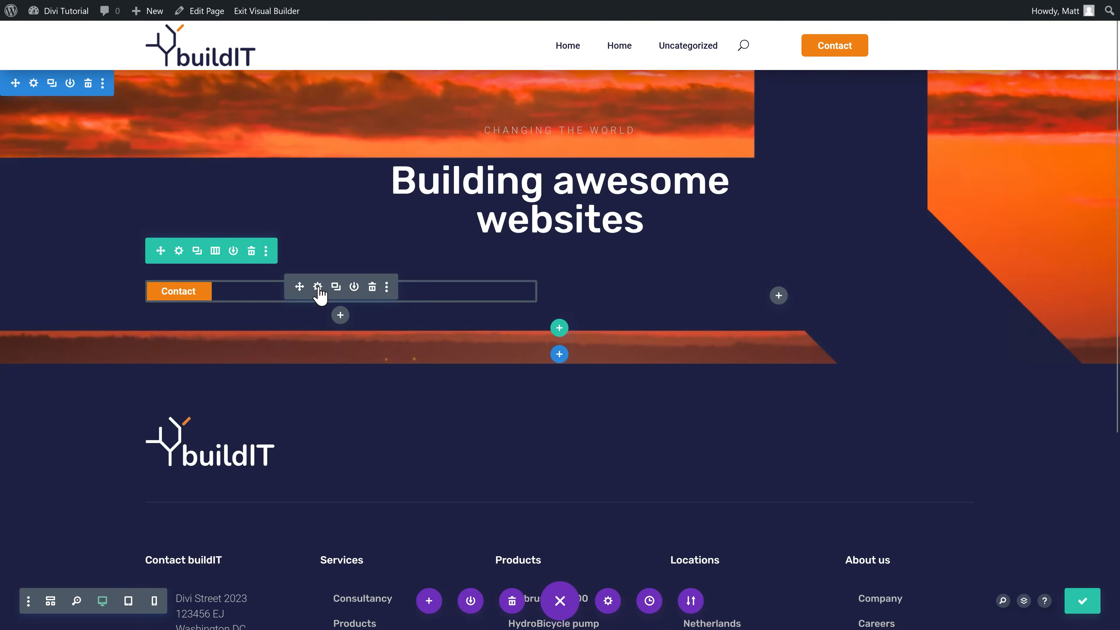
# Step: Right-align the inserted button and change its link from /contact/ to /portfolio/
pyautogui.click(318, 287)
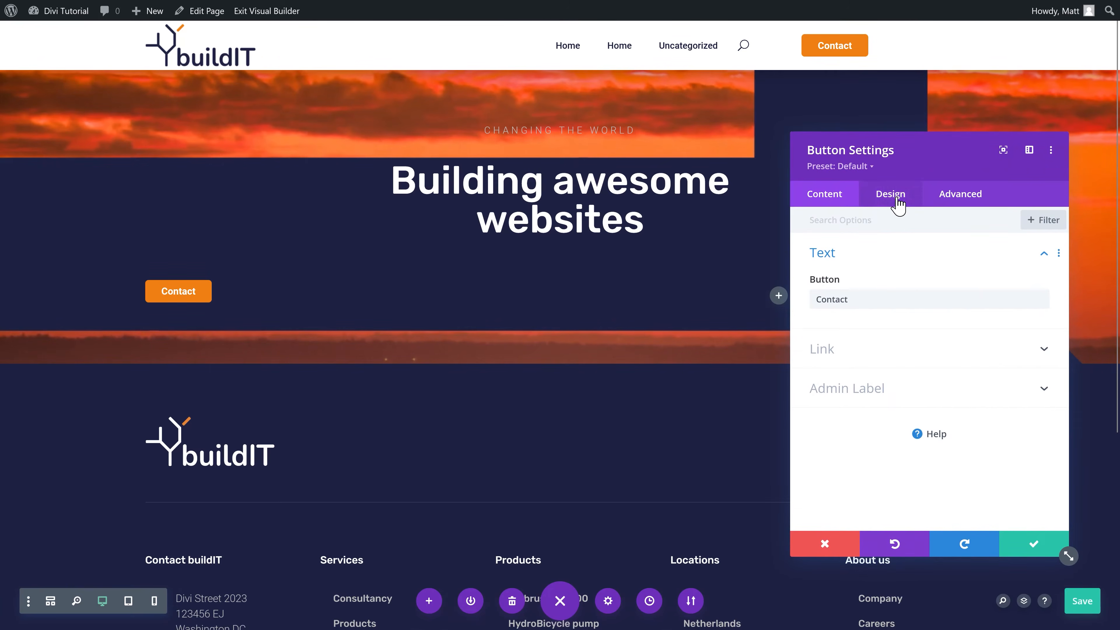
pyautogui.click(897, 197)
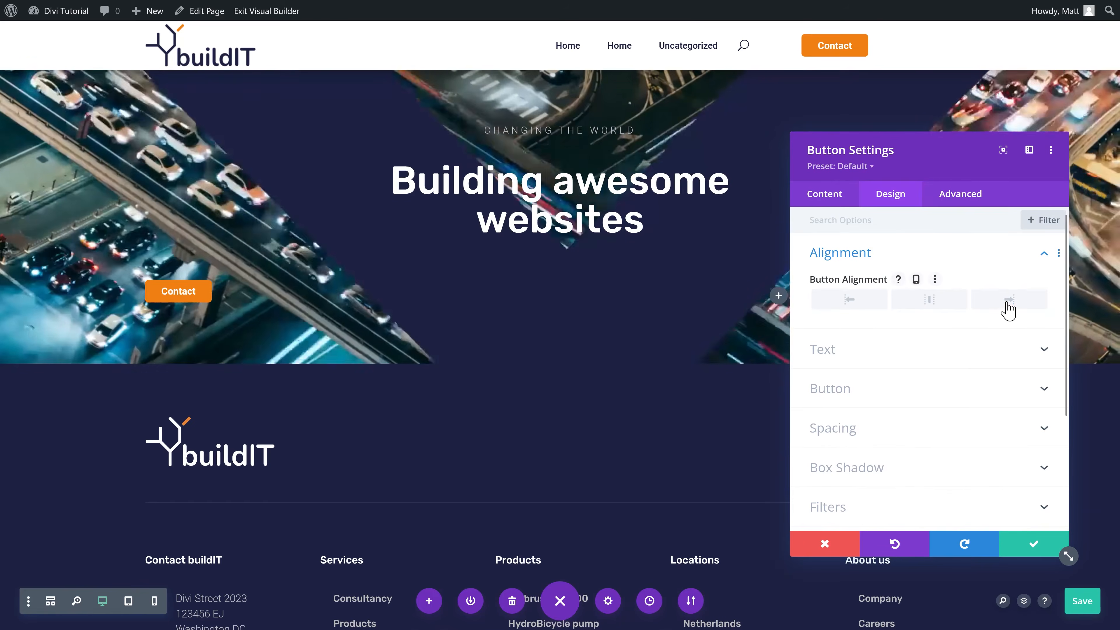
pyautogui.click(1009, 301)
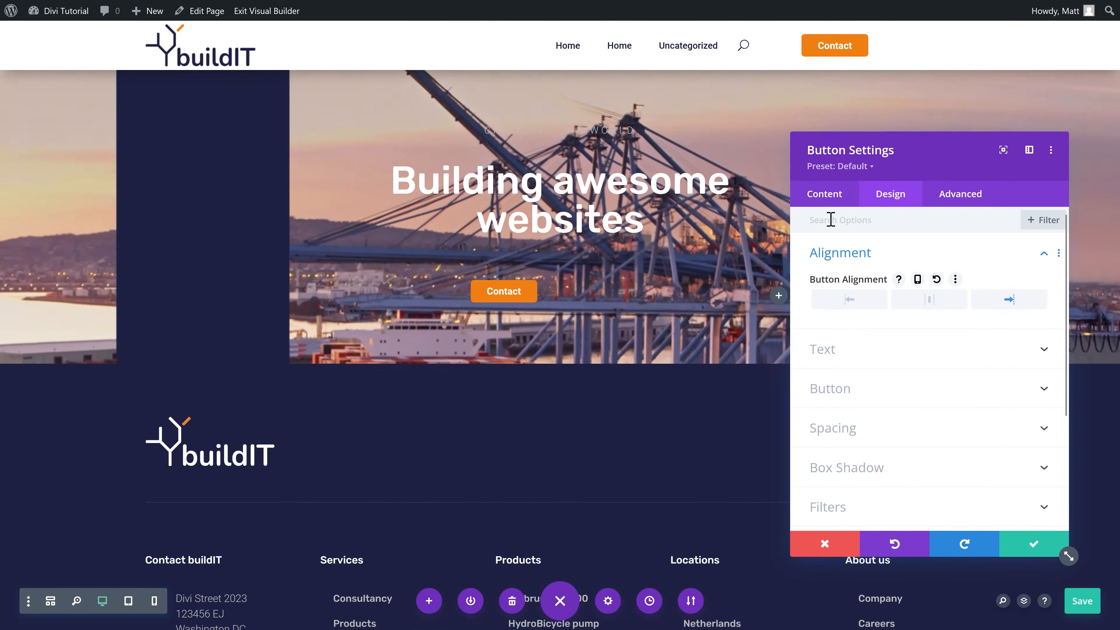
pyautogui.click(827, 202)
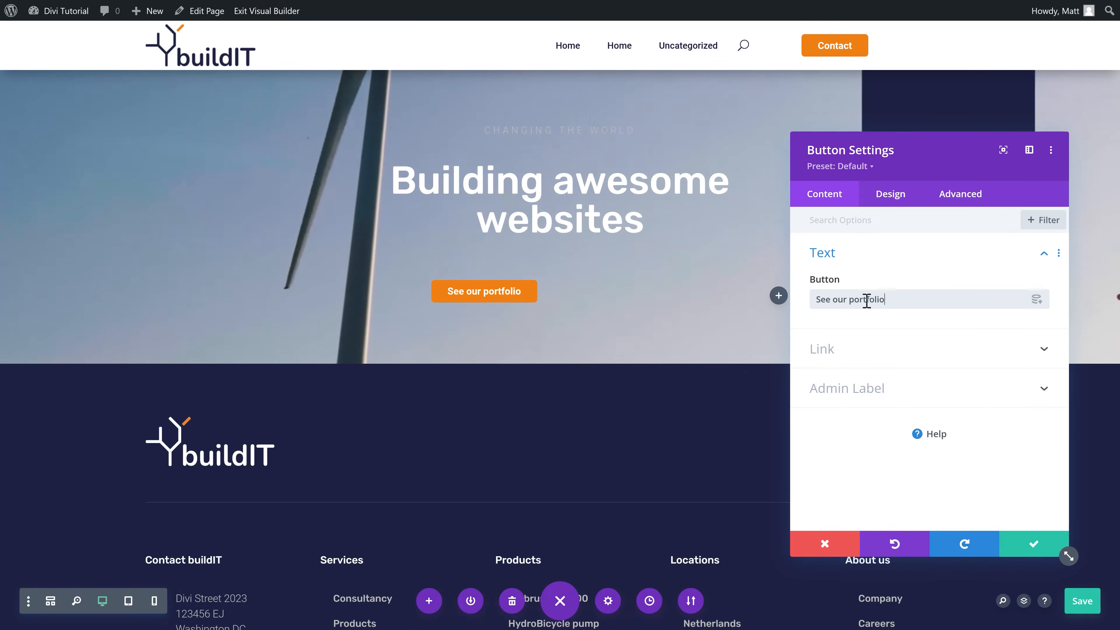
pyautogui.click(829, 348)
pyautogui.click(862, 334)
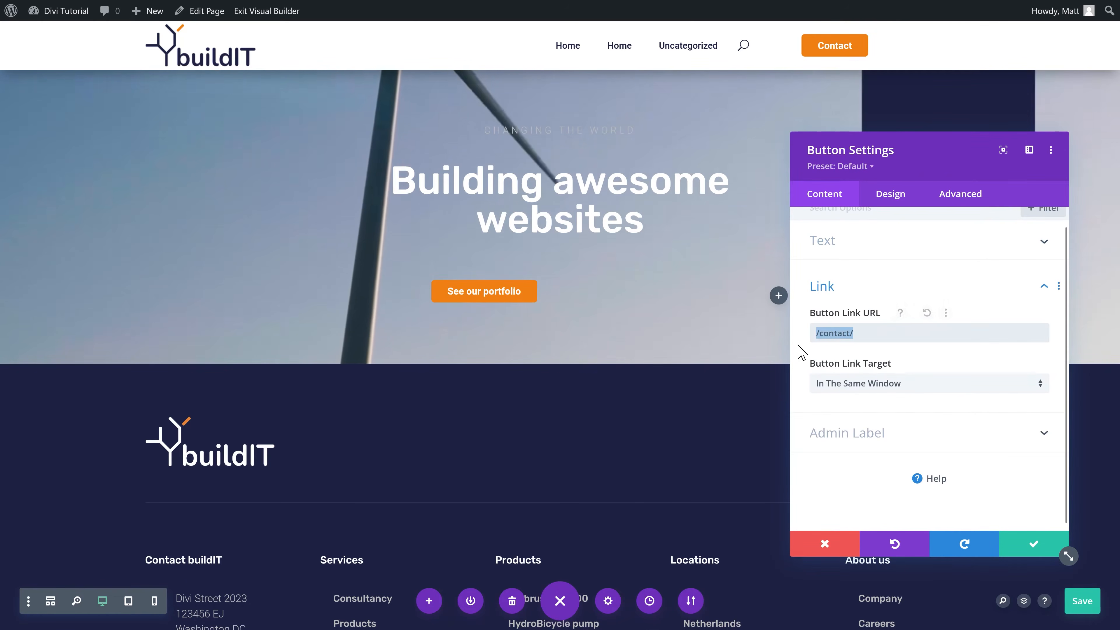
pyautogui.write('/portfolio/')
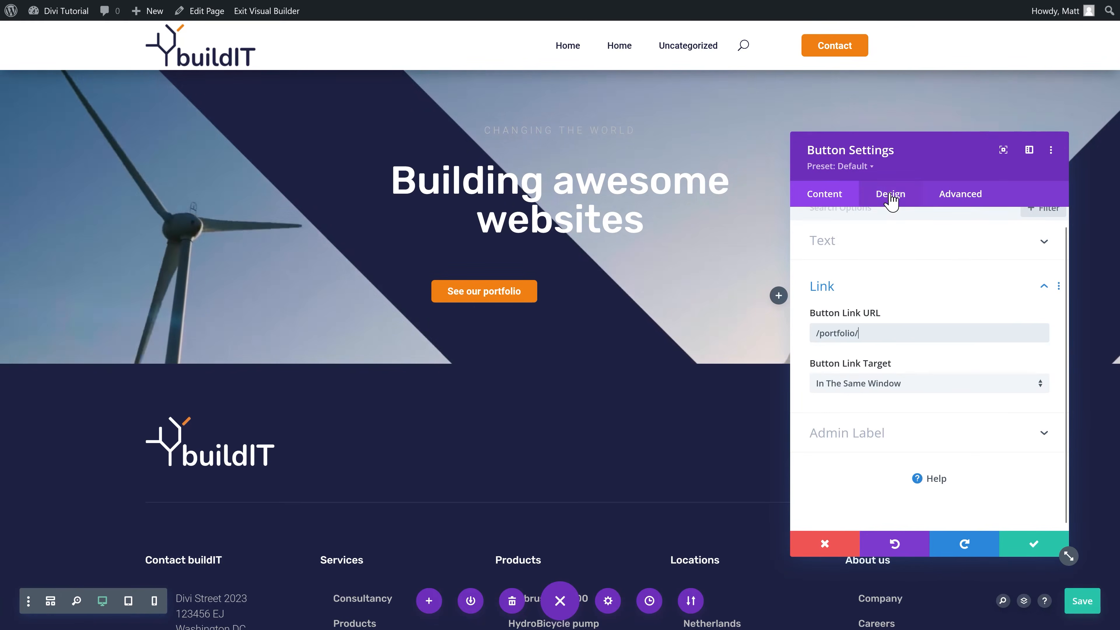
# Step: Give the button 10px top and bottom padding and save its settings
pyautogui.click(882, 201)
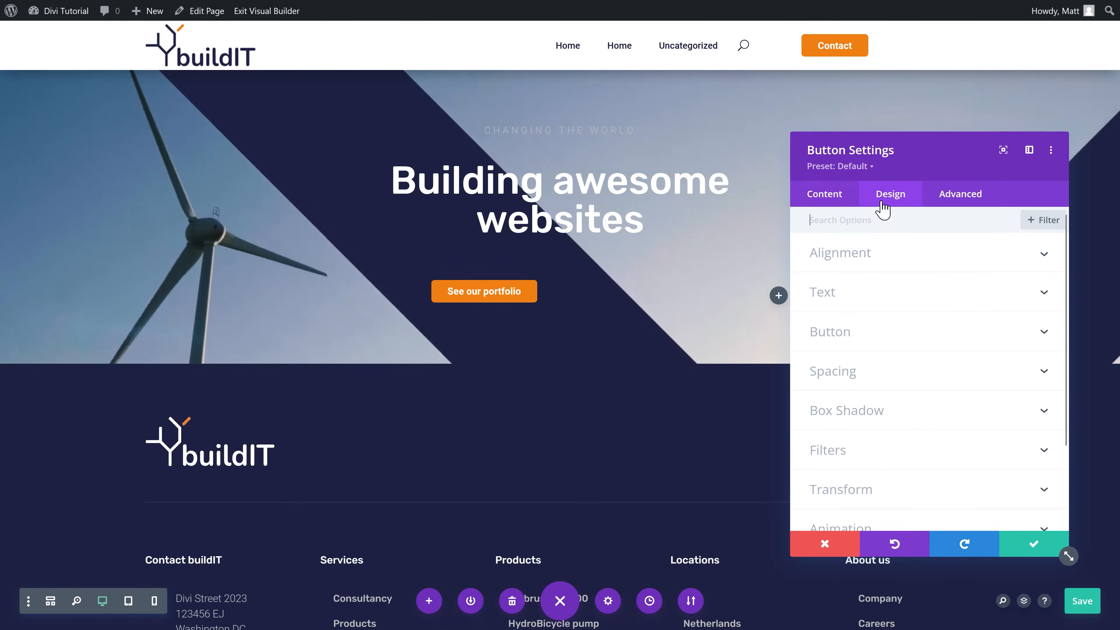
pyautogui.click(852, 333)
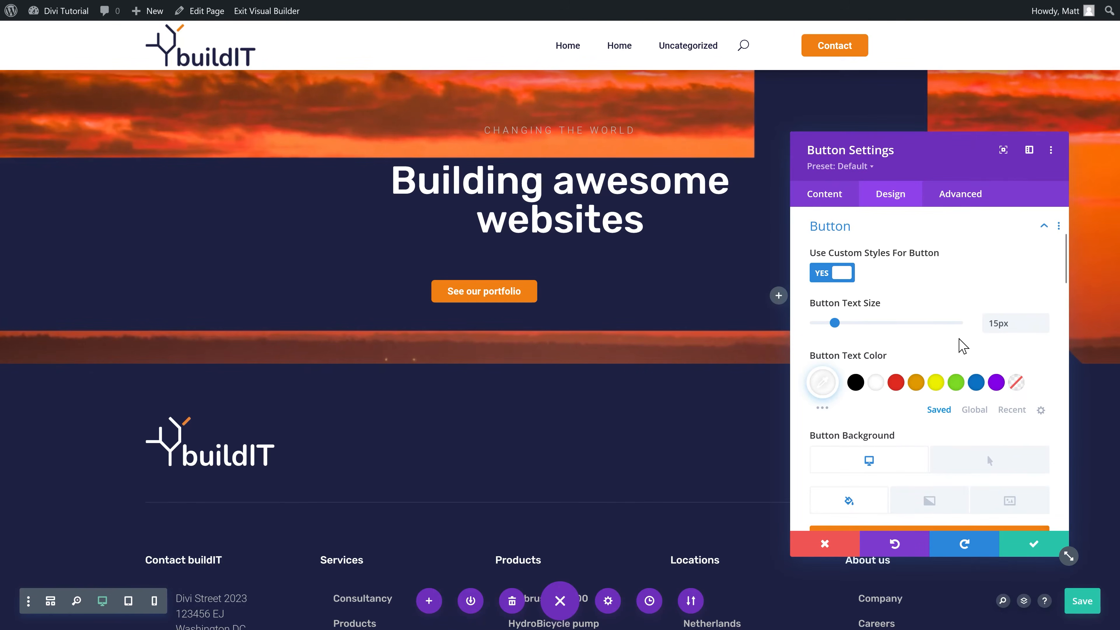
pyautogui.middleClick(958, 339)
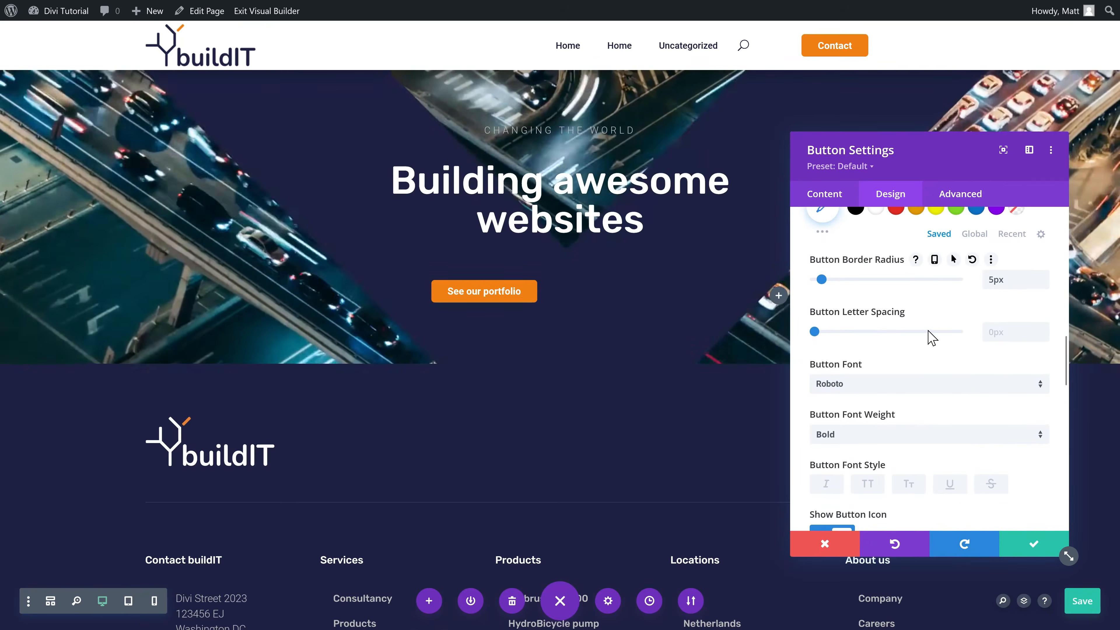
pyautogui.middleClick(886, 418)
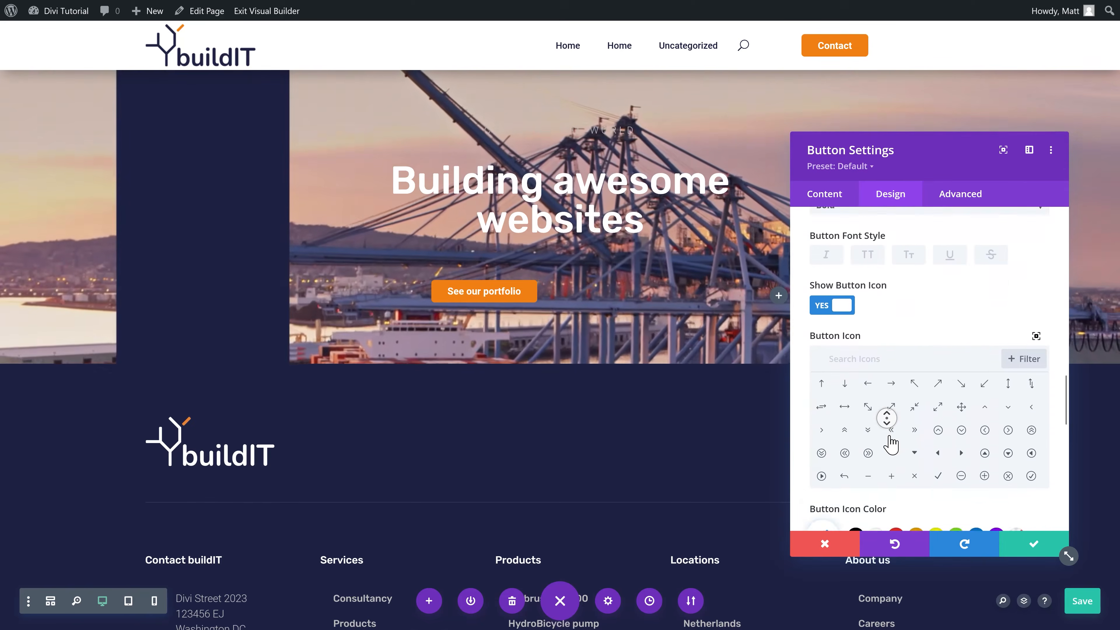
pyautogui.middleClick(889, 436)
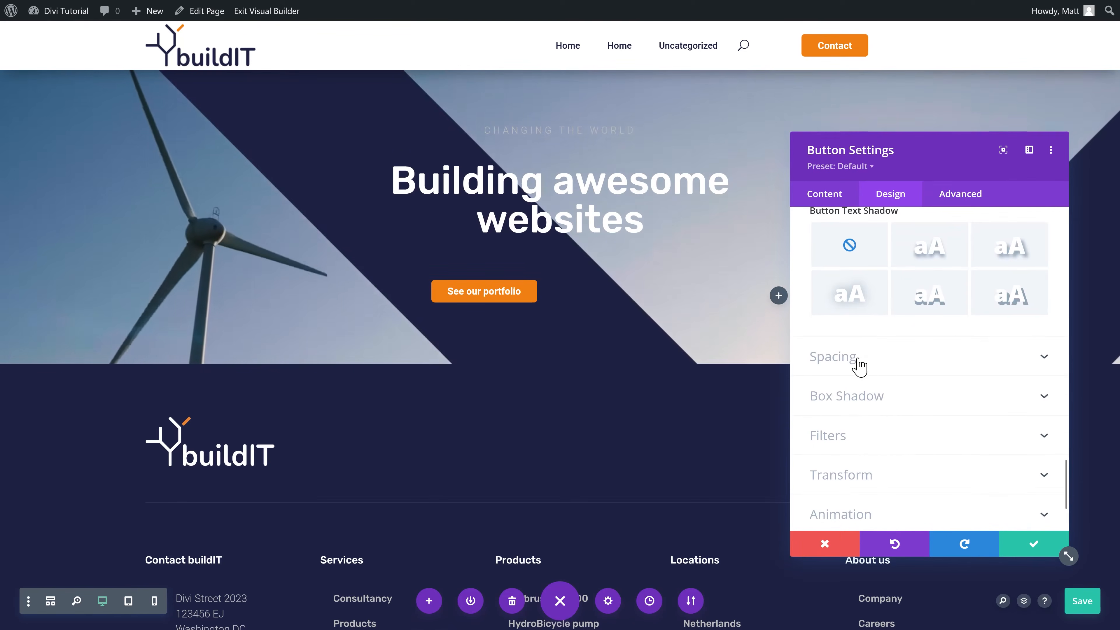
pyautogui.click(857, 361)
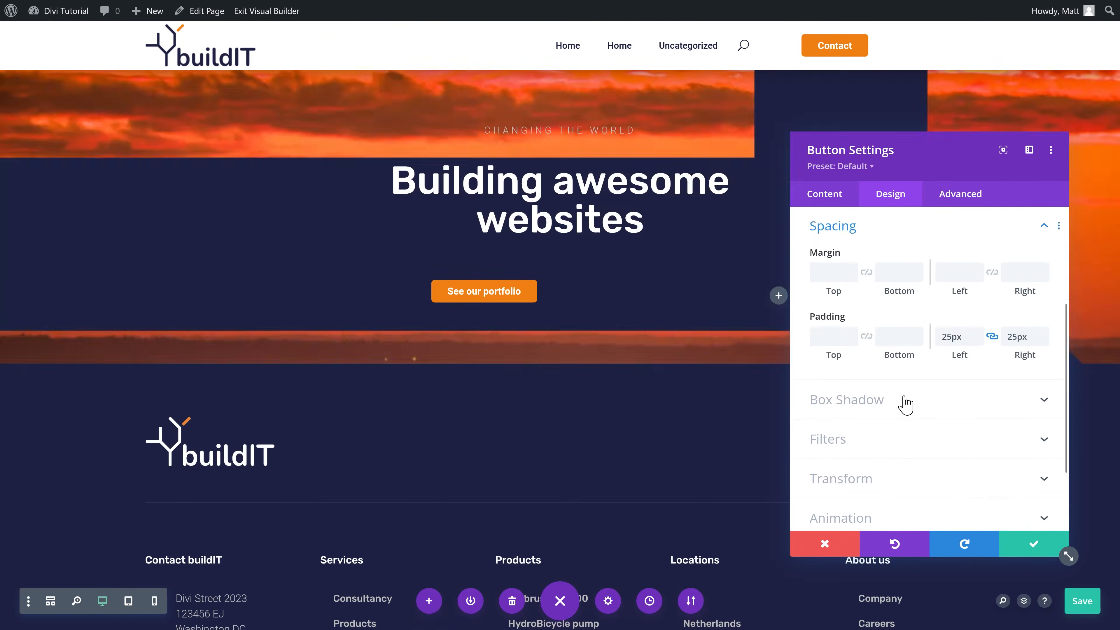
pyautogui.click(839, 339)
pyautogui.write('10')
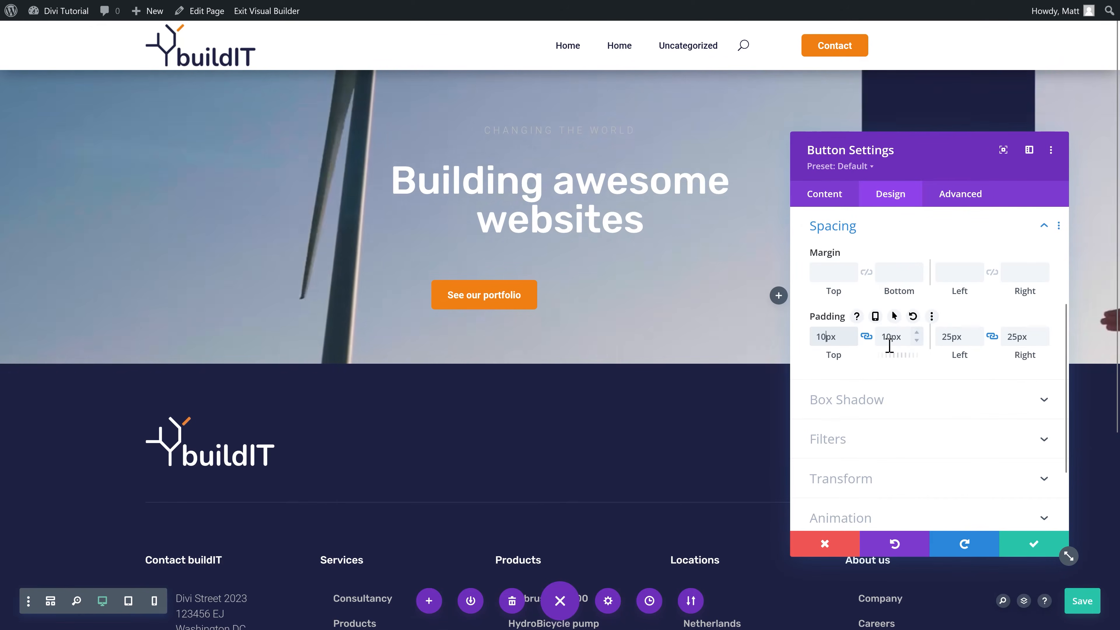
pyautogui.click(1032, 546)
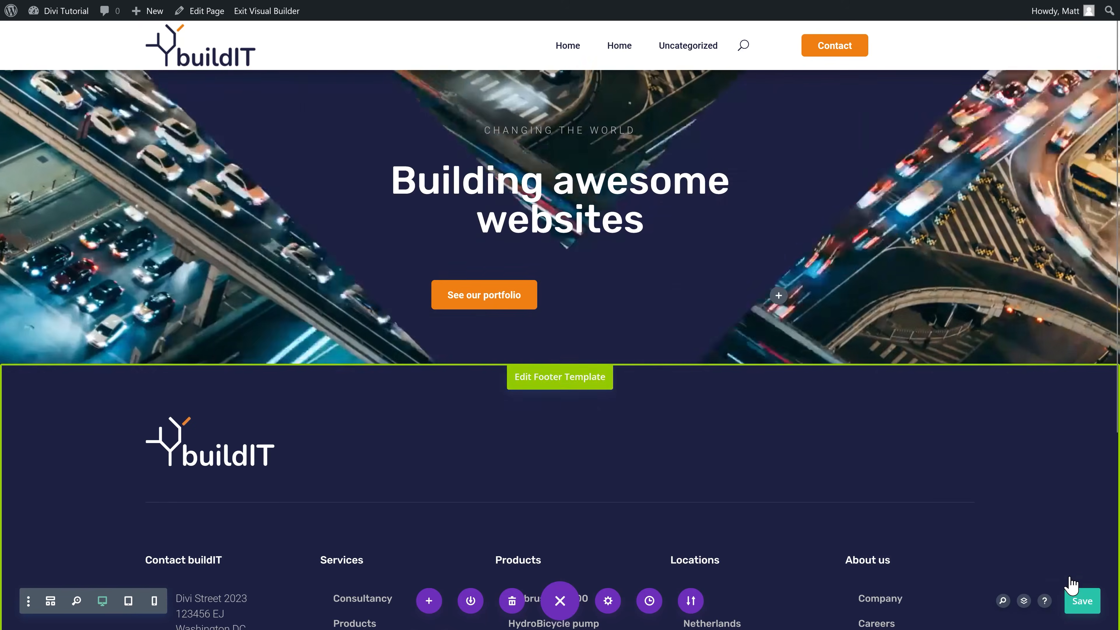
# Step: Duplicate the See our portfolio button and place the copy in the right column
pyautogui.click(336, 287)
pyautogui.moveTo(303, 289); pyautogui.dragTo(837, 327)
pyautogui.click(755, 287)
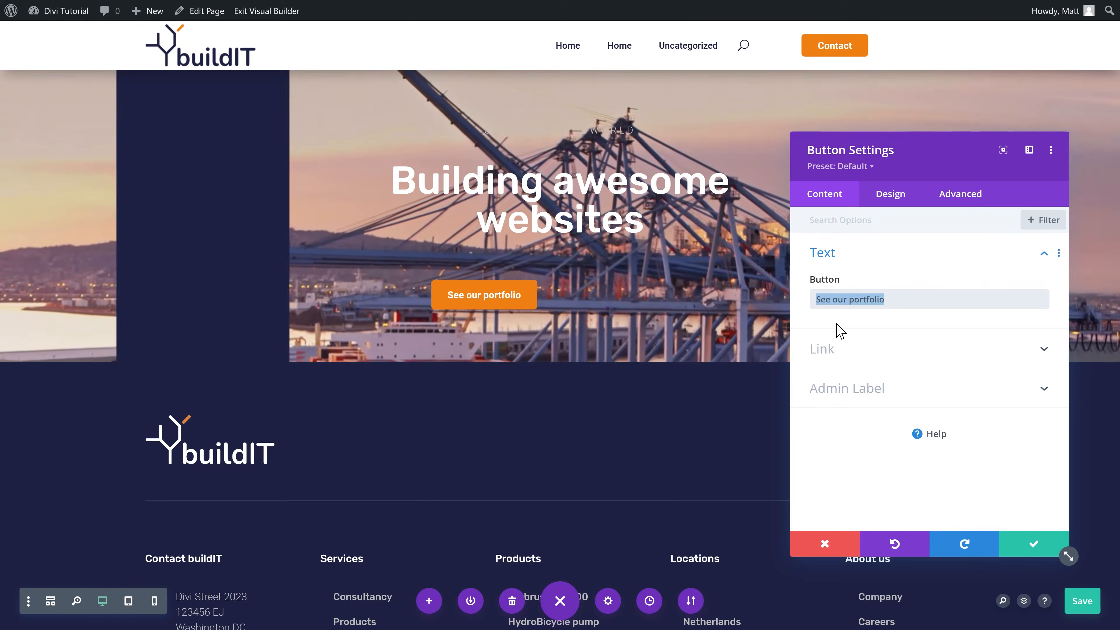
# Step: Change the copy's text to 'Learn more about us', align it left and link it to /about-us/
pyautogui.write('Le')
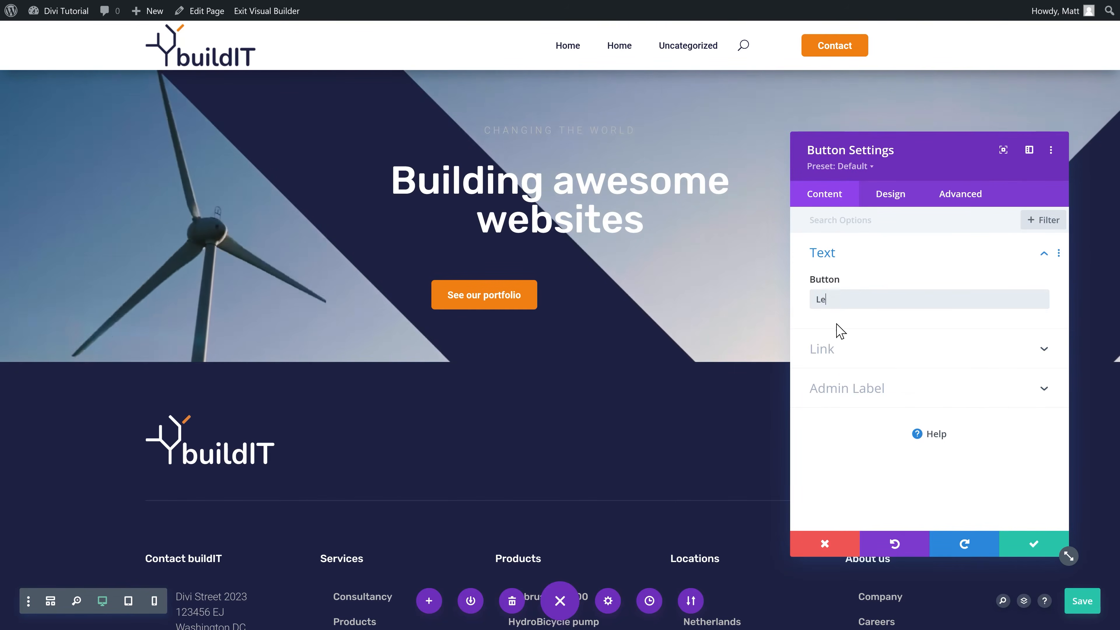
pyautogui.write('arn more about us')
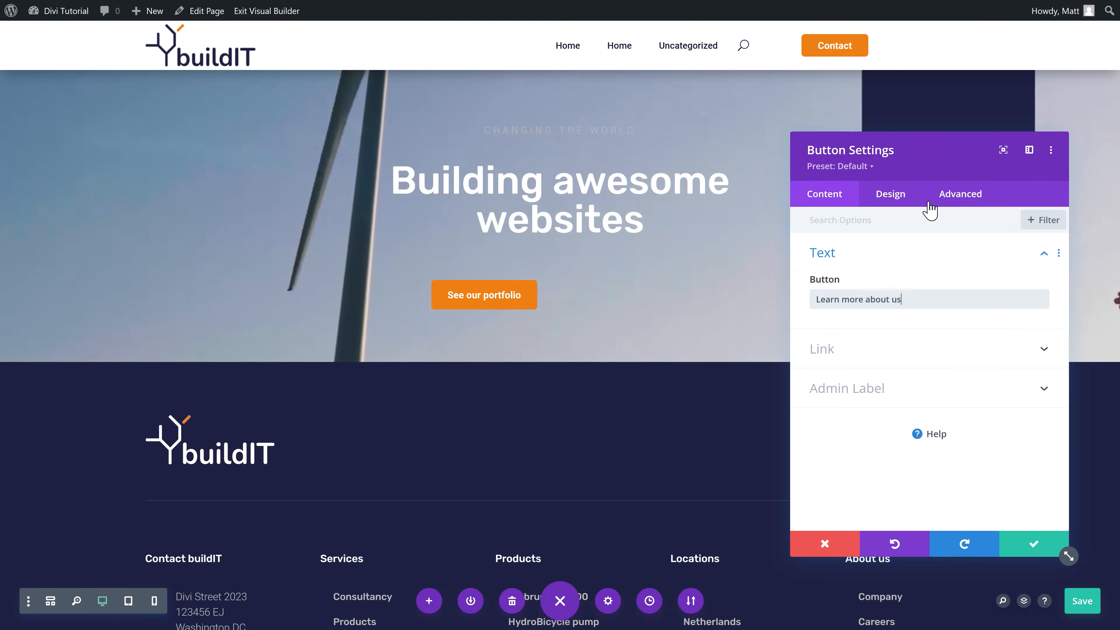
pyautogui.click(897, 195)
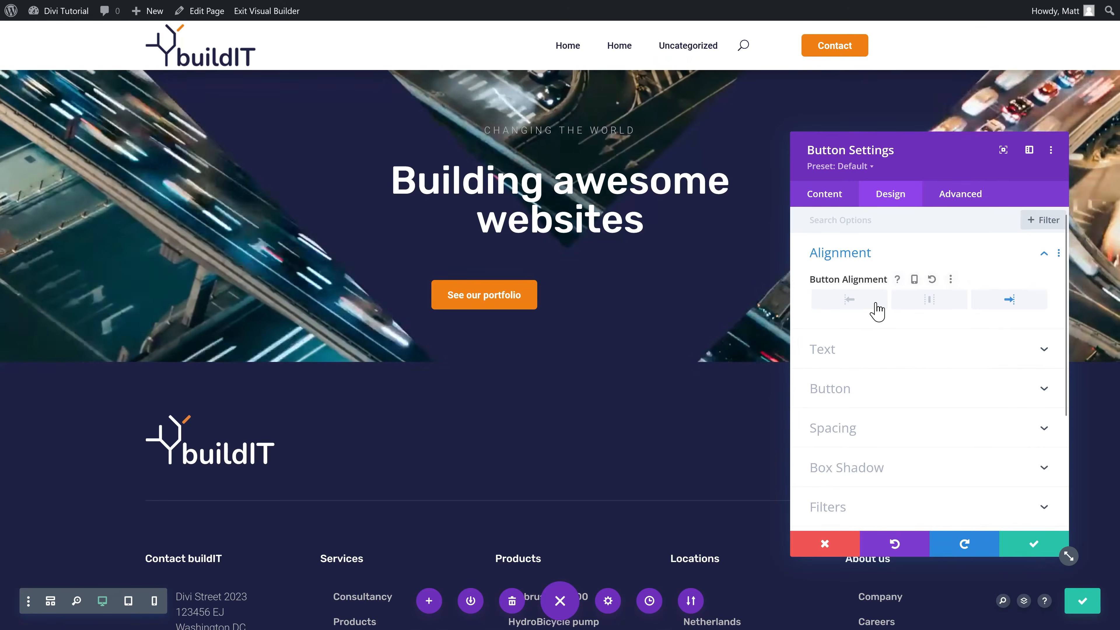
pyautogui.click(873, 309)
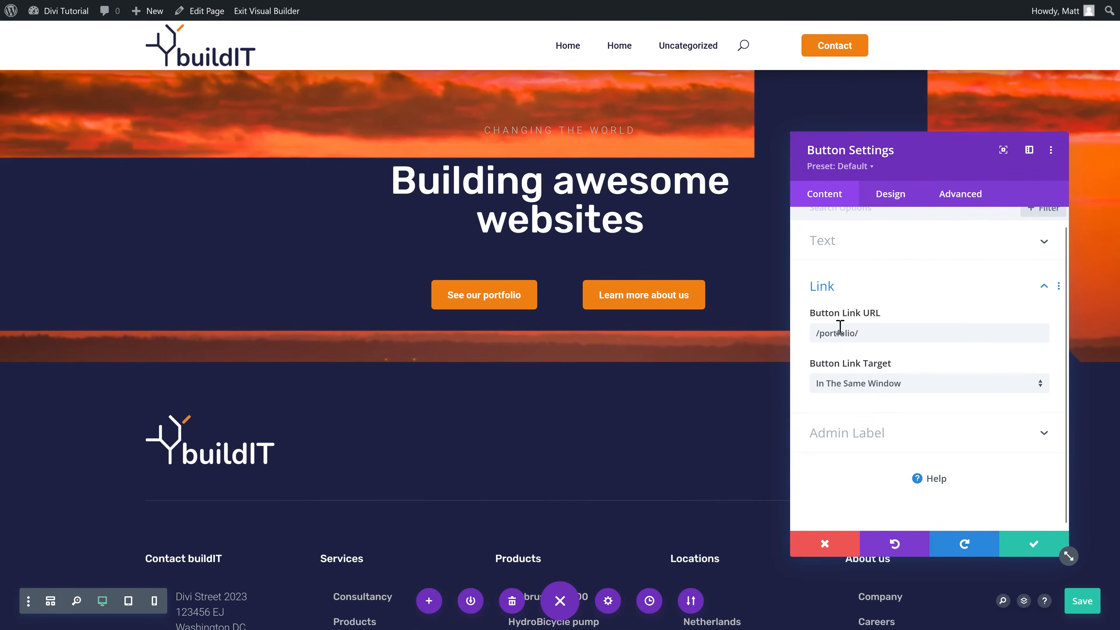
pyautogui.moveTo(864, 336); pyautogui.dragTo(831, 338)
pyautogui.write('about')
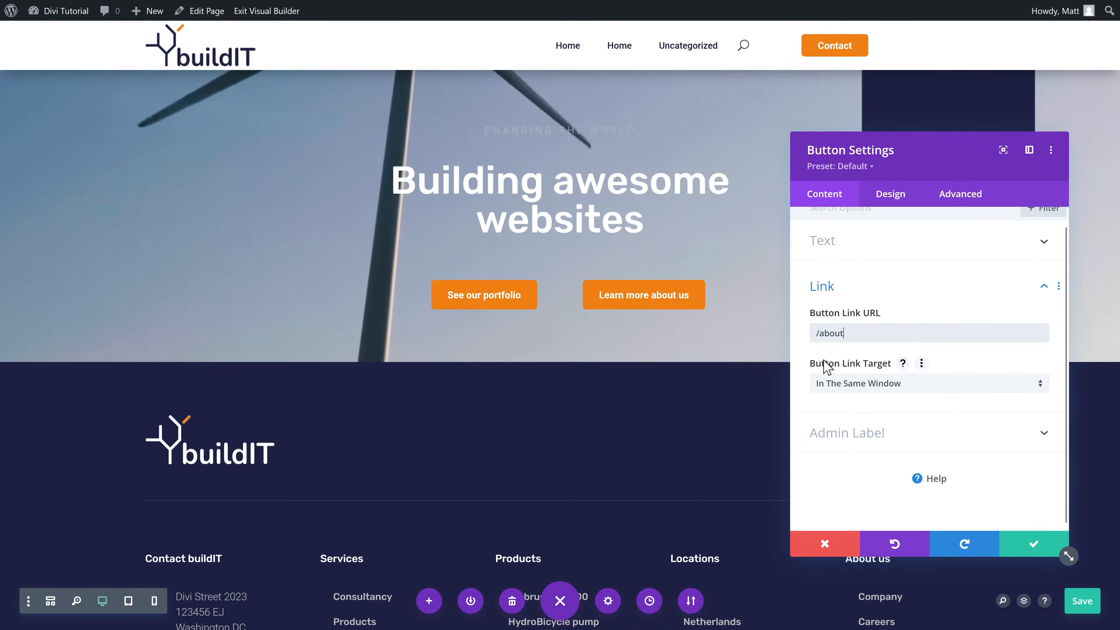
pyautogui.write('-us/')
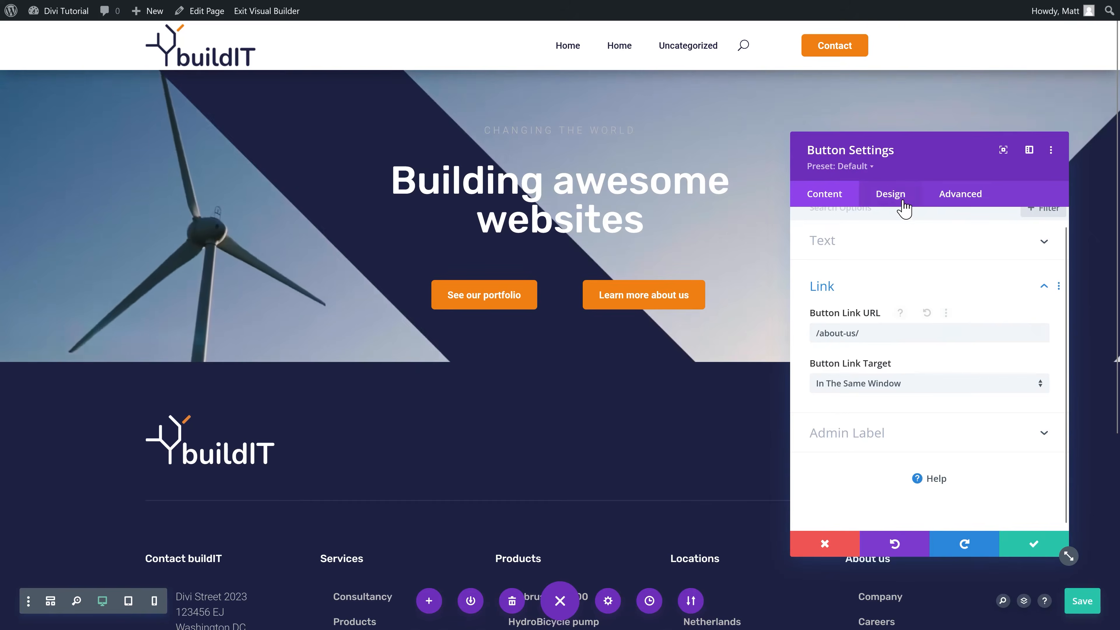
pyautogui.click(900, 200)
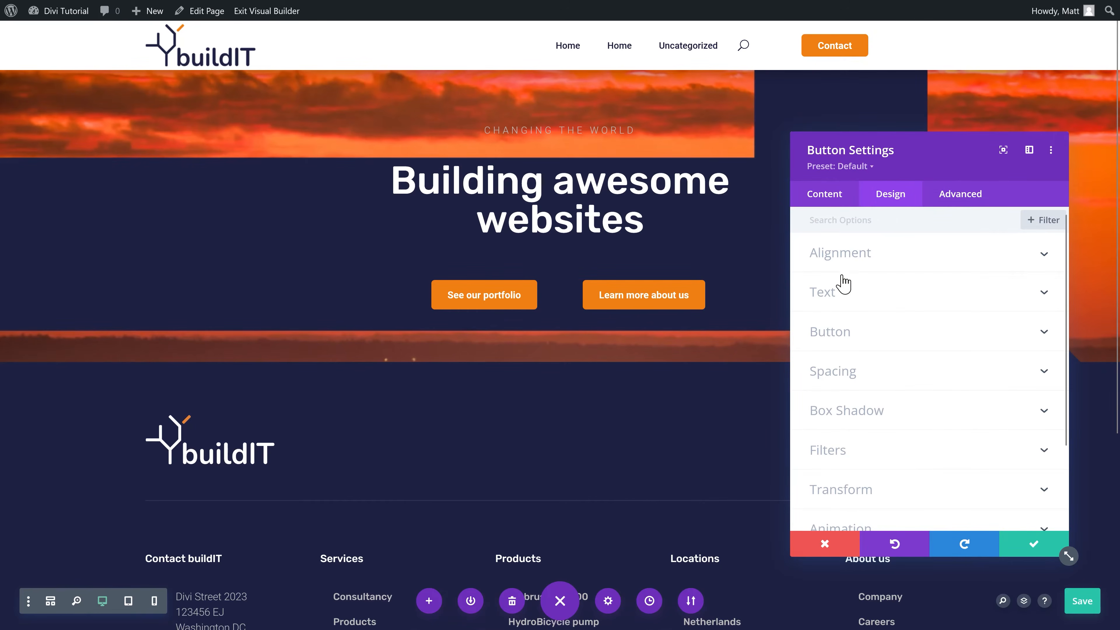
# Step: Give the 'Learn more about us' button black hover text and a white hover background
pyautogui.click(848, 339)
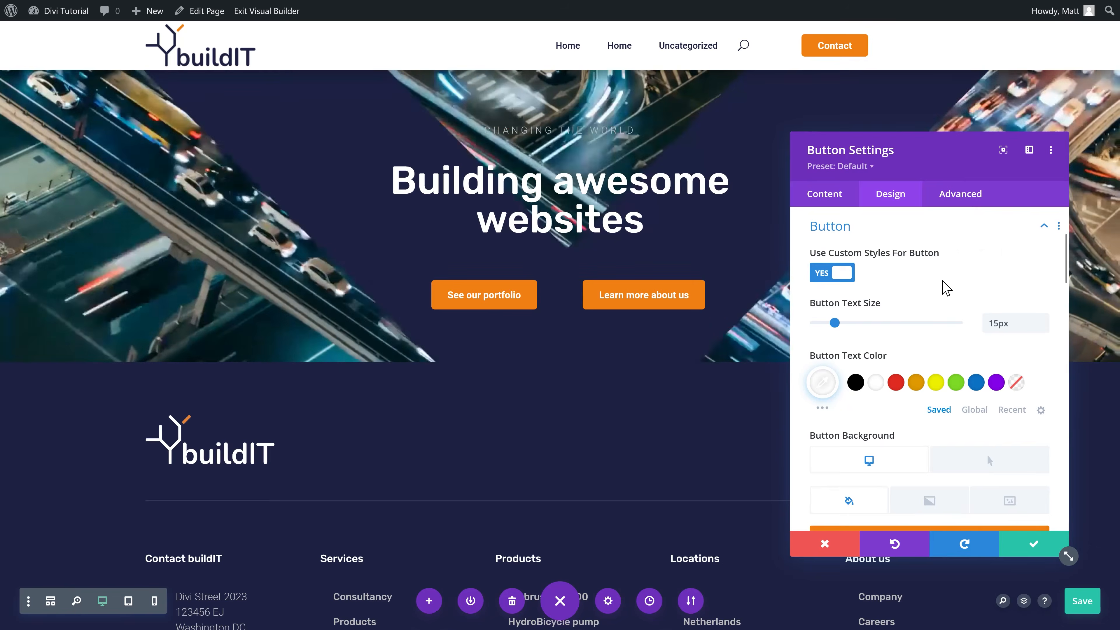
pyautogui.middleClick(942, 280)
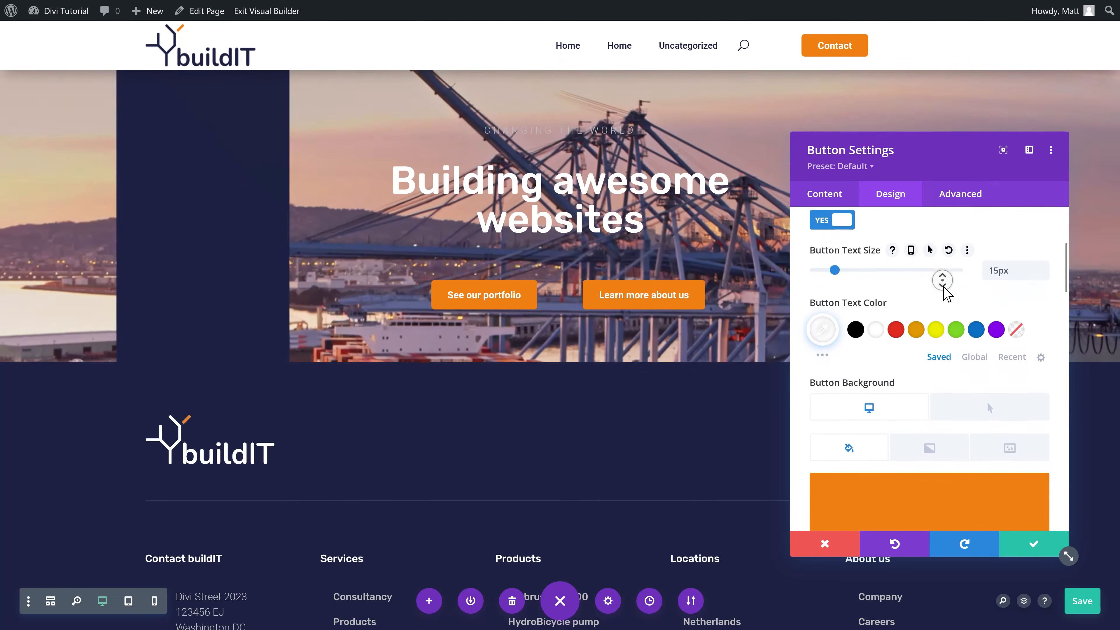
pyautogui.middleClick(944, 288)
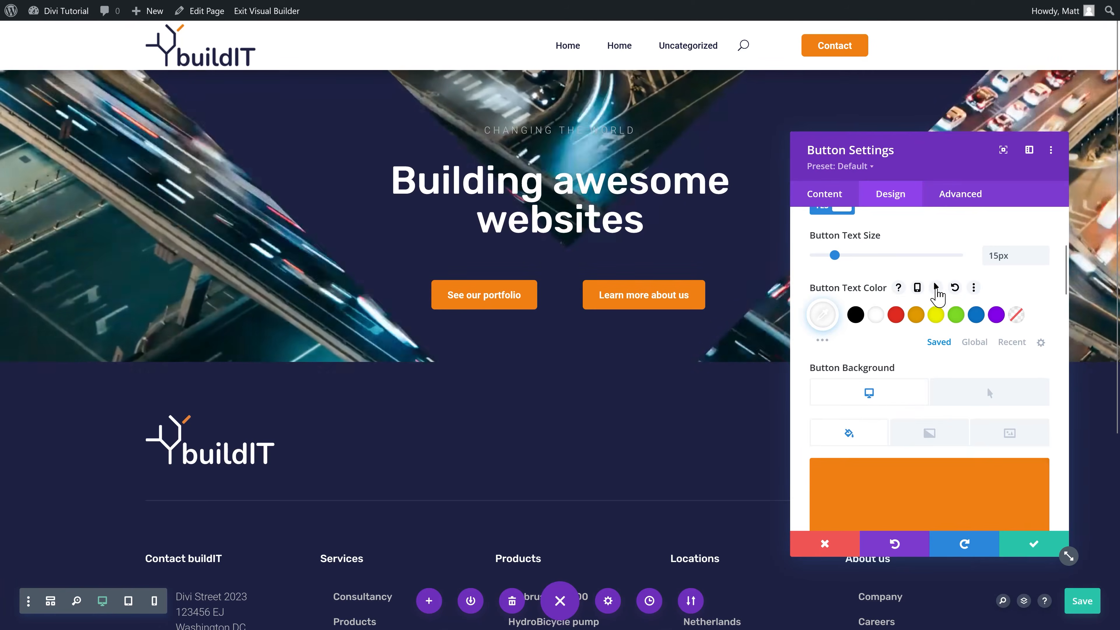
pyautogui.click(936, 287)
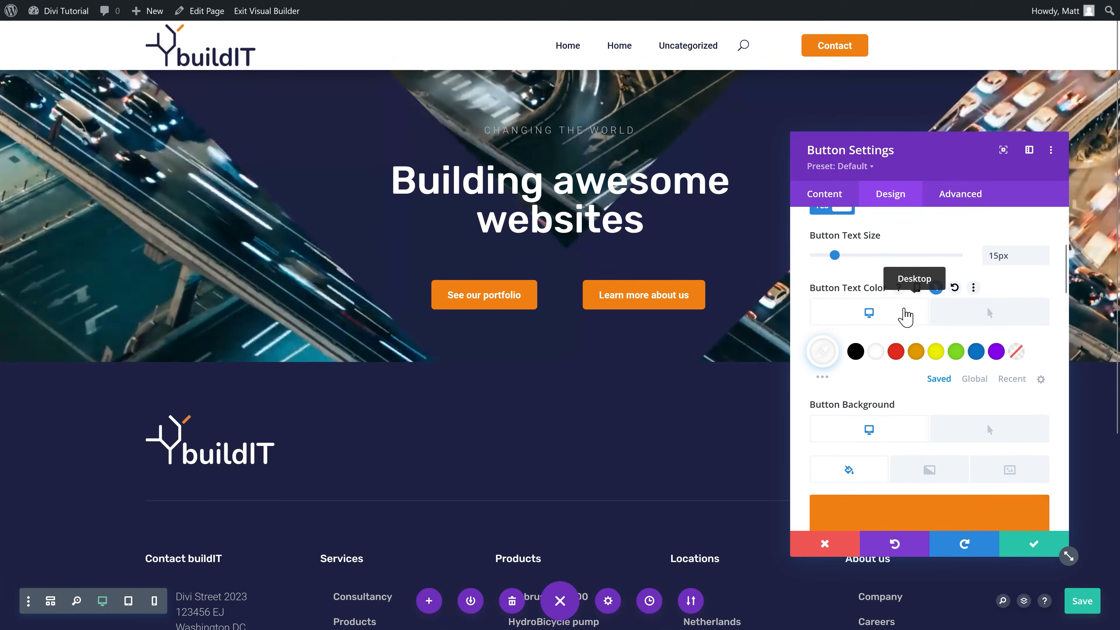
pyautogui.click(977, 326)
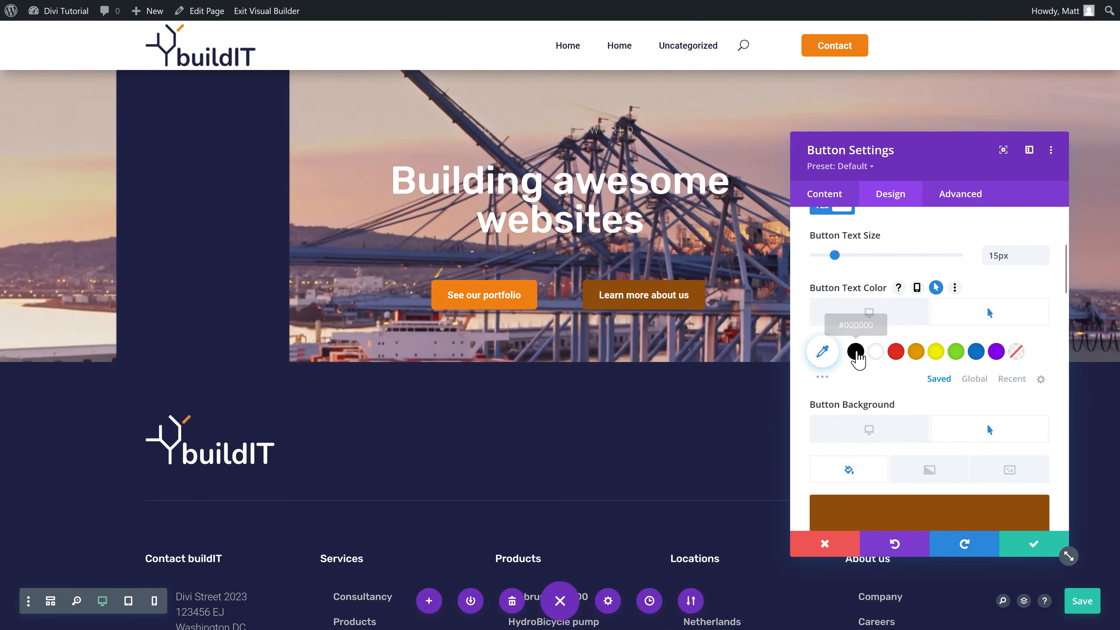
pyautogui.click(855, 352)
pyautogui.middleClick(903, 377)
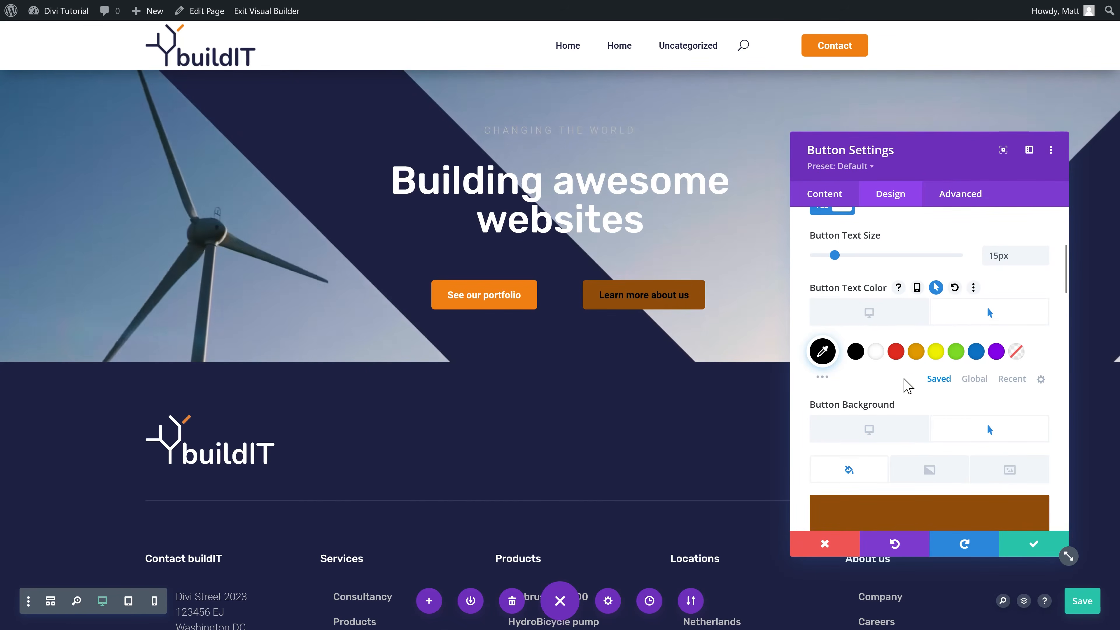
pyautogui.middleClick(903, 387)
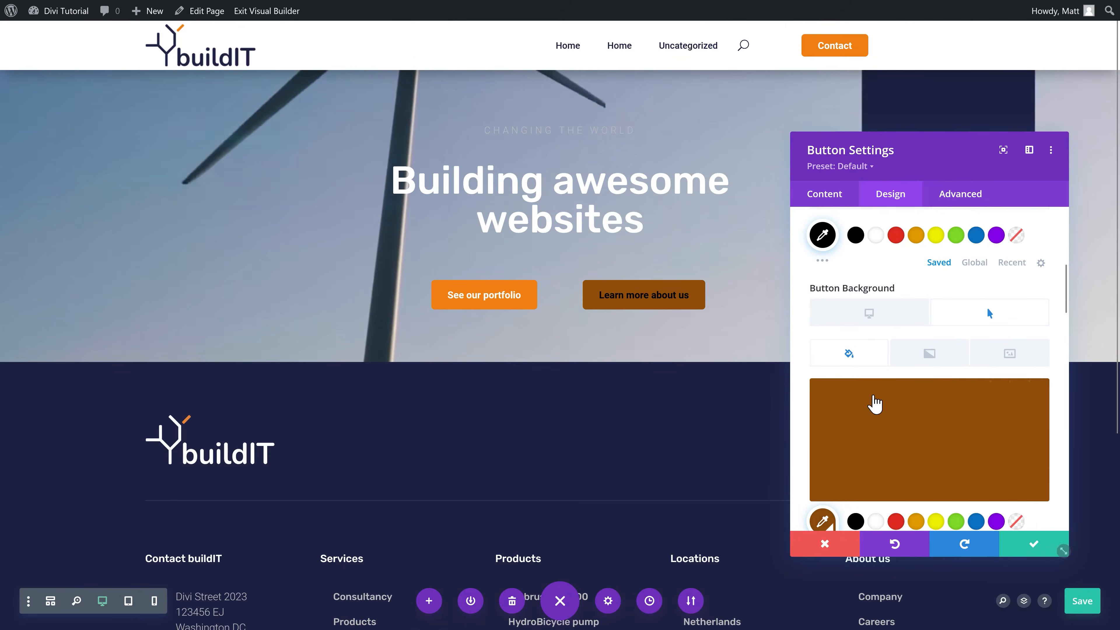
pyautogui.click(875, 521)
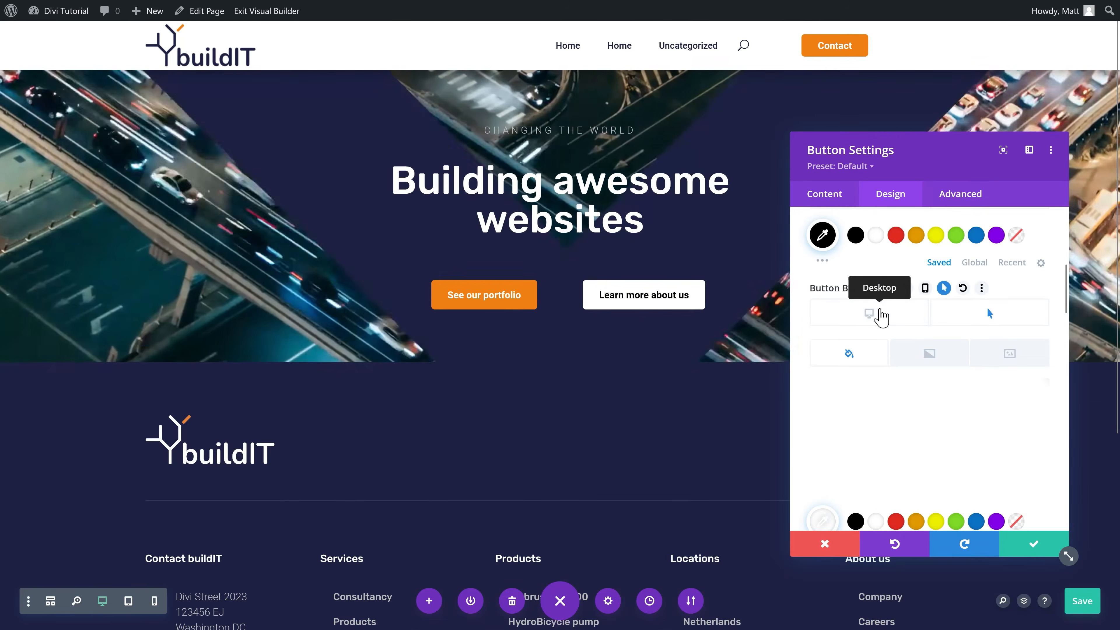
# Step: Make the button's normal background transparent with a white border, and save the settings
pyautogui.click(880, 313)
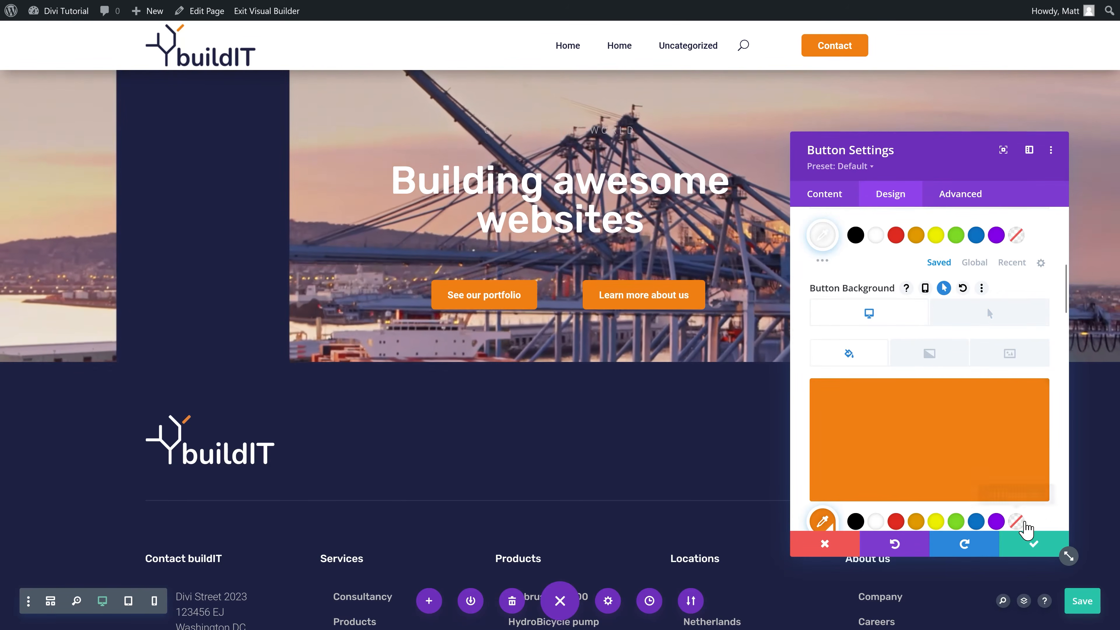
pyautogui.click(1016, 522)
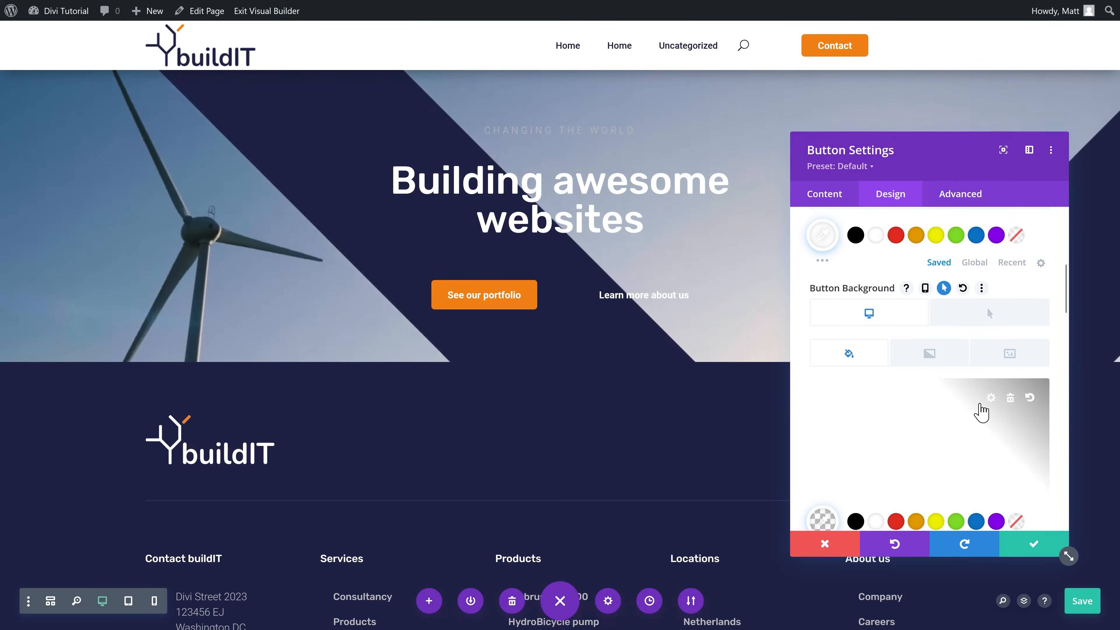
pyautogui.scroll(-5, 1001, 353)
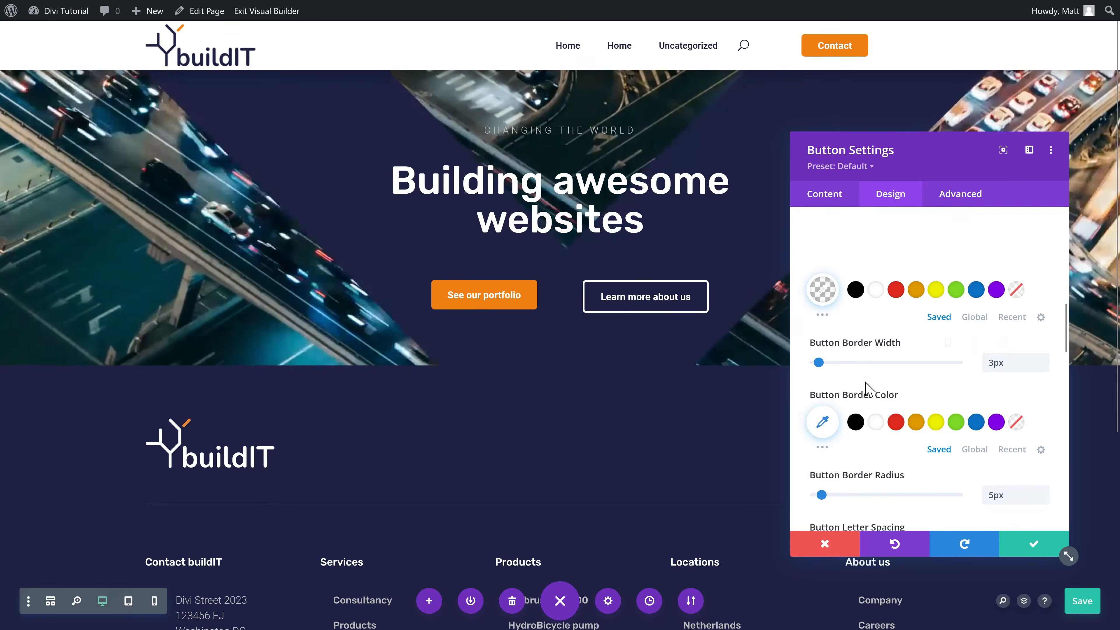
pyautogui.click(877, 421)
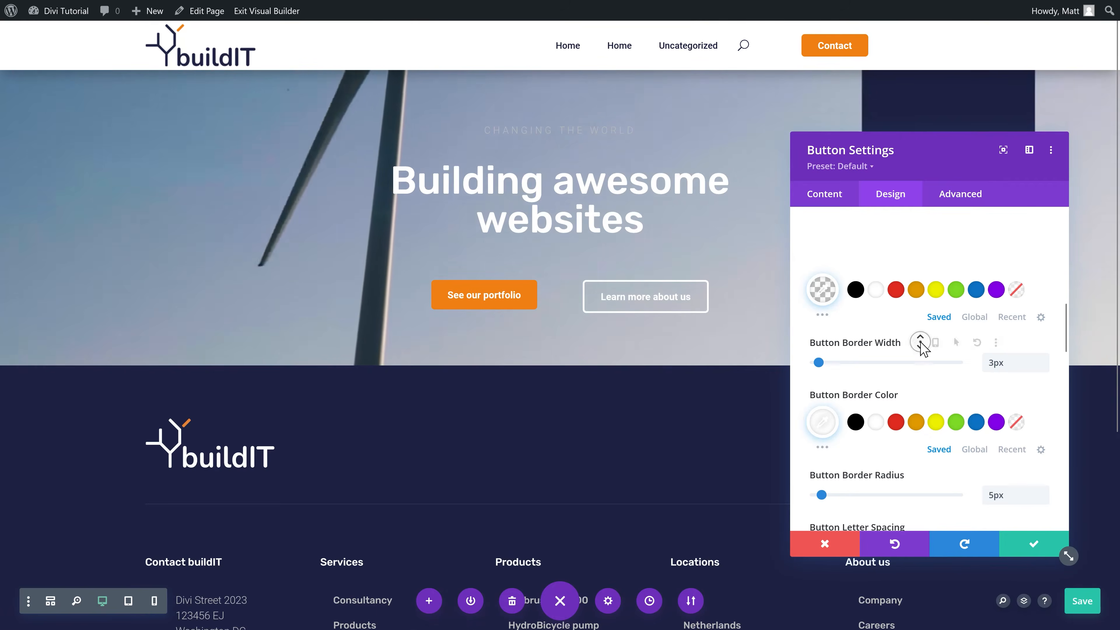
pyautogui.scroll(-7, 912, 340)
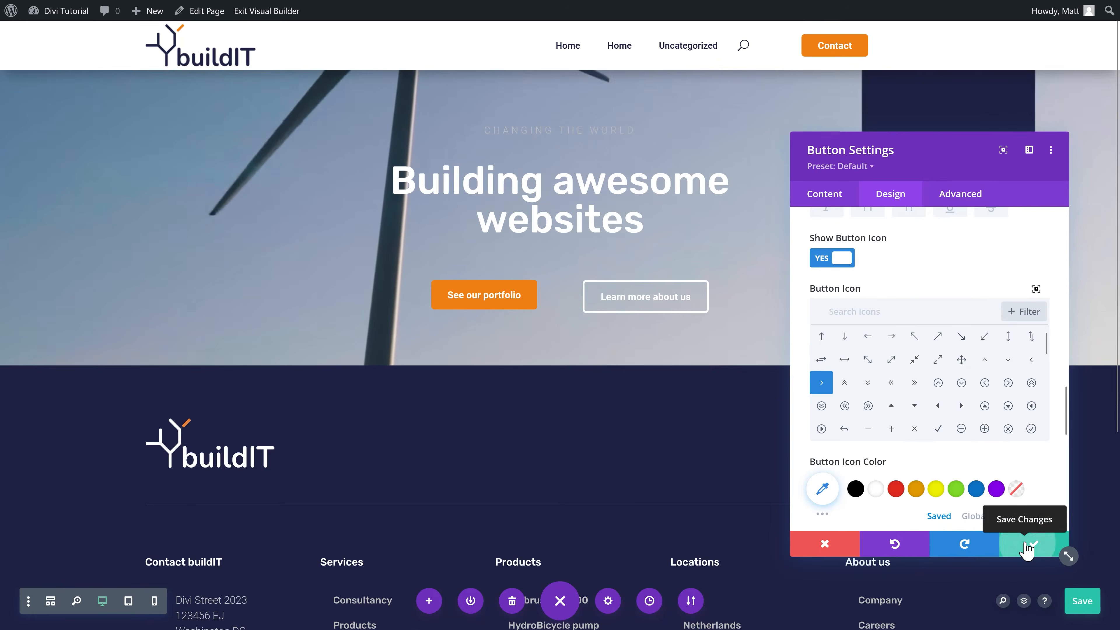
pyautogui.click(1027, 547)
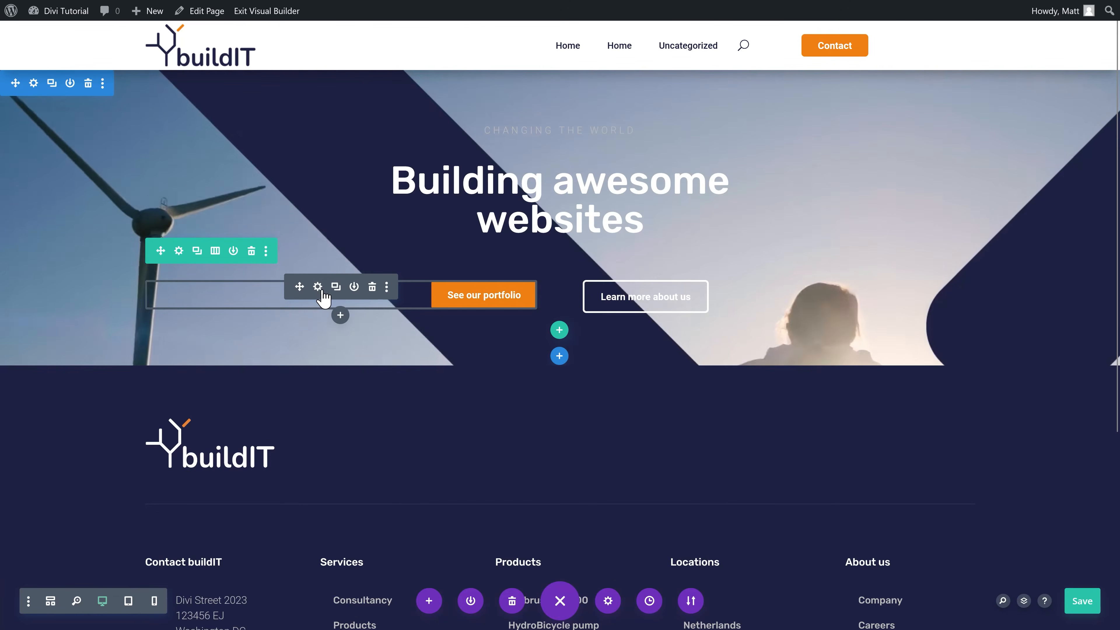
# Step: Give the 'See our portfolio' button the › arrow icon
pyautogui.click(318, 287)
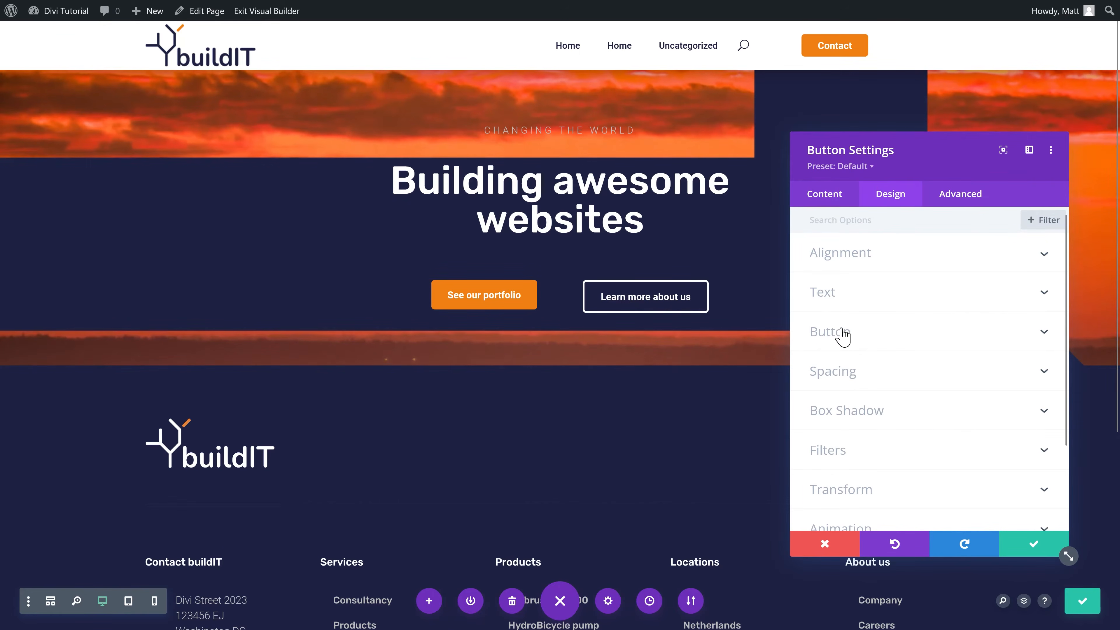
pyautogui.click(842, 335)
pyautogui.scroll(-5, 908, 342)
pyautogui.scroll(-10, 911, 344)
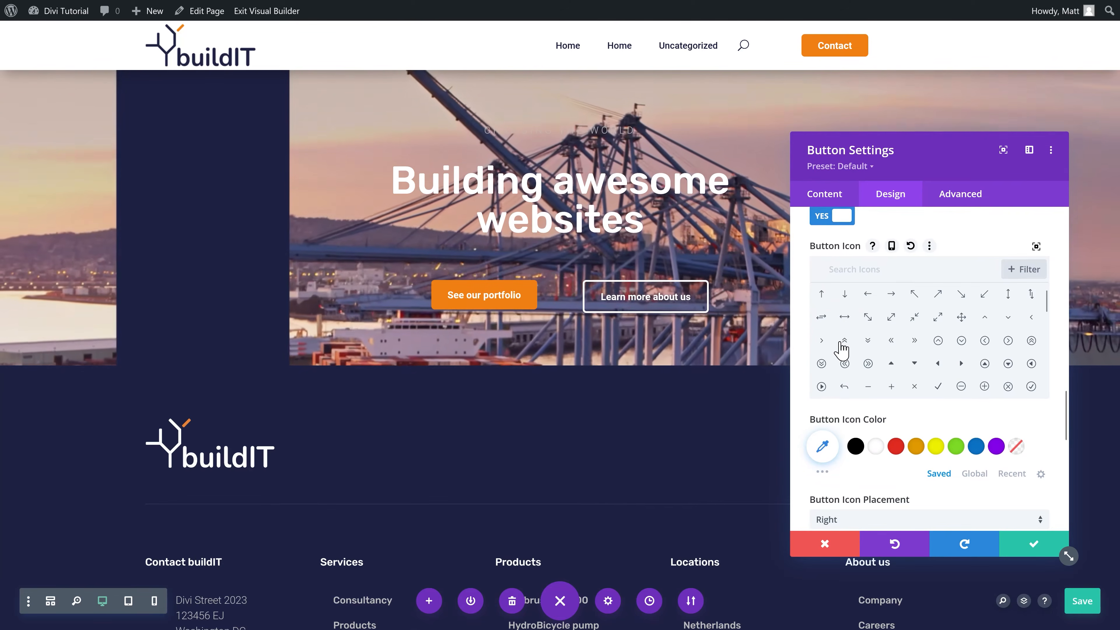
pyautogui.click(821, 340)
# Step: Raise the button's top and bottom padding to 13px and save
pyautogui.scroll(-7, 935, 441)
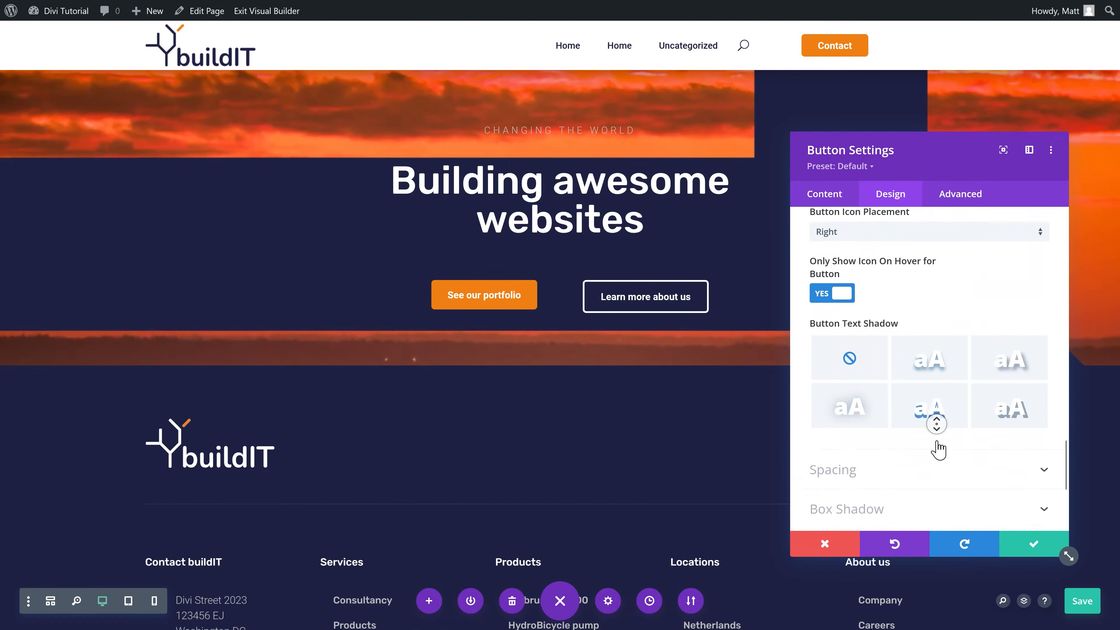
pyautogui.scroll(-5, 938, 449)
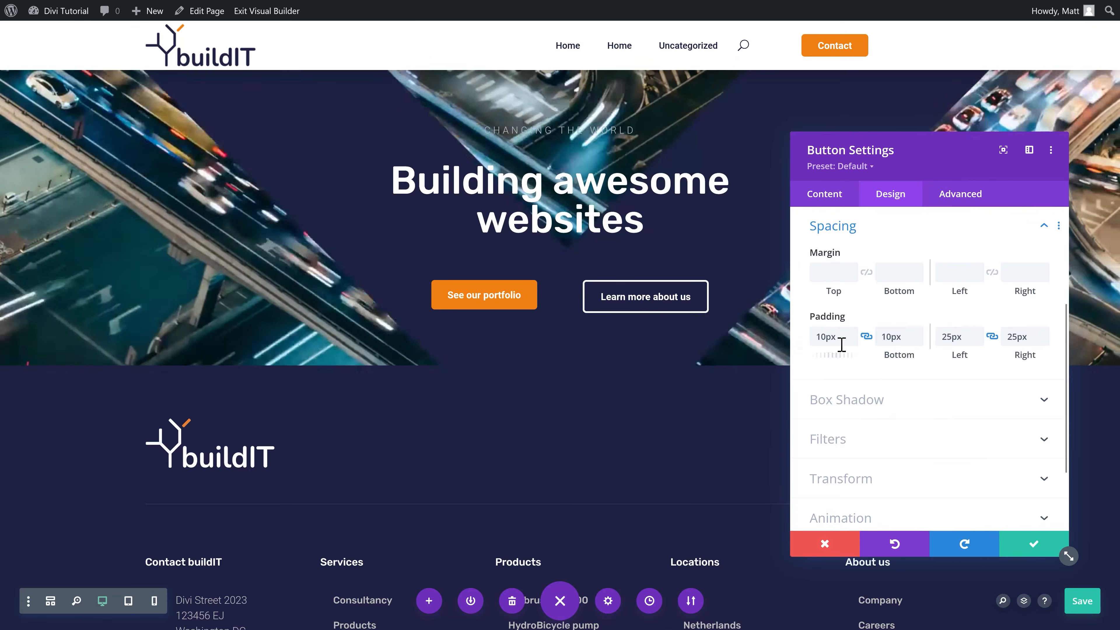
pyautogui.click(851, 332)
pyautogui.click(851, 333)
pyautogui.click(852, 333)
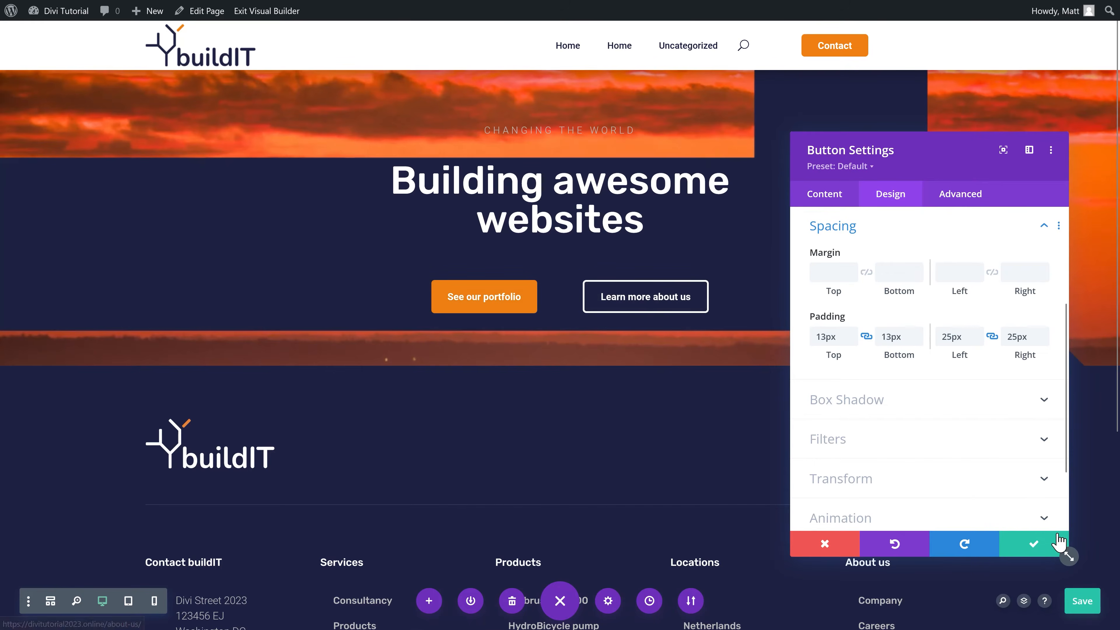
pyautogui.click(1030, 545)
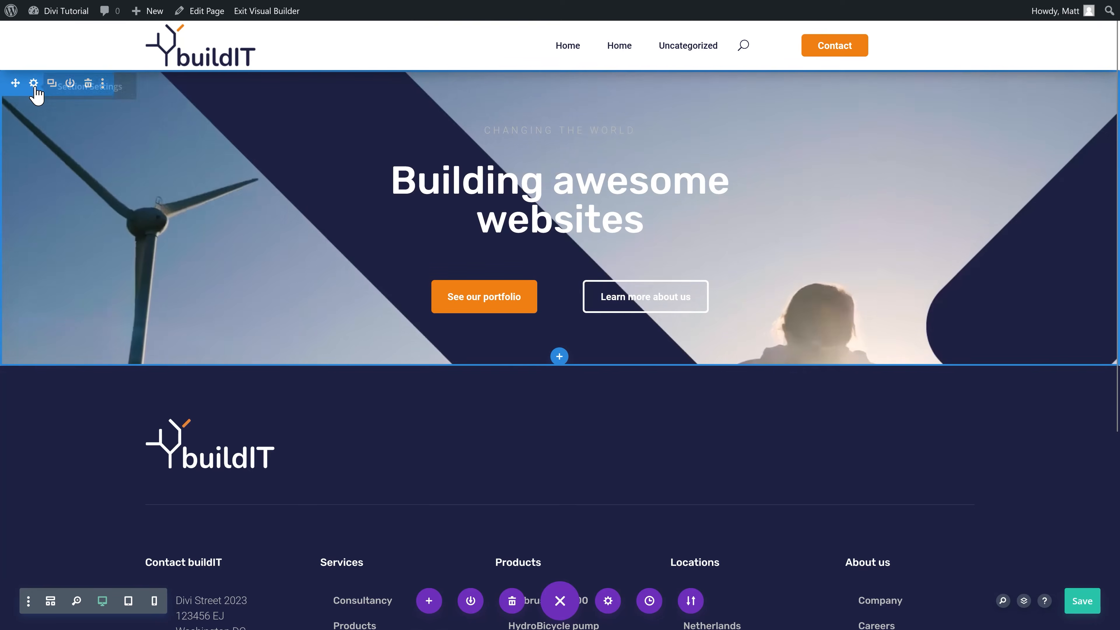
# Step: Set the hero section's top and bottom padding to 100px
pyautogui.click(33, 84)
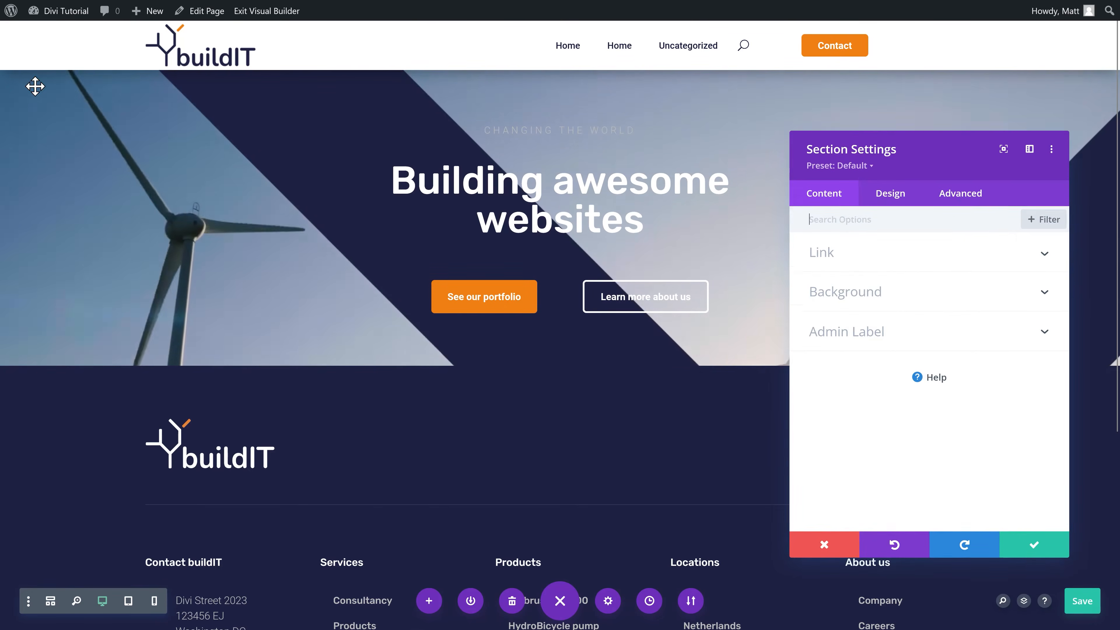
pyautogui.click(902, 196)
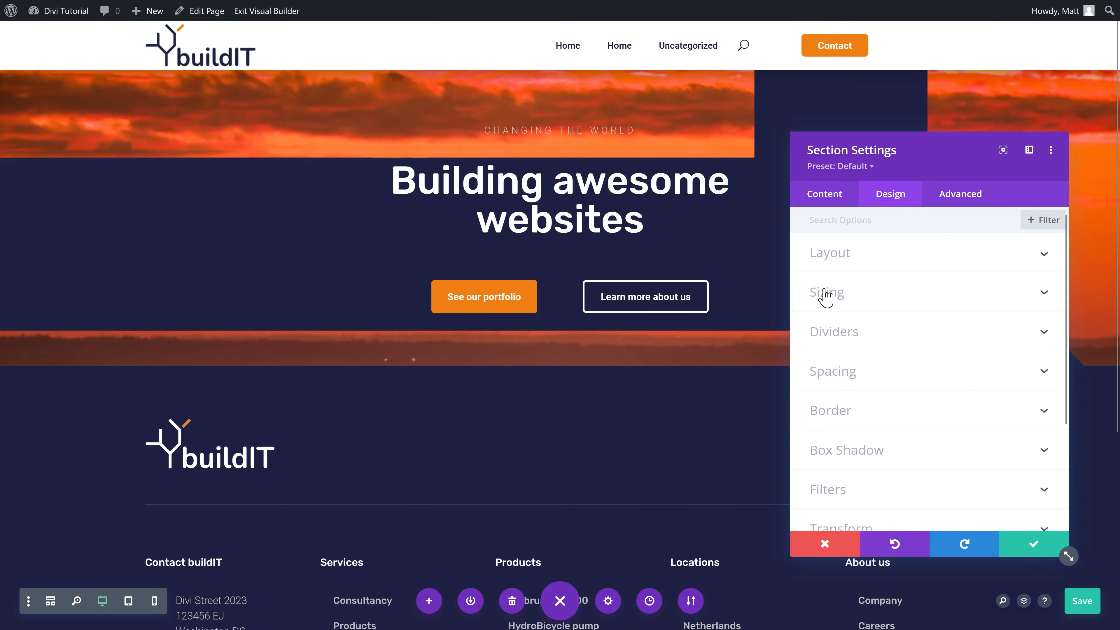
pyautogui.click(843, 375)
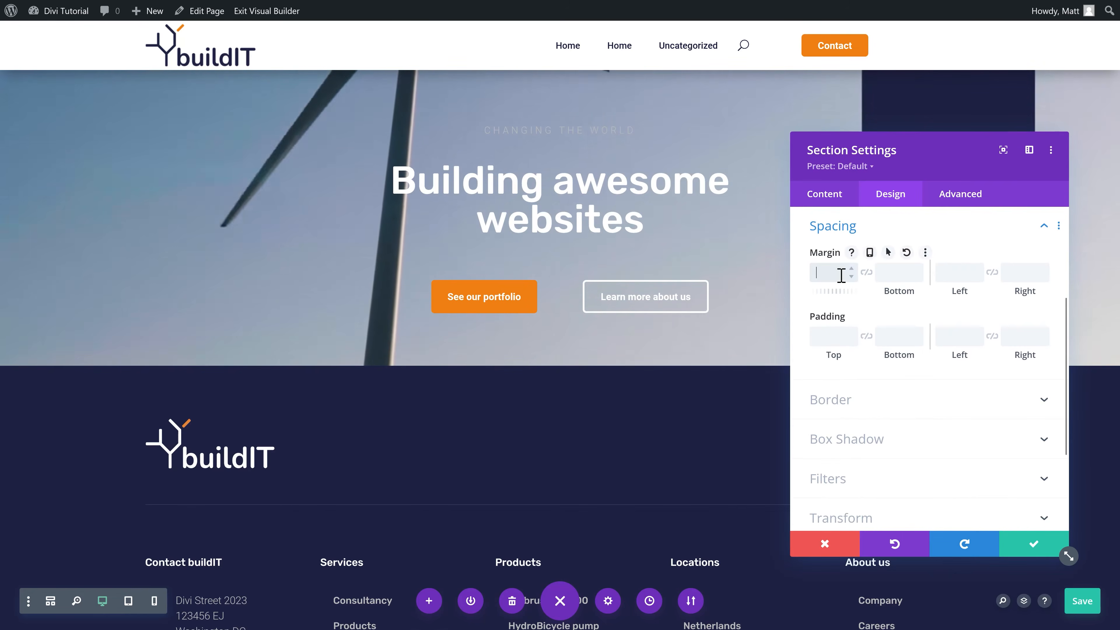
pyautogui.write('100px')
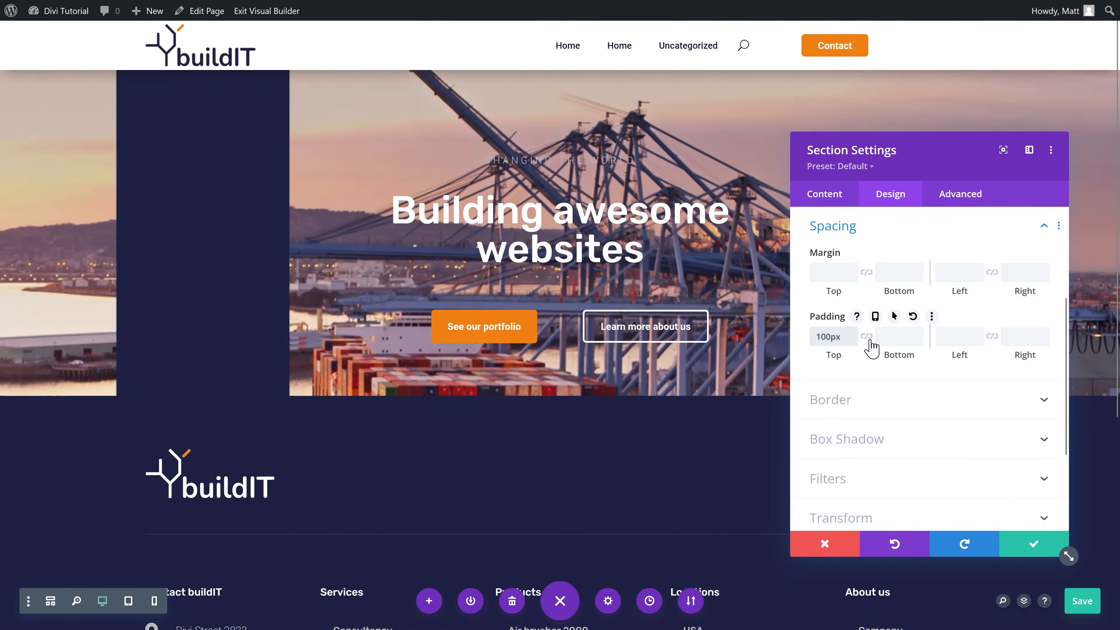
pyautogui.click(867, 337)
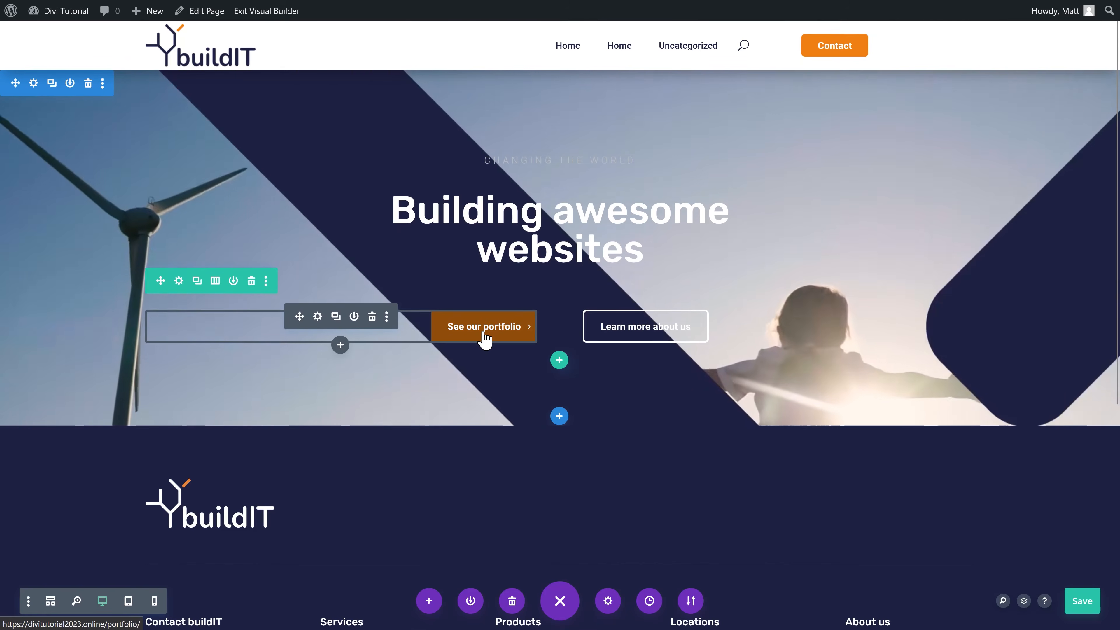
# Step: Give the hero row a custom gutter width of 2
pyautogui.click(178, 282)
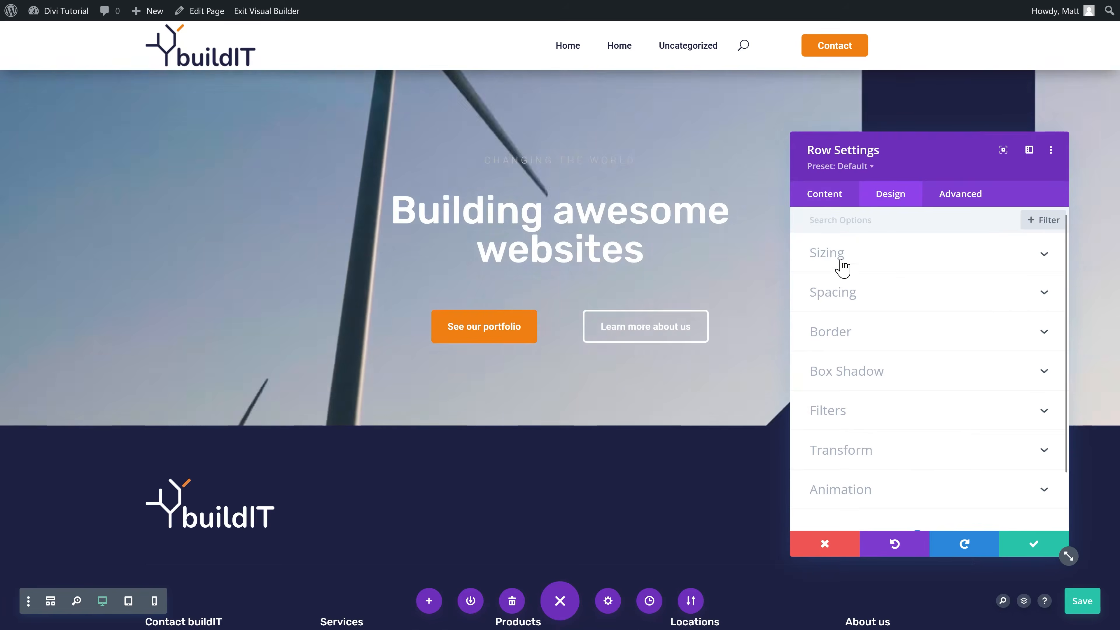
pyautogui.click(833, 254)
pyautogui.click(840, 300)
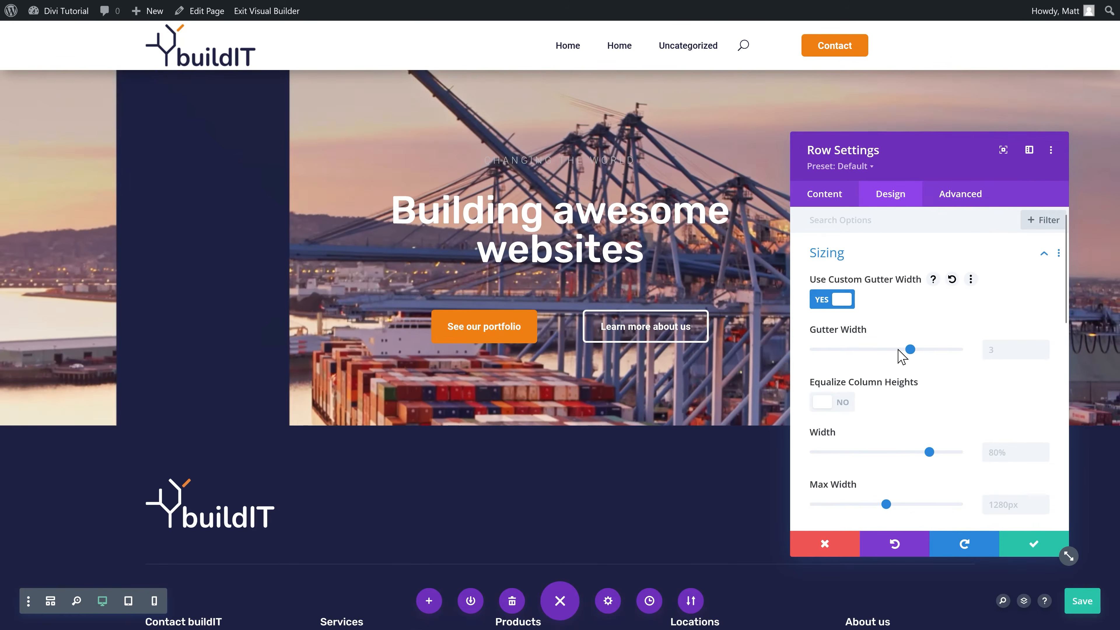
pyautogui.moveTo(908, 348); pyautogui.dragTo(862, 349)
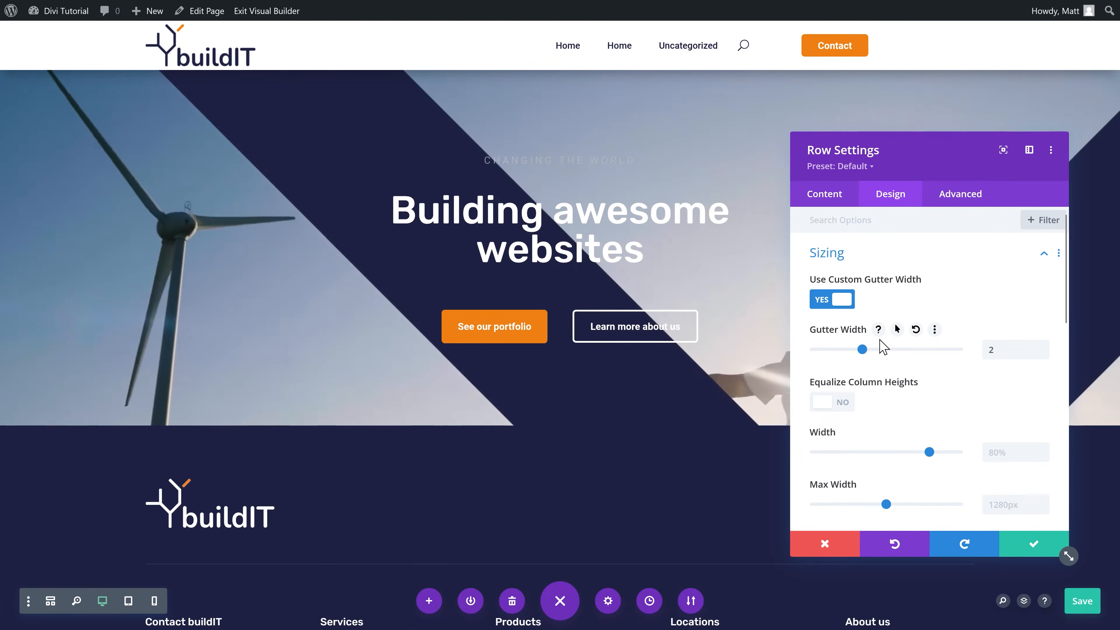
pyautogui.click(1029, 549)
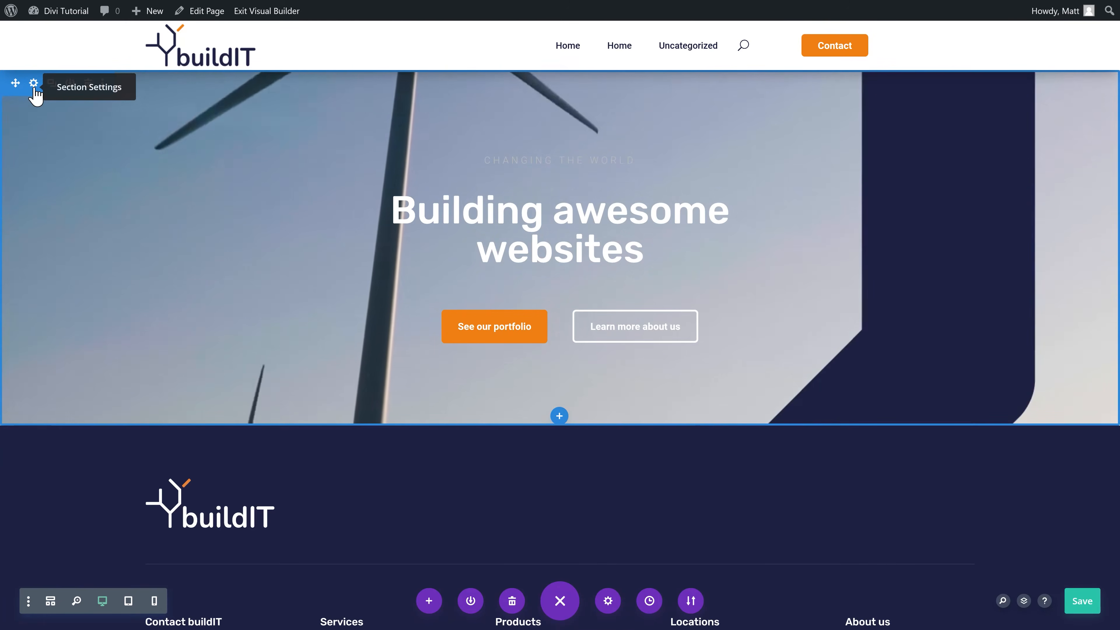
# Step: Match the hero section's bottom padding to the 150px top and save the page
pyautogui.click(34, 86)
pyautogui.click(889, 194)
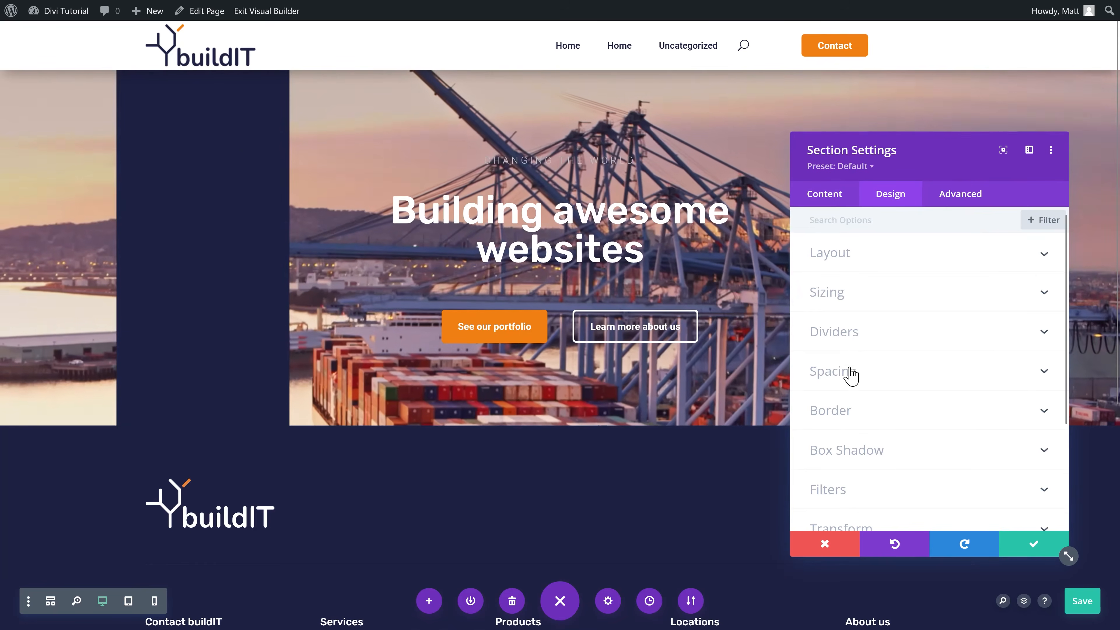
pyautogui.click(851, 373)
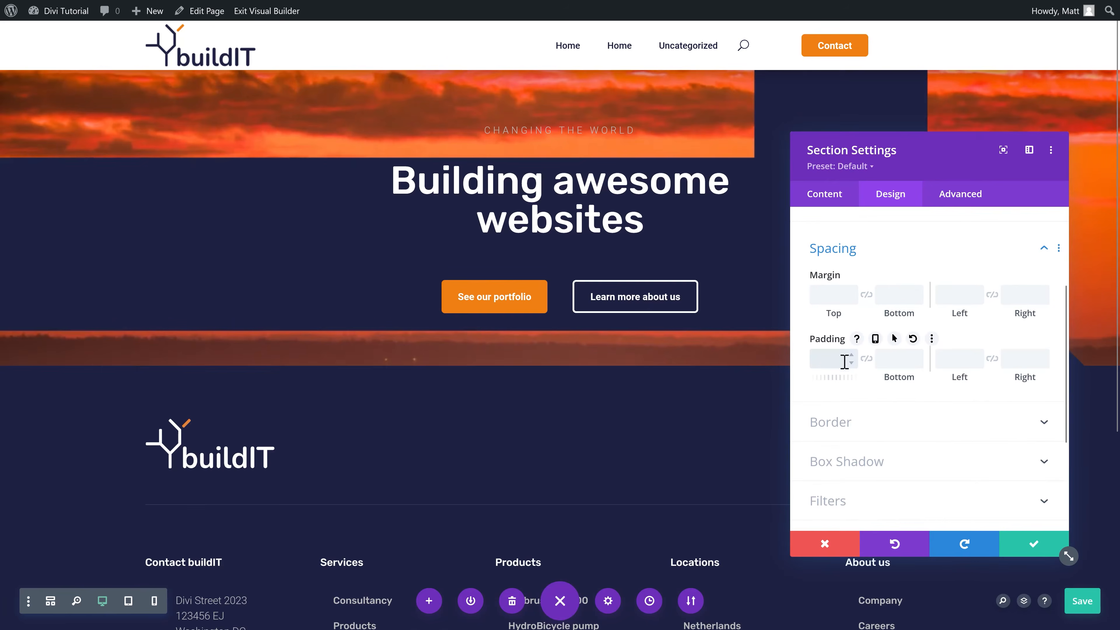
pyautogui.click(866, 359)
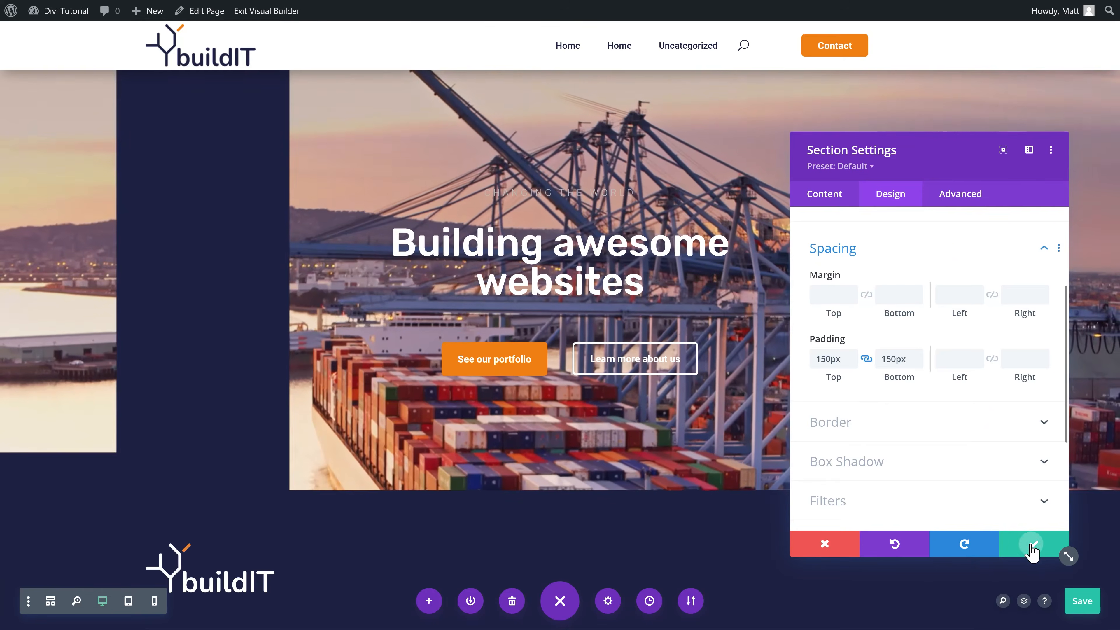
pyautogui.click(1032, 543)
pyautogui.click(1080, 601)
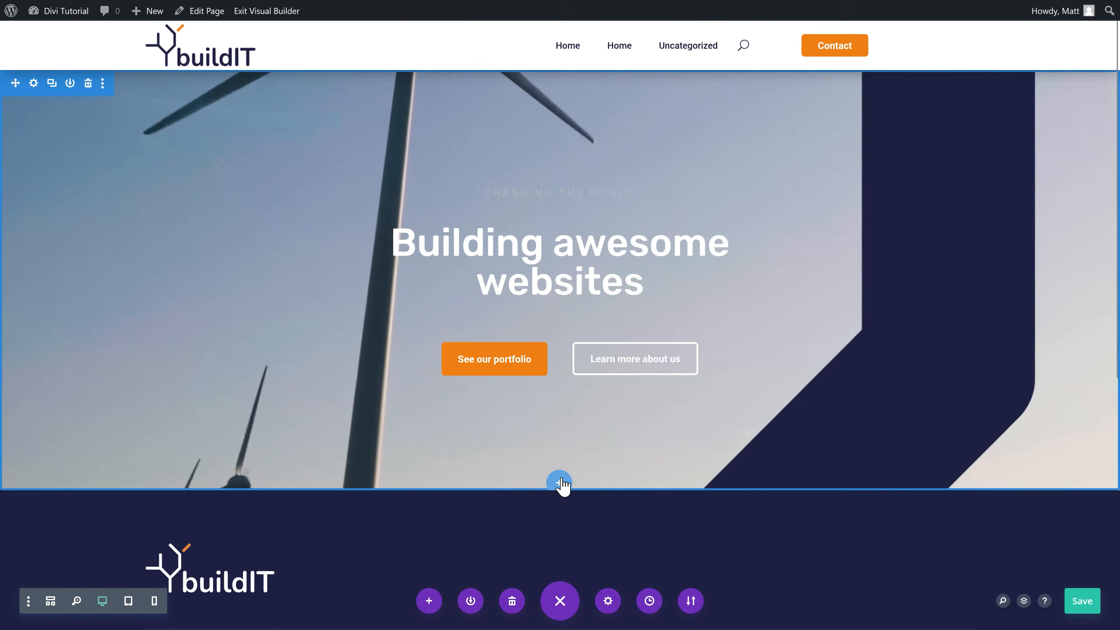
# Step: Insert a regular single-column section below the hero
pyautogui.click(559, 481)
pyautogui.click(476, 441)
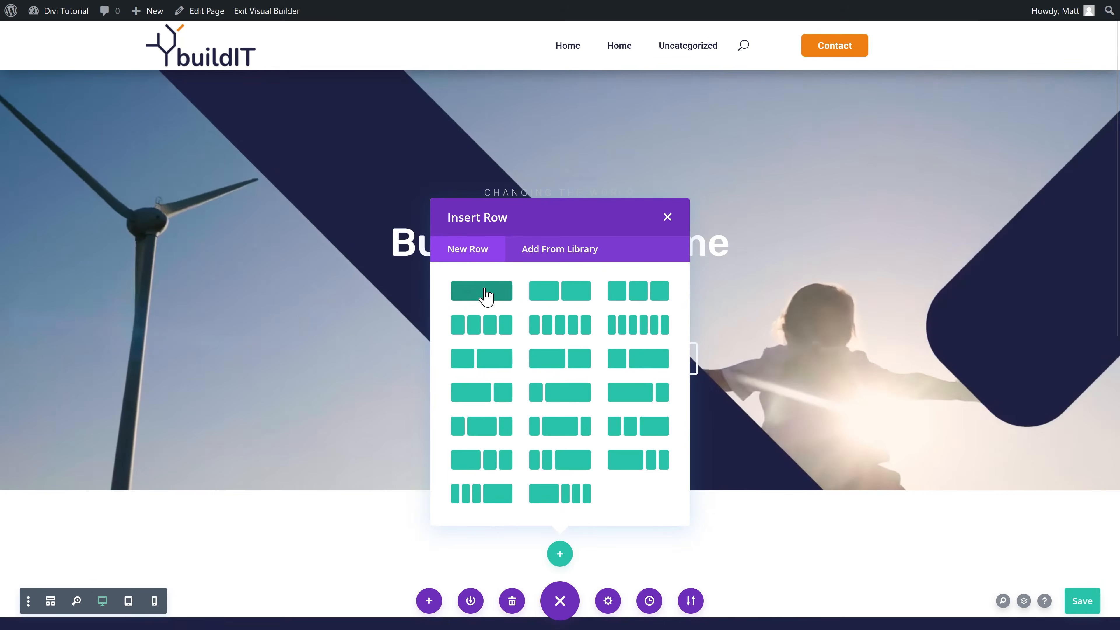
pyautogui.click(486, 292)
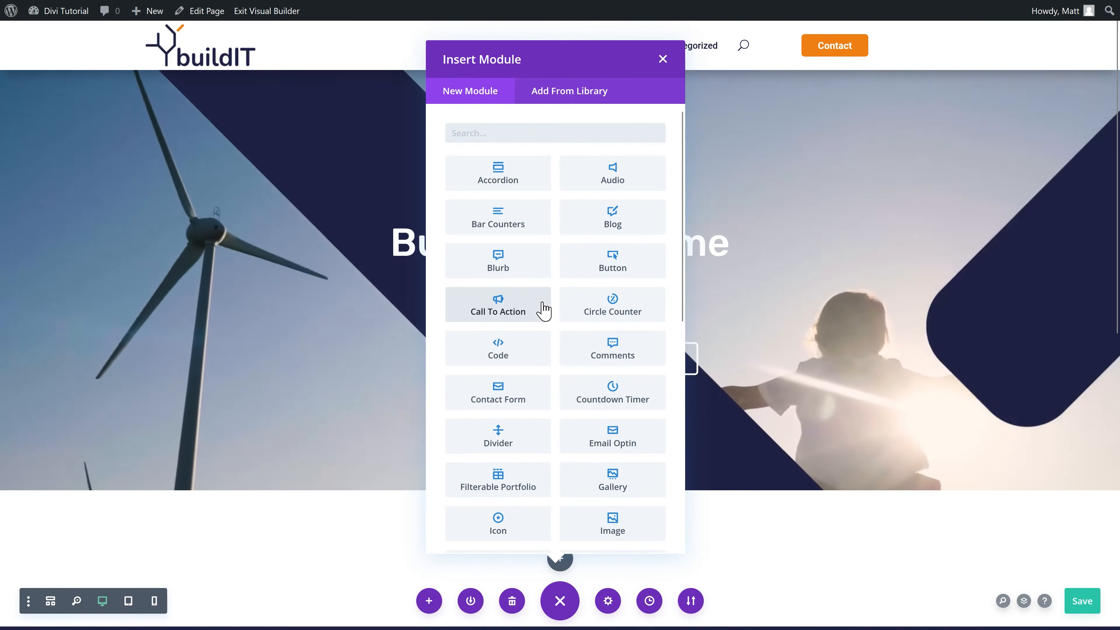
pyautogui.click(669, 62)
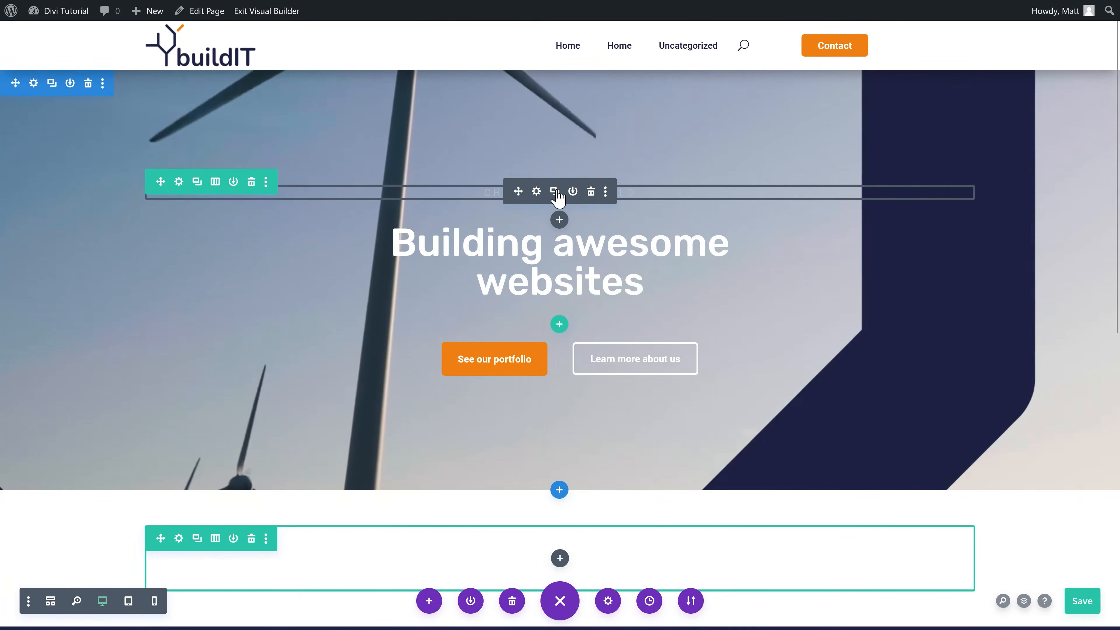
# Step: Duplicate the tagline into the new row and change it to 'WORDPRESS | DIVI | SEO | TUTORIALS'
pyautogui.click(557, 193)
pyautogui.moveTo(518, 191)
pyautogui.mouseDown()
pyautogui.moveTo(501, 211)
pyautogui.moveTo(553, 476)
pyautogui.moveTo(559, 575)
pyautogui.moveTo(553, 556)
pyautogui.mouseUp()
pyautogui.scroll(-3, 553, 554)
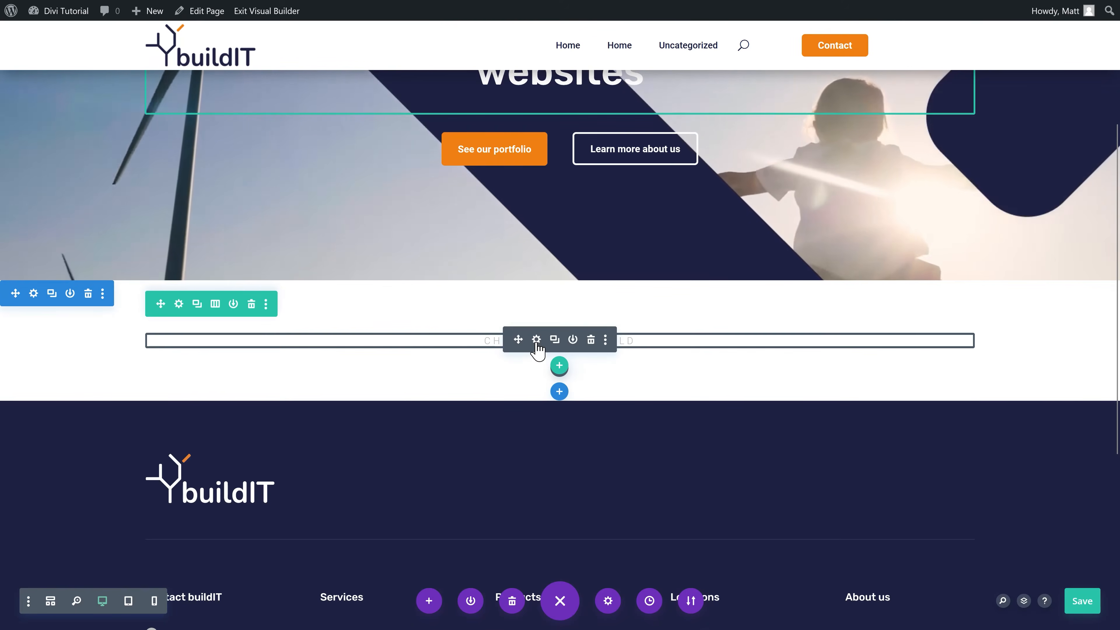
pyautogui.click(536, 340)
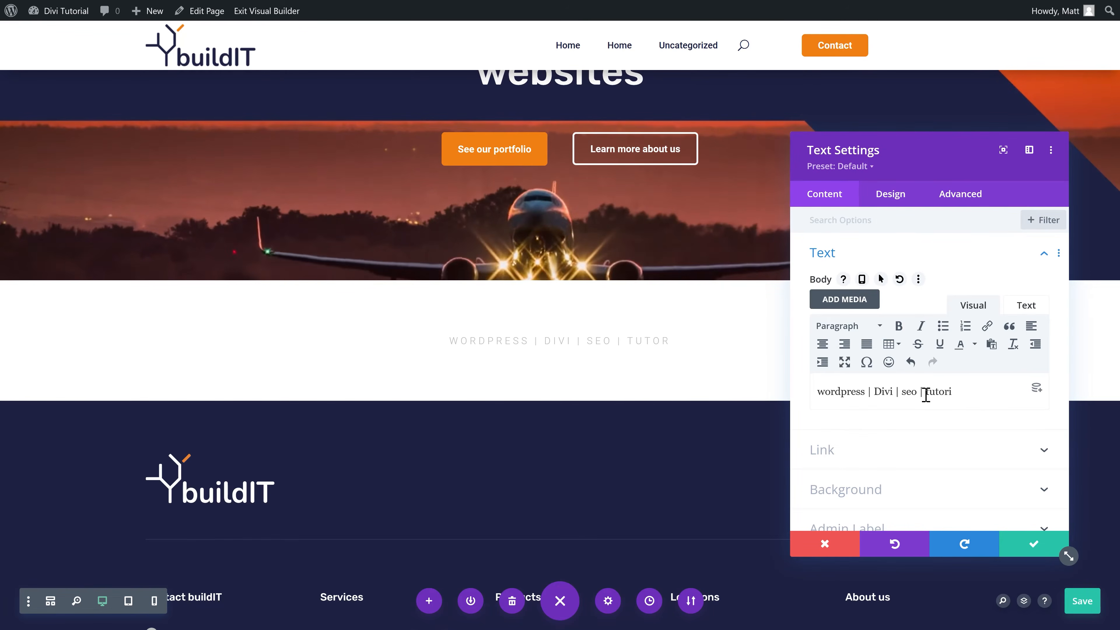
pyautogui.write('als')
pyautogui.click(1032, 544)
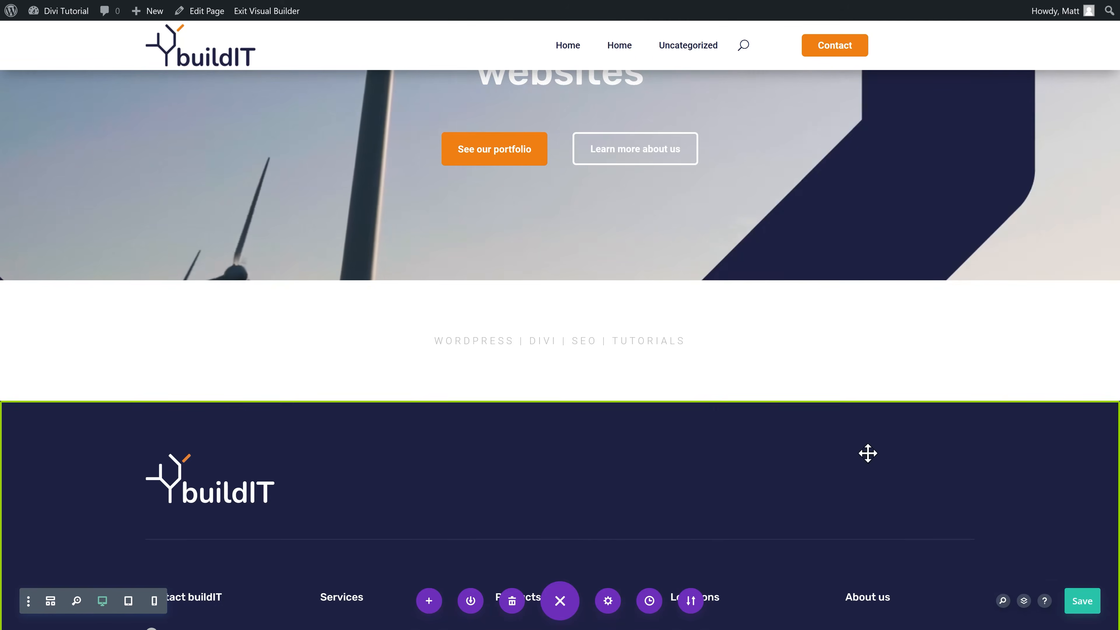
pyautogui.scroll(2, 367, 321)
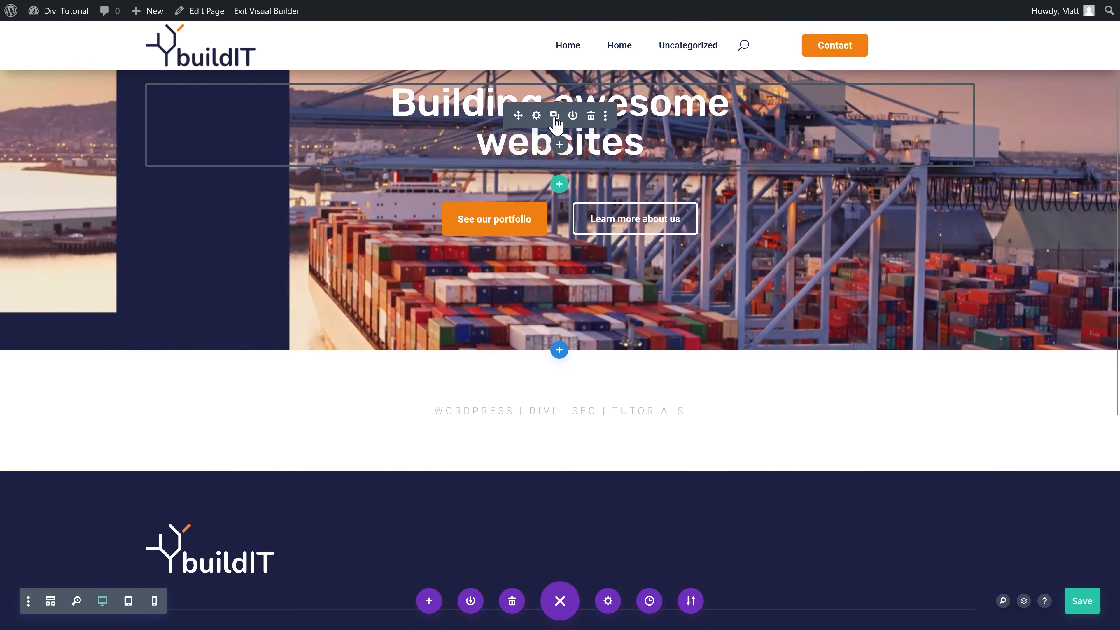
# Step: Duplicate the 'Building awesome websites' heading and format the copy as Heading 2
pyautogui.click(555, 115)
pyautogui.scroll(-3, 520, 220)
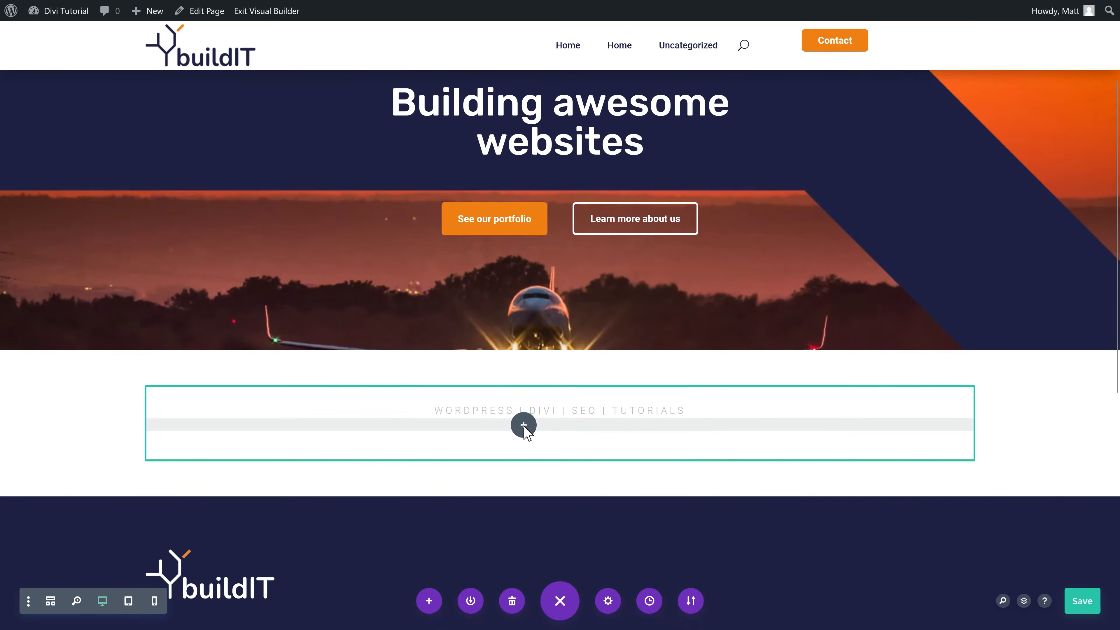
pyautogui.scroll(-1, 520, 425)
pyautogui.click(522, 426)
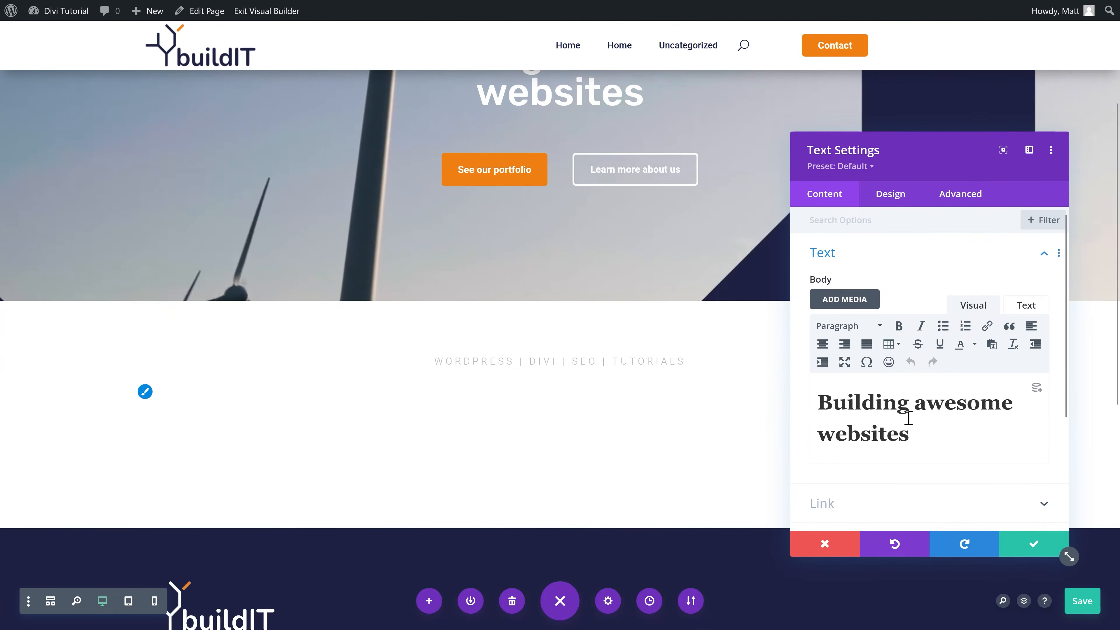
pyautogui.moveTo(908, 435); pyautogui.dragTo(800, 389)
pyautogui.click(843, 328)
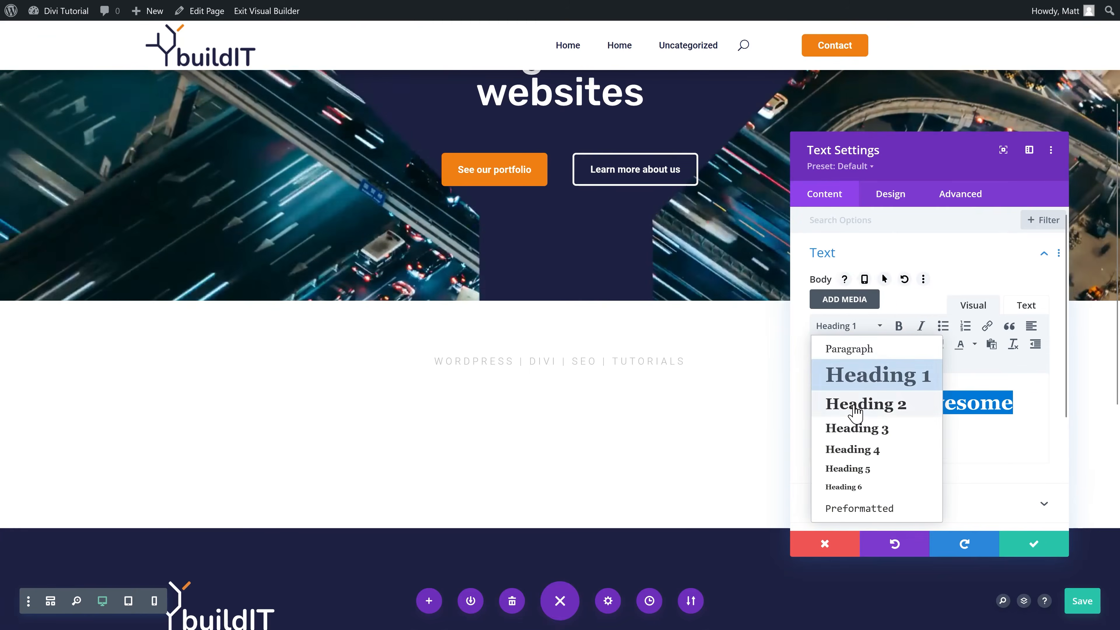
pyautogui.click(861, 405)
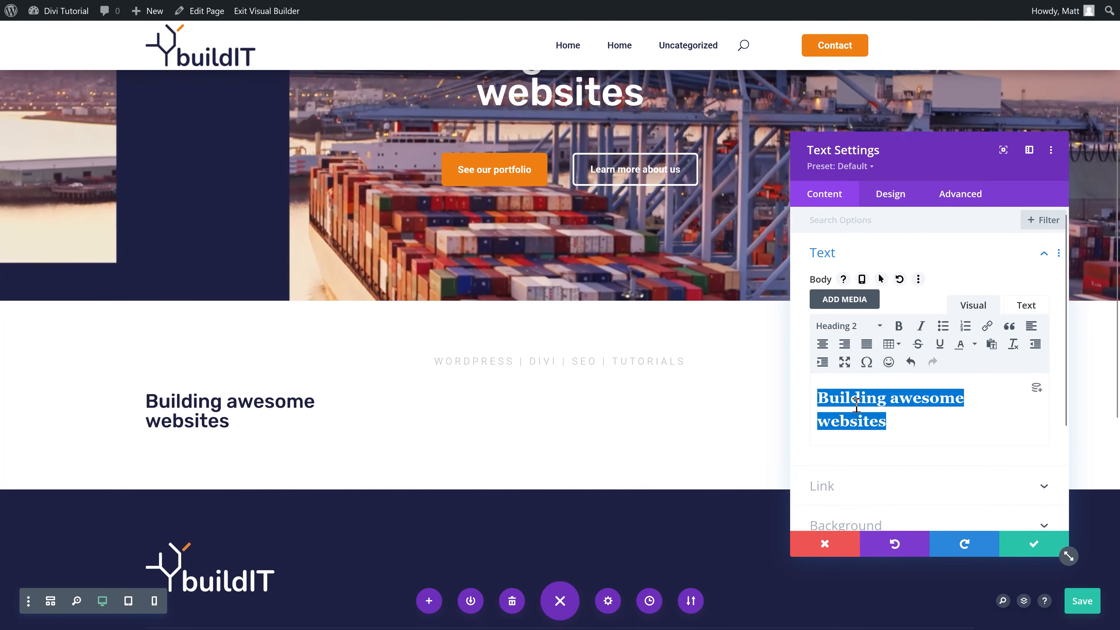
# Step: Centre-align the Heading 2 text
pyautogui.click(890, 194)
pyautogui.click(849, 287)
pyautogui.click(870, 260)
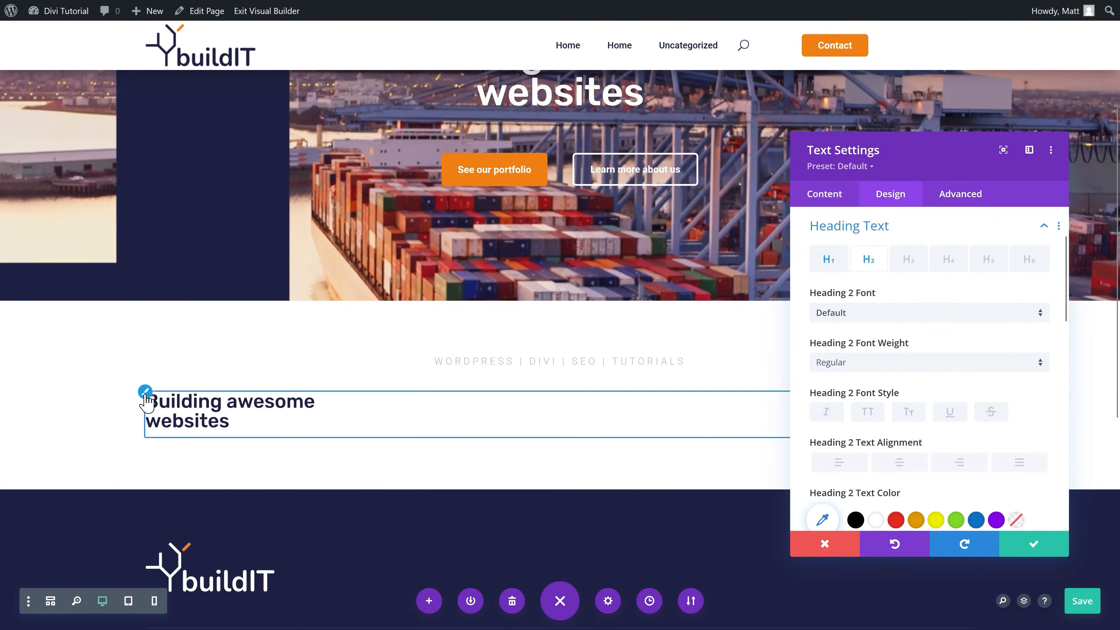
pyautogui.scroll(-2, 845, 431)
pyautogui.click(895, 316)
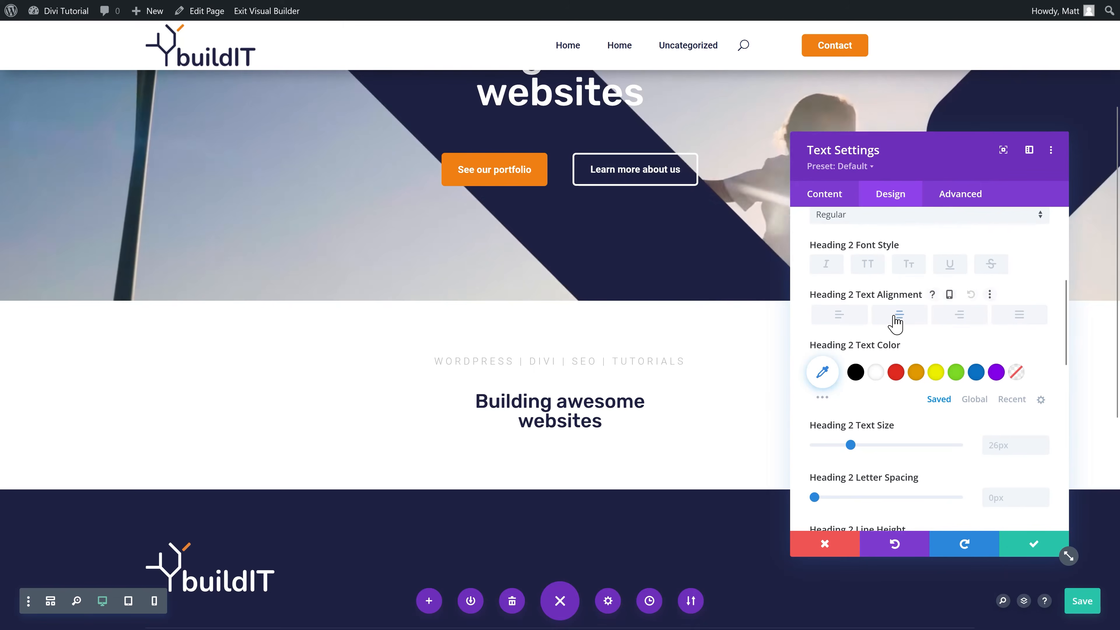
# Step: Replace the heading text with 'Let us help make your website dream come true'
pyautogui.click(831, 198)
pyautogui.click(836, 254)
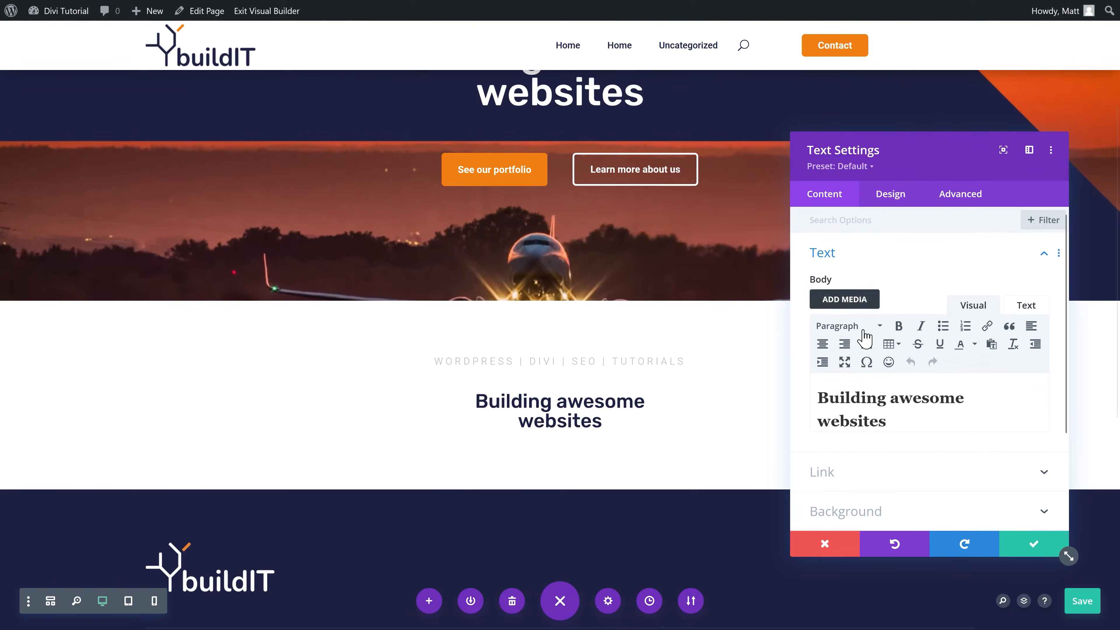
pyautogui.moveTo(882, 425); pyautogui.dragTo(807, 400)
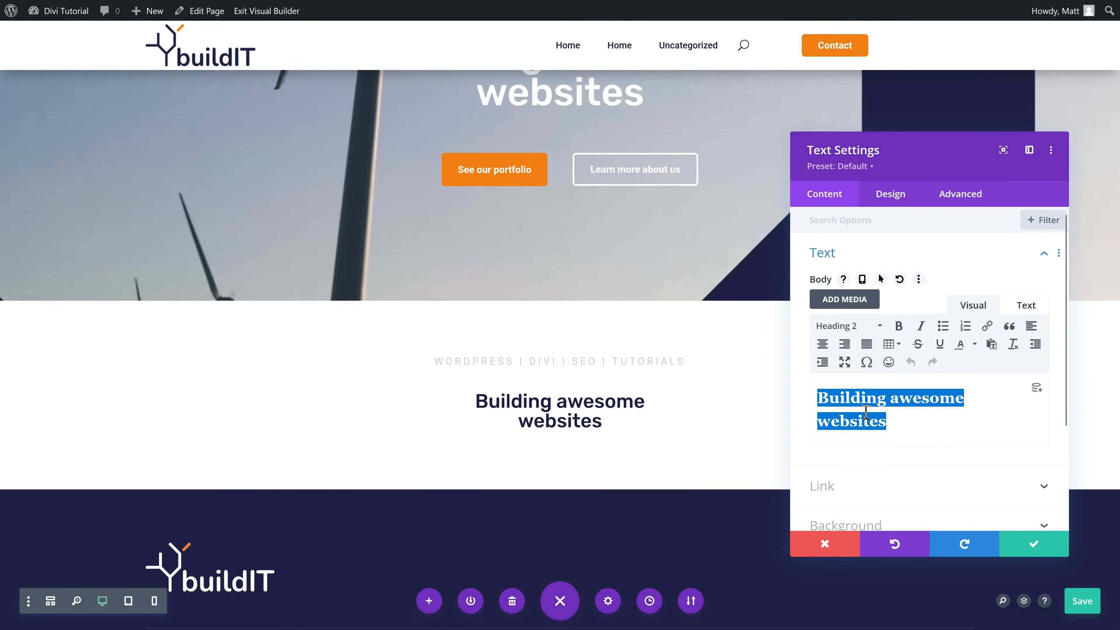
pyautogui.write('Let us help make your website dream come true')
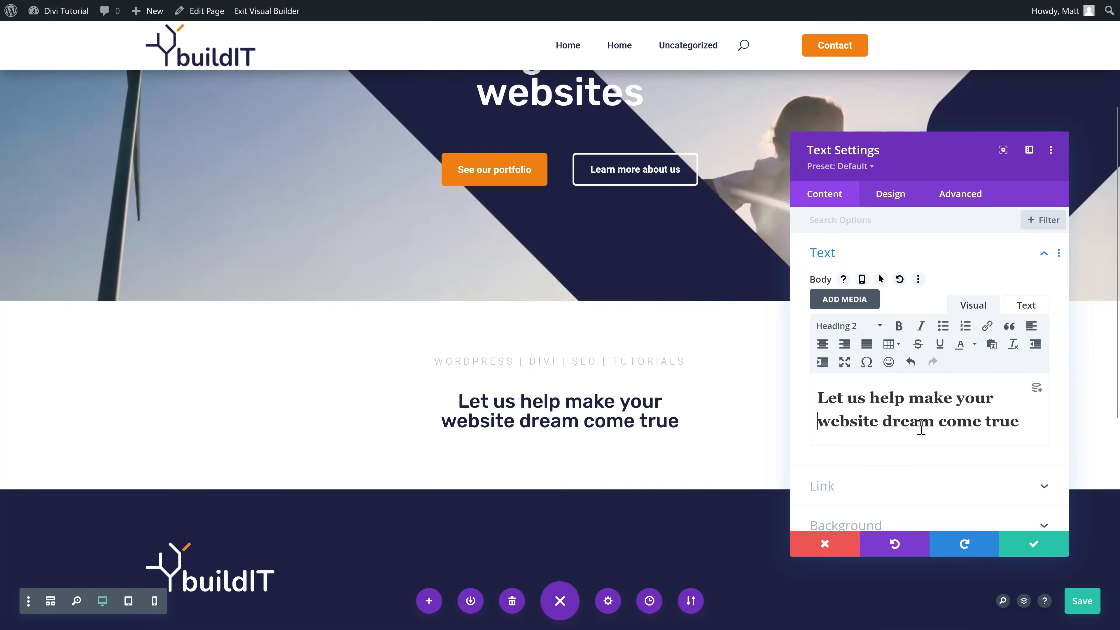
pyautogui.click(1040, 545)
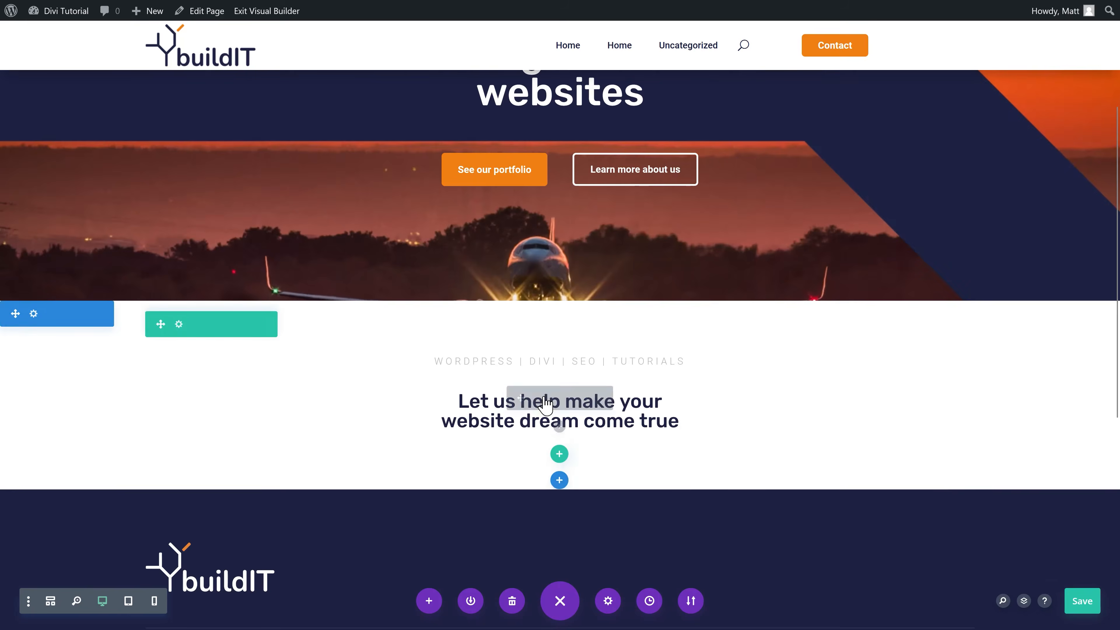
# Step: Set the Heading 2 text size to 36px
pyautogui.click(534, 400)
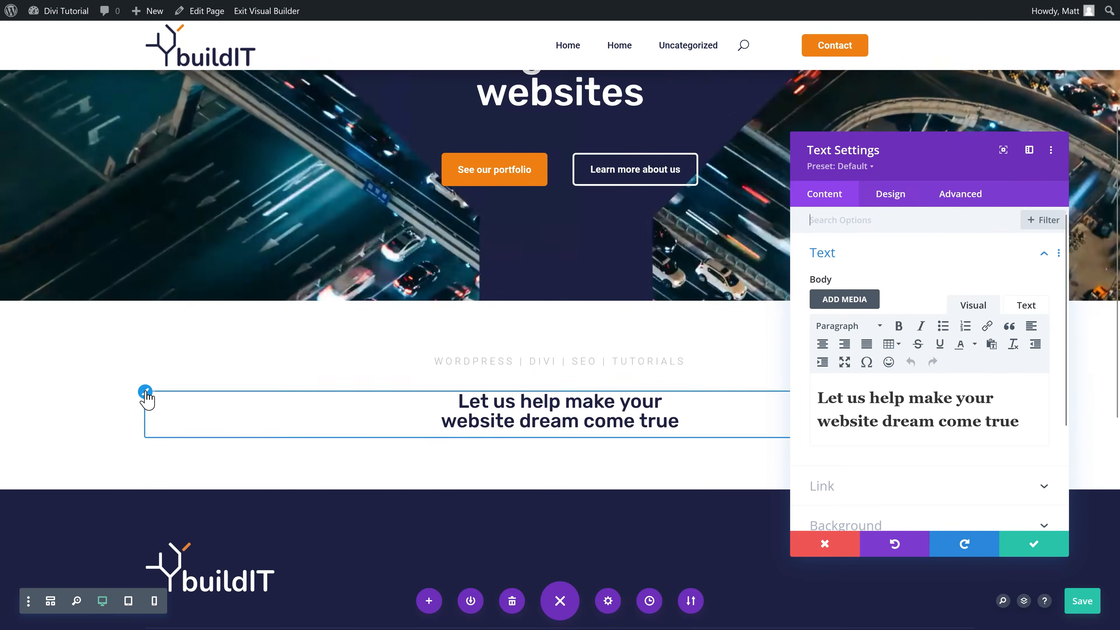
pyautogui.click(146, 392)
pyautogui.scroll(-3, 1000, 312)
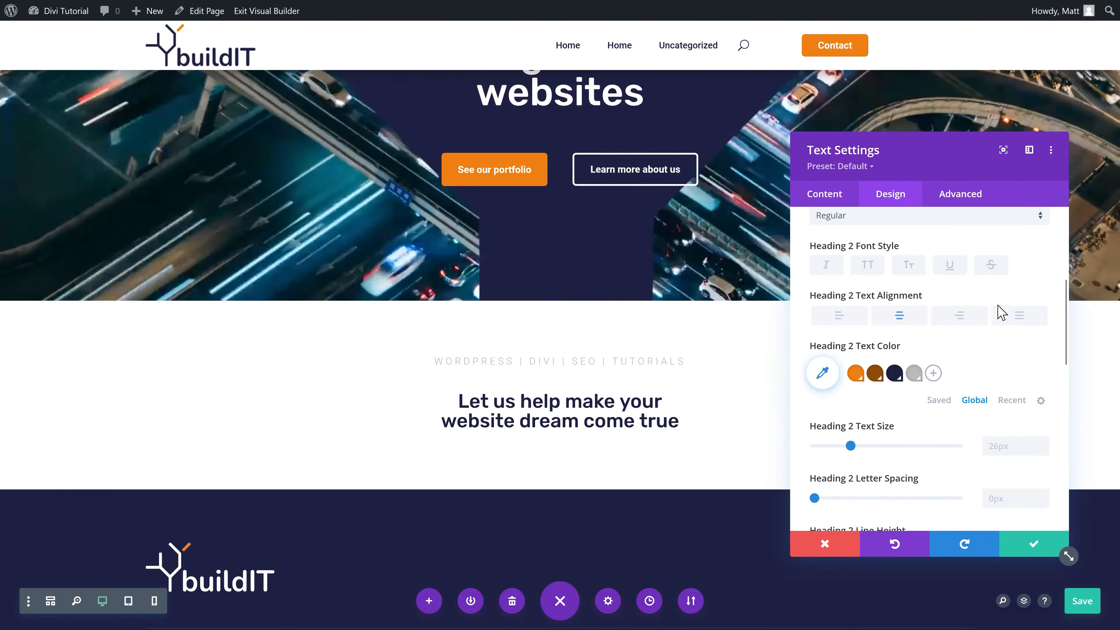
pyautogui.click(1022, 442)
pyautogui.write('36px')
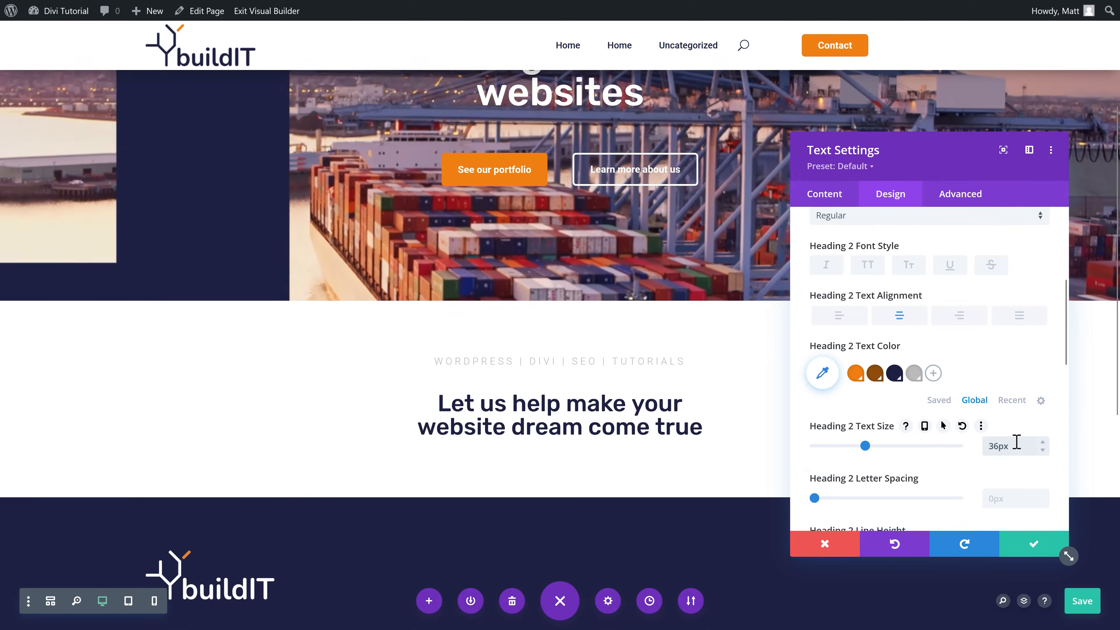
pyautogui.click(1035, 547)
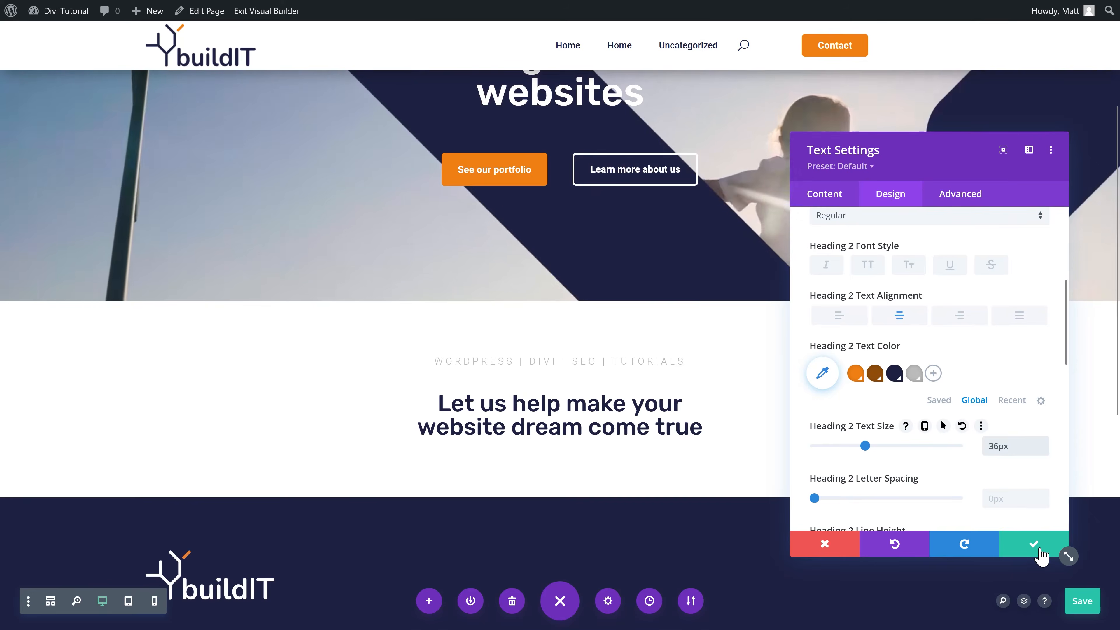
pyautogui.scroll(-1, 620, 362)
pyautogui.scroll(-1, 619, 361)
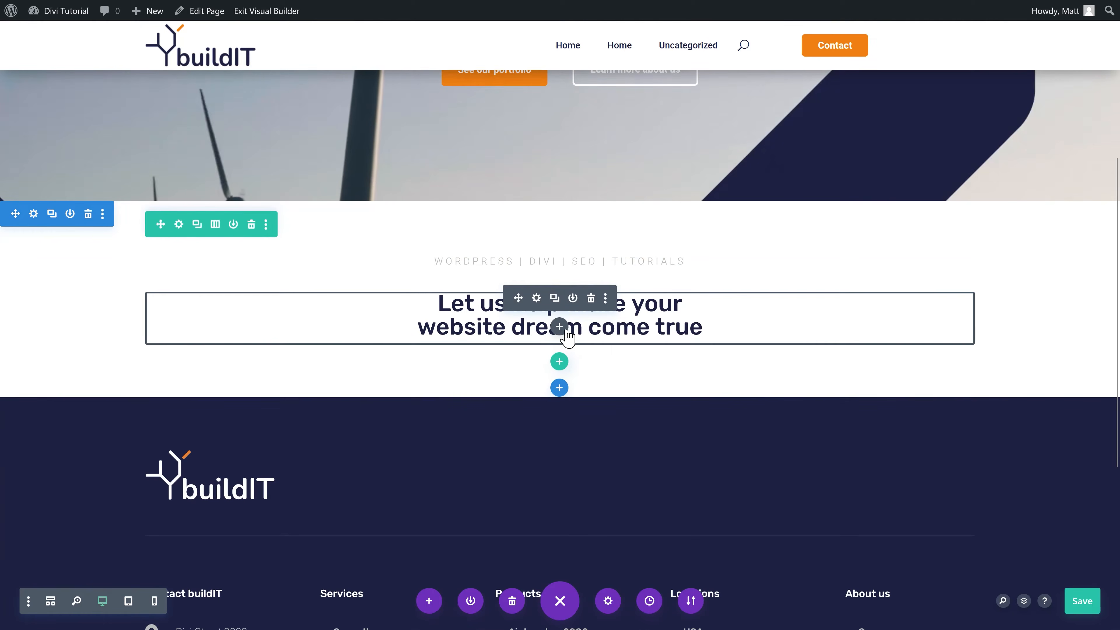
pyautogui.click(559, 327)
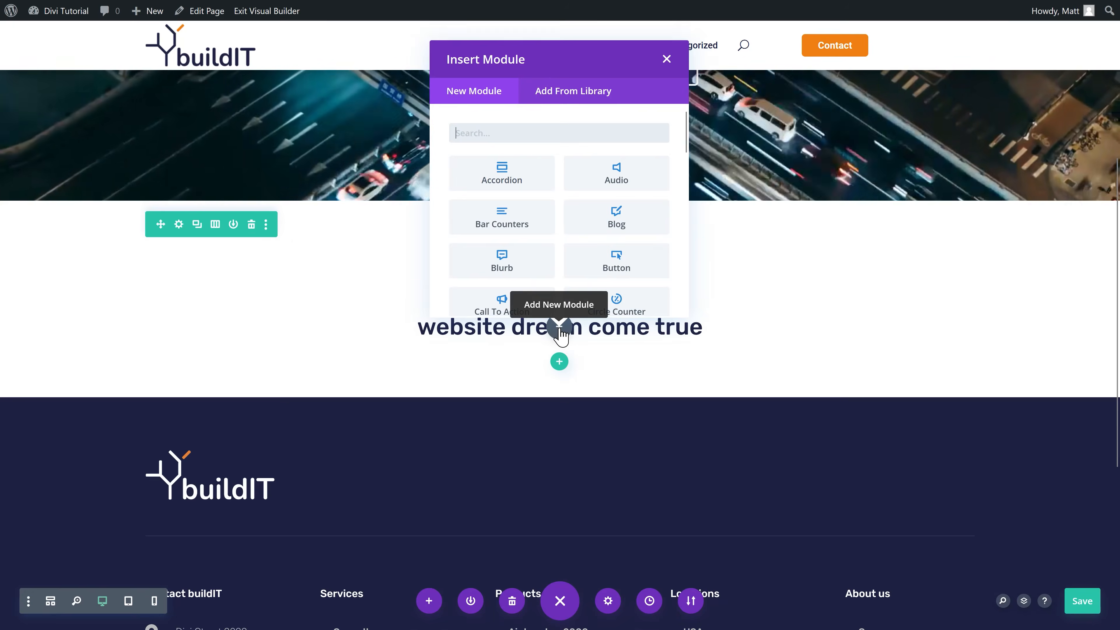
# Step: Insert a Text module below the heading with Light font weight
pyautogui.write('text')
pyautogui.click(509, 176)
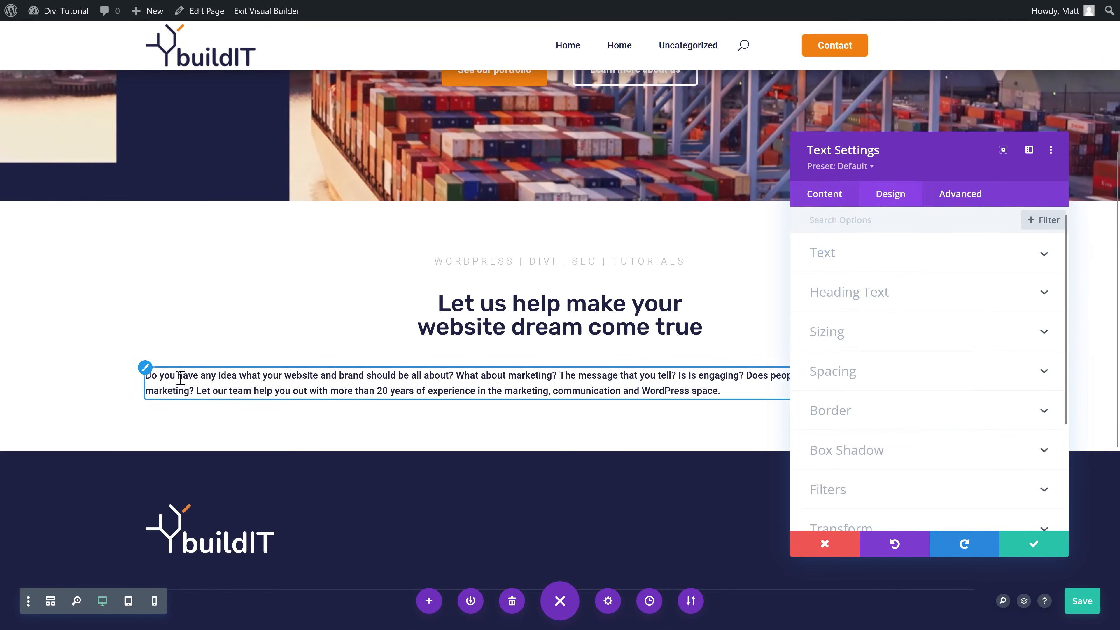
pyautogui.click(877, 397)
pyautogui.click(851, 353)
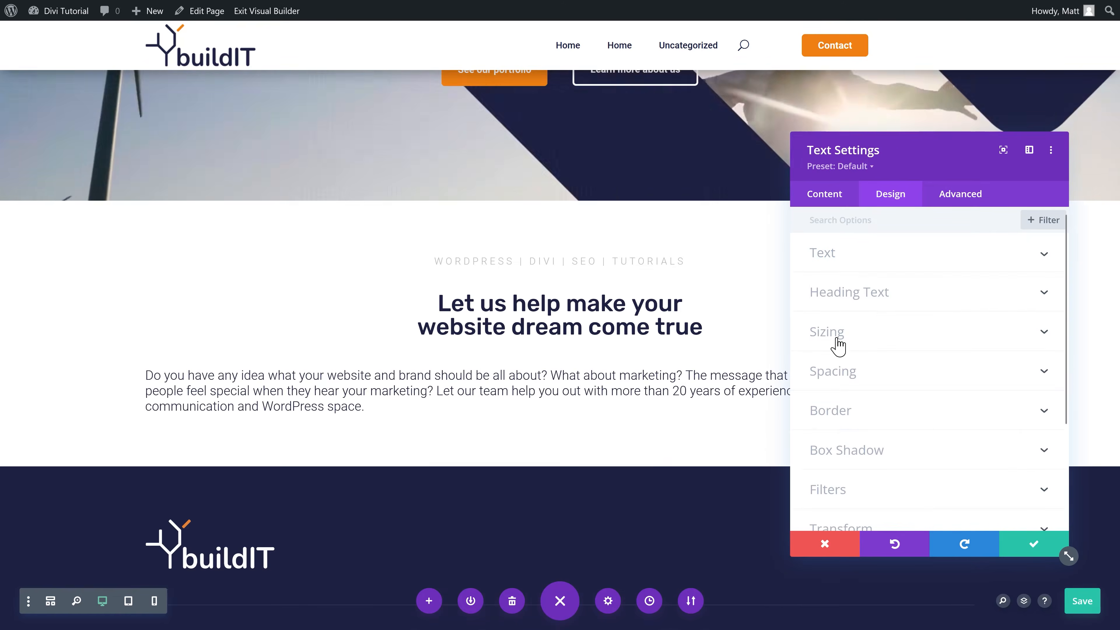
# Step: Make the paragraph 600px wide, centred on the page, with centred text
pyautogui.click(825, 329)
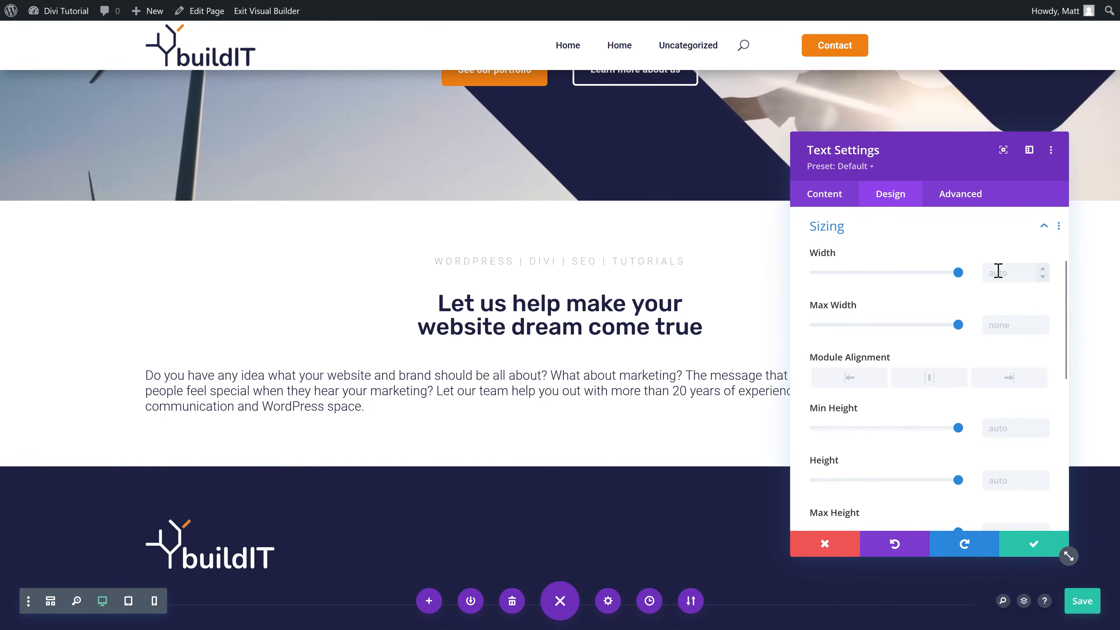
pyautogui.click(998, 272)
pyautogui.write('600')
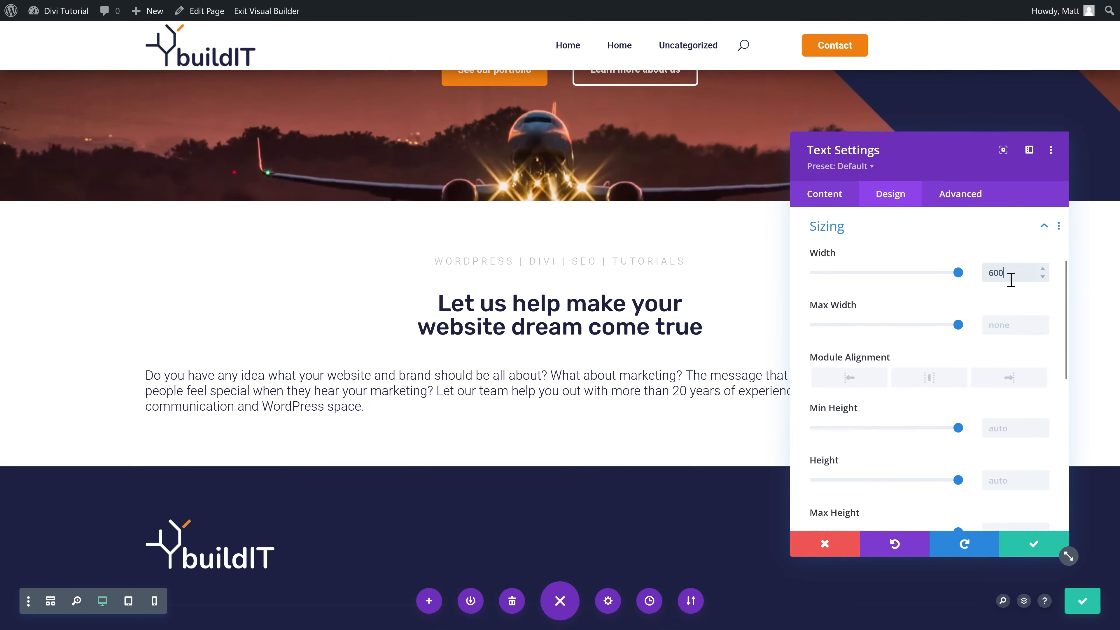
pyautogui.write('px')
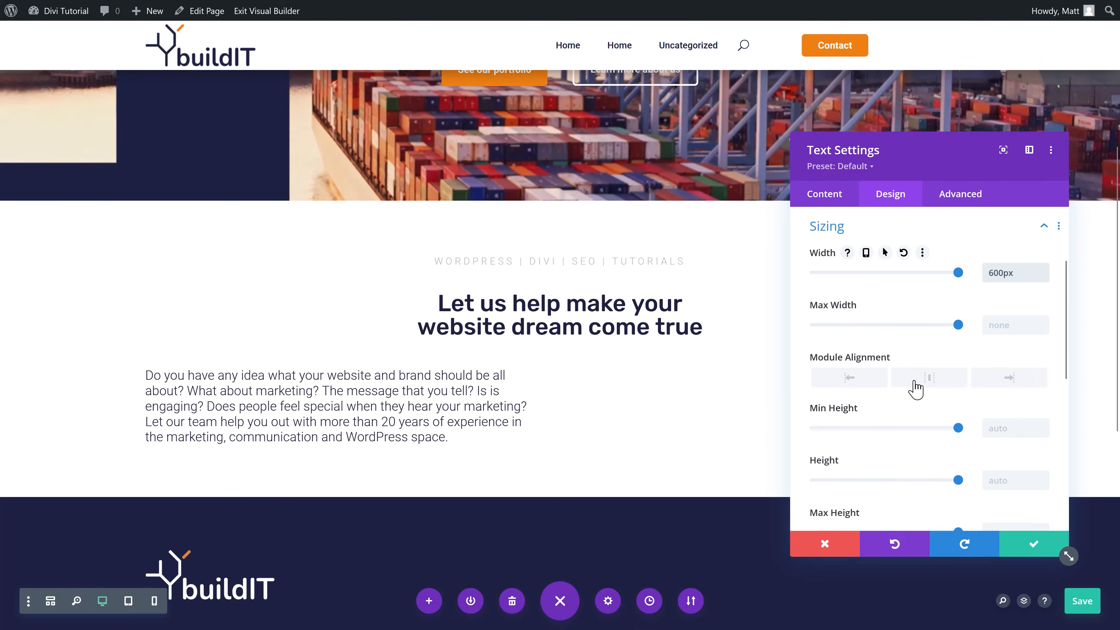
pyautogui.click(895, 386)
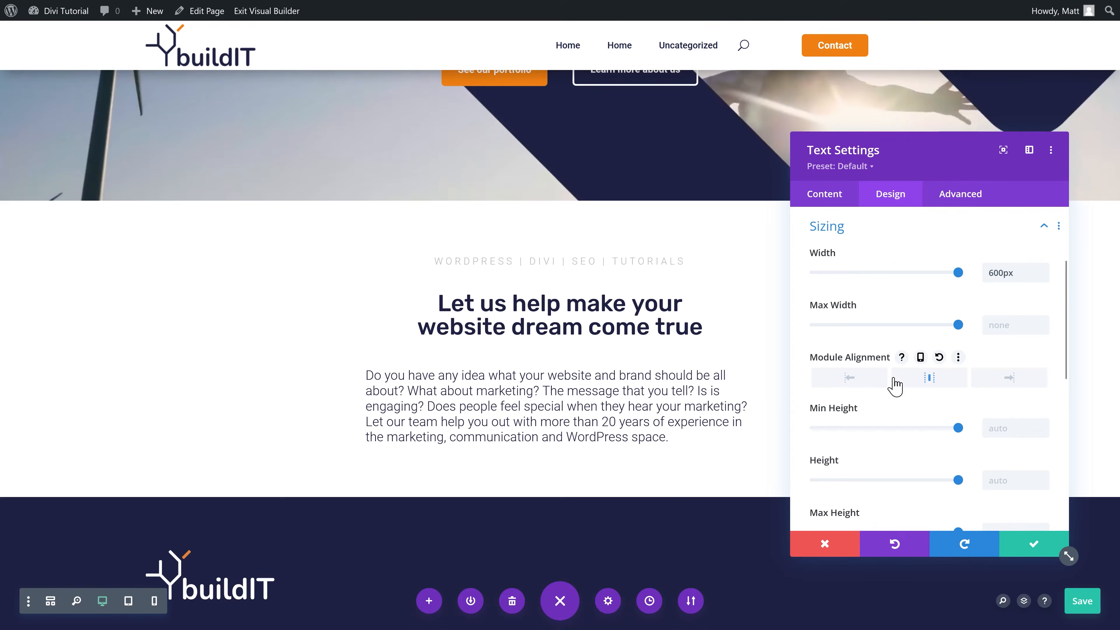
pyautogui.click(368, 375)
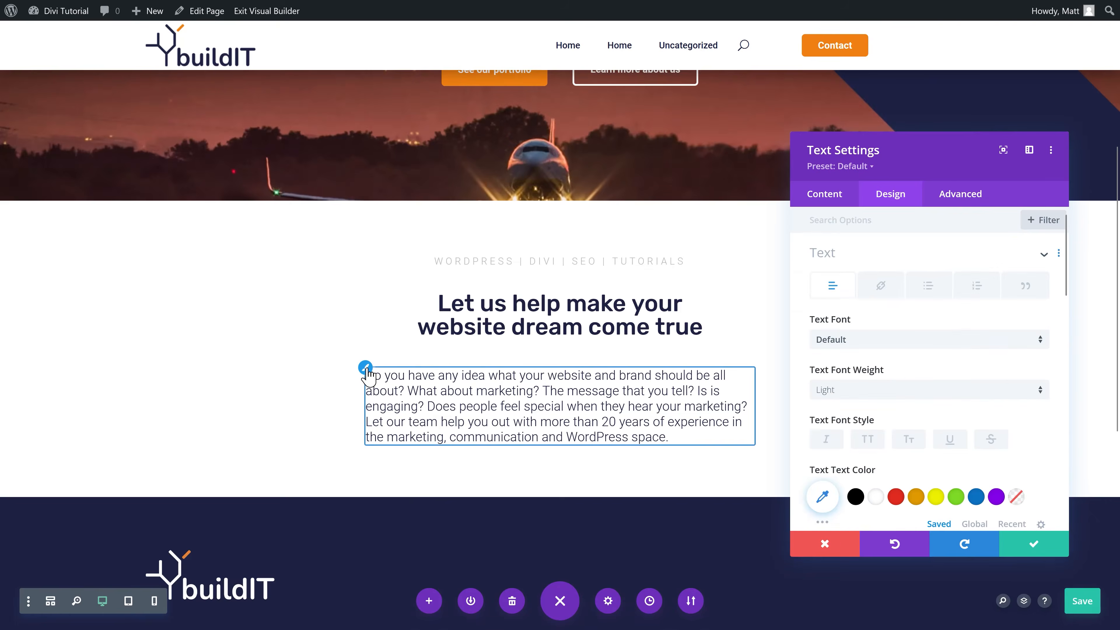
pyautogui.scroll(-6, 882, 393)
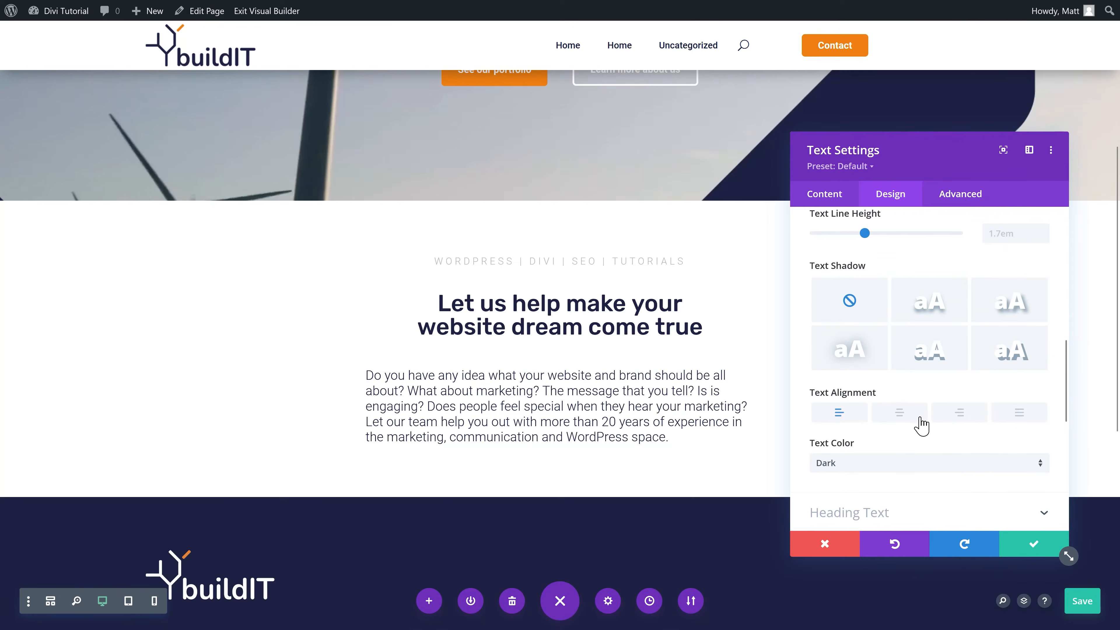
pyautogui.click(919, 418)
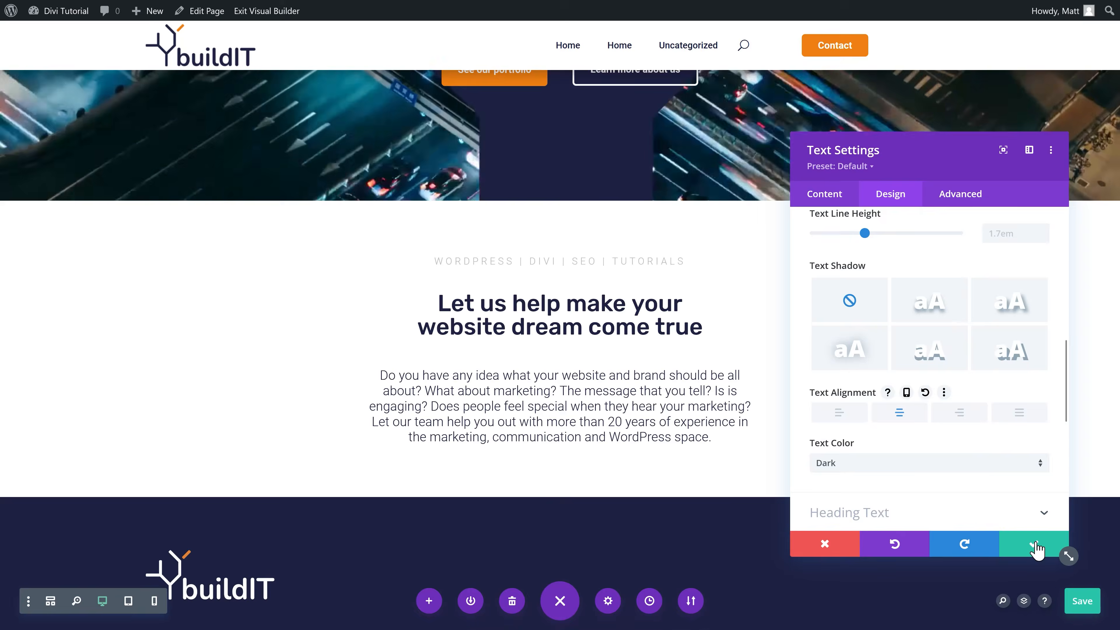
pyautogui.click(1033, 543)
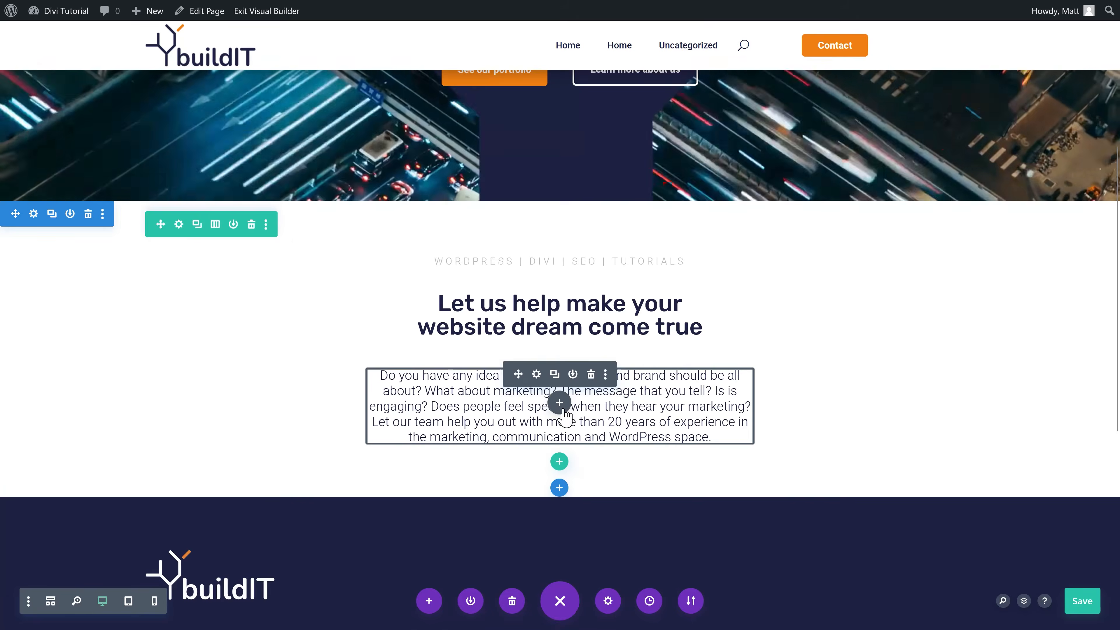
pyautogui.click(560, 403)
# Step: Add an Image module with builtIT-Home-ICT.png, using 'builtIT Home ICT' as alt text
pyautogui.write('image')
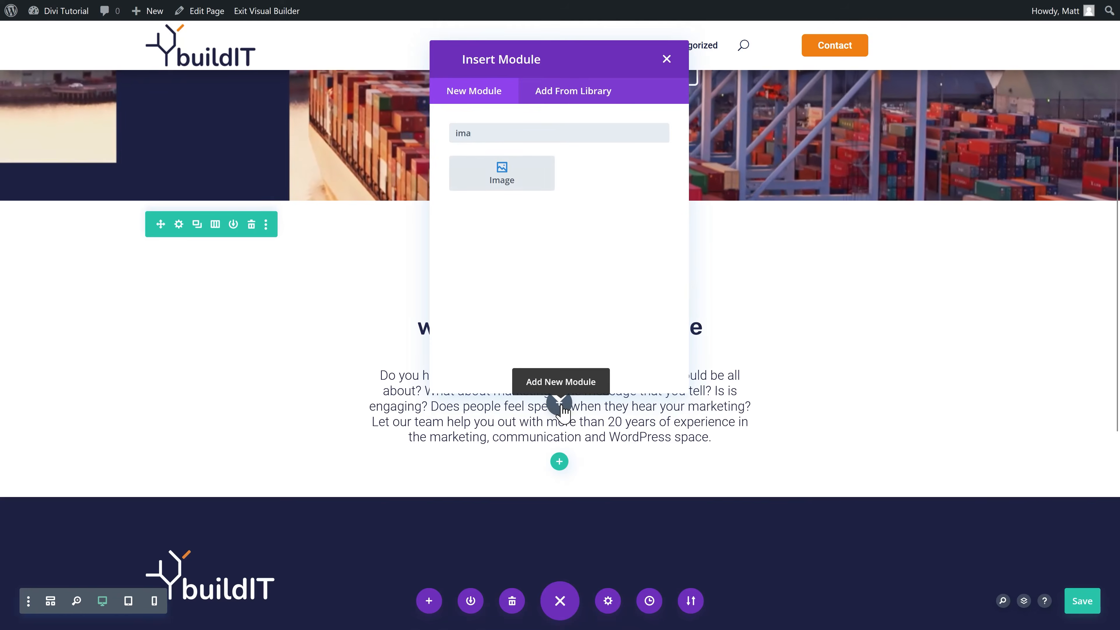
pyautogui.click(489, 178)
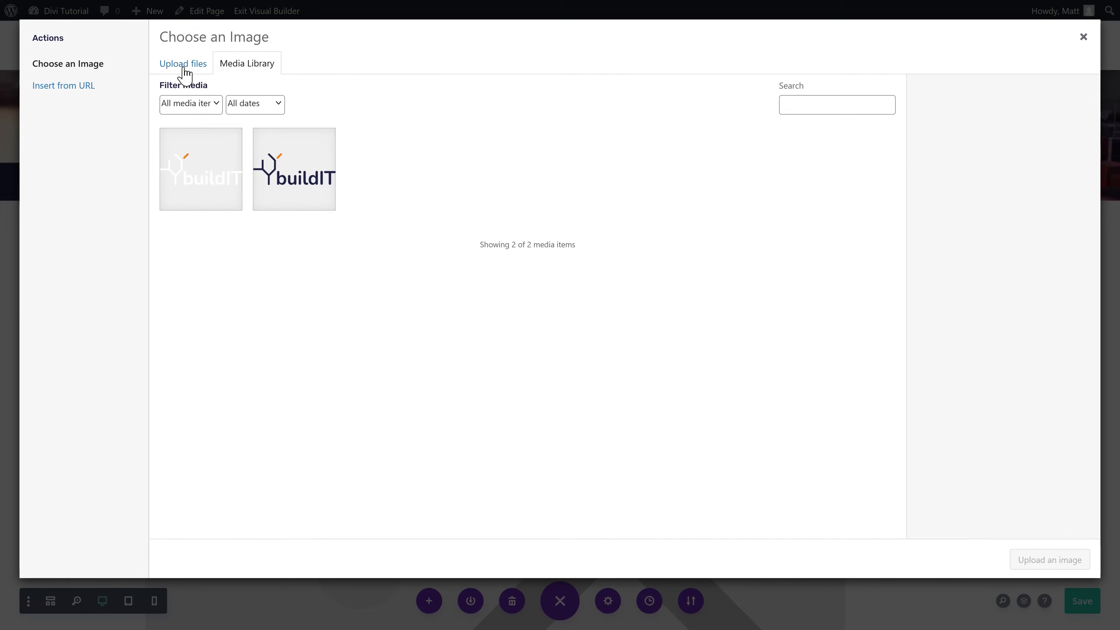
pyautogui.click(184, 64)
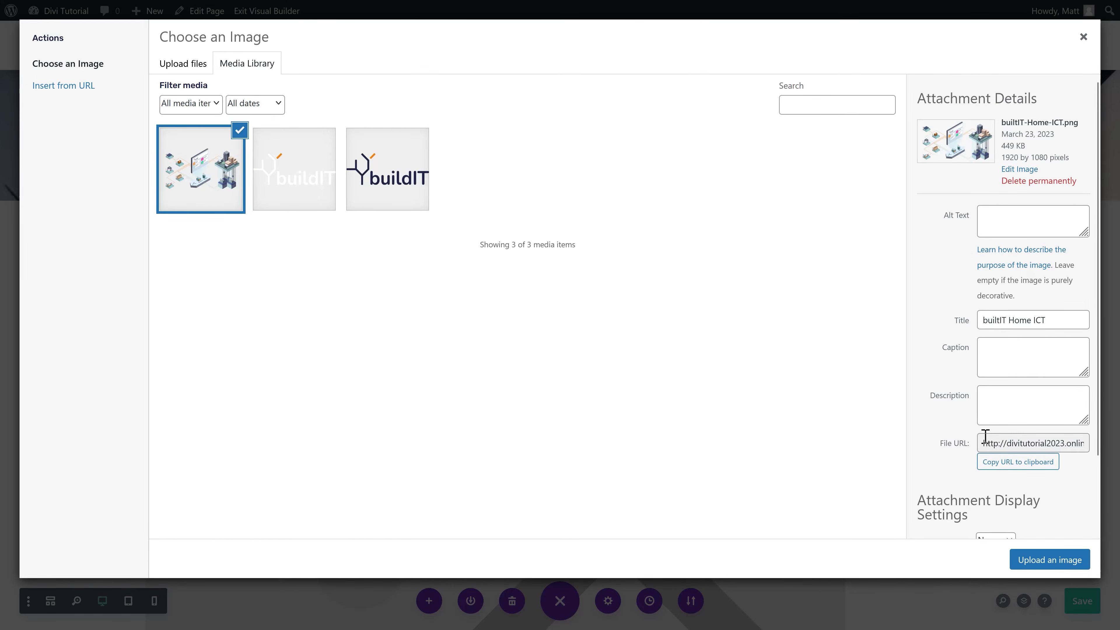
pyautogui.hotkey('ctrl', 'x')
pyautogui.click(1014, 220)
pyautogui.hotkey('ctrl', 'v')
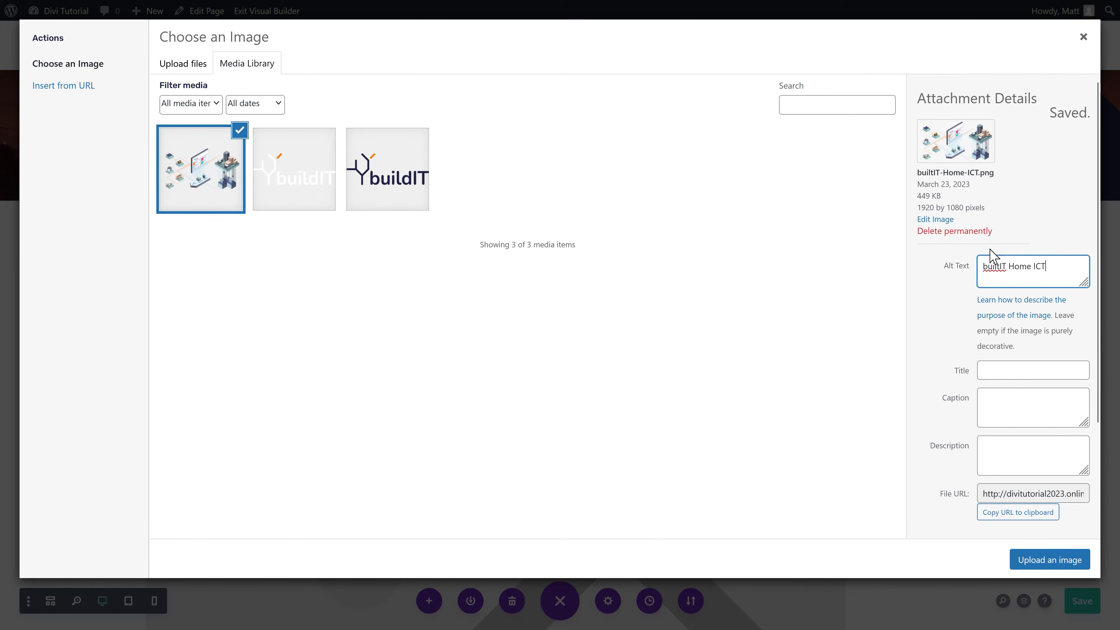
pyautogui.click(1053, 558)
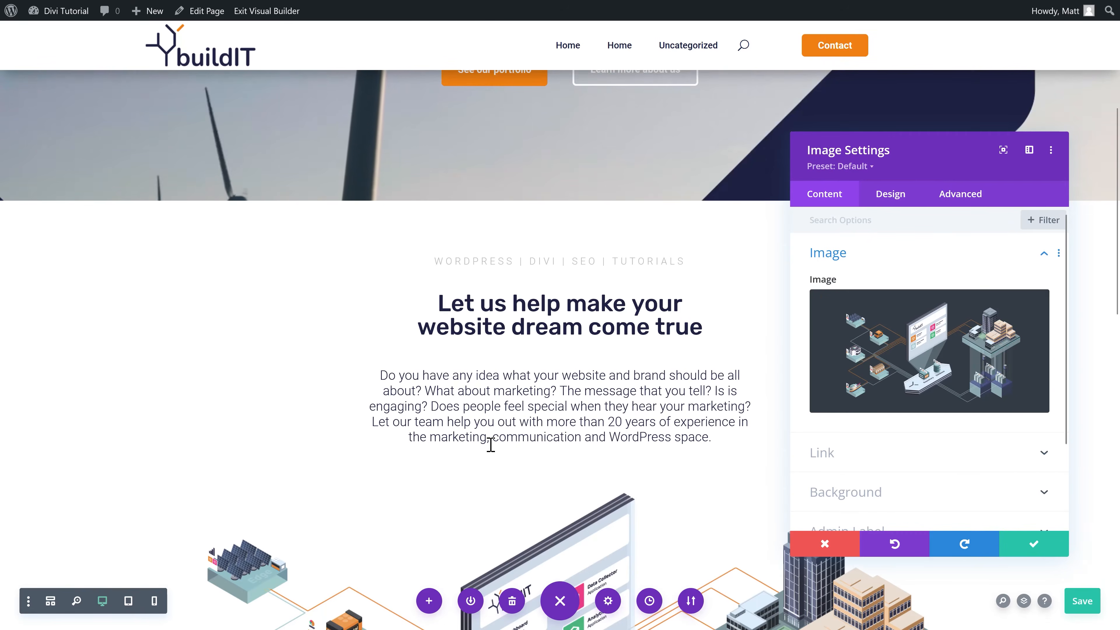
# Step: Size the illustration to 750px wide with centred module alignment
pyautogui.scroll(-8, 270, 175)
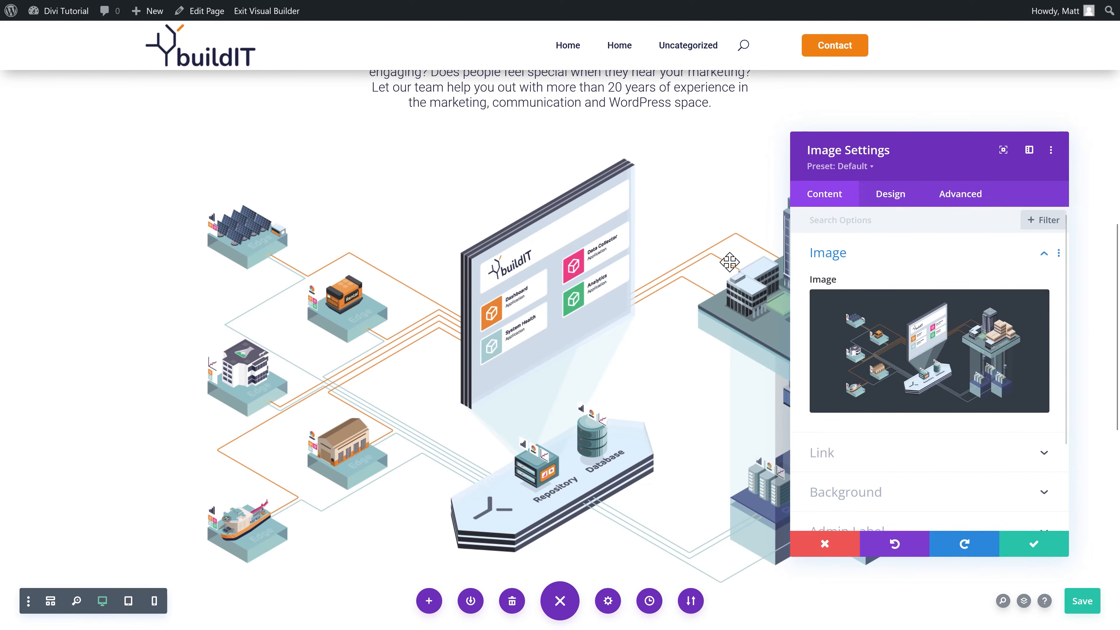
pyautogui.click(899, 196)
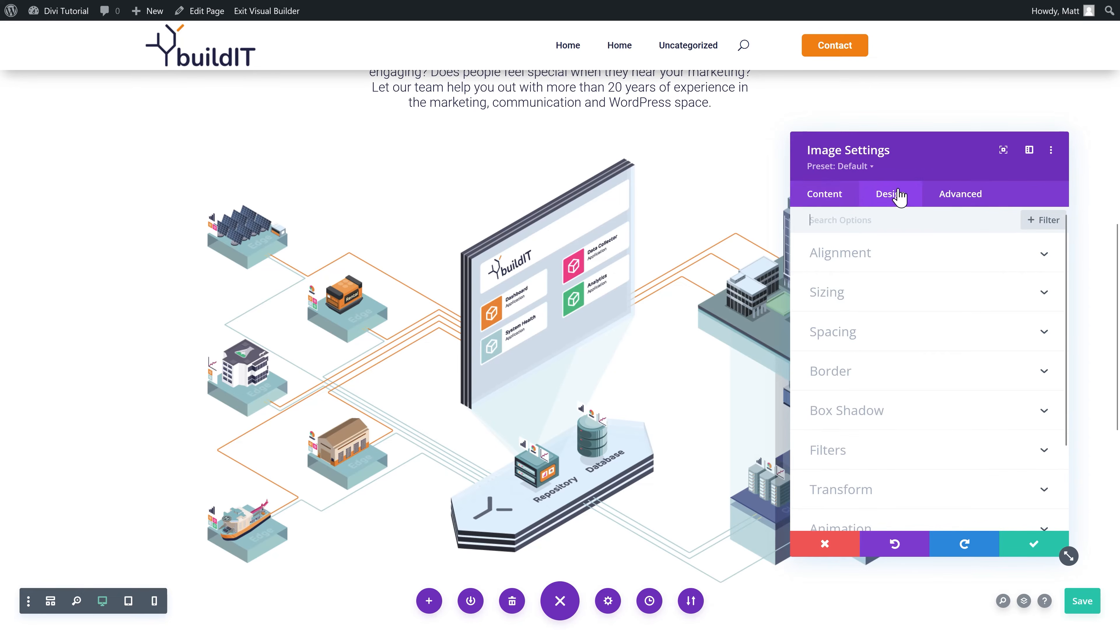
pyautogui.click(862, 306)
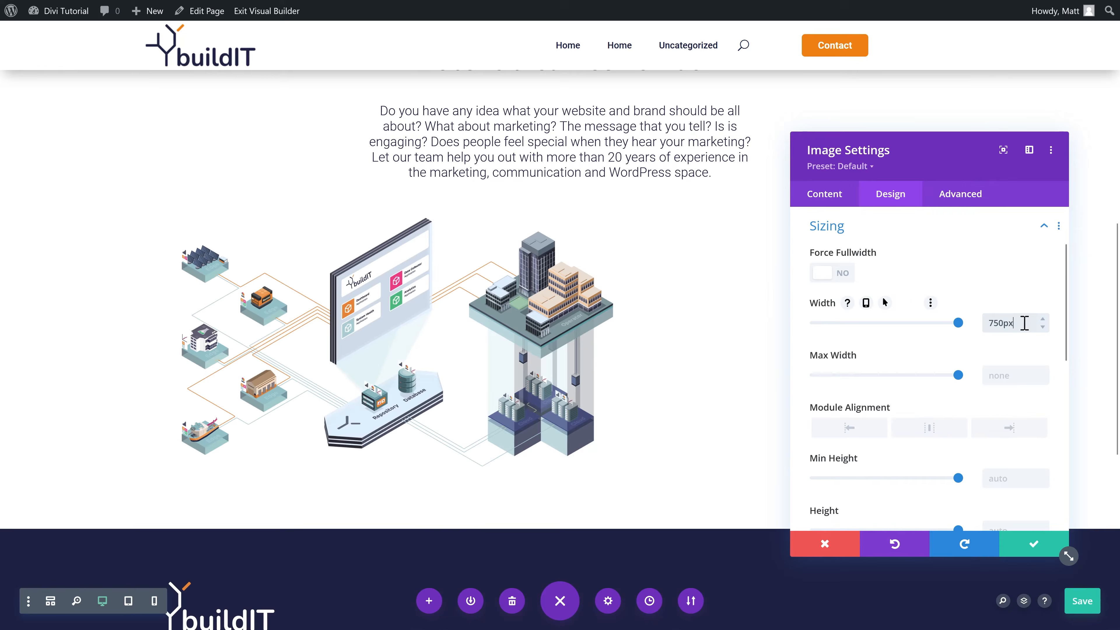
pyautogui.click(916, 438)
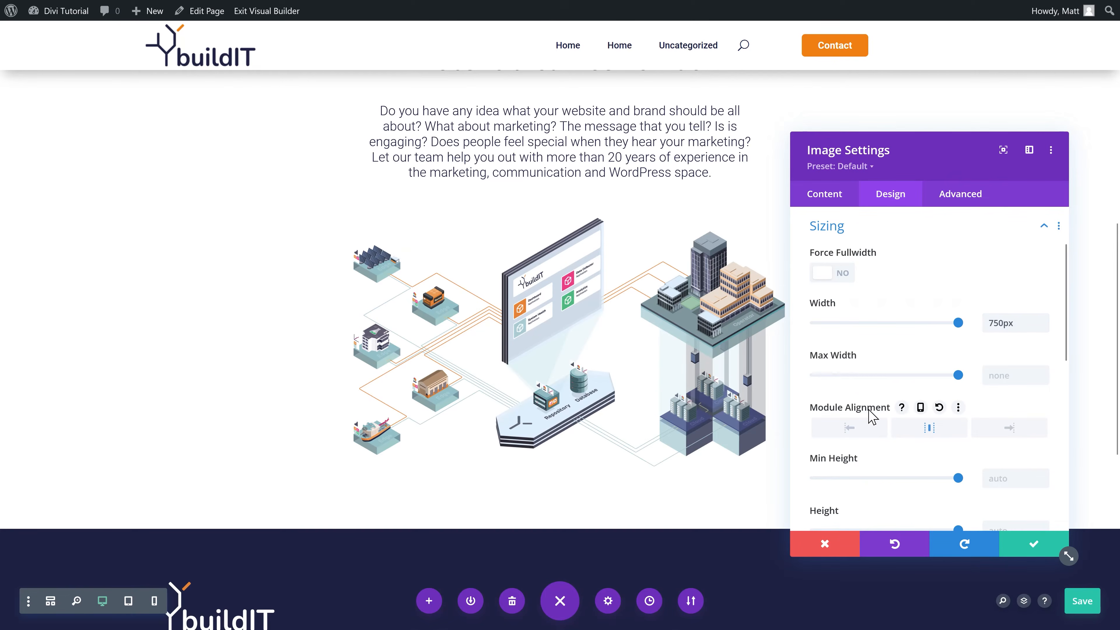
pyautogui.click(1033, 547)
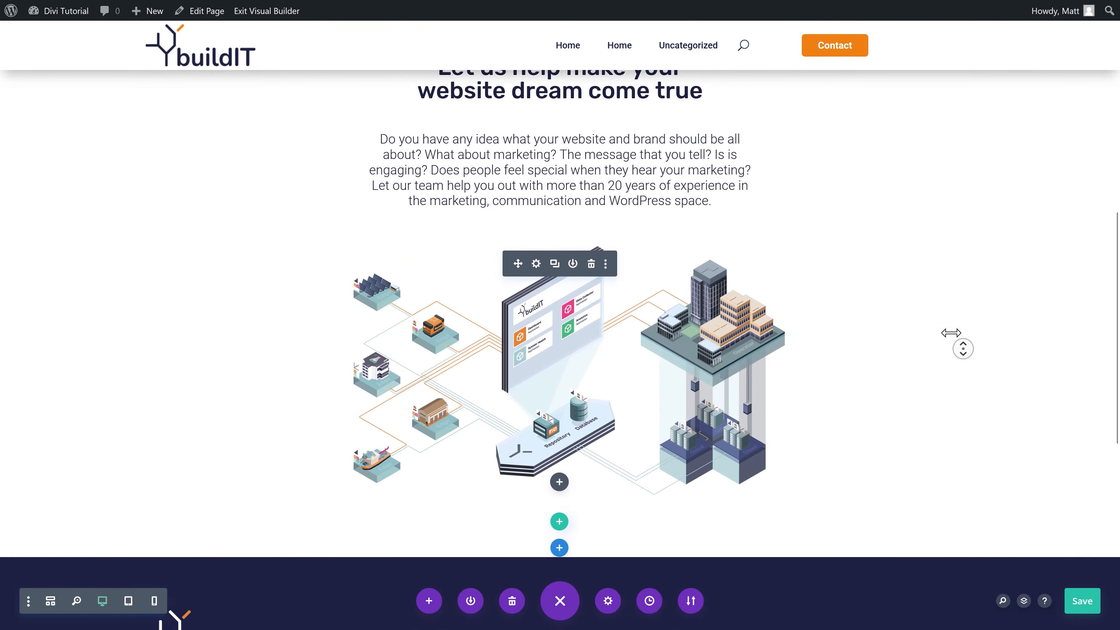
pyautogui.scroll(-3, 801, 379)
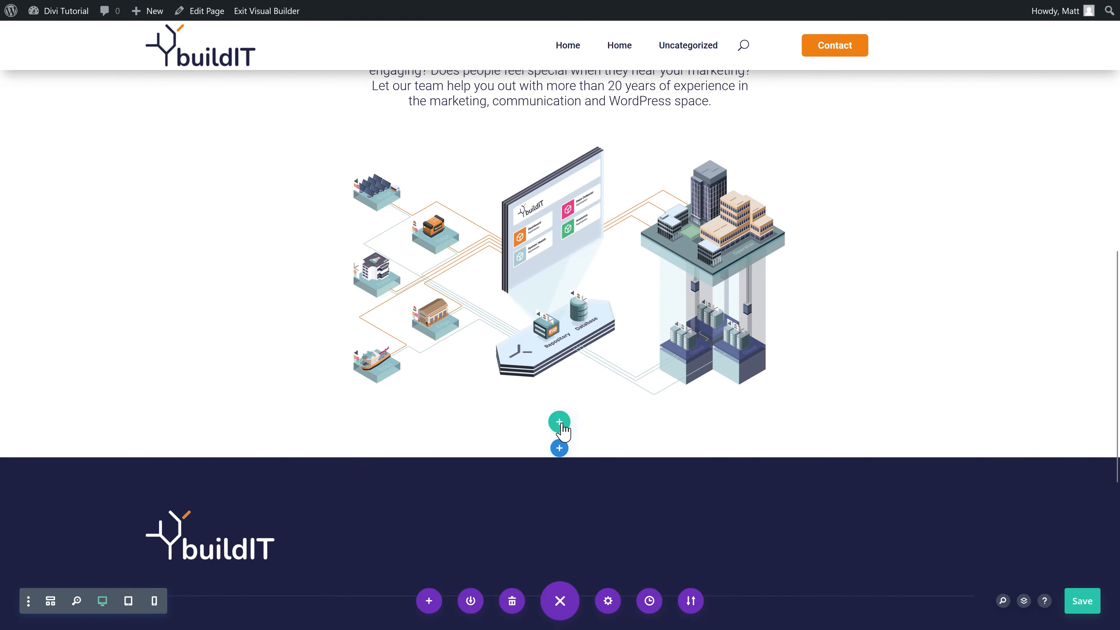
pyautogui.click(559, 422)
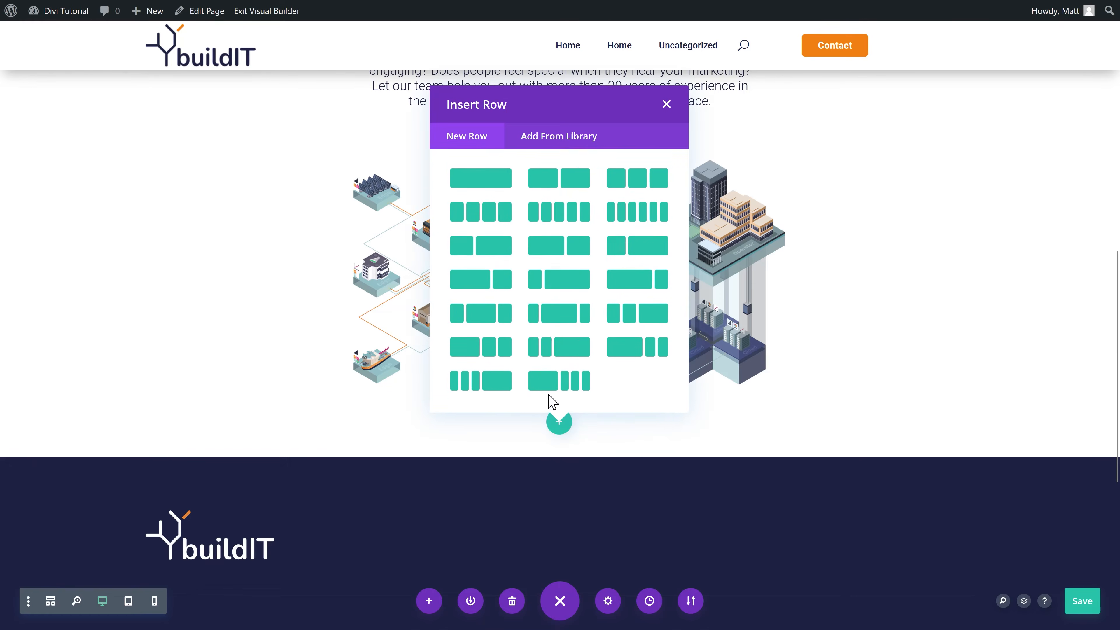
# Step: Add a three-column row whose first column reads 'Create the most stunning website' as Heading 3
pyautogui.click(638, 178)
pyautogui.click(278, 402)
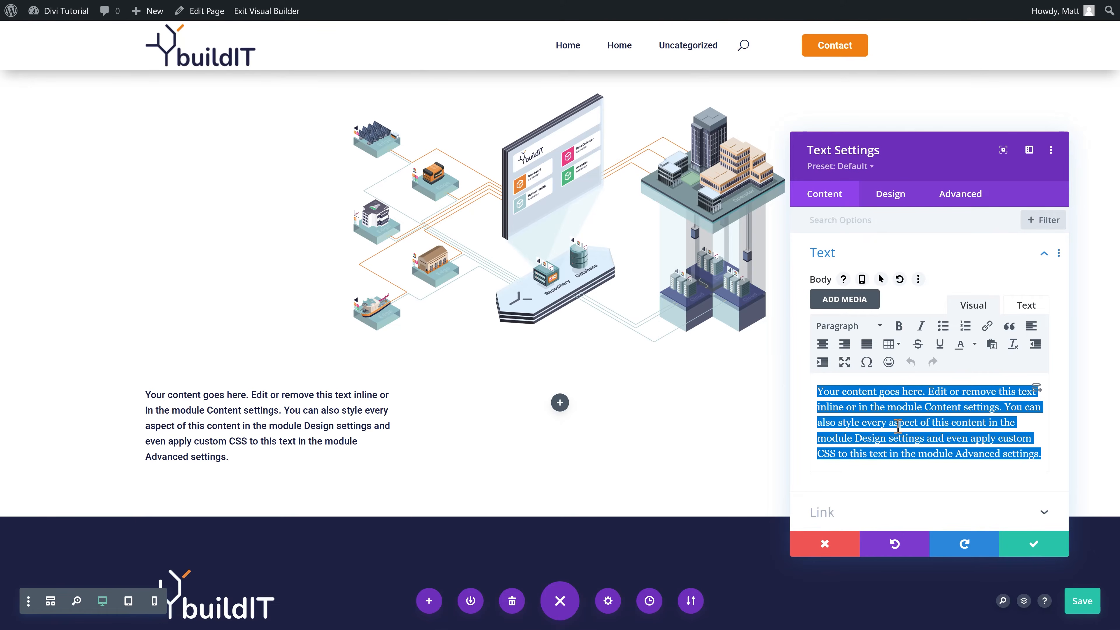
pyautogui.hotkey('ctrl', 'v')
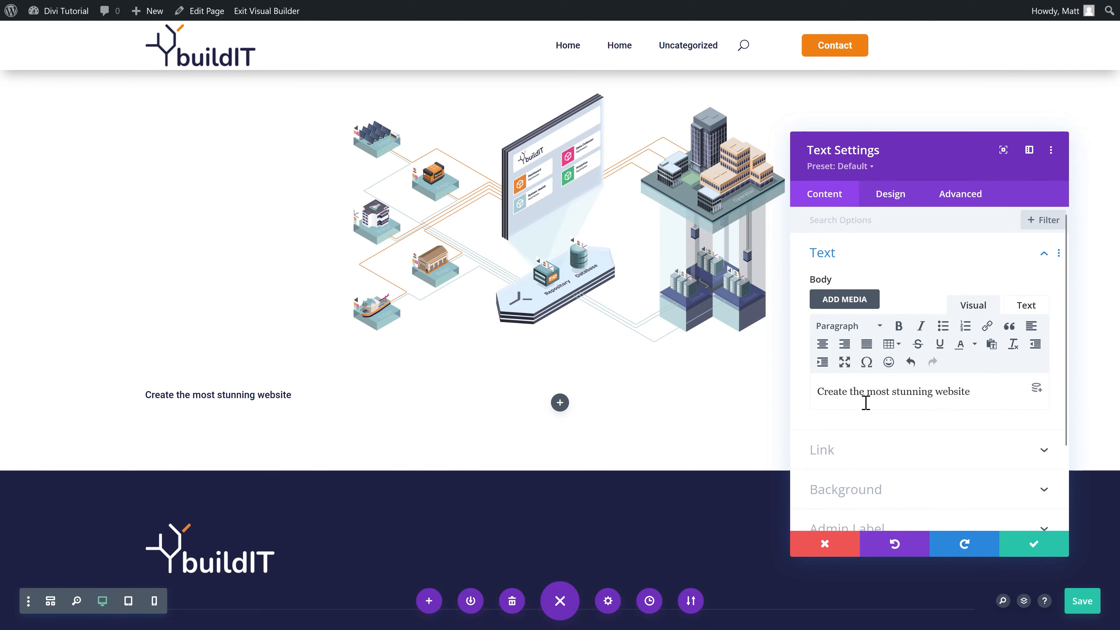
pyautogui.click(148, 392)
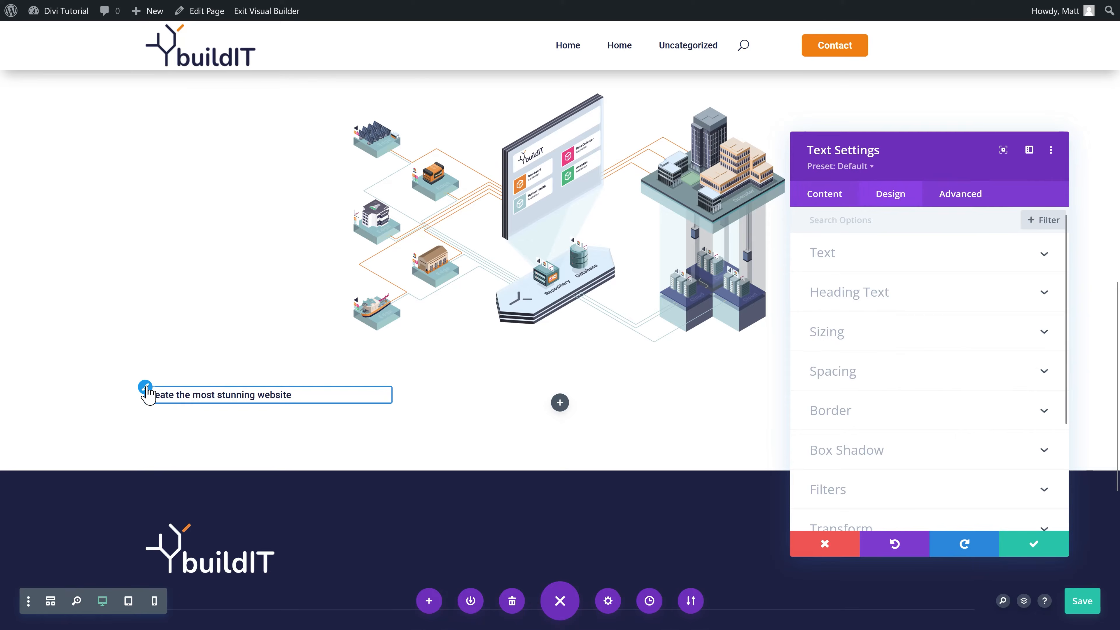
pyautogui.click(824, 194)
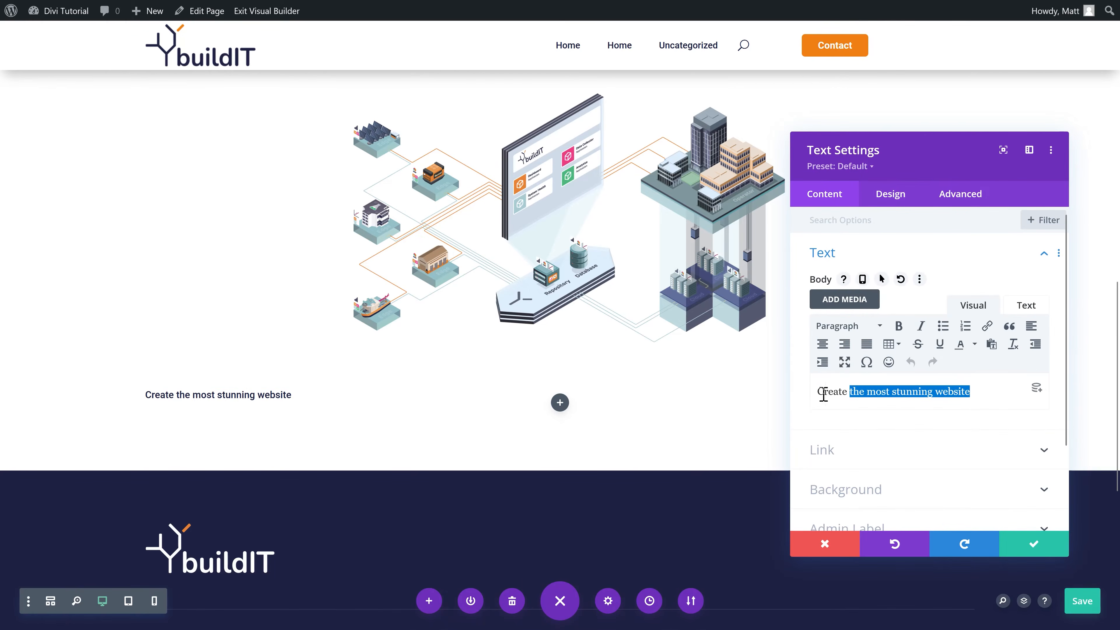
pyautogui.click(847, 334)
pyautogui.click(860, 429)
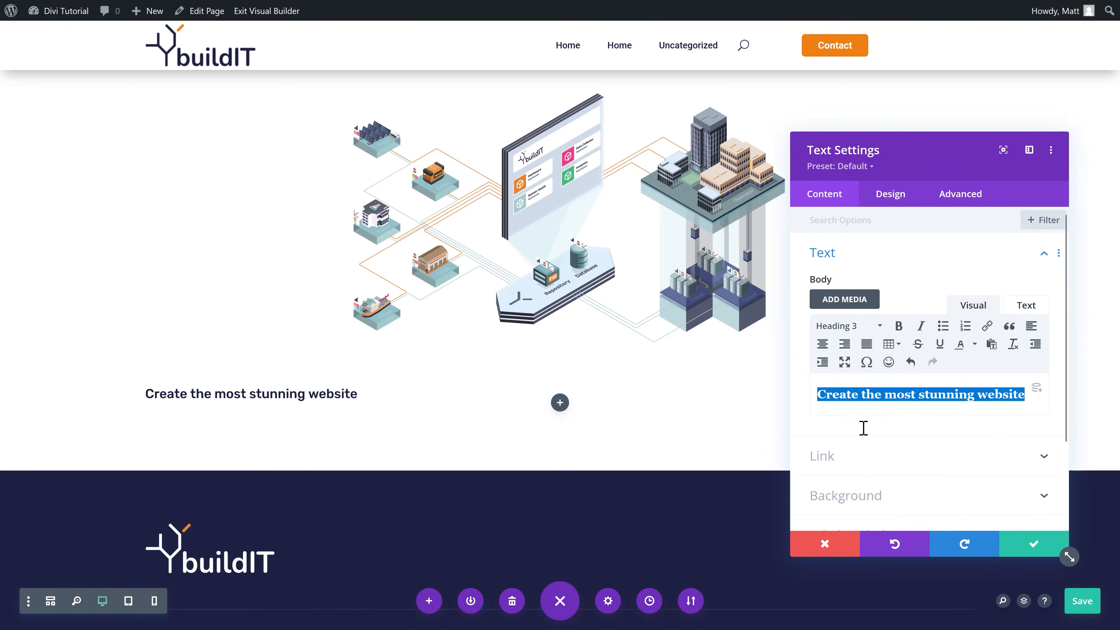
# Step: Set the Heading 3 text size to 19px and save
pyautogui.click(890, 194)
pyautogui.click(855, 291)
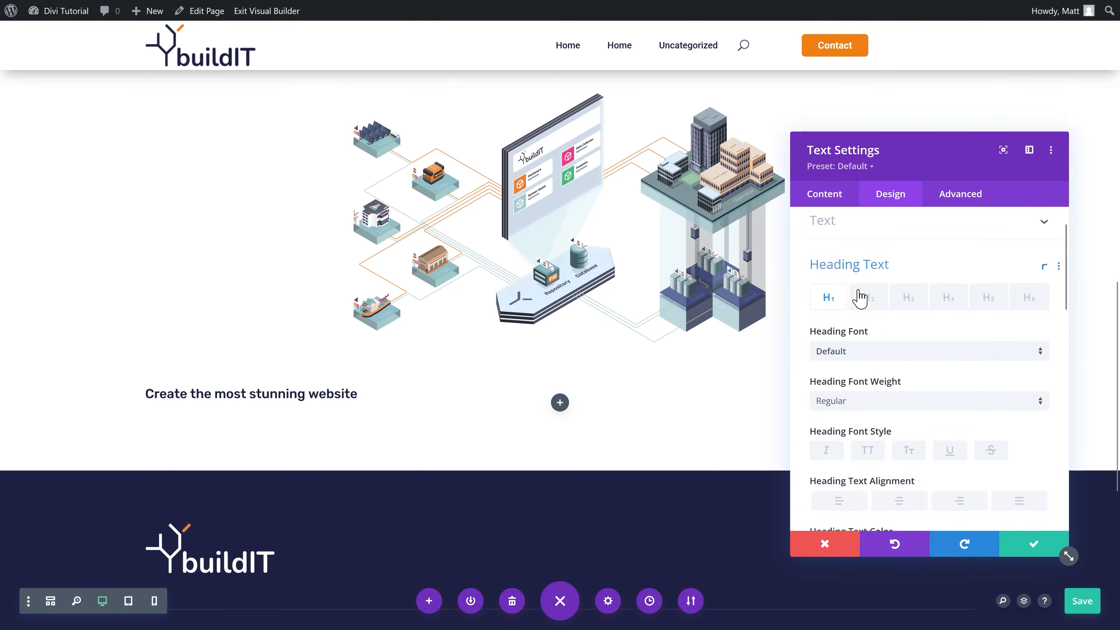
pyautogui.scroll(-1, 883, 296)
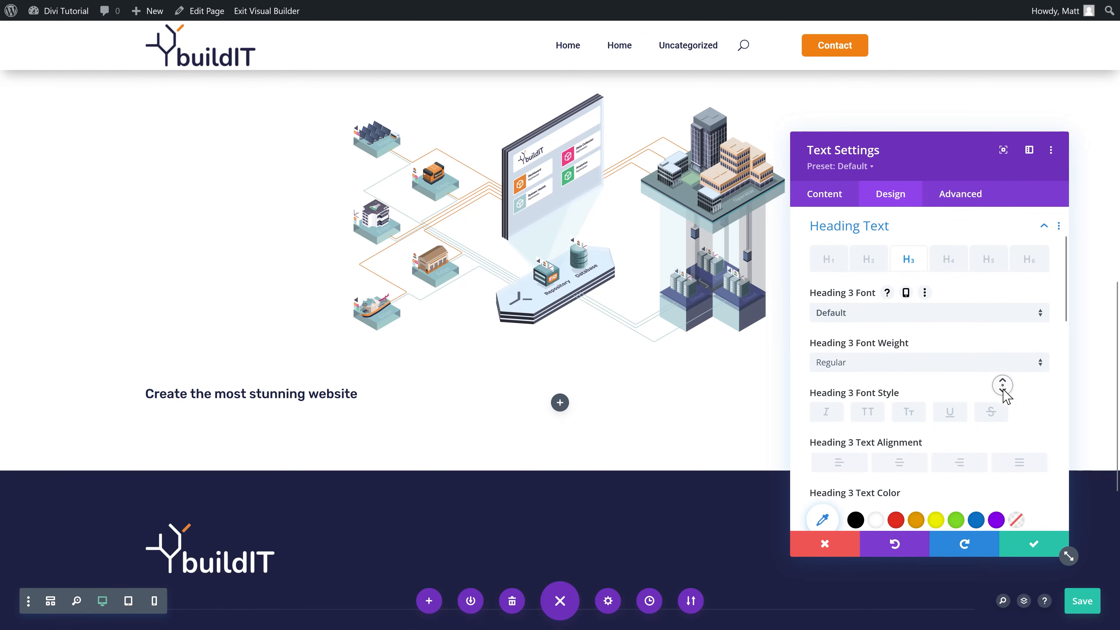
pyautogui.scroll(-3, 1003, 394)
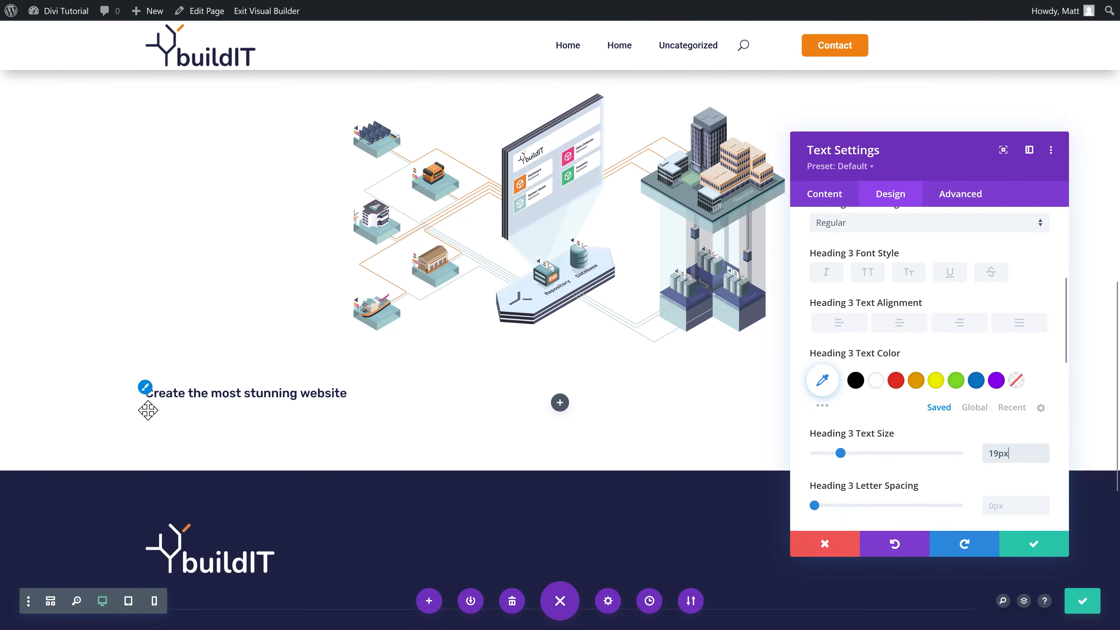
pyautogui.click(1034, 547)
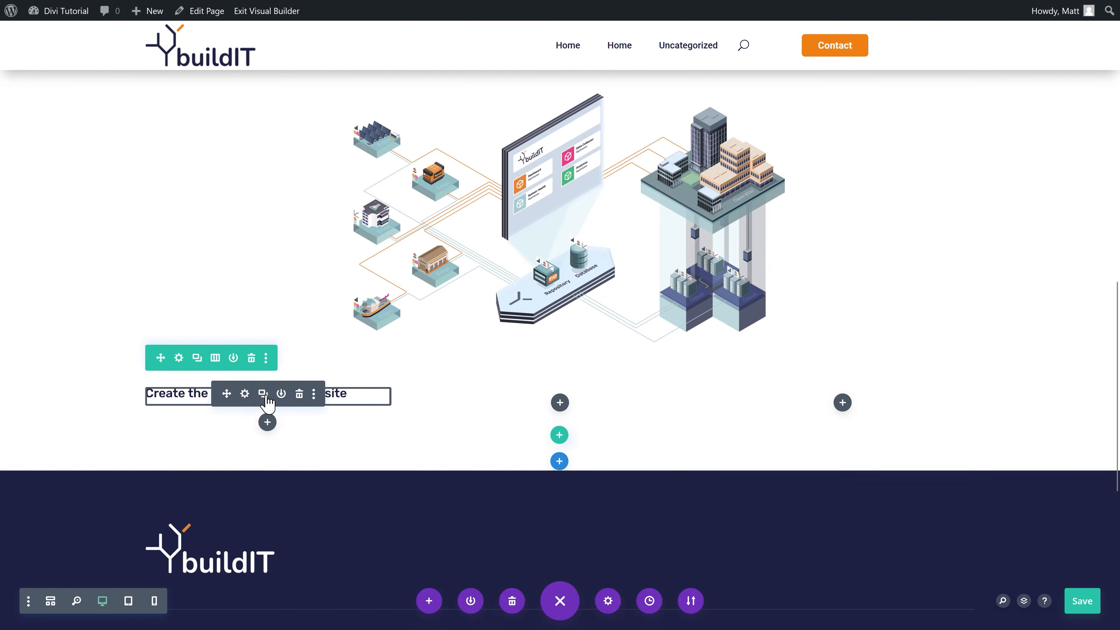
# Step: Add a Text module under the heading with the 'We know how to create' paragraph
pyautogui.click(268, 422)
pyautogui.write('text')
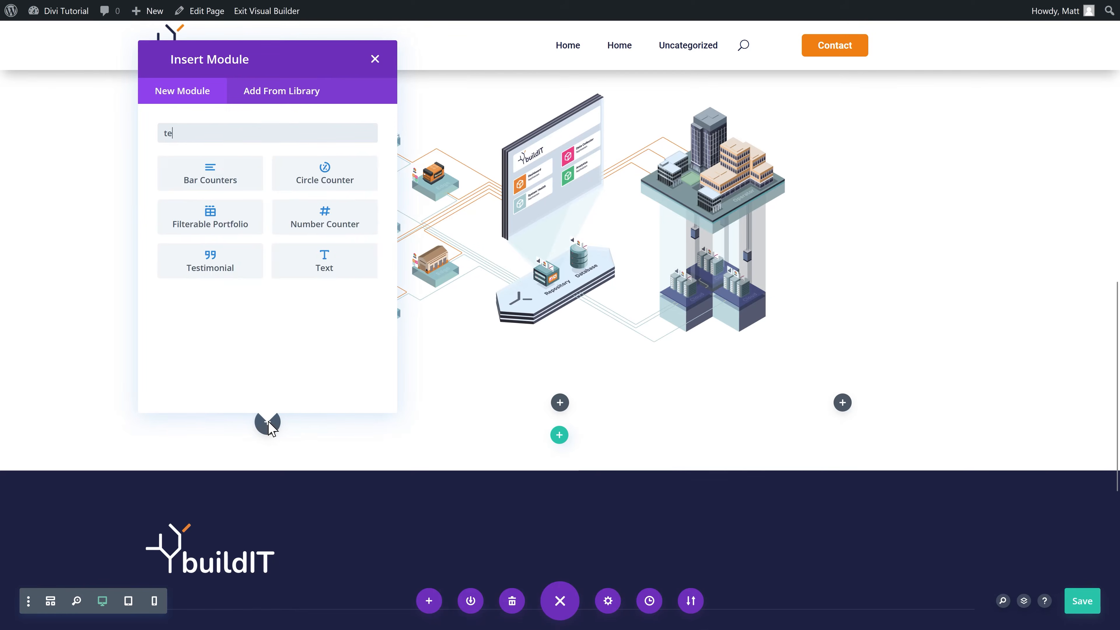
pyautogui.click(219, 185)
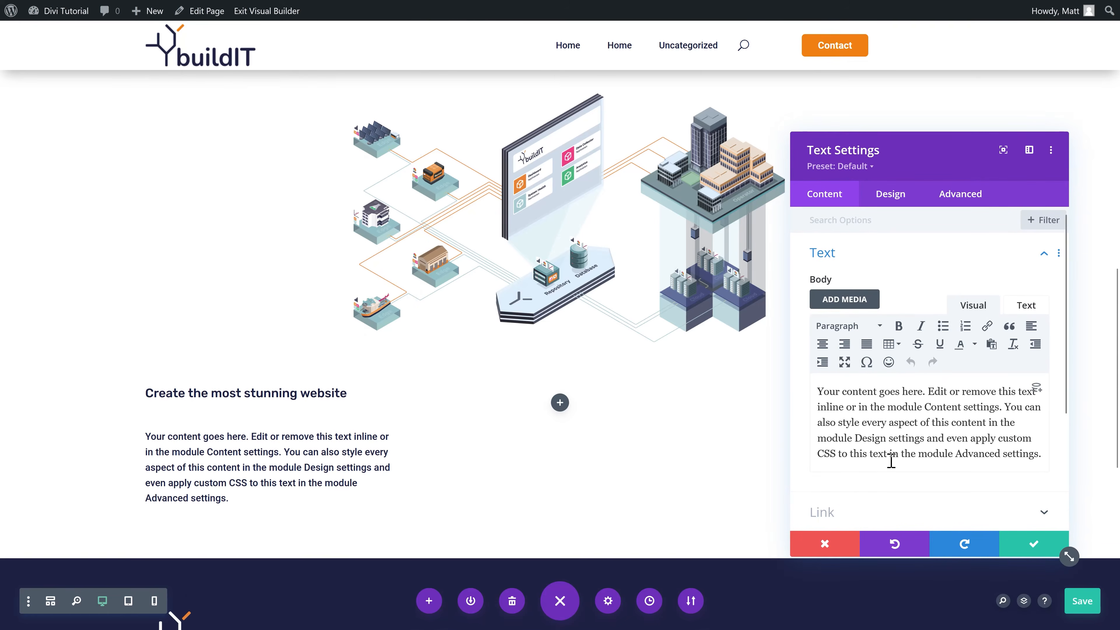
pyautogui.moveTo(886, 455); pyautogui.dragTo(816, 410)
pyautogui.hotkey('ctrl', 'a')
pyautogui.hotkey('ctrl', 'v')
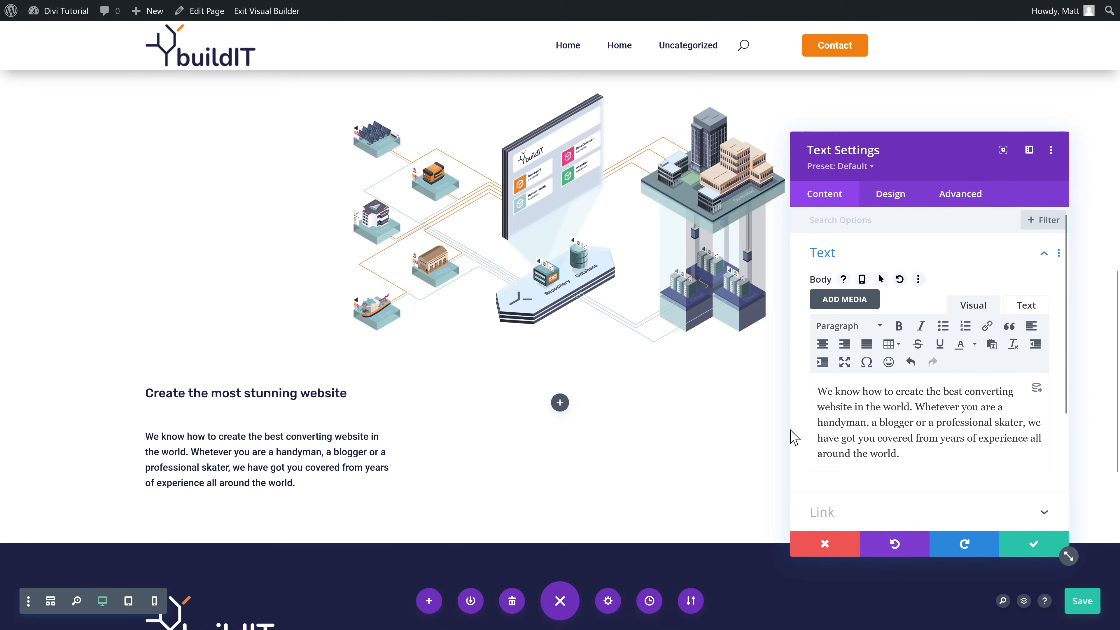
# Step: Set the paragraph's font weight to Light and save
pyautogui.click(153, 436)
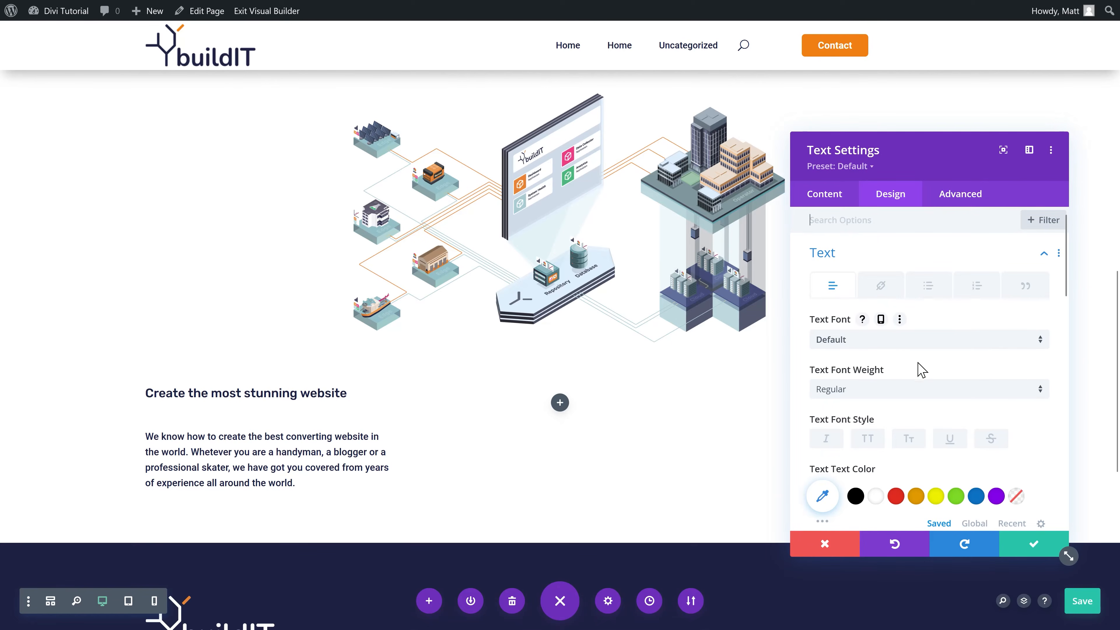
pyautogui.scroll(-3, 920, 366)
pyautogui.click(900, 320)
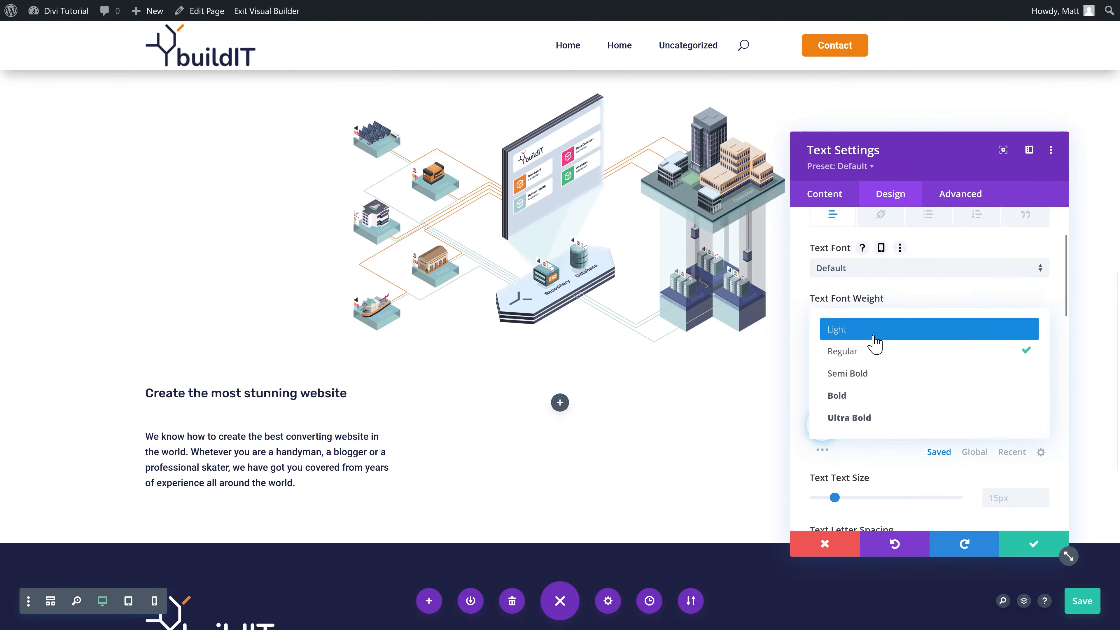
pyautogui.click(871, 330)
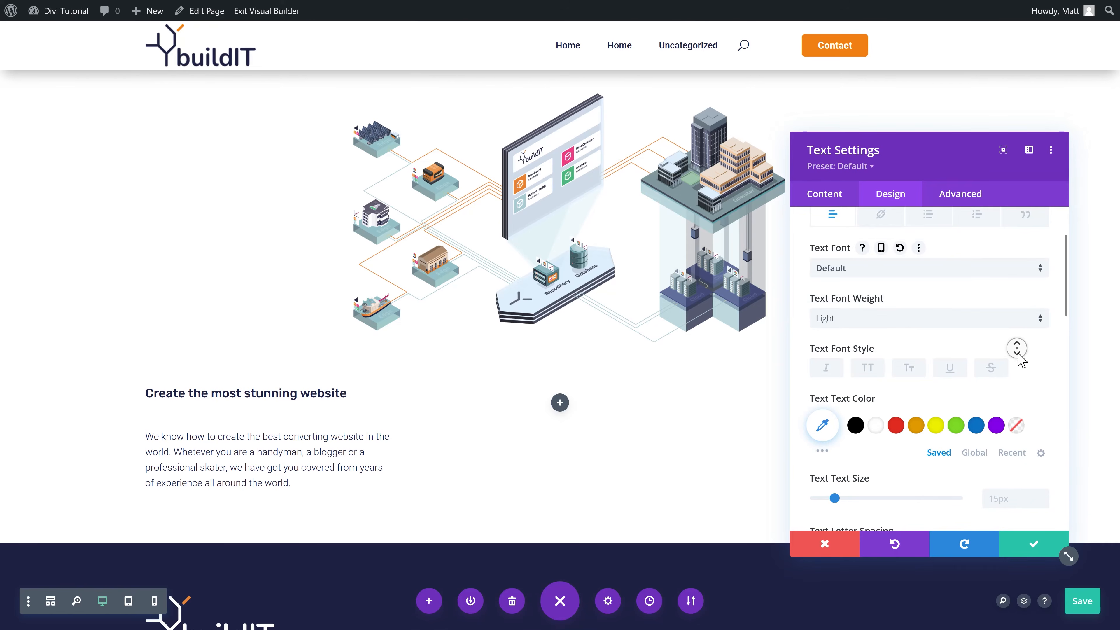
pyautogui.scroll(-2, 1021, 360)
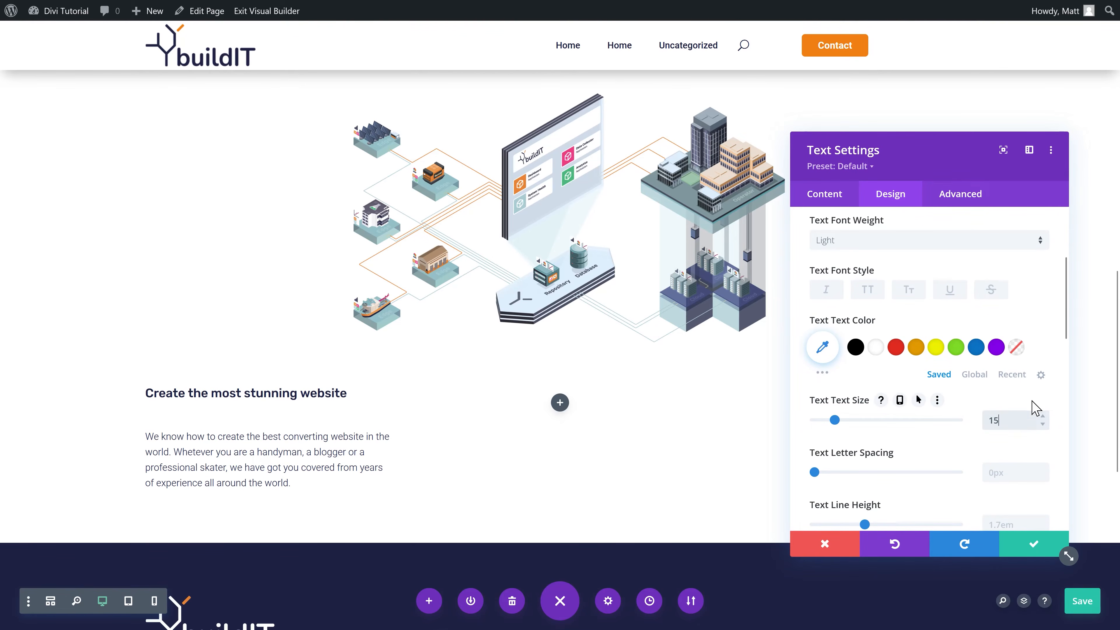
pyautogui.scroll(3, 1014, 410)
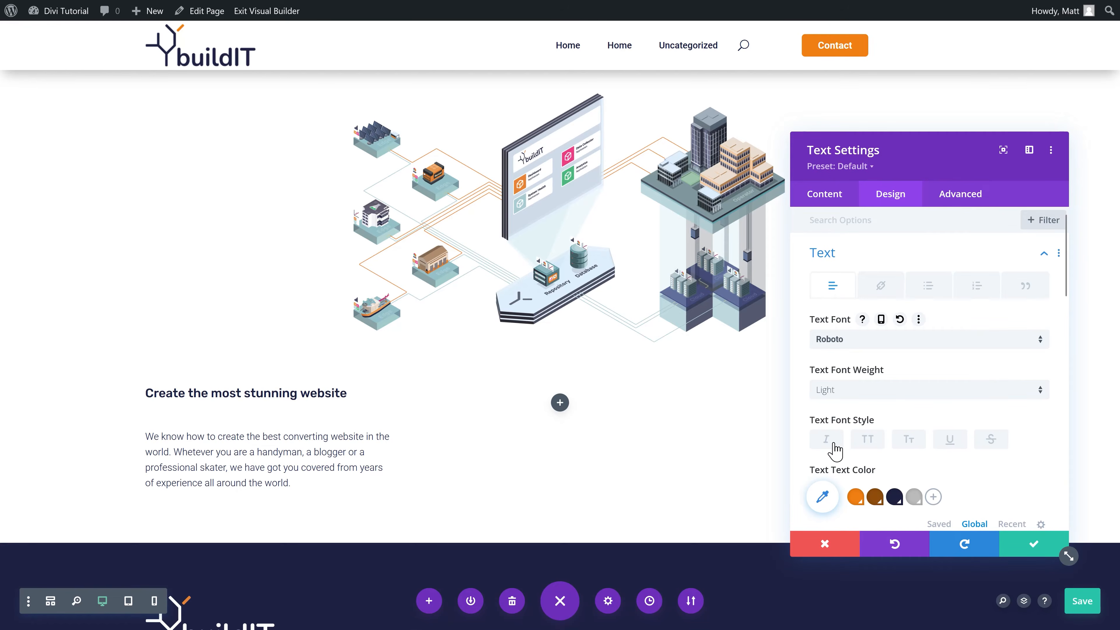
pyautogui.click(1030, 545)
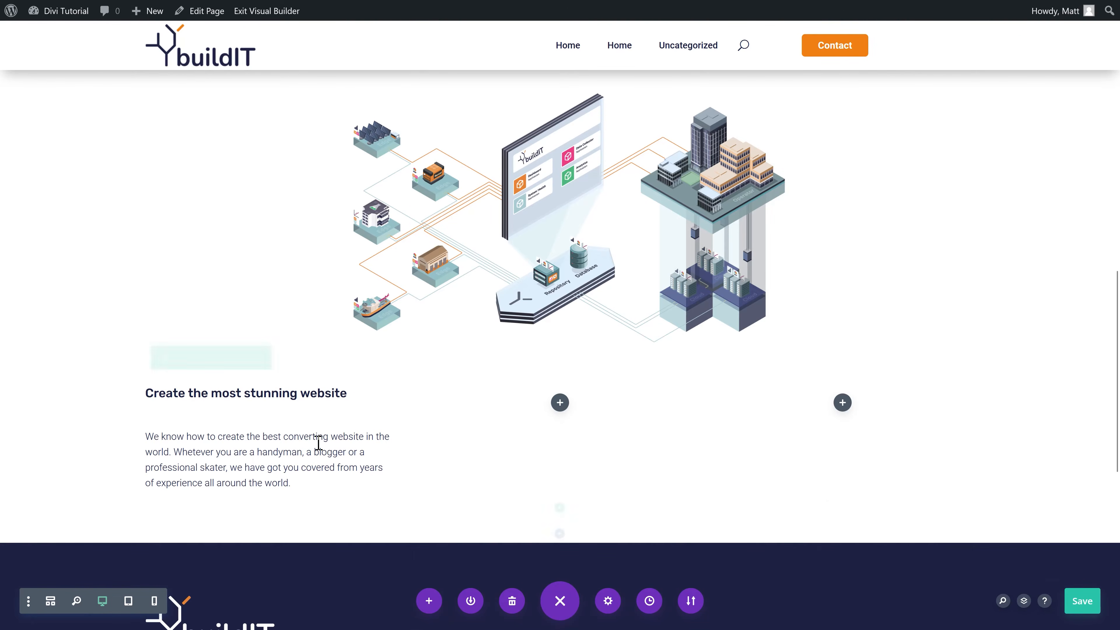
# Step: Give the first column the second Box Shadow preset with a -4px spread
pyautogui.click(178, 358)
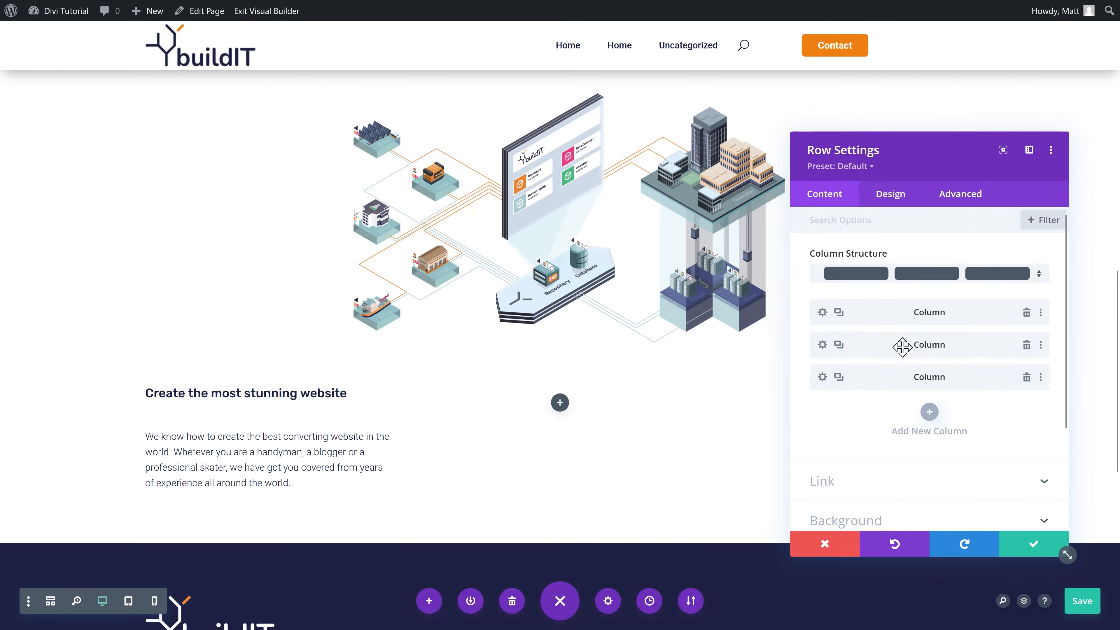
pyautogui.click(822, 311)
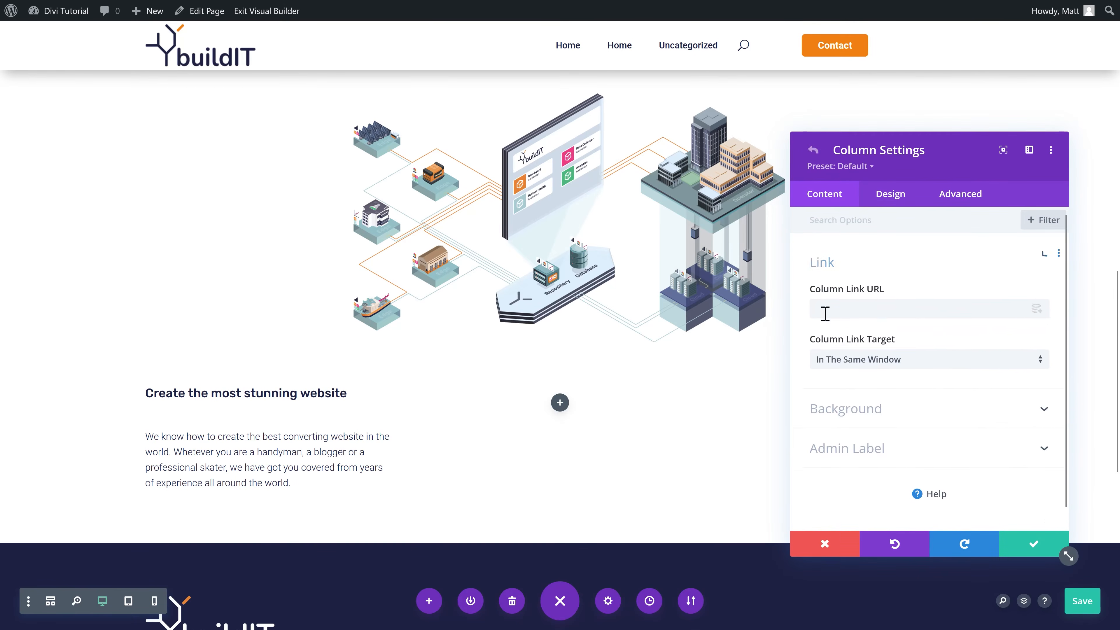
pyautogui.click(899, 205)
pyautogui.click(846, 332)
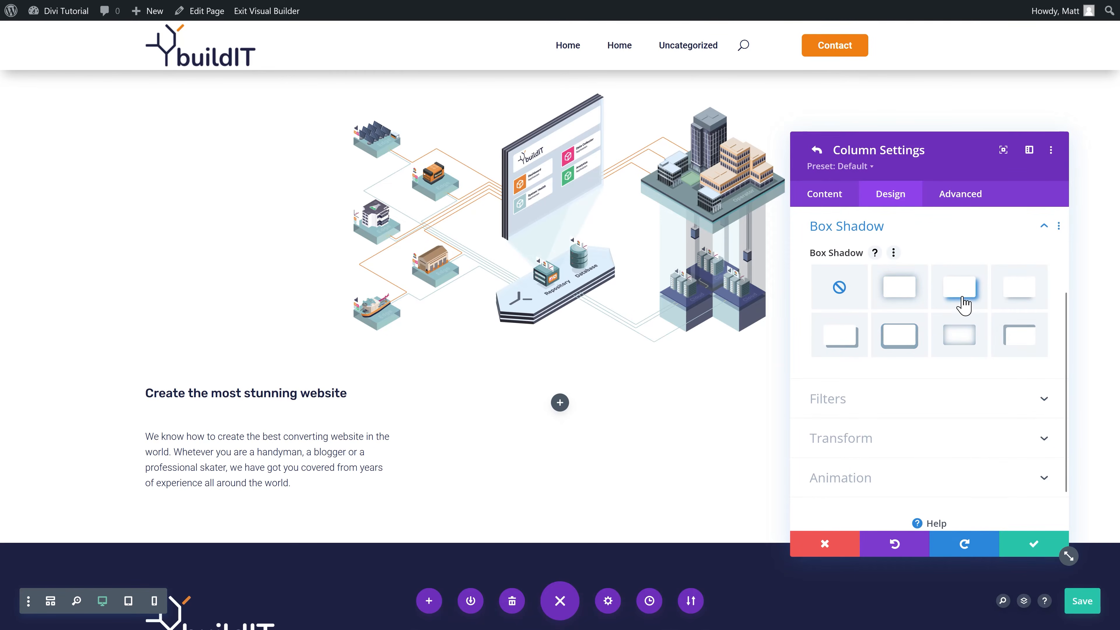
pyautogui.click(897, 299)
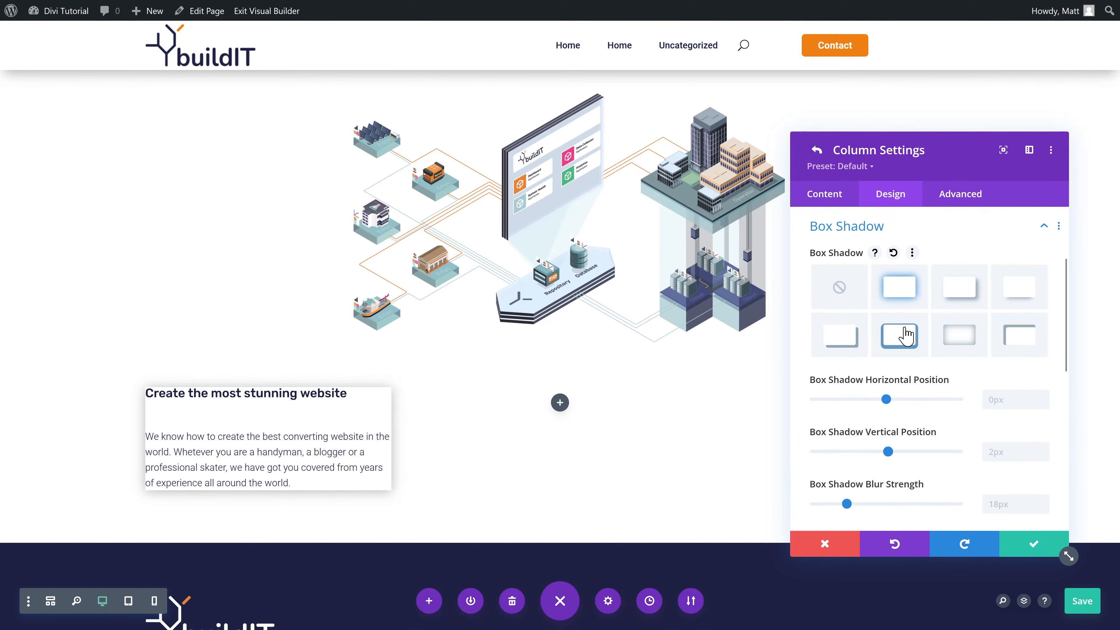
pyautogui.middleClick(945, 249)
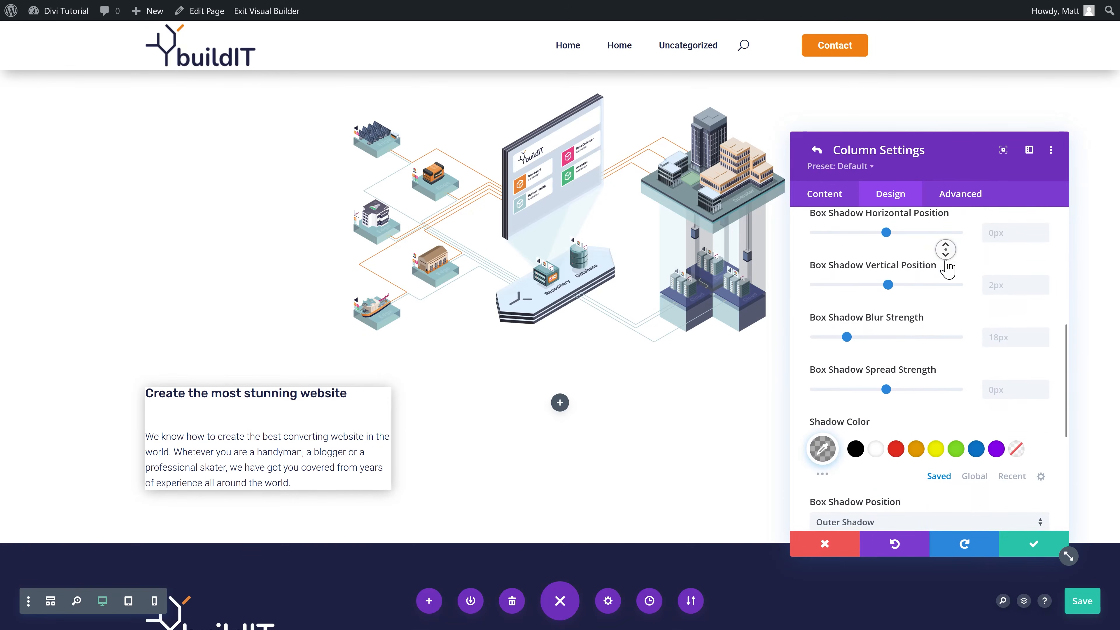
pyautogui.middleClick(946, 266)
pyautogui.scroll(2, 943, 268)
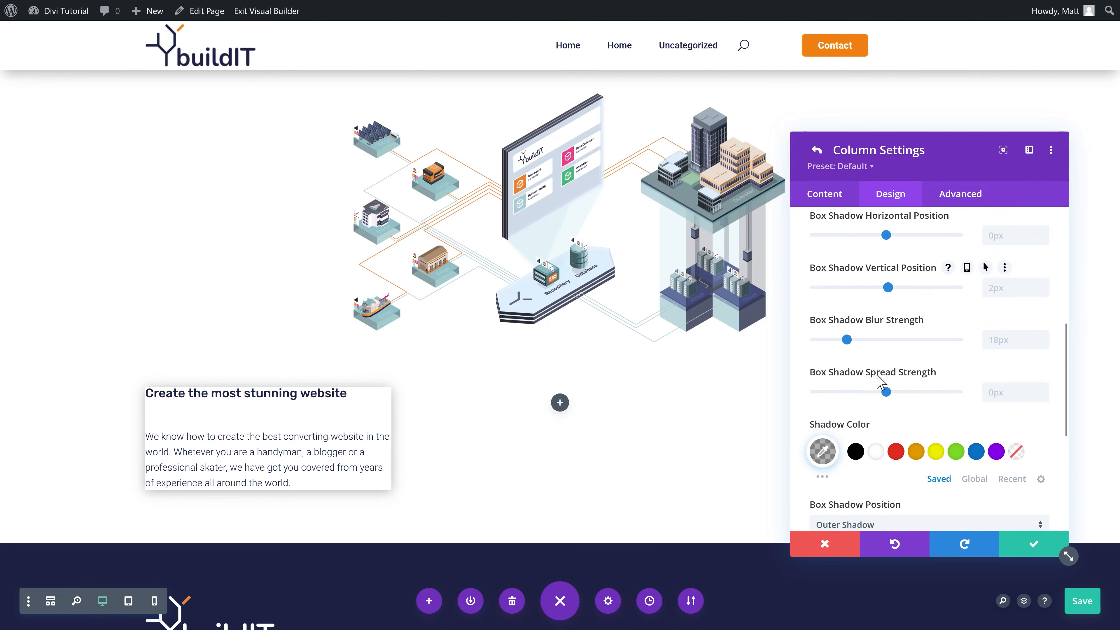
pyautogui.moveTo(885, 392); pyautogui.dragTo(866, 399)
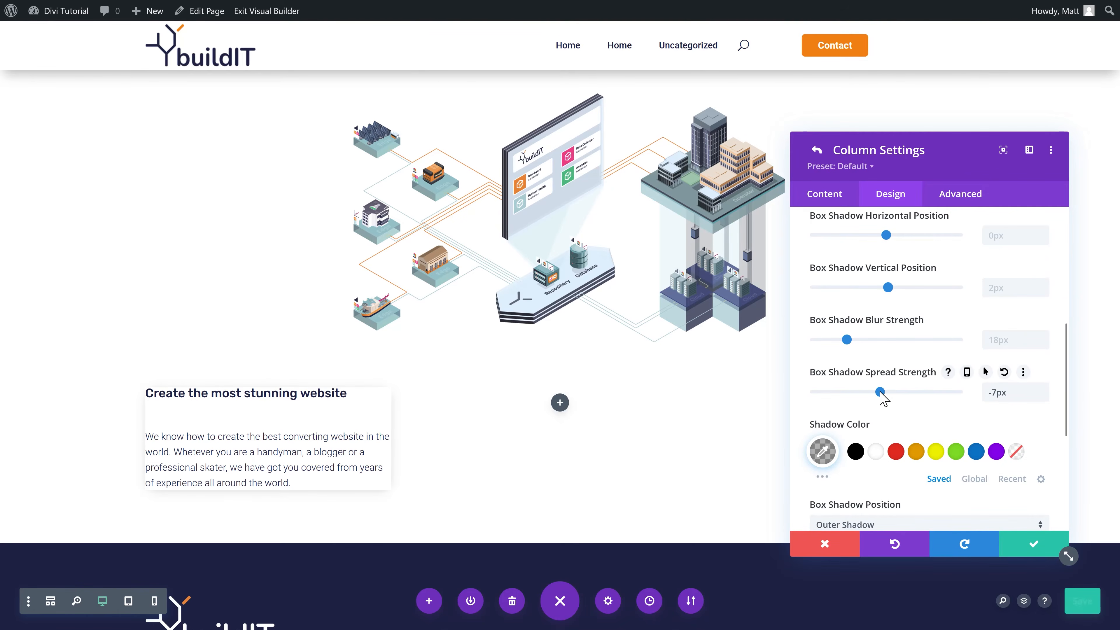
# Step: Lower the shadow colour's alpha to 0.22 for a fainter shadow
pyautogui.click(834, 449)
pyautogui.click(1049, 329)
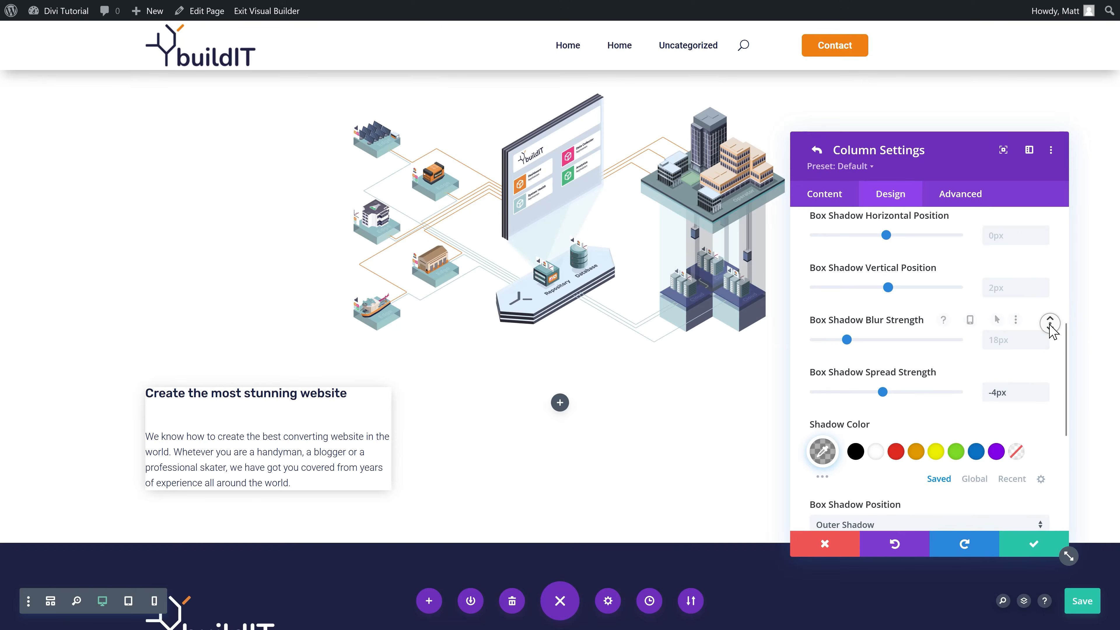
pyautogui.scroll(-1, 1048, 340)
pyautogui.click(823, 416)
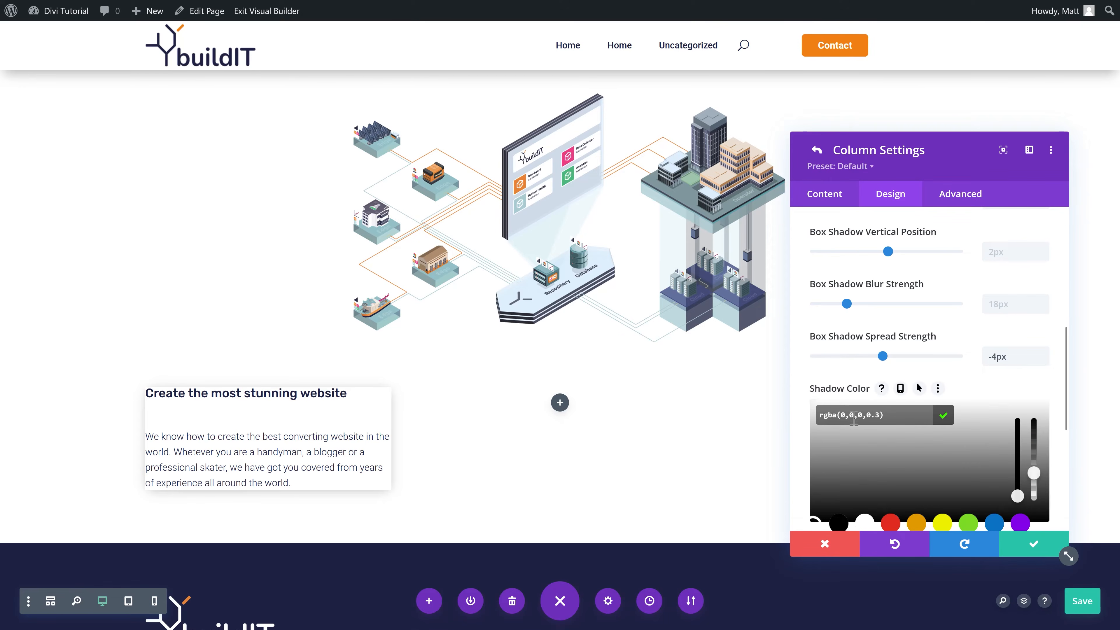
pyautogui.moveTo(1034, 476); pyautogui.dragTo(1033, 485)
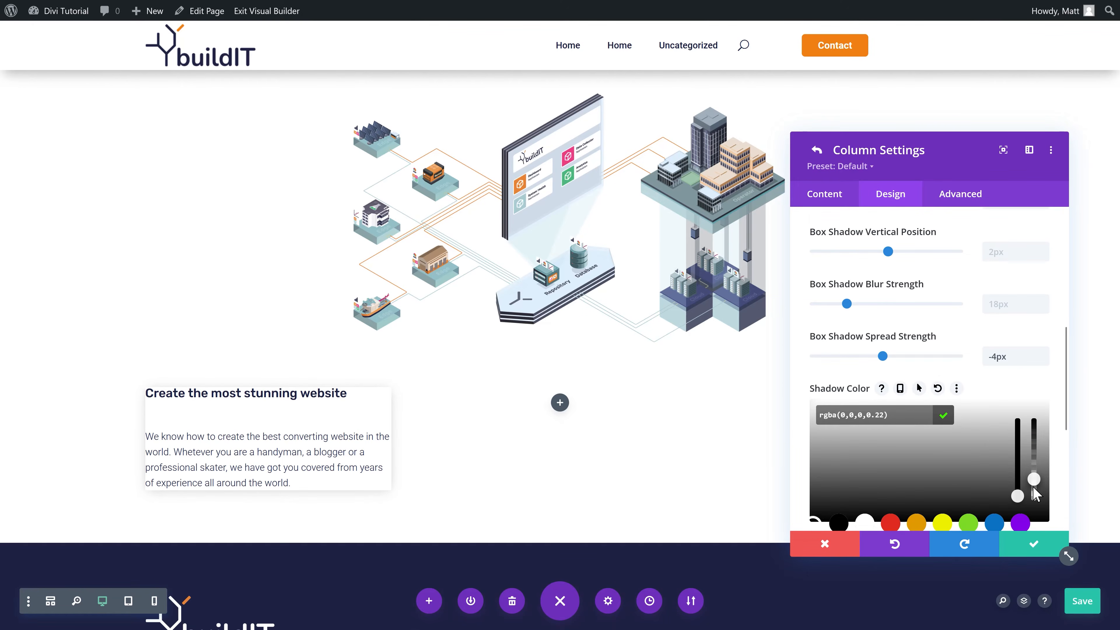
pyautogui.click(947, 414)
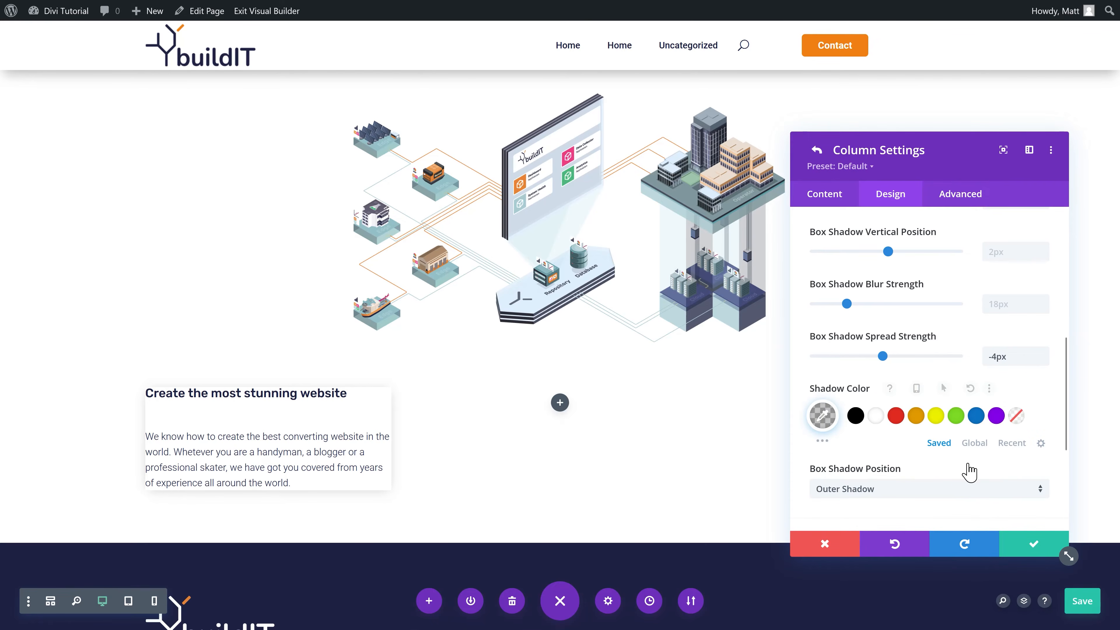
# Step: Apply 25px padding to all four sides of the column and save
pyautogui.scroll(6, 970, 459)
pyautogui.scroll(2, 969, 454)
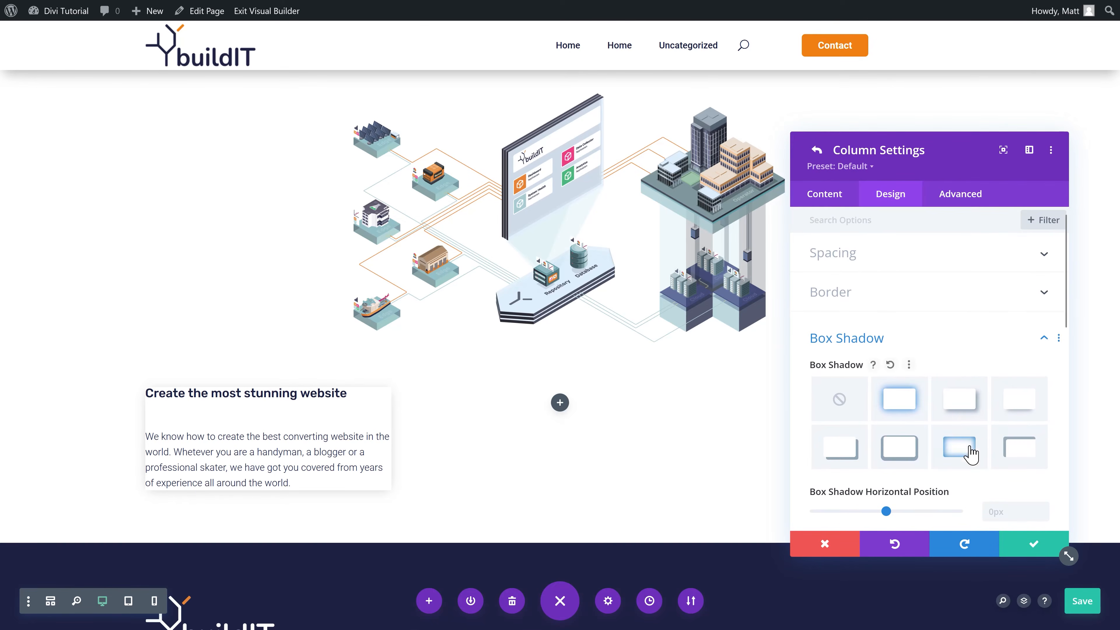
pyautogui.click(850, 259)
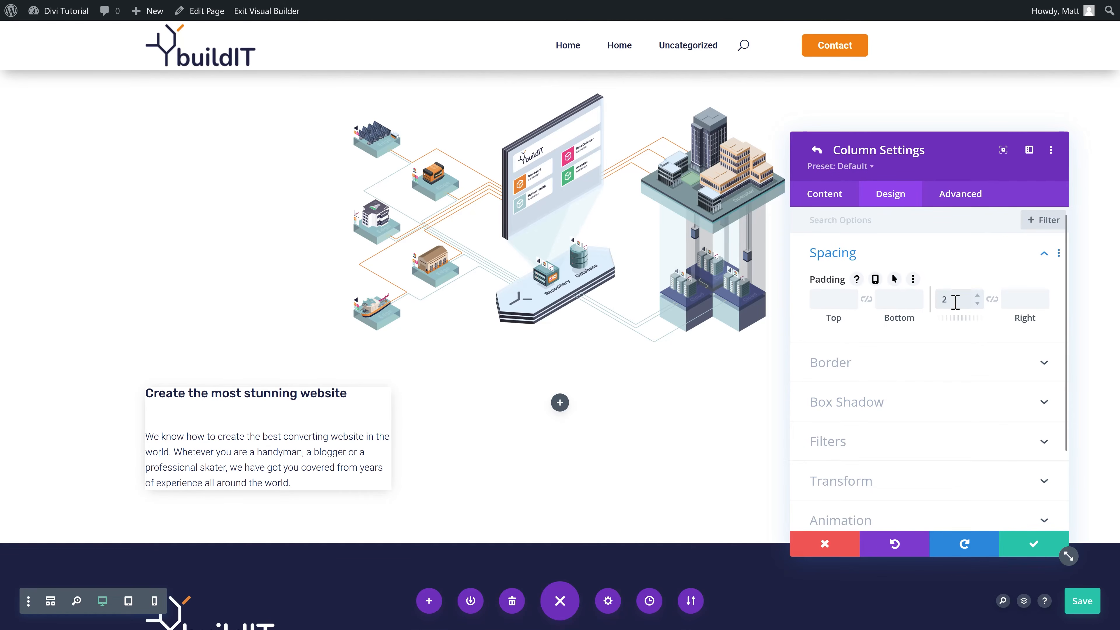
pyautogui.click(989, 300)
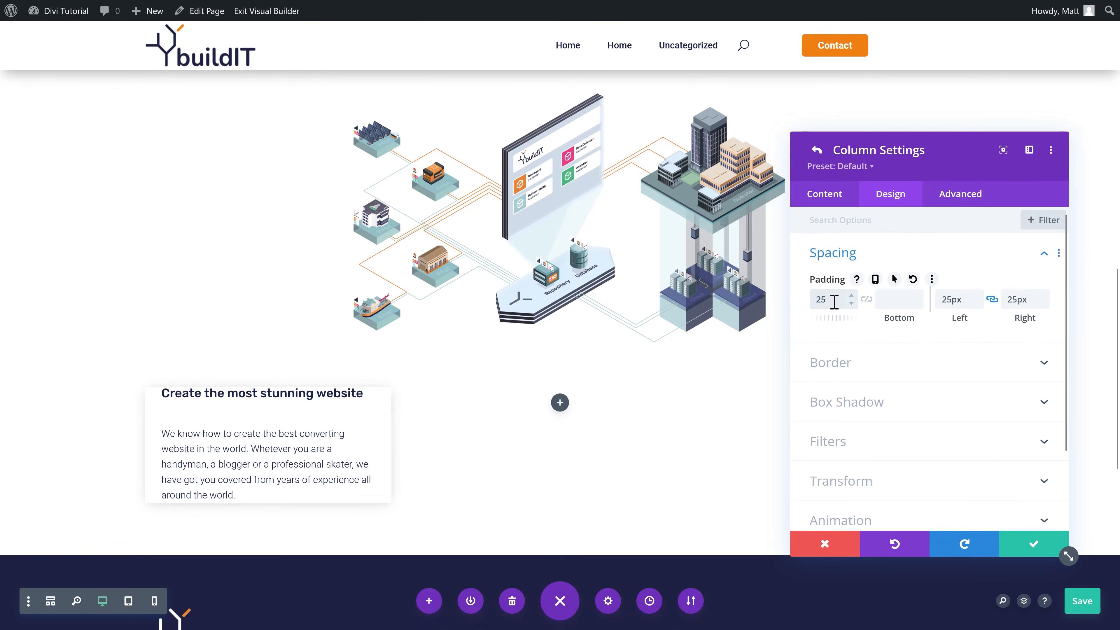
pyautogui.click(866, 300)
pyautogui.click(850, 302)
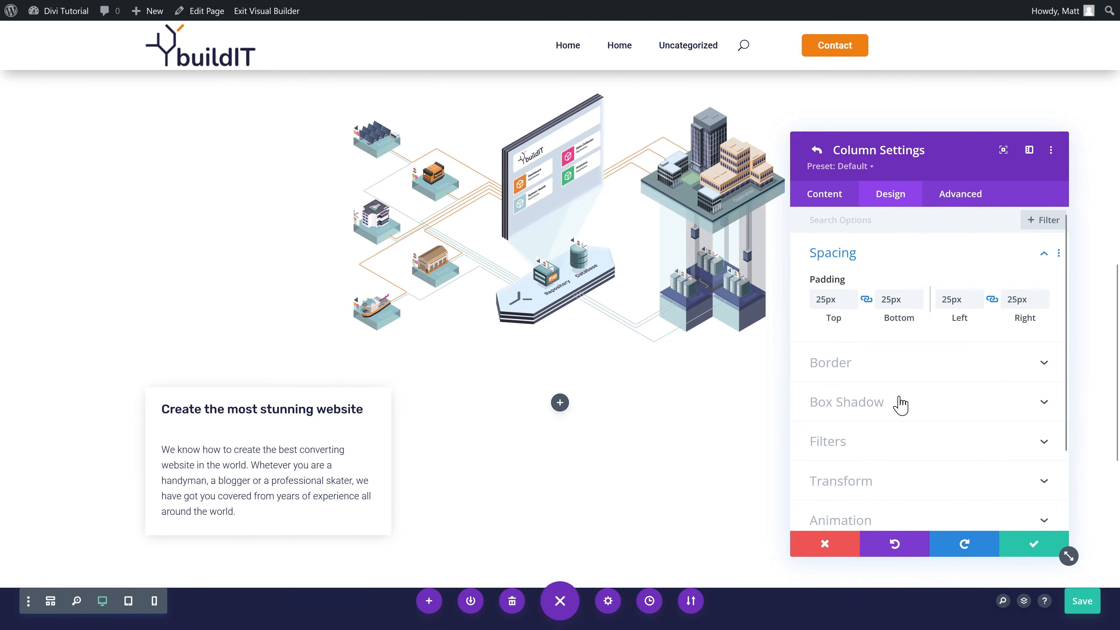
pyautogui.click(1032, 546)
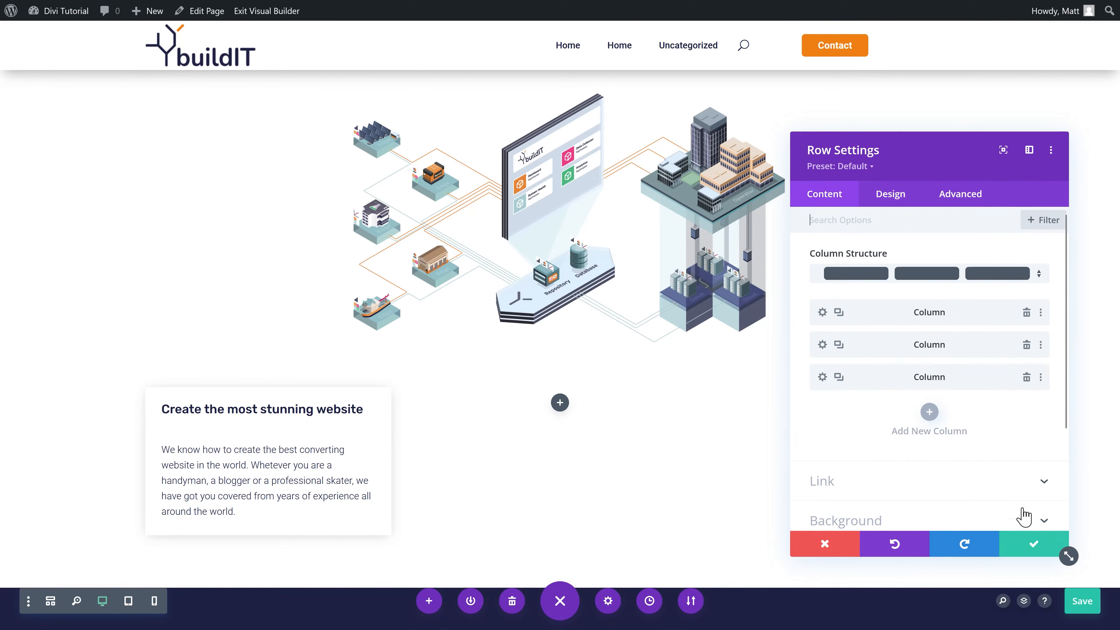
# Step: Remove the extra columns and duplicate the styled card into three feature cards
pyautogui.click(1026, 344)
pyautogui.click(1026, 344)
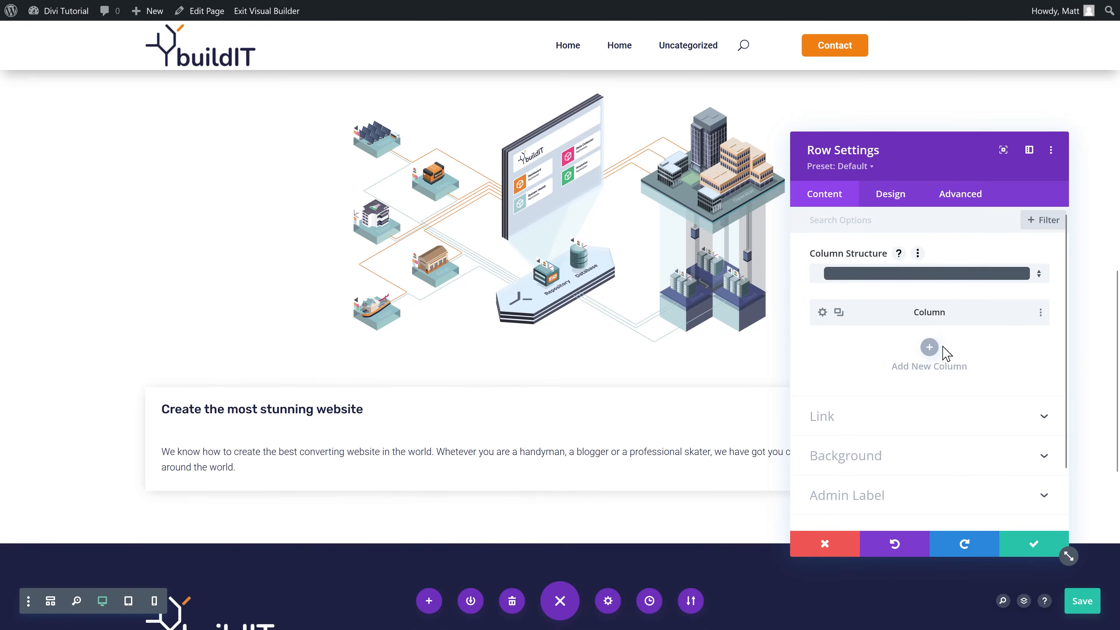
pyautogui.click(839, 313)
pyautogui.click(840, 313)
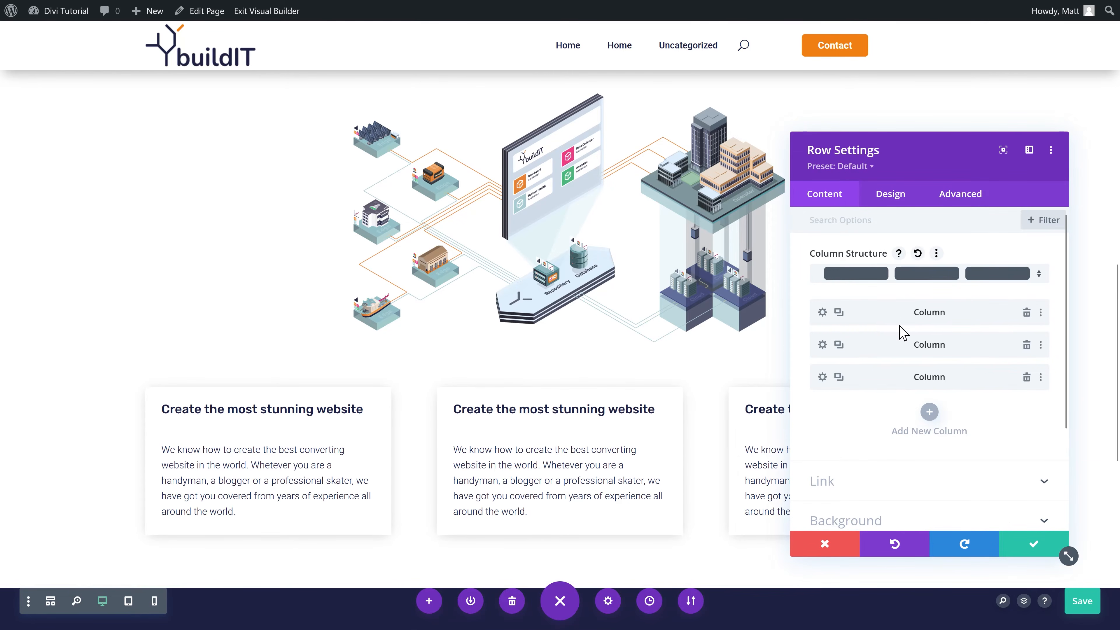
# Step: Enable a custom gutter width of 2 for the row
pyautogui.click(889, 201)
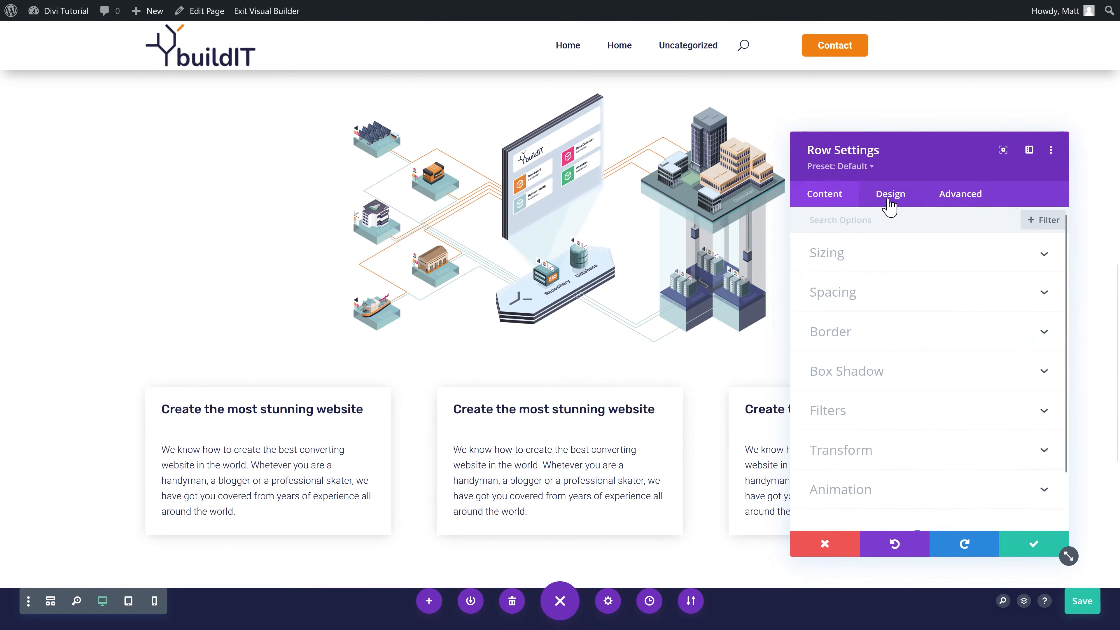
pyautogui.click(828, 264)
pyautogui.click(844, 305)
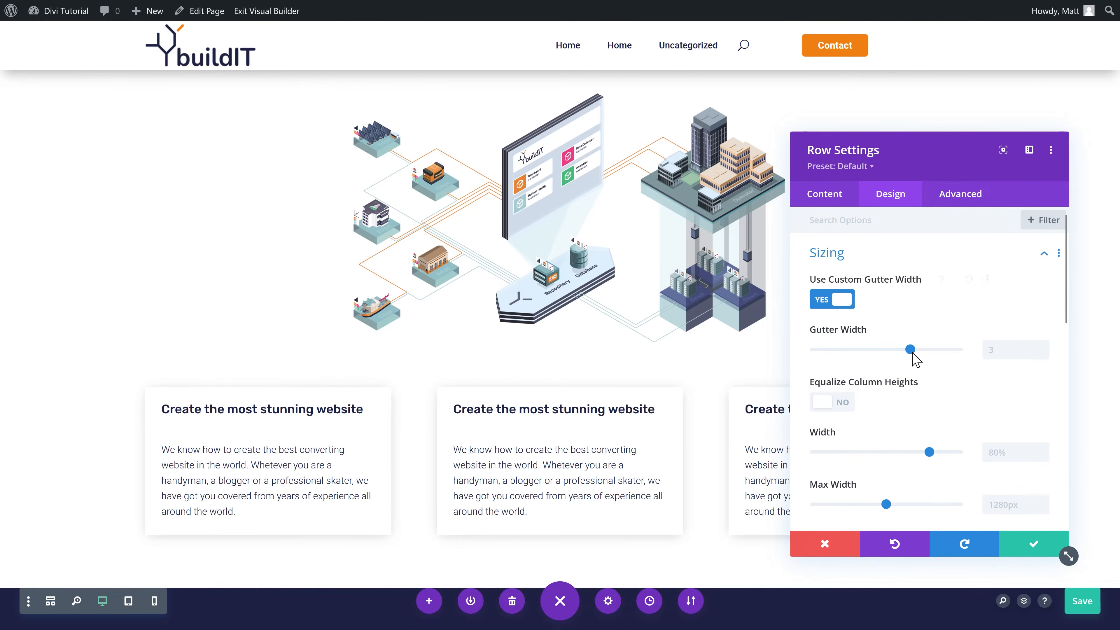
pyautogui.moveTo(902, 356); pyautogui.dragTo(879, 359)
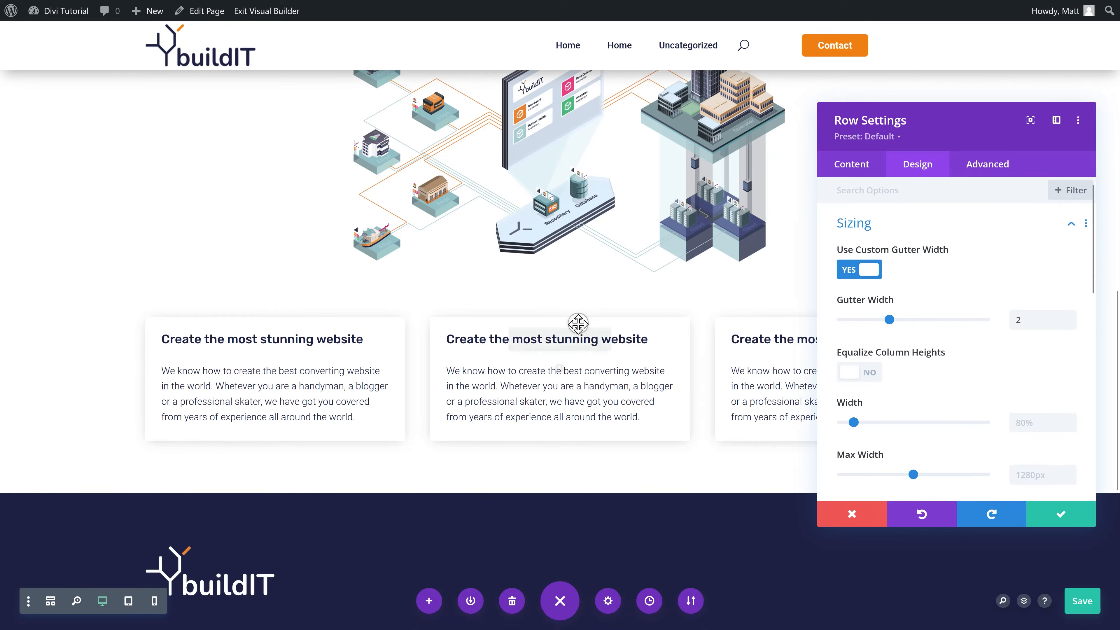
pyautogui.scroll(3, 578, 324)
pyautogui.scroll(-3, 569, 328)
pyautogui.scroll(5, 555, 312)
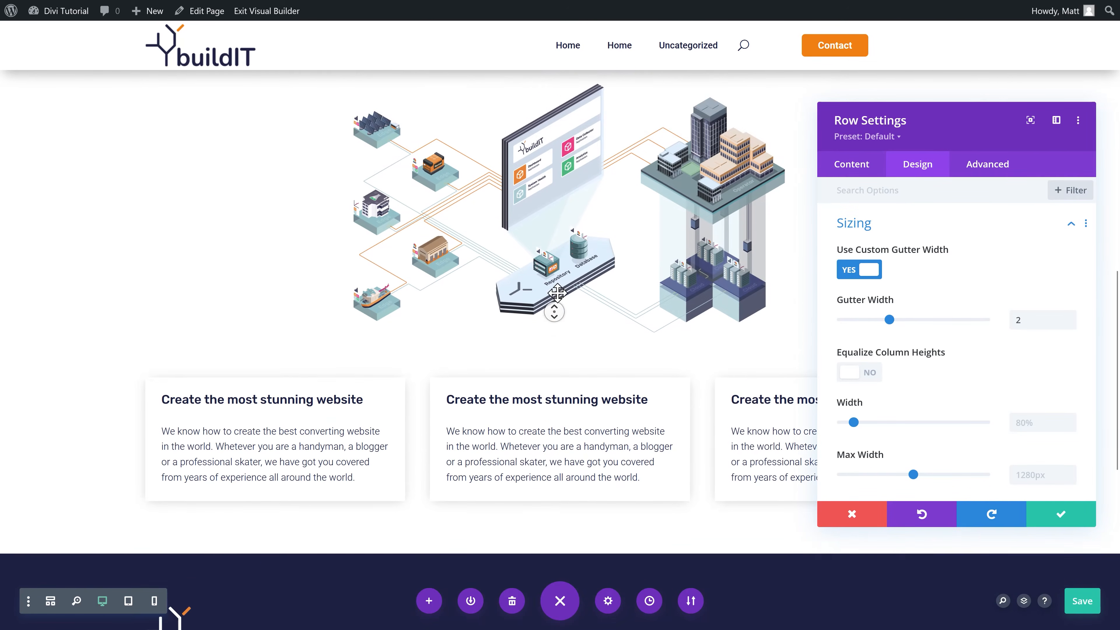
pyautogui.scroll(-3, 567, 335)
pyautogui.scroll(-3, 567, 335)
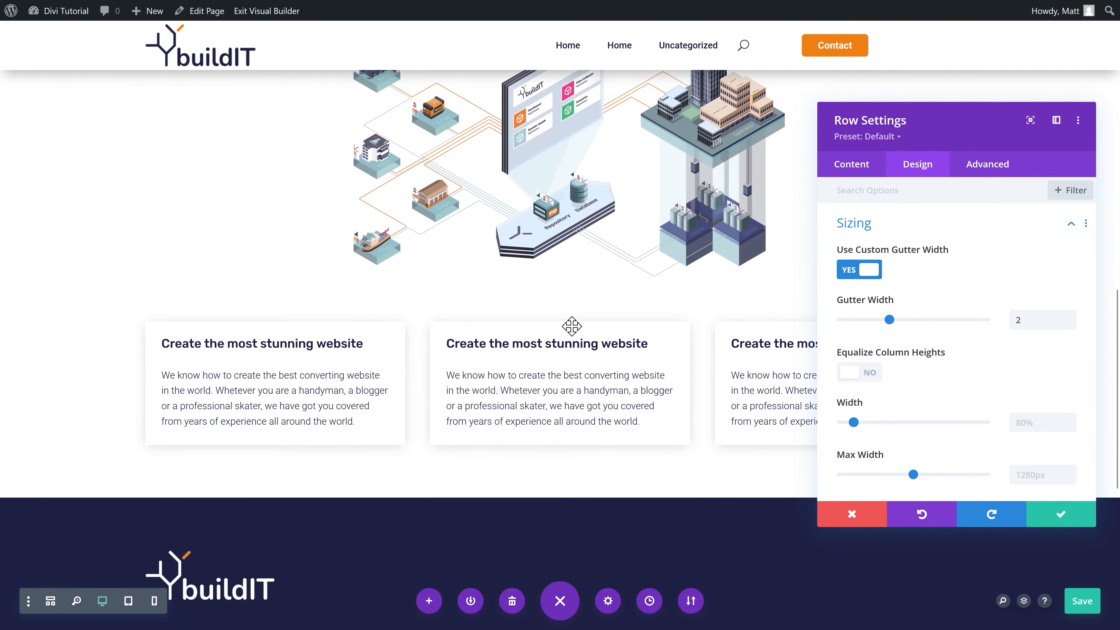
# Step: Set the row width to 950px on desktop and 90% on phones, then save
pyautogui.click(1049, 425)
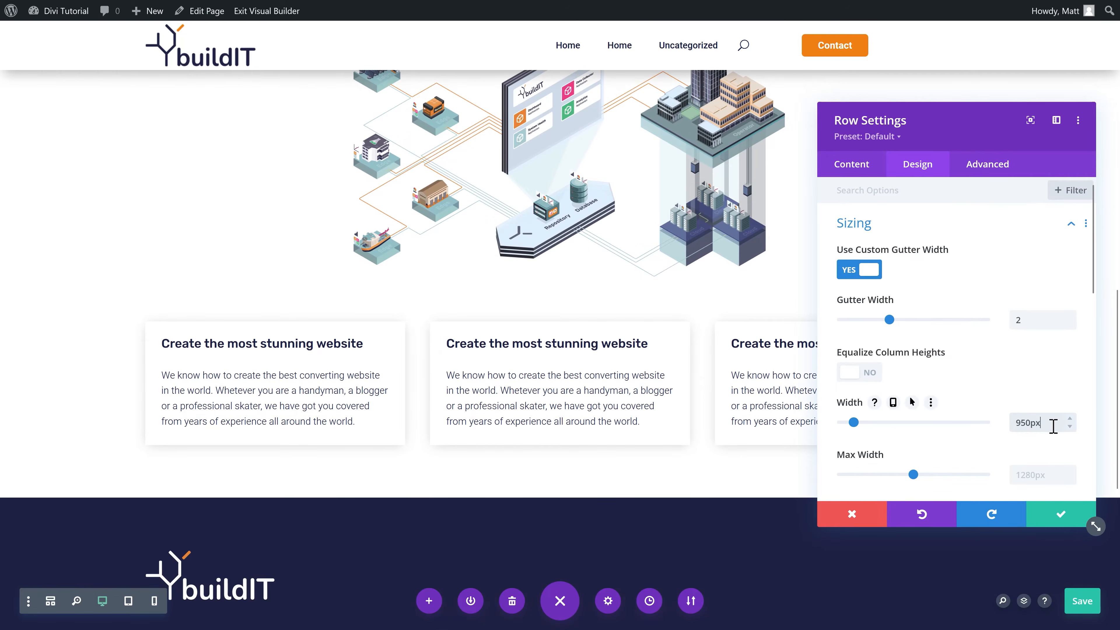
pyautogui.moveTo(865, 413)
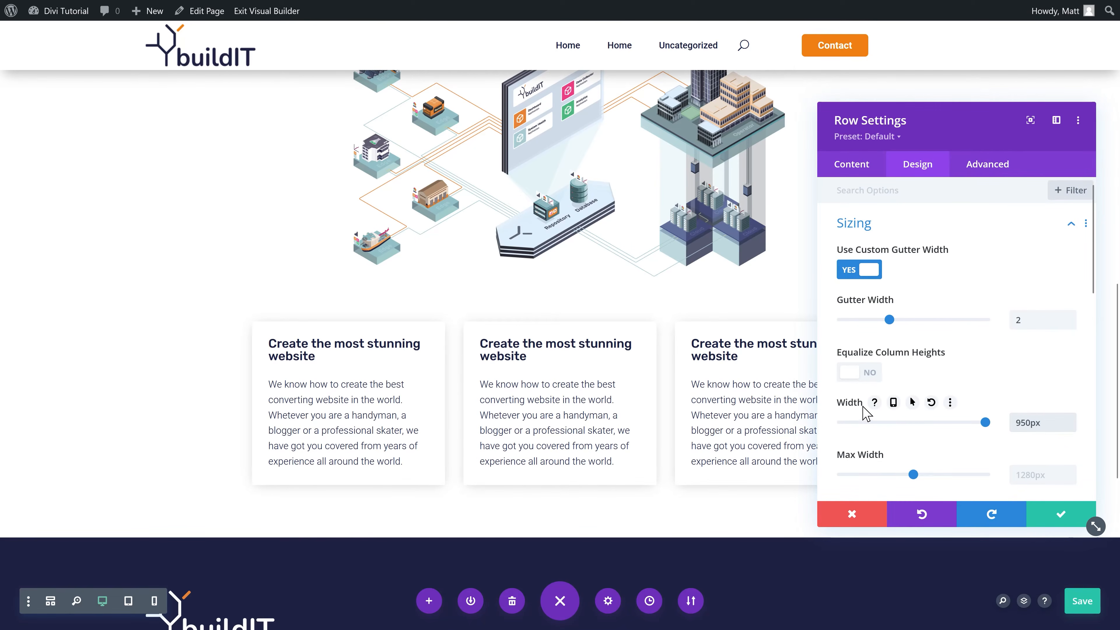
pyautogui.click(893, 402)
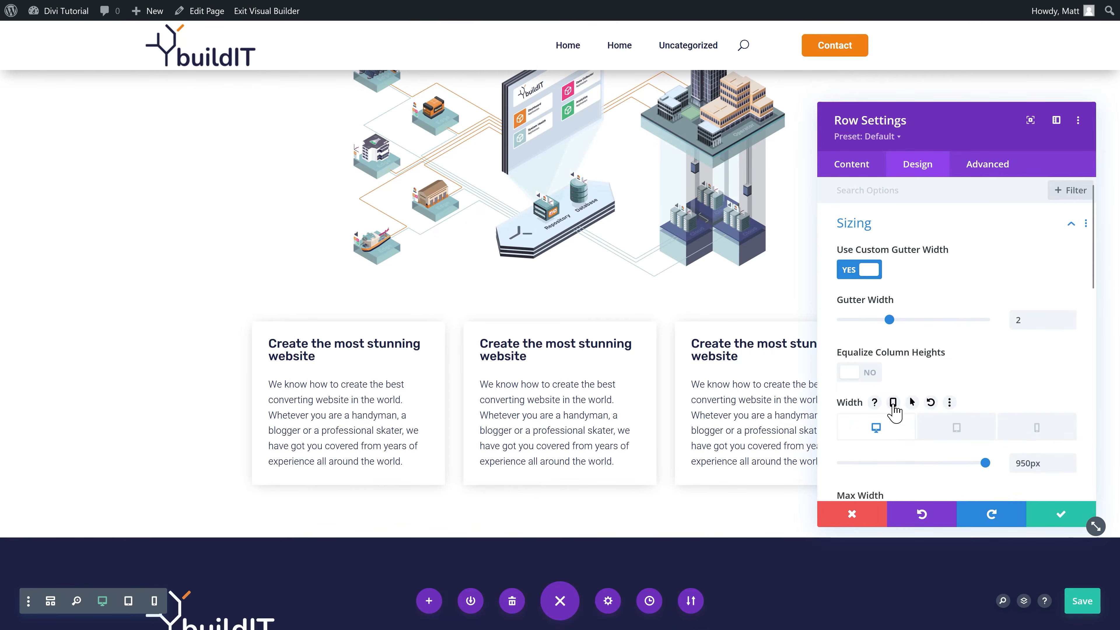
pyautogui.click(1048, 435)
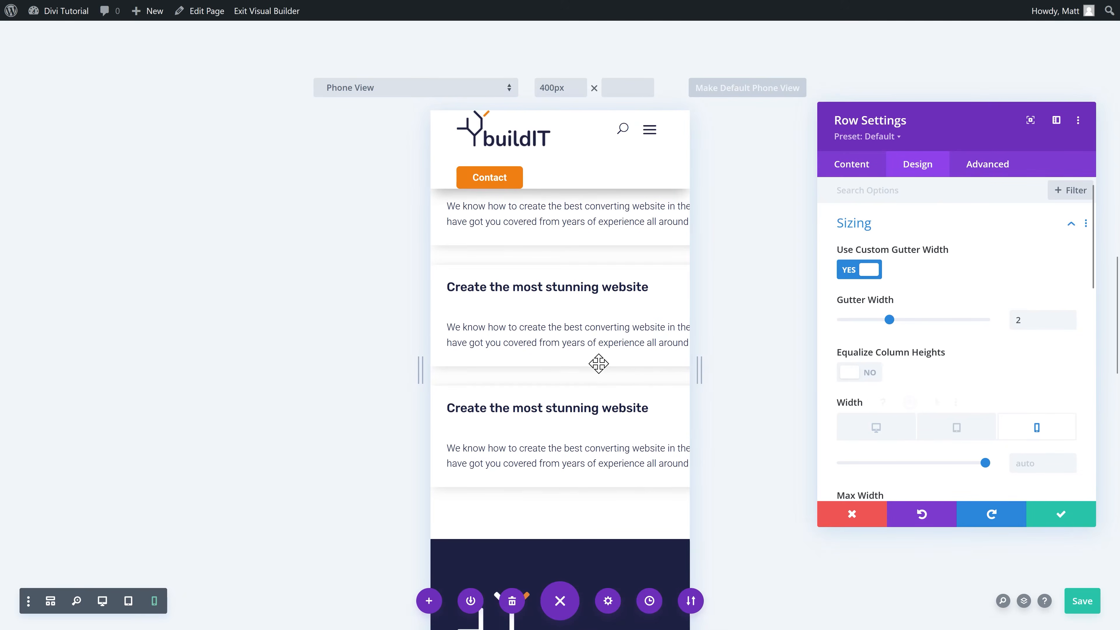
pyautogui.scroll(-3, 593, 371)
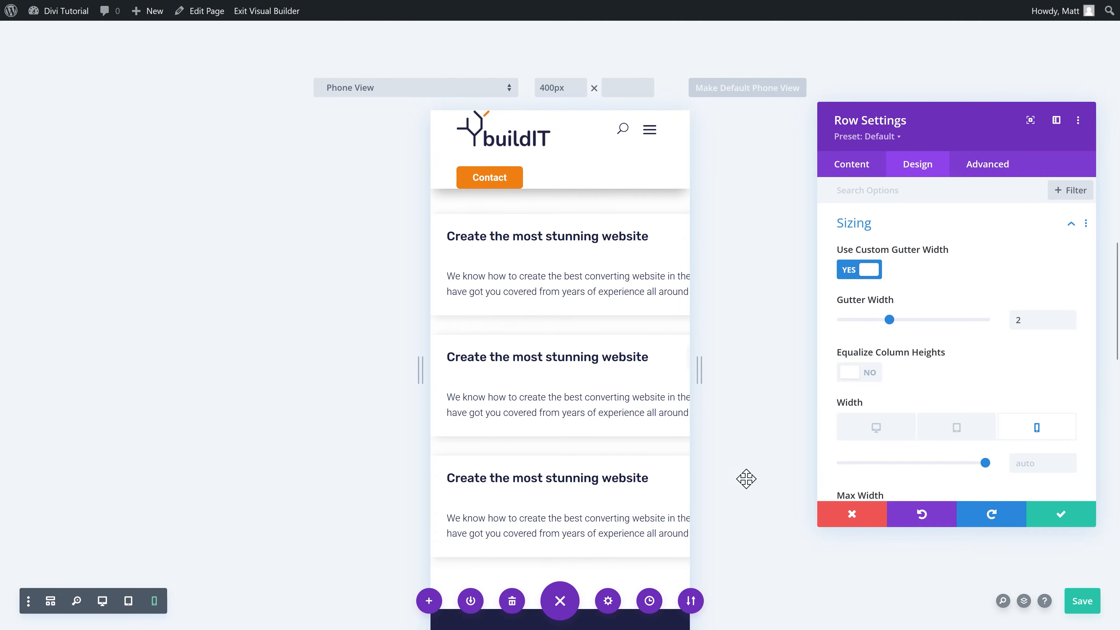
pyautogui.click(1047, 462)
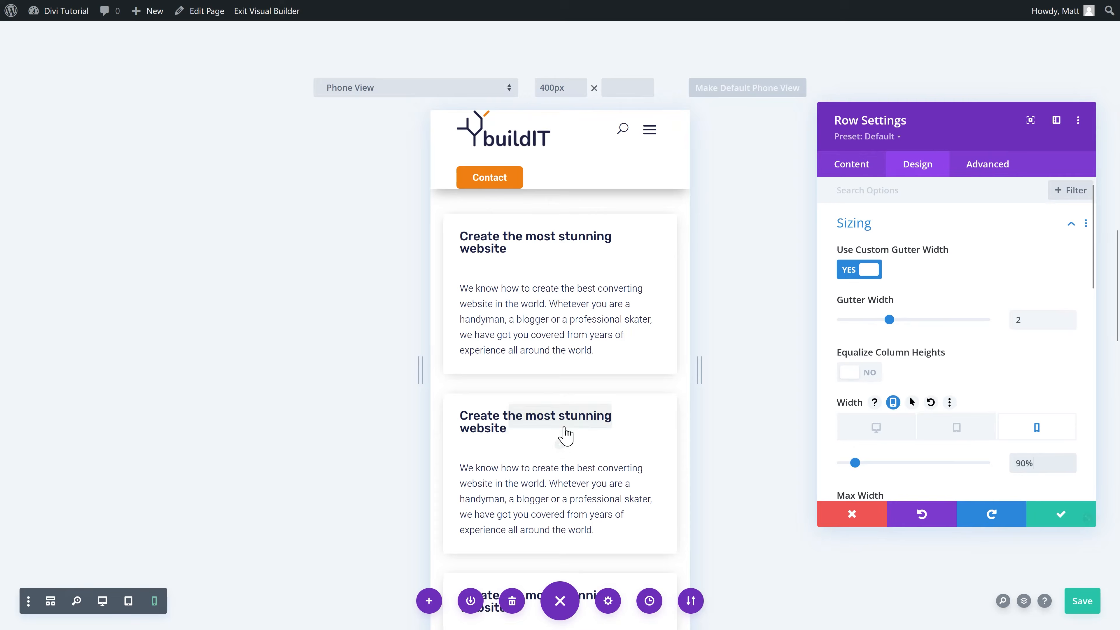
pyautogui.scroll(-3, 569, 428)
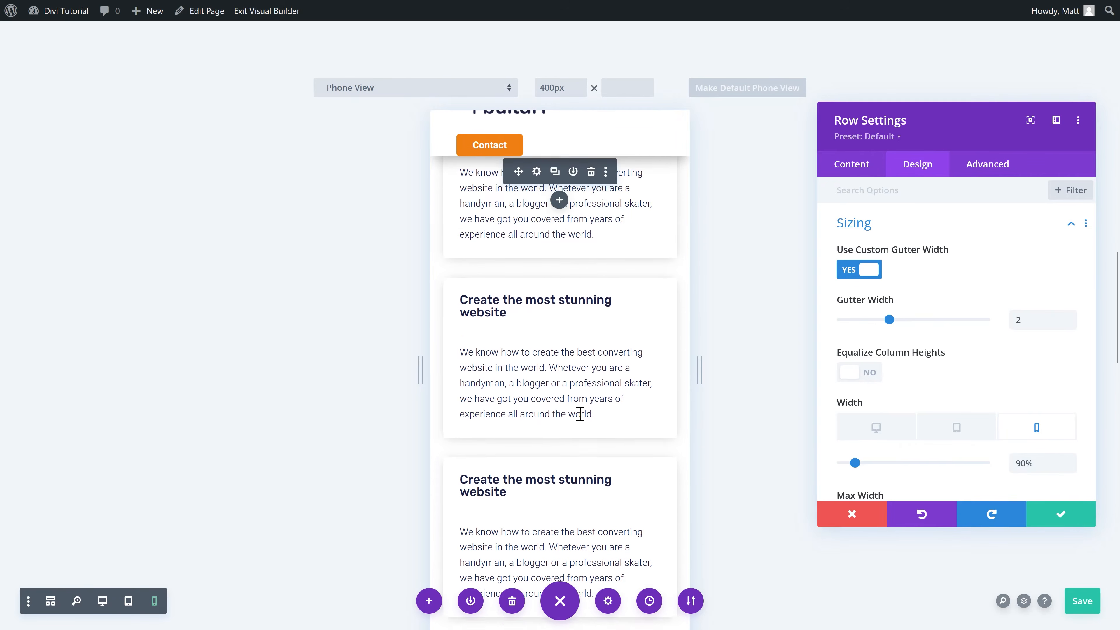
pyautogui.click(1069, 517)
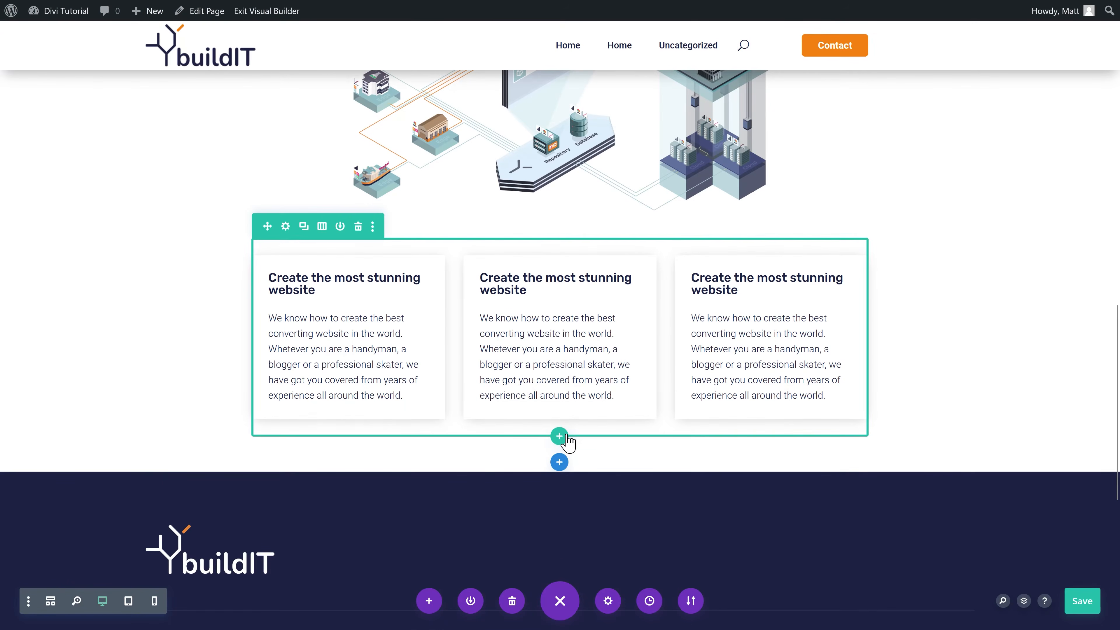
# Step: Add a one-column row below the cards holding the saved Orange Button module
pyautogui.click(559, 437)
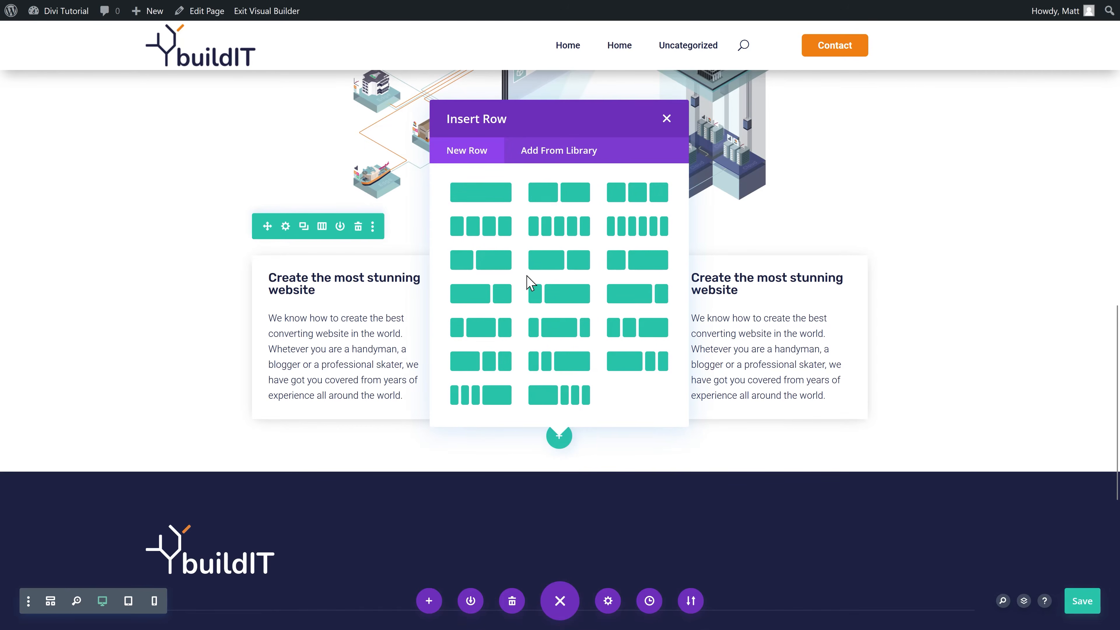
pyautogui.click(481, 193)
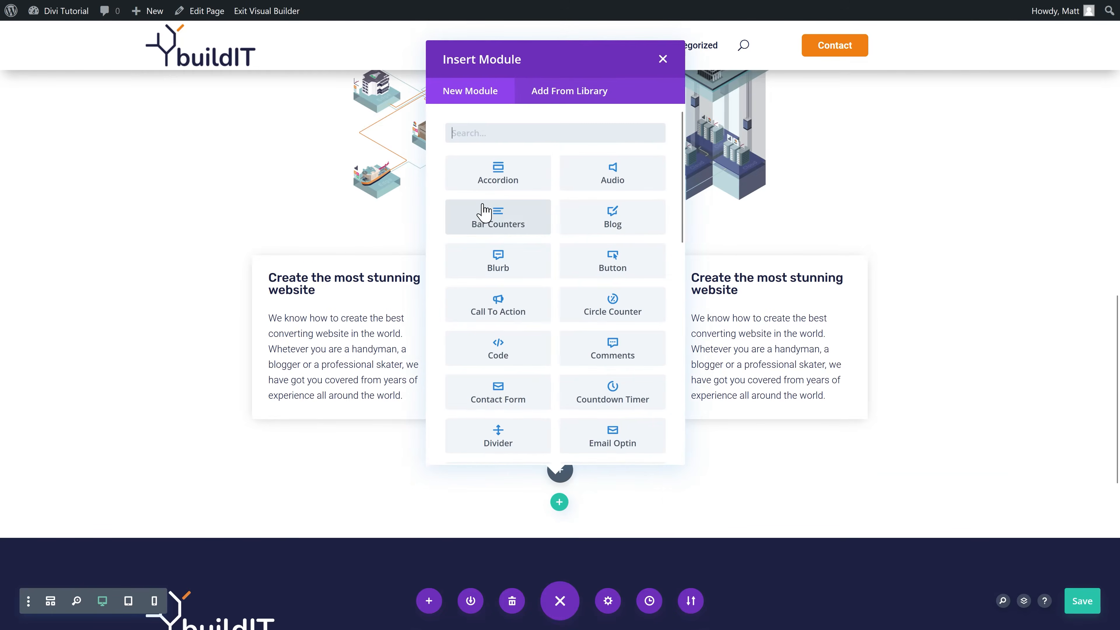
pyautogui.click(566, 473)
pyautogui.click(566, 473)
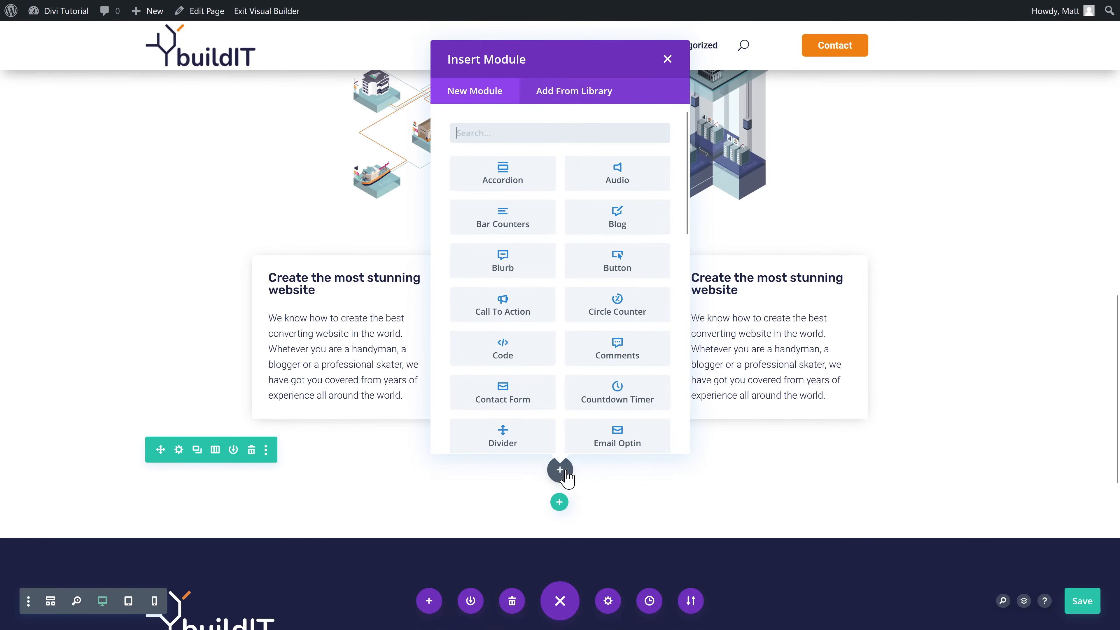
pyautogui.click(572, 92)
pyautogui.click(313, 275)
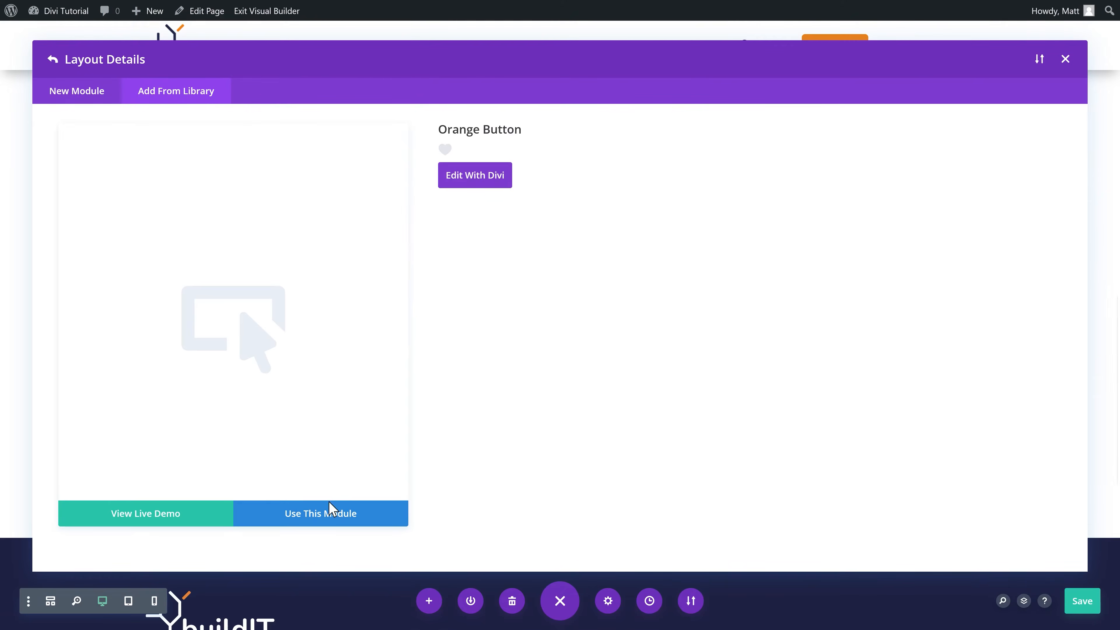
pyautogui.click(331, 513)
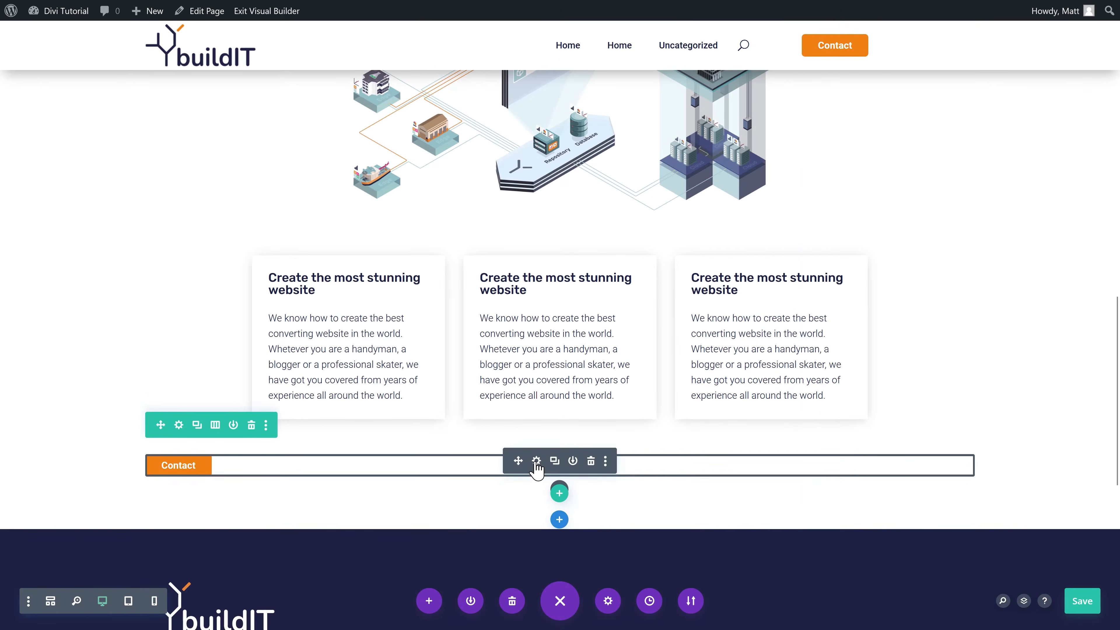
# Step: Change the button text to 'Learn more about us' and its link to /about-us/
pyautogui.click(536, 463)
pyautogui.doubleClick(895, 270)
pyautogui.write('Lear')
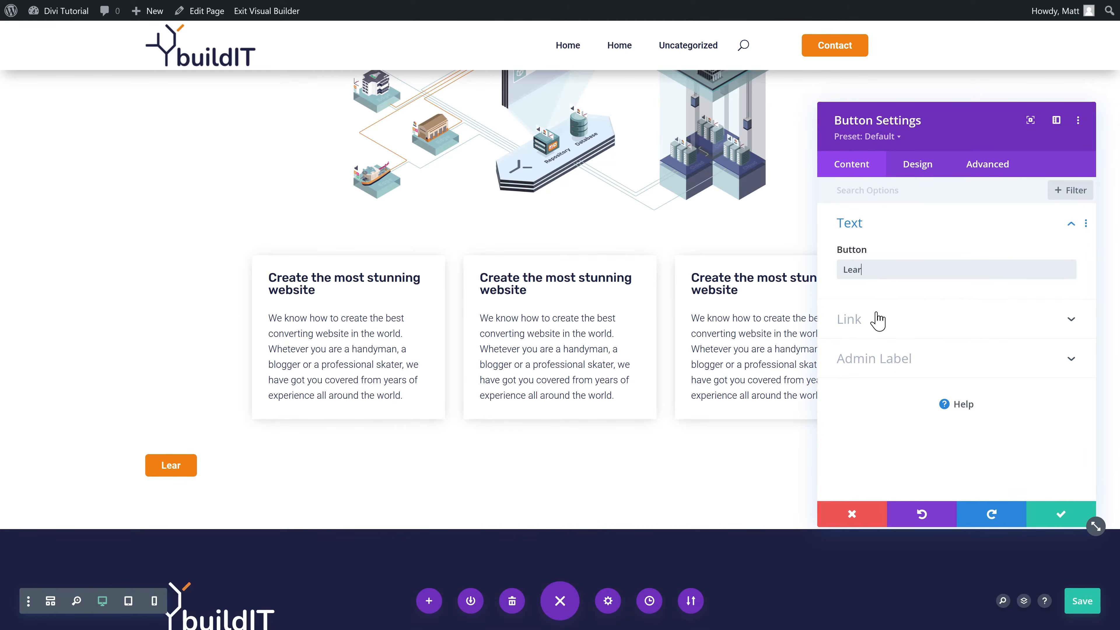
pyautogui.write('n more about us')
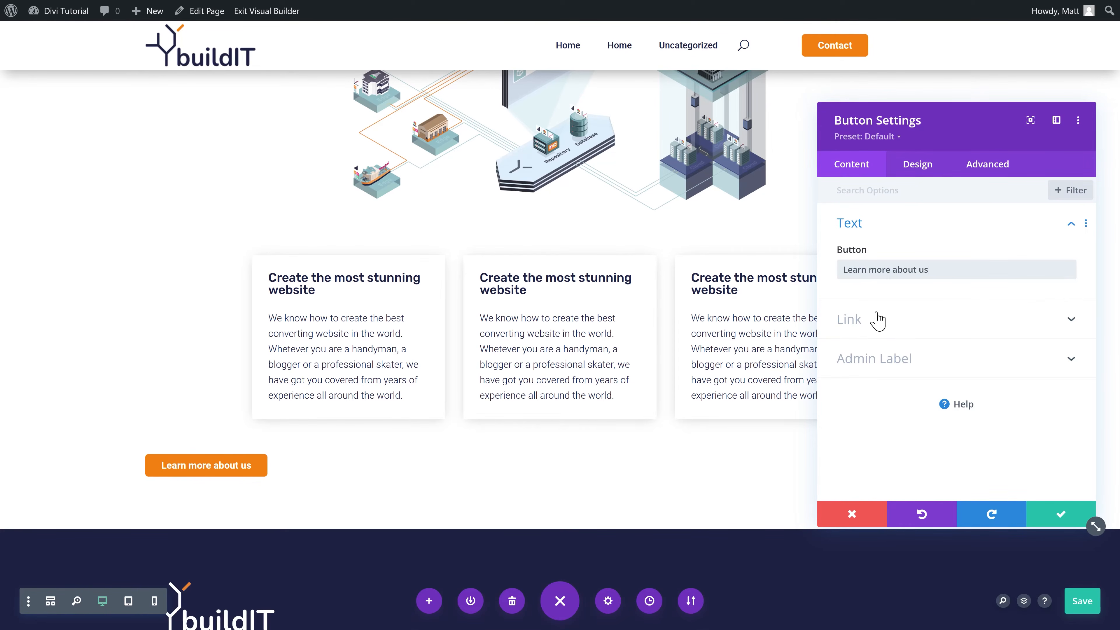
pyautogui.click(874, 322)
pyautogui.moveTo(883, 304); pyautogui.dragTo(833, 321)
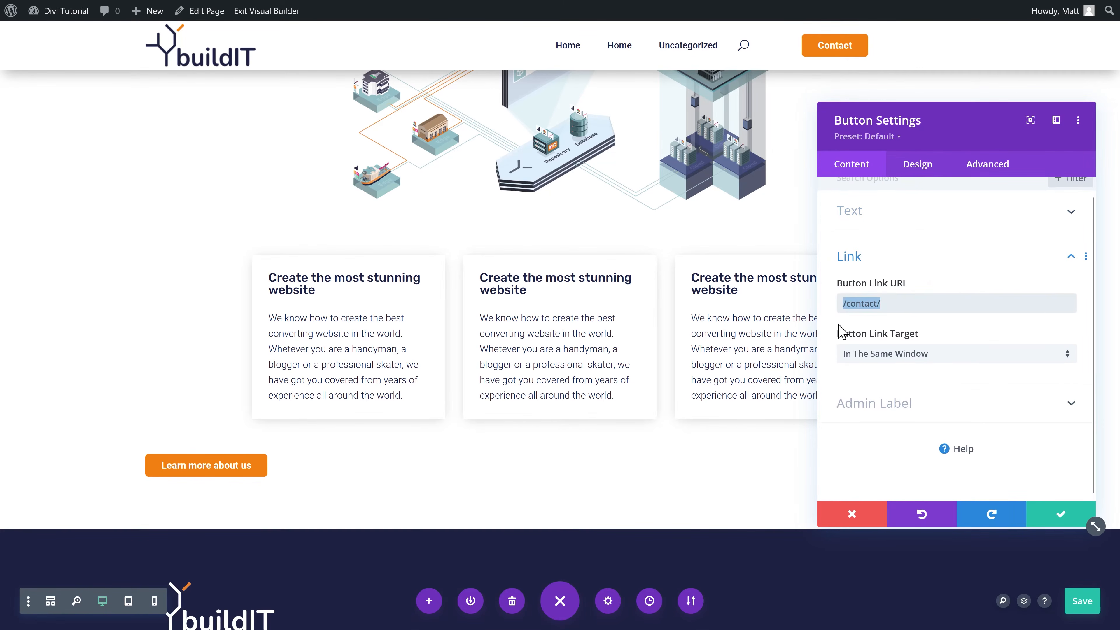
pyautogui.write('/about-us/')
# Step: Center the button on the page and save
pyautogui.click(917, 164)
pyautogui.click(868, 223)
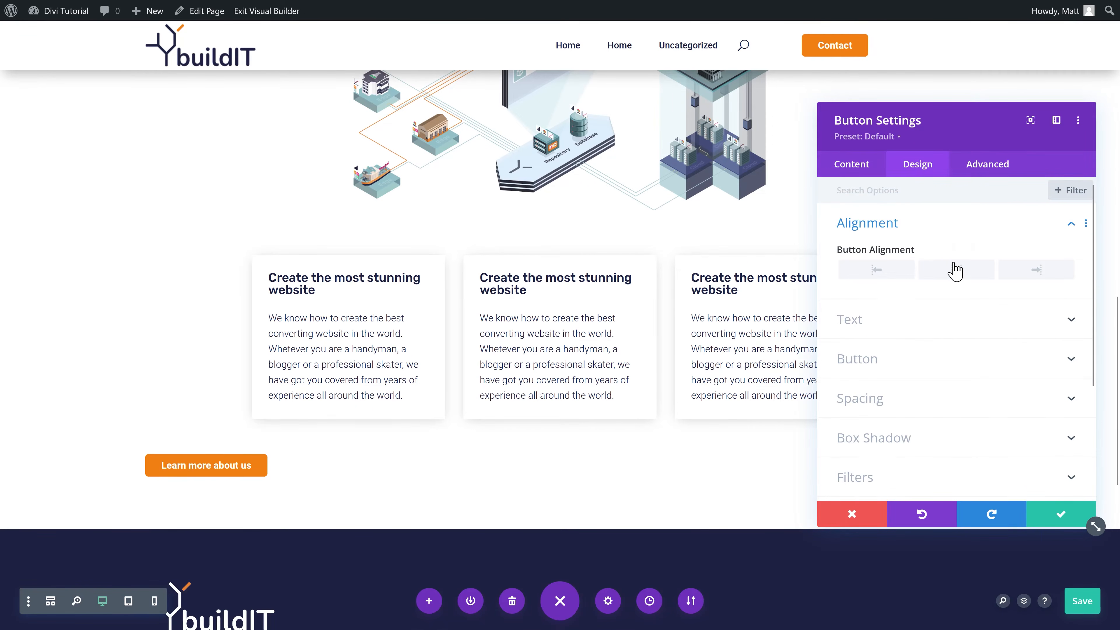
pyautogui.click(956, 270)
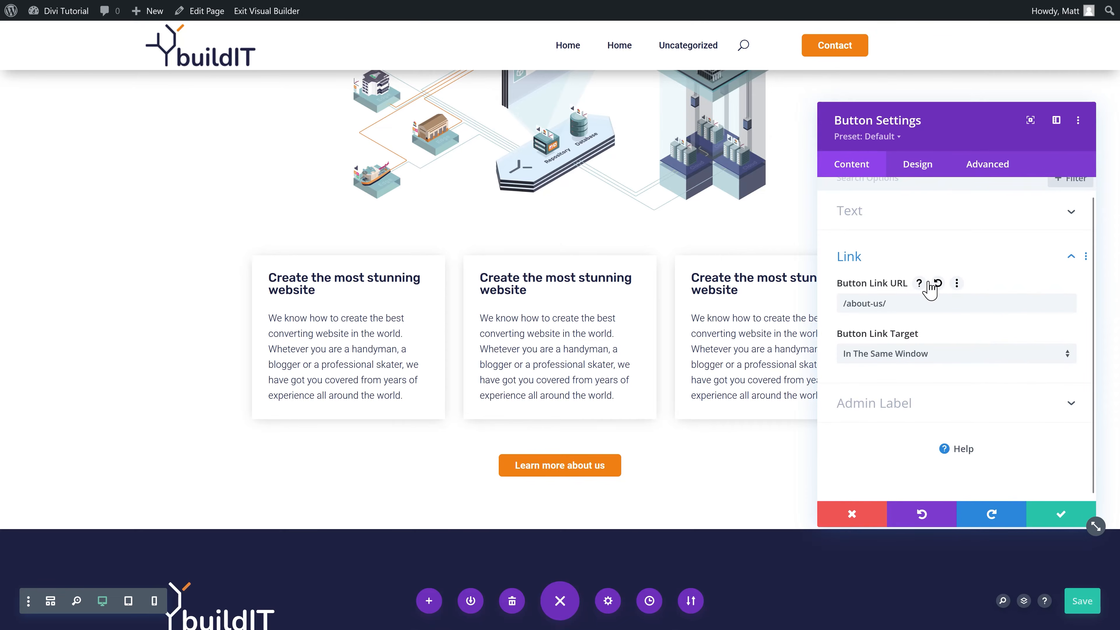
pyautogui.click(1082, 601)
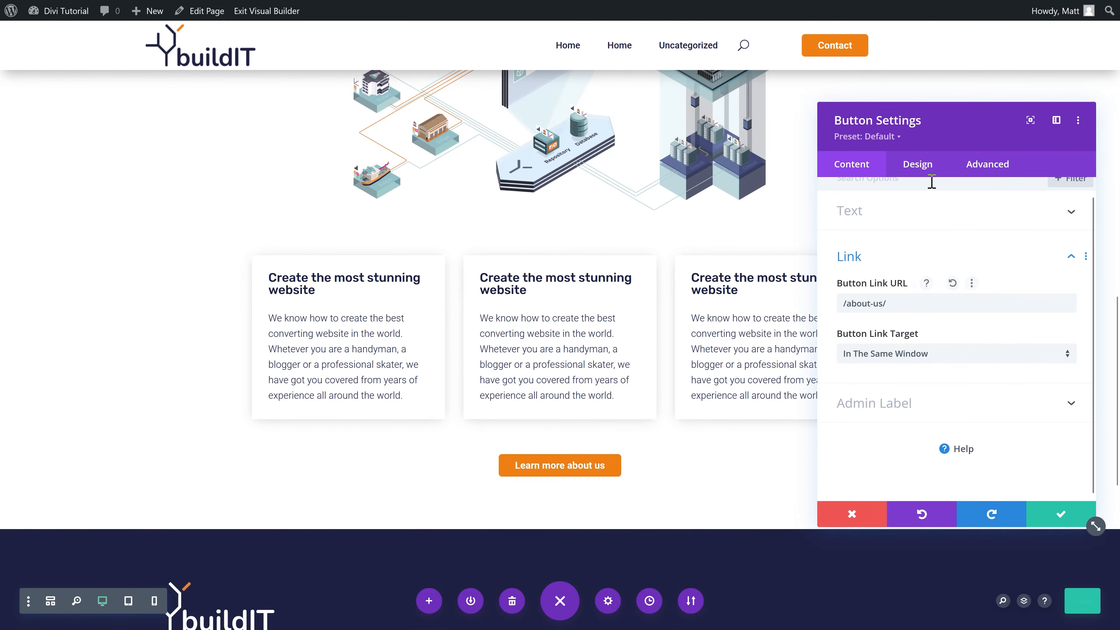
# Step: Give the button the > arrow icon and 10px top and bottom padding
pyautogui.click(917, 165)
pyautogui.click(864, 301)
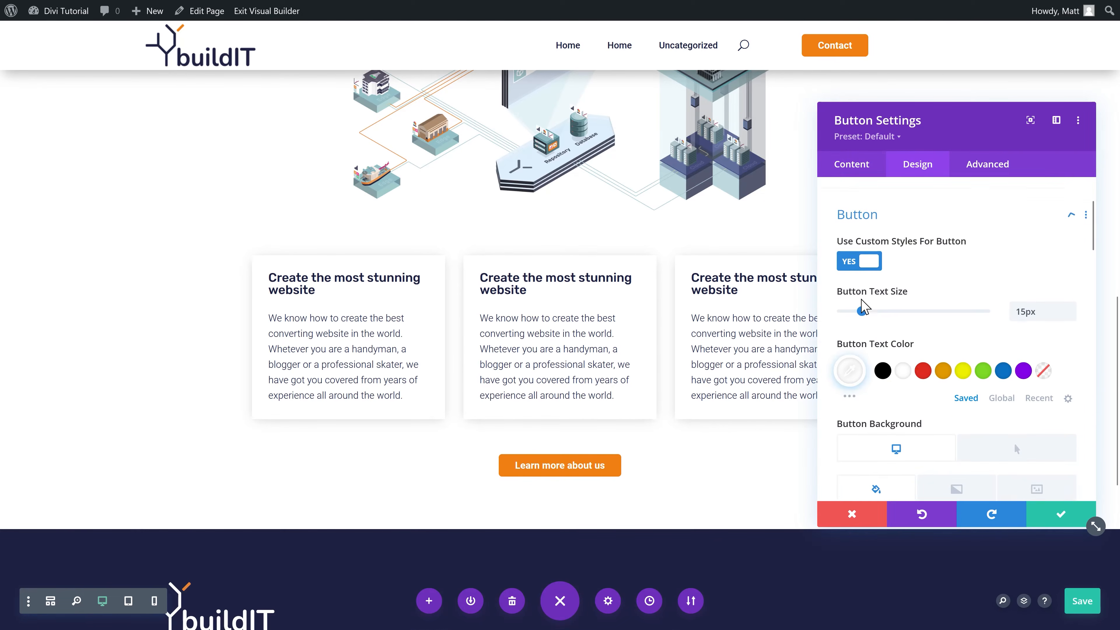
pyautogui.middleClick(962, 343)
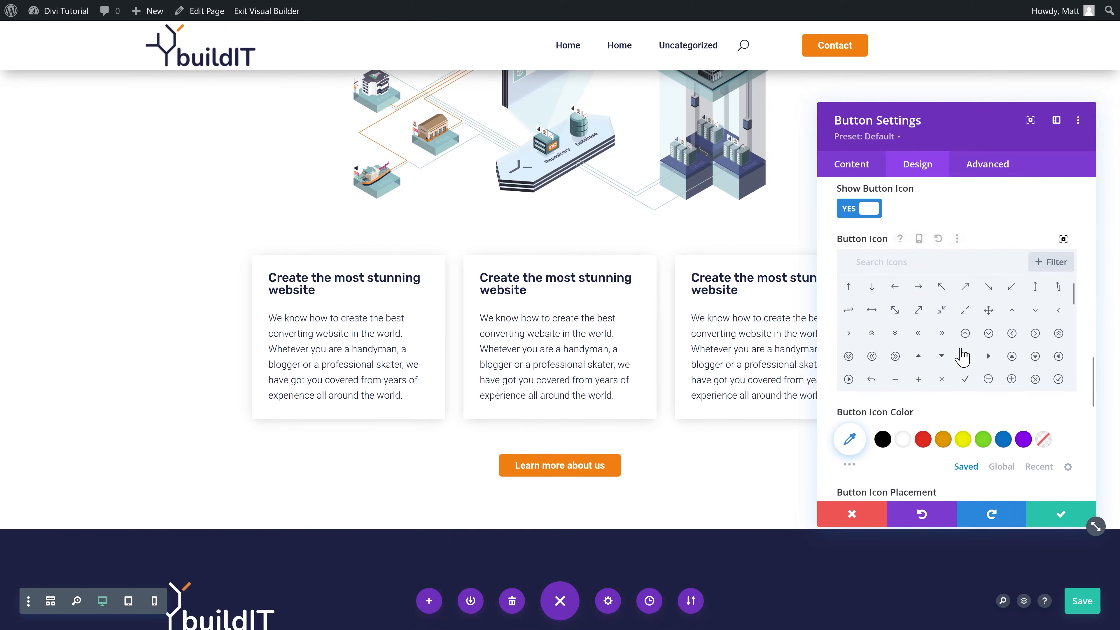
pyautogui.click(849, 336)
pyautogui.scroll(-10, 971, 212)
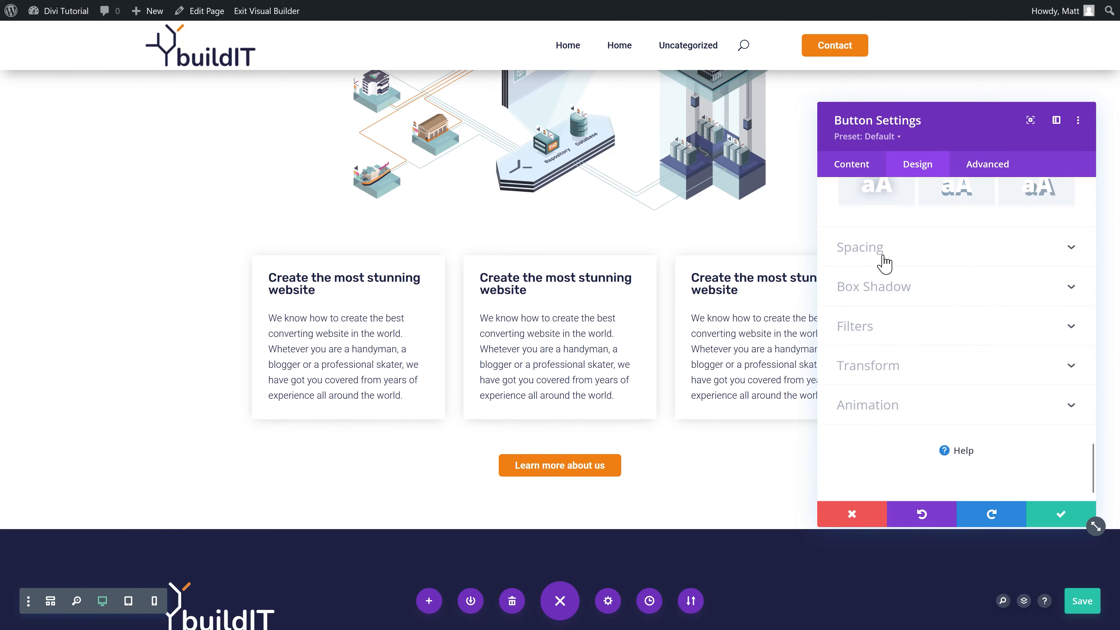
pyautogui.click(884, 265)
pyautogui.write('10px')
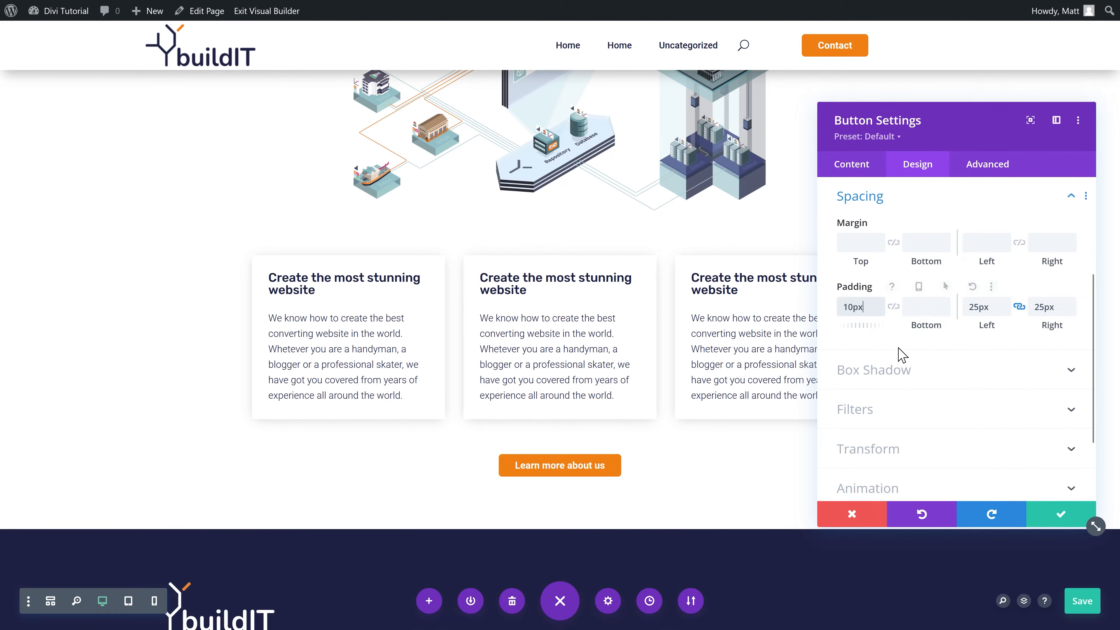
pyautogui.click(893, 308)
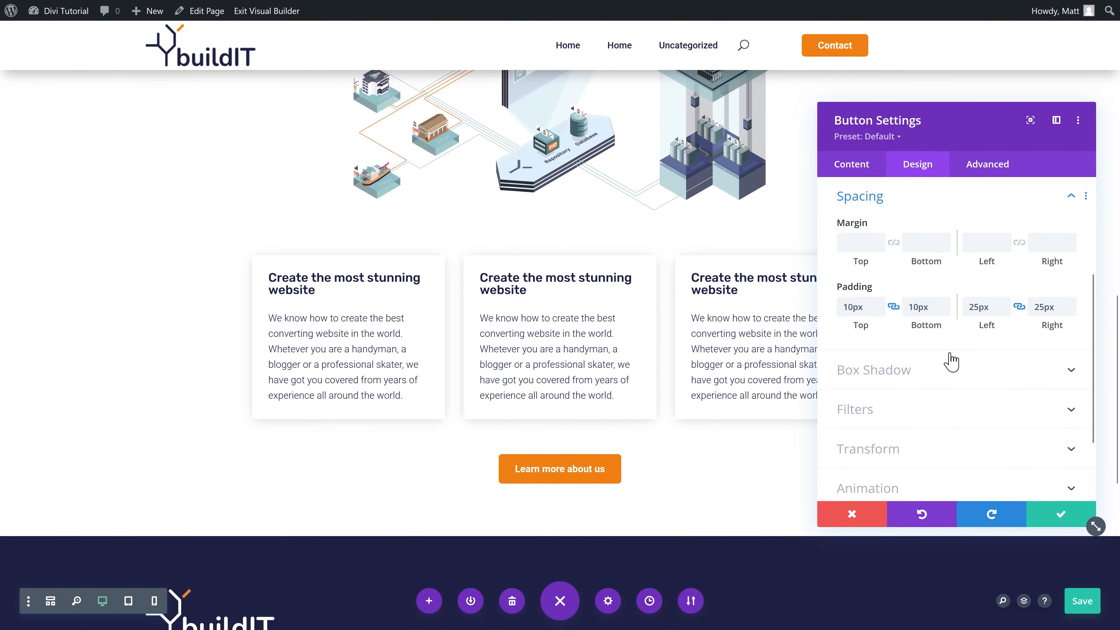
pyautogui.click(974, 311)
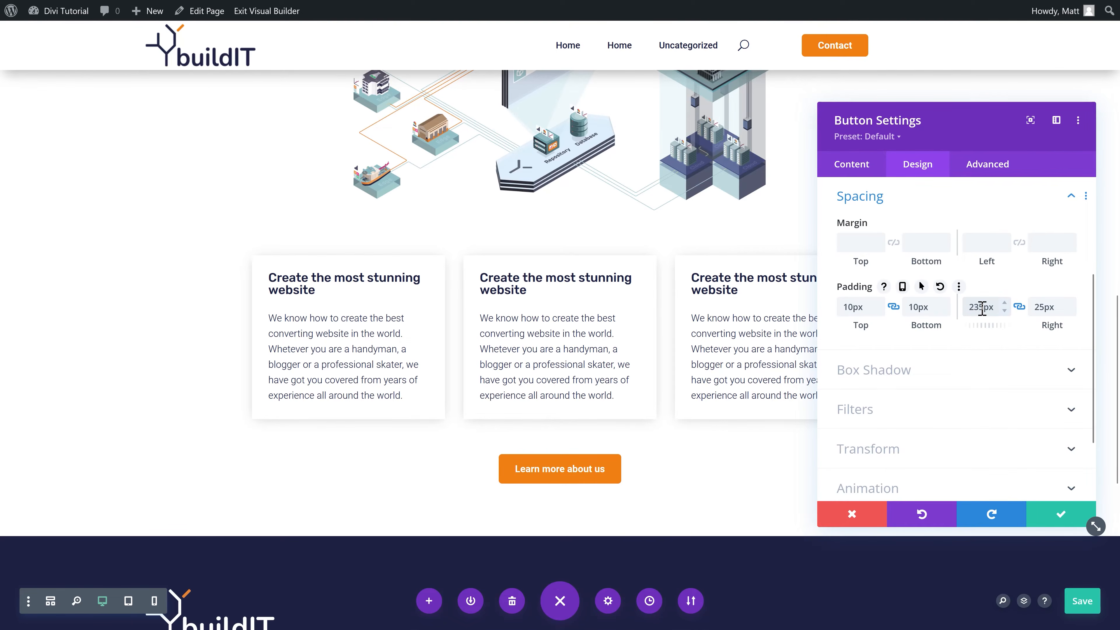
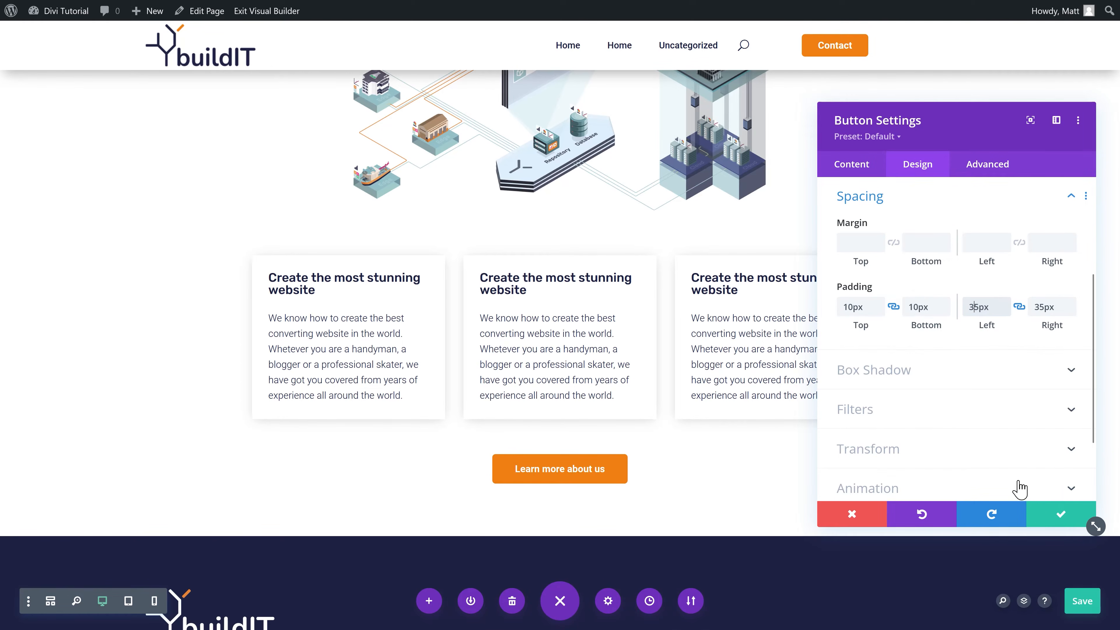
# Step: Save the button's 10px top/bottom and 35px side padding and return to the tagline section
pyautogui.click(1060, 516)
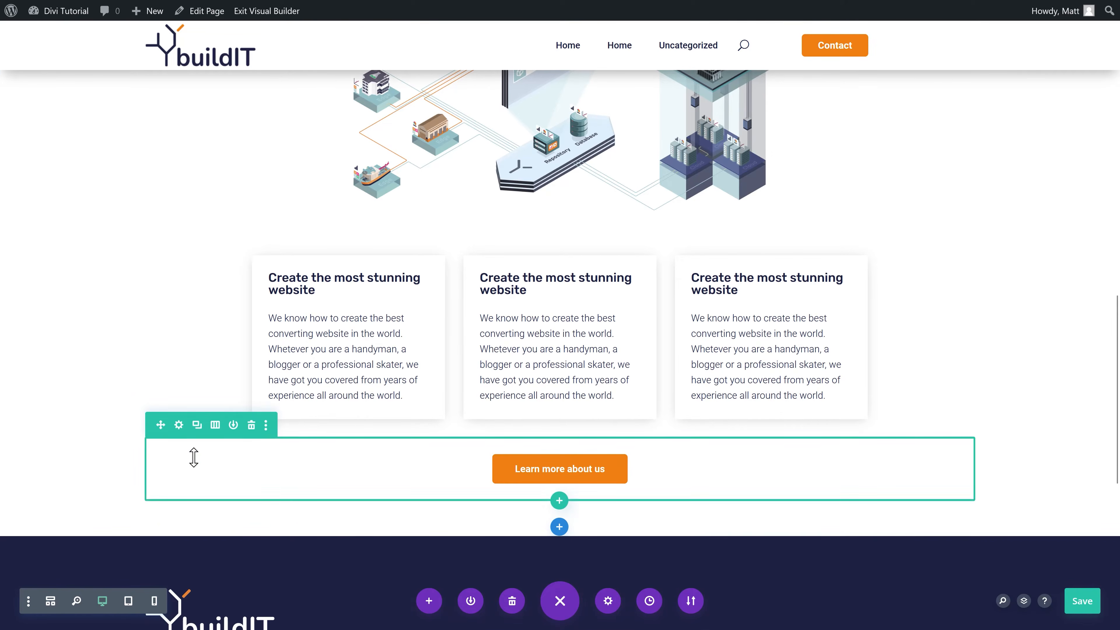
pyautogui.scroll(9, 162, 382)
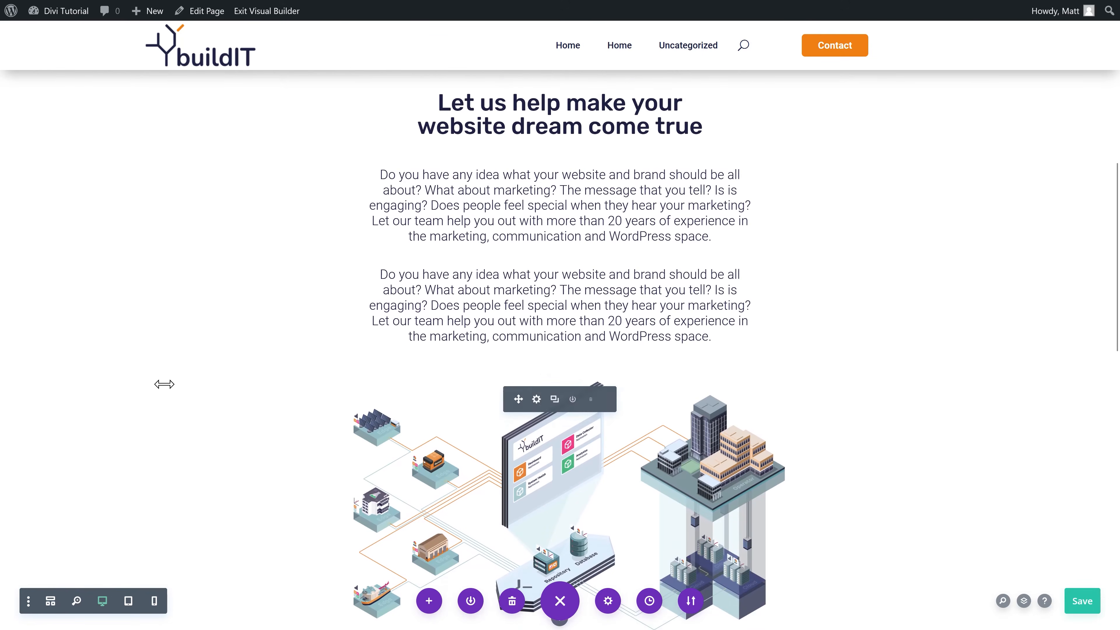
pyautogui.scroll(4, 163, 386)
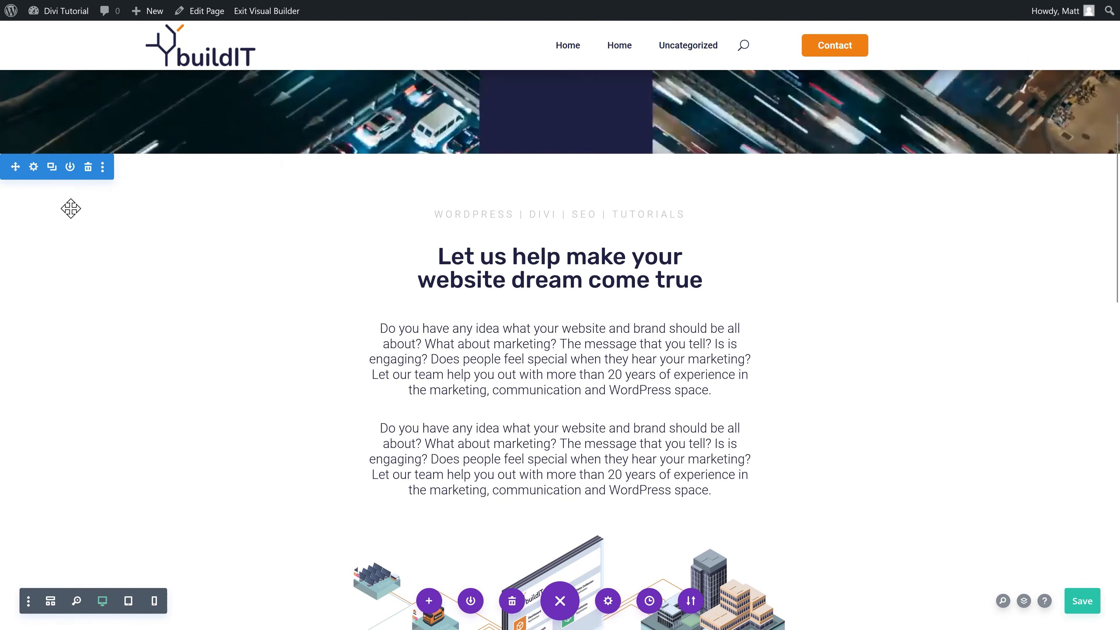
# Step: Set the content section's background colour to #F9F9F9 in its section settings
pyautogui.click(32, 166)
pyautogui.scroll(-3, 68, 265)
pyautogui.click(870, 278)
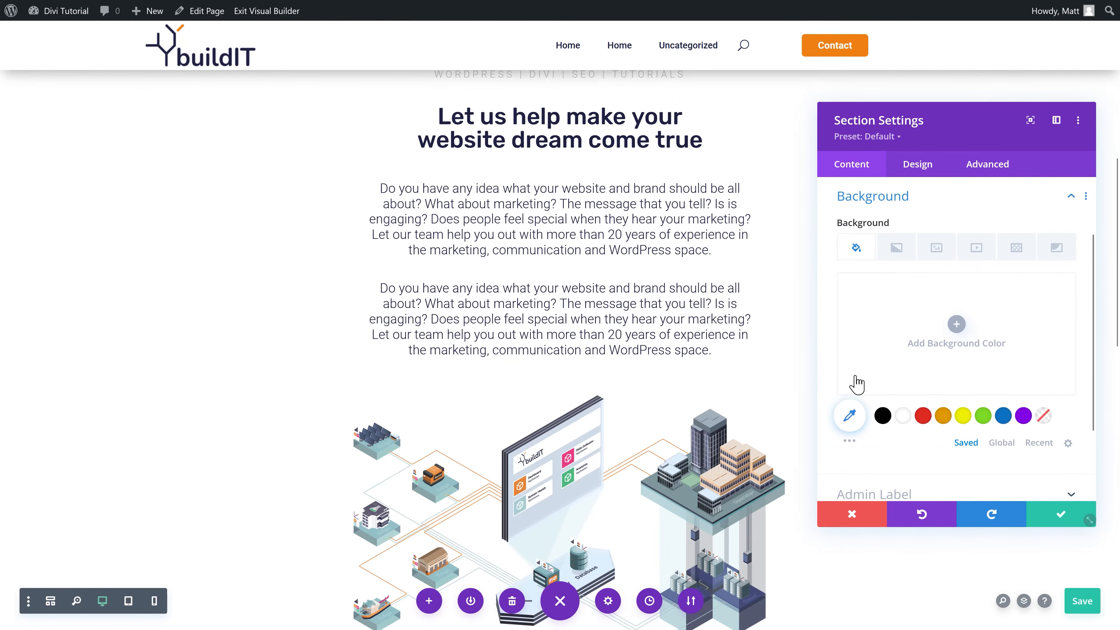
pyautogui.click(849, 416)
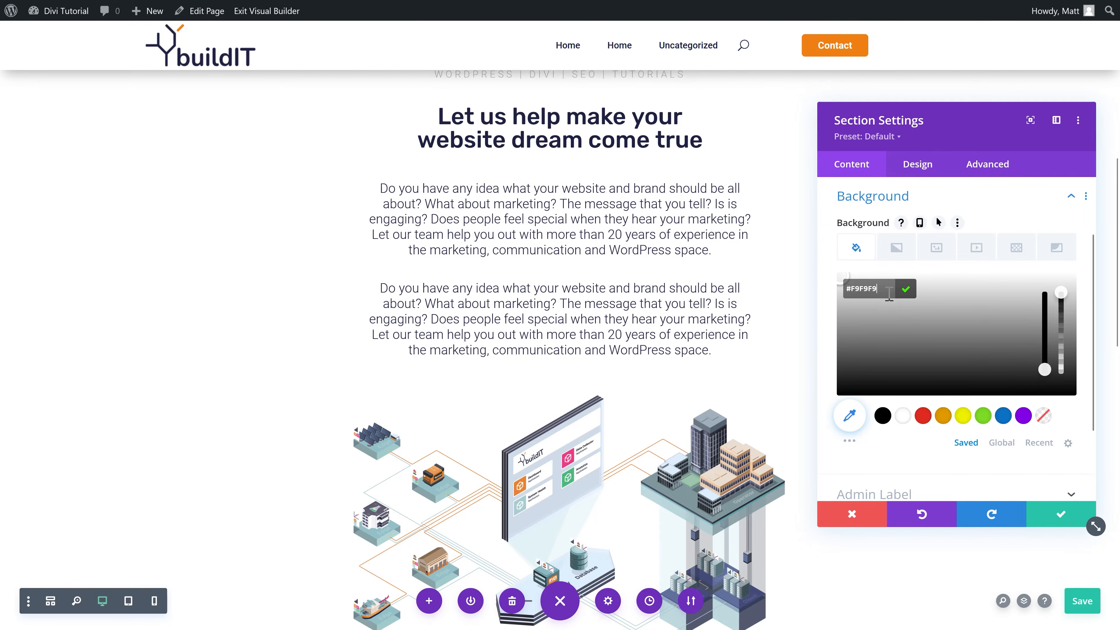
pyautogui.click(906, 289)
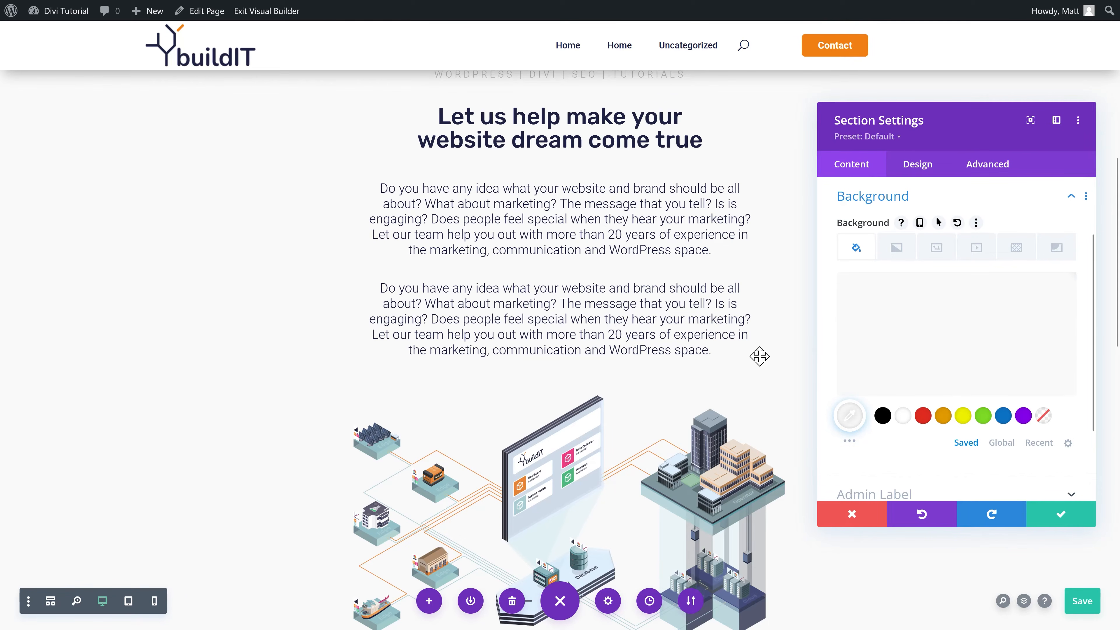
pyautogui.click(1001, 442)
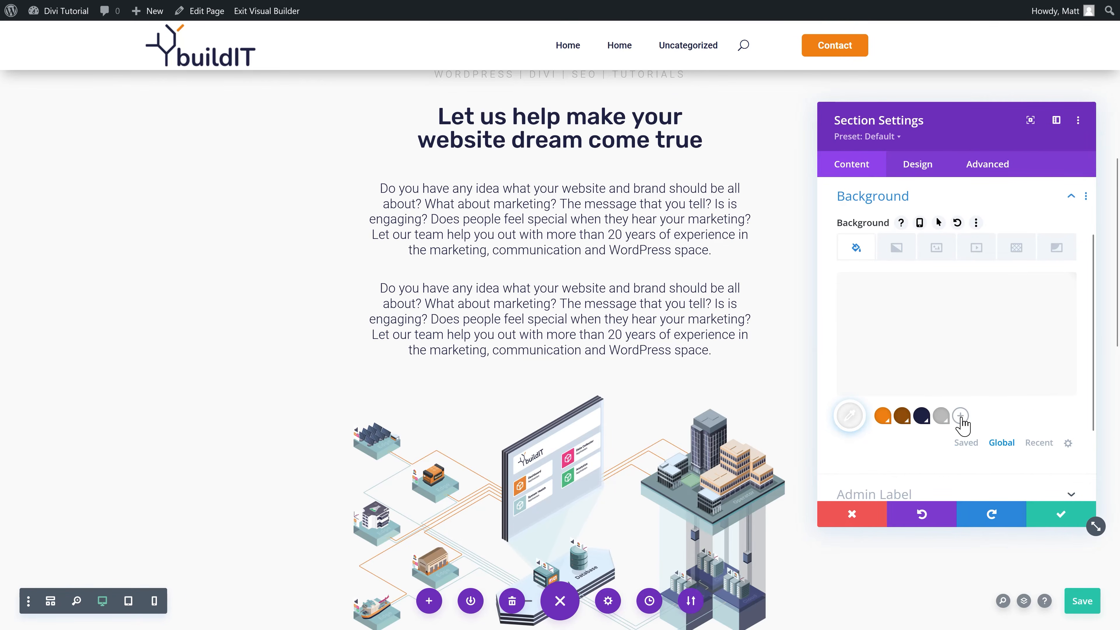
pyautogui.click(960, 416)
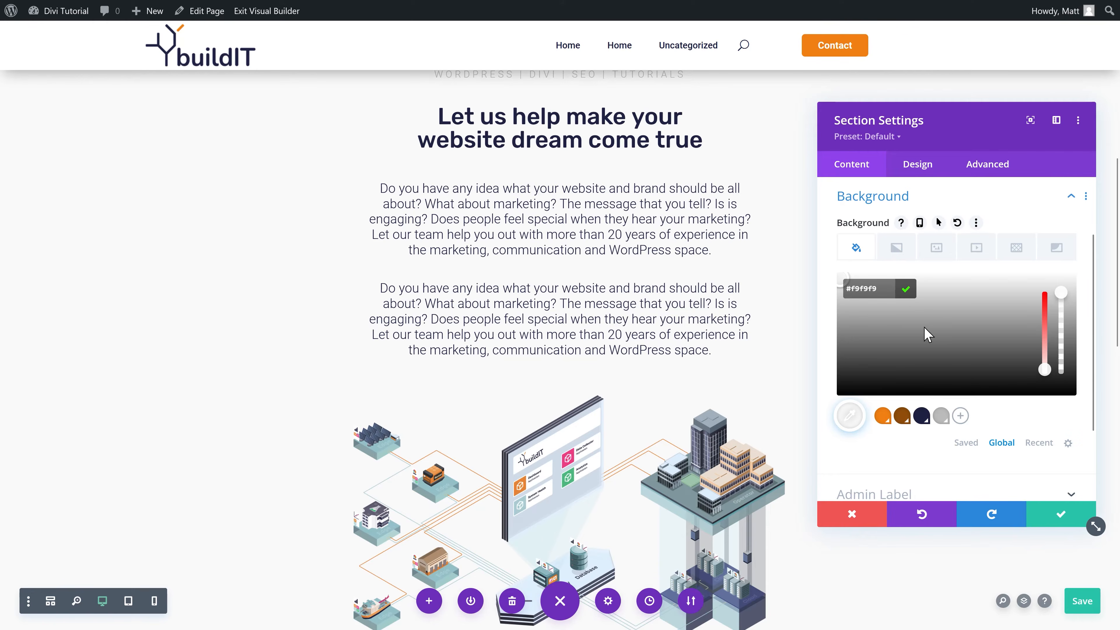
pyautogui.click(906, 289)
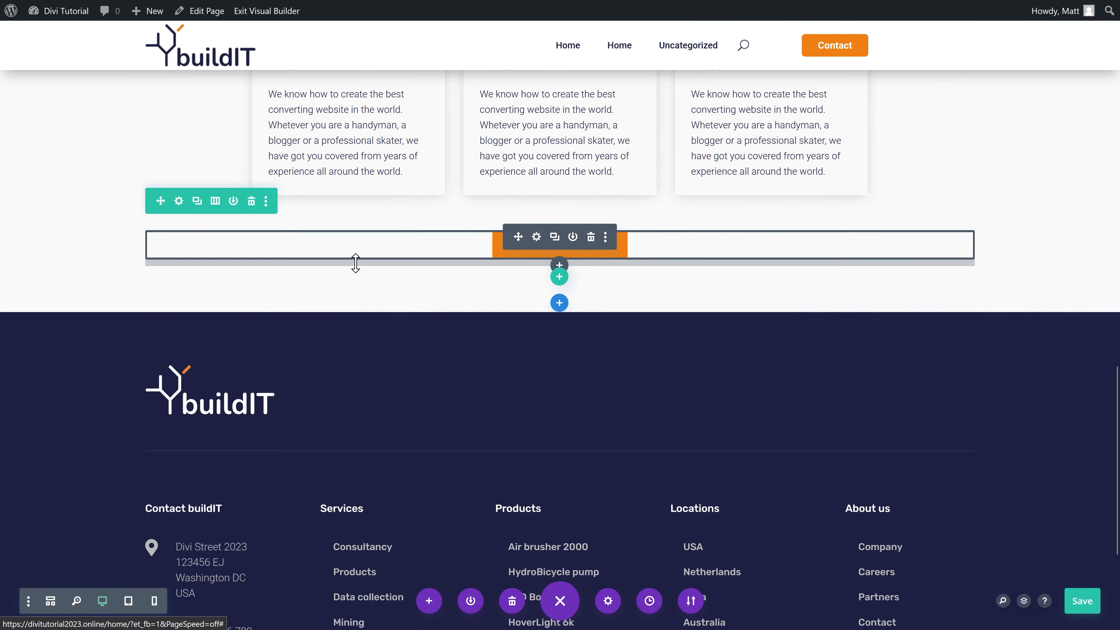
# Step: Insert a regular section with an empty one-column row above the footer
pyautogui.click(559, 306)
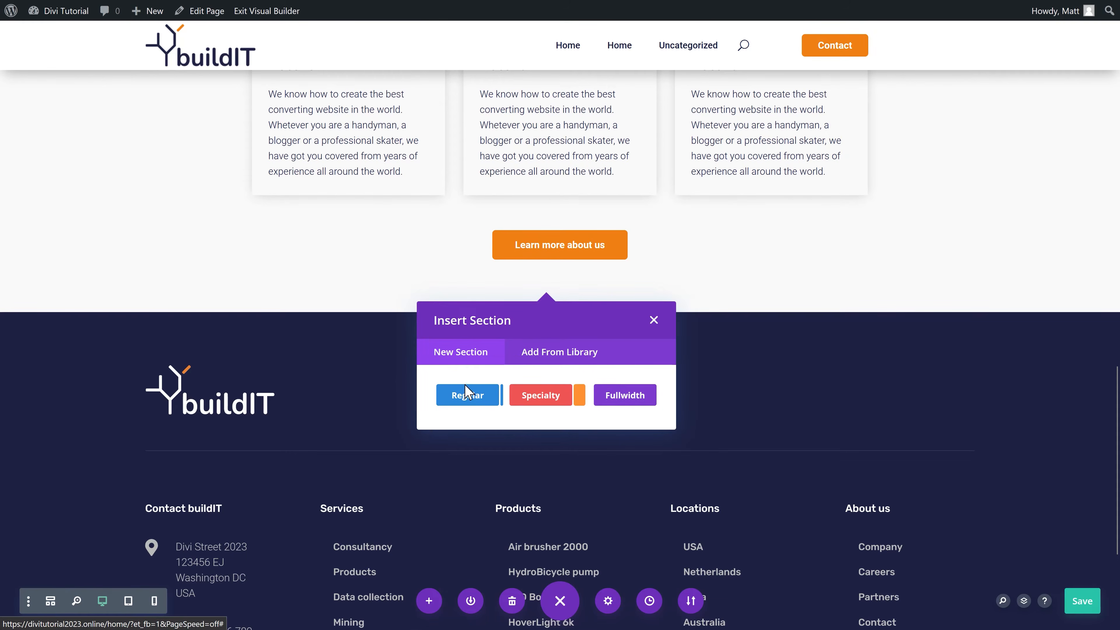
pyautogui.click(466, 394)
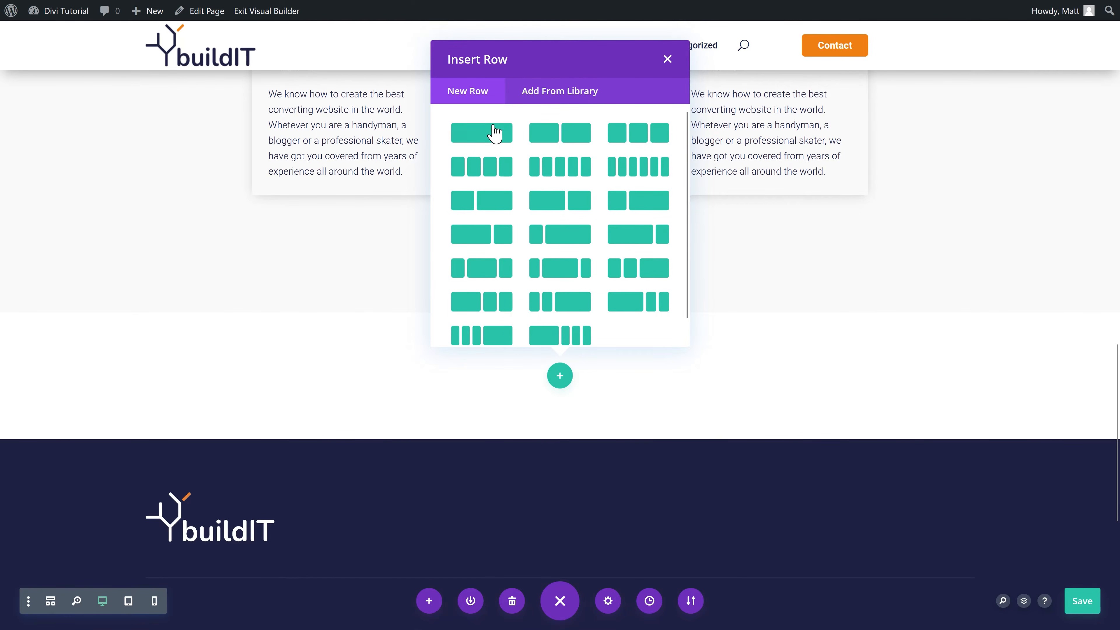
pyautogui.click(454, 138)
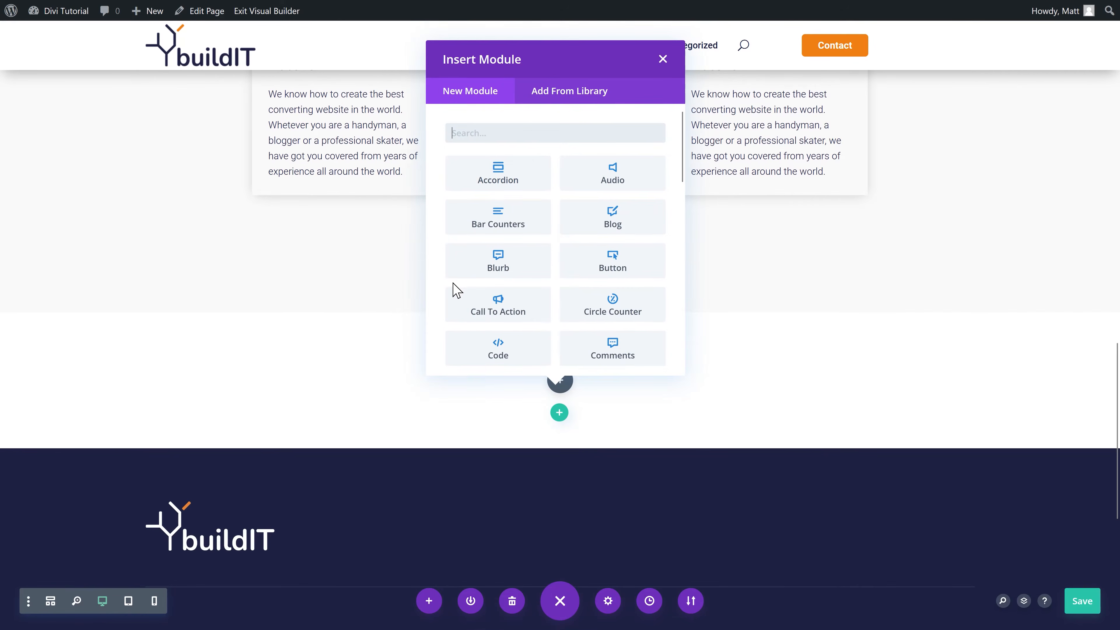
pyautogui.click(661, 59)
pyautogui.scroll(10, 613, 251)
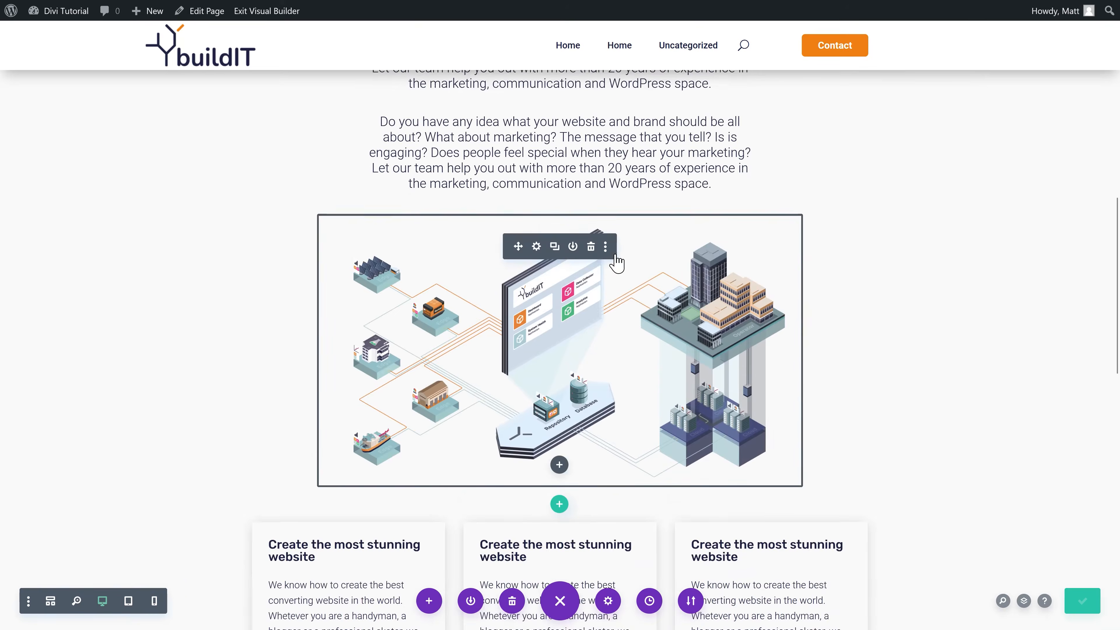
pyautogui.scroll(5, 617, 263)
# Step: Copy the heading module into the new row with the text 'buildIT is trusted by global clients'
pyautogui.click(605, 224)
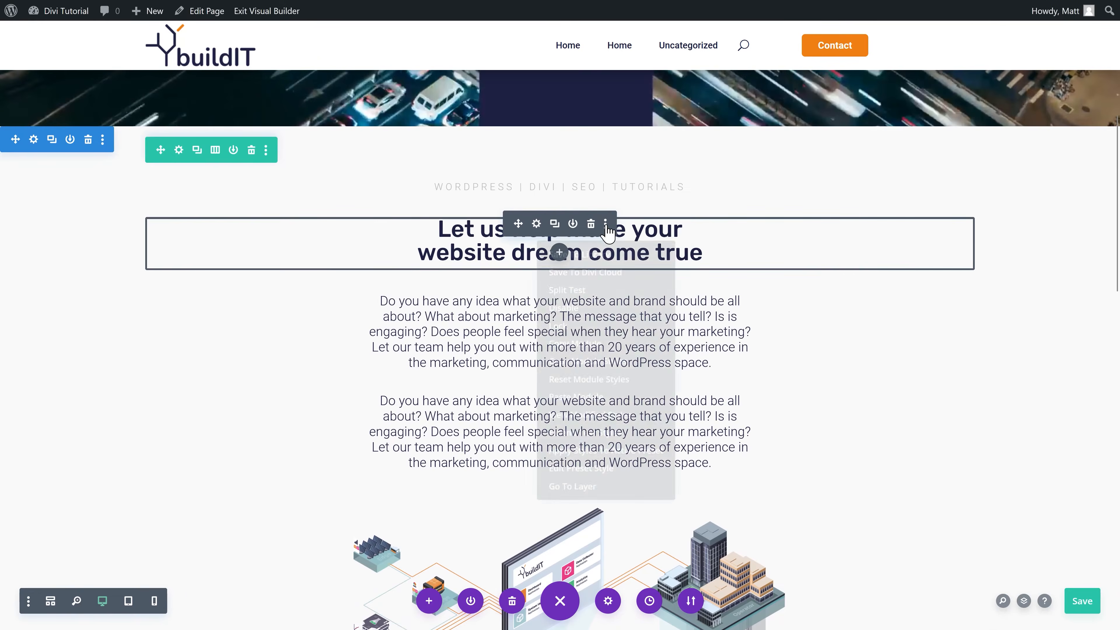
pyautogui.click(583, 344)
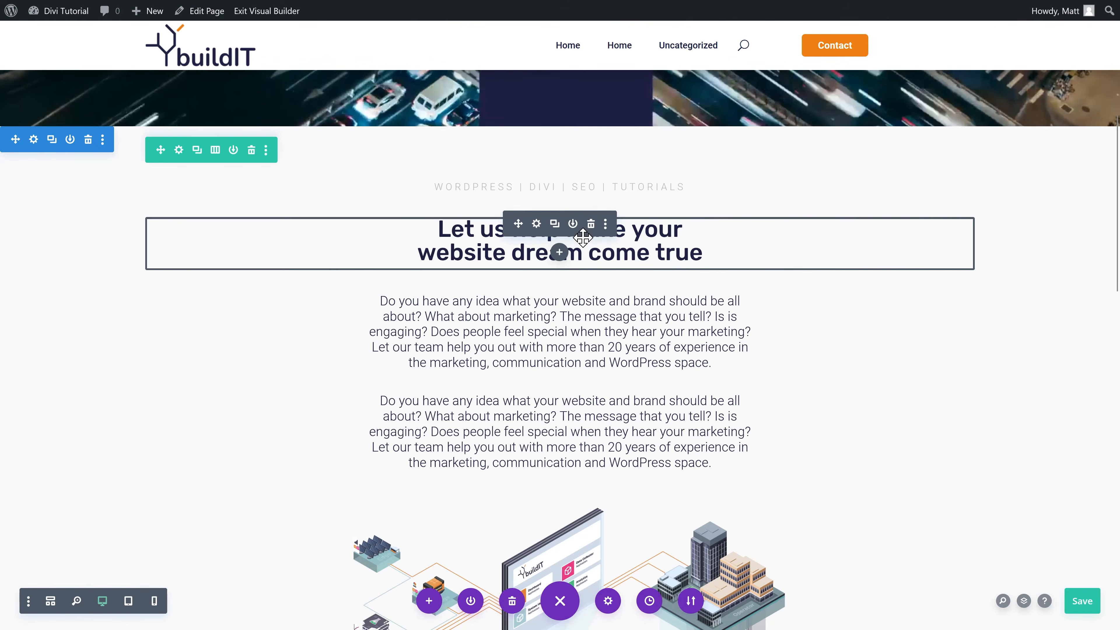
pyautogui.scroll(-15, 697, 267)
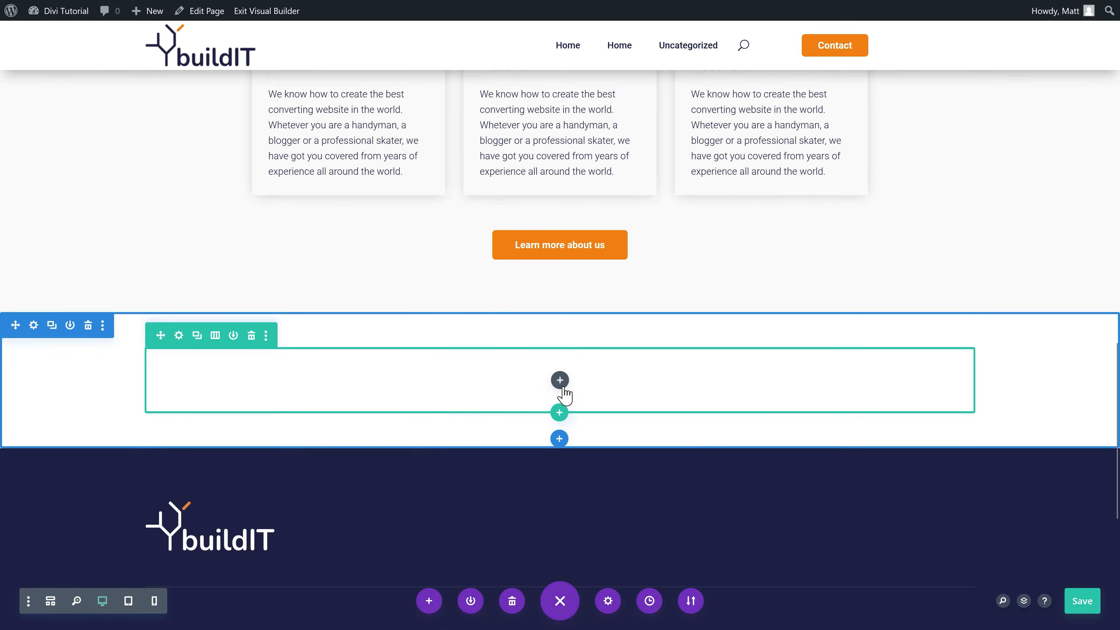
pyautogui.hotkey('ctrl', 'v')
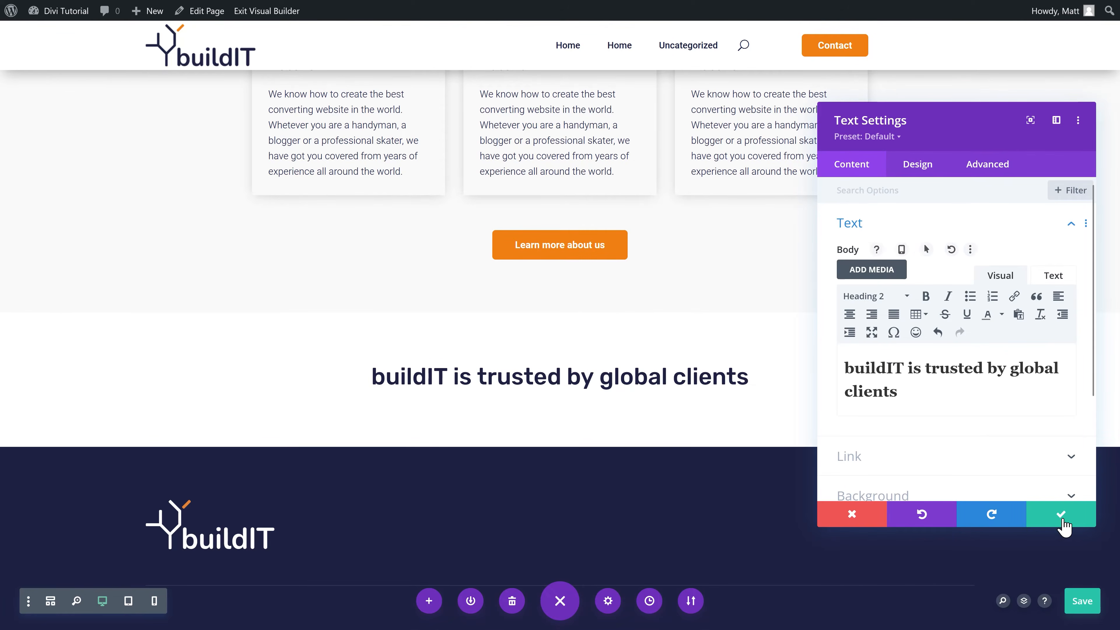
pyautogui.click(1063, 516)
pyautogui.scroll(-1, 755, 376)
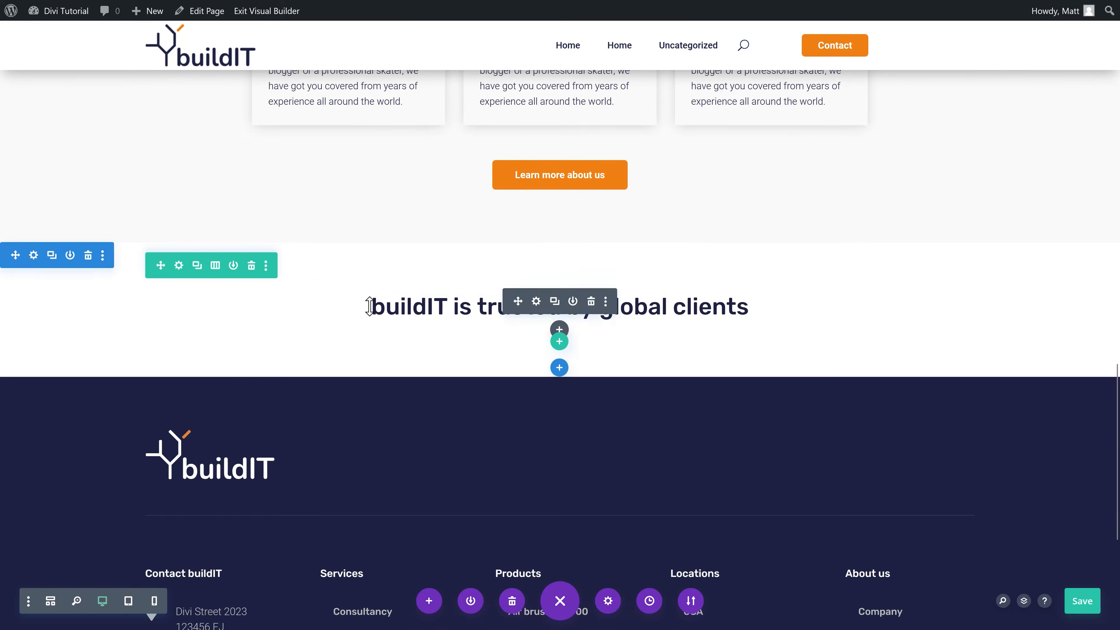
pyautogui.click(559, 341)
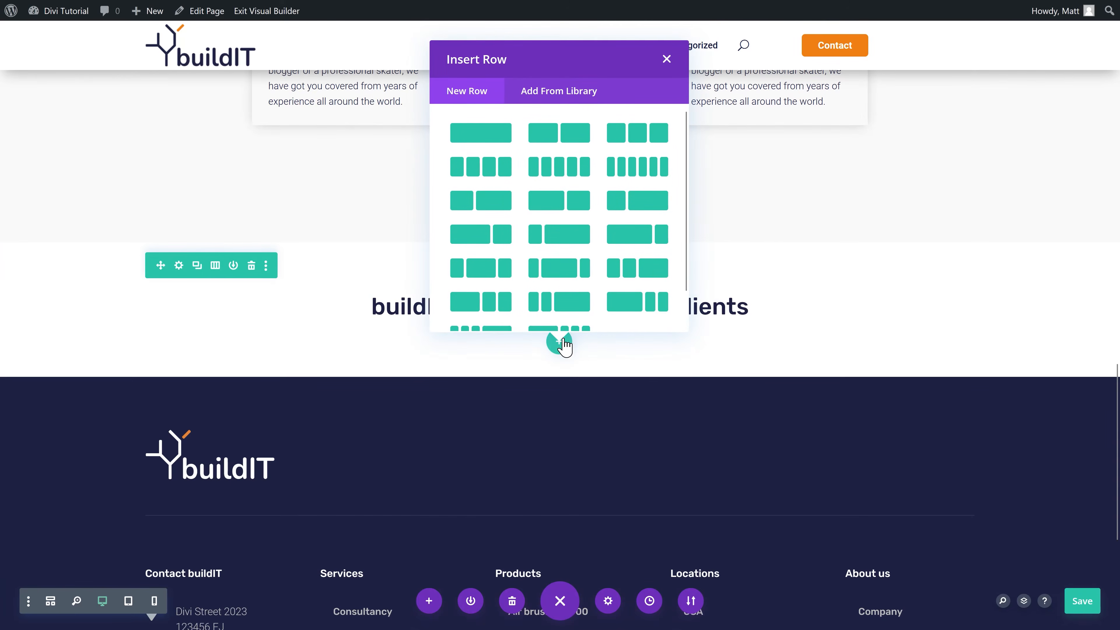
# Step: Make the row four columns and place the uploaded Total logo, with alt text, in column one
pyautogui.click(489, 171)
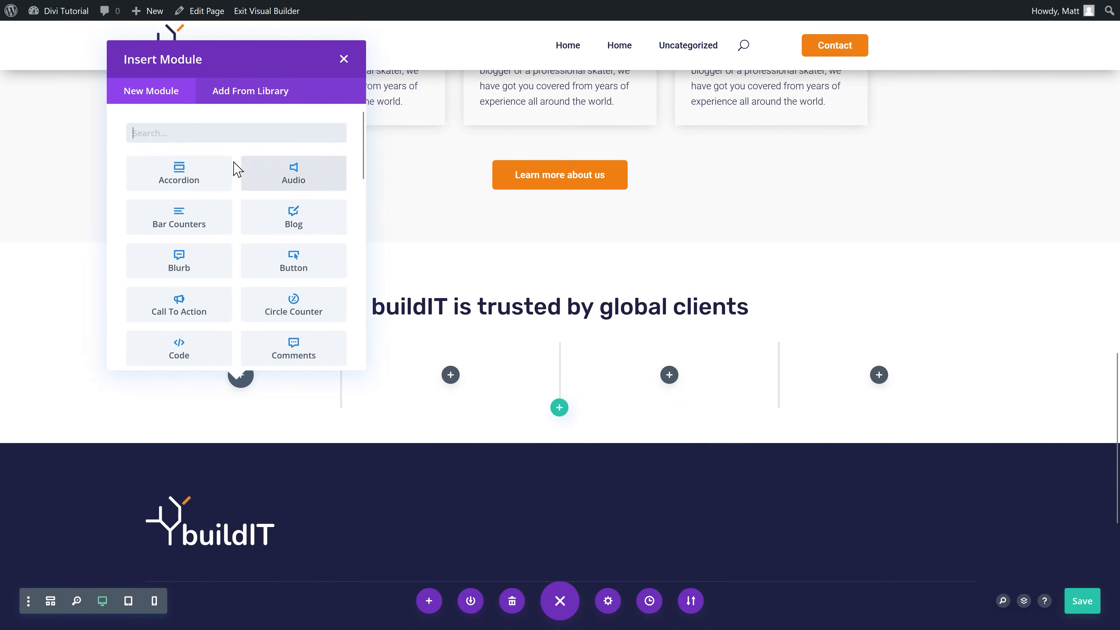
pyautogui.write('image')
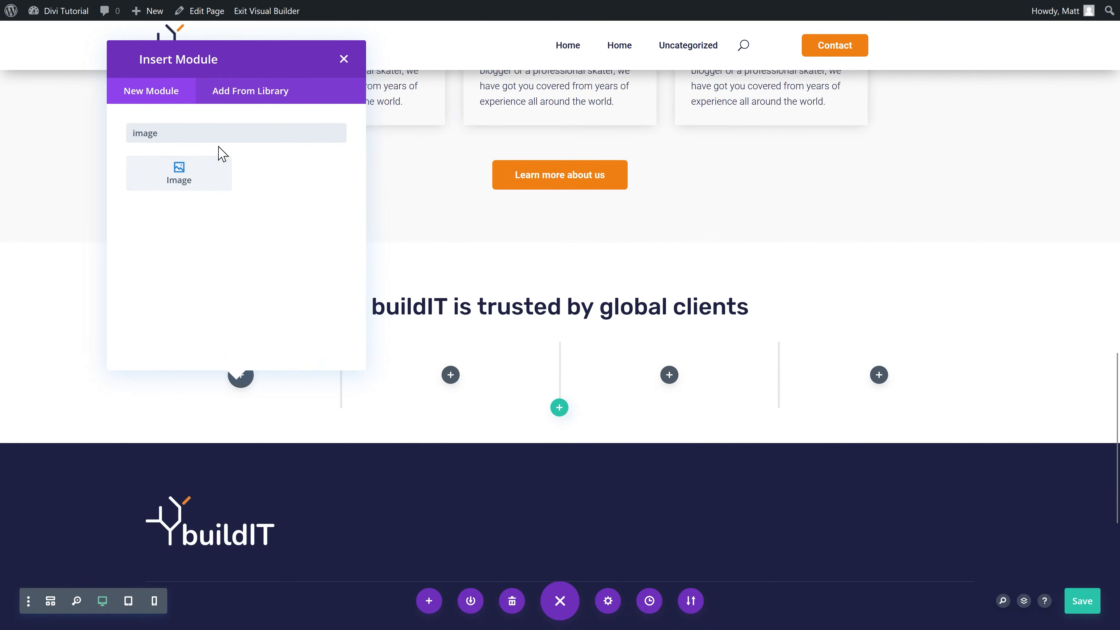
pyautogui.click(181, 169)
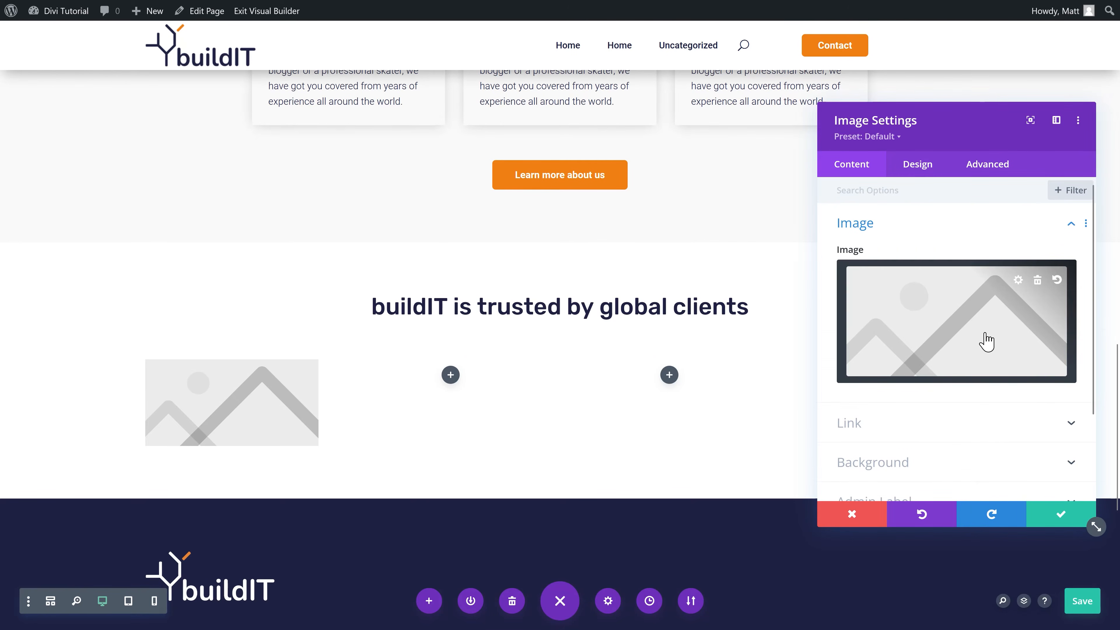
pyautogui.click(957, 343)
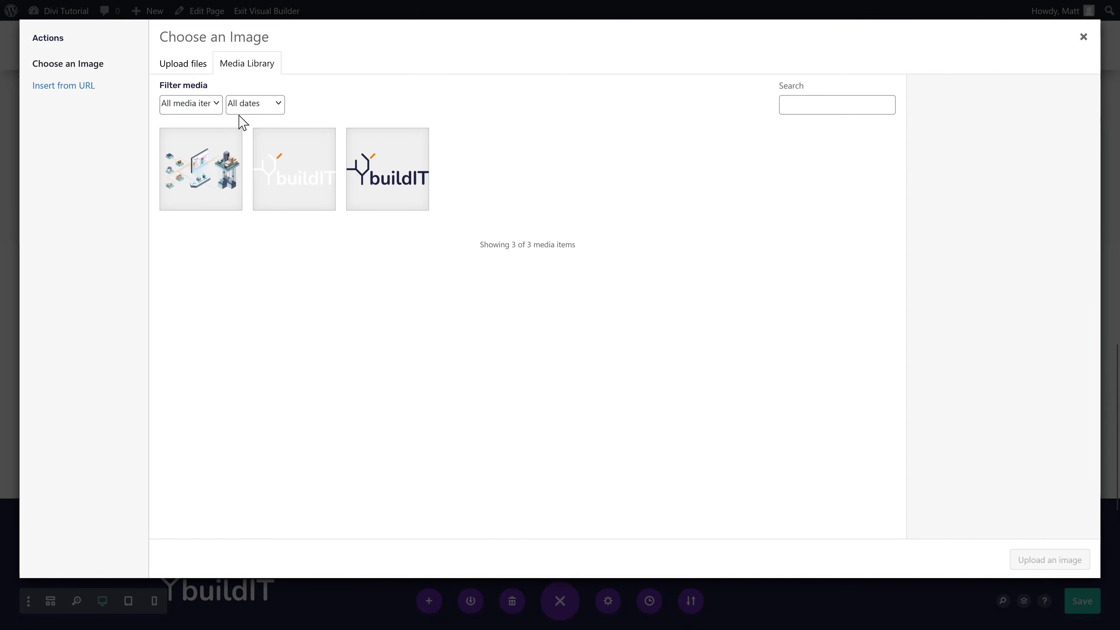
pyautogui.moveTo(368, 271); pyautogui.dragTo(474, 315)
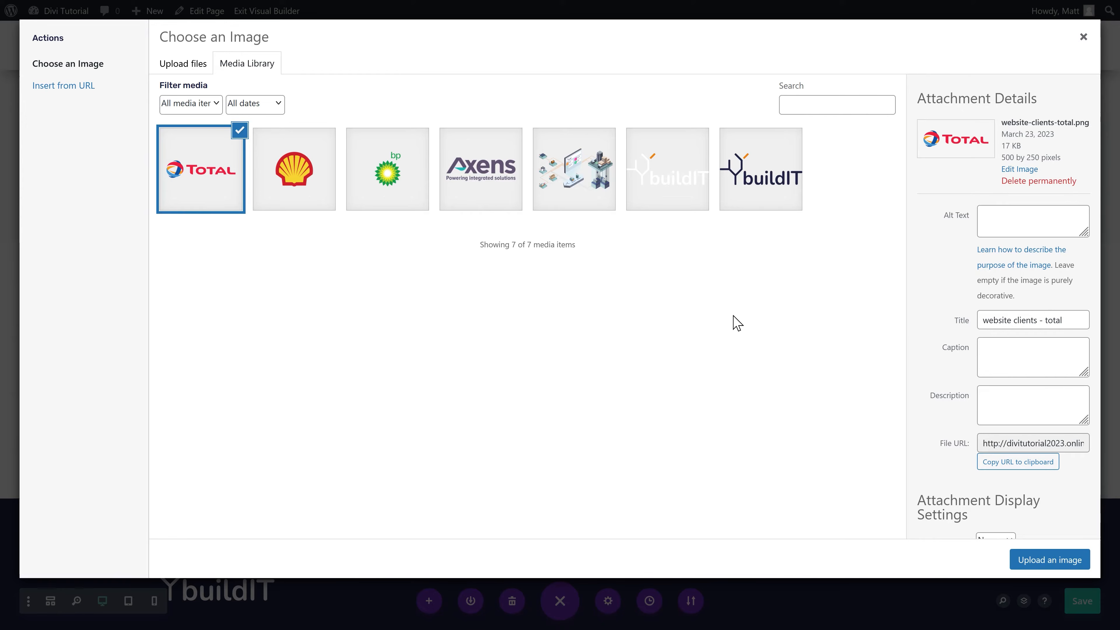
pyautogui.moveTo(1062, 325); pyautogui.dragTo(935, 321)
pyautogui.hotkey('ctrl', 'x')
pyautogui.click(1002, 229)
pyautogui.hotkey('ctrl', 'v')
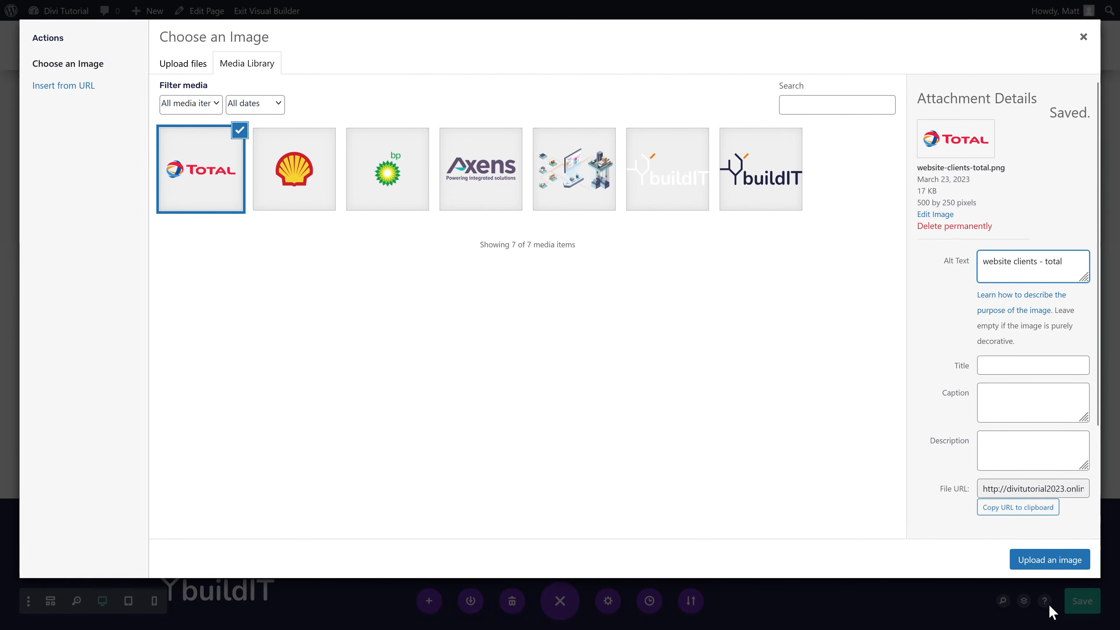
pyautogui.click(1049, 560)
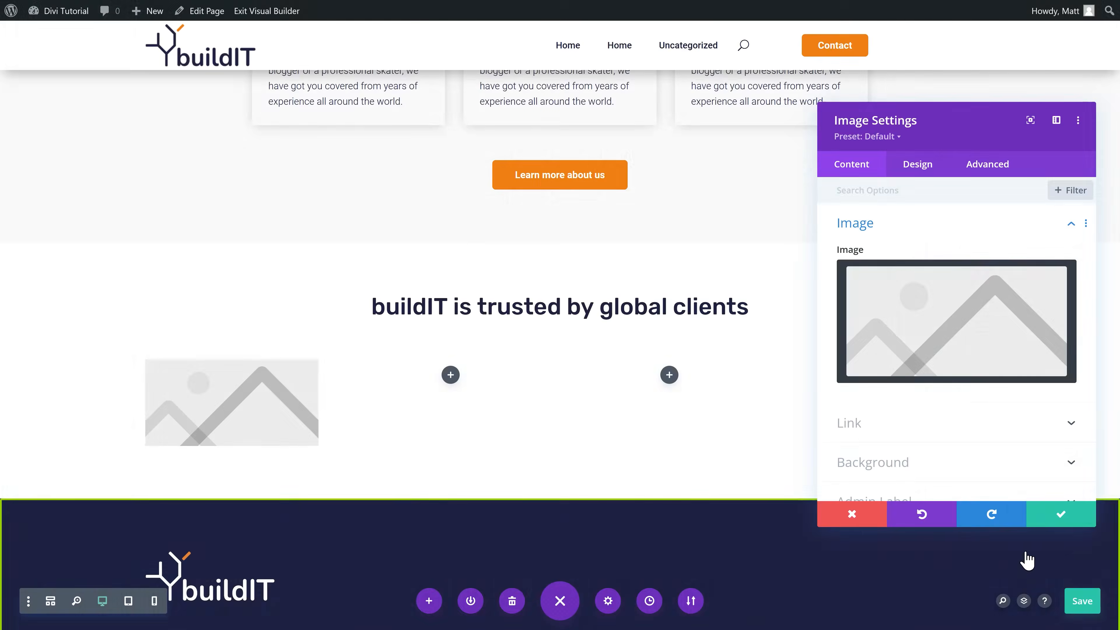
pyautogui.click(1062, 516)
# Step: Add an image module with the Shell logo to the second column
pyautogui.click(451, 374)
pyautogui.write('imag')
pyautogui.click(383, 174)
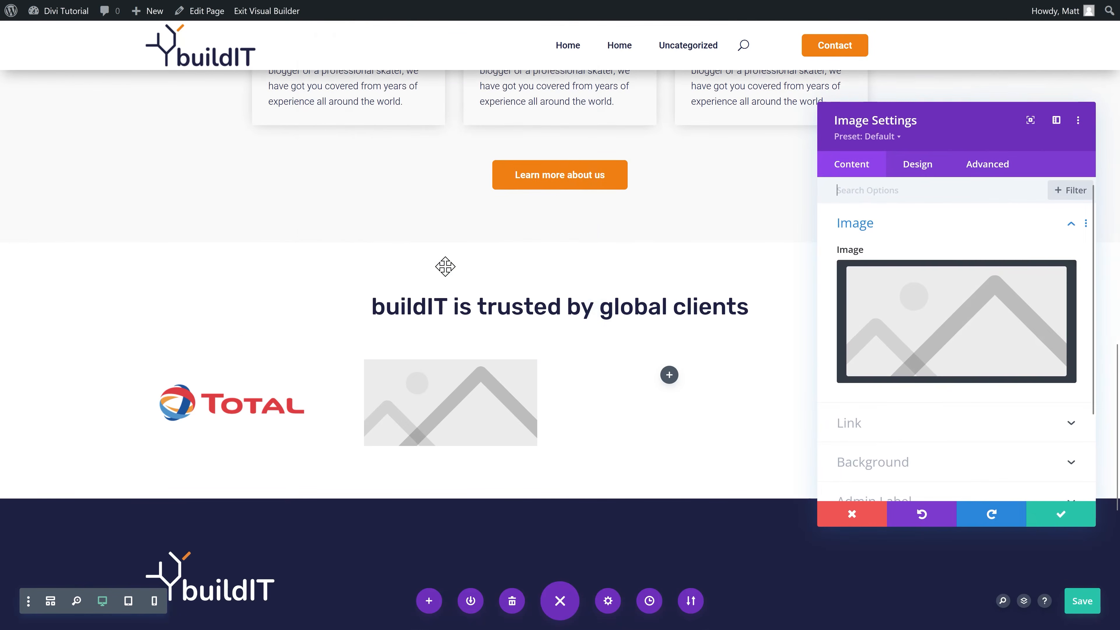
pyautogui.click(930, 300)
pyautogui.click(294, 169)
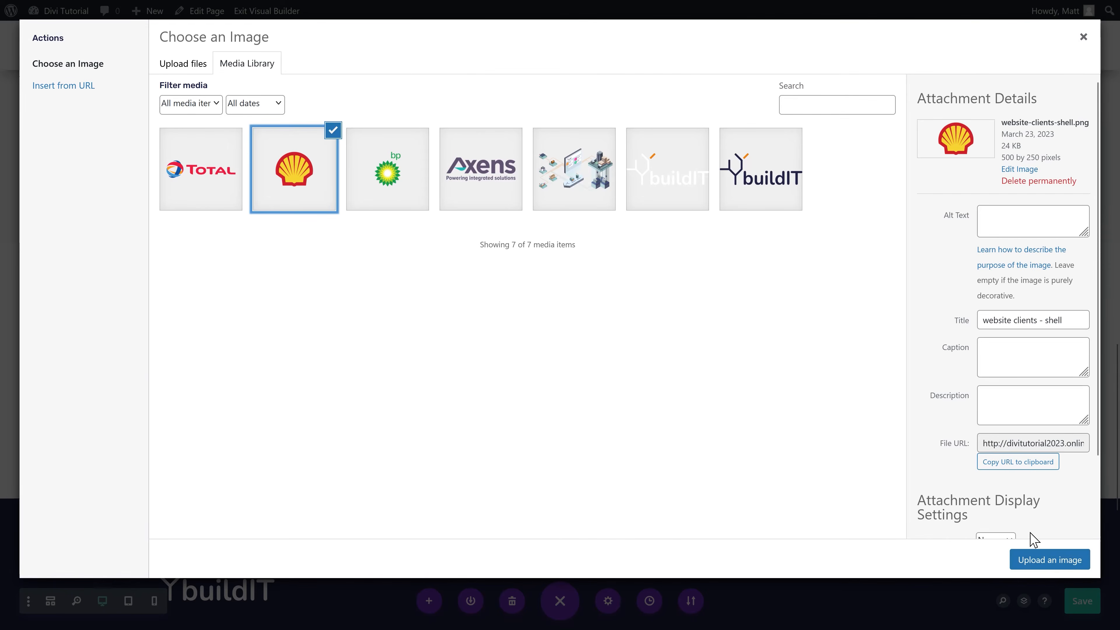
pyautogui.click(1052, 559)
pyautogui.click(1058, 514)
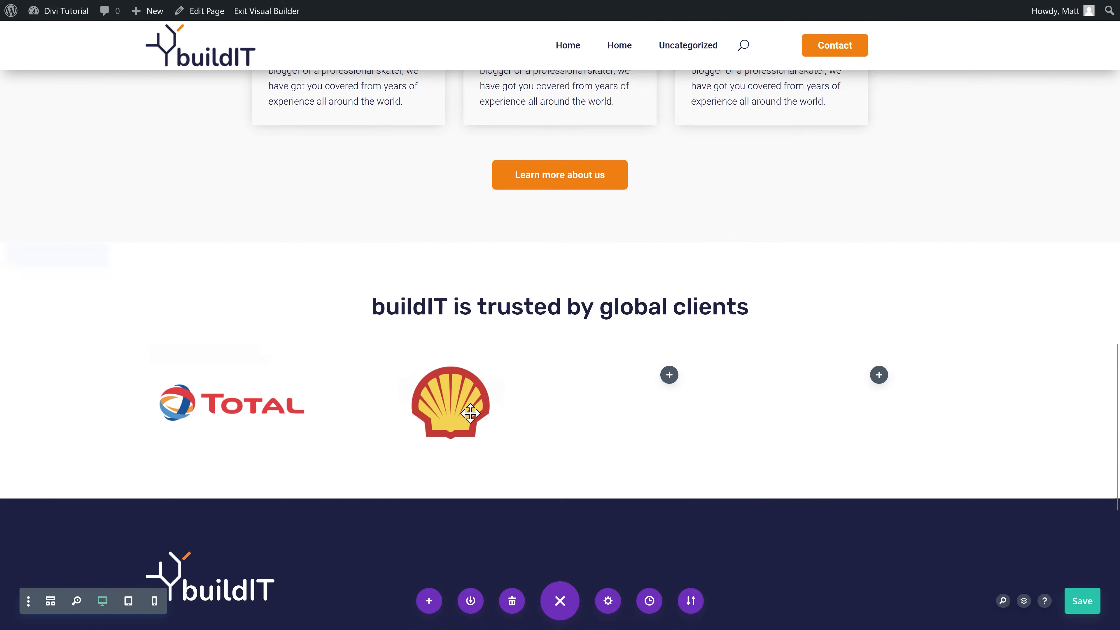
# Step: Copy the Shell logo into the third column and swap its image to the bp logo
pyautogui.moveTo(466, 410); pyautogui.dragTo(670, 388)
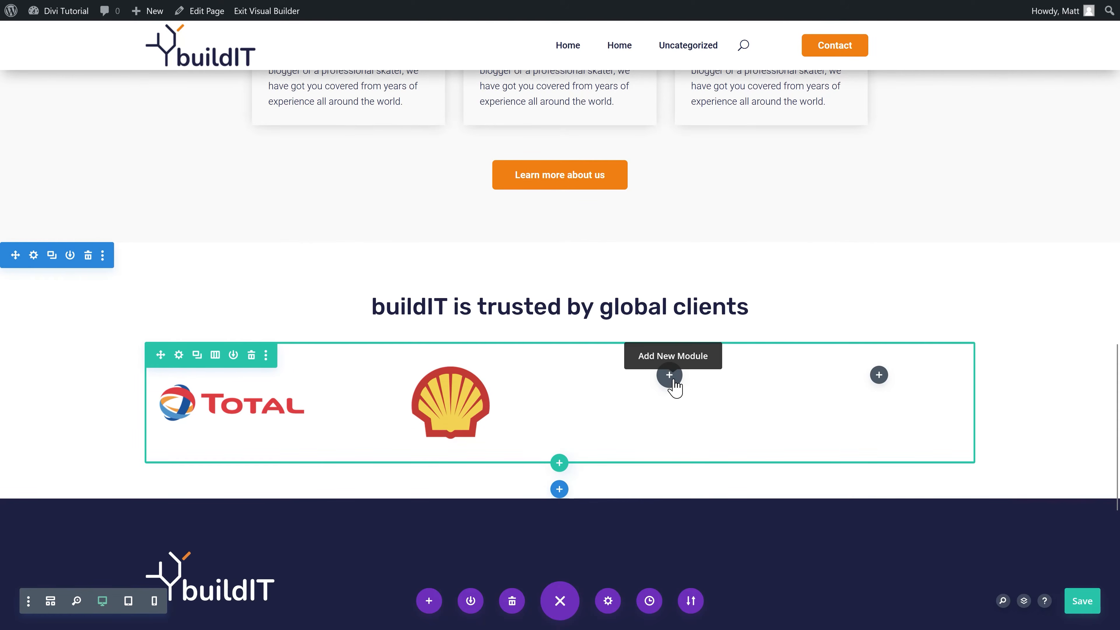
pyautogui.click(645, 392)
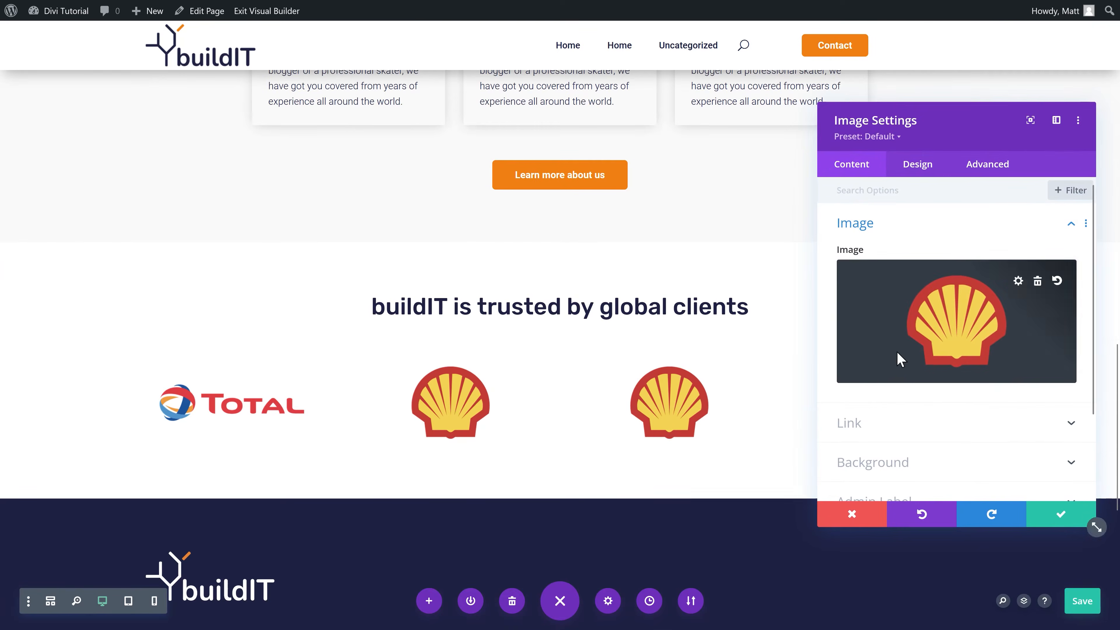
pyautogui.click(900, 356)
pyautogui.click(412, 180)
pyautogui.click(1045, 560)
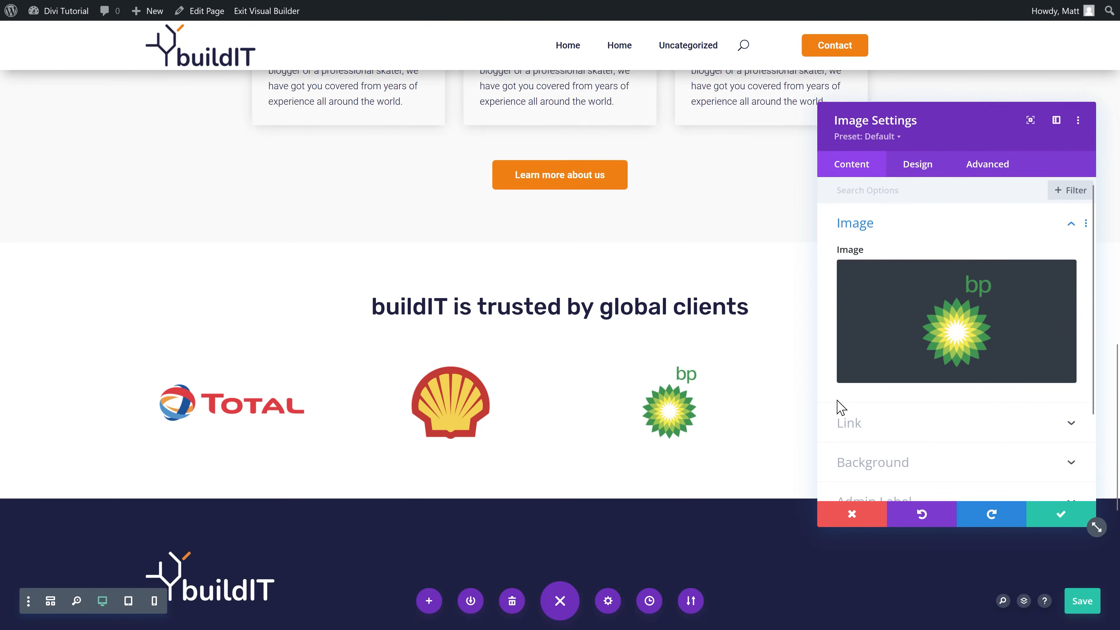
pyautogui.click(1062, 515)
# Step: Paste a logo copy into the fourth column and swap its image to the Axens logo
pyautogui.hotkey('ctrl', 'v')
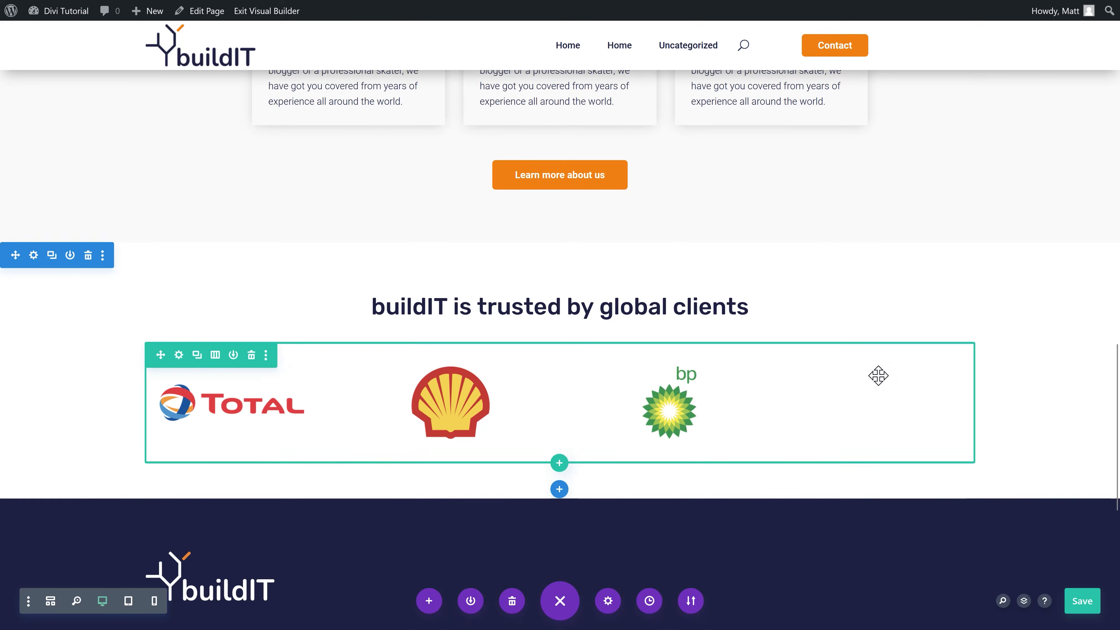
pyautogui.click(864, 391)
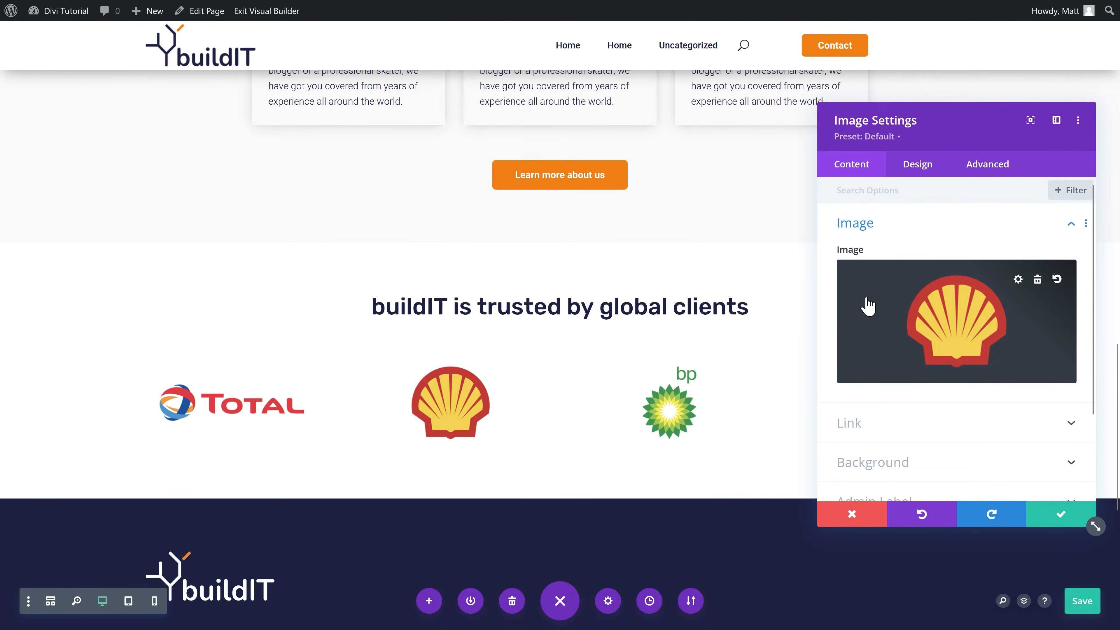
pyautogui.click(865, 307)
pyautogui.click(471, 184)
pyautogui.click(1049, 560)
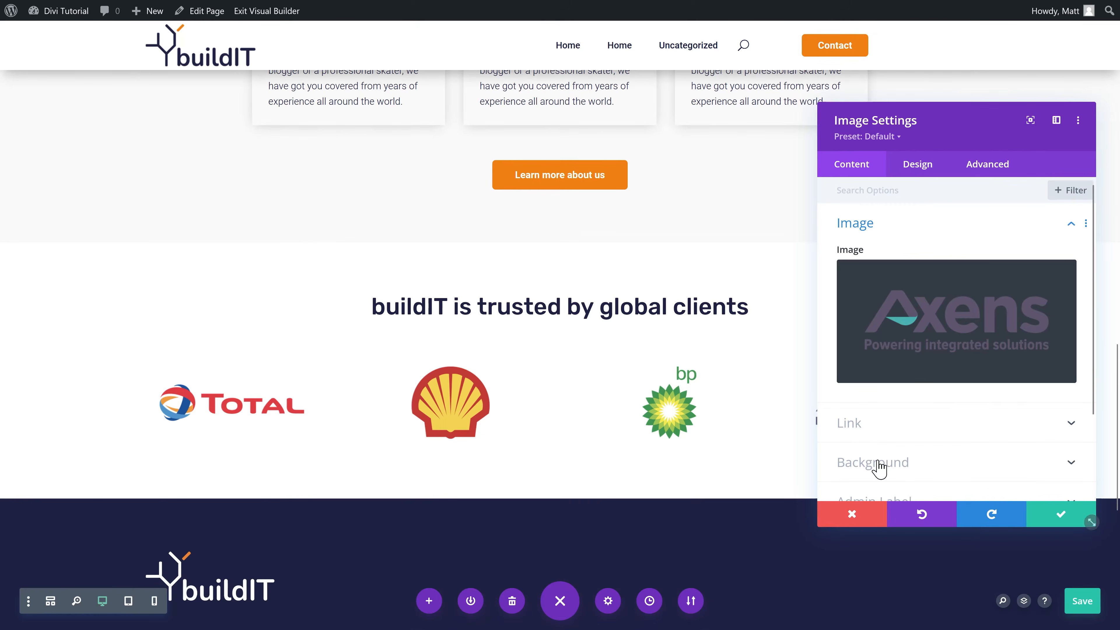
pyautogui.click(1058, 516)
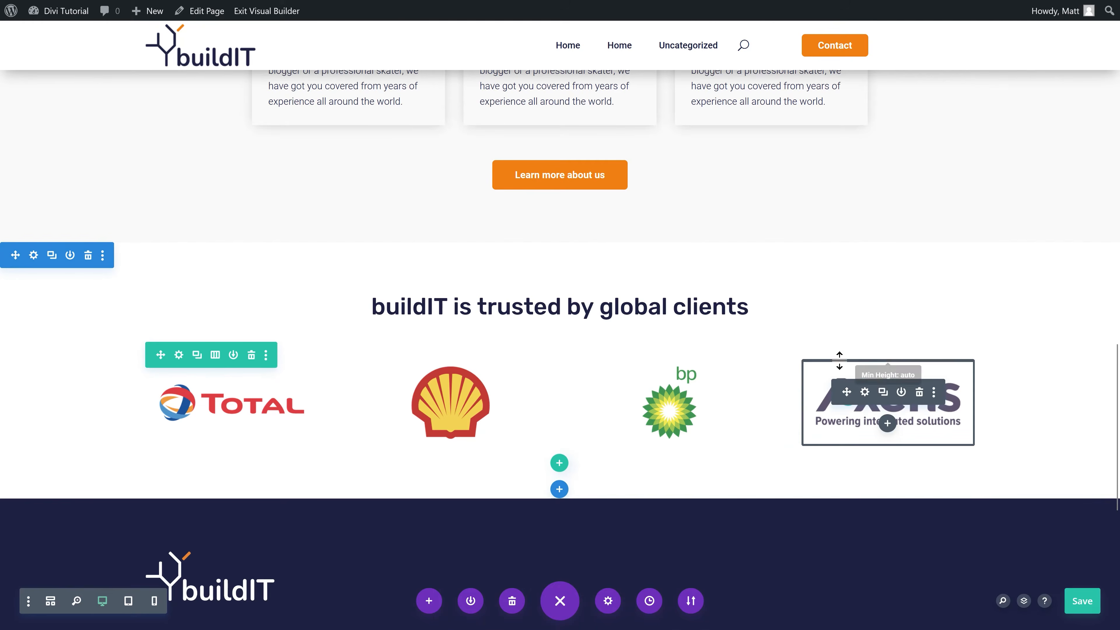
pyautogui.scroll(-2, 555, 375)
pyautogui.click(559, 393)
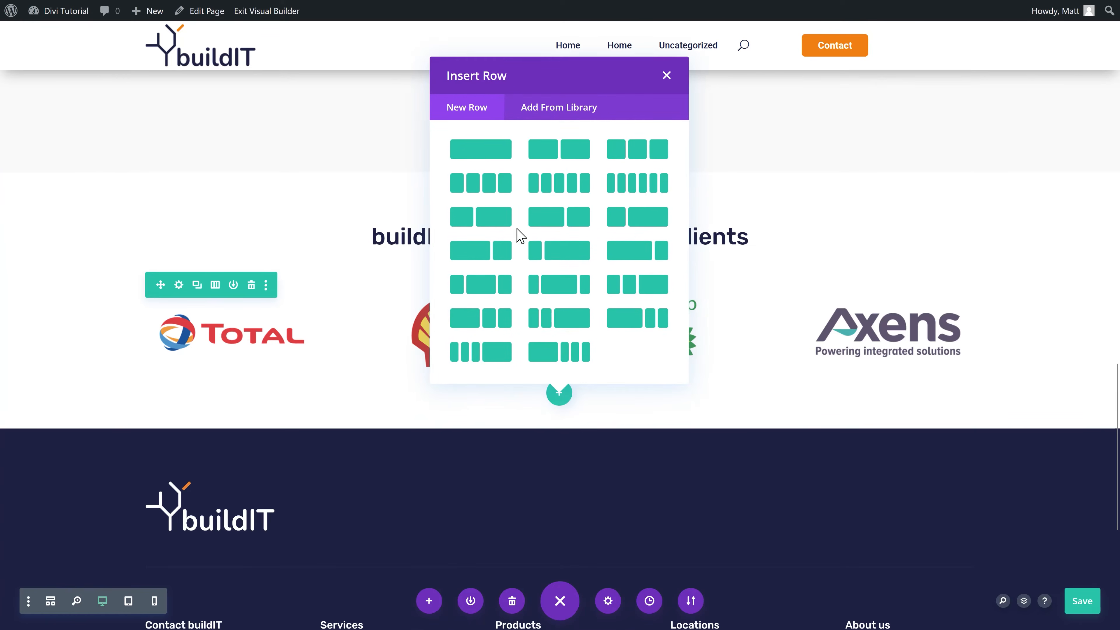
# Step: Add a full-width row with a Blog module set to Projects post type and post count 3
pyautogui.click(485, 150)
pyautogui.write('blog')
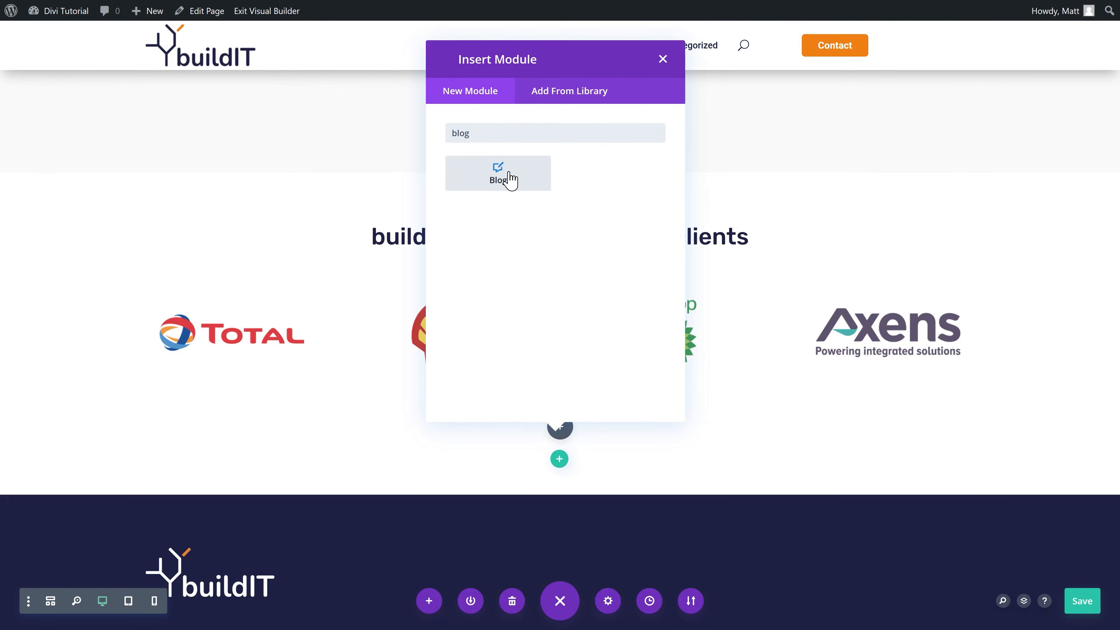
pyautogui.click(510, 179)
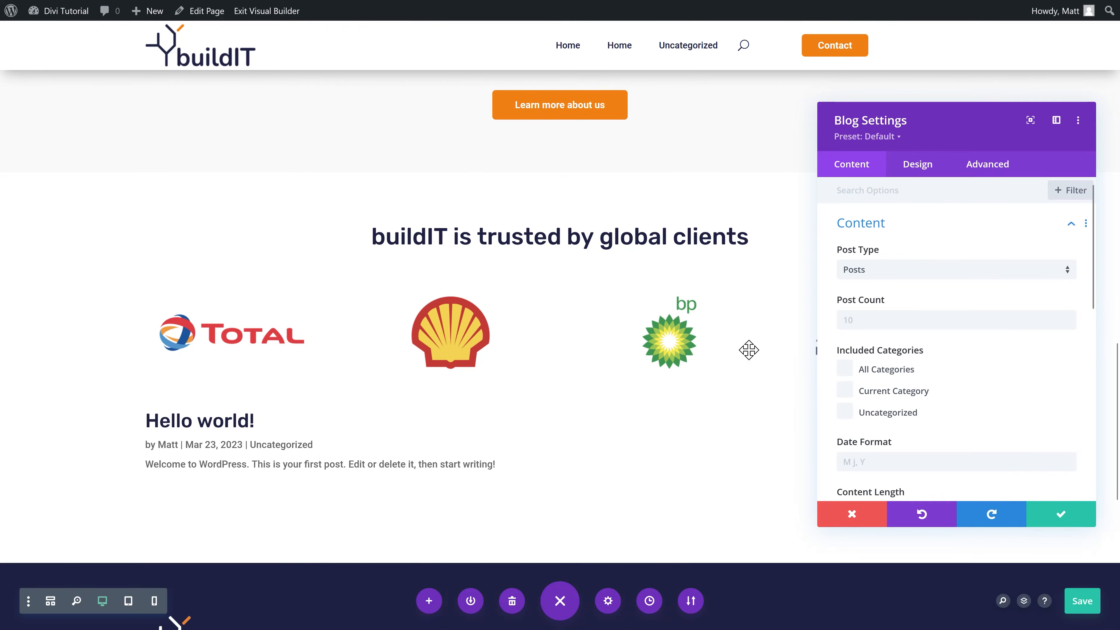
pyautogui.click(852, 269)
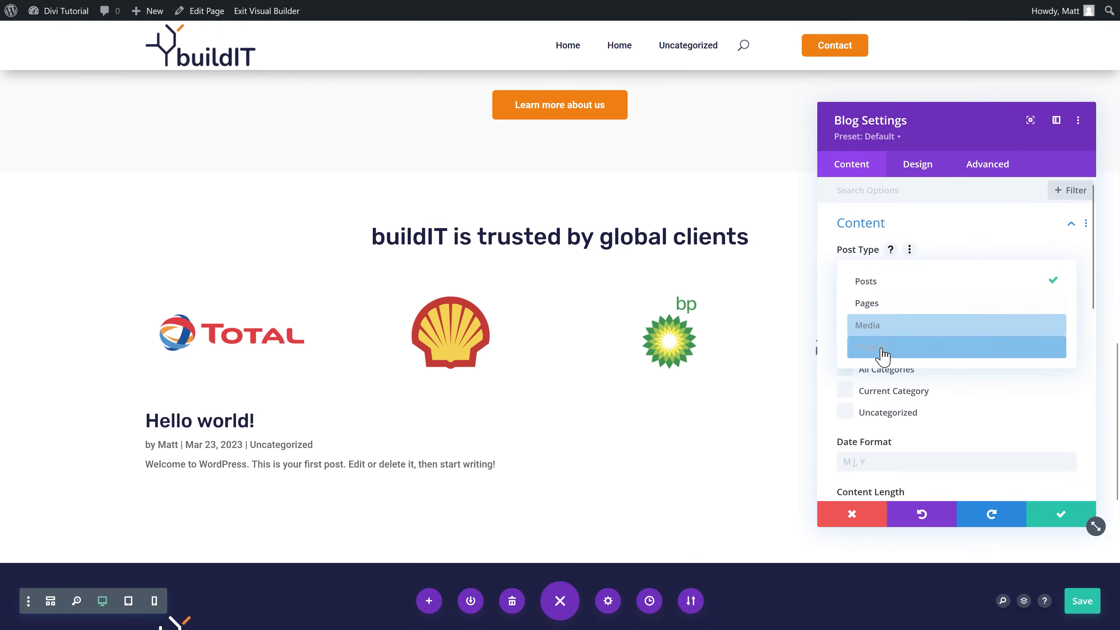
pyautogui.click(883, 348)
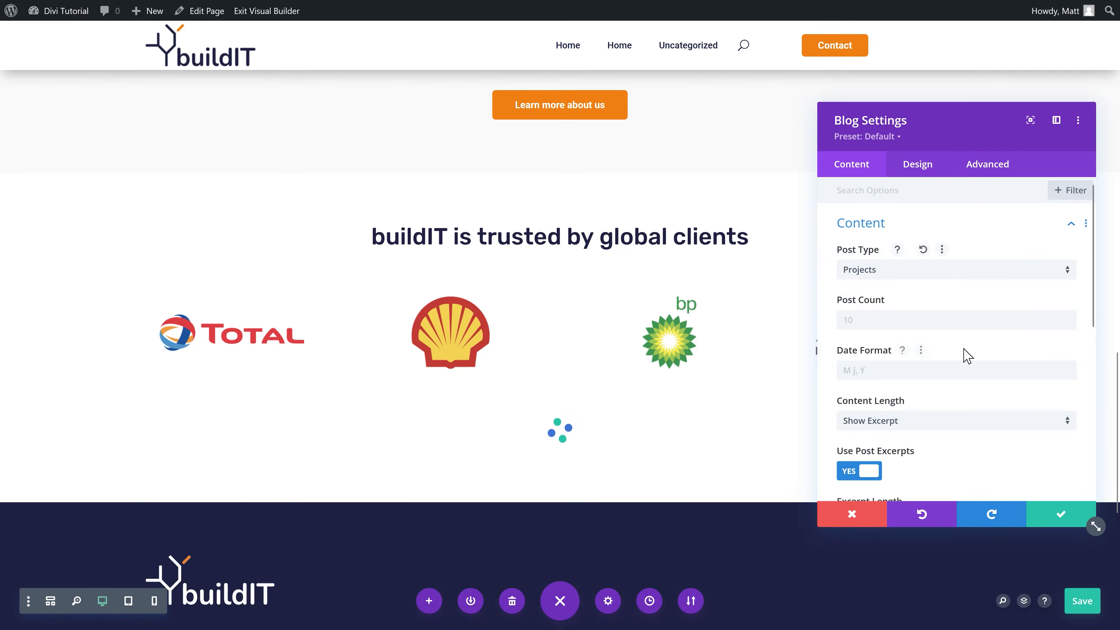
pyautogui.click(909, 321)
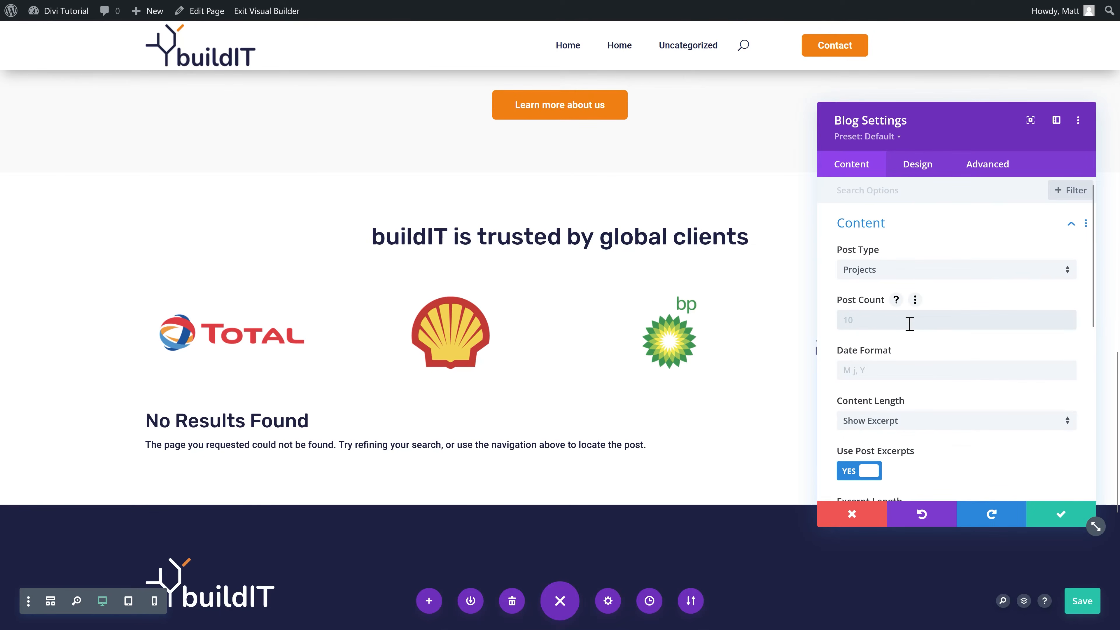
pyautogui.write('3')
pyautogui.click(874, 370)
pyautogui.scroll(-3, 913, 397)
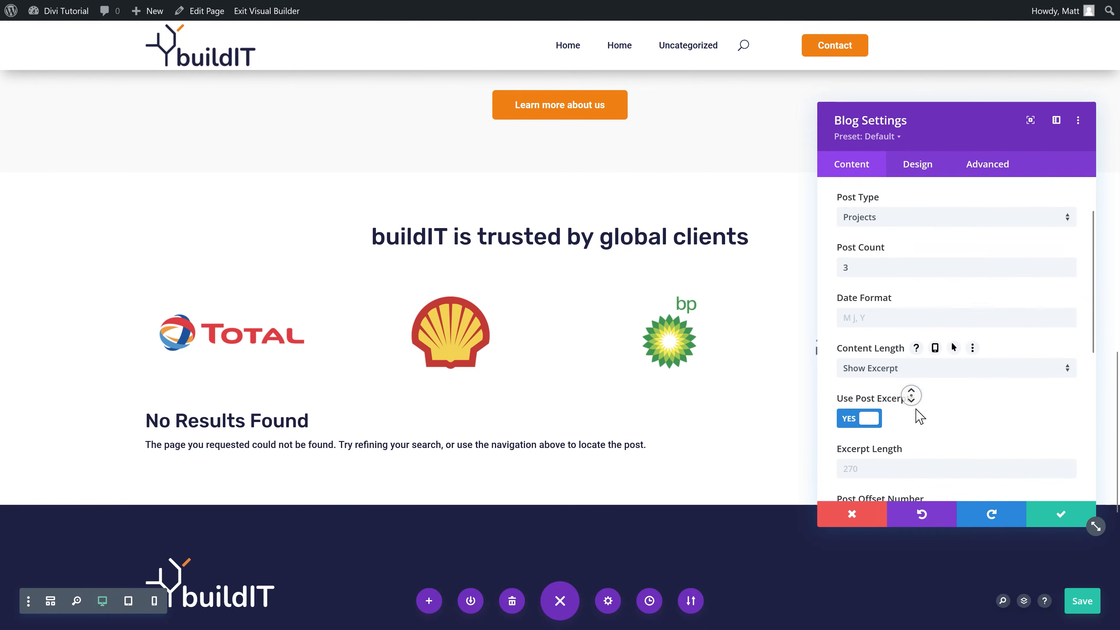
pyautogui.scroll(-3, 899, 327)
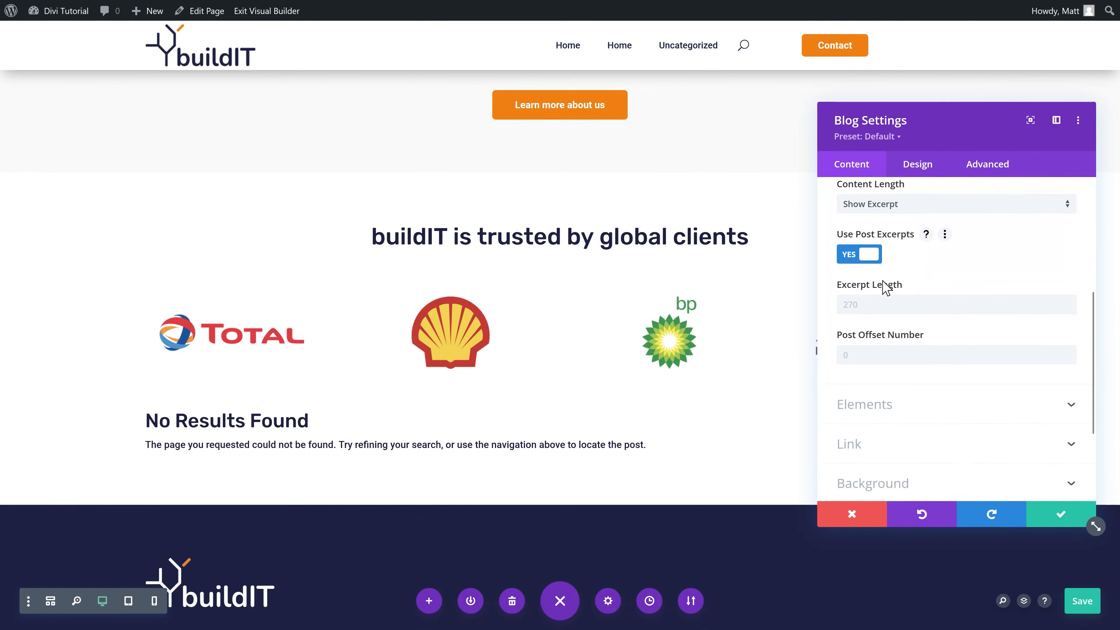
pyautogui.click(1061, 514)
pyautogui.scroll(-2, 512, 380)
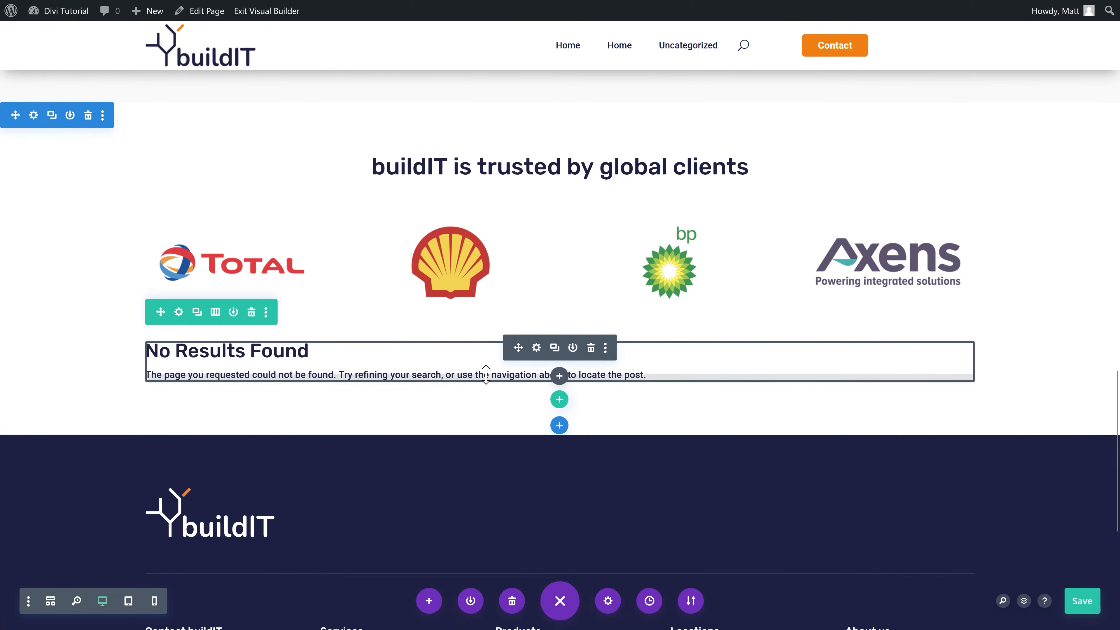
# Step: Insert the saved Orange Button module from the library below the project feed
pyautogui.click(559, 375)
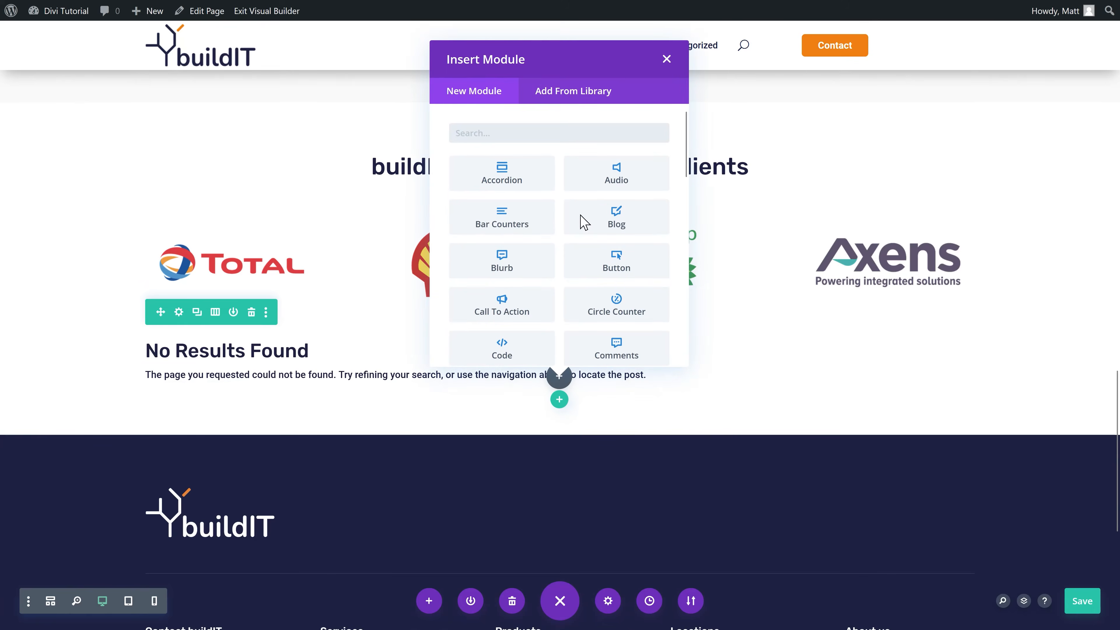
pyautogui.click(562, 96)
pyautogui.click(322, 228)
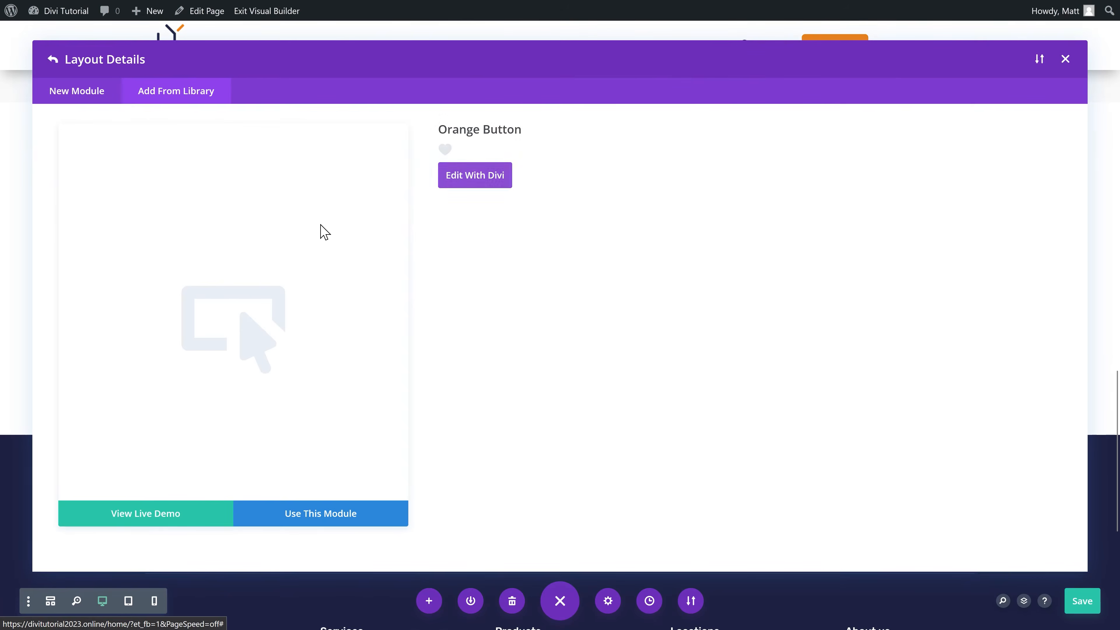
pyautogui.click(321, 521)
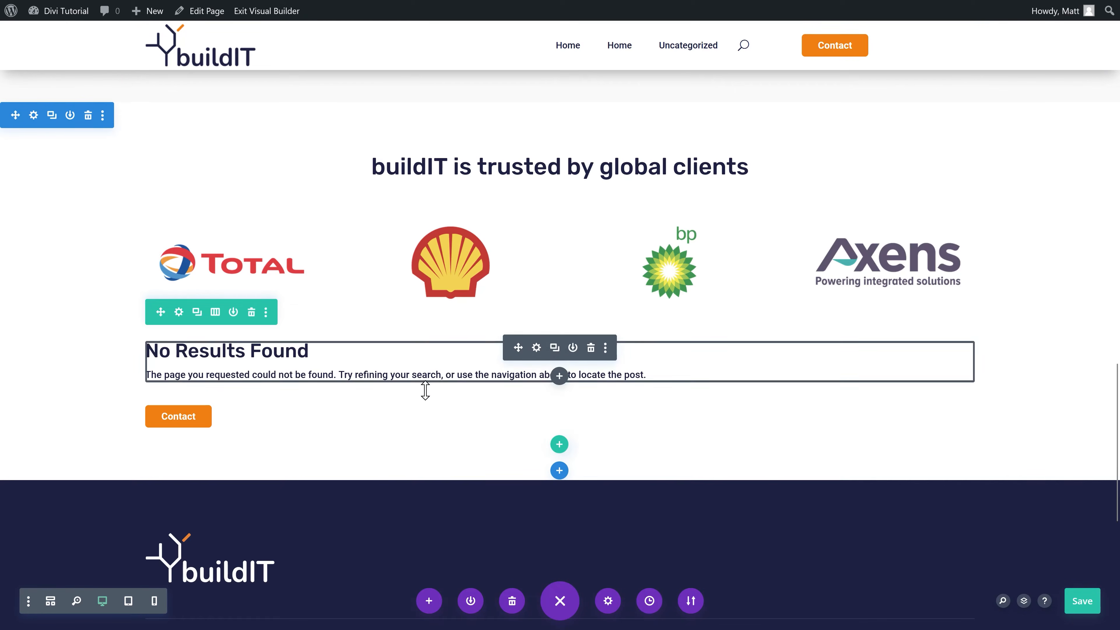
pyautogui.click(536, 411)
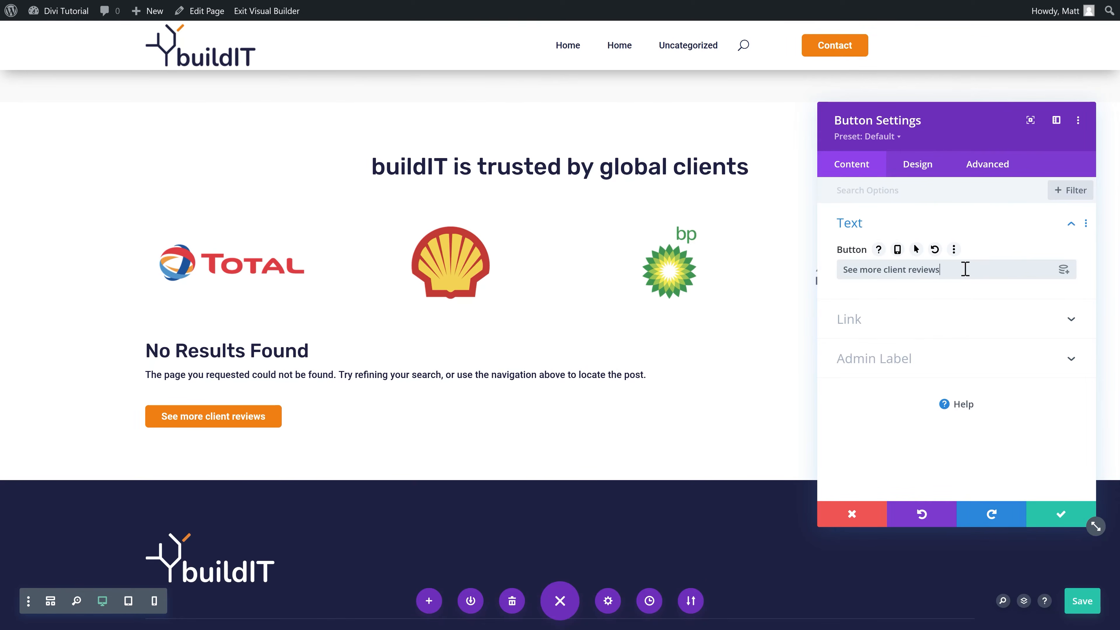
# Step: Centre the button and give it 15px top/bottom and 35px side padding
pyautogui.click(918, 170)
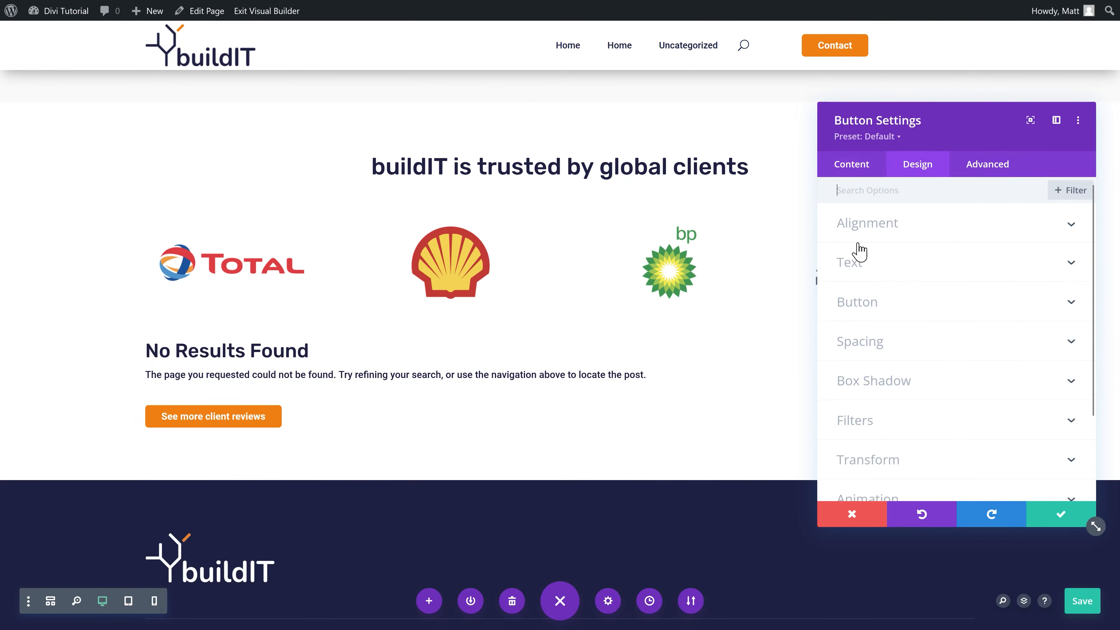
pyautogui.click(872, 222)
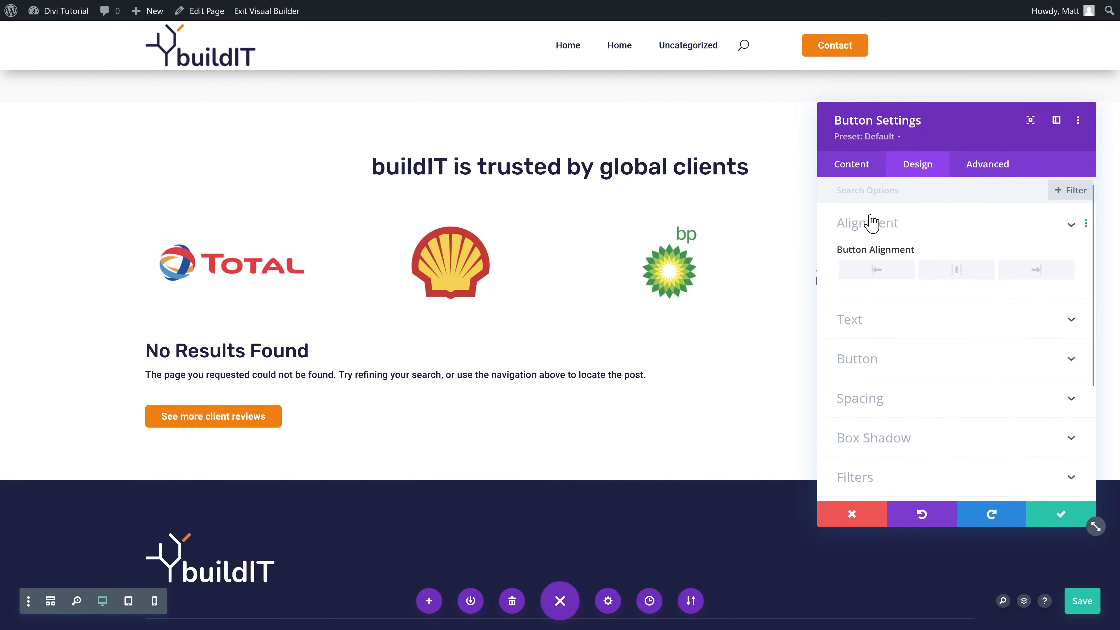
pyautogui.click(956, 270)
pyautogui.click(874, 361)
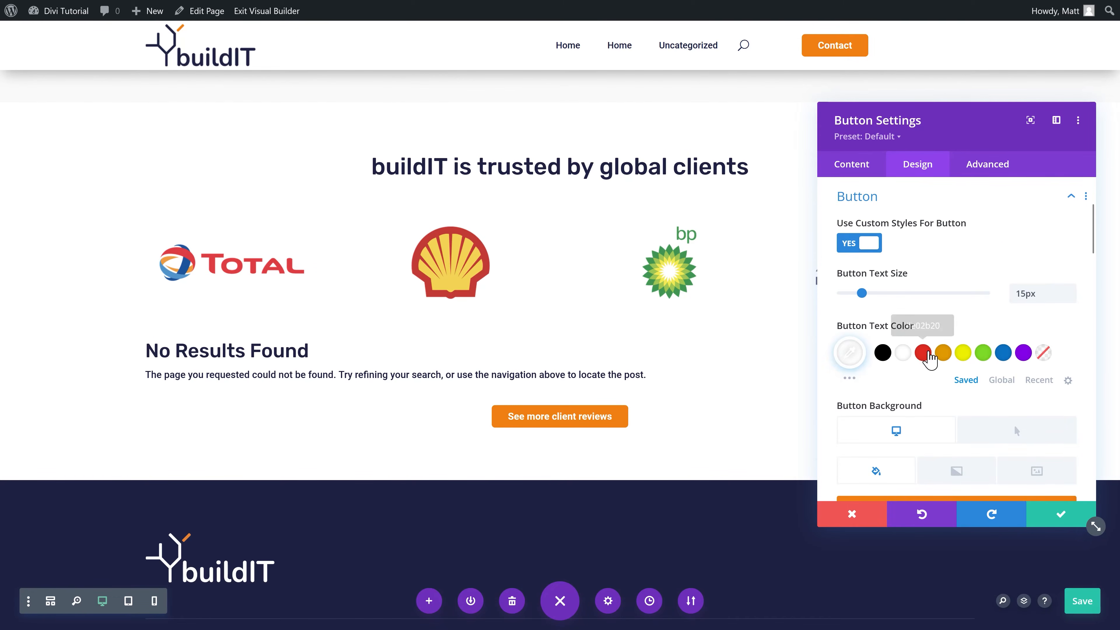
pyautogui.scroll(-10, 948, 371)
pyautogui.scroll(-8, 952, 382)
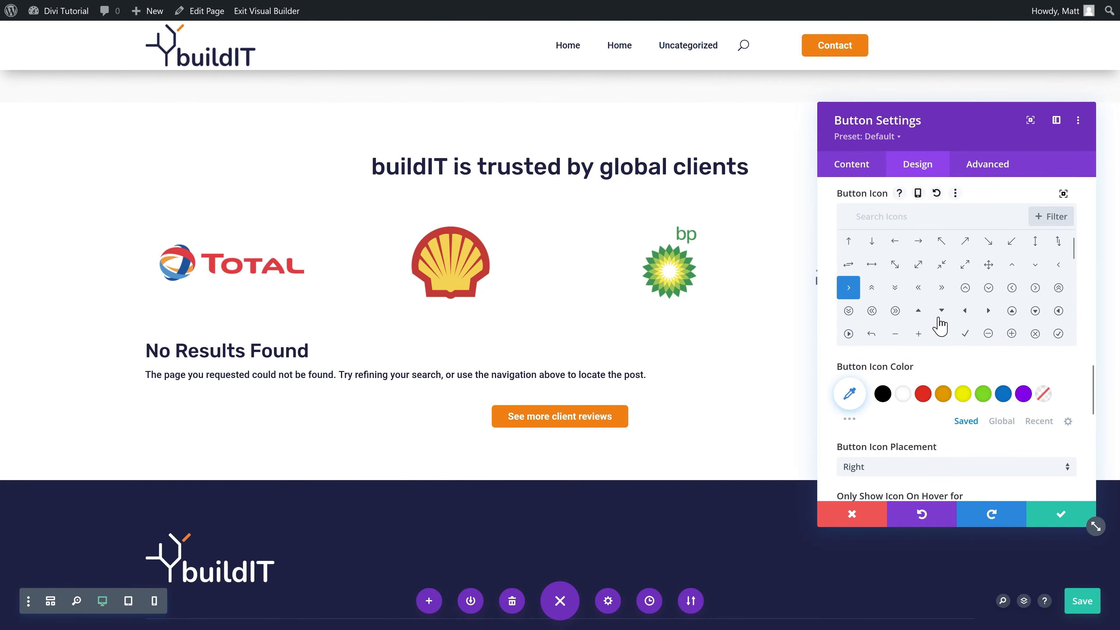
pyautogui.scroll(-8, 935, 366)
pyautogui.click(900, 359)
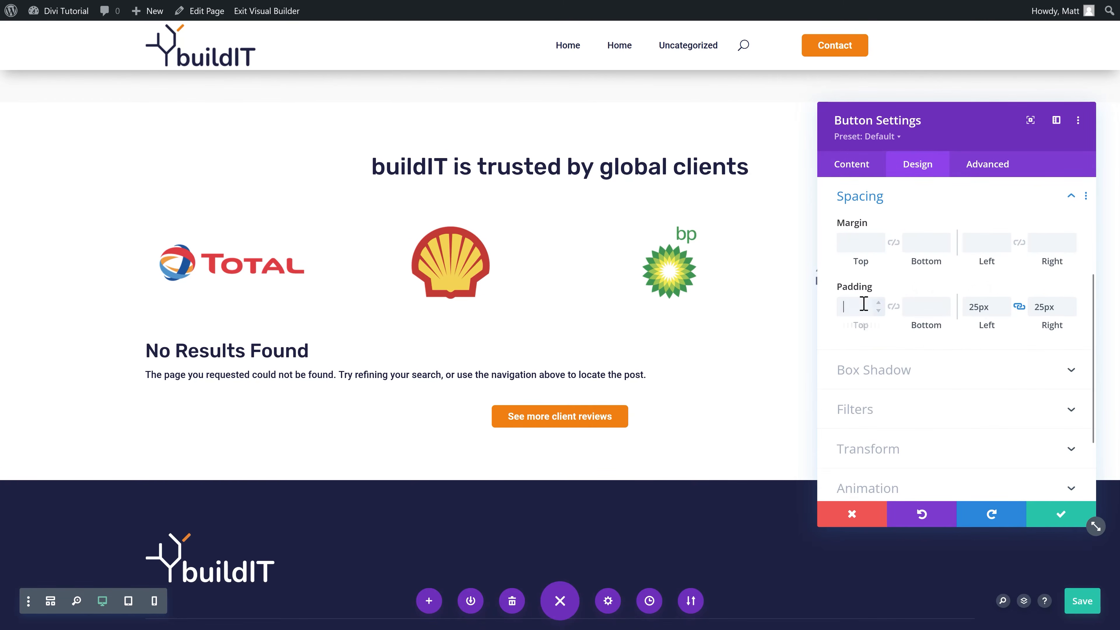
pyautogui.write('15')
pyautogui.click(893, 307)
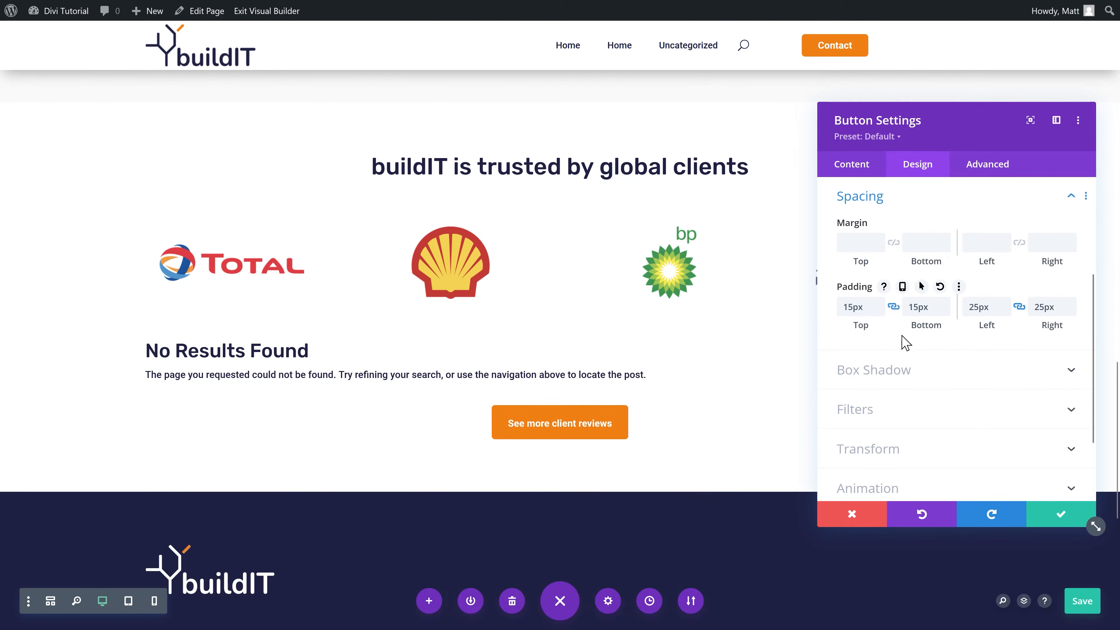
pyautogui.moveTo(979, 306); pyautogui.dragTo(969, 305)
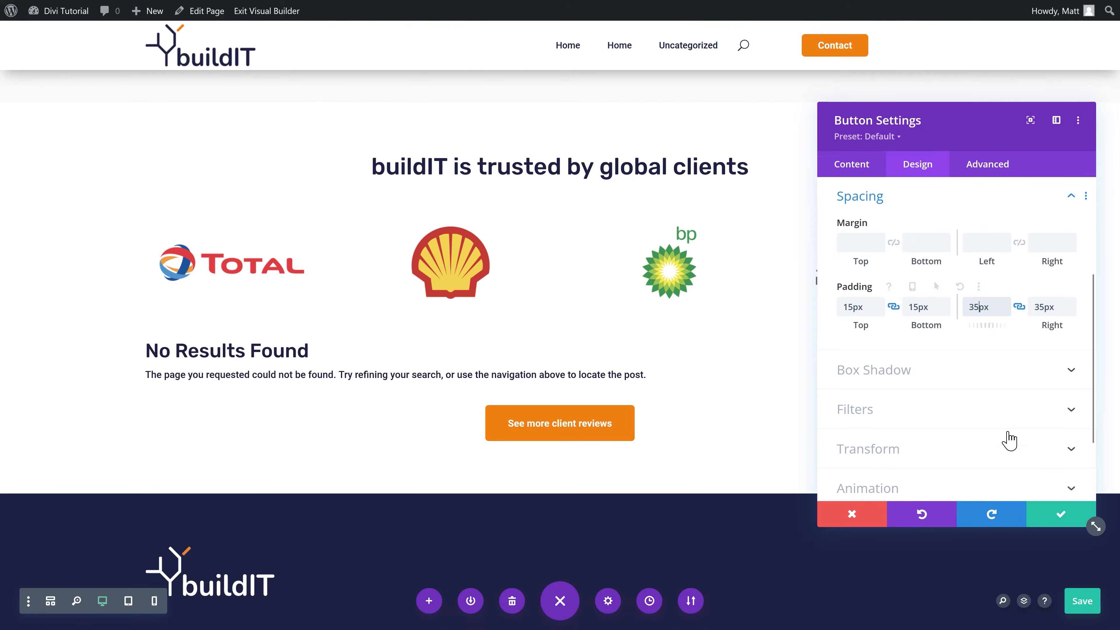
pyautogui.click(1060, 514)
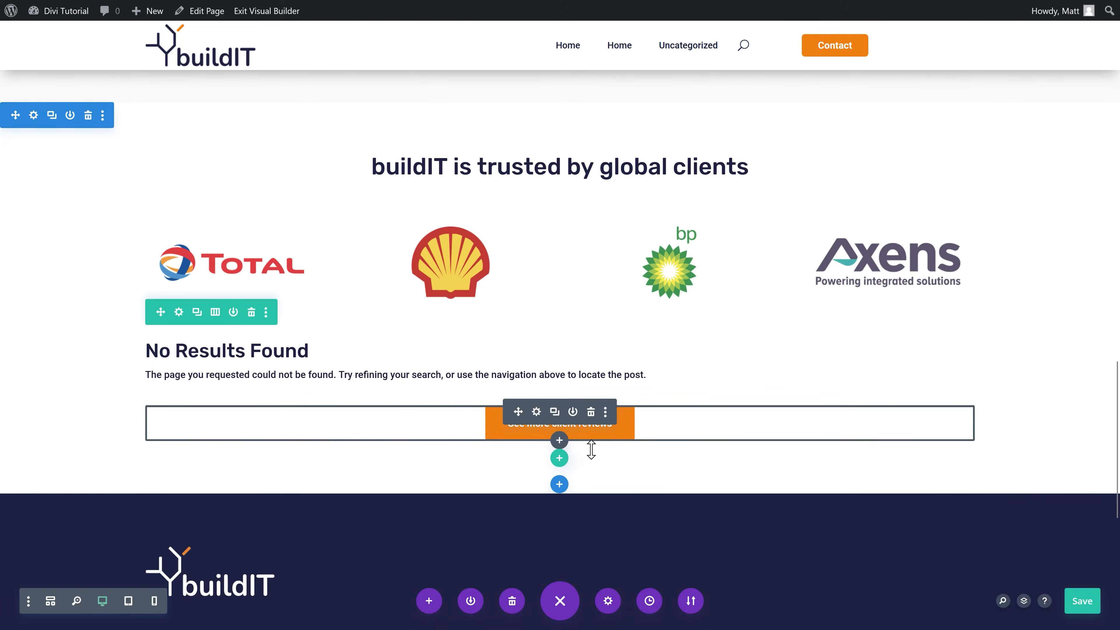
# Step: Insert a regular section with an empty single-column row below the reviews button
pyautogui.scroll(-2, 568, 489)
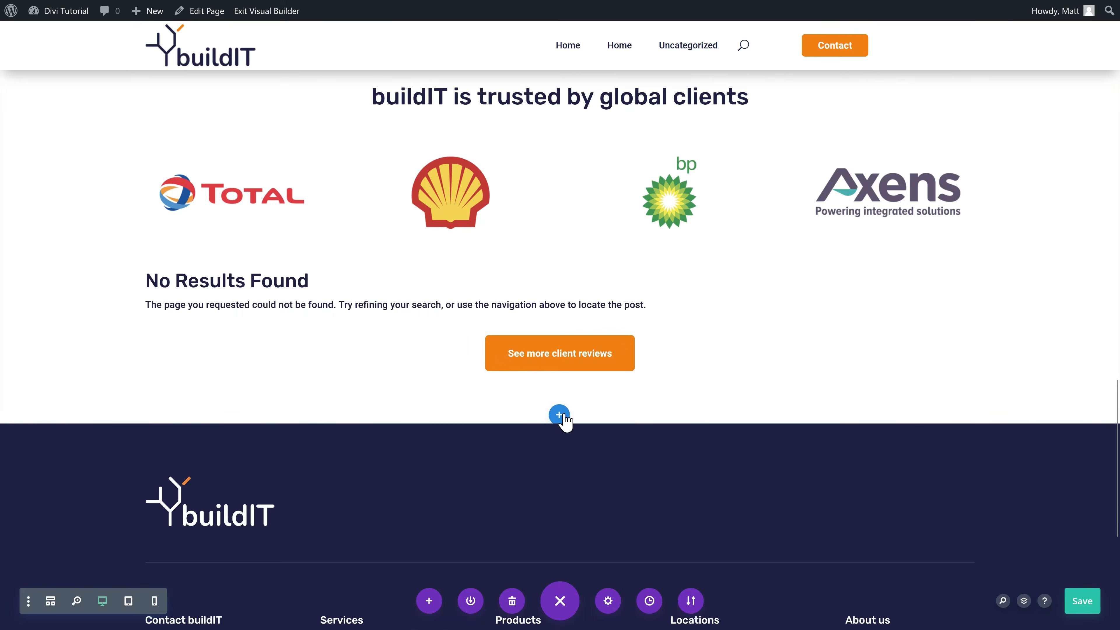
pyautogui.click(559, 415)
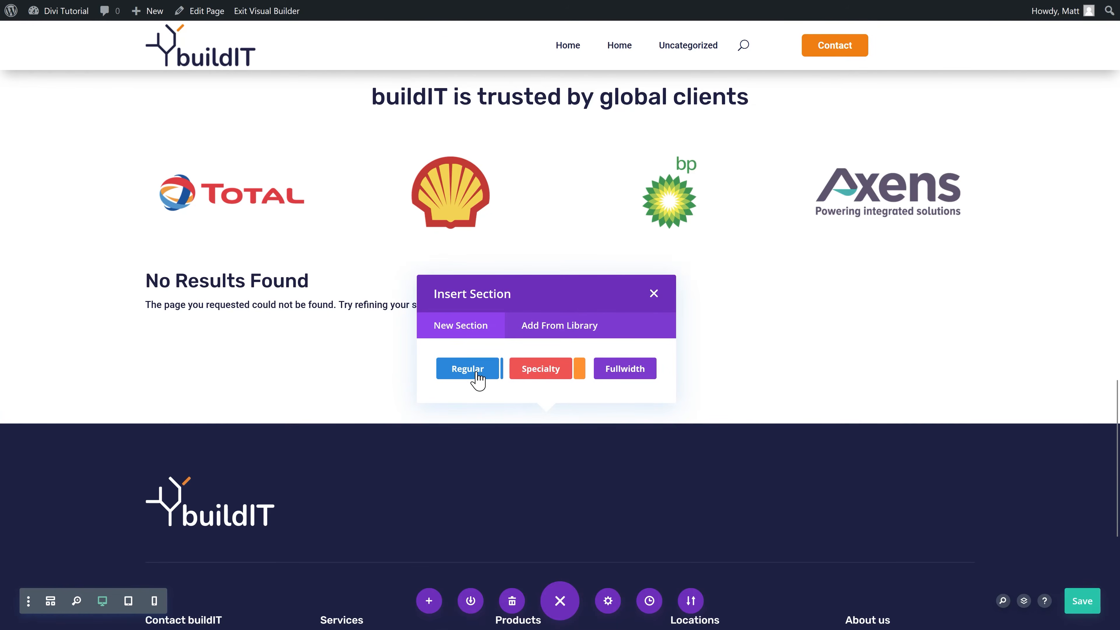
pyautogui.click(477, 371)
pyautogui.click(495, 227)
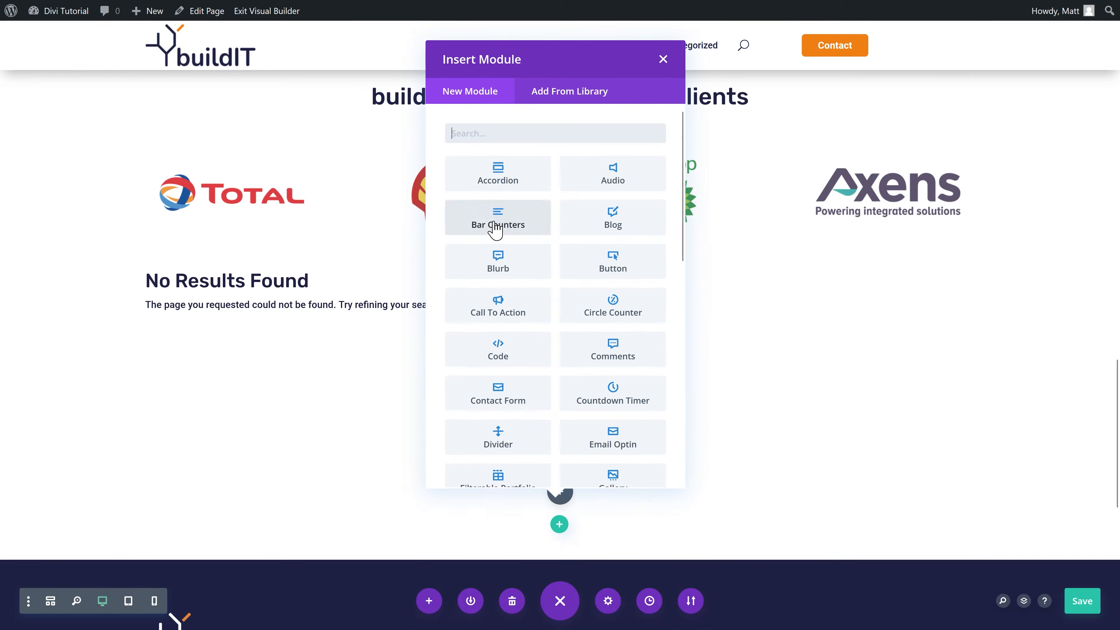
pyautogui.click(663, 60)
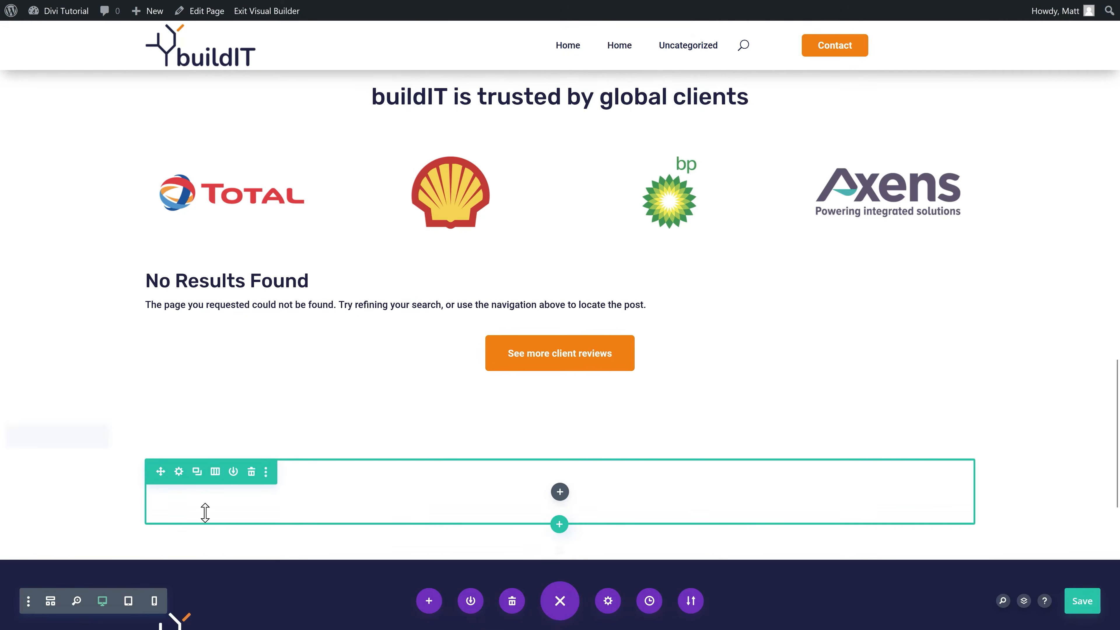
# Step: Give the new section the dark navy global colour as its background
pyautogui.click(33, 439)
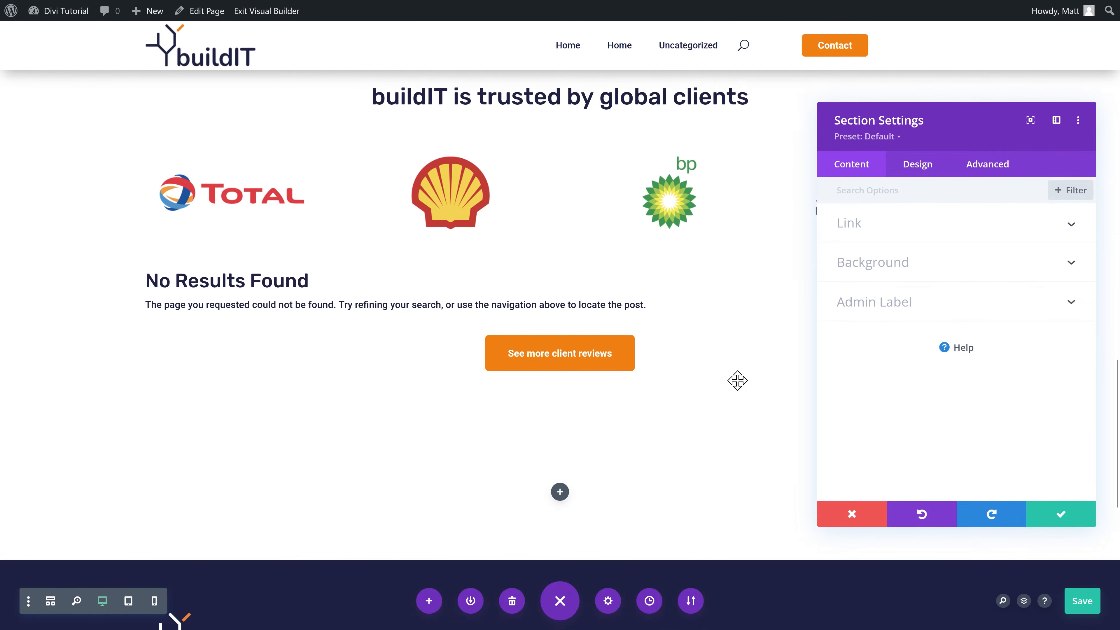
pyautogui.click(877, 265)
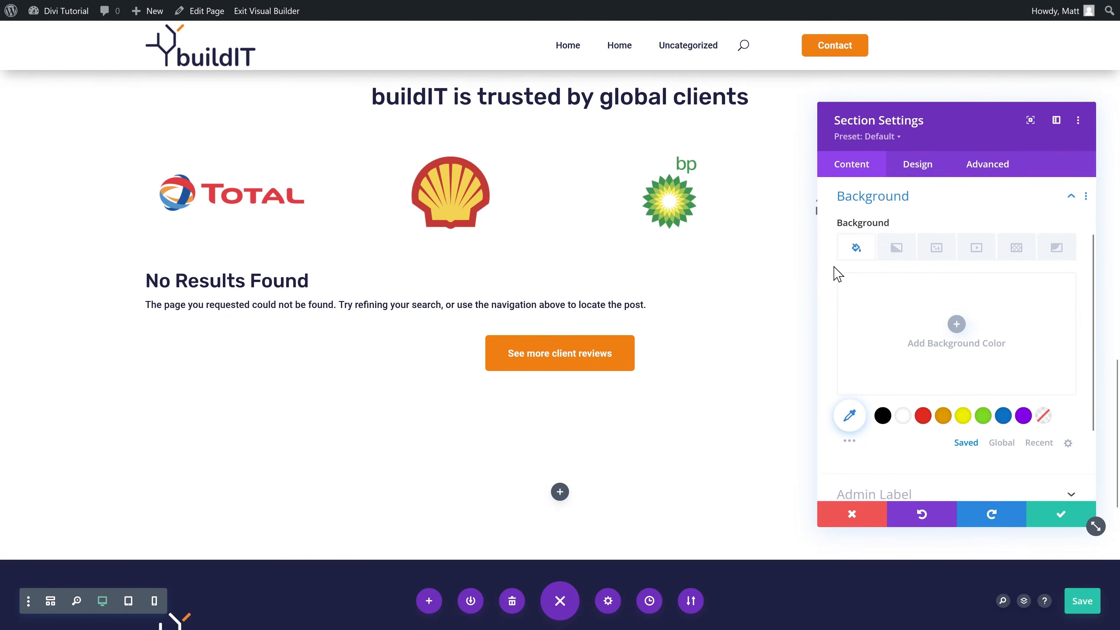
pyautogui.click(998, 443)
pyautogui.click(922, 416)
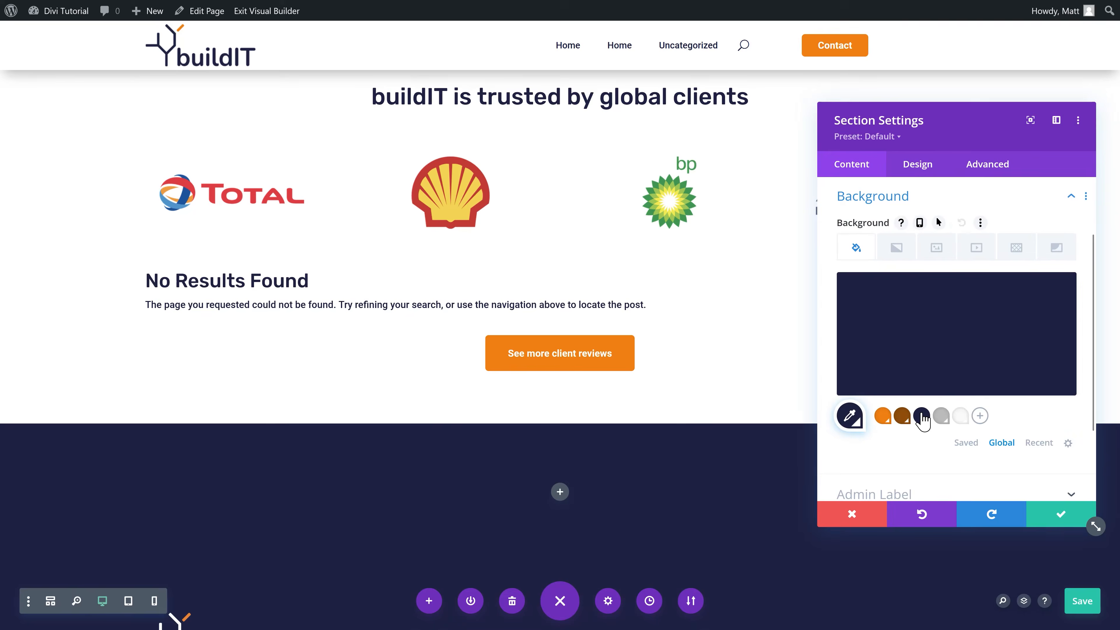
pyautogui.click(1060, 516)
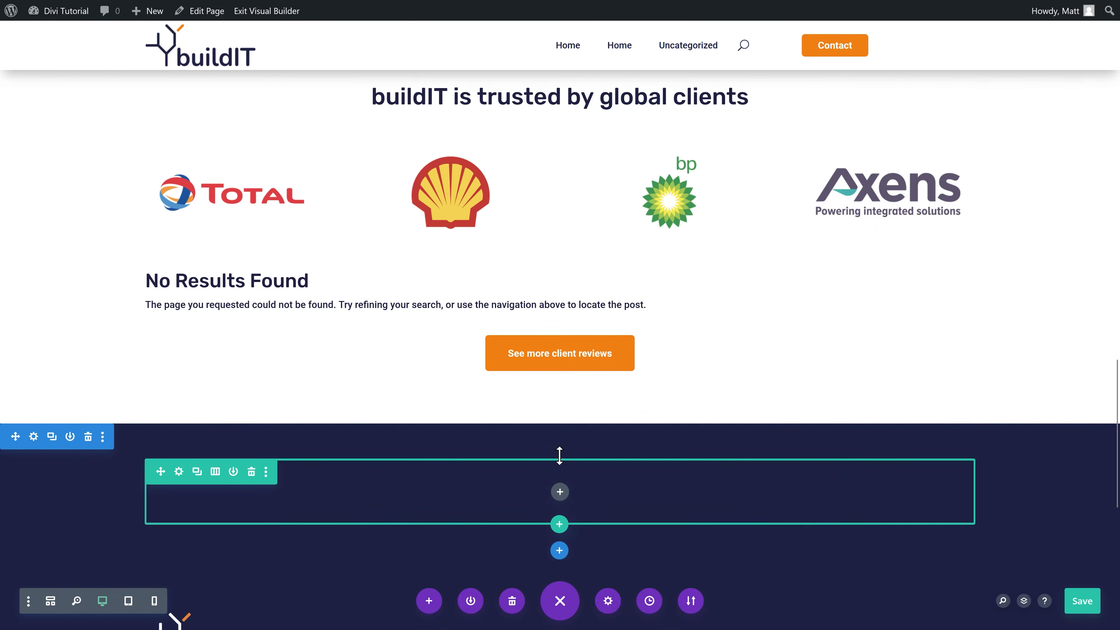
pyautogui.scroll(15, 557, 441)
# Step: Copy the tagline and heading modules into the new navy section's row
pyautogui.click(604, 181)
pyautogui.click(575, 300)
pyautogui.scroll(-10, 773, 285)
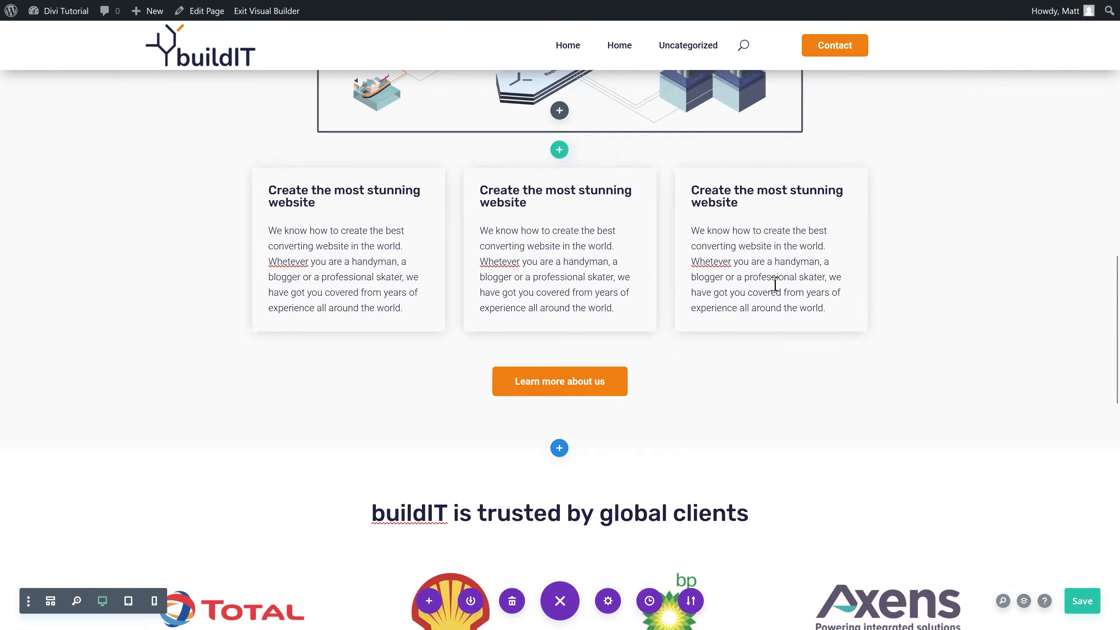
pyautogui.scroll(-12, 774, 285)
pyautogui.rightClick(559, 369)
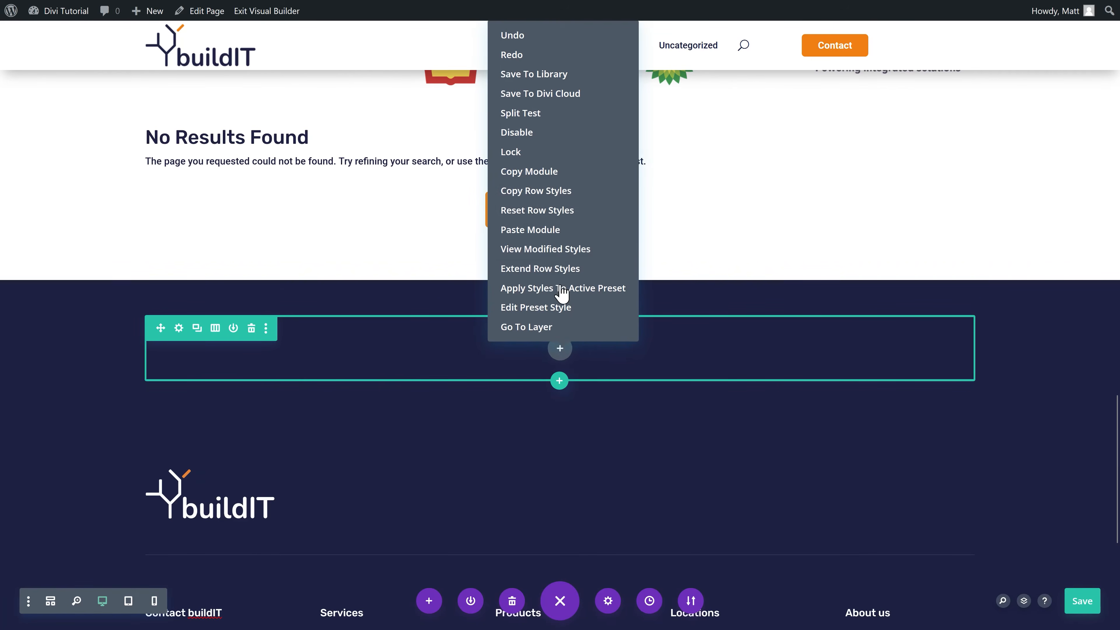
pyautogui.click(531, 231)
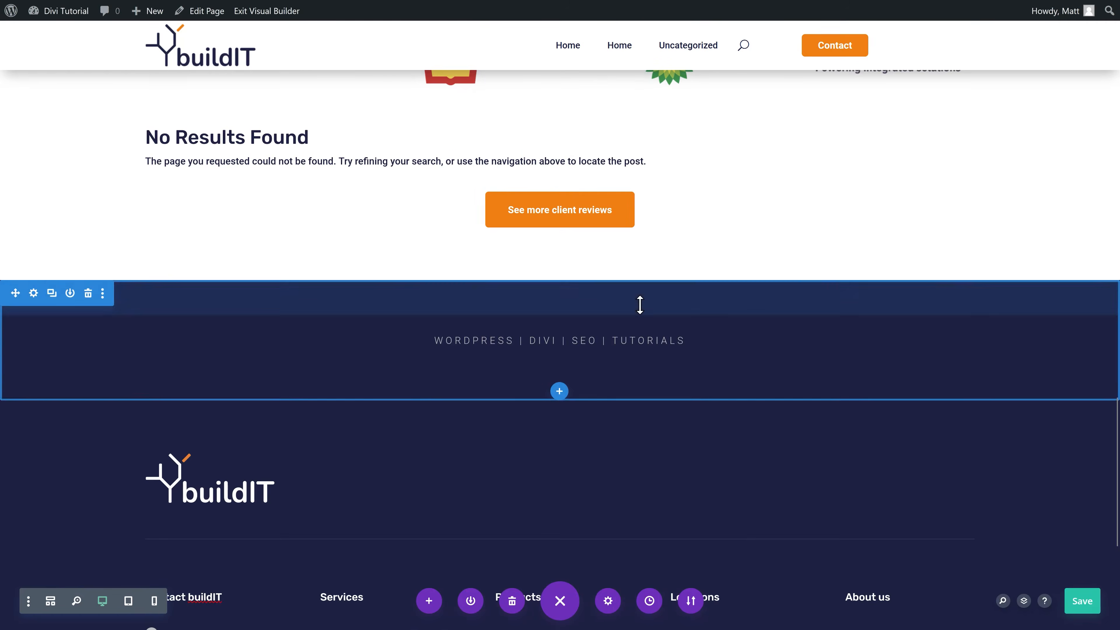
pyautogui.scroll(15, 639, 304)
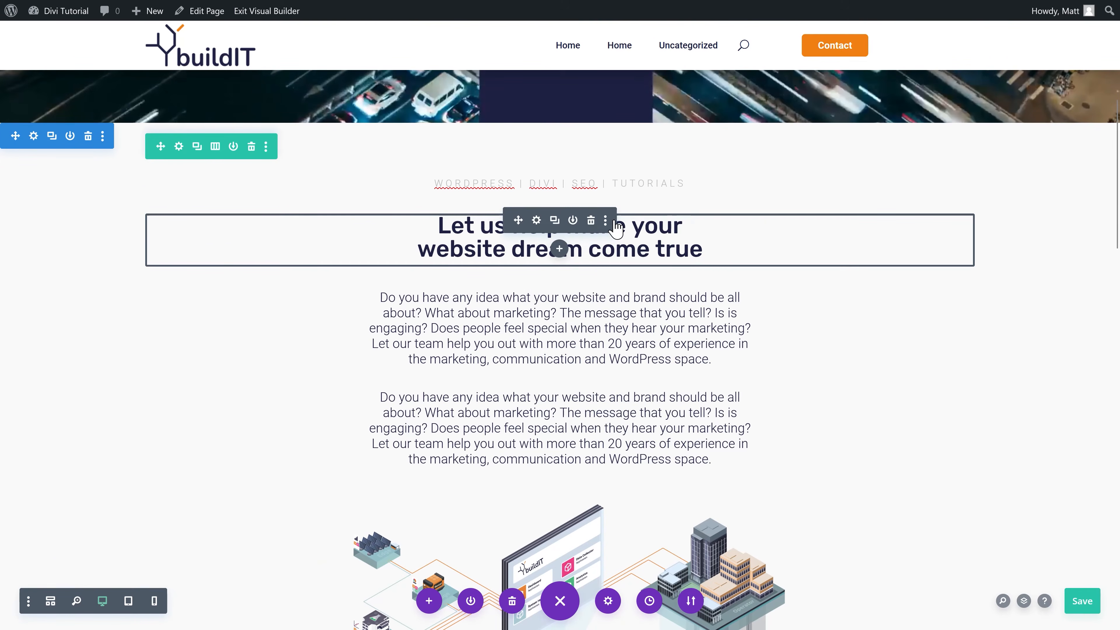
pyautogui.click(605, 219)
pyautogui.click(585, 333)
pyautogui.scroll(-15, 554, 349)
pyautogui.click(554, 340)
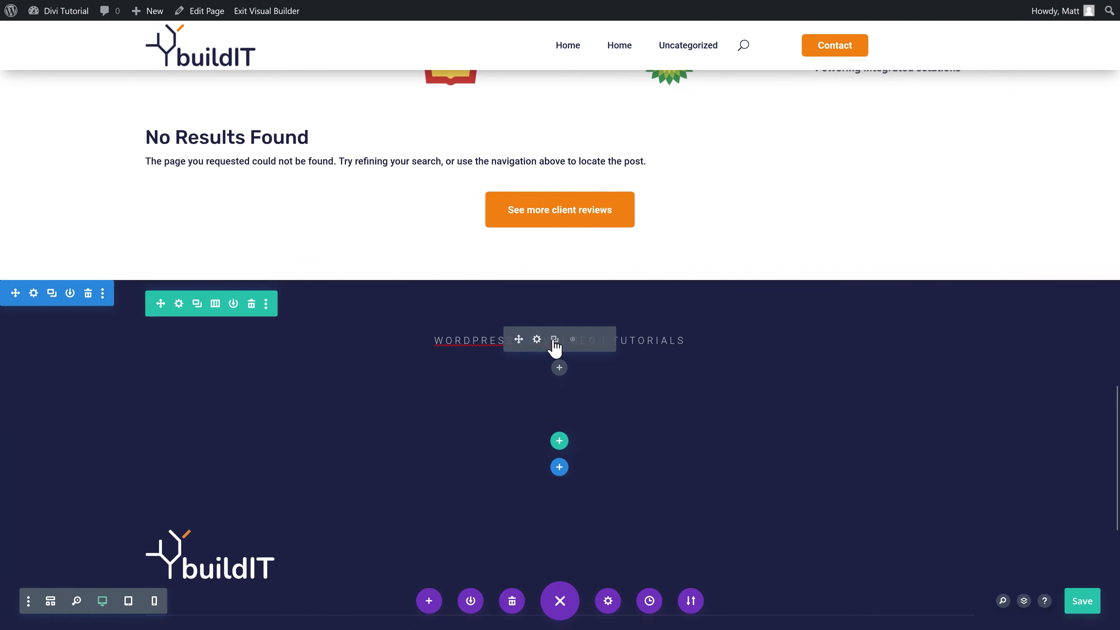
# Step: Change the tagline text to 'buildIT drives your sales to the roof'
pyautogui.click(536, 339)
pyautogui.moveTo(1005, 360); pyautogui.dragTo(830, 405)
pyautogui.hotkey('ctrl', 'v')
pyautogui.click(1060, 515)
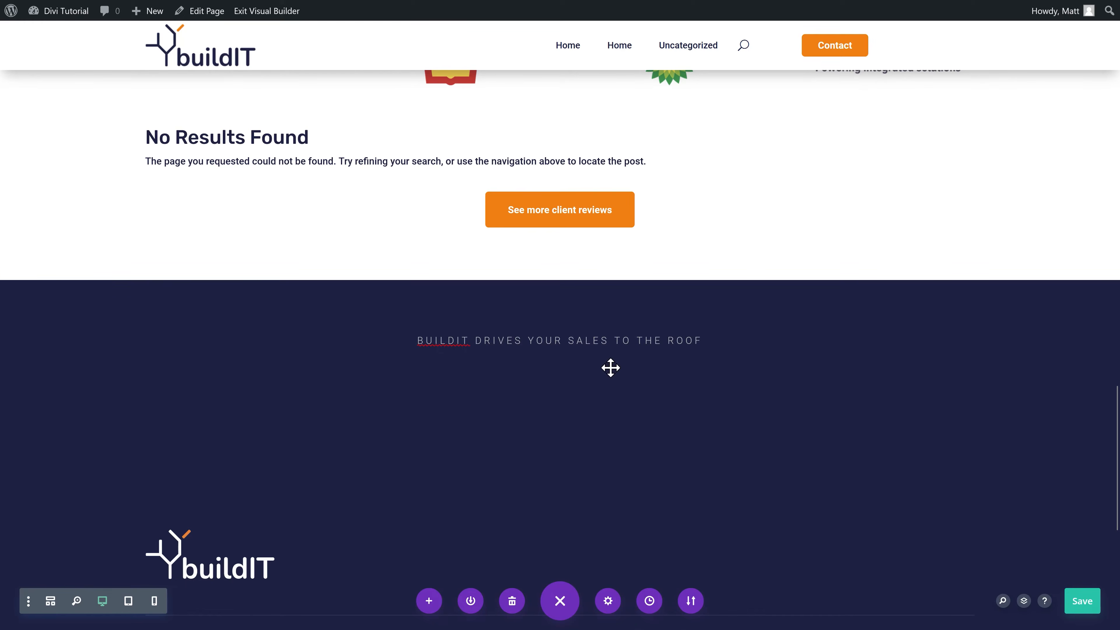
# Step: Make the heading white and change its text to '4 reasons to work with buildIT'
pyautogui.click(536, 378)
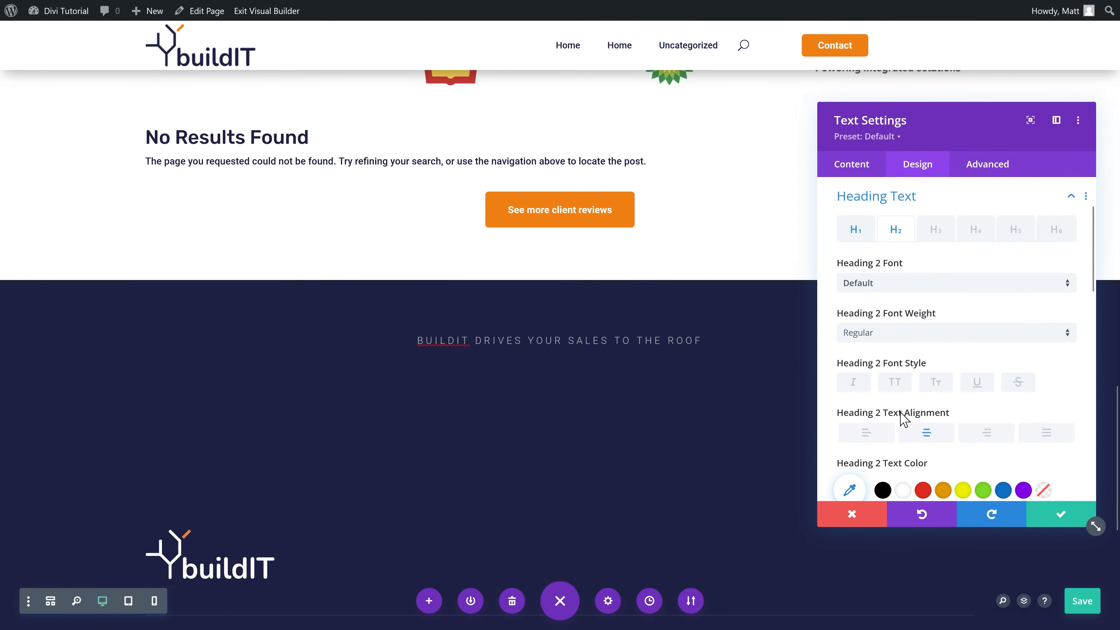
pyautogui.click(903, 490)
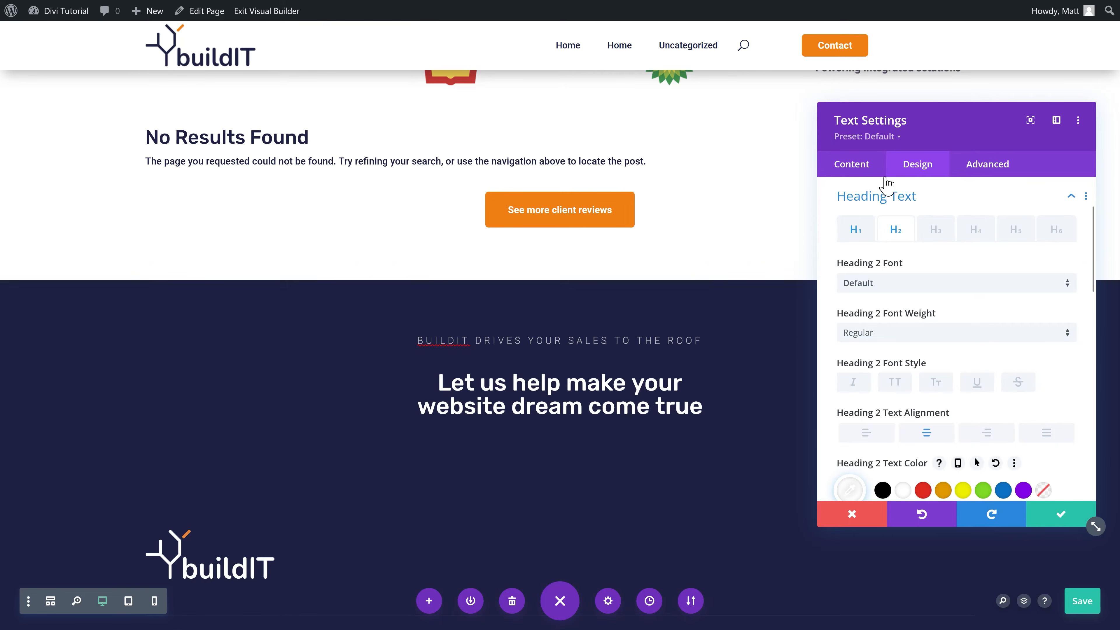
pyautogui.click(851, 164)
pyautogui.click(865, 231)
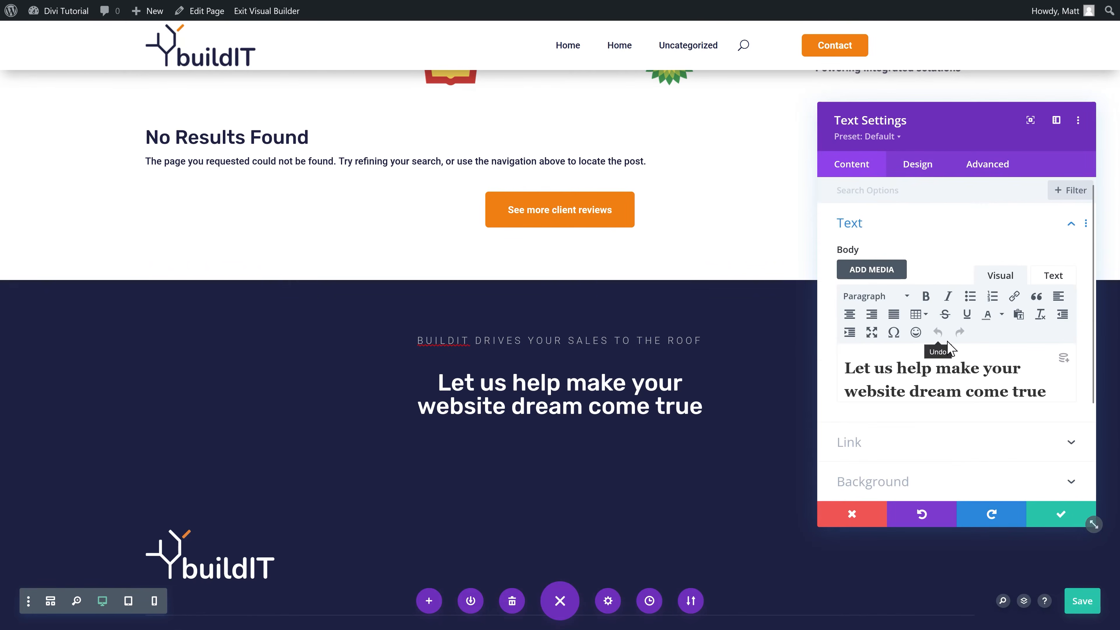
pyautogui.tripleClick(1043, 391)
pyautogui.hotkey('ctrl', 'v')
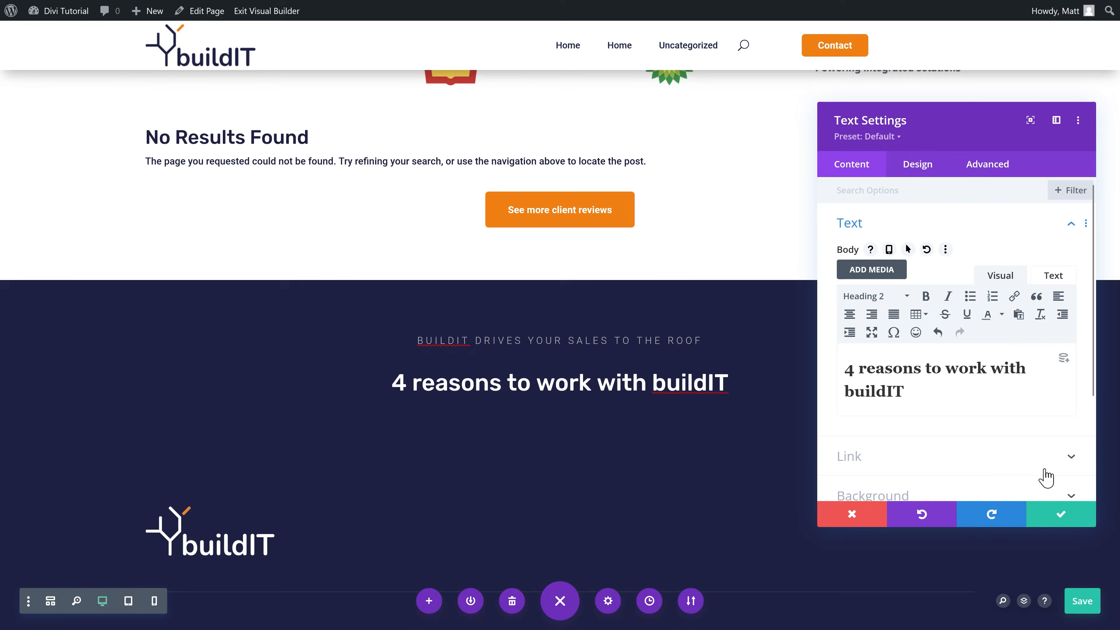
pyautogui.click(1071, 513)
# Step: Add a four-column row below the heading with a Blurb module in the first column
pyautogui.moveTo(568, 395)
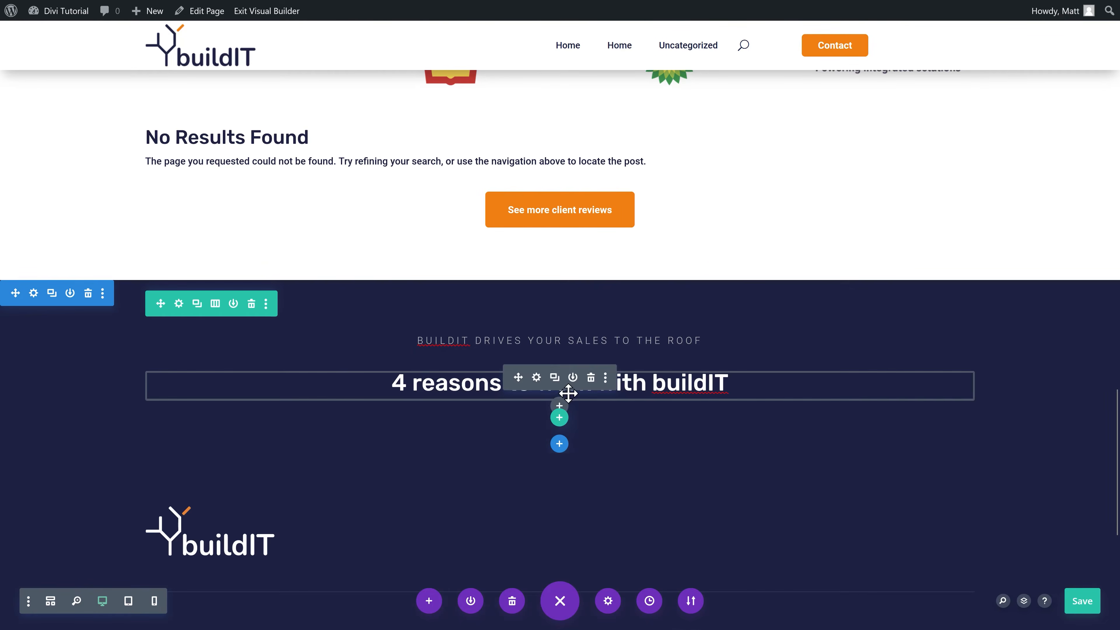
pyautogui.click(559, 418)
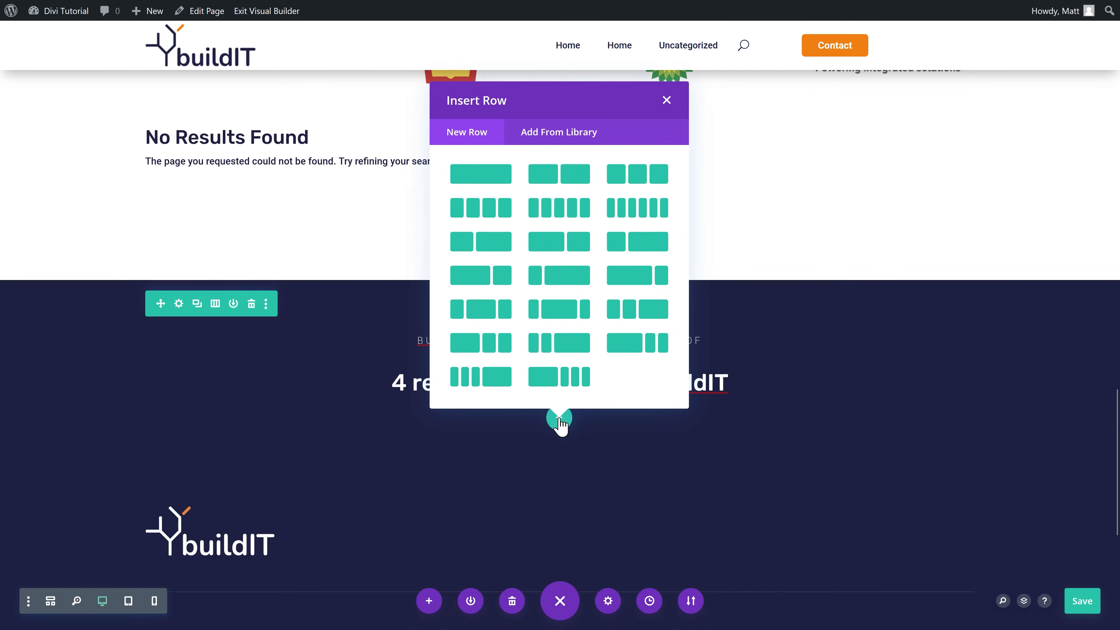
pyautogui.click(483, 210)
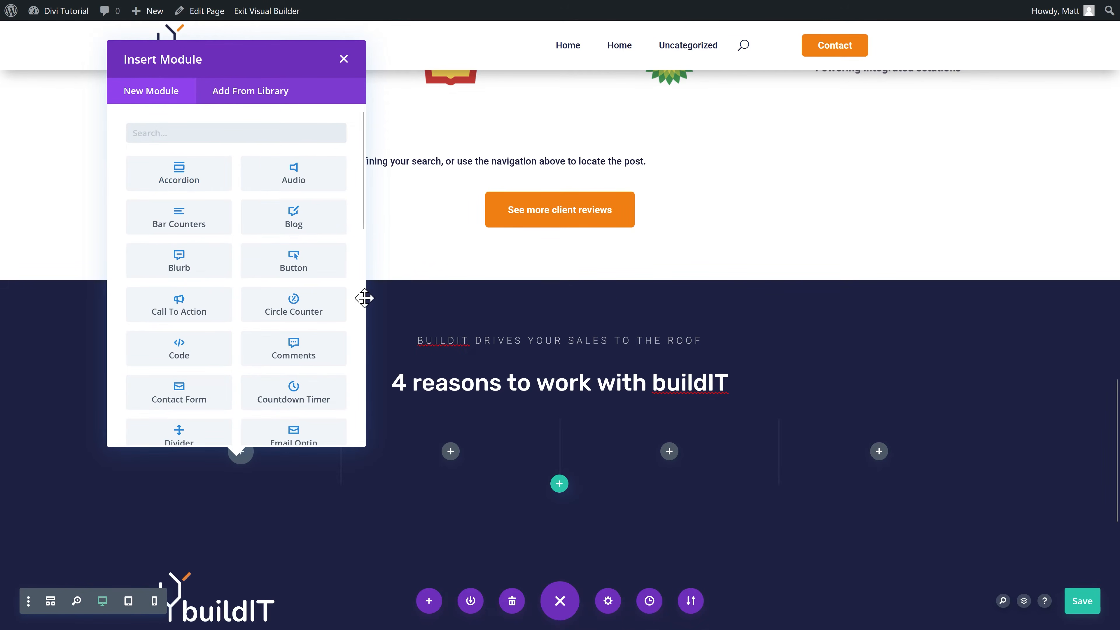
pyautogui.write('blurb')
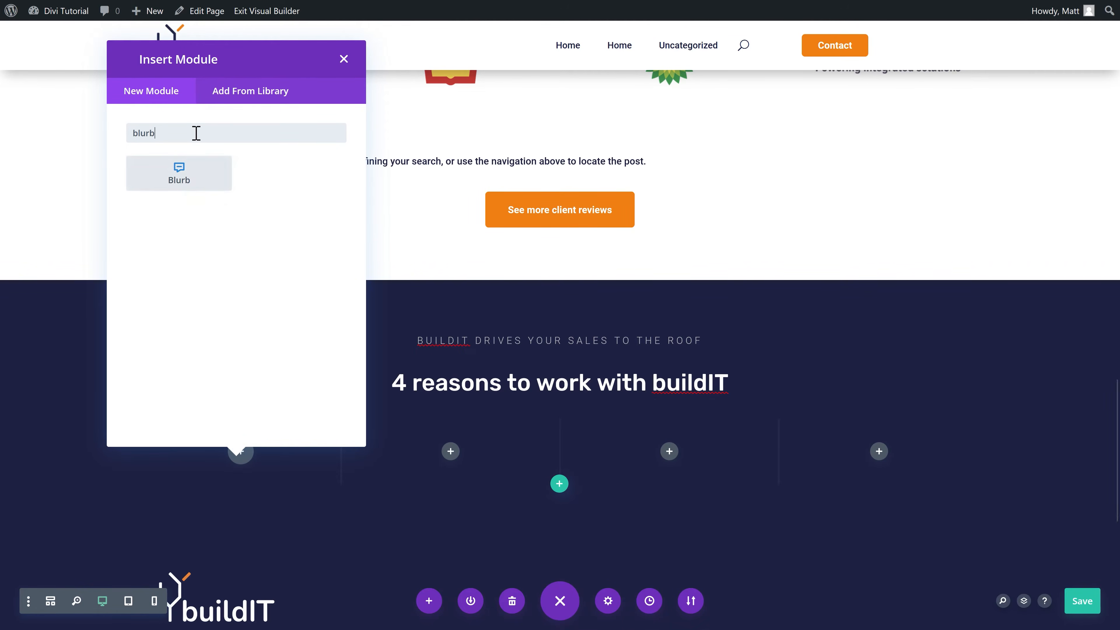
pyautogui.click(176, 185)
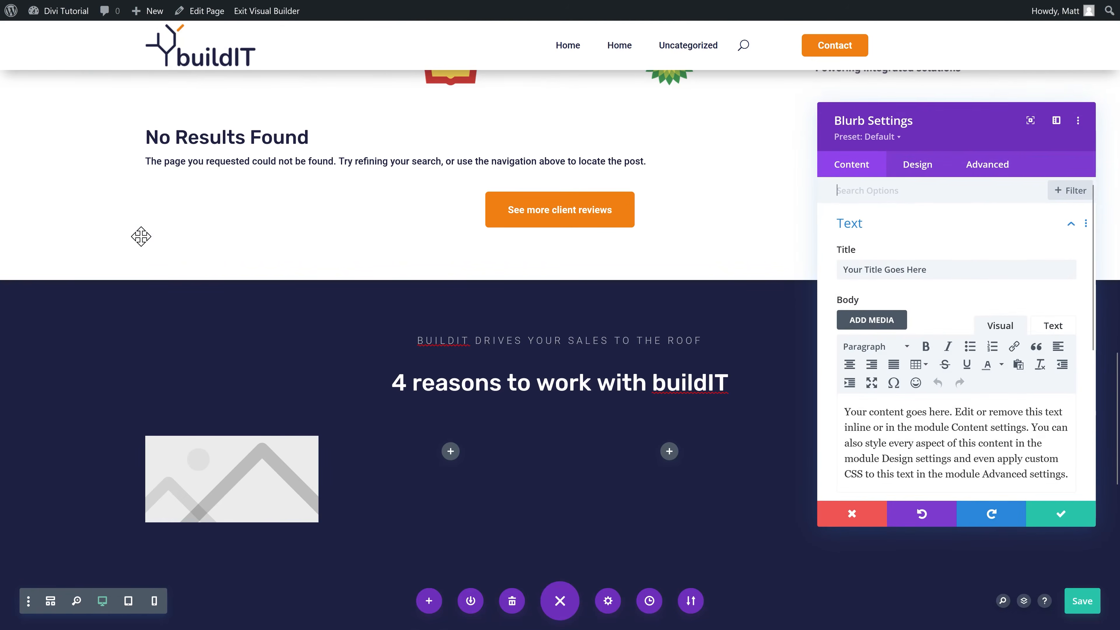
# Step: Title the blurb 'More conversions' and paste its description into the body
pyautogui.moveTo(927, 270); pyautogui.dragTo(848, 277)
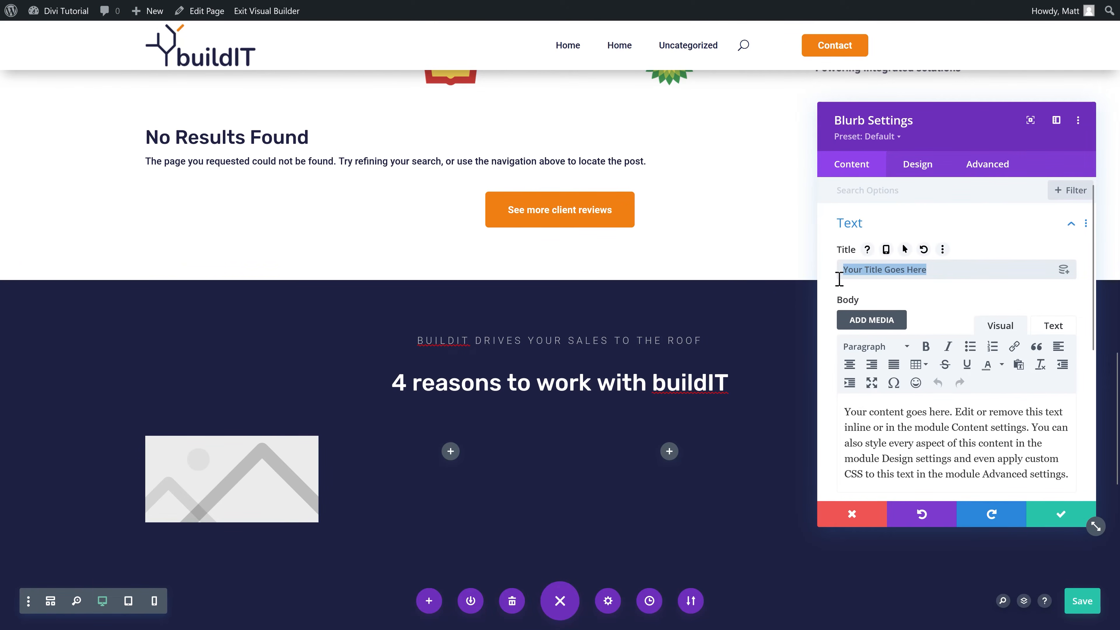
pyautogui.write('More sales')
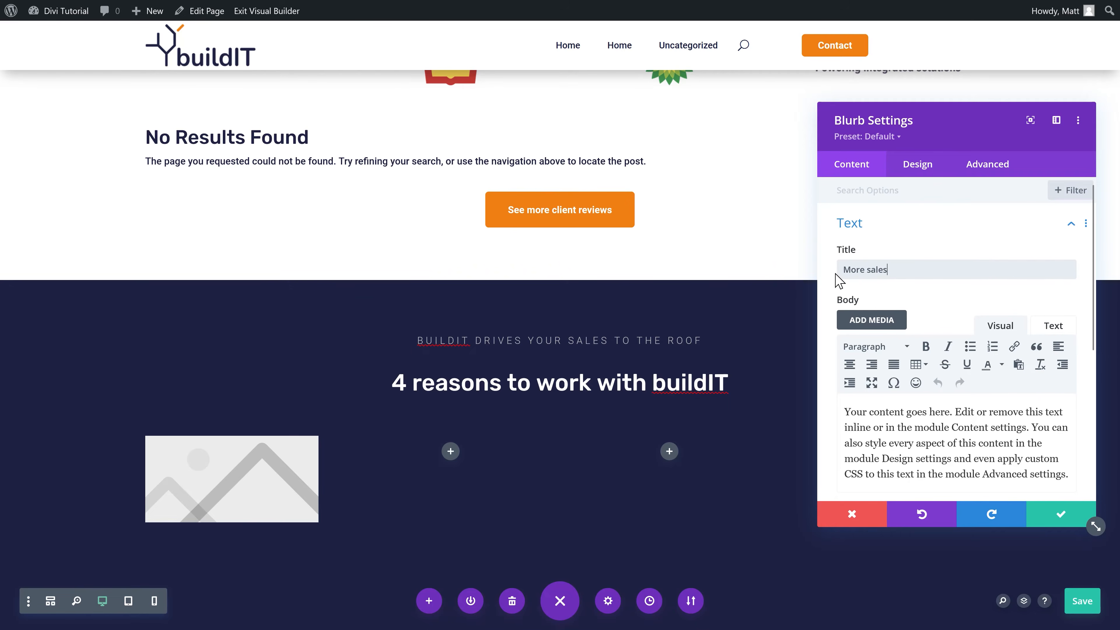
pyautogui.moveTo(897, 272); pyautogui.dragTo(865, 270)
pyautogui.press('BackSpace')
pyautogui.scroll(-2, 875, 293)
pyautogui.moveTo(1066, 400); pyautogui.dragTo(838, 345)
pyautogui.hotkey('ctrl', 'v')
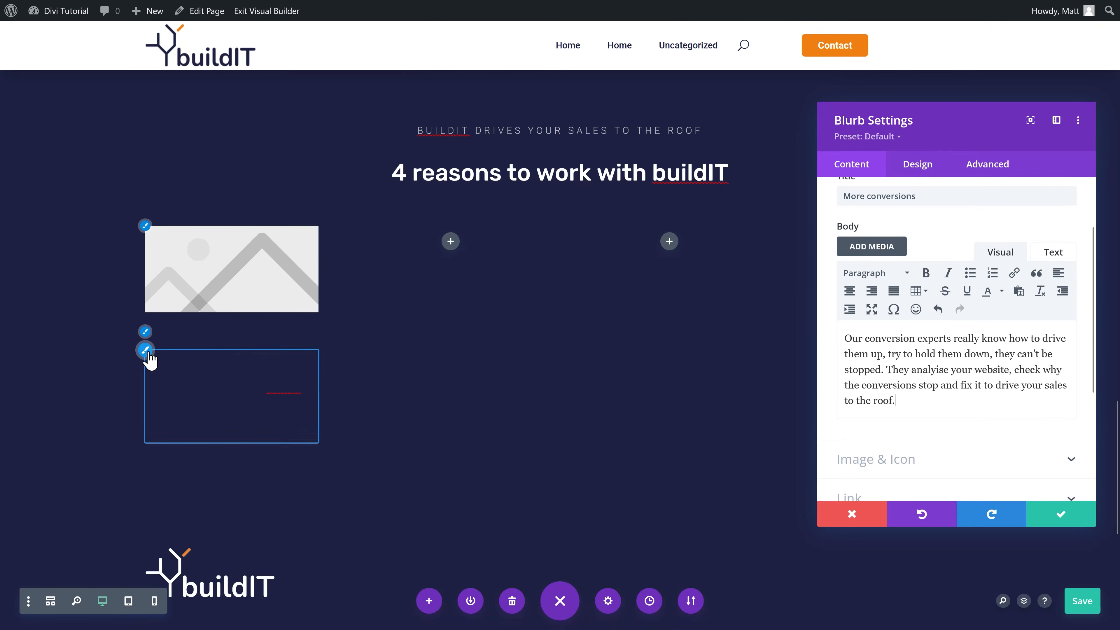
pyautogui.click(171, 334)
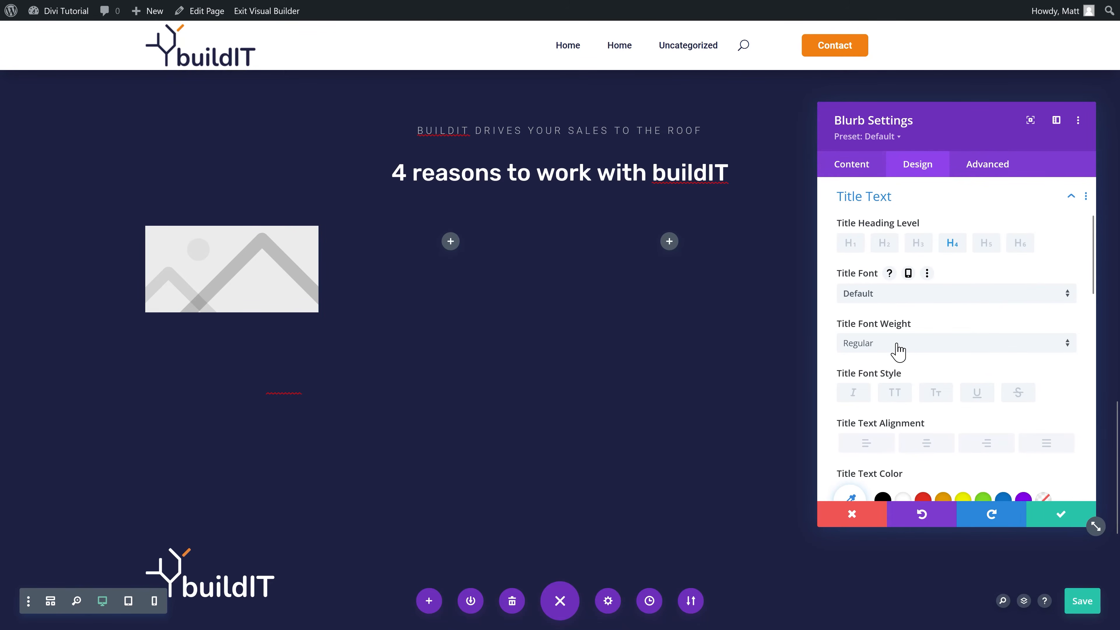
# Step: Make the blurb title white and semi-bold, and its body text white with Light weight
pyautogui.scroll(-3, 899, 377)
pyautogui.click(902, 427)
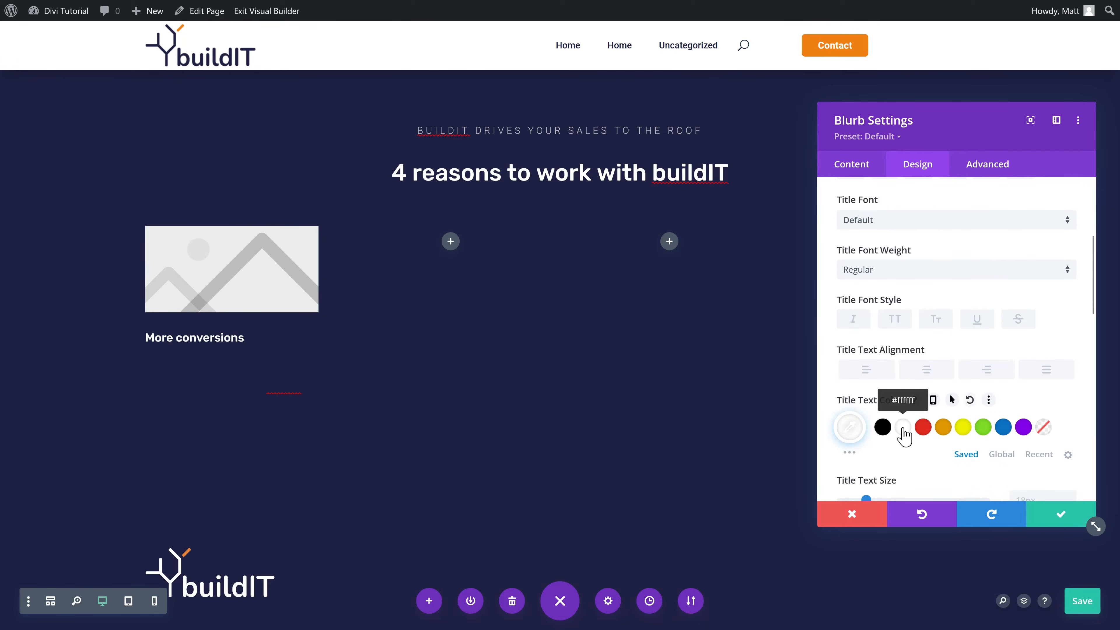
pyautogui.click(891, 271)
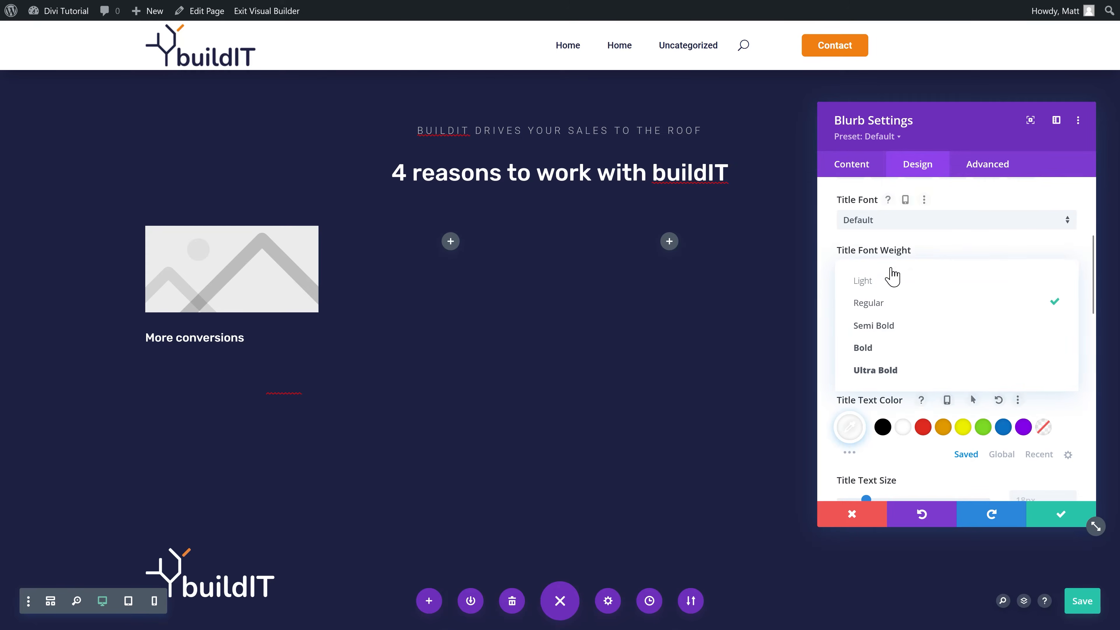
pyautogui.click(891, 324)
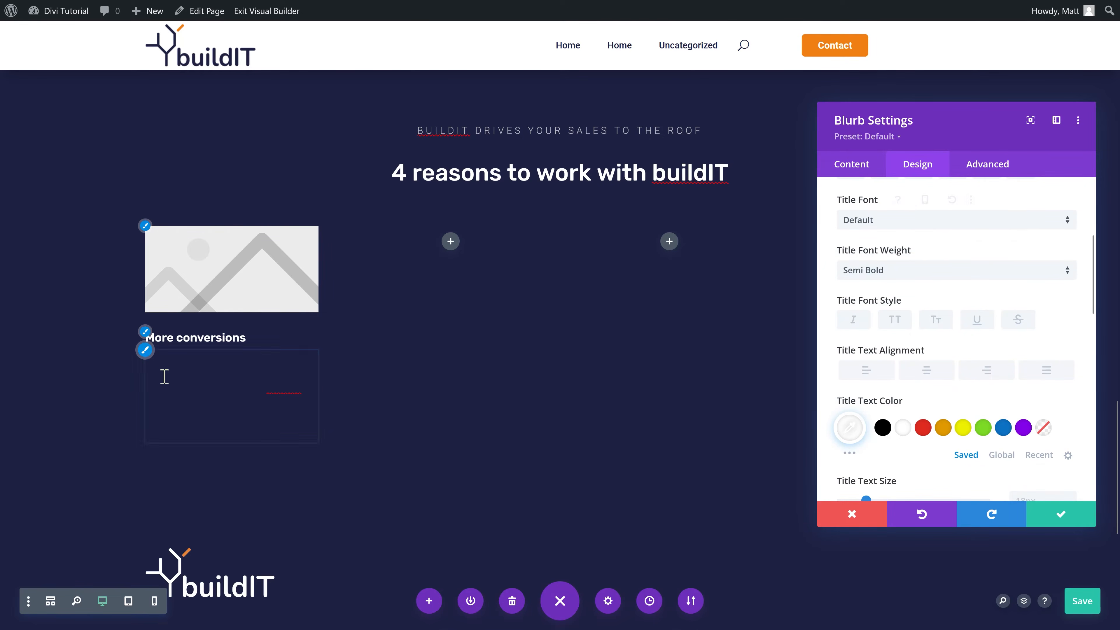
pyautogui.click(217, 398)
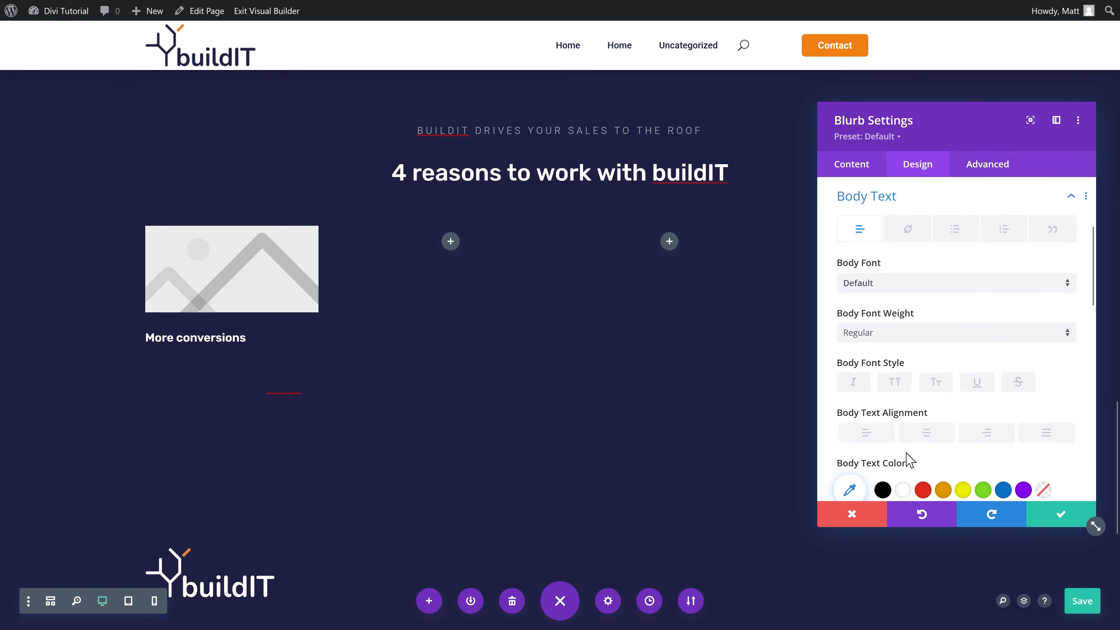
pyautogui.click(904, 490)
pyautogui.click(899, 337)
pyautogui.click(888, 368)
pyautogui.click(877, 342)
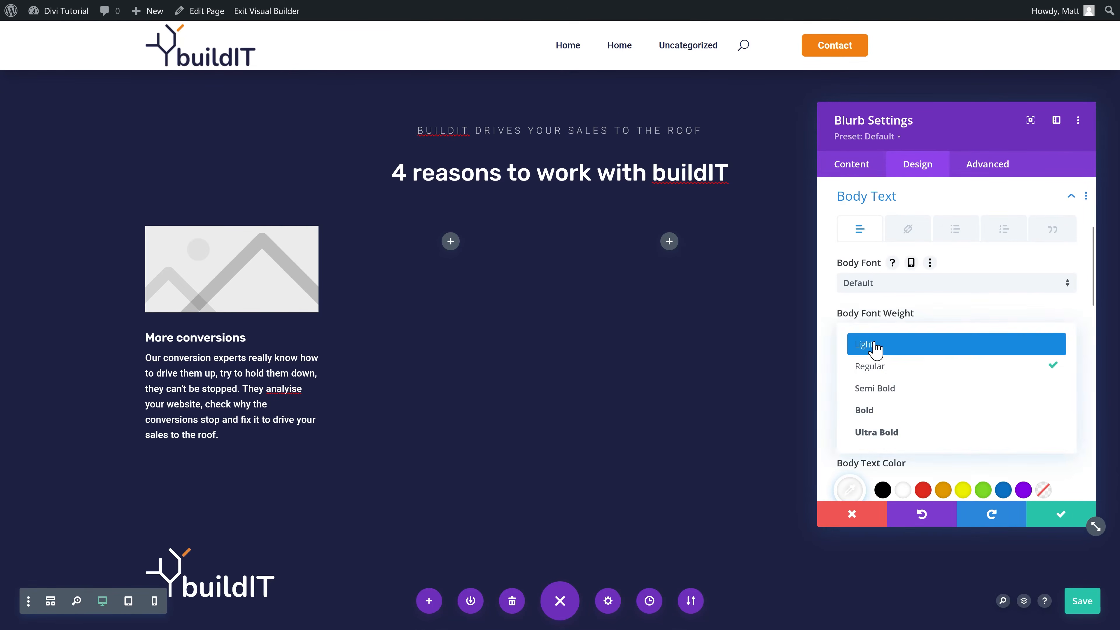
pyautogui.click(894, 343)
pyautogui.click(867, 196)
# Step: Replace the blurb image with the presentation chart icon found by searching 'graph'
pyautogui.click(848, 165)
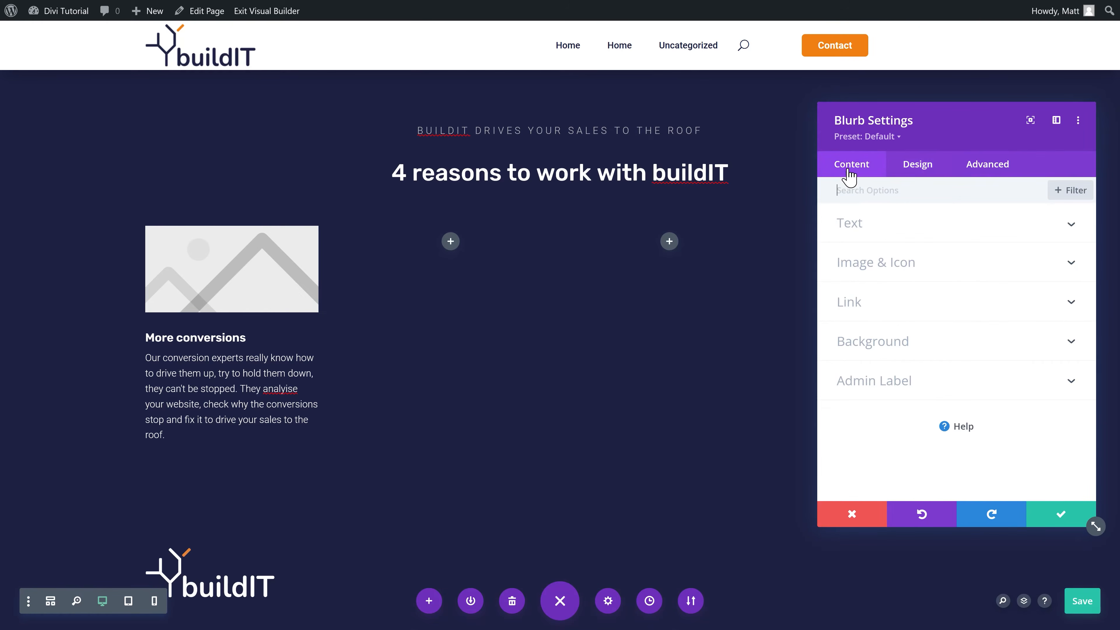
pyautogui.click(875, 275)
pyautogui.click(877, 247)
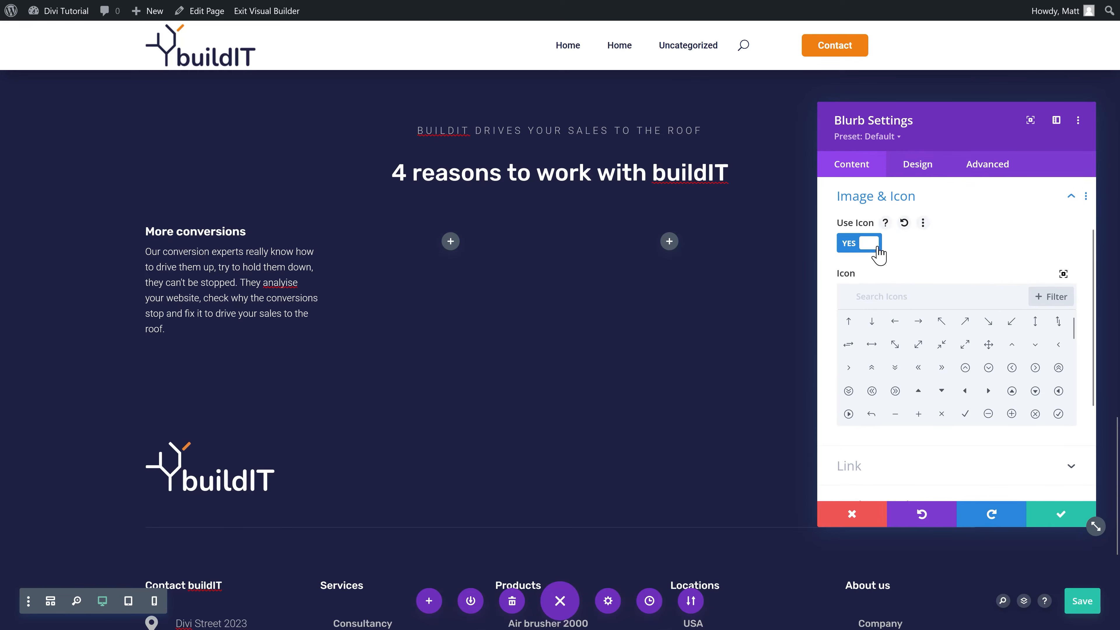
pyautogui.click(899, 299)
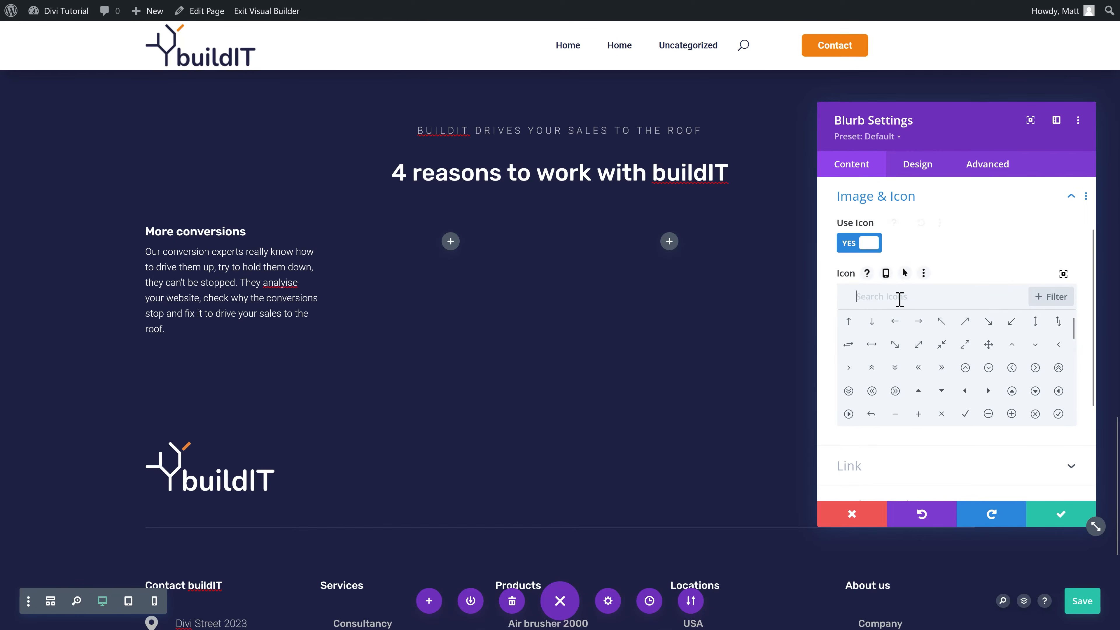
pyautogui.click(1063, 274)
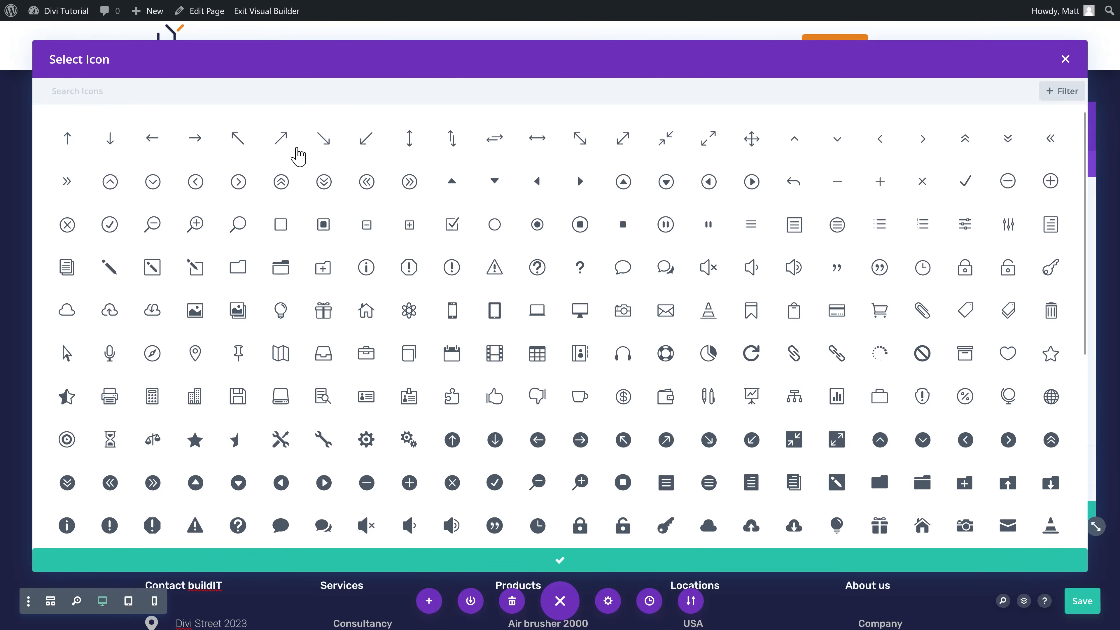
pyautogui.click(171, 89)
pyautogui.write('graph')
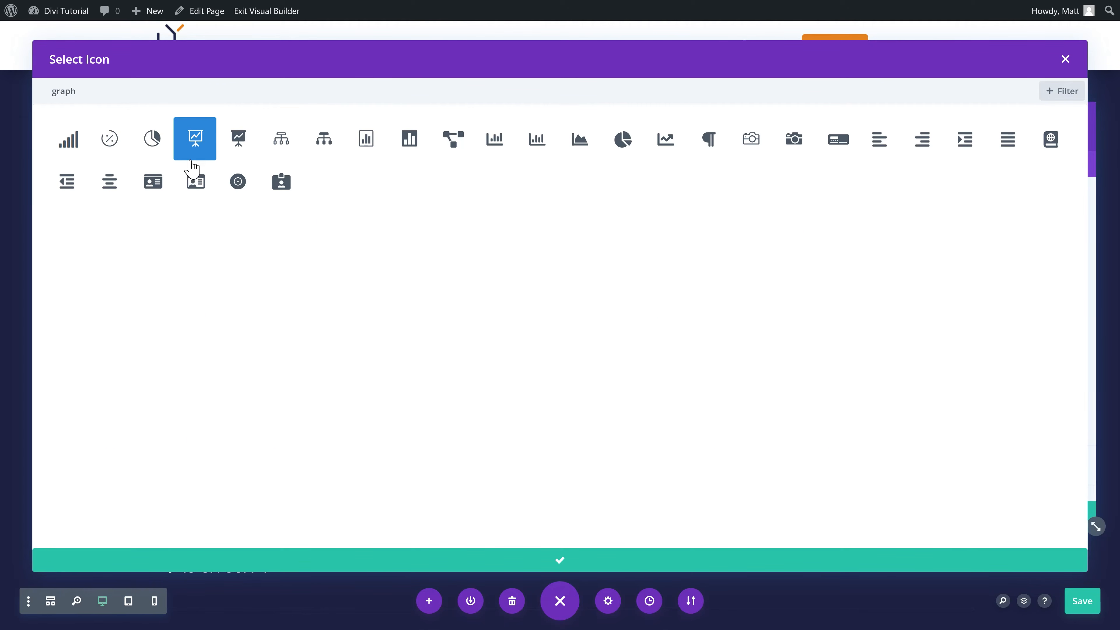
pyautogui.click(626, 561)
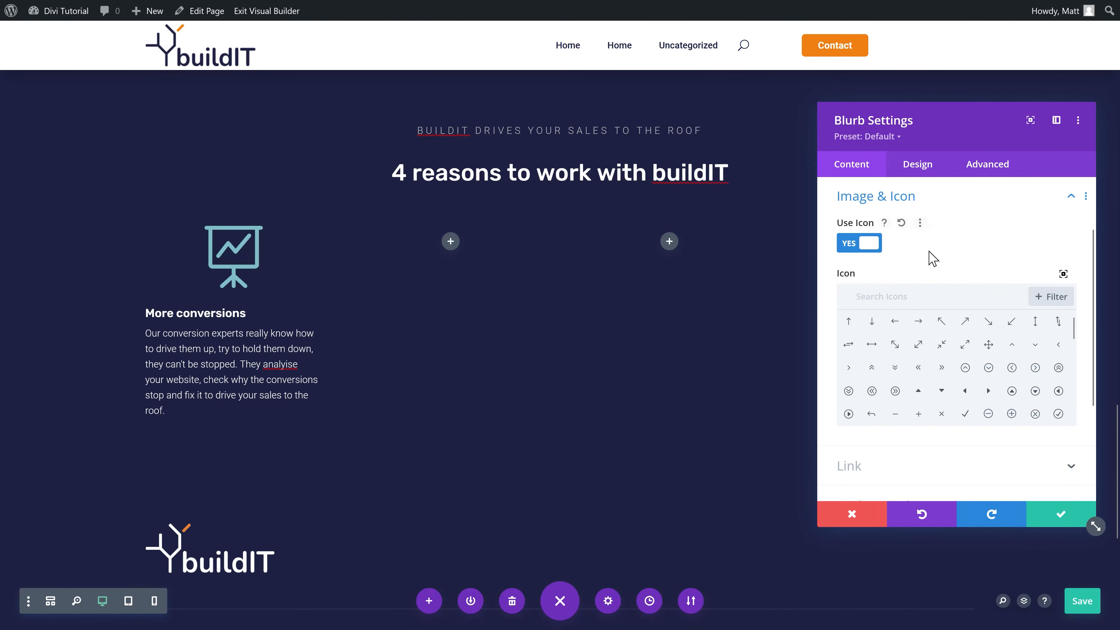
# Step: Colour the icon orange, set its width to 70px, left-align it and save
pyautogui.click(917, 164)
pyautogui.click(850, 223)
pyautogui.click(998, 304)
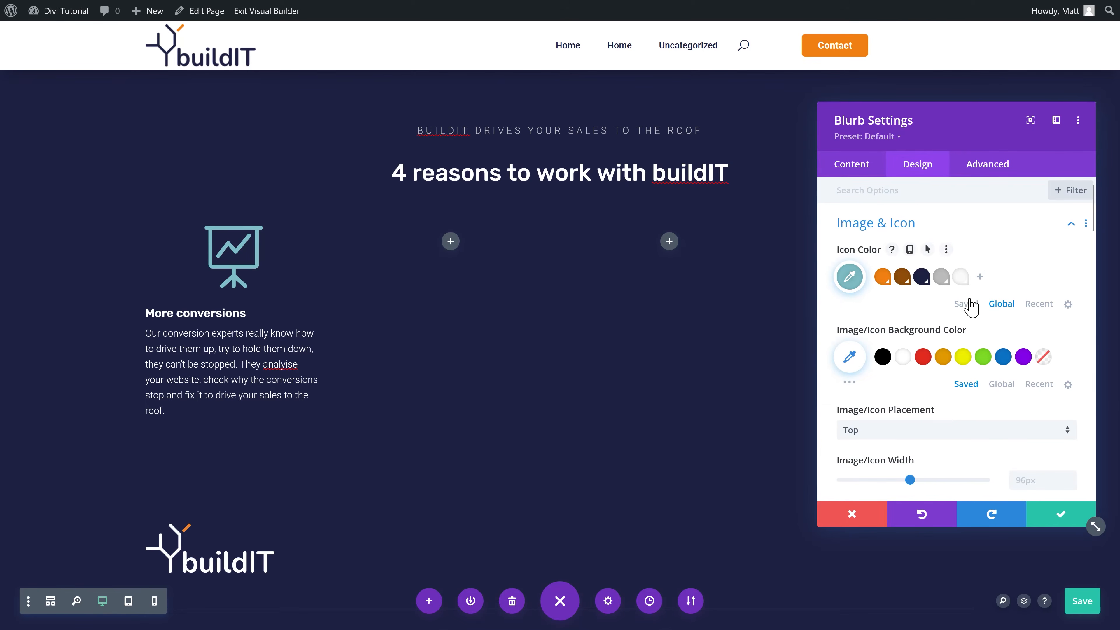
pyautogui.click(880, 279)
pyautogui.moveTo(1037, 481); pyautogui.dragTo(997, 486)
pyautogui.write('7')
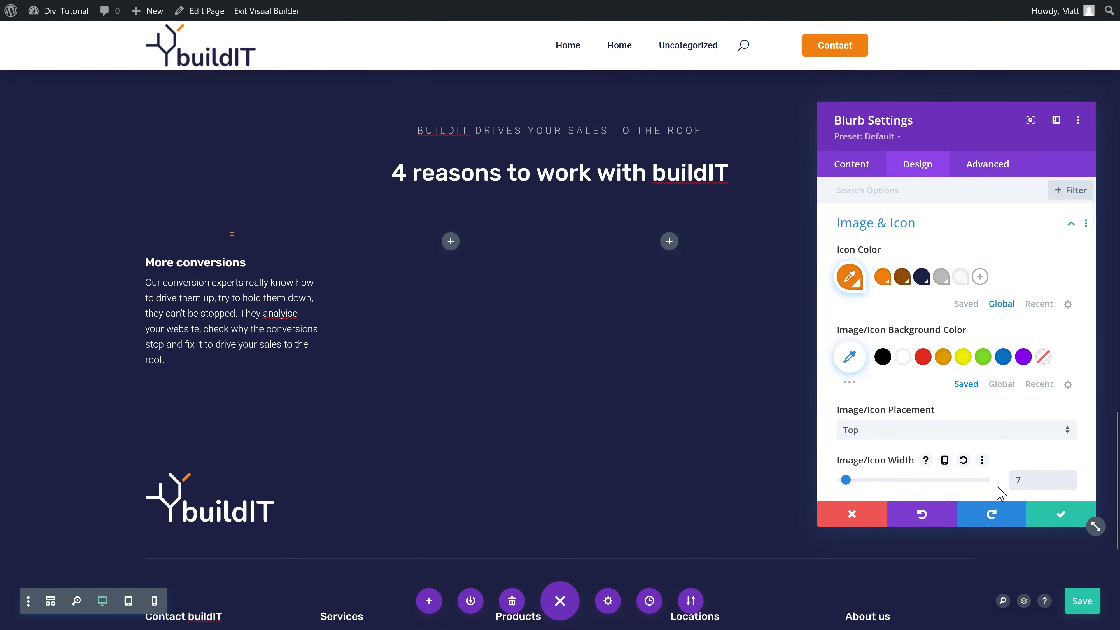
pyautogui.write('0')
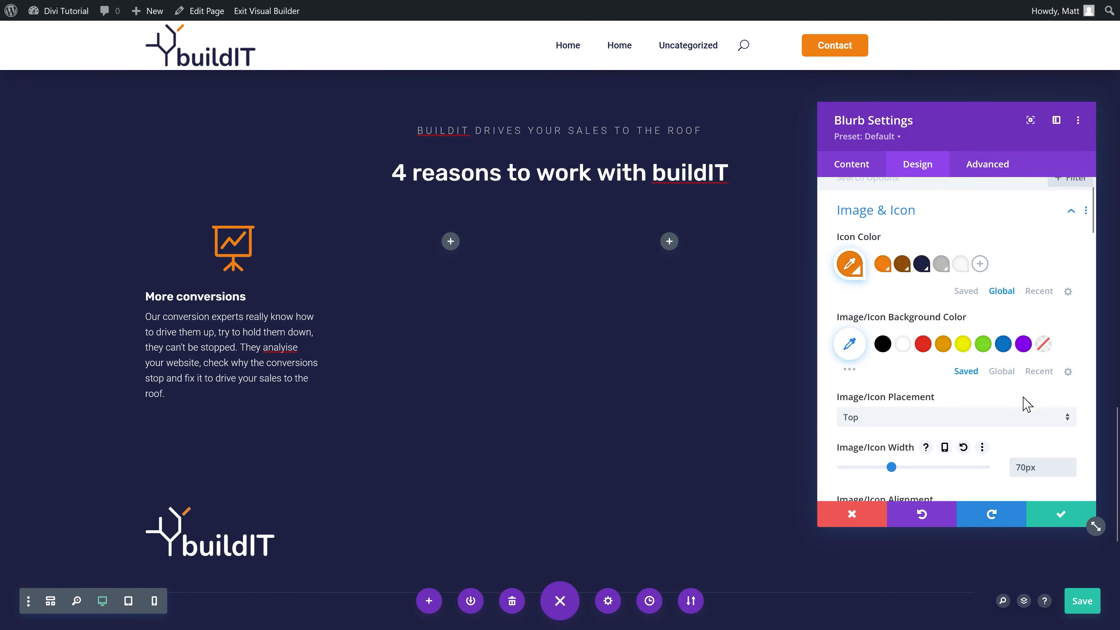
pyautogui.scroll(-5, 1023, 400)
pyautogui.click(879, 313)
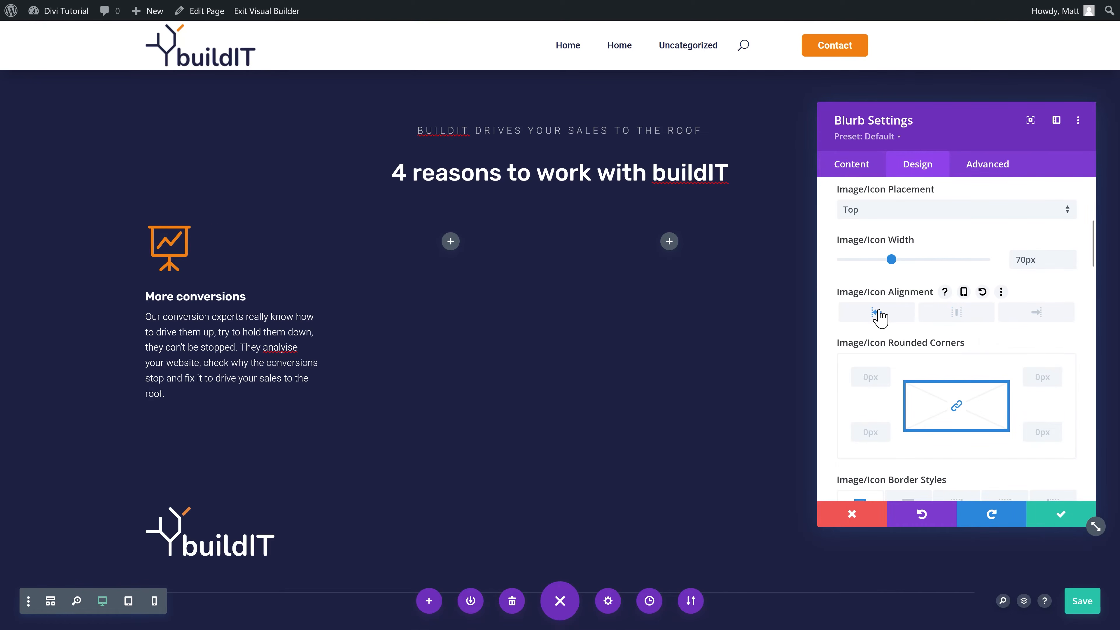
pyautogui.click(1051, 521)
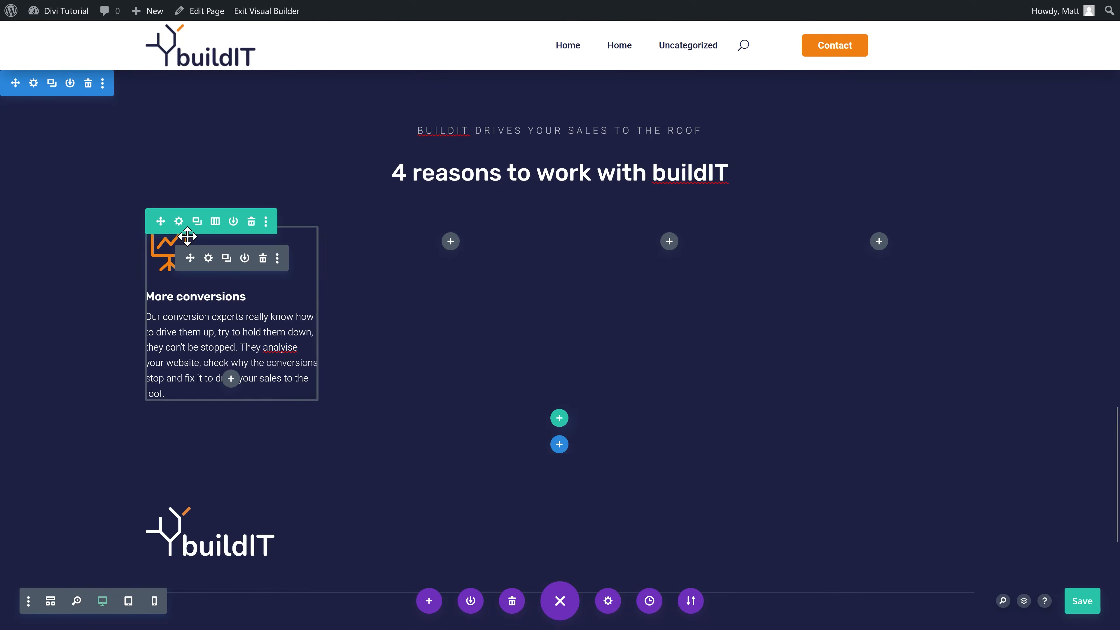
# Step: Duplicate the More conversions blurb into the second column and give it the person-with-checkmark icon
pyautogui.click(226, 258)
pyautogui.moveTo(193, 258); pyautogui.dragTo(445, 283)
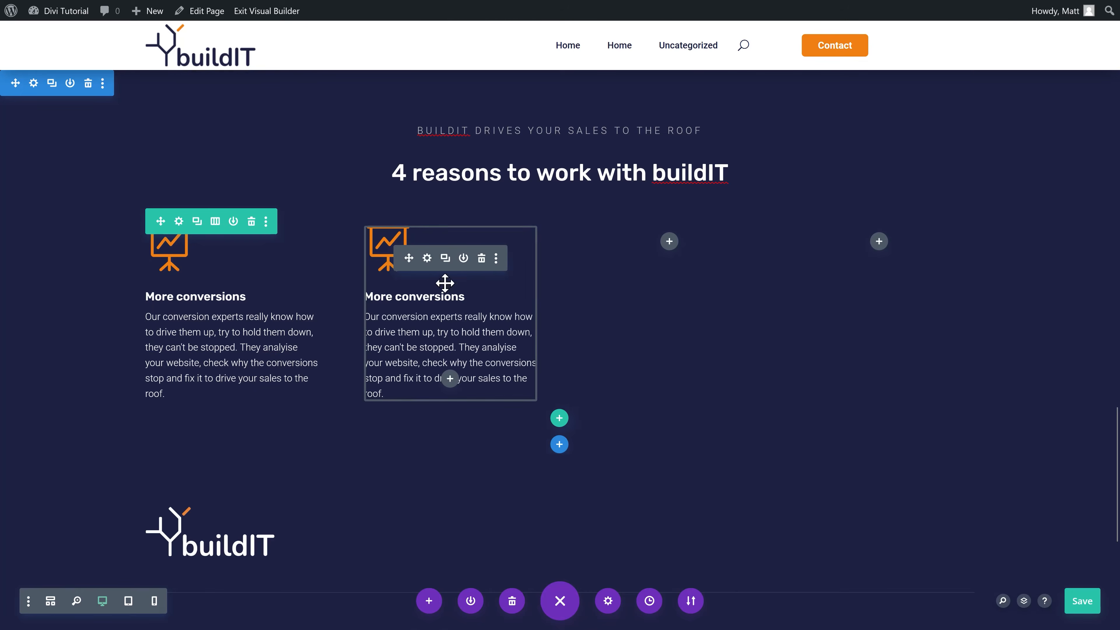
pyautogui.click(426, 258)
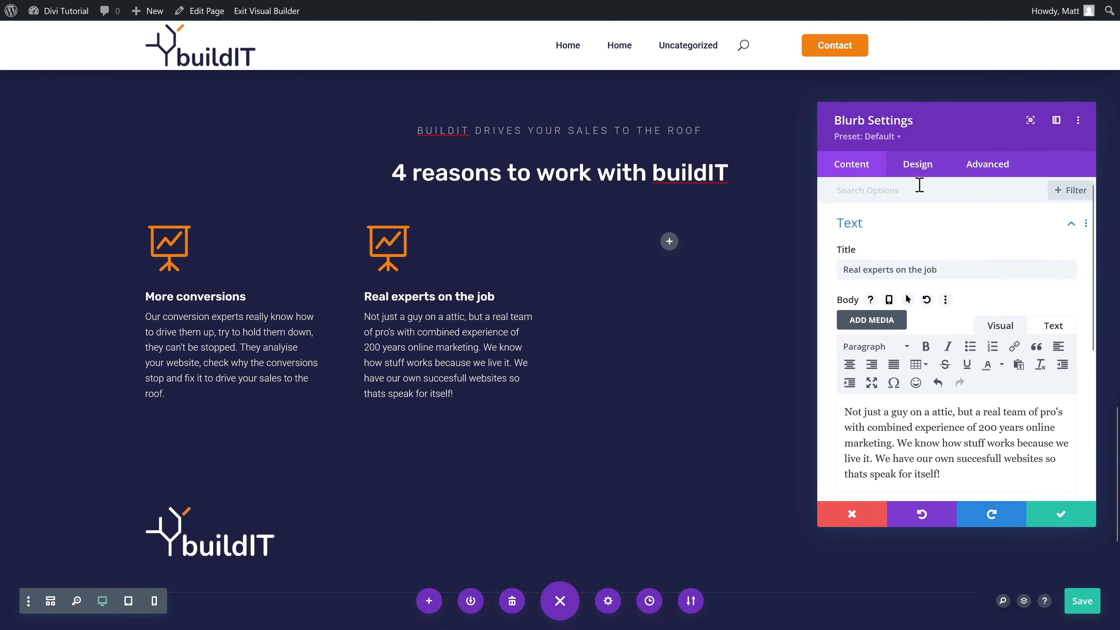
pyautogui.click(856, 235)
pyautogui.click(862, 264)
pyautogui.scroll(-1, 871, 282)
pyautogui.click(912, 298)
pyautogui.write('person')
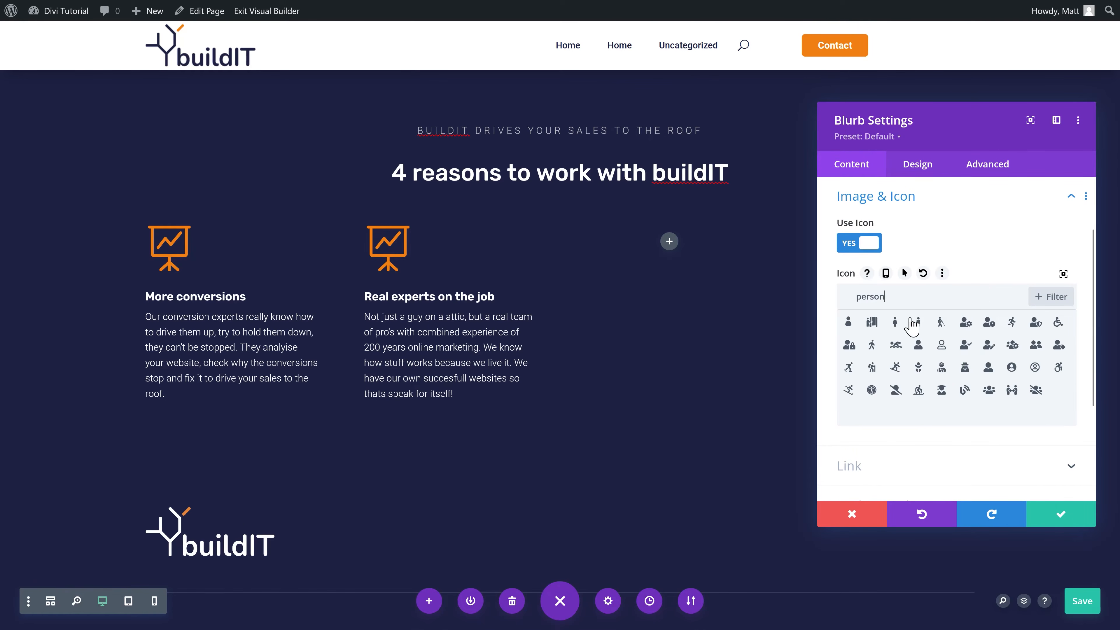
pyautogui.click(964, 344)
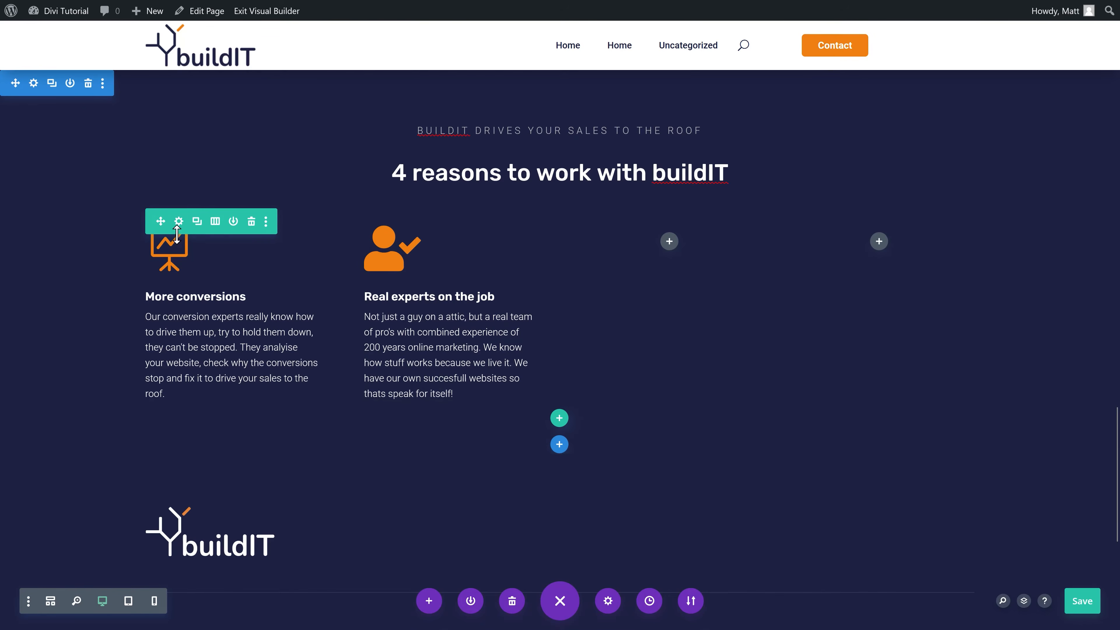
pyautogui.click(426, 258)
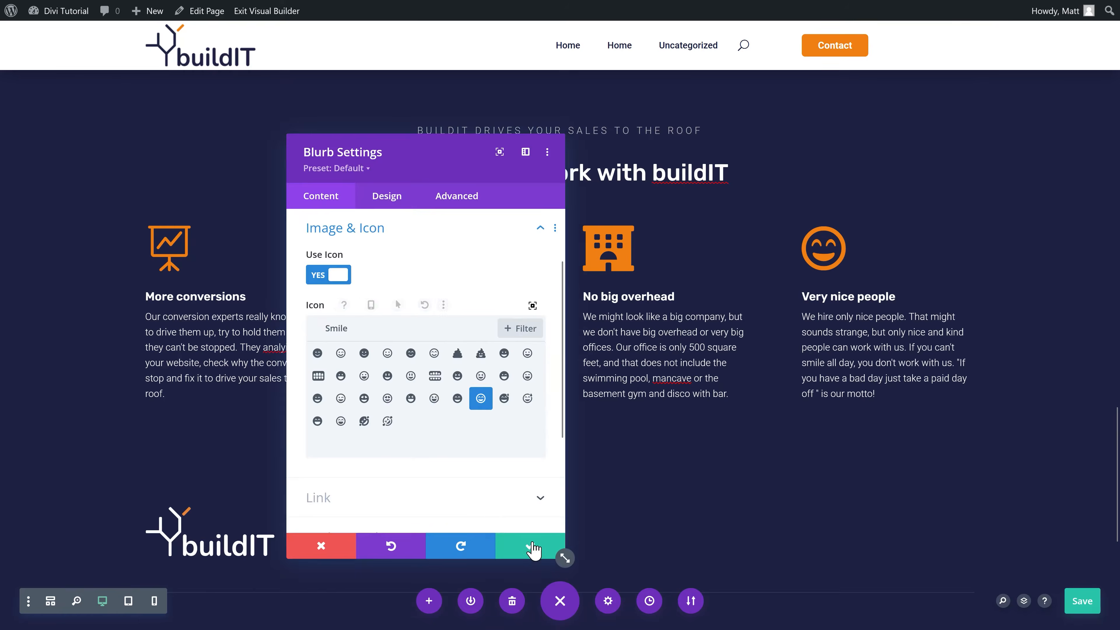
pyautogui.click(533, 545)
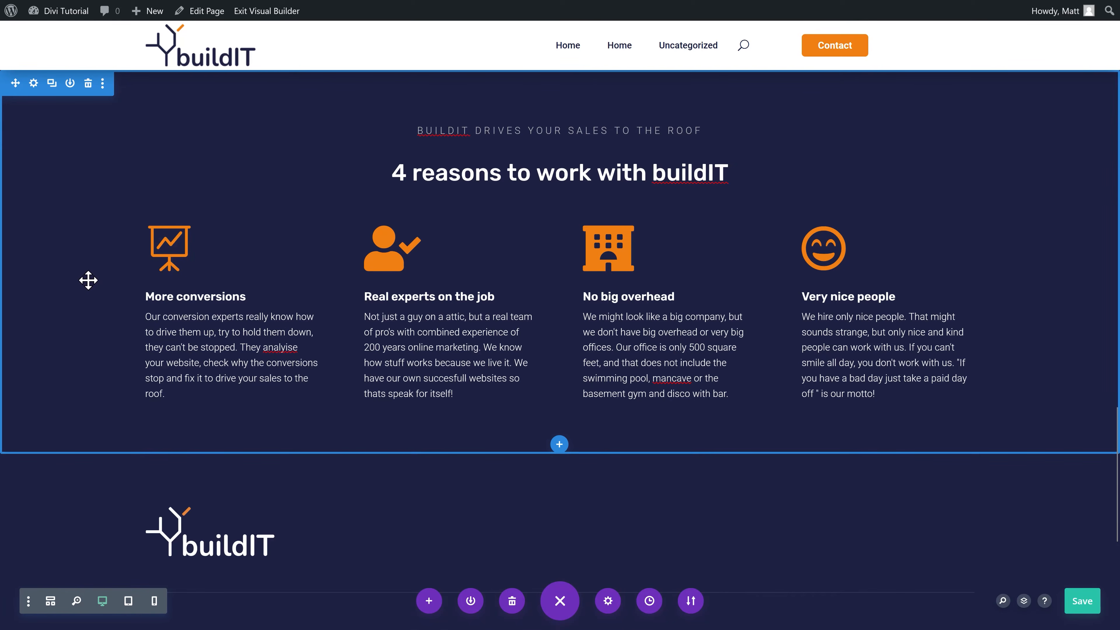
# Step: Shift the section background from navy #1e2143 to a near-black navy and save
pyautogui.click(33, 83)
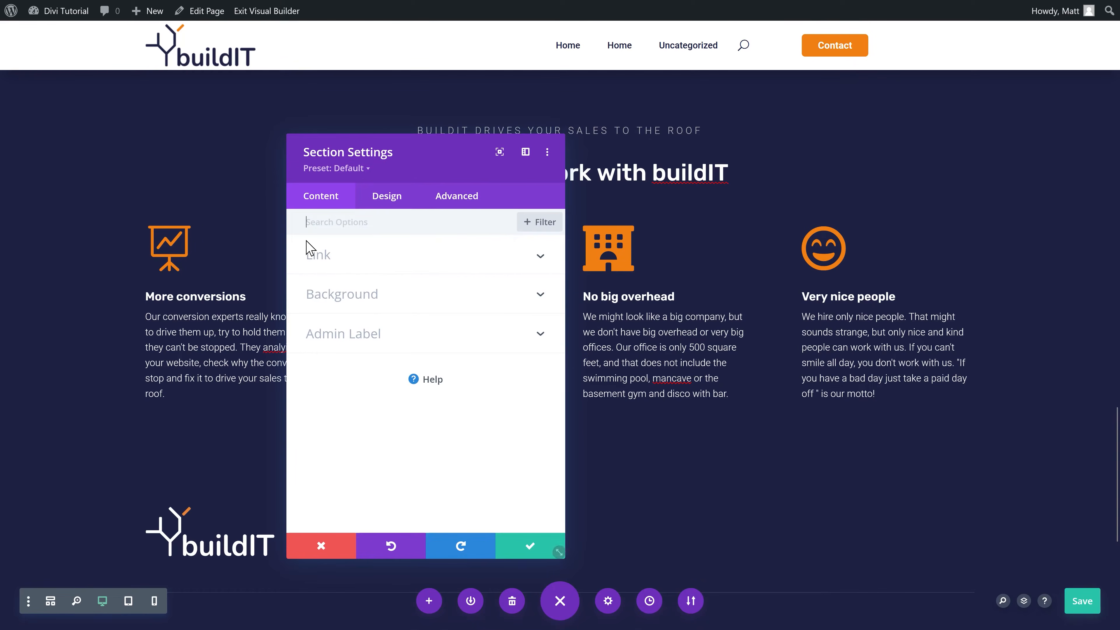
pyautogui.click(313, 290)
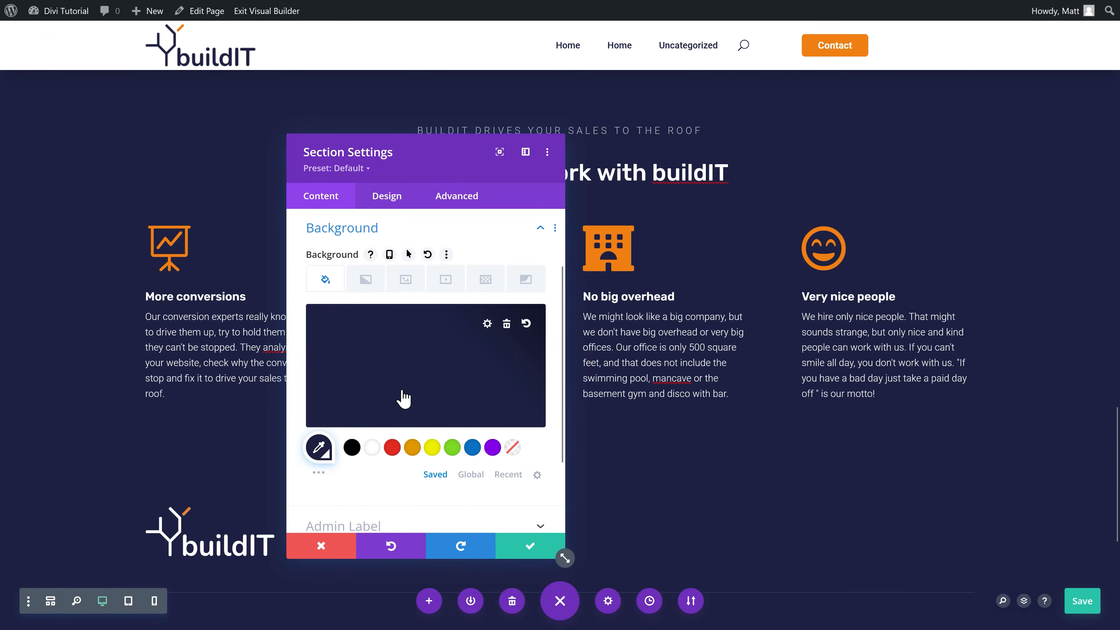
pyautogui.click(319, 448)
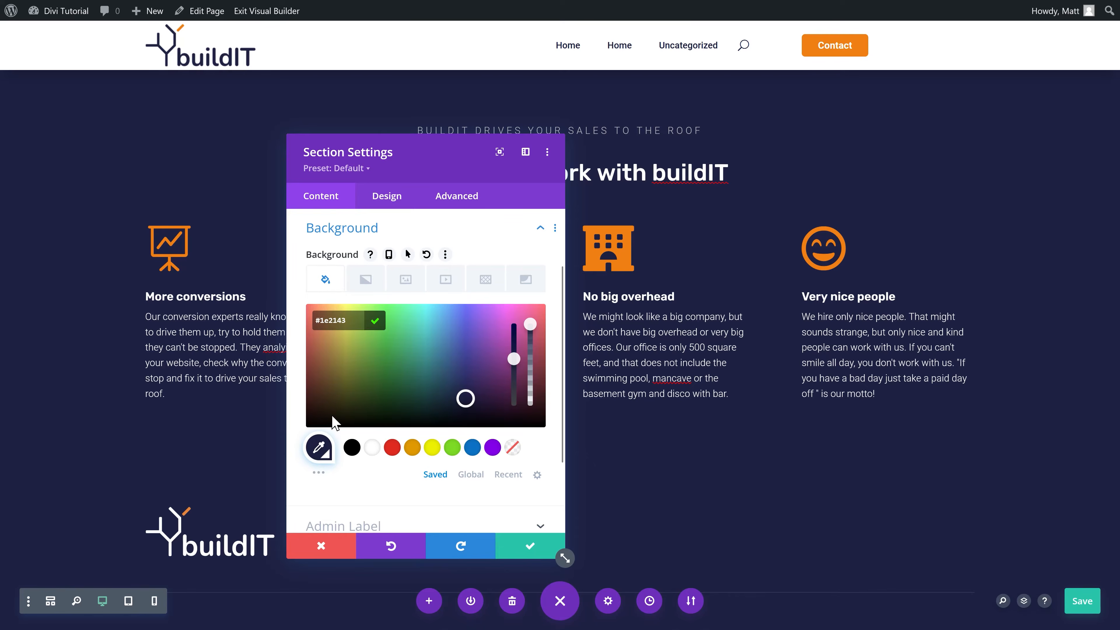
pyautogui.click(374, 320)
pyautogui.click(352, 448)
pyautogui.click(318, 447)
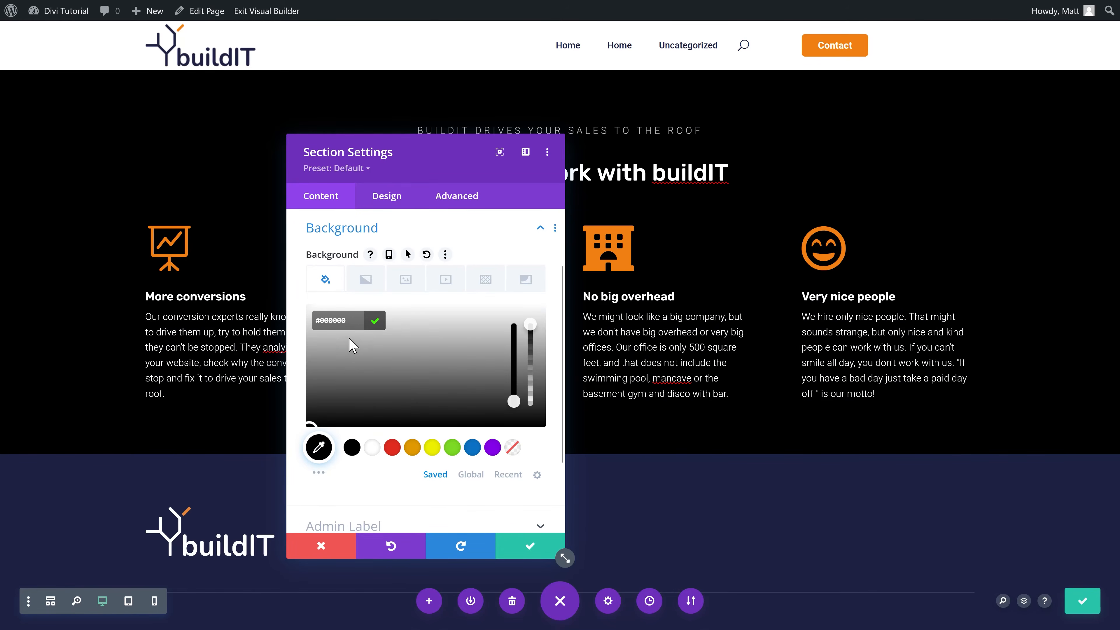
pyautogui.click(374, 320)
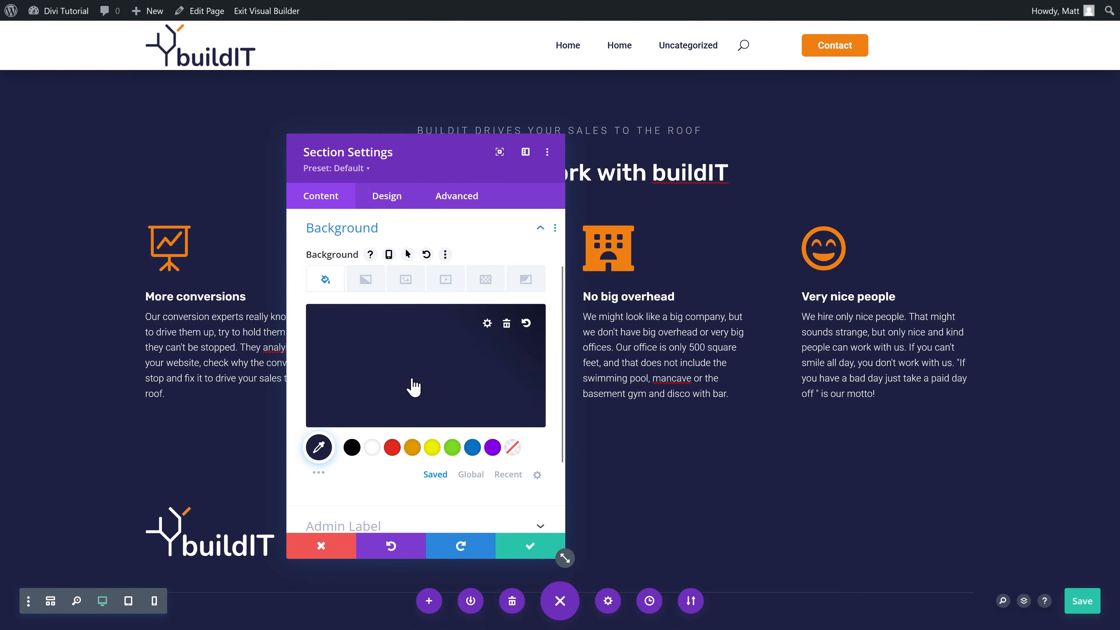
pyautogui.click(319, 447)
pyautogui.moveTo(465, 399); pyautogui.dragTo(466, 409)
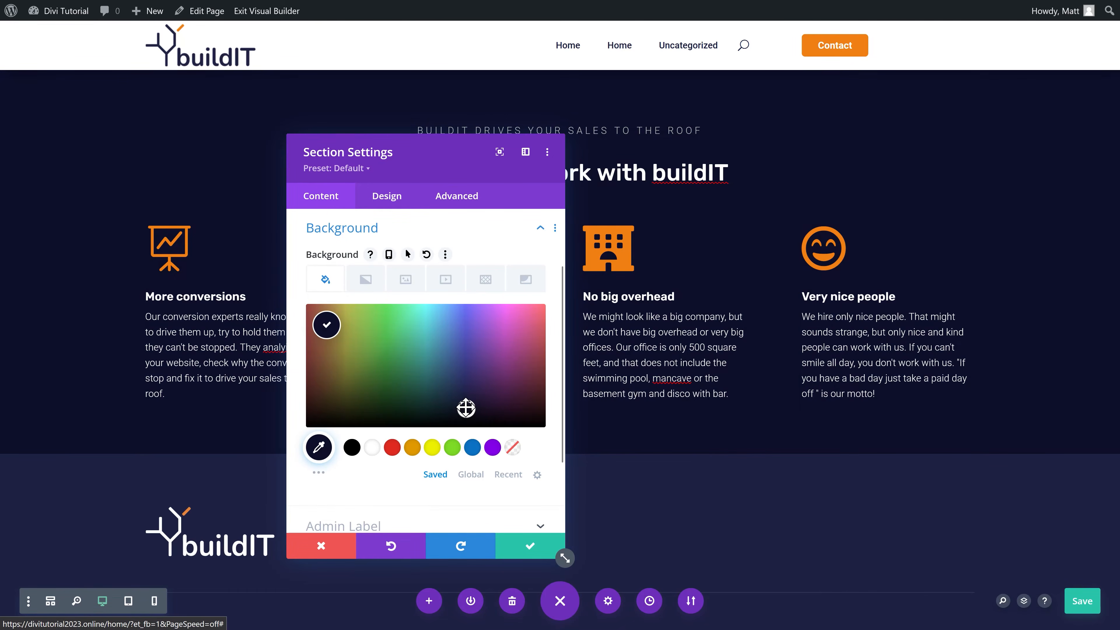
pyautogui.click(524, 550)
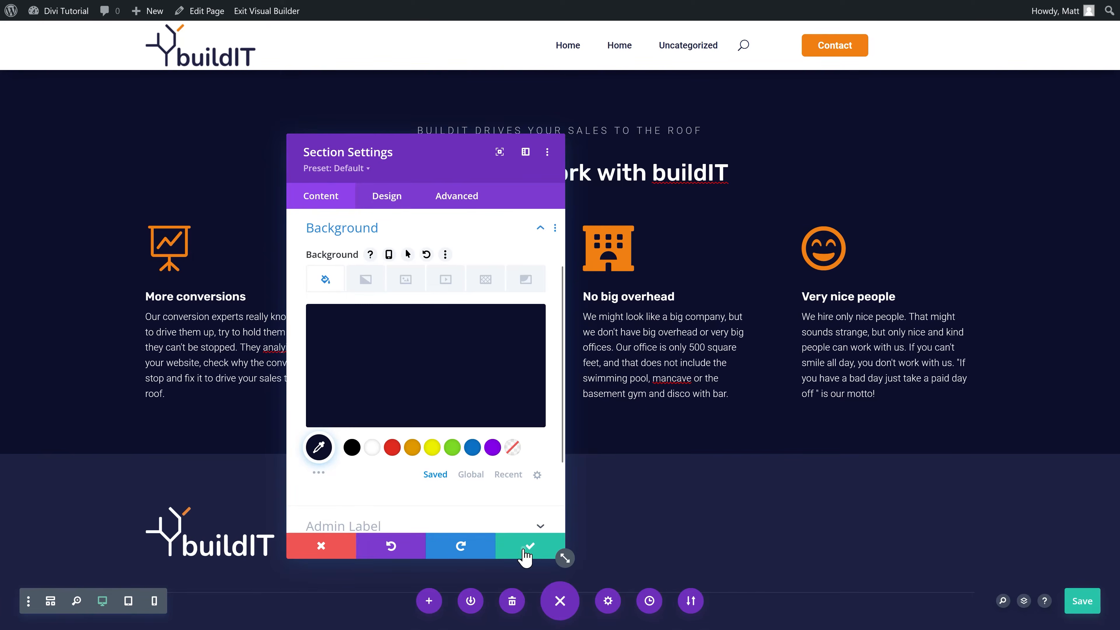
pyautogui.click(524, 550)
pyautogui.click(176, 224)
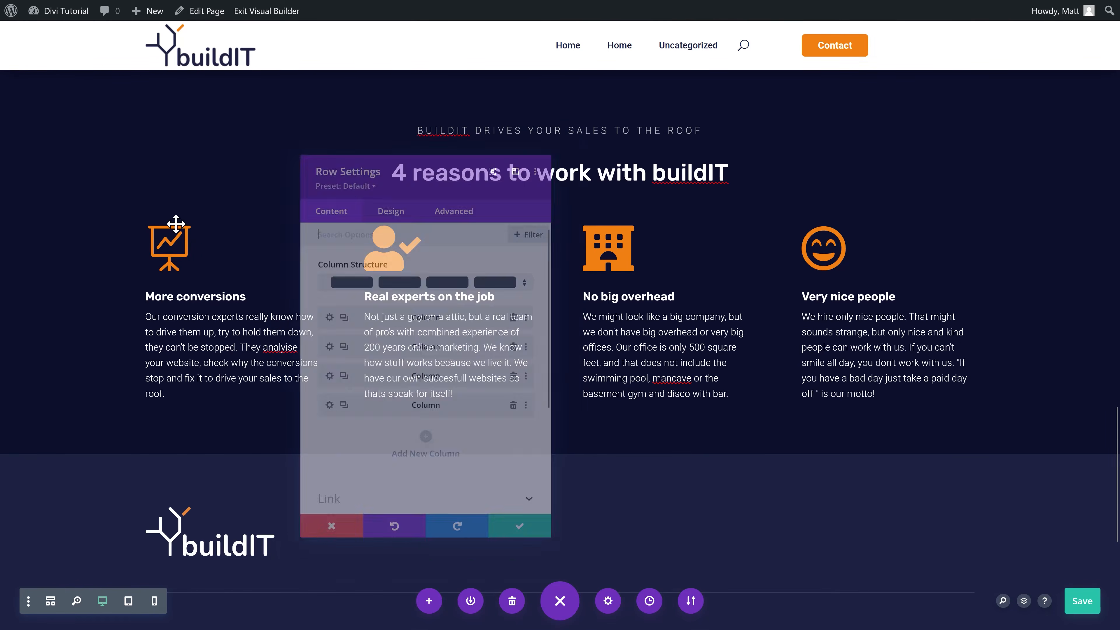
# Step: Give the first column the dark navy global colour as its background
pyautogui.click(318, 314)
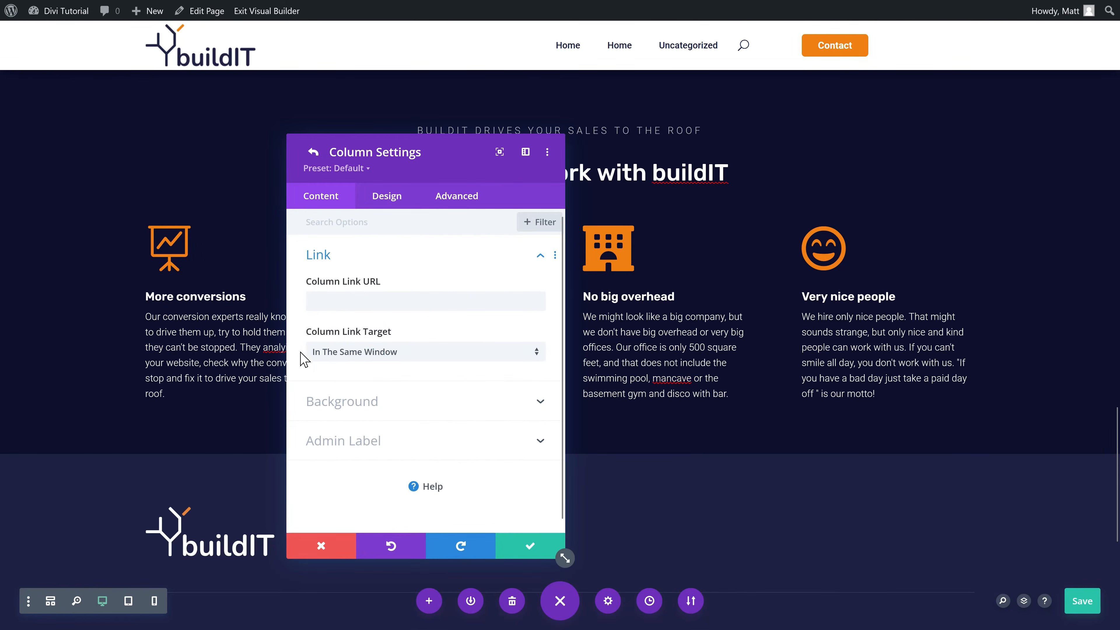
pyautogui.click(367, 416)
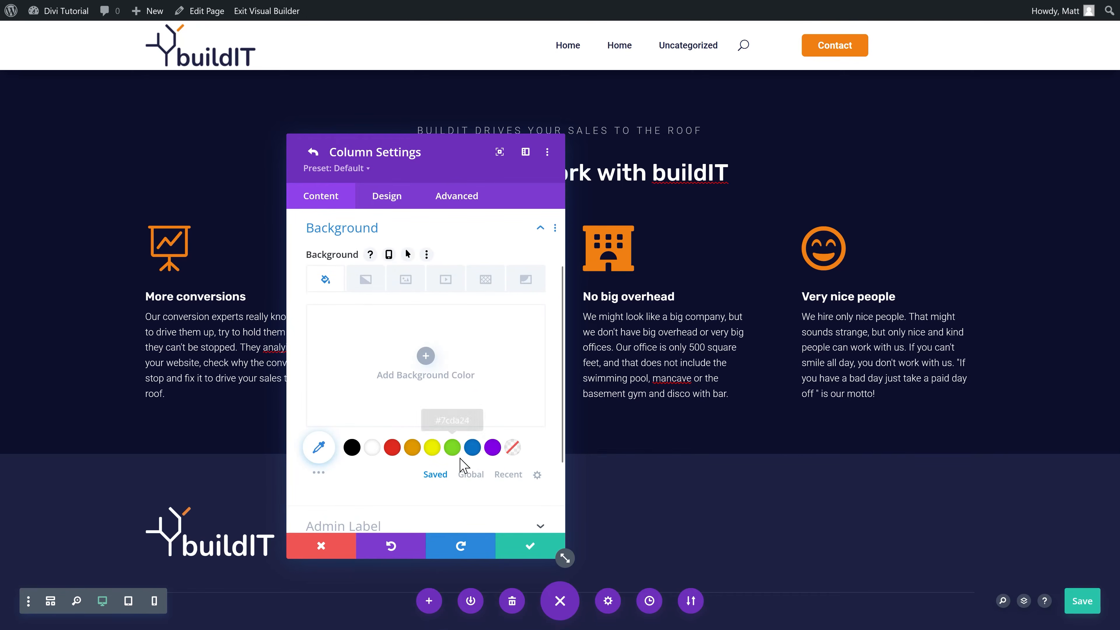
pyautogui.click(472, 474)
pyautogui.click(391, 448)
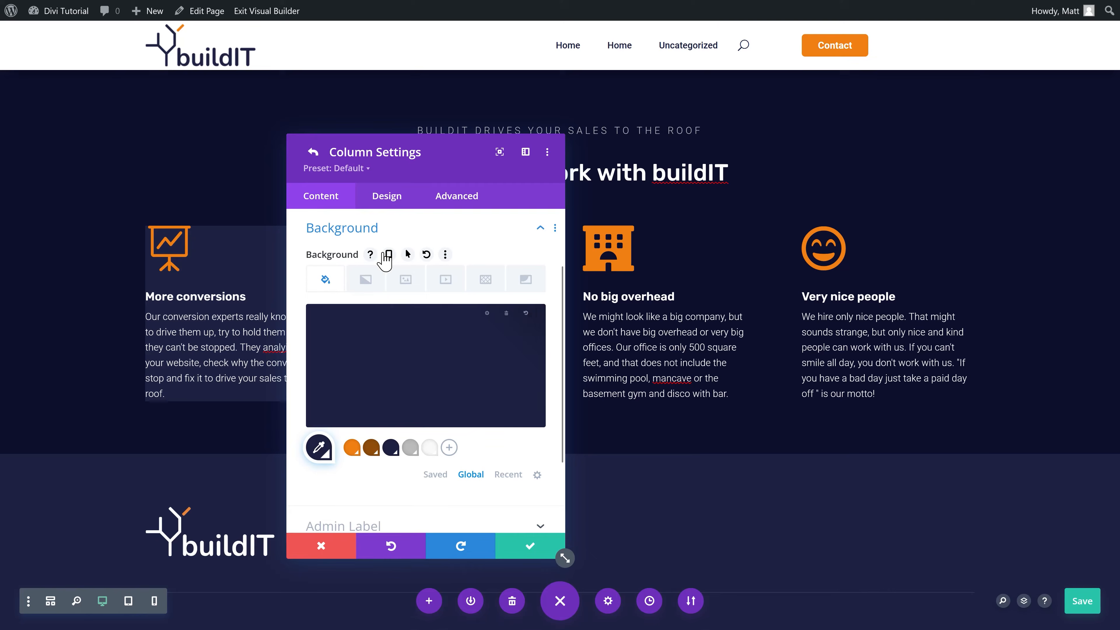
# Step: Set the column padding to 25px top/bottom and left/right, then confirm
pyautogui.click(385, 199)
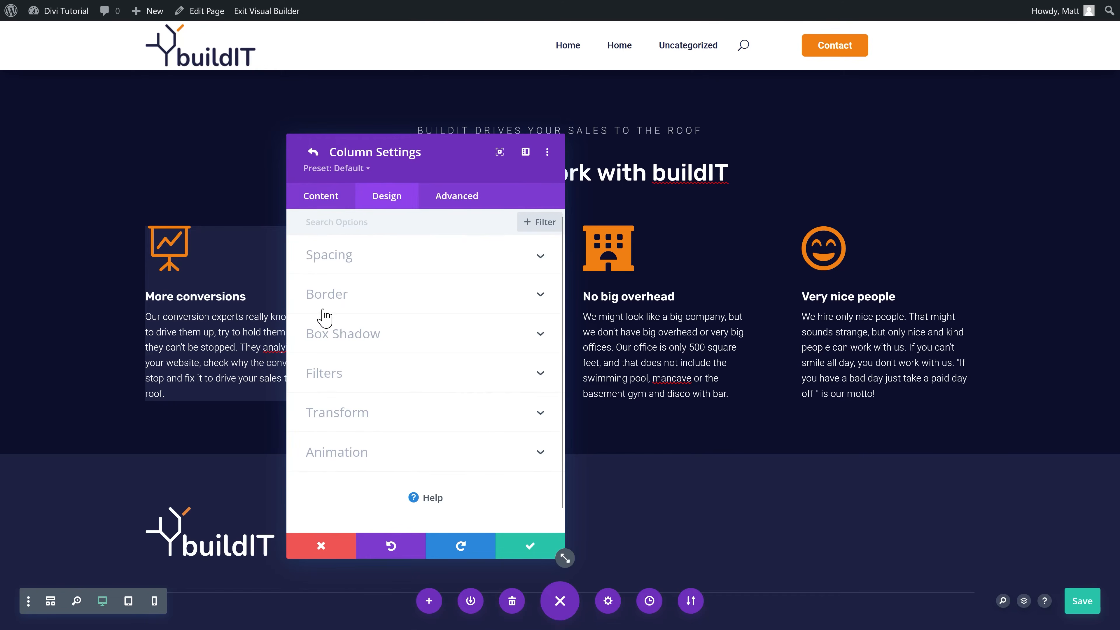
pyautogui.click(334, 264)
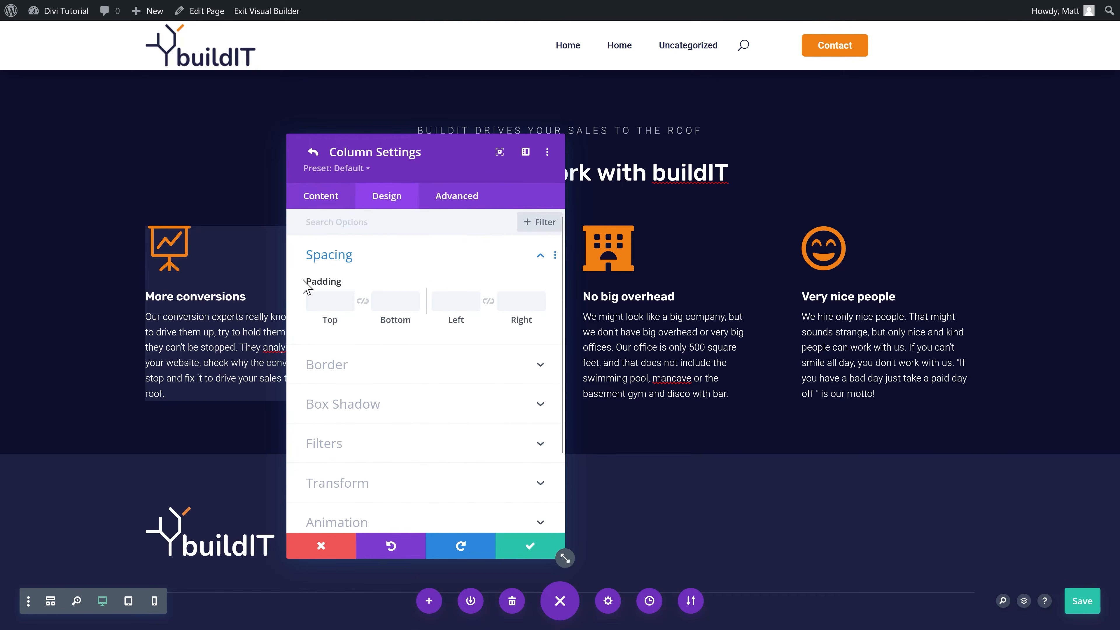
pyautogui.click(333, 301)
pyautogui.write('25')
pyautogui.click(362, 300)
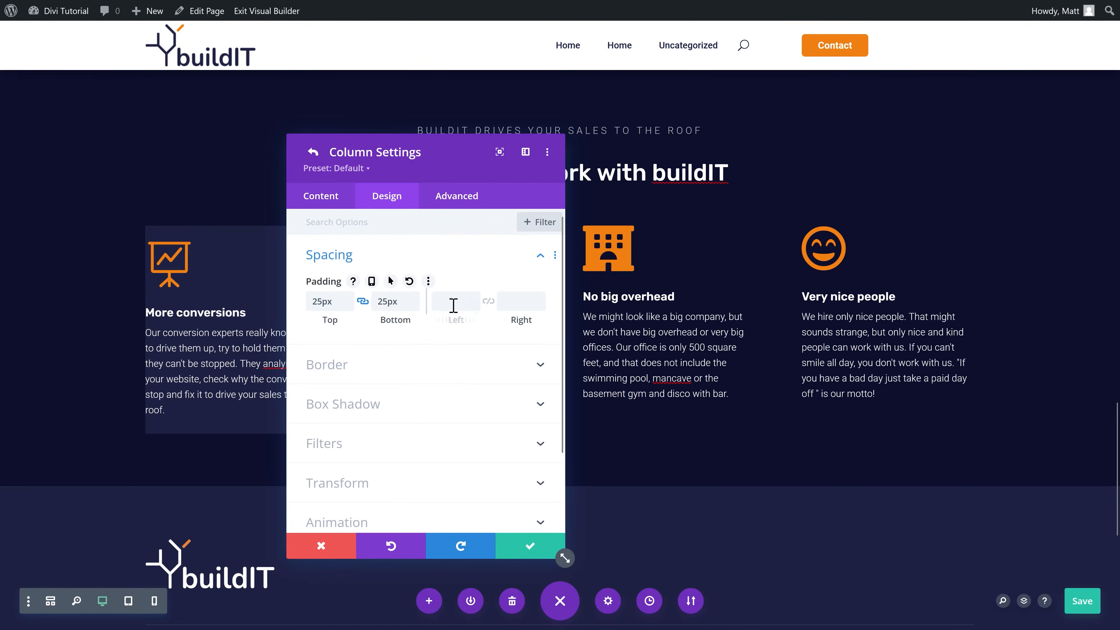
pyautogui.click(488, 302)
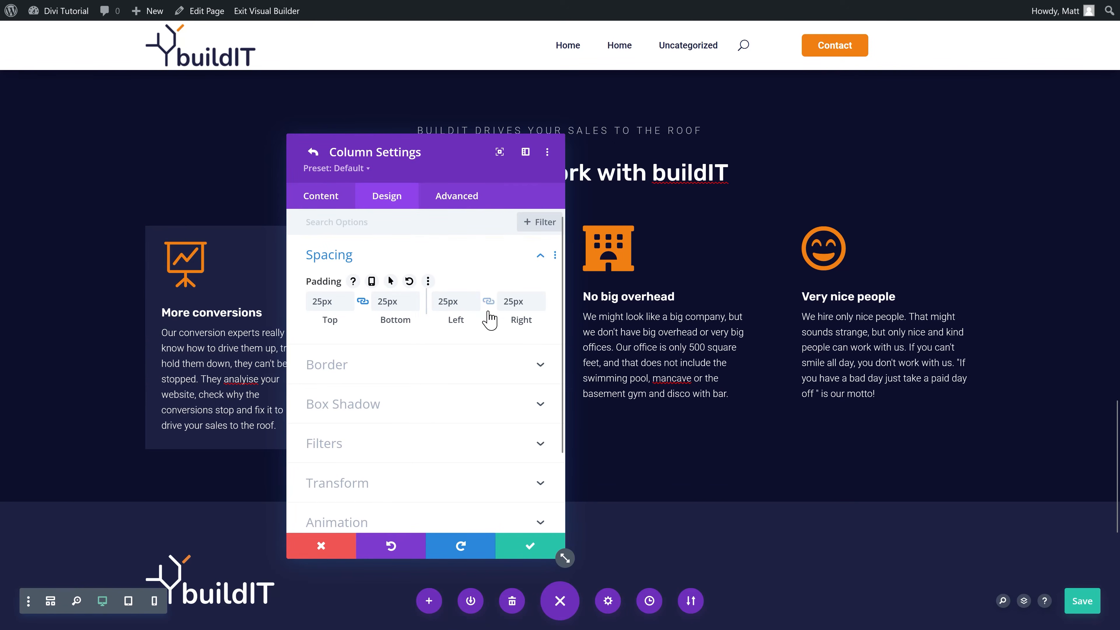
pyautogui.moveTo(418, 152); pyautogui.dragTo(819, 145)
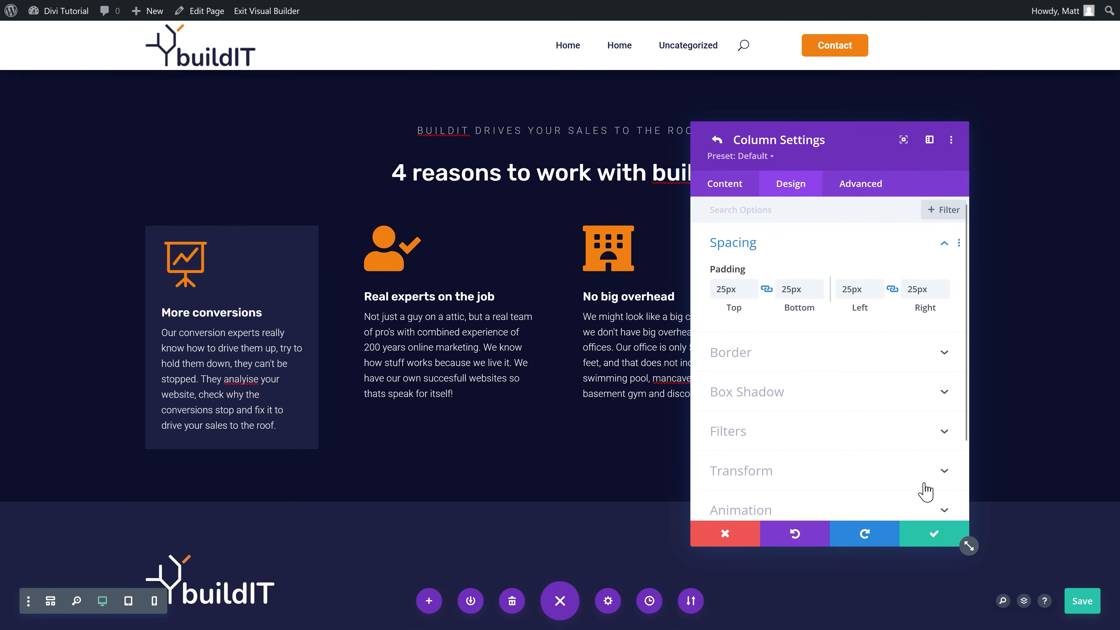
pyautogui.click(934, 539)
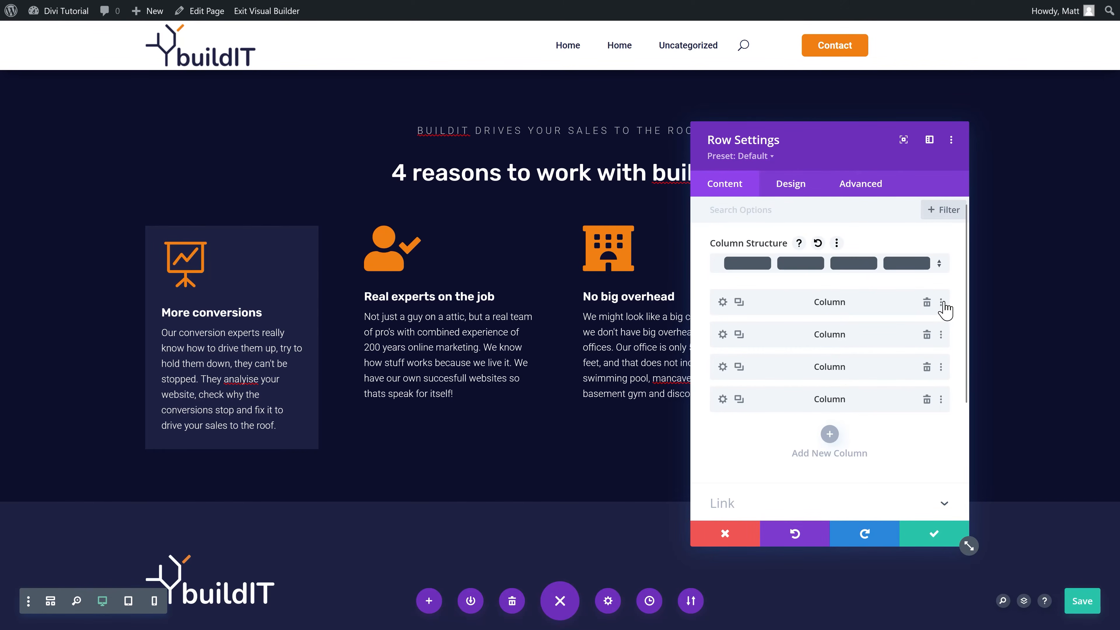
# Step: Copy the first column's styles and paste them onto columns two, three and four
pyautogui.click(941, 303)
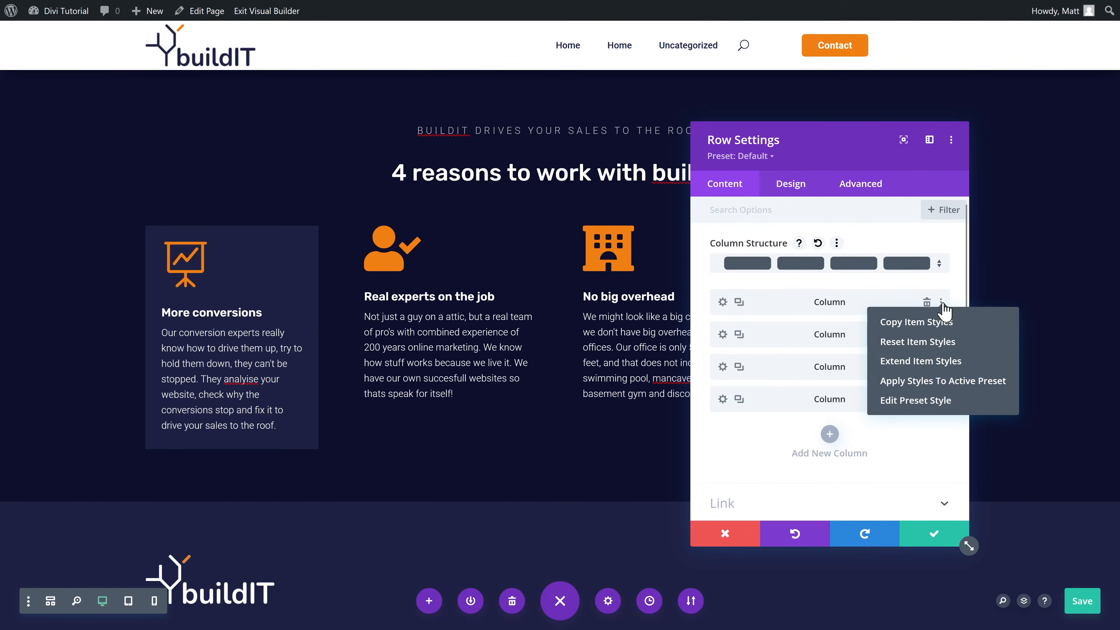
pyautogui.click(919, 324)
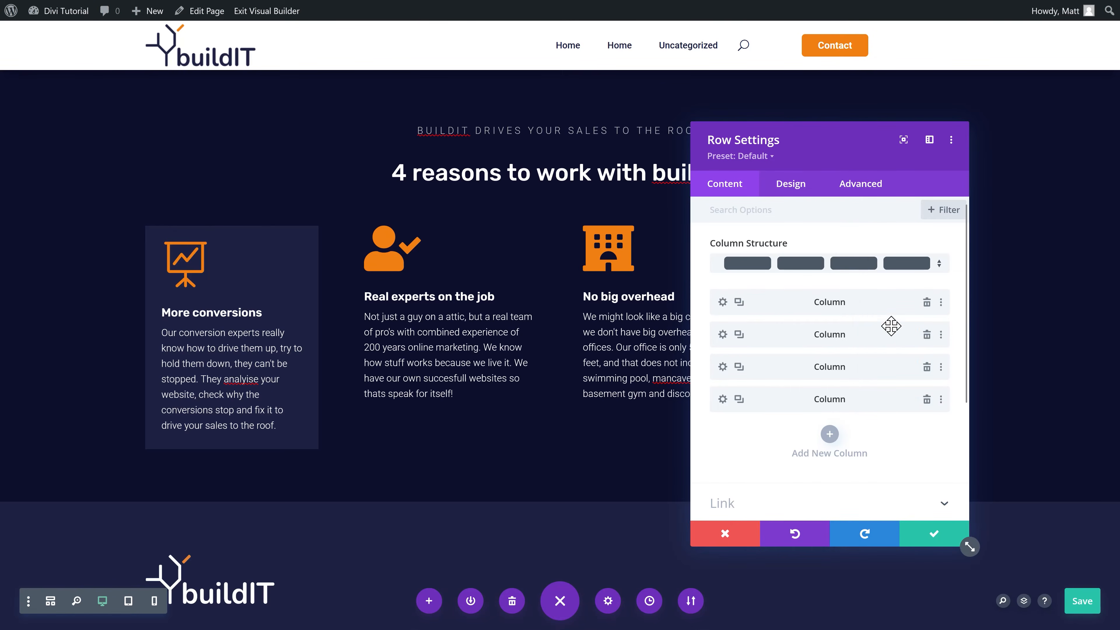
pyautogui.click(941, 336)
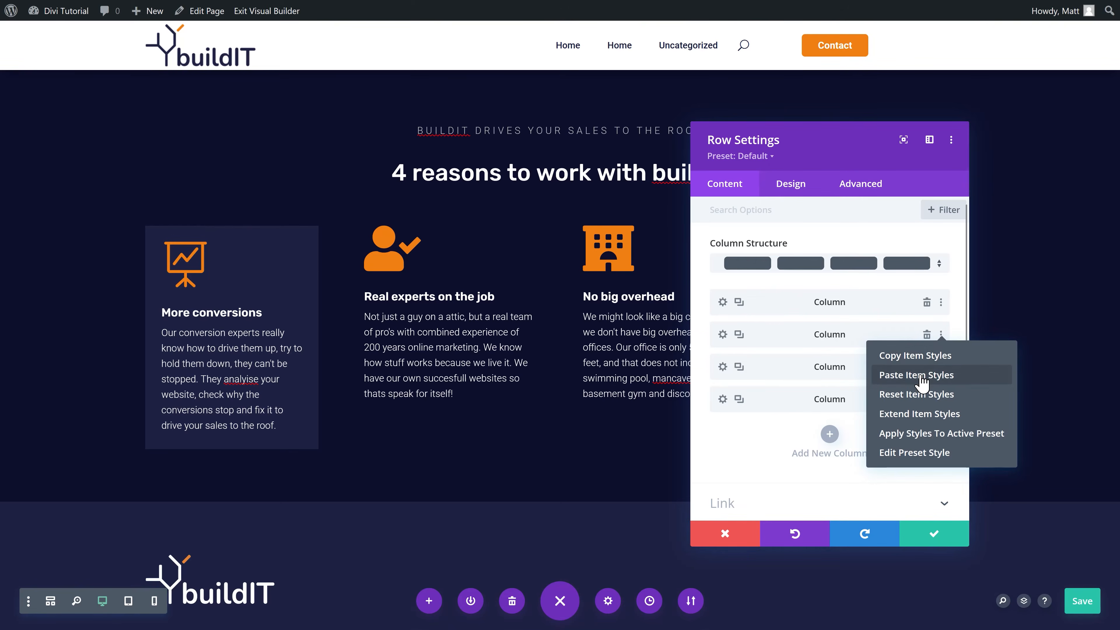
pyautogui.click(921, 374)
pyautogui.click(941, 366)
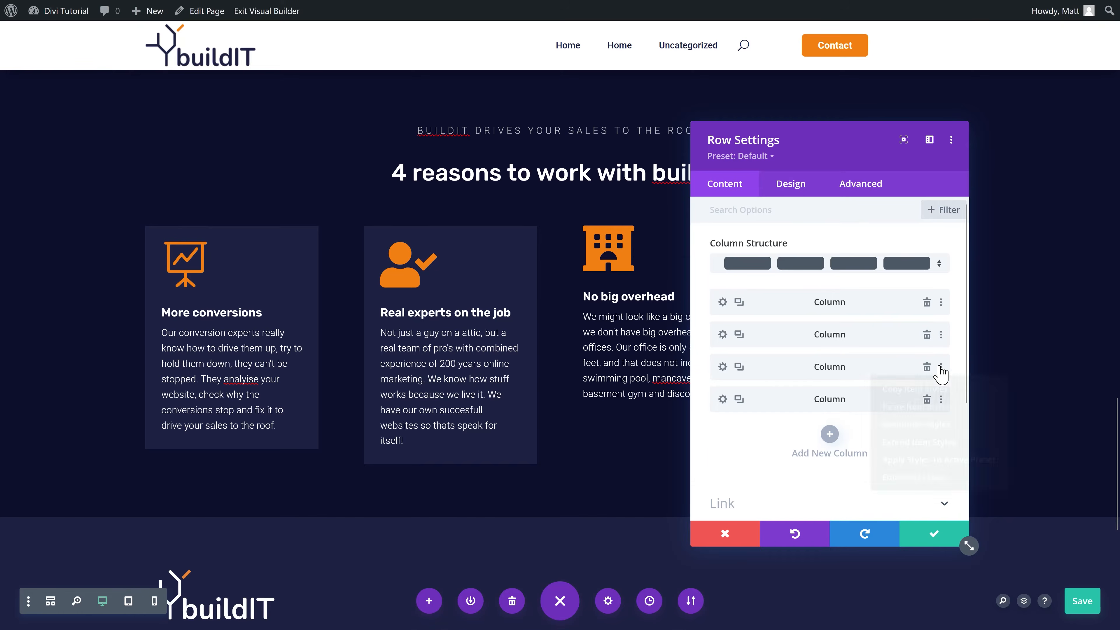
pyautogui.click(931, 403)
pyautogui.click(944, 397)
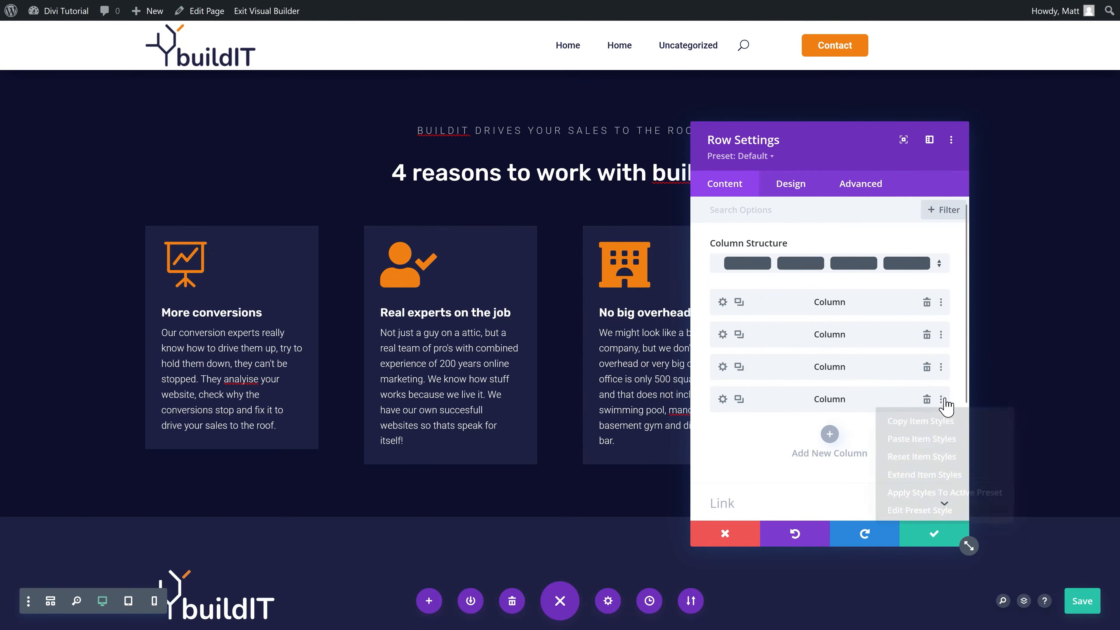
pyautogui.click(917, 435)
# Step: Extend the first column's item styles to every column in this row
pyautogui.moveTo(932, 143); pyautogui.dragTo(826, 135)
pyautogui.click(835, 296)
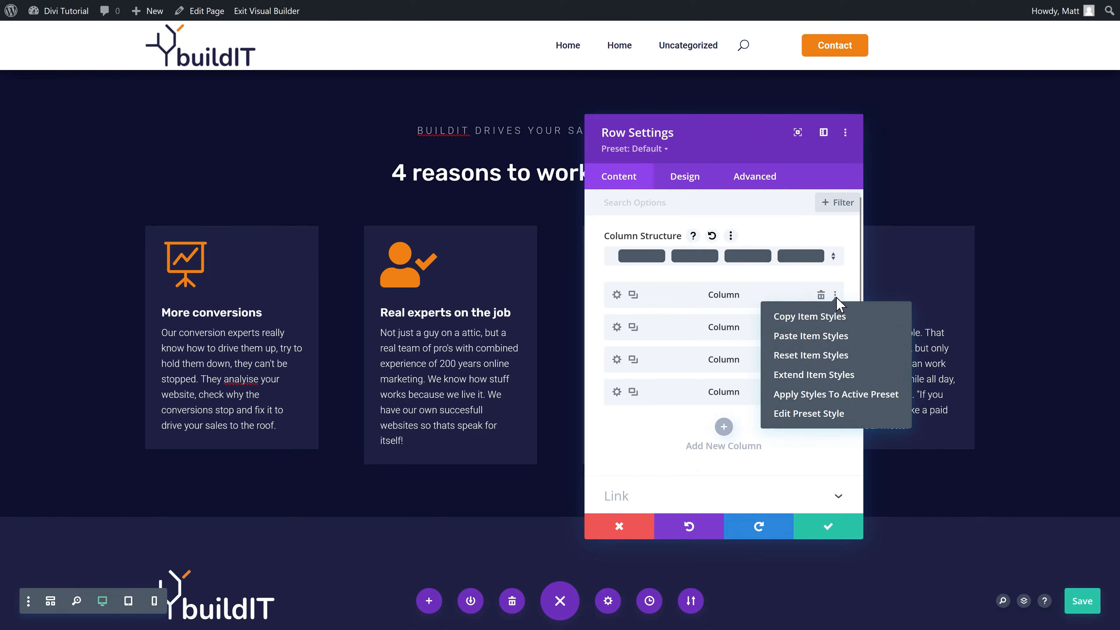
pyautogui.click(807, 380)
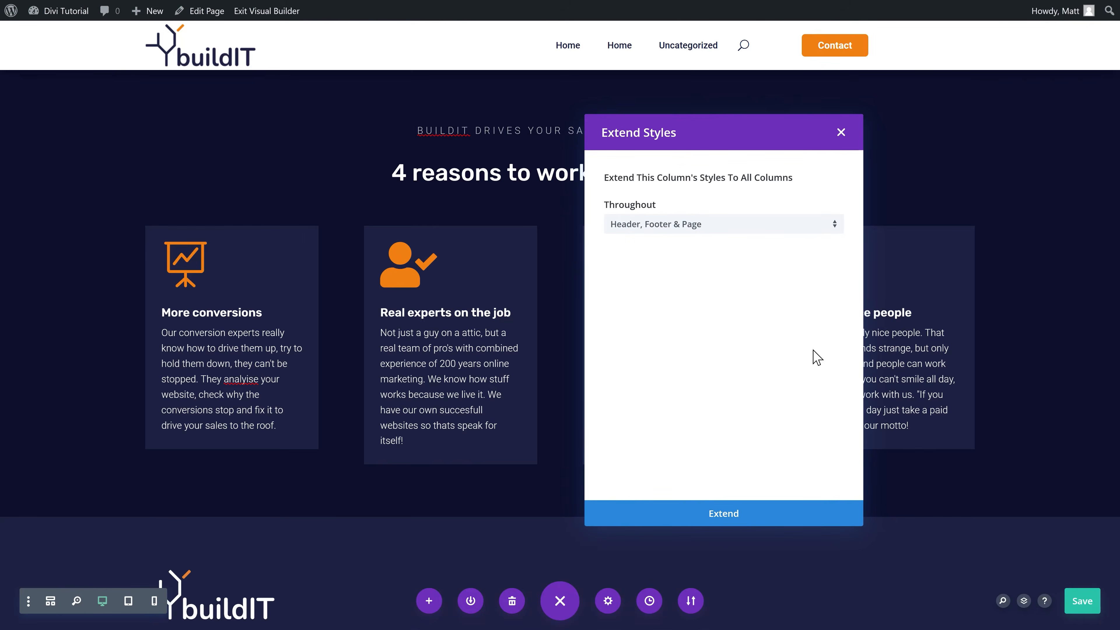
pyautogui.click(681, 227)
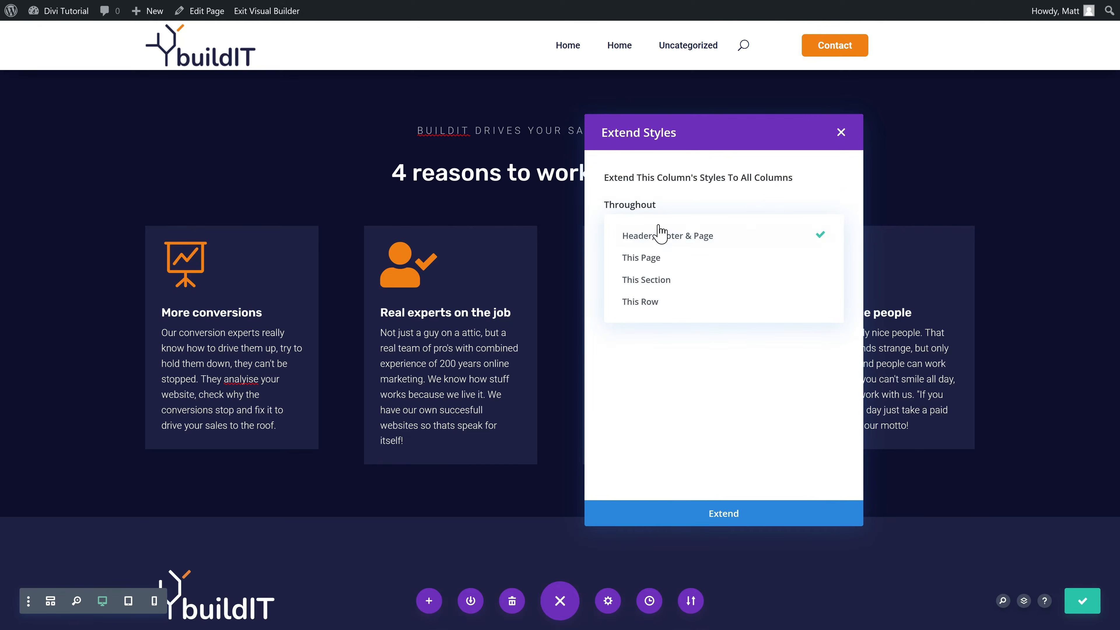
pyautogui.click(654, 301)
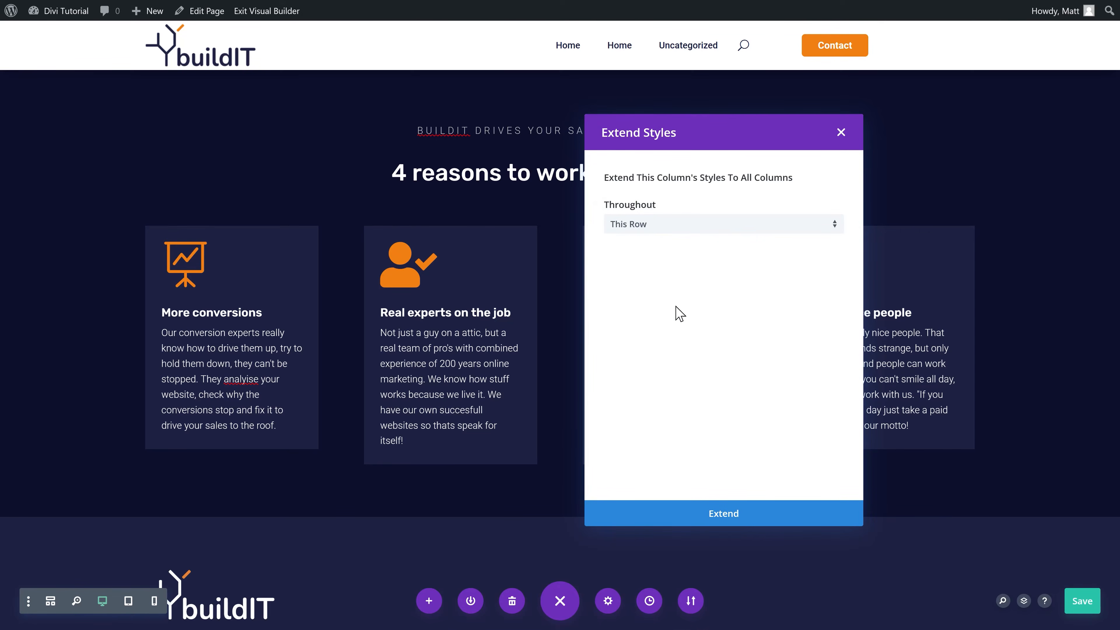
pyautogui.click(748, 517)
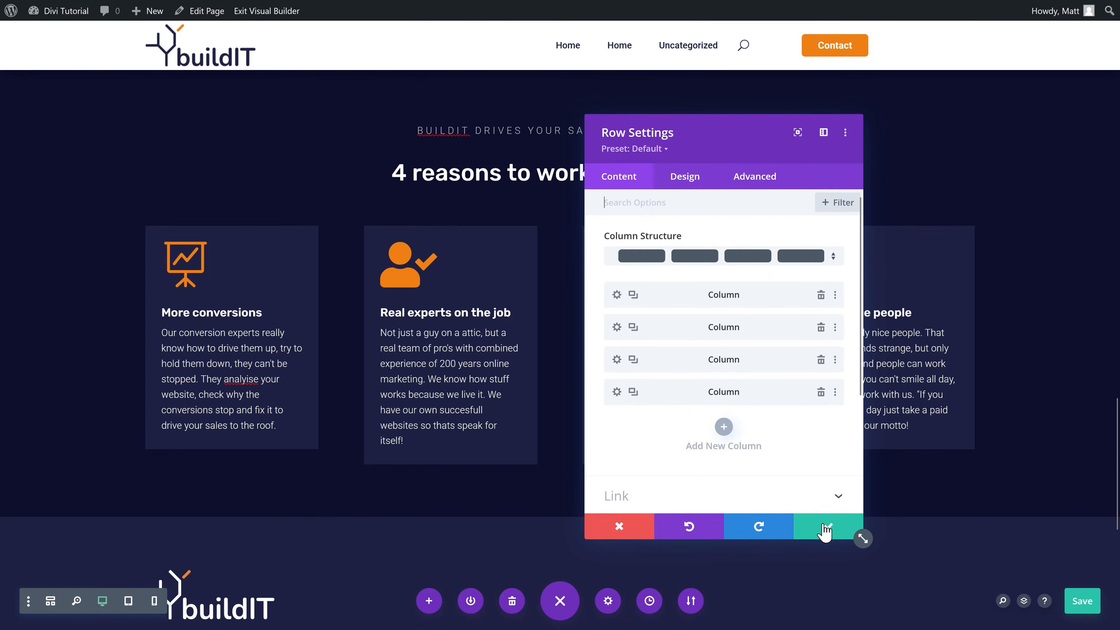
pyautogui.click(824, 529)
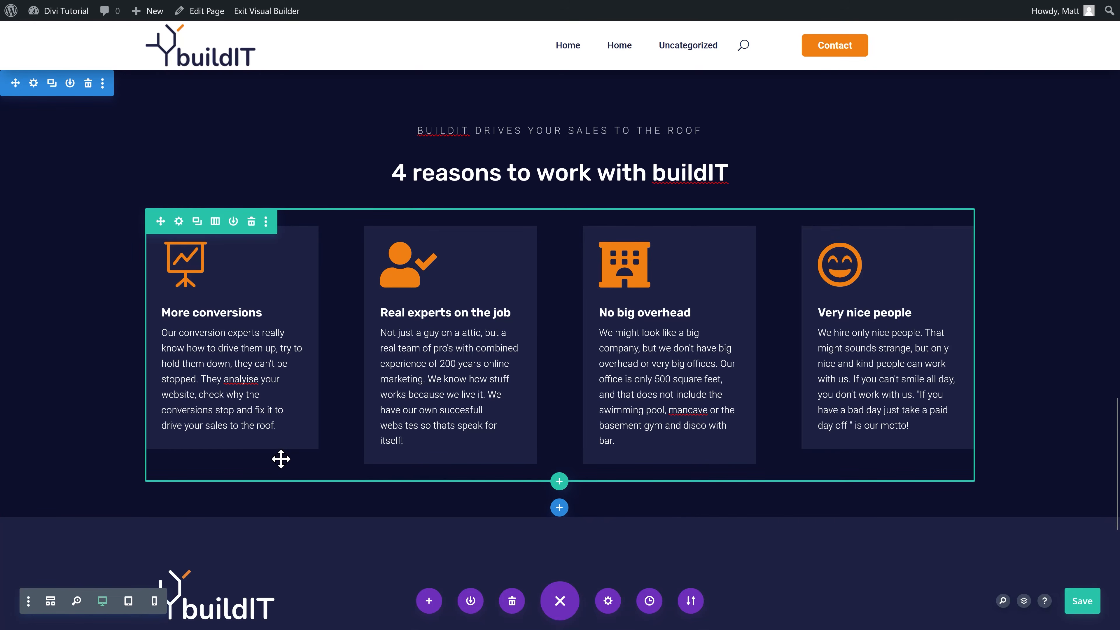
# Step: Turn on Equalize Column Heights in the row's sizing options
pyautogui.click(178, 221)
pyautogui.click(692, 179)
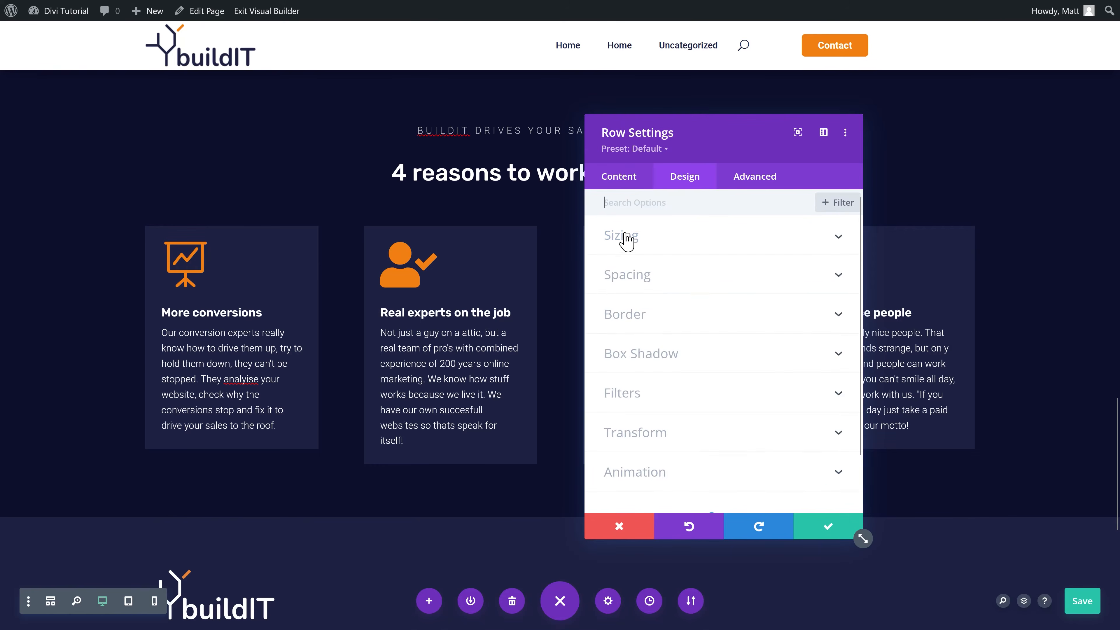
pyautogui.click(618, 240)
pyautogui.click(637, 335)
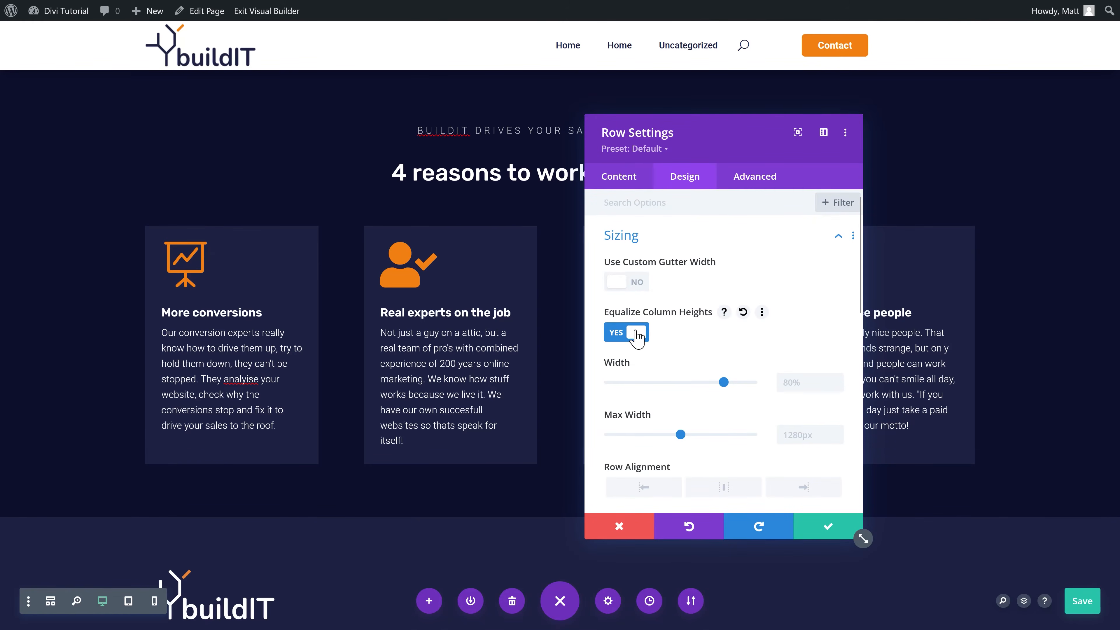
pyautogui.click(819, 526)
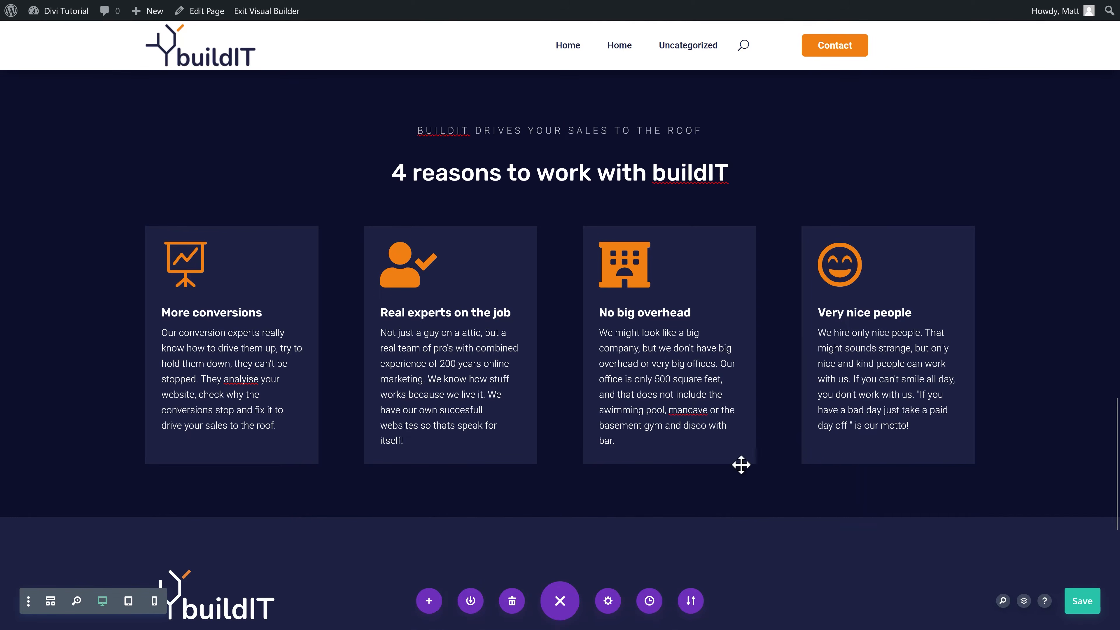
# Step: Add a one-column row below the cards and move the orange button into it
pyautogui.scroll(-2, 591, 375)
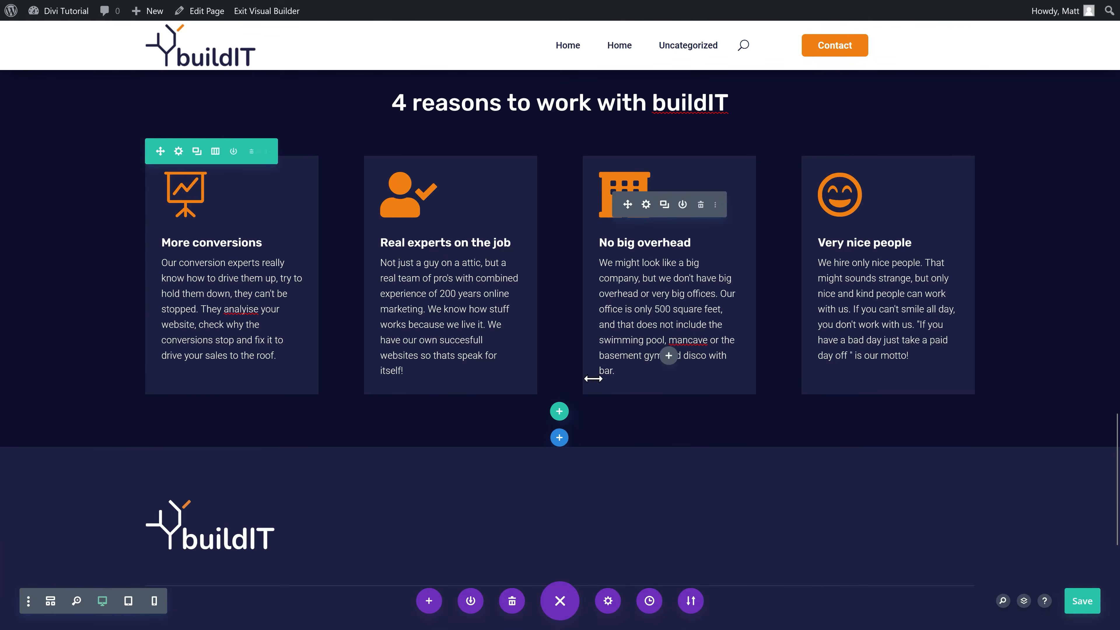
pyautogui.scroll(6, 561, 416)
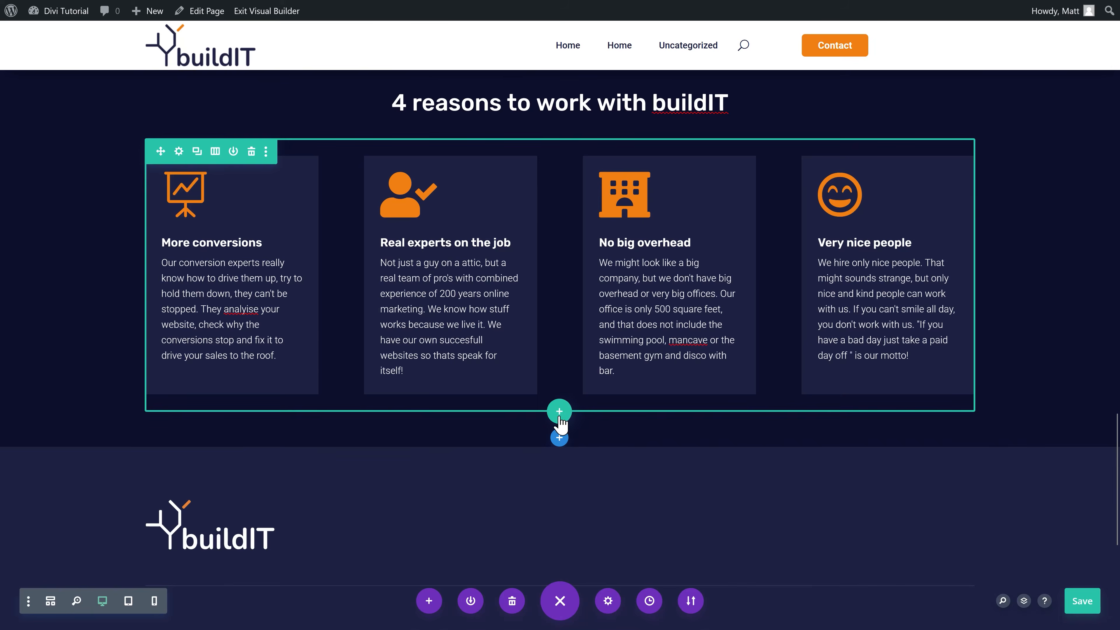
pyautogui.click(559, 413)
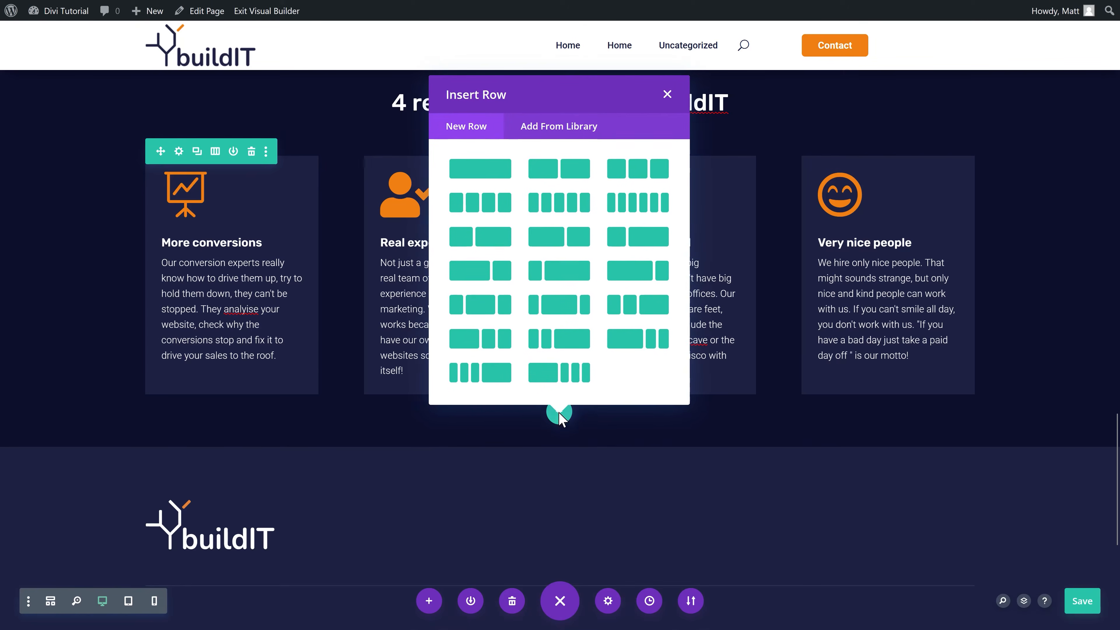
pyautogui.click(460, 175)
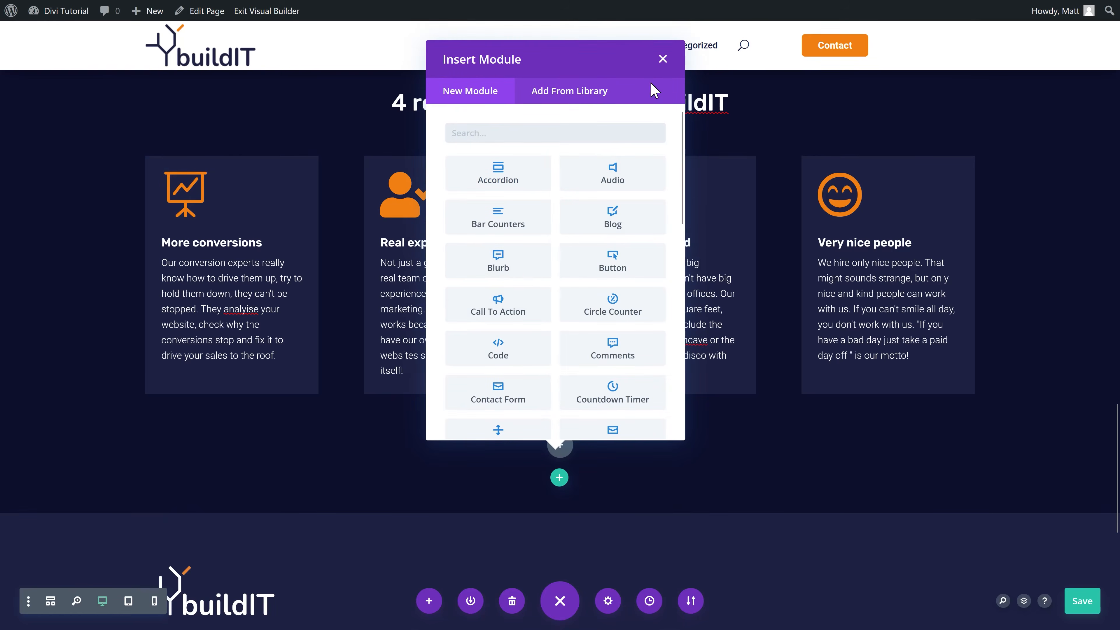
pyautogui.click(663, 58)
pyautogui.scroll(6, 547, 218)
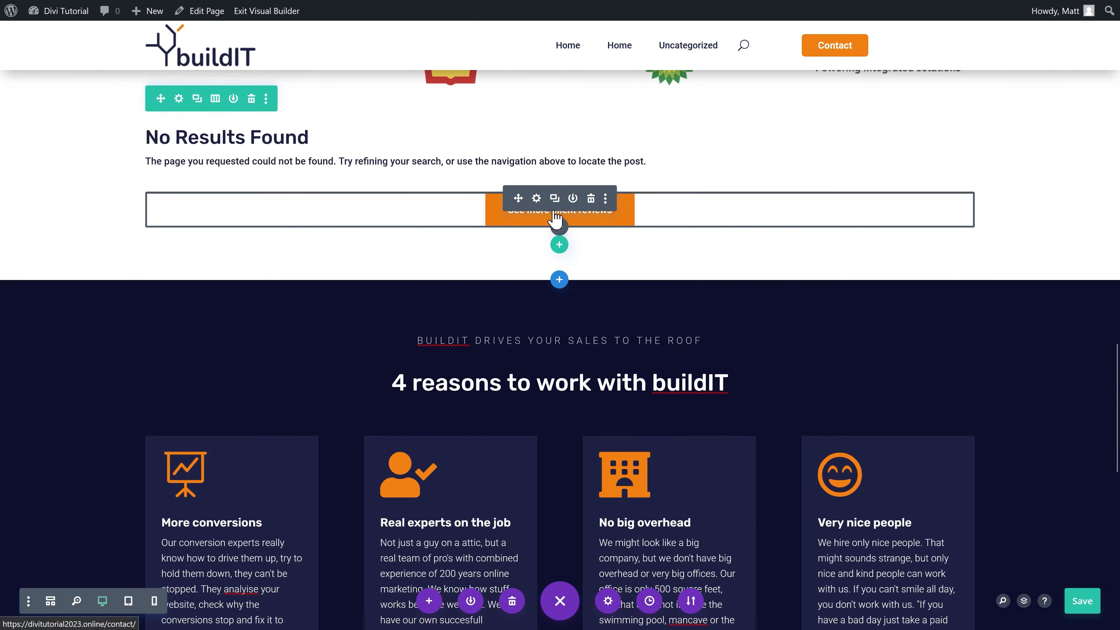
pyautogui.scroll(-7, 547, 216)
pyautogui.moveTo(549, 213); pyautogui.dragTo(559, 376)
# Step: Relabel the button 'Contact us for more reasons to work with us!' linking to /contact/
pyautogui.click(537, 367)
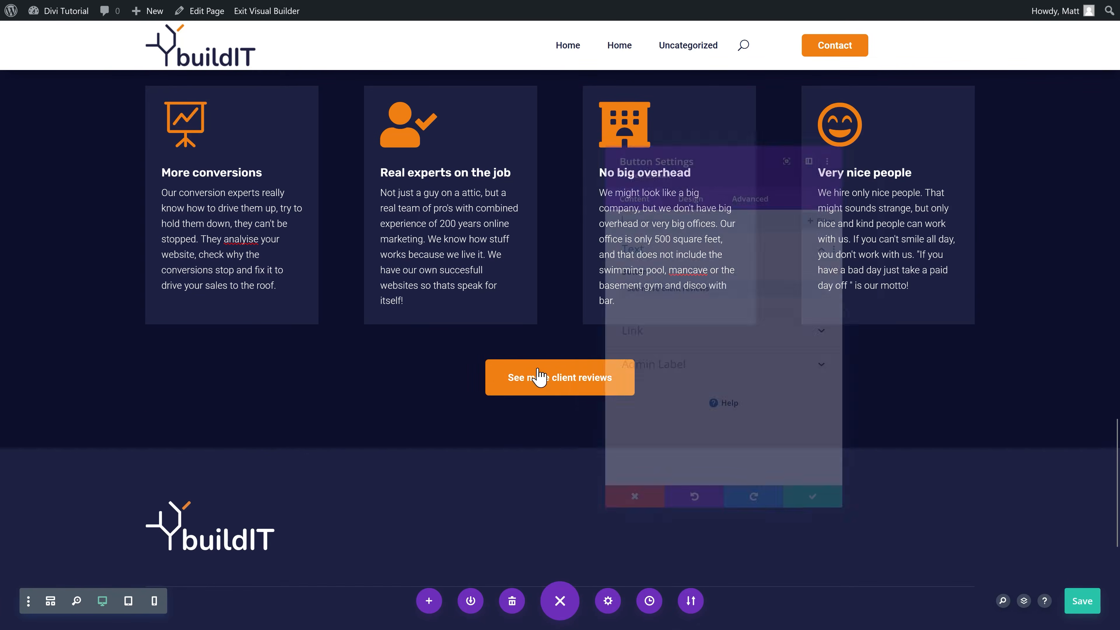
pyautogui.moveTo(705, 282); pyautogui.dragTo(611, 300)
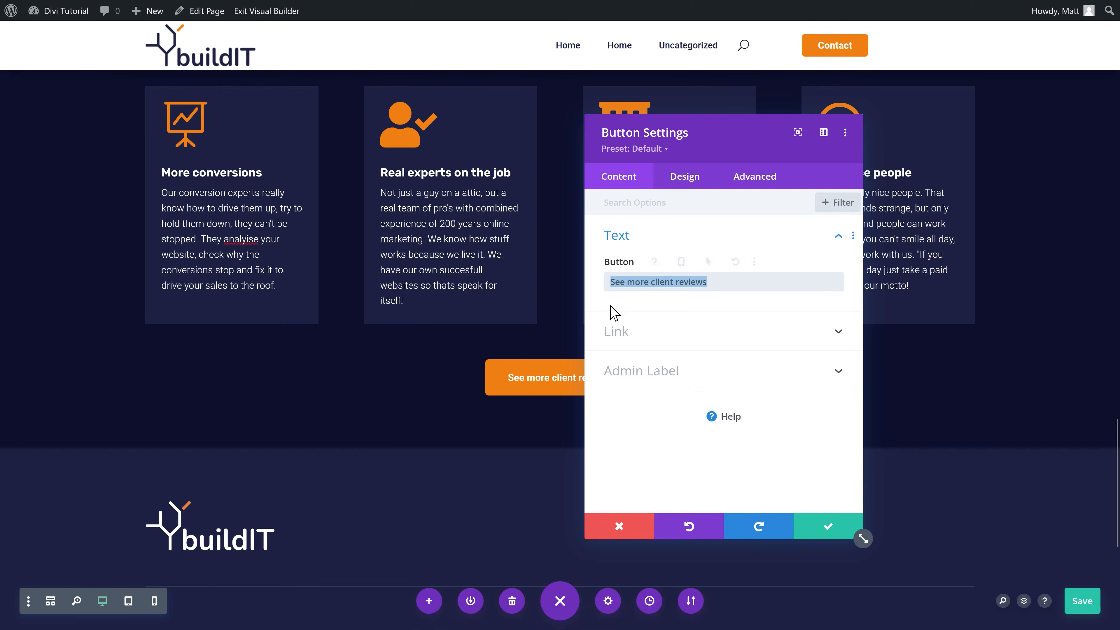
pyautogui.hotkey('ctrl', 'v')
pyautogui.click(622, 330)
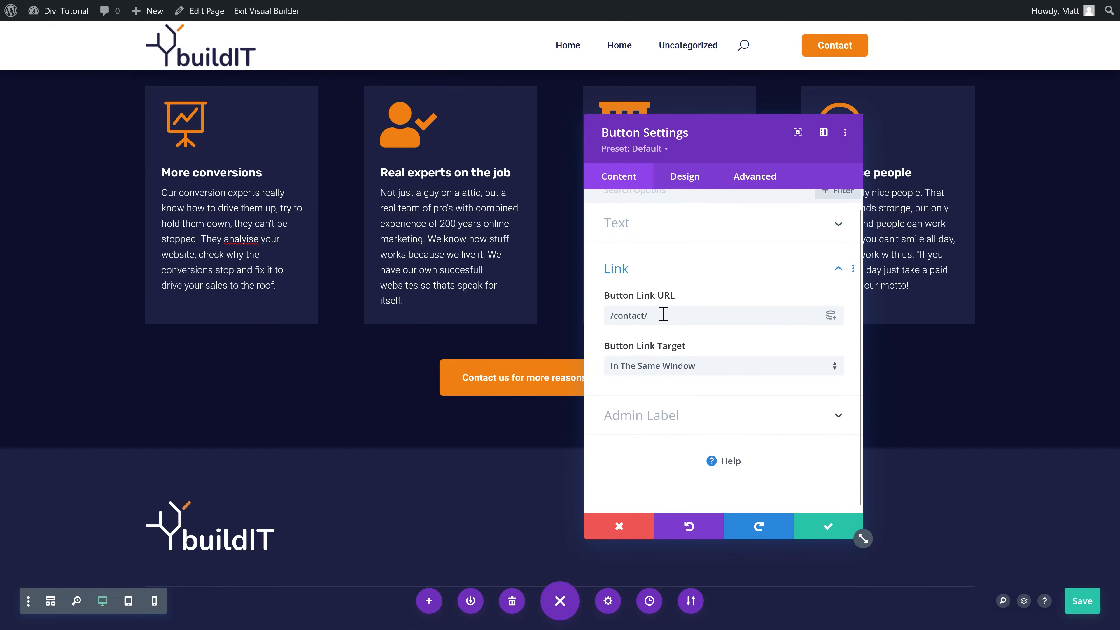
pyautogui.click(816, 529)
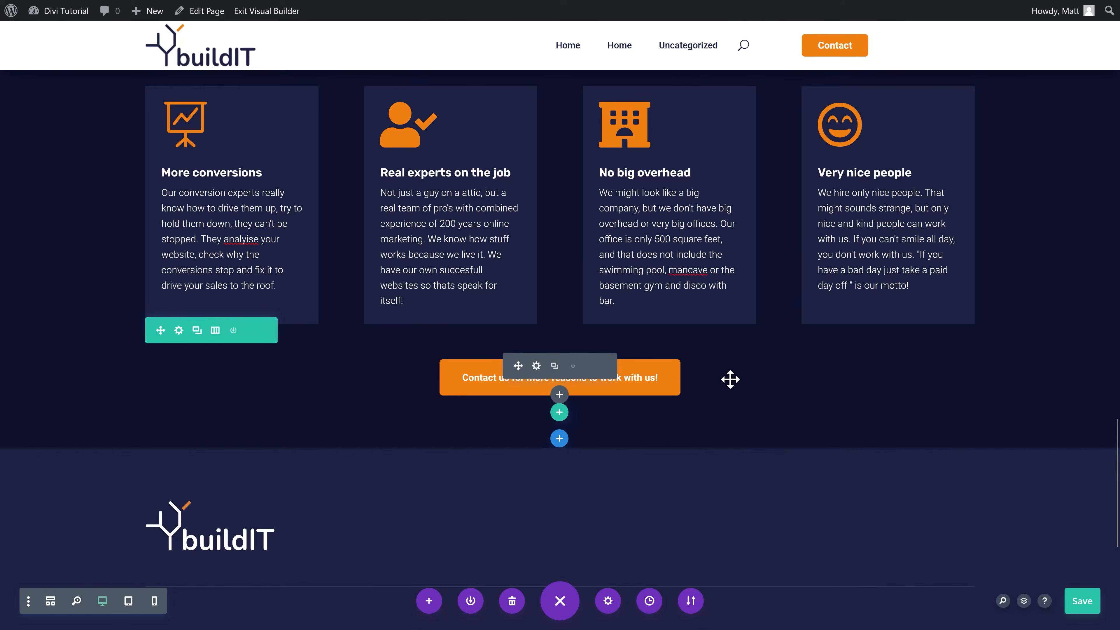
pyautogui.scroll(-4, 778, 364)
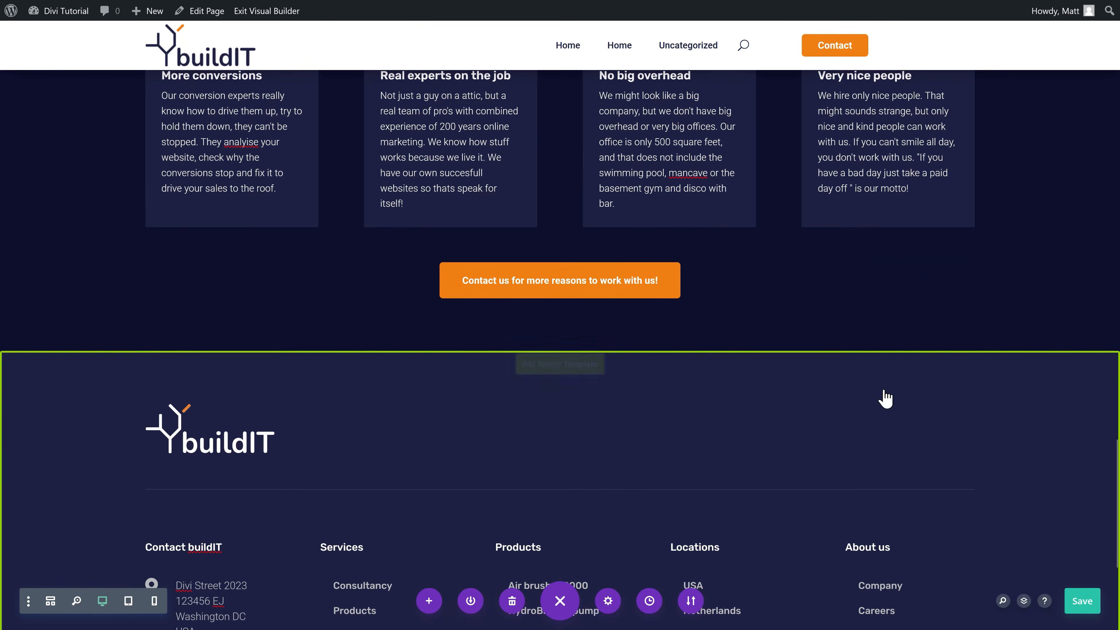
pyautogui.scroll(3, 381, 240)
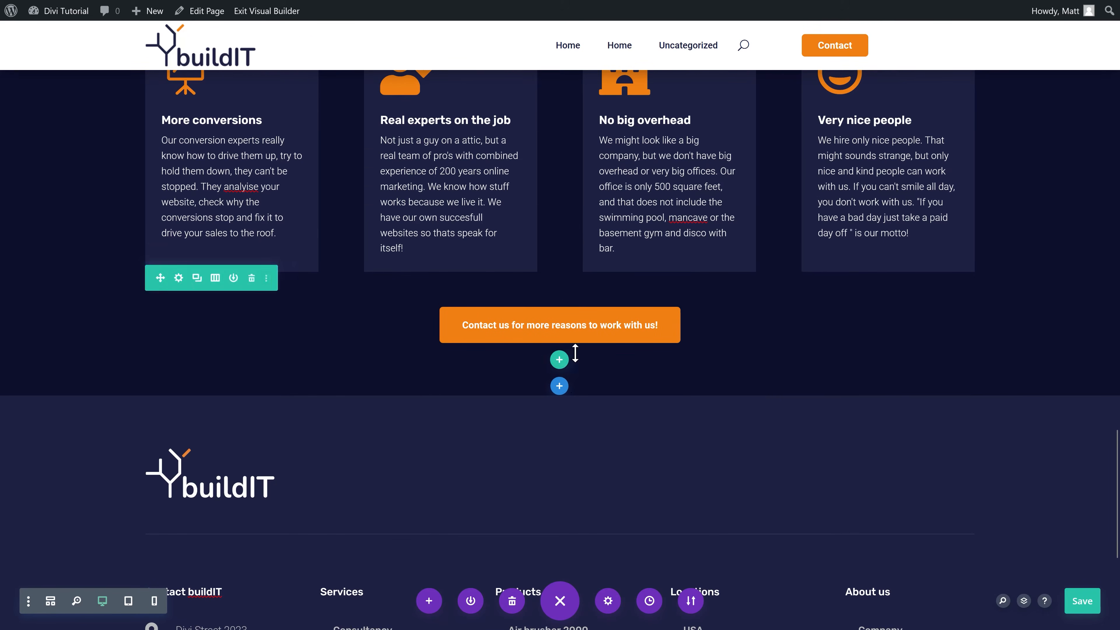
# Step: Add a Regular section with a single-column row below the reasons block
pyautogui.click(559, 388)
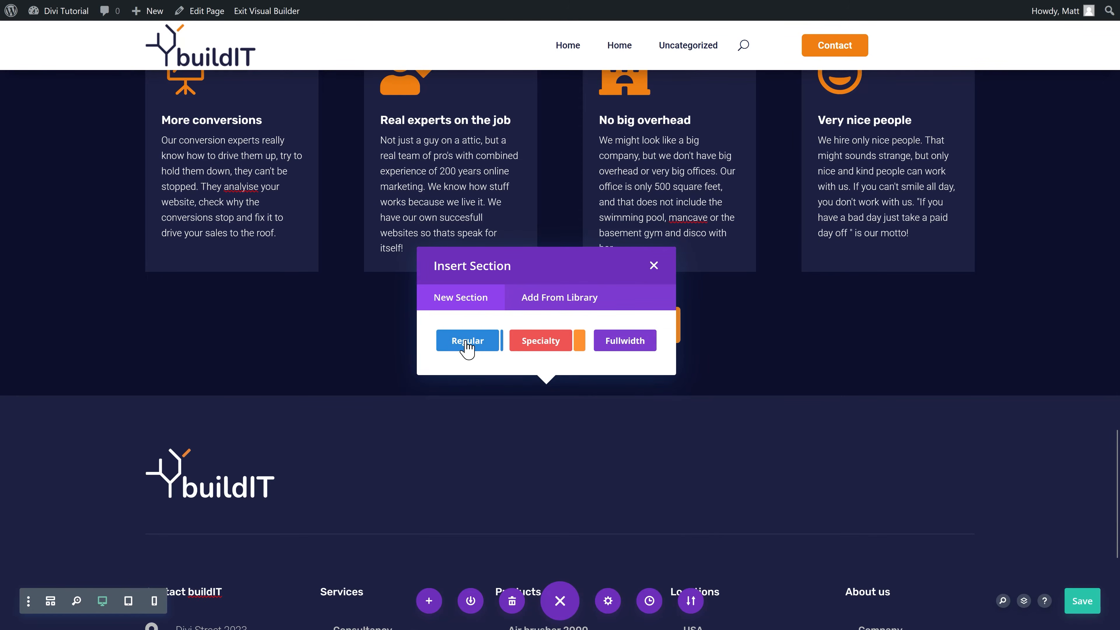
pyautogui.click(466, 346)
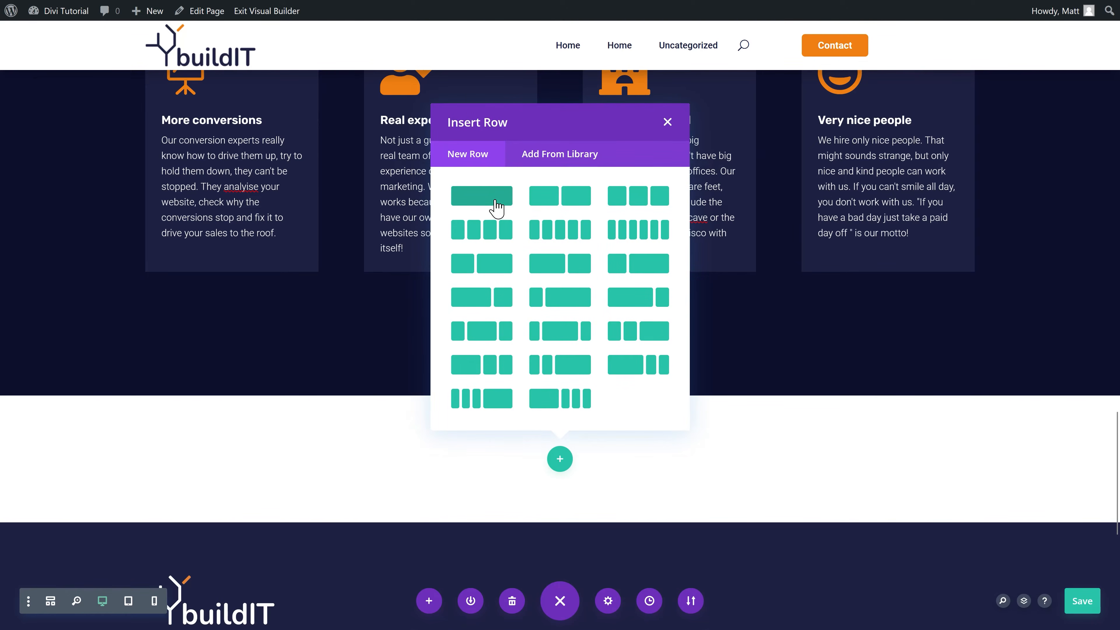
pyautogui.click(496, 202)
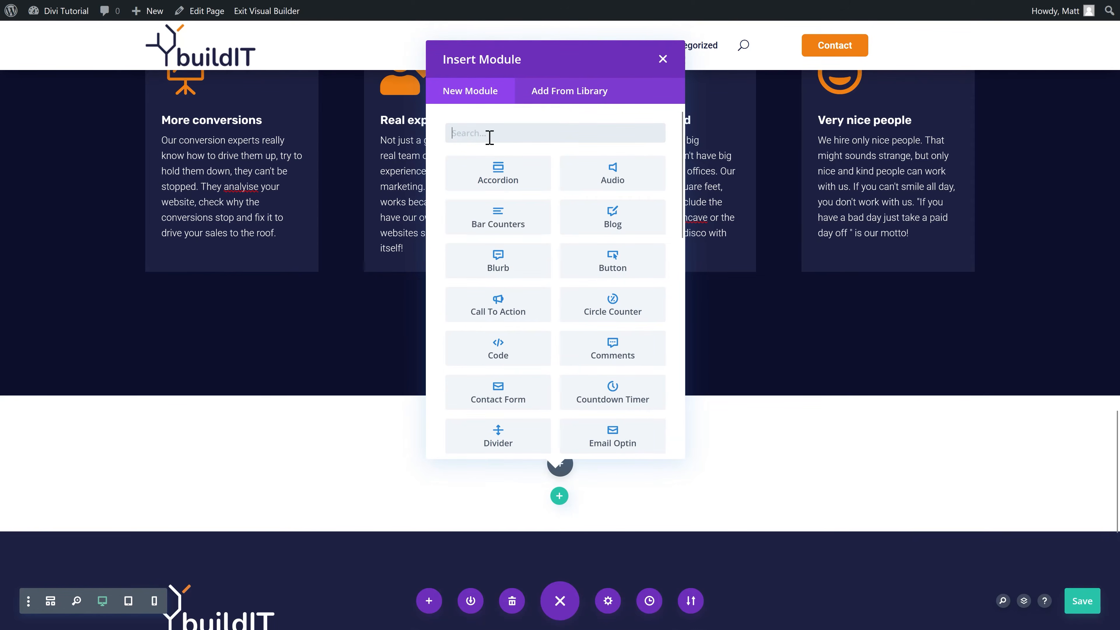
pyautogui.click(662, 59)
pyautogui.scroll(8, 622, 287)
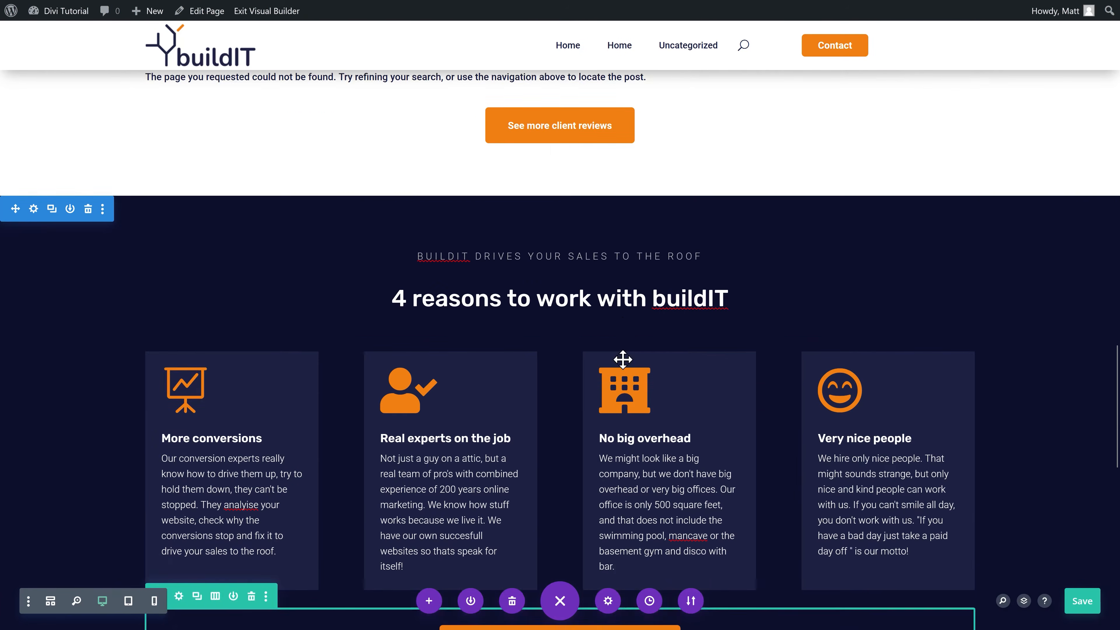
pyautogui.scroll(10, 623, 358)
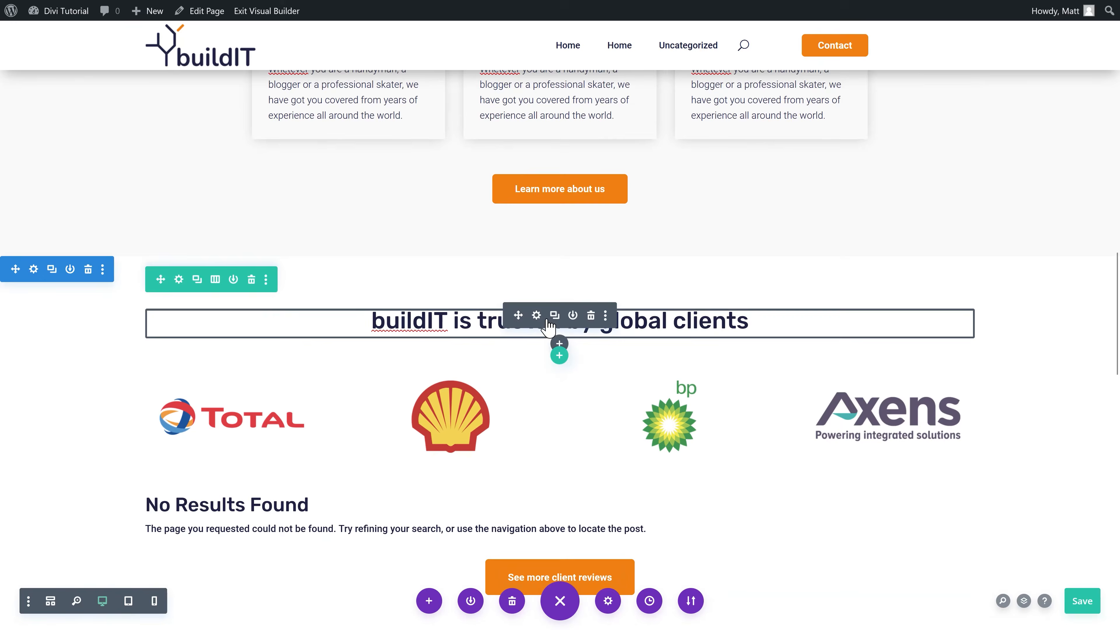
pyautogui.scroll(-15, 547, 322)
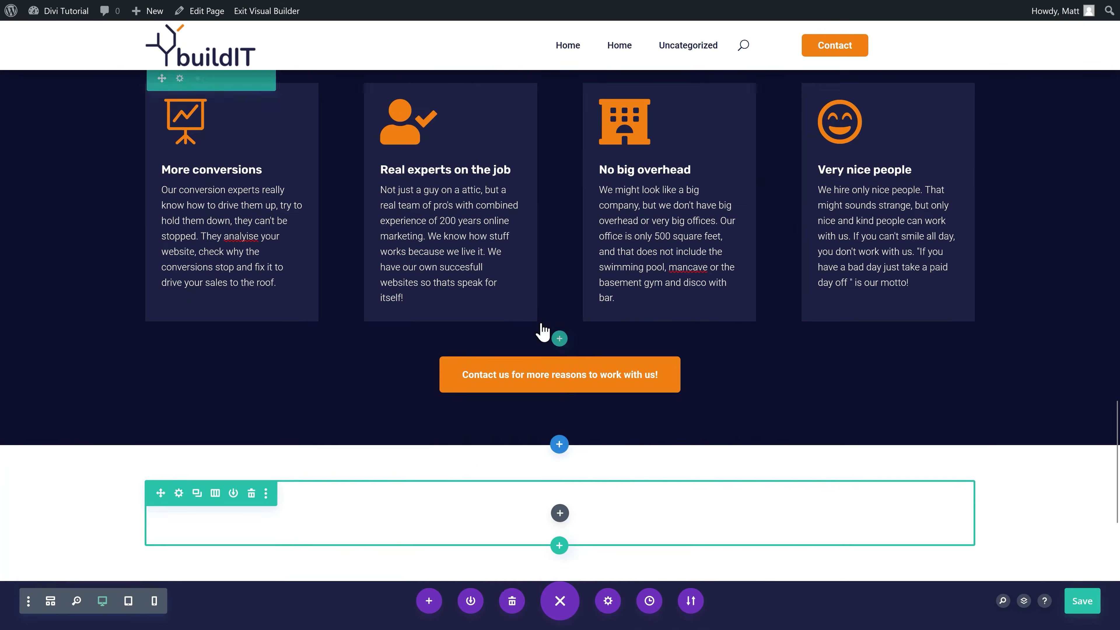
# Step: Paste the copied text module and change its heading to 'Want to improve your online website and marketing?'
pyautogui.hotkey('ctrl', 'v')
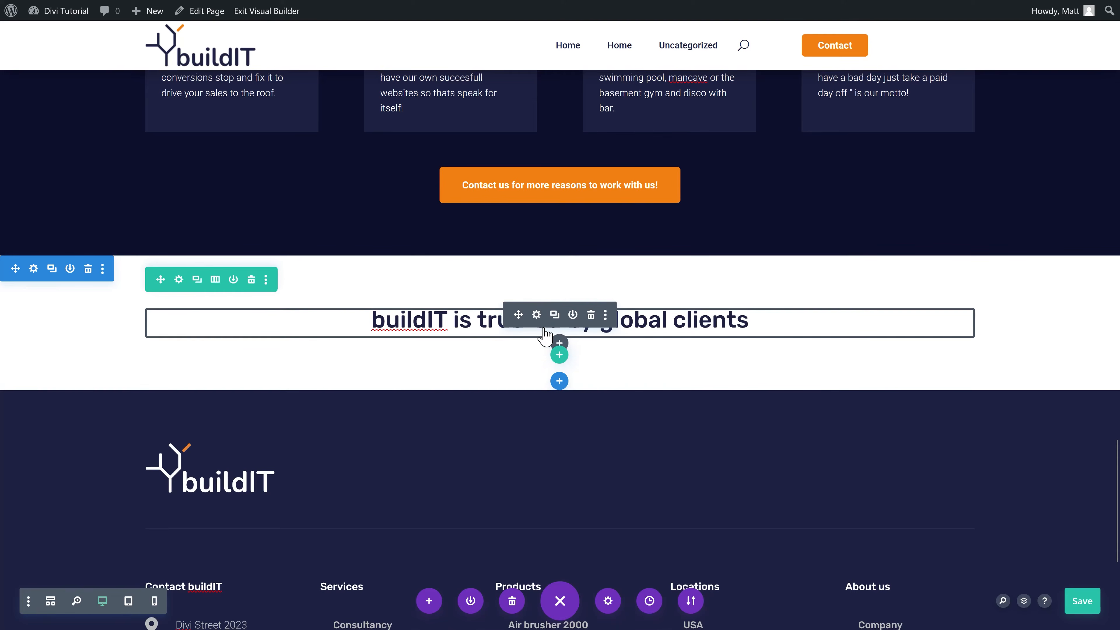
pyautogui.scroll(3, 538, 333)
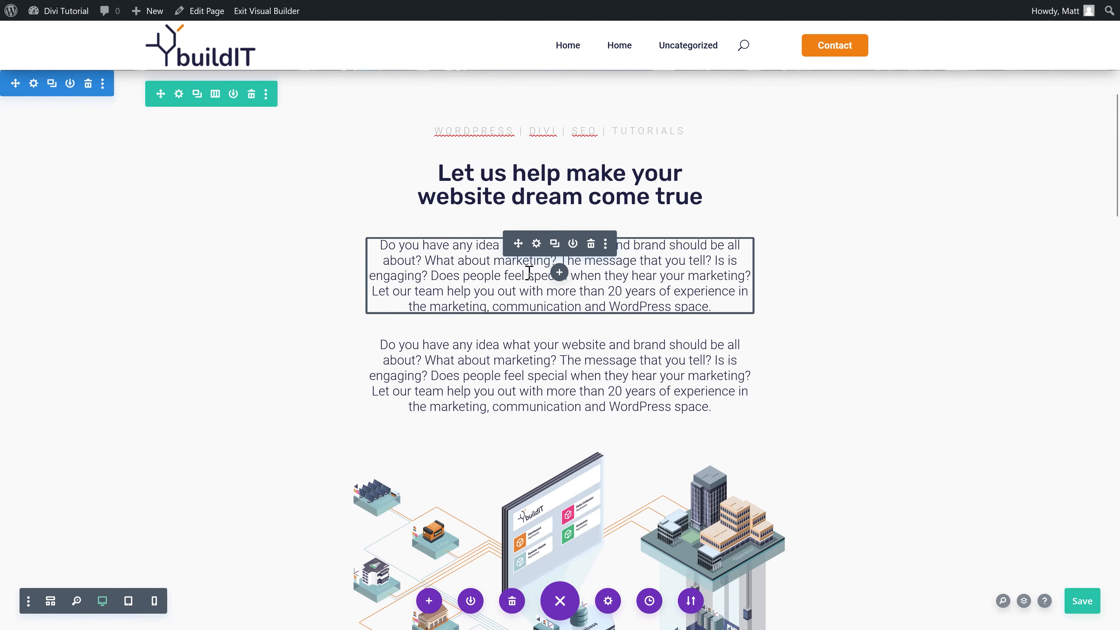
pyautogui.scroll(-15, 529, 271)
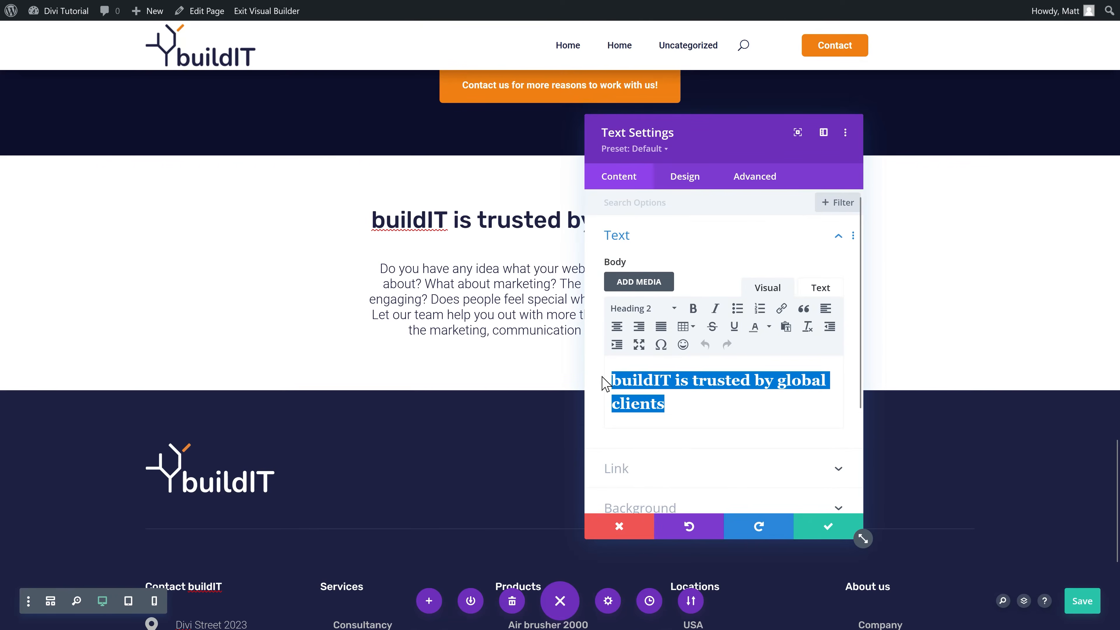
pyautogui.write('Want to improve your online ')
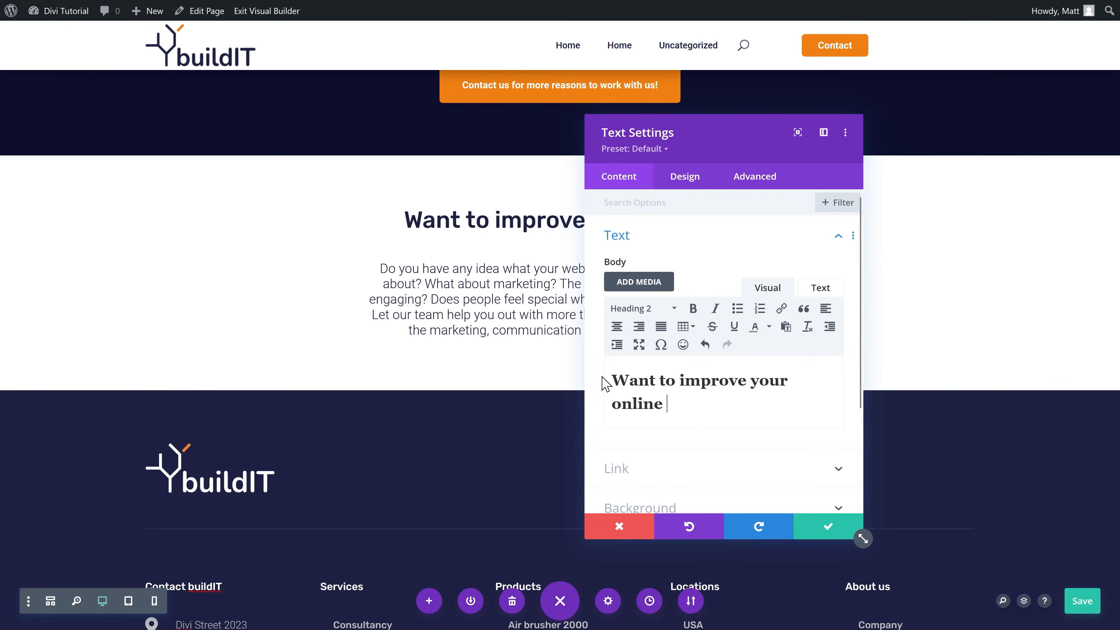
pyautogui.write('website a')
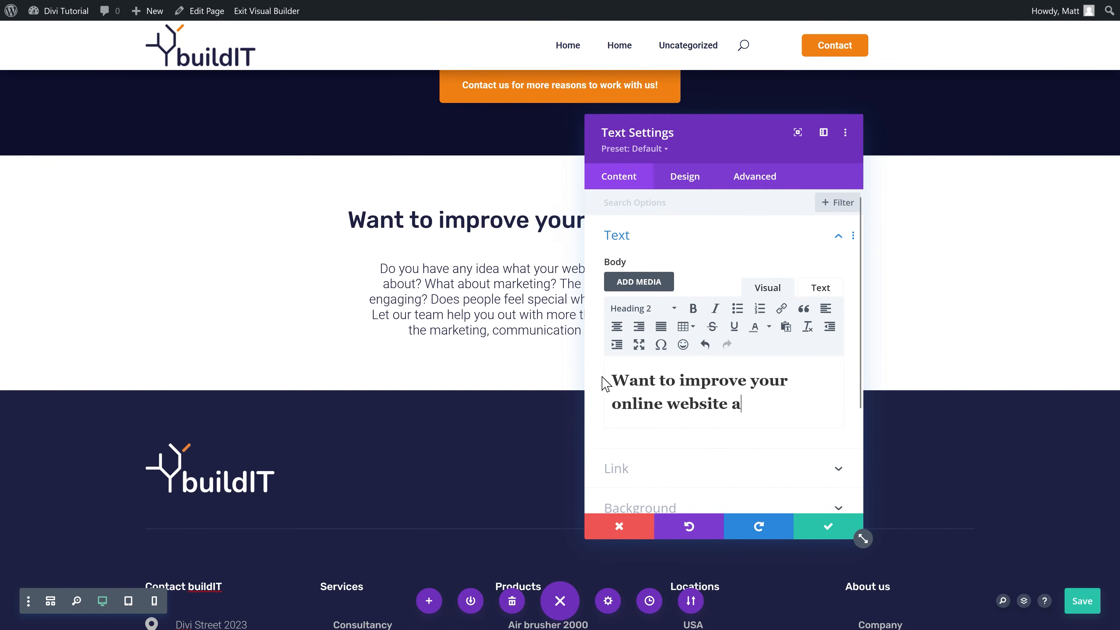
pyautogui.write('nd marketing?')
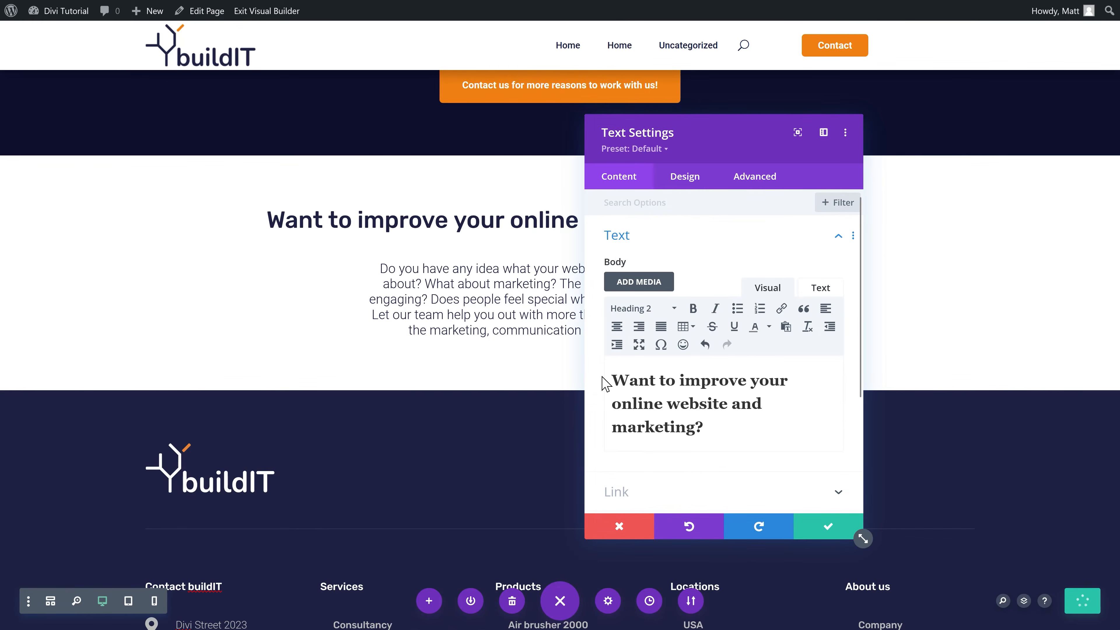
pyautogui.click(849, 524)
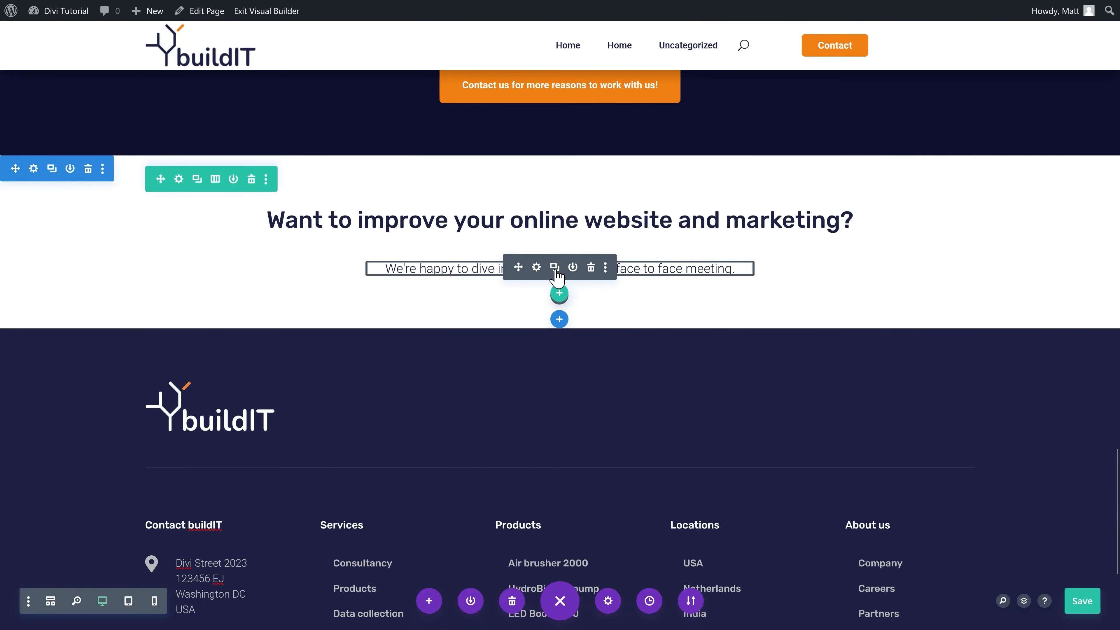
# Step: Duplicate the meeting line and replace its text with the phone number and contact e-mail address
pyautogui.click(555, 269)
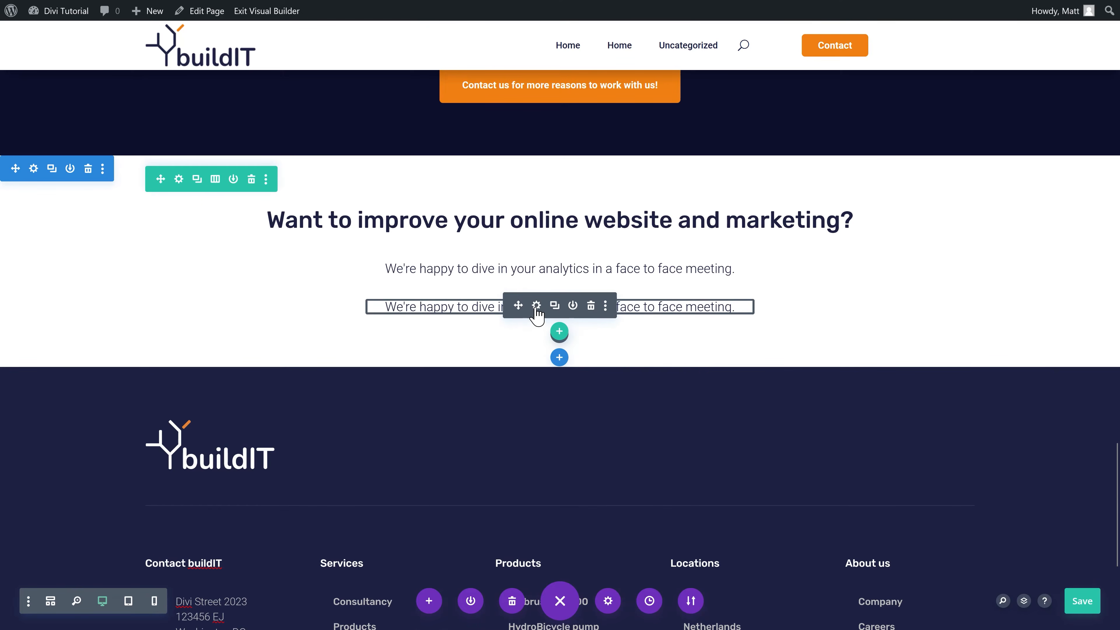
pyautogui.click(536, 306)
pyautogui.tripleClick(617, 374)
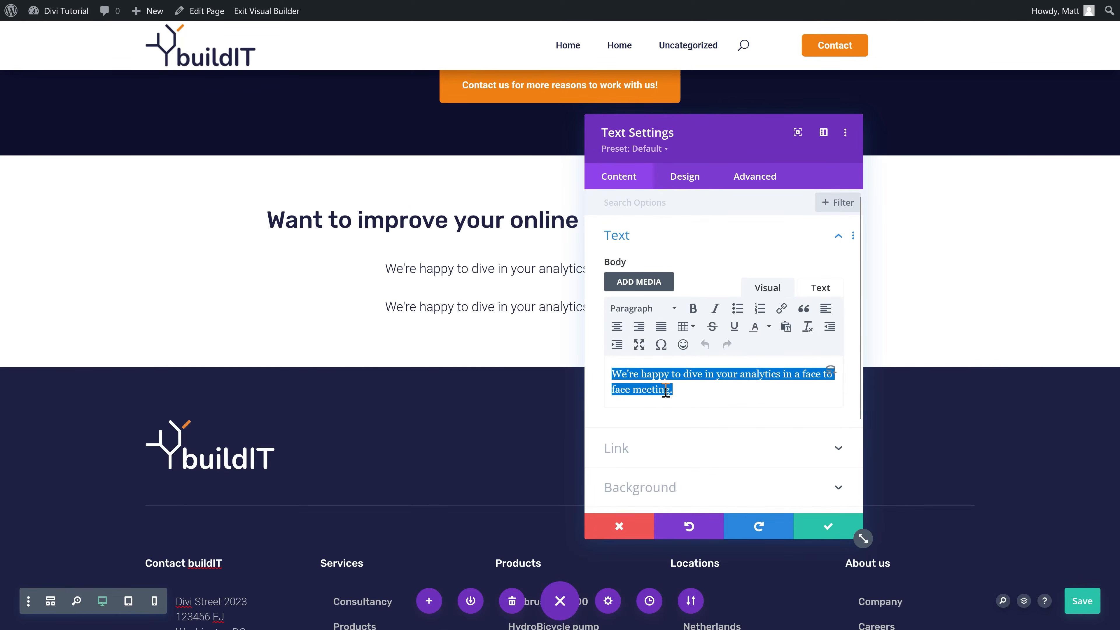
pyautogui.write('+40 123 456 789')
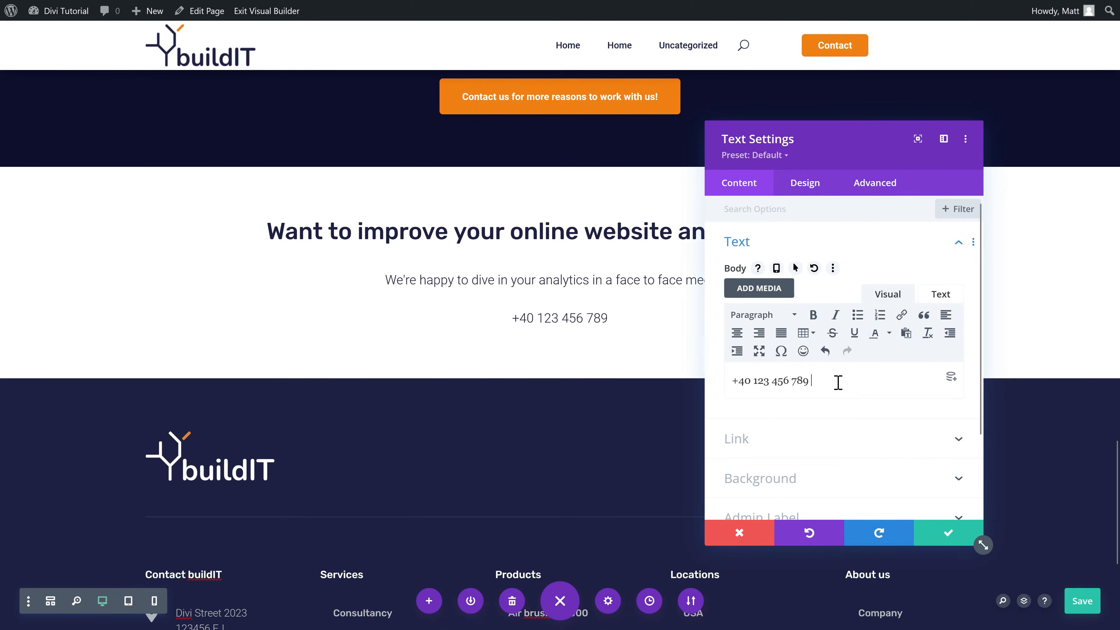
pyautogui.write('|')
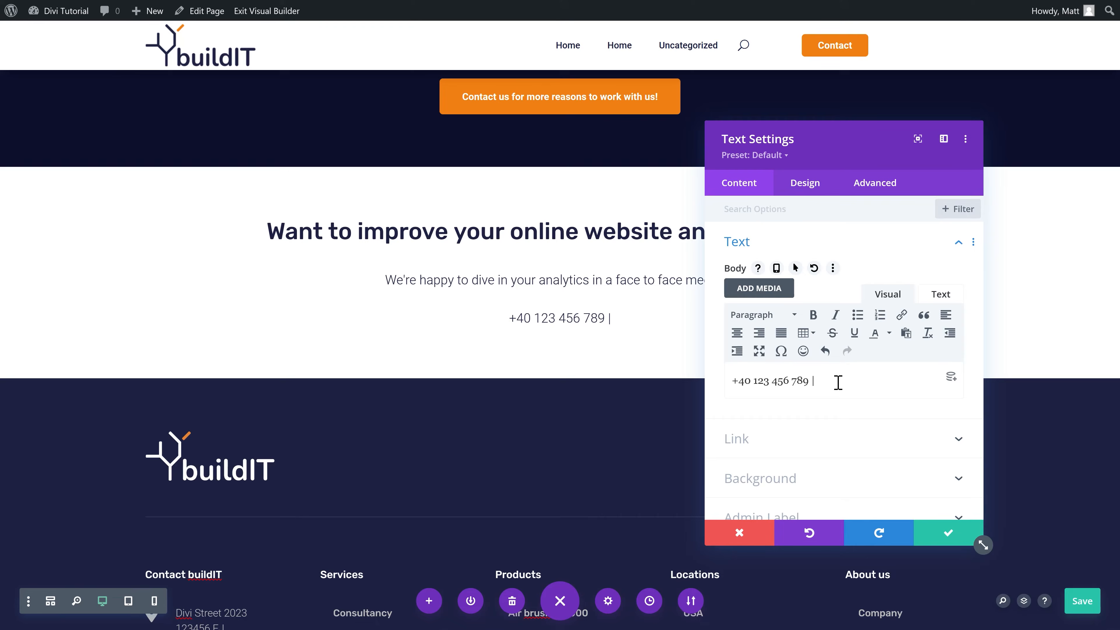
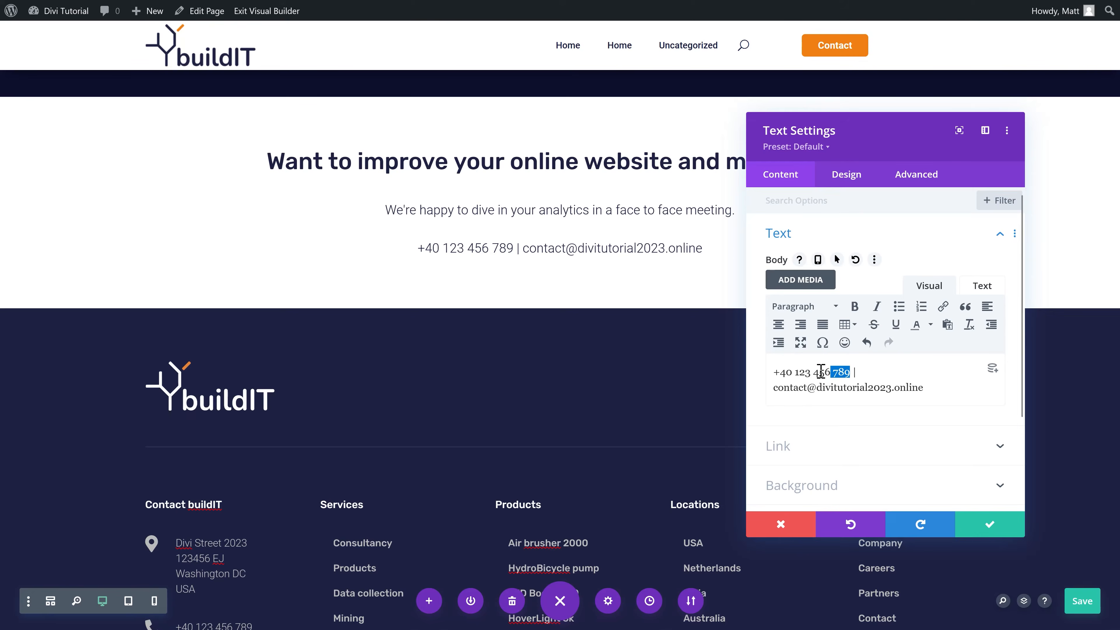
# Step: Link the phone number with a tel: URL and the e-mail with a mailto: URL
pyautogui.click(946, 308)
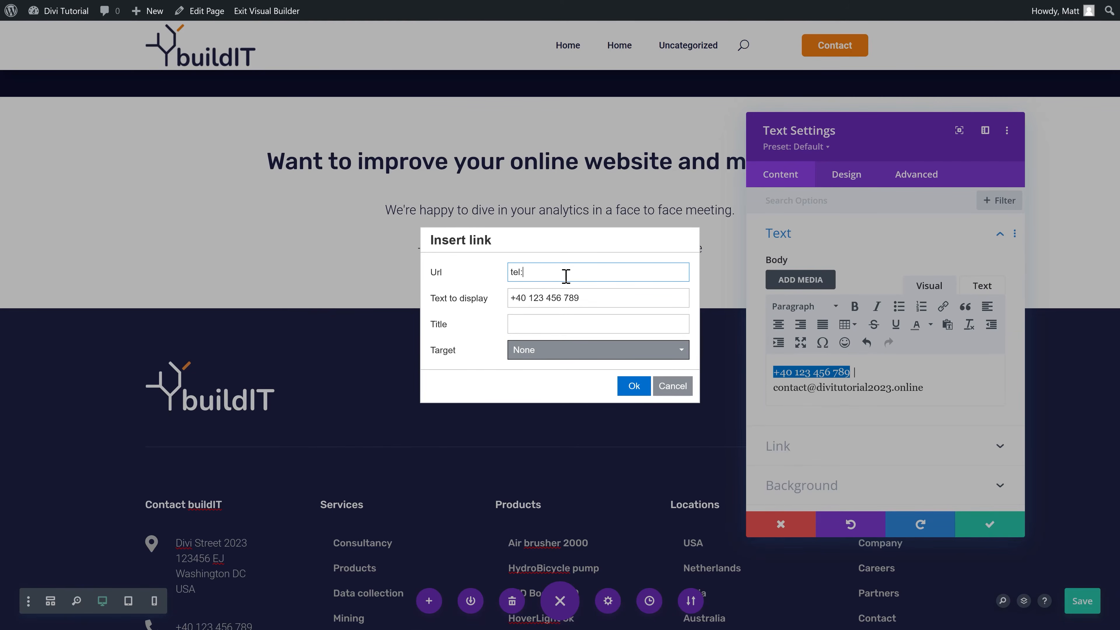
pyautogui.write('tel:0040123456789')
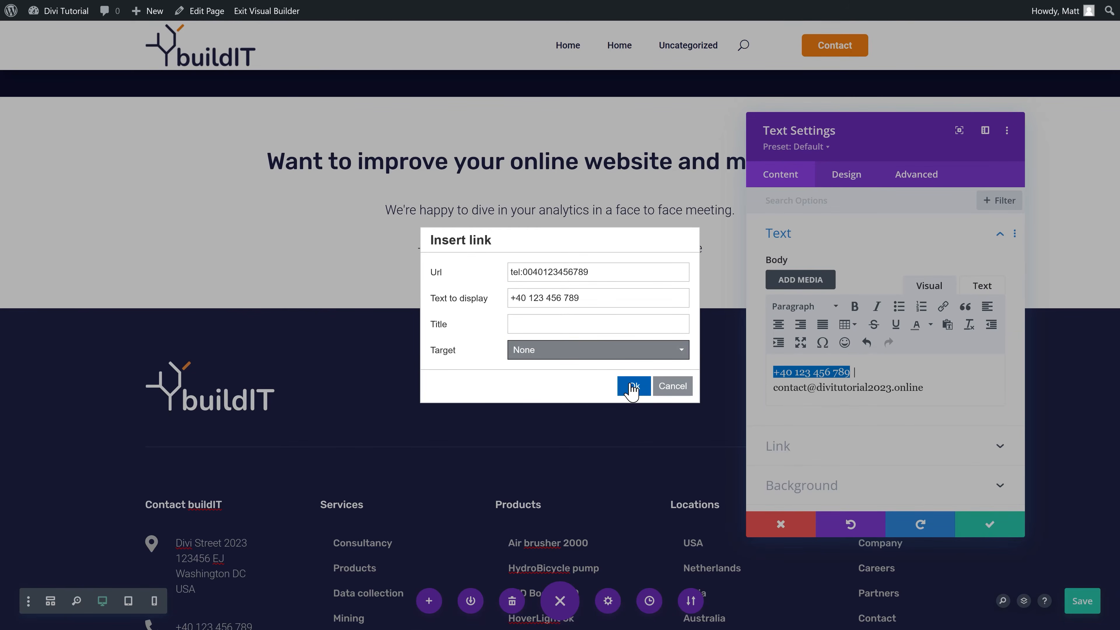
pyautogui.click(633, 385)
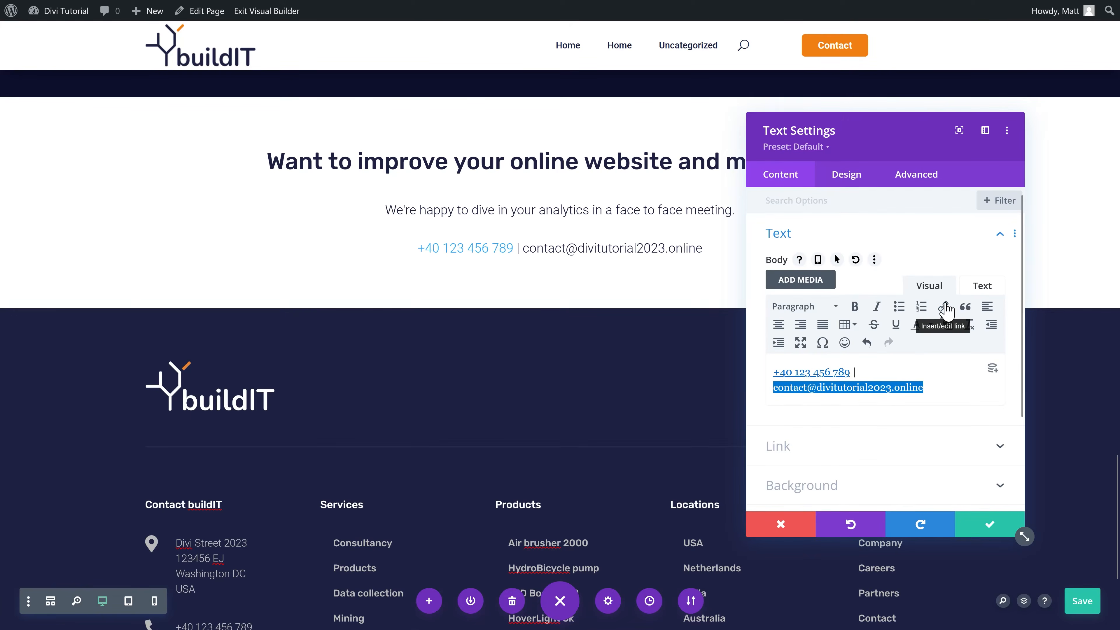
pyautogui.click(946, 309)
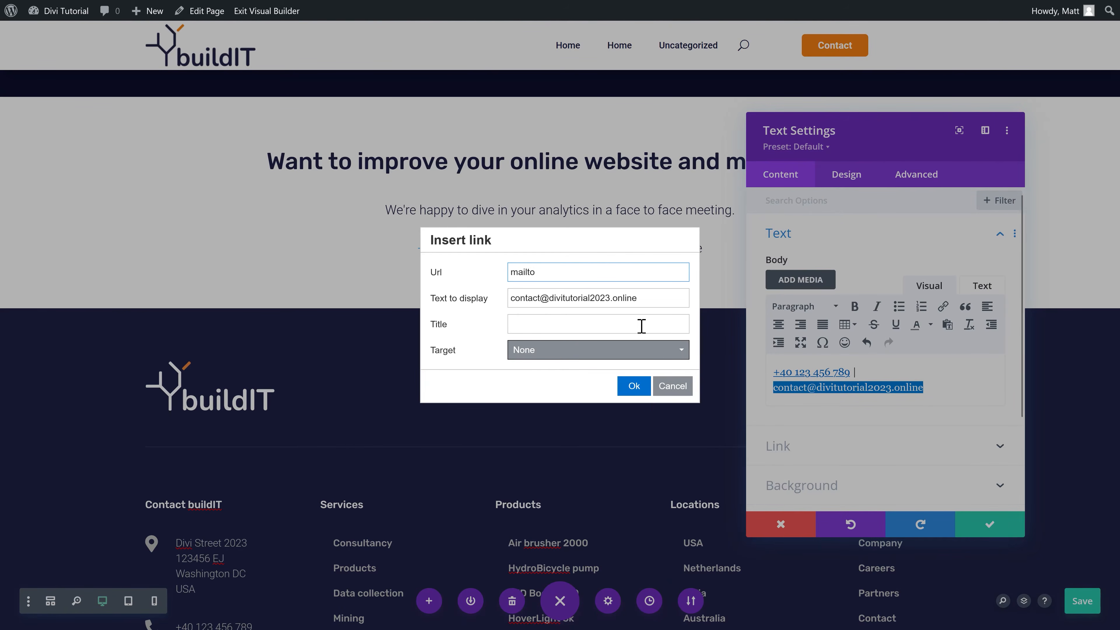
pyautogui.write('mailto:')
pyautogui.tripleClick(573, 297)
pyautogui.hotkey('ctrl', 'c')
pyautogui.click(573, 272)
pyautogui.hotkey('ctrl', 'v')
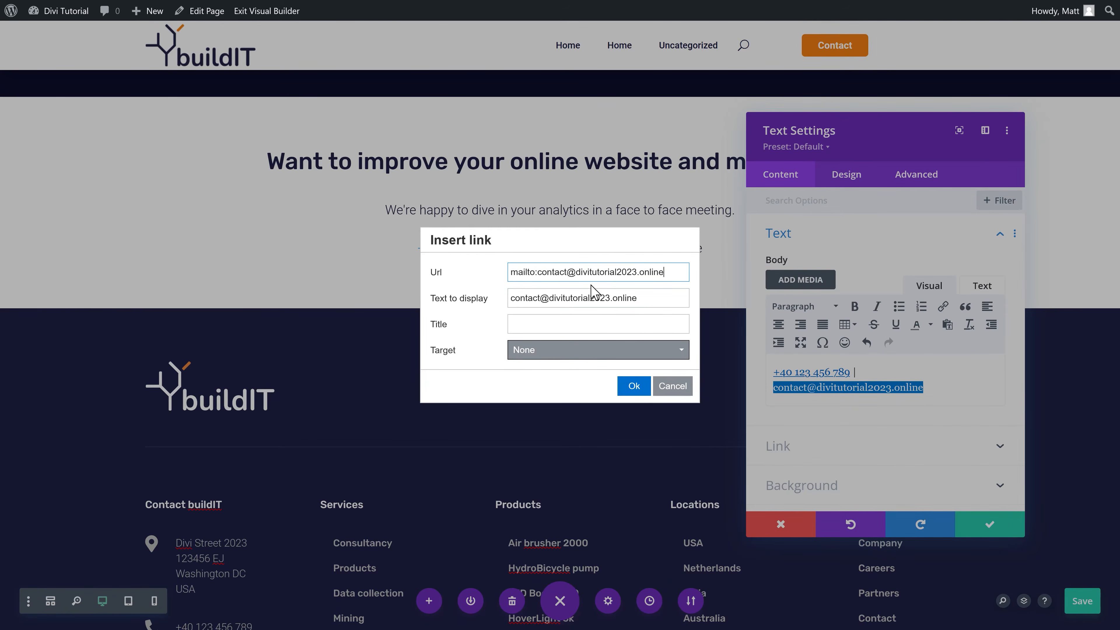
pyautogui.click(633, 385)
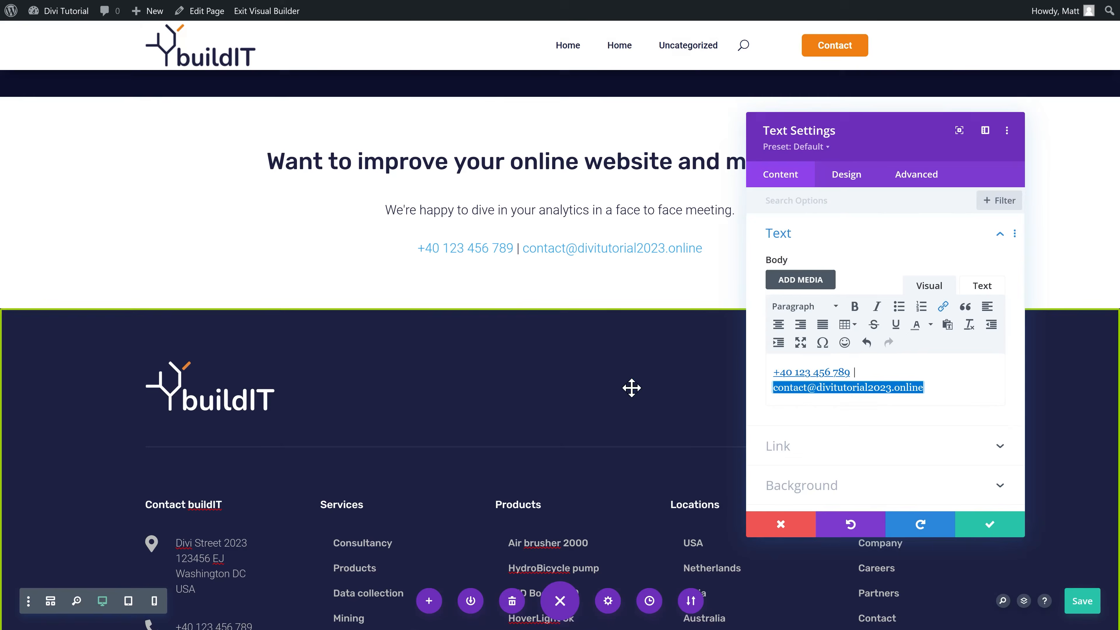
# Step: Style the links 14px orange and the plain text grey, then save the module
pyautogui.click(855, 185)
pyautogui.click(787, 238)
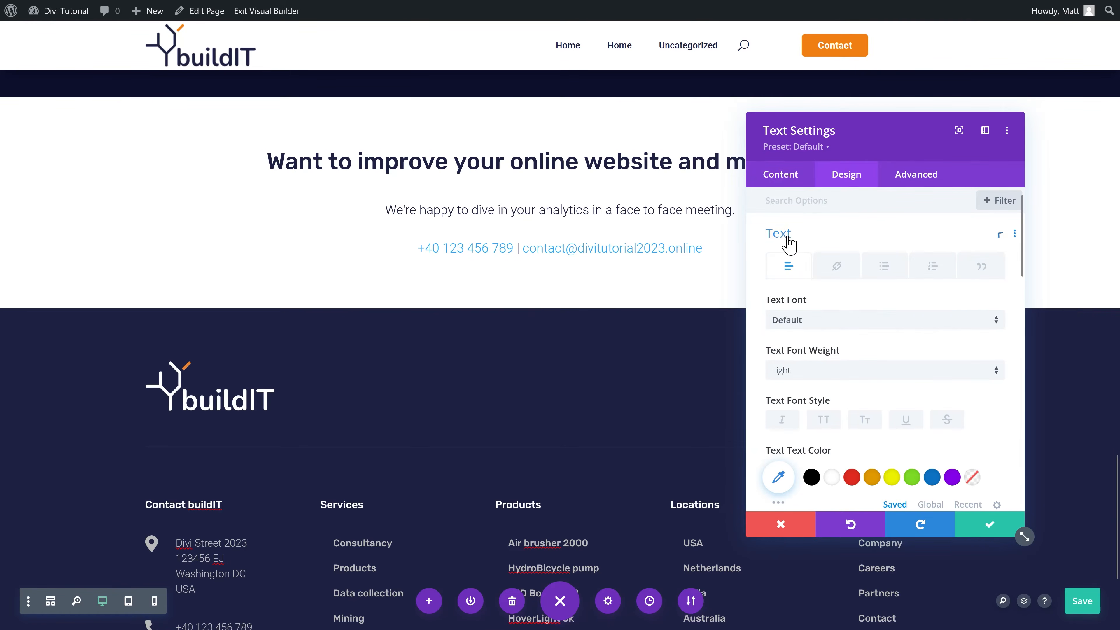
pyautogui.click(837, 267)
pyautogui.scroll(-2, 876, 289)
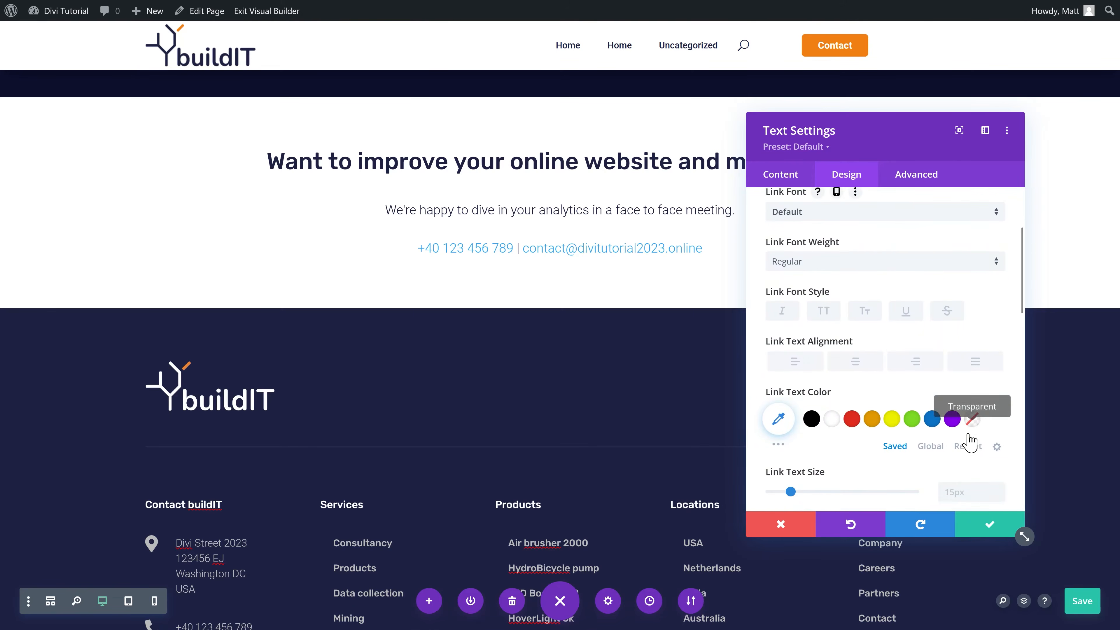
pyautogui.scroll(-2, 965, 401)
pyautogui.click(998, 437)
pyautogui.click(998, 437)
pyautogui.click(1000, 428)
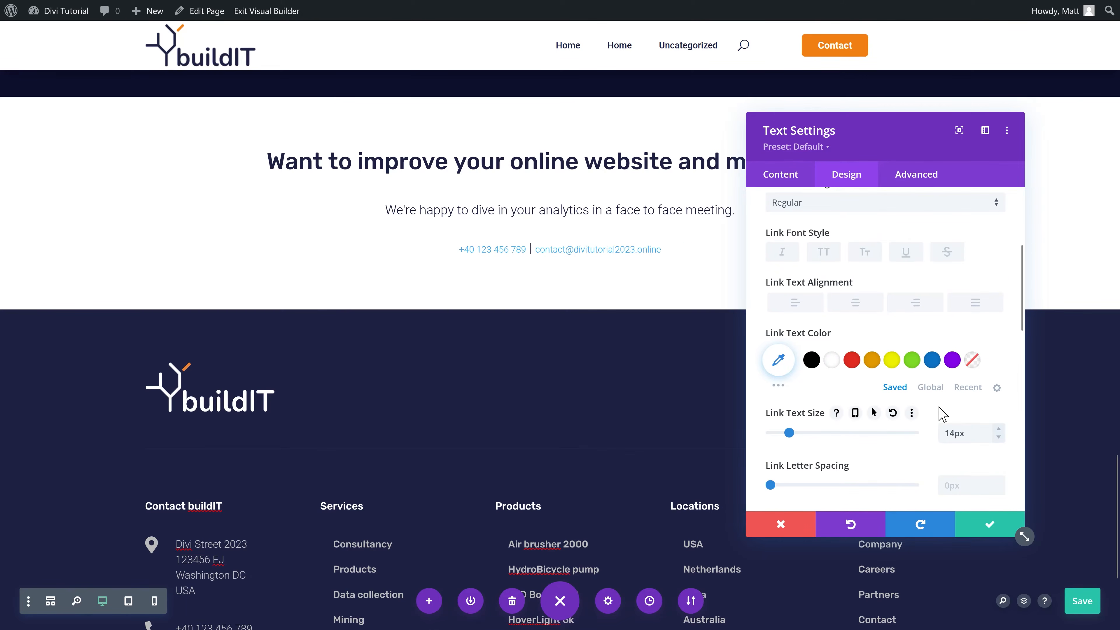
pyautogui.click(930, 387)
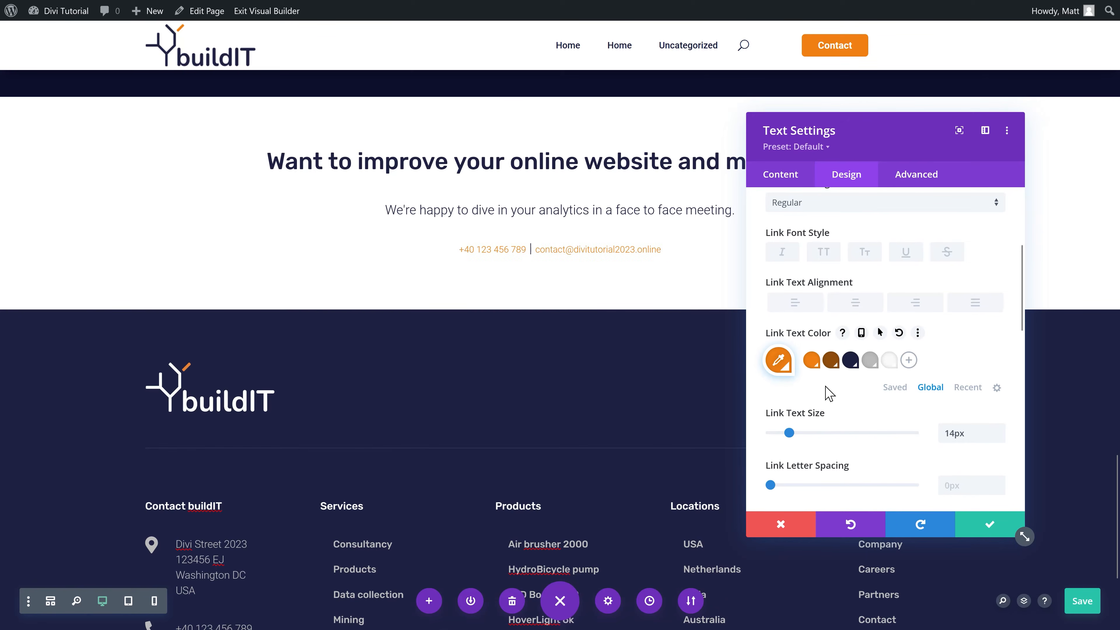
pyautogui.scroll(3, 827, 393)
pyautogui.click(788, 247)
pyautogui.scroll(-3, 867, 340)
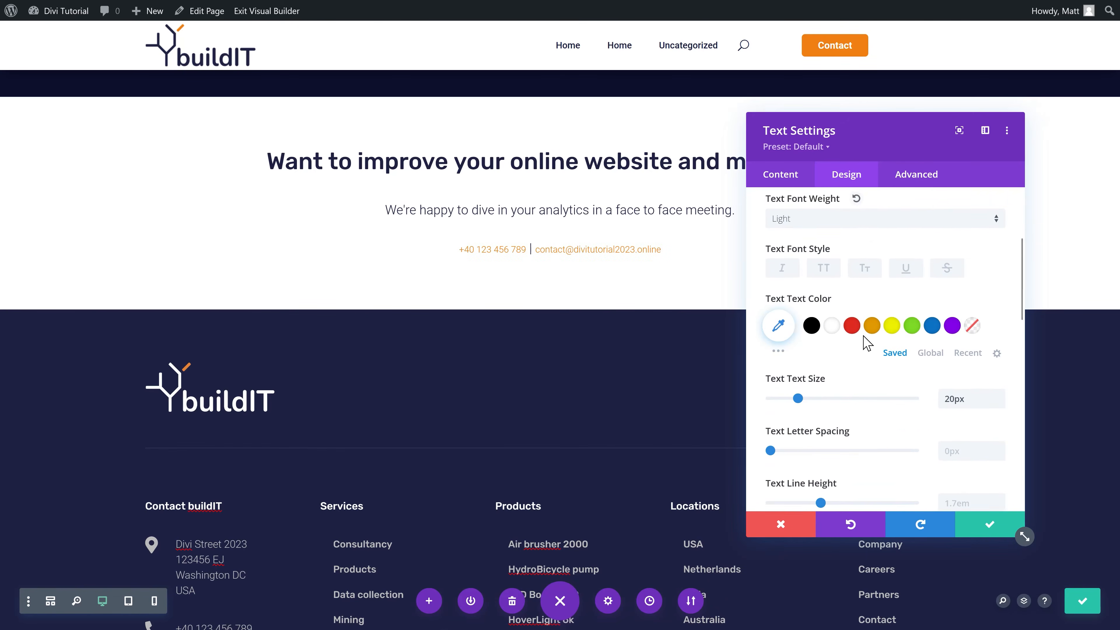
pyautogui.click(927, 340)
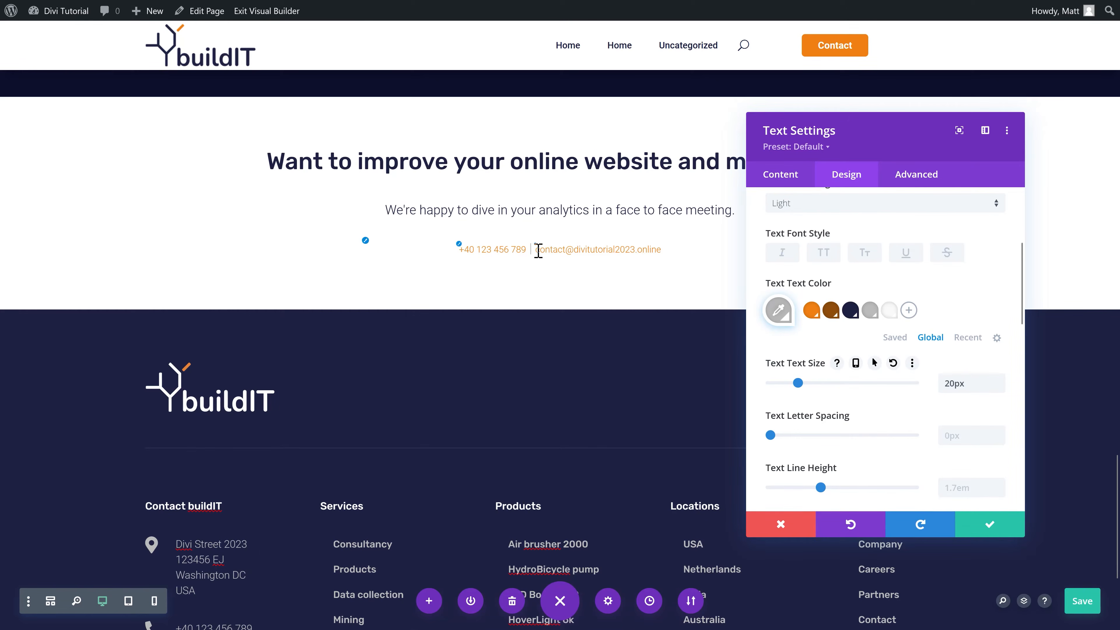
pyautogui.click(990, 524)
pyautogui.scroll(3, 573, 397)
# Step: Paste a copy of the orange CTA button below the contact details and relabel it 'Contact us today'
pyautogui.moveTo(567, 397)
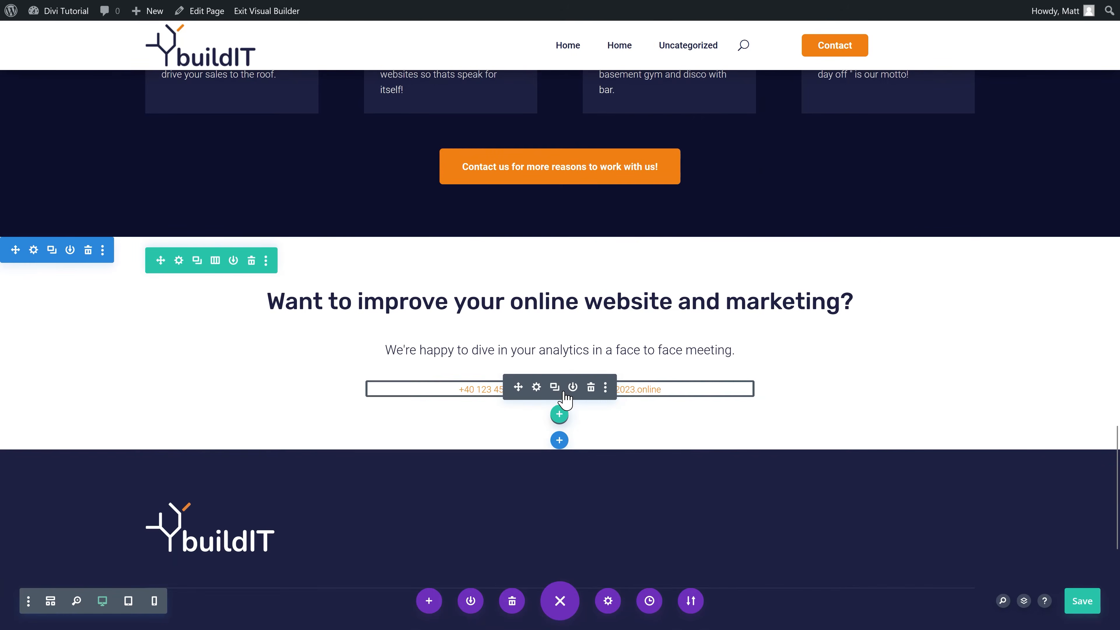
pyautogui.hotkey('ctrl', 'v')
pyautogui.click(535, 426)
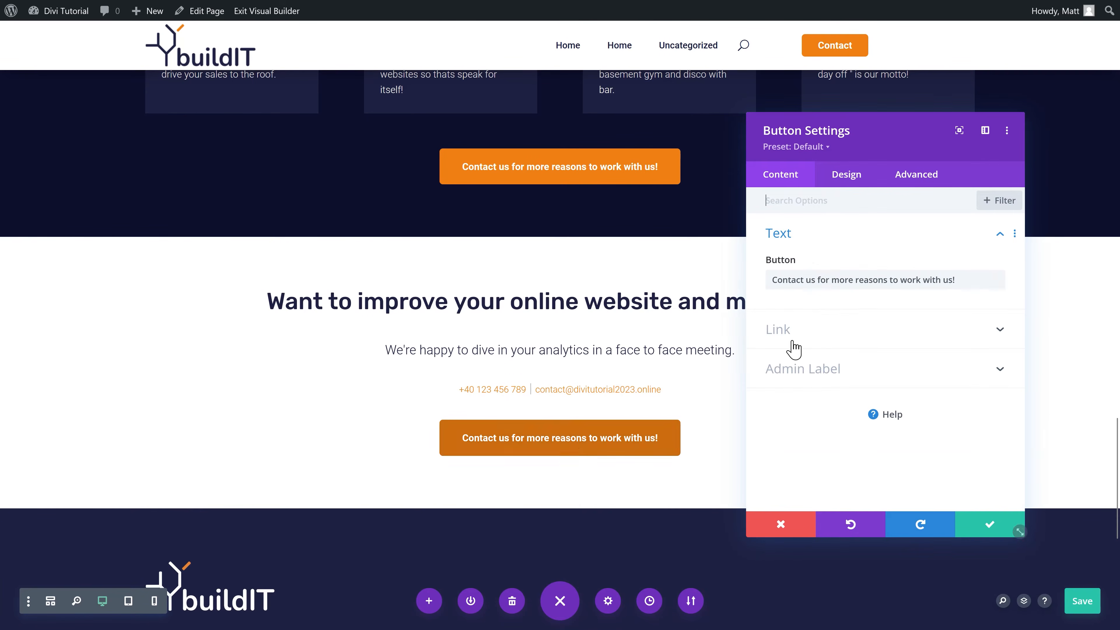
pyautogui.moveTo(820, 280); pyautogui.dragTo(1009, 304)
pyautogui.press('BackSpace')
pyautogui.press('BackSpace')
pyautogui.press('BackSpace')
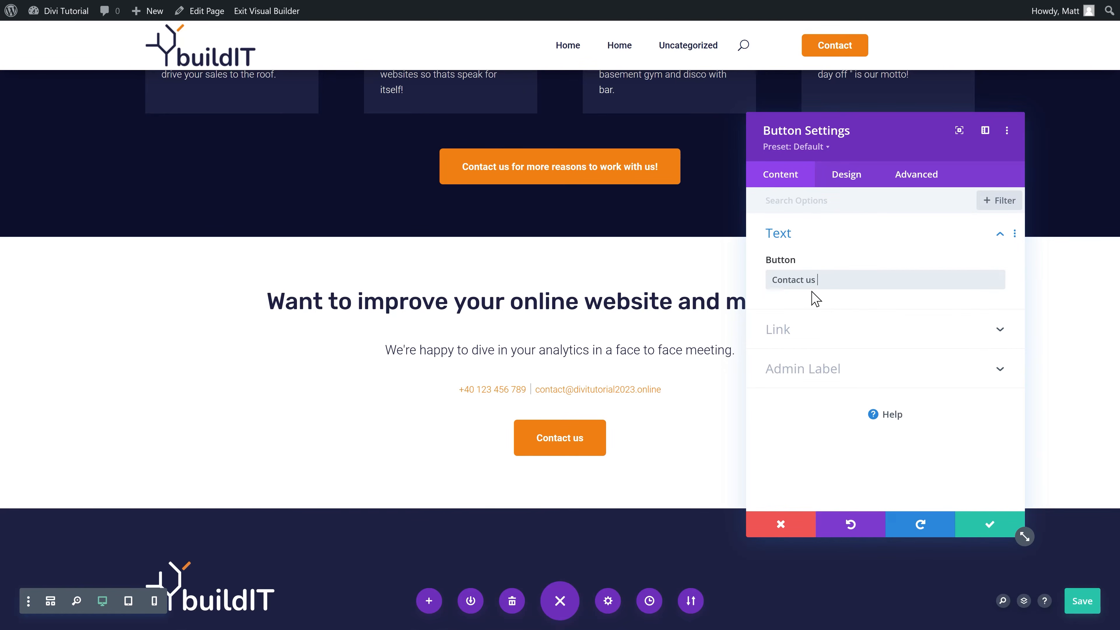
pyautogui.click(792, 331)
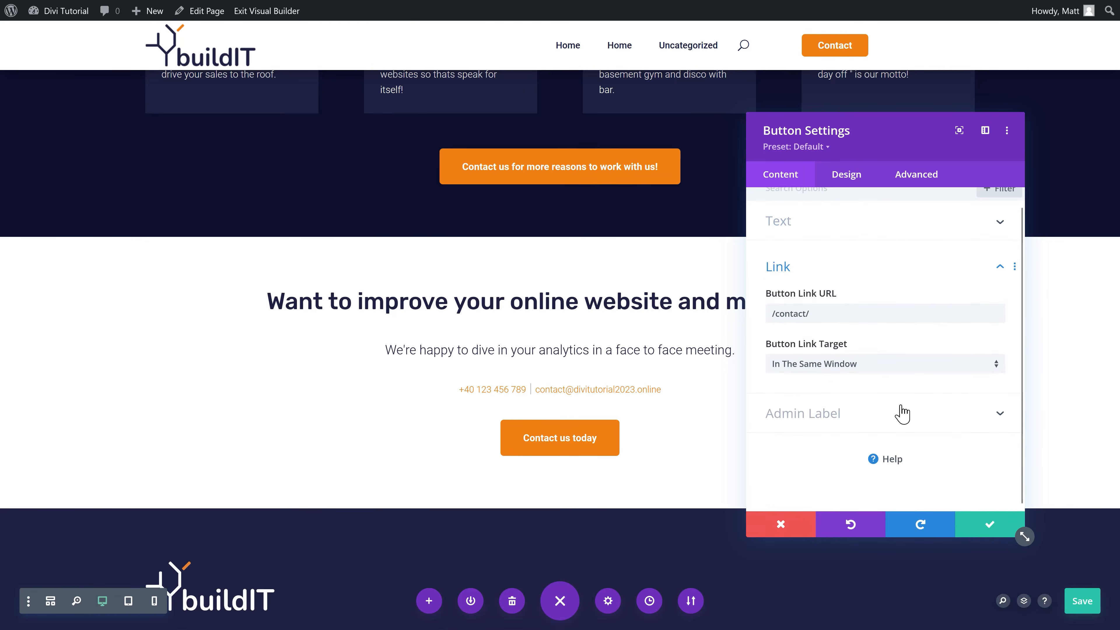
pyautogui.click(966, 529)
pyautogui.scroll(-1, 807, 441)
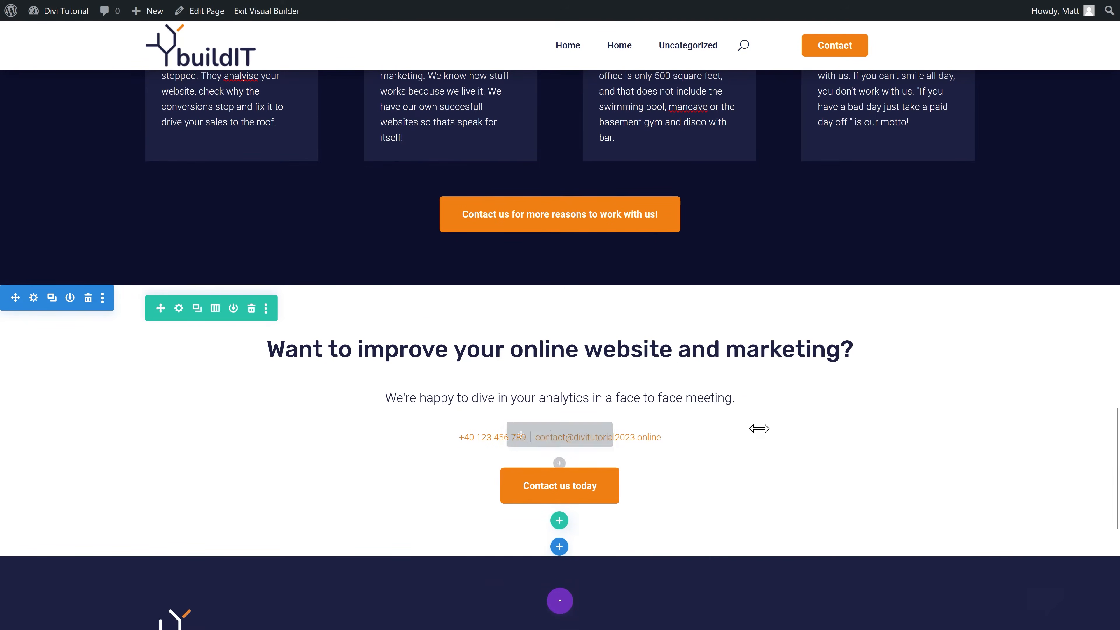
# Step: Save the builder edits and exit the Visual Builder on both pages, leaving the live homepage showing
pyautogui.click(562, 603)
pyautogui.click(562, 603)
pyautogui.click(1076, 602)
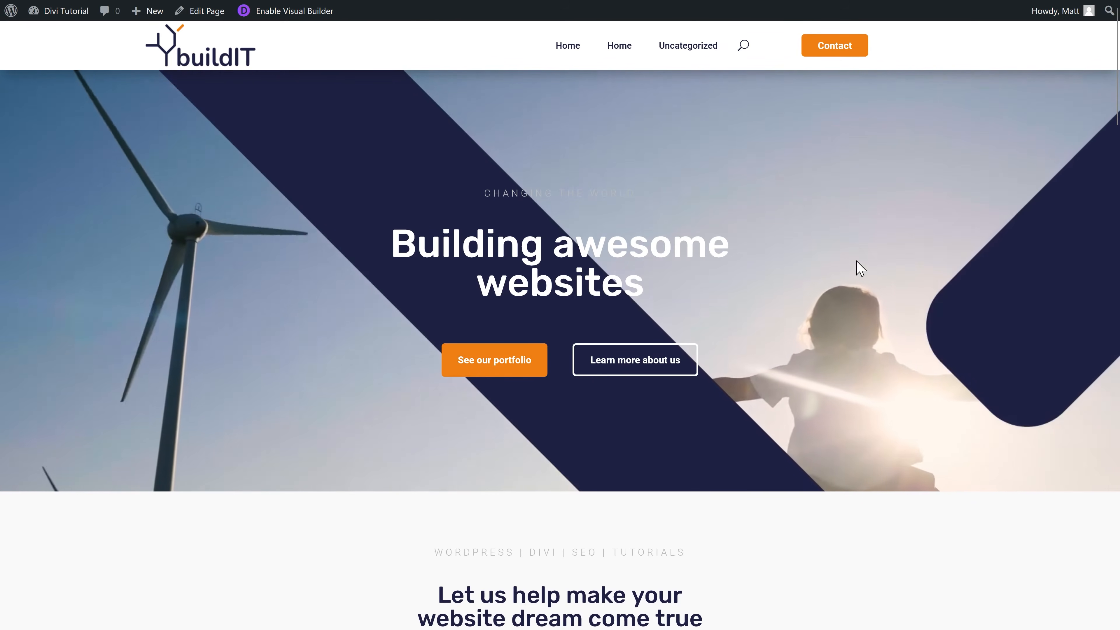
pyautogui.middleClick(855, 260)
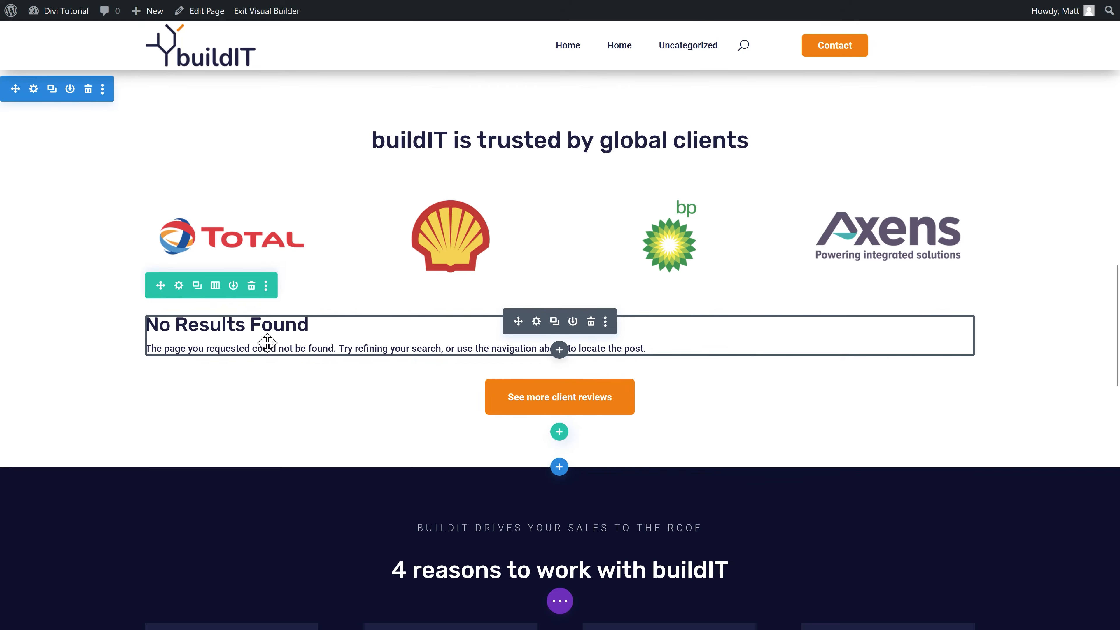
pyautogui.hotkey('ctrl', 's')
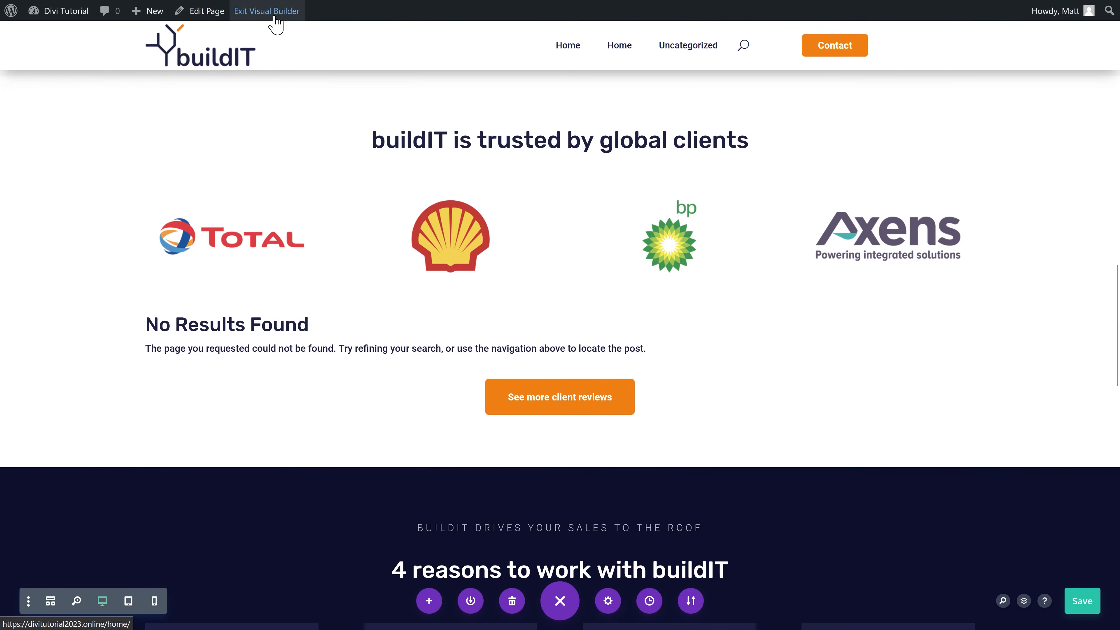
pyautogui.click(274, 15)
pyautogui.middleClick(917, 204)
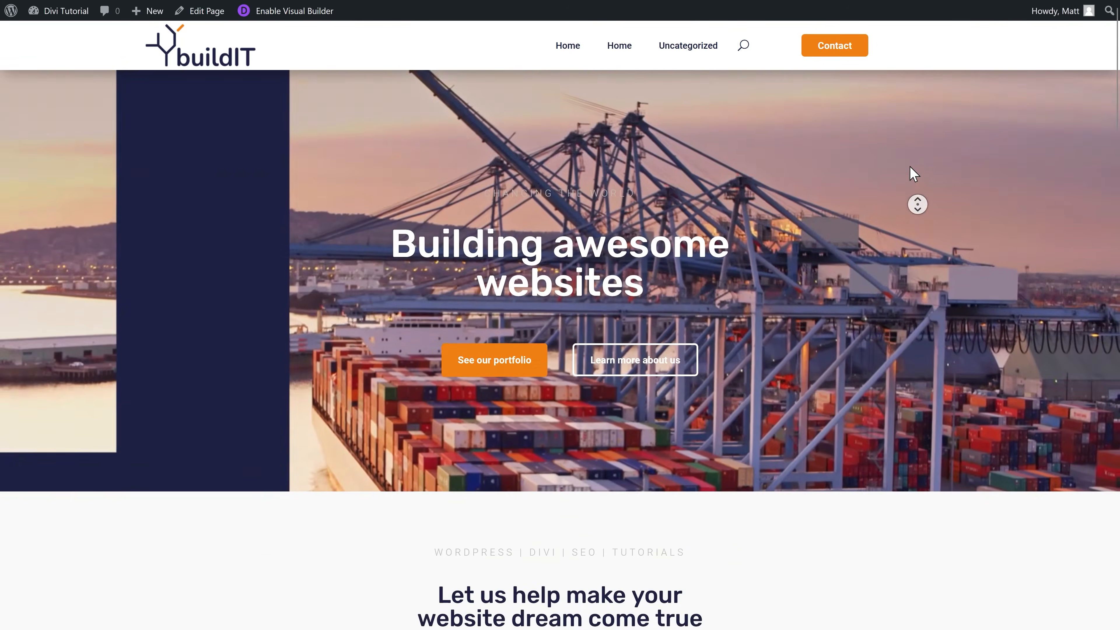
# Step: Add a new project titled 'Shell' and start its layout from scratch in the Divi Builder
pyautogui.moveTo(26, 15)
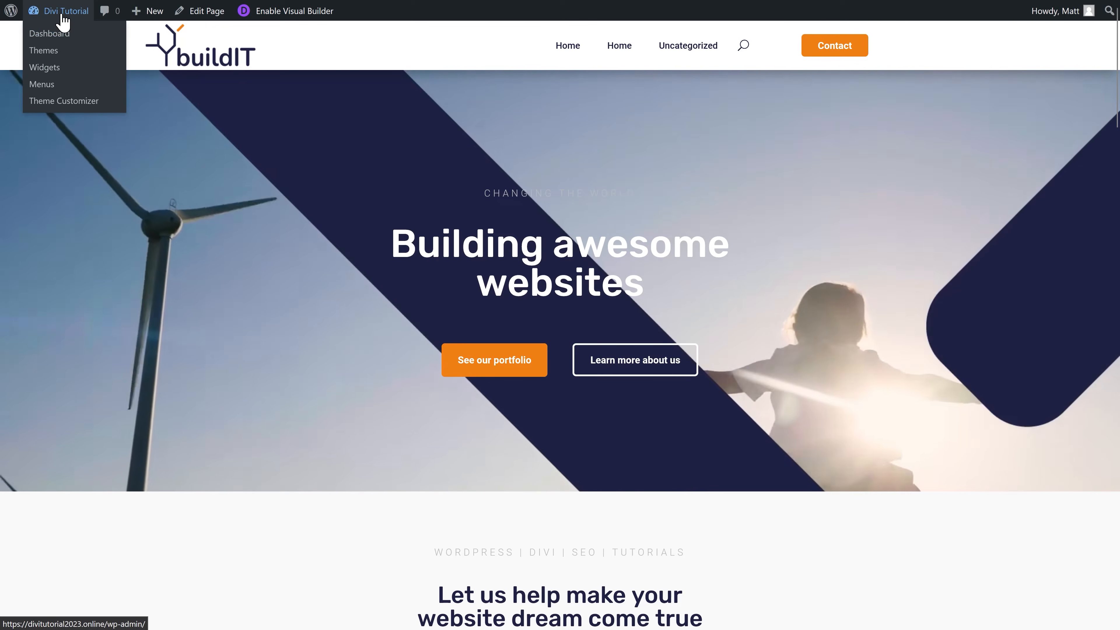
pyautogui.click(59, 36)
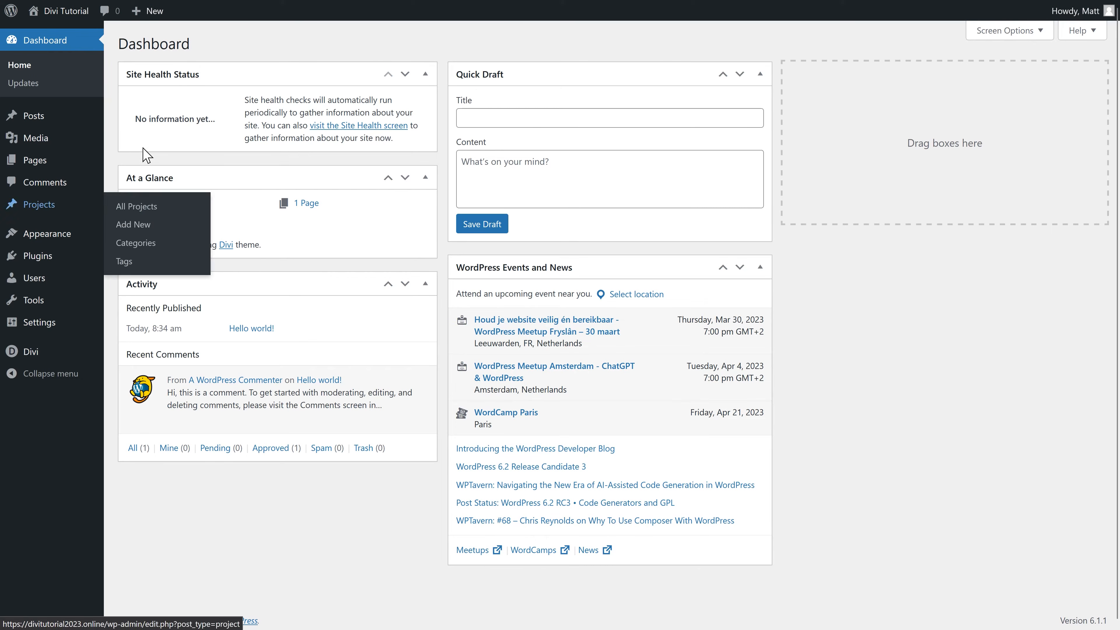
pyautogui.moveTo(51, 214)
pyautogui.click(135, 209)
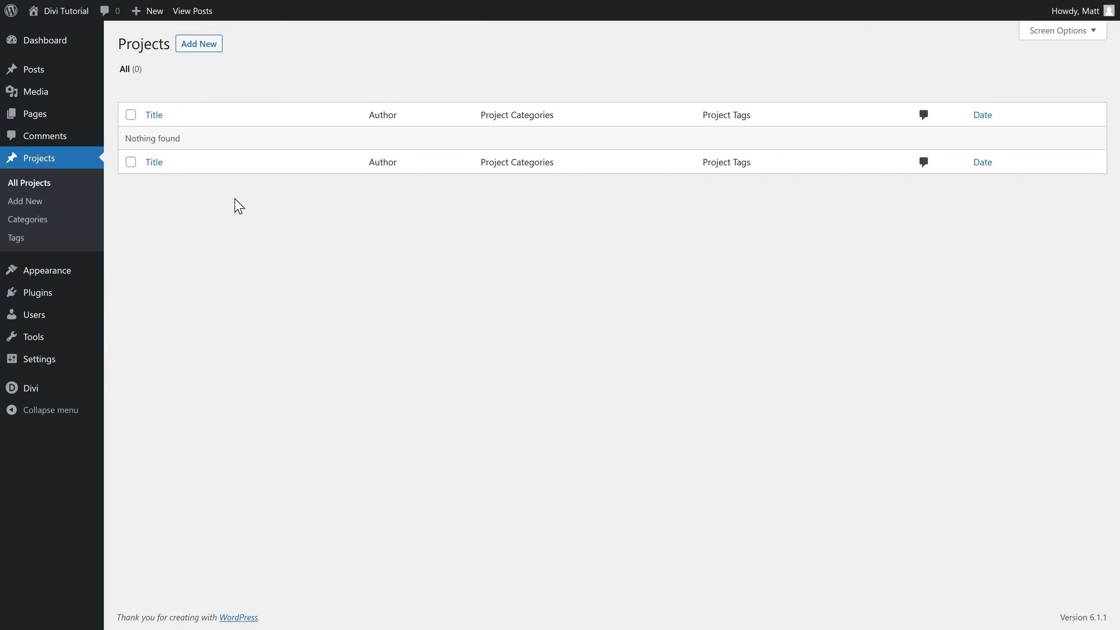
pyautogui.click(204, 45)
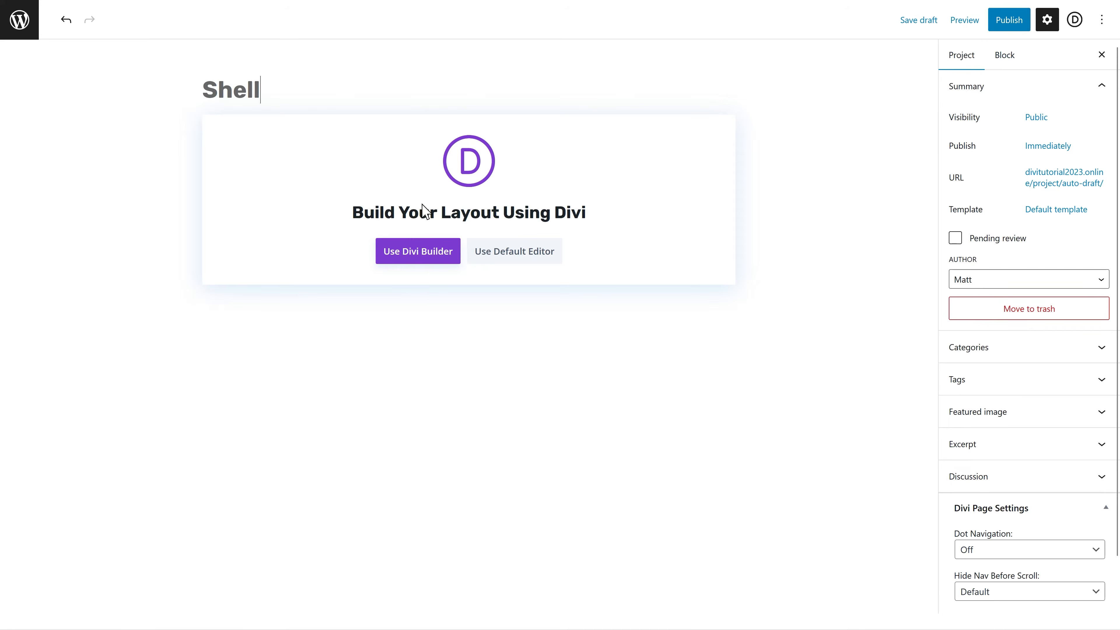
pyautogui.click(405, 256)
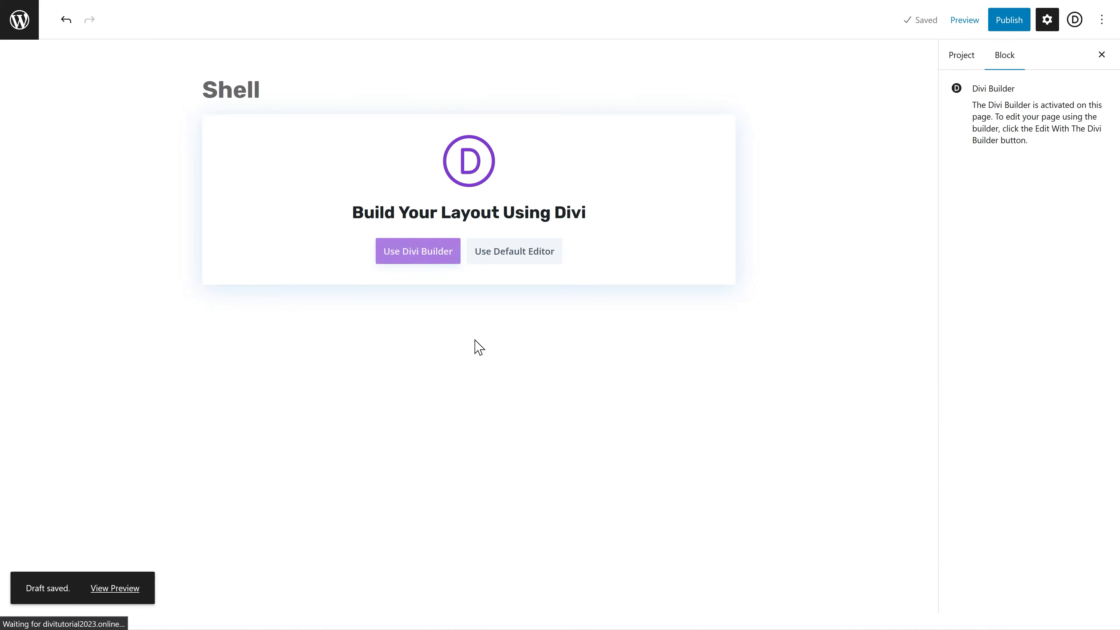
pyautogui.click(303, 310)
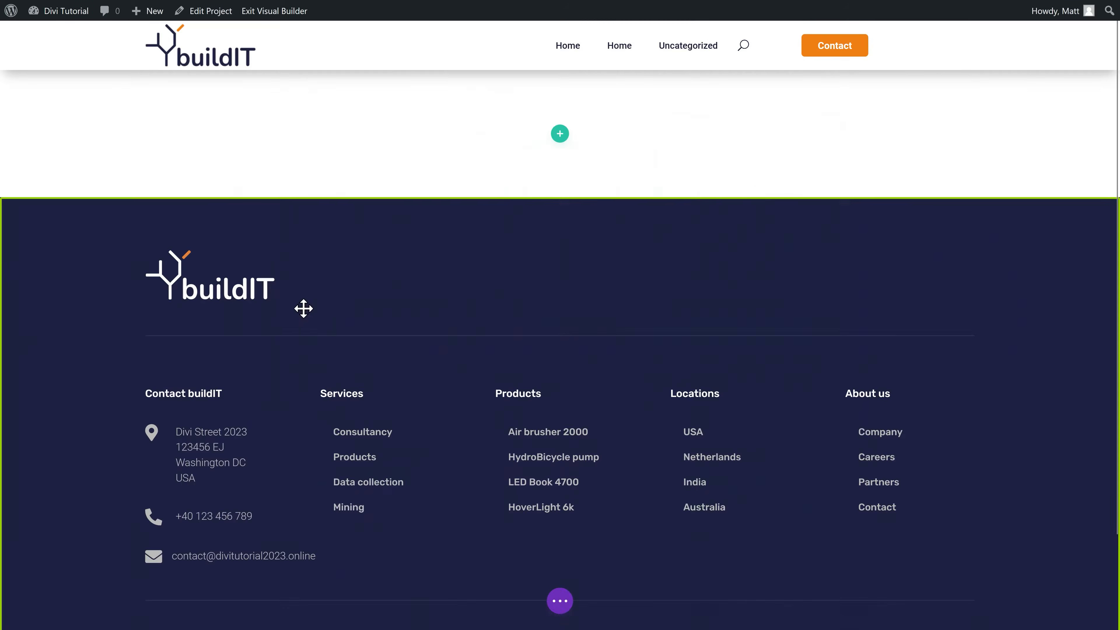
# Step: Open the homepage in the Visual Builder in a new browser tab
pyautogui.click(665, 164)
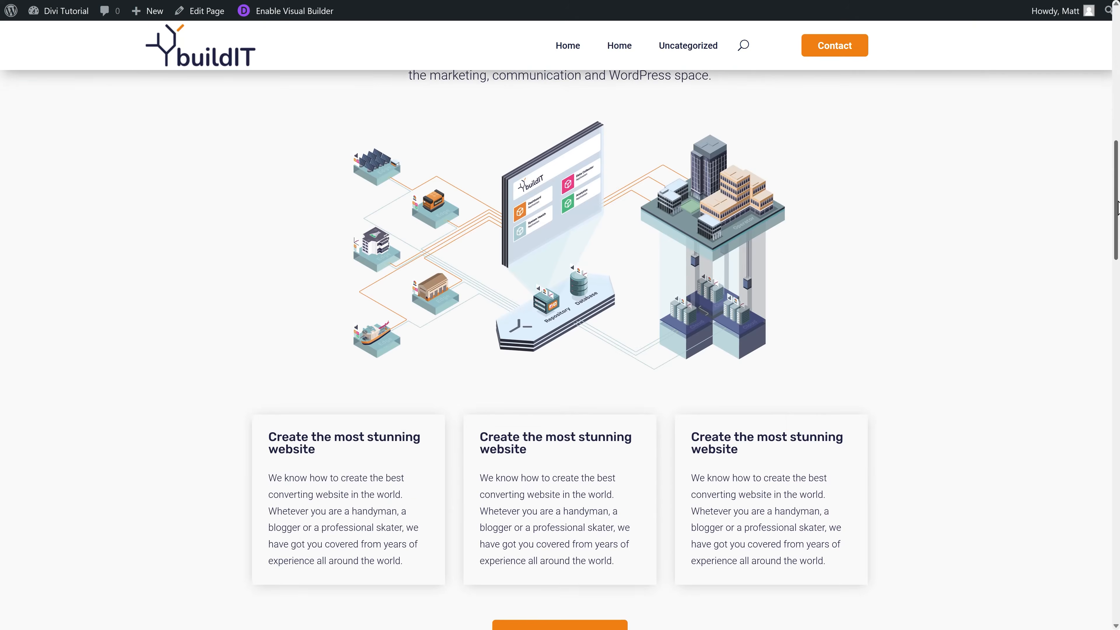
pyautogui.scroll(10, 614, 160)
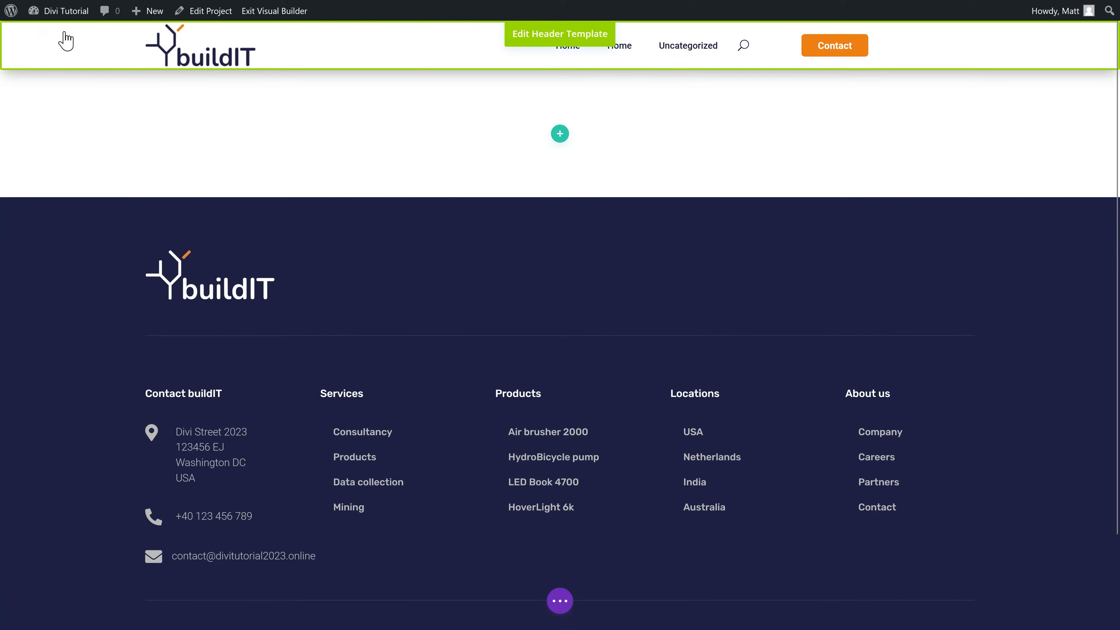
pyautogui.rightClick(62, 33)
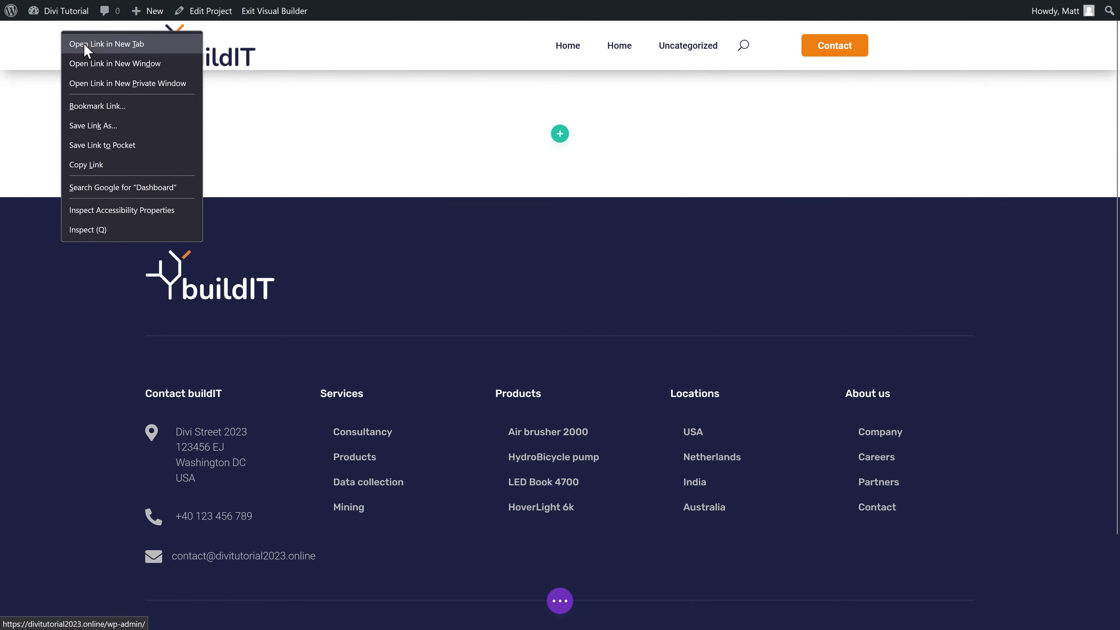
pyautogui.click(86, 44)
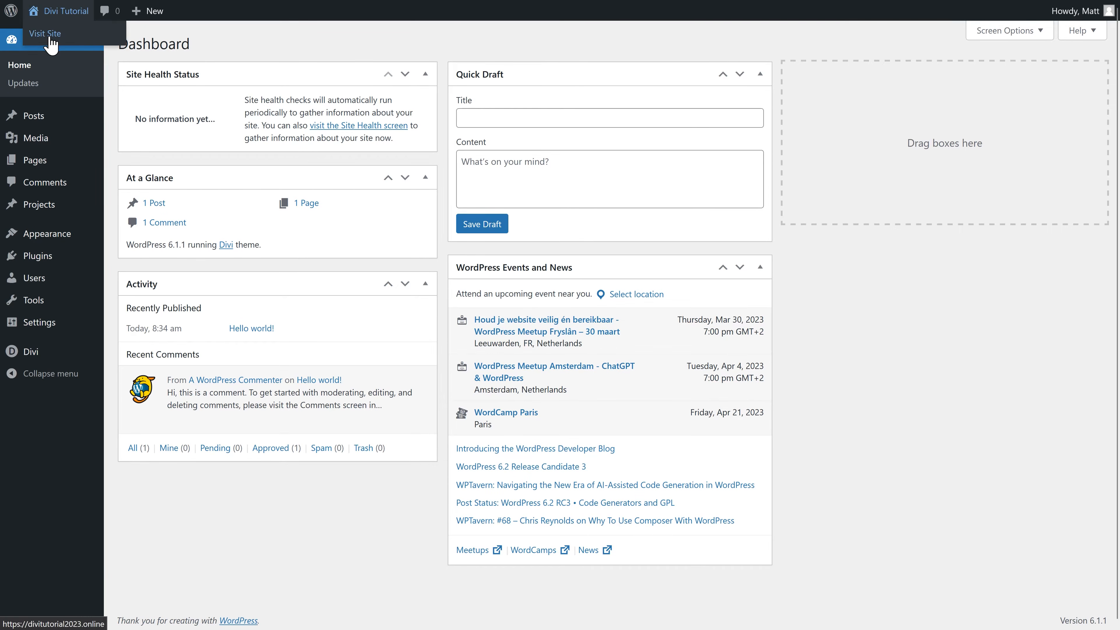
pyautogui.click(49, 34)
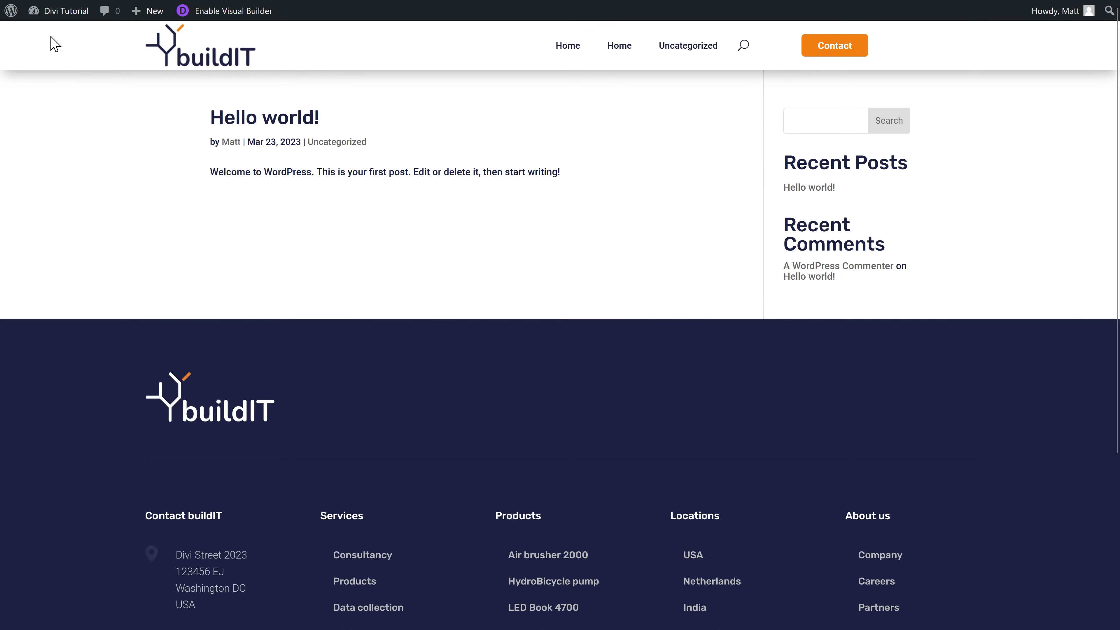
pyautogui.click(627, 51)
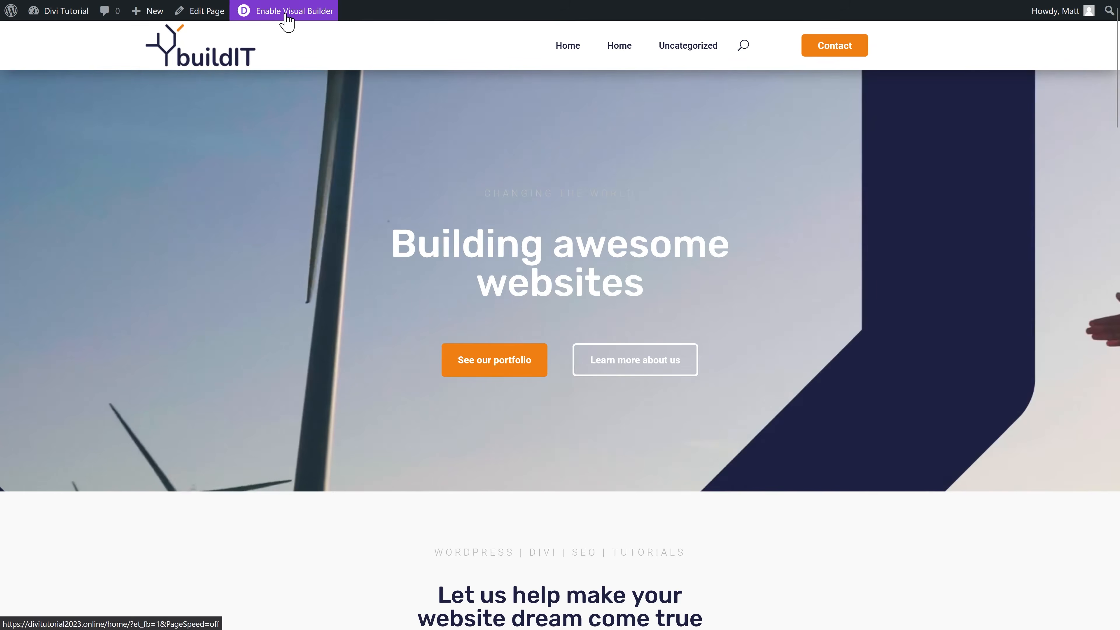
pyautogui.click(285, 15)
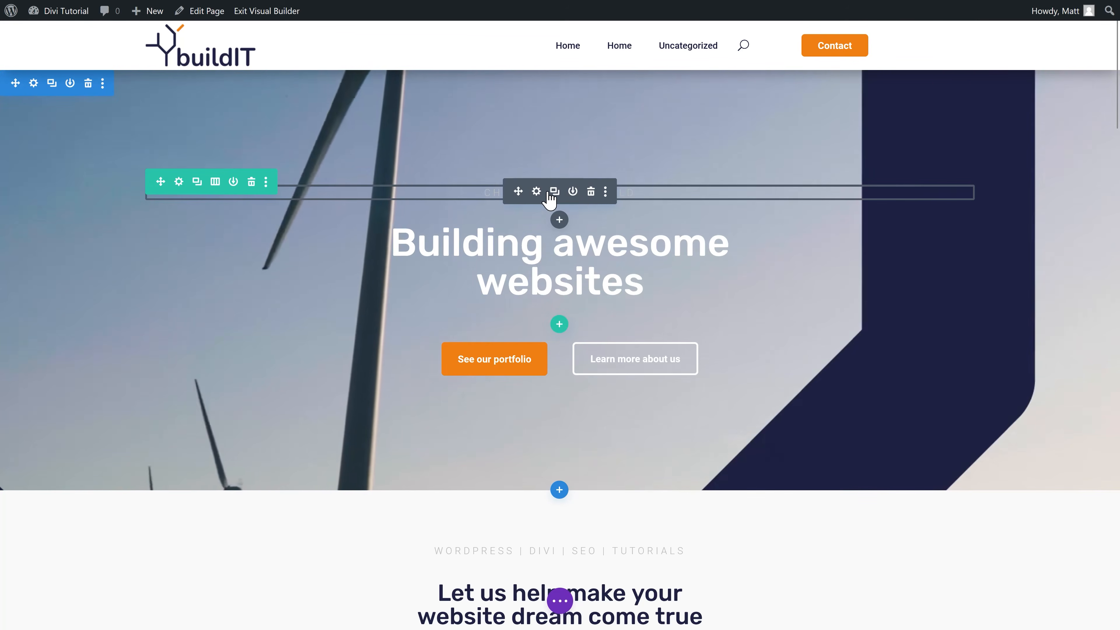
# Step: Copy the homepage's CHANGING THE WORLD tagline module and add a single-column row to the Shell page
pyautogui.click(605, 191)
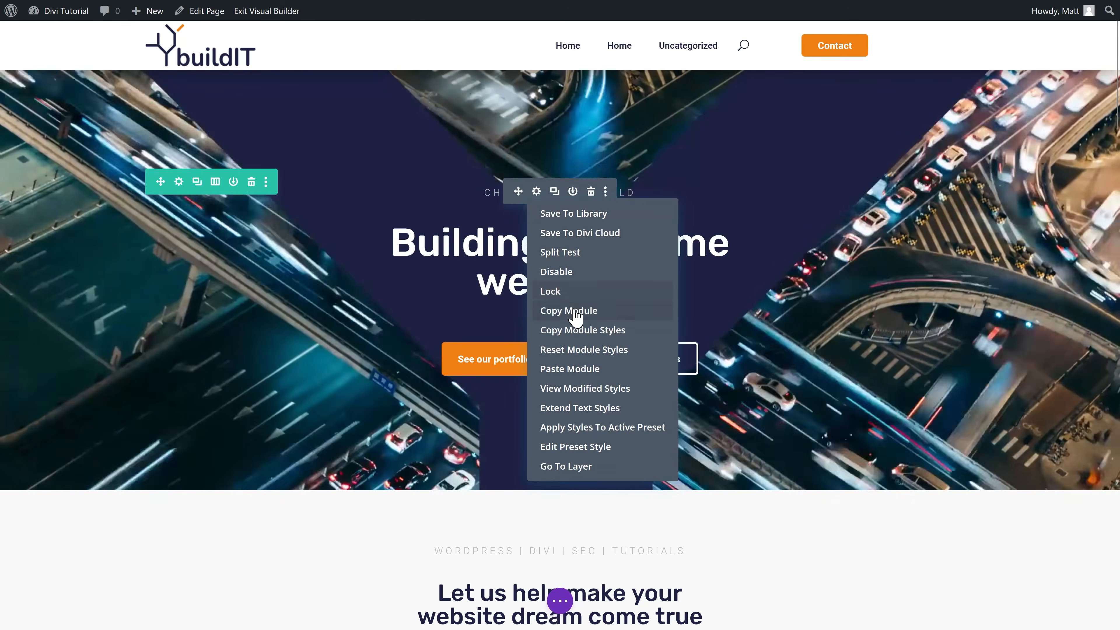
pyautogui.click(571, 311)
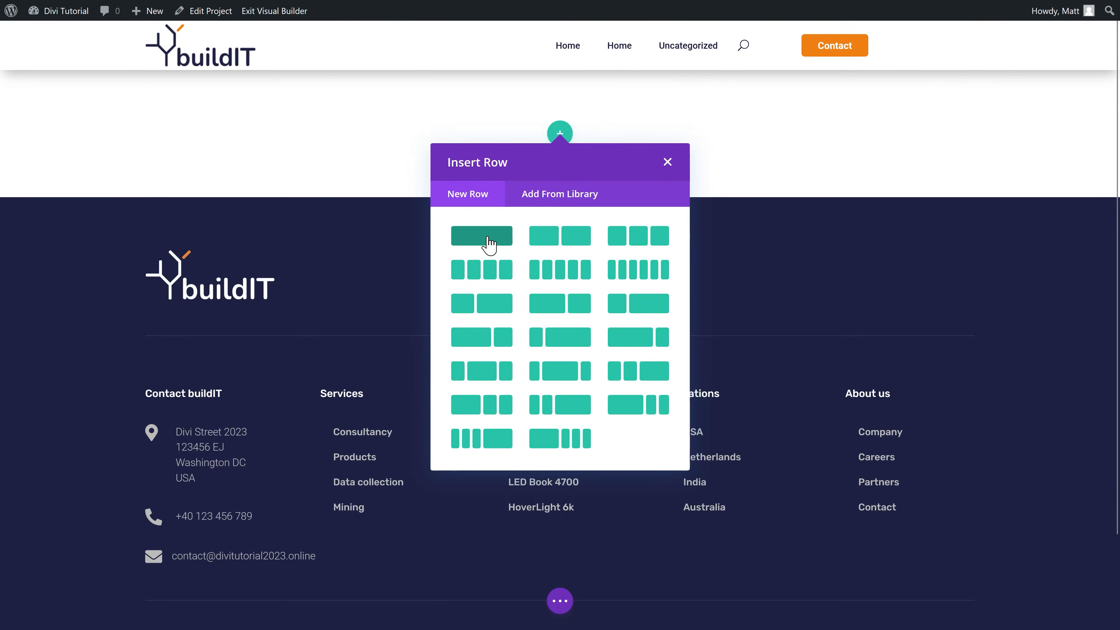
pyautogui.click(489, 240)
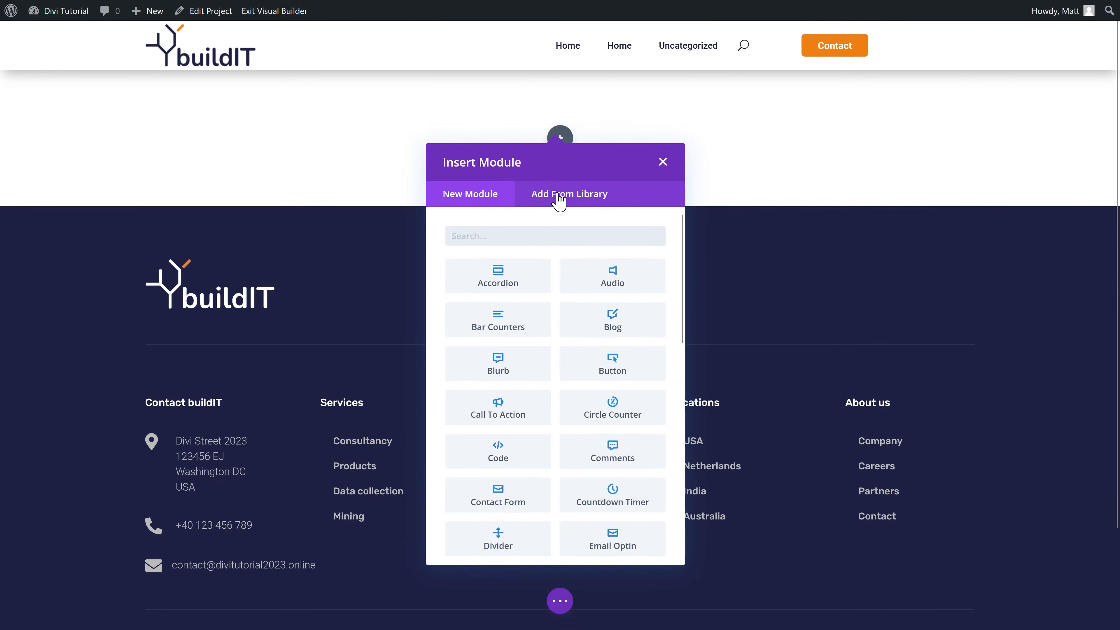
# Step: Paste the tagline module into the empty row and change its text to 'Use case | Shell'
pyautogui.click(662, 162)
pyautogui.rightClick(546, 148)
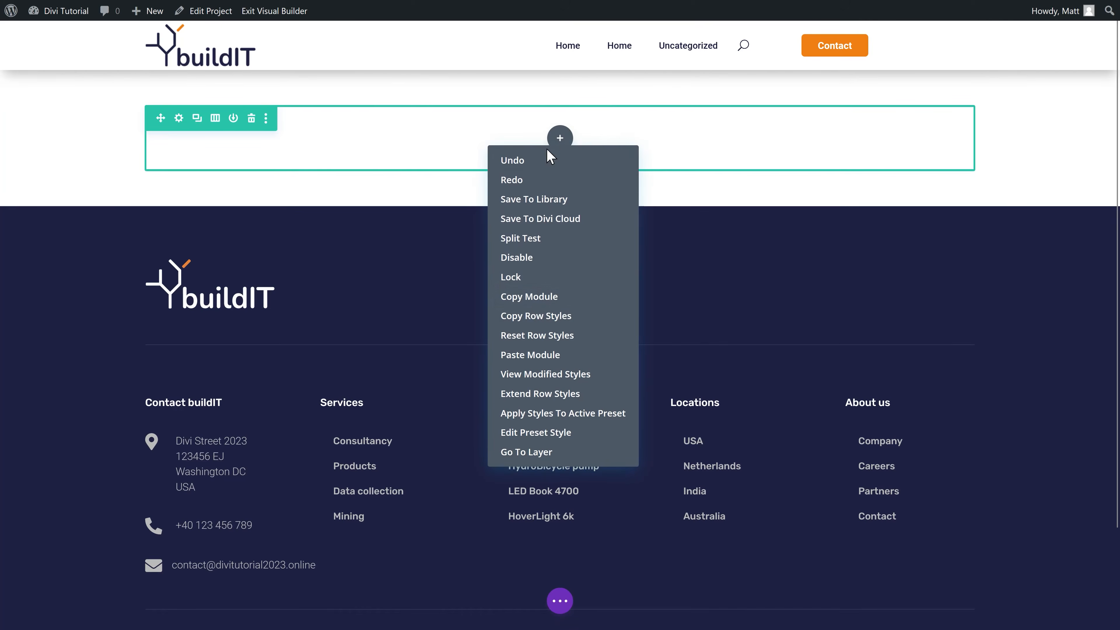
pyautogui.click(534, 355)
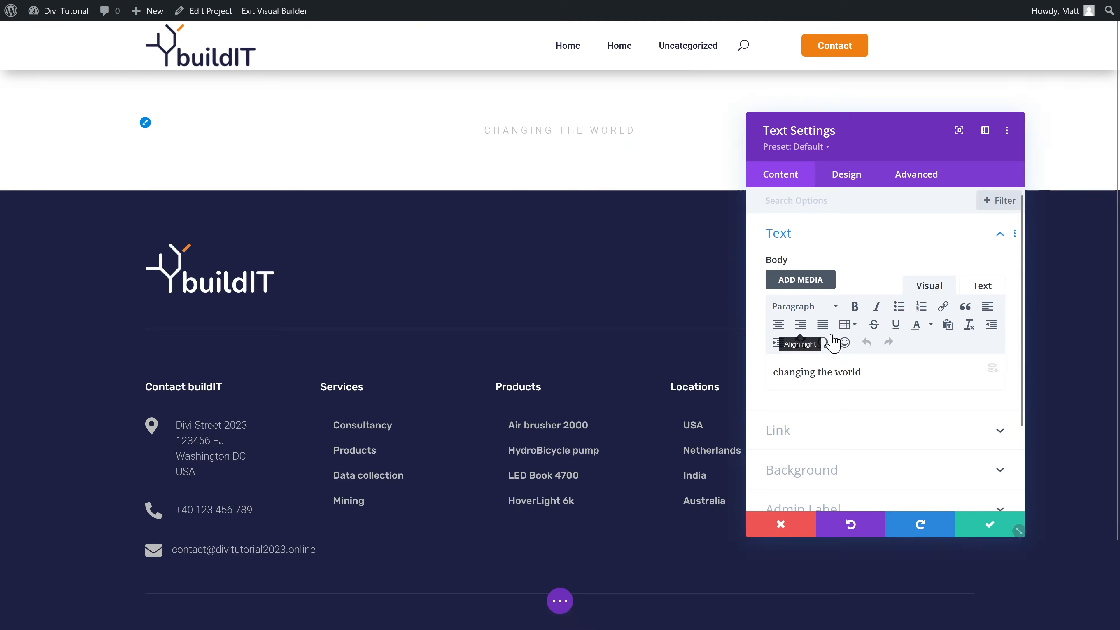
pyautogui.hotkey('ctrl', 'v')
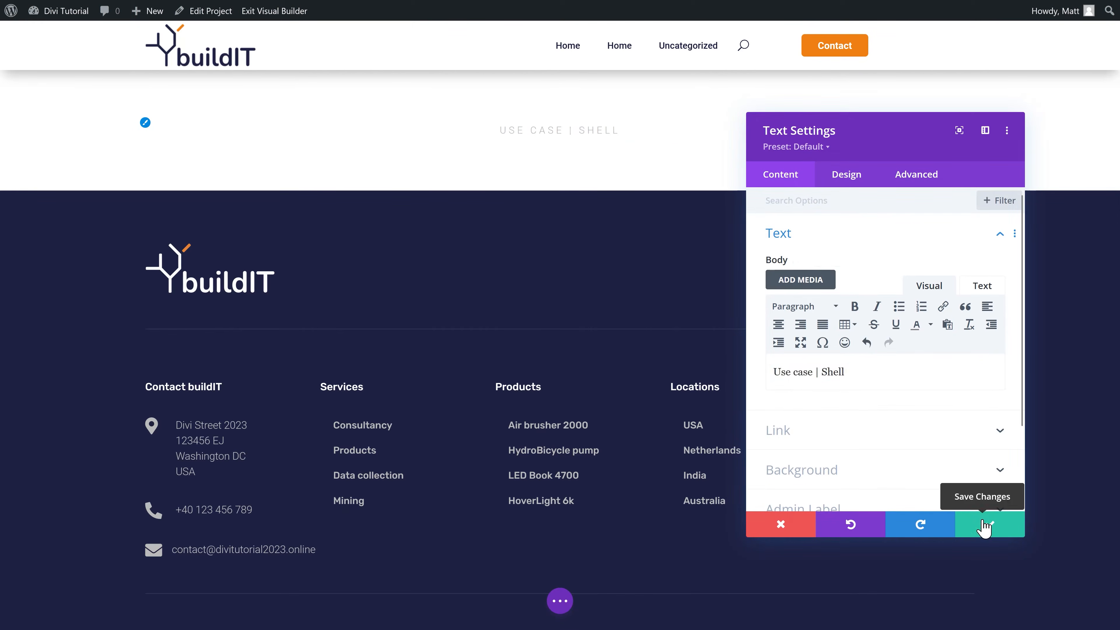
pyautogui.click(989, 524)
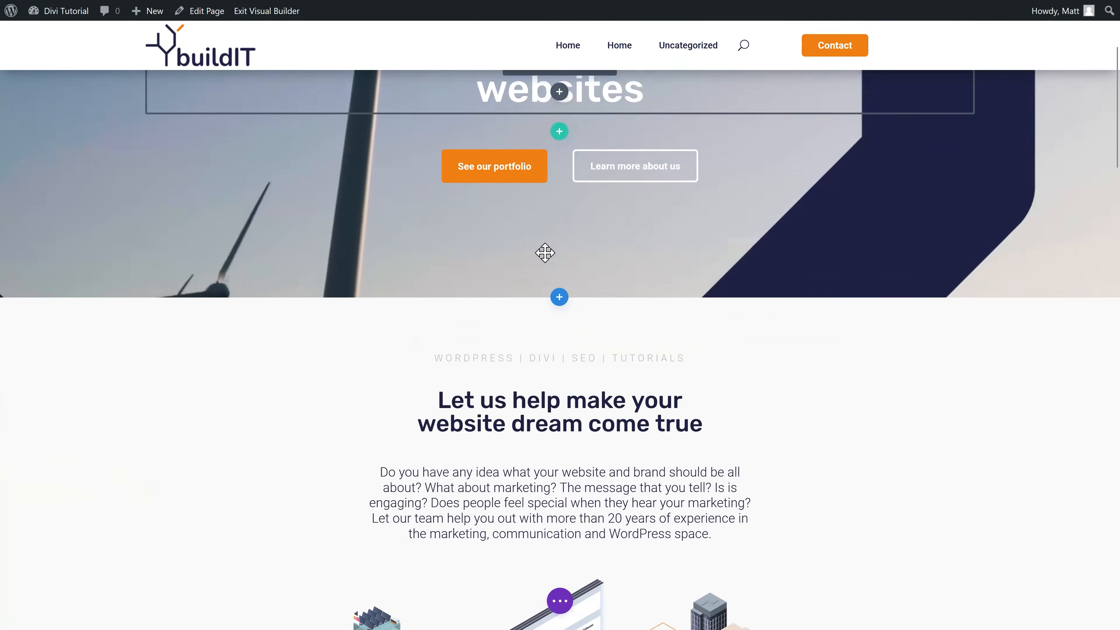
# Step: Copy the homepage heading module and paste it below the 'Use case | Shell' label
pyautogui.scroll(-1, 545, 253)
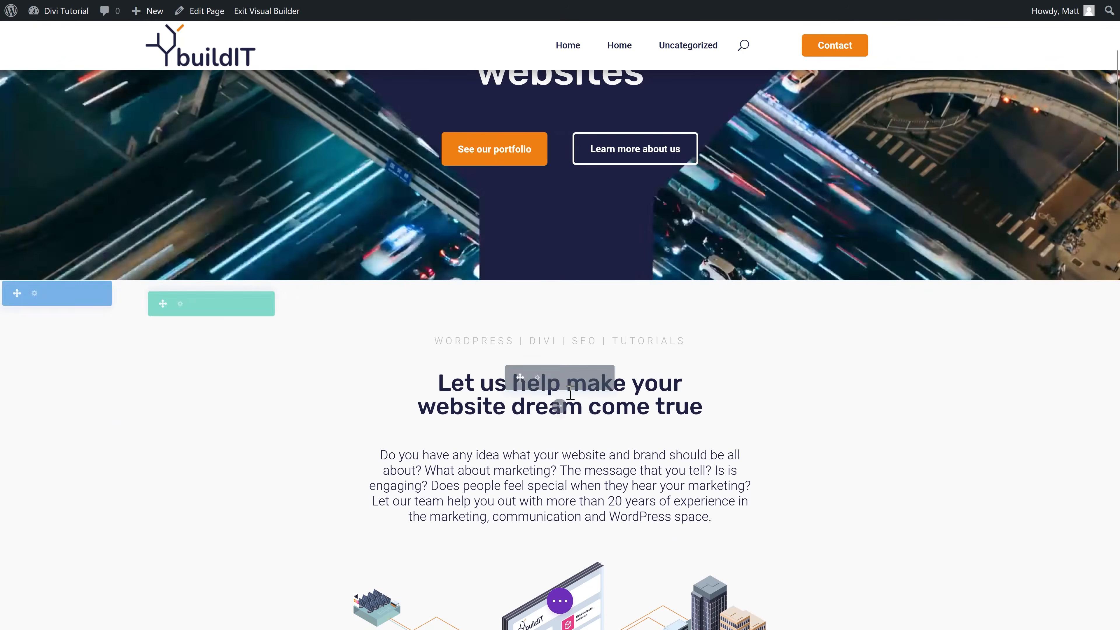
pyautogui.click(606, 377)
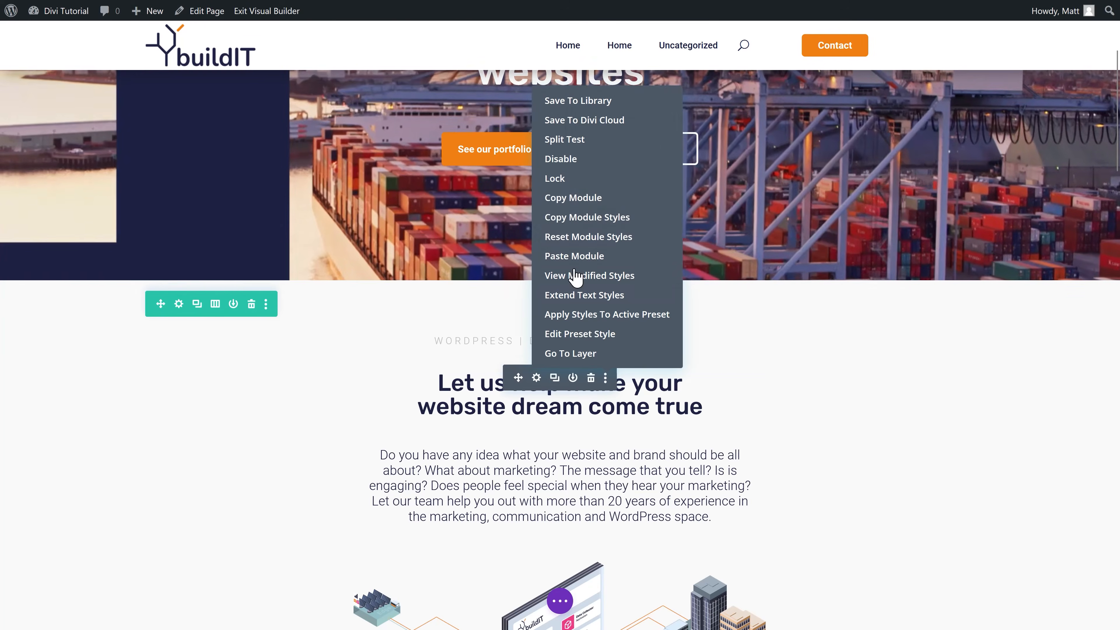
pyautogui.click(635, 201)
pyautogui.click(566, 8)
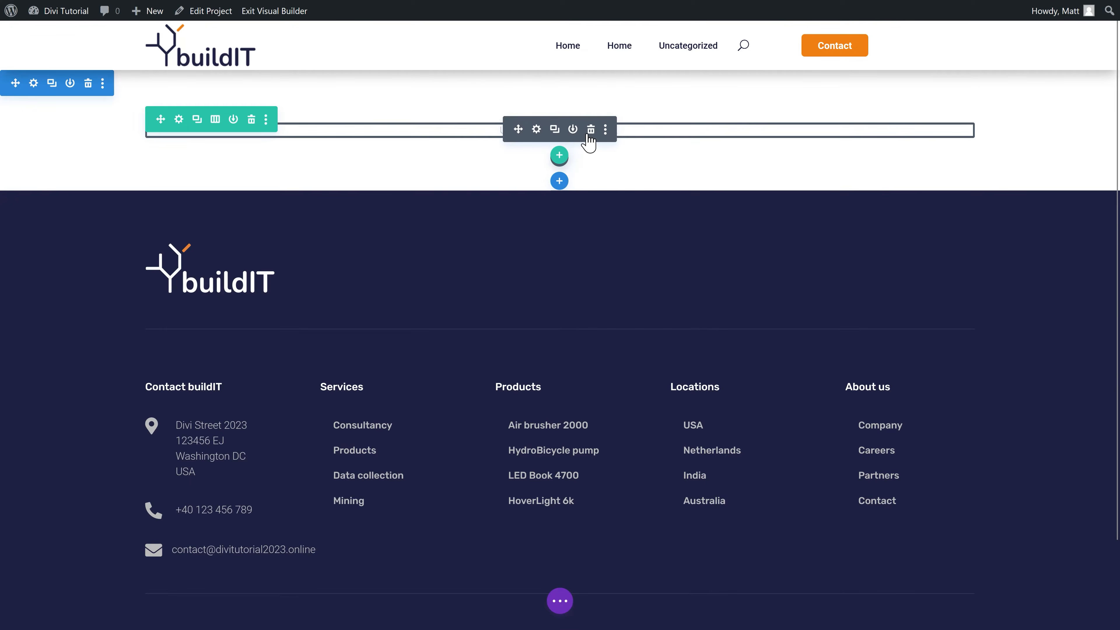
pyautogui.hotkey('ctrl', 'v')
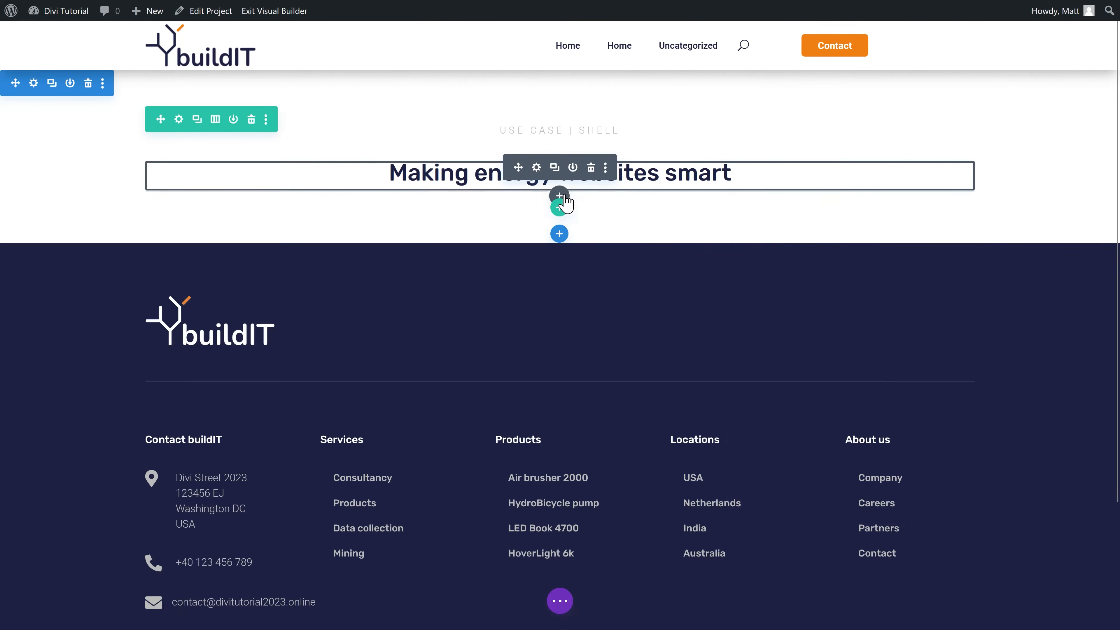
# Step: Add an Image module under the heading showing the Shell logo from the media library
pyautogui.click(559, 196)
pyautogui.write('image')
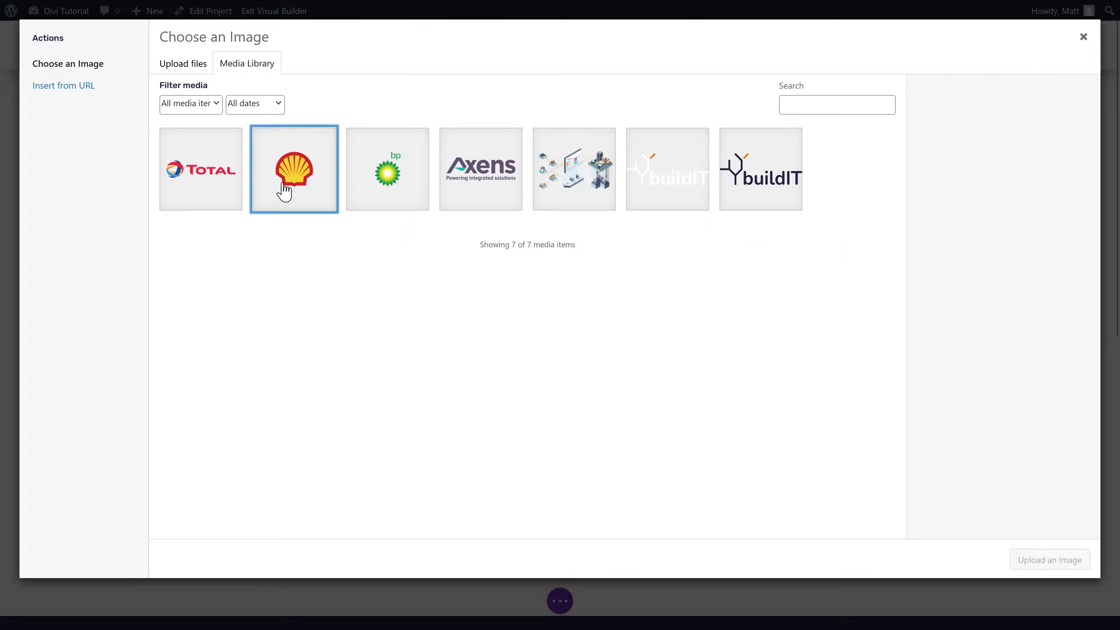
pyautogui.click(288, 188)
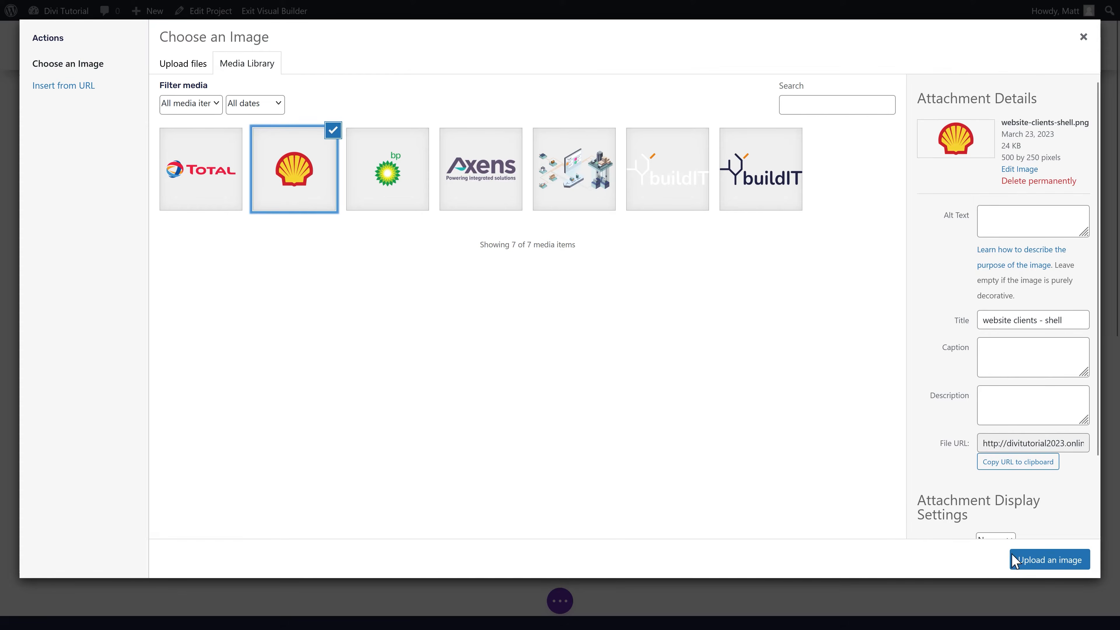
pyautogui.click(1028, 560)
# Step: Centre the Shell logo and set its width to 200px
pyautogui.click(846, 175)
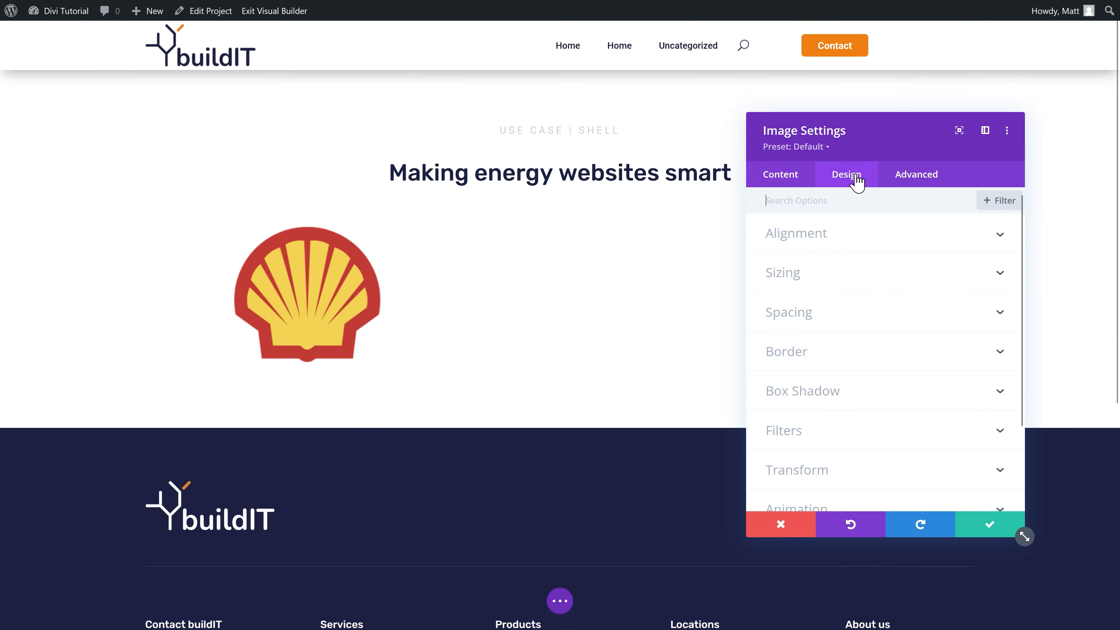
pyautogui.click(876, 286)
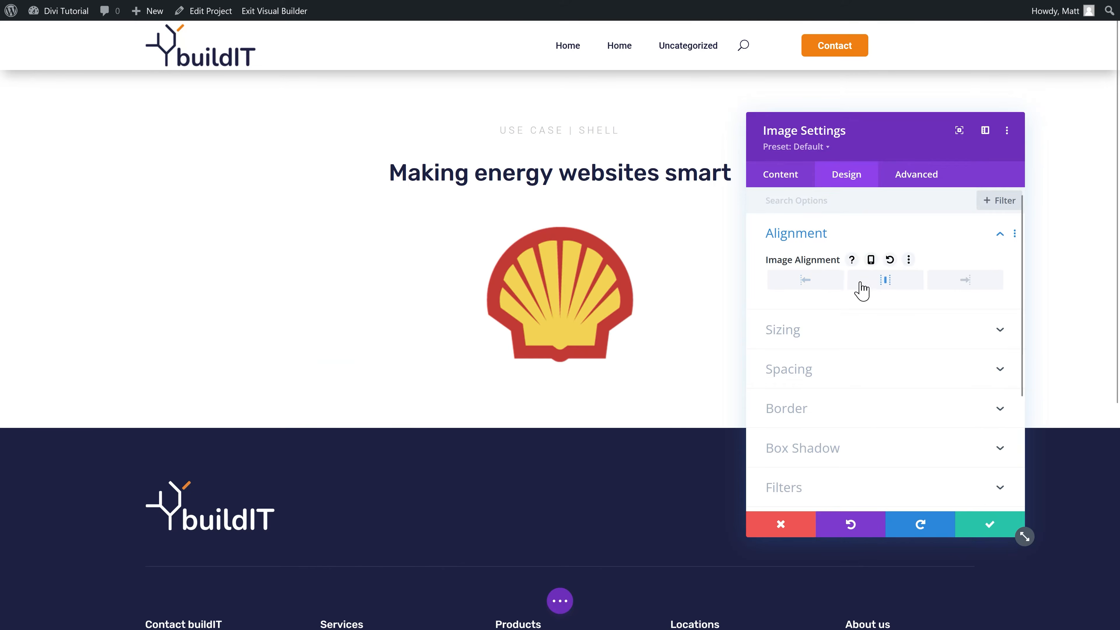
pyautogui.click(808, 347)
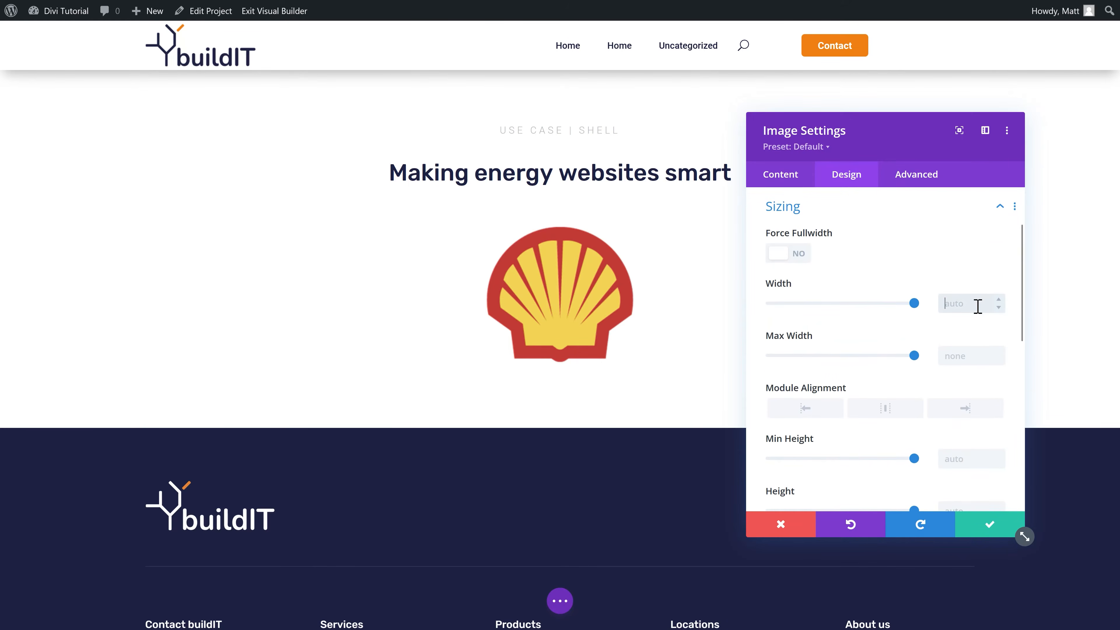
pyautogui.write('200px')
pyautogui.click(978, 527)
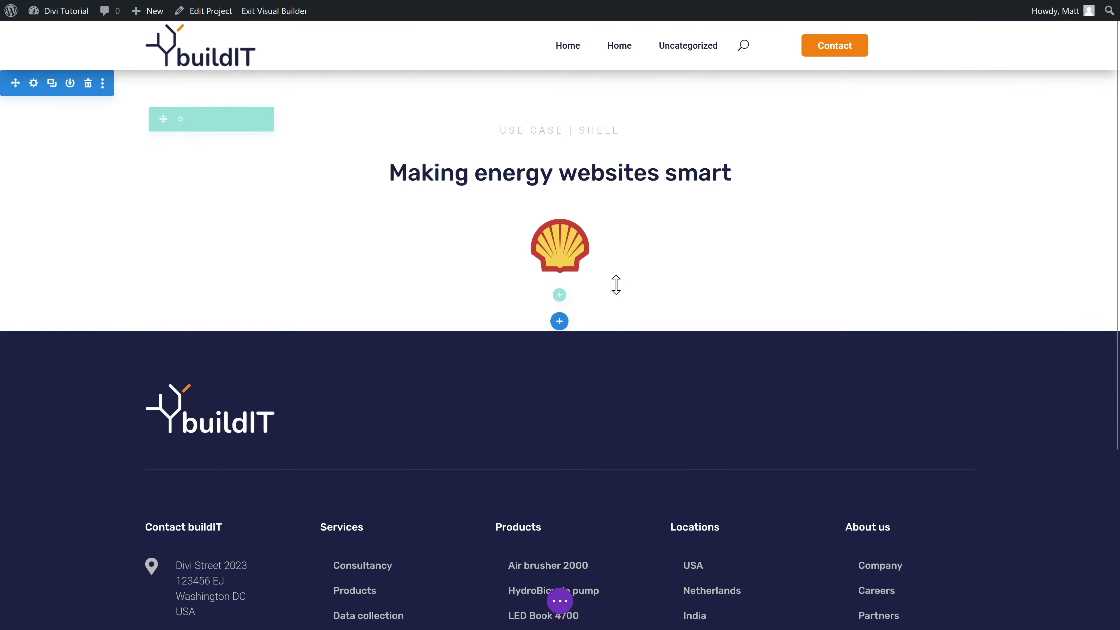
pyautogui.scroll(-2, 617, 243)
pyautogui.scroll(2, 634, 233)
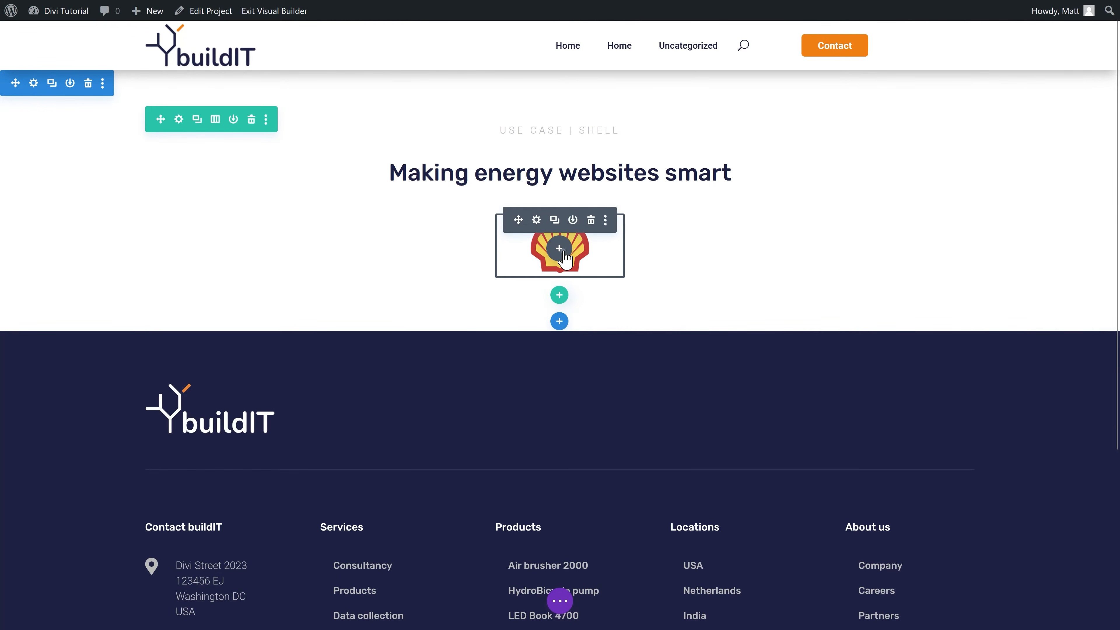
pyautogui.click(653, 9)
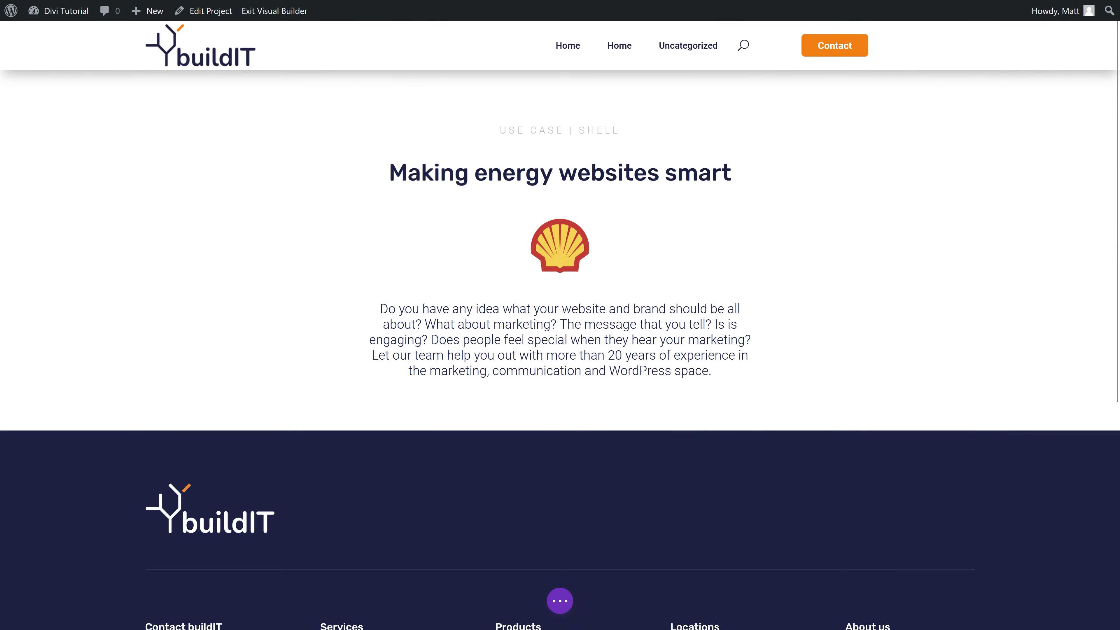
# Step: Replace the paragraph text with the Shell description and add an Image module below it
pyautogui.moveTo(807, 481); pyautogui.dragTo(777, 373)
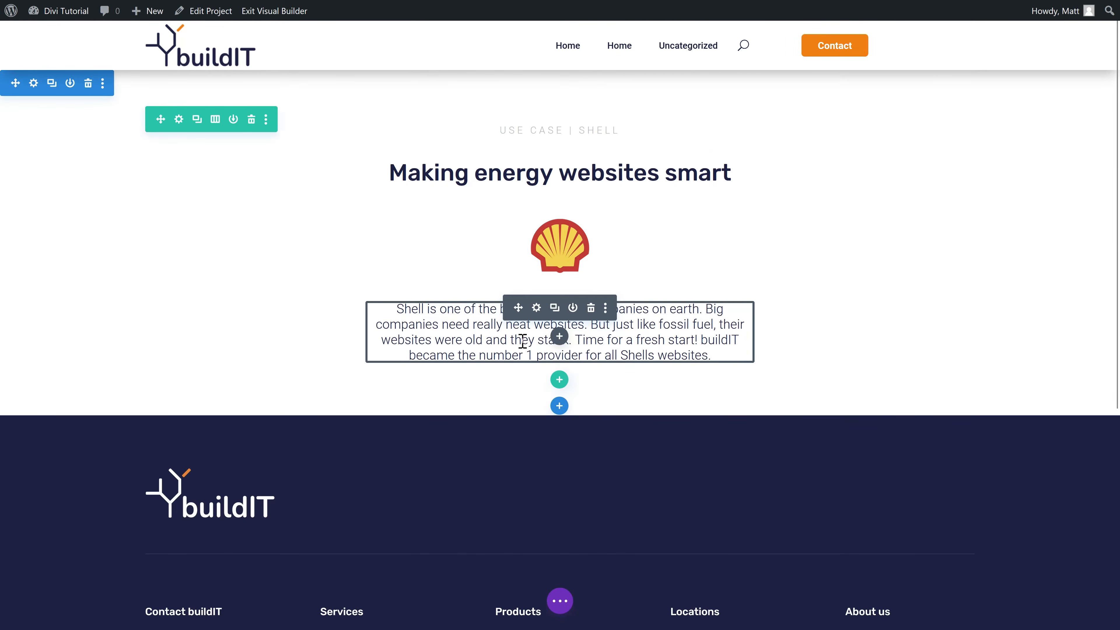
pyautogui.click(561, 342)
pyautogui.write('image')
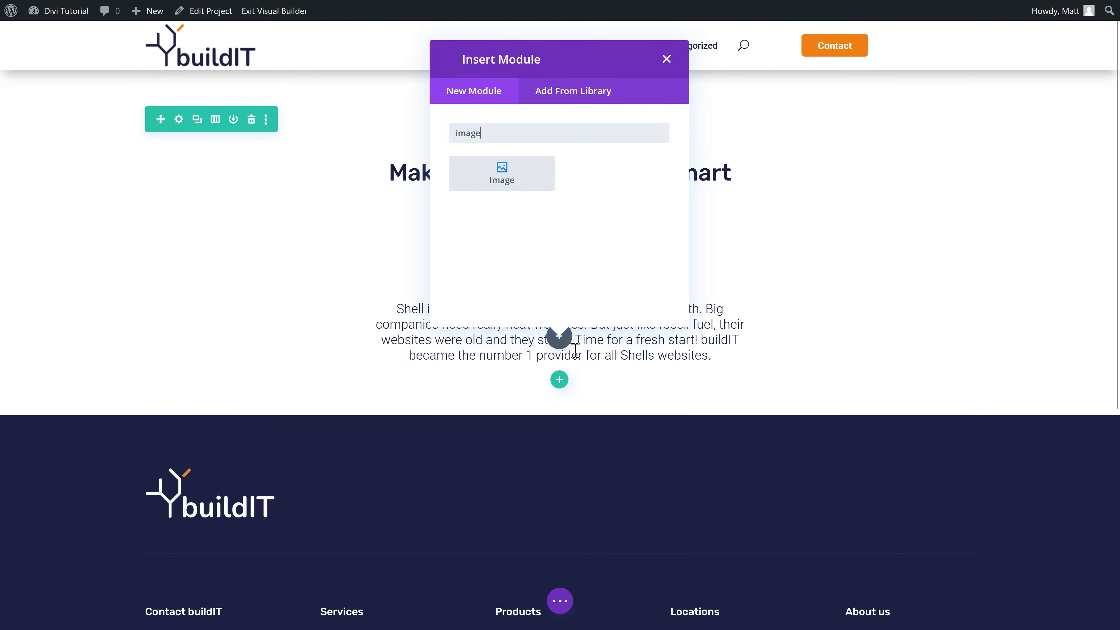
pyautogui.click(507, 181)
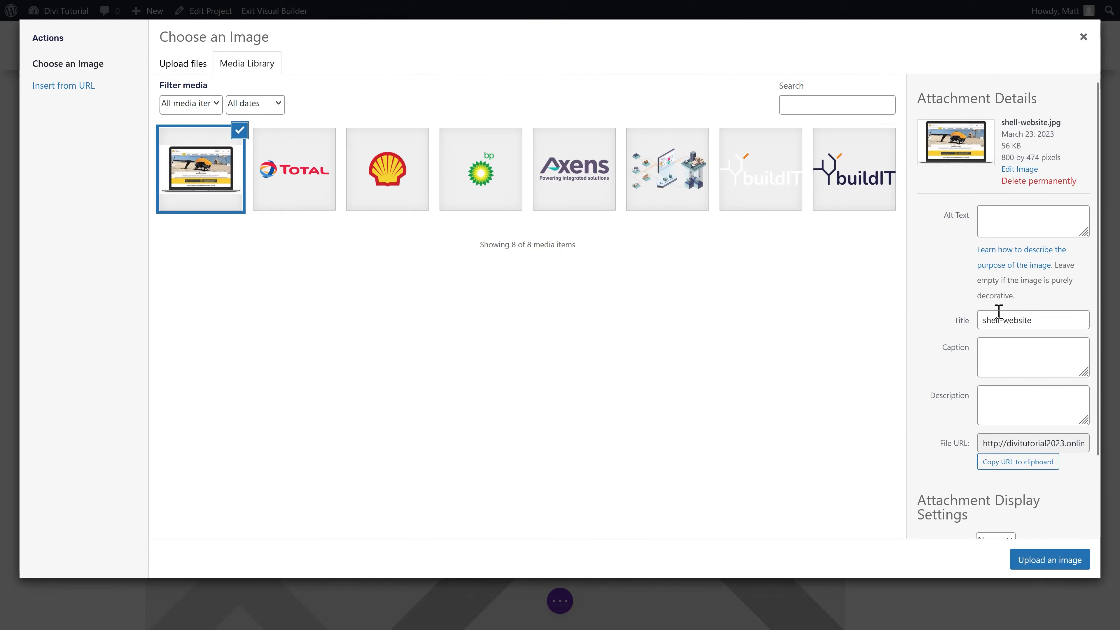
# Step: Insert the shell-website.jpg laptop screenshot, centred on the page
pyautogui.press('BackSpace')
pyautogui.click(1028, 235)
pyautogui.click(1049, 559)
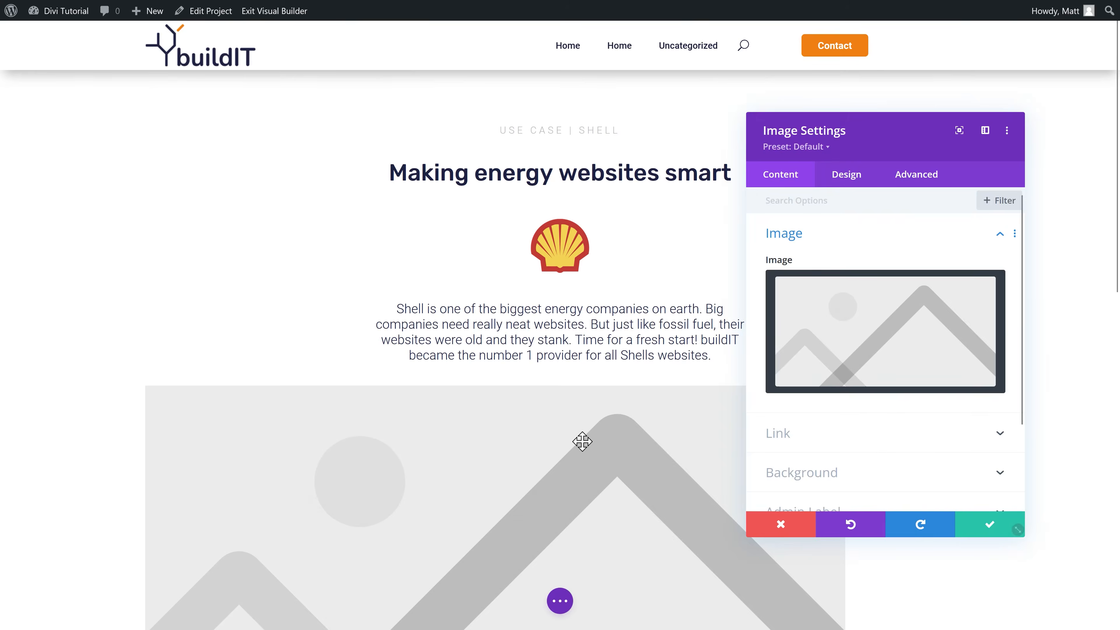
pyautogui.click(856, 188)
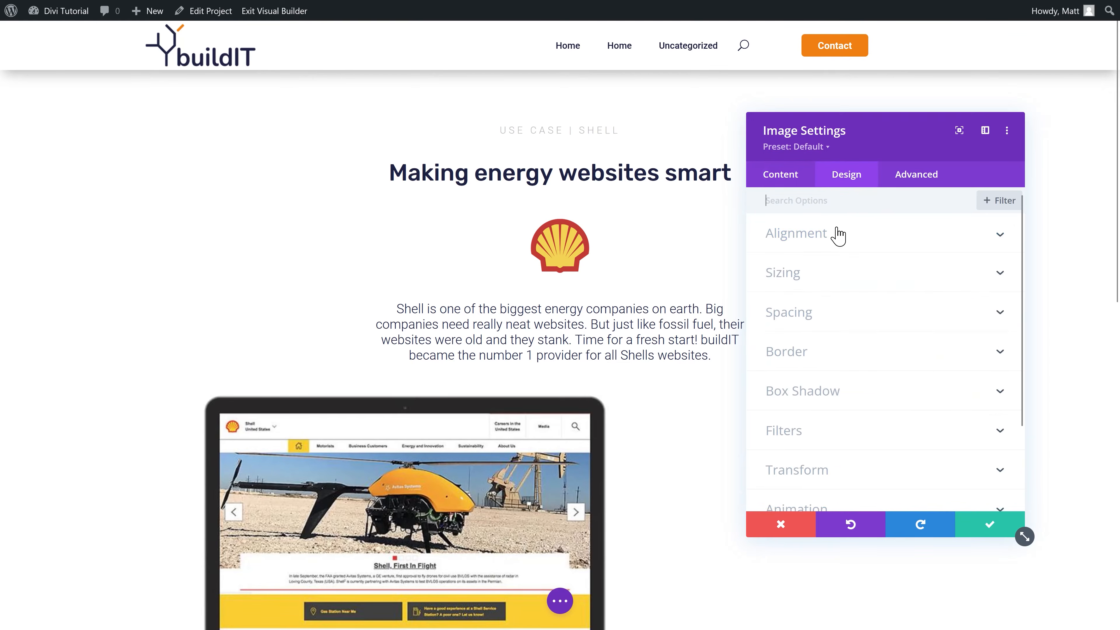
pyautogui.click(886, 282)
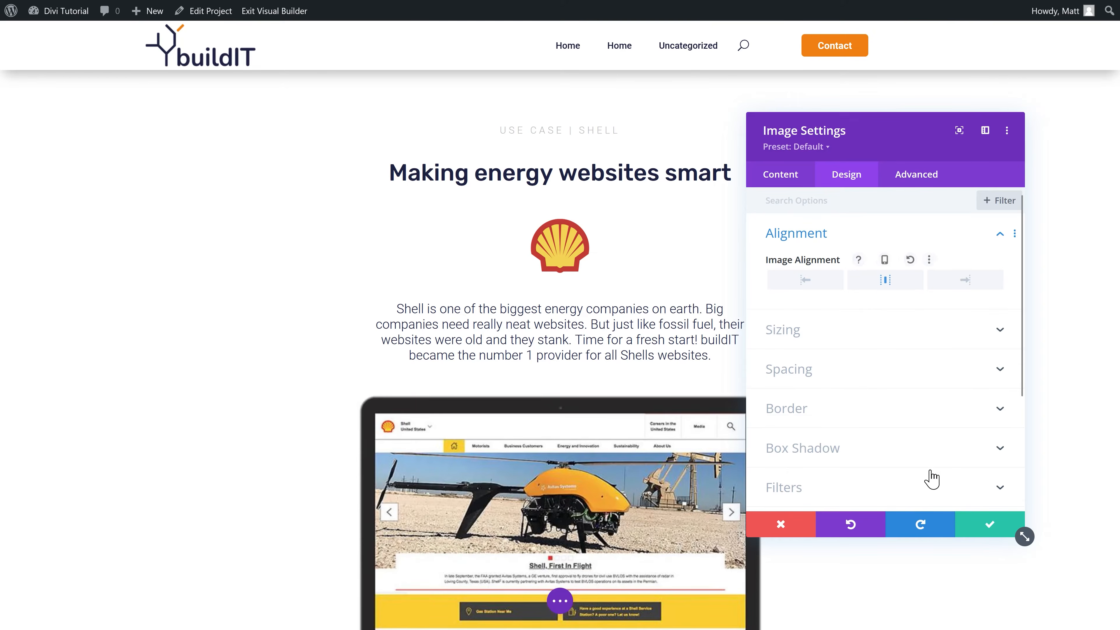
pyautogui.click(988, 529)
pyautogui.scroll(-5, 390, 350)
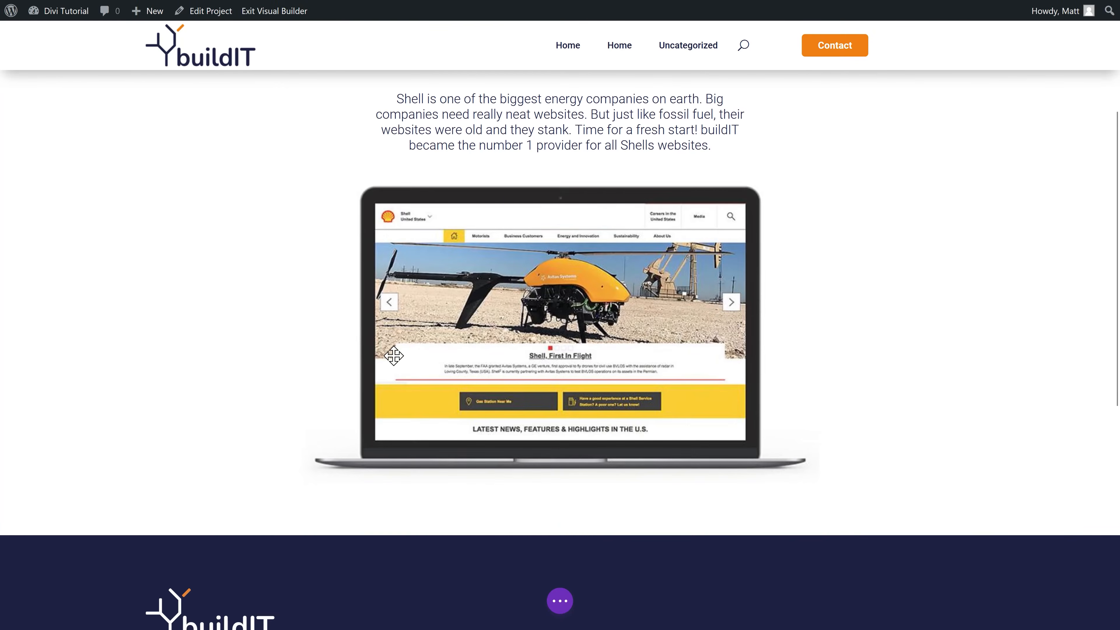
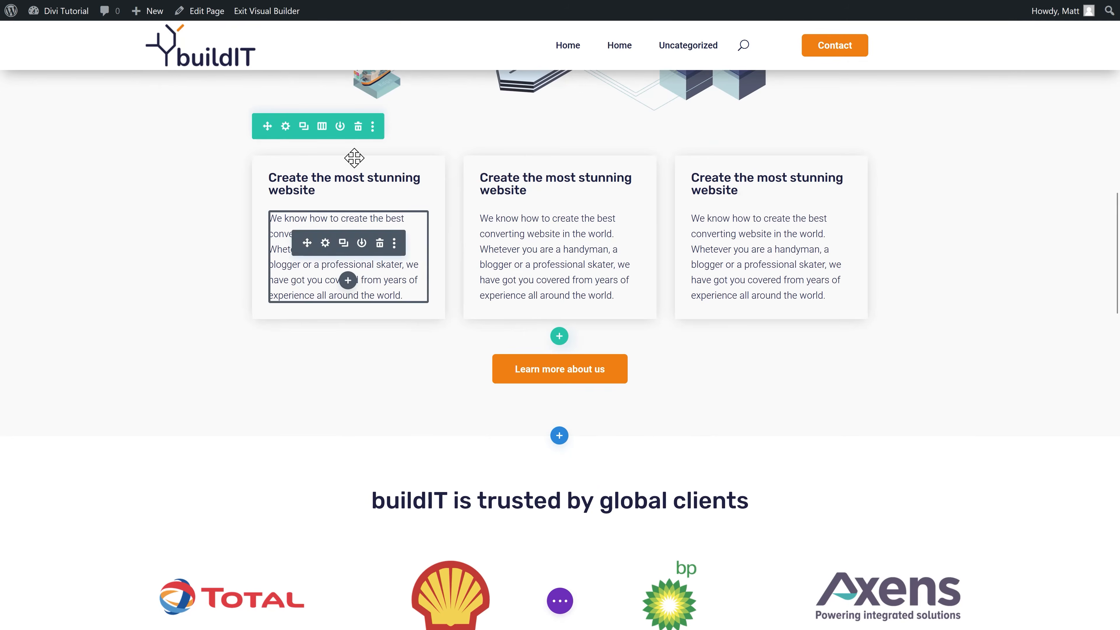
# Step: Copy the three-card row and paste it below the Shell laptop image
pyautogui.click(372, 126)
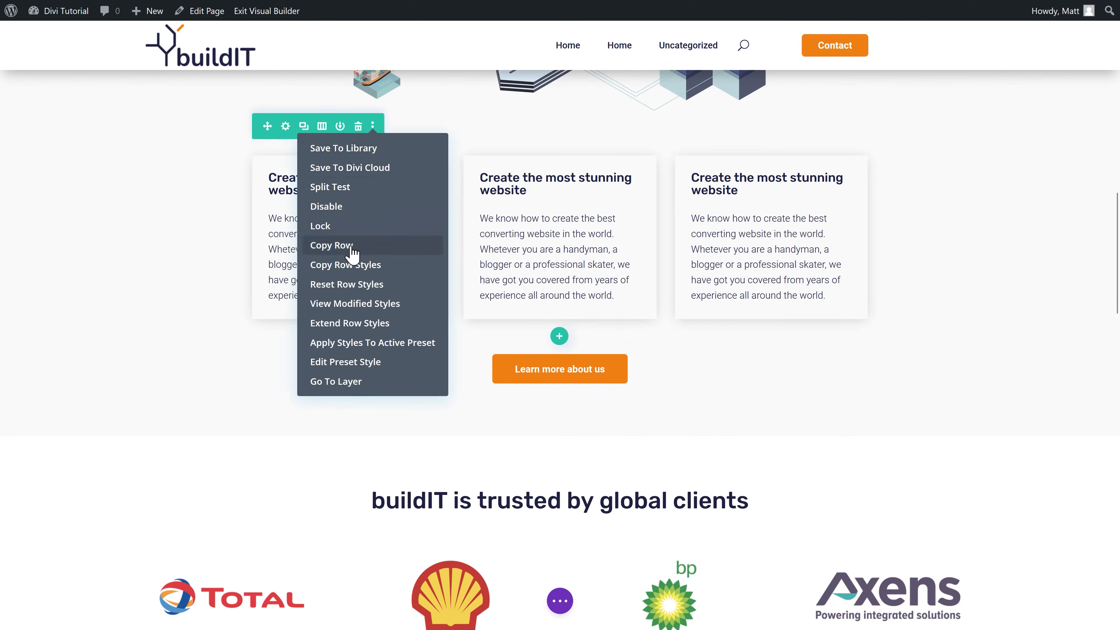
pyautogui.click(340, 245)
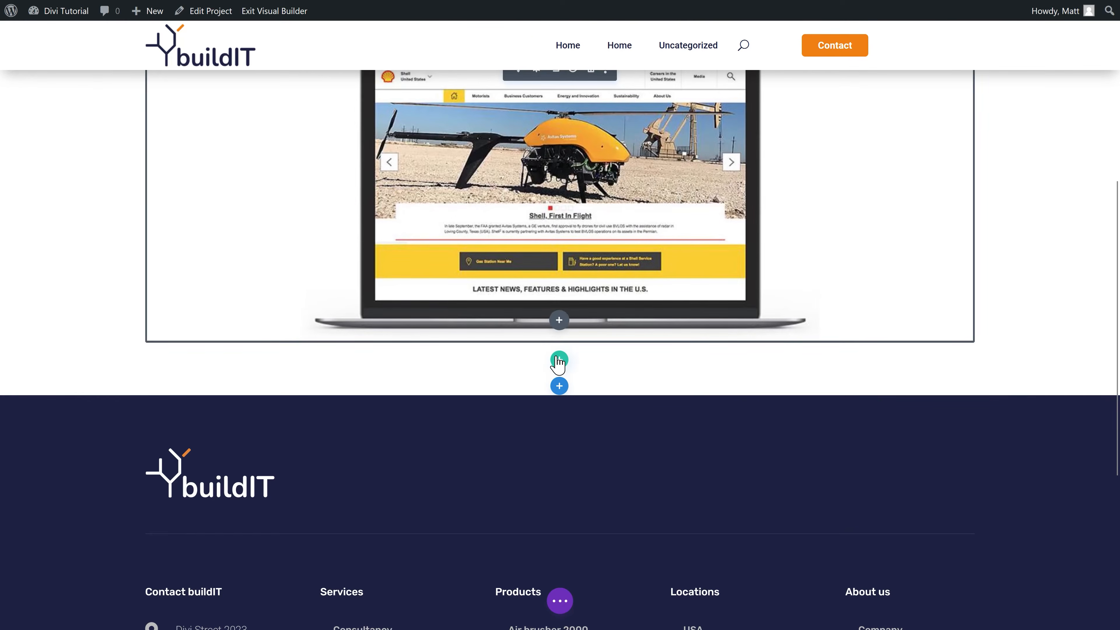
pyautogui.rightClick(559, 358)
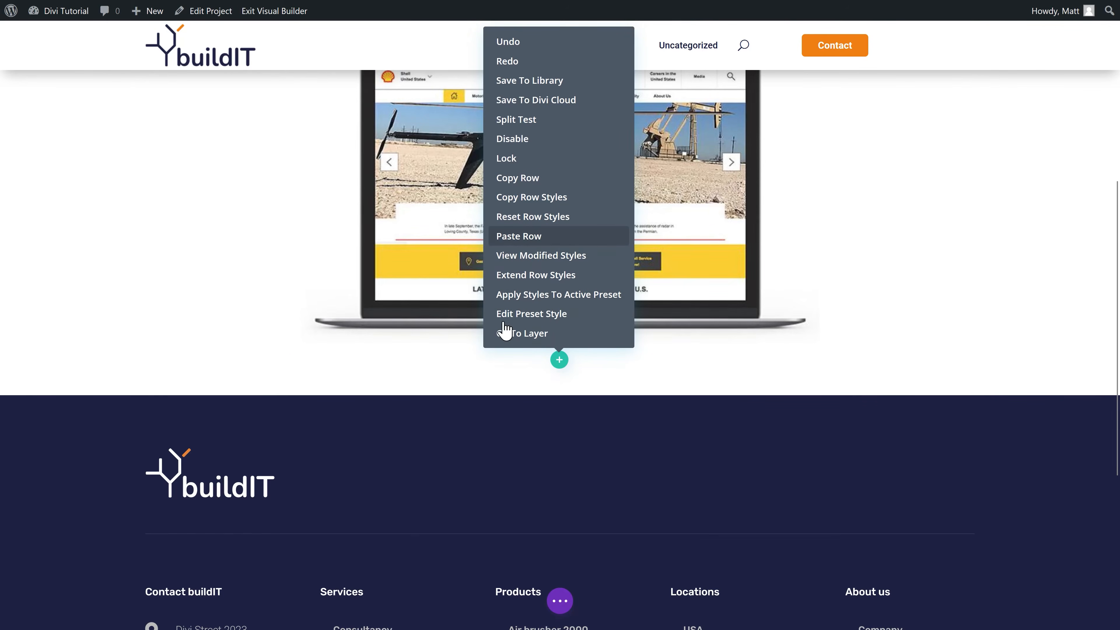
pyautogui.click(518, 237)
# Step: Retitle the pasted cards' headings, starting with Challenges, and save
pyautogui.scroll(-1, 335, 348)
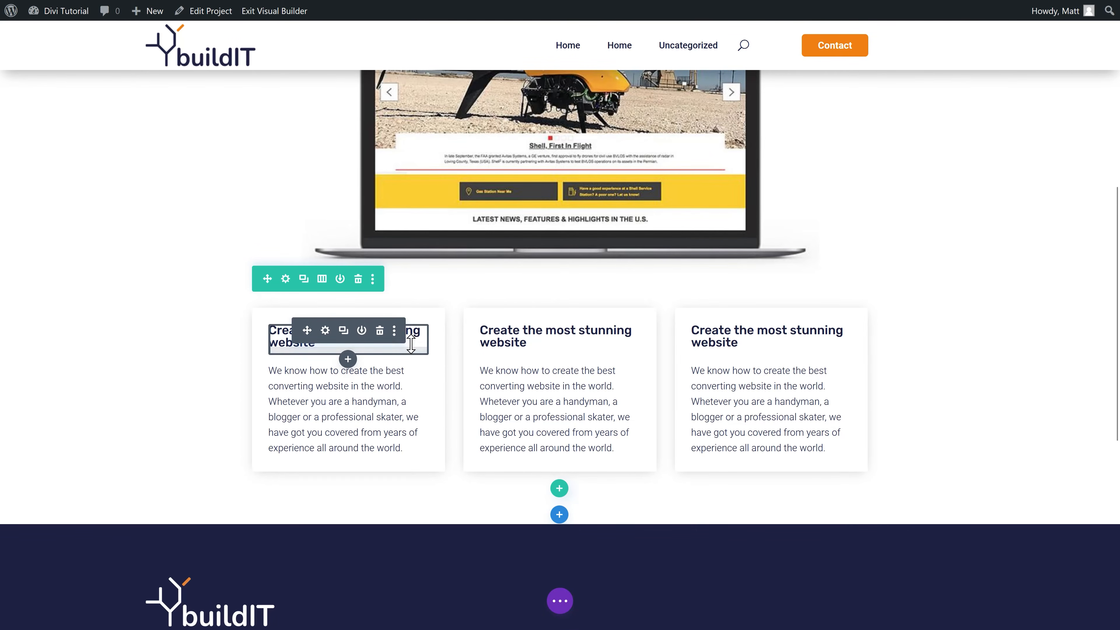
pyautogui.click(294, 347)
pyautogui.moveTo(295, 348); pyautogui.dragTo(270, 325)
pyautogui.write('Challenges')
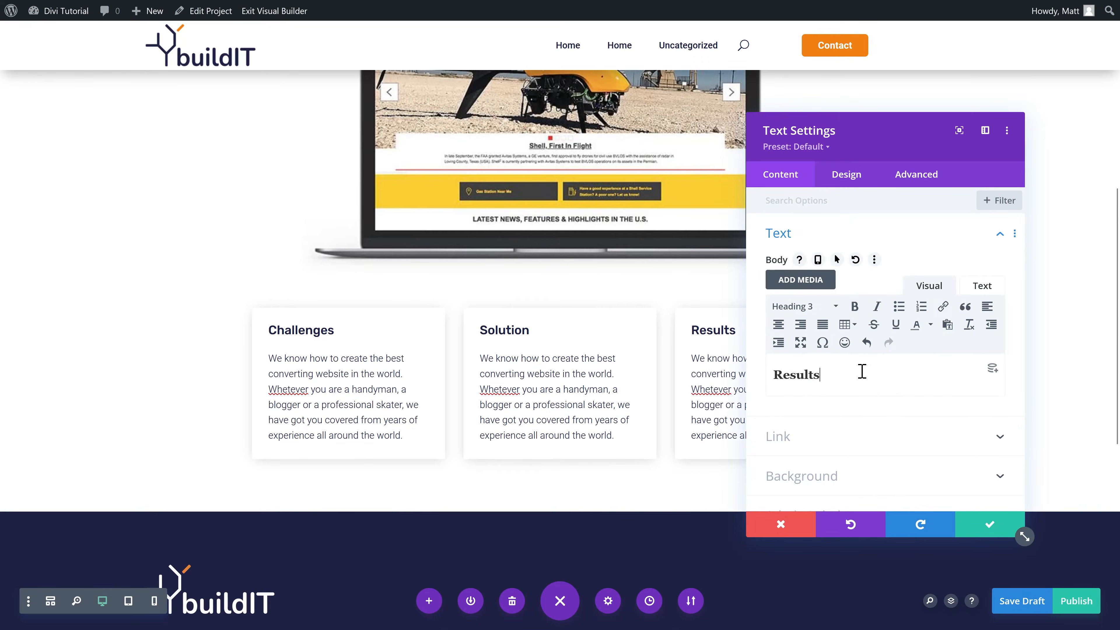
pyautogui.click(990, 524)
pyautogui.scroll(-1, 809, 451)
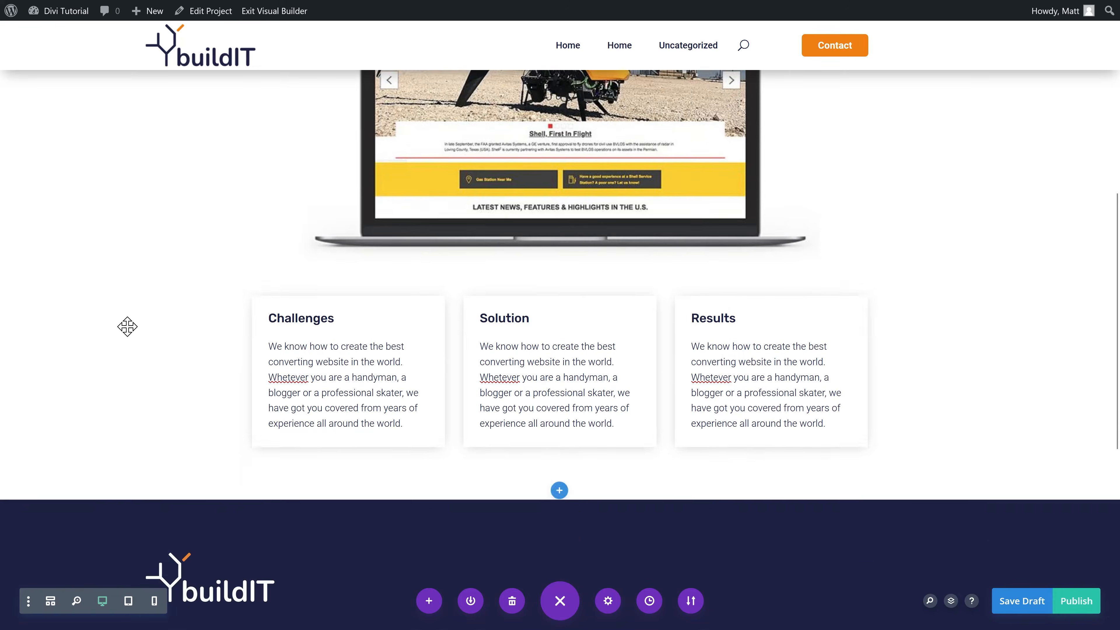
# Step: Add a regular section with a single-column row below the cards
pyautogui.click(560, 482)
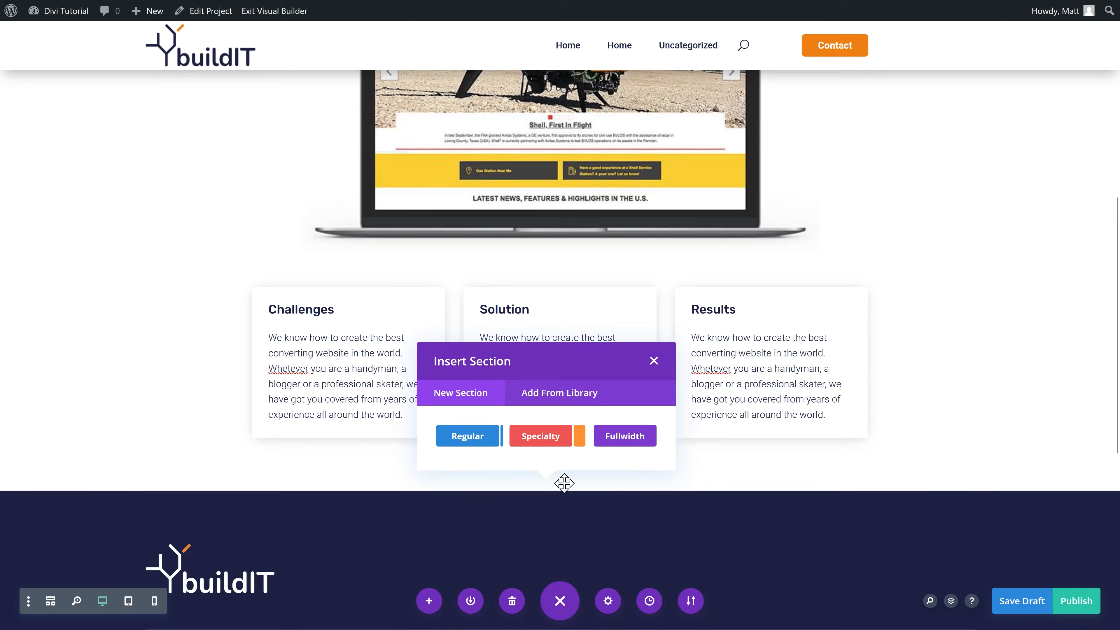
pyautogui.click(468, 437)
pyautogui.click(497, 295)
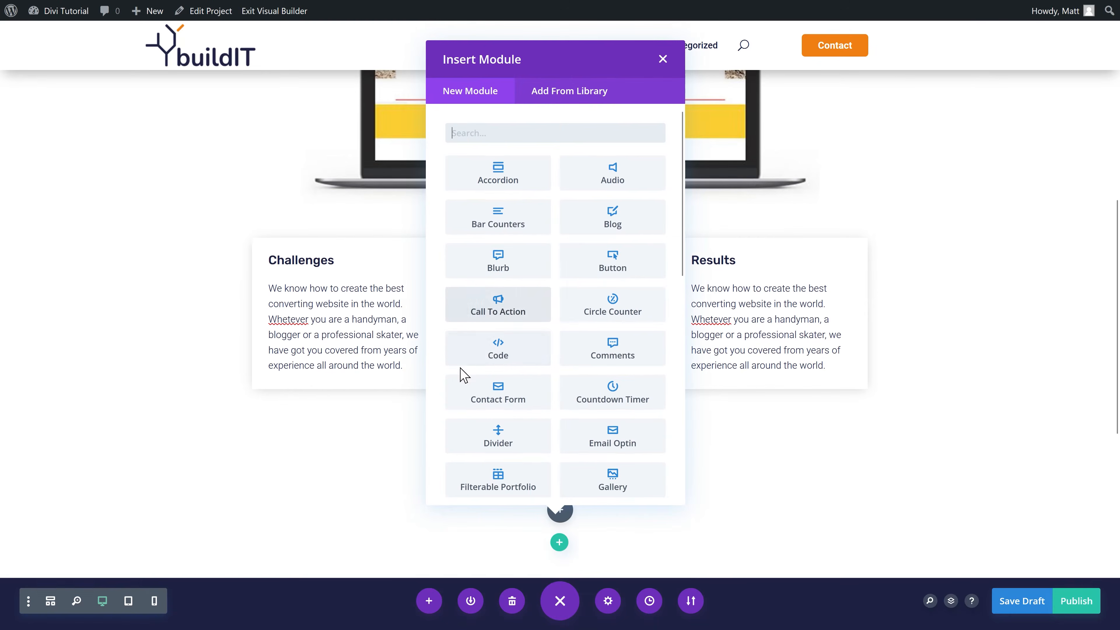
pyautogui.click(662, 60)
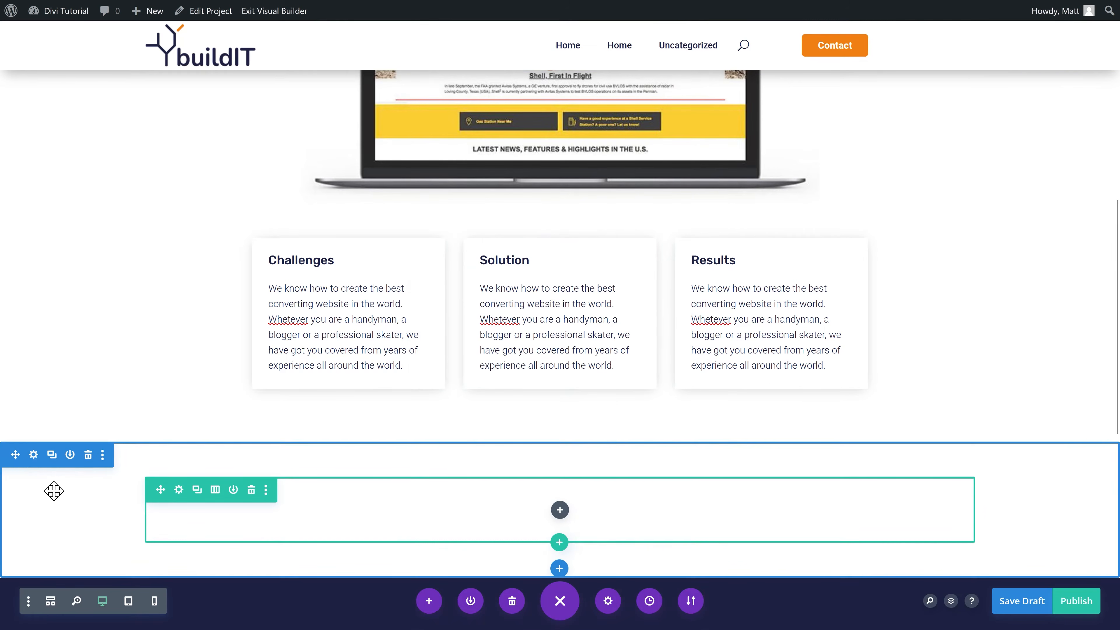
# Step: Give the new section the global light grey background colour
pyautogui.click(34, 455)
pyautogui.click(815, 278)
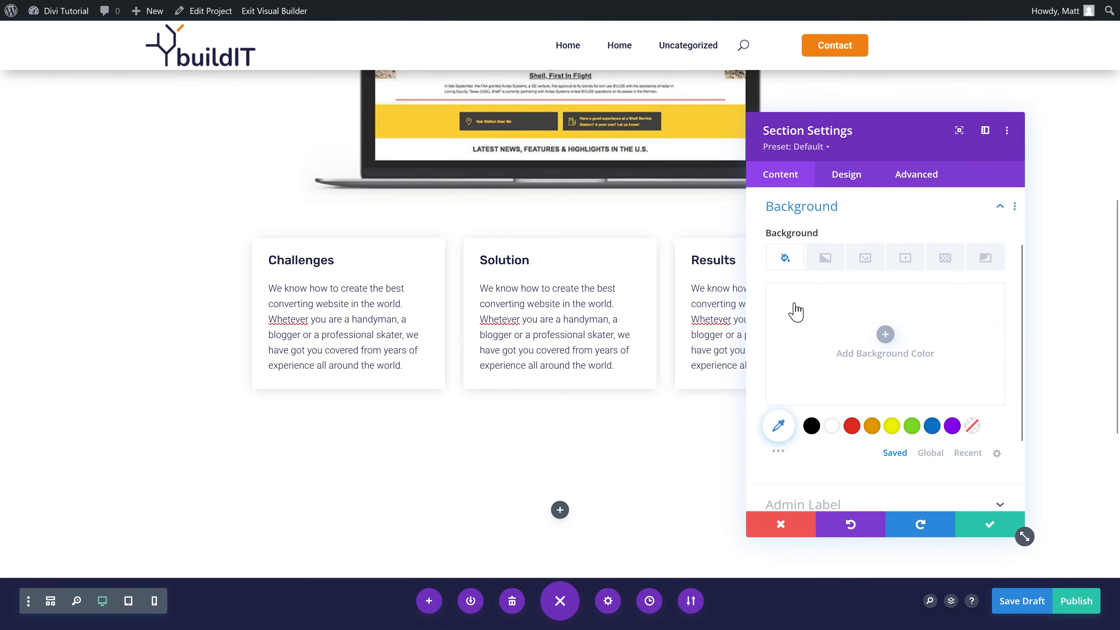
pyautogui.click(931, 455)
pyautogui.click(898, 425)
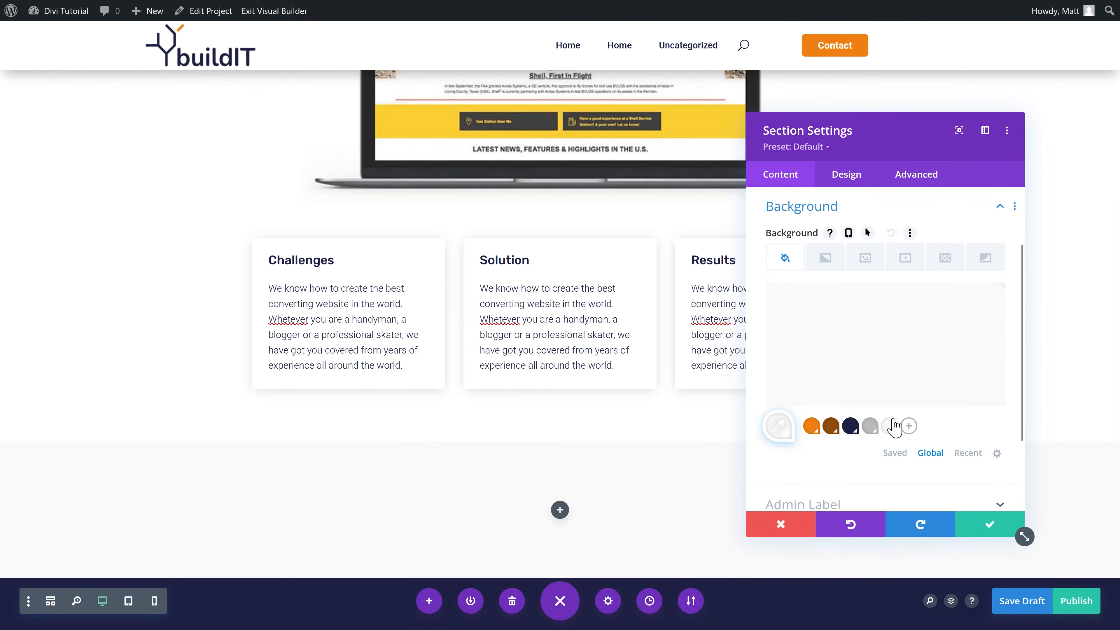
pyautogui.click(991, 529)
# Step: Set the section heading to Challenges and rewrite the intro line about energy websites
pyautogui.scroll(-3, 680, 392)
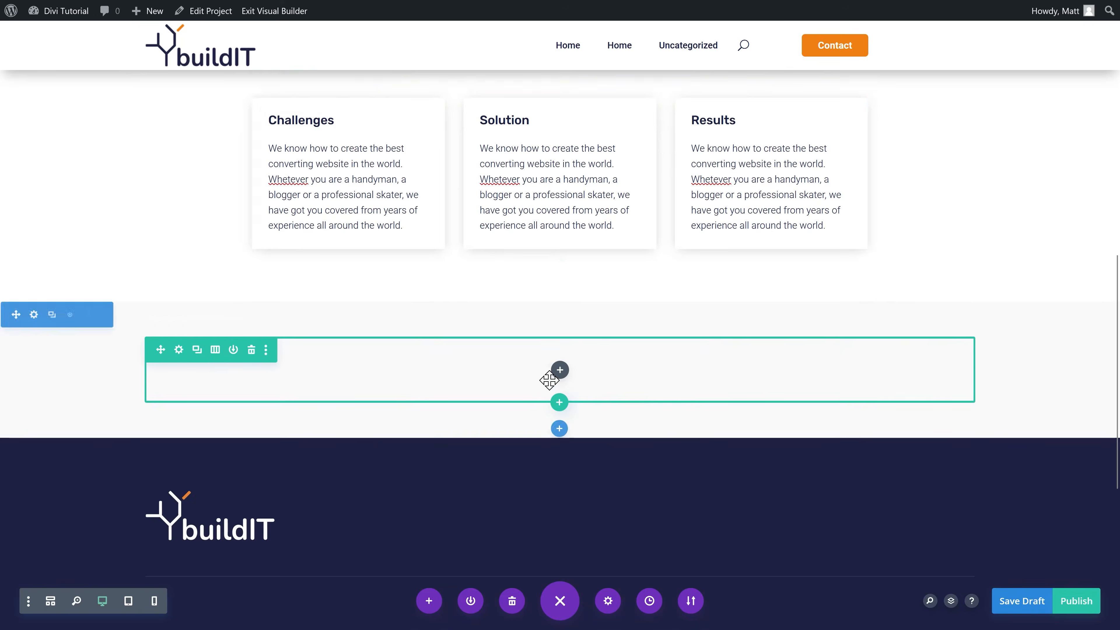
pyautogui.scroll(15, 547, 375)
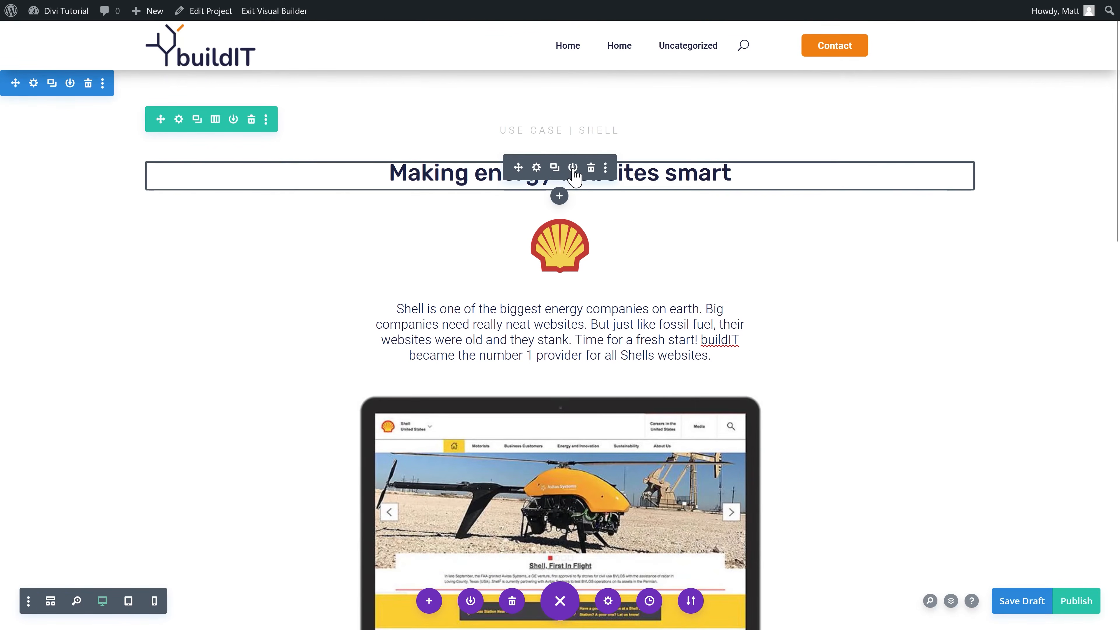
pyautogui.scroll(-15, 554, 180)
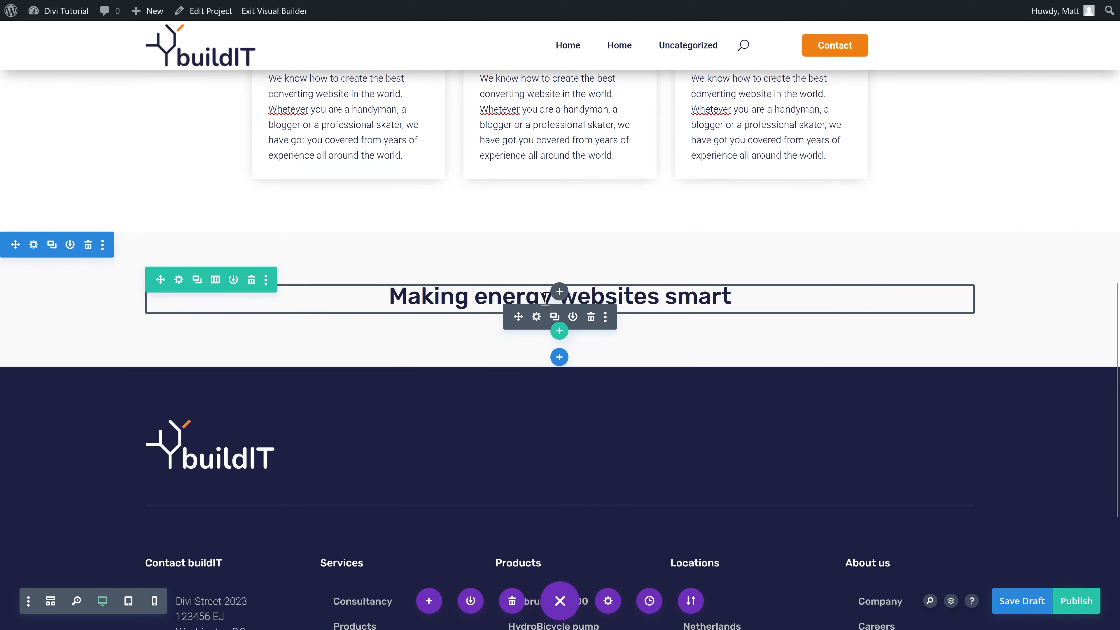
pyautogui.click(536, 290)
pyautogui.moveTo(852, 399); pyautogui.dragTo(769, 376)
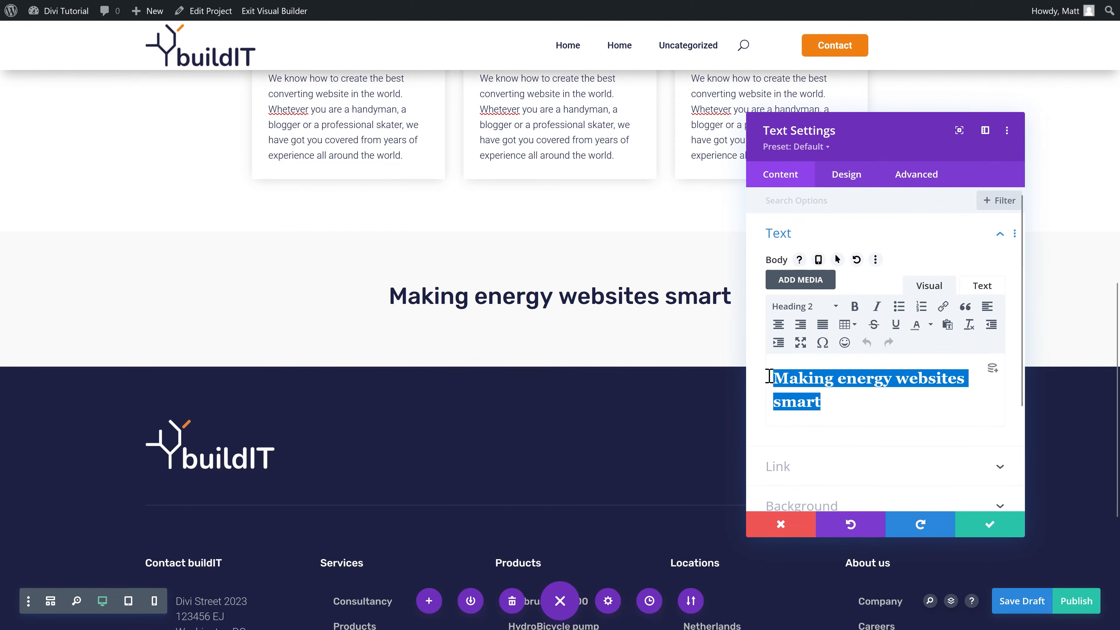
pyautogui.hotkey('ctrl', 'v')
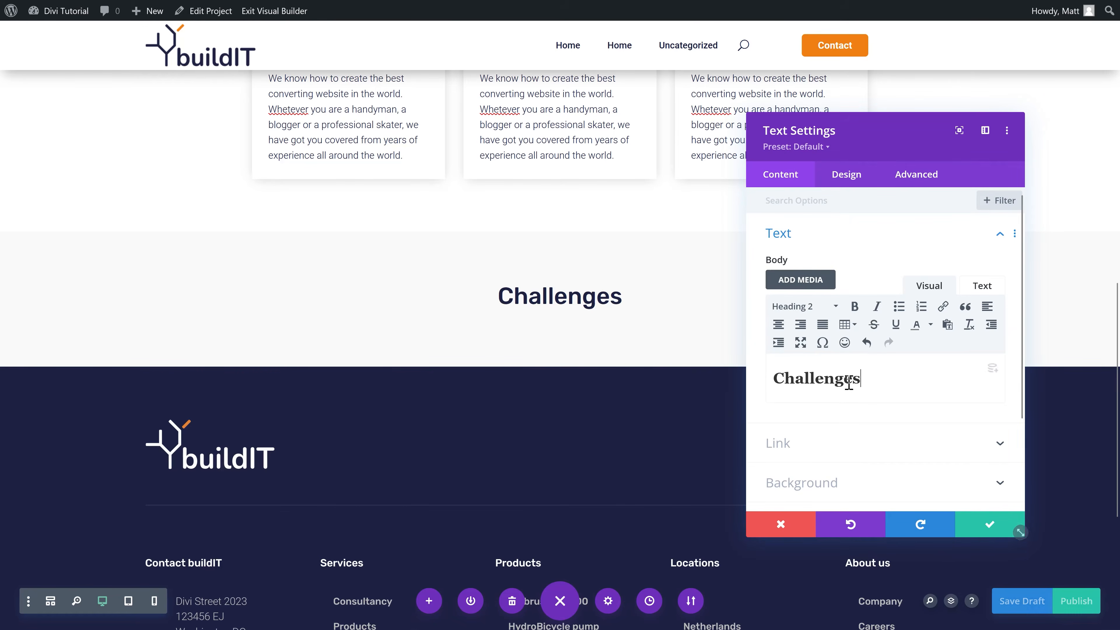
pyautogui.click(988, 525)
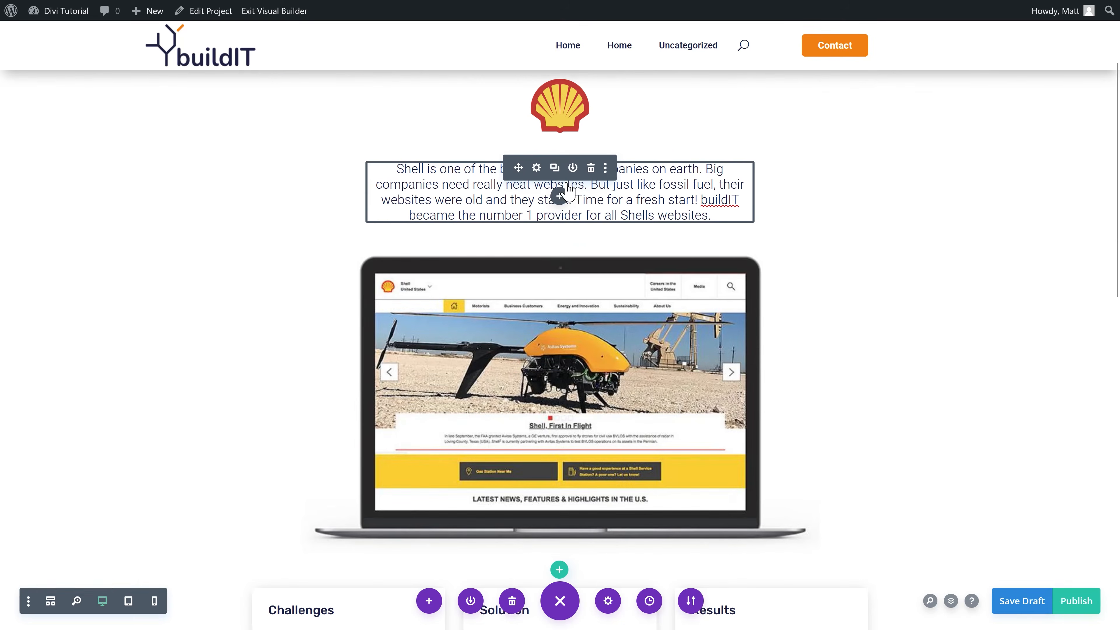
pyautogui.scroll(-10, 568, 189)
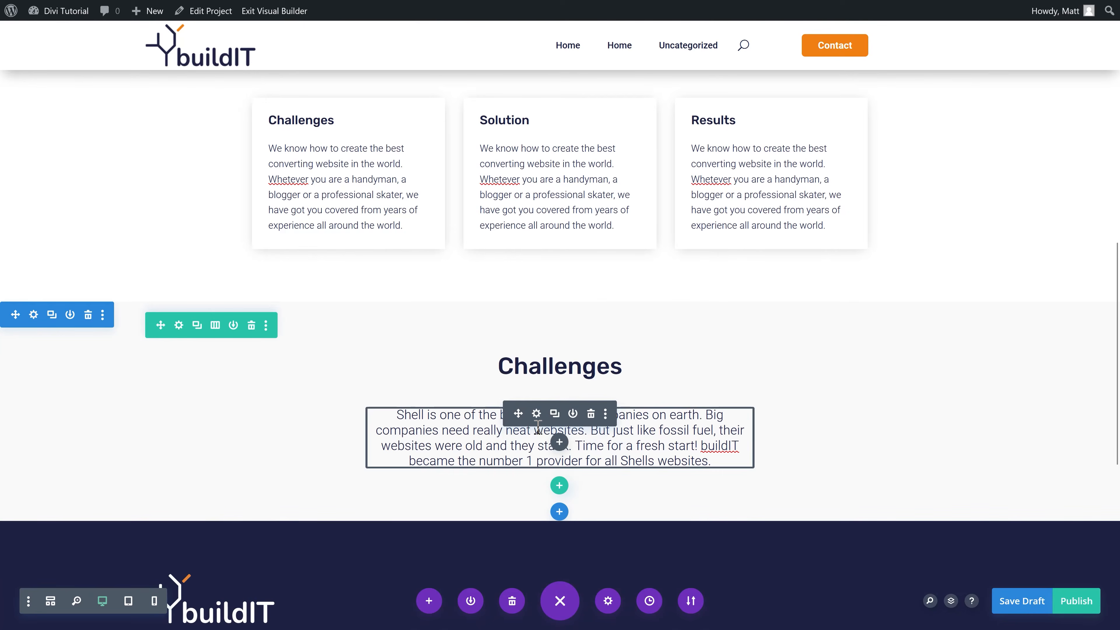
pyautogui.click(537, 415)
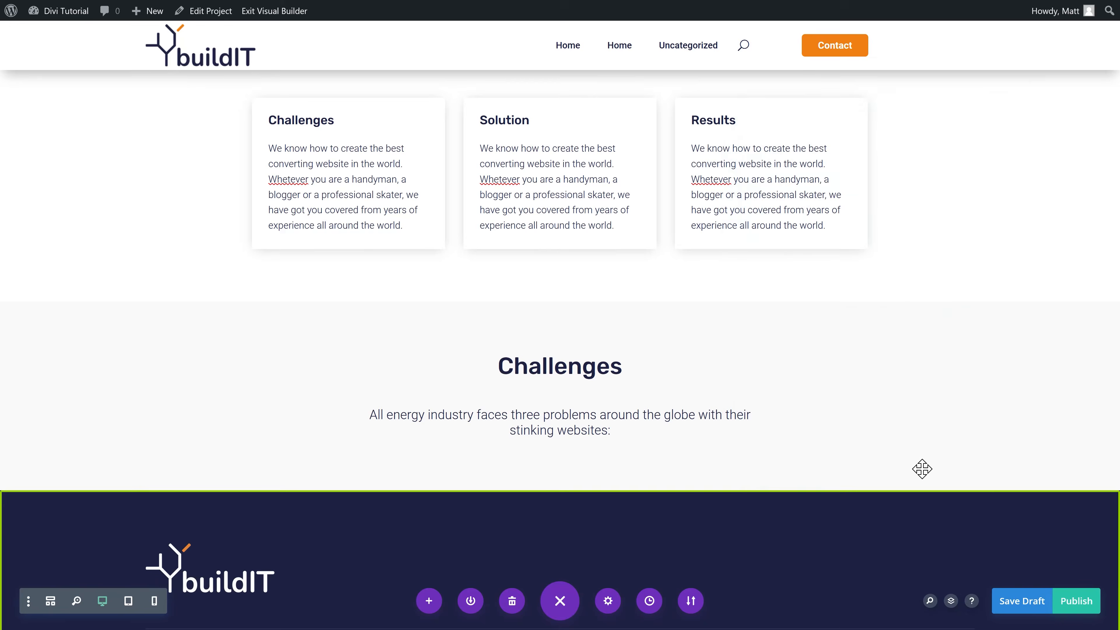
pyautogui.scroll(-2, 612, 384)
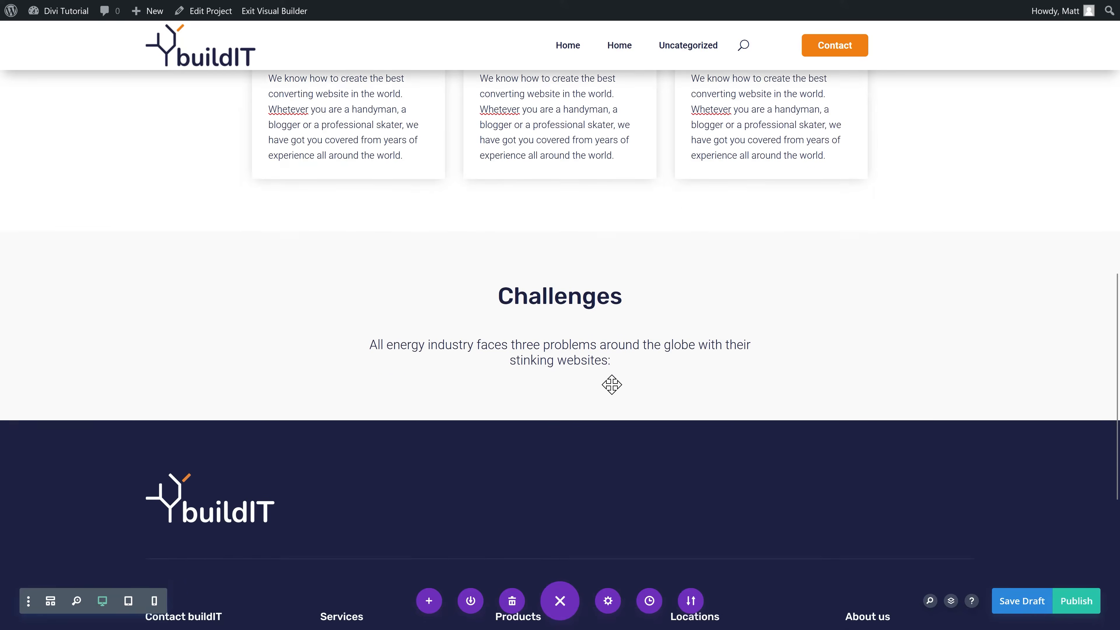
# Step: Add an empty three-column row to the grey section
pyautogui.click(559, 384)
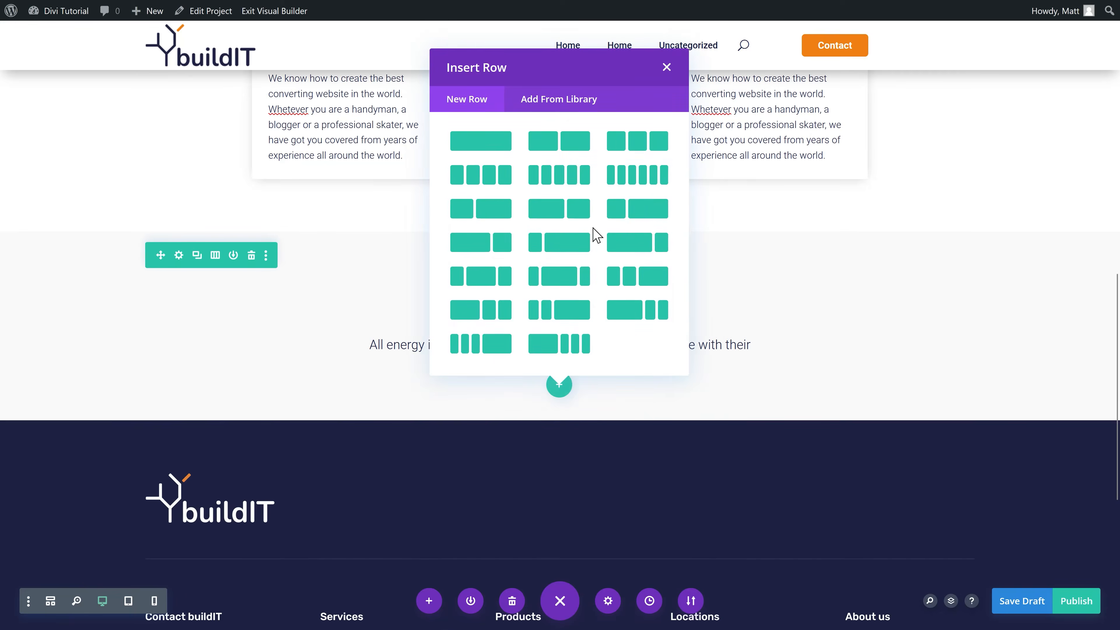
pyautogui.click(641, 145)
pyautogui.click(344, 415)
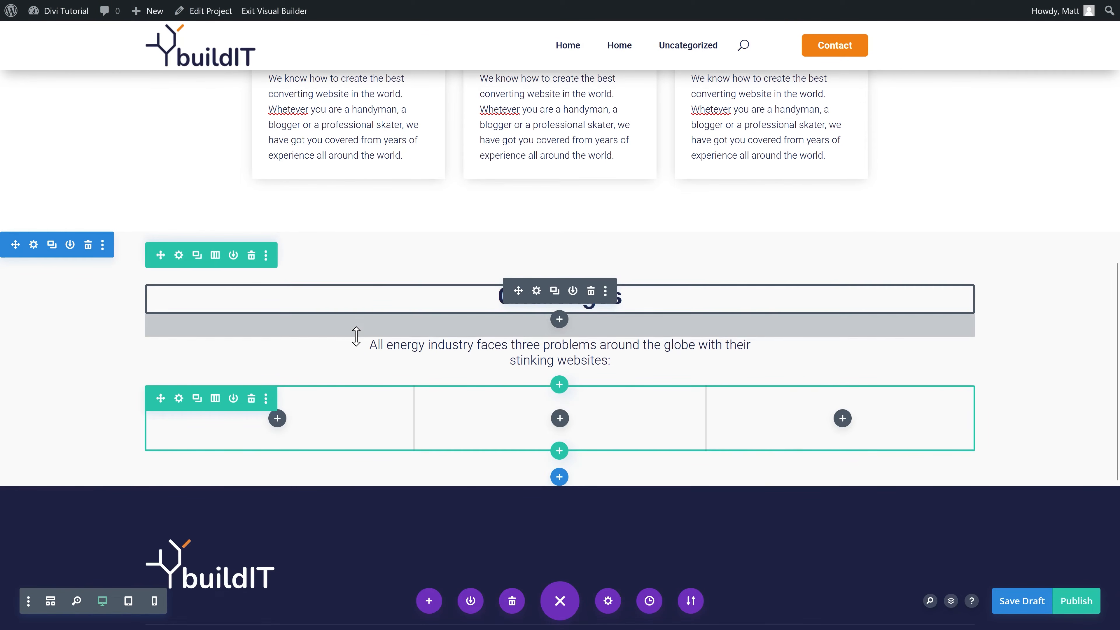
# Step: Copy the More conversions blurb from the Home page into the row's first column
pyautogui.moveTo(439, 8)
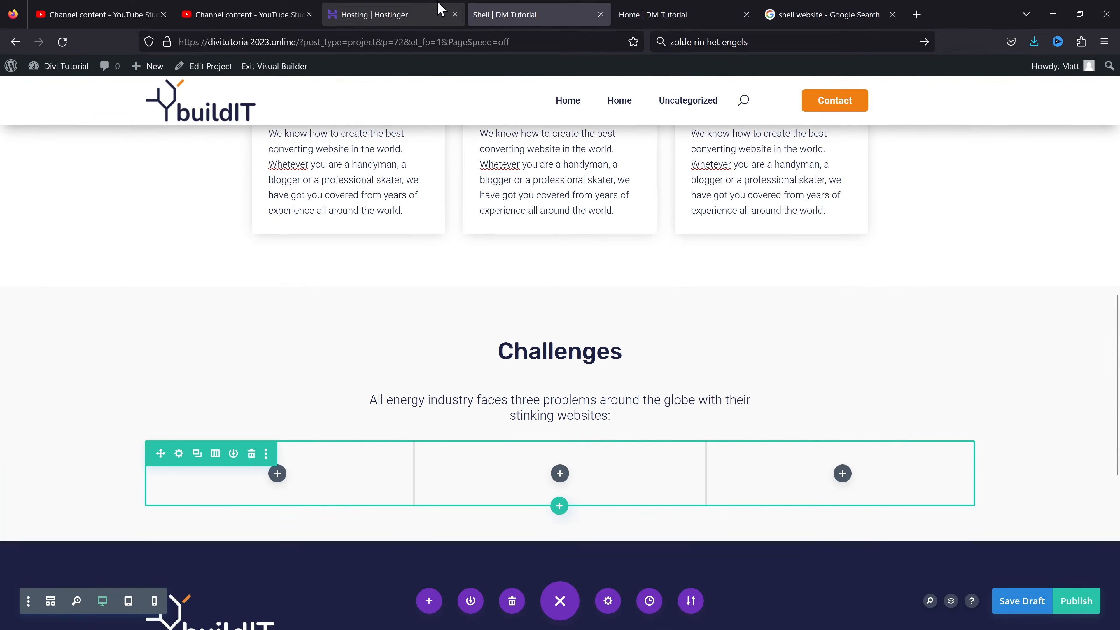
pyautogui.click(708, 21)
pyautogui.scroll(-15, 782, 269)
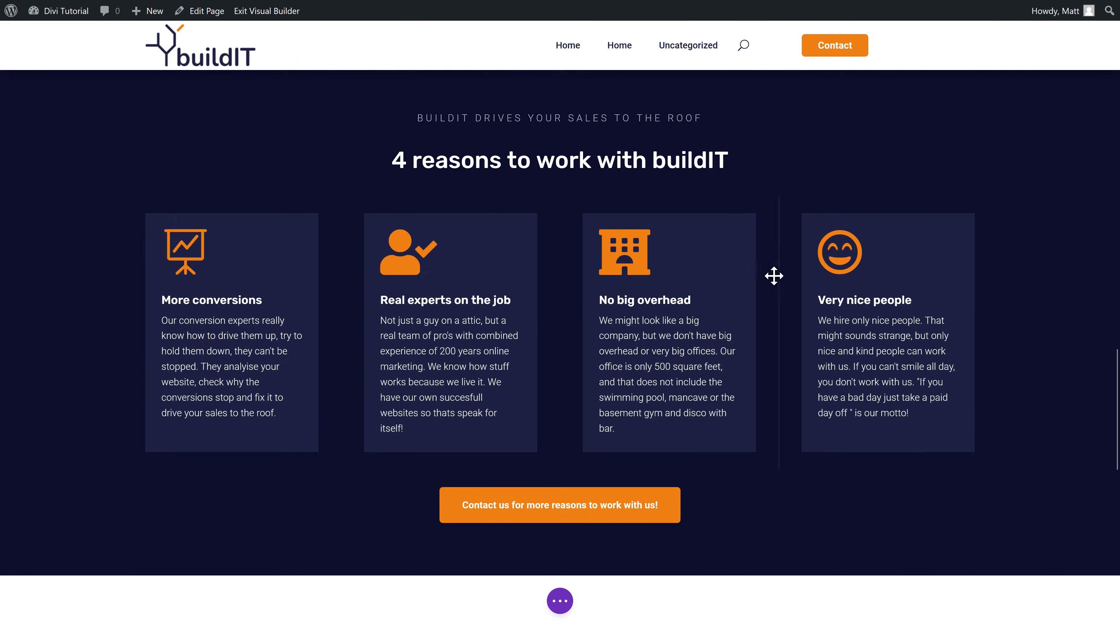
pyautogui.moveTo(235, 309)
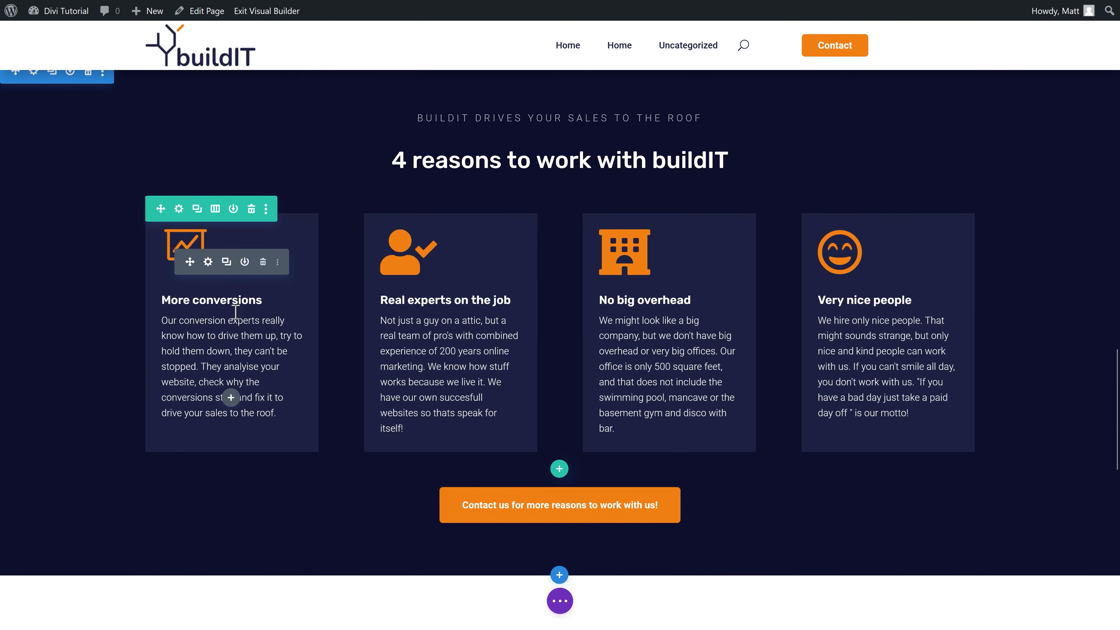
pyautogui.click(280, 262)
pyautogui.click(238, 381)
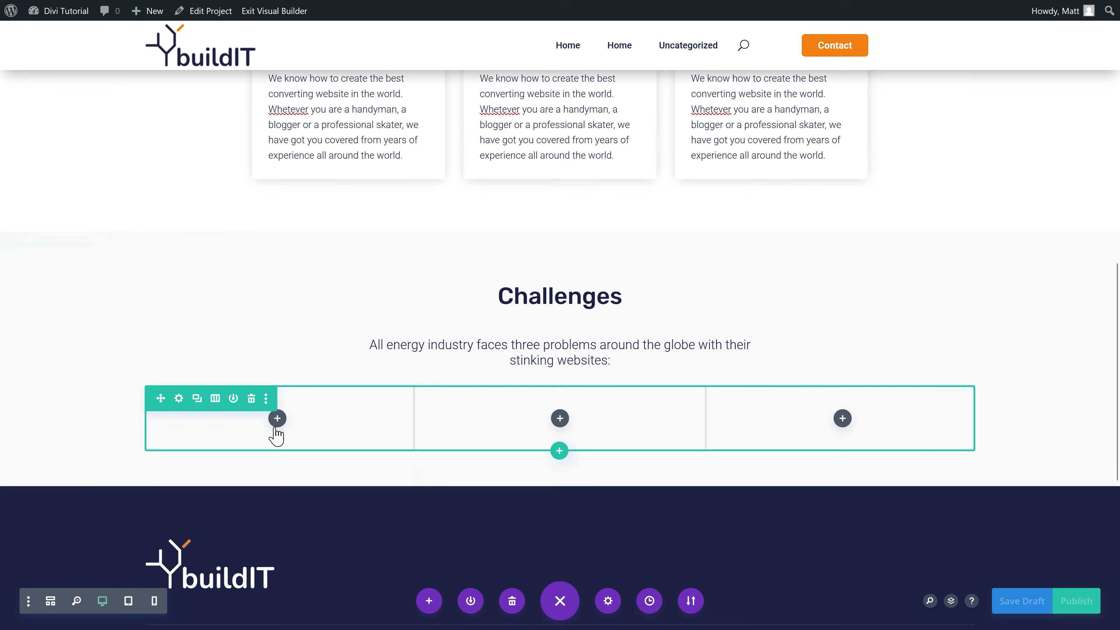
pyautogui.rightClick(277, 419)
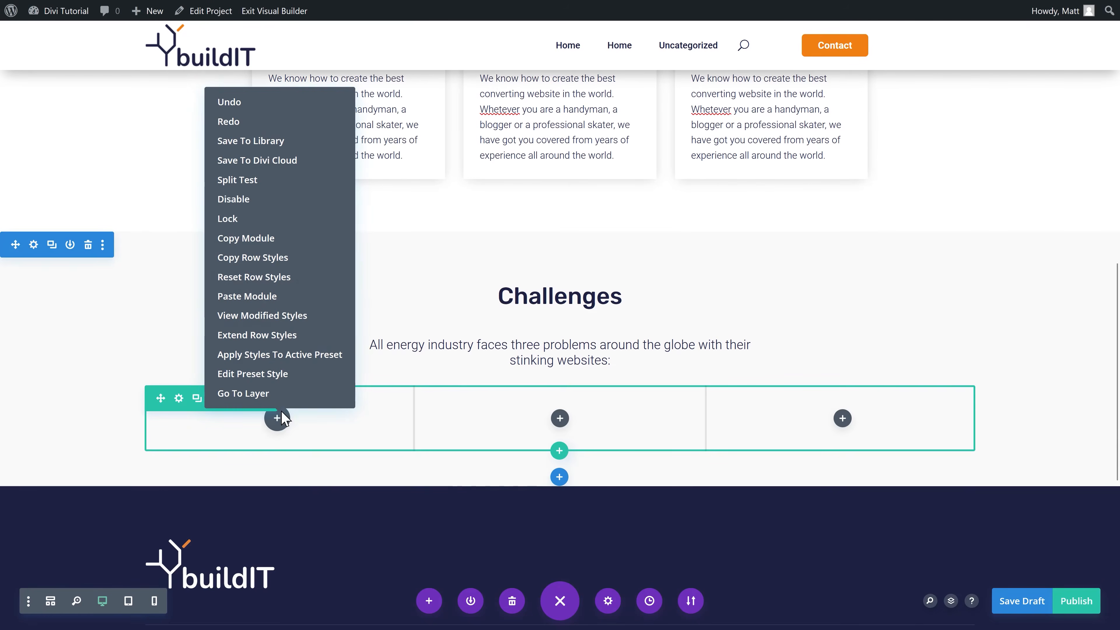
pyautogui.click(264, 297)
# Step: Set the blurb's body text to the dark navy global colour and save
pyautogui.scroll(-2, 240, 437)
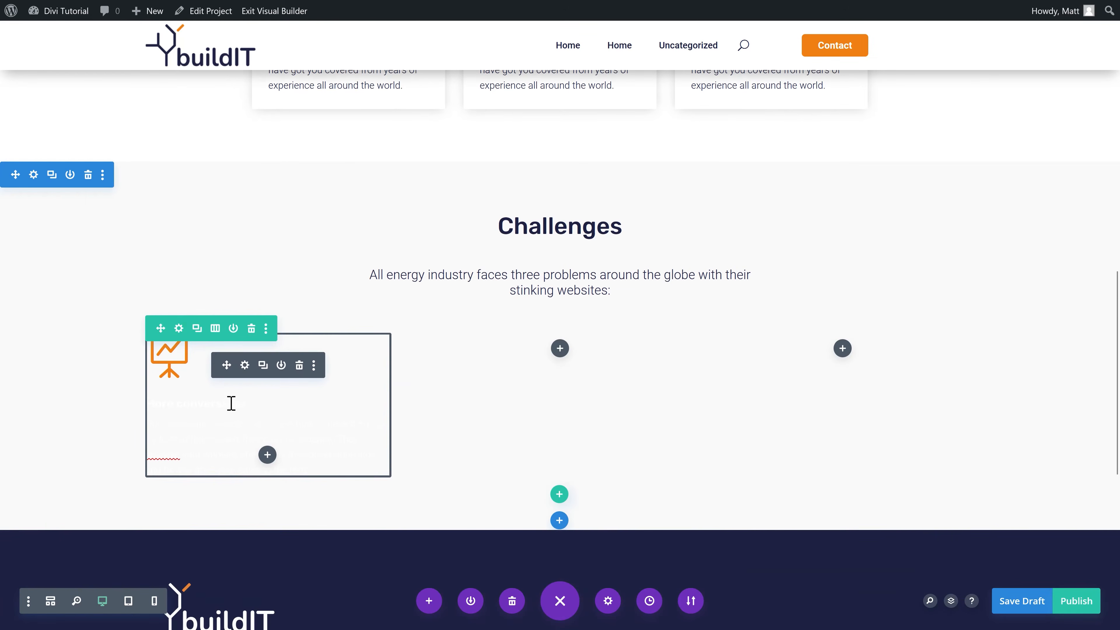
pyautogui.click(244, 366)
pyautogui.click(845, 173)
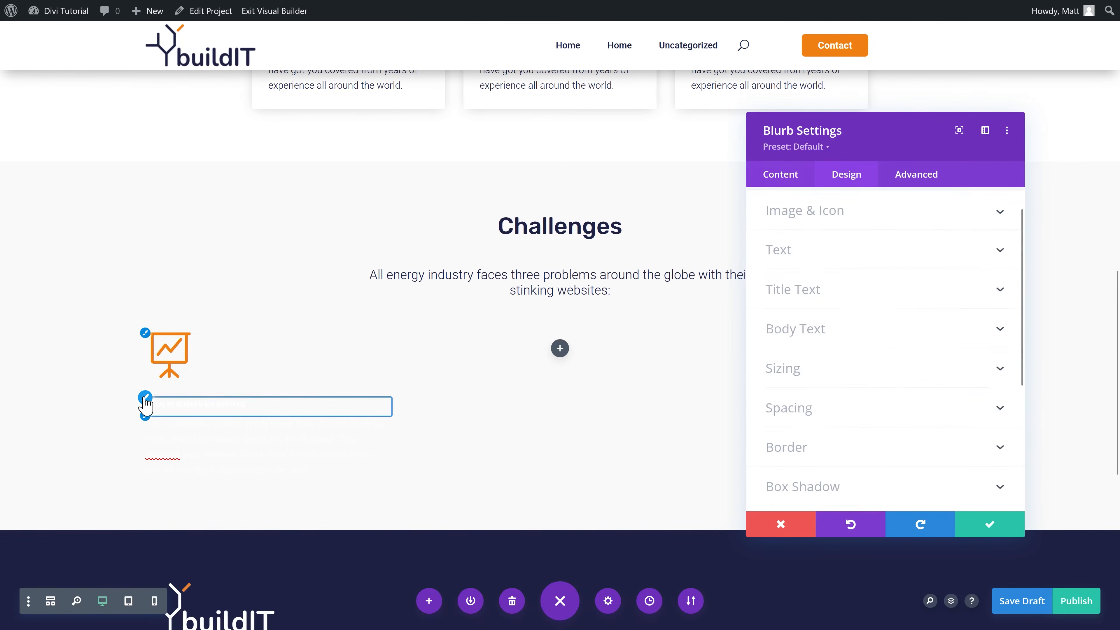
pyautogui.click(793, 288)
pyautogui.click(929, 465)
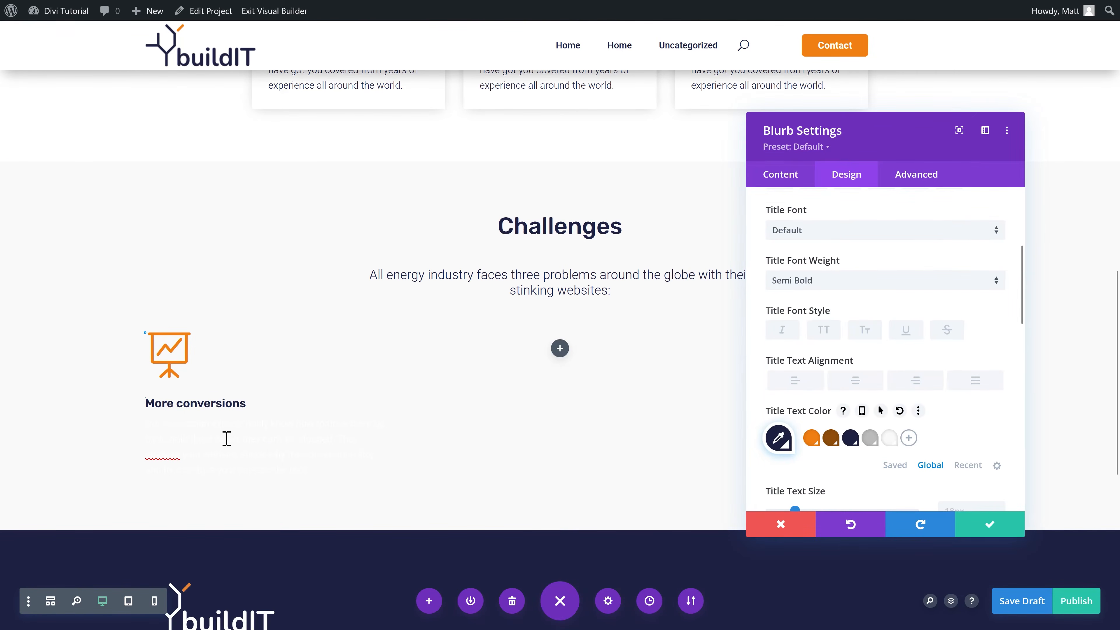
pyautogui.click(148, 430)
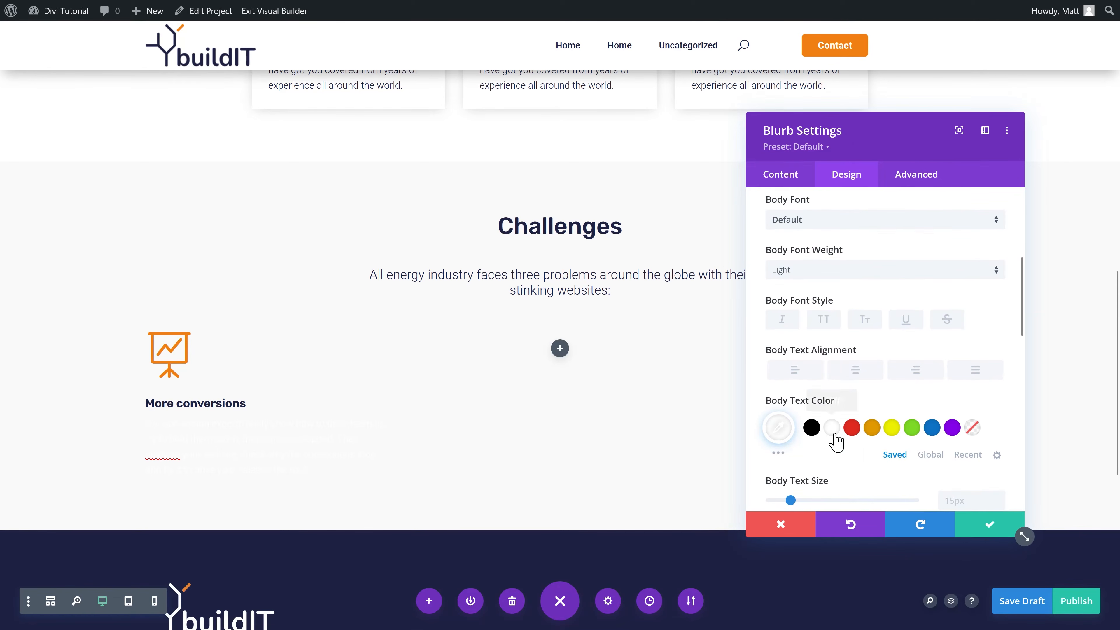
pyautogui.click(928, 456)
pyautogui.click(850, 427)
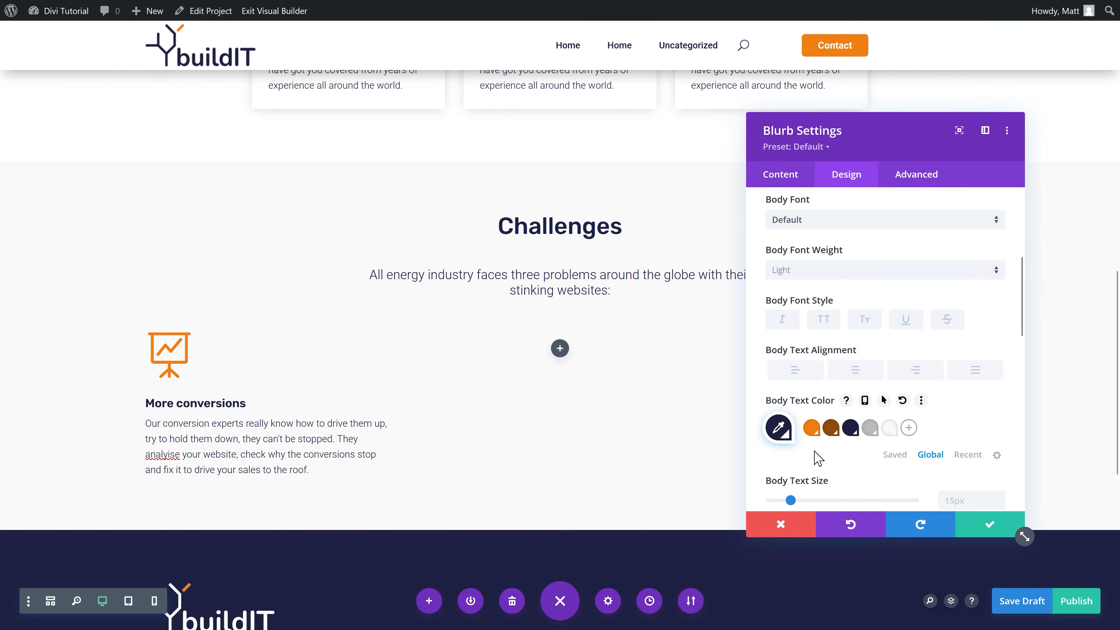
pyautogui.click(990, 526)
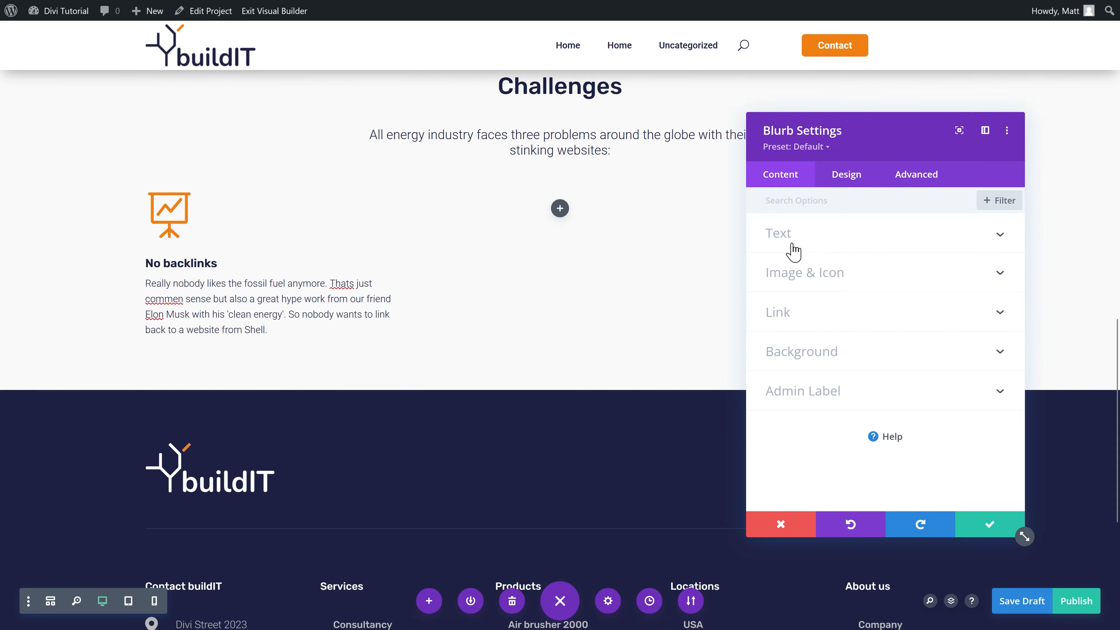
# Step: Swap the first blurb's icon for the broken-link icon and save it as No backlinks
pyautogui.click(812, 271)
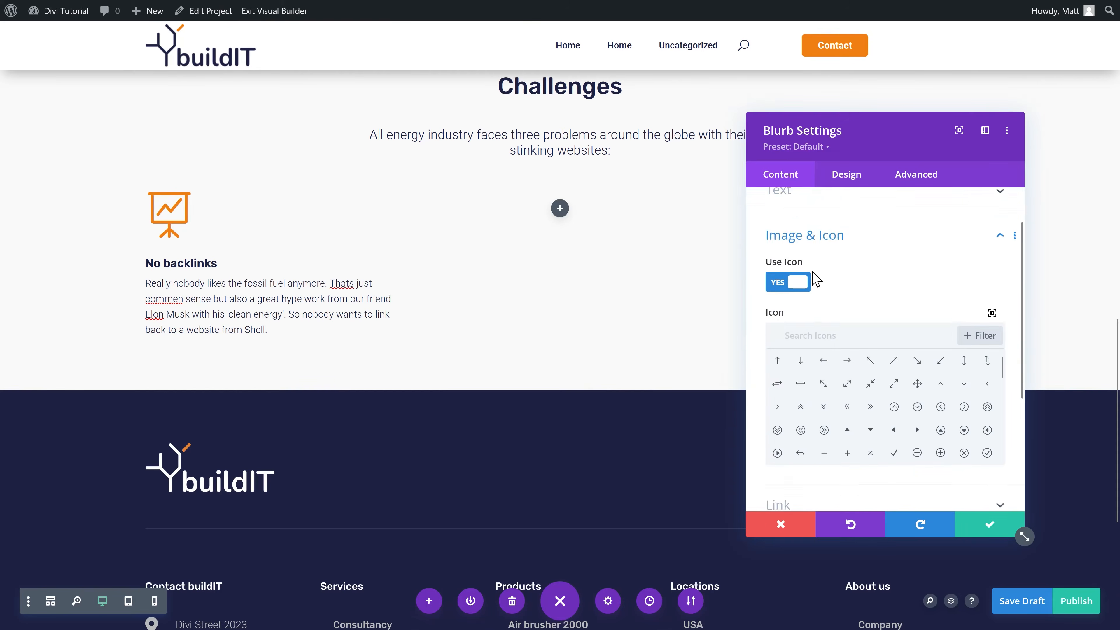
pyautogui.scroll(-1, 820, 287)
pyautogui.write('brokn')
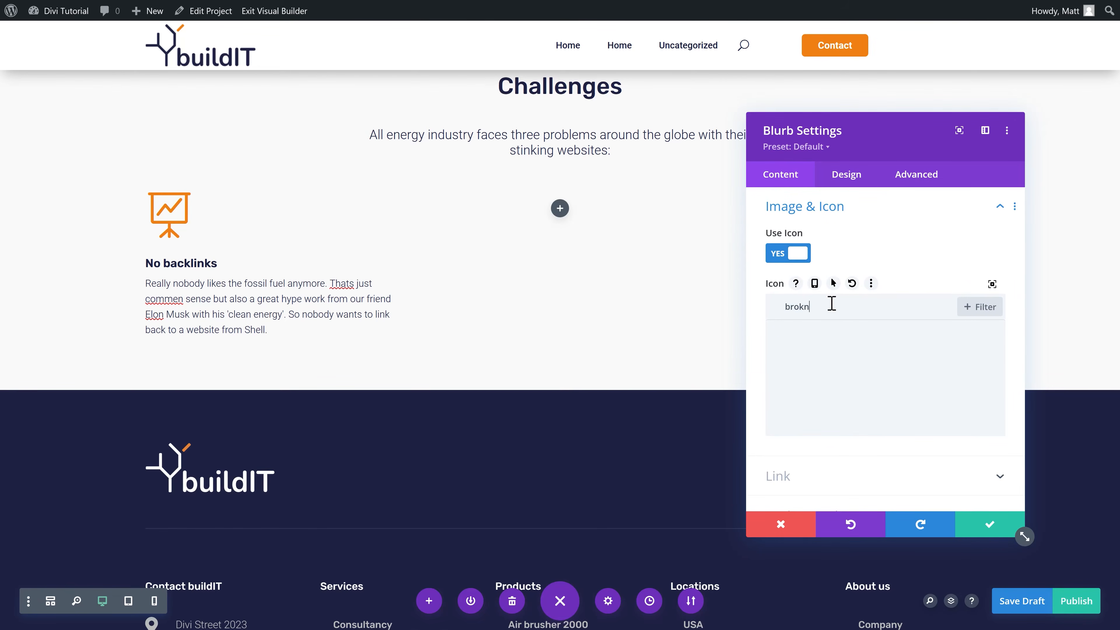
pyautogui.click(809, 334)
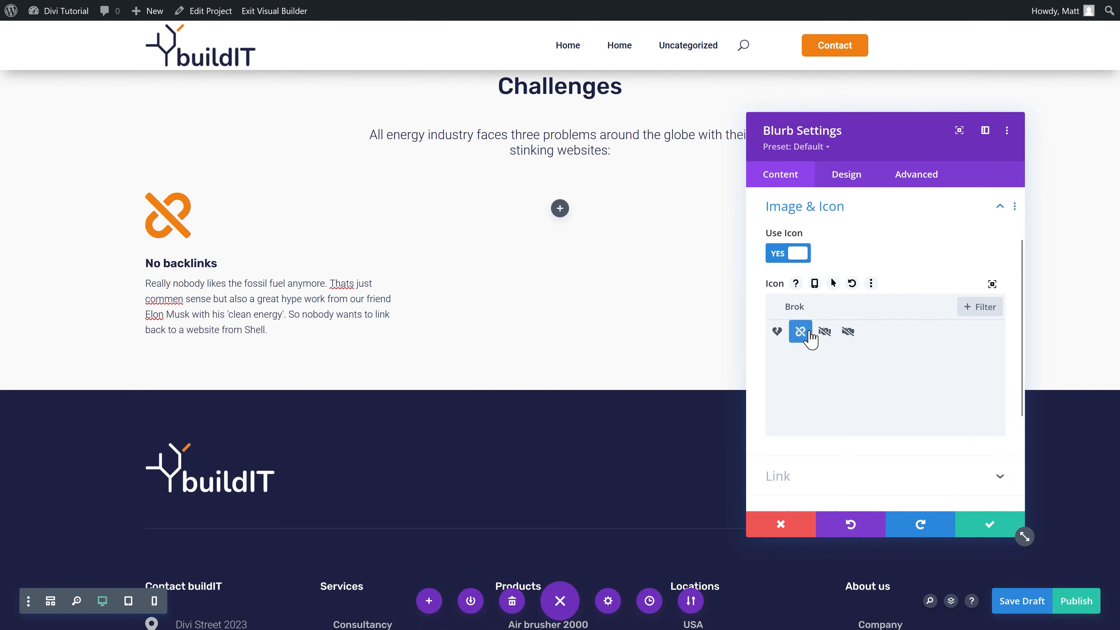
pyautogui.click(1016, 524)
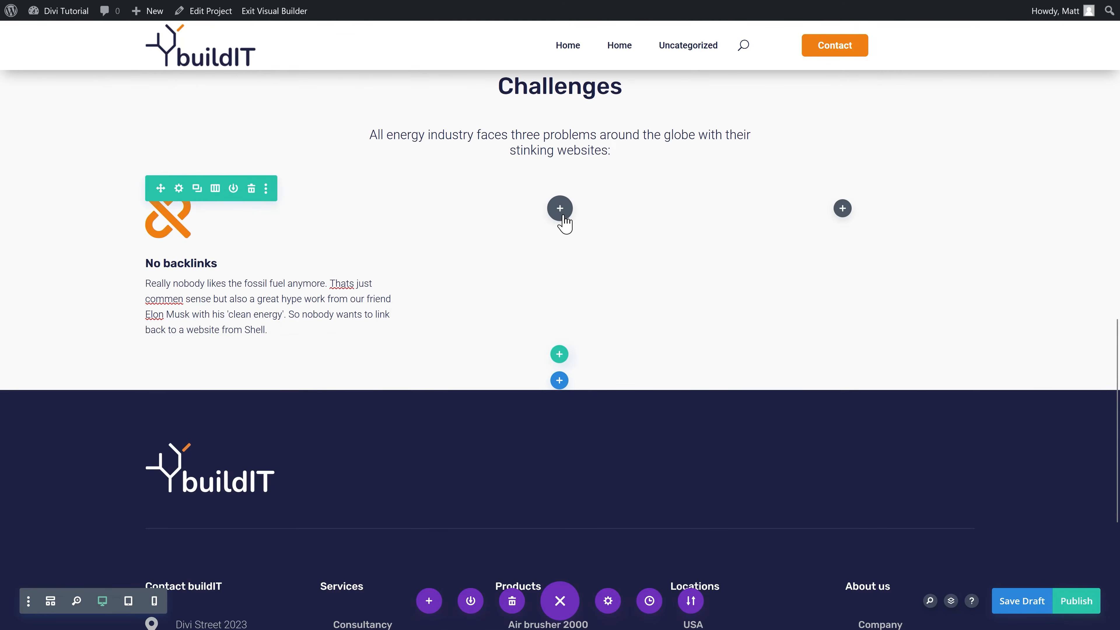
# Step: Paste blurb copies into columns two and three for No sales and No nice people
pyautogui.hotkey('ctrl', 'v')
pyautogui.click(536, 225)
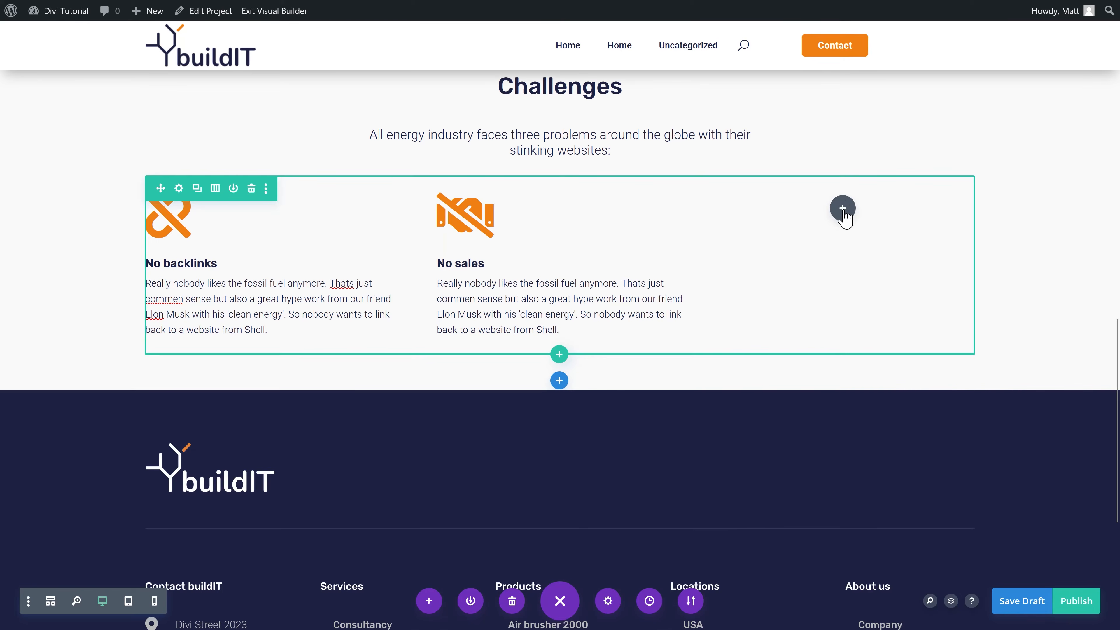
pyautogui.hotkey('ctrl', 'v')
pyautogui.click(829, 226)
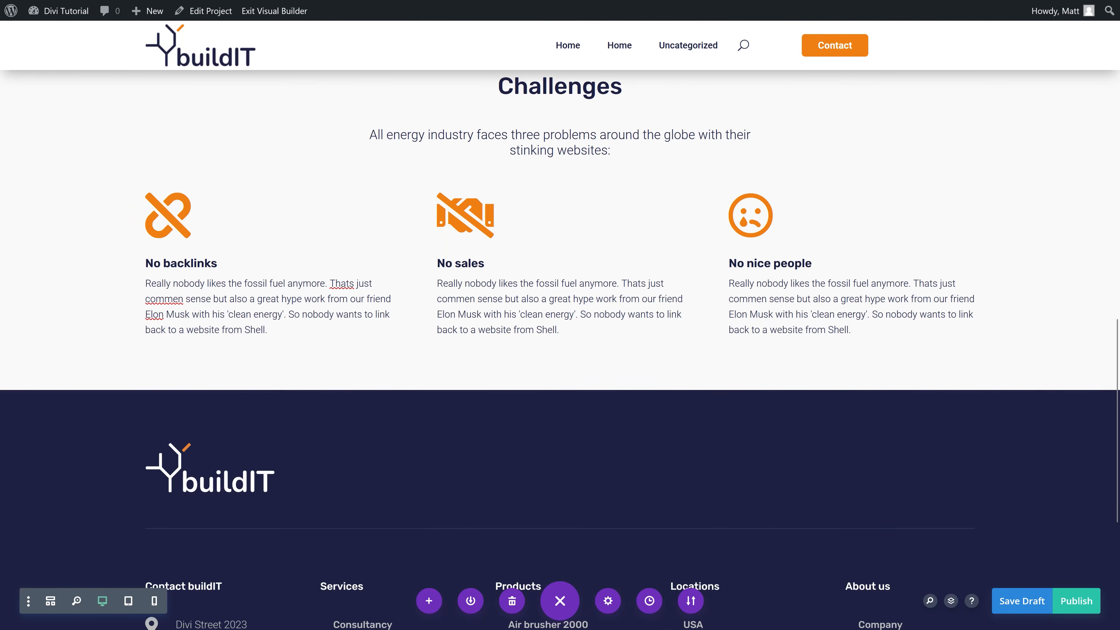
# Step: Add a new regular section below the Challenges blurbs
pyautogui.scroll(-2, 259, 322)
pyautogui.scroll(2, 247, 330)
pyautogui.scroll(-2, 318, 325)
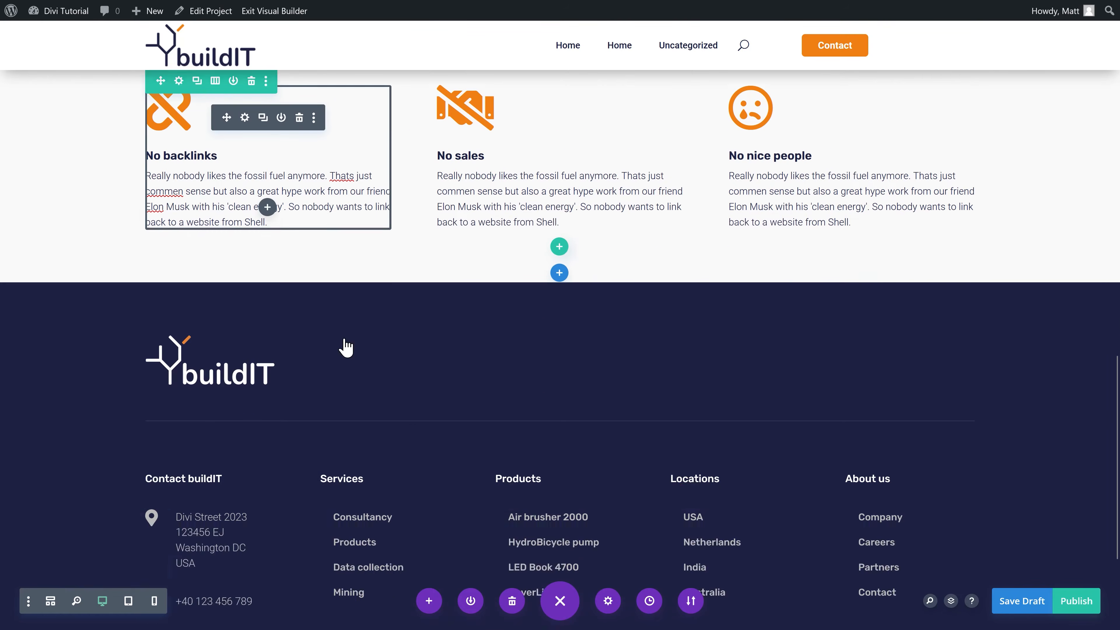
pyautogui.scroll(2, 345, 348)
pyautogui.click(559, 380)
pyautogui.click(470, 336)
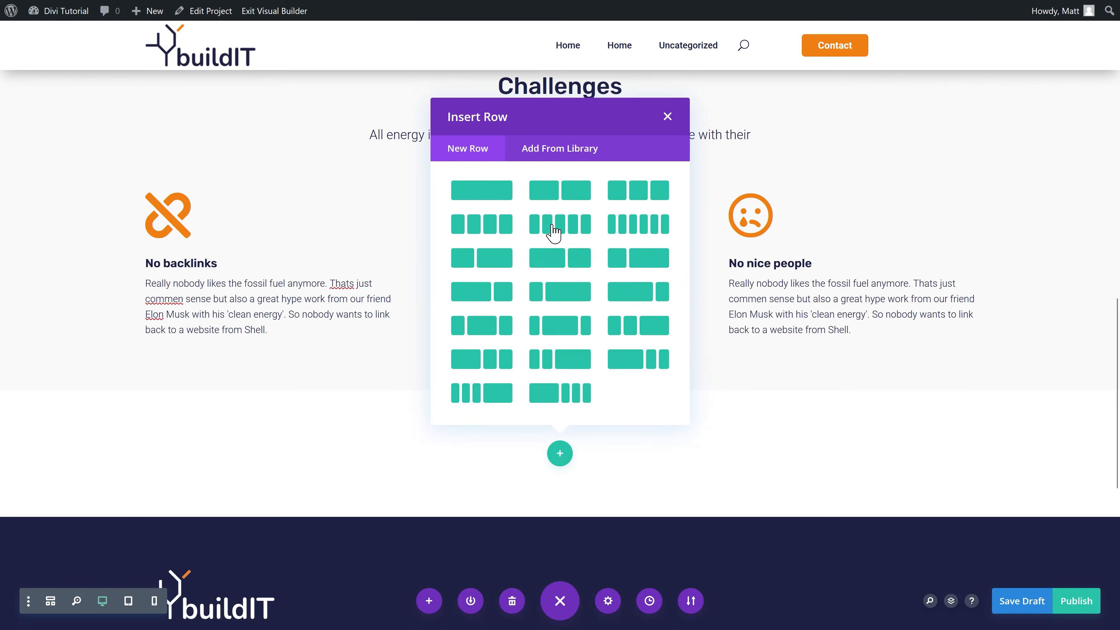
# Step: Add a two-column row holding copies of the Challenges heading and its subtitle
pyautogui.click(572, 195)
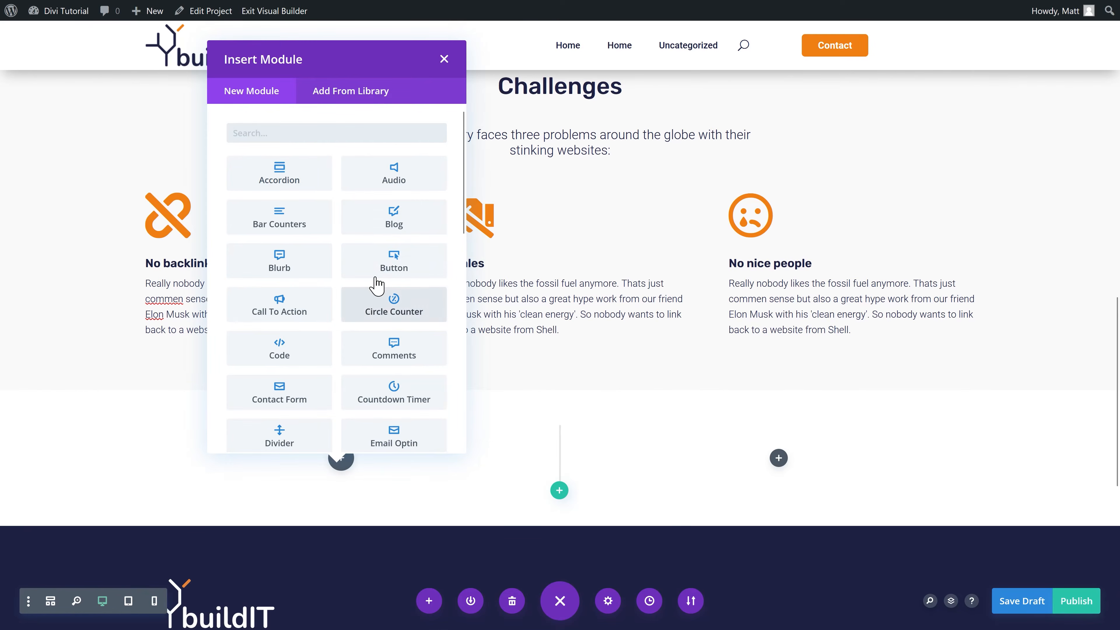
pyautogui.click(444, 58)
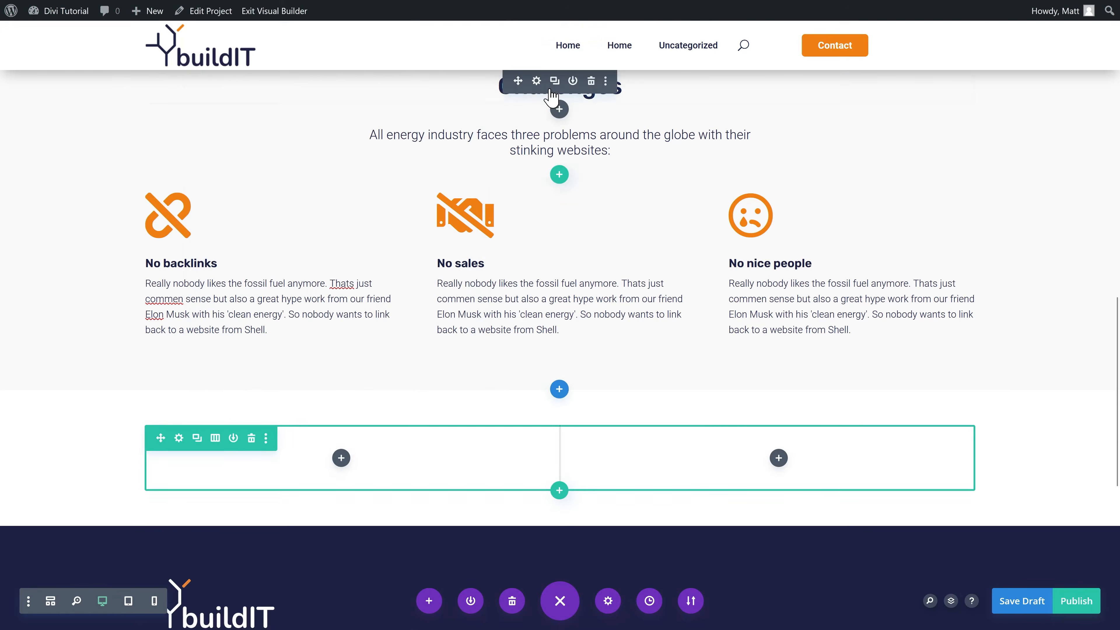
pyautogui.moveTo(554, 86); pyautogui.dragTo(338, 454)
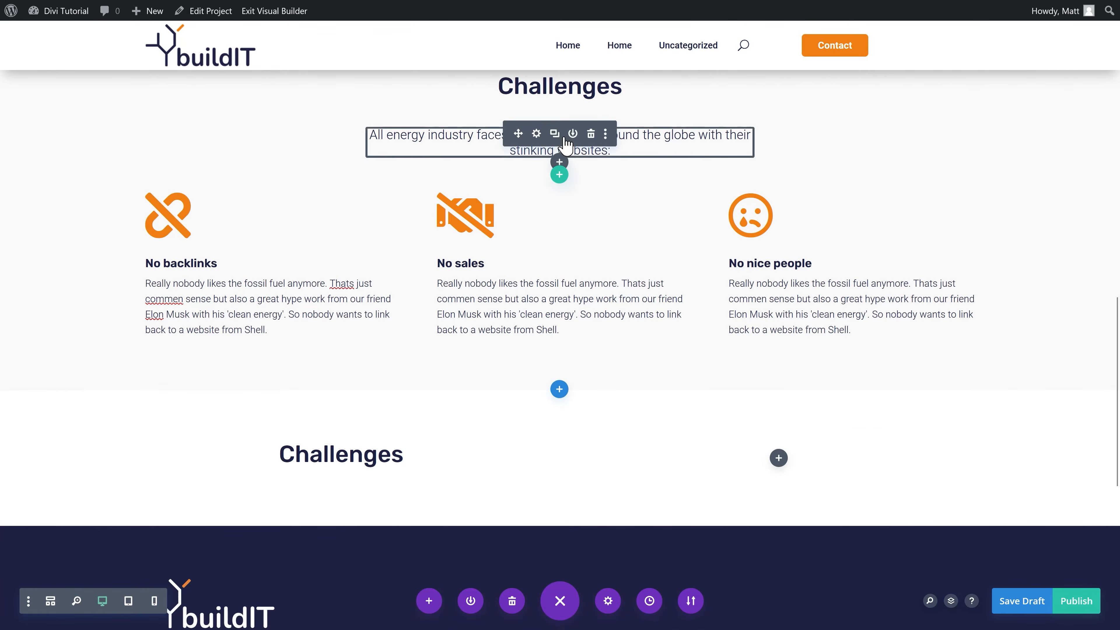
pyautogui.hotkey('ctrl', 'v')
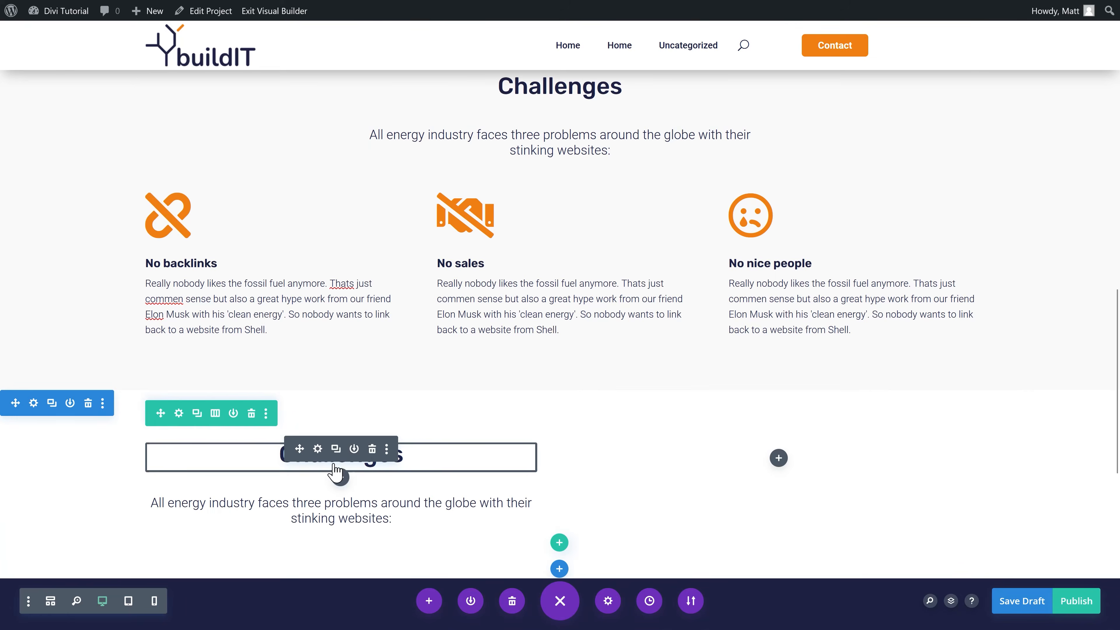
pyautogui.scroll(-1, 68, 452)
pyautogui.scroll(-3, 68, 453)
# Step: Give the new section the dark navy global background colour
pyautogui.click(34, 193)
pyautogui.click(395, 293)
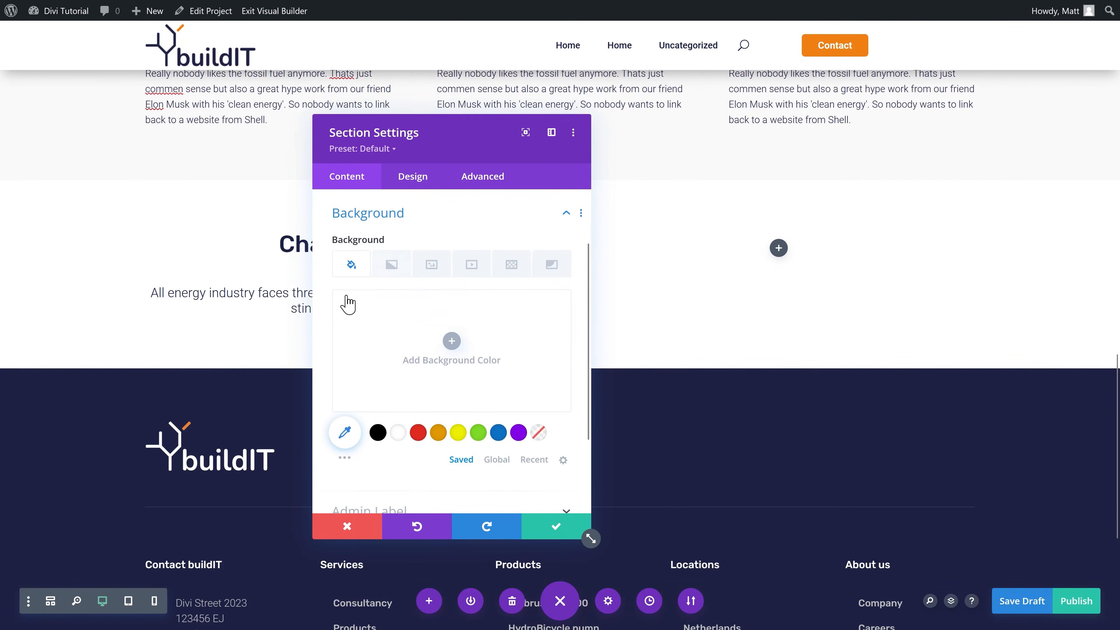
pyautogui.click(497, 457)
pyautogui.click(417, 428)
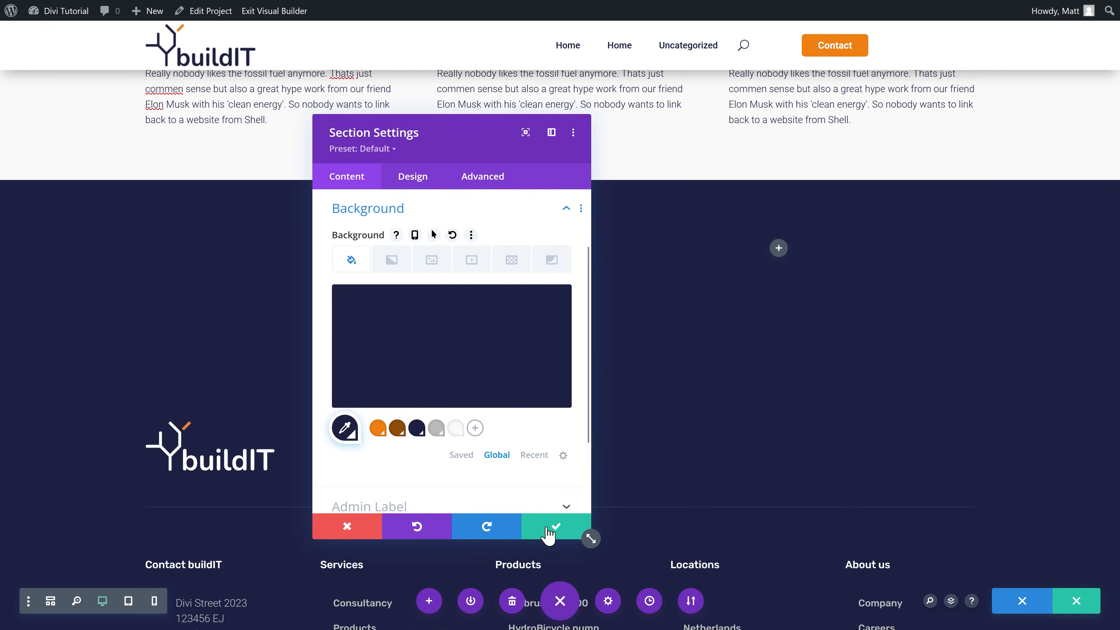
pyautogui.click(547, 529)
pyautogui.click(319, 240)
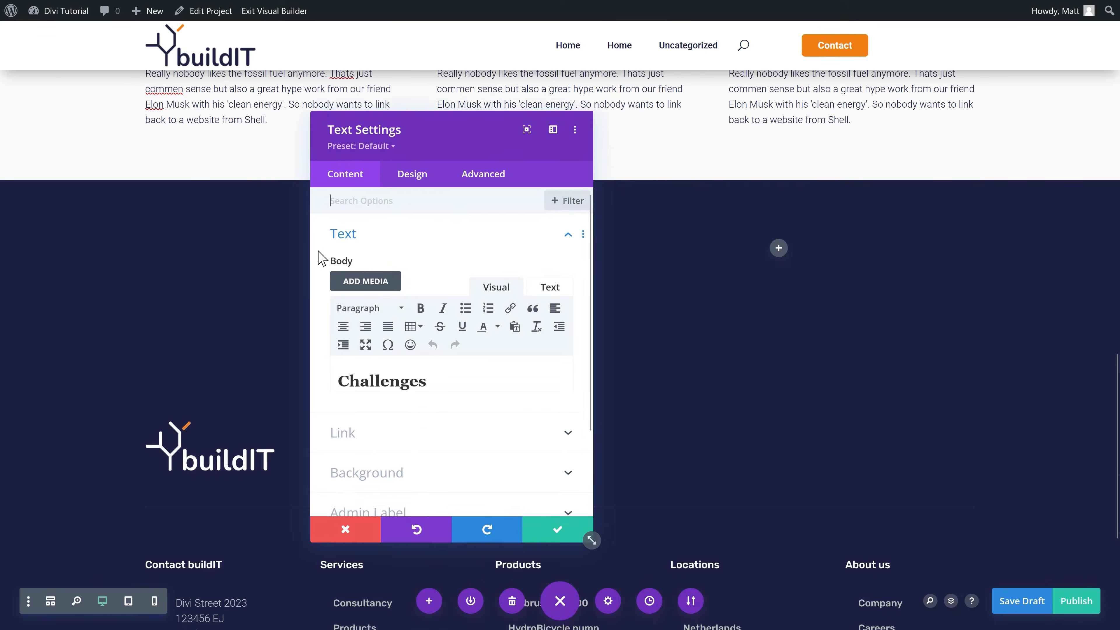
pyautogui.moveTo(430, 128); pyautogui.dragTo(543, 134)
# Step: Make the Challenges heading and its subtitle text white
pyautogui.click(510, 193)
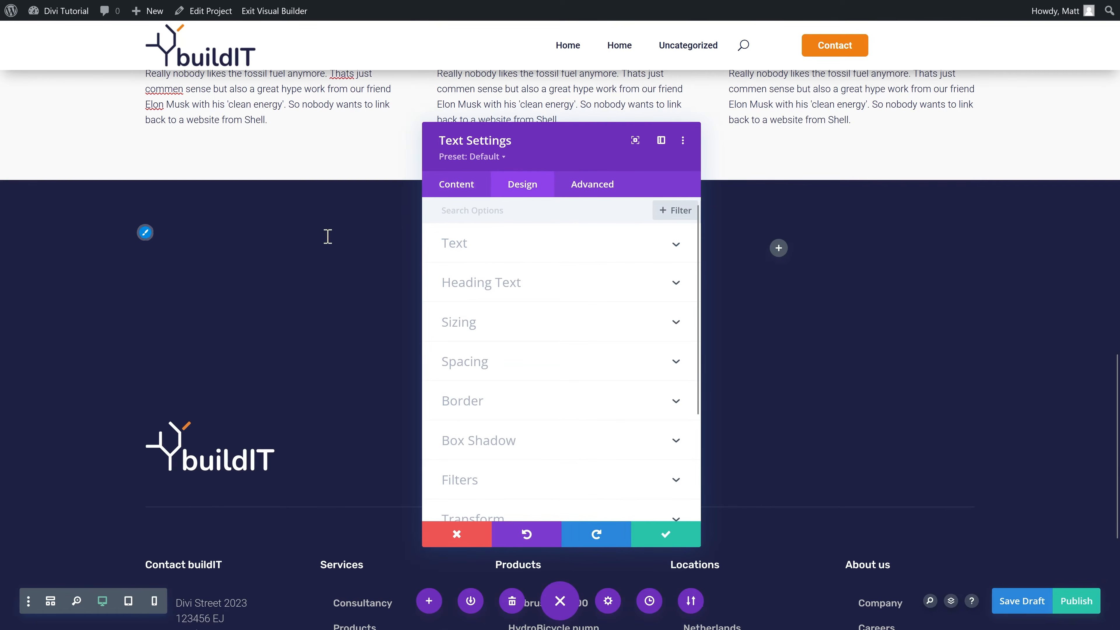
pyautogui.click(145, 242)
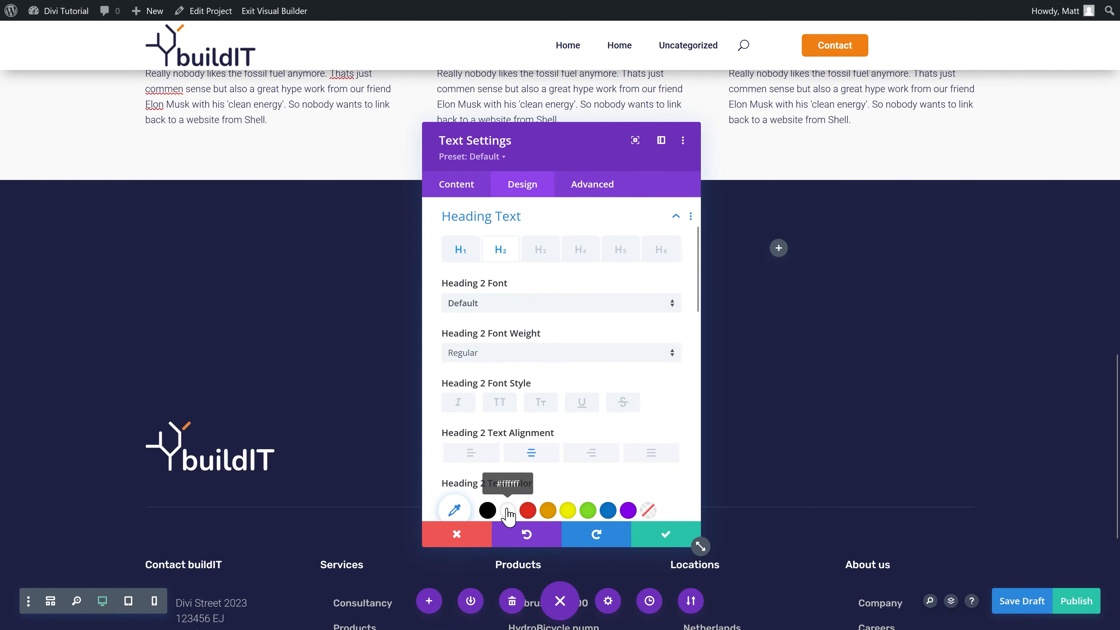
pyautogui.click(509, 512)
pyautogui.click(665, 534)
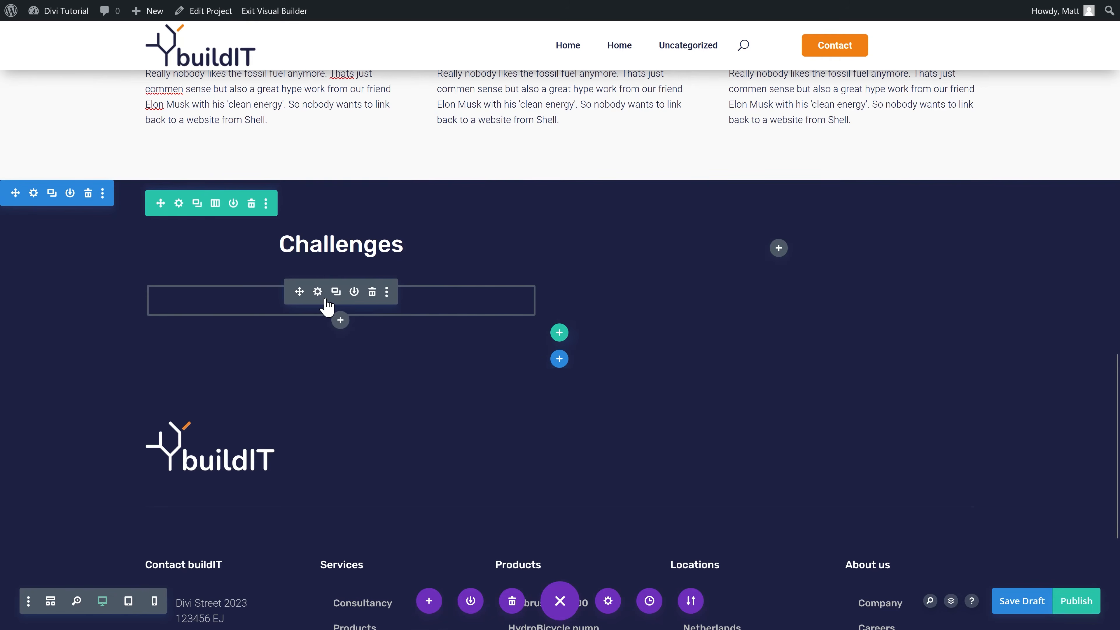
pyautogui.click(317, 291)
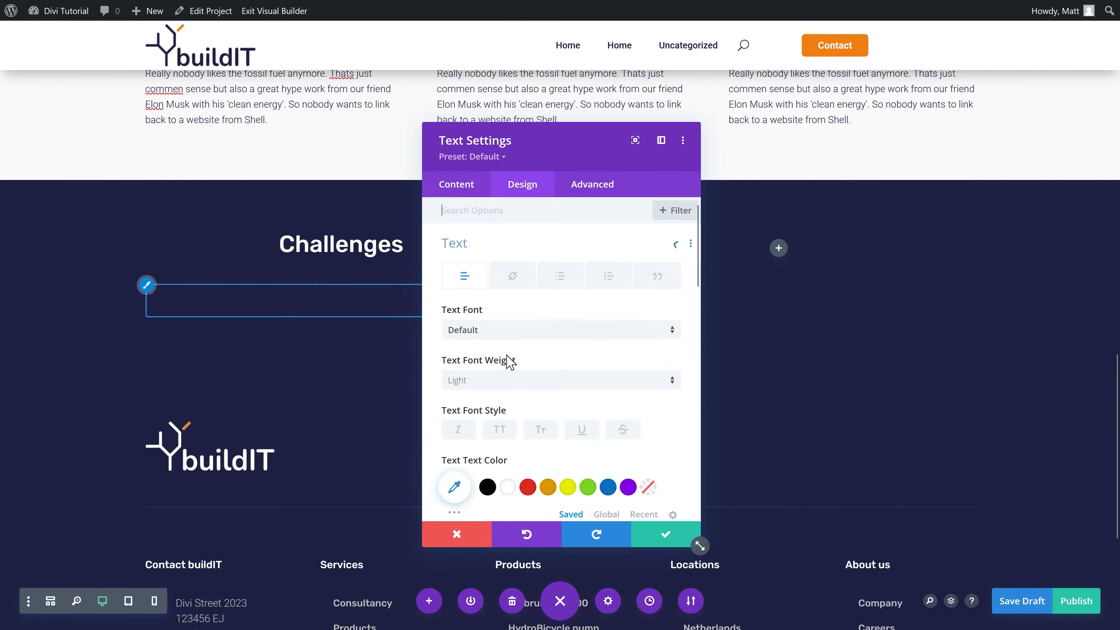
pyautogui.scroll(-2, 509, 361)
pyautogui.click(506, 417)
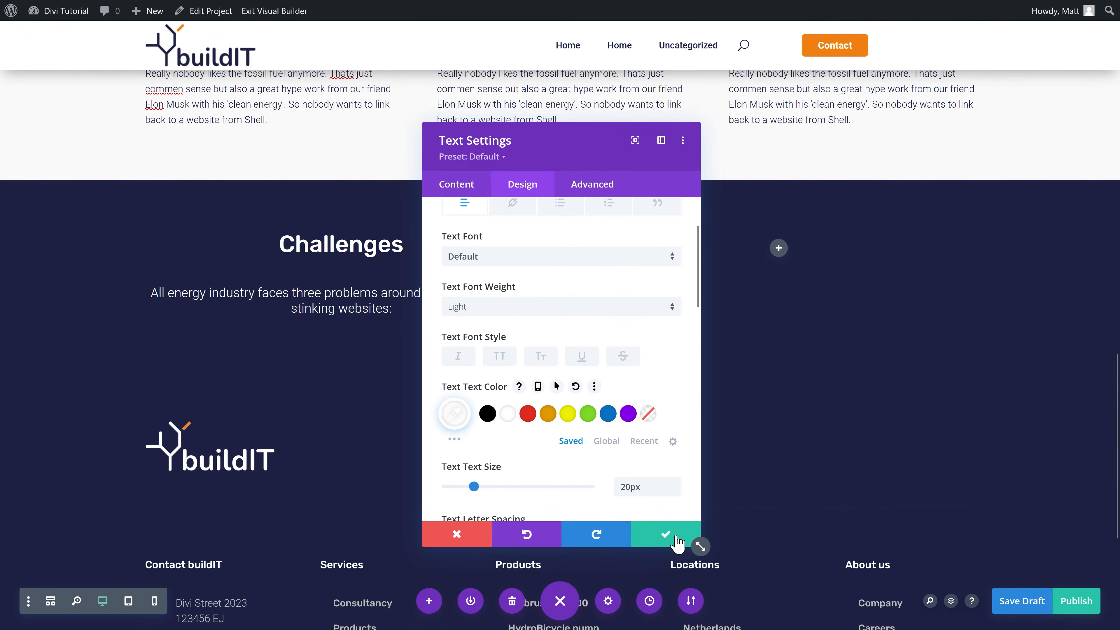
pyautogui.click(678, 541)
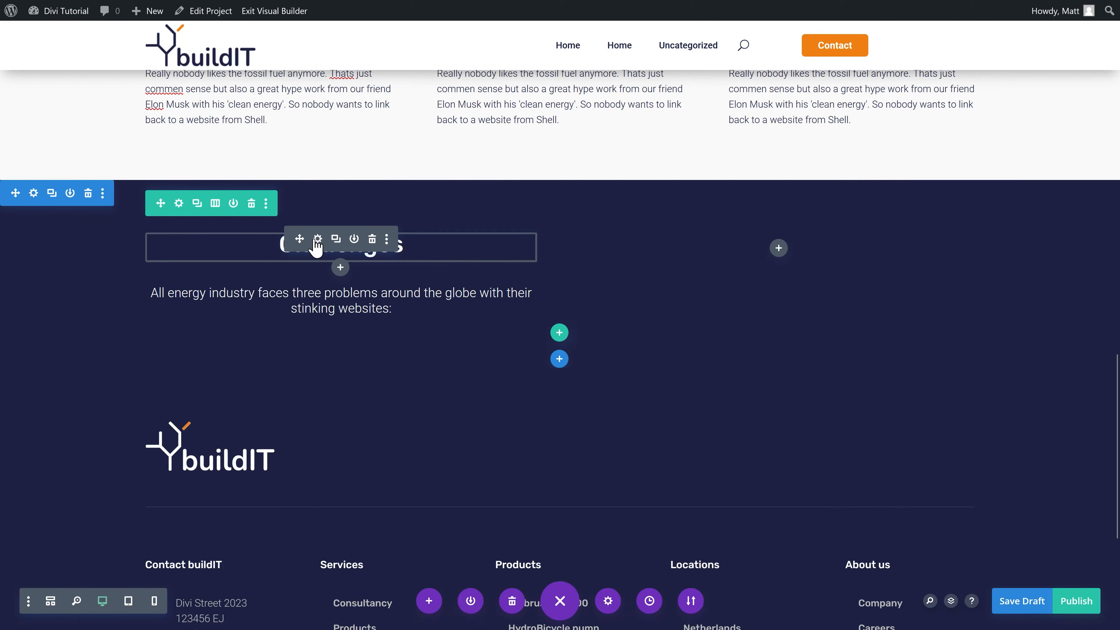
# Step: Left-align the H2 Challenges heading and the subtitle paragraph
pyautogui.click(318, 239)
pyautogui.click(522, 184)
pyautogui.click(475, 260)
pyautogui.click(500, 248)
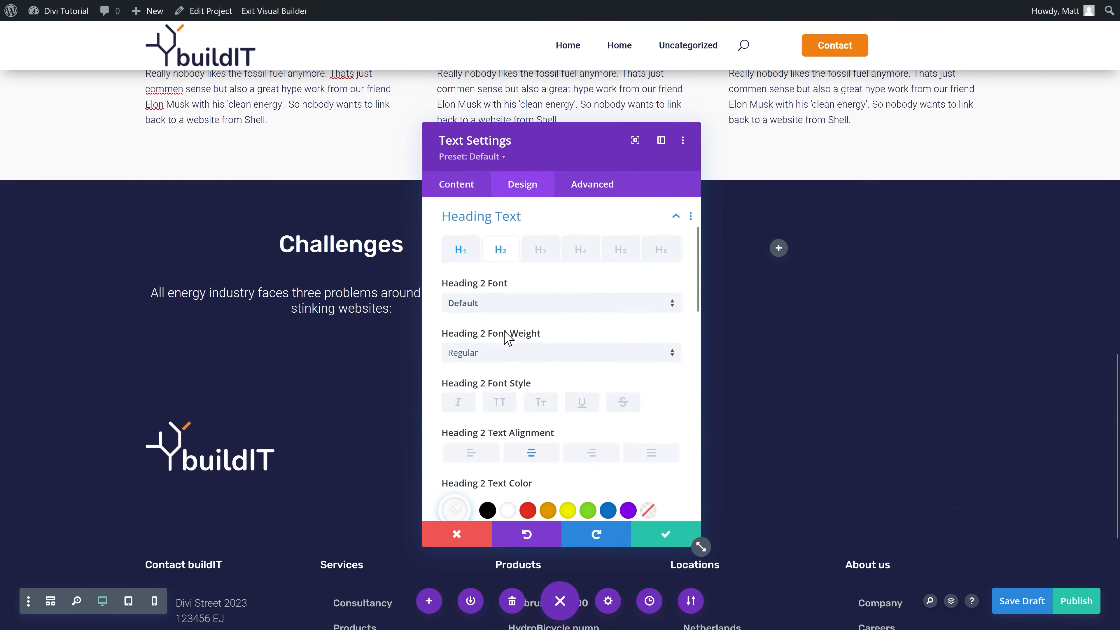
pyautogui.scroll(-2, 485, 353)
pyautogui.click(471, 380)
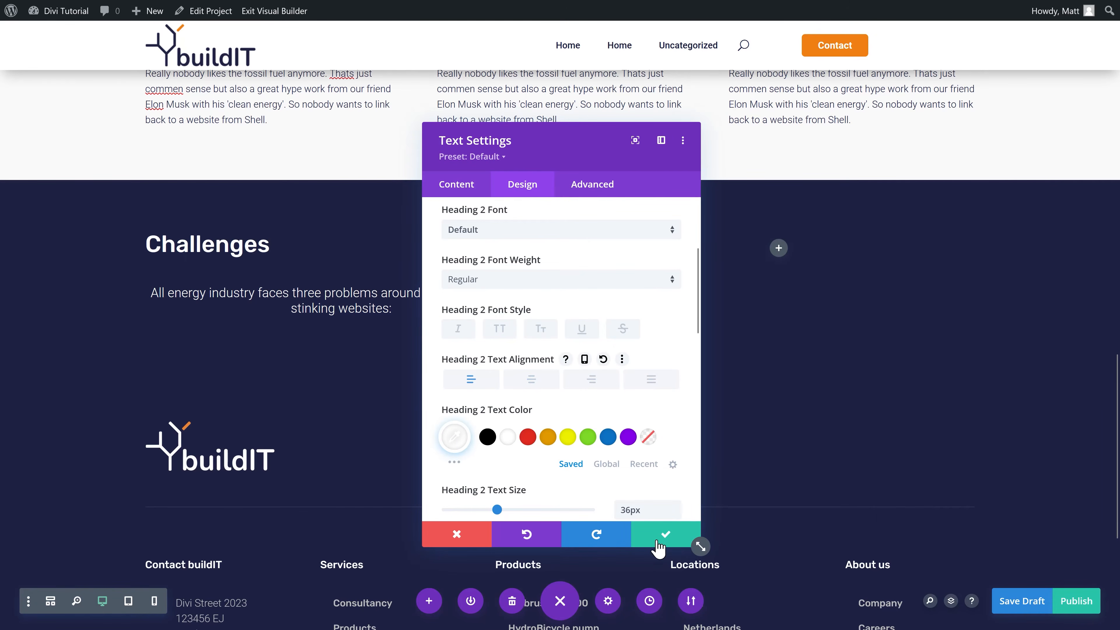
pyautogui.click(678, 539)
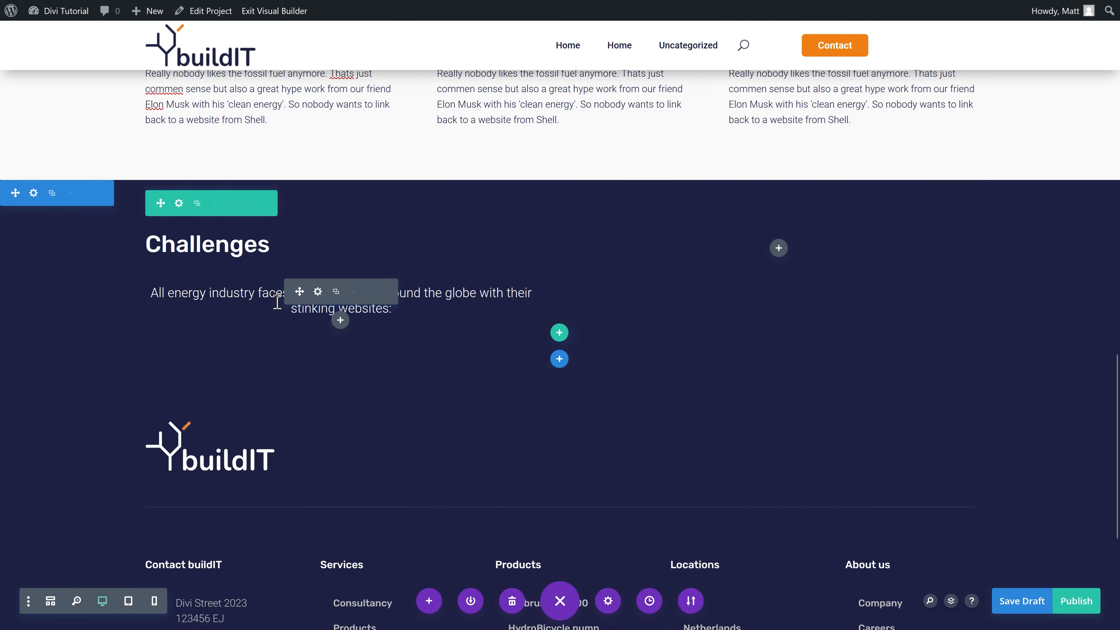
pyautogui.click(317, 291)
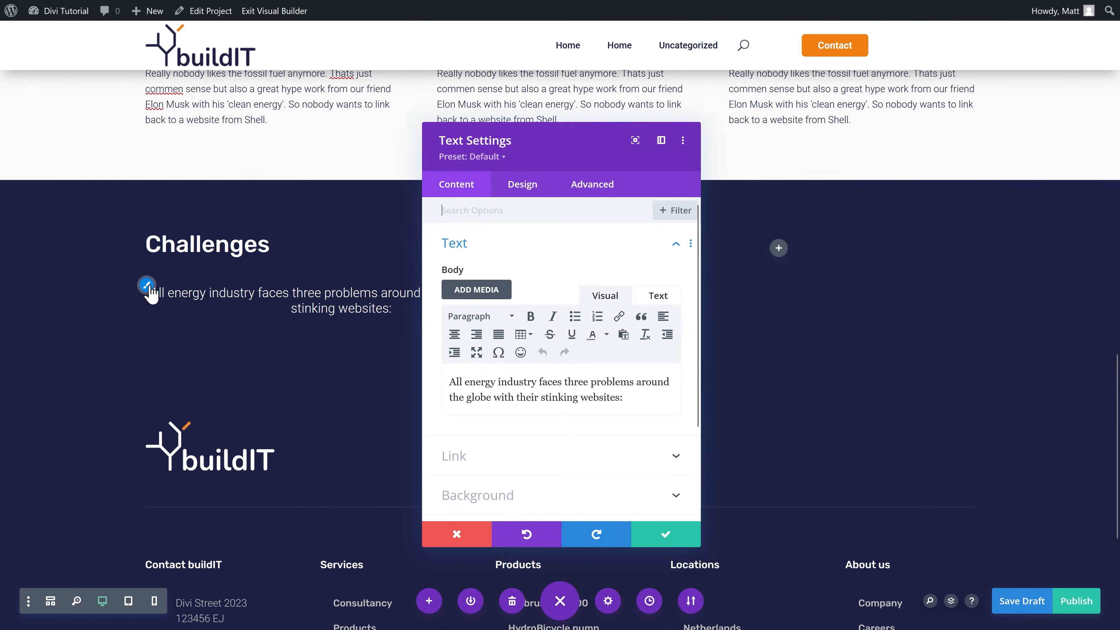
pyautogui.click(146, 285)
pyautogui.scroll(-3, 507, 441)
pyautogui.scroll(-6, 485, 447)
pyautogui.click(477, 402)
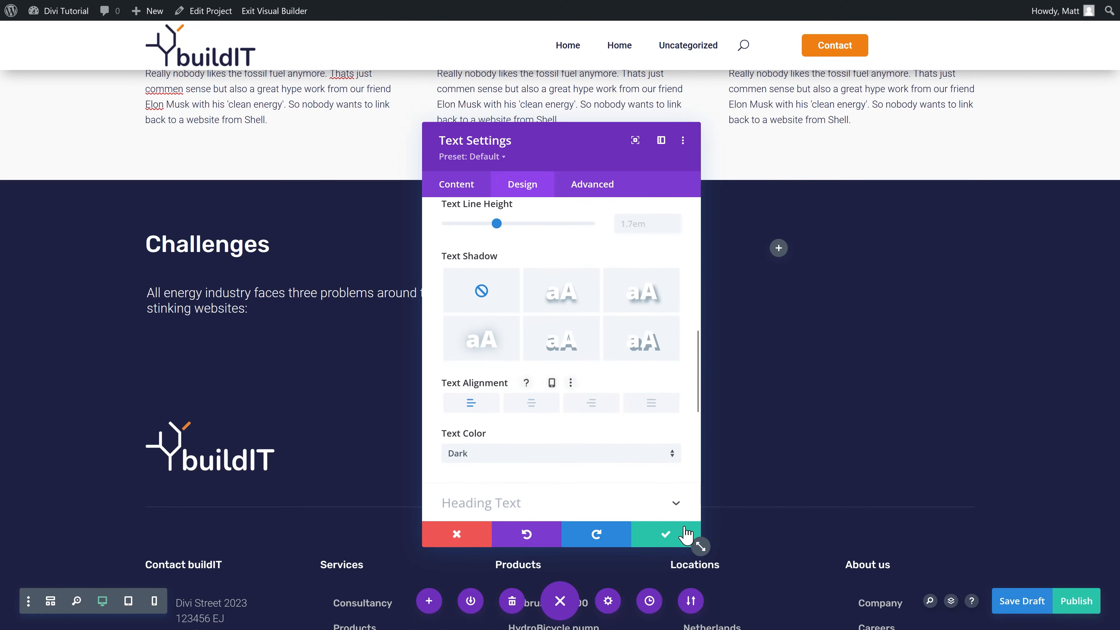
pyautogui.click(666, 535)
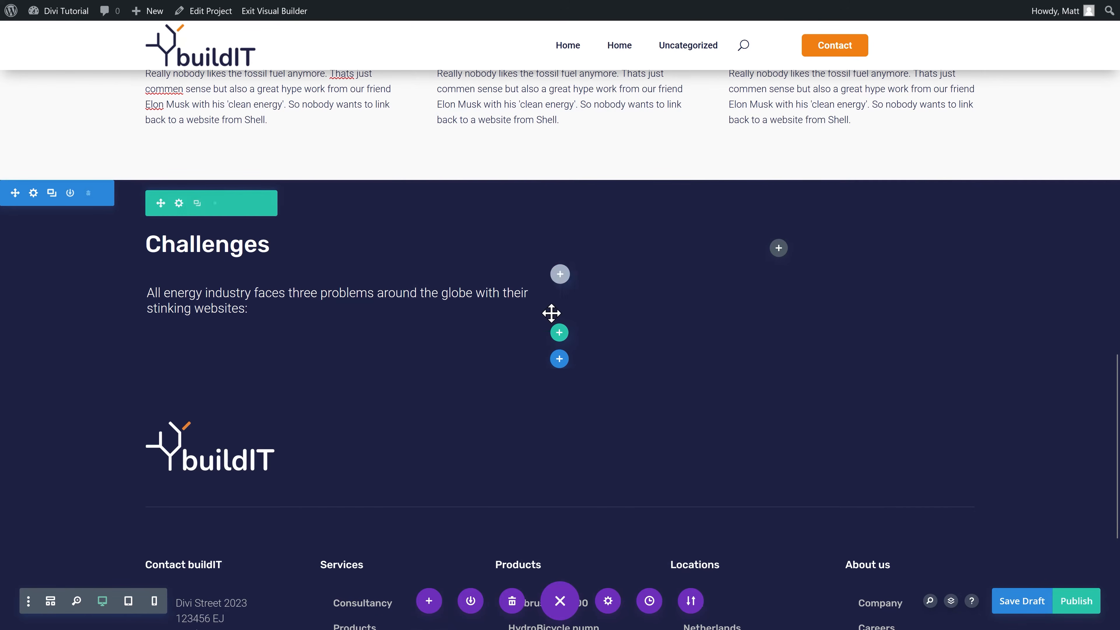
# Step: Retitle the heading 'Solution' and update the paragraph with the WordPress expert story
pyautogui.click(778, 248)
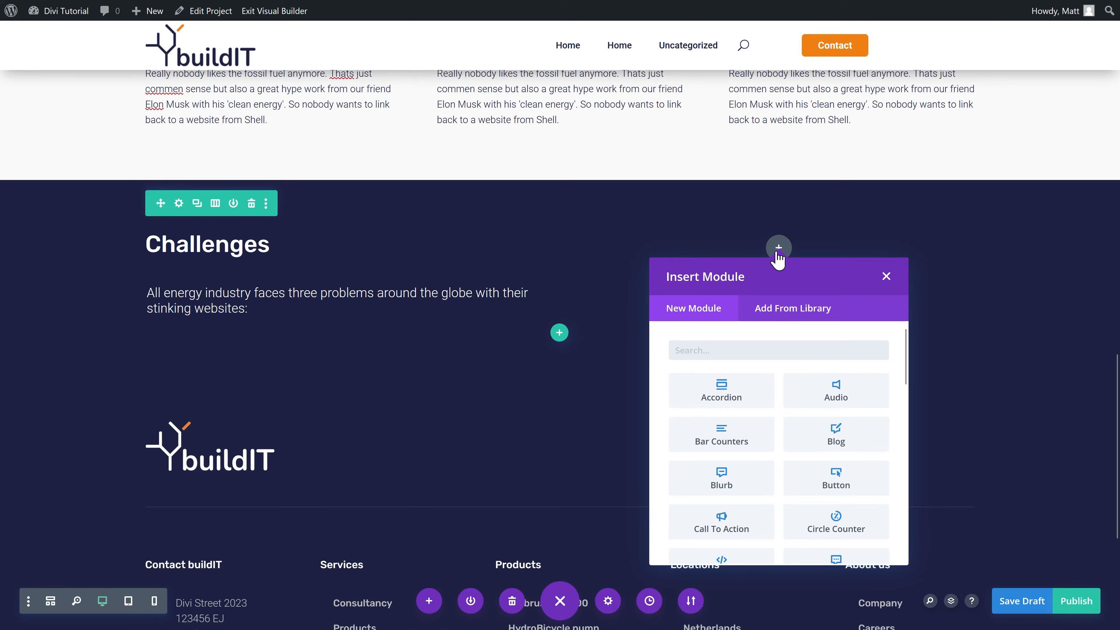
pyautogui.click(886, 276)
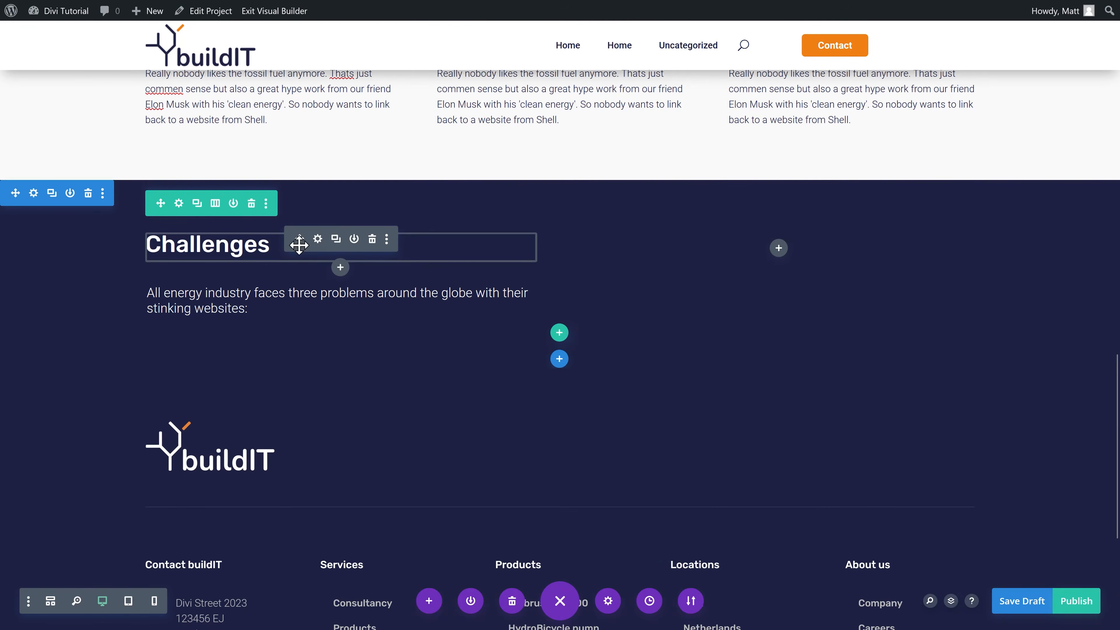
pyautogui.click(315, 244)
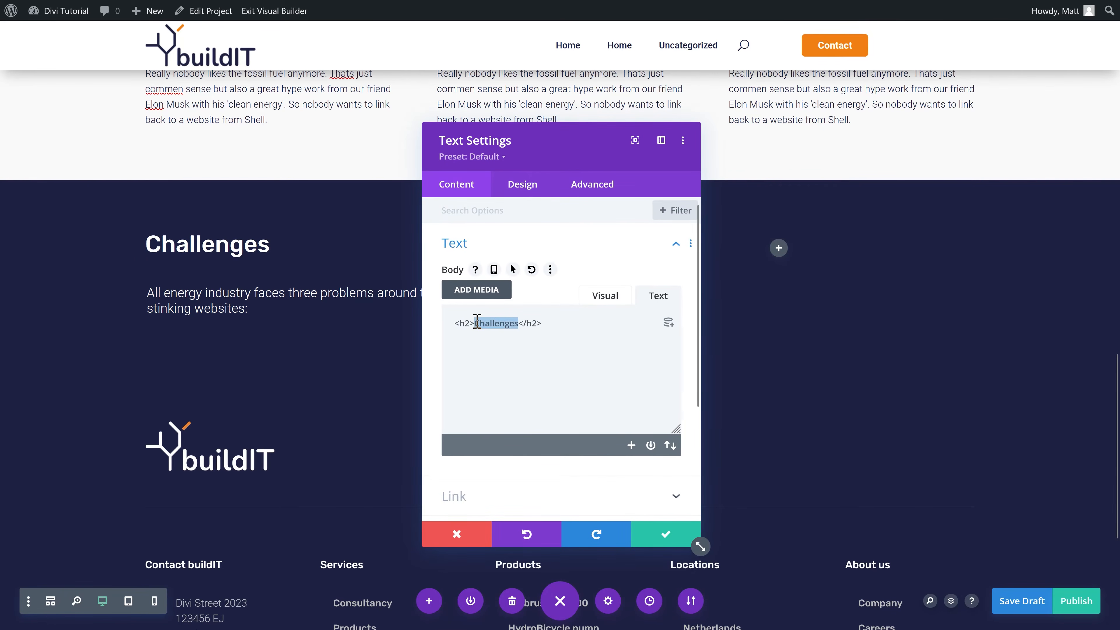
pyautogui.write('Solutio')
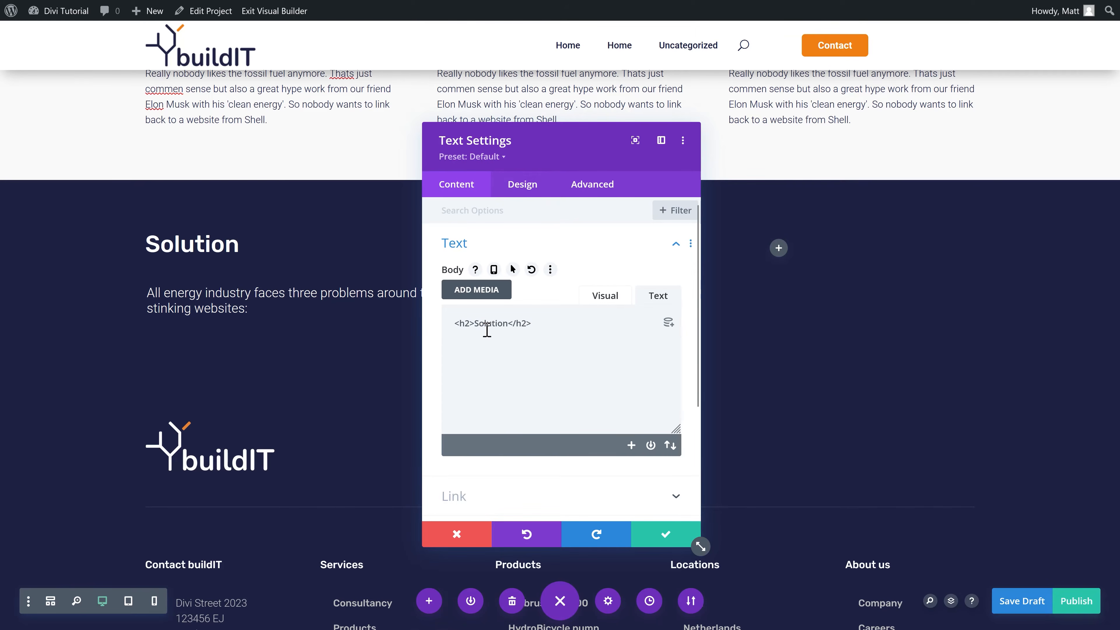
pyautogui.click(665, 534)
pyautogui.click(325, 293)
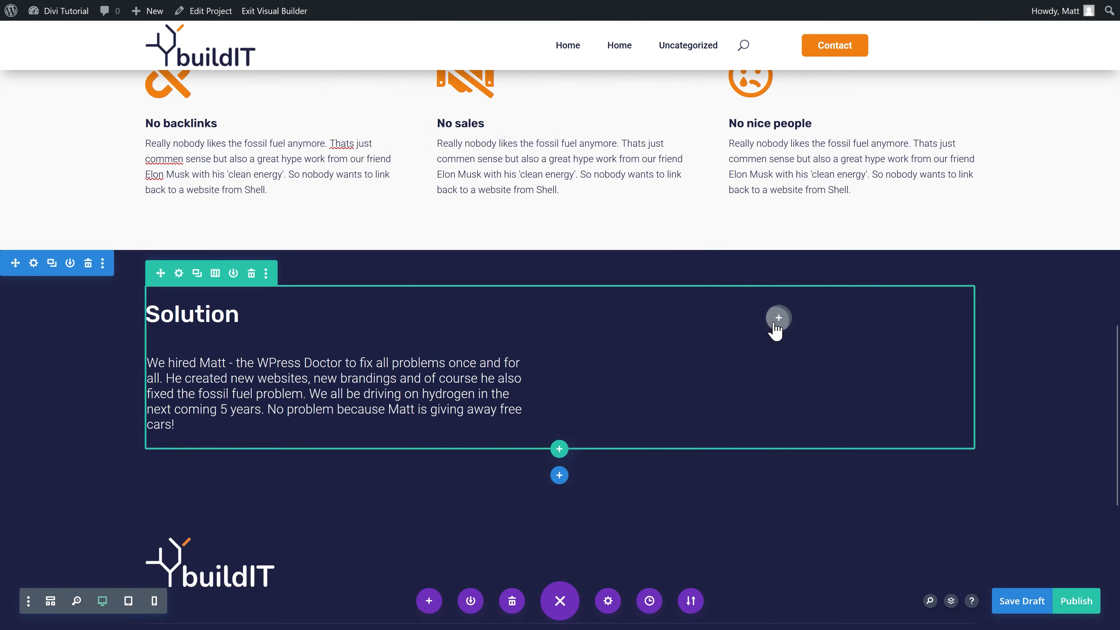
pyautogui.click(778, 318)
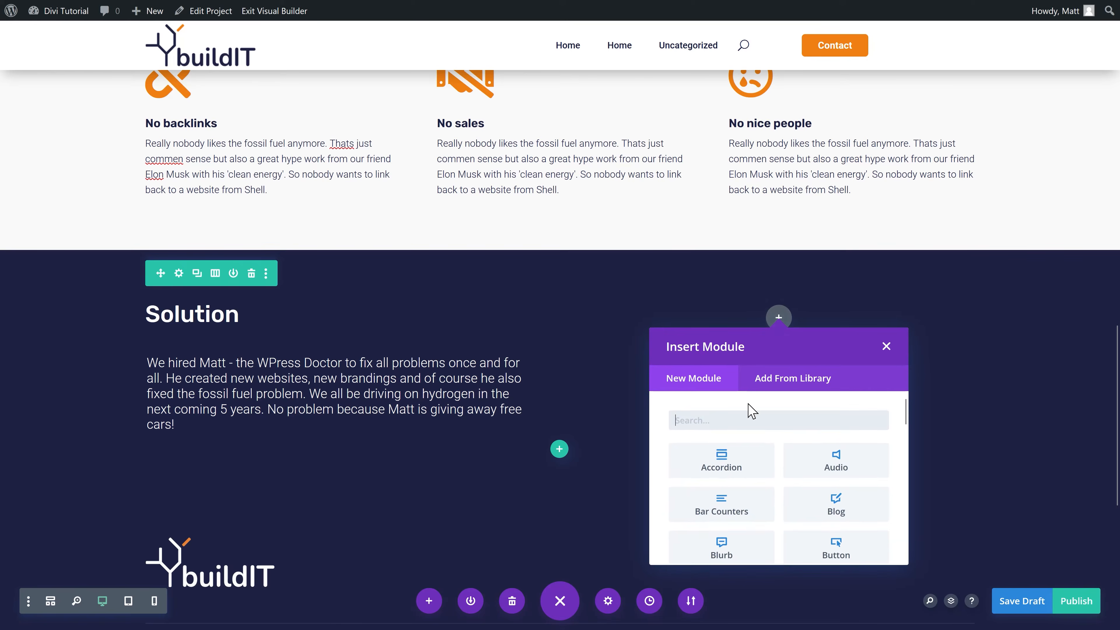
# Step: Add an Image module in the right column with uploaded hyperion.jpg, its file name as alt text
pyautogui.write('image')
pyautogui.click(725, 470)
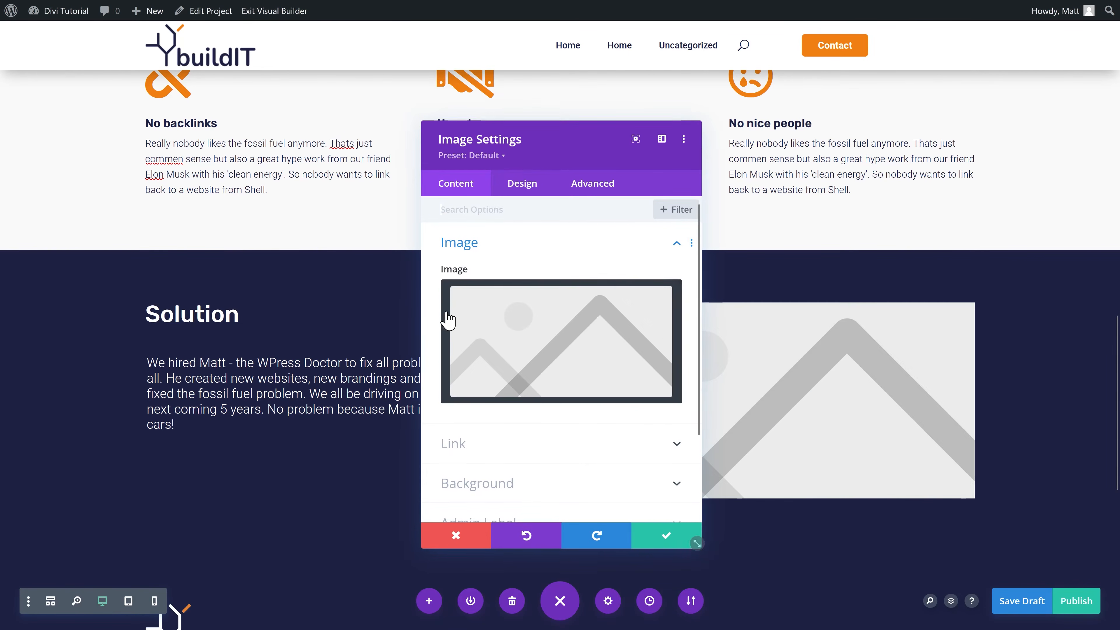
pyautogui.click(471, 319)
pyautogui.click(205, 69)
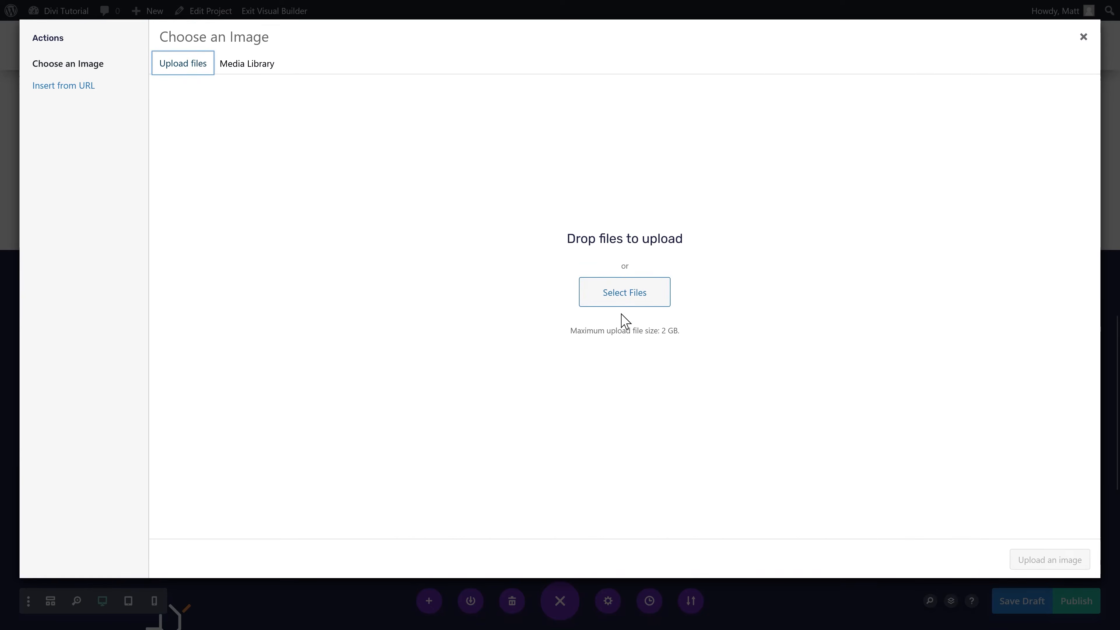
pyautogui.click(623, 300)
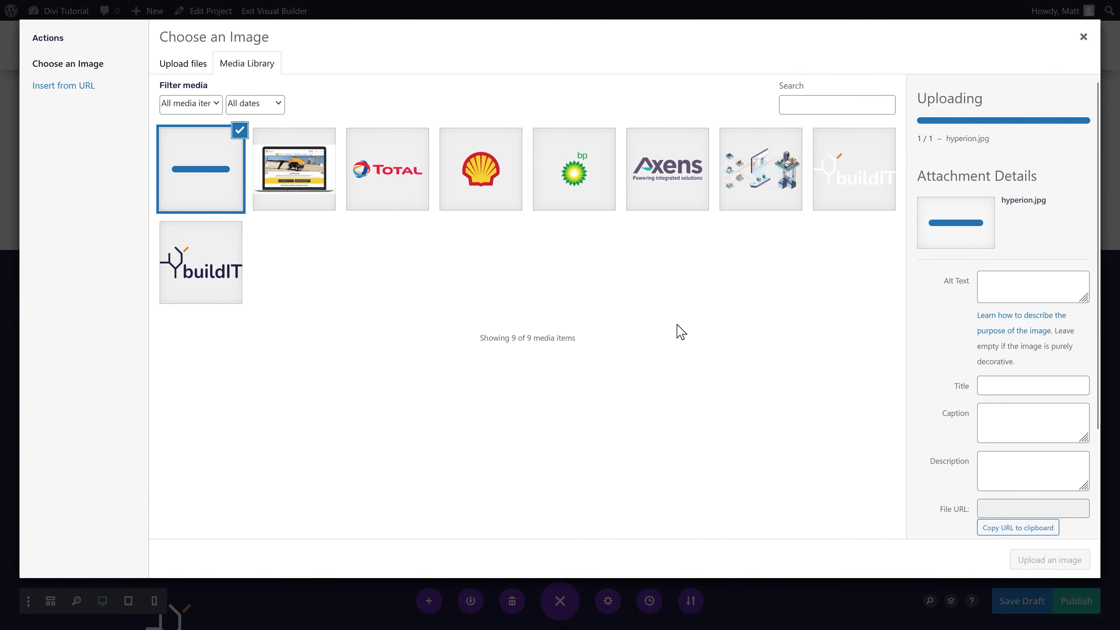
pyautogui.hotkey('ctrl', 'a')
pyautogui.hotkey('ctrl', 'x')
pyautogui.click(1012, 221)
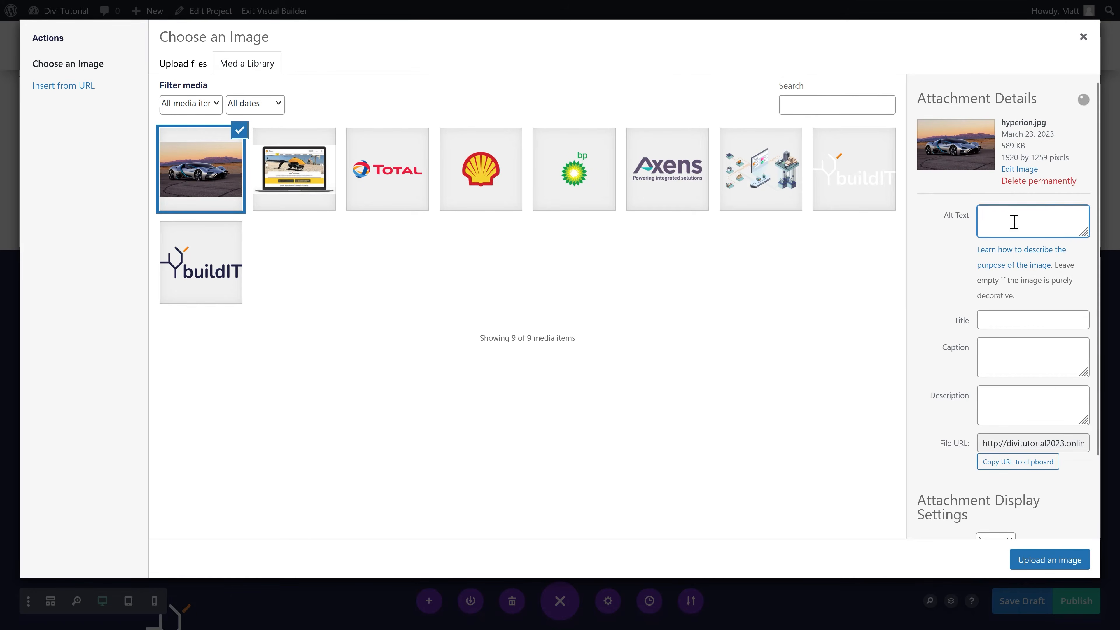
pyautogui.hotkey('ctrl', 'v')
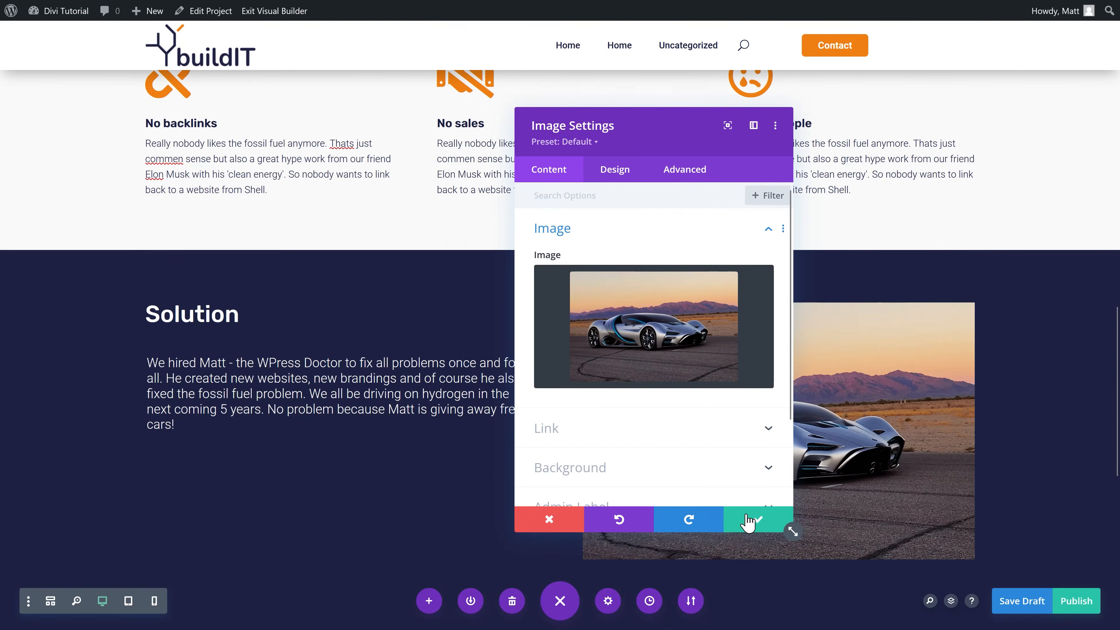
pyautogui.click(752, 524)
pyautogui.scroll(-3, 308, 353)
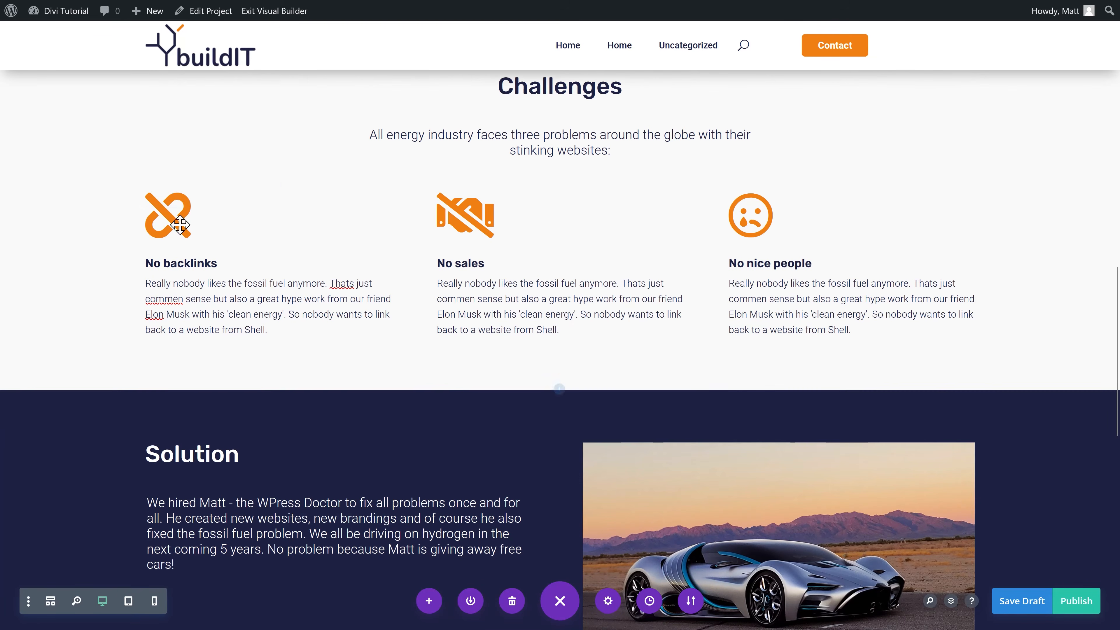
pyautogui.scroll(-6, 702, 333)
pyautogui.scroll(7, 414, 439)
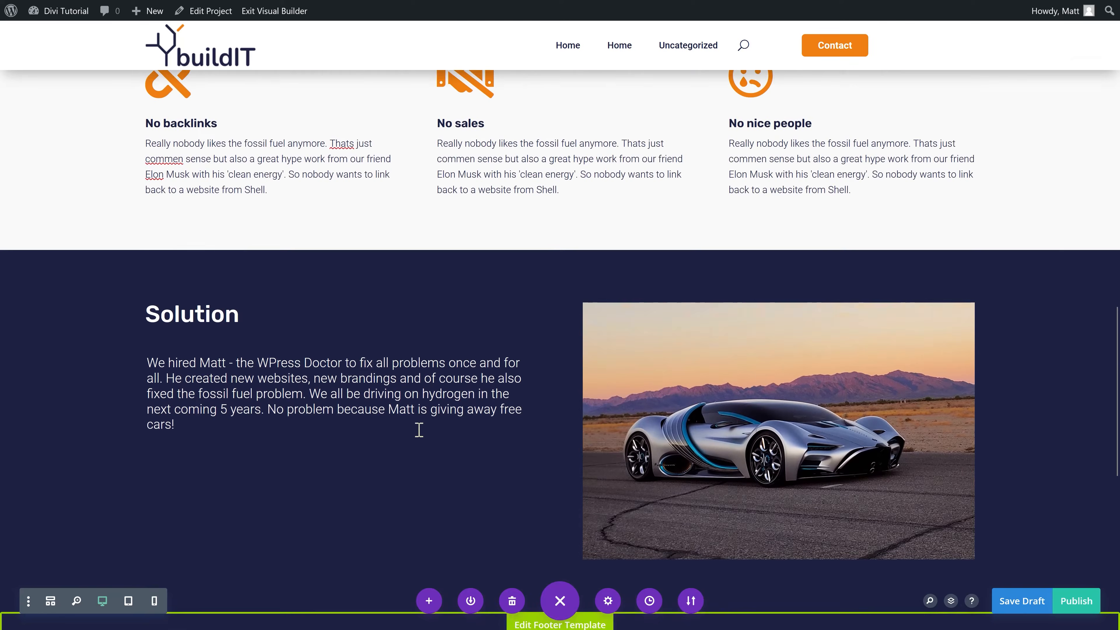
# Step: Copy the Home page's four-blurb row (More conversions to Very nice people) and paste it below Solution
pyautogui.moveTo(517, 16)
pyautogui.click(650, 16)
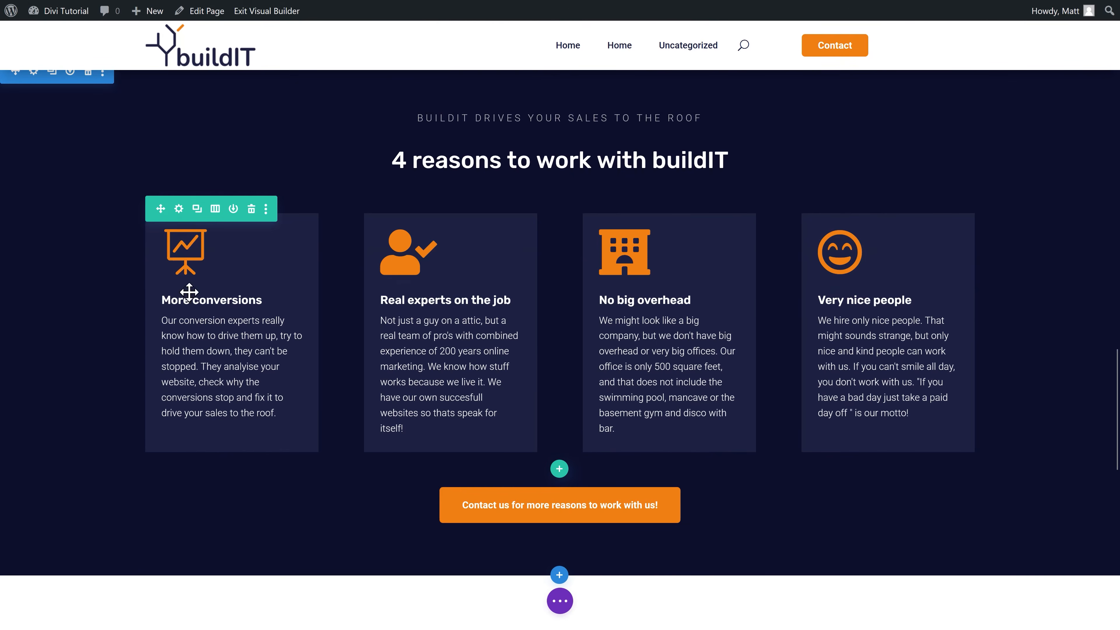
pyautogui.click(266, 209)
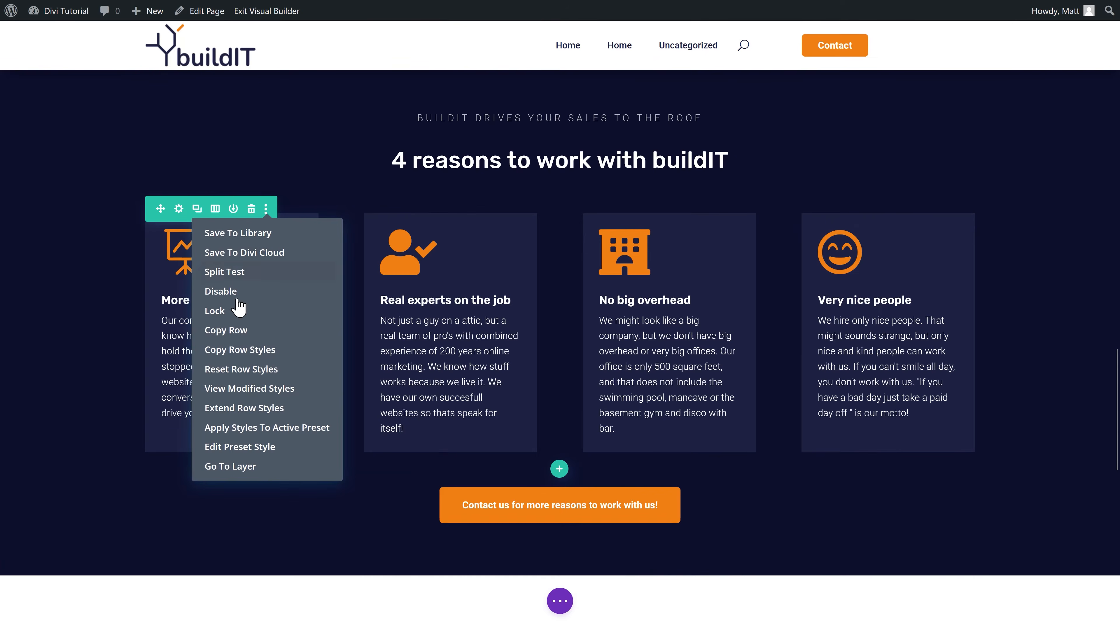
pyautogui.click(247, 333)
pyautogui.click(393, 17)
pyautogui.scroll(-6, 405, 338)
pyautogui.scroll(-2, 404, 338)
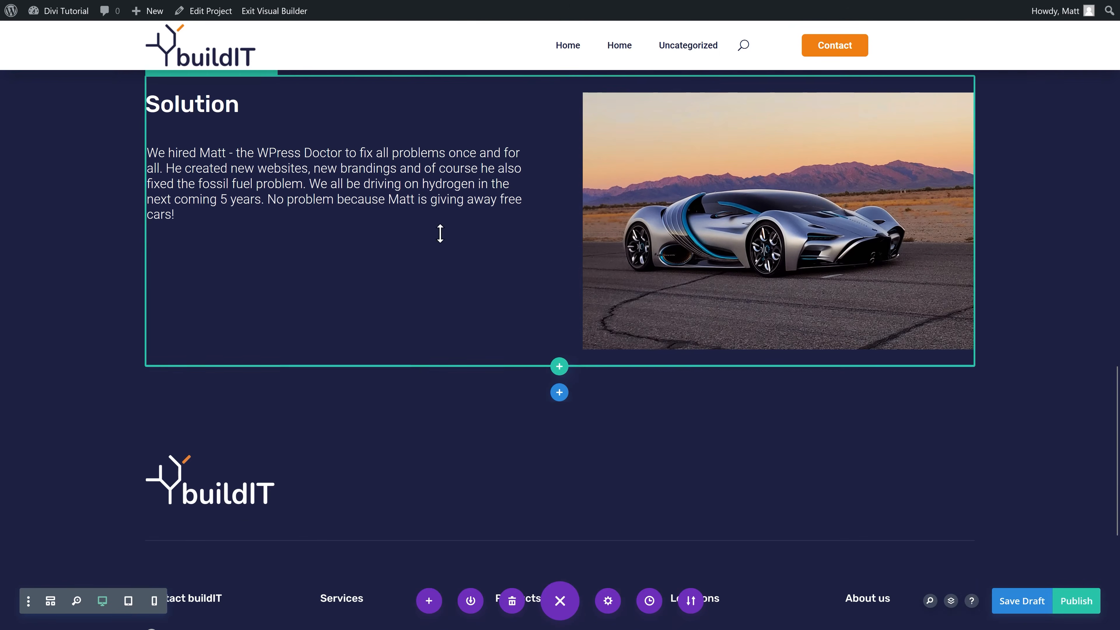
pyautogui.hotkey('ctrl', 'v')
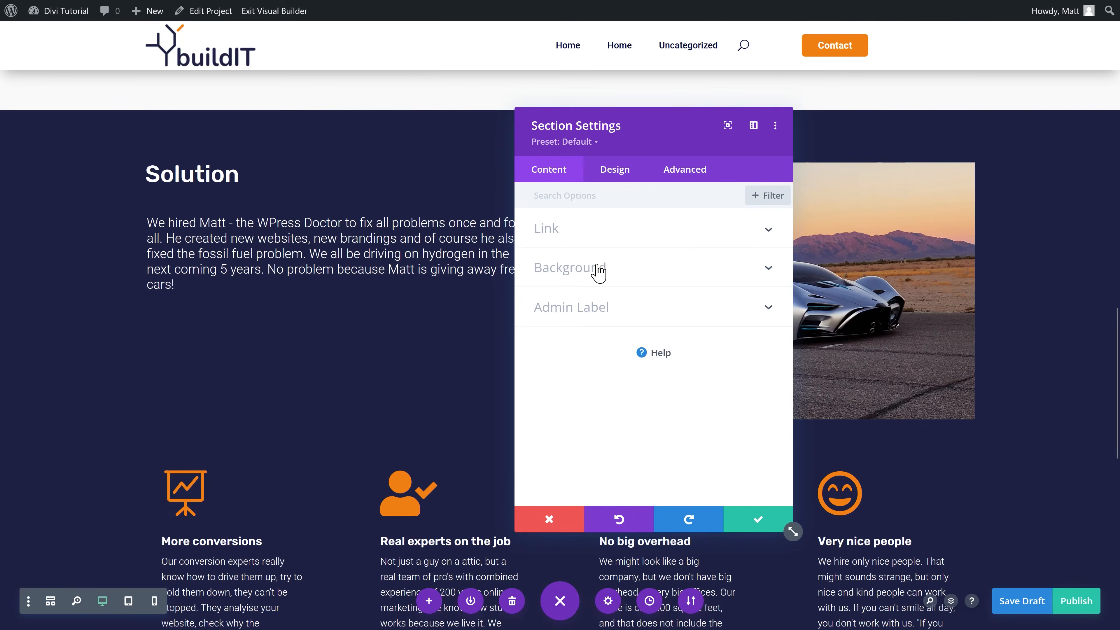
# Step: Try red as the Solution section background, then revert it to navy #1e2143
pyautogui.click(598, 272)
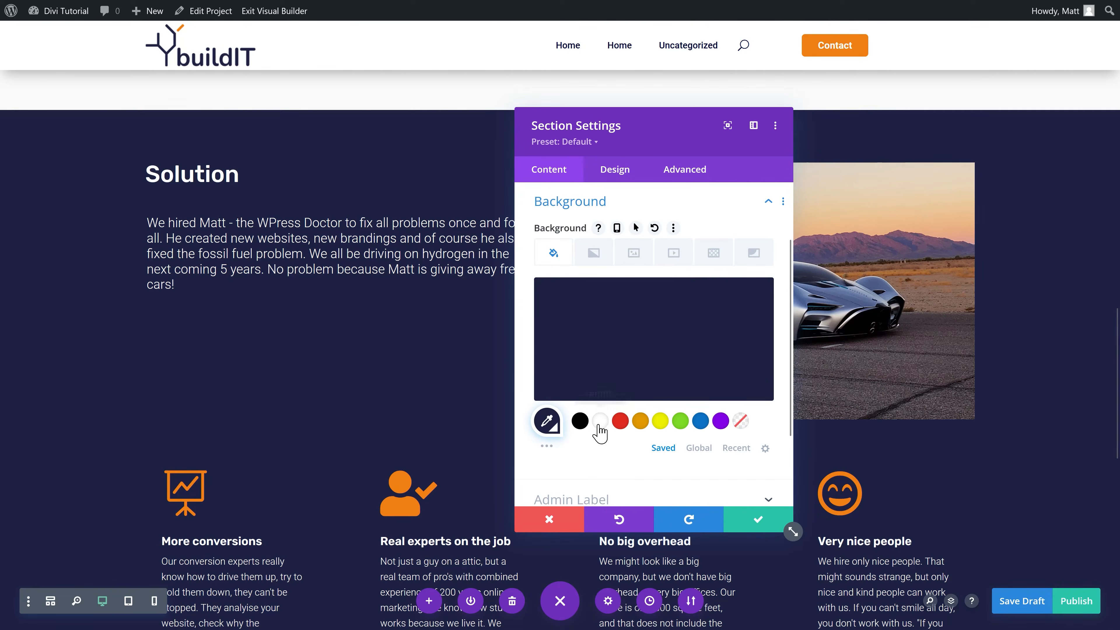
pyautogui.click(546, 422)
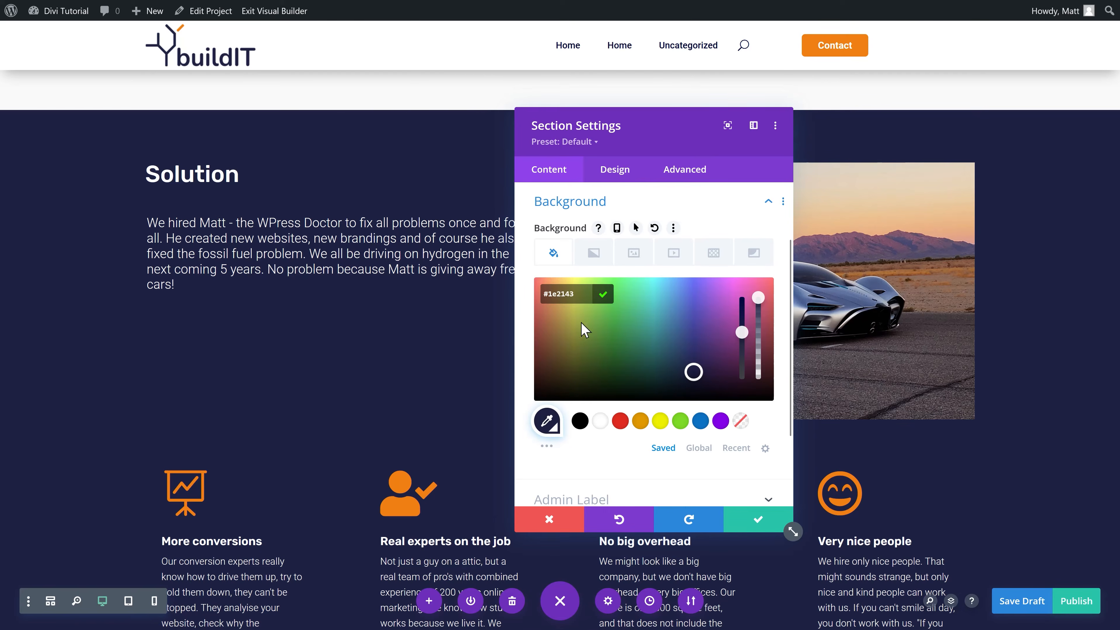
pyautogui.click(596, 294)
pyautogui.click(620, 420)
pyautogui.click(547, 421)
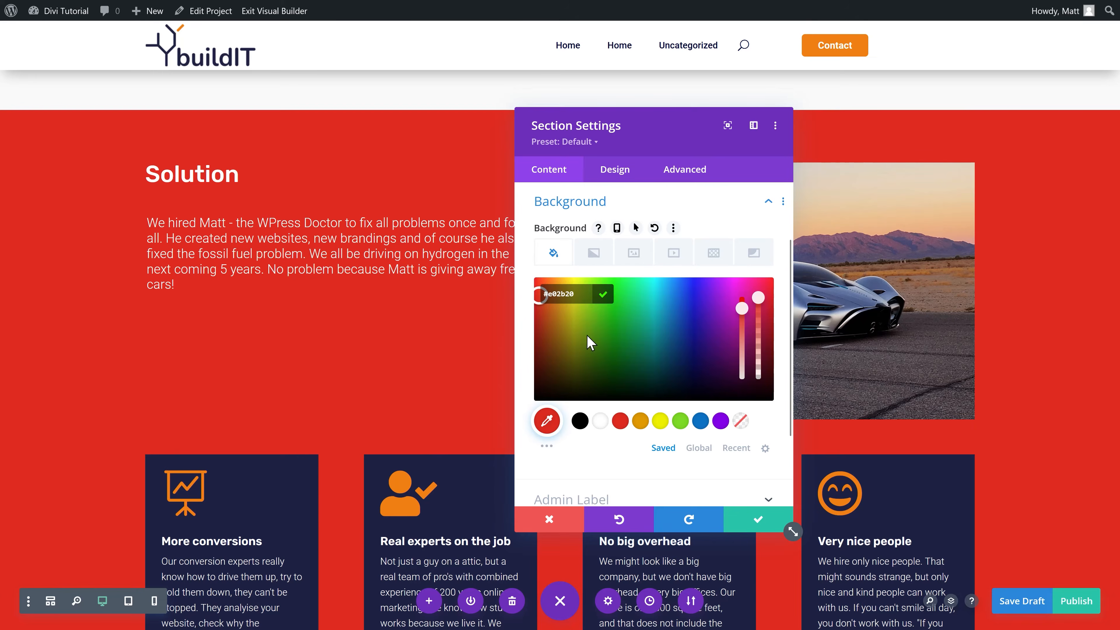
pyautogui.write('#1e2143')
pyautogui.click(604, 295)
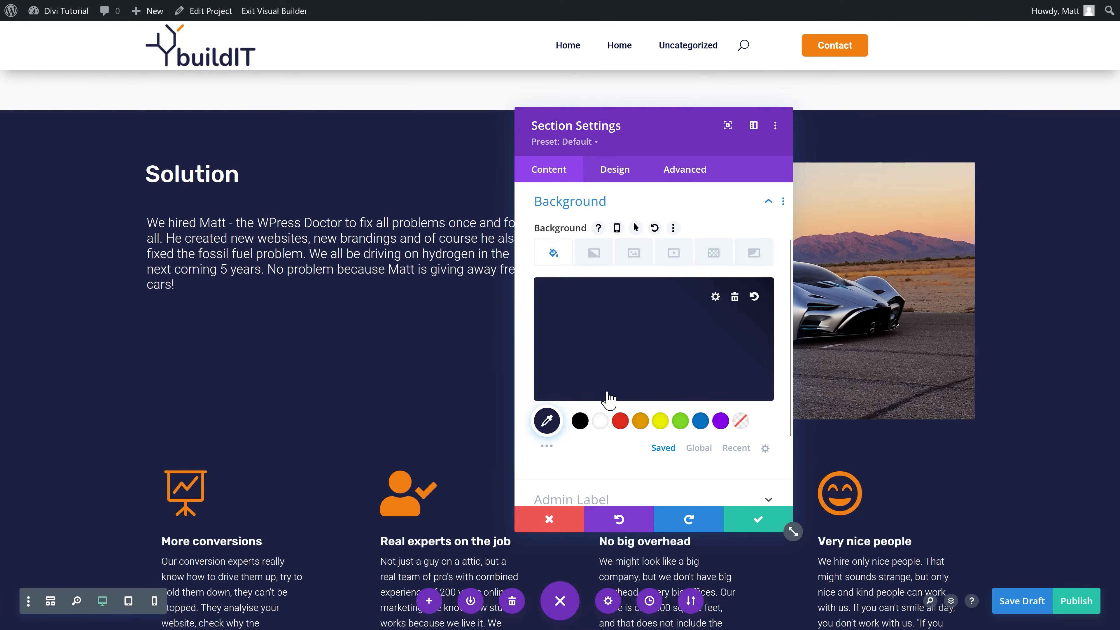
# Step: Save #0d0f2b as a global colour, apply the darkest navy swatch, and save the section
pyautogui.click(550, 422)
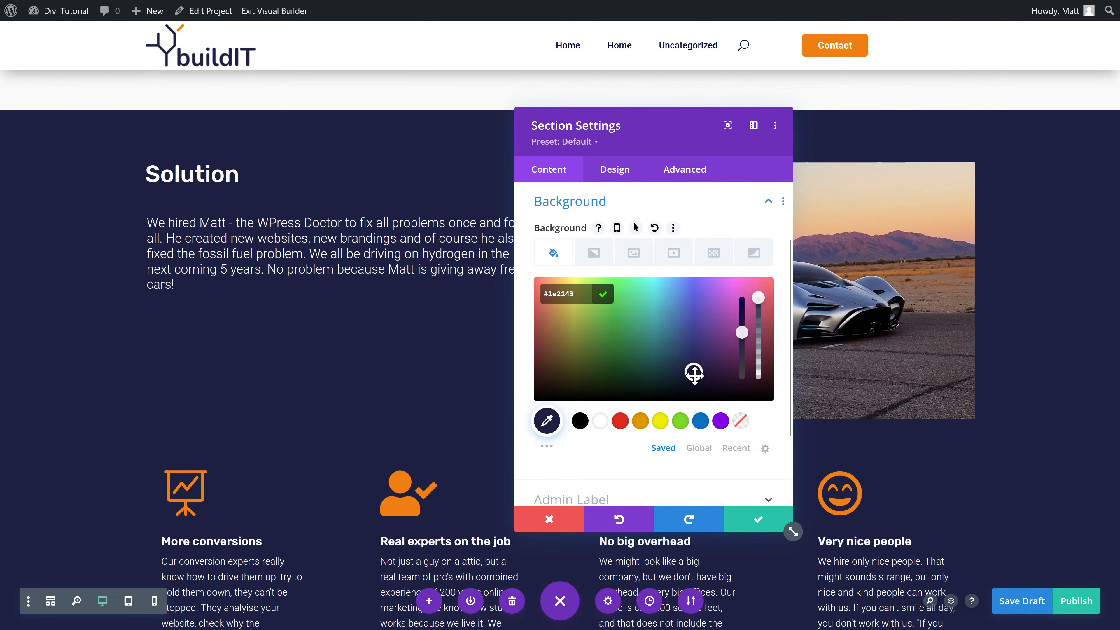
pyautogui.click(694, 383)
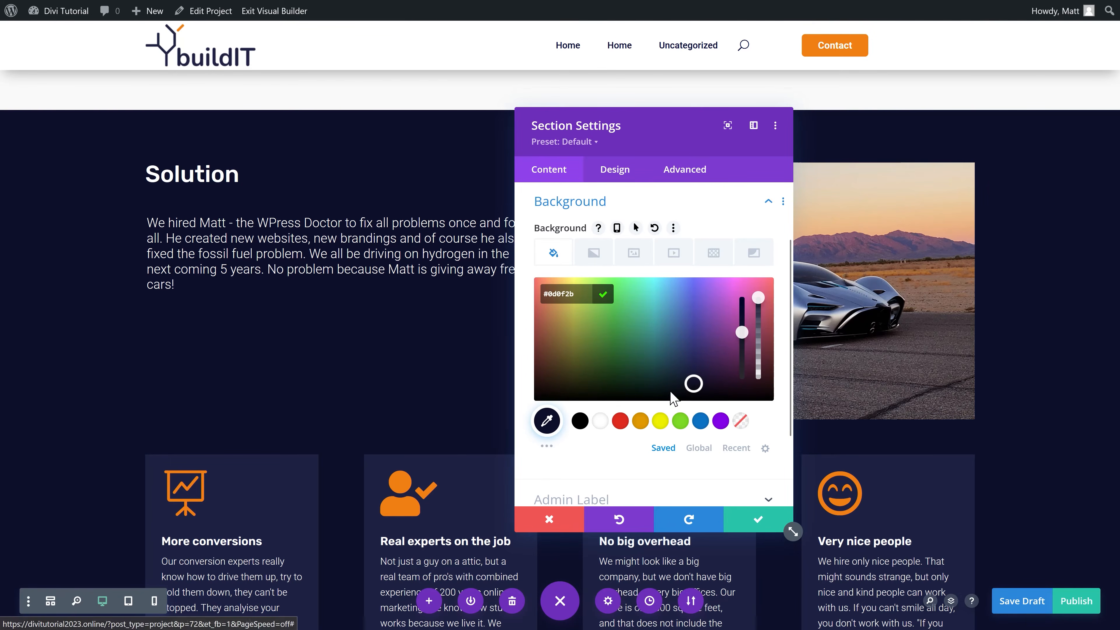
pyautogui.click(699, 448)
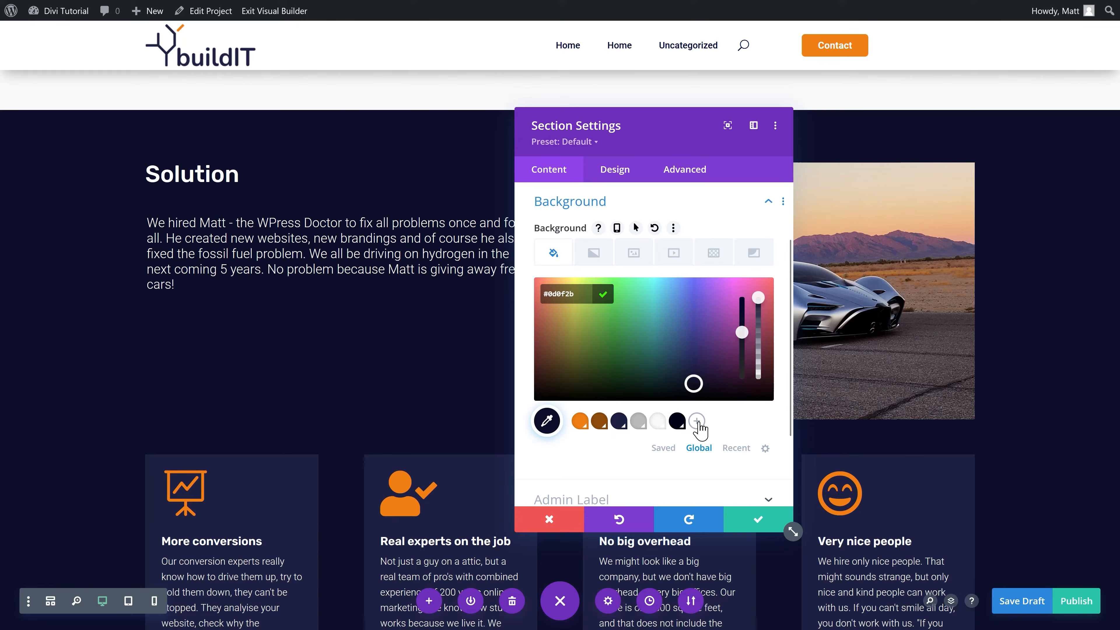
pyautogui.click(611, 296)
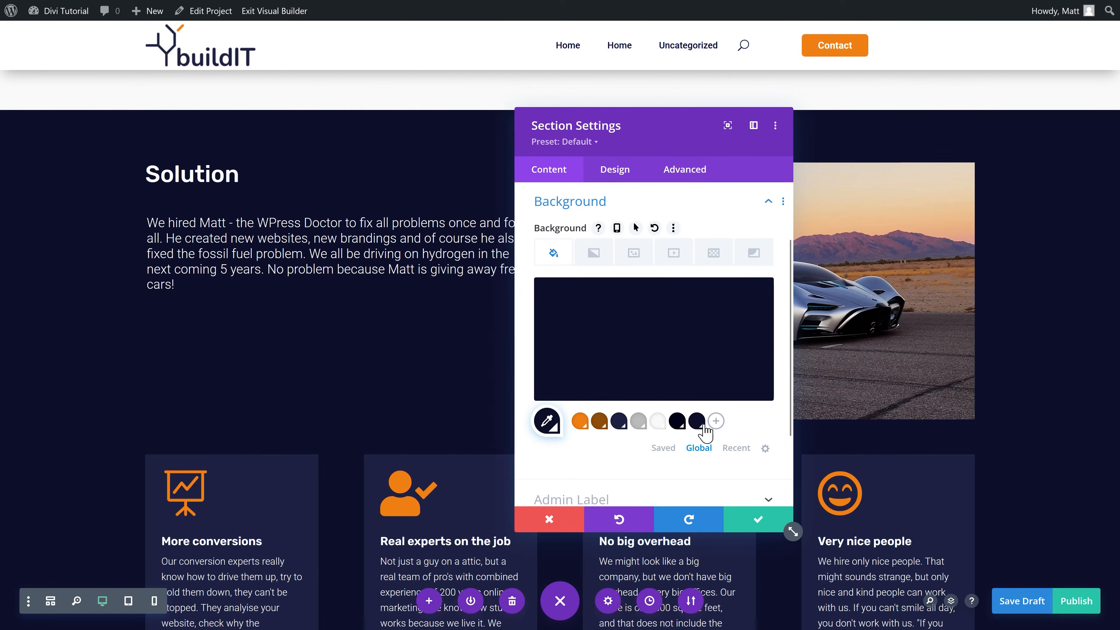
pyautogui.click(619, 422)
pyautogui.click(698, 422)
pyautogui.click(775, 527)
pyautogui.scroll(-5, 727, 438)
pyautogui.scroll(2, 276, 369)
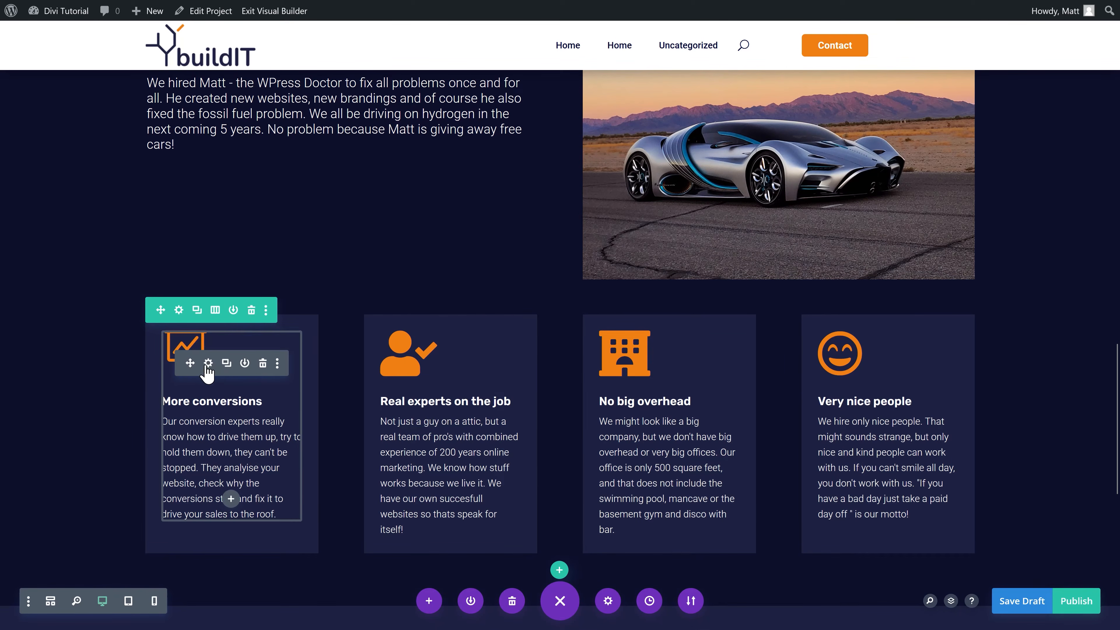
# Step: Open the first card's Blurb Settings and expand its icon options
pyautogui.click(209, 363)
pyautogui.scroll(-5, 569, 357)
pyautogui.click(571, 247)
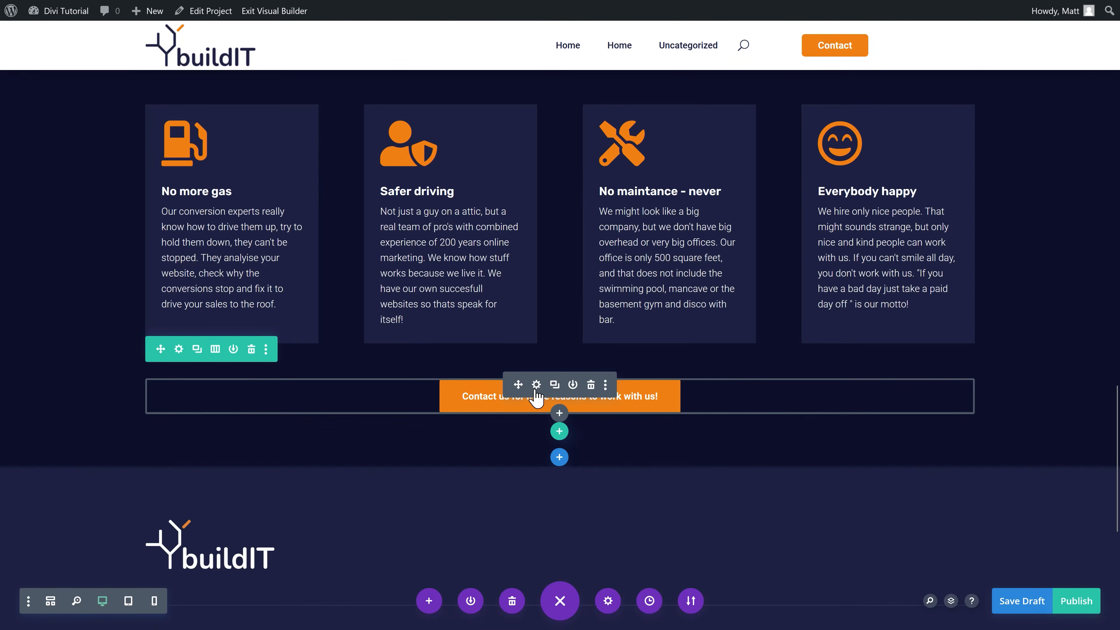
# Step: Change the button label beneath the cards to 'Let us also make your project succesful'
pyautogui.click(533, 399)
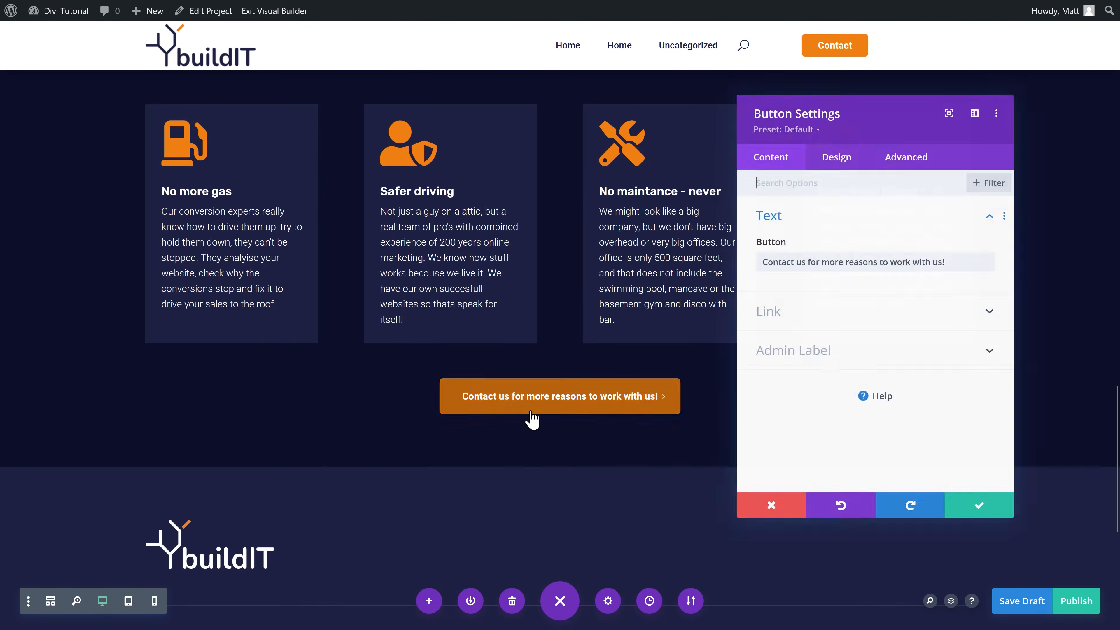
pyautogui.moveTo(945, 262); pyautogui.dragTo(757, 276)
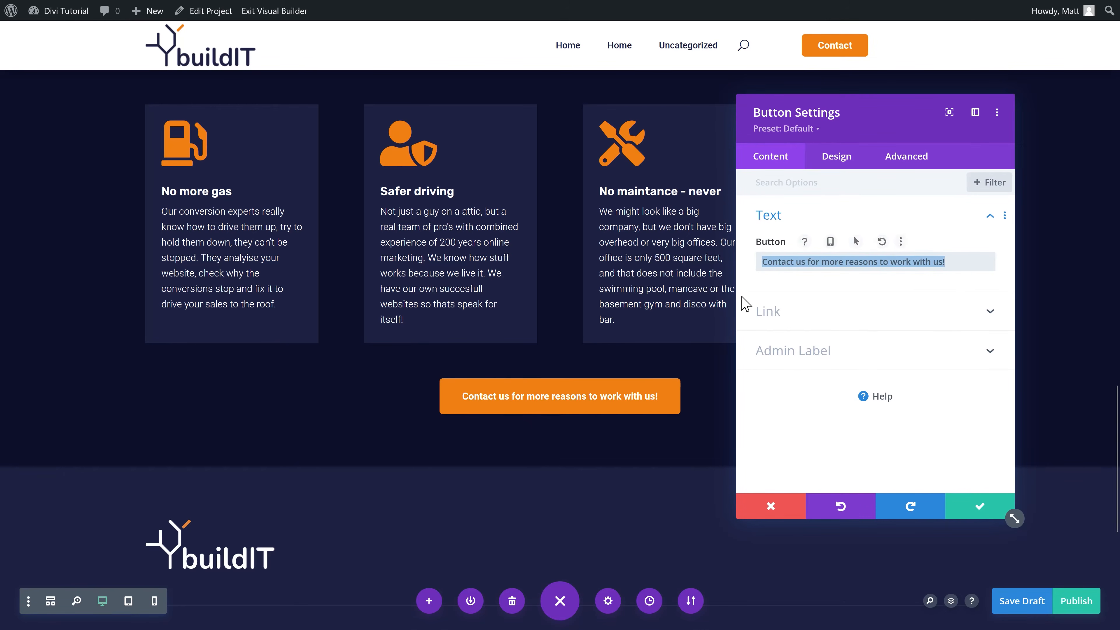
pyautogui.write('Let us also mak')
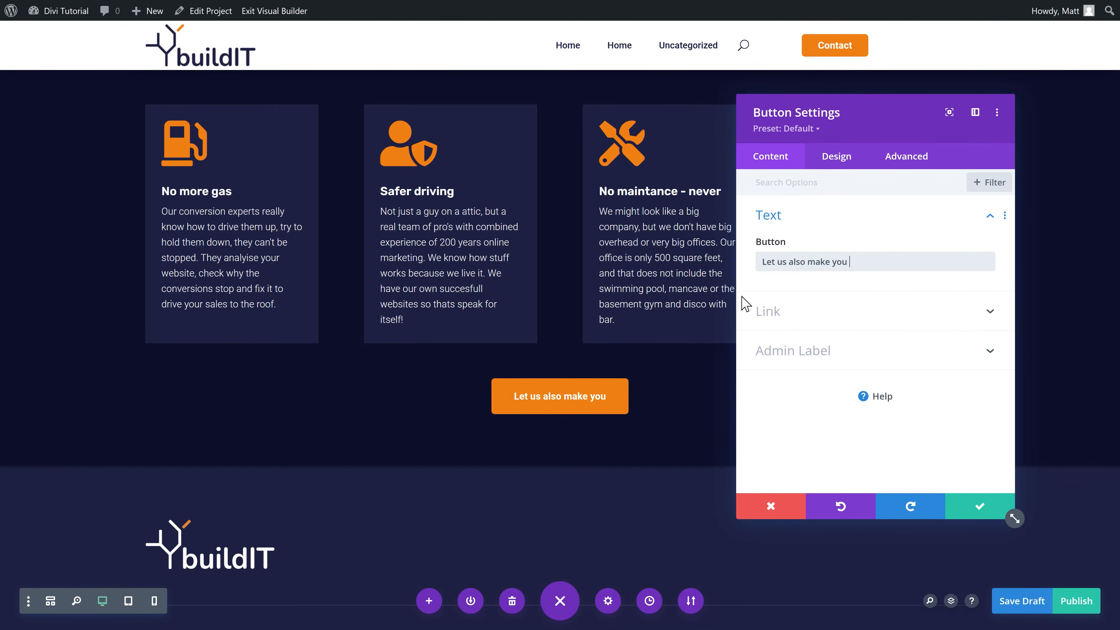
pyautogui.write('e your project succe')
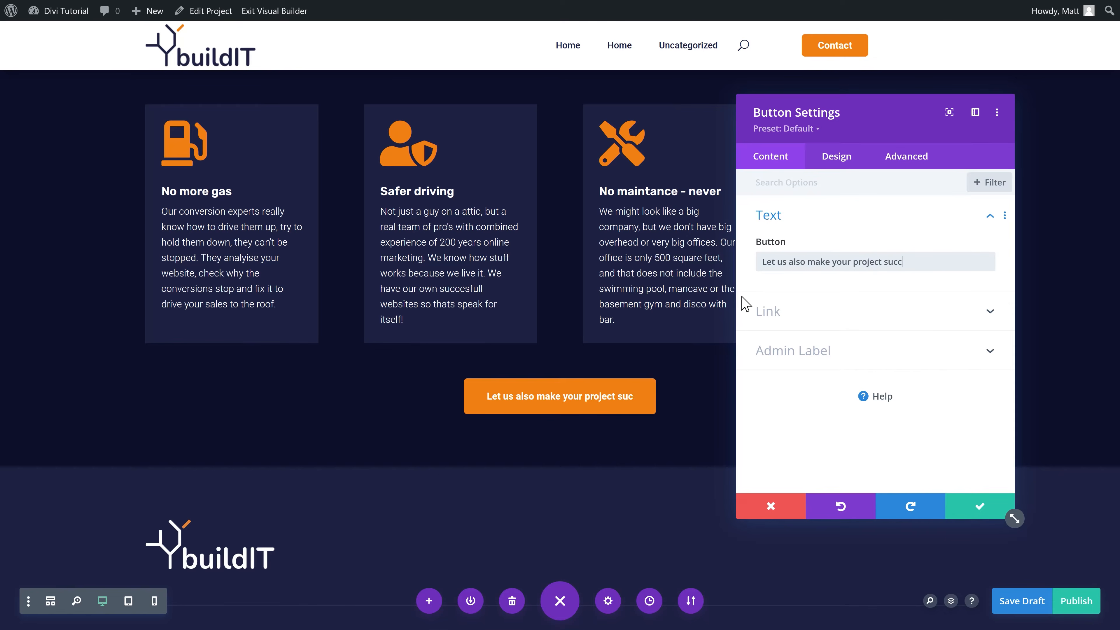
pyautogui.write('sful')
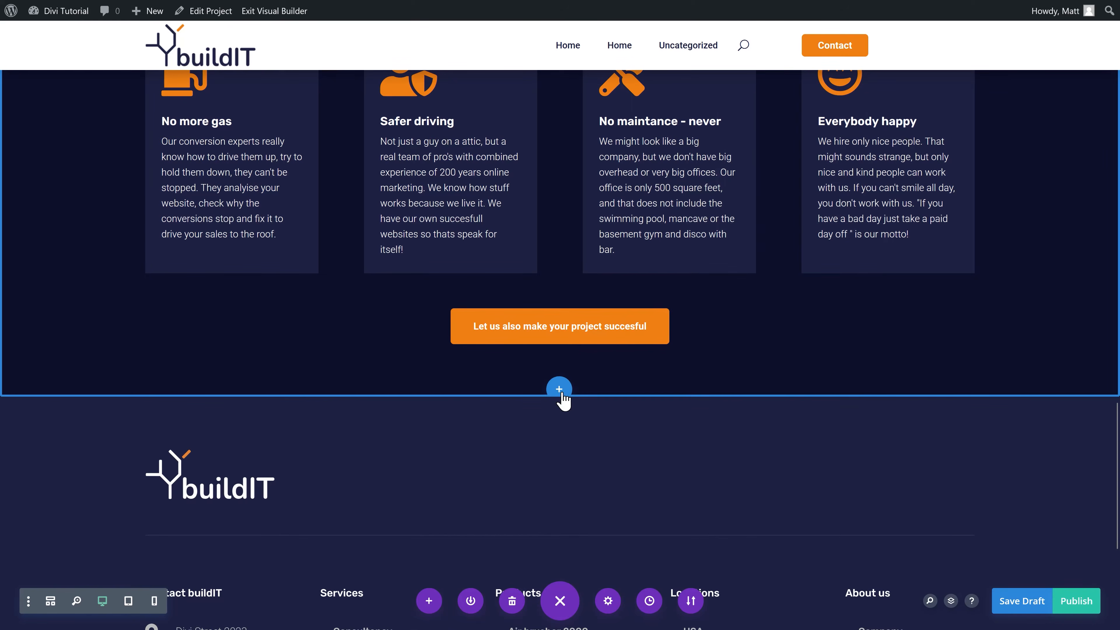
# Step: Add a regular section with an empty single-column row below the cards section
pyautogui.click(562, 391)
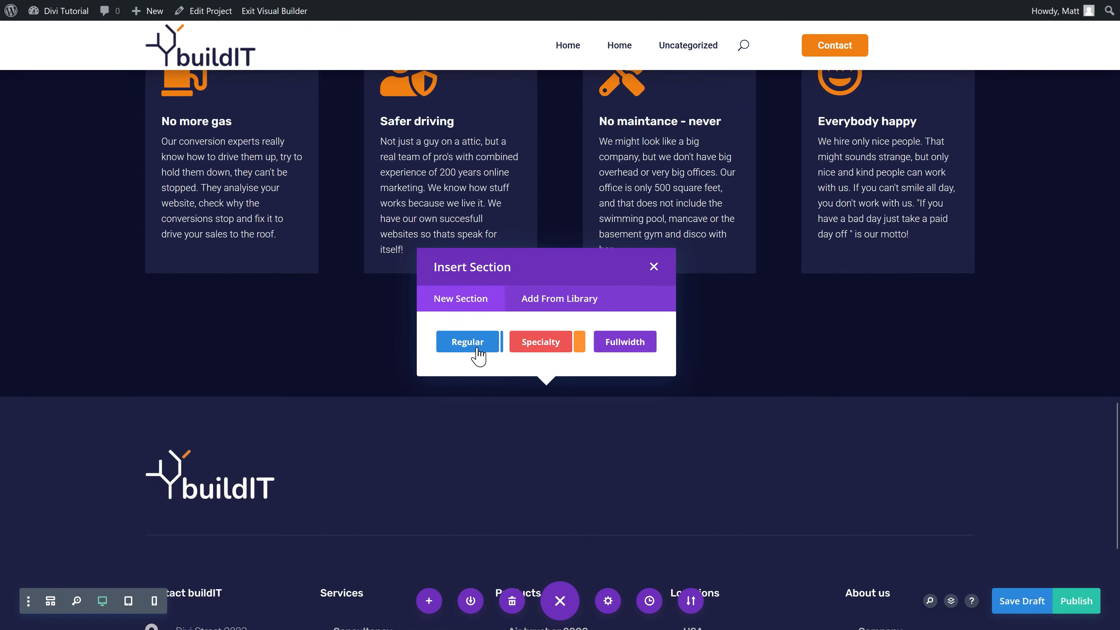
pyautogui.click(477, 348)
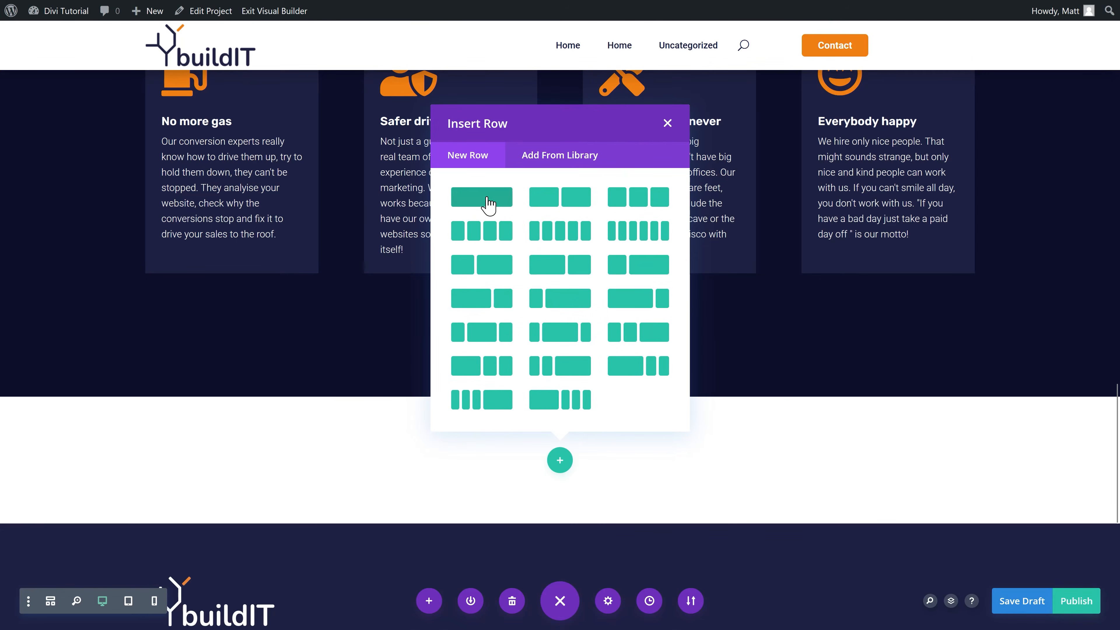
pyautogui.click(485, 201)
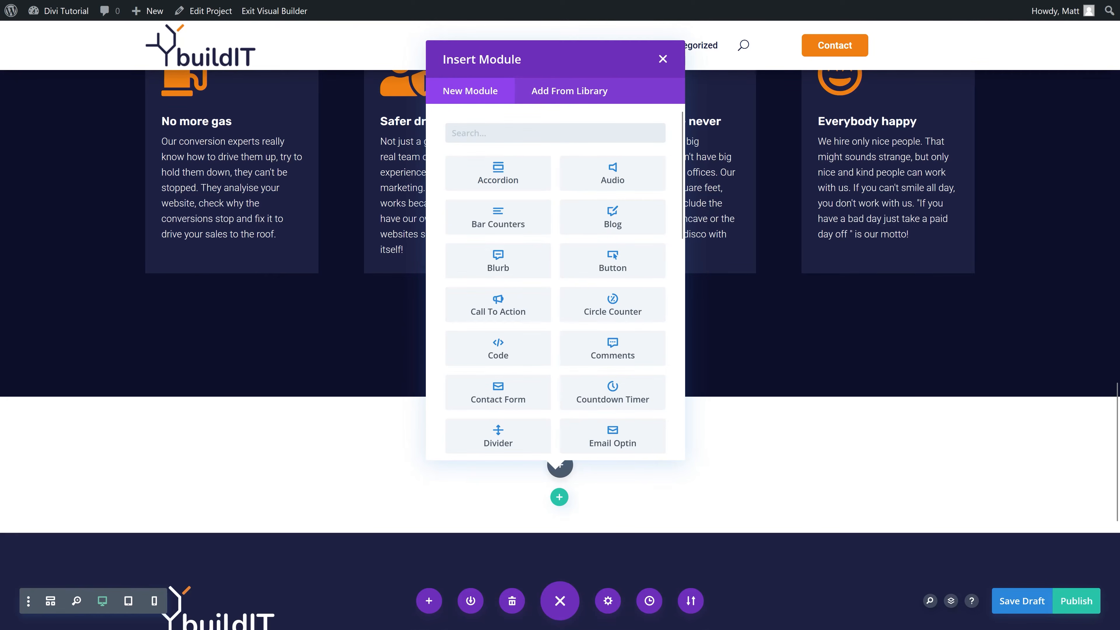
pyautogui.click(662, 58)
pyautogui.scroll(15, 502, 320)
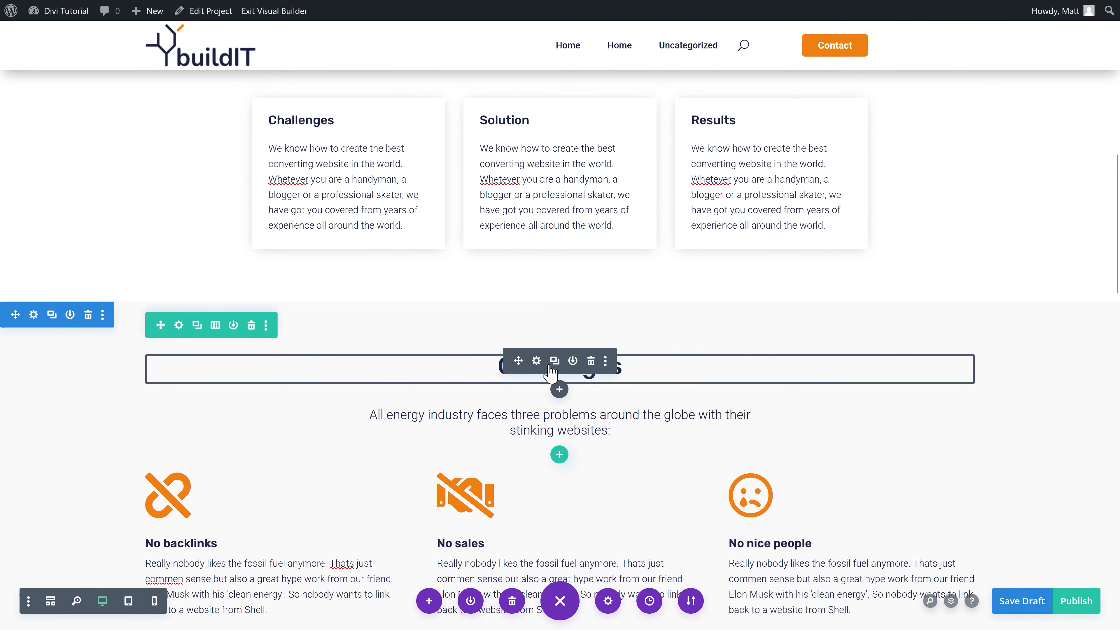
pyautogui.scroll(-8, 538, 362)
pyautogui.scroll(-15, 538, 362)
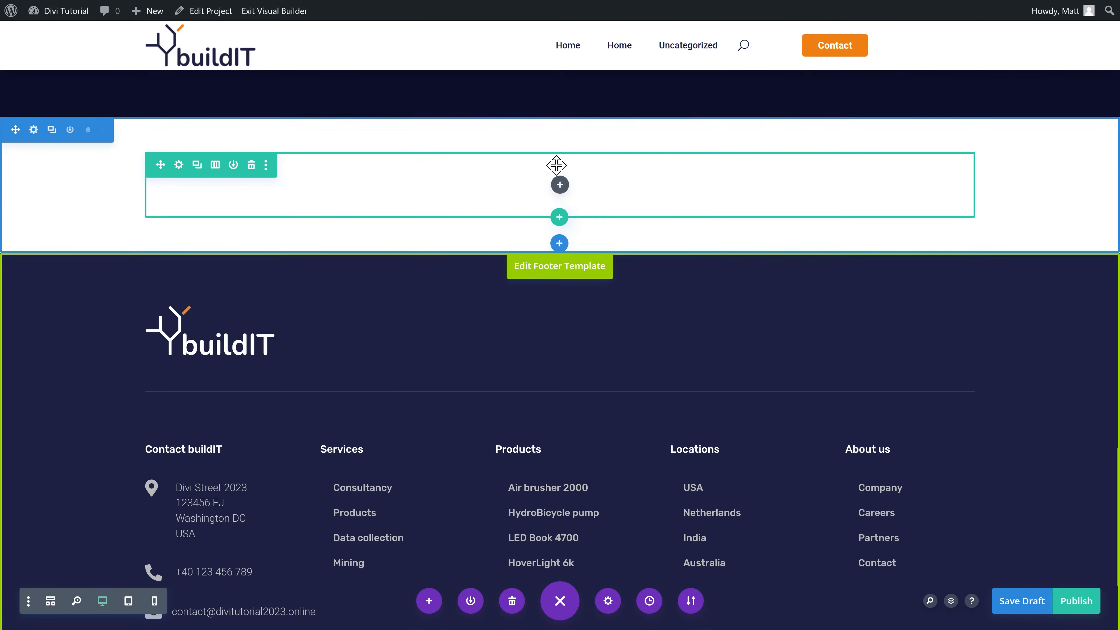
pyautogui.scroll(20, 522, 197)
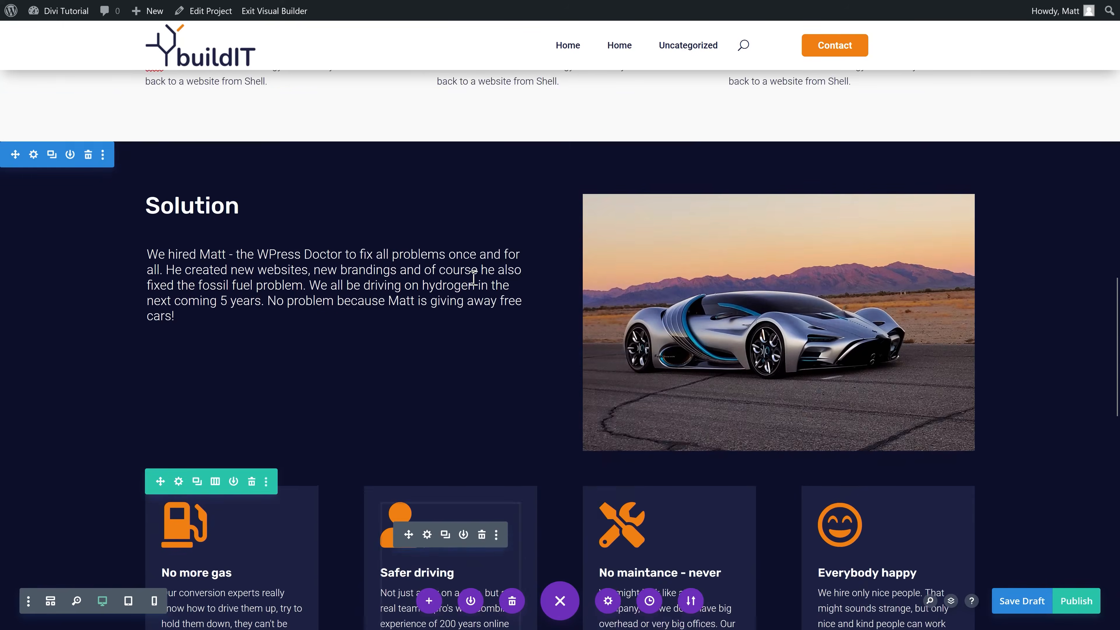
pyautogui.scroll(-20, 534, 167)
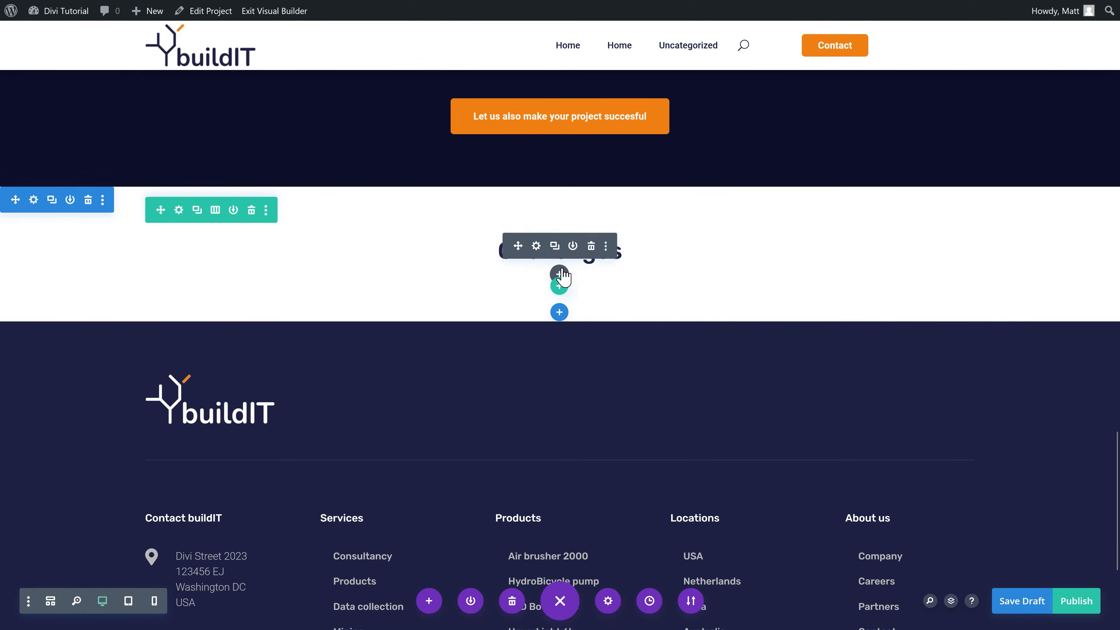
# Step: Paste the copied Challenges text into the new row and retitle its heading 'Results'
pyautogui.hotkey('ctrl', 'v')
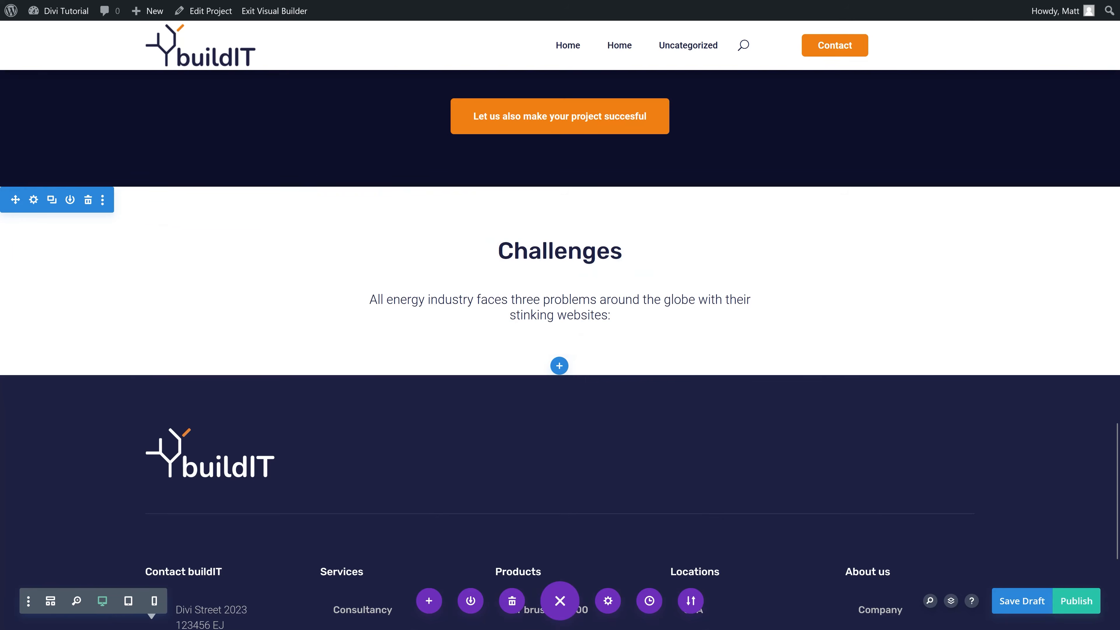
pyautogui.click(536, 245)
pyautogui.moveTo(852, 360); pyautogui.dragTo(742, 375)
pyautogui.write('Results')
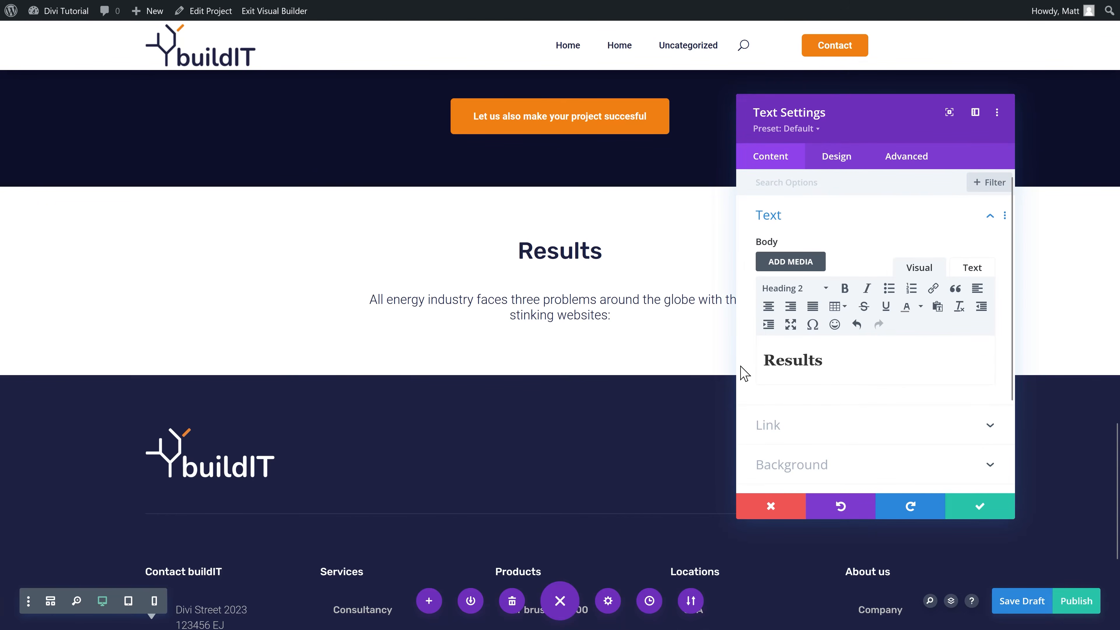
pyautogui.click(976, 507)
# Step: Copy the three-column problems row and paste it into the Results section
pyautogui.scroll(10, 375, 325)
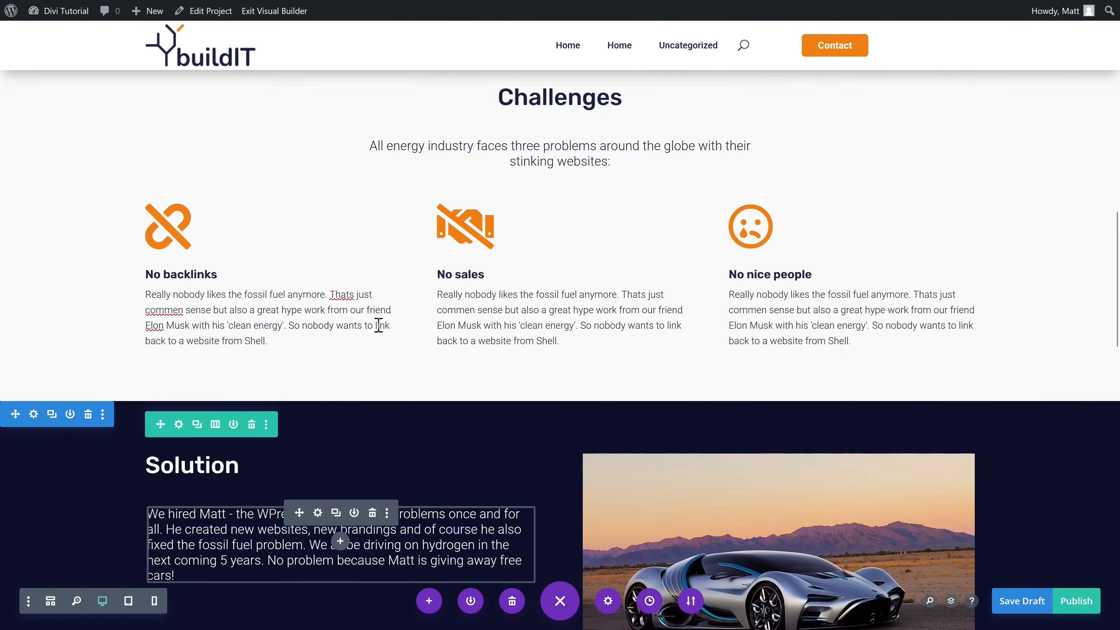
pyautogui.moveTo(250, 369)
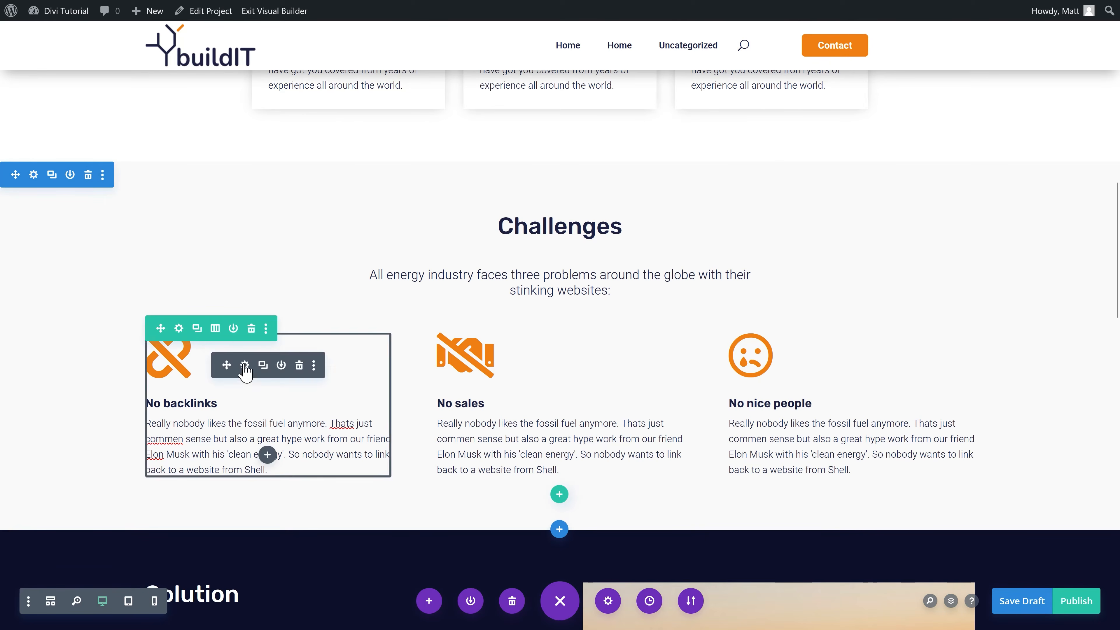
pyautogui.click(268, 333)
pyautogui.click(246, 170)
pyautogui.scroll(-5, 288, 348)
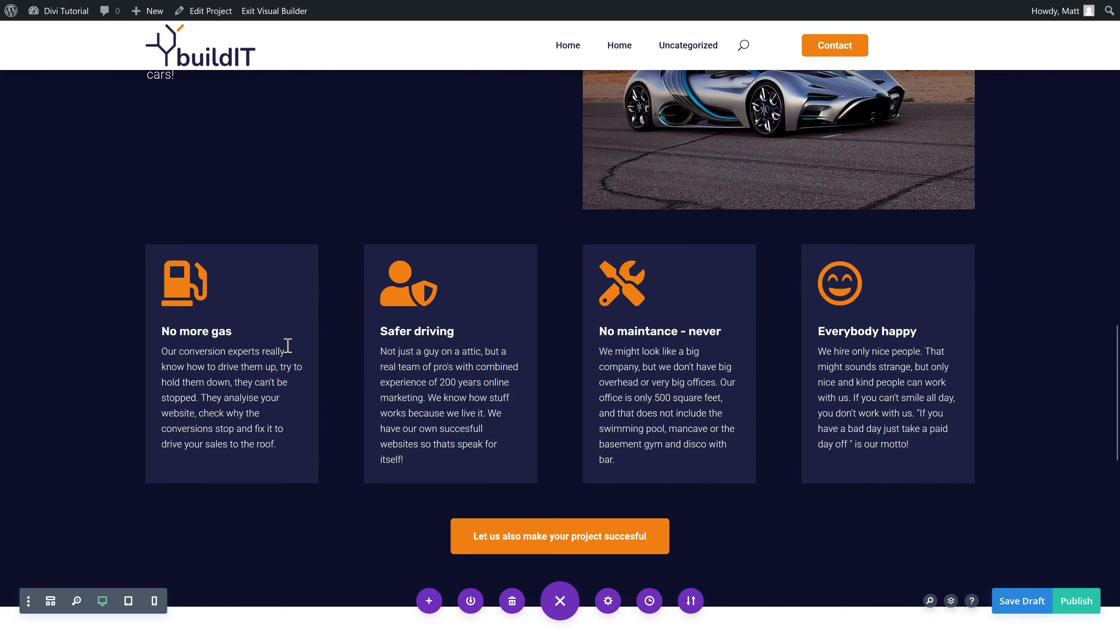
pyautogui.scroll(-7, 287, 345)
pyautogui.rightClick(566, 432)
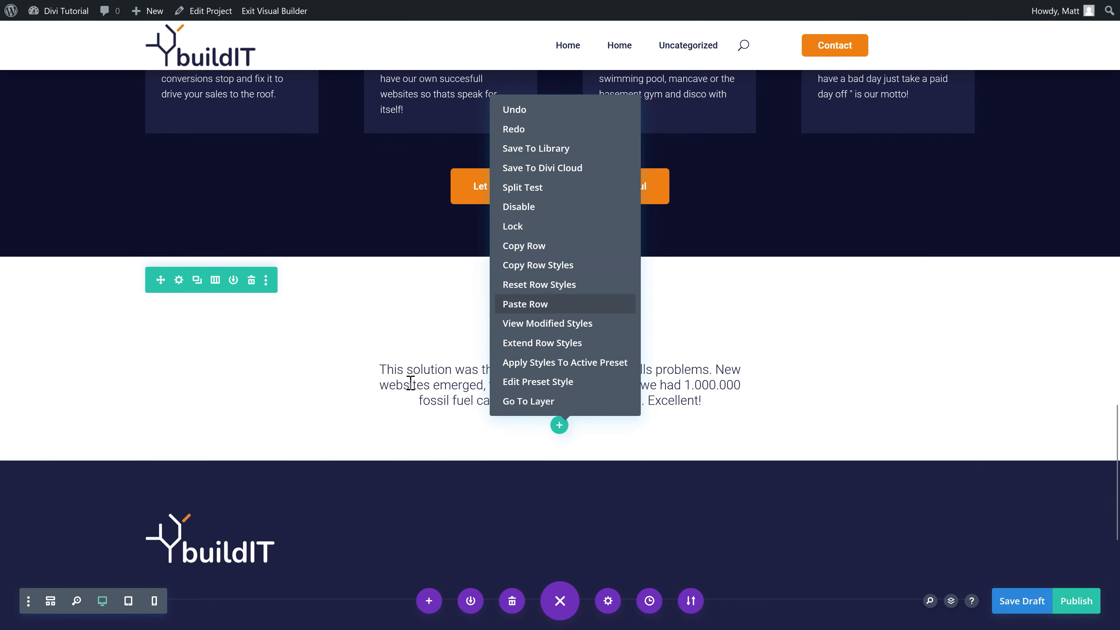
pyautogui.click(525, 304)
pyautogui.scroll(-5, 349, 379)
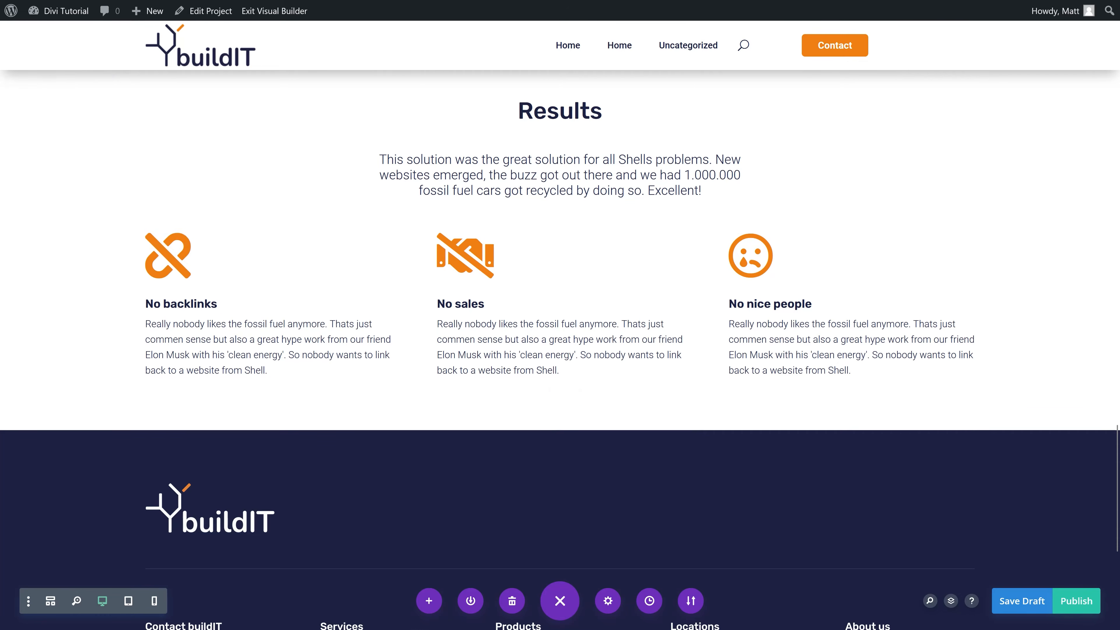
# Step: Add a single-column section below Results and paste in the Results heading and paragraph
pyautogui.scroll(-2, 265, 290)
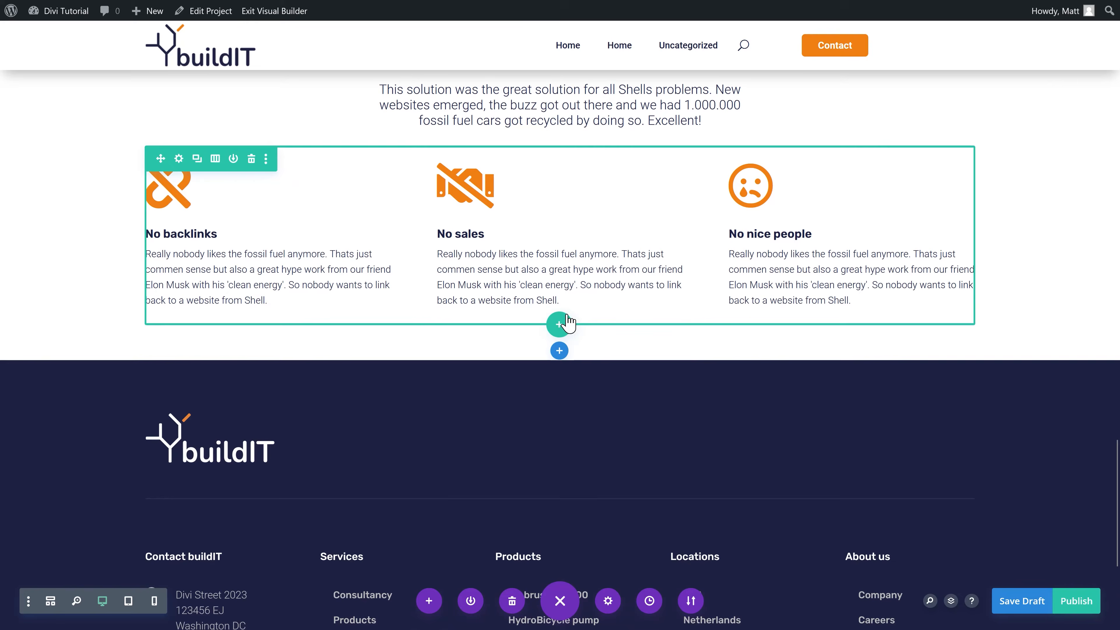
pyautogui.click(559, 351)
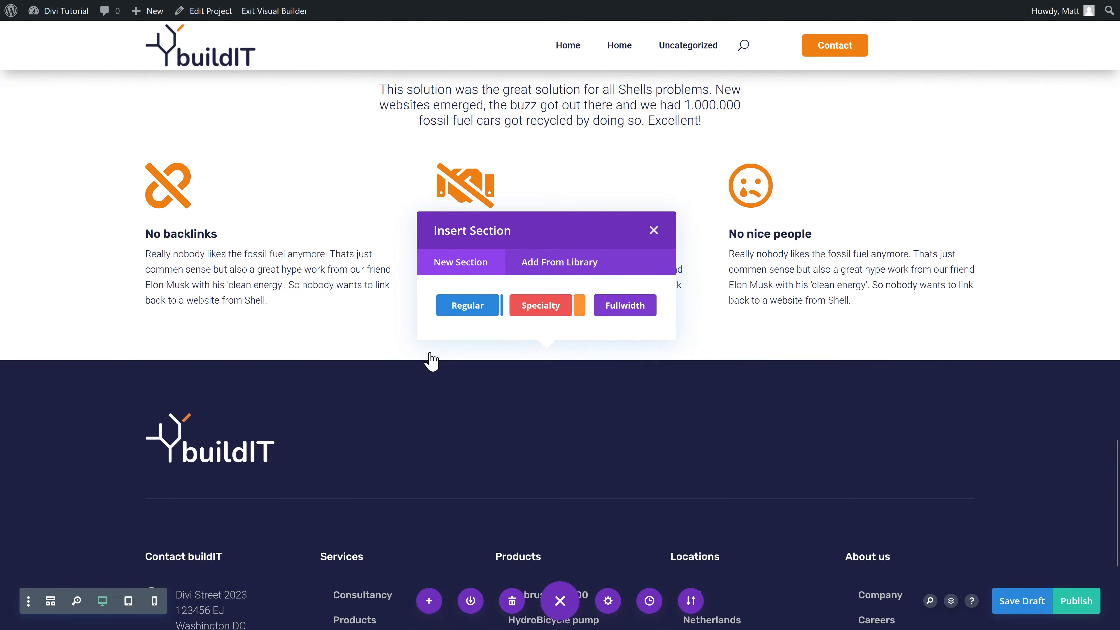
pyautogui.click(481, 161)
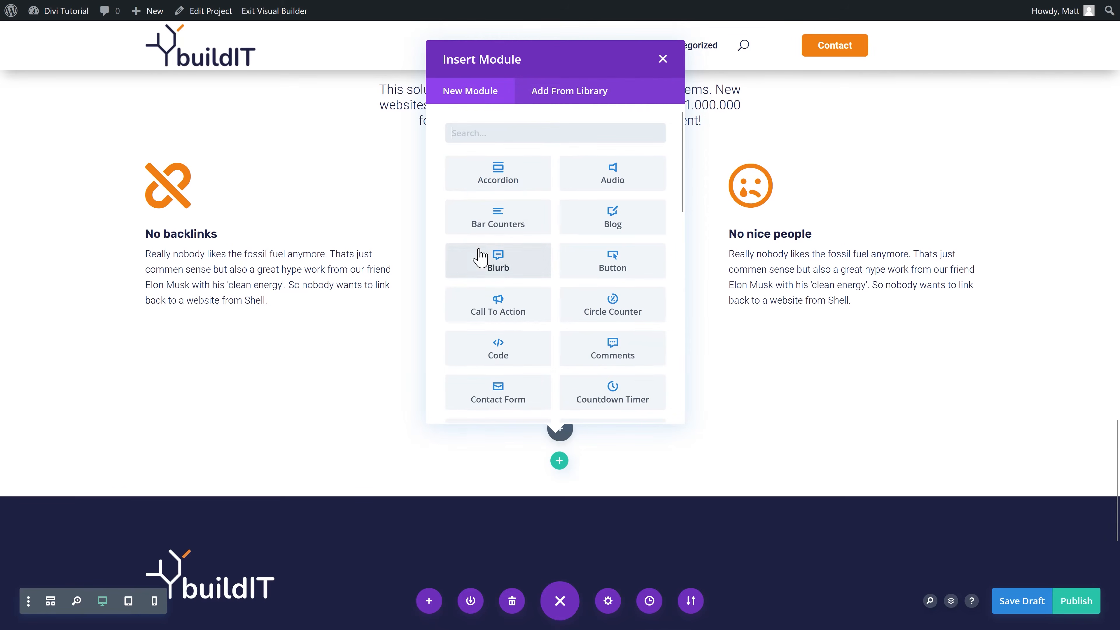
pyautogui.click(663, 59)
pyautogui.scroll(5, 558, 254)
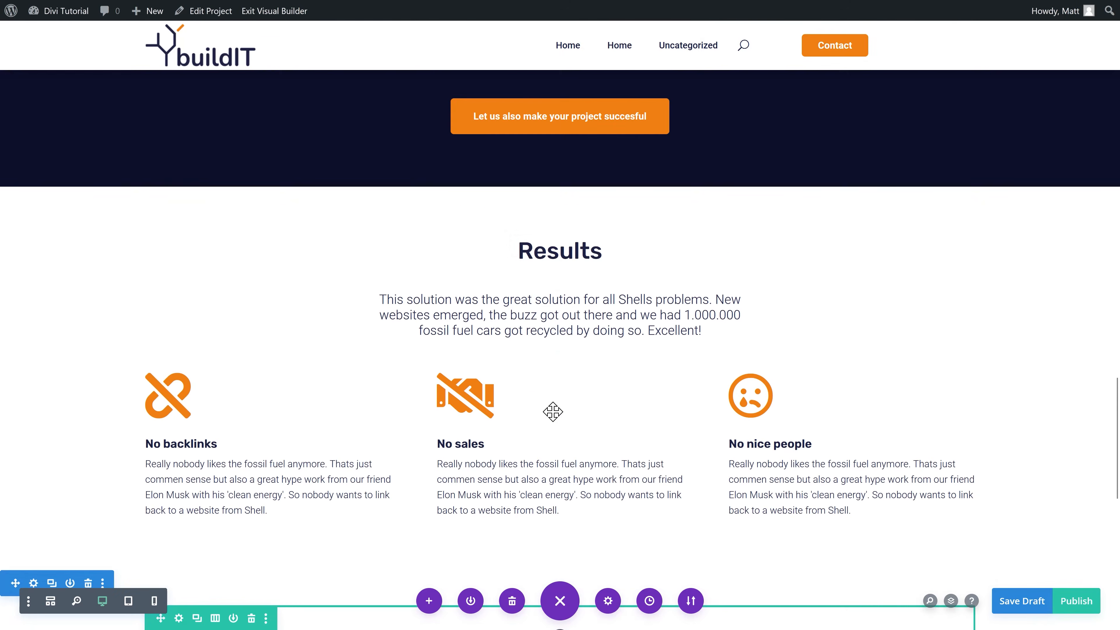
pyautogui.scroll(-3, 558, 257)
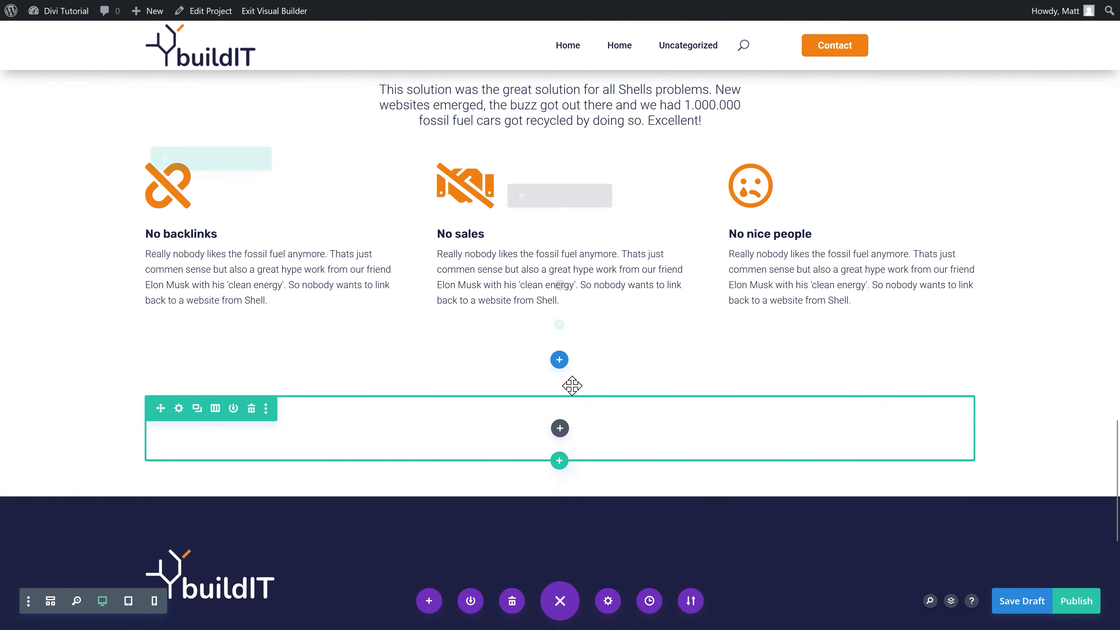
pyautogui.hotkey('ctrl', 'v')
pyautogui.scroll(2, 566, 250)
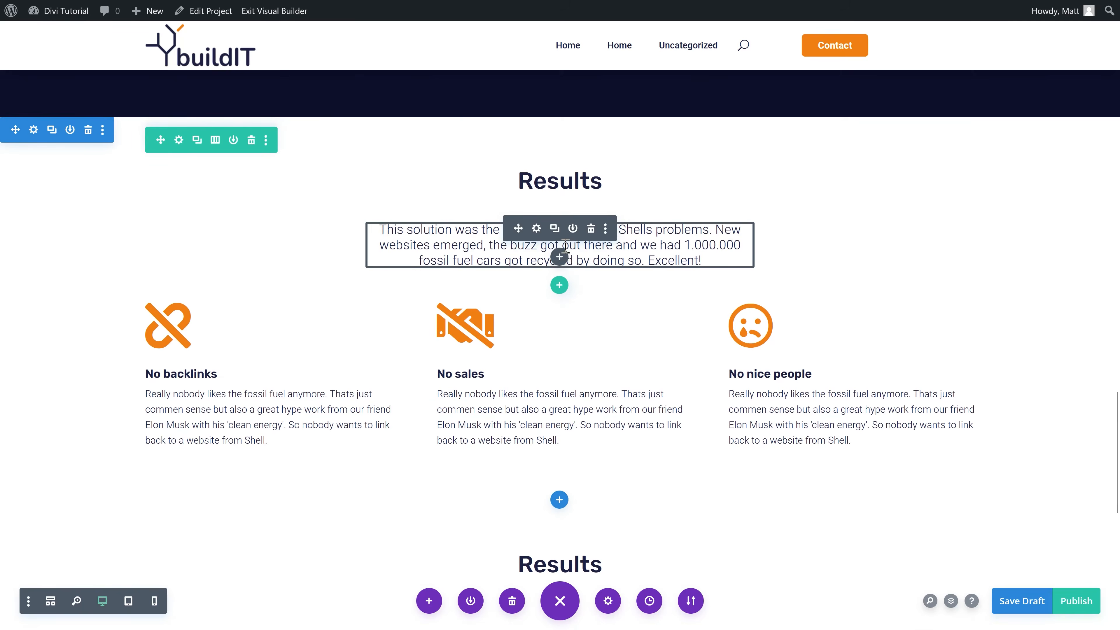
pyautogui.scroll(-4, 565, 250)
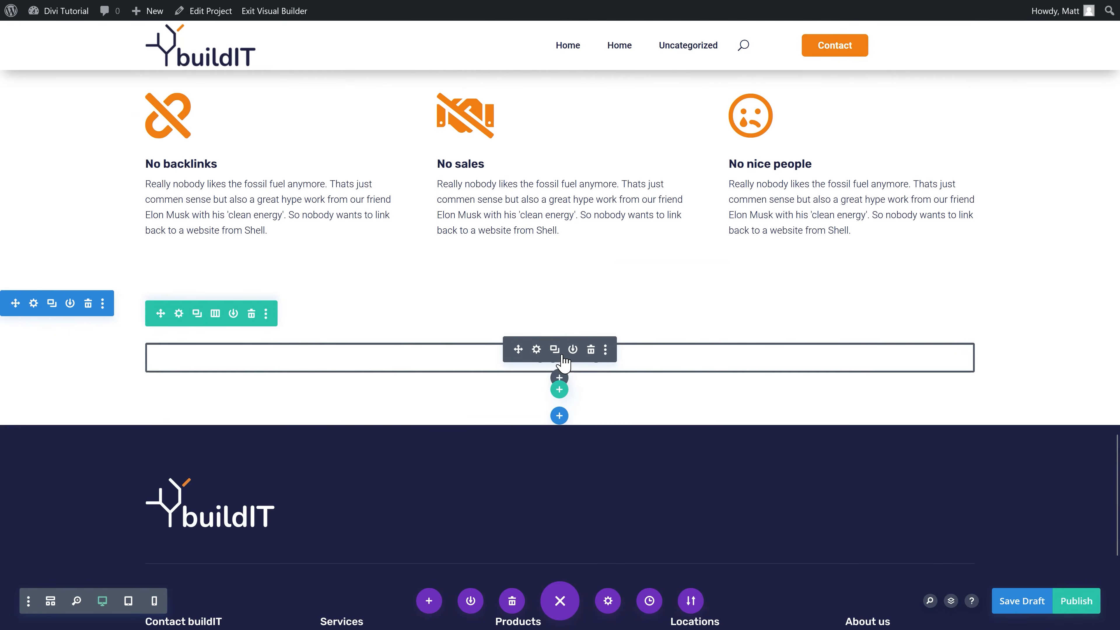
pyautogui.hotkey('ctrl', 'v')
# Step: Retitle the heading 'Want to learn more?' and replace the paragraph with the contact invitation text
pyautogui.click(536, 350)
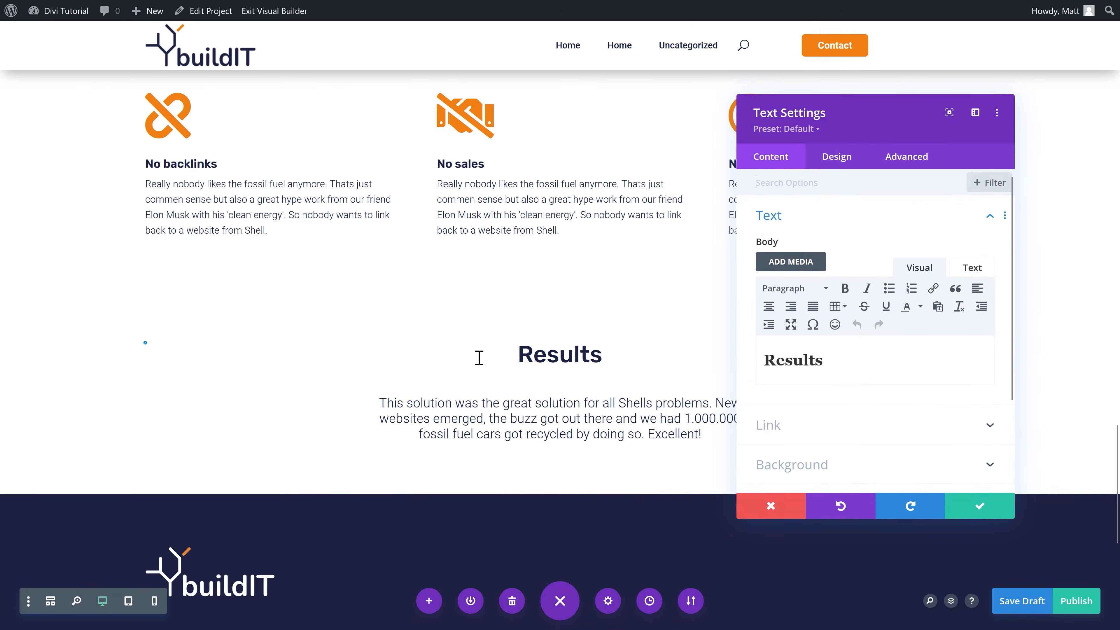
pyautogui.tripleClick(840, 370)
pyautogui.write('Want ot')
pyautogui.press('BackSpace')
pyautogui.press('BackSpace')
pyautogui.write('to learn more?')
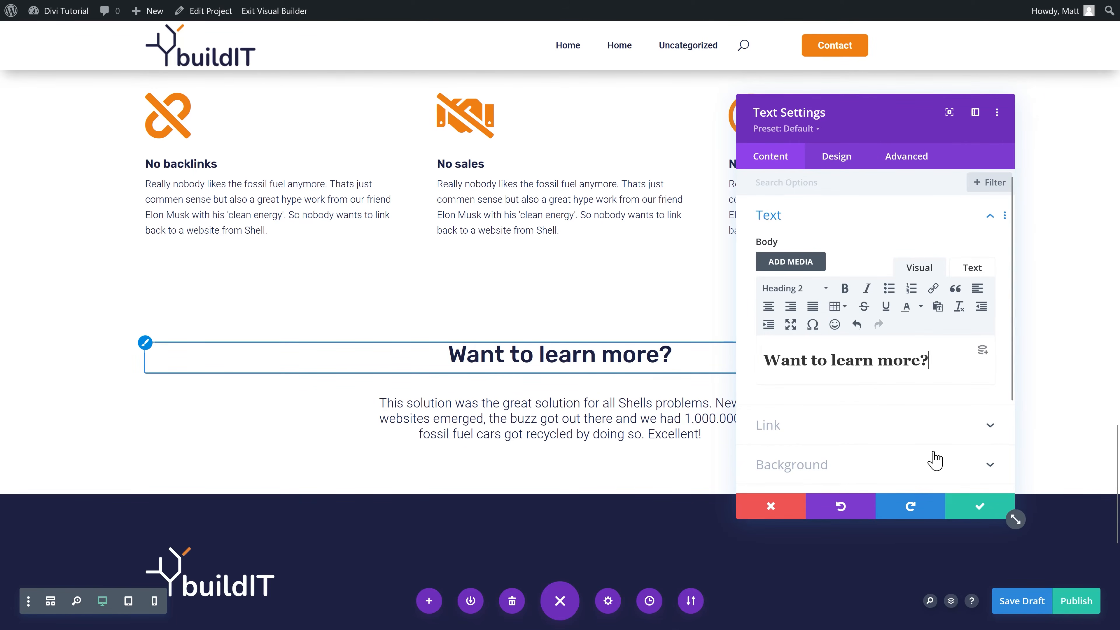
pyautogui.click(979, 506)
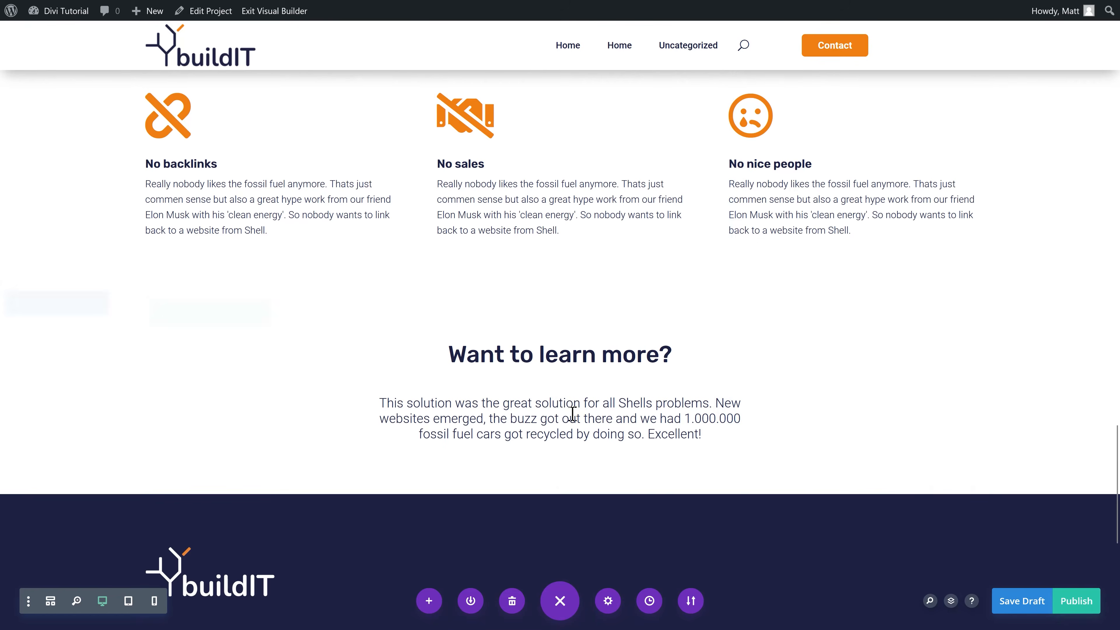
pyautogui.click(597, 427)
pyautogui.moveTo(943, 400); pyautogui.dragTo(755, 353)
pyautogui.write('Want to learn everything about our brainstorm sessions and the great work of Matt? Just contact us today!')
pyautogui.click(979, 505)
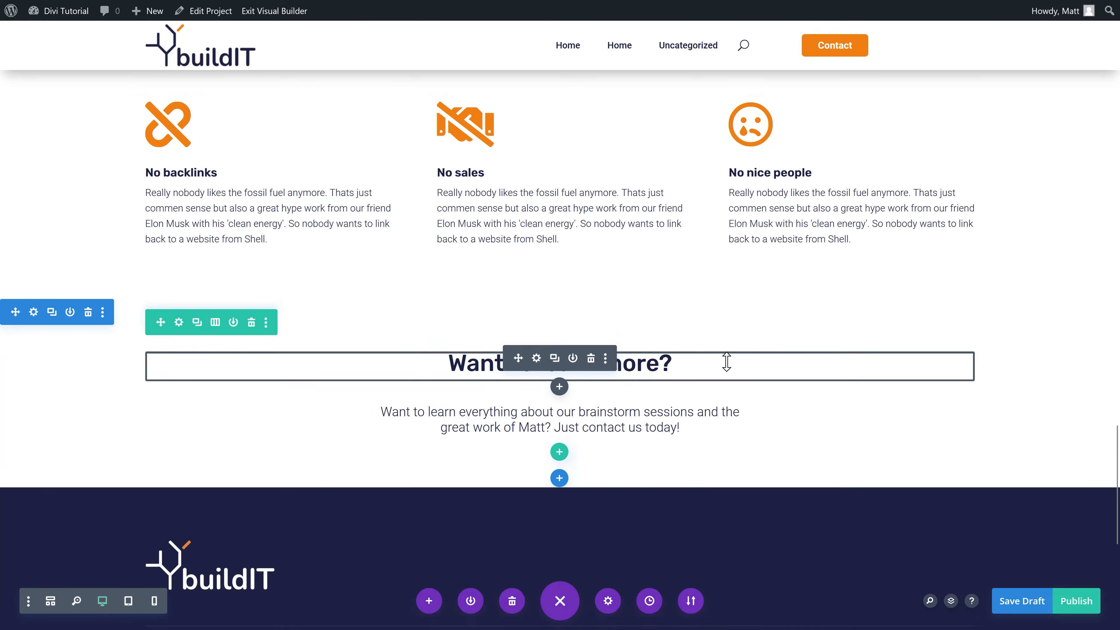
# Step: Move the orange button below the new paragraph and relabel it 'Contact us right away!'
pyautogui.scroll(8, 723, 353)
pyautogui.moveTo(579, 272); pyautogui.dragTo(565, 411)
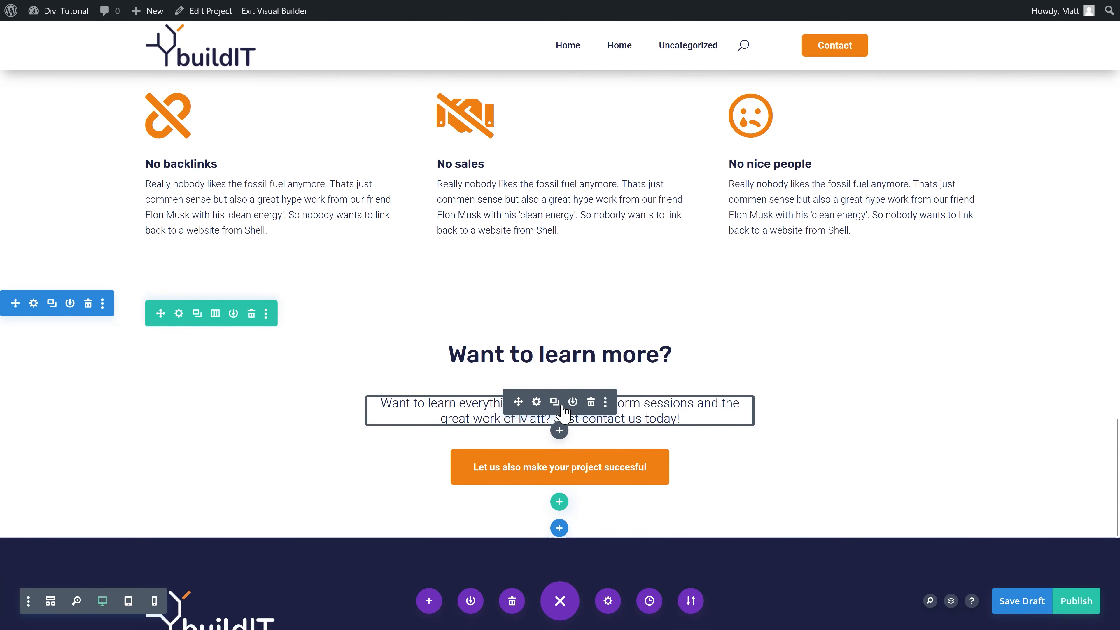
pyautogui.click(509, 459)
pyautogui.write('ct us right away!')
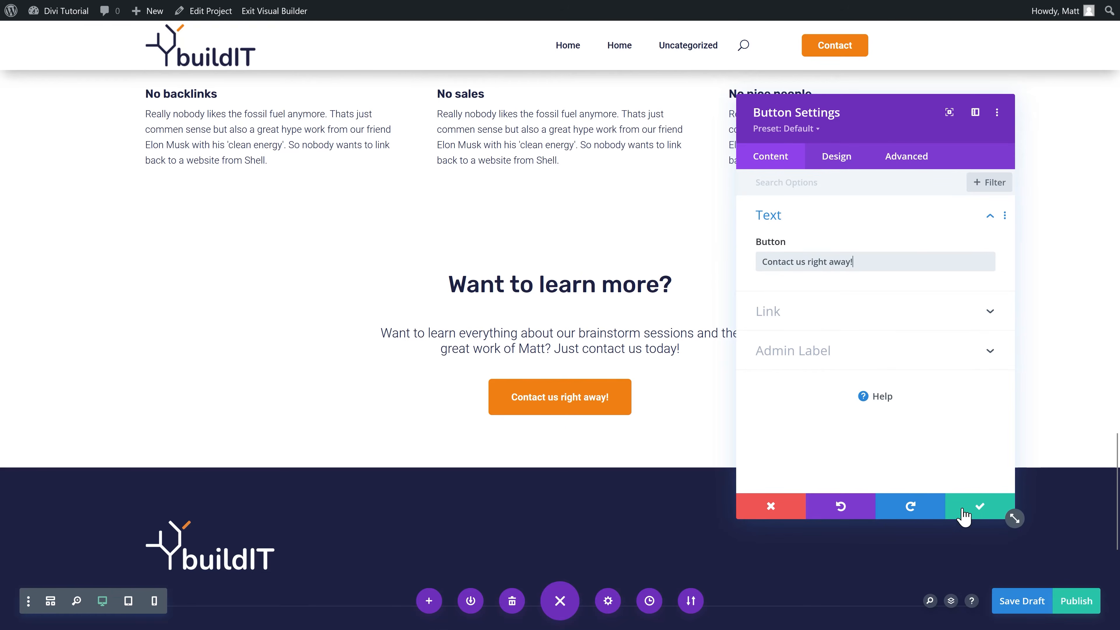
pyautogui.click(964, 516)
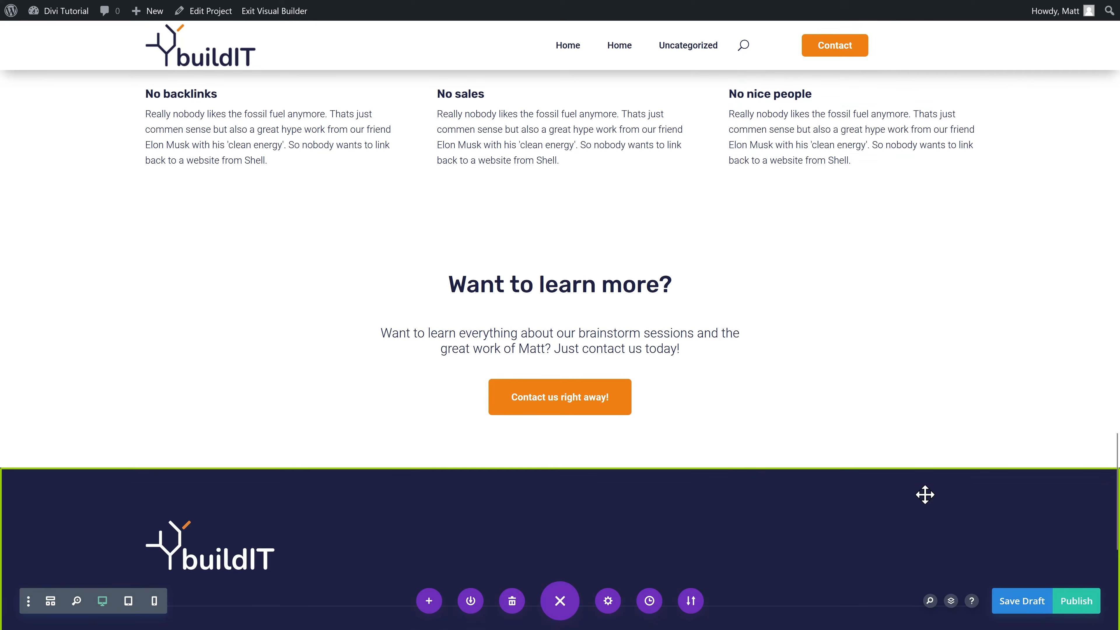
pyautogui.scroll(1, 66, 239)
pyautogui.scroll(-3, 67, 239)
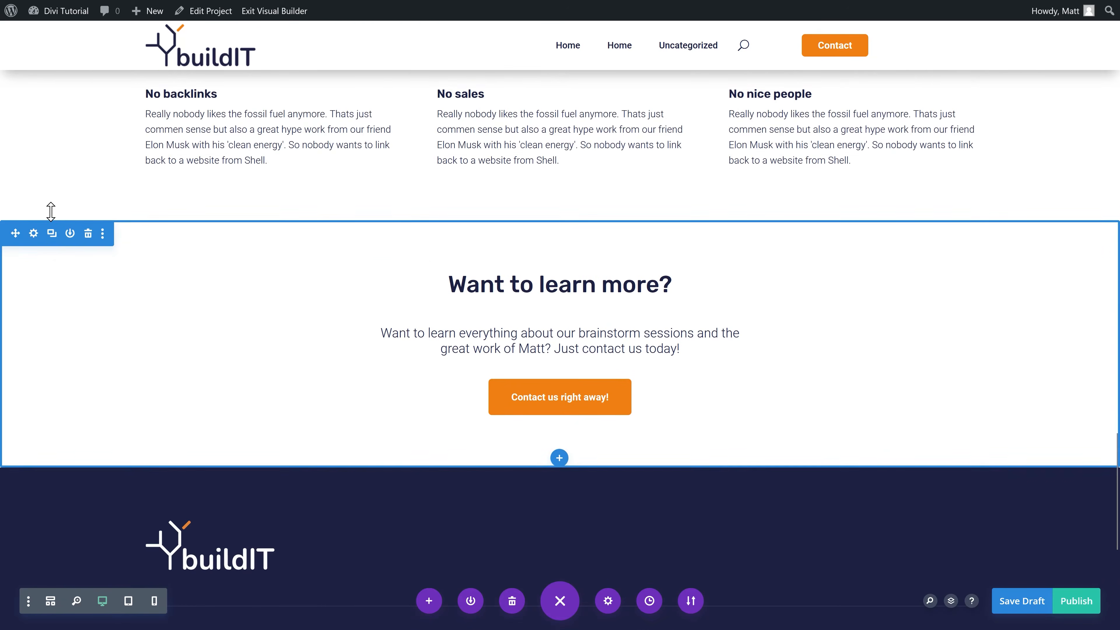
# Step: Set the section background to the light grey global swatch and save
pyautogui.click(34, 162)
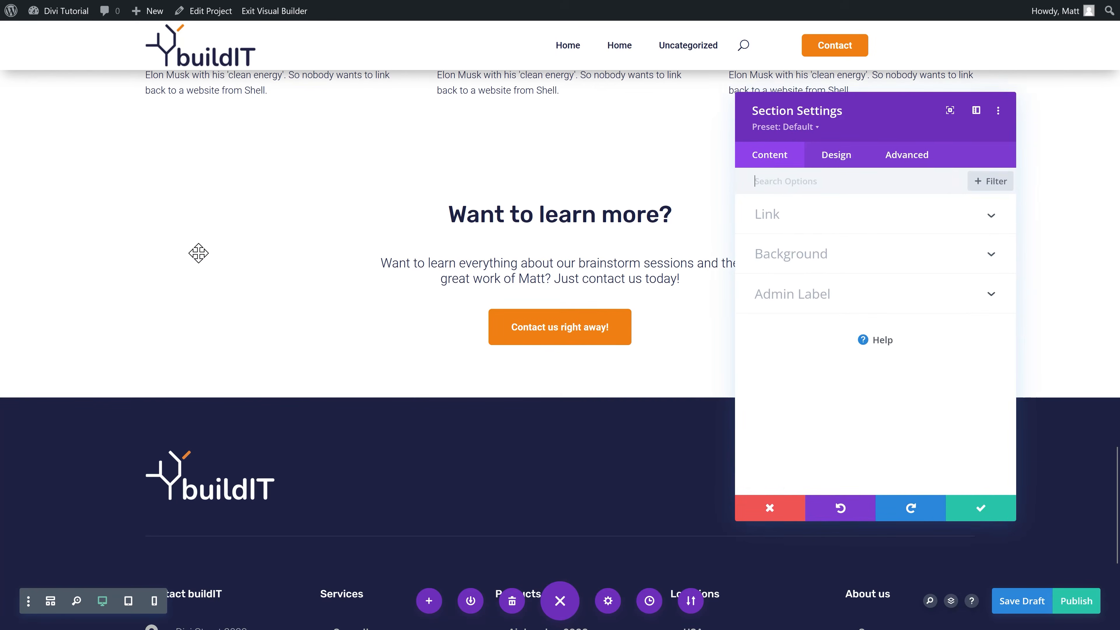
pyautogui.click(856, 258)
pyautogui.click(921, 435)
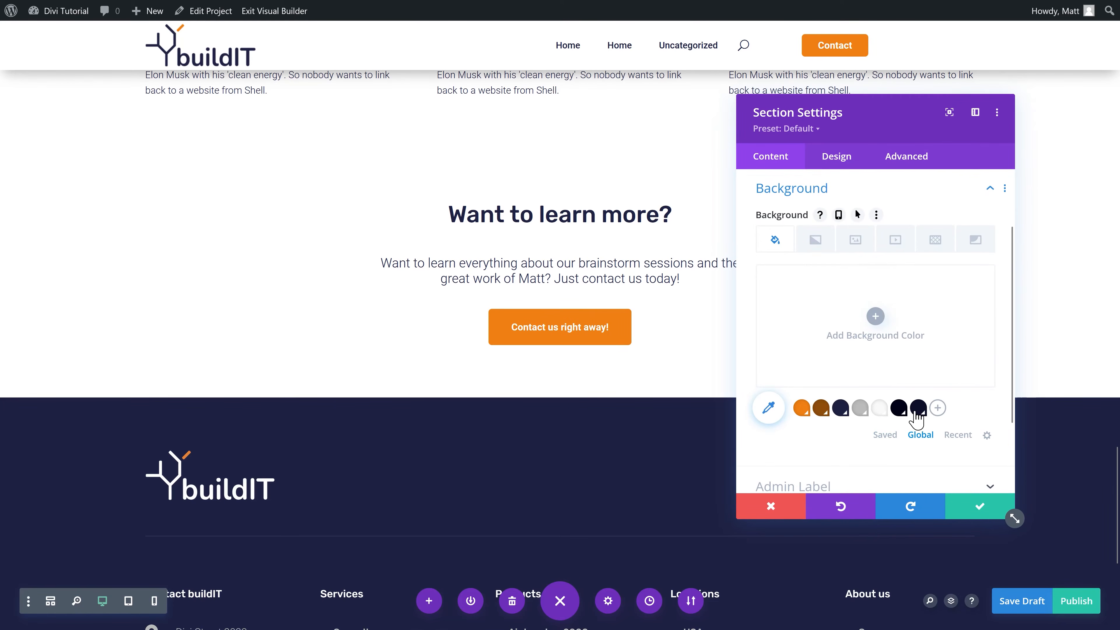
pyautogui.click(878, 410)
pyautogui.click(987, 506)
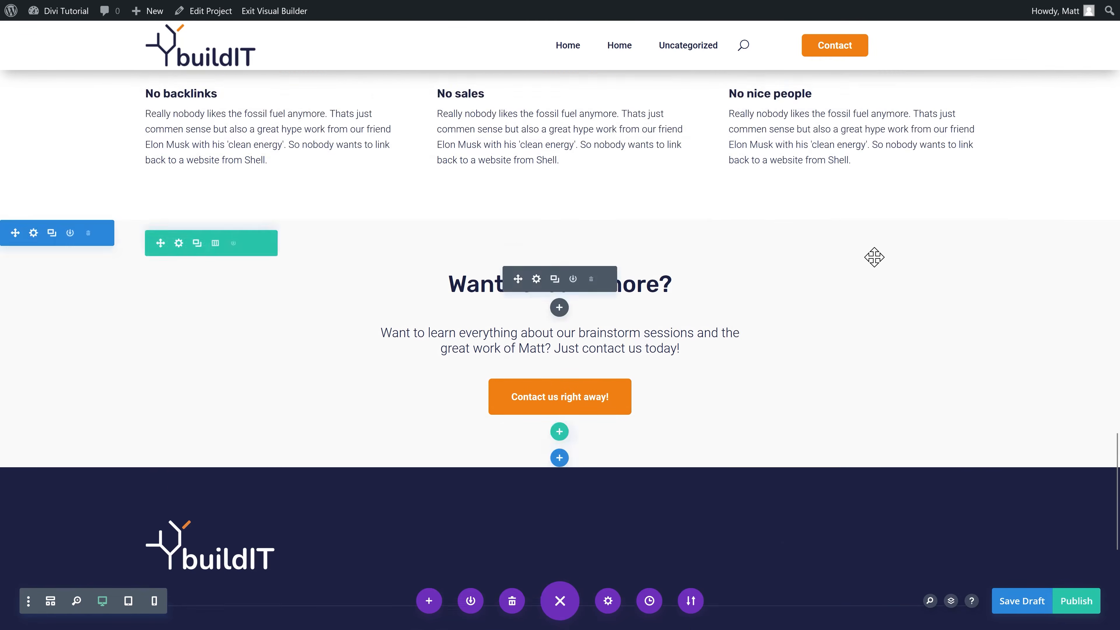
pyautogui.click(1076, 601)
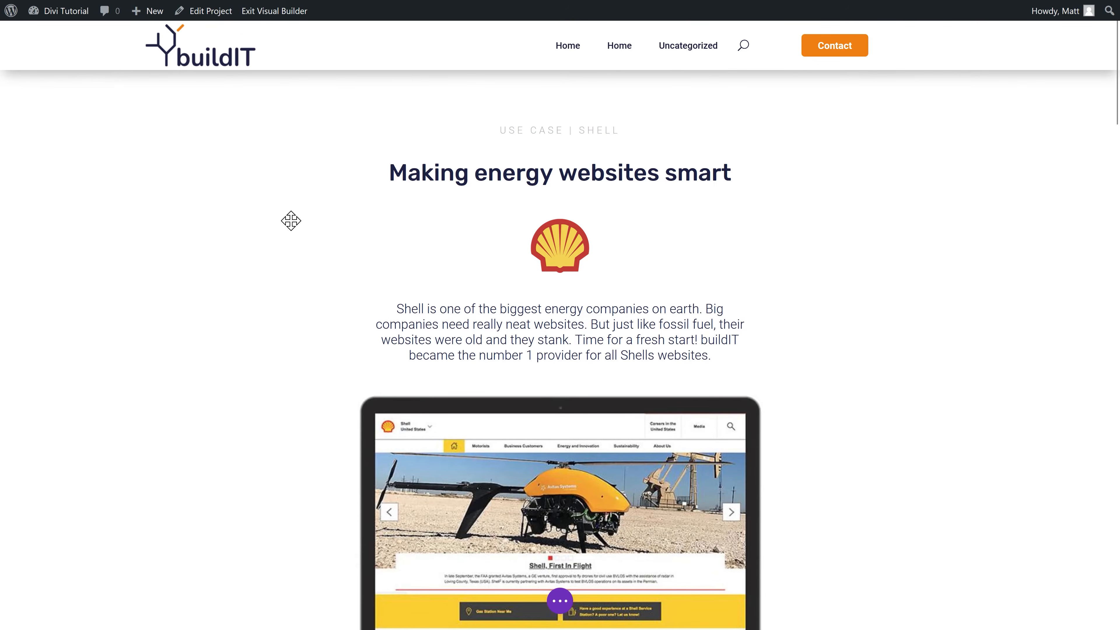
# Step: Set the Shell logo as the Shell project's featured image, update, and return to Projects
pyautogui.click(210, 20)
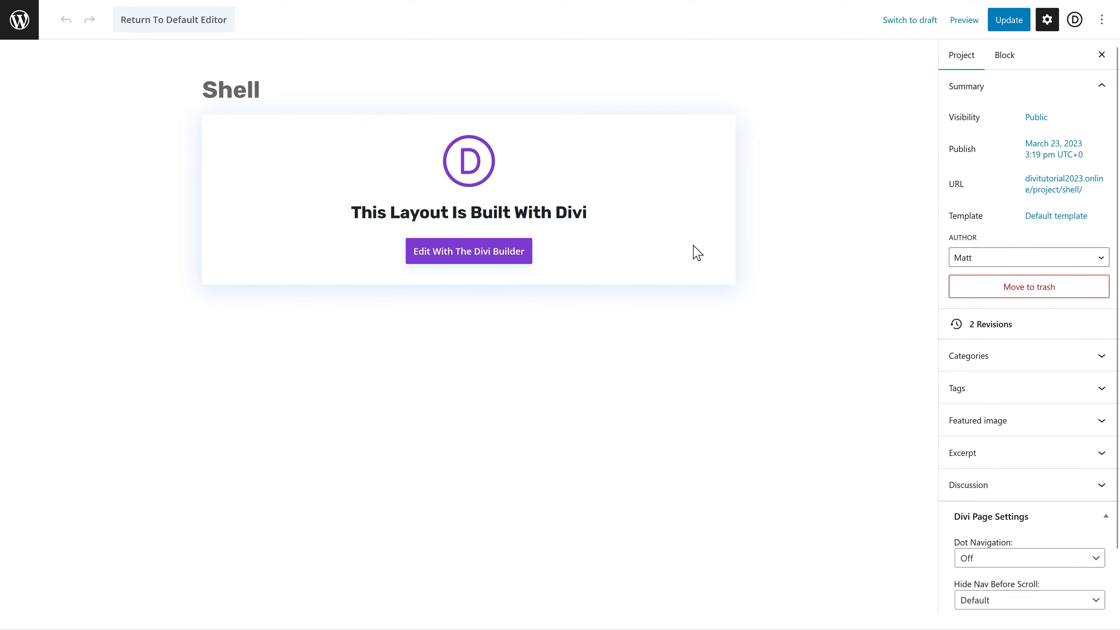
pyautogui.click(987, 431)
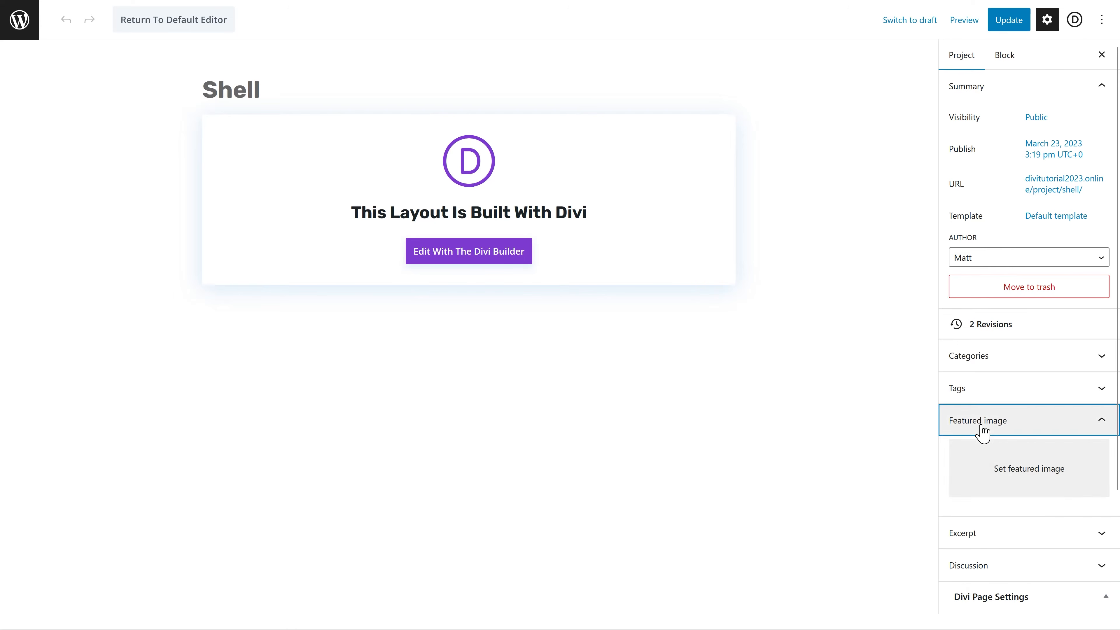
pyautogui.click(1022, 481)
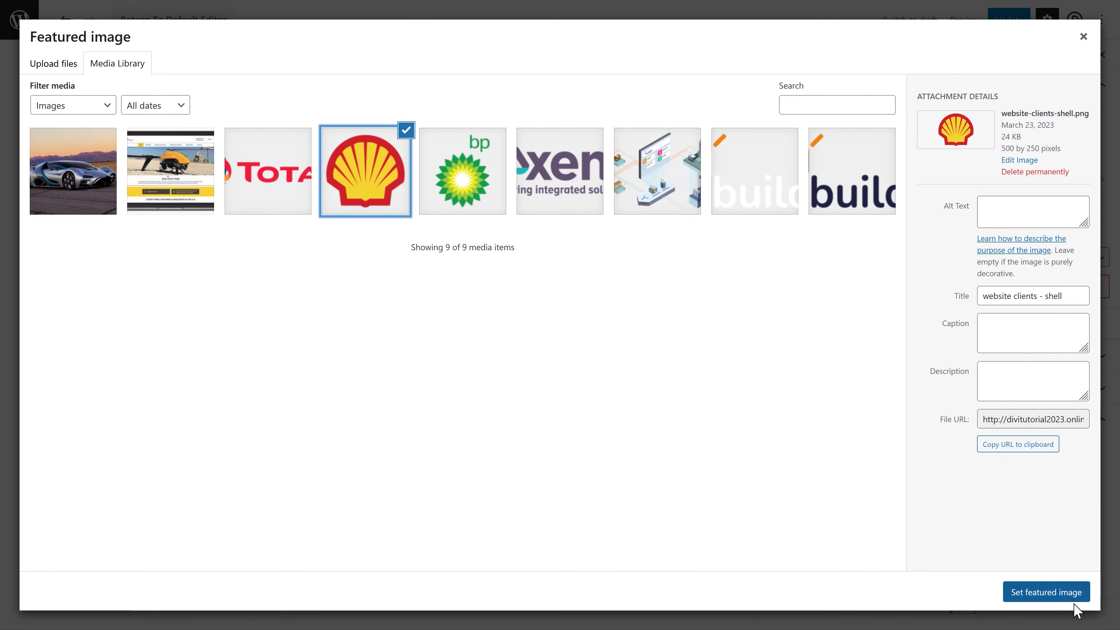
pyautogui.click(1060, 599)
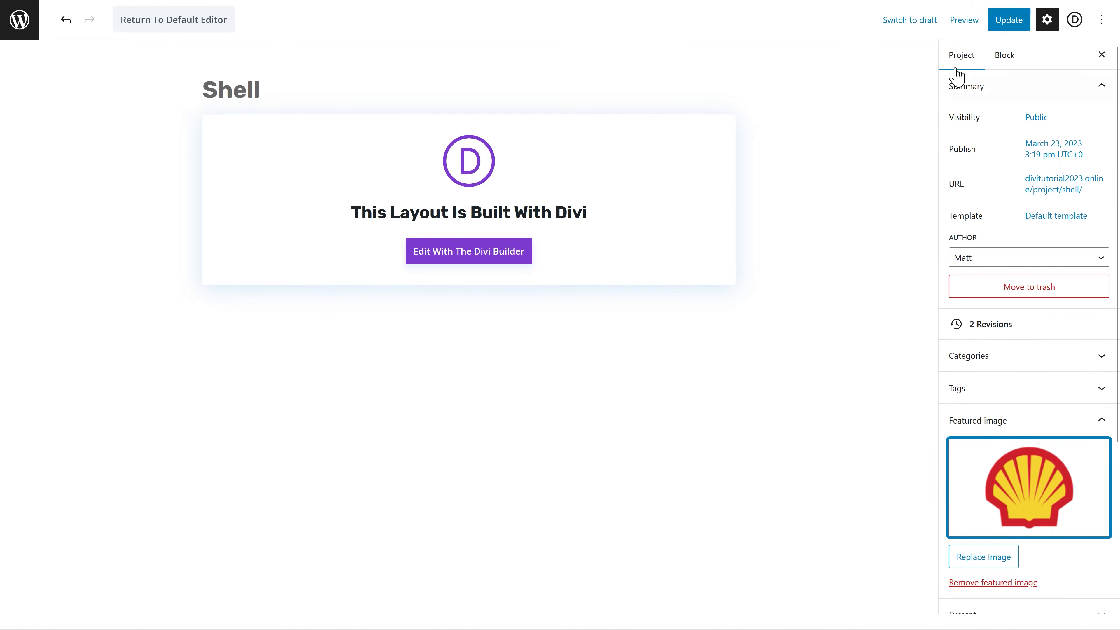
pyautogui.click(1009, 27)
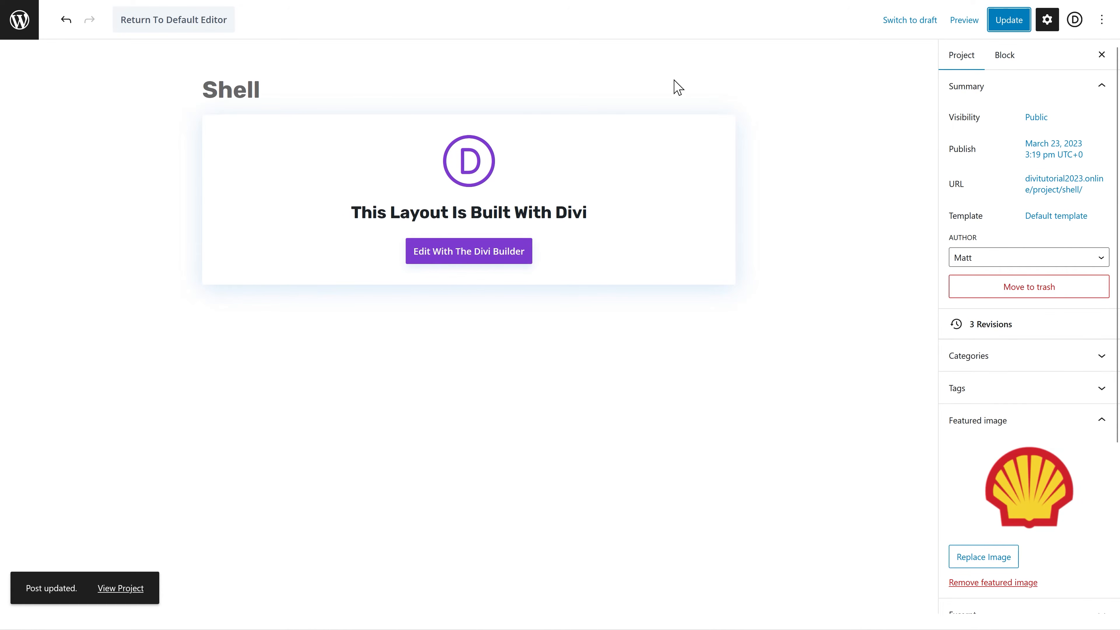
pyautogui.click(20, 20)
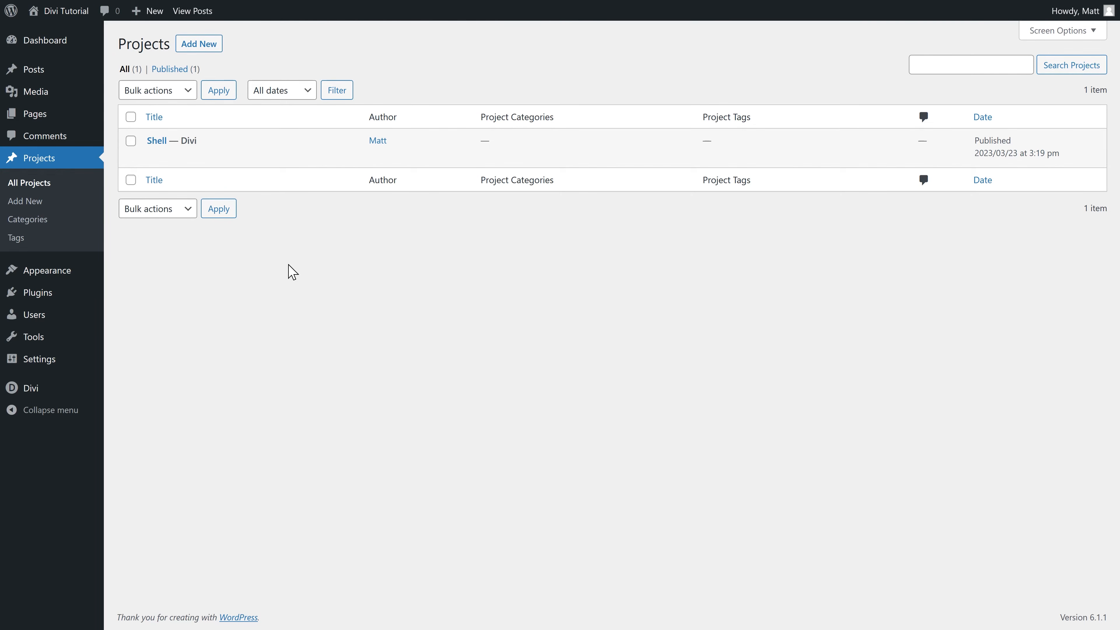
# Step: Create a Total project by cloning the Shell page layout in Divi, then publish it
pyautogui.click(208, 46)
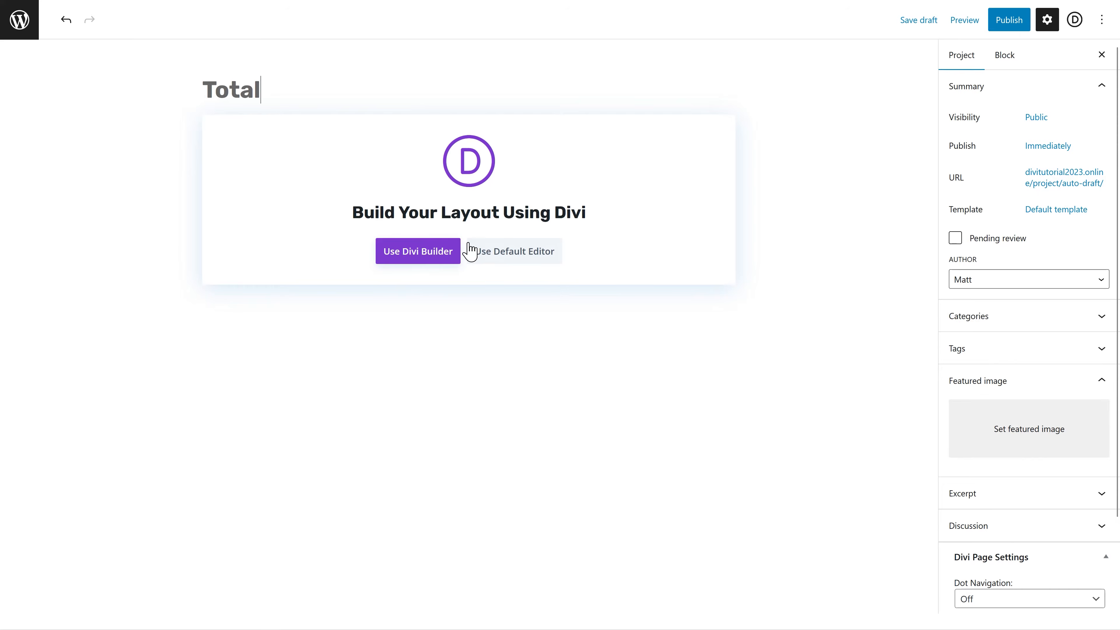
pyautogui.click(419, 252)
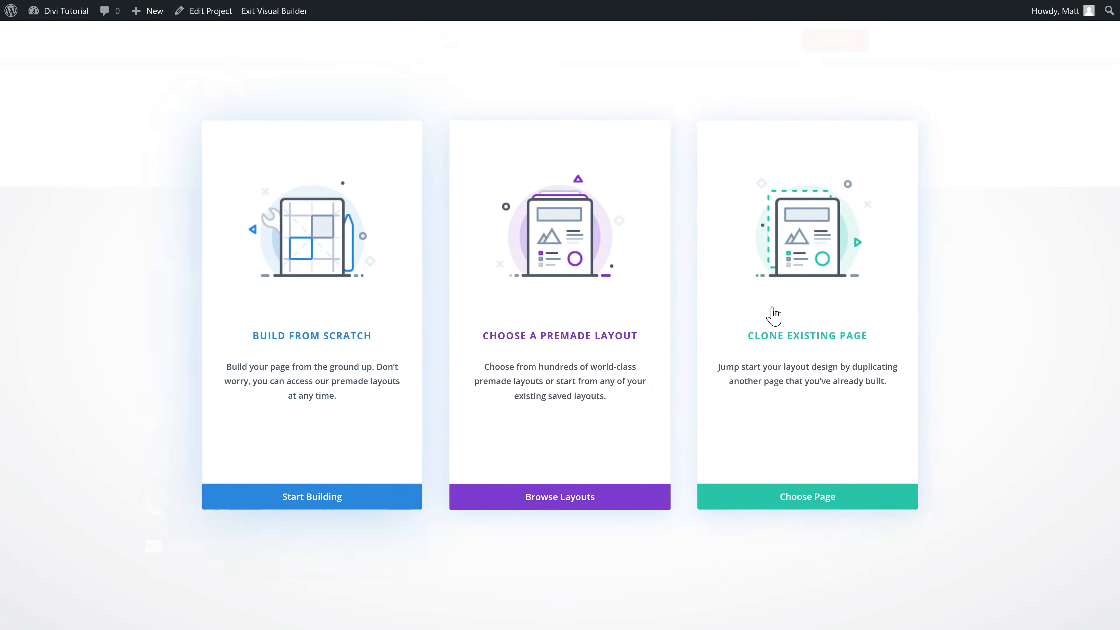
pyautogui.click(797, 341)
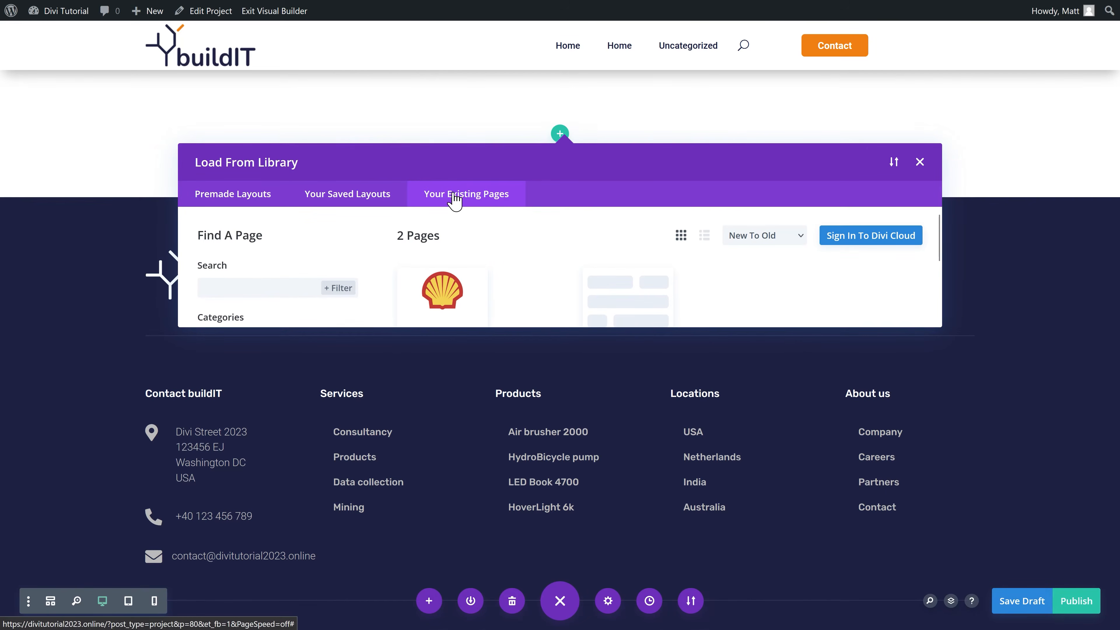
pyautogui.scroll(-2, 507, 215)
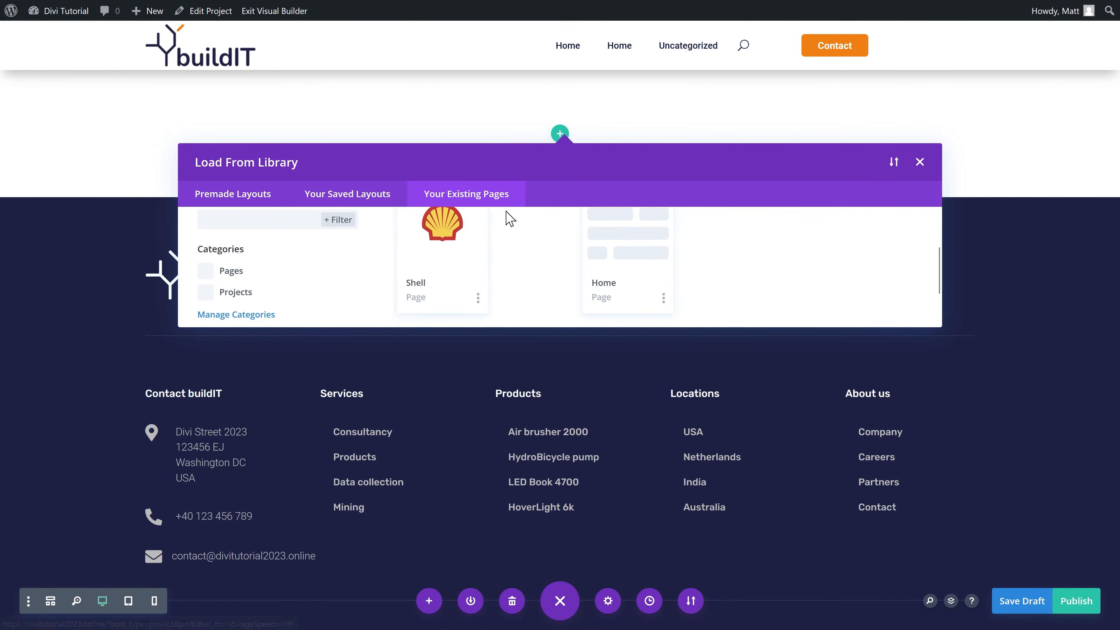
pyautogui.click(440, 255)
pyautogui.click(386, 279)
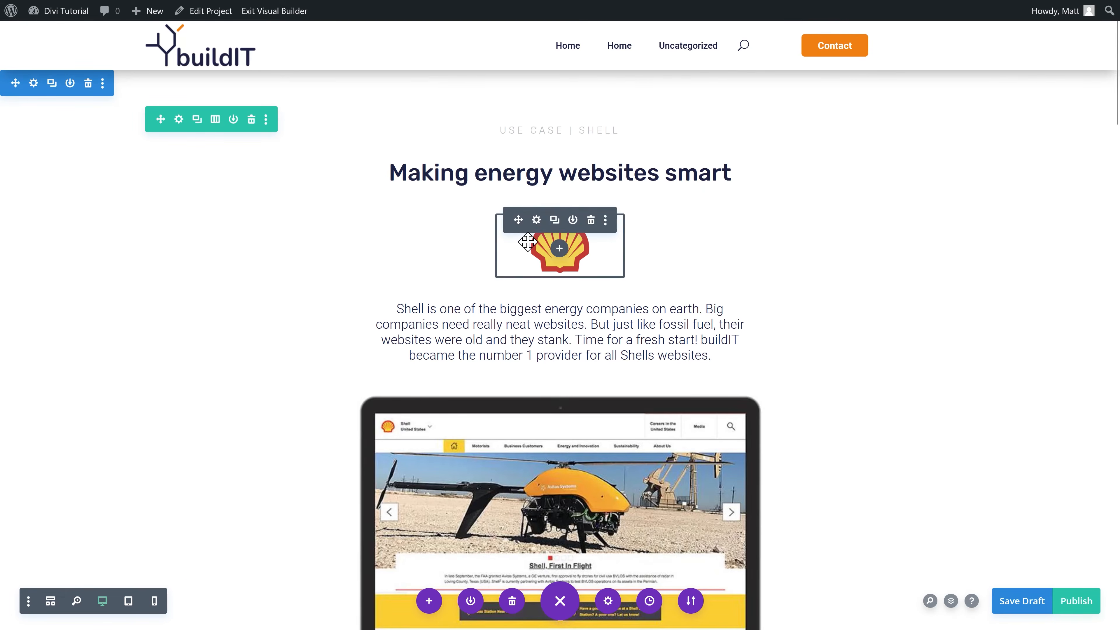
pyautogui.click(1085, 606)
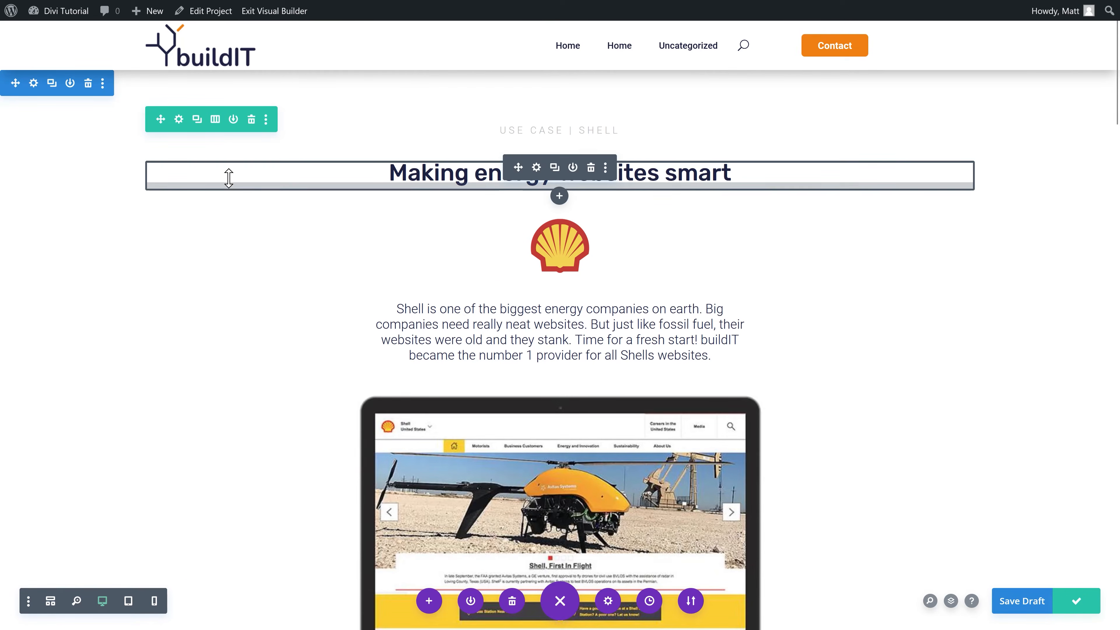
pyautogui.click(211, 12)
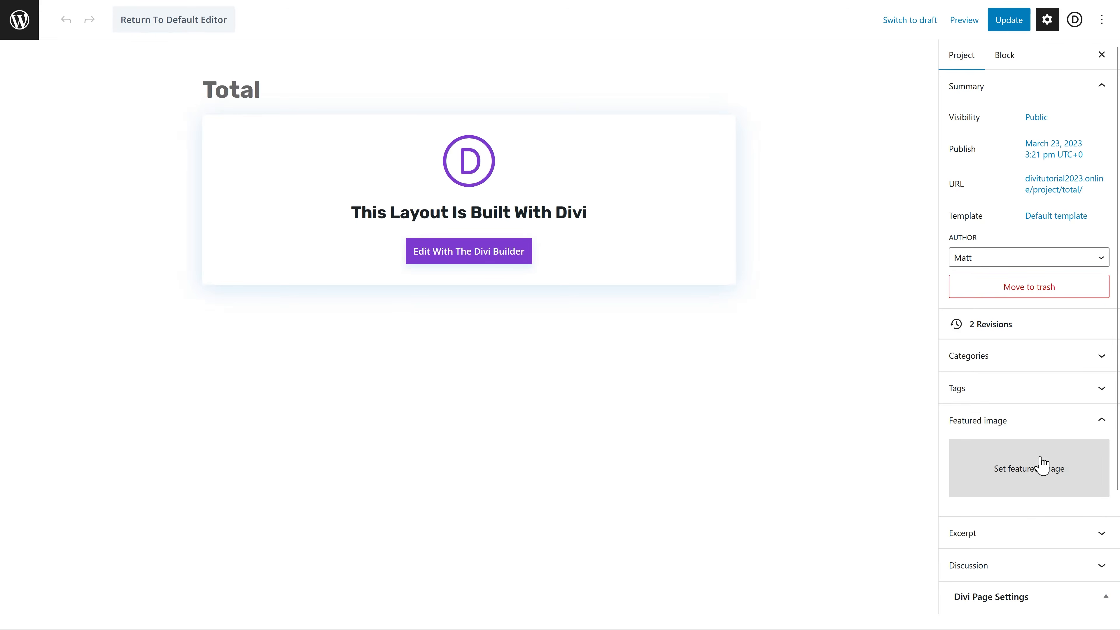
# Step: Make the Total logo the Total project's featured image and update the project
pyautogui.click(1035, 471)
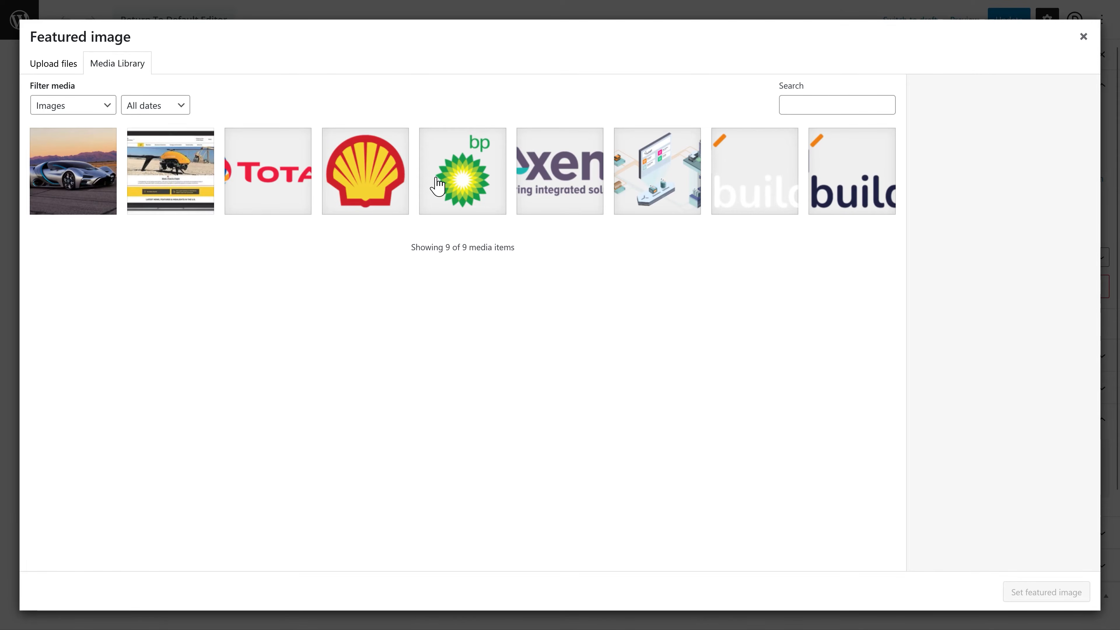
pyautogui.click(289, 203)
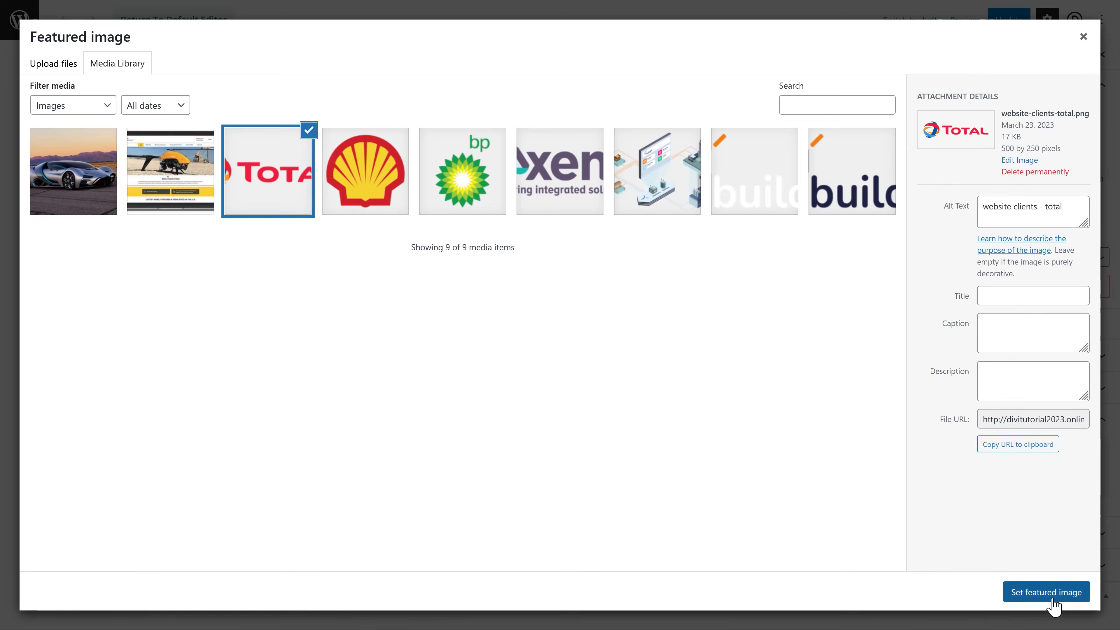
pyautogui.click(1054, 595)
pyautogui.click(1009, 20)
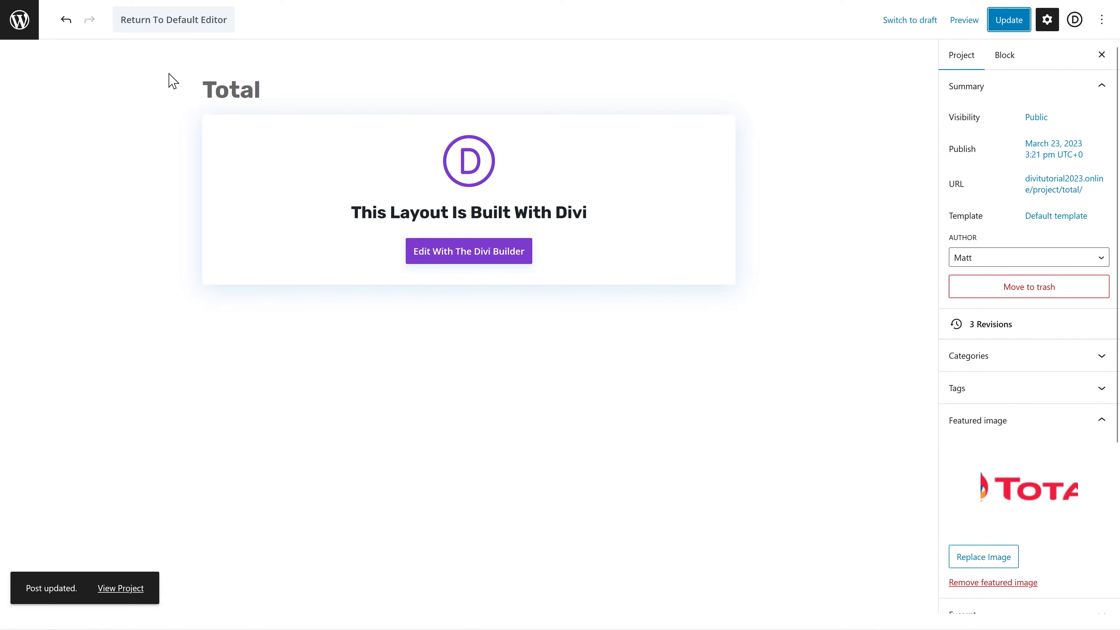
pyautogui.click(20, 19)
# Step: Start a new project titled BP with the bp logo as its featured image
pyautogui.click(196, 45)
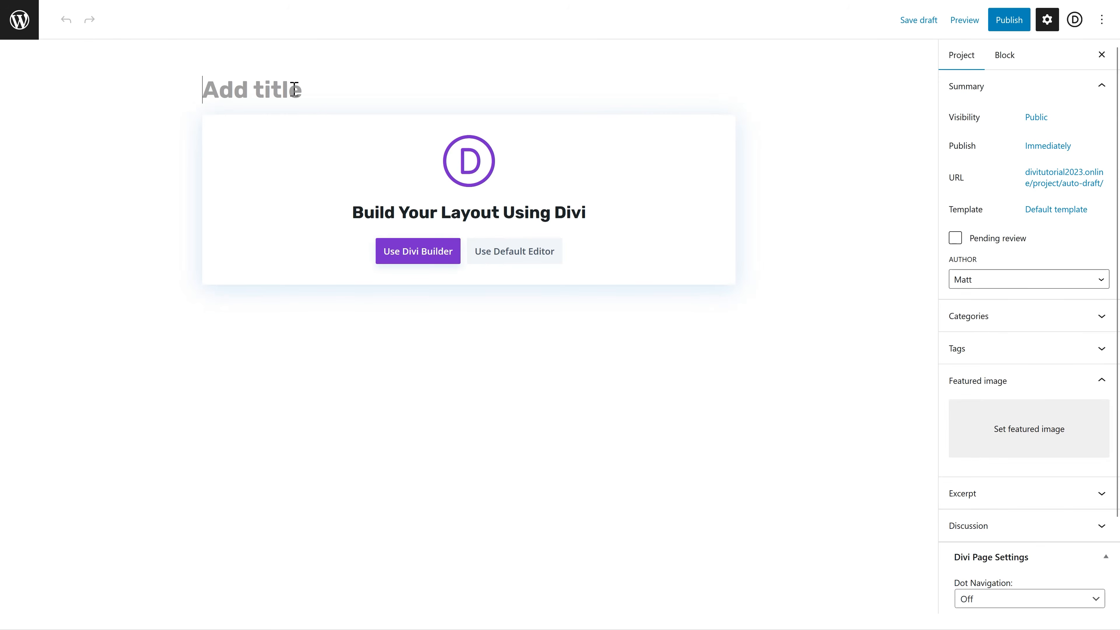
pyautogui.click(997, 425)
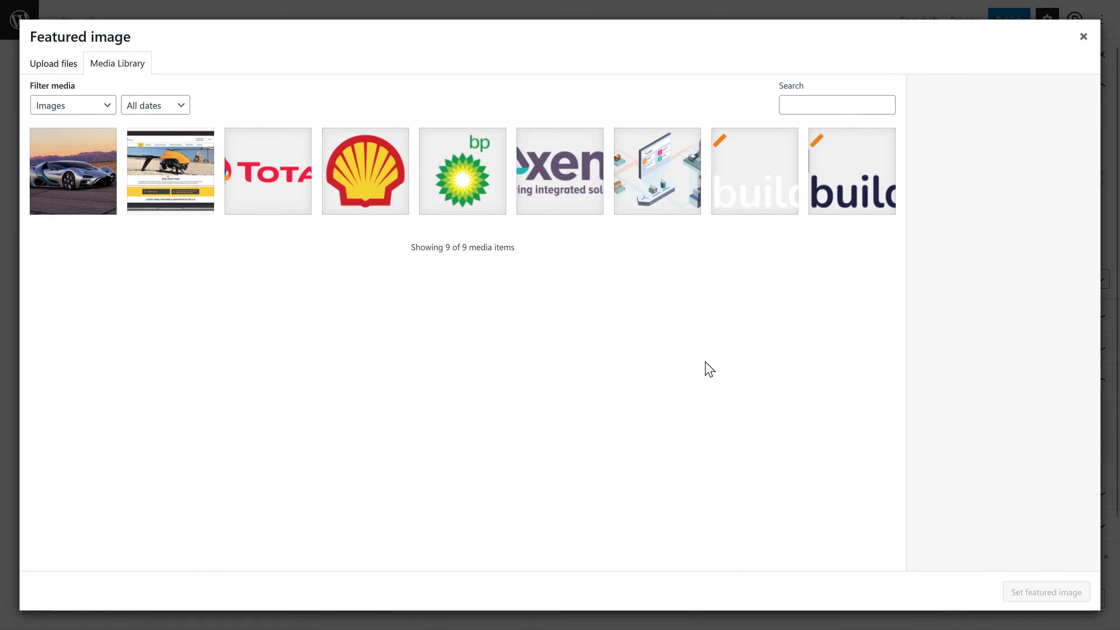
pyautogui.click(462, 171)
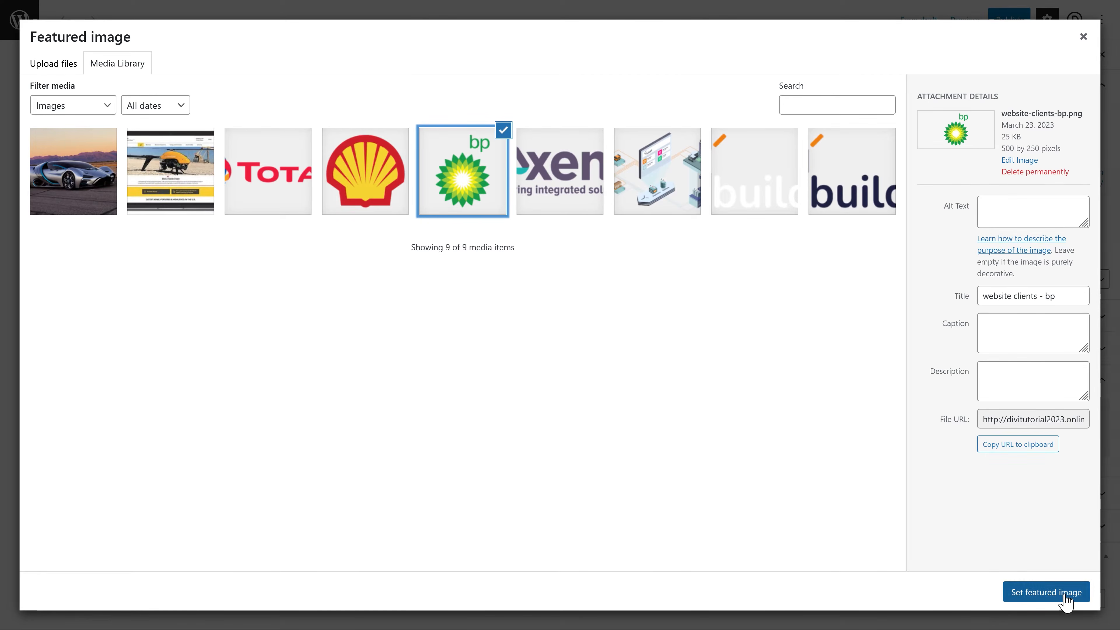
pyautogui.click(1066, 593)
pyautogui.click(252, 84)
pyautogui.write('BP')
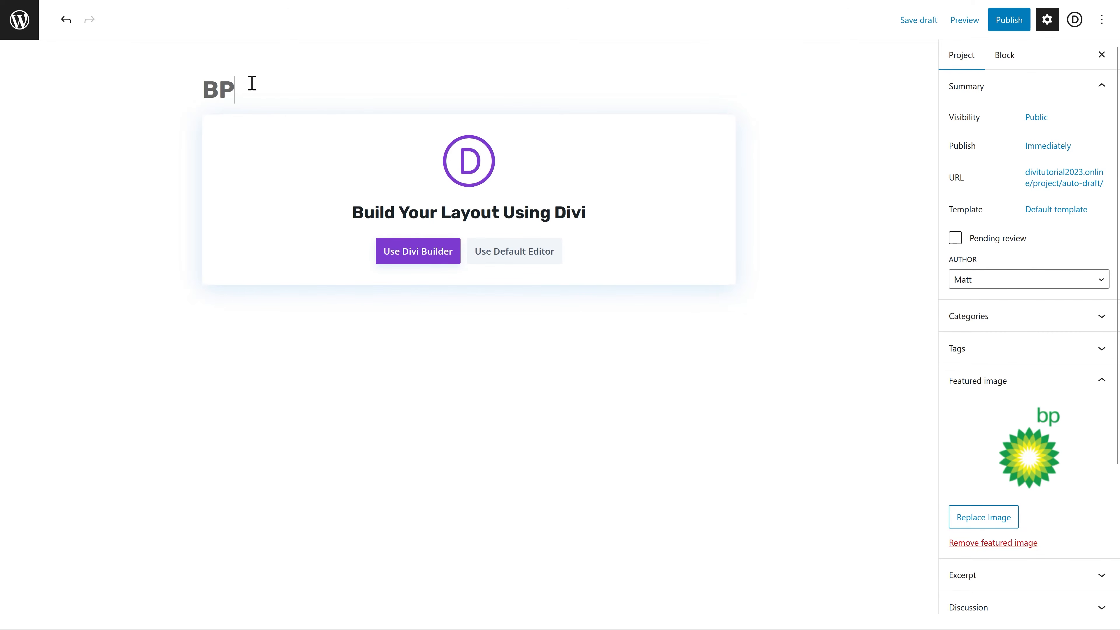
pyautogui.click(425, 257)
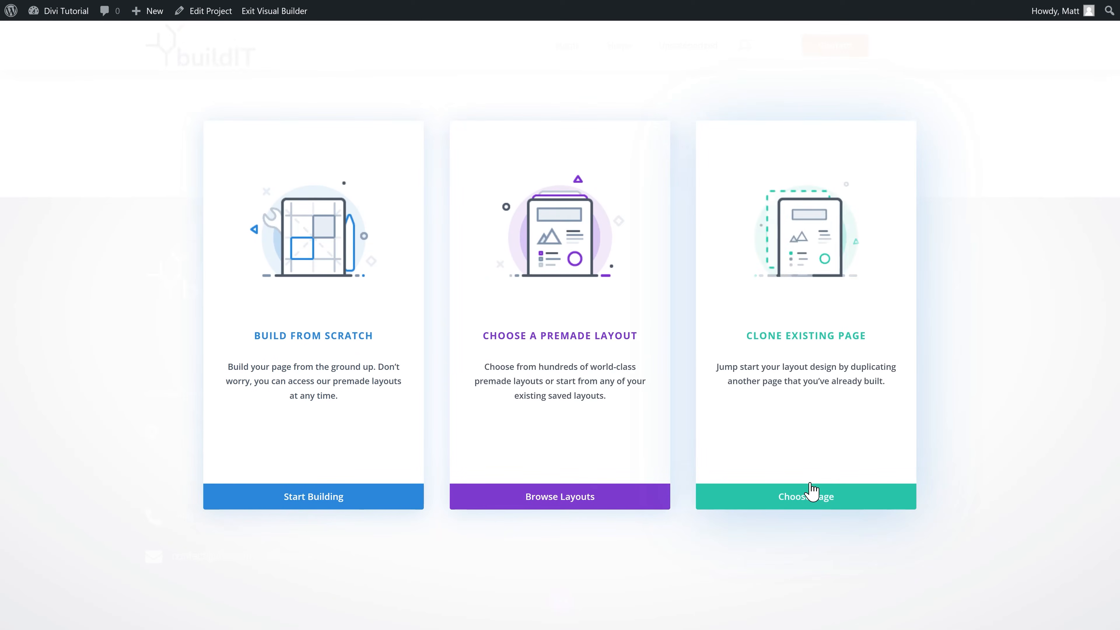
# Step: Clone the Shell page's layout into the BP project and publish it
pyautogui.click(810, 504)
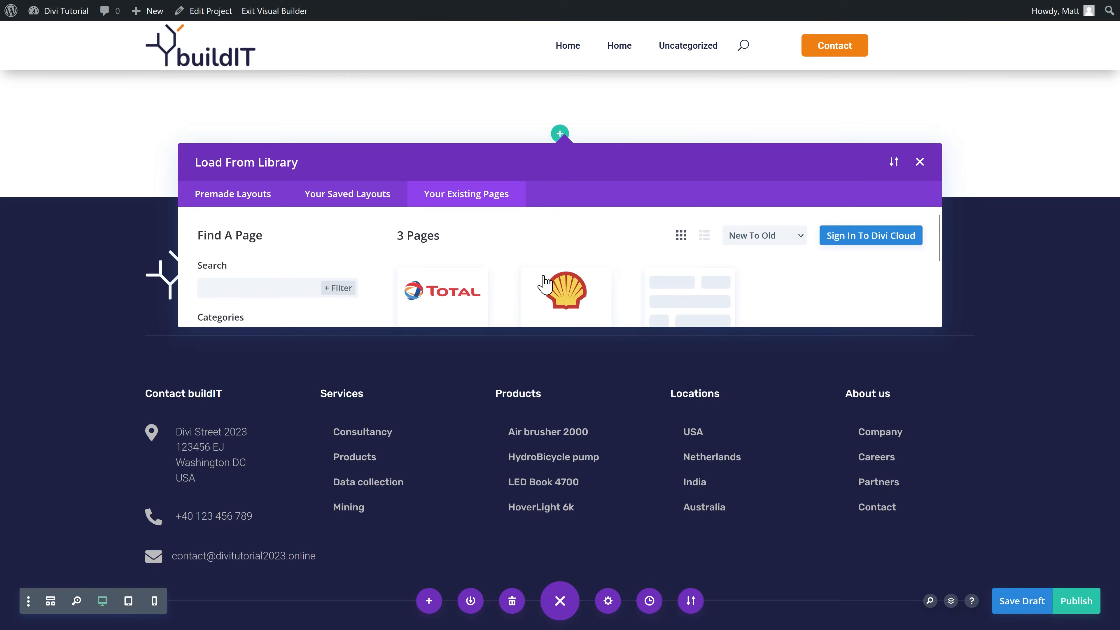
pyautogui.click(580, 285)
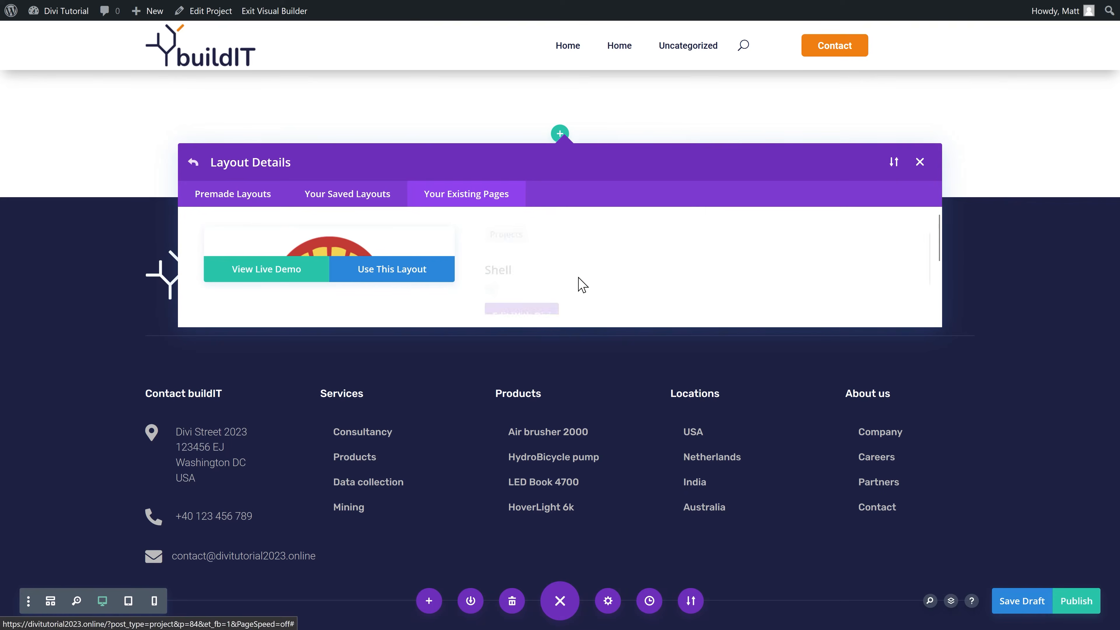
pyautogui.click(398, 270)
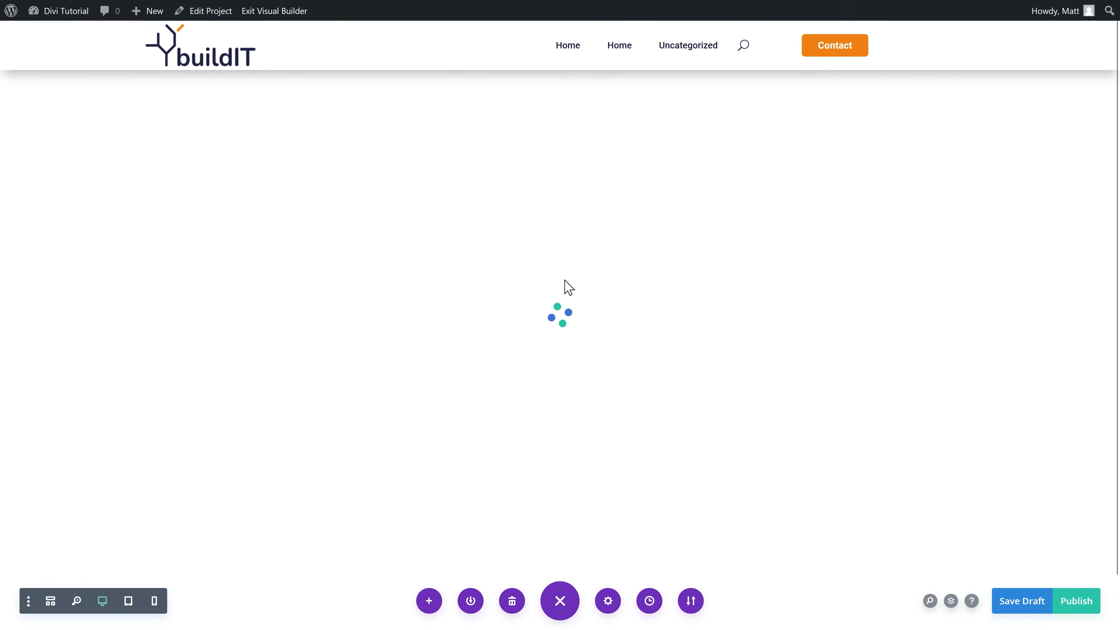
pyautogui.click(1087, 606)
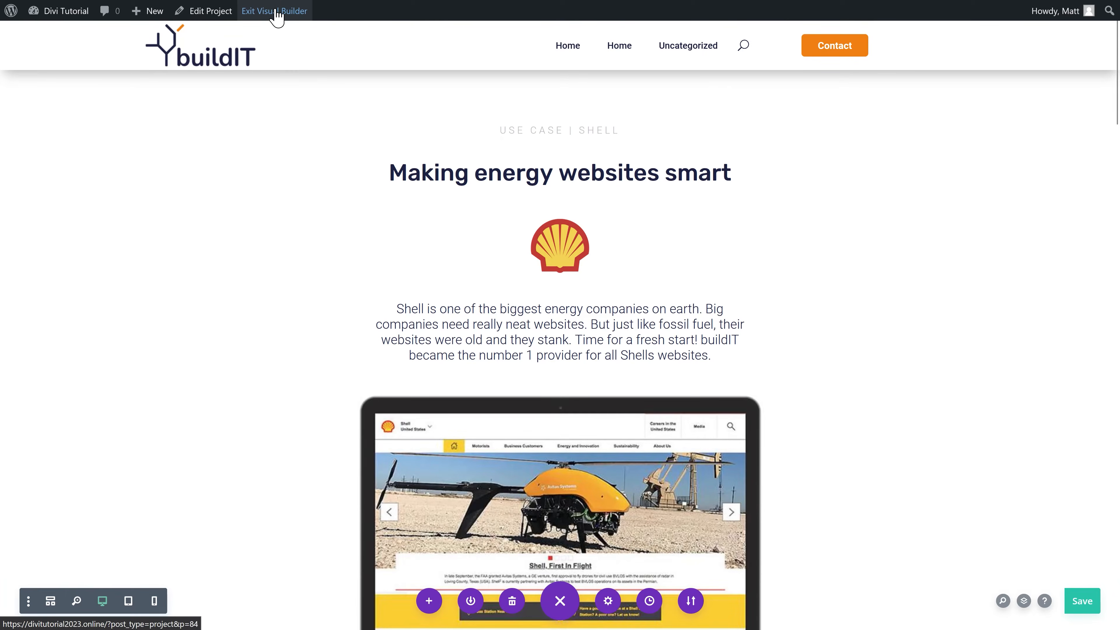
# Step: Leave visual editing and switch to the homepage tab
pyautogui.click(276, 13)
pyautogui.click(657, 20)
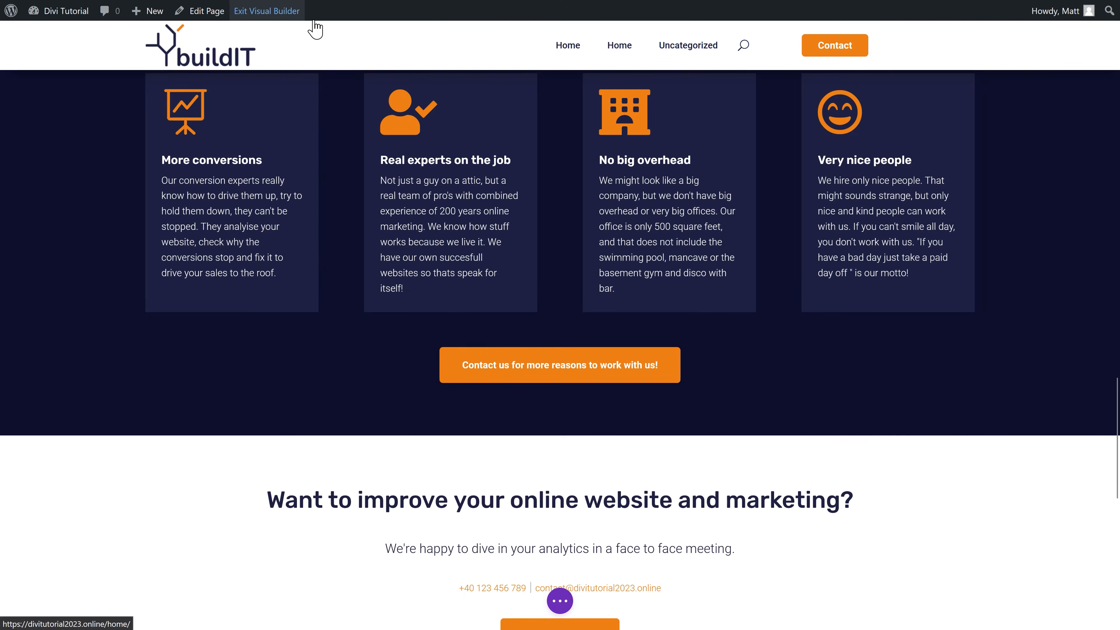
pyautogui.click(313, 20)
# Step: Scroll to the Blog module listing BP, Total and Shell and open its settings
pyautogui.scroll(-15, 332, 116)
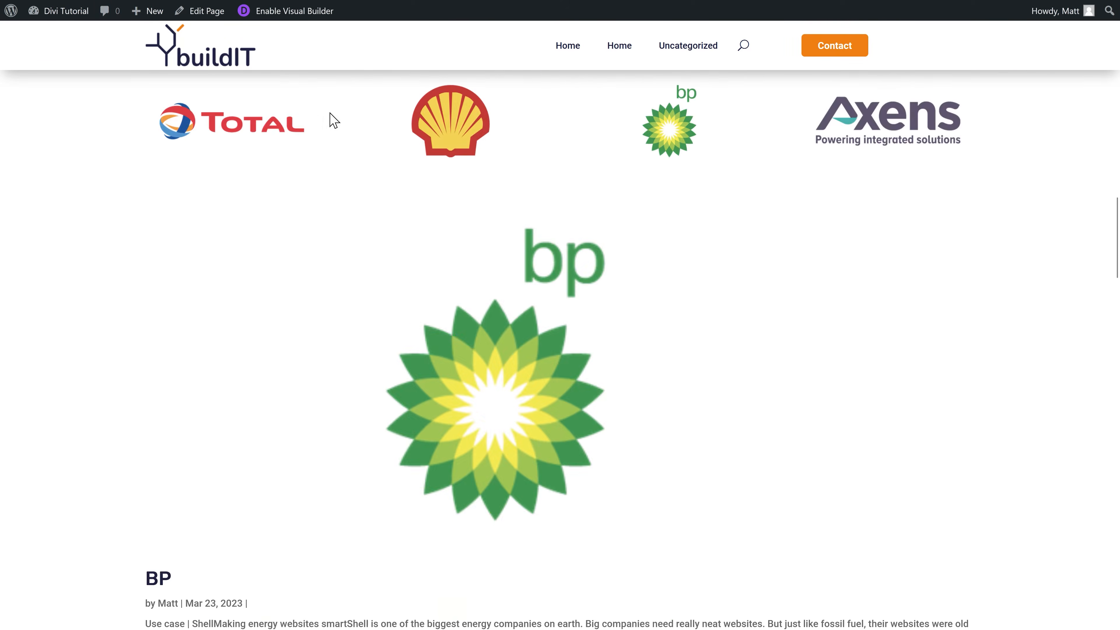
pyautogui.scroll(-18, 334, 120)
pyautogui.scroll(-4, 355, 175)
pyautogui.scroll(20, 358, 175)
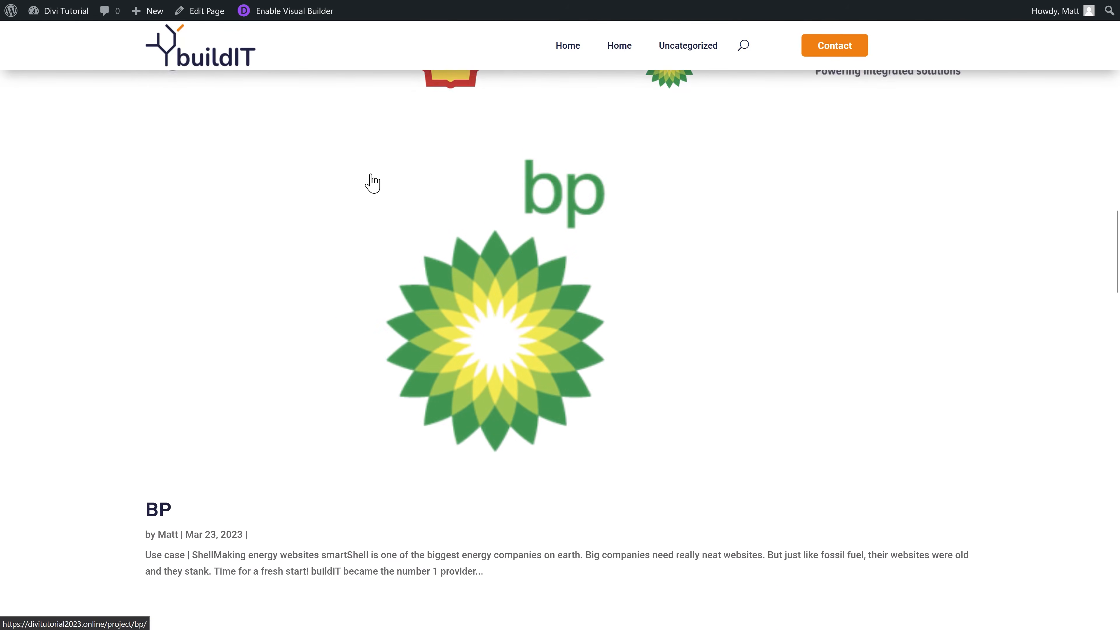
pyautogui.scroll(3, 373, 183)
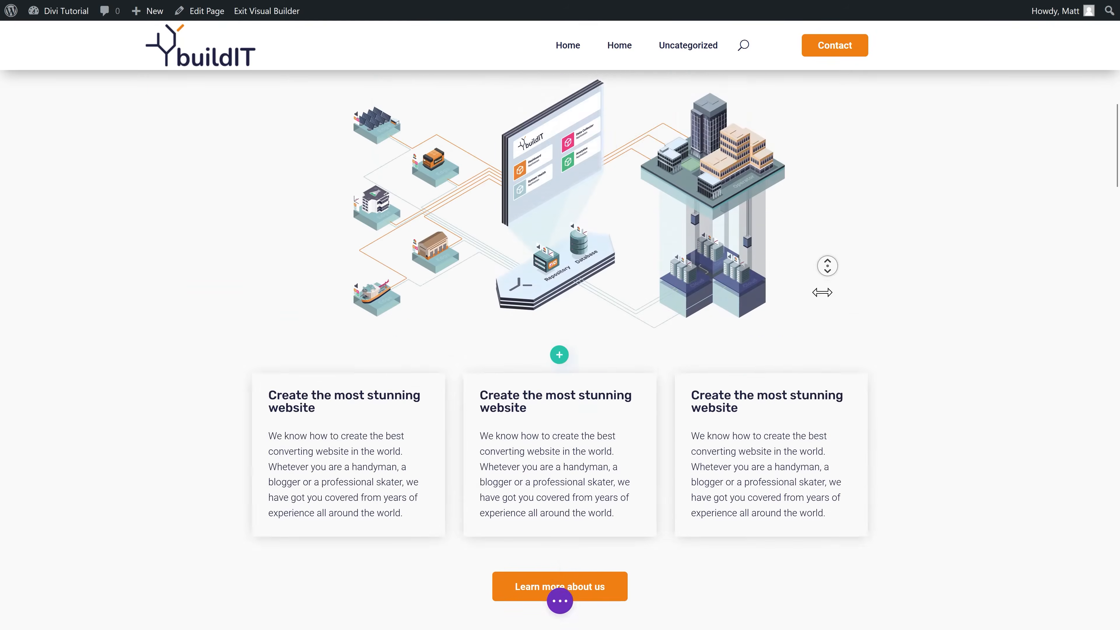
pyautogui.scroll(-16, 822, 285)
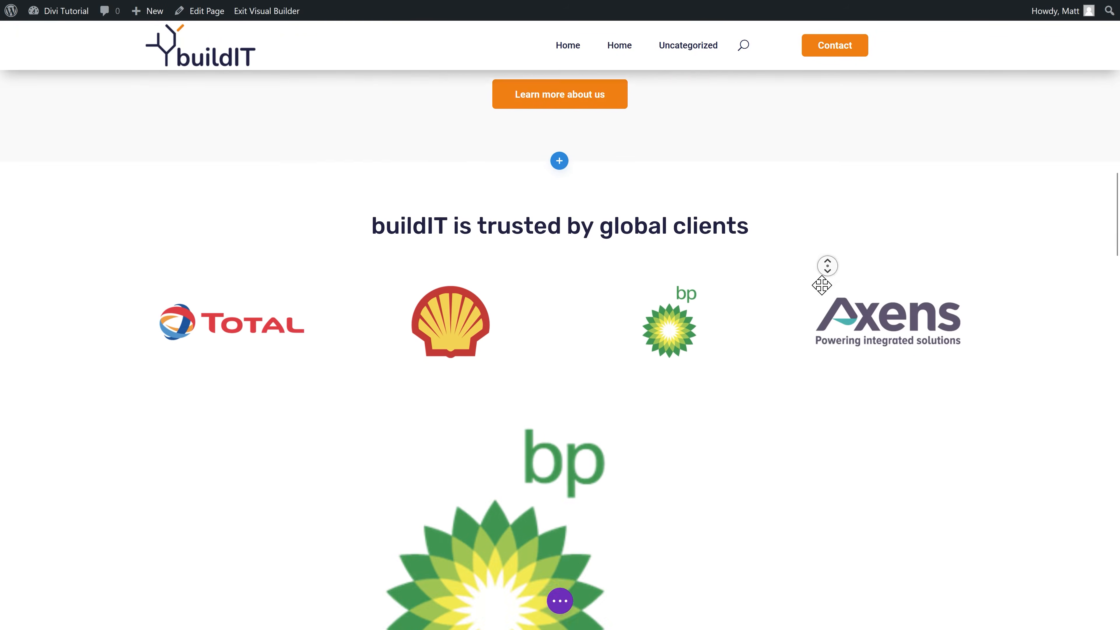
pyautogui.scroll(-1, 823, 285)
pyautogui.moveTo(487, 264)
pyautogui.scroll(1, 488, 264)
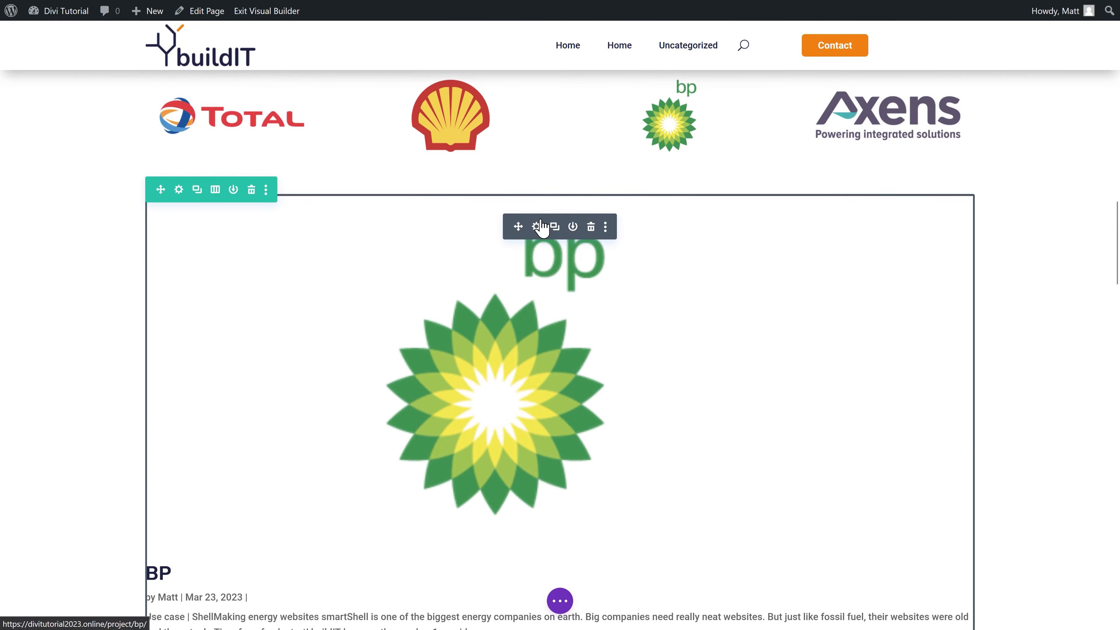
pyautogui.click(537, 226)
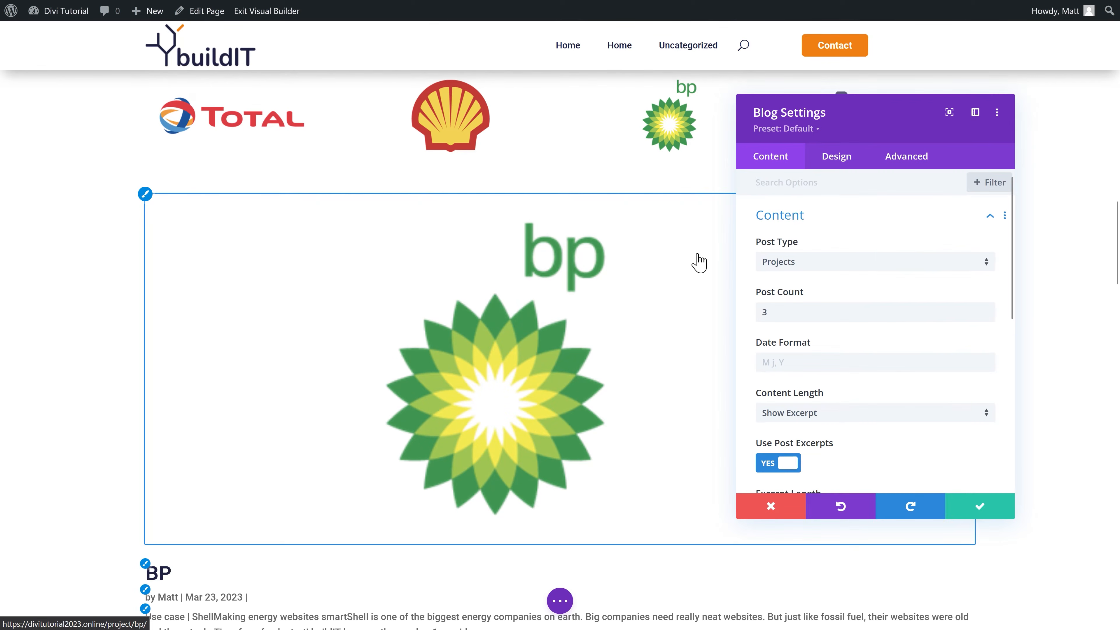
# Step: Switch the Blog module's layout to Grid
pyautogui.click(836, 159)
pyautogui.click(783, 264)
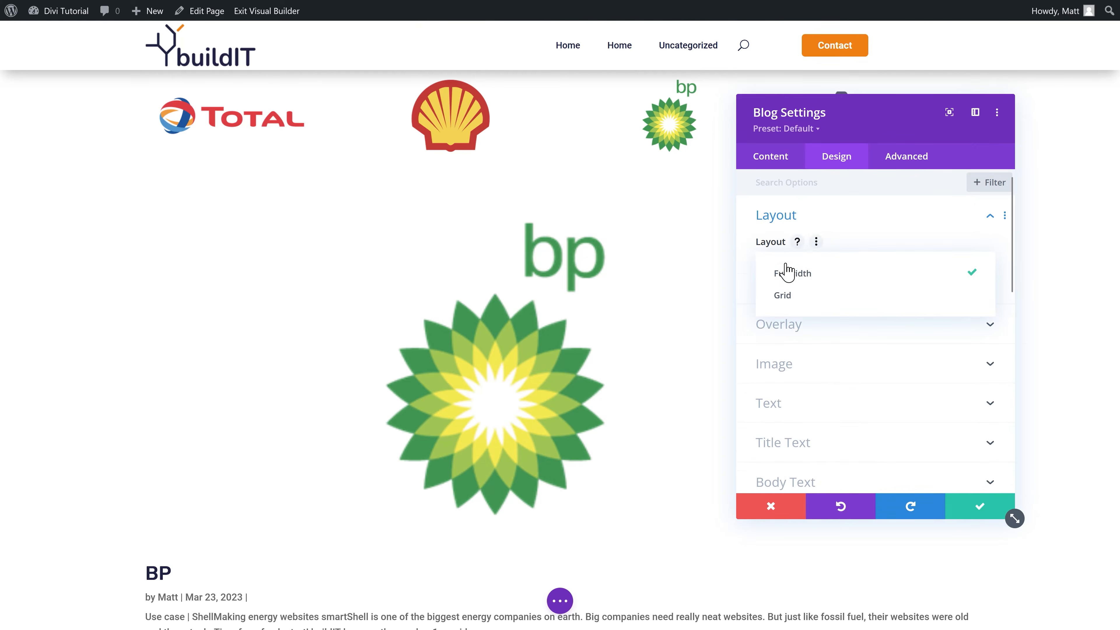
pyautogui.click(791, 297)
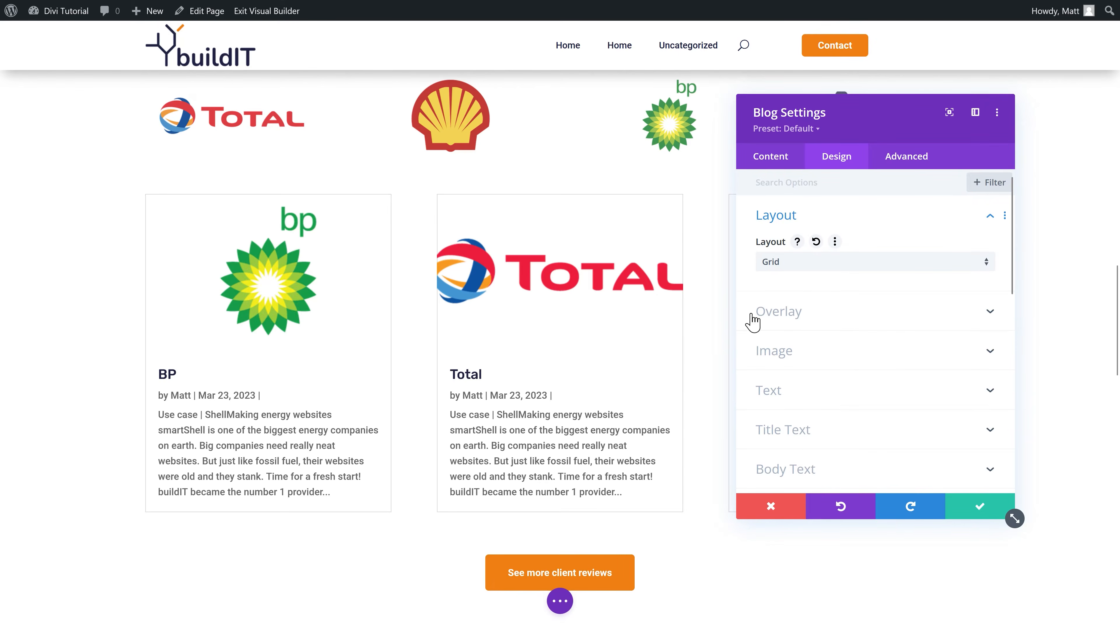
# Step: Show Read More links and hide author, date and categories on each post card
pyautogui.click(759, 163)
pyautogui.click(779, 258)
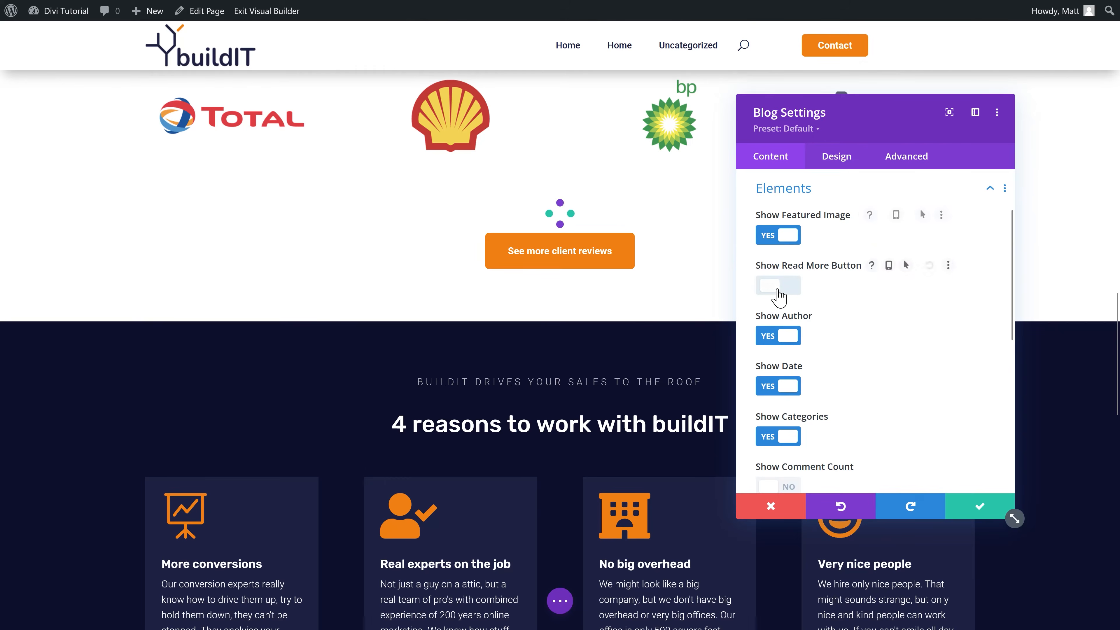
pyautogui.click(777, 291)
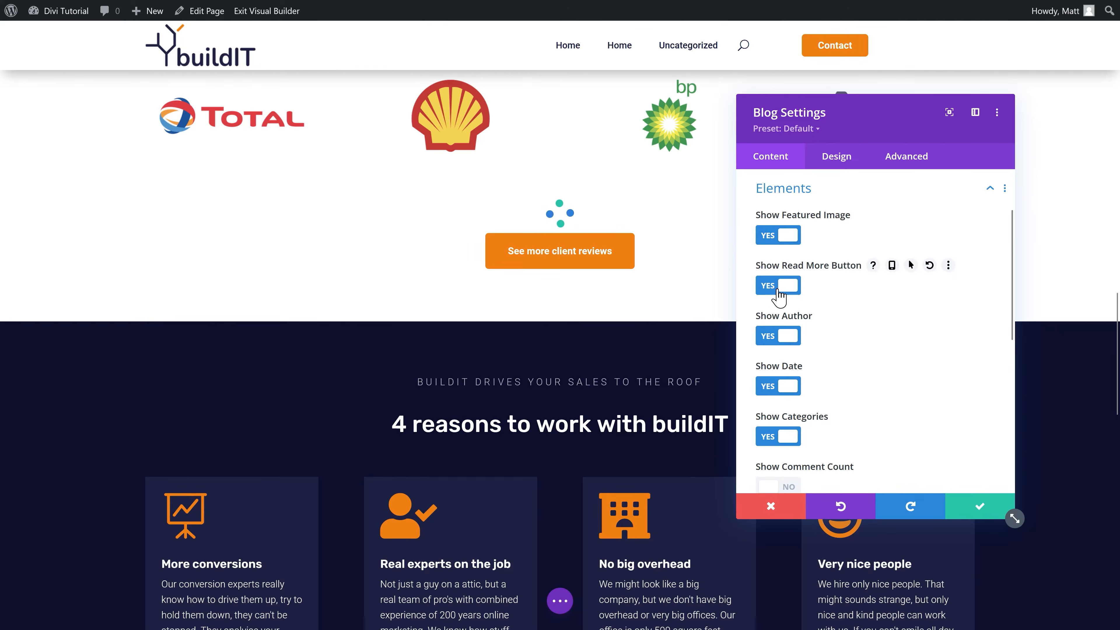
pyautogui.click(779, 342)
pyautogui.click(783, 386)
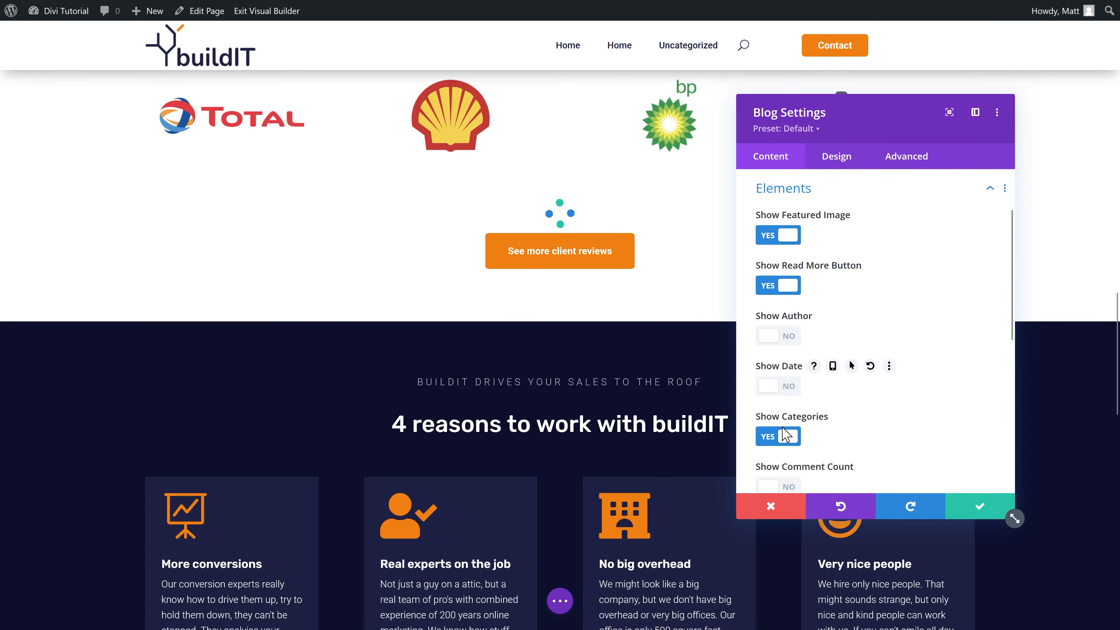
pyautogui.click(784, 436)
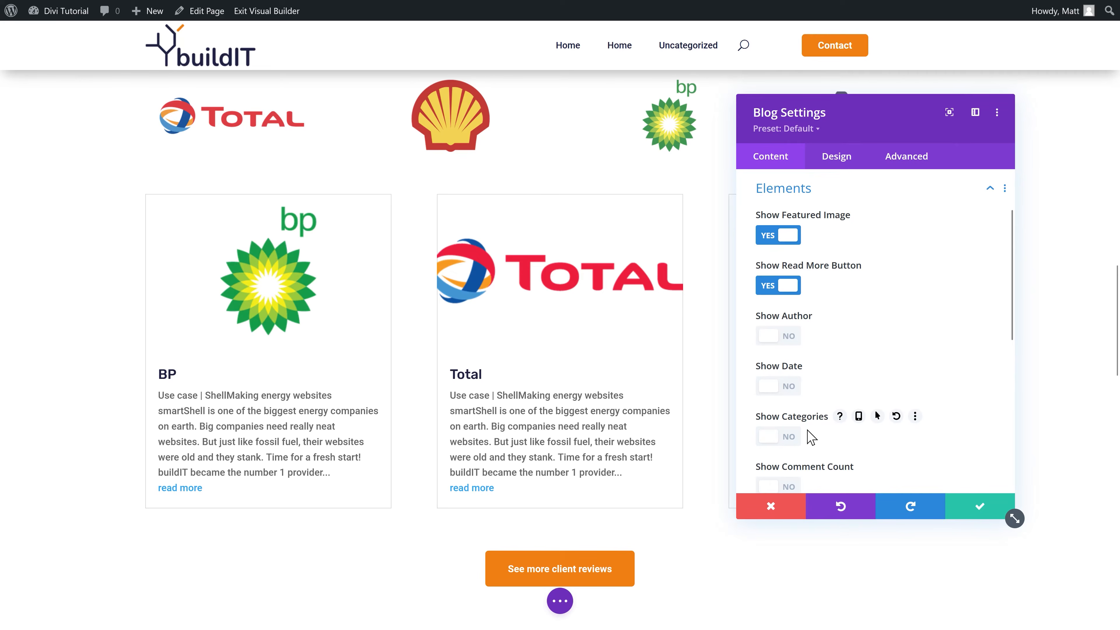
pyautogui.scroll(-5, 890, 367)
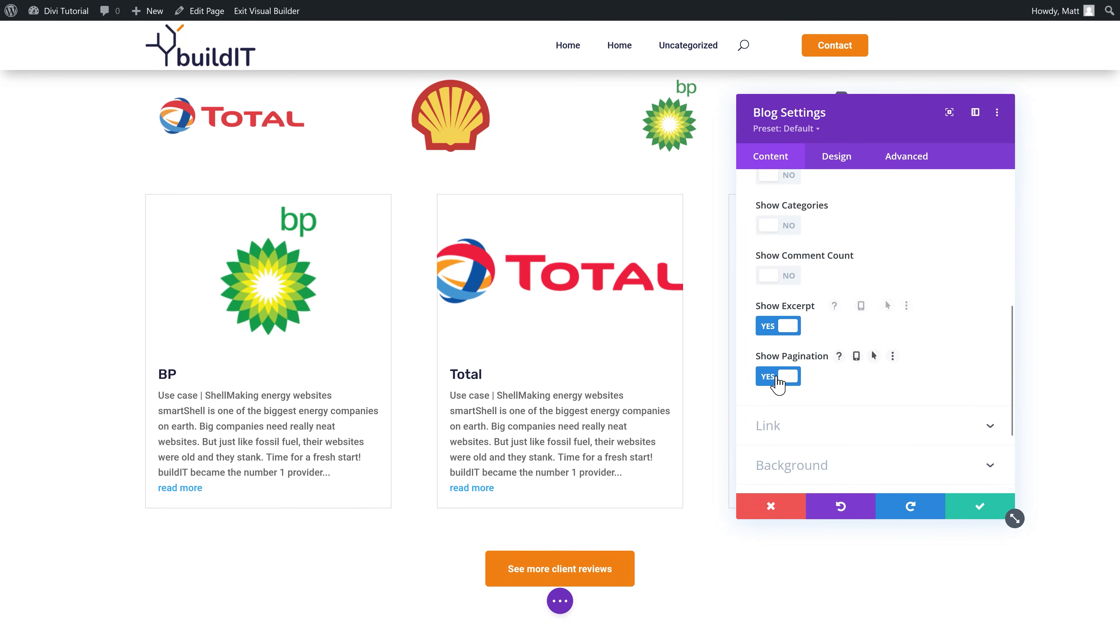
pyautogui.scroll(1, 778, 383)
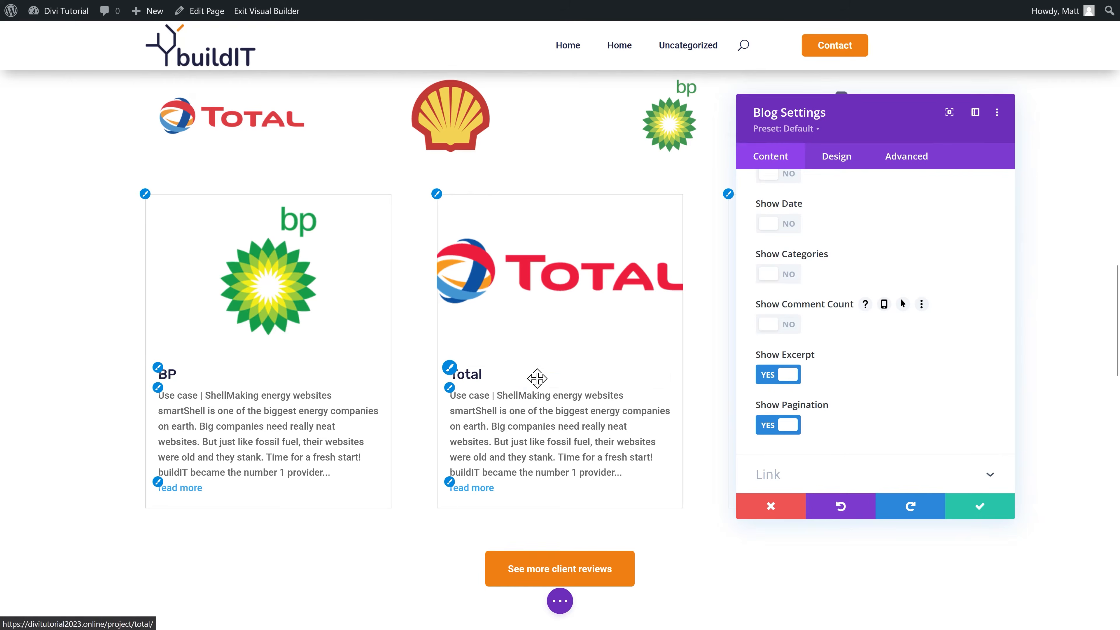
pyautogui.click(158, 374)
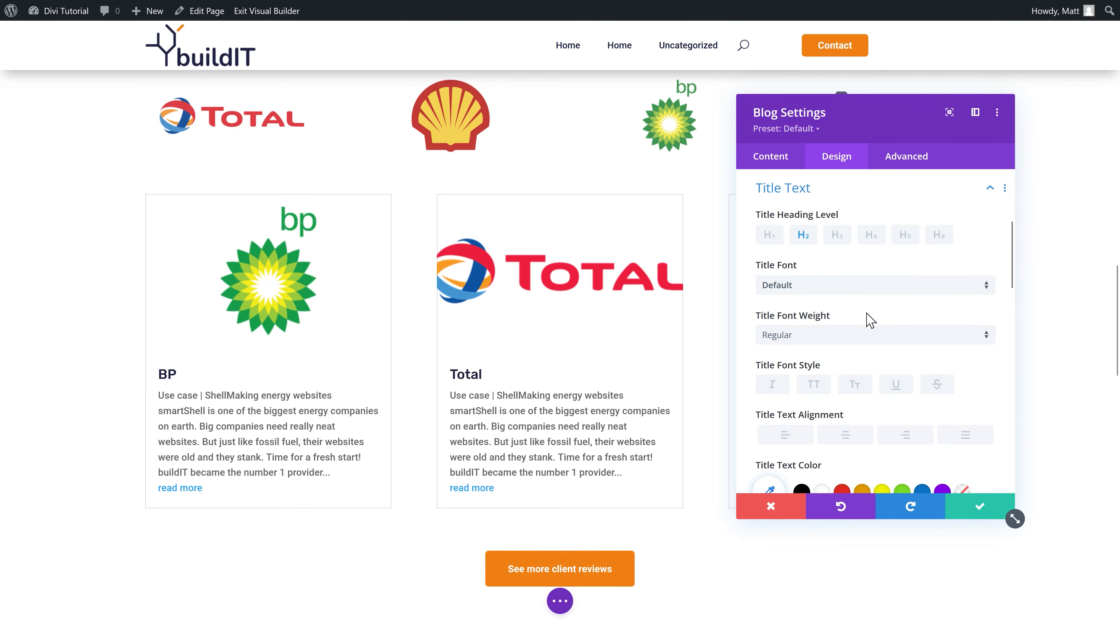
# Step: Make the post titles the orange global colour in Semi Bold weight
pyautogui.scroll(-2, 860, 450)
pyautogui.click(919, 446)
pyautogui.click(810, 423)
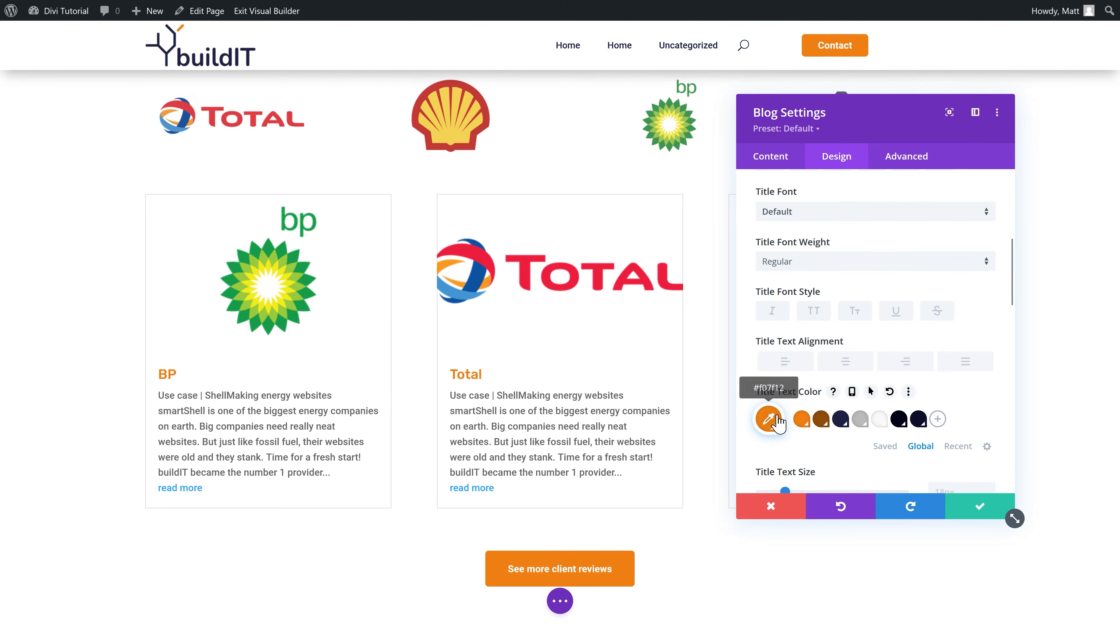
pyautogui.scroll(2, 816, 329)
pyautogui.scroll(-4, 872, 390)
pyautogui.click(950, 419)
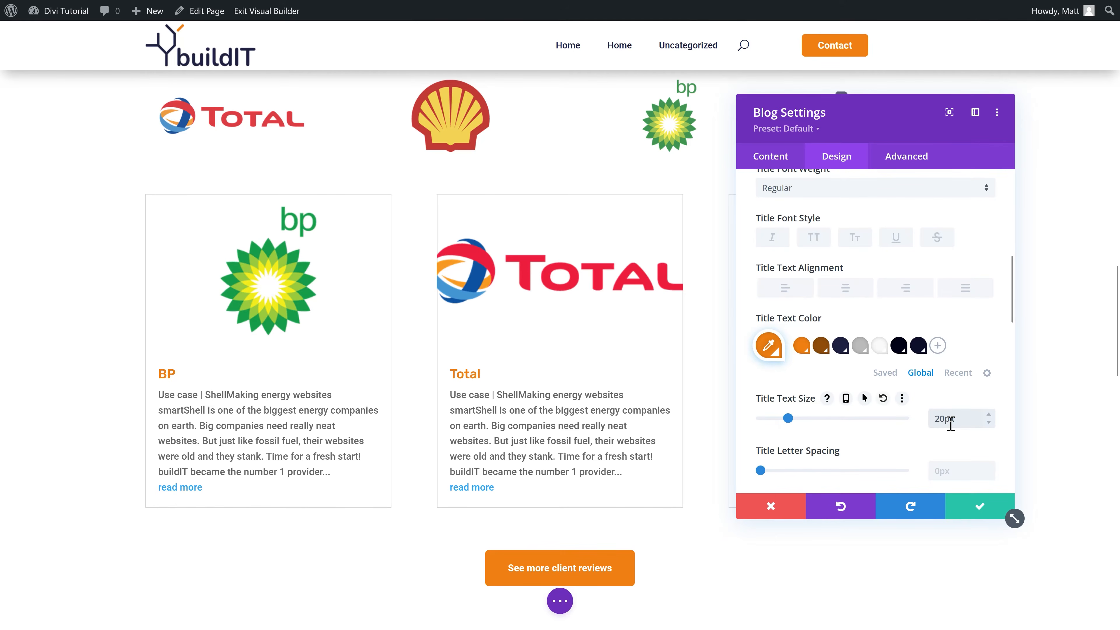
pyautogui.scroll(3, 896, 351)
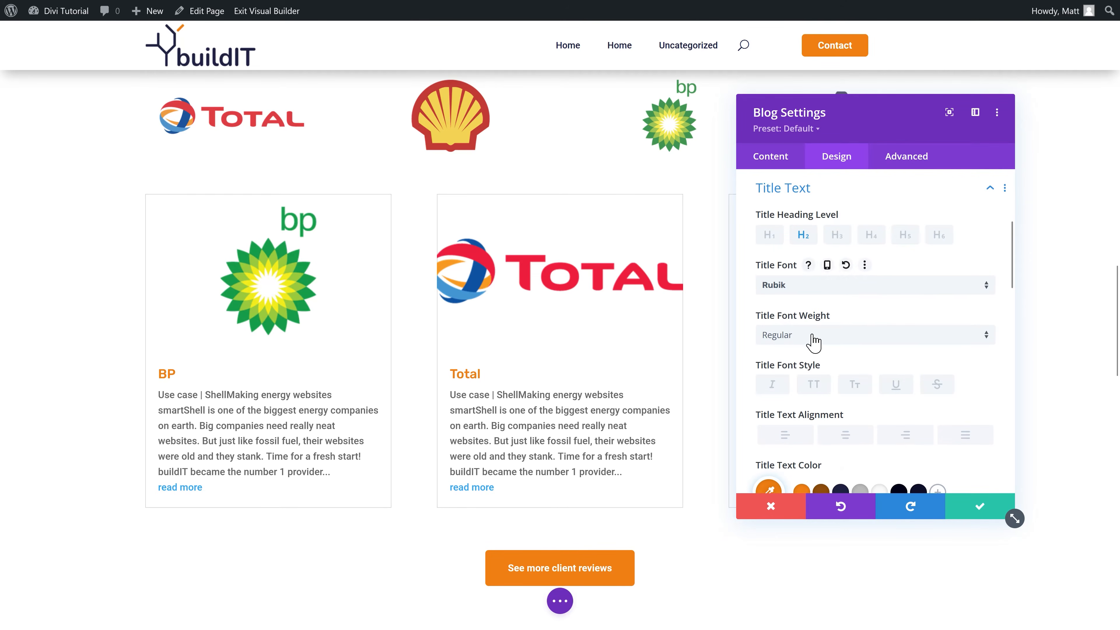
pyautogui.click(813, 342)
pyautogui.click(817, 412)
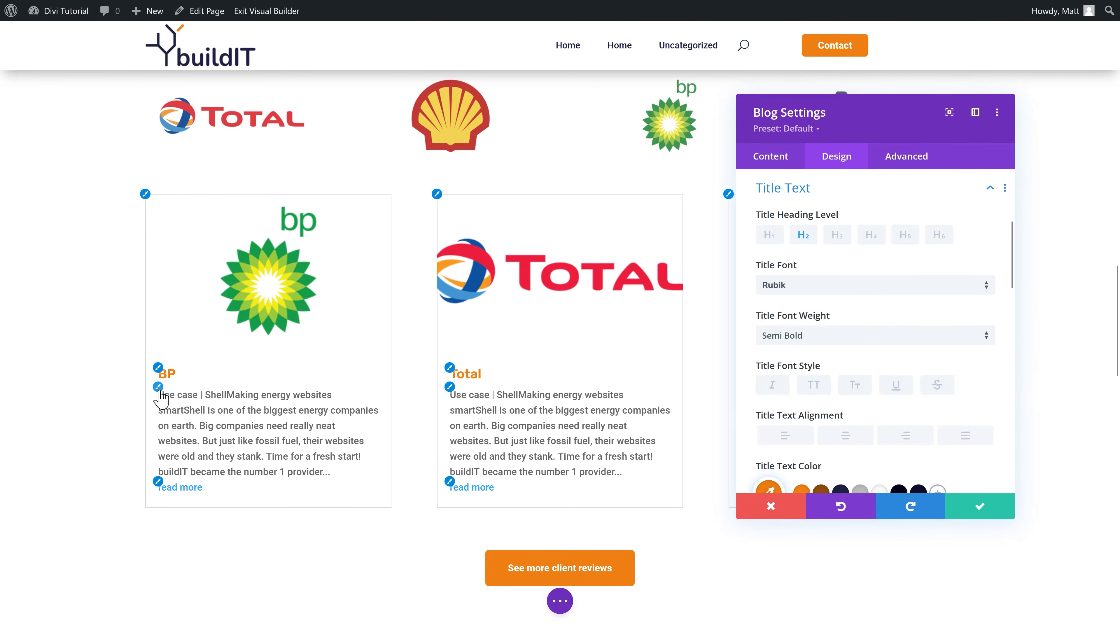
# Step: Set the excerpt body font weight to Light
pyautogui.click(160, 392)
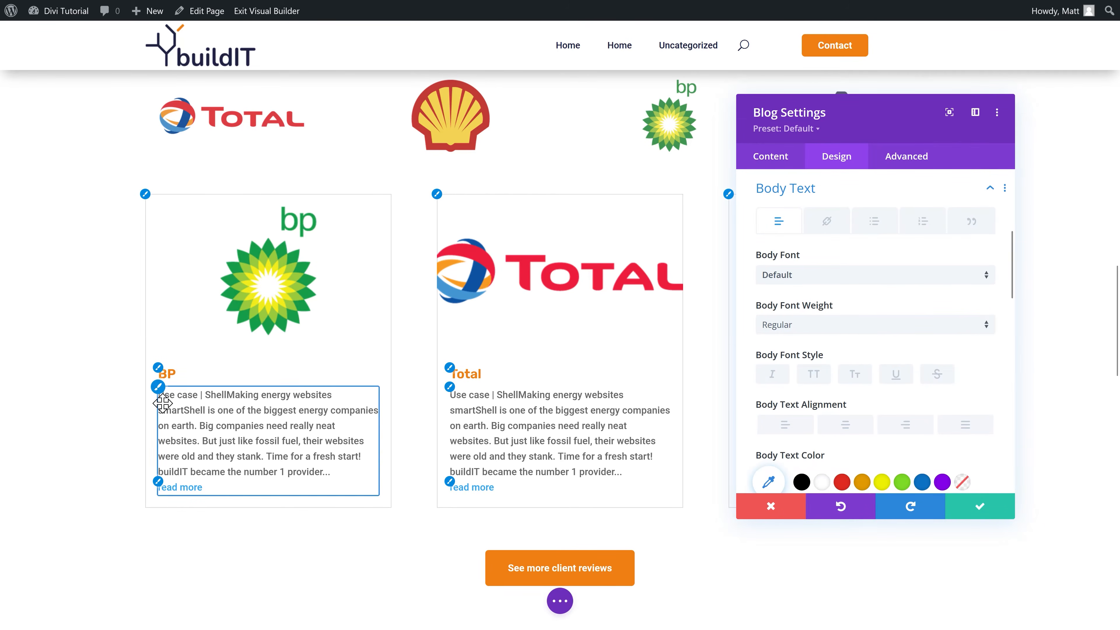
pyautogui.click(855, 331)
pyautogui.click(812, 358)
pyautogui.click(800, 328)
pyautogui.click(795, 339)
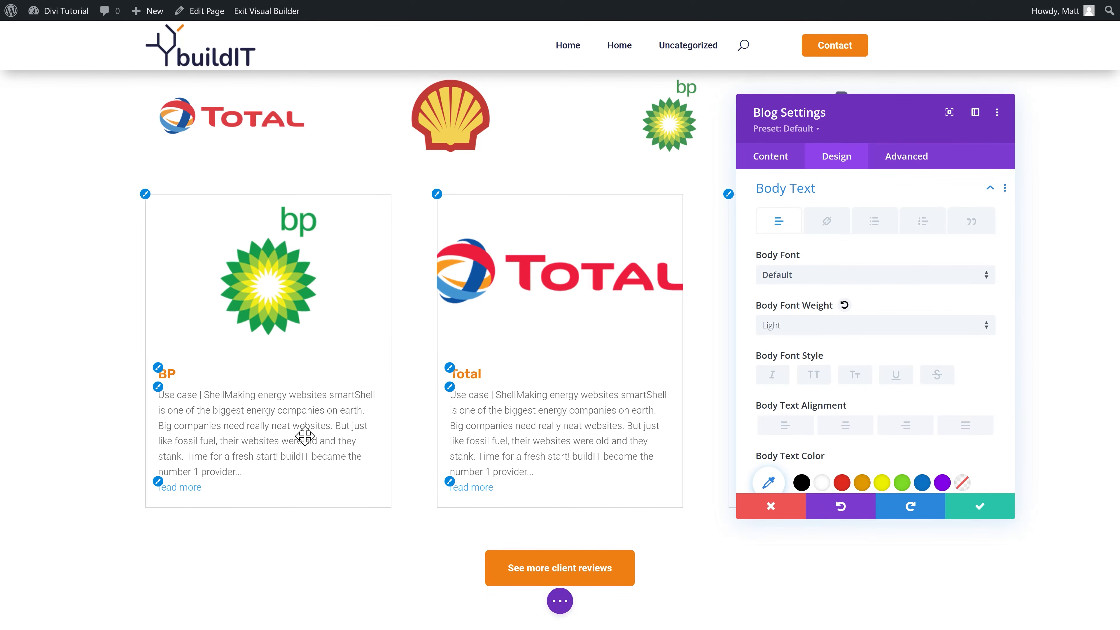
# Step: Make the read-more links orange and Bold
pyautogui.click(159, 481)
pyautogui.click(861, 391)
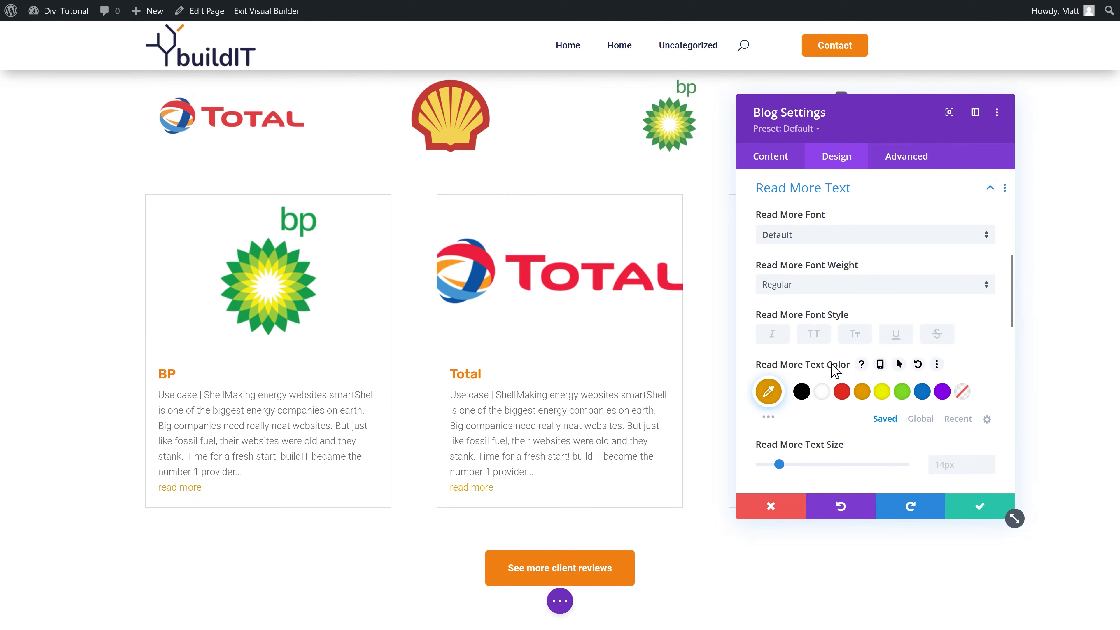
pyautogui.click(816, 291)
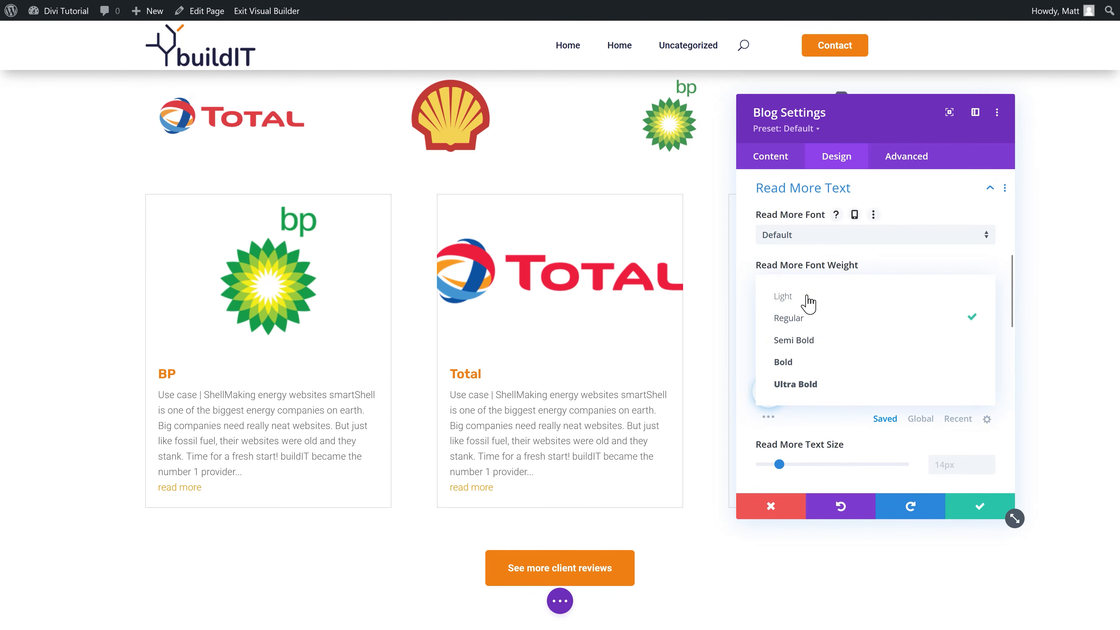
pyautogui.click(805, 362)
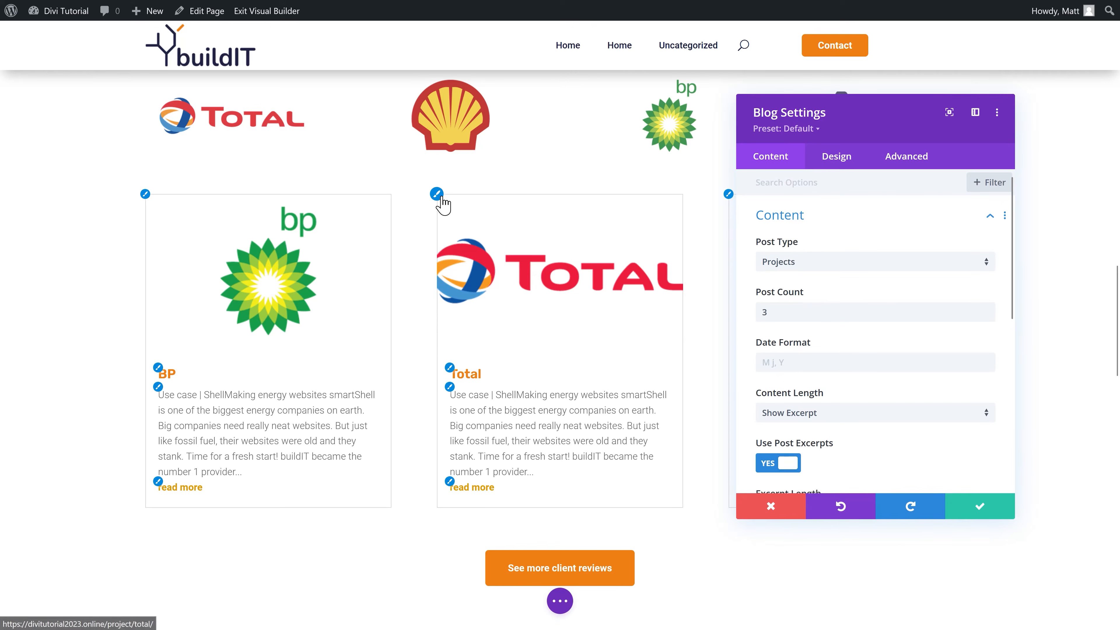
# Step: Remove the borders around the blog post cards
pyautogui.click(795, 216)
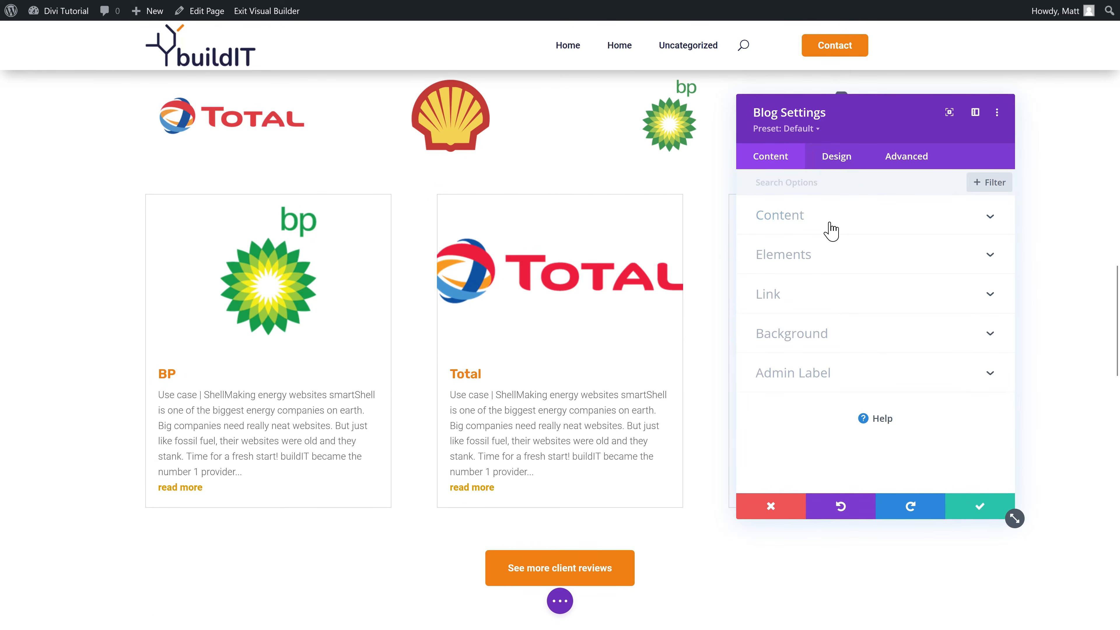
pyautogui.click(853, 163)
pyautogui.scroll(-5, 837, 309)
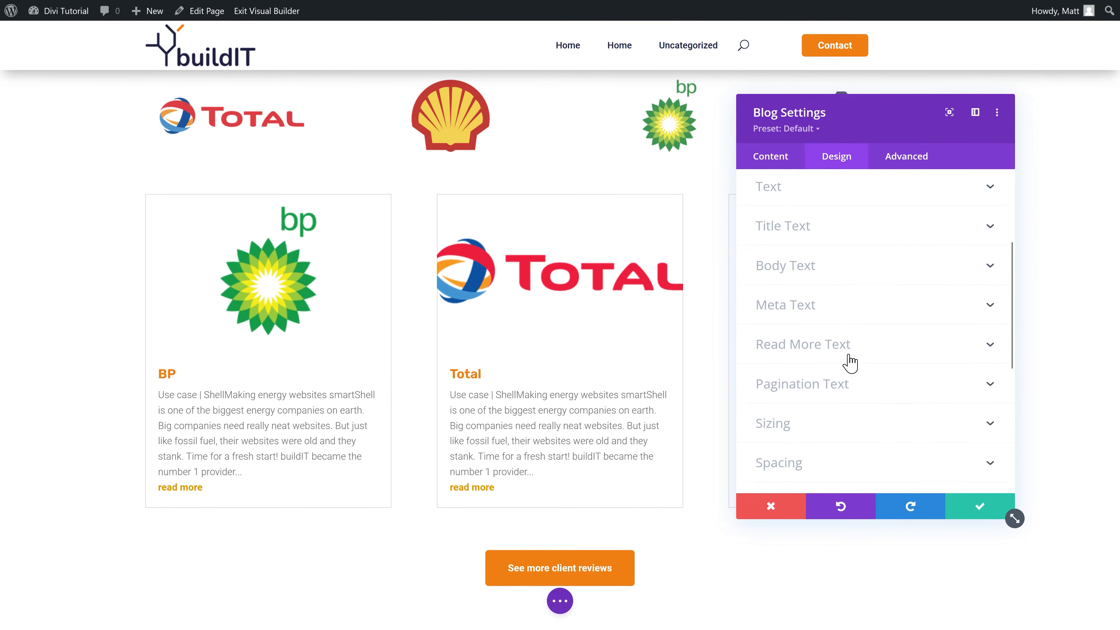
pyautogui.scroll(-2, 836, 377)
pyautogui.click(811, 305)
pyautogui.scroll(-4, 832, 382)
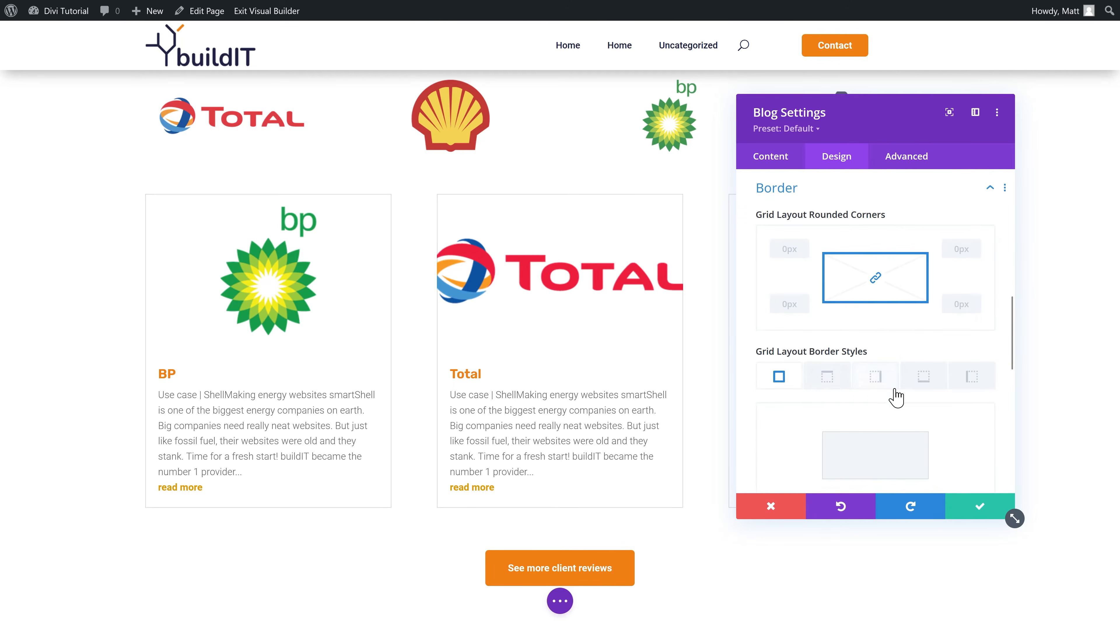
pyautogui.scroll(-2, 893, 400)
pyautogui.click(988, 332)
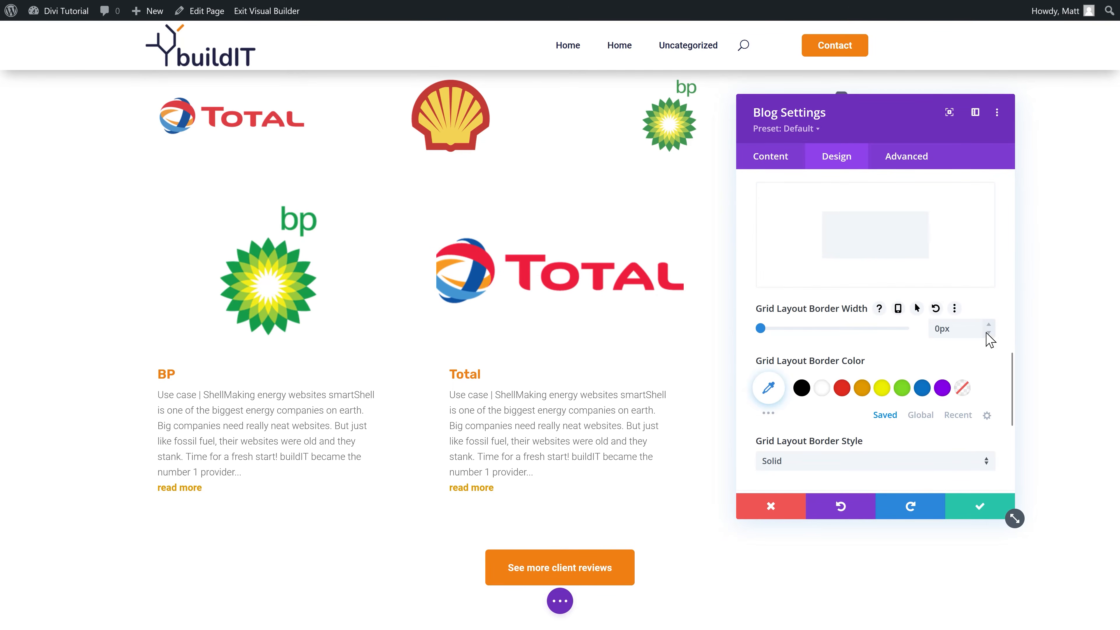
# Step: Give the cards a subtler preset shadow at 0.12 colour opacity, then save and exit
pyautogui.scroll(-5, 810, 300)
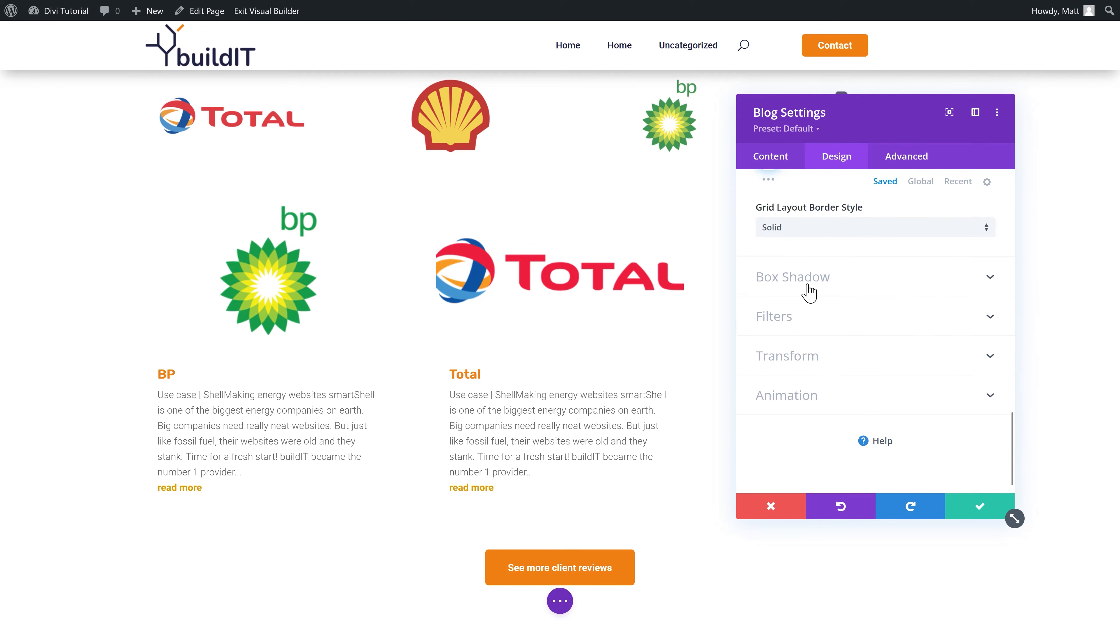
pyautogui.click(807, 291)
pyautogui.click(951, 264)
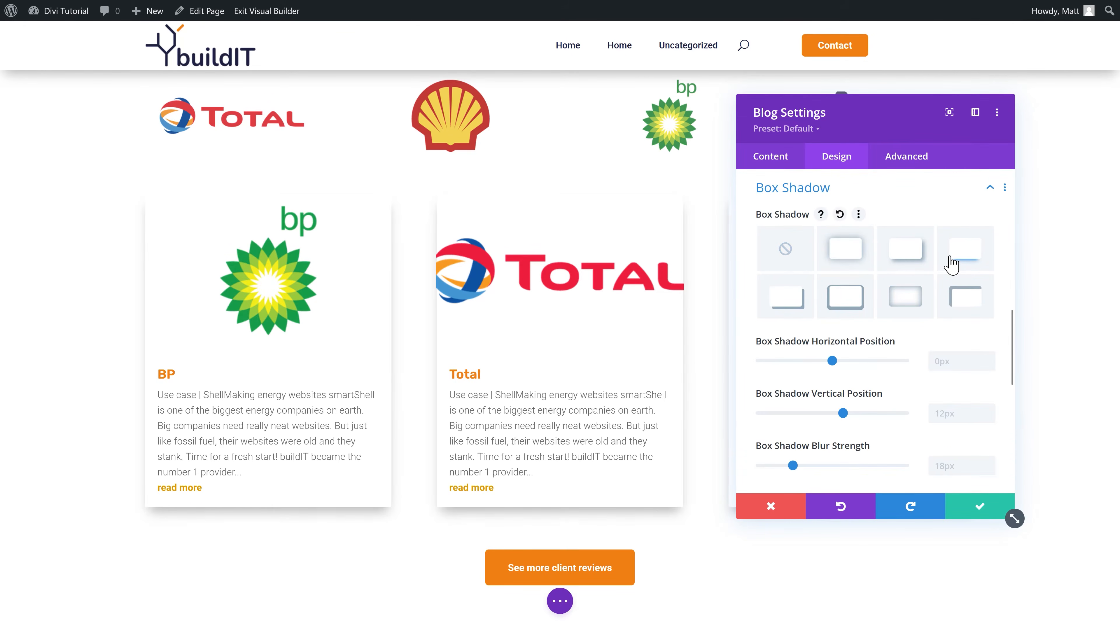
pyautogui.scroll(-5, 939, 309)
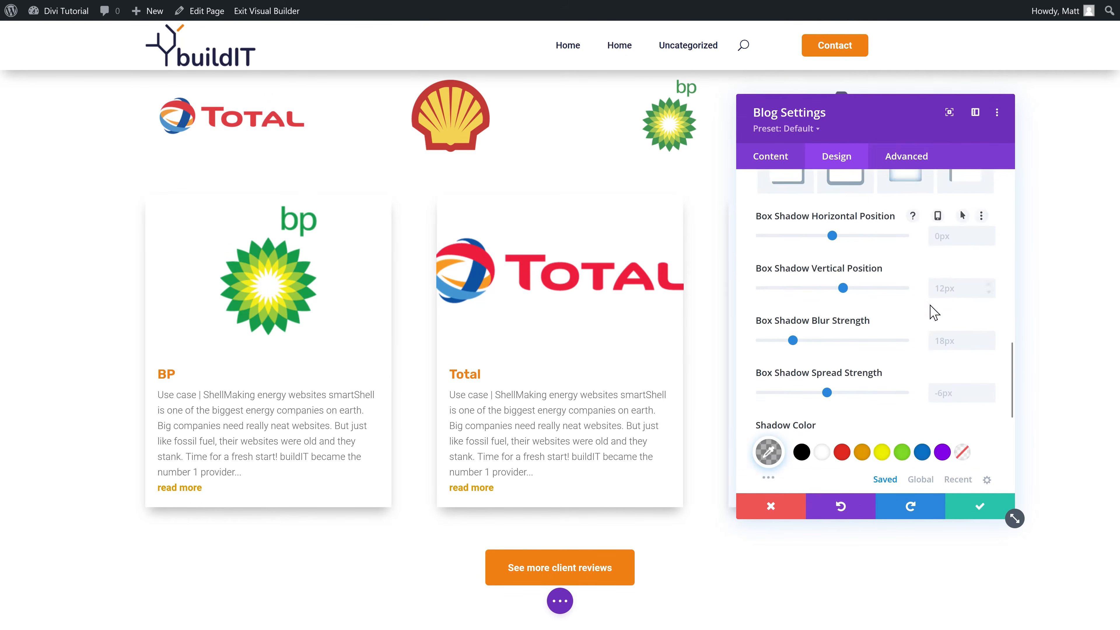
pyautogui.click(767, 355)
pyautogui.moveTo(979, 415); pyautogui.dragTo(981, 436)
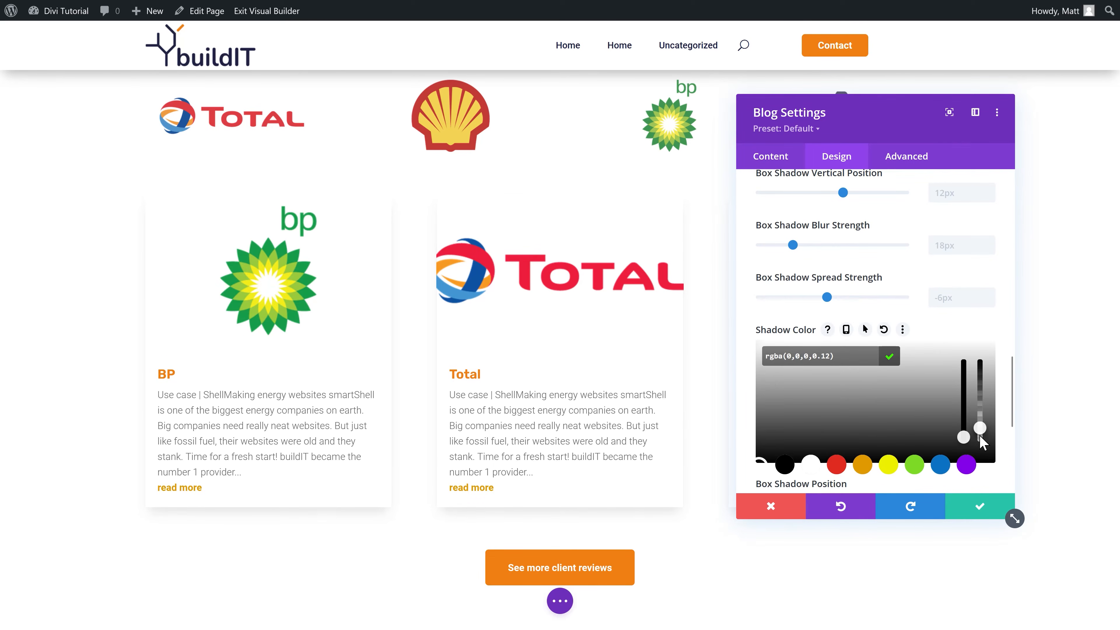
pyautogui.scroll(5, 964, 395)
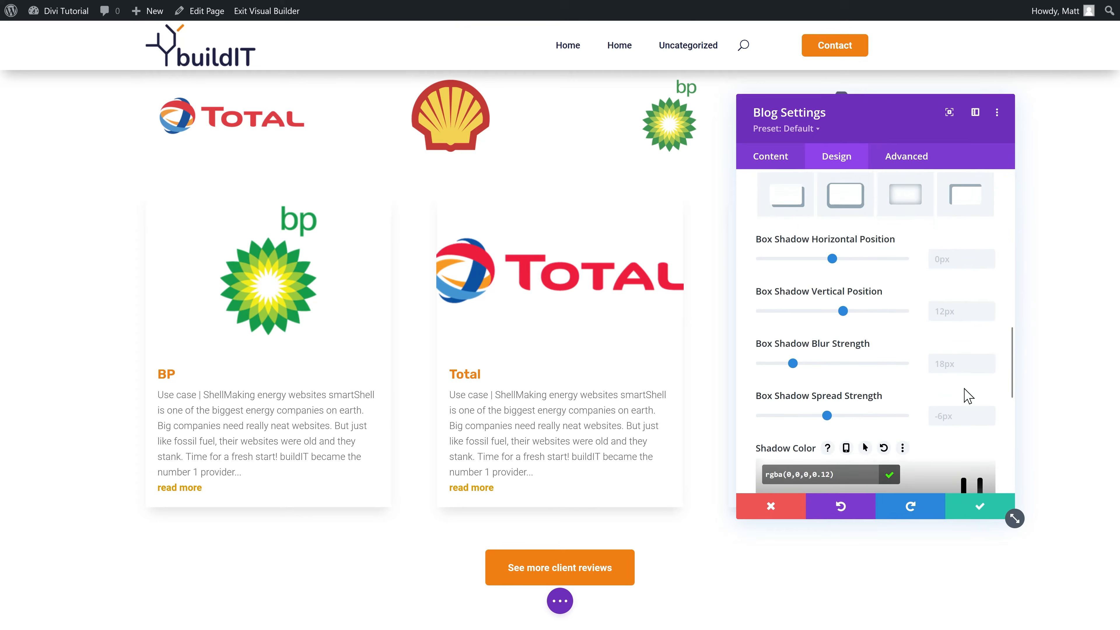
pyautogui.click(855, 252)
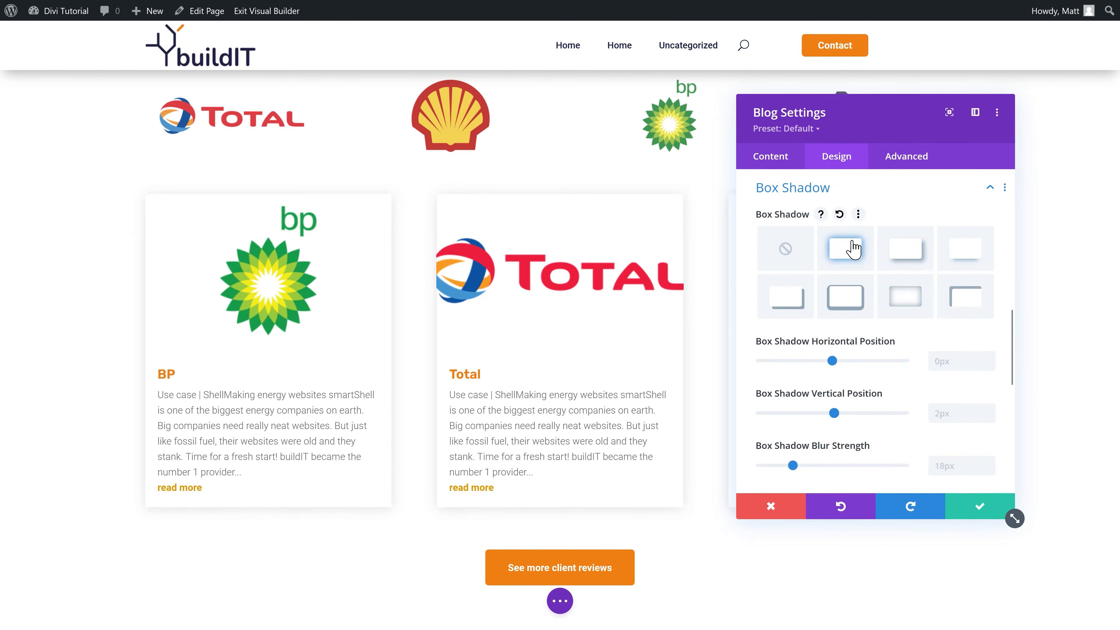
pyautogui.click(984, 511)
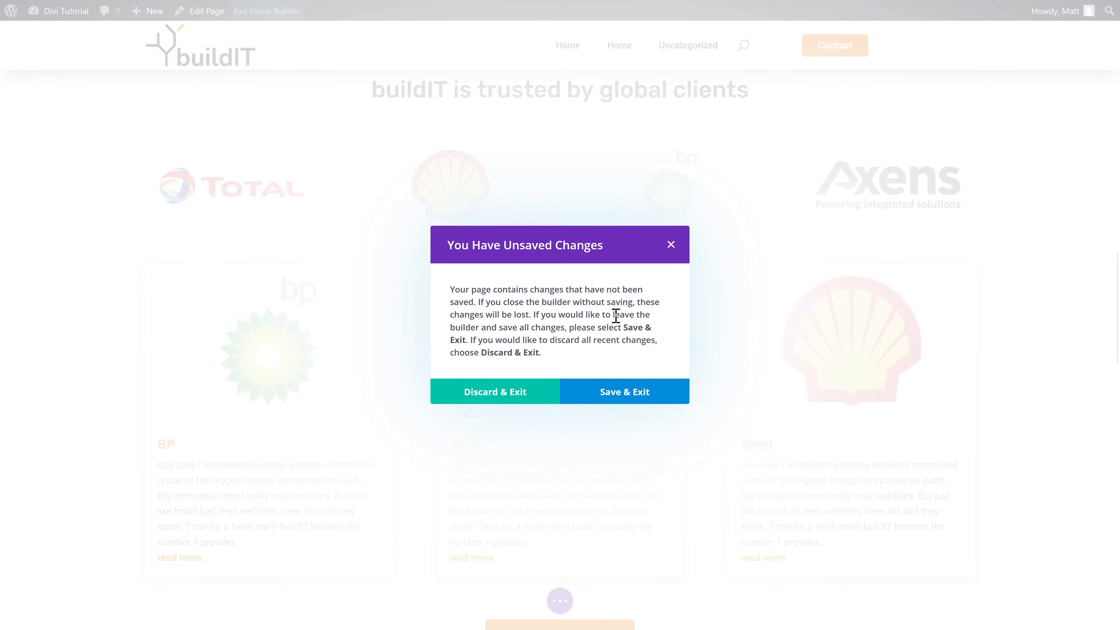
pyautogui.click(611, 397)
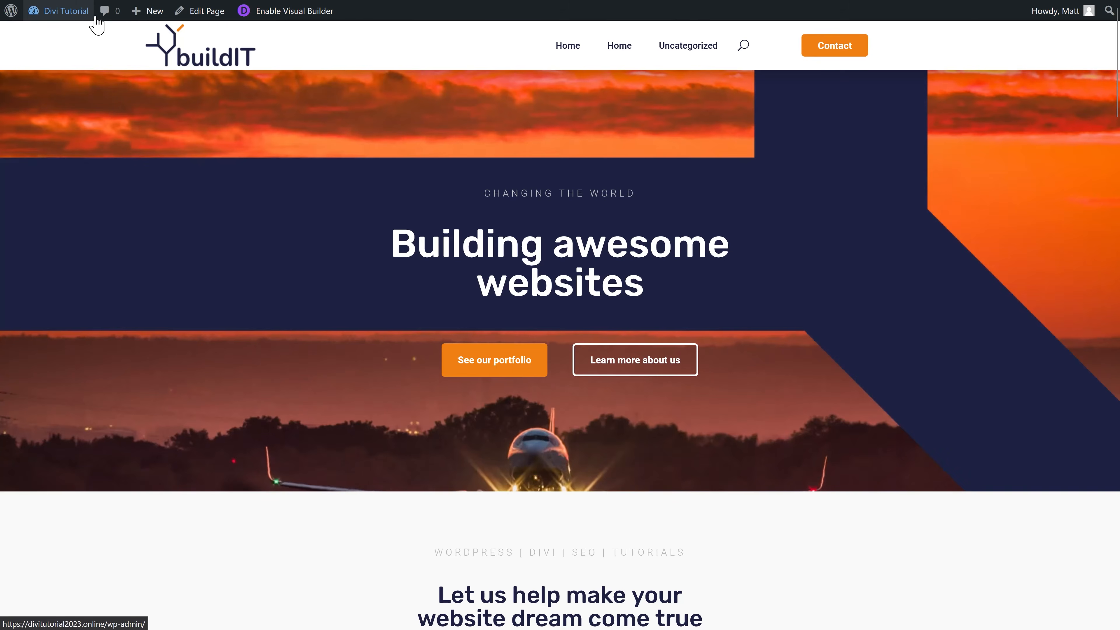
# Step: Upload a nature photo as BP's featured image, using its title as alt text, and update
pyautogui.moveTo(66, 11)
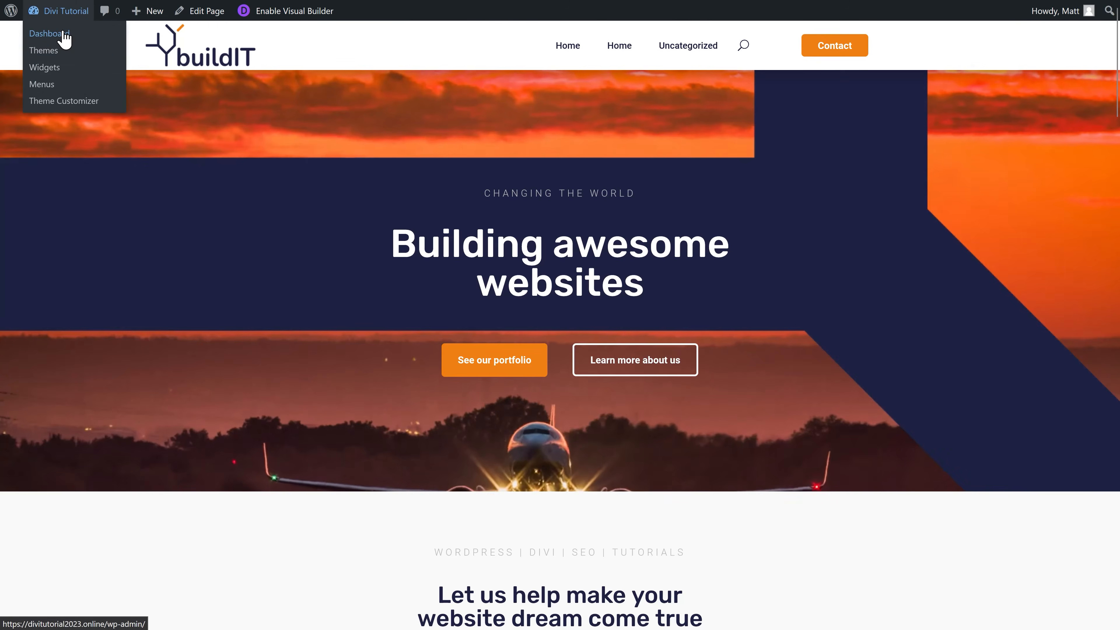
pyautogui.click(63, 35)
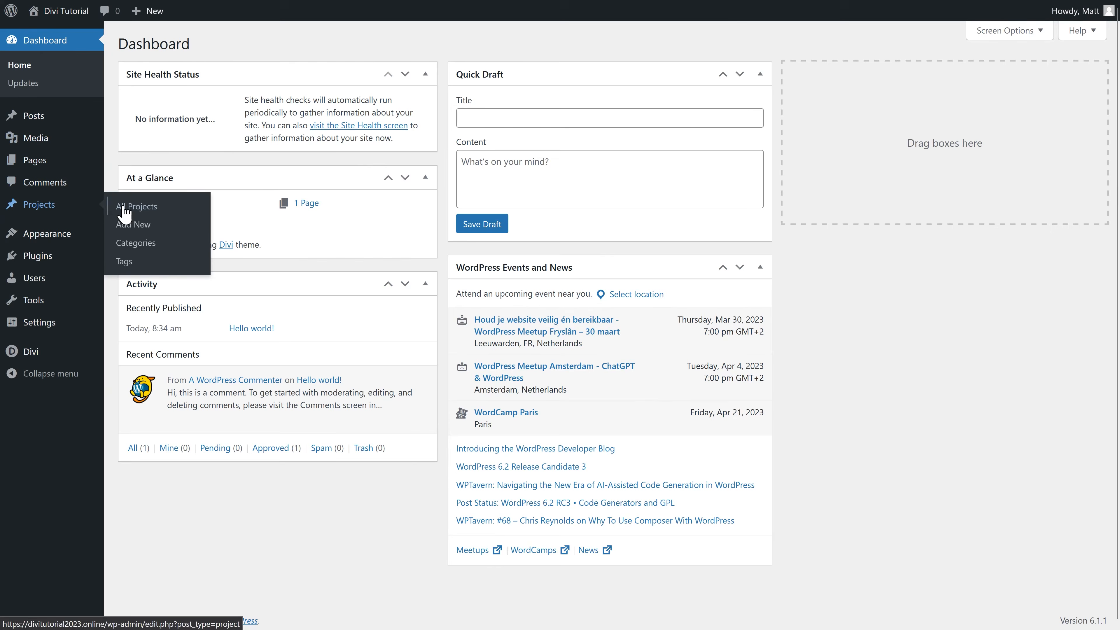
pyautogui.click(126, 207)
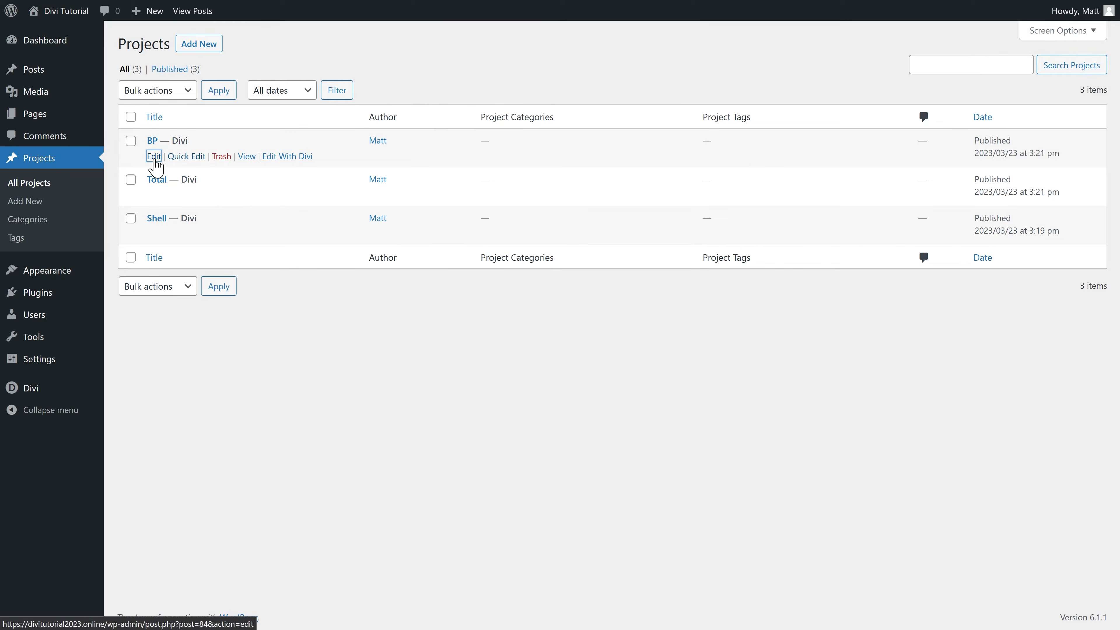
pyautogui.click(153, 157)
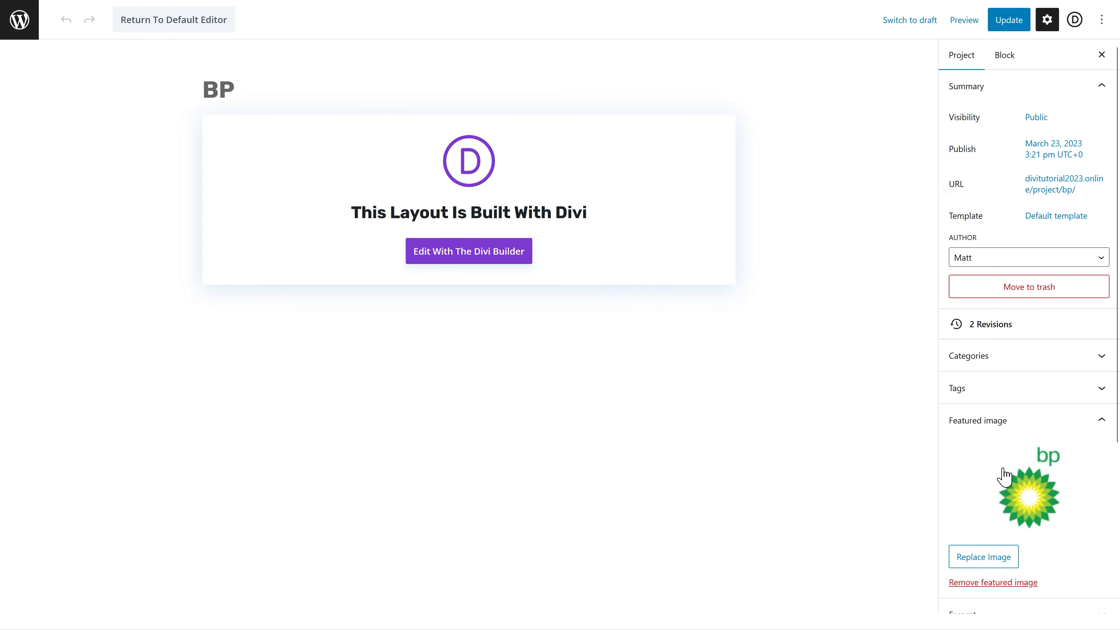
pyautogui.click(1005, 477)
pyautogui.click(51, 69)
pyautogui.click(576, 302)
pyautogui.click(680, 450)
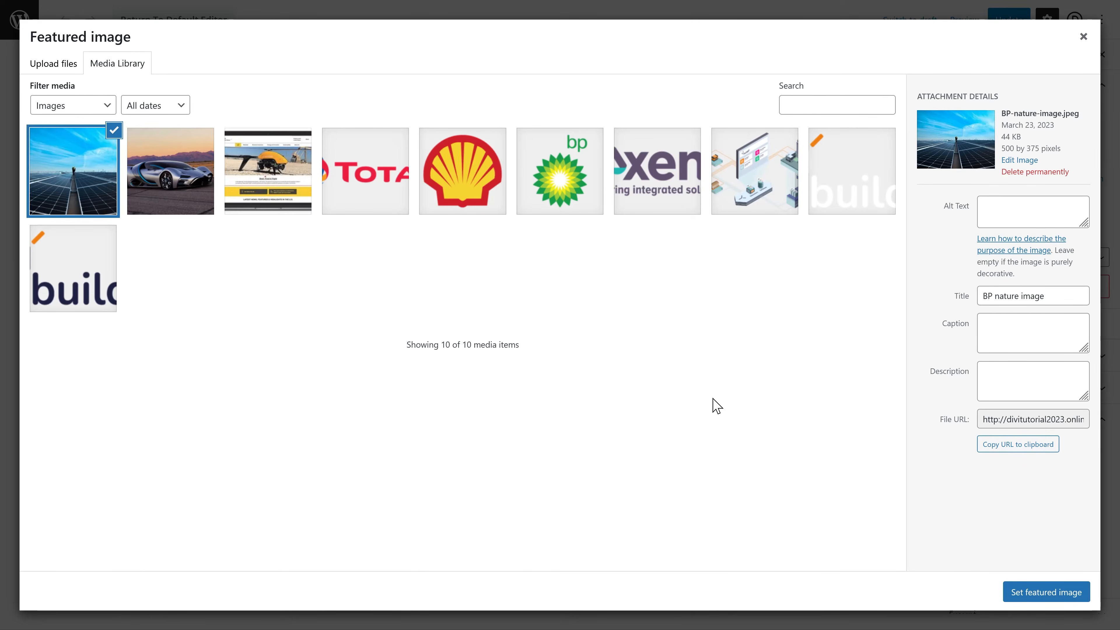
pyautogui.moveTo(1055, 302); pyautogui.dragTo(971, 297)
pyautogui.hotkey('ctrl', 'x')
pyautogui.click(1015, 220)
pyautogui.hotkey('ctrl', 'v')
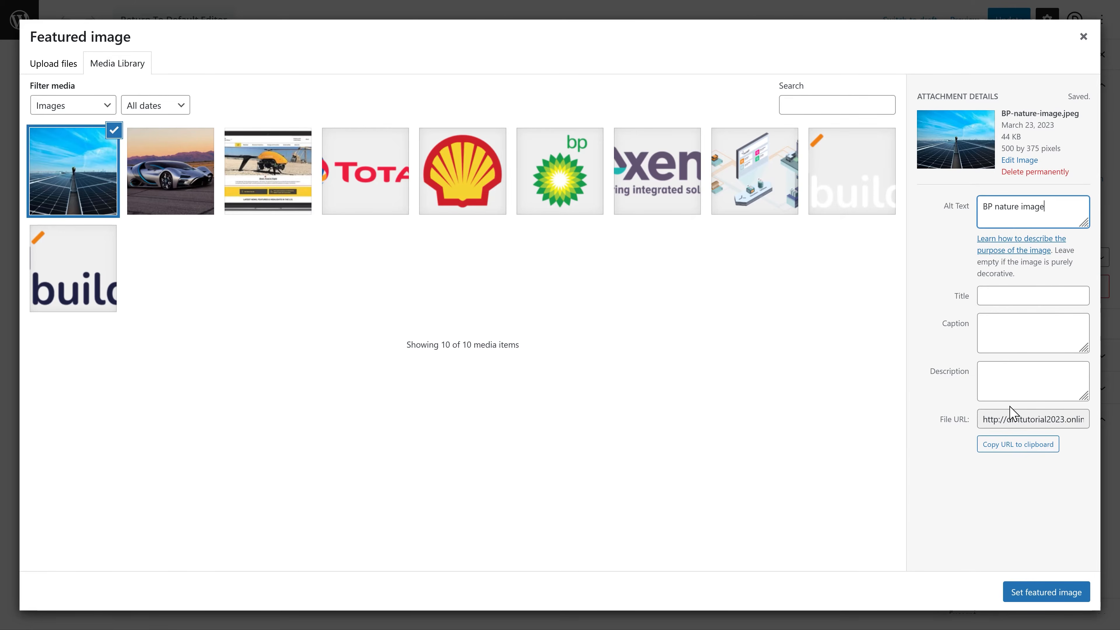
pyautogui.click(1026, 593)
pyautogui.click(1008, 31)
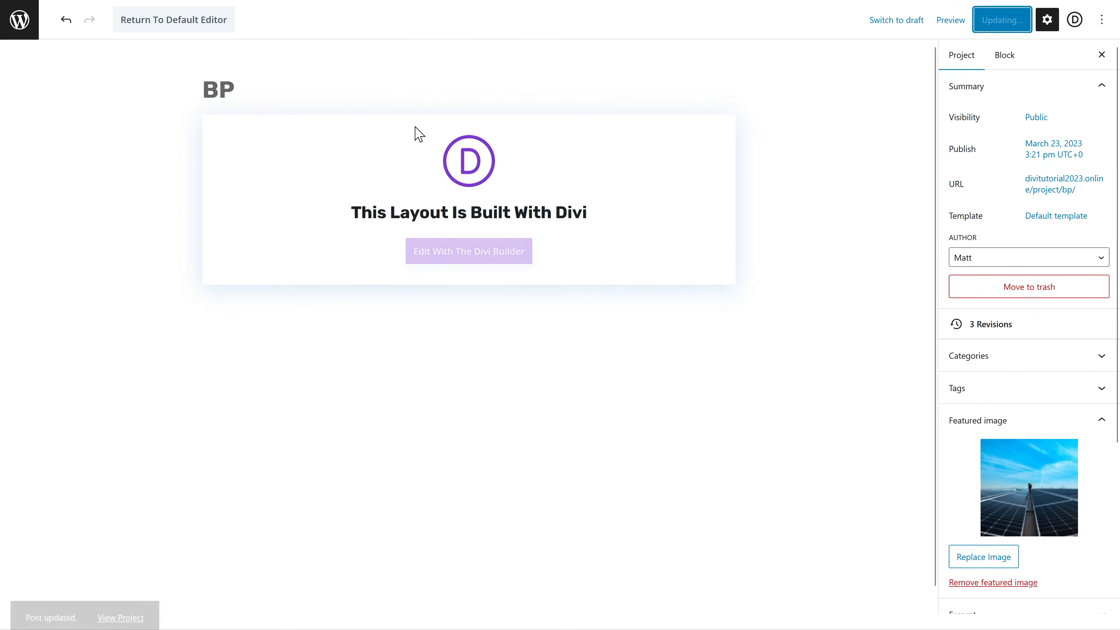
# Step: Give the Total project an uploaded nature photo as featured image and update
pyautogui.click(22, 30)
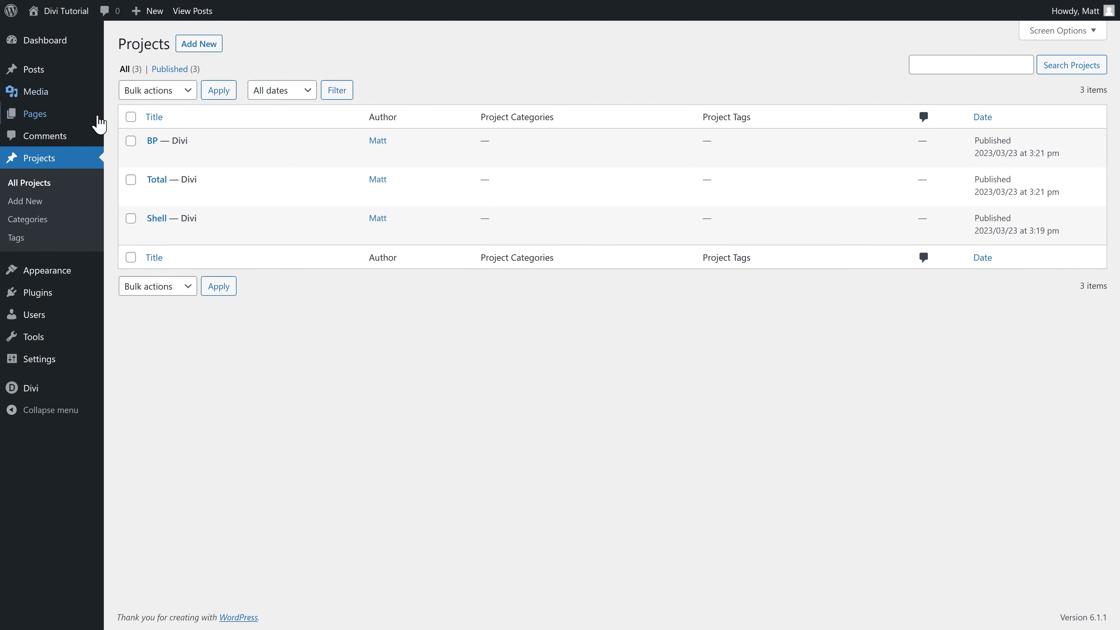
pyautogui.click(157, 196)
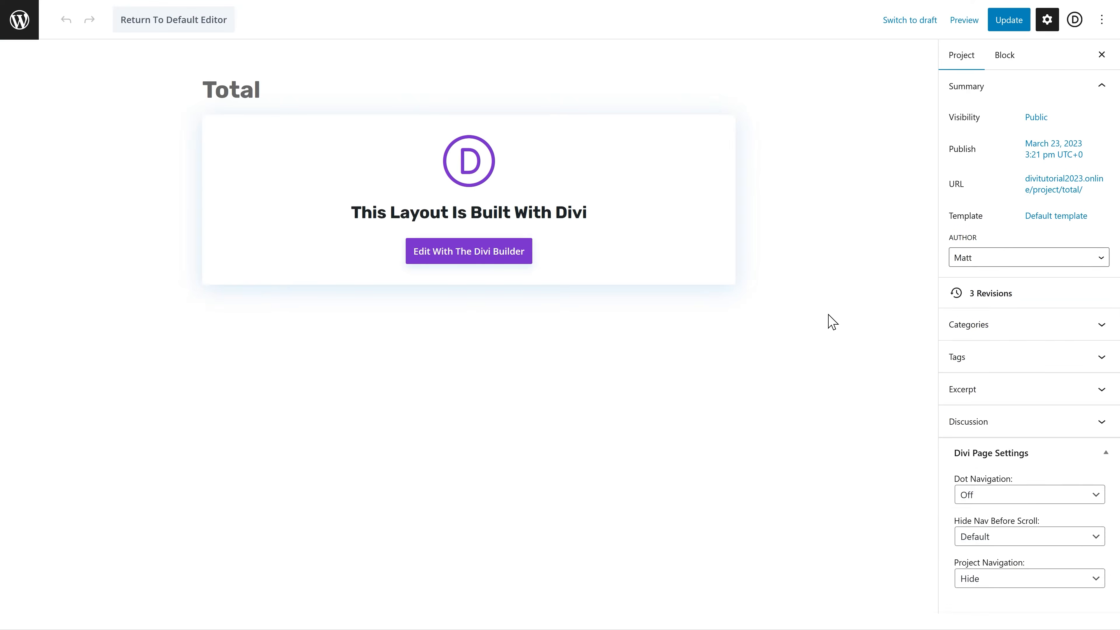
pyautogui.click(1017, 464)
pyautogui.click(60, 66)
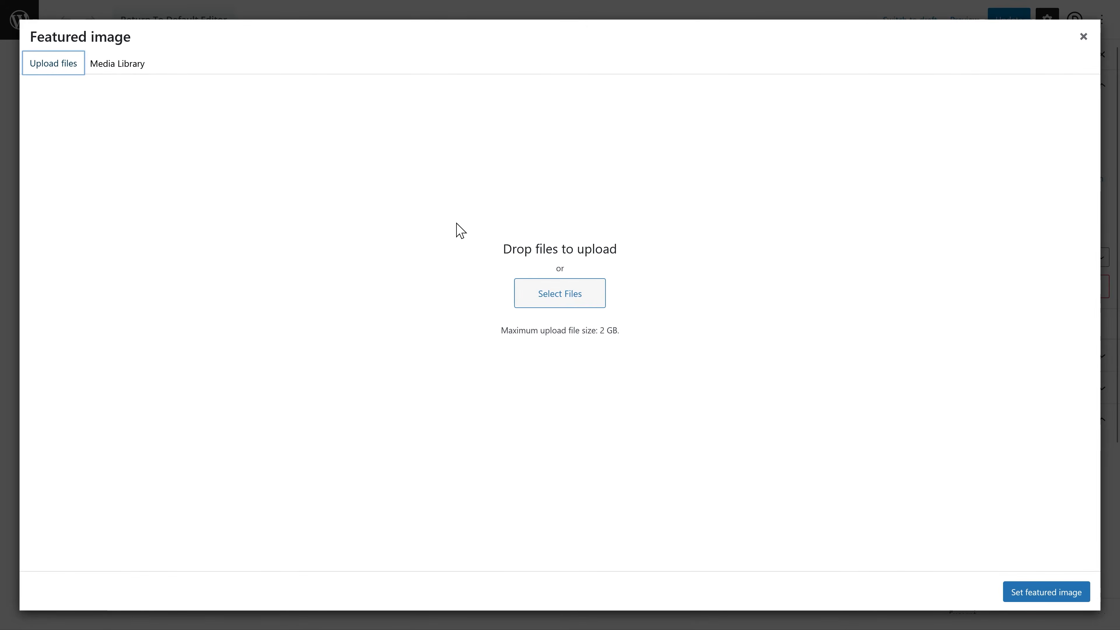
pyautogui.click(559, 294)
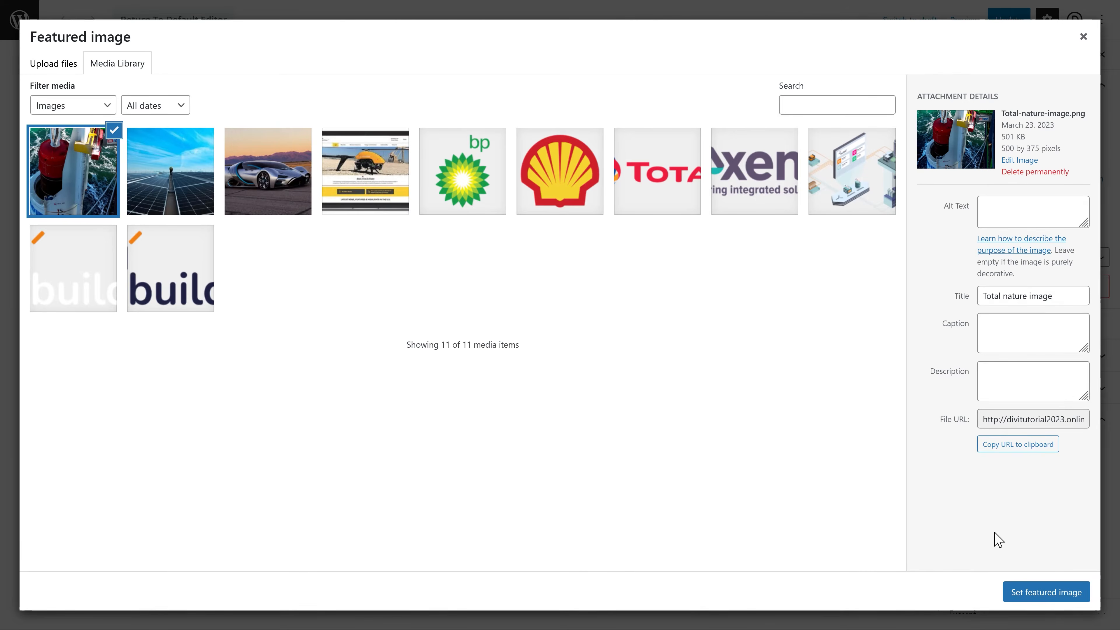
pyautogui.click(1046, 592)
pyautogui.click(1005, 20)
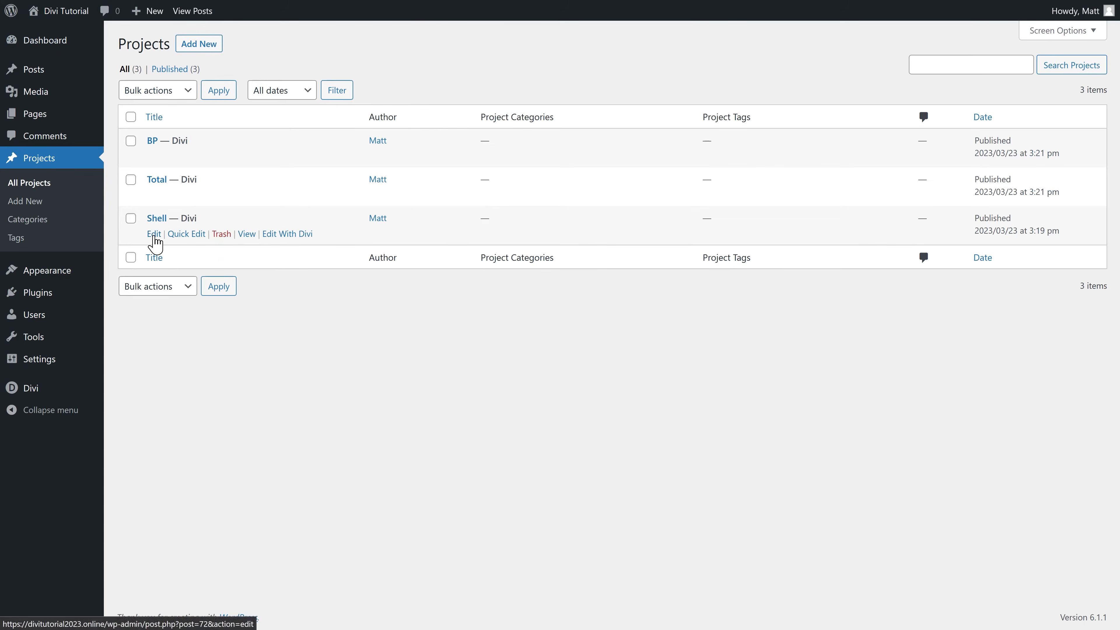
# Step: Set the ship photo as the Shell project's featured image and update
pyautogui.click(155, 239)
pyautogui.click(1029, 494)
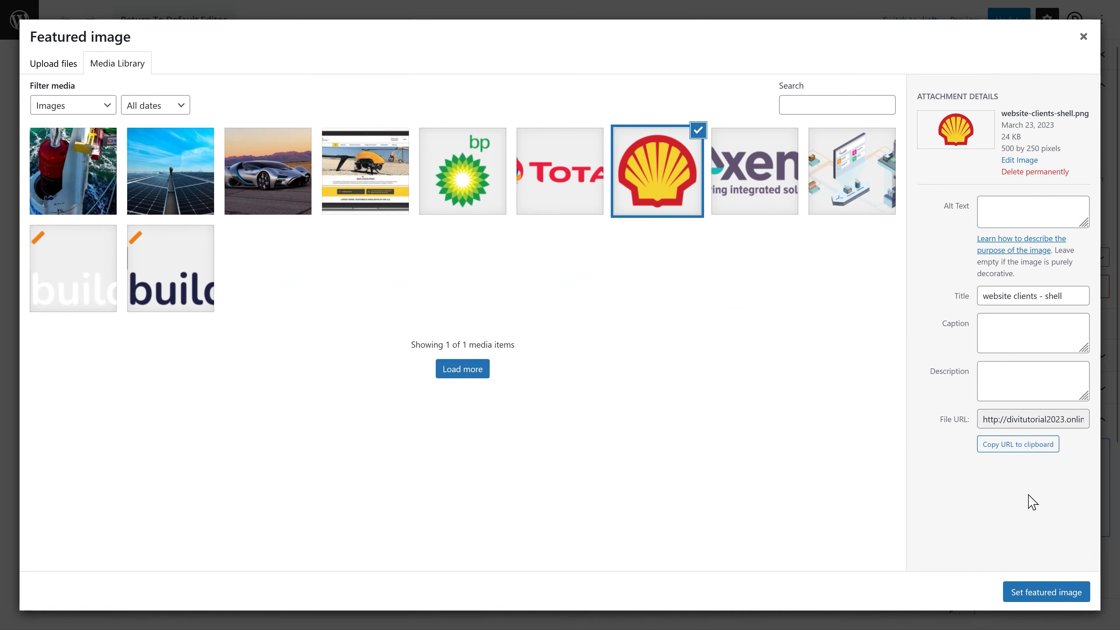
pyautogui.click(66, 66)
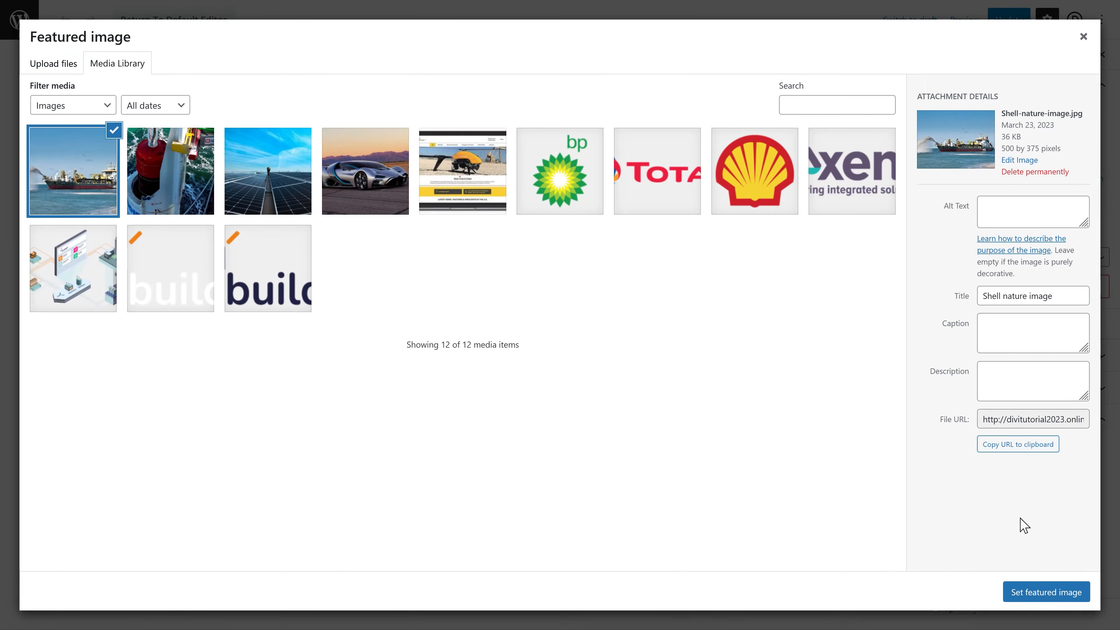
pyautogui.click(1044, 589)
pyautogui.click(1007, 24)
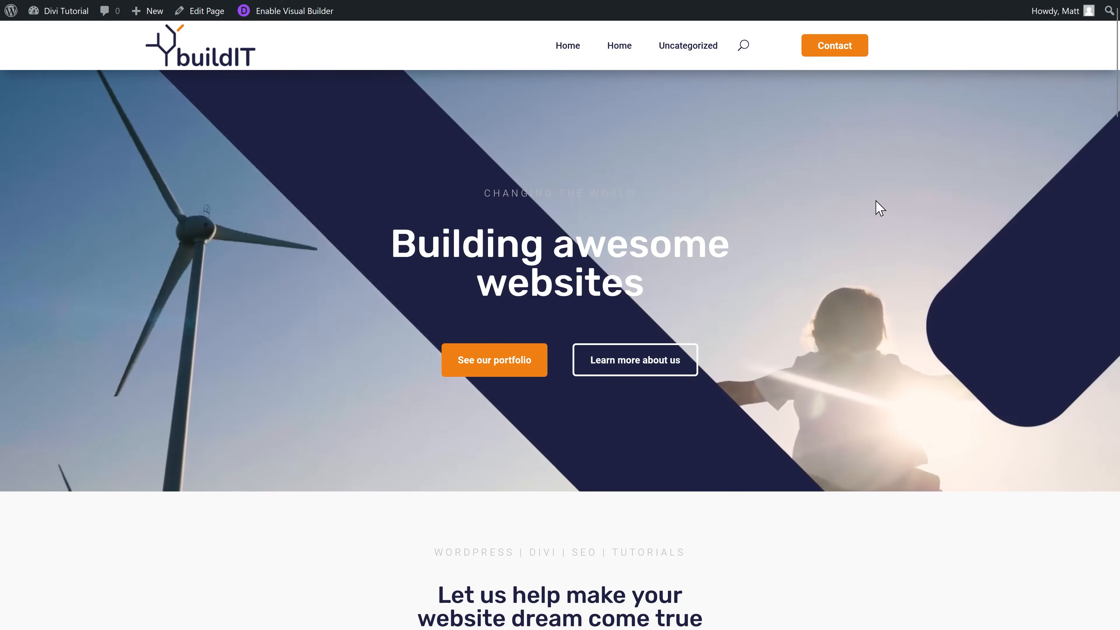
# Step: Make the first info-card column scale to 110% on hover
pyautogui.middleClick(874, 199)
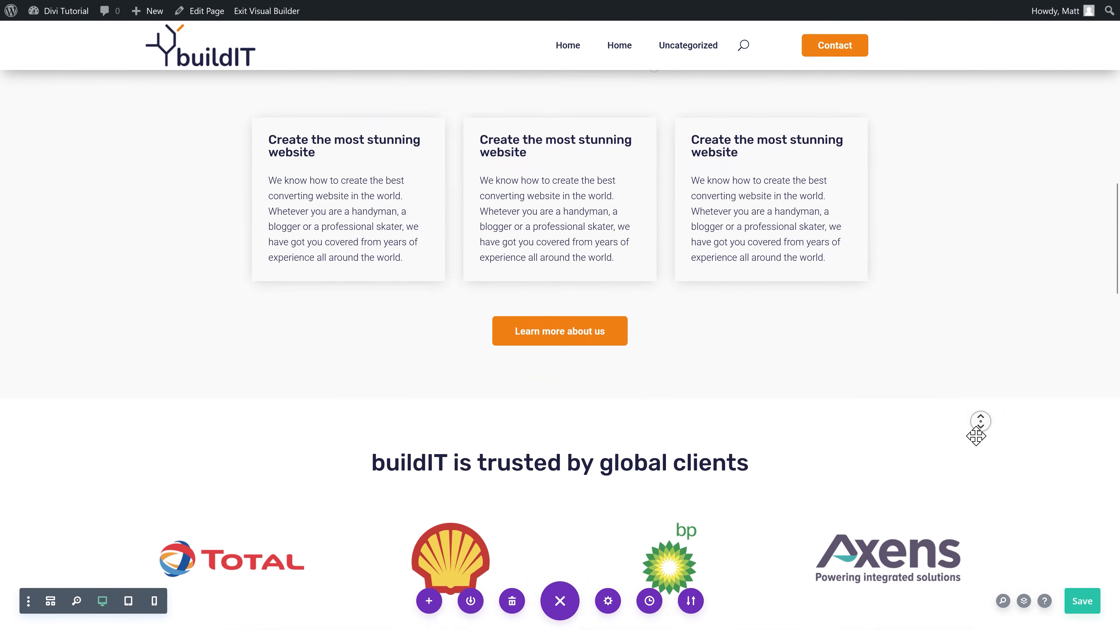
pyautogui.middleClick(967, 390)
pyautogui.middleClick(964, 375)
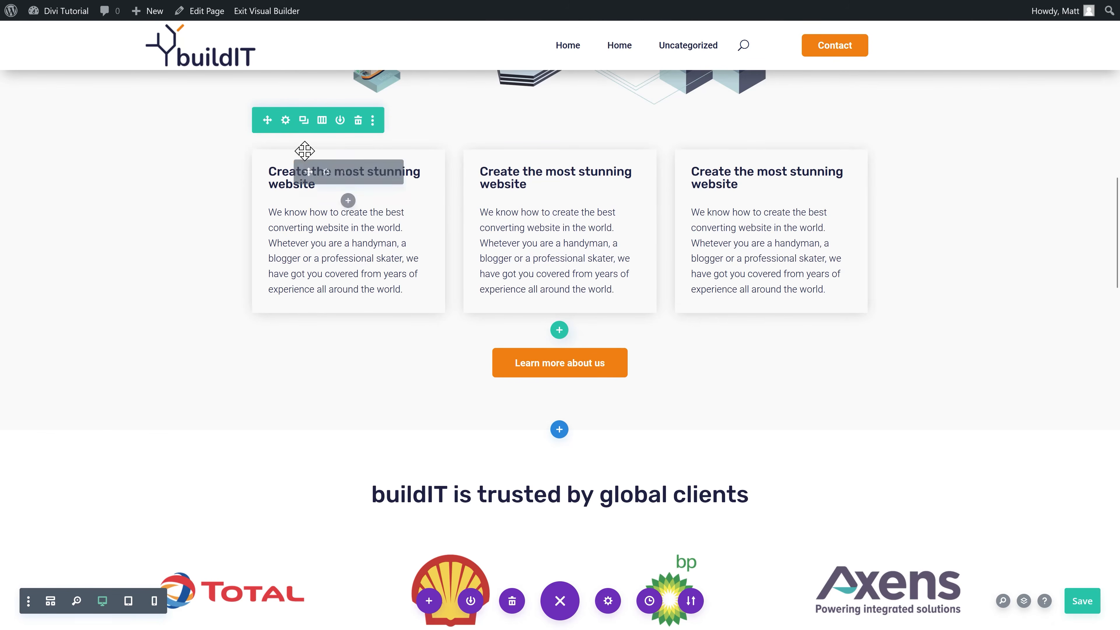
pyautogui.click(286, 121)
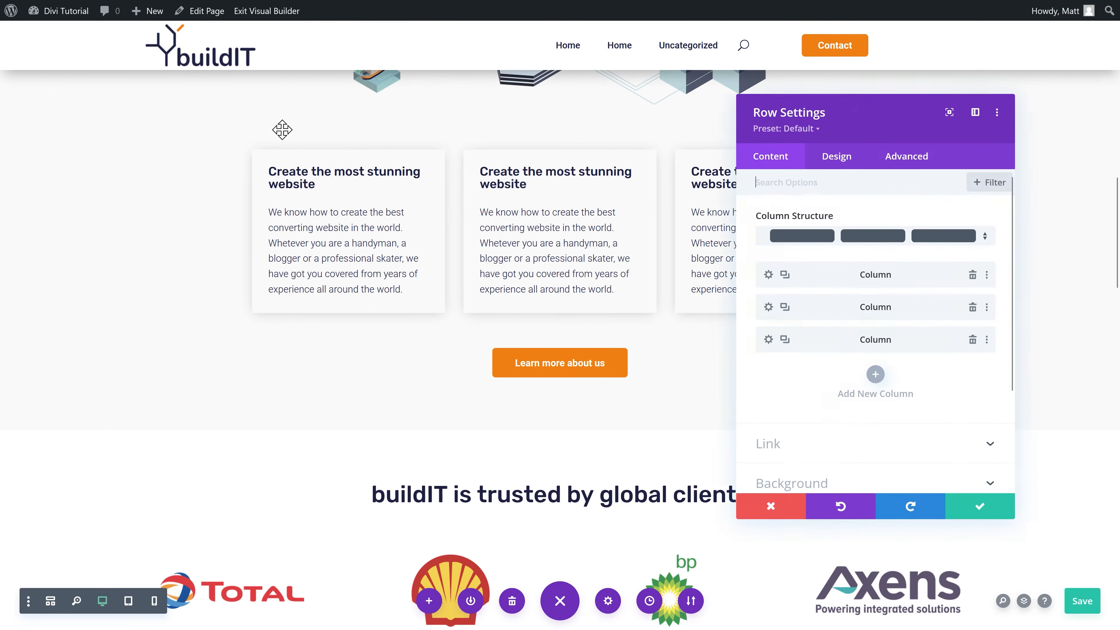
pyautogui.click(768, 274)
pyautogui.click(837, 164)
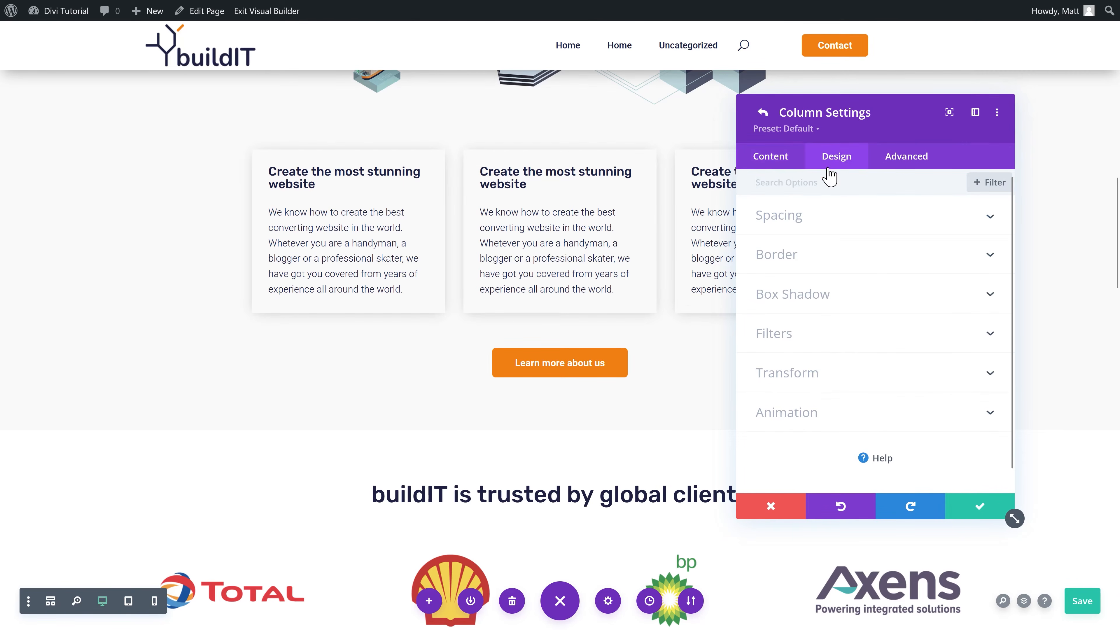
pyautogui.click(809, 374)
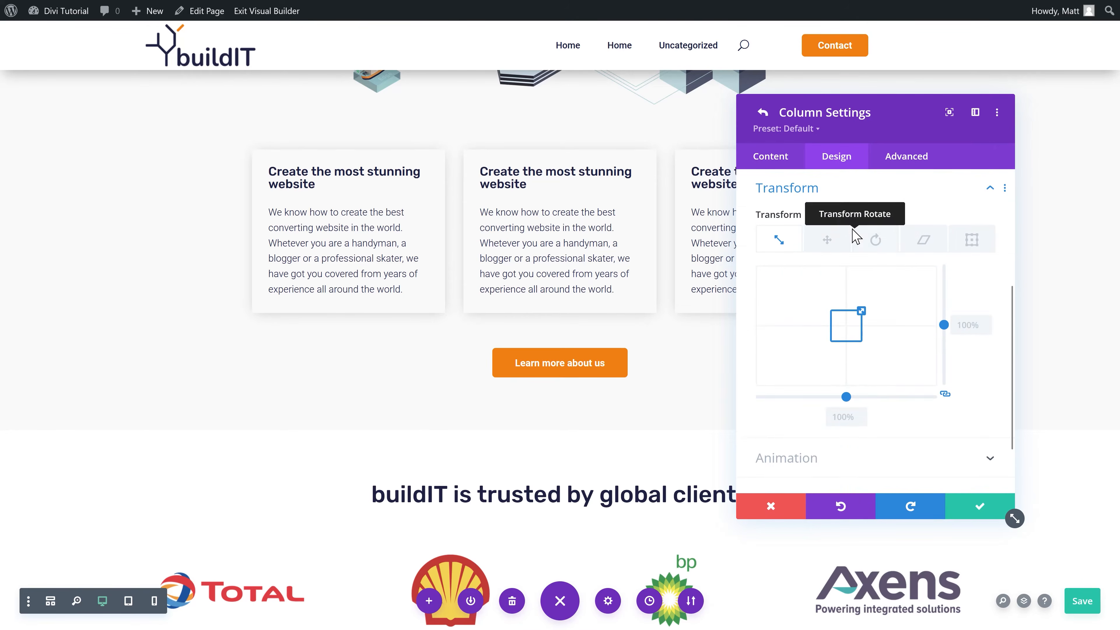
pyautogui.click(850, 215)
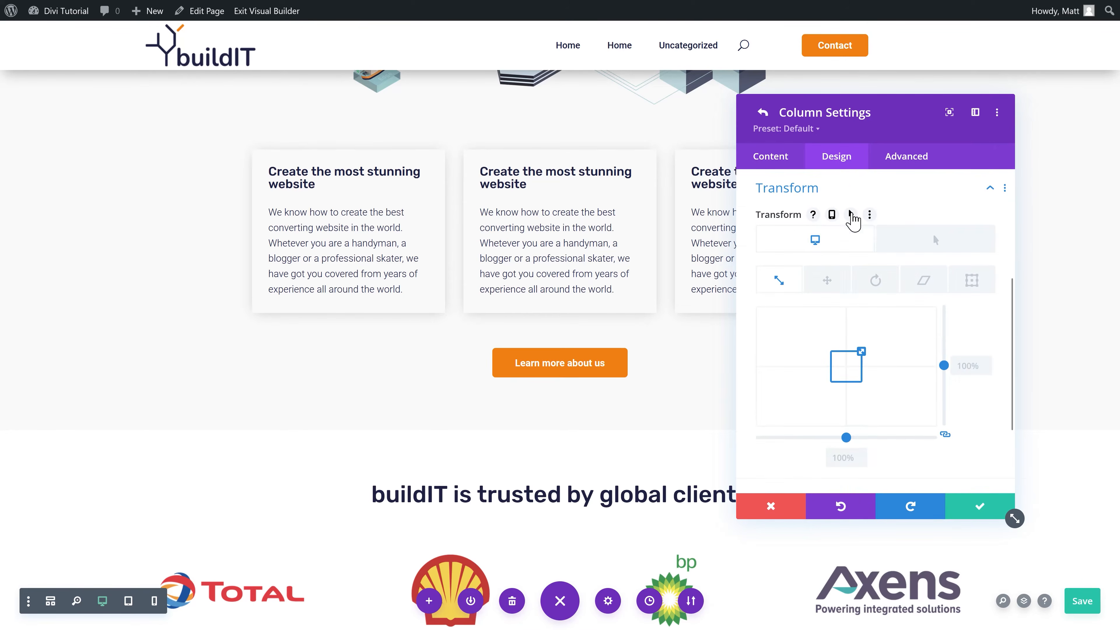
pyautogui.click(919, 239)
pyautogui.click(970, 366)
pyautogui.write('110')
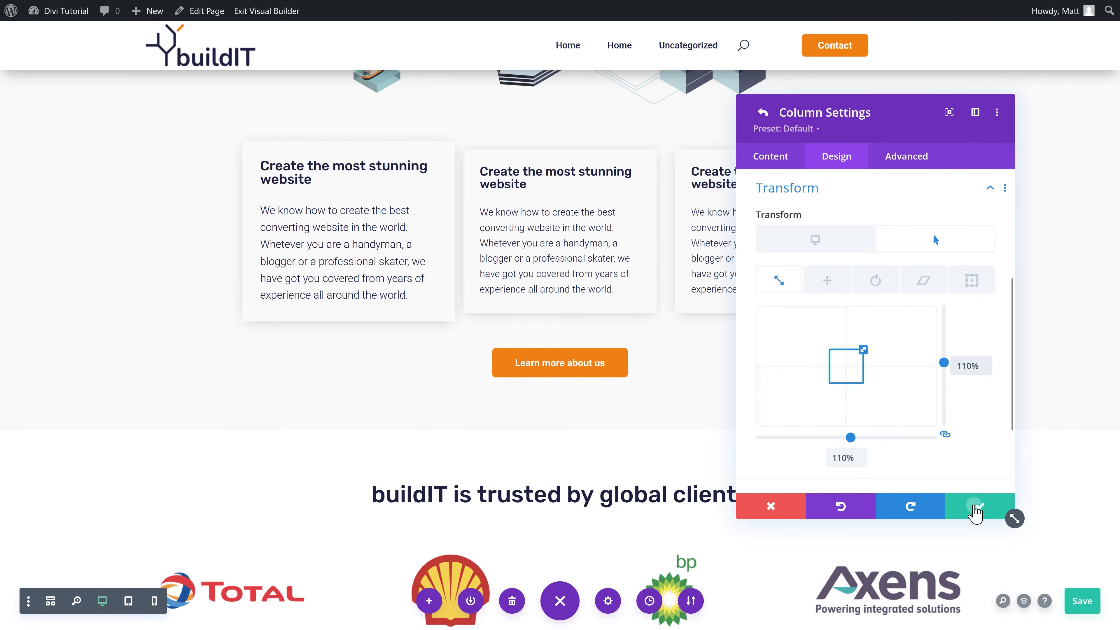
pyautogui.click(976, 503)
# Step: Extend that column's styles to every column in the row and save the page
pyautogui.click(988, 276)
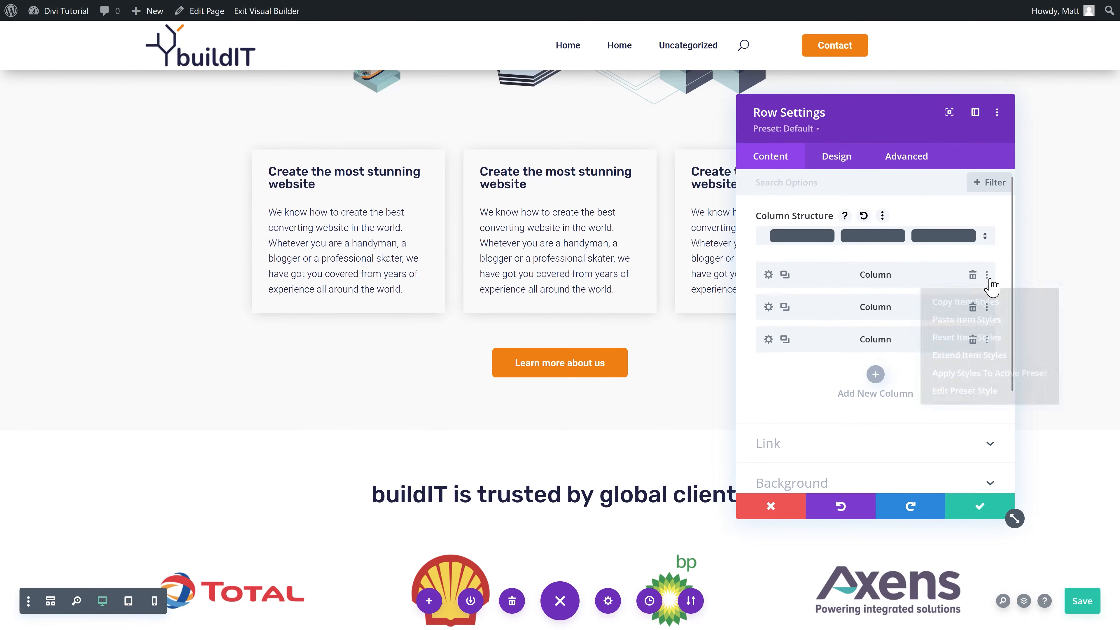
pyautogui.click(976, 356)
pyautogui.click(850, 208)
pyautogui.click(808, 280)
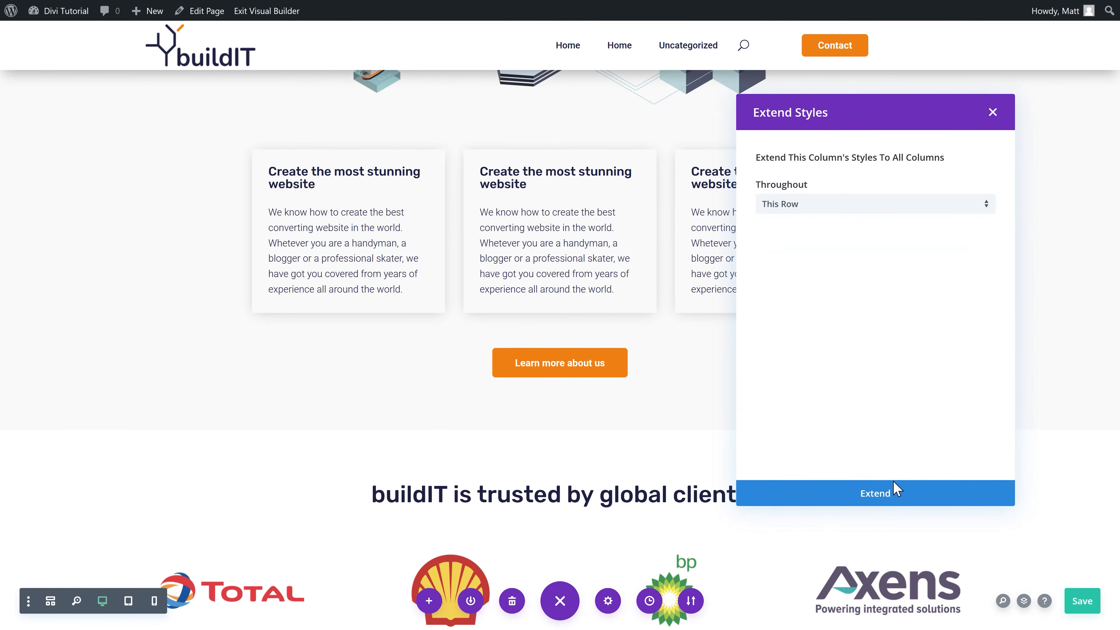
pyautogui.click(889, 498)
pyautogui.click(980, 507)
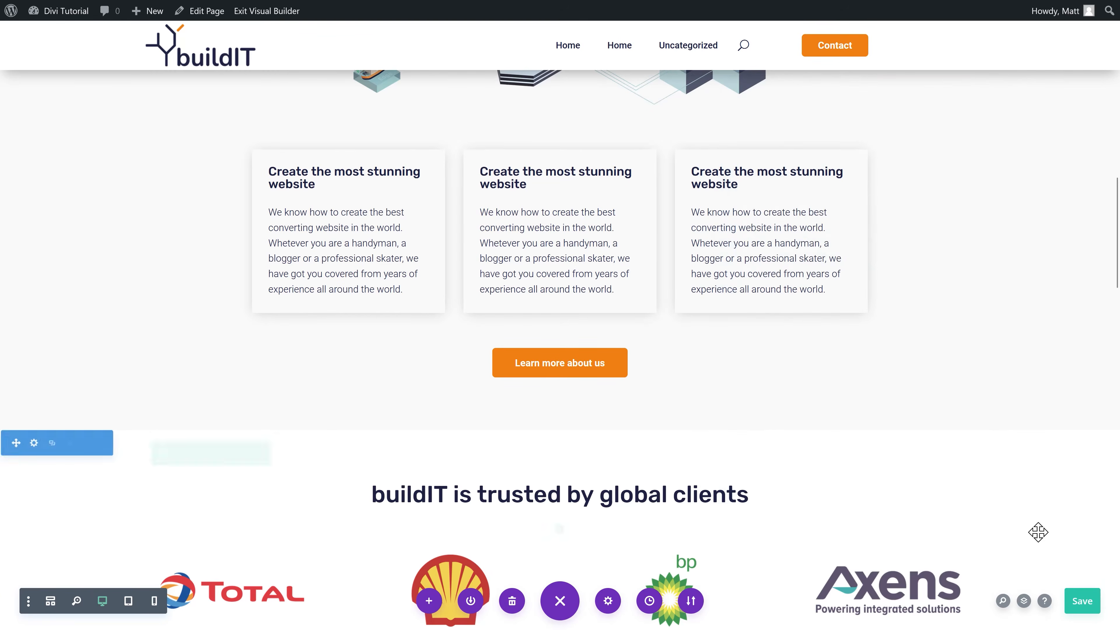
pyautogui.click(1076, 600)
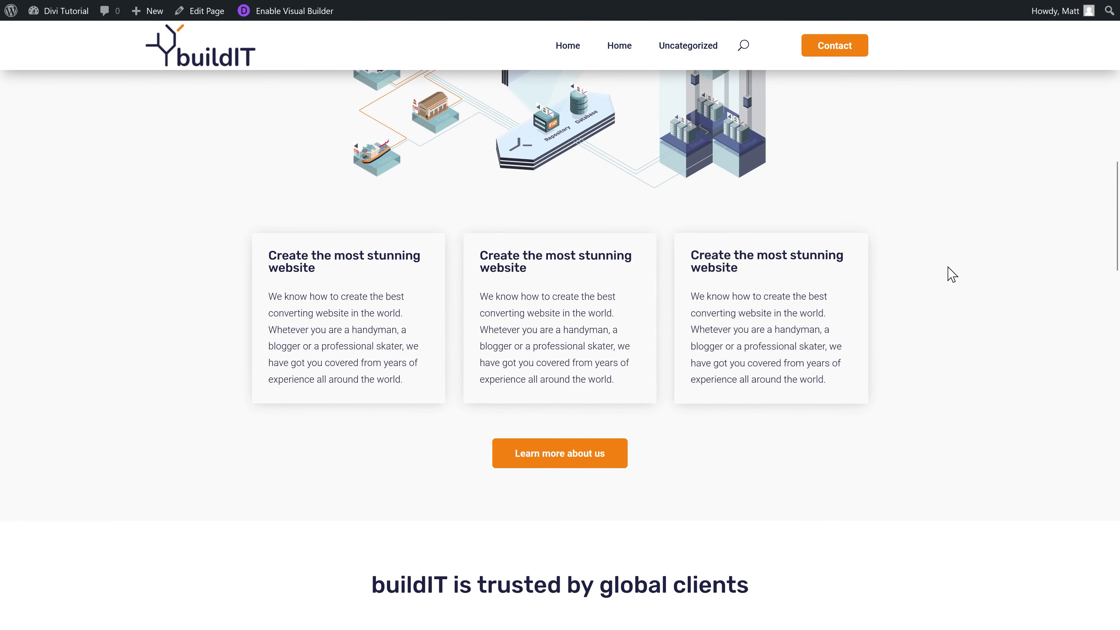
# Step: Give the 'buildIT is trusted by global clients' heading a Fade animation
pyautogui.scroll(10, 948, 275)
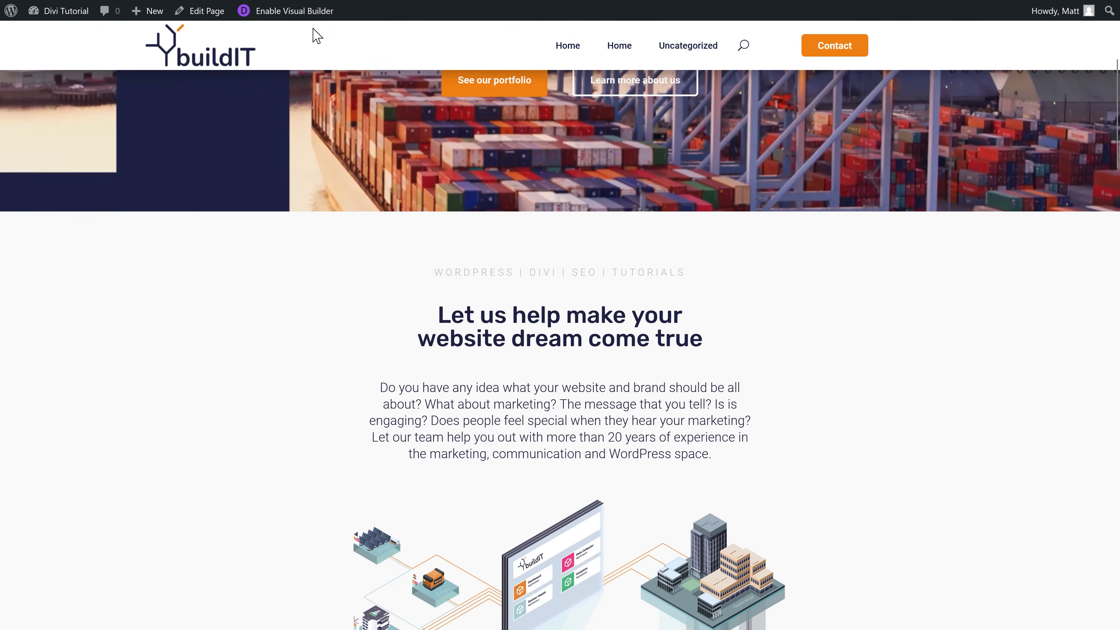
pyautogui.click(297, 11)
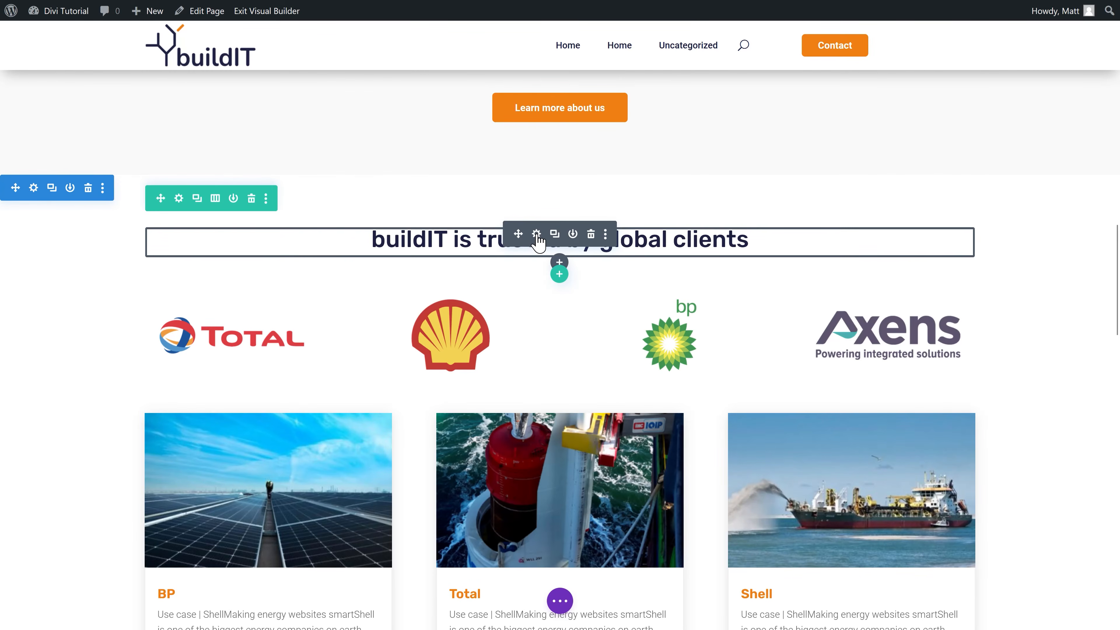
pyautogui.click(536, 235)
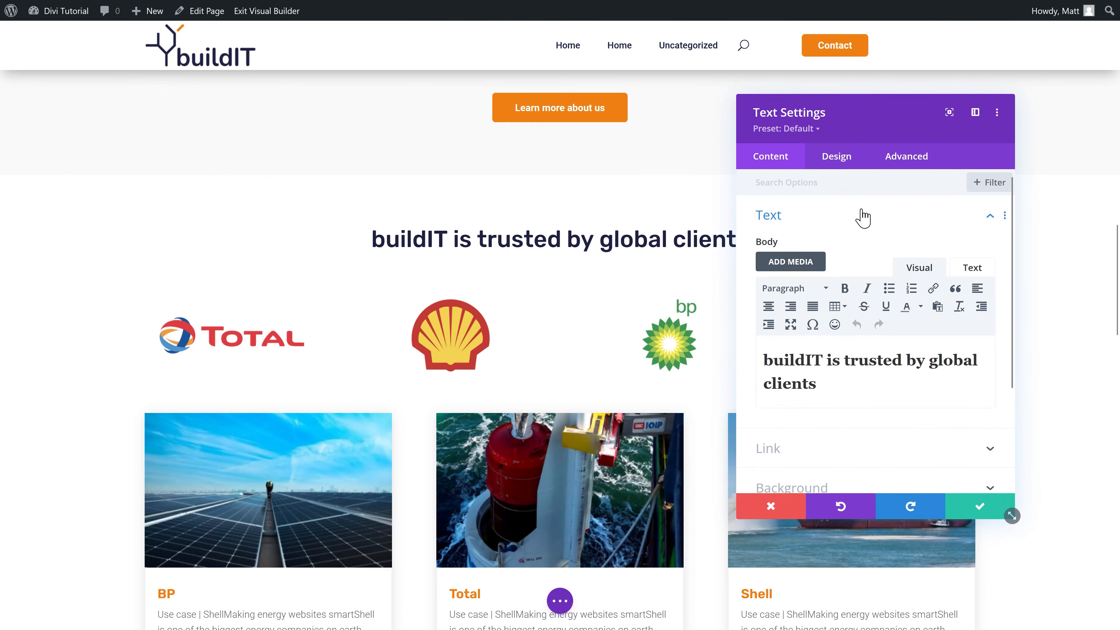
pyautogui.click(846, 160)
pyautogui.scroll(-3, 842, 265)
pyautogui.click(803, 399)
pyautogui.click(844, 328)
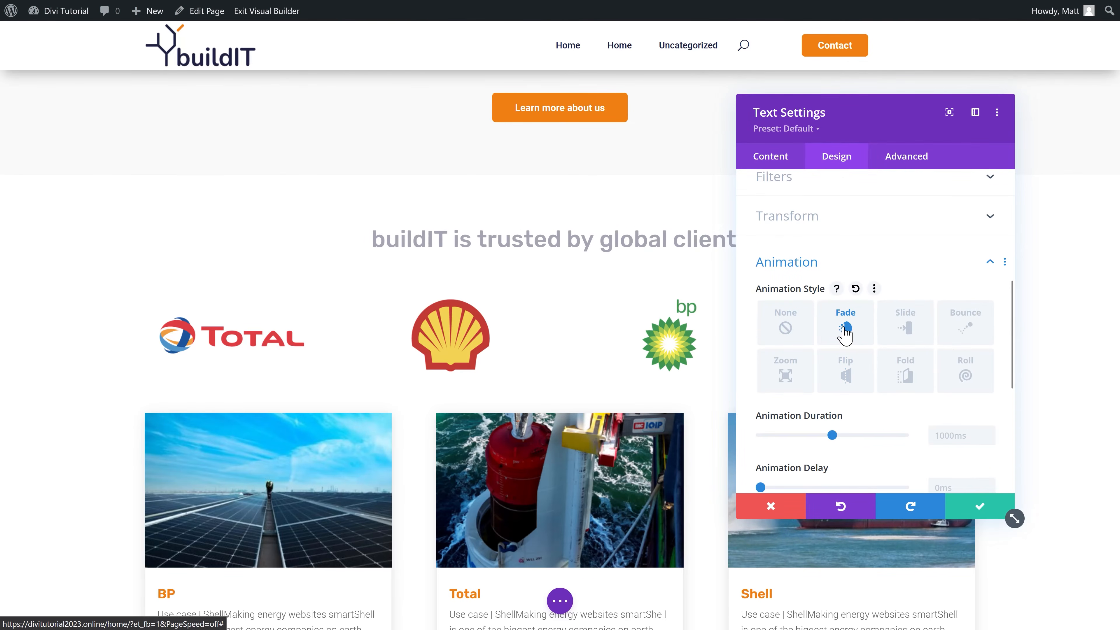
pyautogui.click(977, 507)
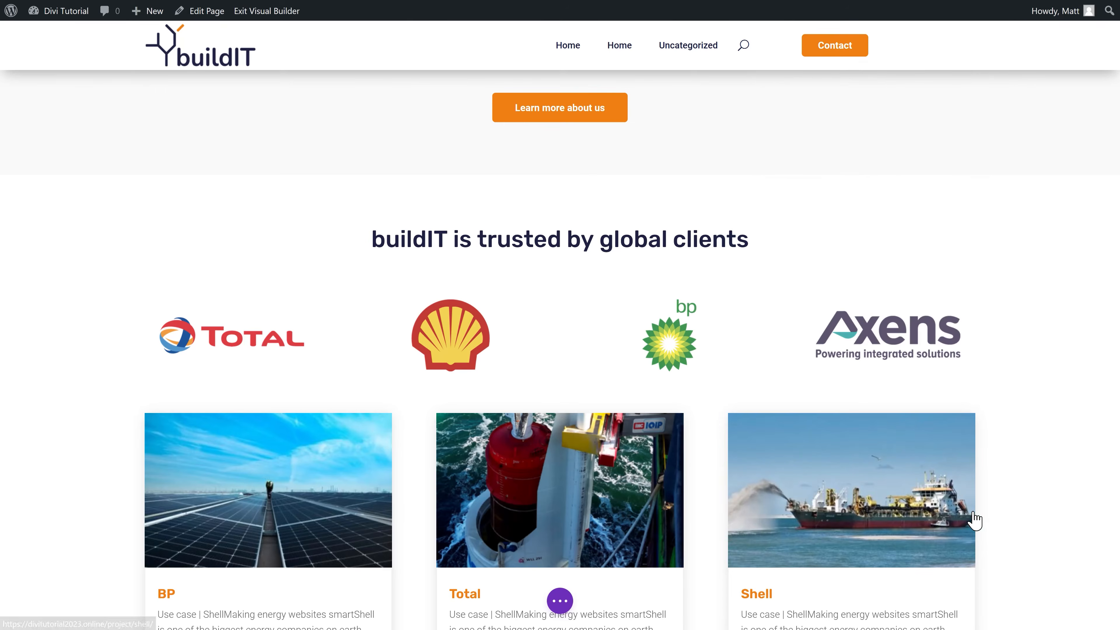
pyautogui.scroll(-15, 977, 289)
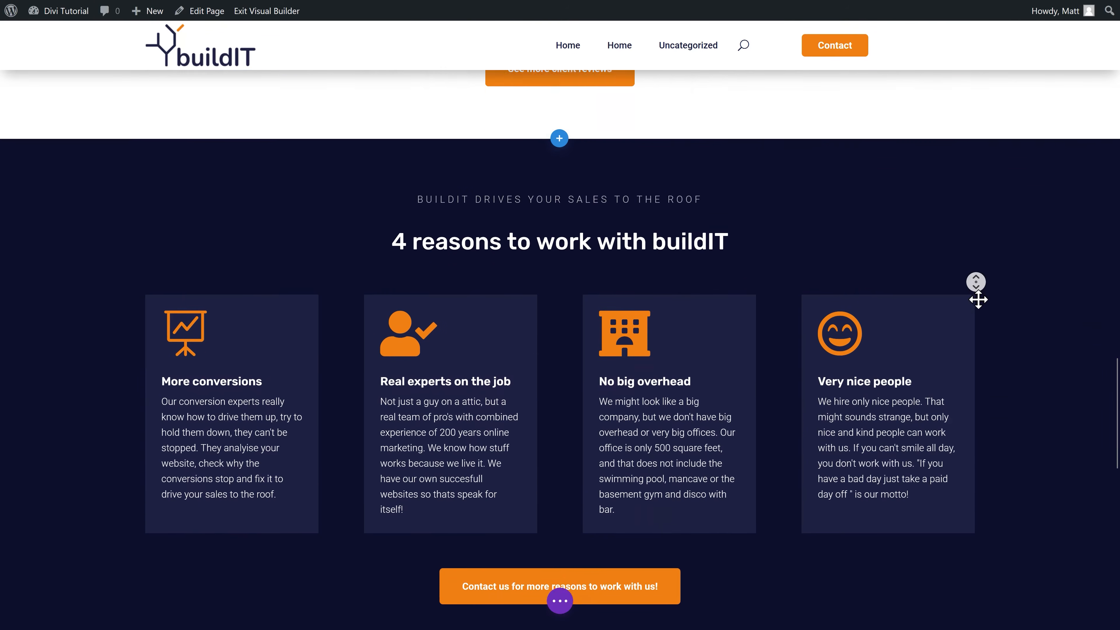
pyautogui.scroll(-1, 978, 299)
# Step: Give the first reasons column a Fade animation with 0 ms delay
pyautogui.moveTo(310, 320)
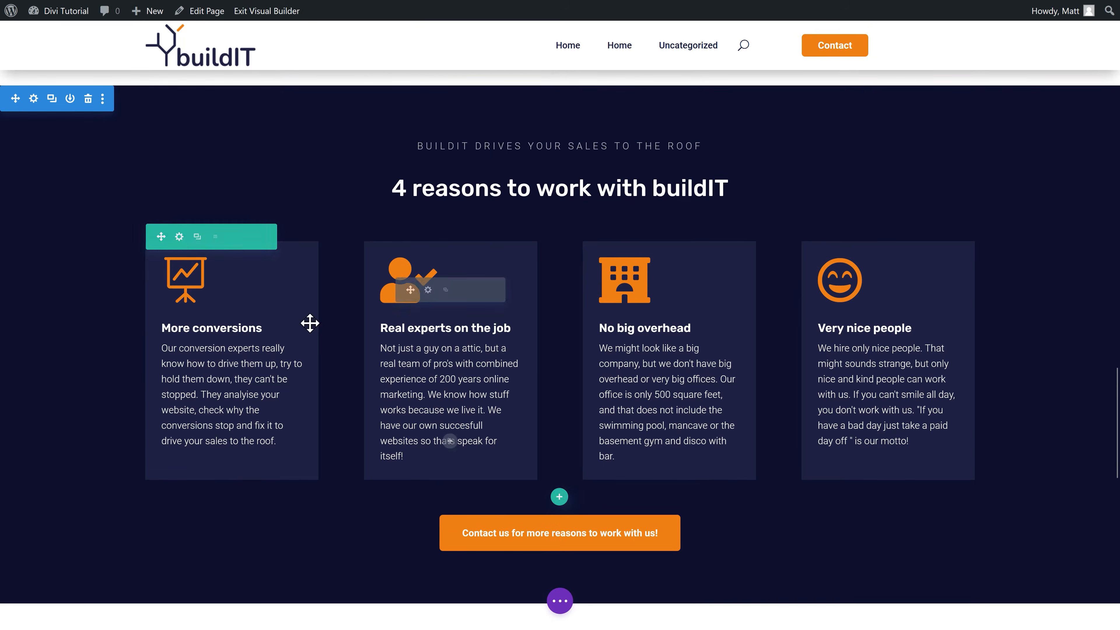
pyautogui.click(179, 237)
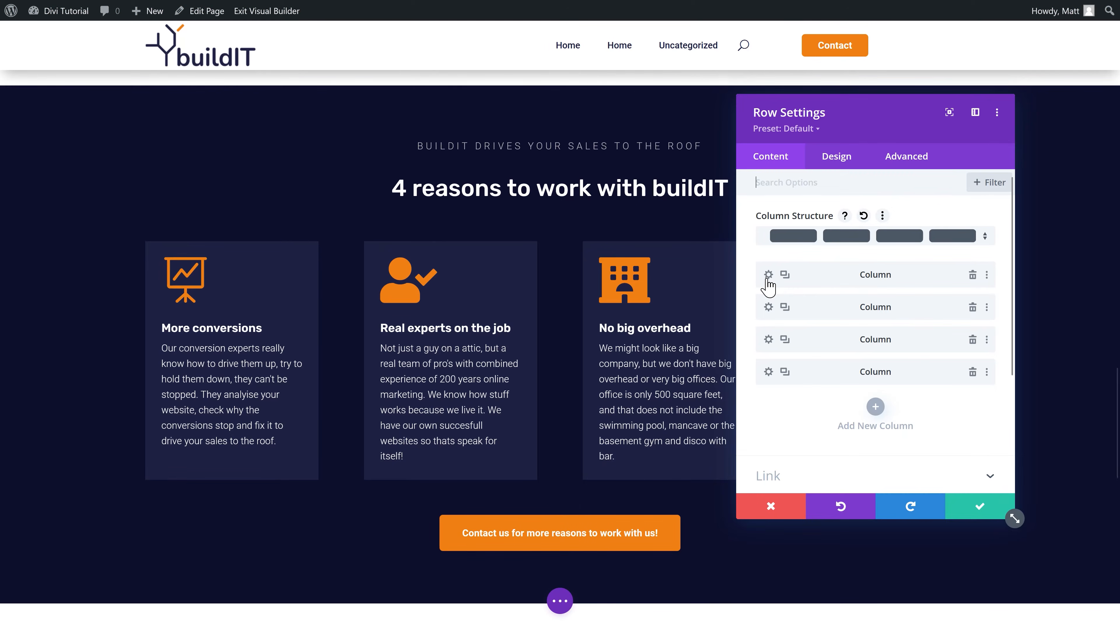
pyautogui.click(768, 275)
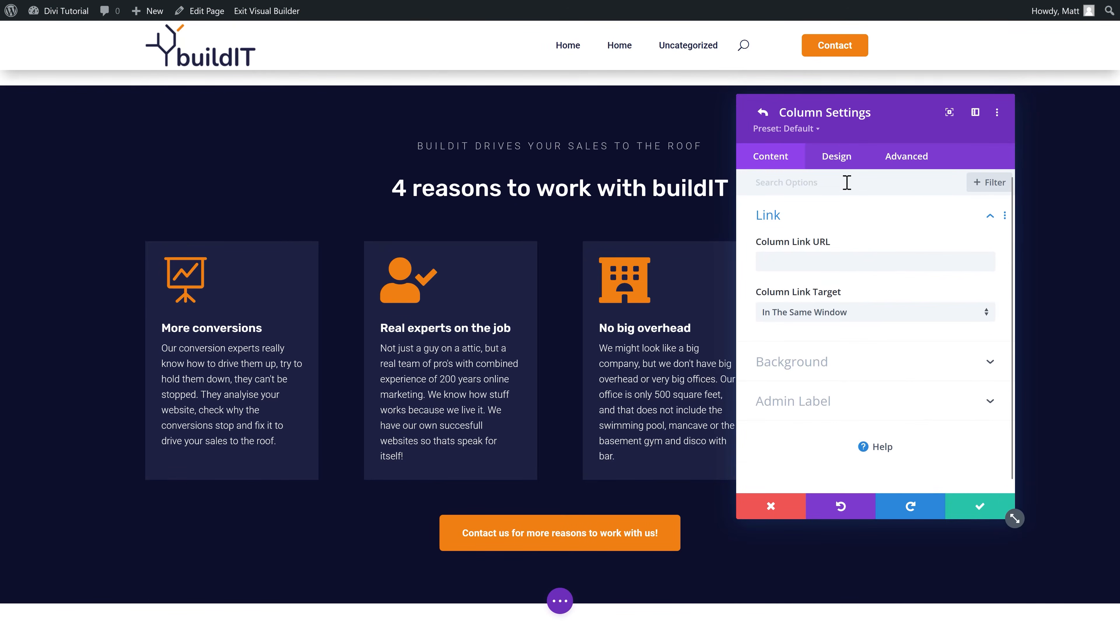
pyautogui.click(837, 158)
pyautogui.click(793, 412)
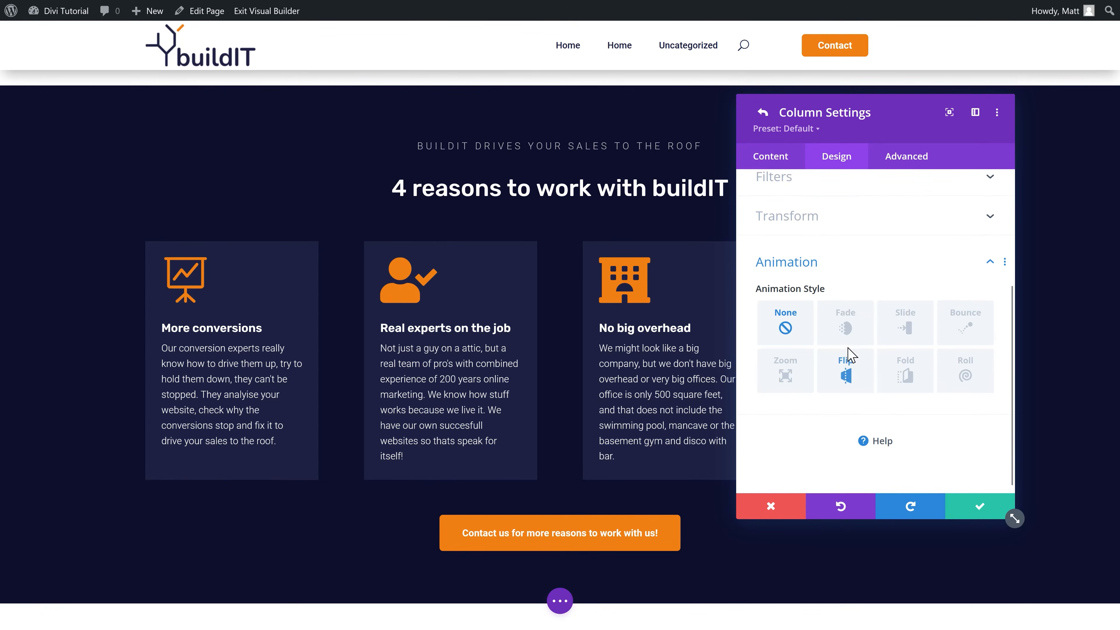
pyautogui.click(845, 326)
pyautogui.scroll(-3, 842, 265)
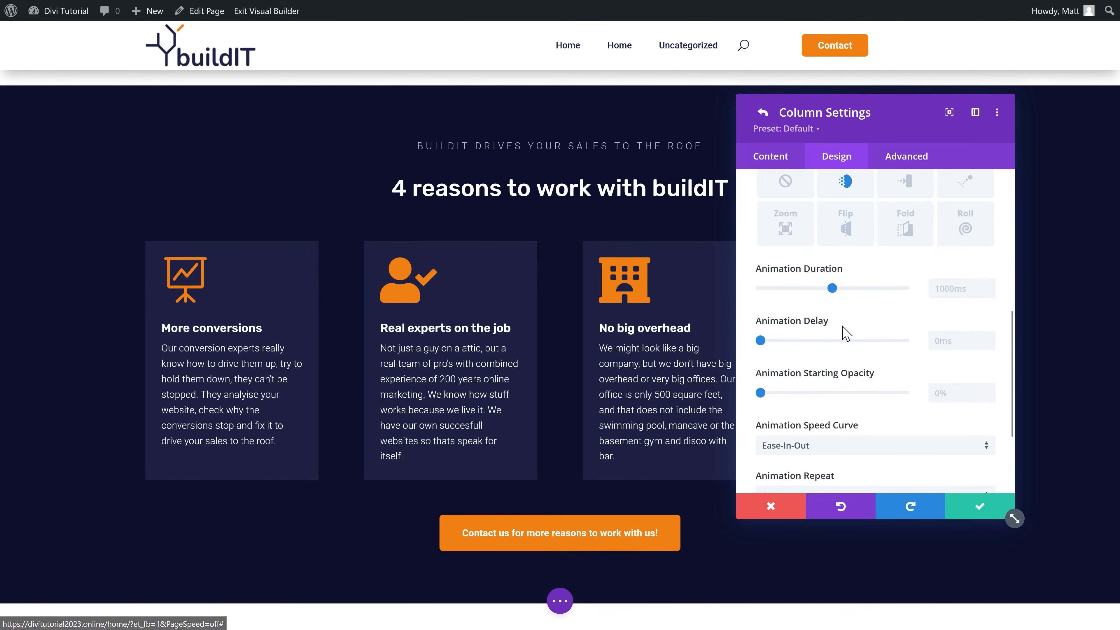
pyautogui.click(976, 510)
# Step: Give the second column a Fade animation delayed 500 ms
pyautogui.click(768, 308)
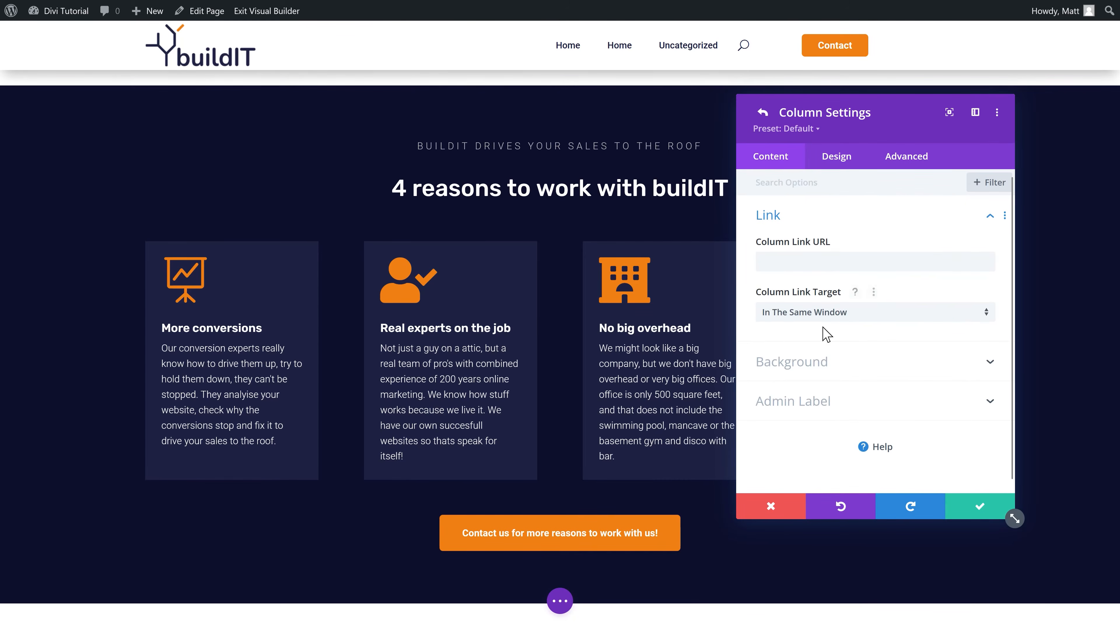
pyautogui.click(838, 159)
pyautogui.click(798, 397)
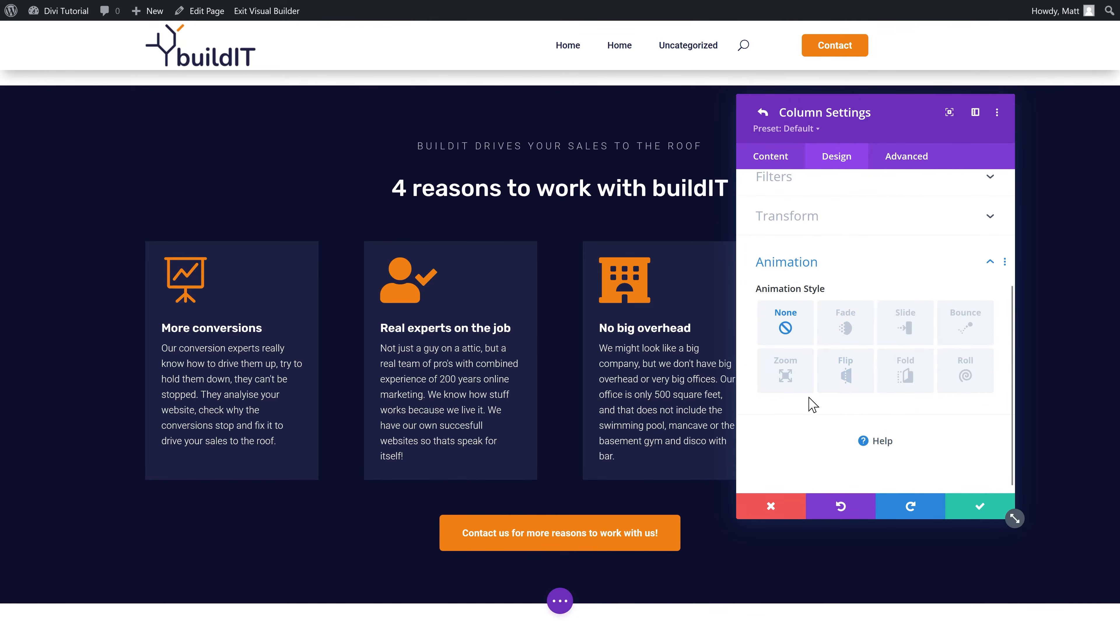
pyautogui.click(849, 324)
pyautogui.scroll(-3, 845, 345)
pyautogui.scroll(-2, 912, 414)
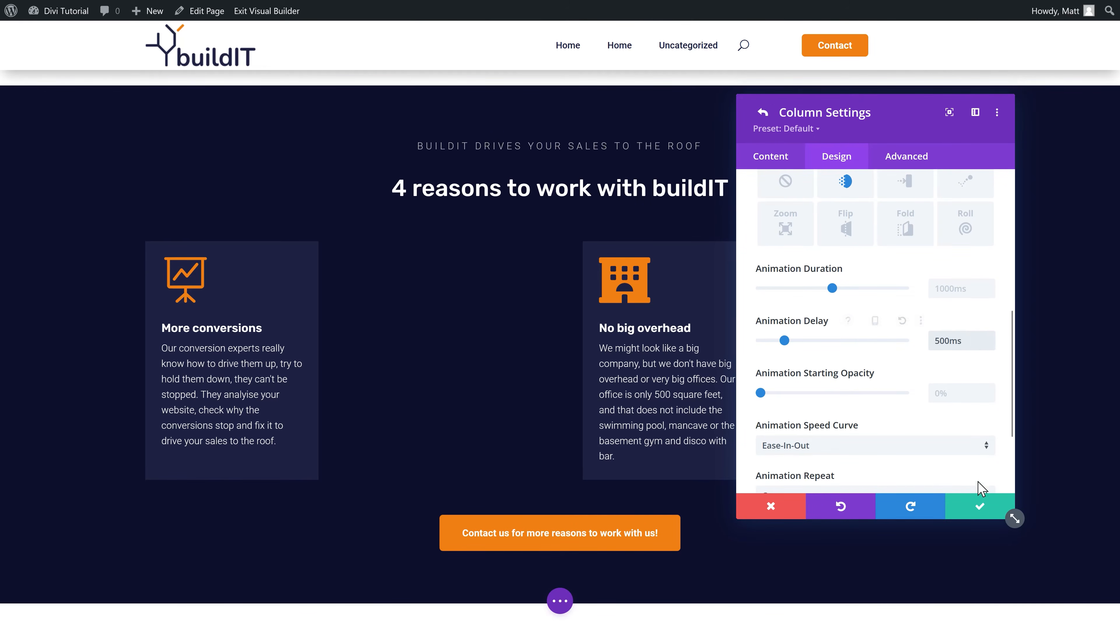
pyautogui.click(978, 506)
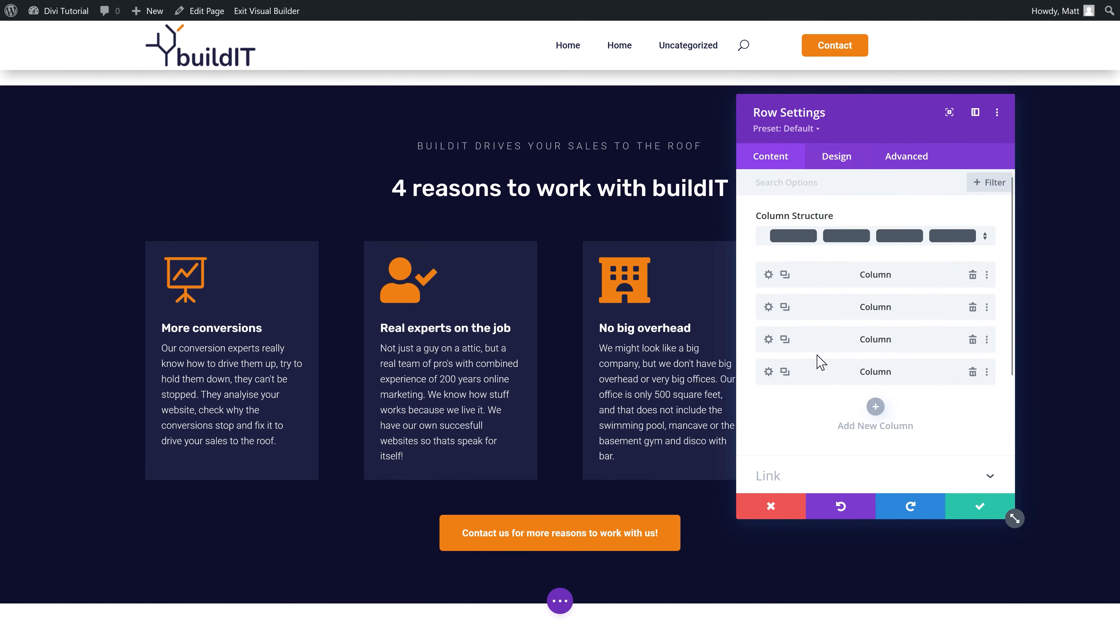
# Step: Give the third column a Fade animation delayed 1000 ms
pyautogui.click(768, 339)
pyautogui.click(845, 165)
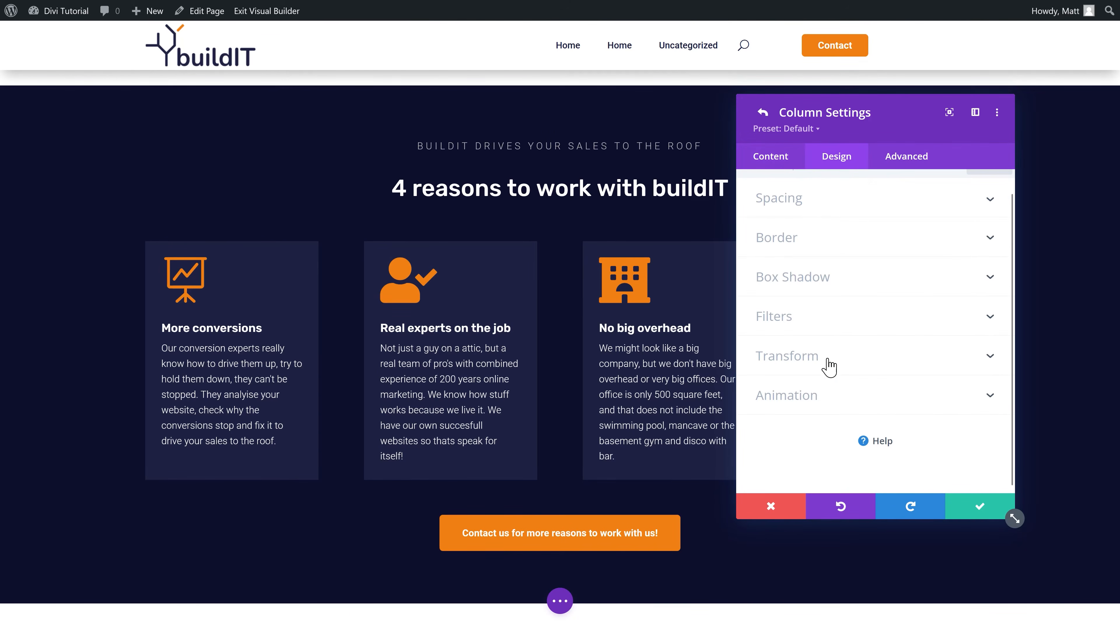
pyautogui.click(825, 397)
pyautogui.click(849, 328)
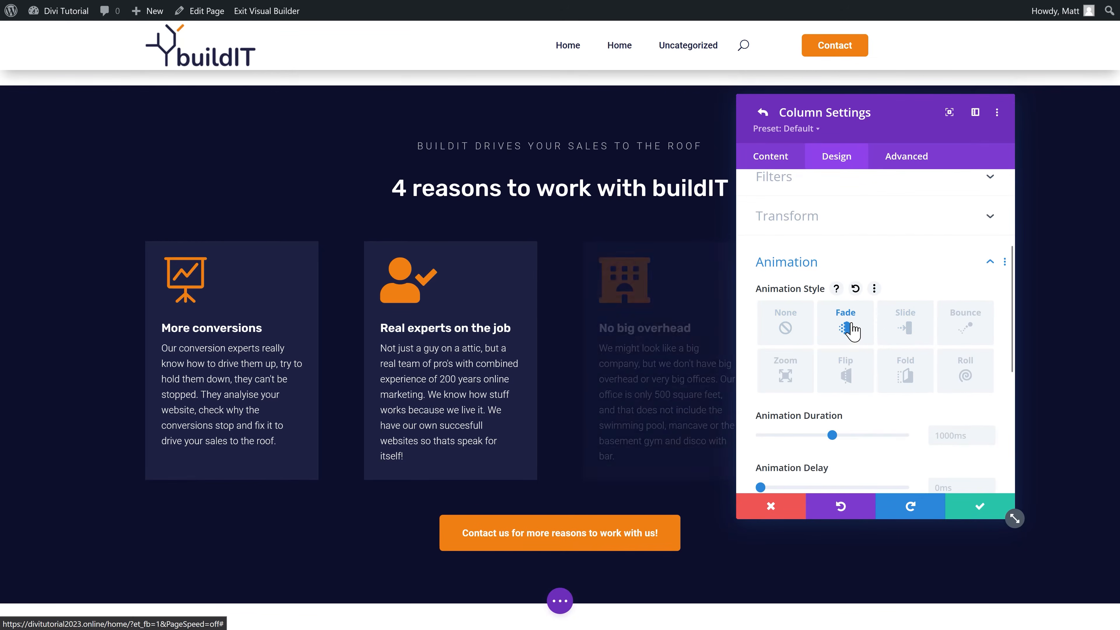
pyautogui.click(957, 430)
pyautogui.scroll(-2, 954, 435)
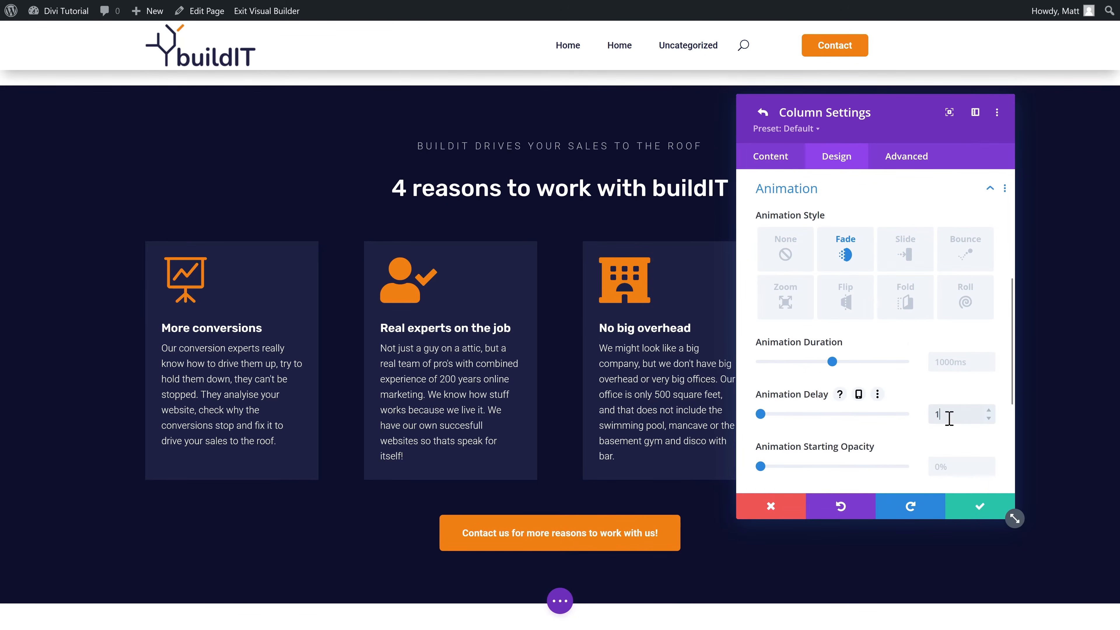
pyautogui.click(980, 510)
# Step: Give the fourth column a Fade animation delayed 1500 ms
pyautogui.click(768, 371)
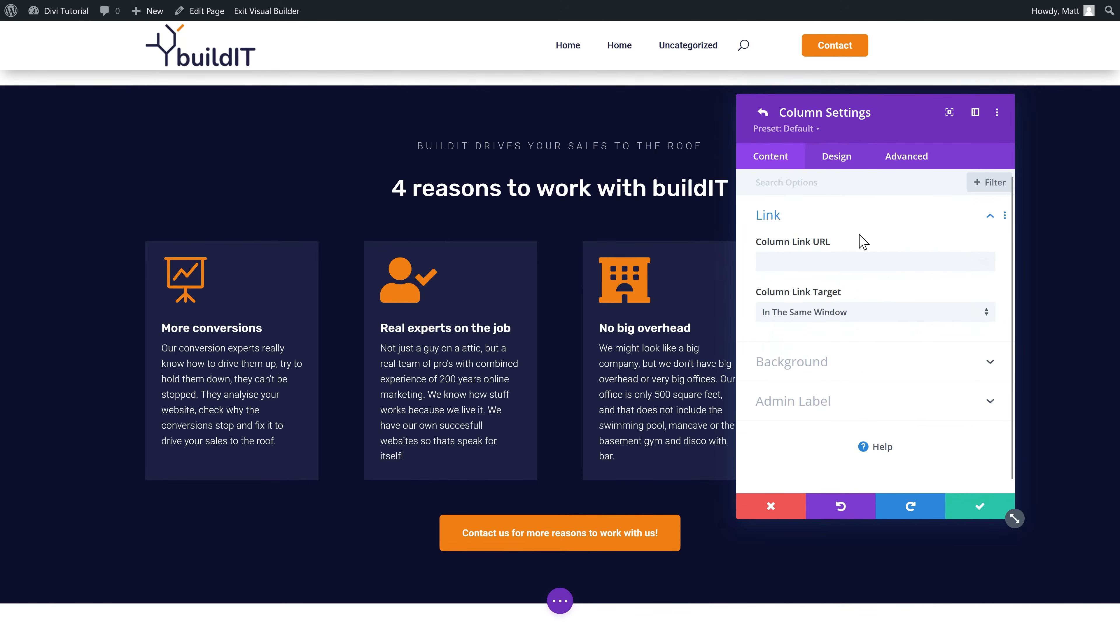
pyautogui.click(840, 162)
pyautogui.click(789, 395)
pyautogui.scroll(-3, 838, 331)
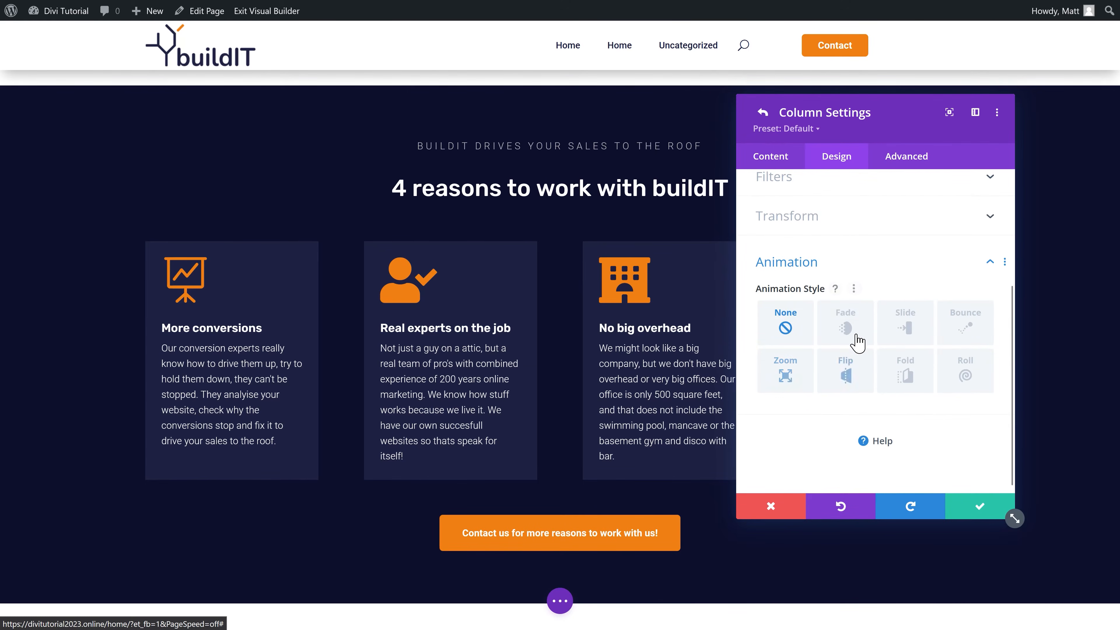
pyautogui.click(854, 330)
pyautogui.scroll(-2, 964, 447)
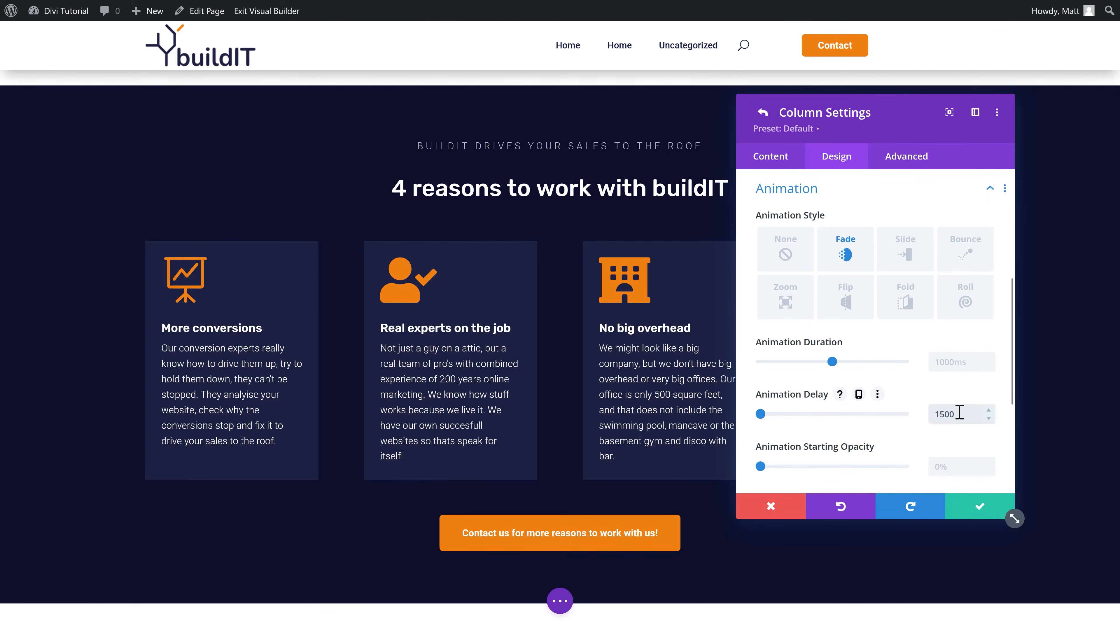
pyautogui.click(986, 507)
# Step: Close the row settings and leave the builder for the live homepage
pyautogui.click(983, 513)
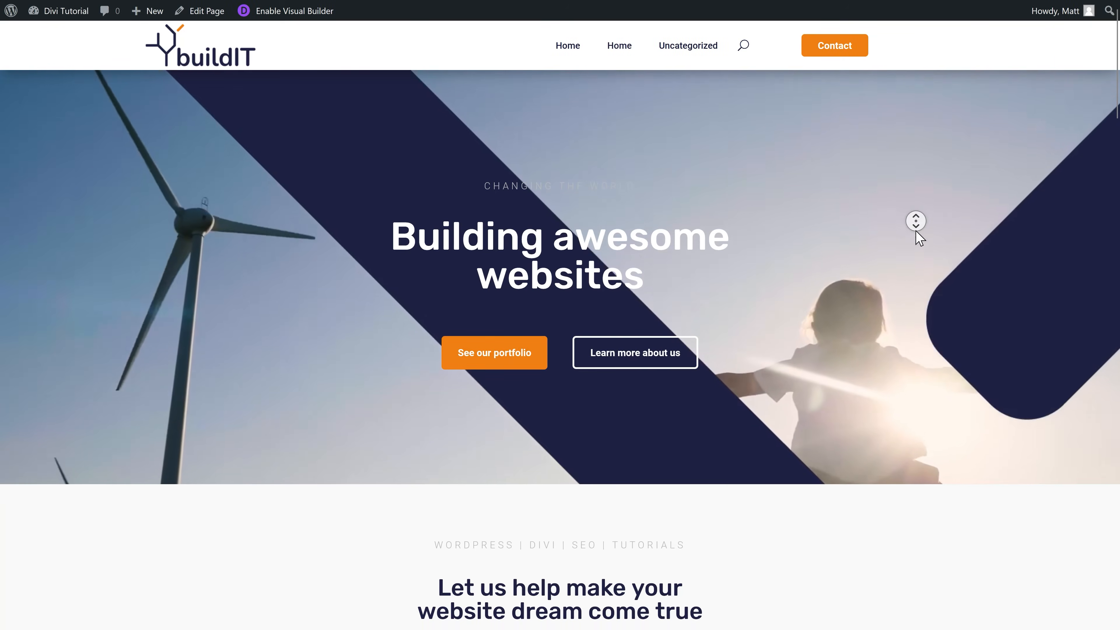
pyautogui.click(916, 221)
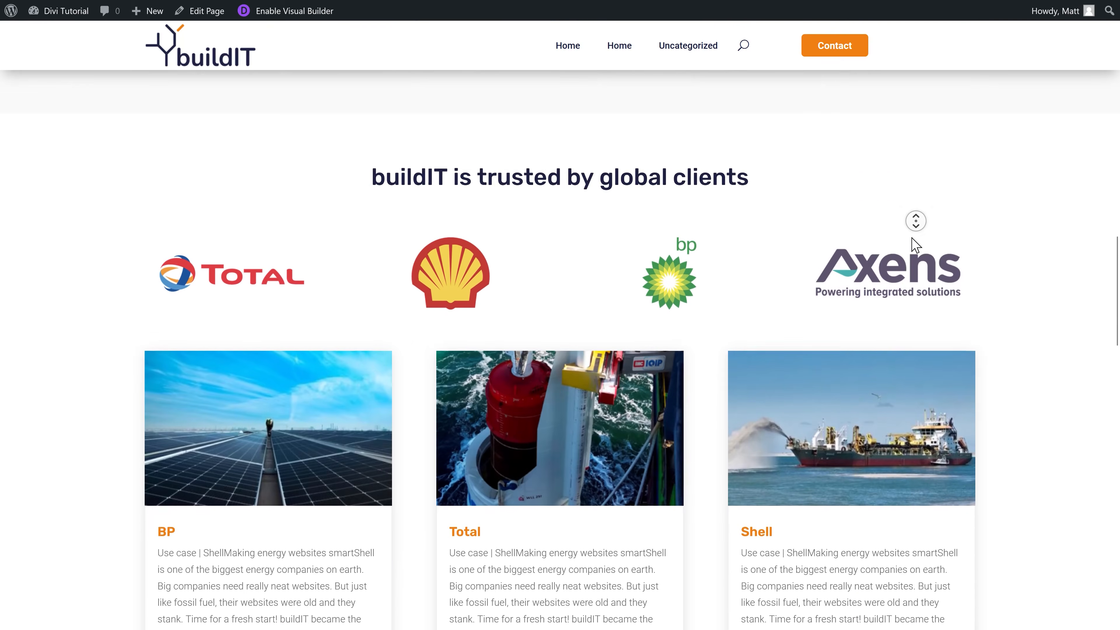
pyautogui.middleClick(911, 239)
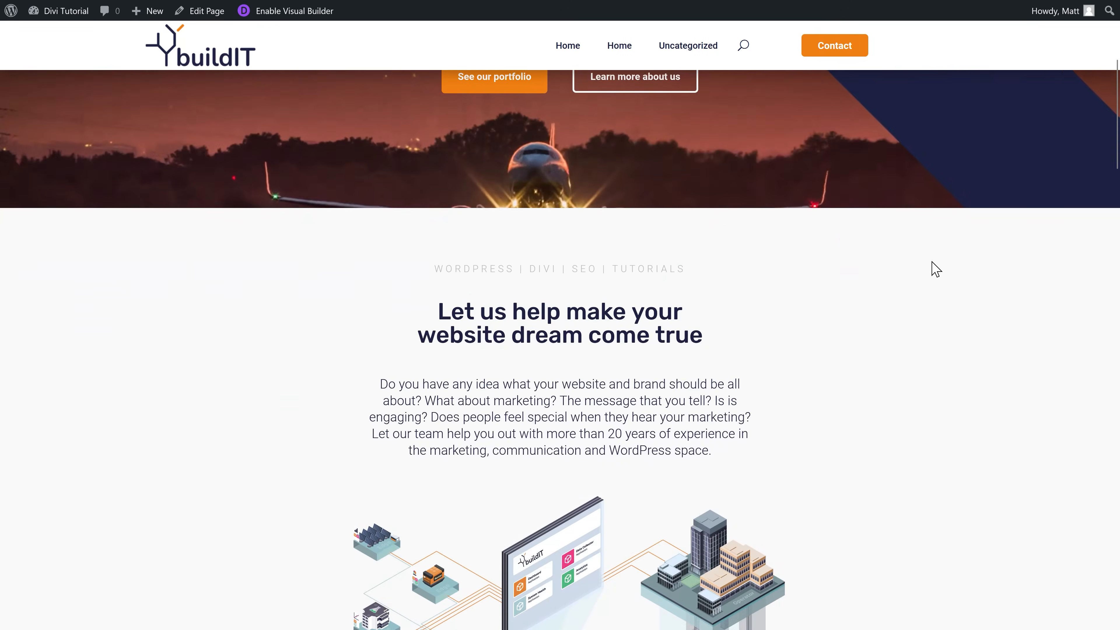
pyautogui.scroll(-10, 944, 275)
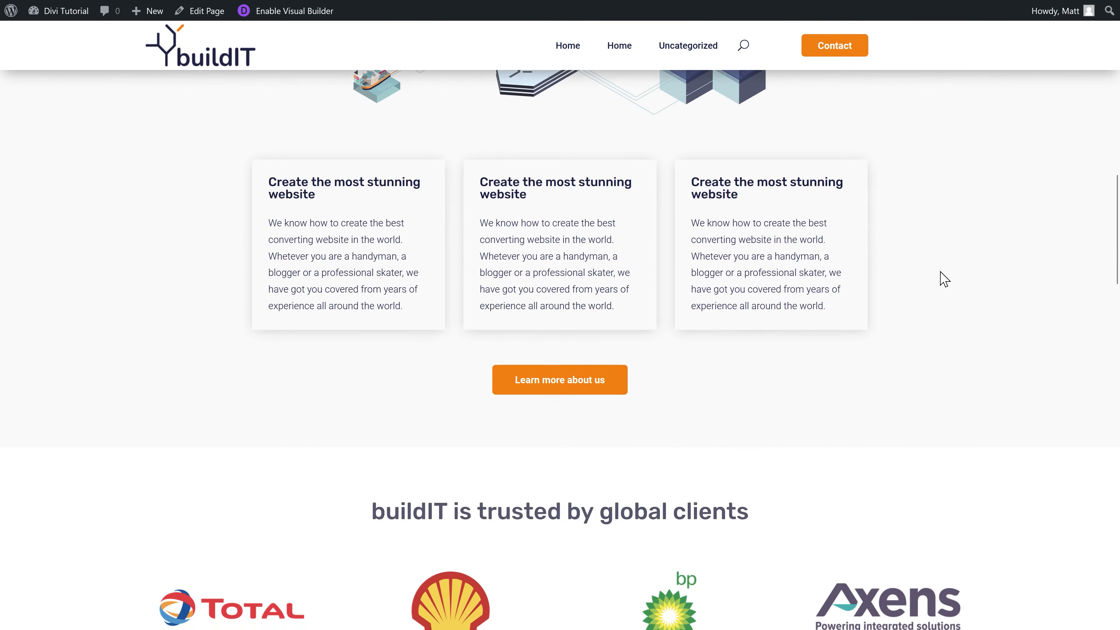
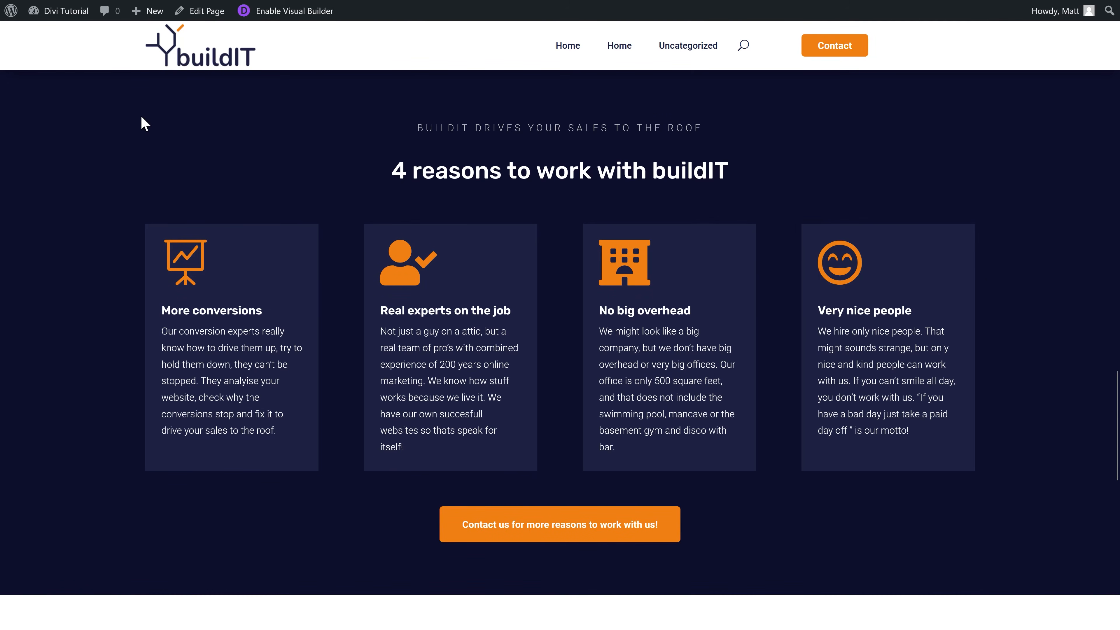
# Step: Reload the site and tick Project page and Homepage as done on the checklist
pyautogui.press('F5')
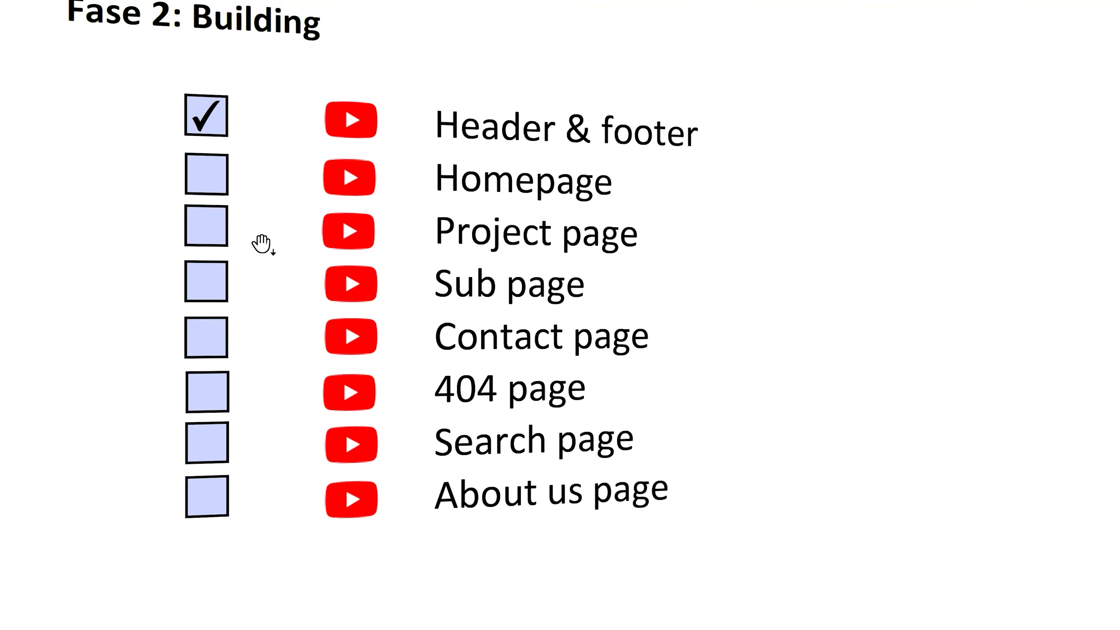
pyautogui.click(210, 234)
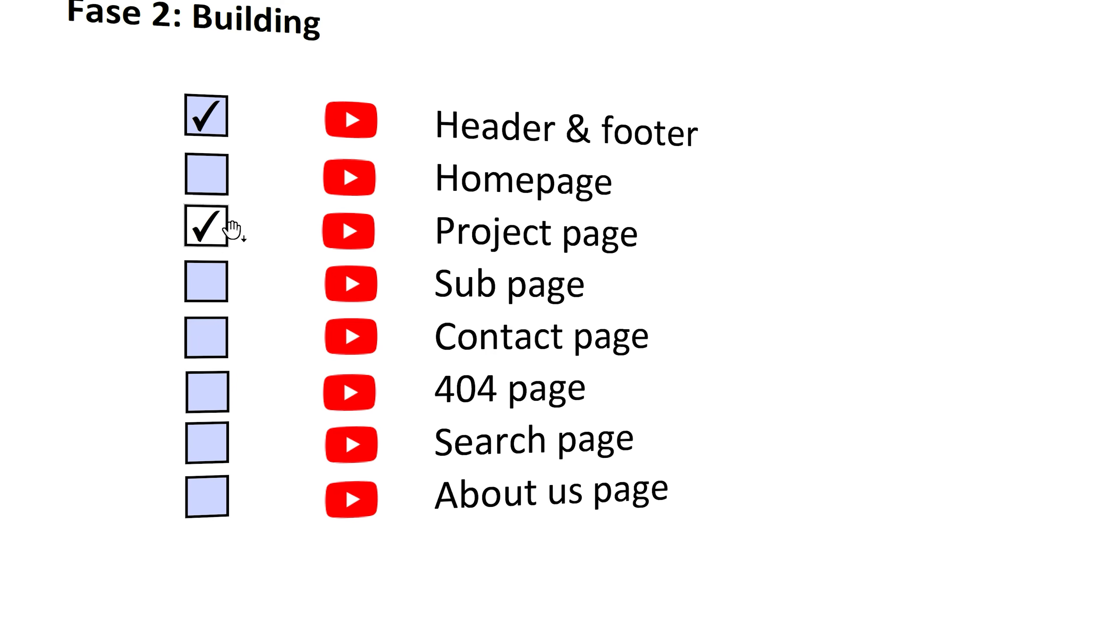
pyautogui.click(215, 188)
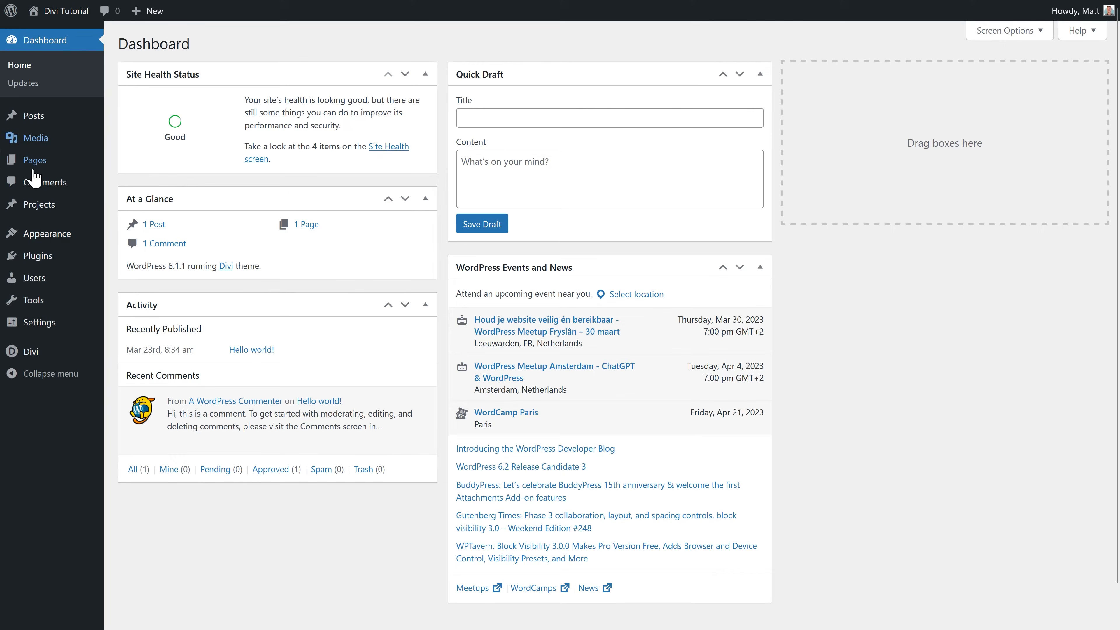
# Step: Create a new page built from scratch in Divi with one empty one-column row
pyautogui.moveTo(37, 162)
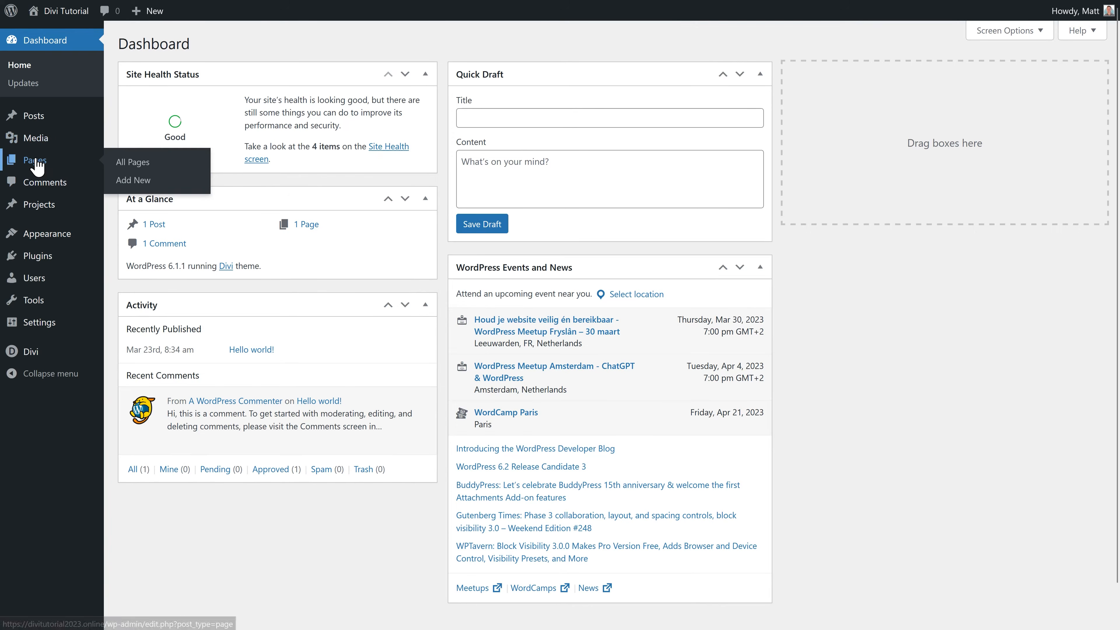
pyautogui.click(131, 167)
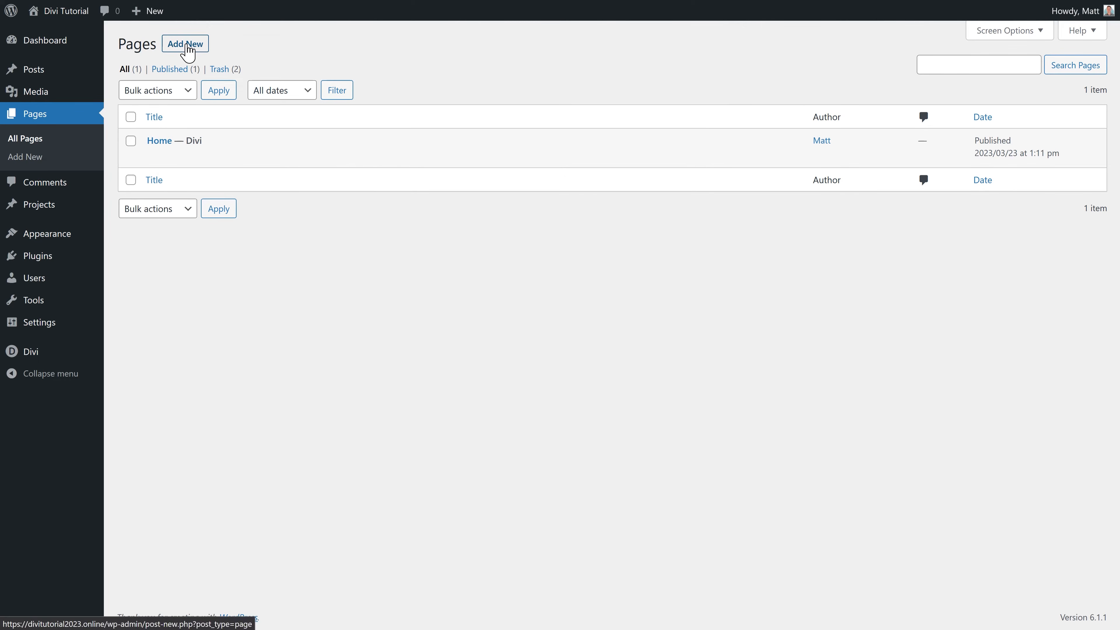
pyautogui.click(184, 47)
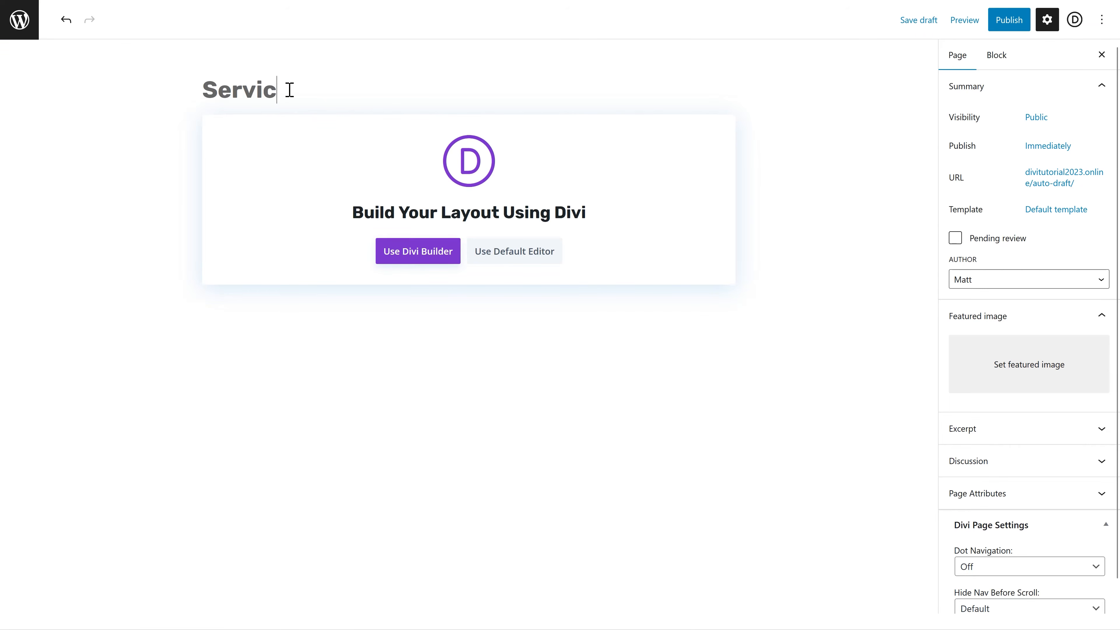
pyautogui.click(402, 255)
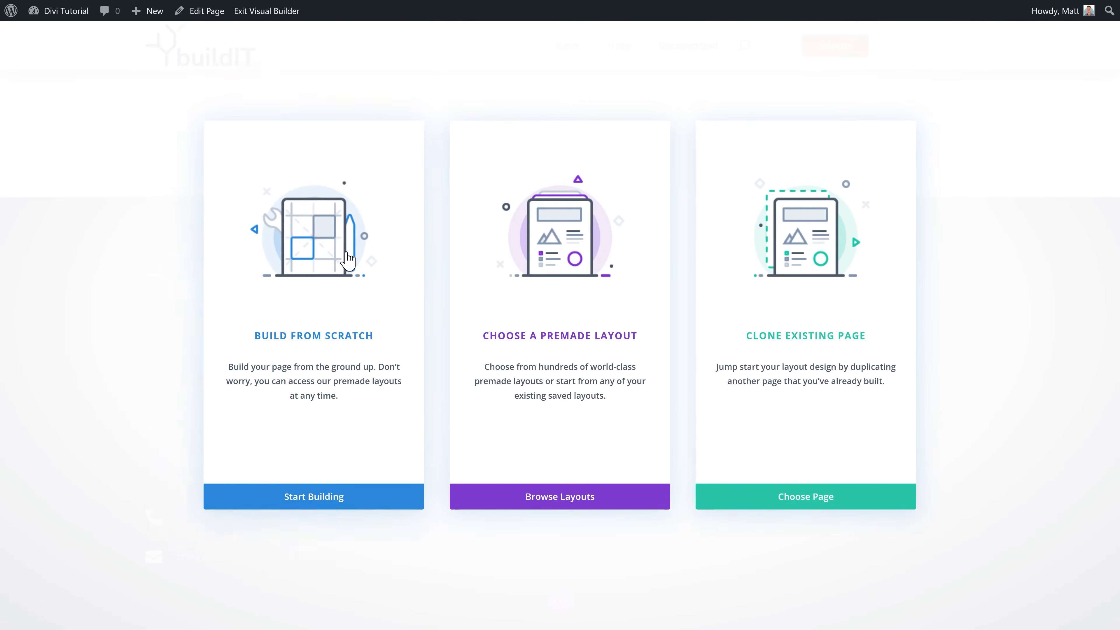
pyautogui.click(324, 300)
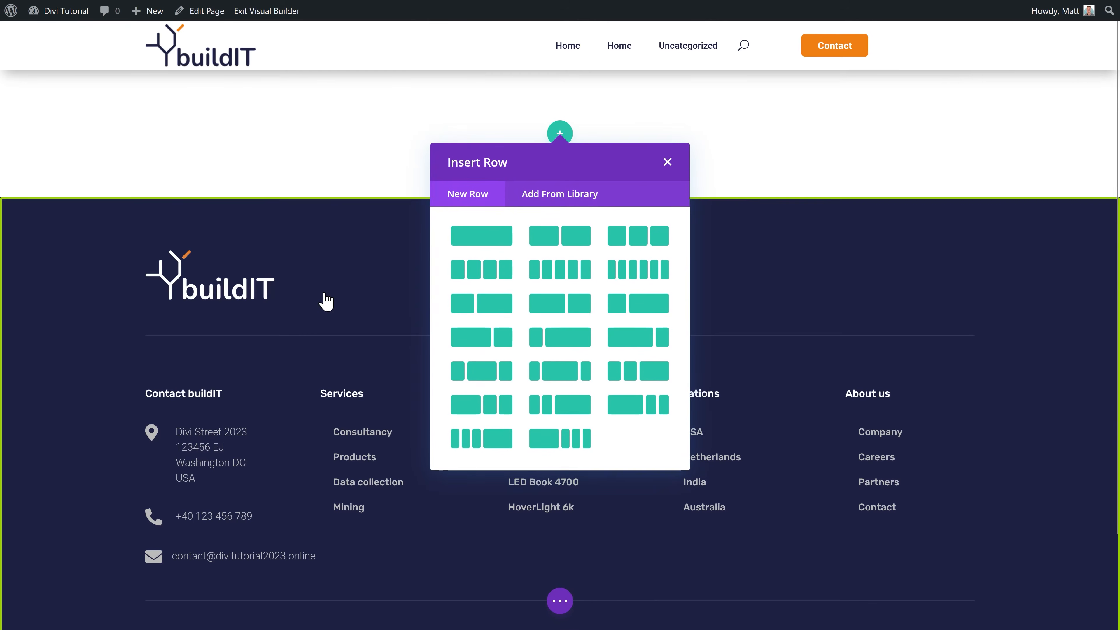
pyautogui.click(491, 244)
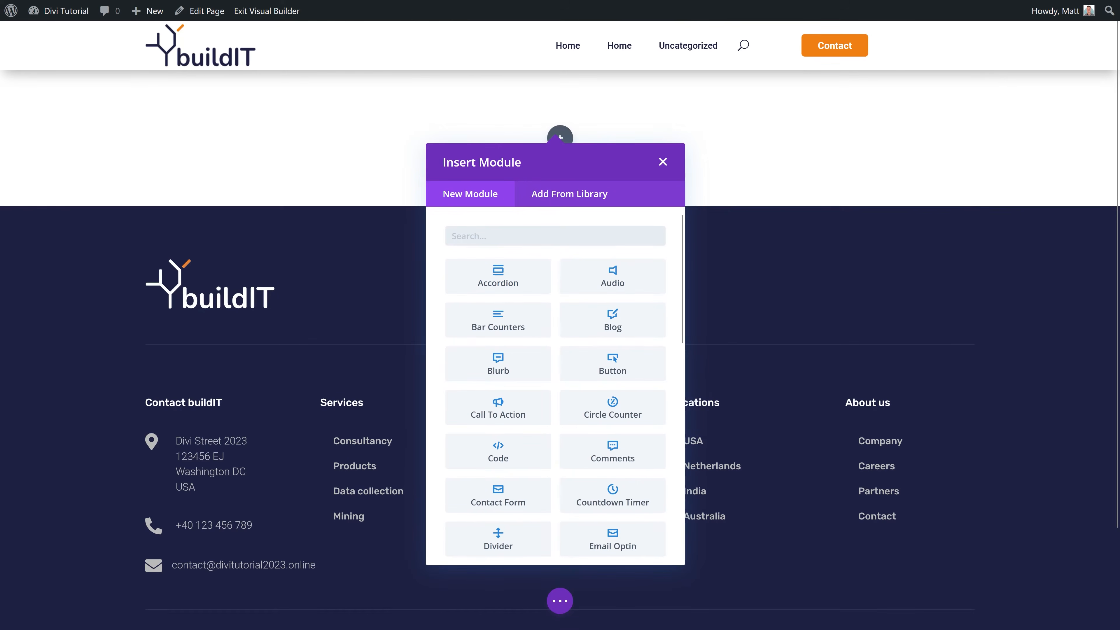
pyautogui.click(665, 160)
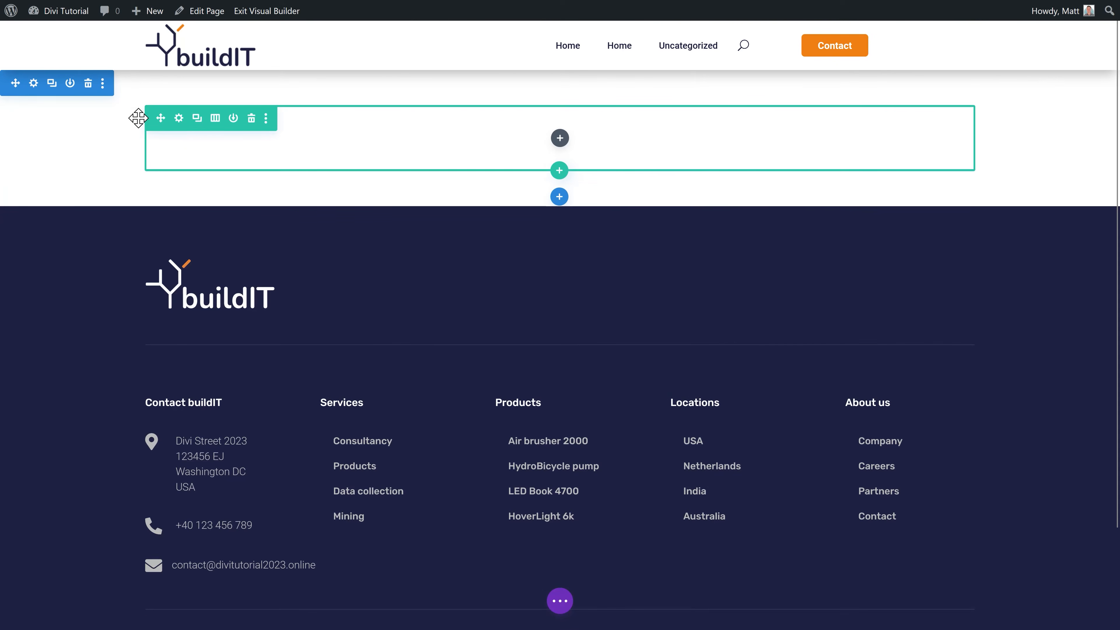
pyautogui.moveTo(63, 20)
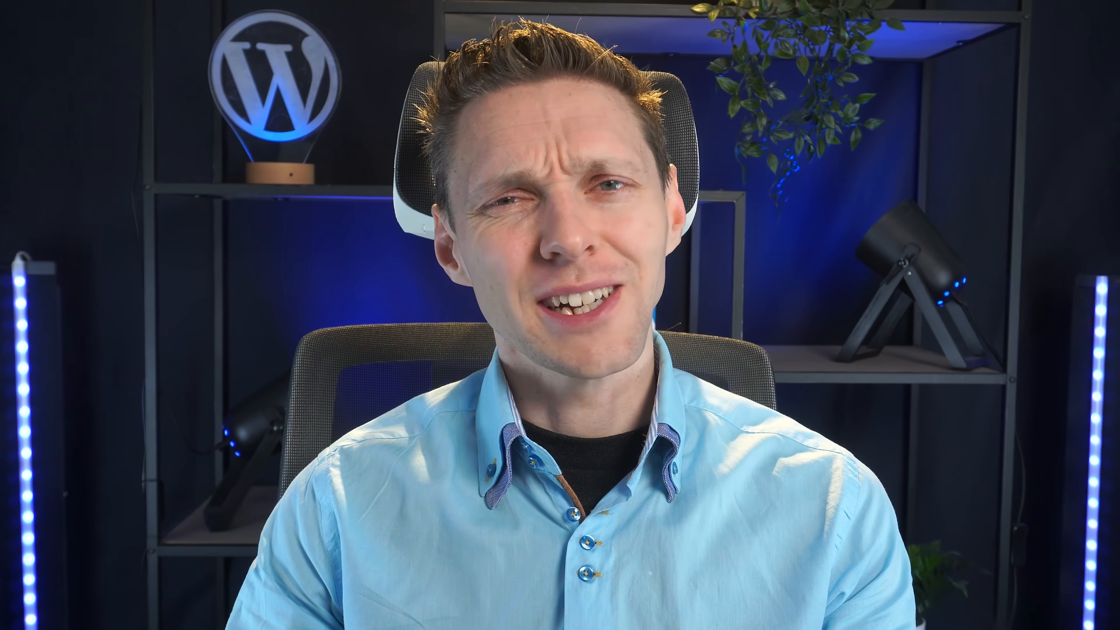
# Step: Set Home as the static homepage in Reading settings, save, and view the front page
pyautogui.moveTo(61, 11)
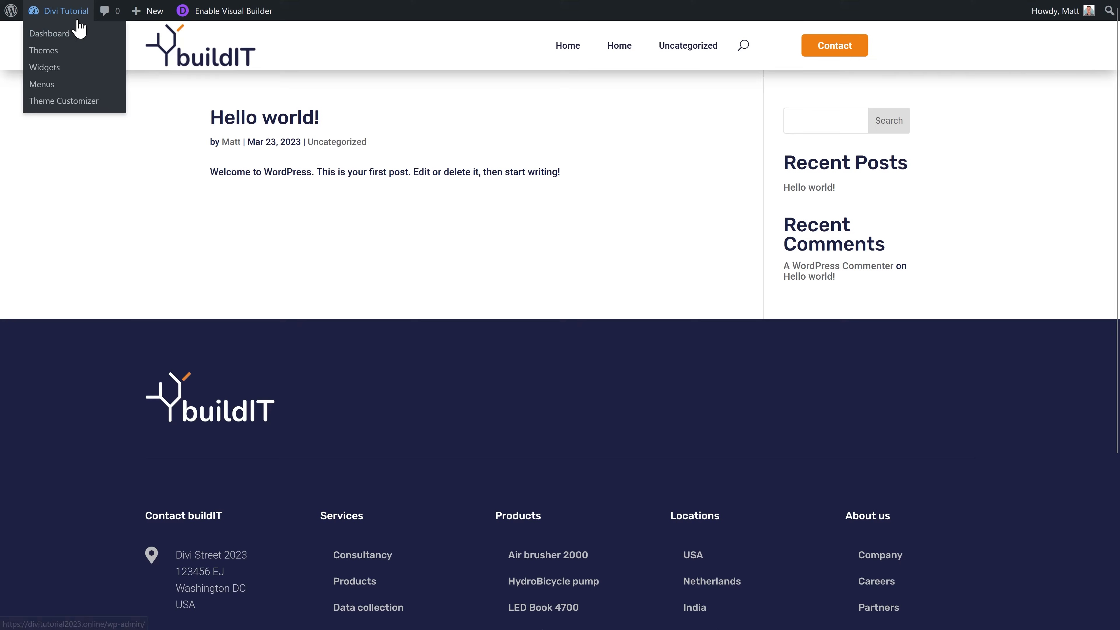
pyautogui.click(49, 34)
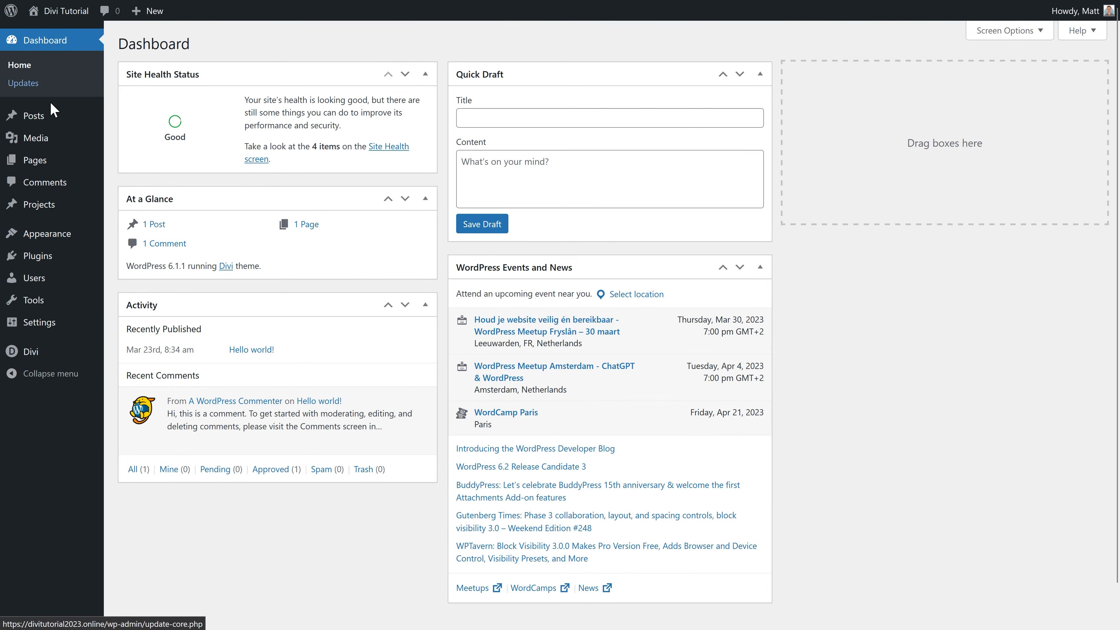
pyautogui.moveTo(56, 331)
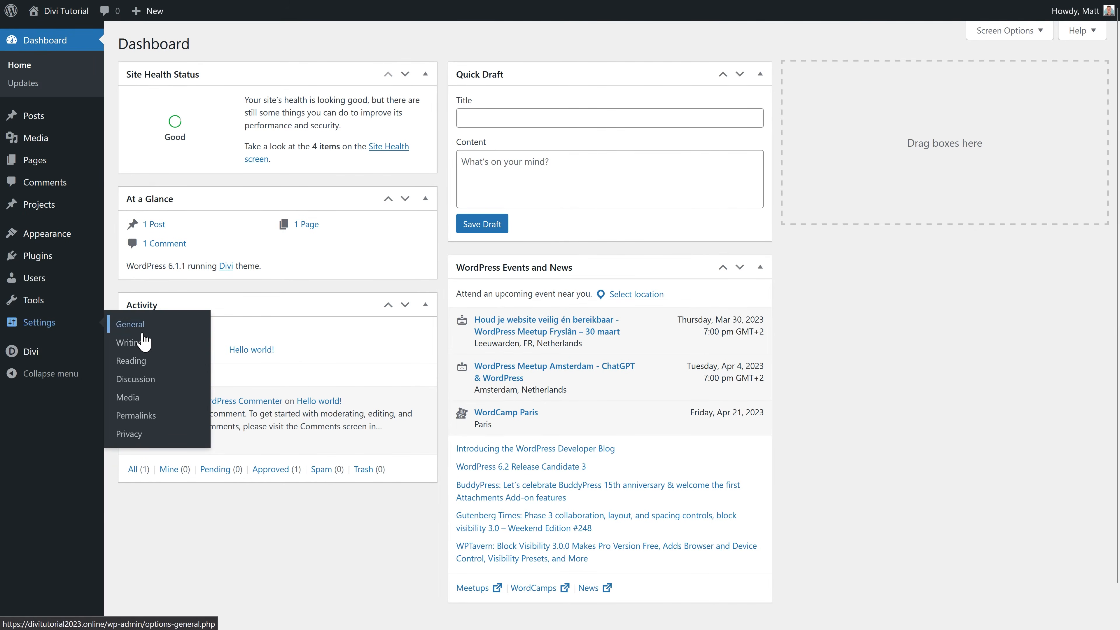
pyautogui.click(139, 363)
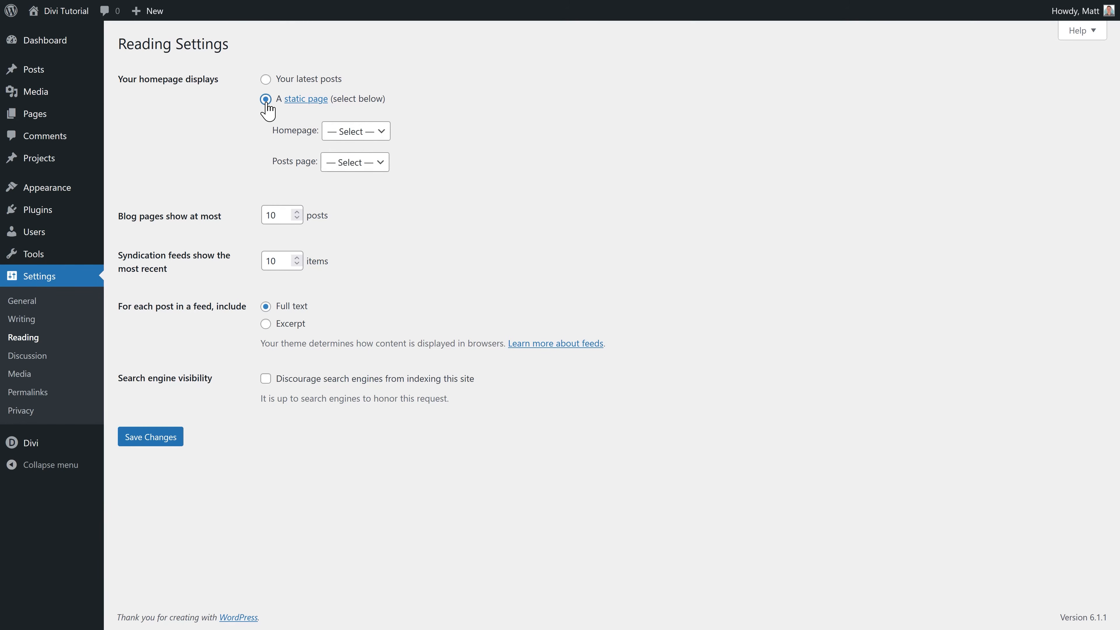
pyautogui.click(349, 133)
pyautogui.click(352, 172)
pyautogui.click(155, 427)
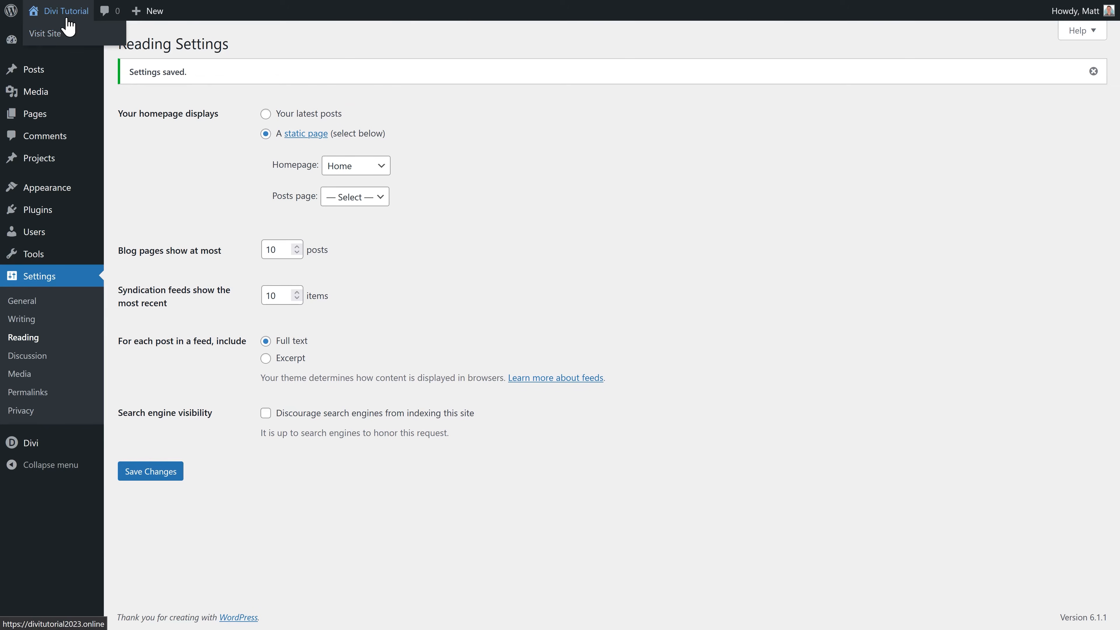
pyautogui.click(46, 35)
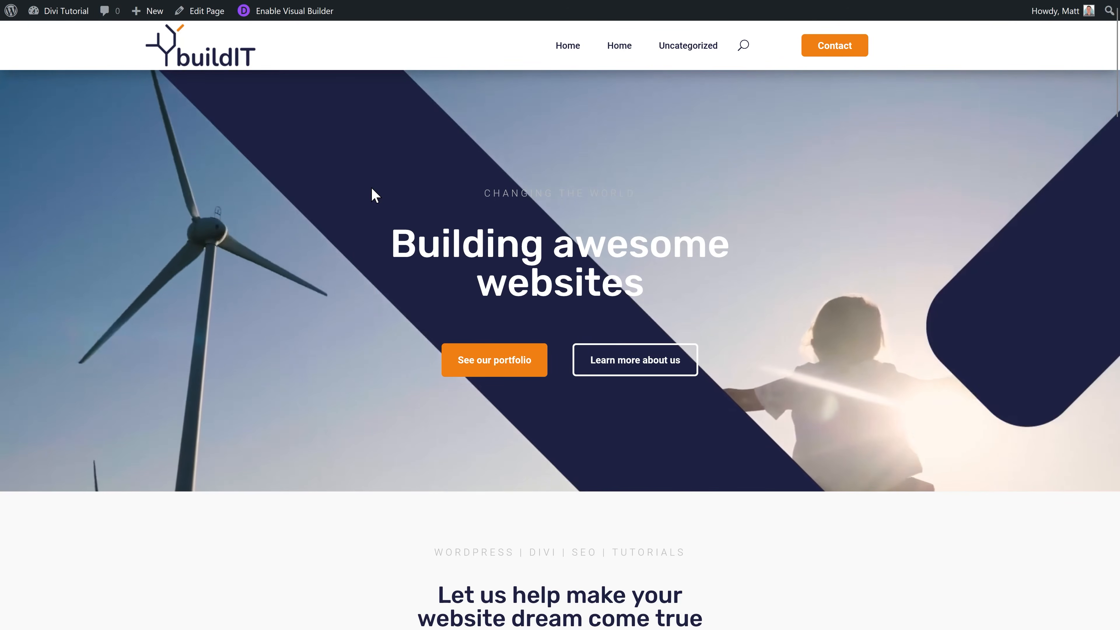
# Step: Edit the homepage visually and save the upper text module to the library as 'Upper text group'
pyautogui.middleClick(671, 181)
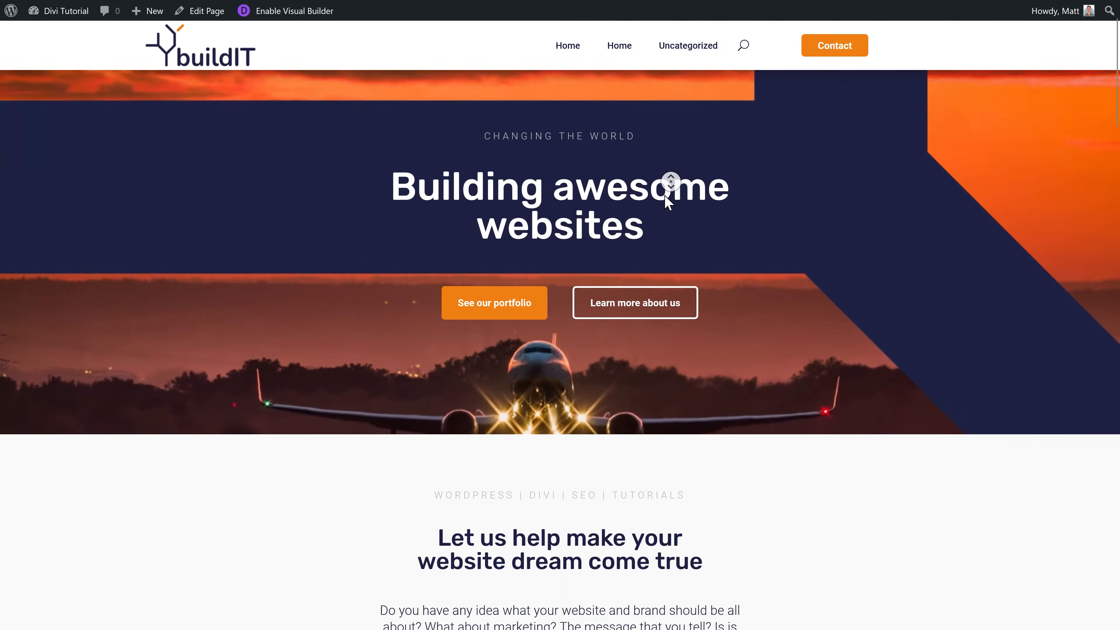
pyautogui.middleClick(662, 205)
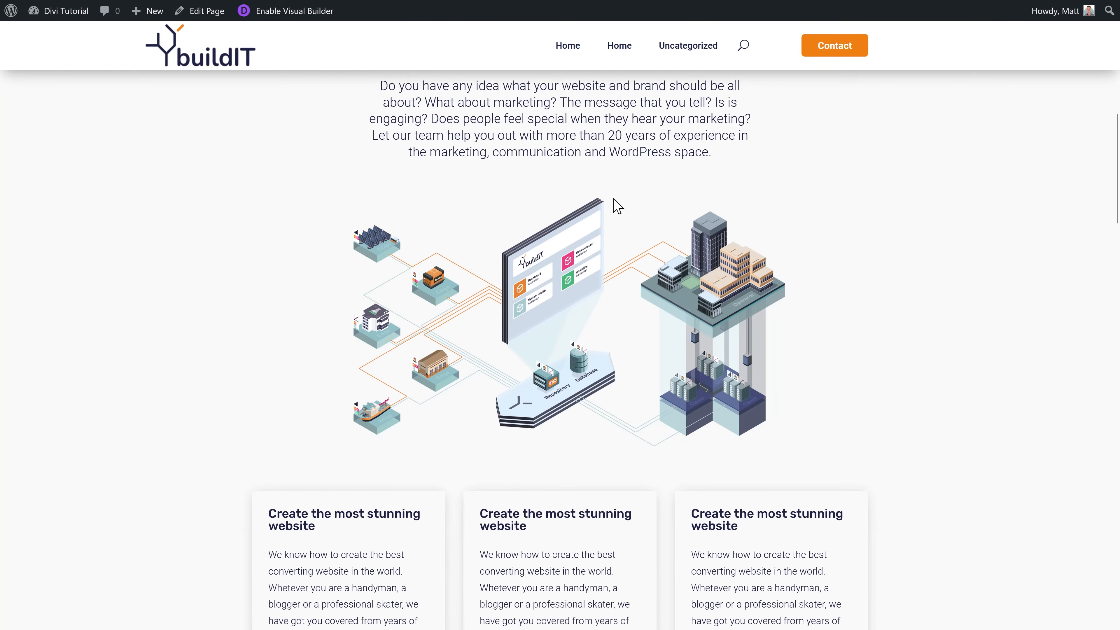
pyautogui.click(296, 19)
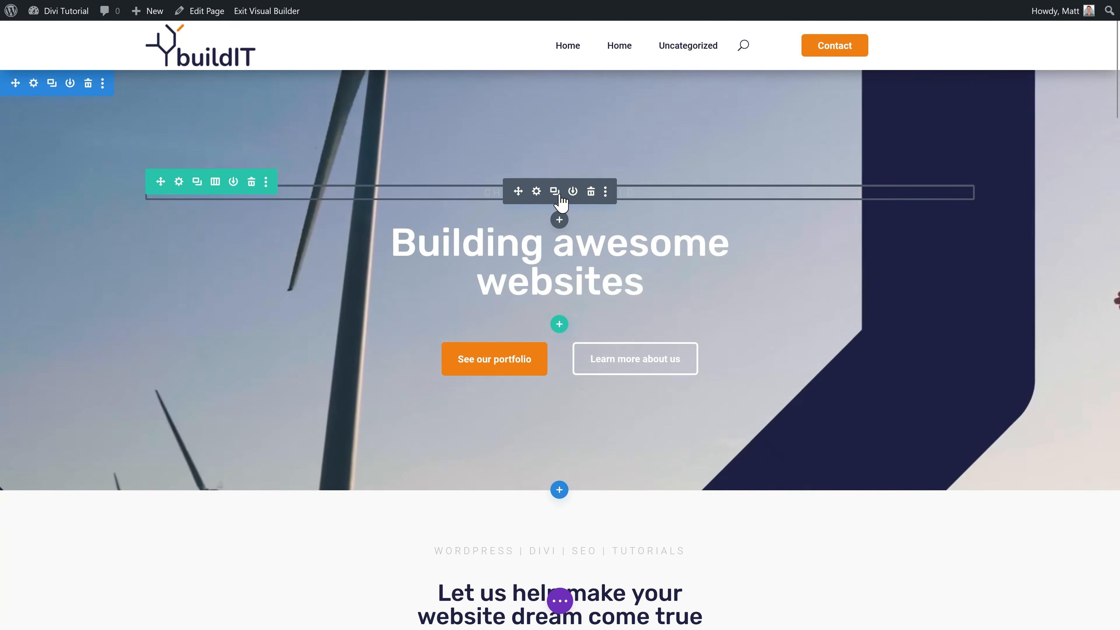
pyautogui.click(573, 192)
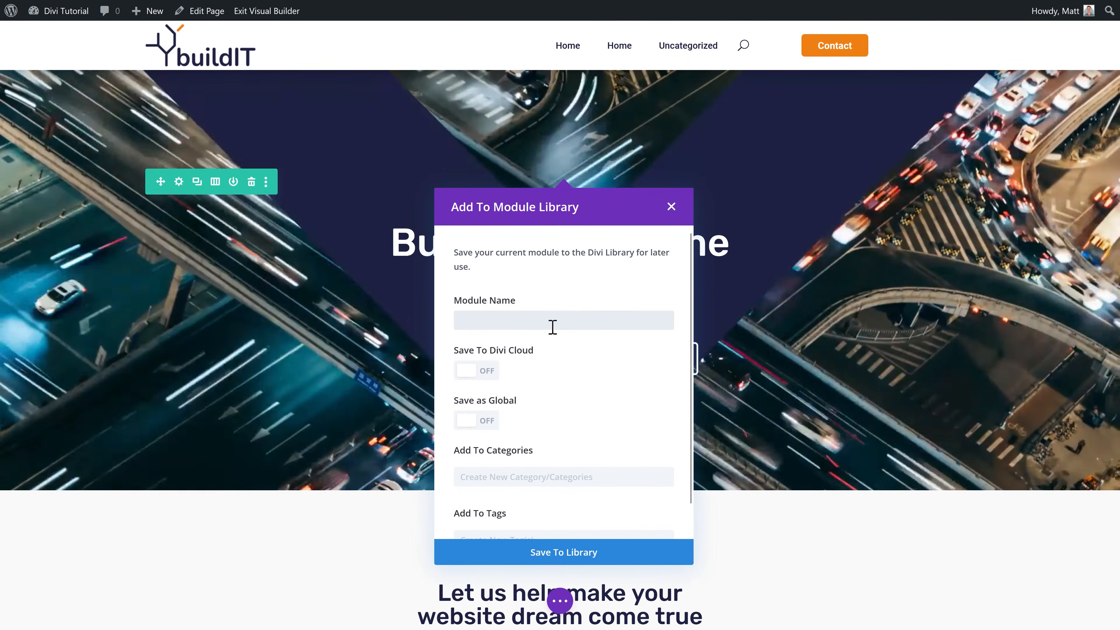
pyautogui.click(548, 322)
pyautogui.write('Upper te')
pyautogui.write('xt group')
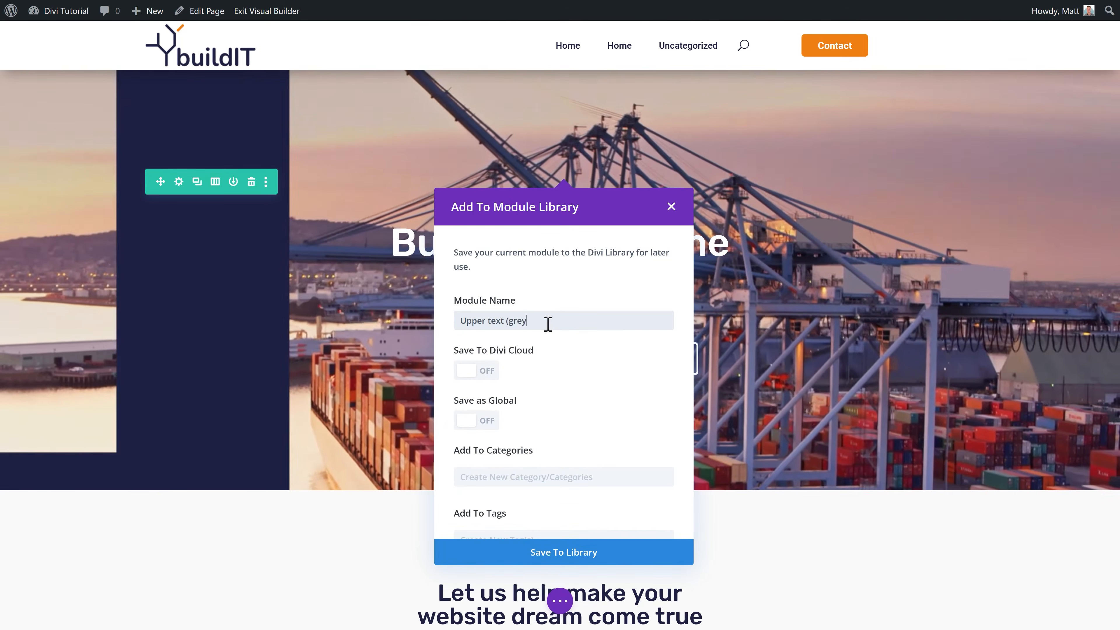
pyautogui.click(565, 557)
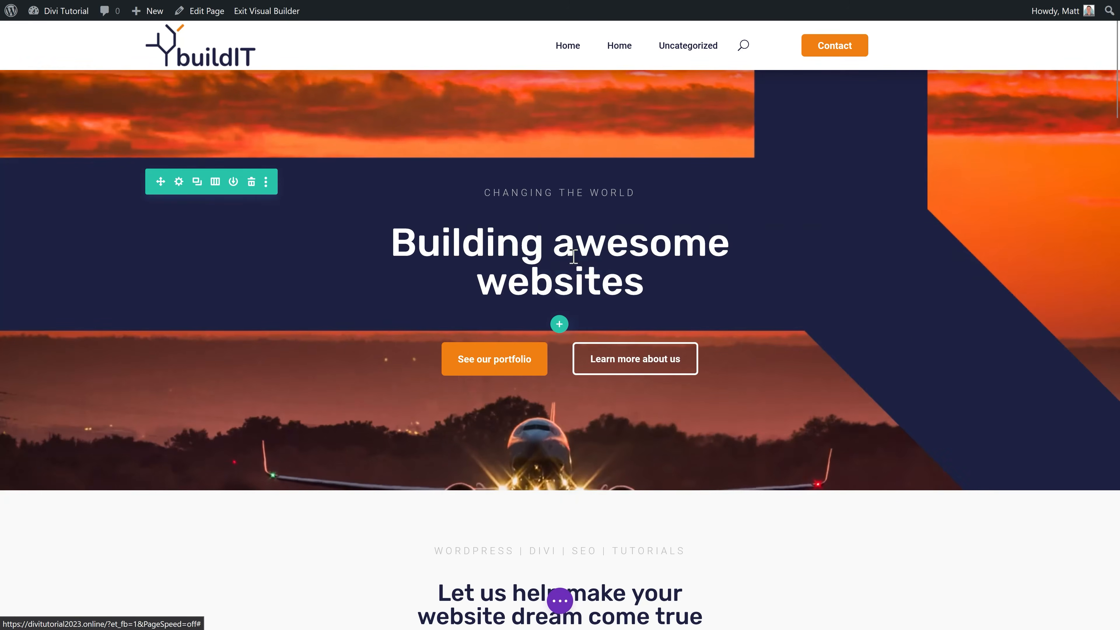
# Step: Save the main heading as 'h1 Title' and the Learn more button as 'Transparent button'
pyautogui.click(574, 257)
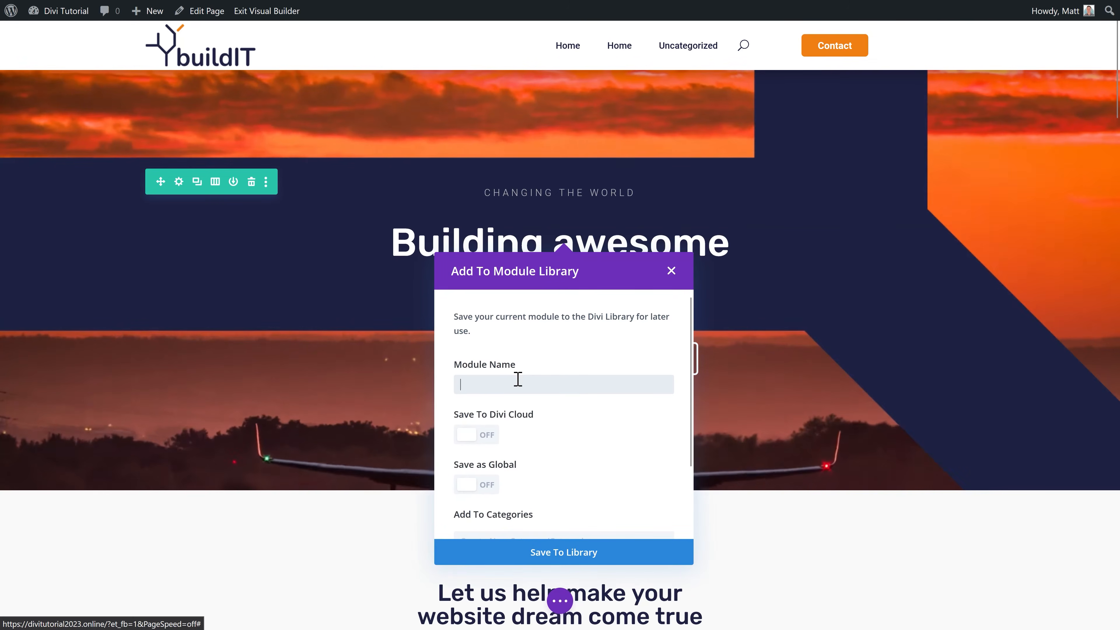
pyautogui.write('h1 Title')
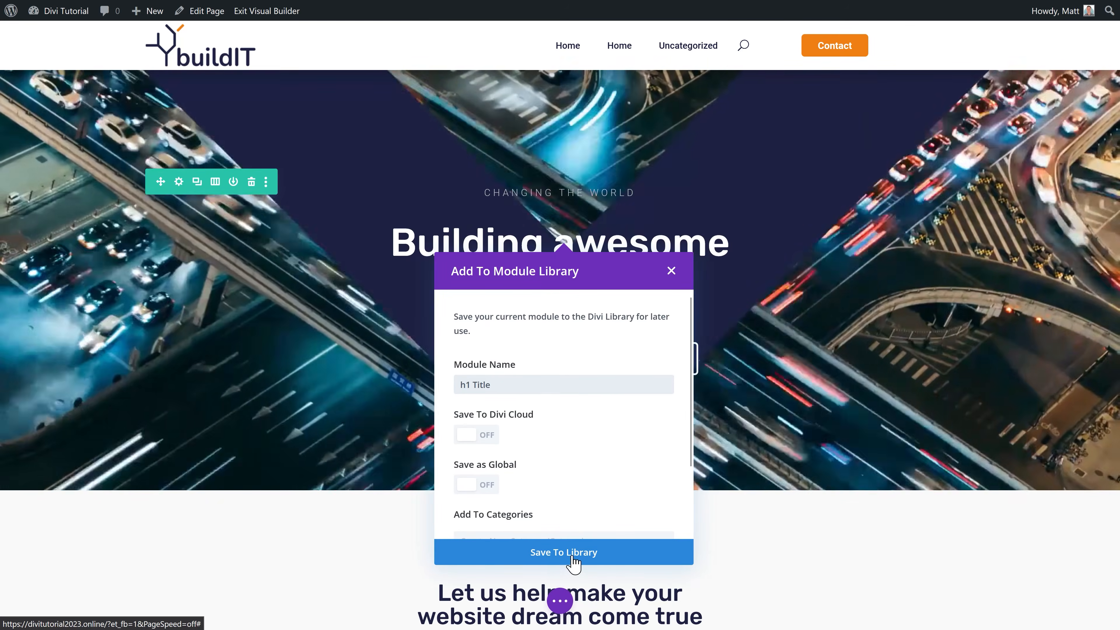
pyautogui.click(571, 556)
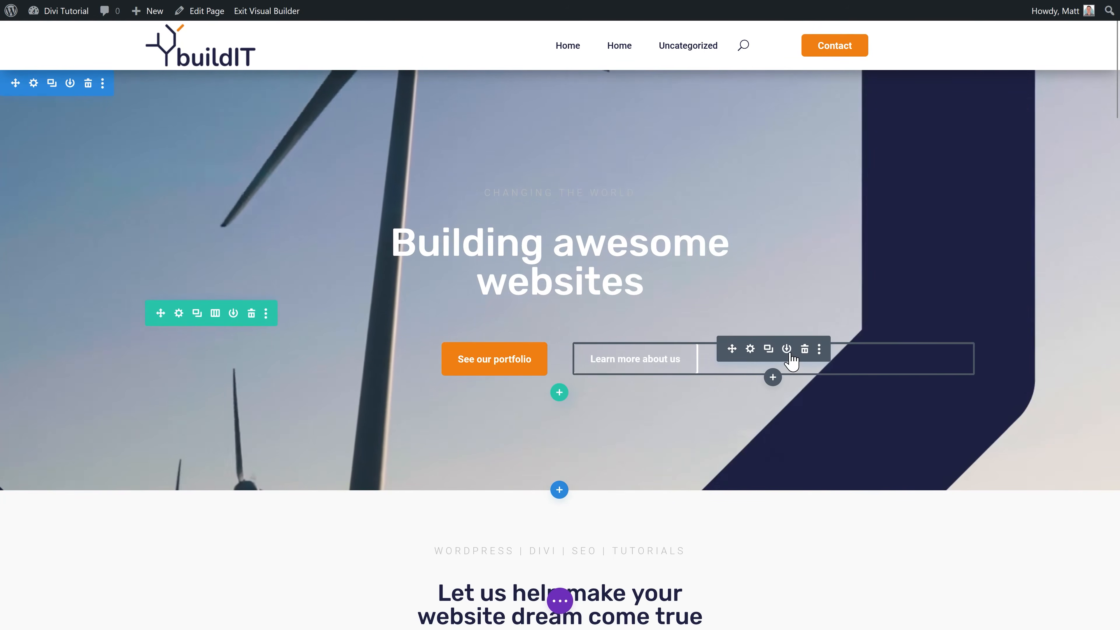
pyautogui.click(778, 348)
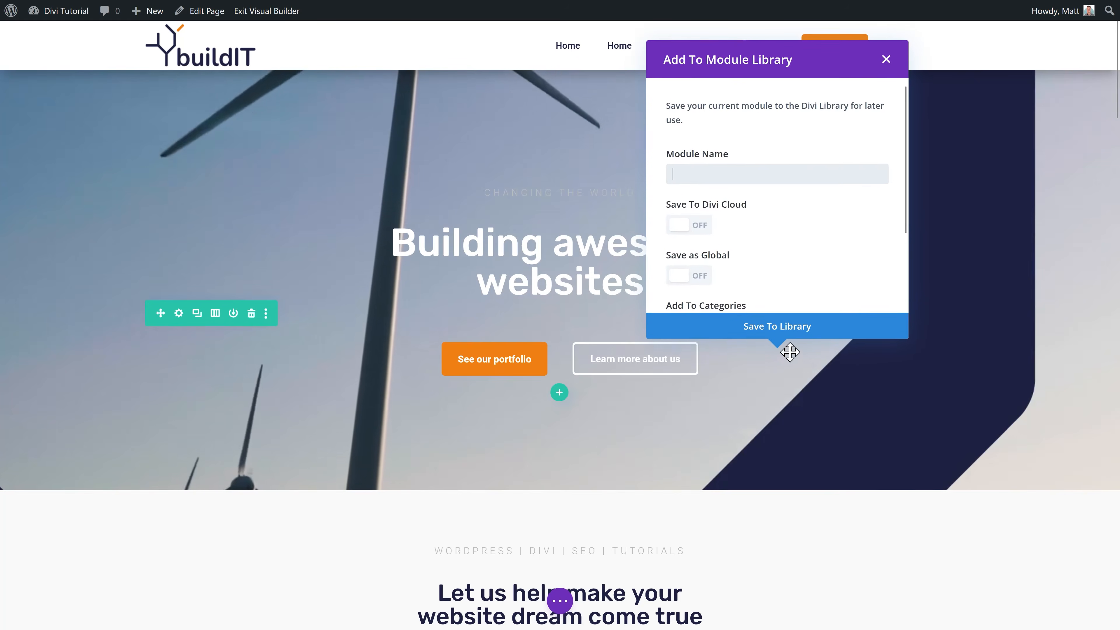
pyautogui.write('T')
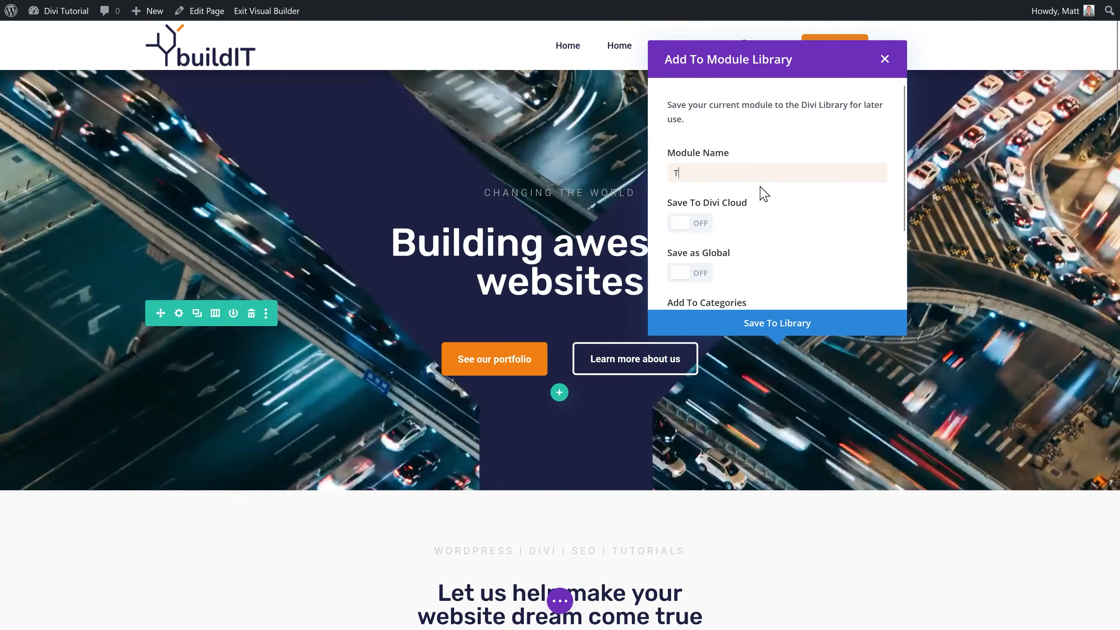
pyautogui.write('ransparent button')
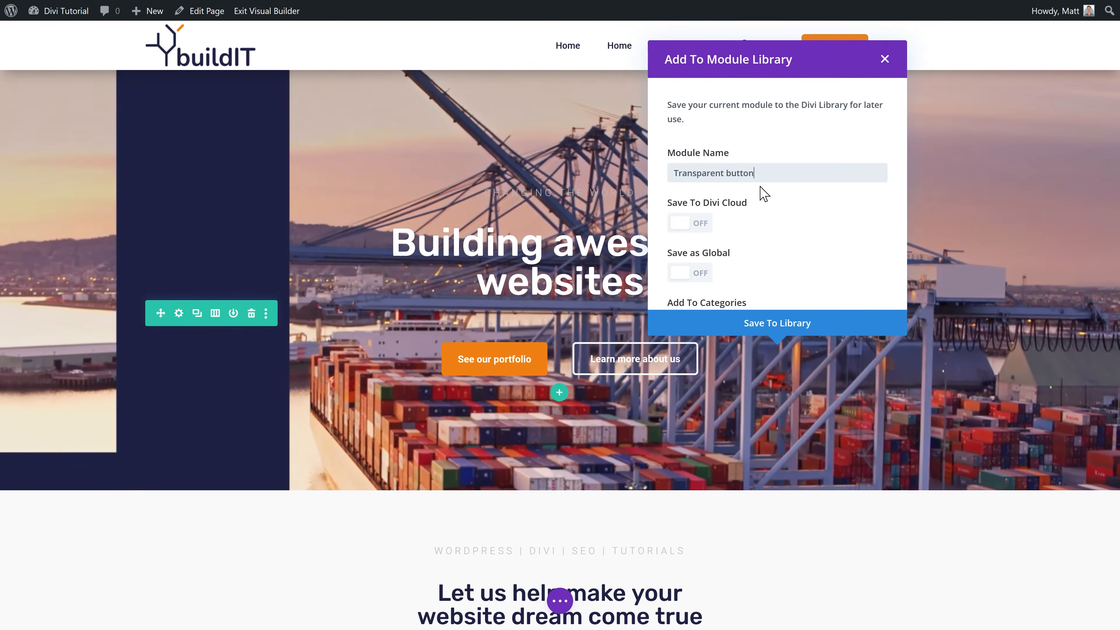
pyautogui.click(794, 325)
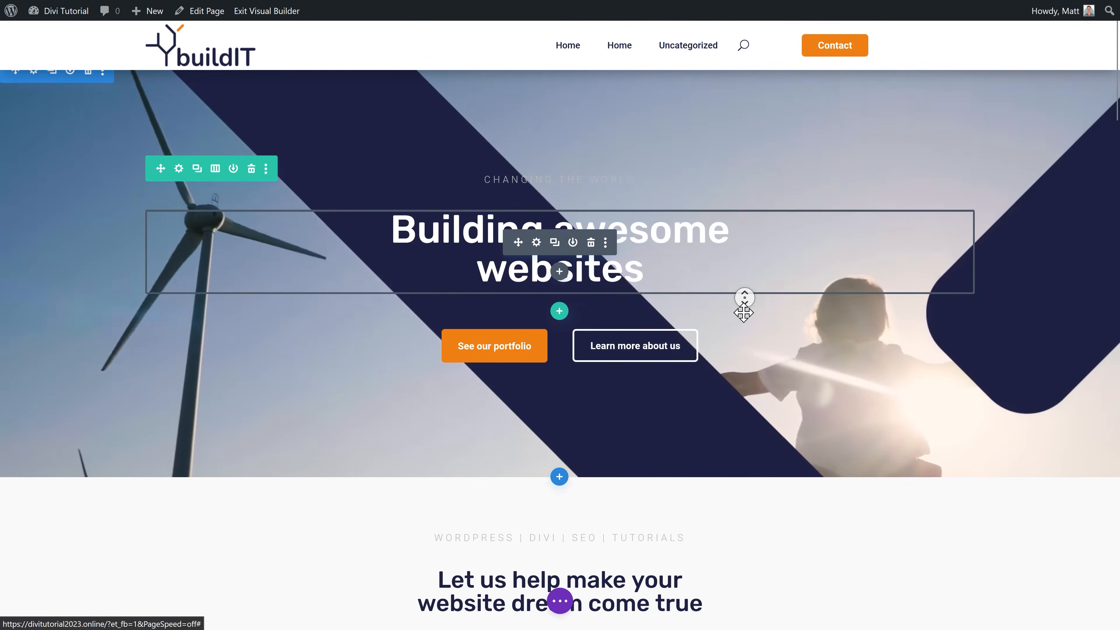
# Step: Save the section heading as 'H2 title' and the body text as 'Paragraph' to the library
pyautogui.scroll(-9, 744, 312)
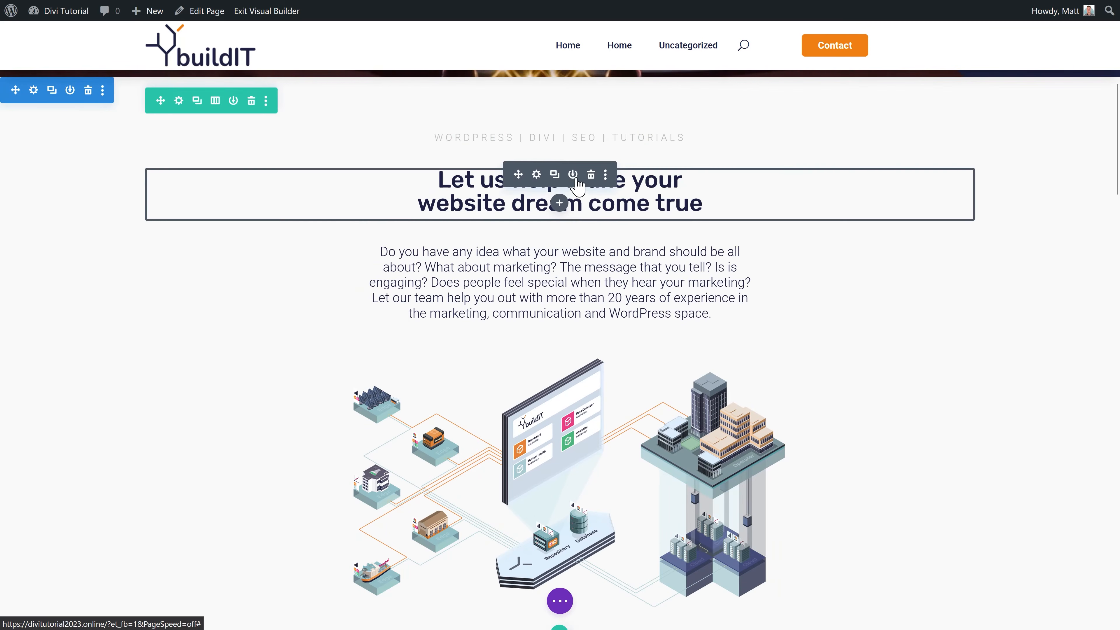
pyautogui.click(573, 177)
pyautogui.write('H2 title')
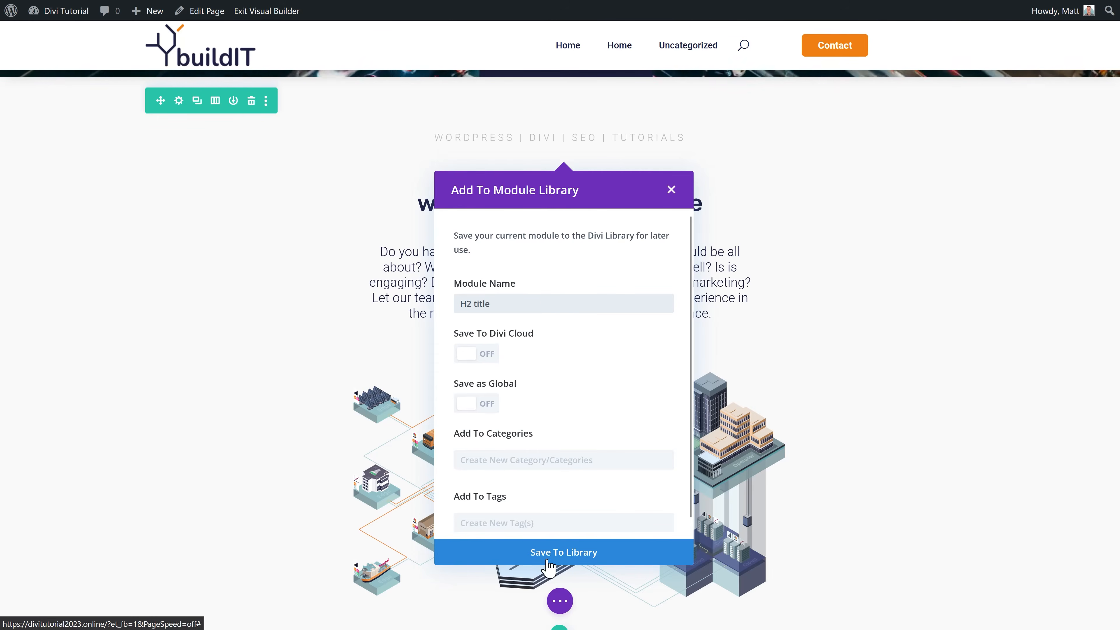
pyautogui.press('Return')
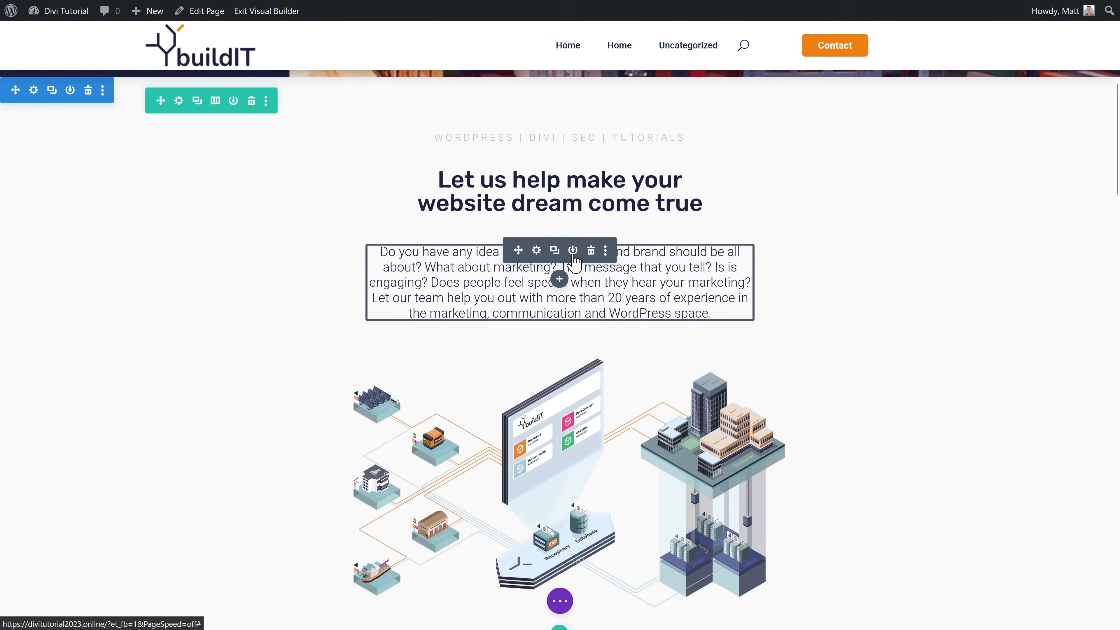
pyautogui.click(572, 251)
pyautogui.write('Paragraph')
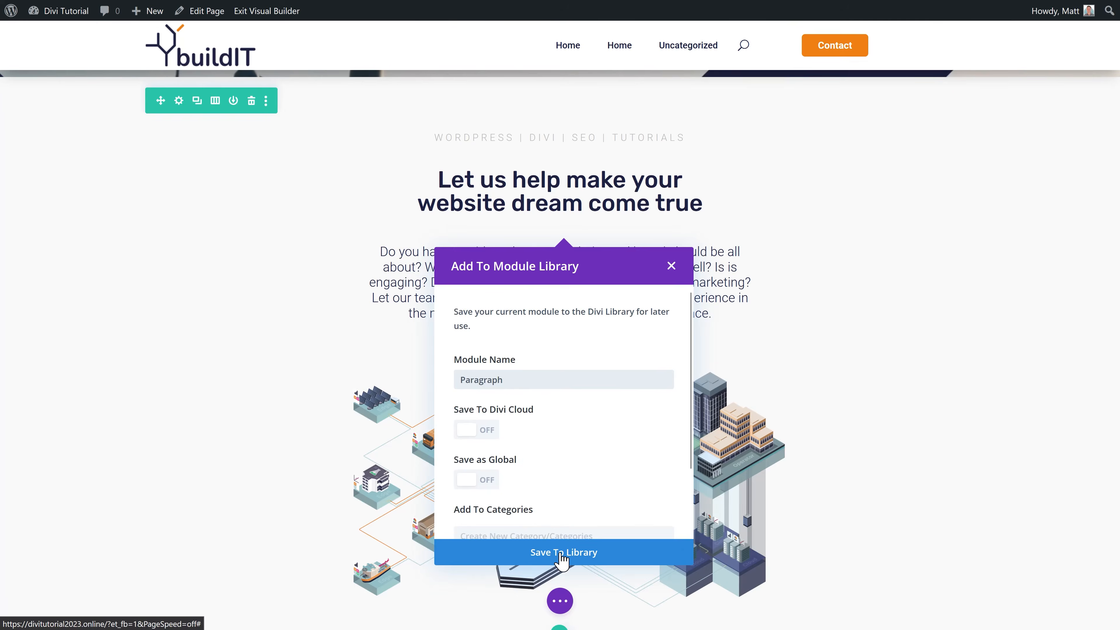
pyautogui.click(562, 552)
pyautogui.scroll(-9, 854, 351)
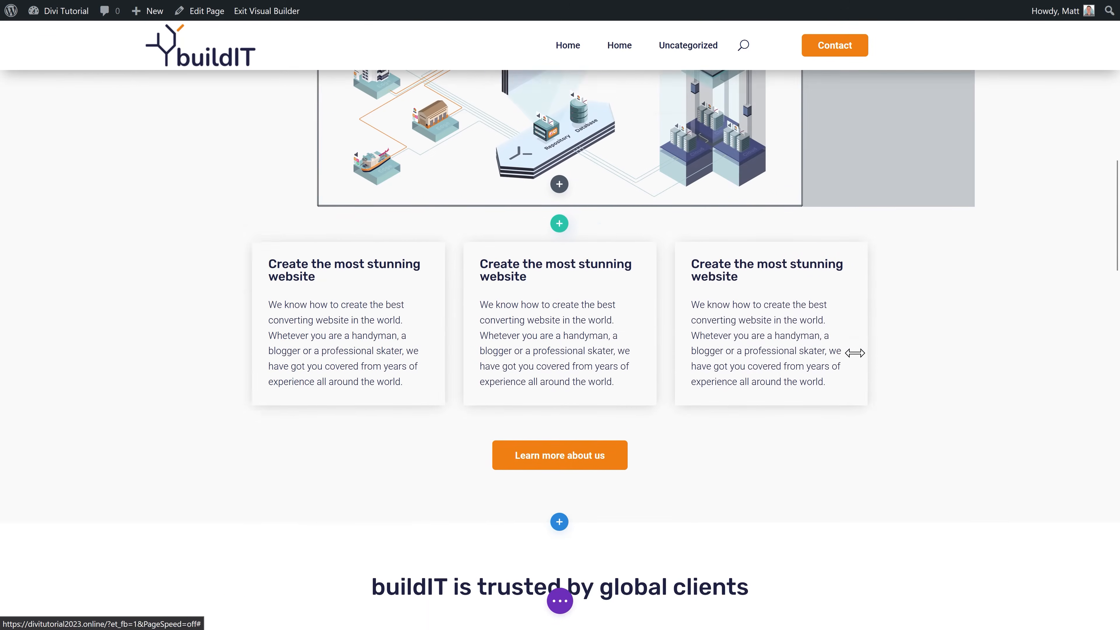
# Step: Save the white three-card row to the library as 'White 3-columns'
pyautogui.scroll(-2, 855, 350)
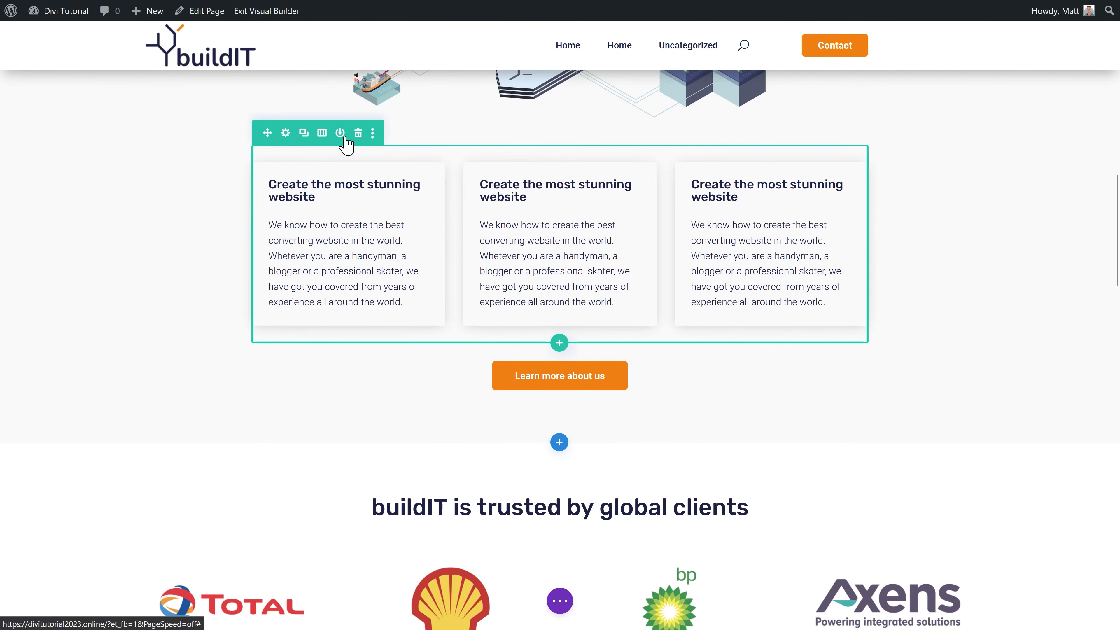
pyautogui.click(340, 133)
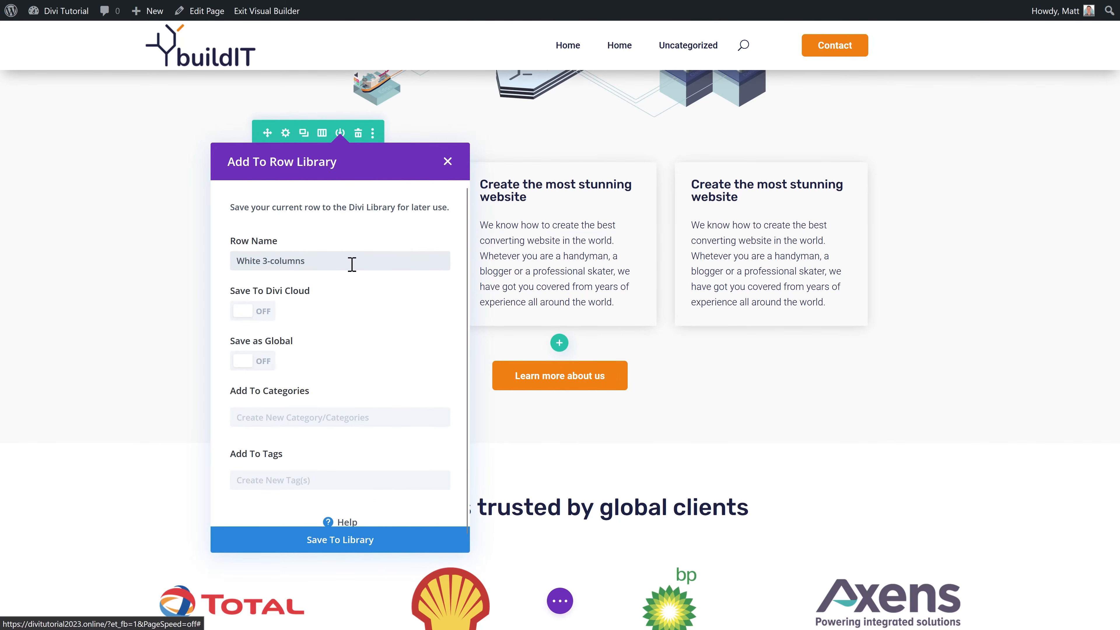
pyautogui.click(331, 543)
# Step: Save the dark four-reasons row as 'Dark 4 columns', then exit the Visual Builder
pyautogui.scroll(-1, 749, 393)
pyautogui.scroll(-20, 749, 393)
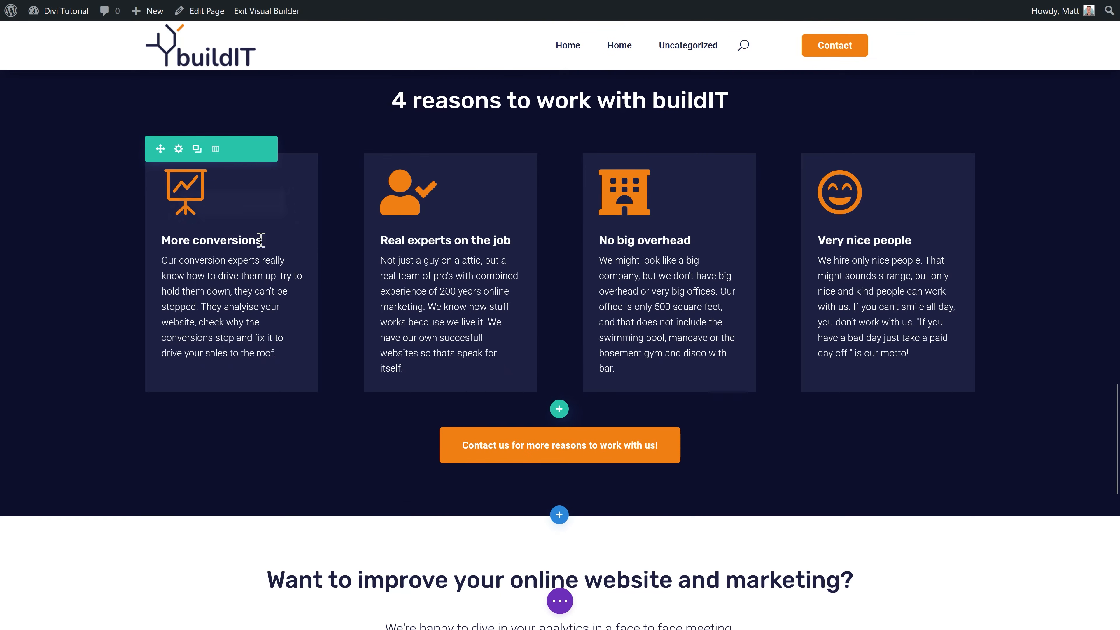
pyautogui.click(233, 149)
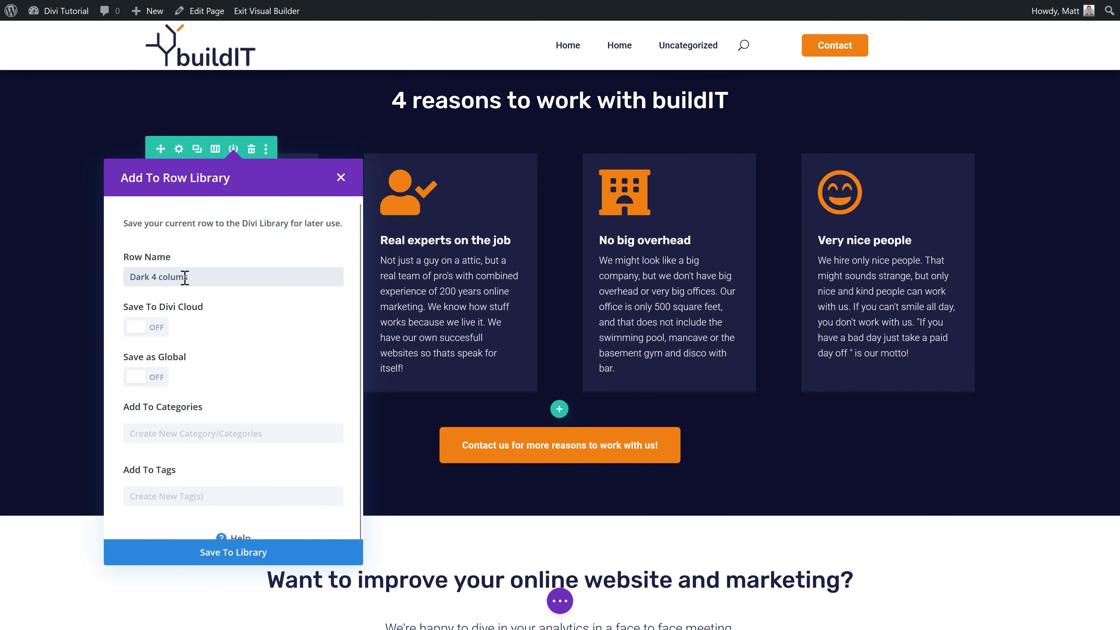
pyautogui.click(240, 560)
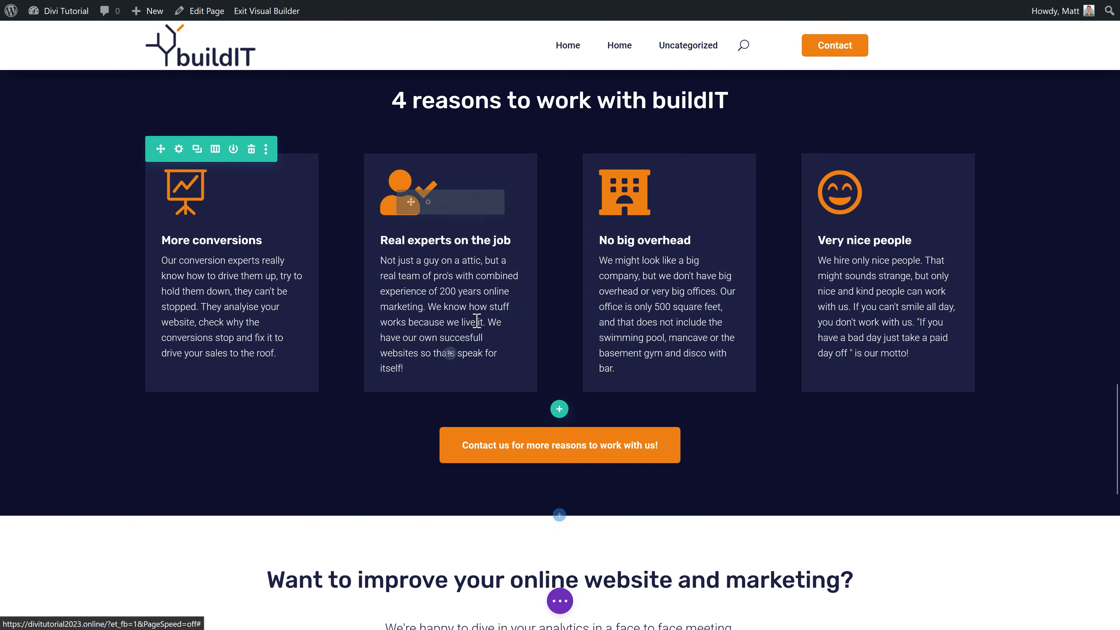
pyautogui.scroll(10, 805, 337)
pyautogui.click(264, 12)
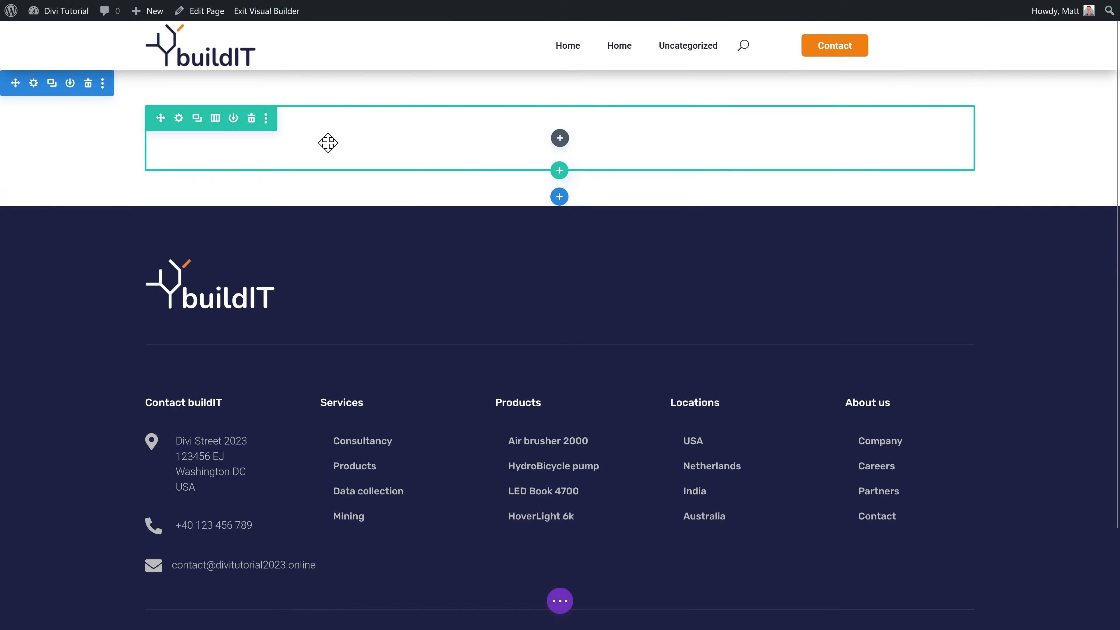
# Step: Insert the library's Upper text (grey) module and change it to 'Our services to change your business'
pyautogui.click(560, 139)
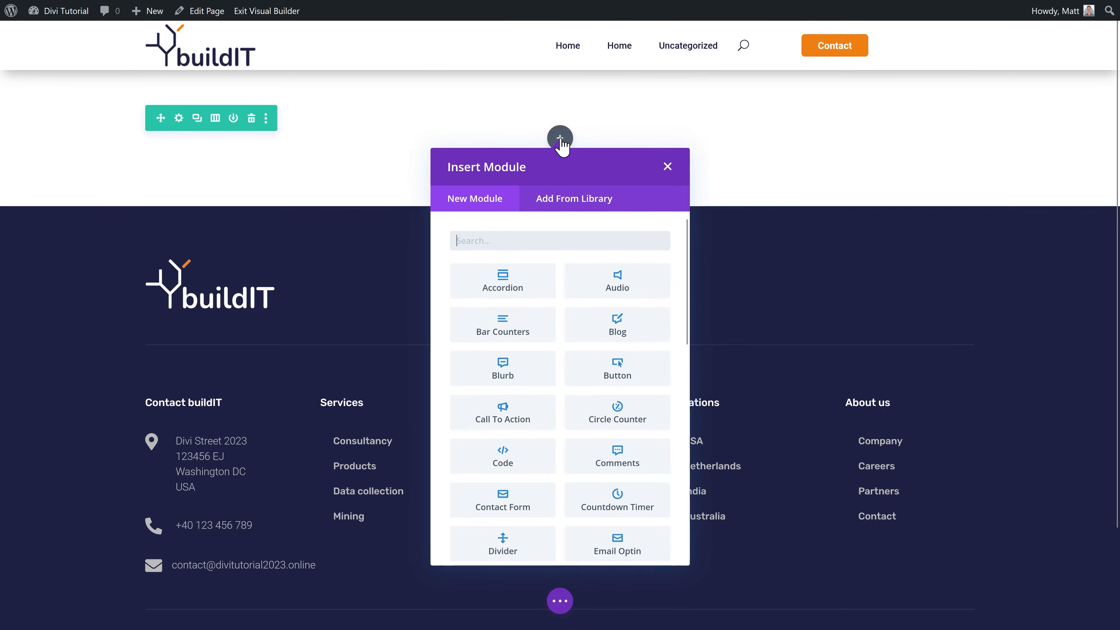
pyautogui.click(563, 207)
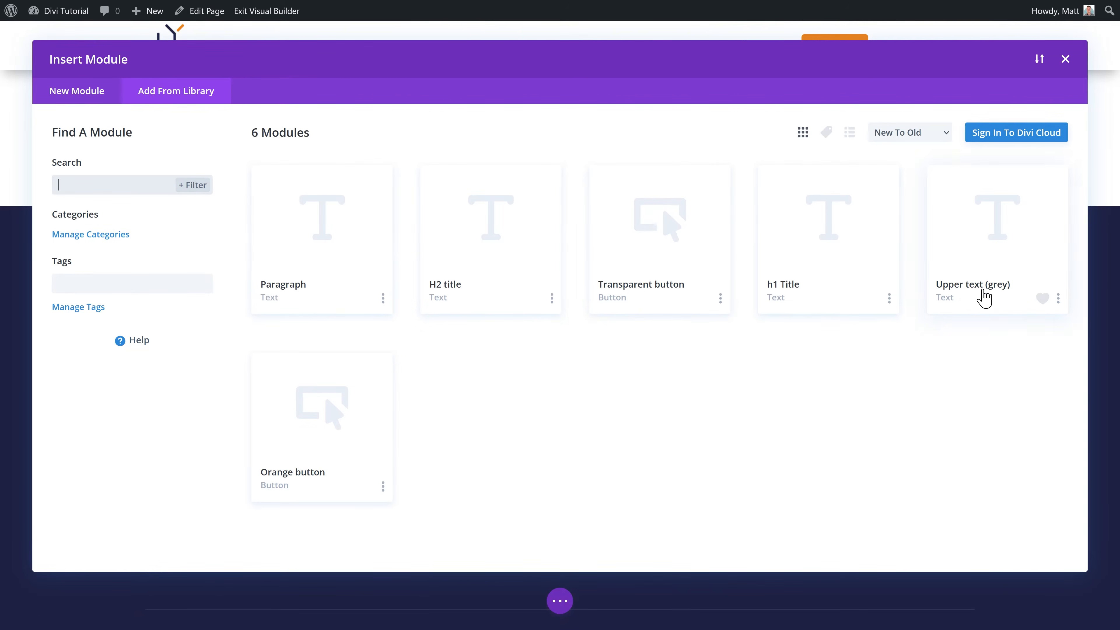
pyautogui.click(983, 299)
pyautogui.click(338, 514)
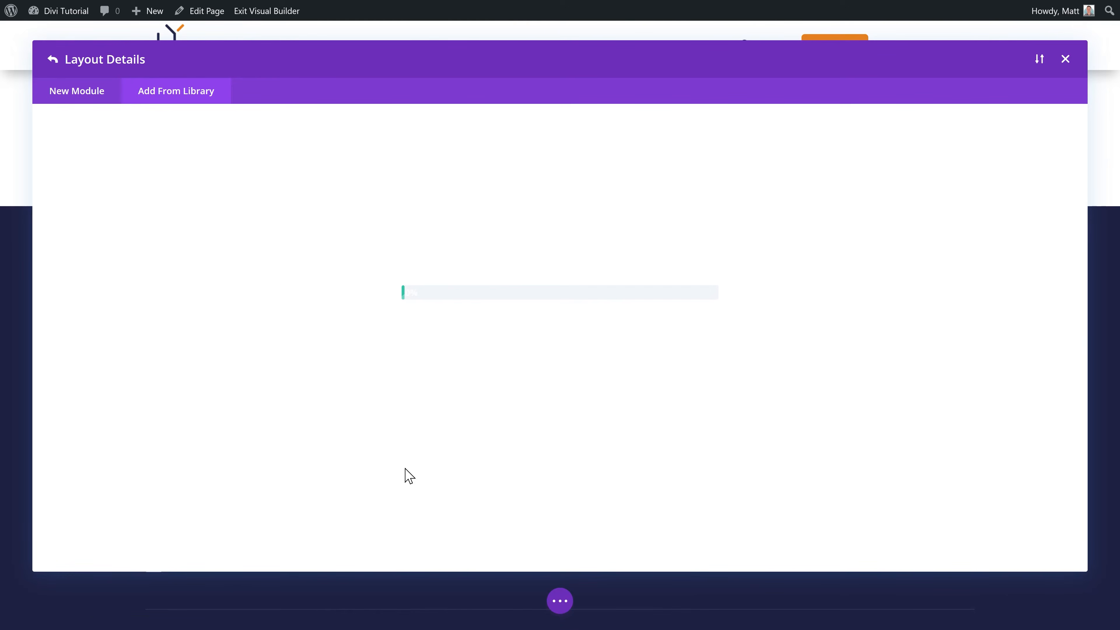
pyautogui.click(533, 128)
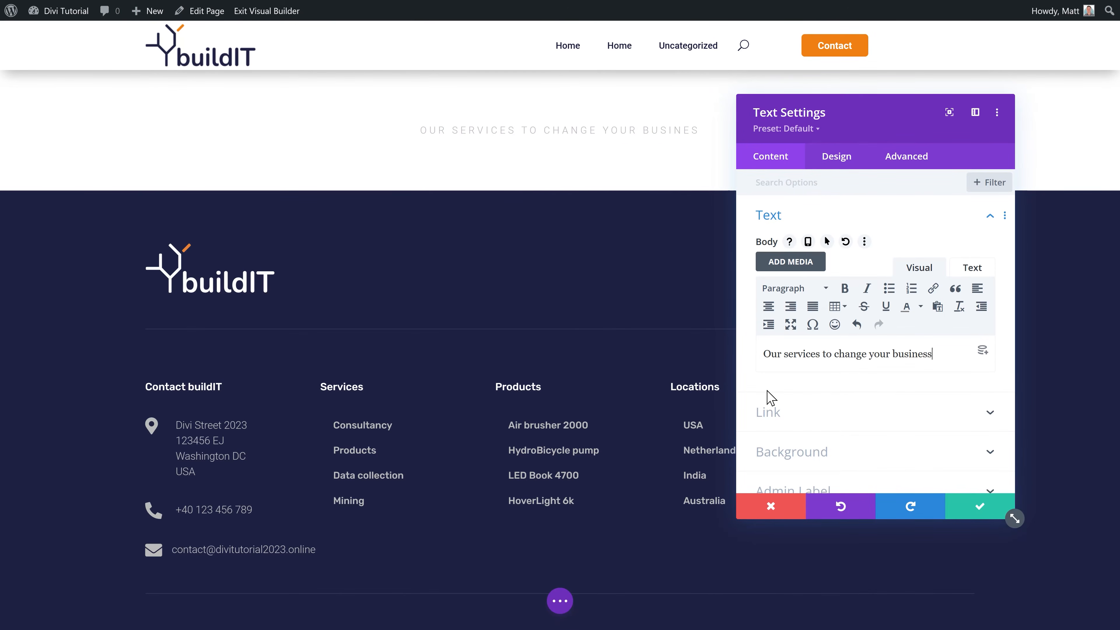
pyautogui.click(974, 512)
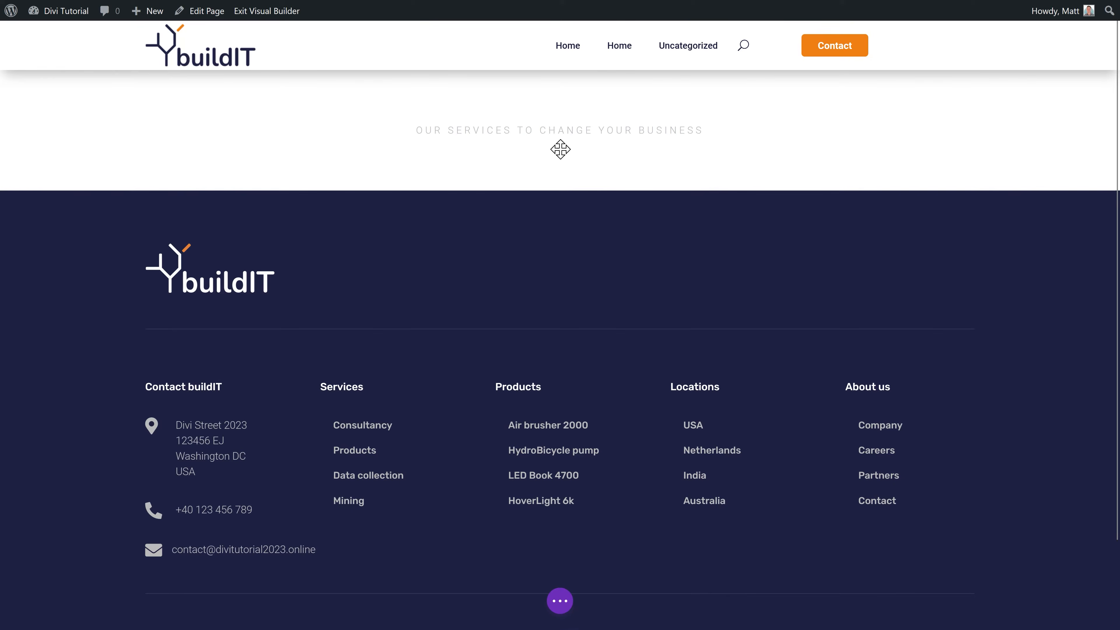
pyautogui.moveTo(549, 141)
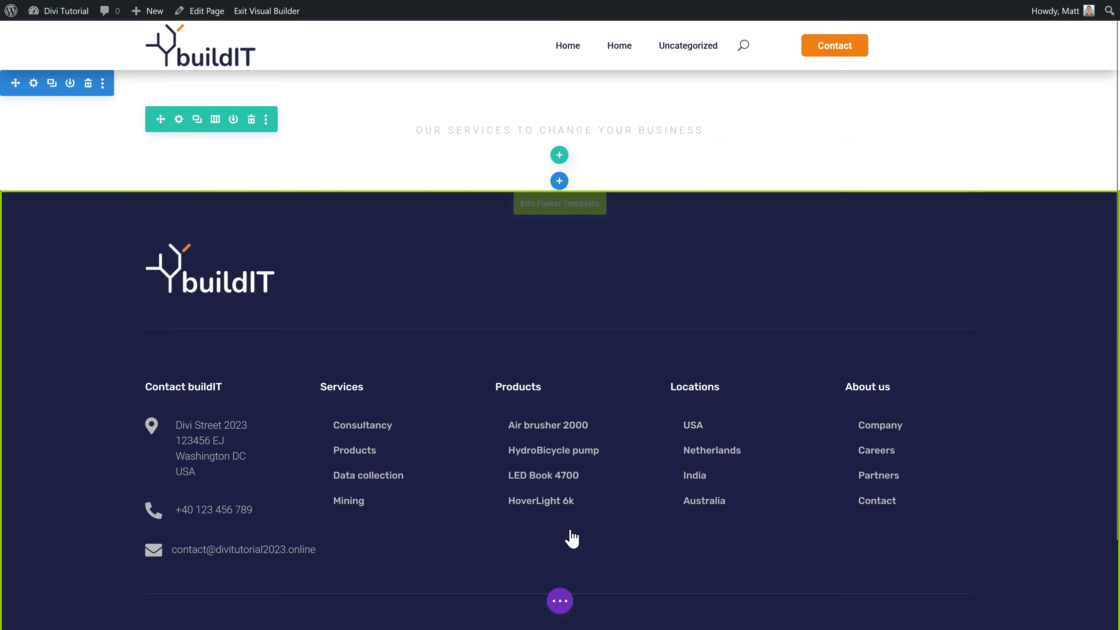
# Step: In wireframe view, insert the saved h1 Title module below the upper text
pyautogui.click(559, 601)
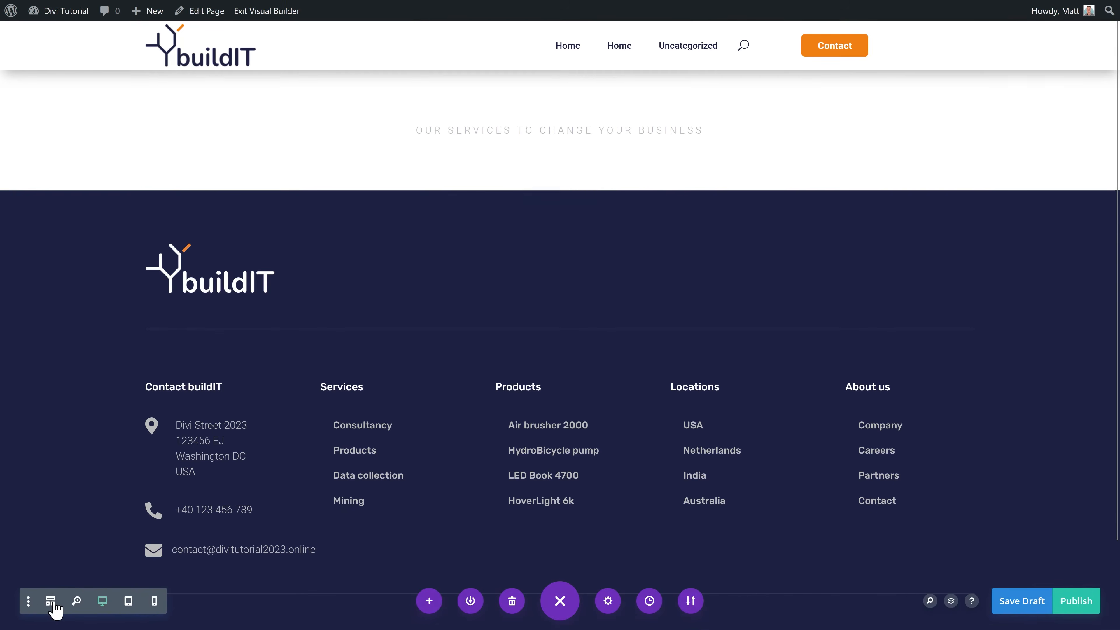
pyautogui.click(51, 600)
pyautogui.click(566, 158)
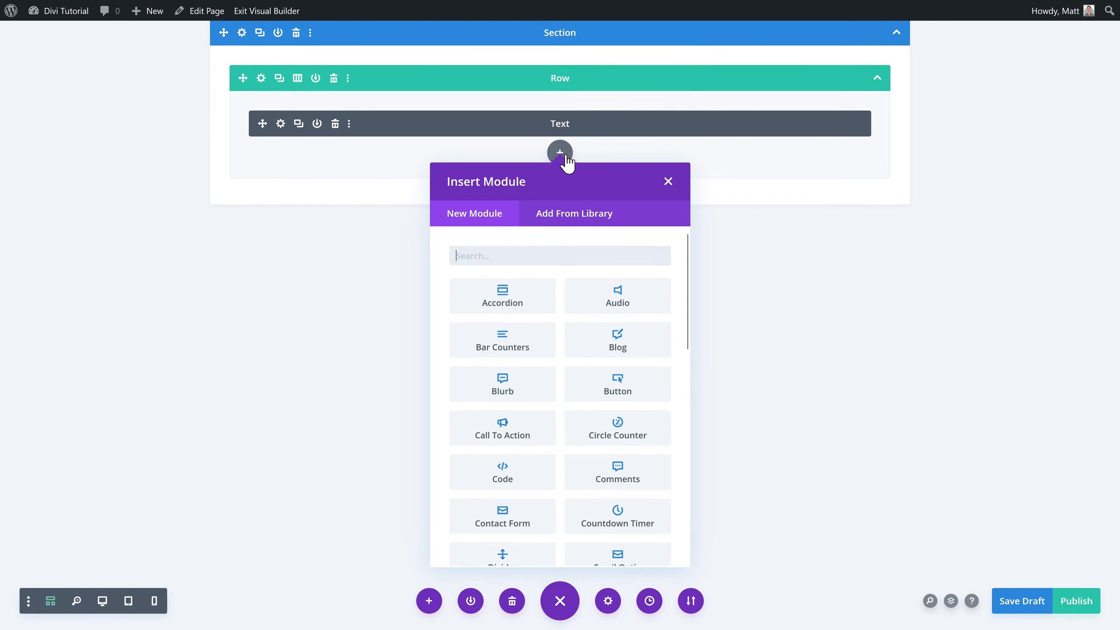
pyautogui.click(564, 215)
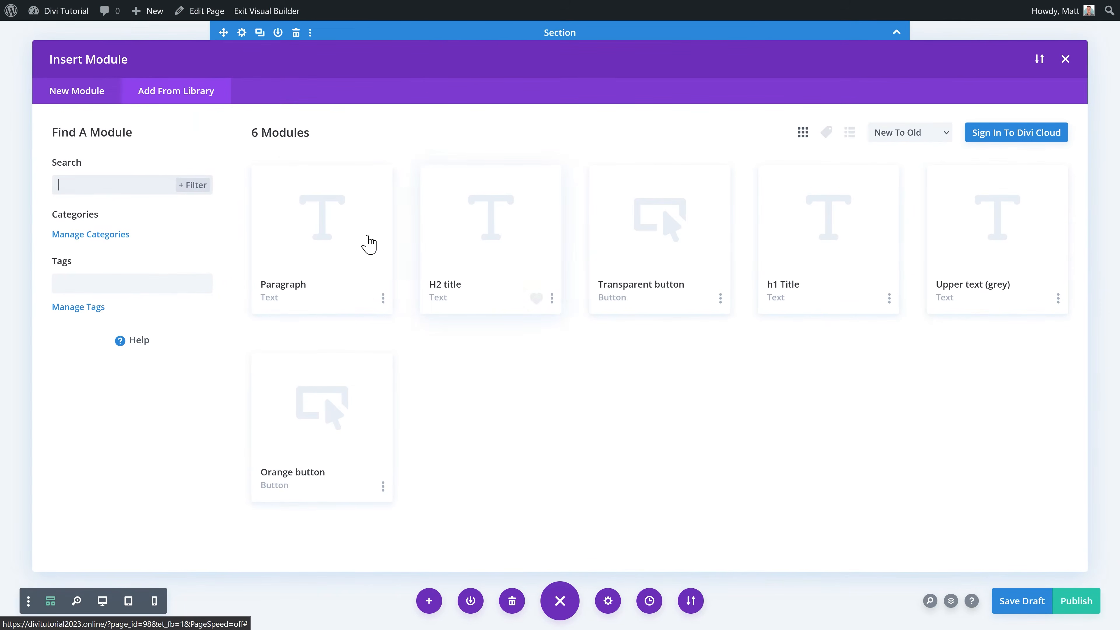
pyautogui.click(806, 290)
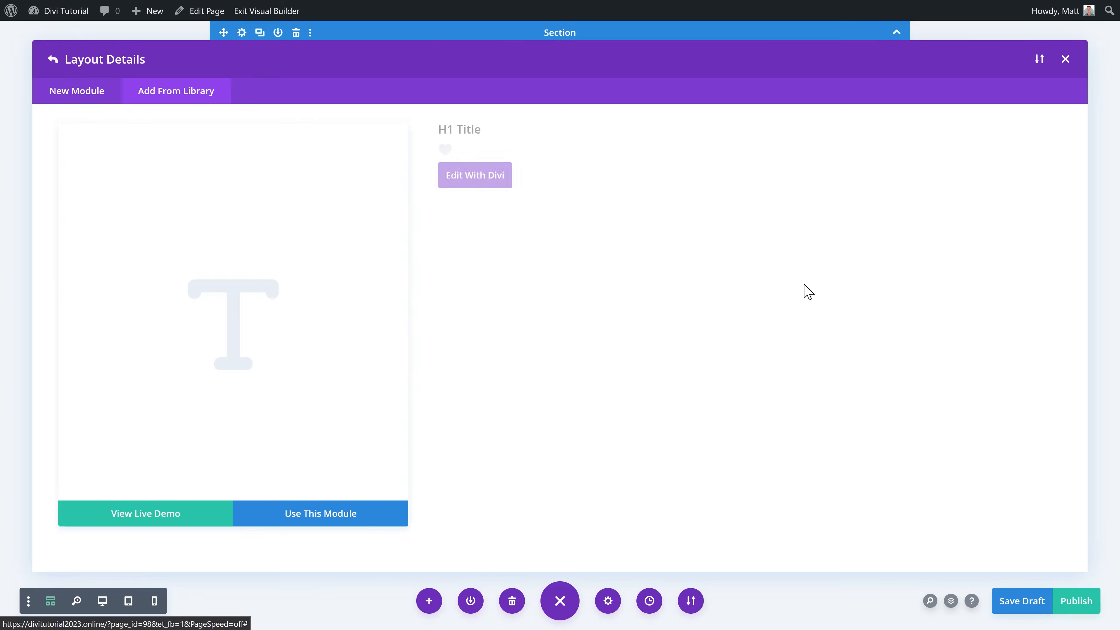
pyautogui.click(284, 520)
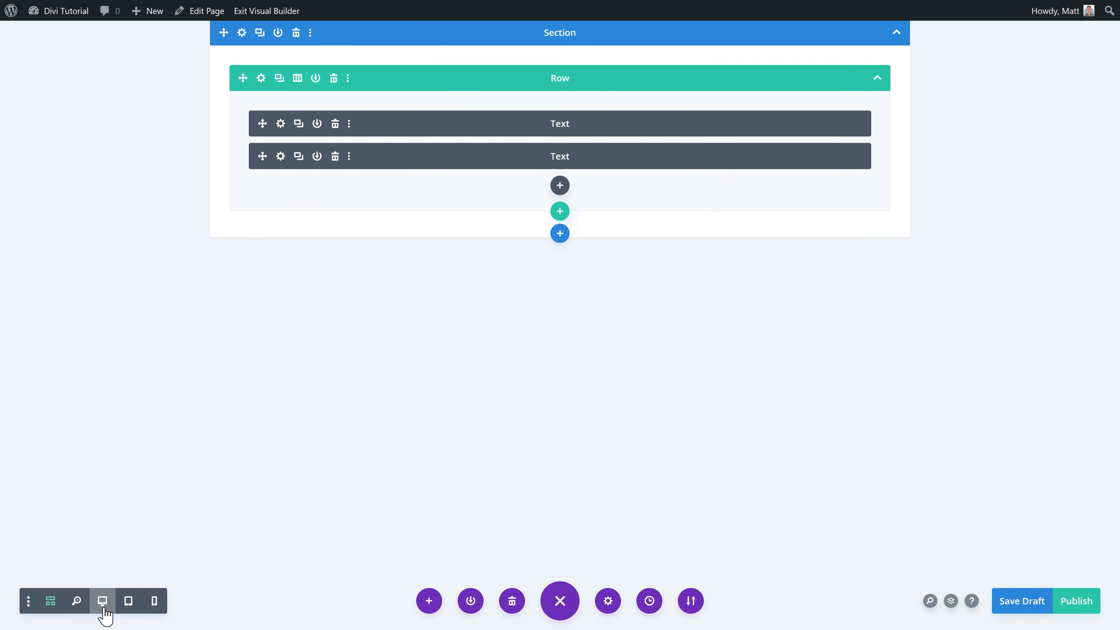
pyautogui.click(102, 601)
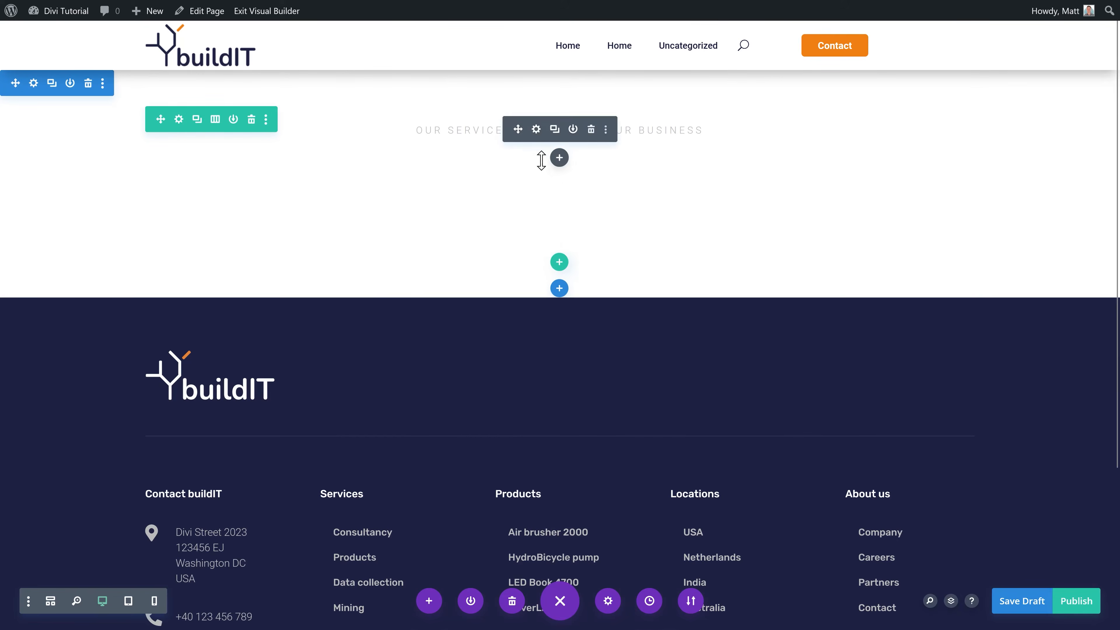
# Step: Set the heading text colour to the global dark navy
pyautogui.click(536, 194)
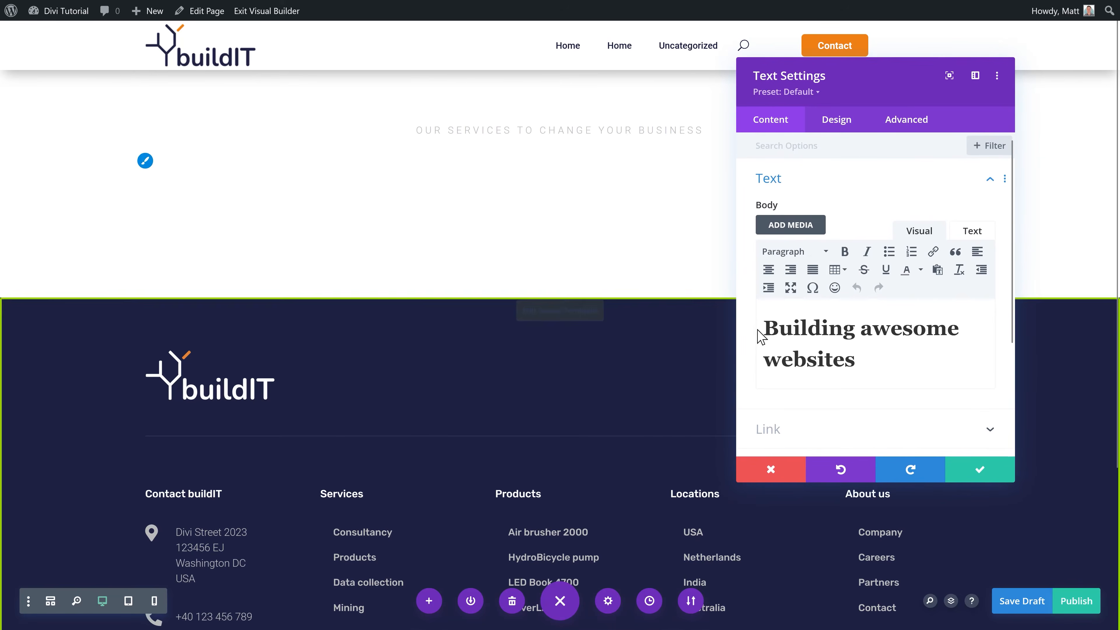
pyautogui.click(837, 119)
pyautogui.click(794, 148)
pyautogui.scroll(-2, 838, 309)
pyautogui.click(915, 402)
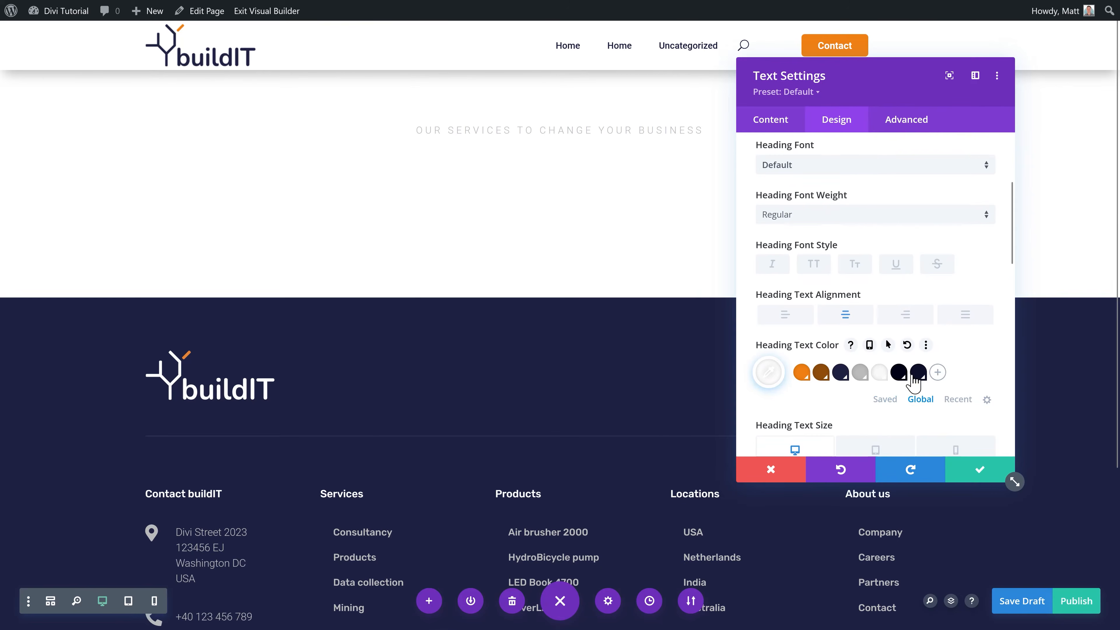
pyautogui.click(840, 372)
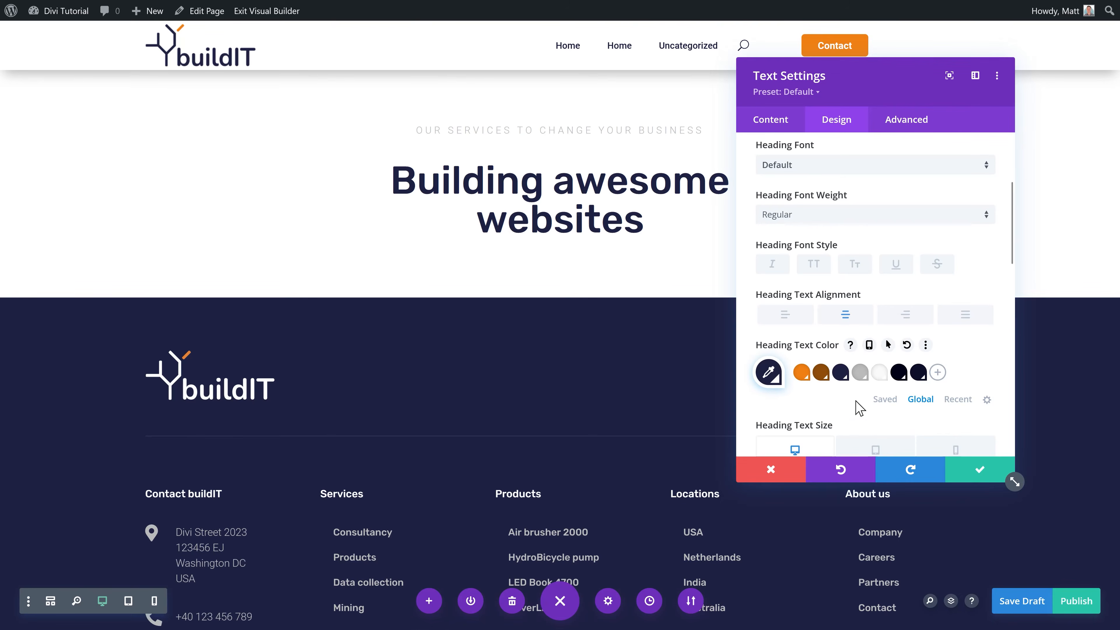
pyautogui.click(983, 471)
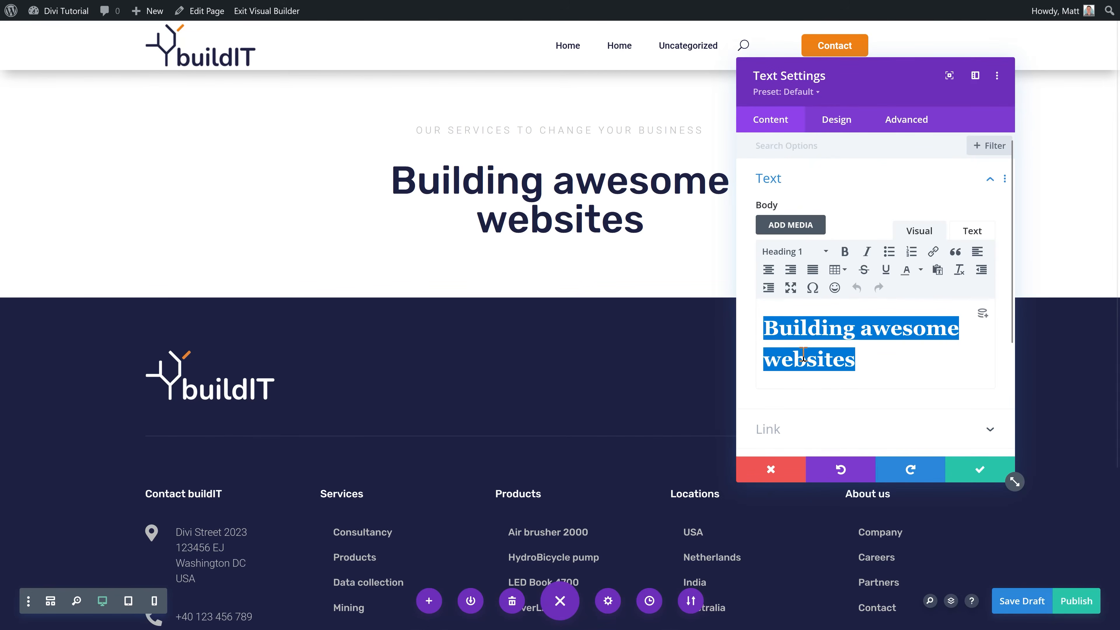
# Step: Change the heading to 'We help you grow, and reach your goals' across two lines
pyautogui.write('We help you grow,')
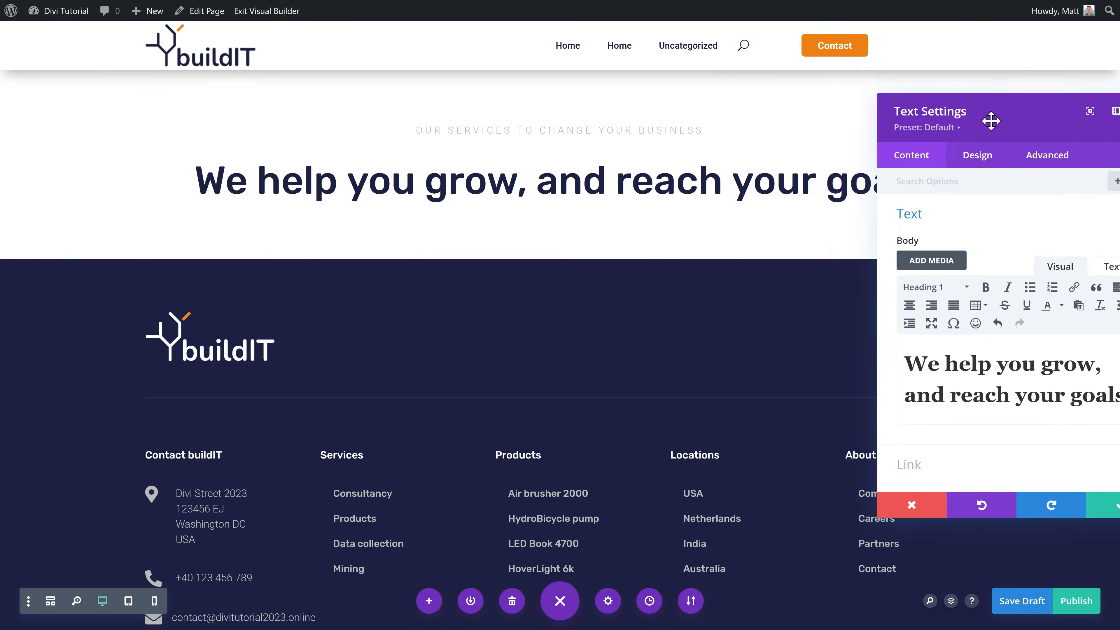
pyautogui.moveTo(991, 121); pyautogui.dragTo(756, 140)
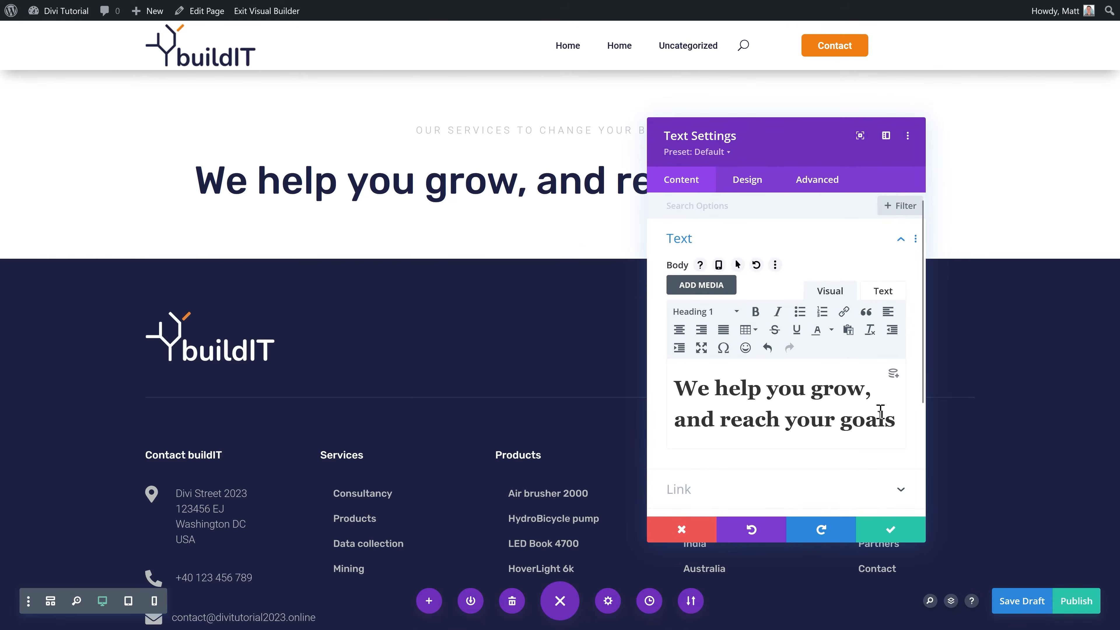
pyautogui.hotkey('shift', 'Return')
pyautogui.moveTo(794, 146); pyautogui.dragTo(835, 116)
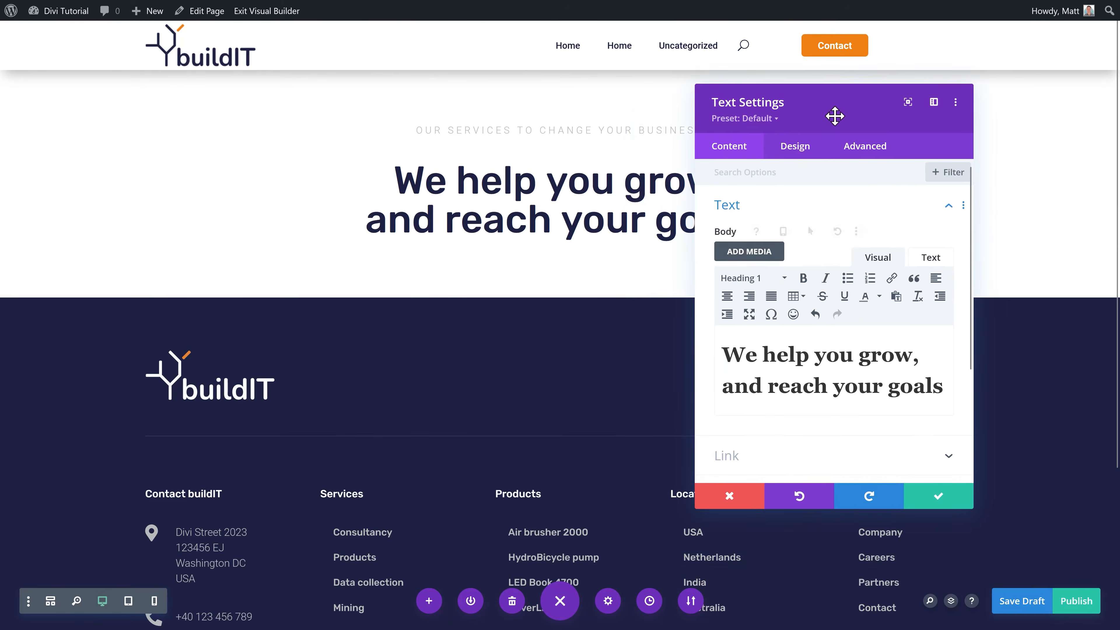
pyautogui.click(934, 499)
pyautogui.click(559, 221)
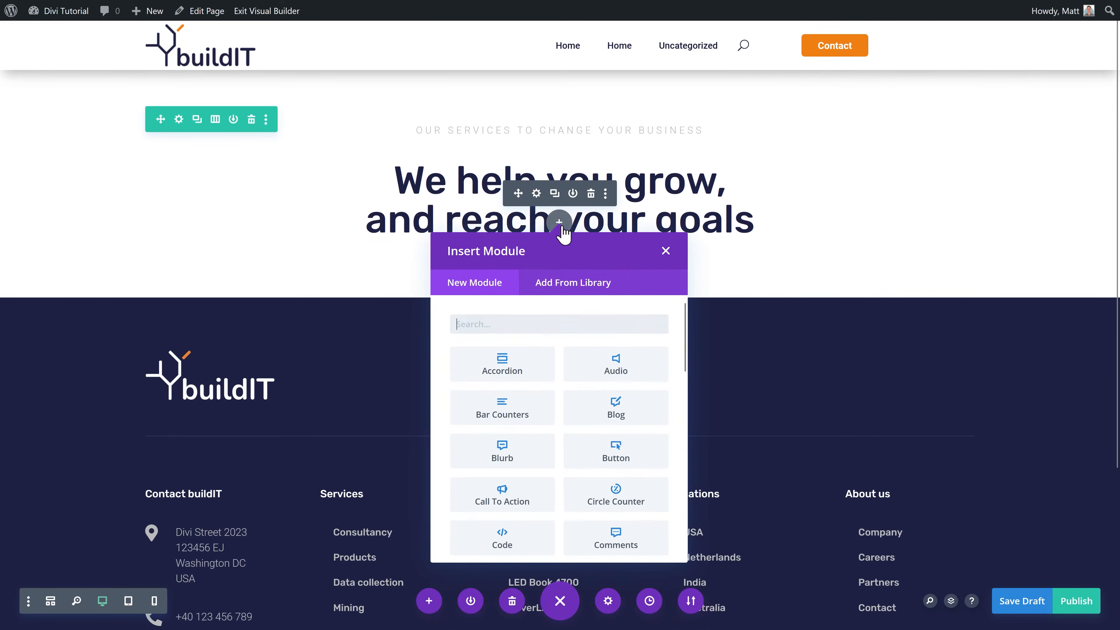
# Step: Insert the saved Paragraph module below the heading
pyautogui.click(556, 287)
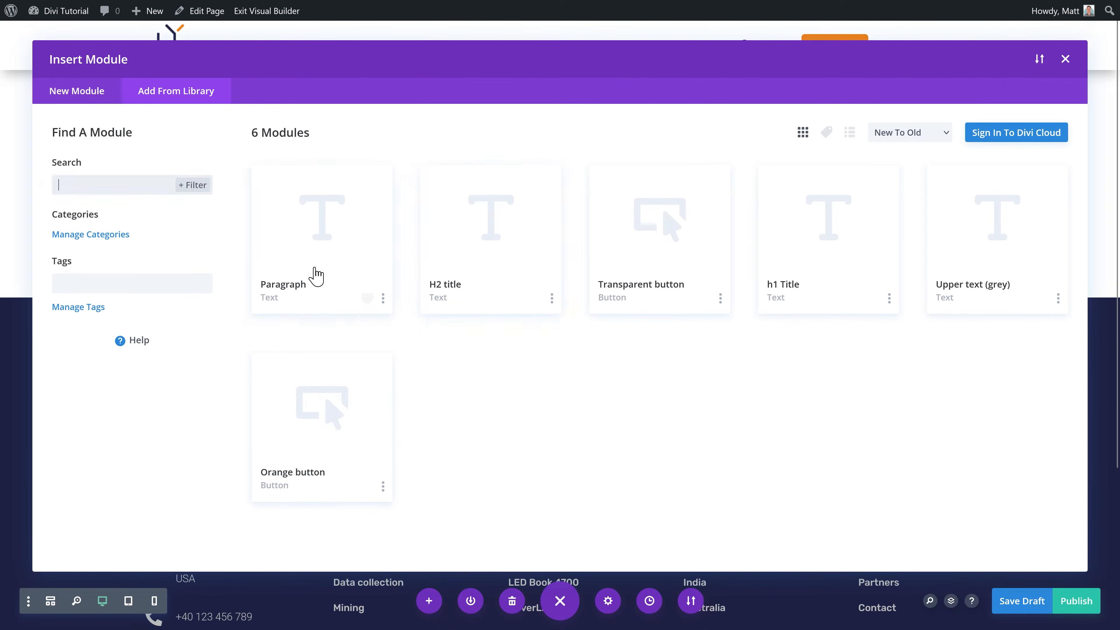
pyautogui.click(330, 277)
pyautogui.click(342, 514)
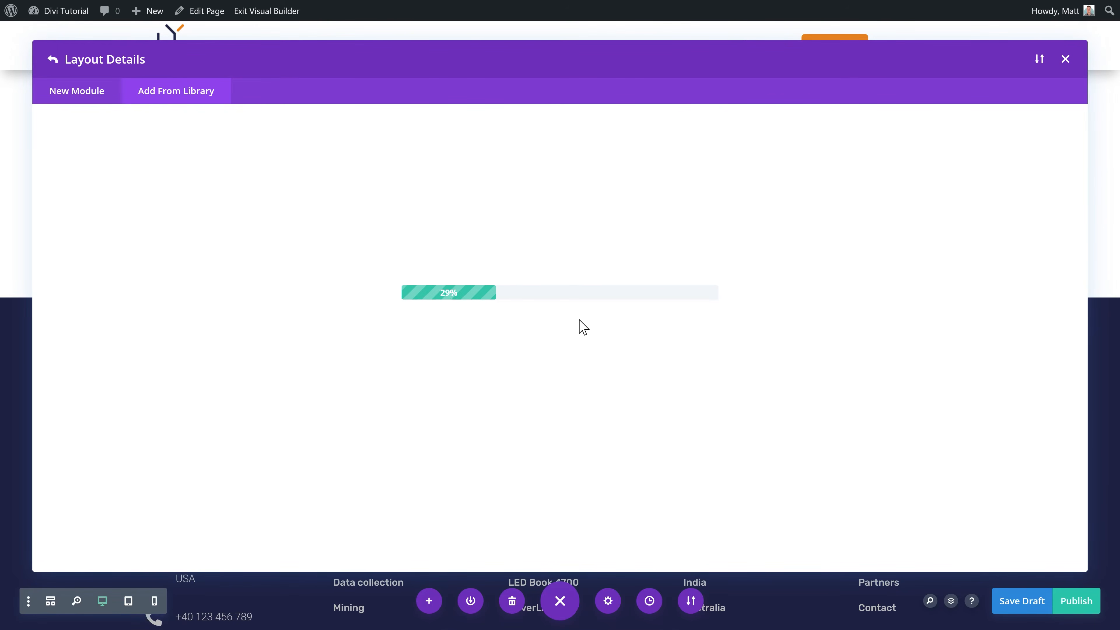
pyautogui.click(537, 276)
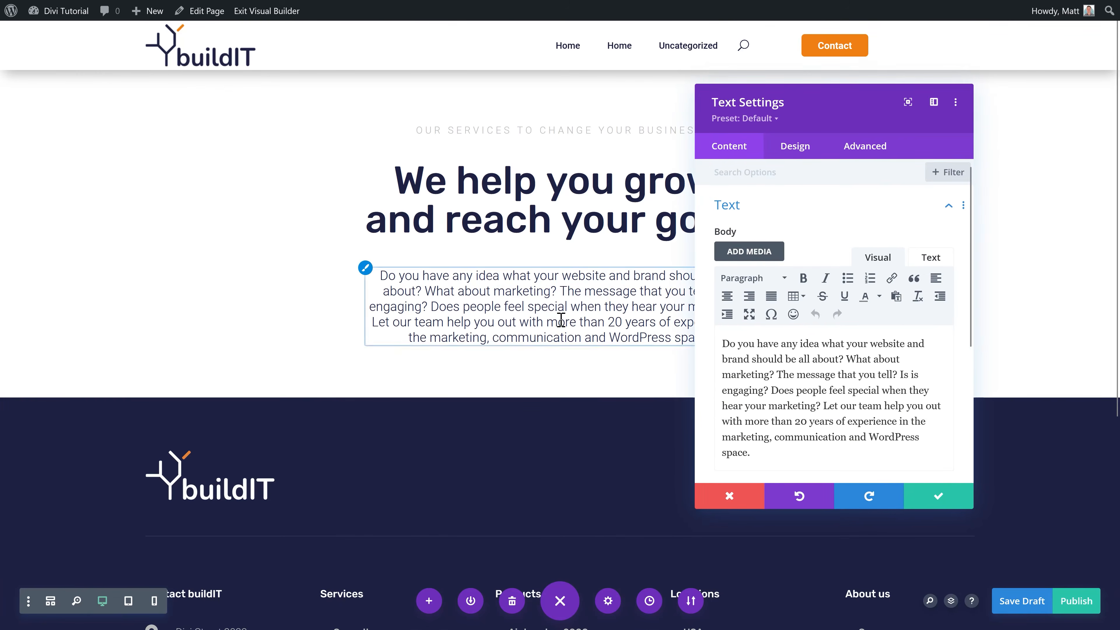
pyautogui.press('Escape')
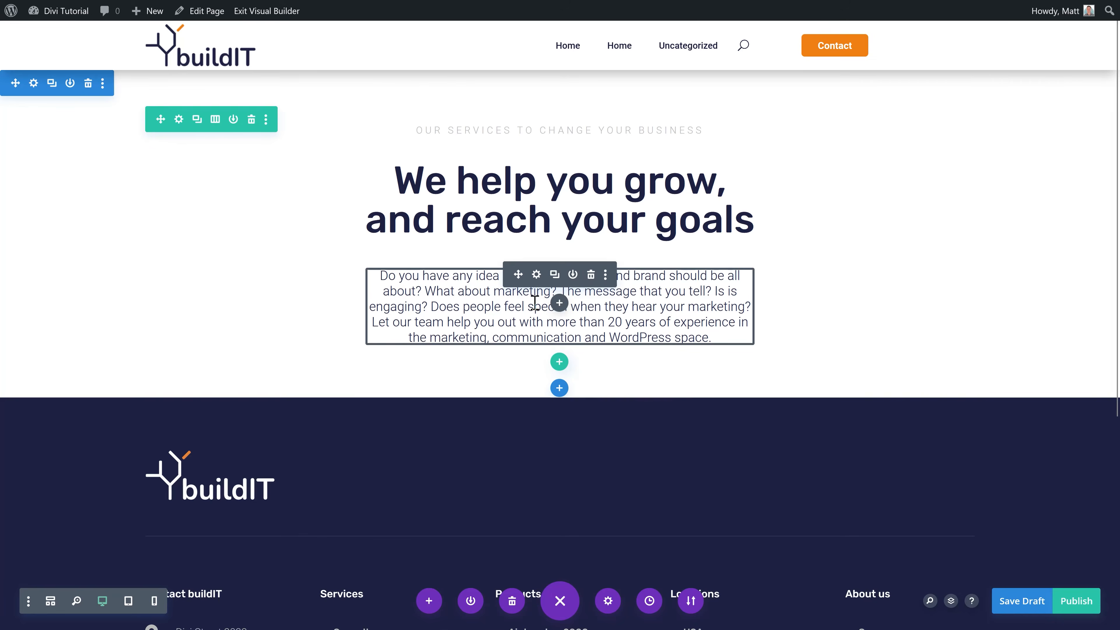
# Step: Add the library's White 3-columns row below the intro paragraph
pyautogui.click(559, 365)
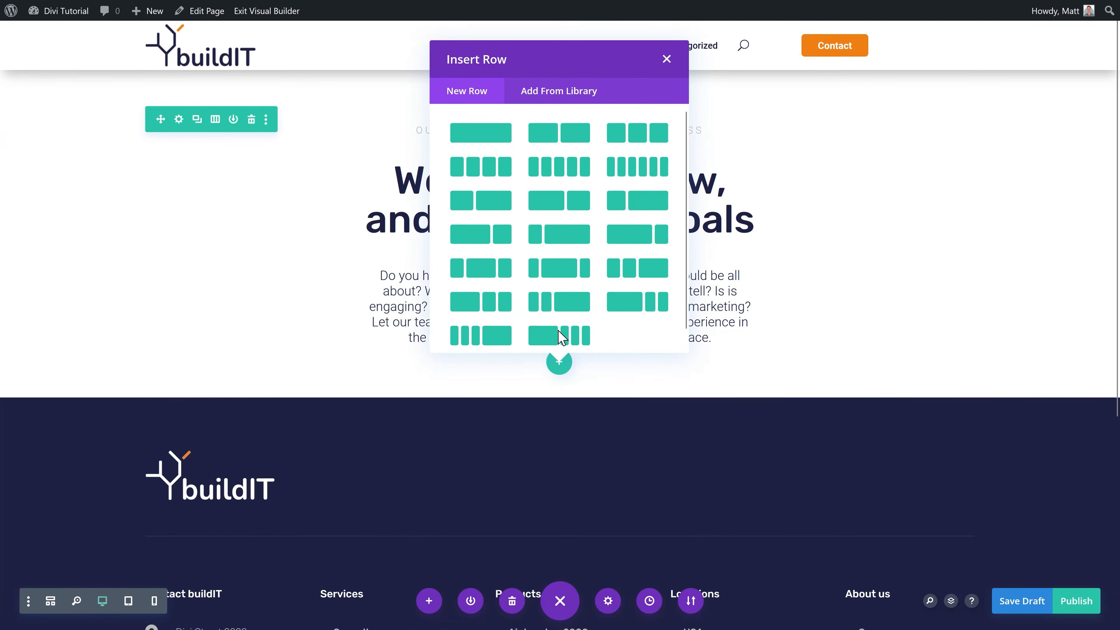
pyautogui.click(567, 93)
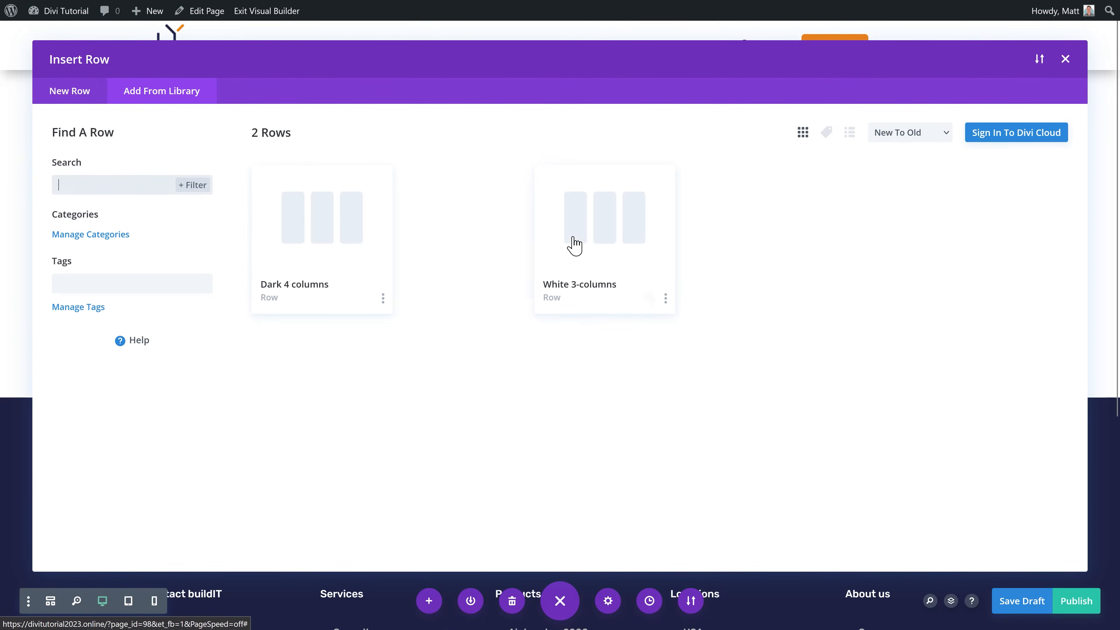
pyautogui.click(592, 261)
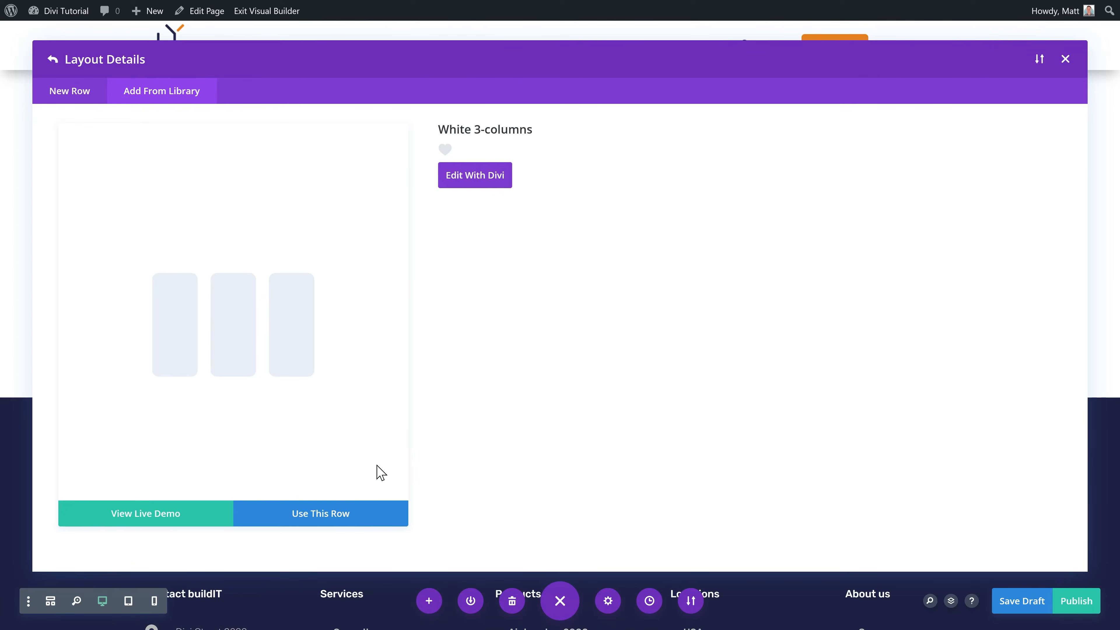
pyautogui.click(335, 518)
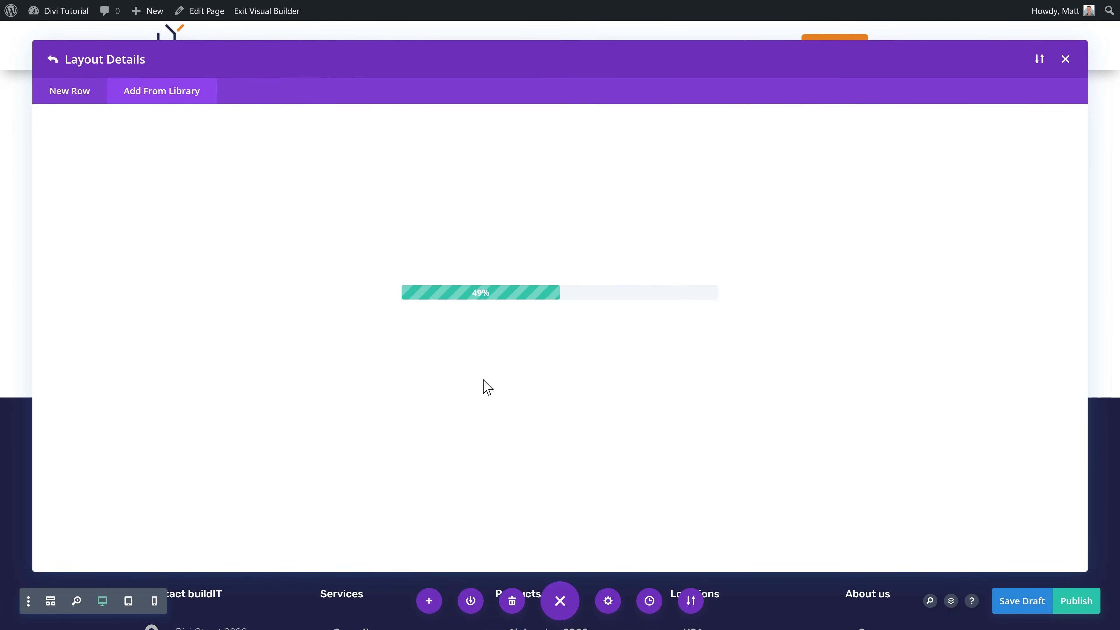
pyautogui.scroll(-1, 493, 330)
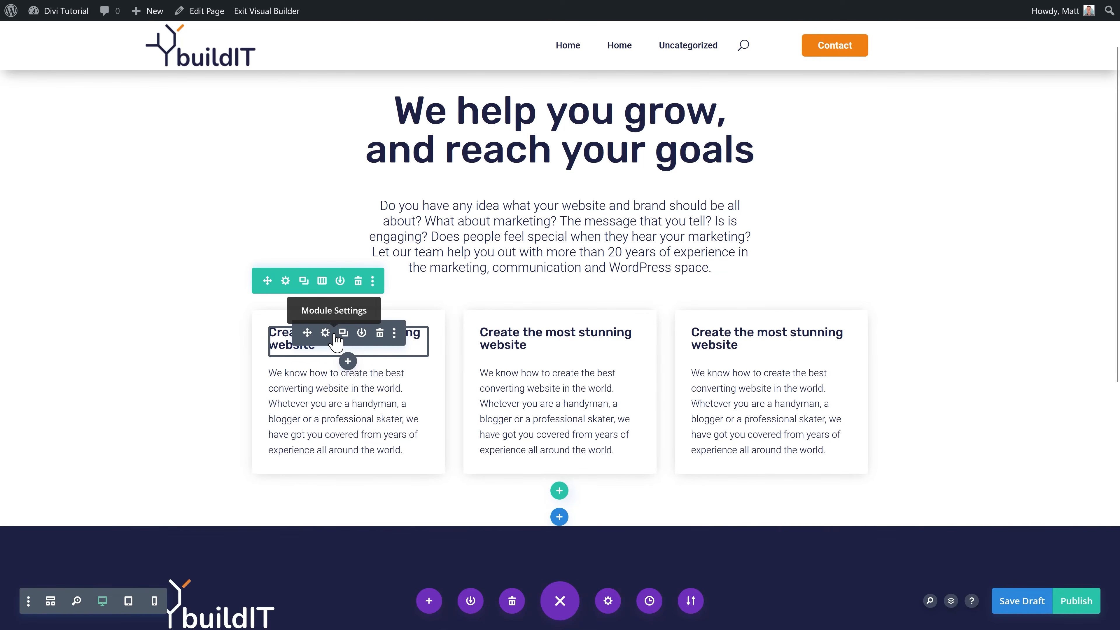
# Step: Upload the Analyse database image into the first card, above its heading
pyautogui.click(348, 361)
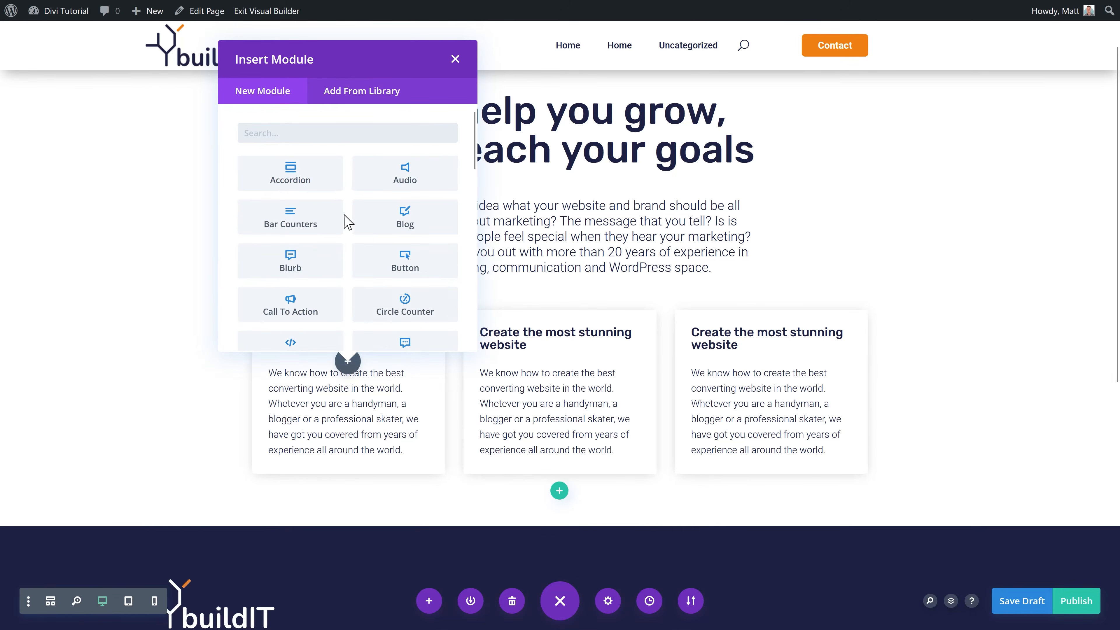
pyautogui.write('image')
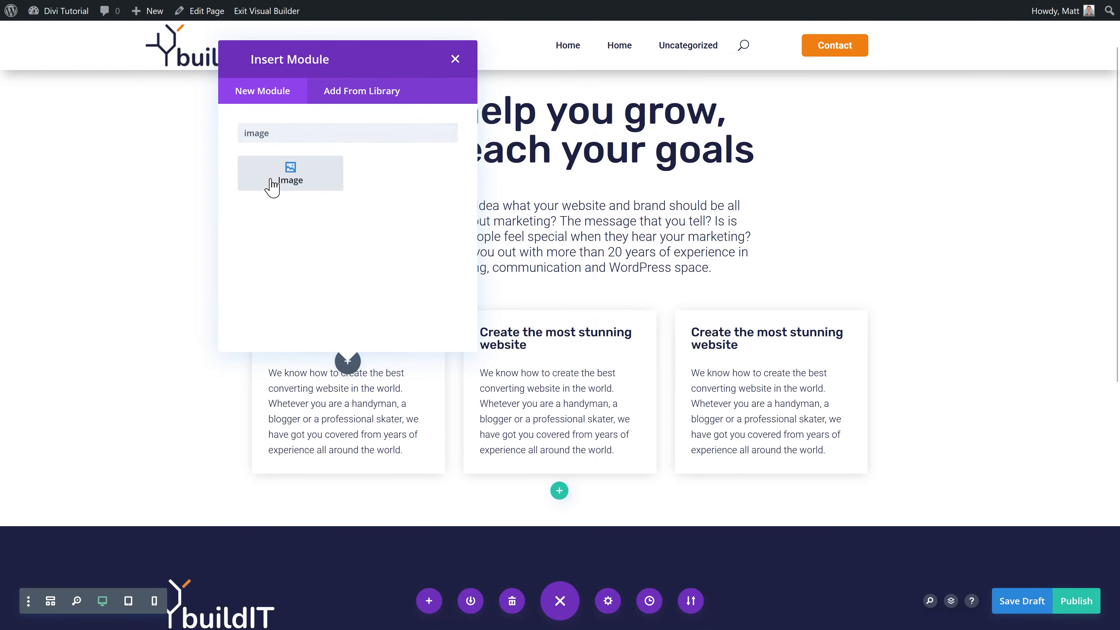
pyautogui.click(272, 188)
pyautogui.click(767, 291)
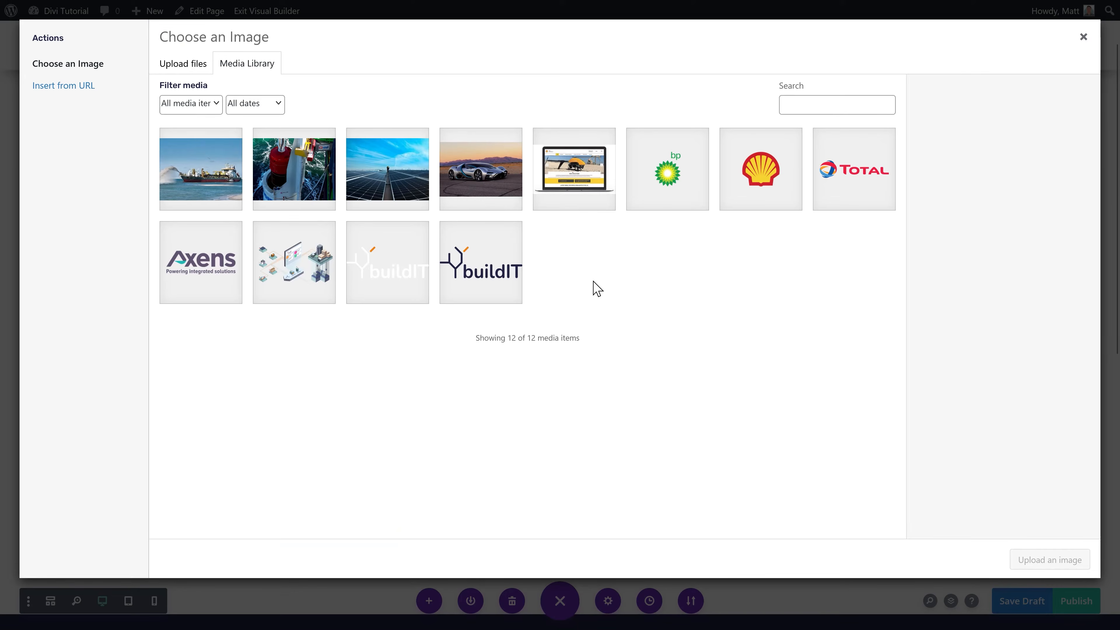
pyautogui.click(189, 69)
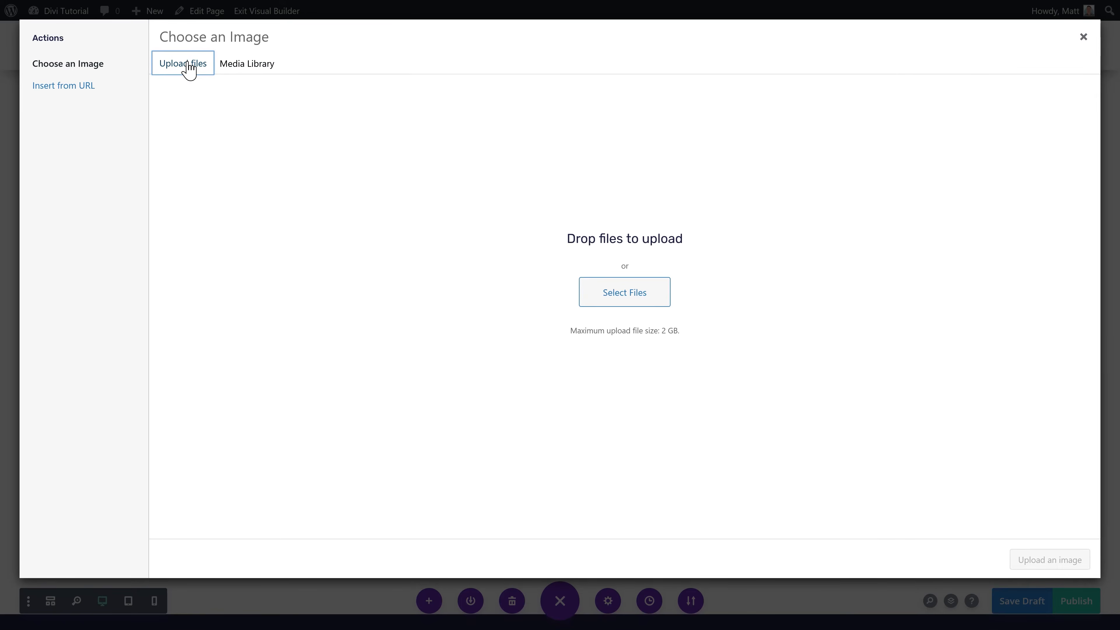
pyautogui.click(639, 300)
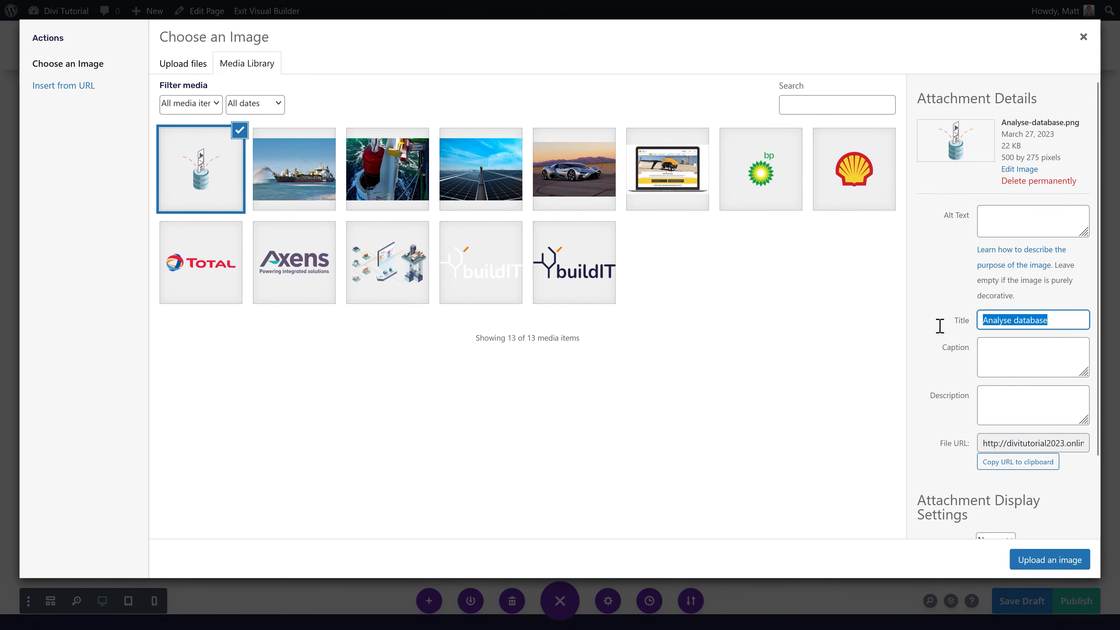
pyautogui.write('Analyse database')
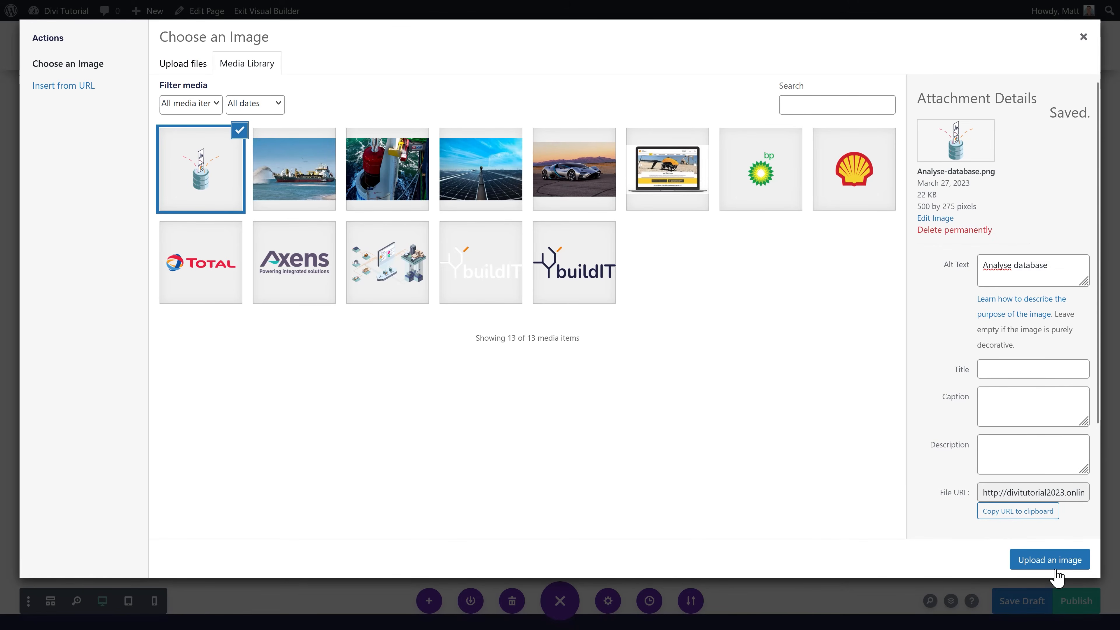
pyautogui.click(1055, 568)
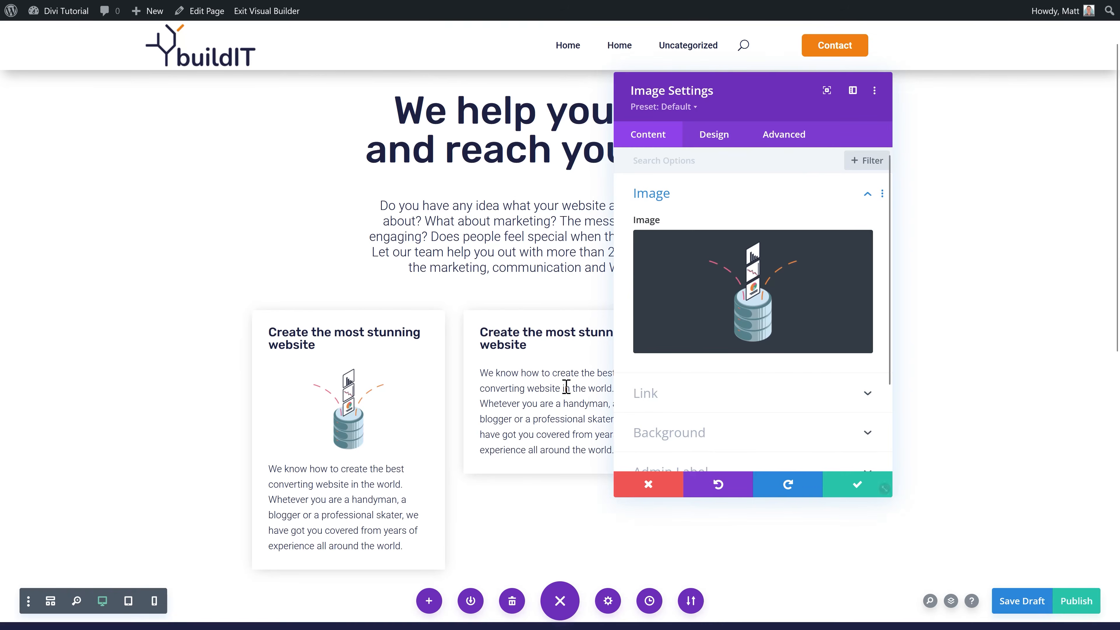
pyautogui.click(849, 487)
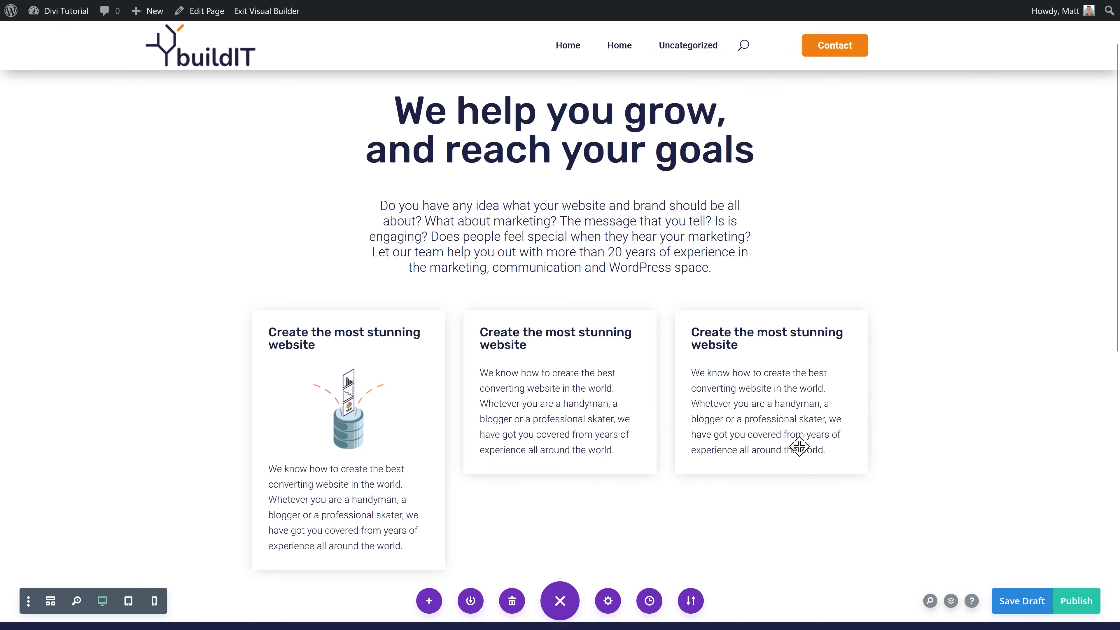
pyautogui.moveTo(307, 394); pyautogui.dragTo(550, 307)
# Step: Duplicate the image into the second card and swap it for the Stunning website image
pyautogui.click(343, 333)
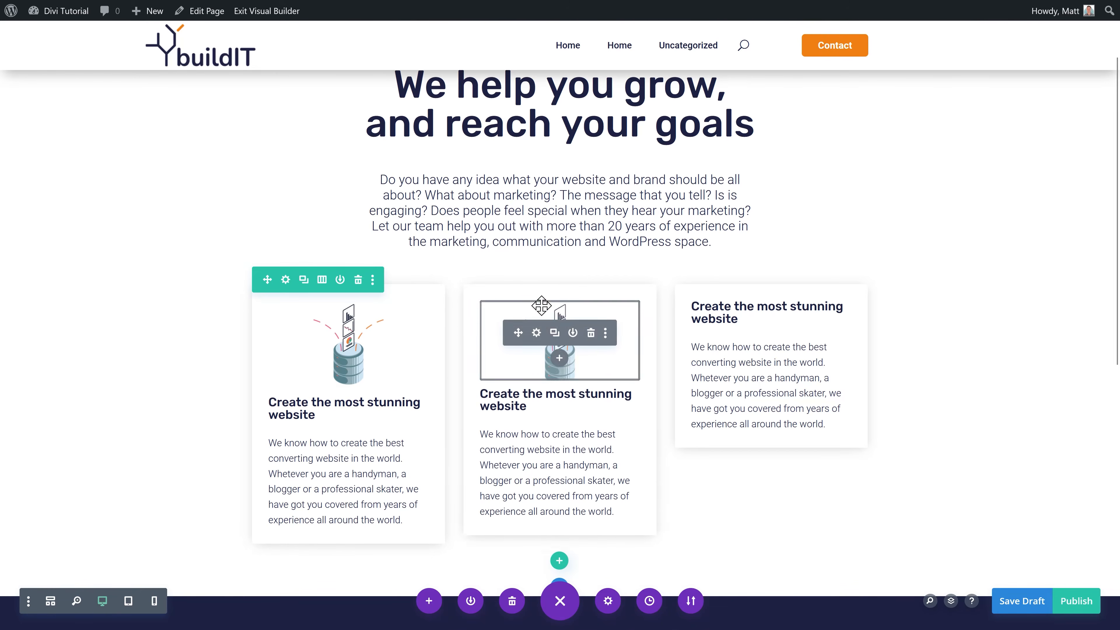
pyautogui.click(538, 334)
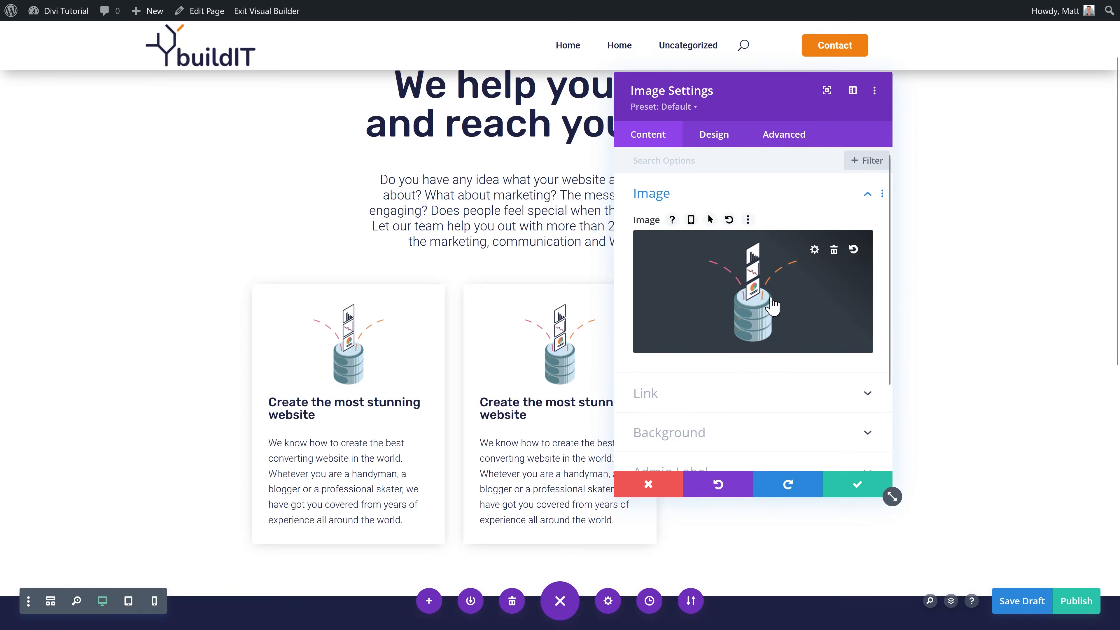
pyautogui.click(698, 300)
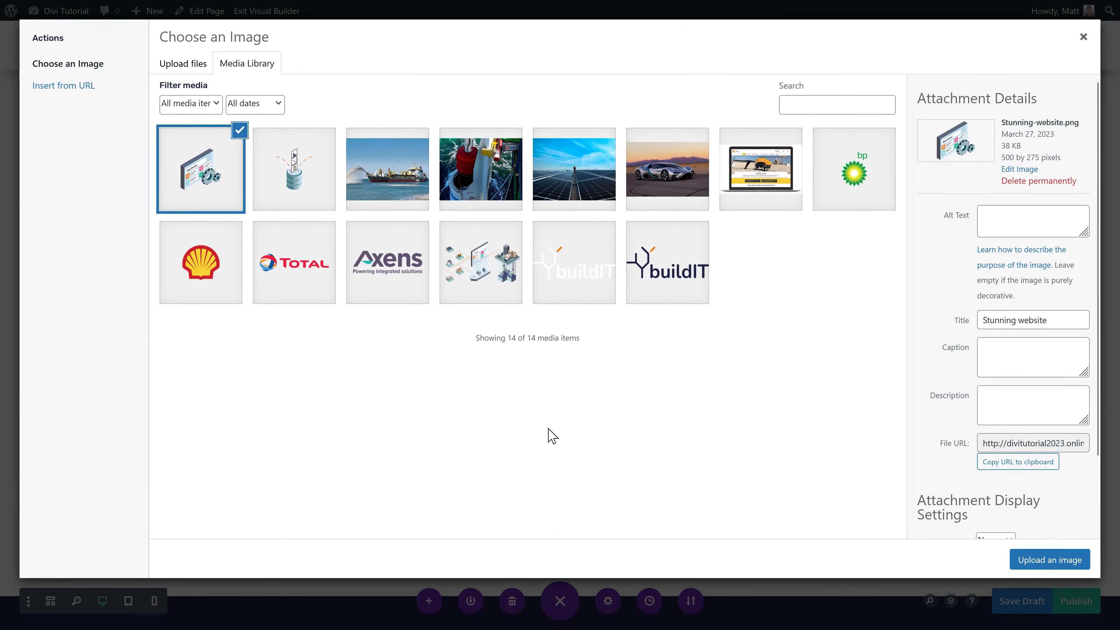
pyautogui.press('BackSpace')
pyautogui.click(1046, 206)
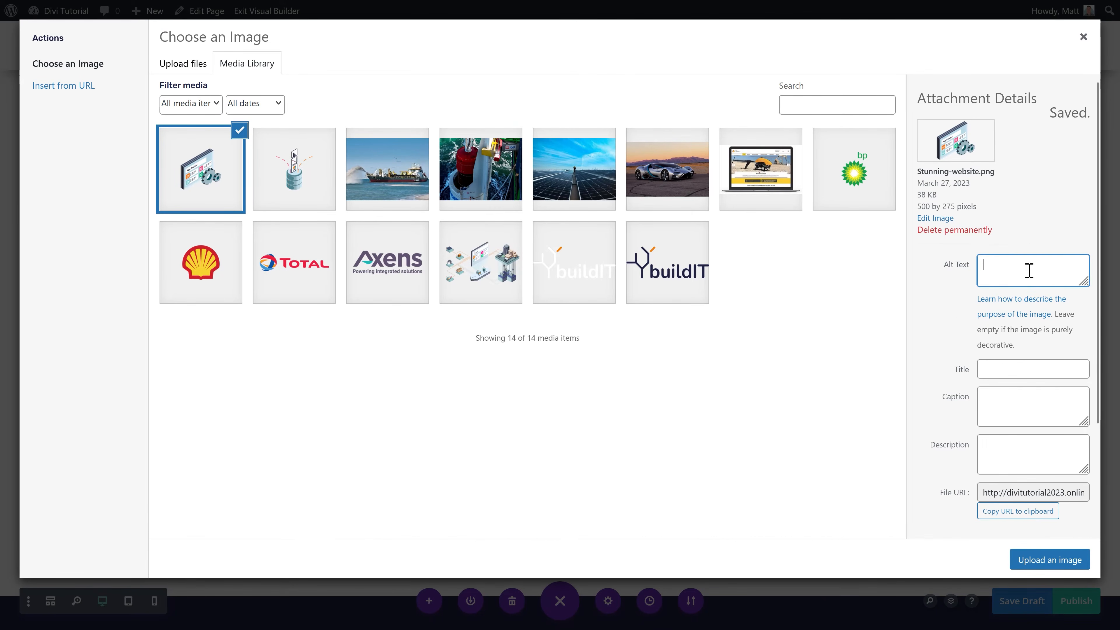
pyautogui.click(1049, 559)
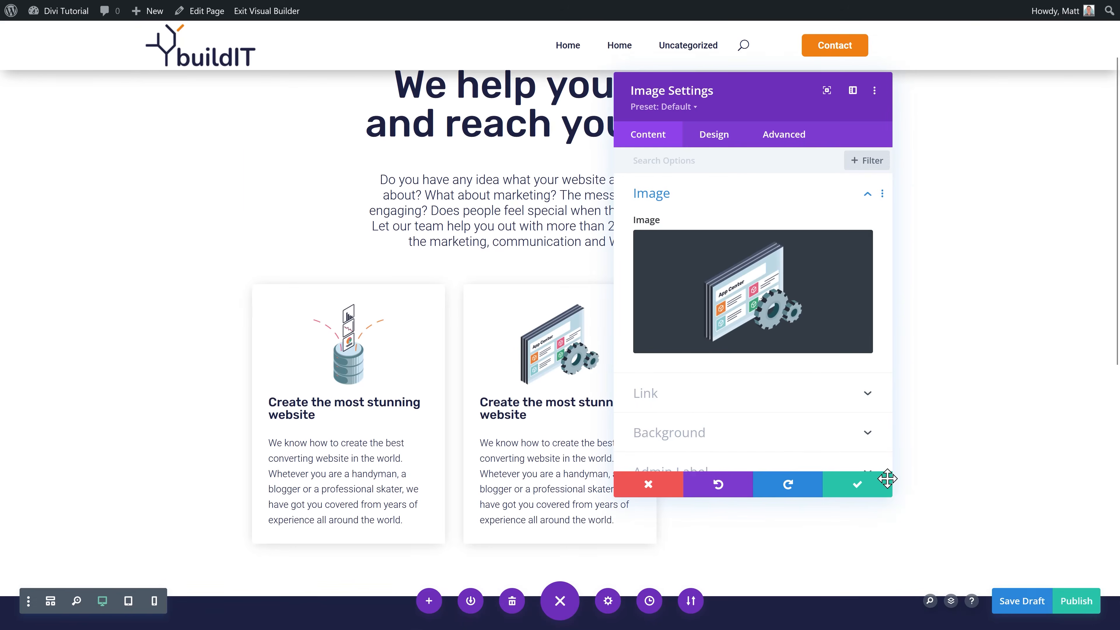
pyautogui.click(857, 485)
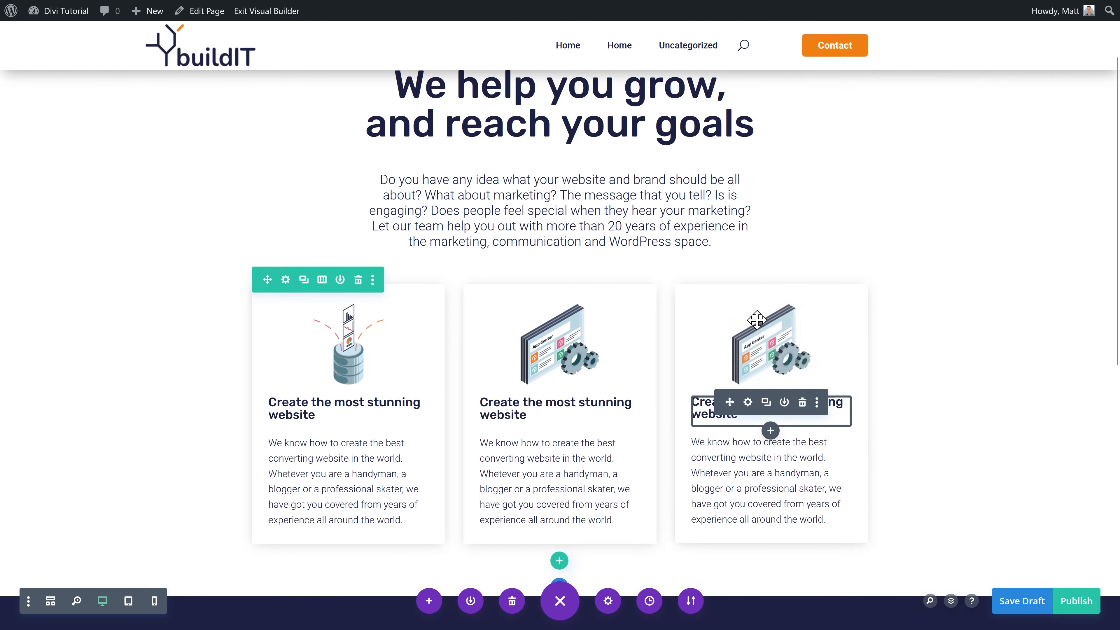
# Step: Replace the third card's image with Securing your website, reusing its title as alt text
pyautogui.click(748, 332)
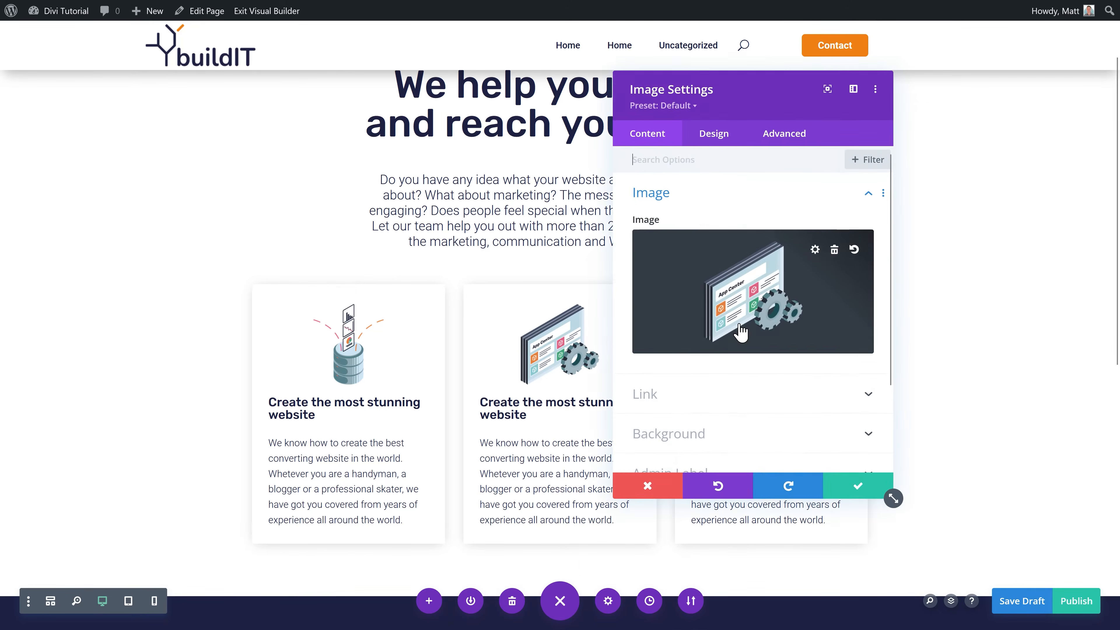
pyautogui.click(750, 287)
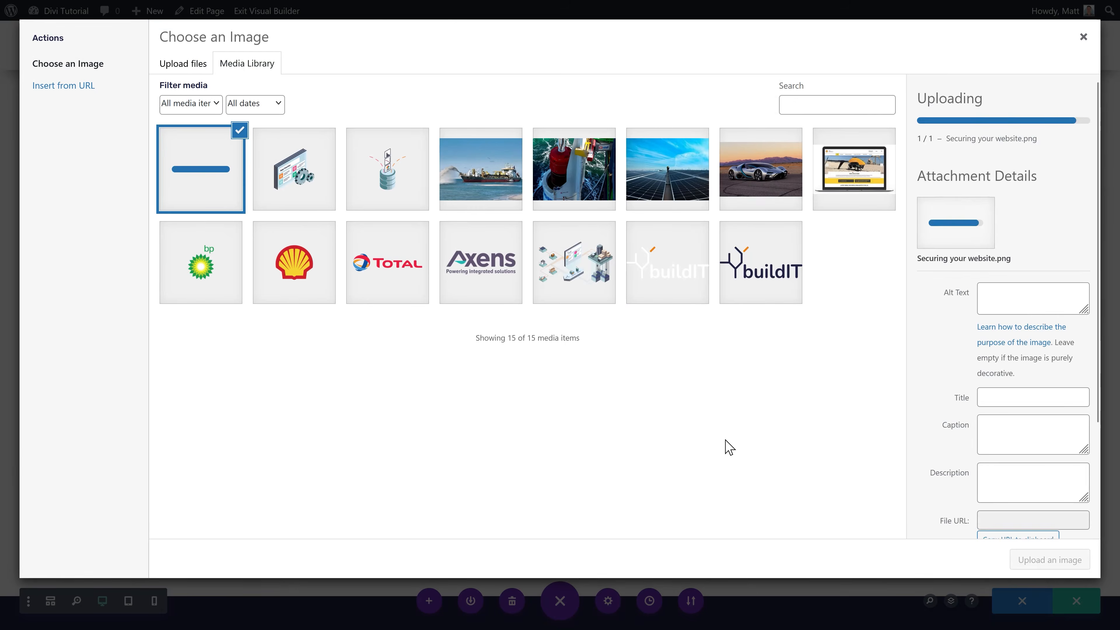
pyautogui.hotkey('ctrl', 'x')
pyautogui.click(1030, 271)
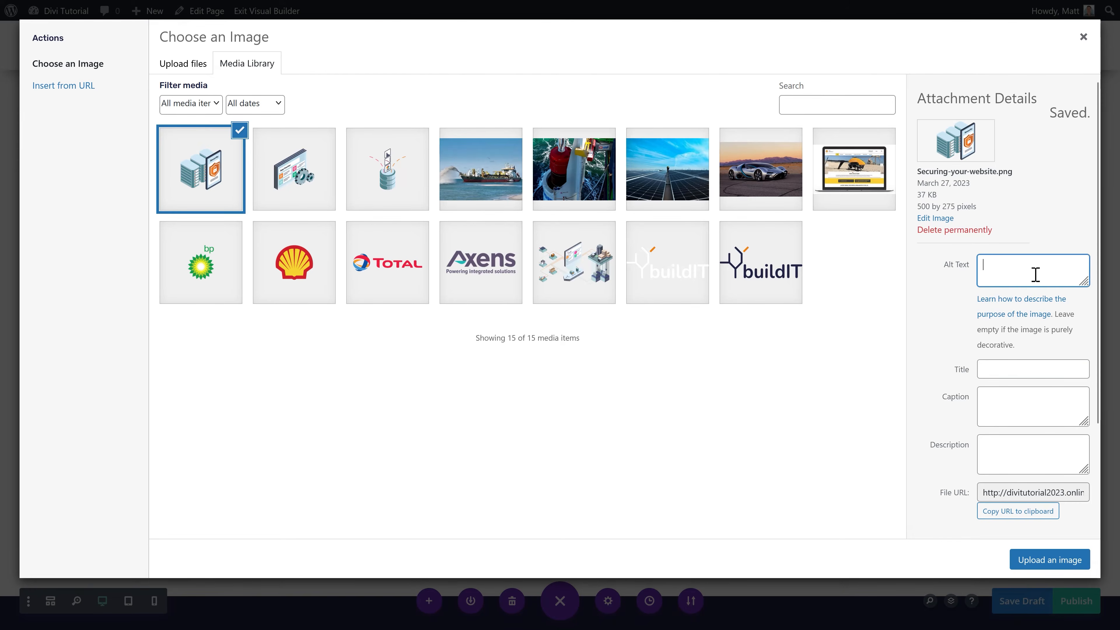
pyautogui.hotkey('ctrl', 'v')
pyautogui.click(1049, 560)
pyautogui.click(866, 486)
pyautogui.scroll(-1, 845, 451)
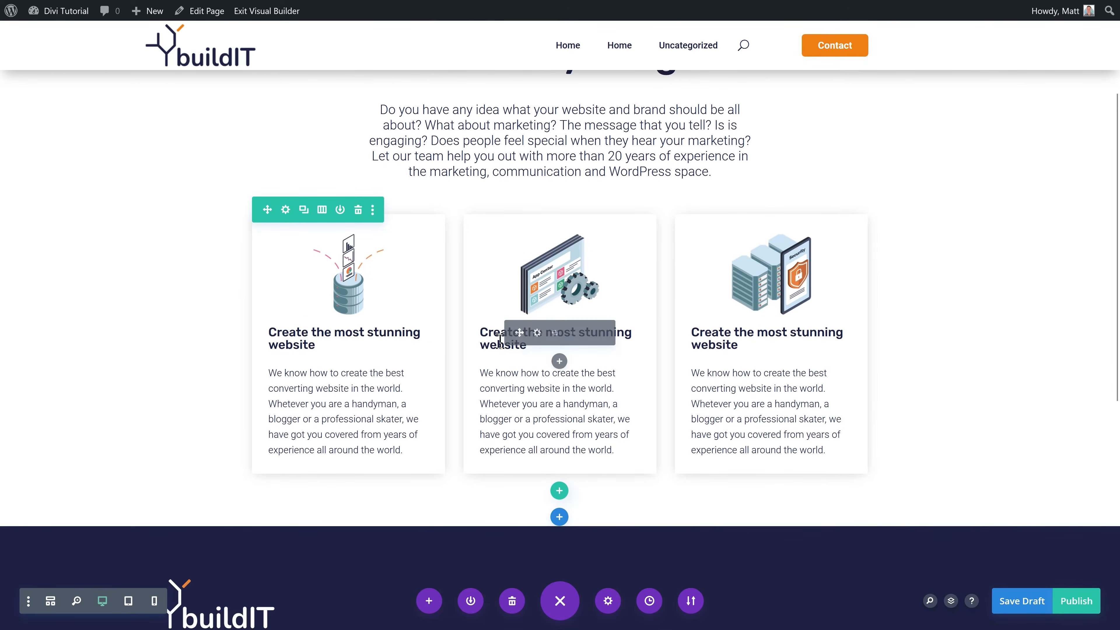
# Step: Retitle the cards 'Analyse all your channels', 'A real converting website' and 'Securing your site'
pyautogui.click(326, 336)
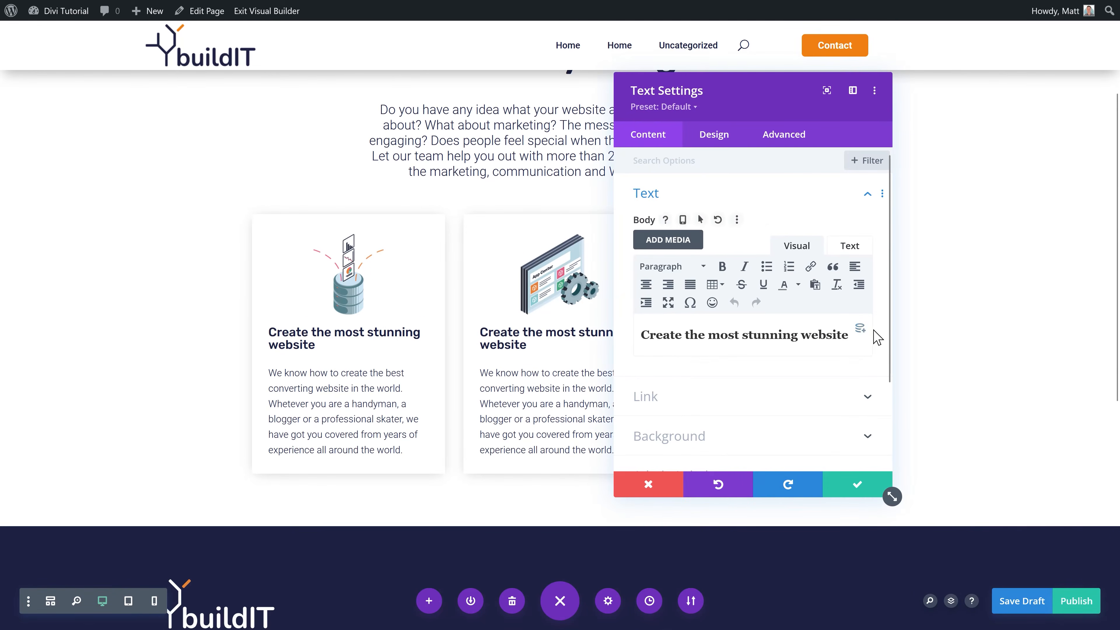
pyautogui.tripleClick(848, 335)
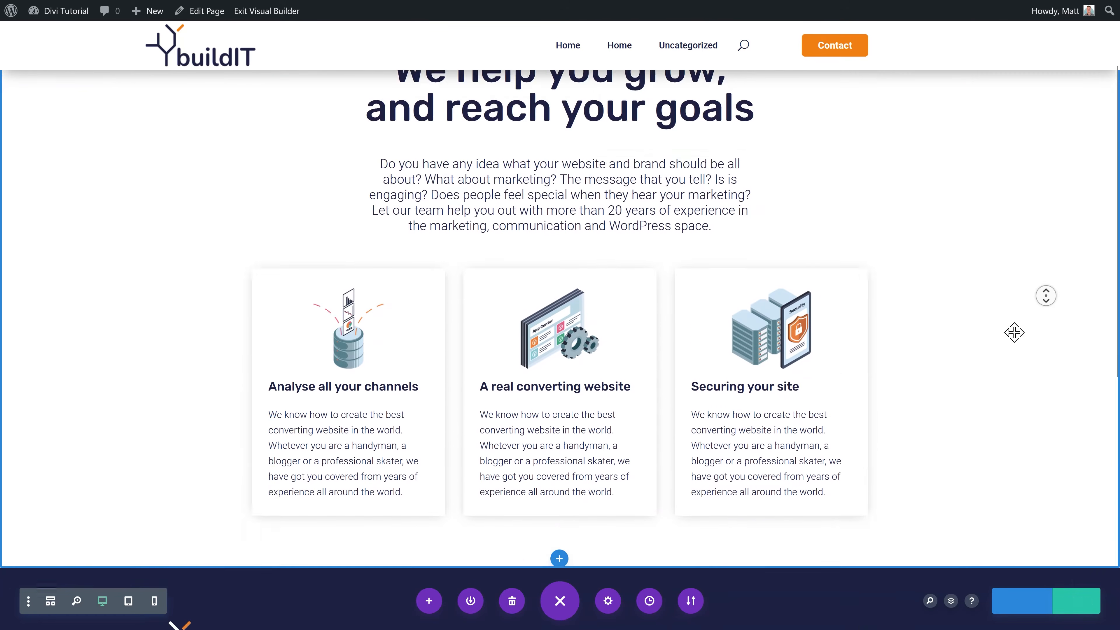
pyautogui.scroll(-4, 858, 313)
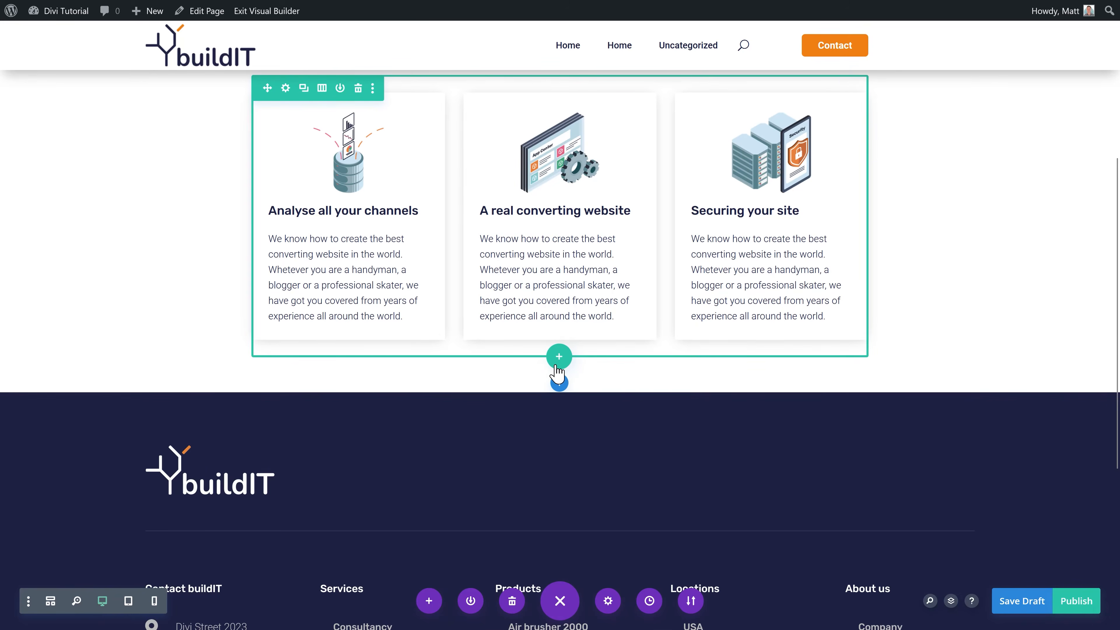
# Step: Add a one-column row below the cards and preview the saved Orange button module
pyautogui.click(557, 360)
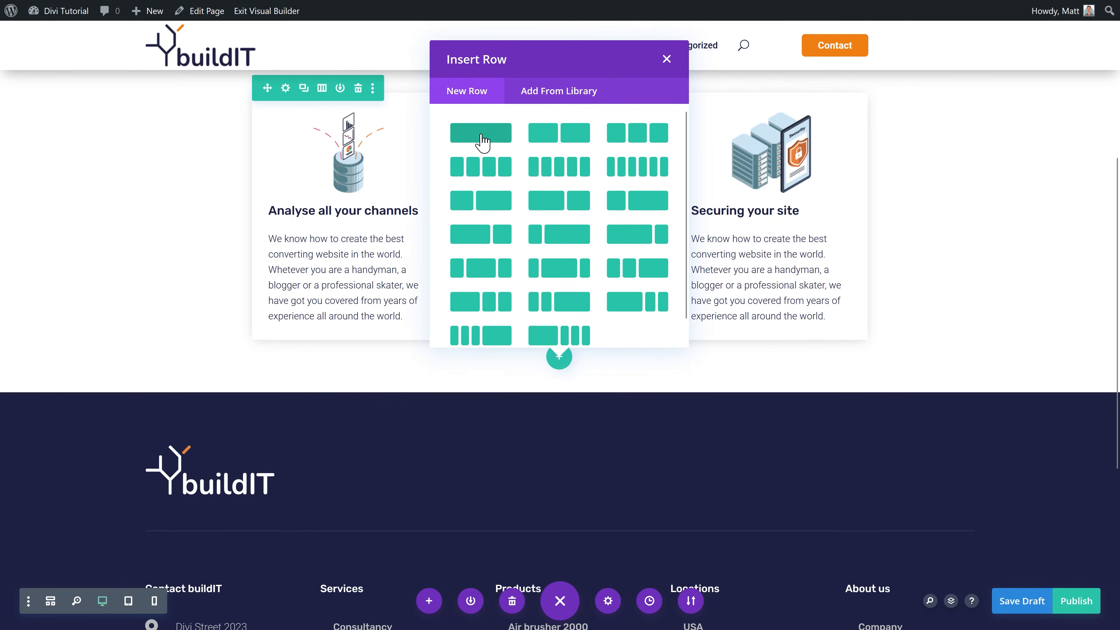
pyautogui.click(481, 134)
pyautogui.click(596, 95)
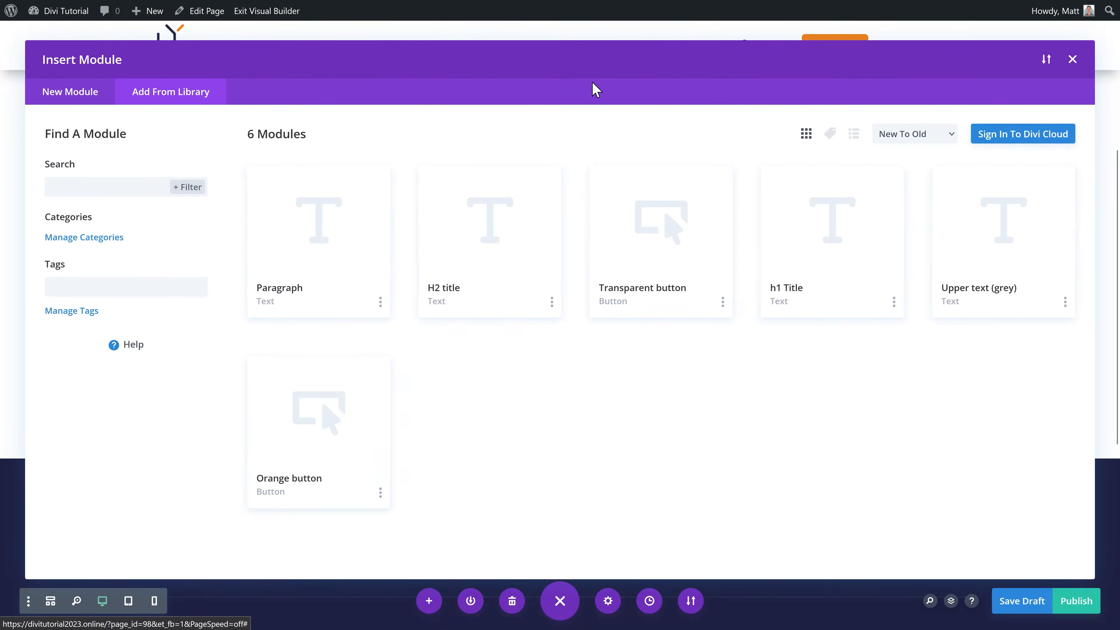
pyautogui.click(333, 439)
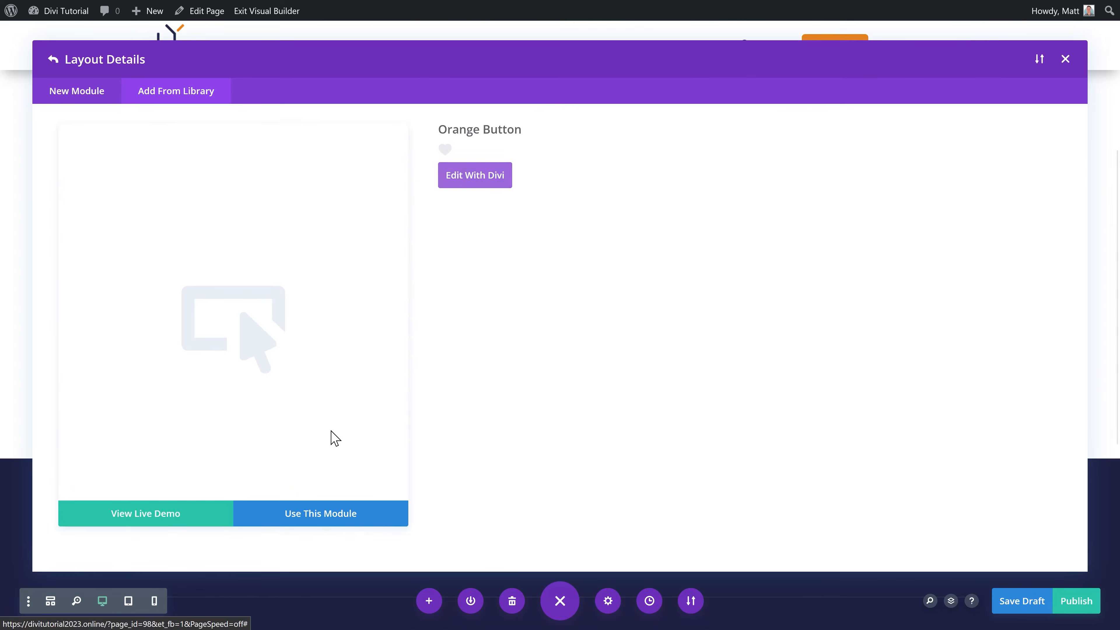
# Step: Insert the saved orange button into the new row and centre it
pyautogui.click(334, 520)
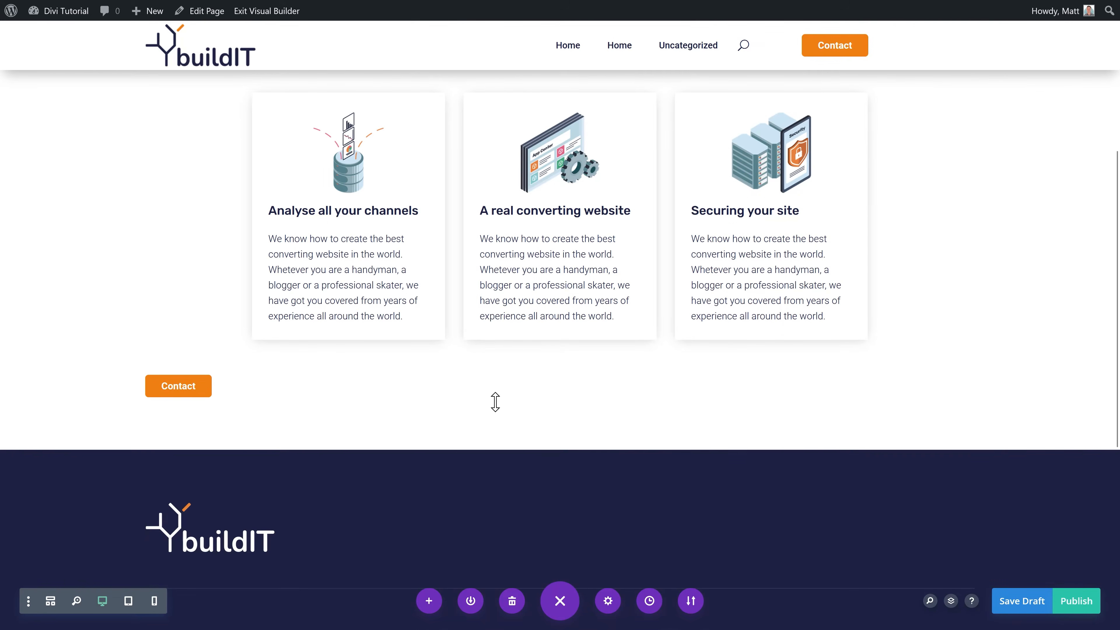
pyautogui.click(536, 381)
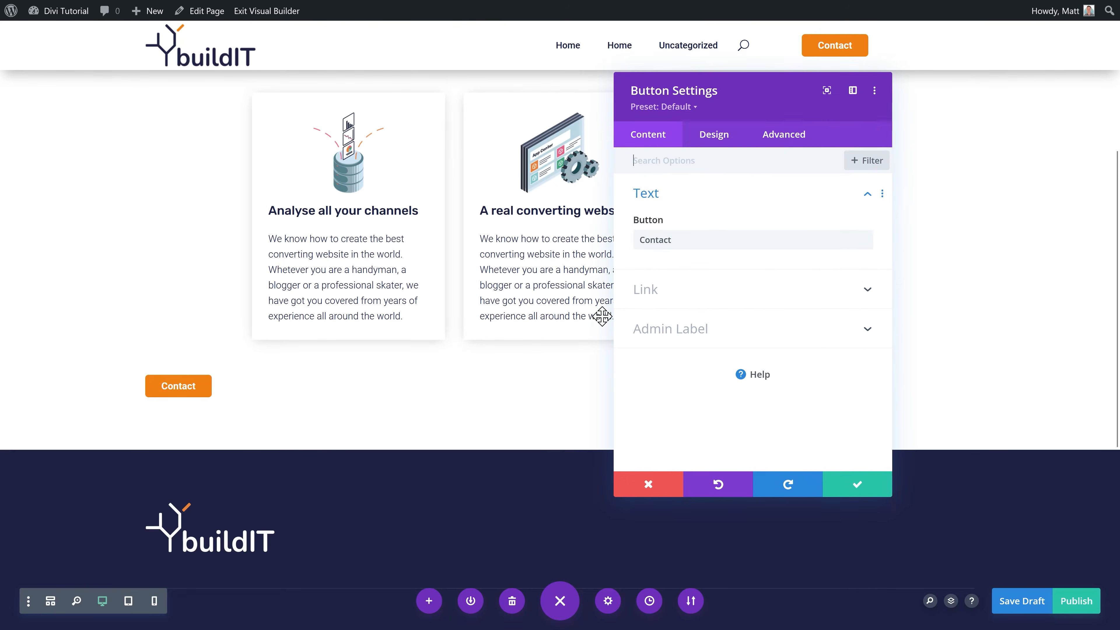
pyautogui.click(714, 134)
pyautogui.click(686, 194)
pyautogui.click(744, 246)
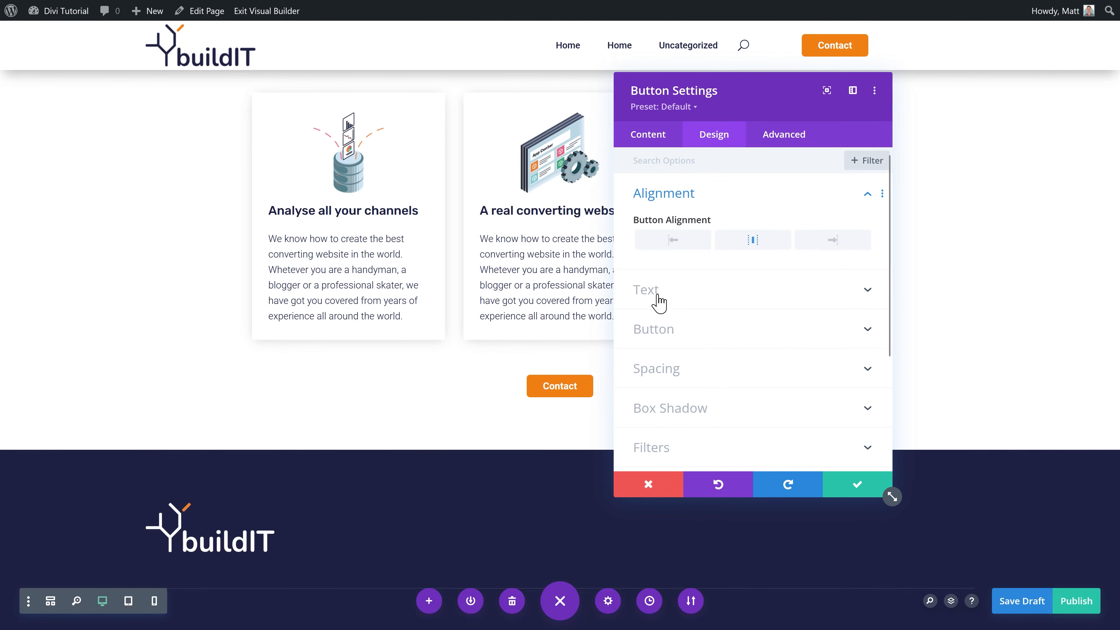
# Step: Change the button label from 'Contact' to 'Request a quote' and save it
pyautogui.click(655, 140)
pyautogui.doubleClick(681, 238)
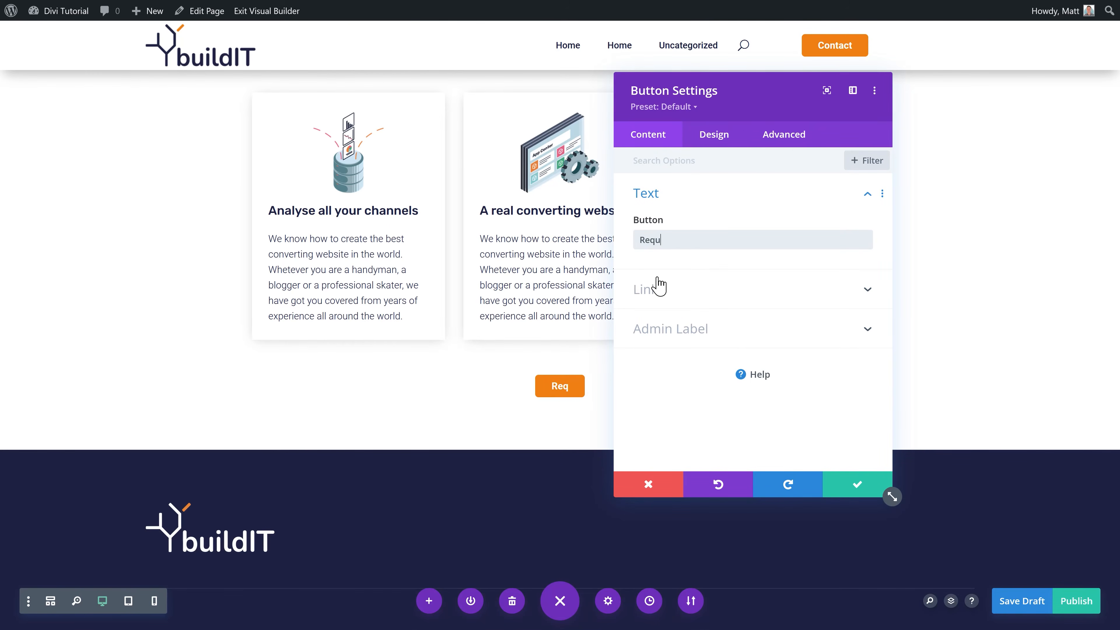
pyautogui.write('Request a')
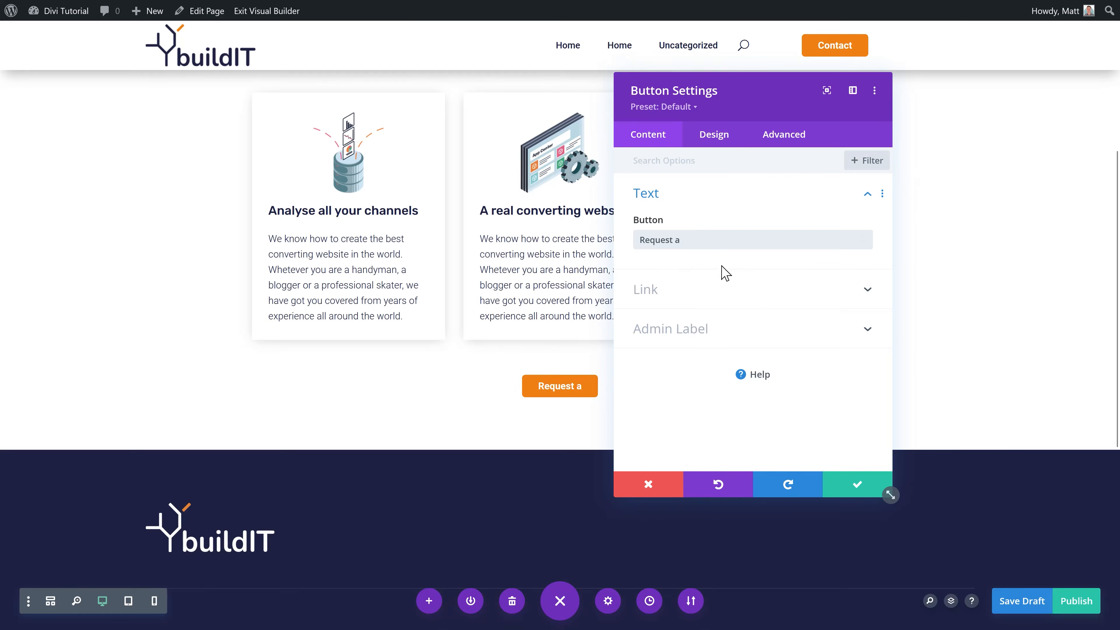
pyautogui.write(' quote')
pyautogui.click(856, 142)
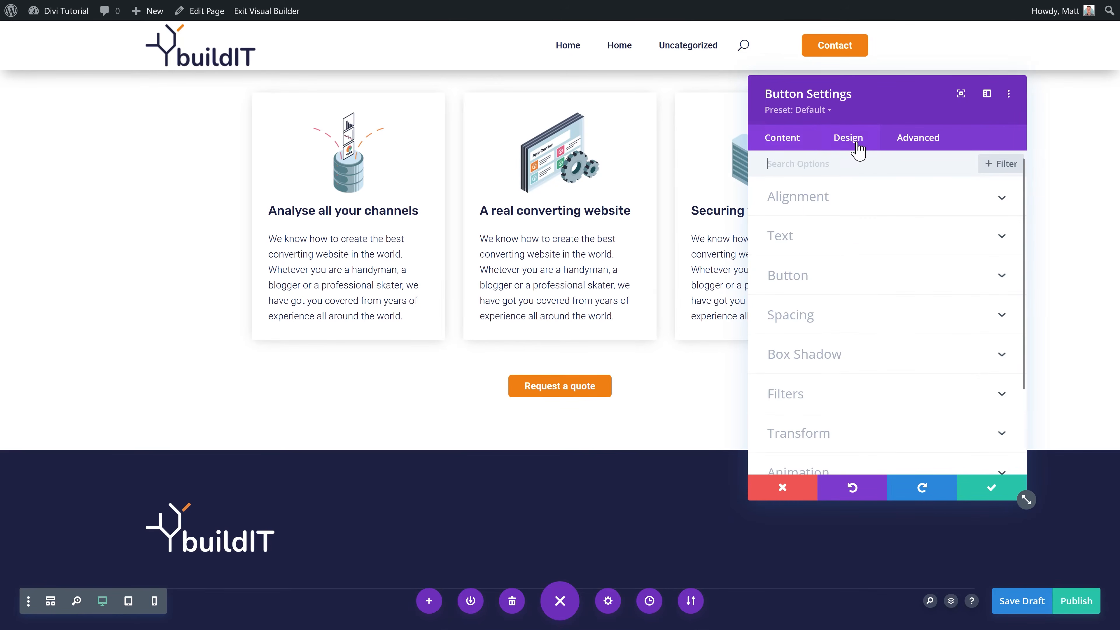
pyautogui.click(810, 280)
pyautogui.middleClick(890, 293)
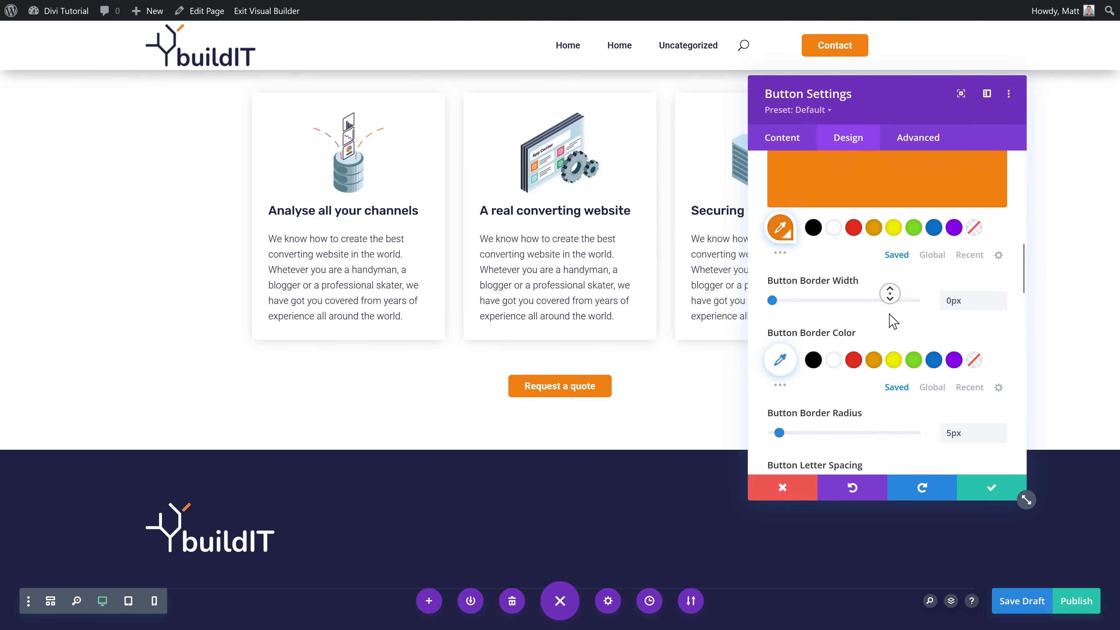
pyautogui.middleClick(889, 307)
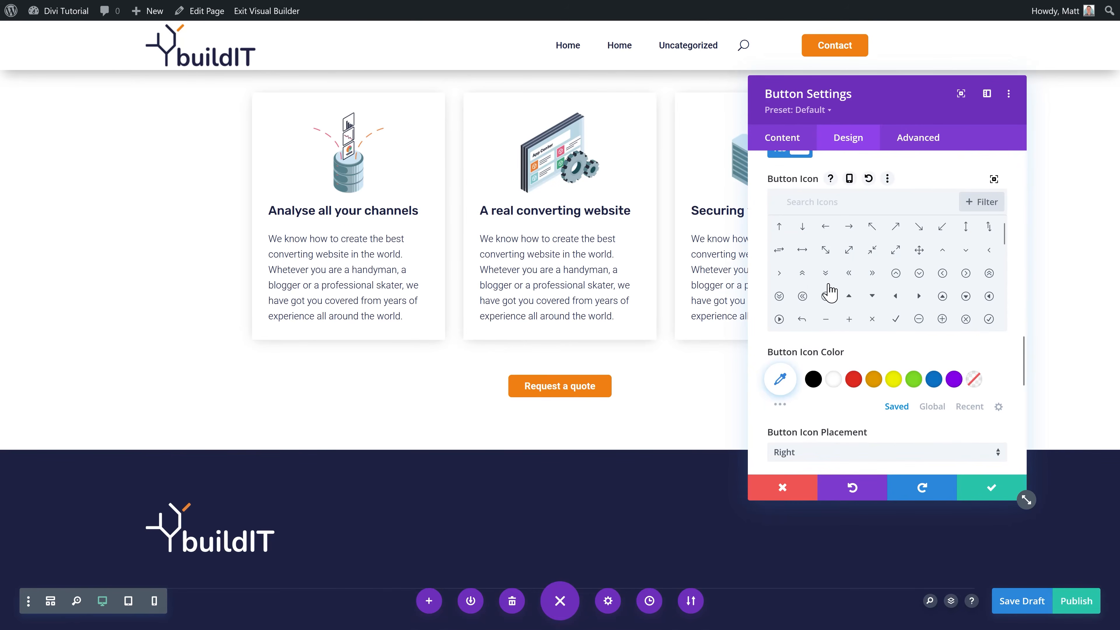
pyautogui.click(988, 488)
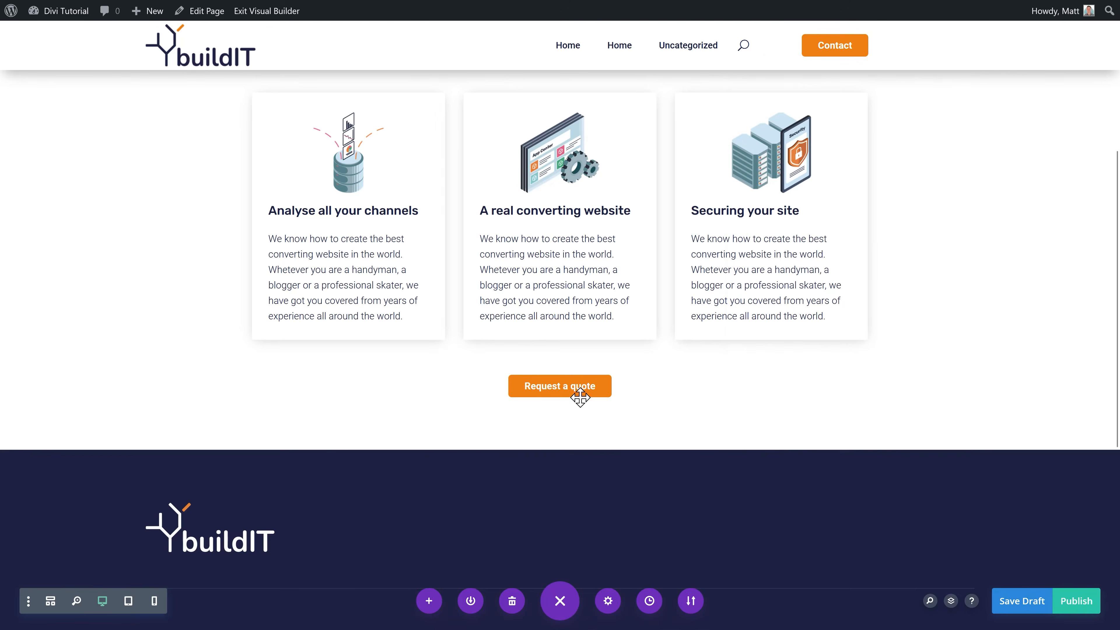
pyautogui.click(1086, 593)
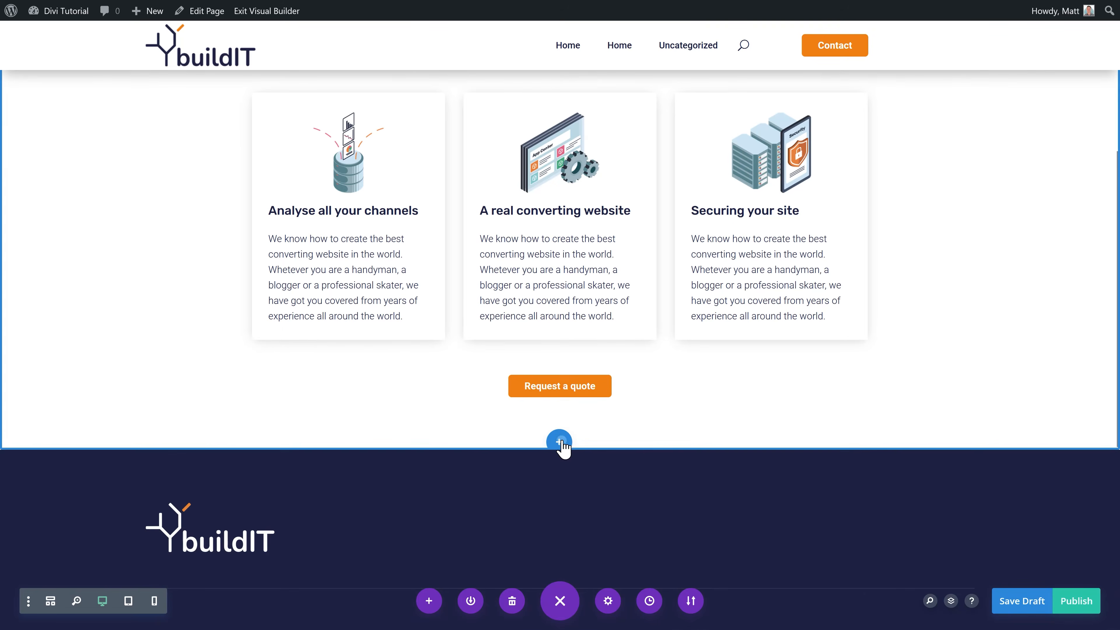
# Step: Add a regular section with a two-column row and an Image module in the left column
pyautogui.click(559, 440)
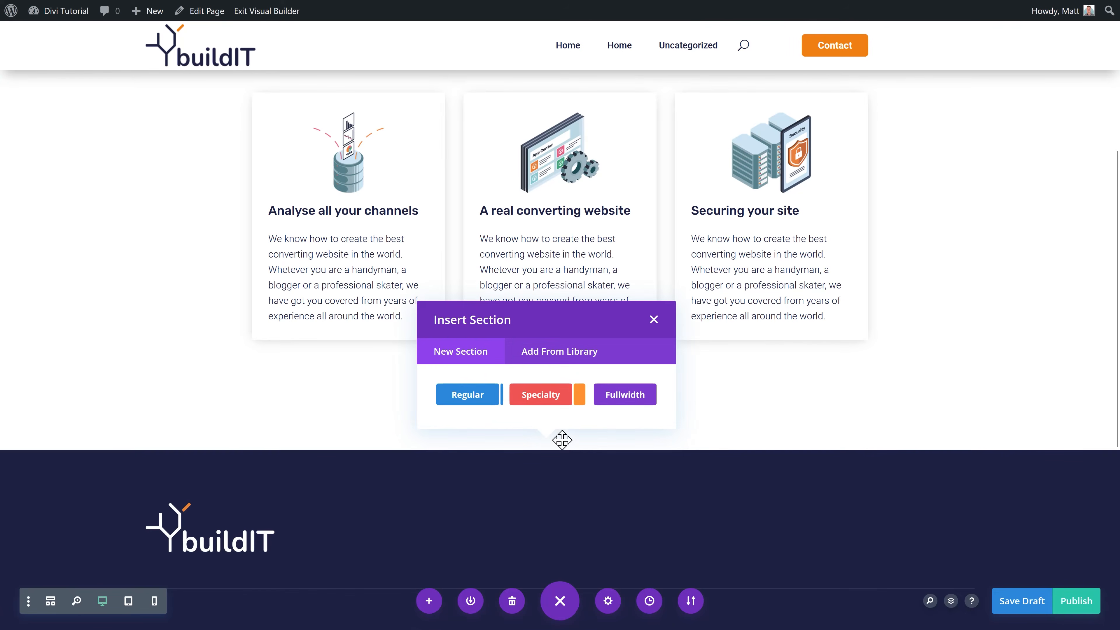
pyautogui.click(475, 399)
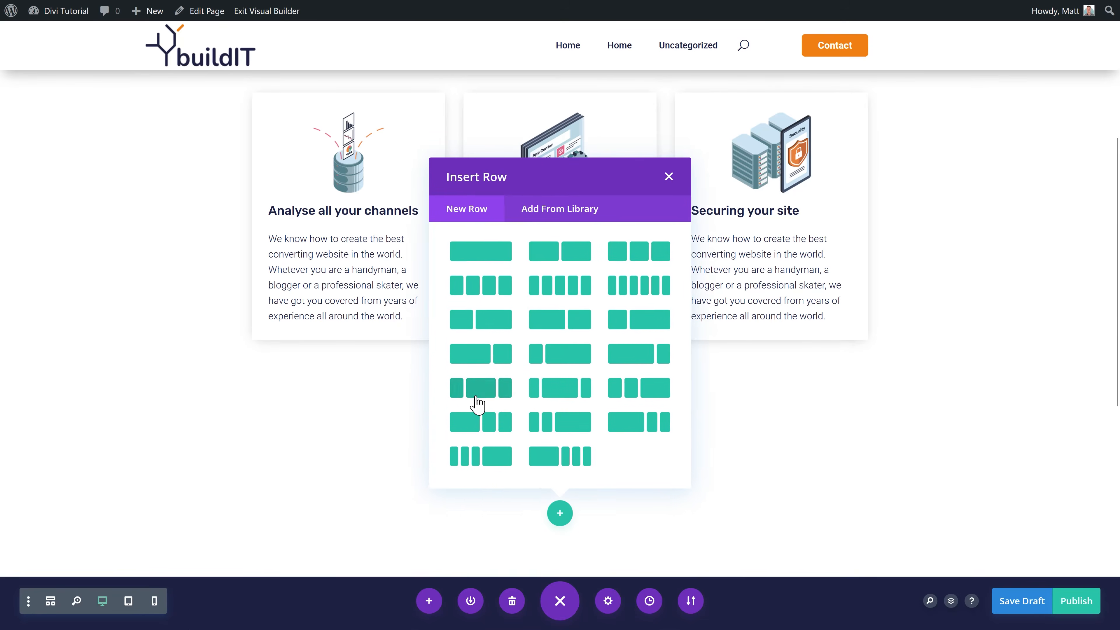
pyautogui.click(573, 260)
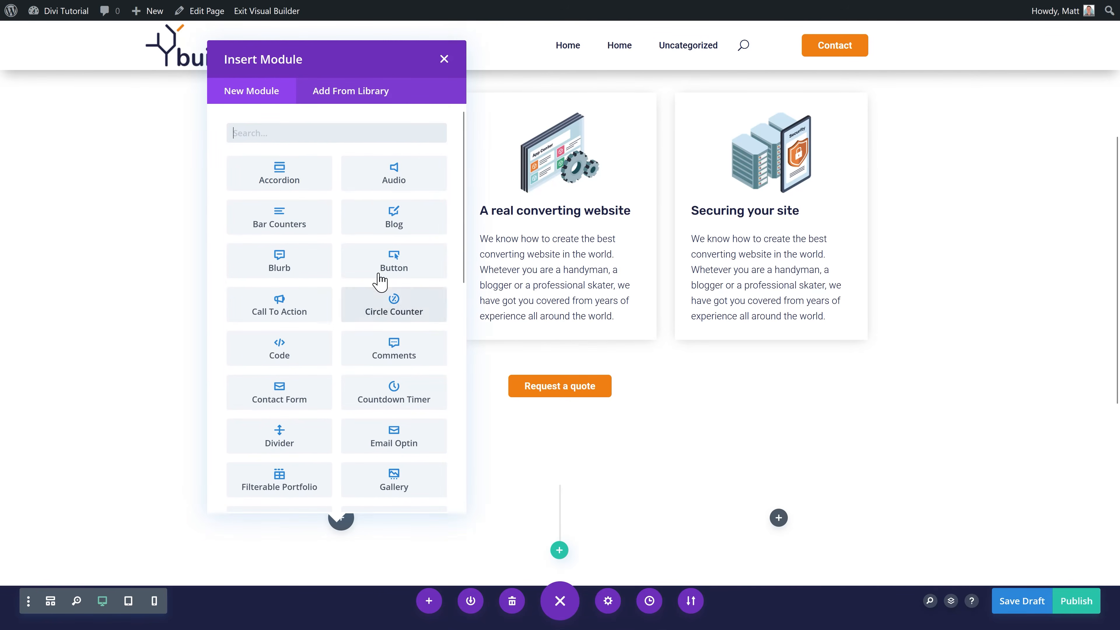
pyautogui.write('ima')
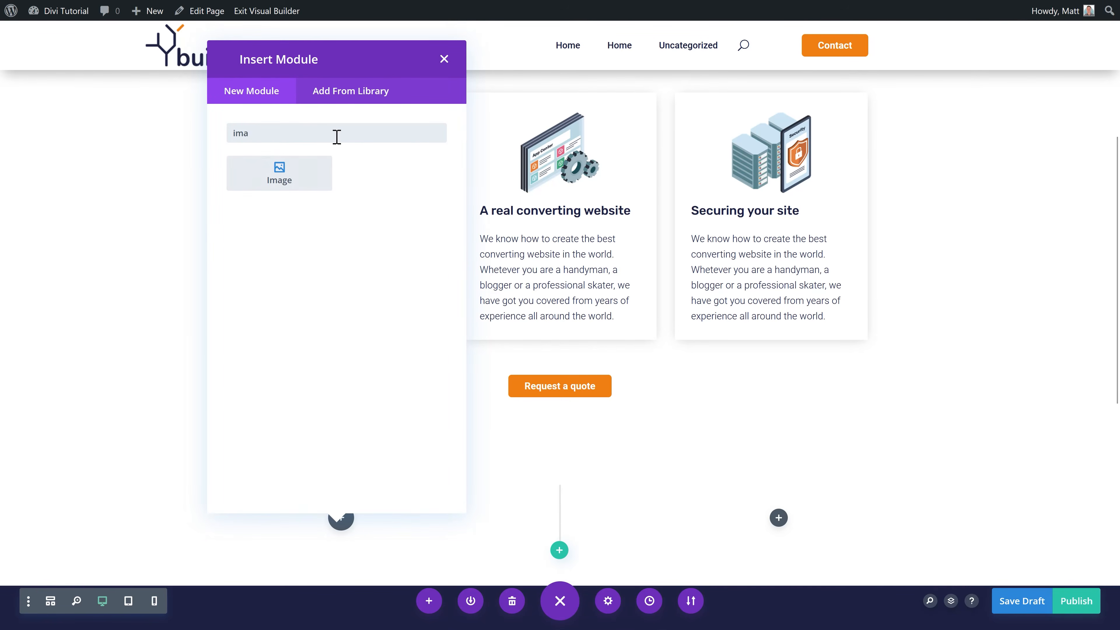
pyautogui.click(276, 181)
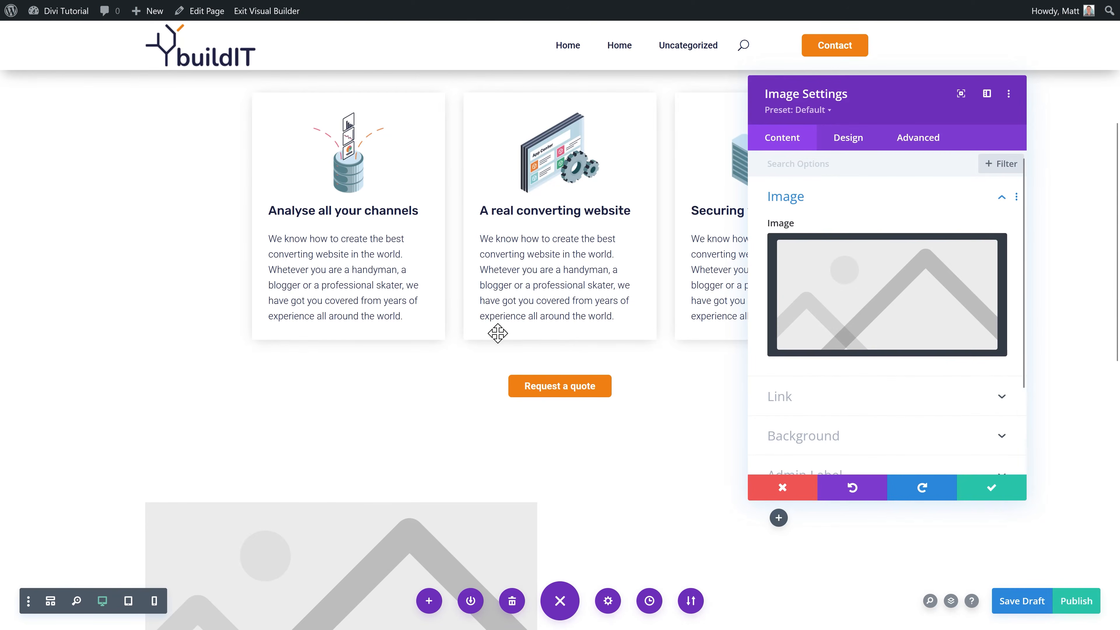
pyautogui.scroll(-3, 489, 330)
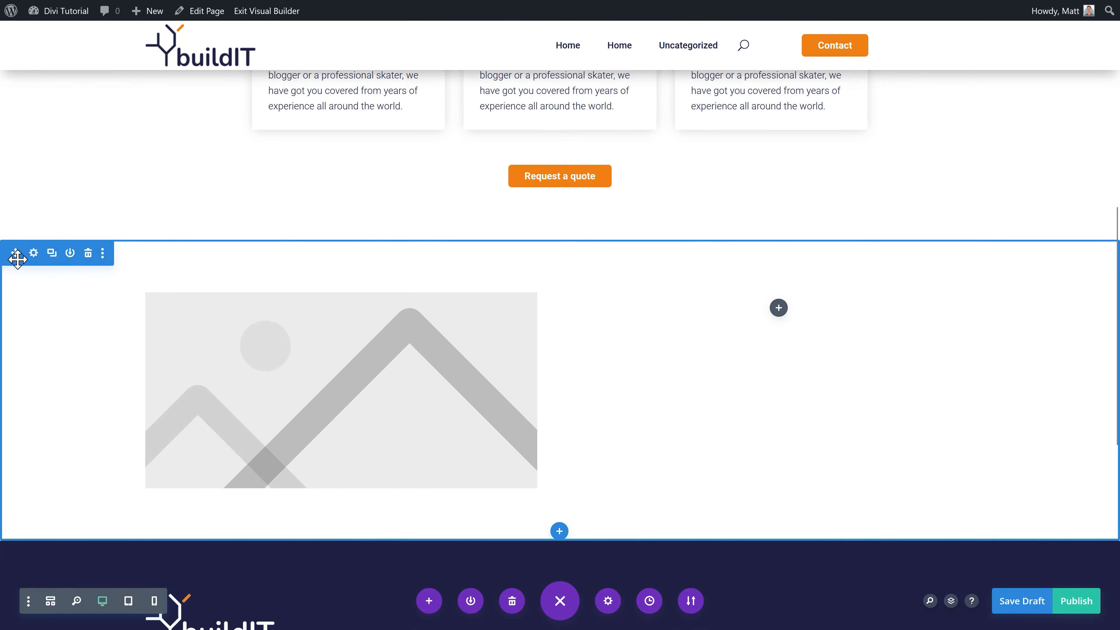
pyautogui.scroll(-2, 45, 205)
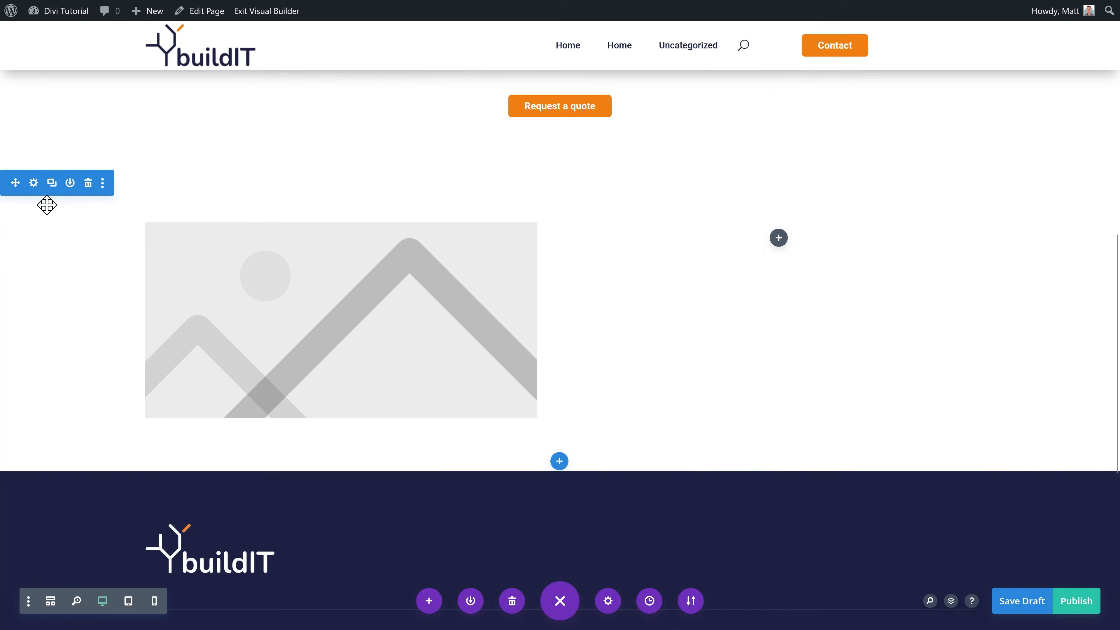
# Step: Set the section background to the dark navy global colour and save
pyautogui.click(33, 182)
pyautogui.click(836, 245)
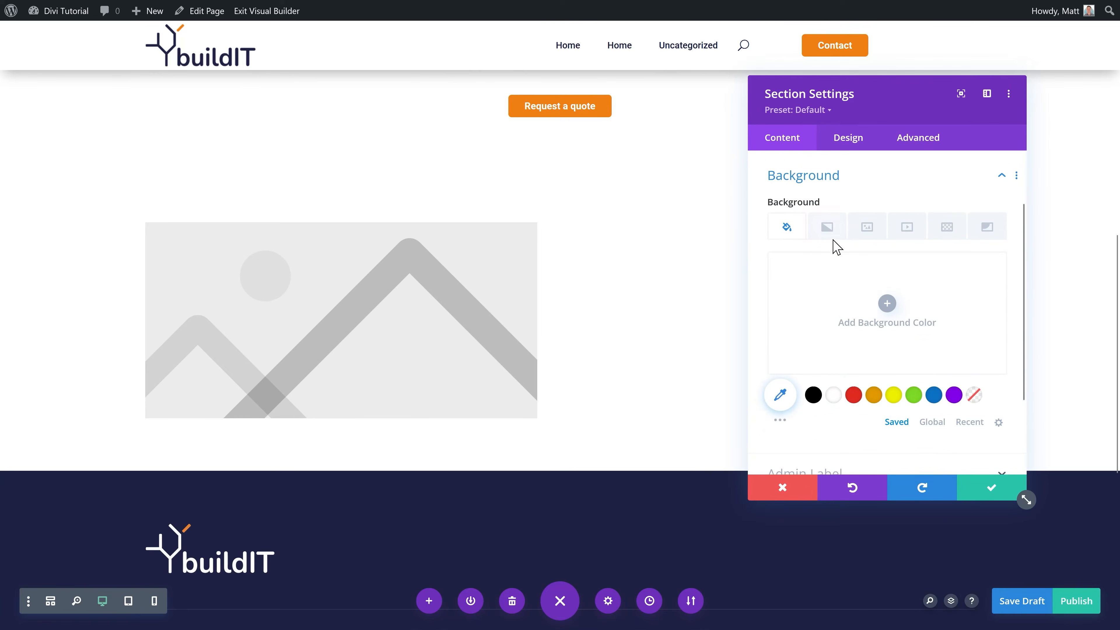
pyautogui.click(934, 416)
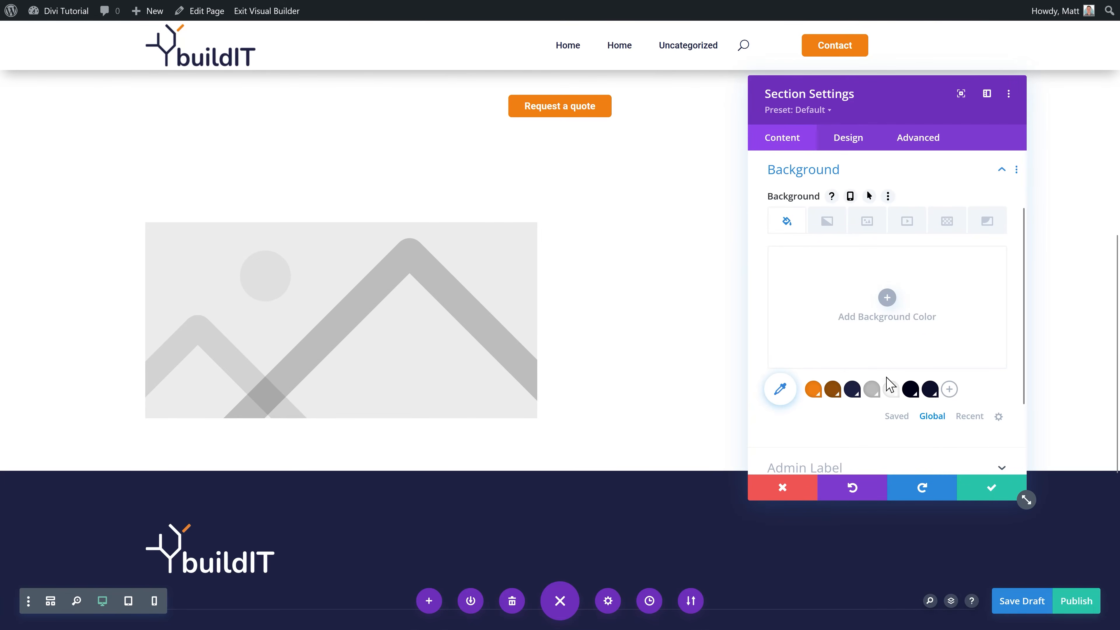
pyautogui.click(911, 390)
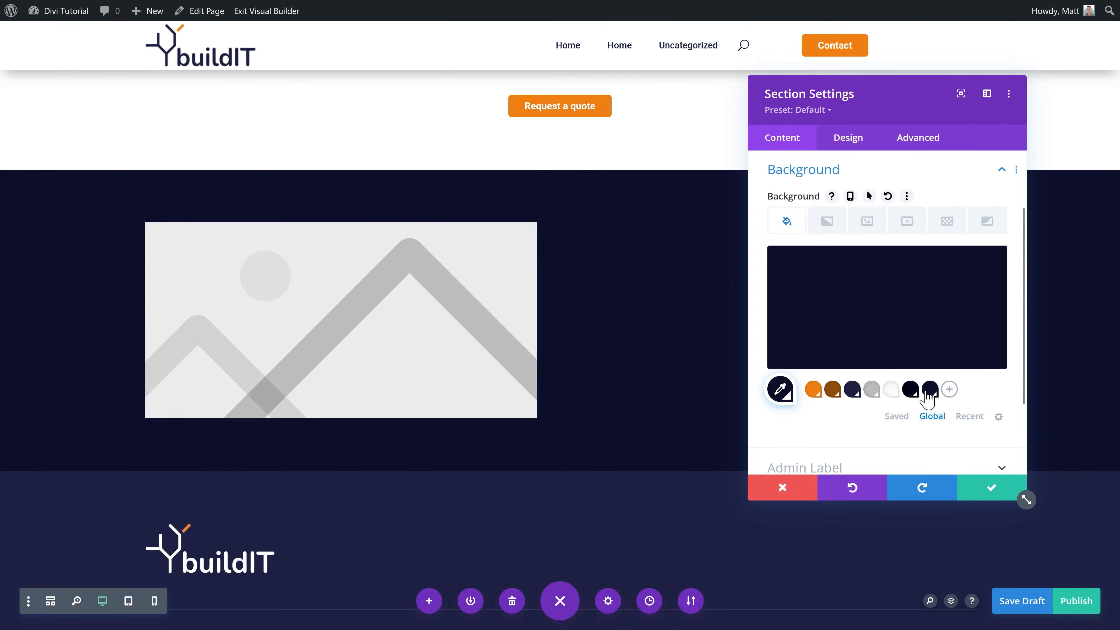
pyautogui.click(852, 390)
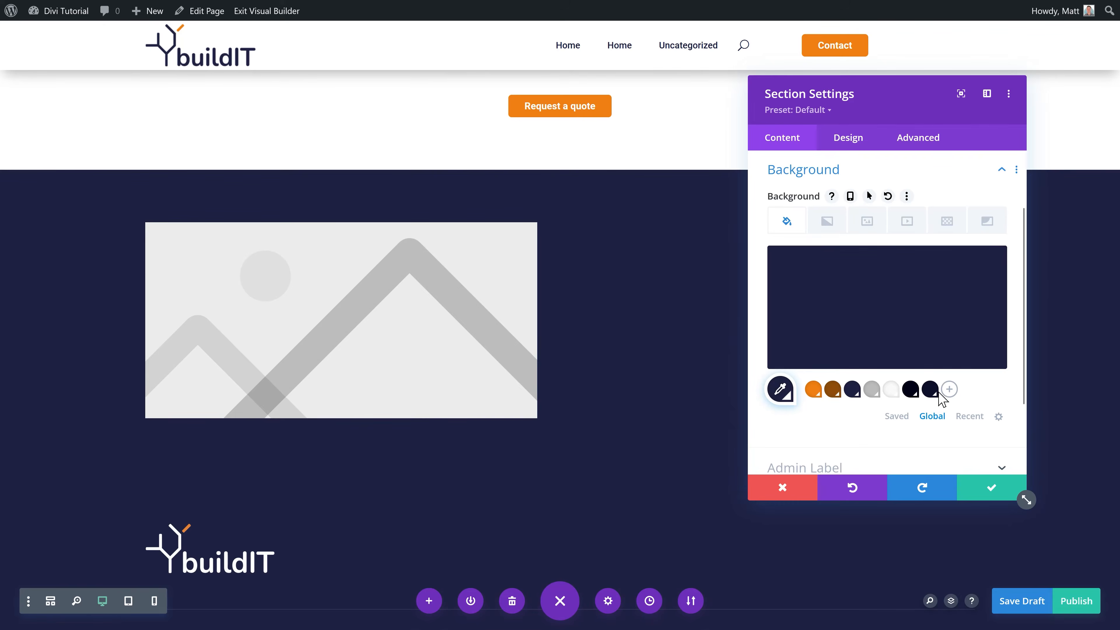
pyautogui.click(930, 390)
pyautogui.rightClick(912, 393)
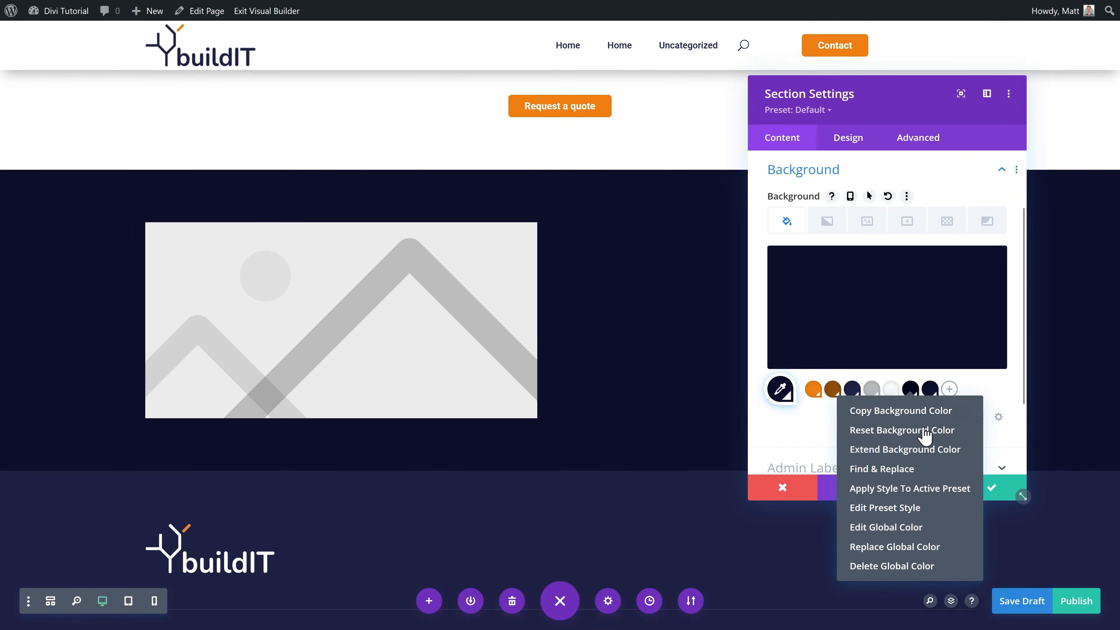
pyautogui.click(907, 569)
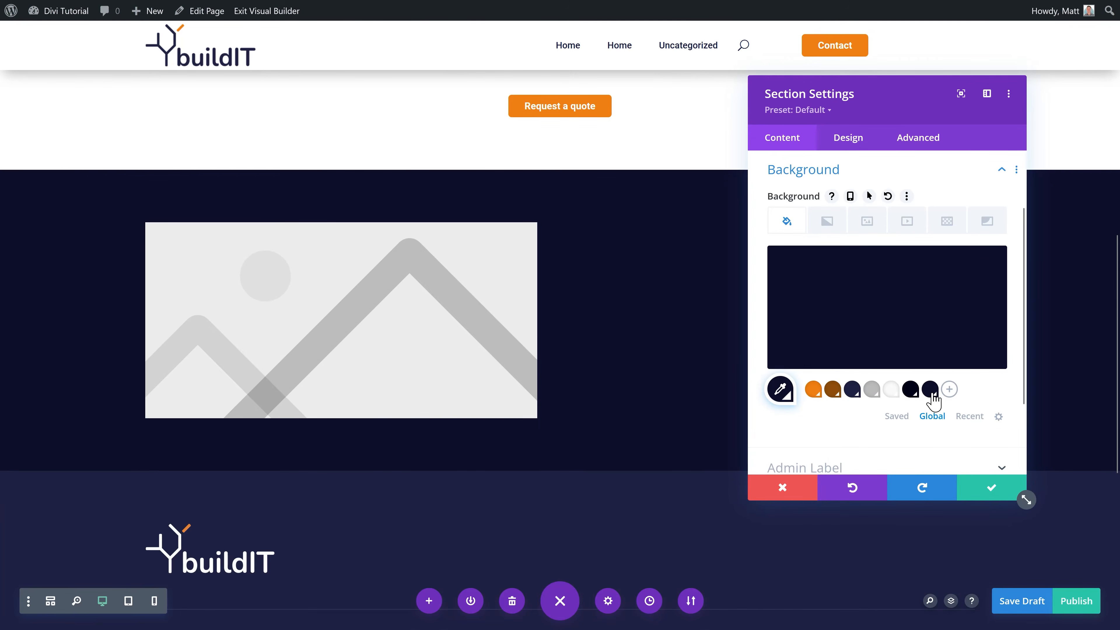
pyautogui.click(991, 488)
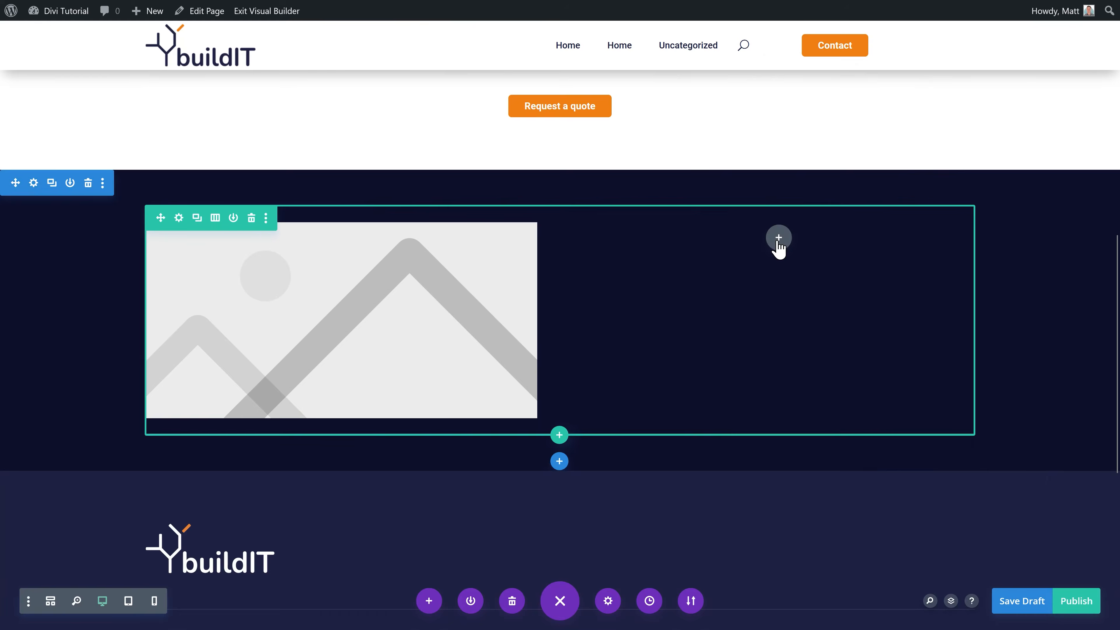
pyautogui.click(777, 241)
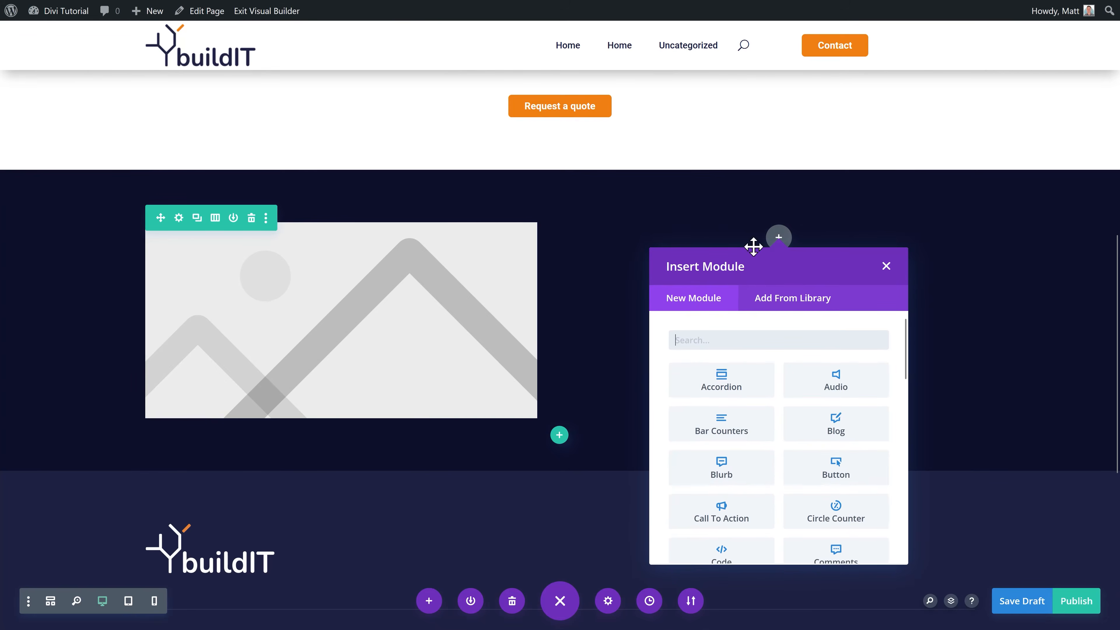
# Step: Insert the saved 'Upper text (grey)' module into the right column and left-align it
pyautogui.click(775, 299)
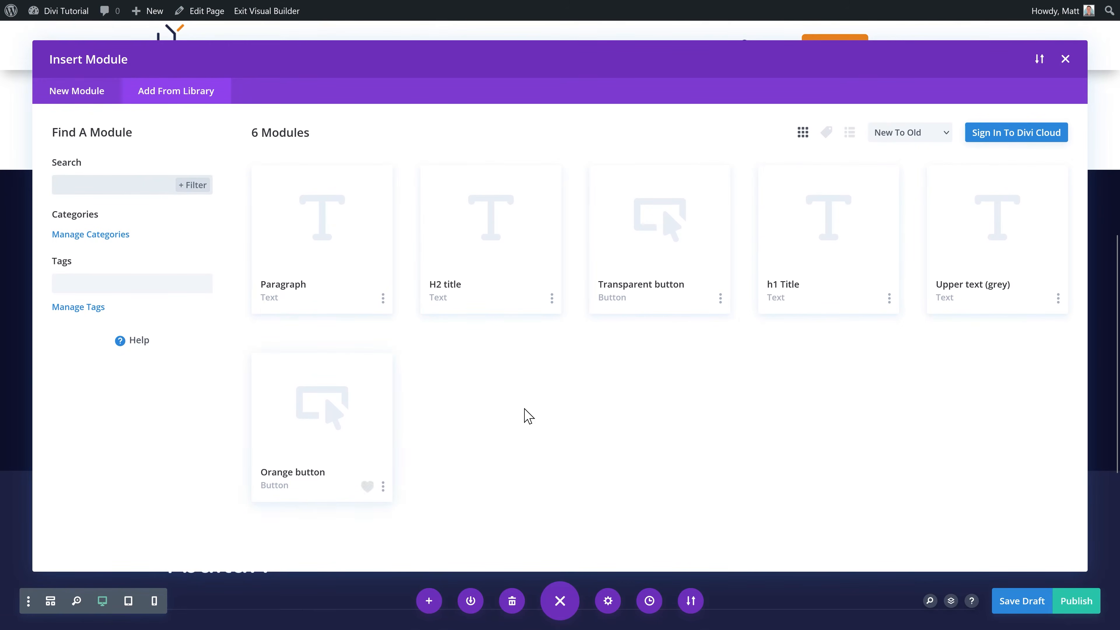
pyautogui.click(988, 291)
pyautogui.click(297, 520)
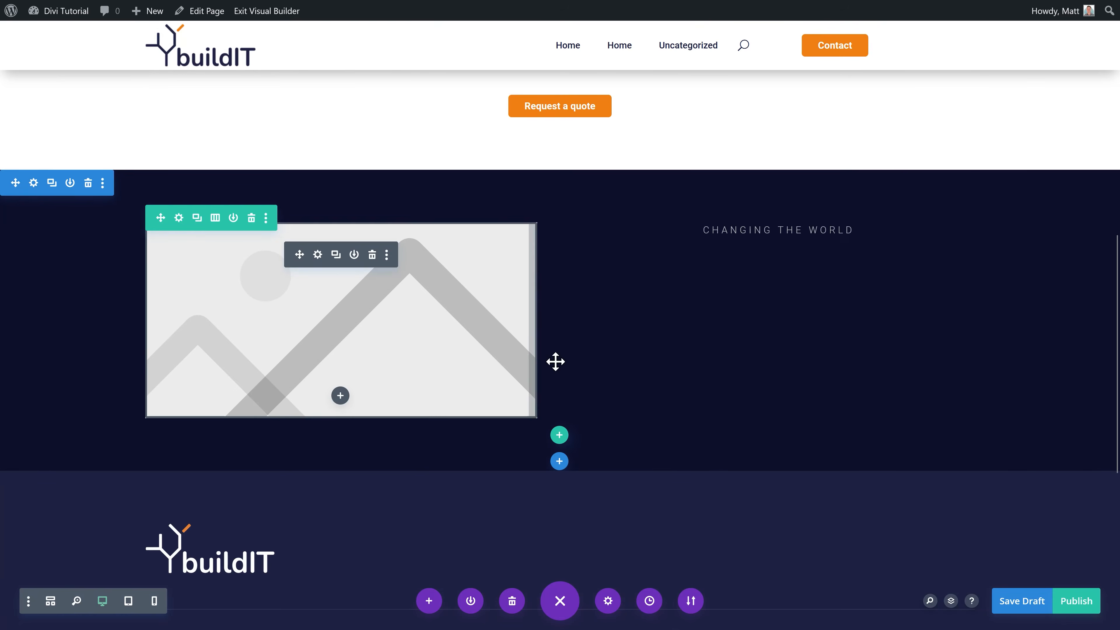
pyautogui.click(755, 232)
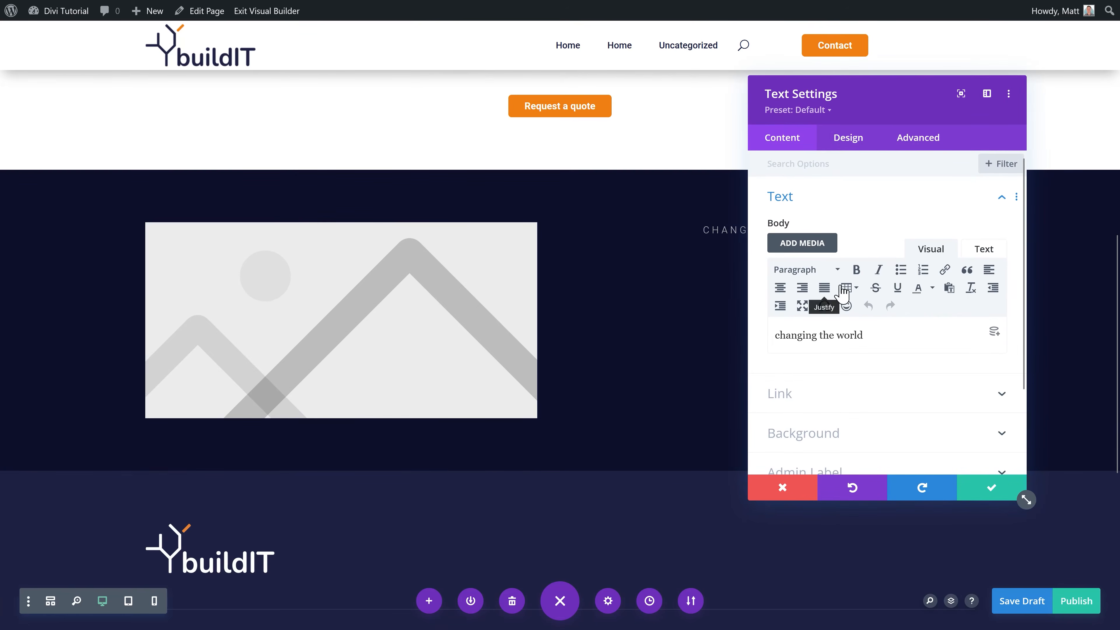
pyautogui.click(849, 145)
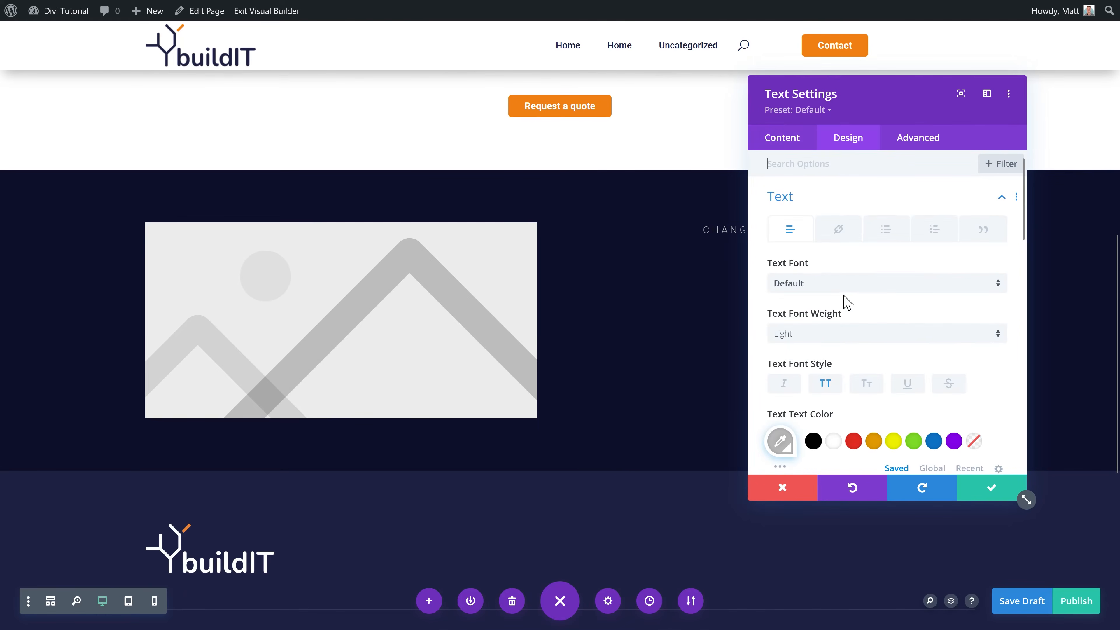
pyautogui.scroll(-4, 844, 300)
pyautogui.scroll(-5, 842, 303)
pyautogui.click(798, 432)
# Step: Replace the label text with 'How we can improve your website' and save
pyautogui.scroll(2, 842, 342)
pyautogui.click(794, 140)
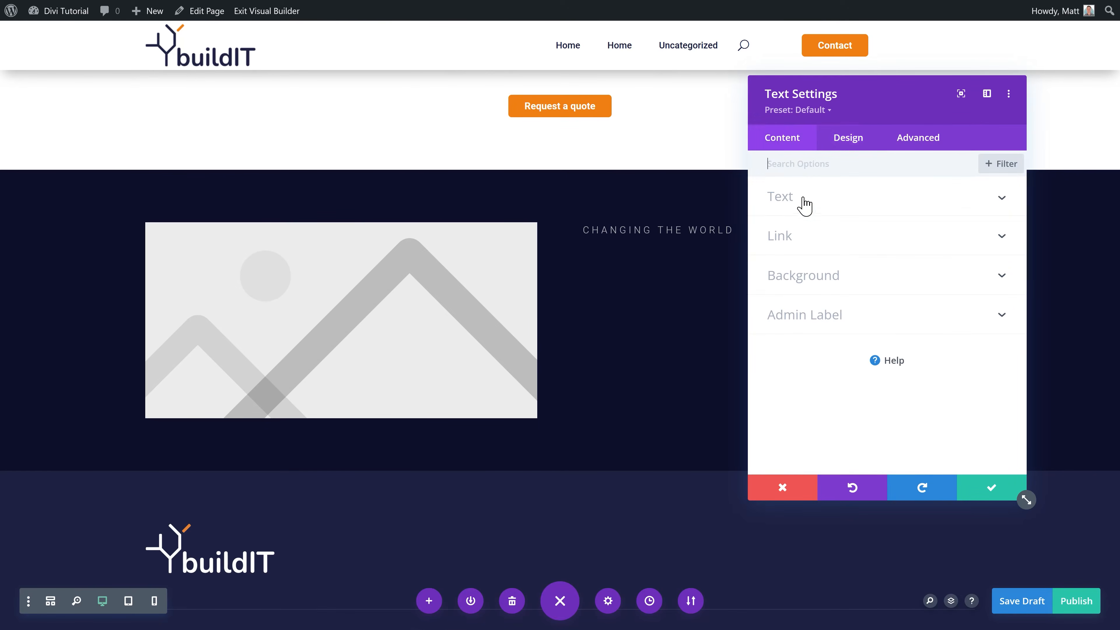
pyautogui.moveTo(883, 350); pyautogui.dragTo(793, 341)
pyautogui.write('How we can improve your website')
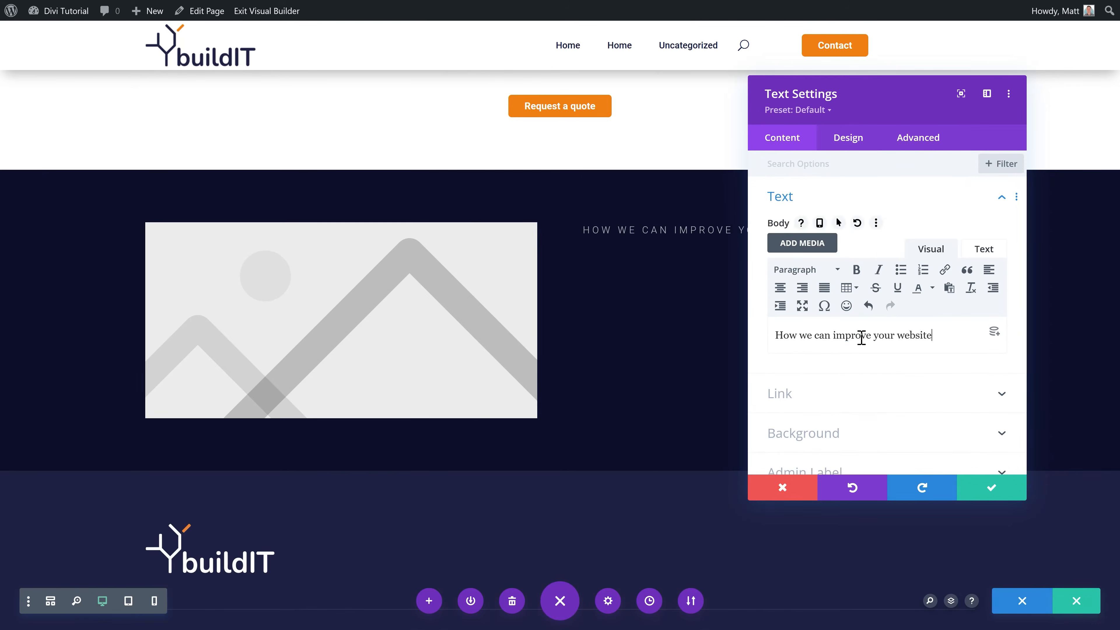
pyautogui.moveTo(860, 95); pyautogui.dragTo(897, 100)
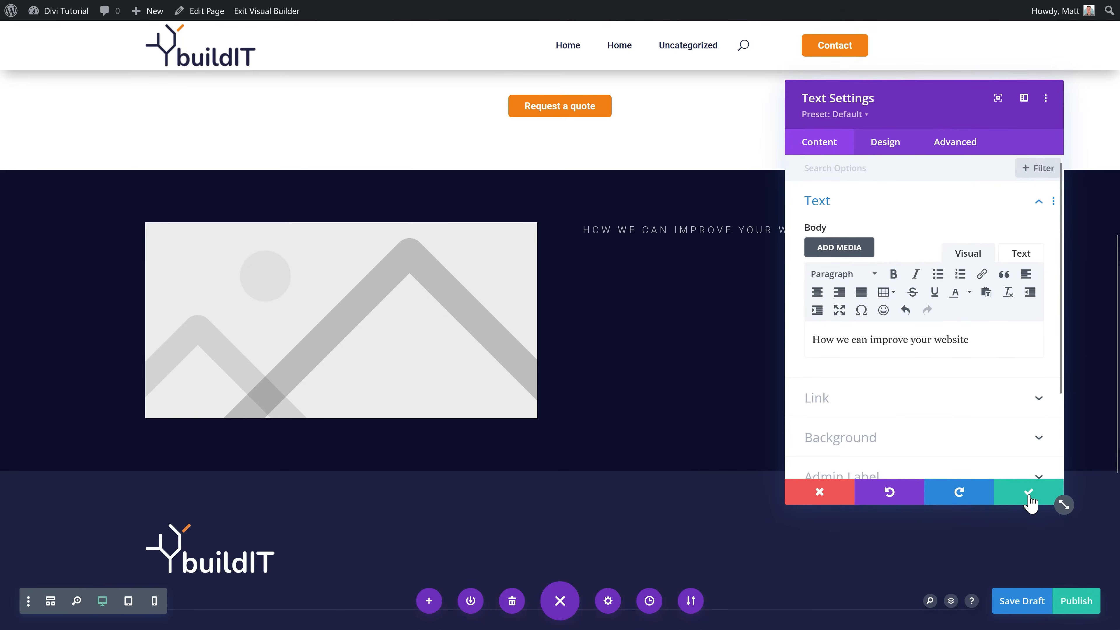
pyautogui.click(1029, 498)
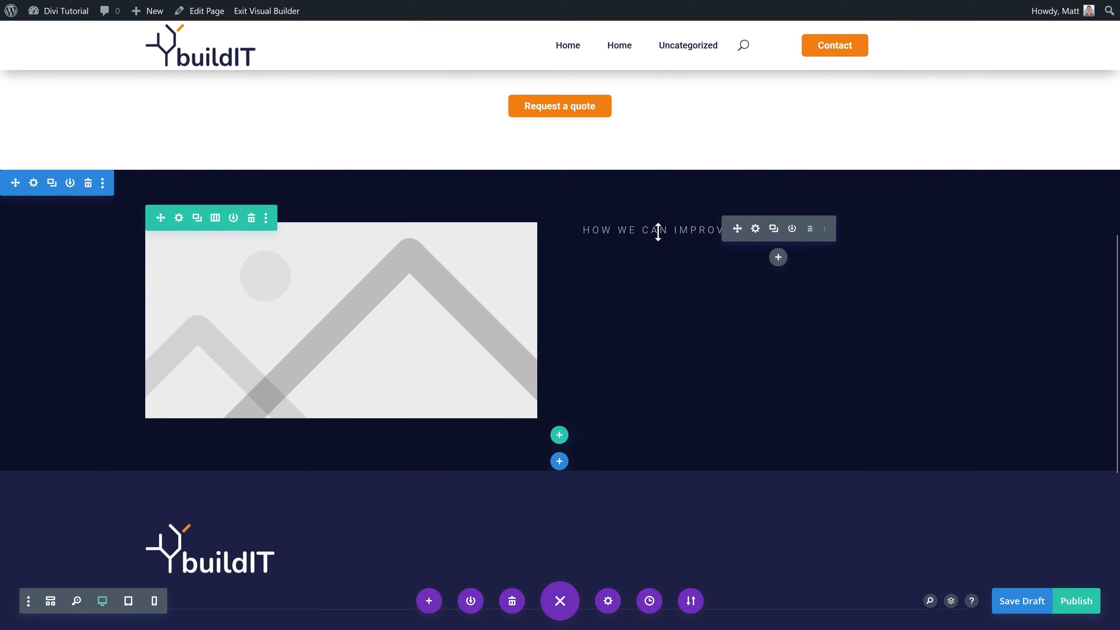
# Step: Insert a saved text module below the grey label
pyautogui.click(778, 257)
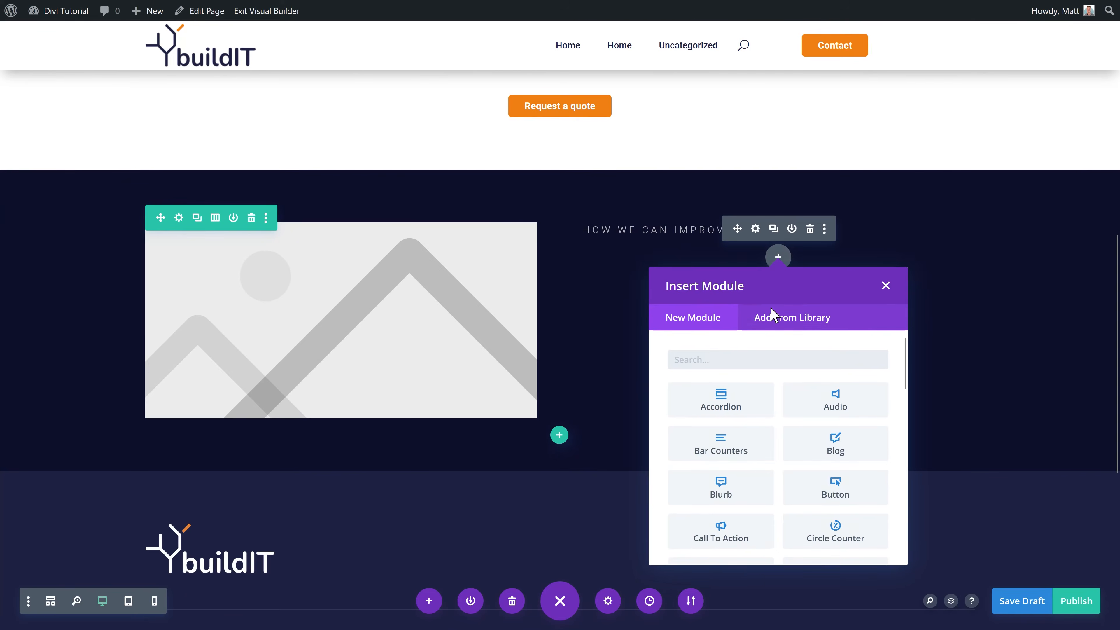
pyautogui.click(785, 325)
pyautogui.click(484, 284)
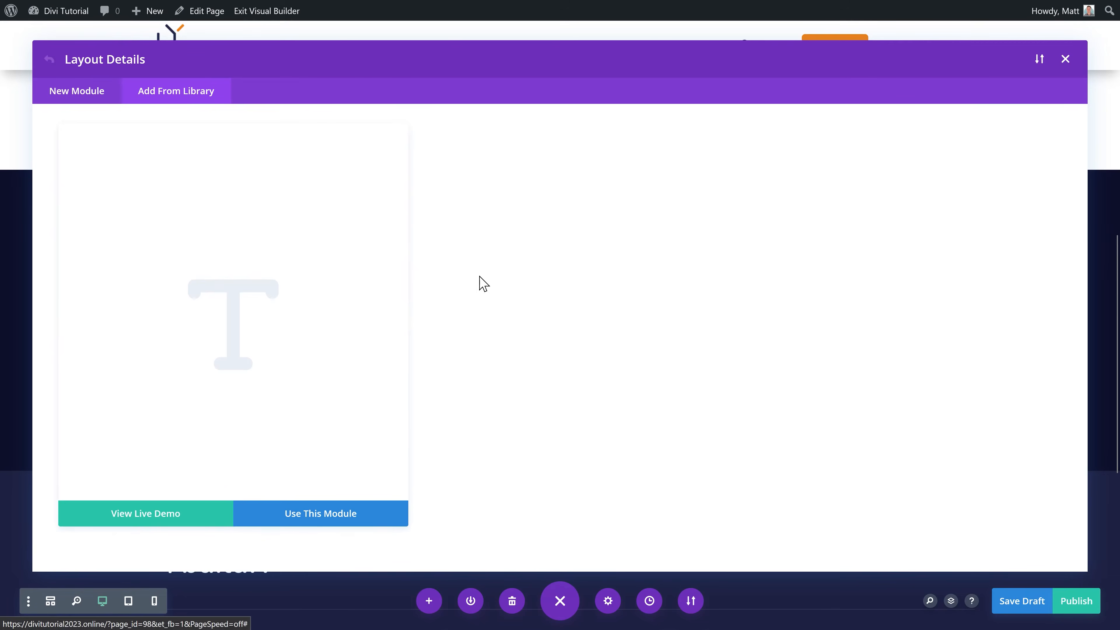
pyautogui.click(324, 520)
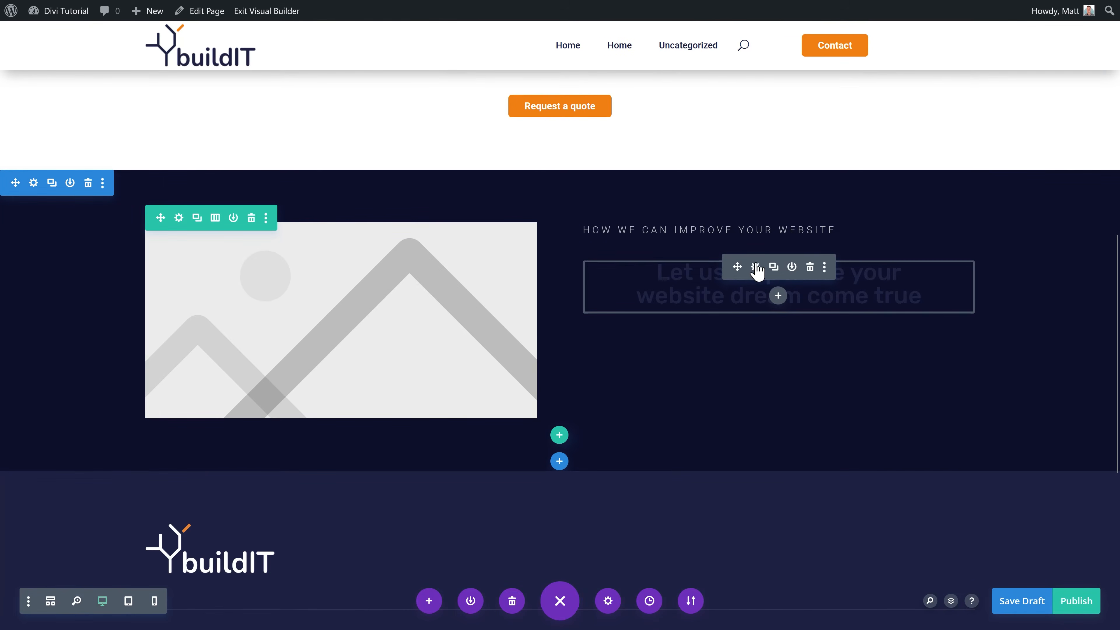
# Step: Make the heading text white and left-aligned, then select its words for replacement
pyautogui.click(755, 267)
pyautogui.click(583, 261)
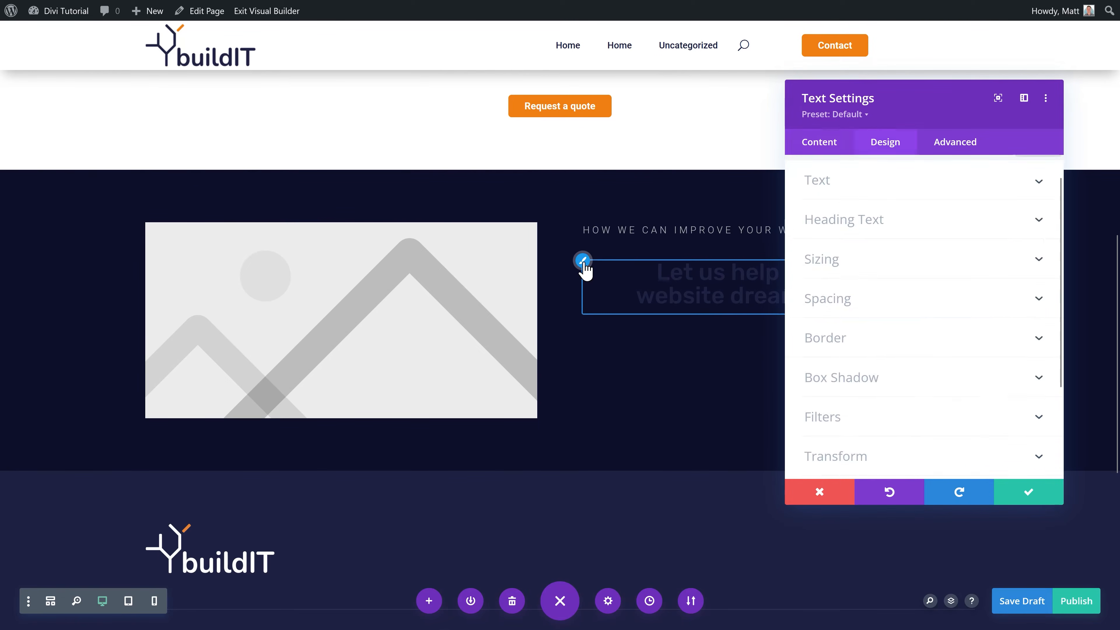
pyautogui.click(871, 469)
pyautogui.click(845, 411)
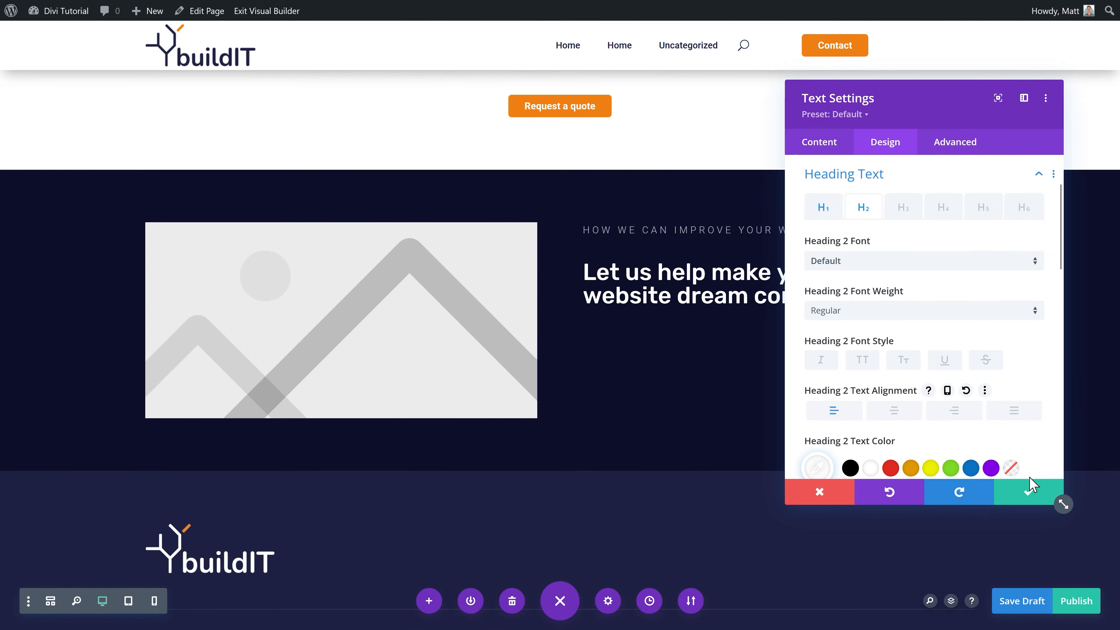
pyautogui.click(824, 147)
pyautogui.click(825, 204)
pyautogui.moveTo(1014, 370); pyautogui.dragTo(811, 347)
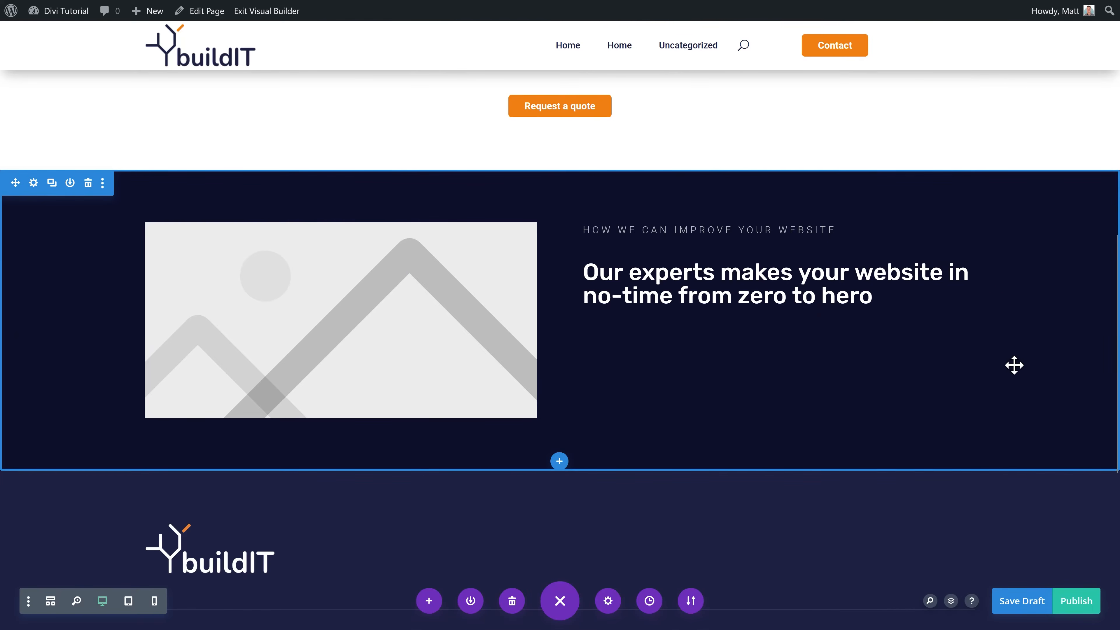
# Step: Insert the saved Paragraph module below the heading
pyautogui.click(778, 294)
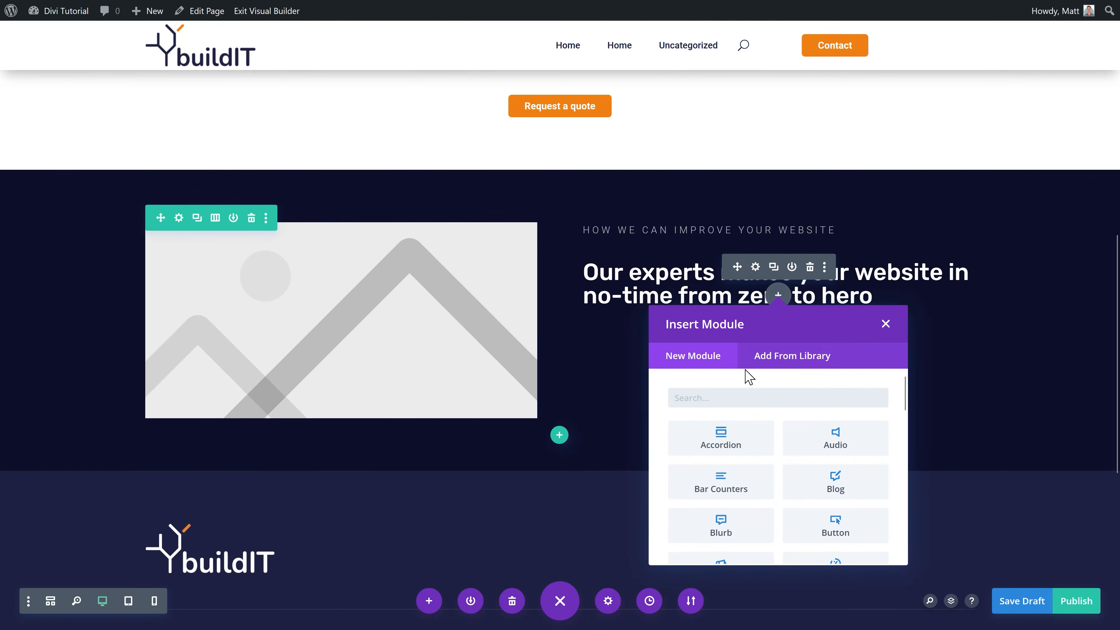
pyautogui.click(779, 358)
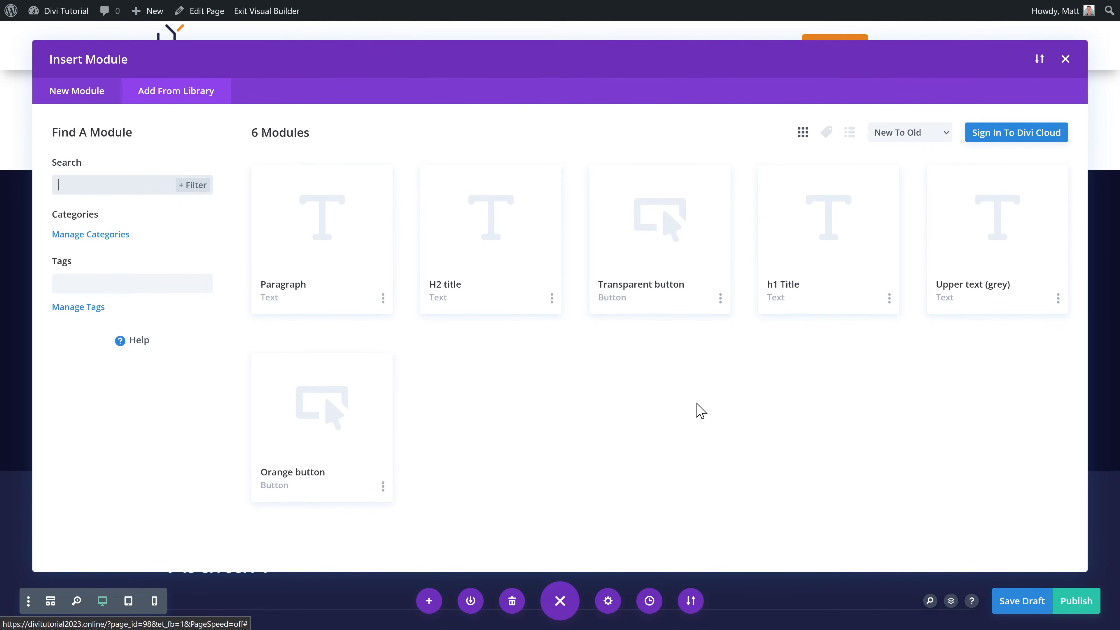
pyautogui.click(330, 296)
pyautogui.click(320, 521)
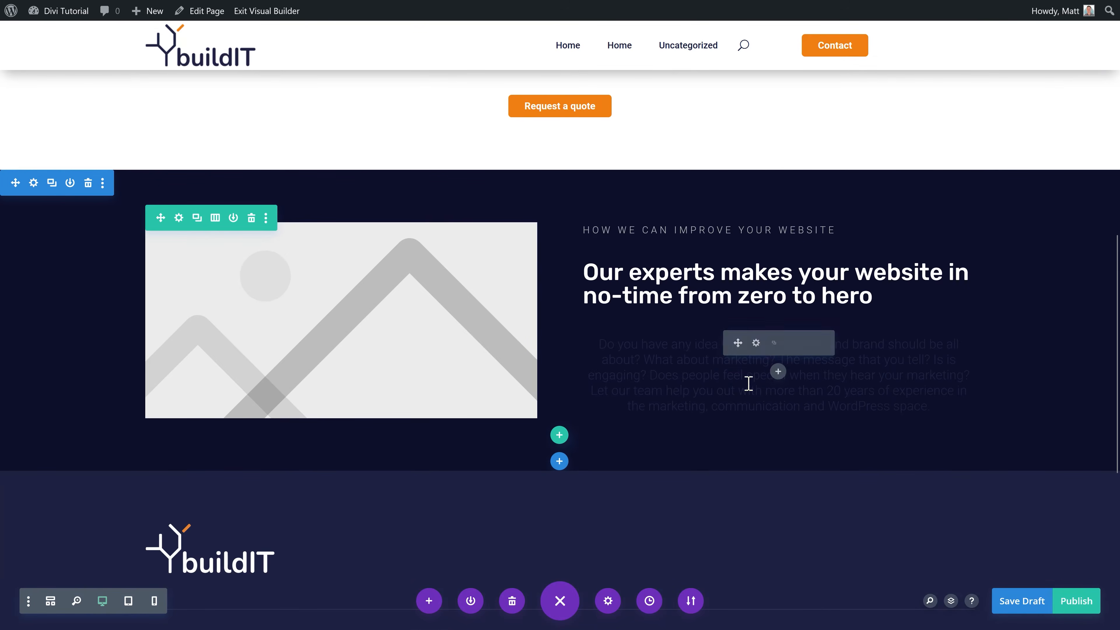
# Step: Left-align and save the paragraph, then open the media chooser for the placeholder image
pyautogui.click(755, 348)
pyautogui.click(584, 337)
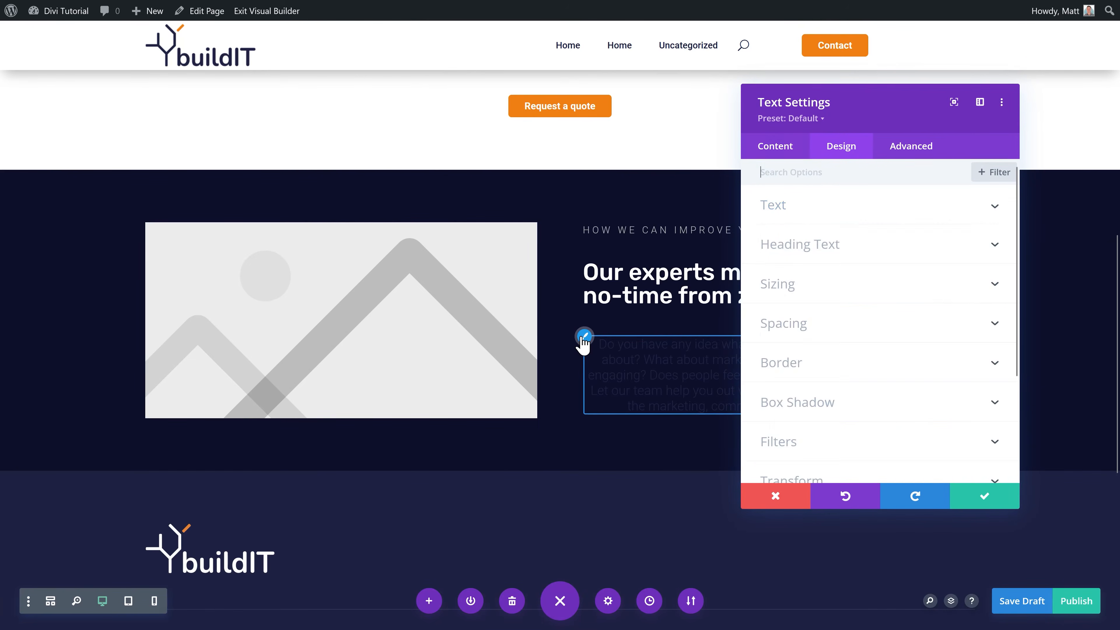
pyautogui.middleClick(911, 351)
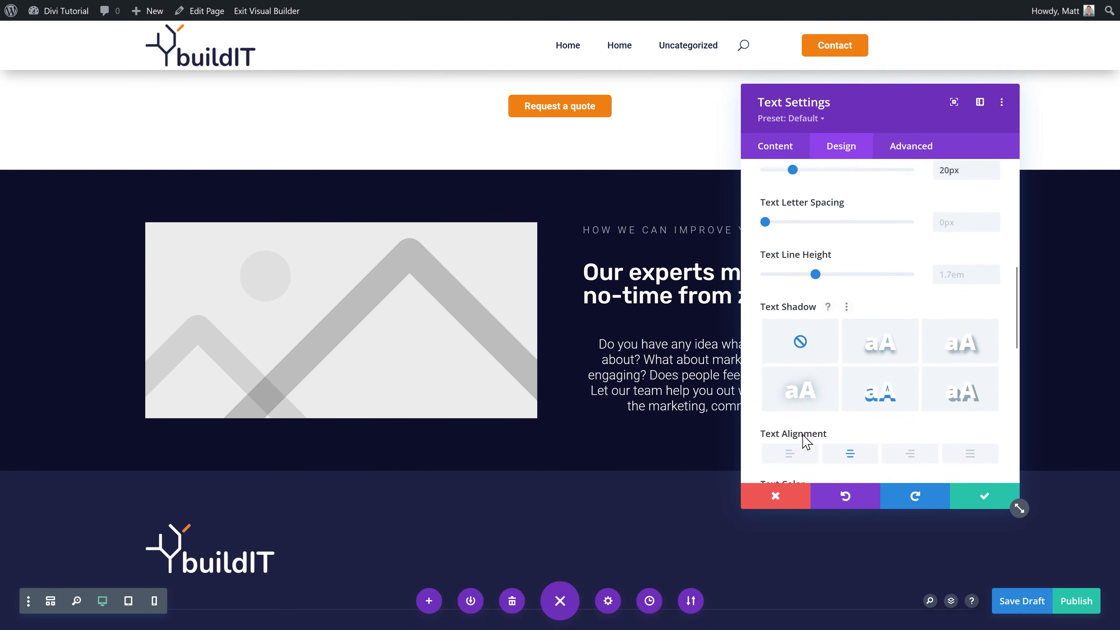
pyautogui.click(789, 459)
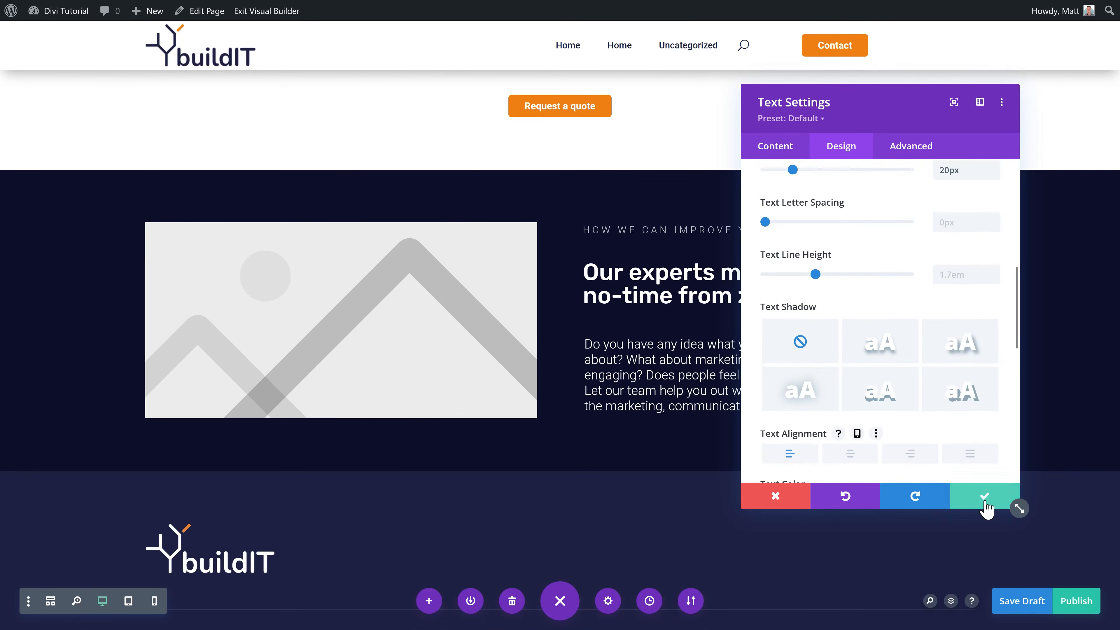
pyautogui.click(984, 503)
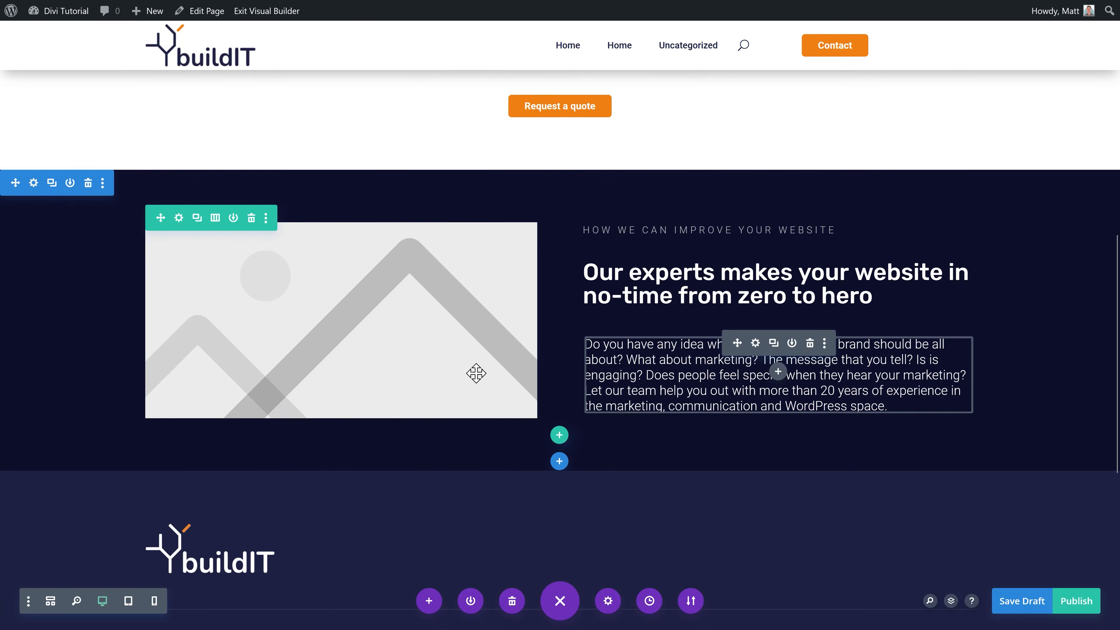
pyautogui.click(318, 255)
pyautogui.click(838, 329)
# Step: Upload the meeting stock photo to the media library and clear its title
pyautogui.click(181, 75)
pyautogui.click(591, 278)
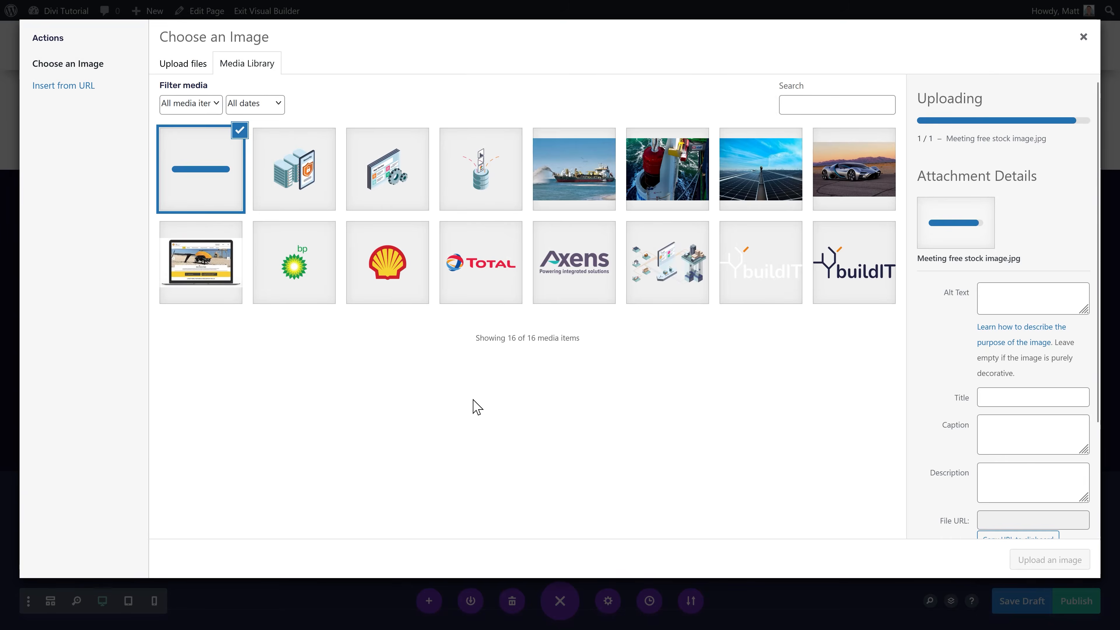
pyautogui.press('BackSpace')
pyautogui.click(1031, 281)
pyautogui.click(1036, 407)
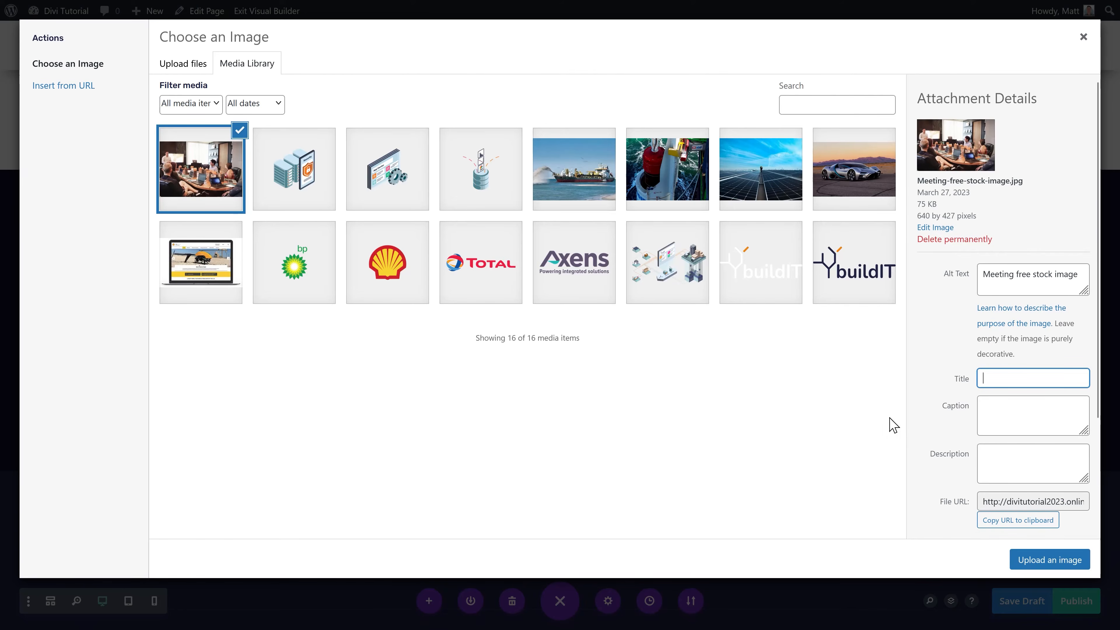
# Step: Insert the uploaded meeting photo into the left-column Image module
pyautogui.click(1036, 559)
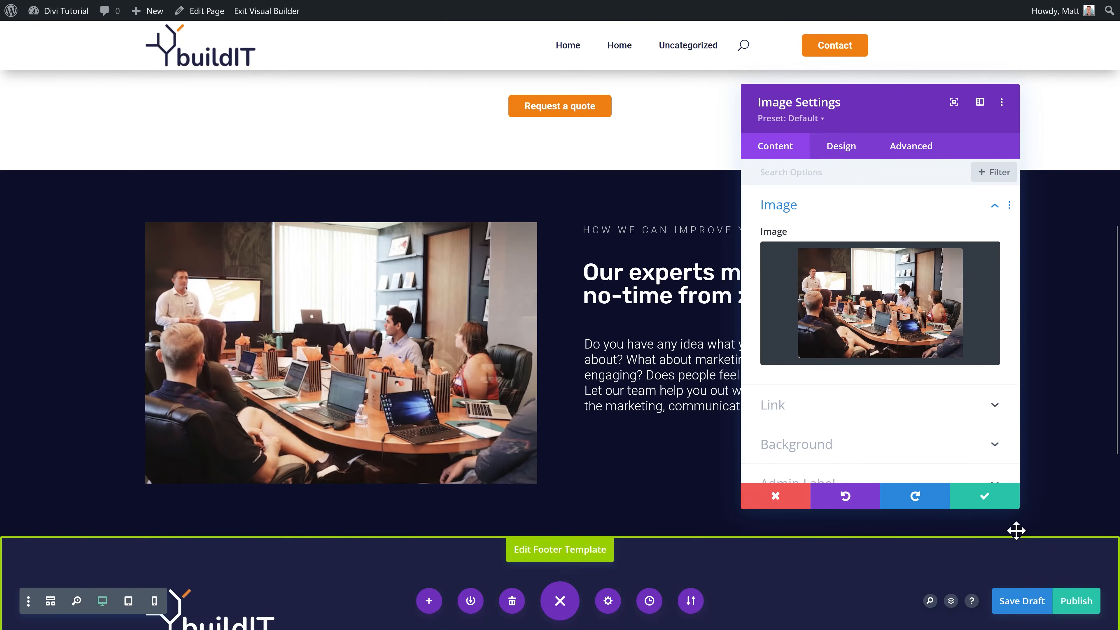
# Step: Save the image module and insert the saved Orange button below the paragraph
pyautogui.click(981, 497)
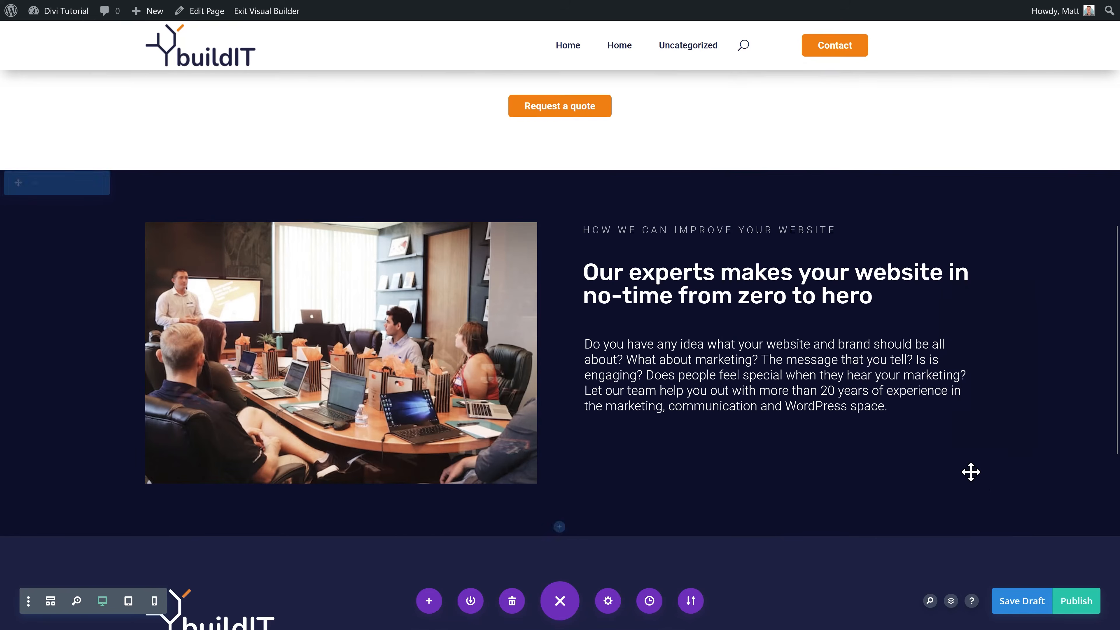
pyautogui.scroll(-2, 664, 362)
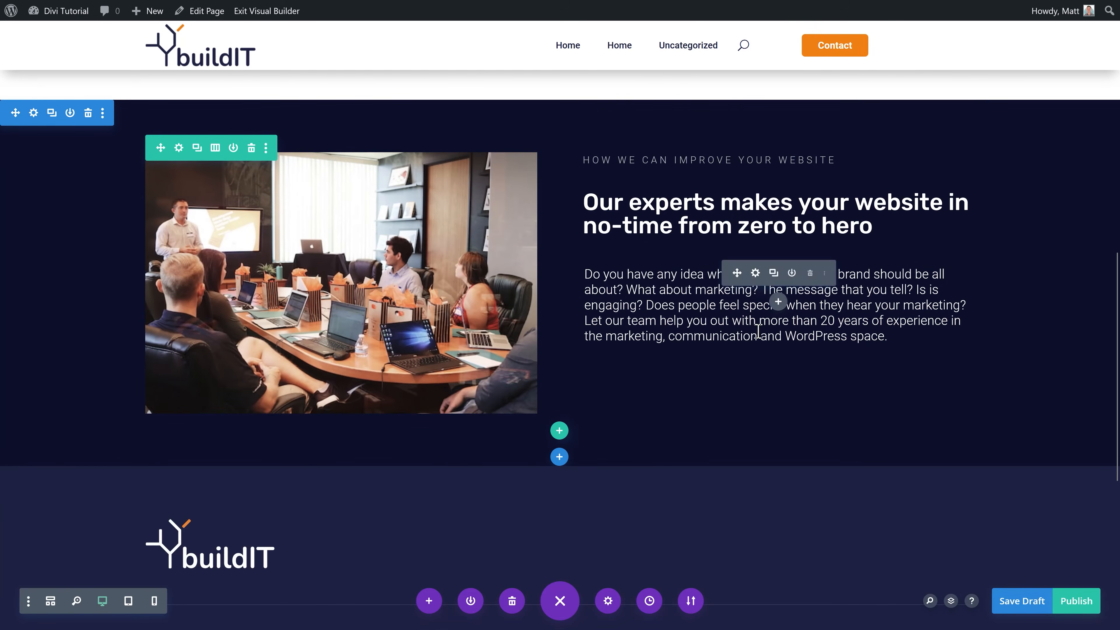
pyautogui.click(778, 304)
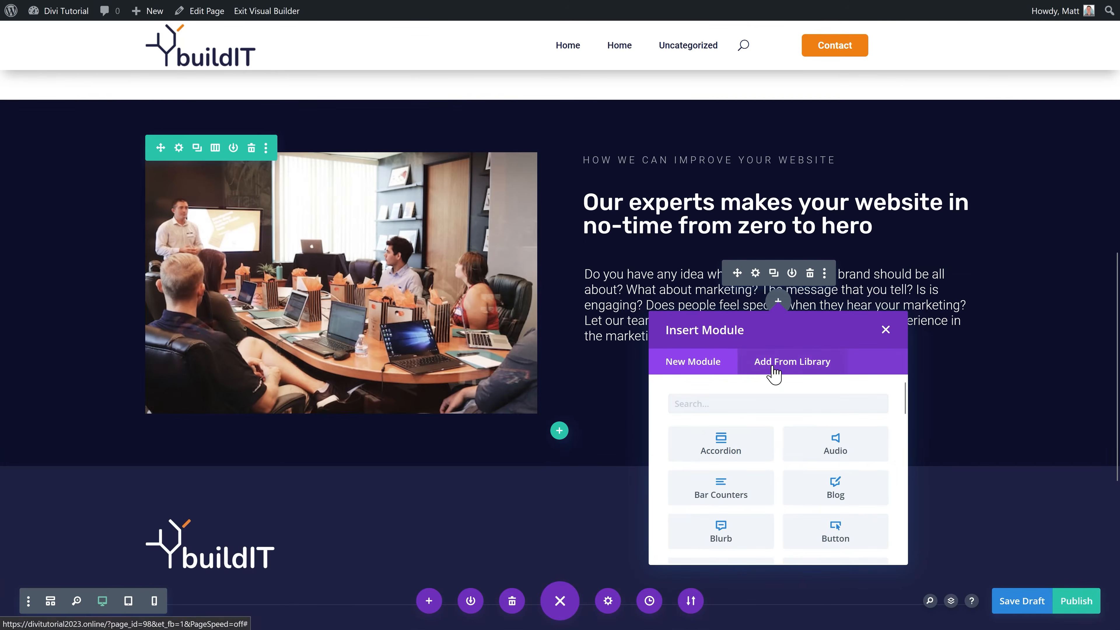
pyautogui.click(773, 297)
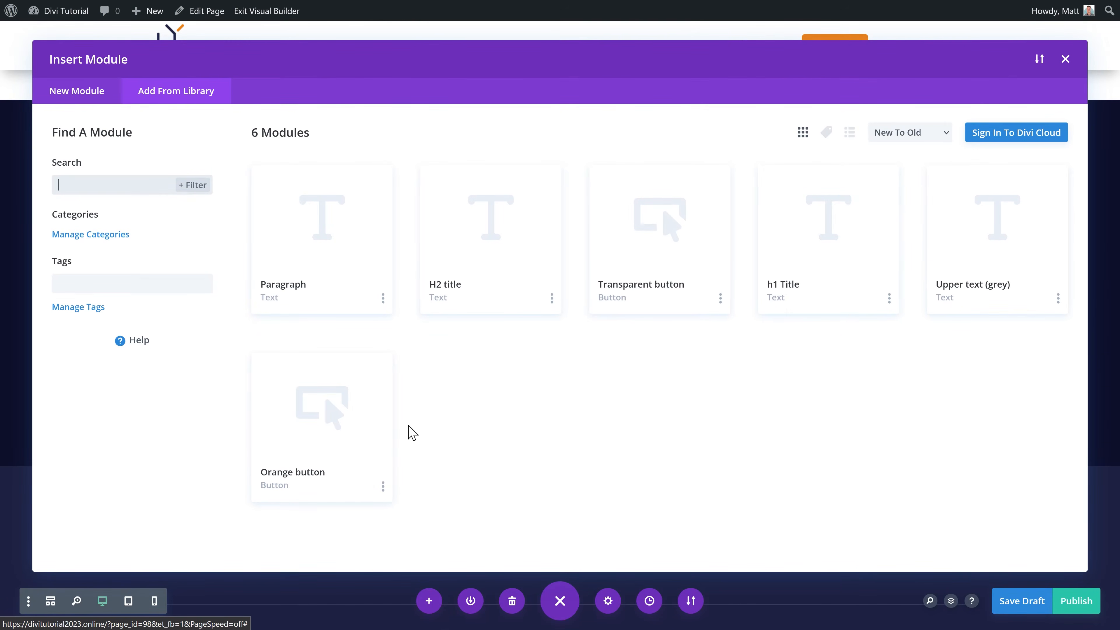
pyautogui.click(343, 429)
pyautogui.click(335, 516)
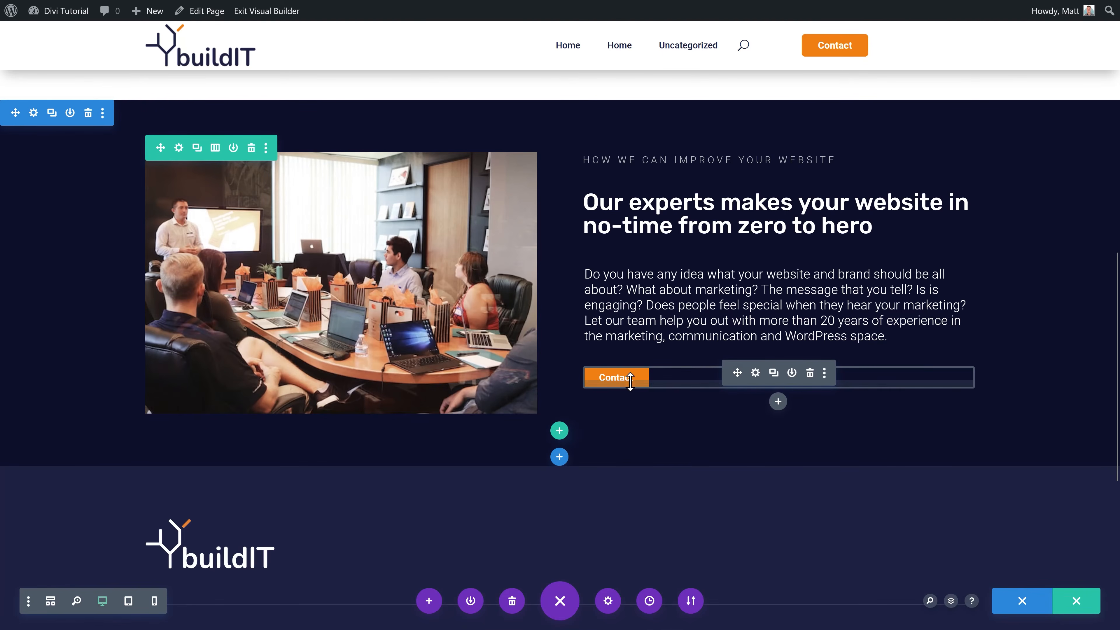
# Step: Set the button text to 'See plans' and its link to '#plans'
pyautogui.click(755, 373)
pyautogui.moveTo(823, 251); pyautogui.dragTo(755, 260)
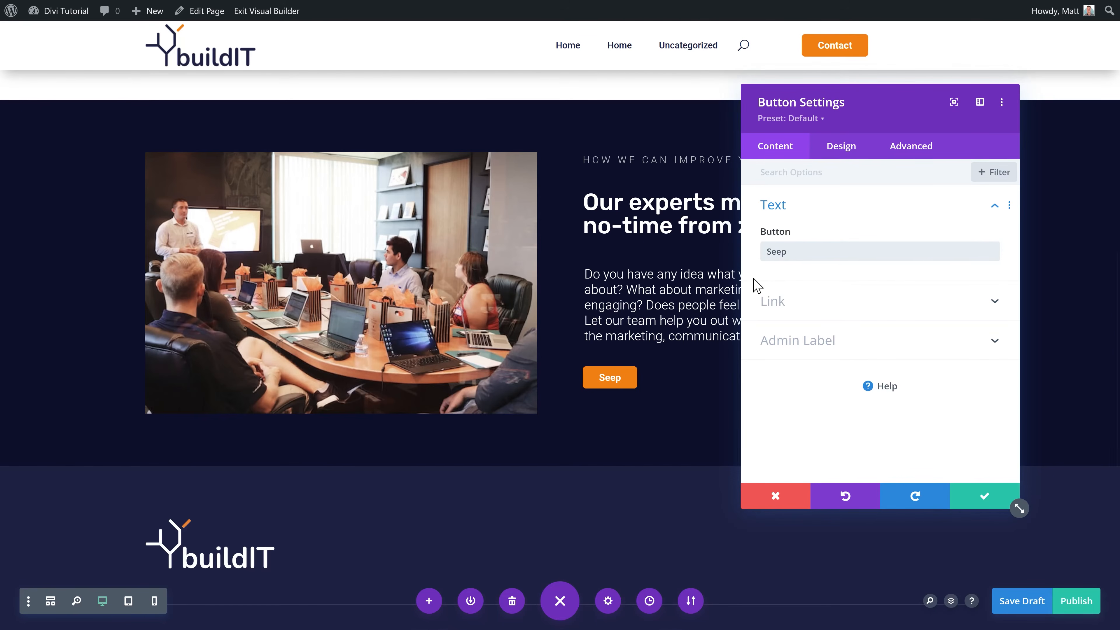
pyautogui.click(779, 299)
pyautogui.moveTo(809, 286); pyautogui.dragTo(769, 287)
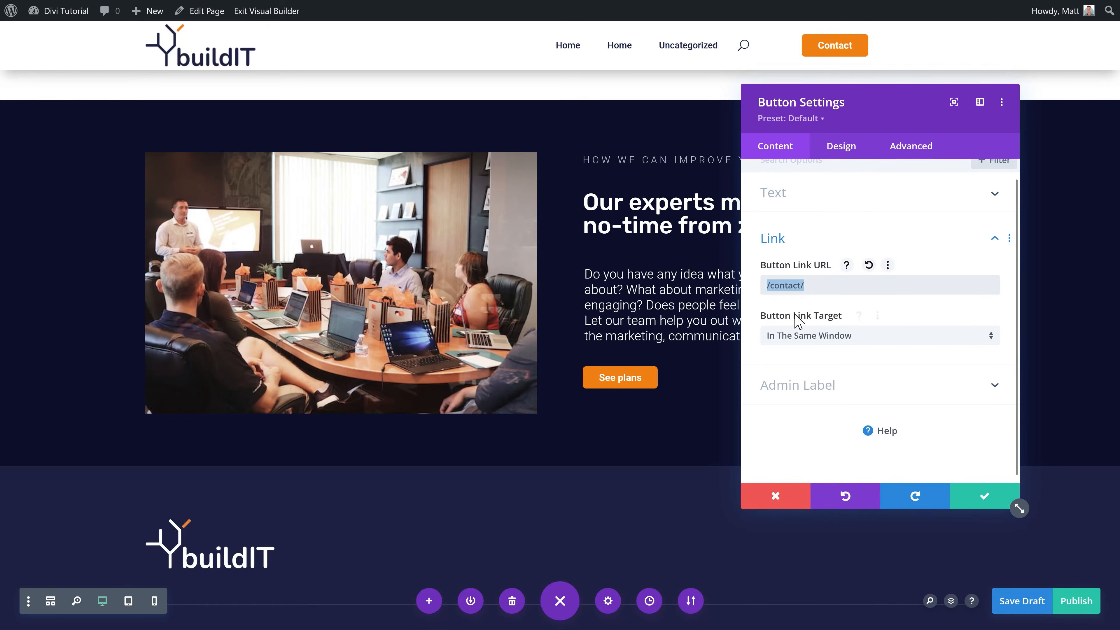
pyautogui.write('#plans')
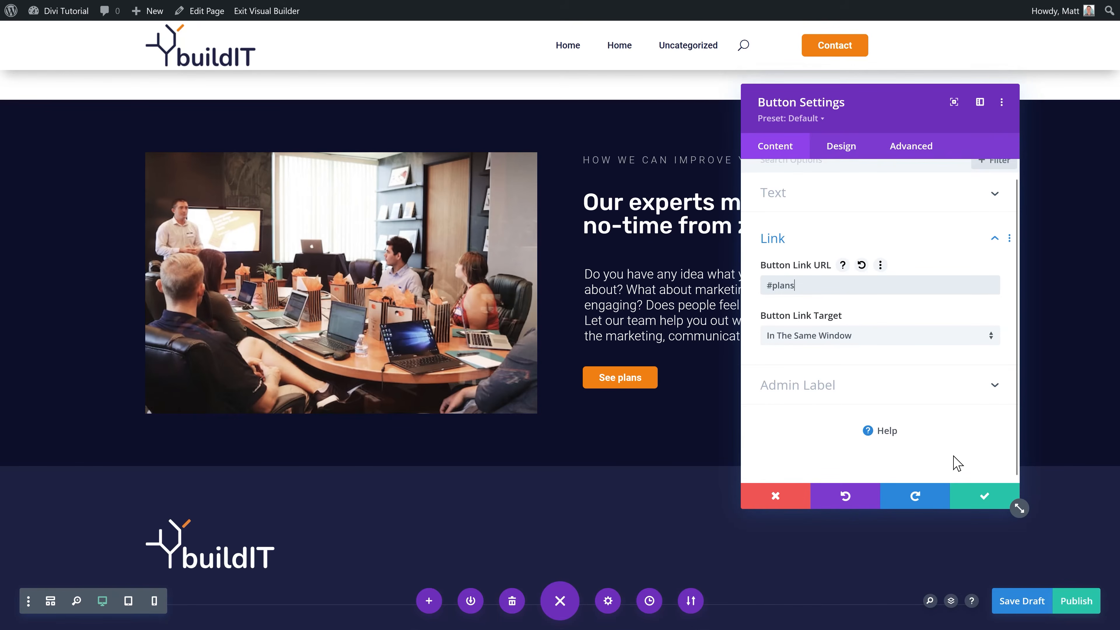
pyautogui.click(981, 497)
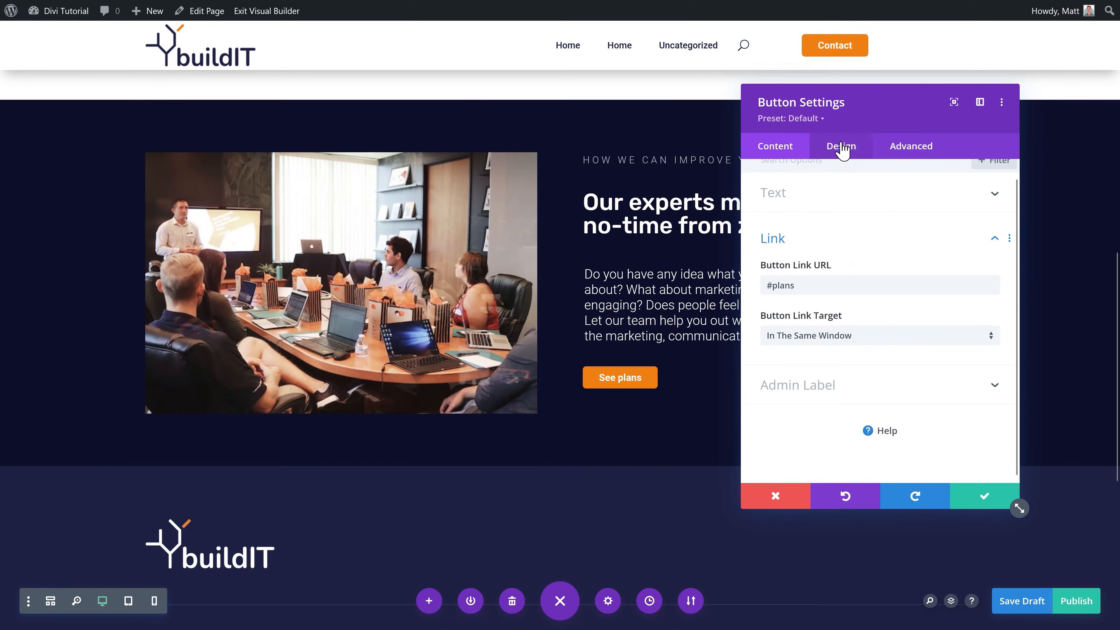
# Step: Give the button a down-chevron icon, save it, and save the page
pyautogui.click(842, 148)
pyautogui.click(796, 287)
pyautogui.scroll(-10, 886, 327)
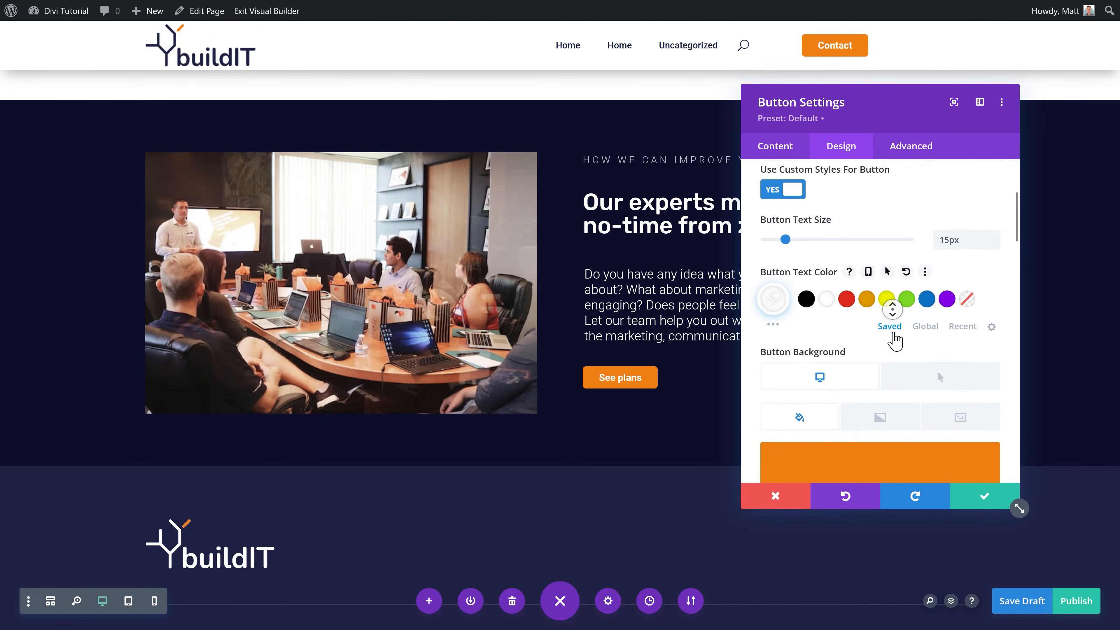
pyautogui.scroll(-12, 887, 338)
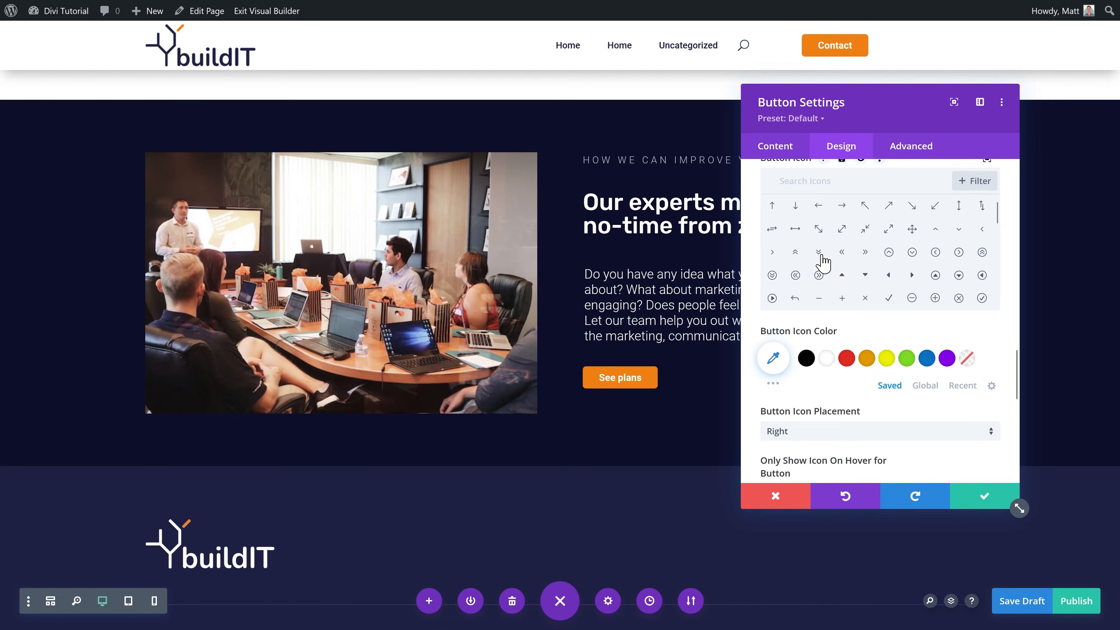
pyautogui.click(959, 229)
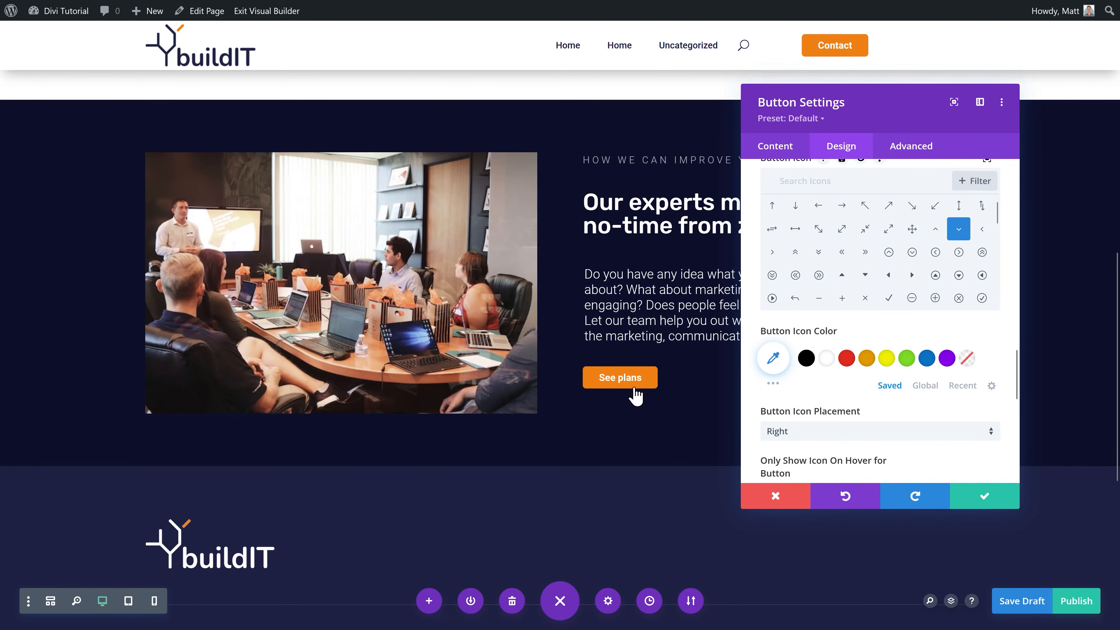
pyautogui.click(987, 502)
pyautogui.scroll(-1, 749, 375)
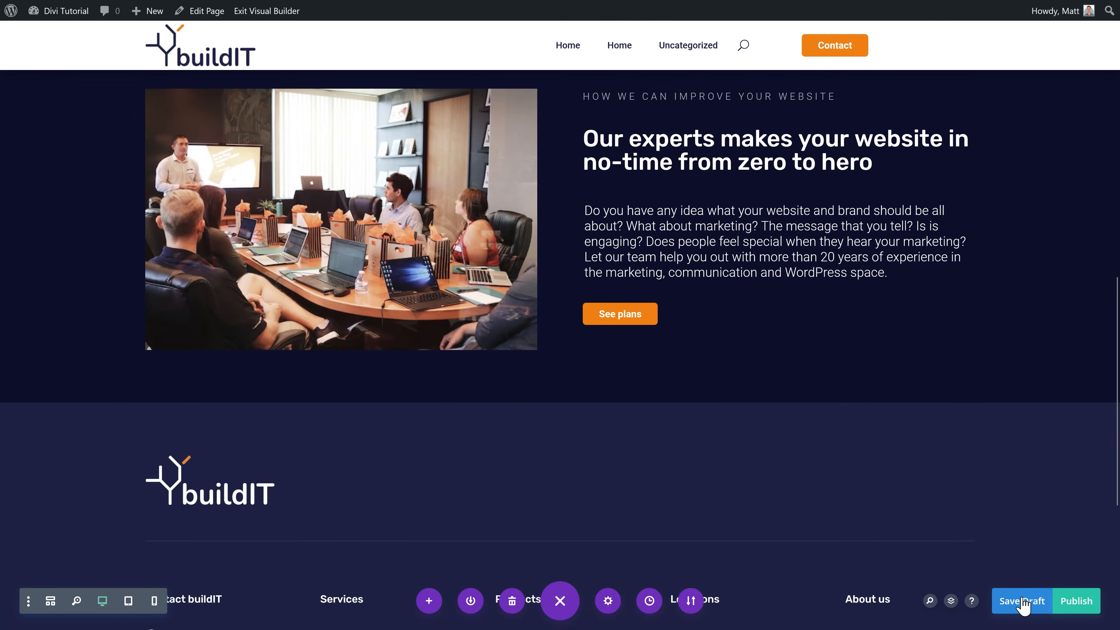
pyautogui.click(1080, 600)
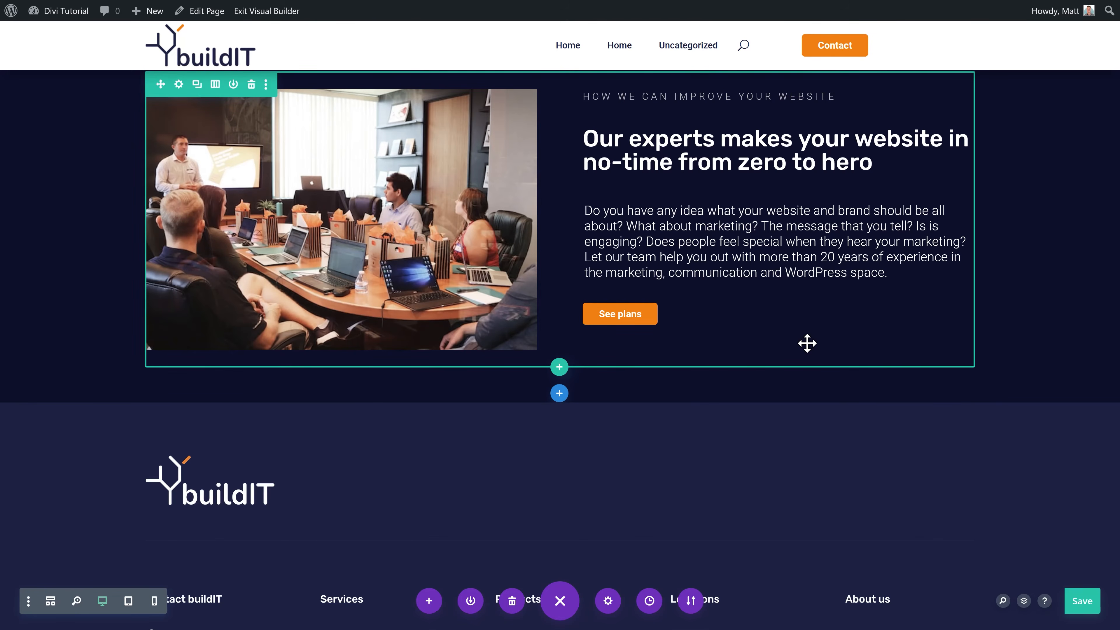
# Step: Add a regular single-column section below containing the saved H2 Title module
pyautogui.click(559, 396)
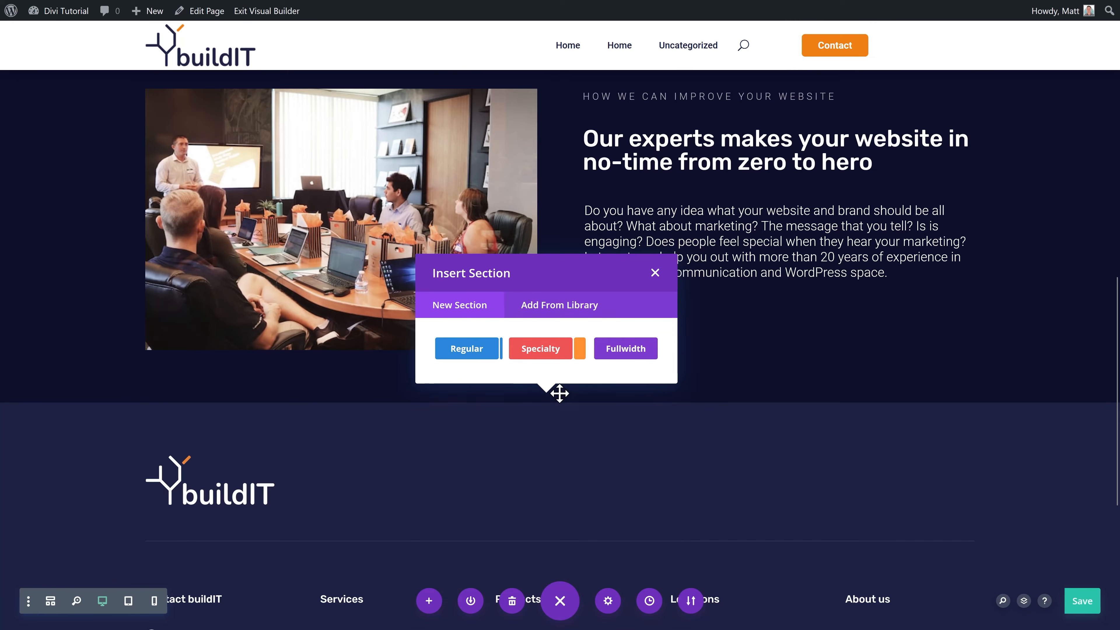
pyautogui.click(474, 355)
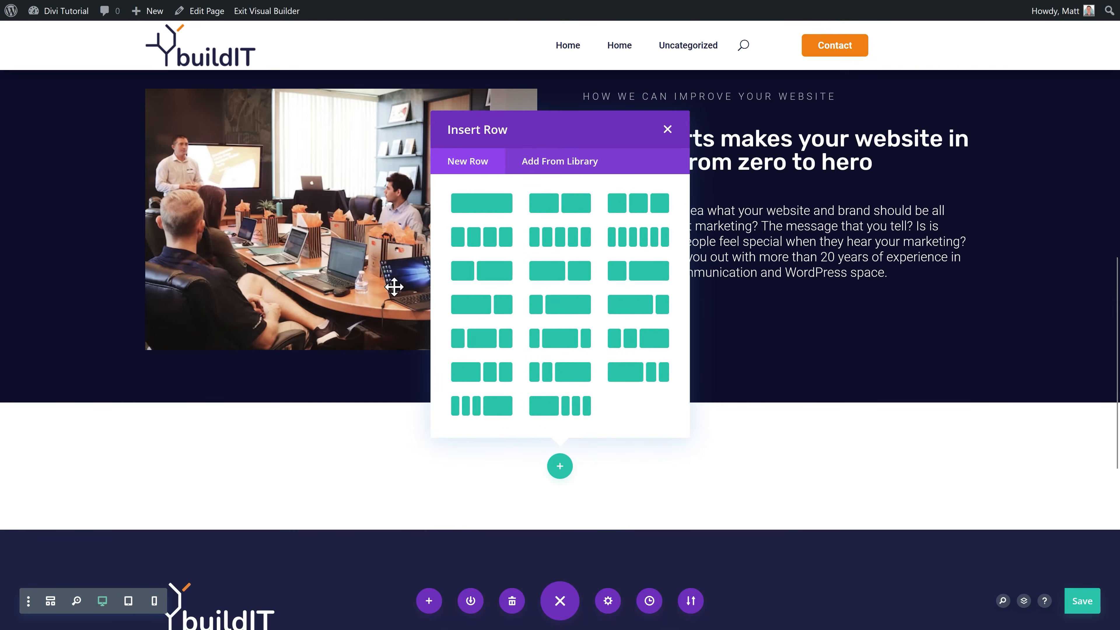
pyautogui.click(480, 215)
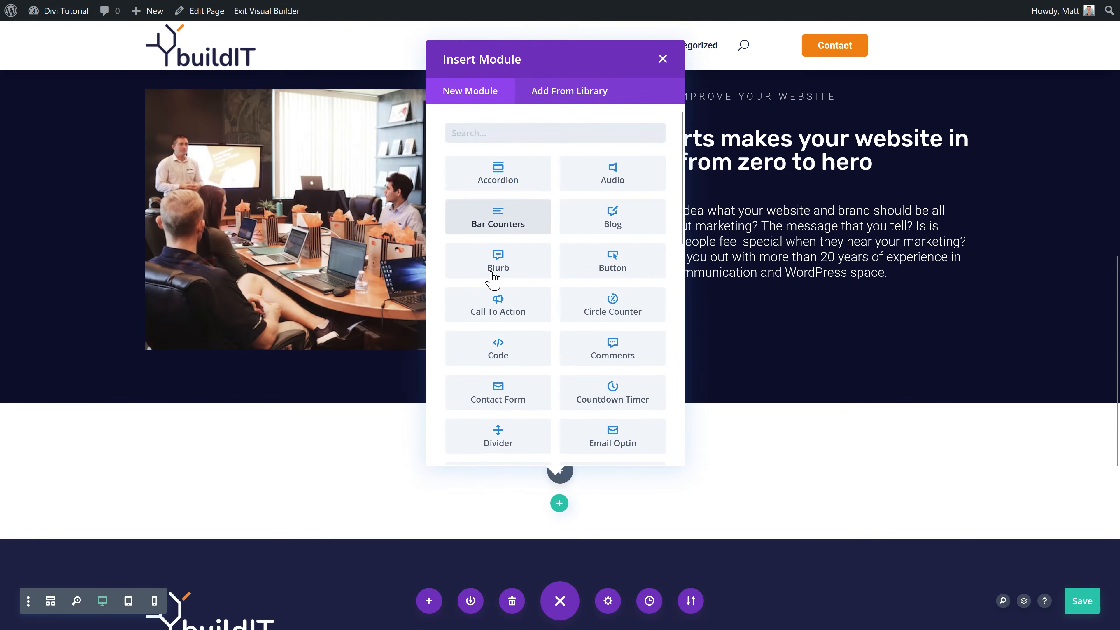
pyautogui.click(562, 91)
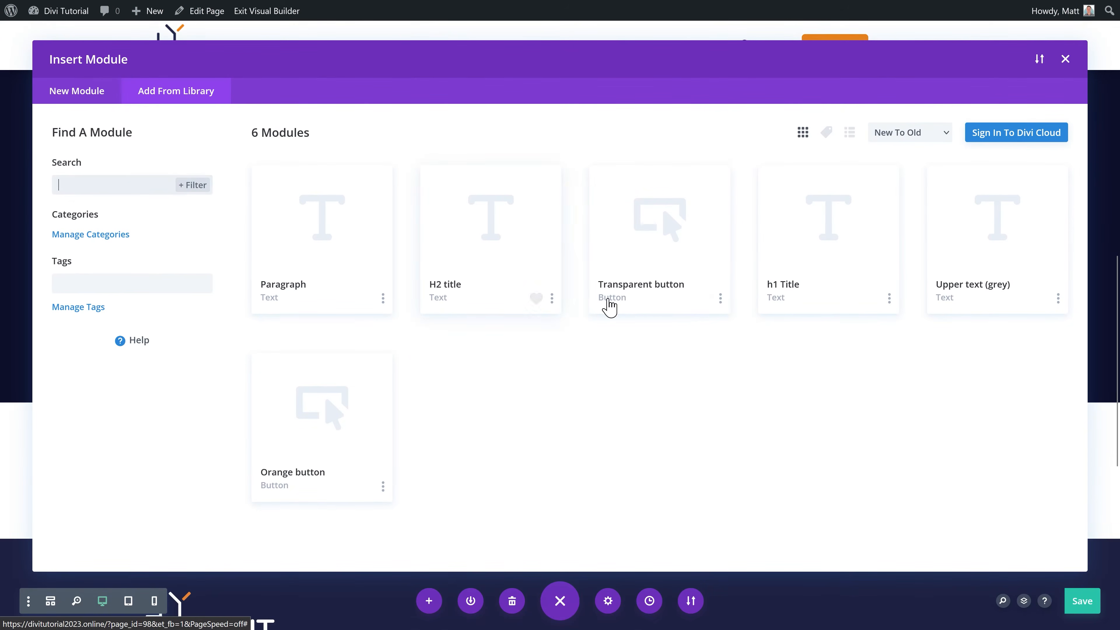
pyautogui.click(485, 296)
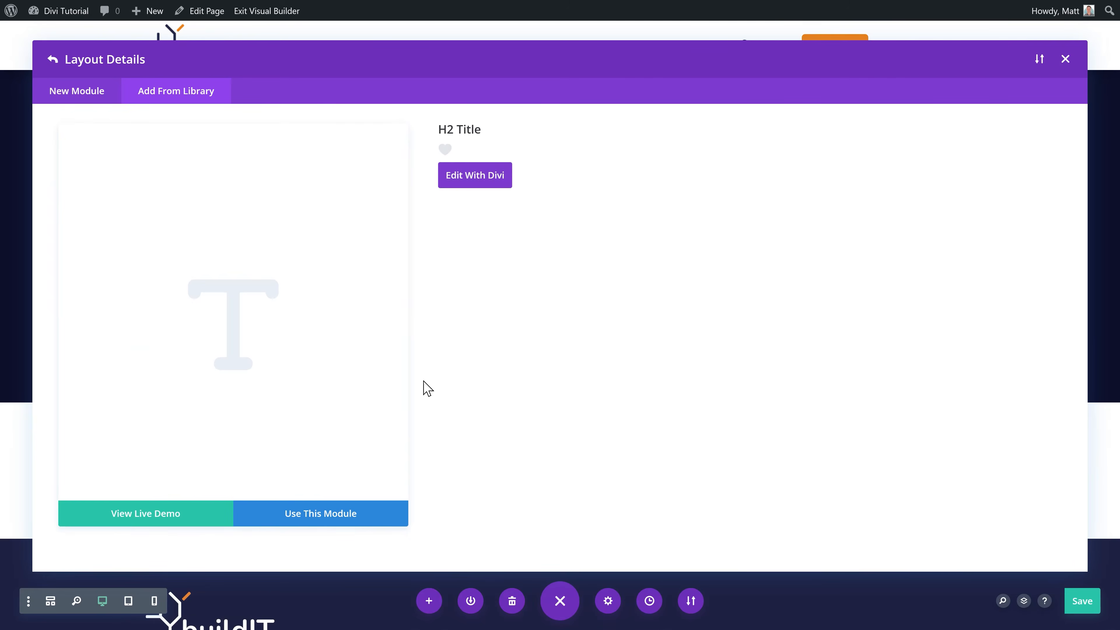
pyautogui.click(328, 523)
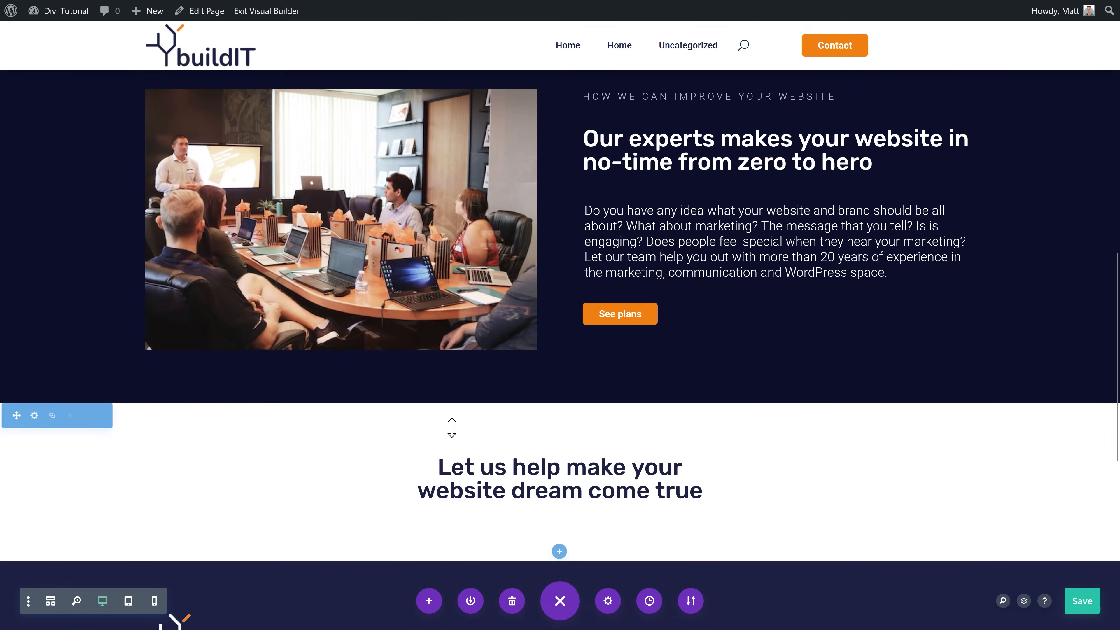
# Step: Replace the heading text with 'Choose the right plan for you'
pyautogui.click(702, 490)
pyautogui.moveTo(702, 490); pyautogui.dragTo(442, 465)
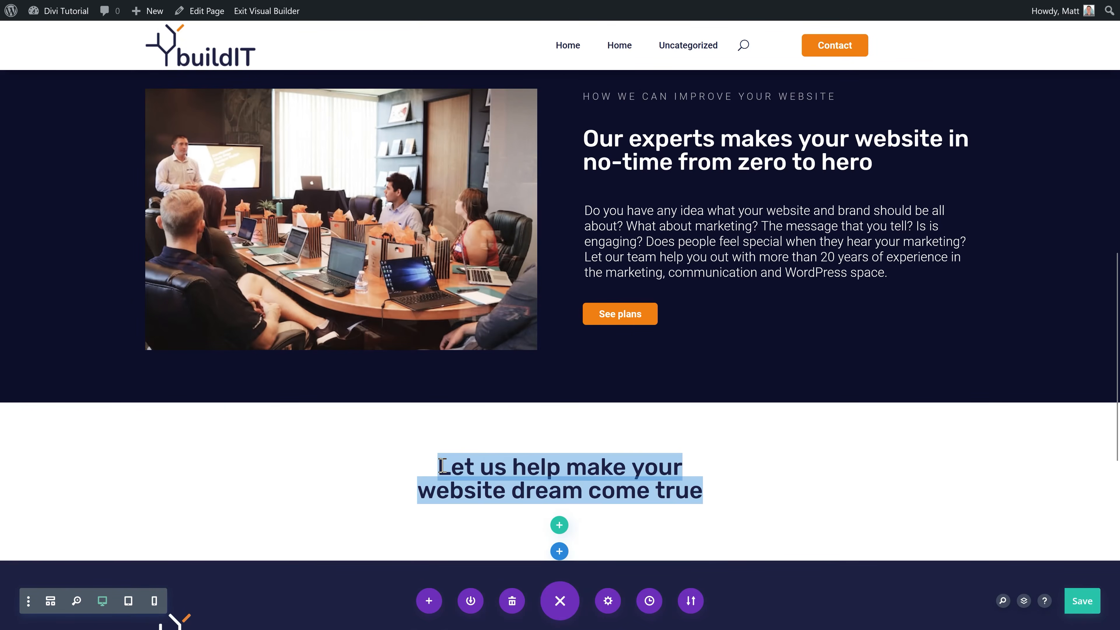
pyautogui.write('Choose the right plan for you')
pyautogui.scroll(-3, 548, 467)
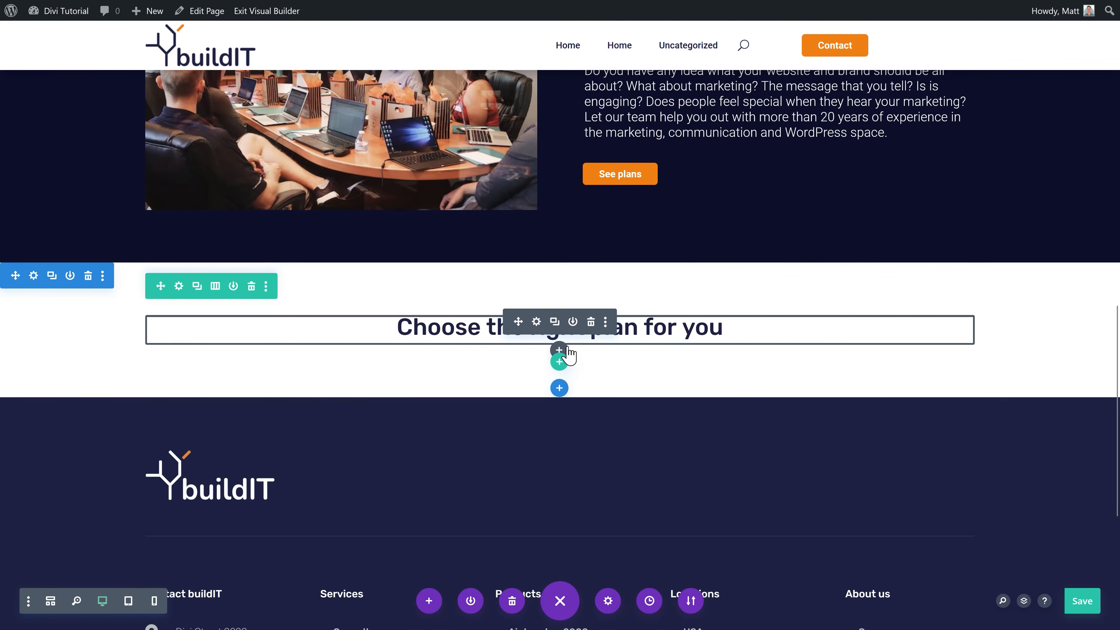
pyautogui.click(558, 350)
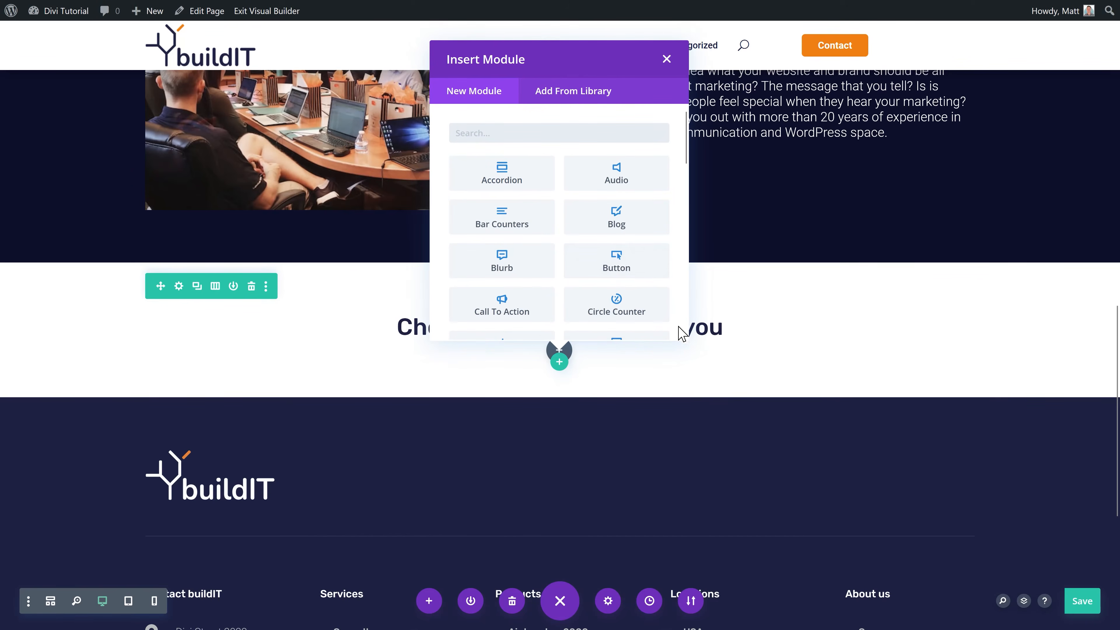
pyautogui.scroll(-10, 655, 188)
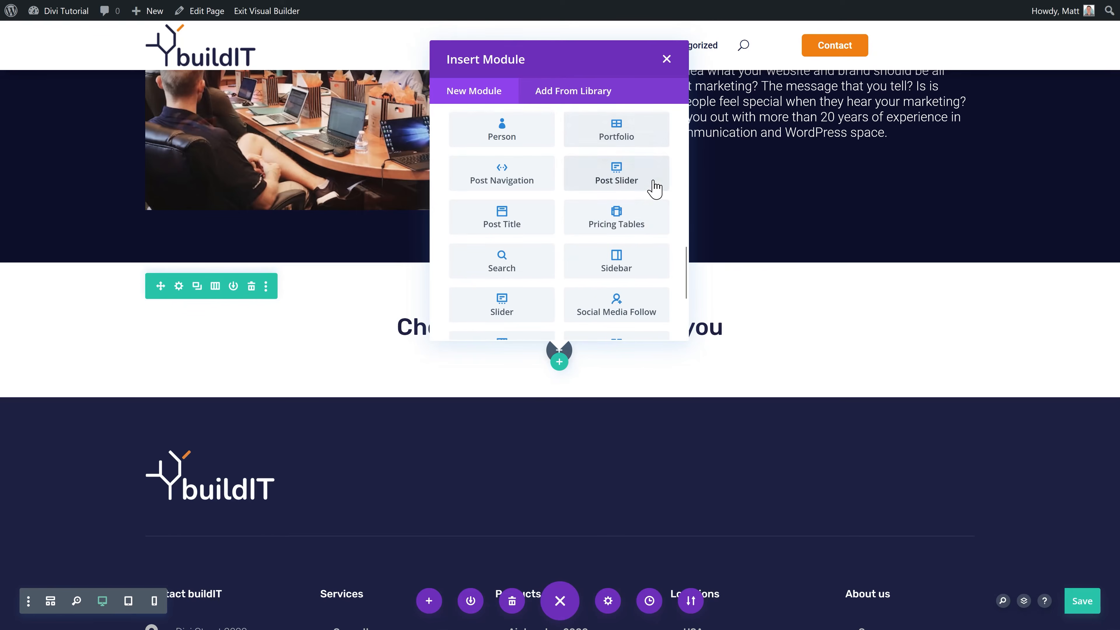
# Step: Insert a Pricing Tables module and duplicate its first table
pyautogui.click(616, 219)
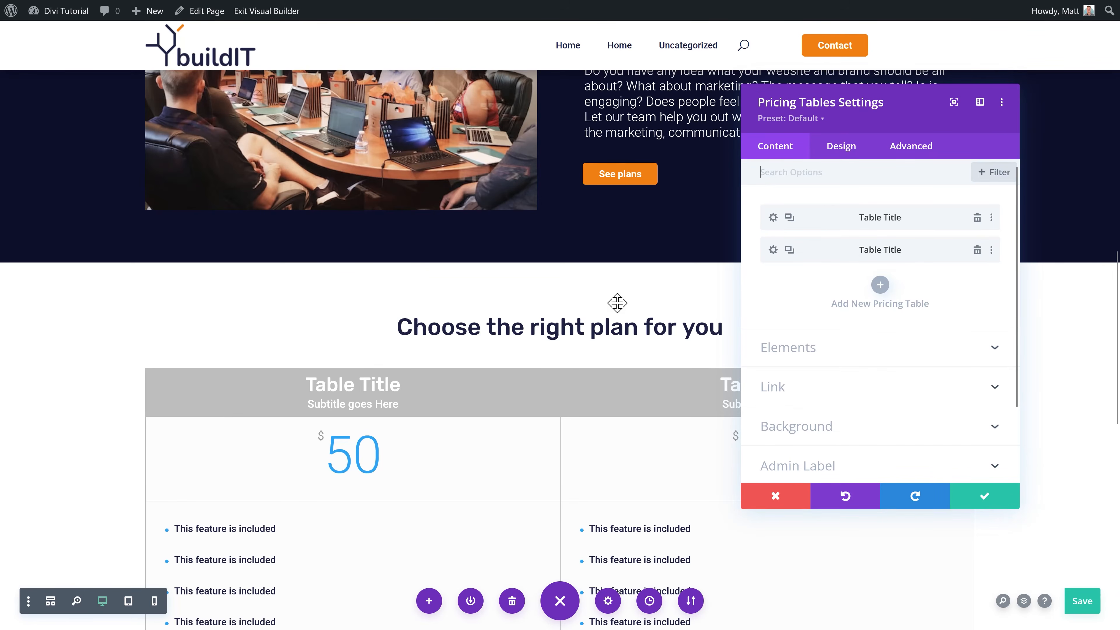
pyautogui.scroll(-5, 617, 309)
pyautogui.scroll(1, 618, 305)
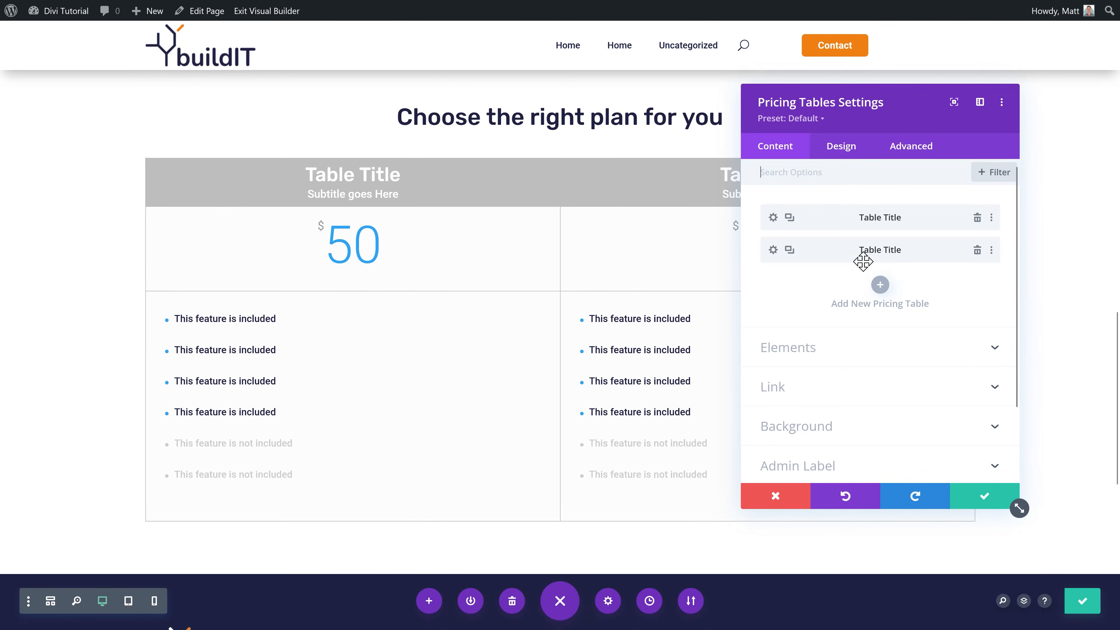
pyautogui.click(789, 218)
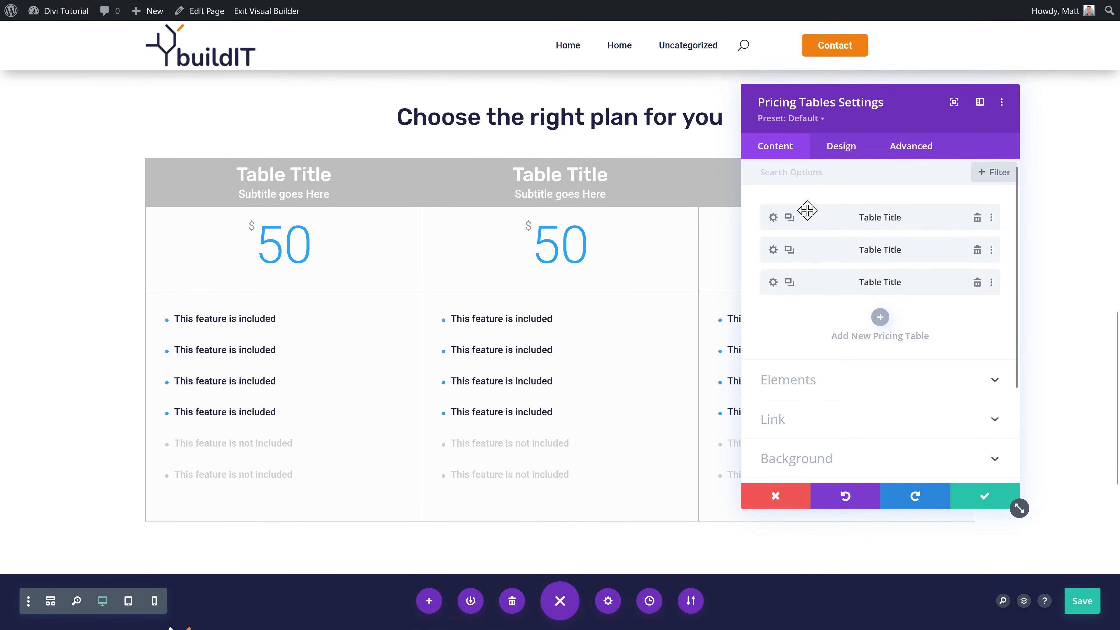
# Step: Title the first plan 'Essential' with subtitle 'All the things you need'
pyautogui.click(773, 218)
pyautogui.tripleClick(825, 252)
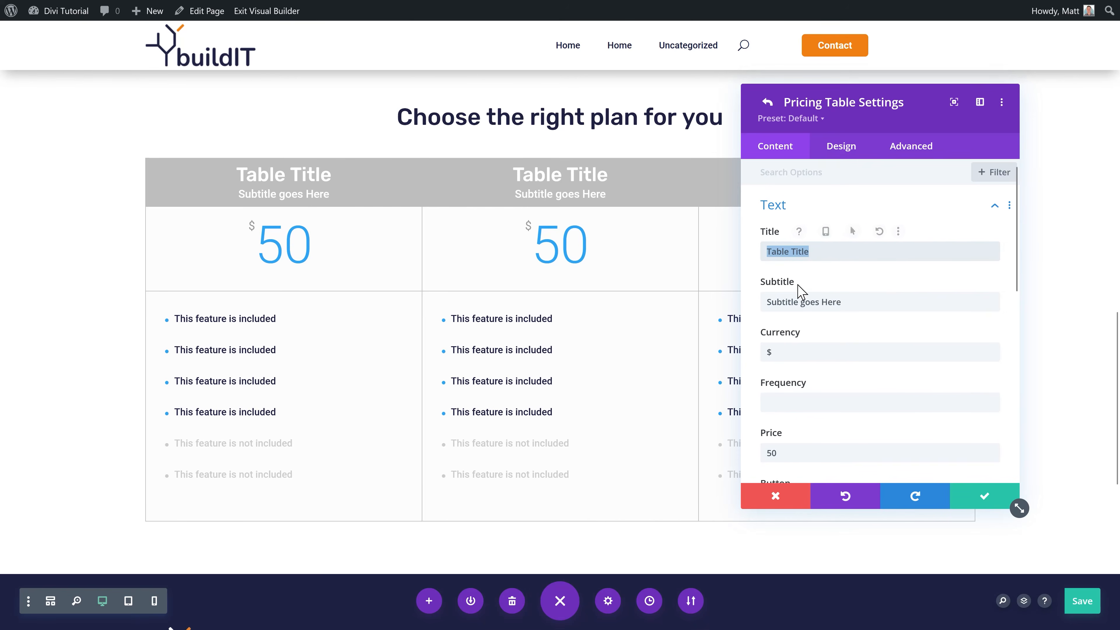
pyautogui.write('Essential')
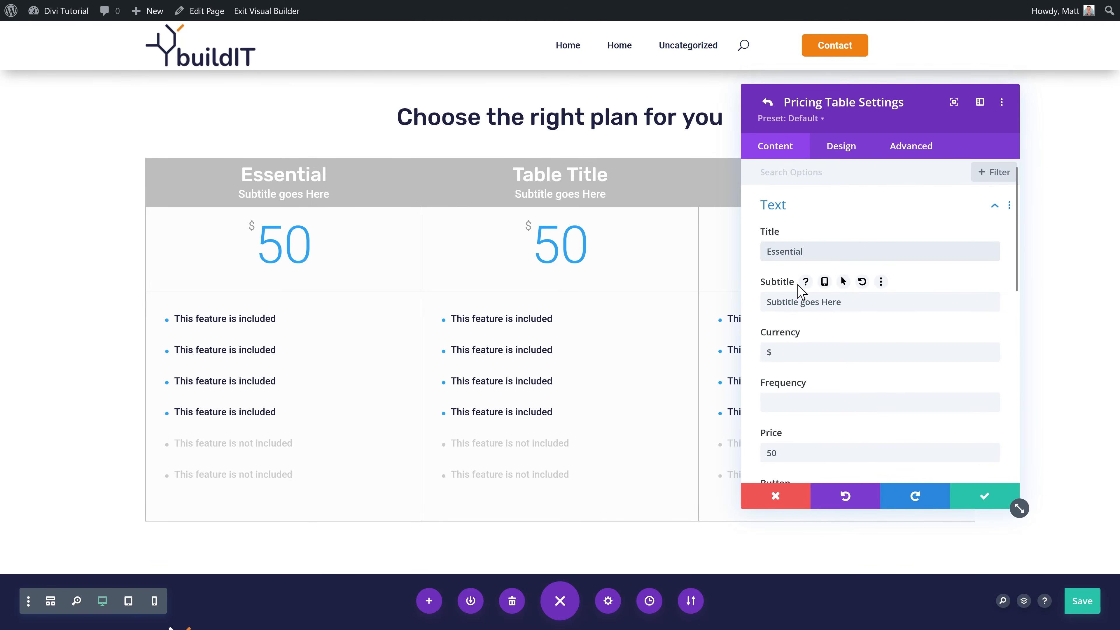
pyautogui.tripleClick(789, 301)
pyautogui.write('All the things you need')
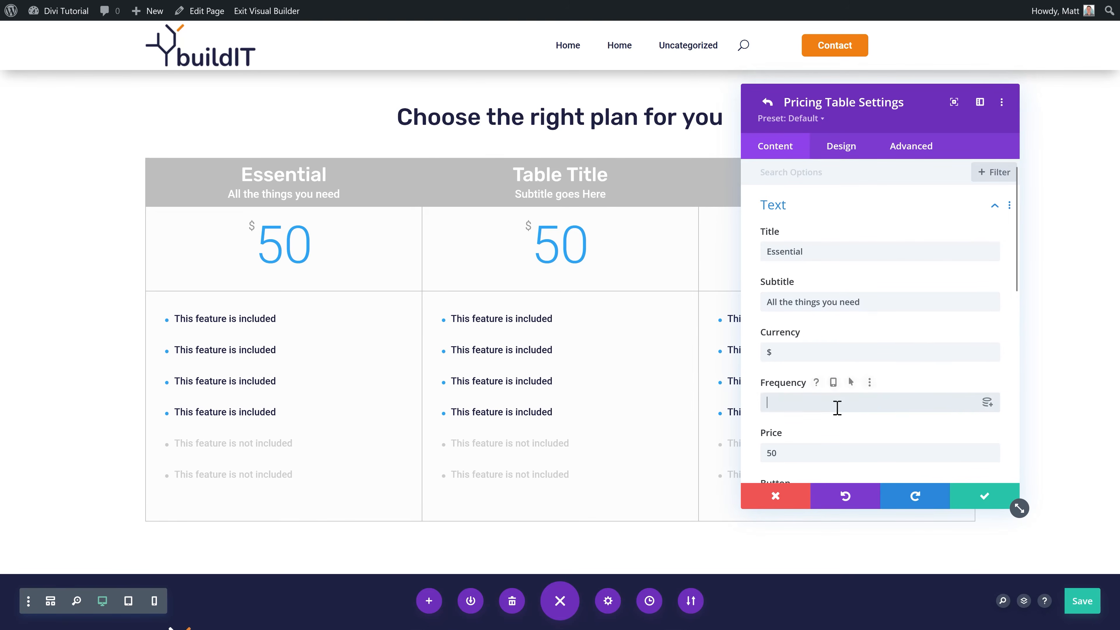
# Step: Set the Essential price to $500, paste its seven features, save, and delete a leftover table
pyautogui.scroll(-2, 833, 415)
pyautogui.tripleClick(756, 381)
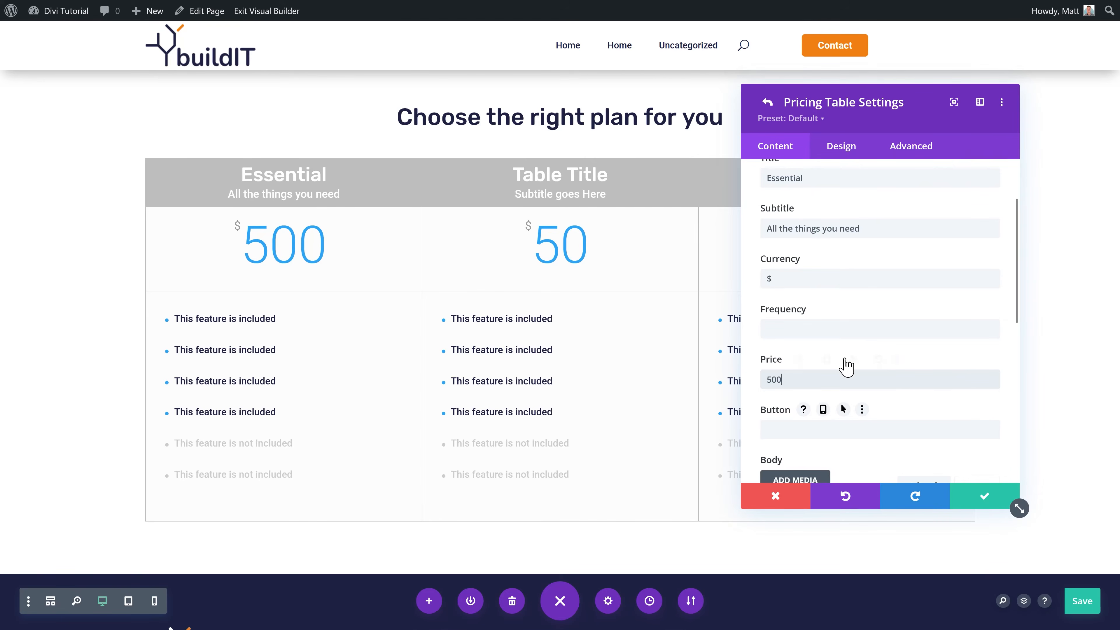
pyautogui.scroll(-5, 943, 349)
pyautogui.click(935, 358)
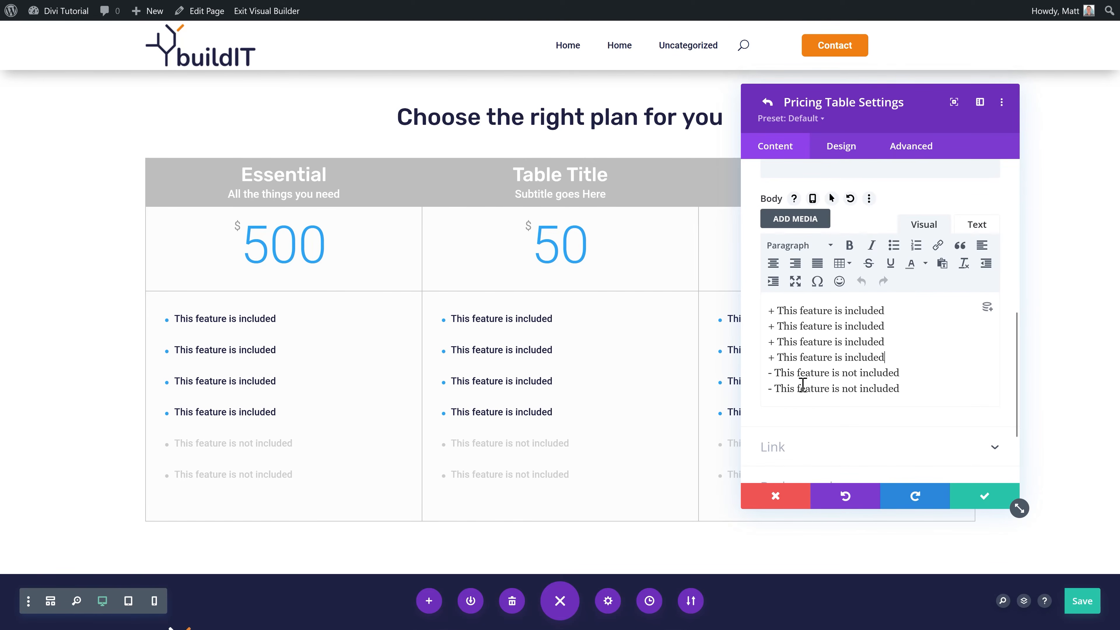
pyautogui.moveTo(885, 311); pyautogui.dragTo(777, 310)
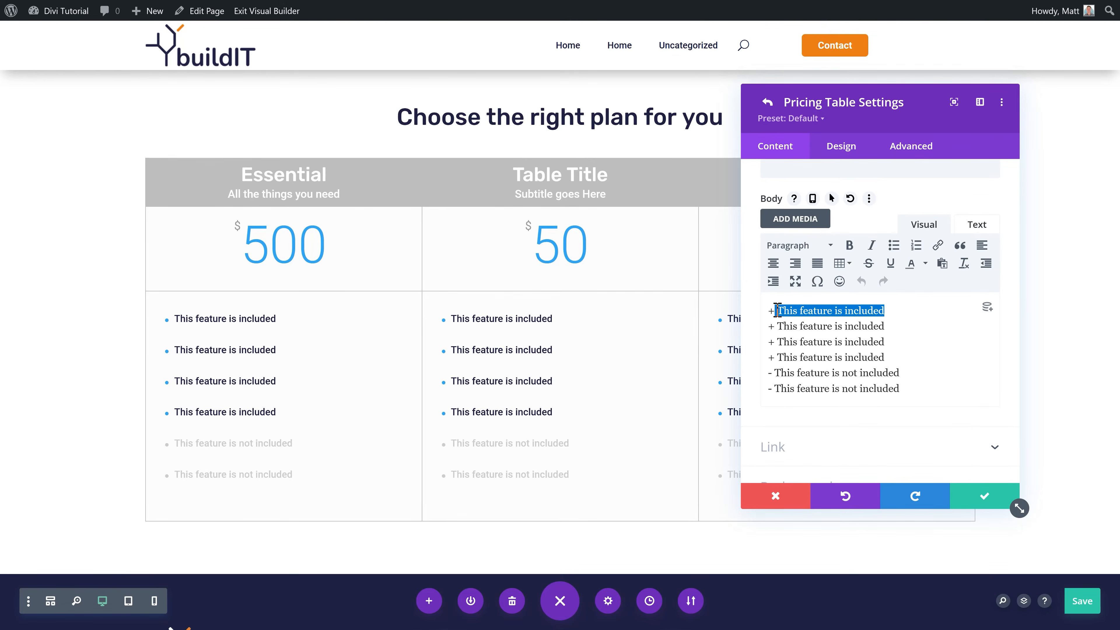
pyautogui.hotkey('ctrl', 'a')
pyautogui.write('+ buildIT Data analysis + New website proposal + SEO session + Marketing analysis - Creating the entire website - Advertising plan - Managed hosting')
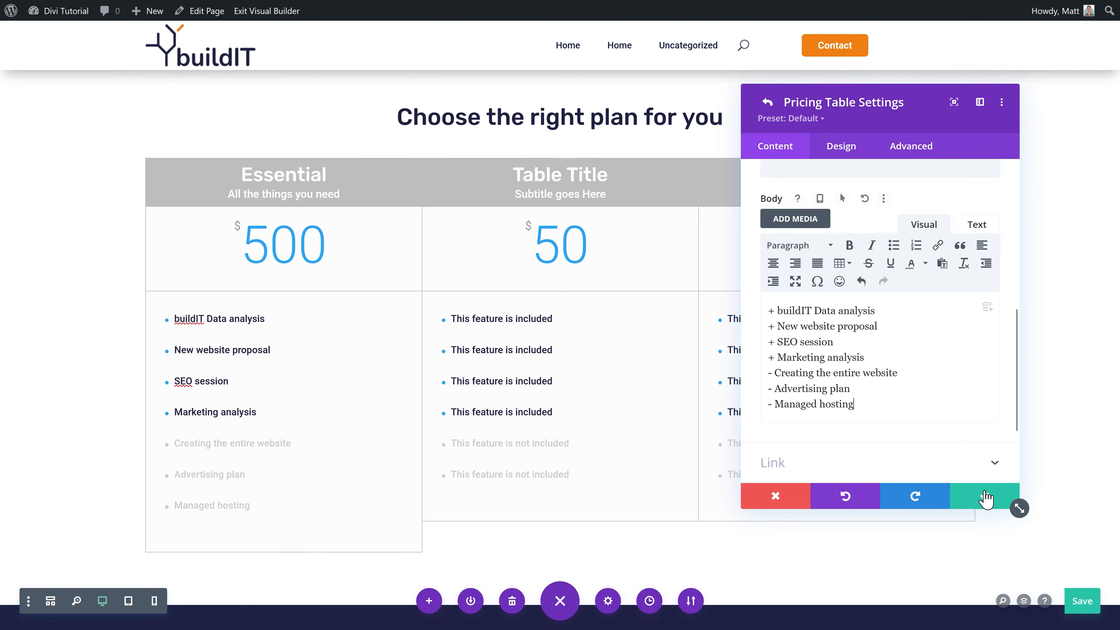
pyautogui.click(986, 502)
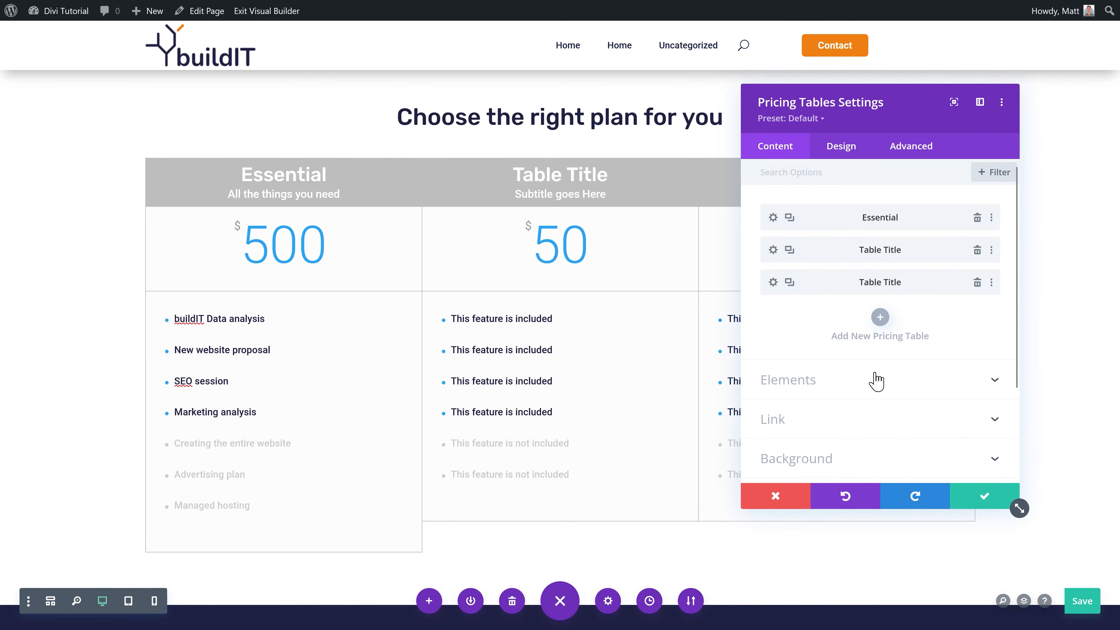
pyautogui.hotkey('ctrl', 's')
pyautogui.click(977, 250)
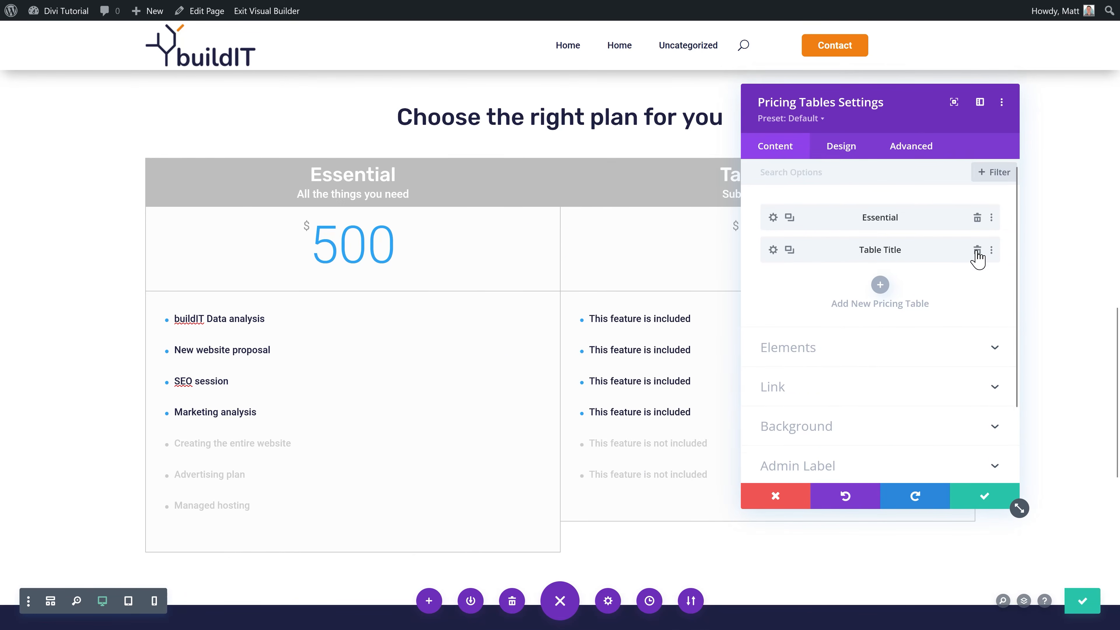
# Step: Delete the remaining placeholder table and duplicate the Essential plan twice
pyautogui.click(977, 250)
pyautogui.click(789, 217)
pyautogui.click(789, 217)
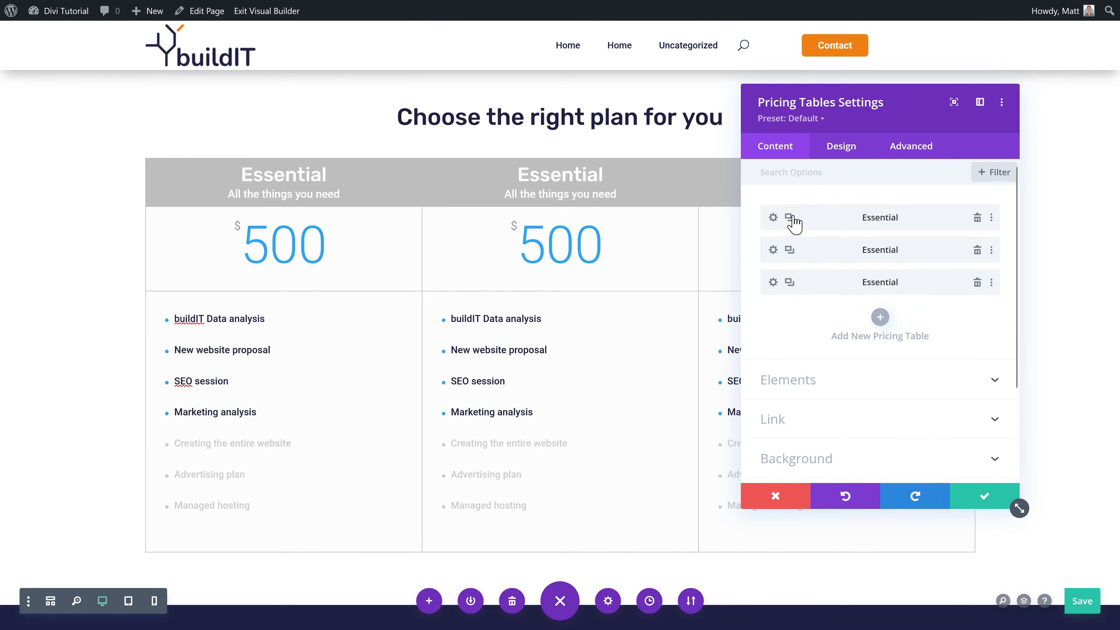
# Step: Turn the second plan into Power up at $2500, switching its feature minuses to '+'
pyautogui.click(773, 250)
pyautogui.moveTo(817, 252); pyautogui.dragTo(764, 267)
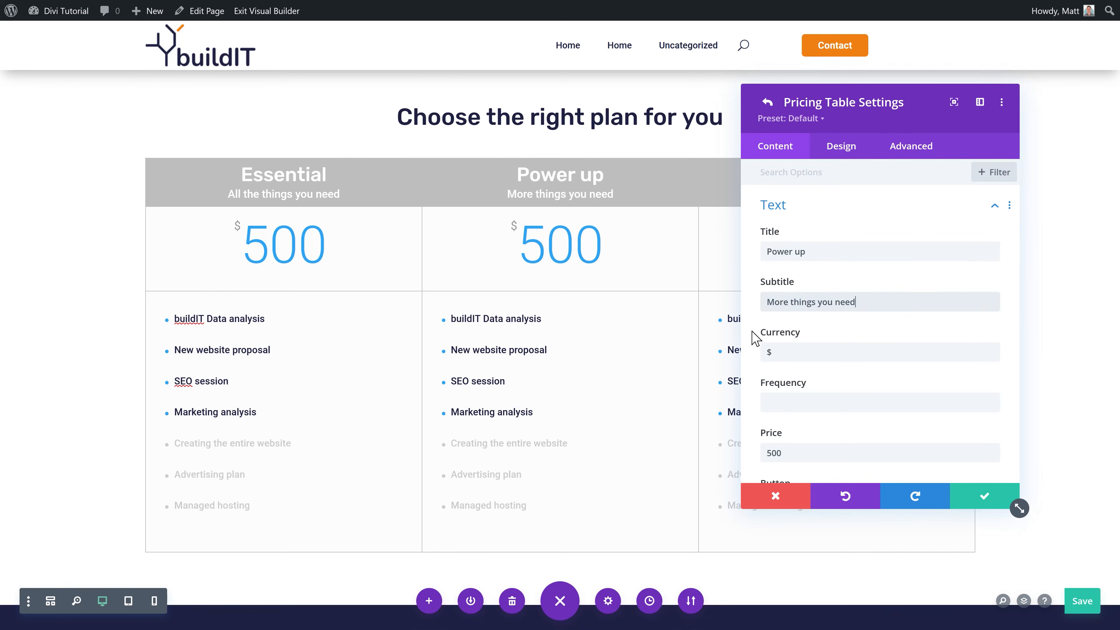
pyautogui.scroll(-2, 863, 390)
pyautogui.moveTo(783, 379); pyautogui.dragTo(757, 392)
pyautogui.write('15')
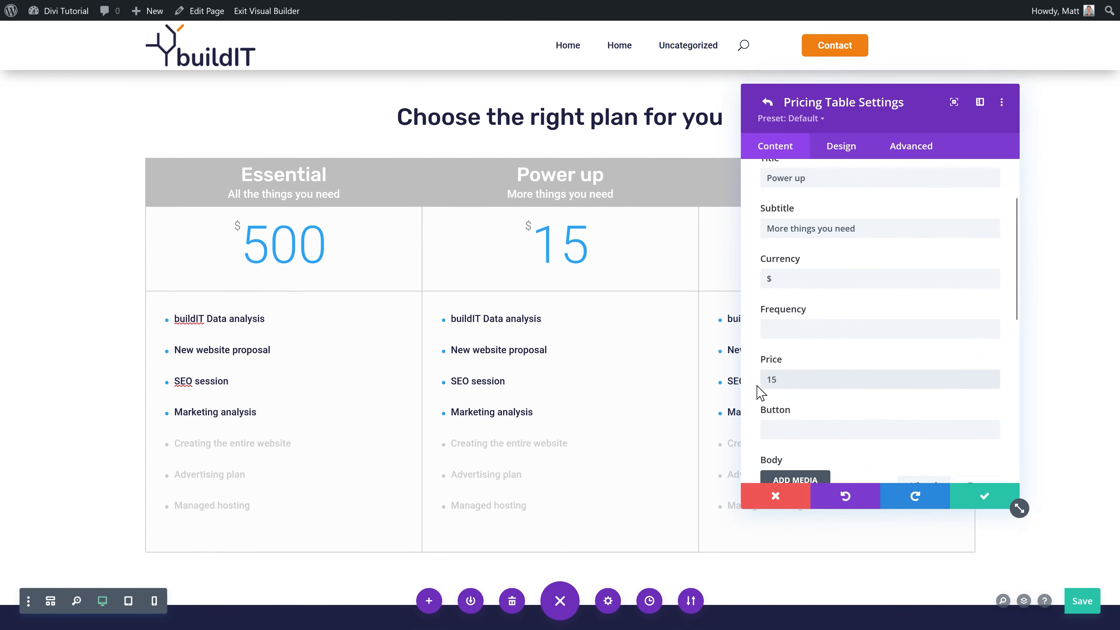
pyautogui.press('BackSpace')
pyautogui.press('BackSpace')
pyautogui.write('2500')
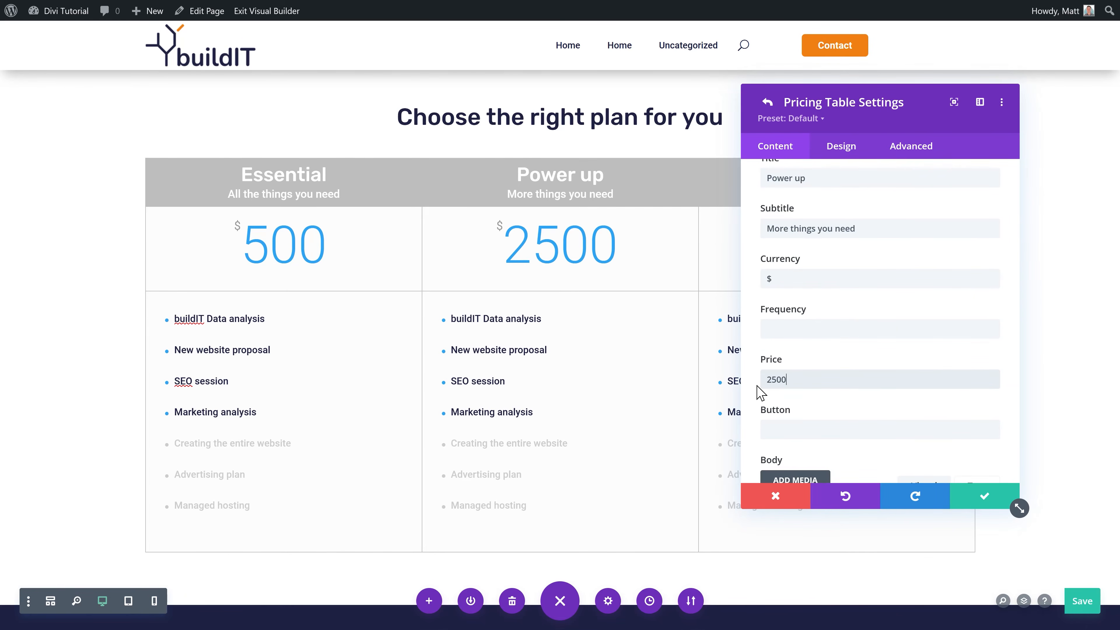
pyautogui.scroll(-7, 895, 331)
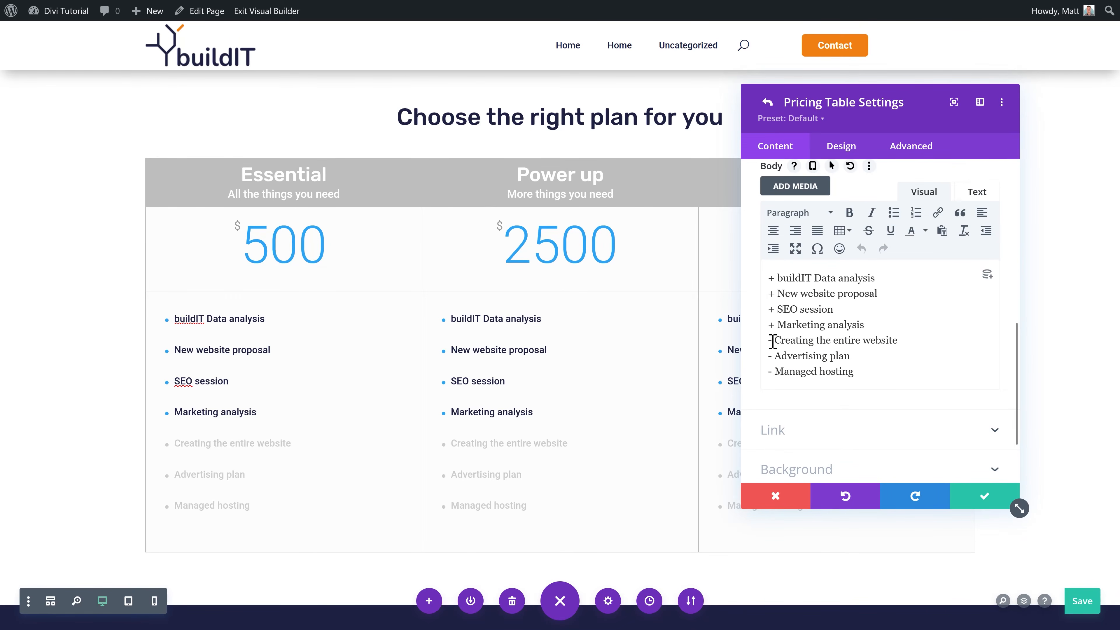
pyautogui.write('+')
pyautogui.moveTo(773, 360); pyautogui.dragTo(768, 358)
pyautogui.write('+')
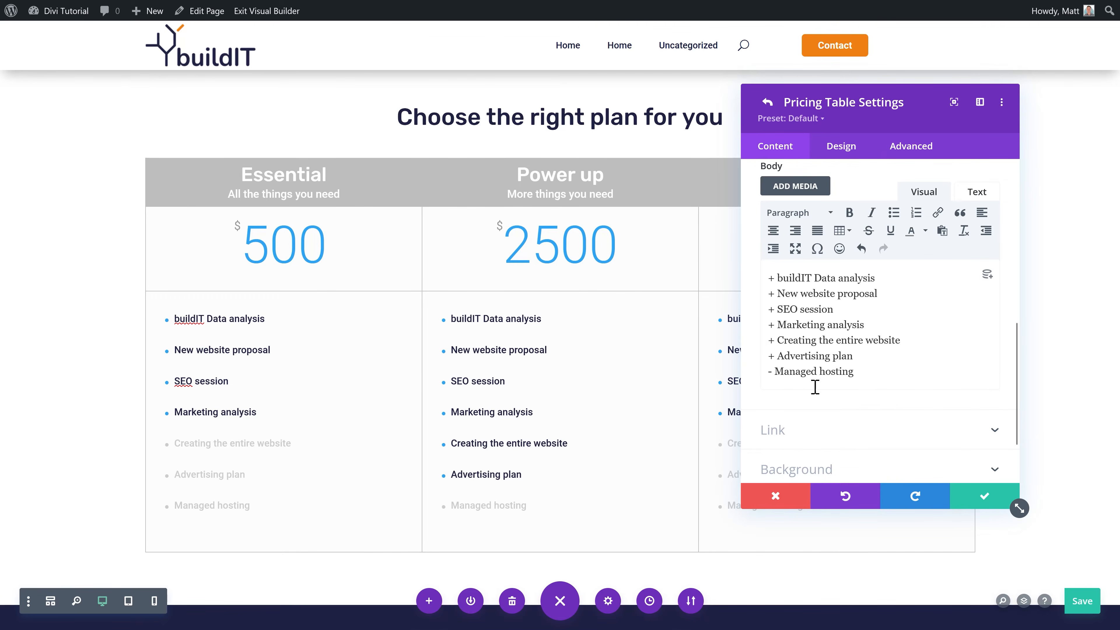
pyautogui.click(986, 502)
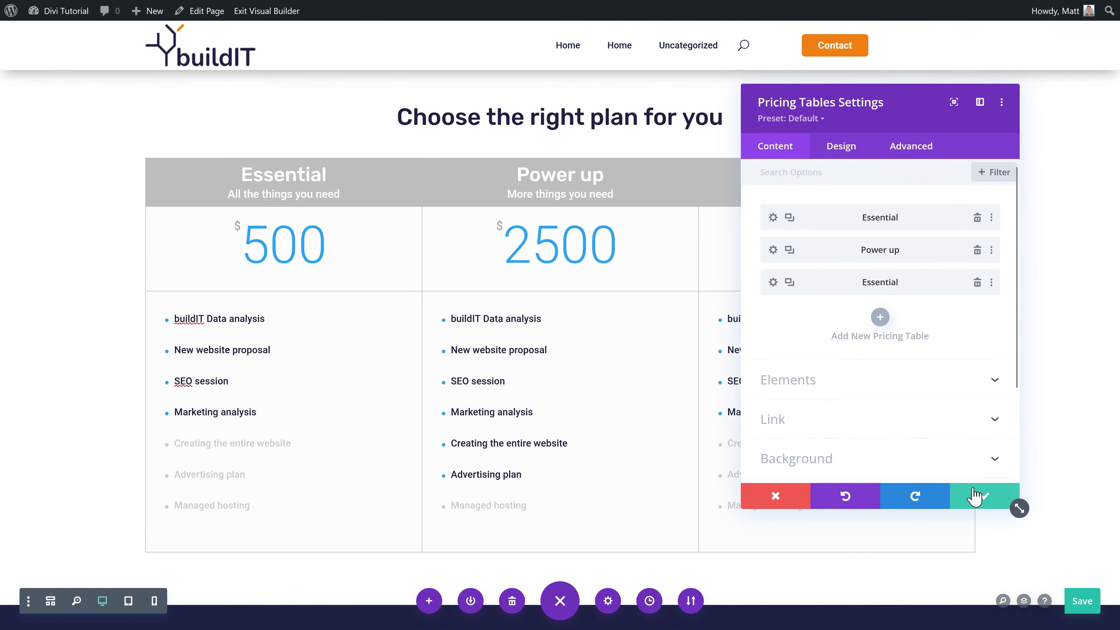
# Step: Rename the third plan 'Next level' with subtitle 'We want it all' and '+' features
pyautogui.click(771, 289)
pyautogui.moveTo(807, 251); pyautogui.dragTo(754, 258)
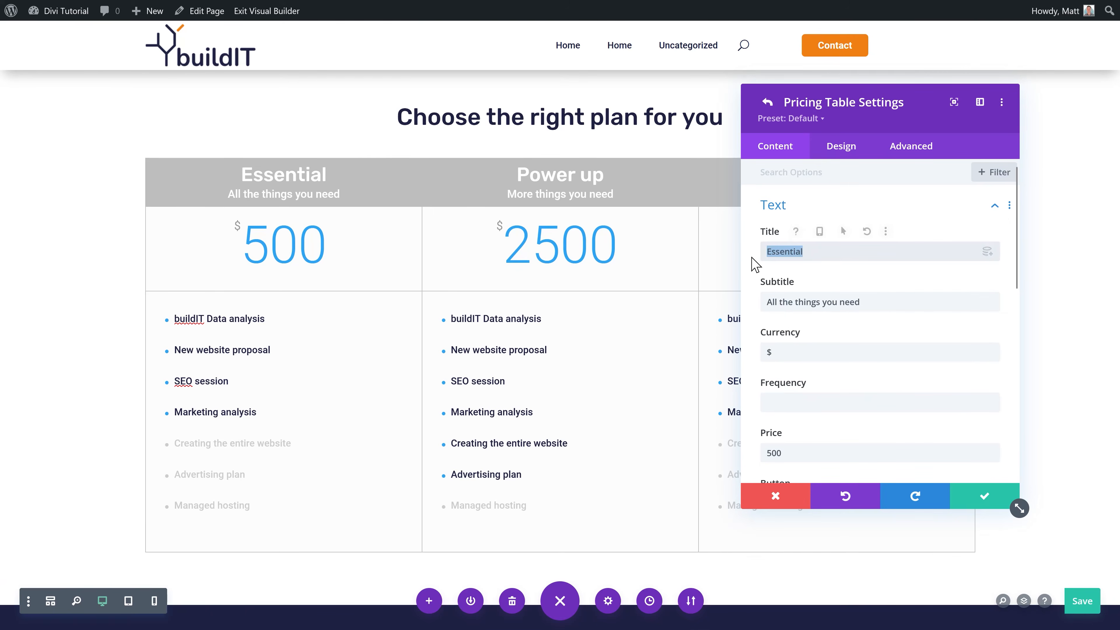
pyautogui.write('Next level')
pyautogui.moveTo(859, 132); pyautogui.dragTo(423, 111)
pyautogui.moveTo(458, 304); pyautogui.dragTo(346, 305)
pyautogui.write('We want it all')
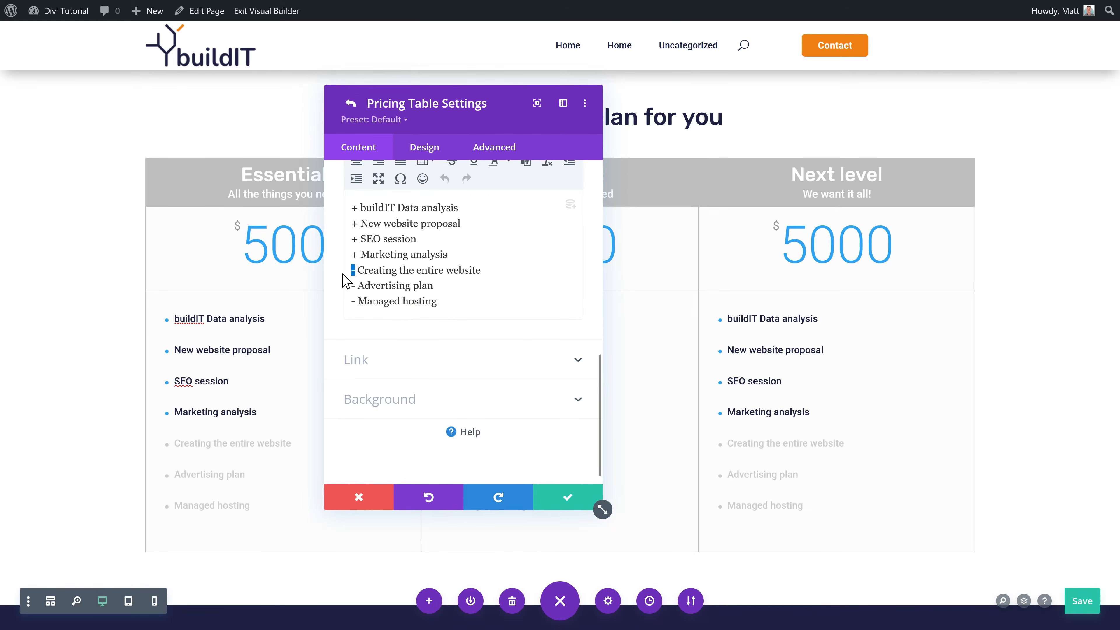
pyautogui.write('+Creating the entire website')
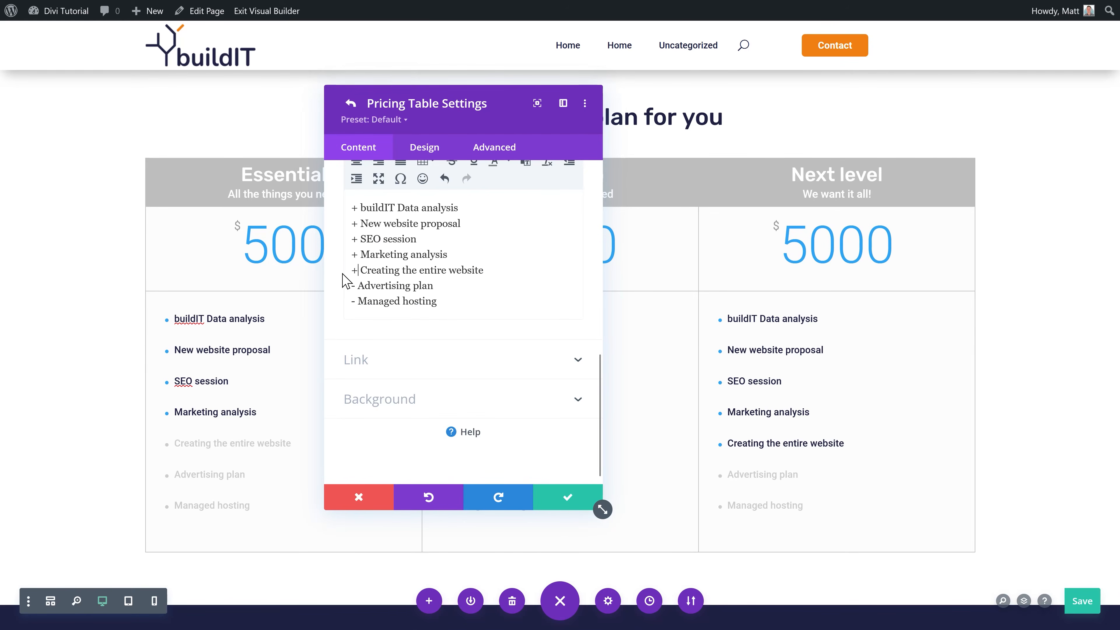
pyautogui.write('+')
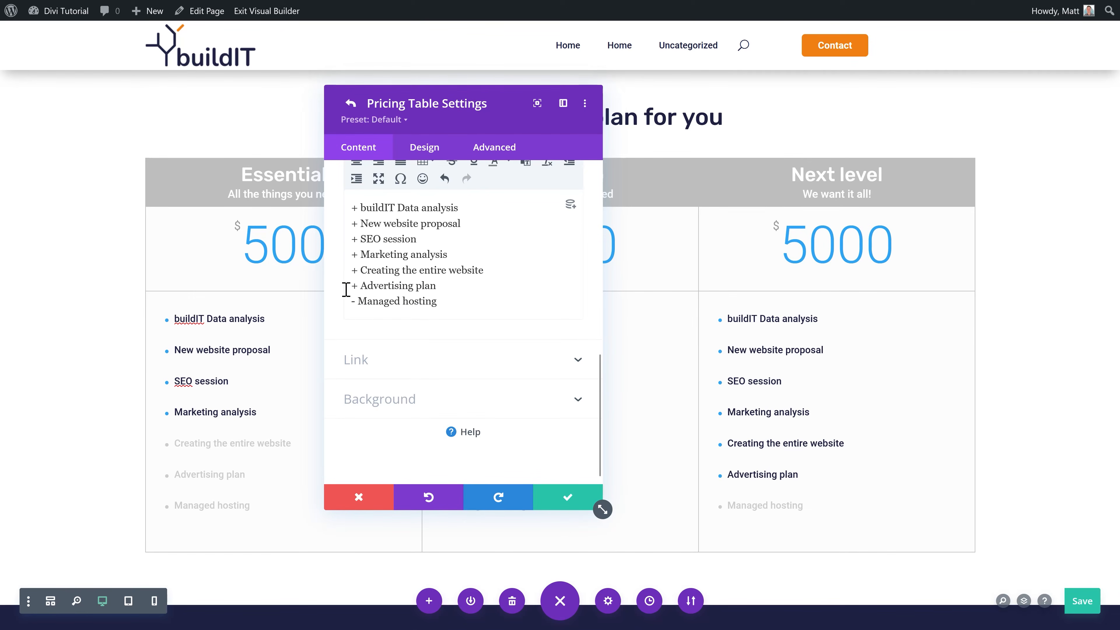
pyautogui.write('+')
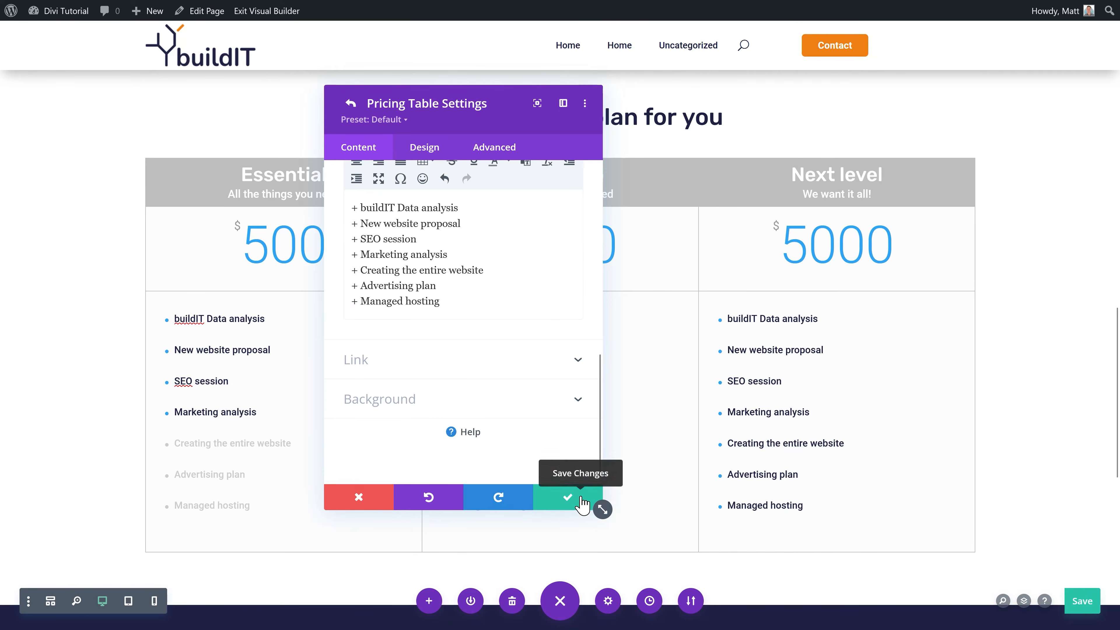
# Step: Save the Next level plan, then mark Power up as the featured pricing table
pyautogui.click(583, 503)
pyautogui.click(743, 283)
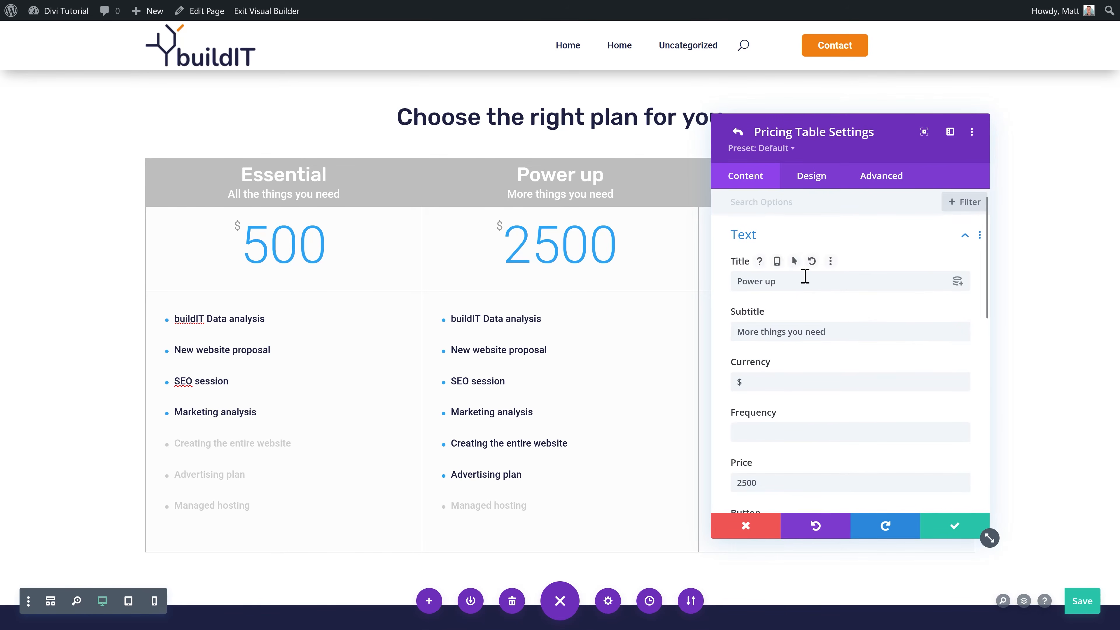
pyautogui.click(806, 182)
pyautogui.click(773, 240)
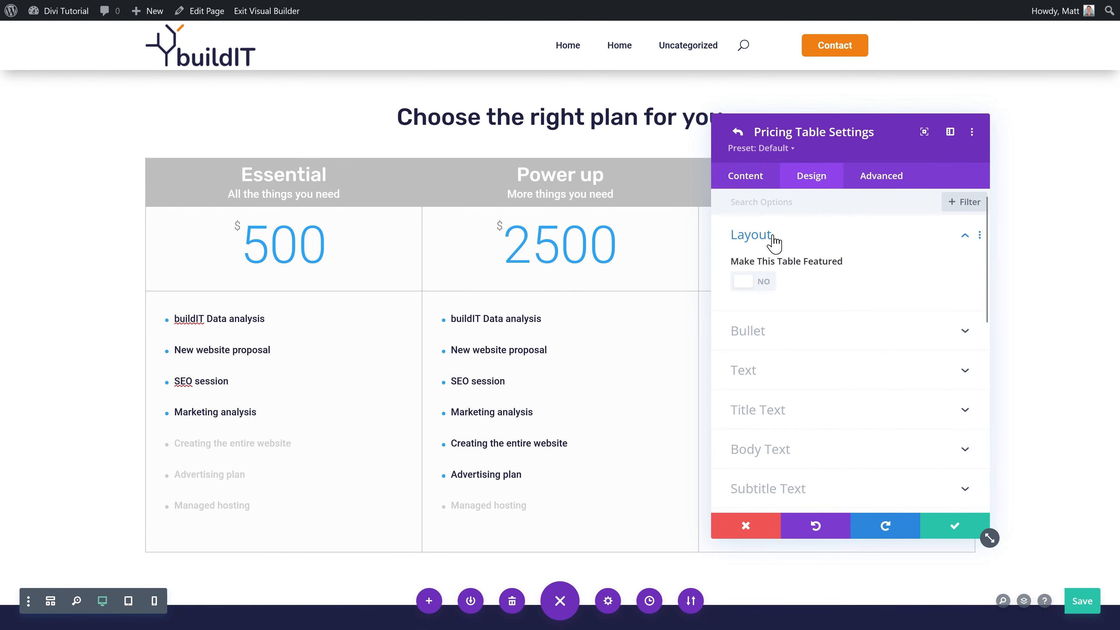
pyautogui.click(766, 287)
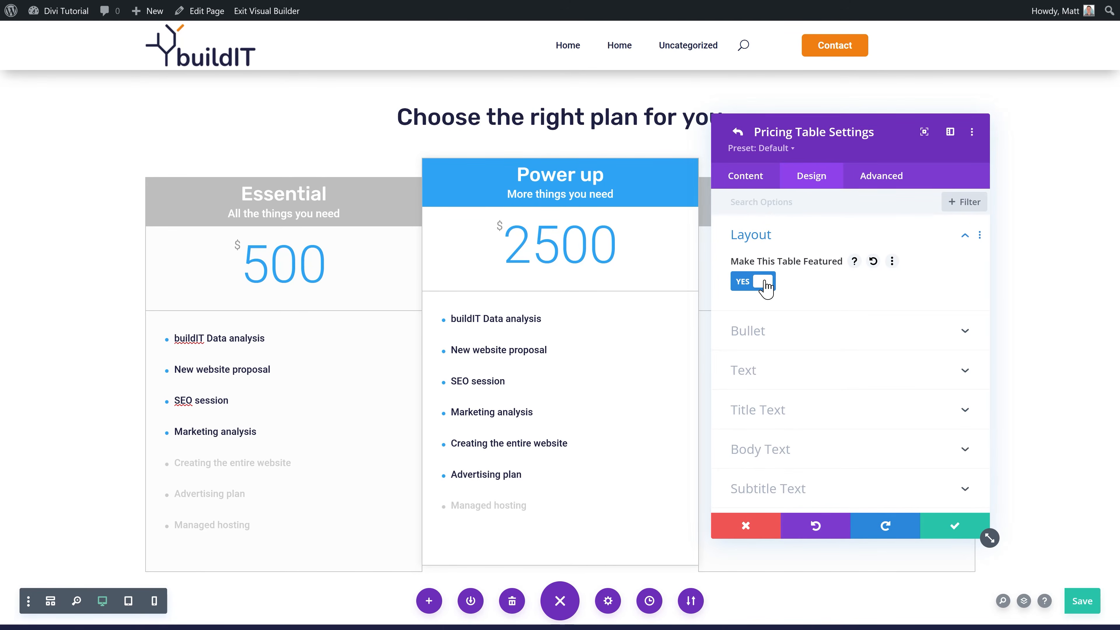
pyautogui.click(942, 530)
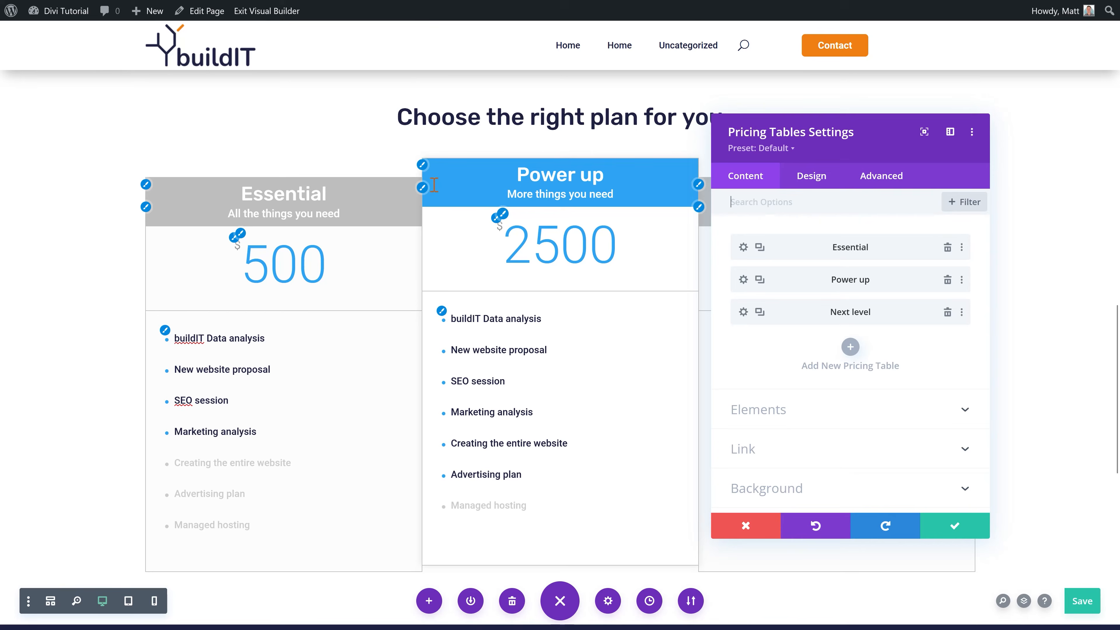
# Step: Make the featured Power up header background the global orange
pyautogui.click(146, 184)
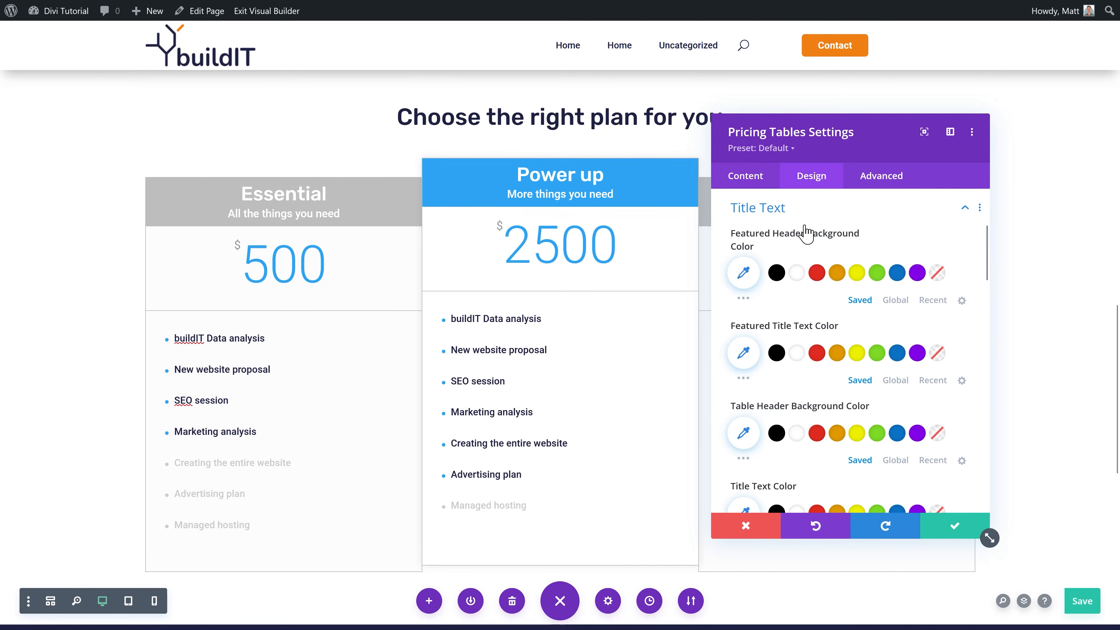
pyautogui.click(894, 300)
pyautogui.click(776, 273)
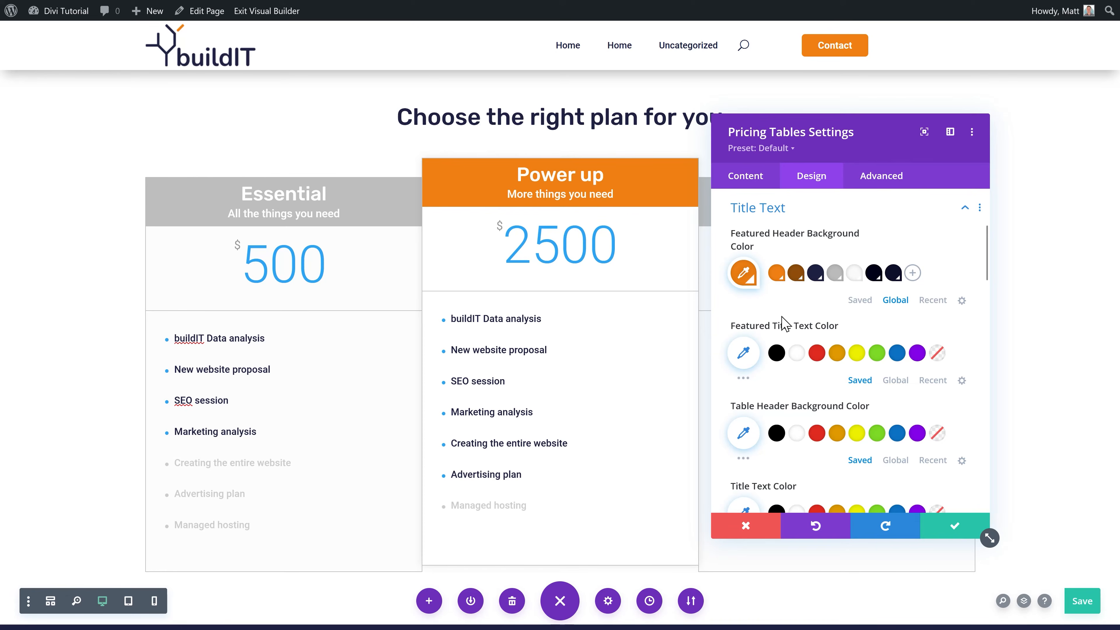
pyautogui.moveTo(825, 158); pyautogui.dragTo(925, 102)
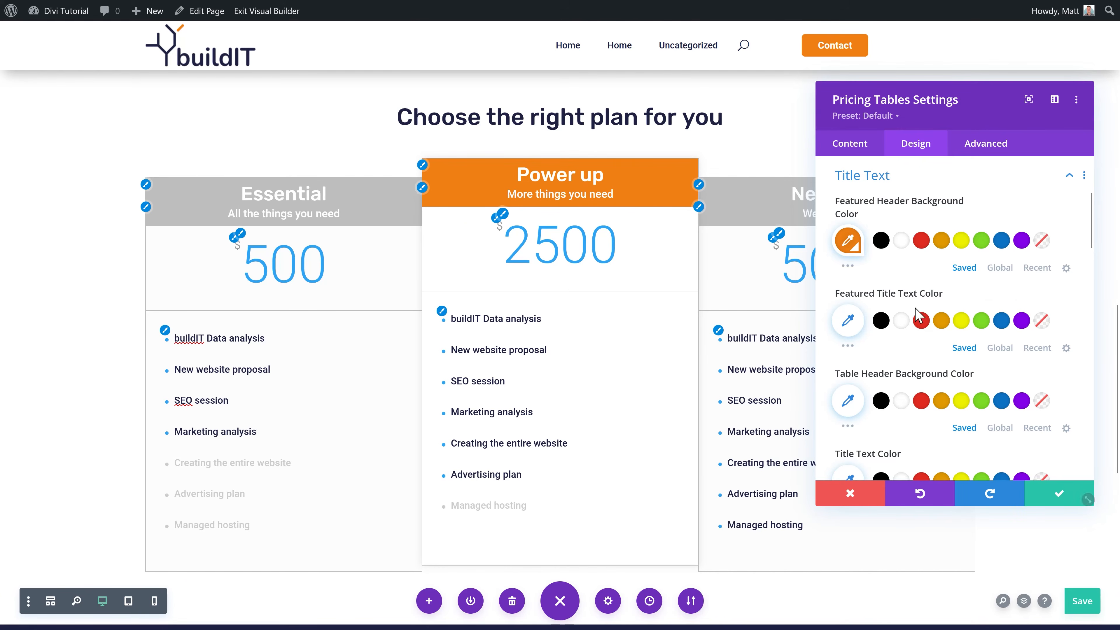
pyautogui.click(999, 348)
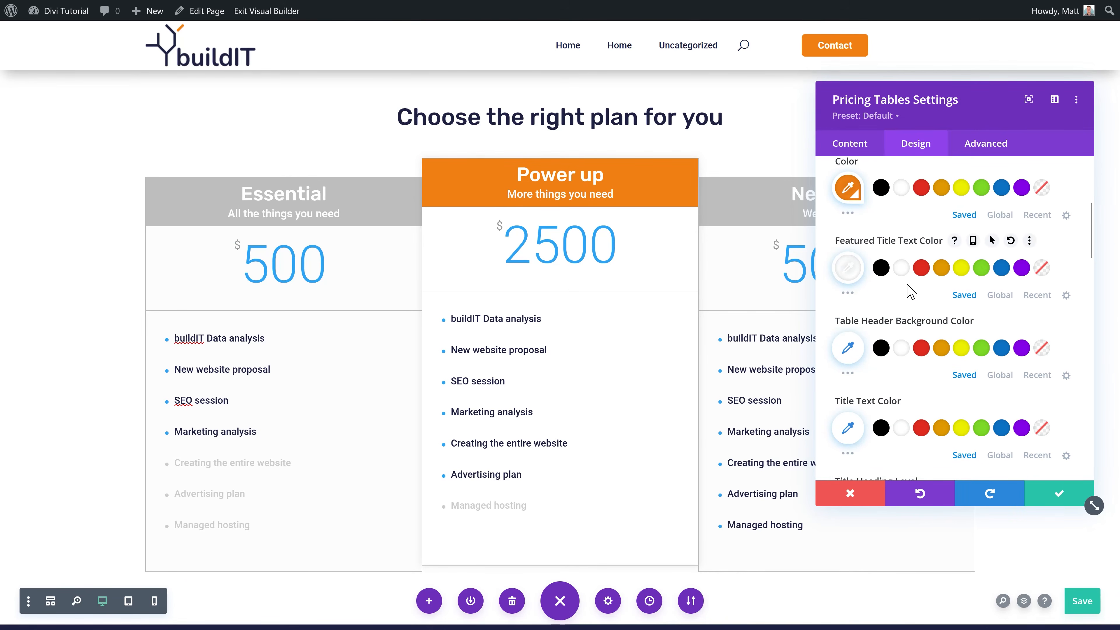
pyautogui.middleClick(906, 311)
pyautogui.middleClick(907, 322)
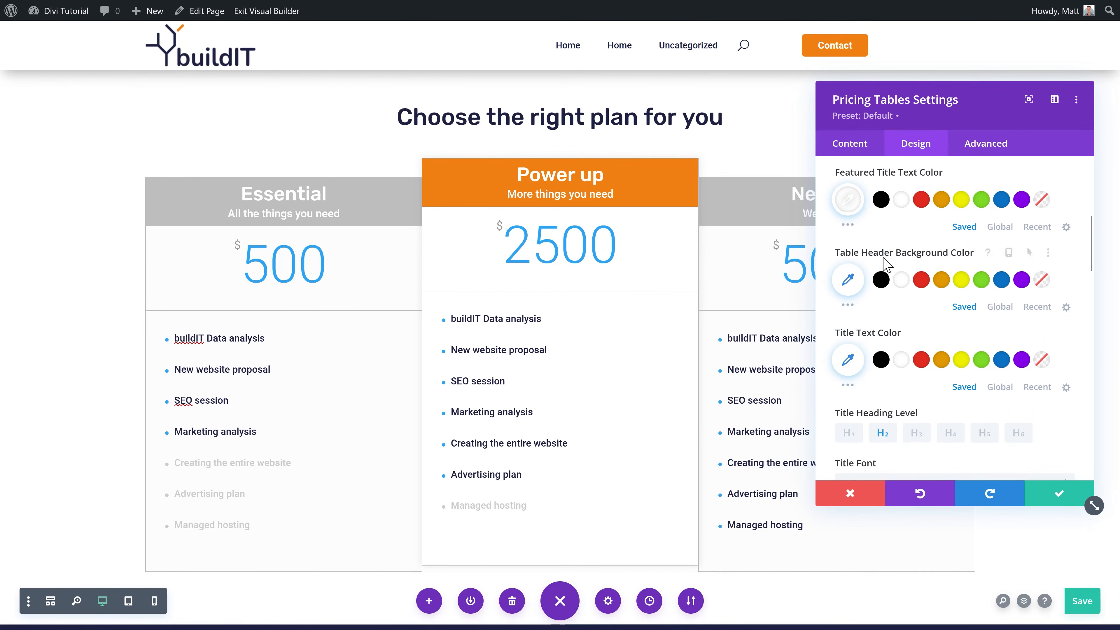
# Step: Make the Essential and Next level headers grey and bring up the price text colours
pyautogui.click(1000, 308)
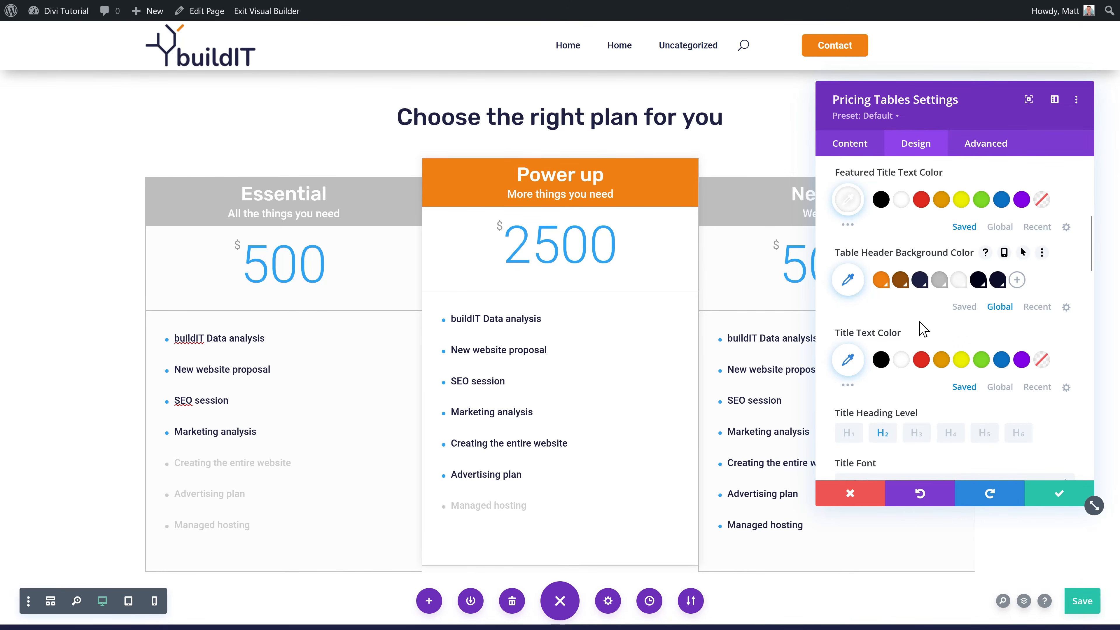
pyautogui.click(942, 286)
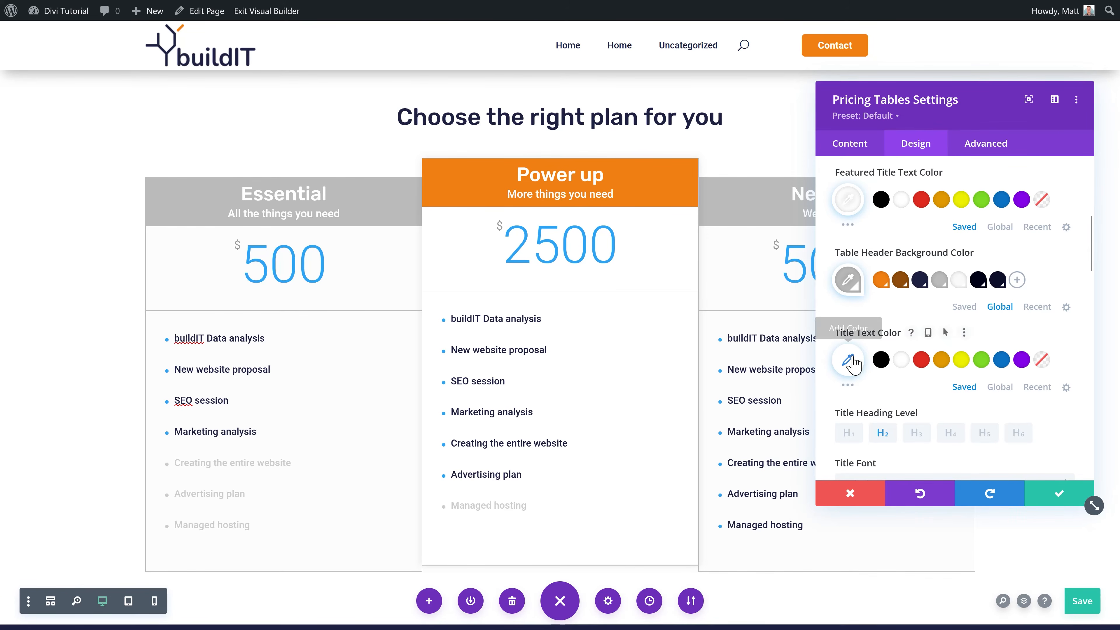
pyautogui.scroll(-1, 917, 358)
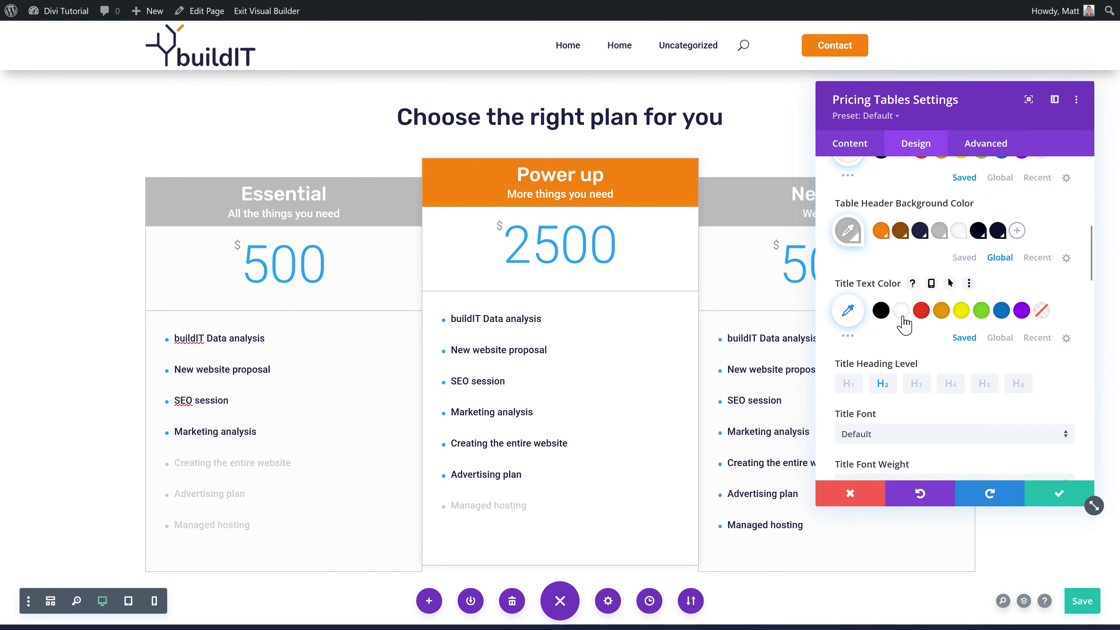
pyautogui.scroll(-3, 895, 328)
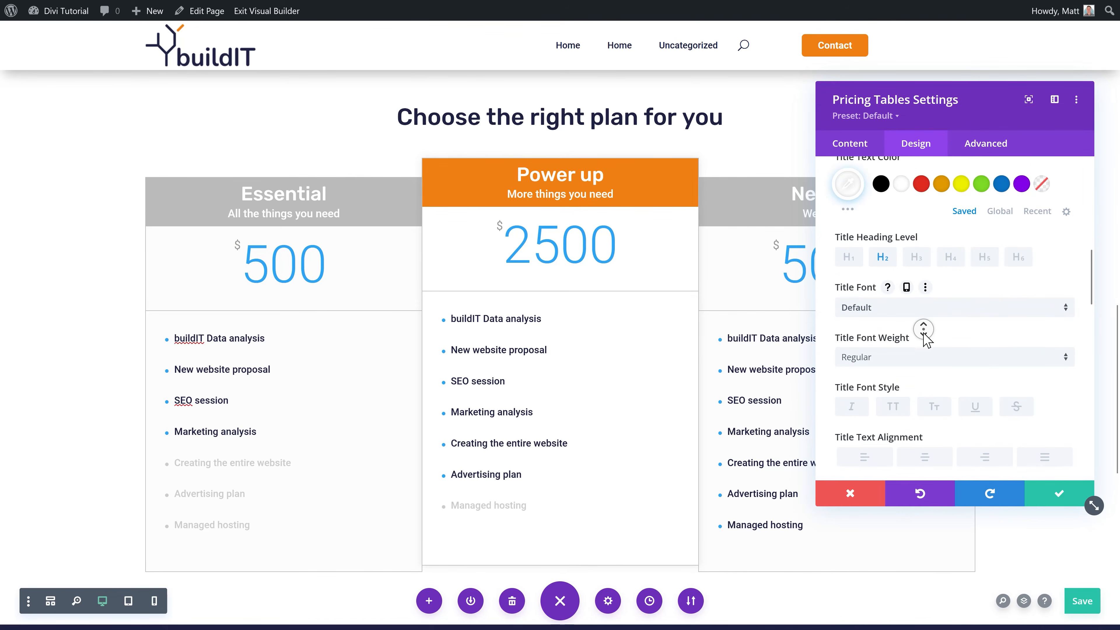
pyautogui.scroll(-1, 925, 339)
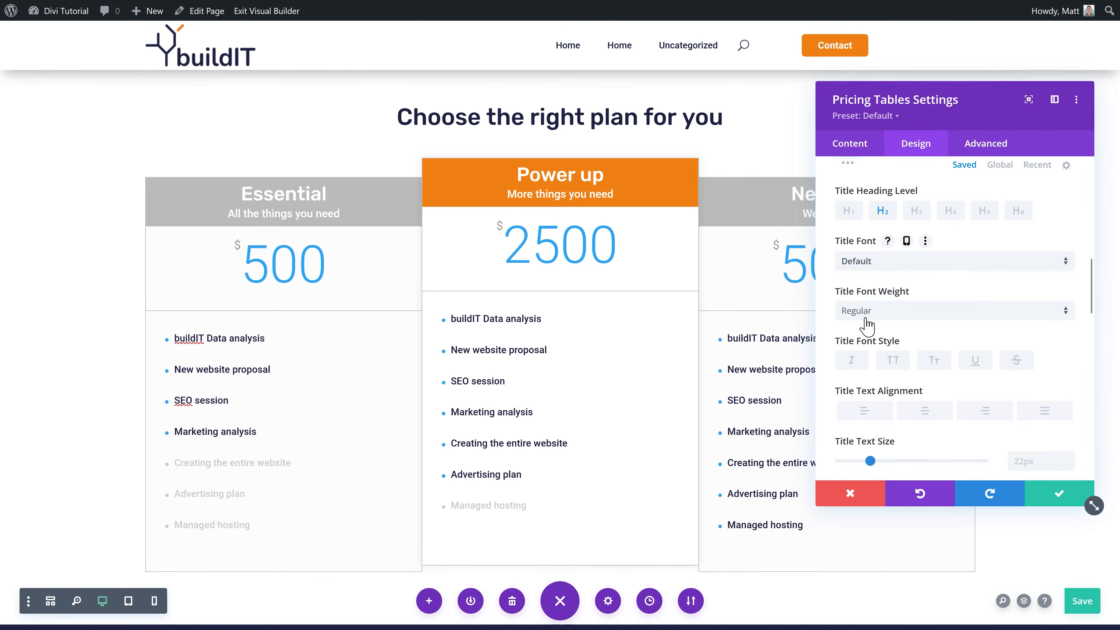
pyautogui.scroll(-5, 900, 318)
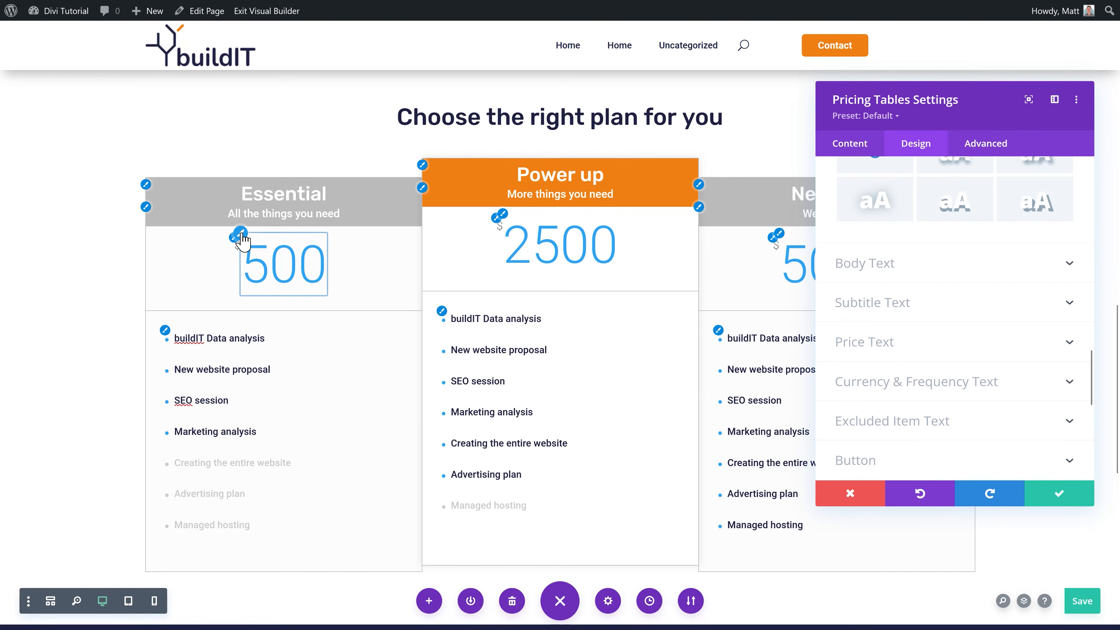
pyautogui.click(240, 234)
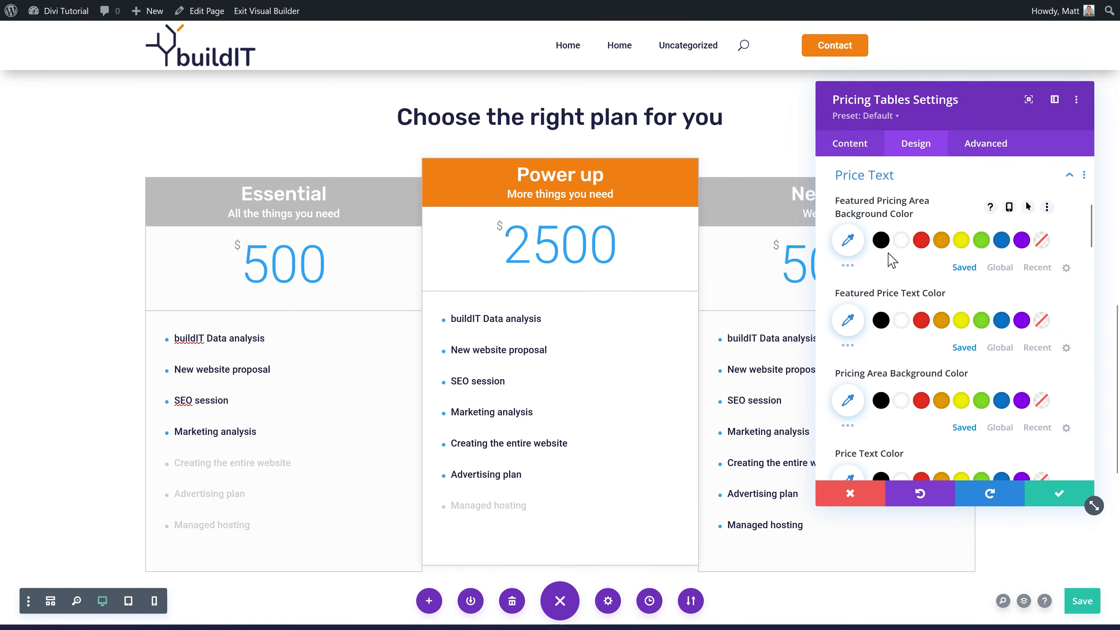
# Step: Give the featured price area a white background and make all plan prices orange
pyautogui.click(901, 242)
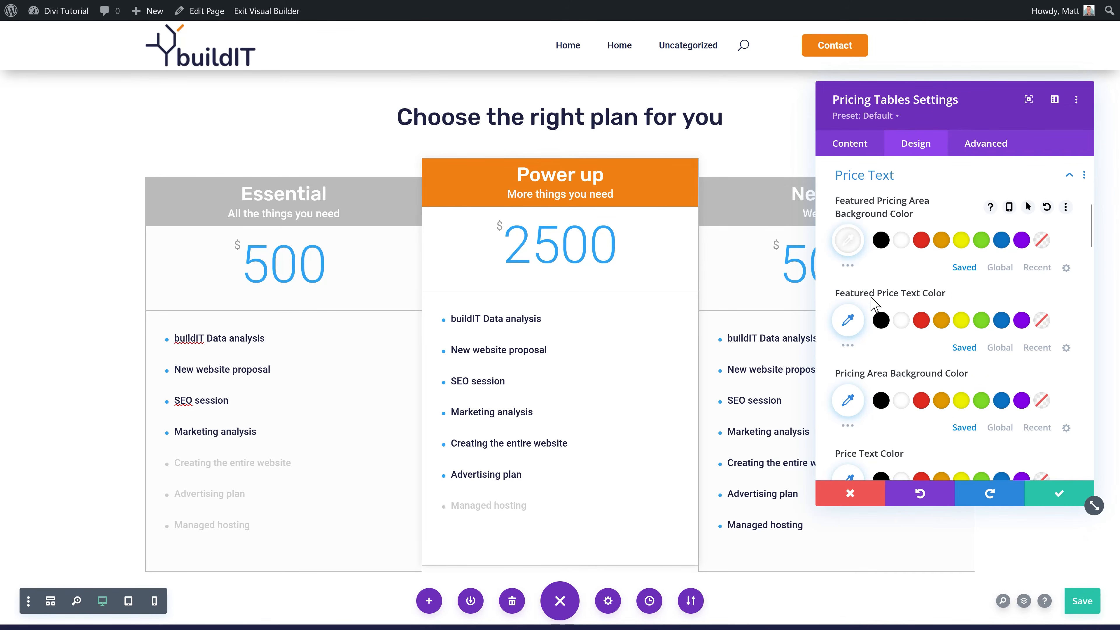
pyautogui.click(999, 348)
pyautogui.click(881, 321)
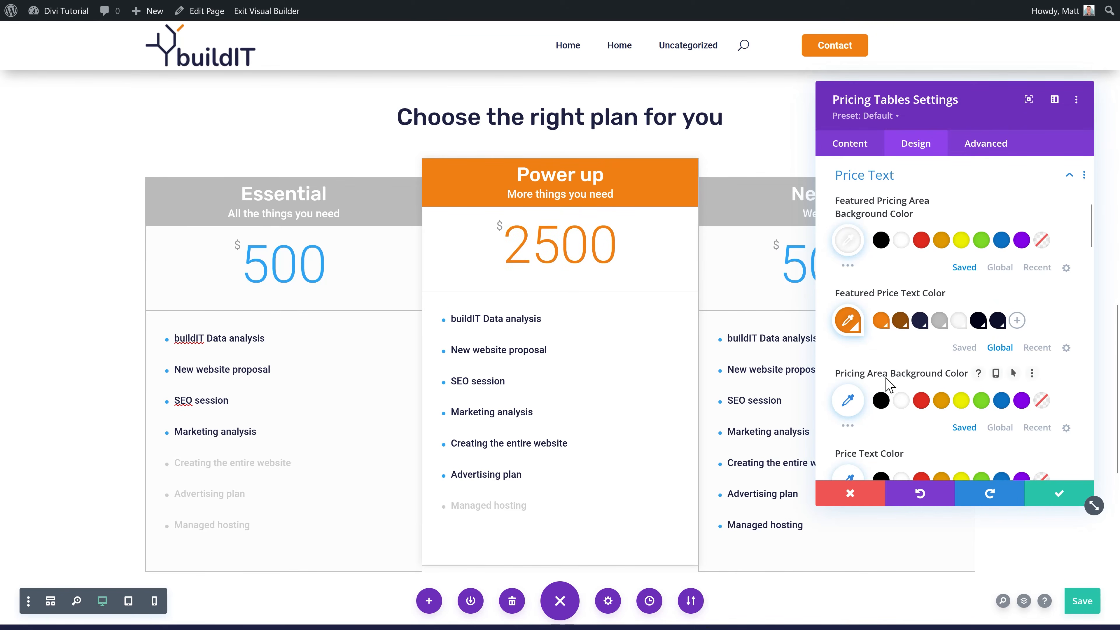
pyautogui.middleClick(919, 360)
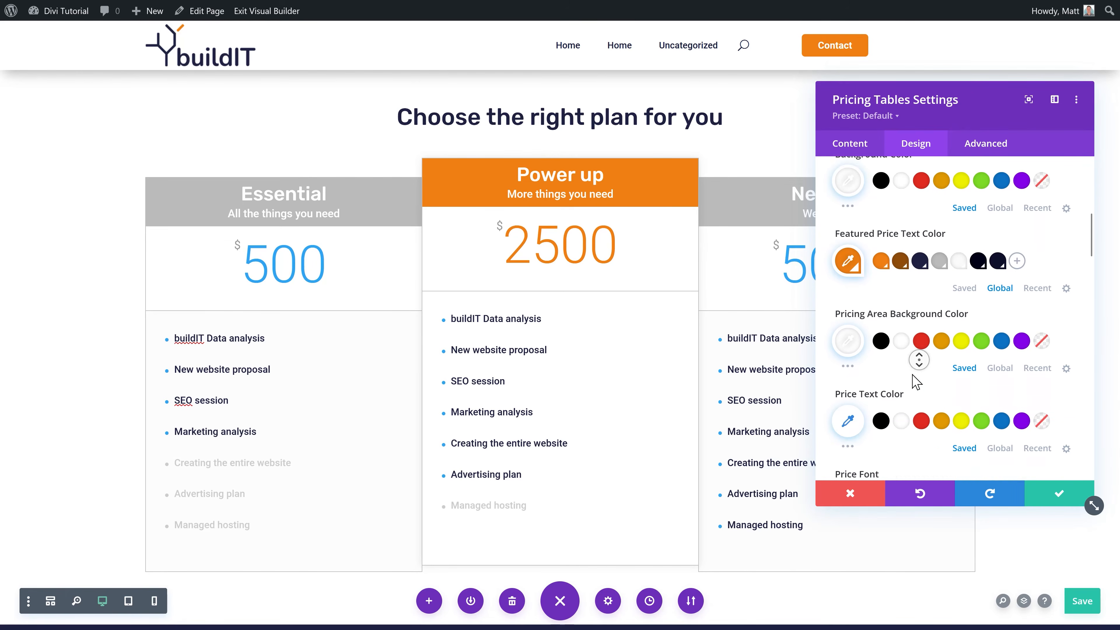
pyautogui.middleClick(911, 376)
pyautogui.click(998, 336)
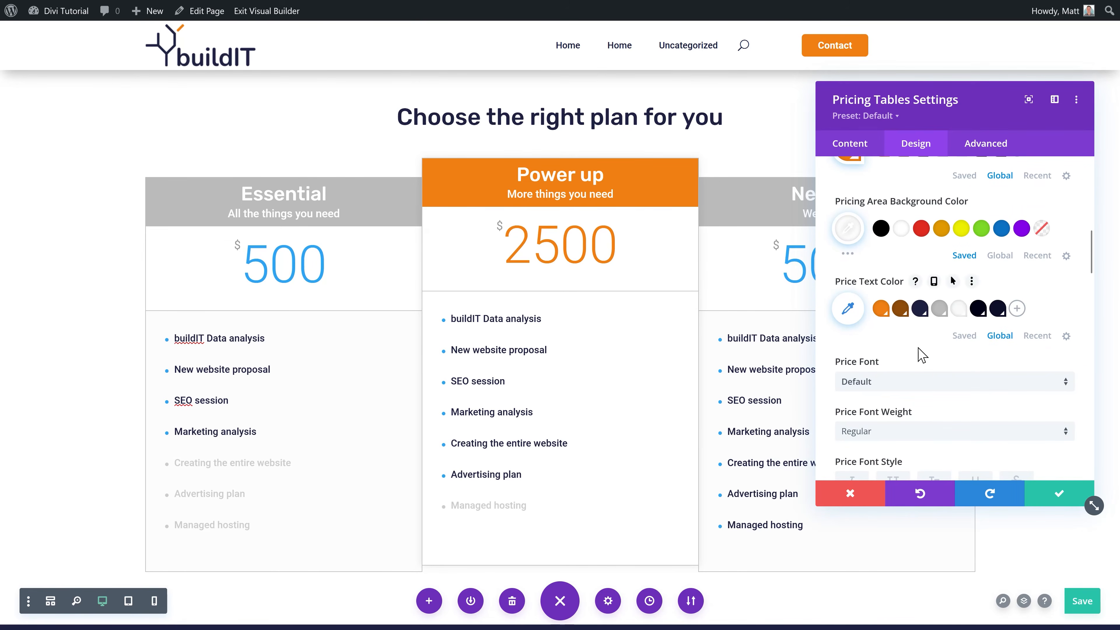
pyautogui.scroll(1, 902, 379)
pyautogui.click(881, 358)
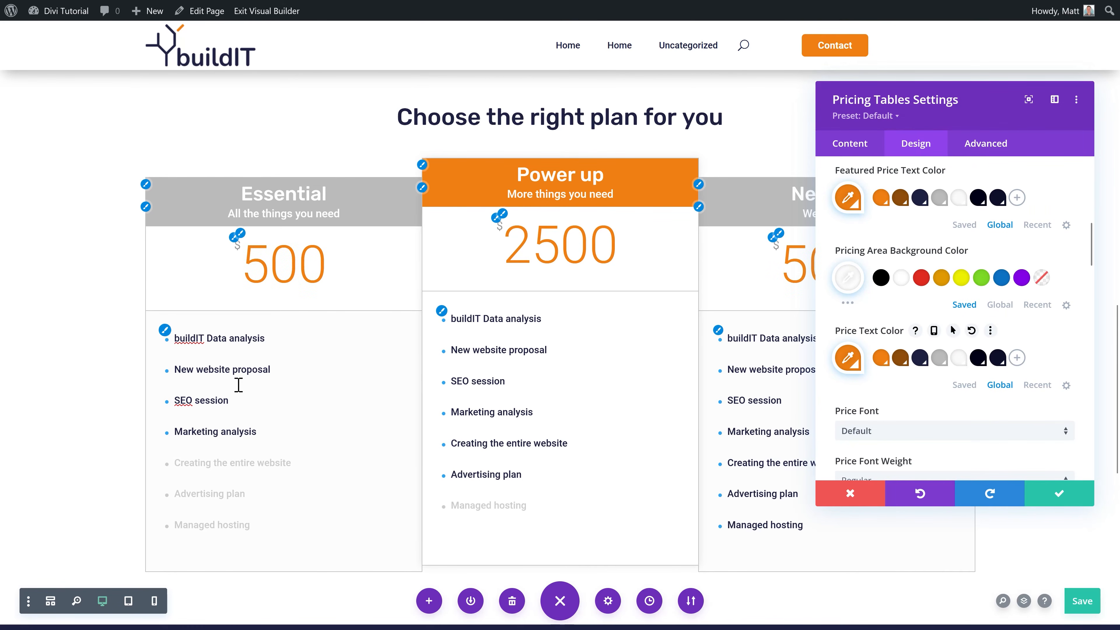
# Step: Make the feature-list bullets orange and close the pricing tables settings
pyautogui.click(164, 331)
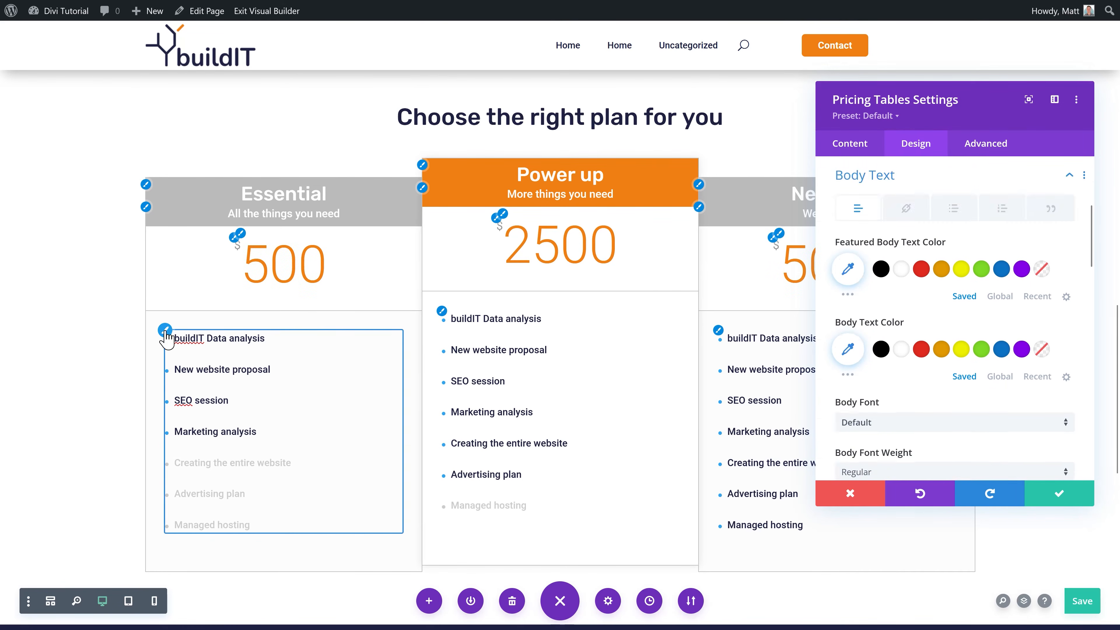
pyautogui.click(935, 149)
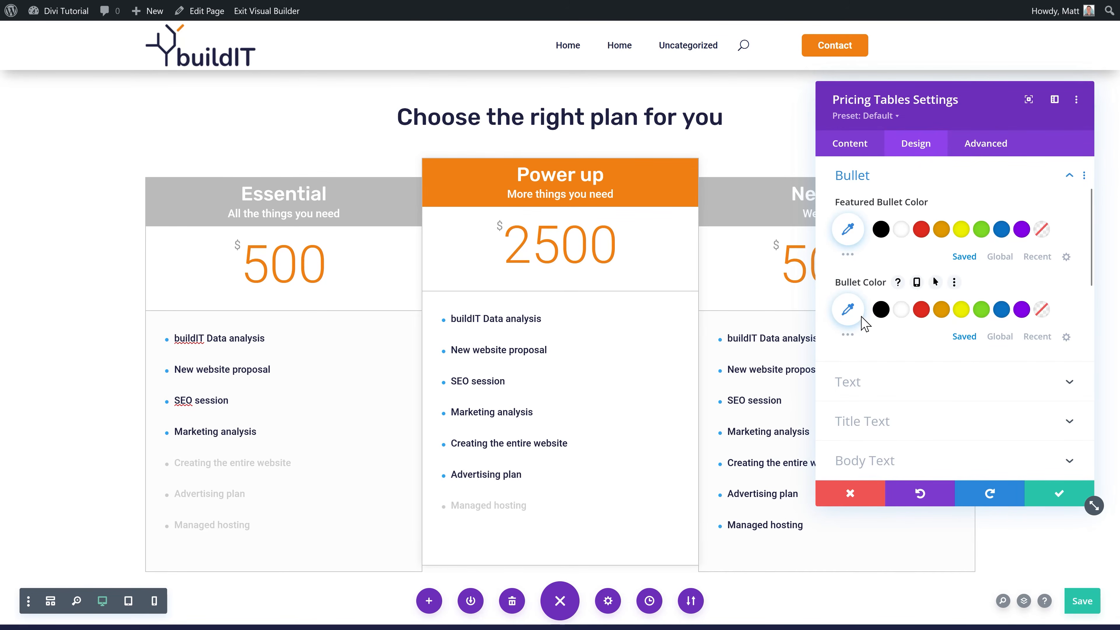
pyautogui.click(999, 336)
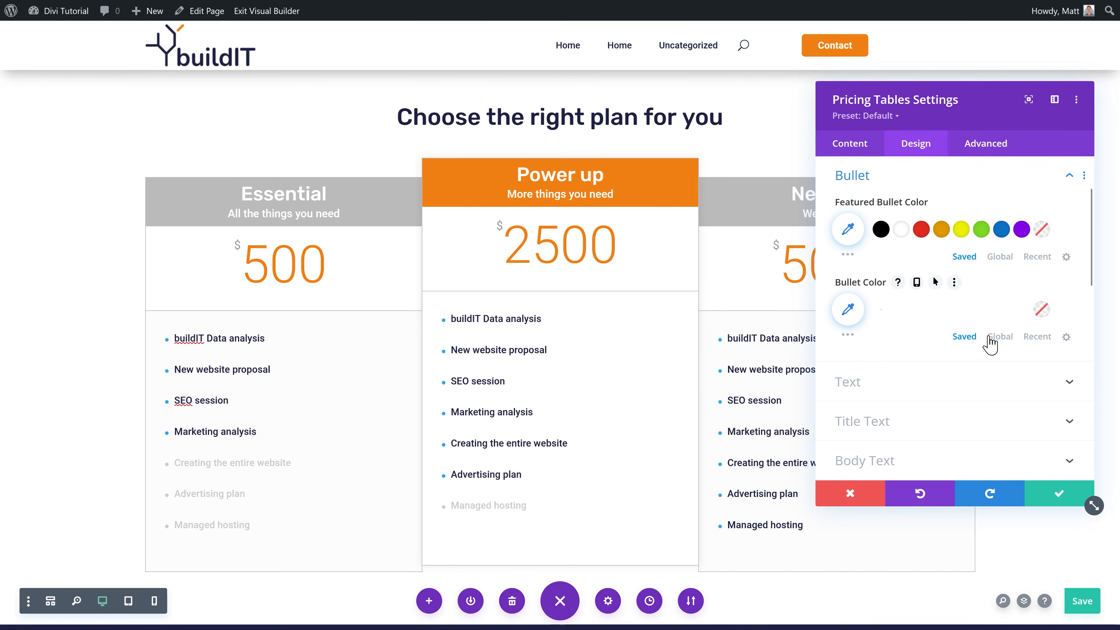
pyautogui.click(882, 312)
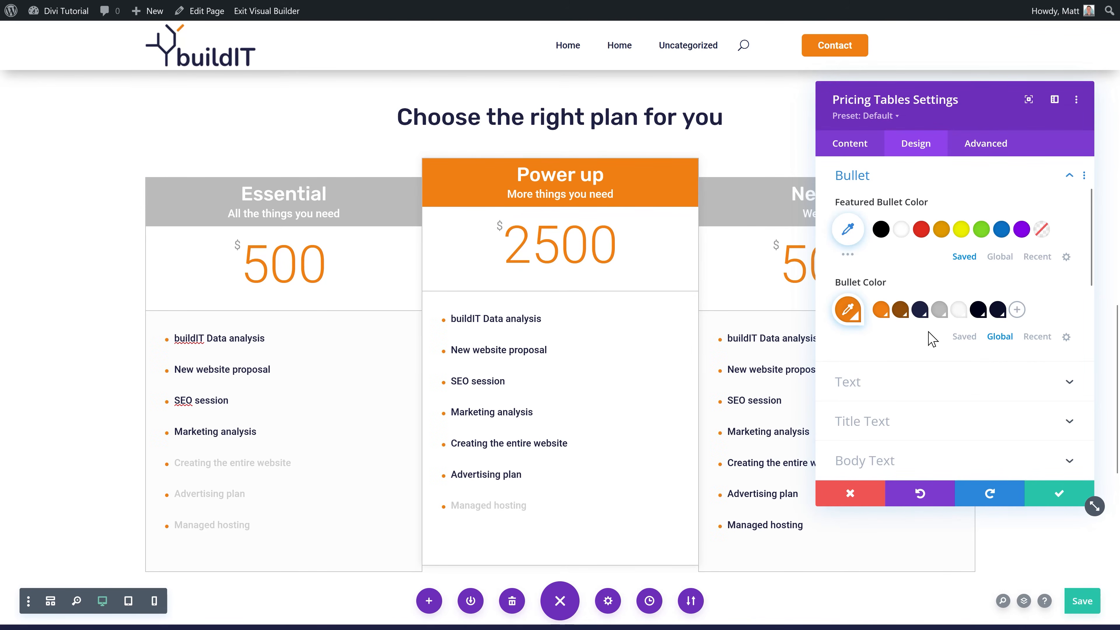
pyautogui.click(1054, 494)
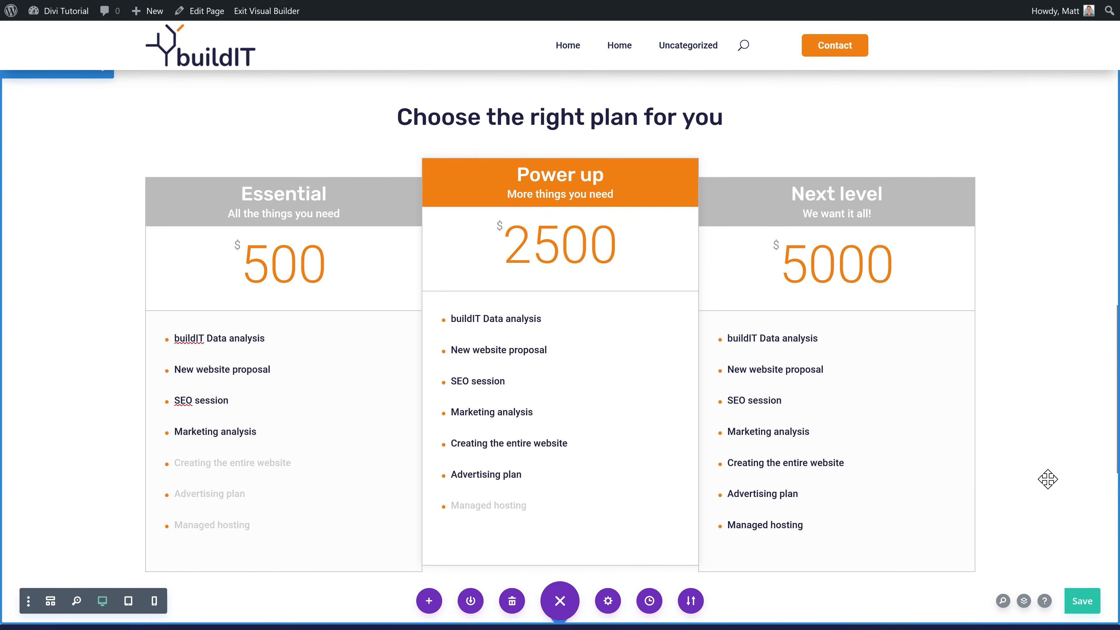
# Step: Switch the Essential and Next level header backgrounds from grey to the navy global swatch
pyautogui.scroll(-1, 1049, 483)
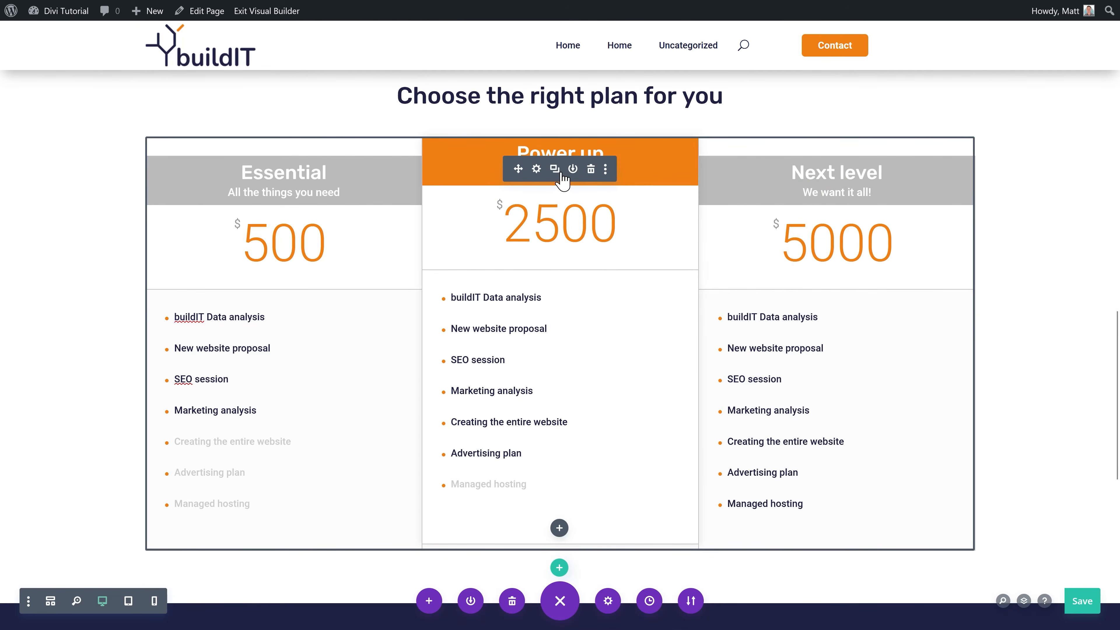
pyautogui.click(536, 169)
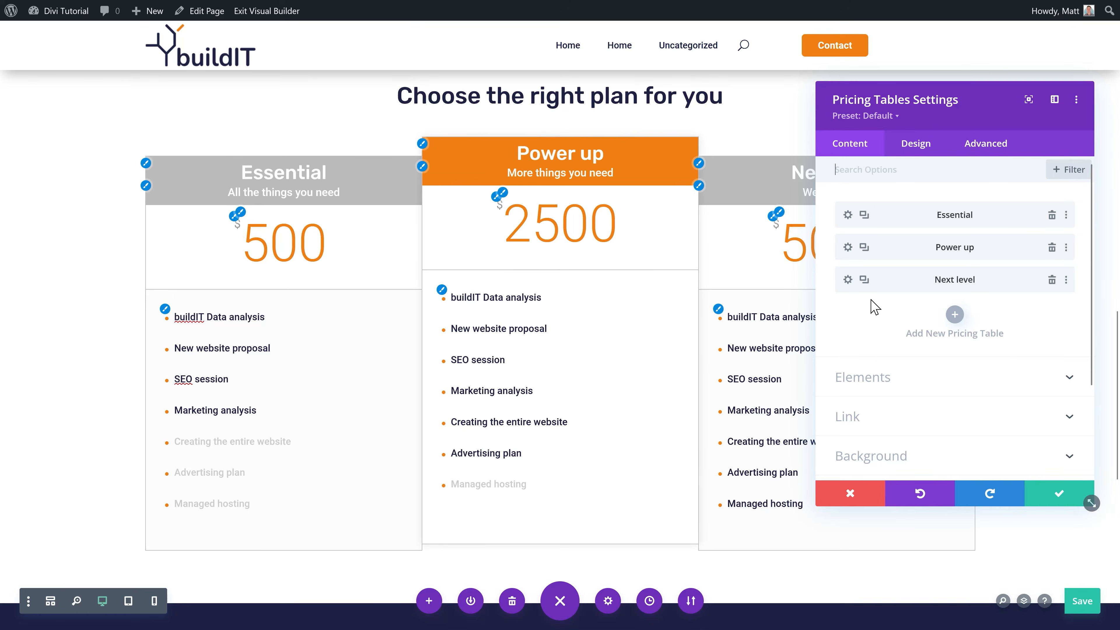
pyautogui.click(918, 155)
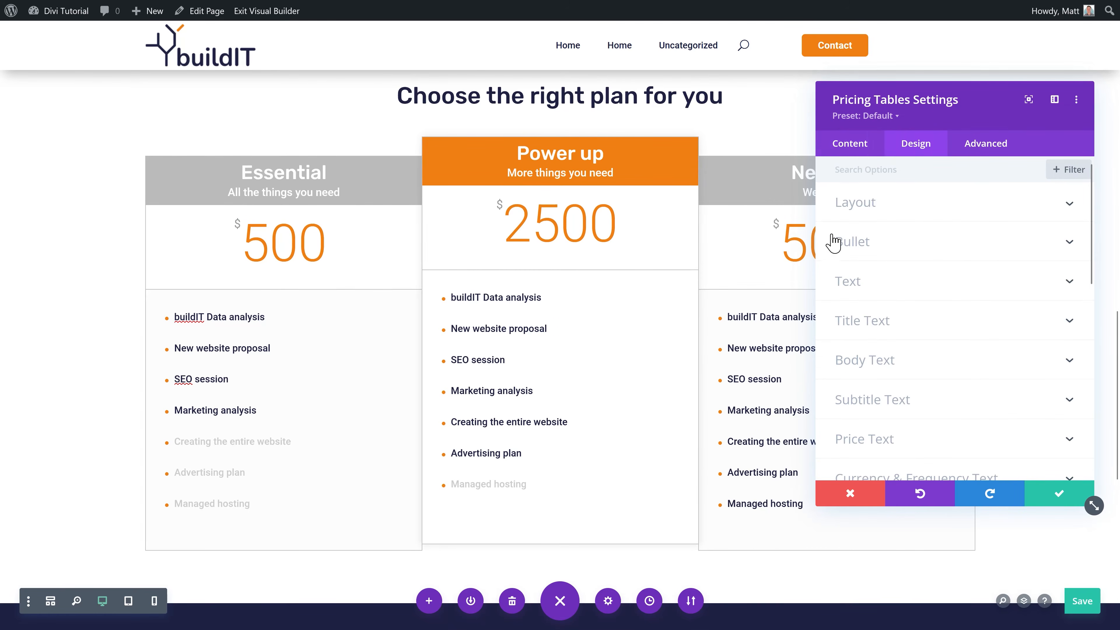
pyautogui.click(146, 164)
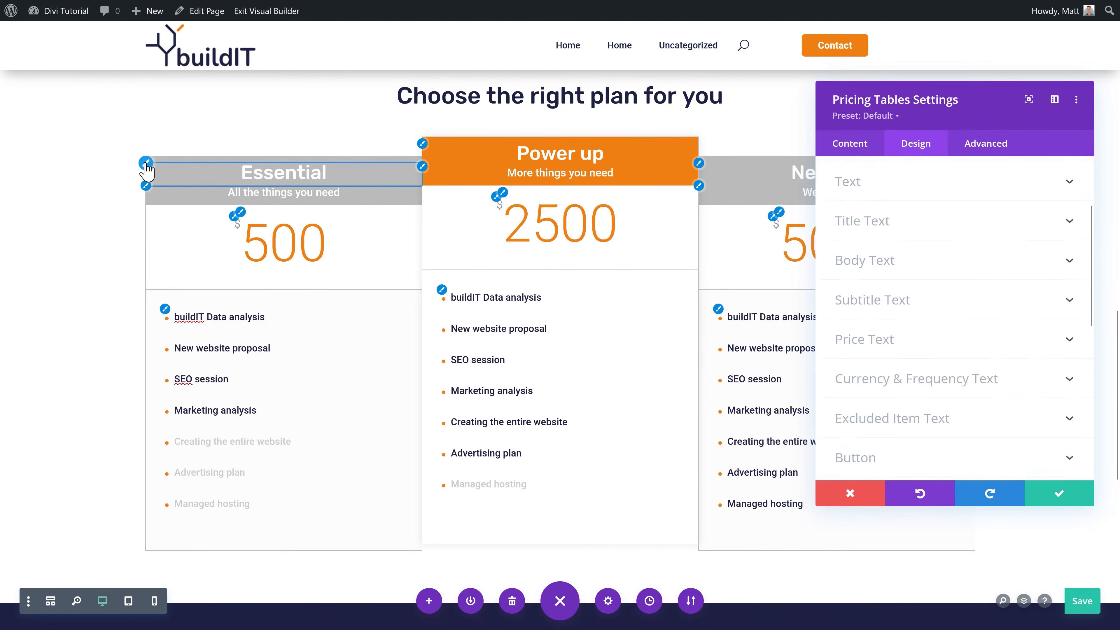
pyautogui.scroll(-3, 903, 306)
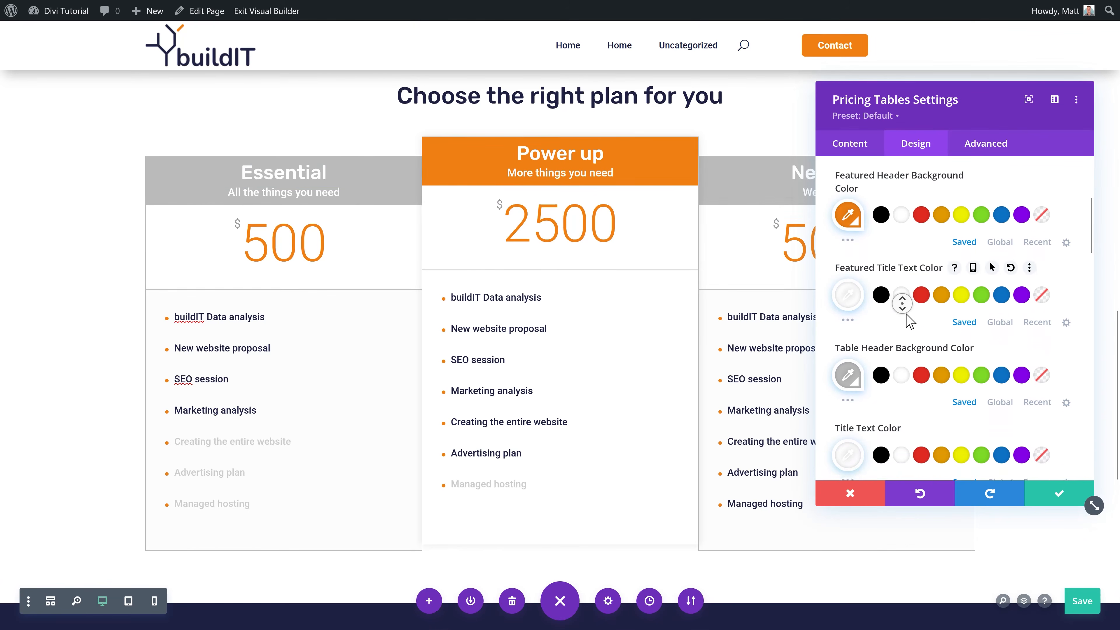
pyautogui.click(1000, 360)
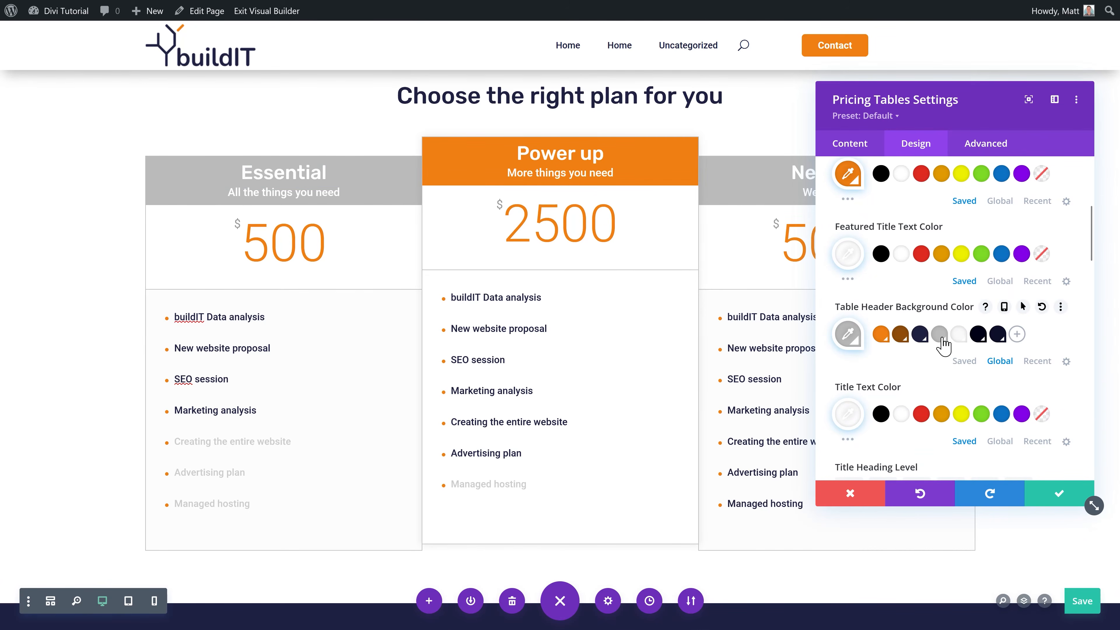
pyautogui.click(928, 335)
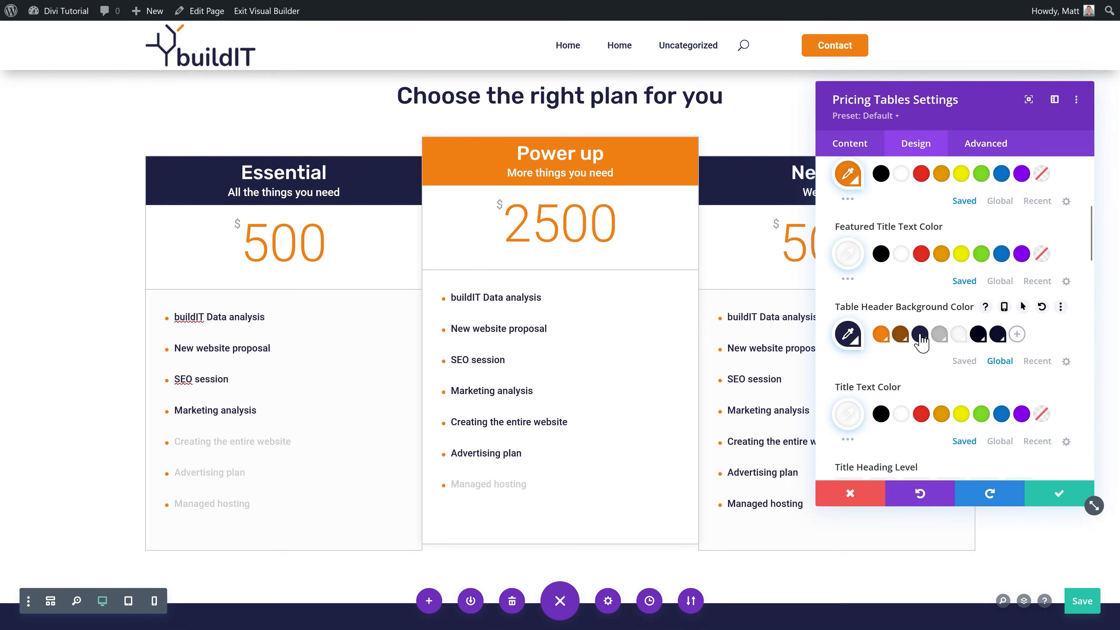
pyautogui.click(1069, 496)
pyautogui.scroll(5, 1049, 413)
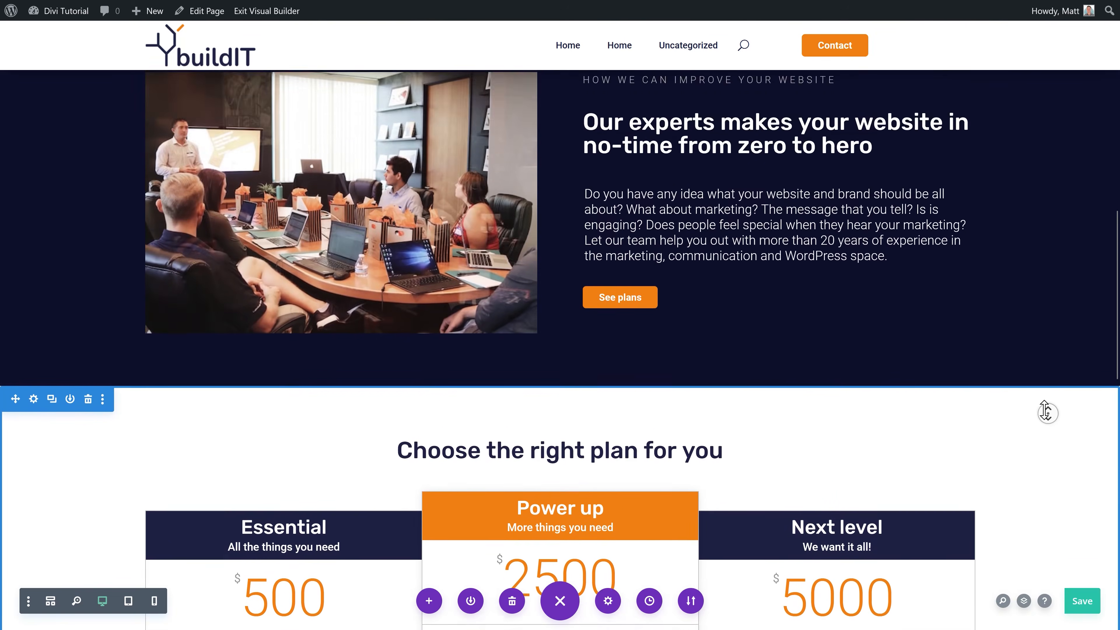
# Step: Copy the Request a quote row and paste it beneath the pricing tables
pyautogui.scroll(-6, 1046, 435)
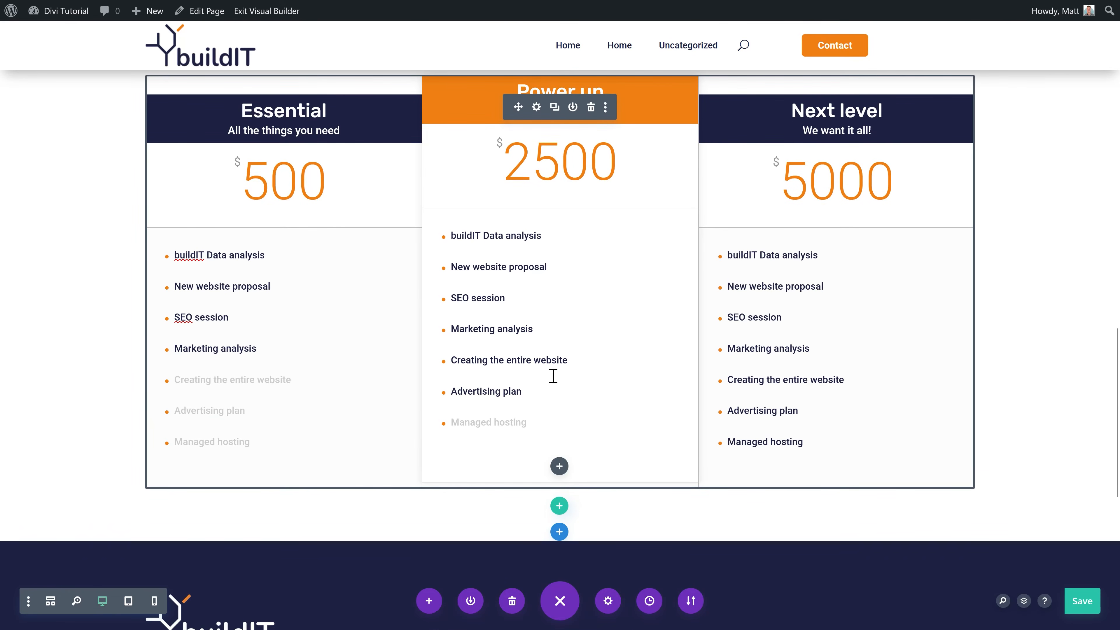
pyautogui.scroll(8, 649, 293)
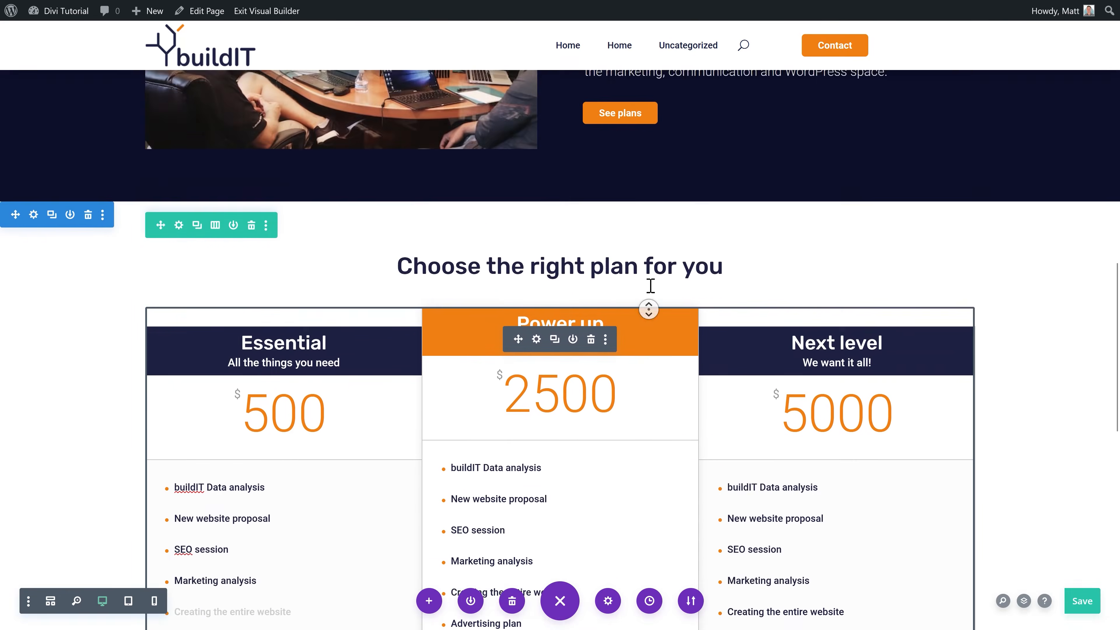
pyautogui.scroll(8, 648, 294)
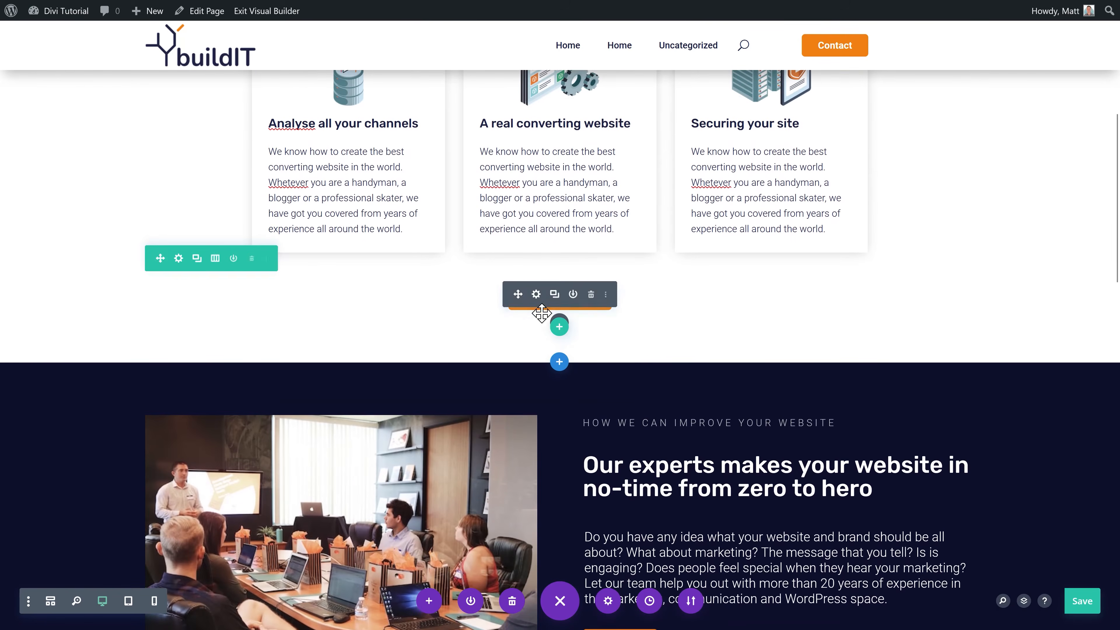
pyautogui.click(267, 263)
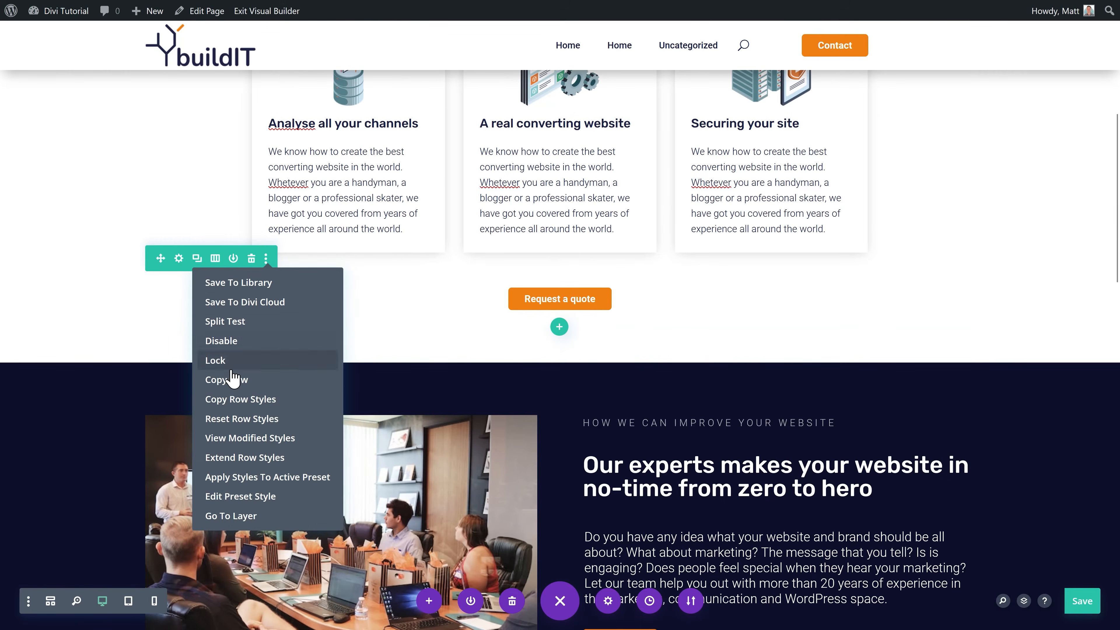
pyautogui.click(235, 382)
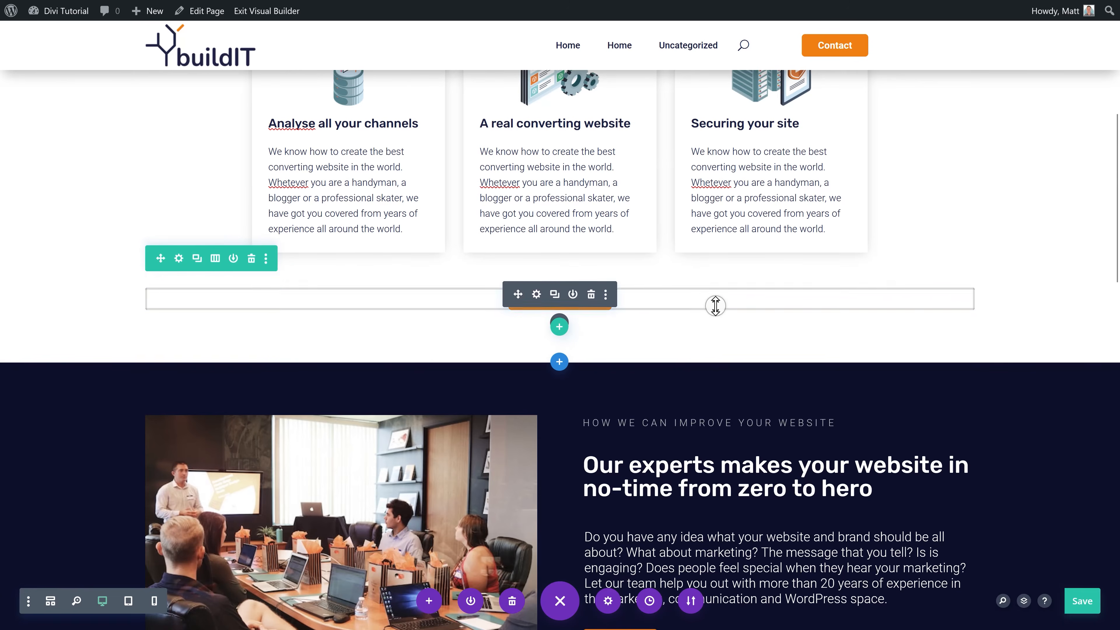
pyautogui.scroll(-5, 714, 309)
pyautogui.scroll(-12, 707, 333)
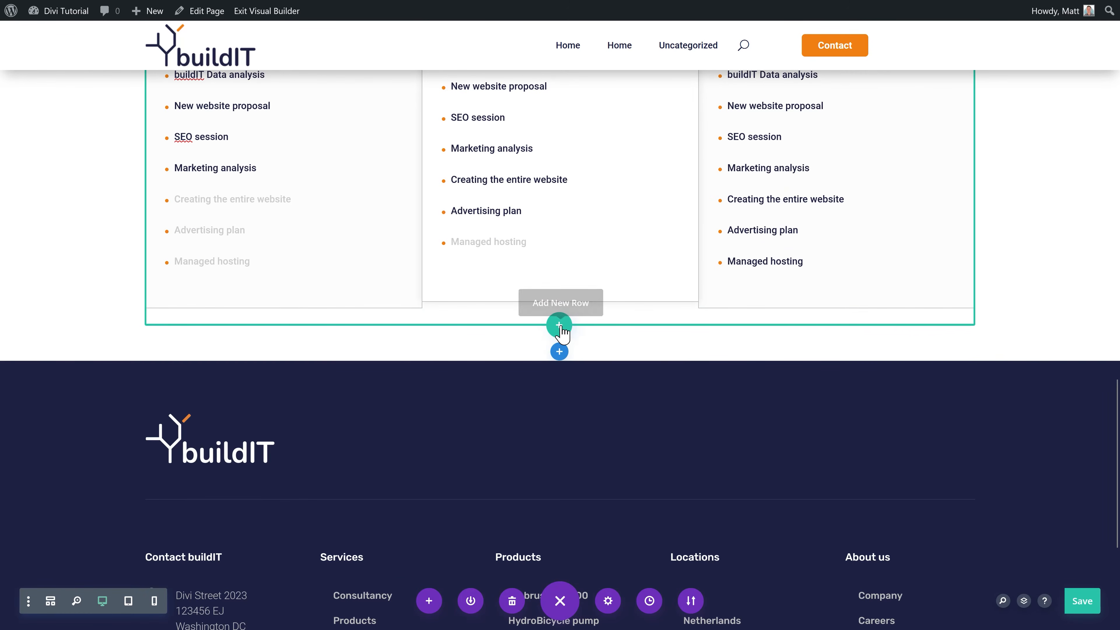
pyautogui.hotkey('ctrl', 'v')
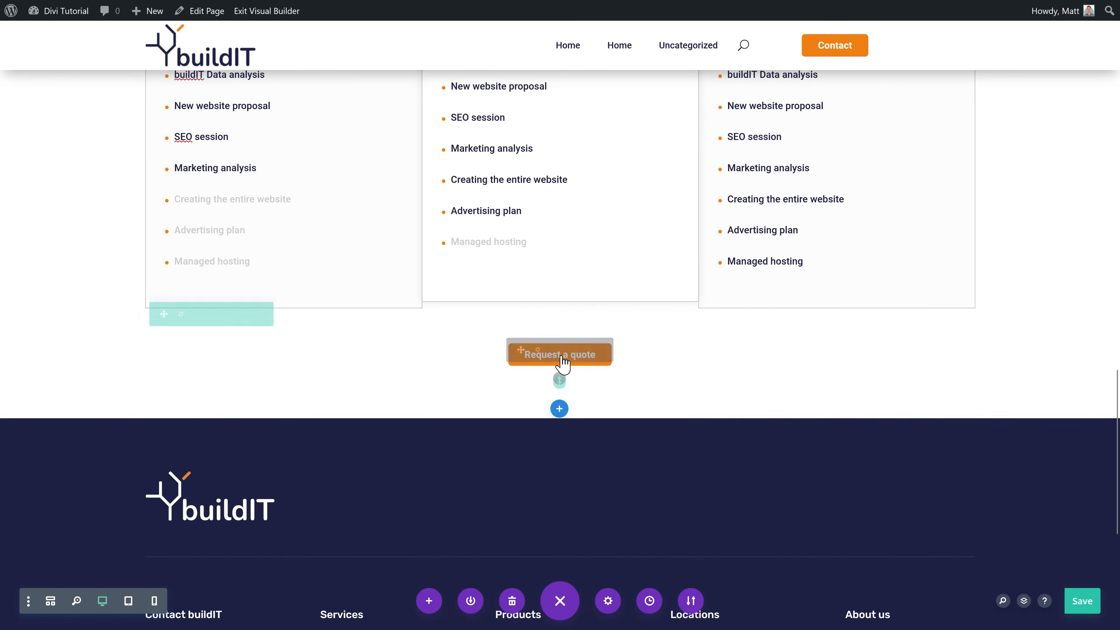
# Step: Check the pasted quote button's link and save its settings
pyautogui.click(535, 352)
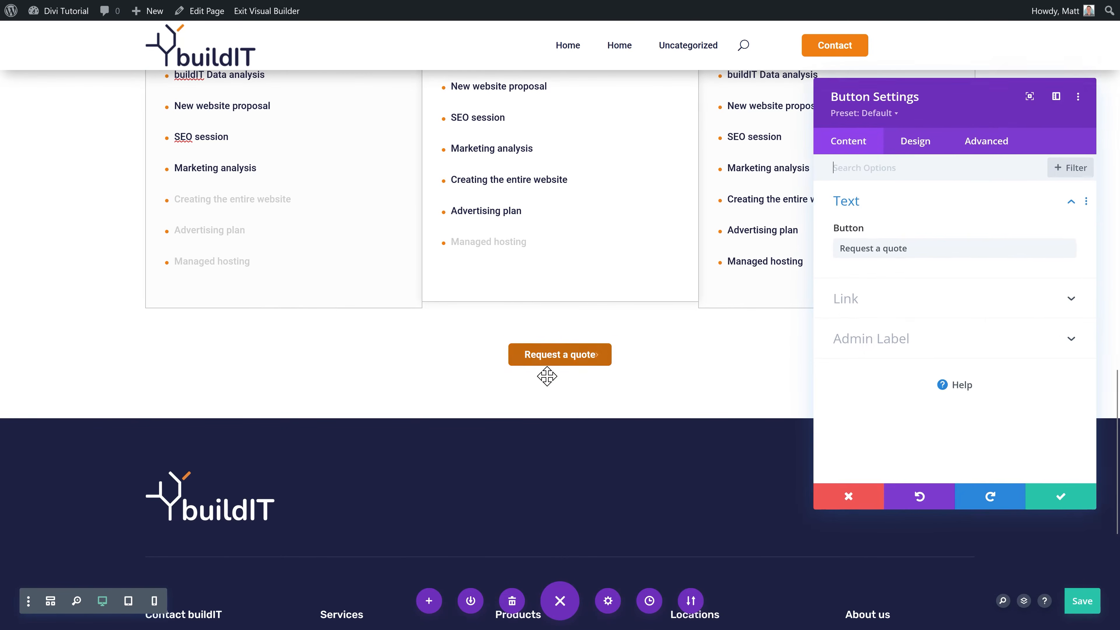
pyautogui.click(851, 304)
pyautogui.click(1048, 496)
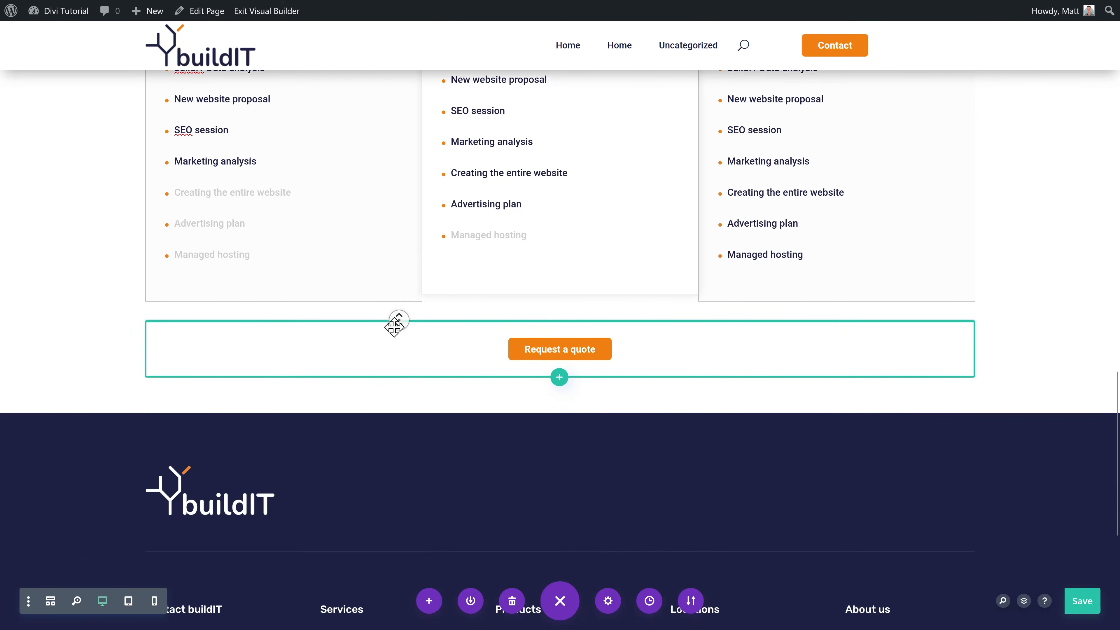
pyautogui.scroll(-1, 395, 325)
# Step: Add a regular one-column section with an Icon module showing the closing-quote icon
pyautogui.click(559, 374)
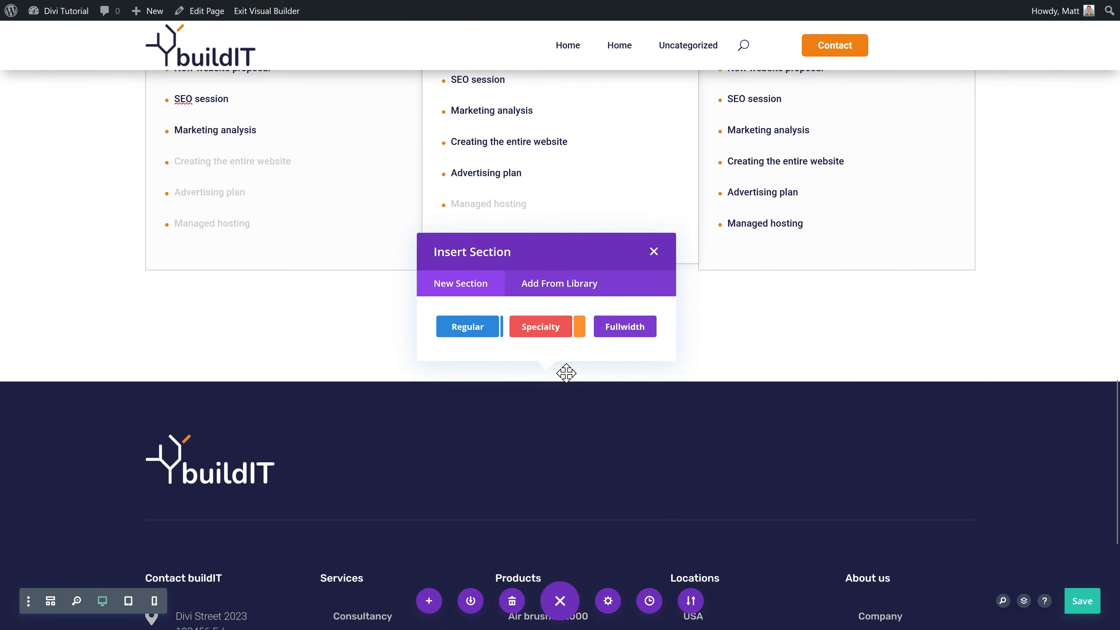
pyautogui.click(470, 329)
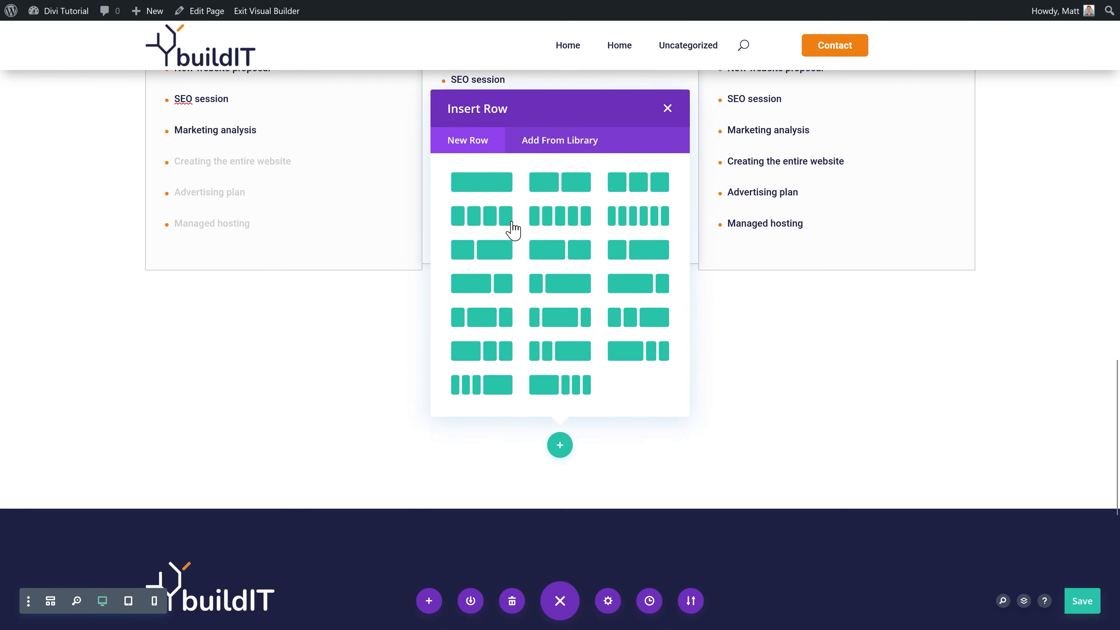
pyautogui.click(483, 183)
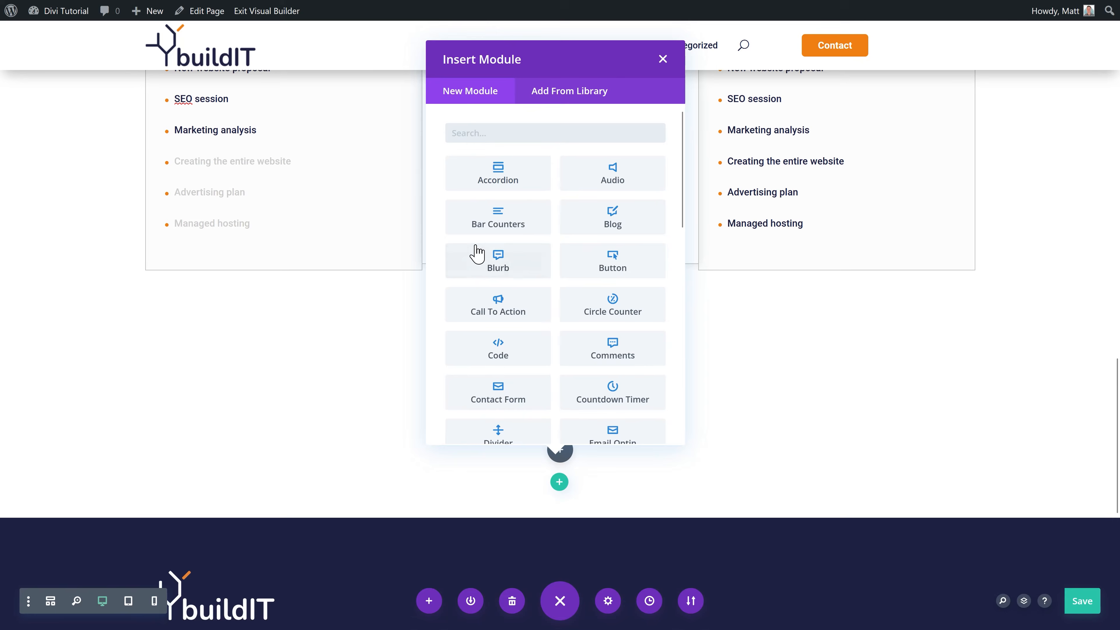
pyautogui.write('icon')
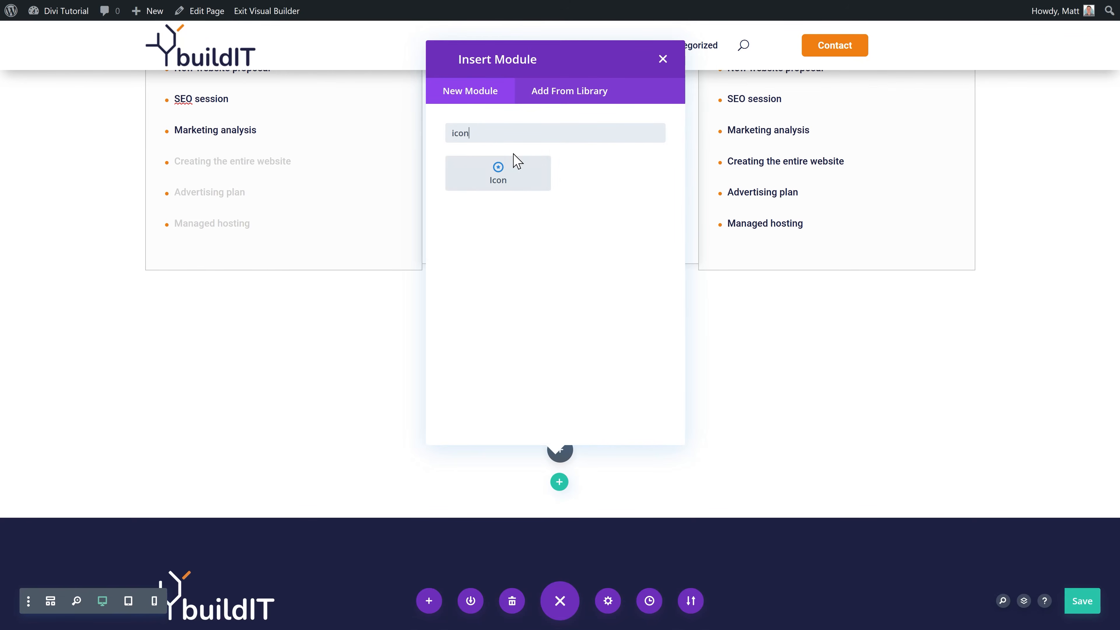
pyautogui.click(515, 188)
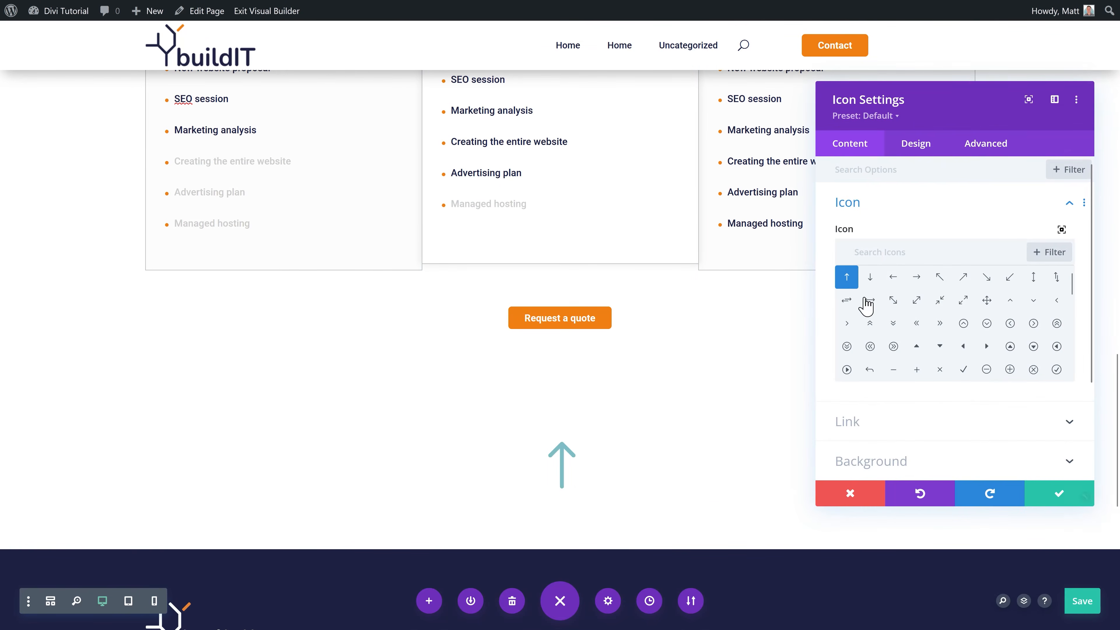
pyautogui.click(887, 258)
pyautogui.write('quote')
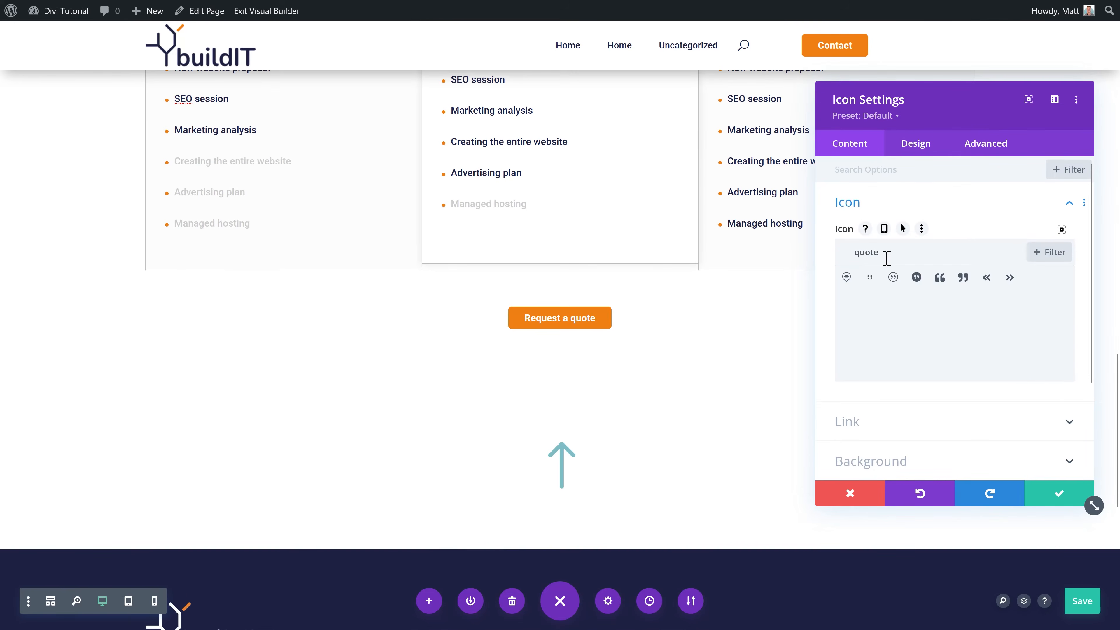
pyautogui.click(963, 277)
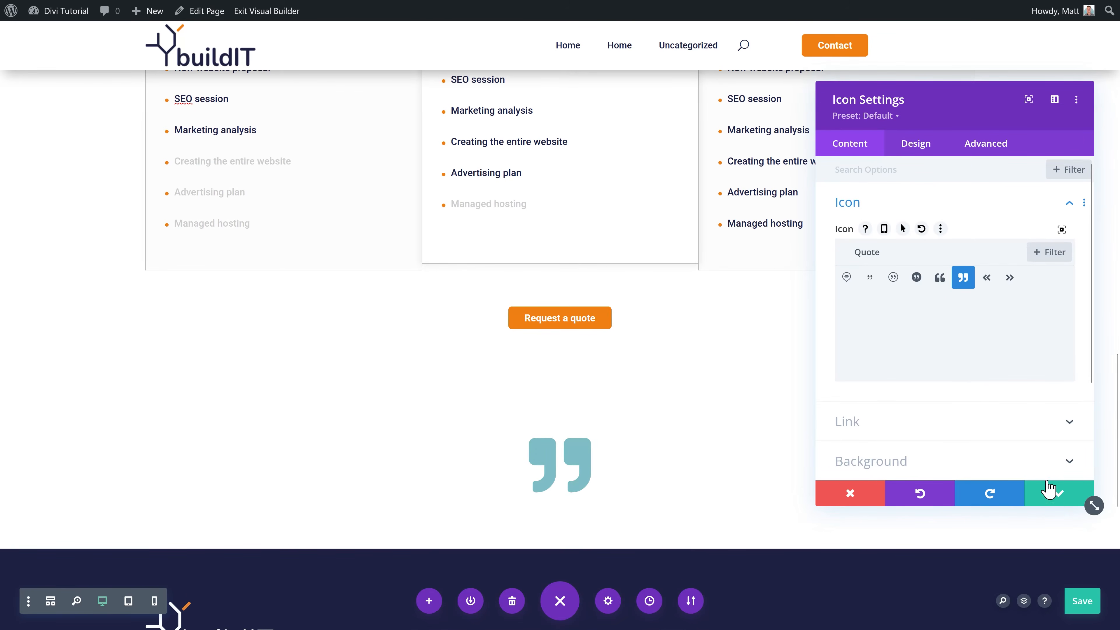
# Step: Make the quote icon global orange, shrink it to 30px, and save it
pyautogui.click(922, 149)
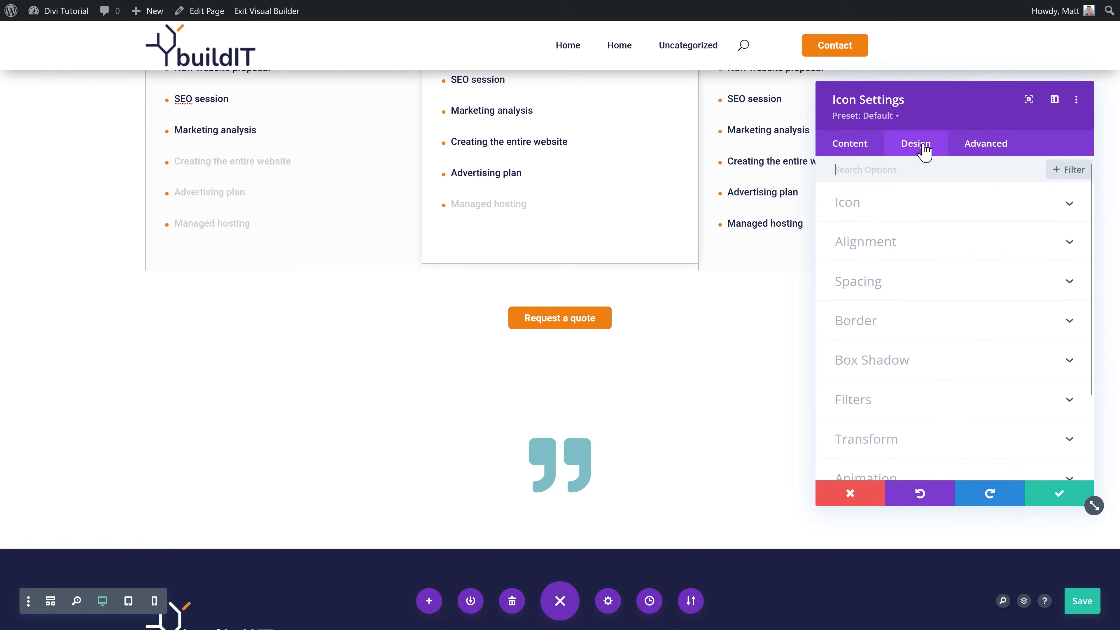
pyautogui.click(867, 215)
pyautogui.click(999, 285)
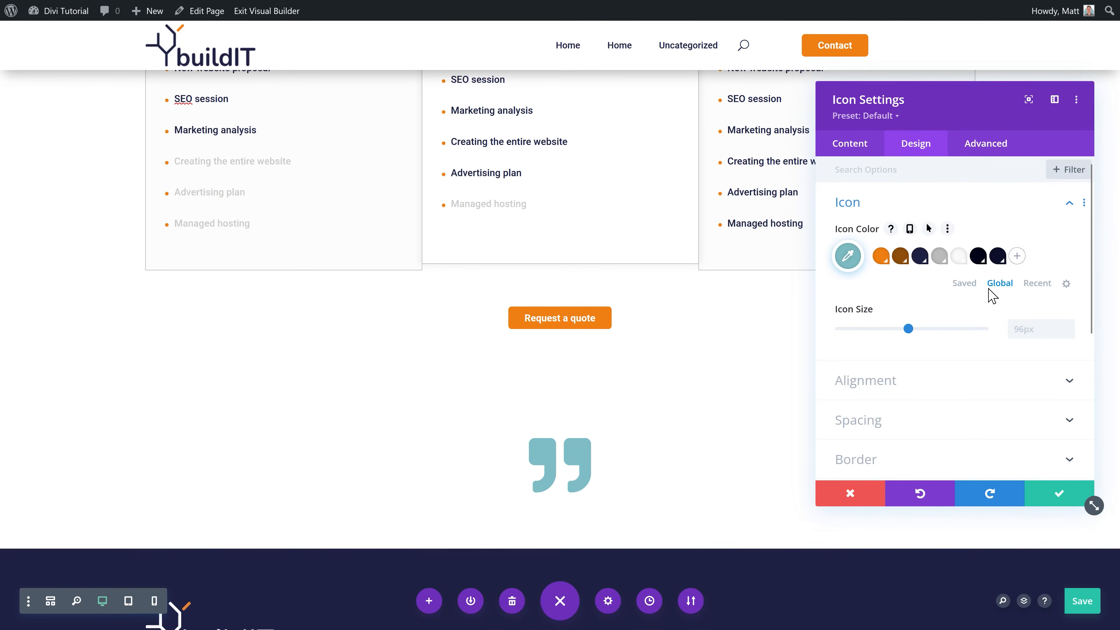
pyautogui.click(882, 256)
pyautogui.moveTo(907, 328); pyautogui.dragTo(863, 340)
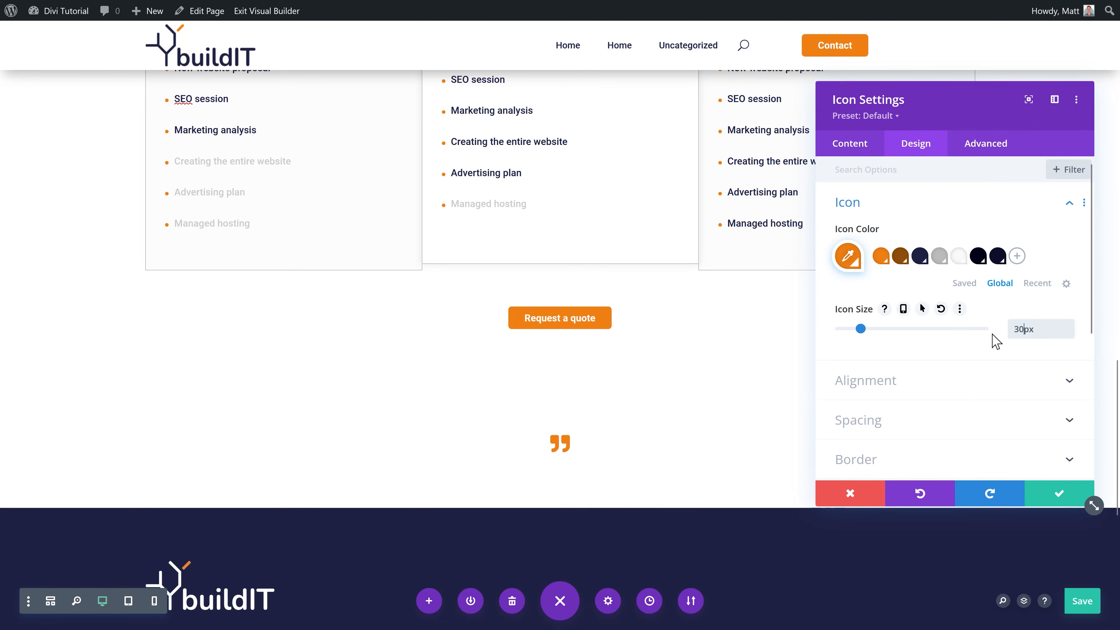
pyautogui.click(1014, 380)
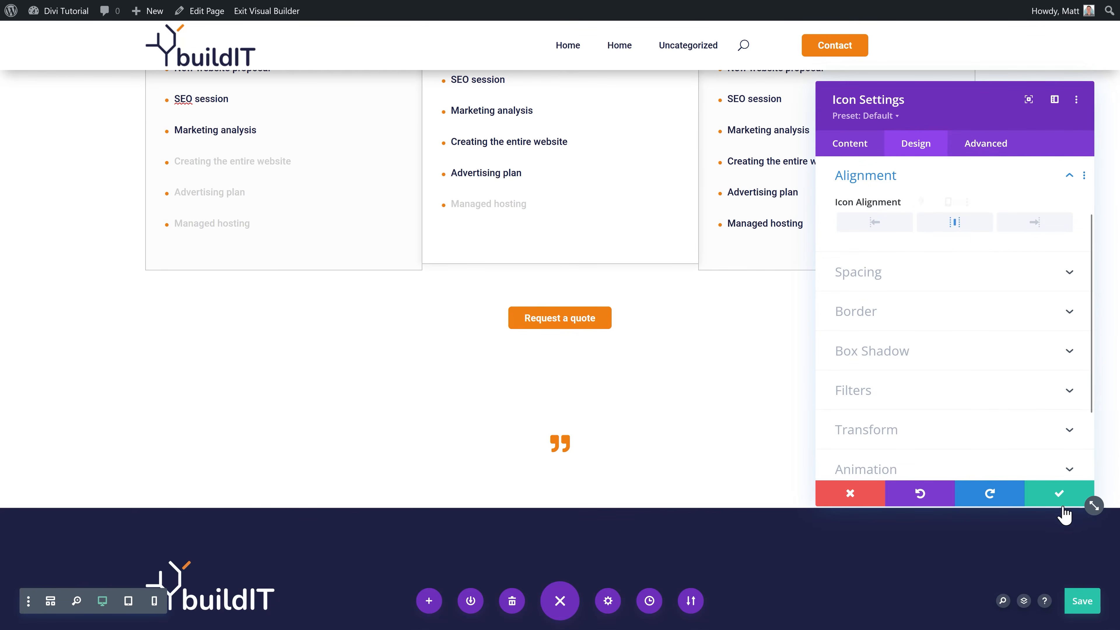
pyautogui.click(1063, 494)
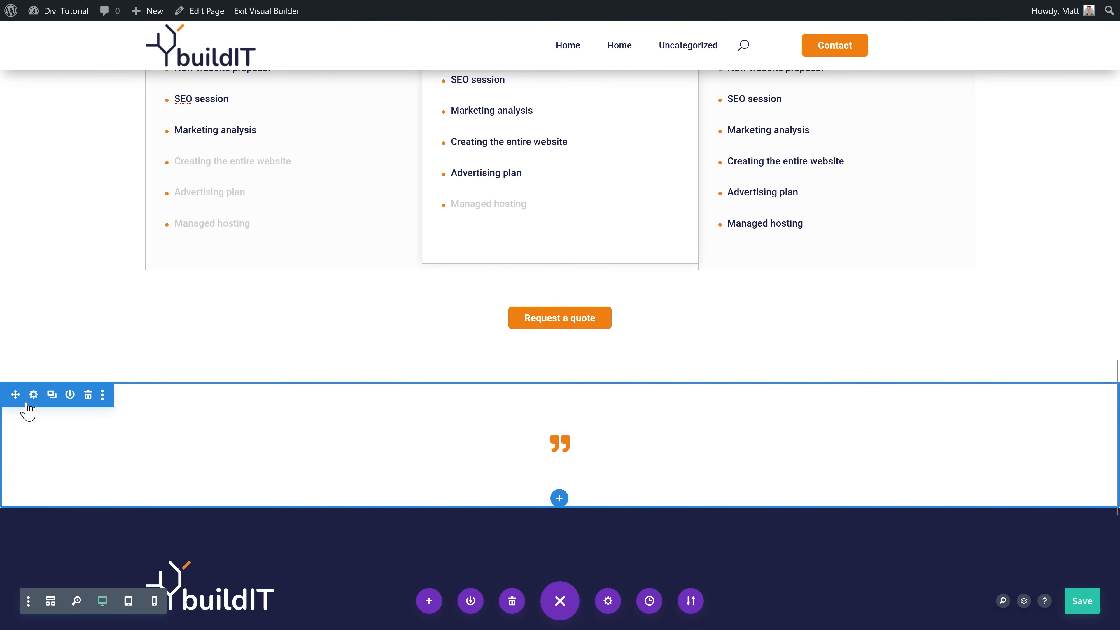
# Step: Give the new section a dark navy background from the global swatches
pyautogui.click(33, 395)
pyautogui.click(871, 242)
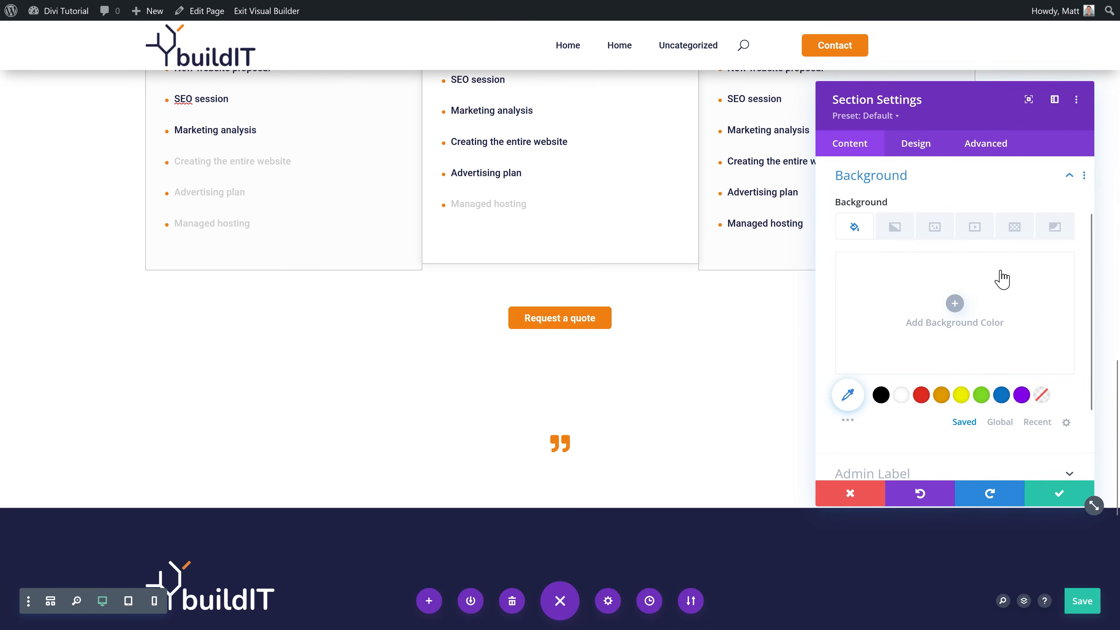
pyautogui.click(999, 422)
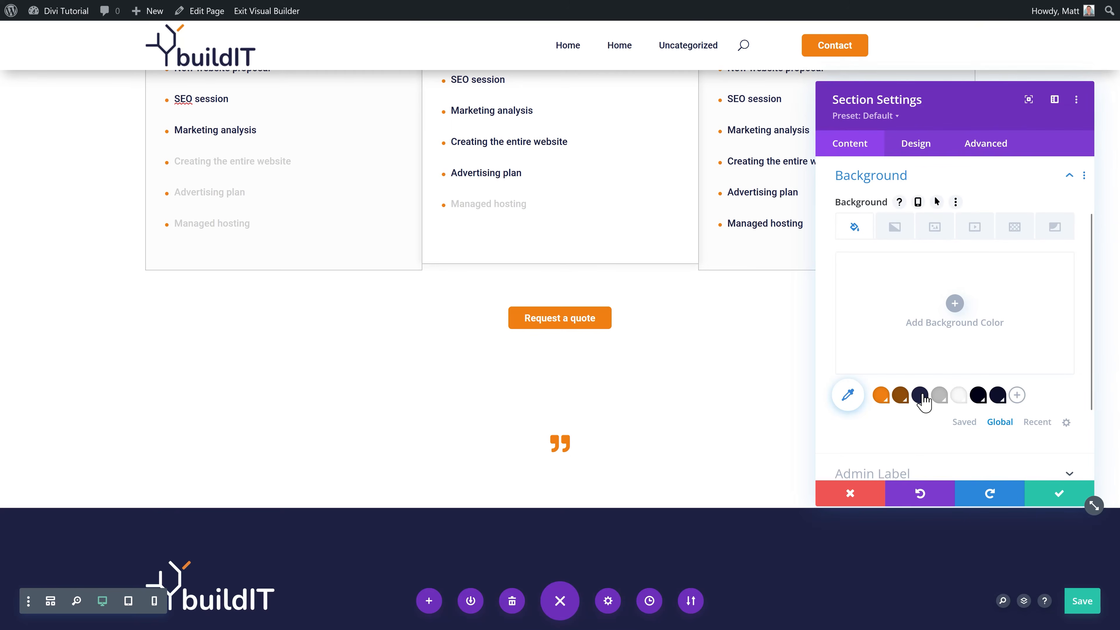
pyautogui.click(920, 395)
pyautogui.click(997, 395)
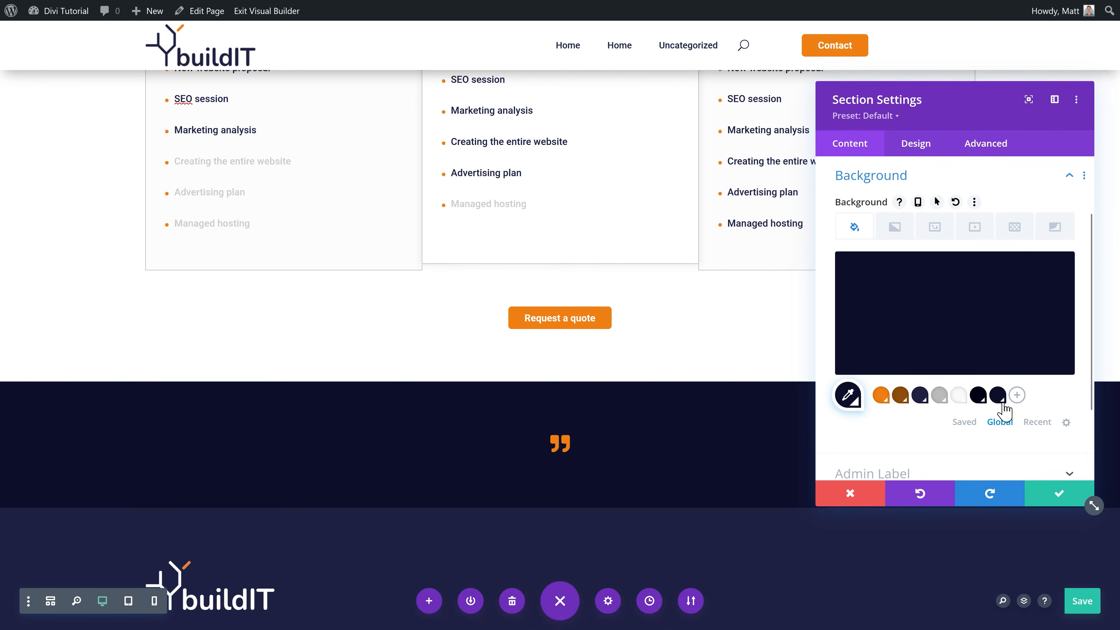
pyautogui.click(1058, 493)
# Step: Insert the saved Paragraph module from the library beneath the quote icon
pyautogui.scroll(-2, 573, 459)
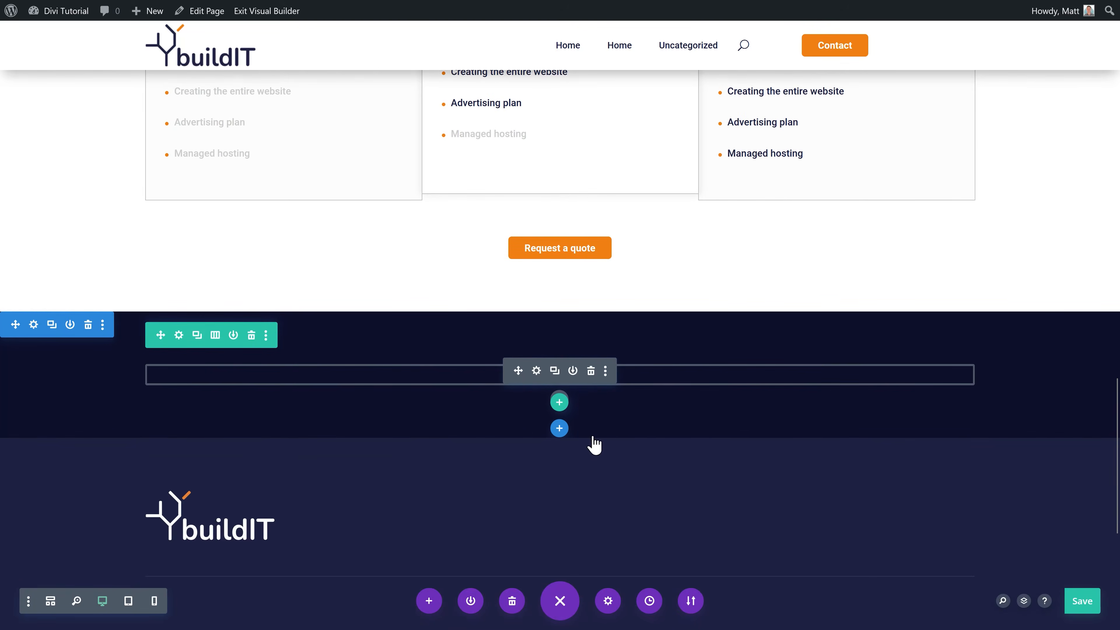
pyautogui.click(554, 370)
pyautogui.click(593, 377)
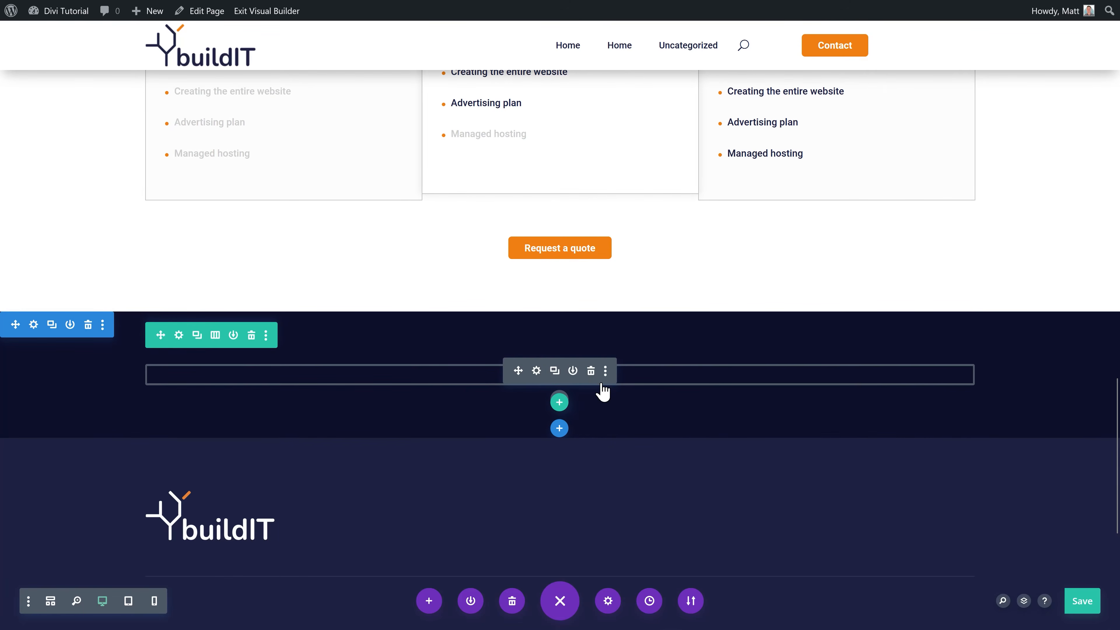
pyautogui.click(555, 372)
pyautogui.click(559, 399)
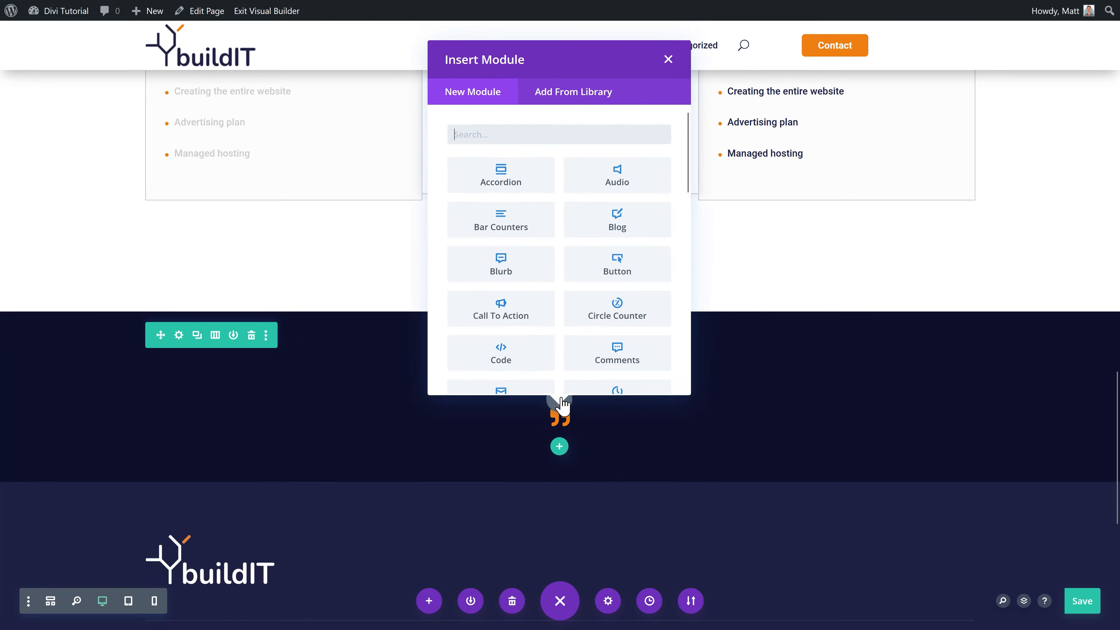
pyautogui.click(583, 95)
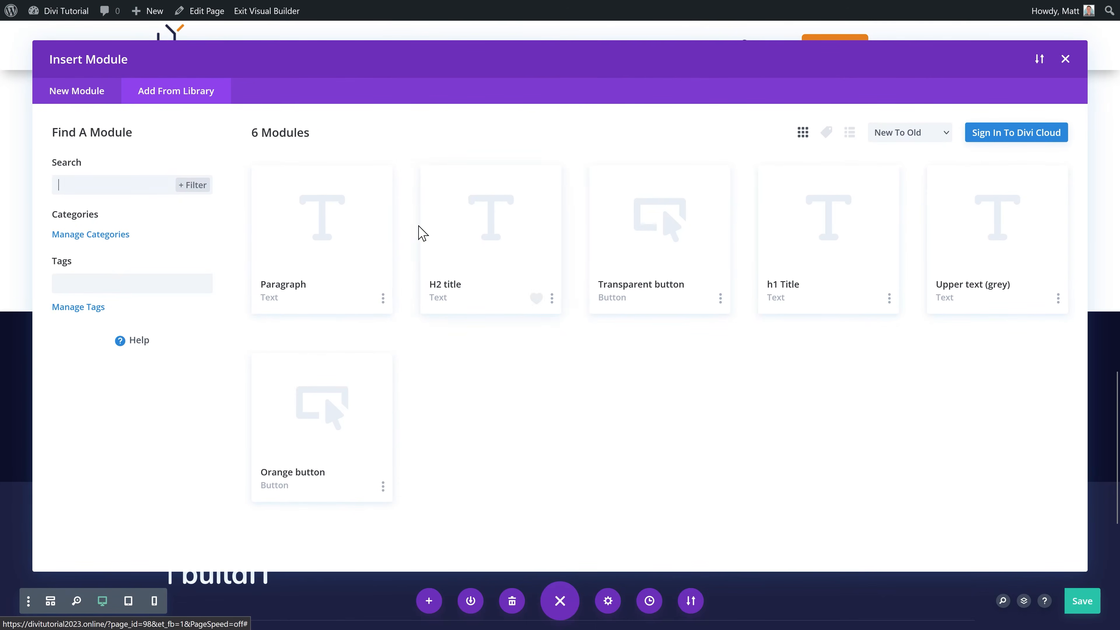
pyautogui.click(342, 282)
pyautogui.click(338, 525)
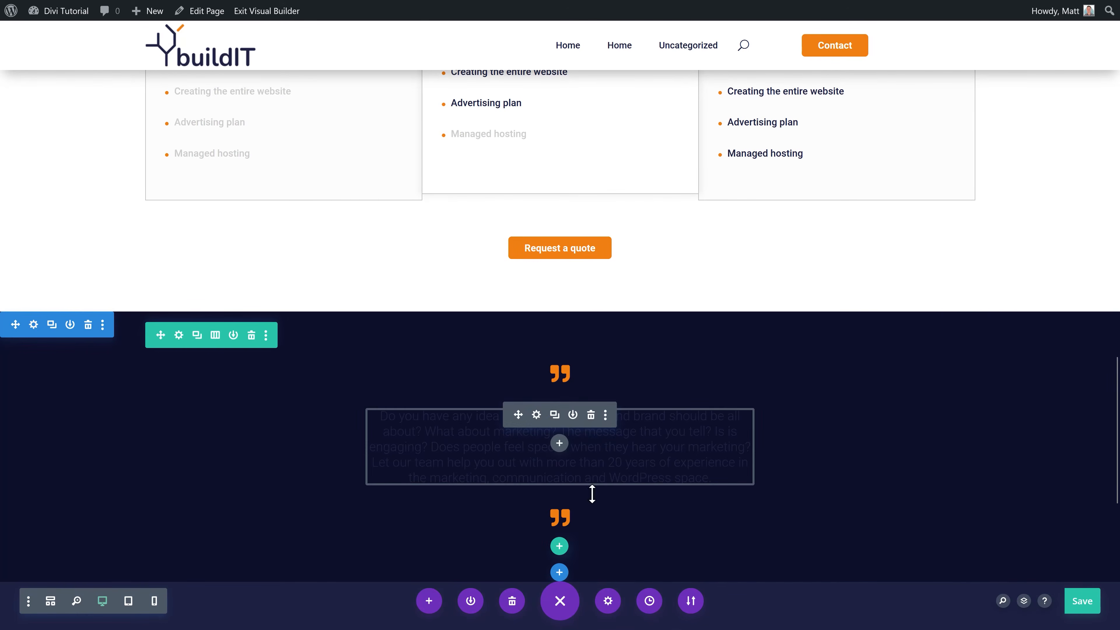
# Step: Make the paragraph text white and replace its body with the pasted testimonial
pyautogui.click(537, 415)
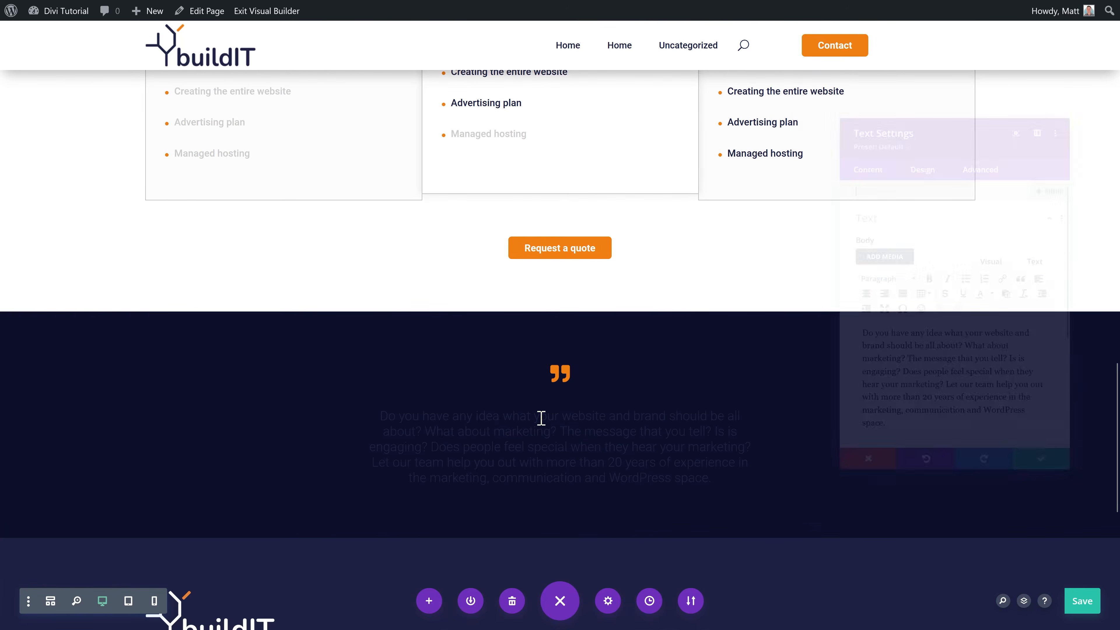
pyautogui.click(365, 407)
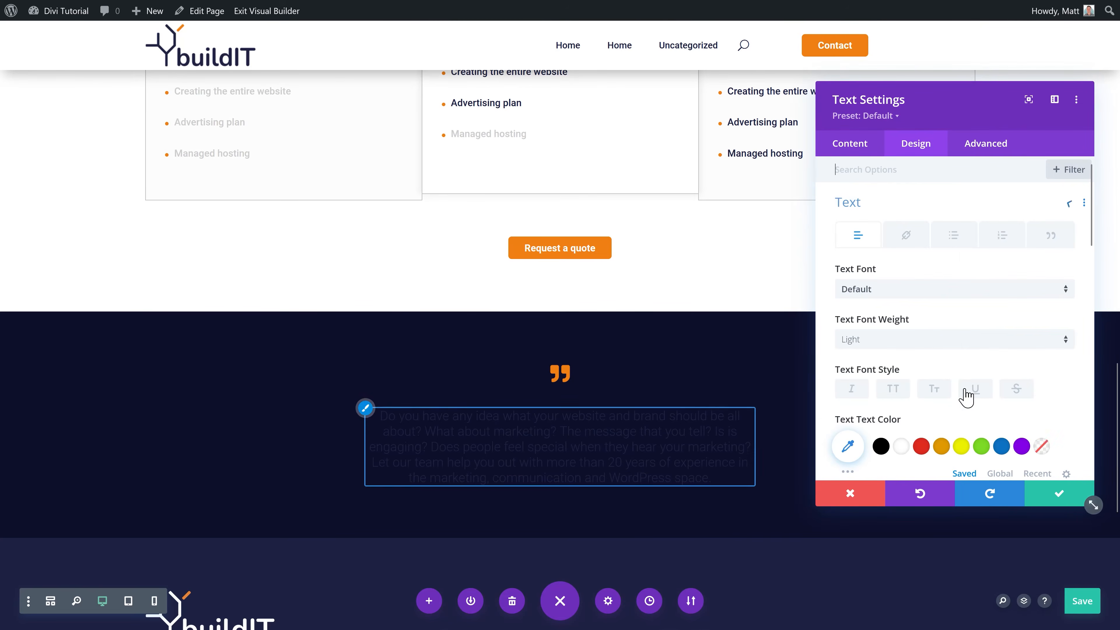
pyautogui.click(901, 446)
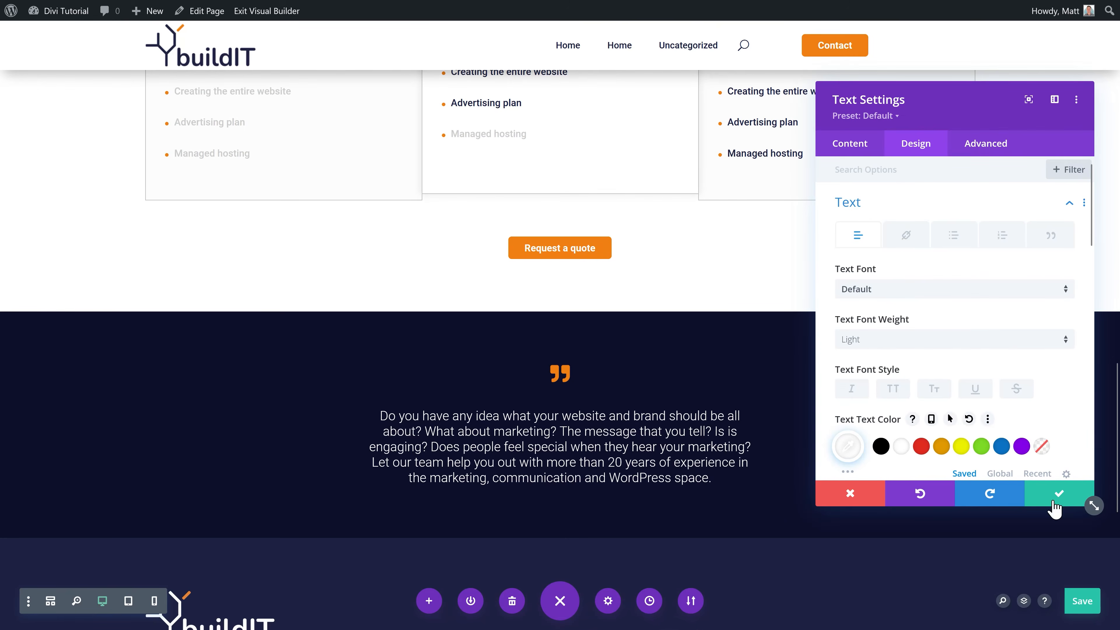
pyautogui.click(875, 146)
pyautogui.click(871, 209)
pyautogui.moveTo(903, 447); pyautogui.dragTo(840, 339)
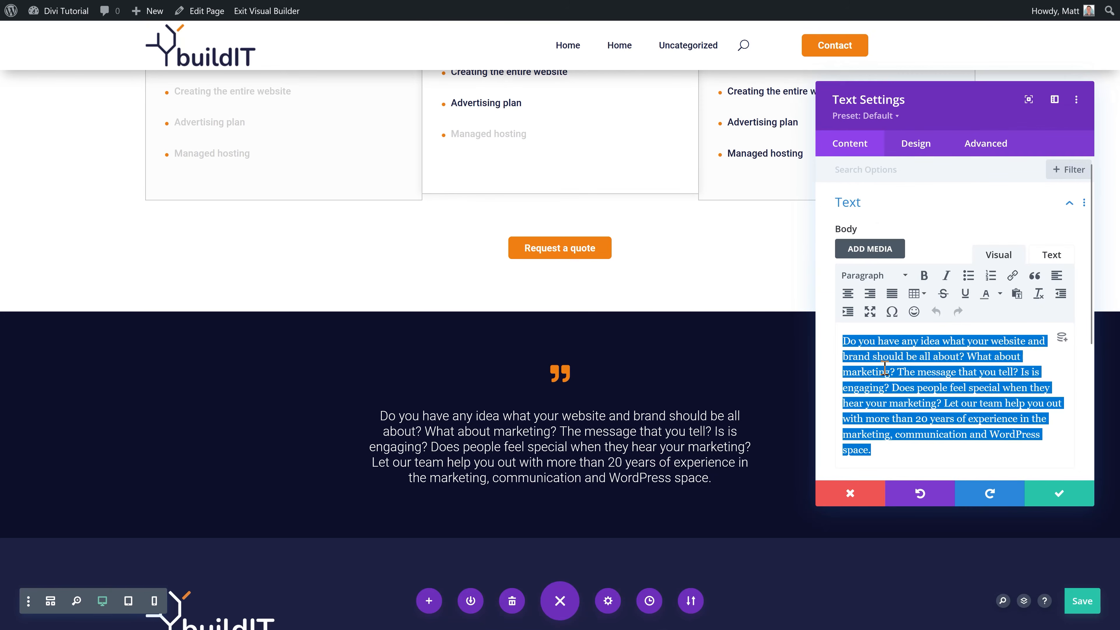
pyautogui.write('In 1 year we already doubled our sales compared to the previous year. The commitment of the team, the knowledge and skills of Matt are really mind blowing. I just subsrcibed to his channel.')
pyautogui.click(1058, 493)
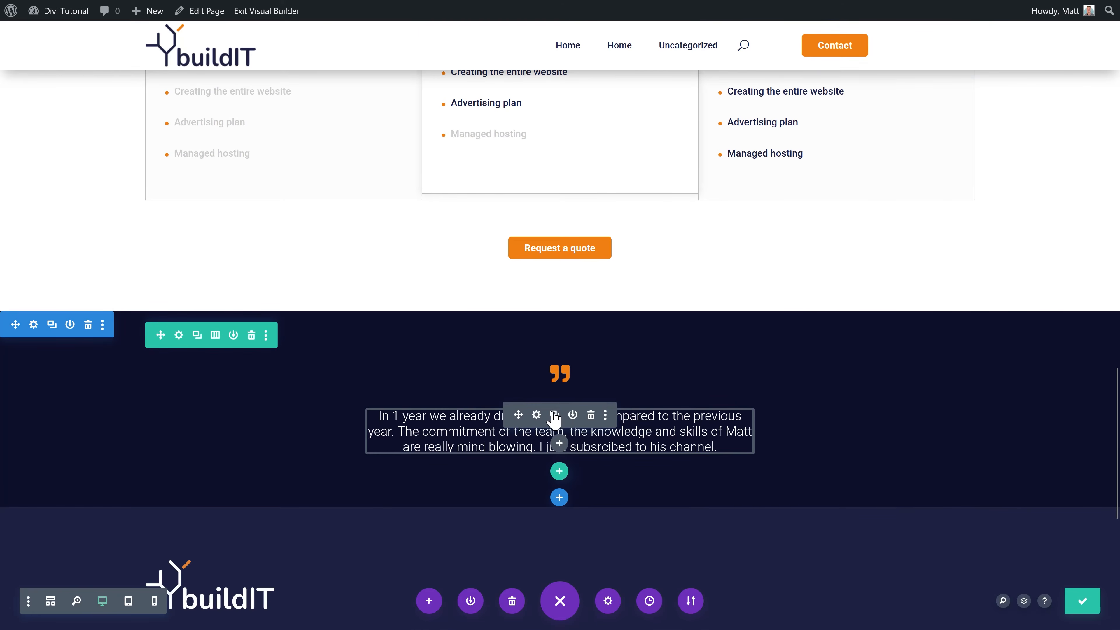
# Step: Duplicate the text as the reviewer's name line in 15px bold, and save the page
pyautogui.click(554, 414)
pyautogui.click(536, 484)
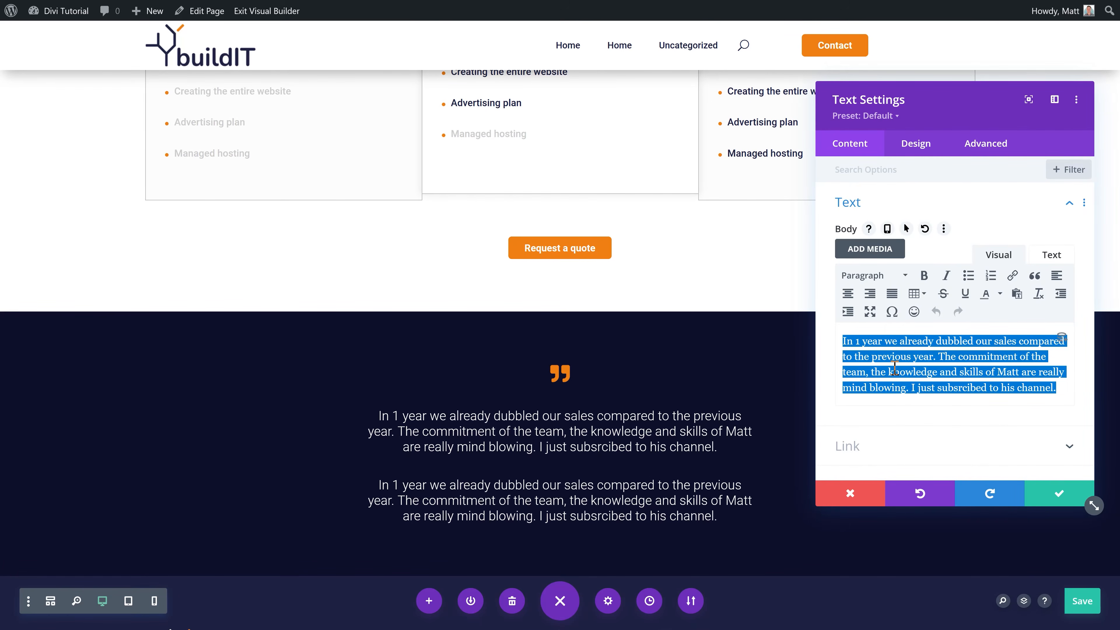
pyautogui.write('Johnny Bravo')
pyautogui.click(917, 144)
pyautogui.click(852, 215)
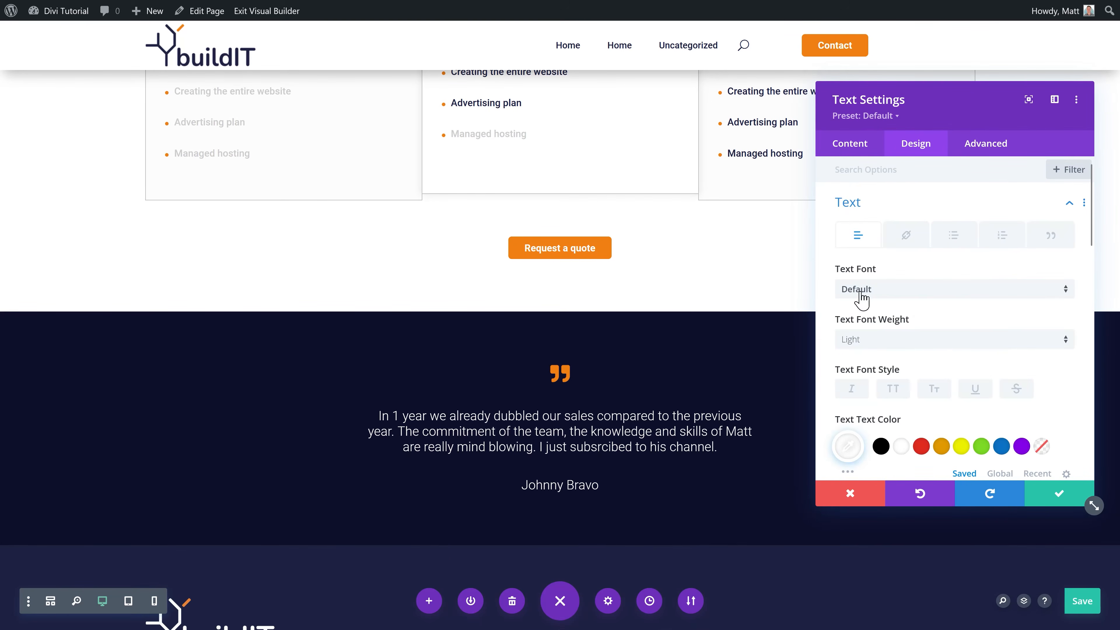
pyautogui.scroll(-3, 962, 342)
pyautogui.click(1069, 378)
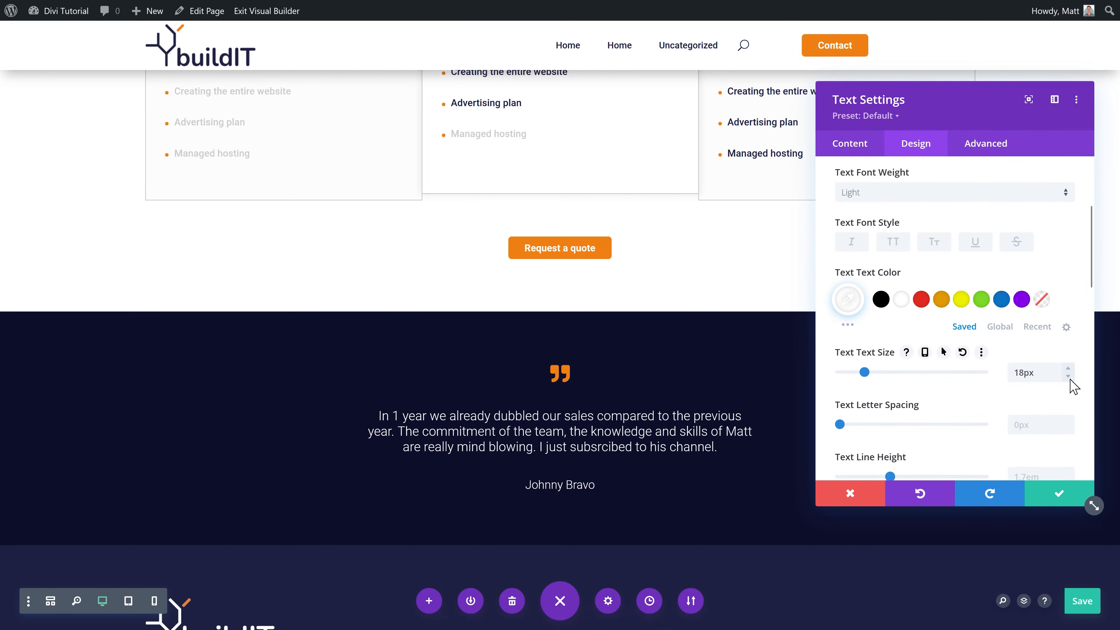
pyautogui.click(885, 194)
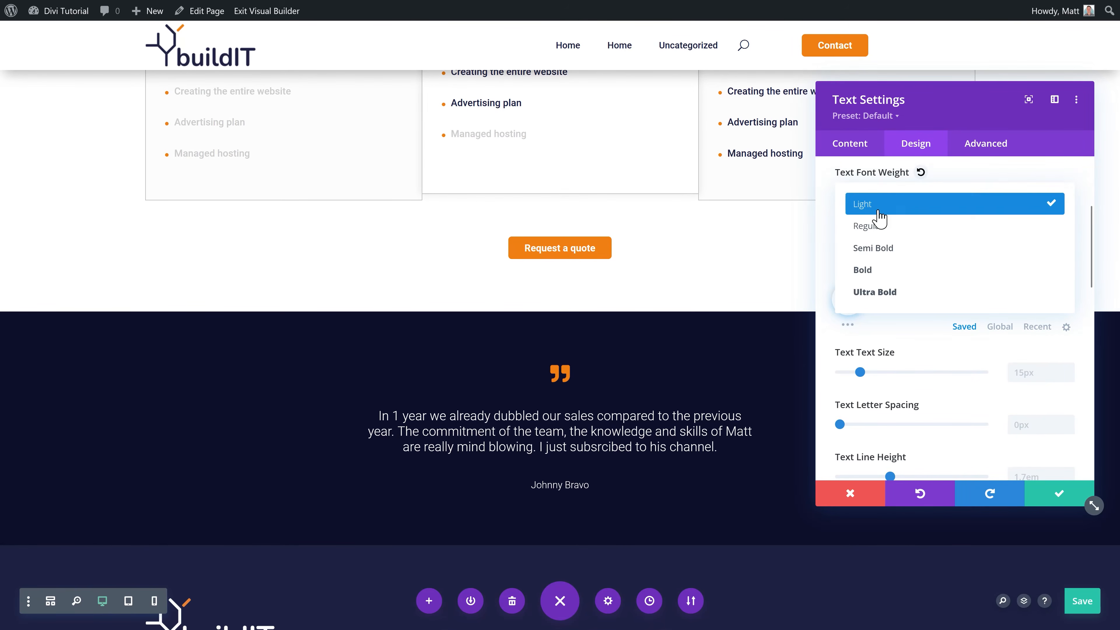
pyautogui.click(880, 273)
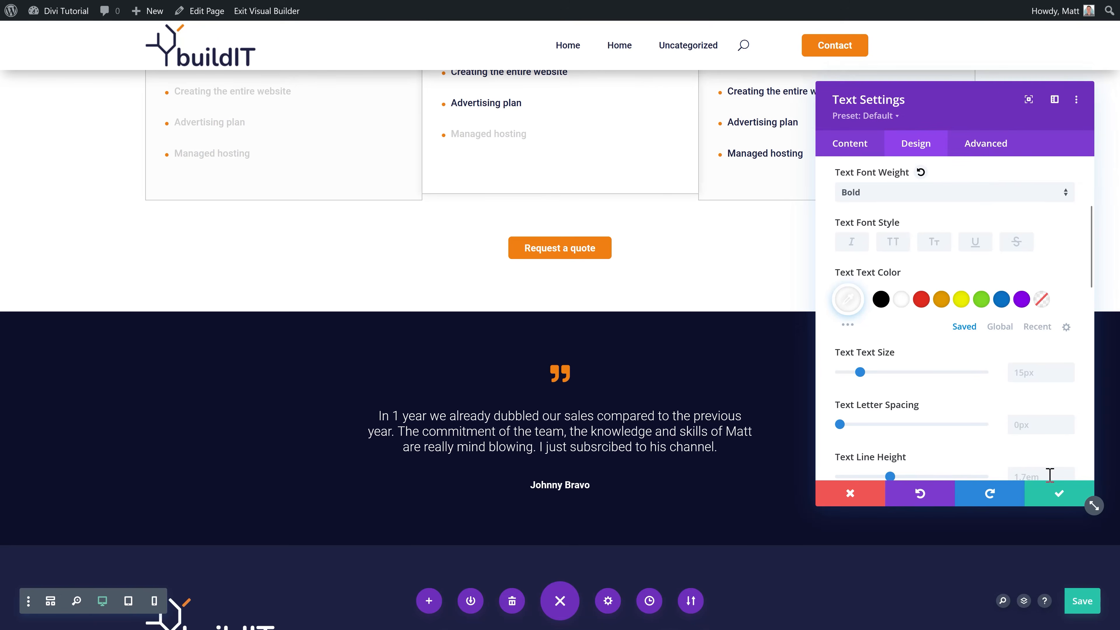
pyautogui.click(1058, 493)
pyautogui.click(1081, 609)
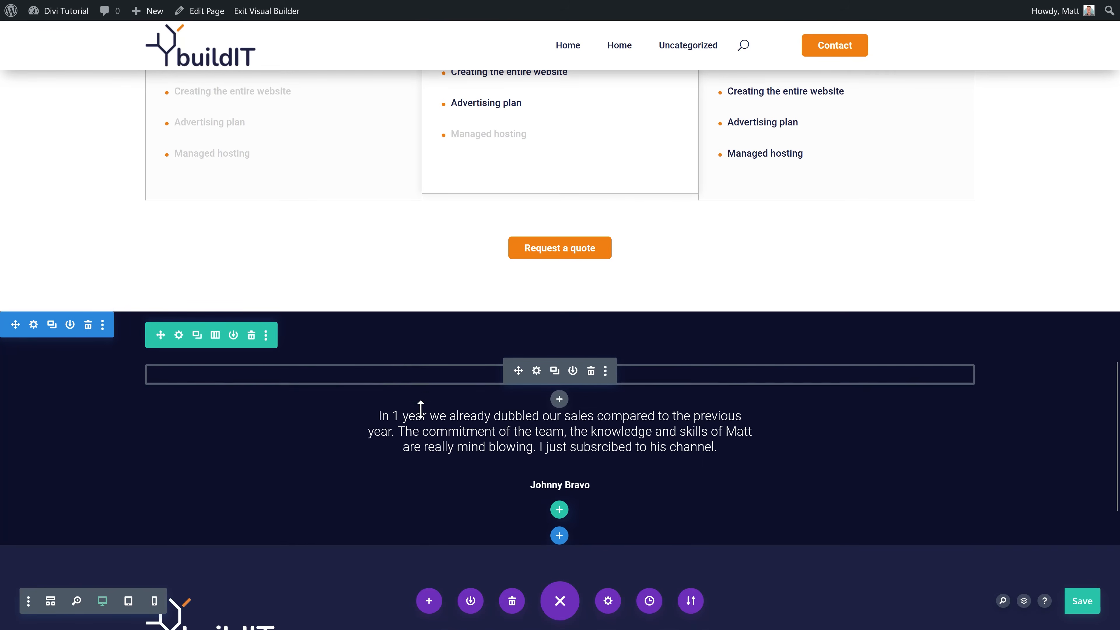
# Step: Add a regular one-column section below the testimonial
pyautogui.click(559, 535)
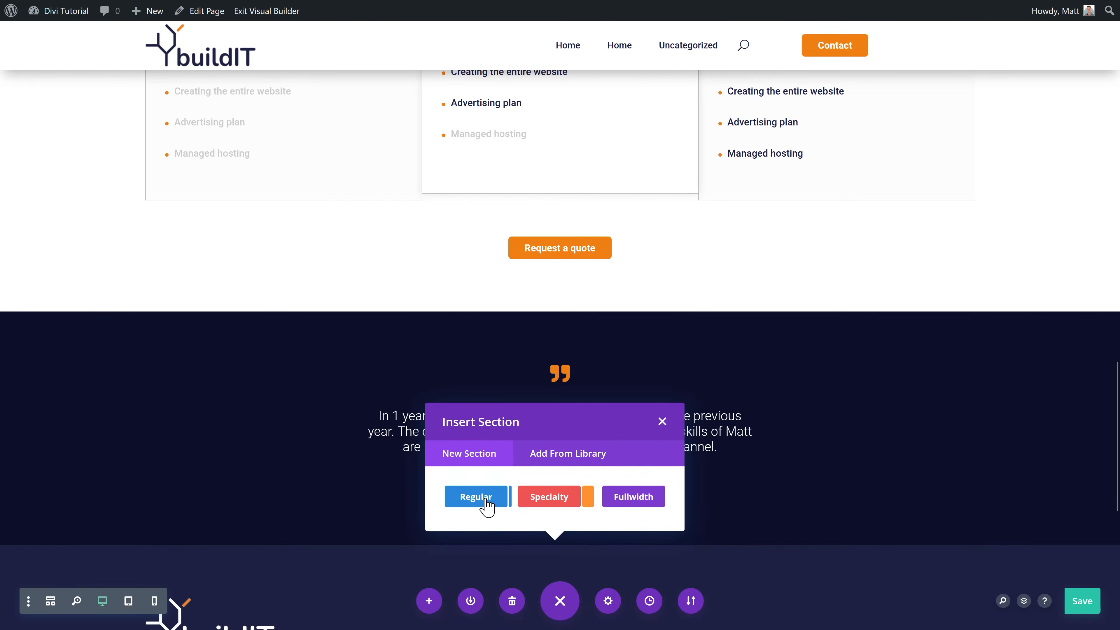
pyautogui.click(485, 499)
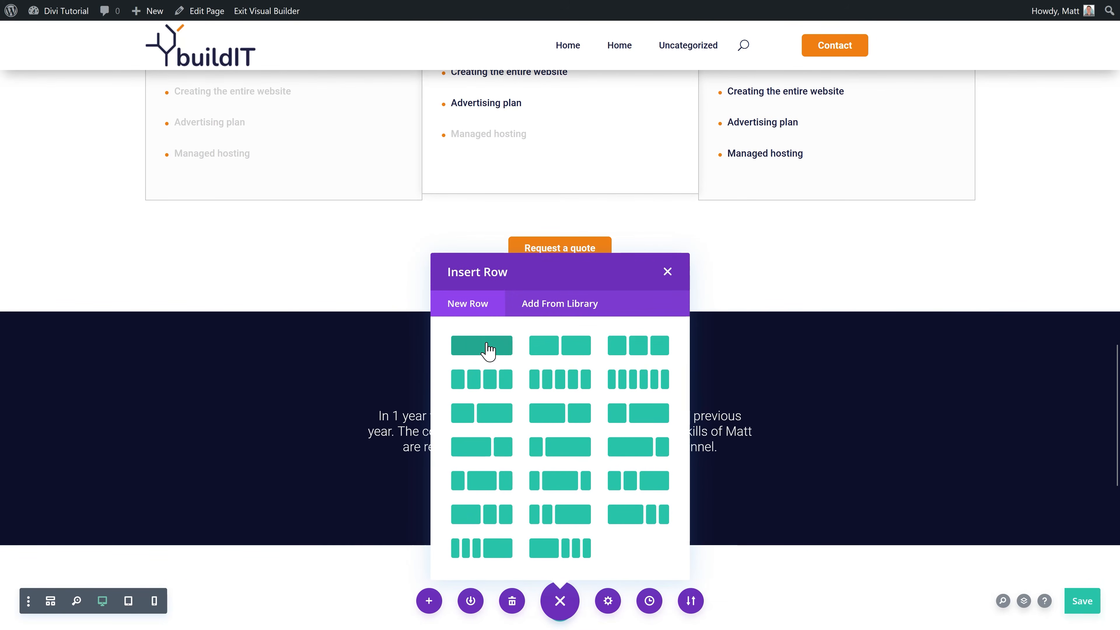
pyautogui.click(487, 350)
# Step: Insert the saved Upper text (grey) module and change its label to 'Your steps to succes'
pyautogui.click(572, 93)
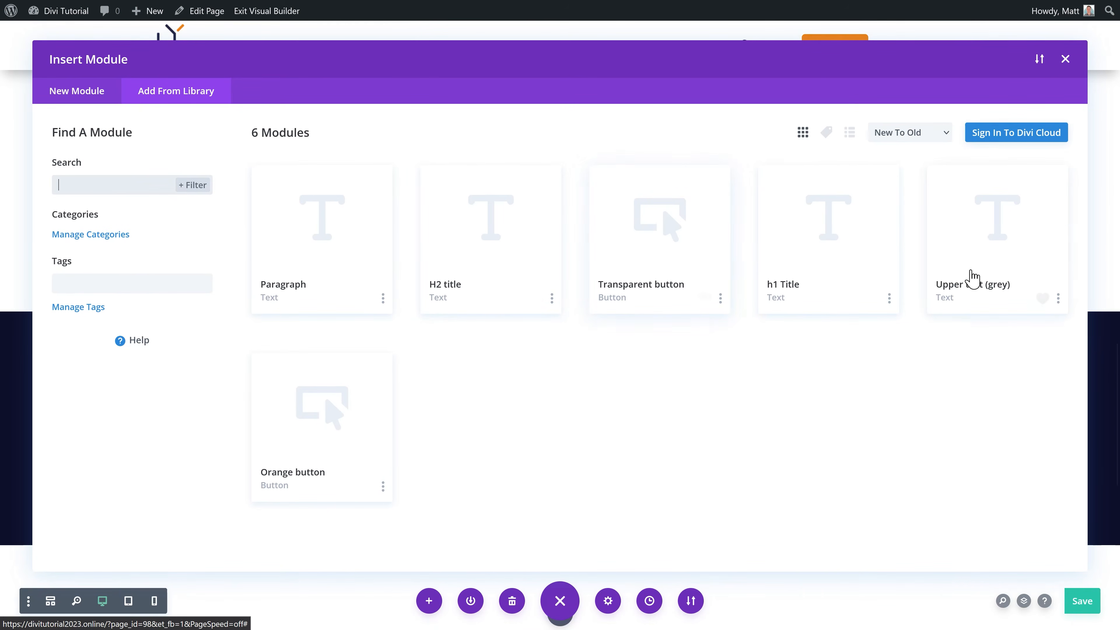
pyautogui.click(970, 278)
pyautogui.click(317, 519)
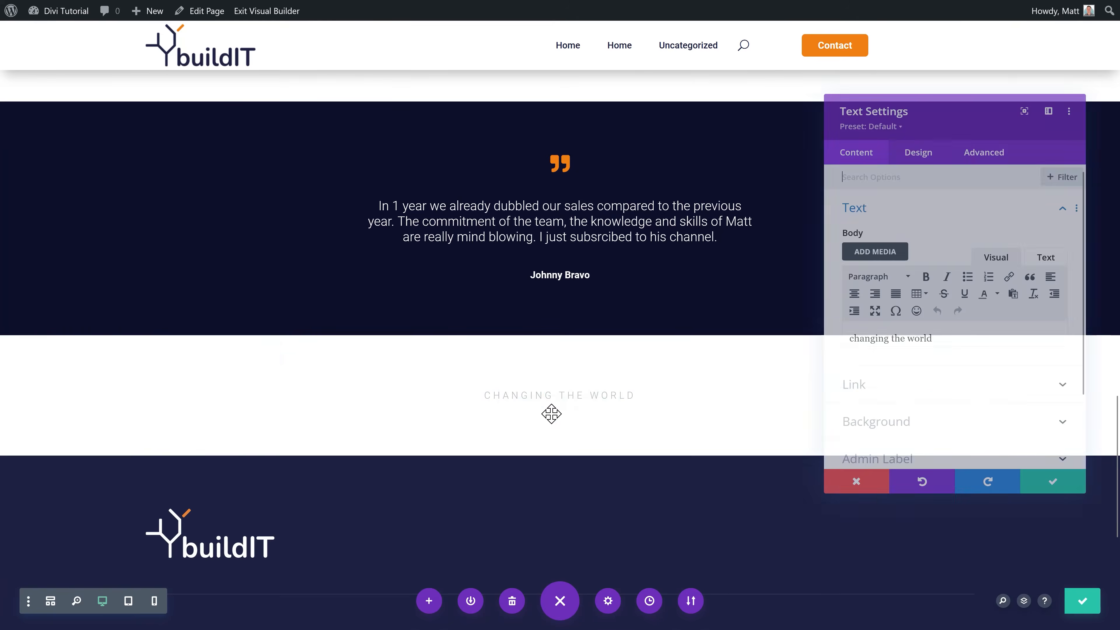
pyautogui.moveTo(949, 337); pyautogui.dragTo(820, 353)
pyautogui.write('Your step')
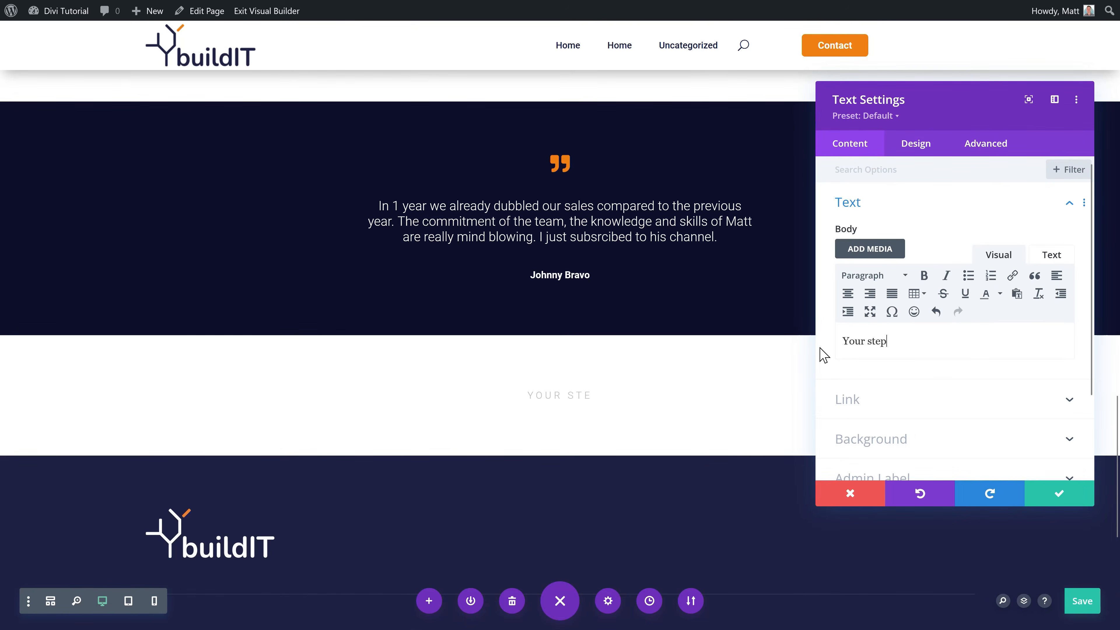
pyautogui.write('s to succes')
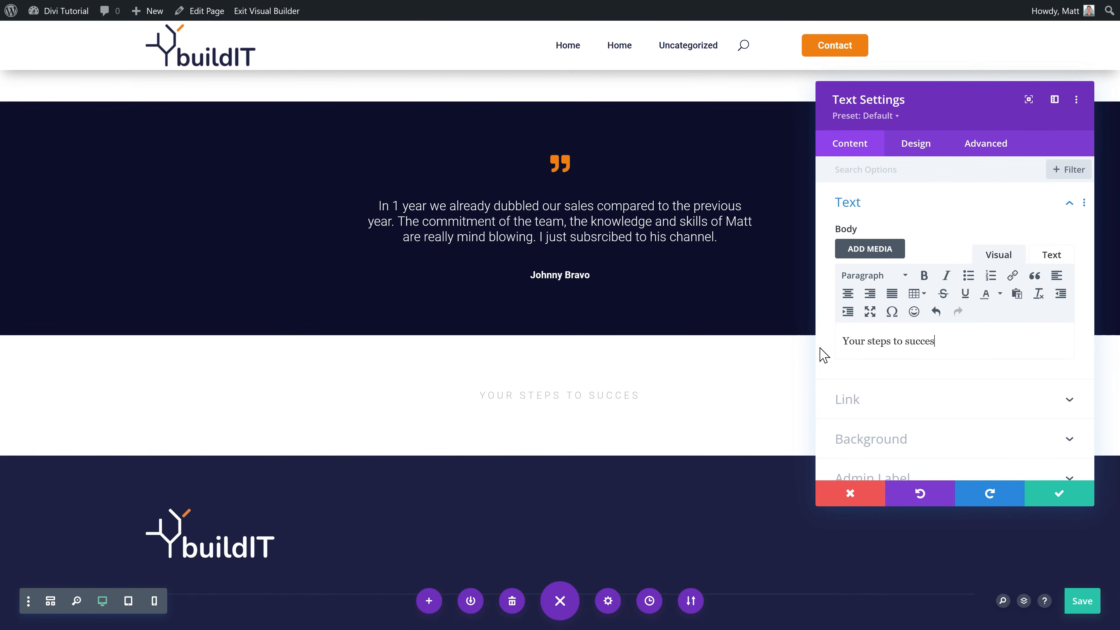
pyautogui.click(1058, 492)
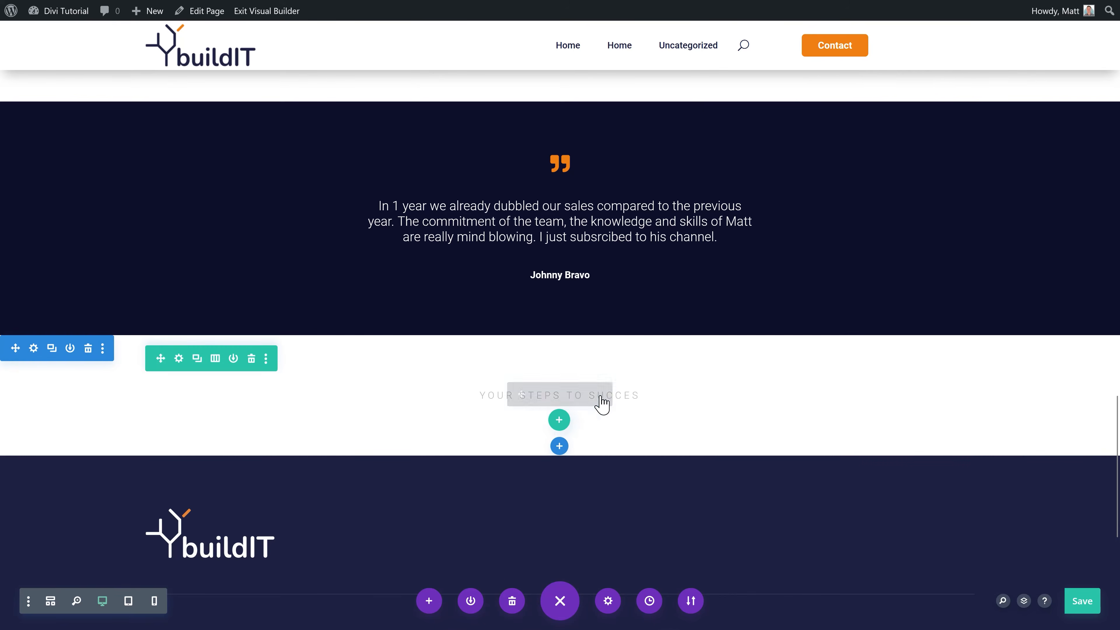
# Step: Insert the saved H2 title module below the label for 'The succes road' heading
pyautogui.click(558, 421)
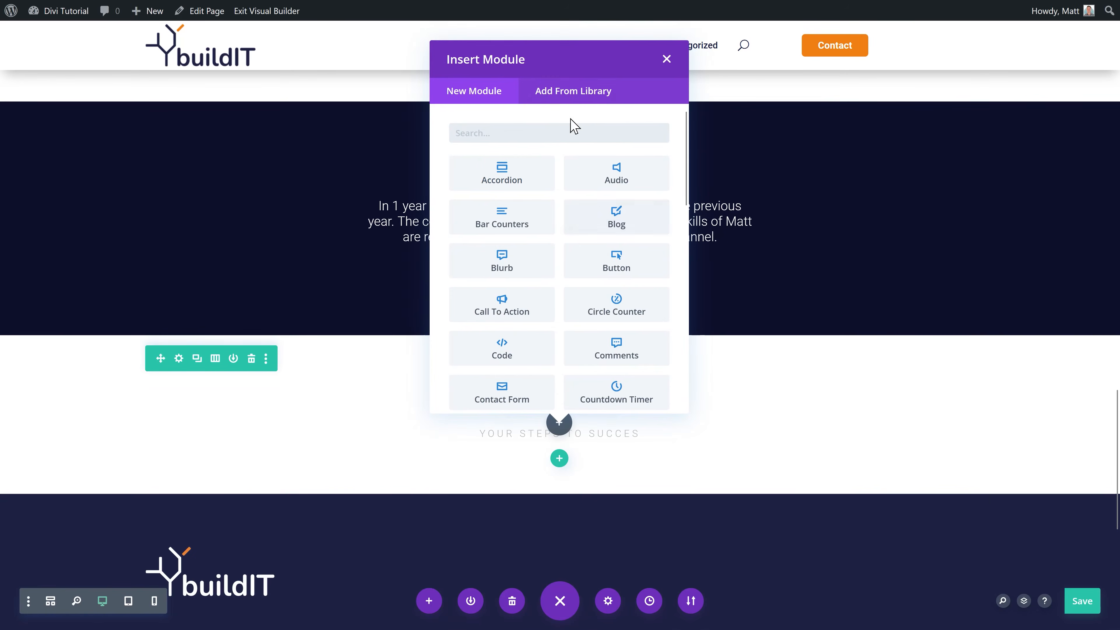
pyautogui.click(556, 98)
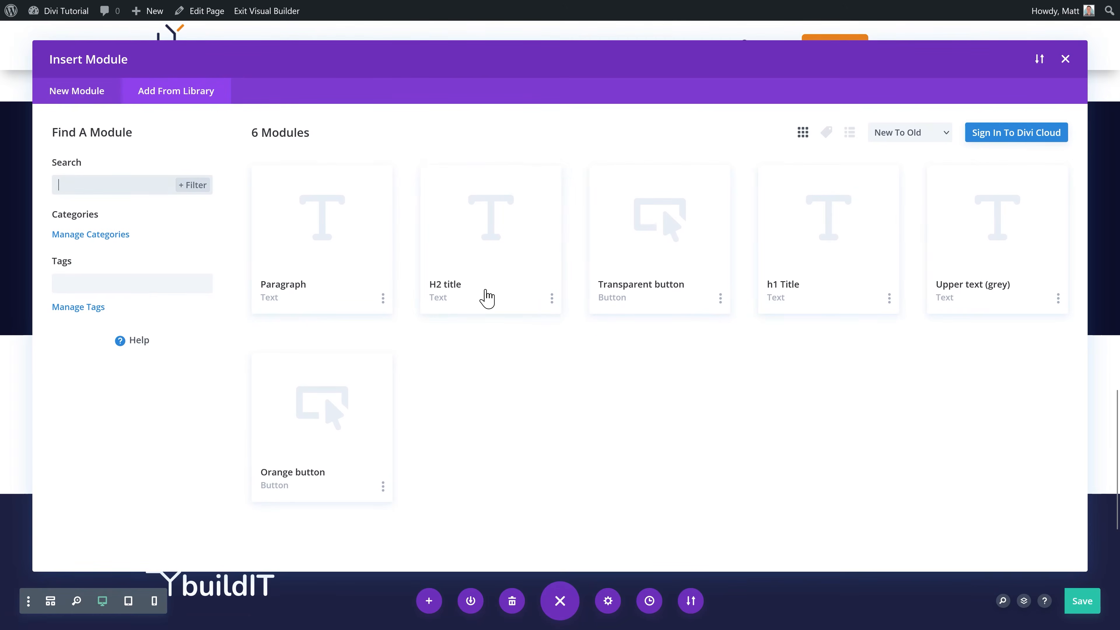
pyautogui.click(486, 299)
pyautogui.click(343, 516)
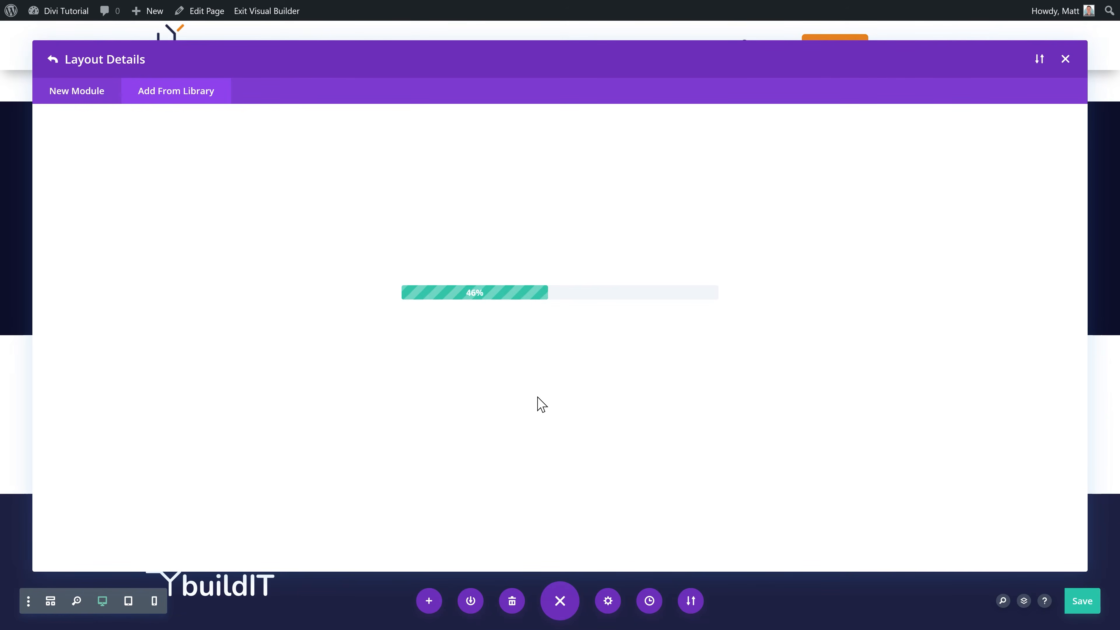
pyautogui.moveTo(1043, 379); pyautogui.dragTo(859, 382)
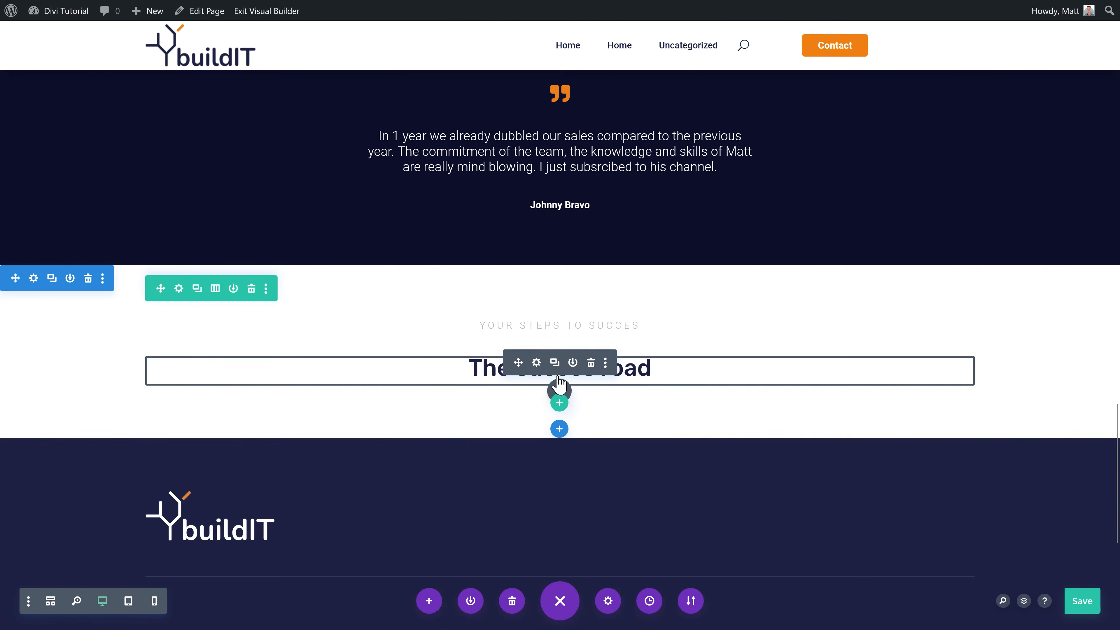
# Step: Insert the saved Paragraph module below the heading for the intro text
pyautogui.click(559, 387)
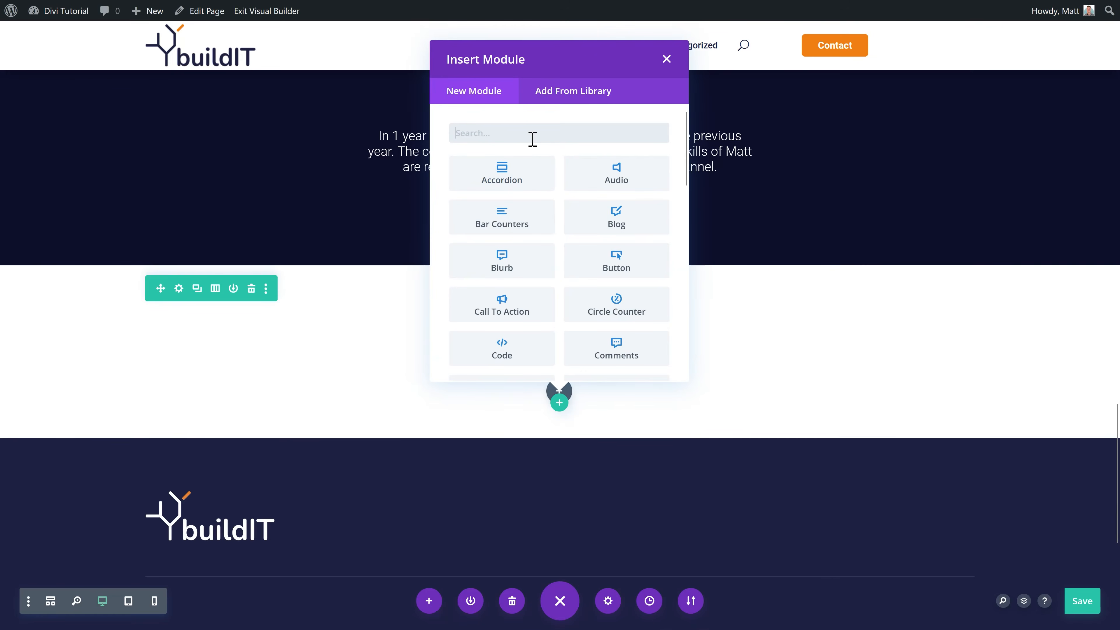
pyautogui.click(573, 91)
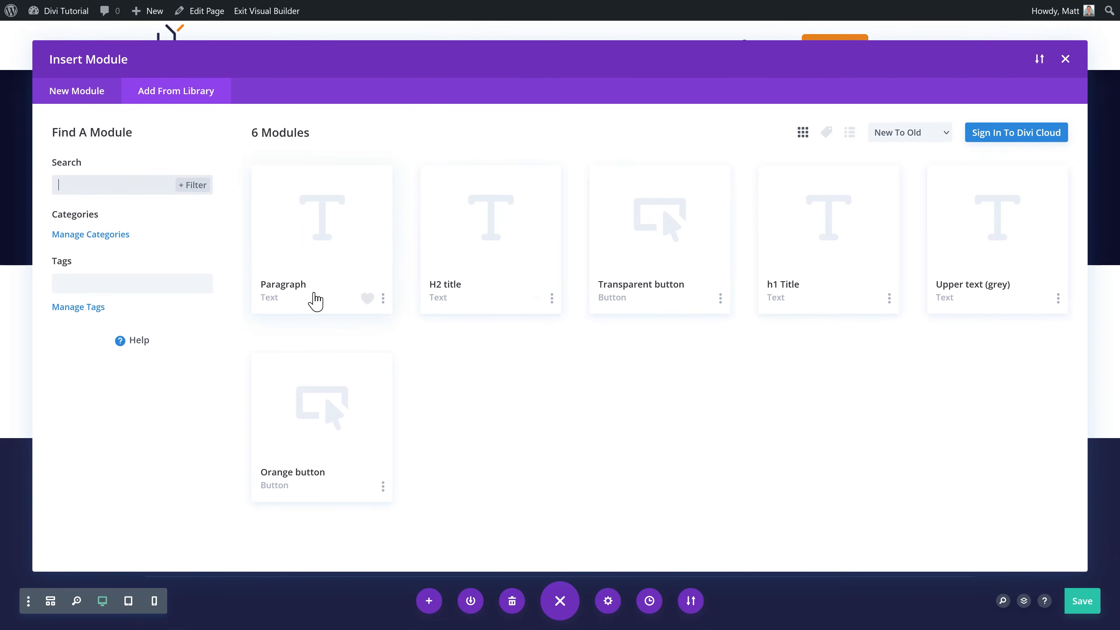
pyautogui.click(304, 285)
pyautogui.click(343, 513)
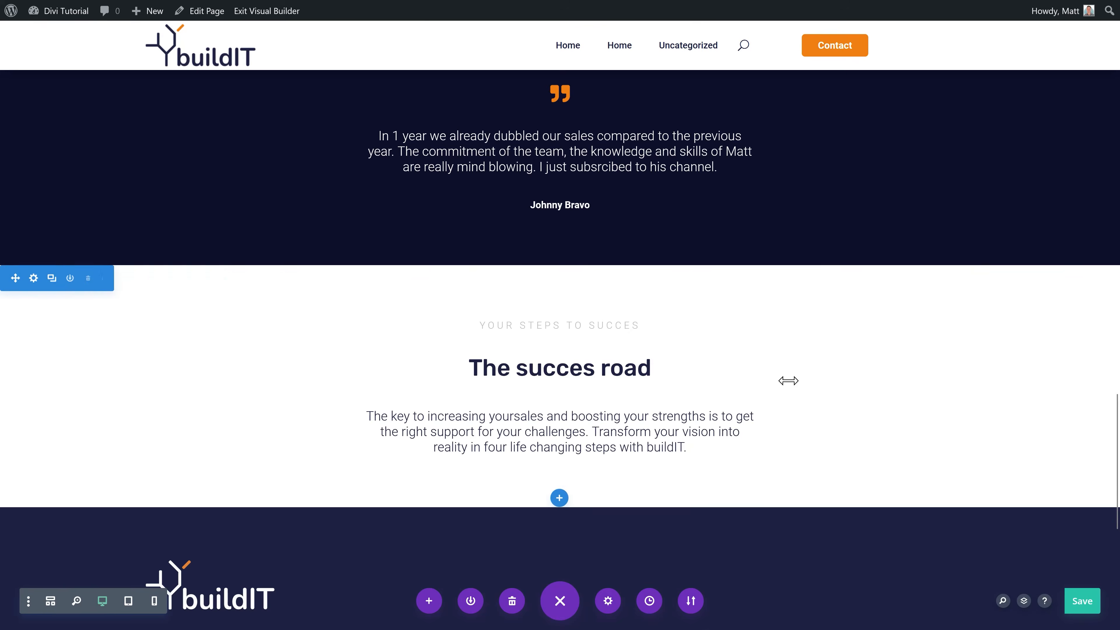
# Step: Add the saved White 3-columns library row below the intro paragraph
pyautogui.click(559, 401)
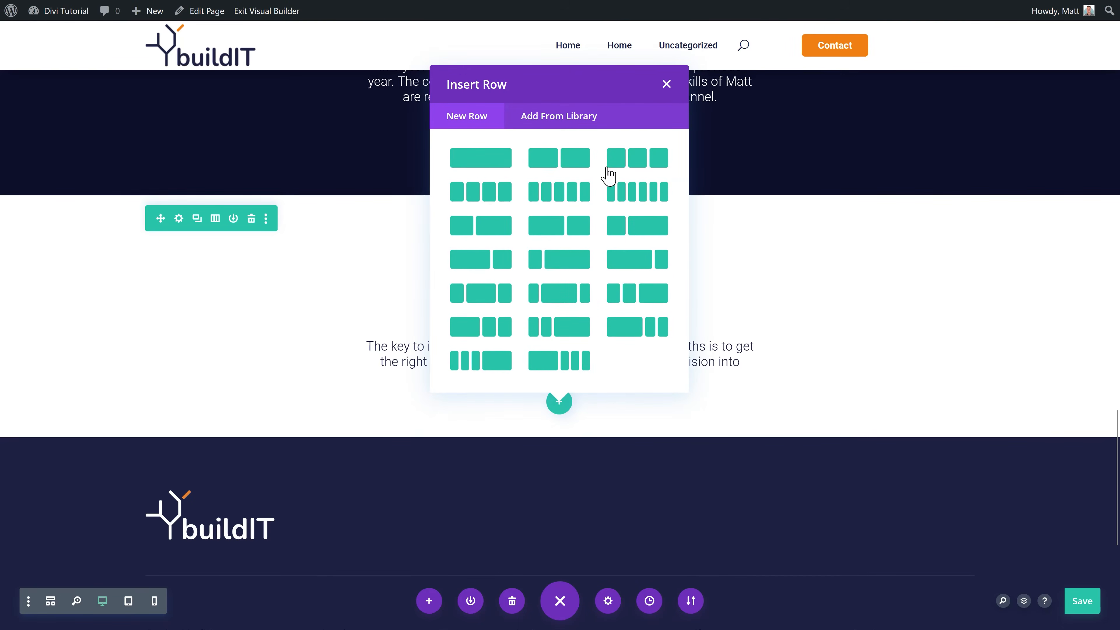
pyautogui.click(571, 116)
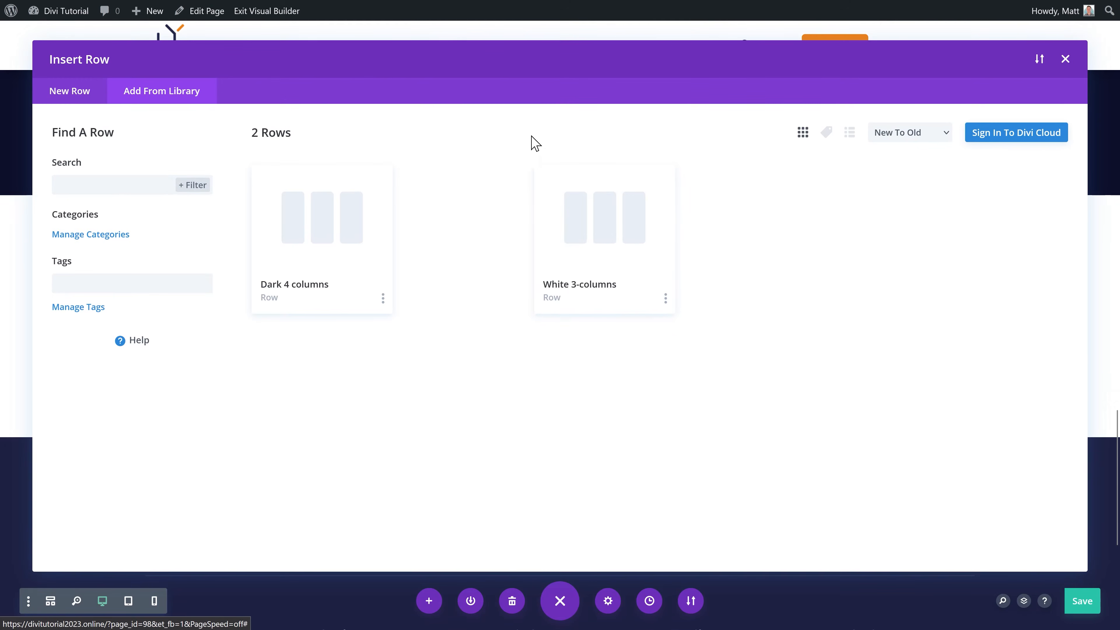
pyautogui.click(602, 266)
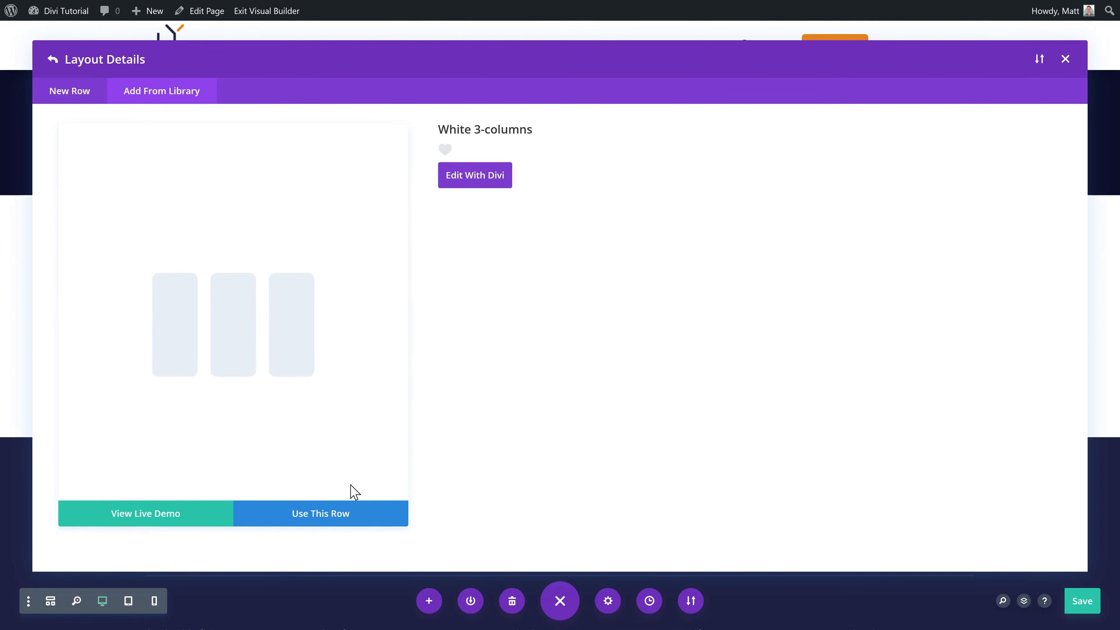
pyautogui.click(321, 513)
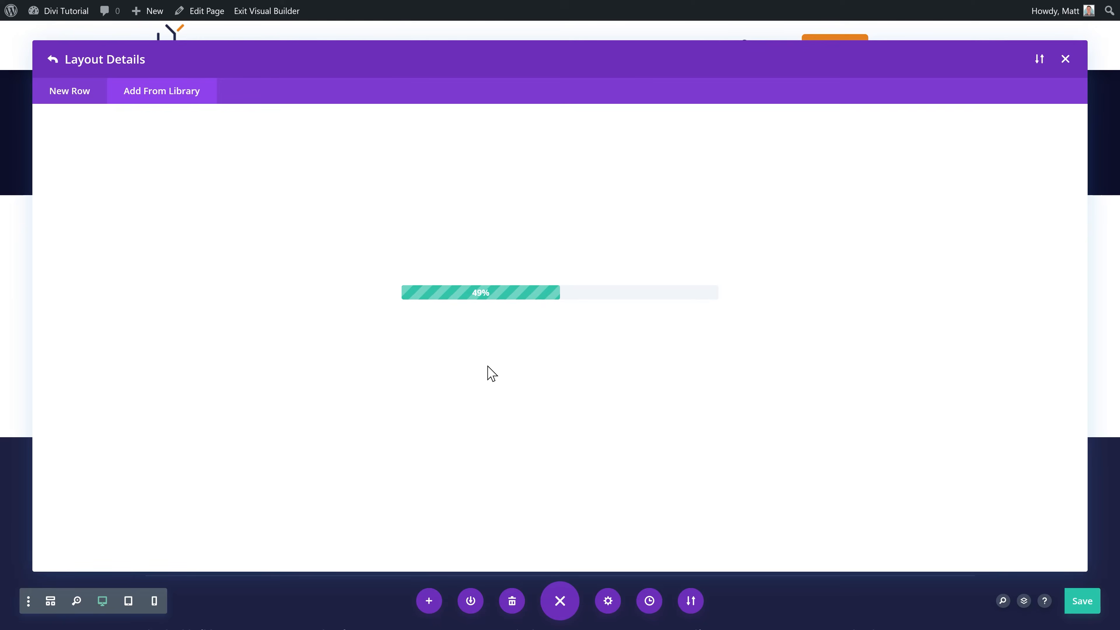
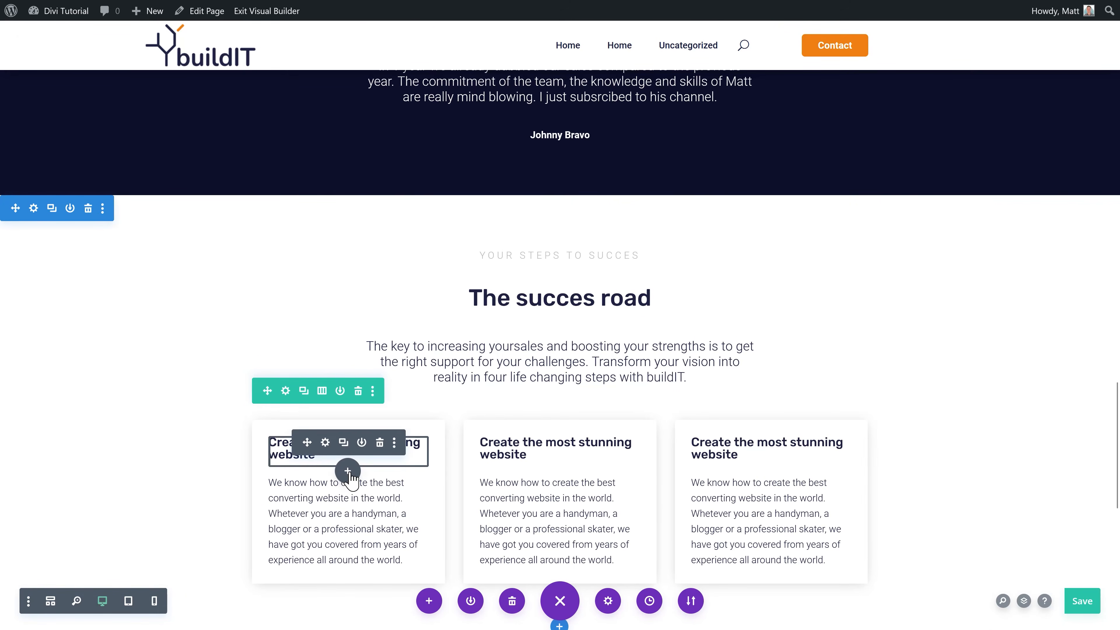
# Step: Add an Icon module to the first card and choose a light-bulb icon from a 'bulb' search
pyautogui.click(348, 471)
pyautogui.write('icon')
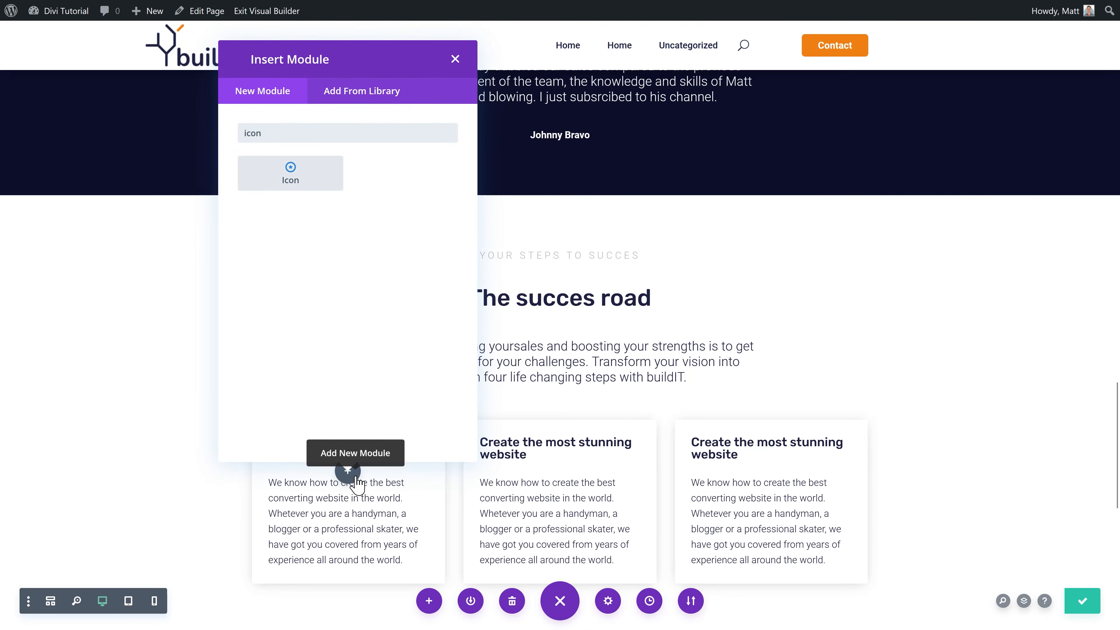
pyautogui.click(302, 175)
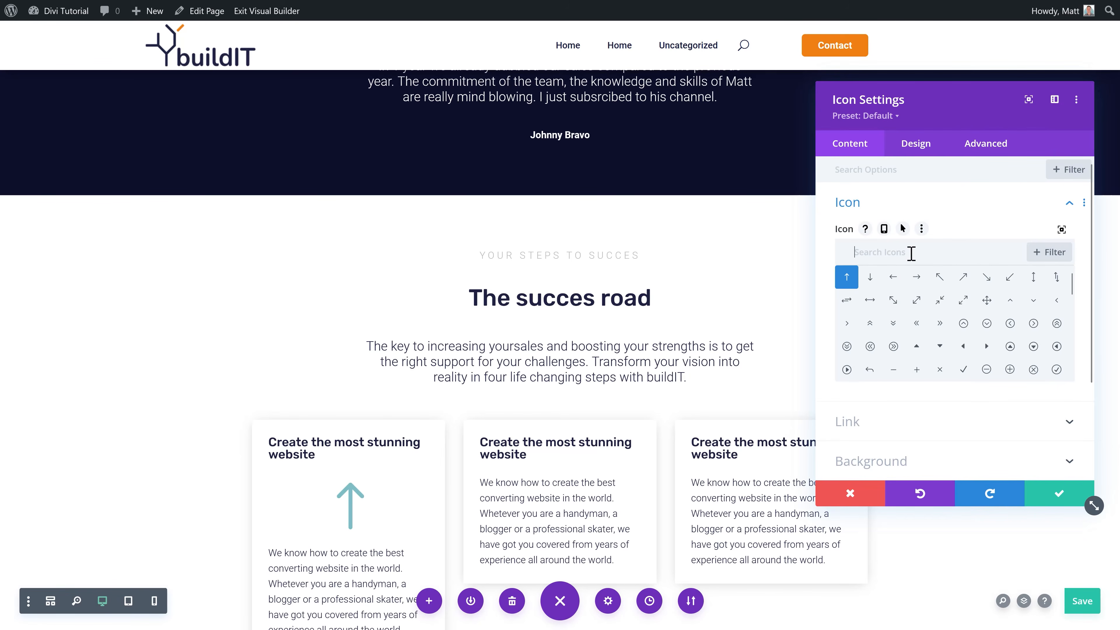
pyautogui.write('bulb')
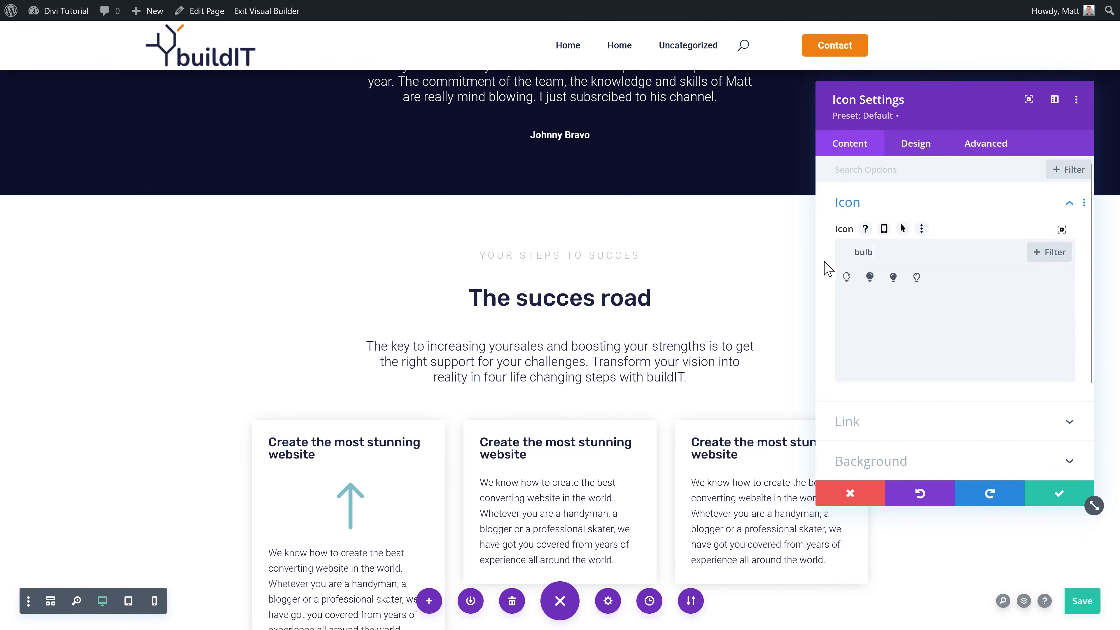
pyautogui.click(846, 277)
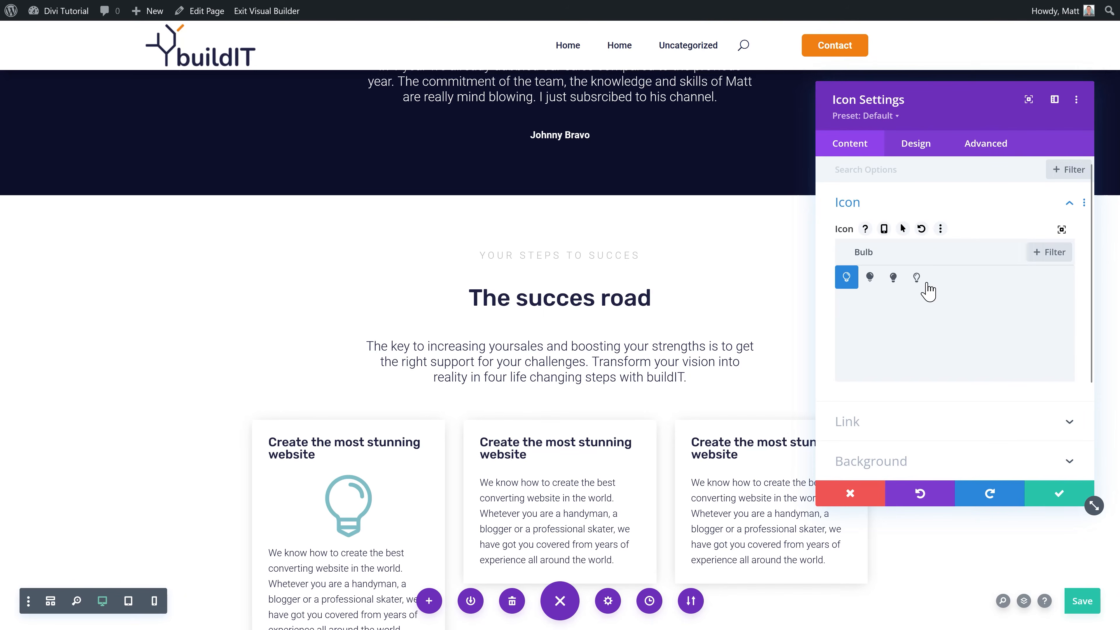
pyautogui.click(916, 278)
# Step: Make the icon global orange, 69px and left-aligned, then move it above the card heading
pyautogui.click(914, 147)
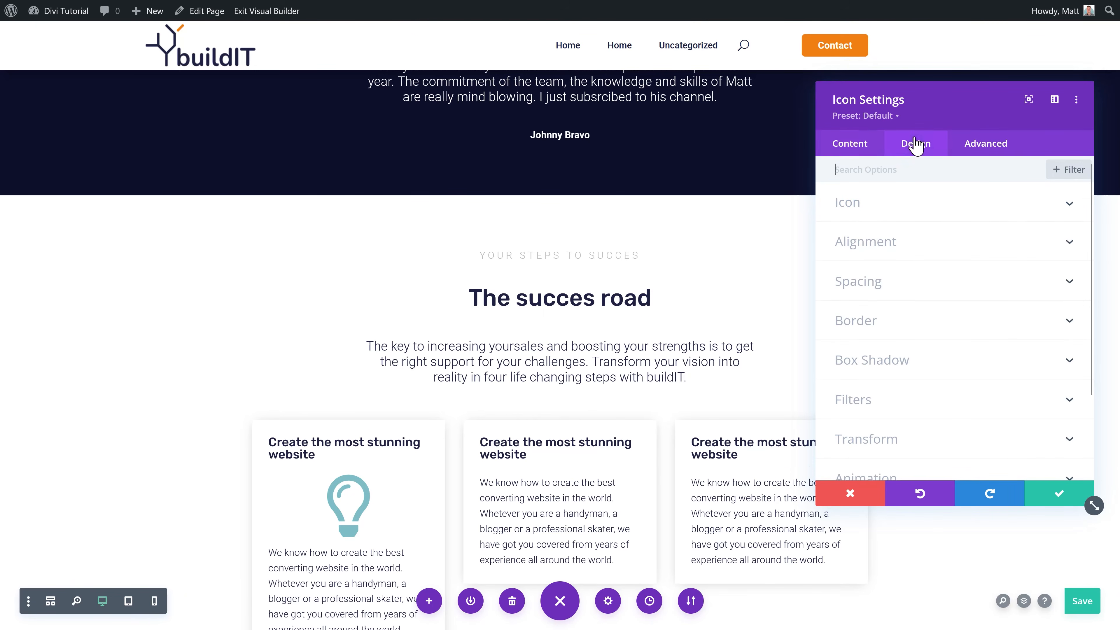
pyautogui.click(865, 225)
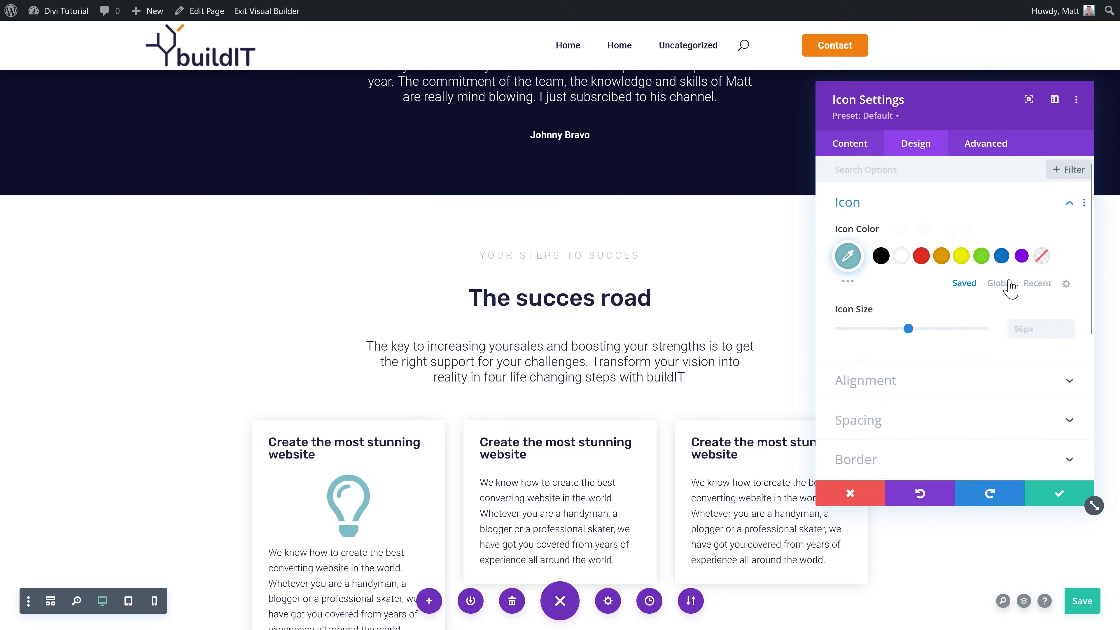
pyautogui.click(999, 283)
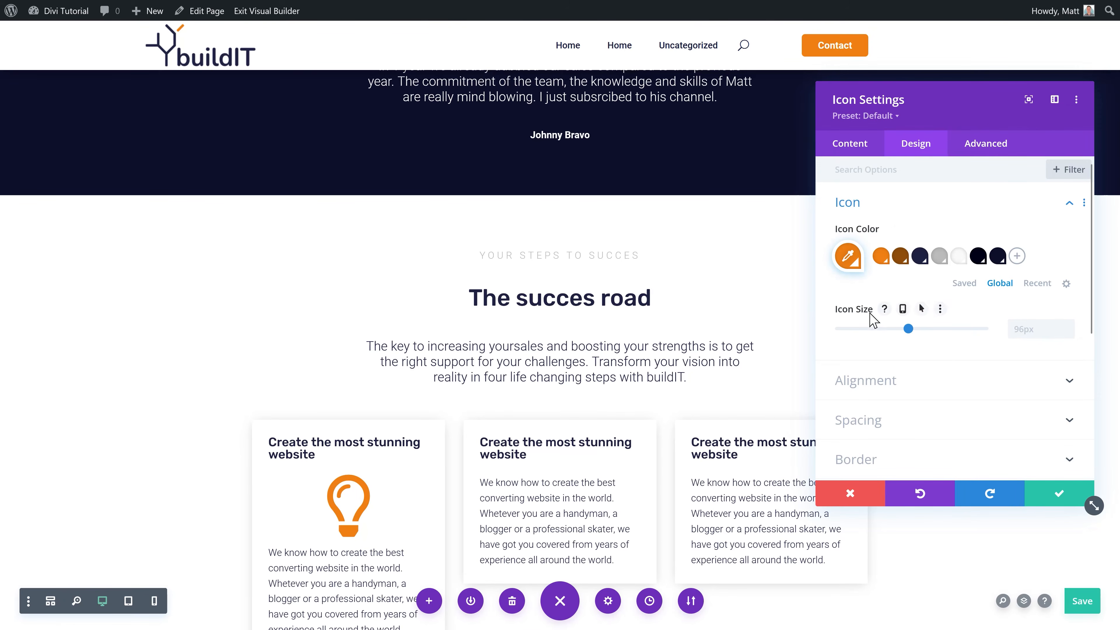
pyautogui.moveTo(909, 332); pyautogui.dragTo(889, 331)
pyautogui.click(882, 382)
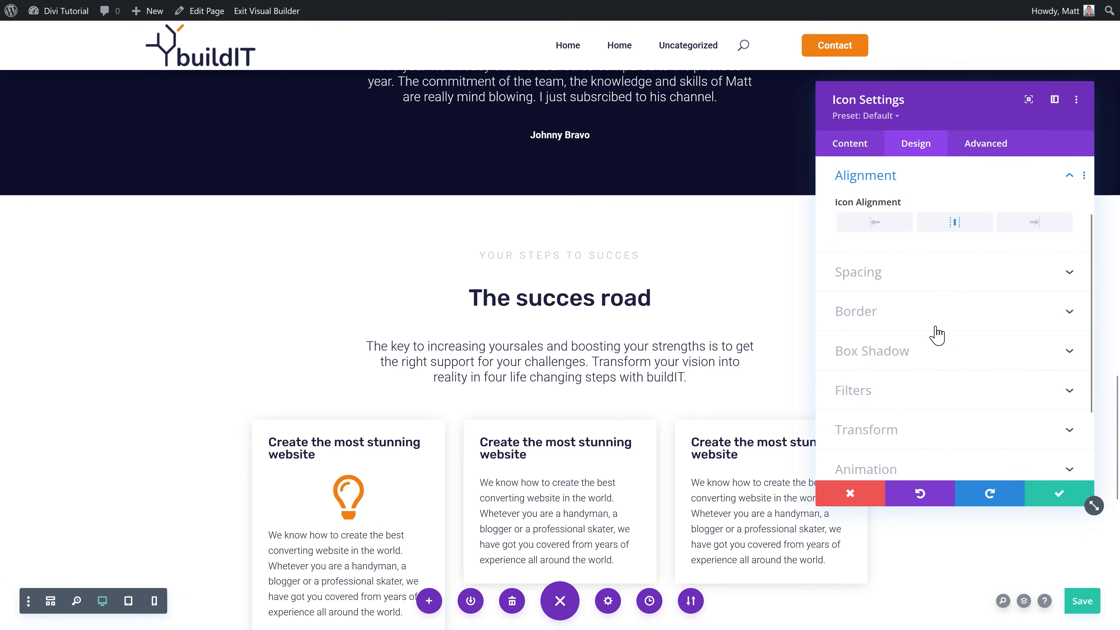
pyautogui.click(896, 226)
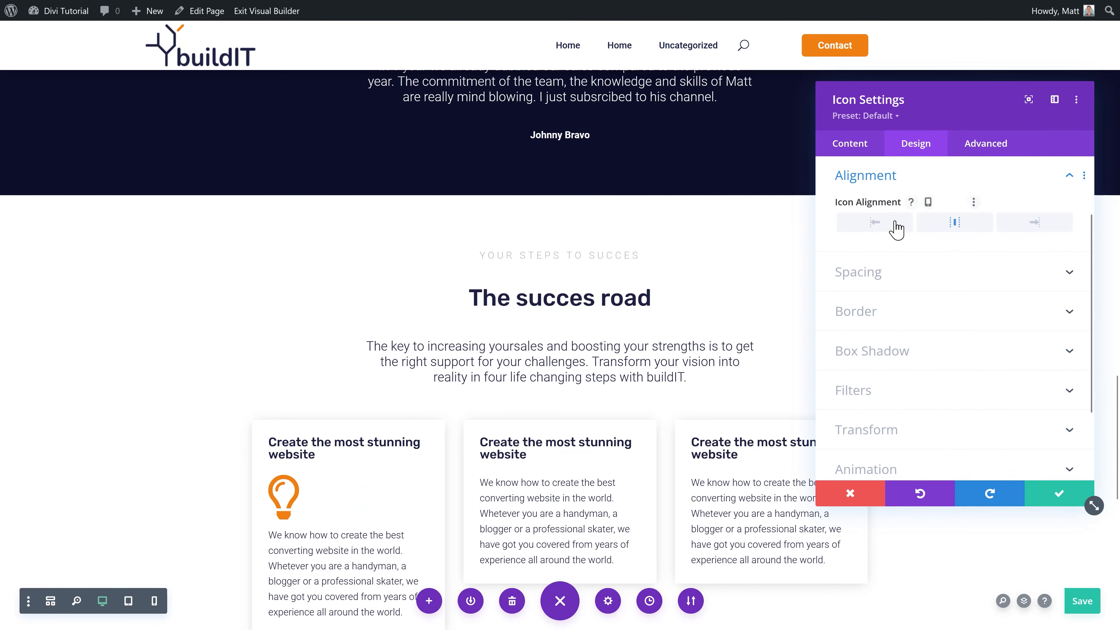
pyautogui.click(1051, 495)
pyautogui.moveTo(291, 498)
pyautogui.moveTo(304, 481)
pyautogui.mouseDown()
pyautogui.moveTo(294, 449)
pyautogui.moveTo(289, 472)
pyautogui.mouseUp()
# Step: Remove two columns from the steps row and duplicate the remaining card into four identical columns
pyautogui.scroll(-1, 352, 492)
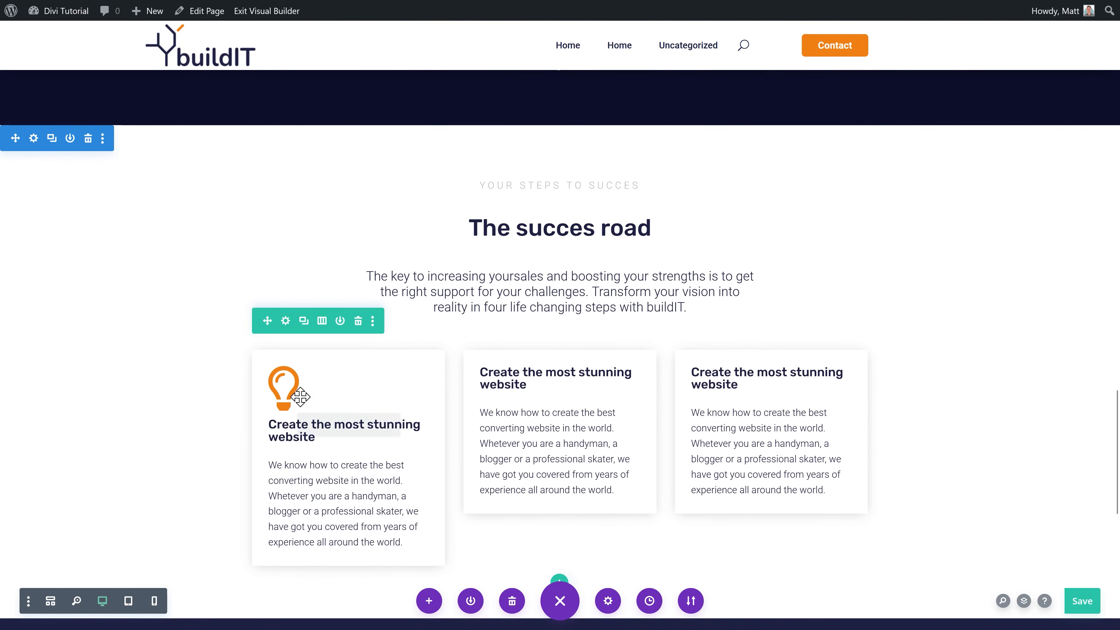
pyautogui.moveTo(317, 392)
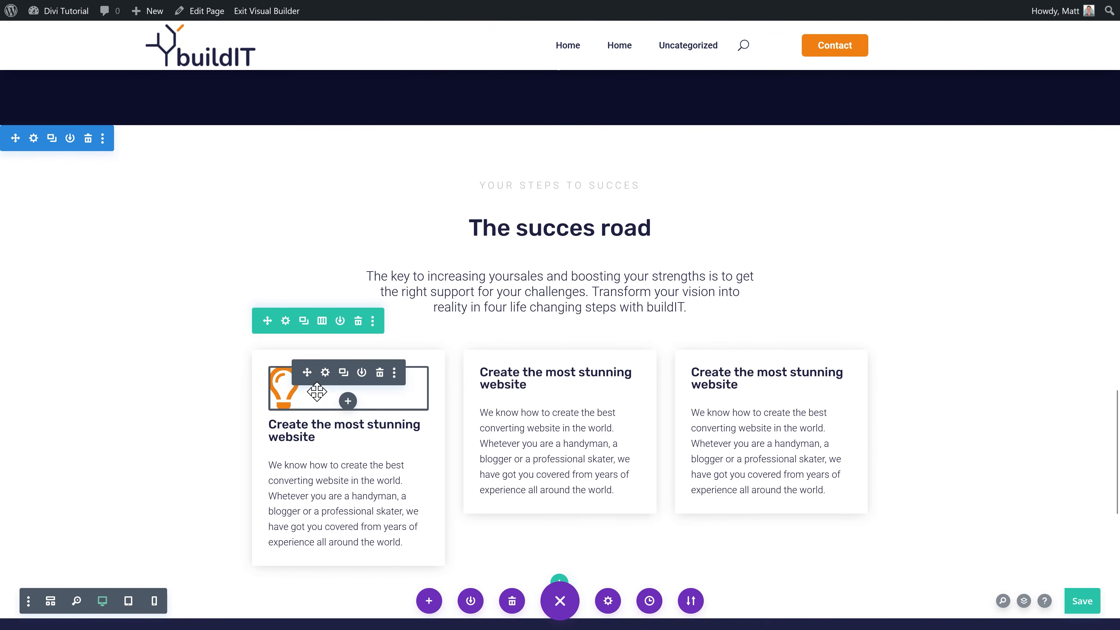
pyautogui.click(286, 321)
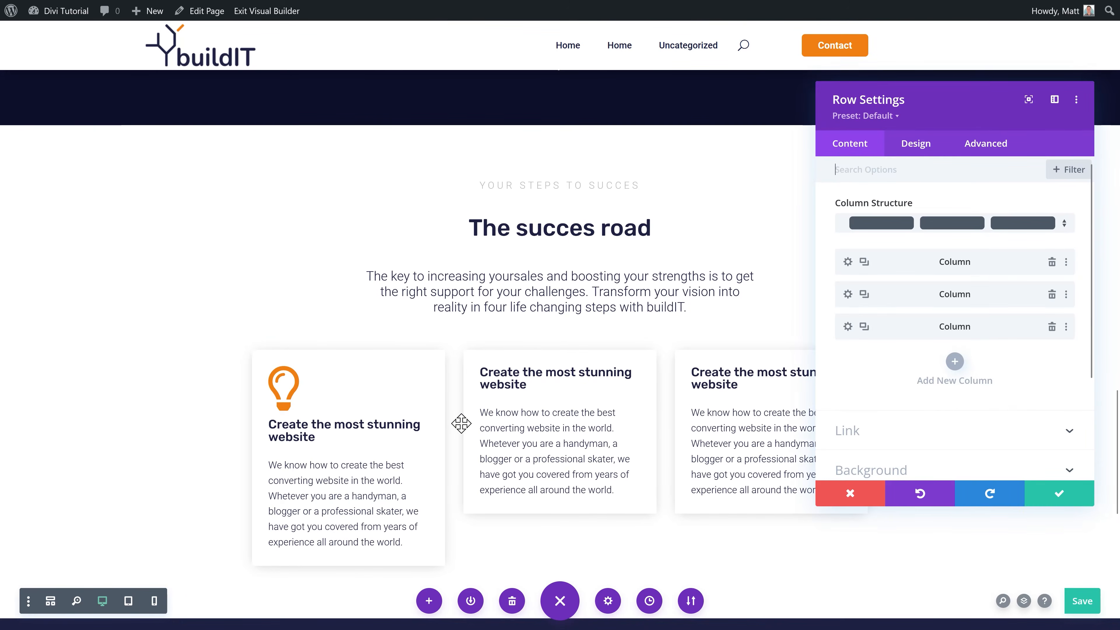
pyautogui.click(1052, 298)
pyautogui.click(1052, 297)
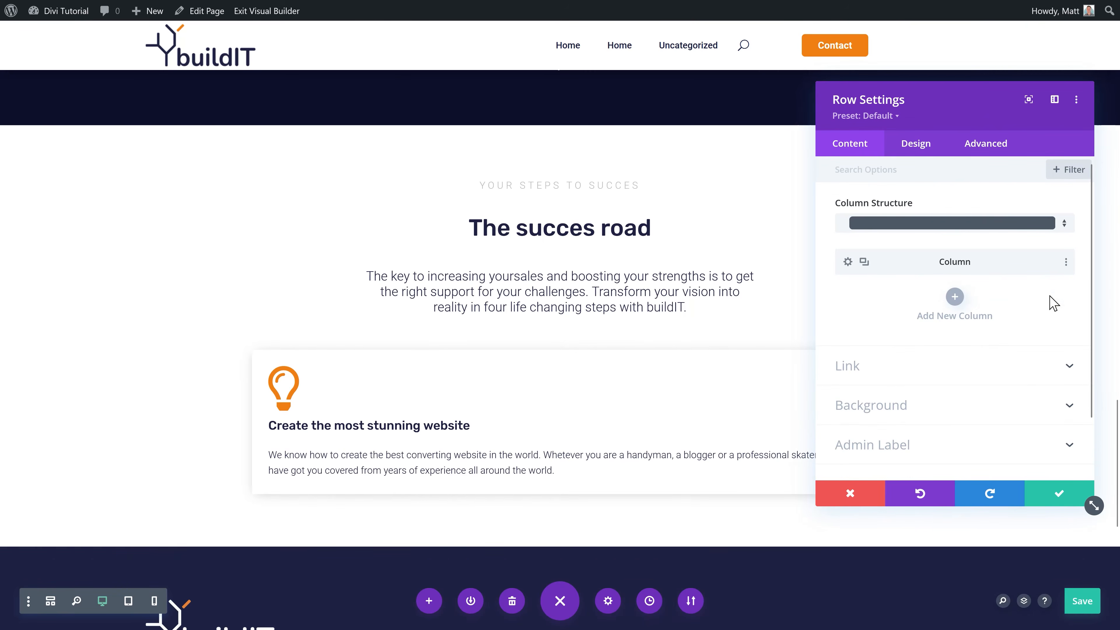
pyautogui.click(864, 262)
pyautogui.click(864, 262)
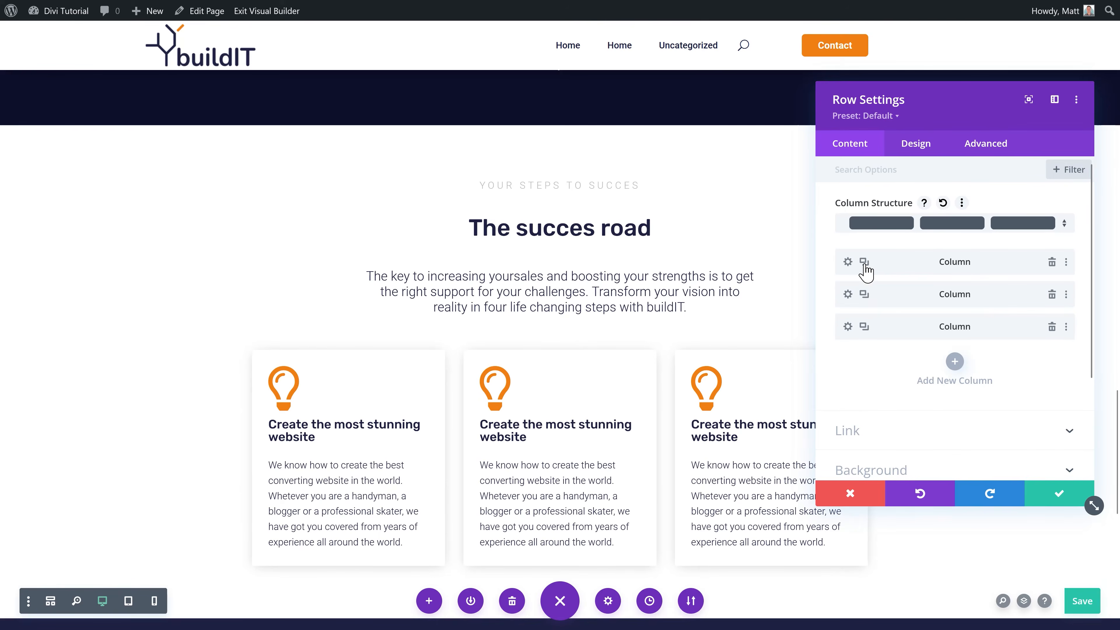
pyautogui.click(864, 262)
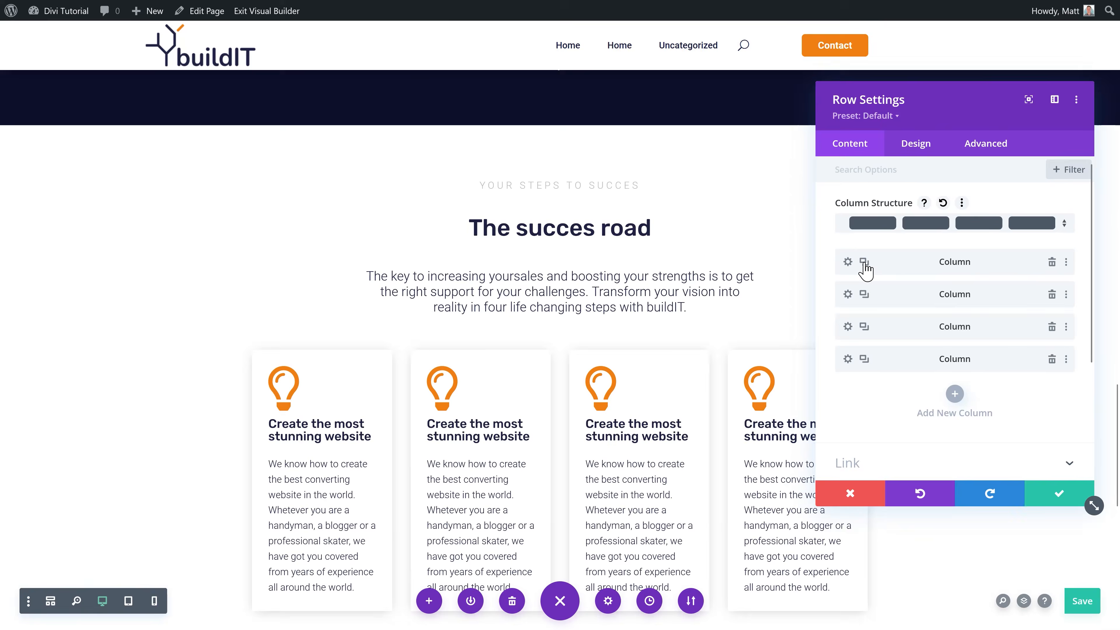
pyautogui.click(1058, 496)
pyautogui.scroll(-3, 300, 325)
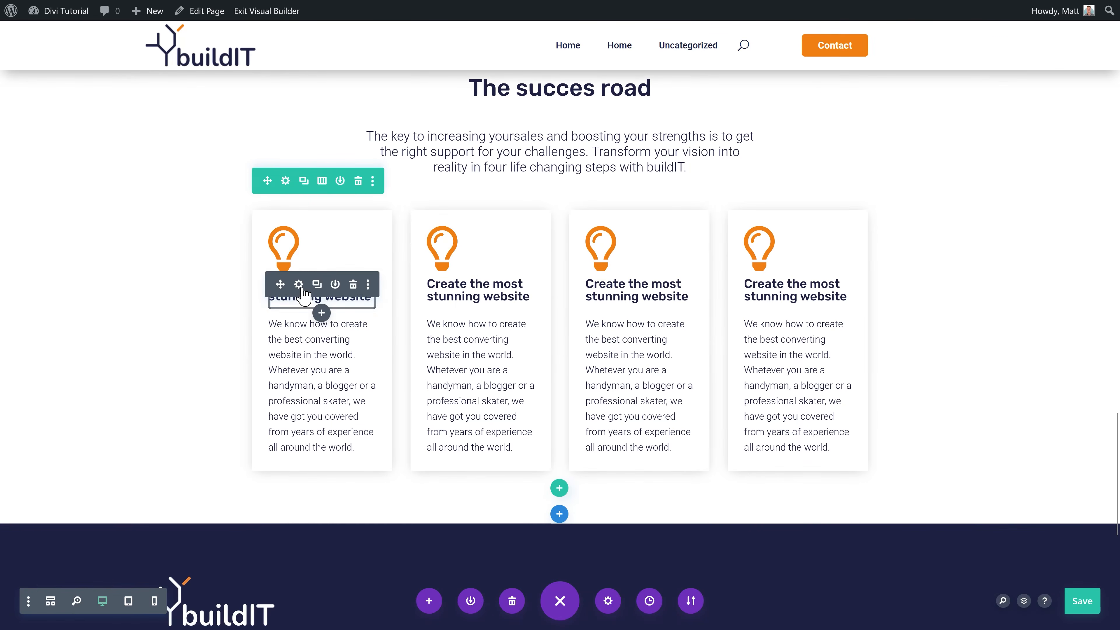
pyautogui.click(300, 286)
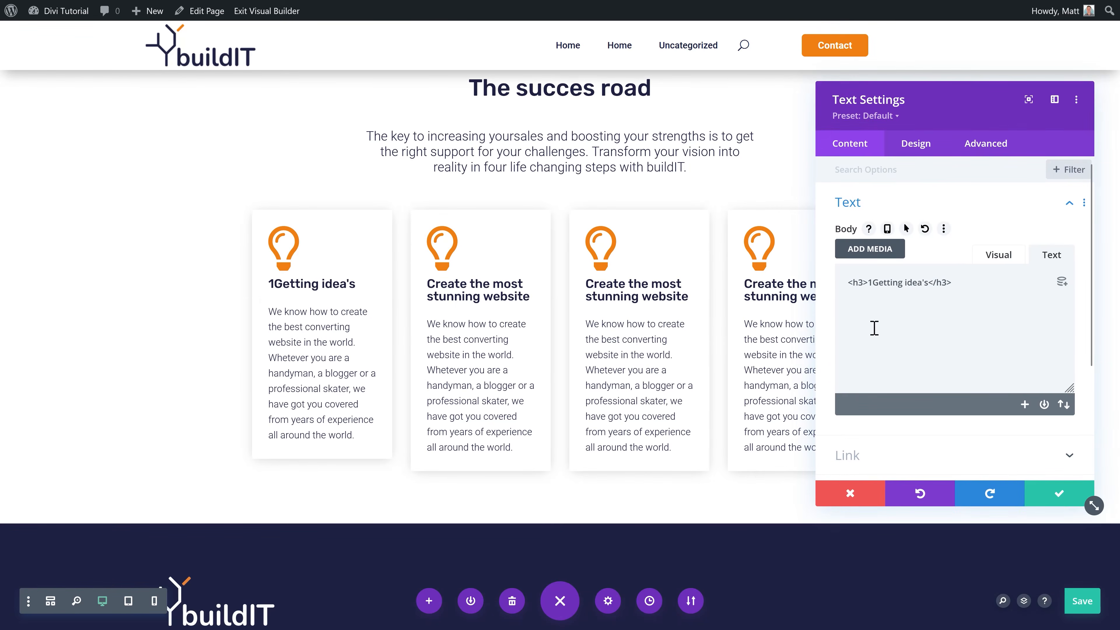
# Step: Number the first card heading '1.' and retitle the second card '2. Writing them down'
pyautogui.write(". Getting idea's</h3>")
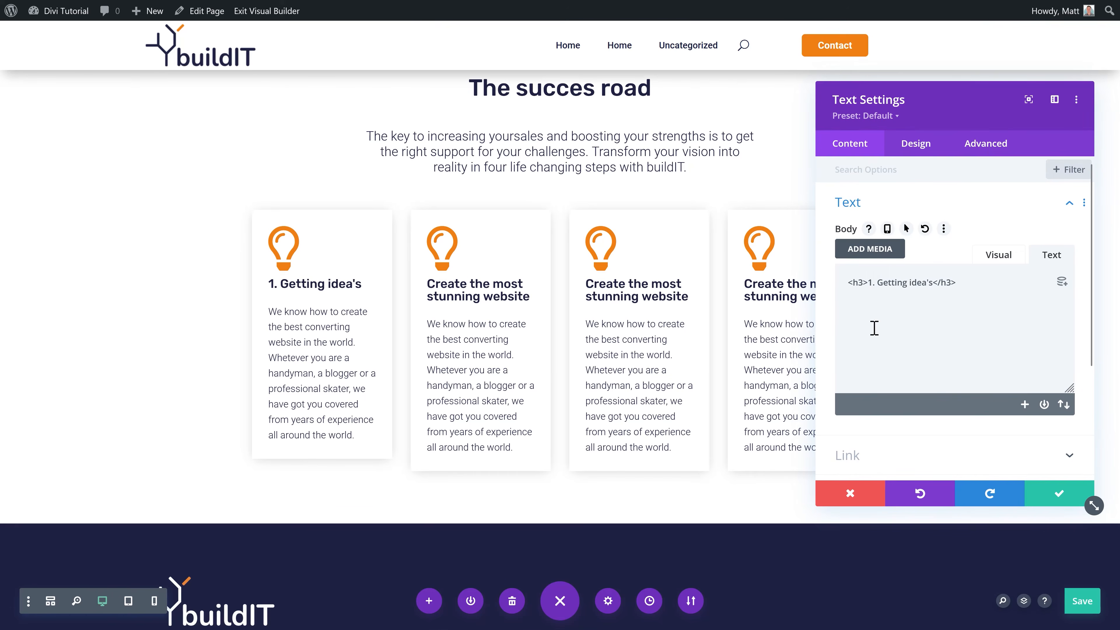
pyautogui.click(1048, 495)
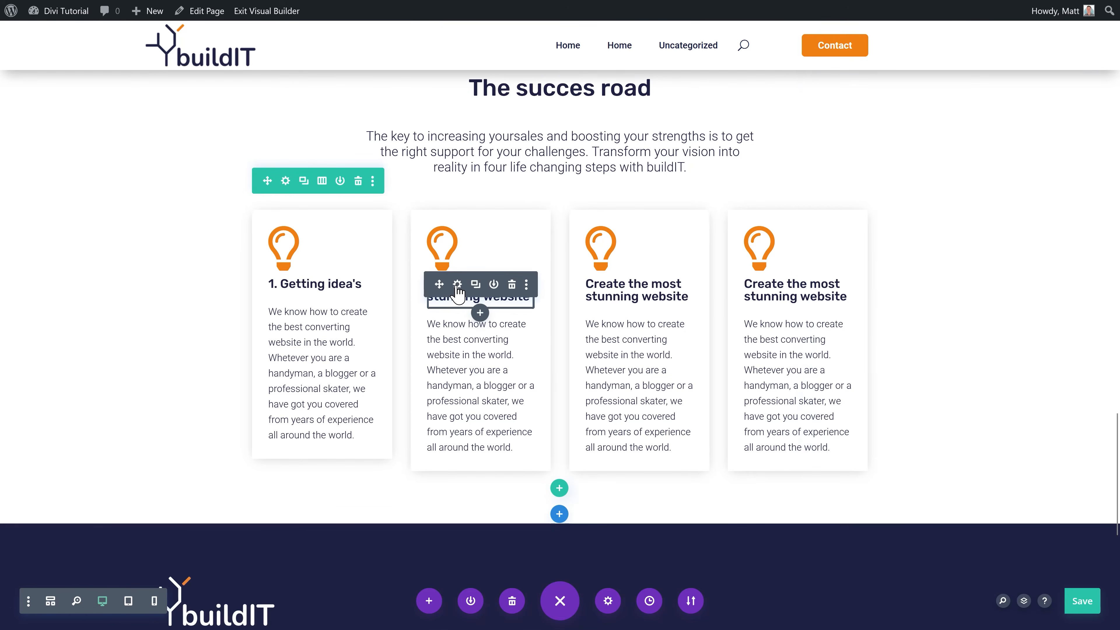
pyautogui.click(457, 283)
pyautogui.moveTo(936, 282); pyautogui.dragTo(867, 283)
pyautogui.write('2. Writing them down')
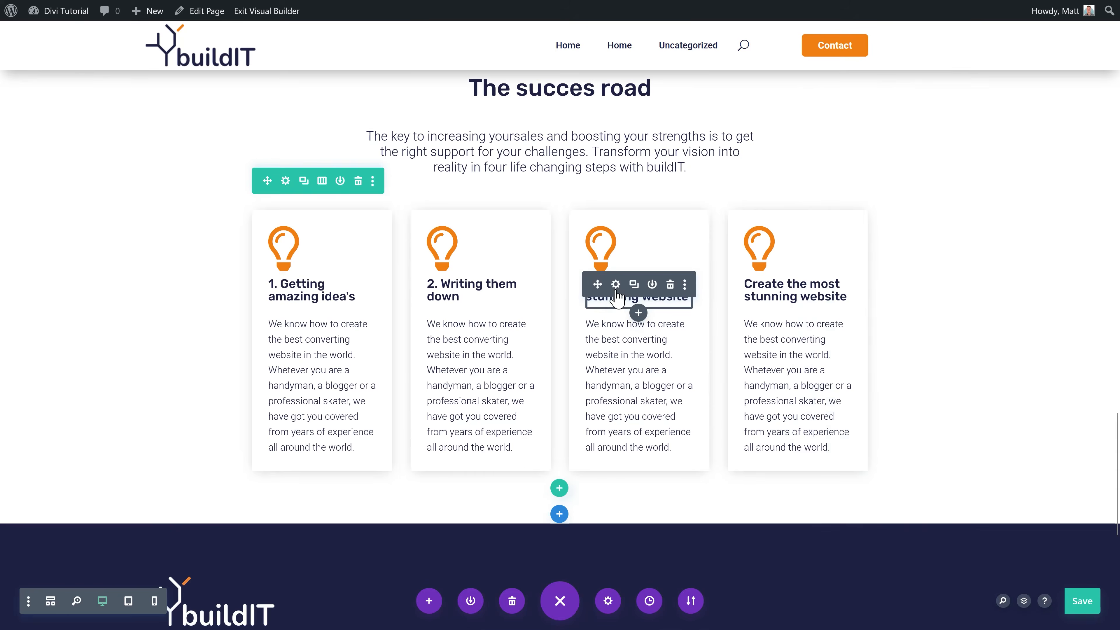
# Step: Retitle the third card 'Execute them dreamz' and the fourth '4. Let the money…'
pyautogui.click(615, 283)
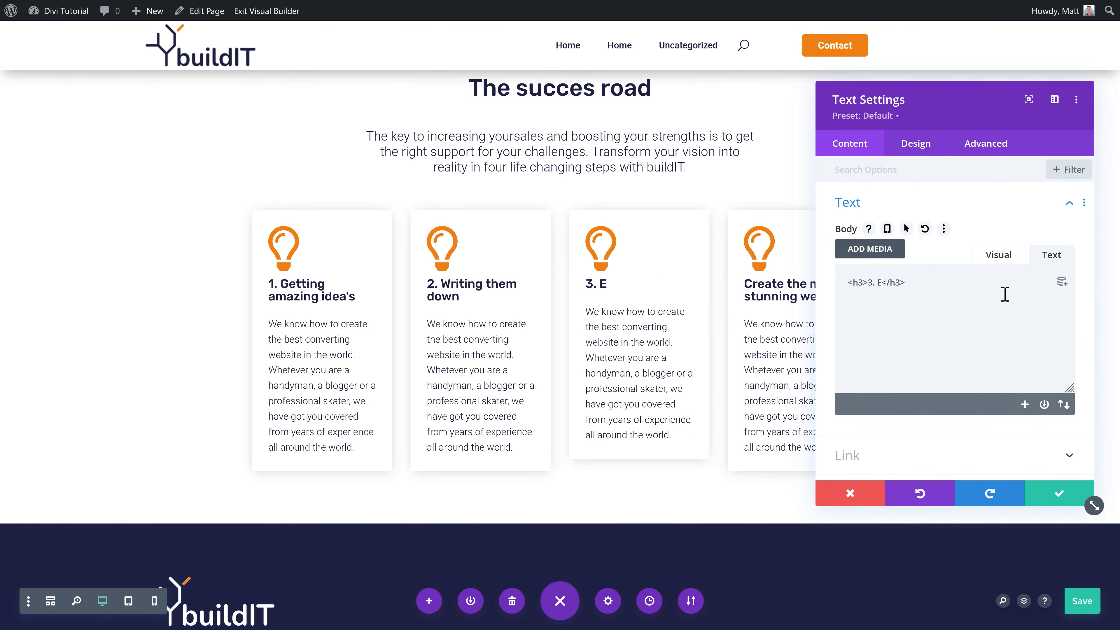
pyautogui.write('Exexc')
pyautogui.press('BackSpace')
pyautogui.press('BackSpace')
pyautogui.write('cute them dreamz')
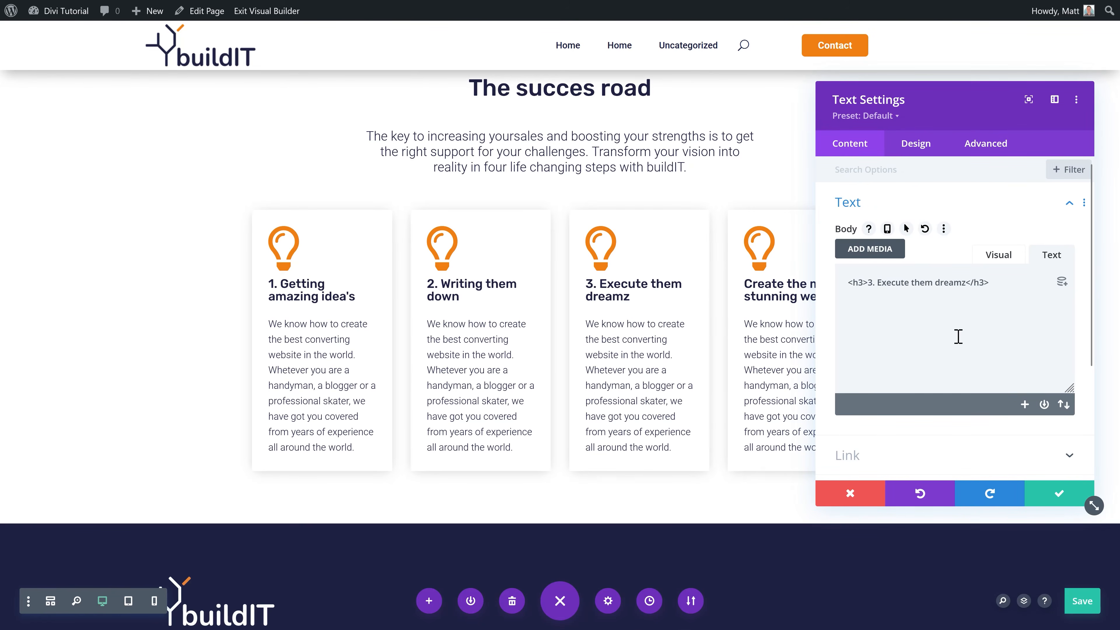
pyautogui.click(1053, 498)
pyautogui.click(774, 284)
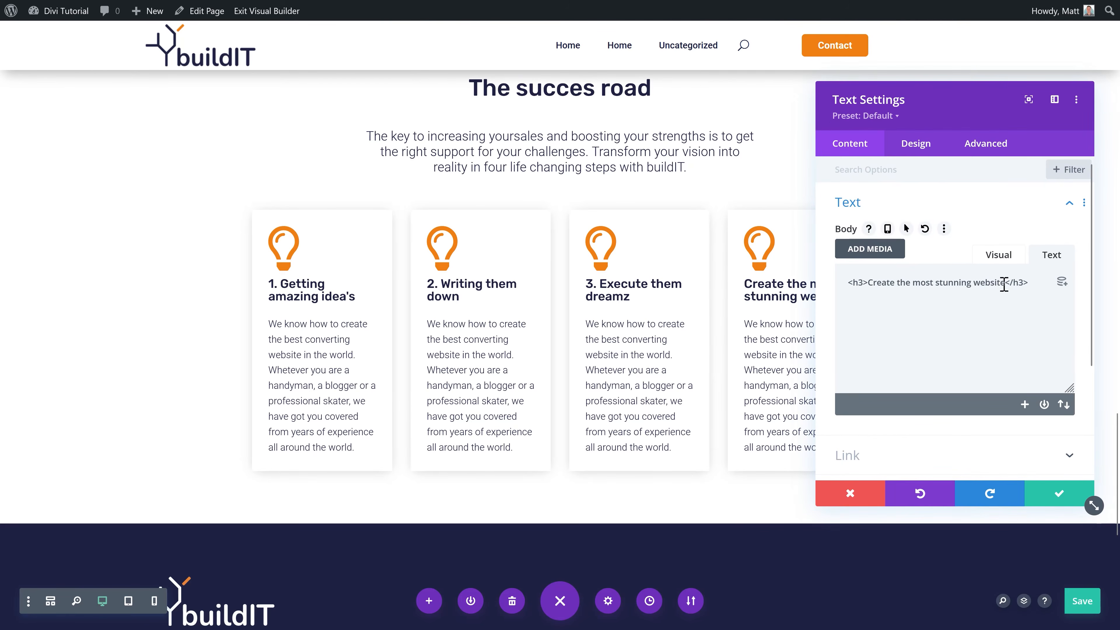
pyautogui.moveTo(1004, 282); pyautogui.dragTo(868, 282)
pyautogui.write('4. Let the money p')
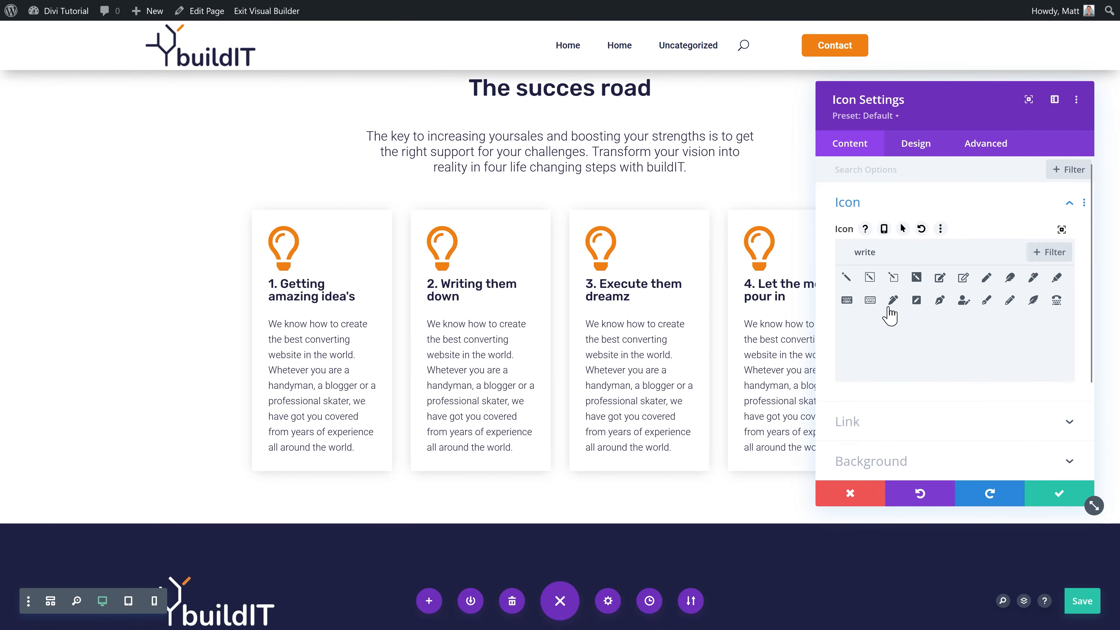
# Step: Give card 2 a pen icon, card 3 a flame icon and card 4 a money-funnel icon
pyautogui.click(940, 300)
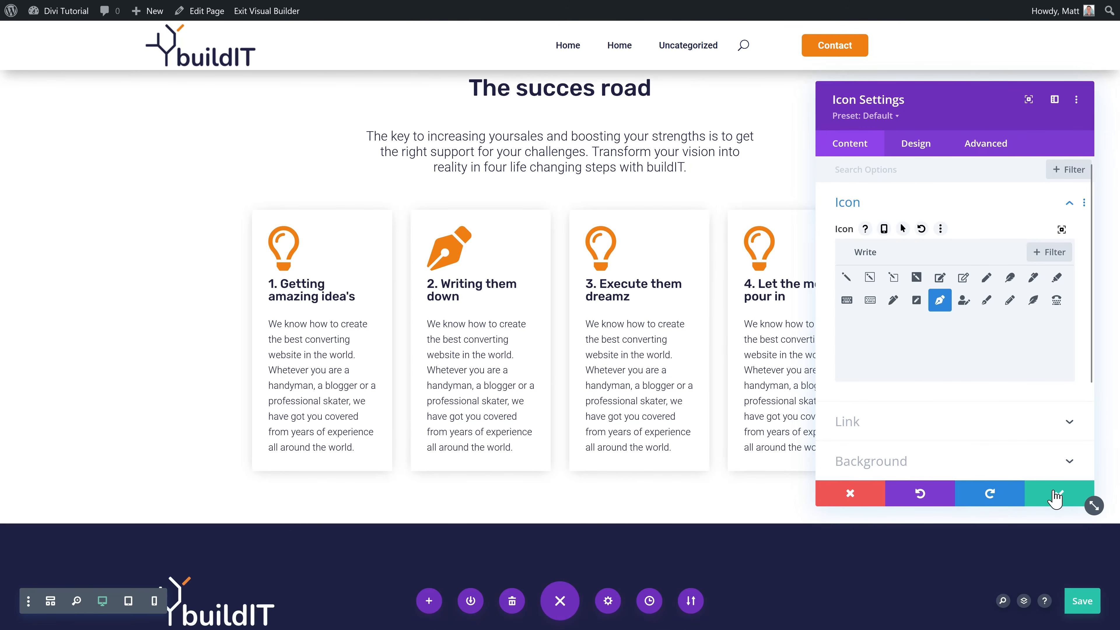
pyautogui.click(963, 306)
pyautogui.click(941, 304)
pyautogui.click(987, 304)
pyautogui.click(1049, 501)
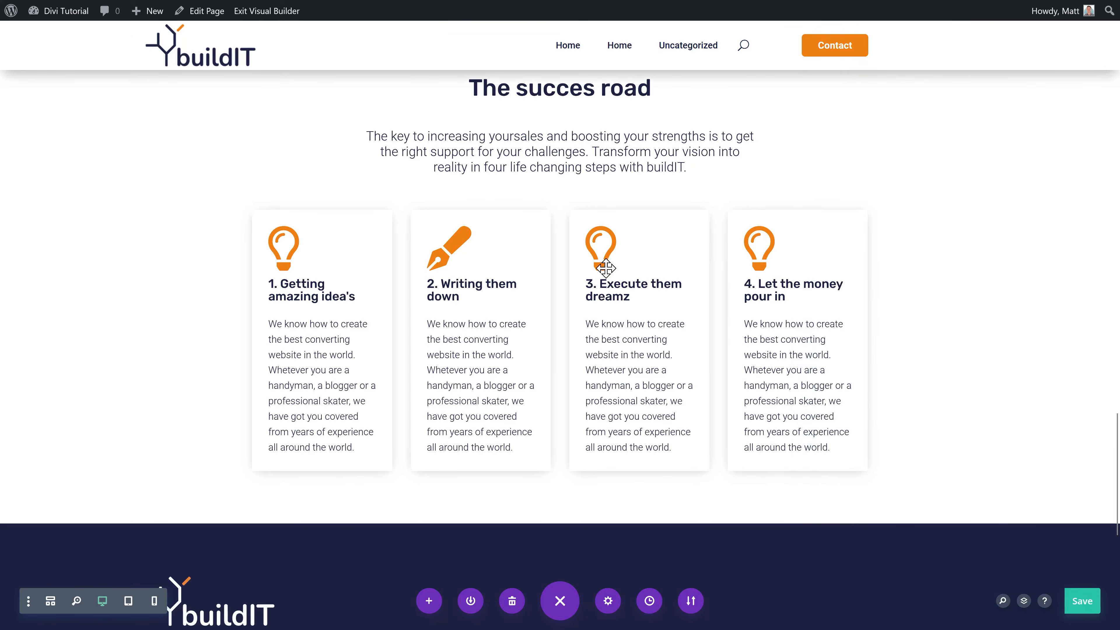
pyautogui.click(616, 231)
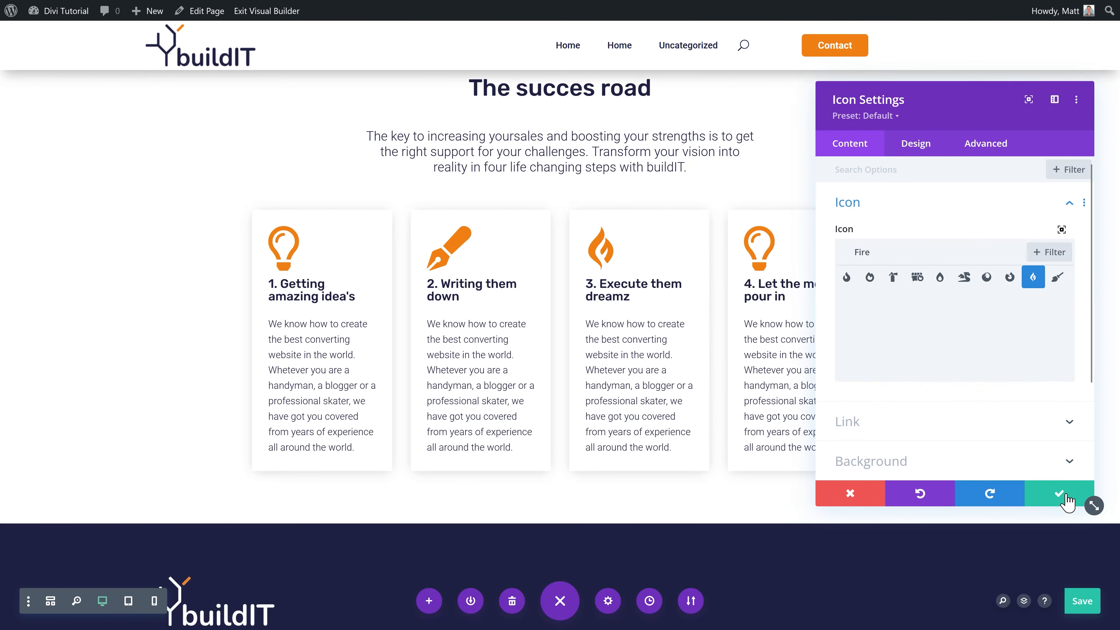
pyautogui.click(1065, 499)
pyautogui.click(775, 234)
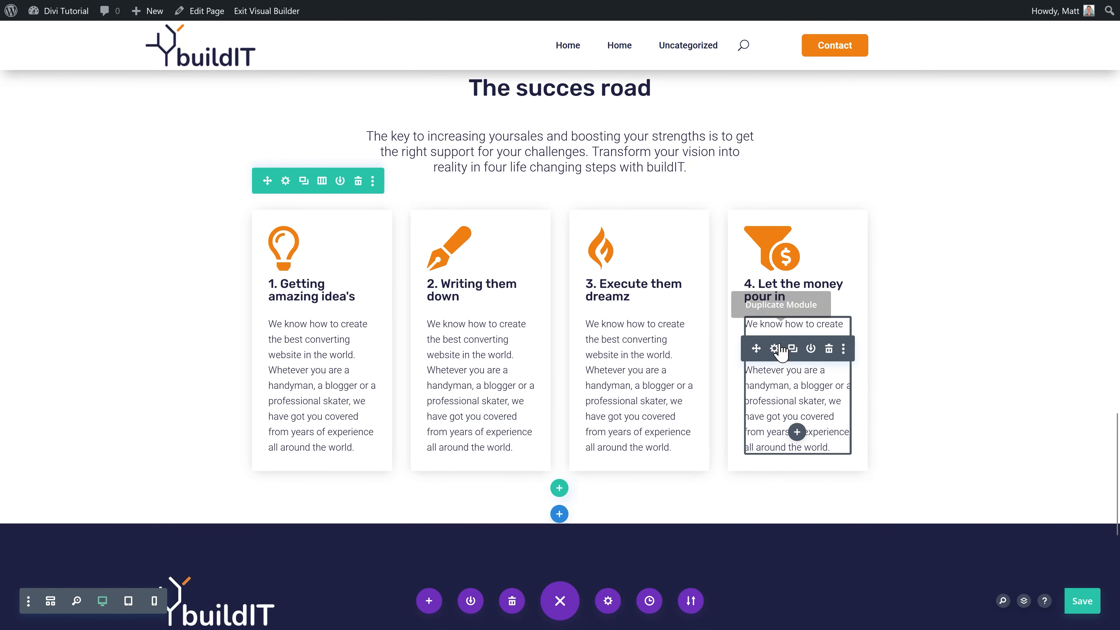
pyautogui.scroll(3, 968, 381)
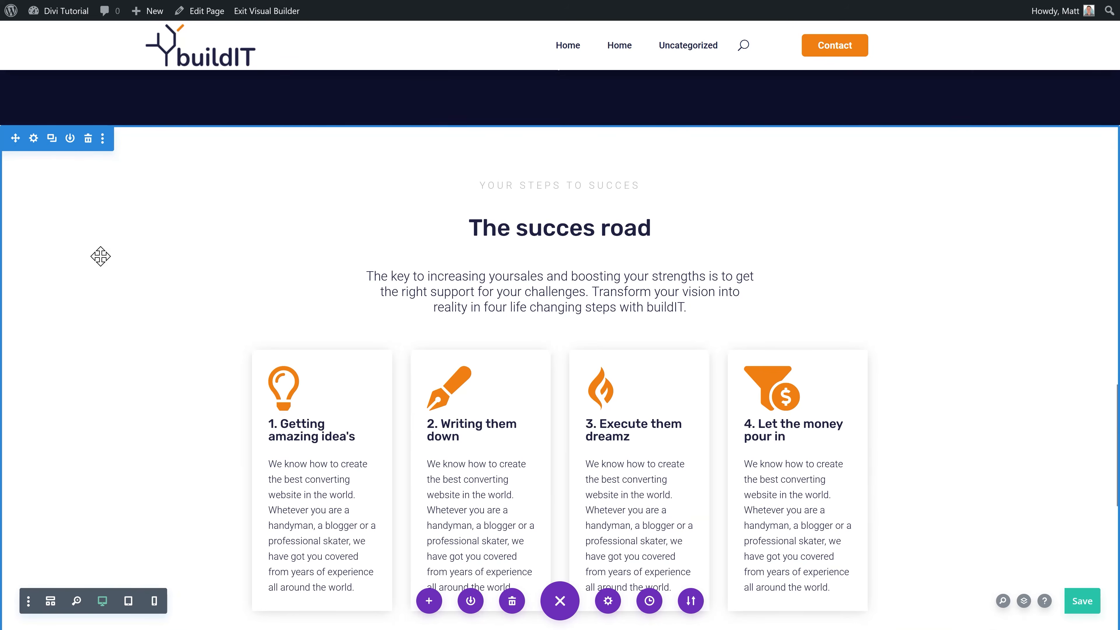
# Step: Check the steps section's global background colour and the first column's background settings
pyautogui.click(34, 139)
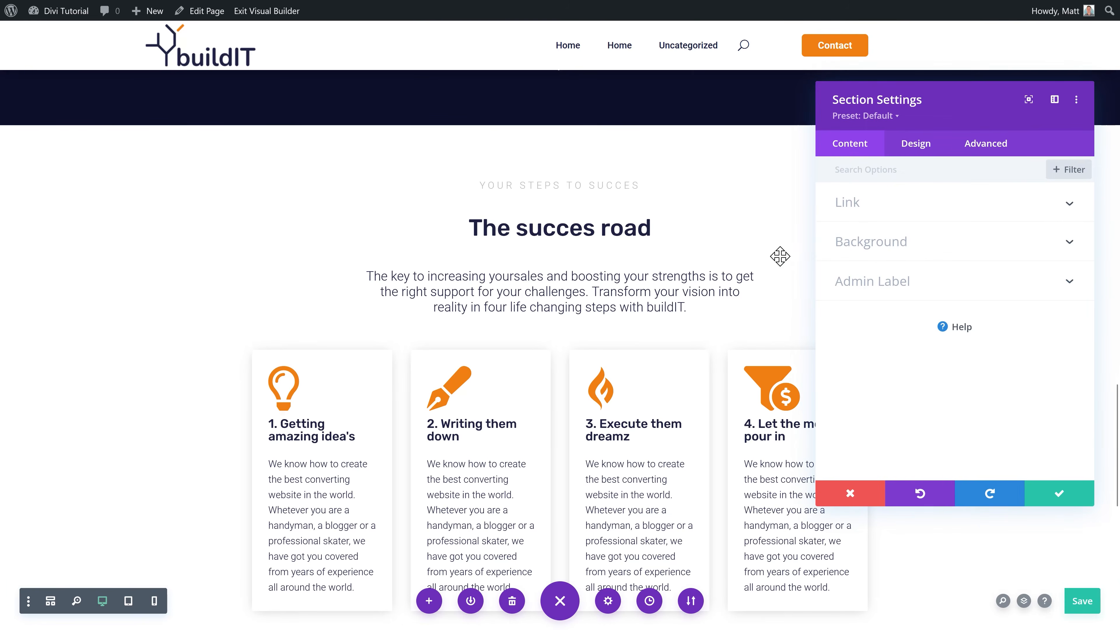
pyautogui.click(900, 249)
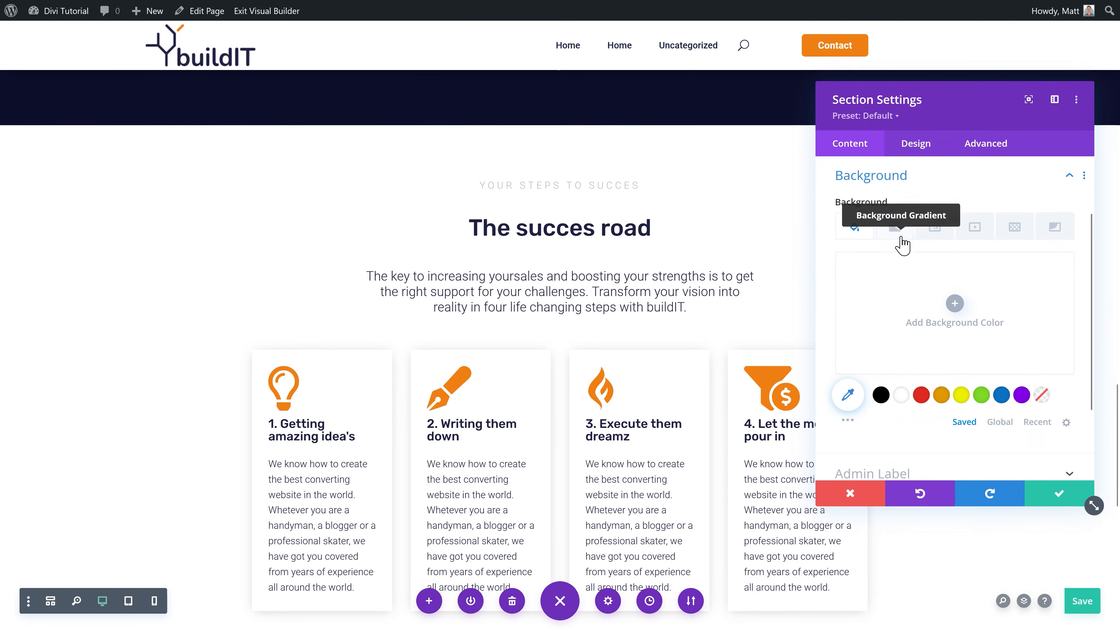
pyautogui.click(1007, 420)
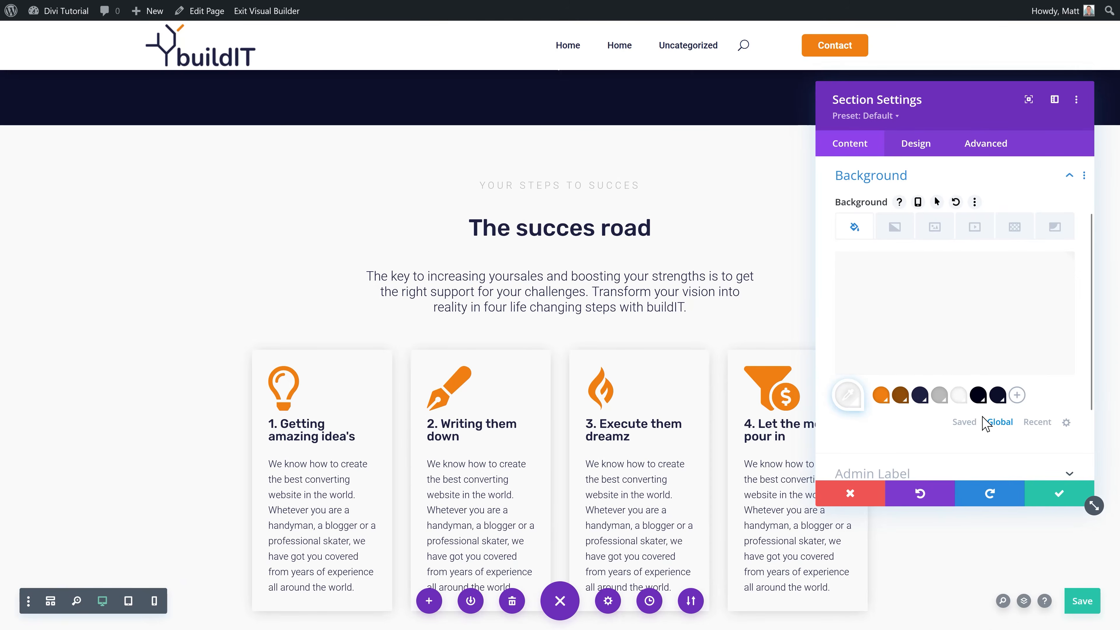
pyautogui.click(1059, 493)
pyautogui.scroll(-3, 289, 190)
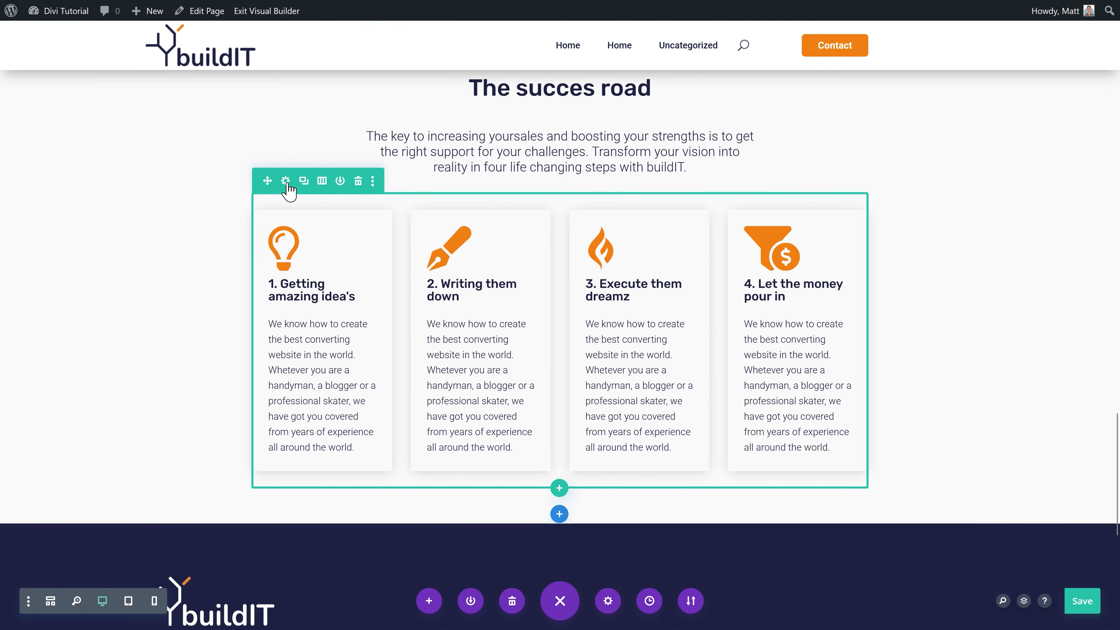
pyautogui.click(285, 181)
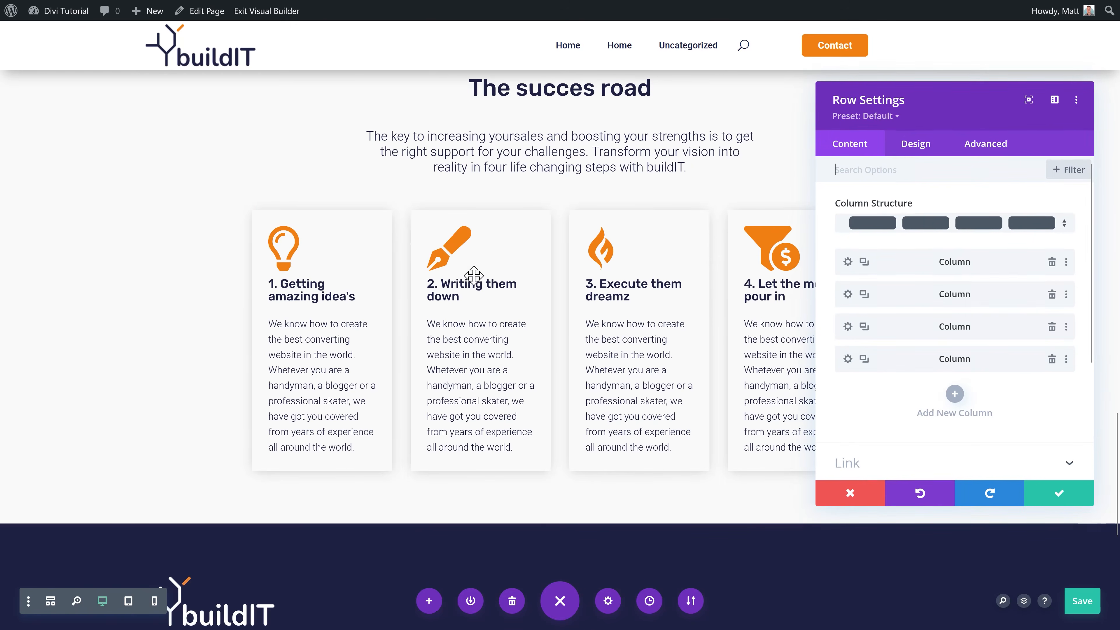
pyautogui.click(848, 262)
pyautogui.click(909, 354)
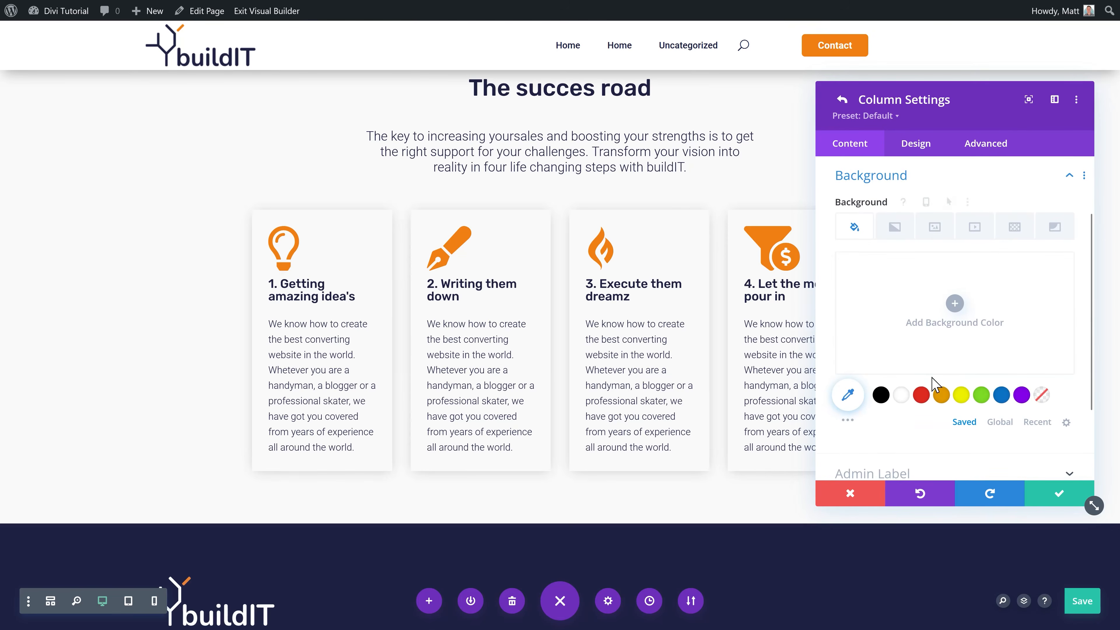
pyautogui.click(1060, 503)
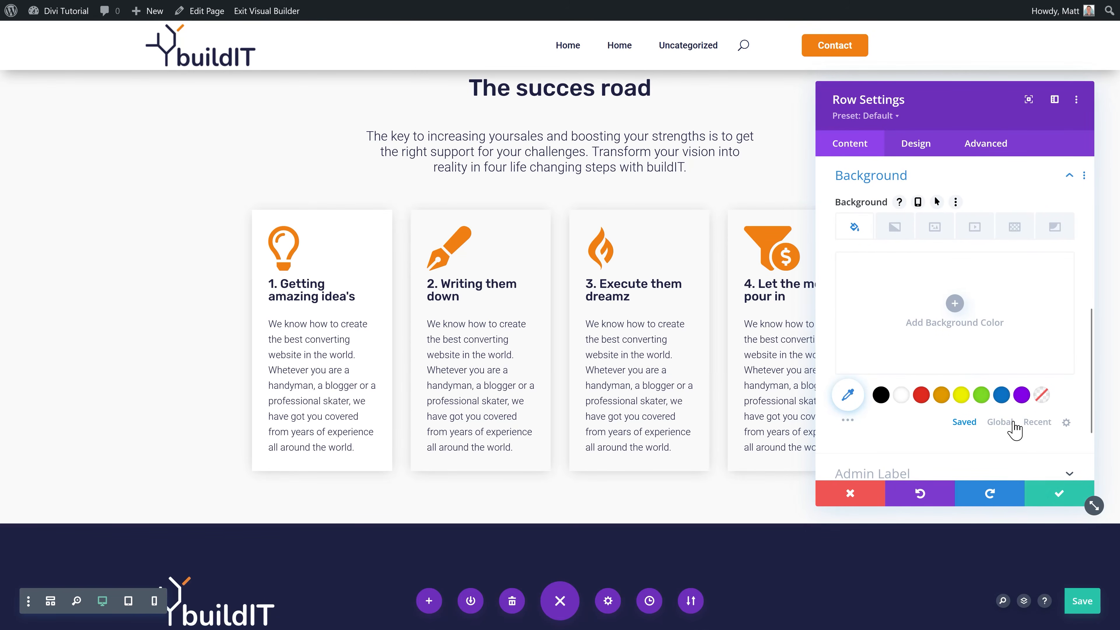
pyautogui.scroll(5, 974, 359)
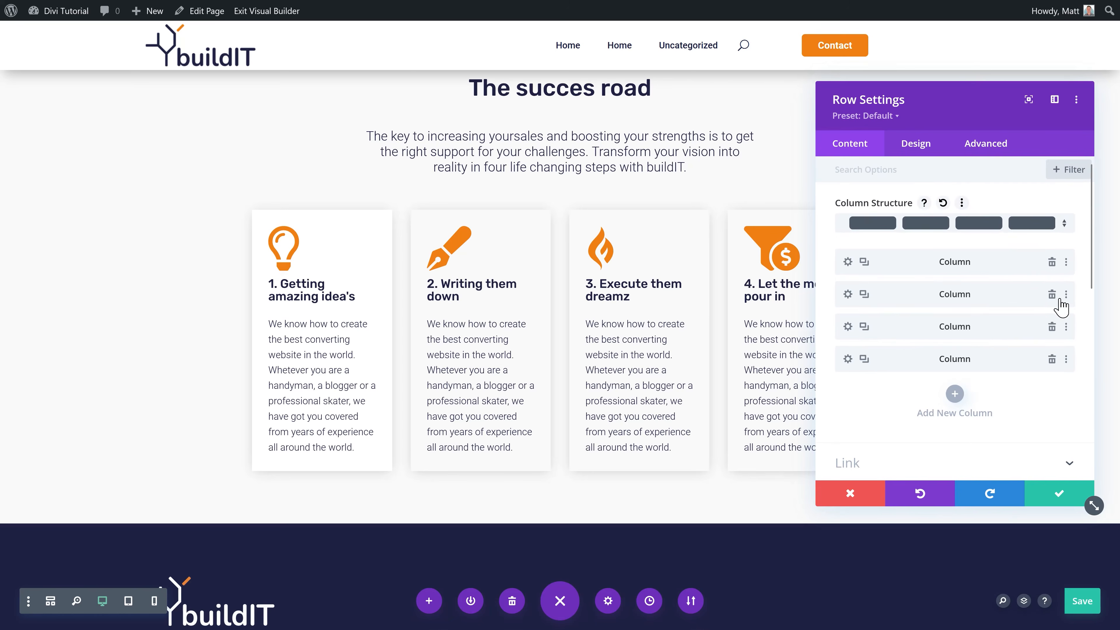
# Step: Extend the first column's styles to all columns throughout this row and save the row
pyautogui.click(1066, 263)
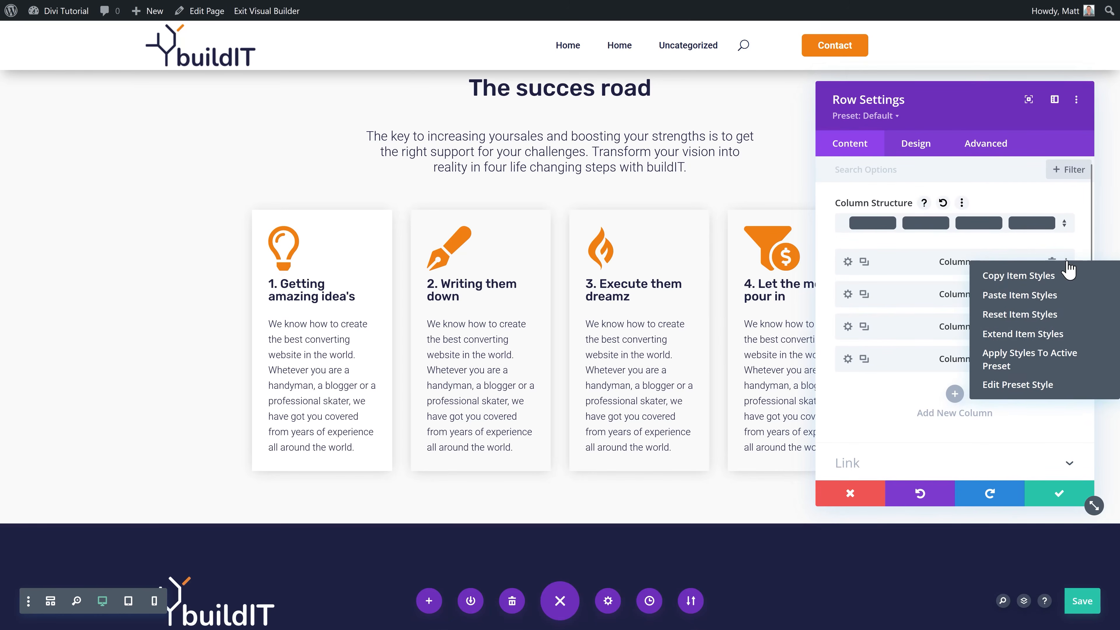
pyautogui.click(1039, 336)
pyautogui.click(918, 199)
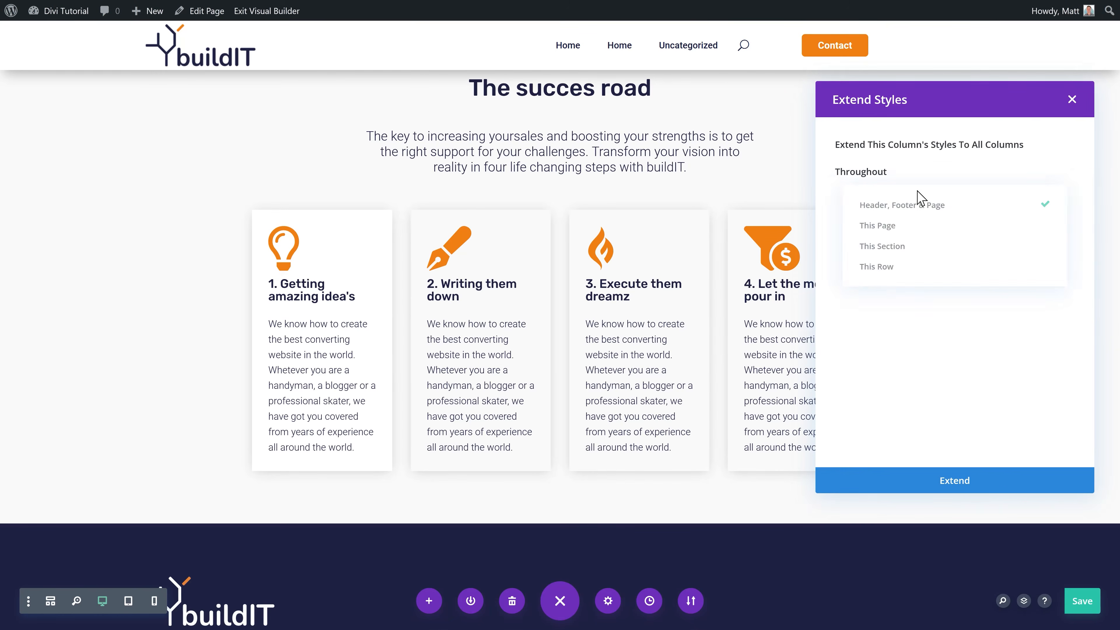
pyautogui.click(888, 270)
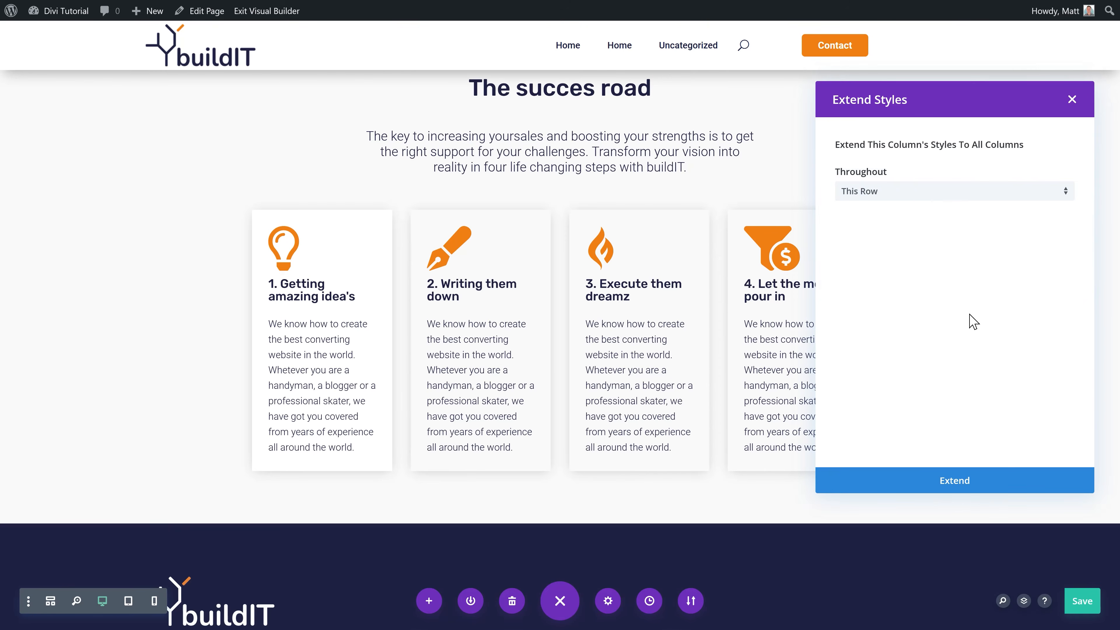
pyautogui.click(975, 481)
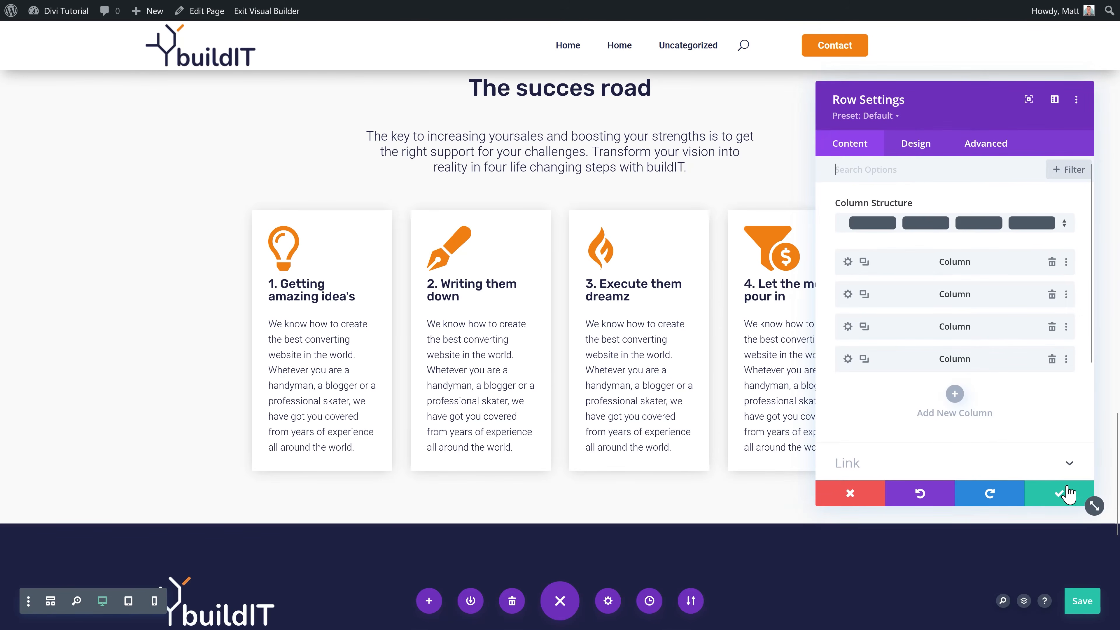
pyautogui.click(1059, 493)
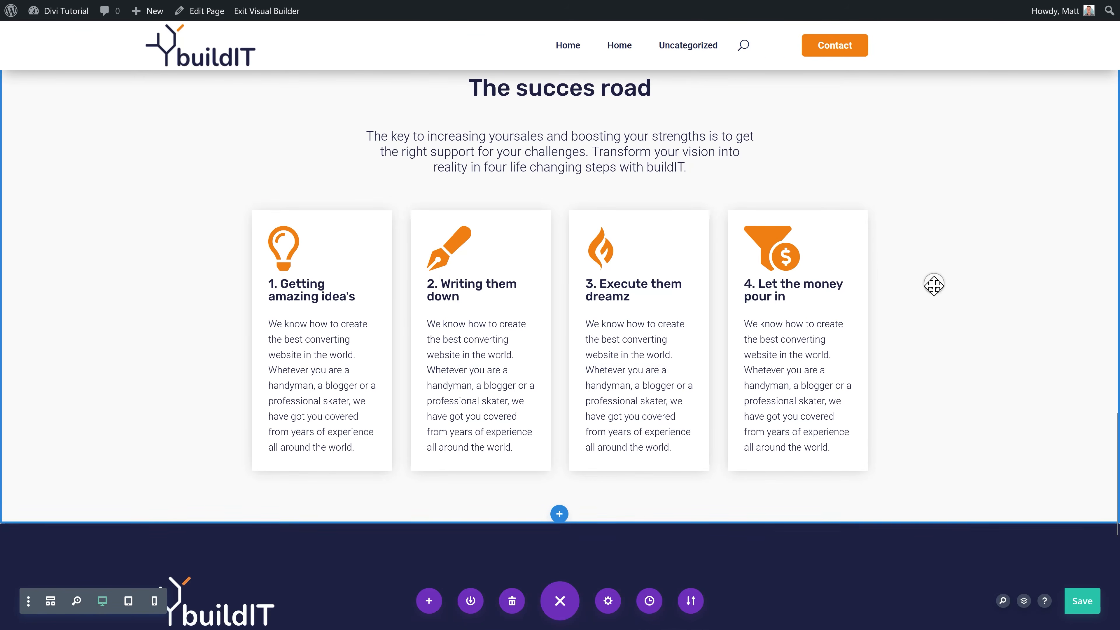
pyautogui.scroll(-3, 930, 300)
pyautogui.scroll(2, 572, 358)
pyautogui.scroll(3, 572, 358)
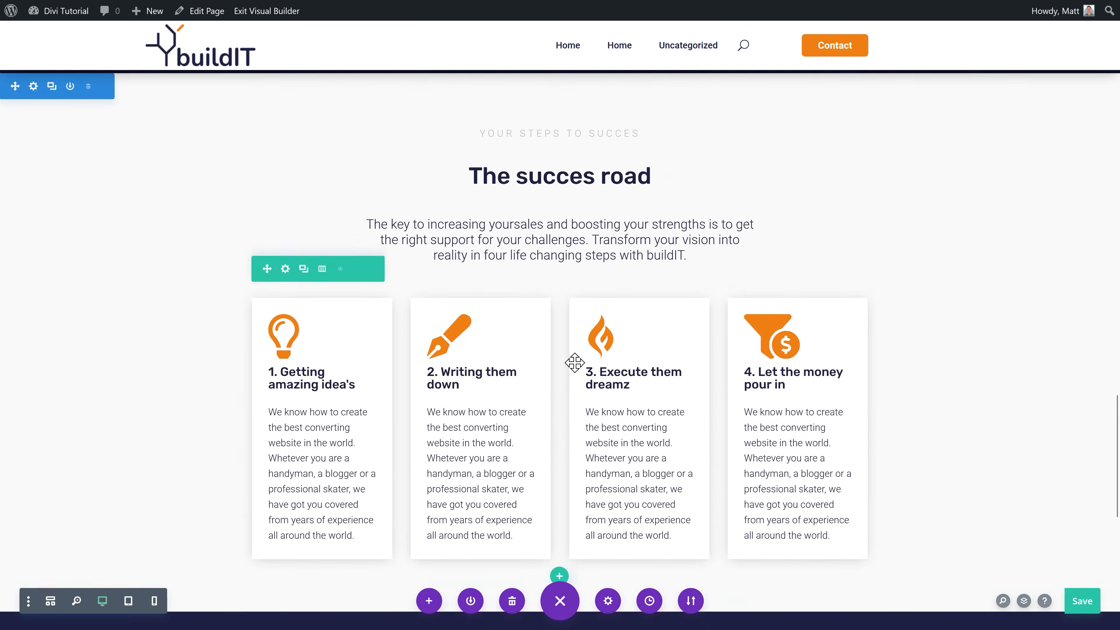
pyautogui.scroll(-1, 572, 362)
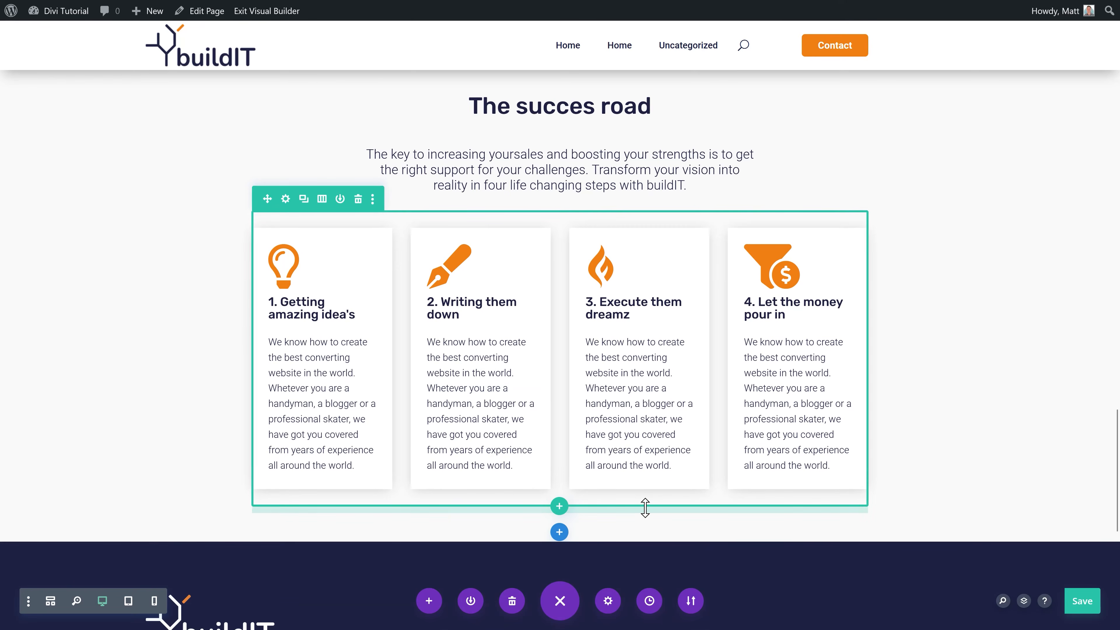
pyautogui.scroll(-2, 644, 503)
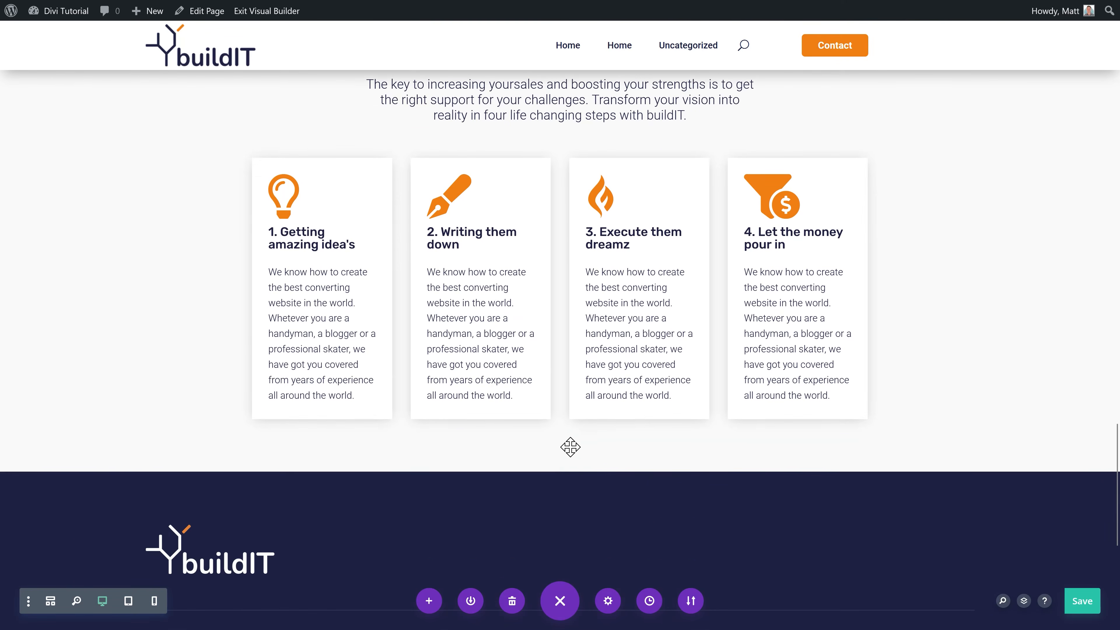
pyautogui.click(558, 464)
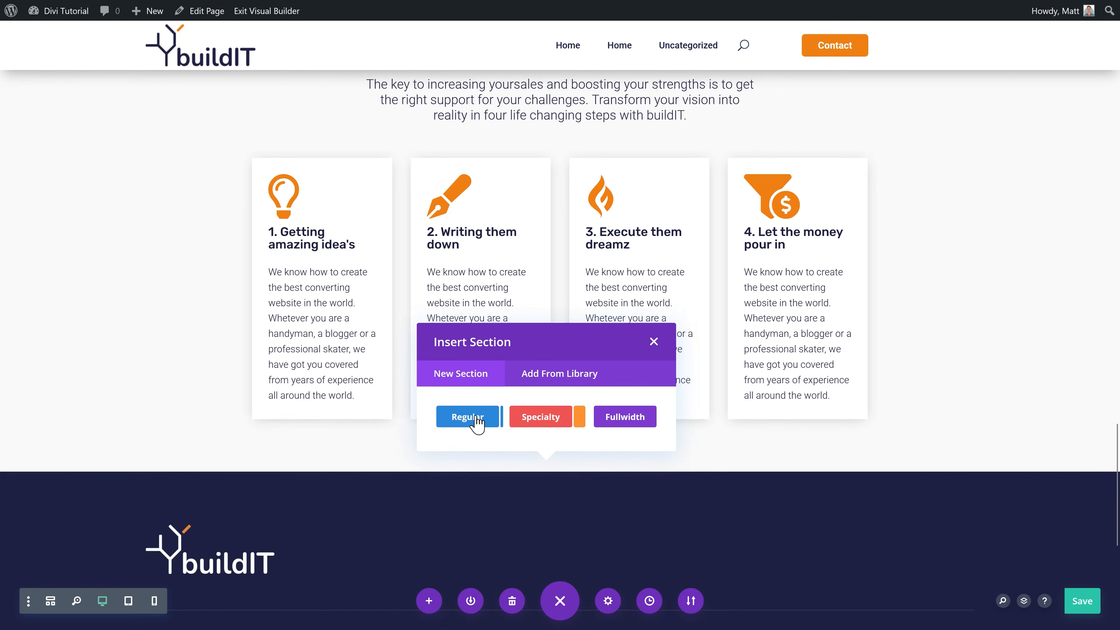
# Step: Add a regular one-column section with the library H2 Title reading 'Want to learn more about buildIT?'
pyautogui.click(476, 417)
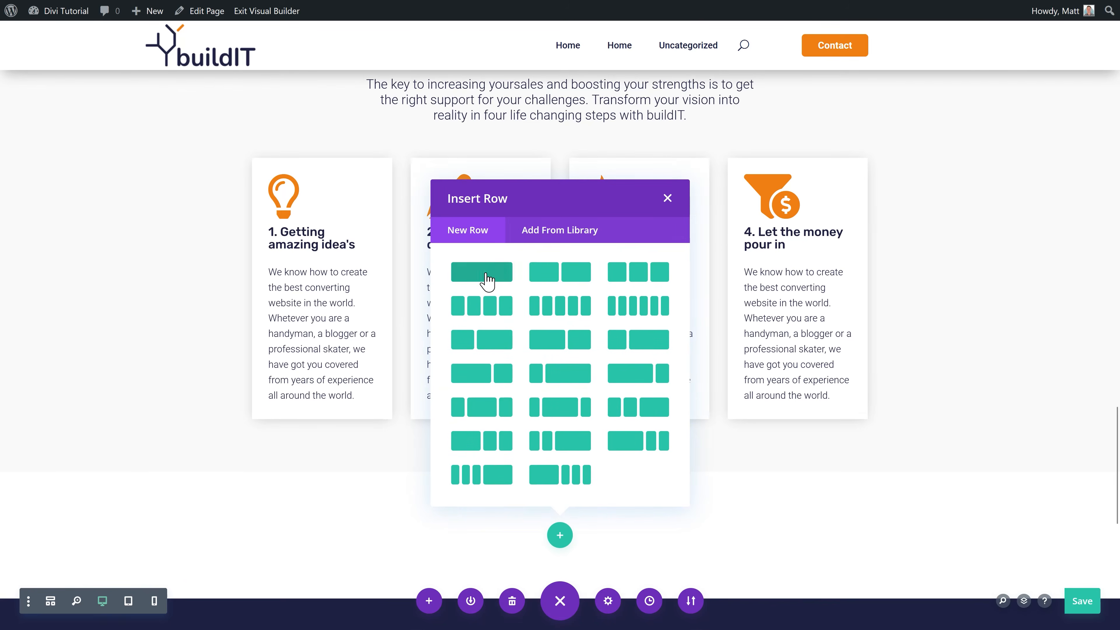
pyautogui.click(475, 277)
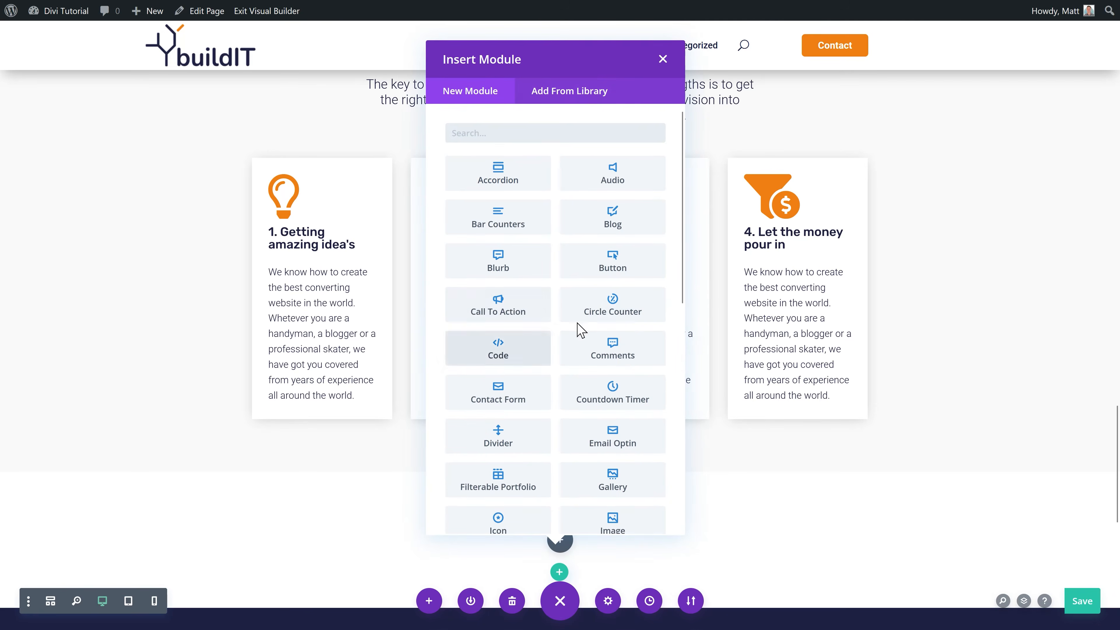
pyautogui.click(582, 102)
pyautogui.click(457, 216)
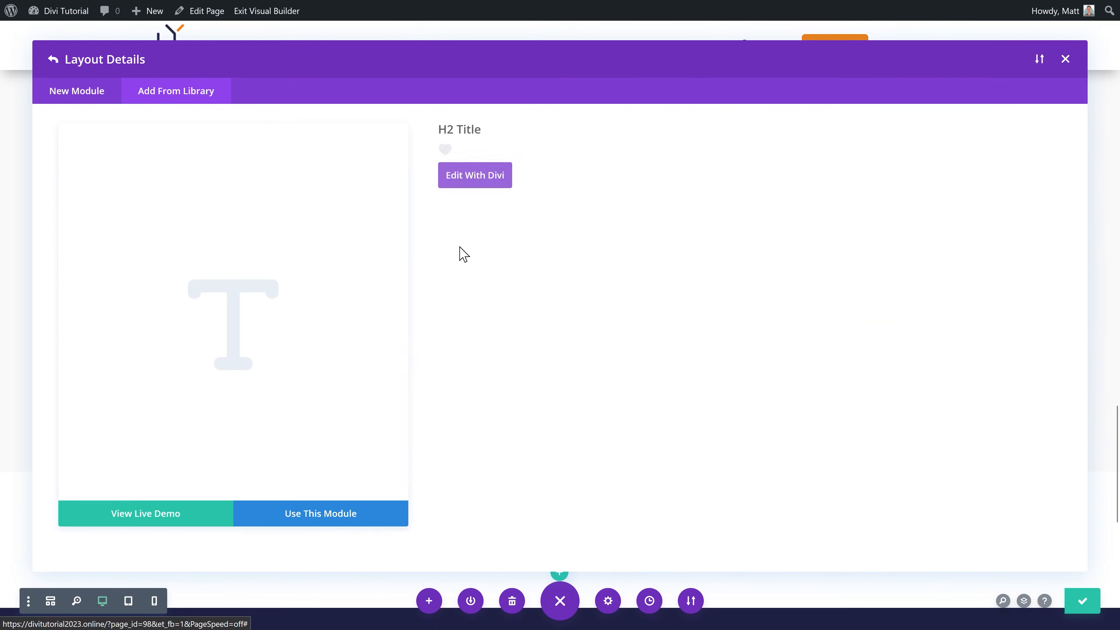
pyautogui.click(329, 526)
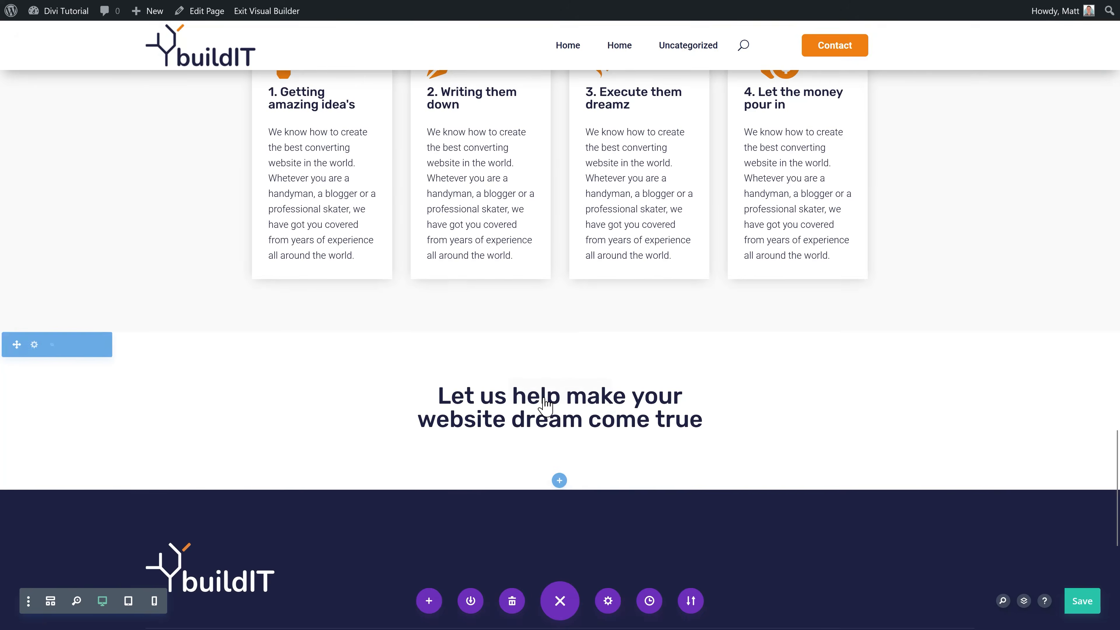
pyautogui.click(701, 420)
pyautogui.moveTo(701, 420); pyautogui.dragTo(451, 409)
pyautogui.write('Want to learn more about buildIT?')
# Step: Insert the library Paragraph module beneath the heading and paste in the contact-us text
pyautogui.scroll(-2, 573, 397)
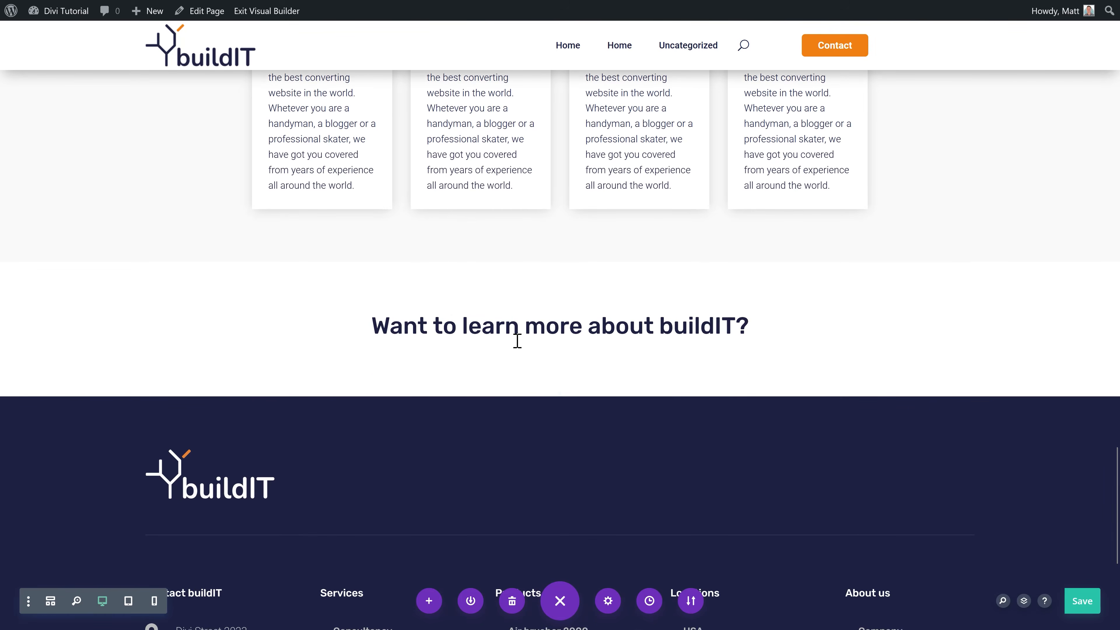
pyautogui.click(559, 349)
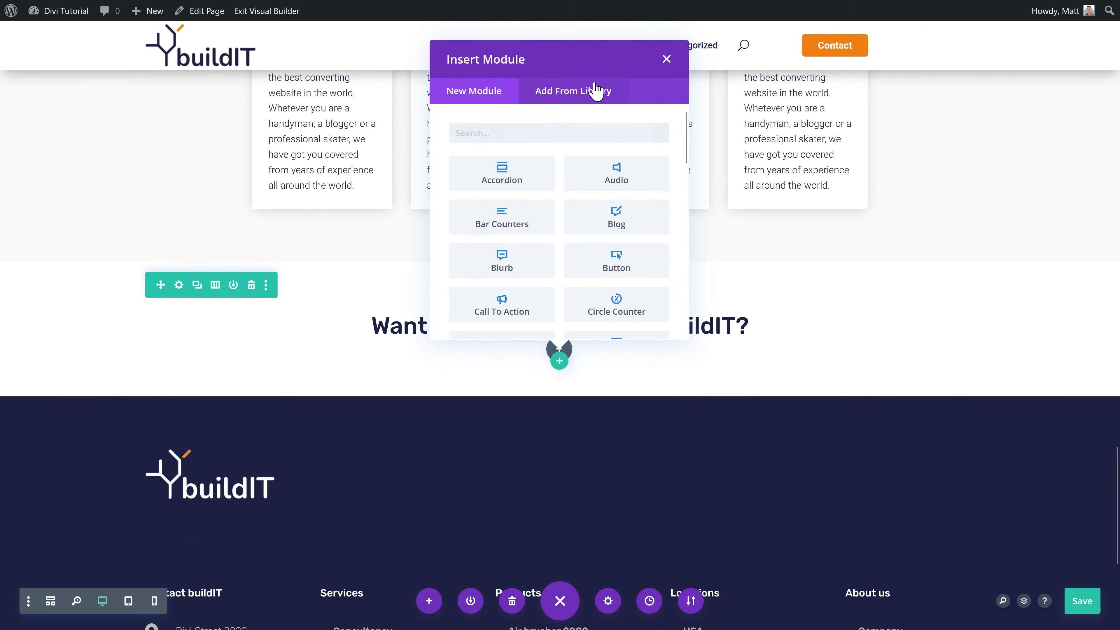
pyautogui.click(596, 91)
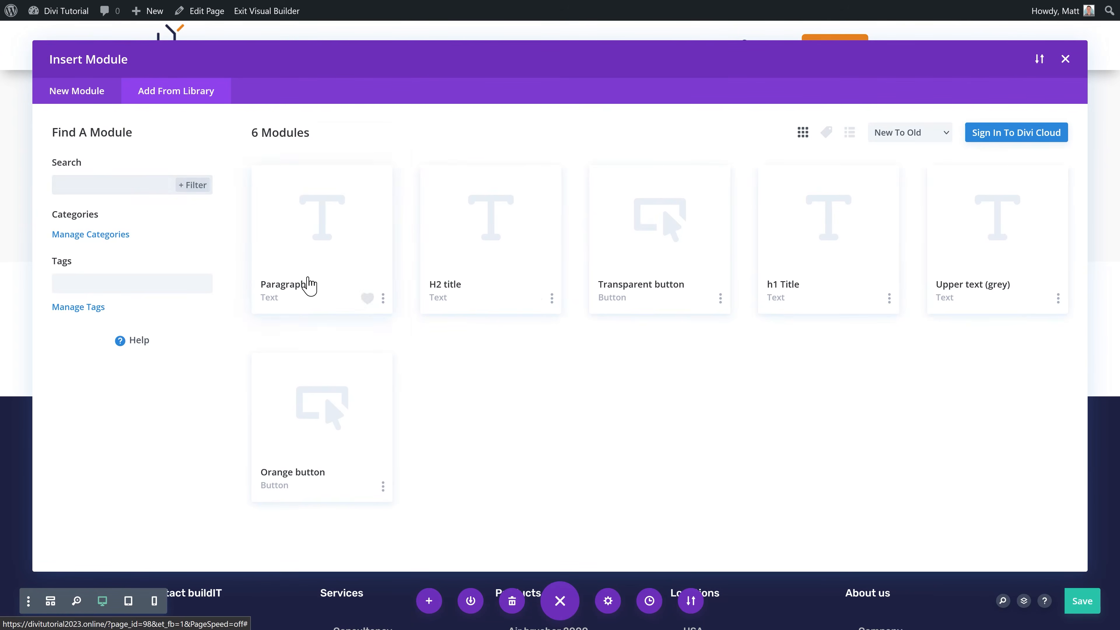
pyautogui.click(310, 286)
pyautogui.click(315, 514)
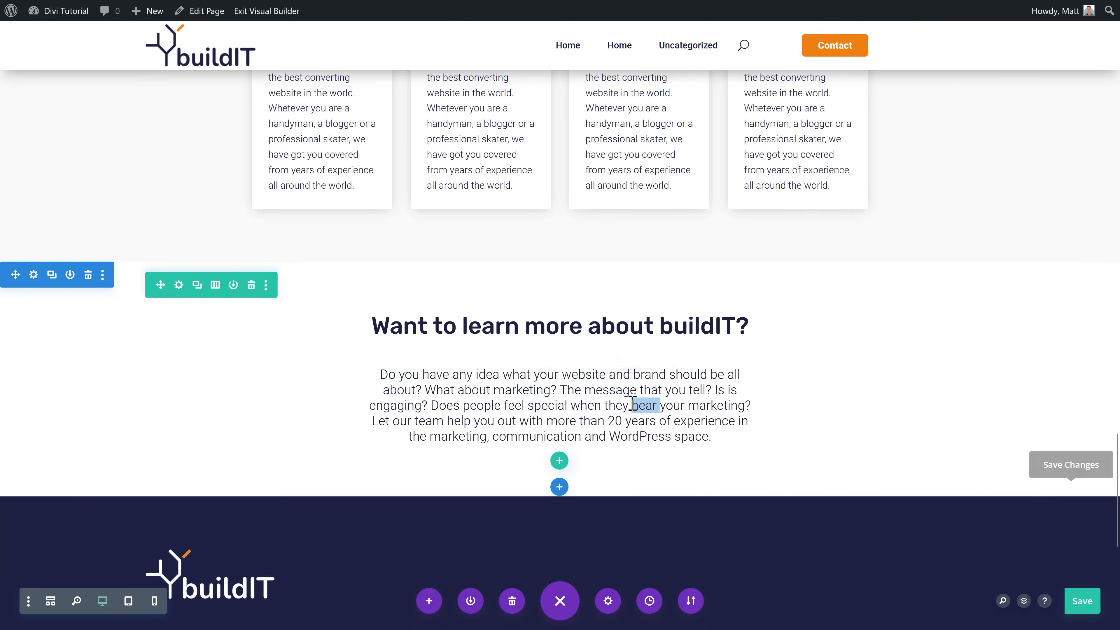
pyautogui.tripleClick(633, 404)
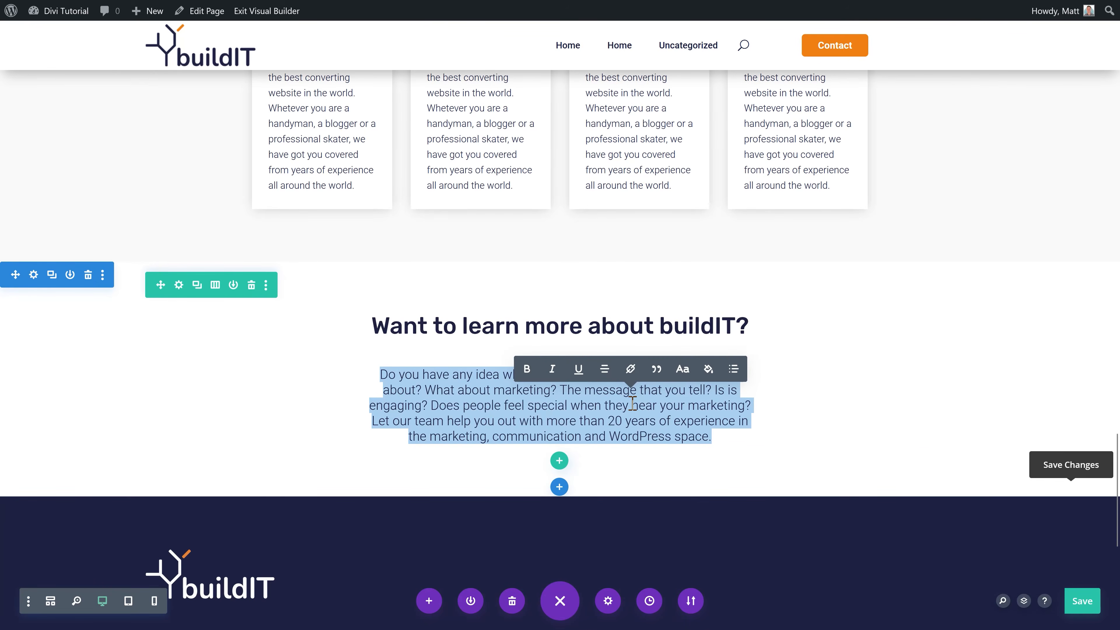
pyautogui.hotkey('ctrl', 'v')
pyautogui.click(559, 415)
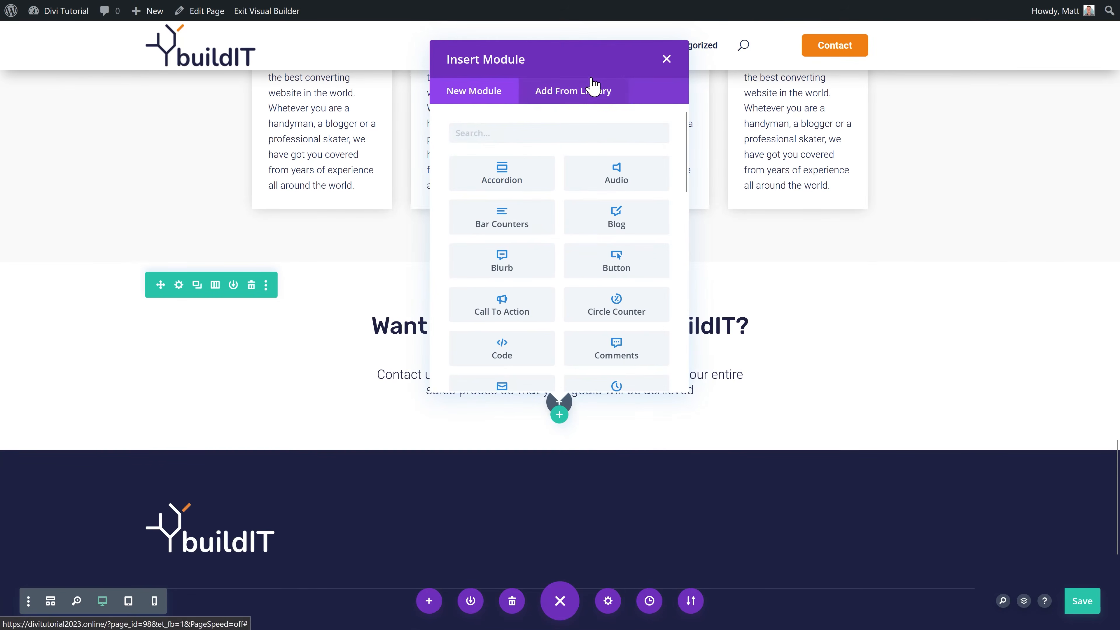
# Step: Insert the library Orange button module below the paragraph and centre it
pyautogui.click(593, 85)
pyautogui.click(341, 432)
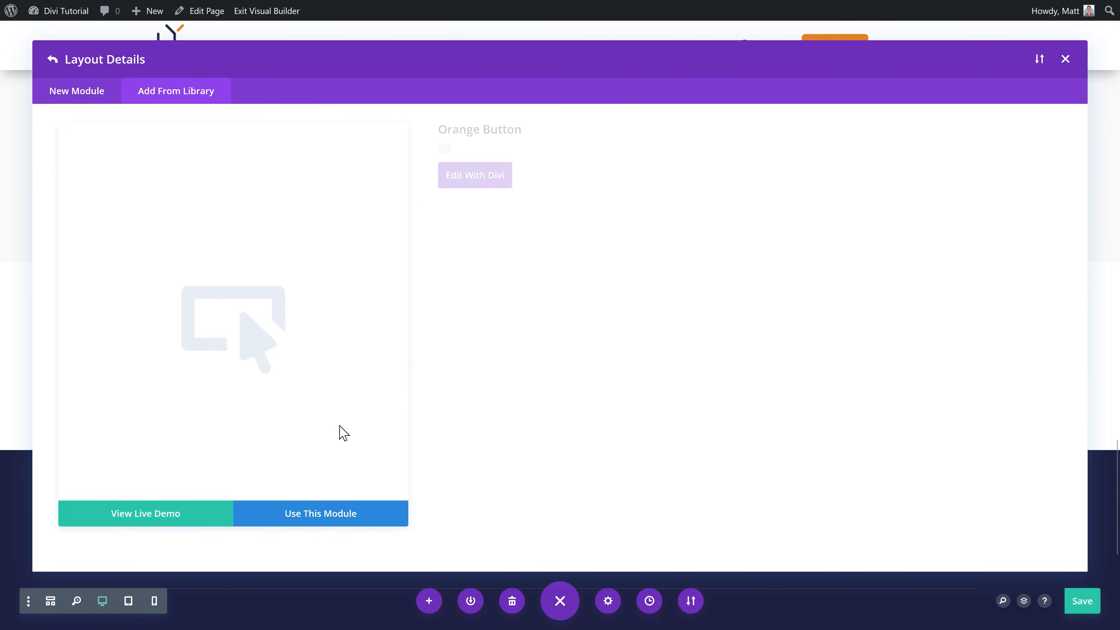
pyautogui.click(327, 521)
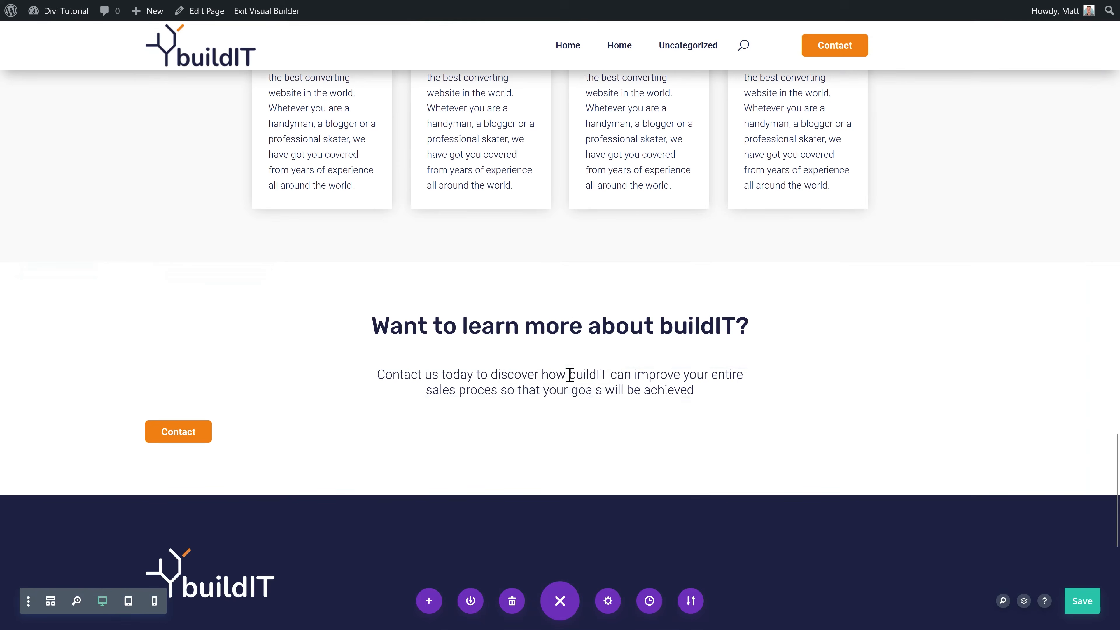
pyautogui.click(535, 427)
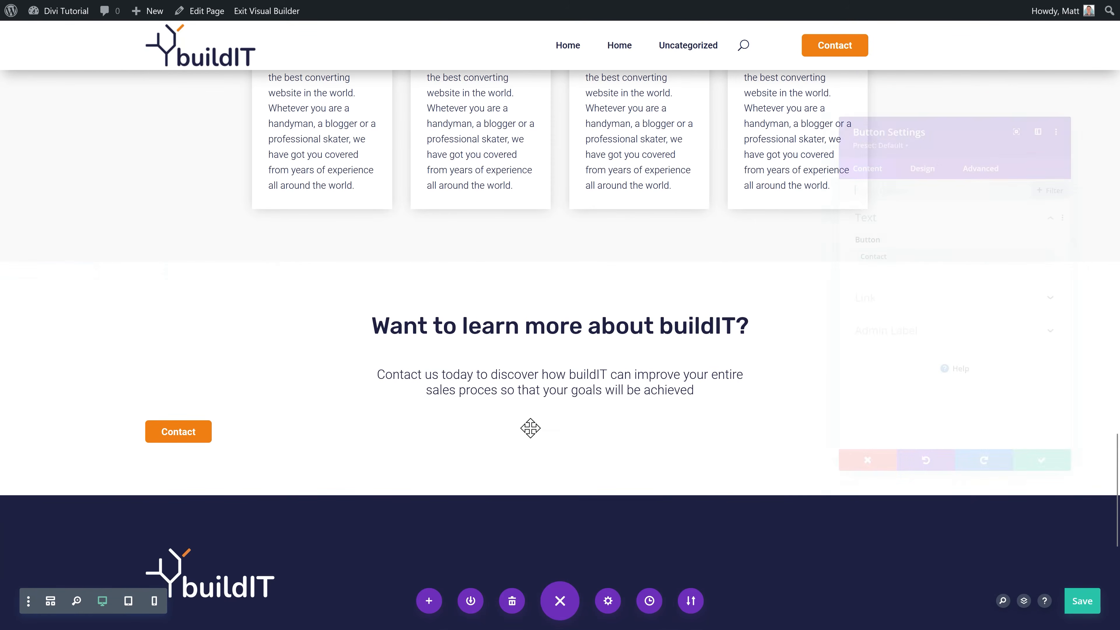
pyautogui.click(916, 143)
pyautogui.click(886, 202)
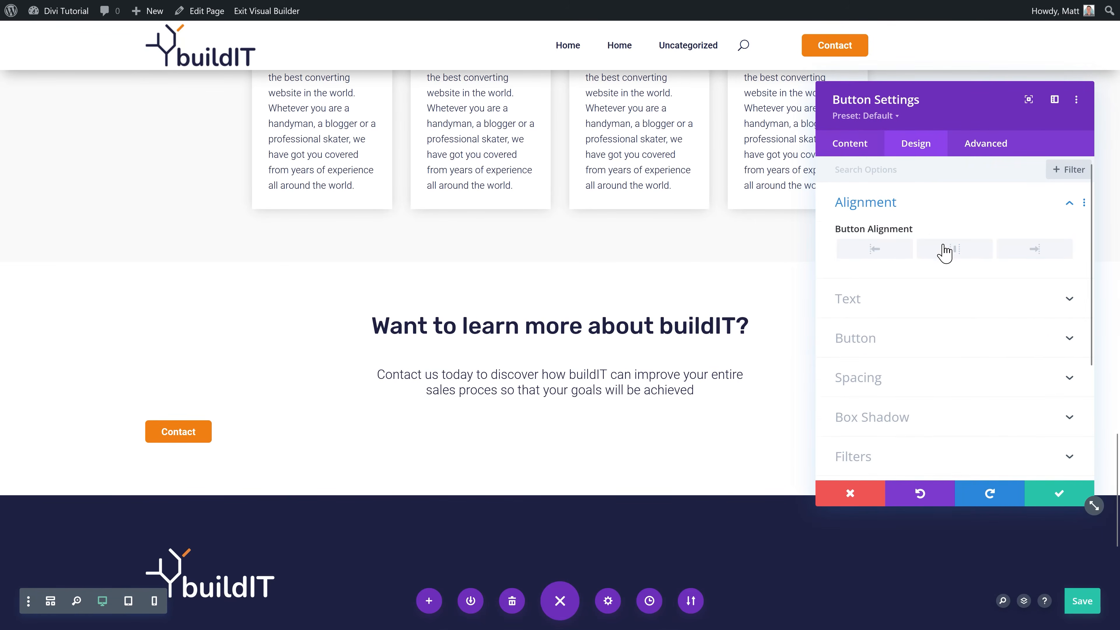
pyautogui.click(932, 250)
# Step: Relabel the button 'Find out more about buildIT' and link it to /contact/
pyautogui.click(850, 143)
pyautogui.click(853, 202)
pyautogui.moveTo(875, 249); pyautogui.dragTo(836, 255)
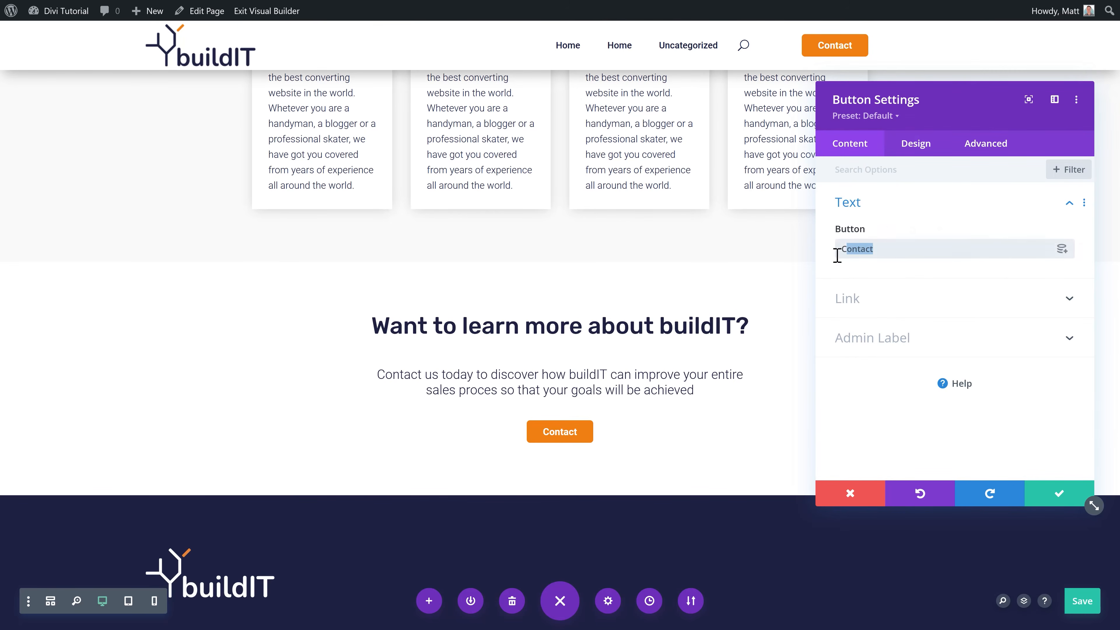
pyautogui.click(877, 301)
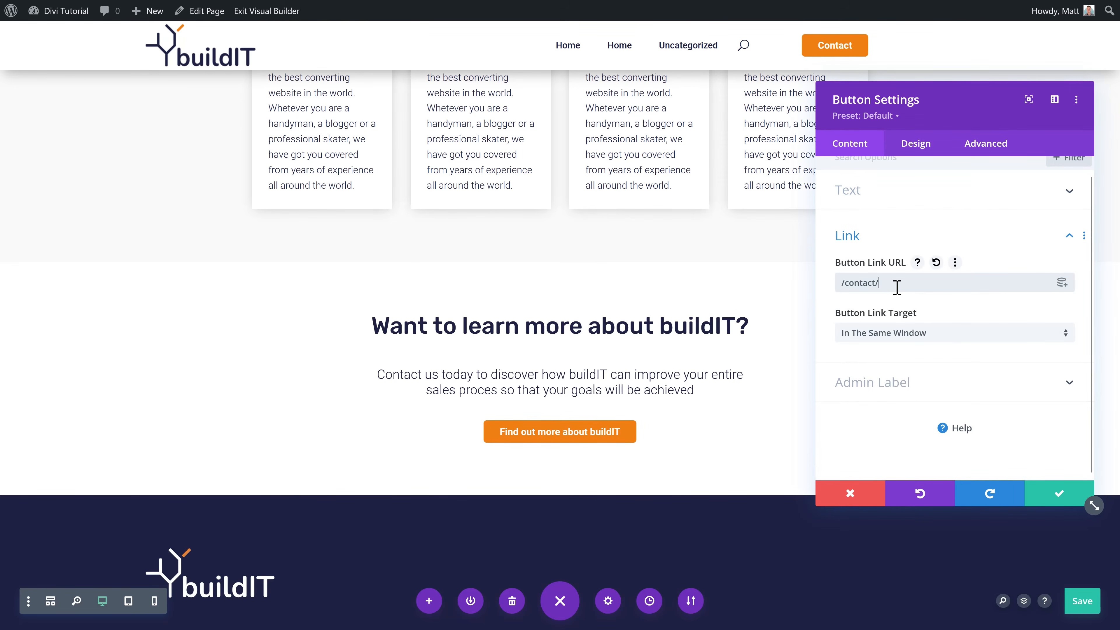
# Step: Give the button a right-chevron icon and save the page with Ctrl+S
pyautogui.click(915, 150)
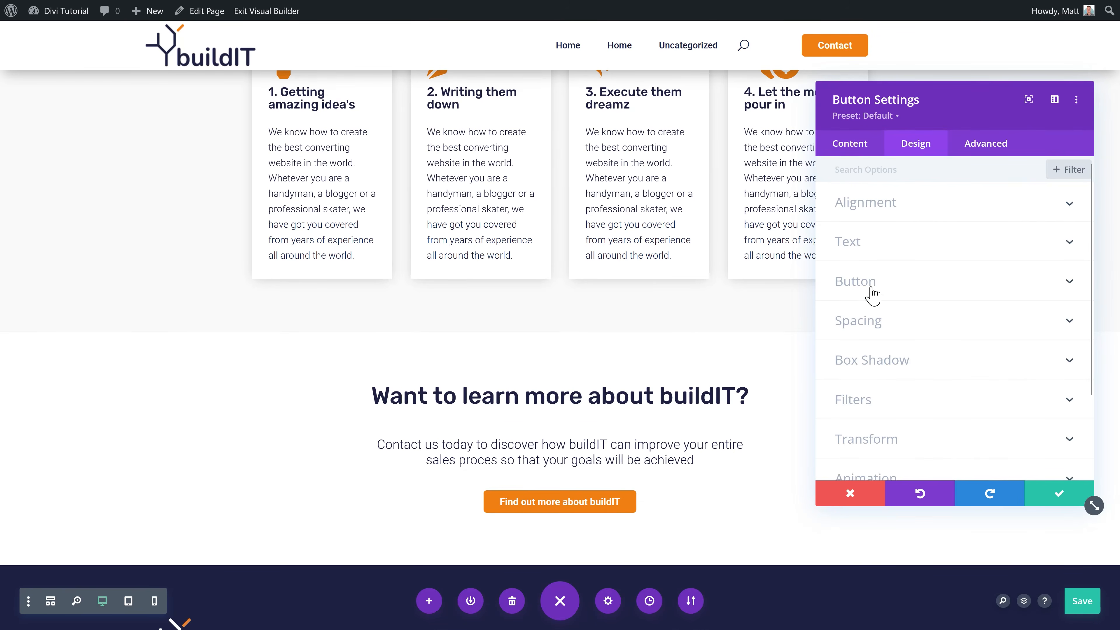
pyautogui.click(855, 281)
pyautogui.scroll(-10, 958, 313)
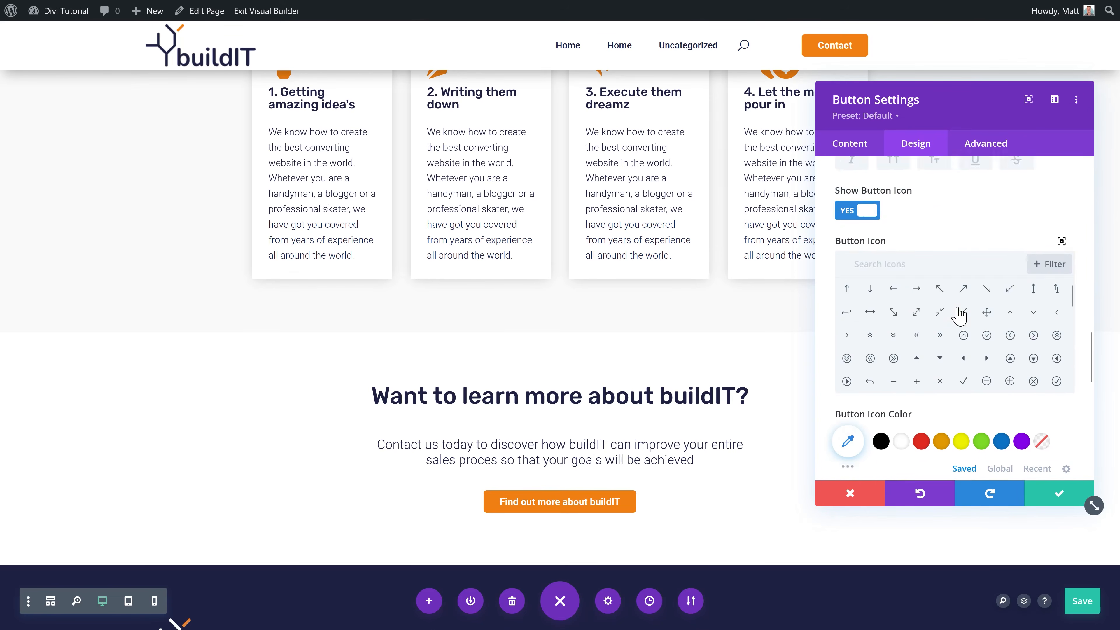
pyautogui.scroll(-3, 959, 315)
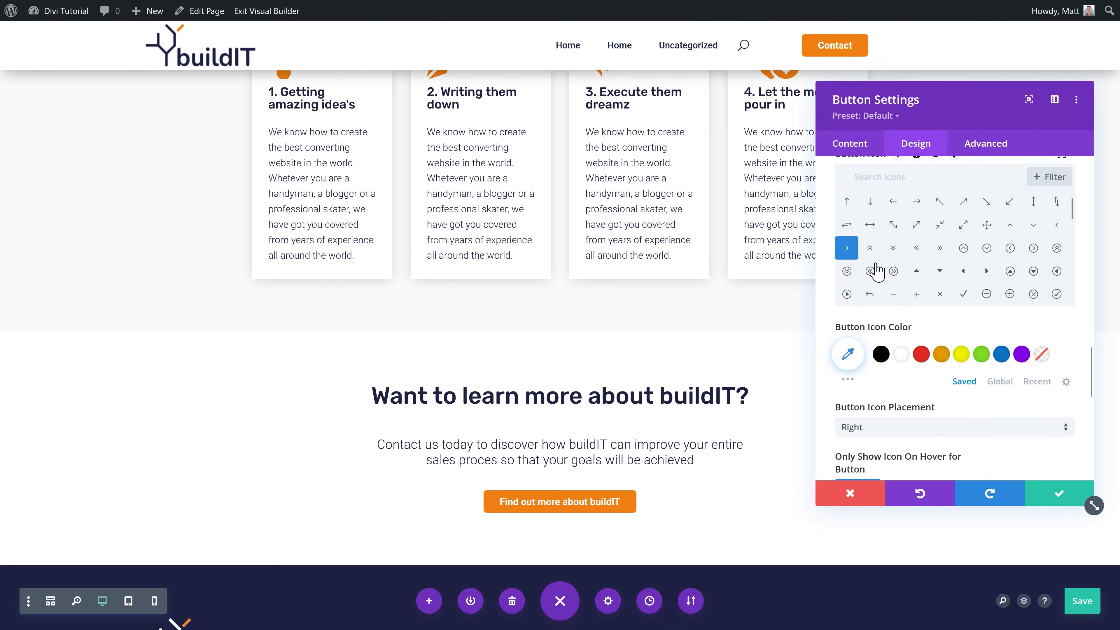
pyautogui.hotkey('ctrl', 's')
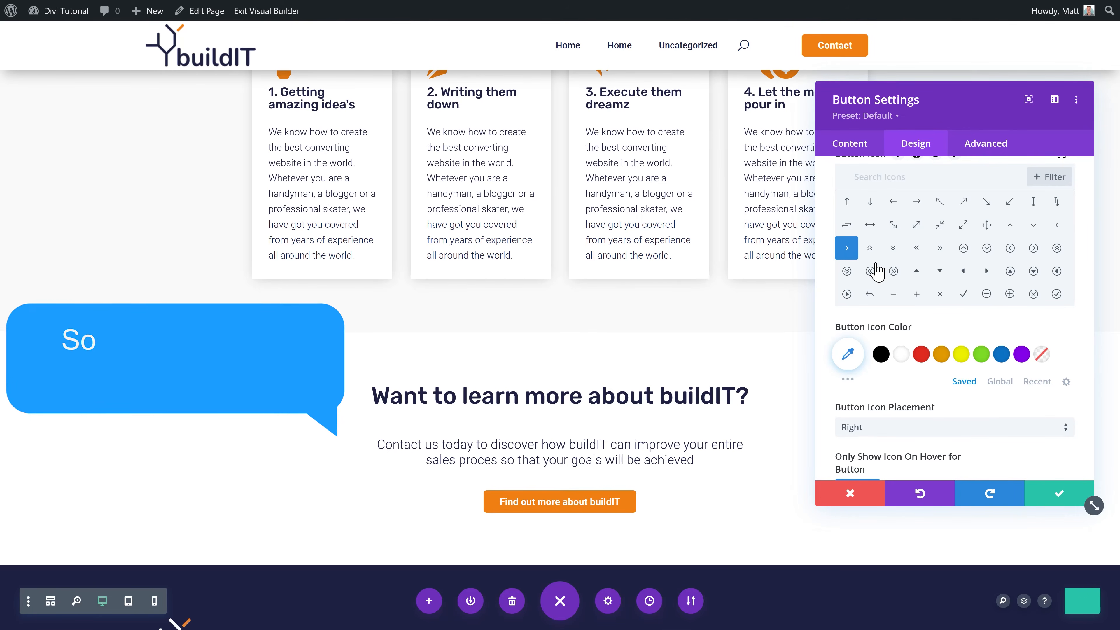
pyautogui.click(1066, 499)
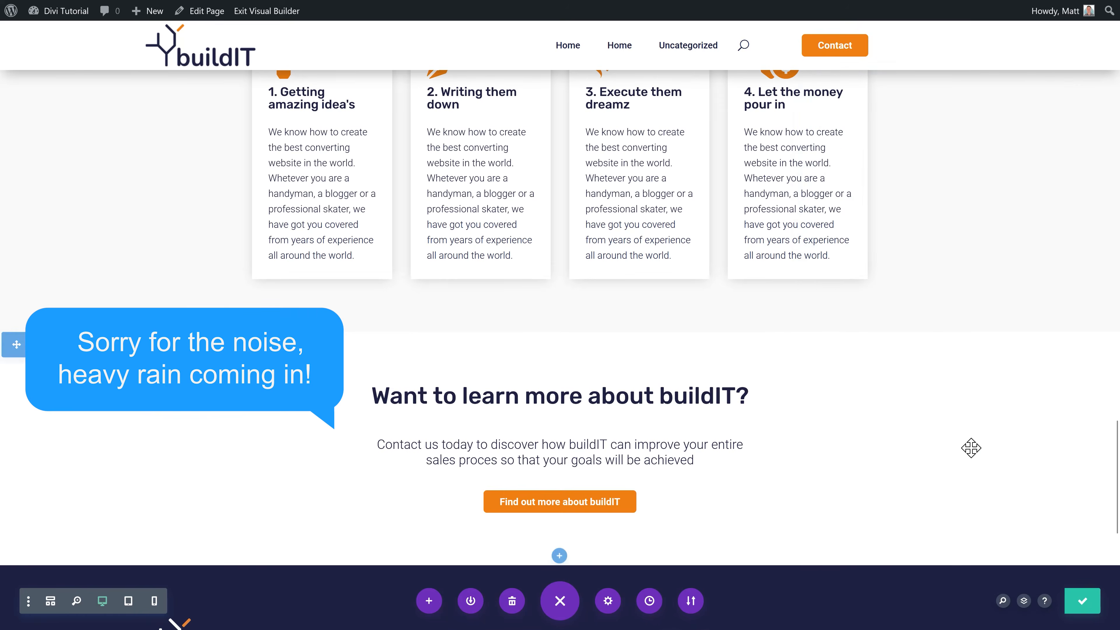
pyautogui.click(559, 471)
pyautogui.click(580, 105)
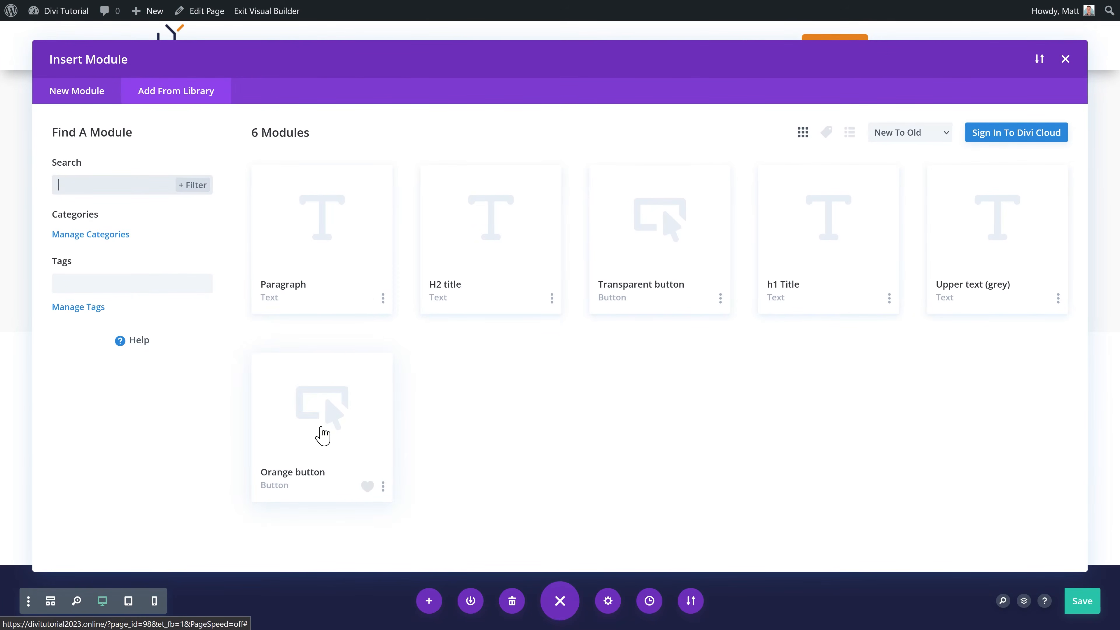
# Step: Edit the Orange button library module with Divi, setting its Contact button alignment to centre
pyautogui.click(322, 435)
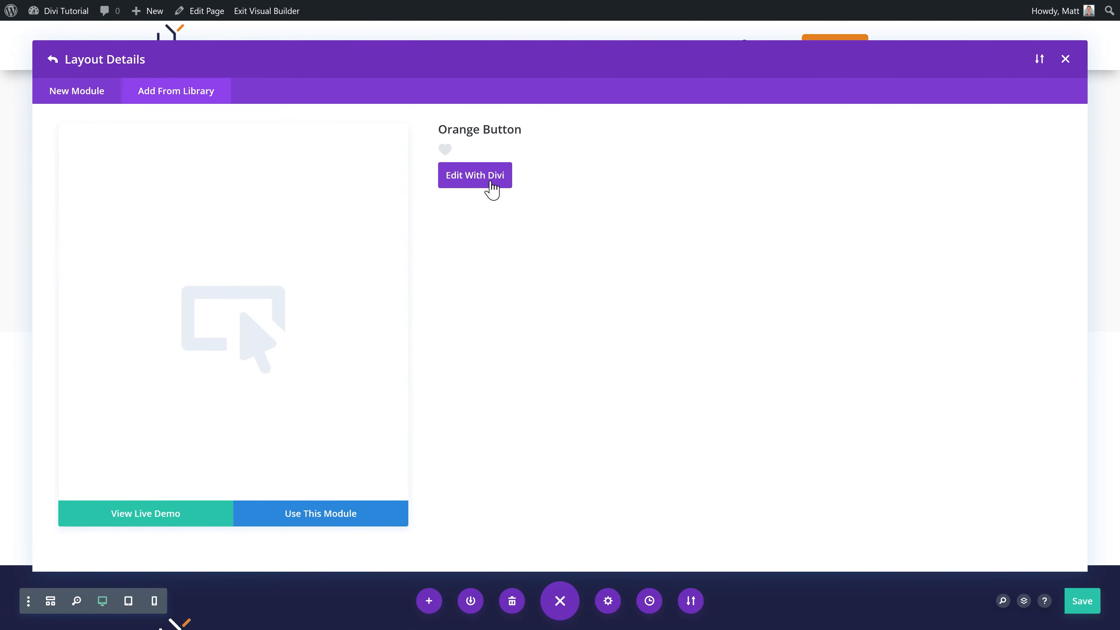
pyautogui.click(486, 185)
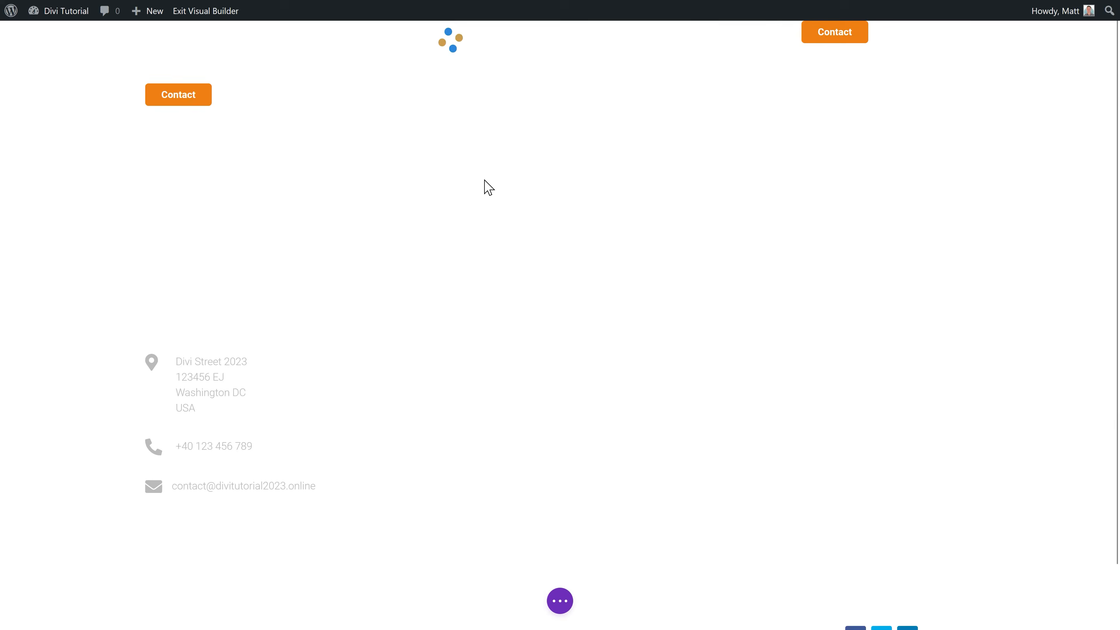
pyautogui.click(548, 119)
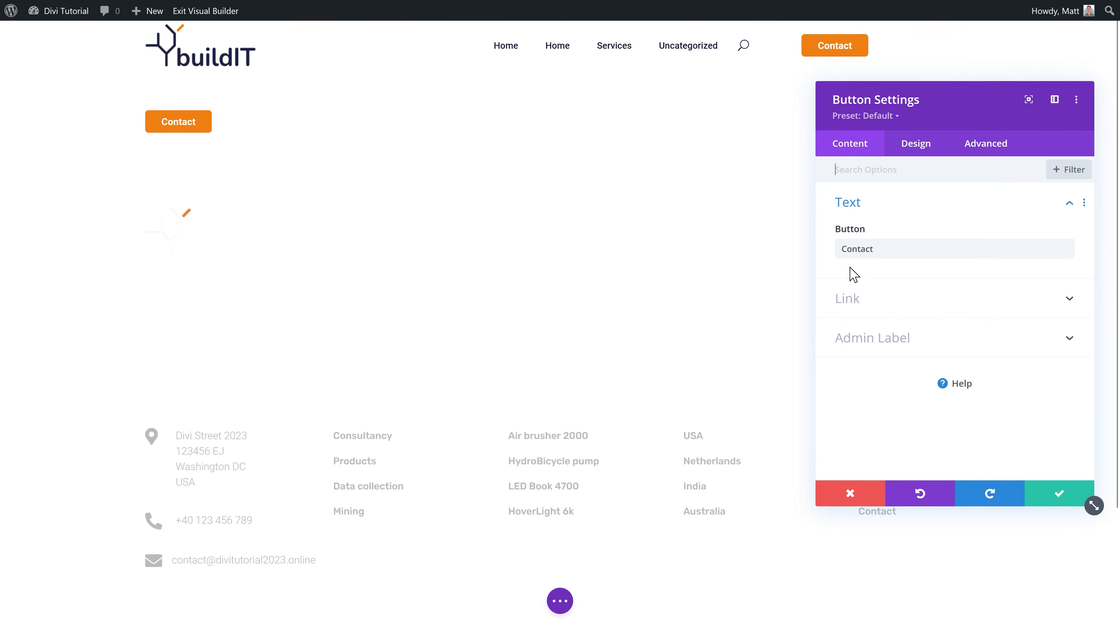
pyautogui.click(916, 145)
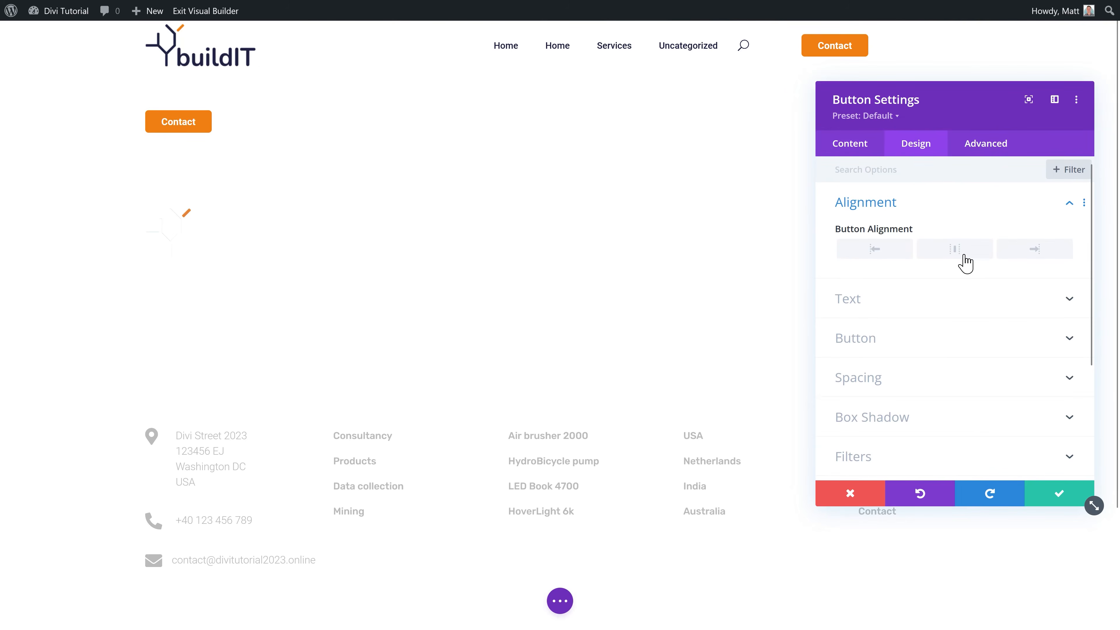
pyautogui.click(955, 250)
pyautogui.click(889, 342)
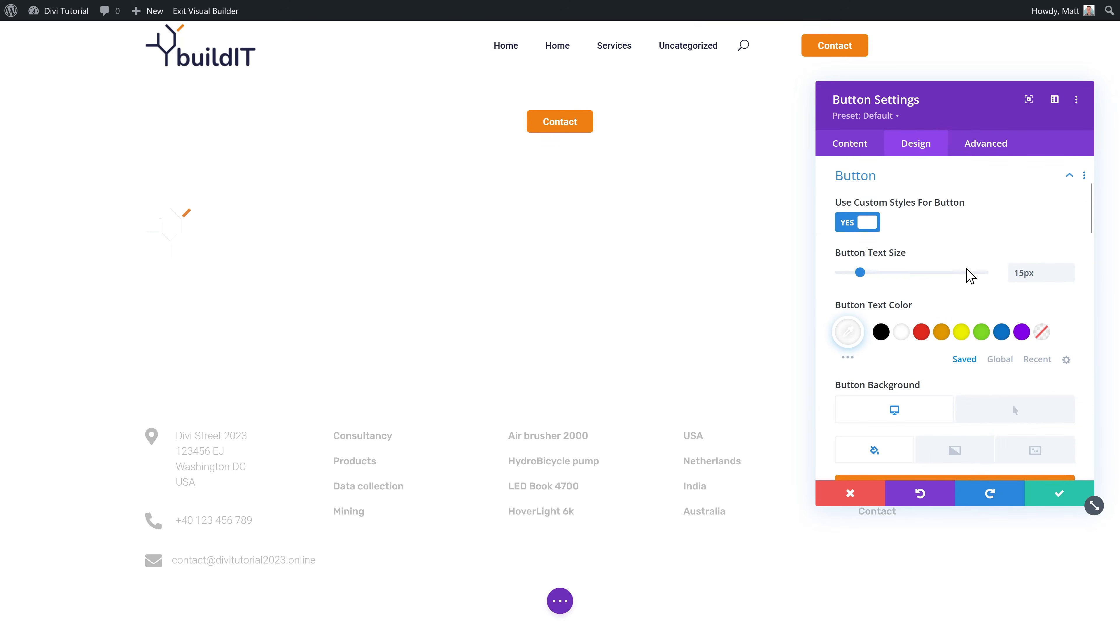
pyautogui.scroll(-10, 973, 247)
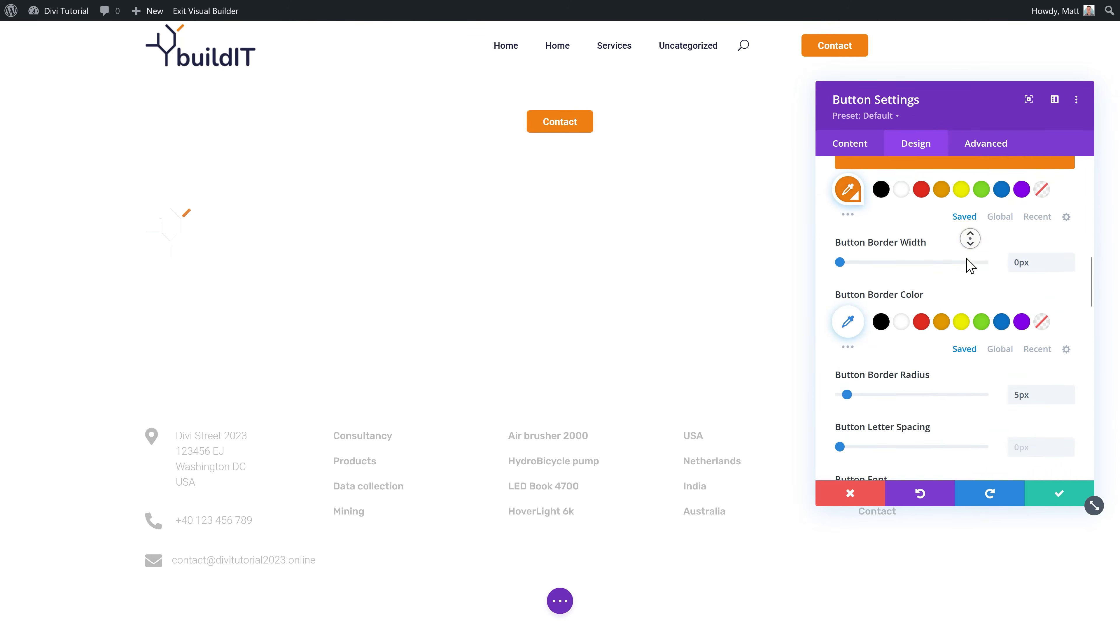
pyautogui.scroll(-5, 967, 261)
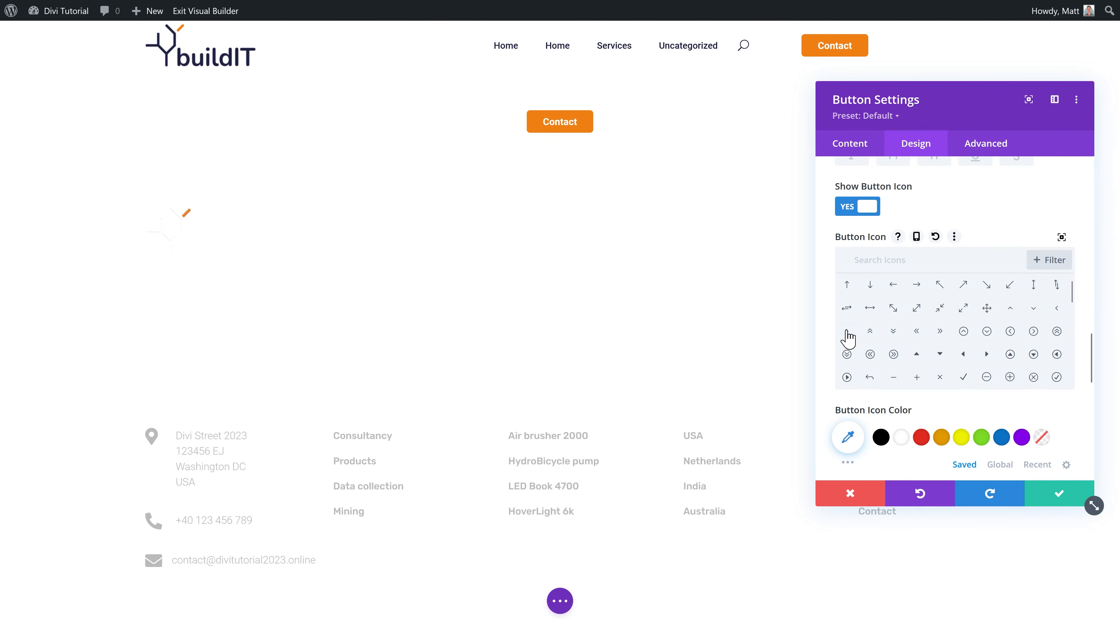
pyautogui.click(1061, 496)
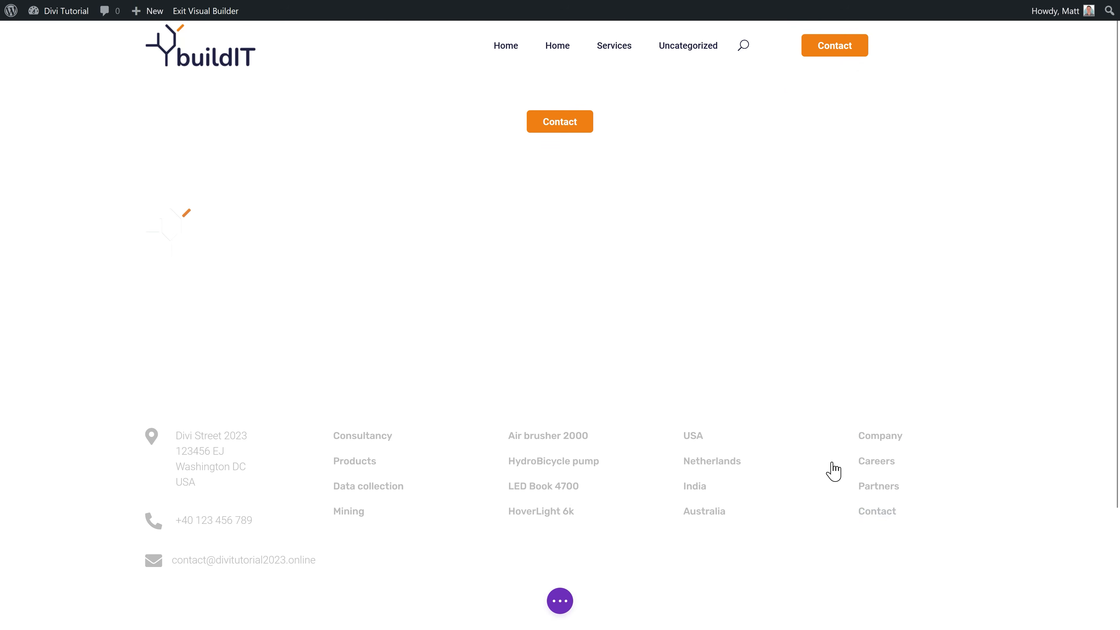
pyautogui.click(553, 609)
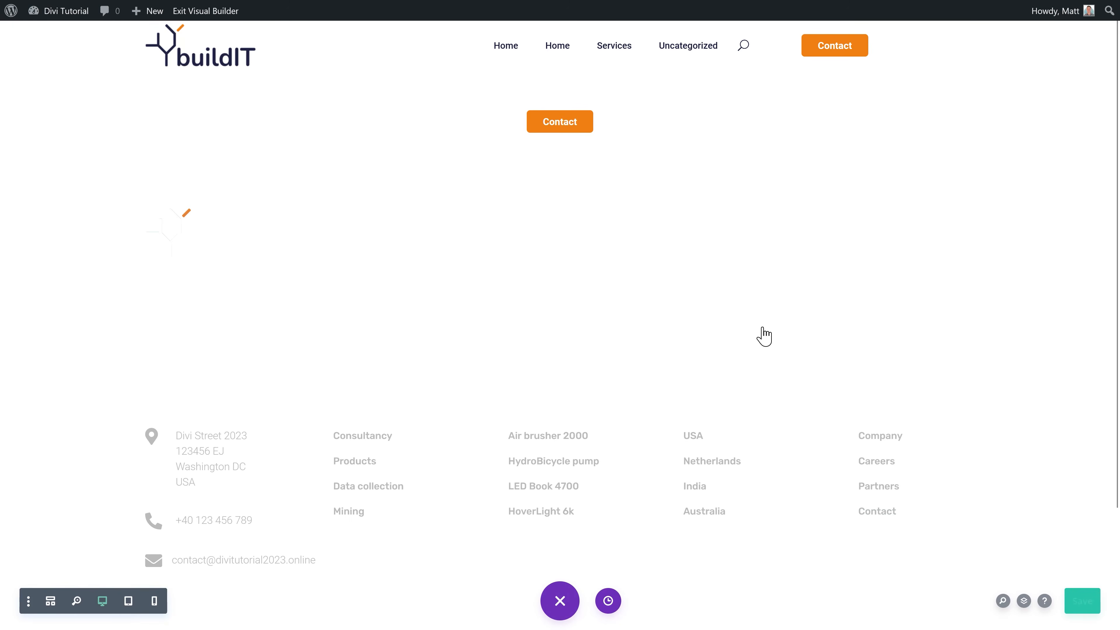
# Step: Place the Orange button module into the Services page section, then publish a new page titled Contact
pyautogui.moveTo(566, 56)
pyautogui.click(600, 14)
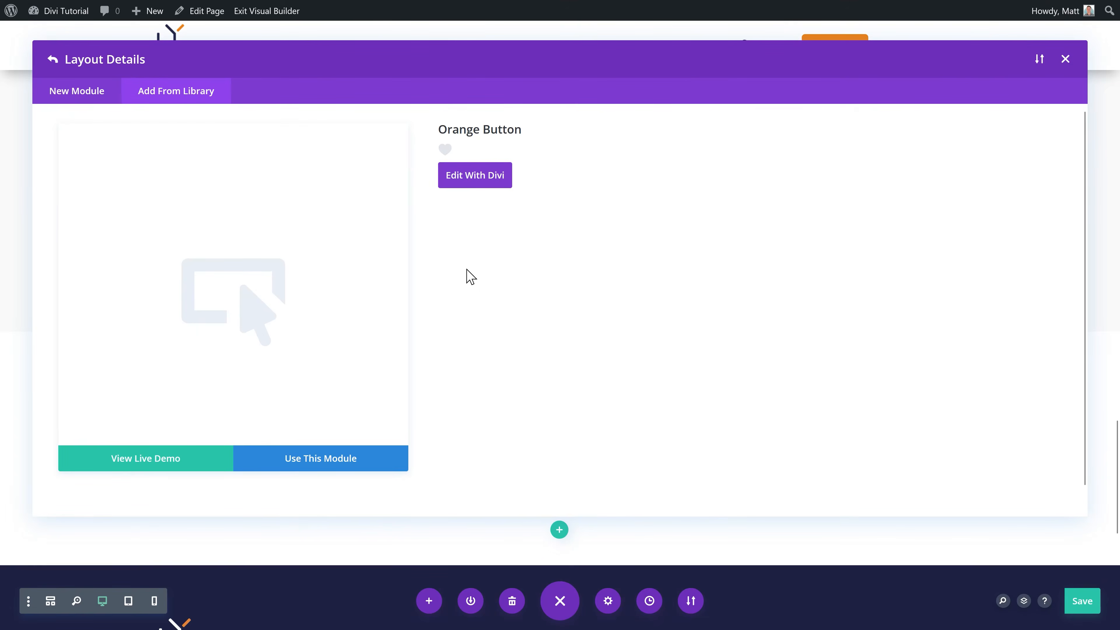
pyautogui.click(326, 514)
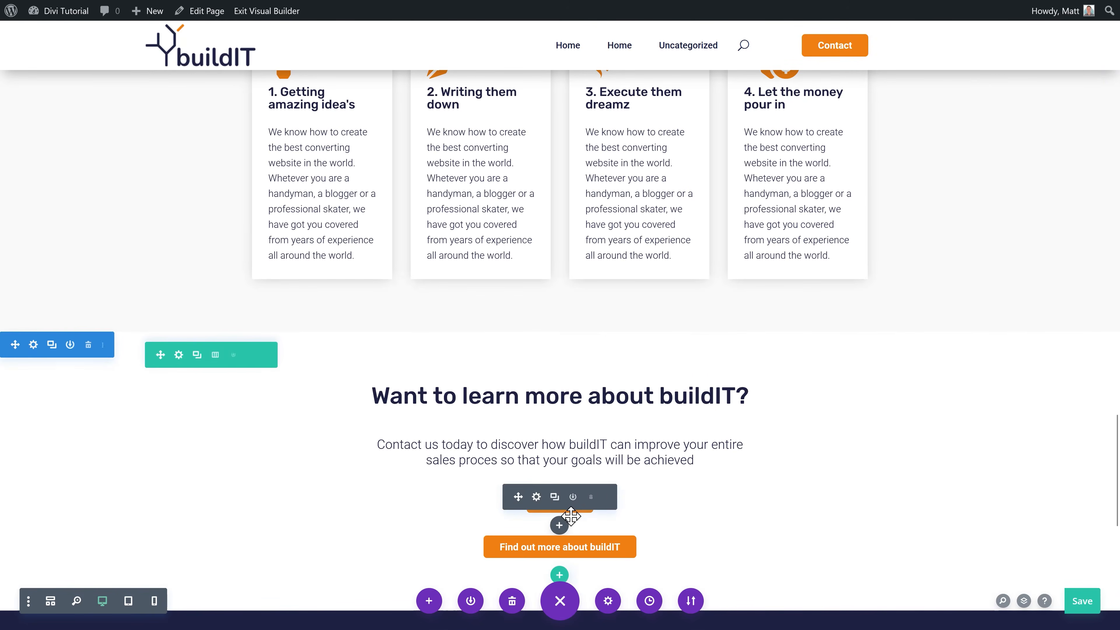
pyautogui.moveTo(706, 460); pyautogui.dragTo(677, 505)
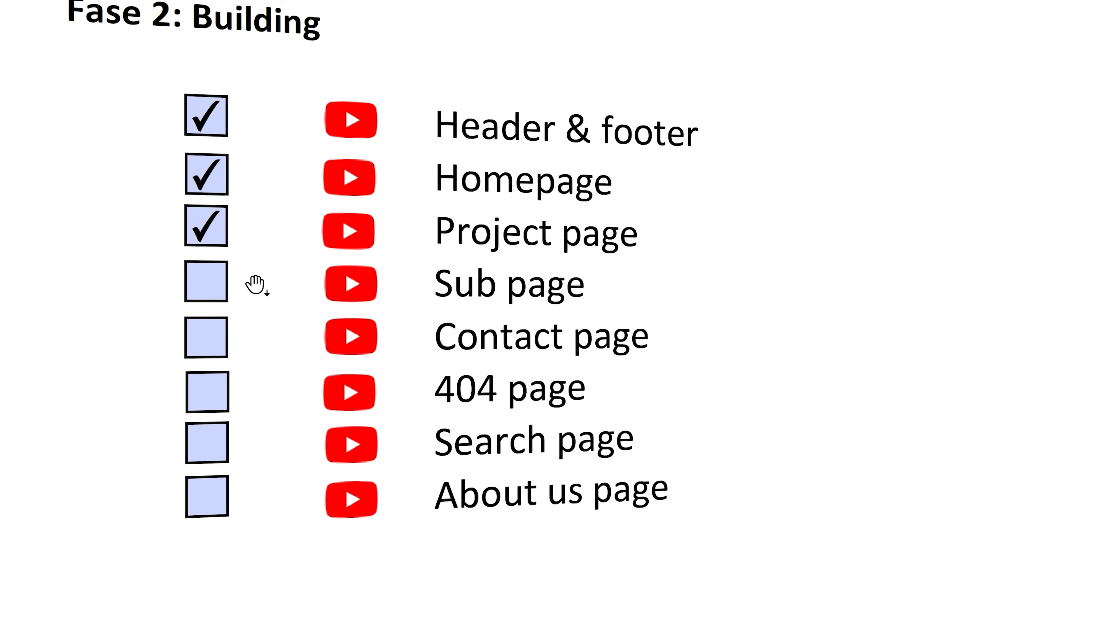
pyautogui.click(217, 297)
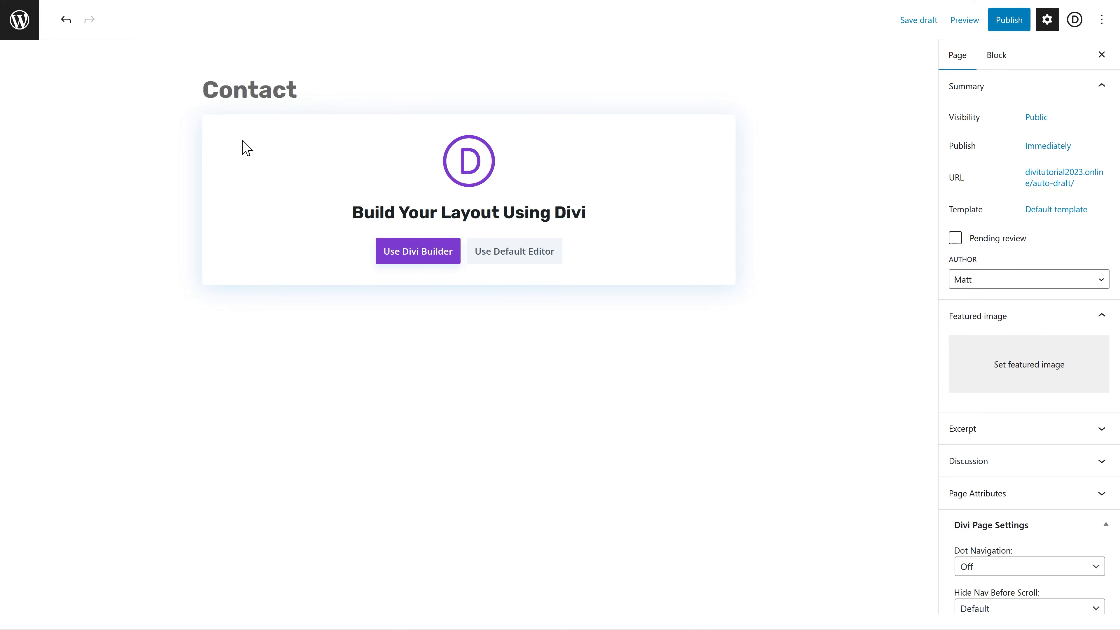
pyautogui.click(1010, 23)
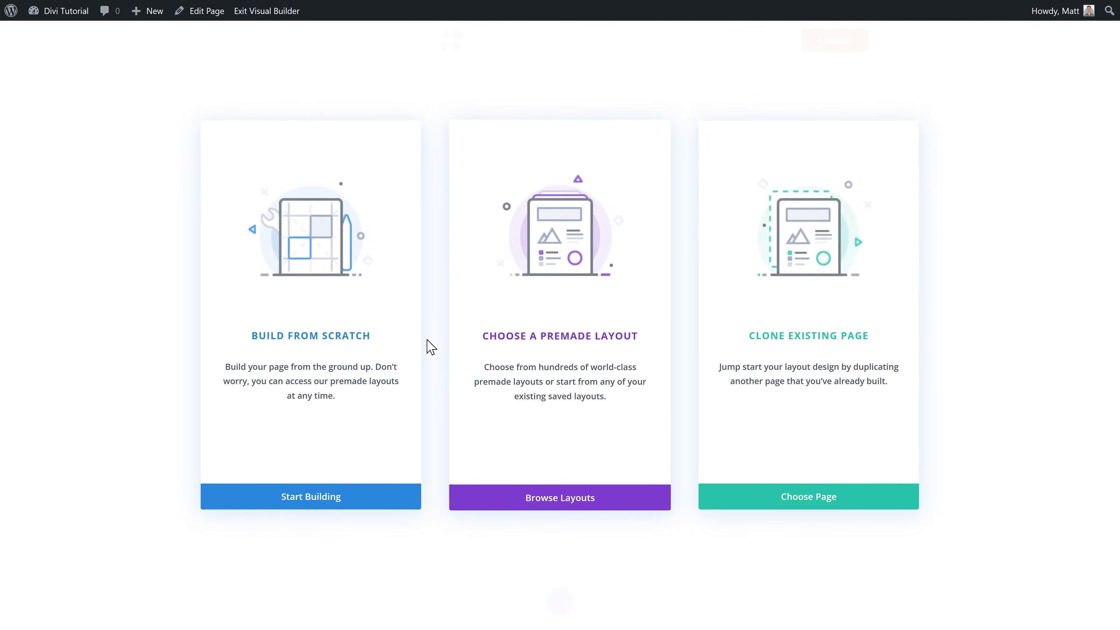
# Step: Build the Contact page from scratch with a one-column row holding the Upper text (grey) library module
pyautogui.click(333, 318)
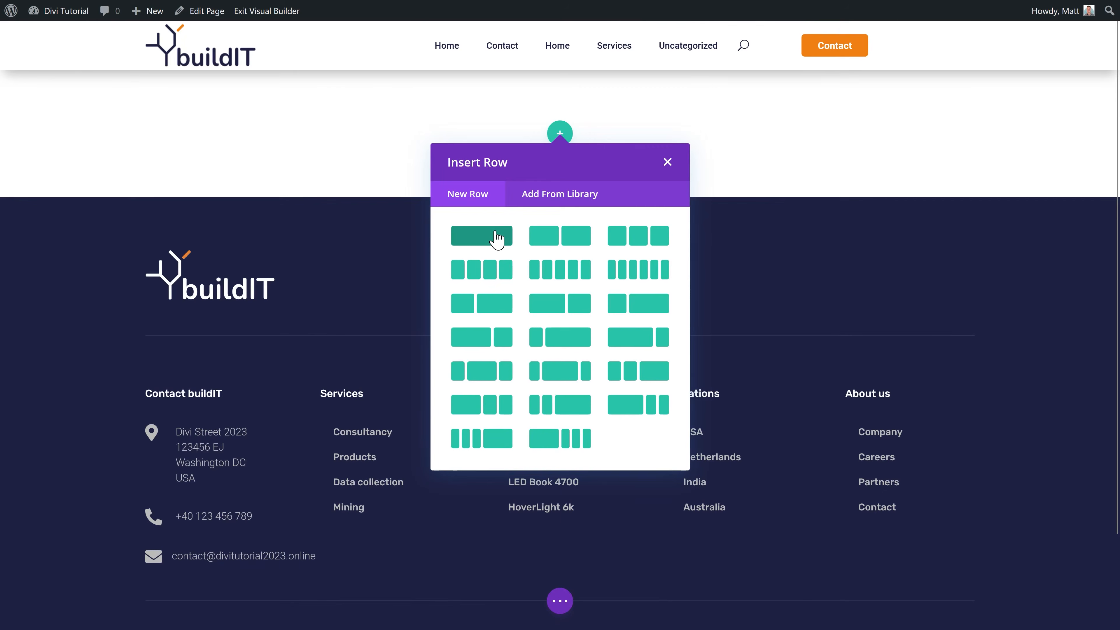
pyautogui.click(495, 237)
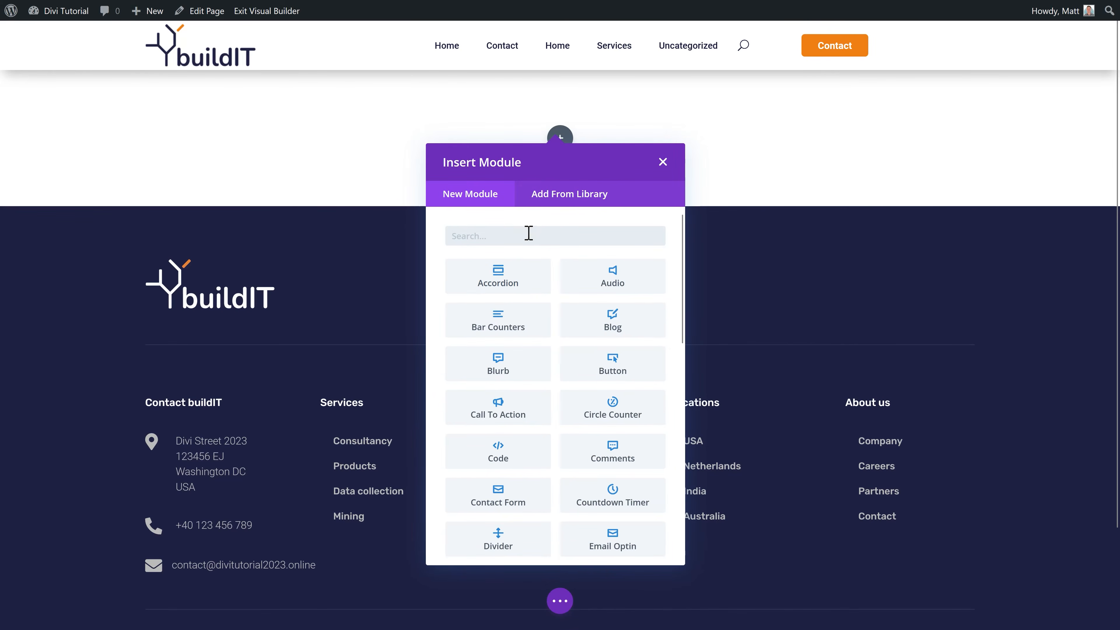
pyautogui.click(562, 202)
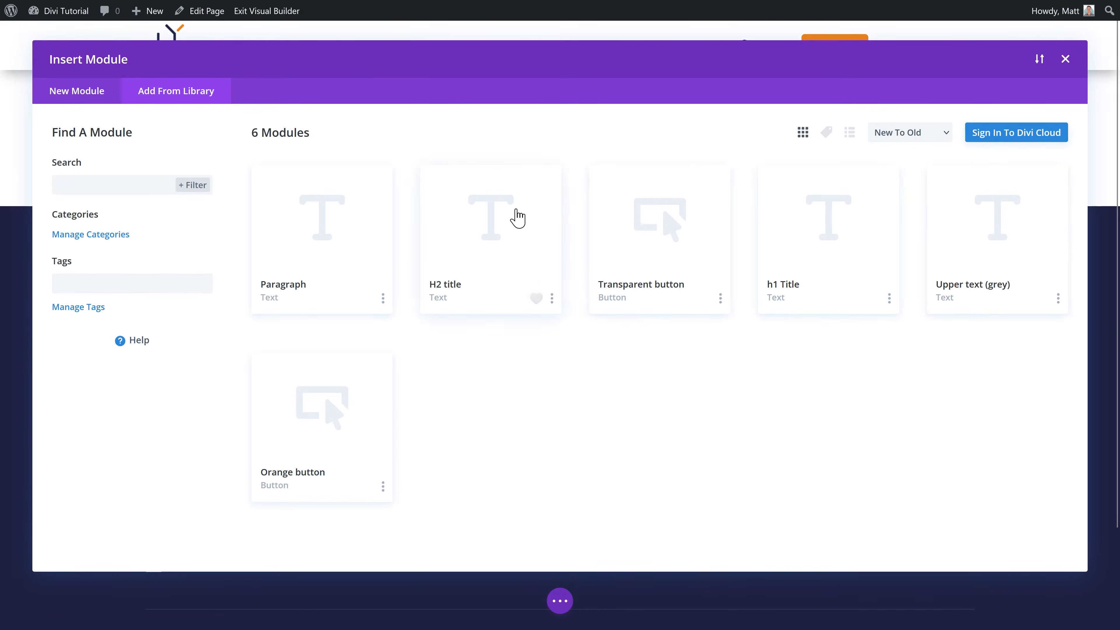
pyautogui.click(975, 314)
pyautogui.click(318, 523)
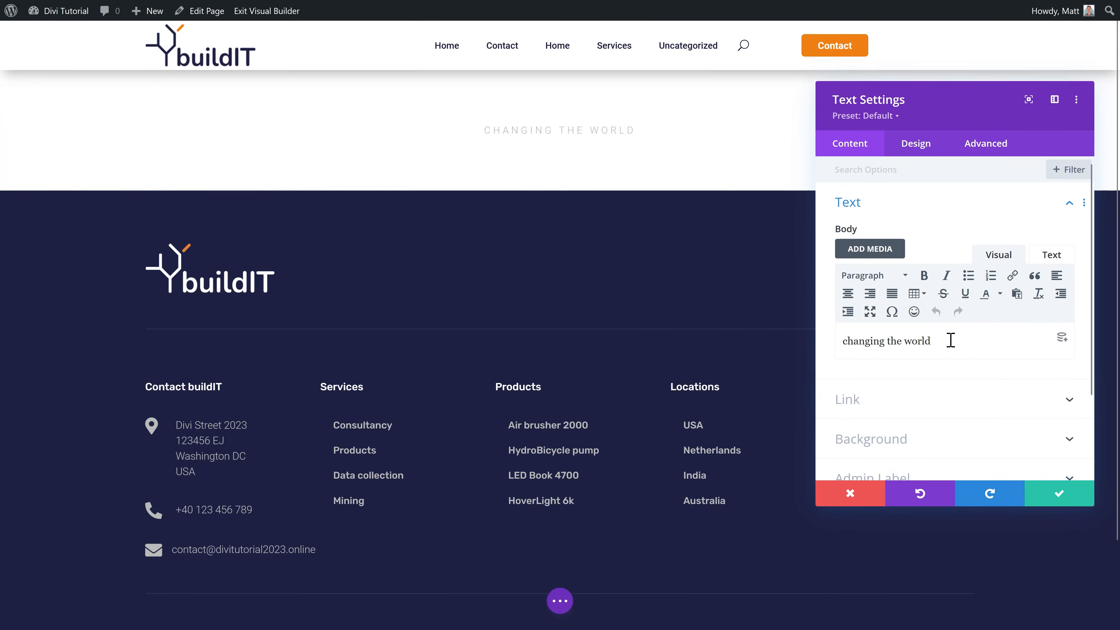
pyautogui.moveTo(949, 340); pyautogui.dragTo(806, 397)
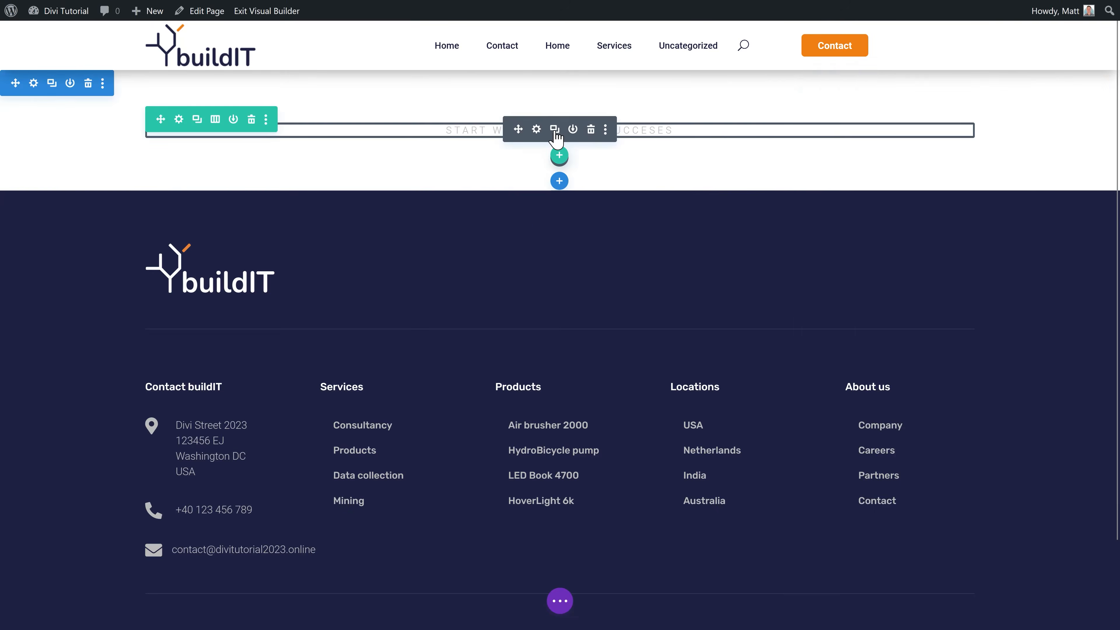
# Step: Duplicate the upper text module and insert the saved h1 Title module below it from the library
pyautogui.click(554, 127)
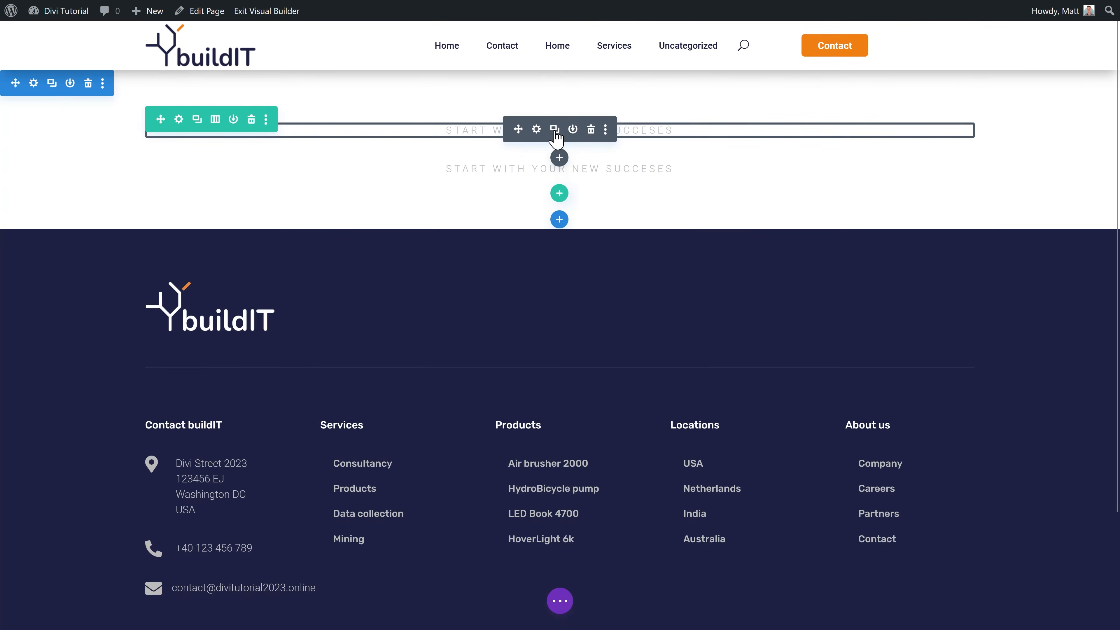
pyautogui.click(559, 158)
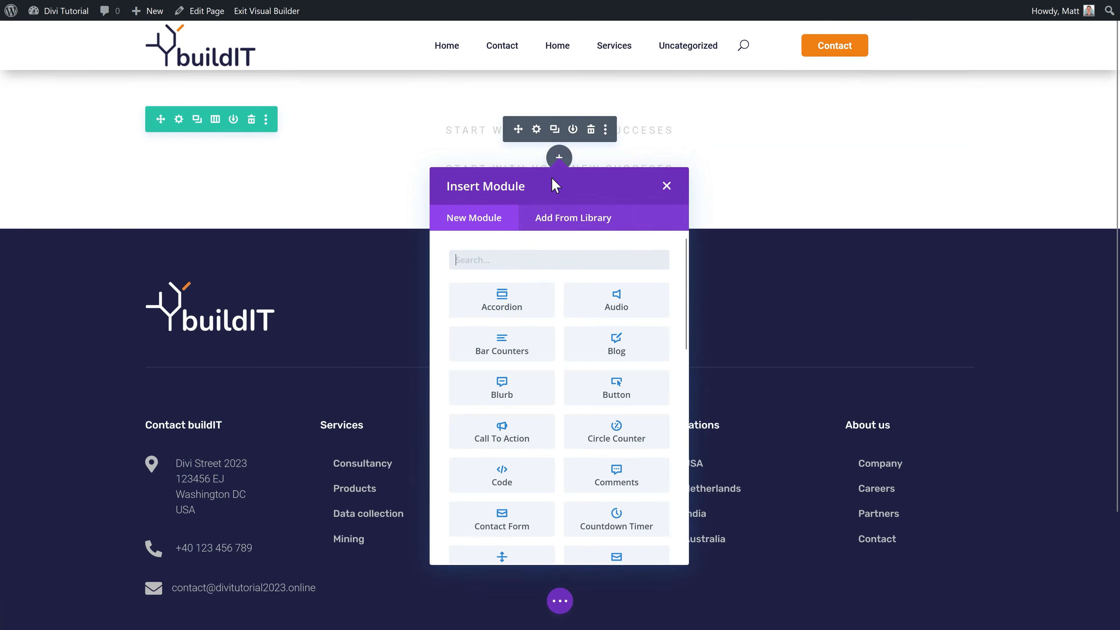
pyautogui.click(564, 216)
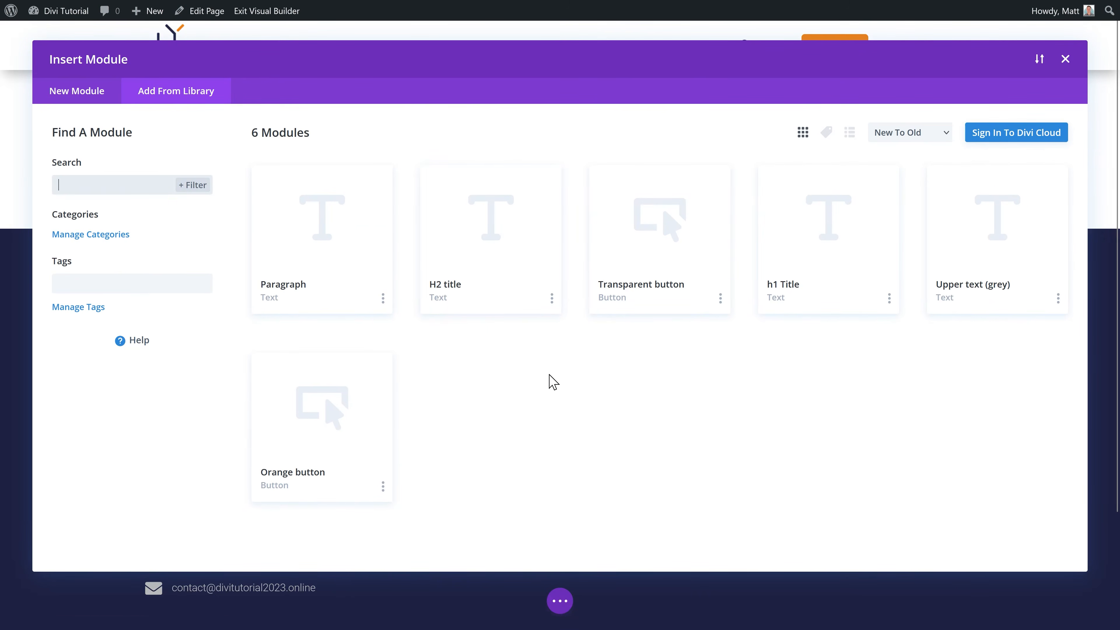
pyautogui.click(825, 282)
pyautogui.click(331, 520)
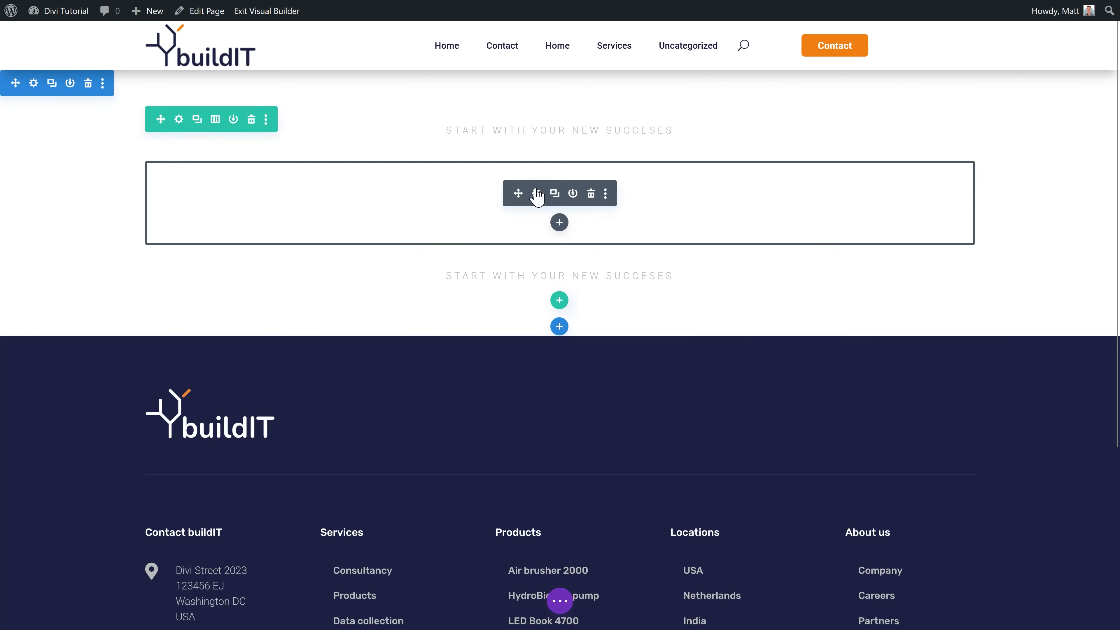
# Step: Colour the new title's heading text dark navy with a global swatch
pyautogui.click(536, 194)
pyautogui.click(916, 144)
pyautogui.click(874, 235)
pyautogui.scroll(-3, 920, 397)
pyautogui.click(999, 350)
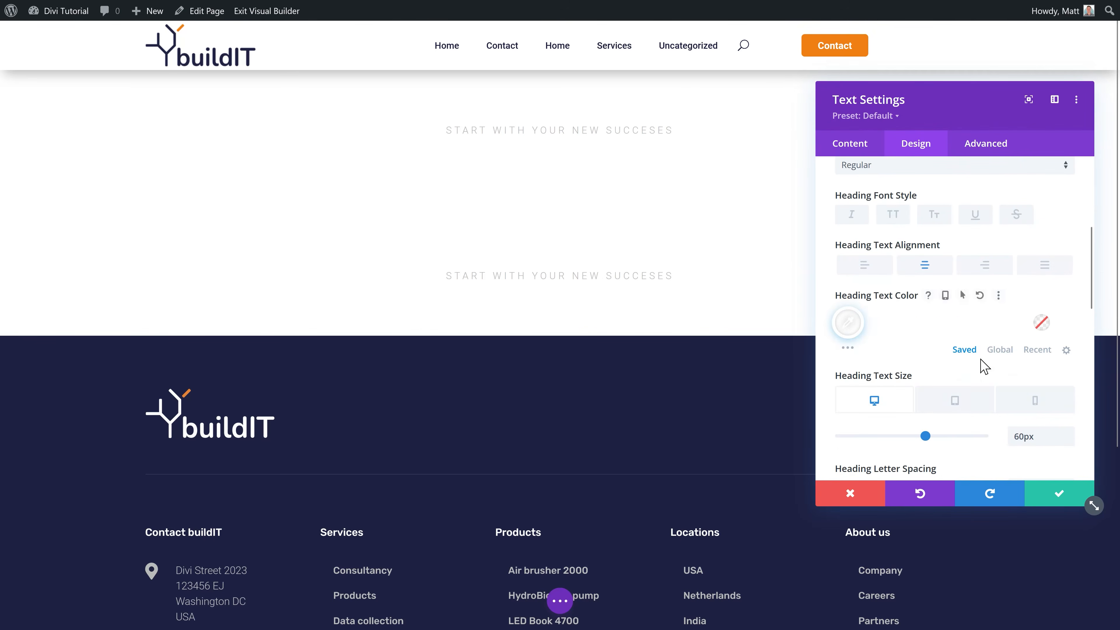
pyautogui.click(919, 322)
# Step: Replace the title text with 'Contact us' and save the module
pyautogui.click(850, 143)
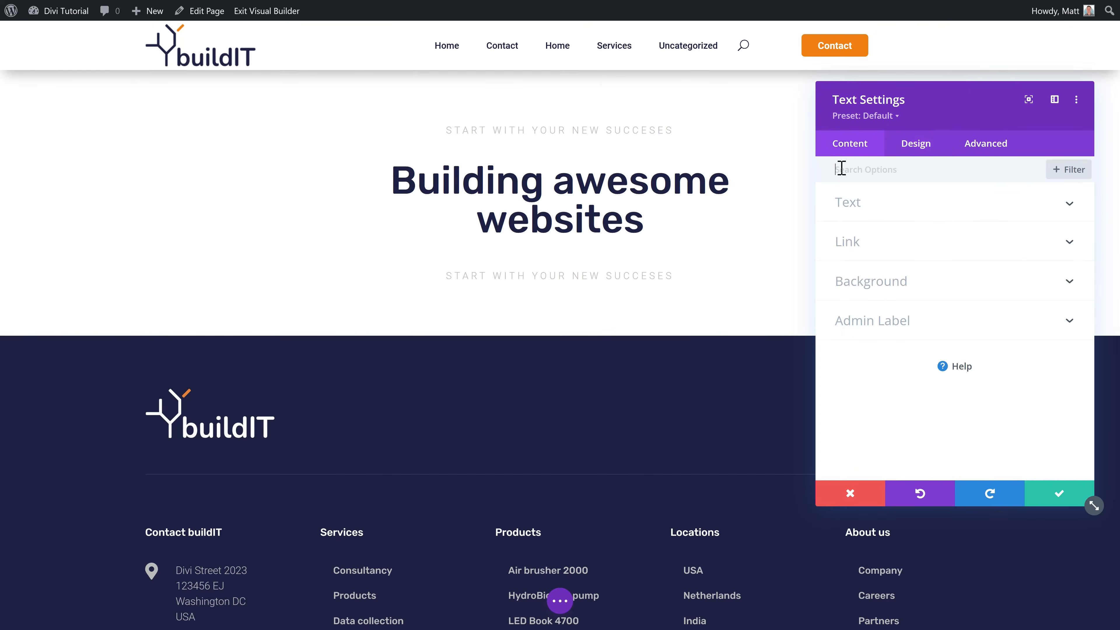
pyautogui.click(853, 204)
pyautogui.moveTo(937, 369); pyautogui.dragTo(829, 355)
pyautogui.write('C')
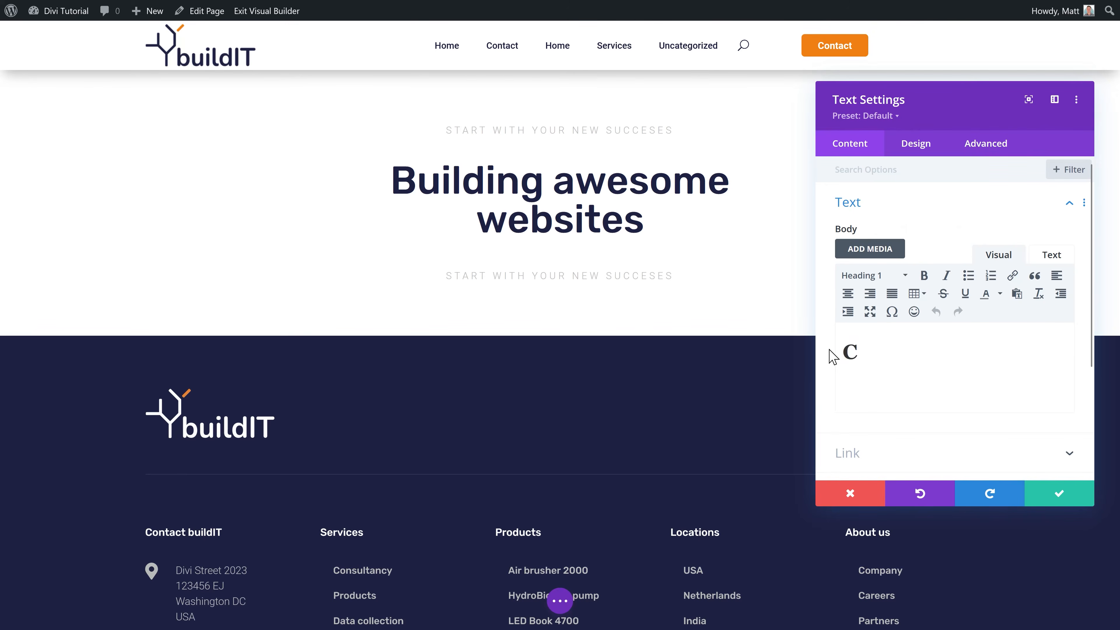
pyautogui.write('ontact us')
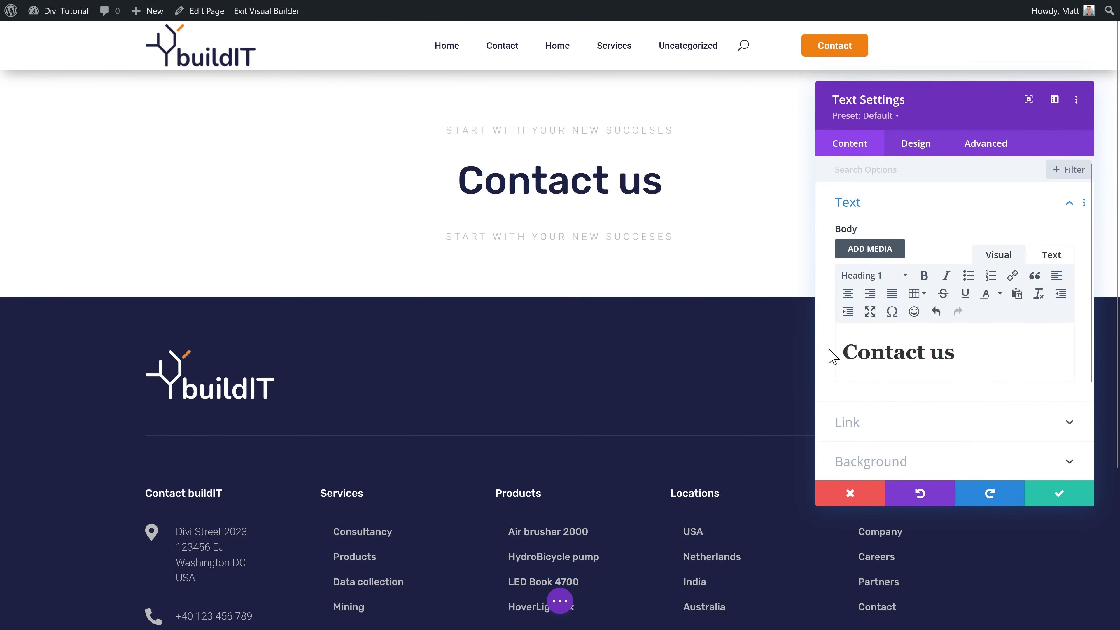
pyautogui.click(1058, 493)
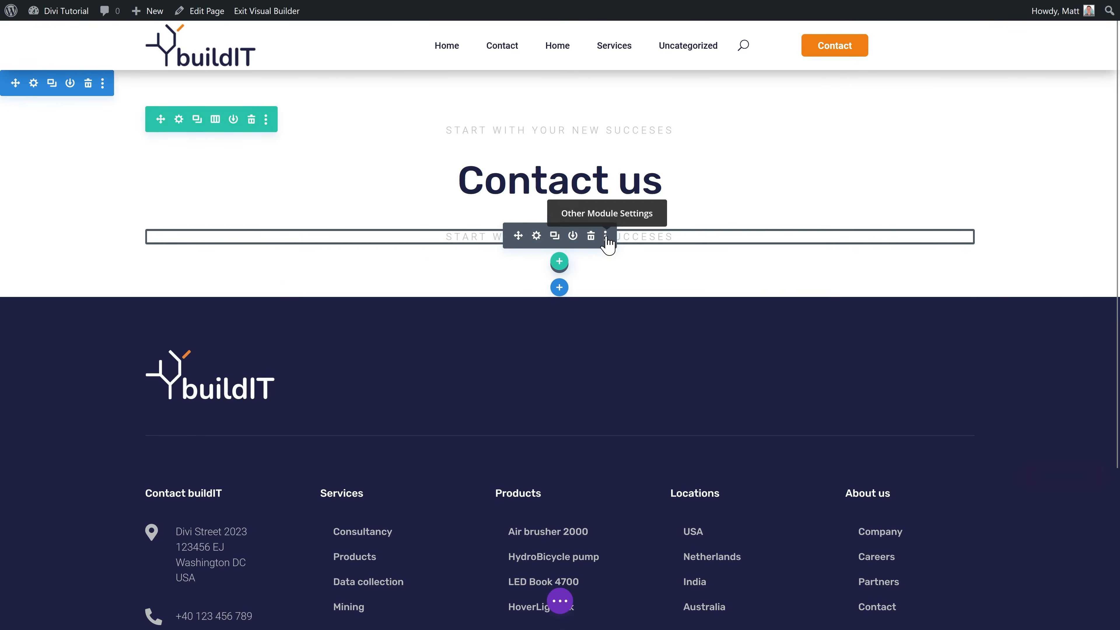
# Step: Delete the second tagline and insert the saved paragraph module under the heading, selecting its text
pyautogui.click(591, 236)
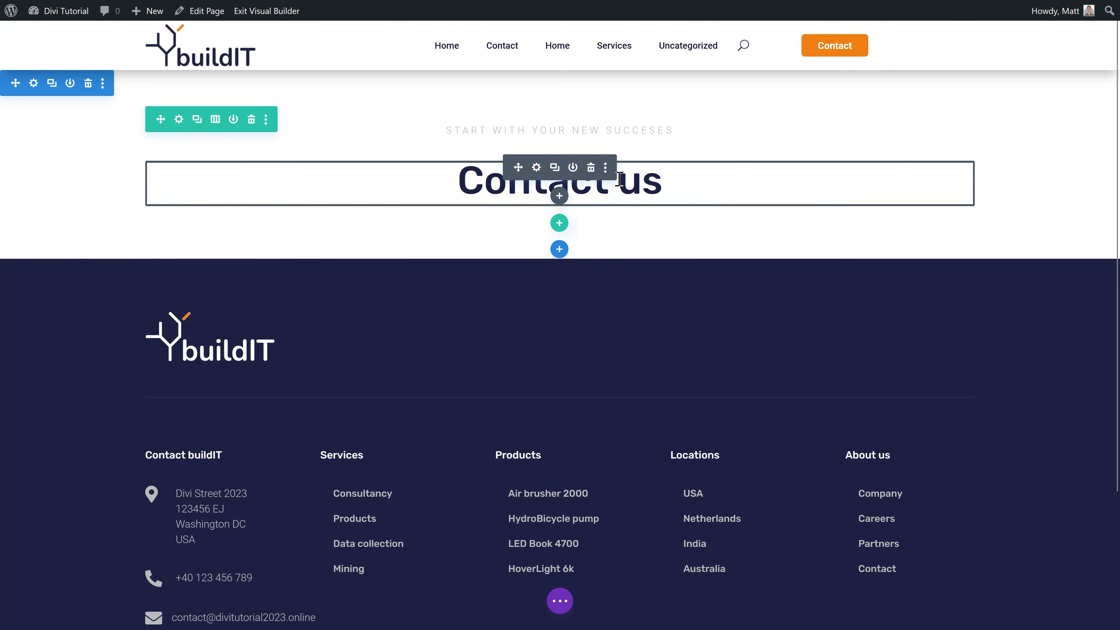
pyautogui.click(559, 197)
pyautogui.click(564, 262)
pyautogui.click(451, 295)
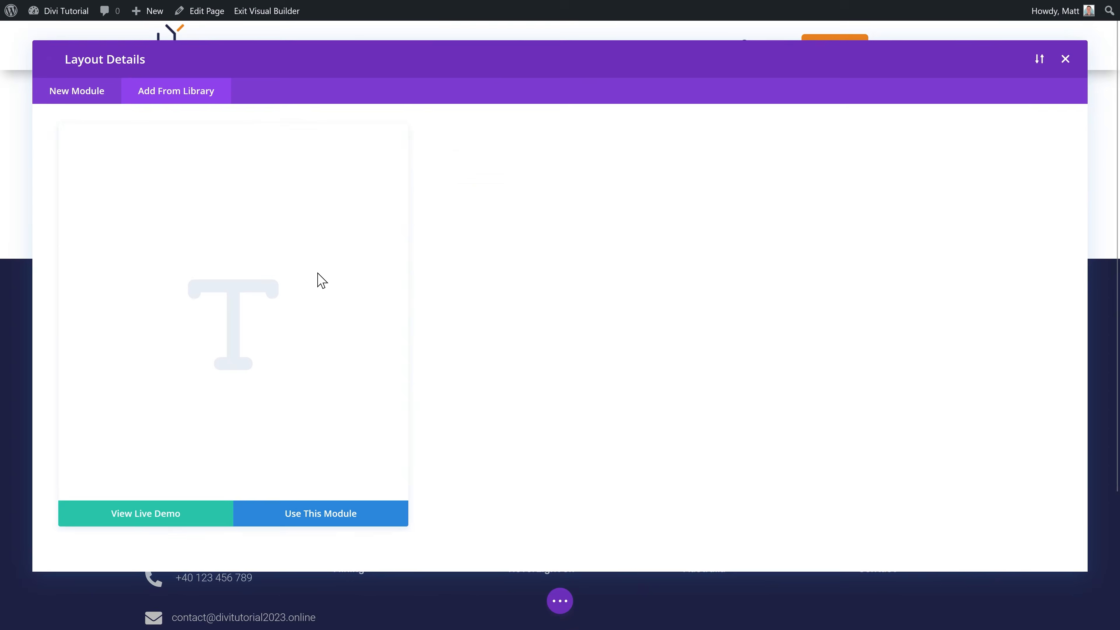
pyautogui.click(343, 514)
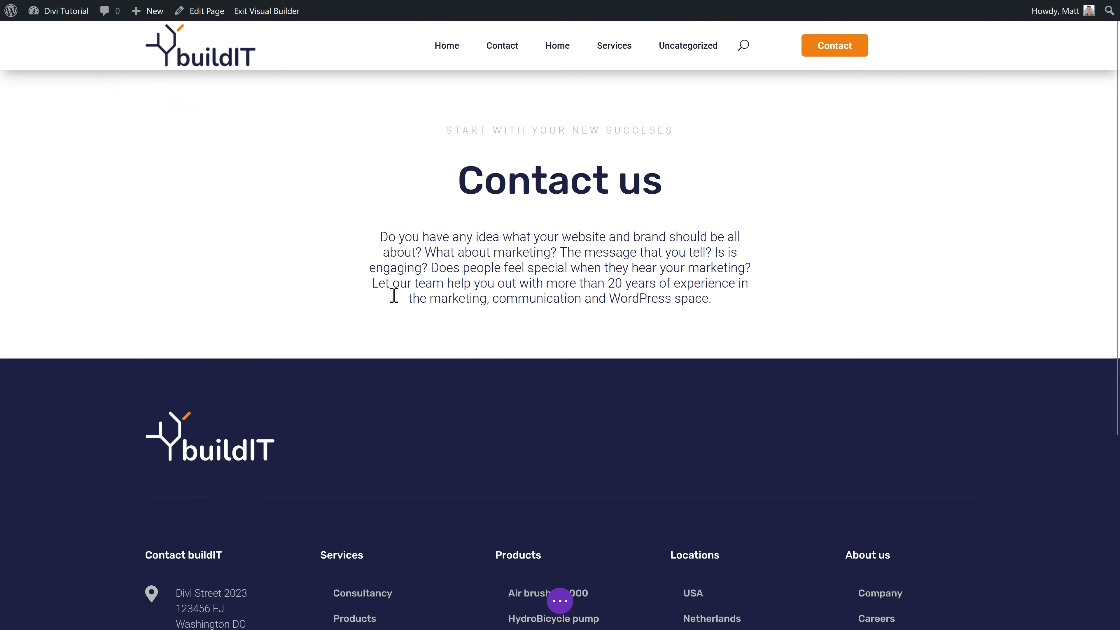
pyautogui.click(536, 236)
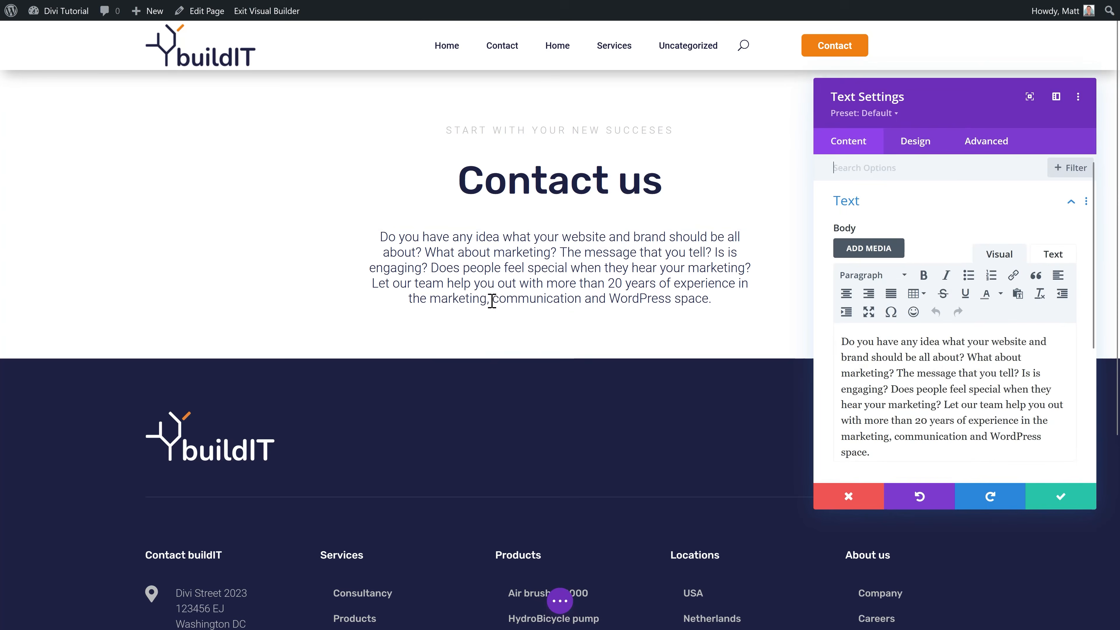
pyautogui.moveTo(908, 453); pyautogui.dragTo(837, 333)
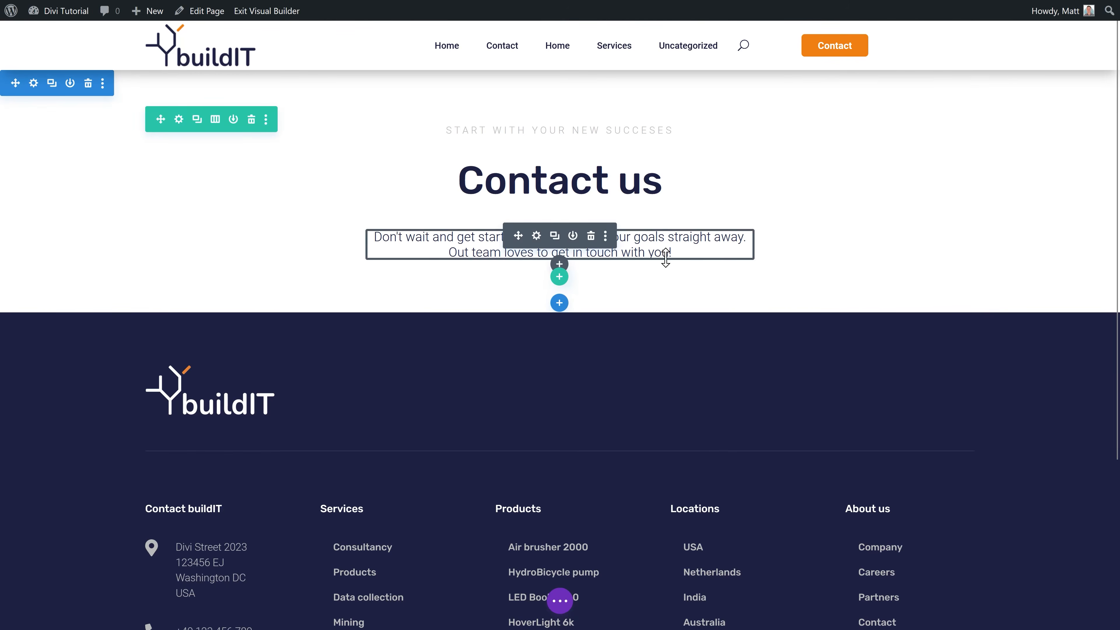
# Step: Add an empty one-third plus two-thirds column row below the intro
pyautogui.click(559, 277)
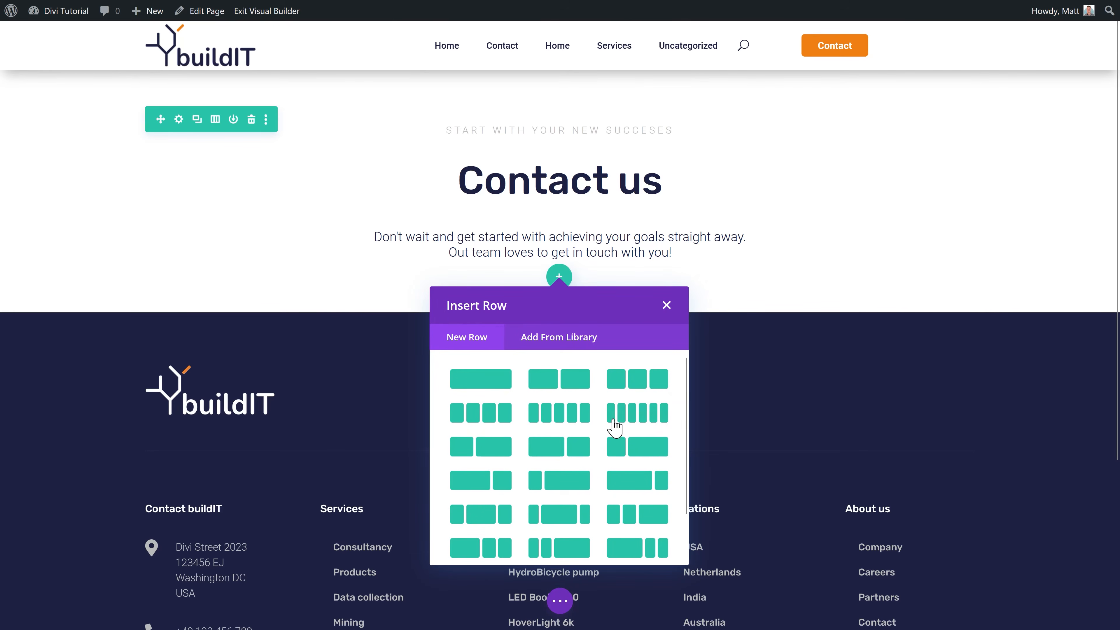
pyautogui.click(491, 459)
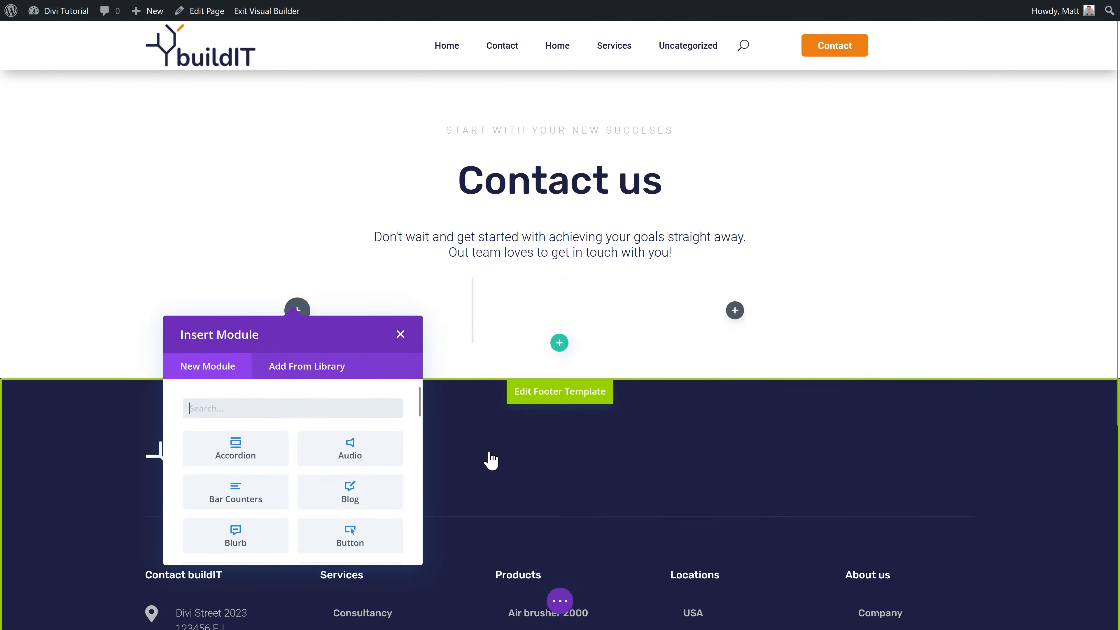
pyautogui.click(405, 290)
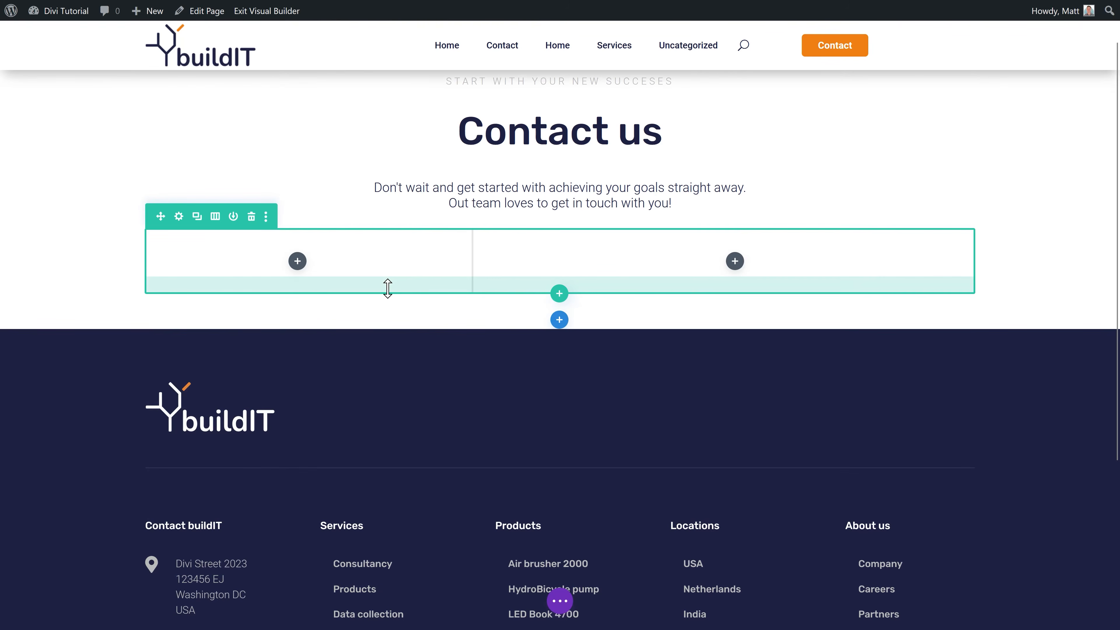
# Step: Open the footer template for editing from the footer's right-click menu
pyautogui.scroll(-2, 217, 538)
pyautogui.rightClick(222, 556)
pyautogui.click(335, 459)
pyautogui.scroll(1, 366, 437)
pyautogui.scroll(-1, 419, 404)
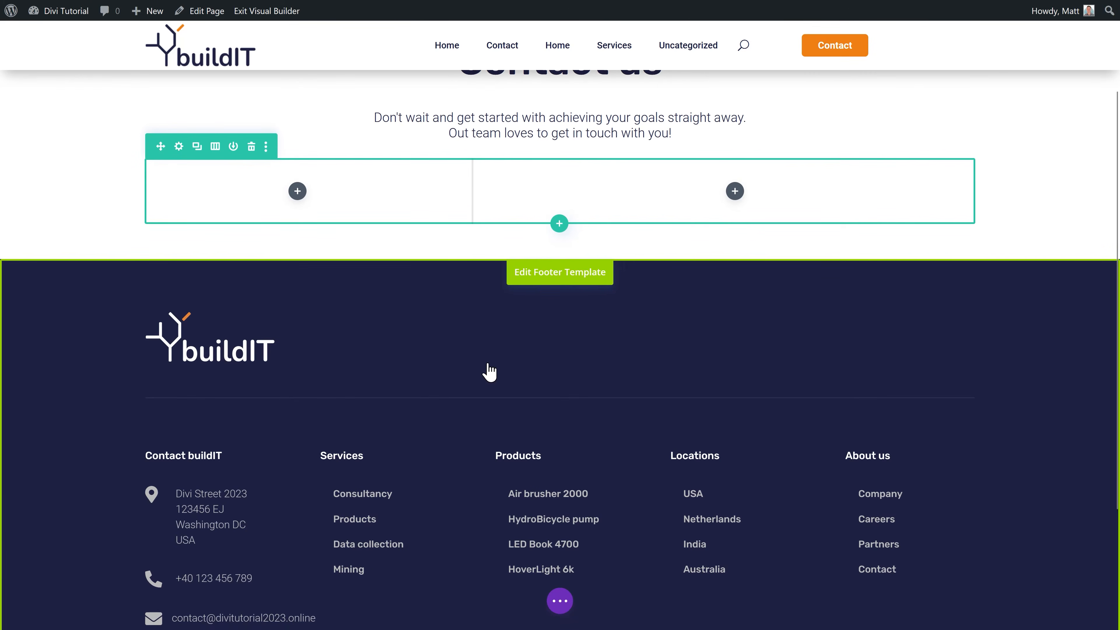
# Step: Copy the footer's address module and paste it into the empty left column
pyautogui.click(546, 272)
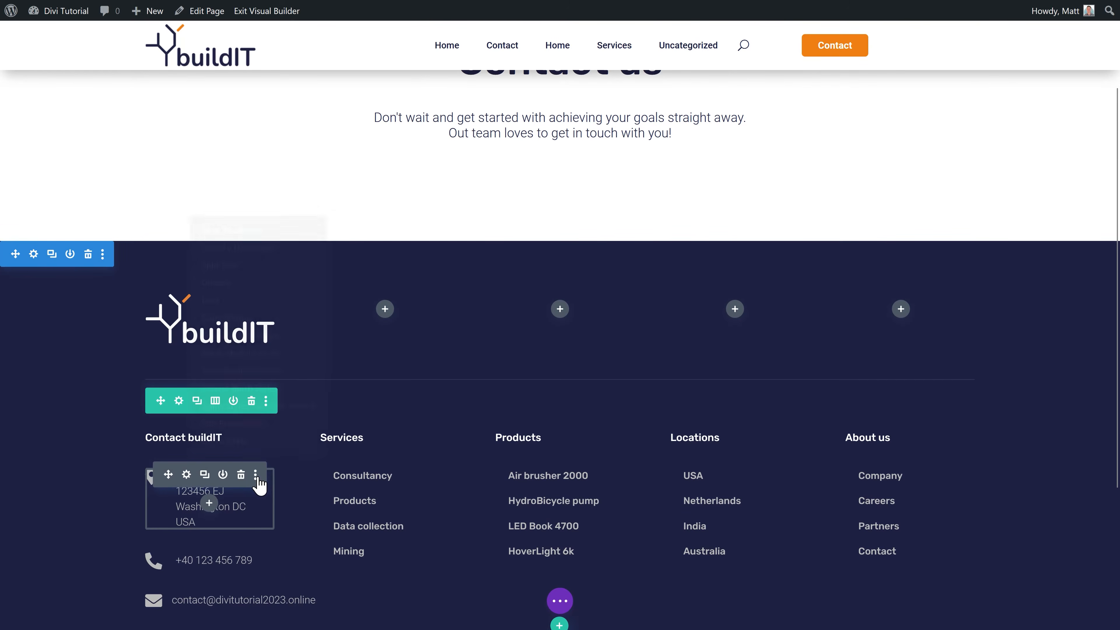
pyautogui.click(255, 475)
pyautogui.click(229, 318)
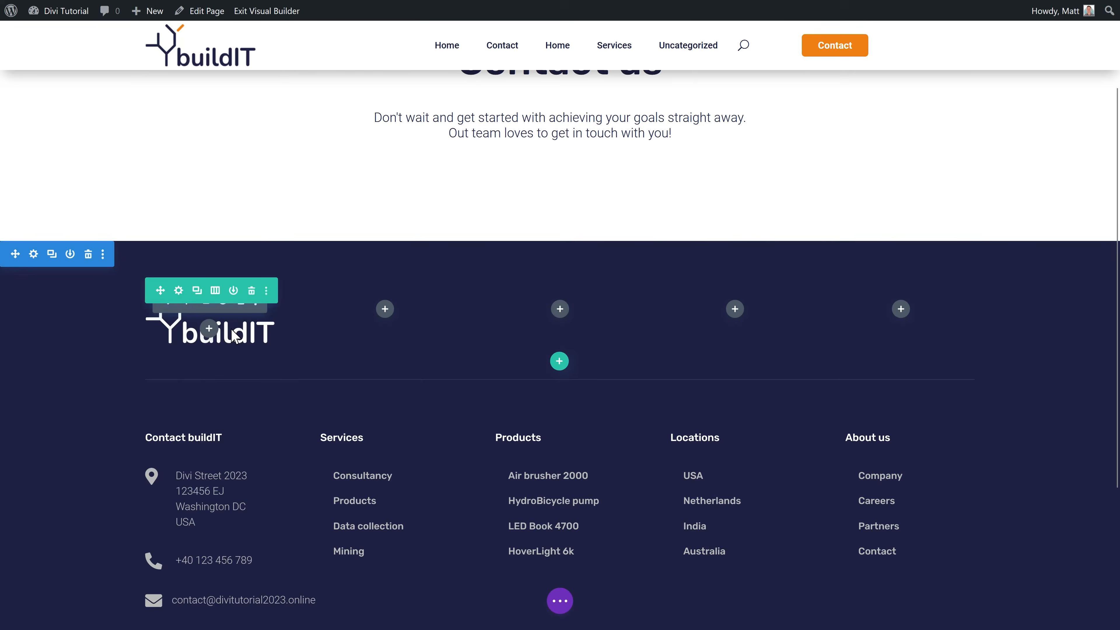
pyautogui.scroll(3, 308, 247)
pyautogui.moveTo(298, 235)
pyautogui.click(556, 90)
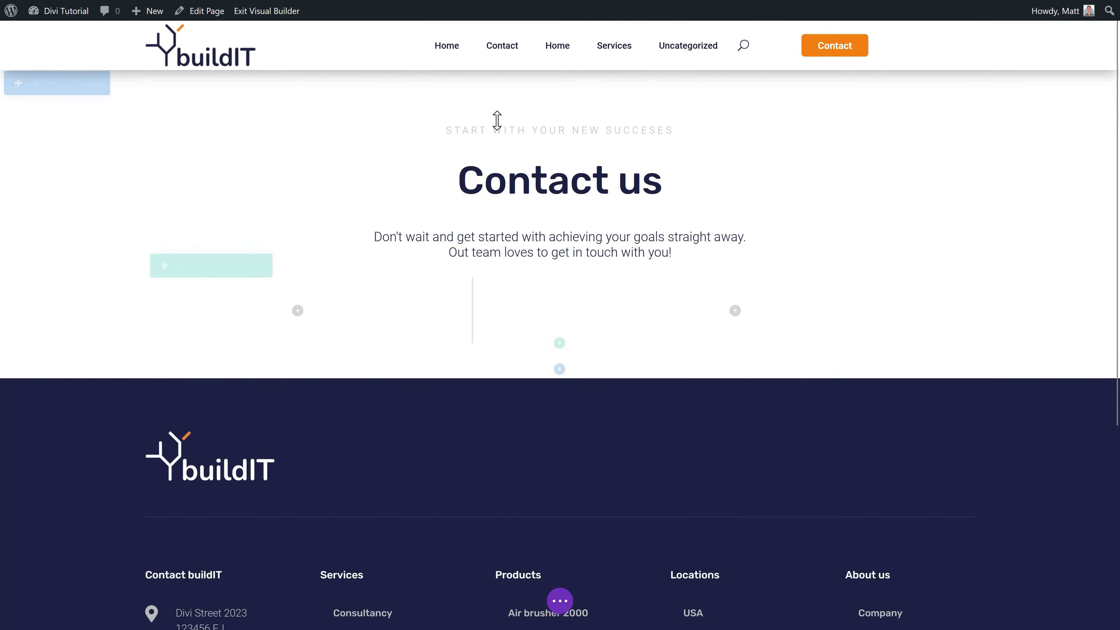
pyautogui.rightClick(293, 313)
pyautogui.click(269, 529)
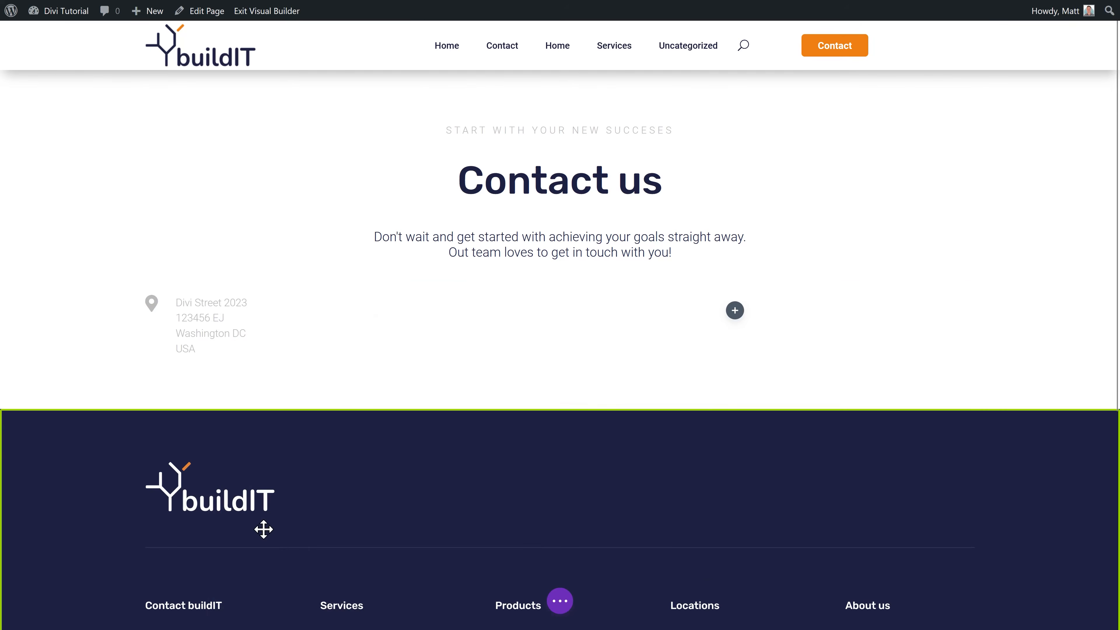
# Step: Bring over the footer's phone and e-mail blocks and order them phone, e-mail, address
pyautogui.scroll(-5, 299, 353)
pyautogui.click(212, 524)
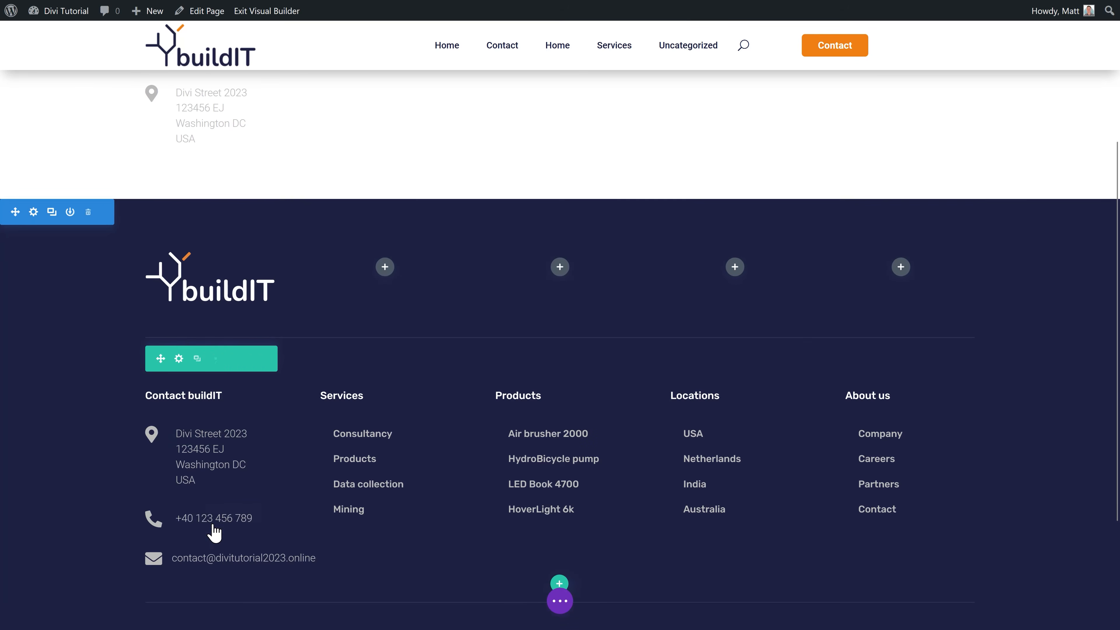
pyautogui.click(255, 520)
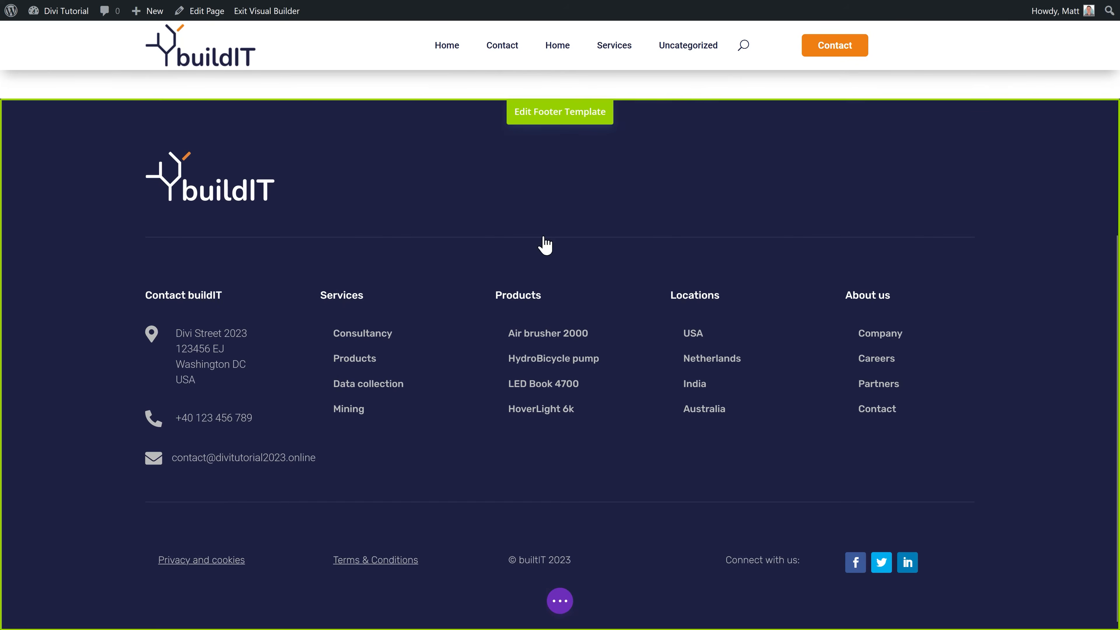
pyautogui.click(569, 115)
pyautogui.click(255, 457)
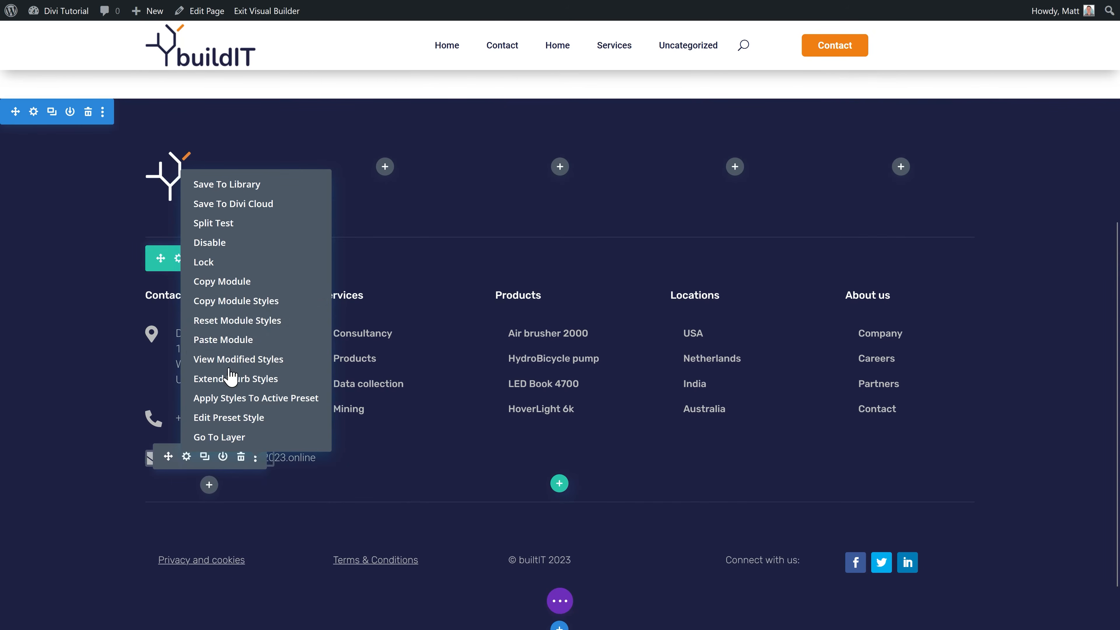
pyautogui.click(223, 282)
pyautogui.scroll(7, 268, 274)
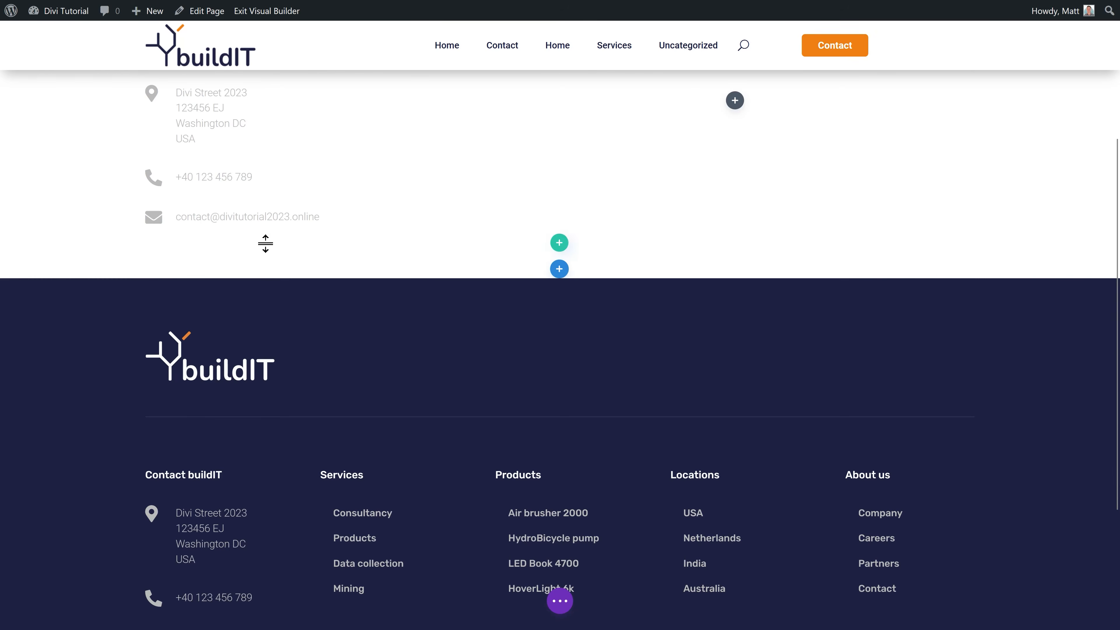
pyautogui.moveTo(255, 315); pyautogui.dragTo(241, 205)
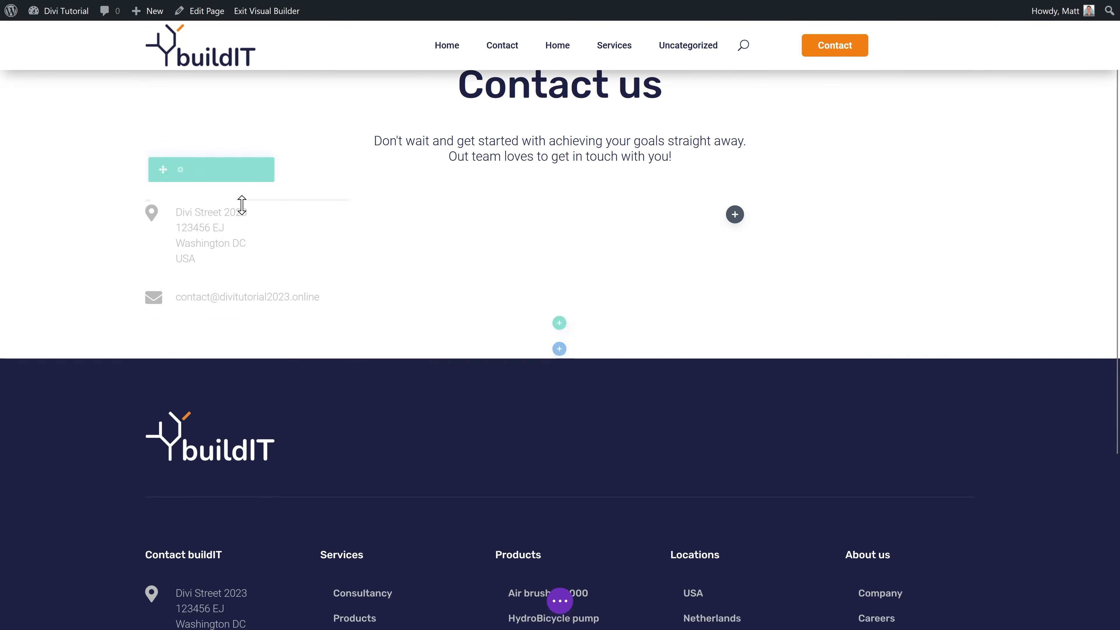
pyautogui.moveTo(254, 331); pyautogui.dragTo(225, 217)
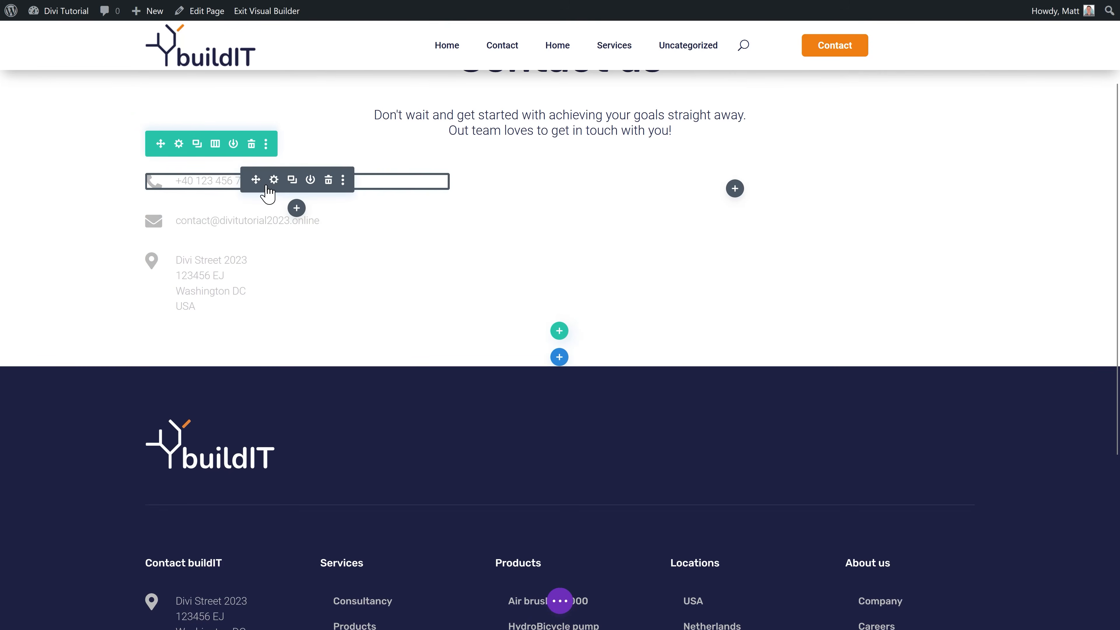
# Step: Colour the phone block's icon and text global orange
pyautogui.click(273, 180)
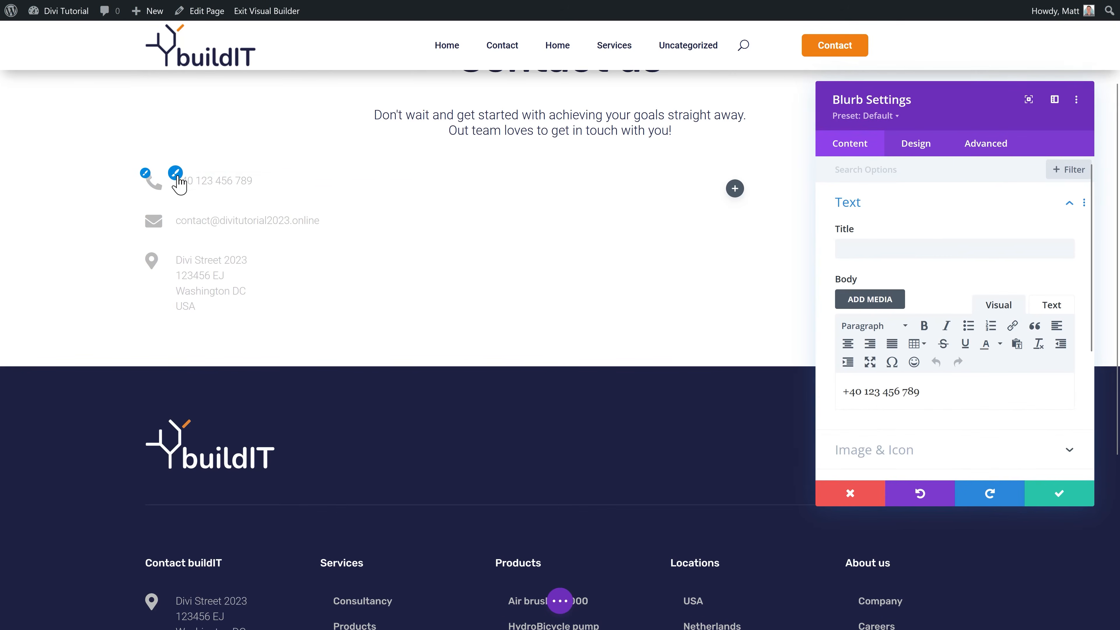
pyautogui.click(152, 184)
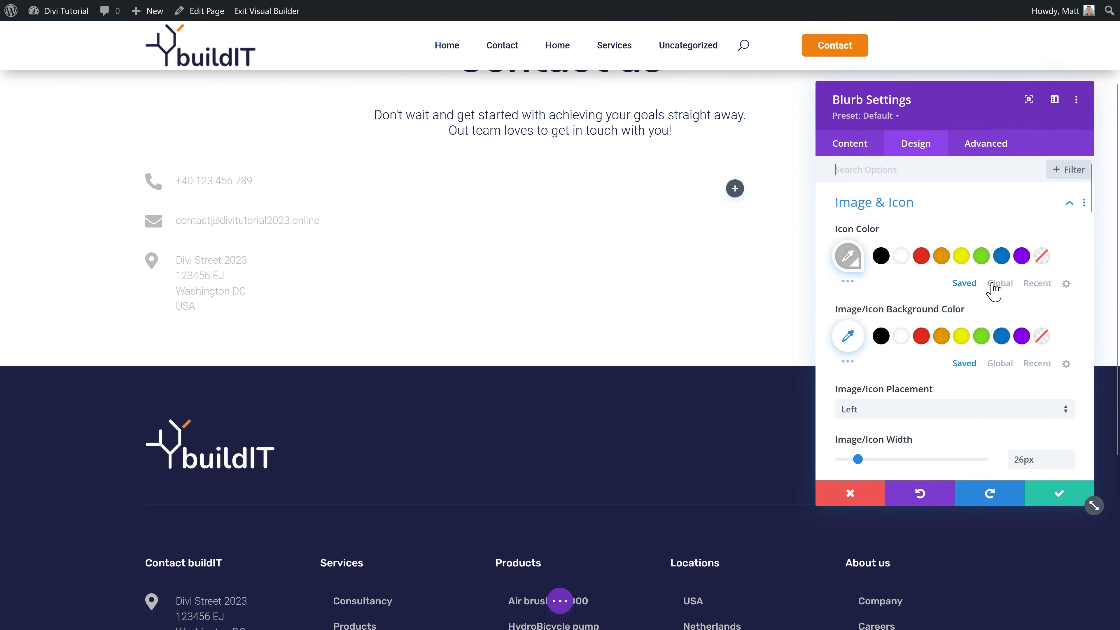
pyautogui.click(999, 283)
pyautogui.click(881, 256)
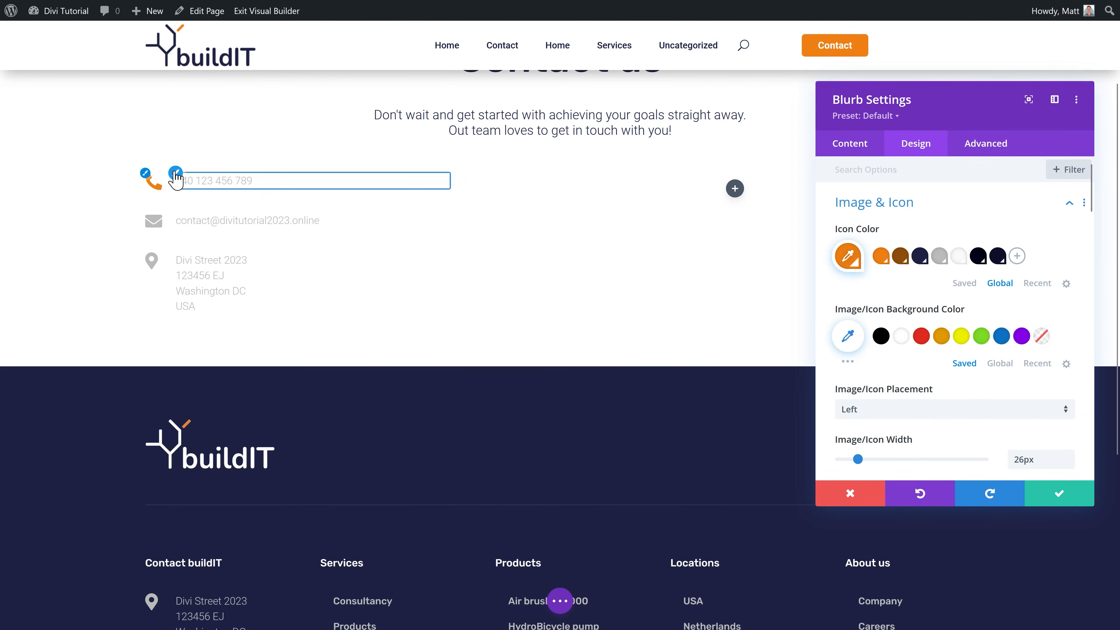
pyautogui.scroll(-1, 912, 353)
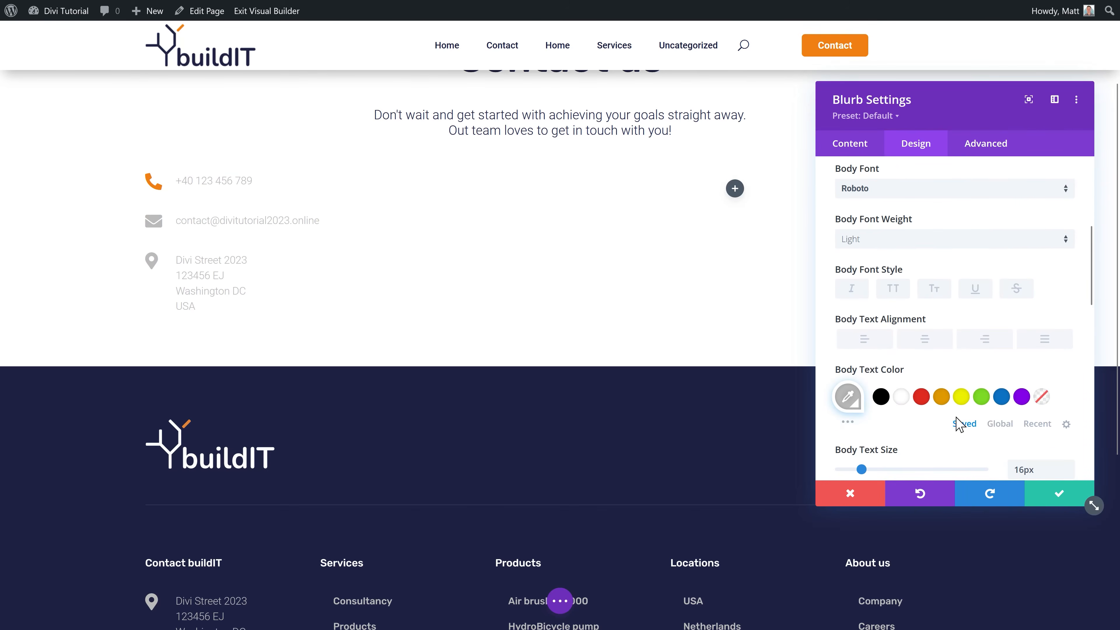
pyautogui.click(999, 423)
pyautogui.click(881, 397)
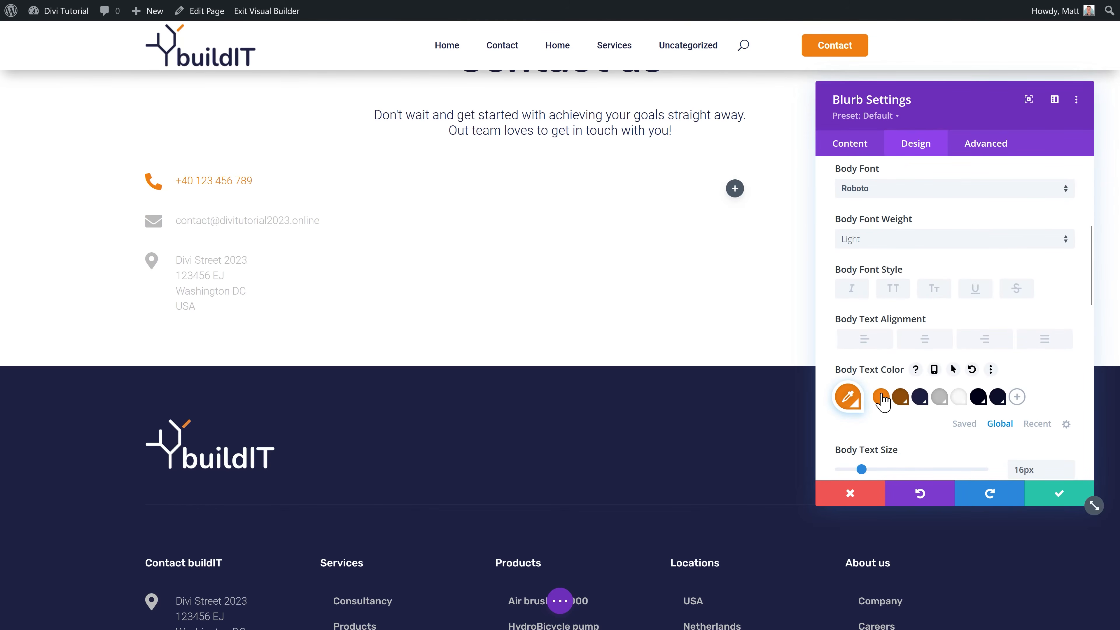
pyautogui.click(1059, 494)
# Step: Colour the e-mail block's icon and text global orange
pyautogui.click(230, 222)
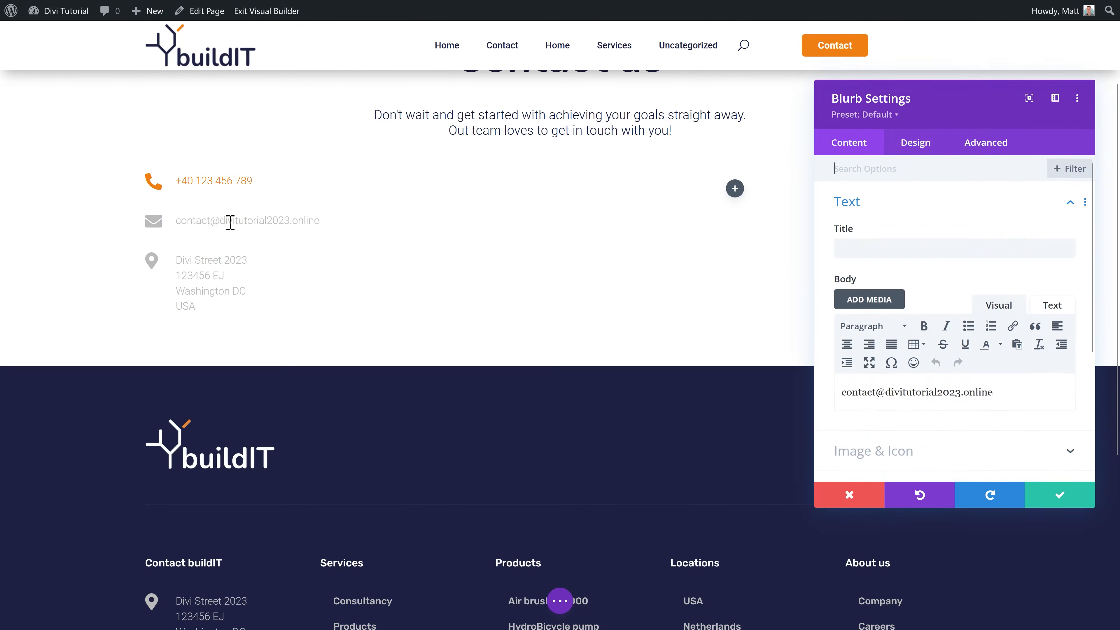
pyautogui.click(153, 220)
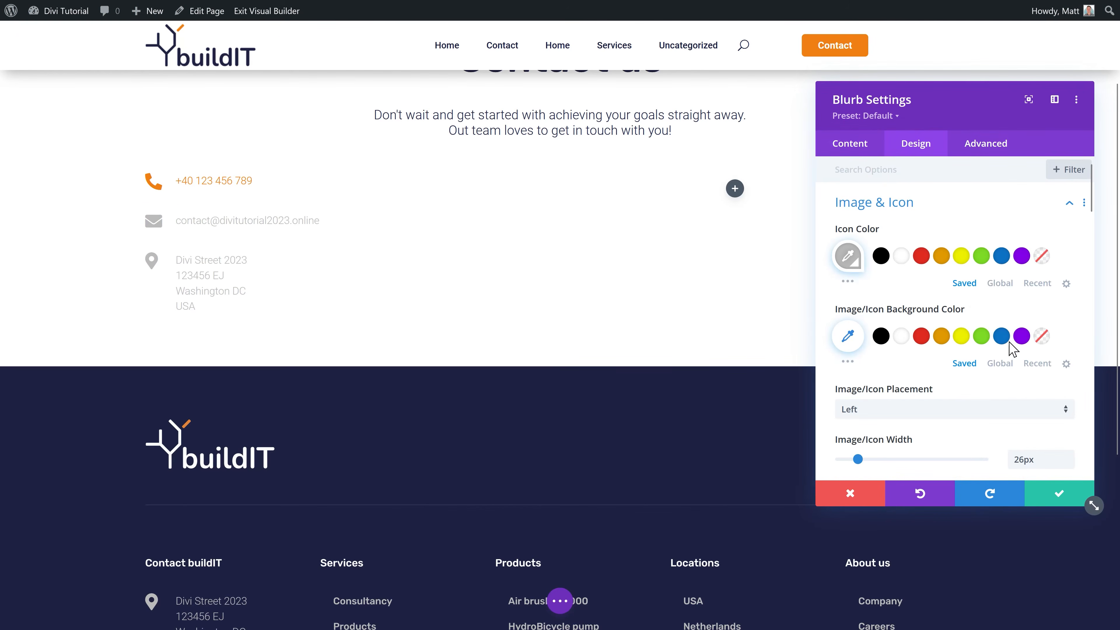
pyautogui.click(1000, 283)
pyautogui.click(881, 257)
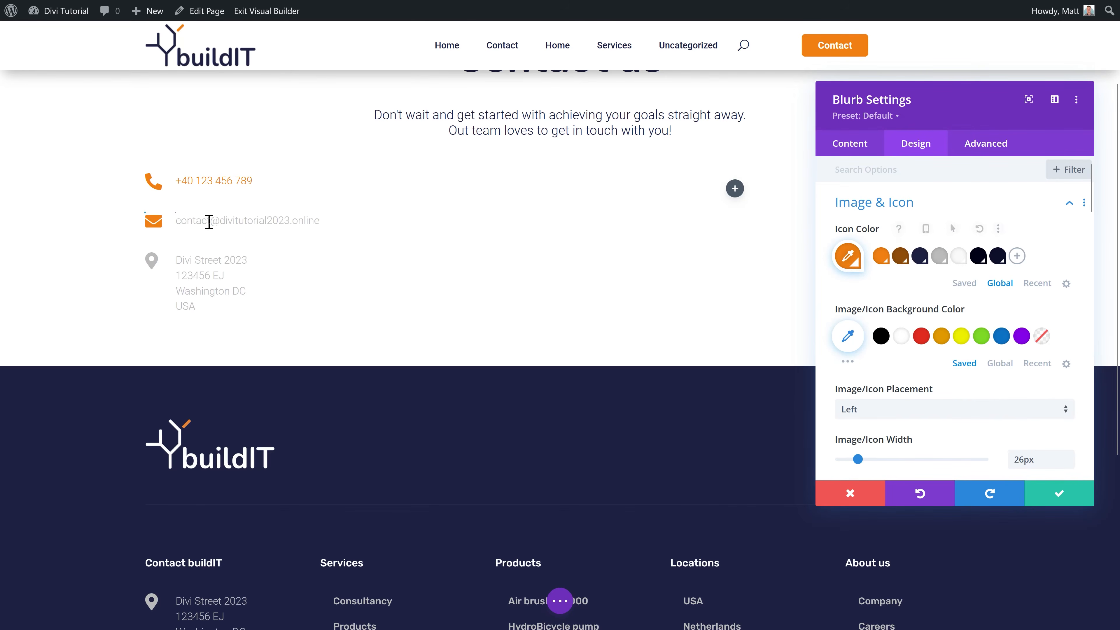
pyautogui.click(221, 221)
pyautogui.scroll(-2, 993, 462)
pyautogui.click(999, 424)
pyautogui.click(881, 397)
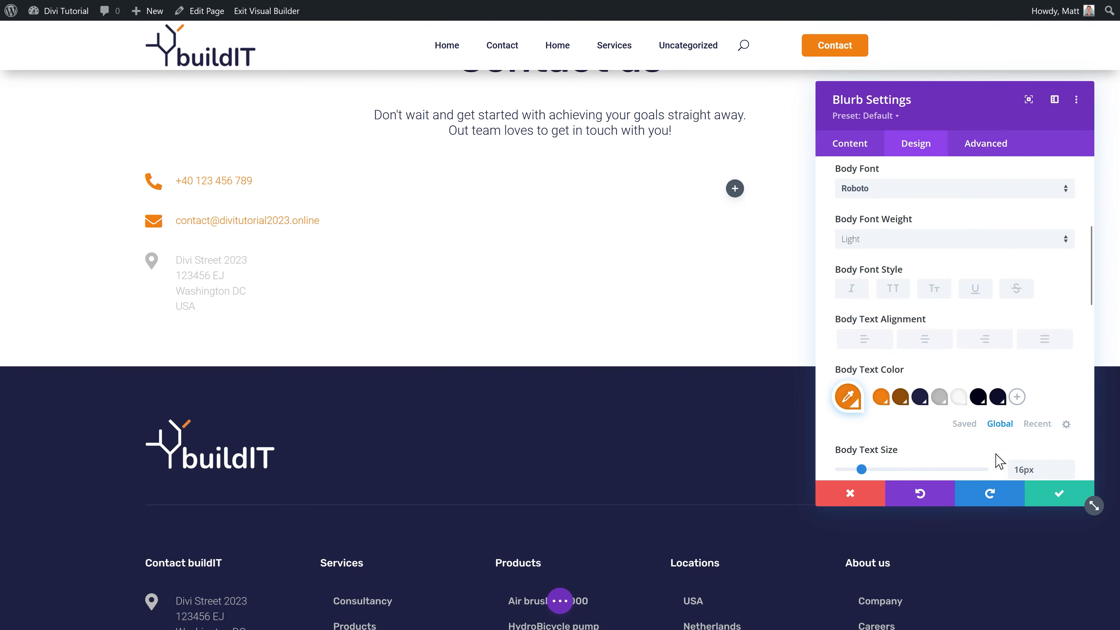
pyautogui.click(1057, 494)
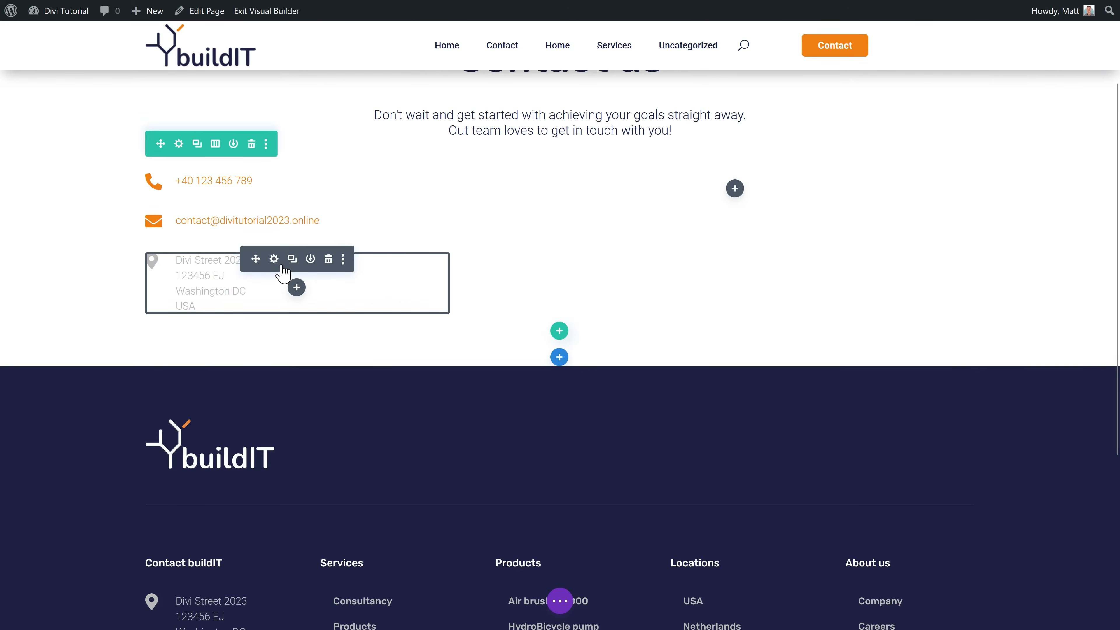
# Step: Colour the address blurb's icon and body text global orange
pyautogui.click(271, 262)
pyautogui.click(149, 257)
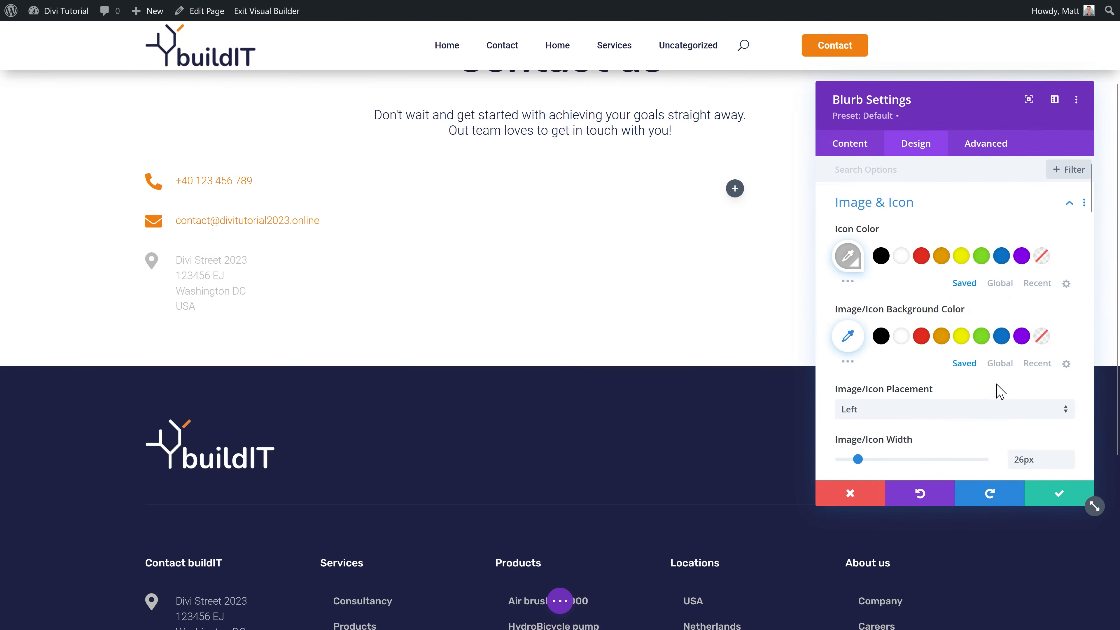
pyautogui.click(993, 285)
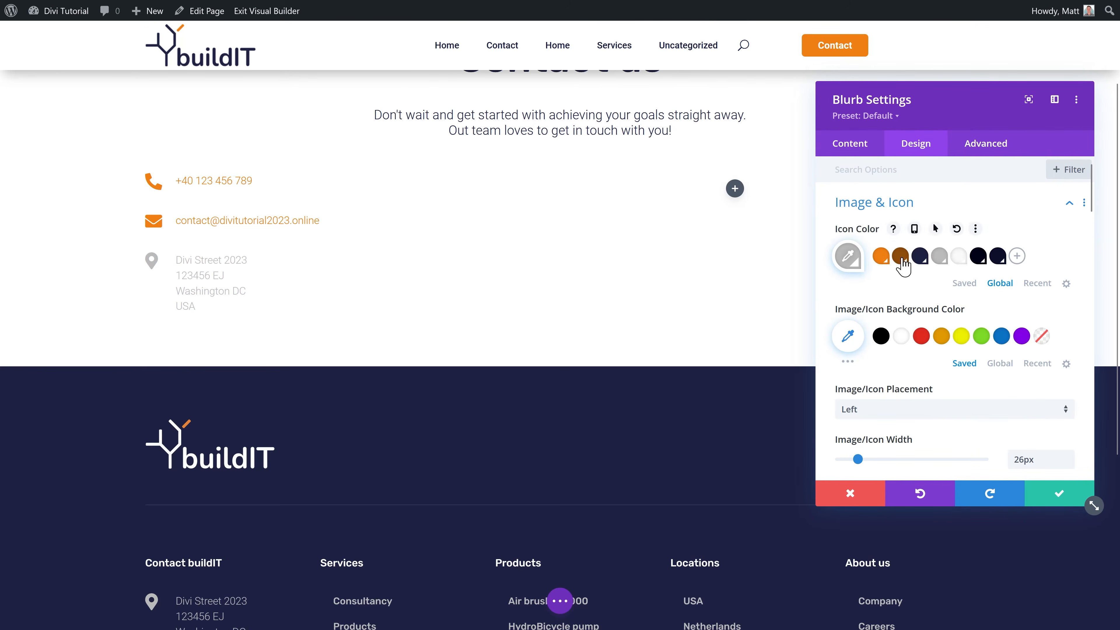
pyautogui.click(881, 256)
pyautogui.click(179, 260)
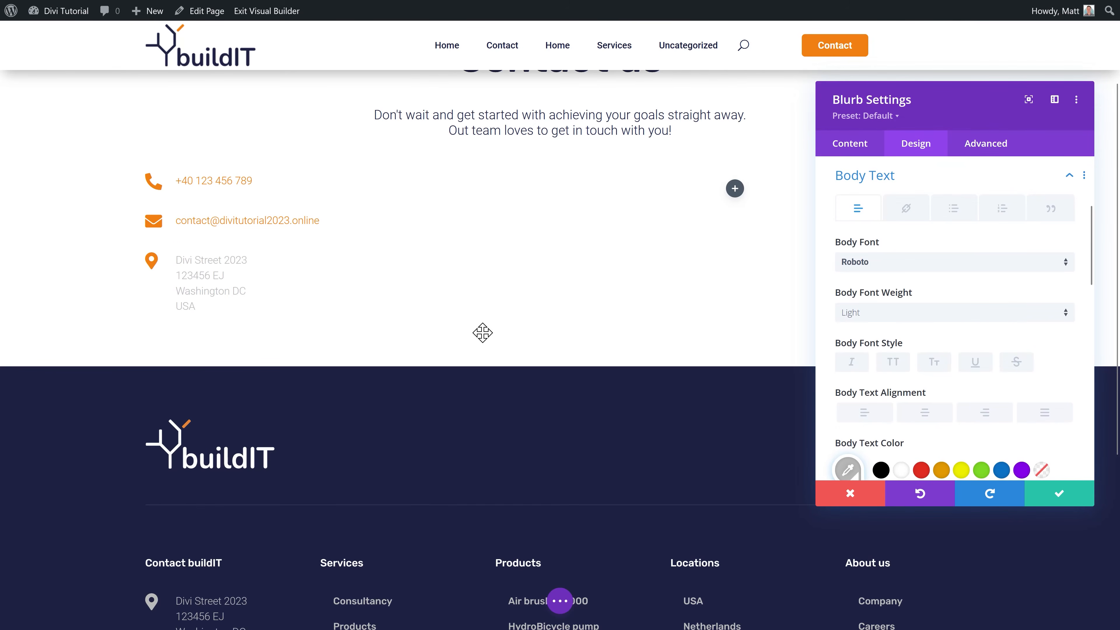
pyautogui.scroll(-2, 968, 358)
pyautogui.click(941, 371)
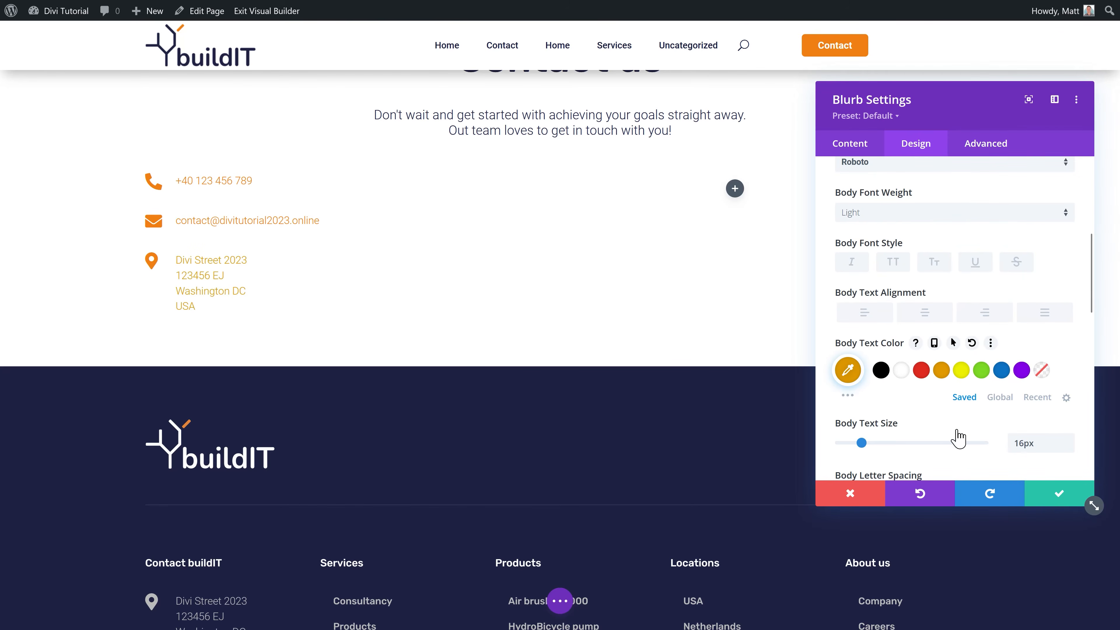
pyautogui.click(1060, 496)
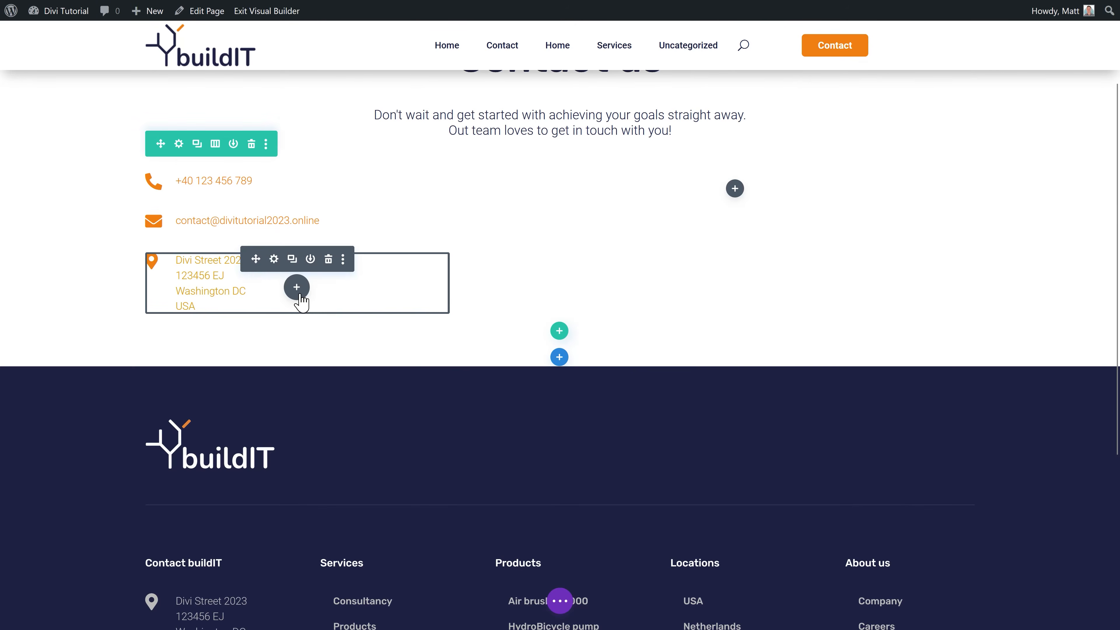
# Step: Duplicate the address blurb and replace the copy's text with the CoC and VAT numbers
pyautogui.click(292, 259)
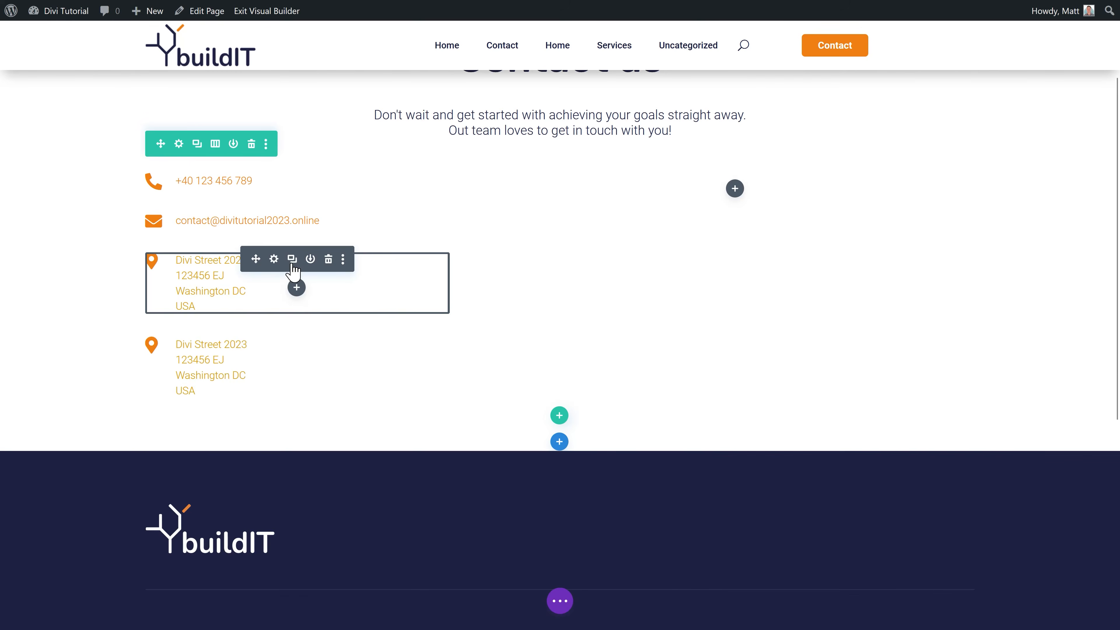
pyautogui.click(274, 344)
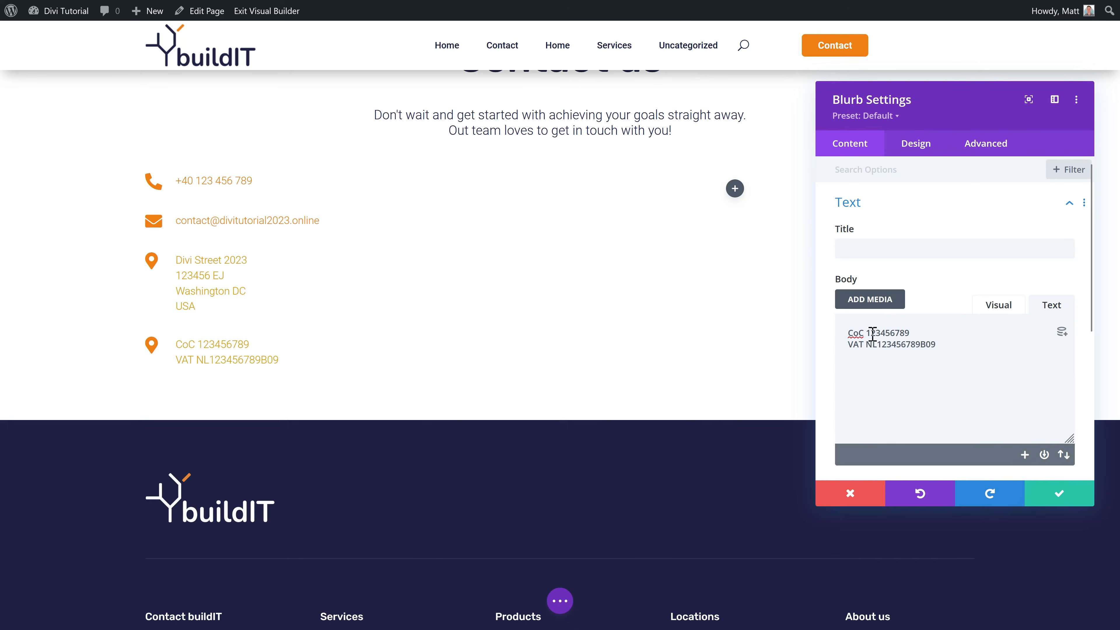
pyautogui.click(1058, 498)
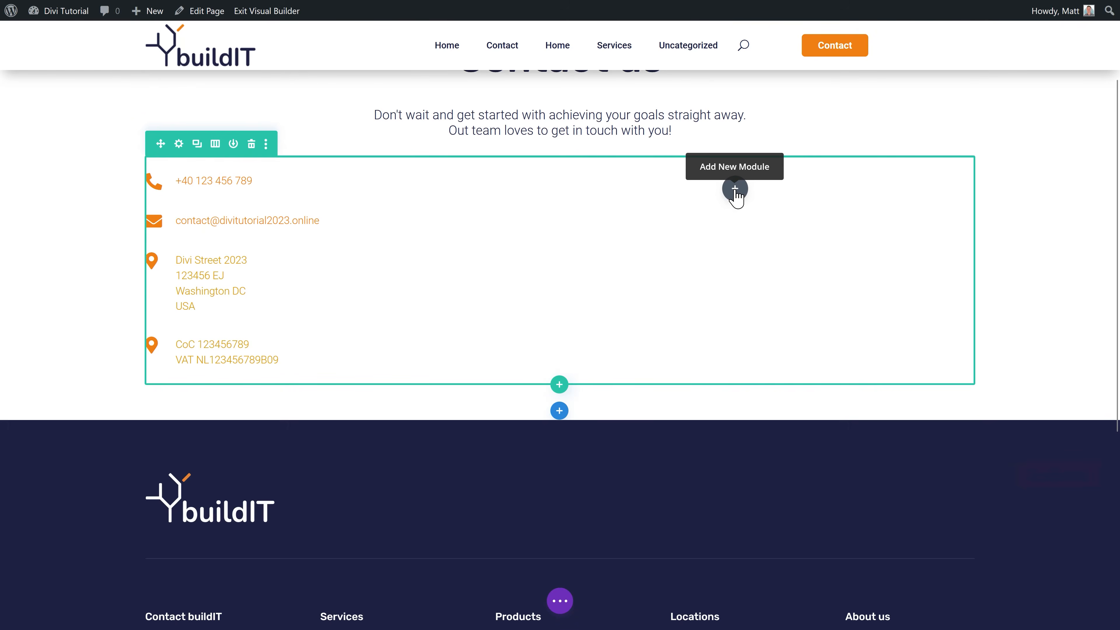
# Step: Insert a Contact Form module into the right column
pyautogui.click(734, 189)
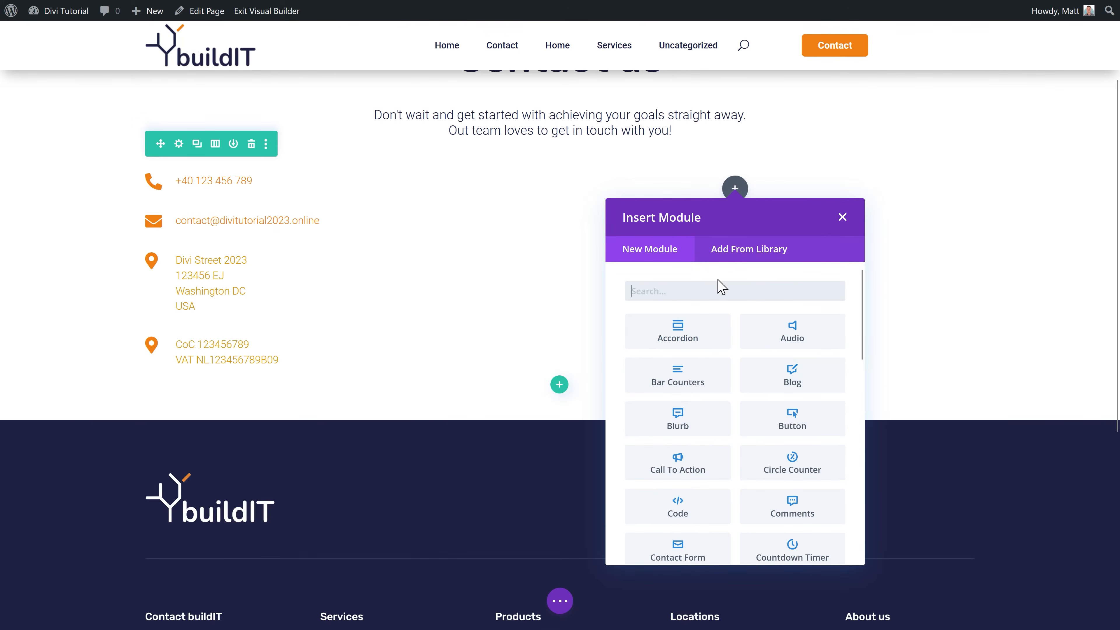
pyautogui.scroll(-1, 728, 397)
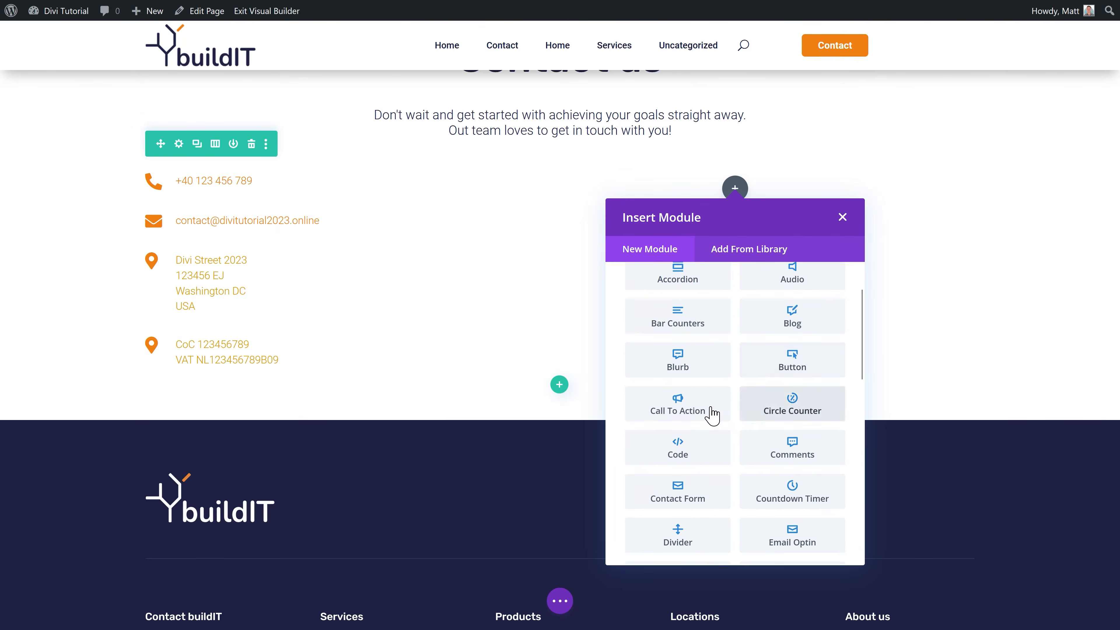
pyautogui.click(678, 492)
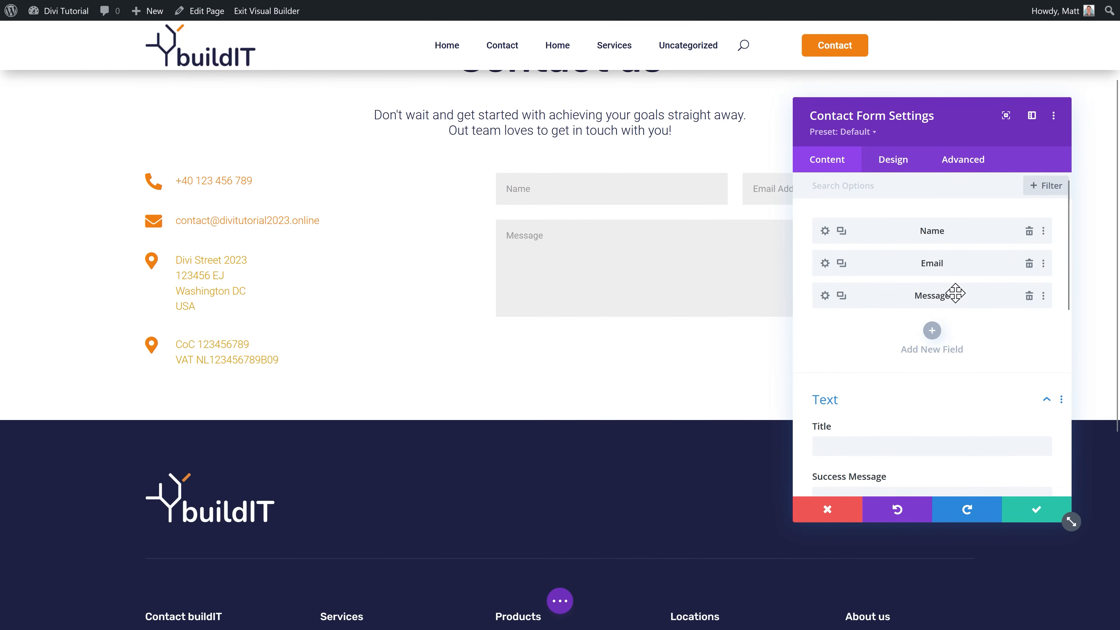
# Step: Add an optional Phone number field that allows numbers only
pyautogui.click(932, 330)
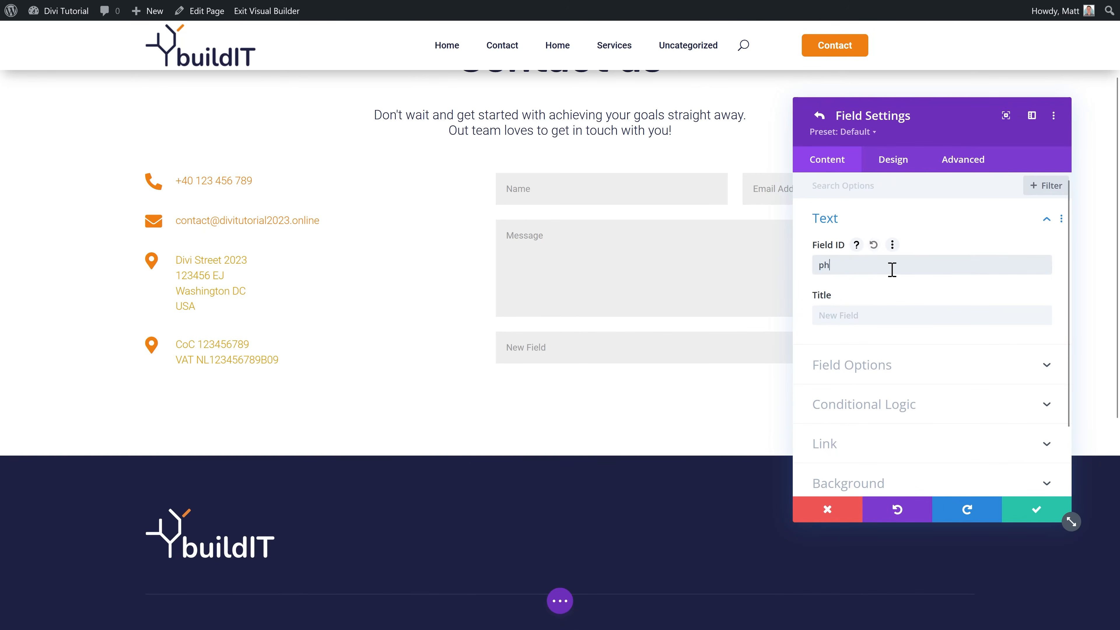
pyautogui.write('Phone number')
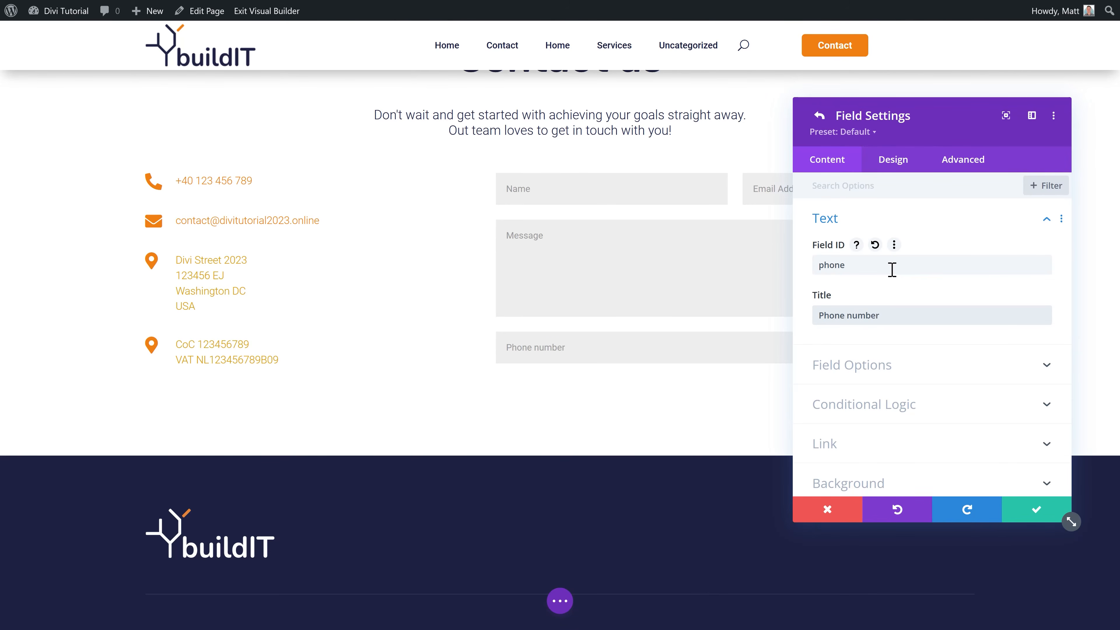
pyautogui.click(852, 351)
pyautogui.click(882, 328)
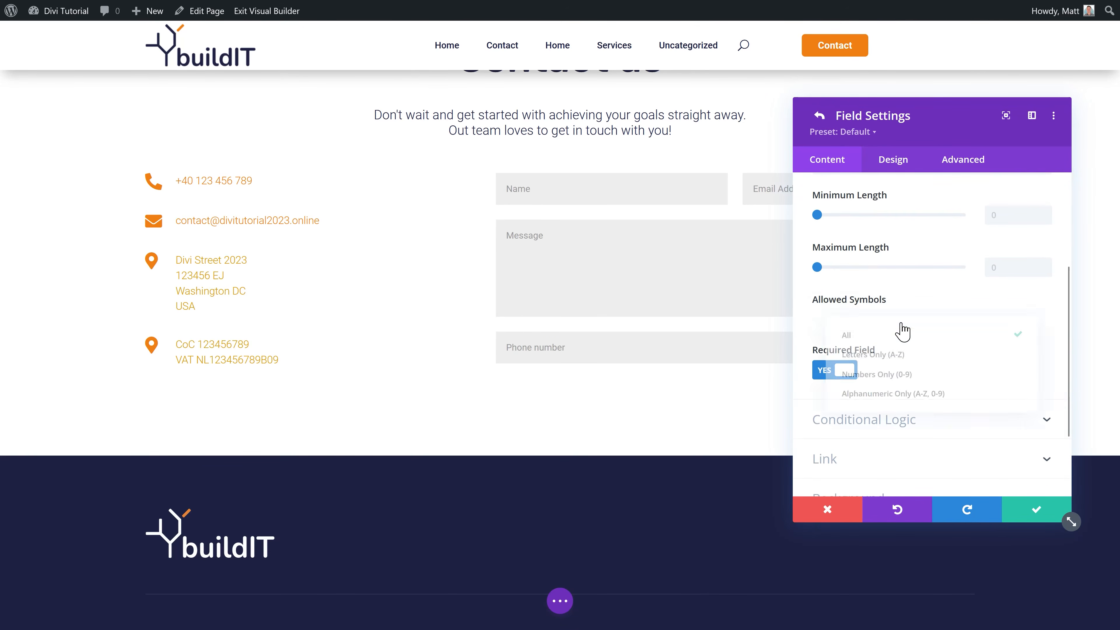
pyautogui.click(920, 377)
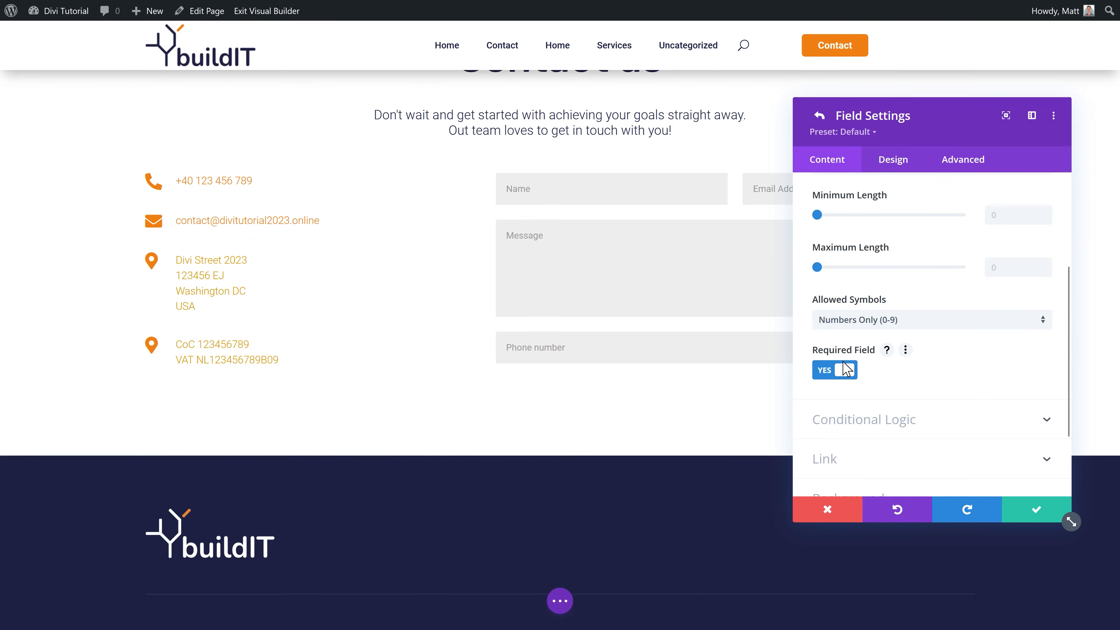
pyautogui.click(840, 379)
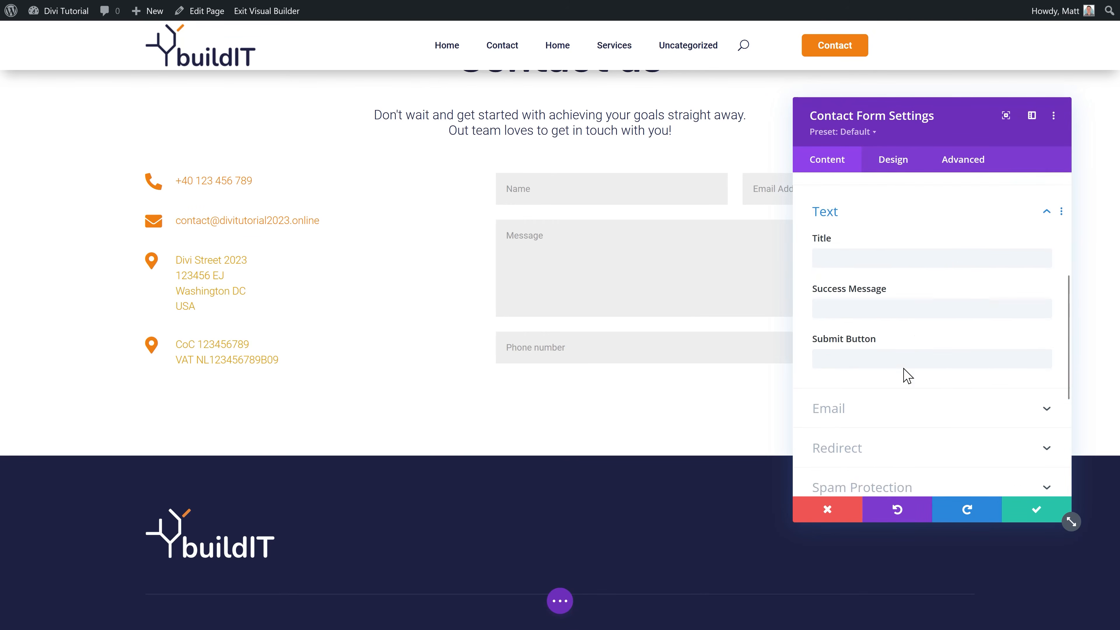
pyautogui.scroll(5, 913, 366)
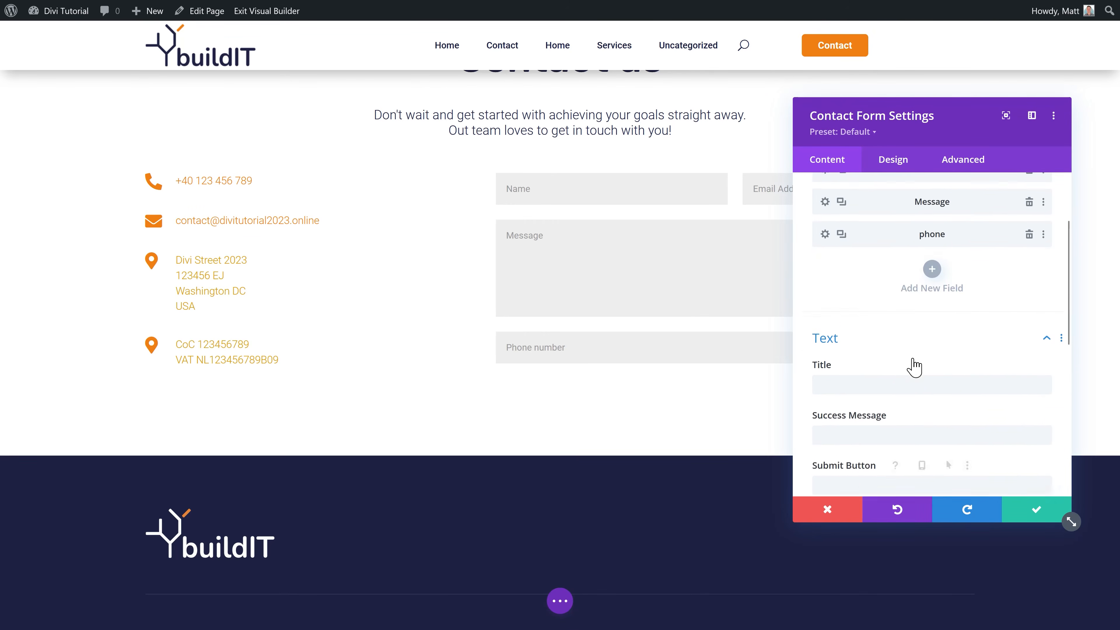
# Step: Move the phone field above Message and rename the Message field to Question
pyautogui.moveTo(829, 340); pyautogui.dragTo(825, 300)
pyautogui.moveTo(847, 338); pyautogui.dragTo(898, 355)
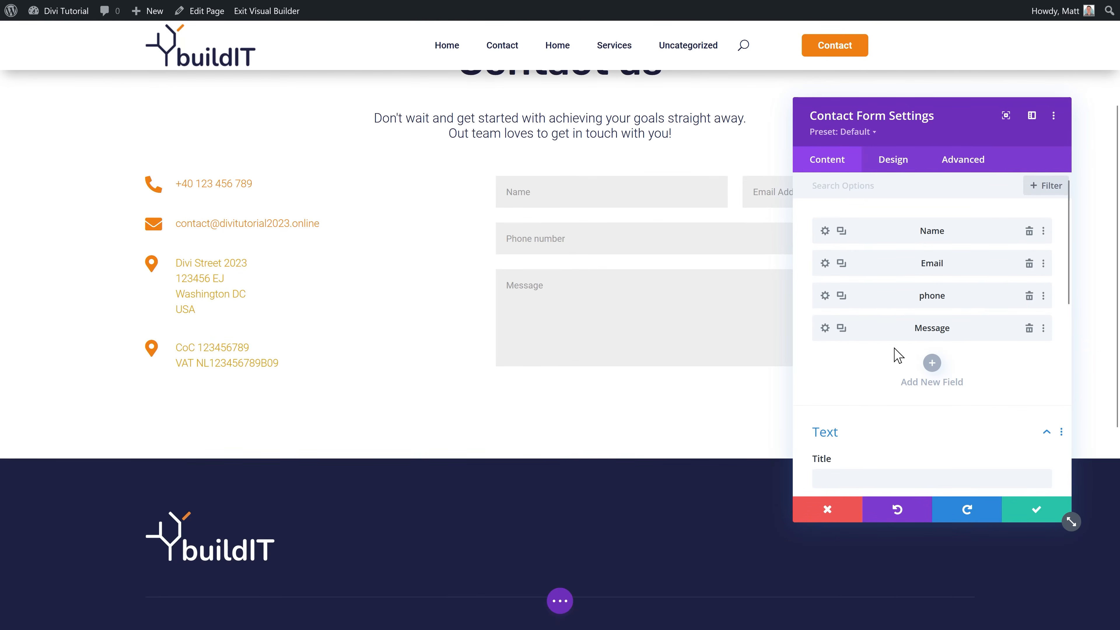
pyautogui.moveTo(961, 135); pyautogui.dragTo(893, 119)
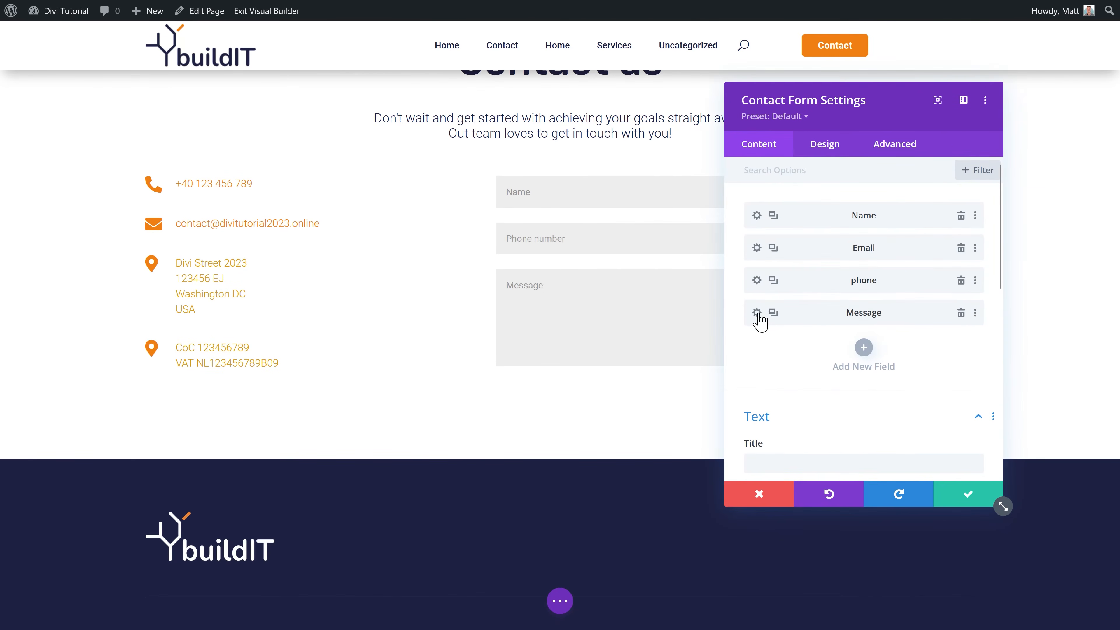
pyautogui.click(756, 311)
pyautogui.moveTo(810, 252); pyautogui.dragTo(745, 271)
pyautogui.write('q')
pyautogui.write('Question')
pyautogui.click(968, 495)
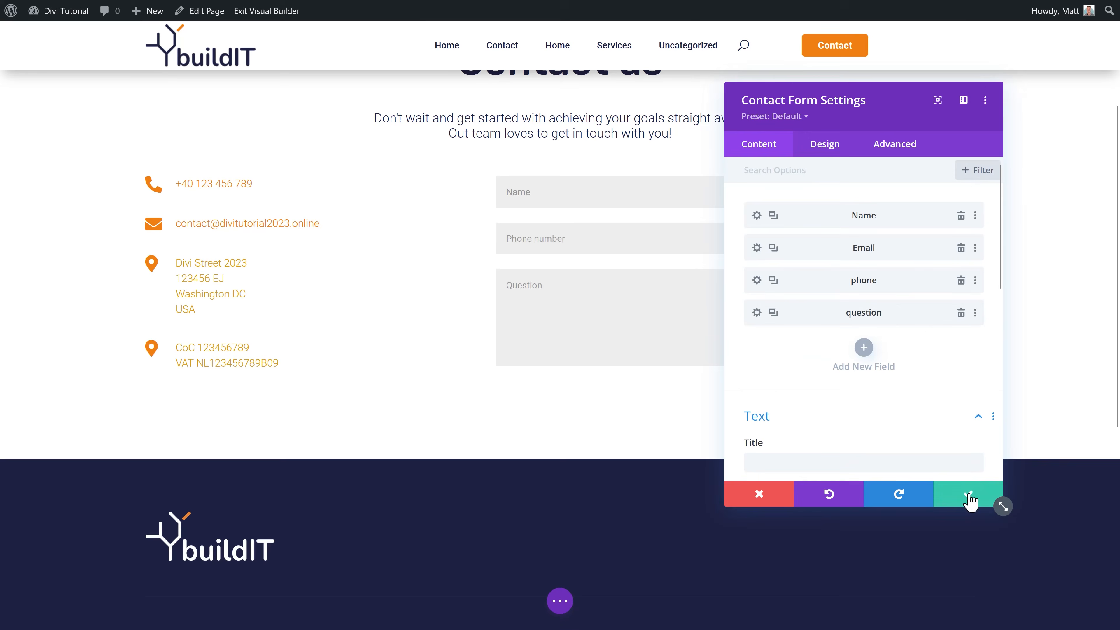
# Step: Add a consent checkbox field reading 'Yes, I give permission to store and process my data'
pyautogui.click(863, 347)
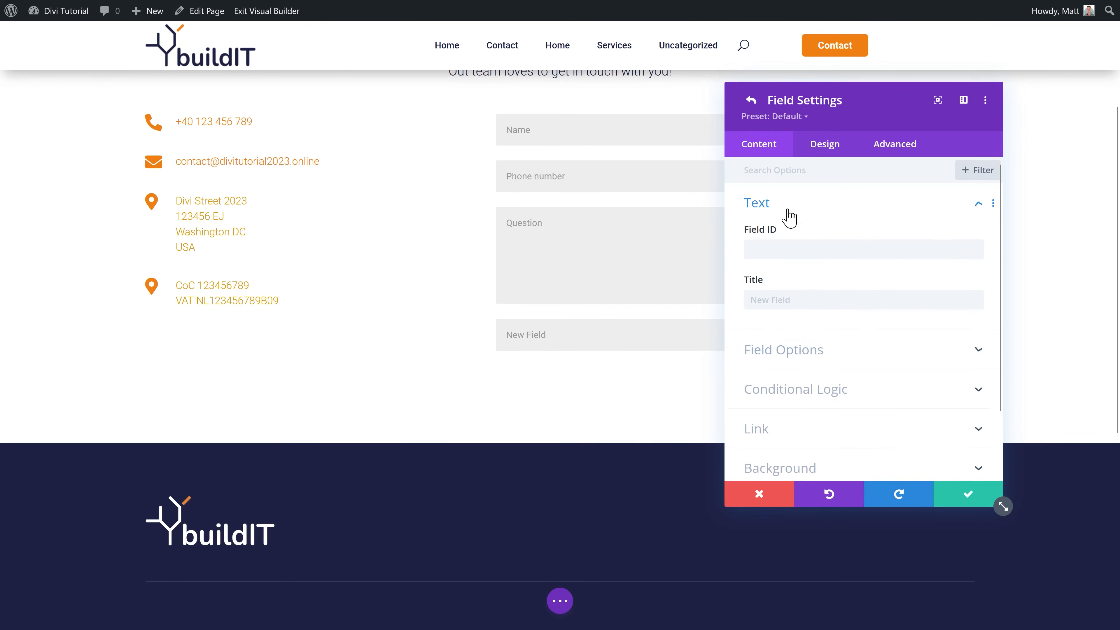
pyautogui.click(790, 357)
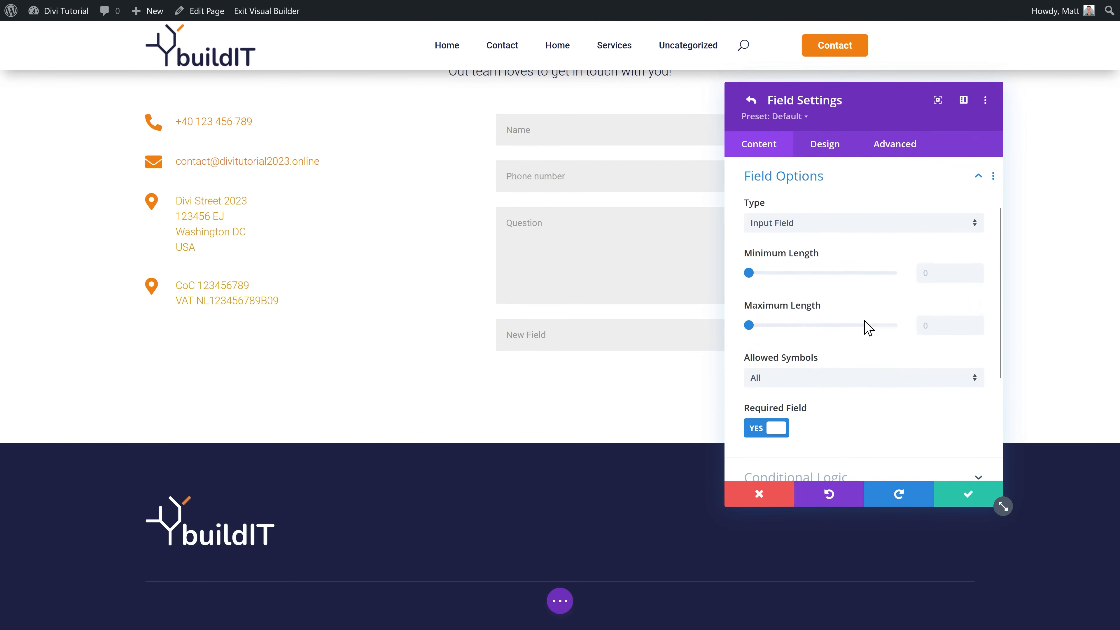
pyautogui.click(804, 229)
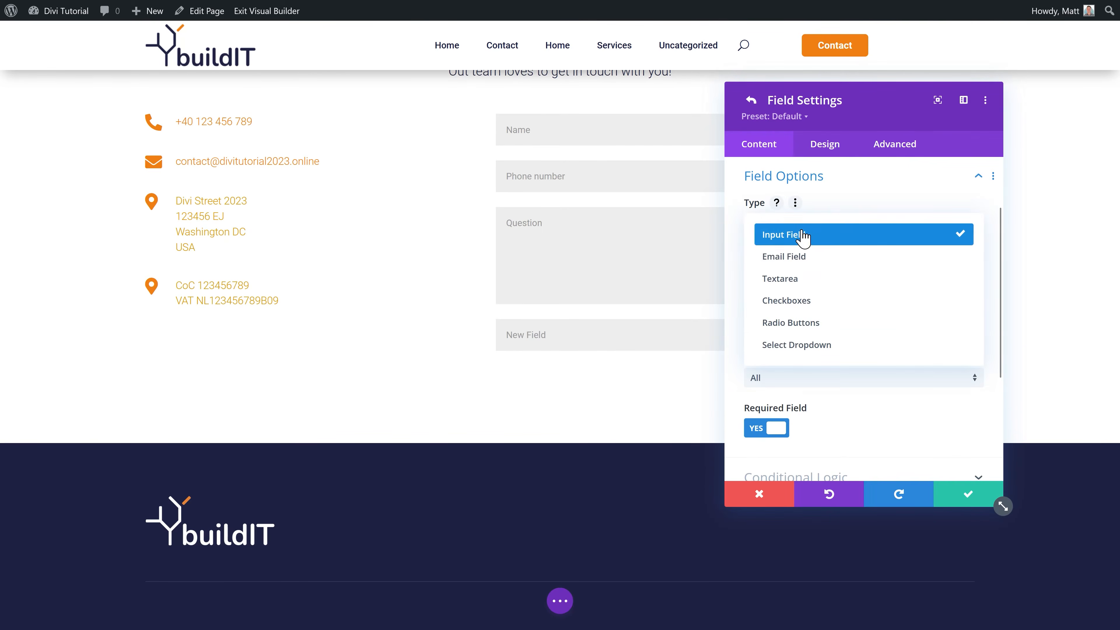
pyautogui.click(808, 302)
pyautogui.click(834, 273)
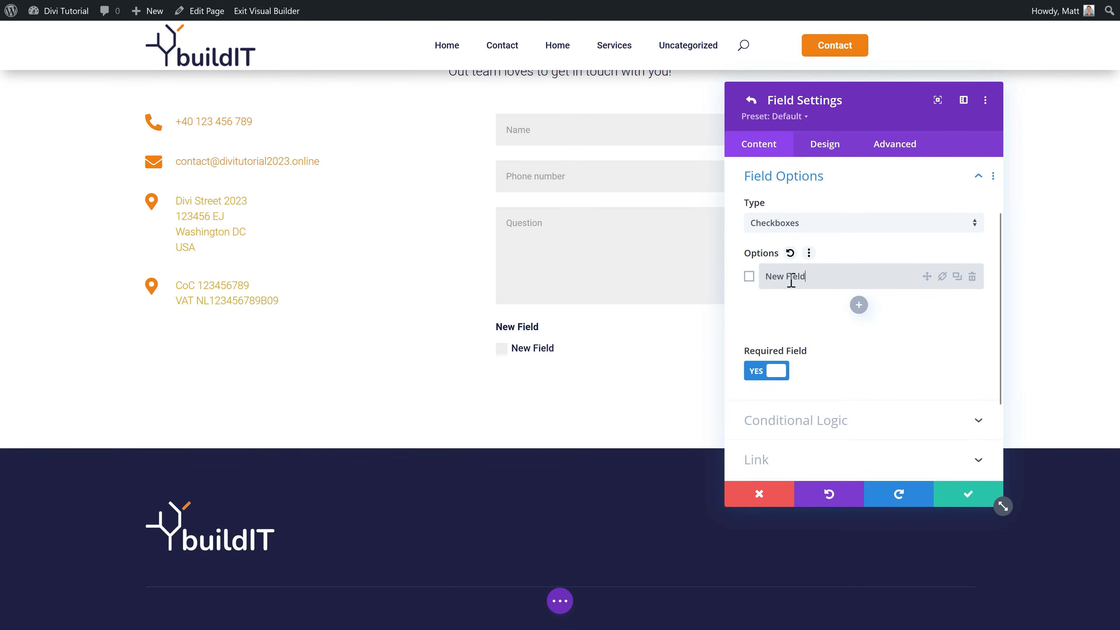
pyautogui.write('Yes, I give')
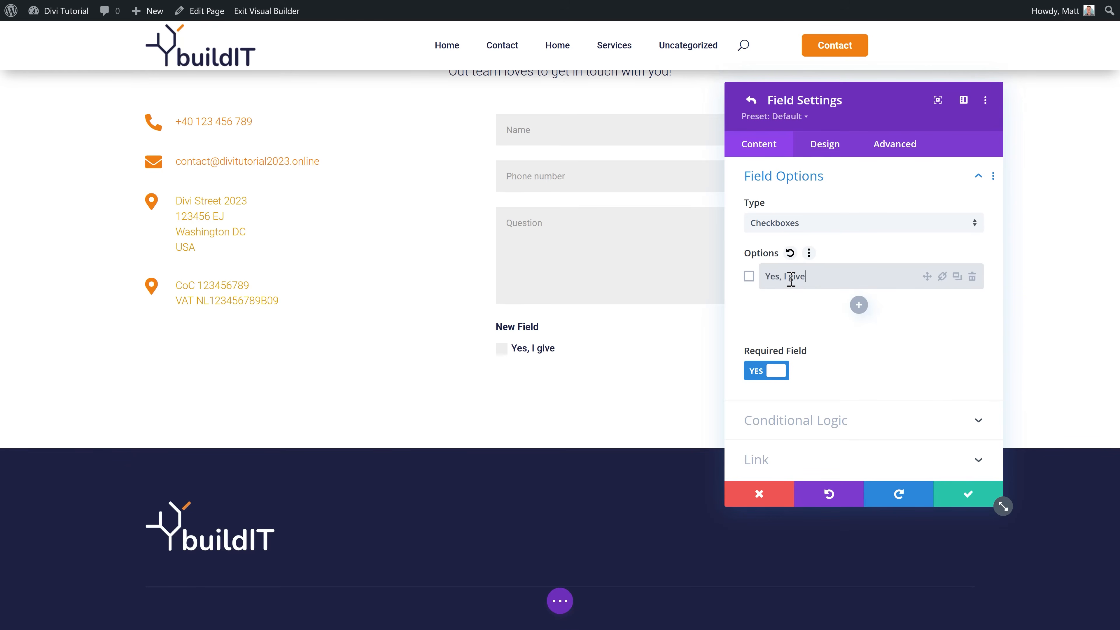
pyautogui.write(' permission to store and process')
pyautogui.write(' my data')
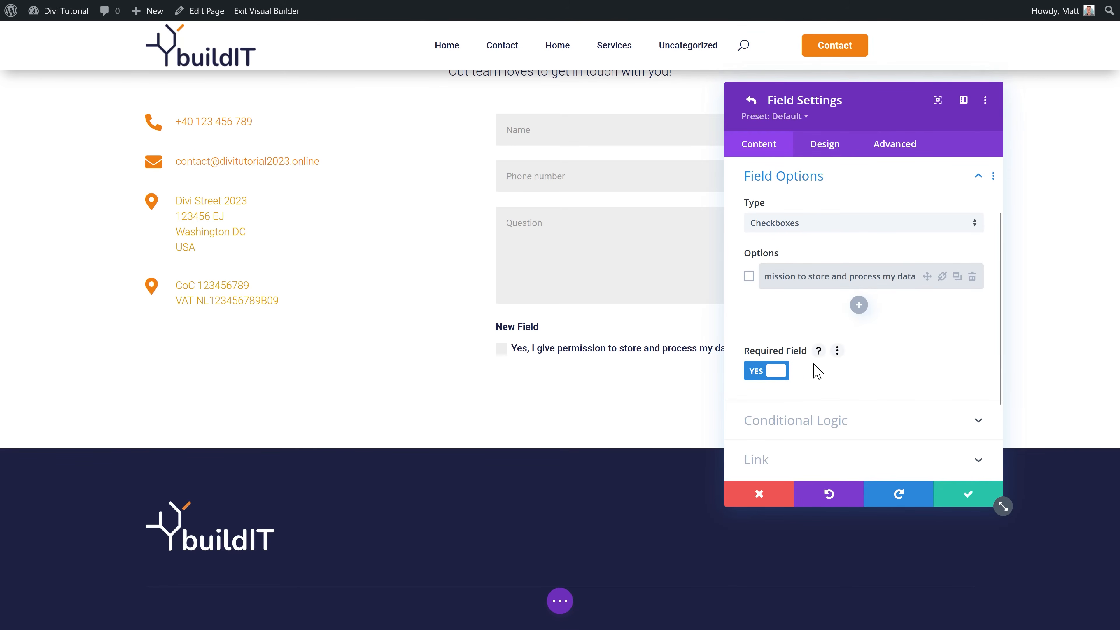
pyautogui.scroll(2, 809, 229)
pyautogui.click(776, 211)
pyautogui.press('Tab')
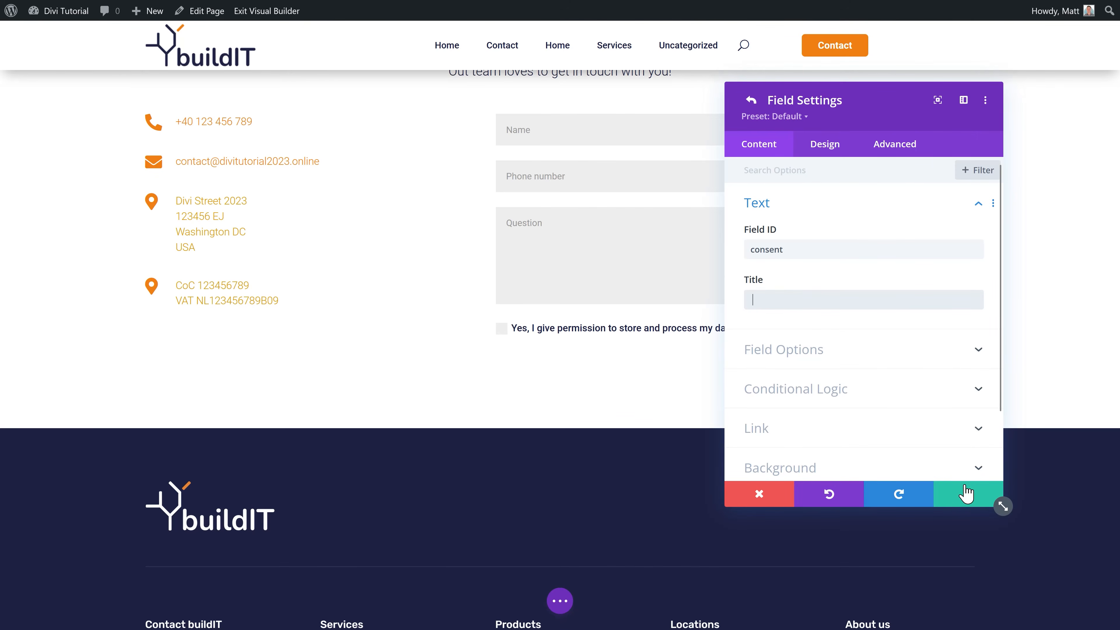
pyautogui.click(965, 498)
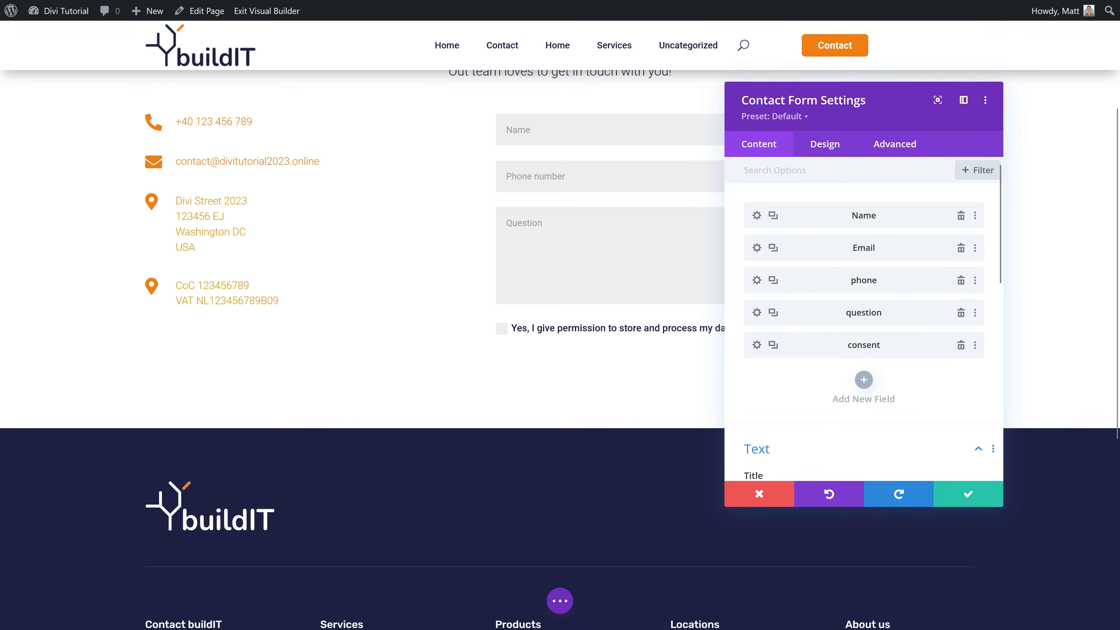
pyautogui.click(825, 145)
# Step: Give the form fields a near-white background and dark navy text
pyautogui.click(766, 212)
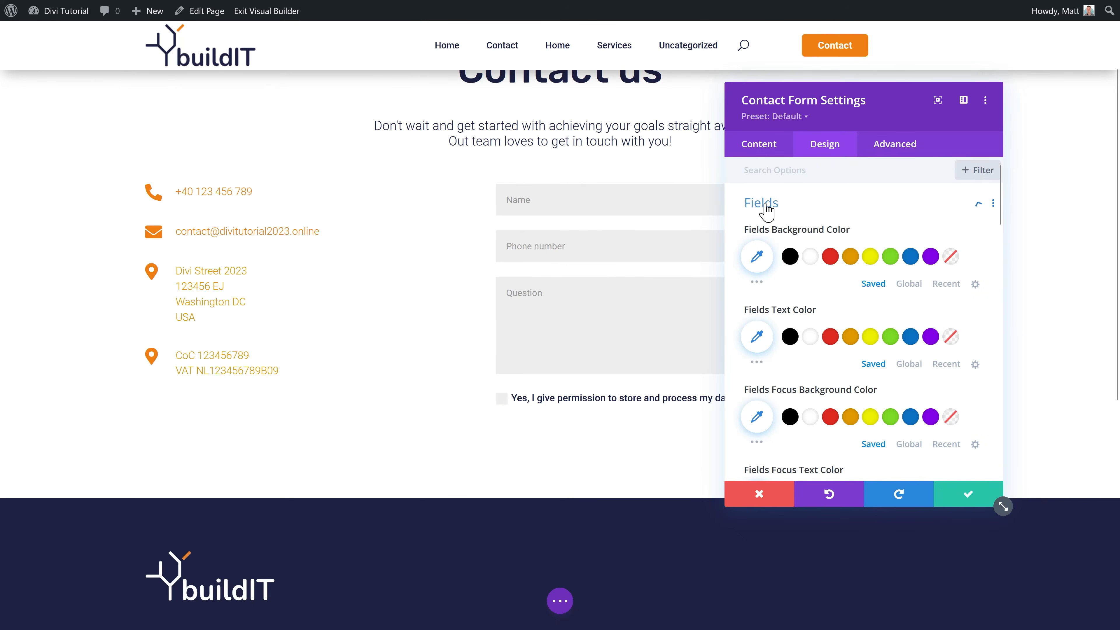
pyautogui.click(909, 284)
pyautogui.click(868, 258)
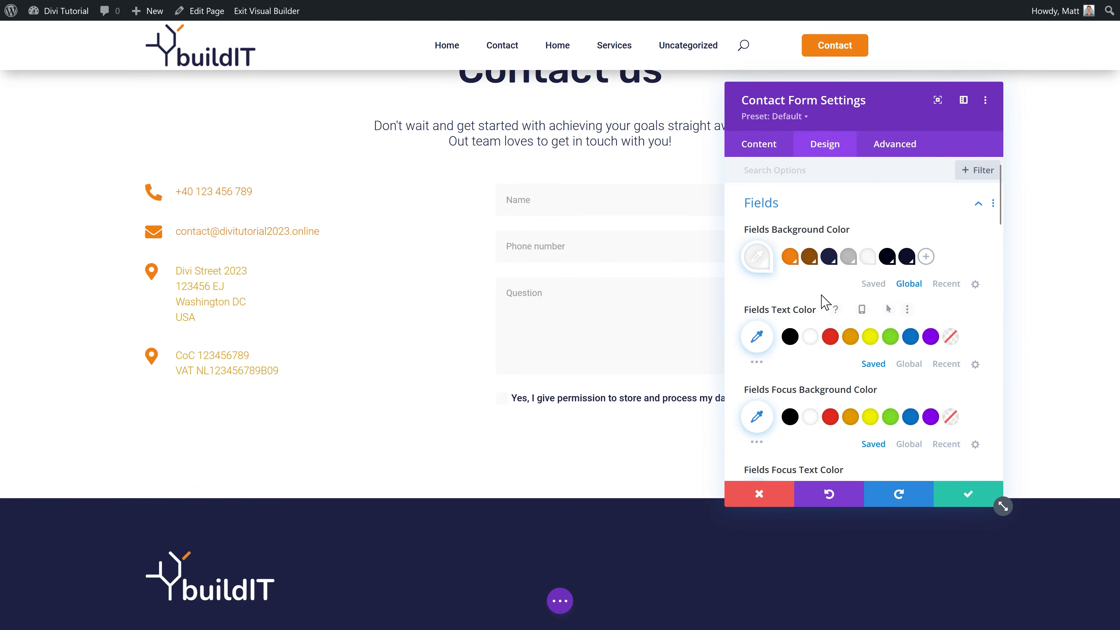
pyautogui.scroll(-2, 799, 321)
pyautogui.click(900, 291)
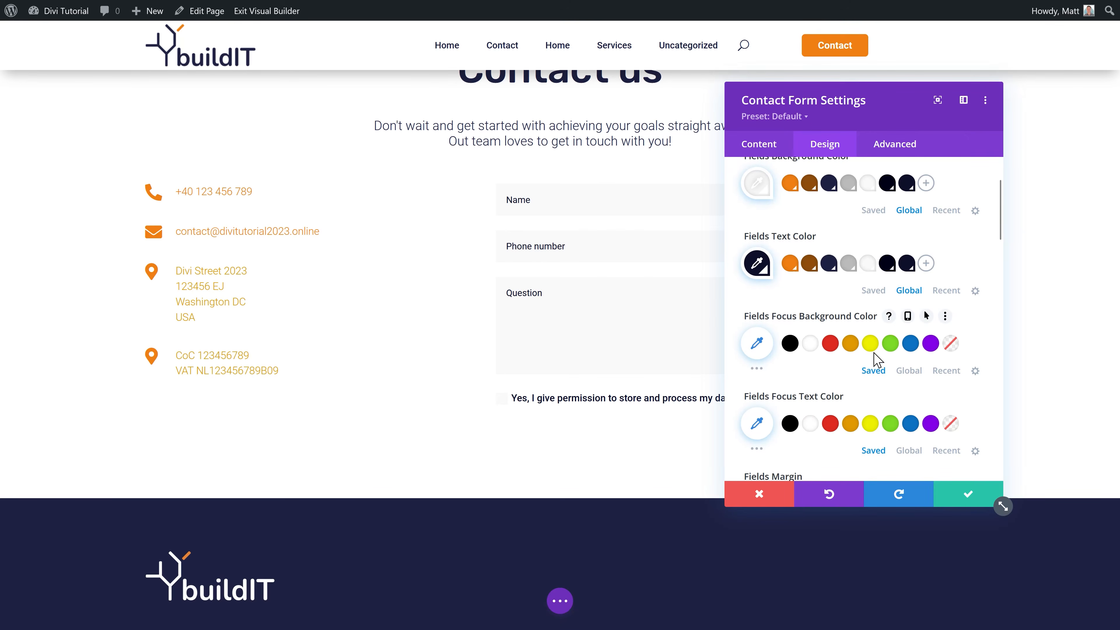
pyautogui.scroll(-3, 828, 376)
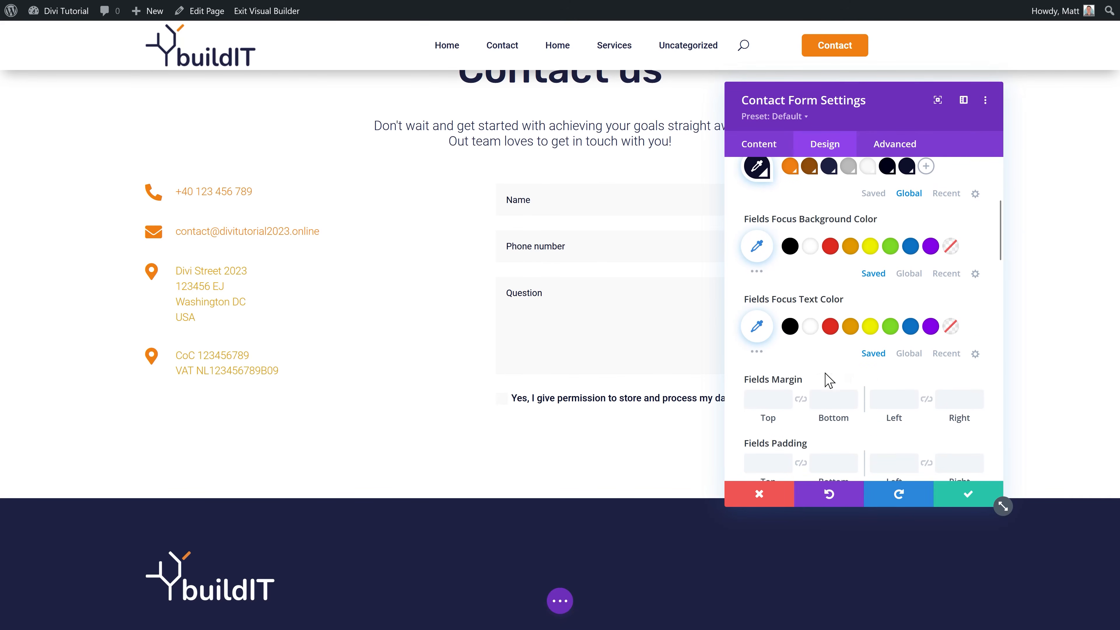
pyautogui.middleClick(823, 336)
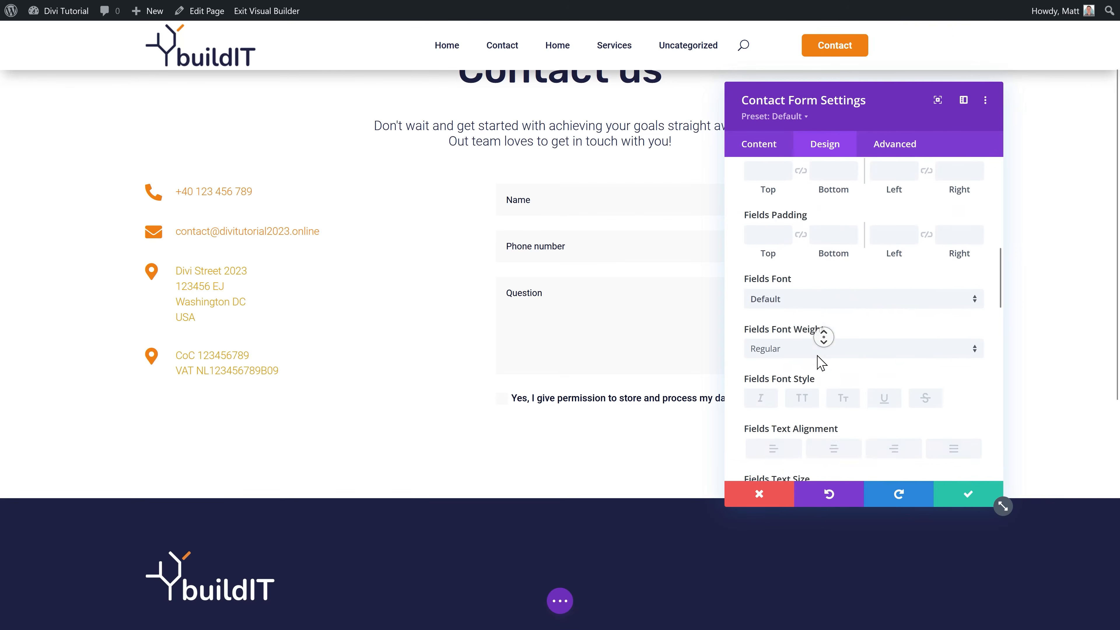
pyautogui.middleClick(814, 352)
pyautogui.scroll(2, 834, 318)
pyautogui.scroll(-5, 831, 324)
pyautogui.scroll(-4, 832, 334)
# Step: Give the input fields a 1px light grey global border
pyautogui.click(769, 389)
pyautogui.scroll(-3, 833, 373)
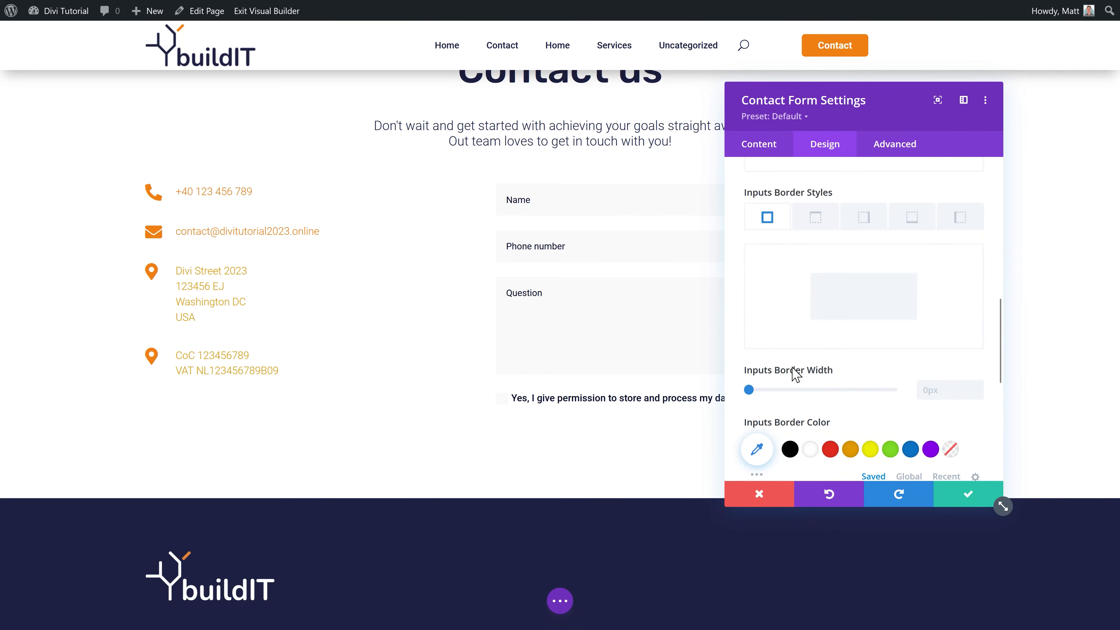
pyautogui.click(977, 387)
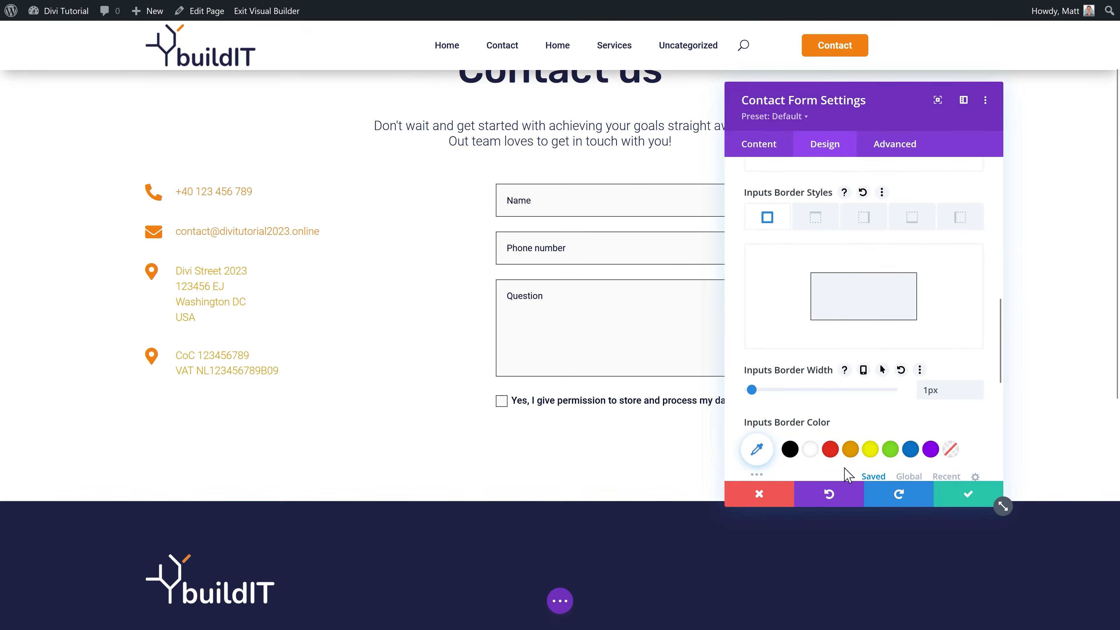
pyautogui.click(908, 476)
pyautogui.click(848, 450)
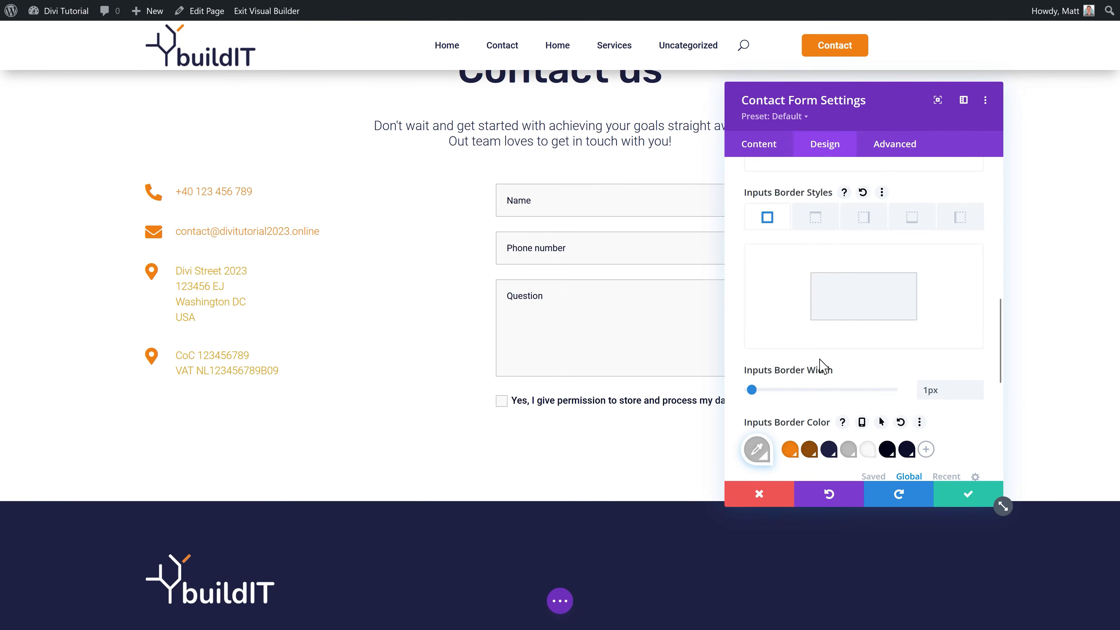
# Step: Dock the settings panel as a full-height left sidebar and collapse the border settings
pyautogui.moveTo(849, 104); pyautogui.dragTo(1116, 310)
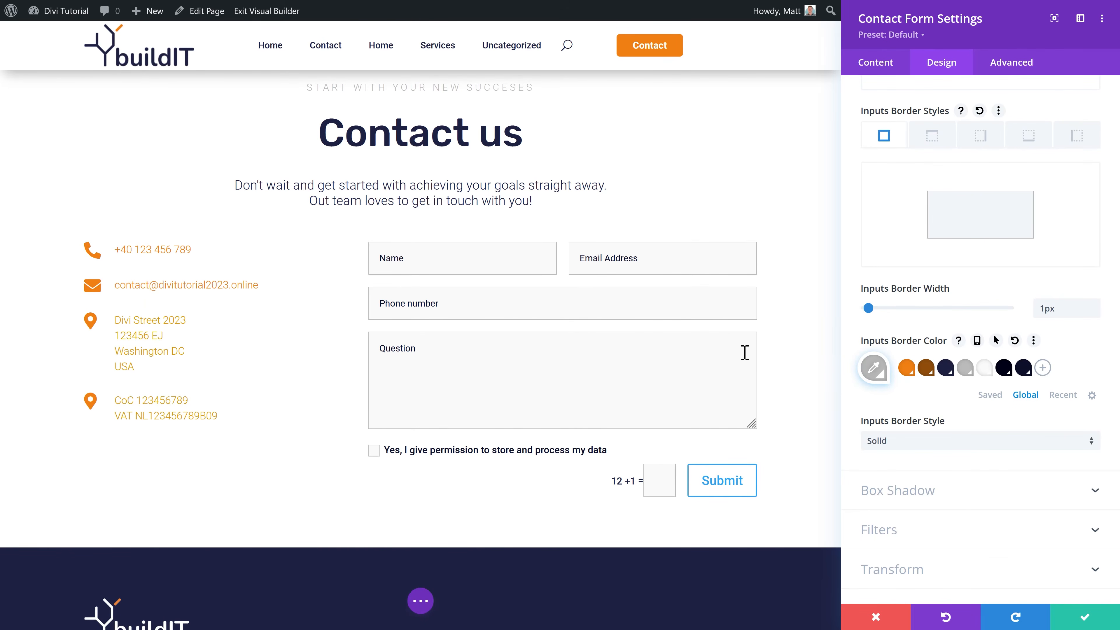
pyautogui.moveTo(983, 23); pyautogui.dragTo(206, 86)
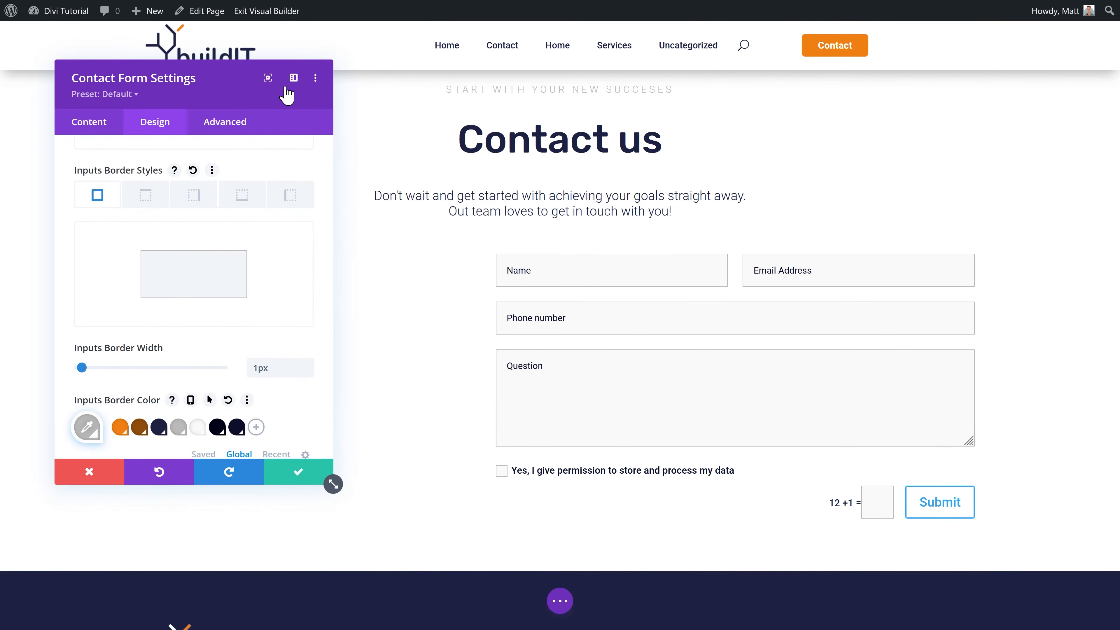
pyautogui.click(293, 78)
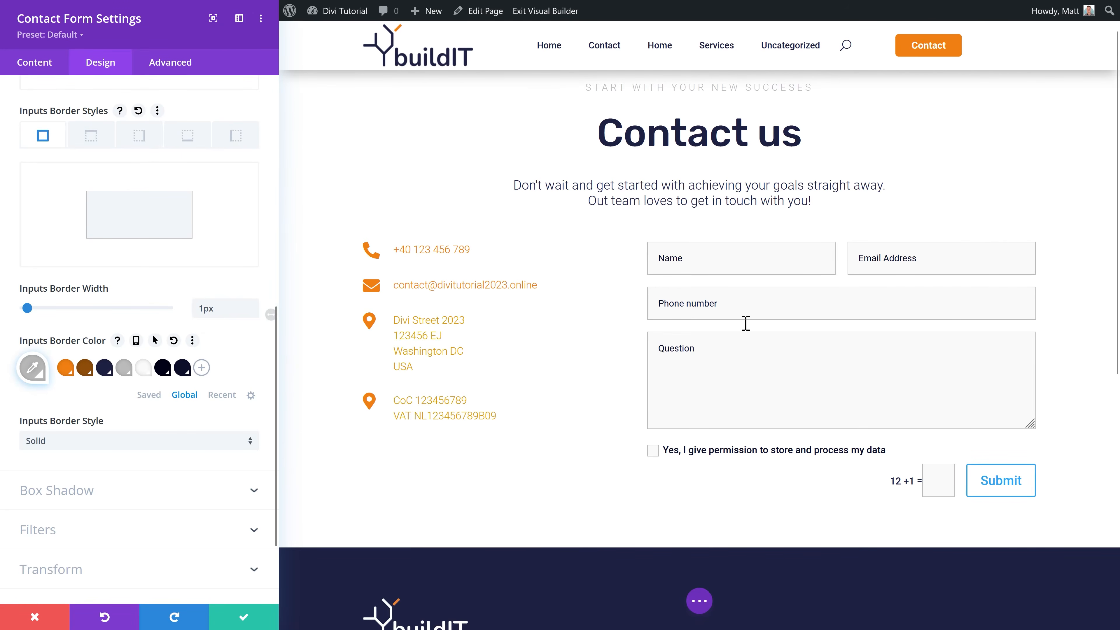
pyautogui.scroll(9, 152, 432)
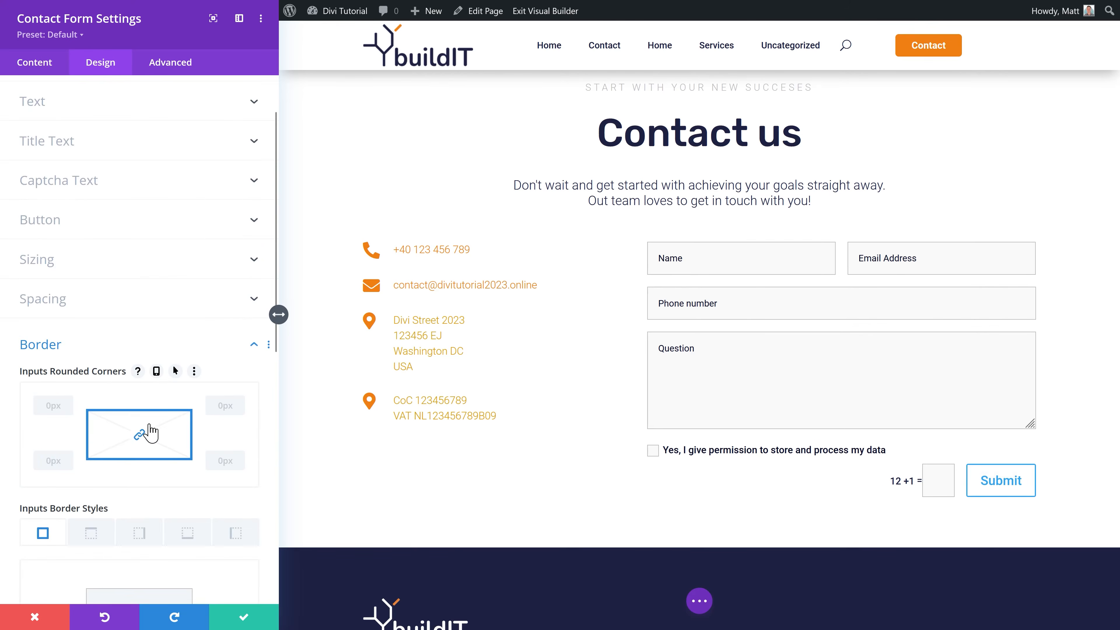
pyautogui.click(256, 346)
# Step: Enable custom styles for the Submit button and fill it with global orange
pyautogui.click(88, 230)
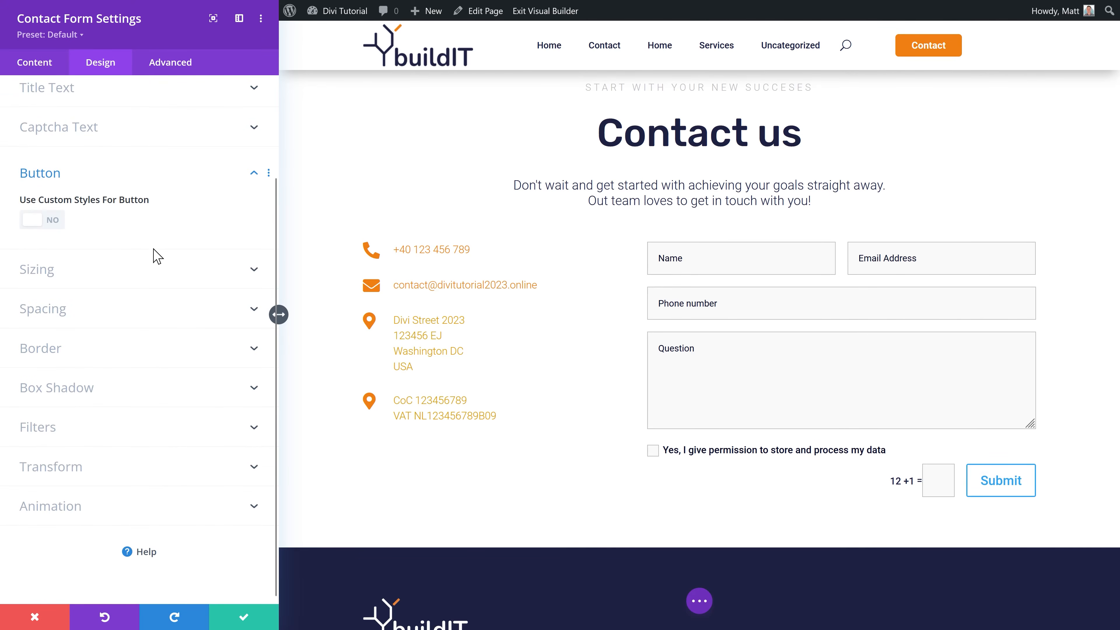
pyautogui.click(59, 227)
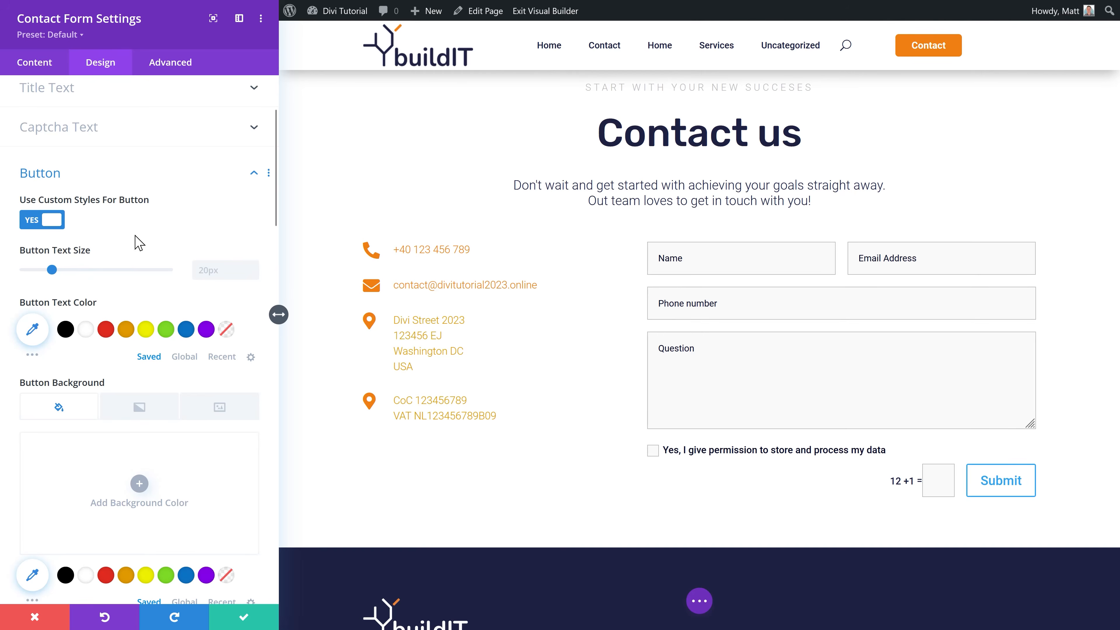
pyautogui.scroll(-2, 174, 494)
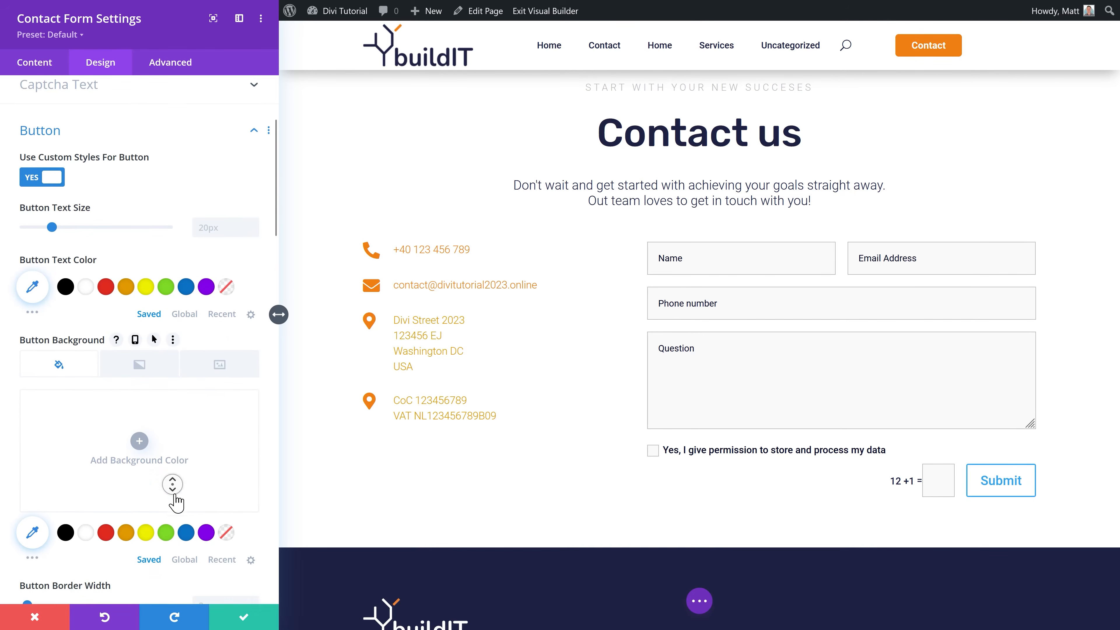
pyautogui.click(182, 524)
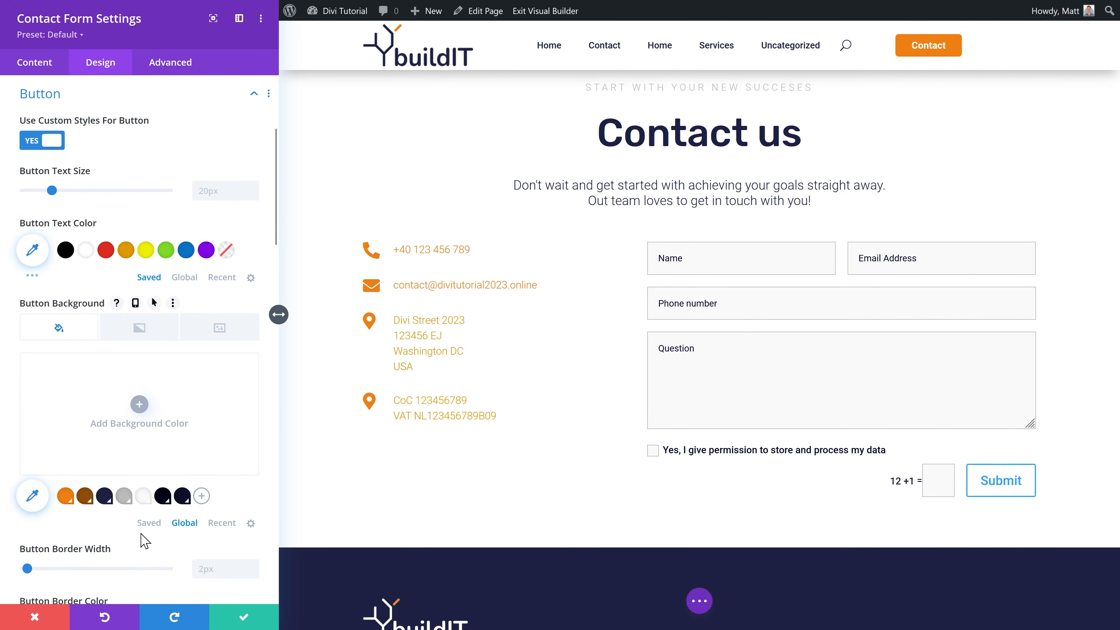
pyautogui.click(65, 496)
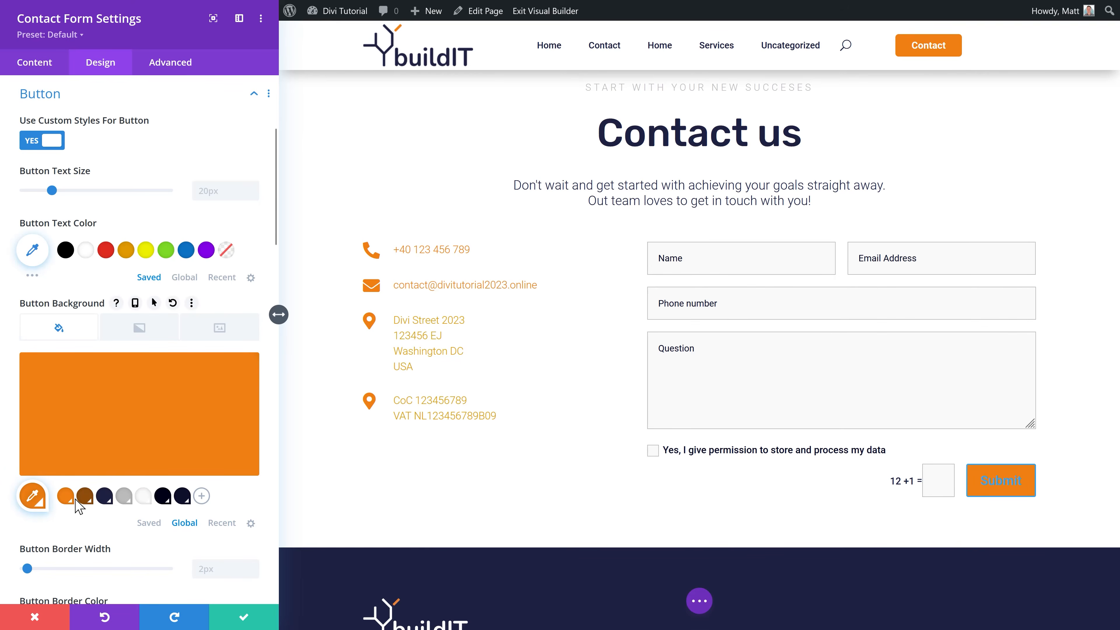
# Step: Set the Submit button's border width to 0px and its text colour to white
pyautogui.scroll(-4, 110, 505)
pyautogui.click(248, 402)
pyautogui.click(252, 402)
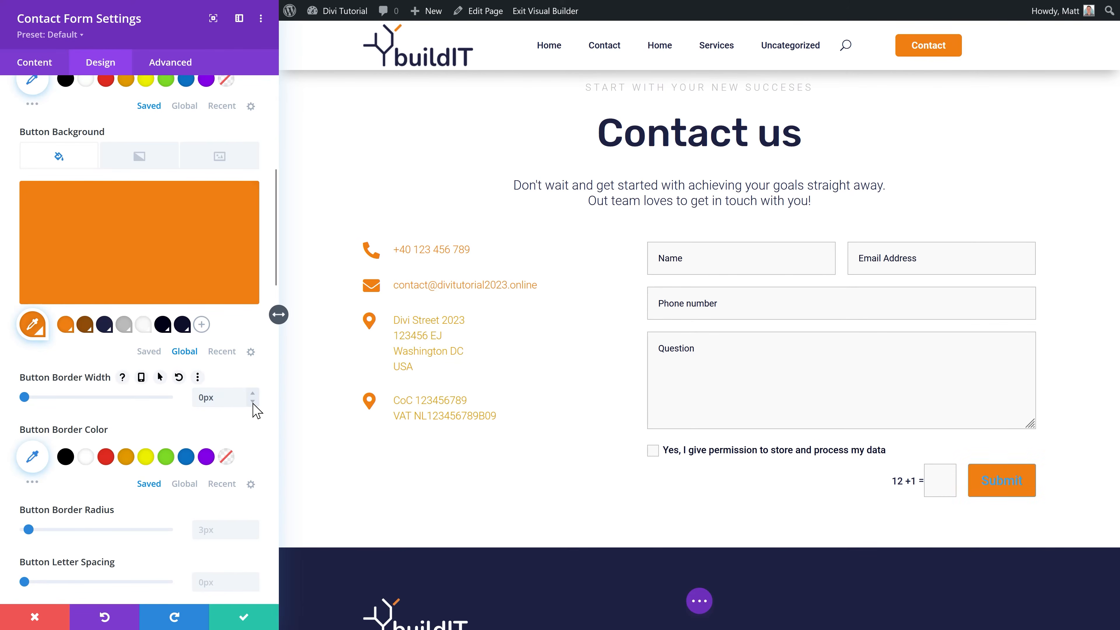
pyautogui.scroll(5, 185, 428)
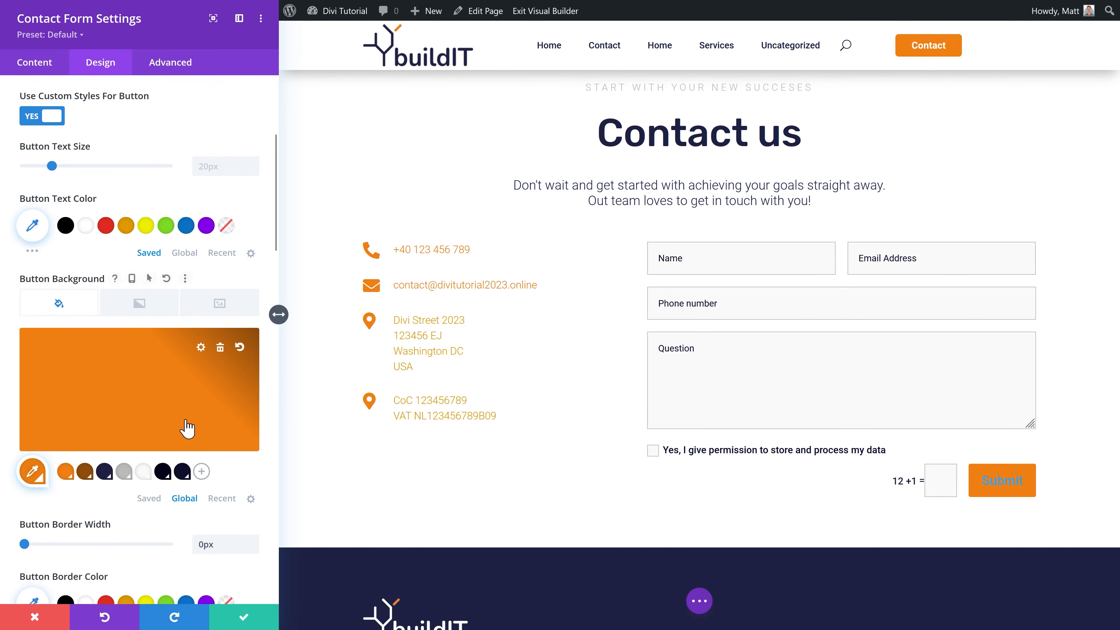
pyautogui.scroll(-2, 188, 428)
pyautogui.click(86, 225)
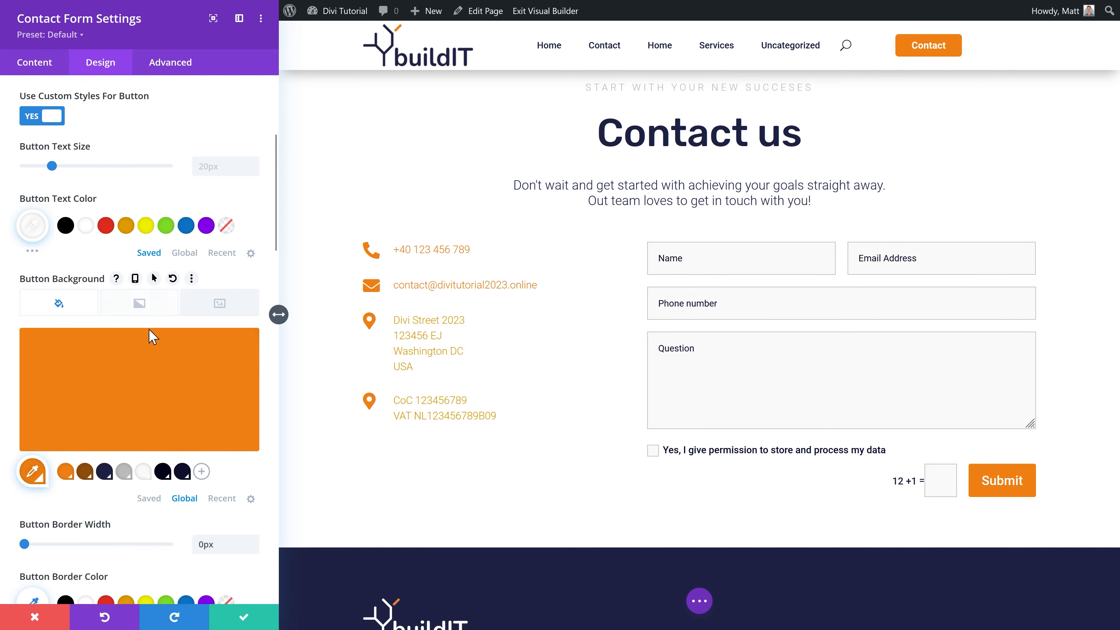
pyautogui.moveTo(164, 337)
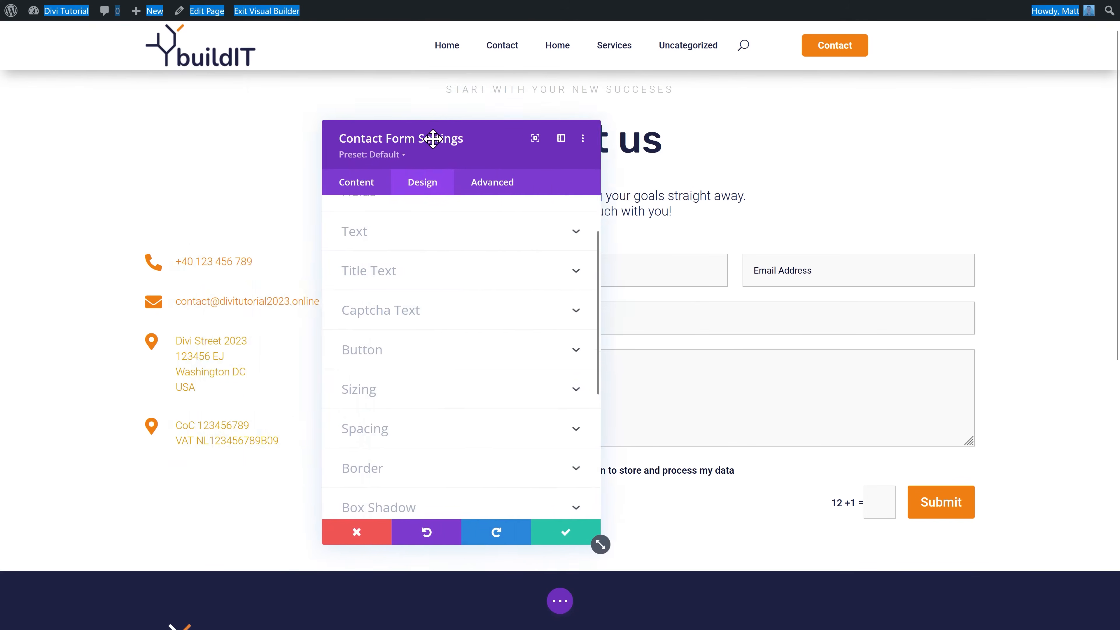
pyautogui.moveTo(432, 138); pyautogui.dragTo(282, 140)
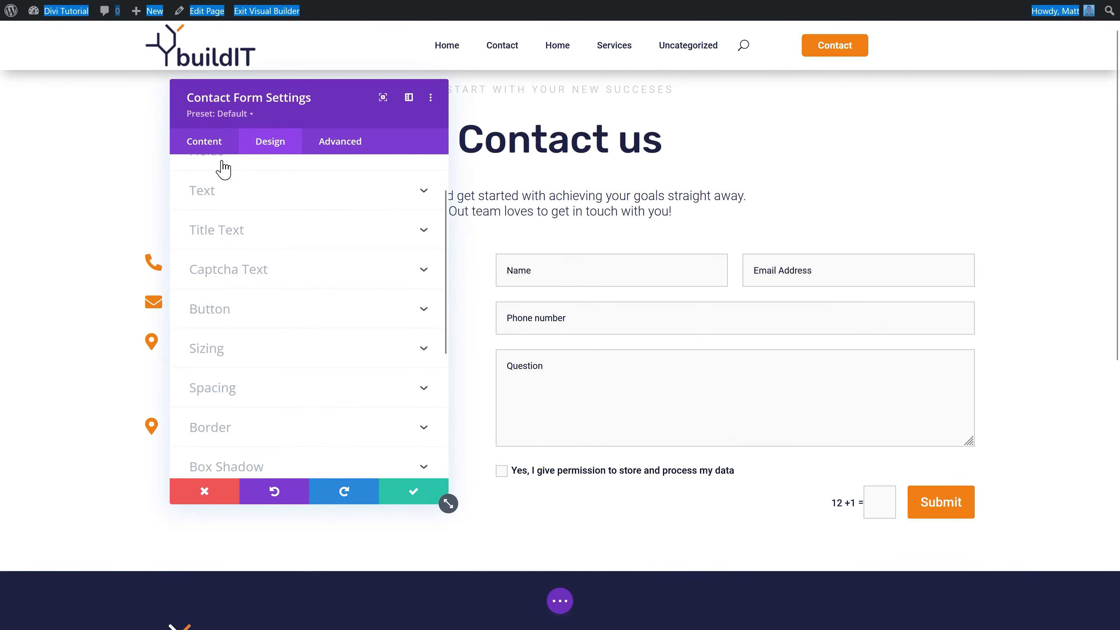
# Step: In the form's Spam Protection settings, turn off Use Basic Captcha and enable a spam protection service
pyautogui.click(207, 142)
pyautogui.middleClick(295, 251)
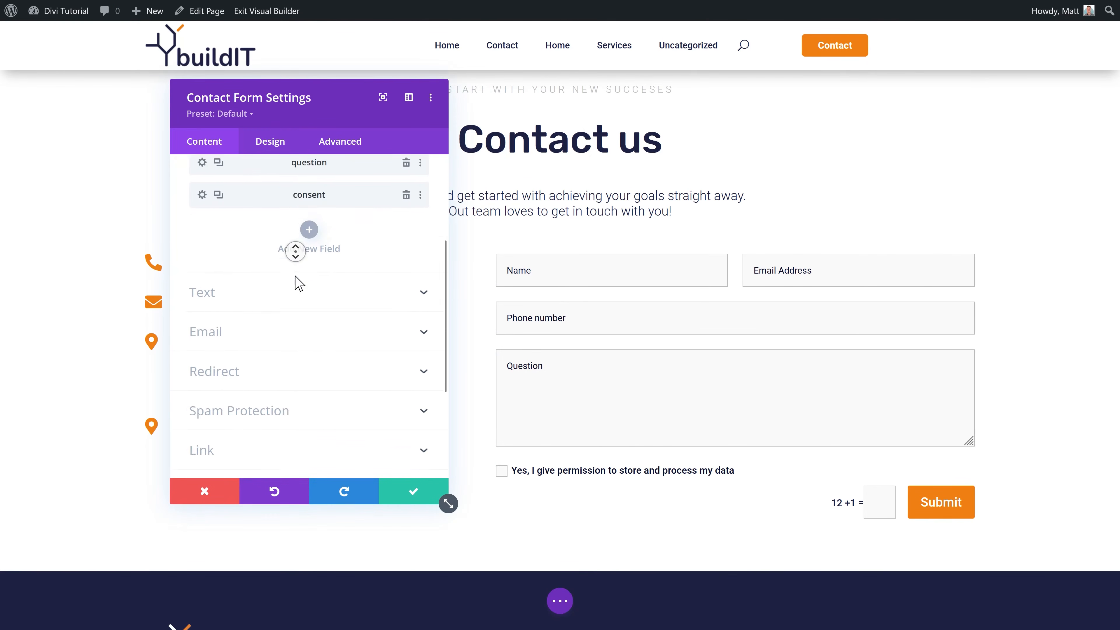
pyautogui.click(296, 270)
pyautogui.click(266, 268)
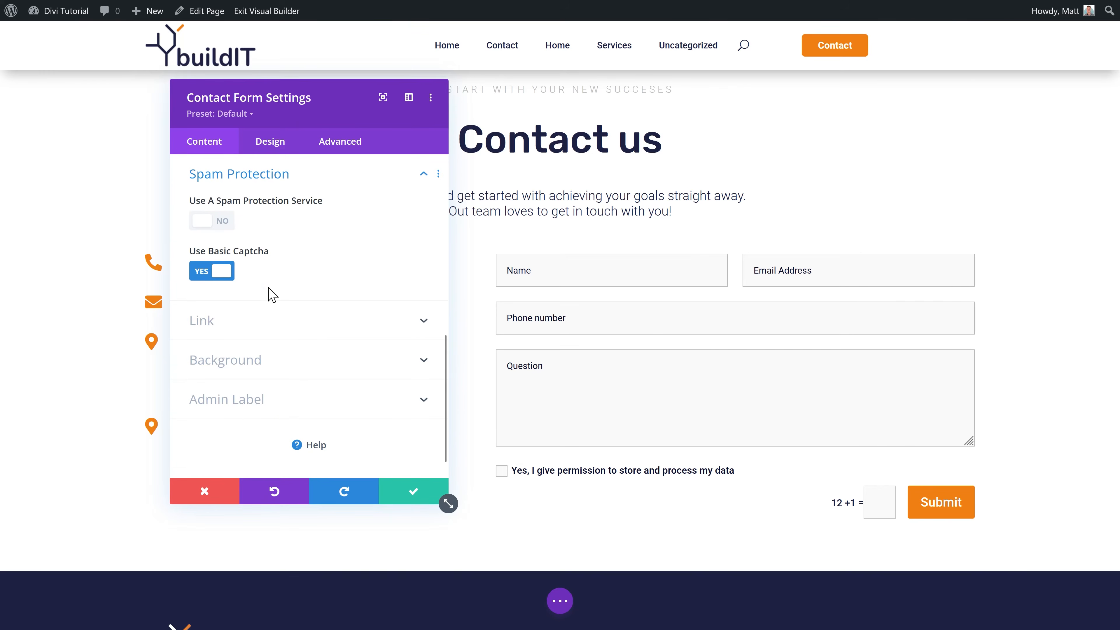
pyautogui.click(217, 274)
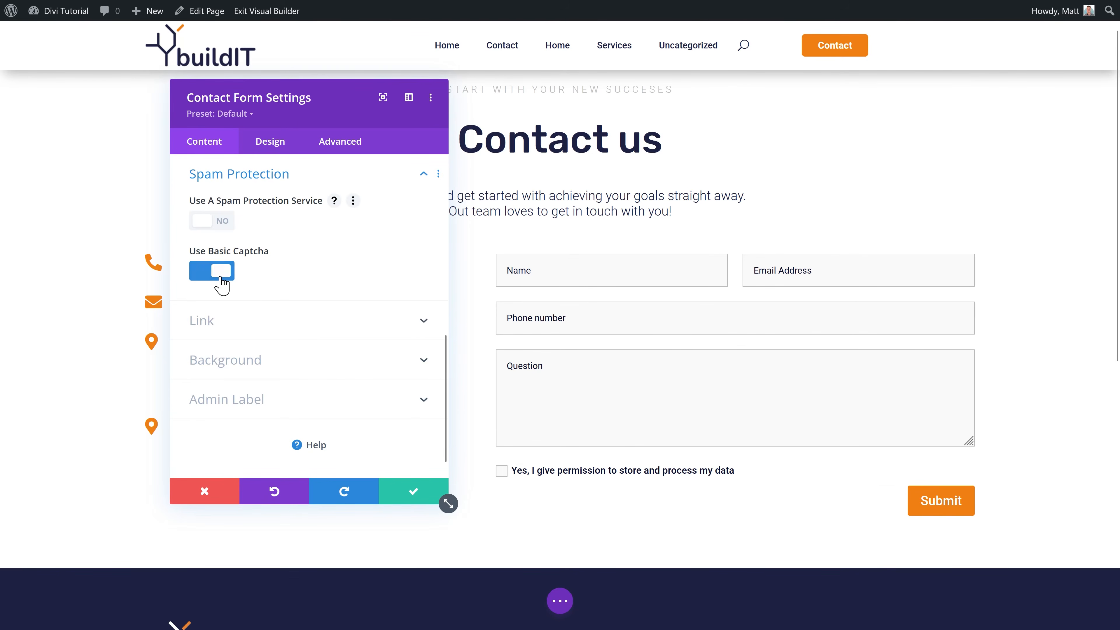
pyautogui.click(221, 222)
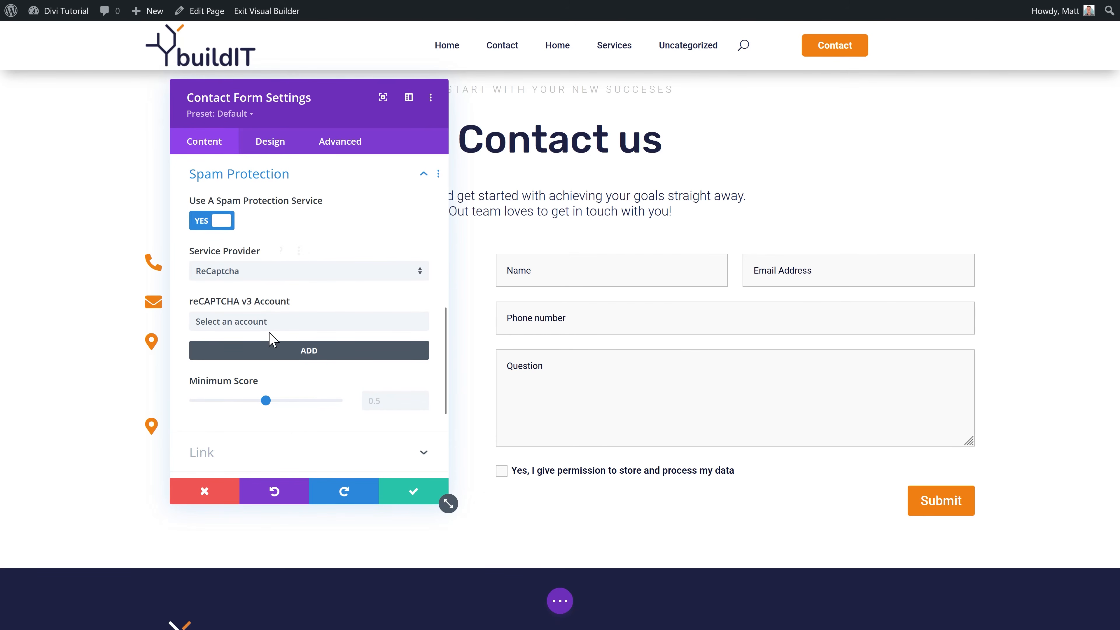
# Step: Choose ReCaptcha as the provider and open the new account's name, site key and secret key fields
pyautogui.click(251, 273)
pyautogui.click(263, 278)
pyautogui.click(306, 356)
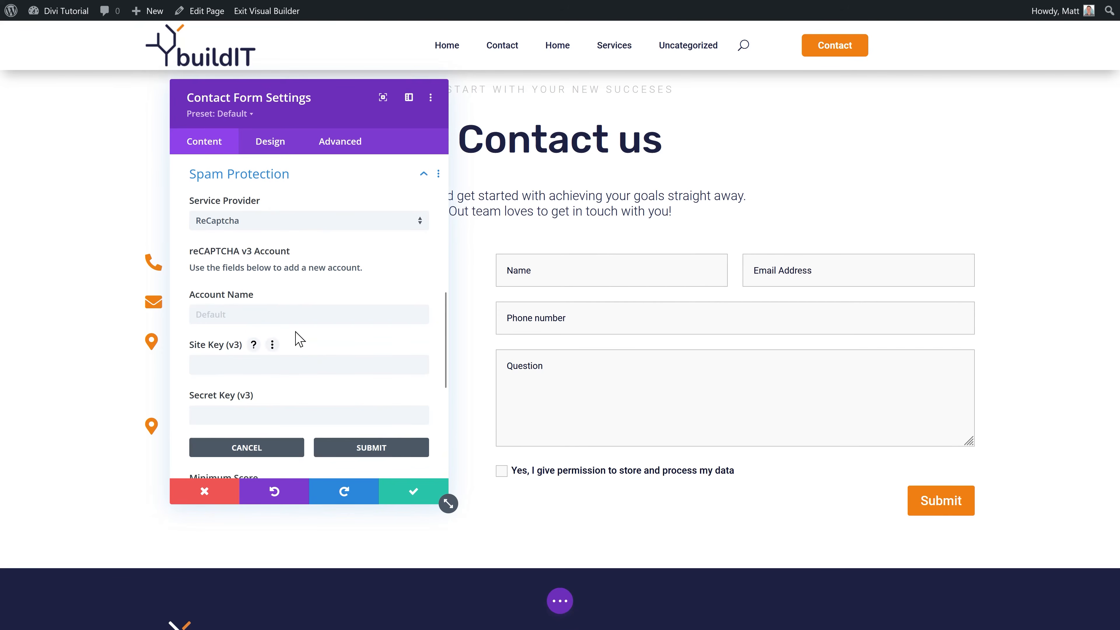
pyautogui.click(277, 315)
pyautogui.click(278, 368)
pyautogui.click(273, 412)
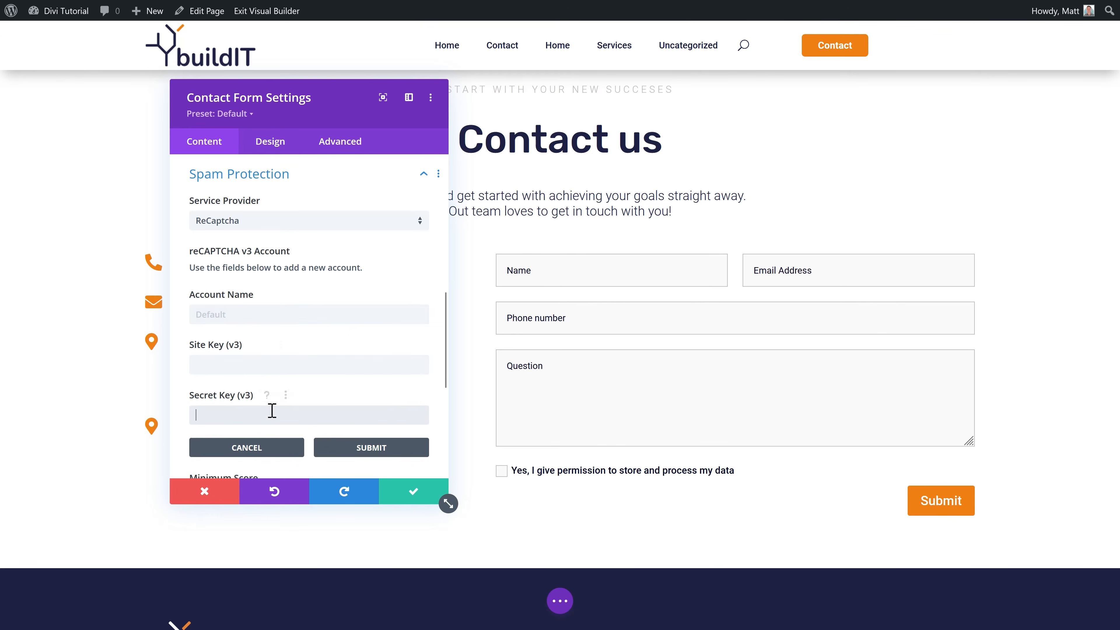
pyautogui.middleClick(349, 267)
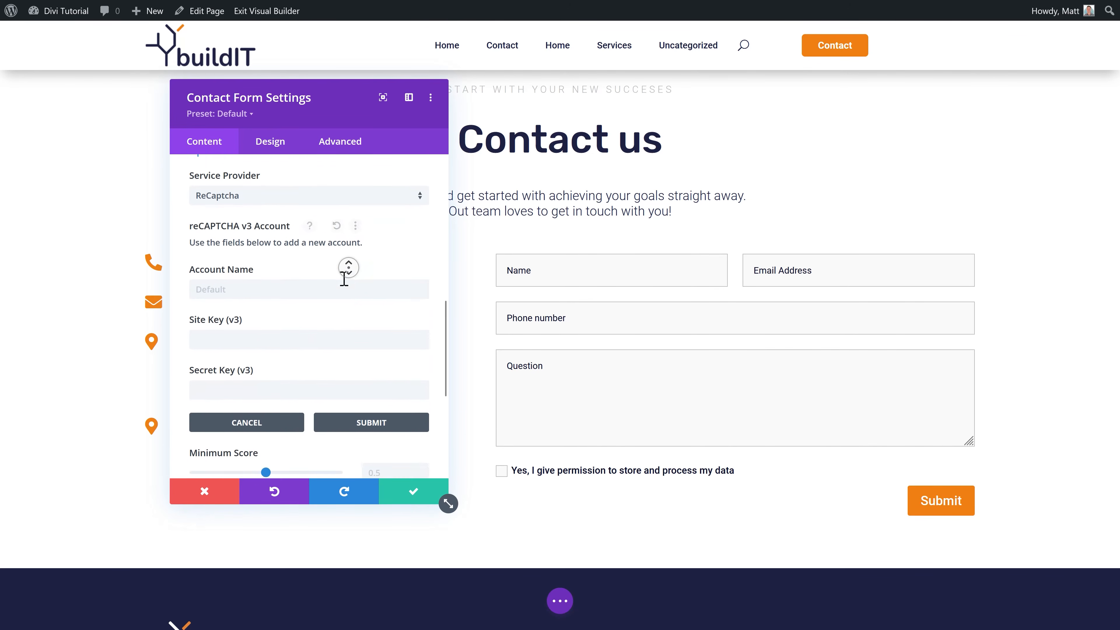
pyautogui.scroll(3, 338, 265)
pyautogui.middleClick(319, 269)
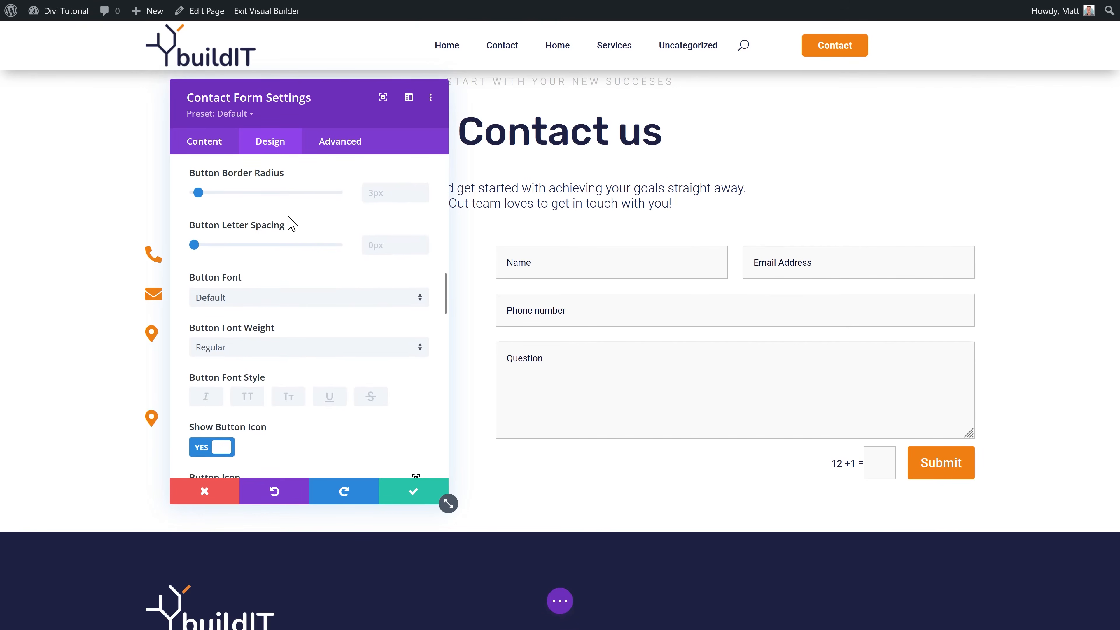
# Step: Round the contact form button corners to 4px and save the form settings
pyautogui.scroll(2, 412, 261)
pyautogui.click(423, 262)
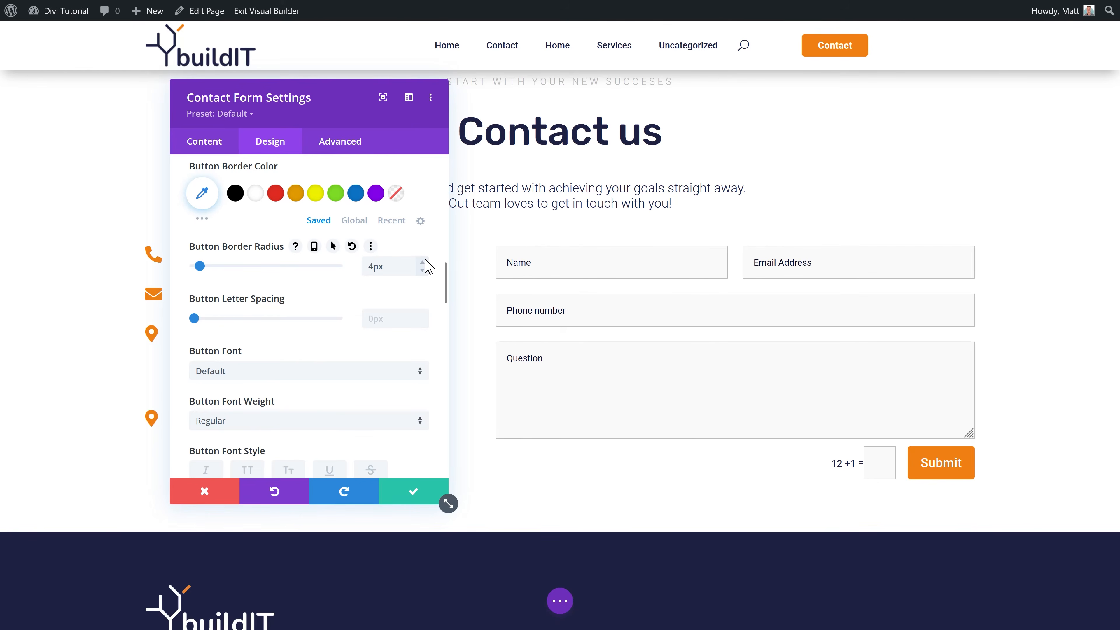
pyautogui.click(412, 480)
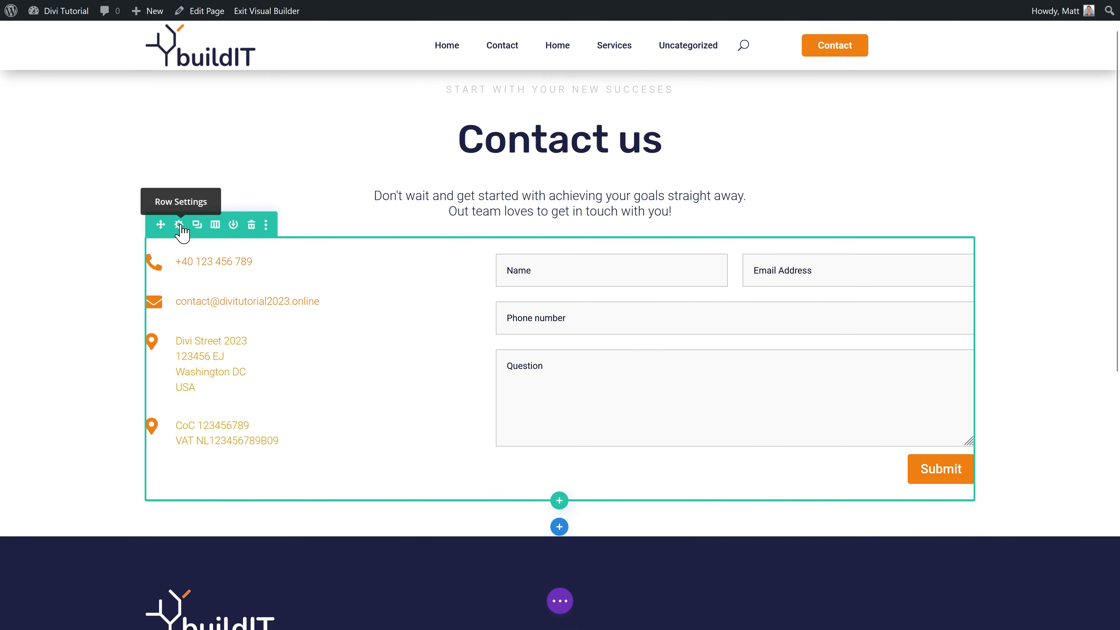
# Step: Set the contact row's Max Width to 1000px in Design > Sizing and save
pyautogui.click(180, 226)
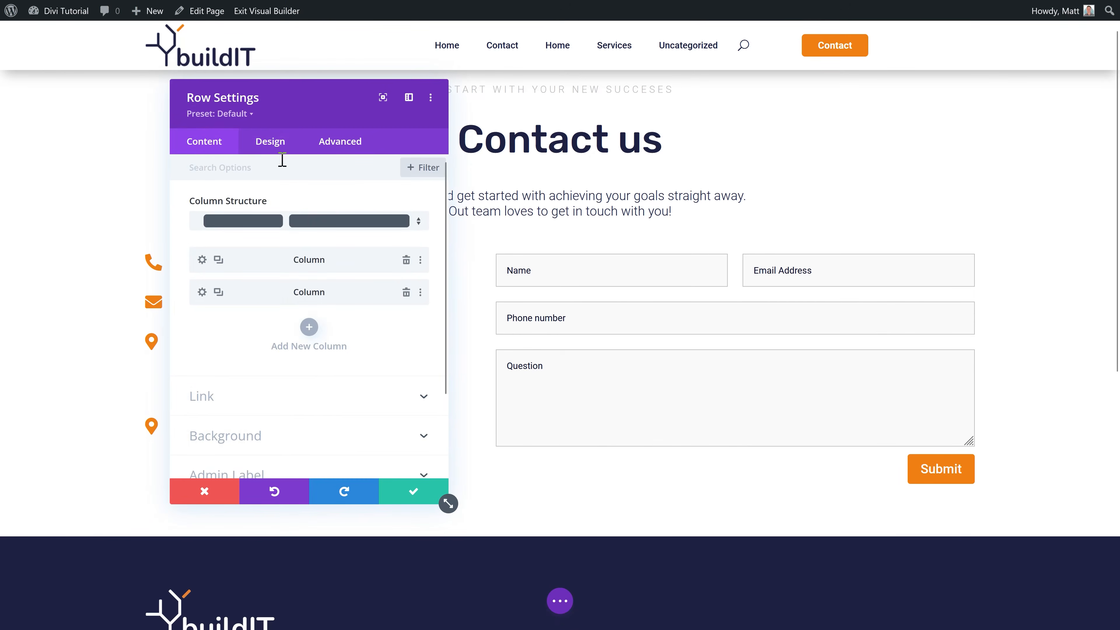
pyautogui.click(270, 142)
pyautogui.click(226, 203)
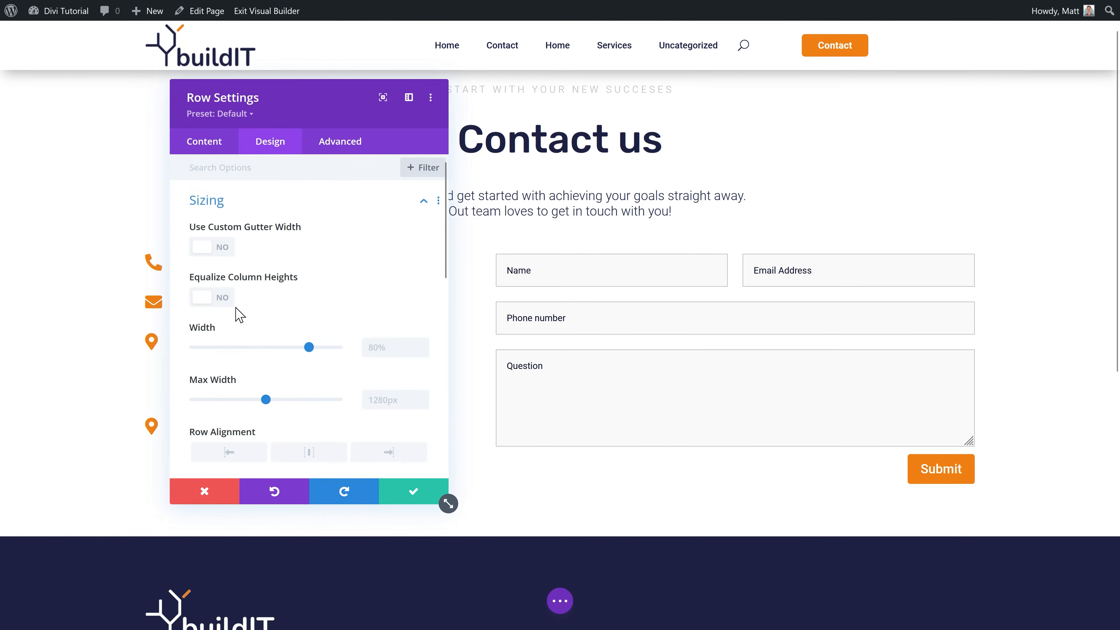
pyautogui.click(380, 400)
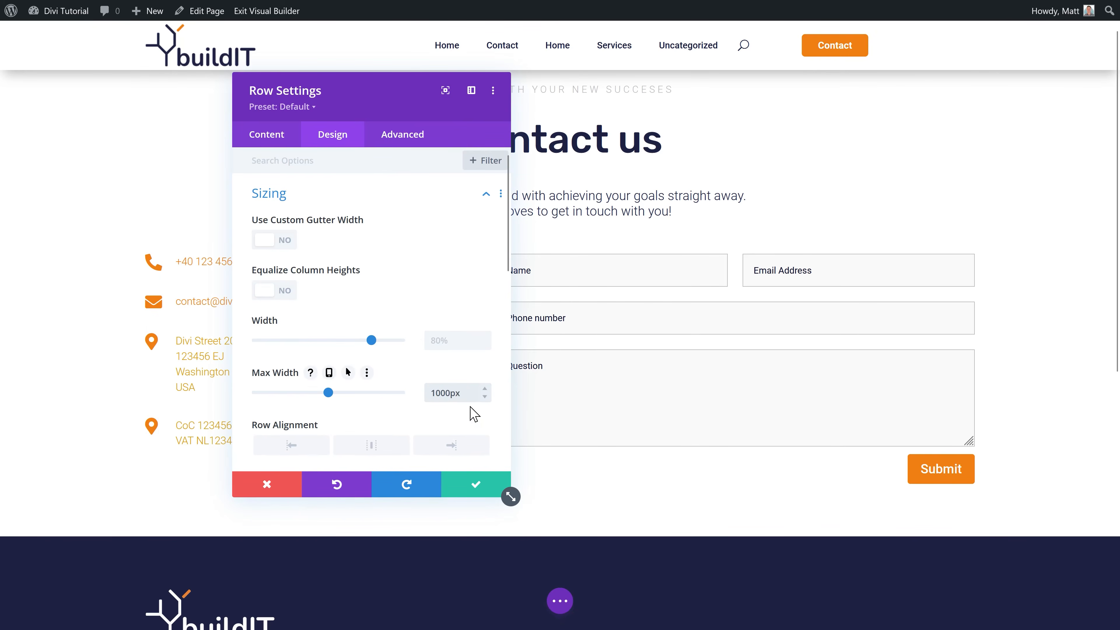
pyautogui.click(476, 485)
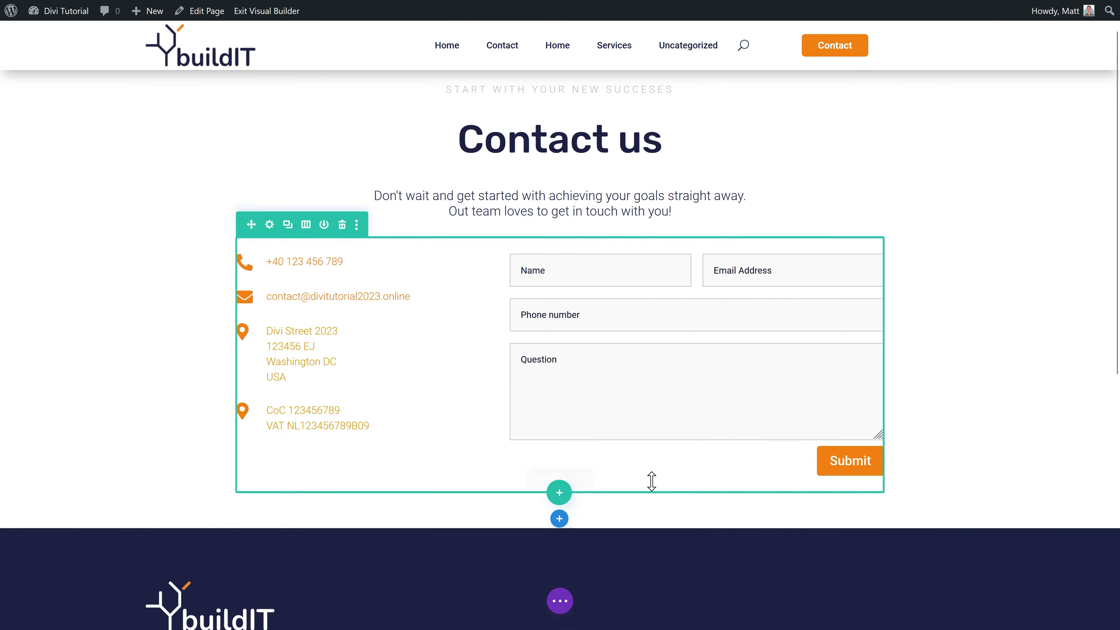
# Step: Insert a regular one-column section below the form, search 'cod', and add a Code module
pyautogui.scroll(-2, 978, 322)
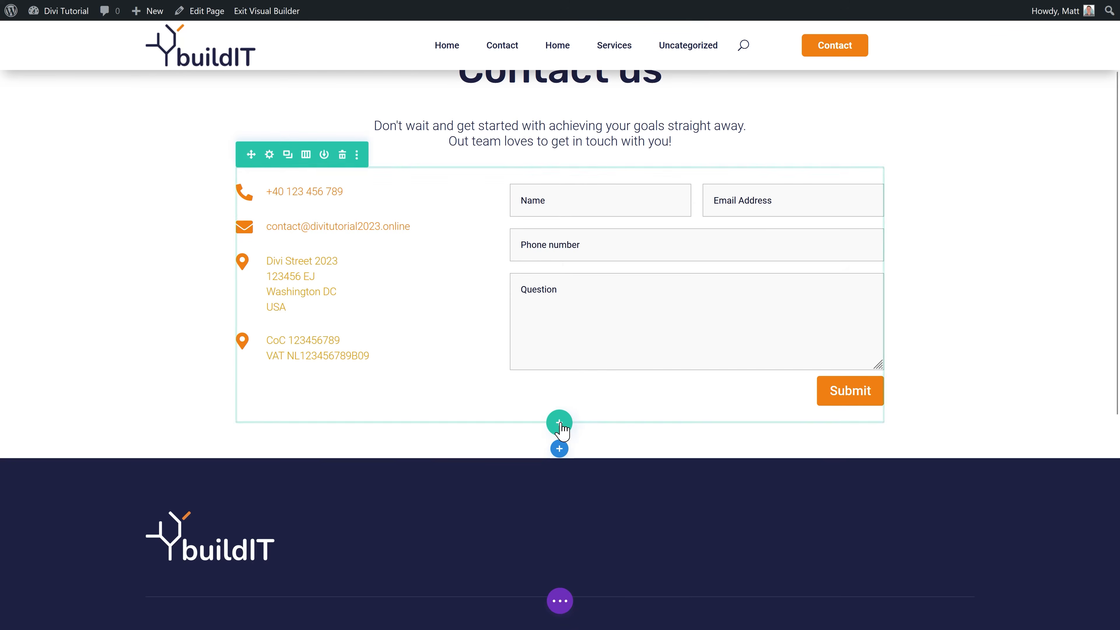
pyautogui.click(559, 449)
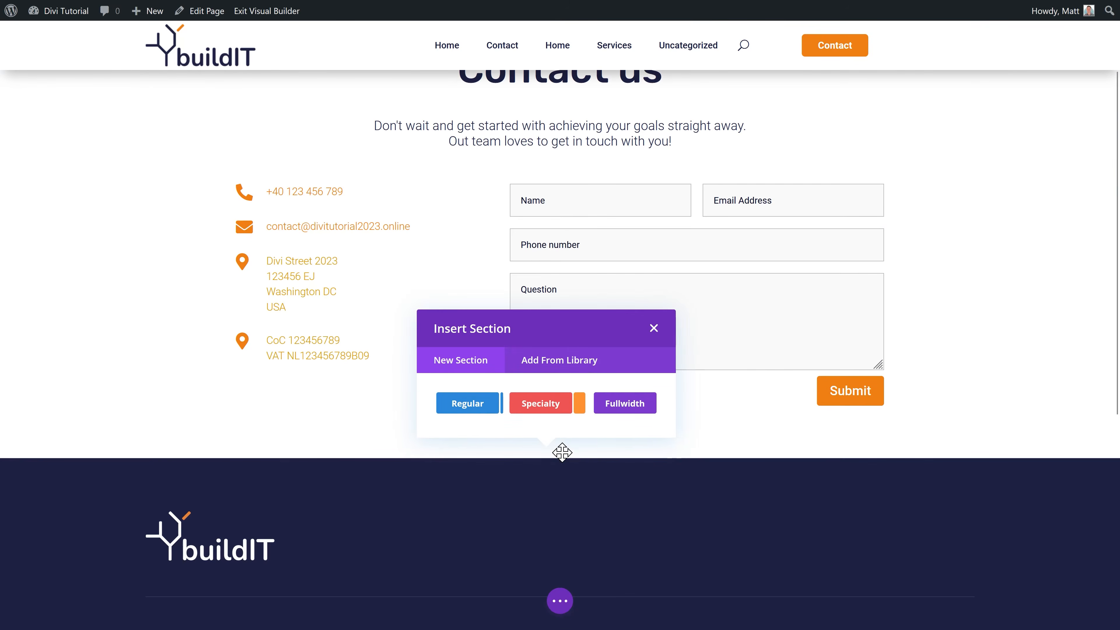
pyautogui.click(468, 403)
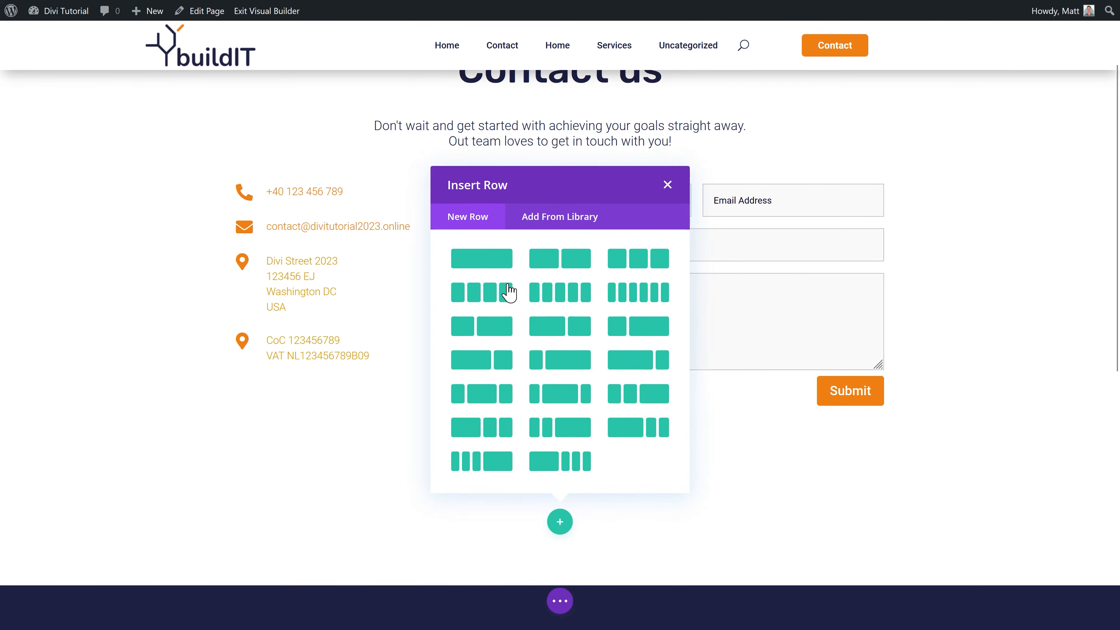
pyautogui.click(498, 266)
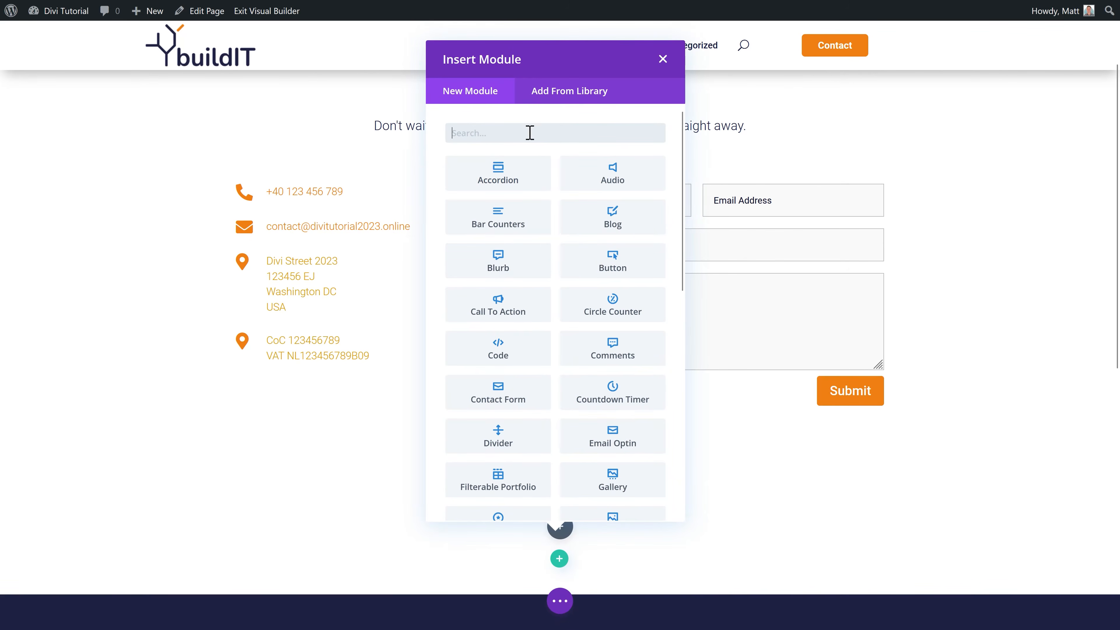
pyautogui.write('code')
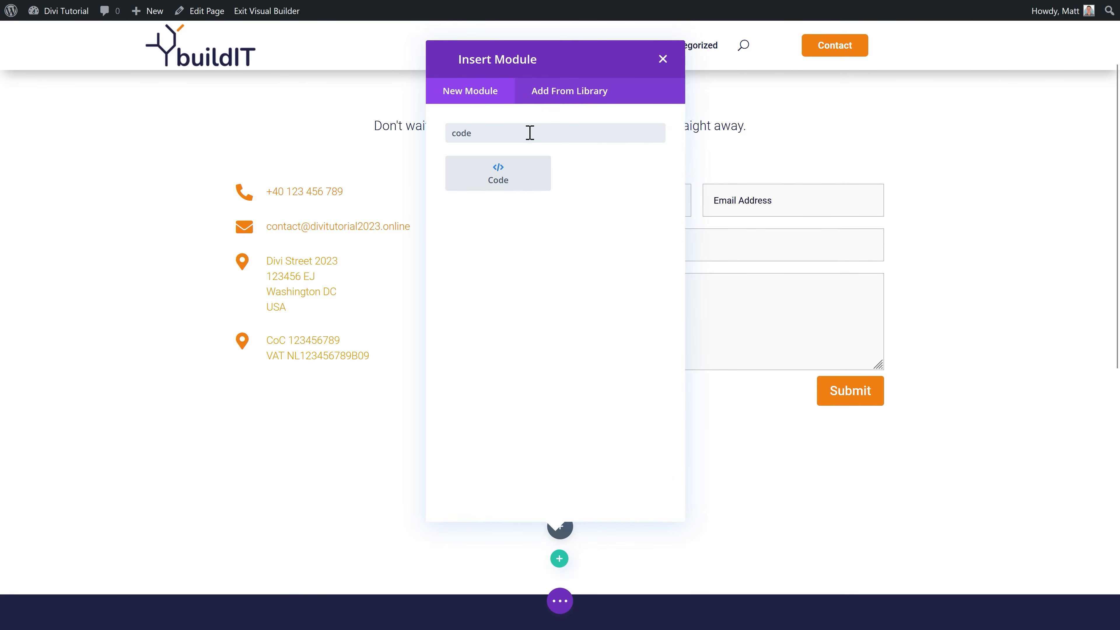
pyautogui.click(521, 179)
pyautogui.click(868, 273)
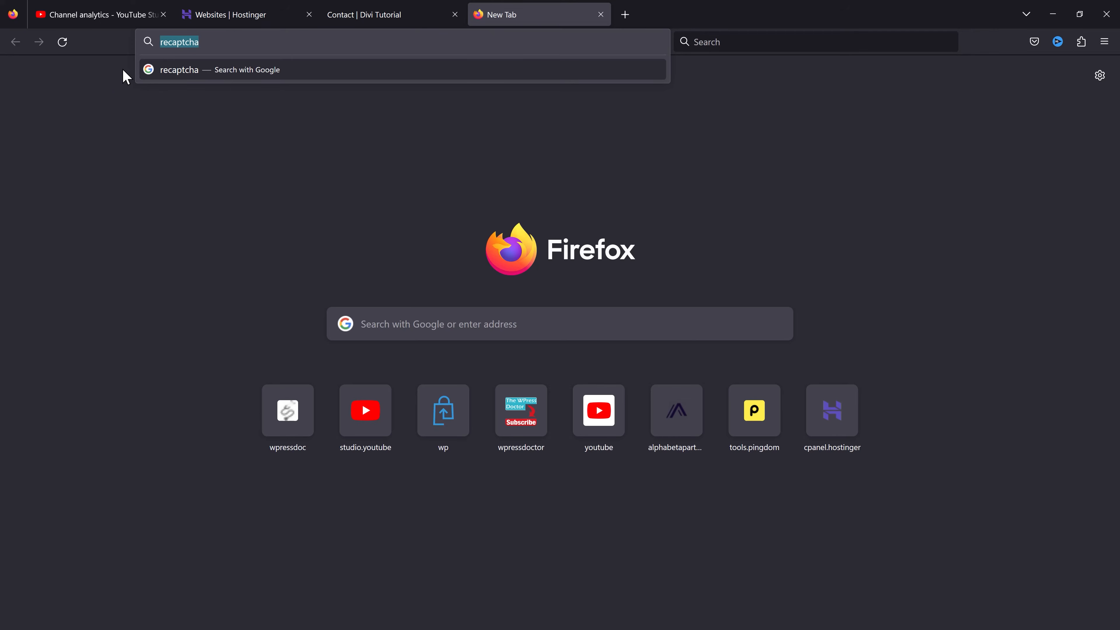
# Step: Open the United States Capitol in Google Maps and choose Share > Embed a map
pyautogui.write('go')
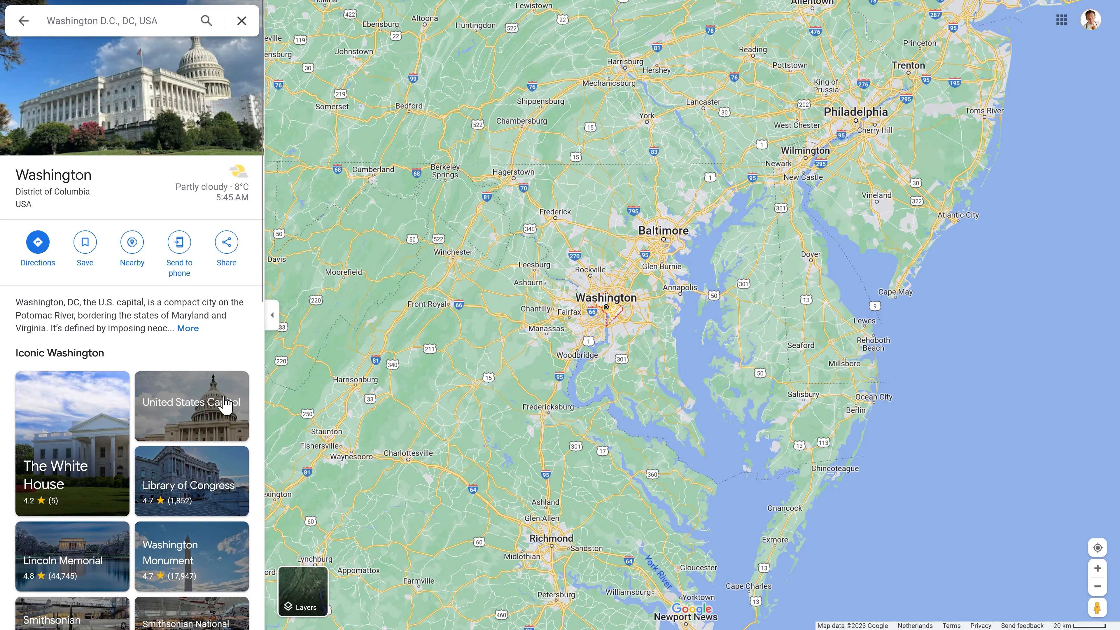
pyautogui.click(199, 408)
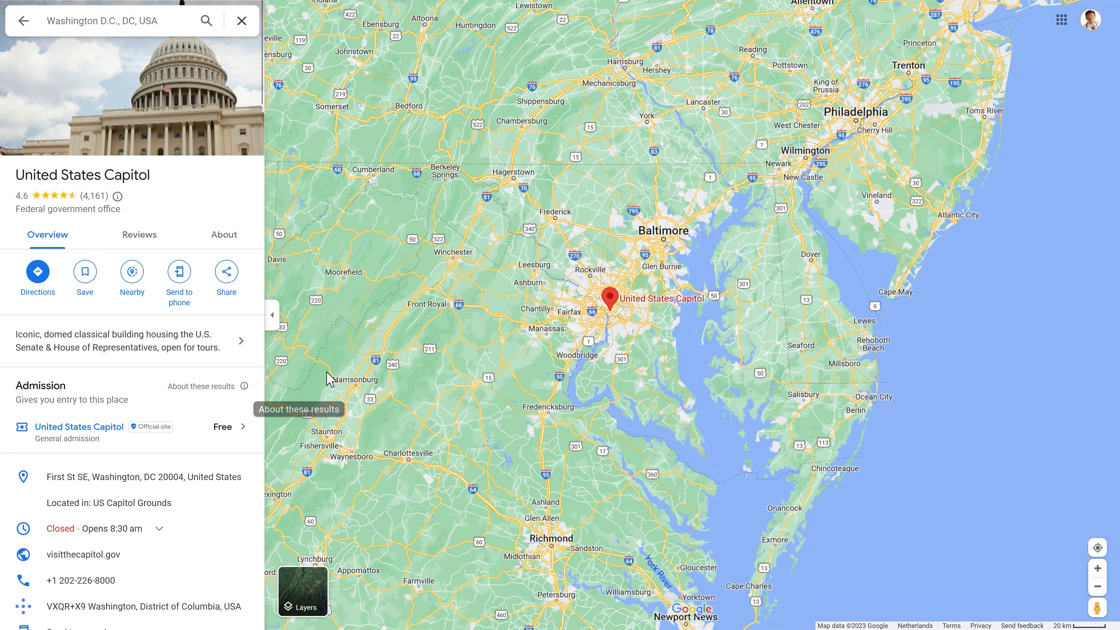
pyautogui.click(227, 273)
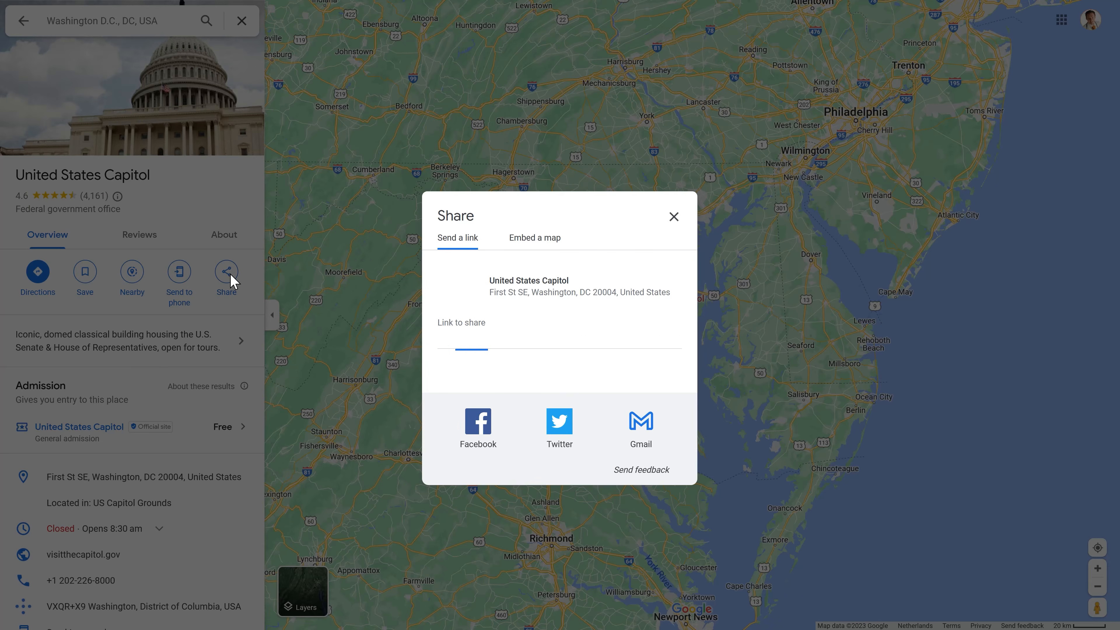
pyautogui.click(548, 243)
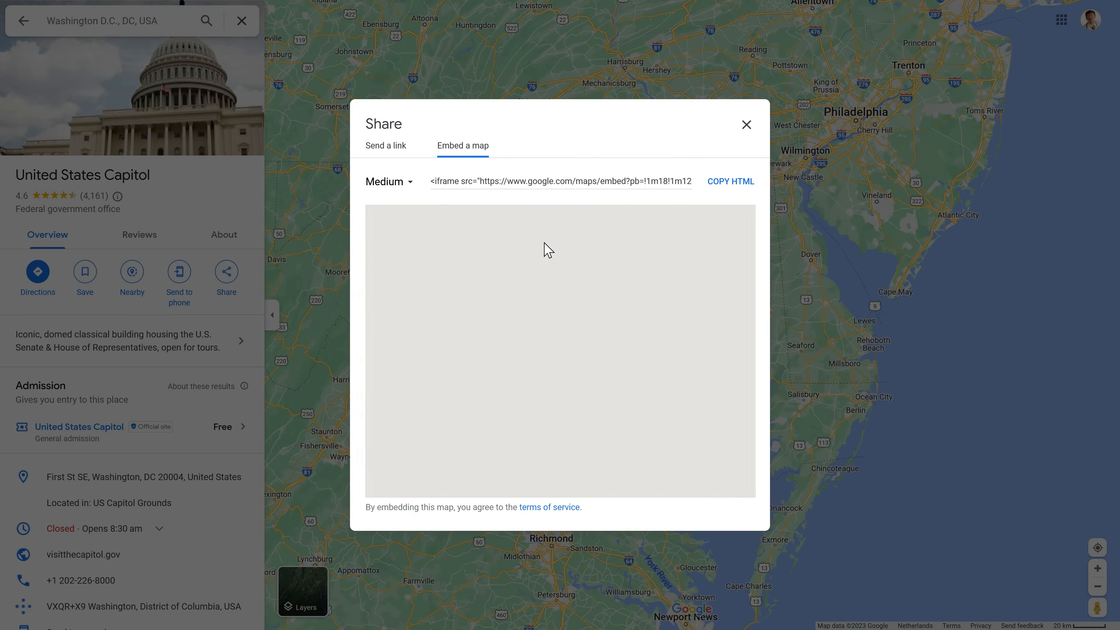
# Step: Zoom the embed preview out three levels and copy the map's iframe HTML
pyautogui.click(736, 469)
pyautogui.click(735, 468)
pyautogui.click(735, 469)
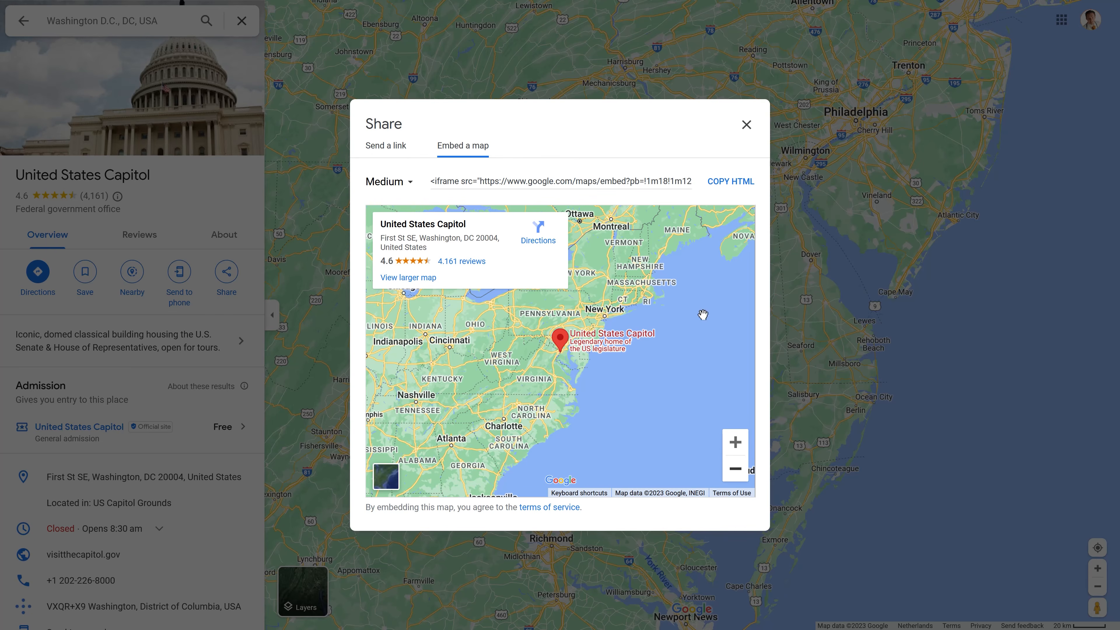
pyautogui.click(730, 183)
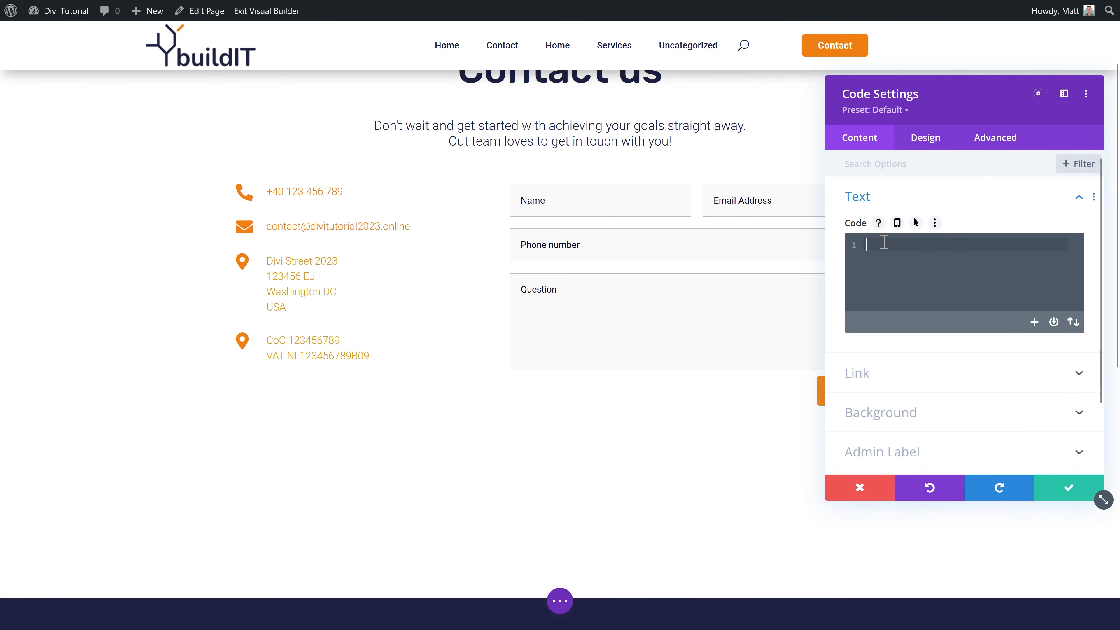
pyautogui.rightClick(884, 243)
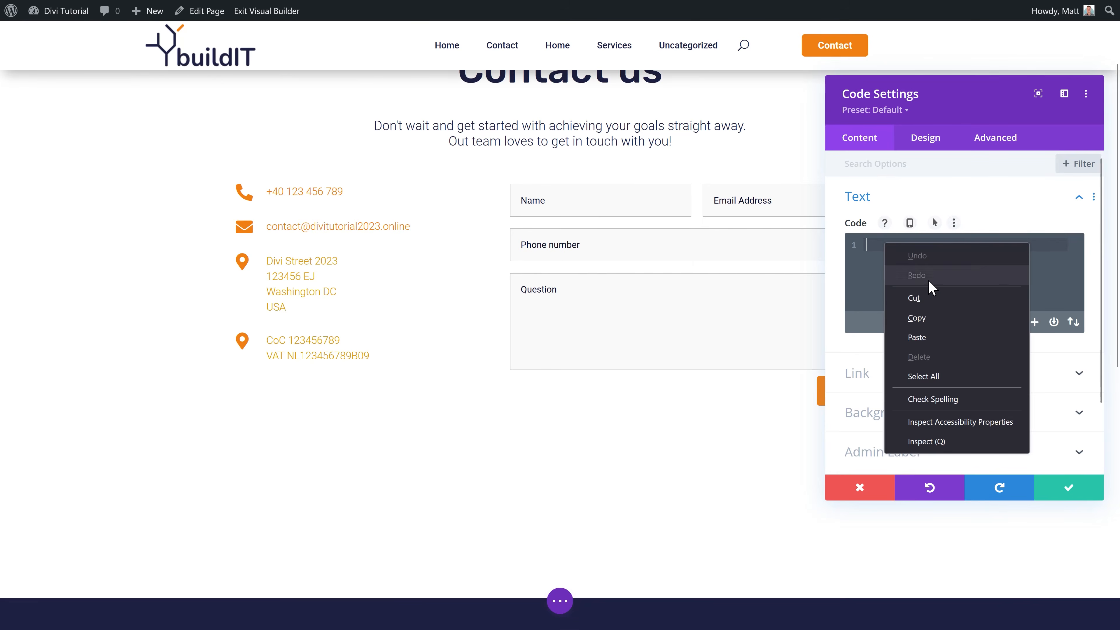
# Step: Paste the Capitol iframe into the Code module, change width 600 to 100%, and save
pyautogui.click(926, 338)
pyautogui.doubleClick(905, 346)
pyautogui.write('100%')
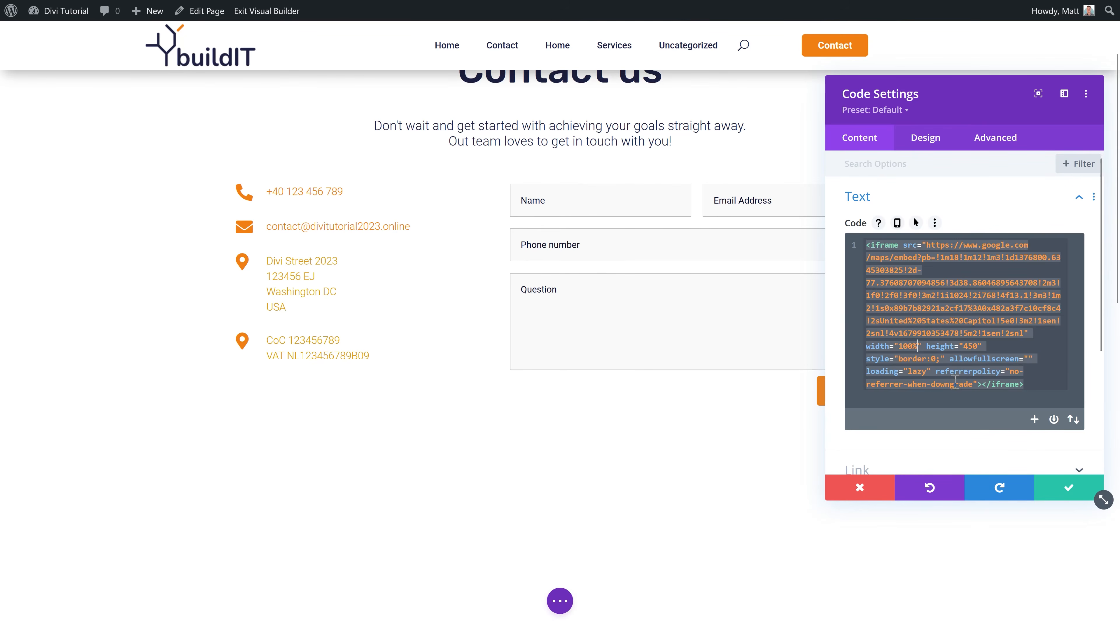
pyautogui.scroll(-5, 754, 353)
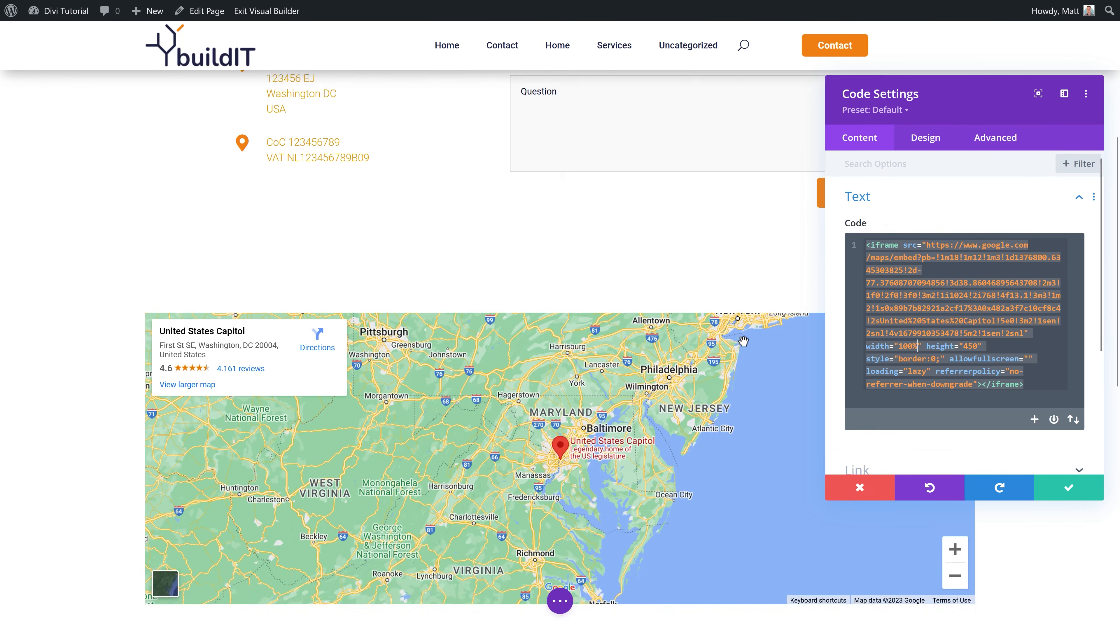
pyautogui.scroll(-3, 743, 340)
pyautogui.scroll(1, 737, 340)
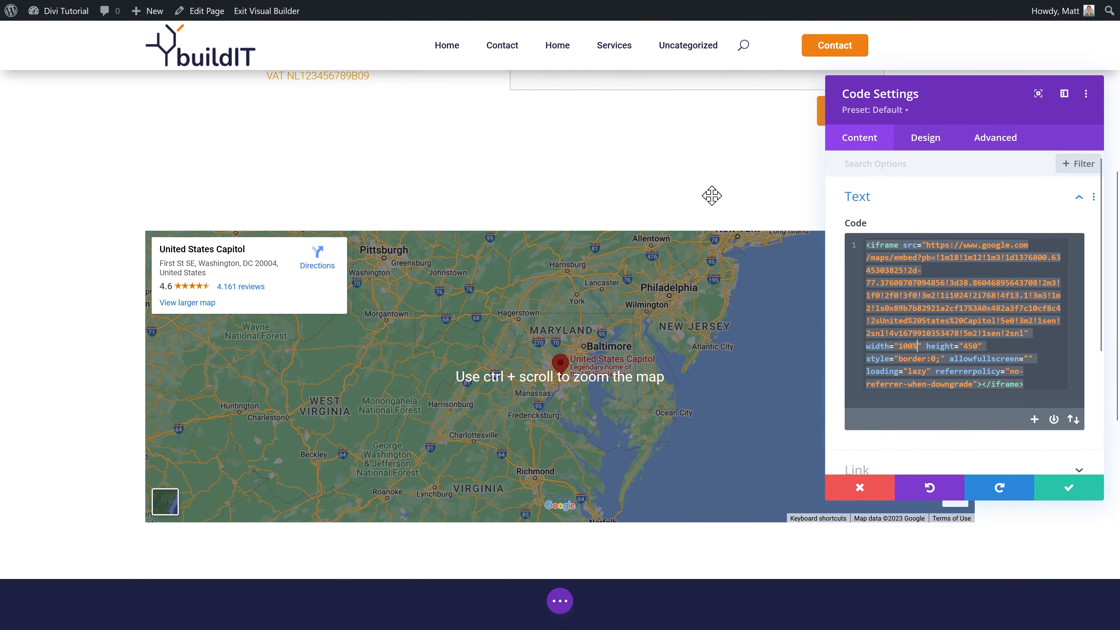
pyautogui.click(1066, 486)
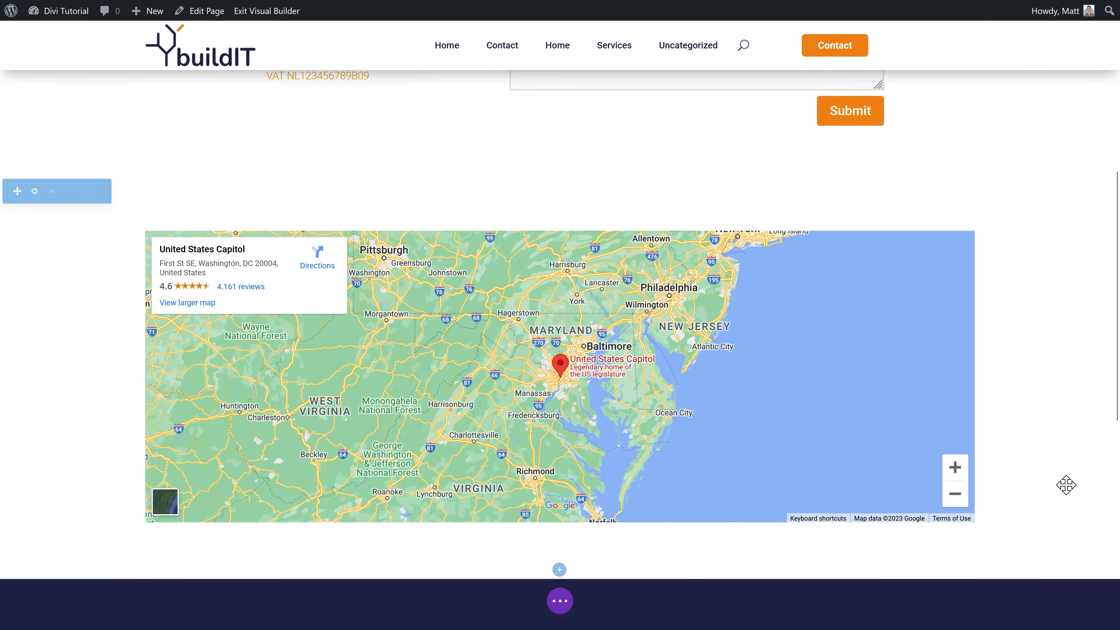
# Step: Set the map row's max width to 100% and its top and bottom padding to 0, then save
pyautogui.moveTo(182, 234)
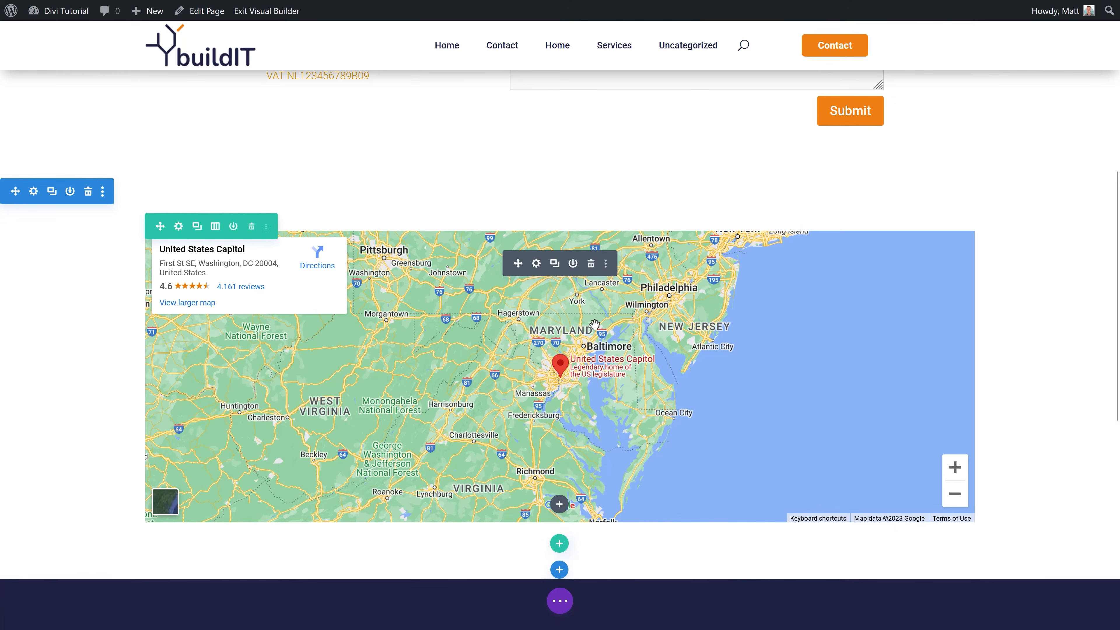
pyautogui.click(179, 226)
pyautogui.click(937, 145)
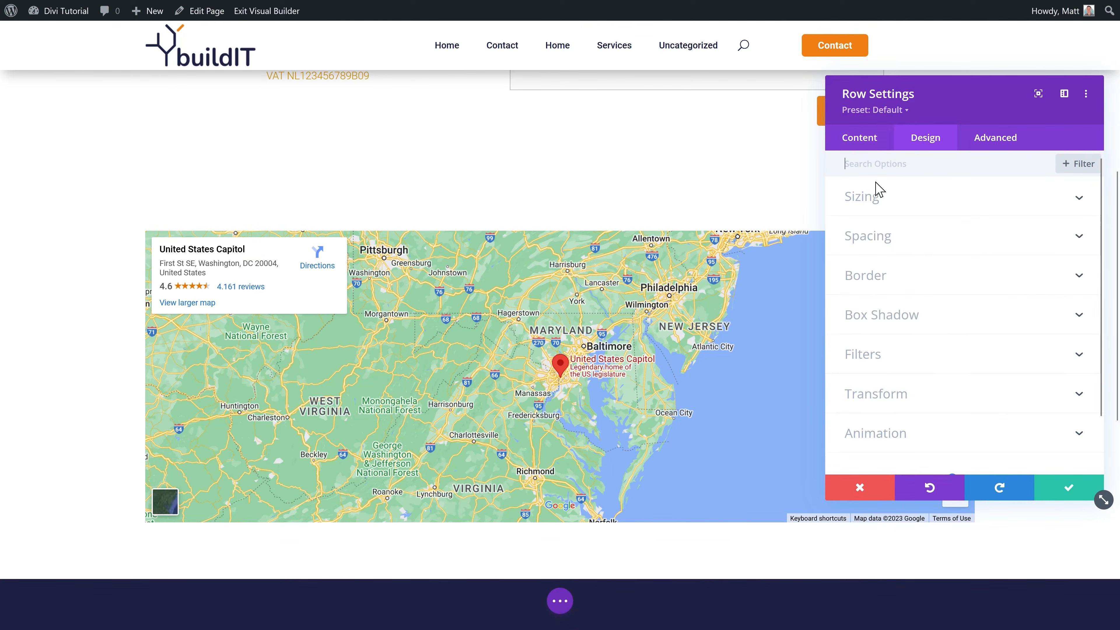
pyautogui.click(864, 196)
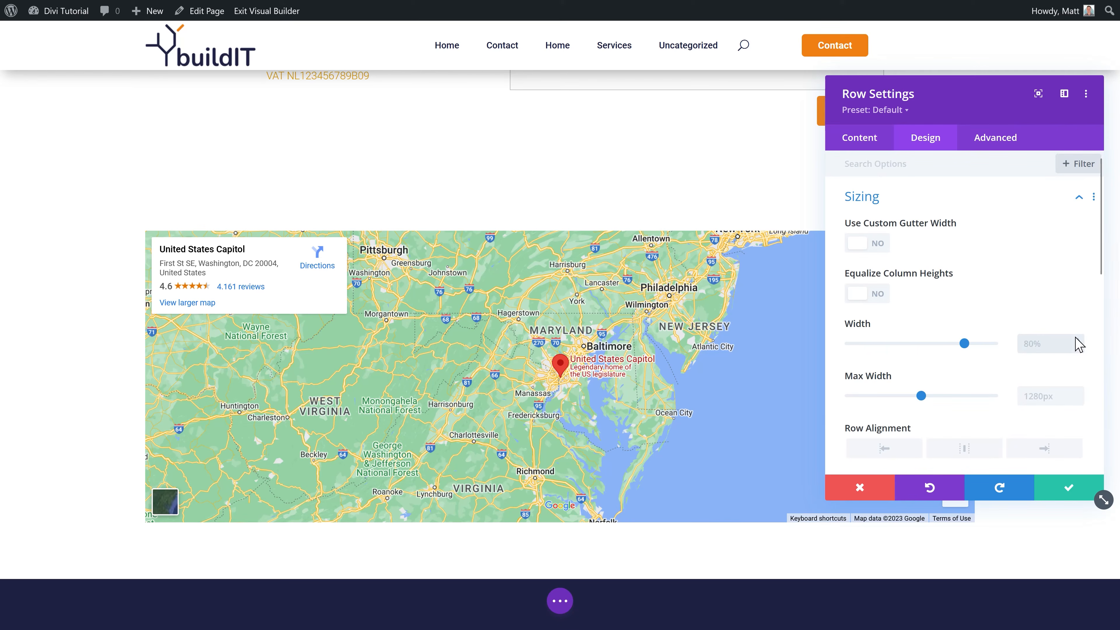
pyautogui.click(1055, 396)
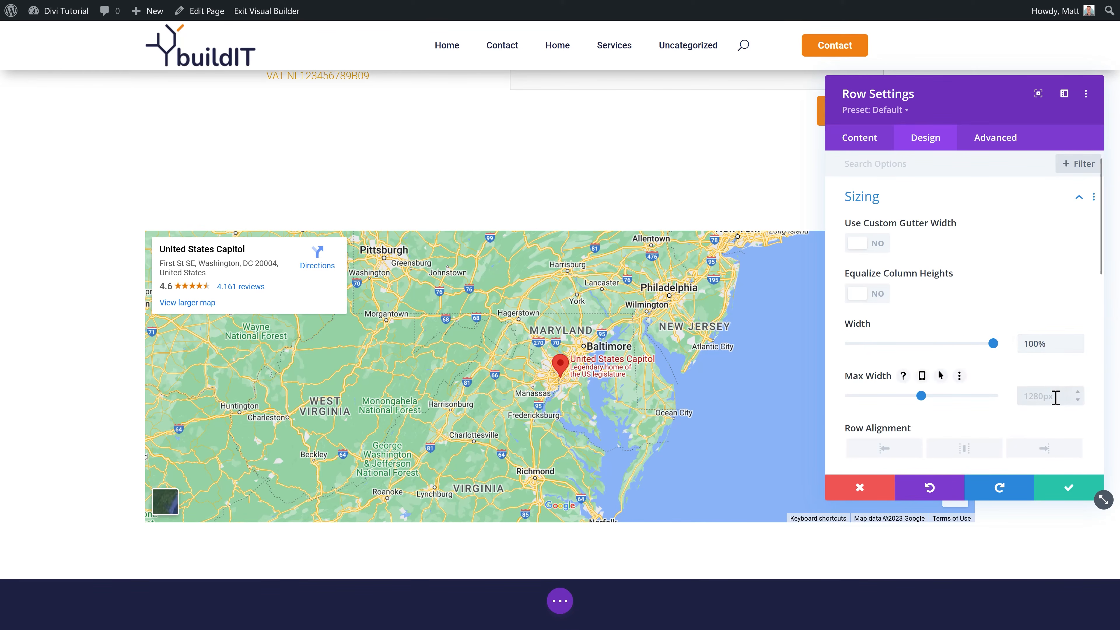
pyautogui.write('100%')
pyautogui.click(1037, 348)
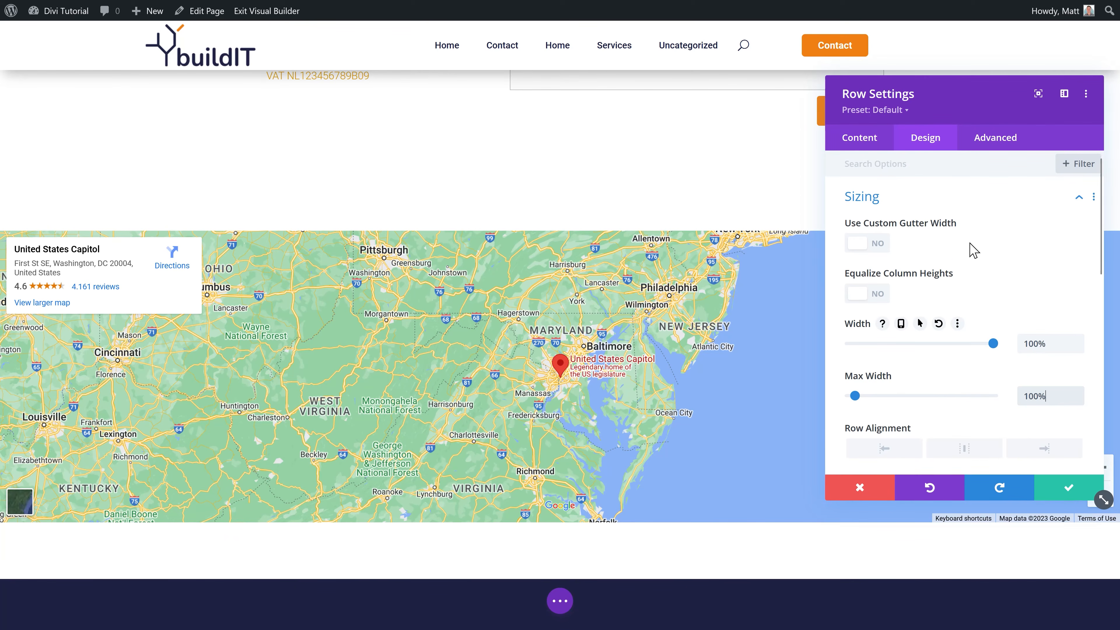
pyautogui.click(890, 202)
pyautogui.click(874, 235)
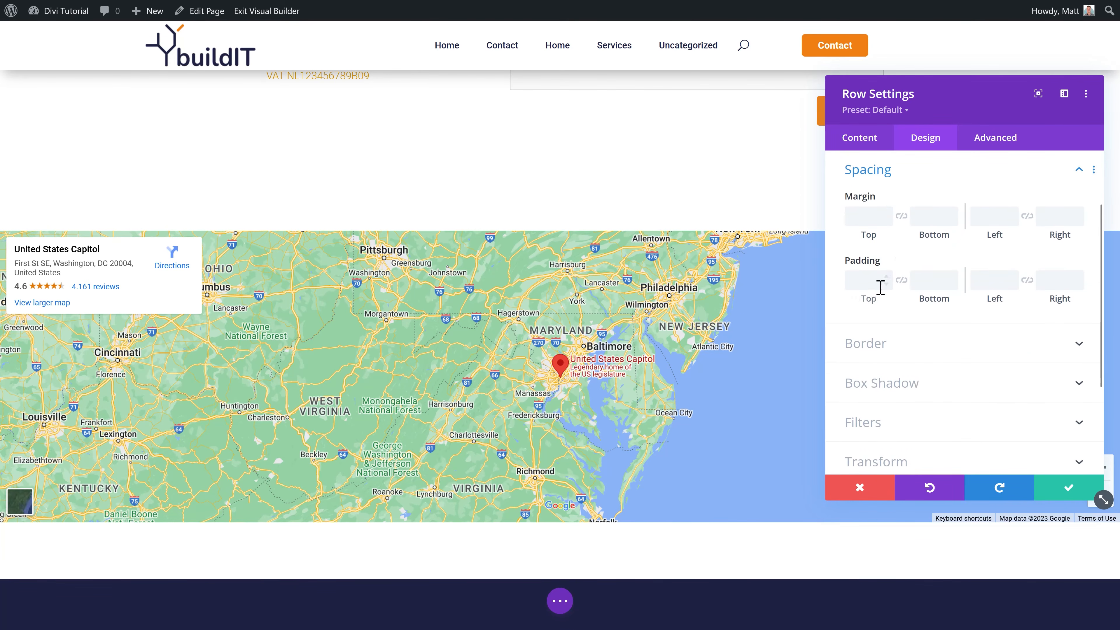
pyautogui.write('0')
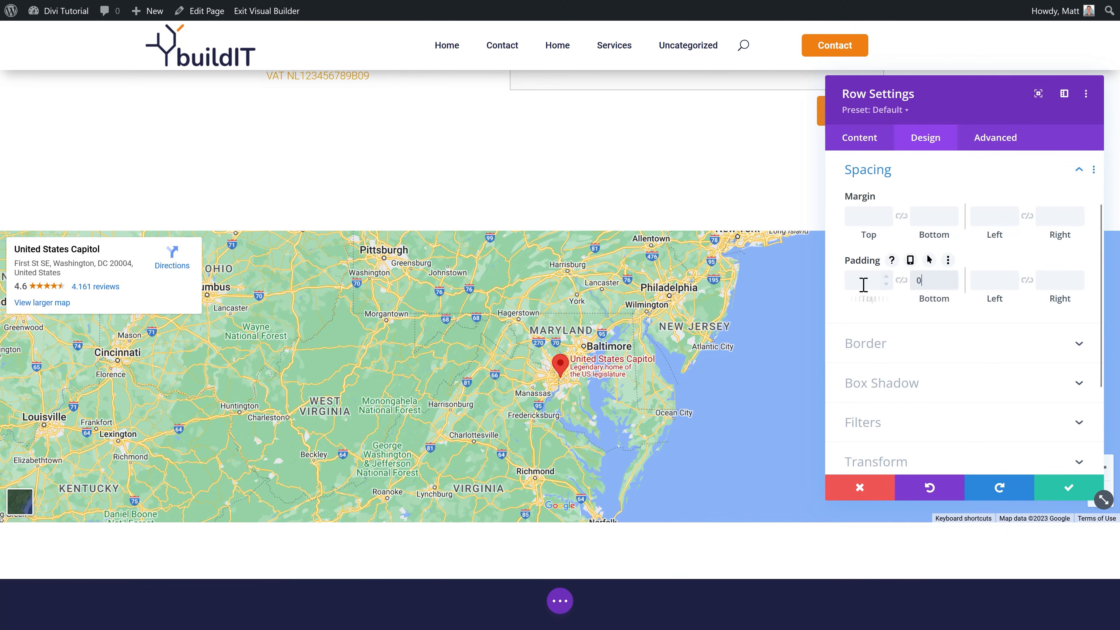
pyautogui.click(863, 283)
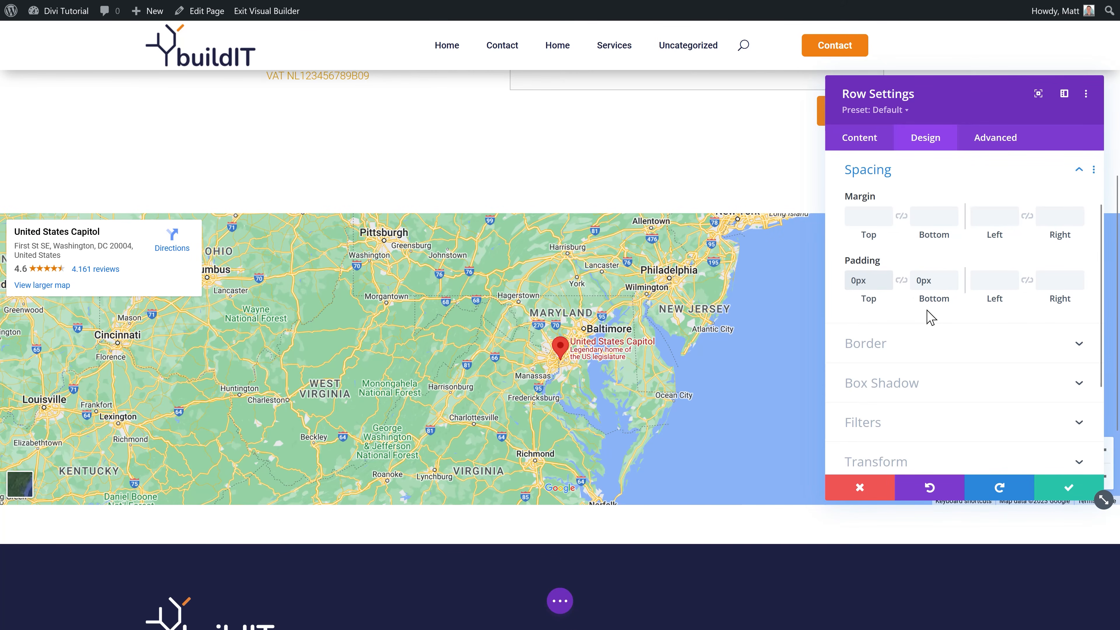
pyautogui.click(1062, 492)
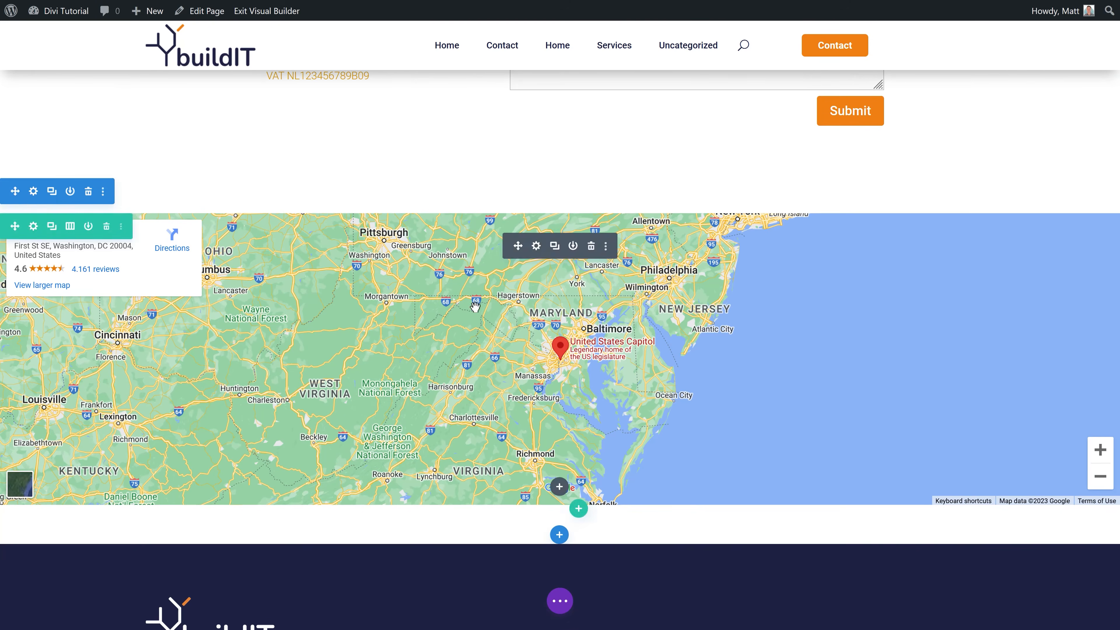
# Step: Set the map section's spacing padding to 0 and save it
pyautogui.click(34, 191)
pyautogui.click(925, 139)
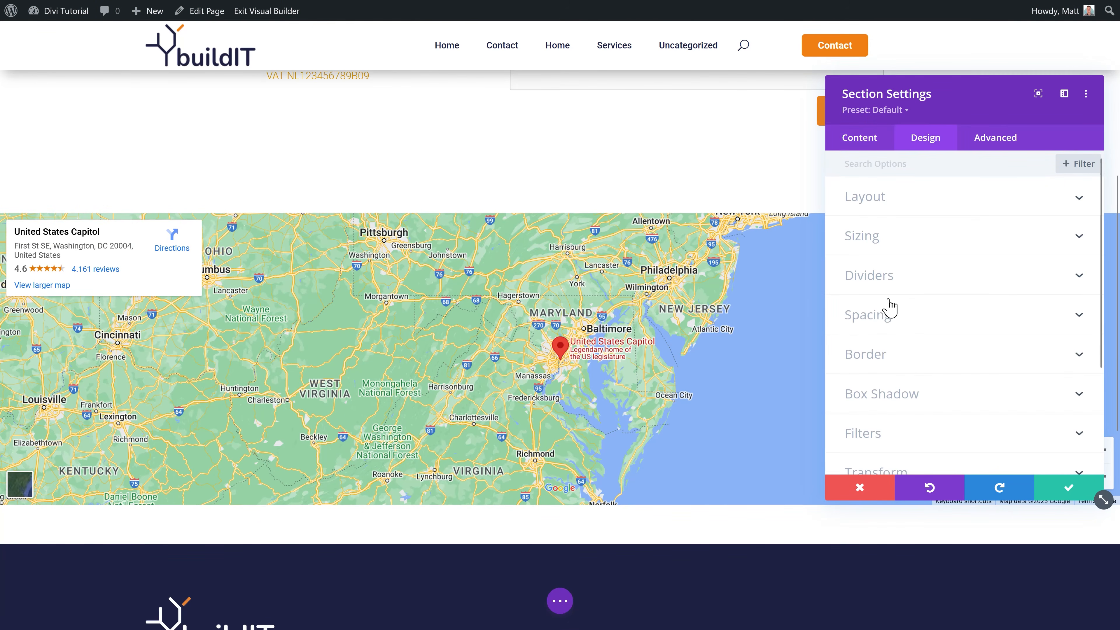
pyautogui.click(889, 310)
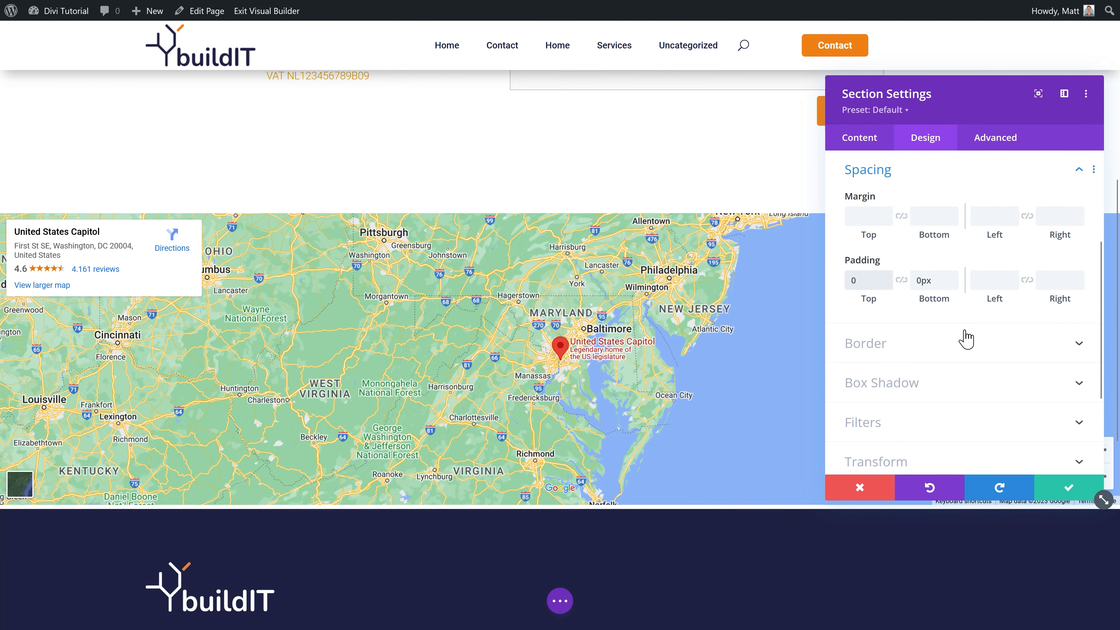
pyautogui.click(1067, 489)
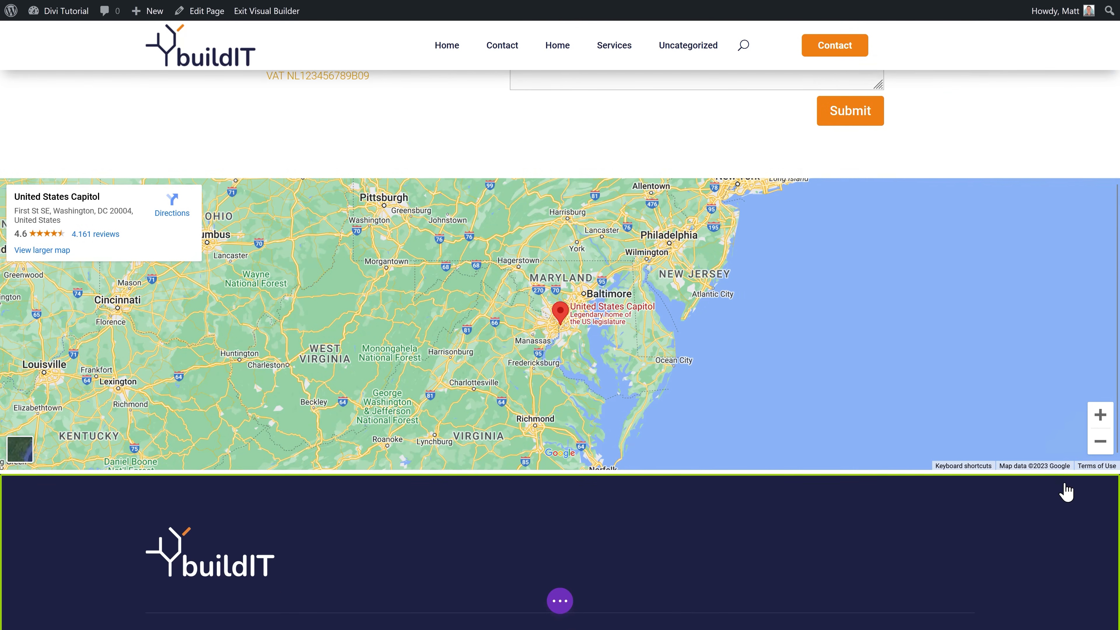
pyautogui.scroll(8, 977, 123)
# Step: Review the contact form's Email options, recipient address and message pattern, then close the settings
pyautogui.click(673, 326)
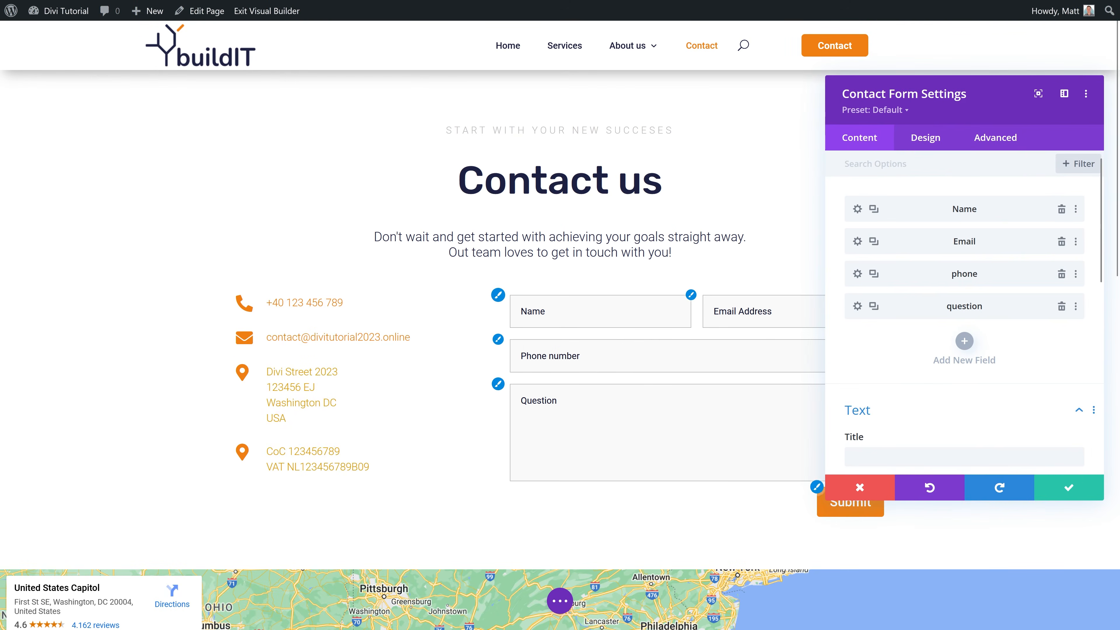
pyautogui.middleClick(917, 329)
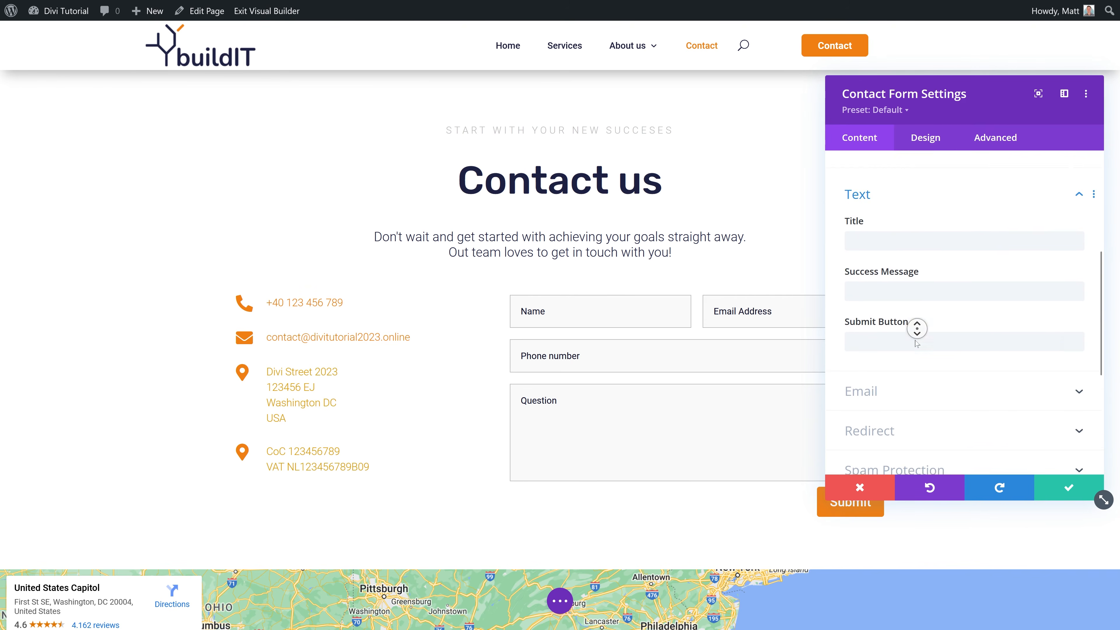
pyautogui.middleClick(916, 342)
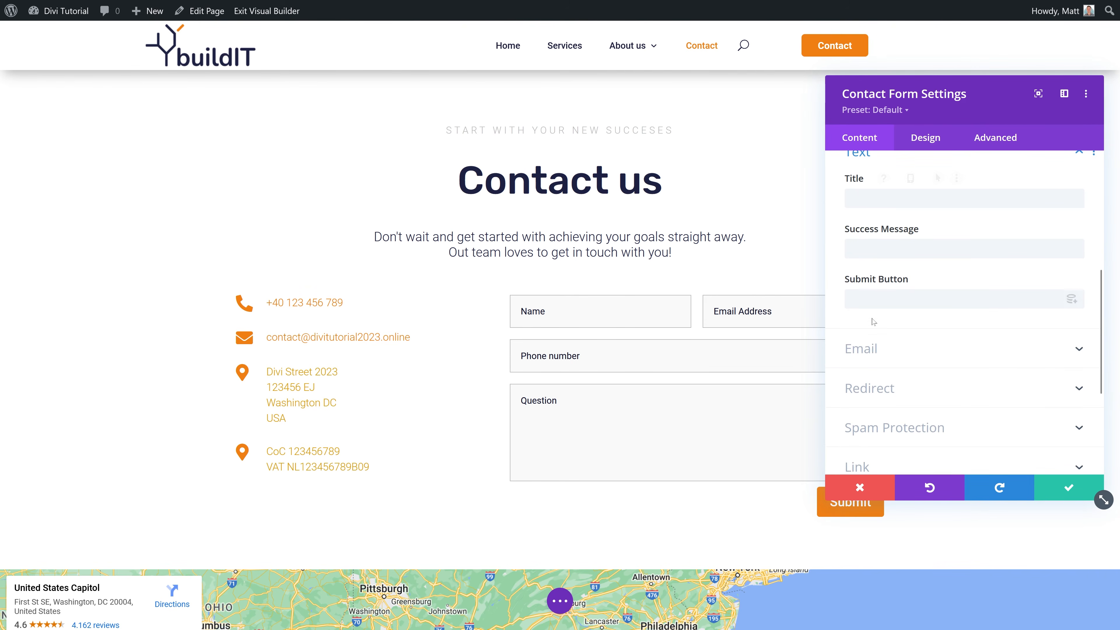
pyautogui.click(873, 352)
pyautogui.click(899, 217)
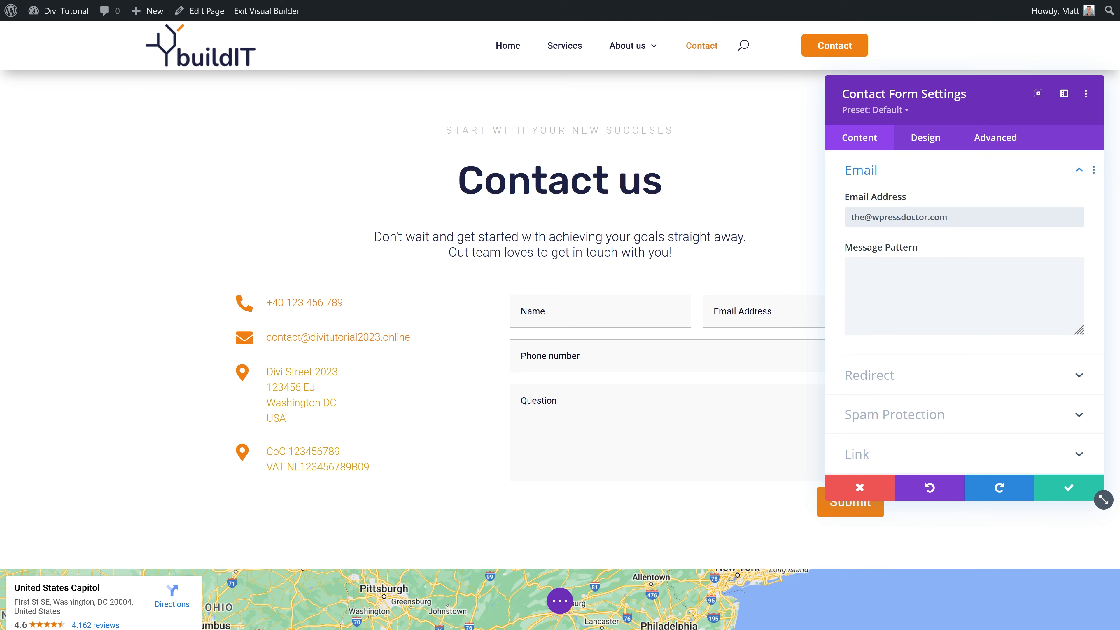
pyautogui.click(925, 283)
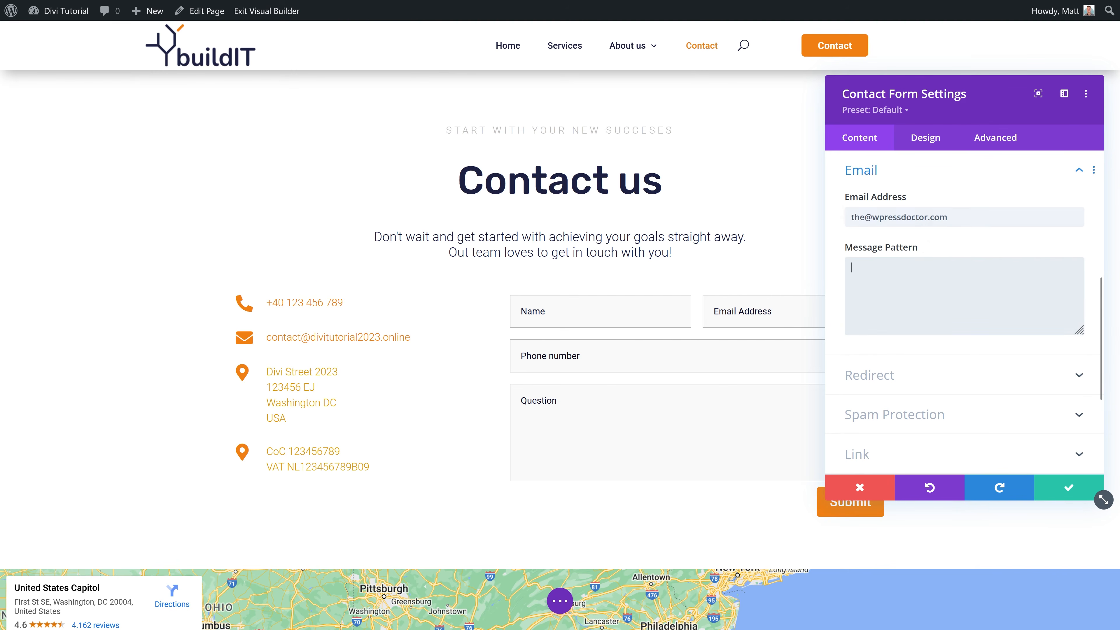
pyautogui.click(1067, 490)
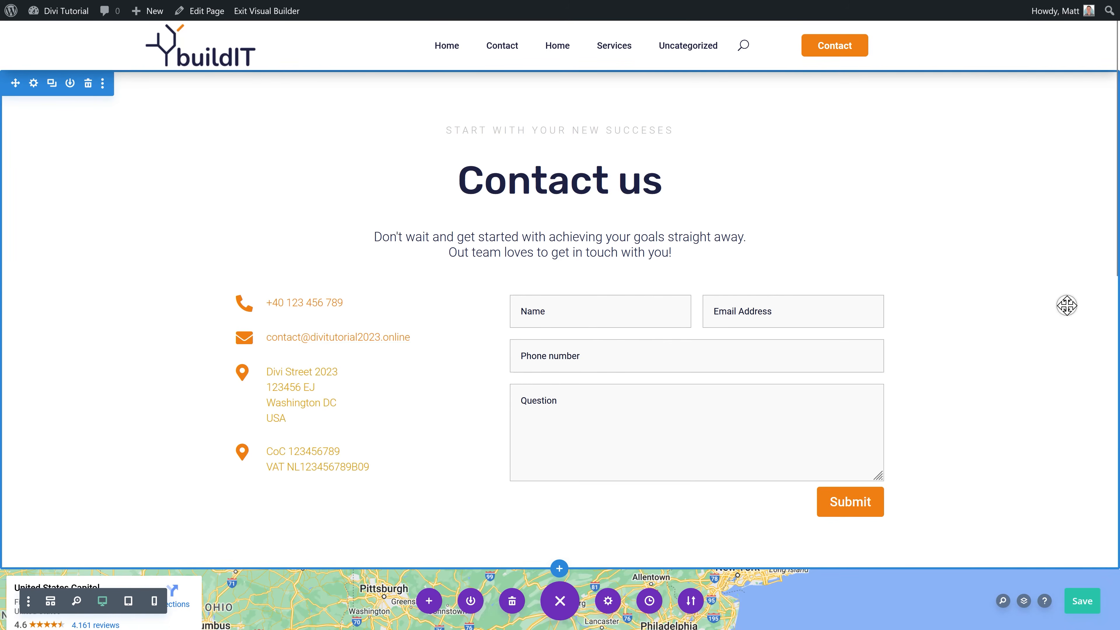
# Step: Save the Contact page, exit the Visual Builder, and go to the WordPress Dashboard
pyautogui.scroll(-6, 1067, 305)
pyautogui.scroll(6, 1067, 305)
pyautogui.hotkey('ctrl', 's')
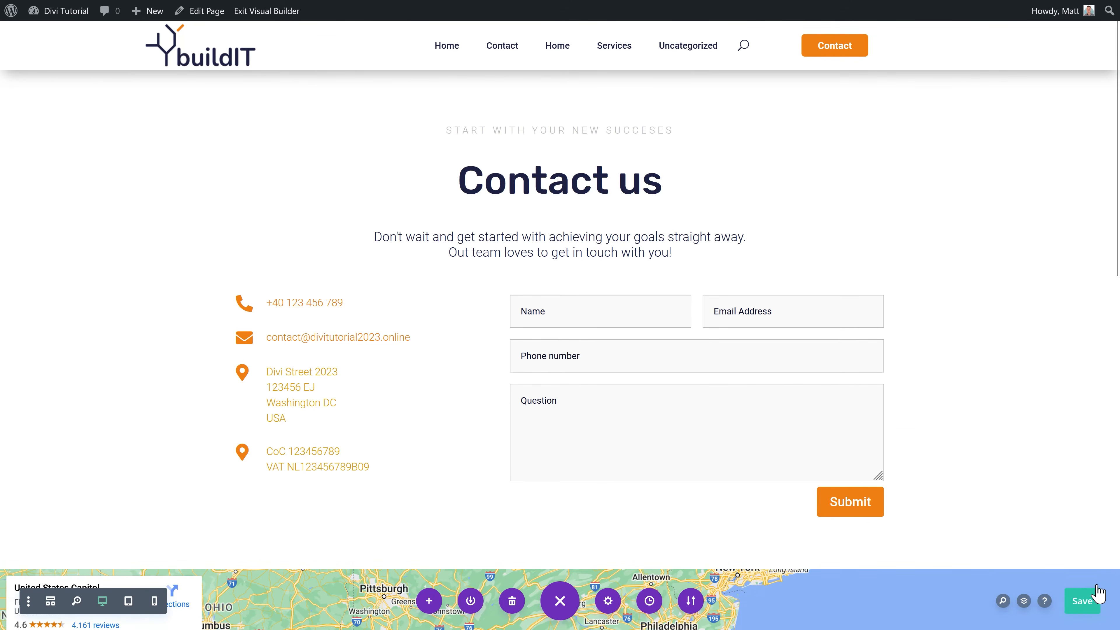
pyautogui.click(1087, 603)
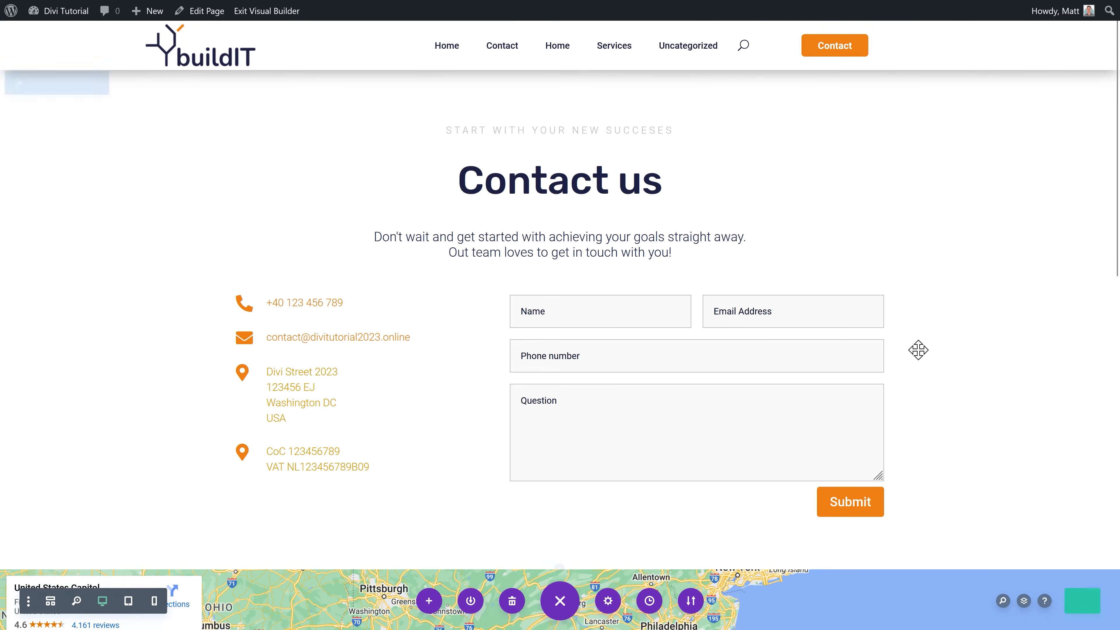
pyautogui.click(267, 13)
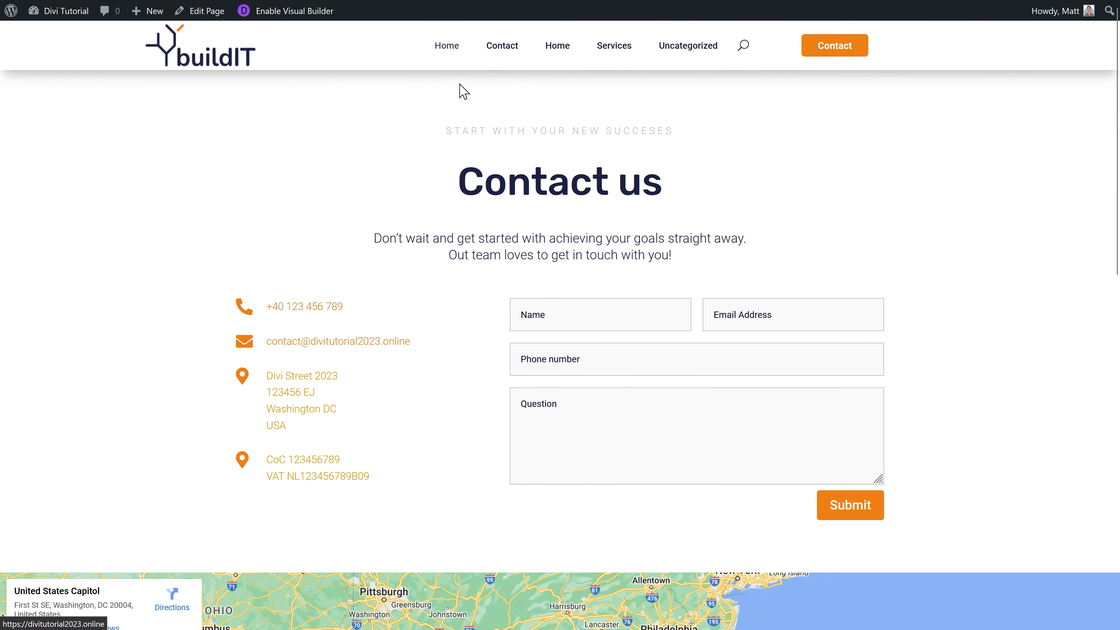
pyautogui.moveTo(57, 14)
pyautogui.click(56, 36)
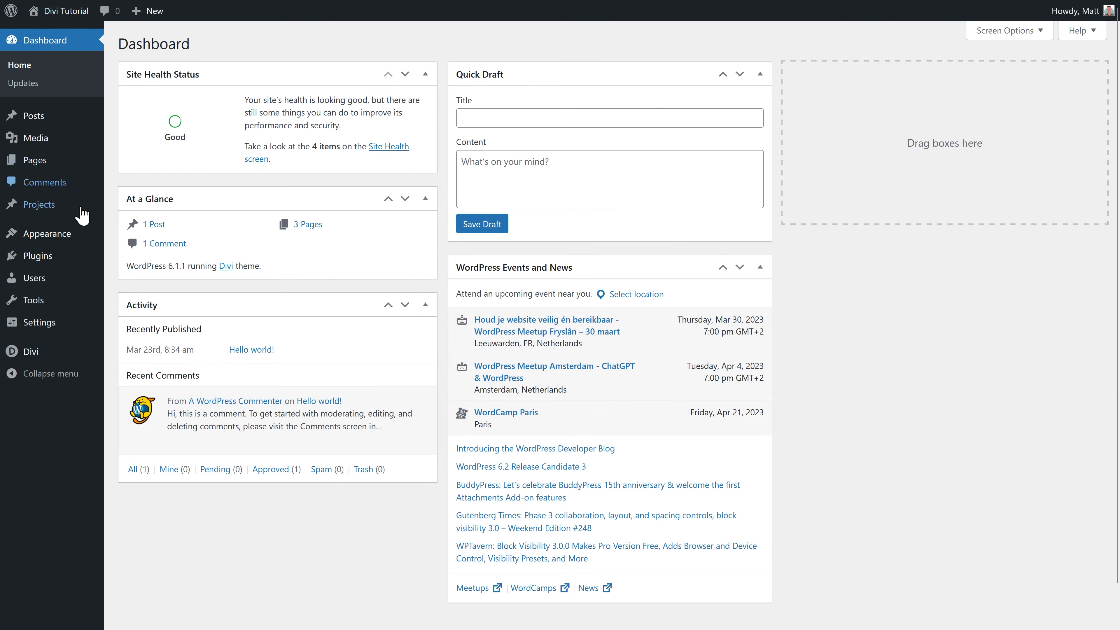
# Step: Create a new menu named 'Main menu' in Appearance > Menus
pyautogui.moveTo(66, 233)
pyautogui.click(136, 292)
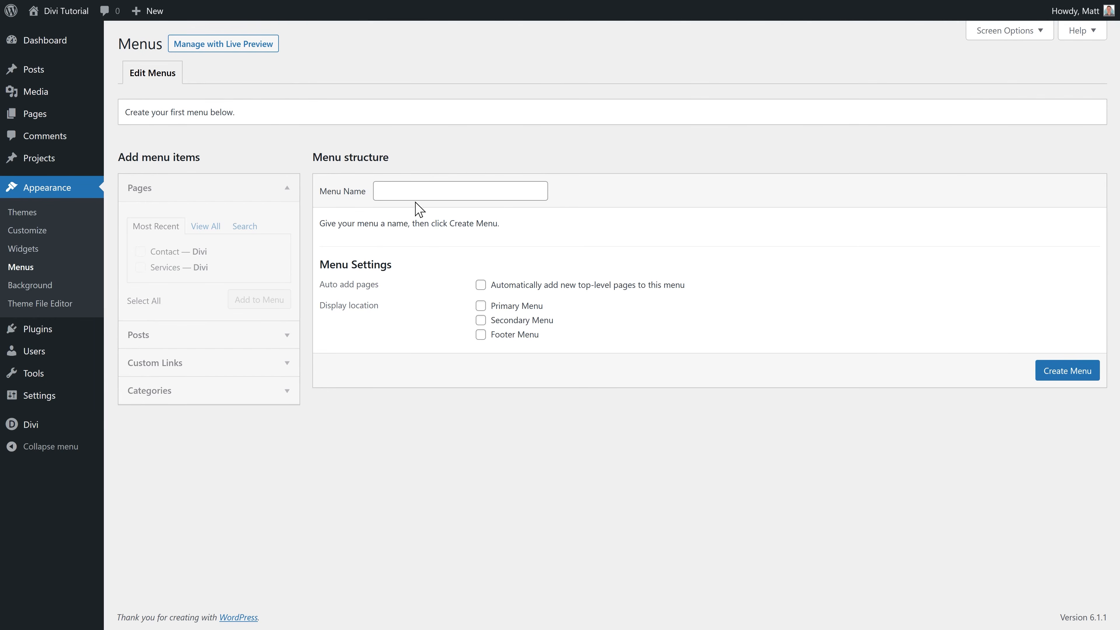
pyautogui.press('BackSpace')
pyautogui.write('Maiun M')
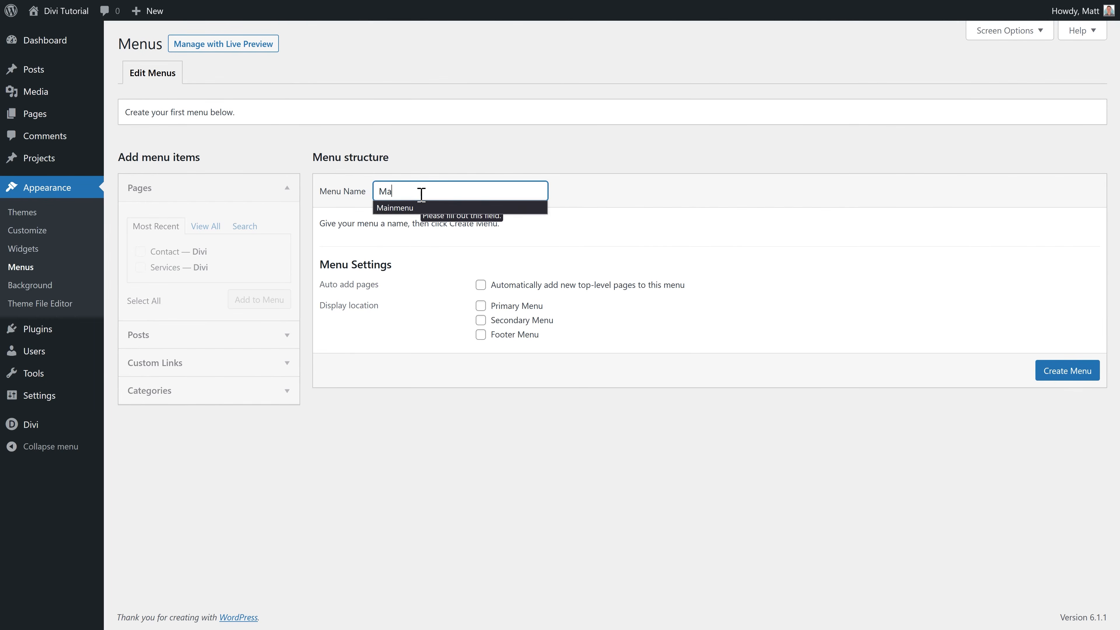
pyautogui.press('BackSpace')
pyautogui.write('n menu')
pyautogui.click(1058, 371)
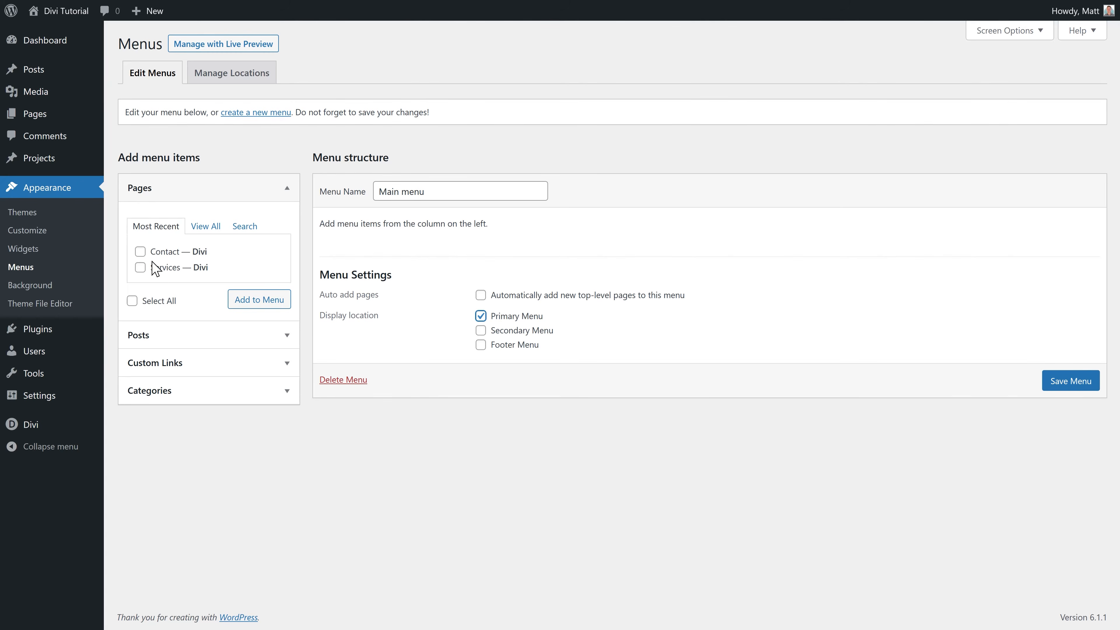
# Step: Add the Home, Contact and Services pages to Main menu, save it, and view the site
pyautogui.click(205, 226)
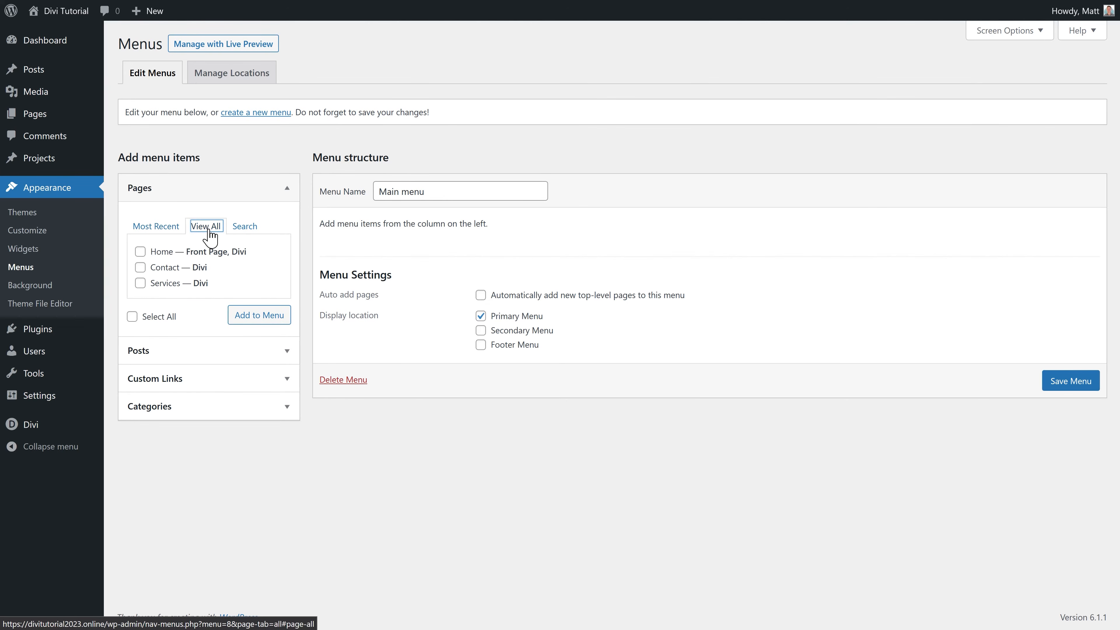
pyautogui.click(141, 252)
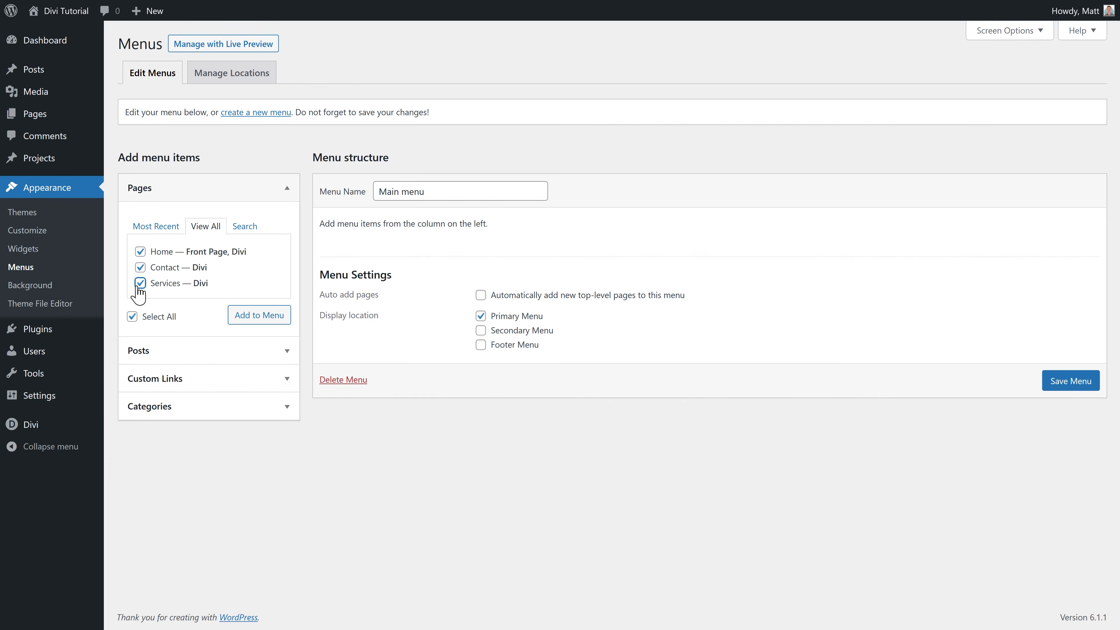
pyautogui.click(268, 316)
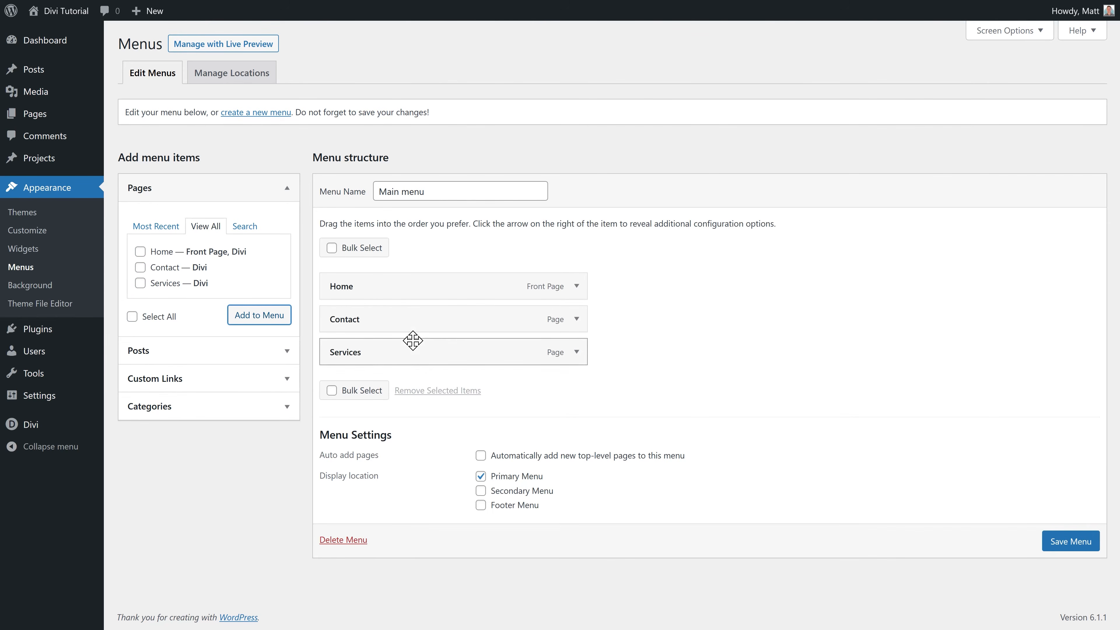
pyautogui.click(1078, 542)
pyautogui.moveTo(71, 27)
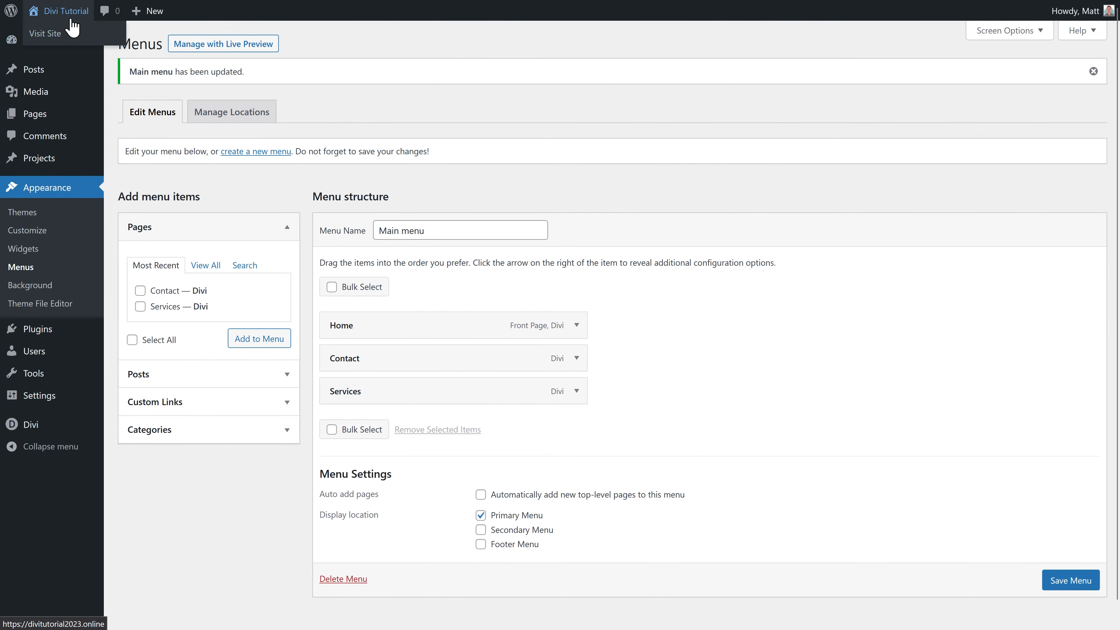
pyautogui.click(55, 35)
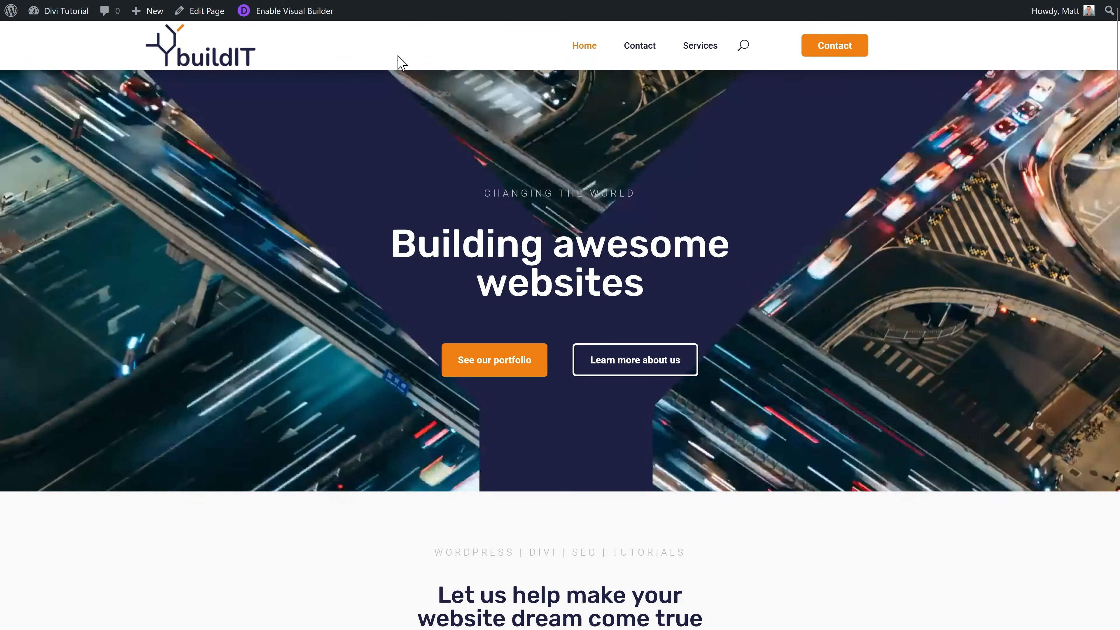
# Step: Drag Contact below Services so the menu reads Home, Services, Contact, then view the site
pyautogui.middleClick(813, 87)
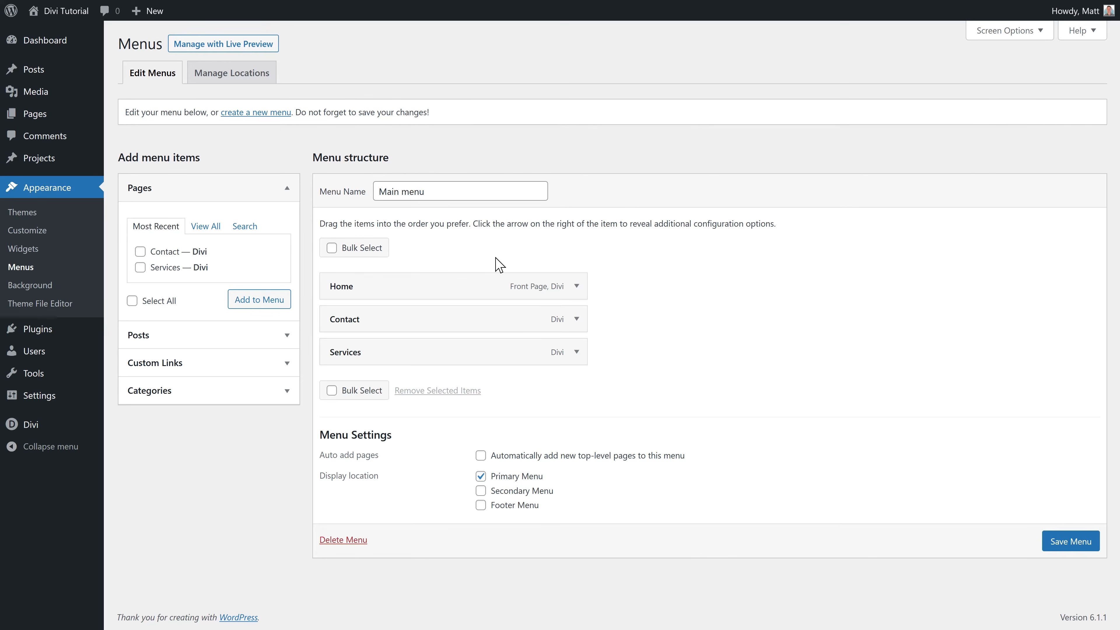
pyautogui.moveTo(387, 319); pyautogui.dragTo(392, 355)
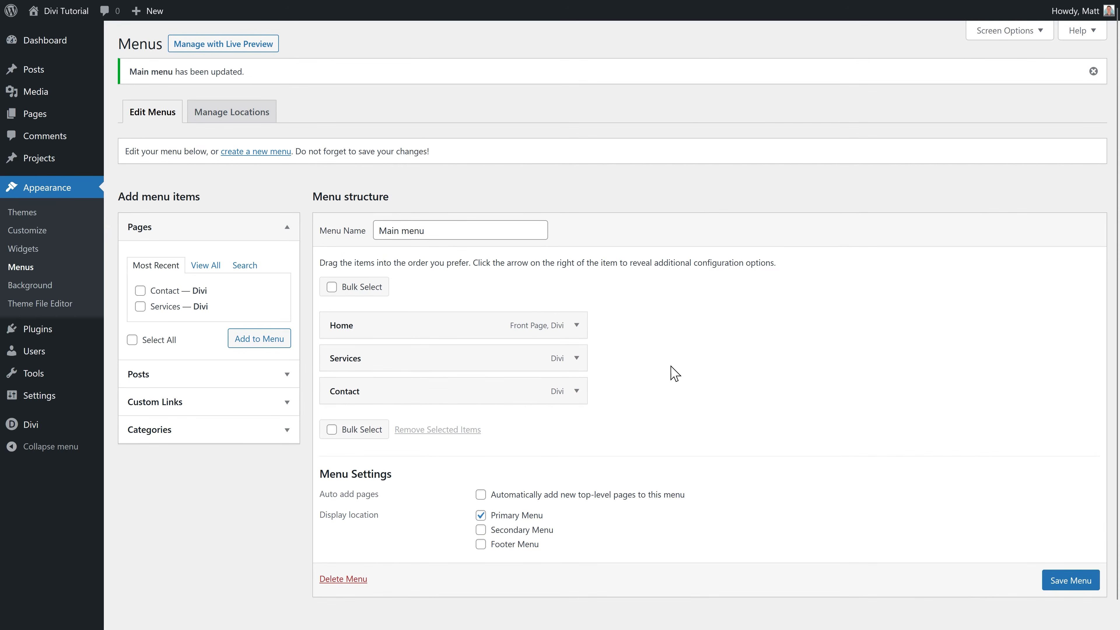
pyautogui.click(46, 34)
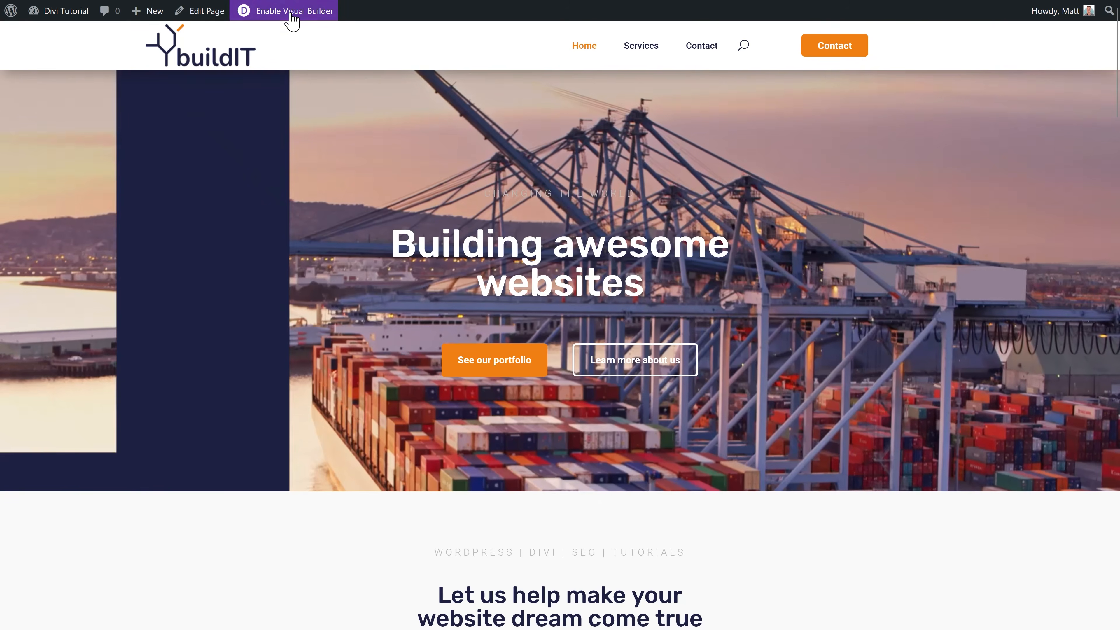
# Step: In the Visual Builder, set the header Menu module's Logo Link URL to '/' and save
pyautogui.click(289, 11)
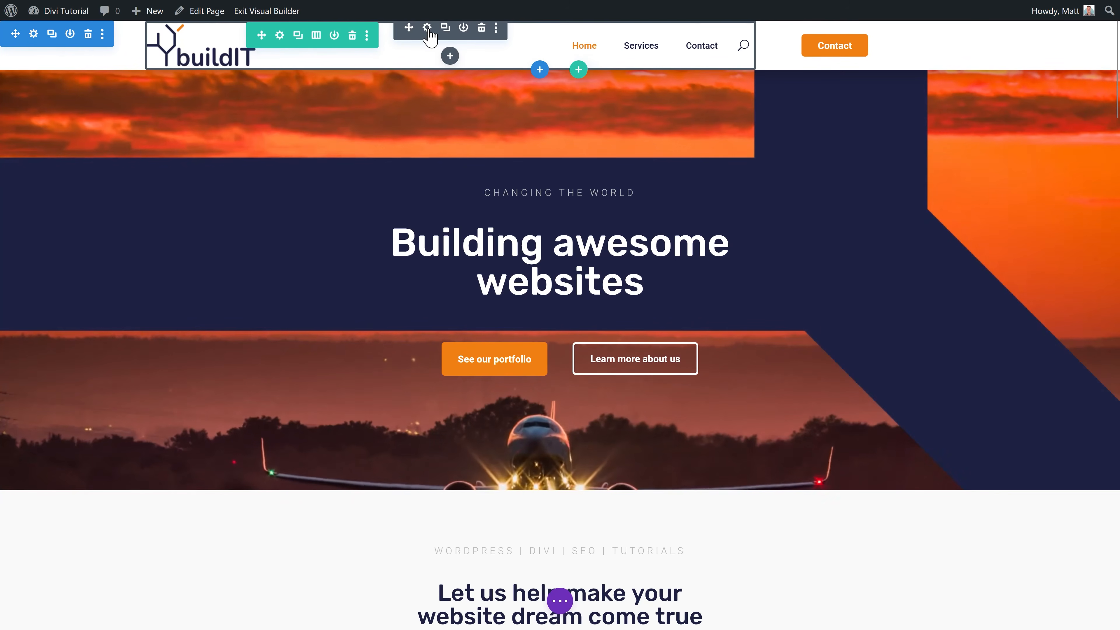
pyautogui.click(427, 28)
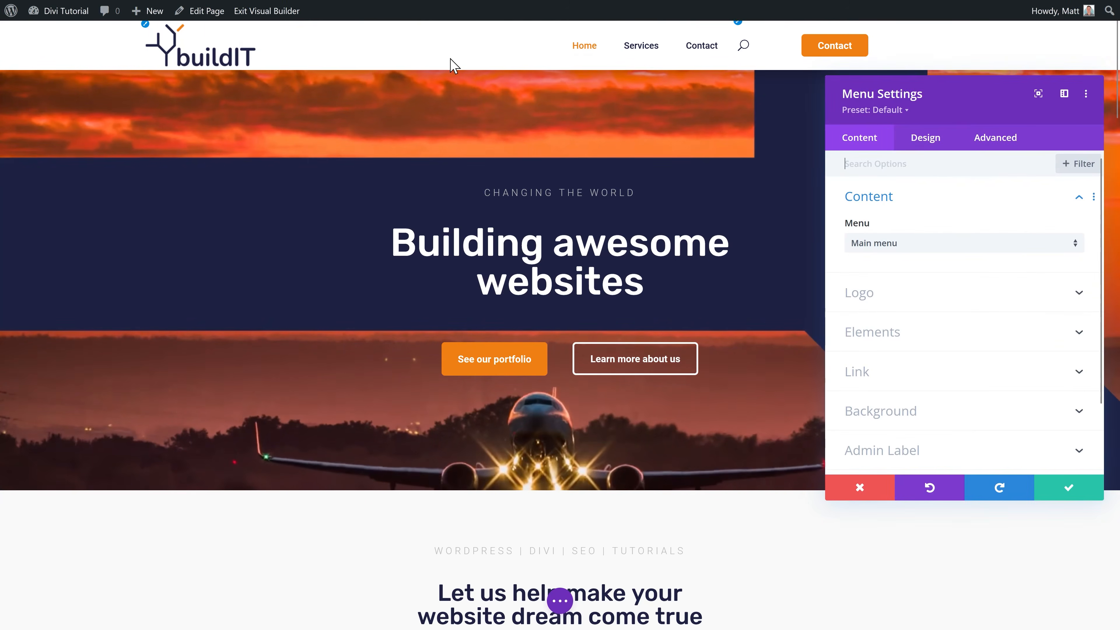
pyautogui.click(862, 372)
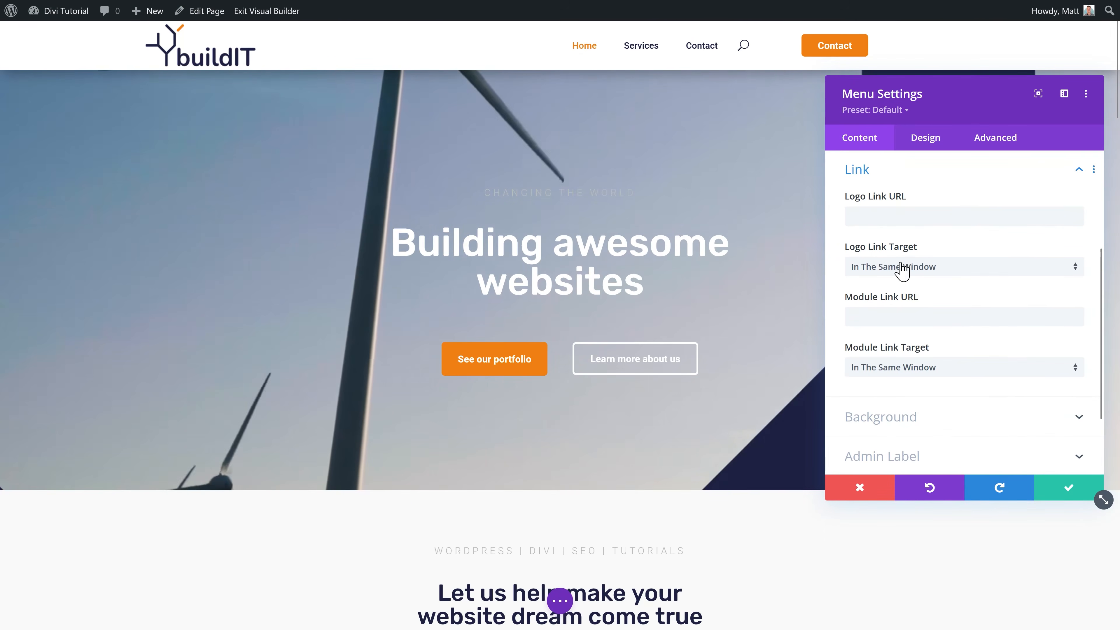
pyautogui.click(875, 220)
pyautogui.write('?')
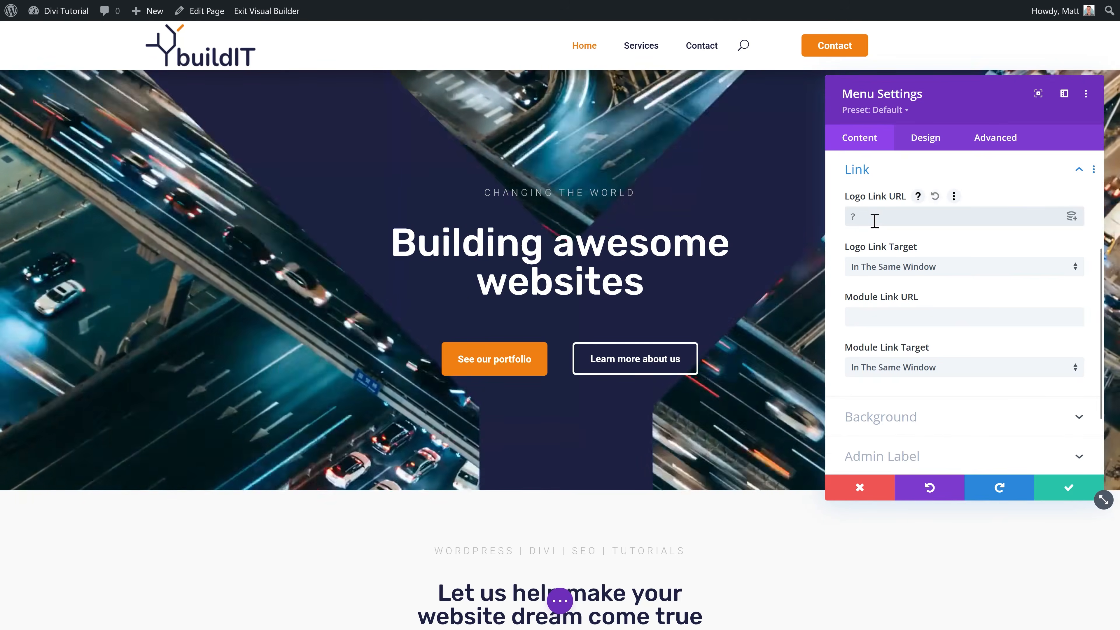
pyautogui.press('BackSpace')
pyautogui.write('/')
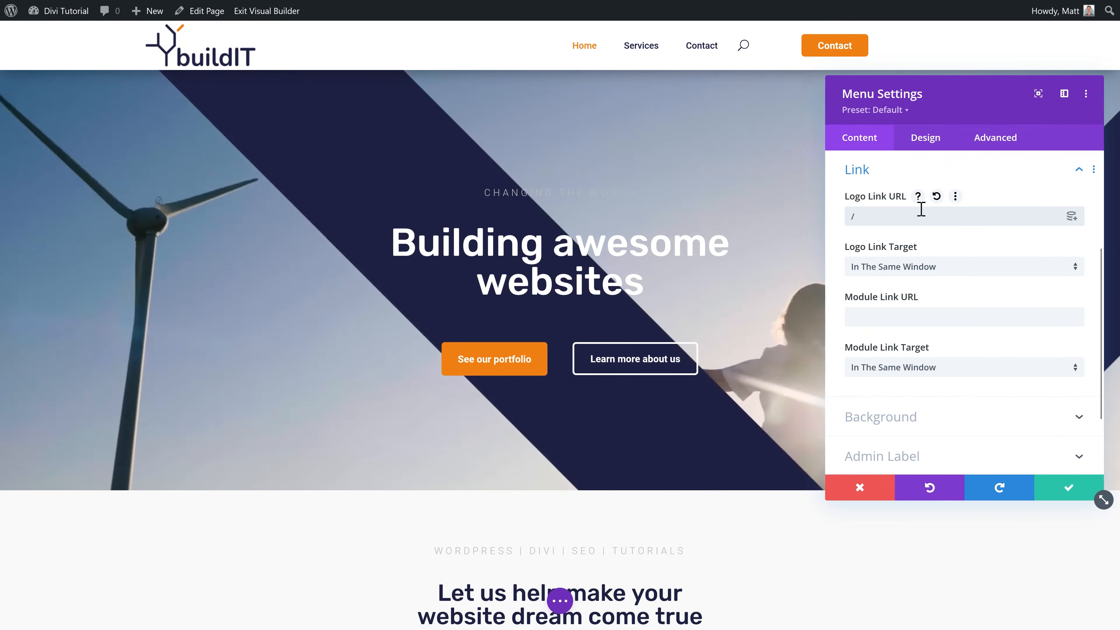
pyautogui.click(1067, 488)
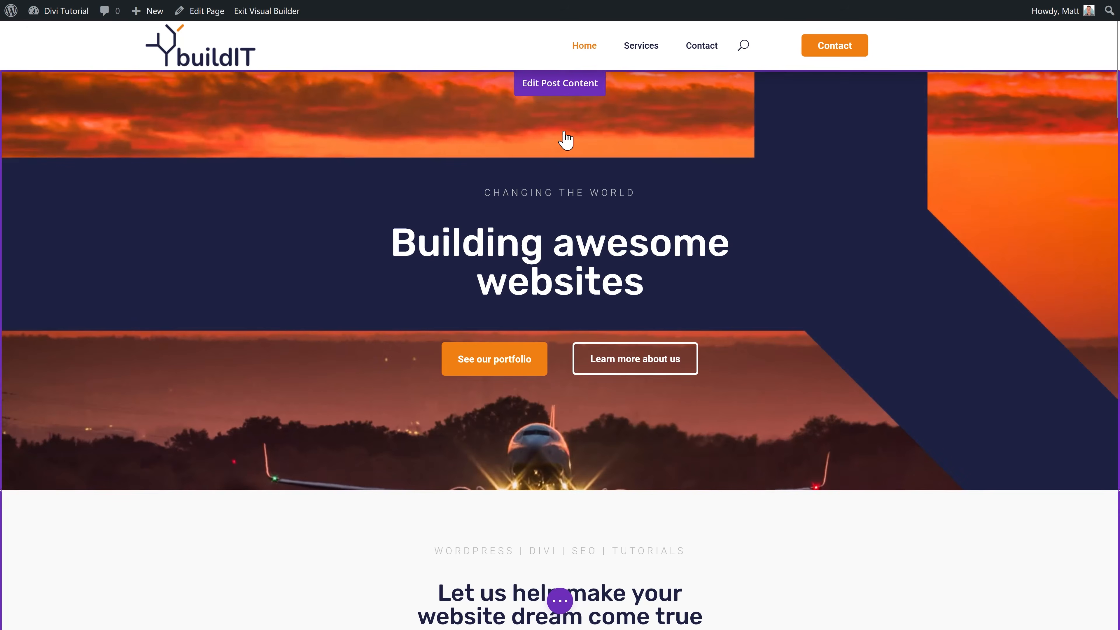
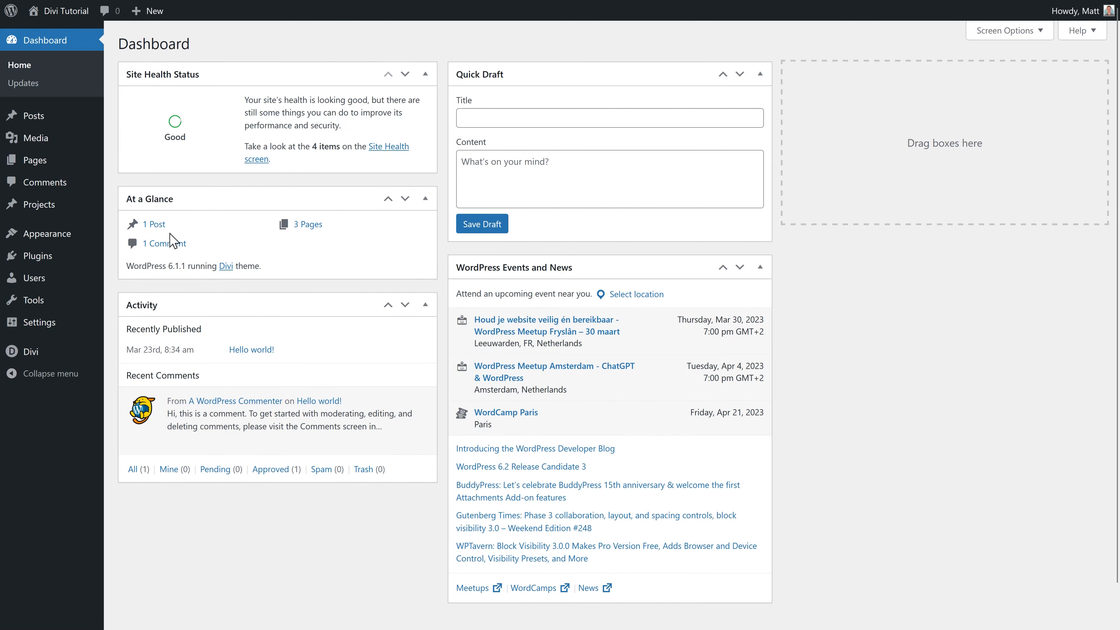
# Step: Build a new Theme Builder template from scratch assigned to the 404 Page
pyautogui.moveTo(83, 353)
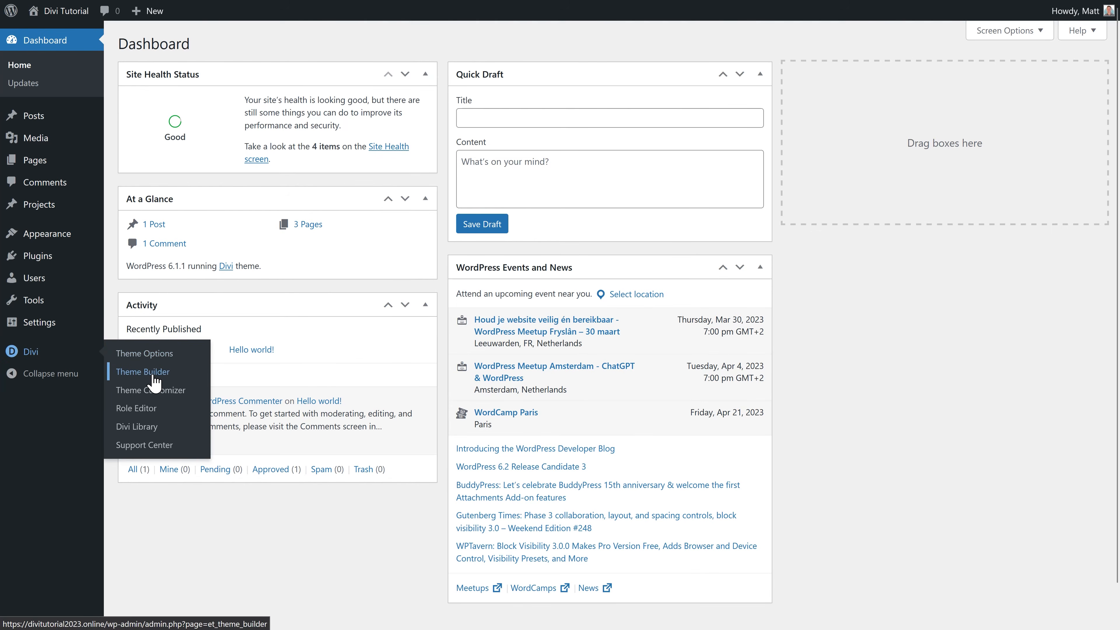
pyautogui.click(143, 372)
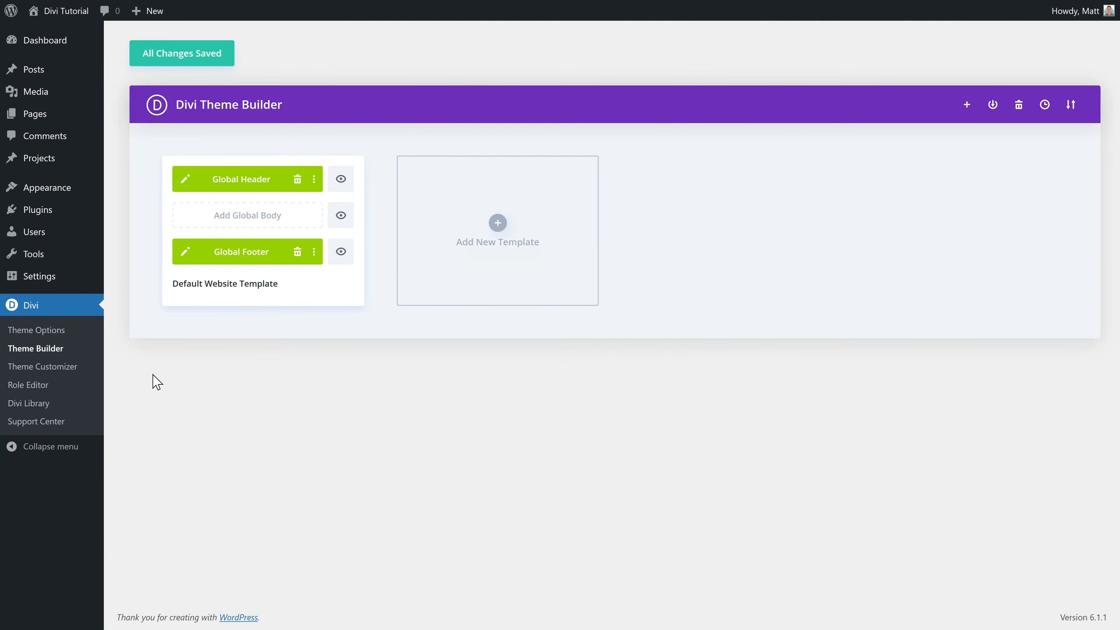
pyautogui.click(498, 224)
pyautogui.click(473, 225)
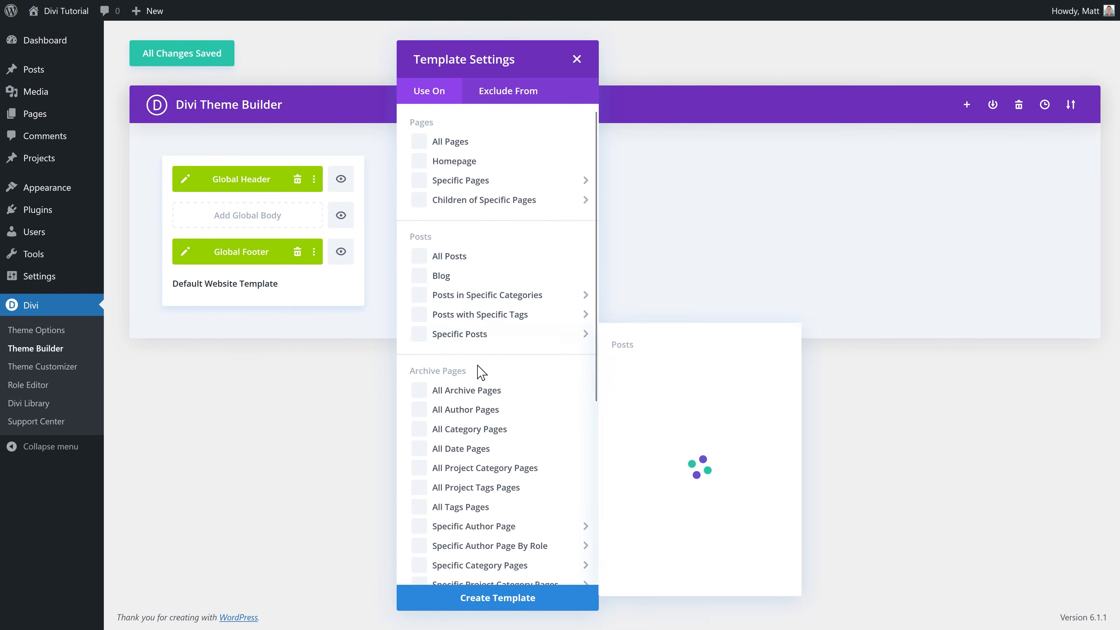
pyautogui.scroll(-6, 466, 300)
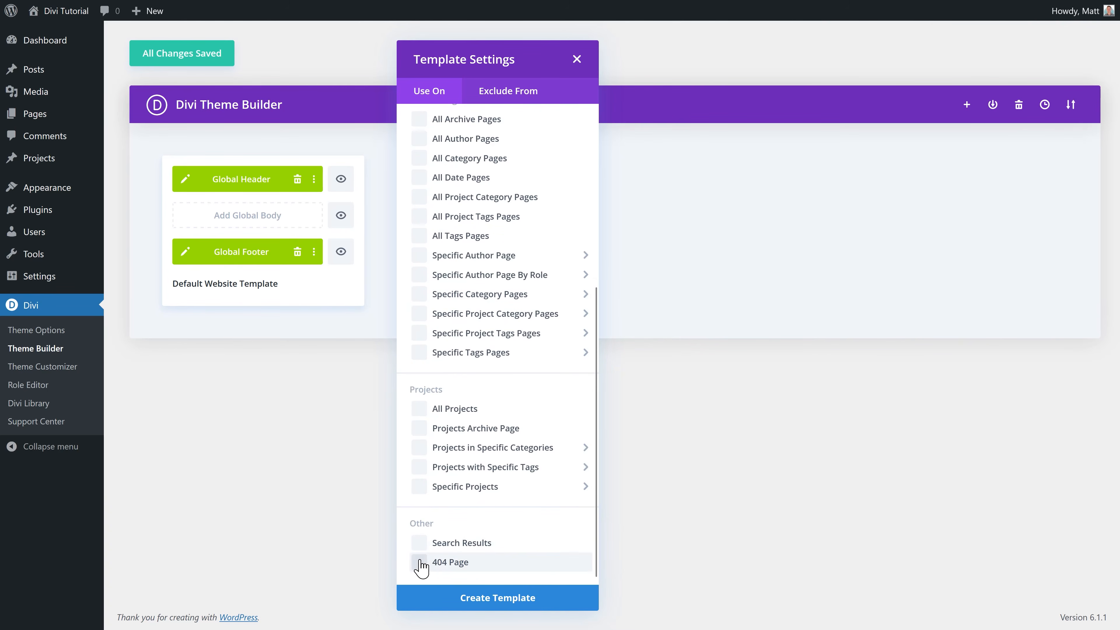
pyautogui.click(481, 598)
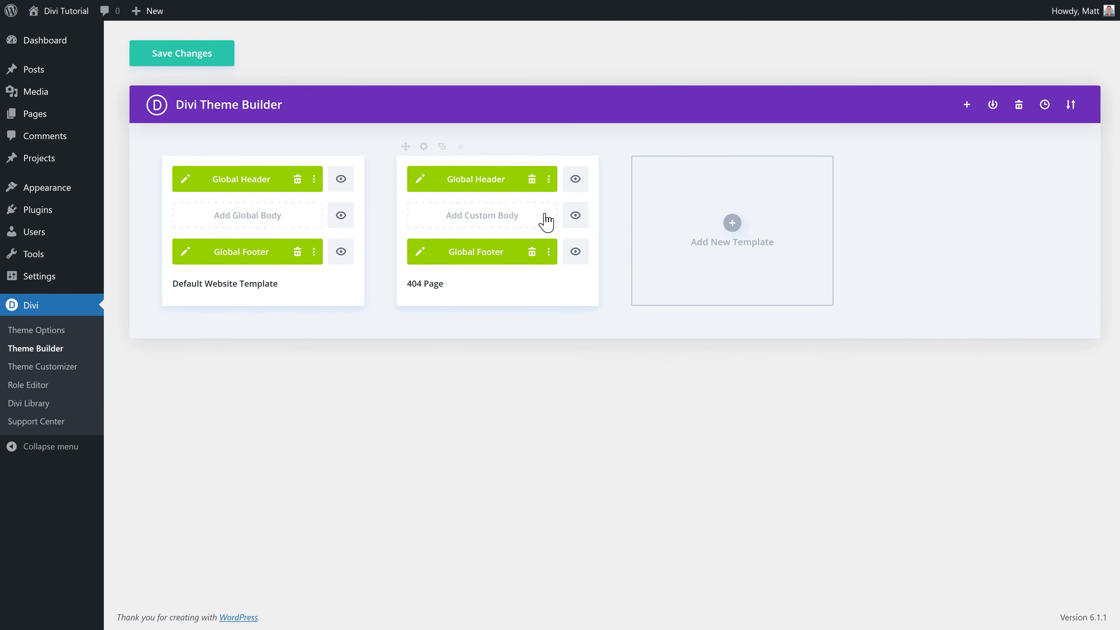
# Step: Start a custom 404 body with a one-column row holding the saved Upper text (grey) module
pyautogui.click(483, 222)
pyautogui.click(485, 223)
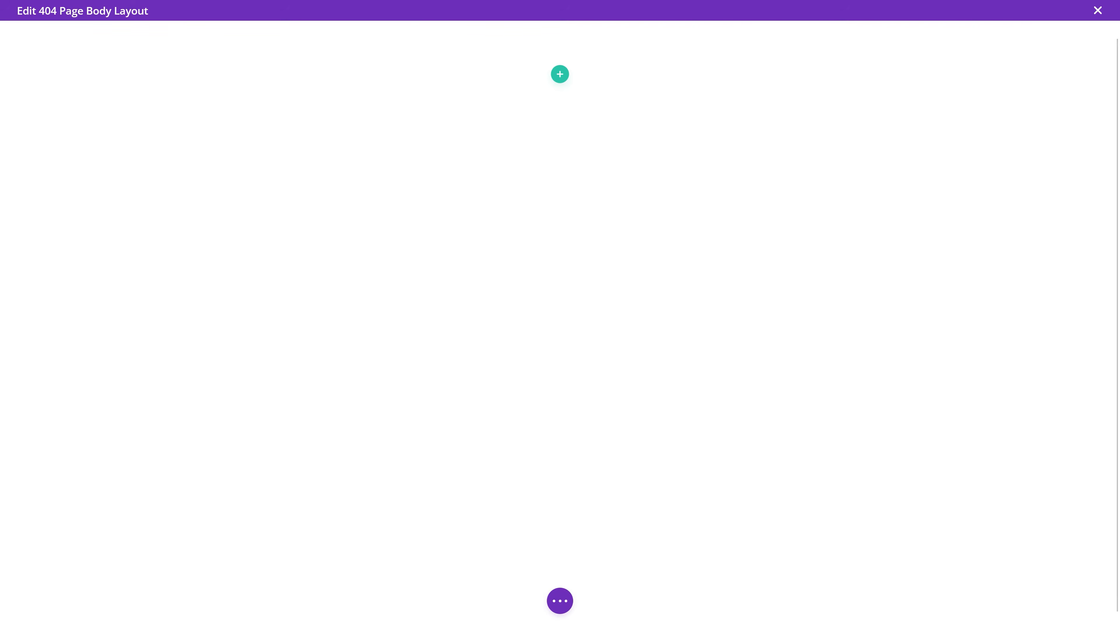
pyautogui.click(560, 85)
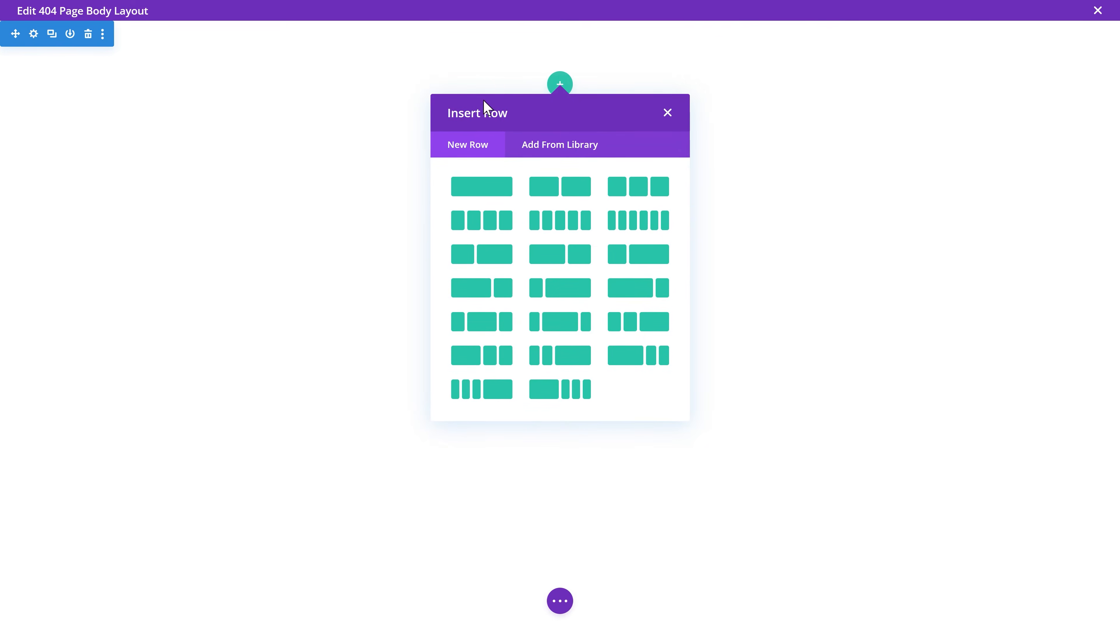
pyautogui.click(485, 192)
pyautogui.click(551, 152)
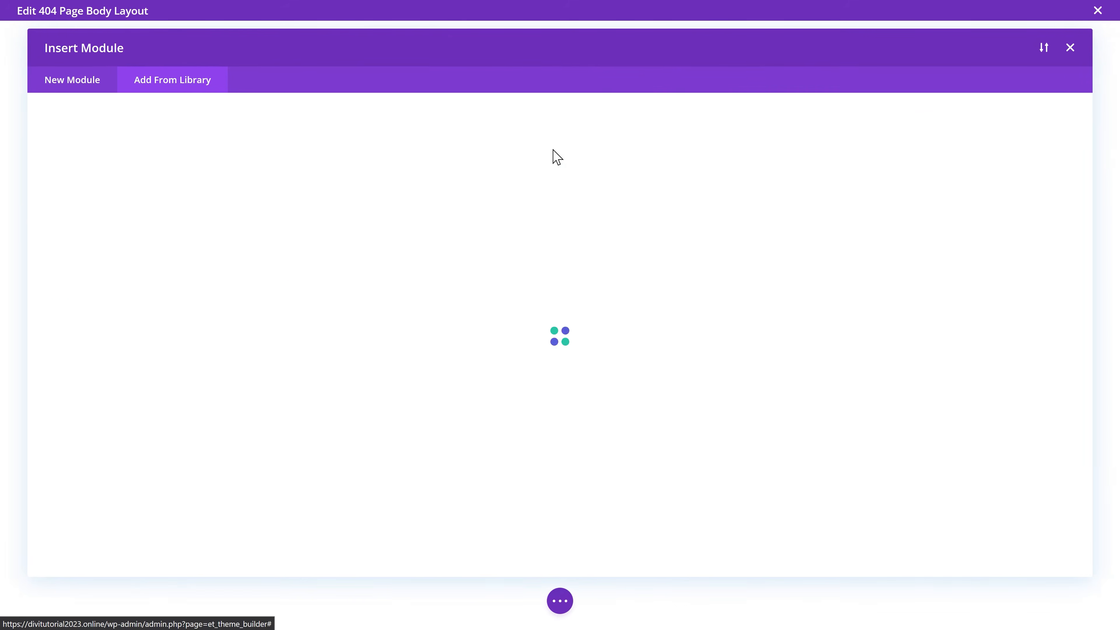
pyautogui.click(977, 279)
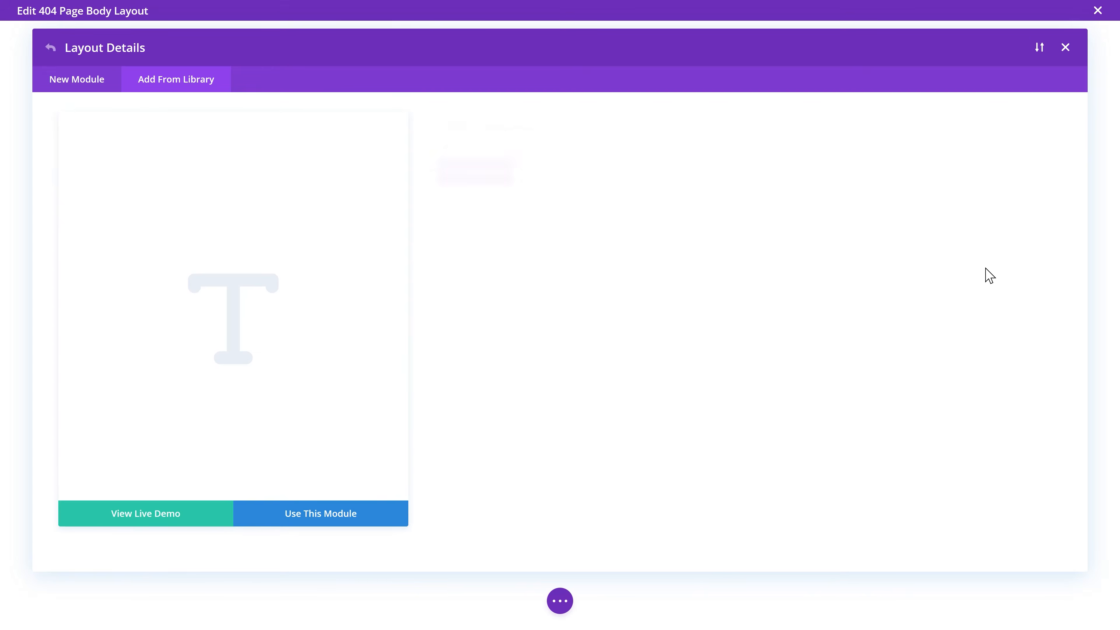
pyautogui.click(356, 514)
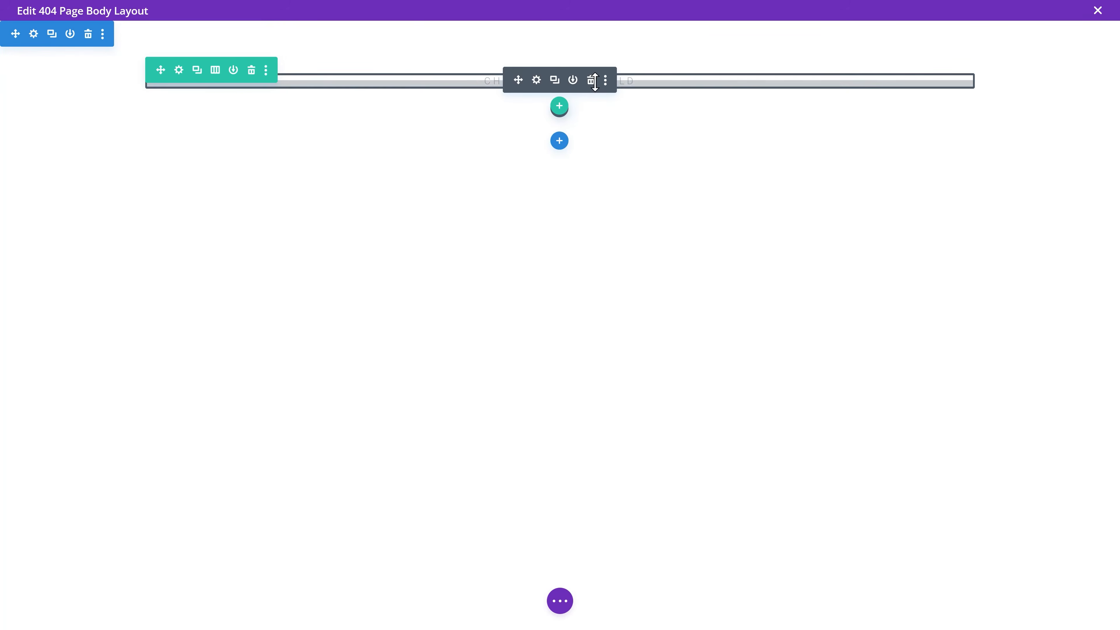
# Step: Duplicate the grey upper text line and insert the saved h1 Title module below it
pyautogui.click(537, 80)
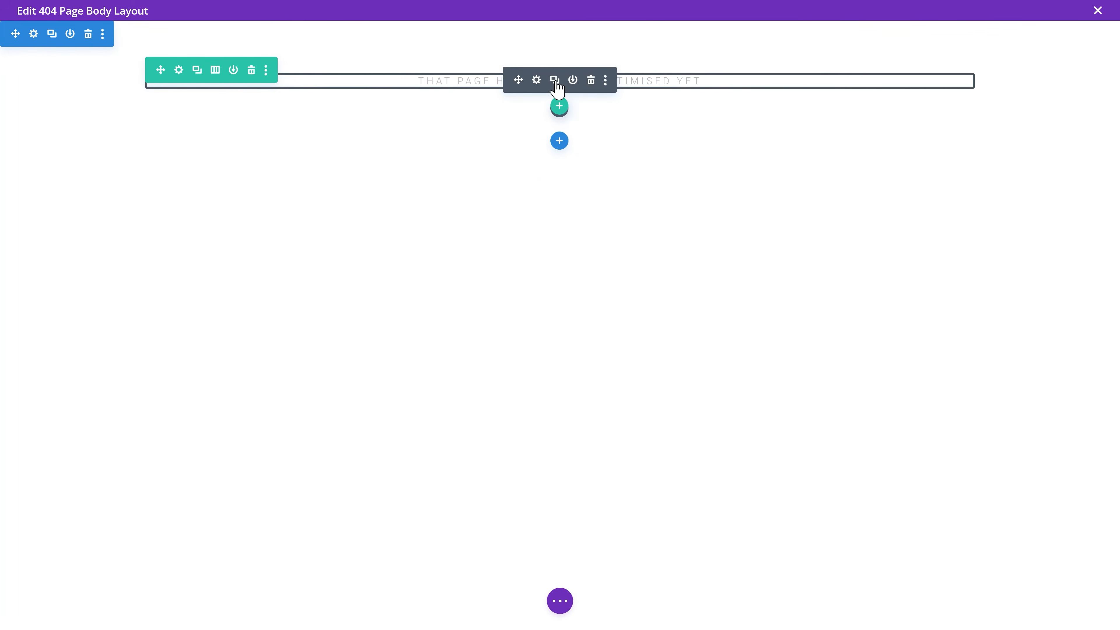
pyautogui.click(555, 81)
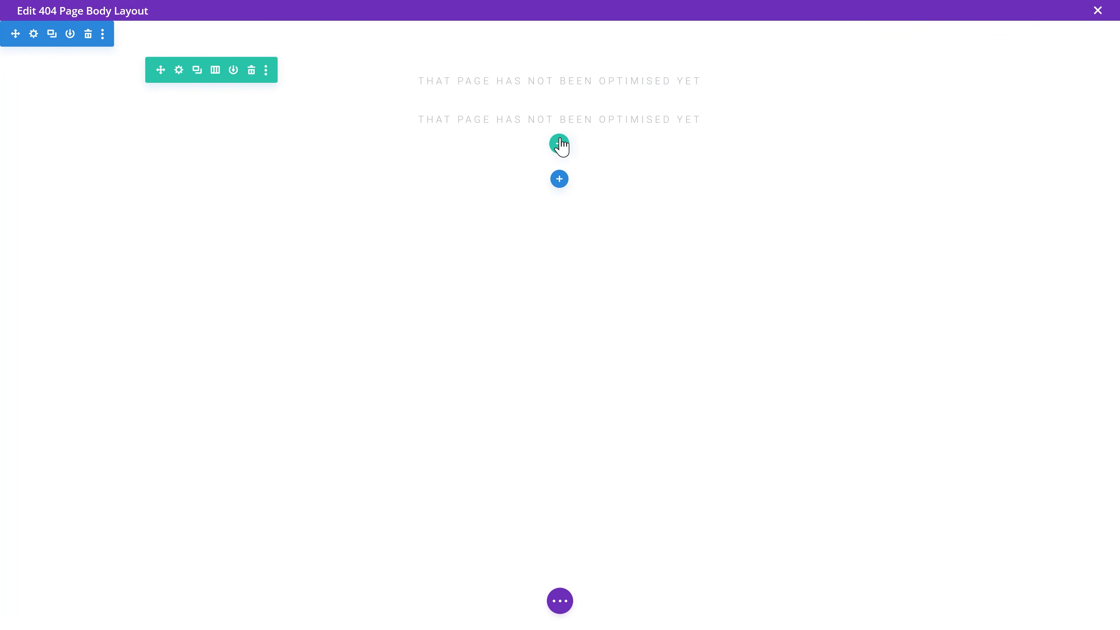
pyautogui.click(559, 108)
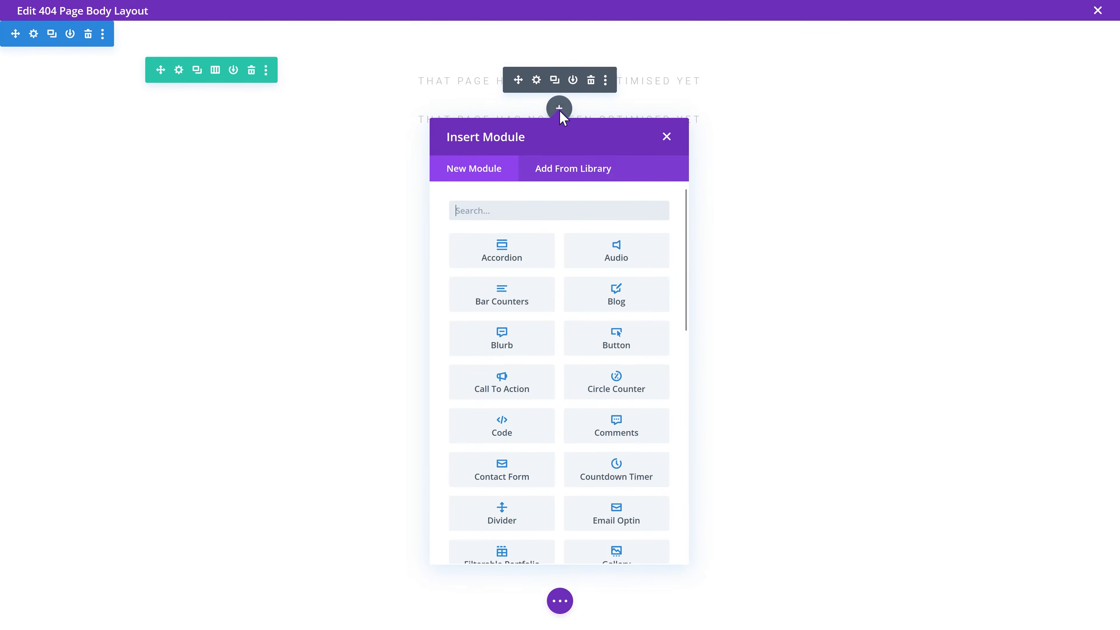
pyautogui.click(556, 168)
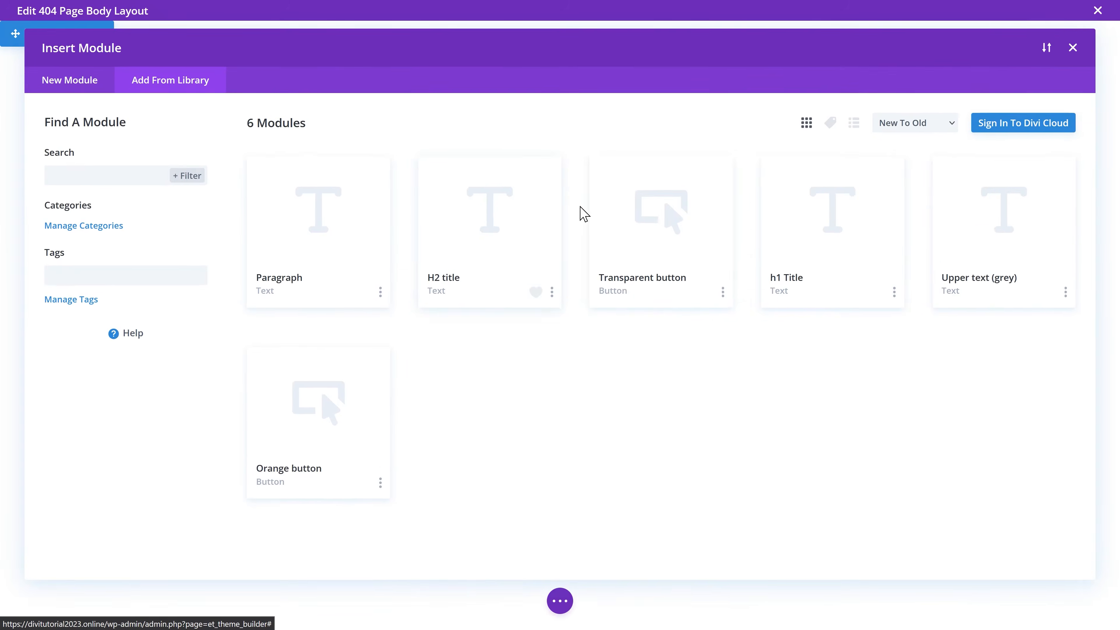
pyautogui.click(774, 283)
pyautogui.click(326, 514)
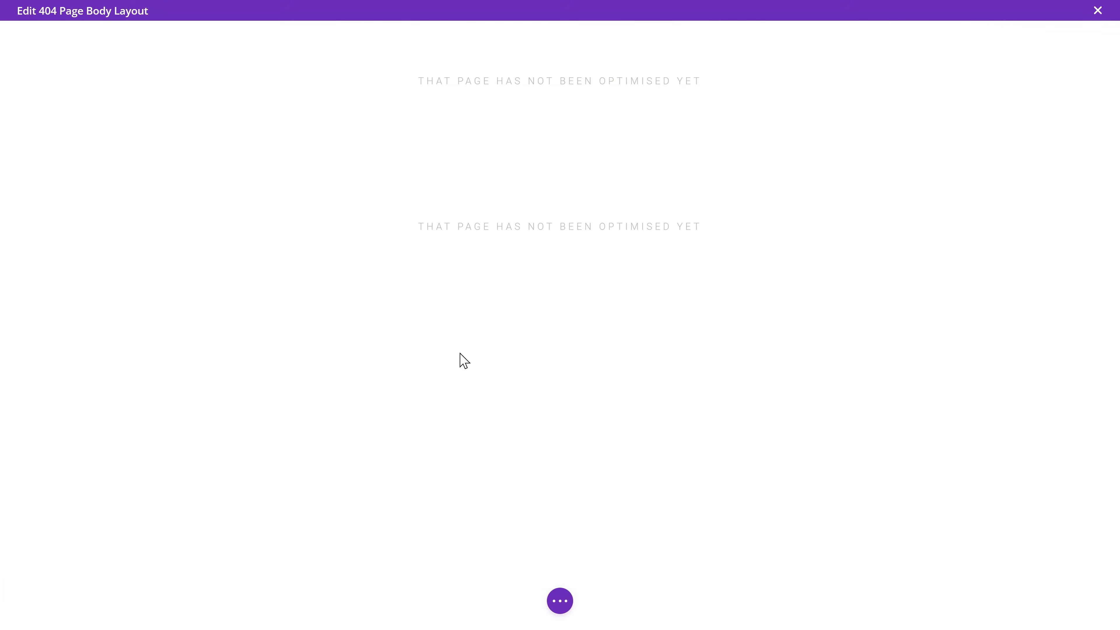
# Step: Make the heading text dark navy from the global colours
pyautogui.click(537, 144)
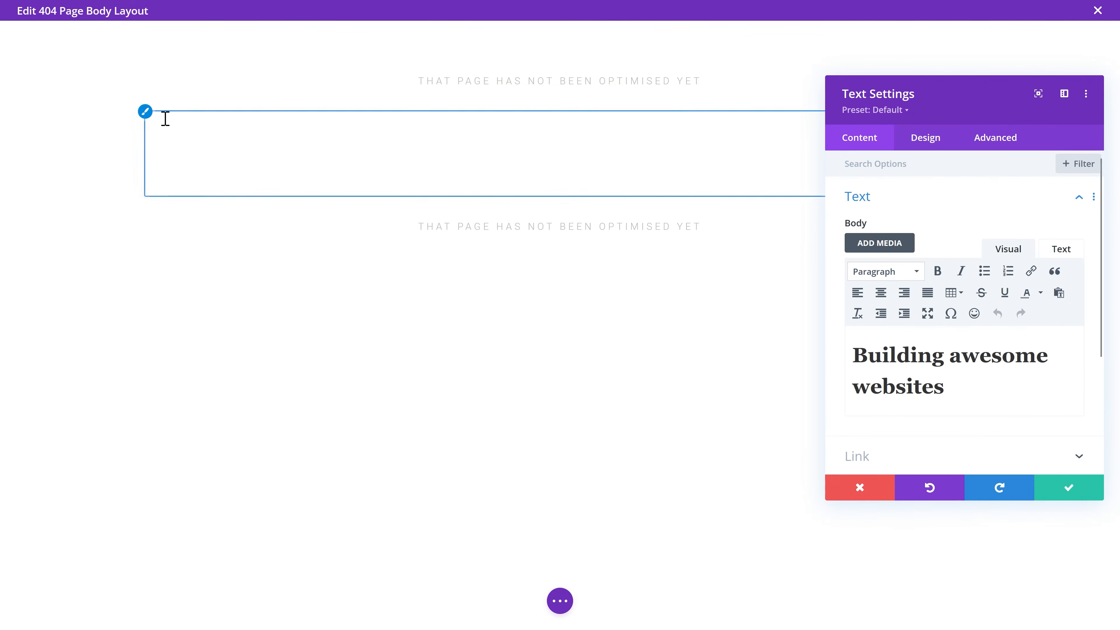
pyautogui.click(925, 138)
pyautogui.scroll(-1, 925, 265)
pyautogui.click(914, 202)
pyautogui.scroll(-1, 925, 318)
pyautogui.scroll(-3, 928, 327)
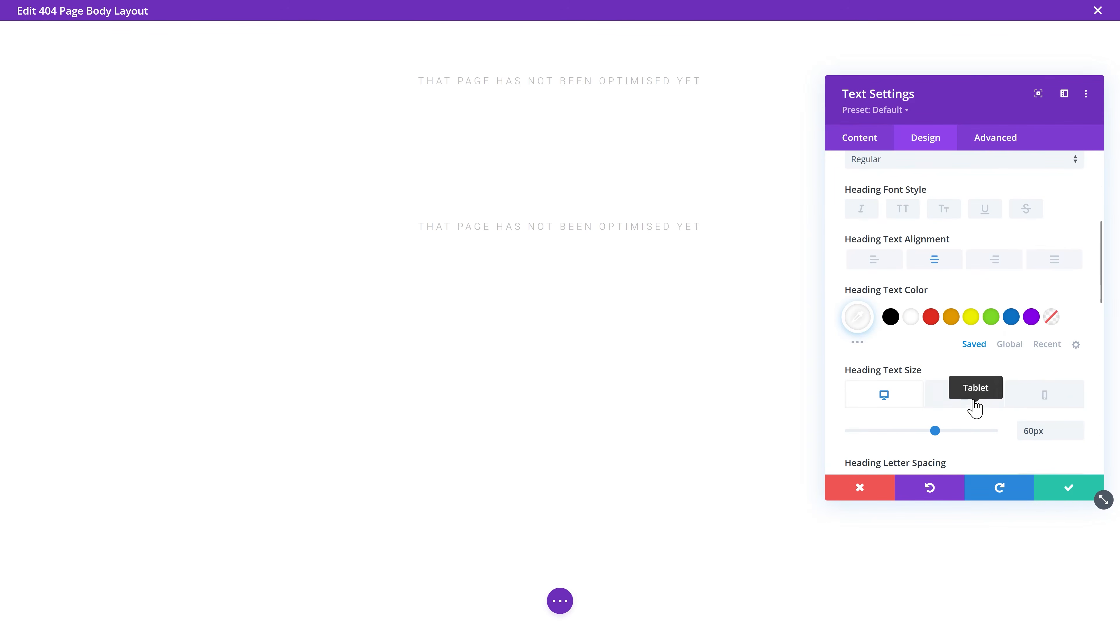
pyautogui.click(1009, 344)
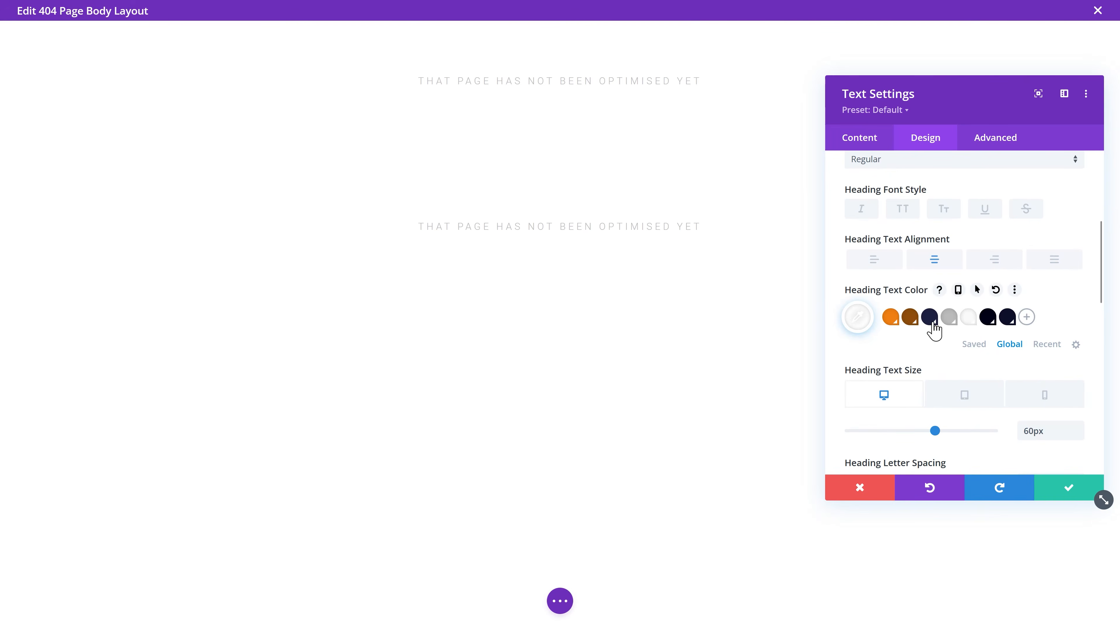
pyautogui.click(930, 318)
# Step: Change the heading text to 'Woops, page not found!'
pyautogui.click(862, 139)
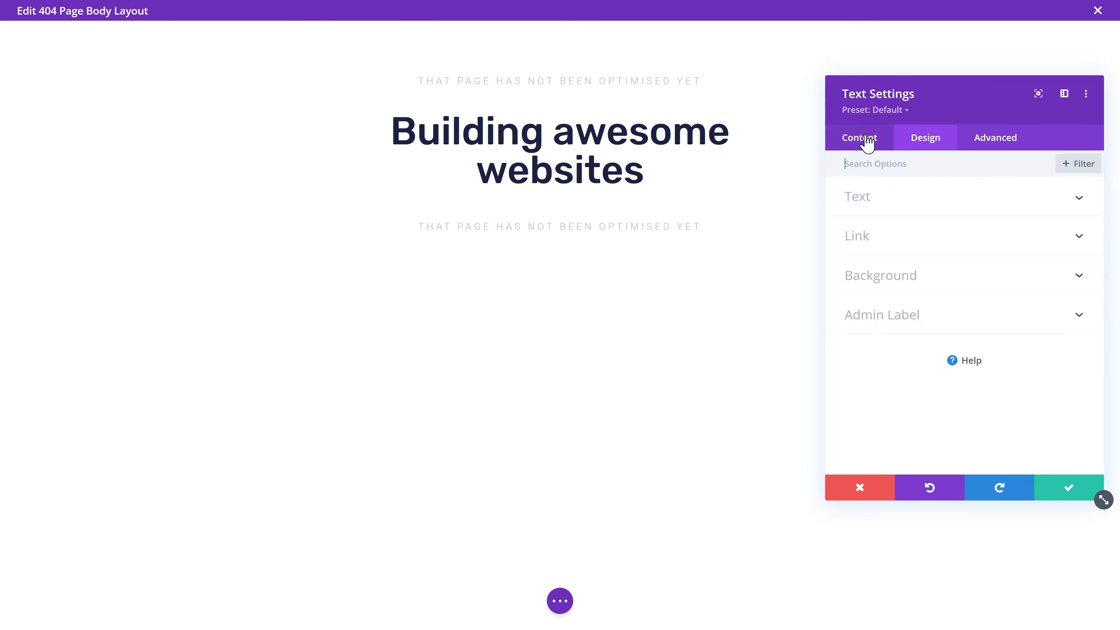
pyautogui.click(860, 198)
pyautogui.moveTo(946, 388); pyautogui.dragTo(848, 364)
pyautogui.write('Woo')
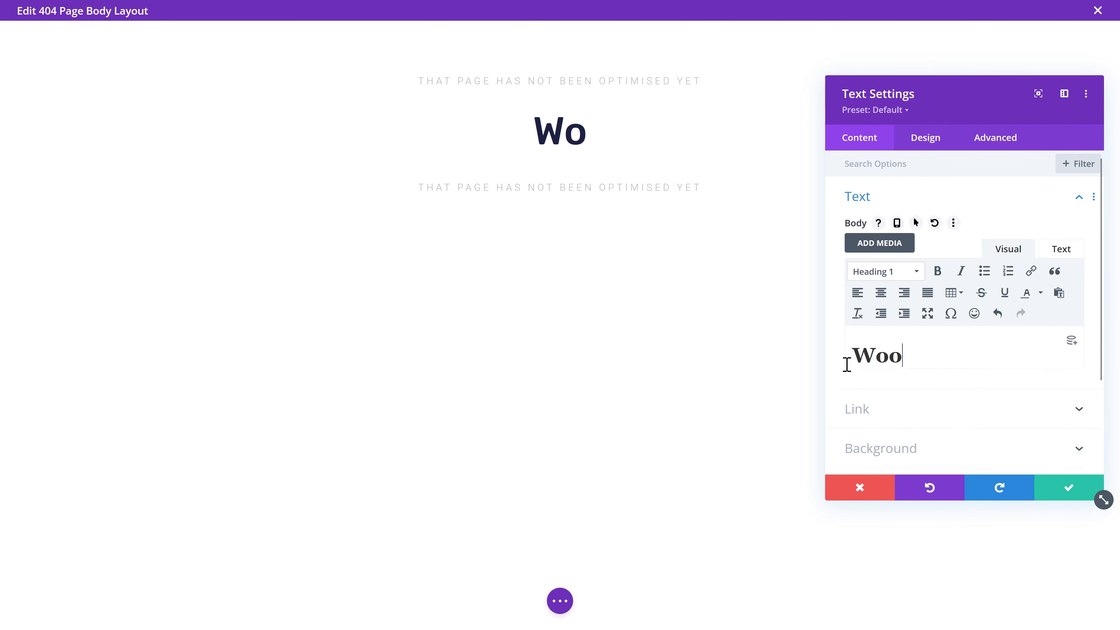
pyautogui.write('ps, page not found!')
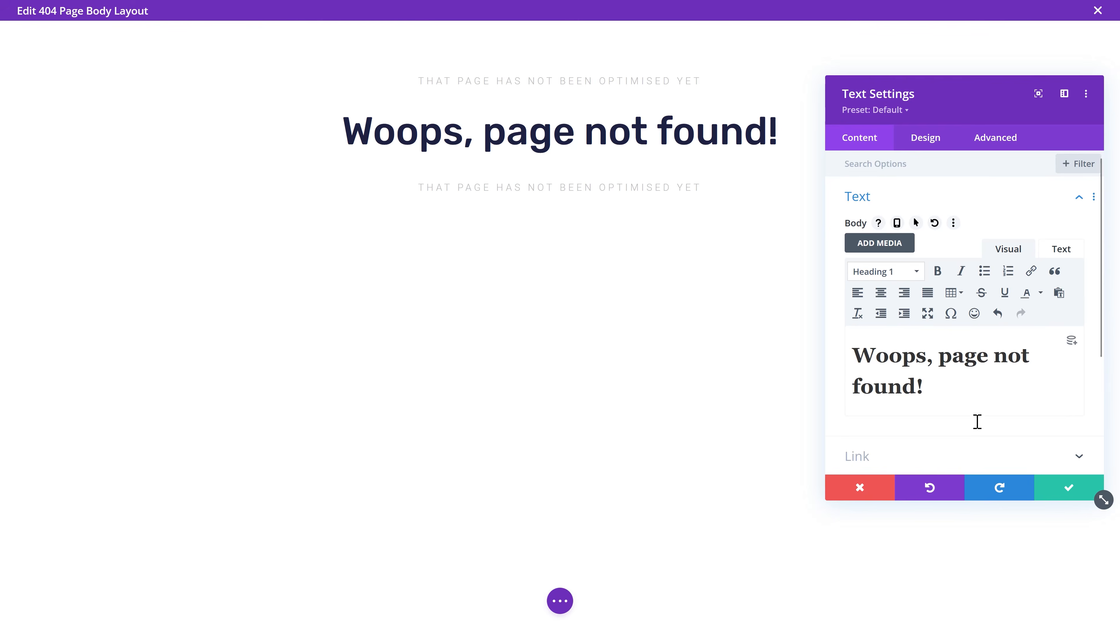
pyautogui.click(1050, 487)
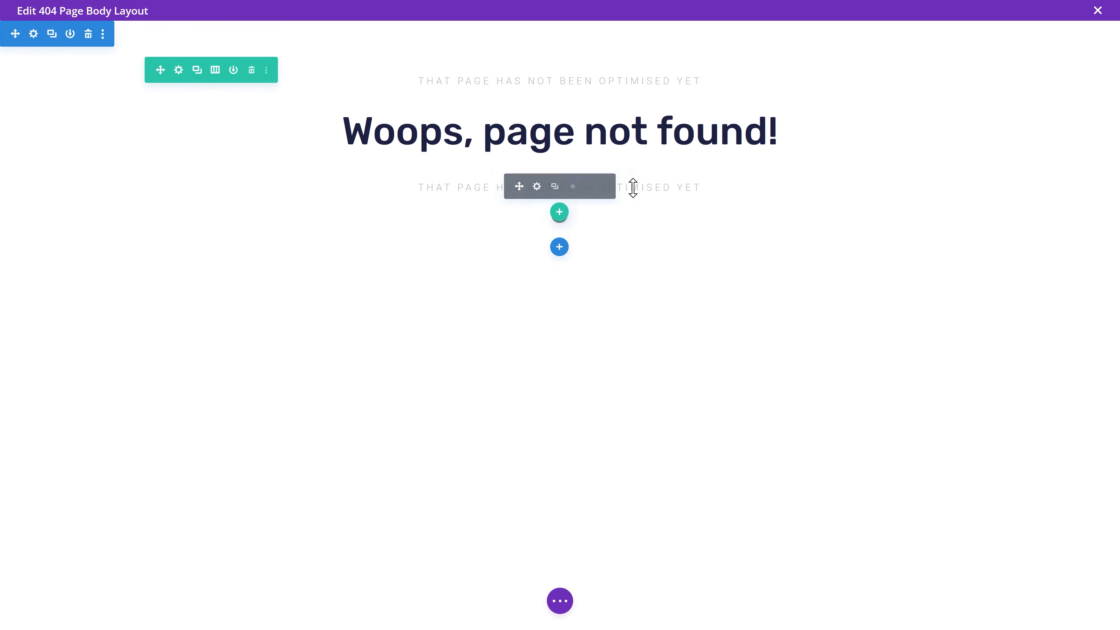
# Step: Insert the saved Paragraph module under the heading and select its text
pyautogui.click(559, 147)
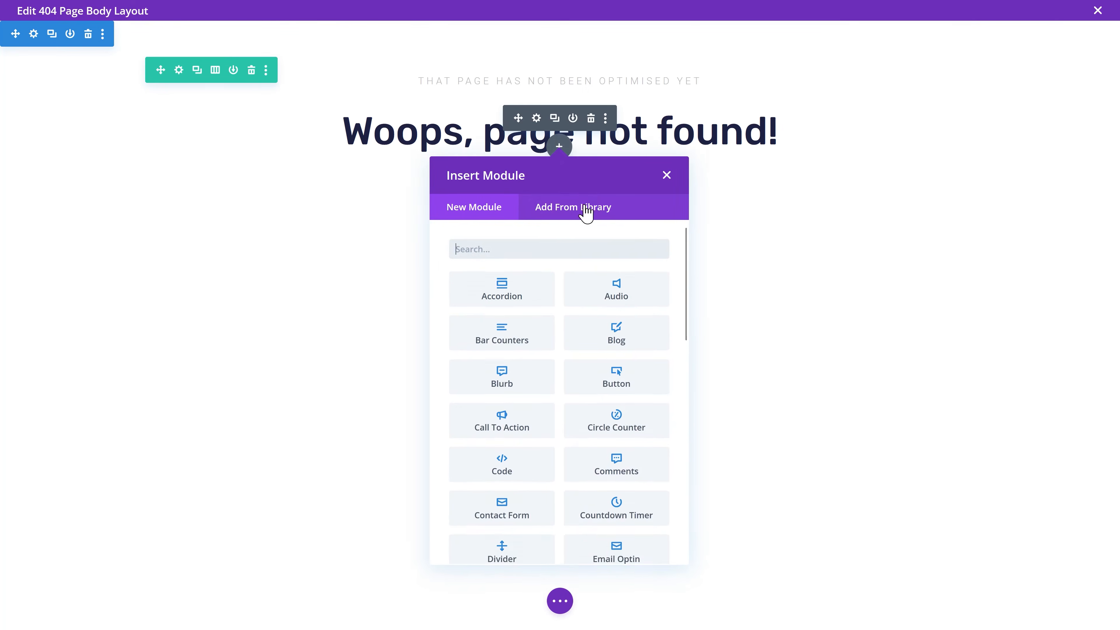
pyautogui.click(559, 214)
pyautogui.click(346, 256)
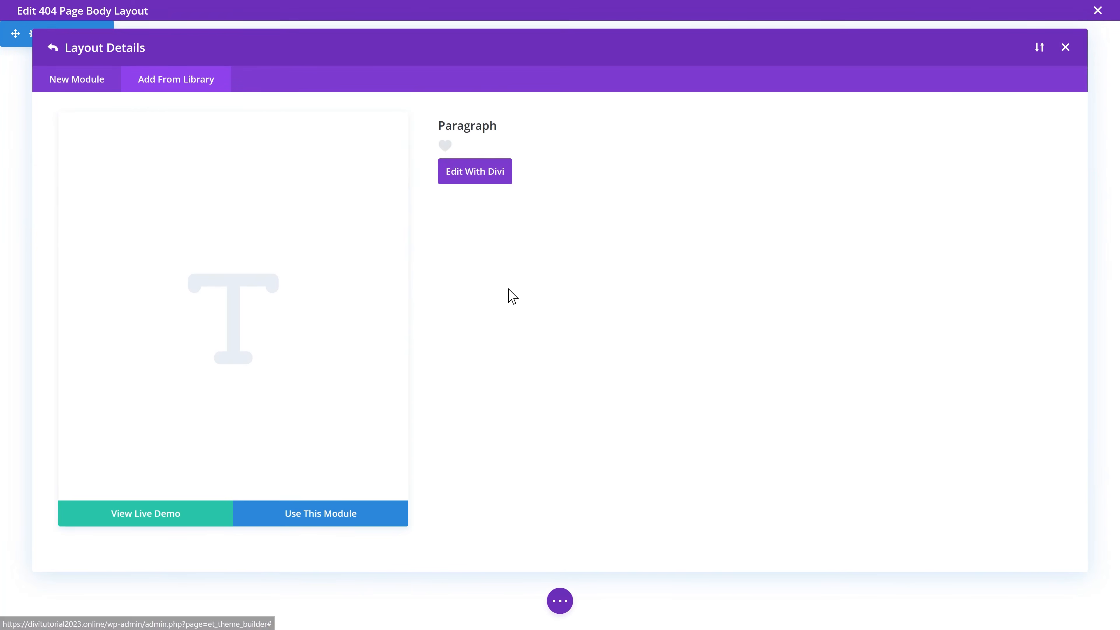
pyautogui.click(343, 521)
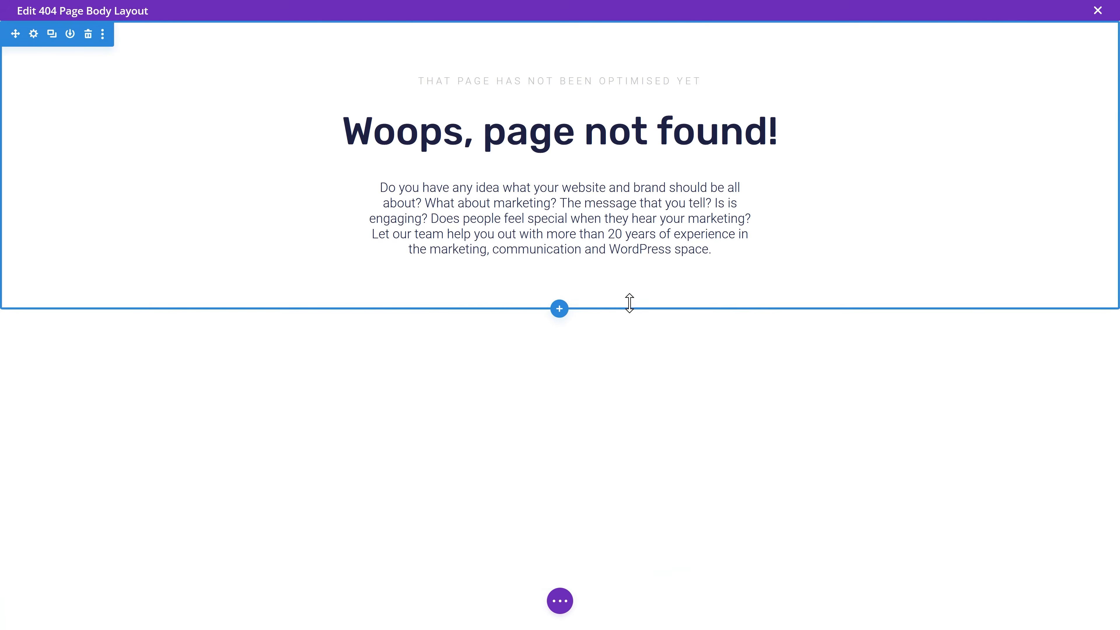
pyautogui.moveTo(984, 453); pyautogui.dragTo(834, 326)
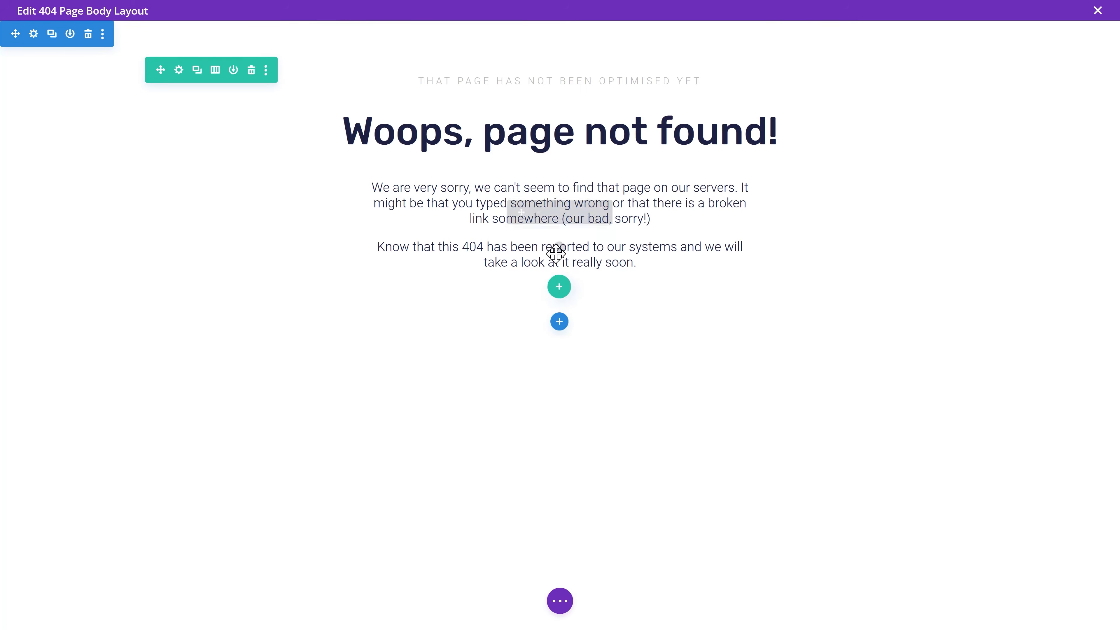
# Step: Insert the saved Orange button module below the paragraph
pyautogui.click(559, 248)
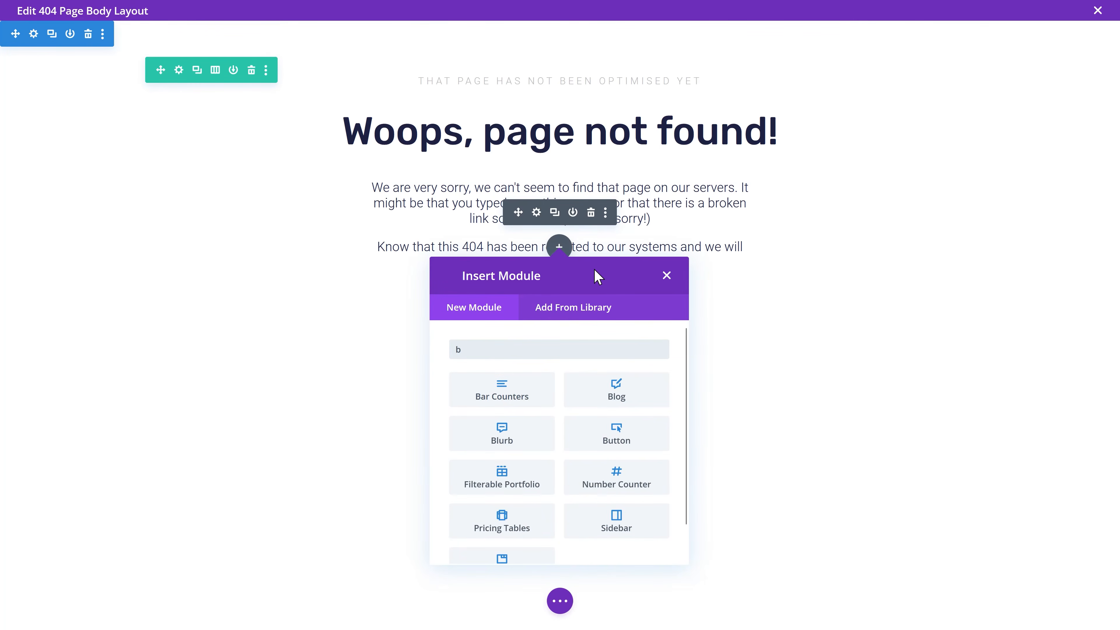
pyautogui.press('BackSpace')
pyautogui.click(561, 306)
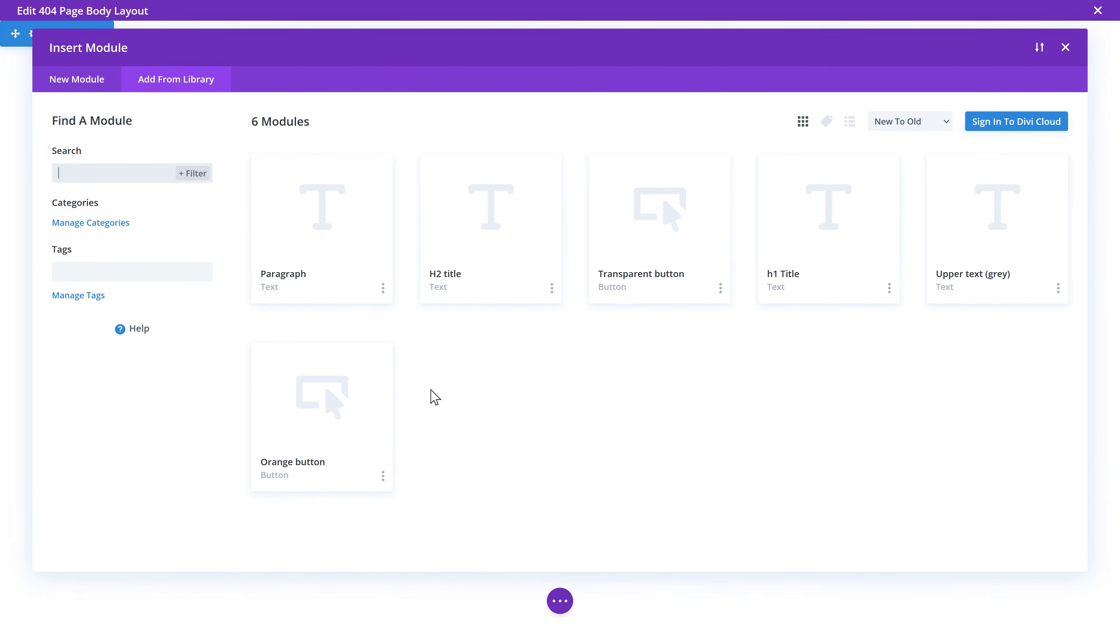
pyautogui.click(386, 412)
pyautogui.click(326, 513)
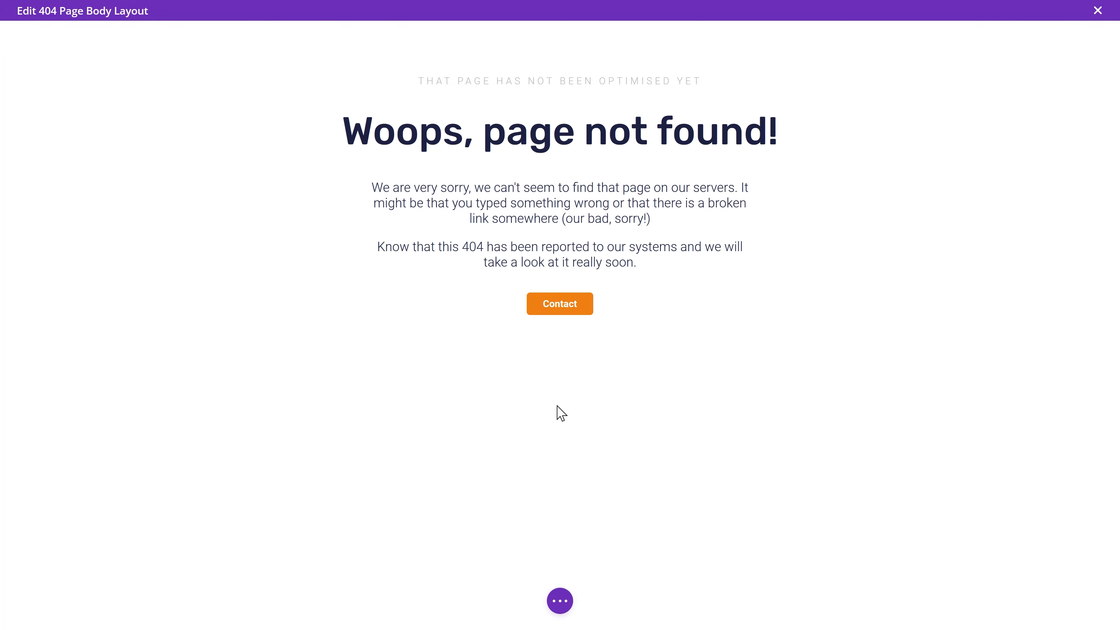
# Step: Relabel the button 'Get me out of here!' and set its link URL to '/'
pyautogui.click(539, 309)
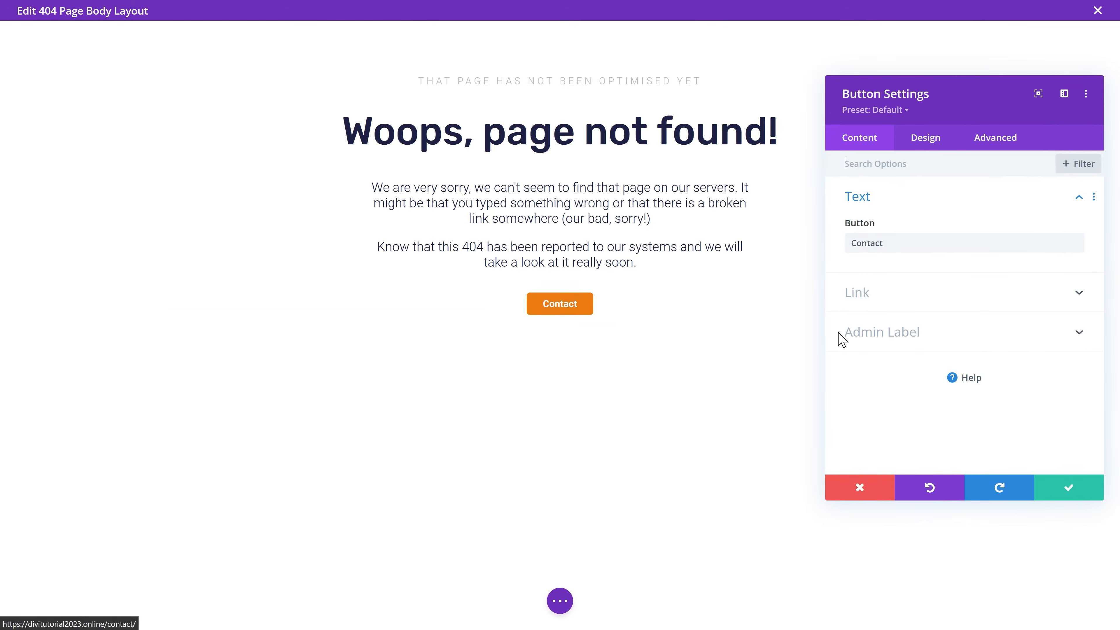
pyautogui.doubleClick(871, 243)
pyautogui.write('Get me out of here!')
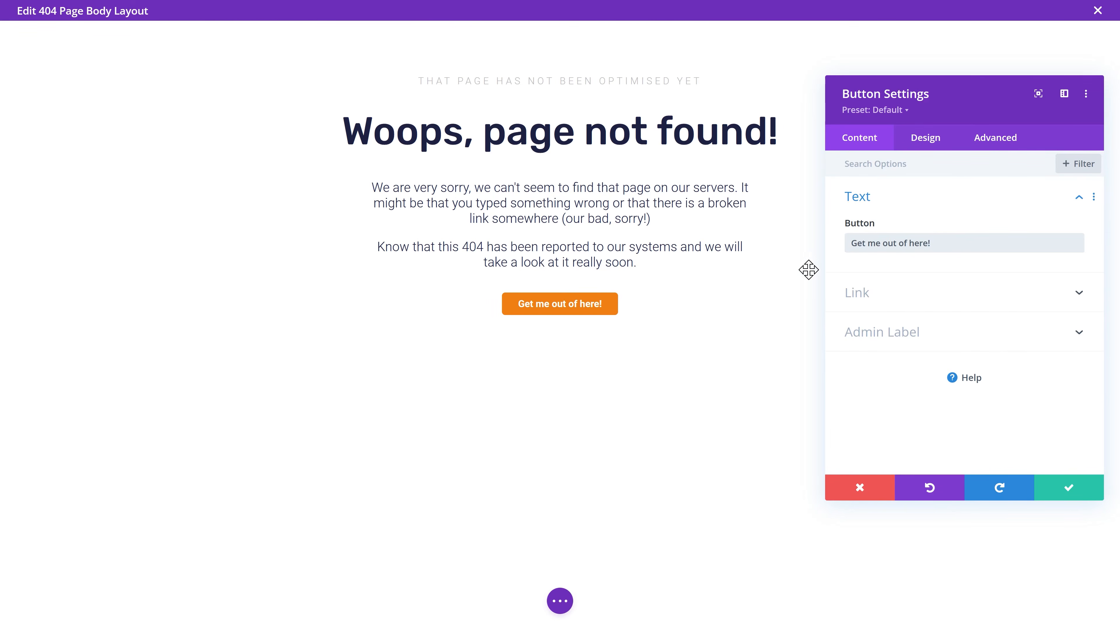
pyautogui.click(870, 295)
pyautogui.moveTo(922, 273); pyautogui.dragTo(822, 283)
pyautogui.write('/')
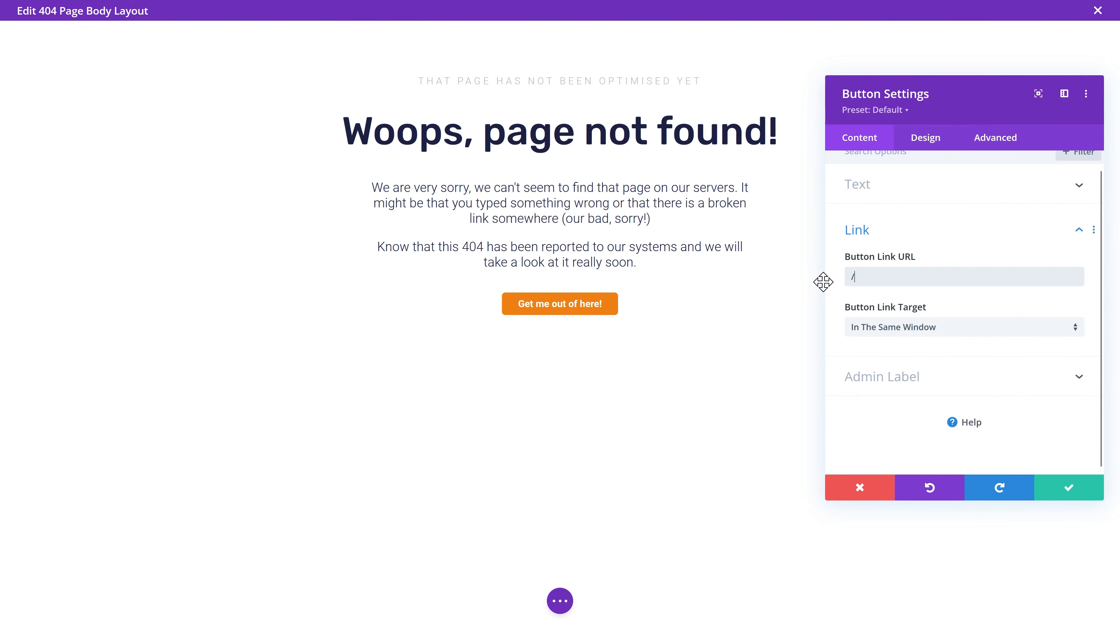
pyautogui.click(1061, 493)
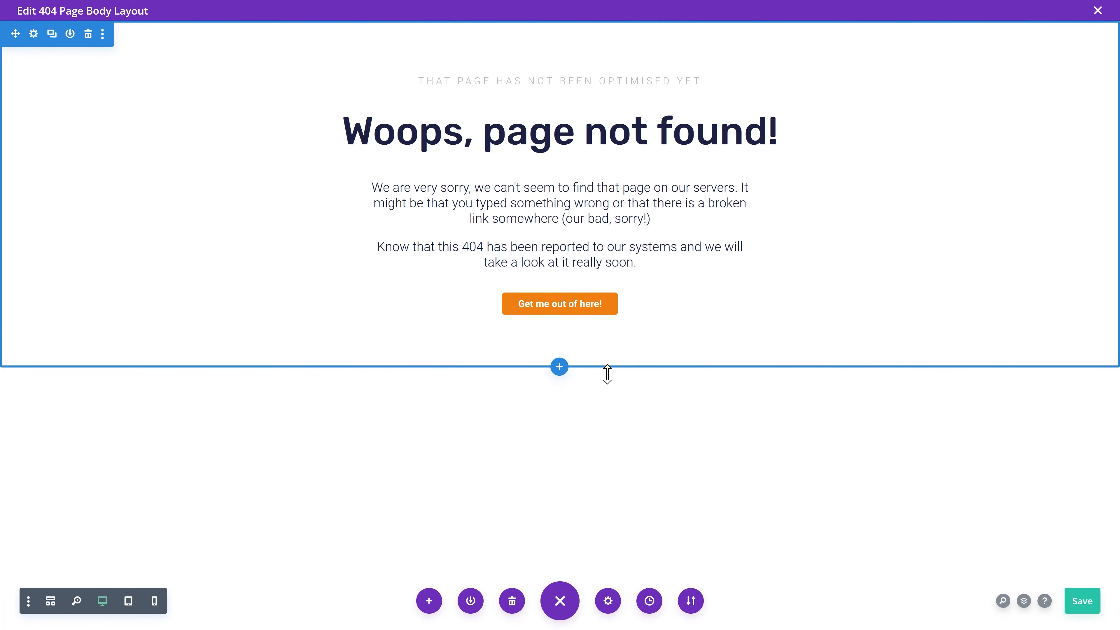
pyautogui.click(559, 367)
# Step: Add a regular one-column section with a Text module reading '404'
pyautogui.click(481, 324)
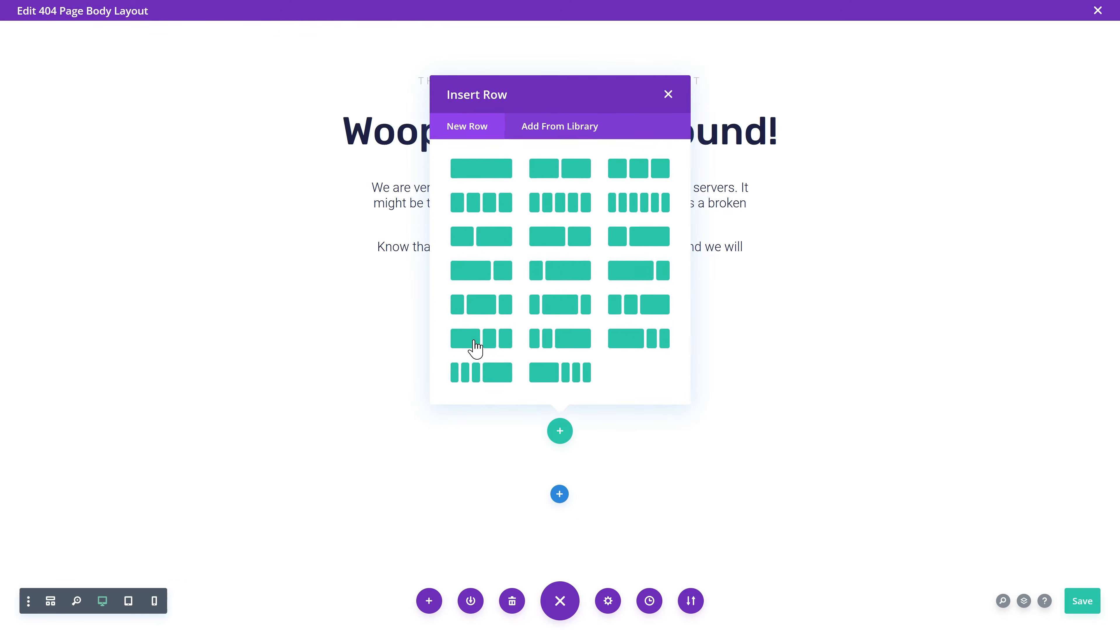
pyautogui.click(488, 167)
pyautogui.write('text')
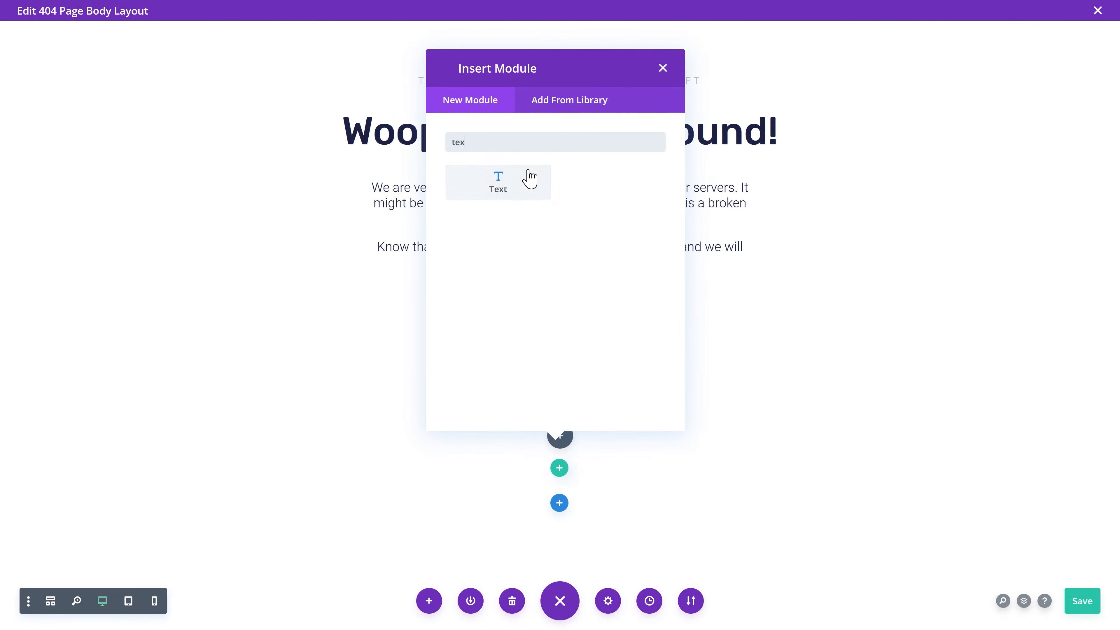
pyautogui.click(506, 196)
pyautogui.hotkey('ctrl', 'a')
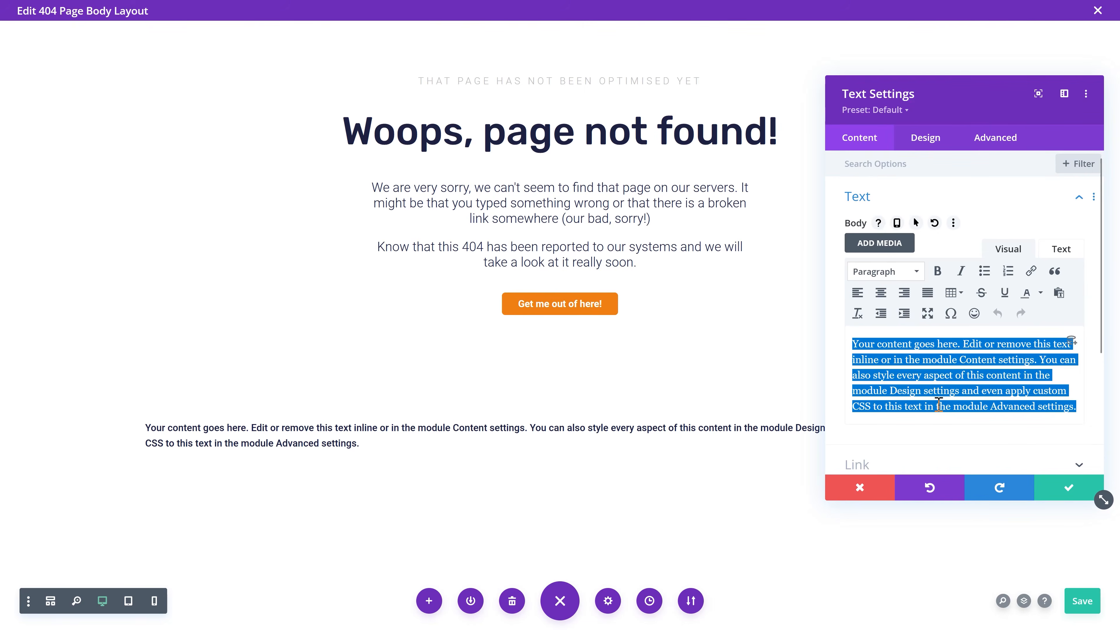
pyautogui.write('404')
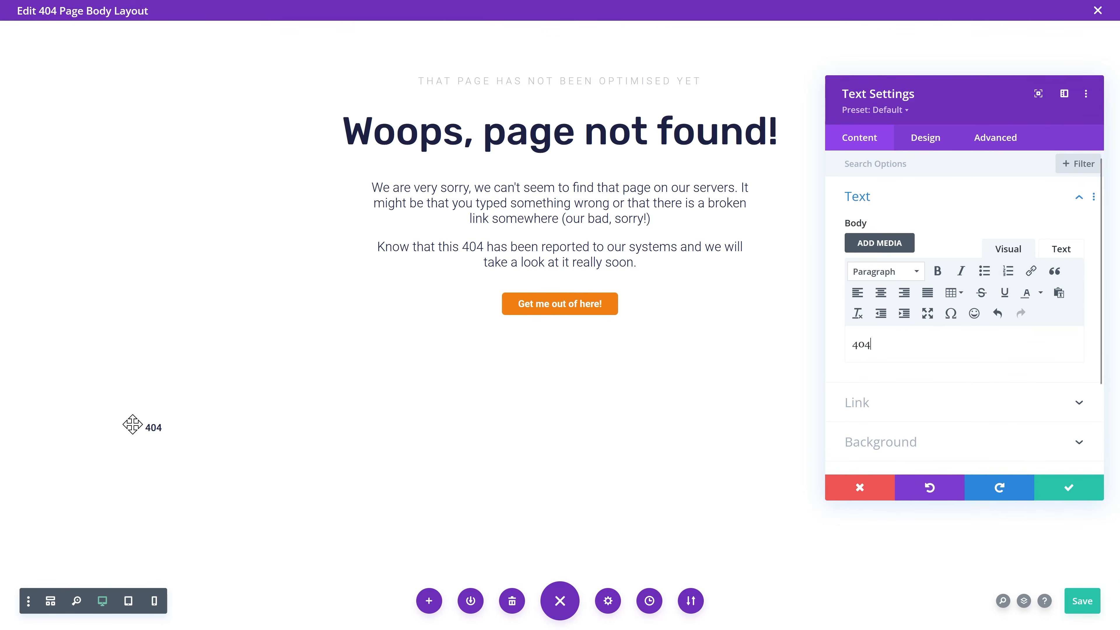
# Step: Style the 404 text white, 450px in size, and centre-aligned
pyautogui.click(925, 138)
pyautogui.click(863, 199)
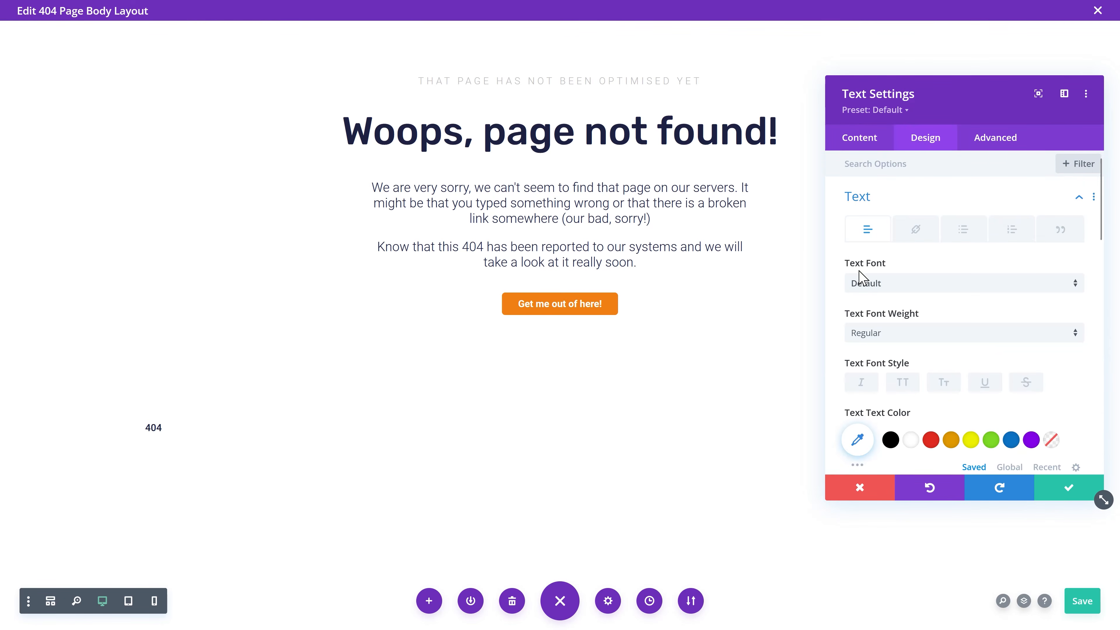
pyautogui.scroll(-2, 917, 299)
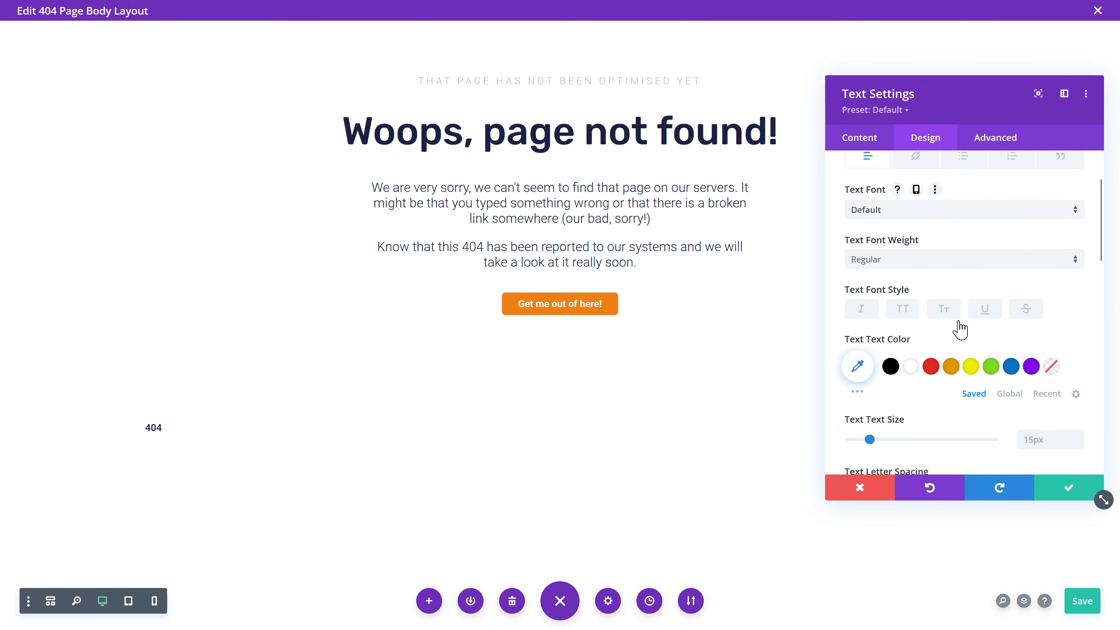
pyautogui.click(1010, 394)
pyautogui.click(969, 366)
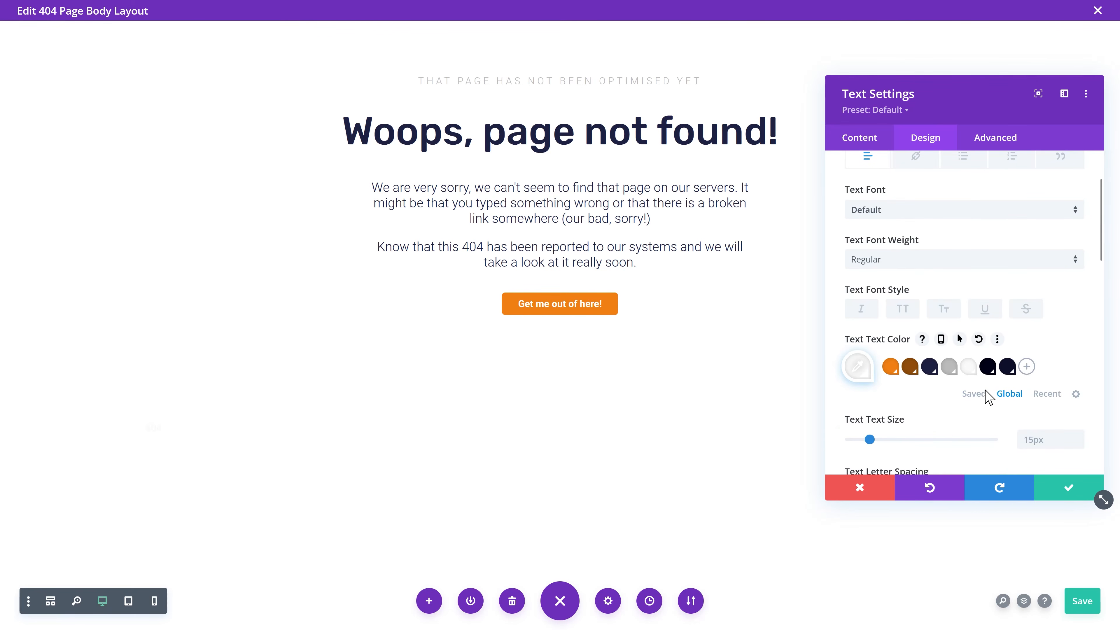
pyautogui.click(1057, 445)
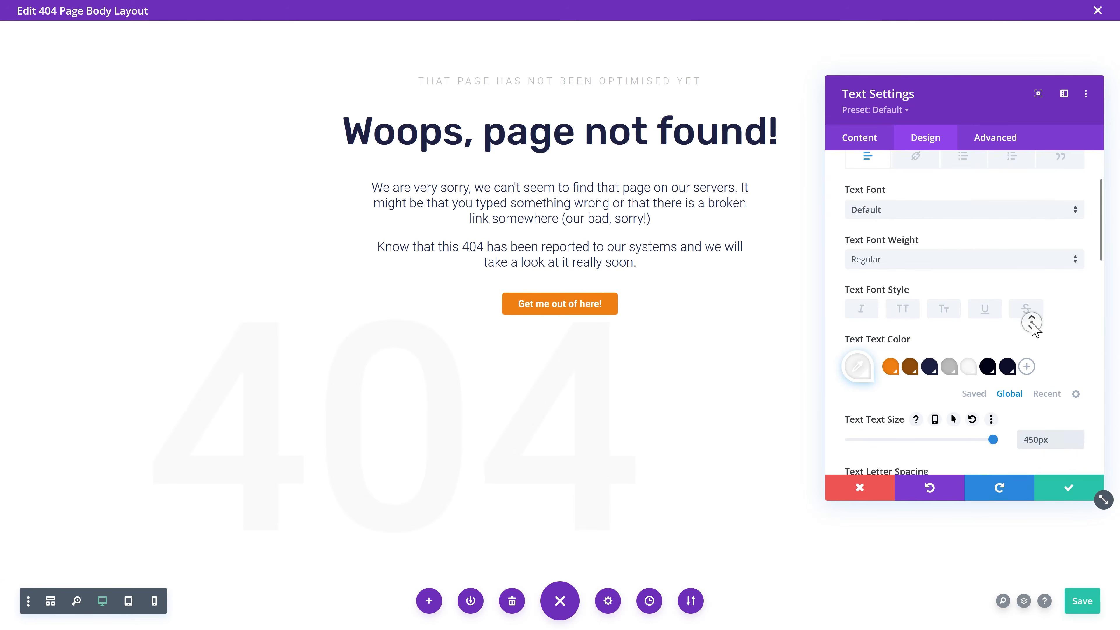
pyautogui.scroll(-8, 1031, 326)
pyautogui.click(939, 377)
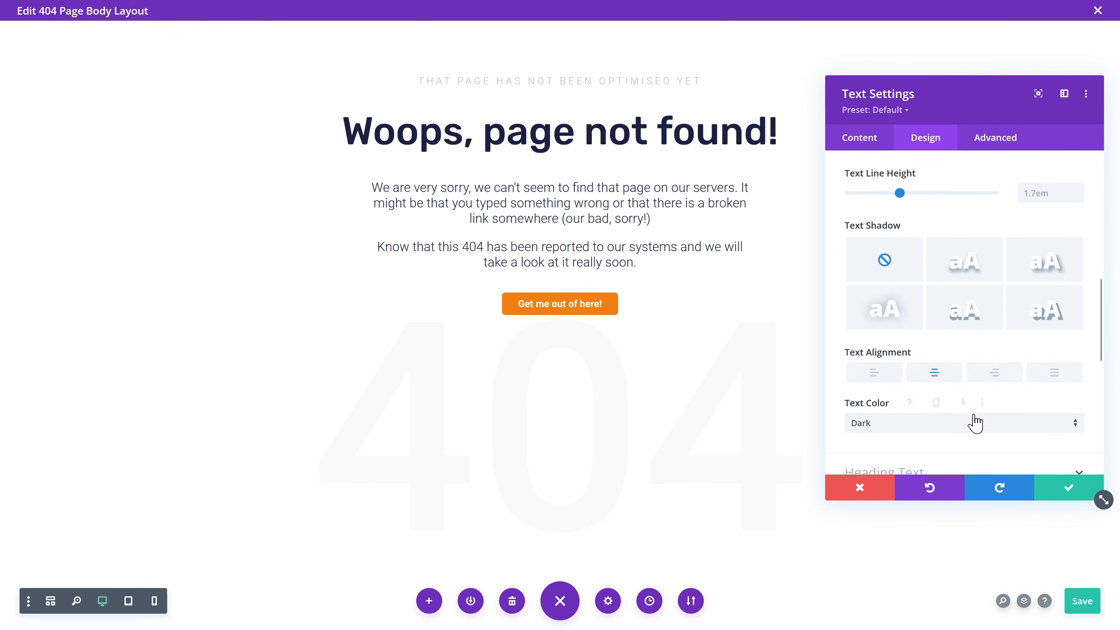
# Step: Give the 404 a faint drop shadow at rgba(0,0,0,0.13) and save
pyautogui.click(978, 279)
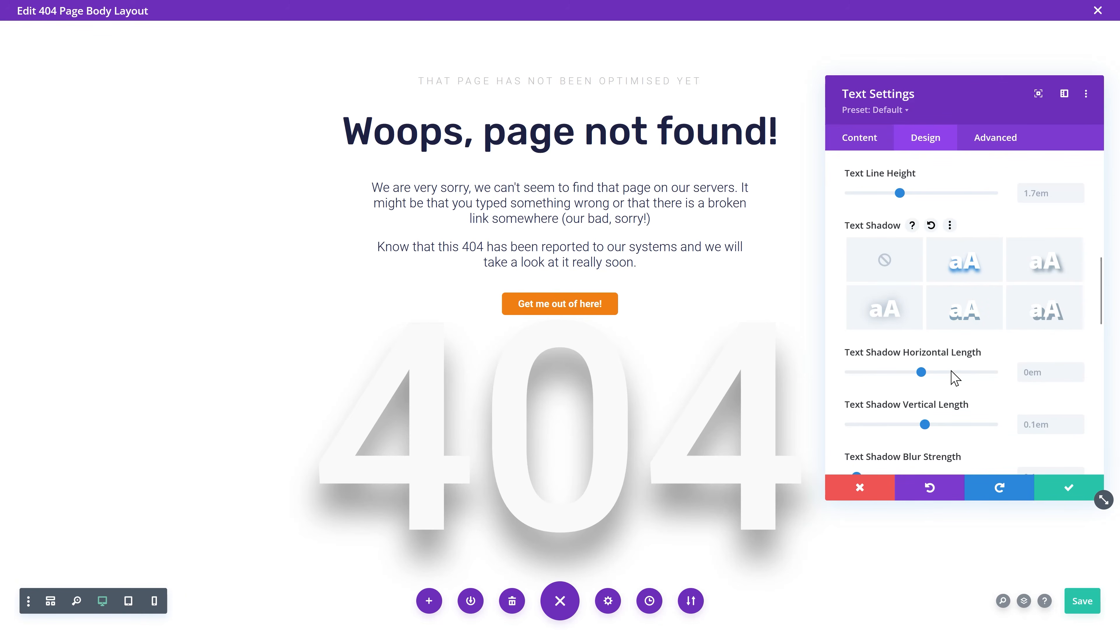
pyautogui.middleClick(1016, 351)
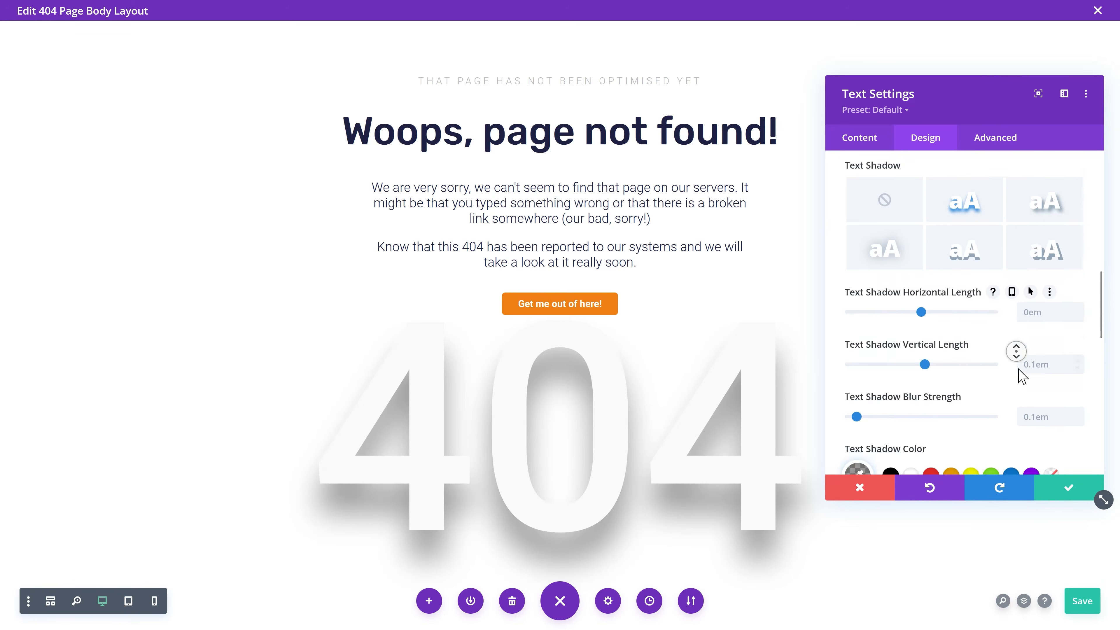
pyautogui.click(860, 278)
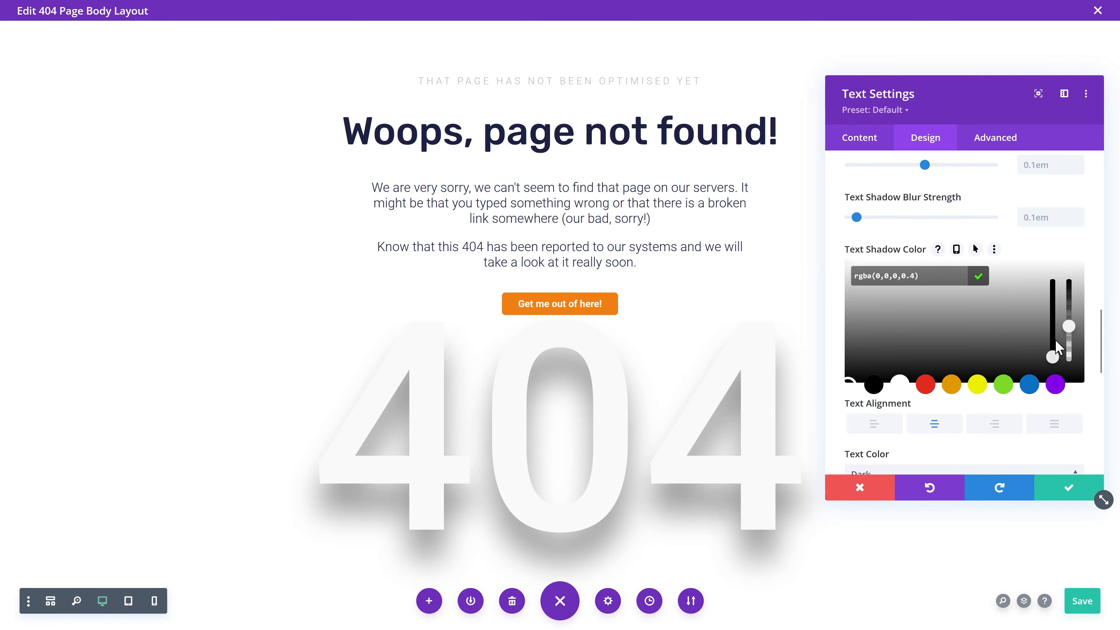
pyautogui.moveTo(1073, 327); pyautogui.dragTo(1070, 347)
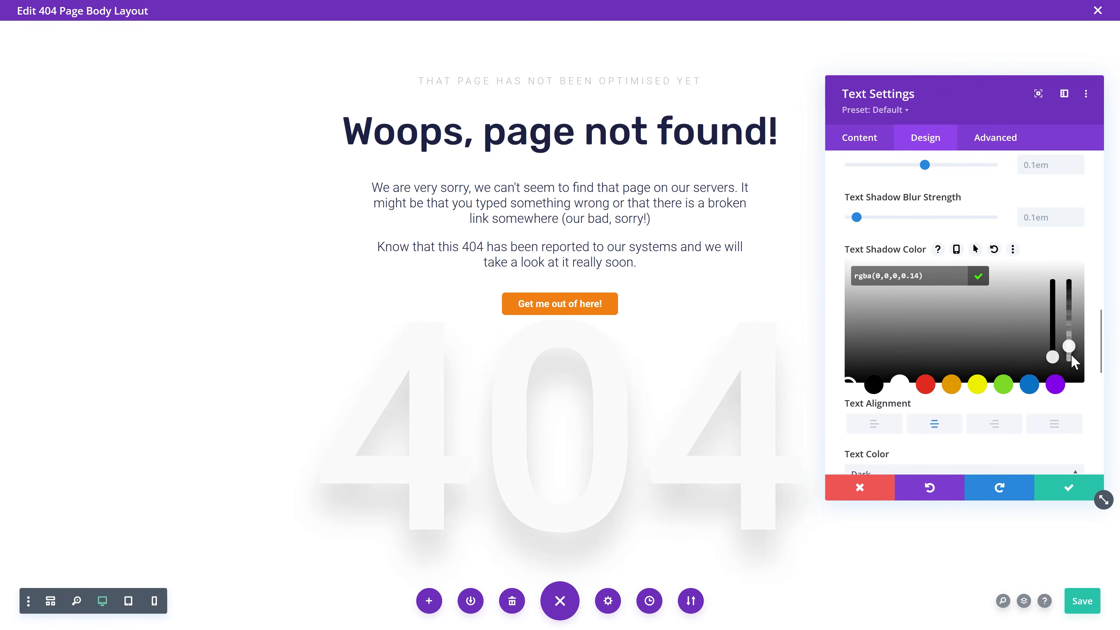
pyautogui.click(1061, 495)
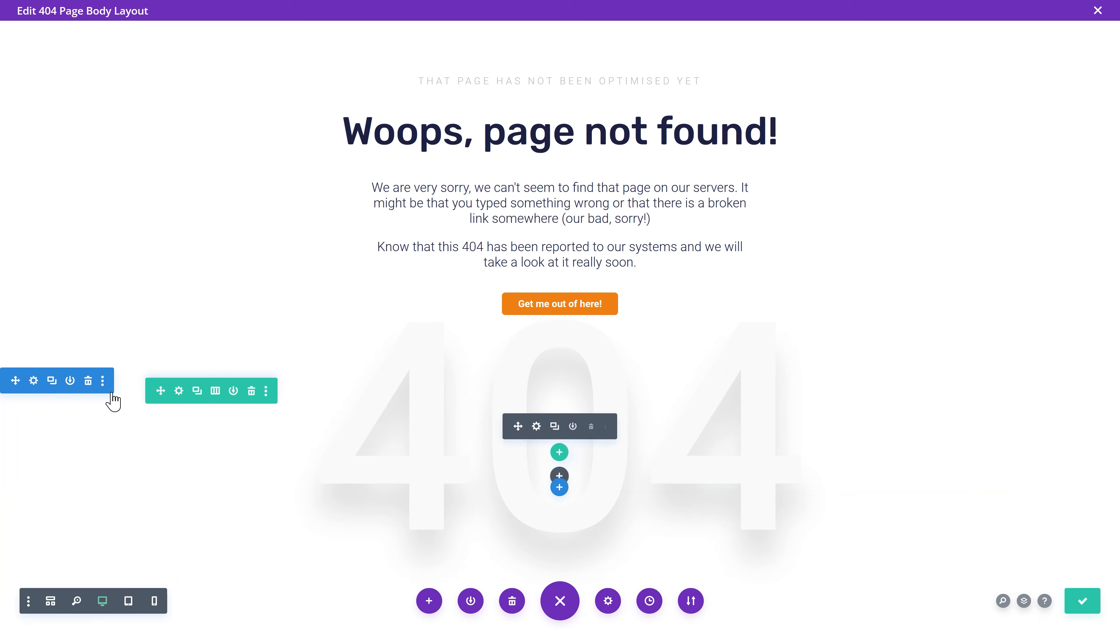
# Step: Set the 404 section's Z Index to -10
pyautogui.click(34, 381)
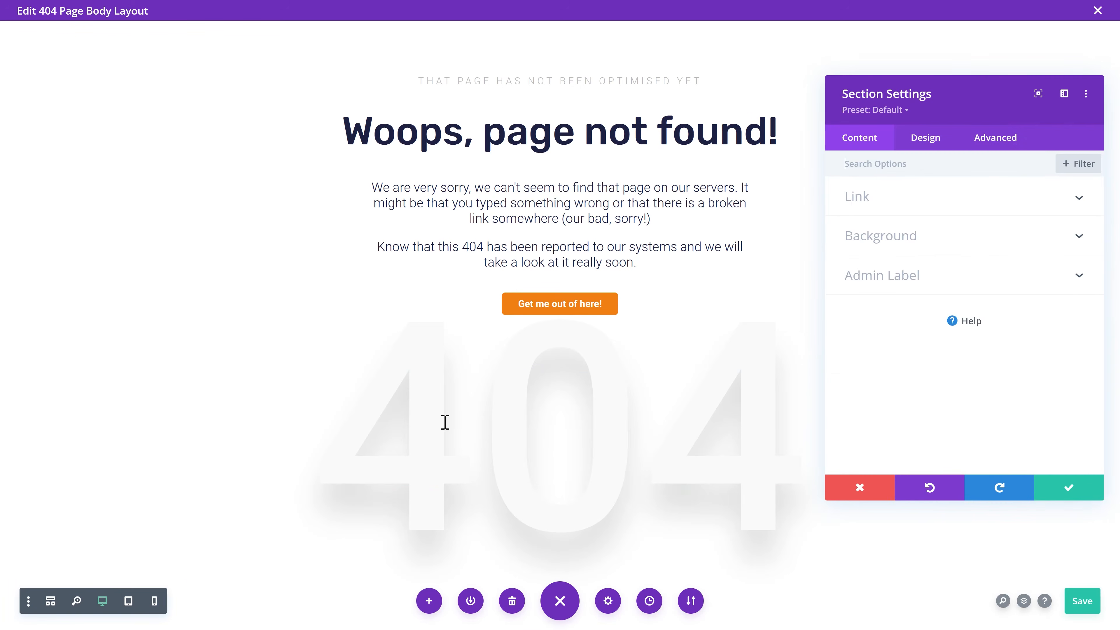
pyautogui.click(985, 149)
pyautogui.click(883, 396)
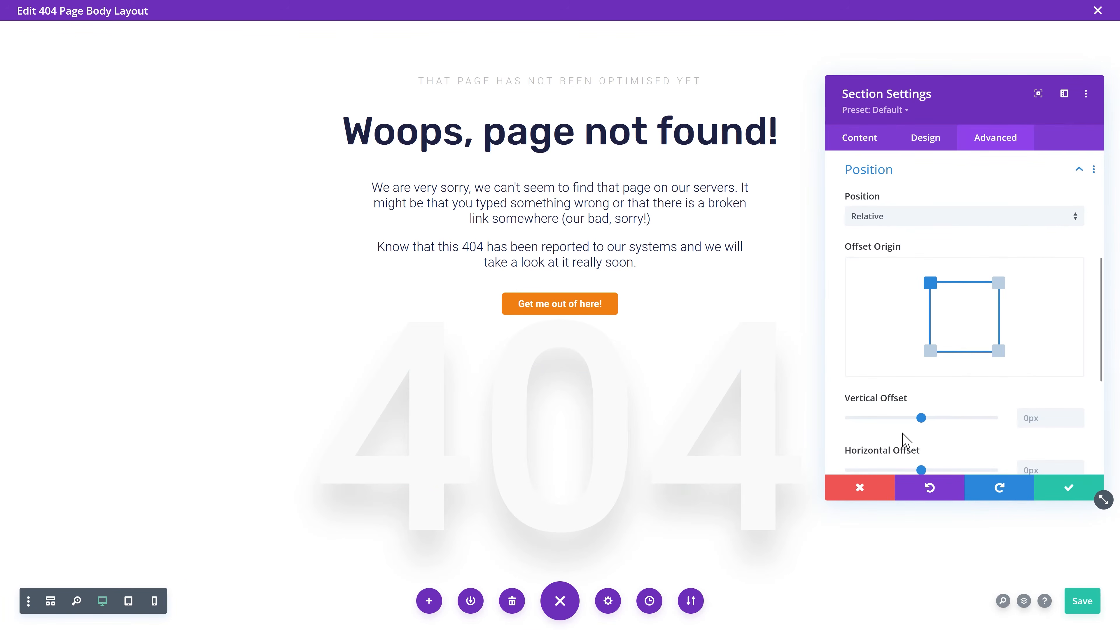
pyautogui.scroll(-4, 1052, 389)
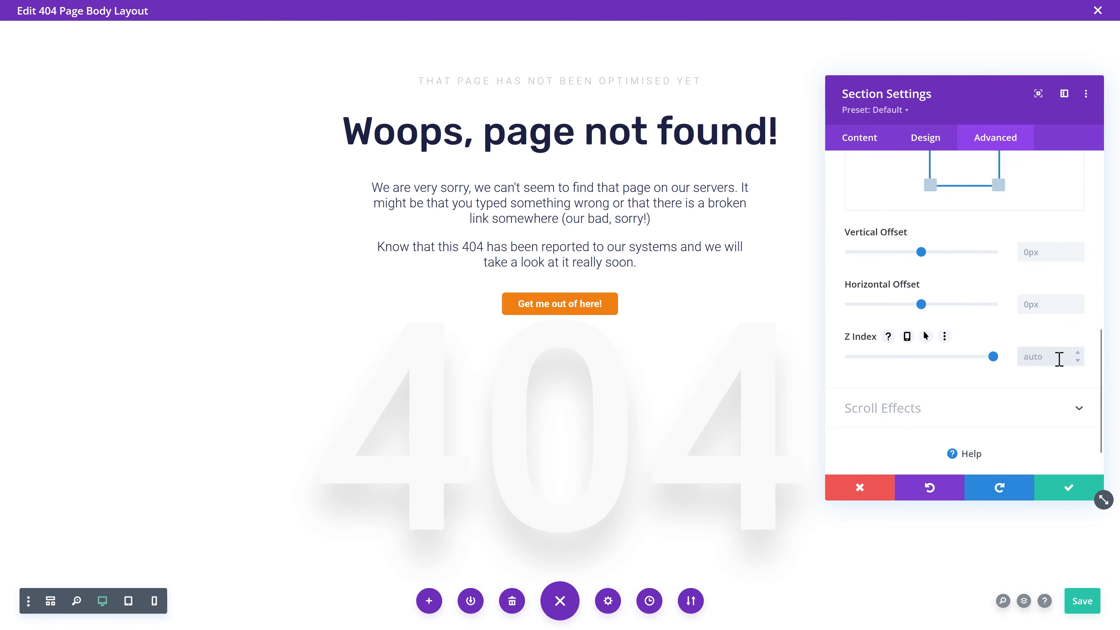
pyautogui.write('-10')
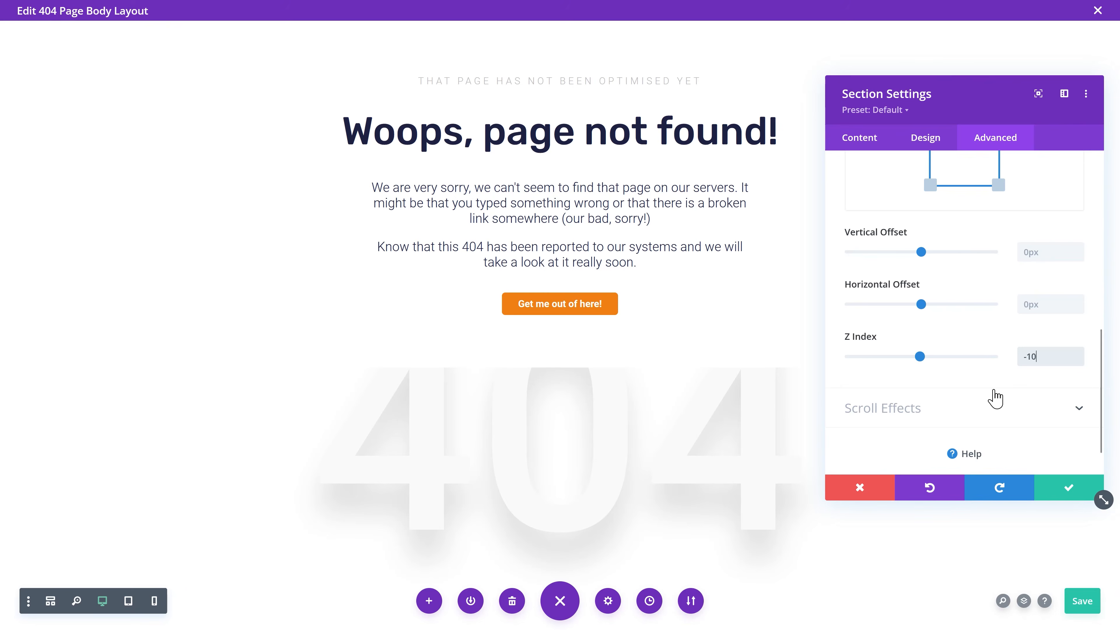
pyautogui.click(1062, 490)
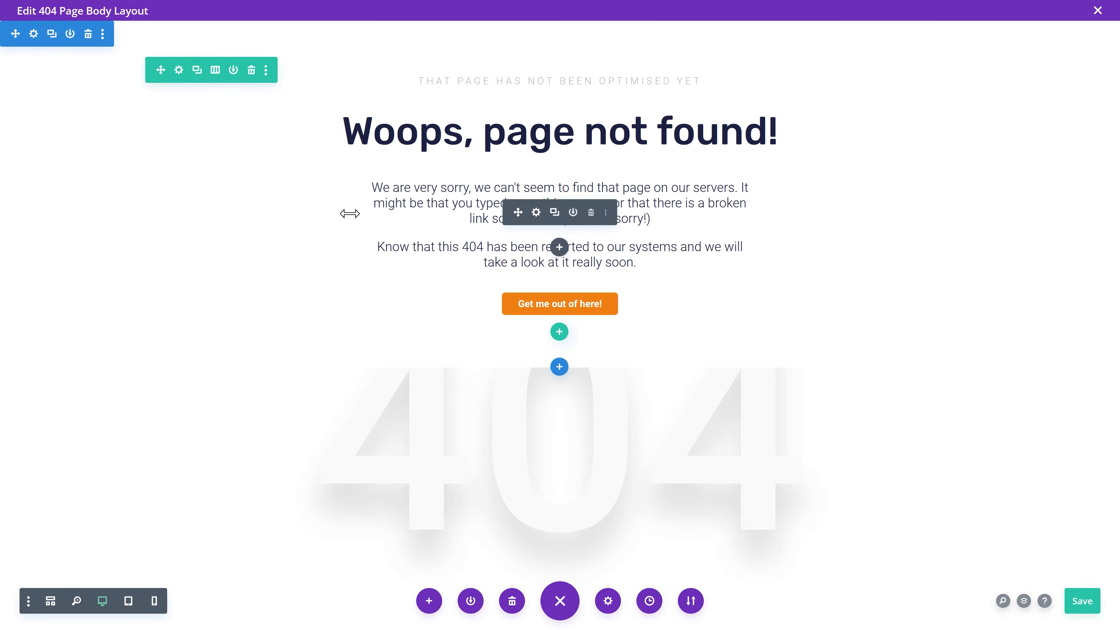
# Step: Give the top section a transparent background and Z Index 25
pyautogui.click(32, 34)
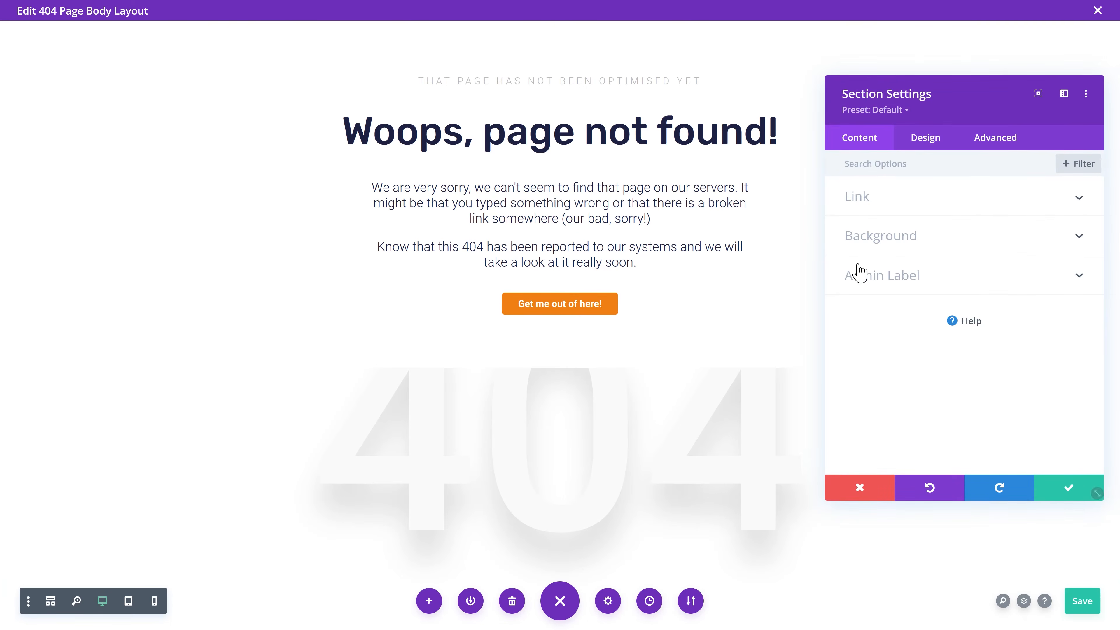
pyautogui.click(866, 237)
pyautogui.click(1053, 390)
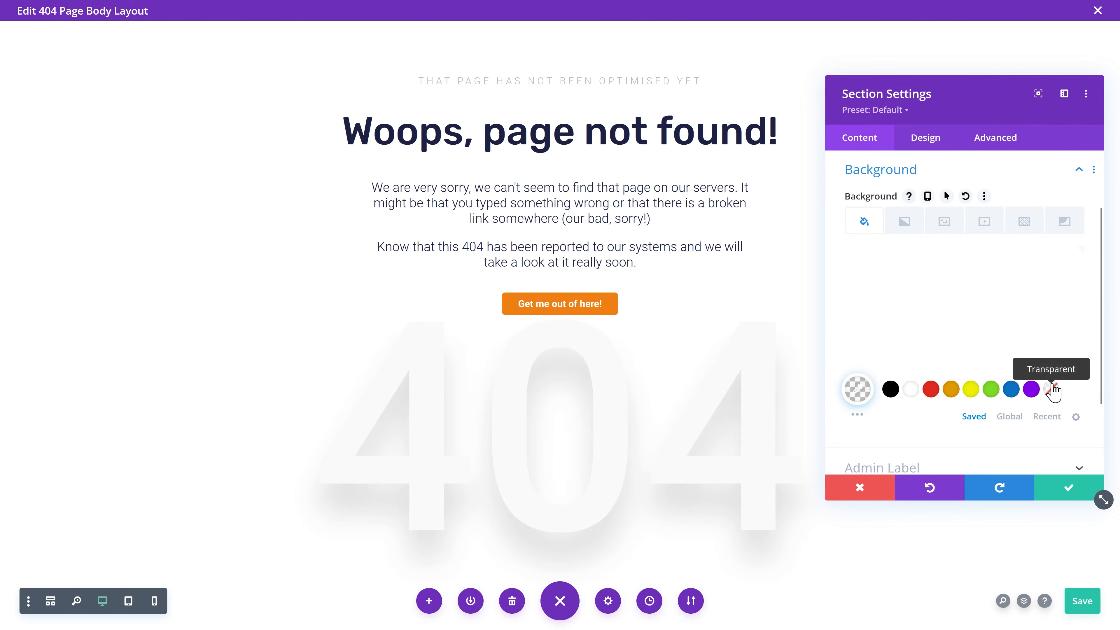
pyautogui.click(990, 140)
pyautogui.scroll(-2, 917, 300)
pyautogui.click(937, 335)
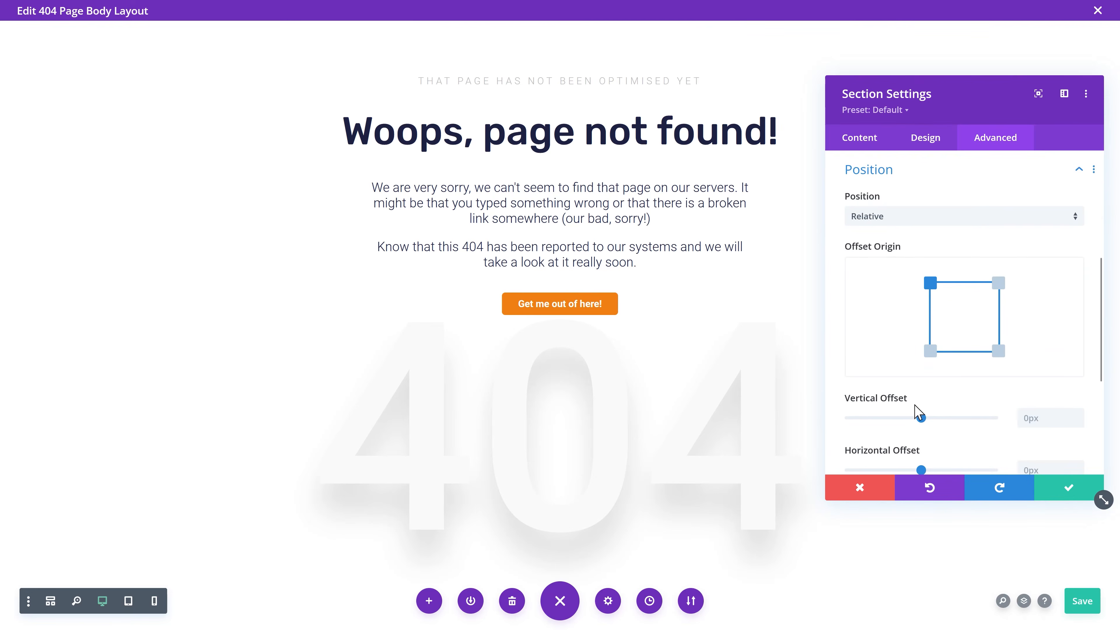
pyautogui.scroll(-3, 1032, 422)
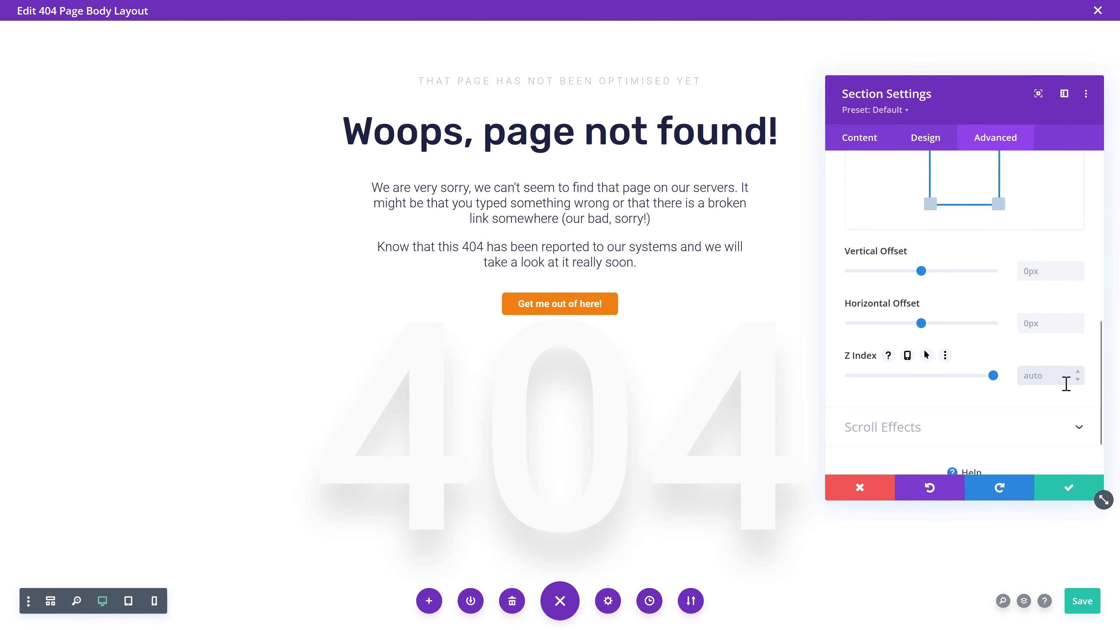
pyautogui.click(1062, 493)
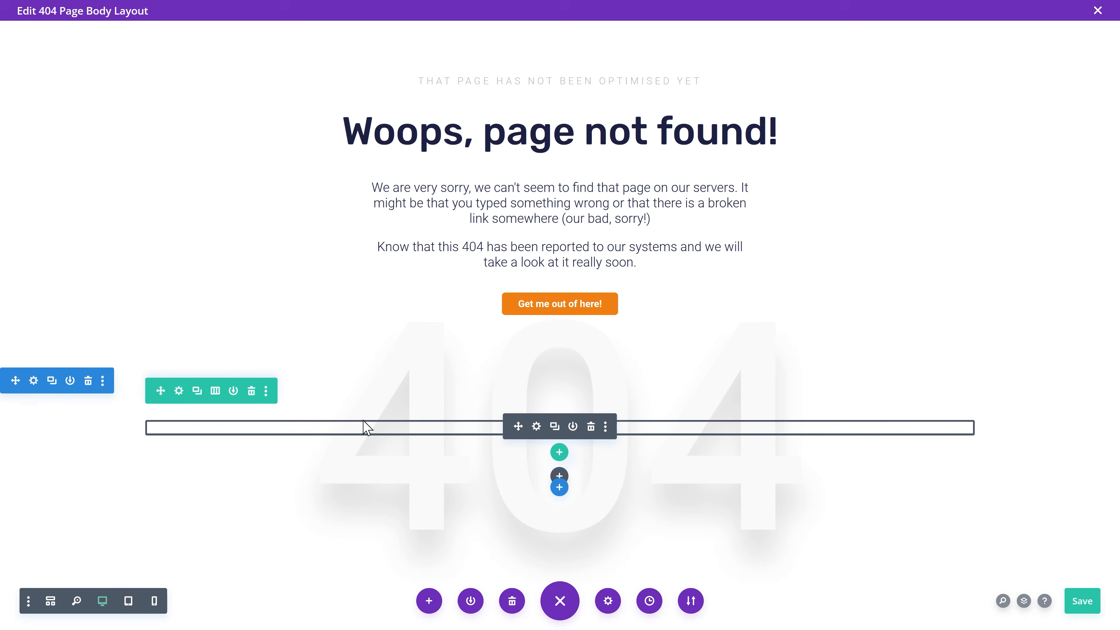
# Step: Label the second section '404 background' in wireframe view
pyautogui.click(50, 600)
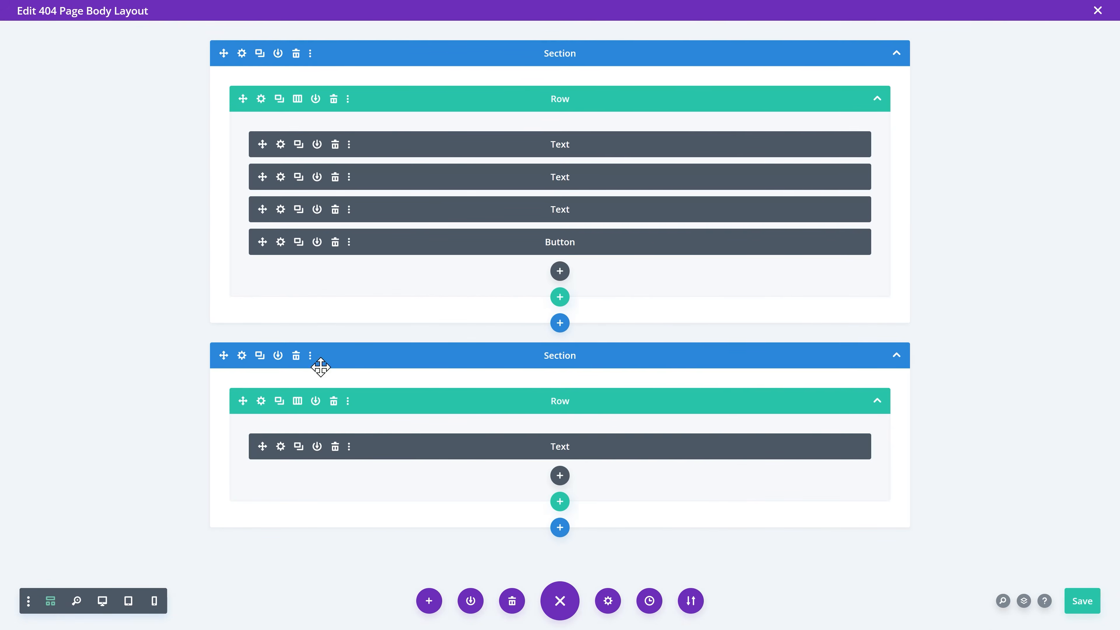
pyautogui.click(241, 355)
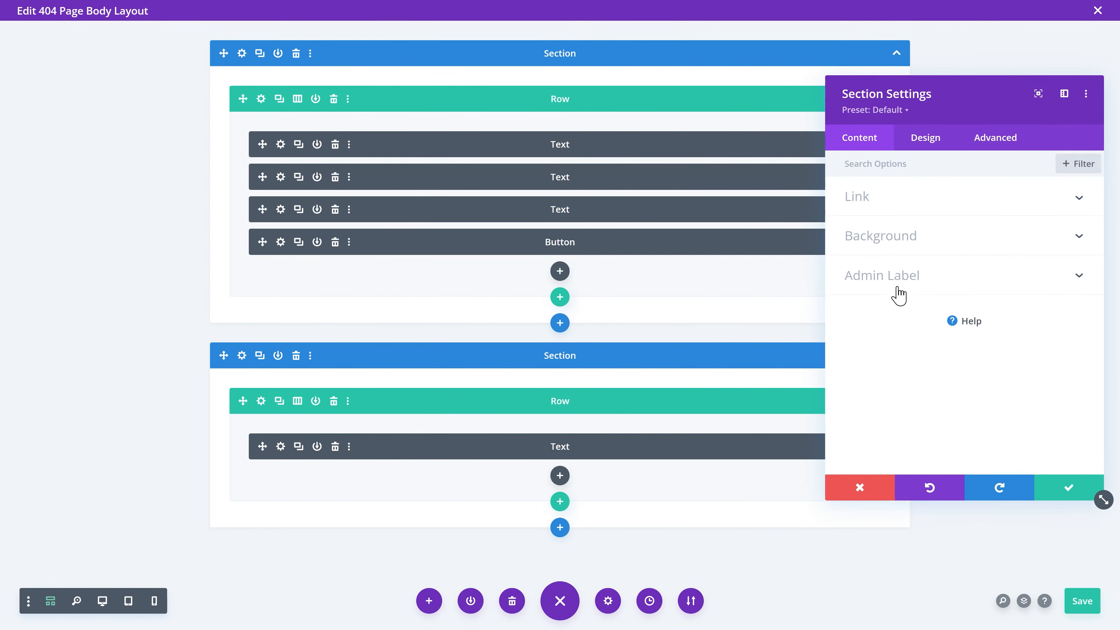
pyautogui.click(895, 285)
pyautogui.write('404 background')
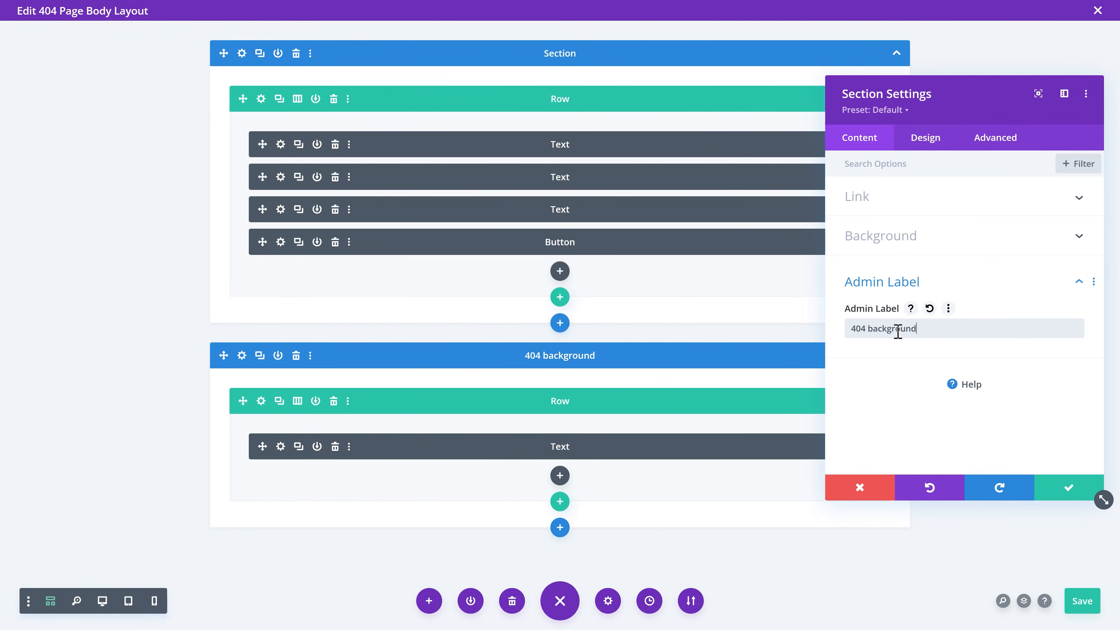
# Step: Set the 404 background section to absolute position, centred behind the content
pyautogui.click(995, 141)
pyautogui.click(103, 601)
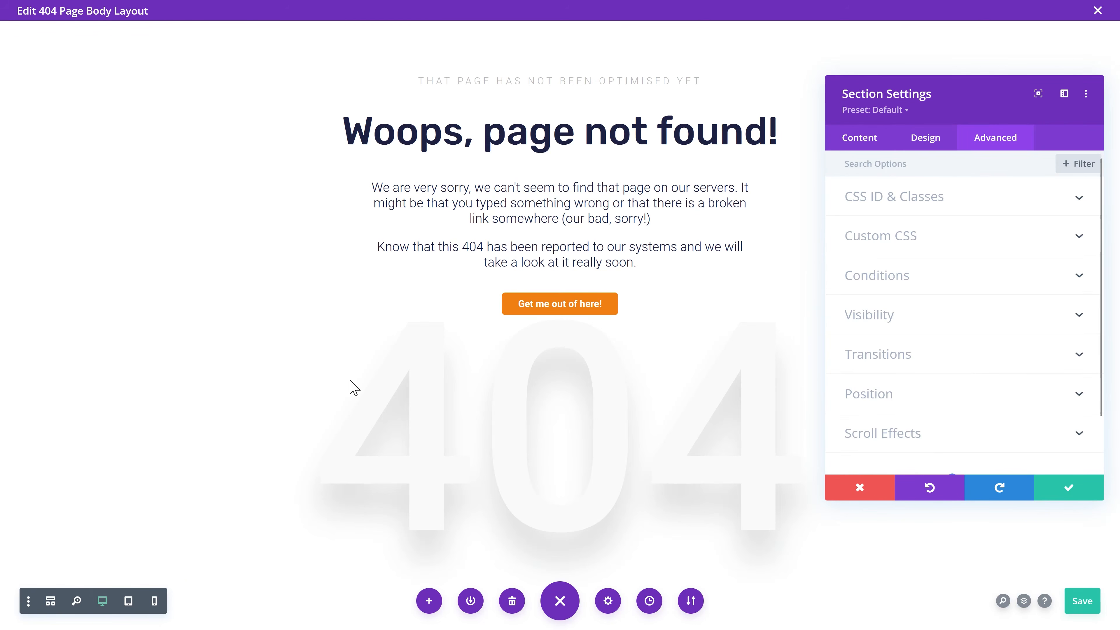
pyautogui.click(919, 397)
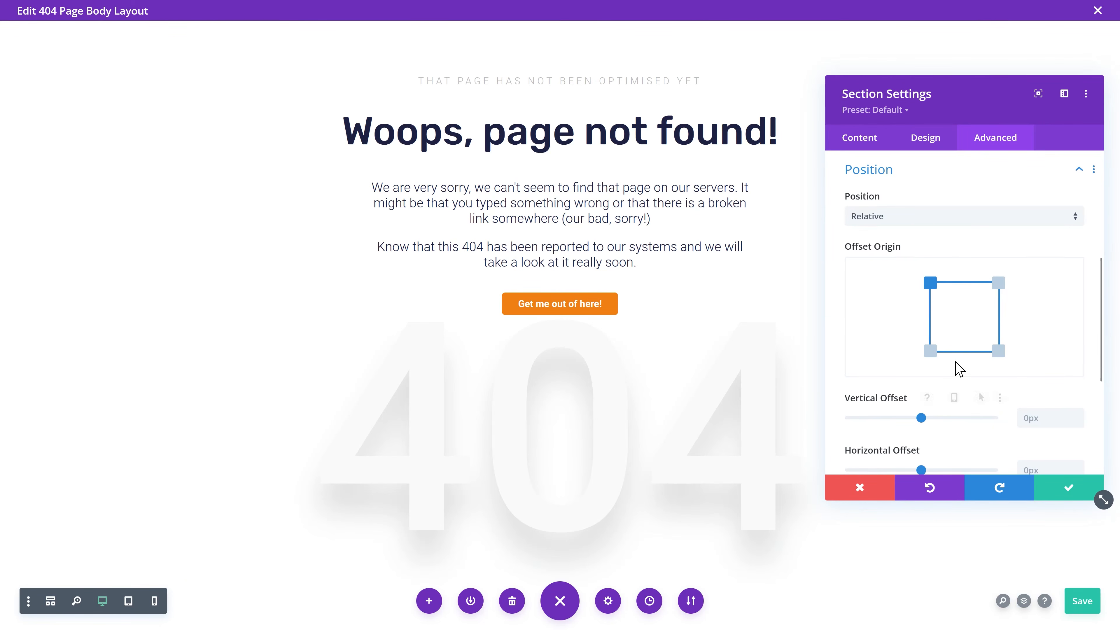
pyautogui.click(912, 216)
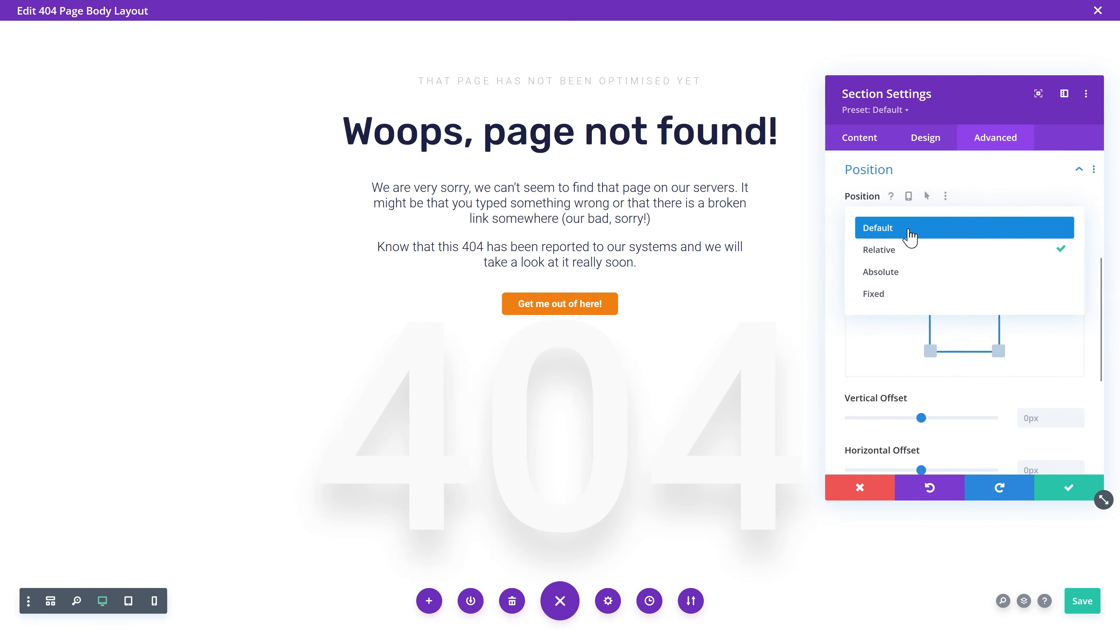
pyautogui.click(908, 273)
pyautogui.click(964, 317)
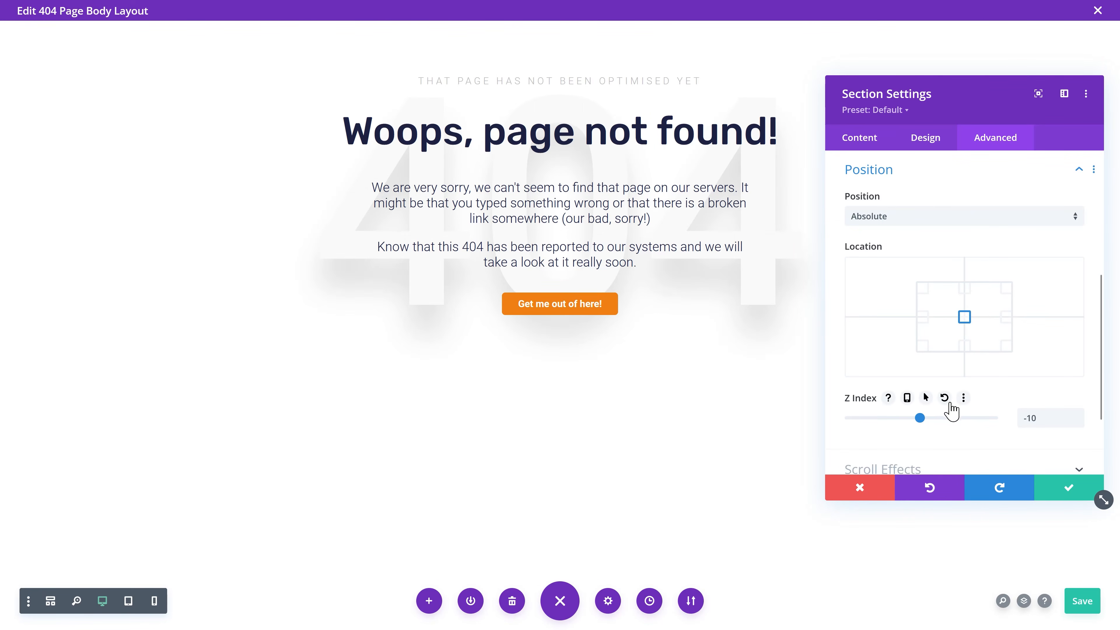
pyautogui.click(1069, 489)
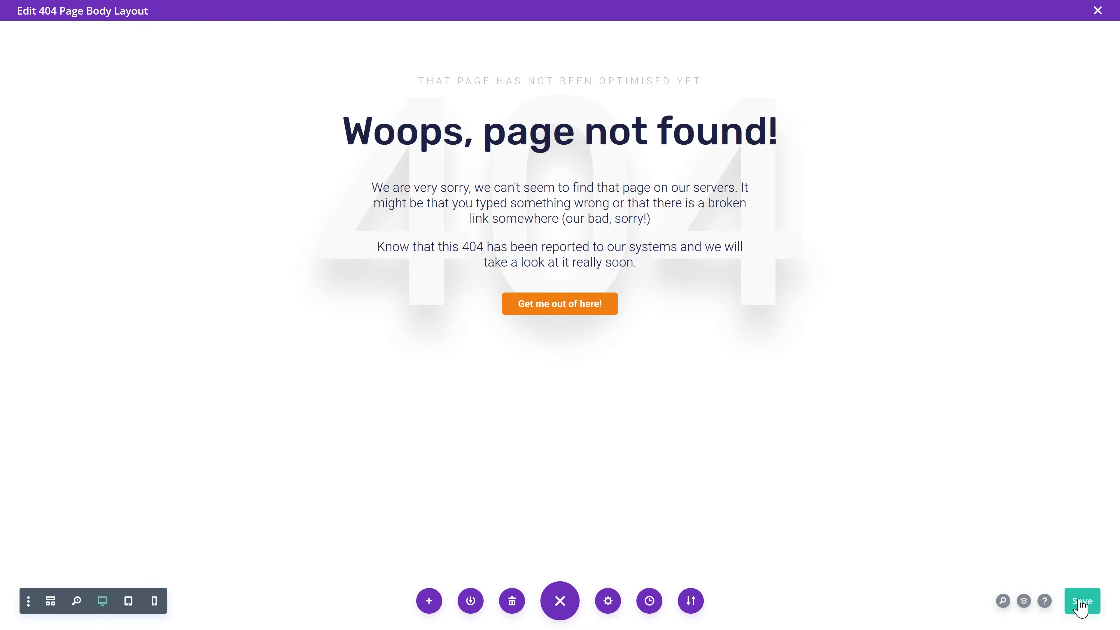
pyautogui.click(51, 601)
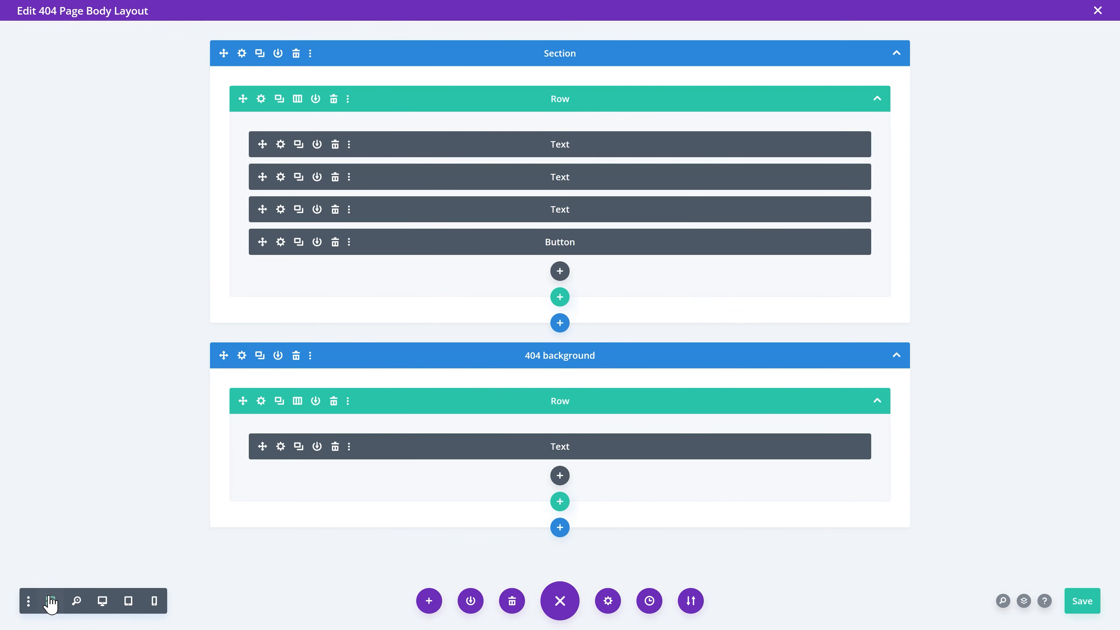
# Step: Skew the background 404 text a few degrees with a transform
pyautogui.click(280, 446)
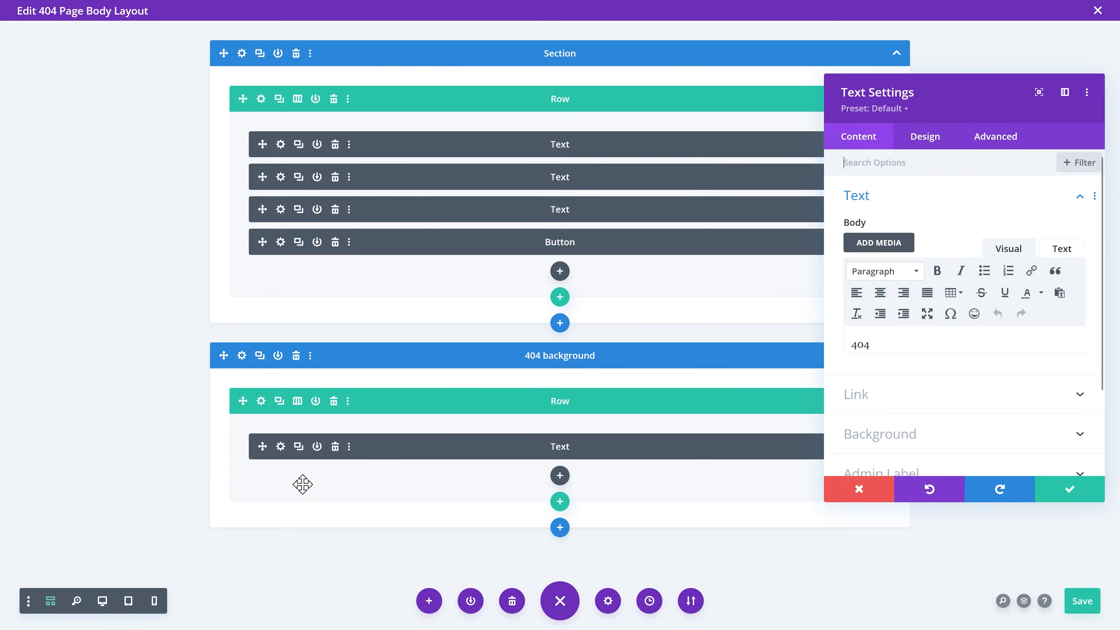
pyautogui.click(102, 605)
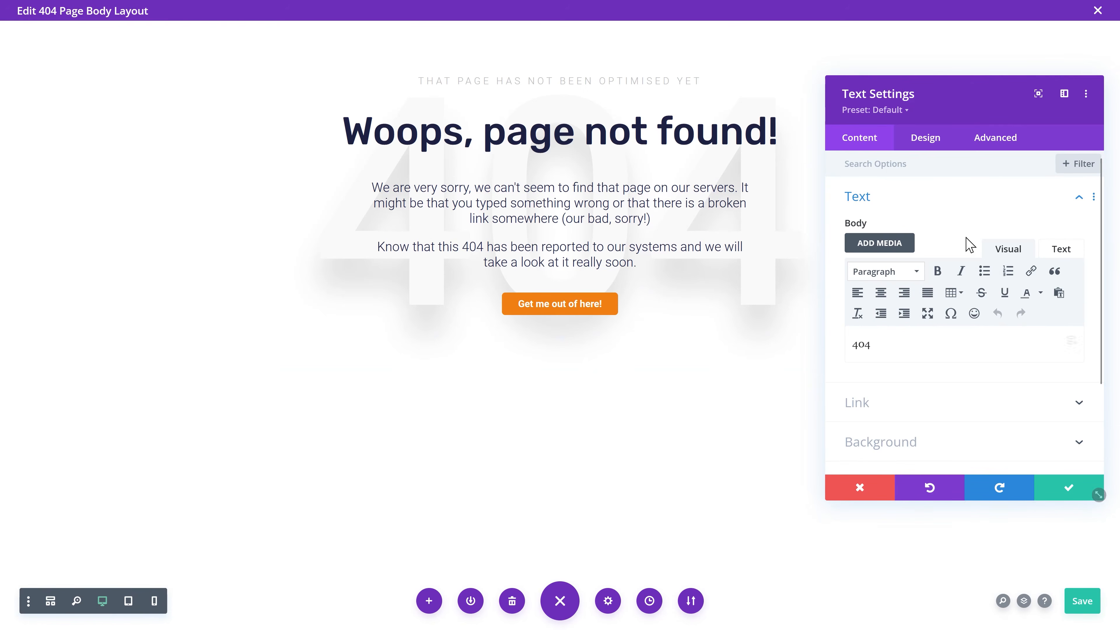
pyautogui.click(934, 140)
pyautogui.scroll(-3, 930, 362)
pyautogui.click(929, 357)
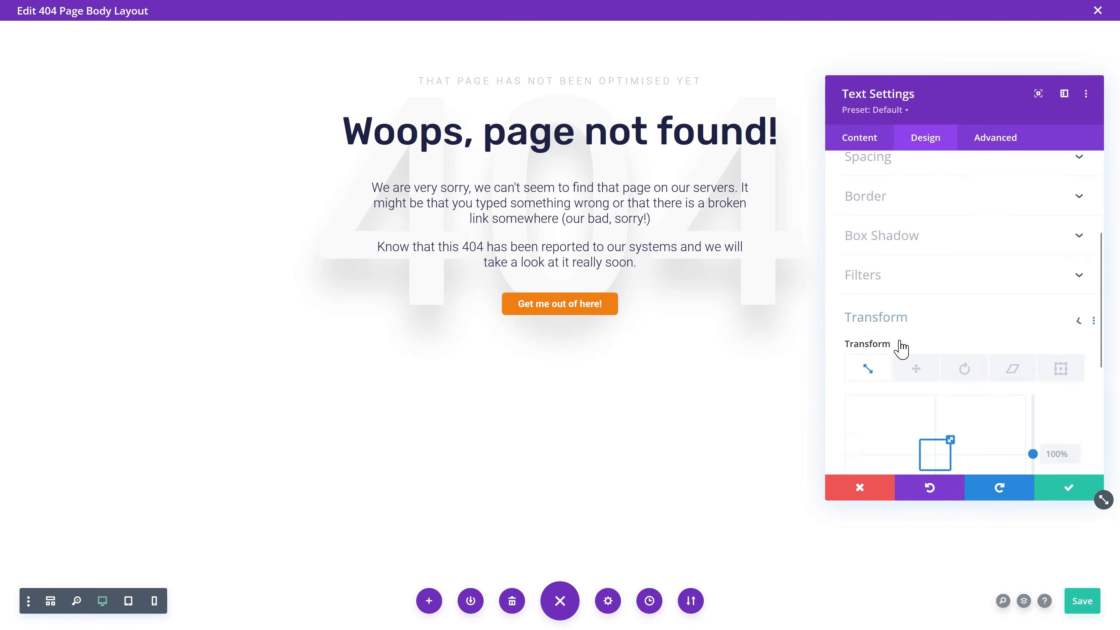
pyautogui.scroll(-3, 943, 353)
pyautogui.click(1010, 224)
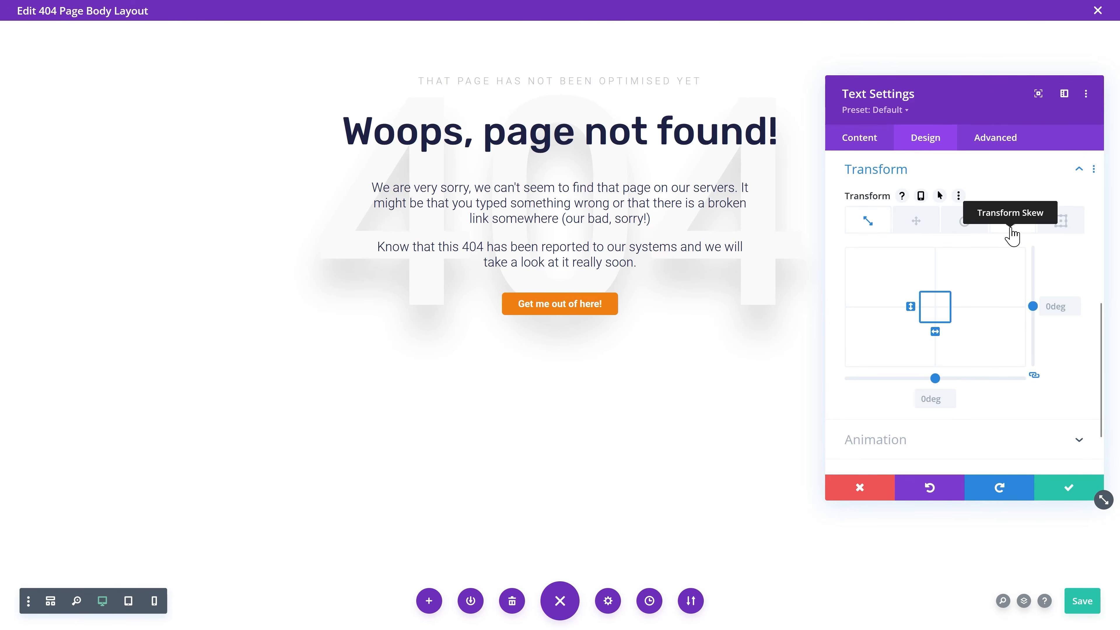
pyautogui.moveTo(938, 334); pyautogui.dragTo(933, 331)
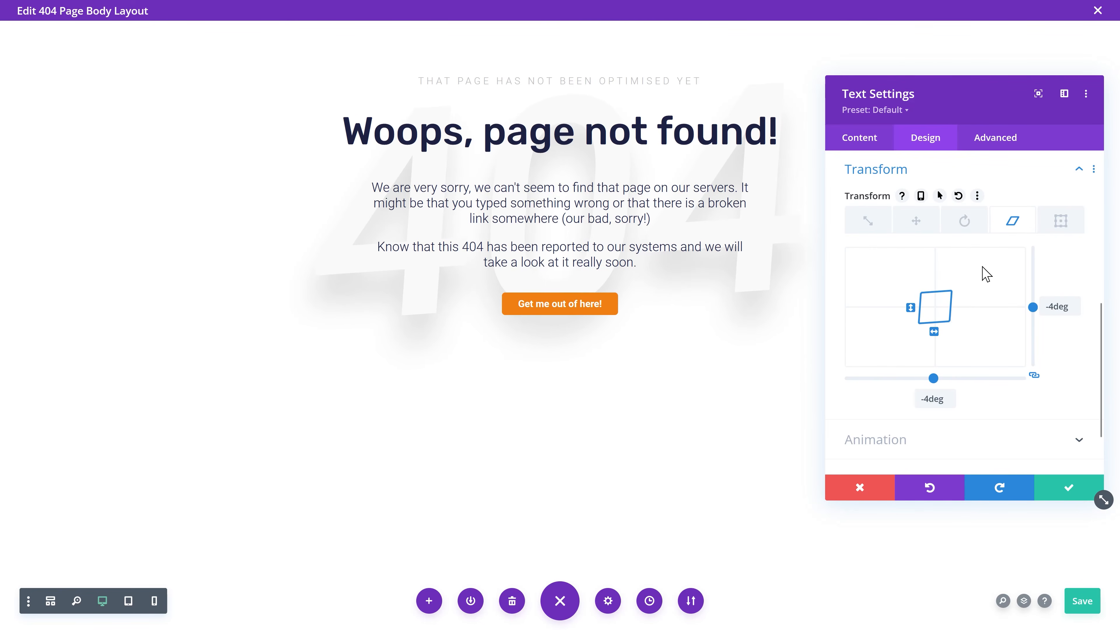
# Step: Rotate the 404 text 50deg on the middle axis and give it a Fade animation
pyautogui.click(965, 223)
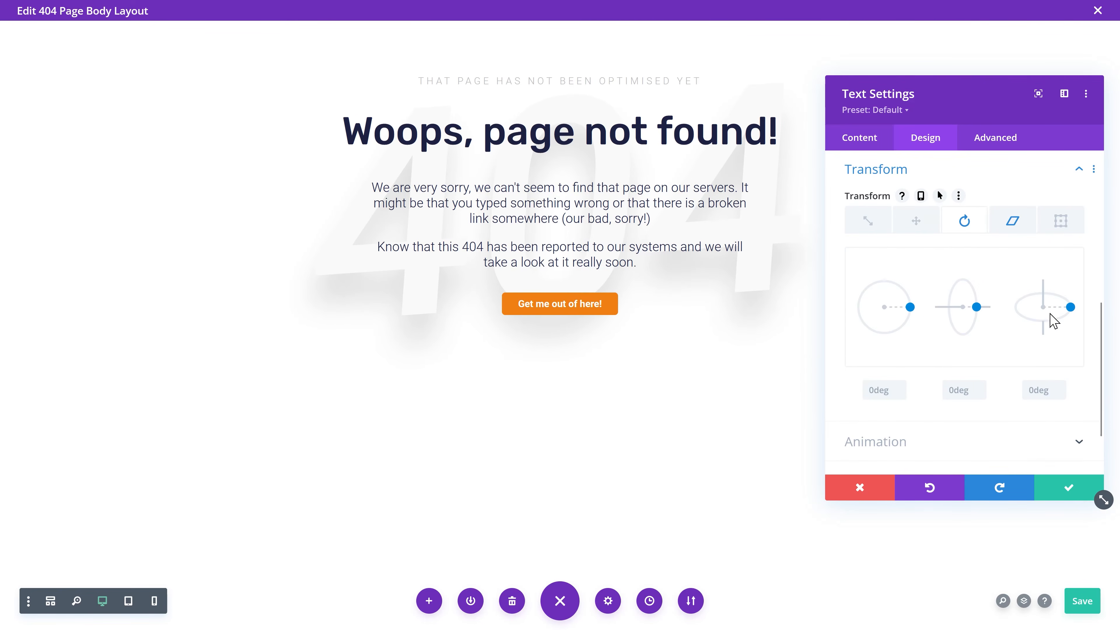
pyautogui.click(958, 391)
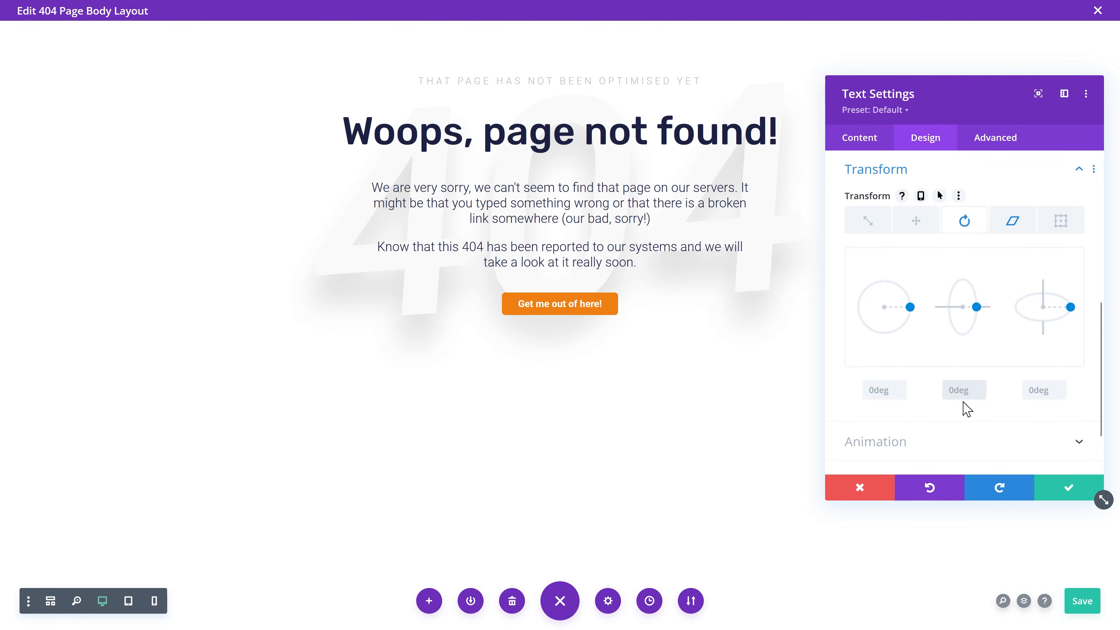
pyautogui.write('25deg')
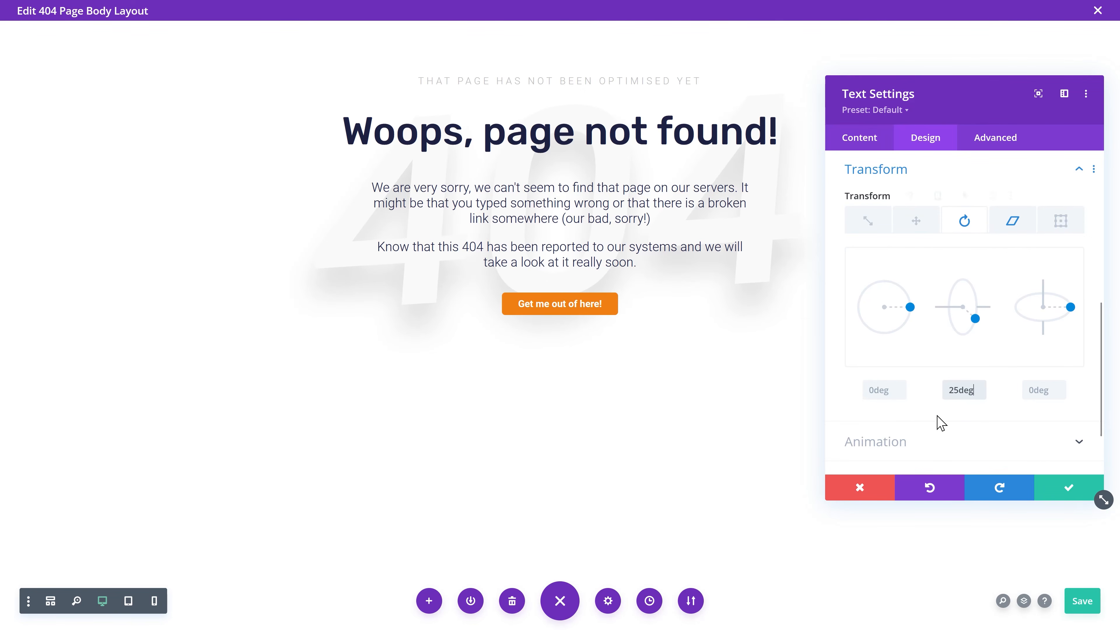
pyautogui.moveTo(956, 391); pyautogui.dragTo(941, 403)
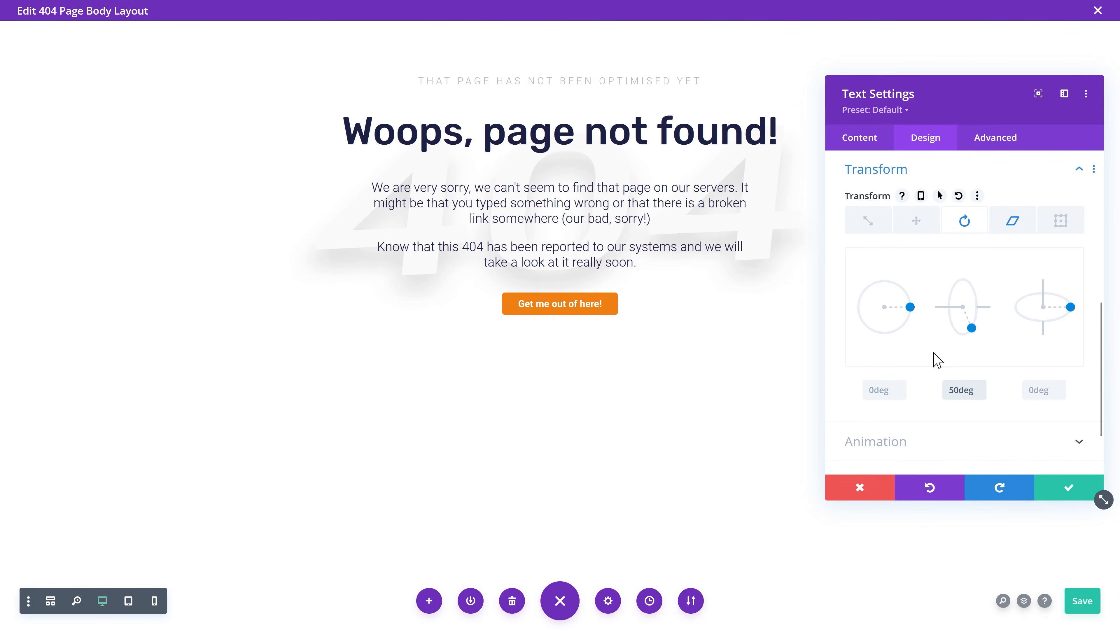
pyautogui.click(946, 443)
pyautogui.click(941, 314)
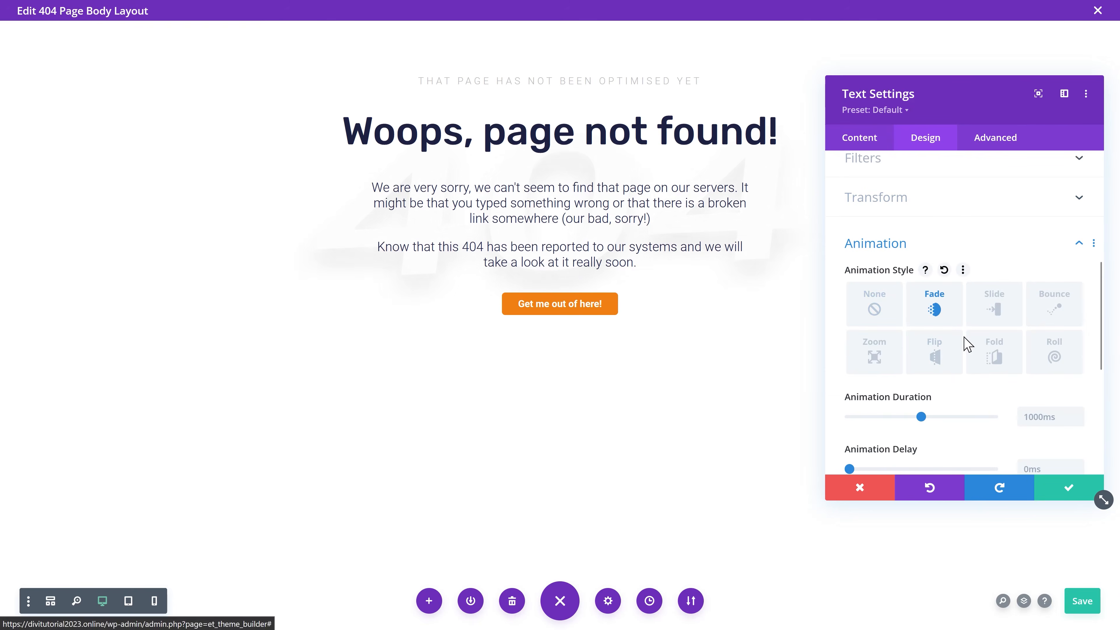
pyautogui.click(1056, 489)
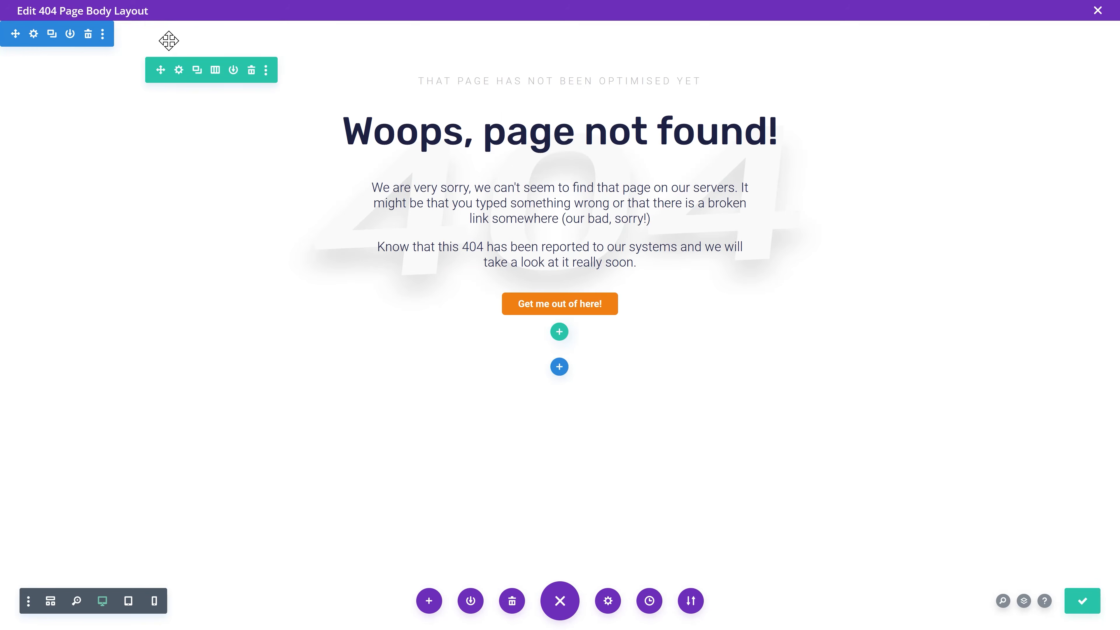
# Step: Save the 404 template changes in the Theme Builder and visit the live site
pyautogui.click(1098, 10)
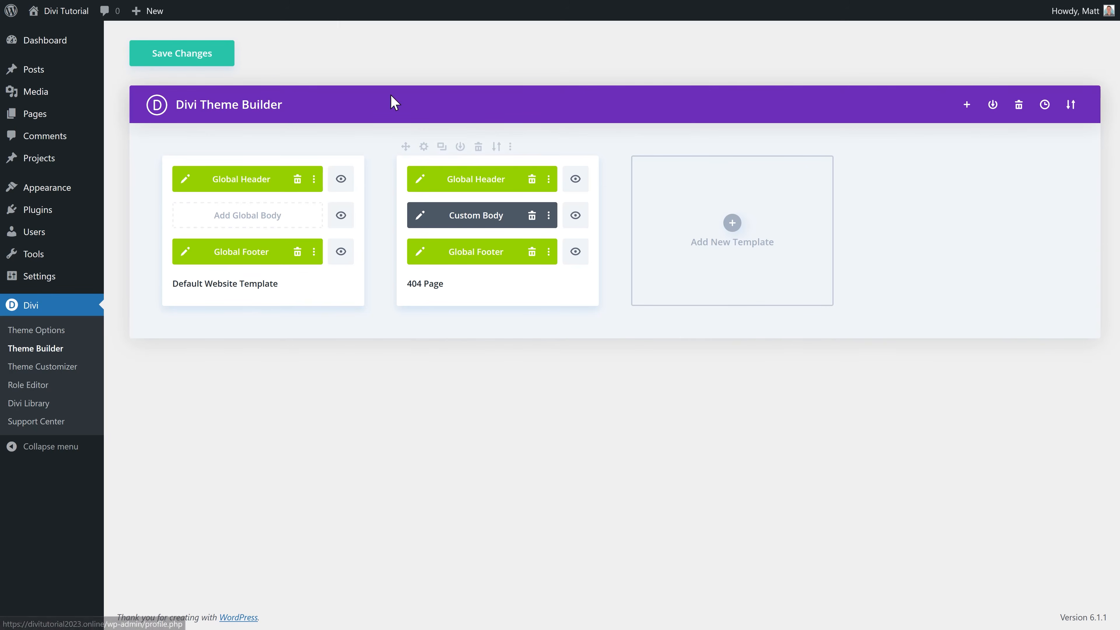
pyautogui.click(195, 64)
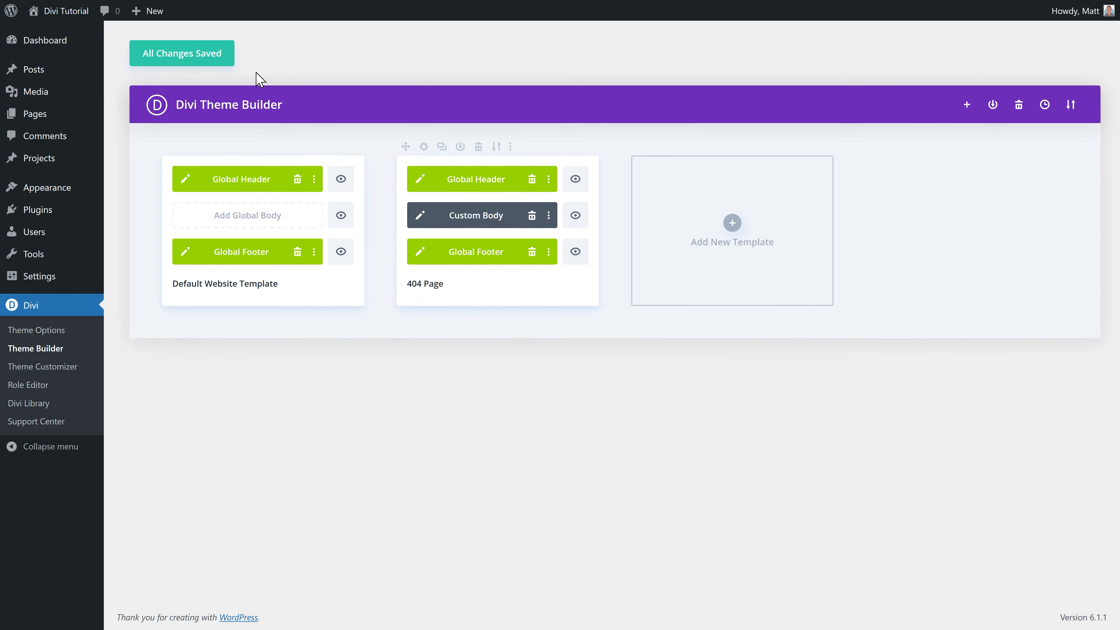
pyautogui.moveTo(56, 12)
pyautogui.click(58, 43)
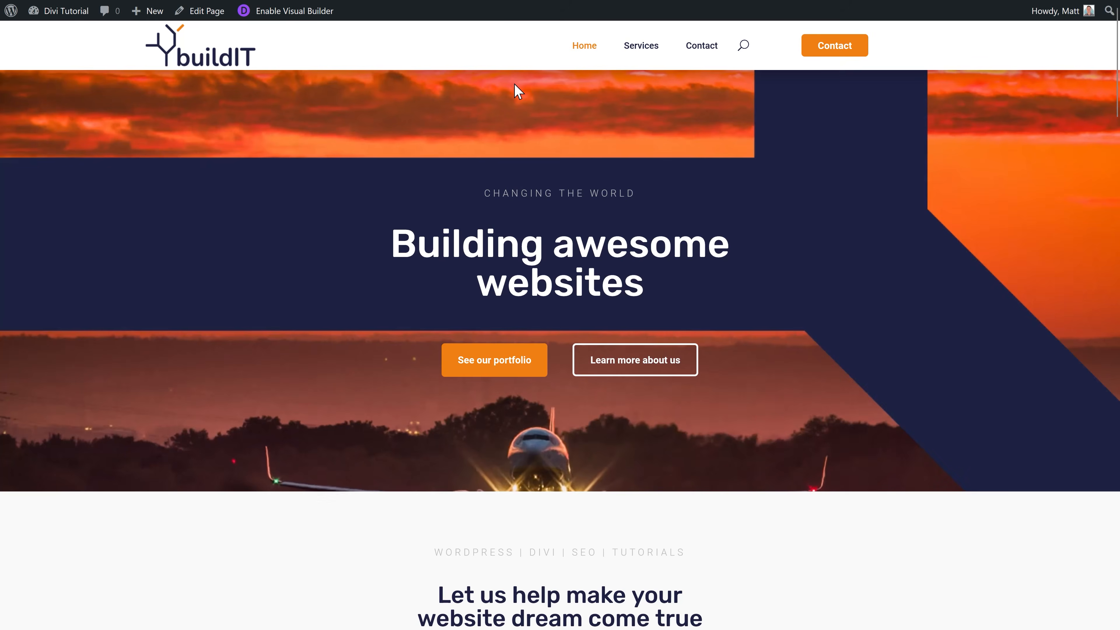
# Step: Load the nonexistent /test404 address on the site to see the 404 page
pyautogui.moveTo(442, 35)
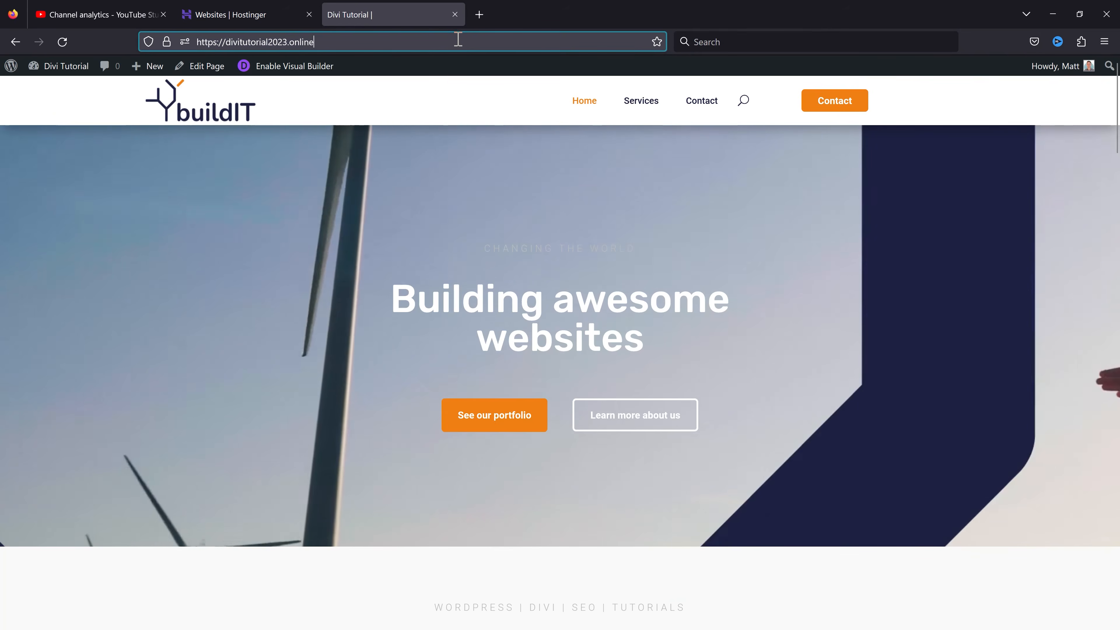
pyautogui.click(459, 39)
pyautogui.write('test404')
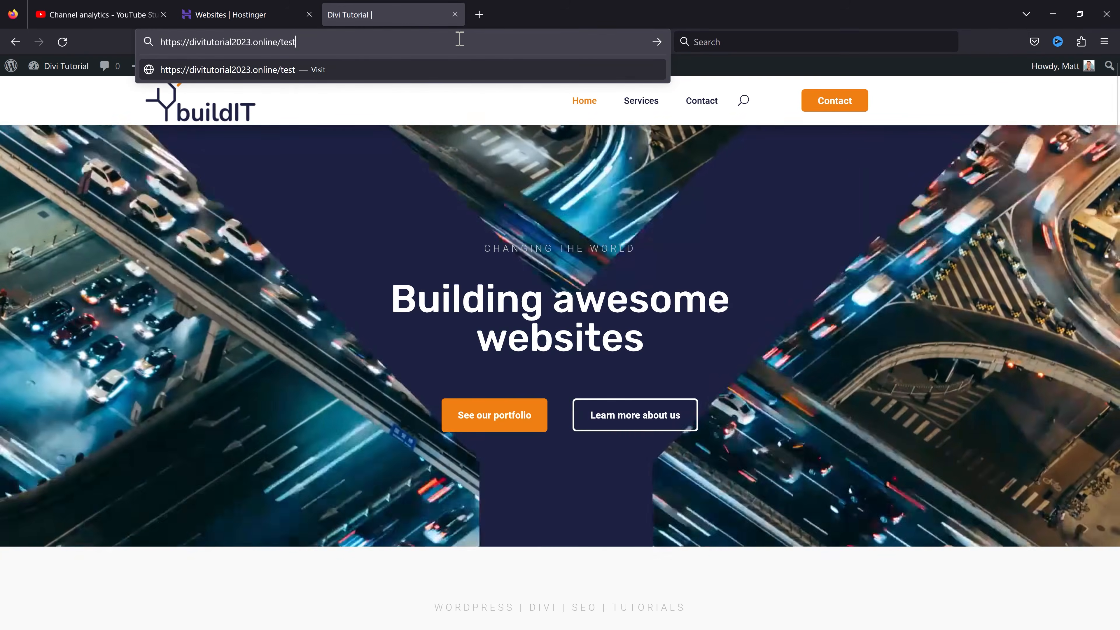
pyautogui.press('Return')
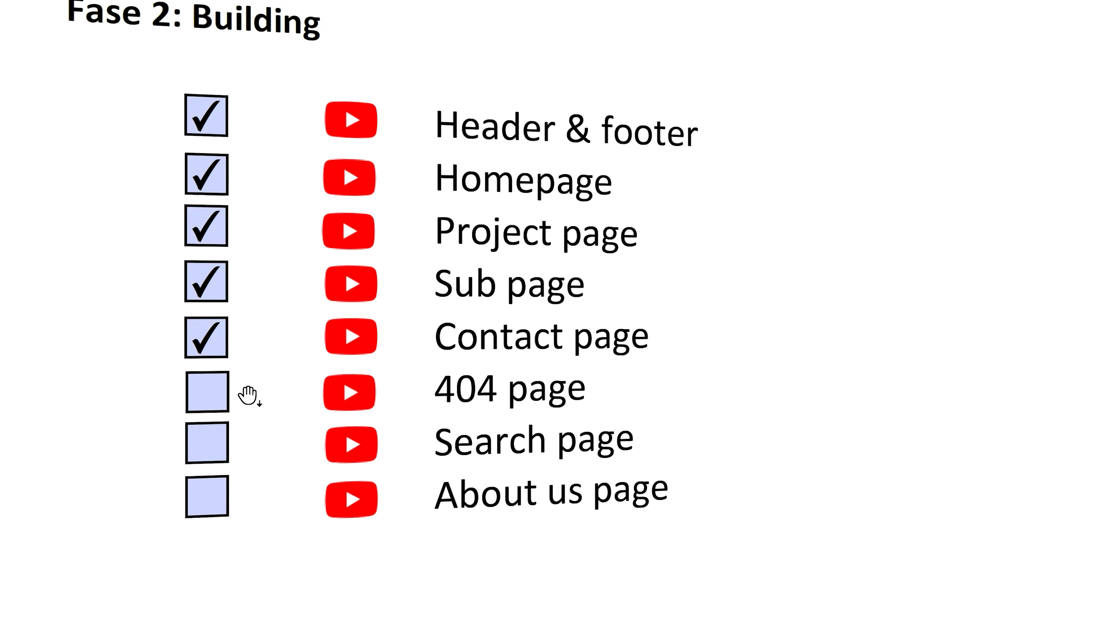
# Step: Tick the 404 page off the checklist and open the header search field
pyautogui.click(217, 396)
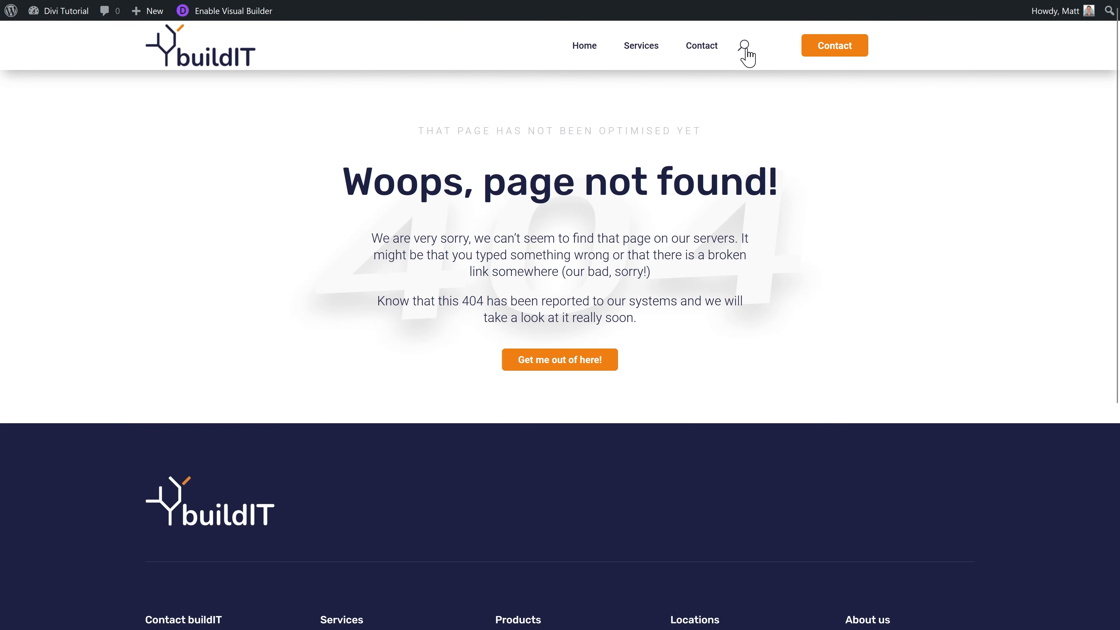
pyautogui.click(745, 46)
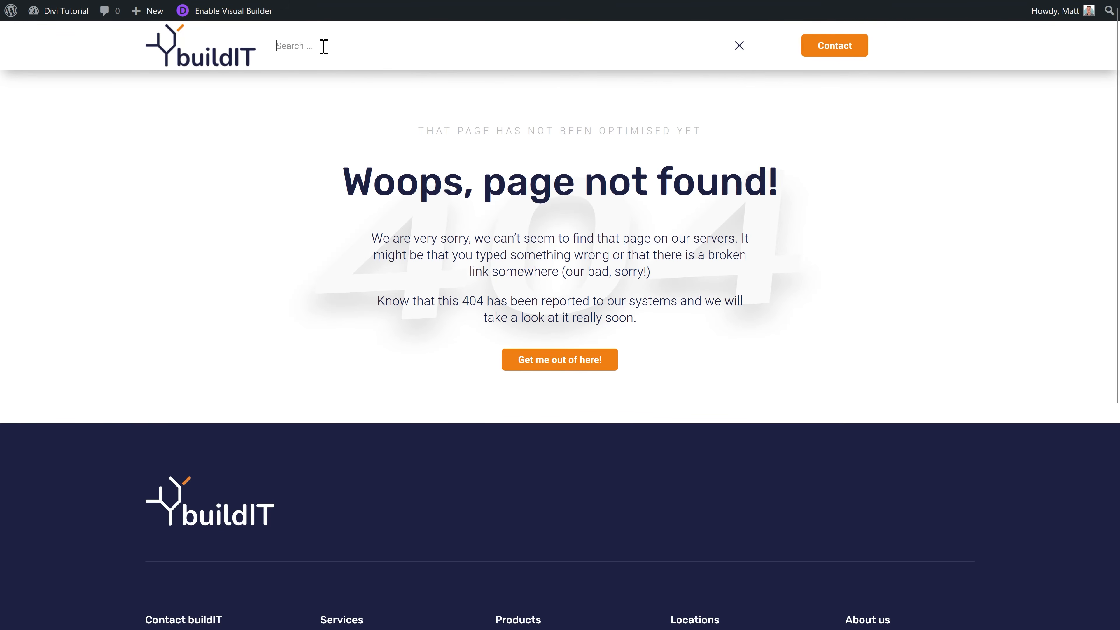
# Step: Search the site for 'website', then return to the WordPress dashboard
pyautogui.write('website')
pyautogui.press('Return')
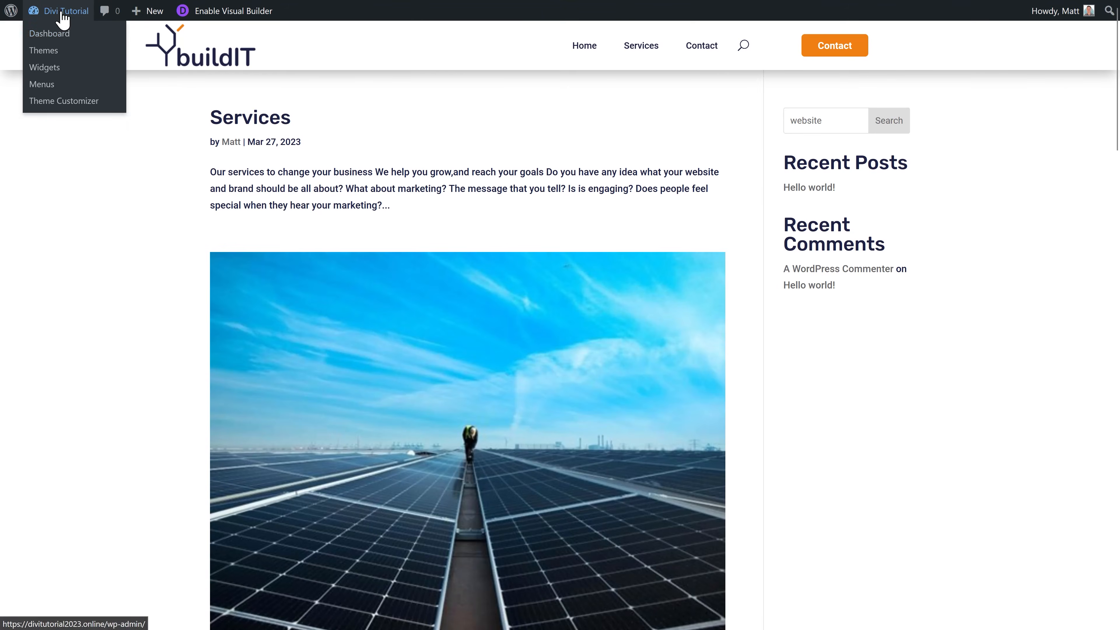
pyautogui.click(53, 41)
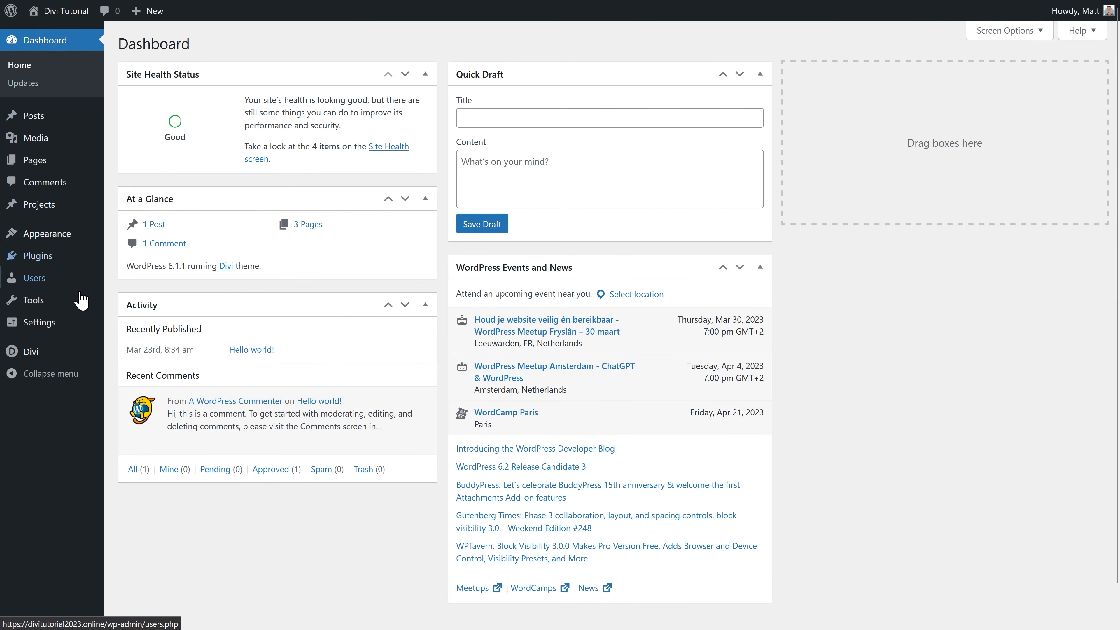
# Step: Duplicate the 404 Page template, assign the copy to Search Results, and save it
pyautogui.moveTo(44, 352)
pyautogui.click(159, 370)
pyautogui.moveTo(478, 292)
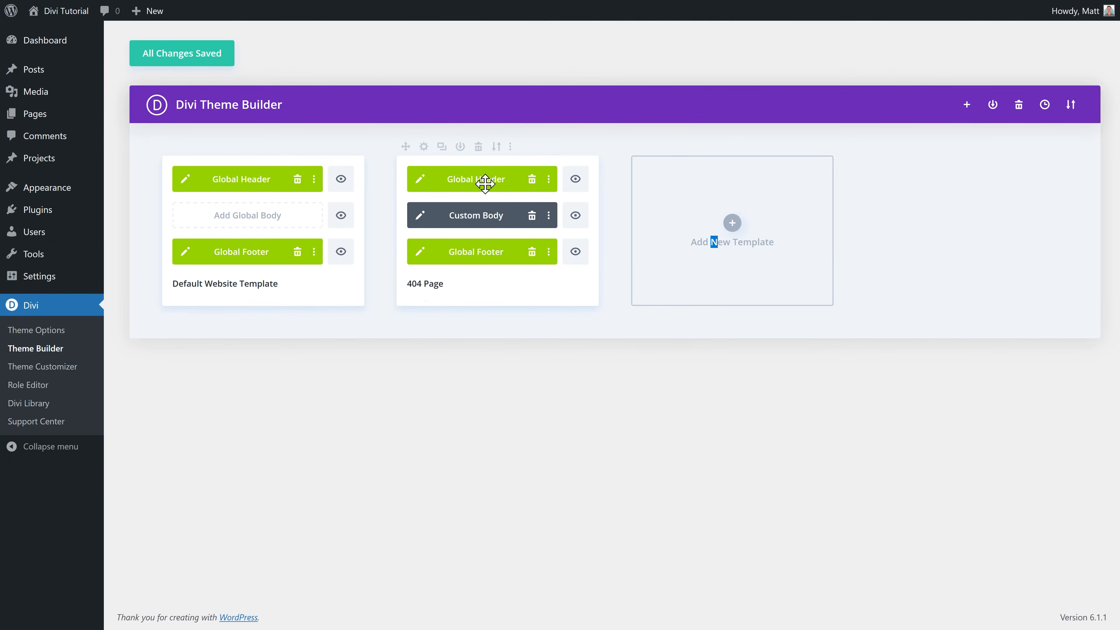
pyautogui.click(441, 152)
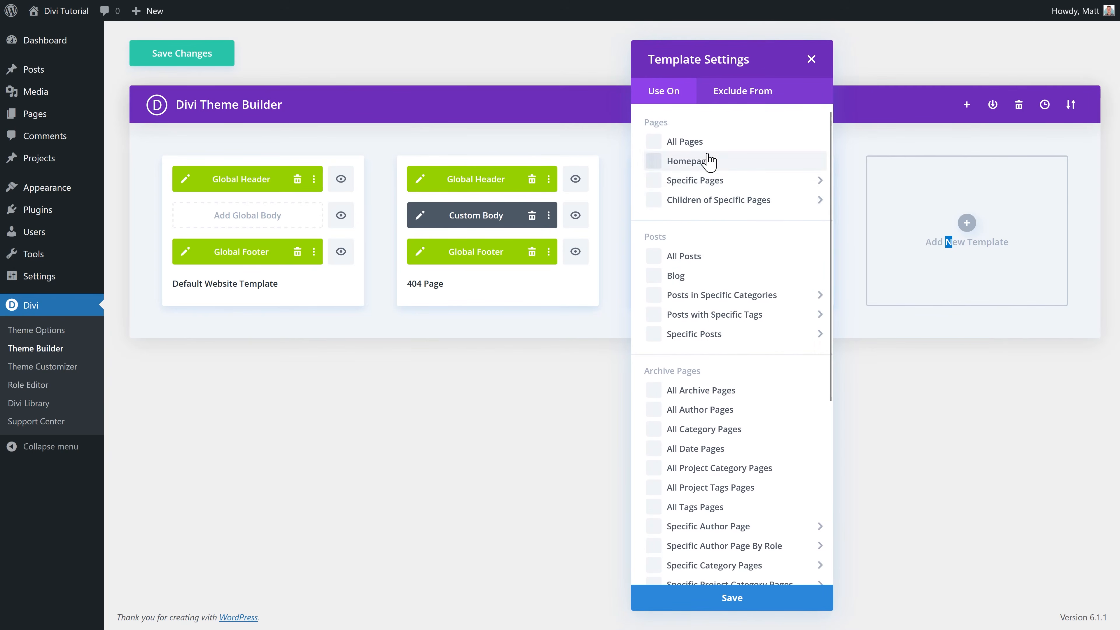
pyautogui.scroll(-6, 707, 275)
pyautogui.moveTo(702, 304)
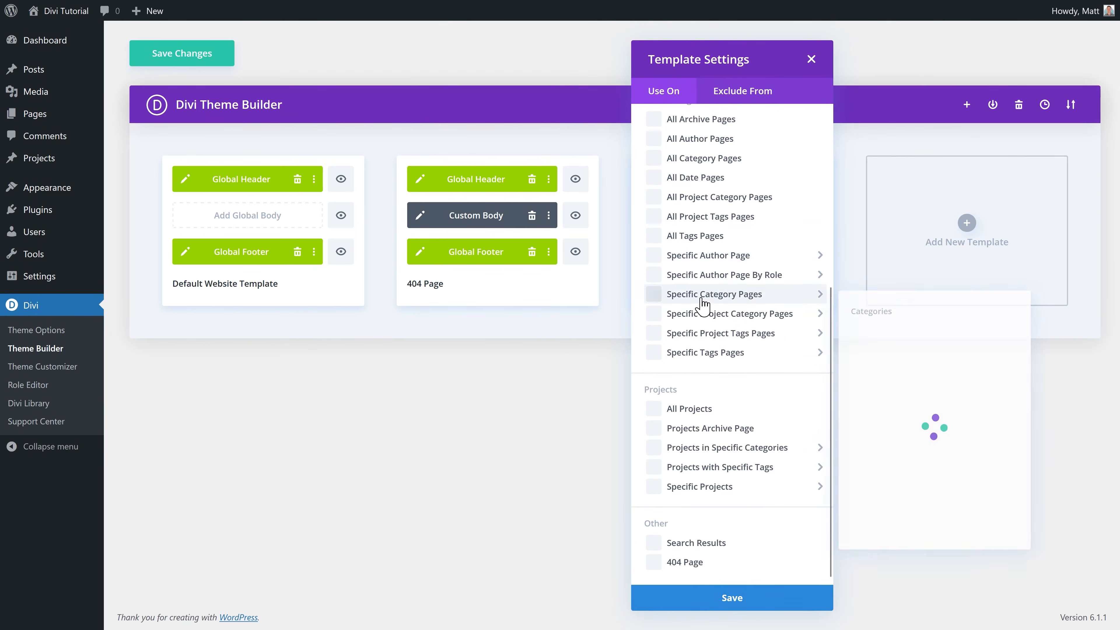
pyautogui.click(708, 544)
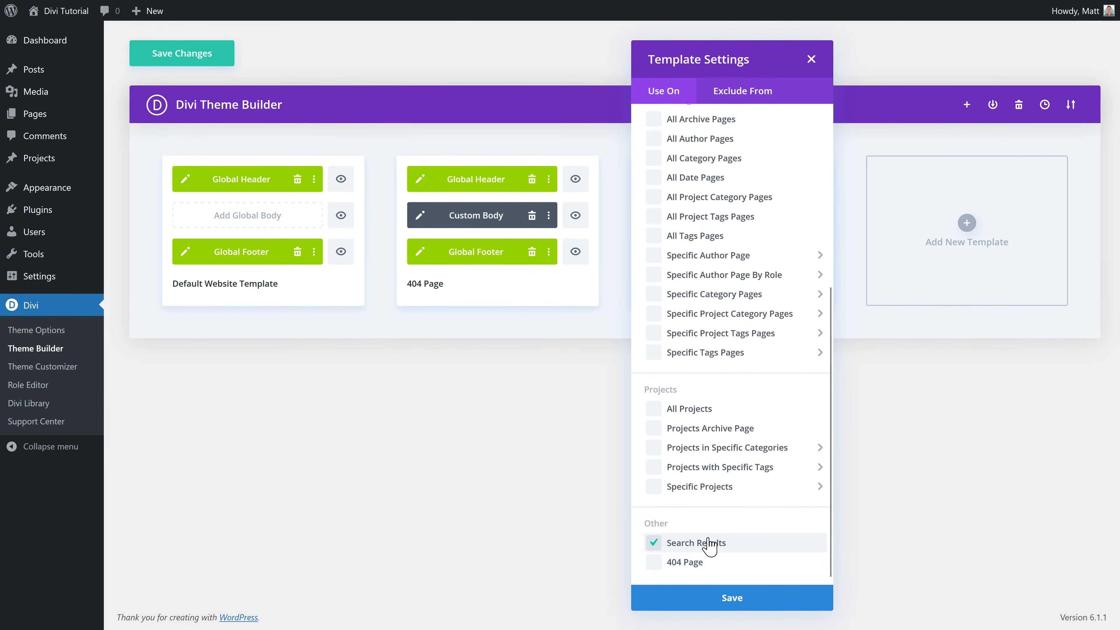
pyautogui.click(737, 604)
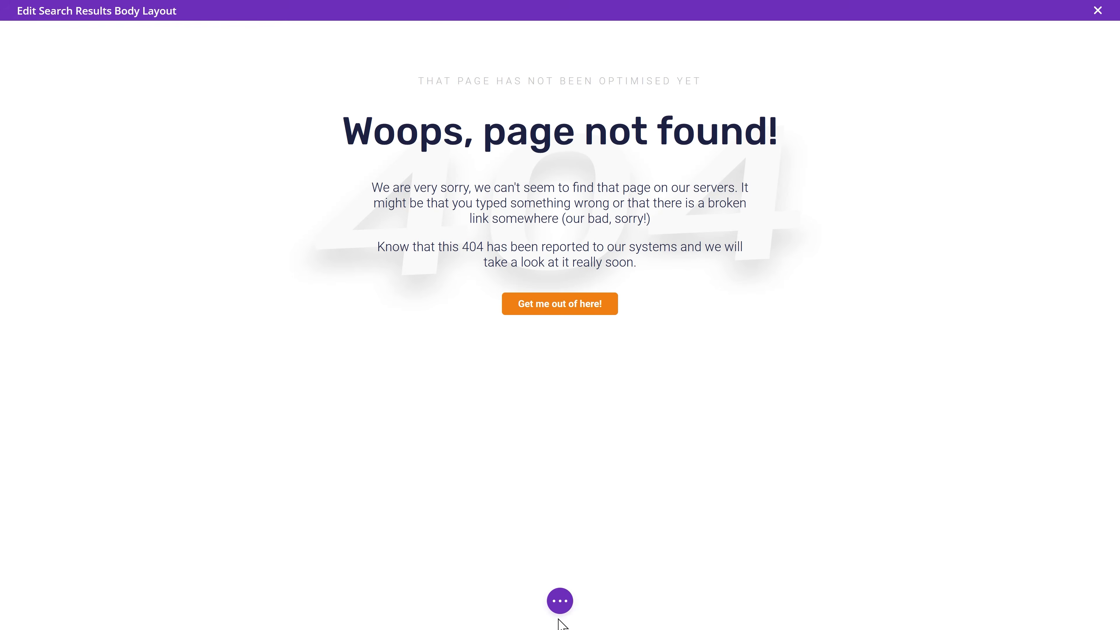
# Step: Delete the 404 background section in wireframe view, then return to desktop preview
pyautogui.click(559, 602)
pyautogui.click(50, 600)
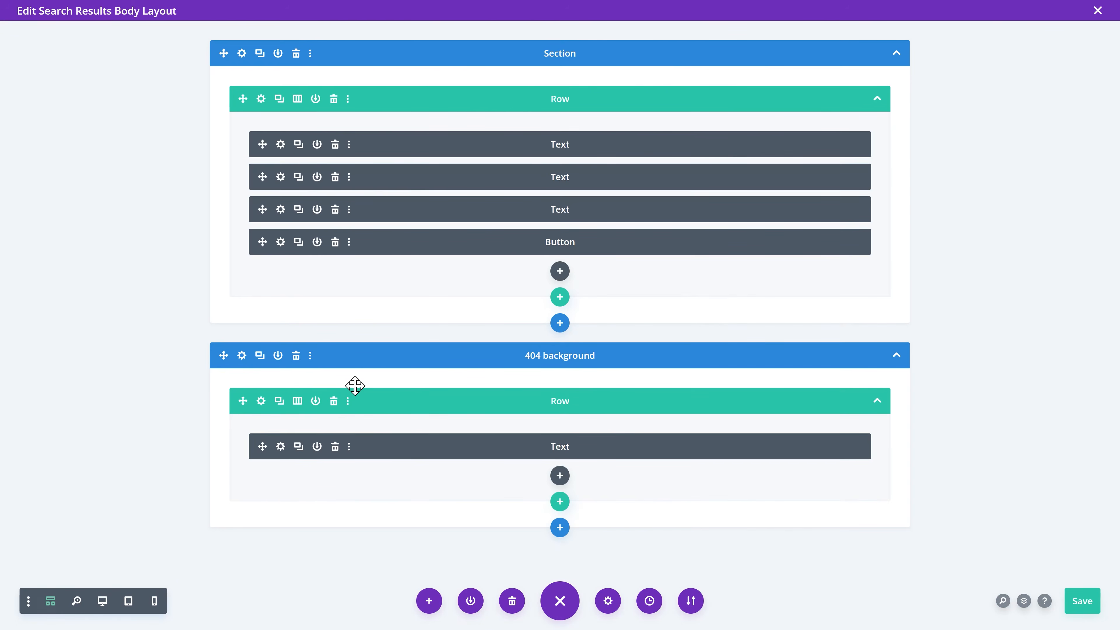
pyautogui.click(296, 356)
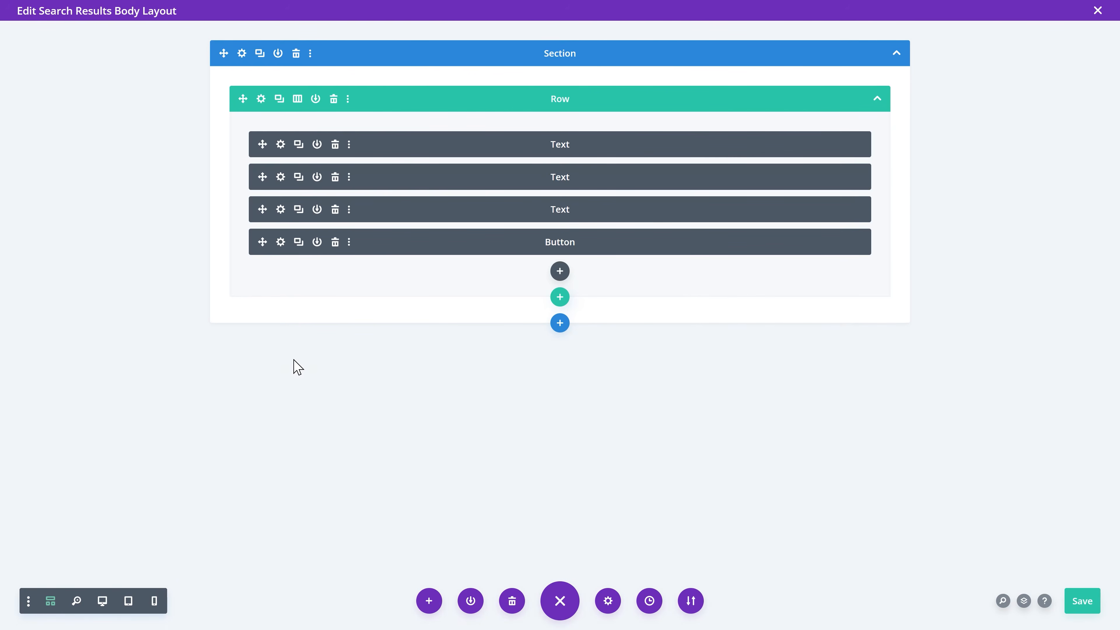
pyautogui.click(101, 600)
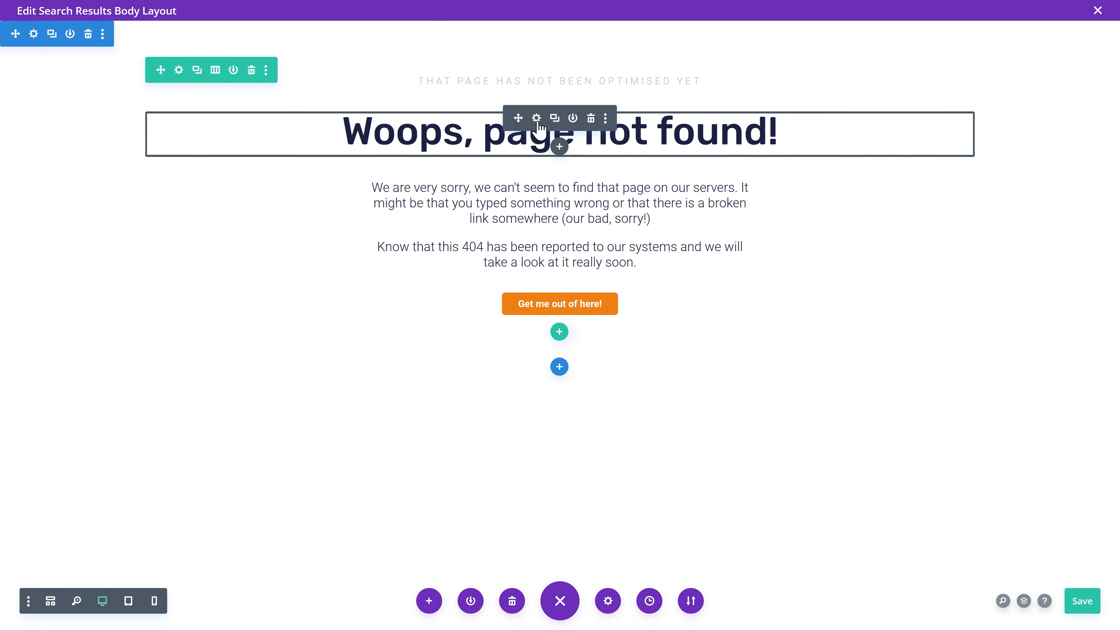
# Step: Make the main heading show the dynamic Post/Archive Title wrapped in <h1> tags
pyautogui.click(537, 118)
pyautogui.click(952, 357)
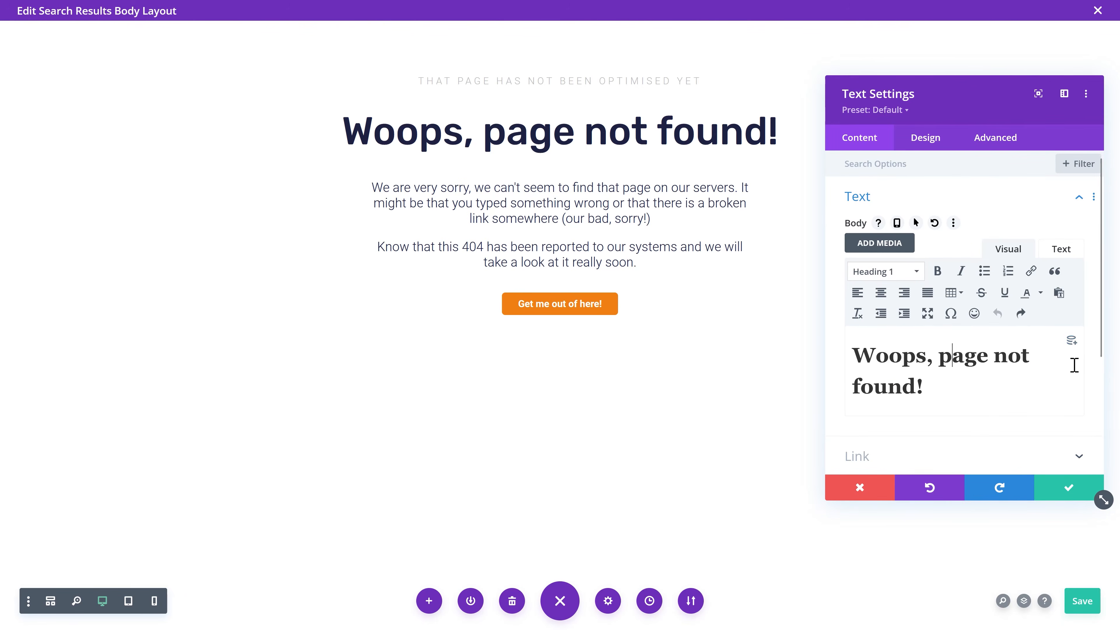
pyautogui.click(1071, 342)
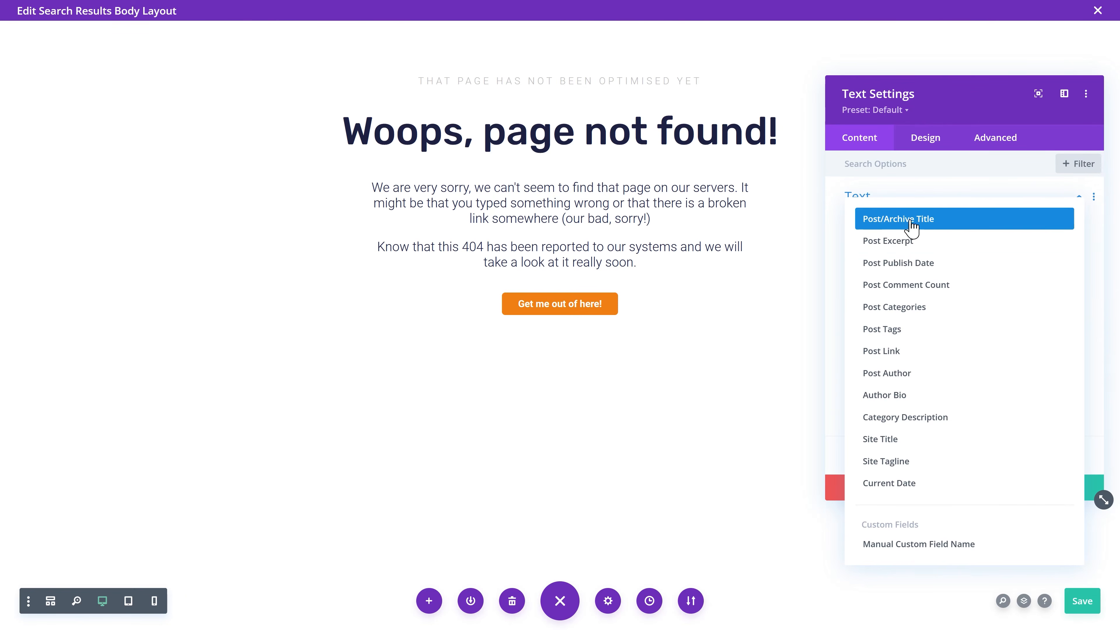
pyautogui.click(900, 221)
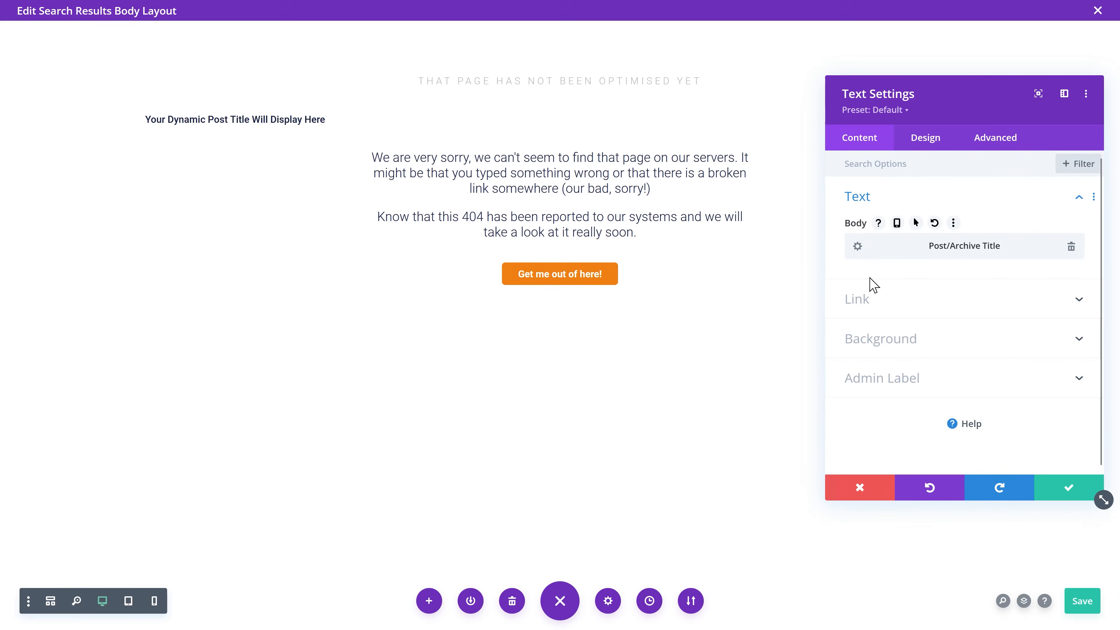
pyautogui.click(857, 247)
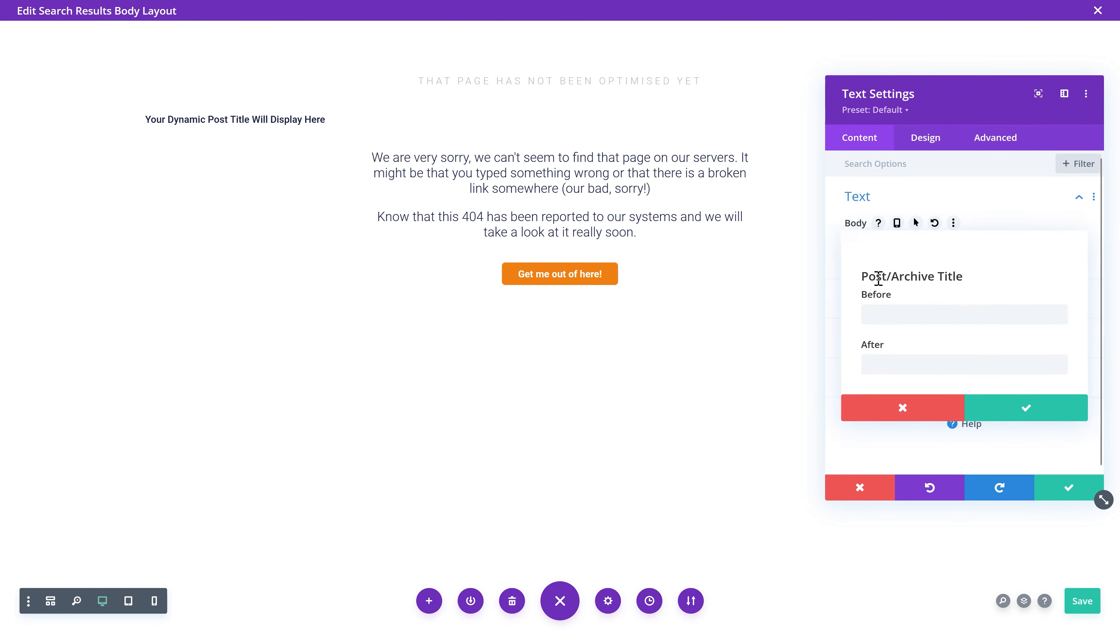
pyautogui.write('<h1>')
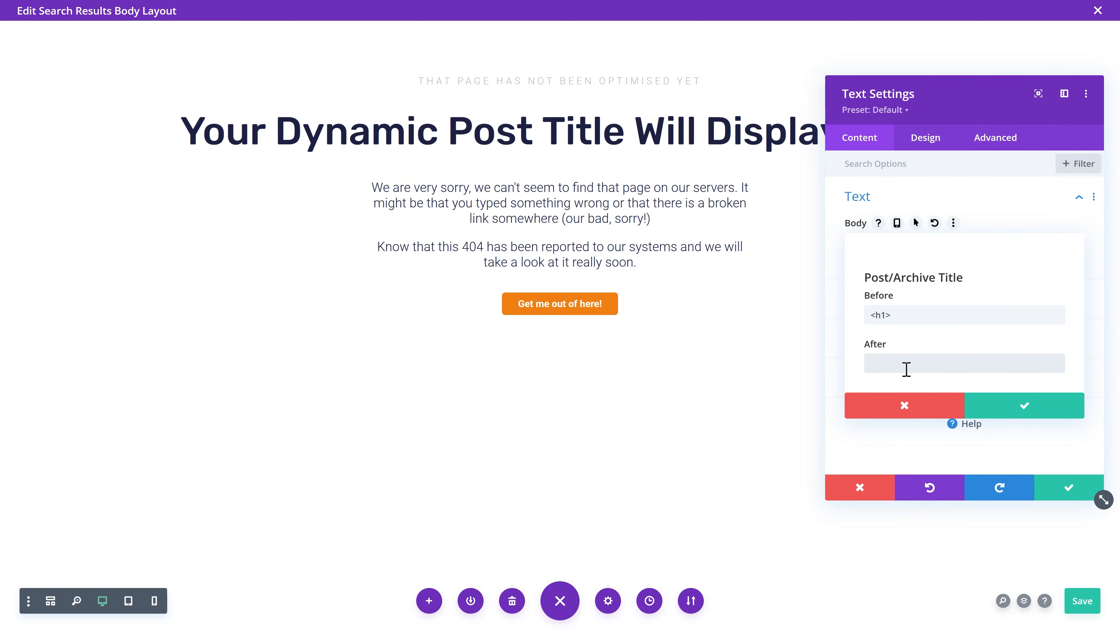
pyautogui.click(906, 363)
pyautogui.write('</')
pyautogui.click(1009, 414)
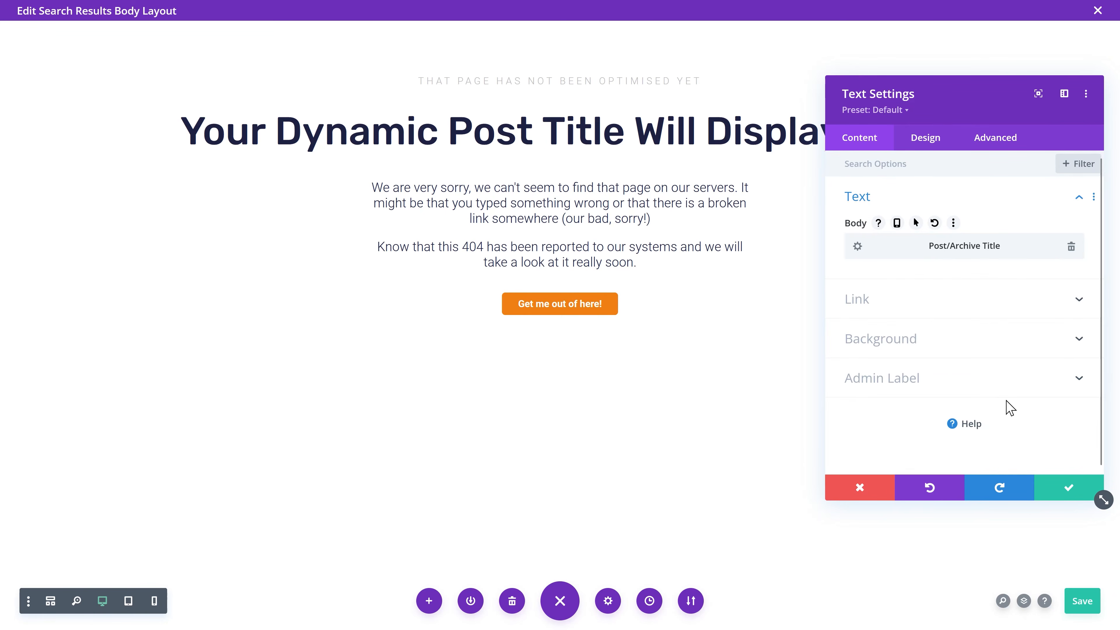
pyautogui.click(1067, 488)
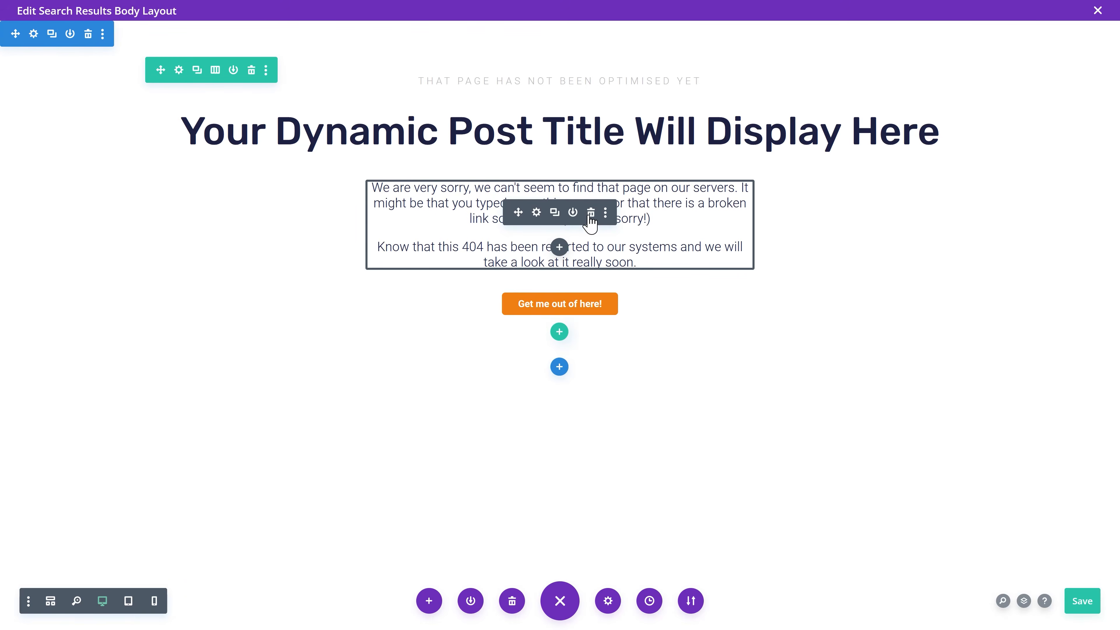
# Step: Replace the apology paragraph with the saved Blog posts module from the library
pyautogui.click(591, 213)
pyautogui.click(559, 147)
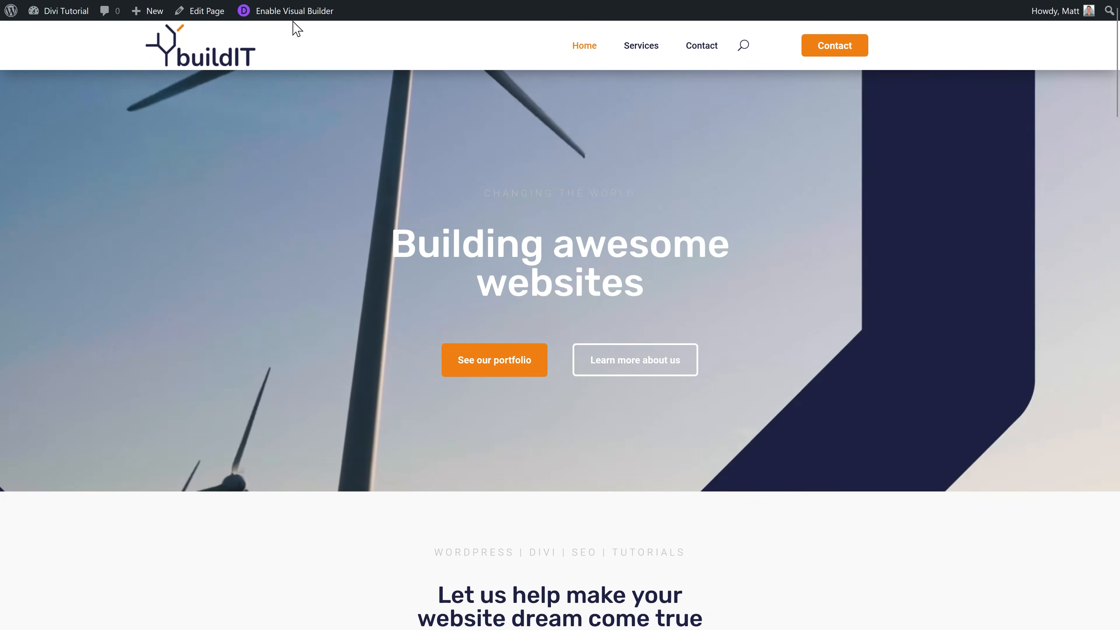
pyautogui.middleClick(604, 299)
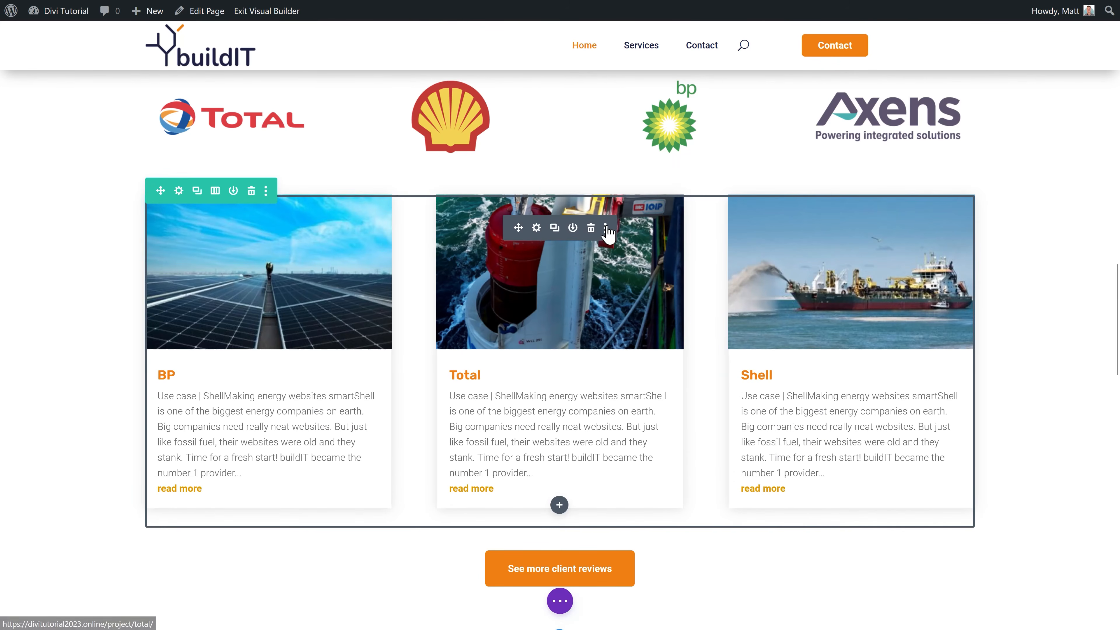
pyautogui.click(607, 227)
pyautogui.click(580, 229)
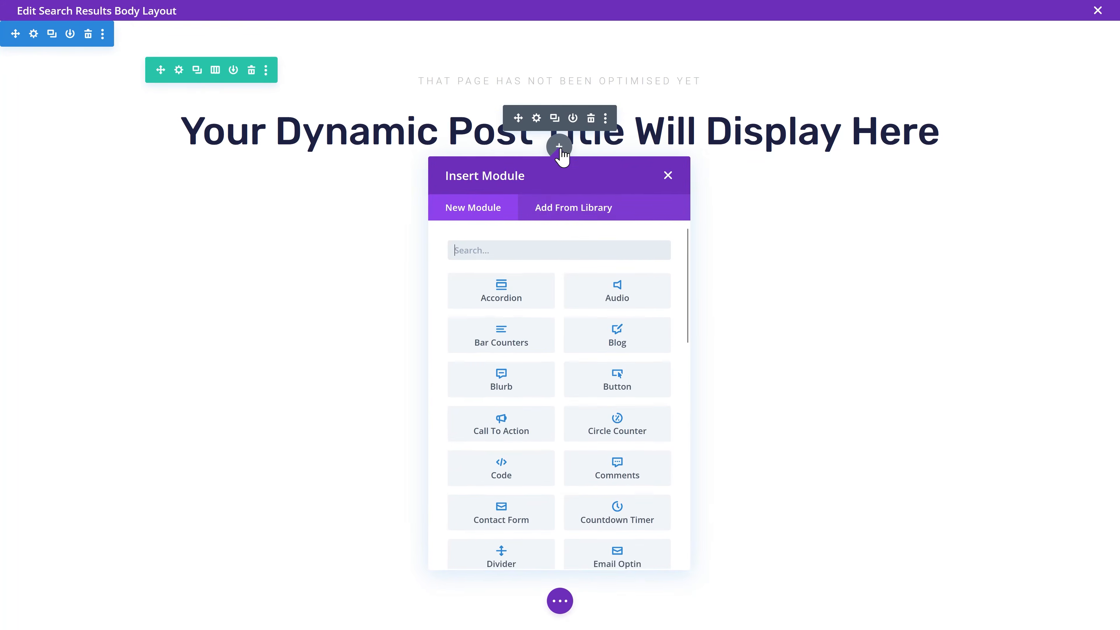
pyautogui.click(570, 203)
pyautogui.click(322, 235)
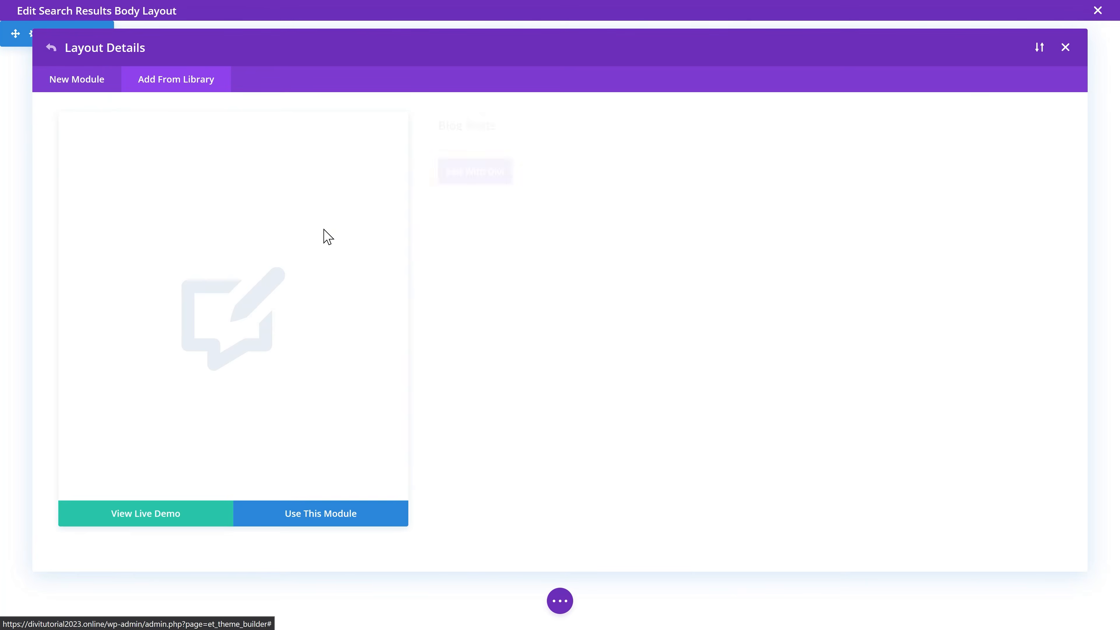
pyautogui.click(306, 517)
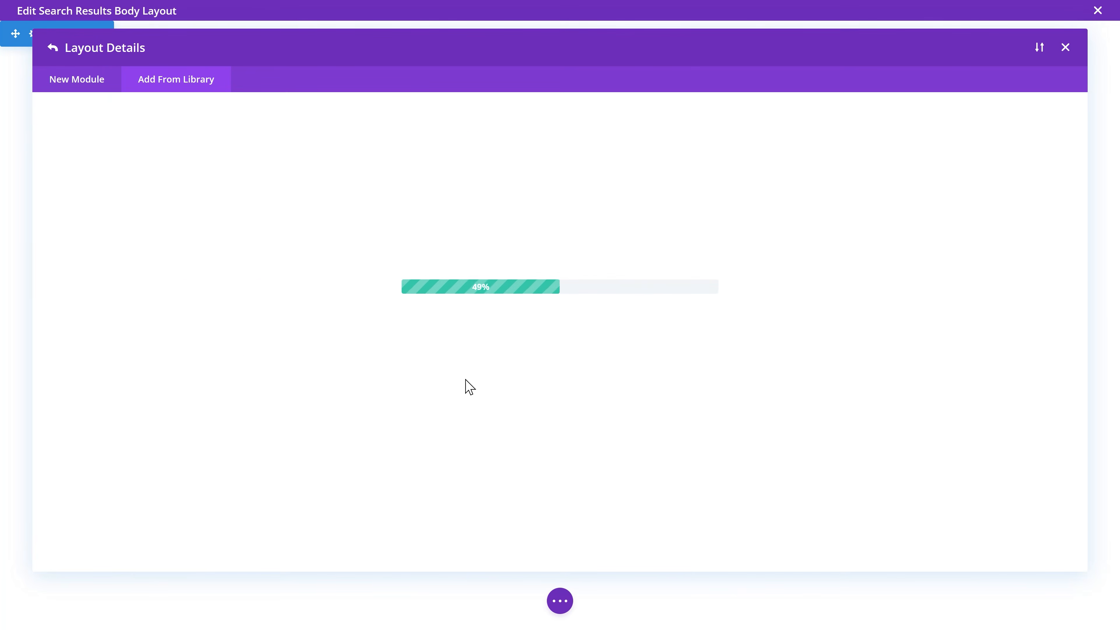
# Step: Enable Posts For Current Page on the blog module and exit the layout editor
pyautogui.click(539, 216)
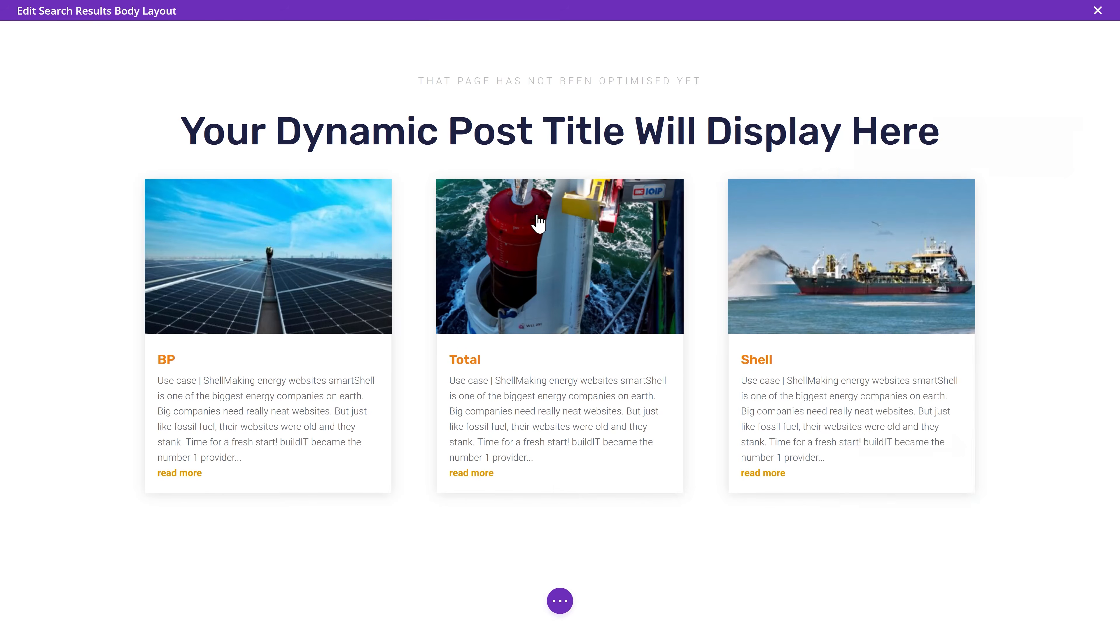
pyautogui.click(878, 248)
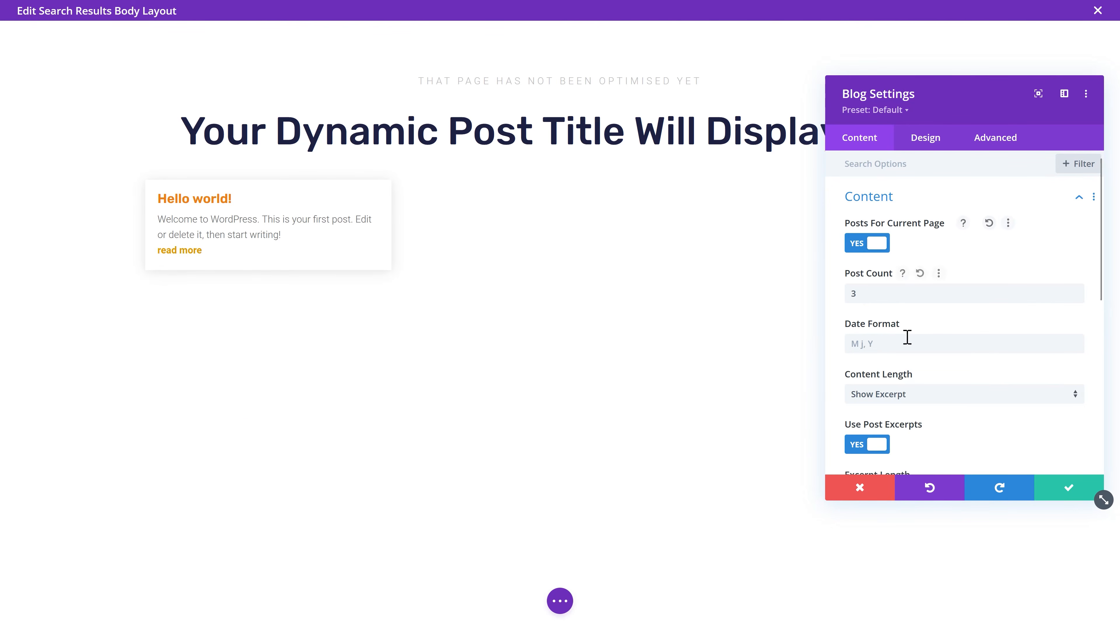
pyautogui.click(1068, 487)
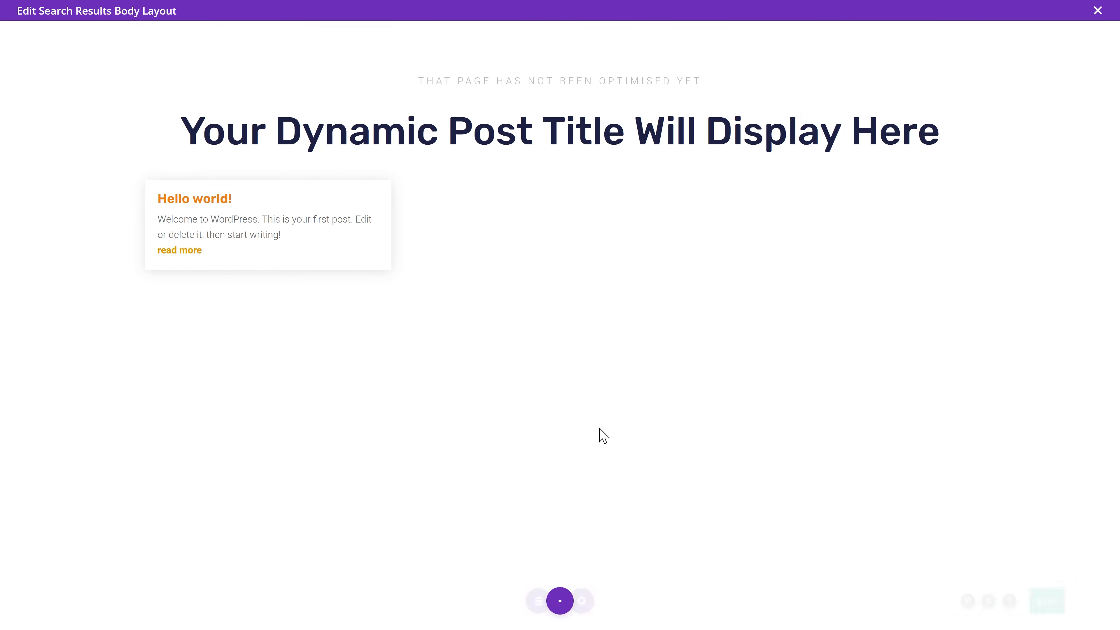
pyautogui.click(1097, 10)
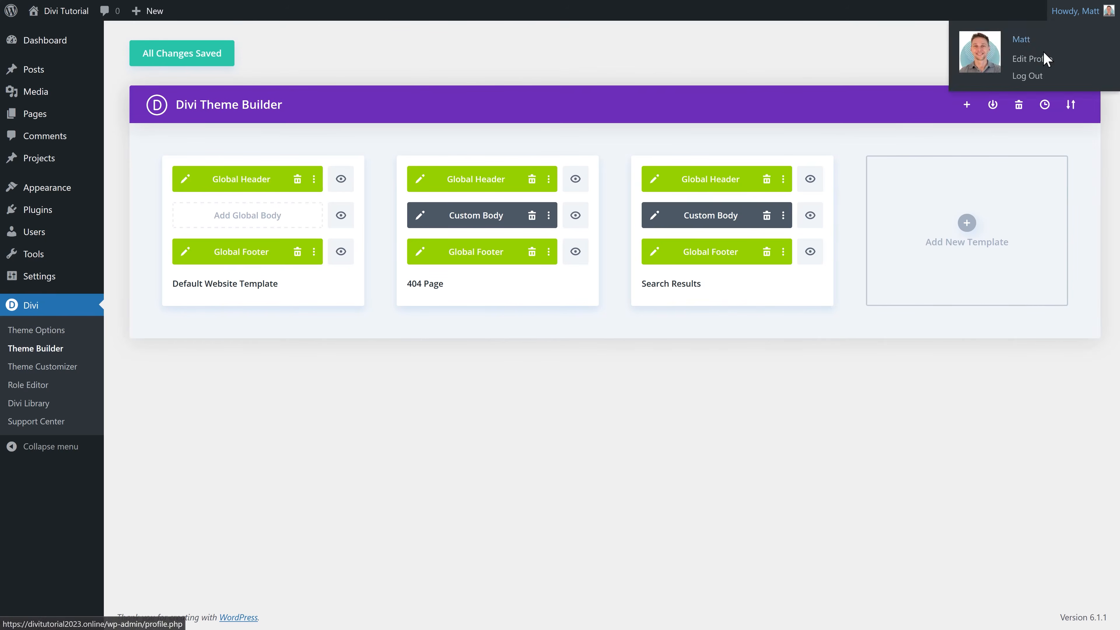
# Step: Save the Theme Builder changes and reopen the Search Results blog module settings
pyautogui.click(195, 54)
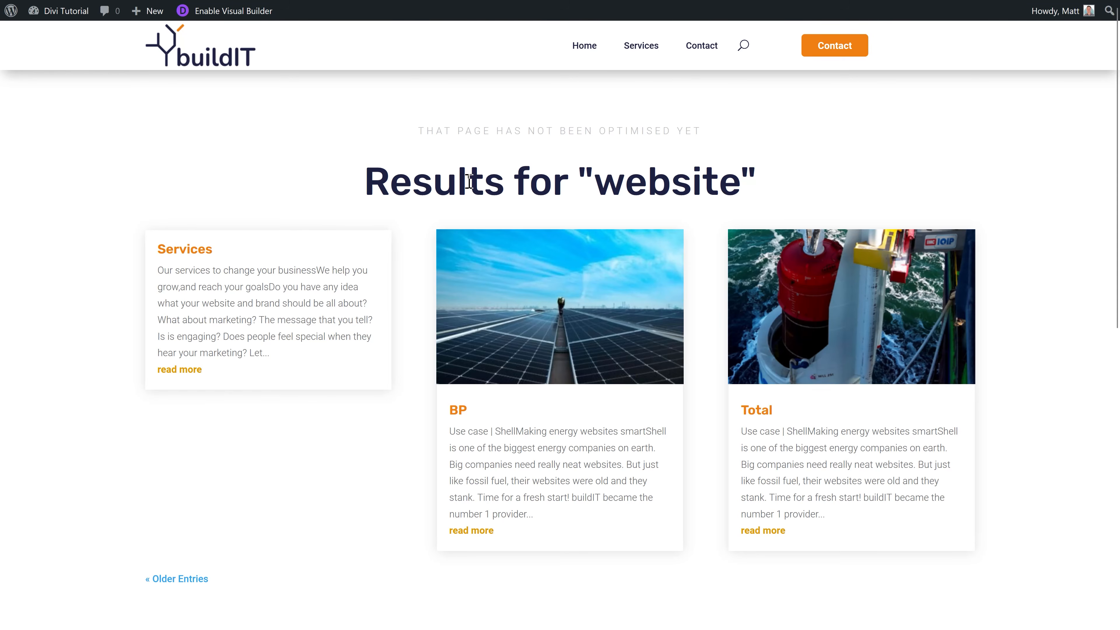
pyautogui.scroll(-1, 564, 356)
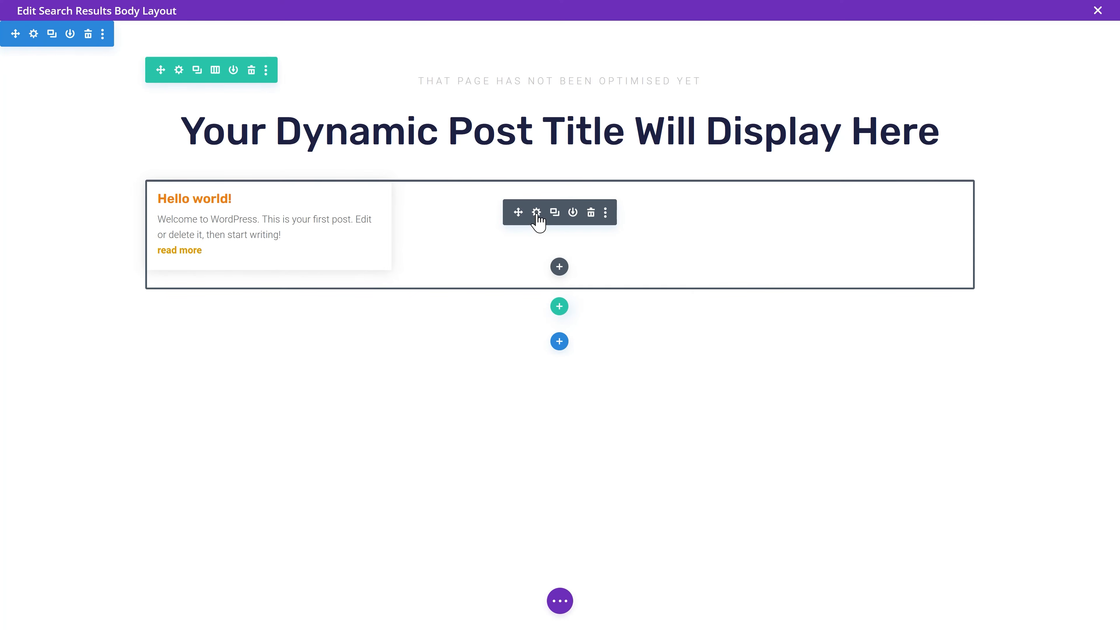
pyautogui.click(536, 213)
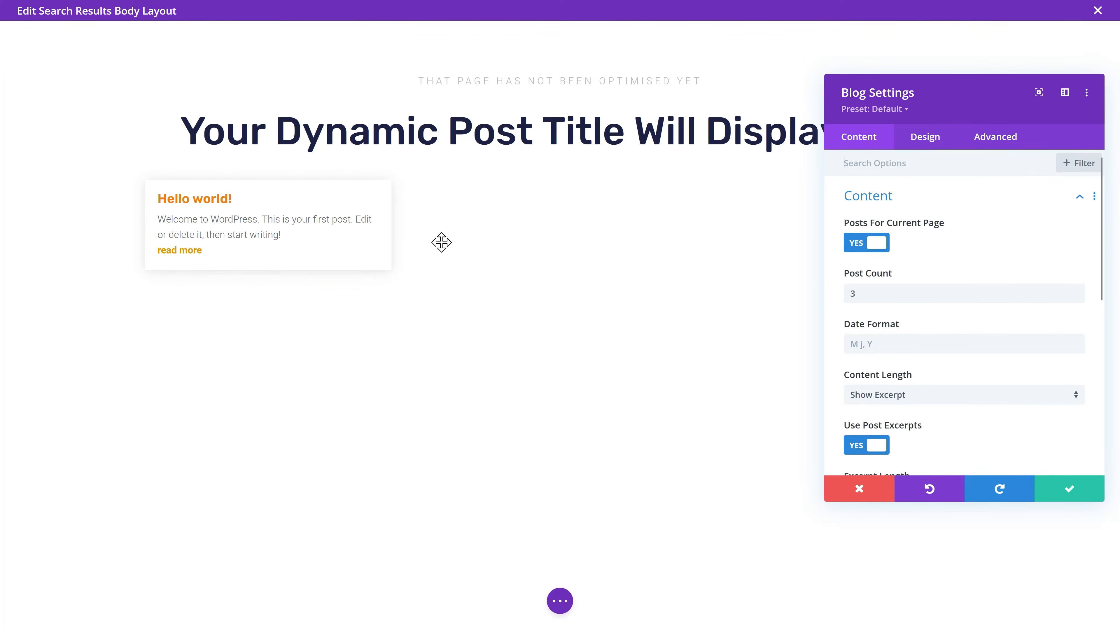
# Step: Set the blog Pagination Text to the orange global colour and save the layout
pyautogui.click(928, 142)
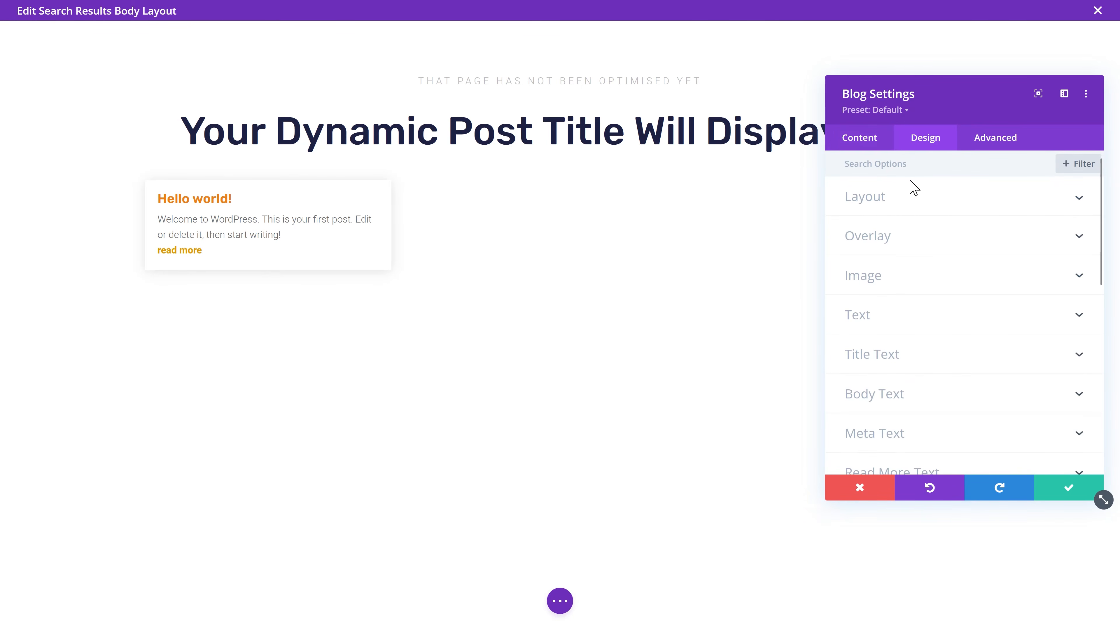
pyautogui.scroll(-3, 895, 320)
pyautogui.click(938, 368)
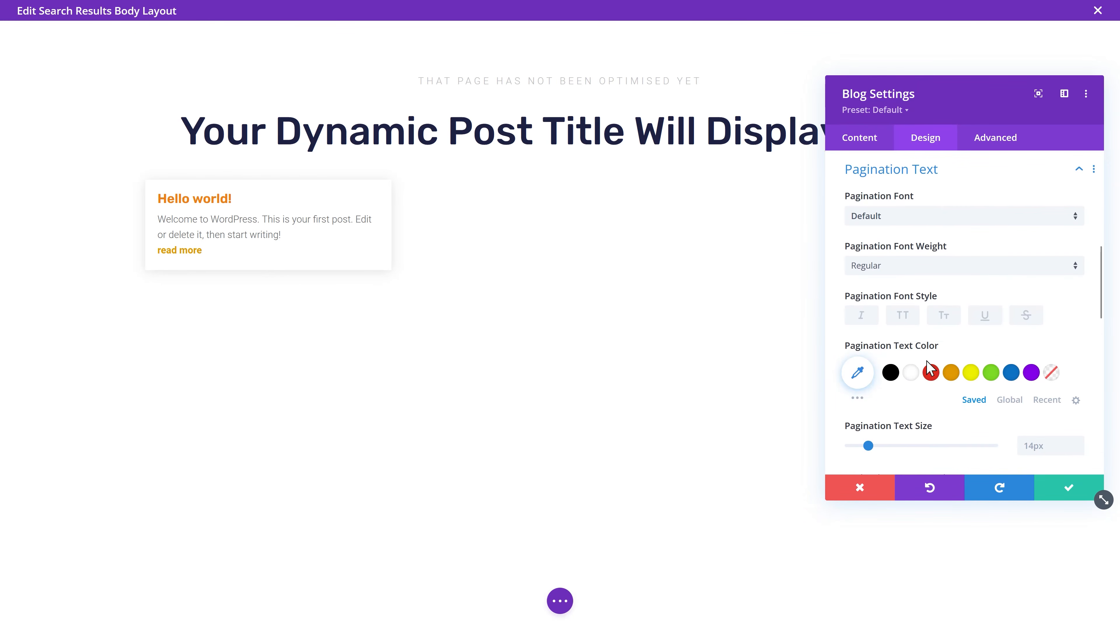
pyautogui.click(1013, 400)
pyautogui.click(890, 372)
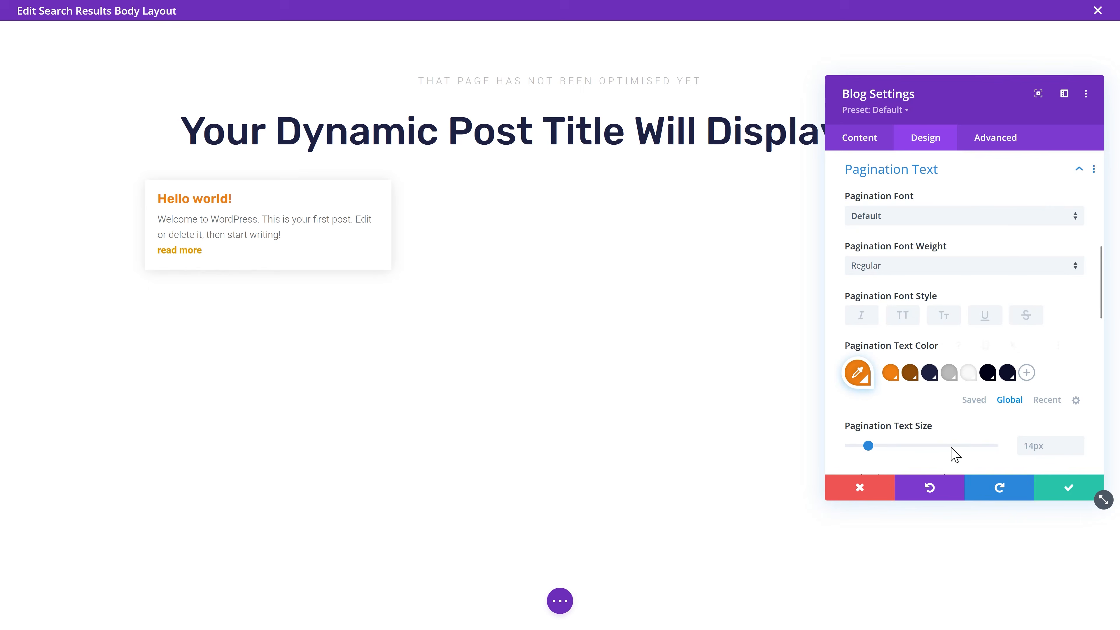
pyautogui.click(1078, 492)
pyautogui.hotkey('ctrl', 's')
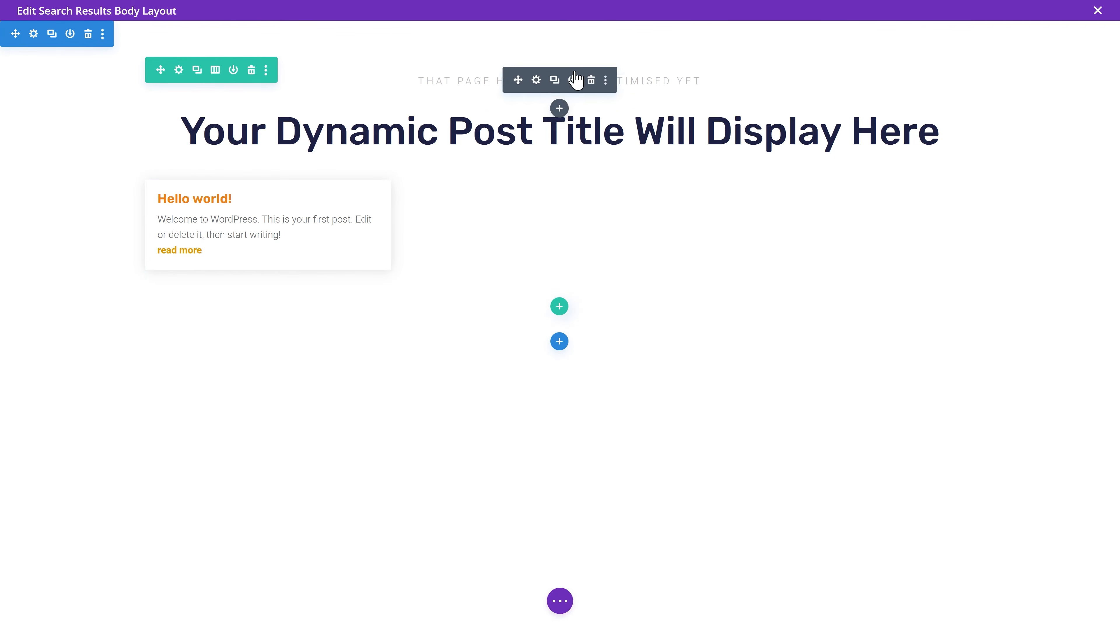
# Step: Change the subtitle to 'Our search results on our website:' and exit the editor
pyautogui.click(536, 80)
pyautogui.moveTo(1030, 340); pyautogui.dragTo(847, 388)
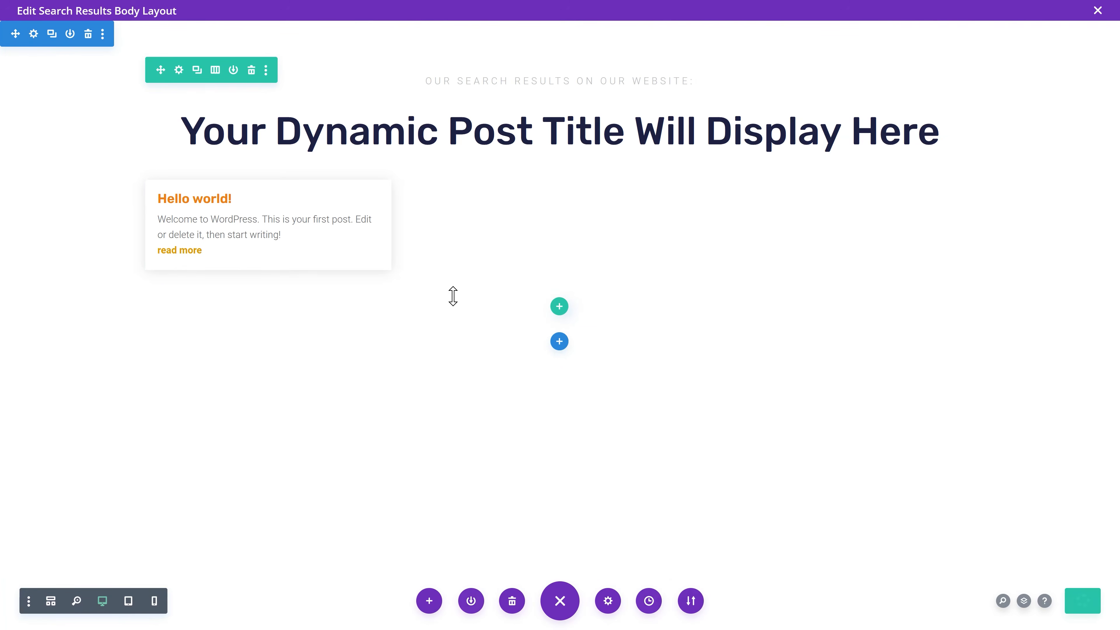
pyautogui.click(1098, 18)
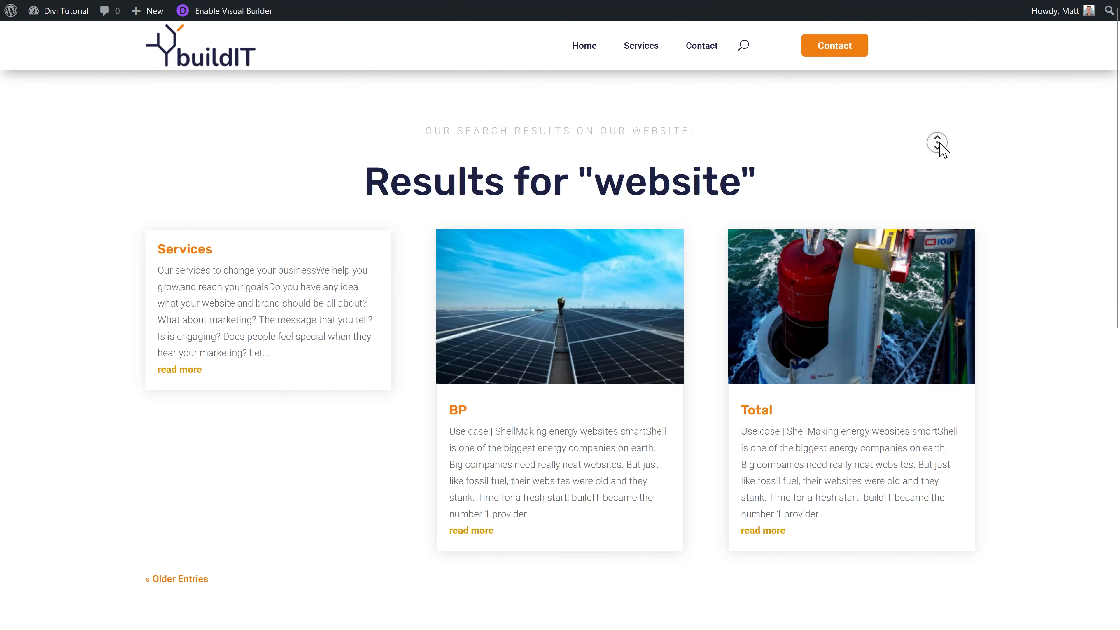
# Step: Return to the Search Results body layout and open the Blog module's settings
pyautogui.scroll(-6, 941, 163)
pyautogui.scroll(6, 944, 119)
pyautogui.middleClick(939, 119)
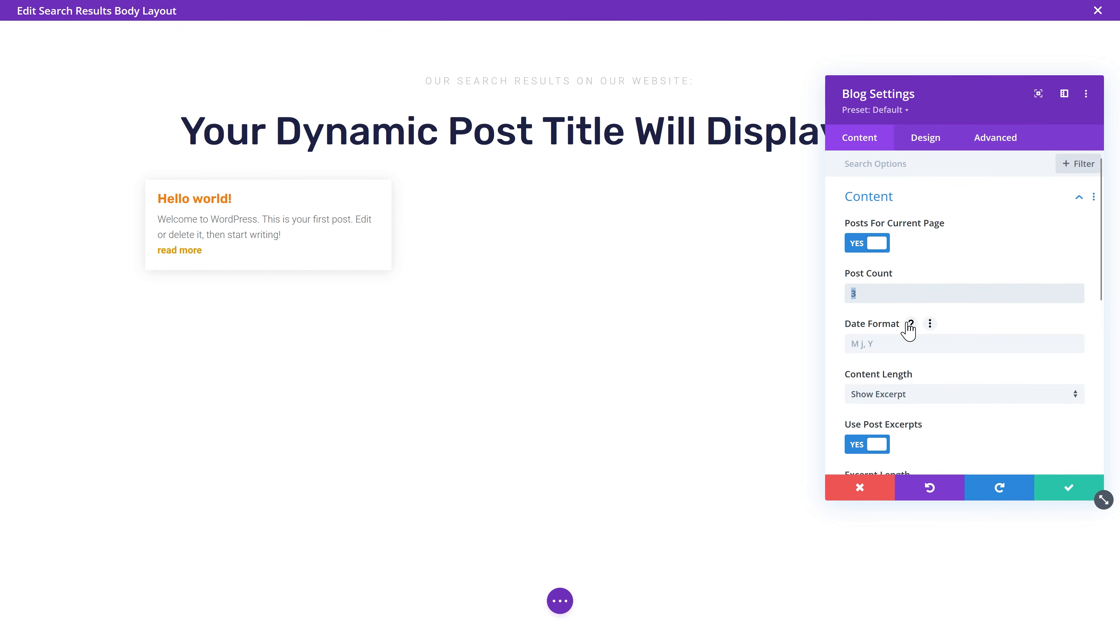
# Step: Set Post Count to 12, turn on Show Featured Image, and save the layout
pyautogui.write('12')
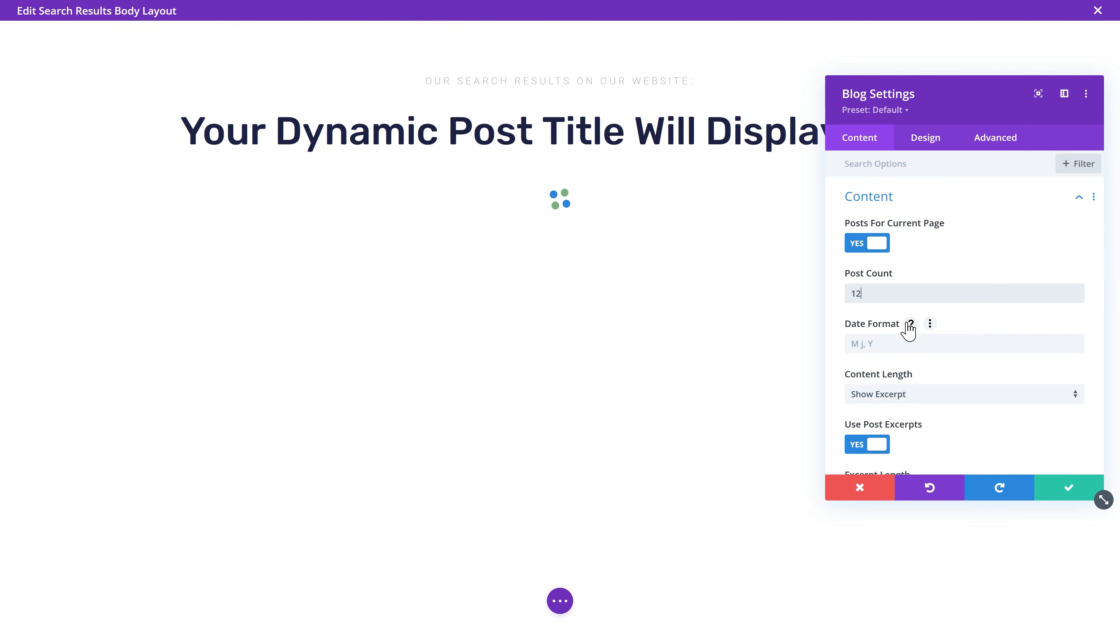
pyautogui.scroll(-5, 970, 375)
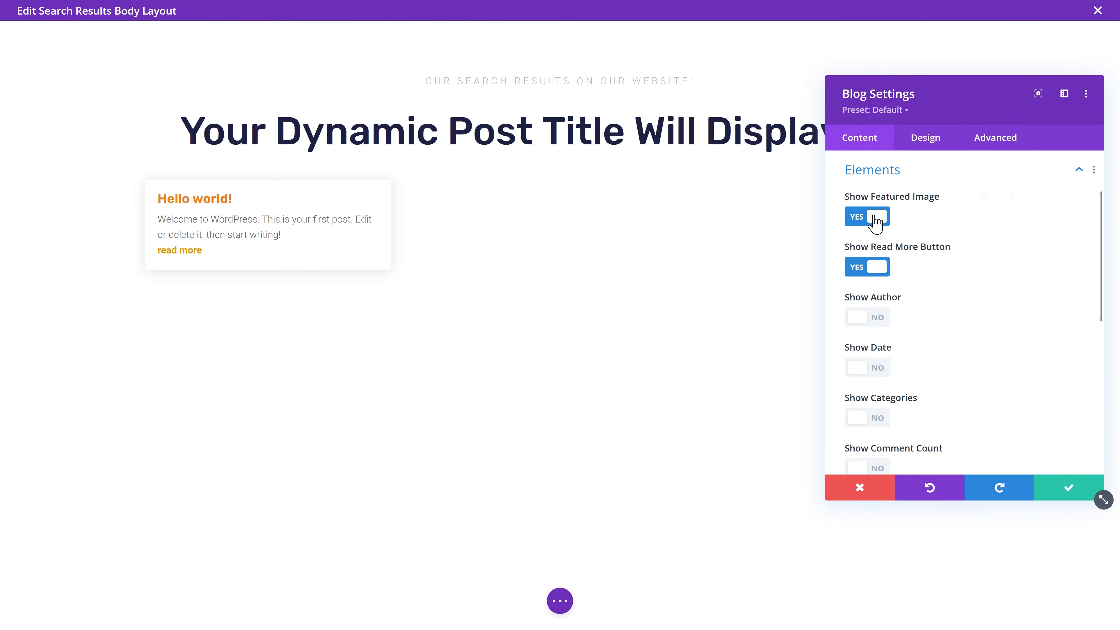
pyautogui.click(876, 218)
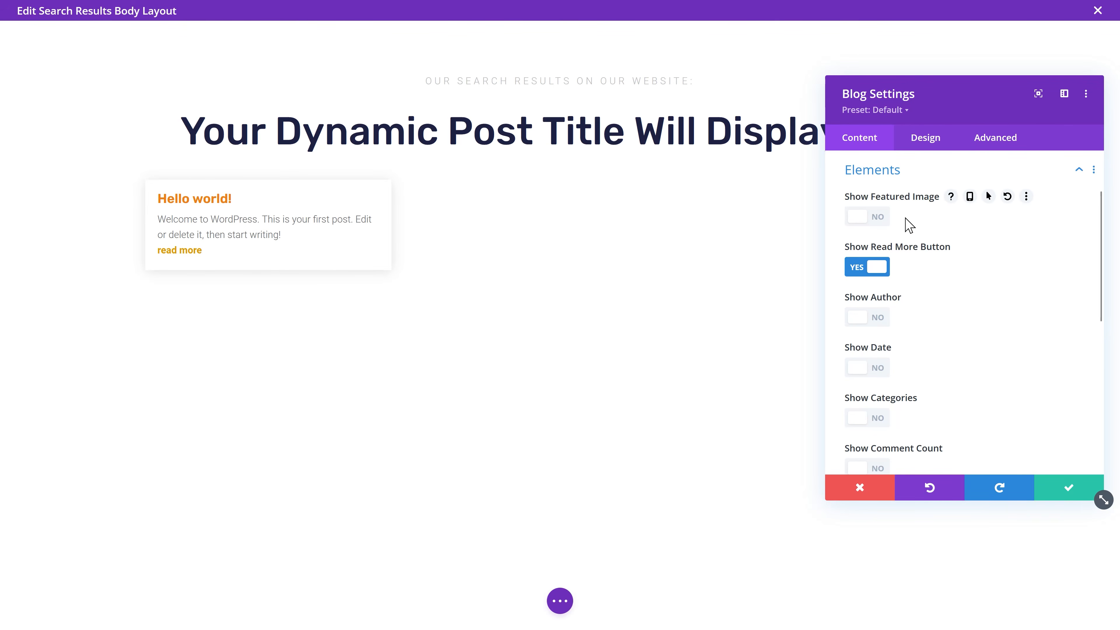
pyautogui.click(1063, 488)
pyautogui.hotkey('ctrl', 's')
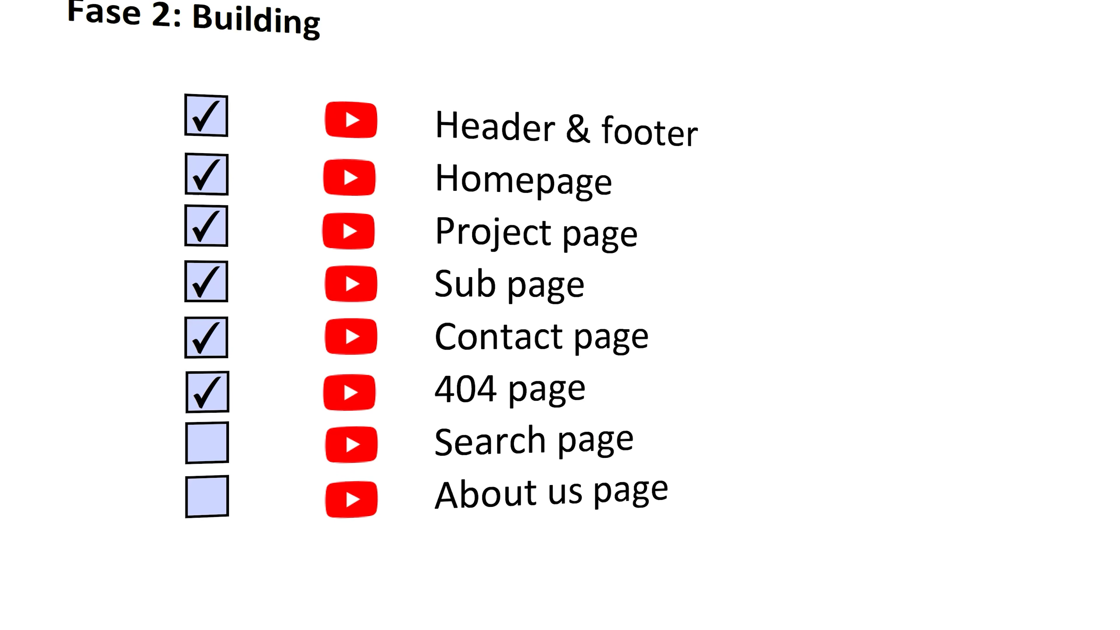
# Step: Apply the layout to the search page, then go to the All Pages list
pyautogui.click(213, 452)
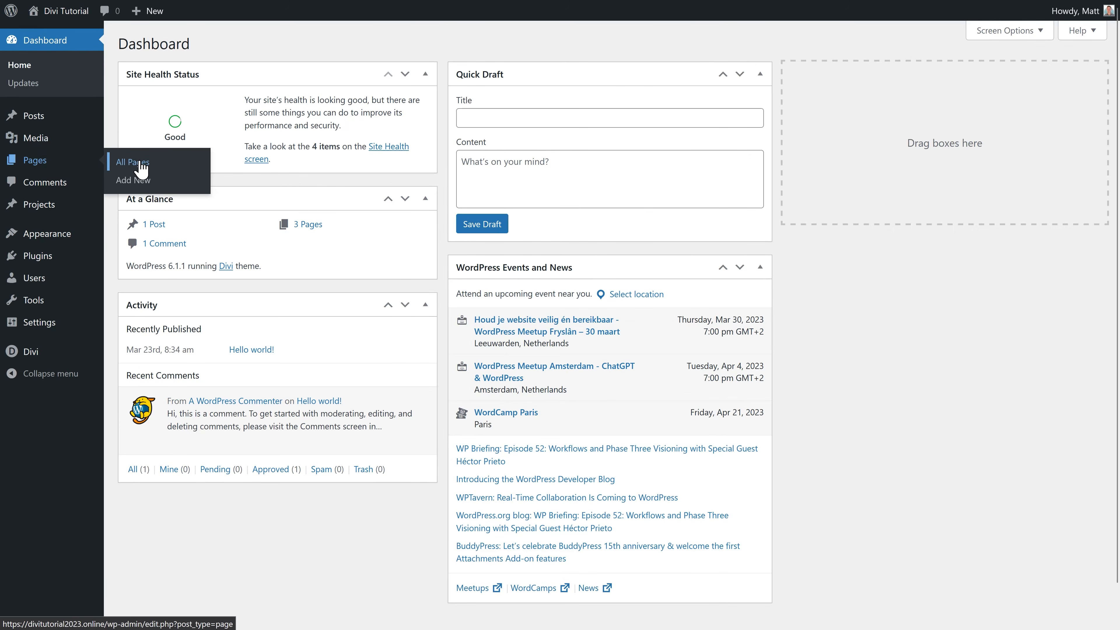
pyautogui.click(141, 163)
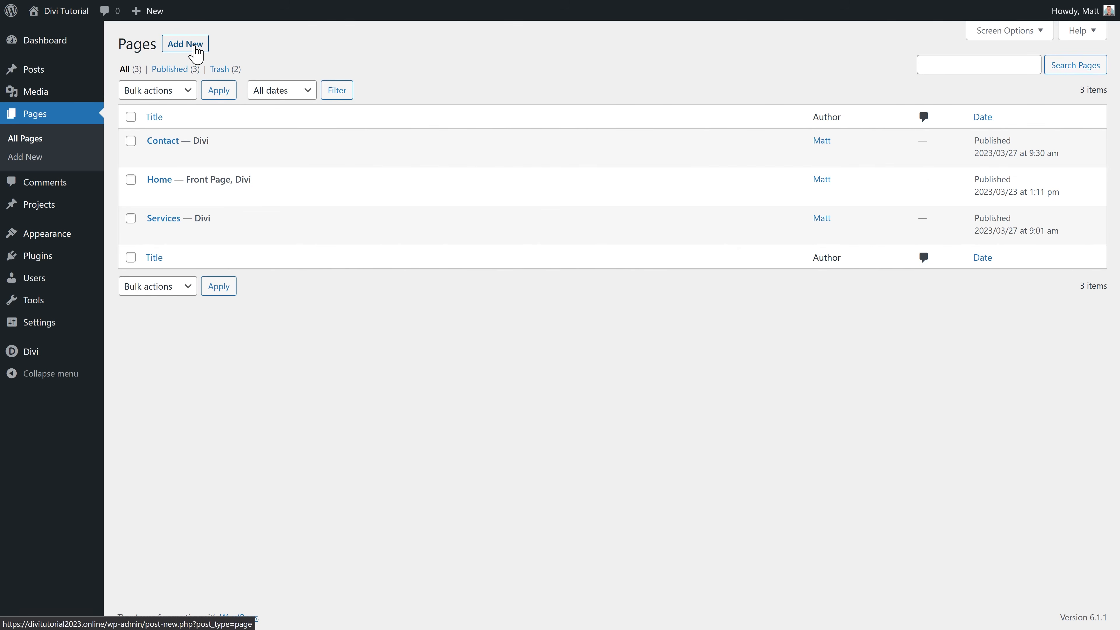
# Step: Create a page titled 'About us' in Divi from scratch with a one-column row
pyautogui.click(194, 44)
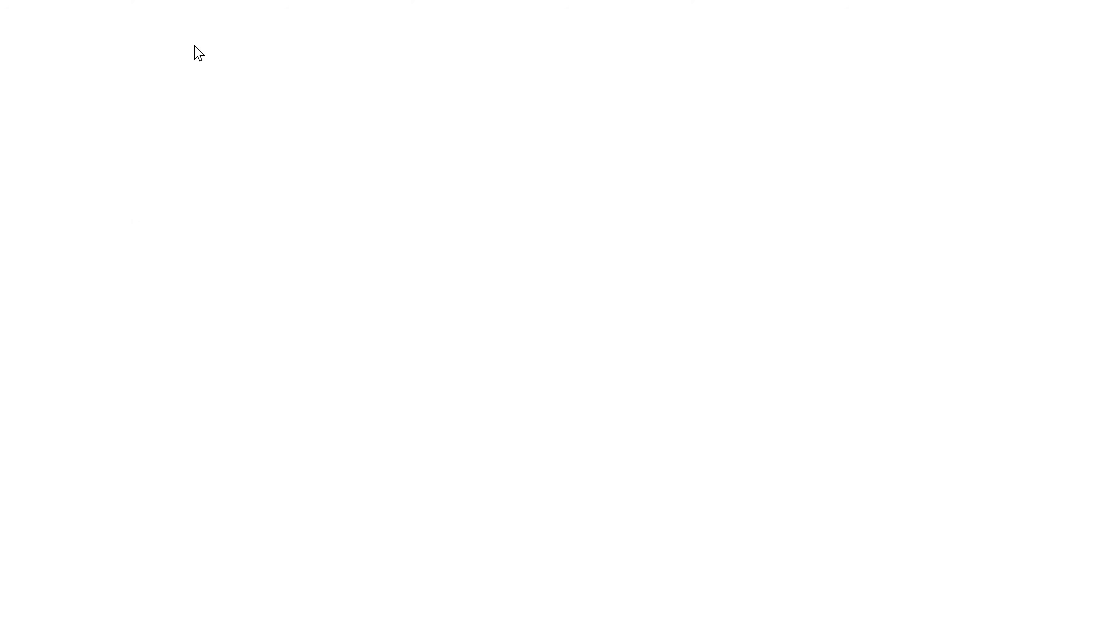
pyautogui.click(276, 90)
pyautogui.write('About us')
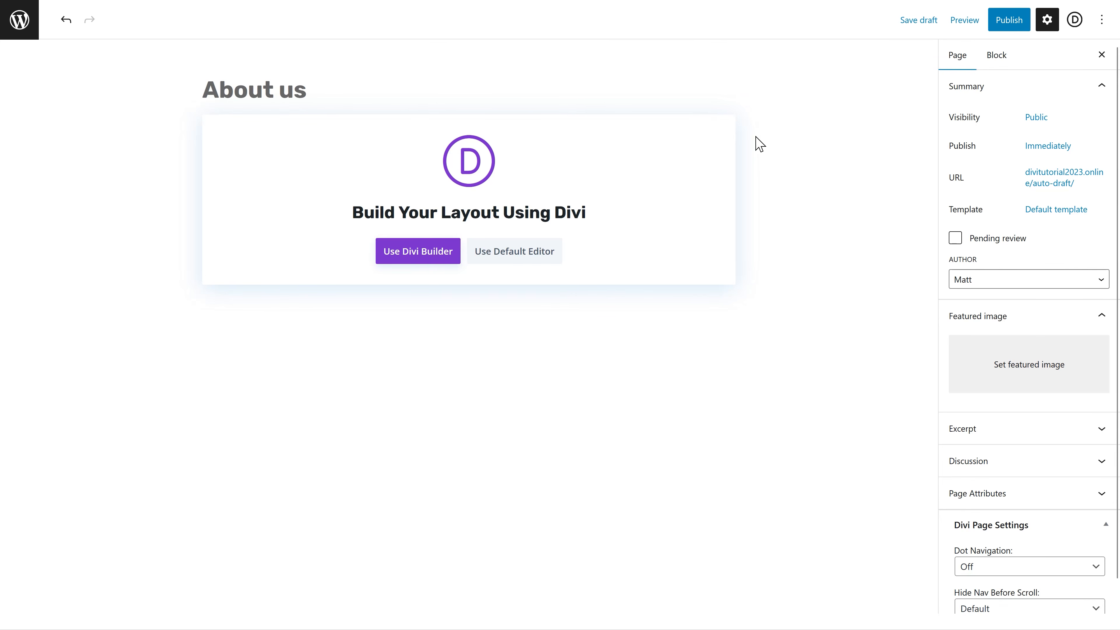
pyautogui.click(426, 263)
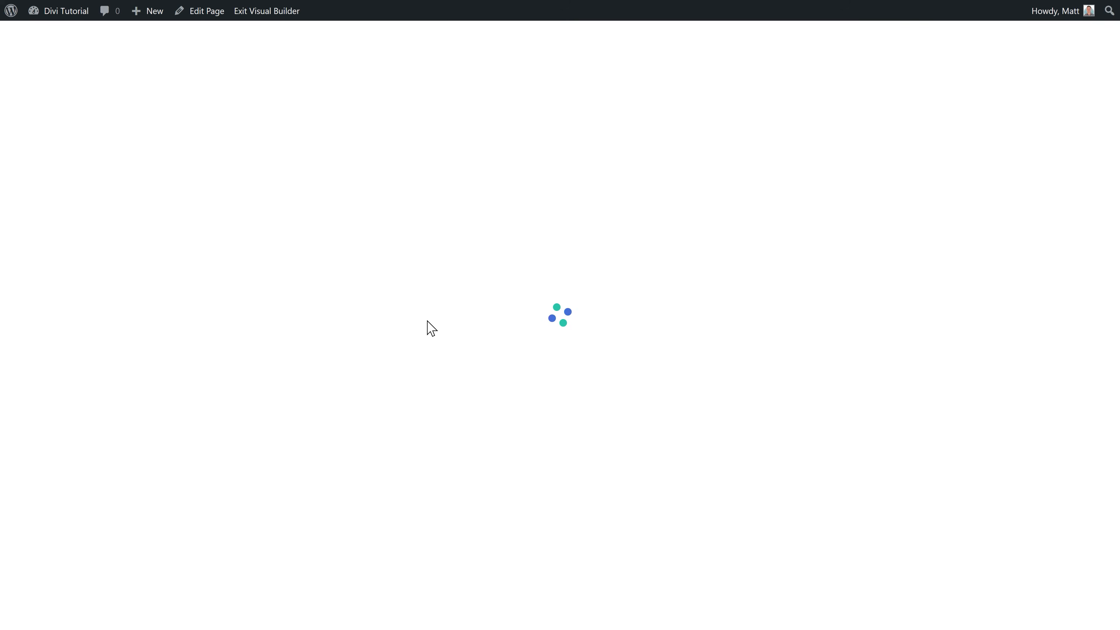
pyautogui.click(342, 296)
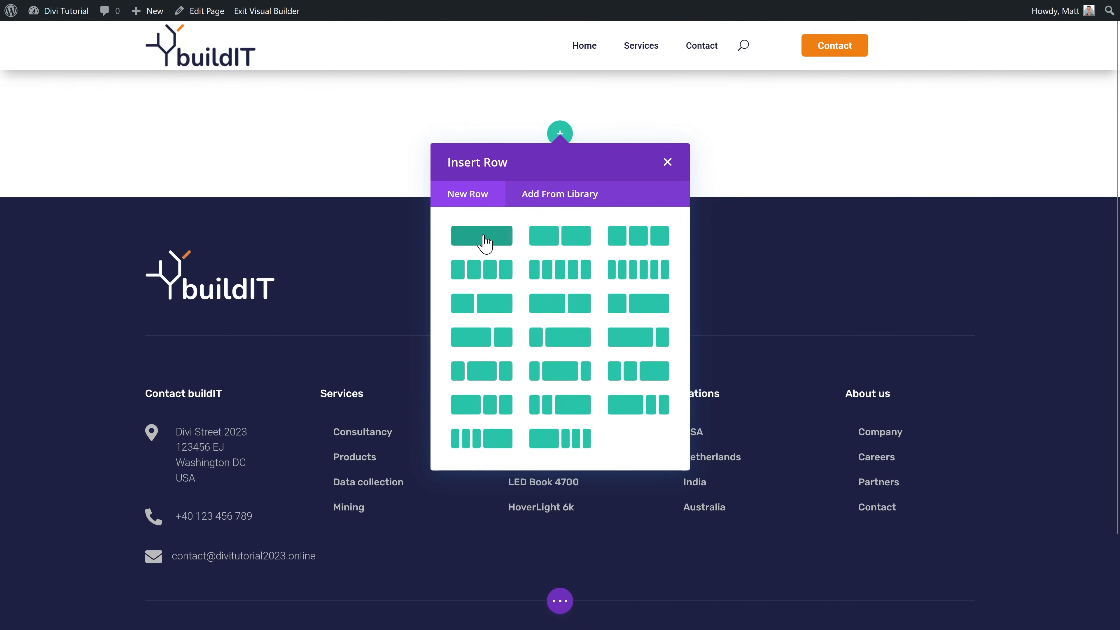
pyautogui.click(485, 240)
# Step: Insert the saved grey Upper text tagline module, edit its wording, and duplicate it
pyautogui.click(580, 199)
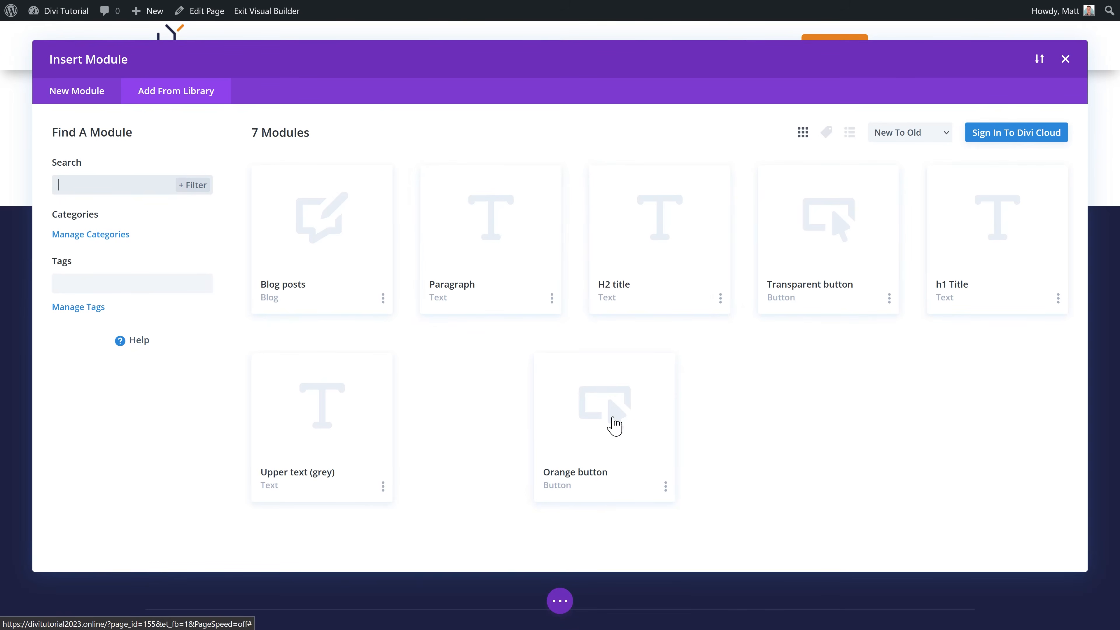
pyautogui.click(324, 445)
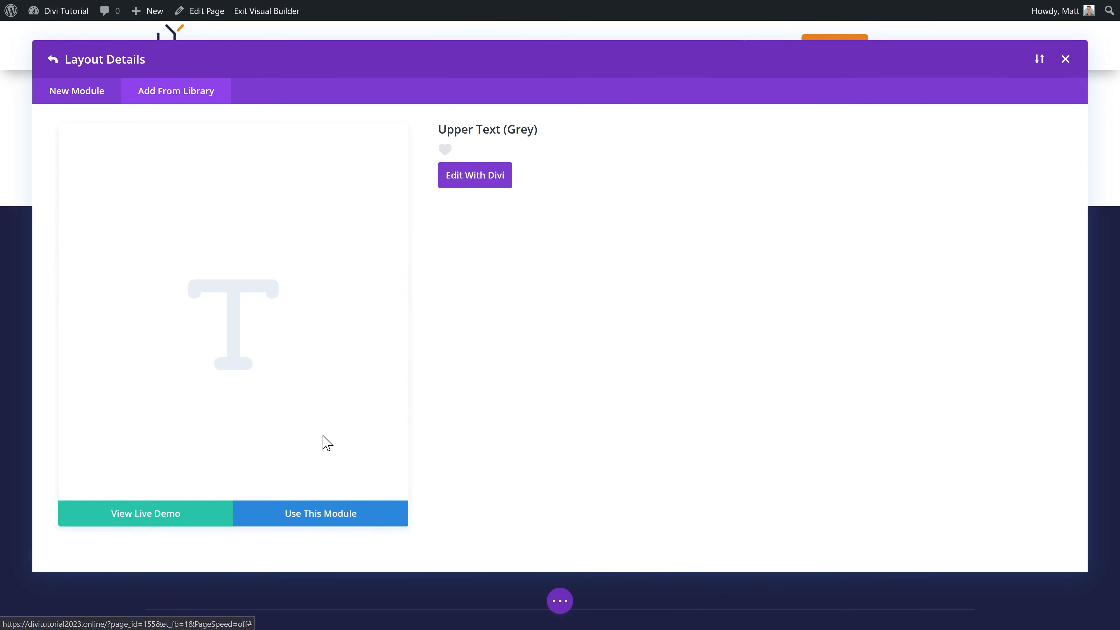
pyautogui.click(301, 516)
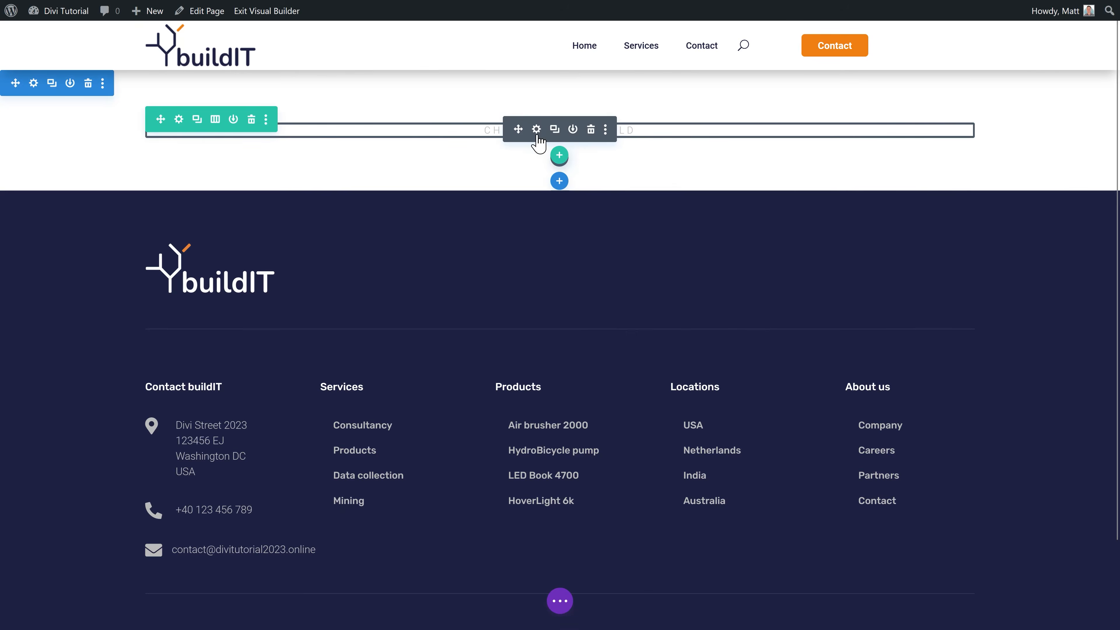
pyautogui.click(536, 130)
pyautogui.moveTo(965, 337); pyautogui.dragTo(828, 348)
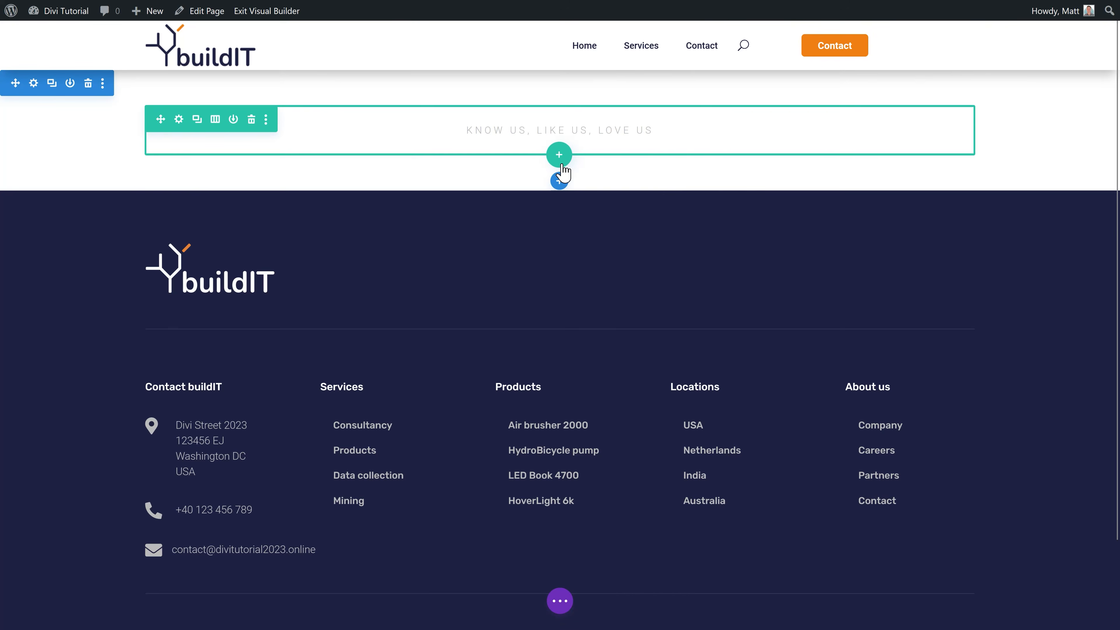
pyautogui.click(554, 130)
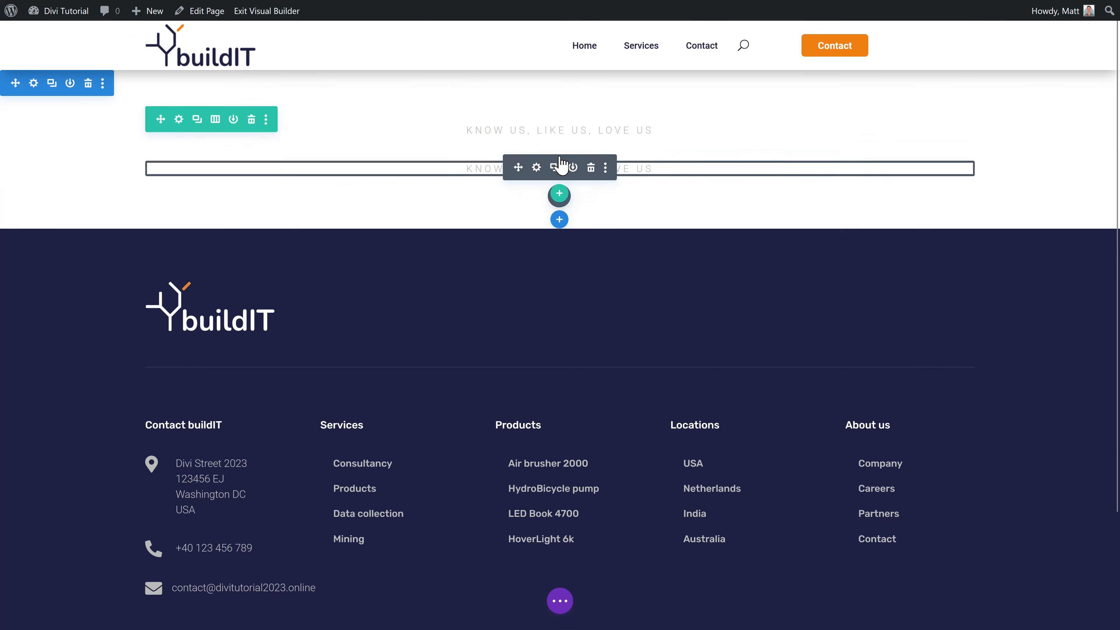
pyautogui.click(559, 158)
# Step: Add the saved h1 Title module, colour it dark navy, and set its text to 'About us'
pyautogui.click(559, 196)
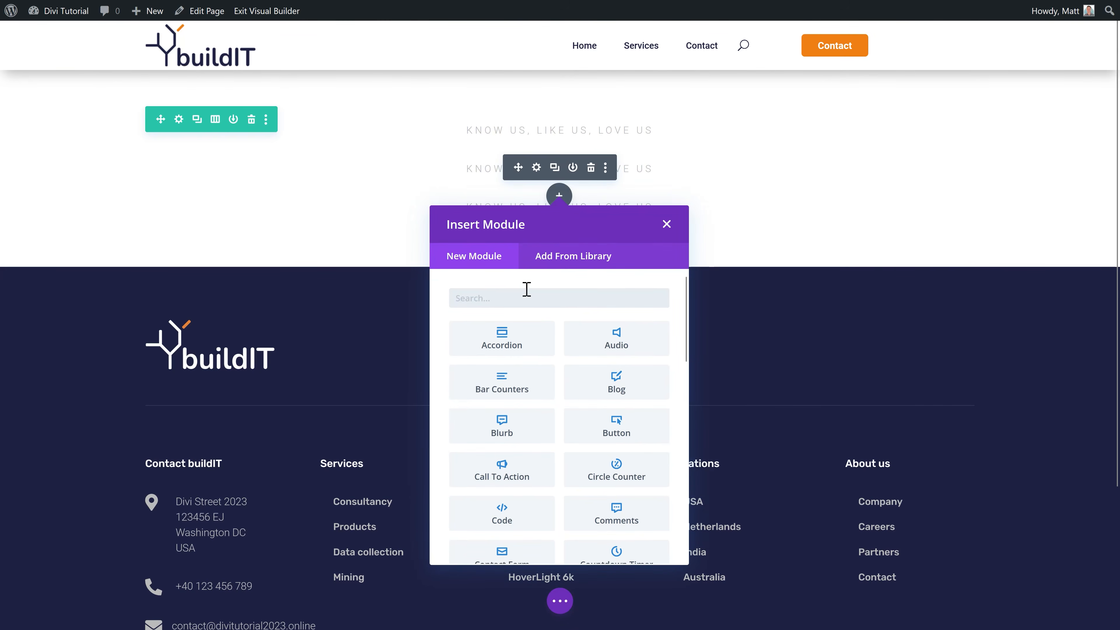
pyautogui.click(545, 265)
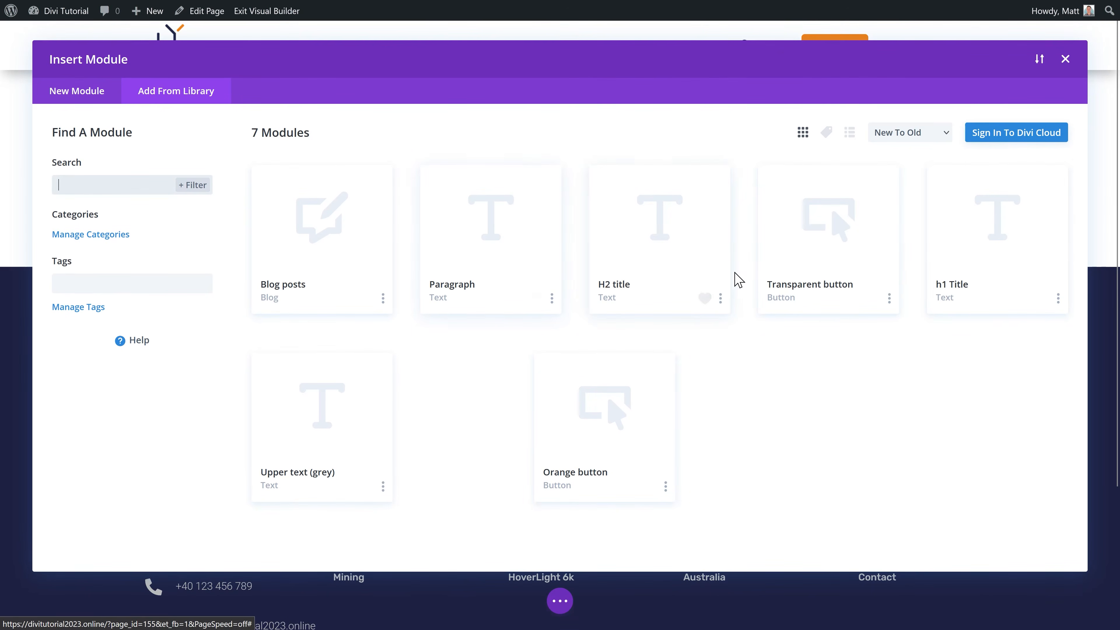
pyautogui.click(990, 280)
pyautogui.click(309, 520)
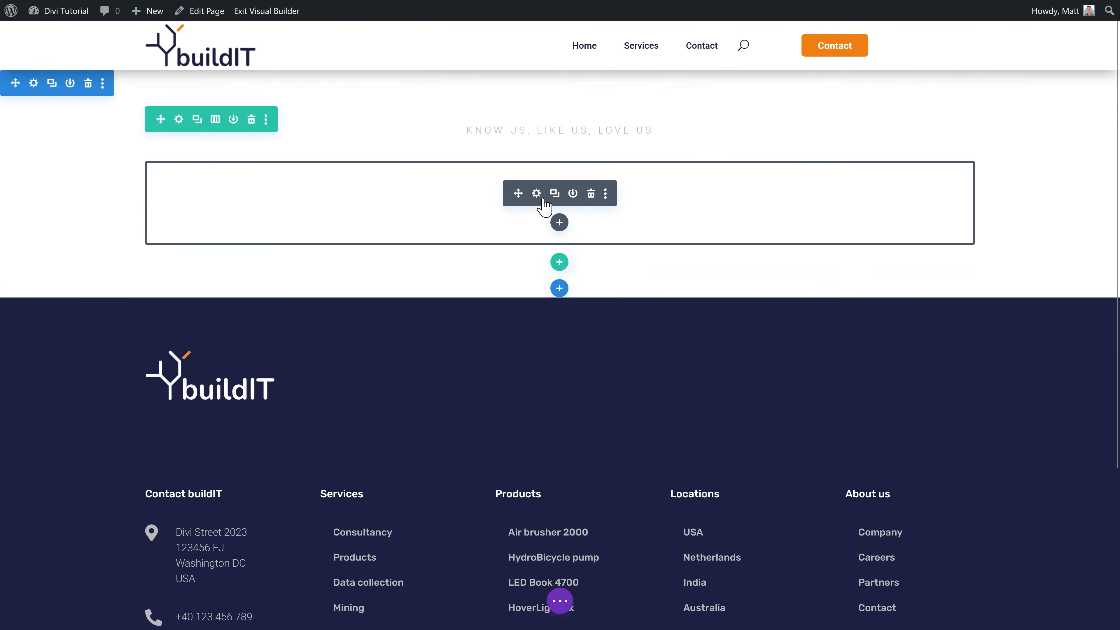
pyautogui.click(532, 193)
pyautogui.click(931, 394)
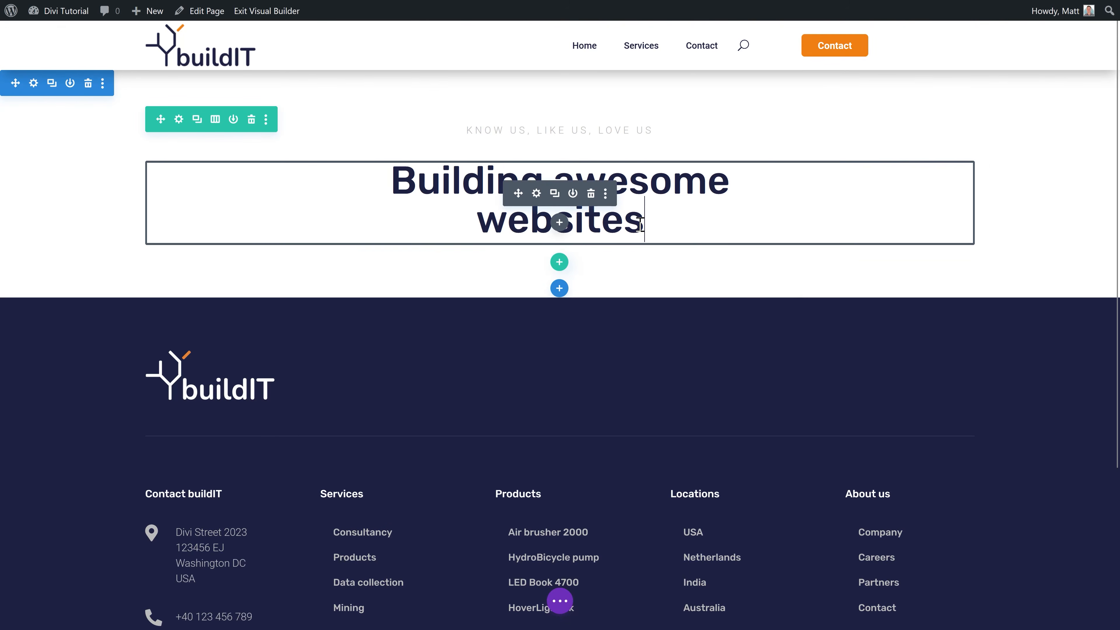
pyautogui.moveTo(640, 224); pyautogui.dragTo(399, 171)
pyautogui.write('About us')
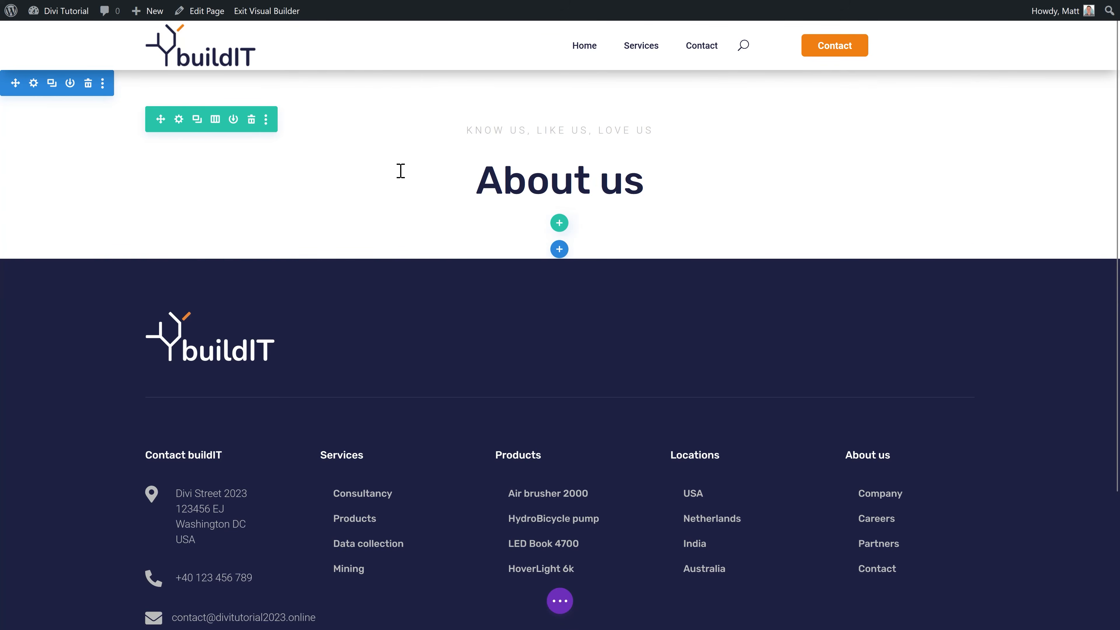
# Step: Place the saved Paragraph module below the heading and add a new row beneath it
pyautogui.click(564, 199)
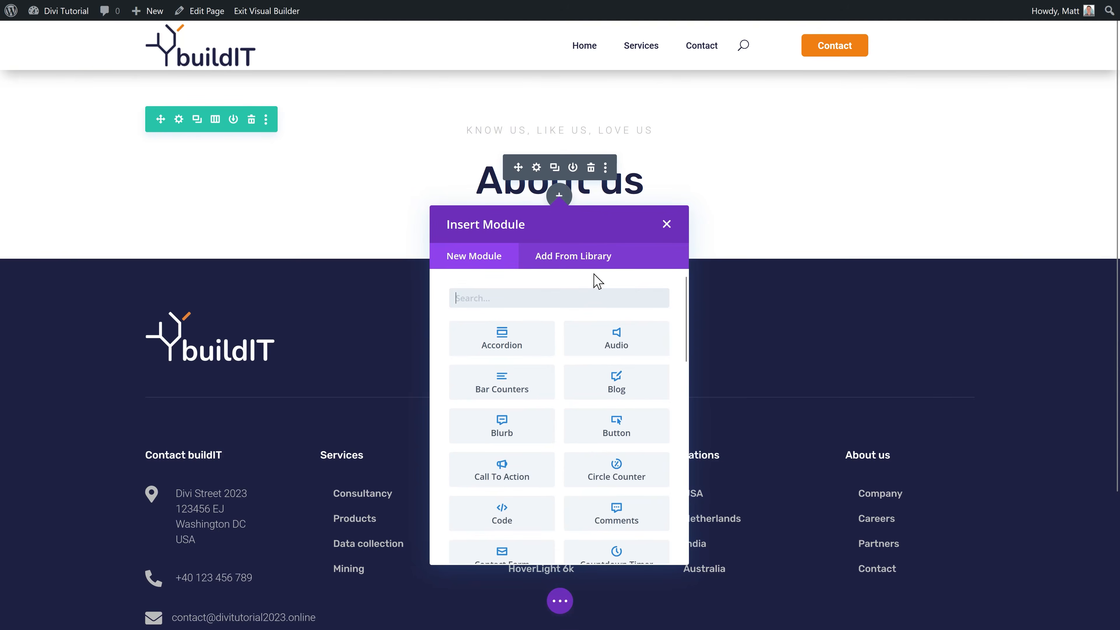
pyautogui.click(585, 258)
pyautogui.click(466, 278)
pyautogui.press('Escape')
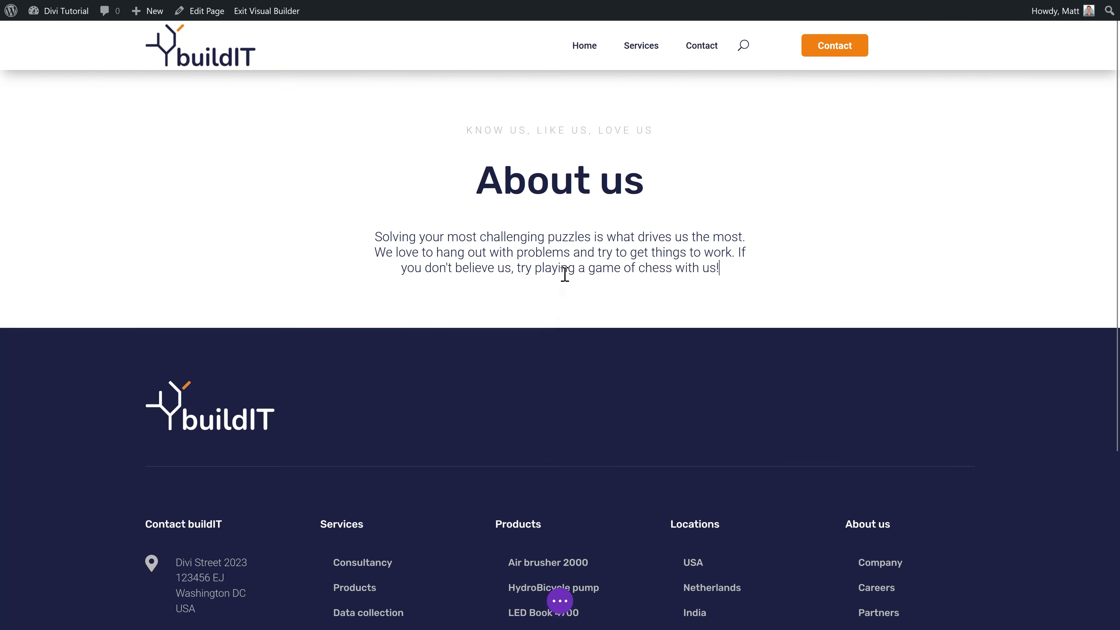
pyautogui.click(559, 290)
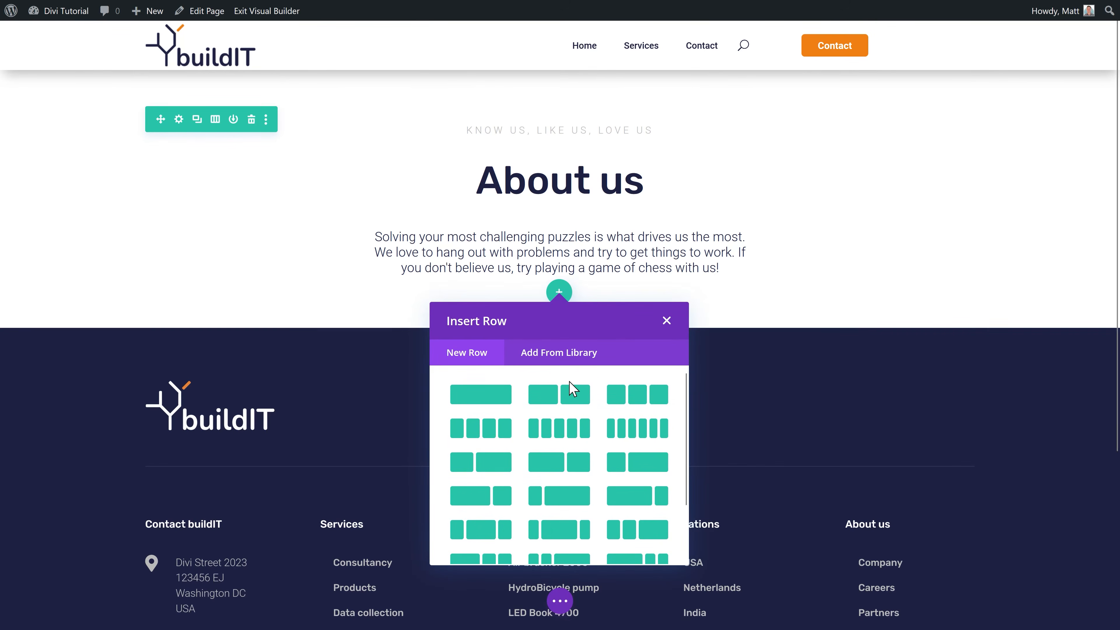
# Step: Add a three-column row with a Person module and enter the team member's name and position
pyautogui.click(657, 403)
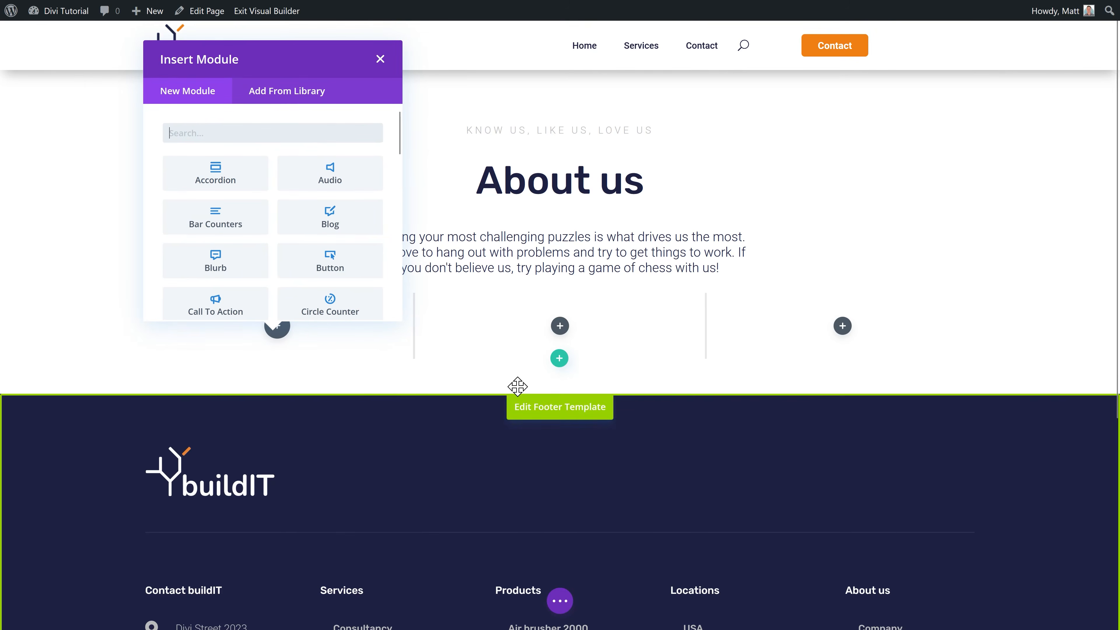
pyautogui.click(277, 326)
pyautogui.write('person')
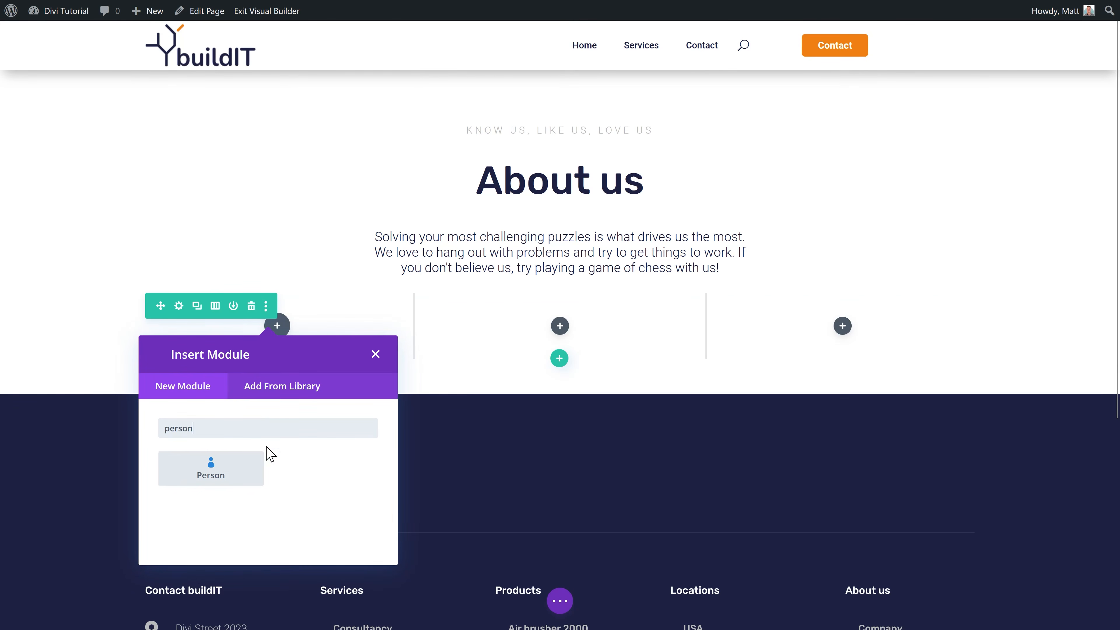
pyautogui.click(212, 470)
pyautogui.moveTo(928, 243); pyautogui.dragTo(846, 249)
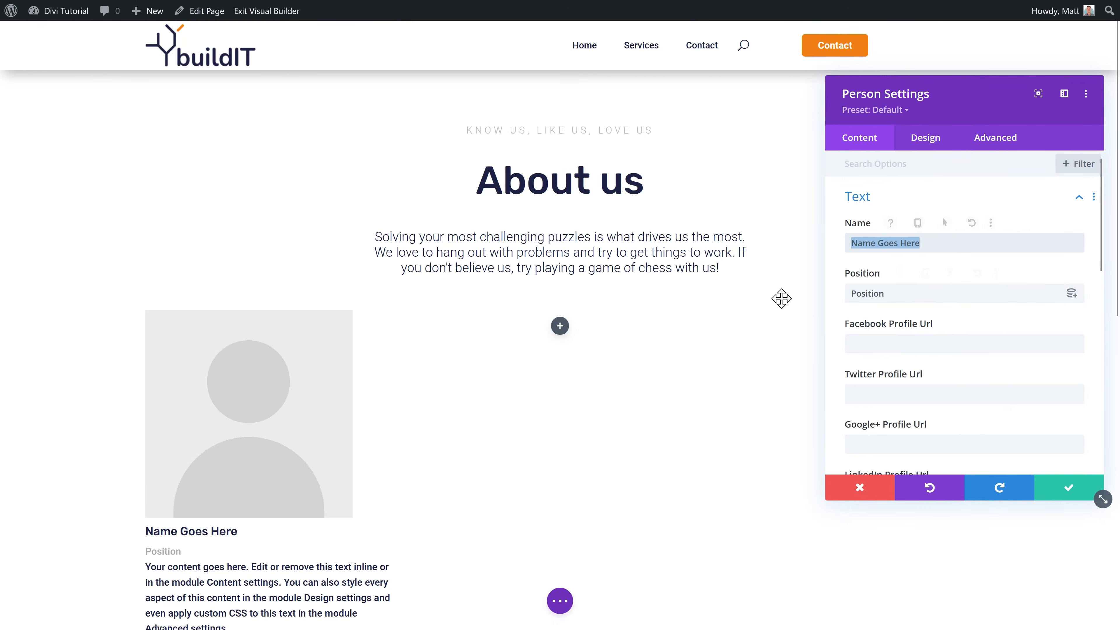
pyautogui.moveTo(890, 286); pyautogui.dragTo(848, 300)
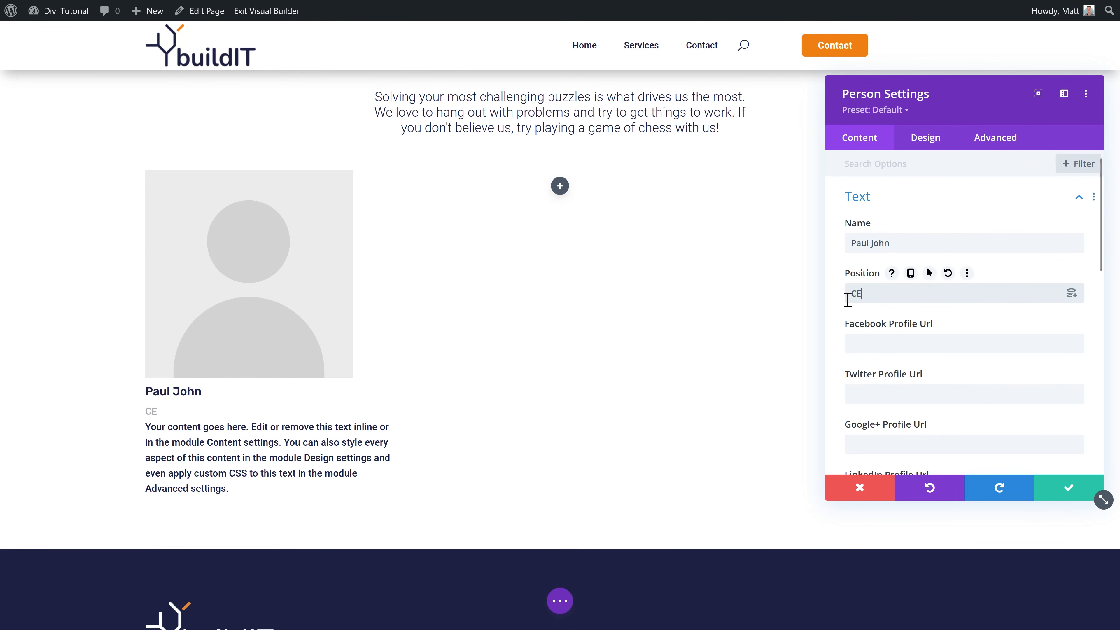
pyautogui.scroll(-3, 880, 325)
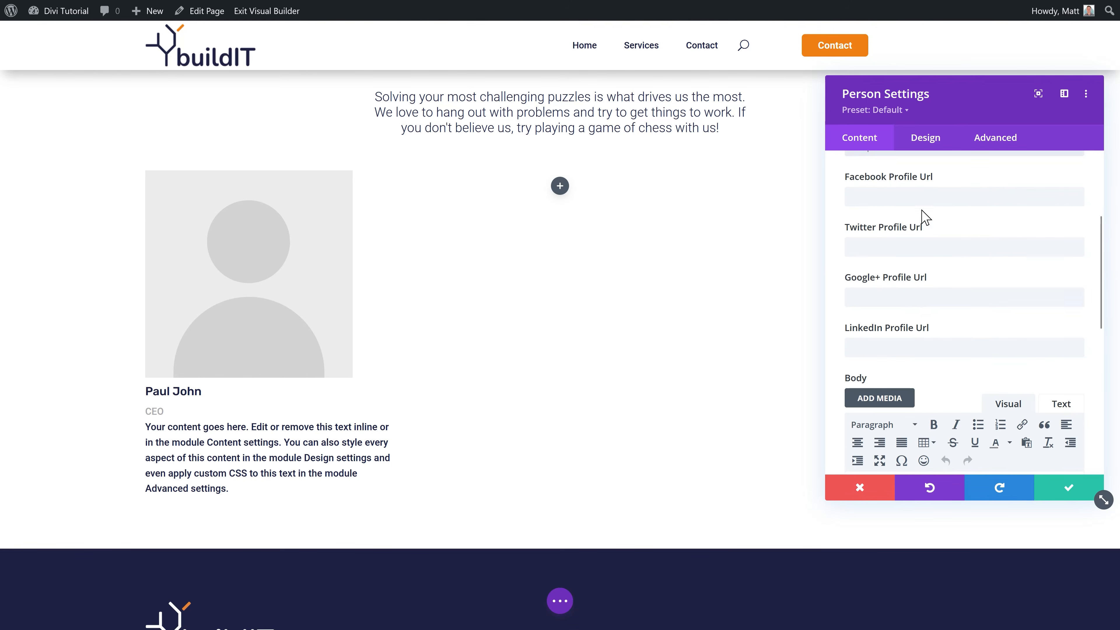
# Step: Fill in the Facebook, Twitter and LinkedIn profile URLs and paste a new bio into the body
pyautogui.click(912, 198)
pyautogui.write('h')
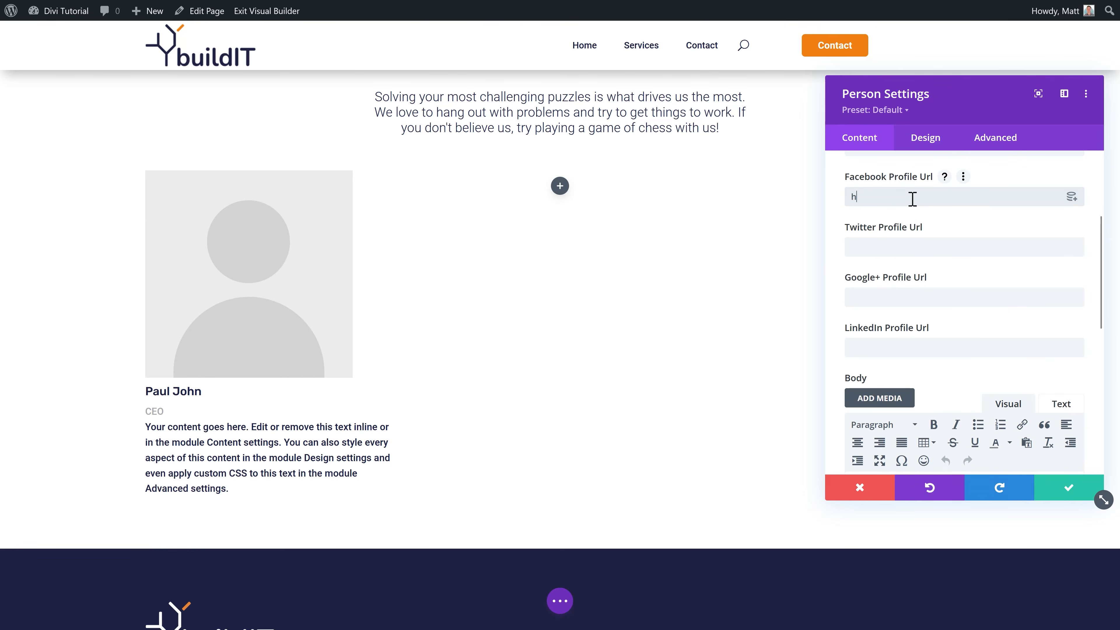
pyautogui.write('ttps://facebook.com/paul')
pyautogui.click(908, 243)
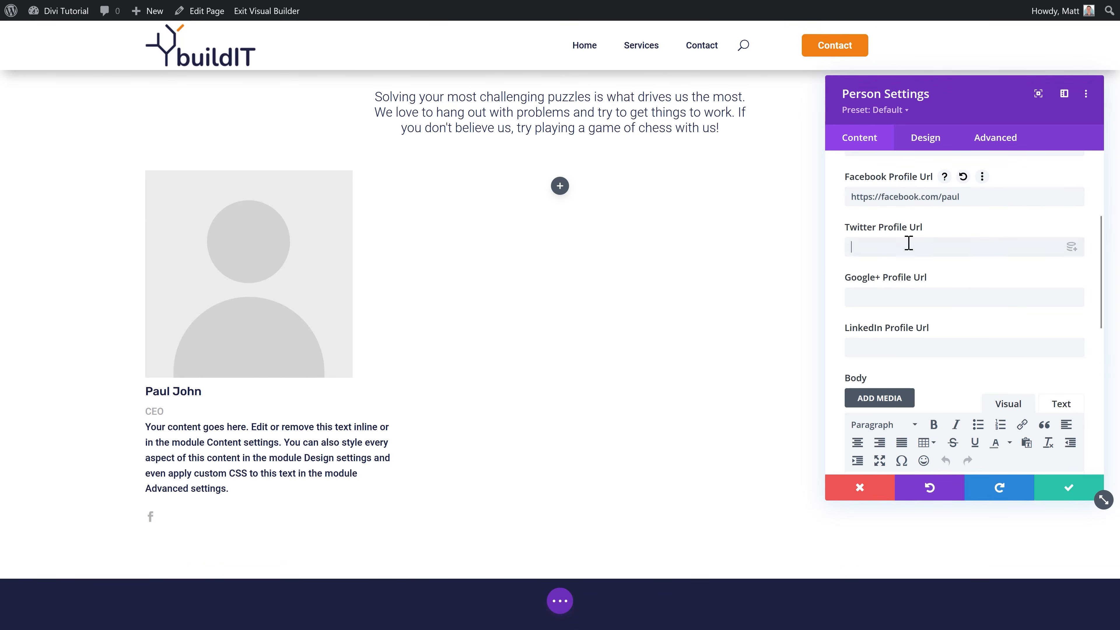
pyautogui.tripleClick(895, 197)
pyautogui.hotkey('ctrl', 'c')
pyautogui.click(891, 249)
pyautogui.hotkey('ctrl', 'v')
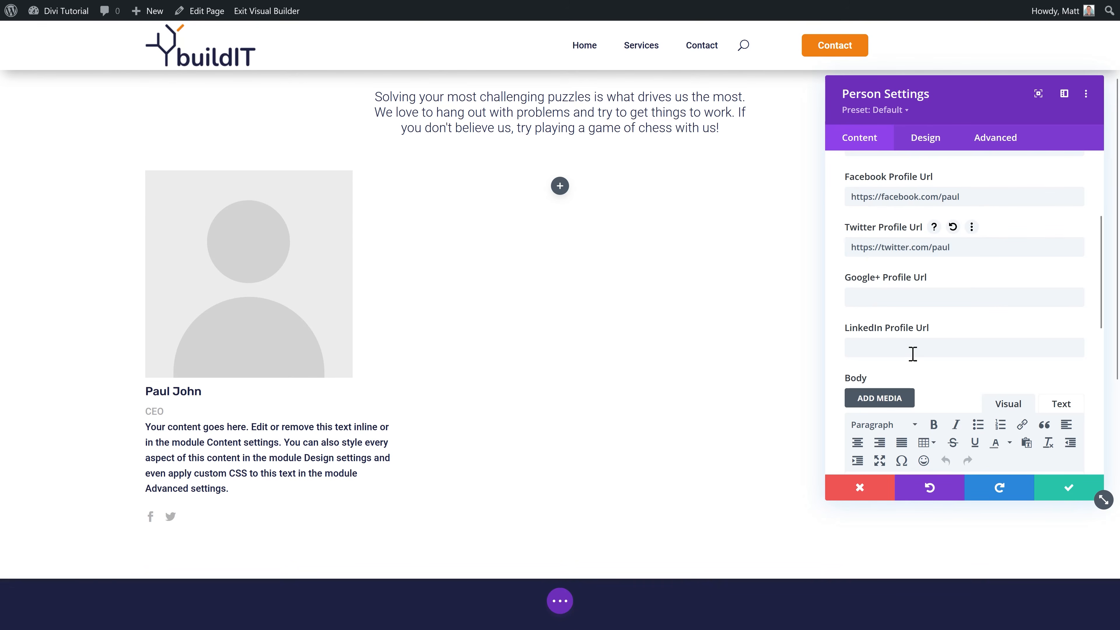
pyautogui.click(910, 353)
pyautogui.hotkey('ctrl', 'v')
pyautogui.click(898, 349)
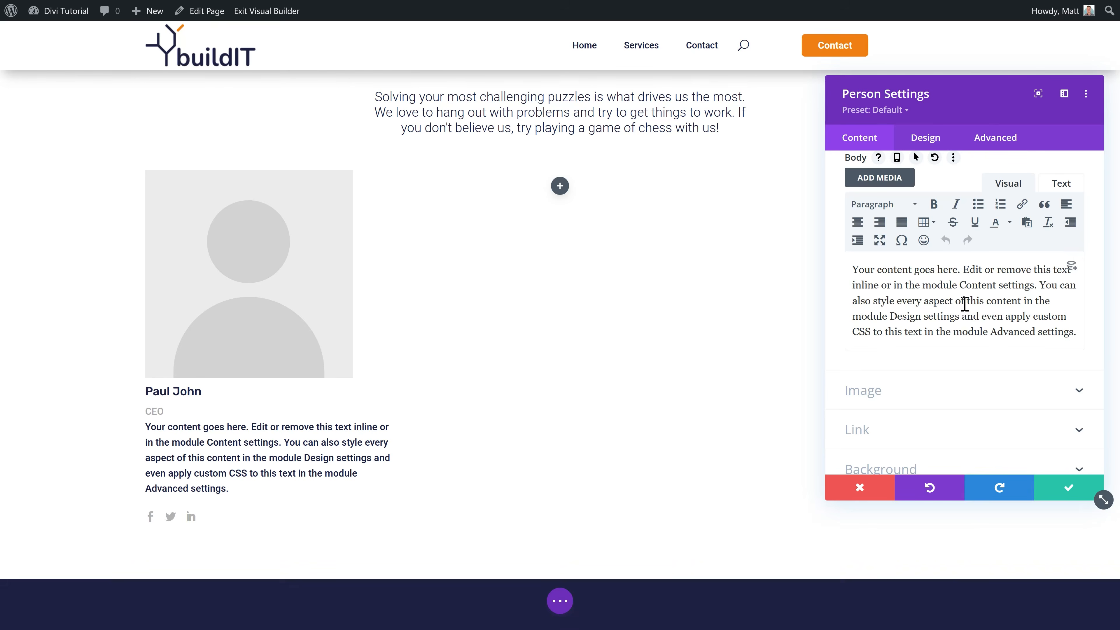
pyautogui.moveTo(855, 271); pyautogui.dragTo(1082, 338)
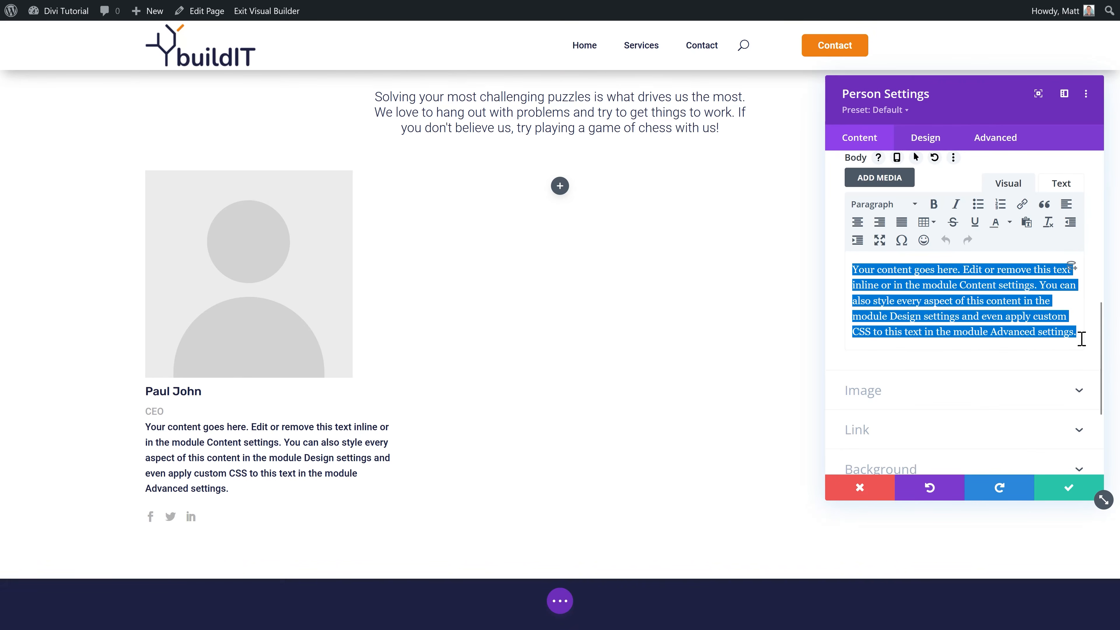
pyautogui.hotkey('ctrl', 'v')
# Step: Upload the team photos and set the man in the checked shirt as the card's rounded portrait
pyautogui.click(862, 346)
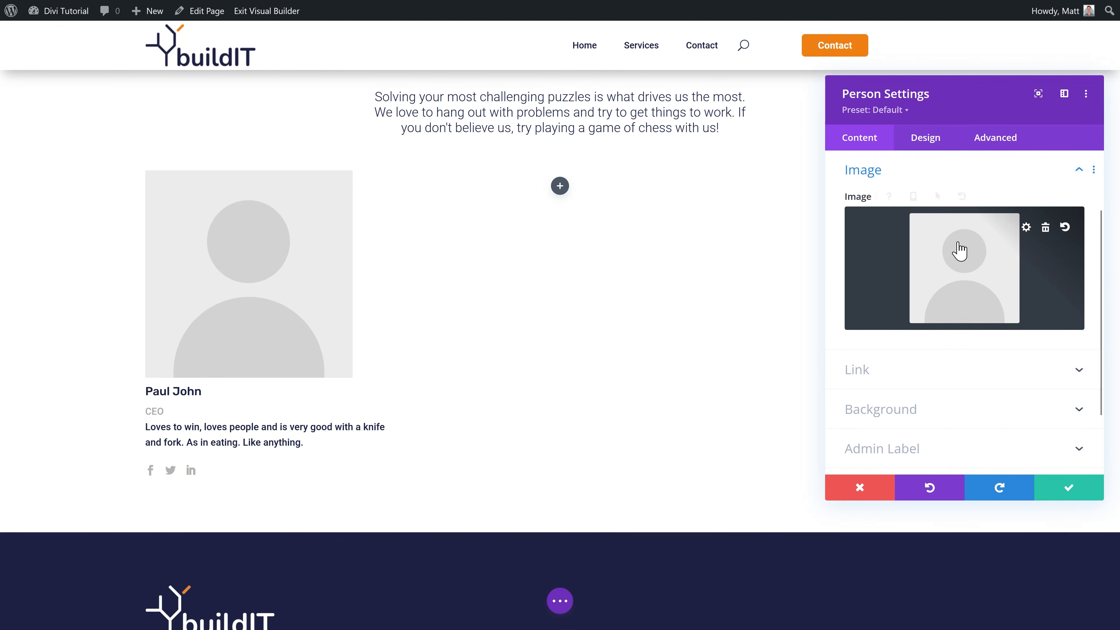
pyautogui.click(950, 272)
pyautogui.click(194, 67)
pyautogui.click(623, 290)
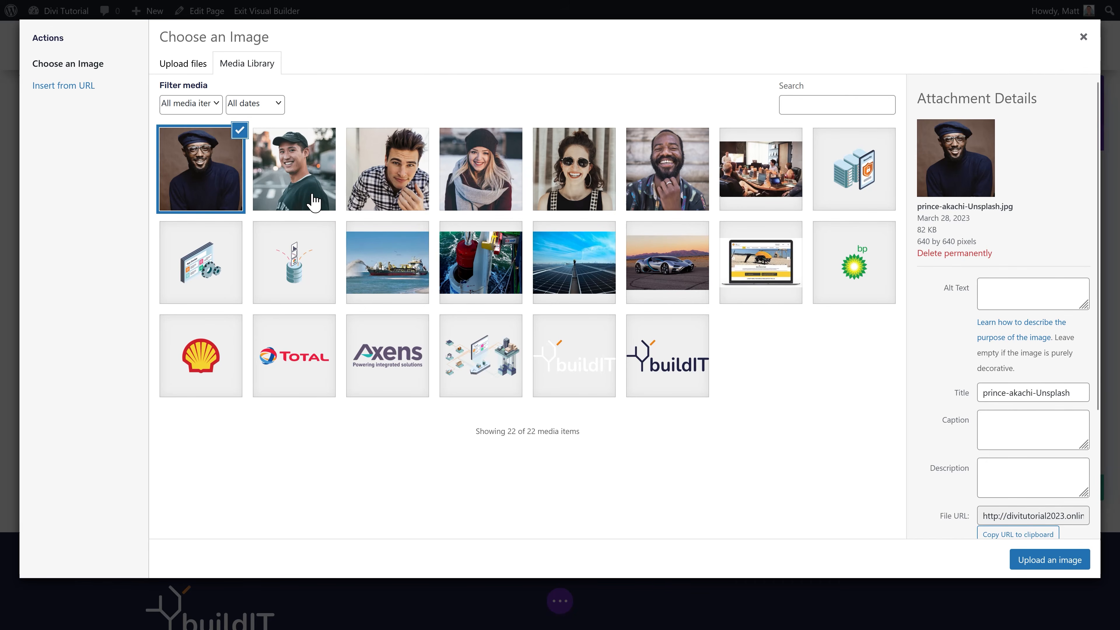
pyautogui.click(406, 182)
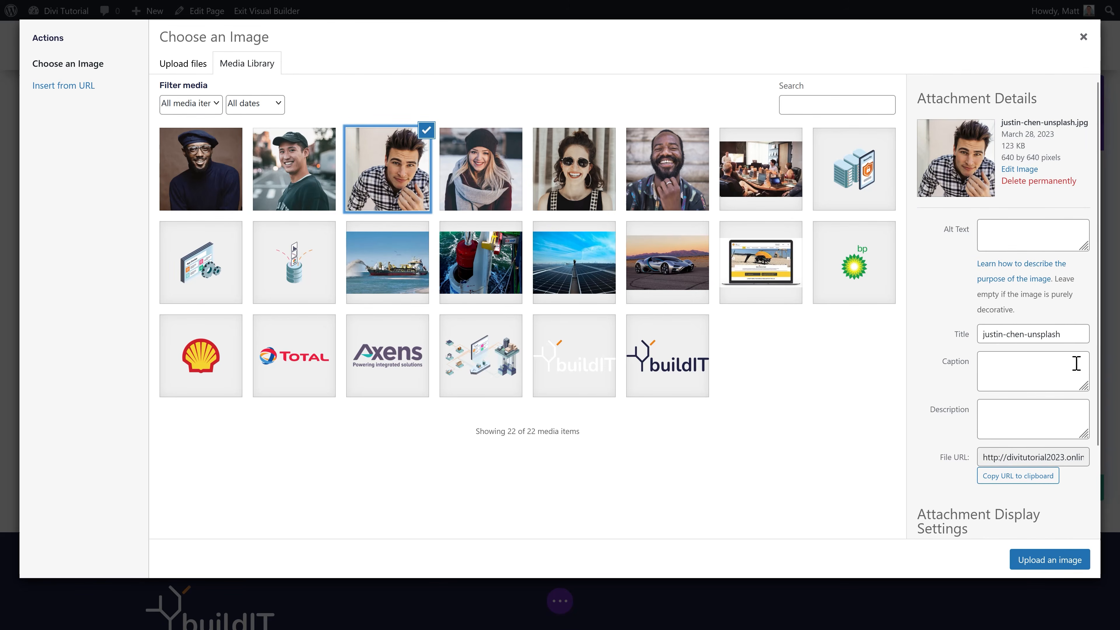
pyautogui.click(1049, 559)
pyautogui.click(926, 141)
pyautogui.click(877, 237)
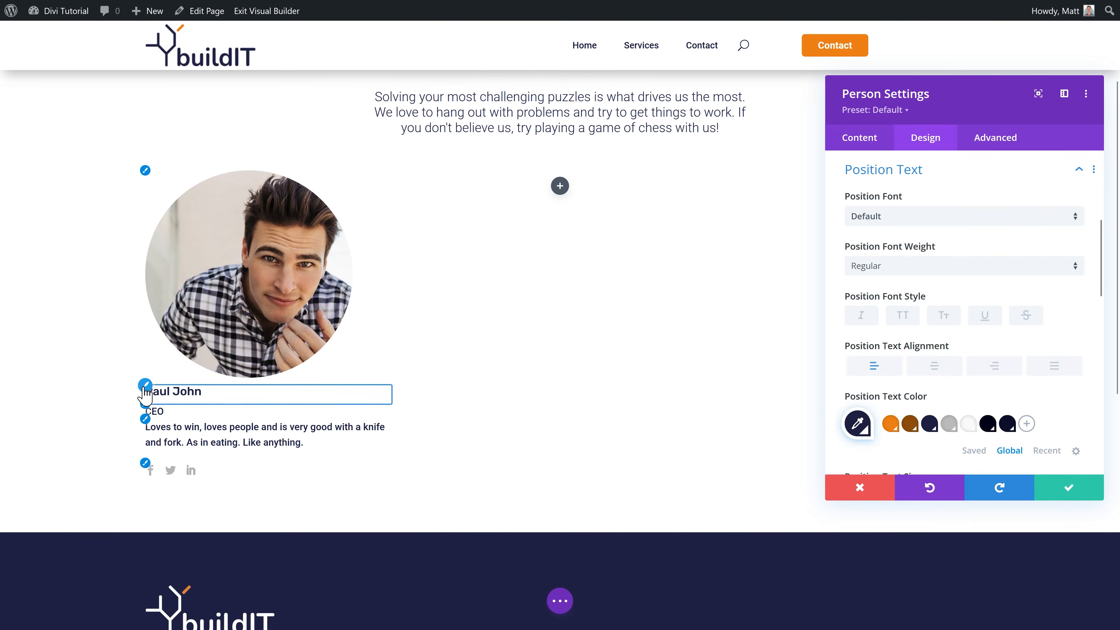
# Step: Colour the member's name orange and the social icons grey, then save the card
pyautogui.click(145, 386)
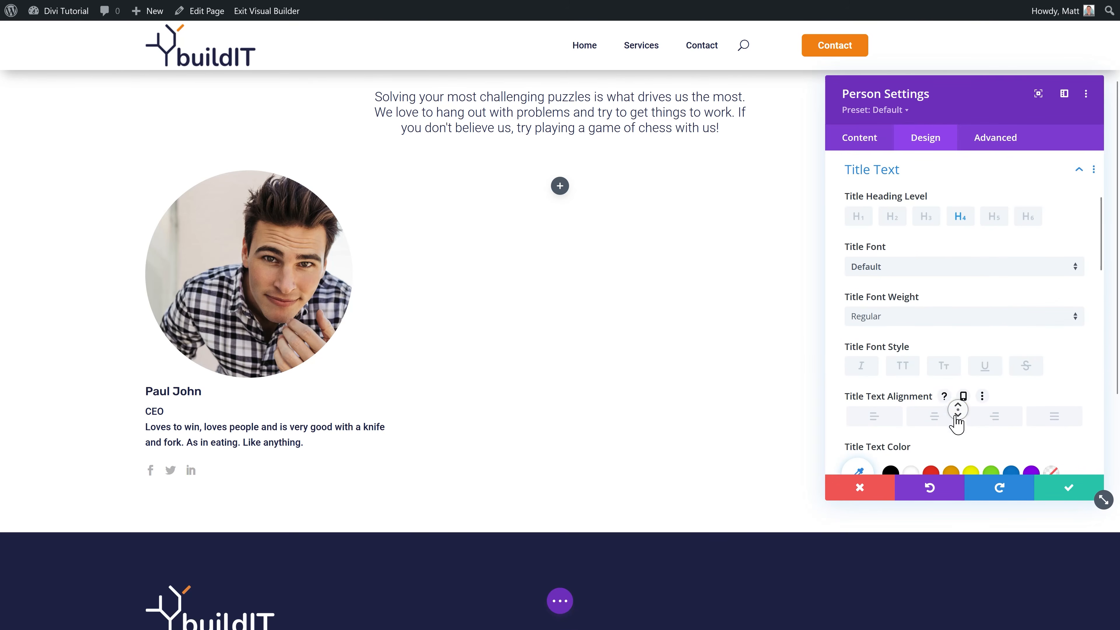
pyautogui.scroll(-2, 957, 410)
pyautogui.click(1009, 414)
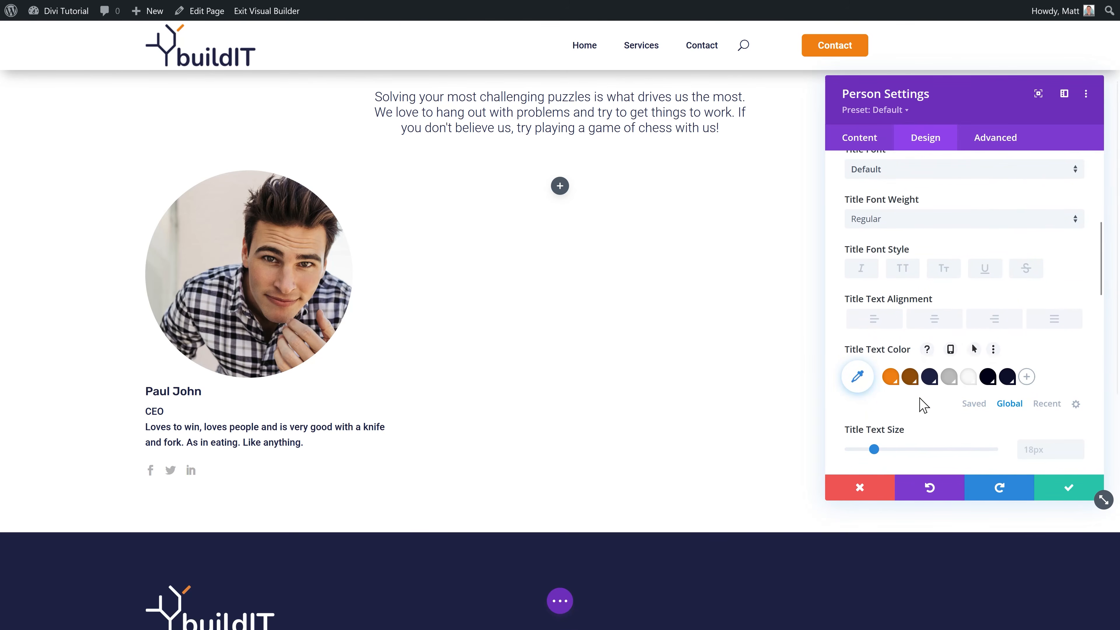
pyautogui.click(890, 377)
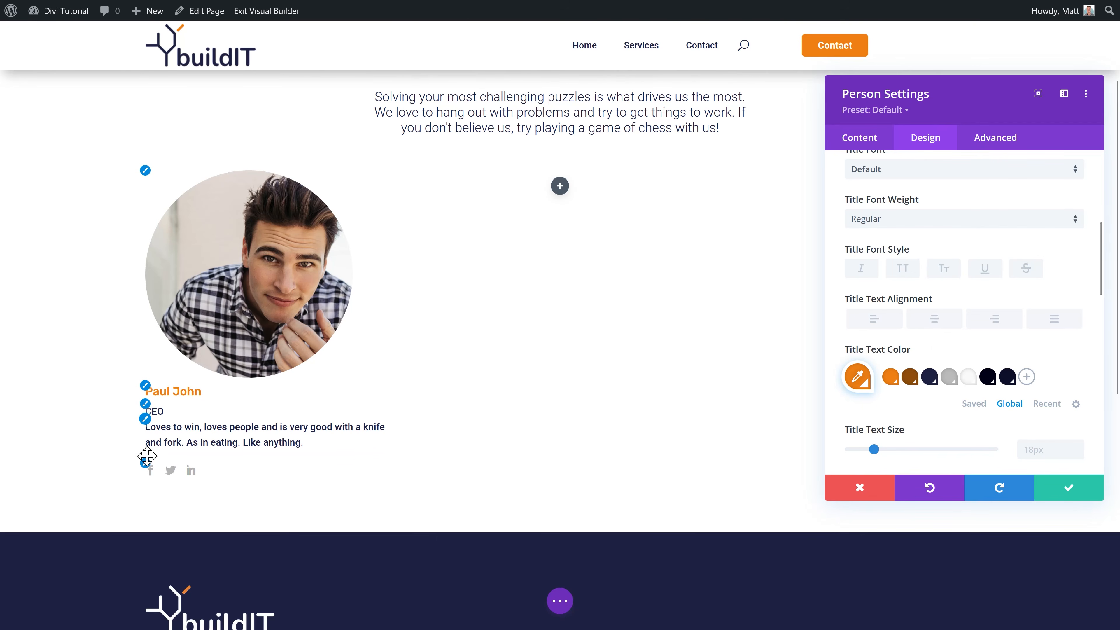
pyautogui.click(147, 466)
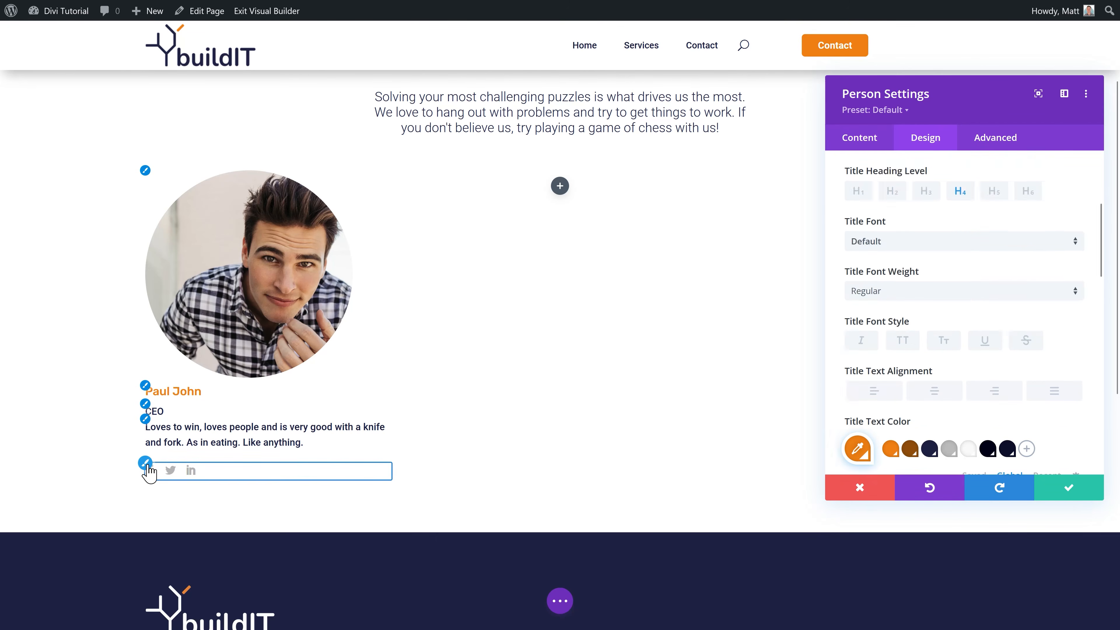
pyautogui.click(1011, 279)
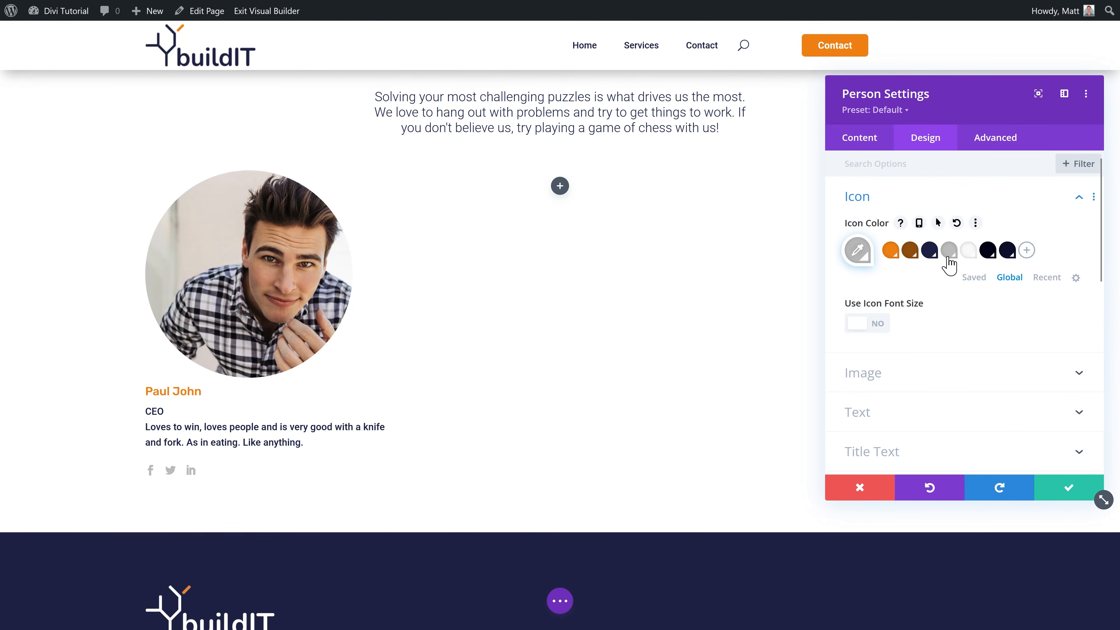
pyautogui.click(962, 252)
pyautogui.click(948, 251)
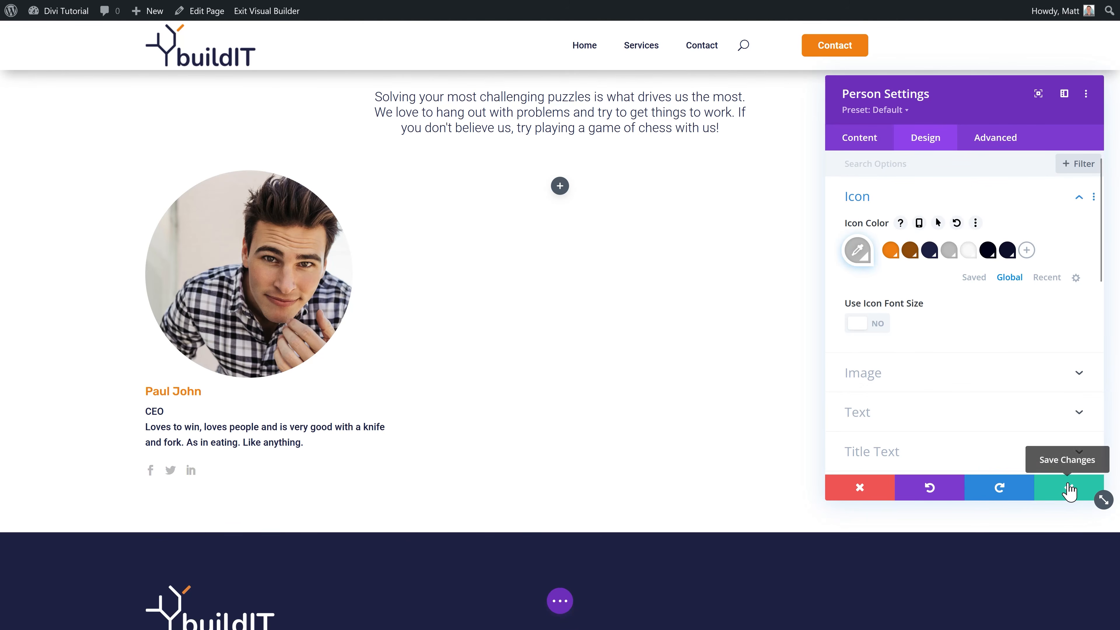
pyautogui.click(1068, 487)
# Step: Reduce the team row to three member columns by deleting the empty one and duplicating the first
pyautogui.doubleClick(645, 250)
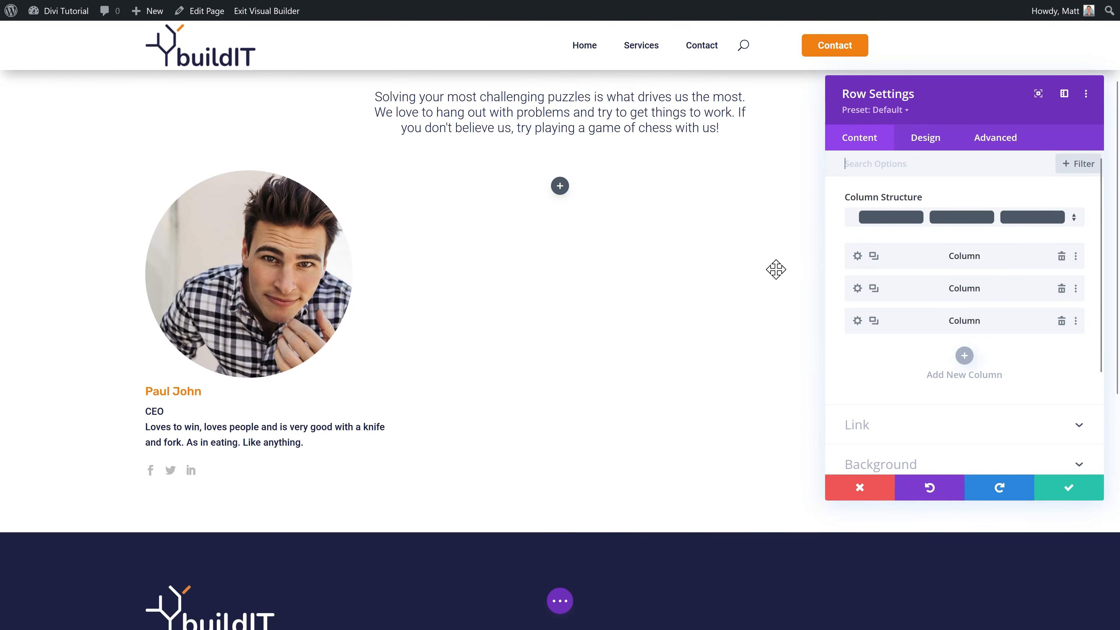
pyautogui.click(1061, 289)
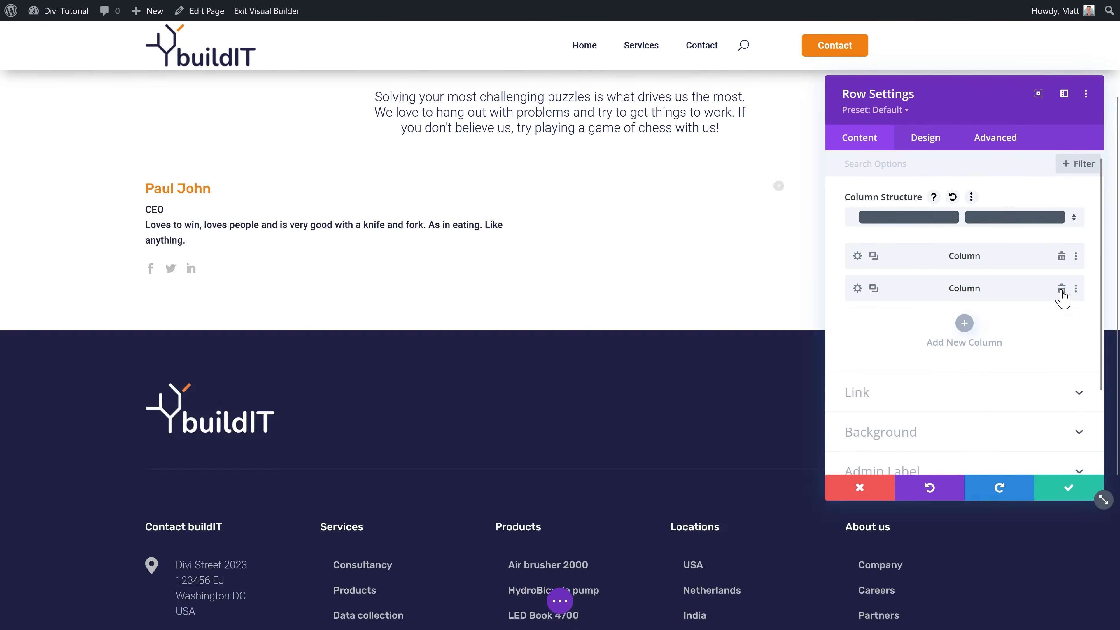
pyautogui.click(873, 255)
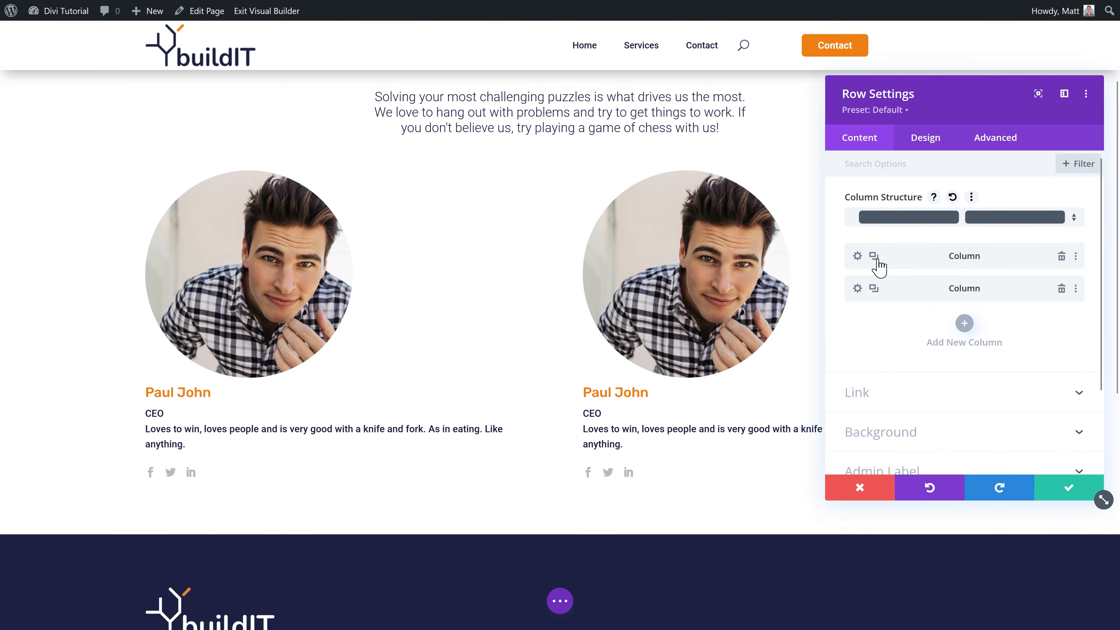
pyautogui.click(874, 256)
pyautogui.click(1069, 487)
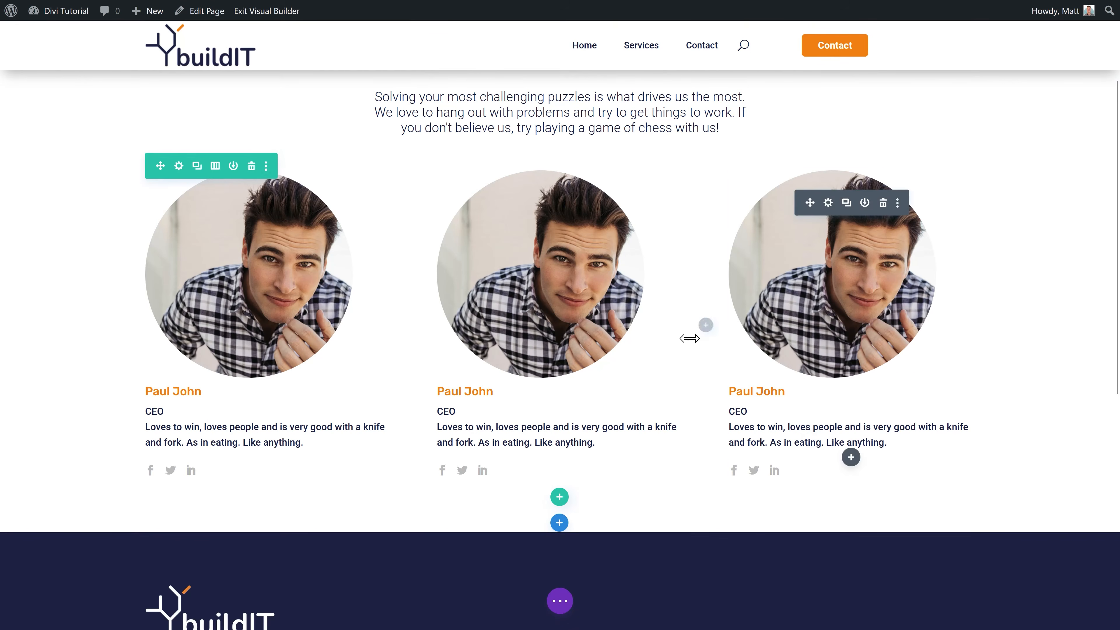
# Step: Limit the team row's maximum width to 1000px
pyautogui.moveTo(560, 279)
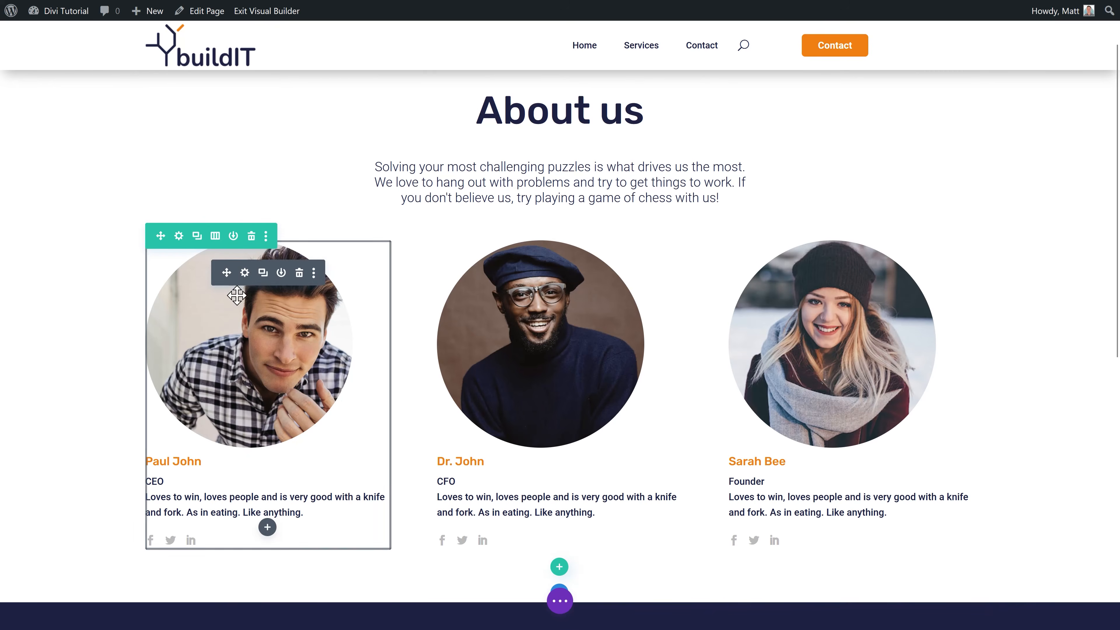
pyautogui.click(179, 237)
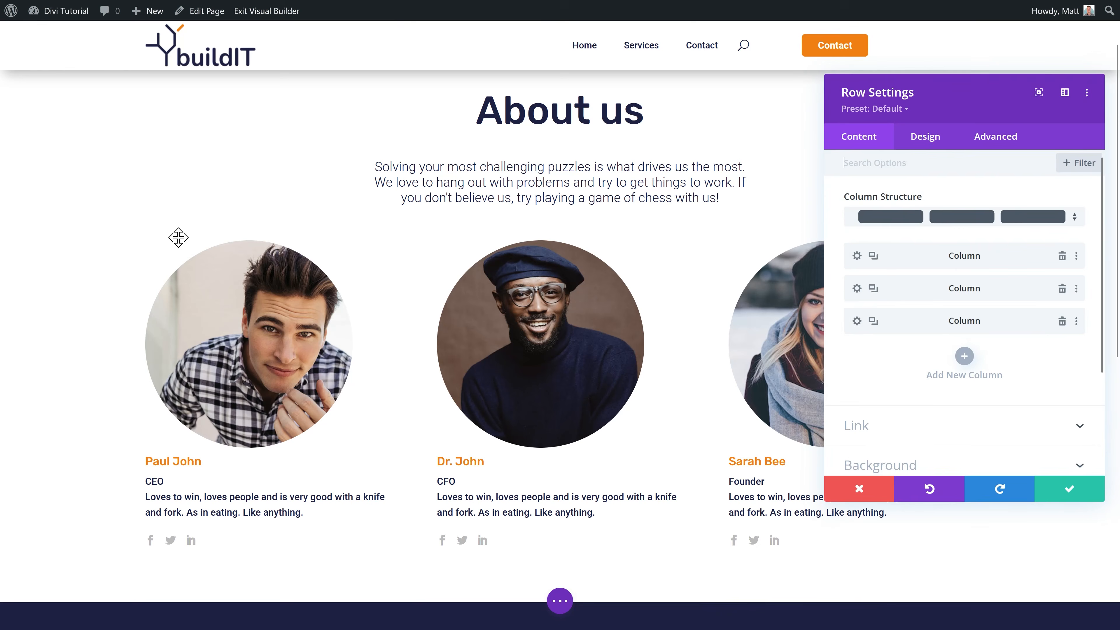
pyautogui.click(936, 139)
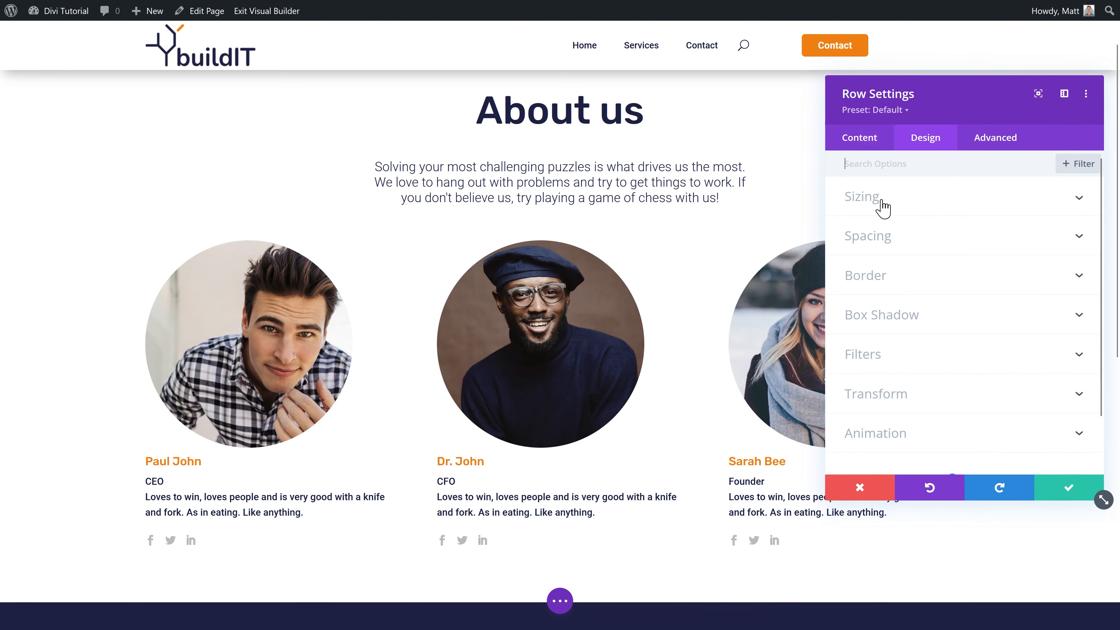
pyautogui.click(862, 196)
pyautogui.click(1055, 394)
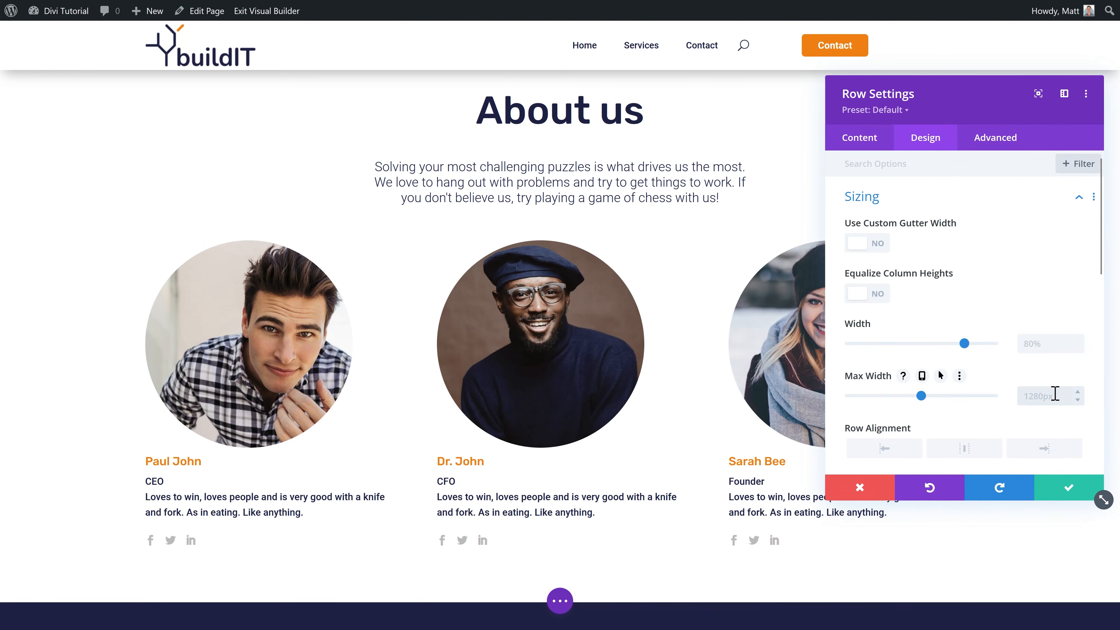
pyautogui.write('1000px')
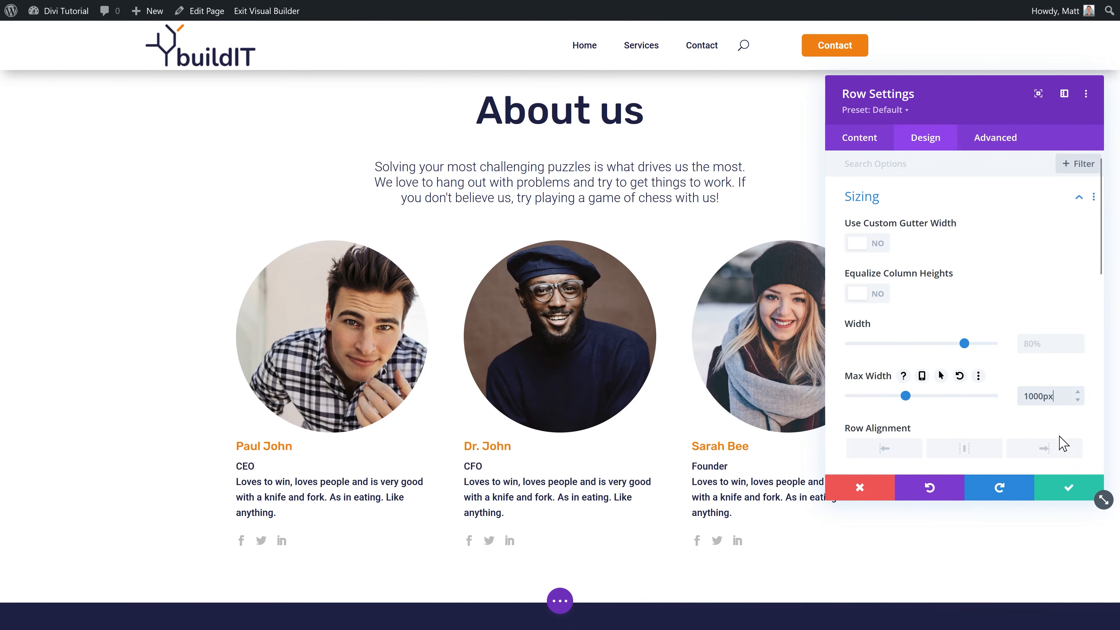
pyautogui.click(1066, 489)
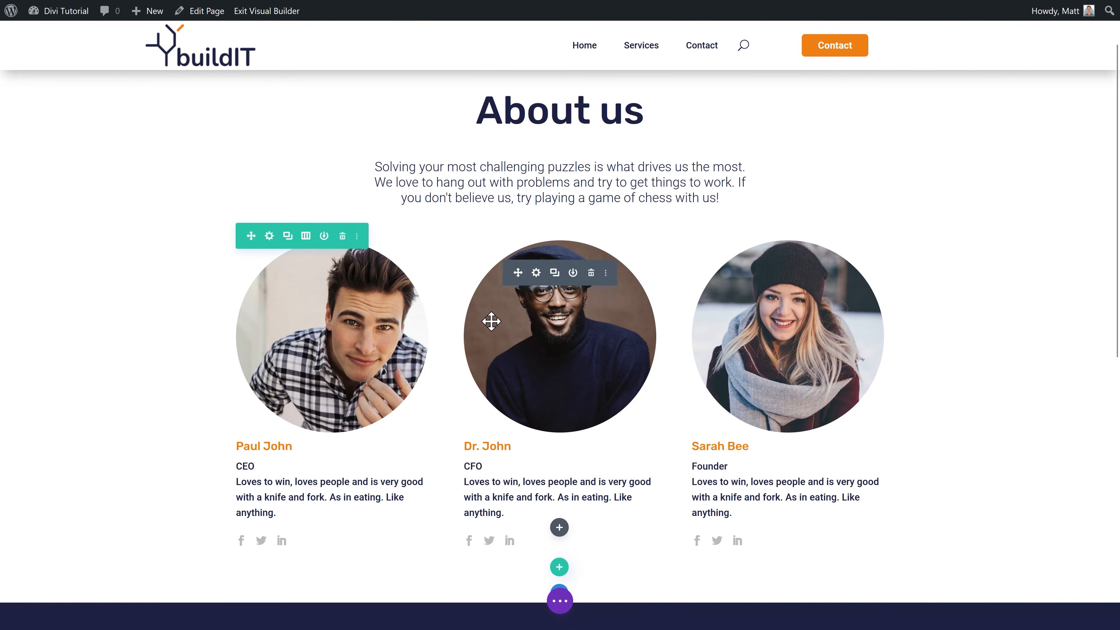
# Step: Give the team row a 50px top margin
pyautogui.scroll(-1, 947, 290)
pyautogui.scroll(1, 947, 290)
pyautogui.click(269, 236)
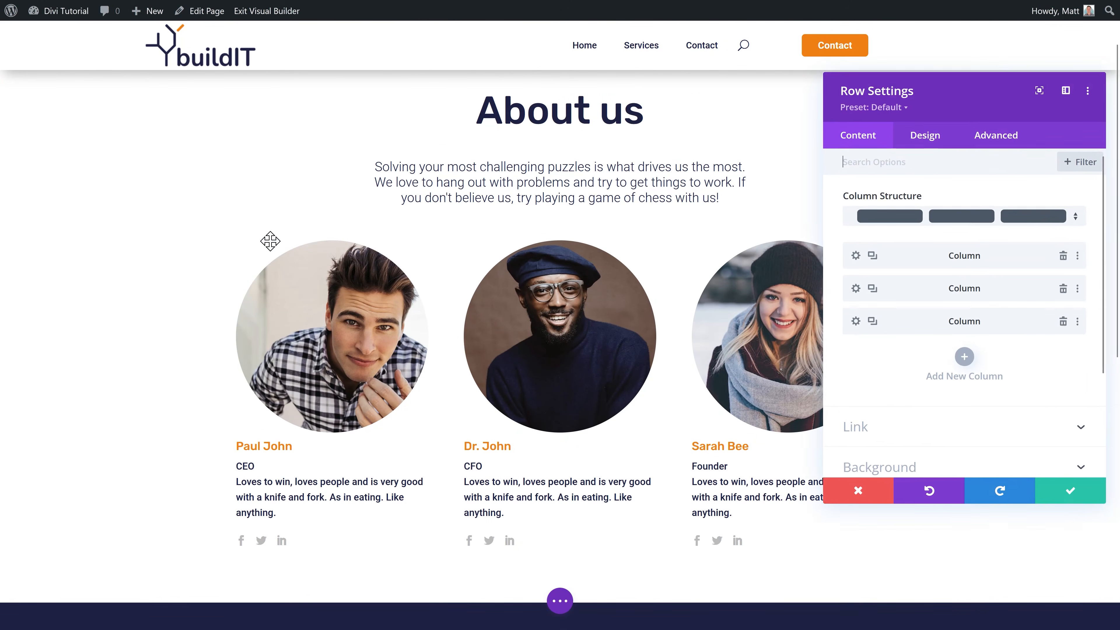
pyautogui.click(925, 137)
pyautogui.click(888, 237)
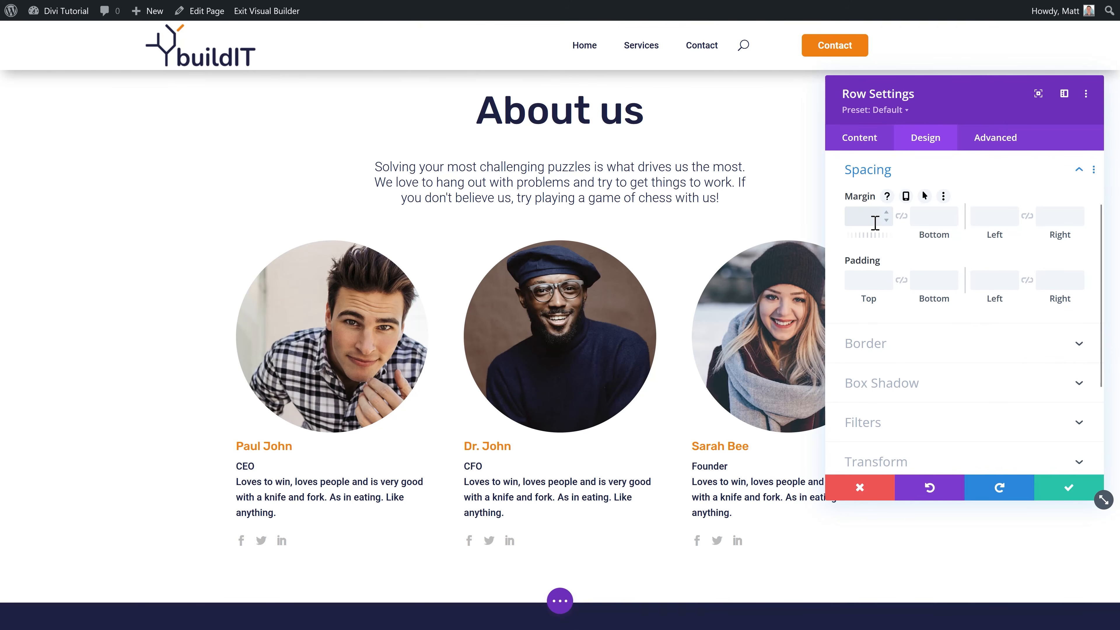
pyautogui.click(1066, 491)
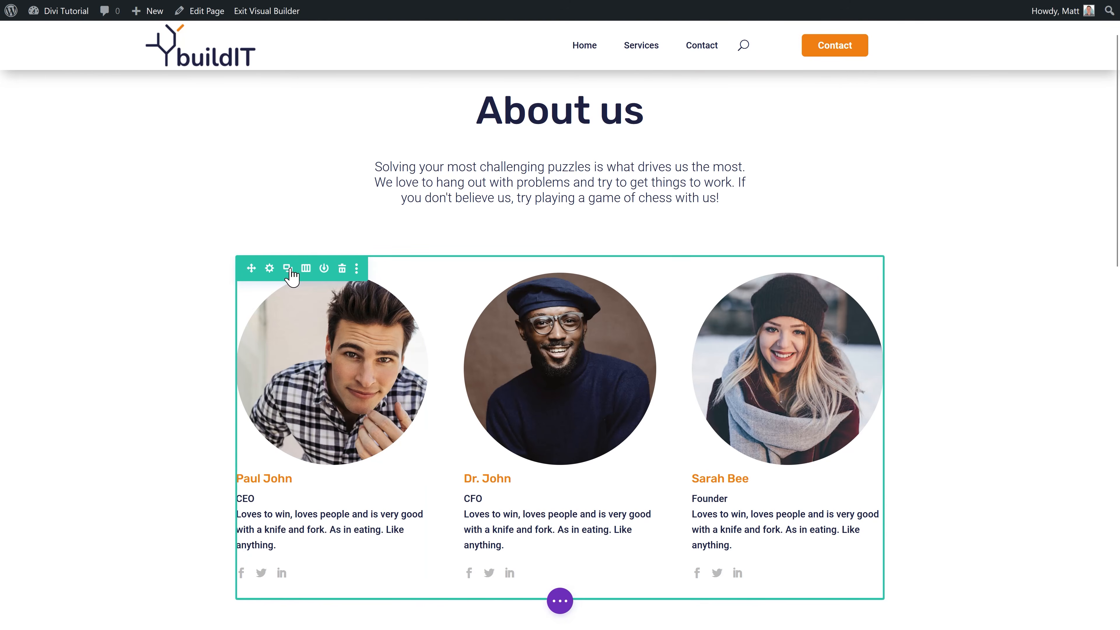
# Step: Duplicate the team row to create a second row of three member cards
pyautogui.click(288, 267)
pyautogui.scroll(-6, 291, 271)
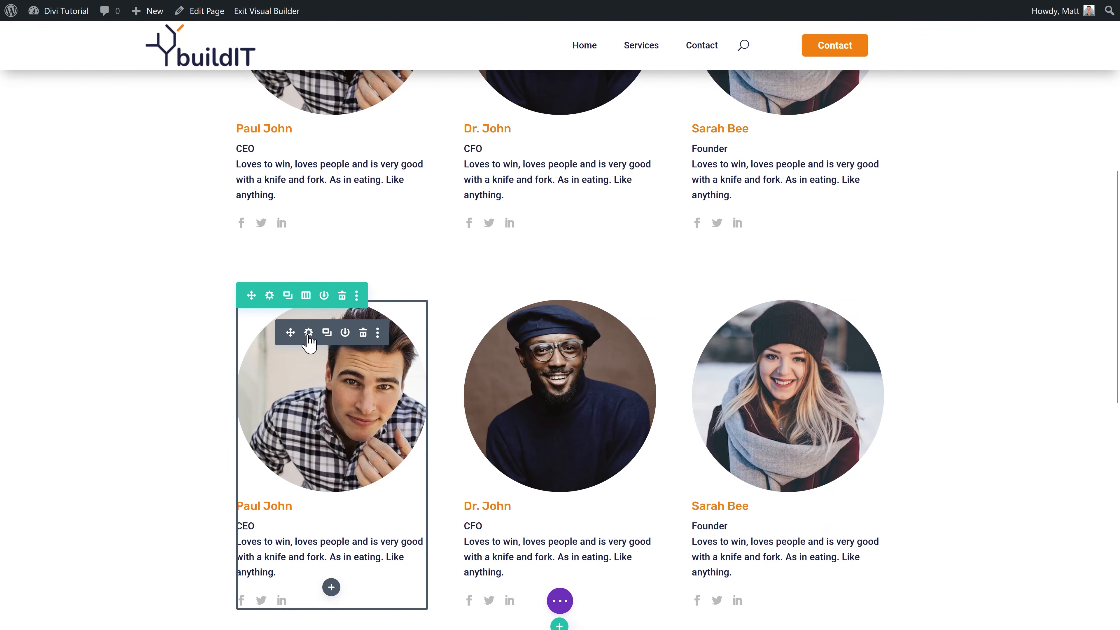
pyautogui.click(309, 332)
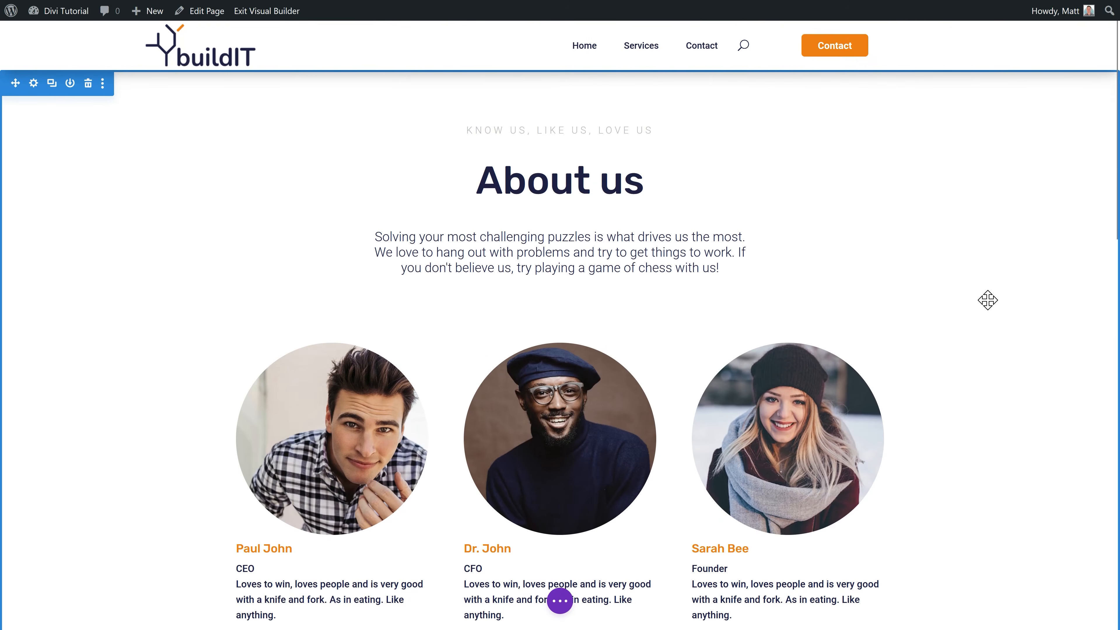
pyautogui.middleClick(997, 263)
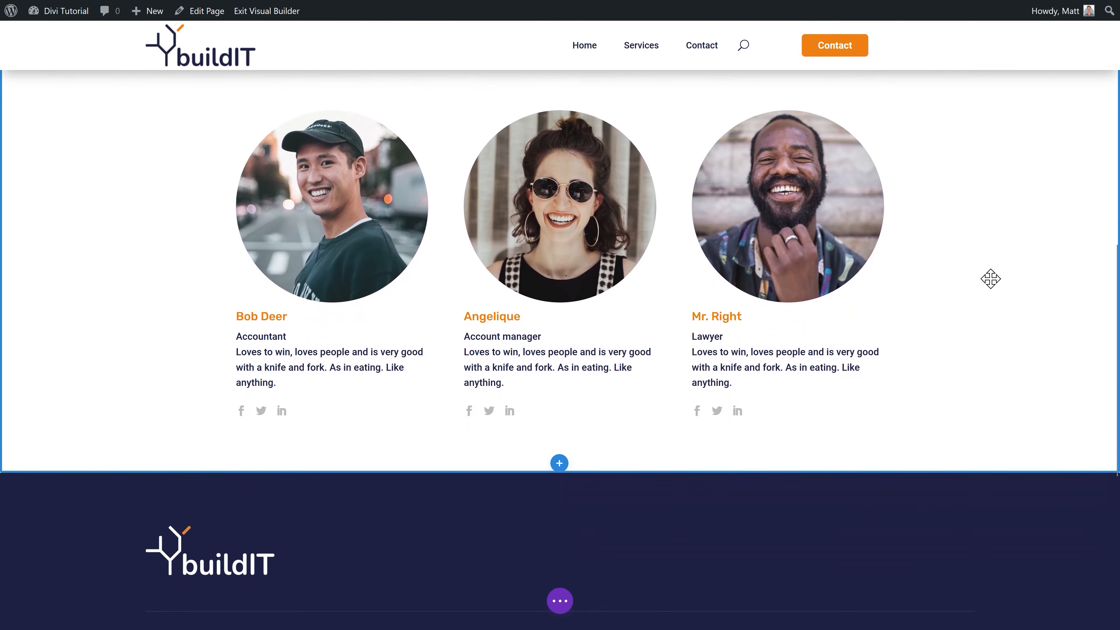
pyautogui.moveTo(546, 377)
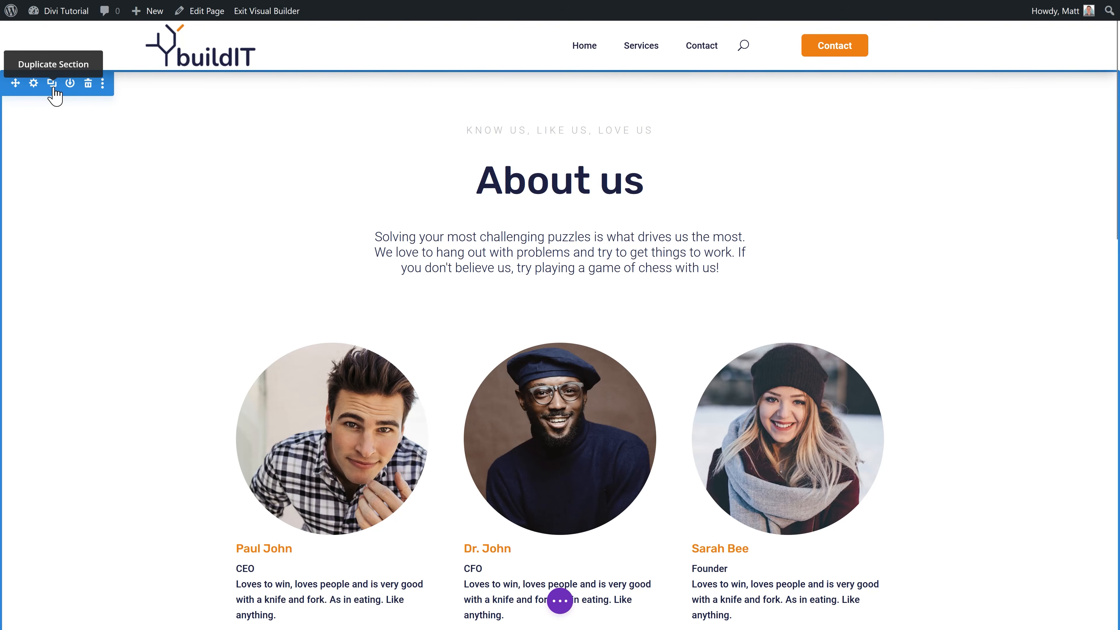
# Step: Duplicate the About us section, remove the team row from the first copy, and make its background light grey
pyautogui.click(52, 83)
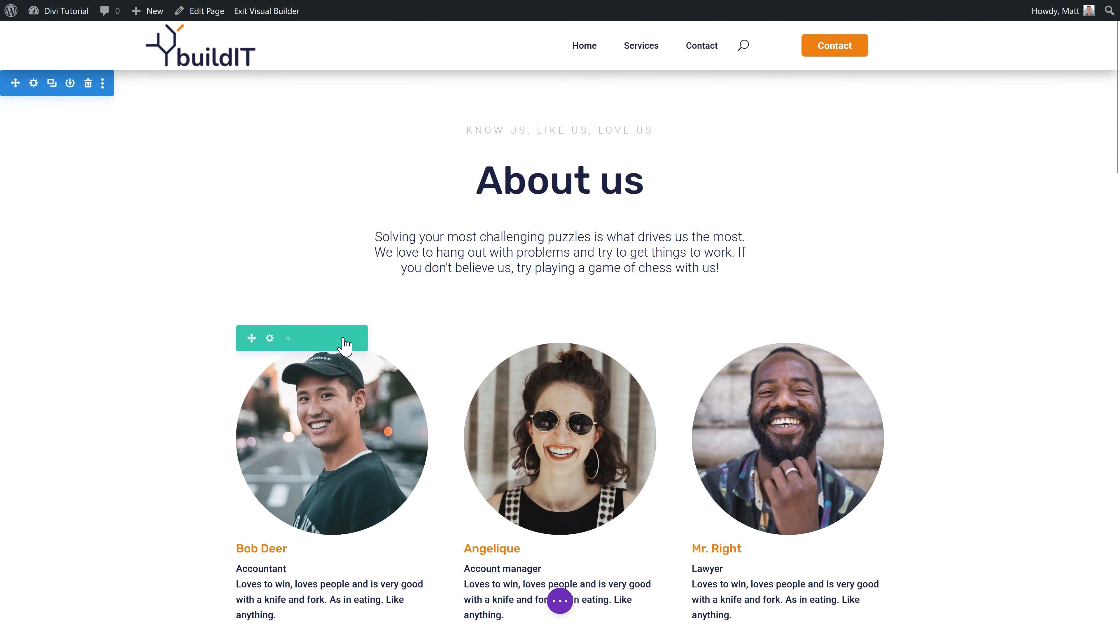
pyautogui.click(343, 338)
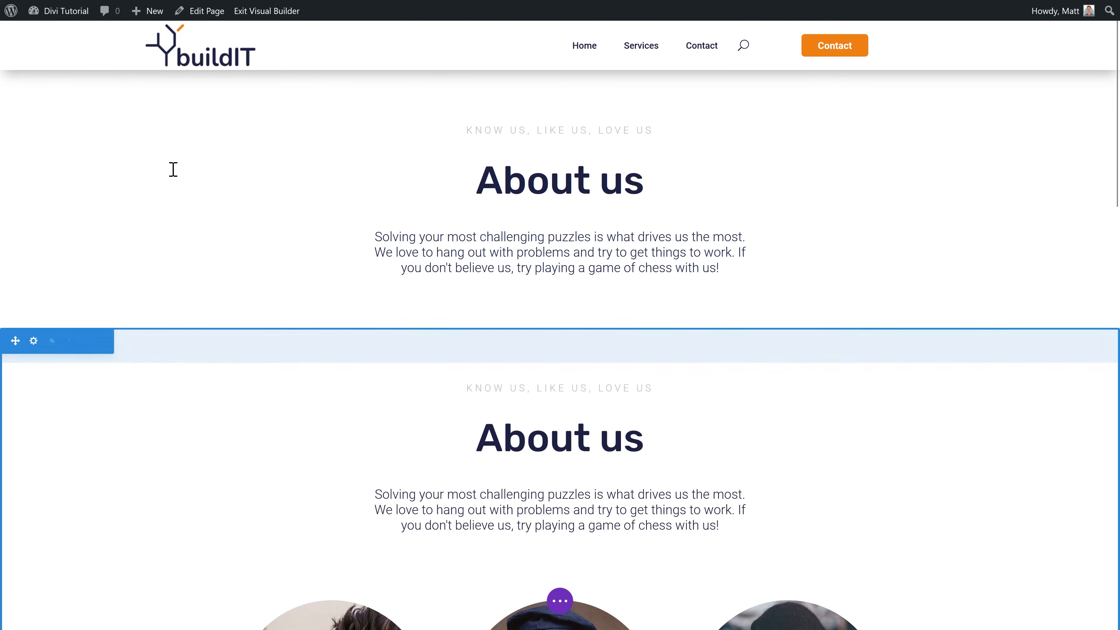
pyautogui.click(33, 82)
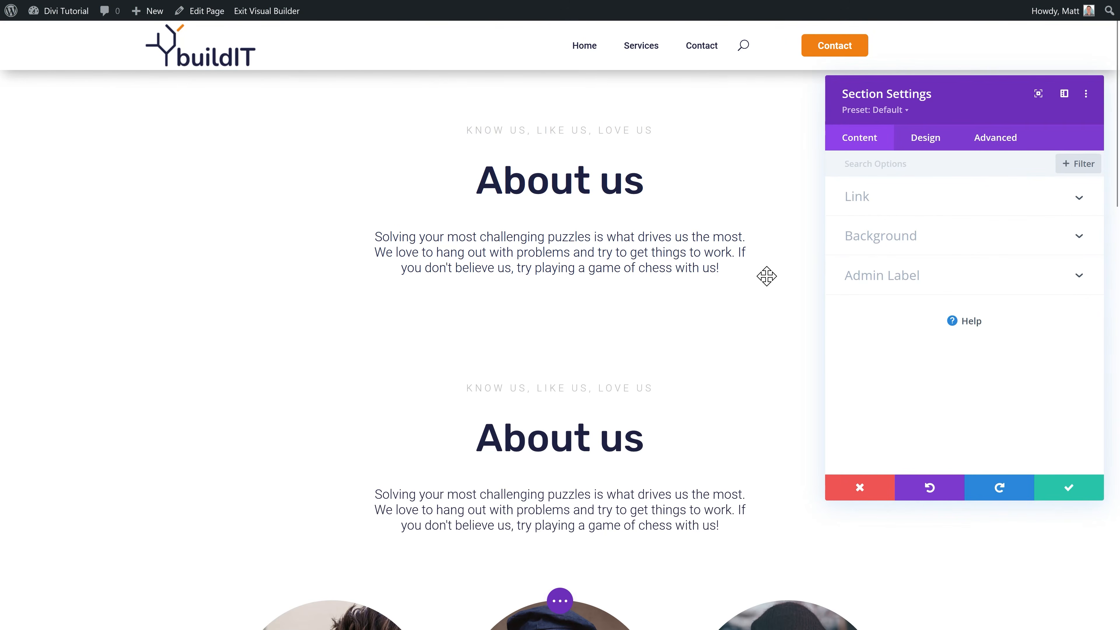
pyautogui.click(844, 249)
pyautogui.click(1009, 415)
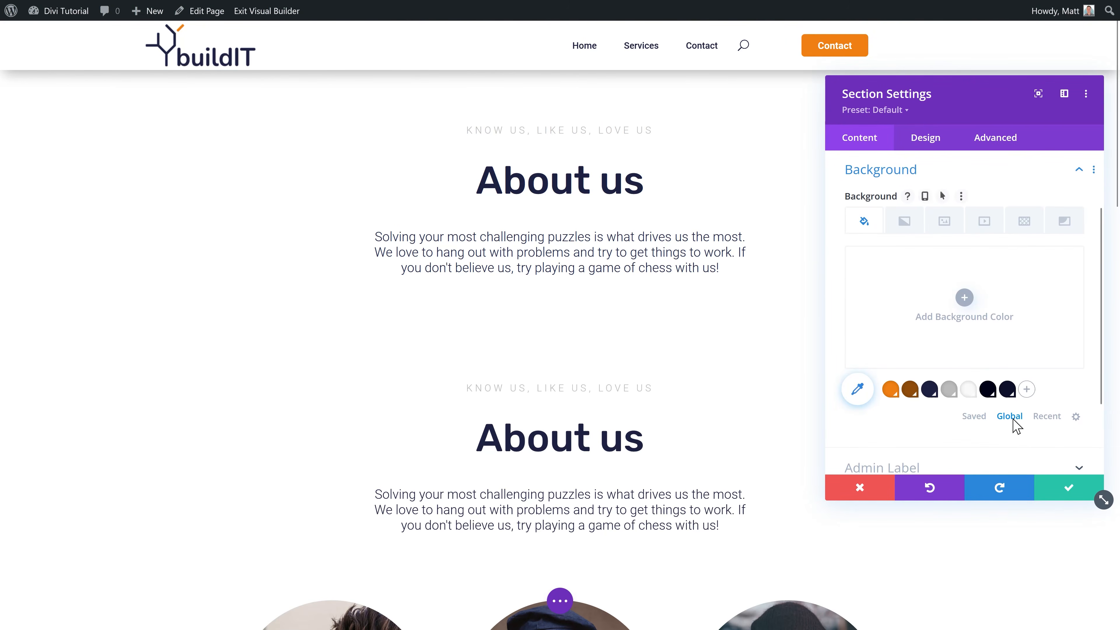
pyautogui.click(968, 389)
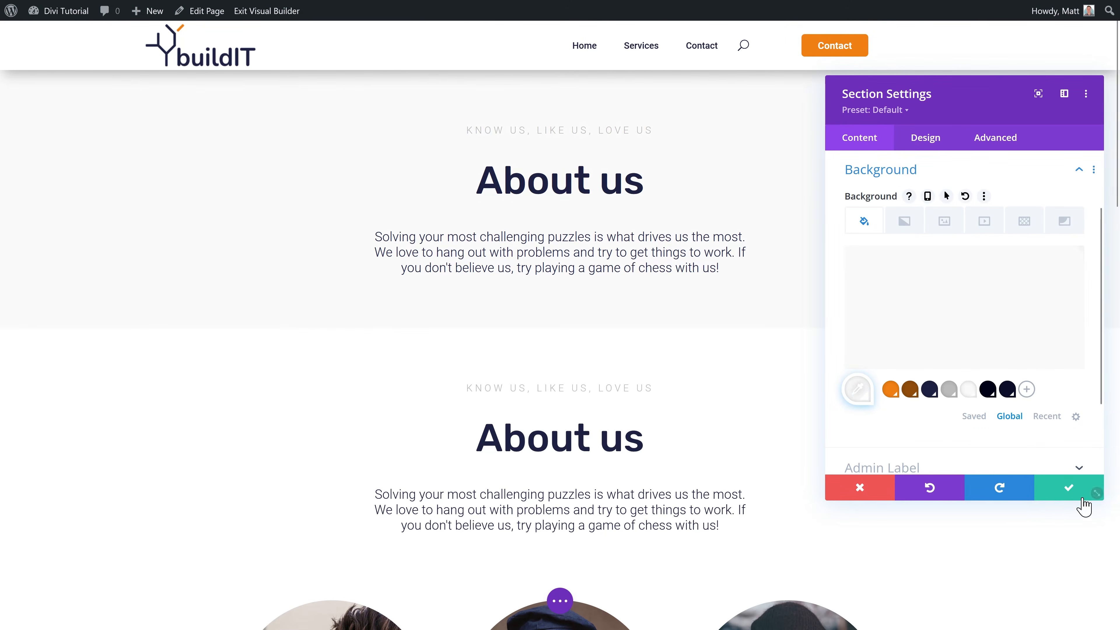
pyautogui.click(1069, 488)
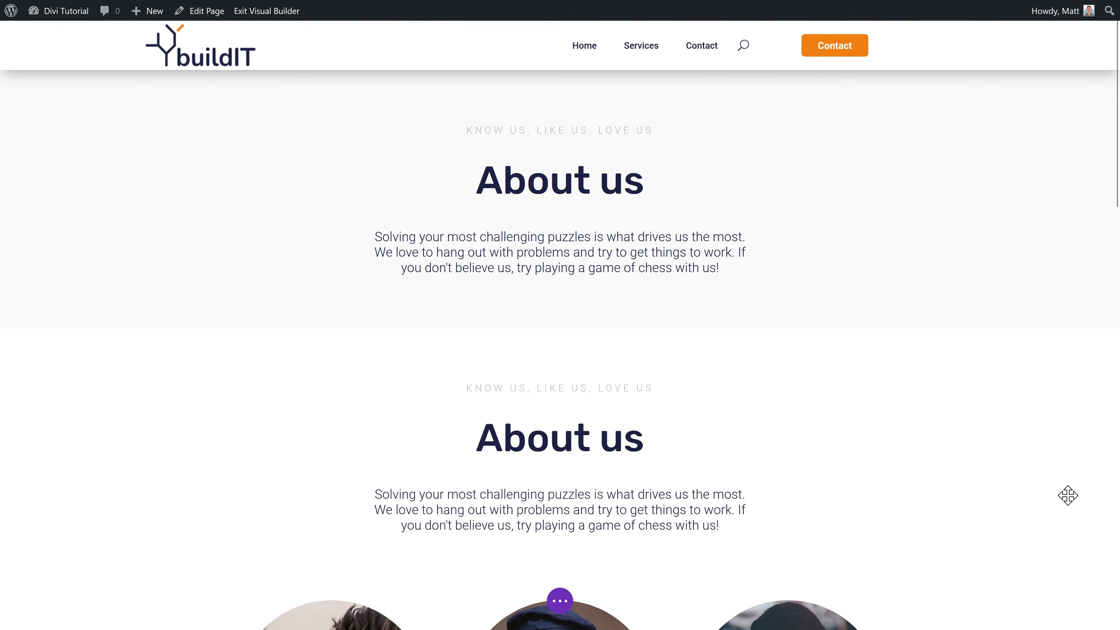
# Step: Delete the duplicate intro row and clear the team row's 50px top margin
pyautogui.click(251, 351)
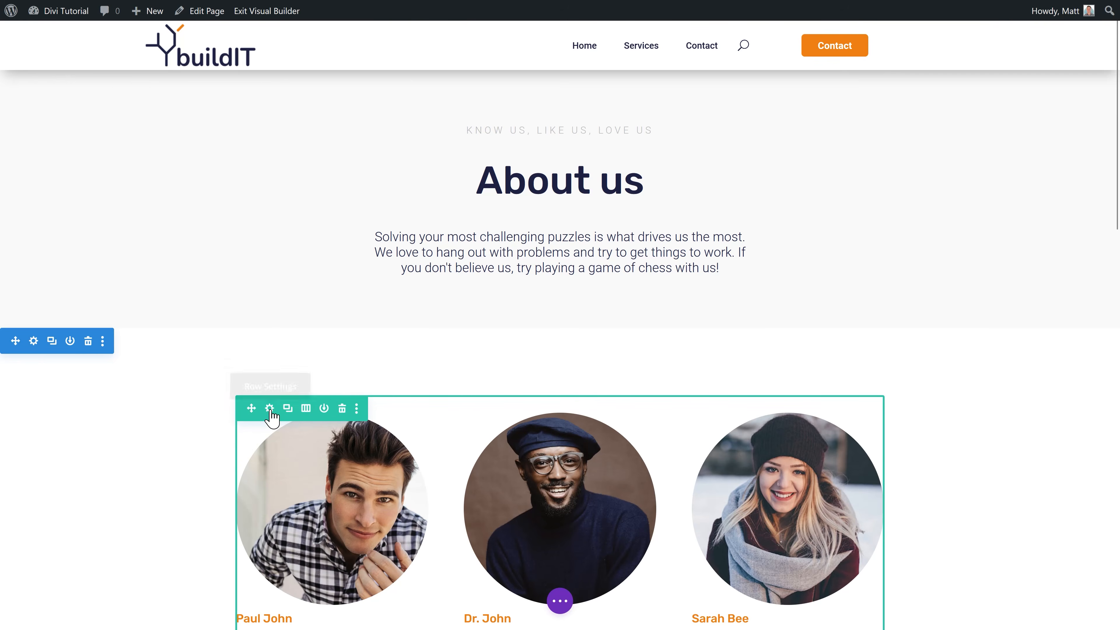
pyautogui.click(269, 410)
pyautogui.click(931, 141)
pyautogui.click(873, 237)
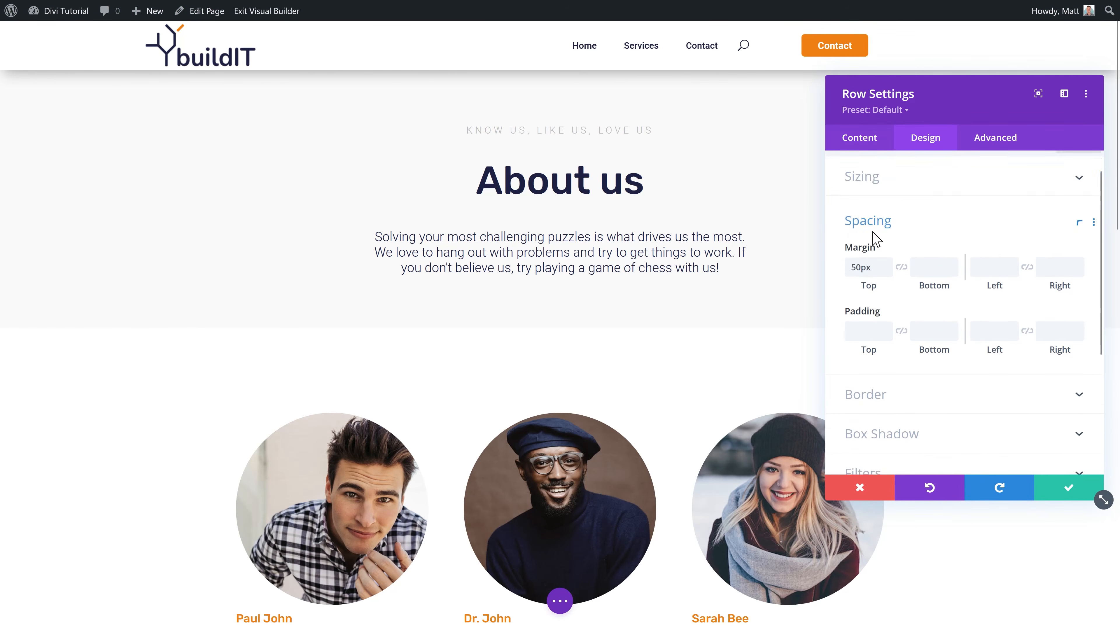
pyautogui.doubleClick(864, 216)
pyautogui.press('BackSpace')
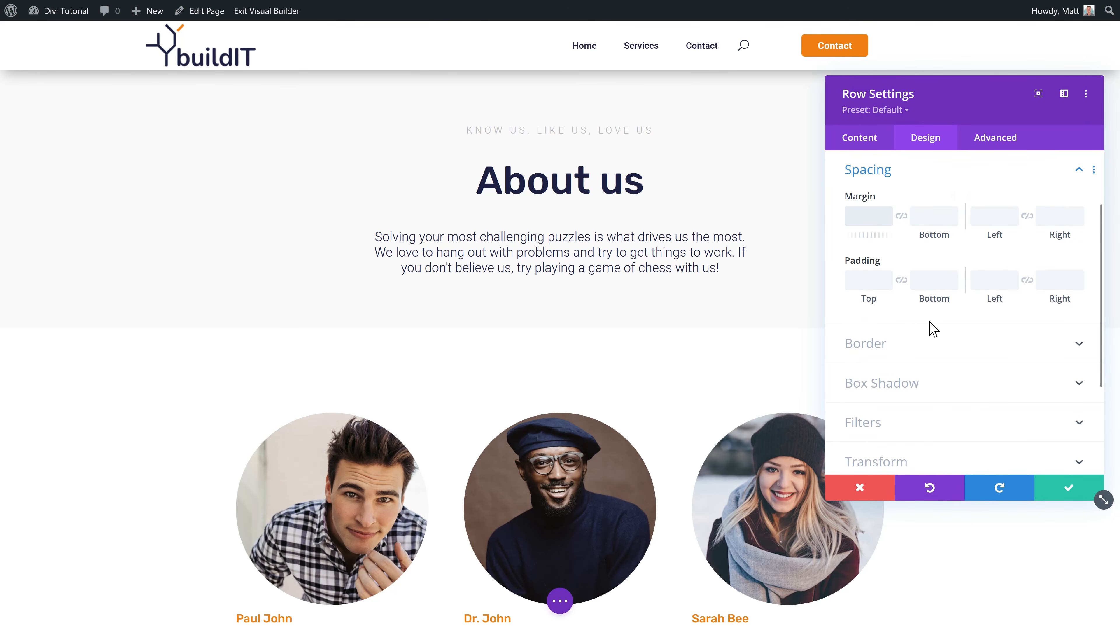
pyautogui.click(1061, 487)
pyautogui.middleClick(920, 345)
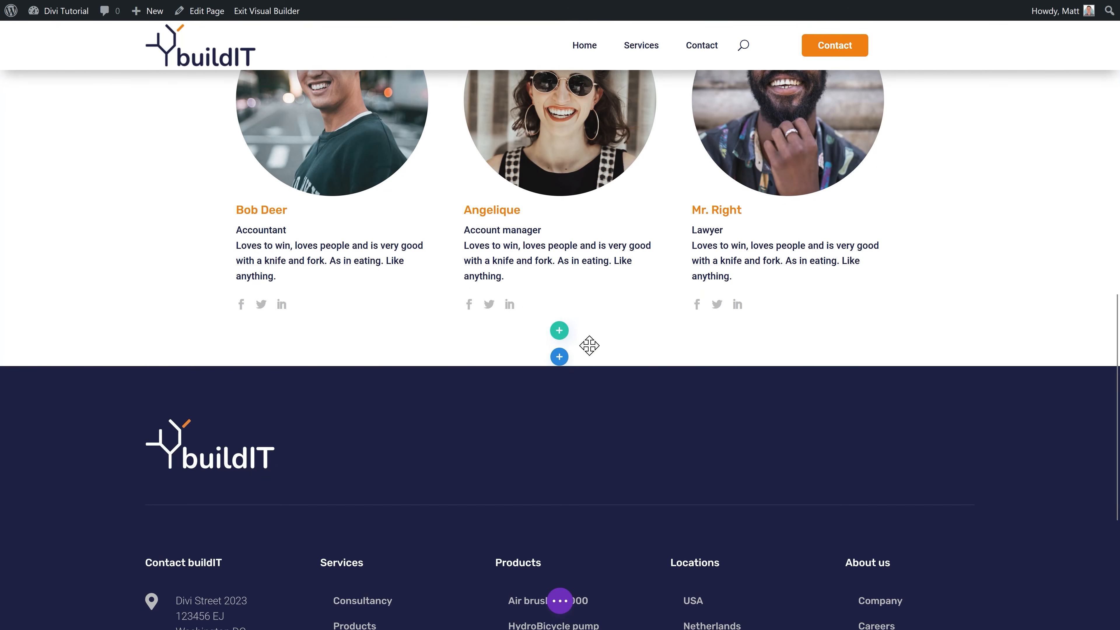
# Step: Add a regular one-column section below the team and insert the saved H2 Title module
pyautogui.click(559, 358)
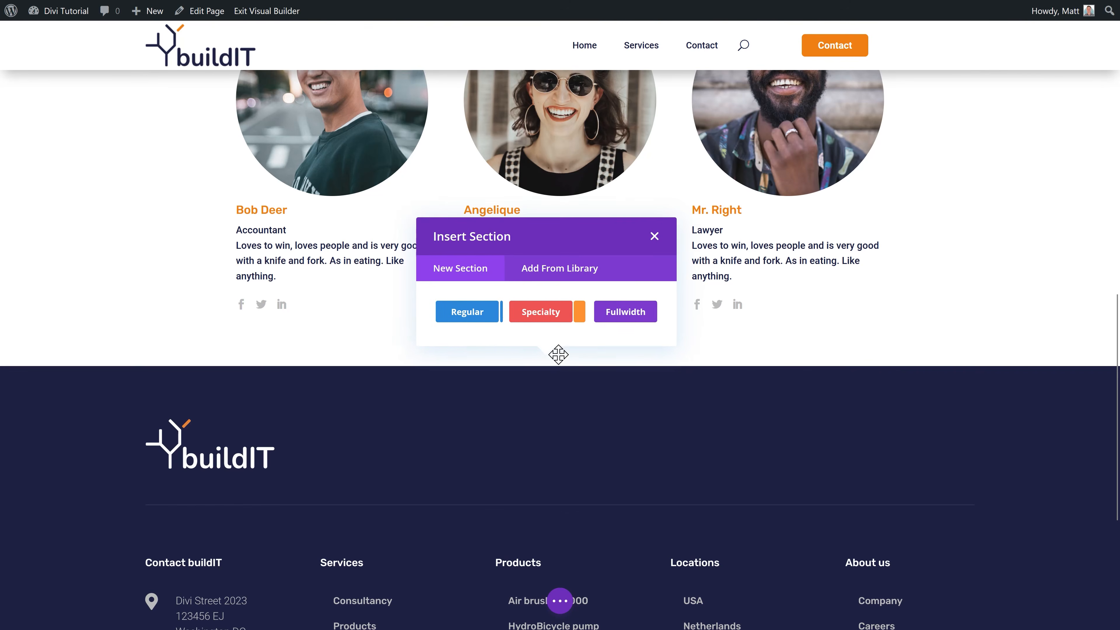
pyautogui.click(462, 313)
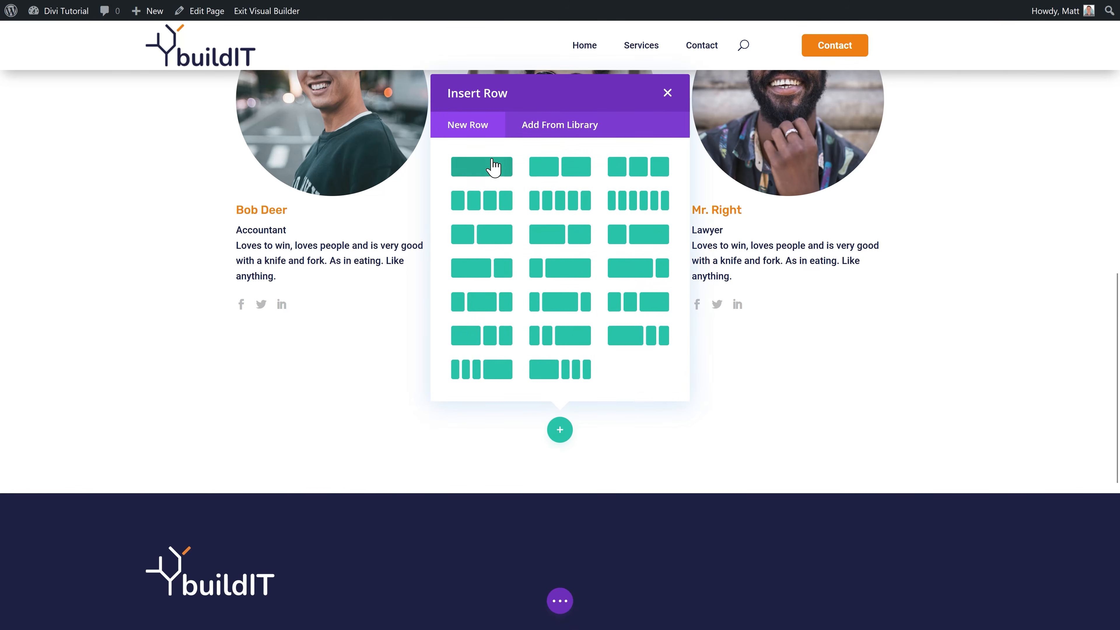
pyautogui.click(488, 168)
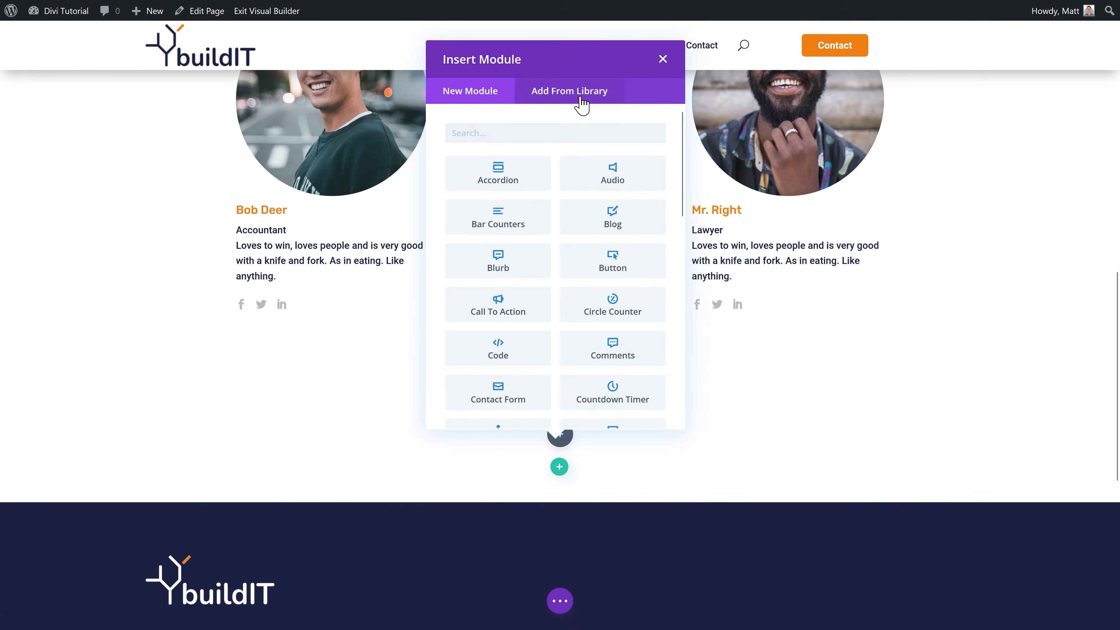
pyautogui.click(569, 92)
pyautogui.click(627, 273)
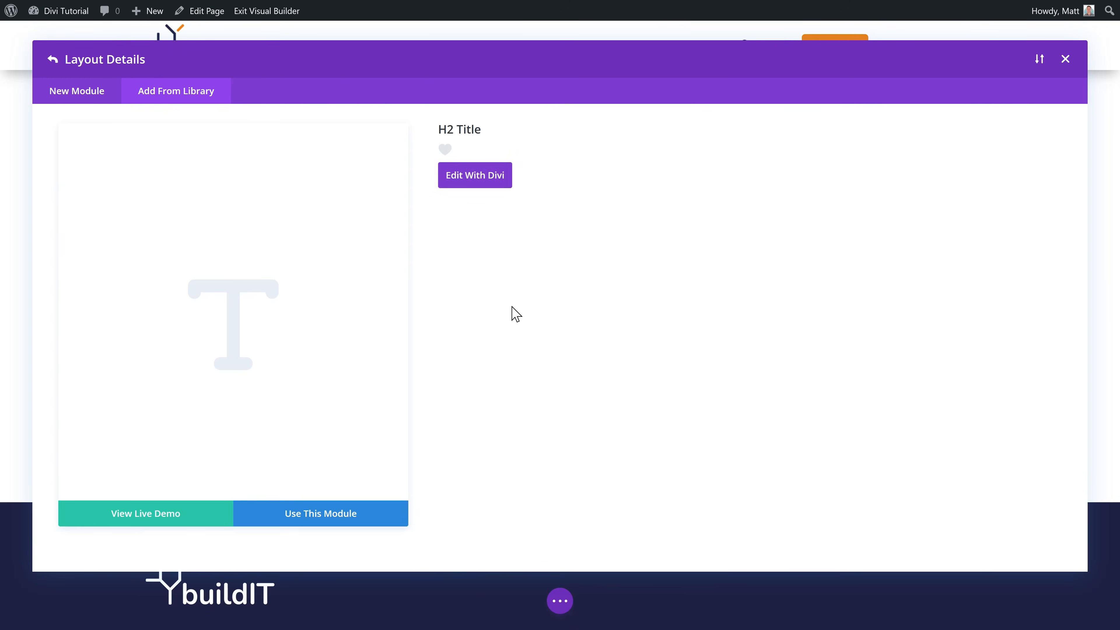
pyautogui.click(340, 519)
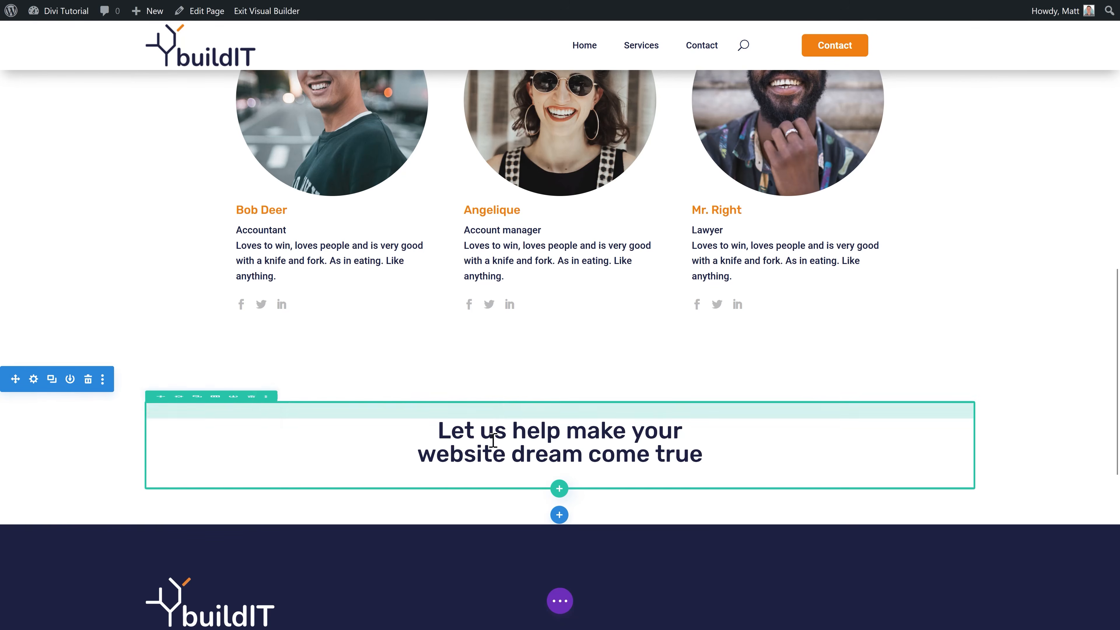
# Step: Retitle the heading 'Our values' and make its text white
pyautogui.click(537, 425)
pyautogui.moveTo(1054, 366); pyautogui.dragTo(825, 332)
pyautogui.write('Our values')
pyautogui.click(925, 137)
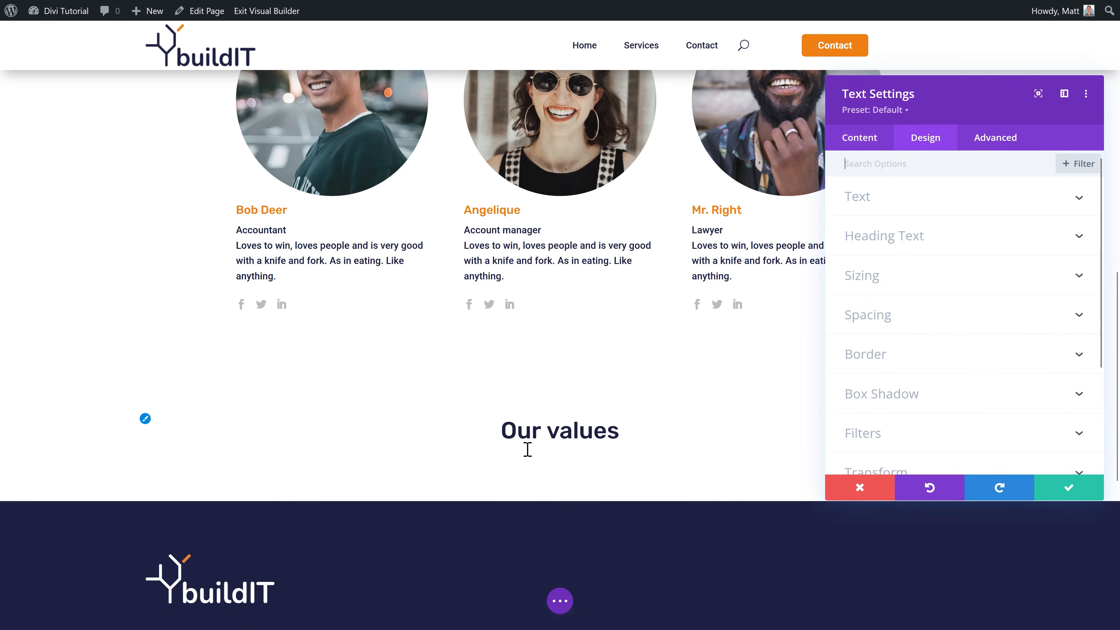
pyautogui.click(970, 235)
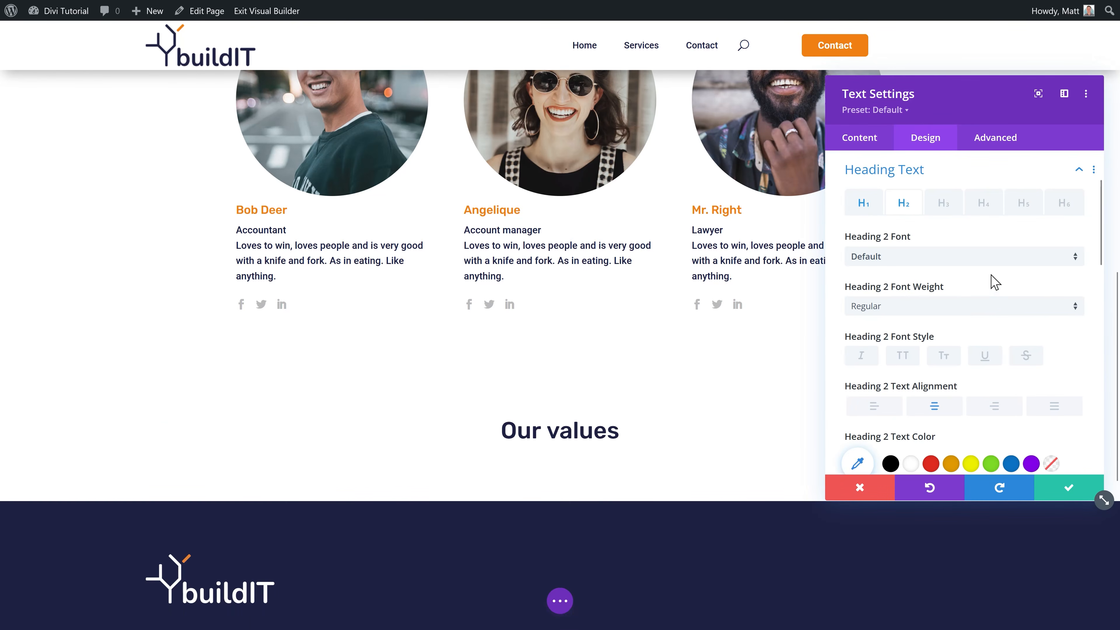
pyautogui.click(910, 463)
pyautogui.click(1067, 489)
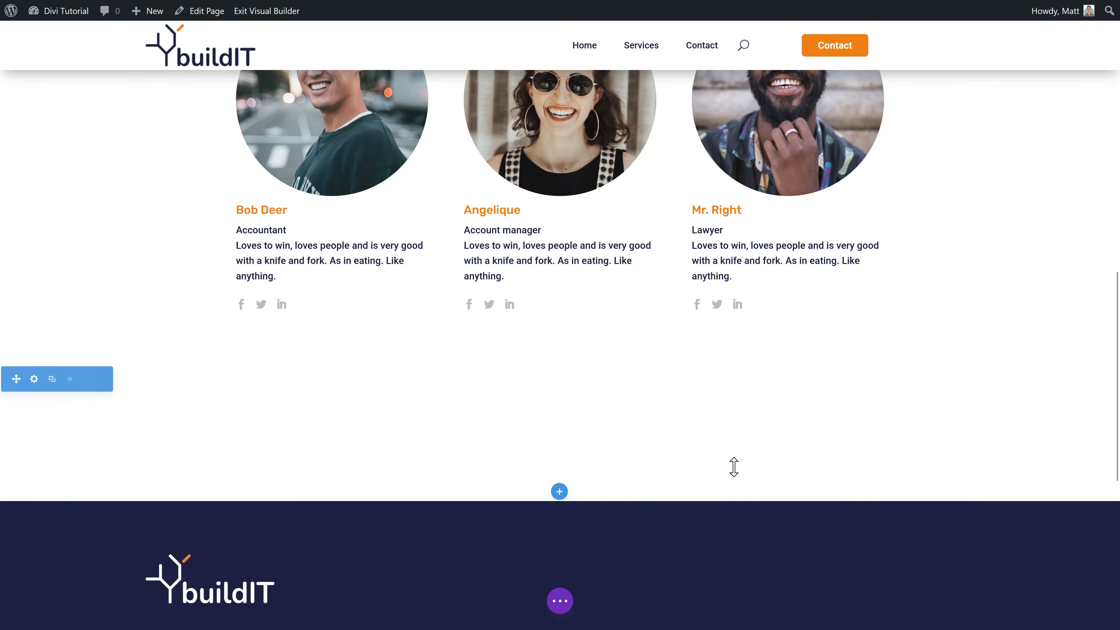
# Step: Give the new section a dark navy background from the global colours
pyautogui.click(37, 386)
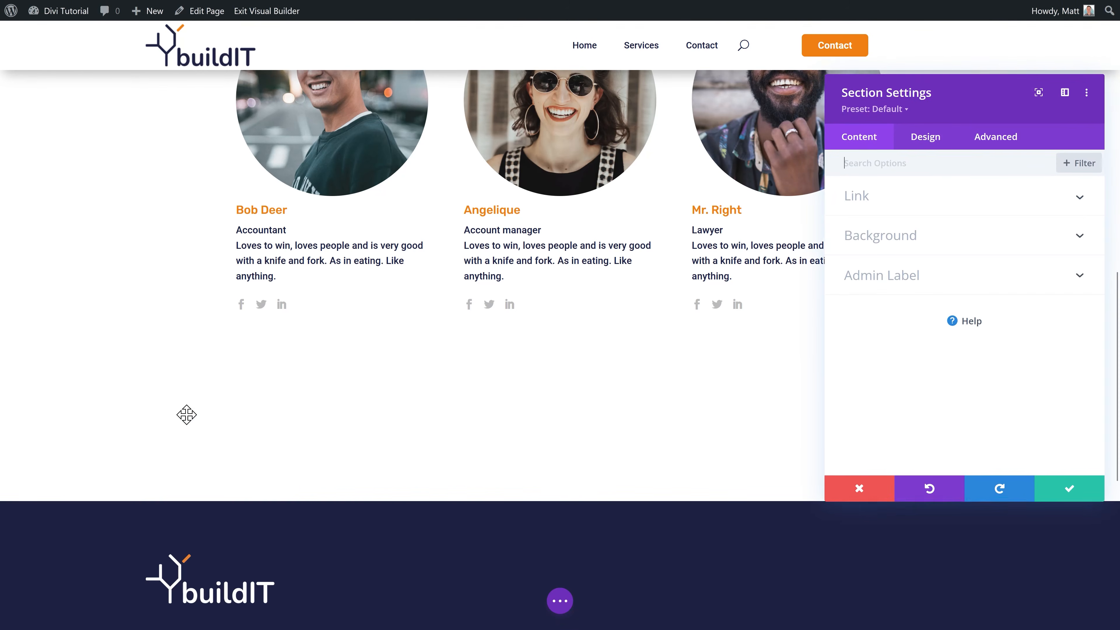
pyautogui.click(904, 240)
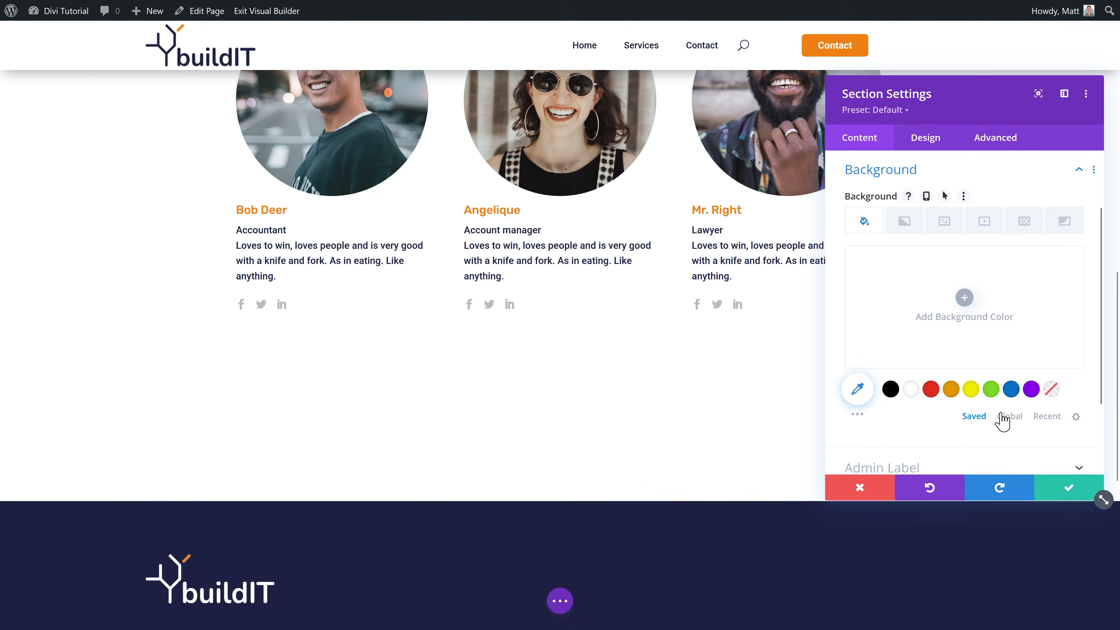
pyautogui.click(1002, 419)
pyautogui.click(930, 389)
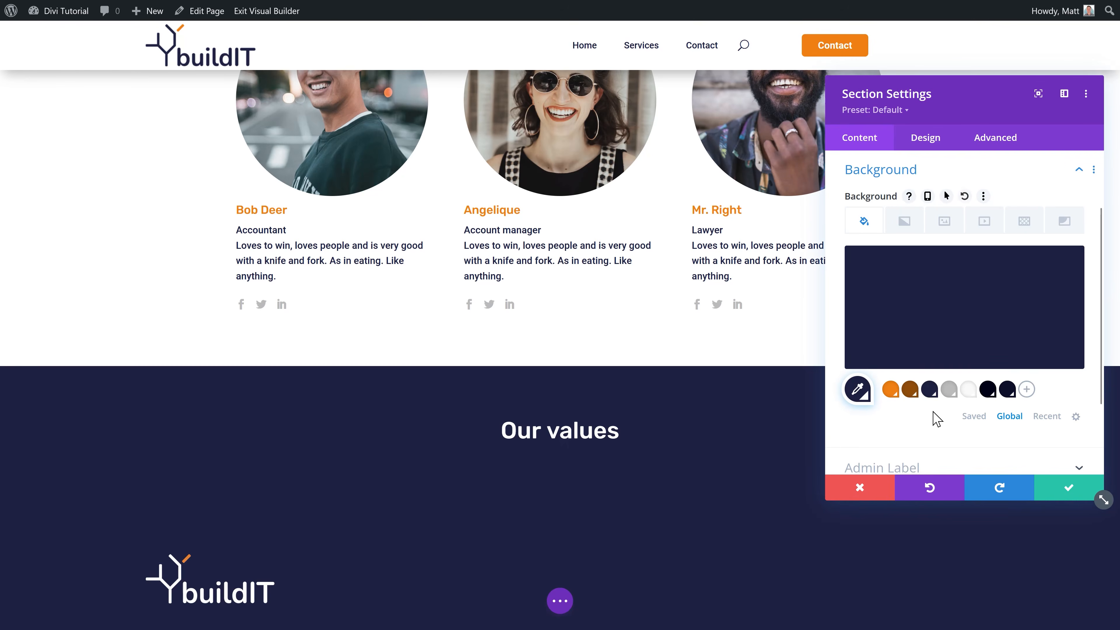
pyautogui.click(1057, 493)
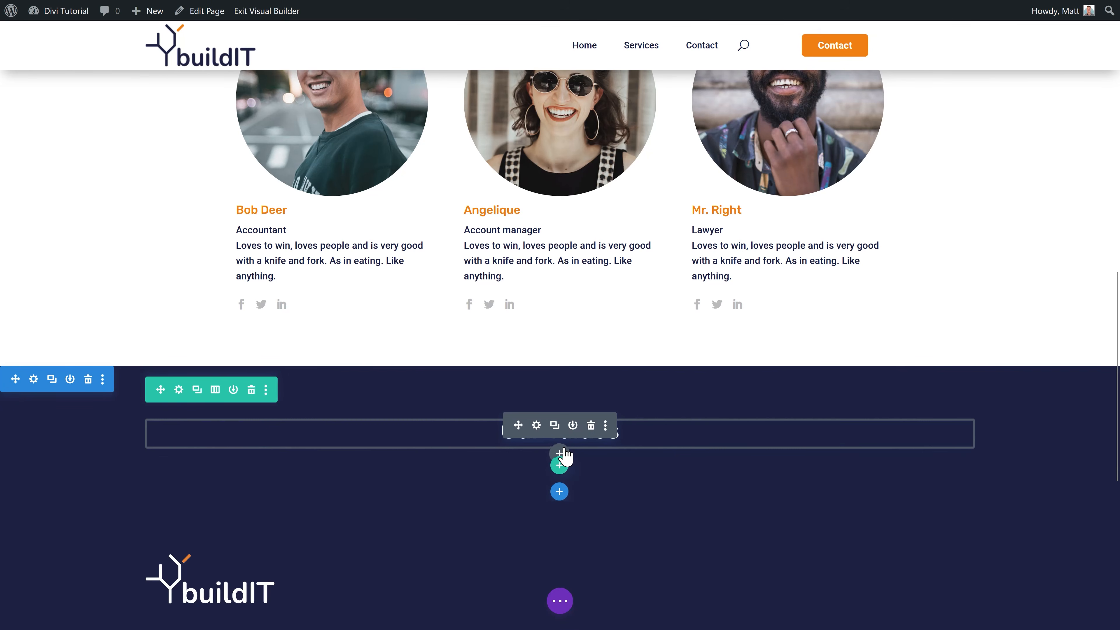
# Step: Insert the saved Paragraph module with white text and paste in the values statement
pyautogui.click(560, 454)
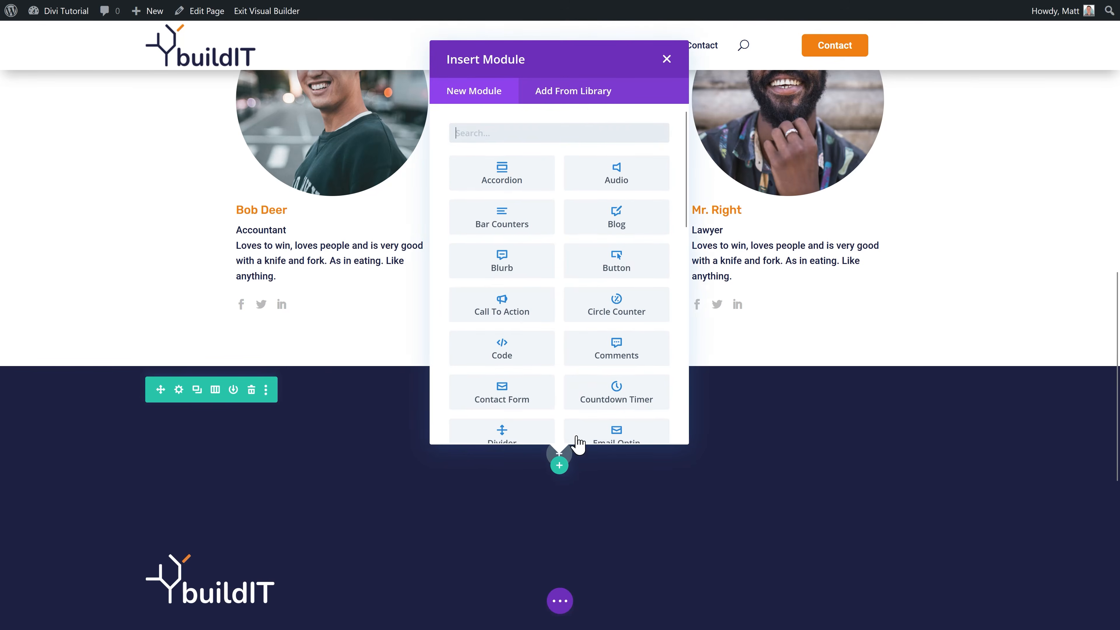
pyautogui.click(577, 93)
pyautogui.click(490, 261)
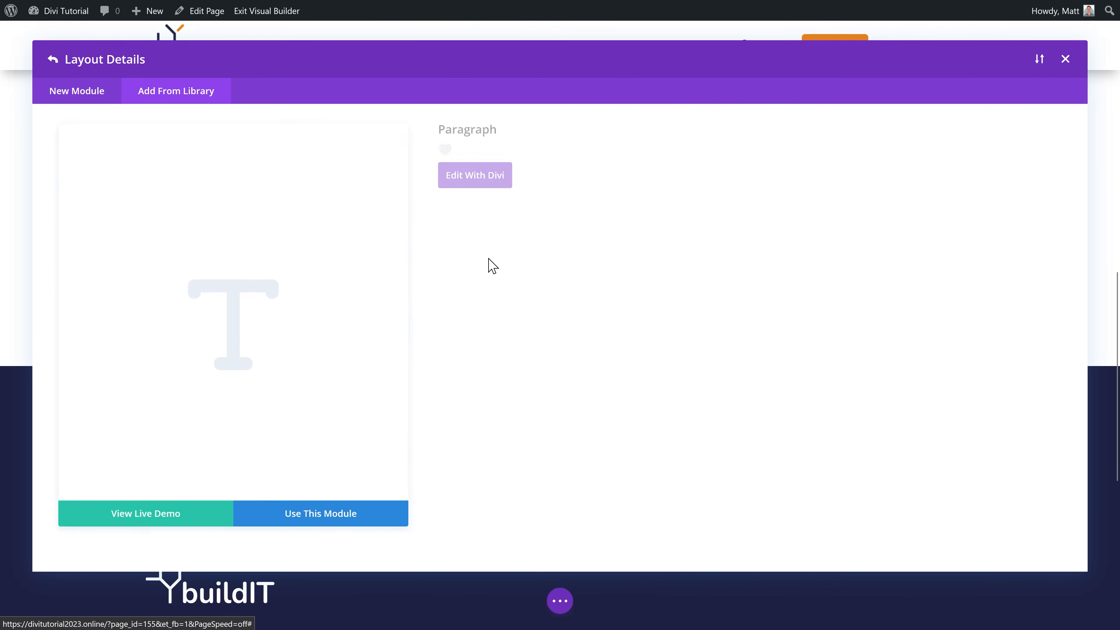
pyautogui.click(338, 524)
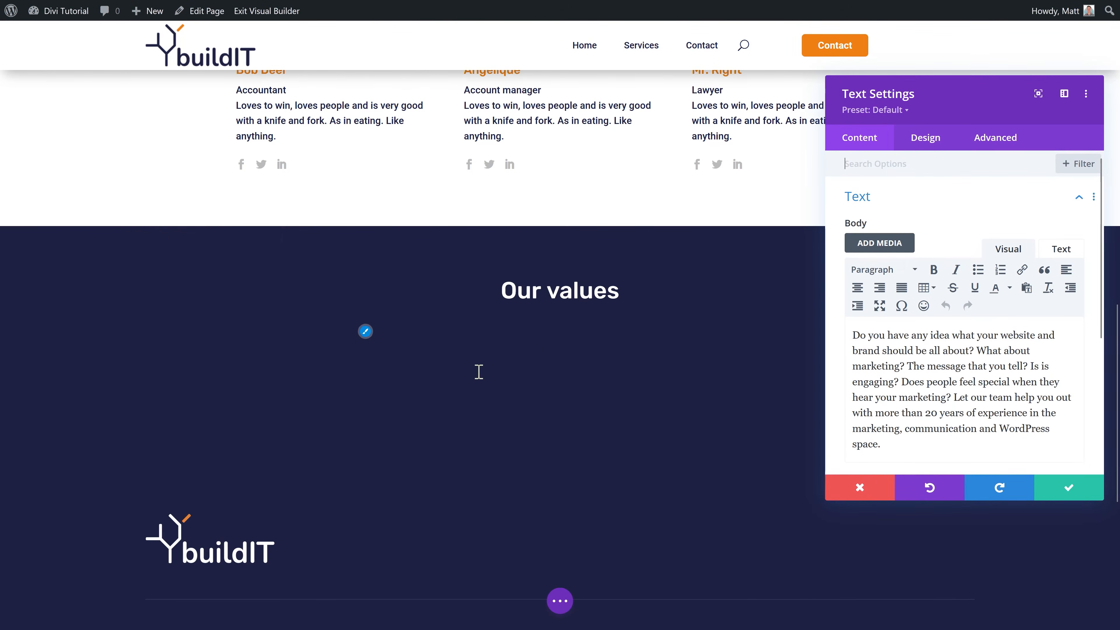
pyautogui.click(366, 333)
pyautogui.click(911, 440)
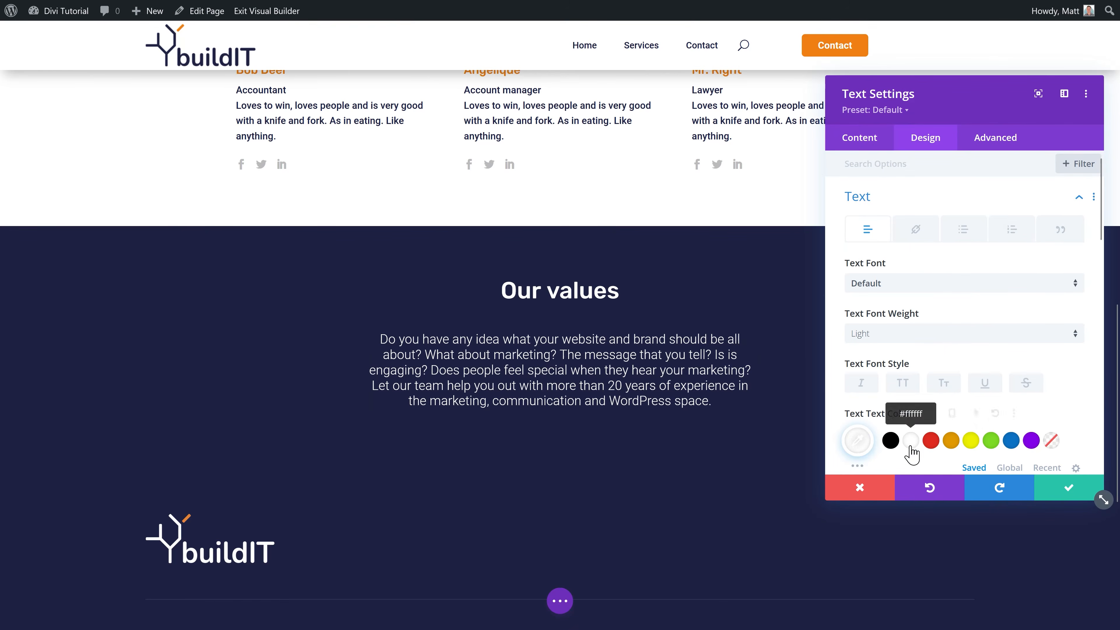
pyautogui.click(1042, 487)
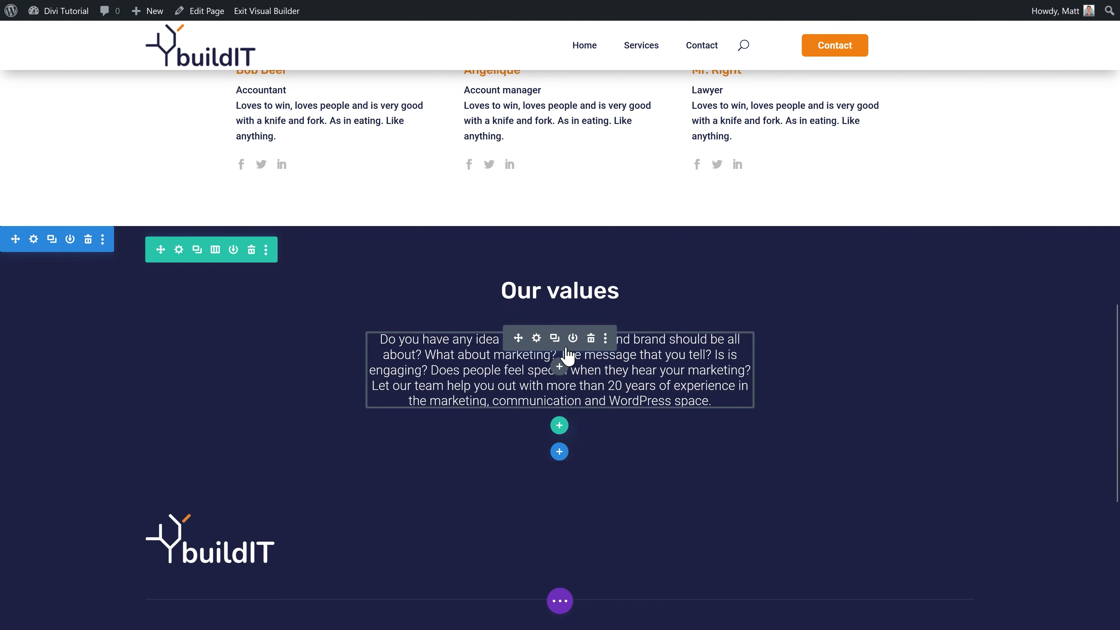
pyautogui.tripleClick(708, 387)
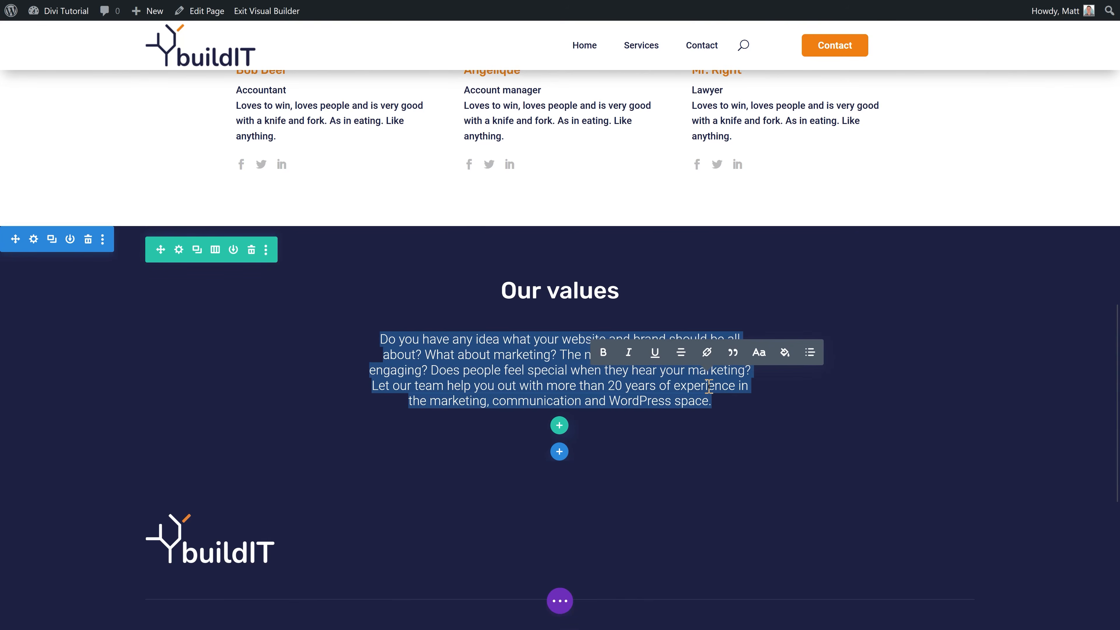
pyautogui.write('We believe that our lives are valuable and we need to make everything out of it that we can. Live your life to the max!')
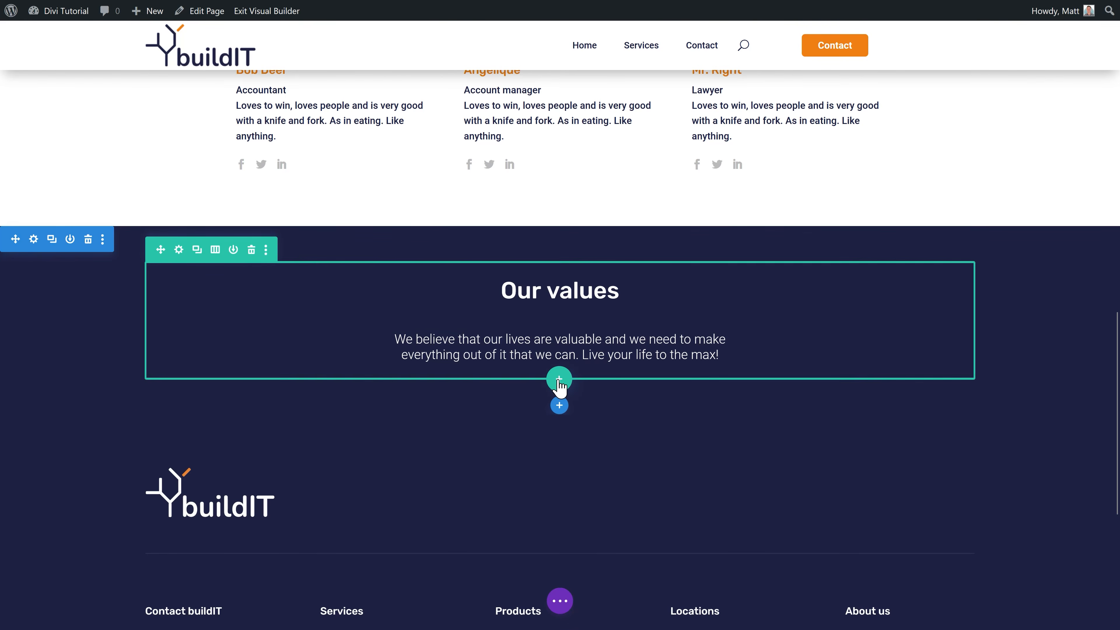
# Step: Insert the saved dark four-column cards row and set the section background to the global dark colour
pyautogui.click(559, 379)
pyautogui.click(565, 99)
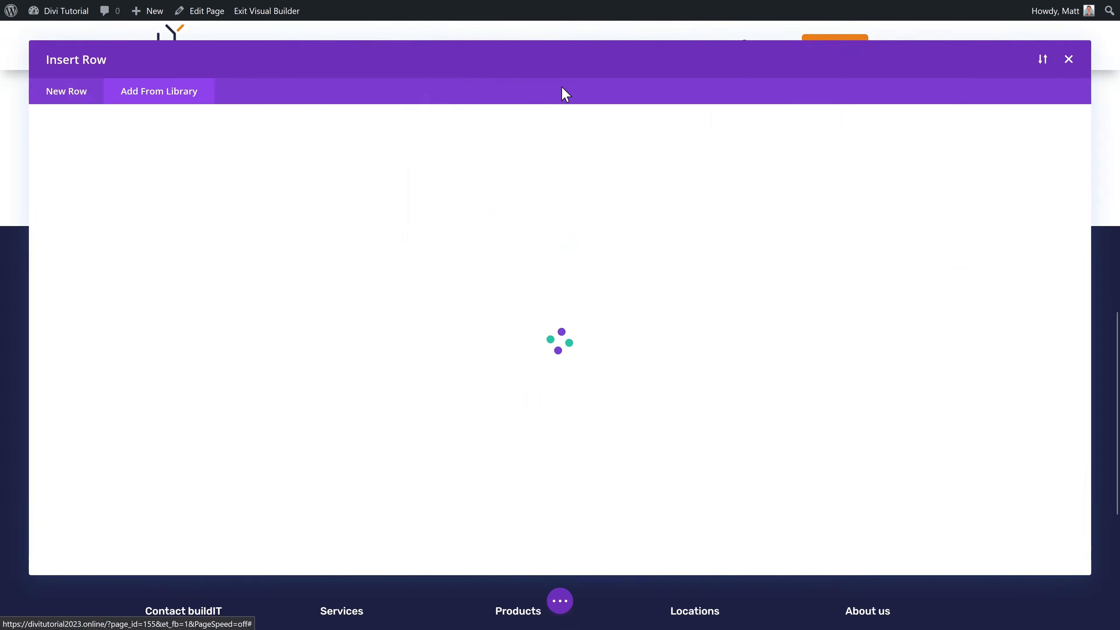
pyautogui.click(318, 264)
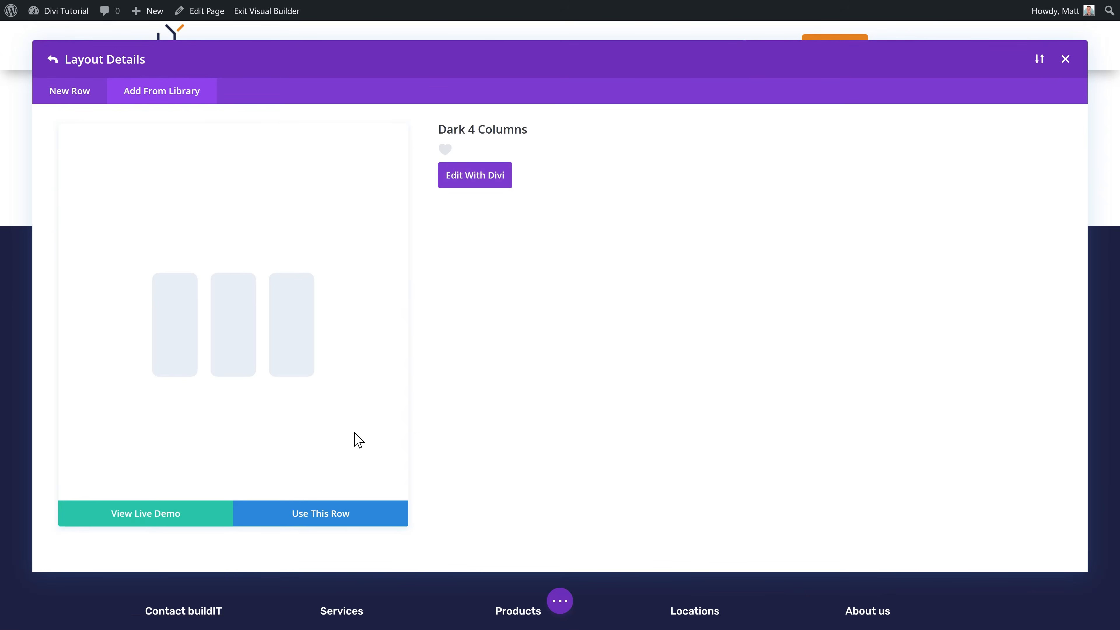
pyautogui.click(323, 519)
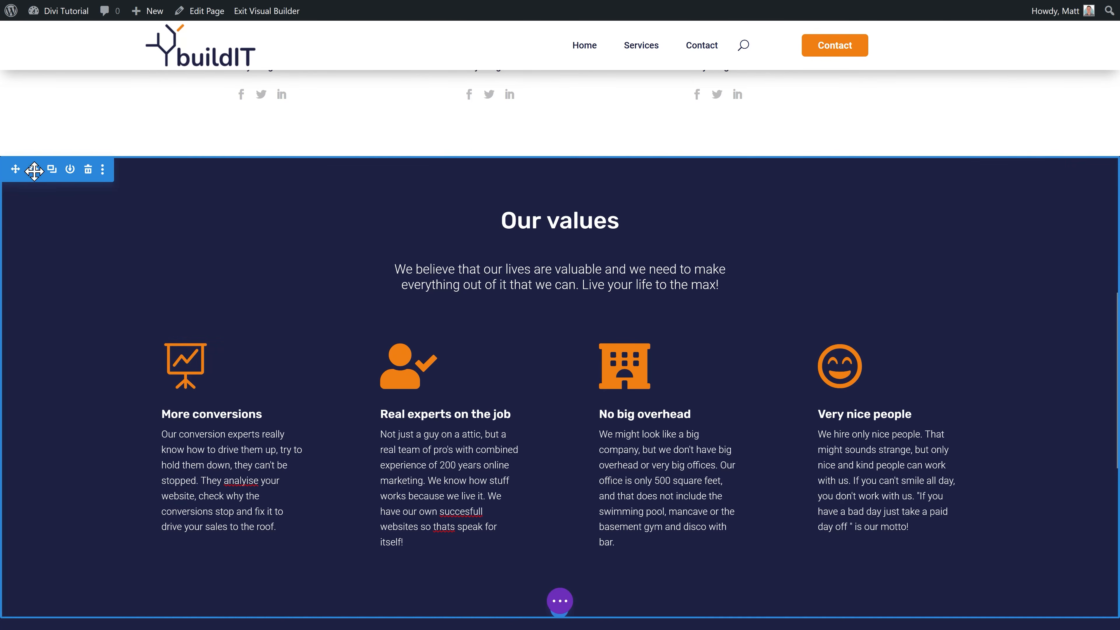
pyautogui.click(34, 170)
pyautogui.click(878, 235)
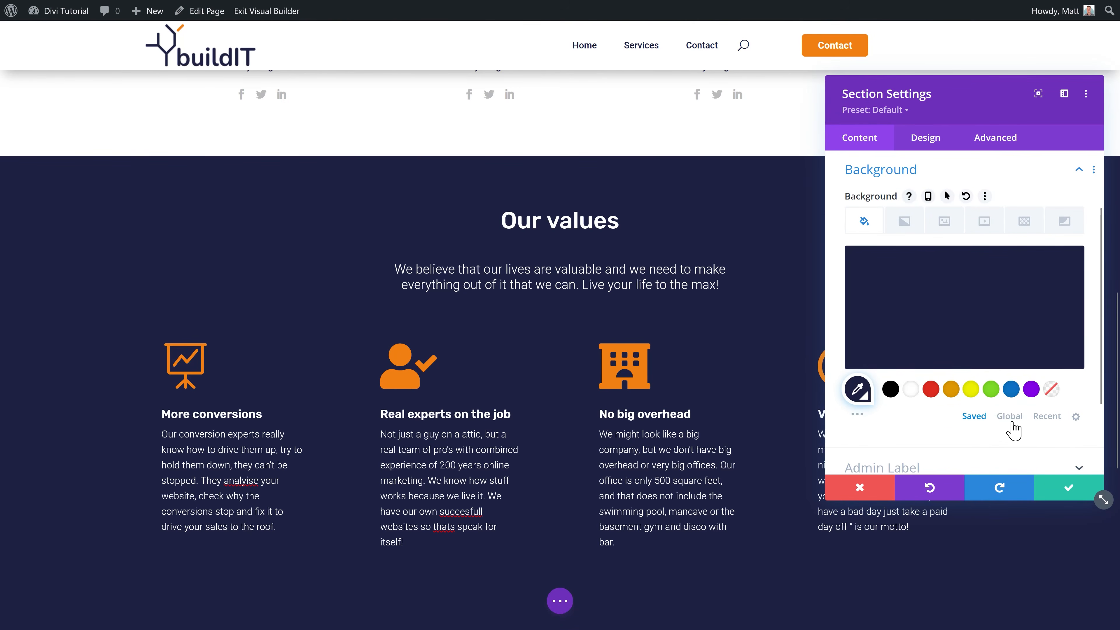
pyautogui.click(1010, 426)
pyautogui.click(1006, 389)
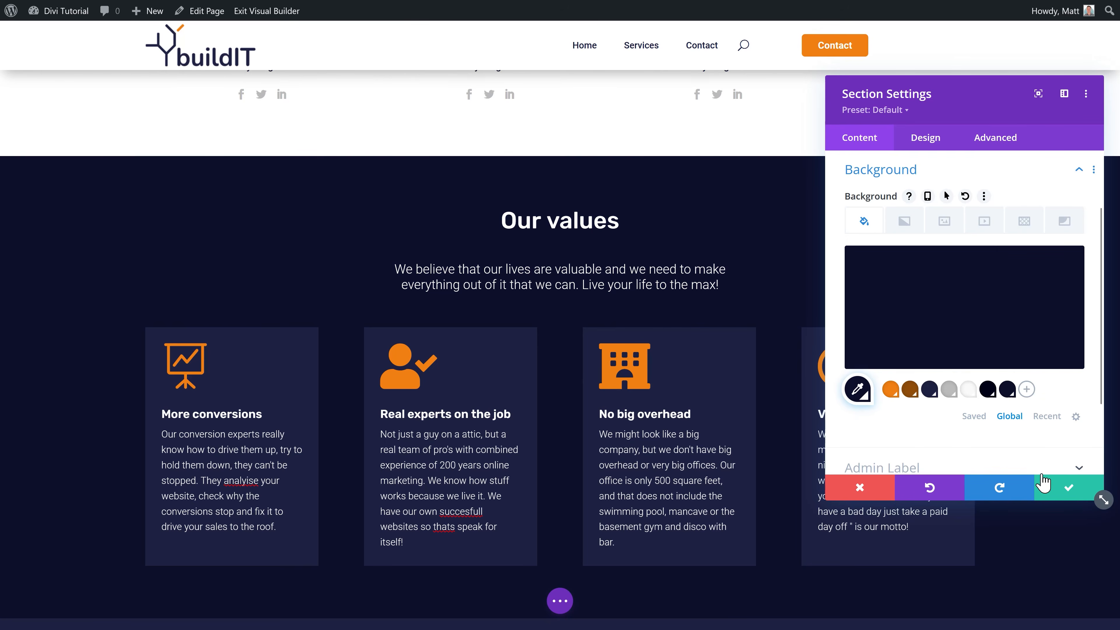
pyautogui.click(1070, 492)
# Step: Cut the cards row to three columns by deleting extras and duplicating the 'Aim for the stars' card
pyautogui.scroll(-3, 507, 402)
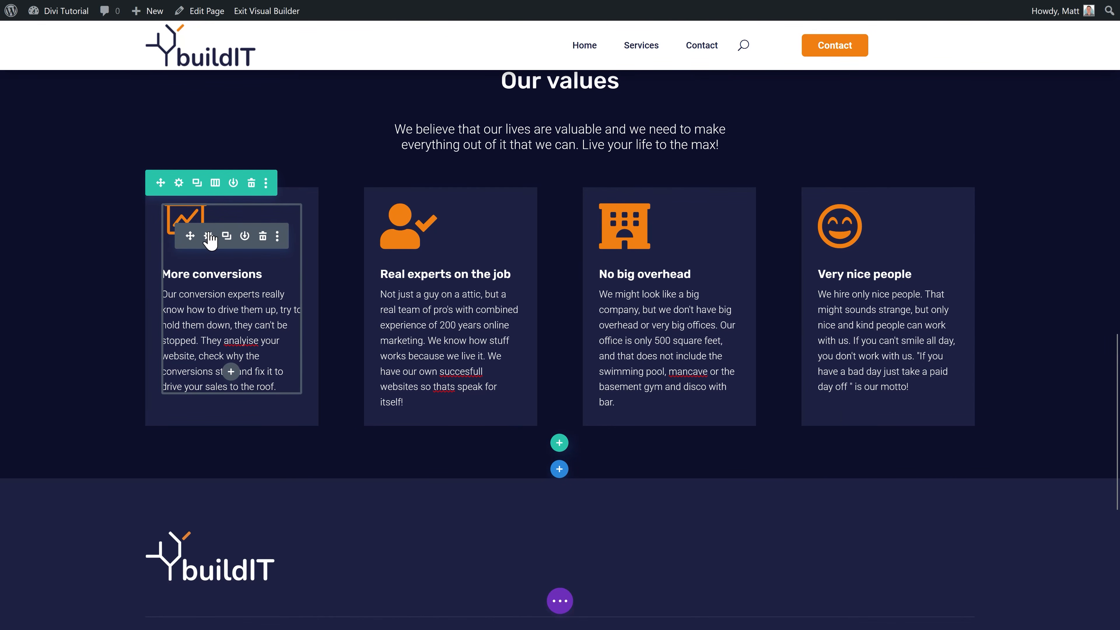
pyautogui.click(209, 238)
pyautogui.moveTo(925, 243); pyautogui.dragTo(847, 247)
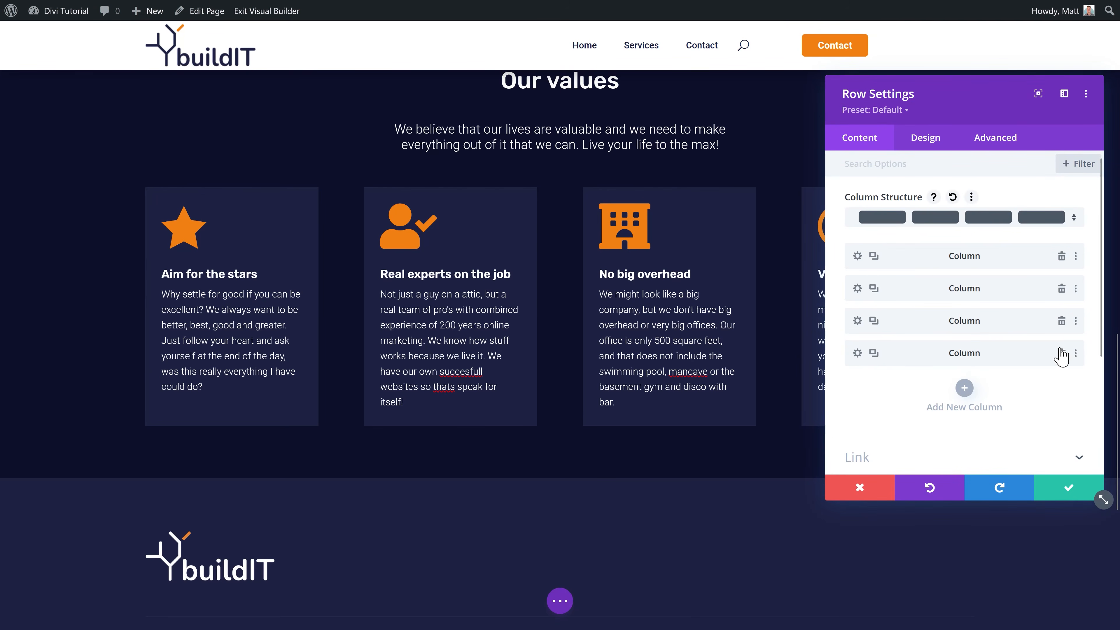
pyautogui.click(1061, 353)
pyautogui.click(1061, 288)
pyautogui.click(1061, 288)
pyautogui.click(874, 256)
pyautogui.click(944, 349)
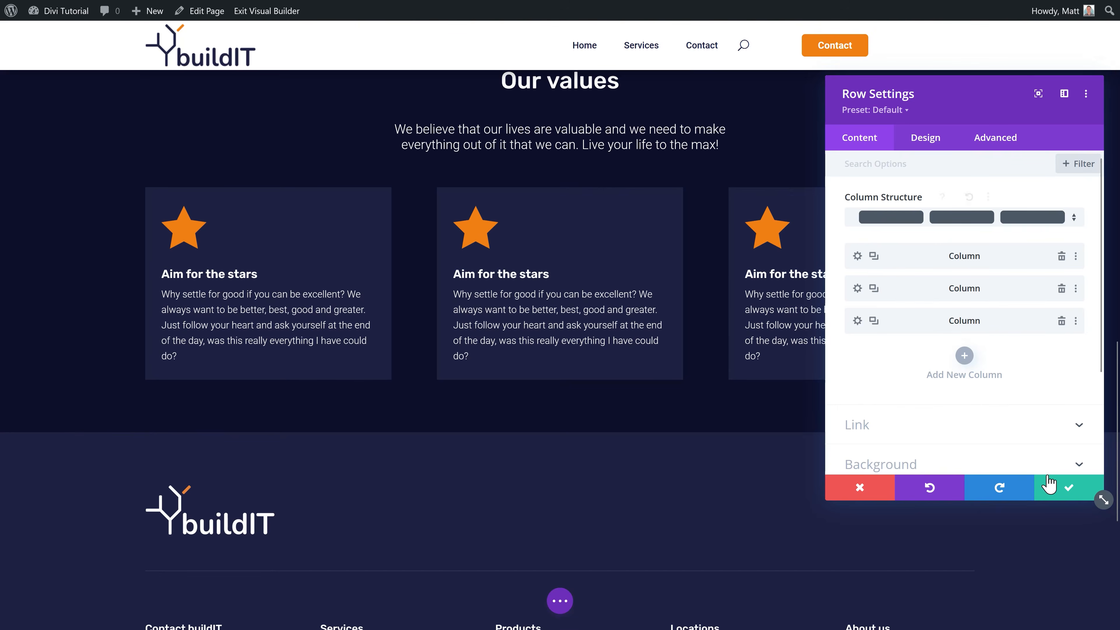
pyautogui.click(1068, 487)
# Step: Edit the second value card, then duplicate the three-card row and begin retitling its first card
pyautogui.click(536, 237)
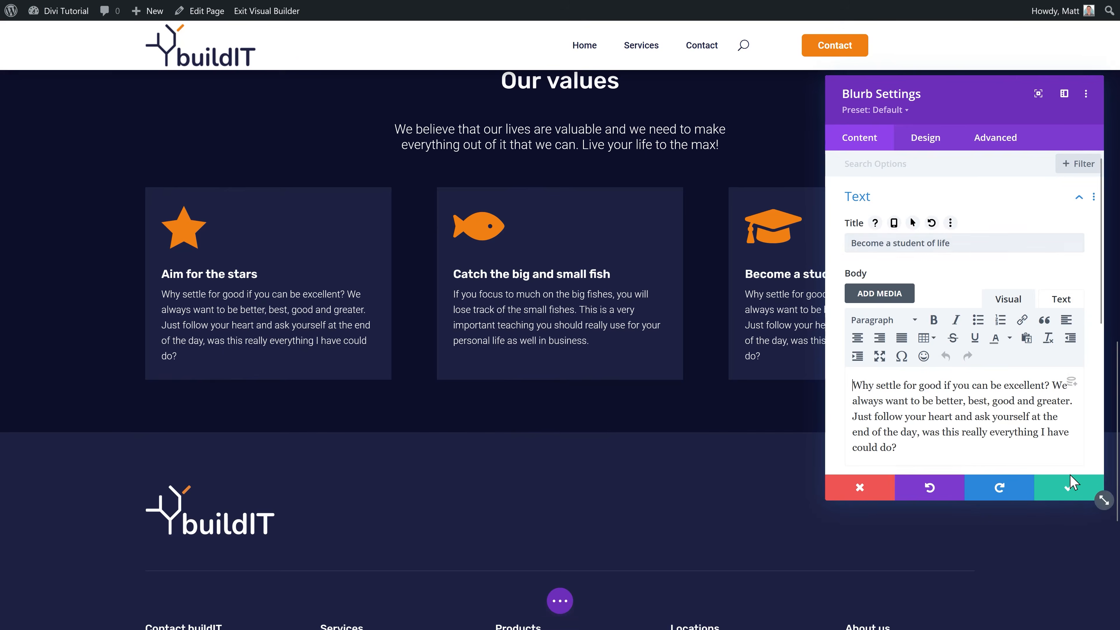
pyautogui.click(1032, 482)
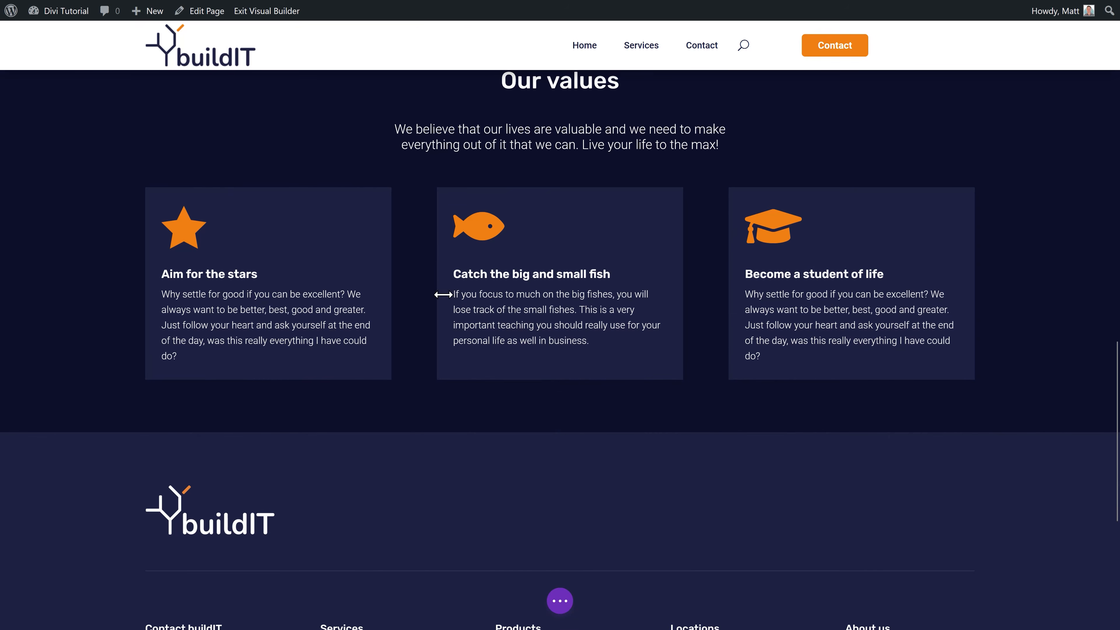
pyautogui.moveTo(247, 260)
pyautogui.click(197, 182)
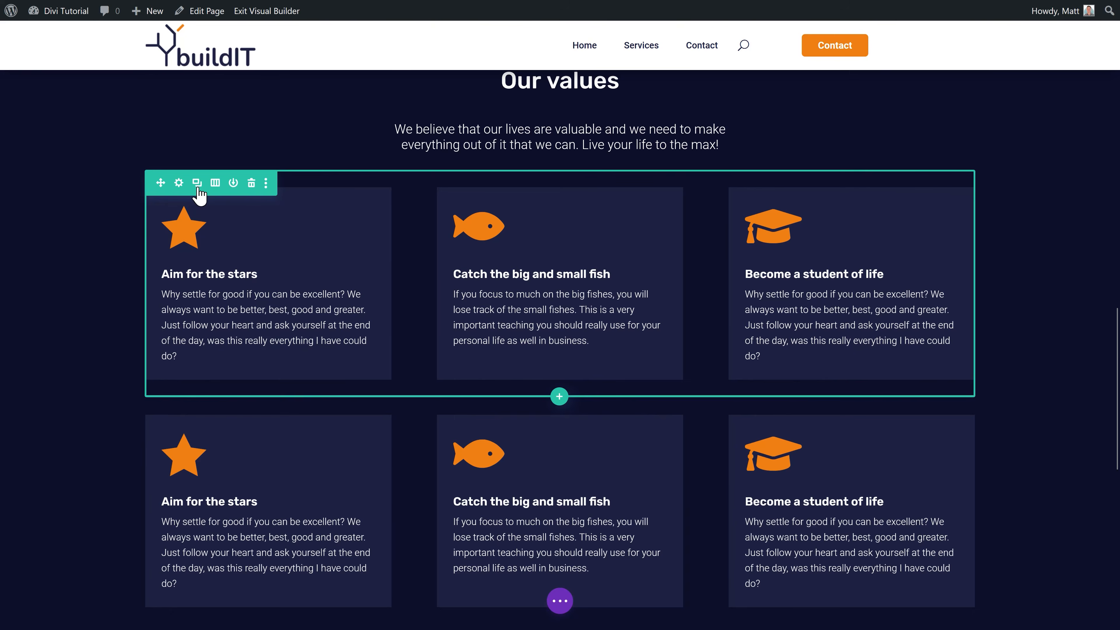
pyautogui.scroll(-3, 260, 247)
pyautogui.click(244, 323)
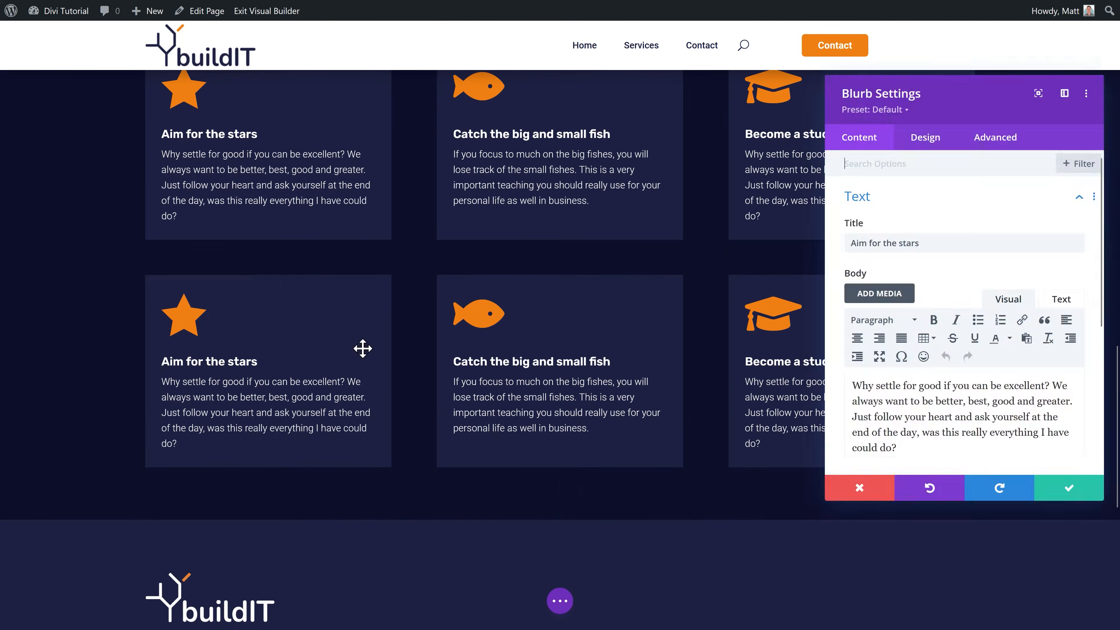
pyautogui.tripleClick(855, 244)
pyautogui.doubleClick(867, 244)
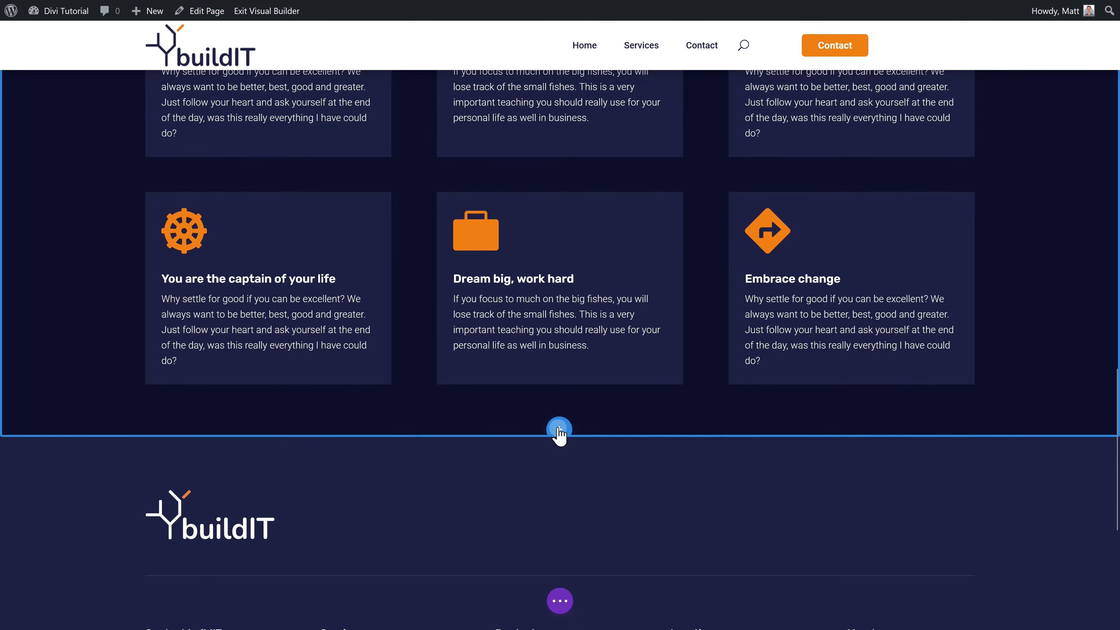
# Step: Add a regular white section with a single-column row below the values
pyautogui.click(559, 429)
pyautogui.click(470, 382)
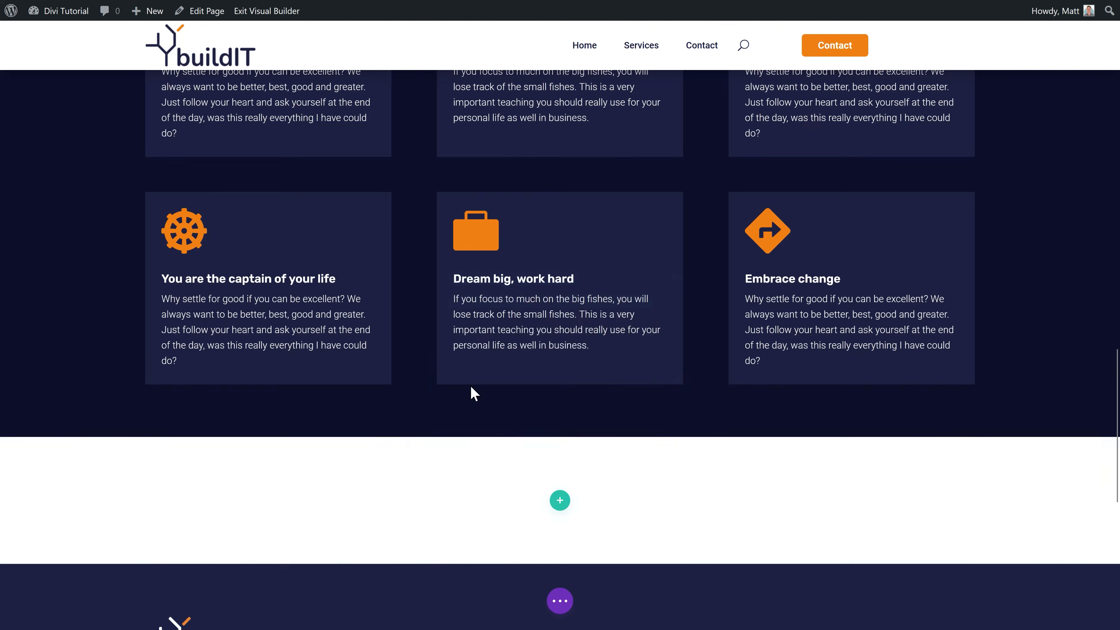
pyautogui.click(485, 240)
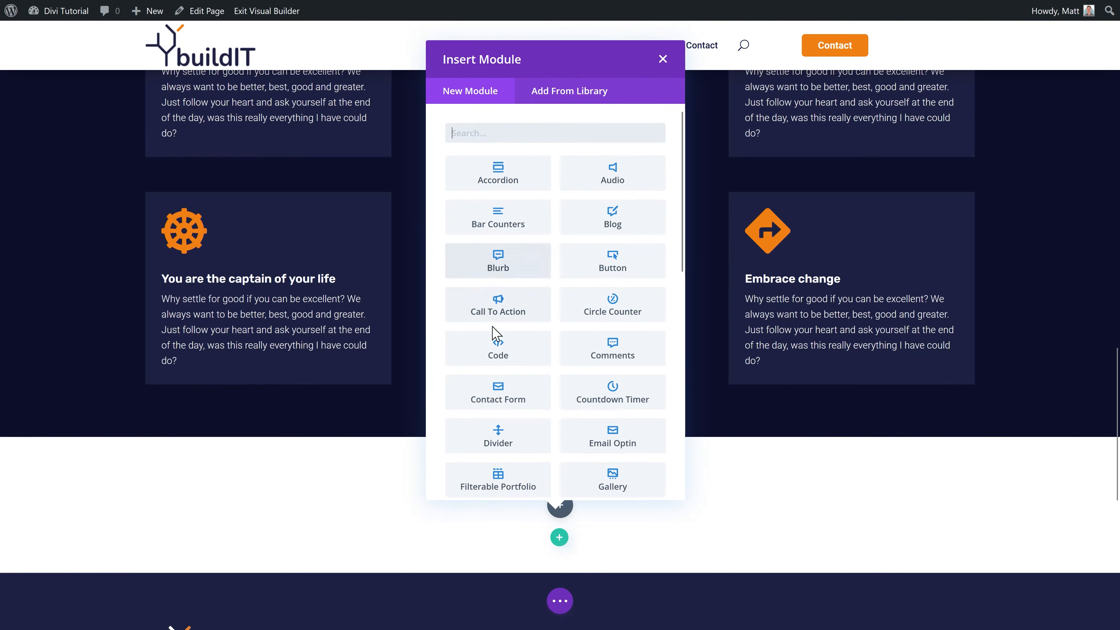
# Step: Insert the saved H2 title module into the white section and retitle it 'Our partners'
pyautogui.click(568, 93)
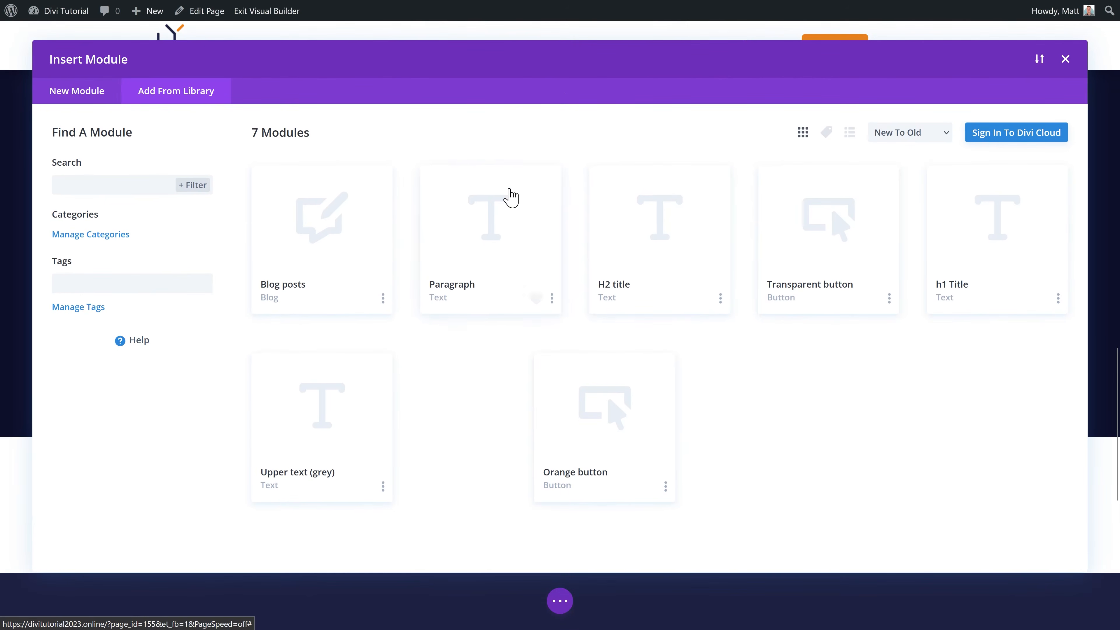
pyautogui.click(626, 297)
pyautogui.click(303, 521)
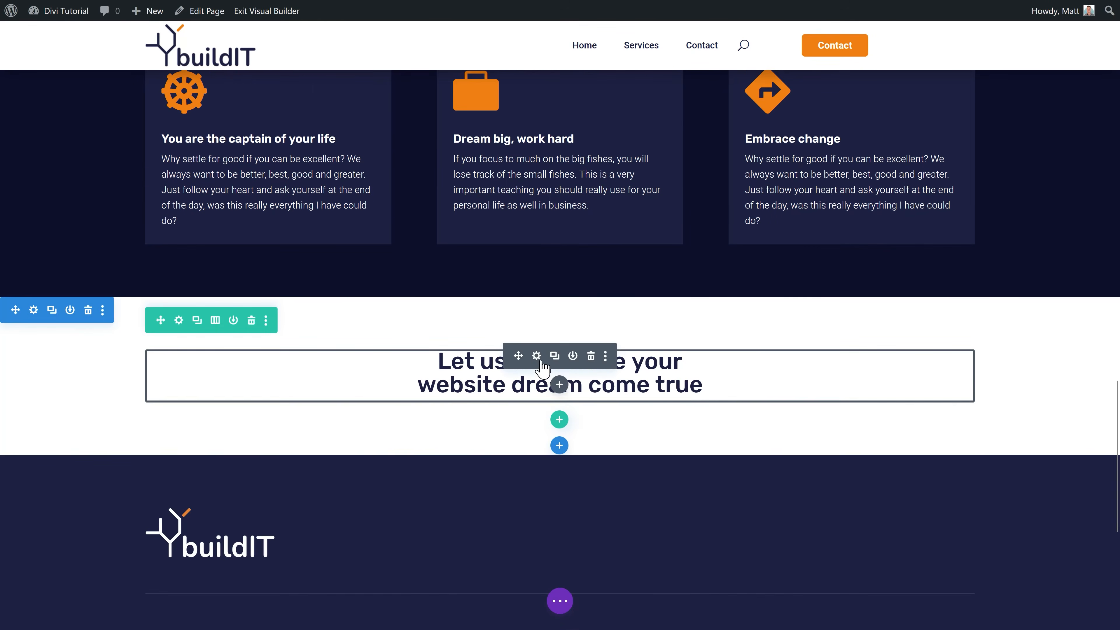
pyautogui.click(536, 356)
pyautogui.moveTo(1052, 366); pyautogui.dragTo(831, 337)
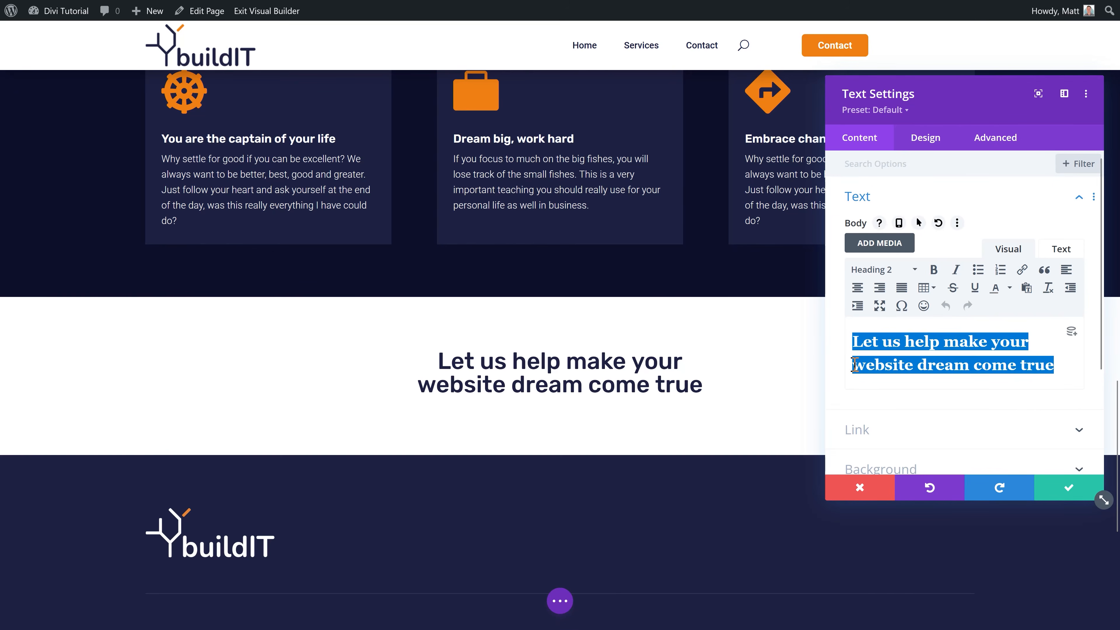
pyautogui.write('Our partners')
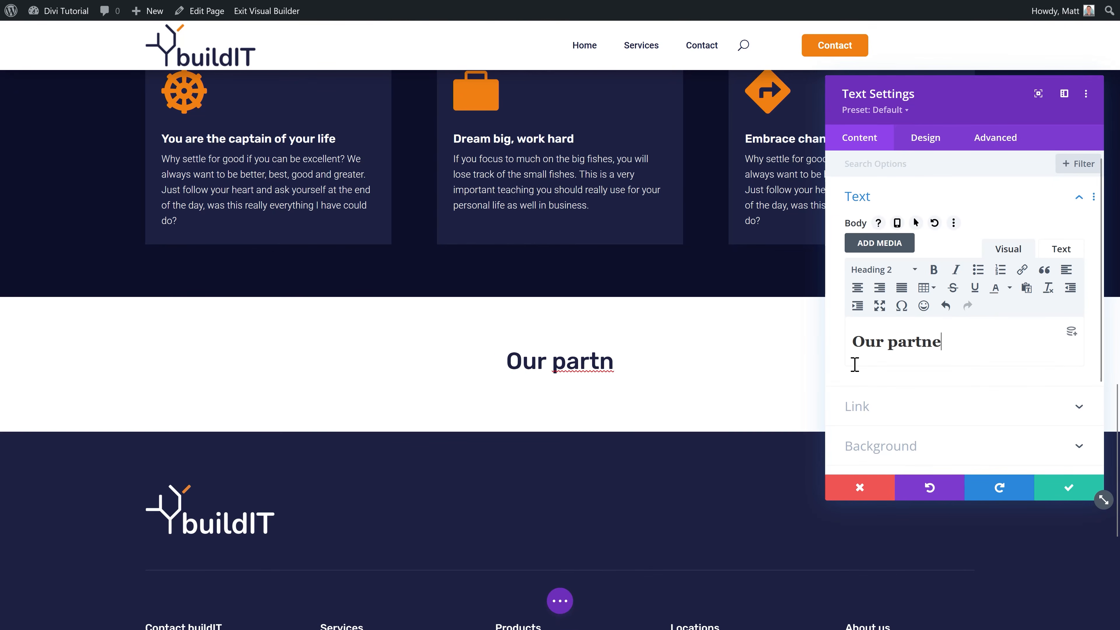
pyautogui.click(1068, 487)
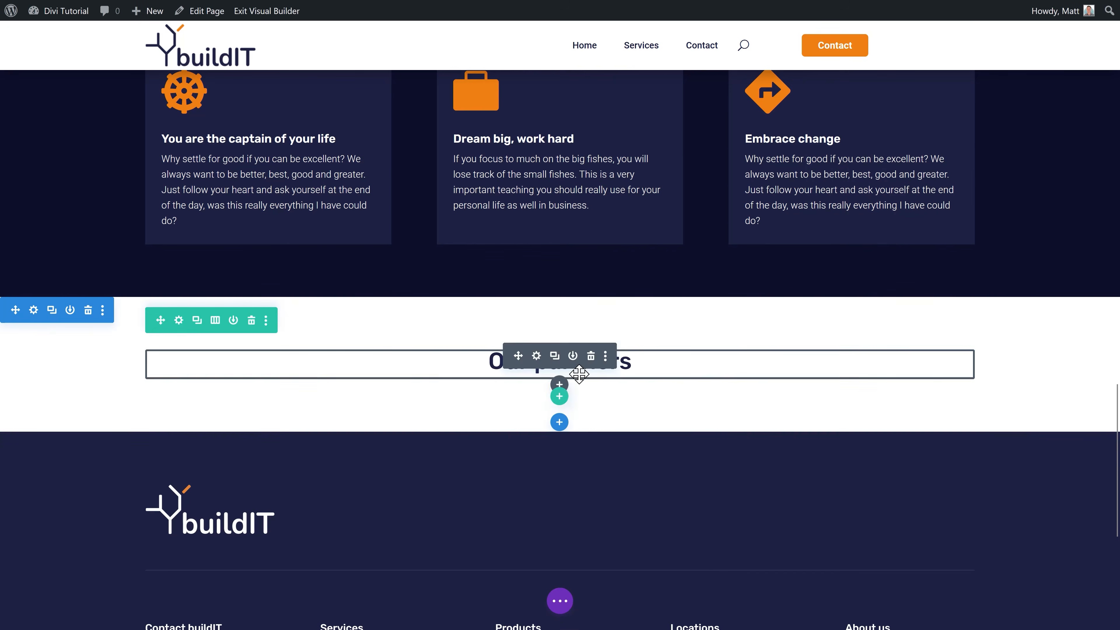
pyautogui.click(559, 396)
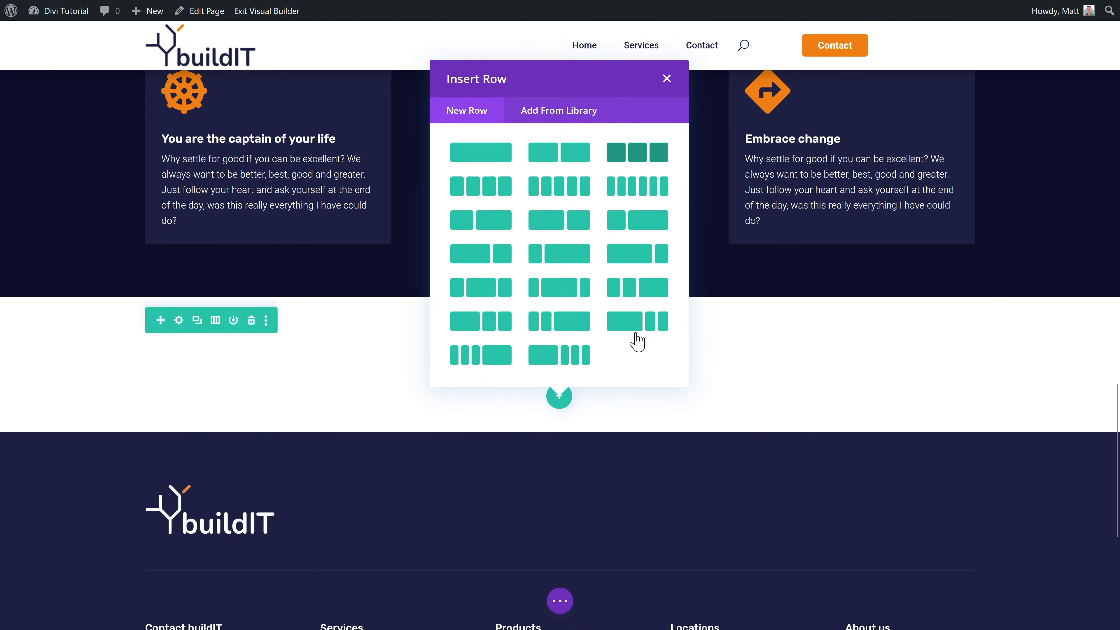
# Step: Insert a three-column row with an Image module showing the bp logo in the first column
pyautogui.click(637, 152)
pyautogui.write('image')
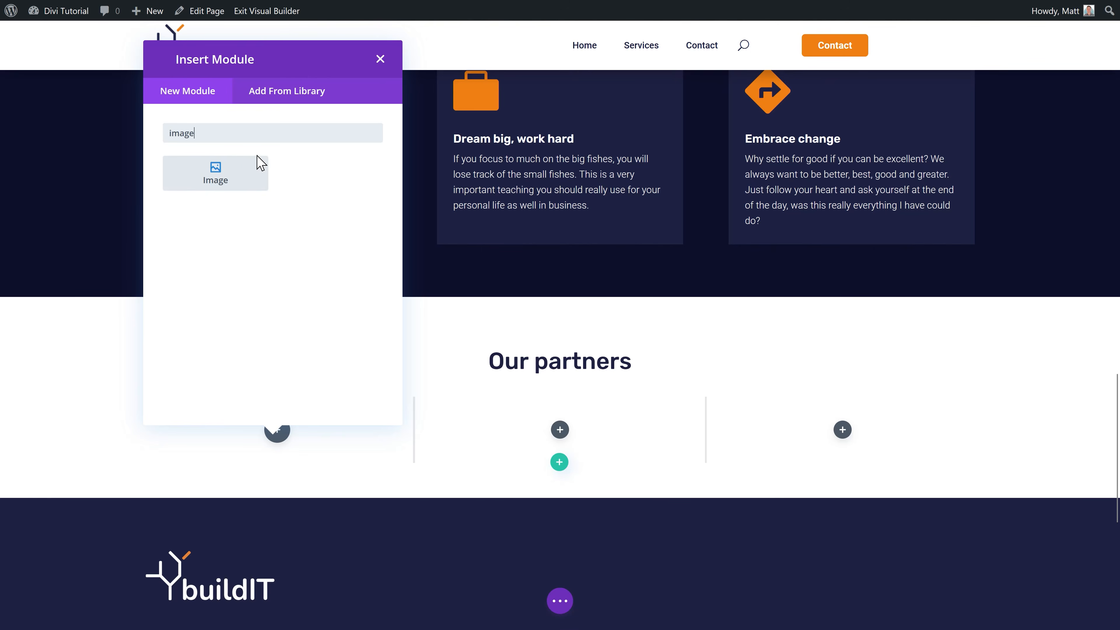
pyautogui.click(219, 187)
pyautogui.click(930, 245)
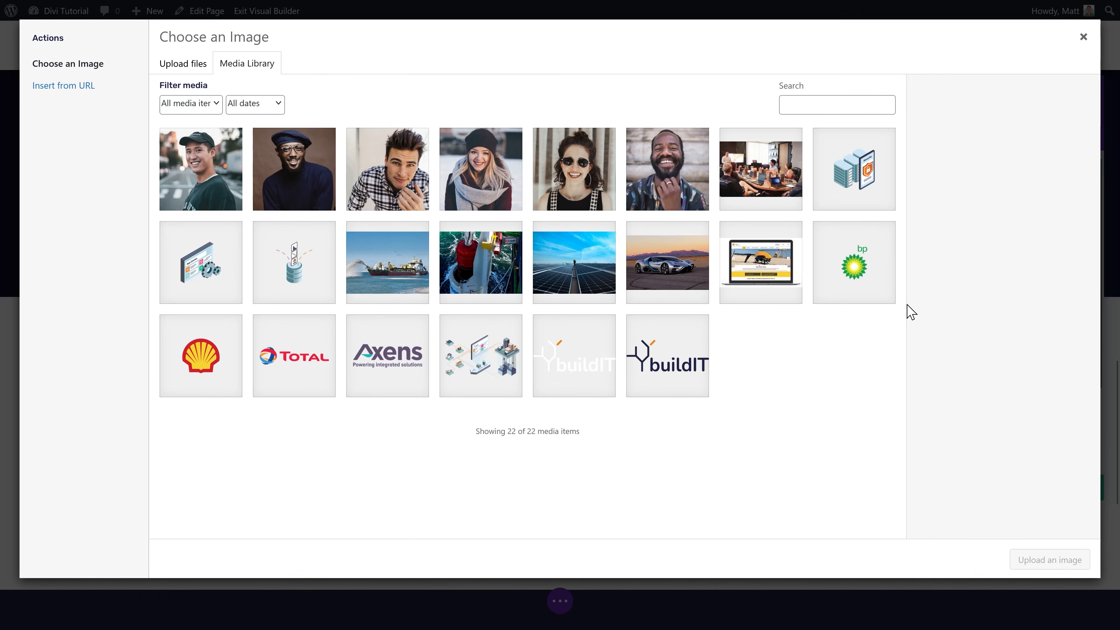
pyautogui.click(856, 264)
pyautogui.click(1049, 559)
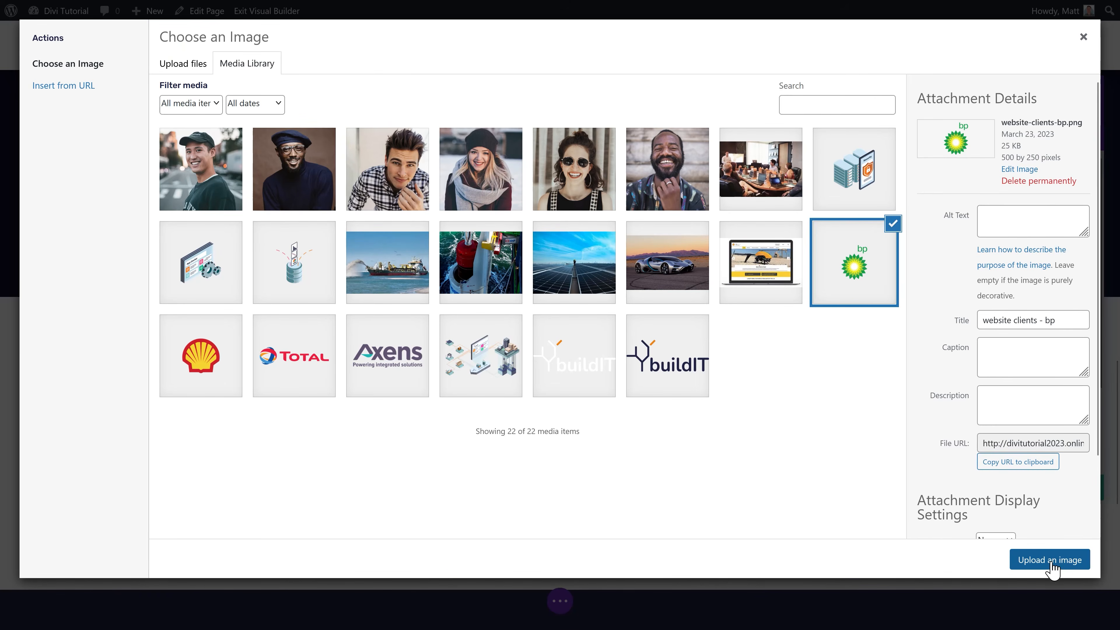
pyautogui.click(1068, 487)
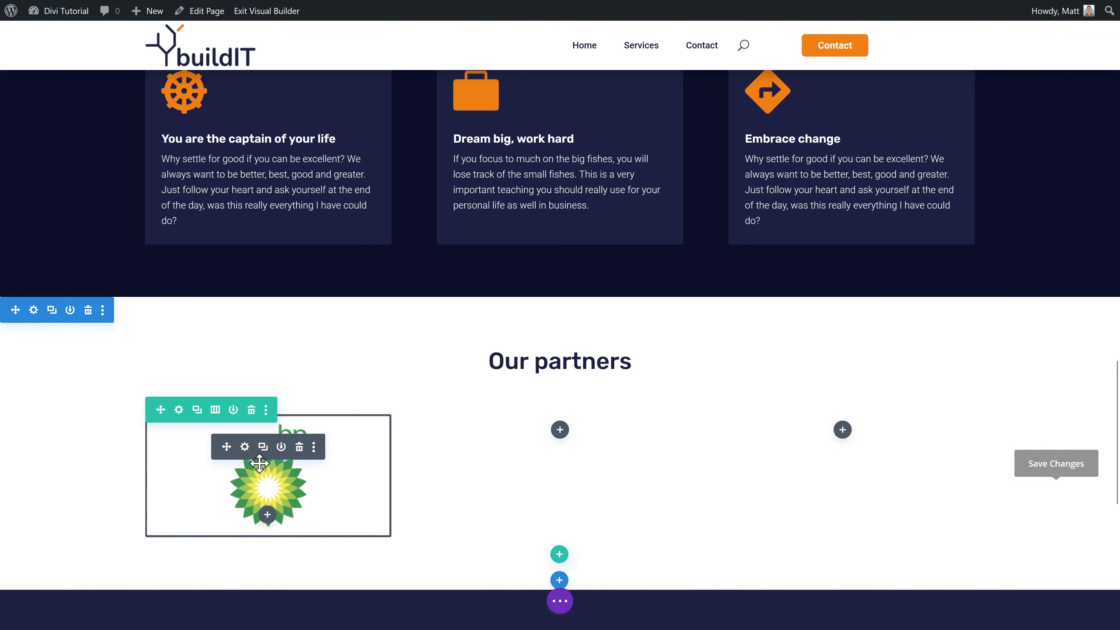
# Step: Keep only the bp logo column and duplicate it twice to fill three columns
pyautogui.scroll(-2, 180, 340)
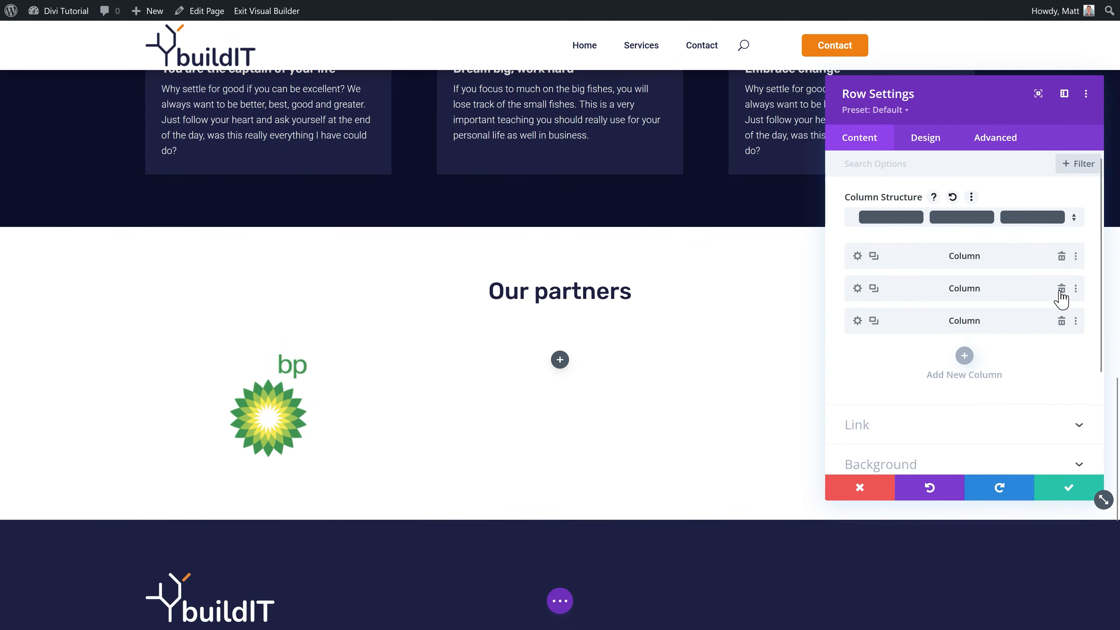
pyautogui.click(1061, 288)
pyautogui.click(1061, 288)
pyautogui.click(875, 256)
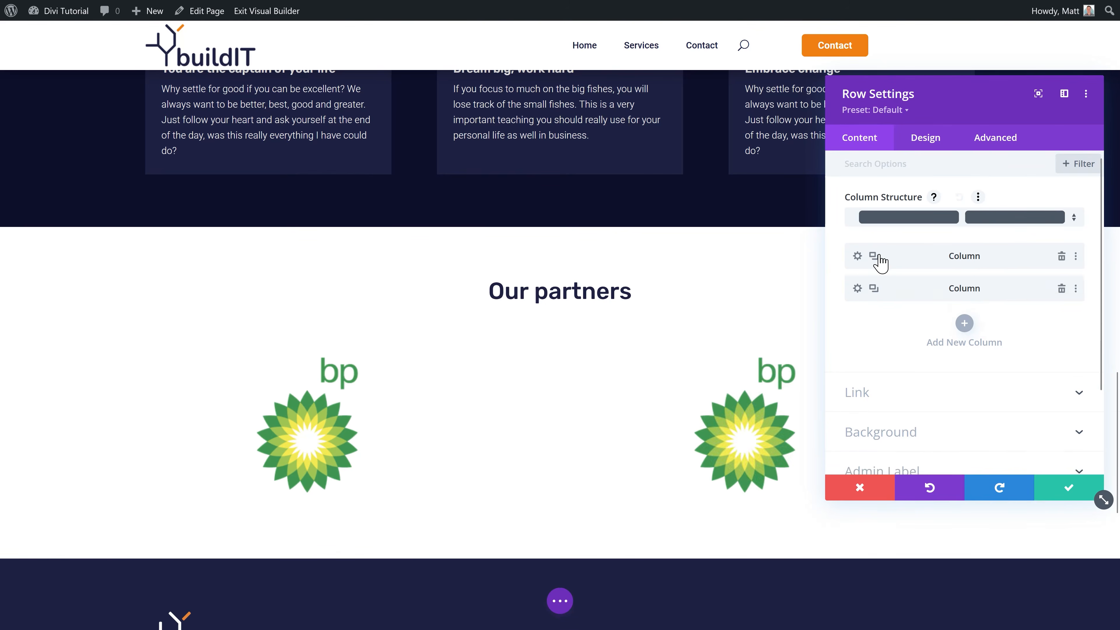
pyautogui.click(875, 256)
pyautogui.click(1074, 488)
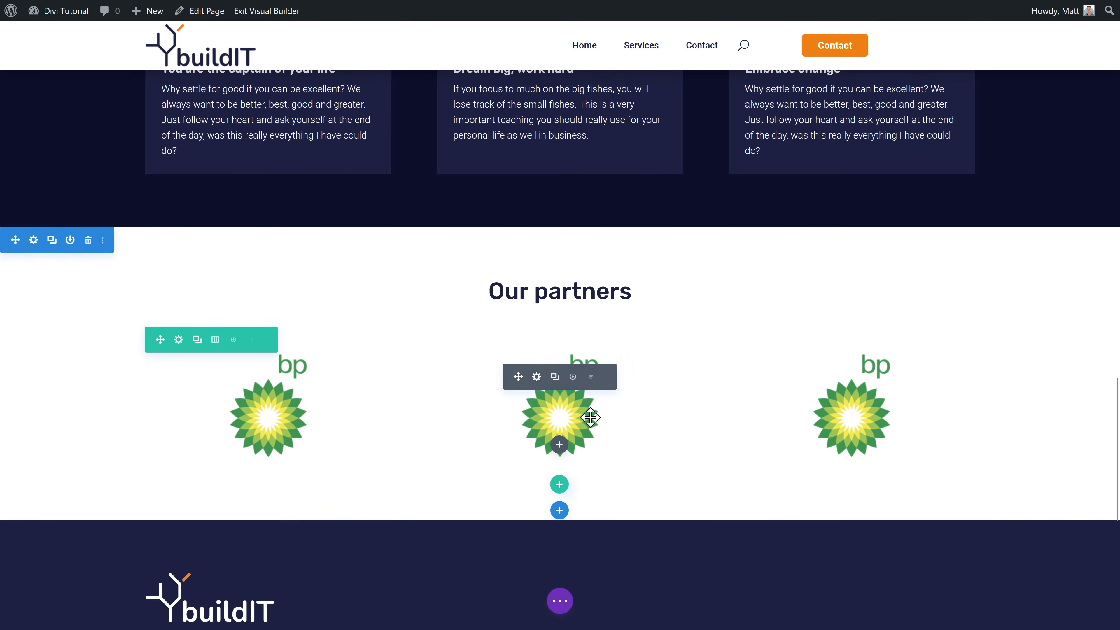
# Step: Swap the middle logo for Total, then add a single-column row below the logos
pyautogui.click(534, 375)
pyautogui.click(933, 301)
pyautogui.click(295, 353)
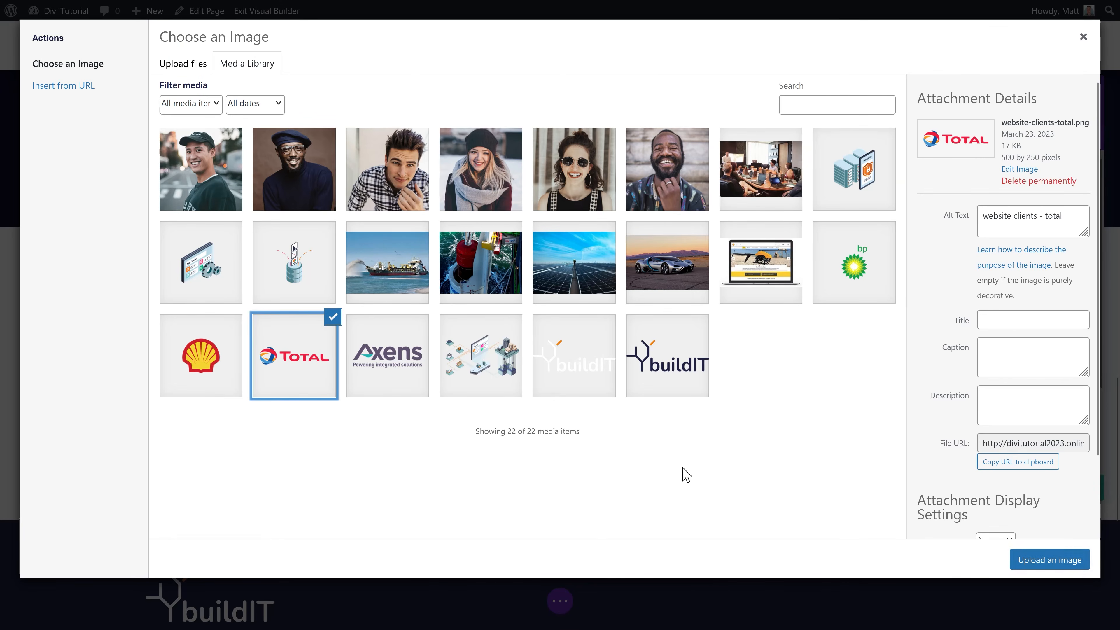
pyautogui.click(1049, 559)
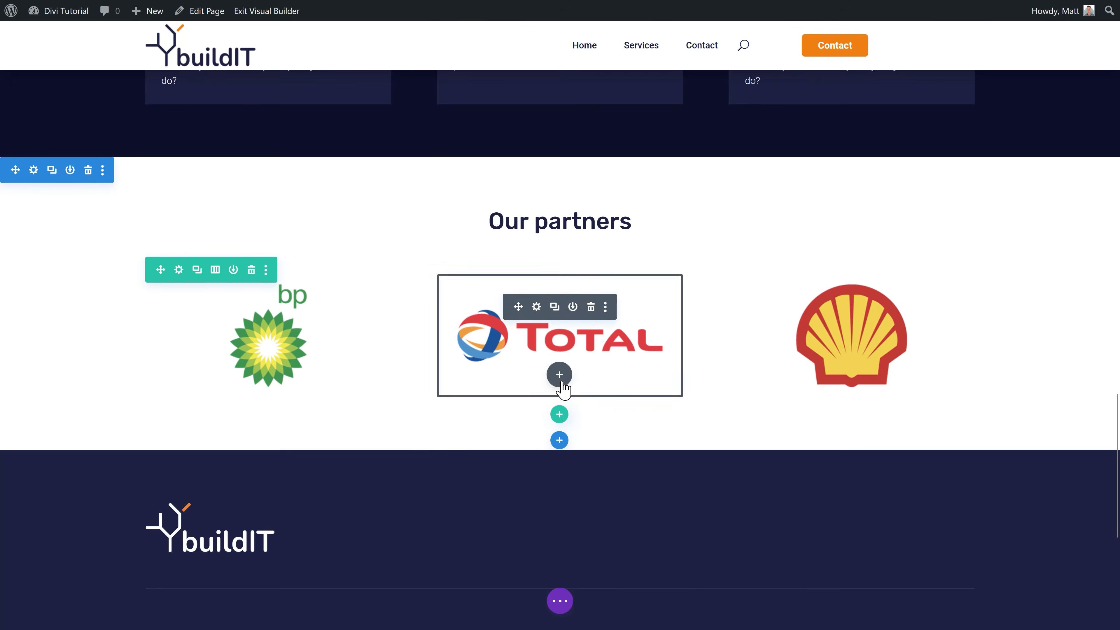
pyautogui.click(559, 415)
pyautogui.click(496, 173)
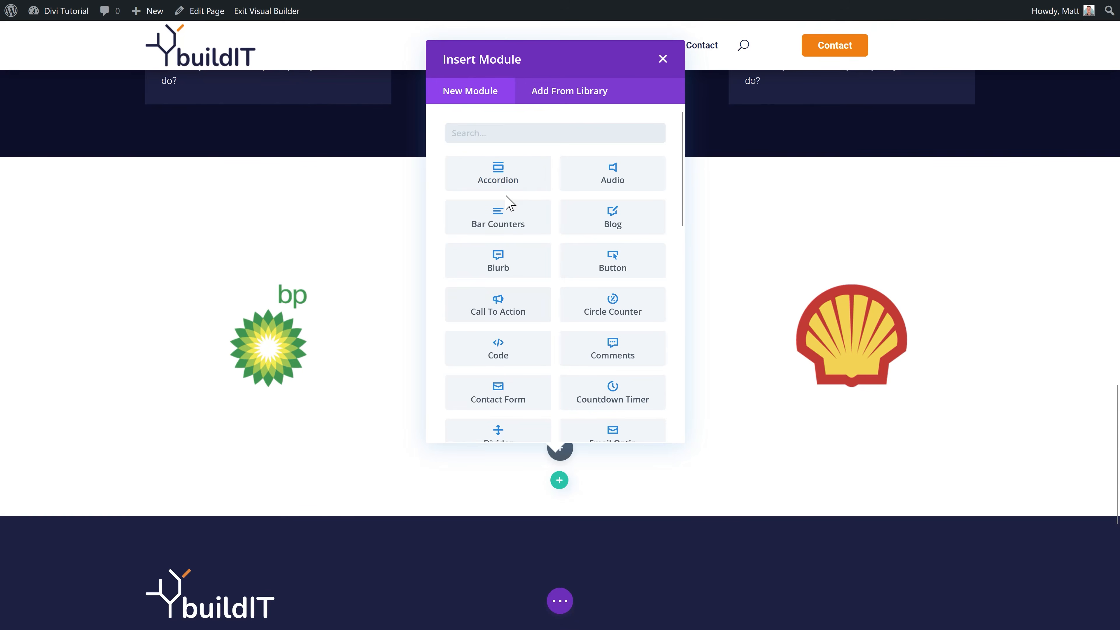
# Step: Insert the saved 'Orange button' under the partner logos, relabelled 'Learn why they want to partner with us'
pyautogui.click(555, 102)
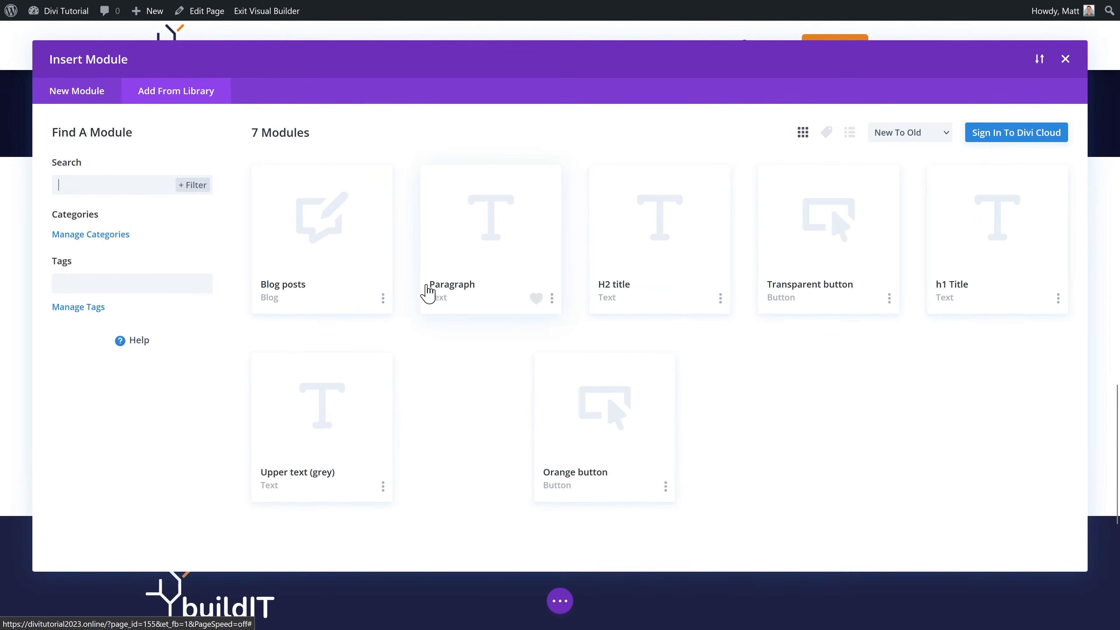
pyautogui.click(608, 419)
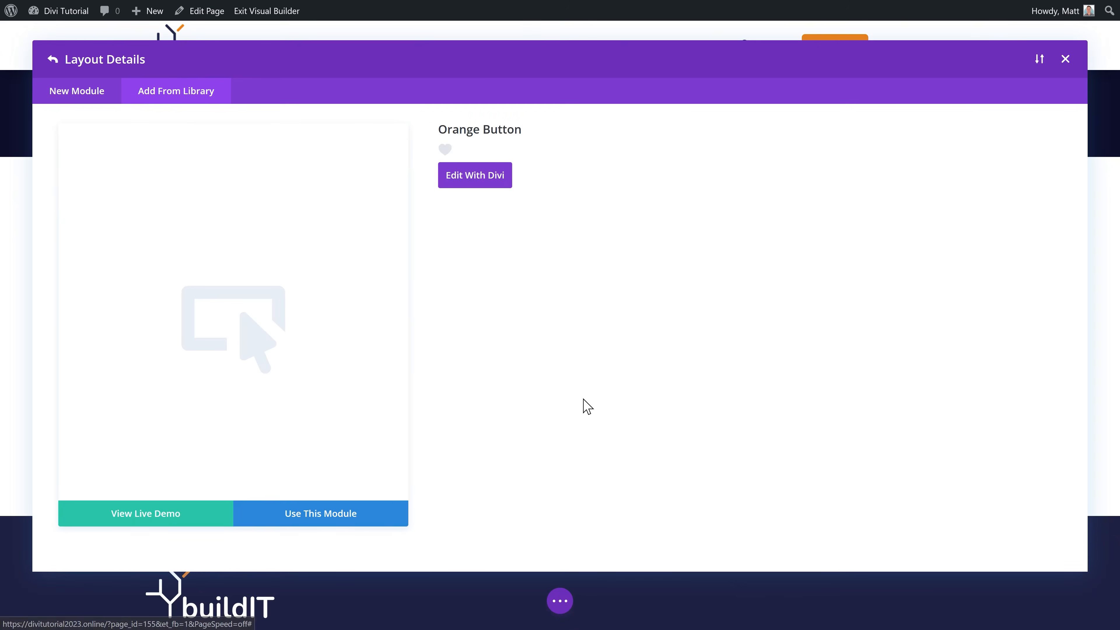
pyautogui.click(332, 522)
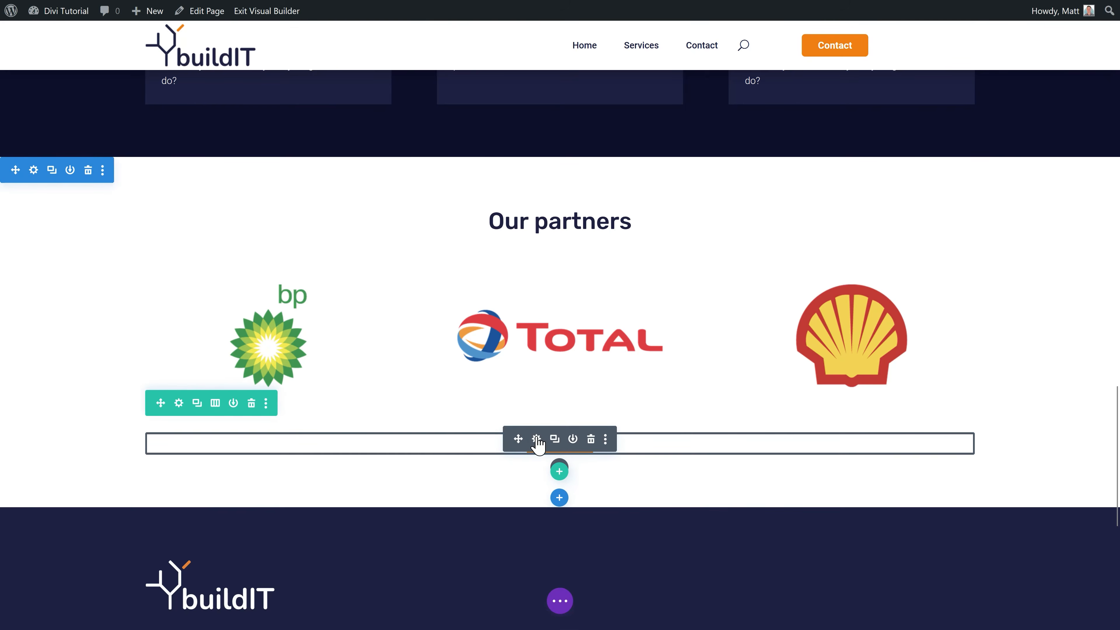
pyautogui.click(535, 441)
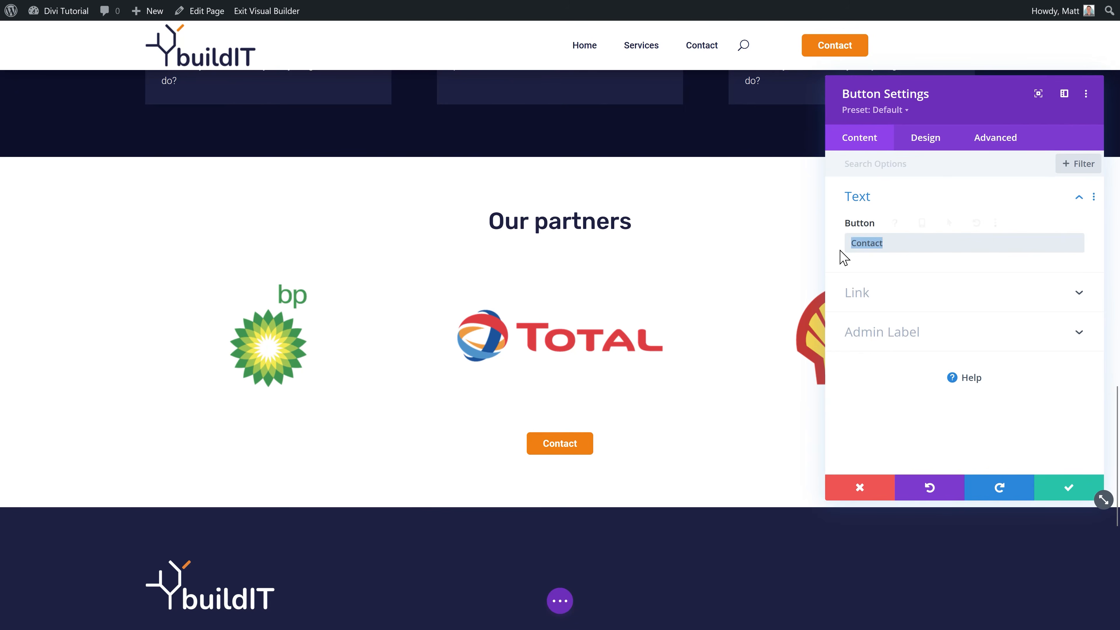
pyautogui.write('Learn why they want to partner with us')
pyautogui.click(875, 307)
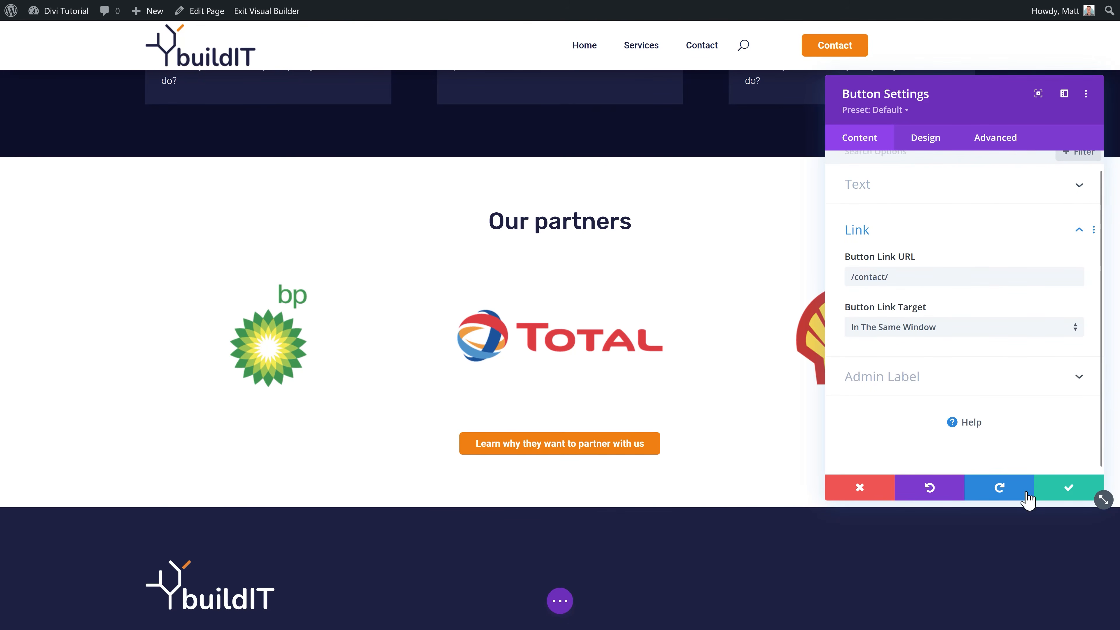
pyautogui.click(1058, 488)
pyautogui.scroll(-2, 775, 454)
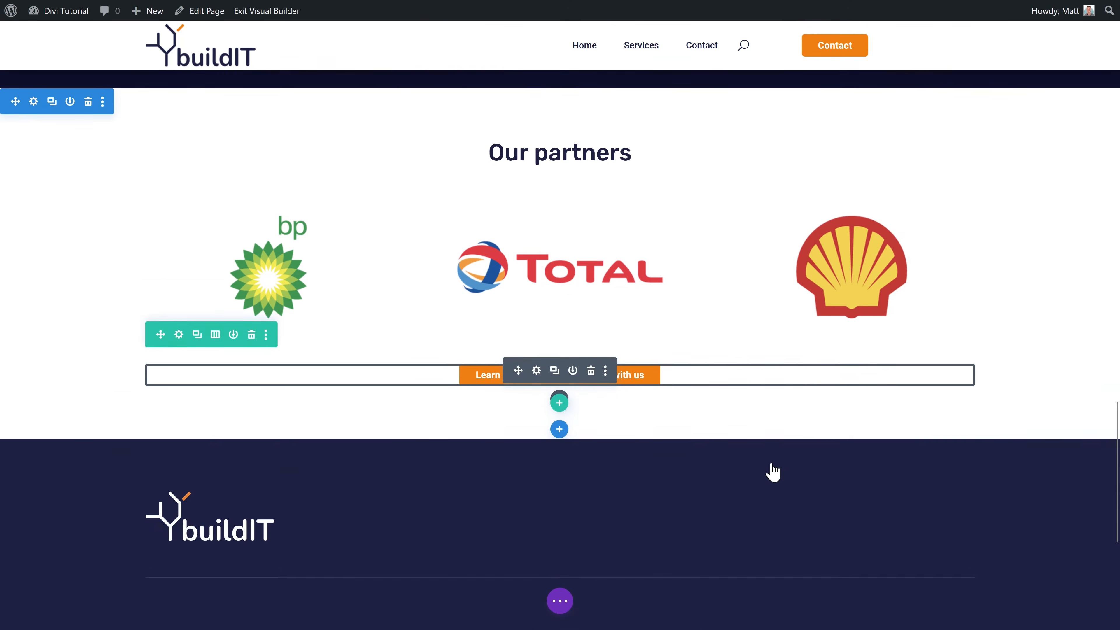
pyautogui.scroll(2, 772, 463)
pyautogui.scroll(-1, 772, 463)
# Step: Add a regular one-column section below the partners with the saved H2 Title 'How can we help you?'
pyautogui.click(559, 456)
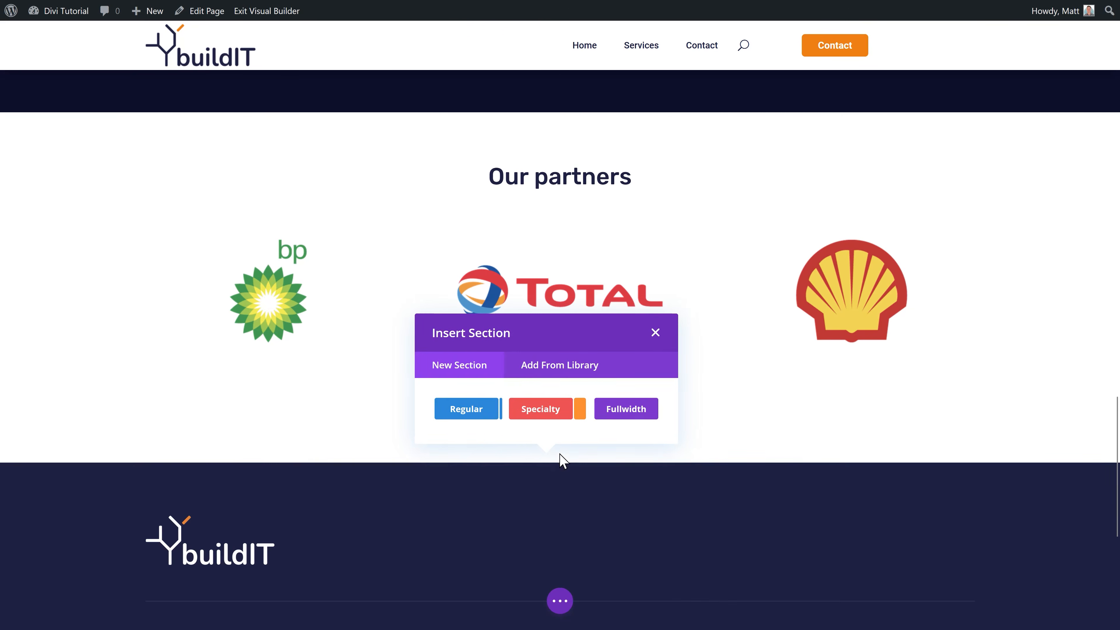
pyautogui.click(481, 413)
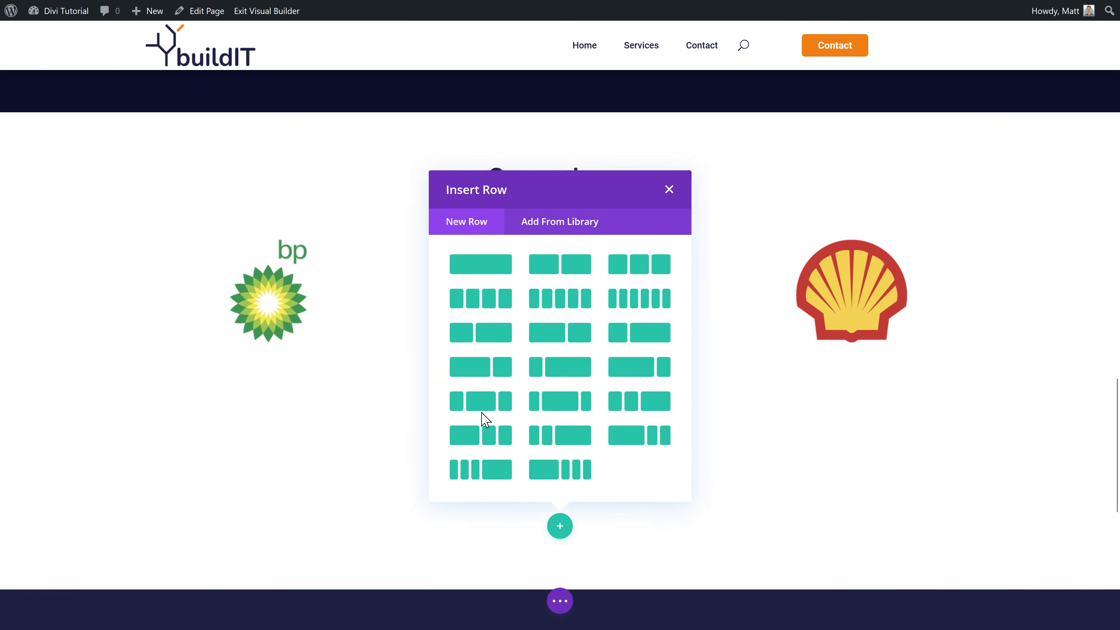
pyautogui.click(485, 265)
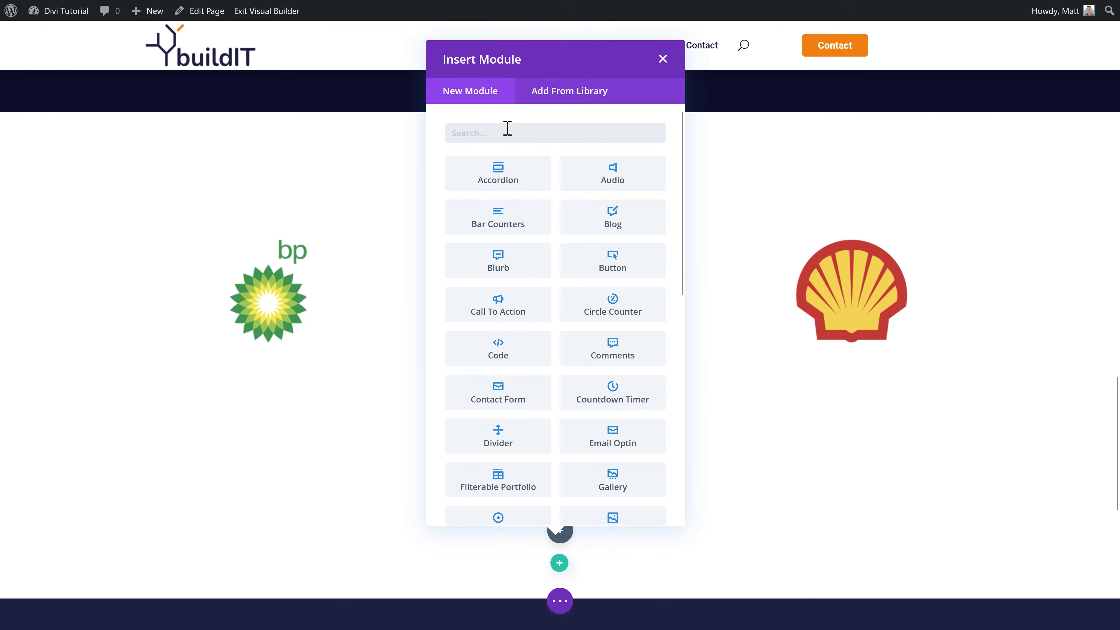
pyautogui.click(569, 91)
pyautogui.click(623, 250)
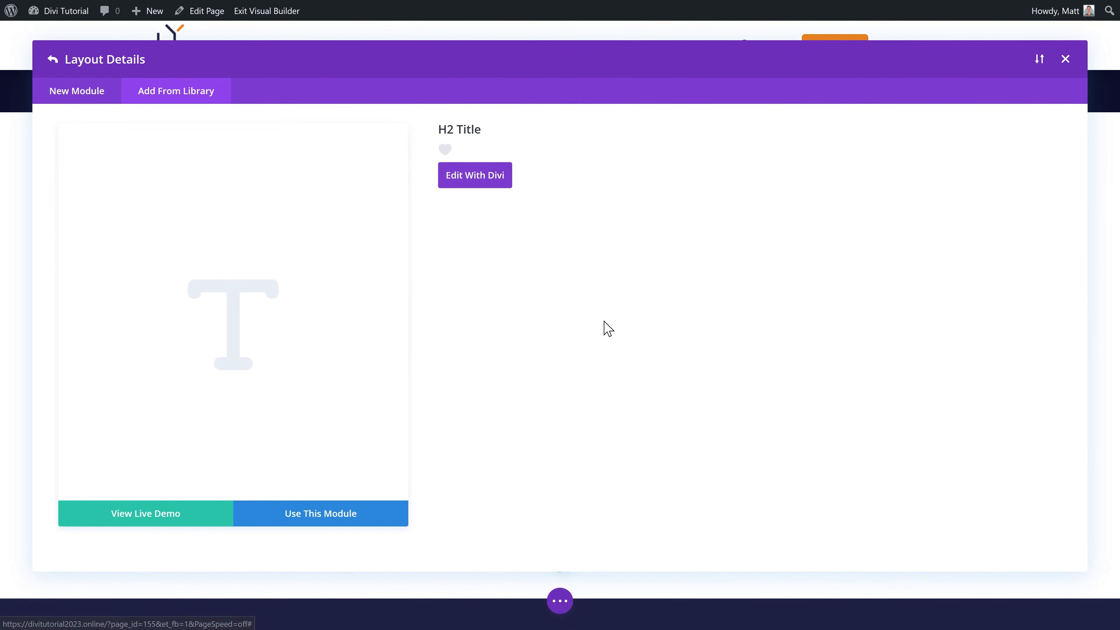
pyautogui.click(333, 525)
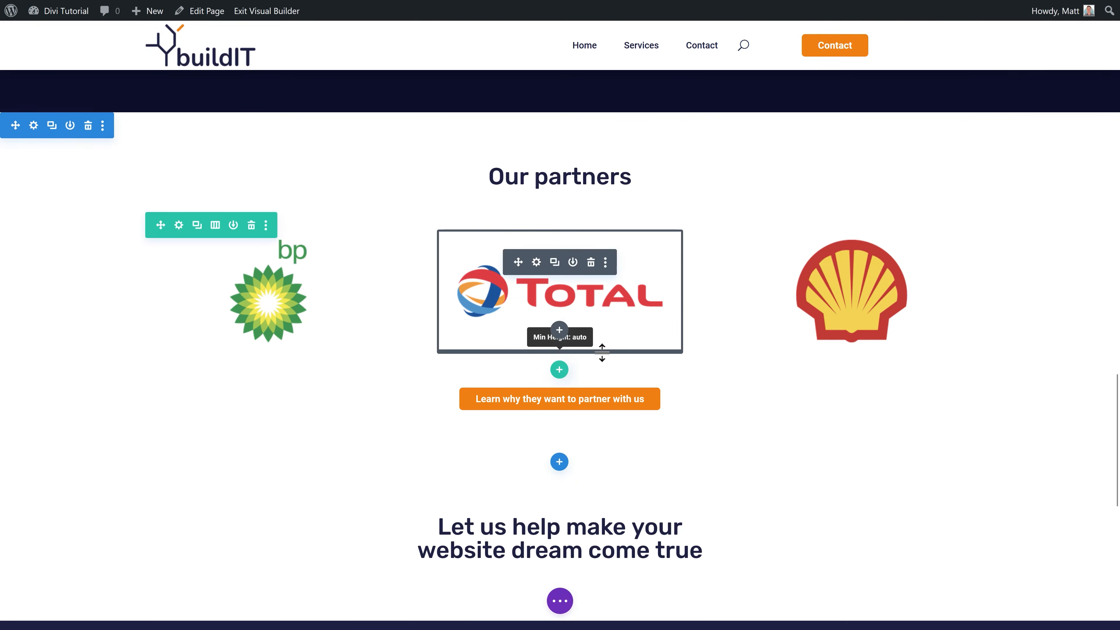
pyautogui.click(1070, 489)
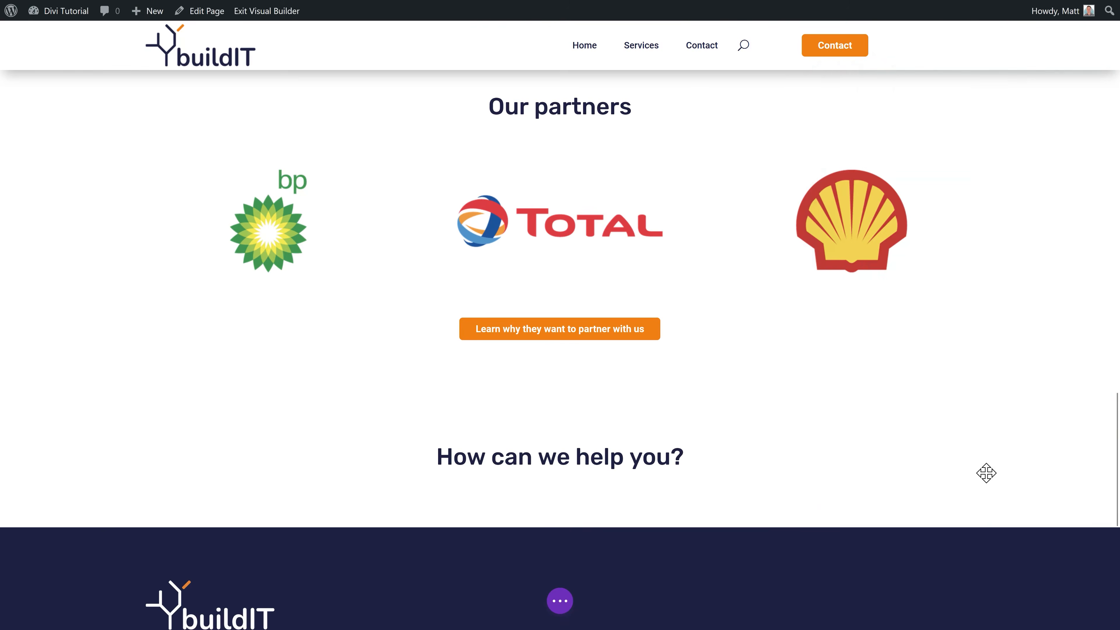
pyautogui.scroll(-2, 559, 442)
# Step: Insert the saved Paragraph module beneath the heading
pyautogui.click(559, 410)
pyautogui.click(570, 102)
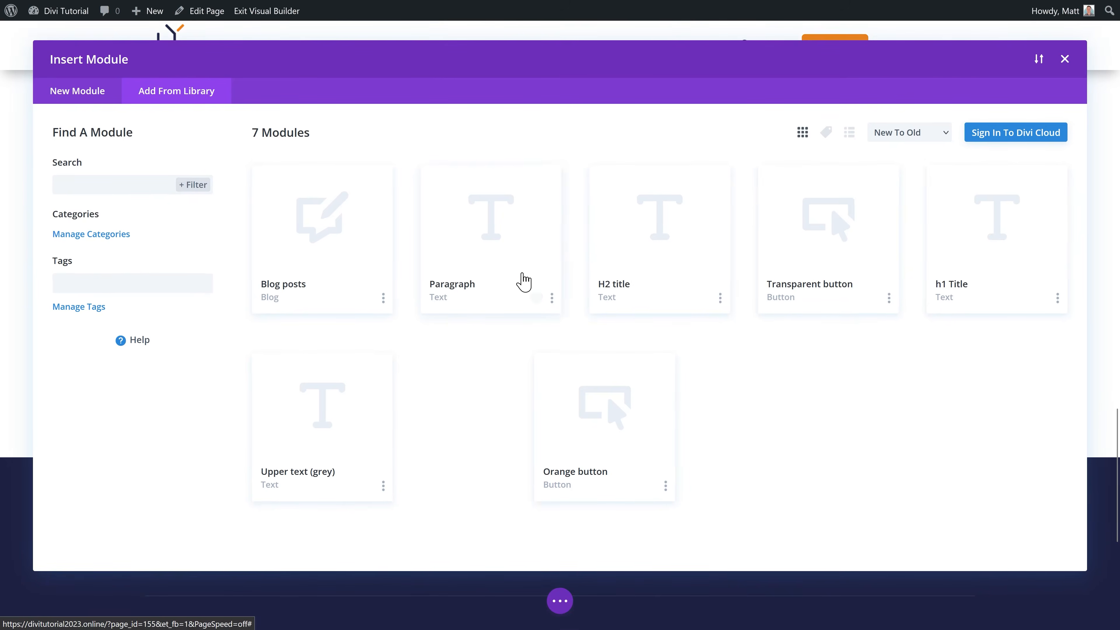
pyautogui.click(524, 283)
pyautogui.click(366, 514)
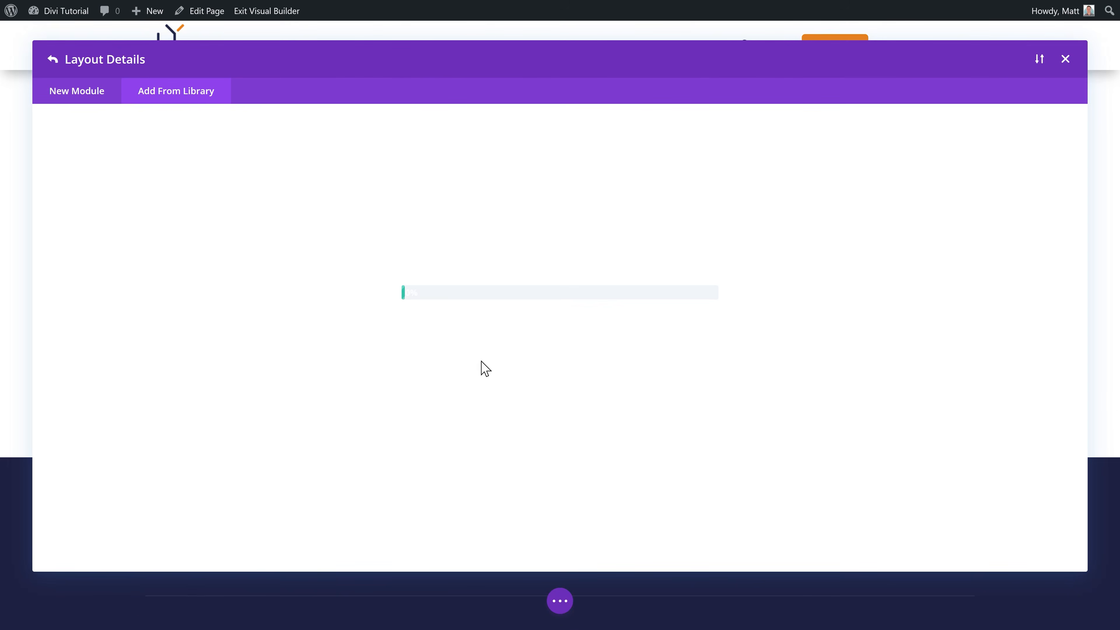
pyautogui.click(1072, 489)
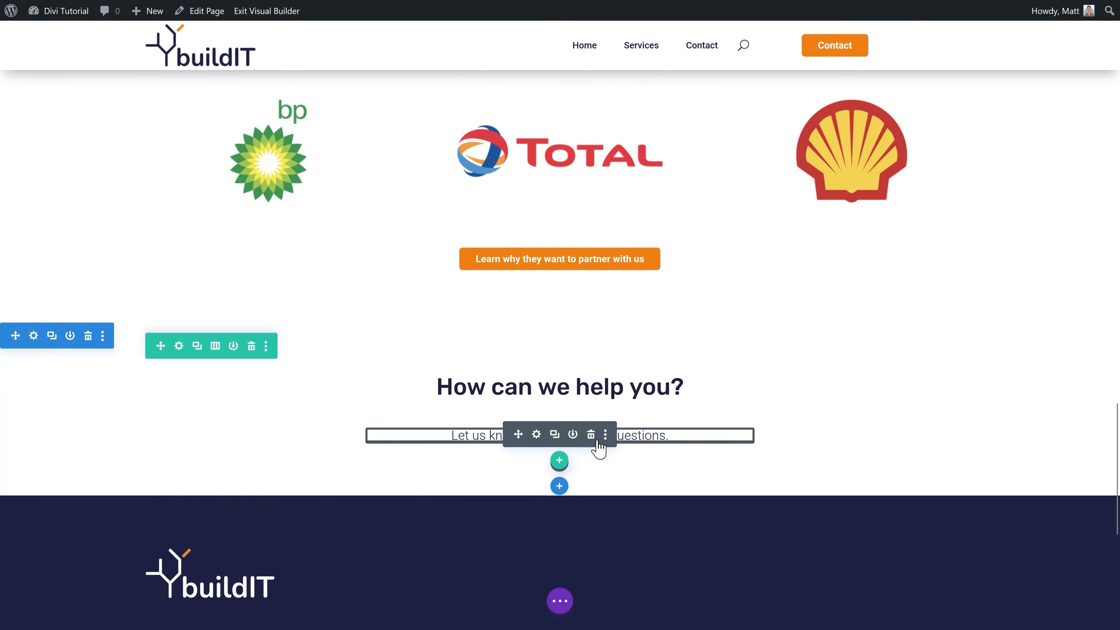
pyautogui.scroll(-2, 599, 447)
# Step: Give the new section a light grey background from the global colour swatches
pyautogui.click(33, 266)
pyautogui.click(899, 238)
pyautogui.click(1008, 417)
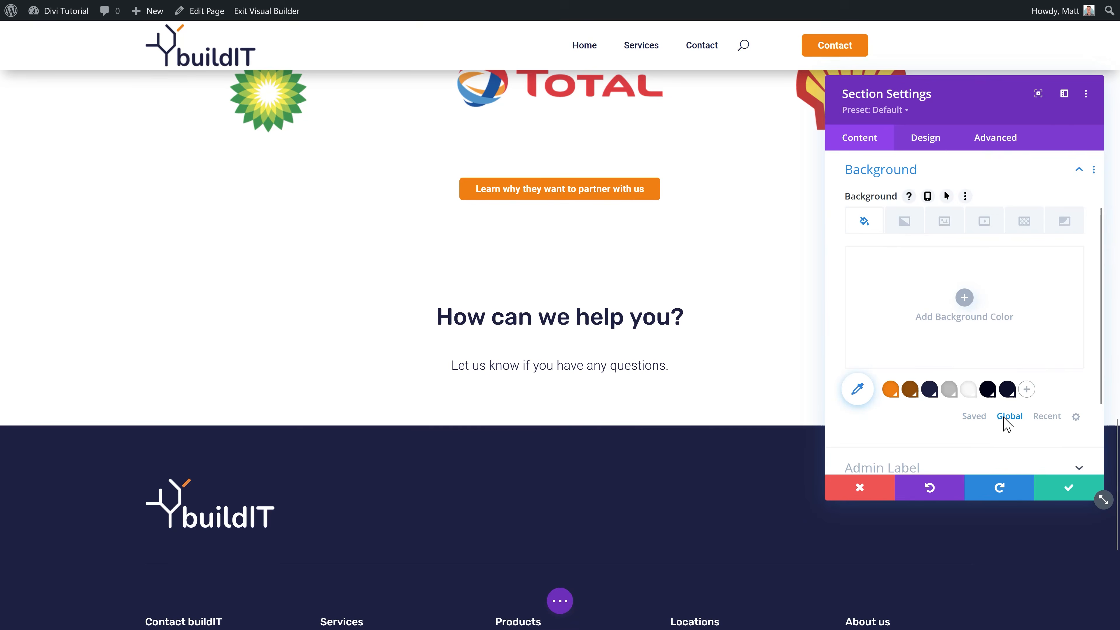
pyautogui.click(970, 389)
pyautogui.click(1071, 488)
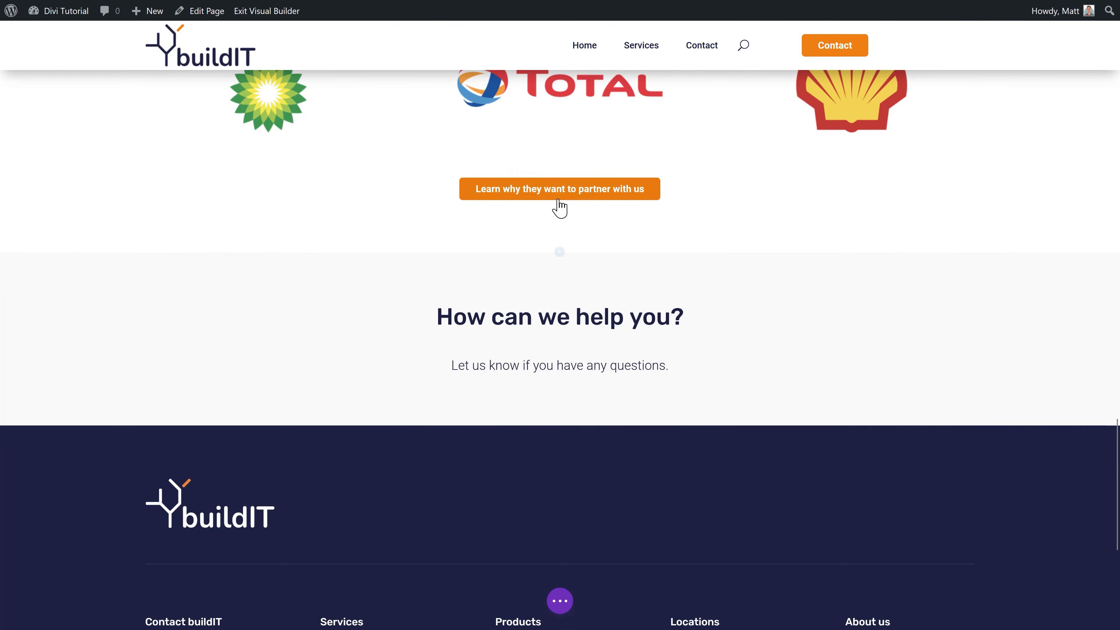
# Step: Duplicate the partners' orange button and move it under the paragraph as 'Contact us today'
pyautogui.click(555, 184)
pyautogui.moveTo(518, 185); pyautogui.dragTo(585, 382)
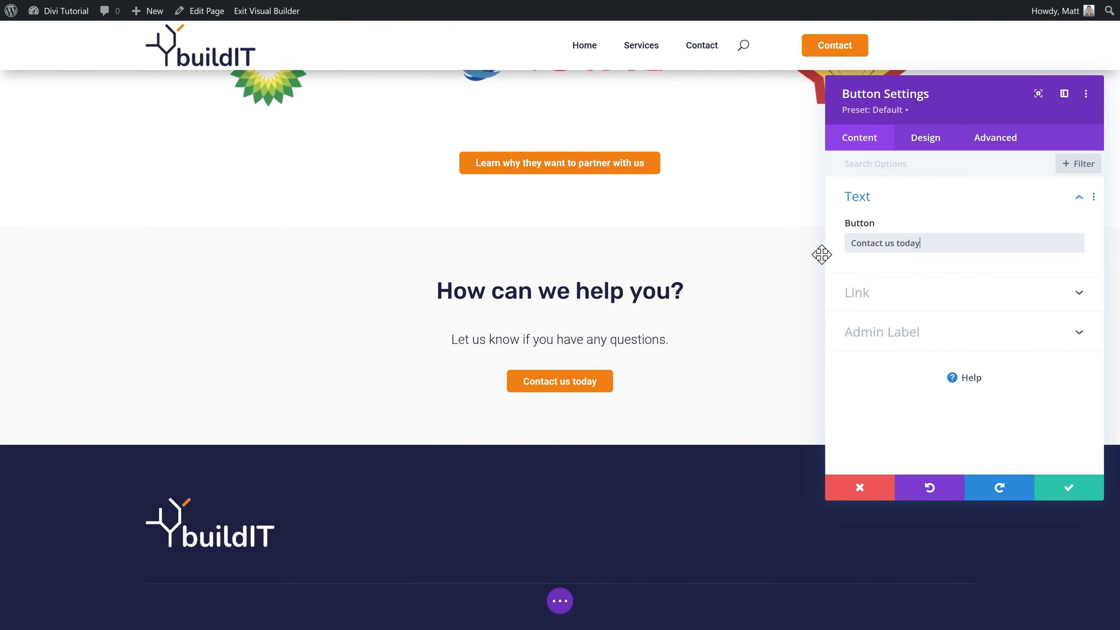
pyautogui.click(1068, 487)
pyautogui.click(559, 601)
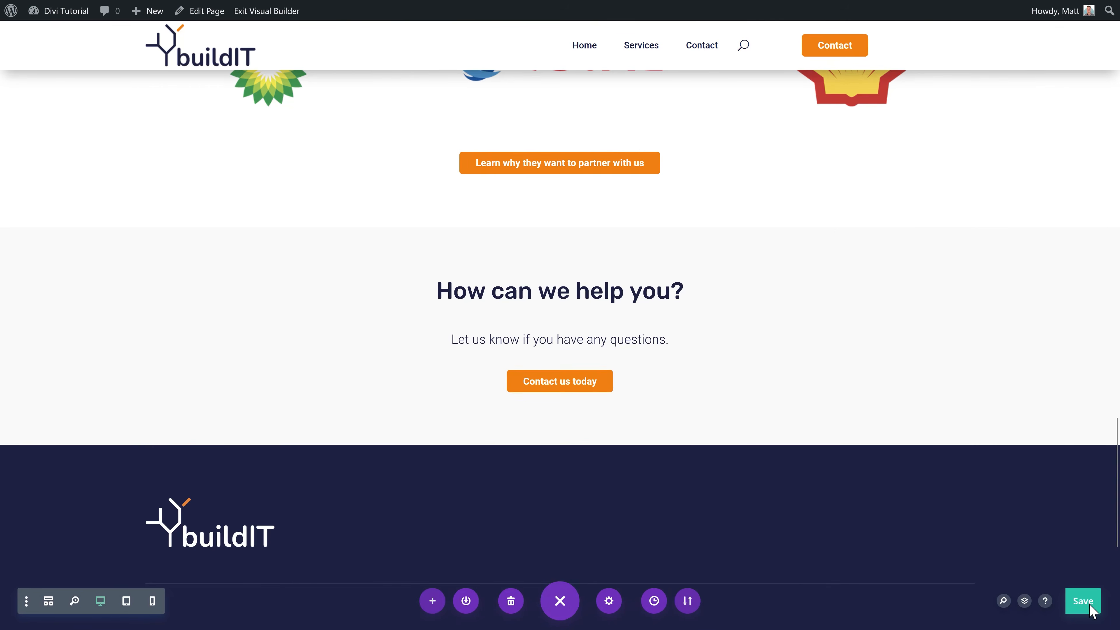
# Step: Scroll to the top and exit the Visual Builder to view the About us page live
pyautogui.scroll(15, 917, 421)
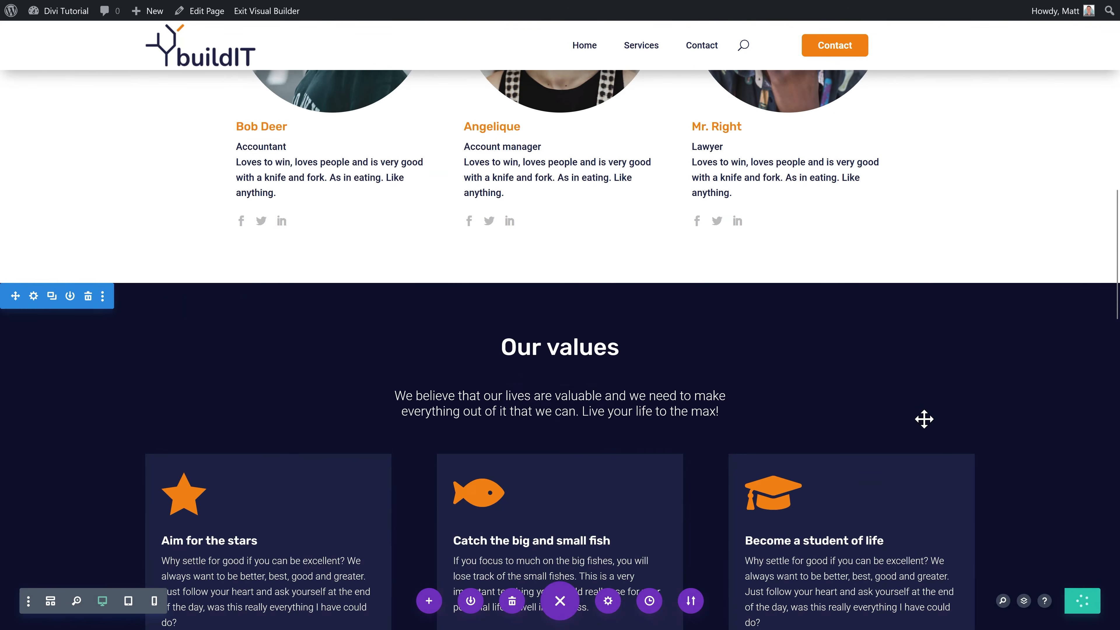
pyautogui.scroll(15, 924, 386)
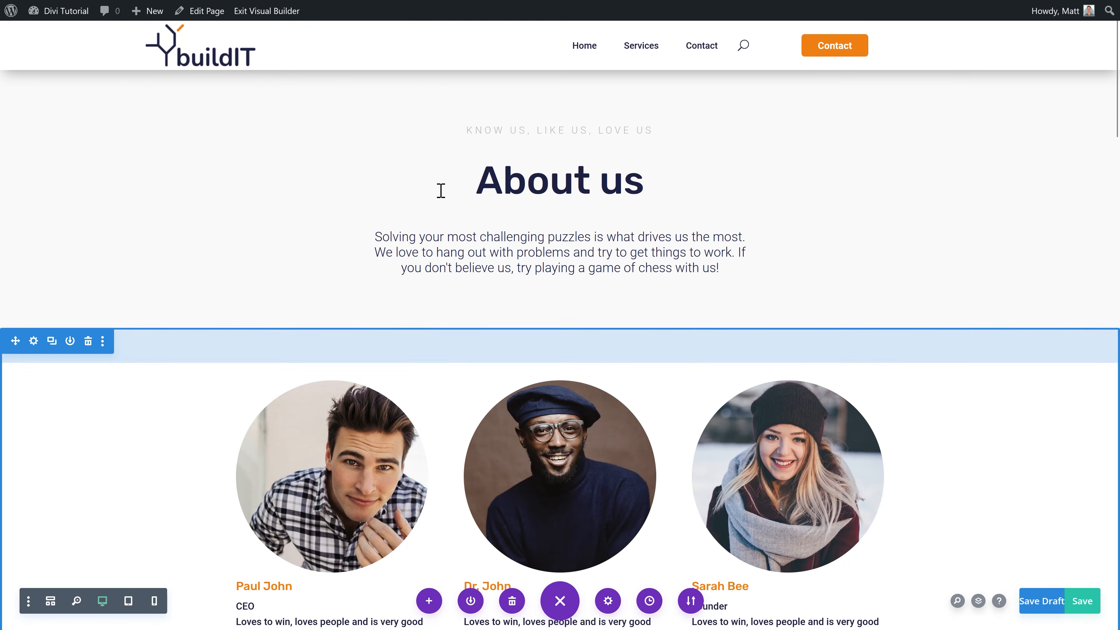
pyautogui.click(277, 16)
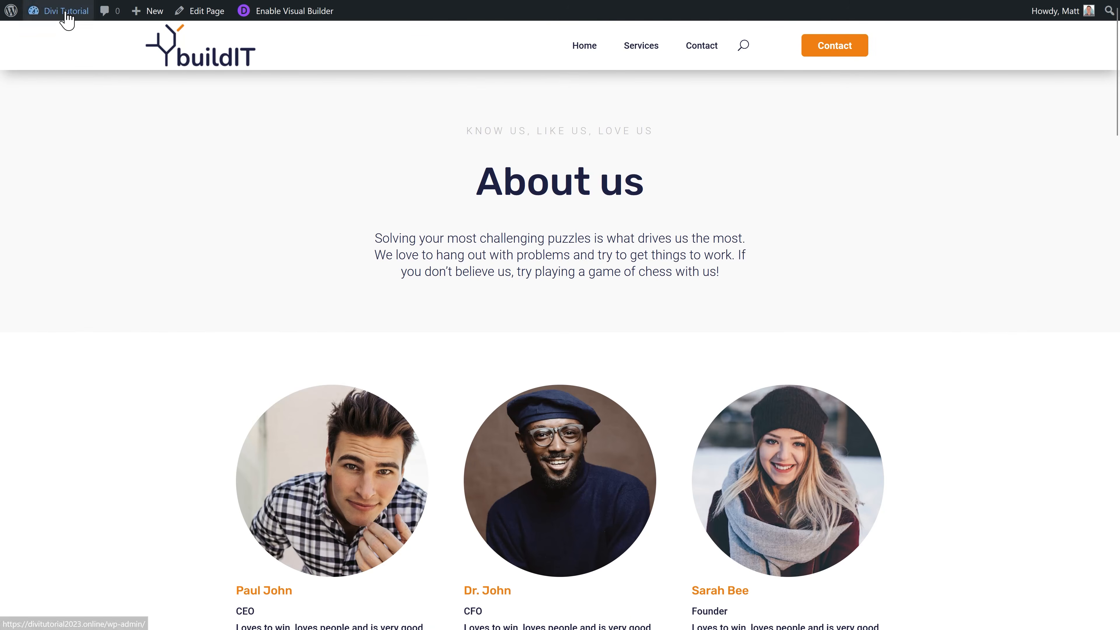
# Step: In Appearance > Menus, add the About us page and drag it between Services and Contact
pyautogui.moveTo(62, 12)
pyautogui.click(47, 92)
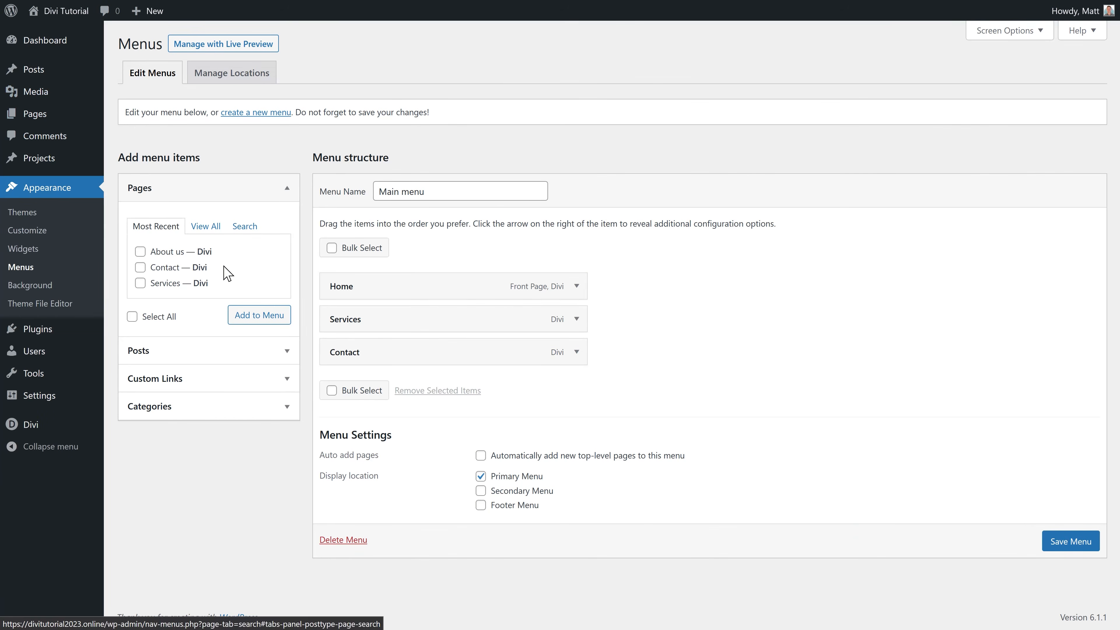
pyautogui.click(256, 315)
pyautogui.moveTo(441, 383)
pyautogui.mouseDown()
pyautogui.moveTo(419, 383)
pyautogui.moveTo(403, 352)
pyautogui.moveTo(443, 371)
pyautogui.mouseUp()
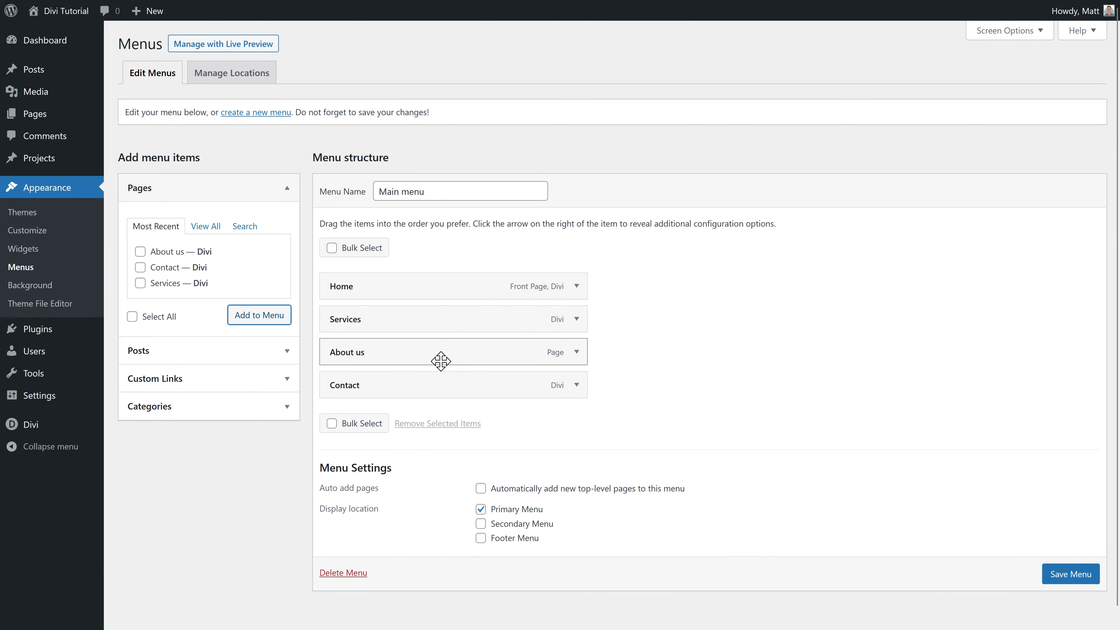
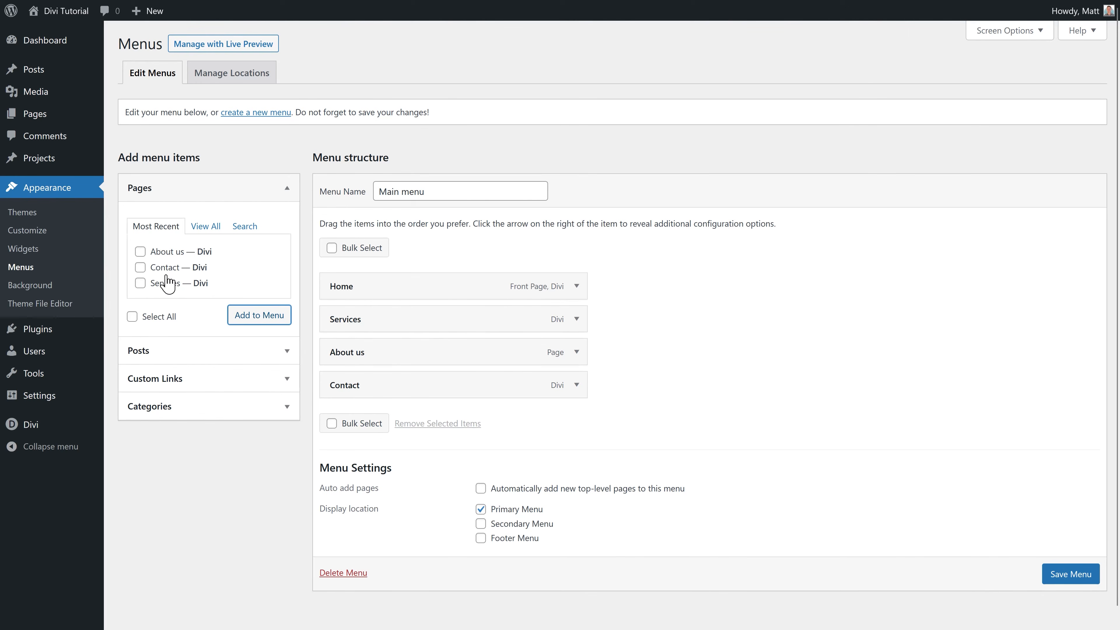
# Step: Add a 'Dropdown 1' custom link to the Main menu and nest it under About us
pyautogui.click(206, 226)
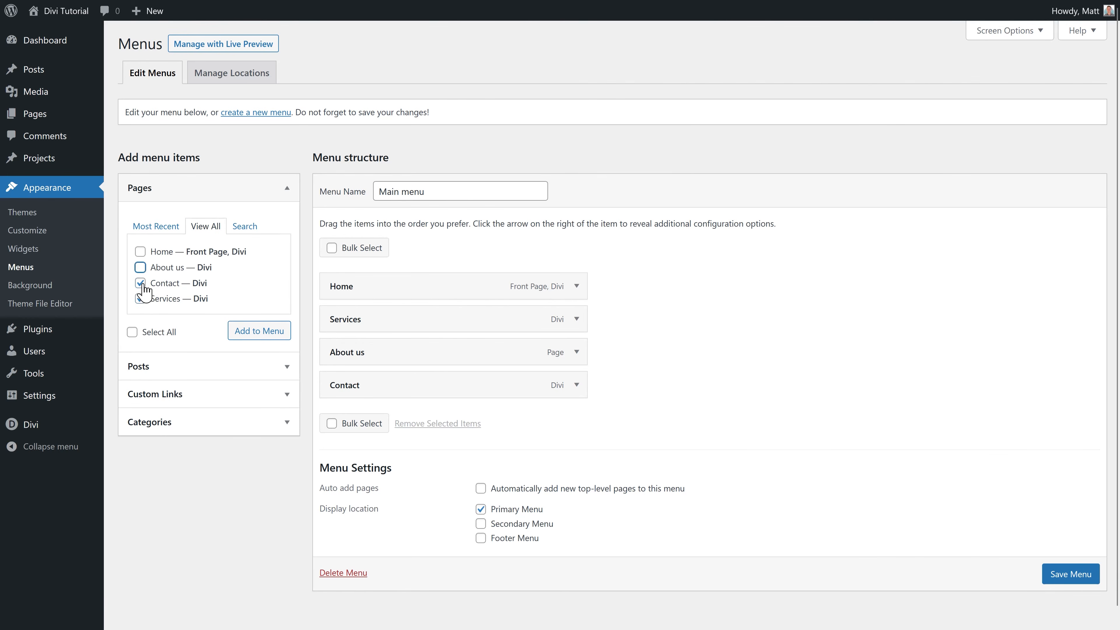
pyautogui.click(162, 394)
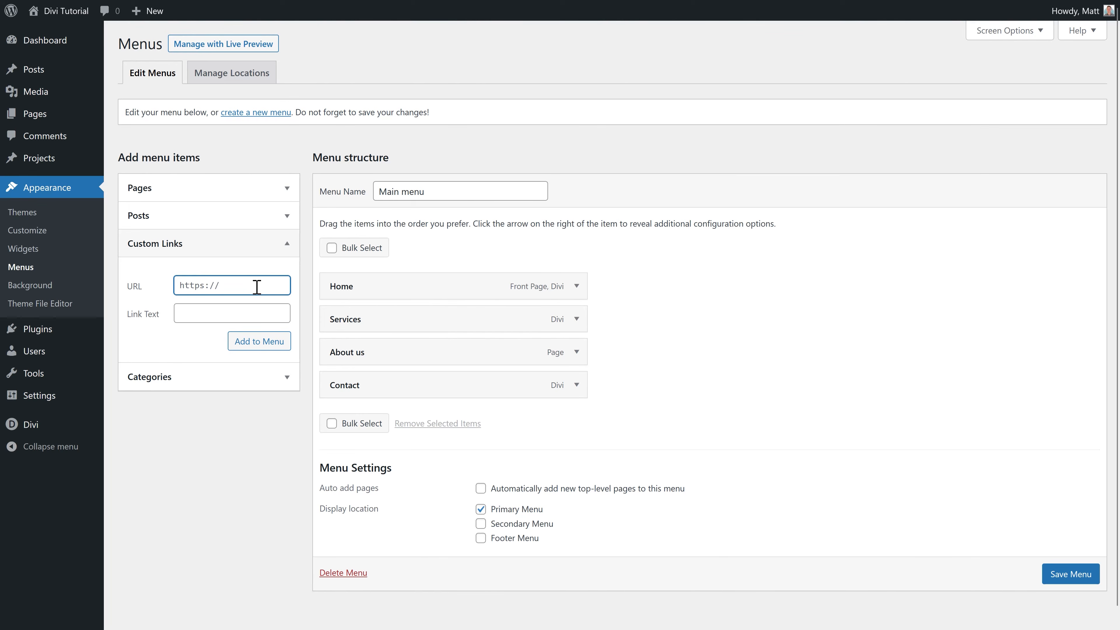
pyautogui.write('//wpressdoctor.com/')
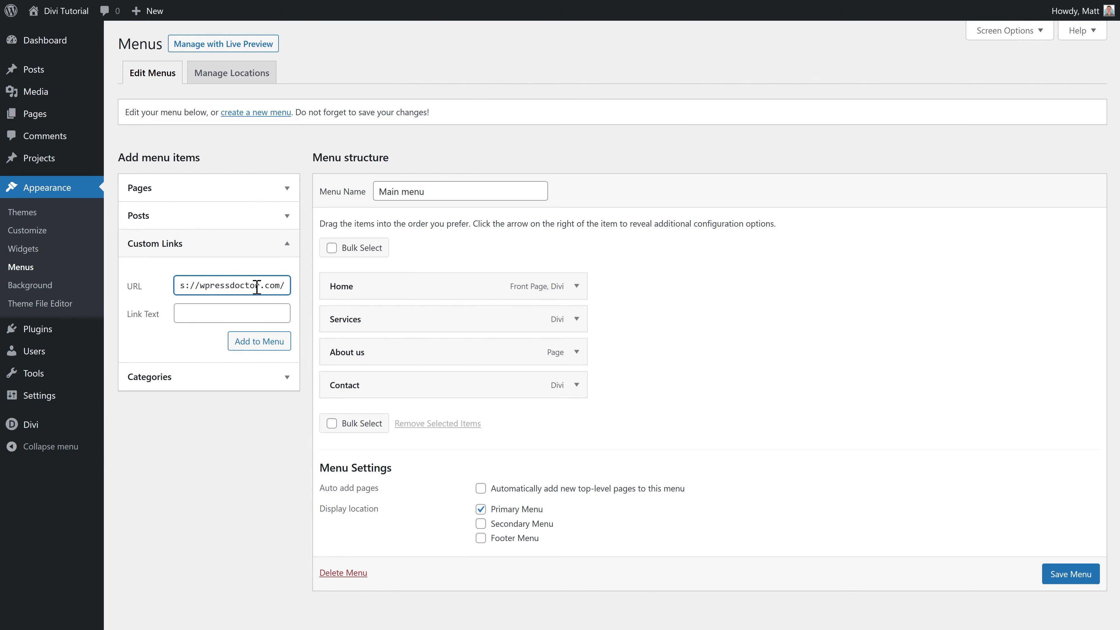
pyautogui.press('BackSpace')
pyautogui.write('Dropdown 1')
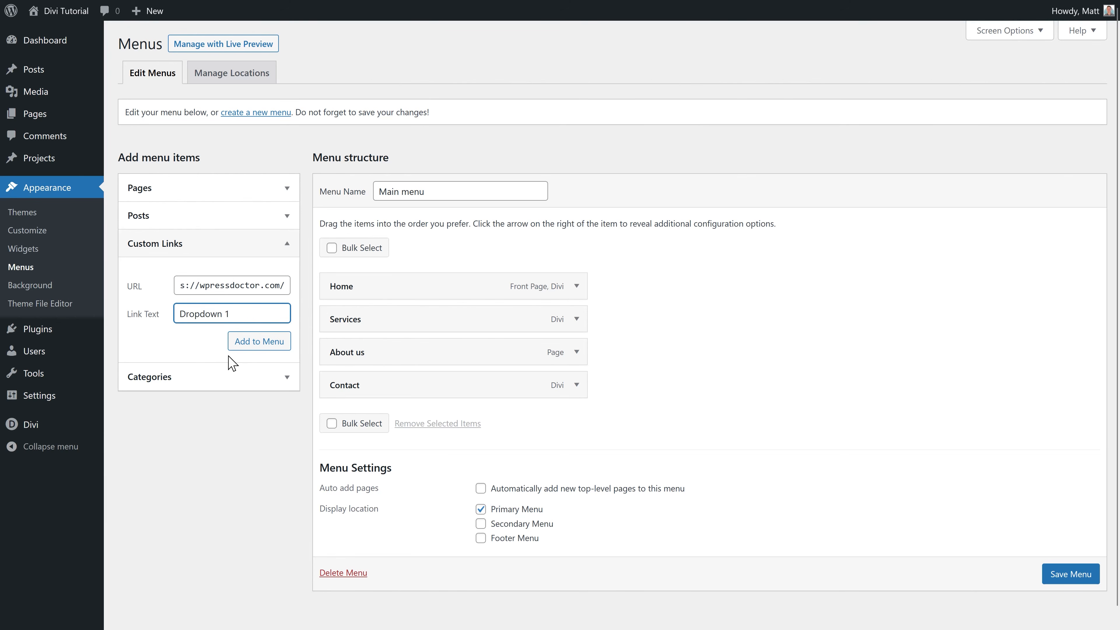
pyautogui.click(240, 348)
pyautogui.moveTo(382, 410)
pyautogui.mouseDown()
pyautogui.moveTo(408, 383)
pyautogui.moveTo(385, 388)
pyautogui.mouseUp()
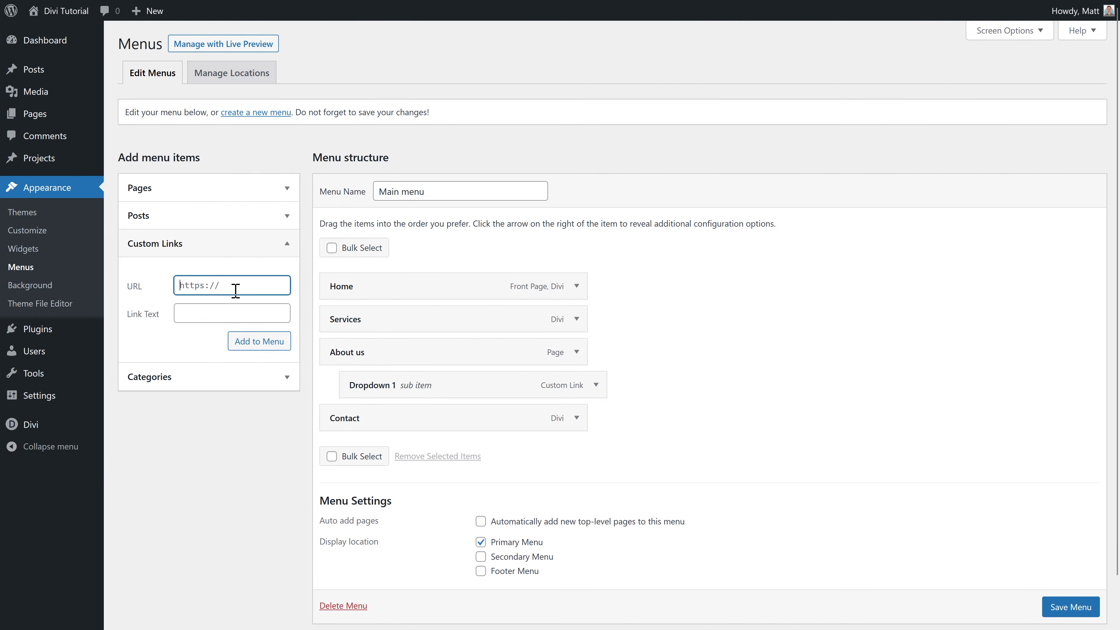
# Step: Add a 'Dropdown 2' custom link and nest it under About us
pyautogui.write('/')
pyautogui.press('Tab')
pyautogui.write('Dropdown 2')
pyautogui.click(259, 341)
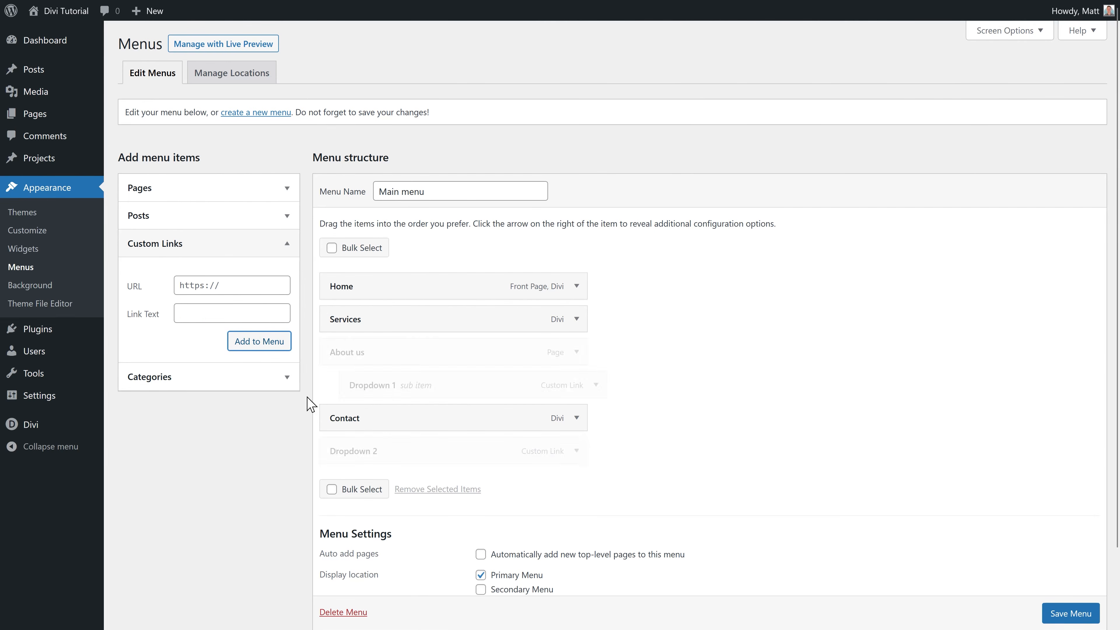
pyautogui.moveTo(377, 455); pyautogui.dragTo(441, 419)
# Step: Add a 'Dropdown 3' custom link with the site URL, nest it under About us, and save the menu
pyautogui.click(231, 284)
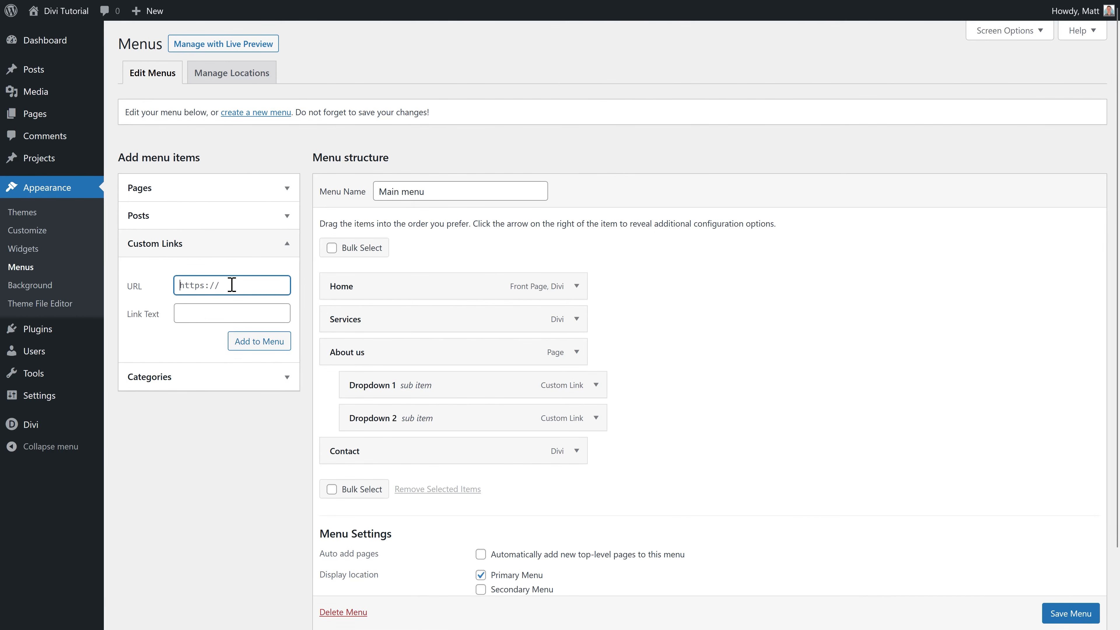
pyautogui.write('http')
pyautogui.click(229, 304)
pyautogui.write('Dropdown 3')
pyautogui.click(240, 344)
pyautogui.moveTo(370, 487); pyautogui.dragTo(439, 455)
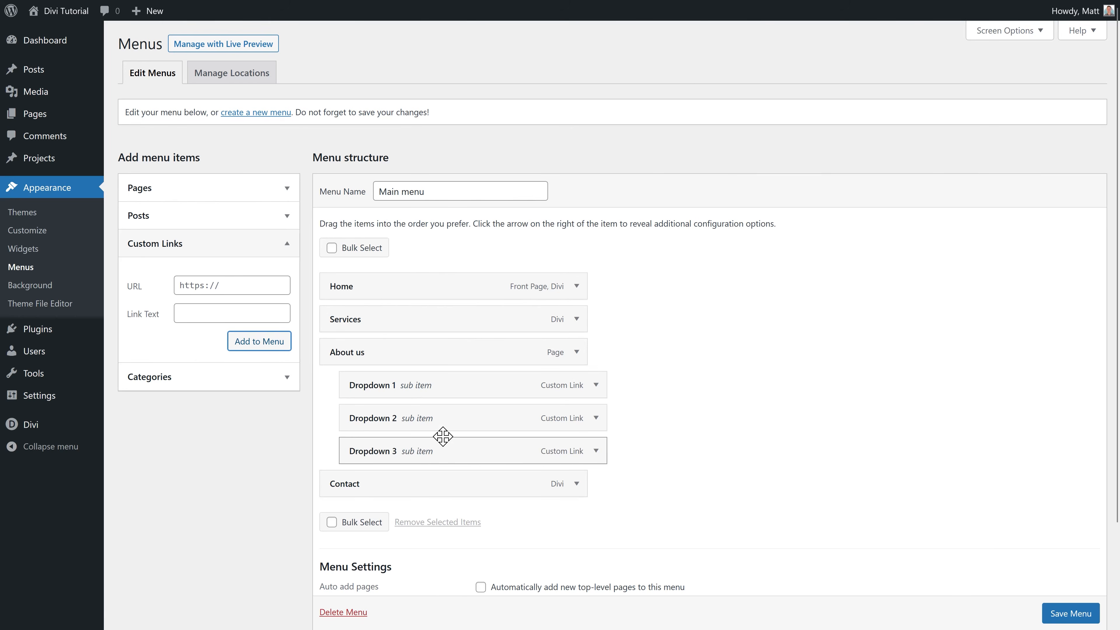
pyautogui.click(1058, 613)
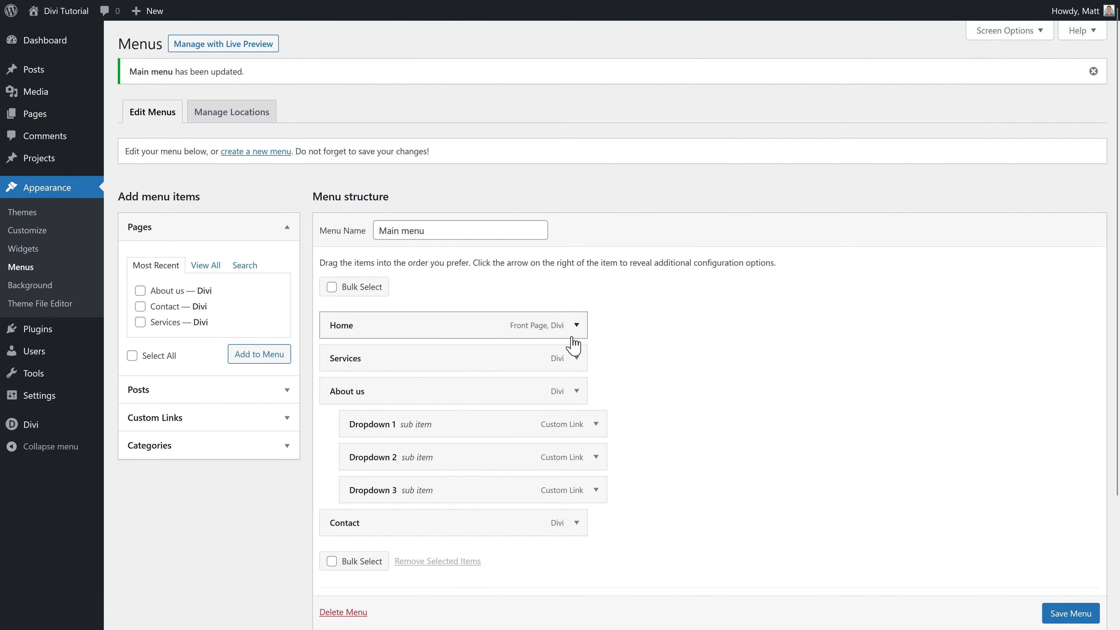
# Step: On the live site, confirm About us drops down Dropdown 1–3, open it, then go to Theme Builder
pyautogui.rightClick(54, 35)
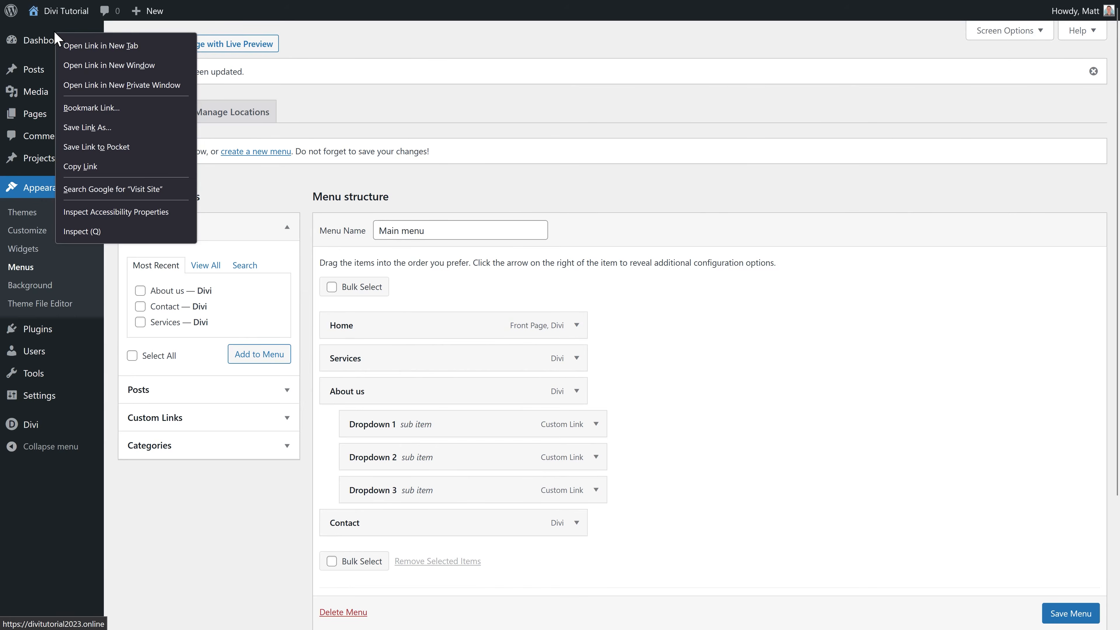
pyautogui.click(69, 49)
pyautogui.moveTo(650, 54)
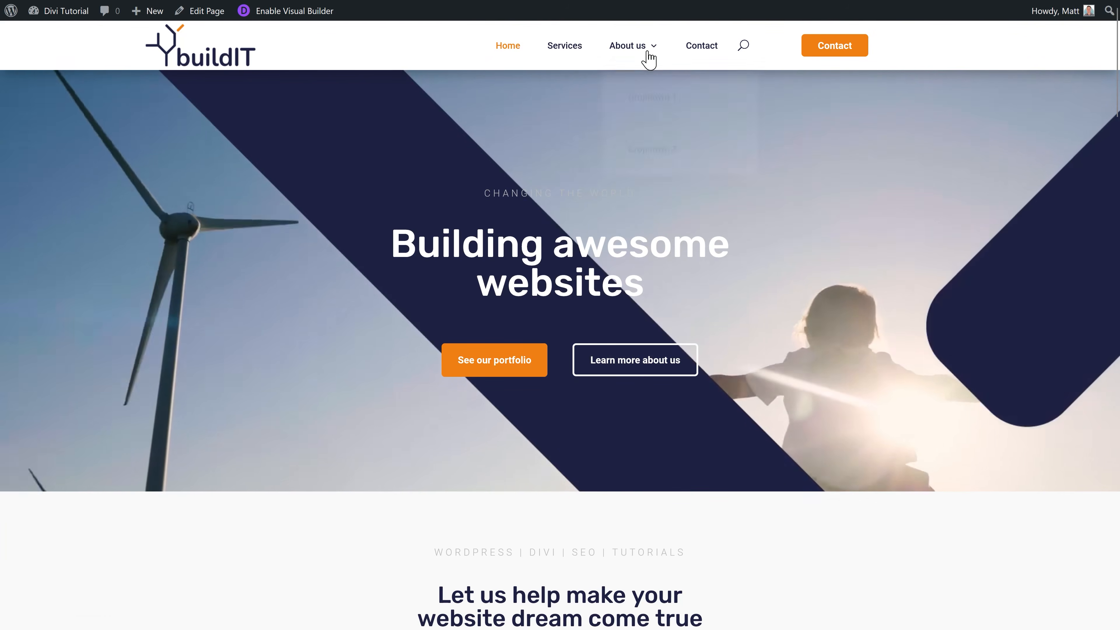
pyautogui.click(644, 53)
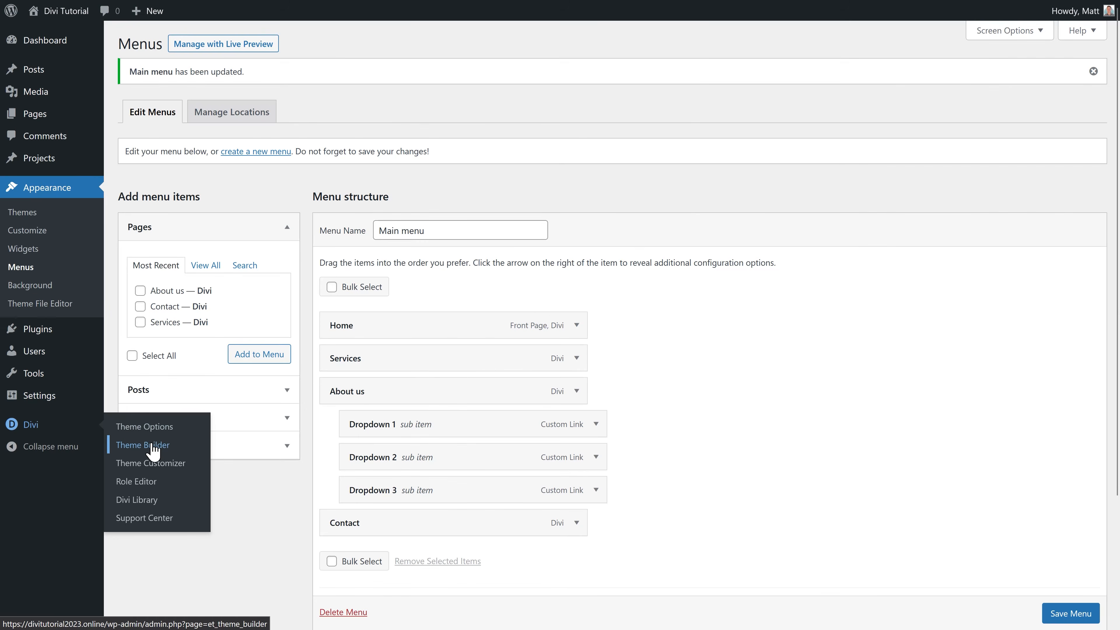
pyautogui.click(153, 450)
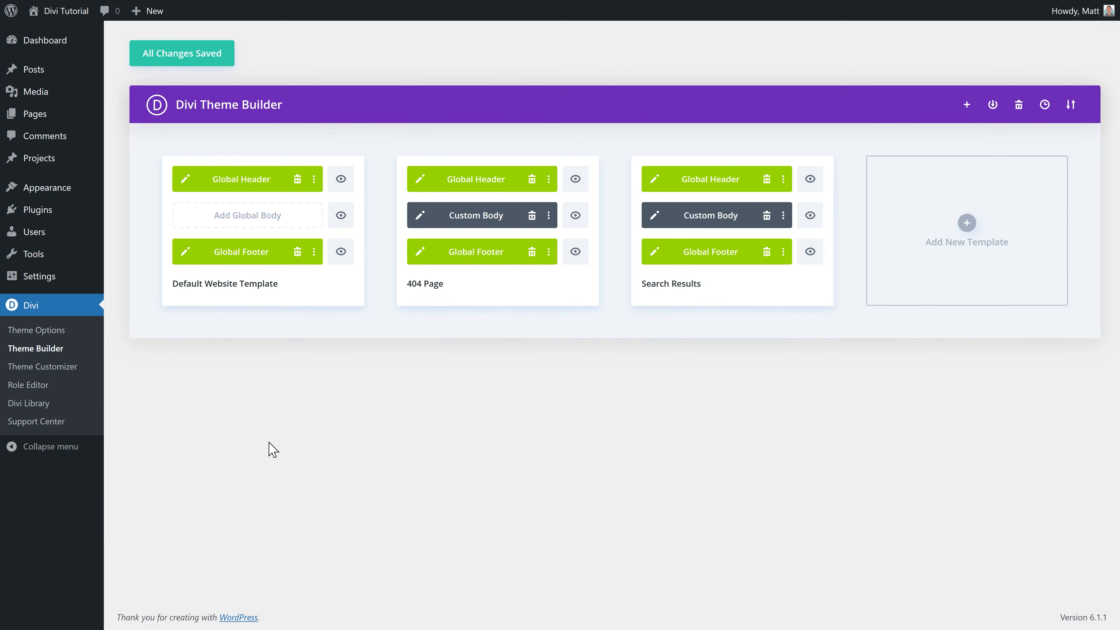
# Step: Build a new theme template assigned to the About us page
pyautogui.click(968, 224)
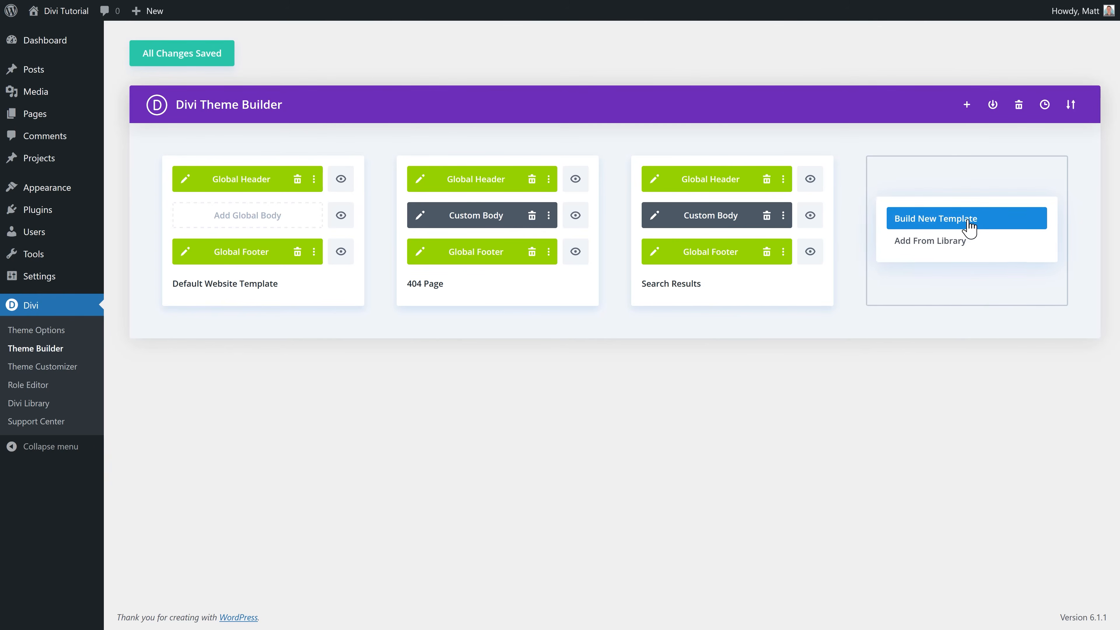
pyautogui.click(945, 227)
pyautogui.moveTo(938, 181)
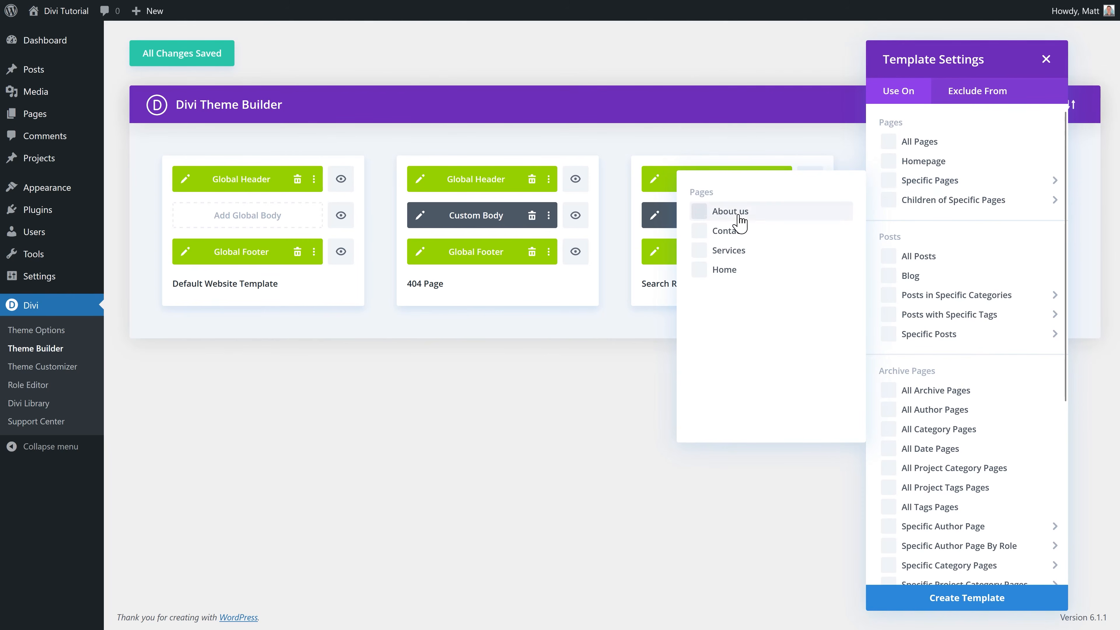
pyautogui.click(701, 214)
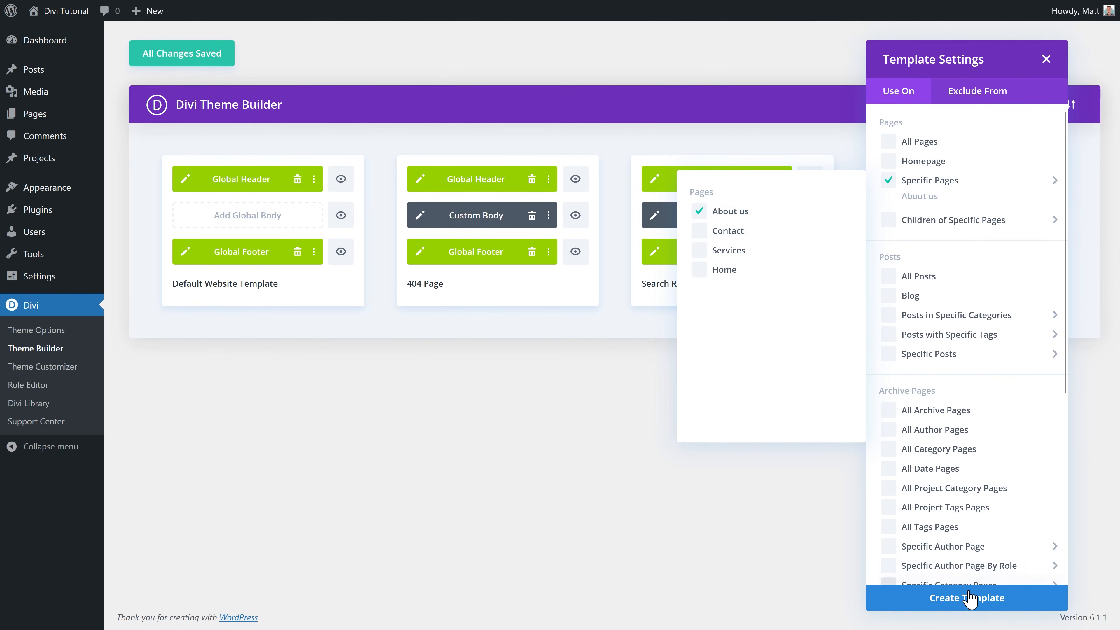
pyautogui.click(966, 600)
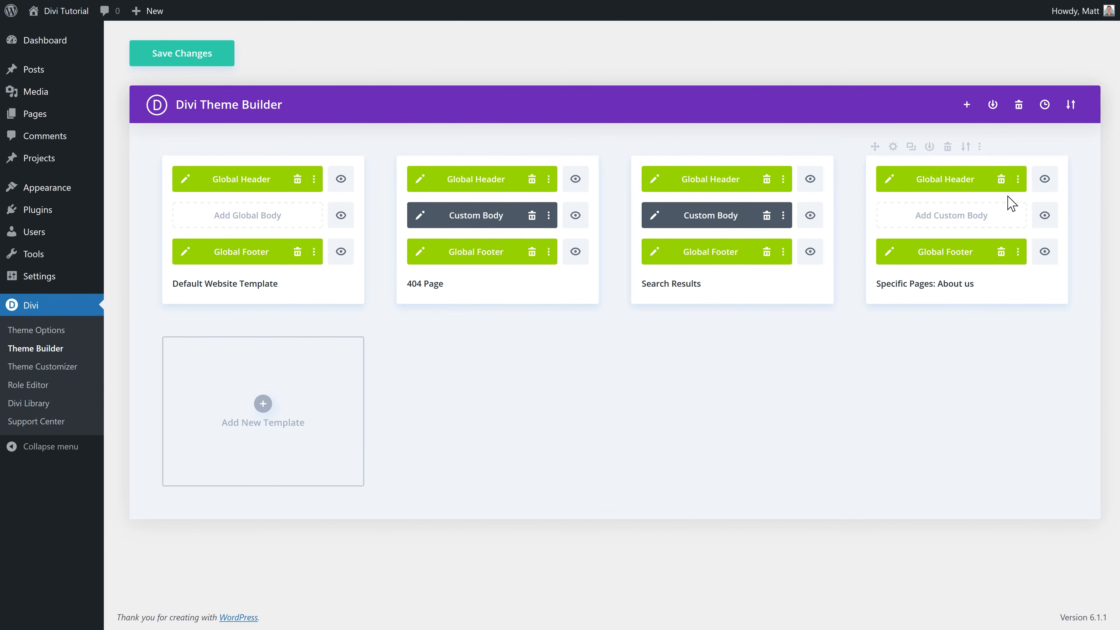
# Step: Disable the global header on the About us template, save, and open its header for editing
pyautogui.click(1019, 180)
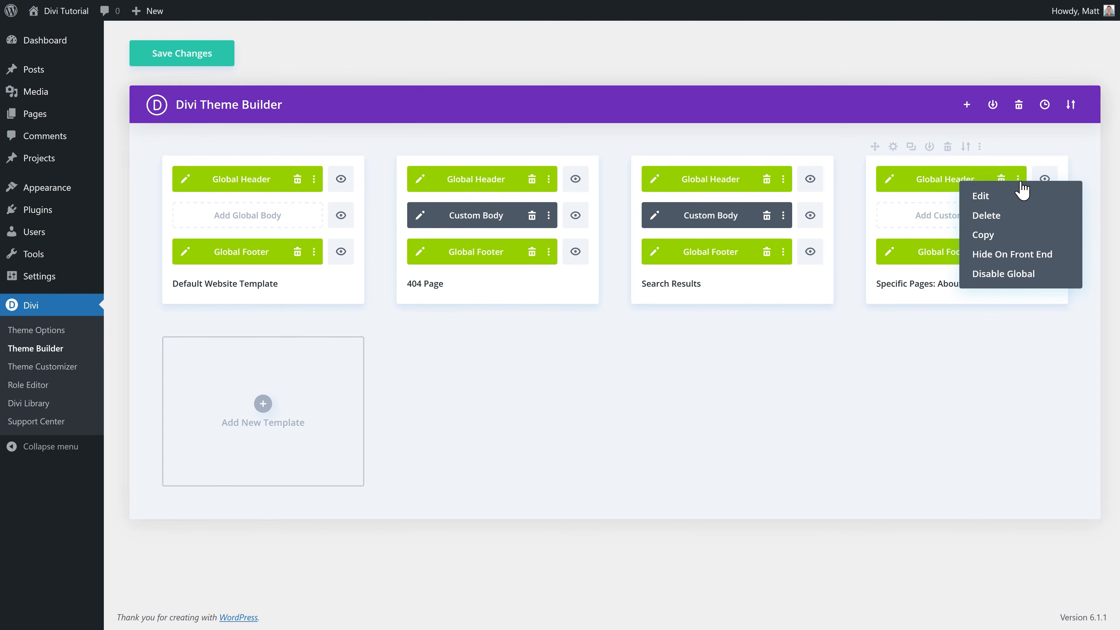
pyautogui.click(1013, 275)
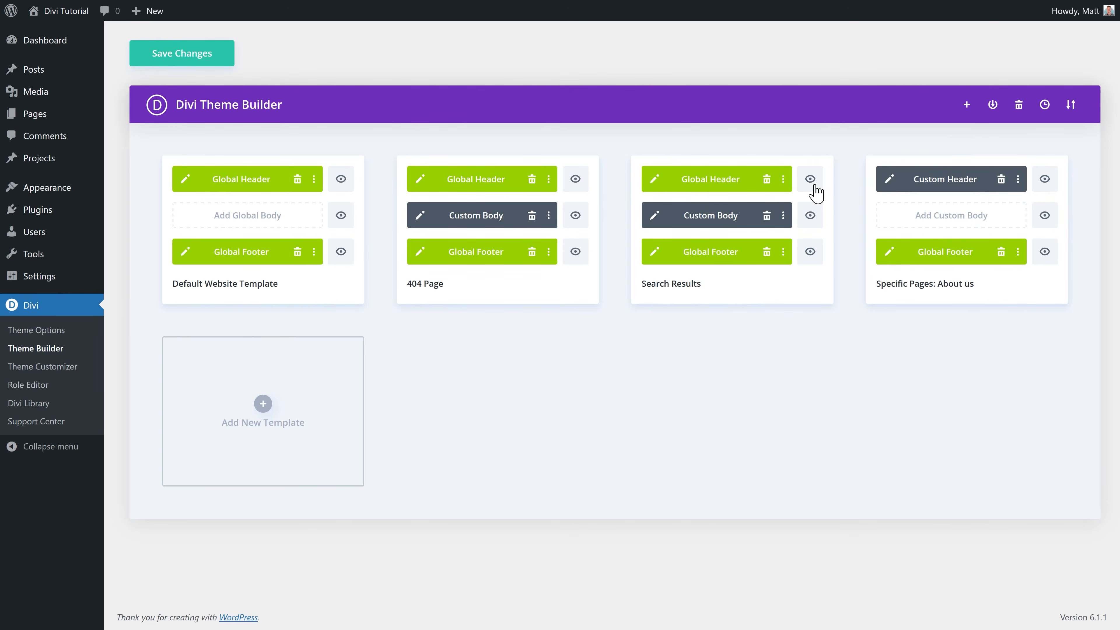
pyautogui.click(222, 61)
pyautogui.click(890, 180)
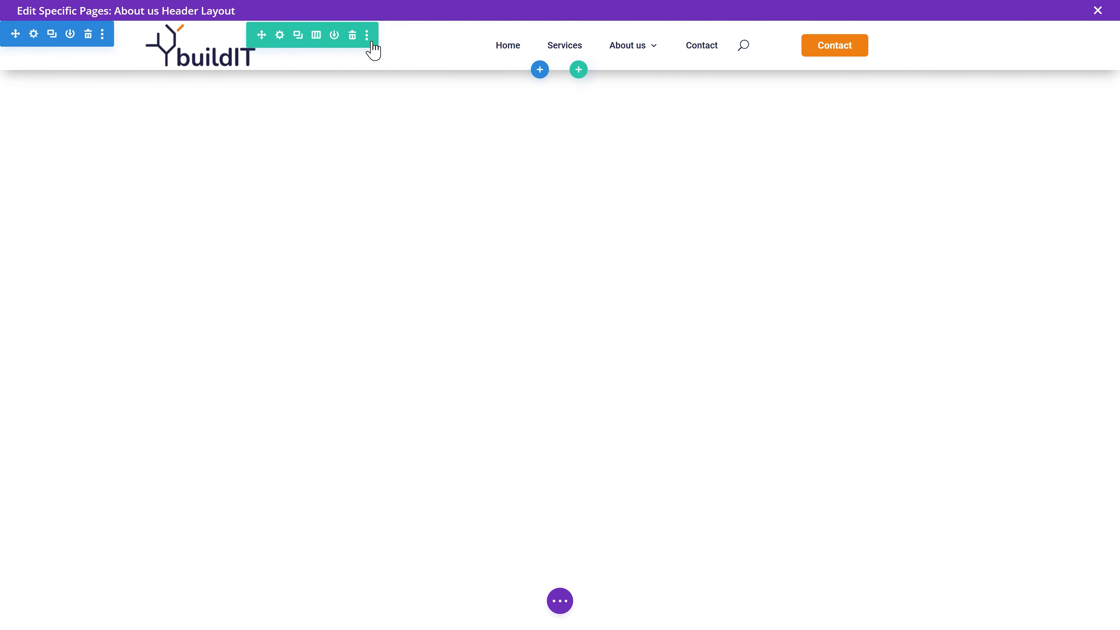
# Step: Replace the menu module's logo with the white buildIT logo from the Media Library
pyautogui.click(425, 28)
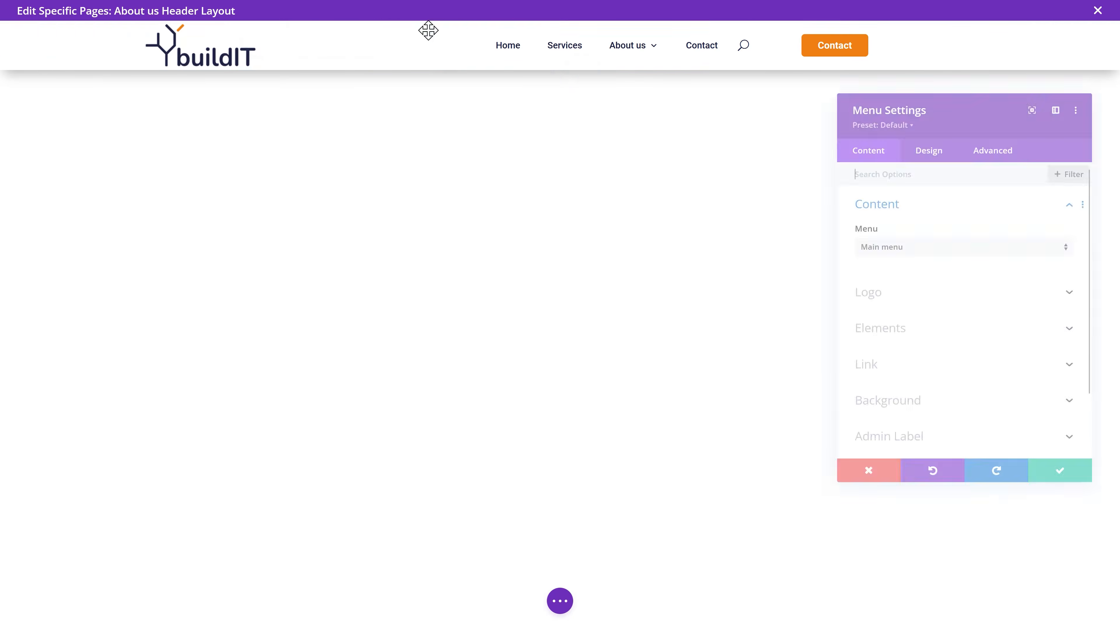
pyautogui.click(853, 292)
pyautogui.click(1026, 226)
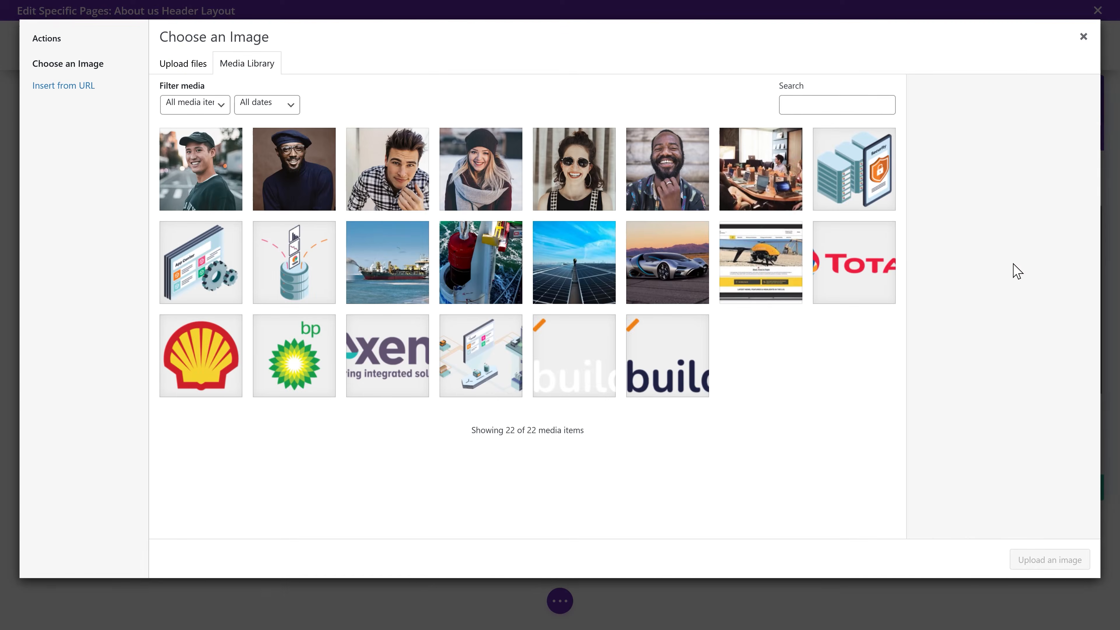
pyautogui.click(578, 367)
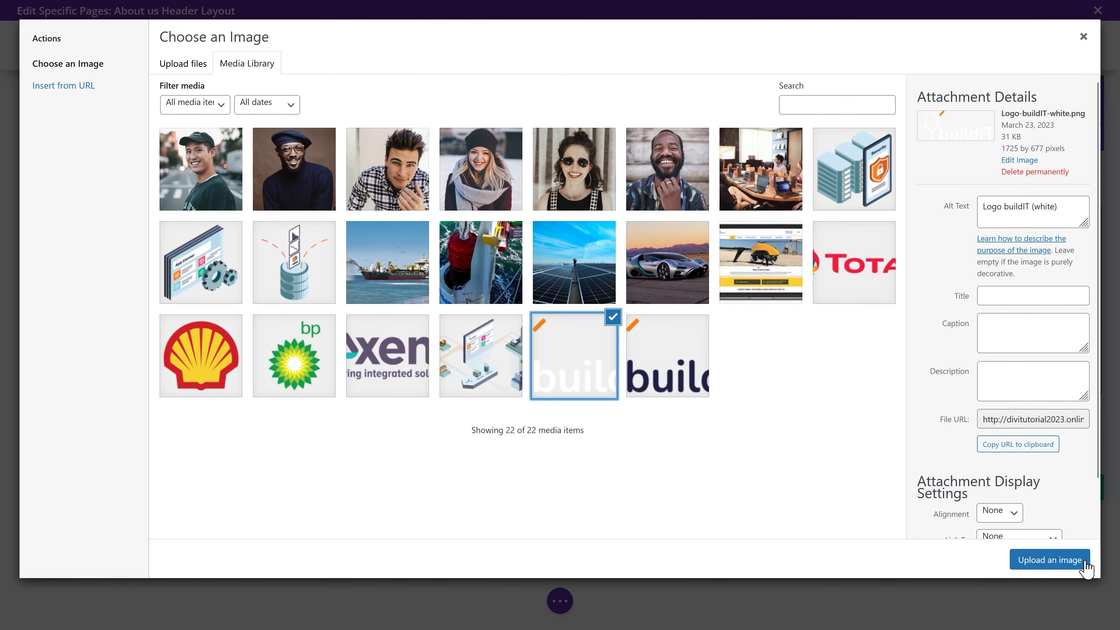
pyautogui.click(1049, 559)
pyautogui.click(1068, 488)
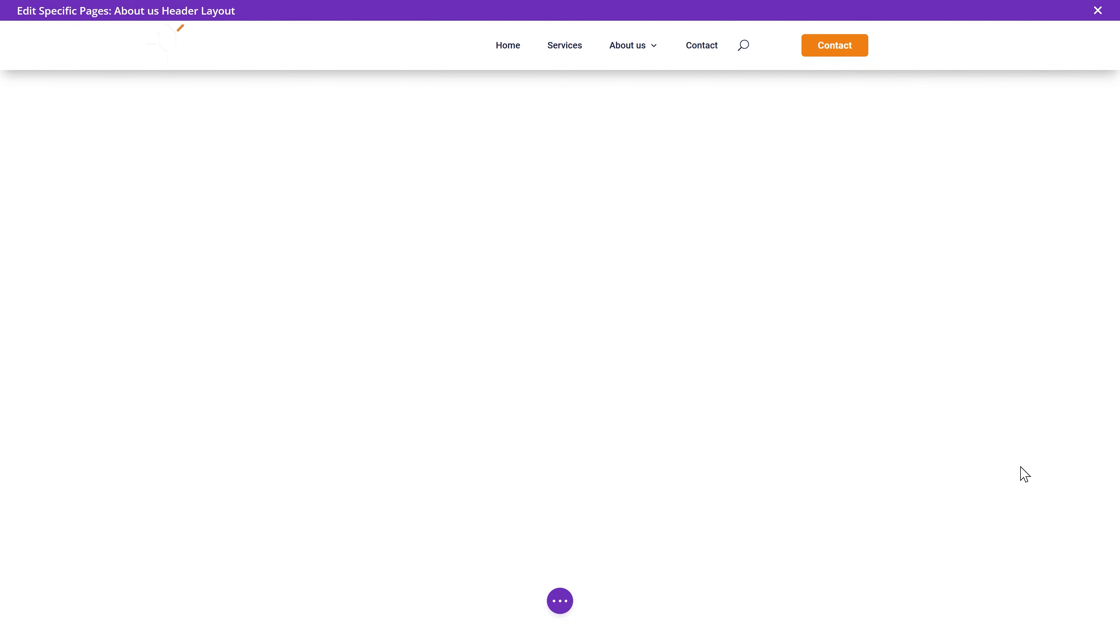
# Step: Set the header section's background to the navy global colour
pyautogui.click(33, 33)
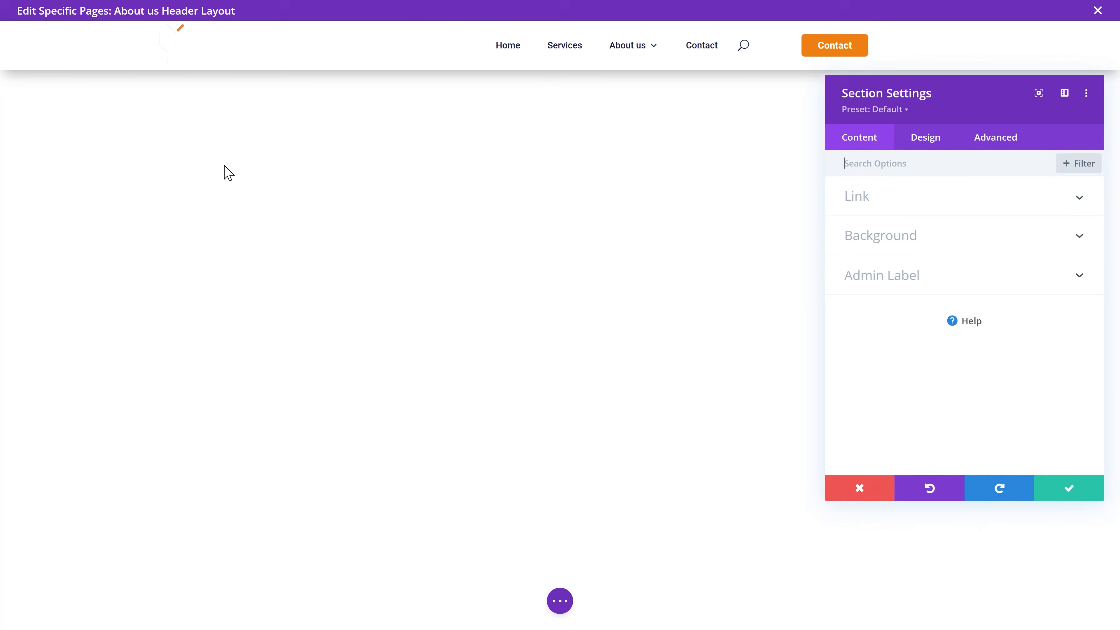
pyautogui.click(855, 238)
pyautogui.click(1006, 417)
pyautogui.click(987, 389)
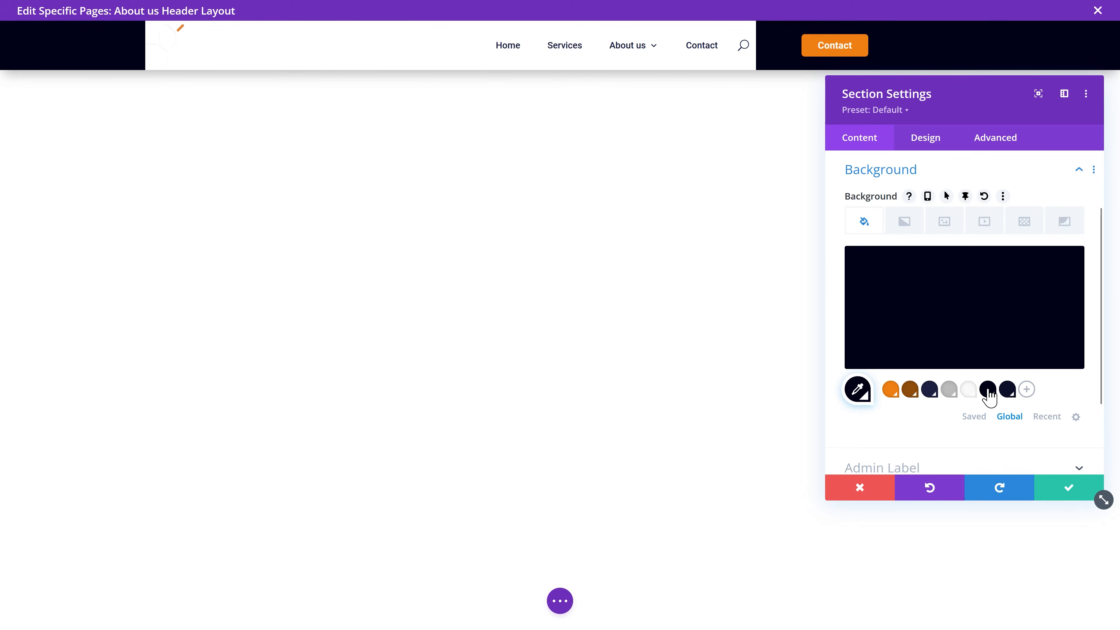
pyautogui.click(929, 390)
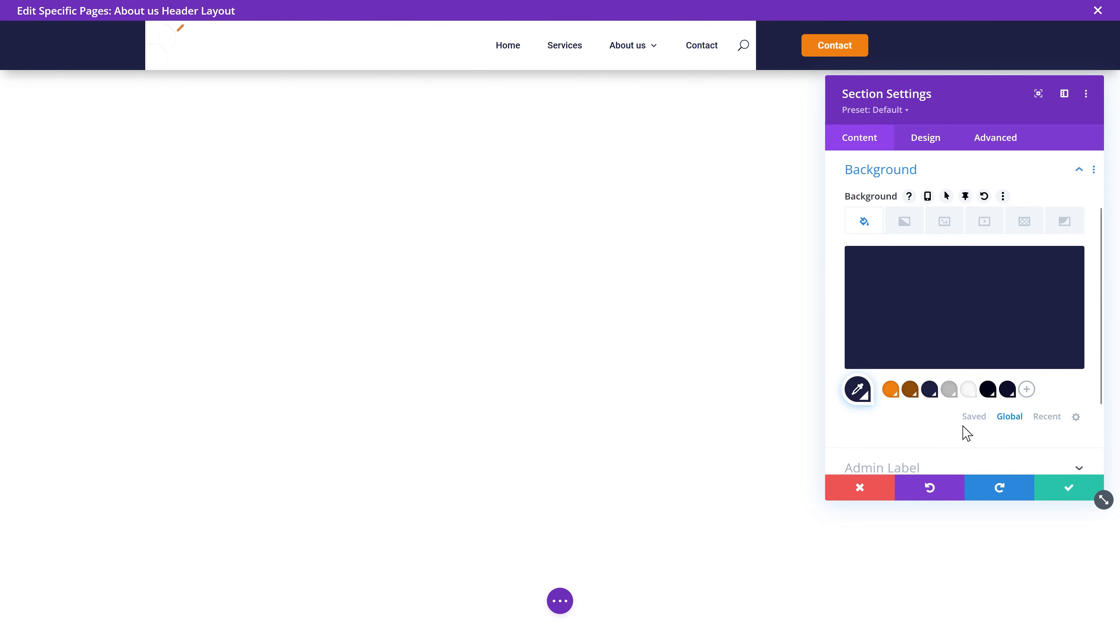
pyautogui.click(1065, 489)
# Step: Remove the menu's white background and make its menu text colour white
pyautogui.moveTo(402, 56)
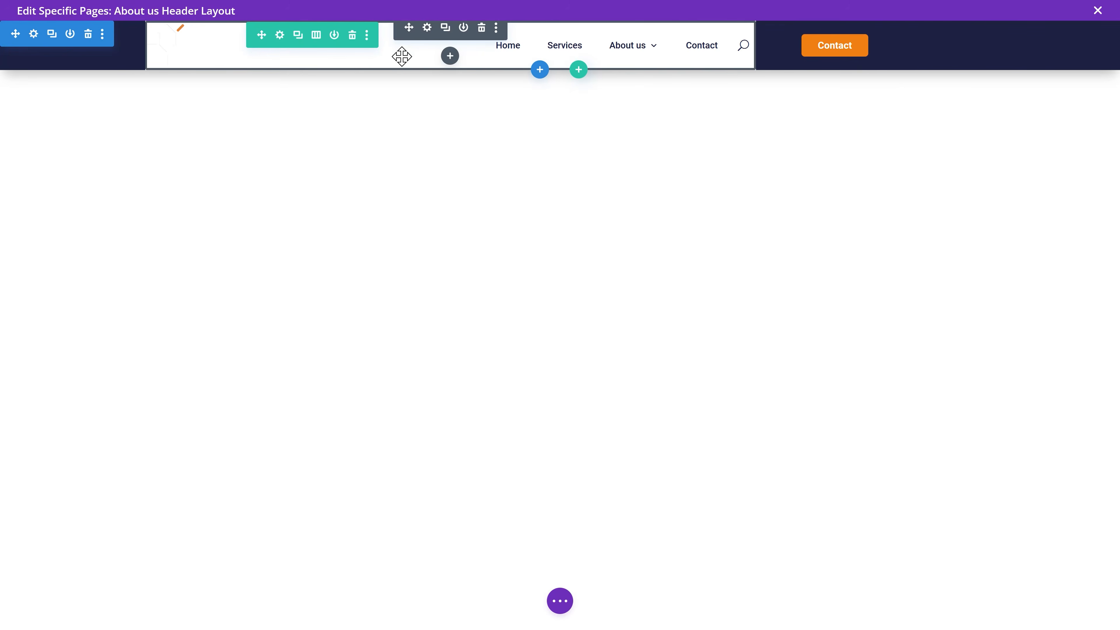
pyautogui.click(427, 27)
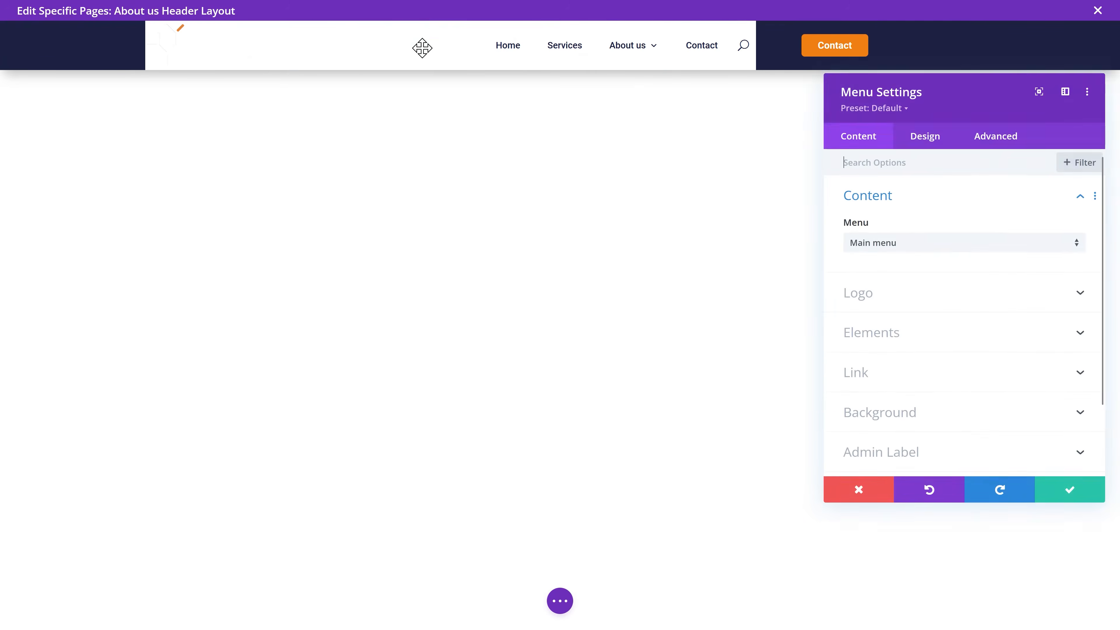
pyautogui.scroll(-2, 891, 366)
pyautogui.click(891, 338)
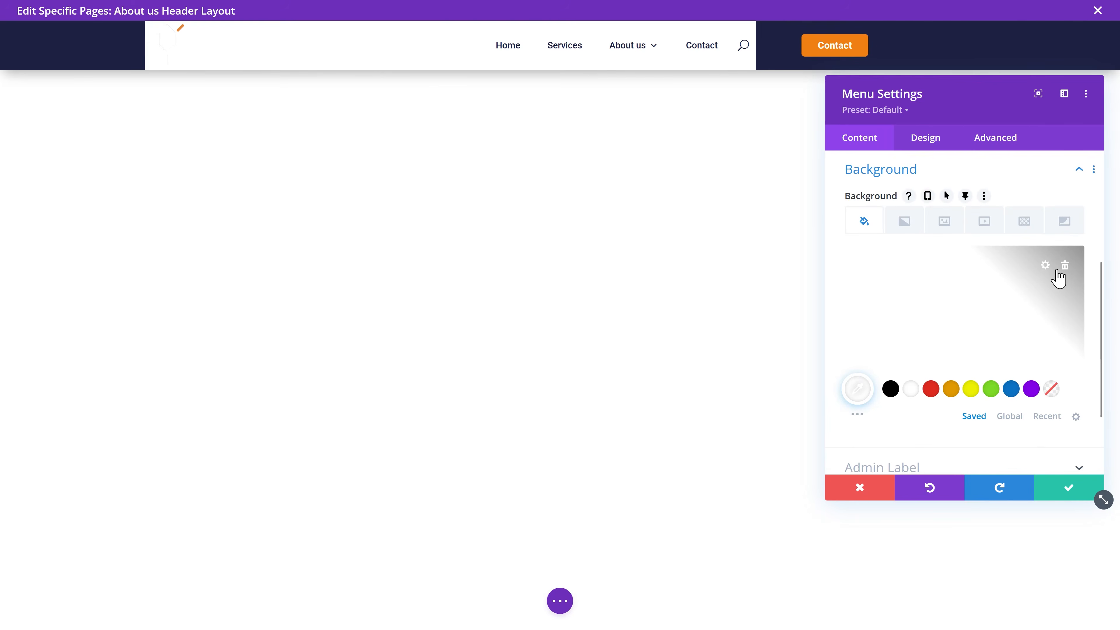
pyautogui.click(1065, 265)
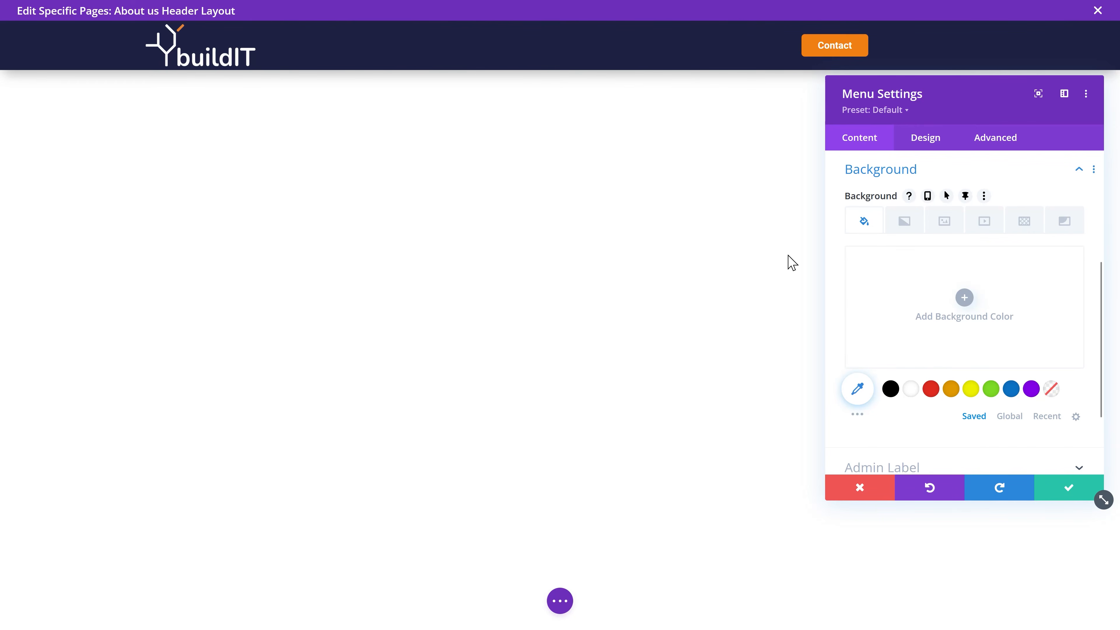
pyautogui.click(921, 142)
pyautogui.click(885, 247)
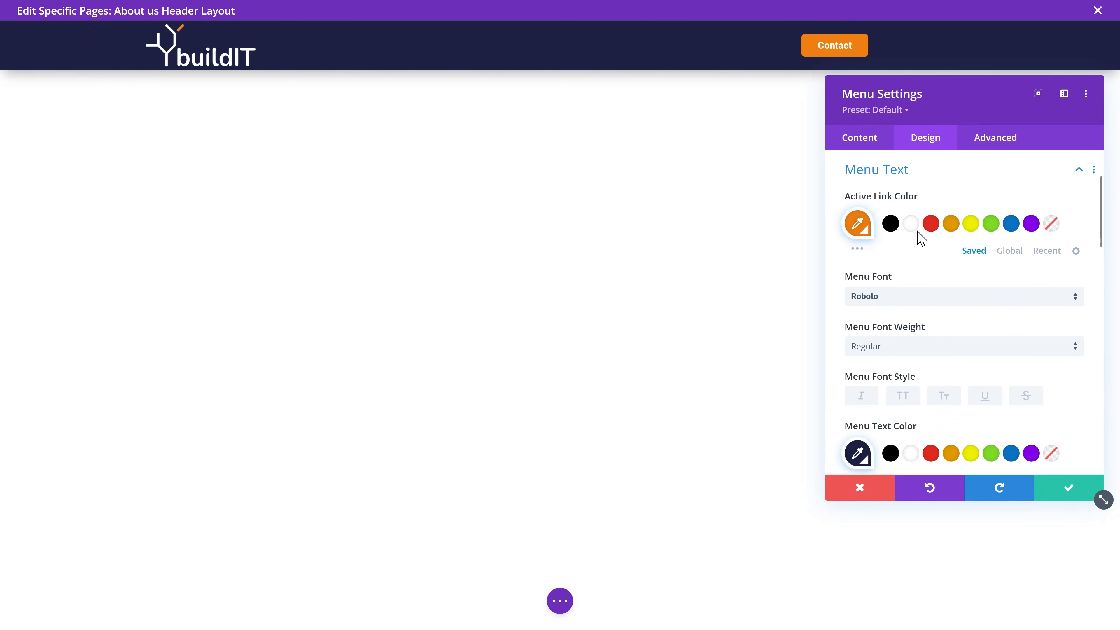
pyautogui.scroll(-3, 933, 278)
pyautogui.click(911, 307)
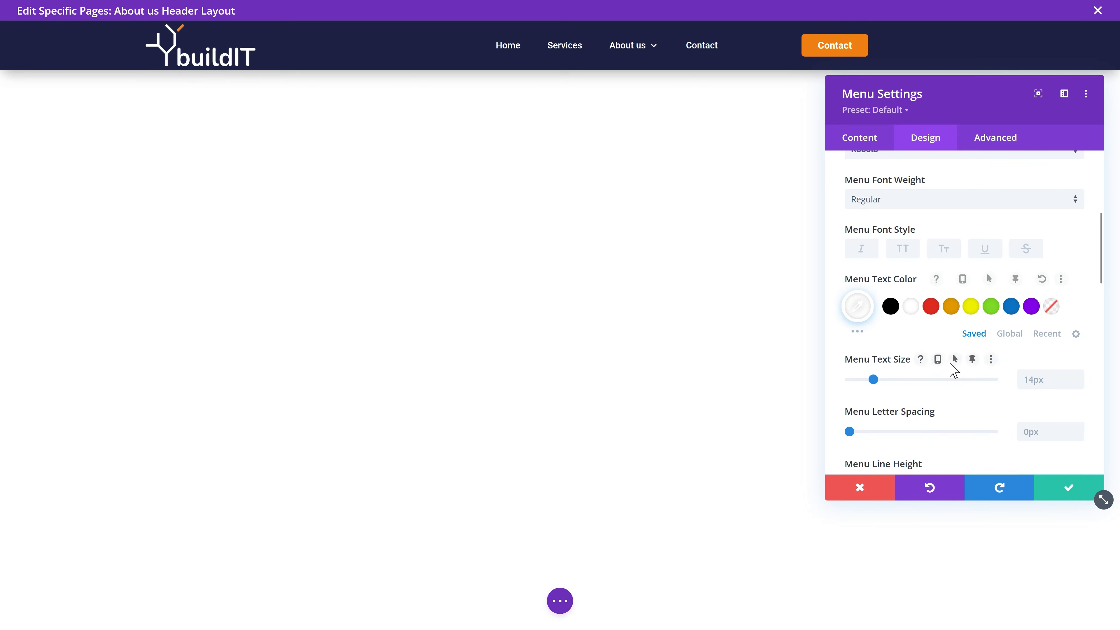
pyautogui.click(1067, 500)
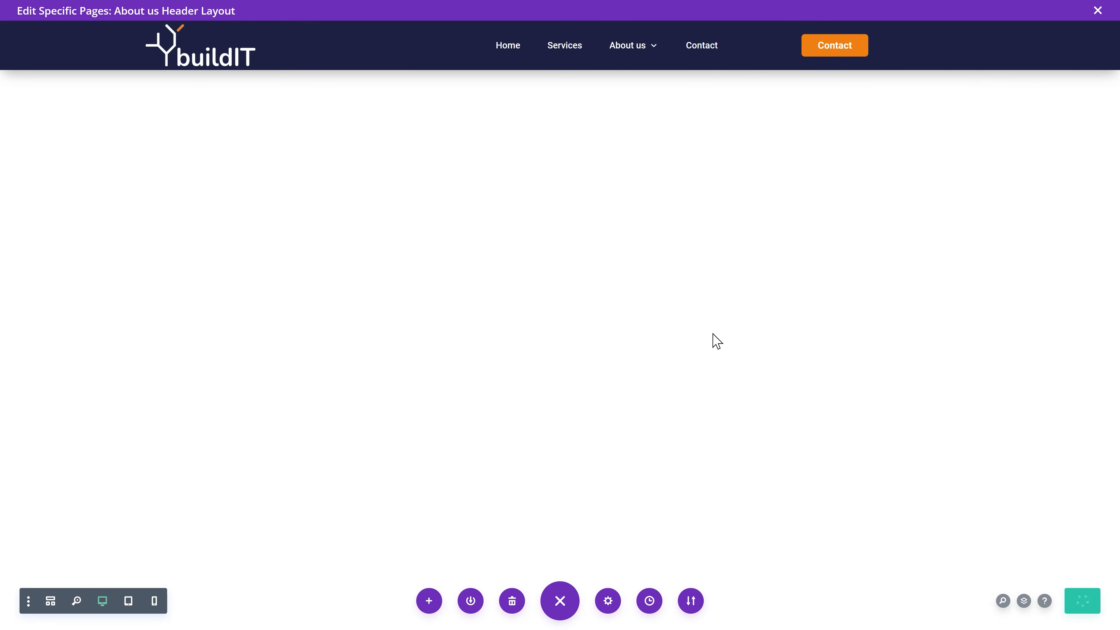
# Step: Close the header editor and open the live site's About us page
pyautogui.click(1096, 12)
pyautogui.click(207, 62)
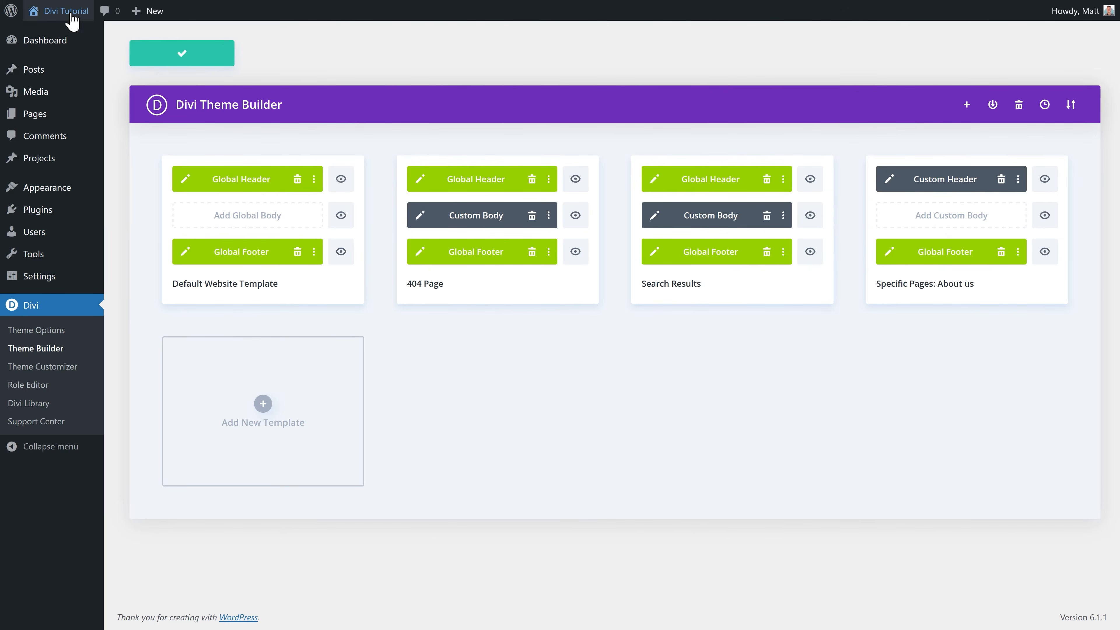
pyautogui.moveTo(66, 13)
pyautogui.rightClick(50, 35)
pyautogui.click(73, 45)
pyautogui.moveTo(639, 55)
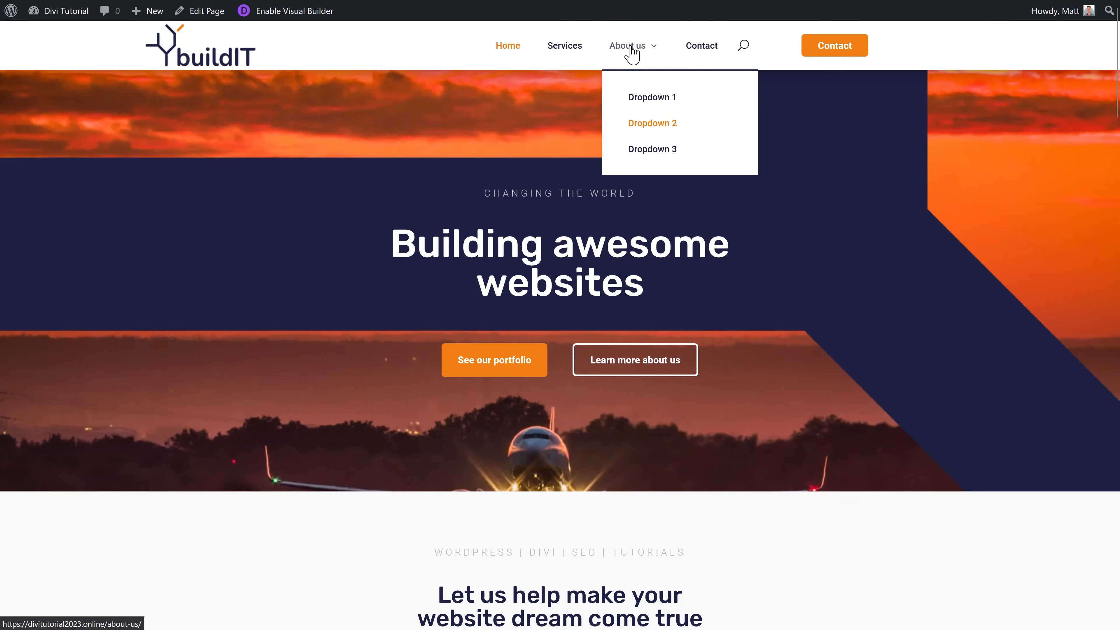
pyautogui.click(631, 53)
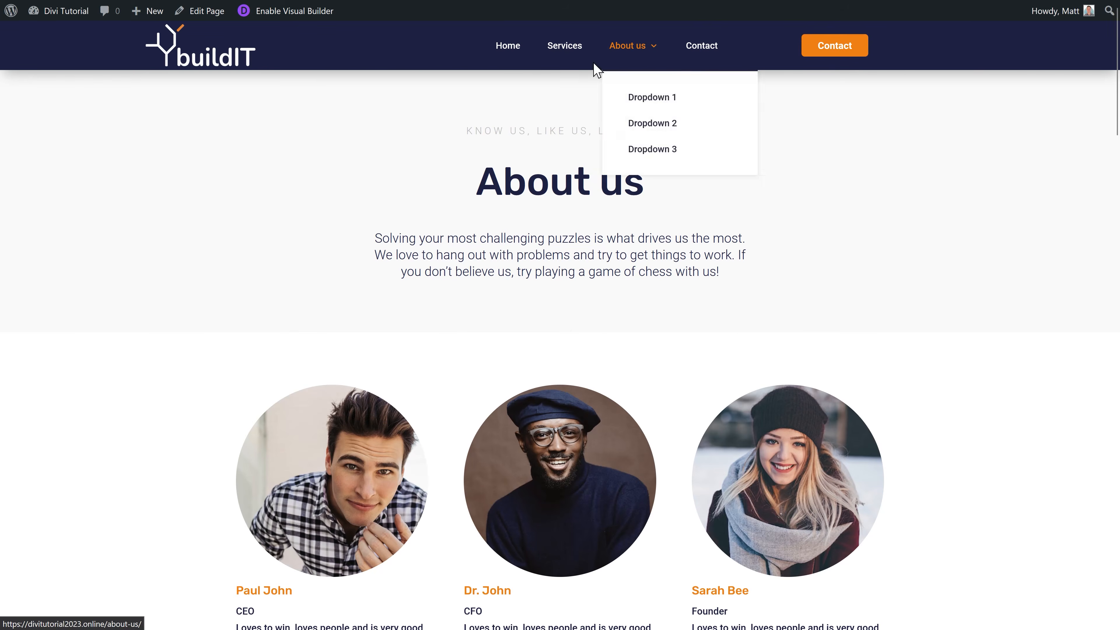
# Step: Check the navy header with white logo and menu, then tick About us page on the checklist
pyautogui.middleClick(840, 159)
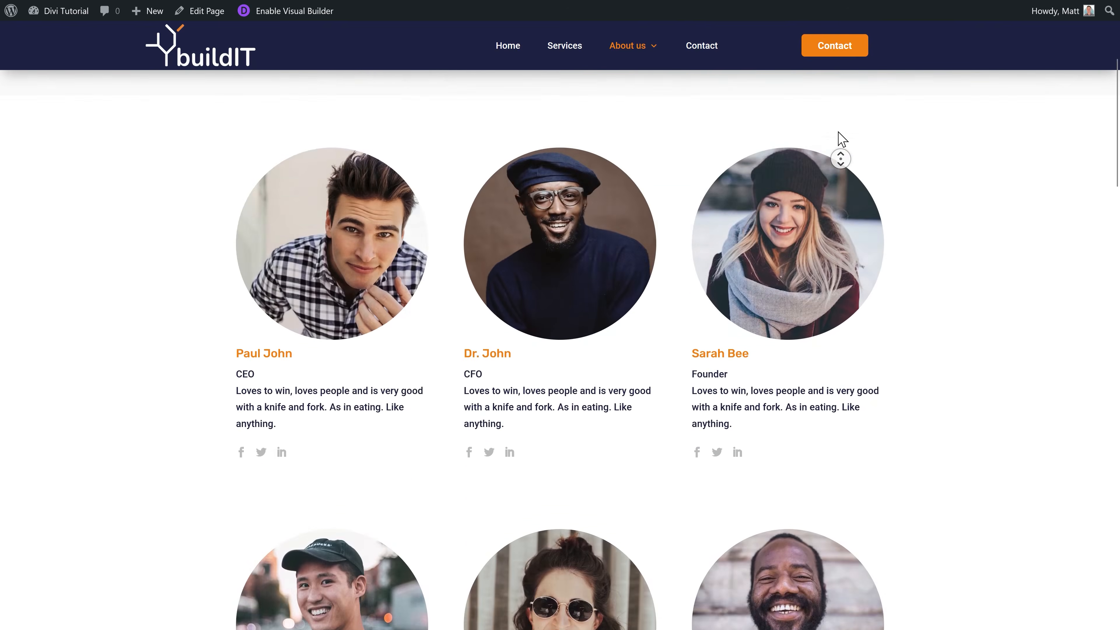
pyautogui.middleClick(837, 132)
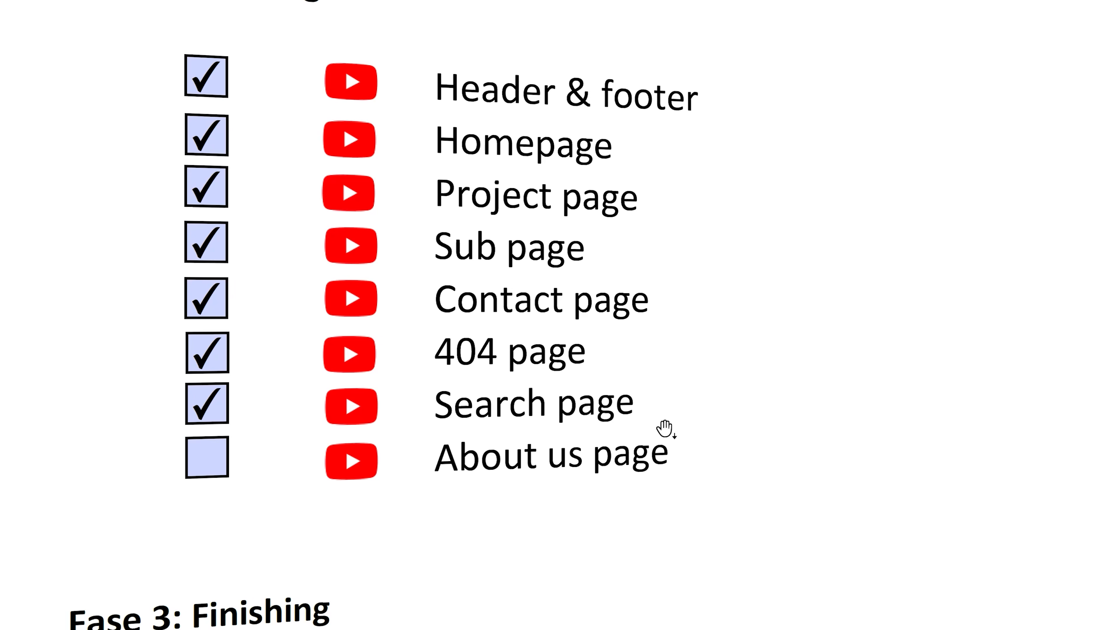
pyautogui.click(210, 465)
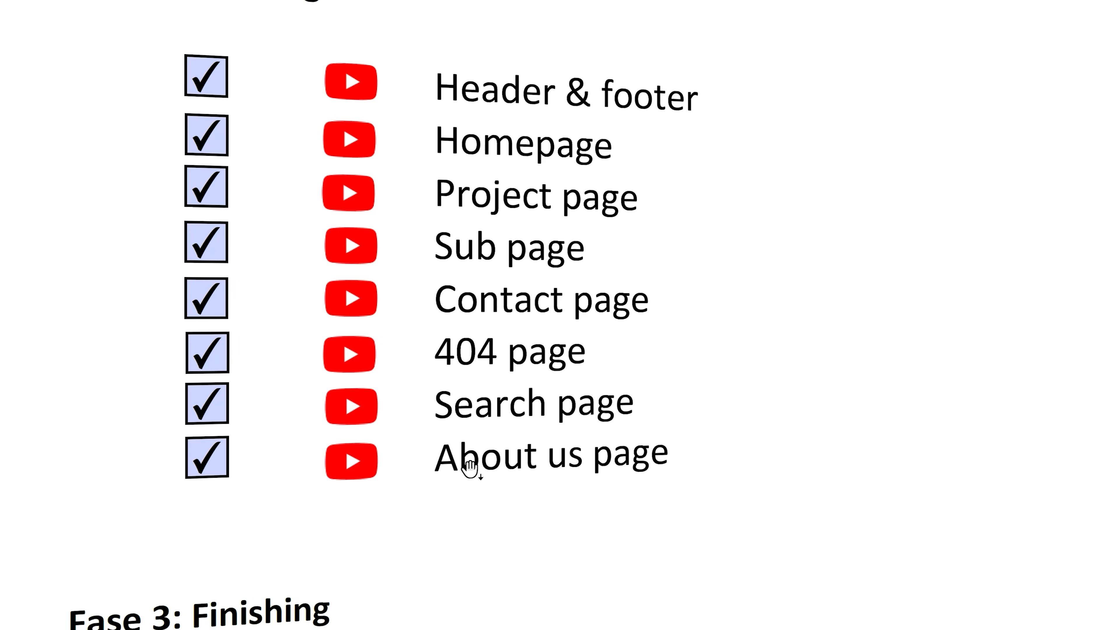